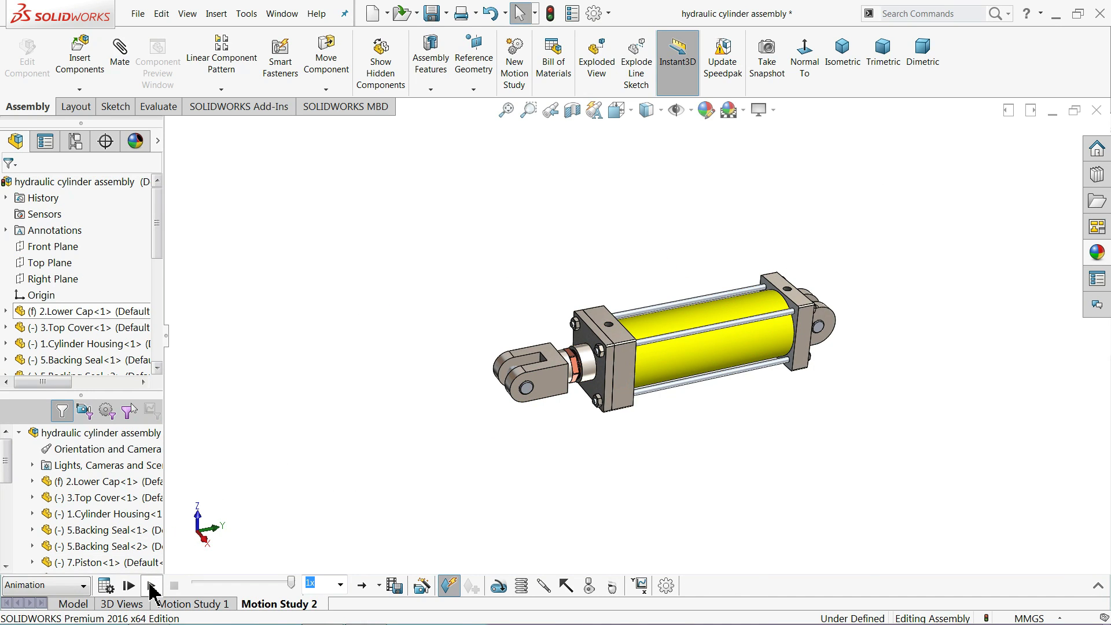
- Play the hydraulic cylinder assembly's motion study animation
{"action": "left_click", "coordinate": [150, 586]}
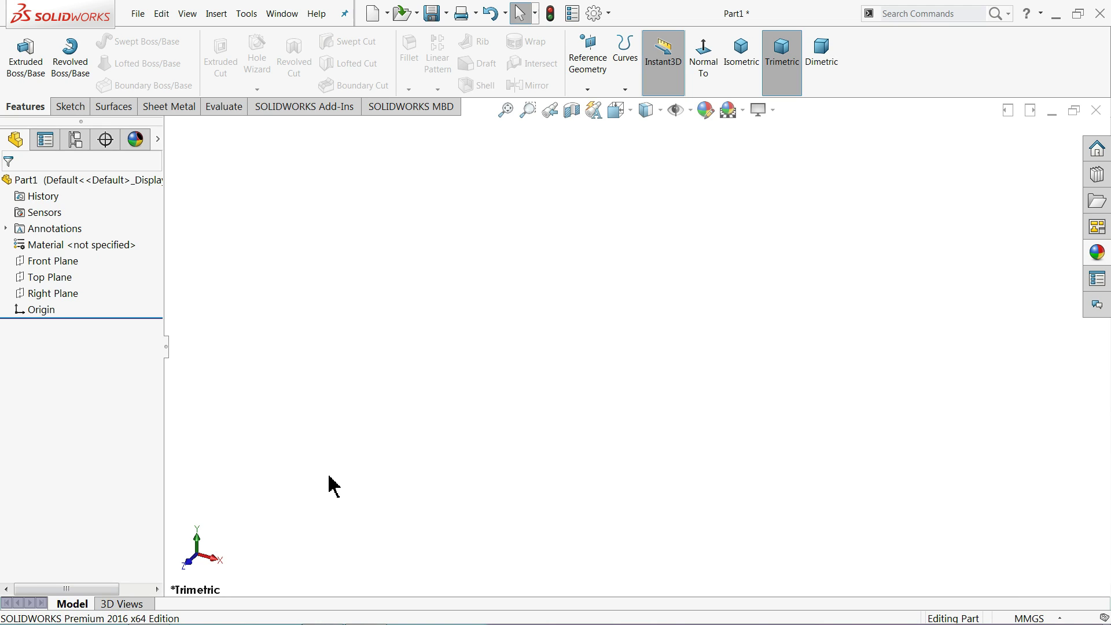
- Start a sketch on the Right Plane with two circles centred on the origin
{"action": "left_click", "coordinate": [36, 298]}
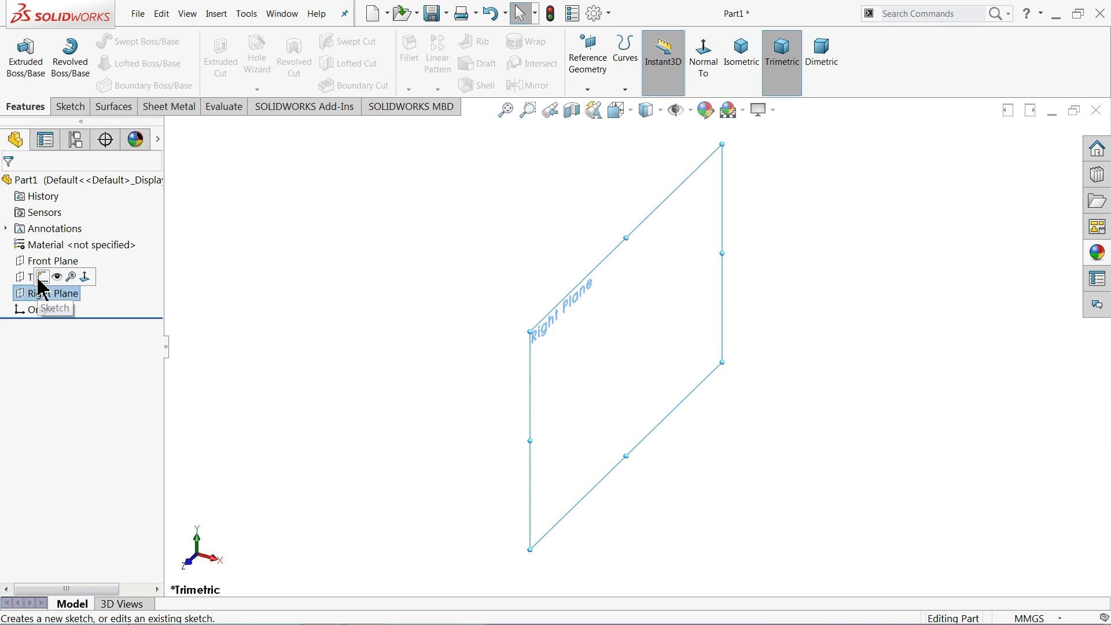
{"action": "left_click", "coordinate": [42, 277]}
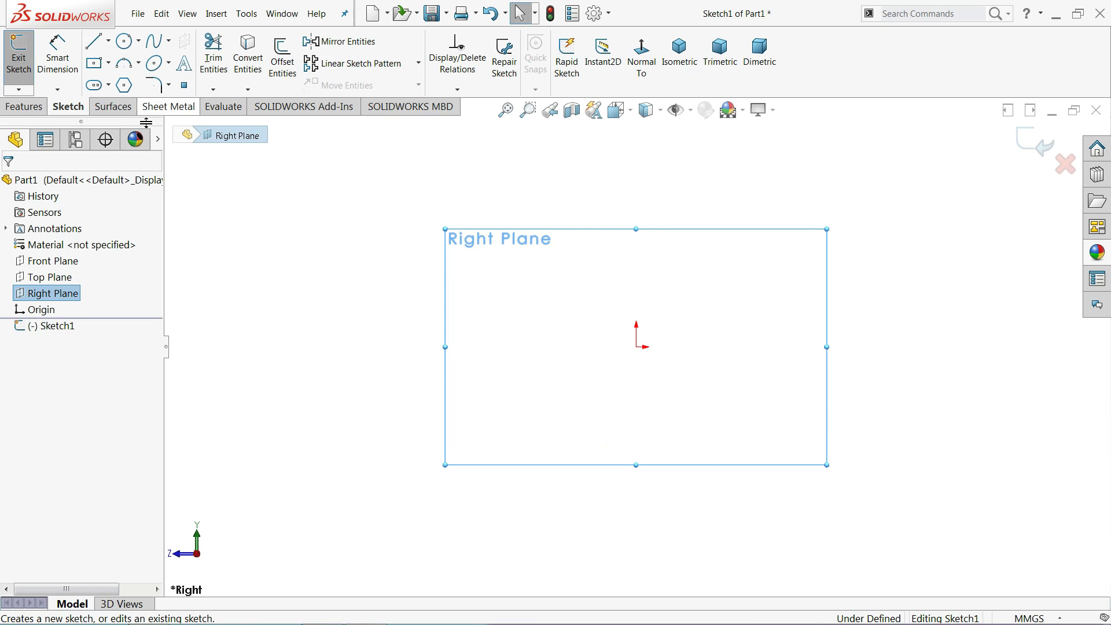
{"action": "left_click", "coordinate": [124, 41]}
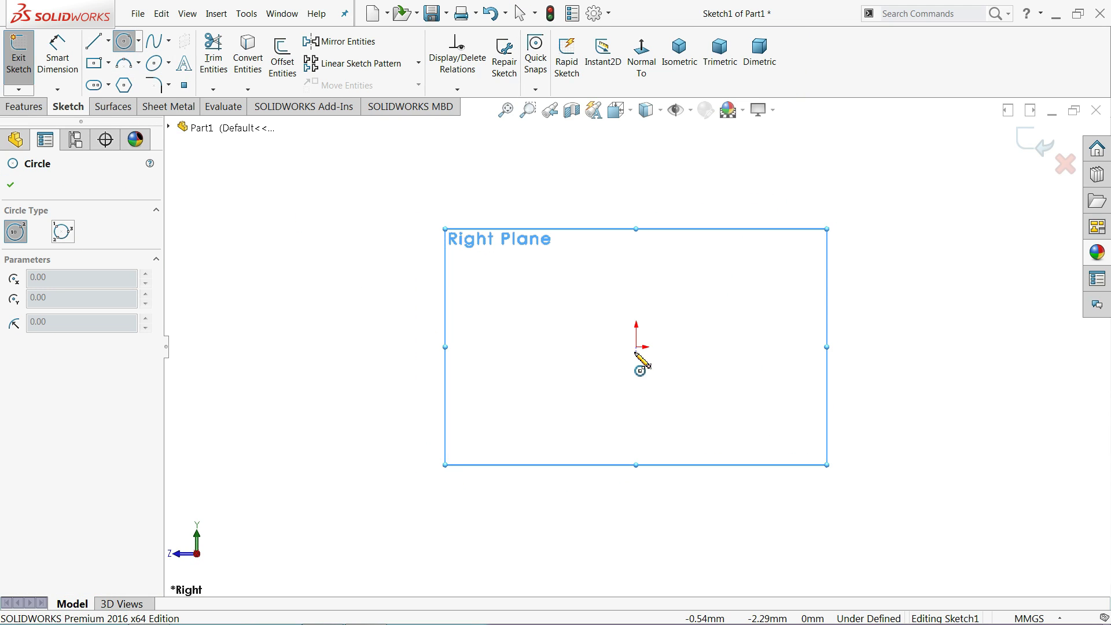
{"action": "left_click_drag", "start_coordinate": [637, 347], "coordinate": [454, 235]}
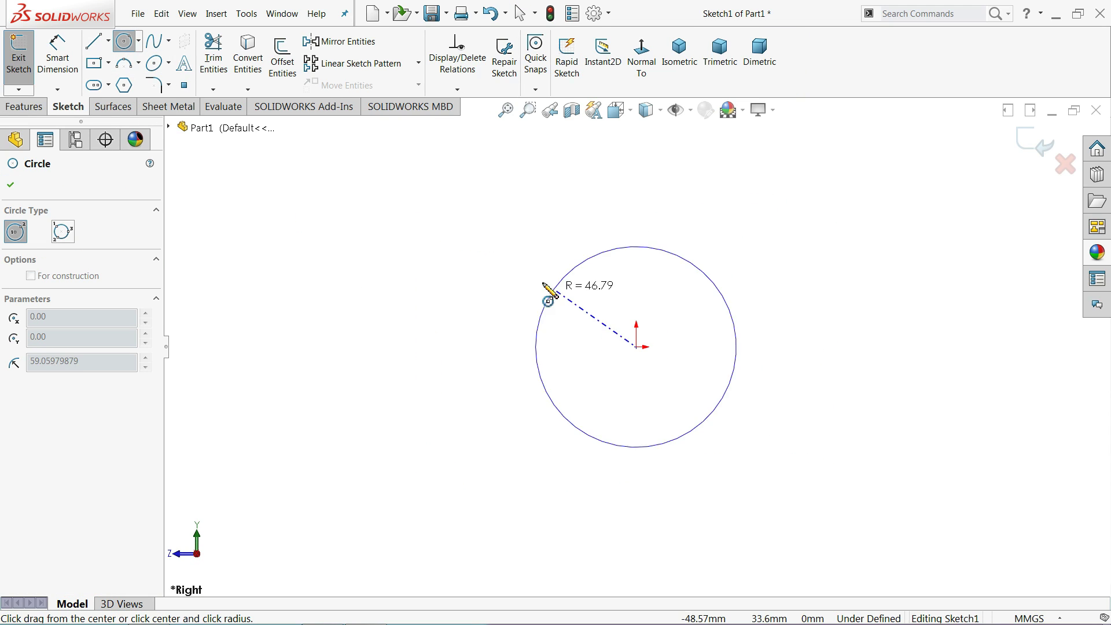
{"action": "left_click", "coordinate": [636, 347]}
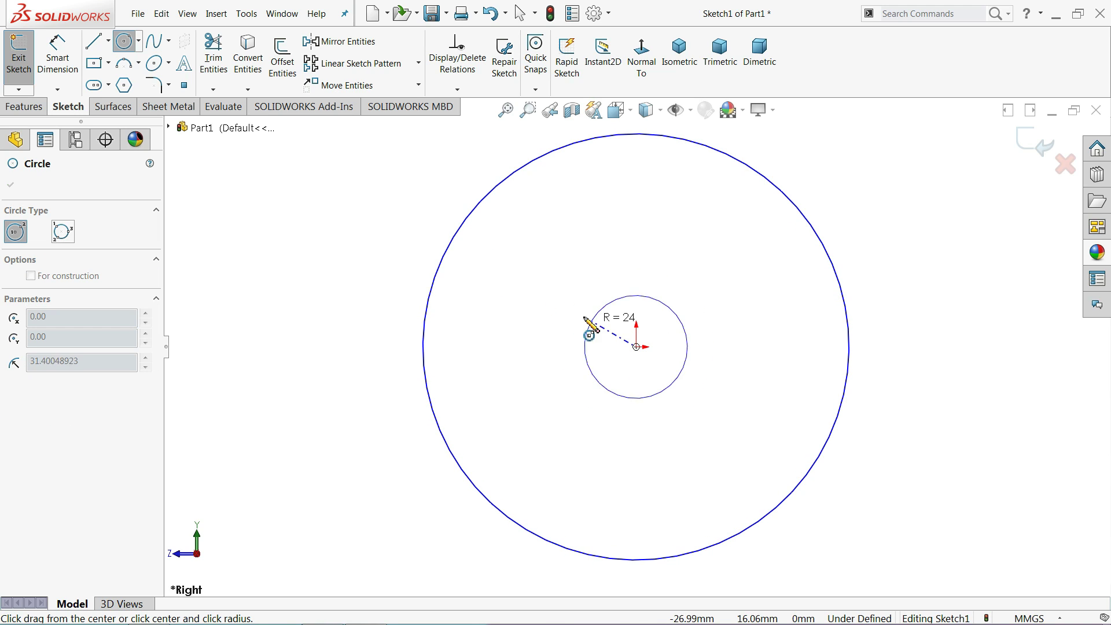
{"action": "left_click", "coordinate": [472, 253]}
{"action": "left_click", "coordinate": [11, 184]}
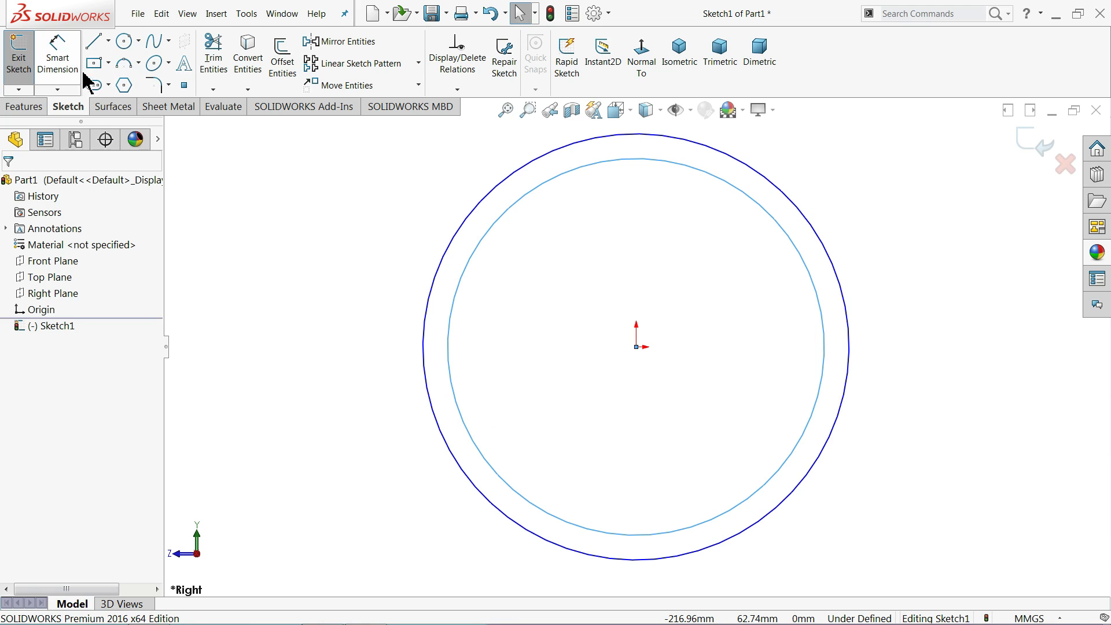
- Dimension the inner circle to Ø139.70 mm and the outer circle to Ø152.40 mm
{"action": "left_click", "coordinate": [59, 75]}
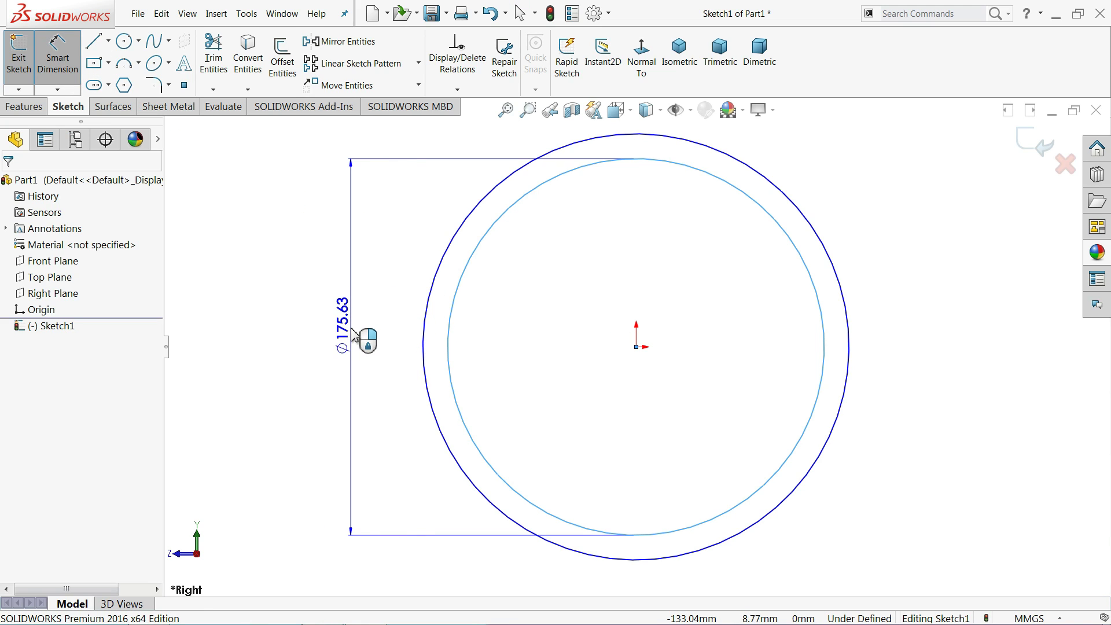
{"action": "left_click", "coordinate": [353, 336]}
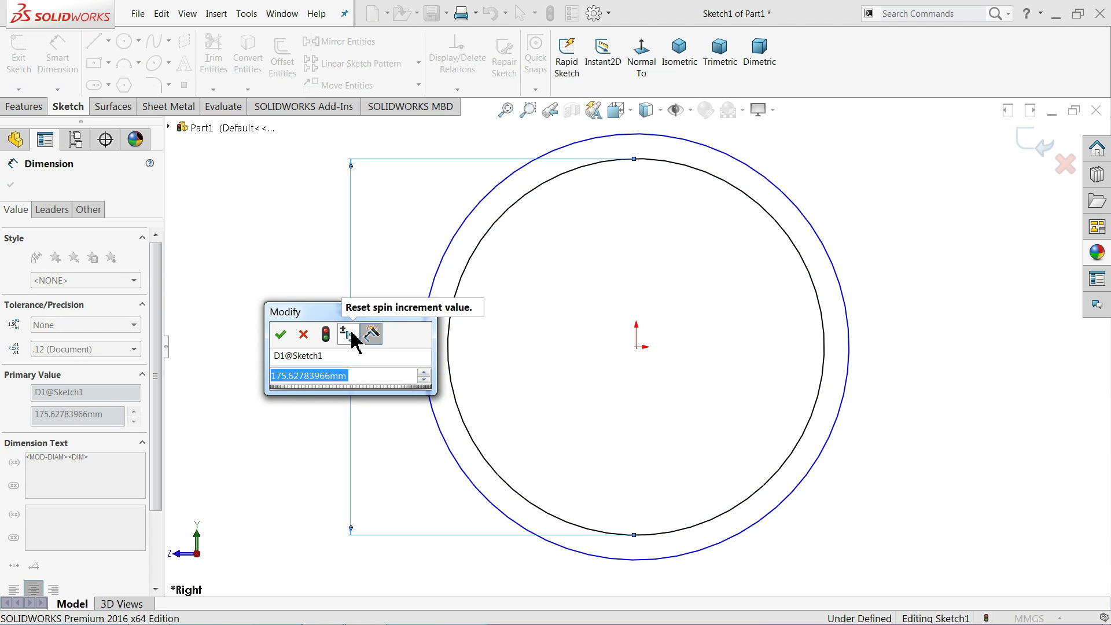
{"action": "type", "text": "13"}
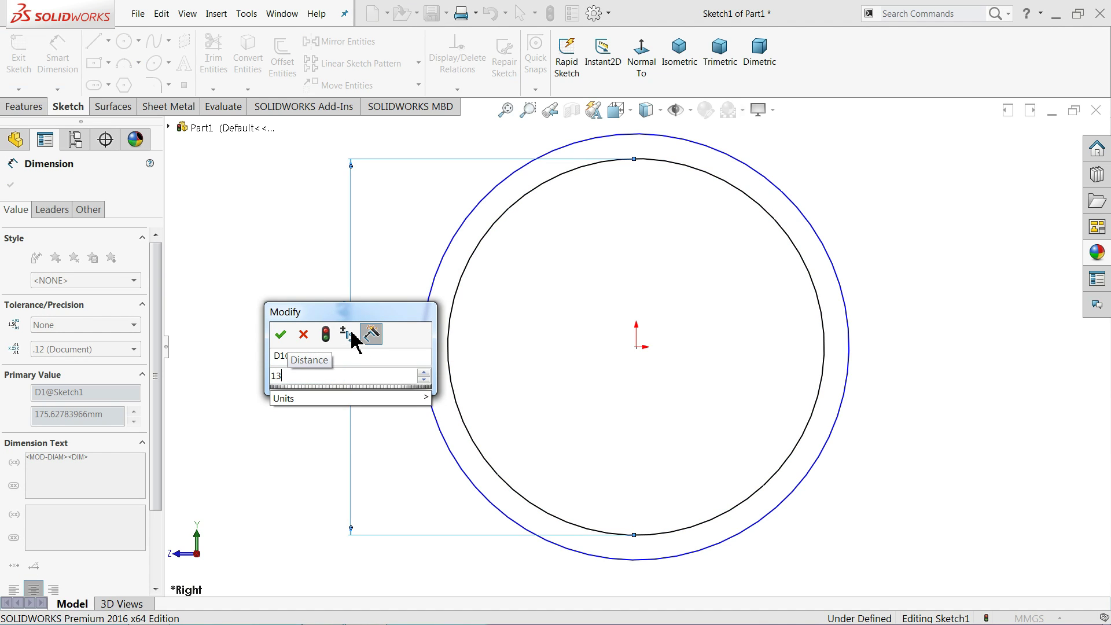
{"action": "type", "text": "9.7"}
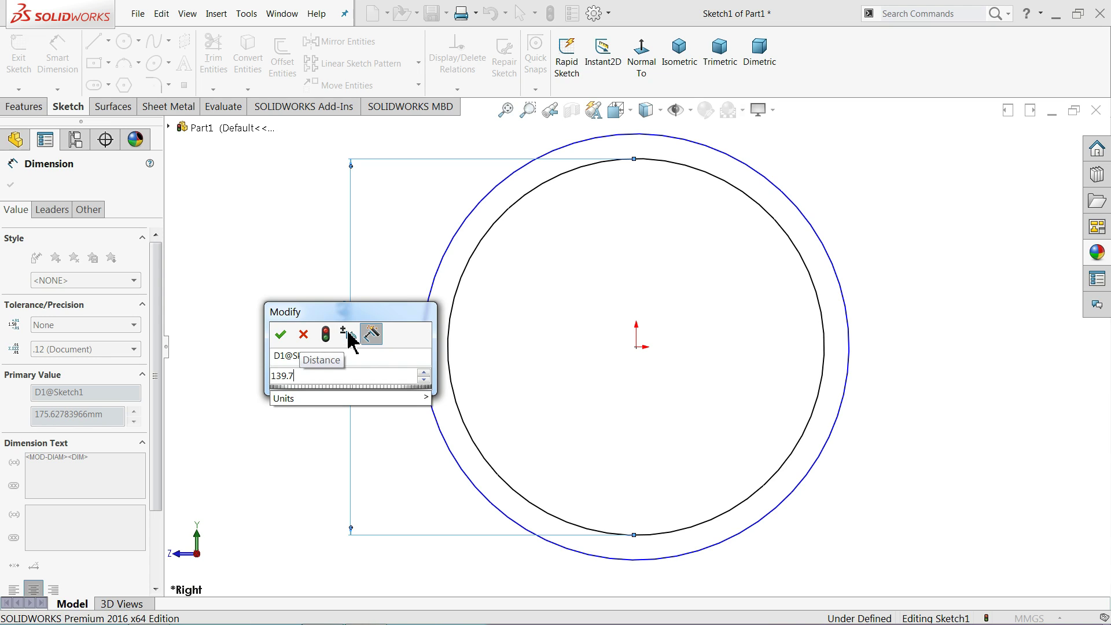
{"action": "left_click", "coordinate": [281, 335]}
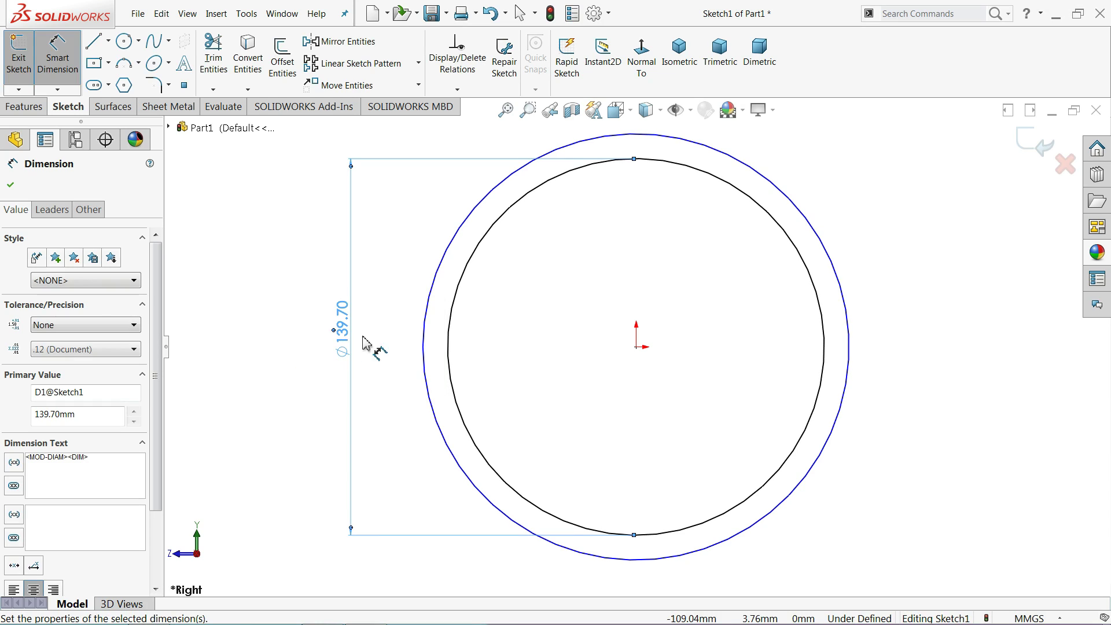
{"action": "left_click", "coordinate": [425, 345]}
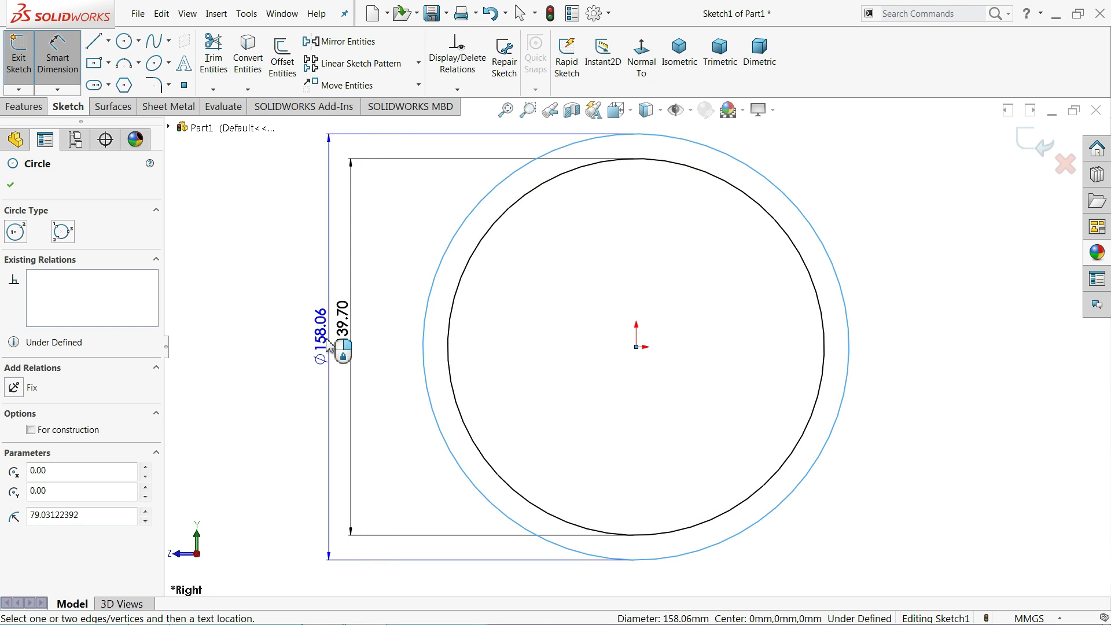
{"action": "left_click", "coordinate": [282, 347]}
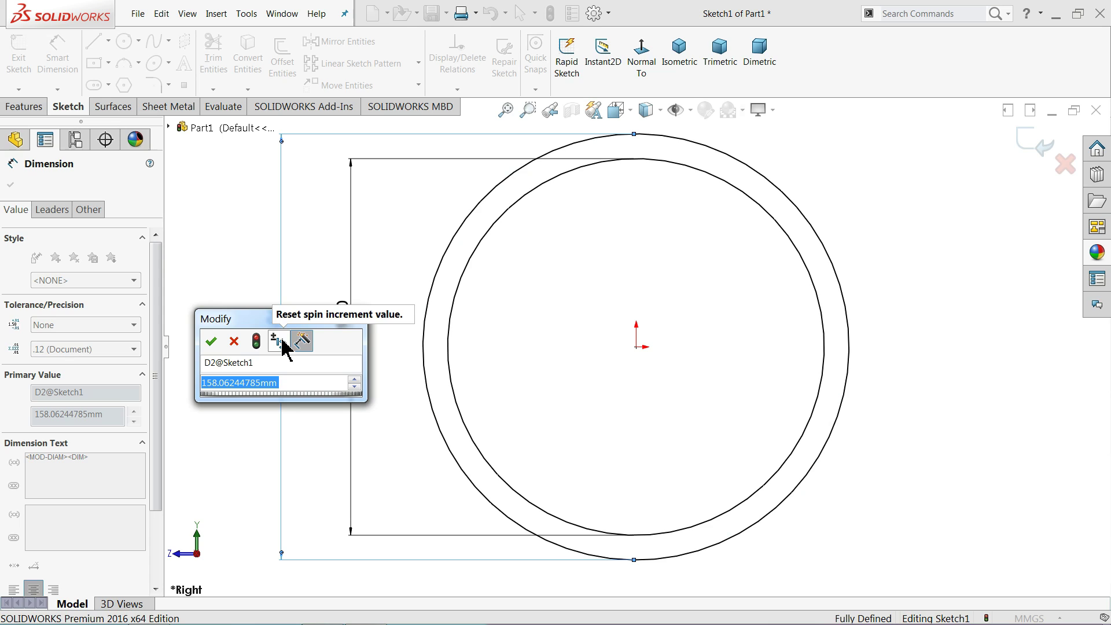
{"action": "type", "text": "152"}
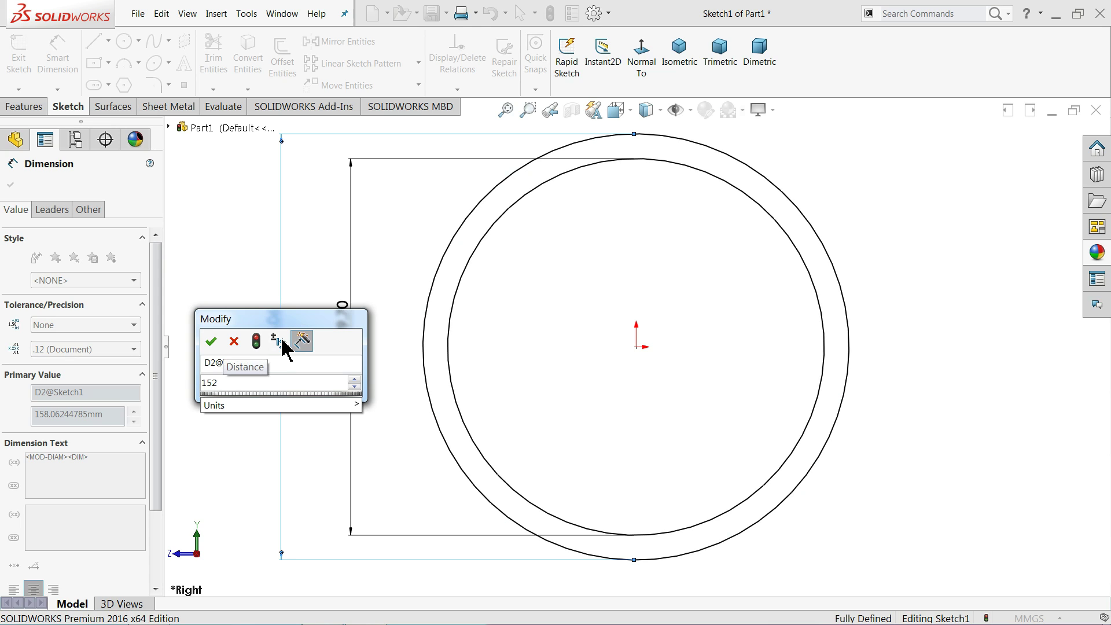
{"action": "type", "text": ".4"}
{"action": "key", "text": "Return"}
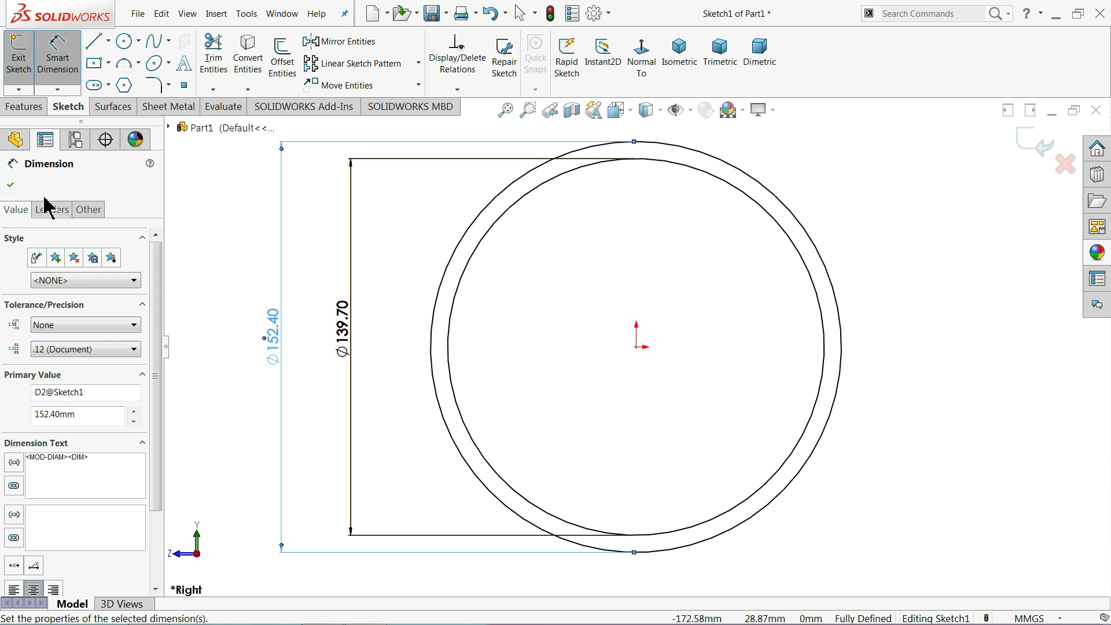
{"action": "left_click", "coordinate": [11, 186]}
- Extrude the ring sketch mid-plane to a 412 mm depth, forming the tube
{"action": "left_click", "coordinate": [1049, 146]}
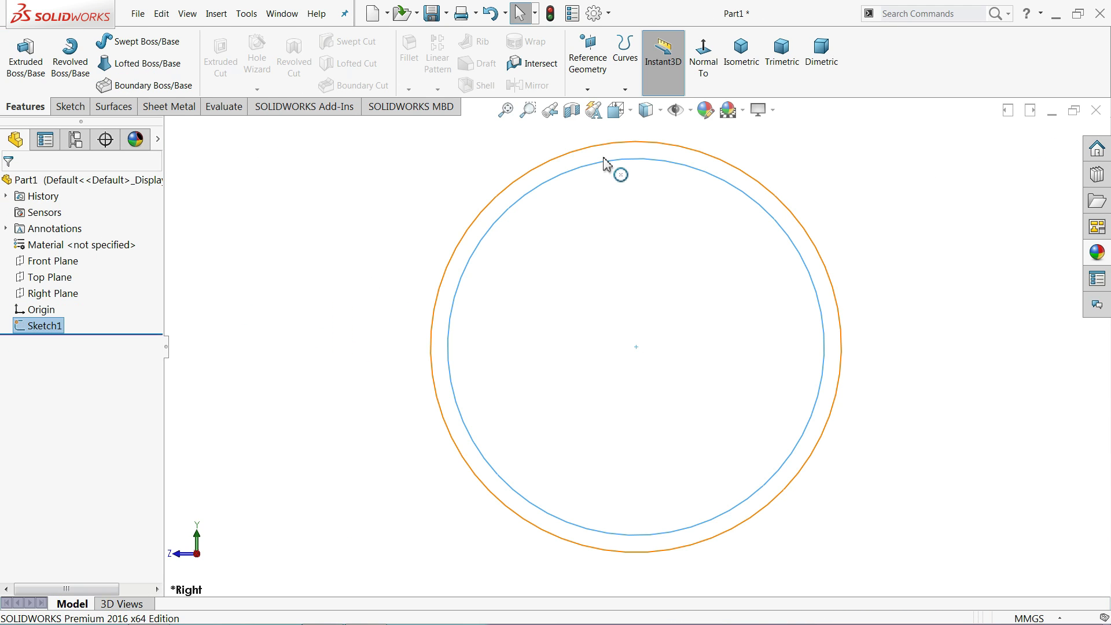
{"action": "left_click", "coordinate": [27, 71]}
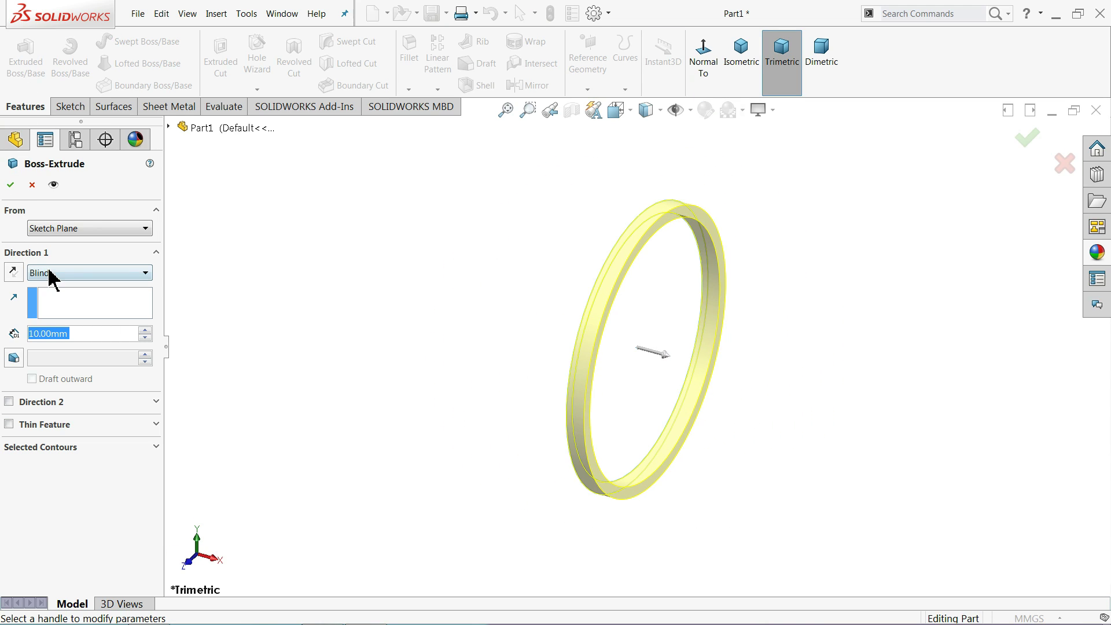
{"action": "left_click", "coordinate": [50, 275]}
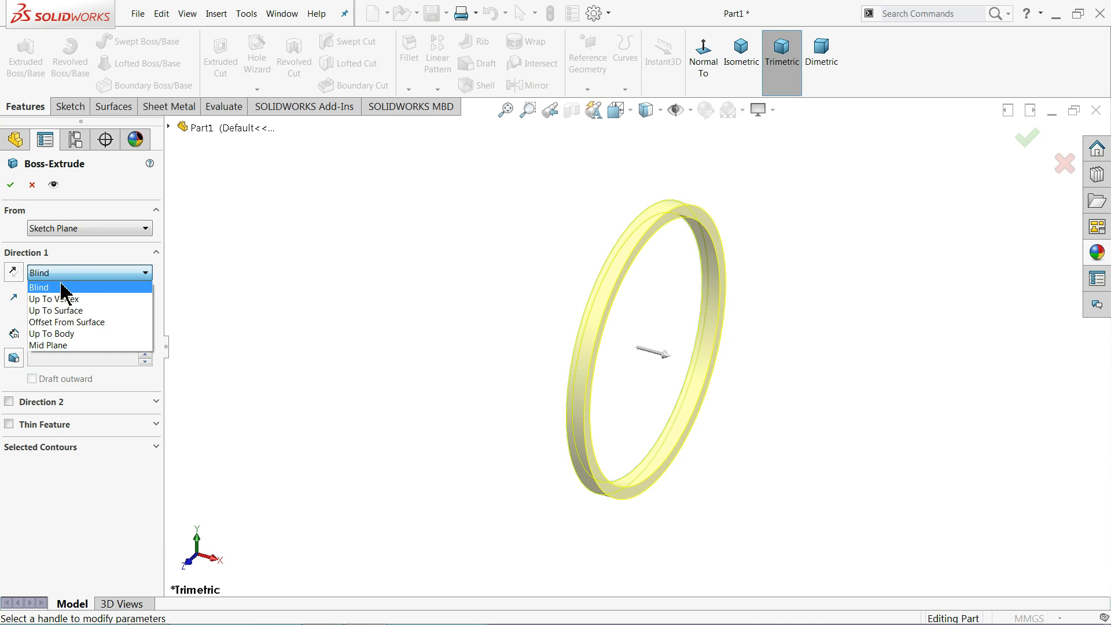
{"action": "left_click", "coordinate": [47, 346]}
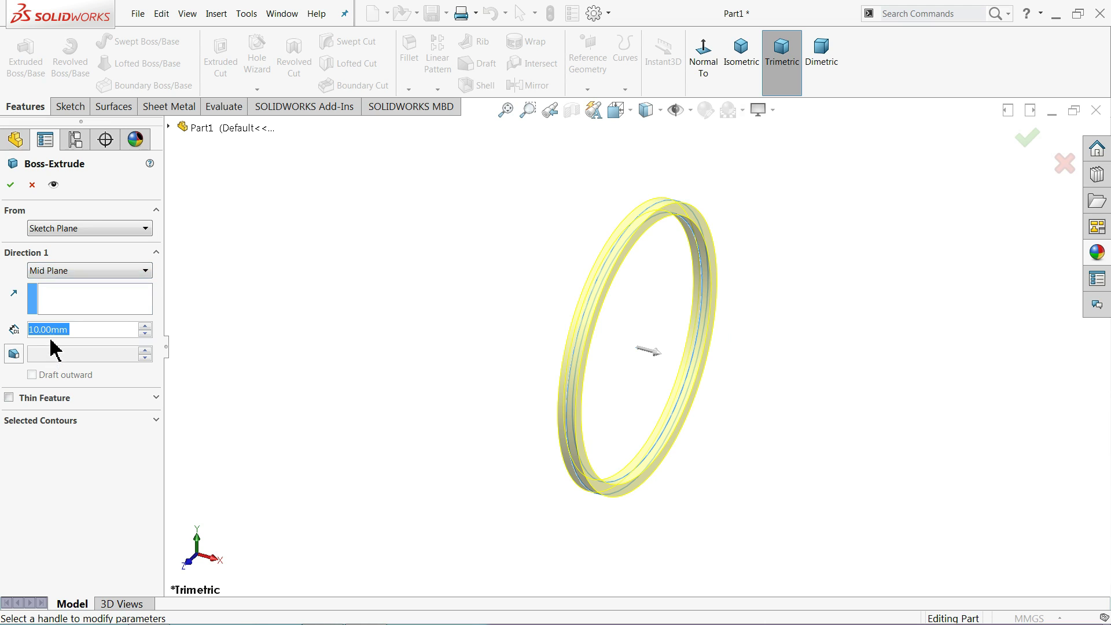
{"action": "type", "text": "412"}
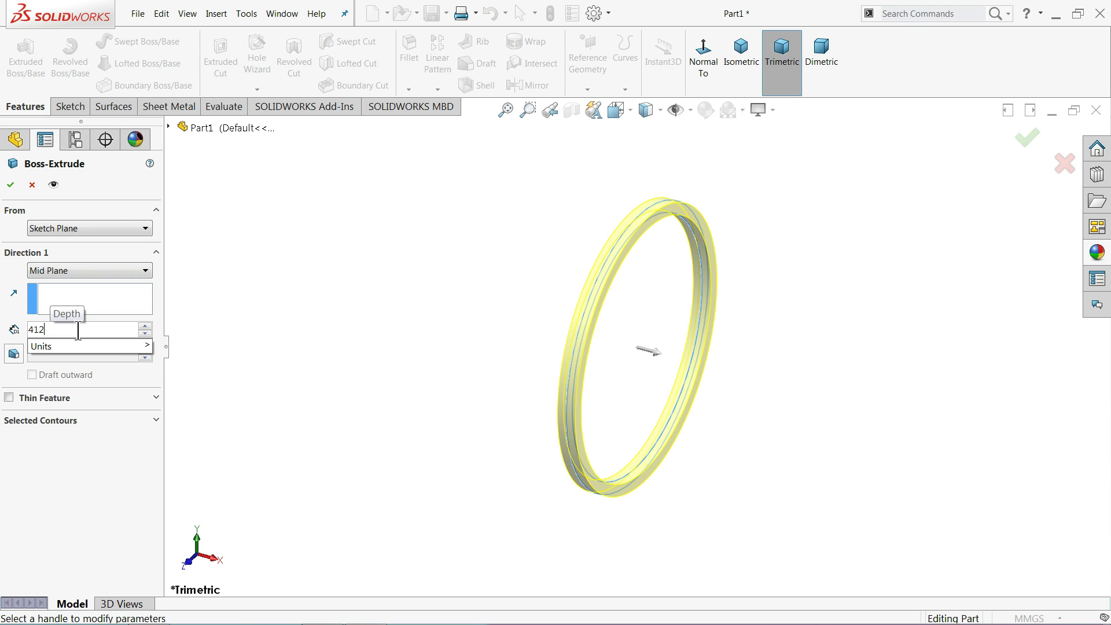
{"action": "key", "text": "Return"}
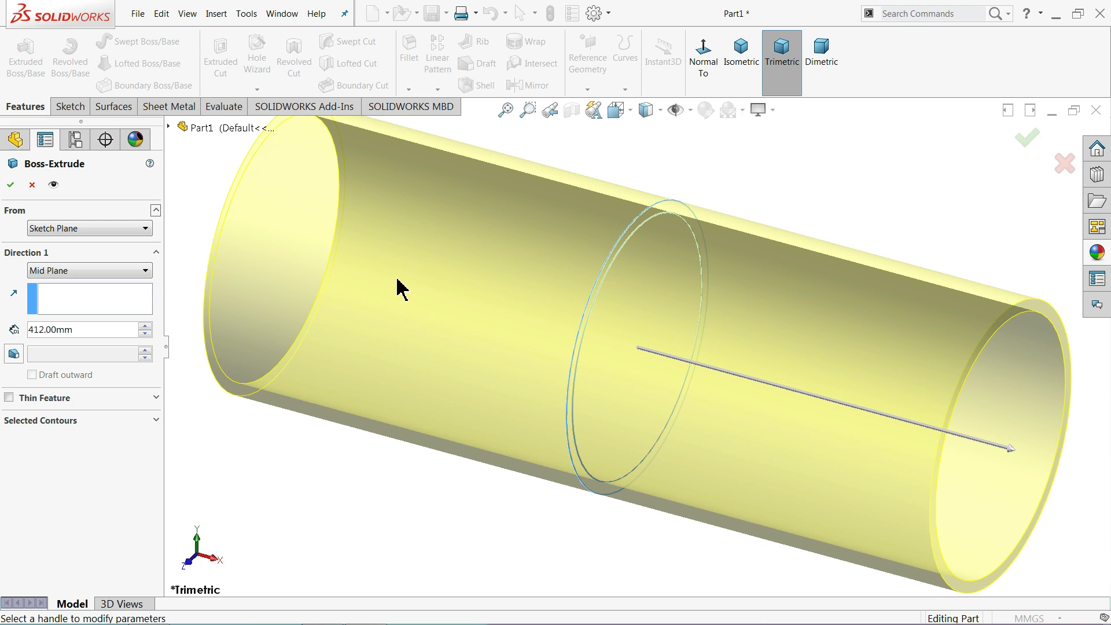
{"action": "key", "text": "f"}
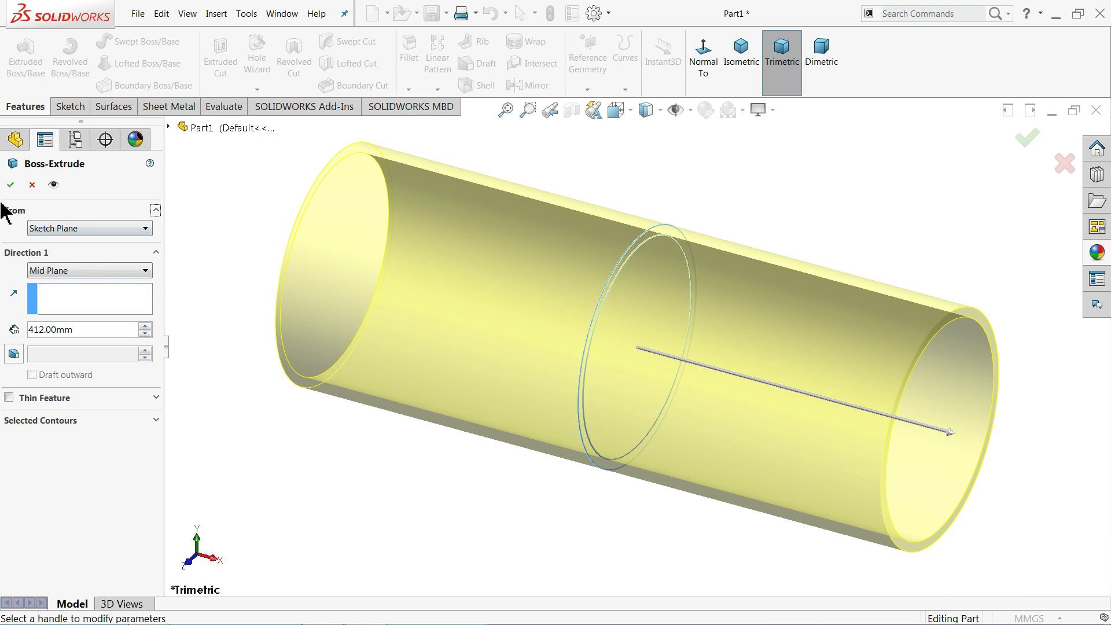
{"action": "left_click", "coordinate": [11, 183]}
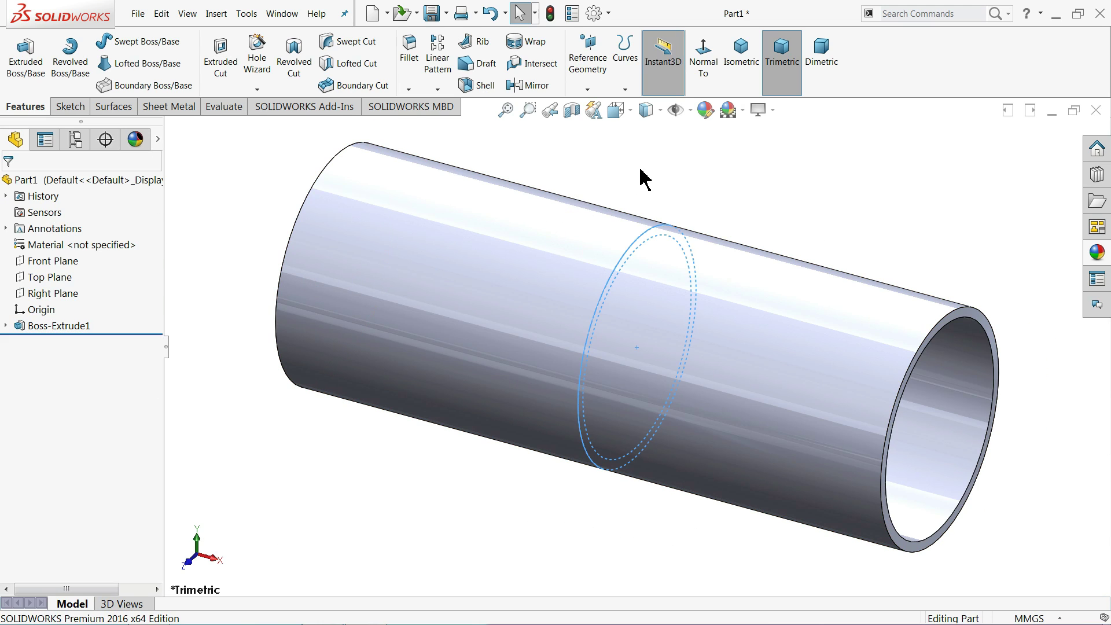
- Turn on perspective view and orbit the tube
{"action": "left_click", "coordinate": [773, 111]}
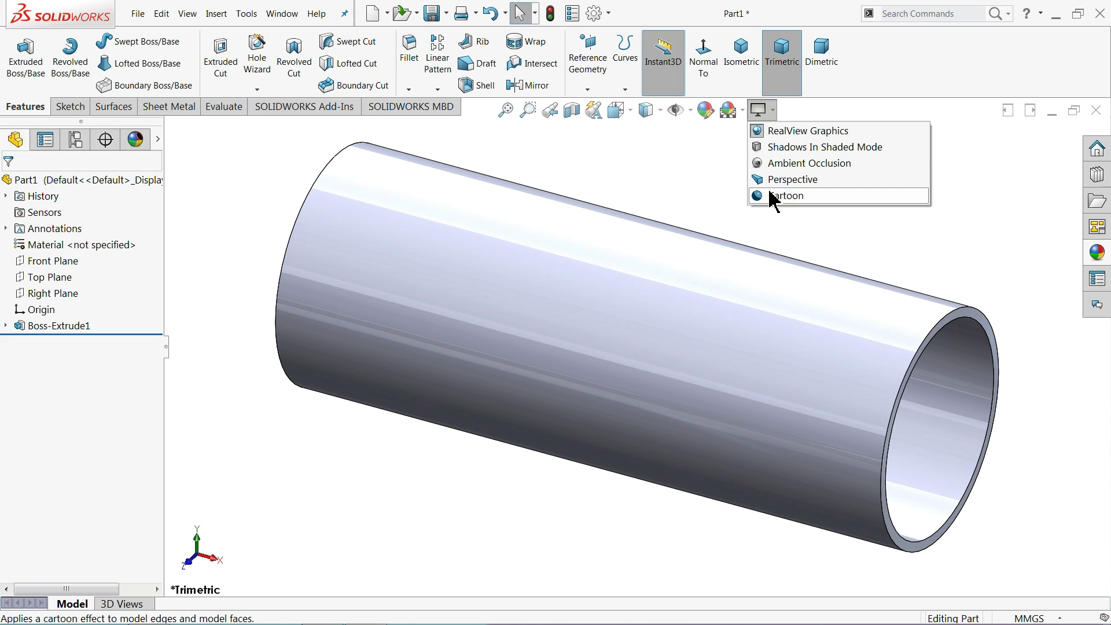
{"action": "left_click", "coordinate": [789, 179]}
{"action": "middle_click_drag", "start_coordinate": [637, 352], "coordinate": [537, 373]}
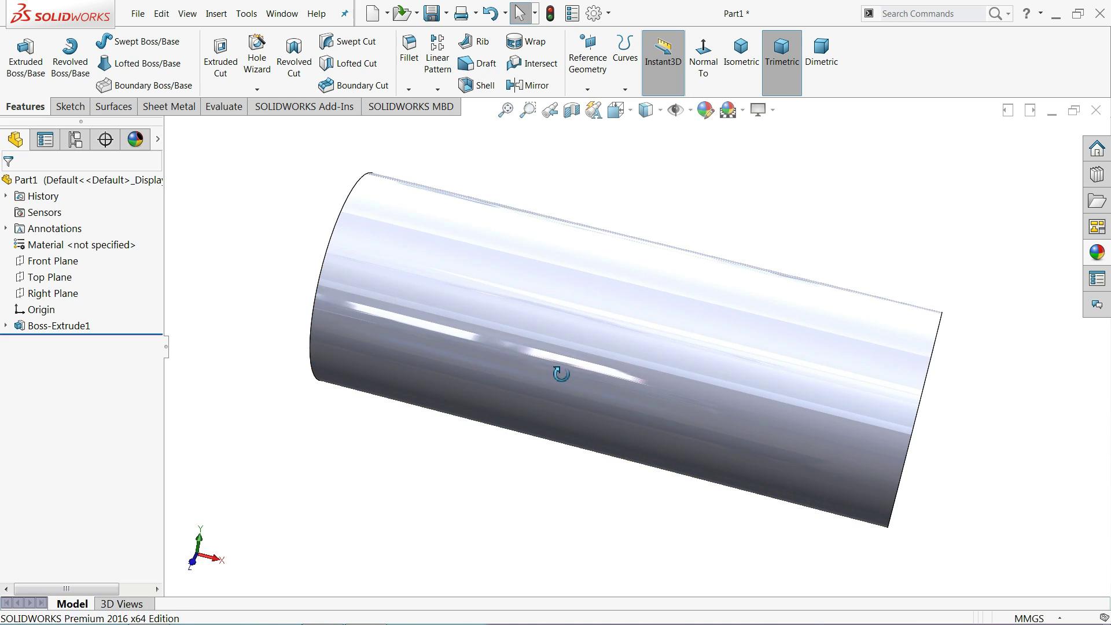
{"action": "scroll", "coordinate": [630, 348], "scroll_direction": "down", "scroll_amount": 2}
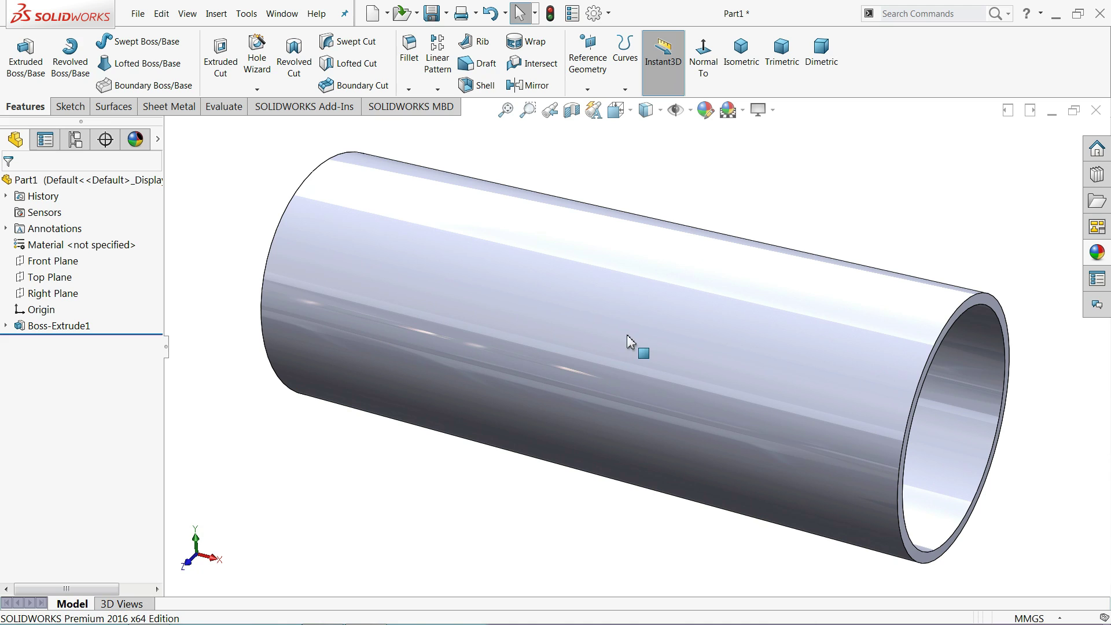
- Browse the appearance library and apply metallic gold to the whole part
{"action": "left_click", "coordinate": [90, 180]}
{"action": "left_click", "coordinate": [1097, 253]}
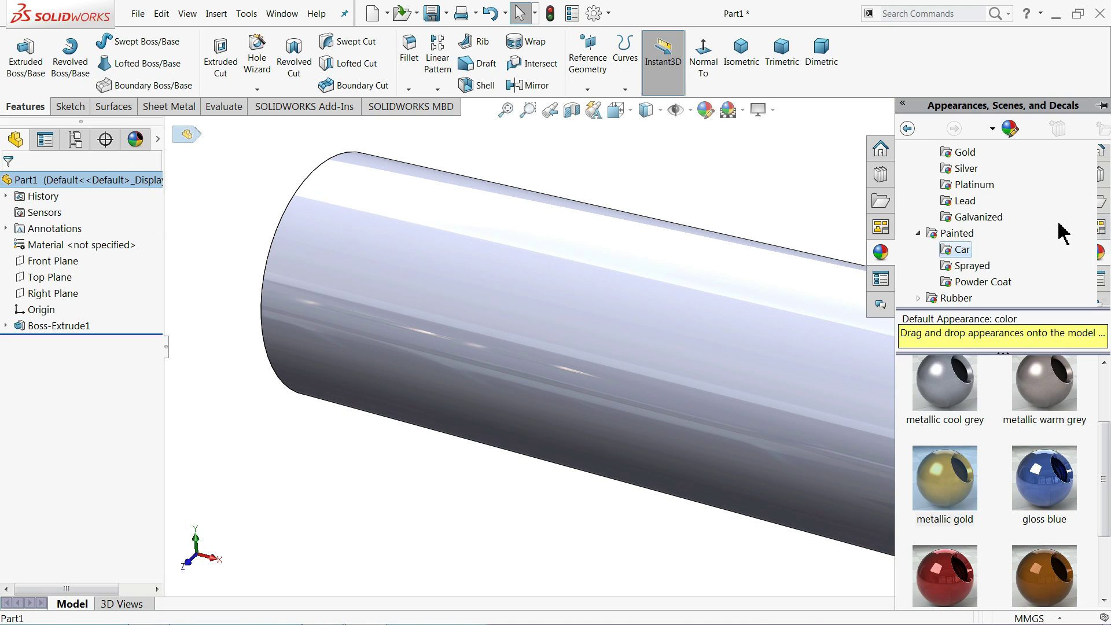
{"action": "scroll", "coordinate": [978, 208], "scroll_direction": "up", "scroll_amount": 5}
{"action": "left_click", "coordinate": [920, 185]}
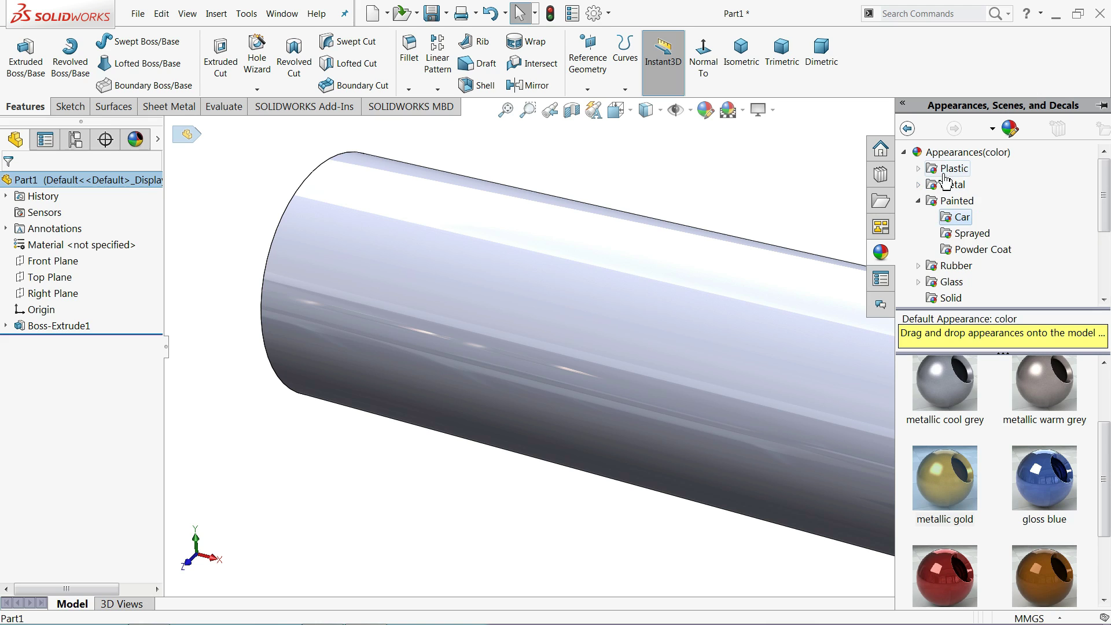
{"action": "left_click", "coordinate": [949, 155]}
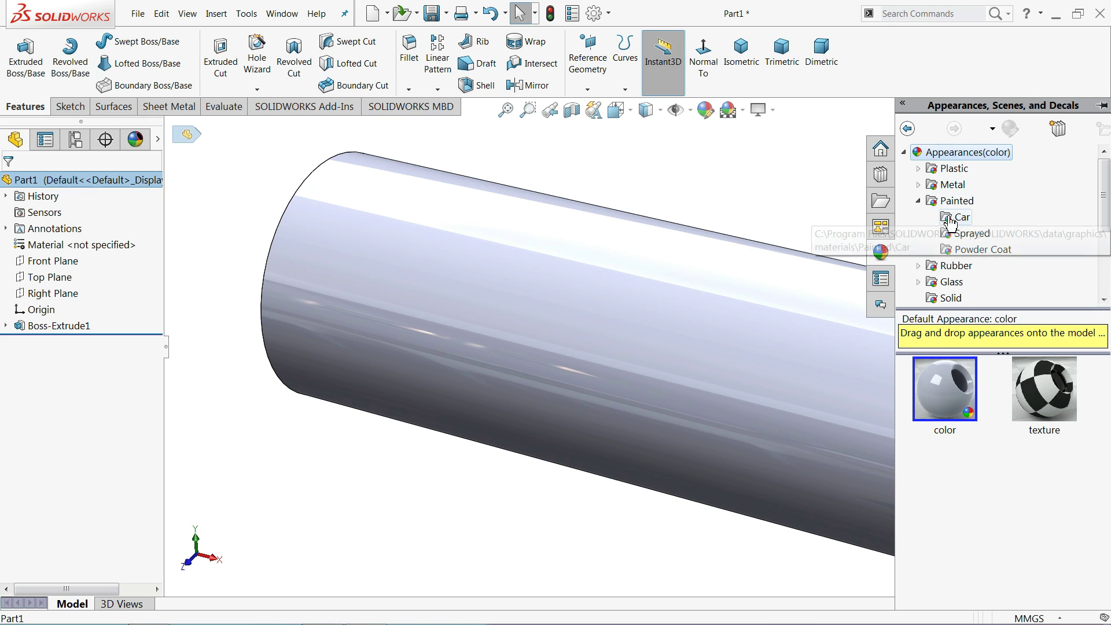
{"action": "left_click", "coordinate": [961, 218]}
{"action": "left_click_drag", "start_coordinate": [914, 368], "coordinate": [705, 353]}
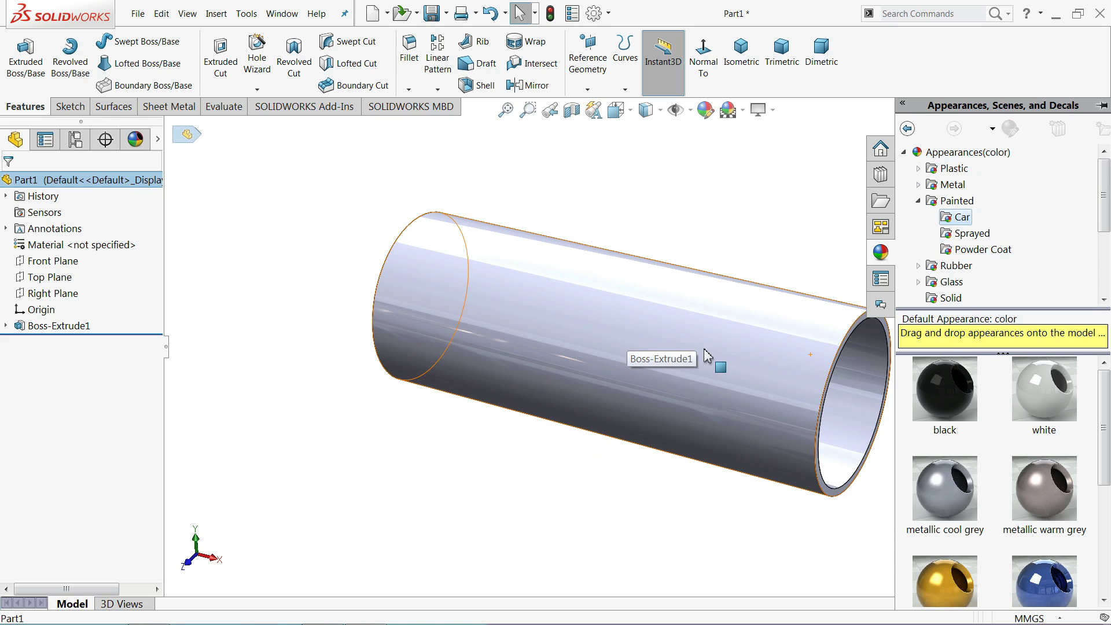
{"action": "scroll", "coordinate": [962, 438], "scroll_direction": "down", "scroll_amount": 3}
{"action": "mouse_move", "coordinate": [832, 372]}
{"action": "left_mouse_down"}
{"action": "mouse_move", "coordinate": [963, 438]}
{"action": "mouse_move", "coordinate": [810, 382]}
{"action": "left_mouse_up"}
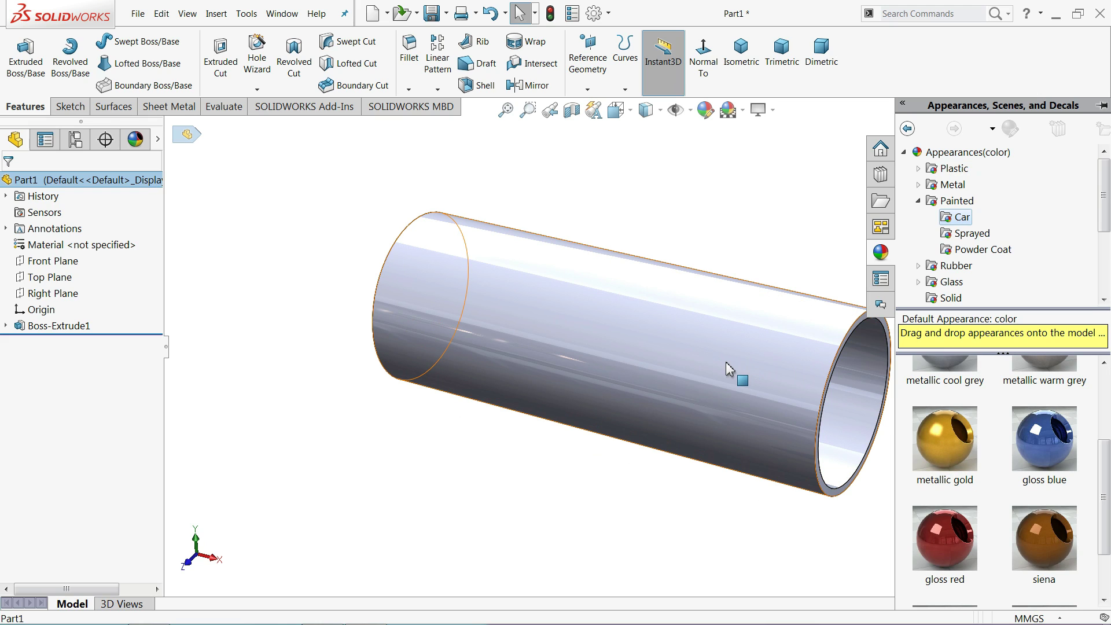
{"action": "double_click", "coordinate": [950, 439]}
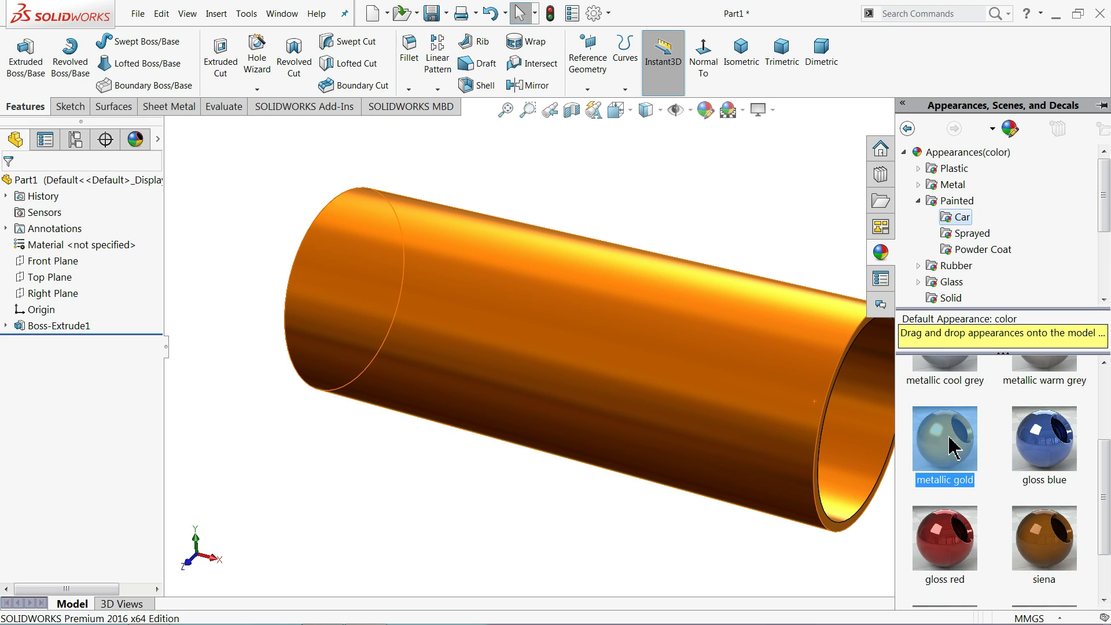
{"action": "left_click_drag", "start_coordinate": [705, 432], "coordinate": [703, 417]}
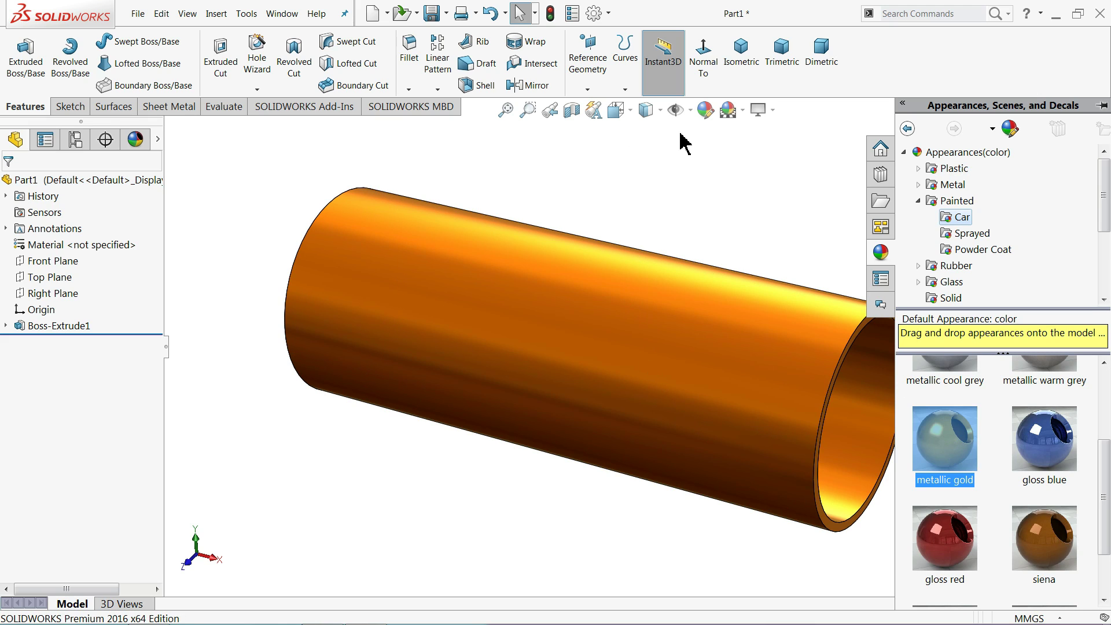
- Tint the gold appearance pure yellow (RGB 255, 255, 0)
{"action": "left_click", "coordinate": [706, 110]}
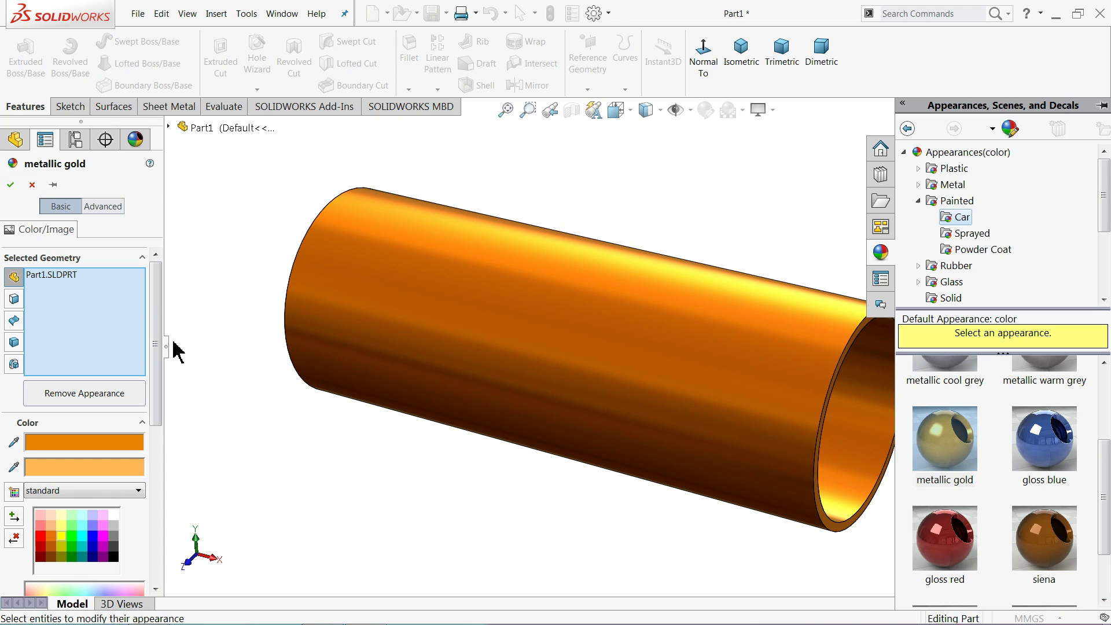
{"action": "left_click_drag", "start_coordinate": [155, 347], "coordinate": [154, 429]}
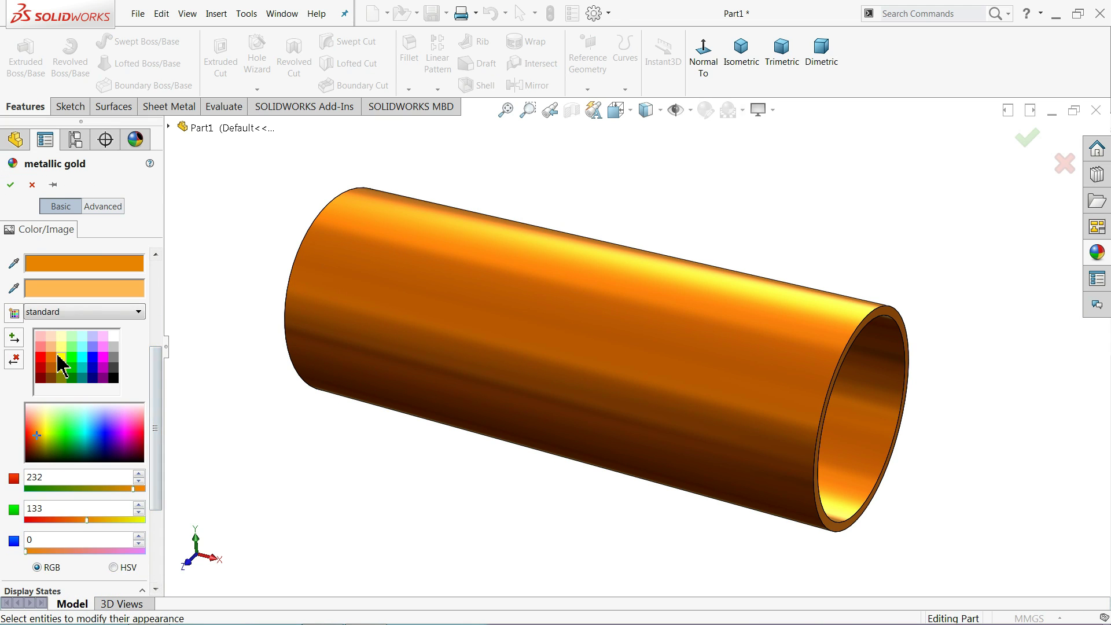
{"action": "left_click", "coordinate": [57, 357]}
{"action": "mouse_move", "coordinate": [325, 367]}
{"action": "middle_mouse_down"}
{"action": "mouse_move", "coordinate": [360, 357]}
{"action": "mouse_move", "coordinate": [384, 305]}
{"action": "mouse_move", "coordinate": [330, 325]}
{"action": "mouse_move", "coordinate": [338, 361]}
{"action": "mouse_move", "coordinate": [380, 330]}
{"action": "mouse_move", "coordinate": [313, 322]}
{"action": "middle_mouse_up"}
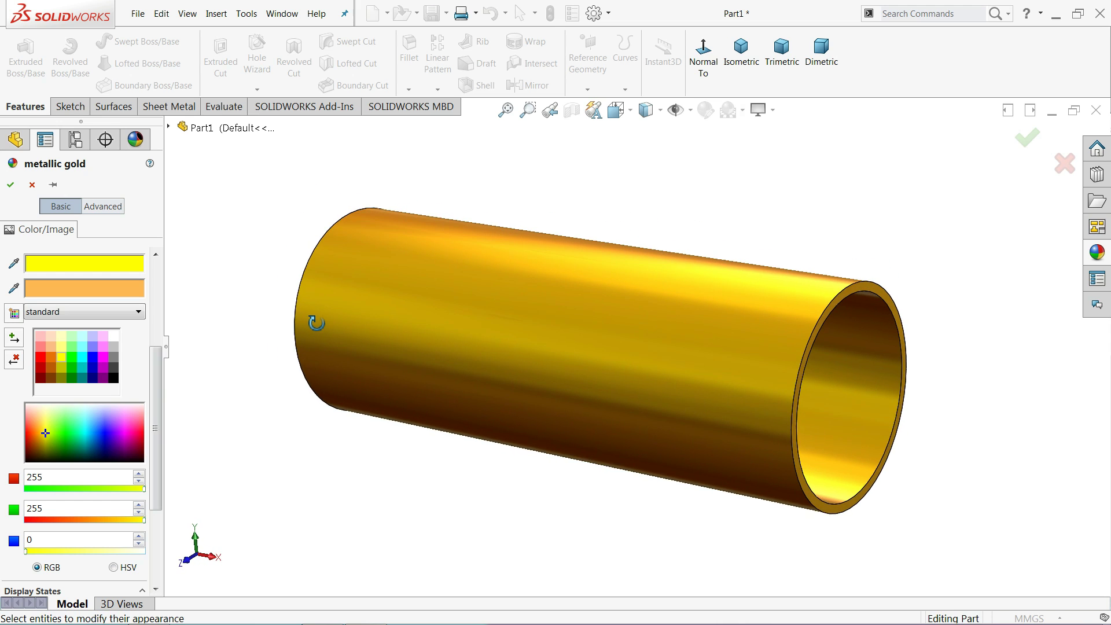
{"action": "left_click", "coordinate": [13, 185]}
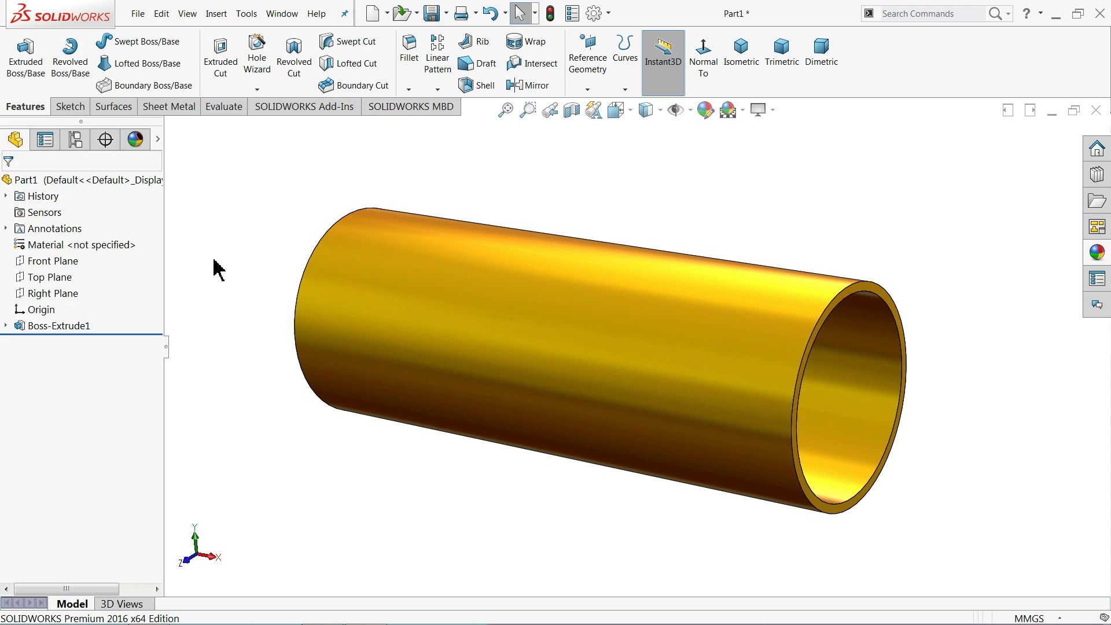
- Save the part as '1.Cylinder Housing' in a new Desktop folder 'Hydraulic Cylinder'
{"action": "left_click", "coordinate": [431, 14]}
{"action": "left_click", "coordinate": [362, 177]}
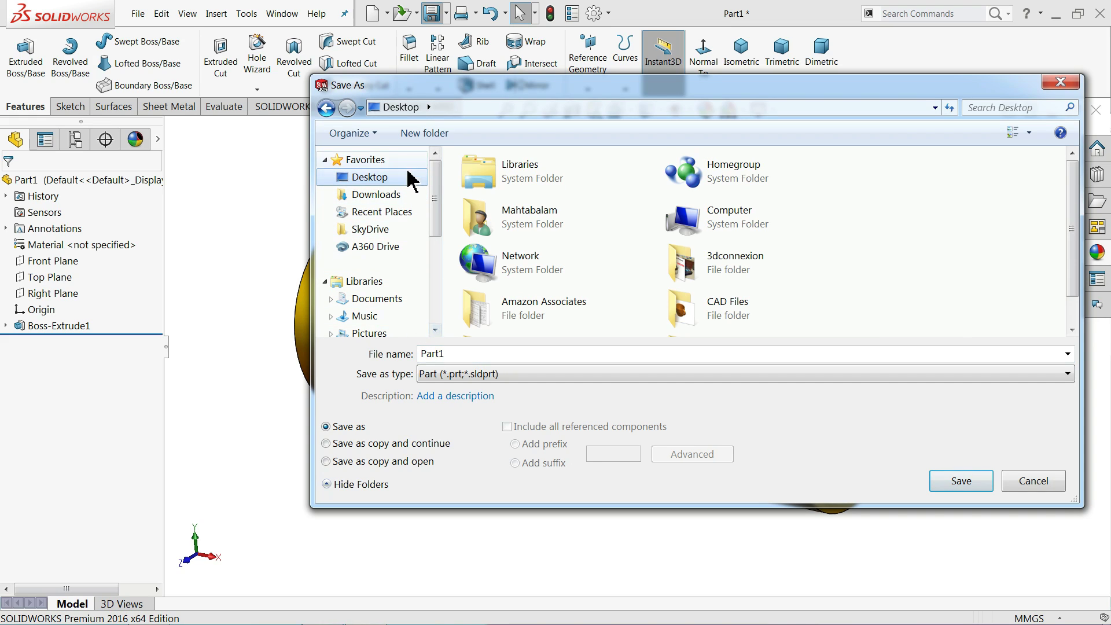
{"action": "left_click", "coordinate": [426, 134]}
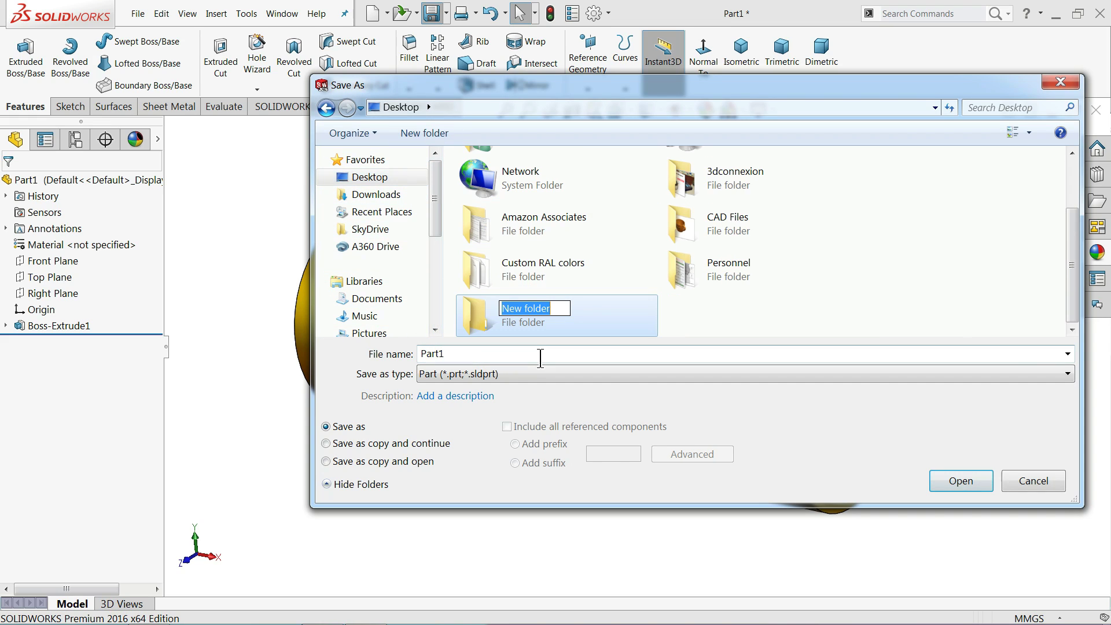
{"action": "type", "text": "Hydraulic"}
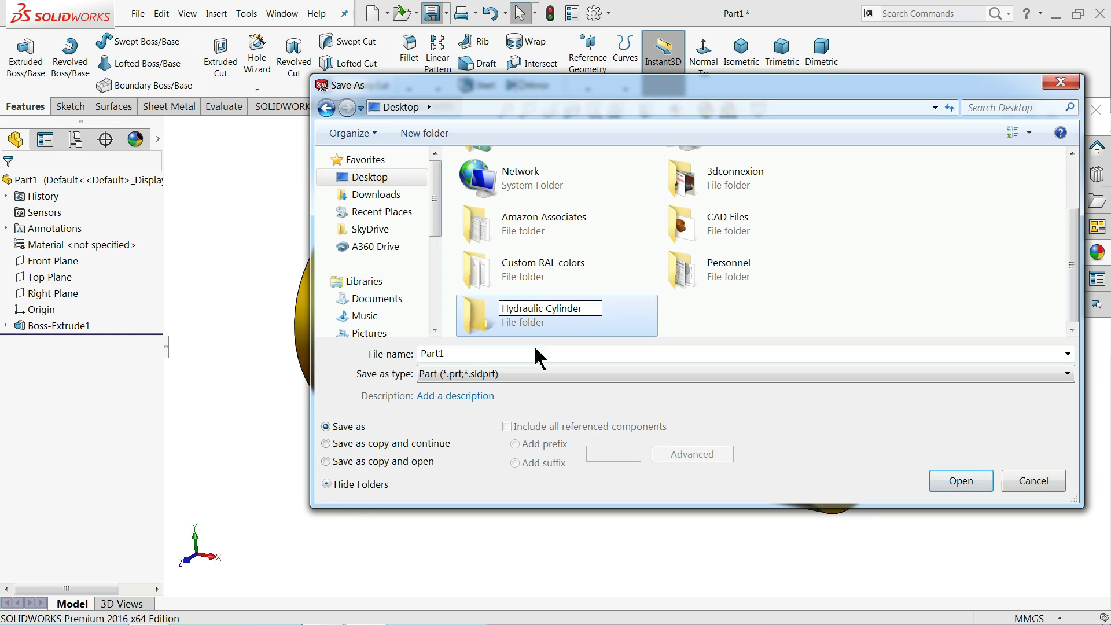
{"action": "key", "text": "Return"}
{"action": "key", "text": "Return"}
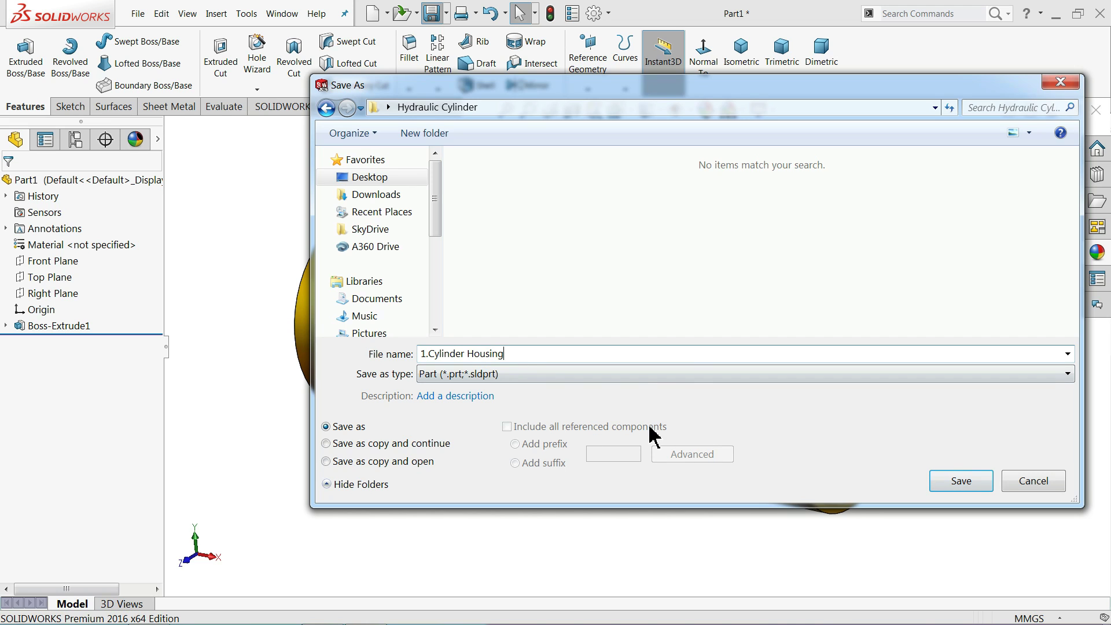
{"action": "left_click", "coordinate": [962, 488]}
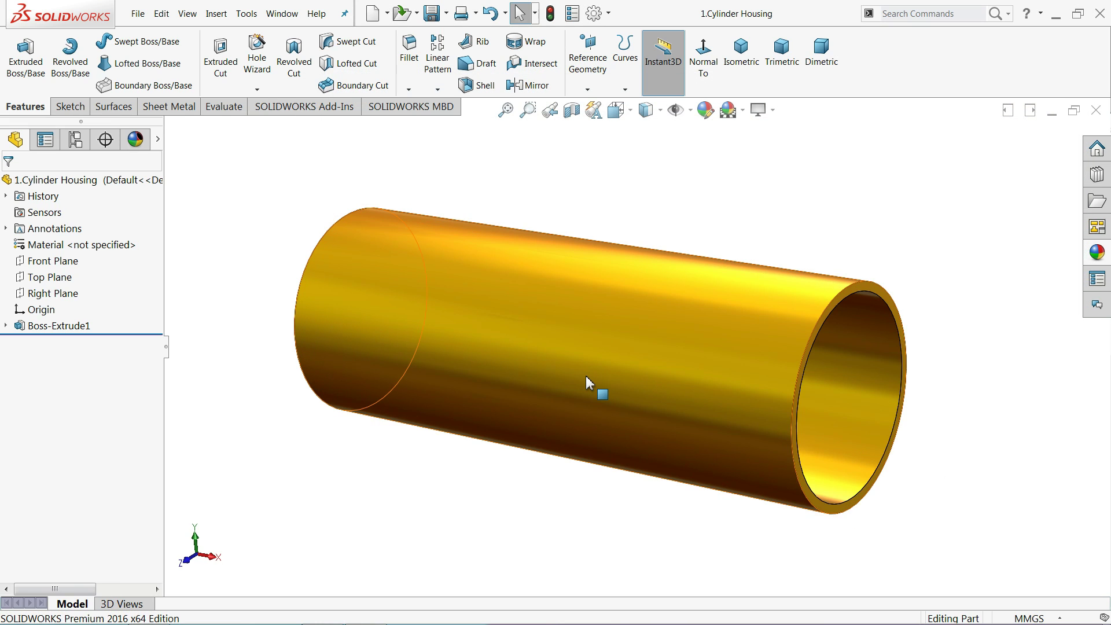
- Sketch a centre rectangle at the origin on the Top Plane of a new part
{"action": "middle_click_drag", "start_coordinate": [581, 380], "coordinate": [640, 380]}
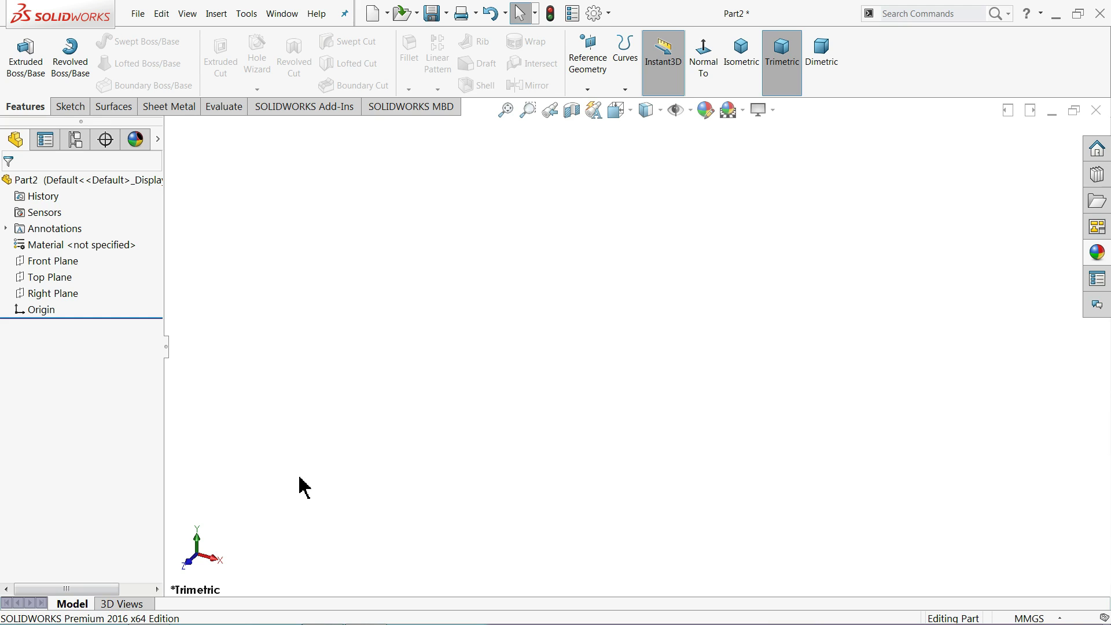
{"action": "left_click", "coordinate": [47, 278]}
{"action": "left_click", "coordinate": [70, 107]}
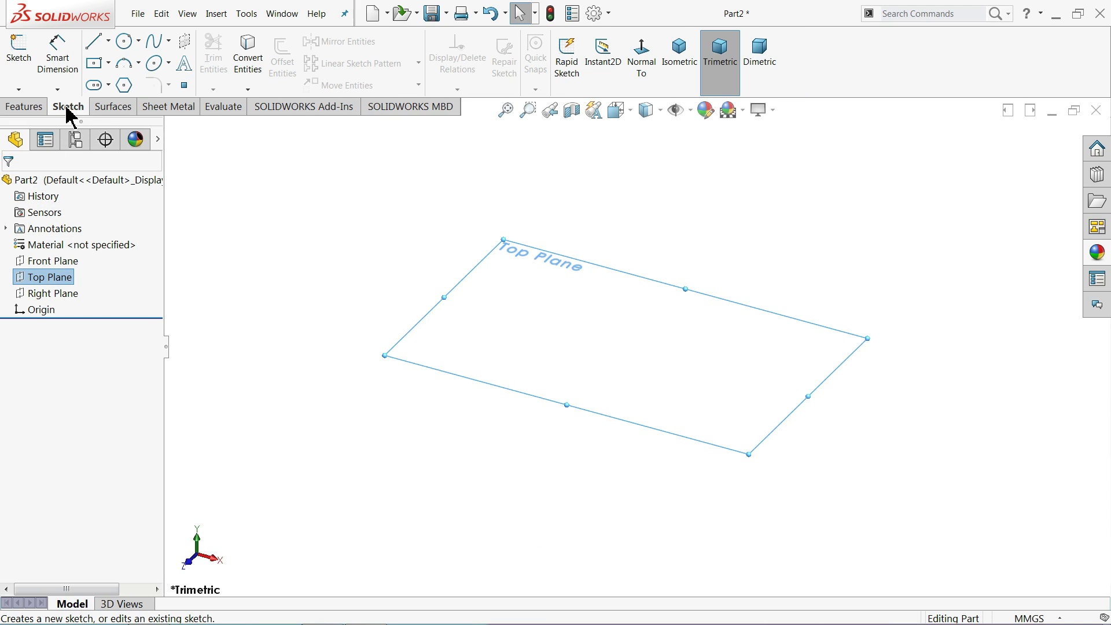
{"action": "left_click", "coordinate": [19, 58]}
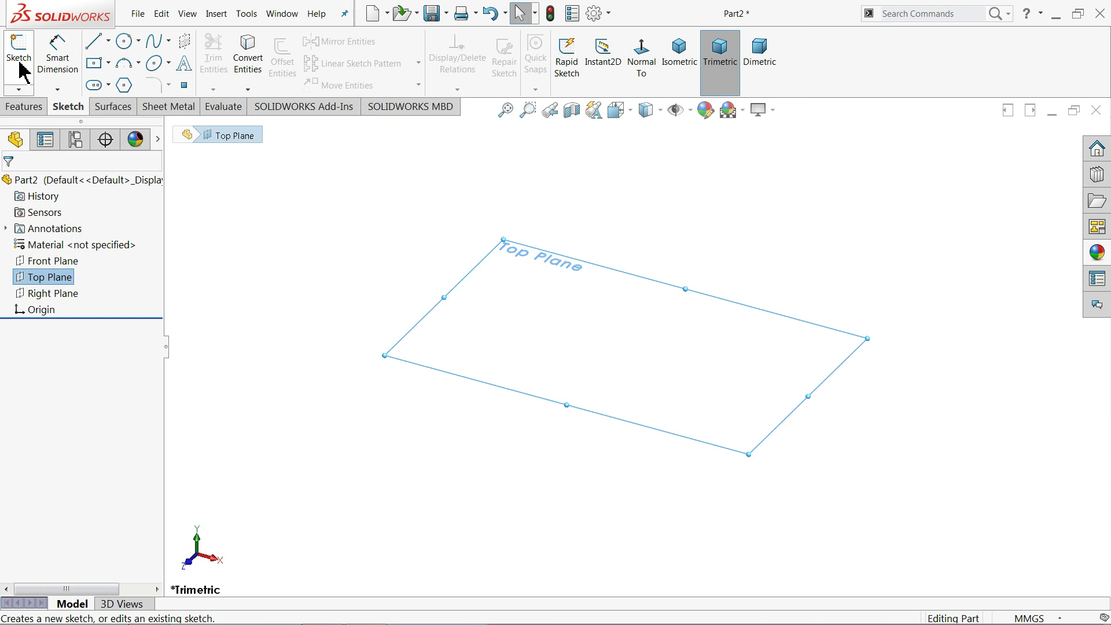
{"action": "left_click", "coordinate": [96, 67]}
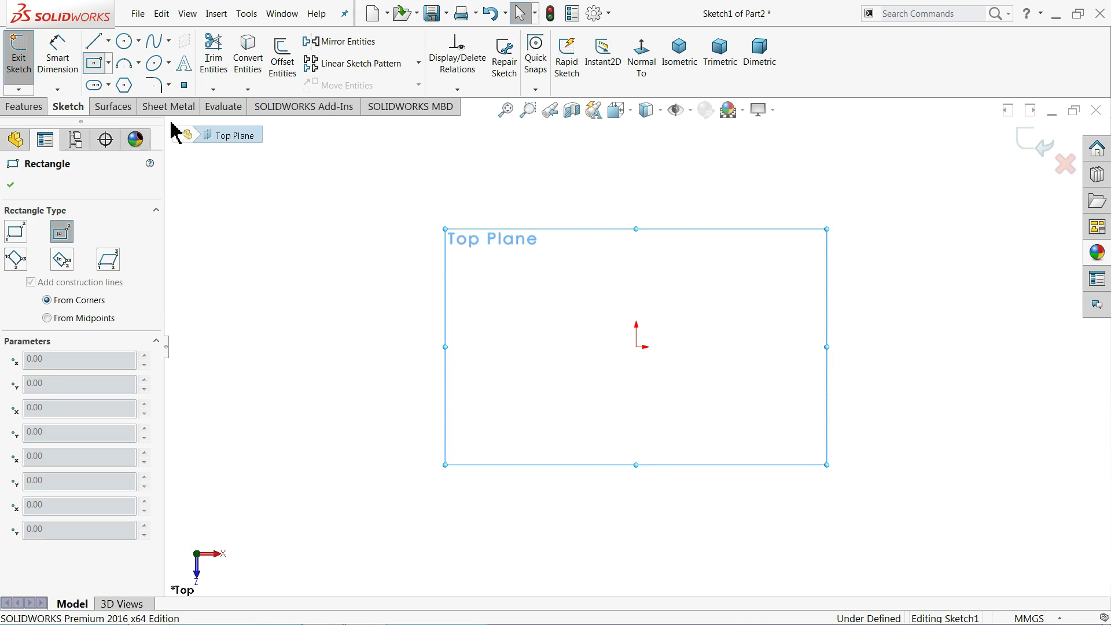
{"action": "left_click", "coordinate": [637, 347]}
{"action": "left_click", "coordinate": [429, 169]}
{"action": "right_click", "coordinate": [302, 158]}
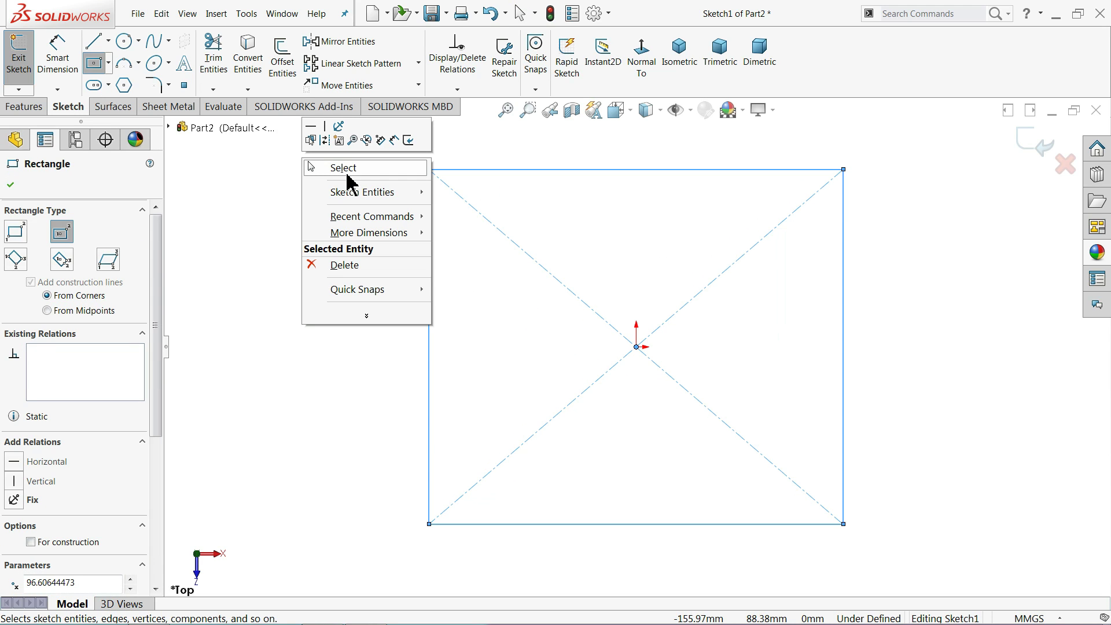
{"action": "left_click", "coordinate": [347, 172]}
- Make the rectangle square with an Equal relation and 165.10 mm sides
{"action": "left_click", "coordinate": [443, 170]}
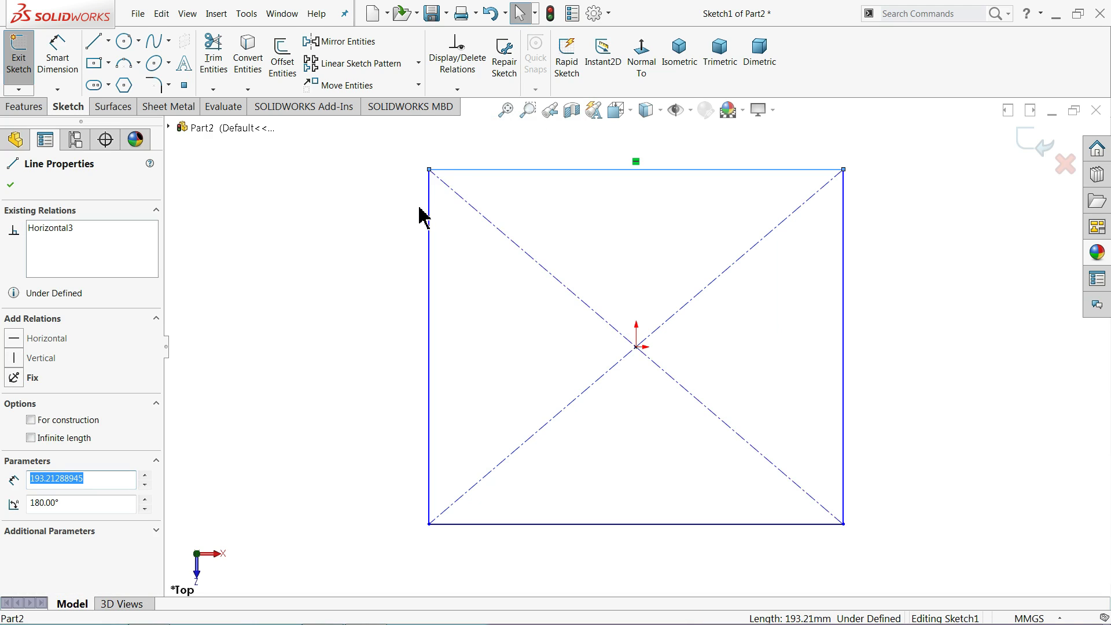
{"action": "left_click", "coordinate": [430, 223], "text": "ctrl"}
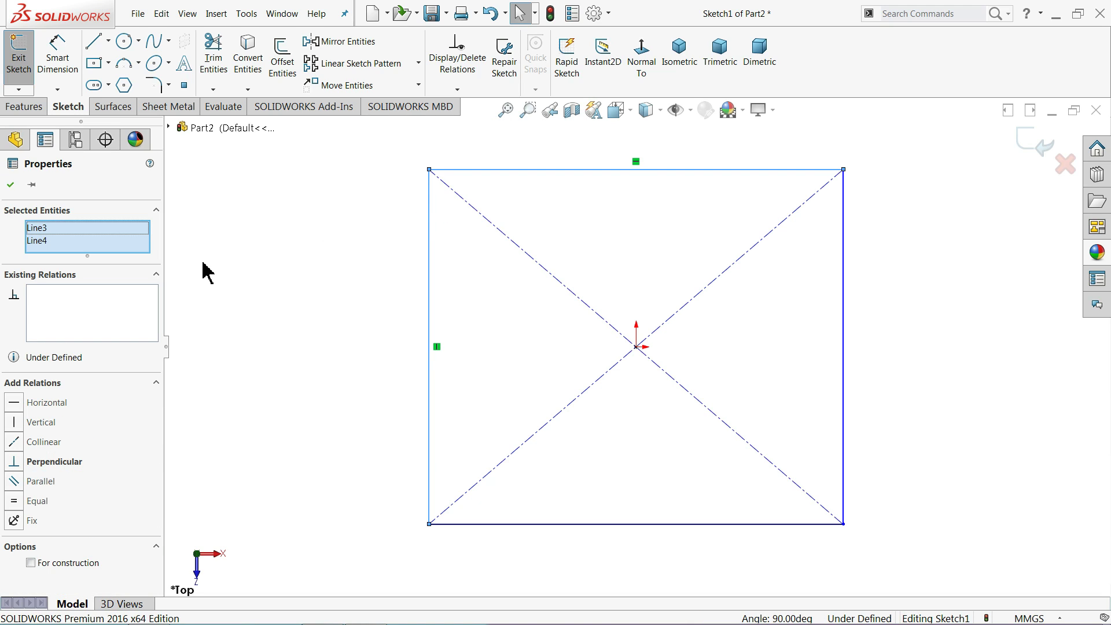
{"action": "left_click", "coordinate": [15, 502]}
{"action": "left_click", "coordinate": [372, 323]}
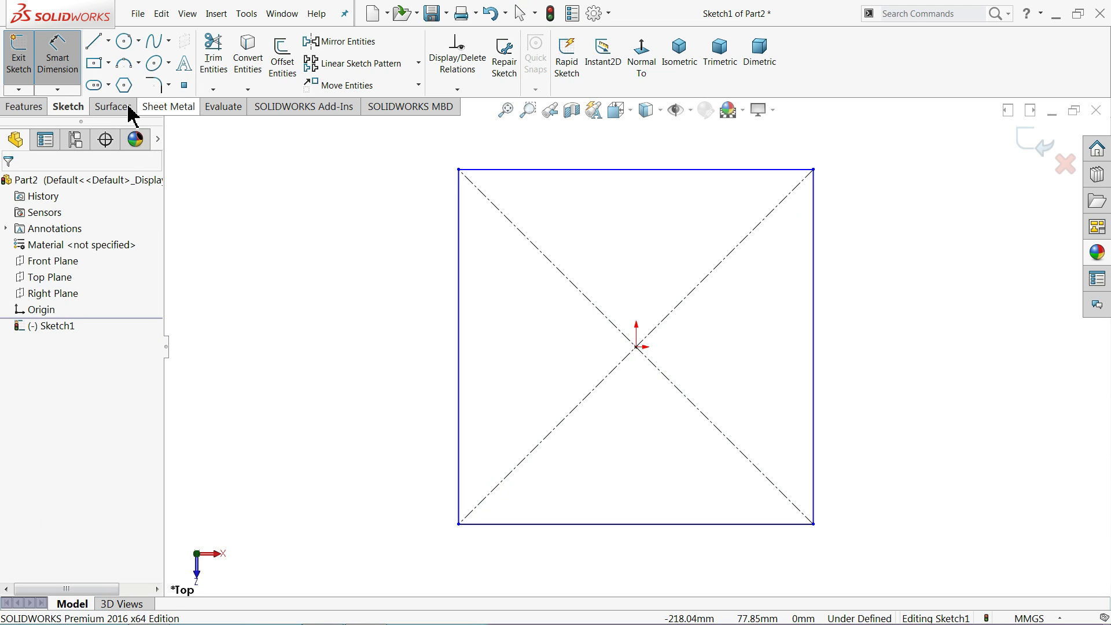
{"action": "left_click", "coordinate": [656, 170]}
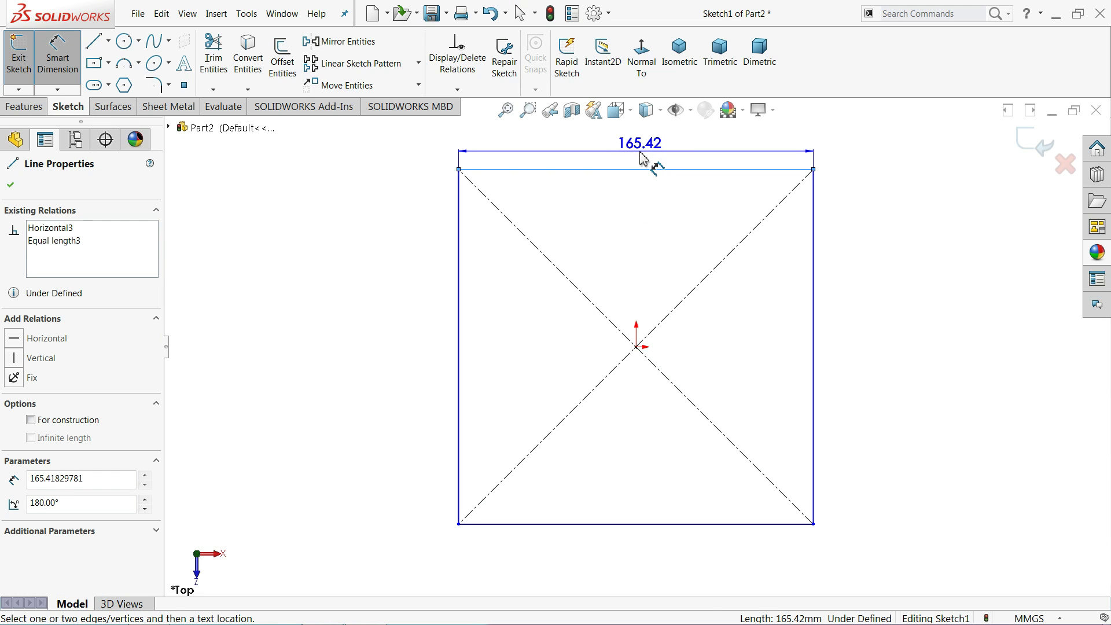
{"action": "left_click", "coordinate": [642, 157]}
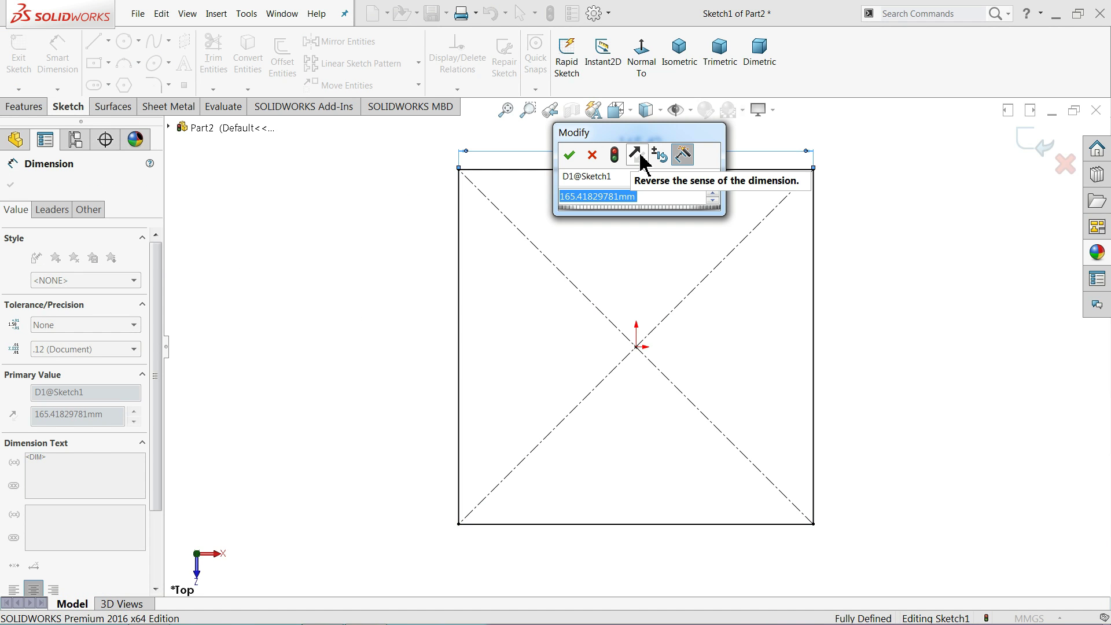
{"action": "type", "text": "165.1"}
{"action": "key", "text": "Return"}
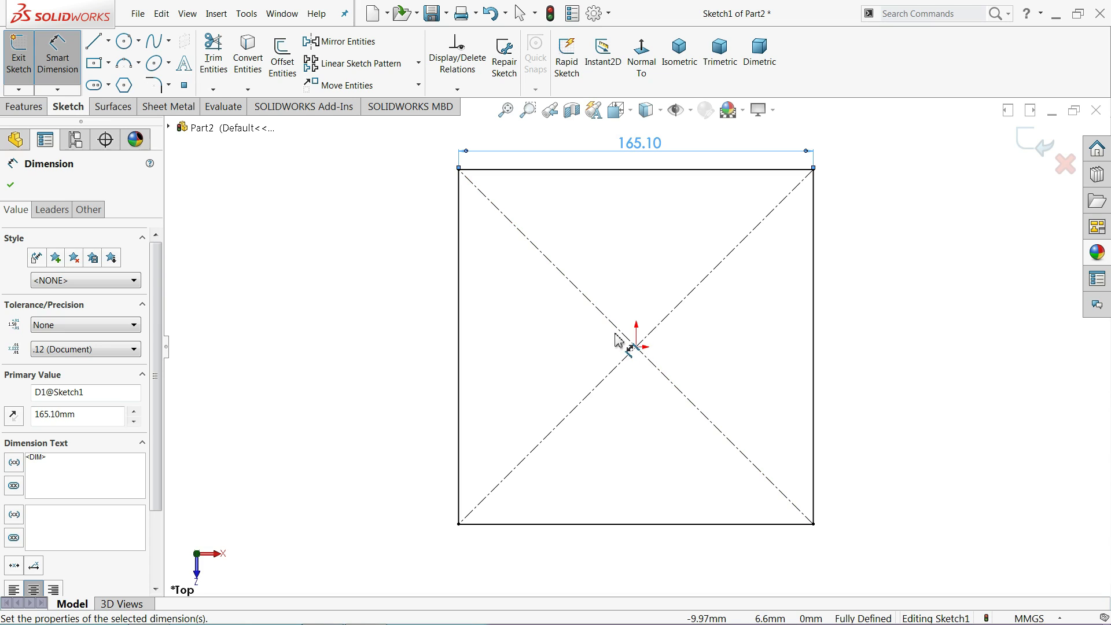
{"action": "left_click", "coordinate": [9, 190]}
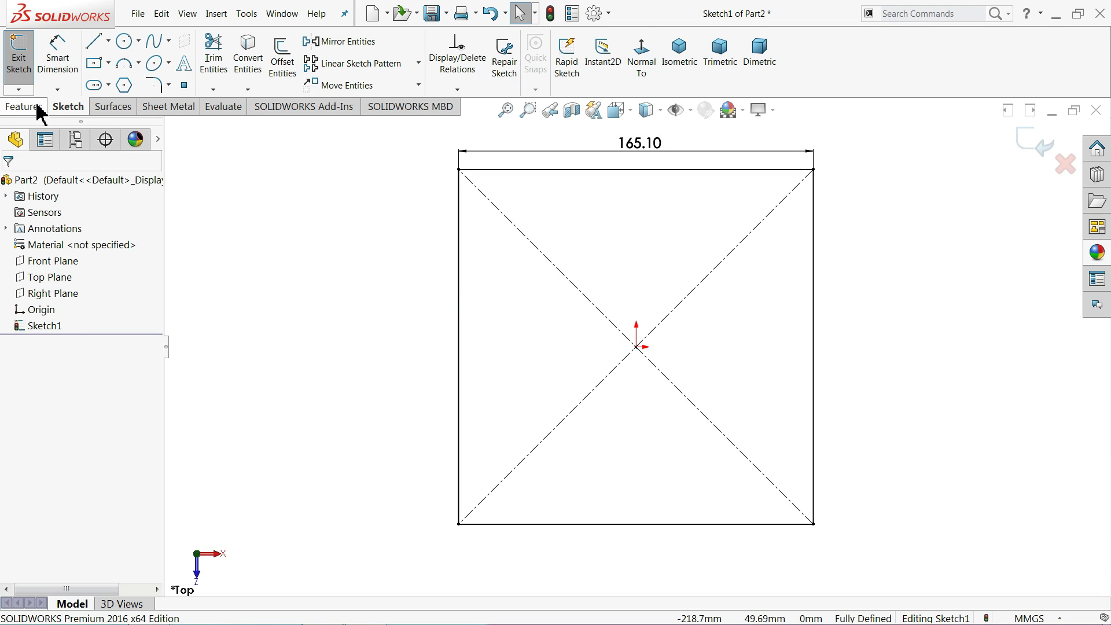
- Extrude the square 1.5 in (38.10 mm) upward and 2 mm in the opposite direction
{"action": "left_click", "coordinate": [32, 106]}
{"action": "left_click", "coordinate": [26, 72]}
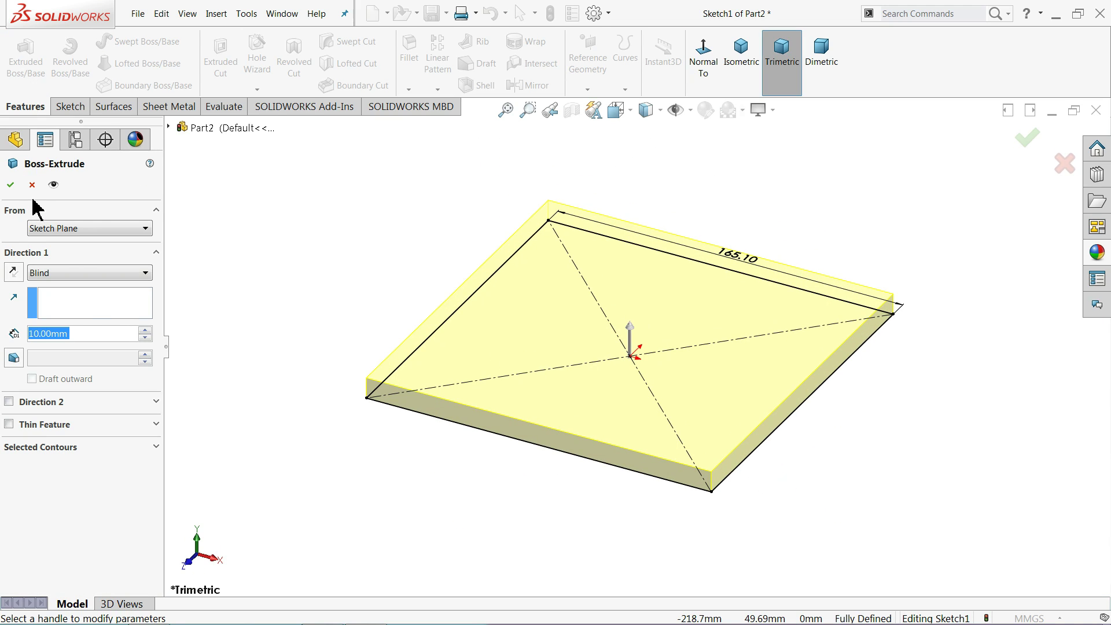
{"action": "type", "text": "1.5in"}
{"action": "key", "text": "Return"}
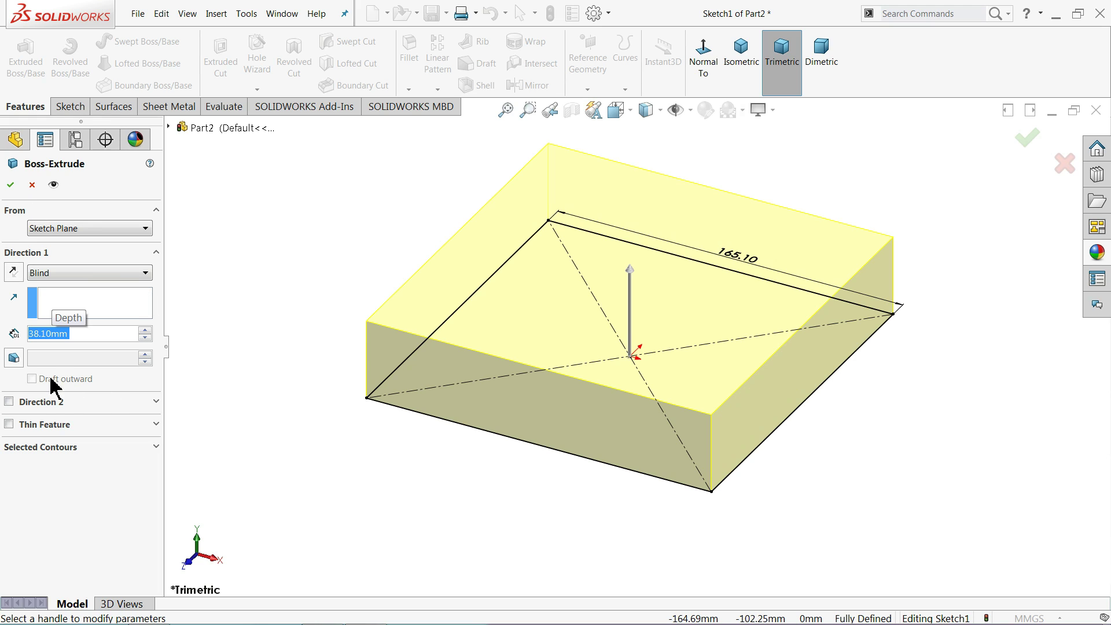
{"action": "left_click", "coordinate": [9, 401]}
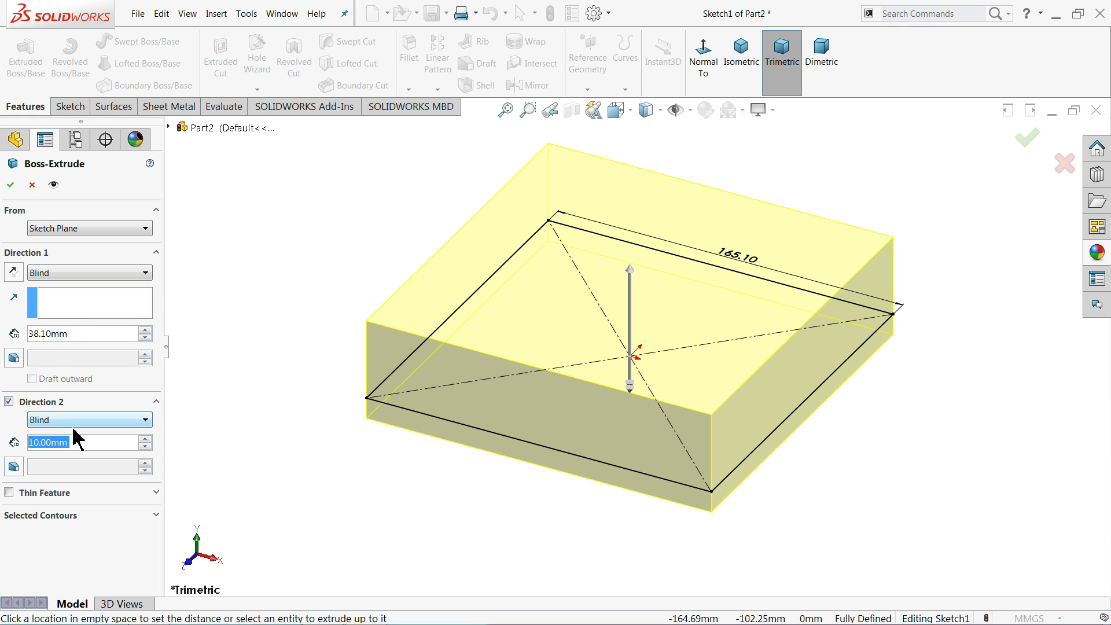
{"action": "type", "text": "2"}
{"action": "key", "text": "Return"}
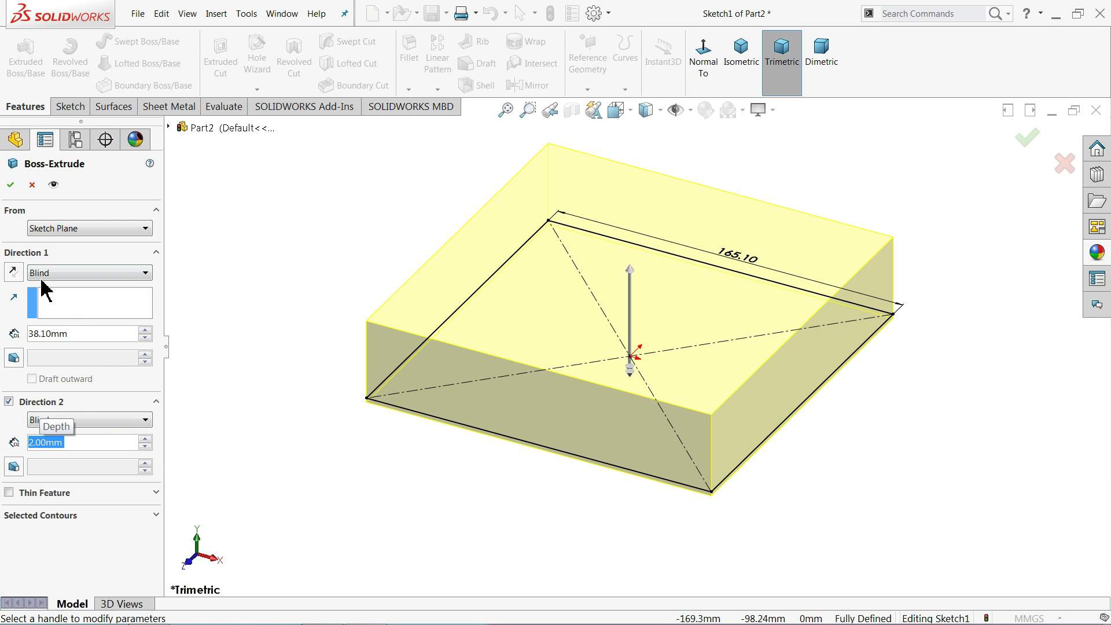
{"action": "left_click", "coordinate": [9, 185]}
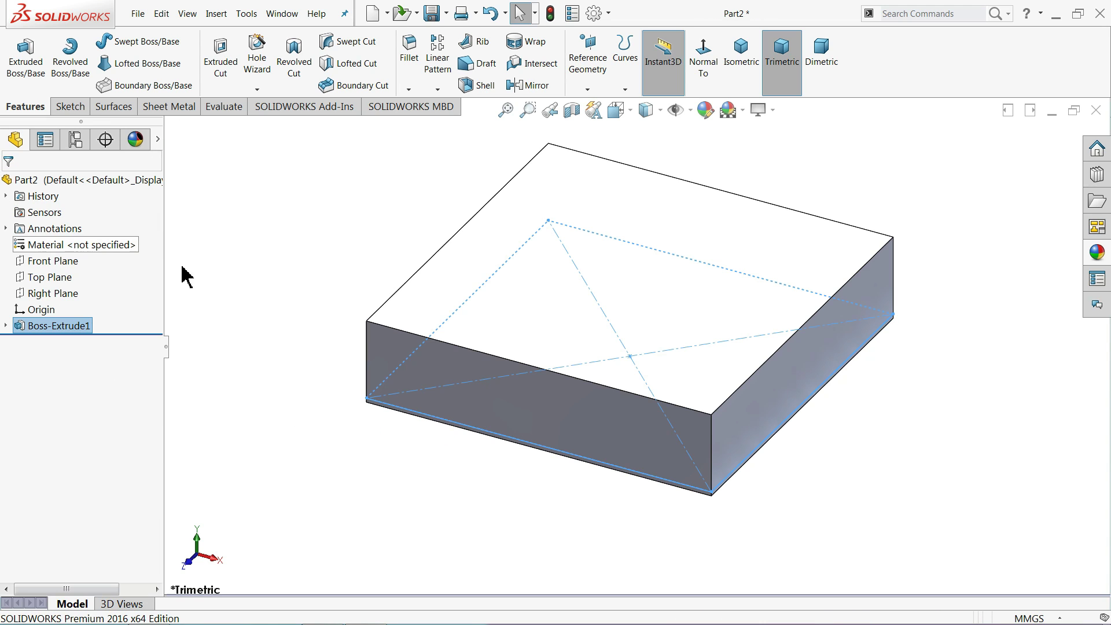
{"action": "left_click", "coordinate": [624, 285]}
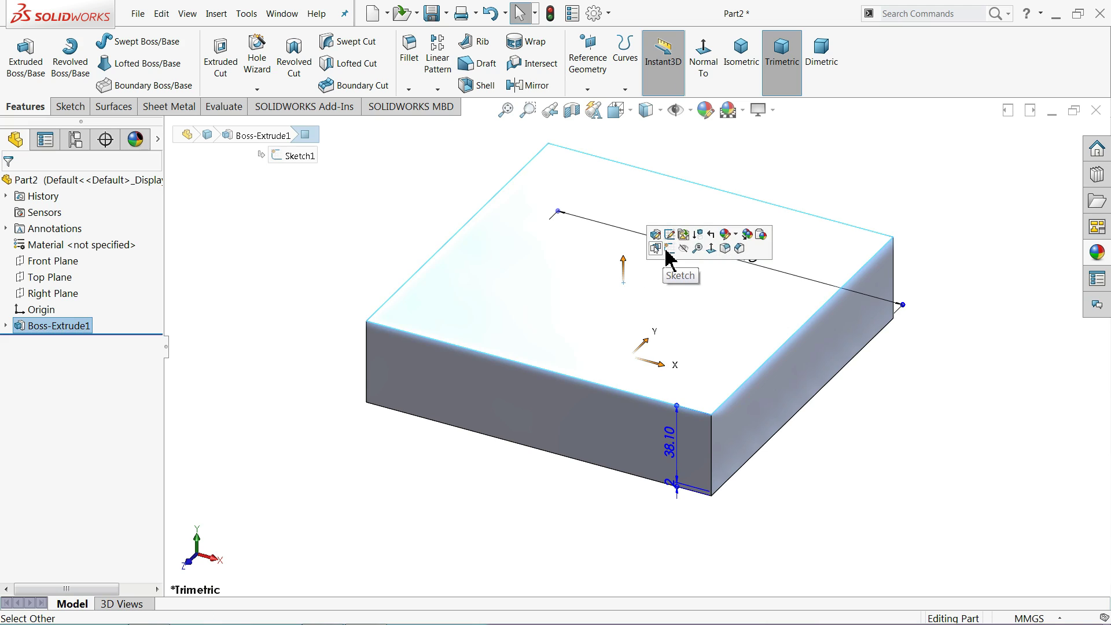
{"action": "key", "text": "Escape"}
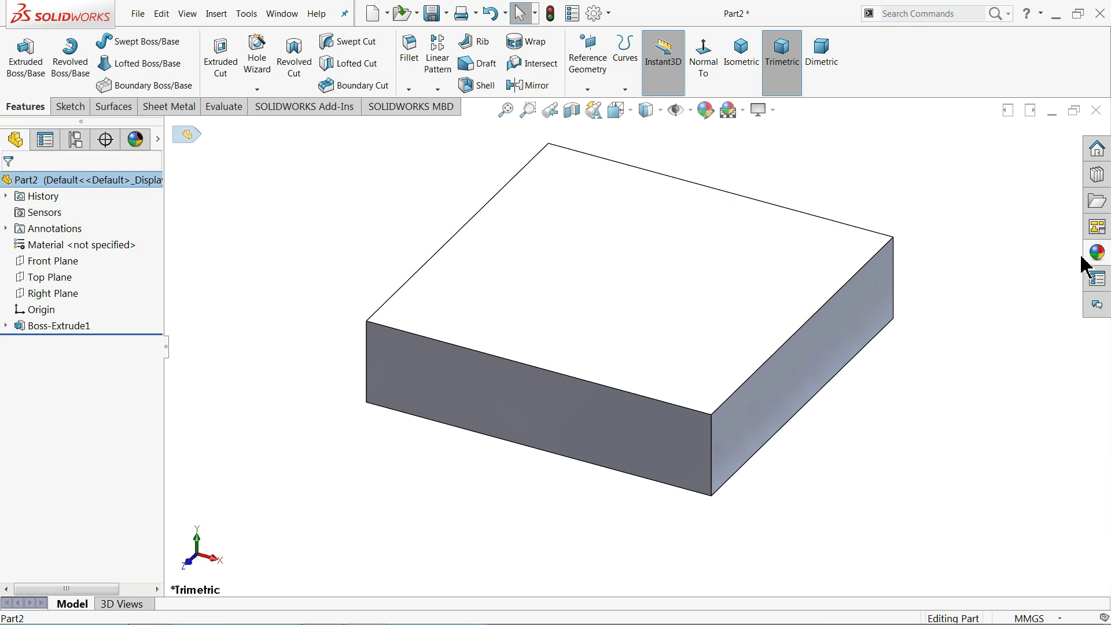
- Apply the cast stainless steel appearance to the part
{"action": "left_click", "coordinate": [1106, 260]}
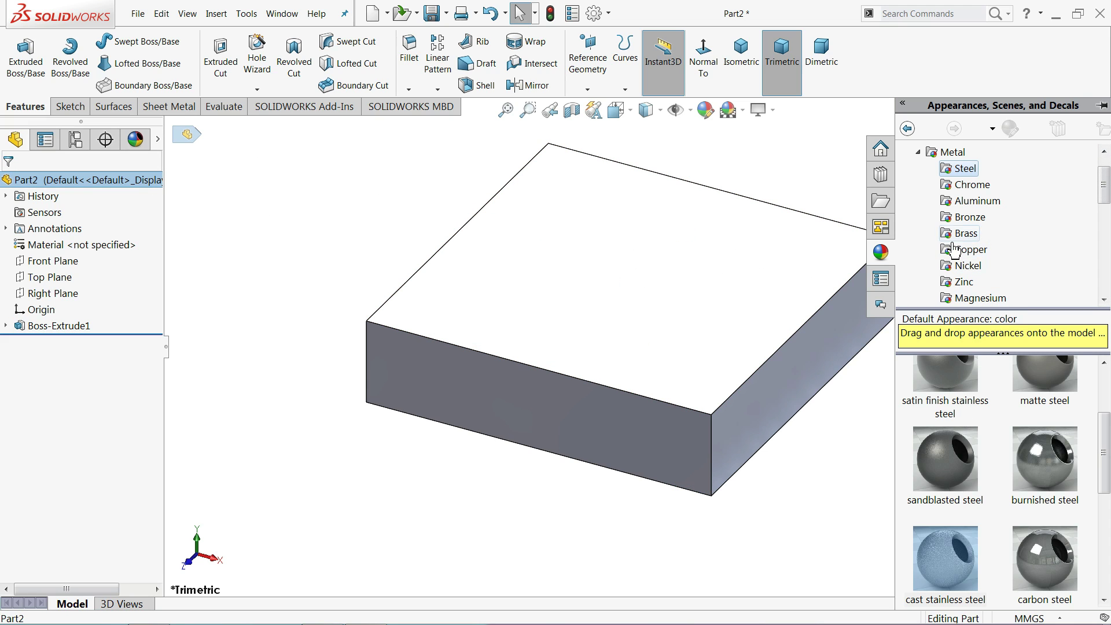
{"action": "double_click", "coordinate": [954, 573]}
{"action": "middle_click_drag", "start_coordinate": [829, 523], "coordinate": [790, 466]}
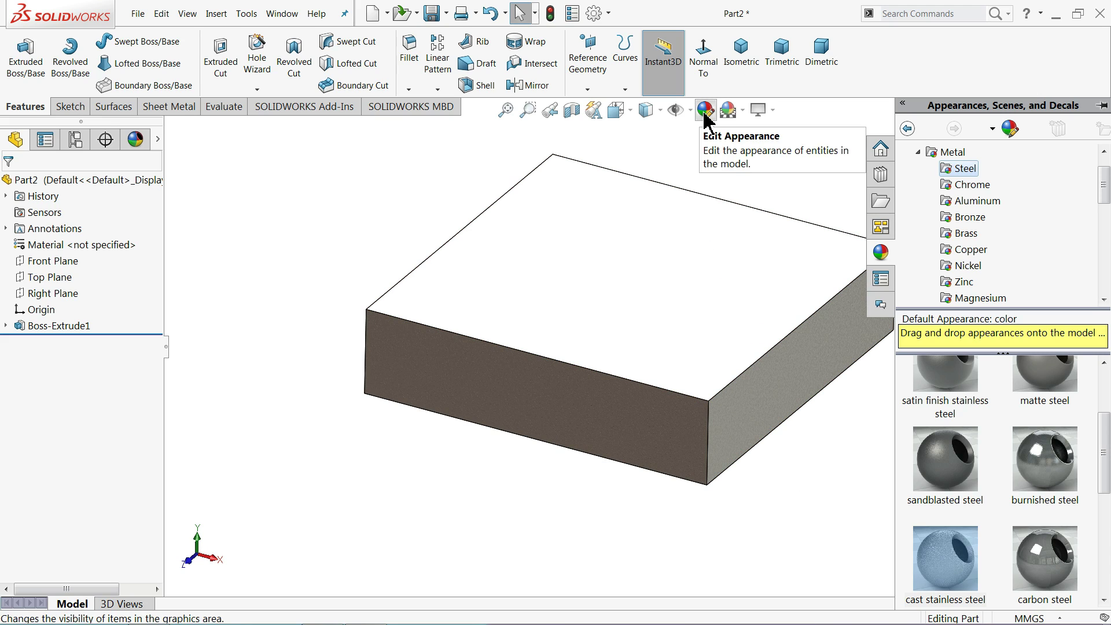
- Change the stainless steel appearance colour to a grey tone
{"action": "left_click", "coordinate": [116, 181]}
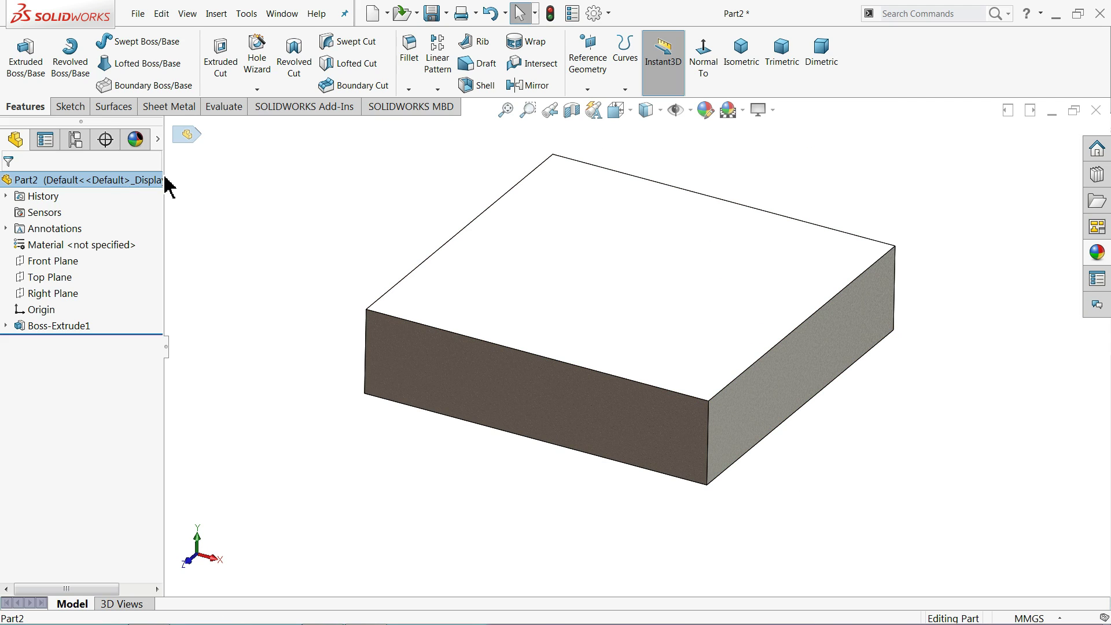
{"action": "left_click", "coordinate": [706, 110]}
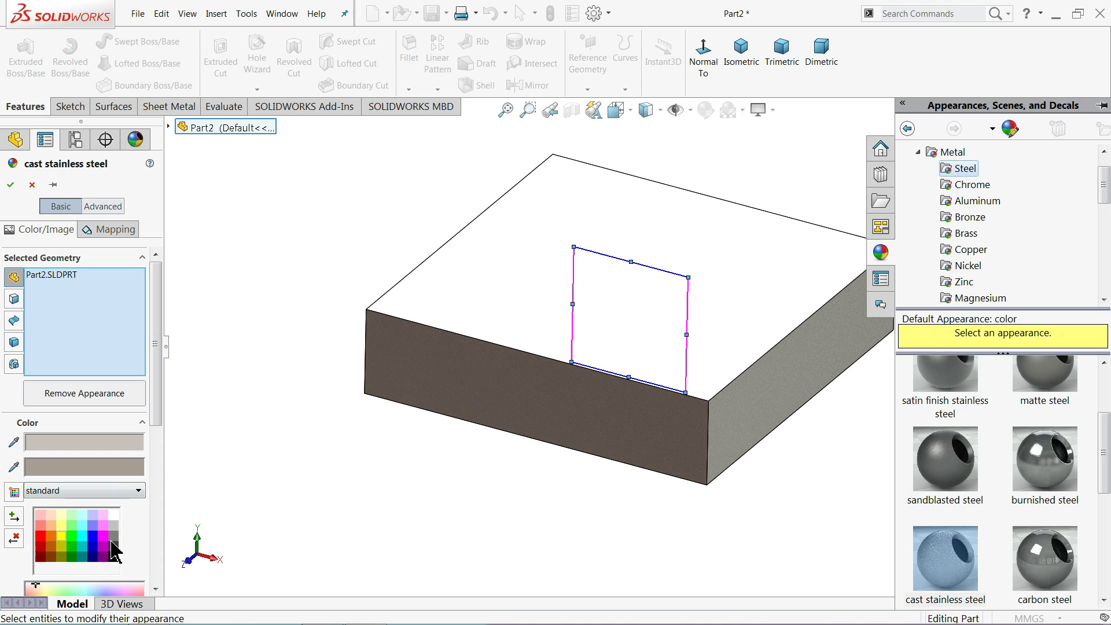
{"action": "left_click", "coordinate": [113, 541]}
{"action": "mouse_move", "coordinate": [356, 535]}
{"action": "middle_mouse_down"}
{"action": "mouse_move", "coordinate": [346, 482]}
{"action": "mouse_move", "coordinate": [330, 527]}
{"action": "mouse_move", "coordinate": [300, 495]}
{"action": "middle_mouse_up"}
{"action": "left_click", "coordinate": [114, 546]}
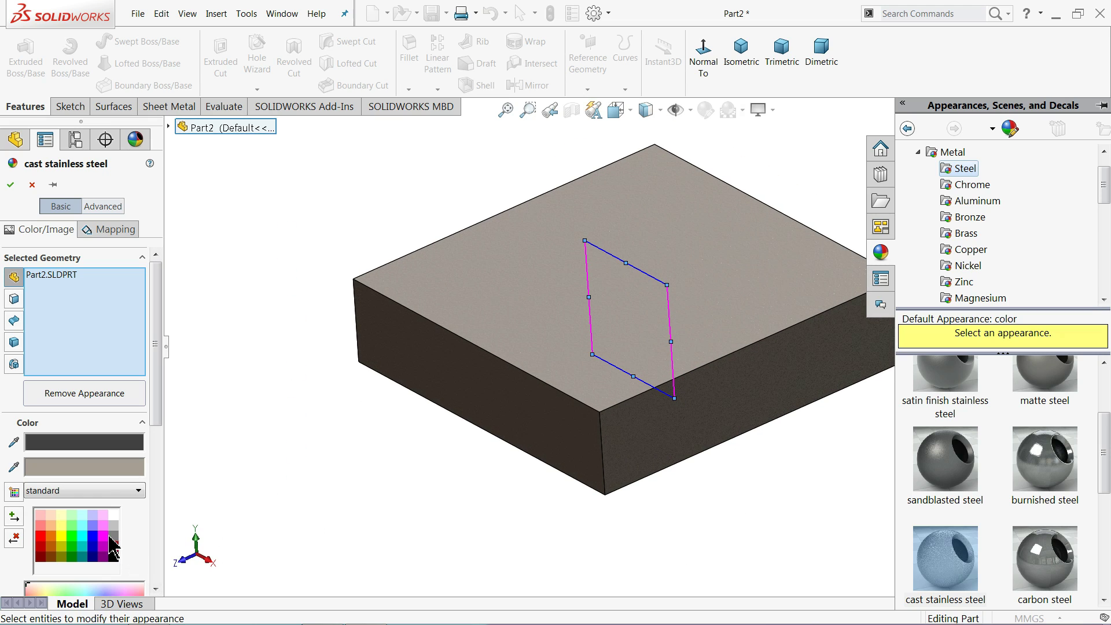
{"action": "left_click", "coordinate": [115, 535]}
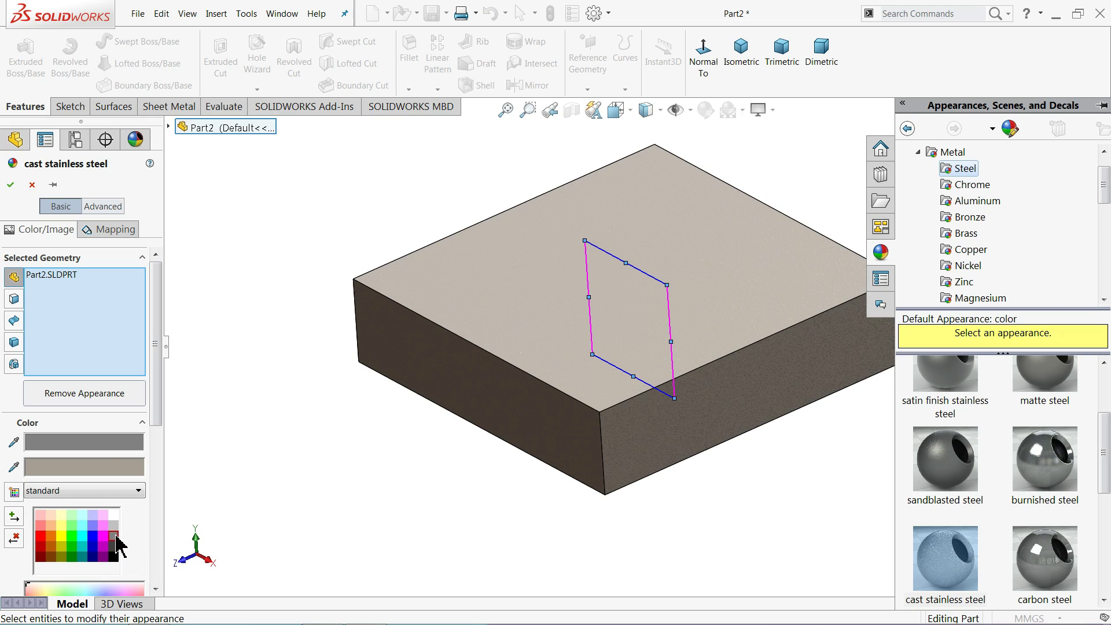
{"action": "left_click", "coordinate": [9, 185]}
{"action": "middle_click_drag", "start_coordinate": [314, 256], "coordinate": [370, 272]}
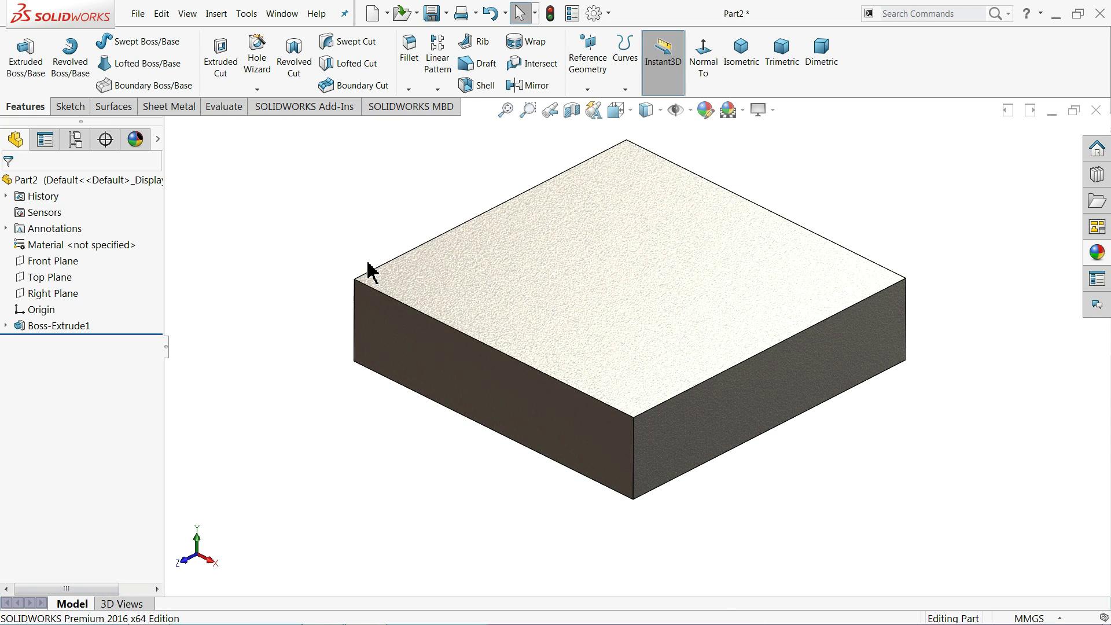
{"action": "left_click", "coordinate": [579, 277]}
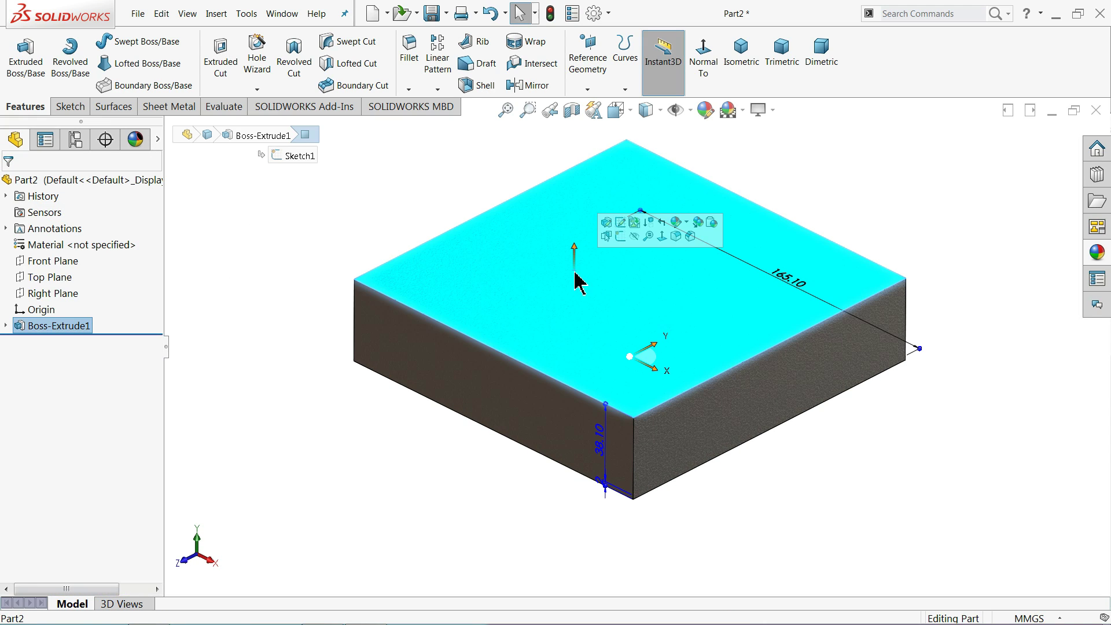
- Sketch a centre rectangle at the origin on the block's top face, viewed normal to it
{"action": "left_click", "coordinate": [620, 236]}
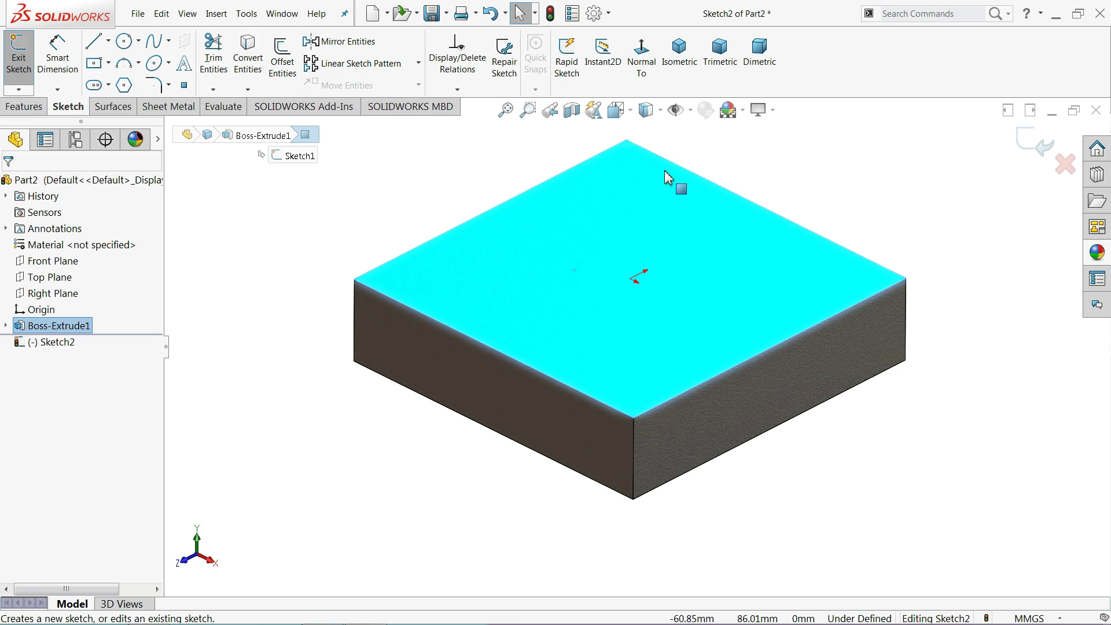
{"action": "left_click", "coordinate": [646, 64]}
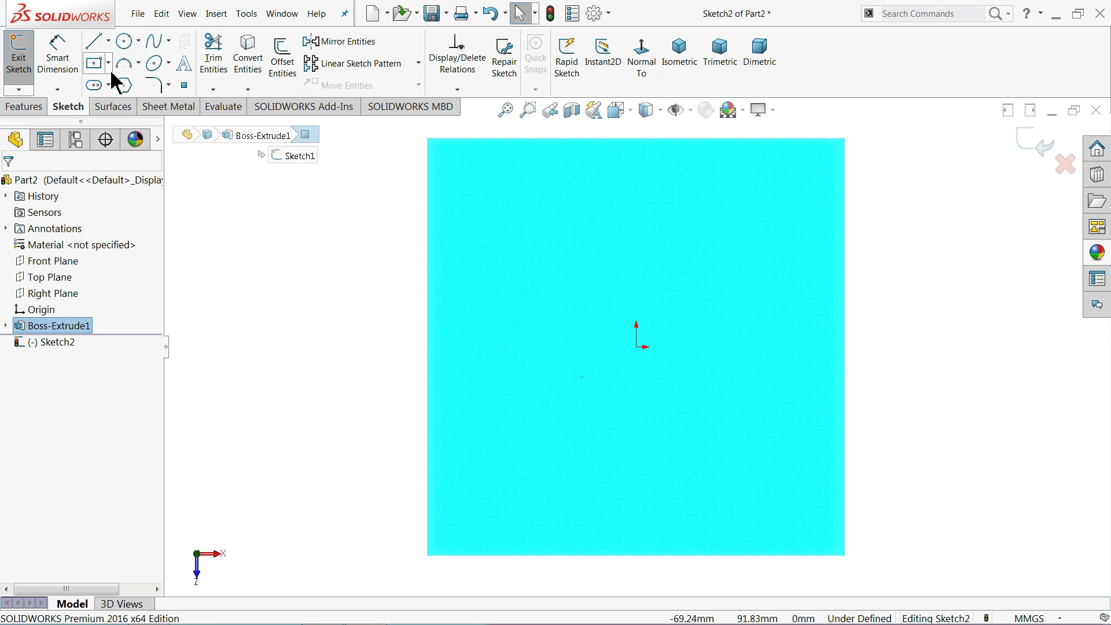
{"action": "left_click", "coordinate": [95, 64]}
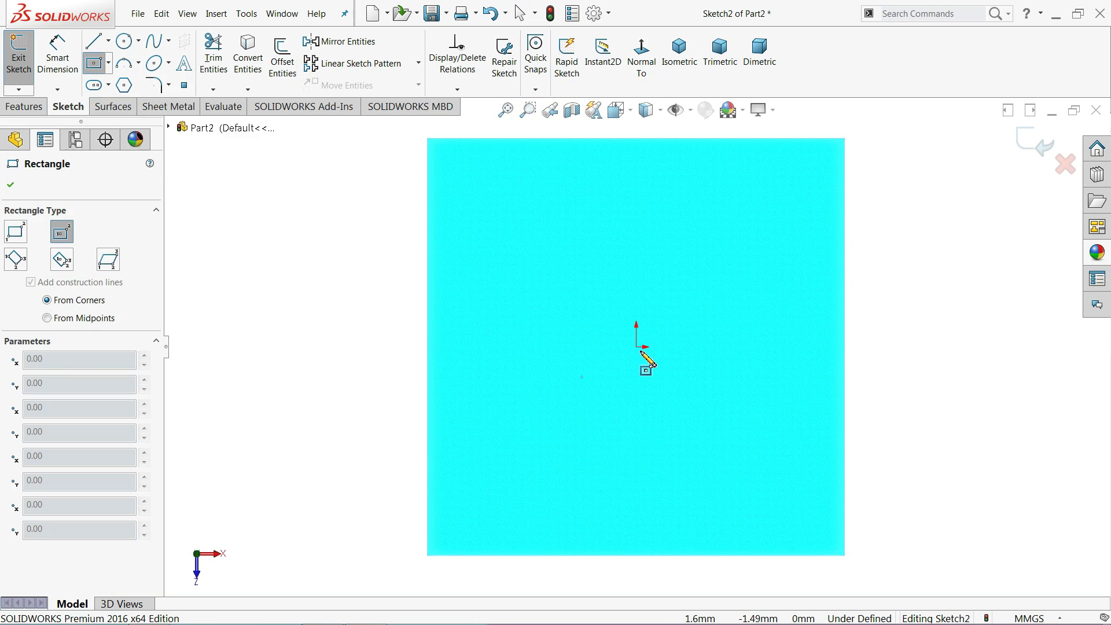
{"action": "left_click", "coordinate": [636, 348]}
{"action": "left_click", "coordinate": [502, 228]}
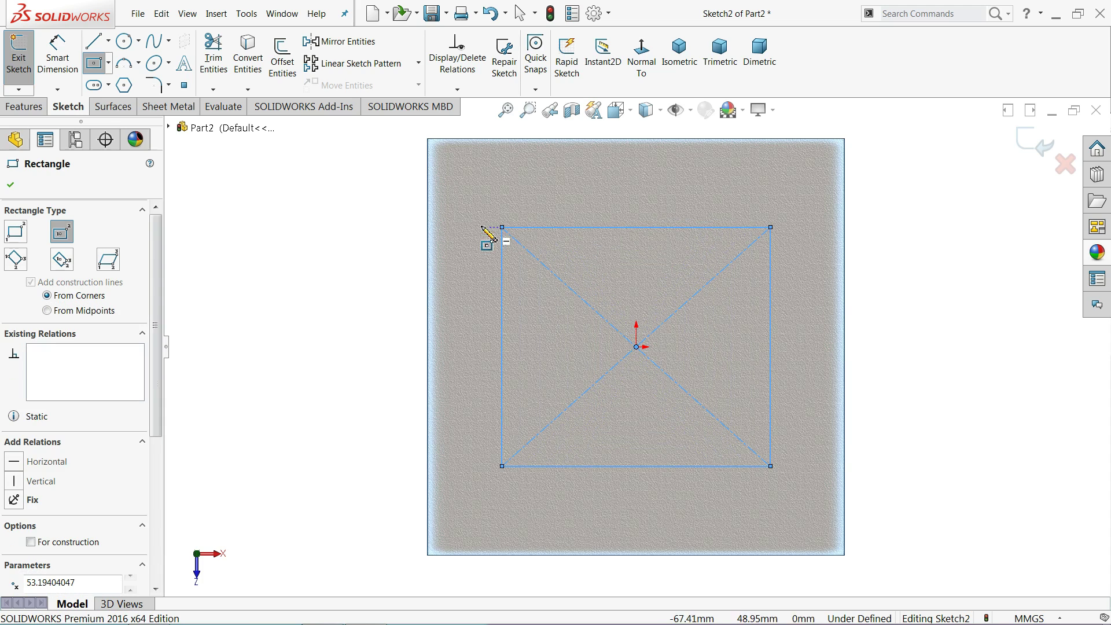
{"action": "right_click", "coordinate": [259, 185]}
{"action": "left_click", "coordinate": [309, 188]}
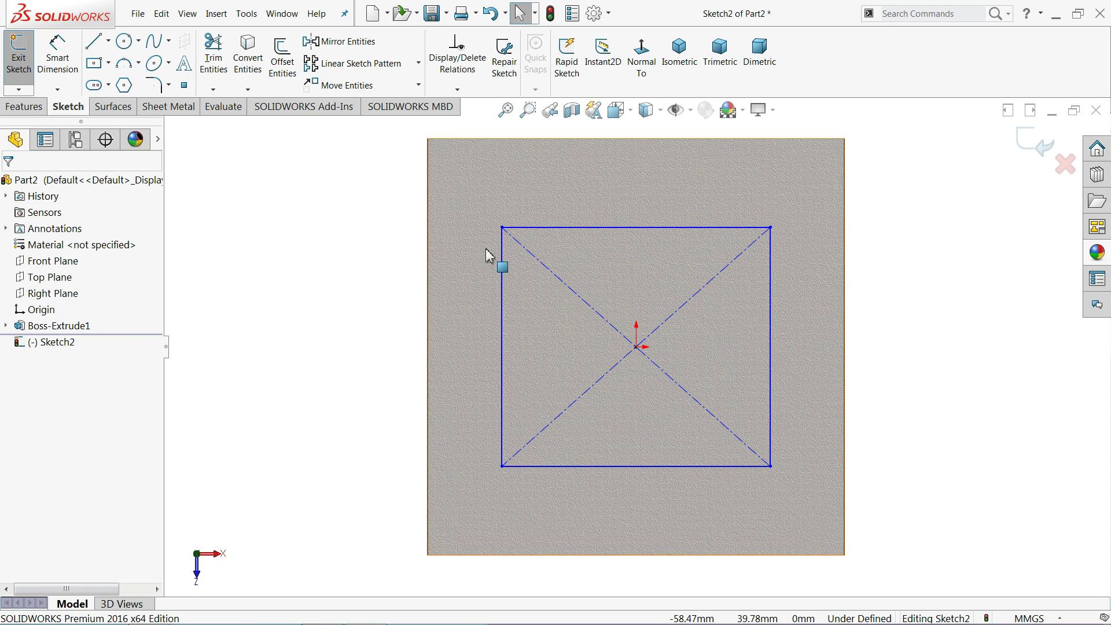
- Make the rectangle square with an Equal relation and 95.25 mm sides
{"action": "left_click", "coordinate": [523, 228]}
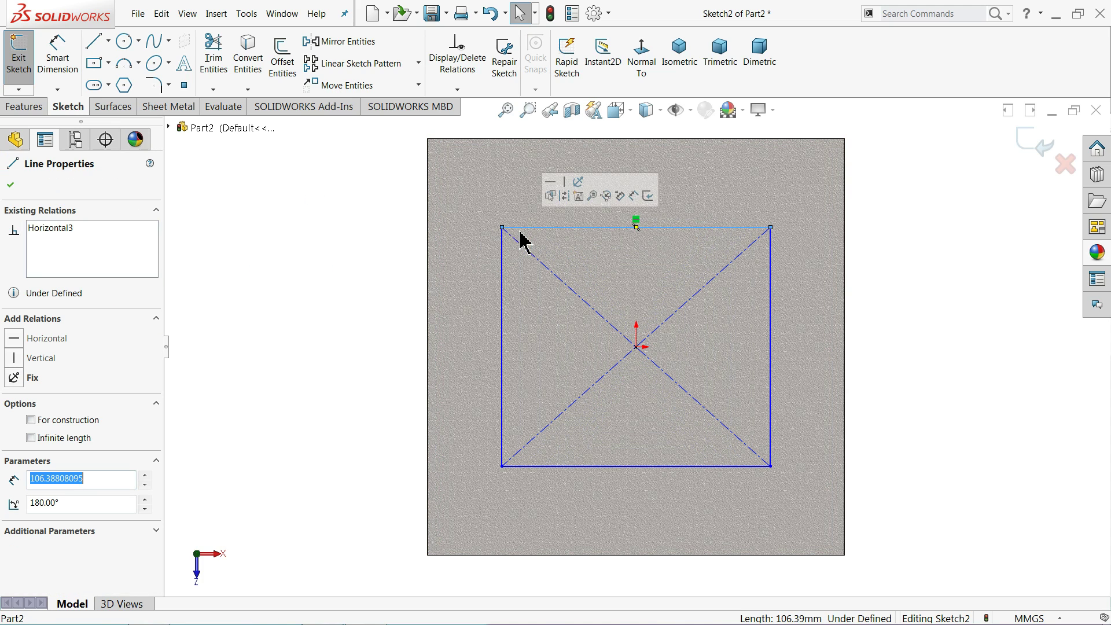
{"action": "left_click", "coordinate": [502, 298], "text": "ctrl"}
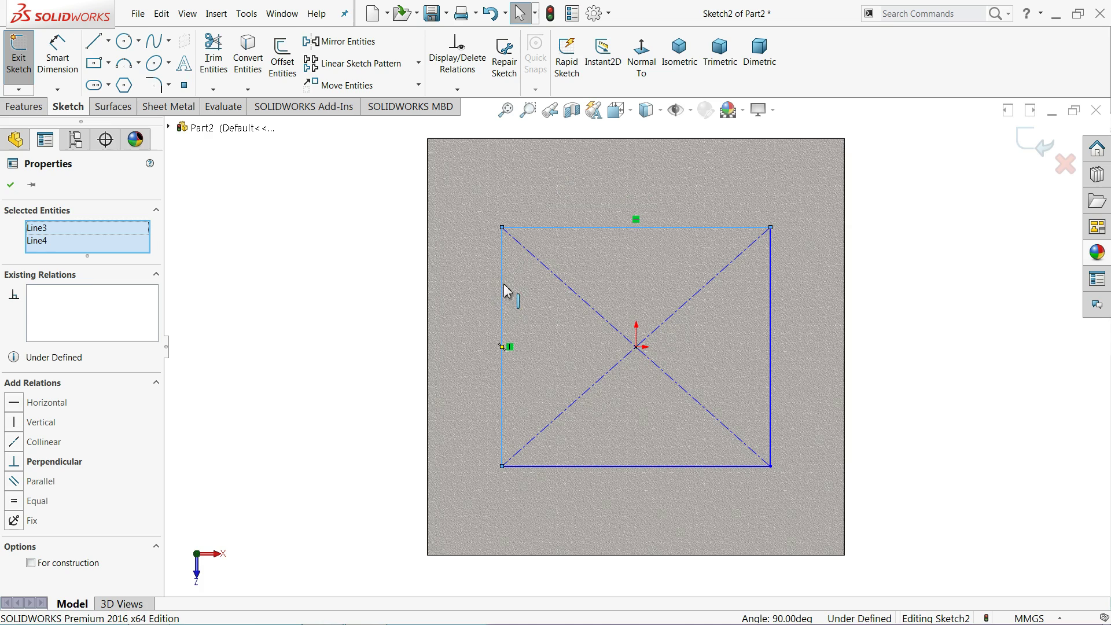
{"action": "left_click", "coordinate": [43, 503]}
{"action": "left_click", "coordinate": [276, 346]}
{"action": "left_click", "coordinate": [58, 58]}
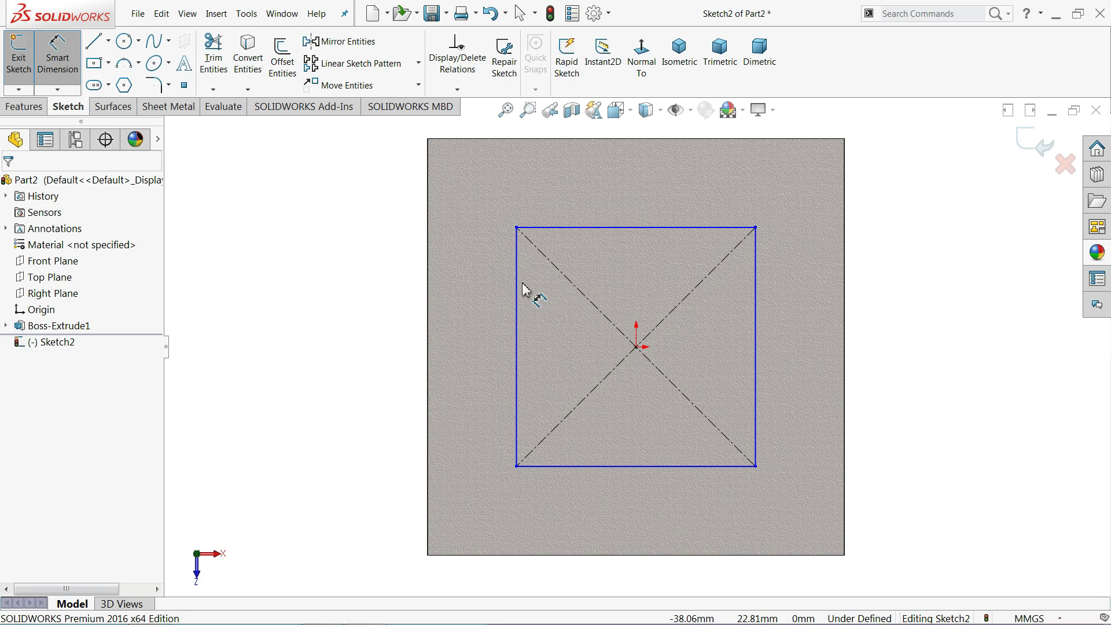
{"action": "left_click", "coordinate": [640, 229]}
{"action": "left_click", "coordinate": [636, 209]}
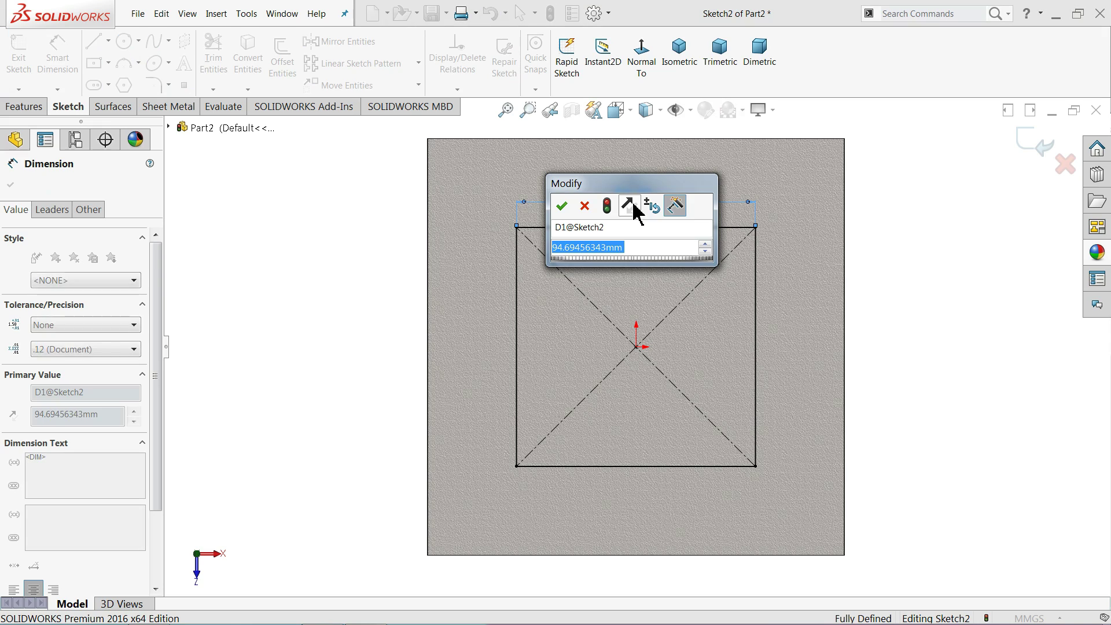
{"action": "type", "text": "95.25"}
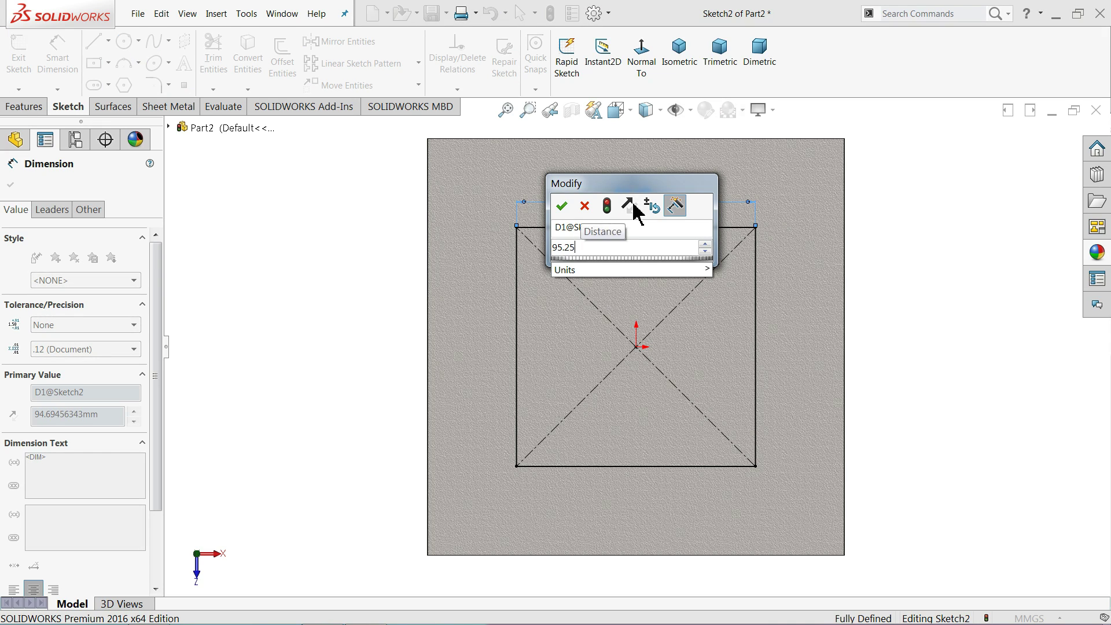
{"action": "key", "text": "Return"}
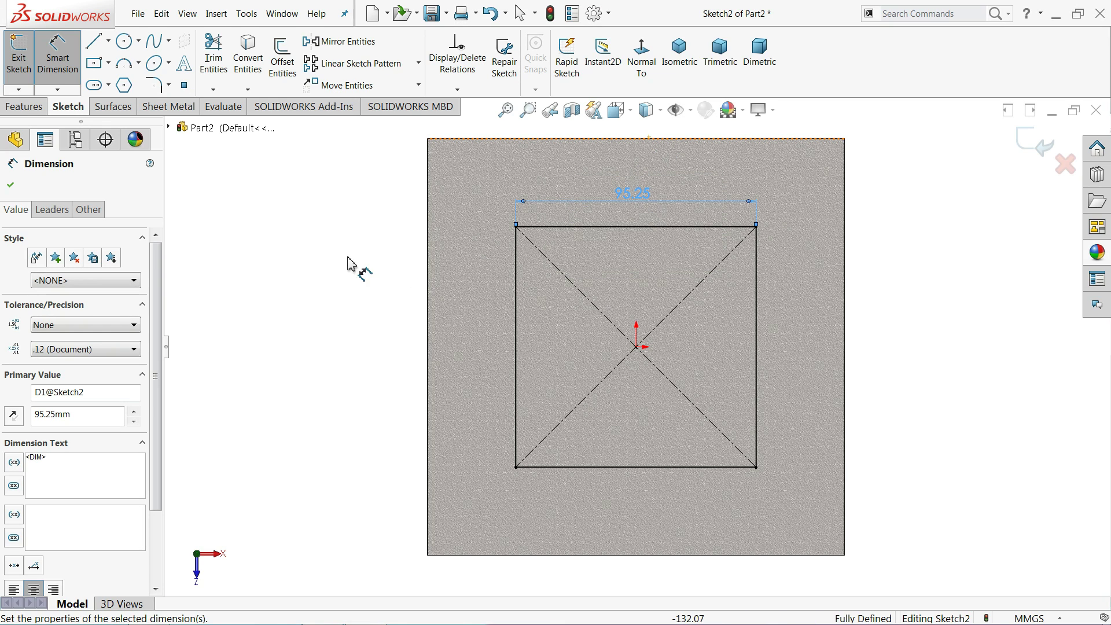
{"action": "left_click", "coordinate": [23, 107]}
{"action": "left_click", "coordinate": [25, 57]}
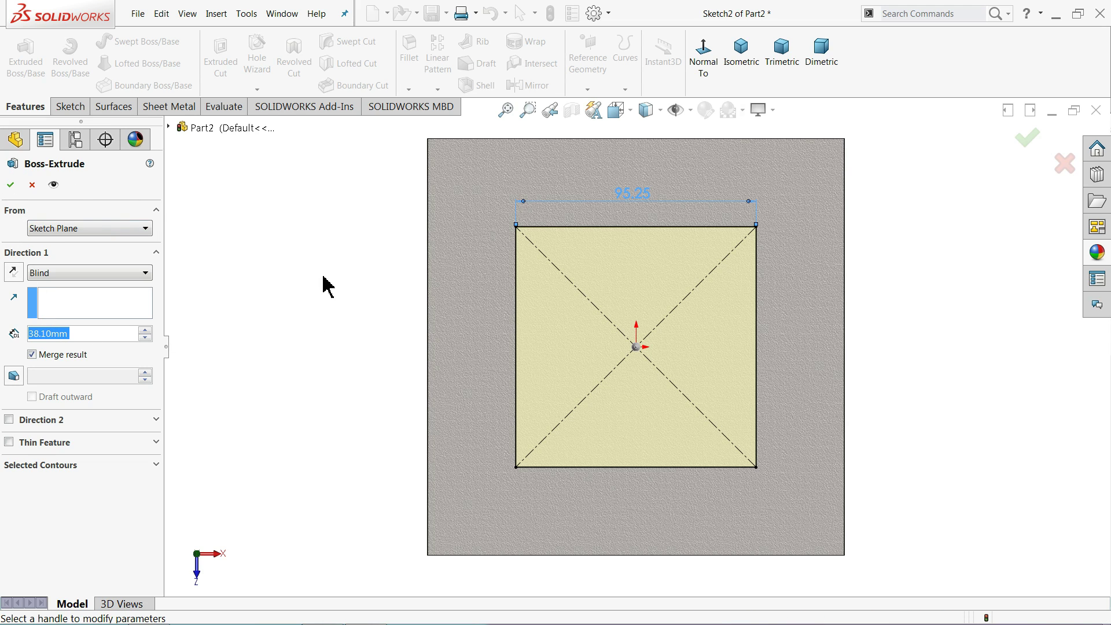
- Accept the 38.10 mm Boss-Extrude2 block and switch to isometric view
{"action": "middle_click_drag", "start_coordinate": [322, 286], "coordinate": [298, 180]}
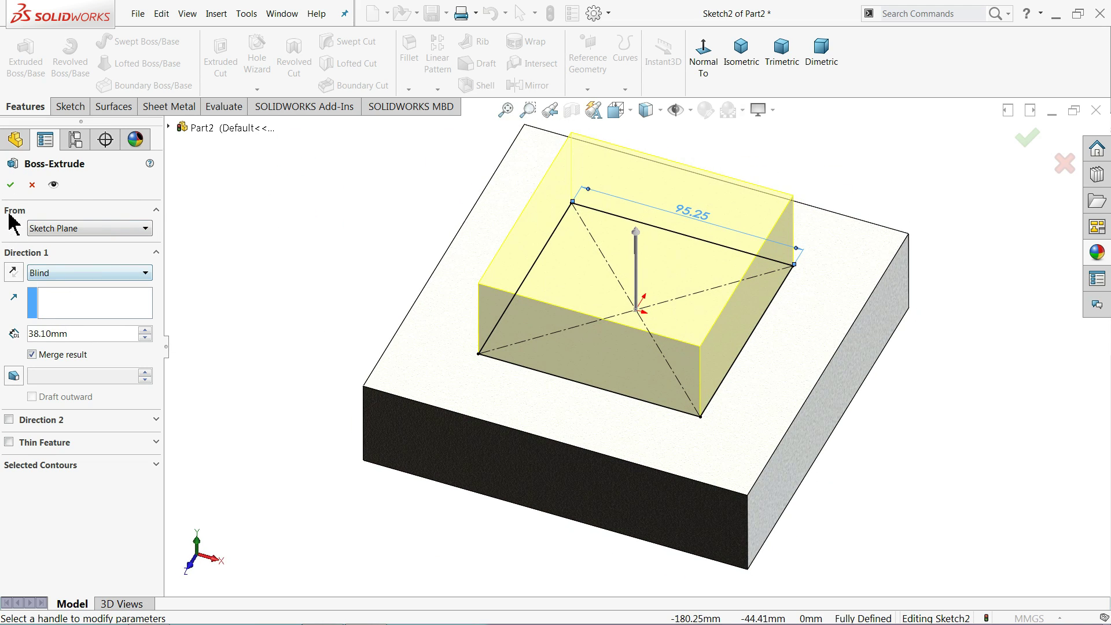
{"action": "left_click", "coordinate": [10, 185]}
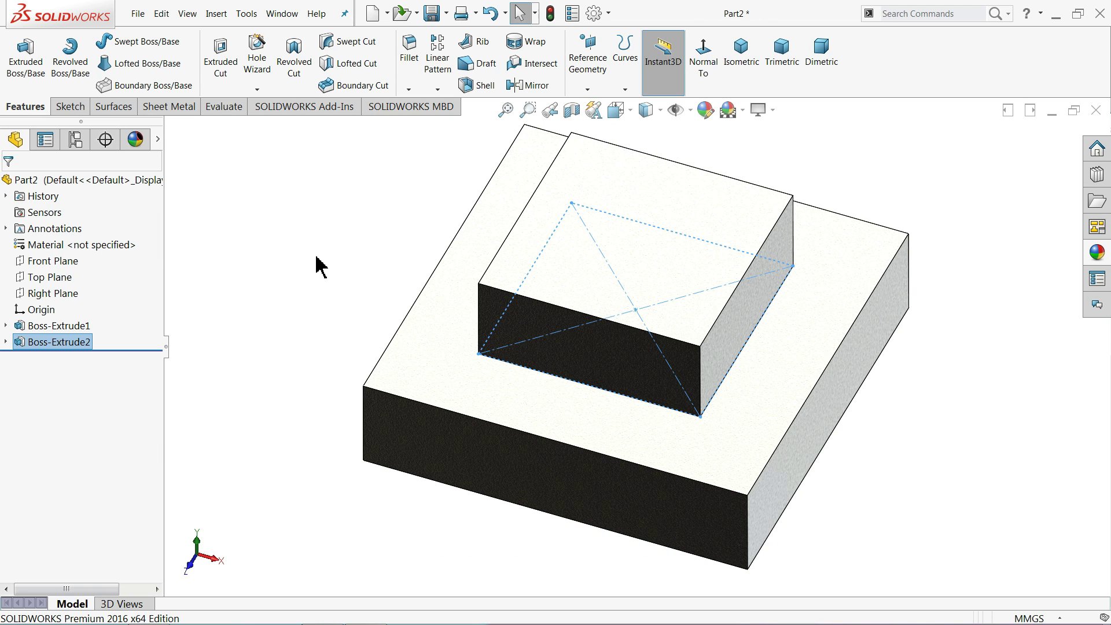
{"action": "left_click", "coordinate": [741, 58]}
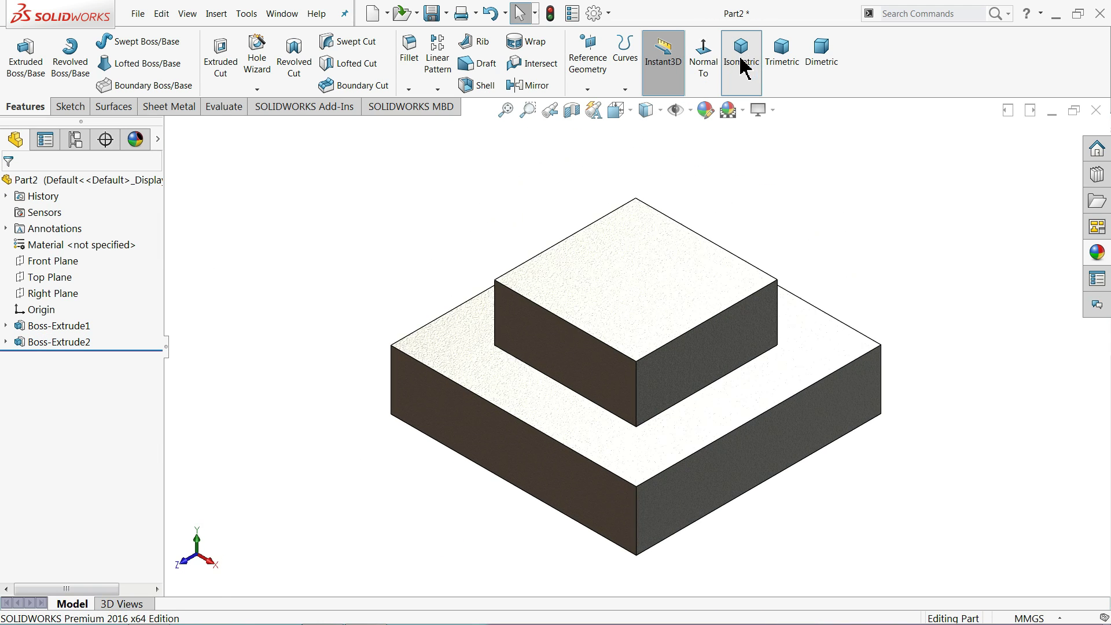
{"action": "left_click", "coordinate": [575, 362]}
- Start a sketch on the raised block's front face and draw a 3-point arc across its top edge
{"action": "left_click", "coordinate": [619, 328]}
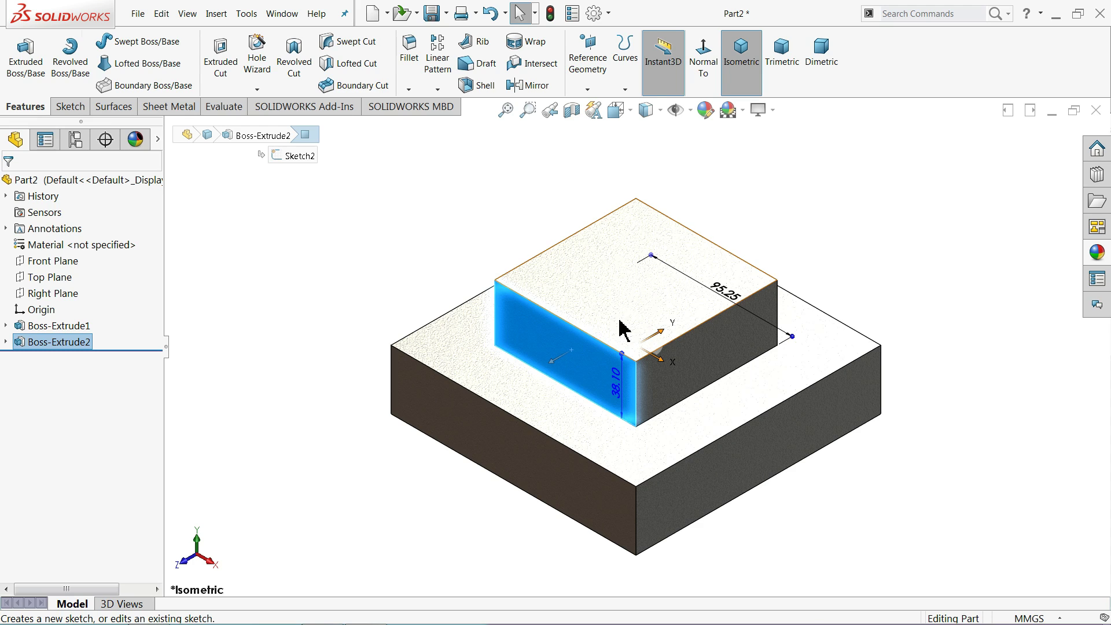
{"action": "left_click", "coordinate": [641, 65]}
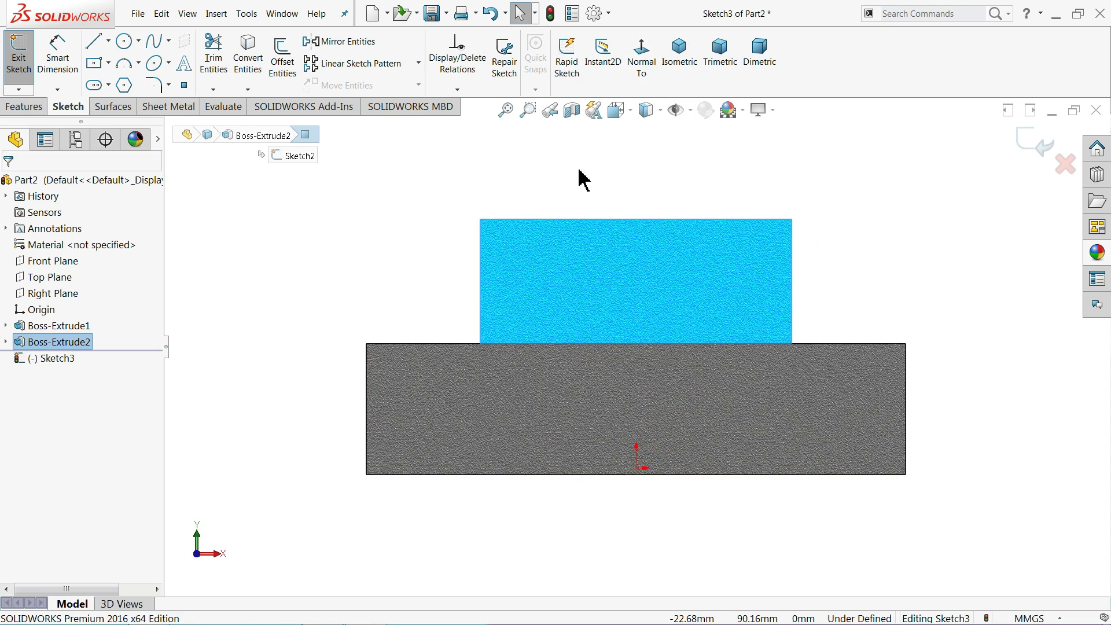
{"action": "left_click", "coordinate": [124, 64]}
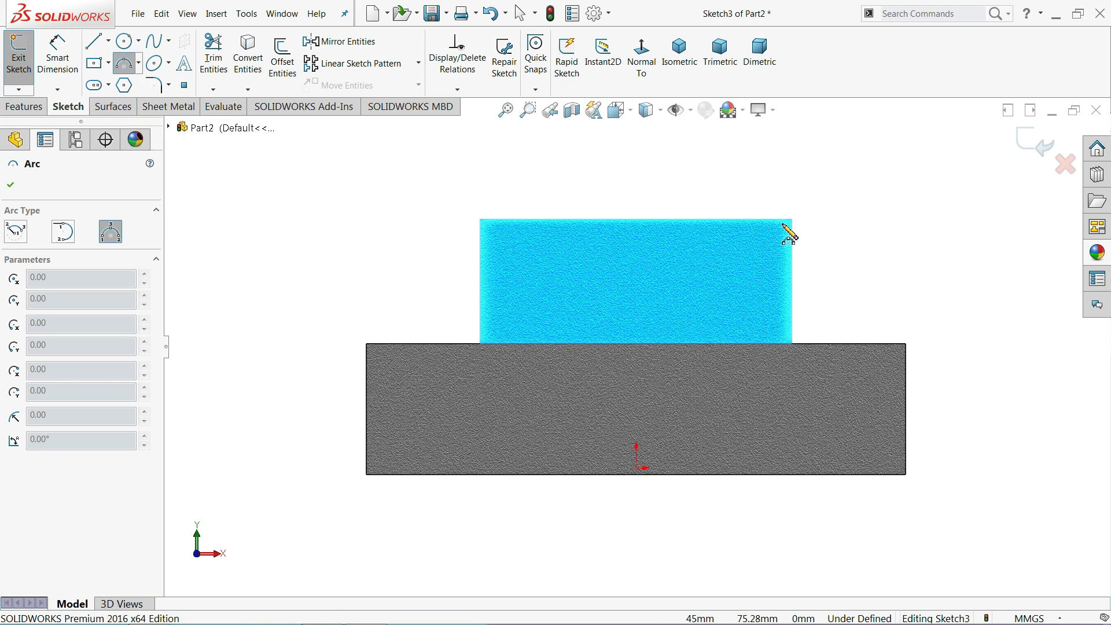
{"action": "left_click_drag", "start_coordinate": [790, 219], "coordinate": [481, 219]}
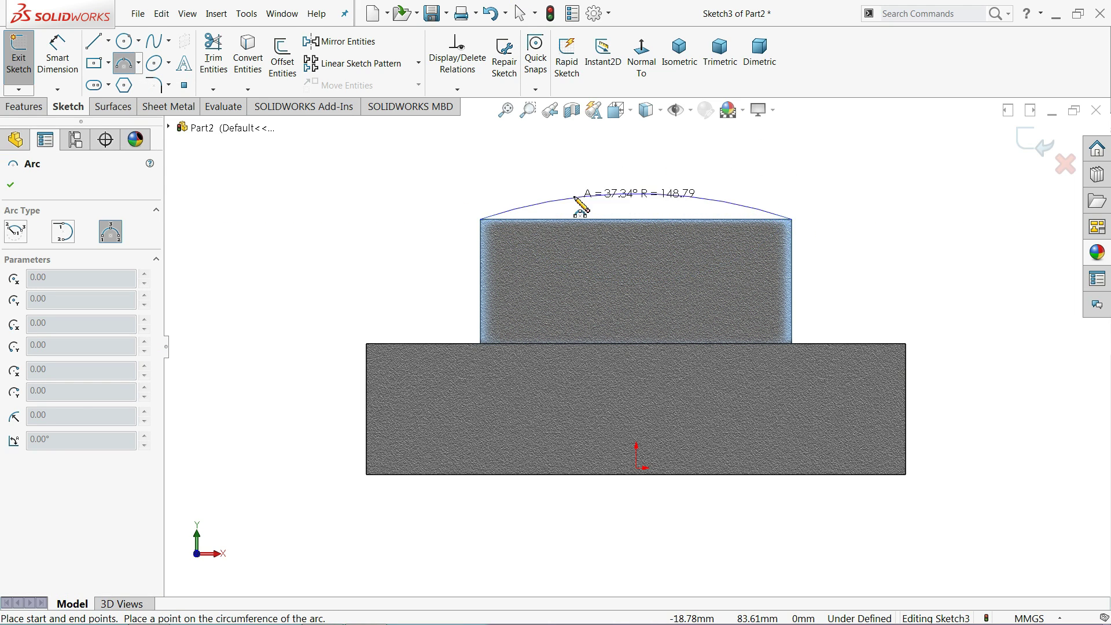
{"action": "key", "text": "z"}
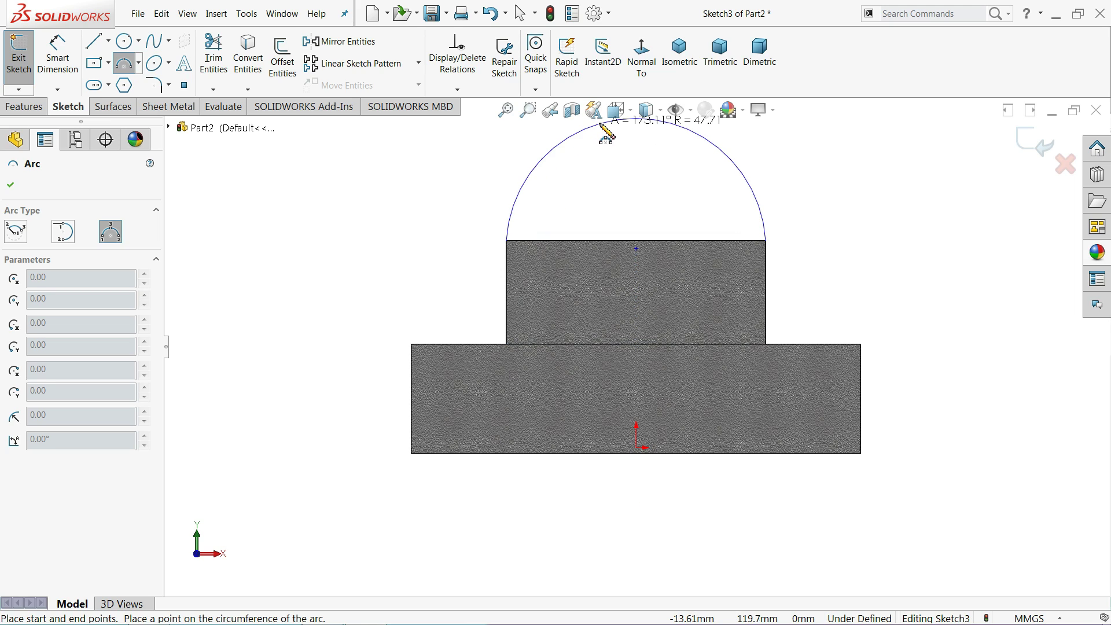
{"action": "key", "text": "z"}
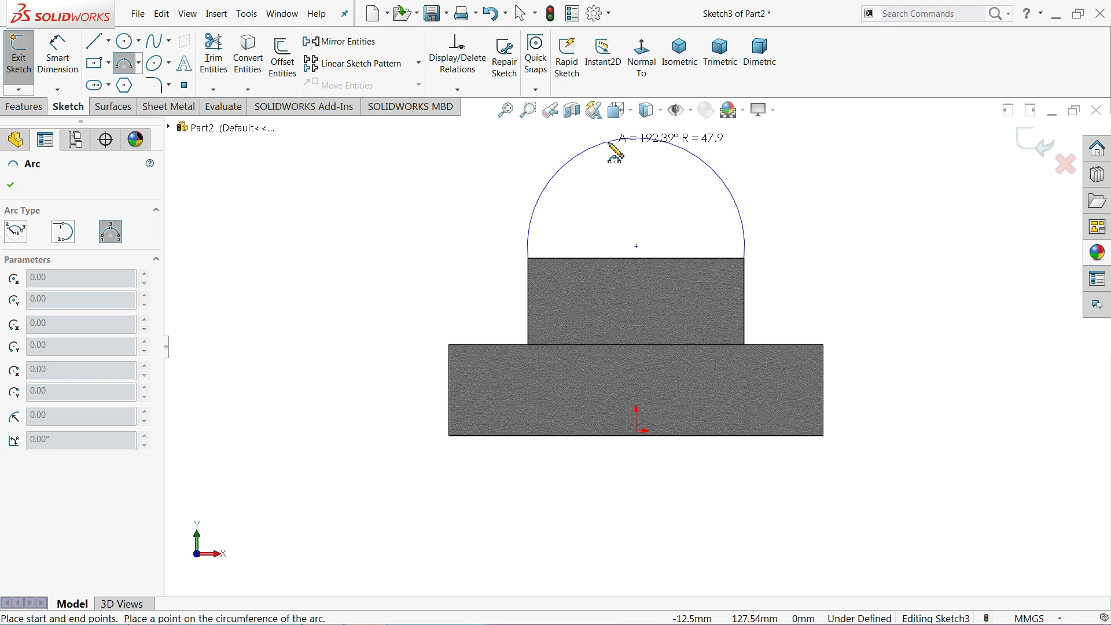
{"action": "left_click", "coordinate": [608, 152]}
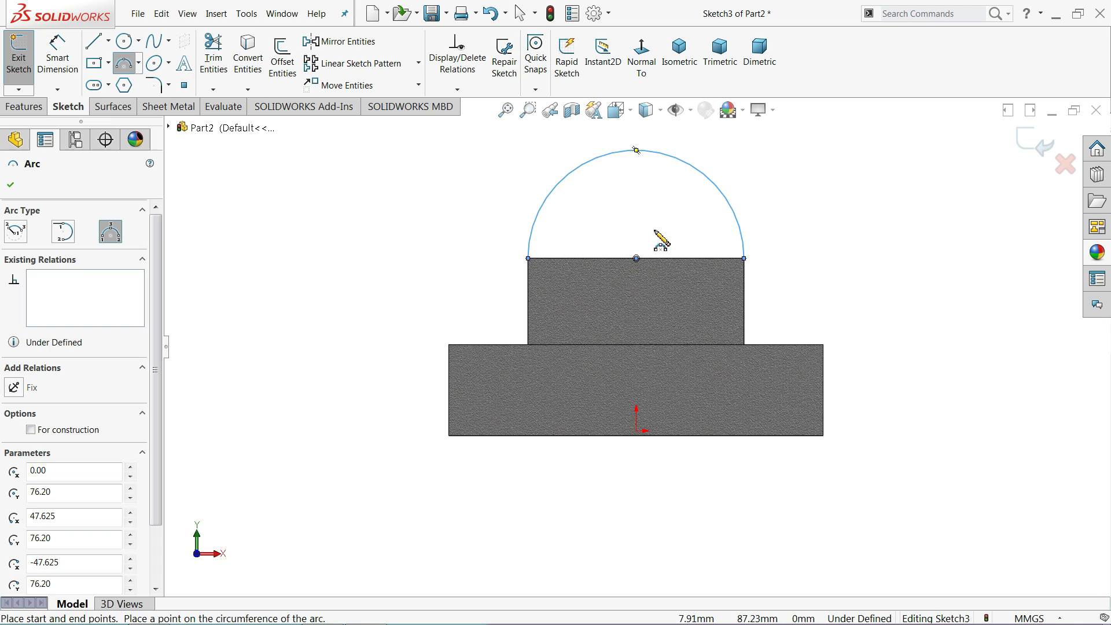
- Close the arc with a straight line joining its two ends
{"action": "left_click", "coordinate": [94, 45]}
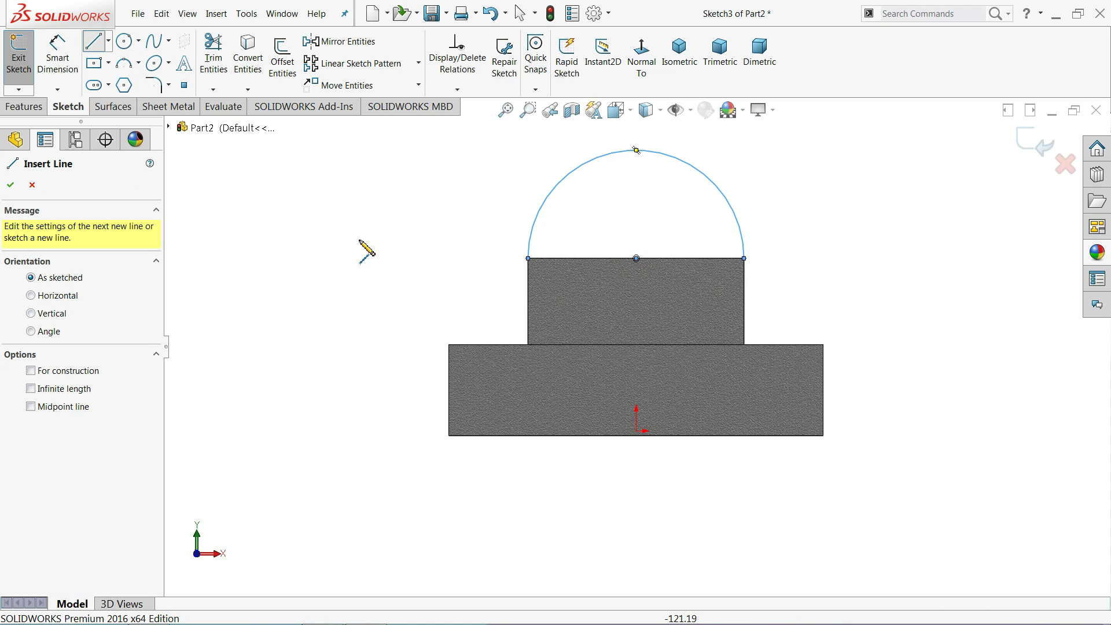
{"action": "left_click", "coordinate": [528, 259]}
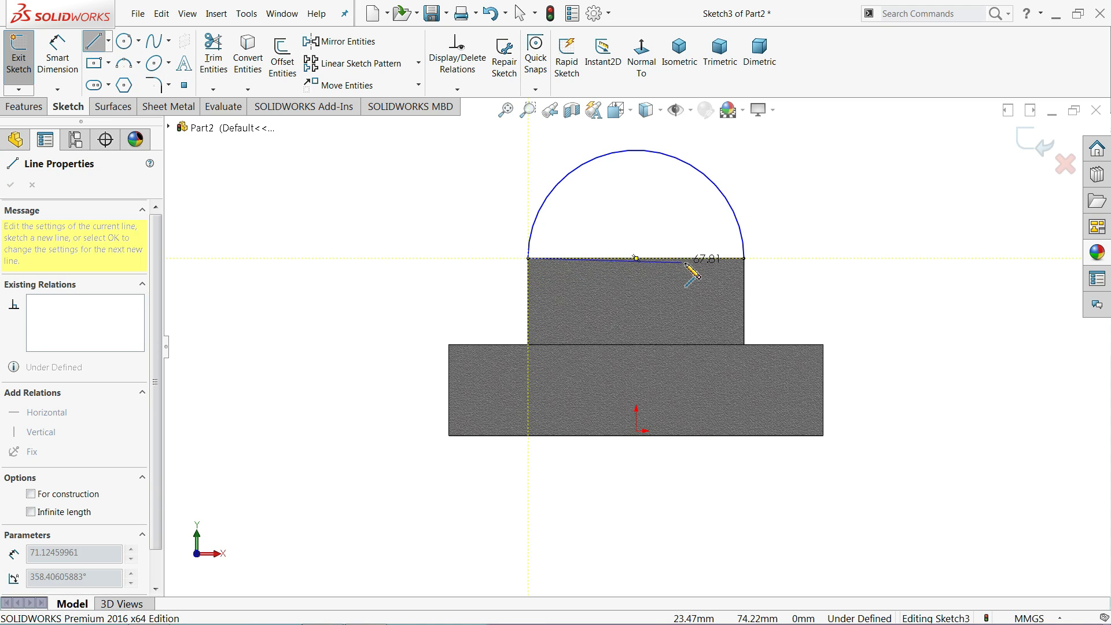
{"action": "left_click", "coordinate": [745, 259]}
{"action": "right_click", "coordinate": [382, 177]}
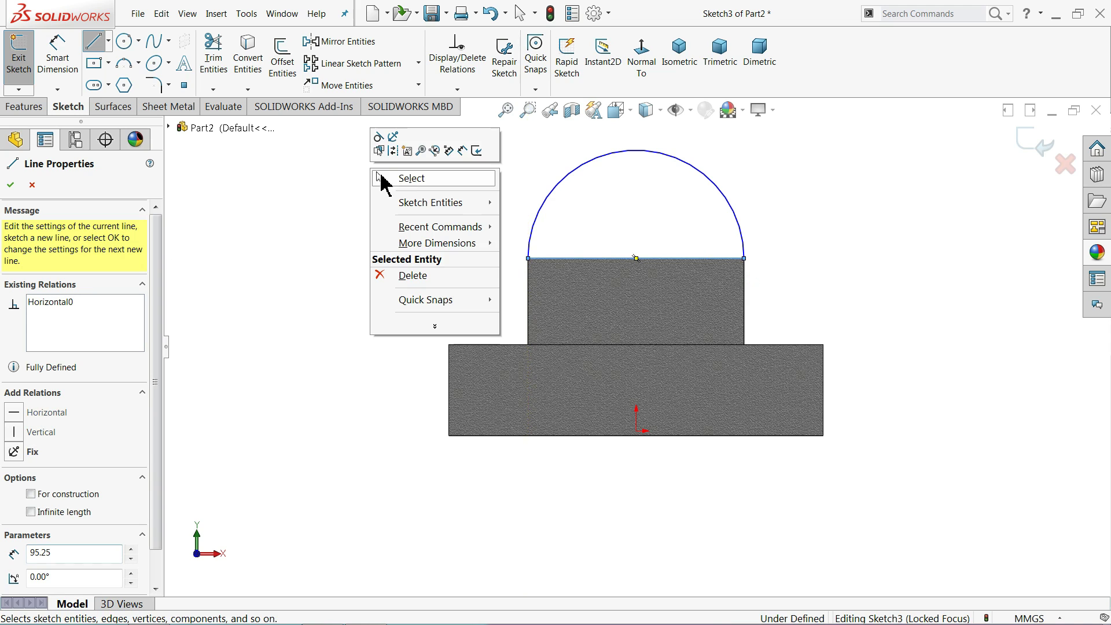
{"action": "left_click", "coordinate": [387, 179]}
- Dimension the arc's radius to 47.625 mm
{"action": "mouse_move", "coordinate": [413, 183]}
{"action": "middle_mouse_down"}
{"action": "mouse_move", "coordinate": [367, 258]}
{"action": "mouse_move", "coordinate": [392, 238]}
{"action": "mouse_move", "coordinate": [388, 267]}
{"action": "middle_mouse_up"}
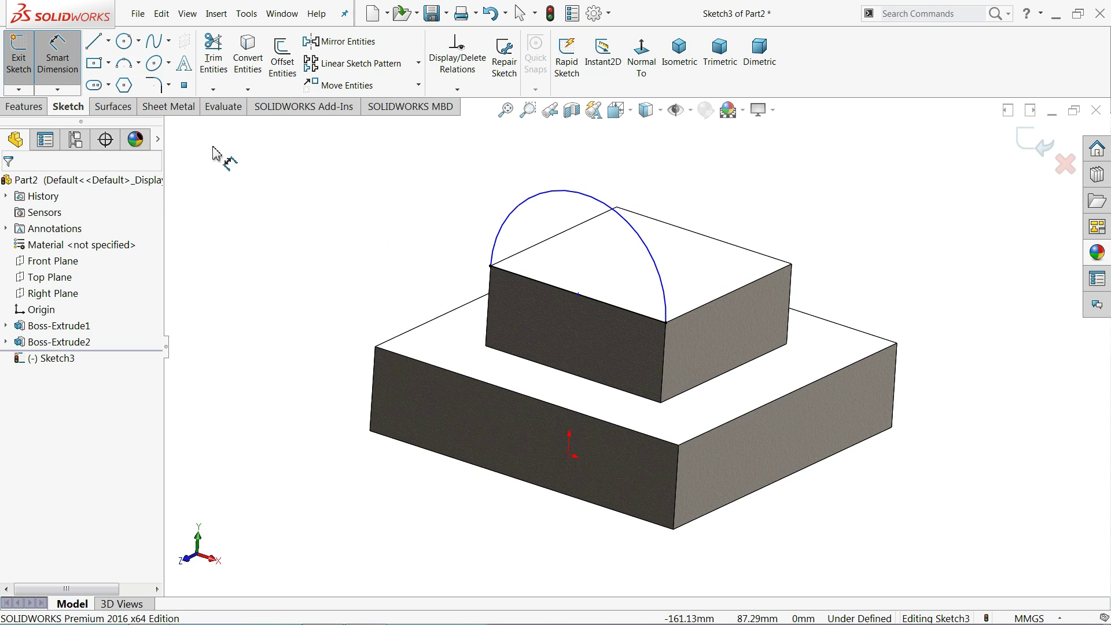
{"action": "left_click", "coordinate": [61, 58]}
{"action": "left_click", "coordinate": [549, 194]}
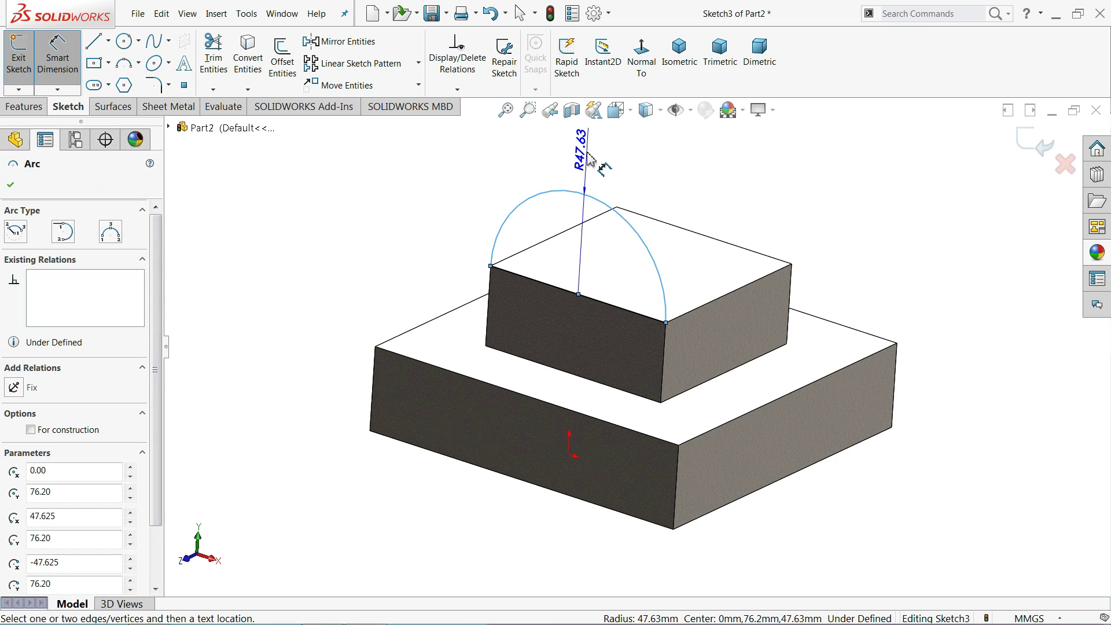
{"action": "left_click", "coordinate": [592, 157]}
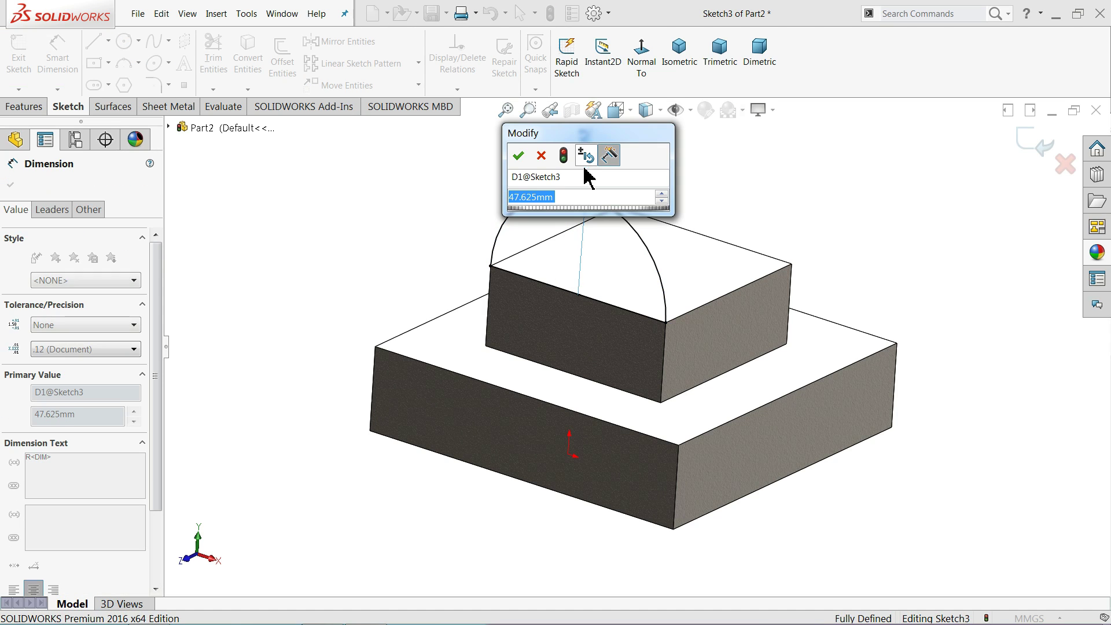
{"action": "left_click", "coordinate": [519, 157]}
- Extrude the half-circle in reverse, Up To Vertex at the block's rear corner
{"action": "left_click", "coordinate": [28, 107]}
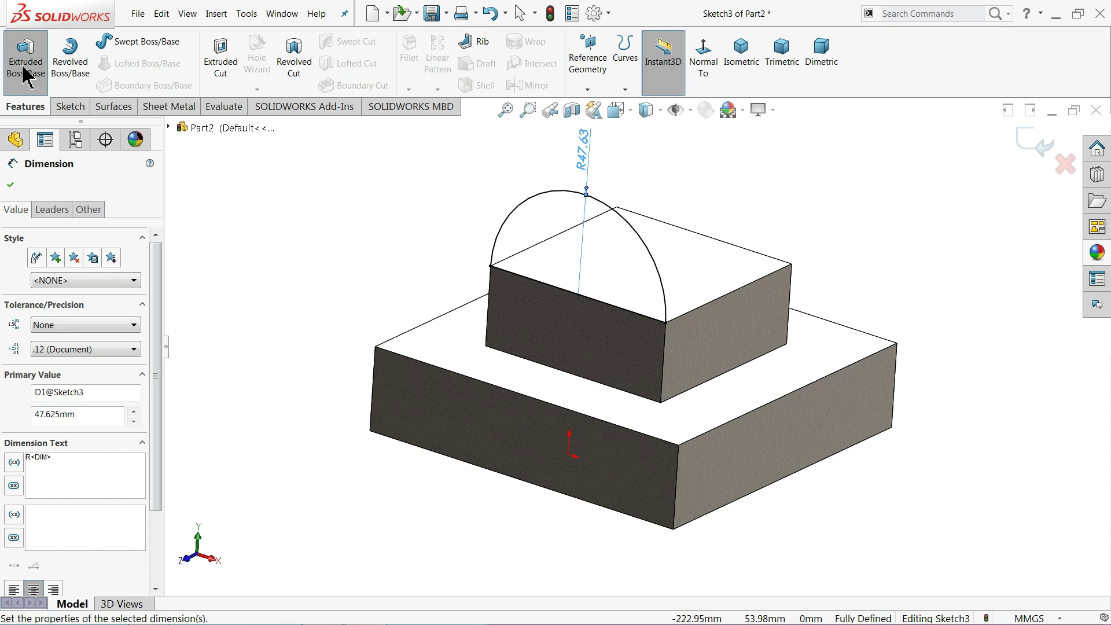
{"action": "left_click", "coordinate": [23, 58]}
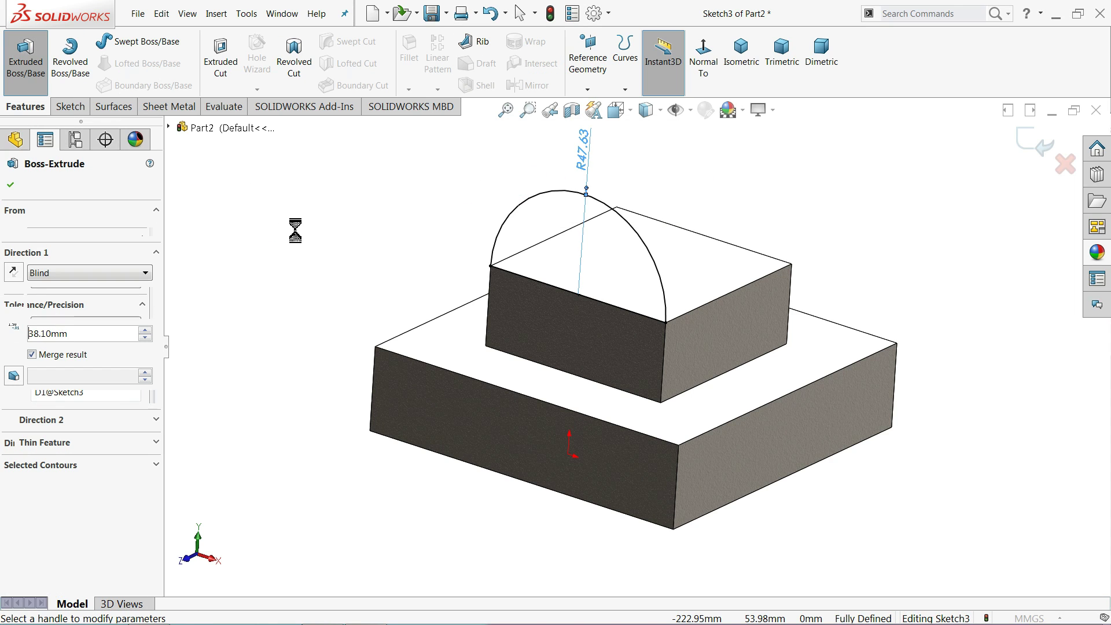
{"action": "left_click", "coordinate": [17, 273]}
{"action": "left_click", "coordinate": [56, 275]}
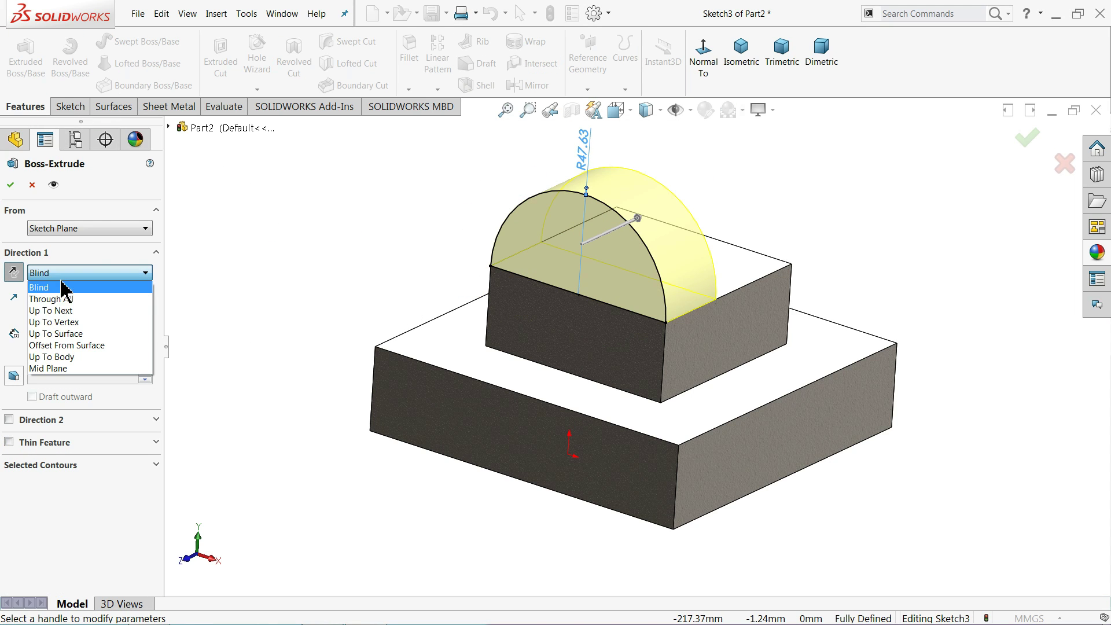
{"action": "left_click", "coordinate": [73, 323]}
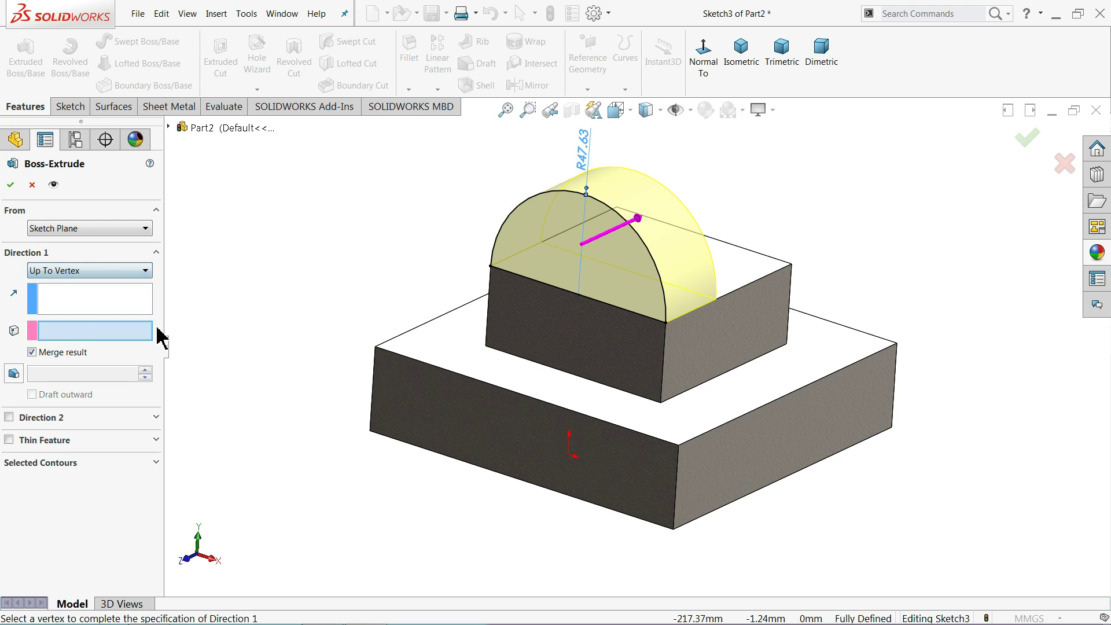
{"action": "left_click", "coordinate": [792, 264]}
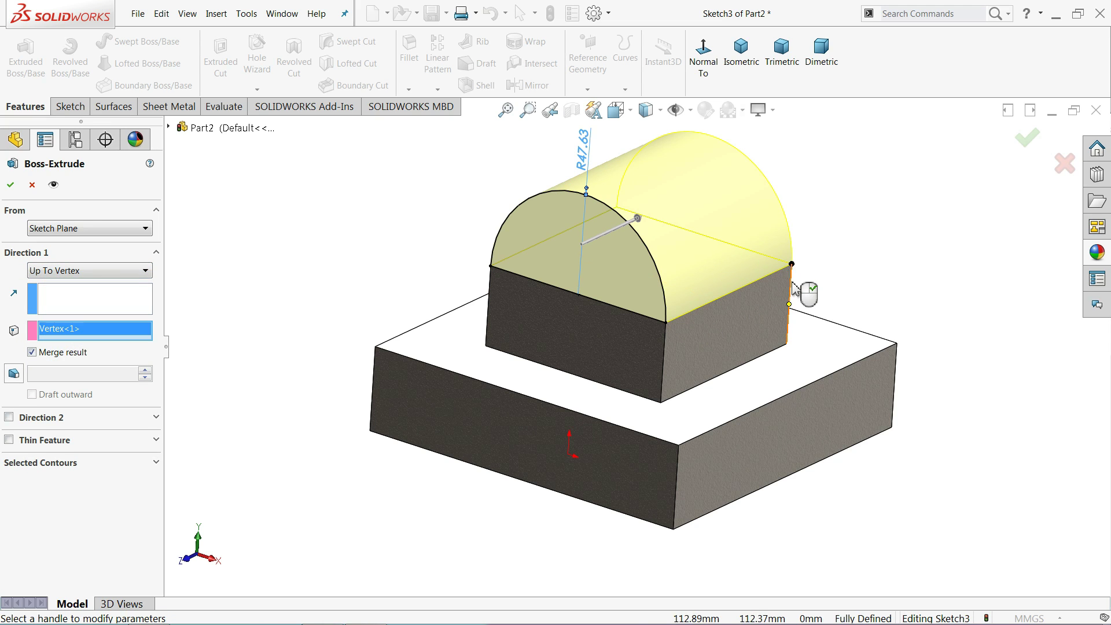
{"action": "middle_click_drag", "start_coordinate": [805, 291], "coordinate": [767, 300]}
{"action": "scroll", "coordinate": [768, 305], "scroll_direction": "down", "scroll_amount": 3}
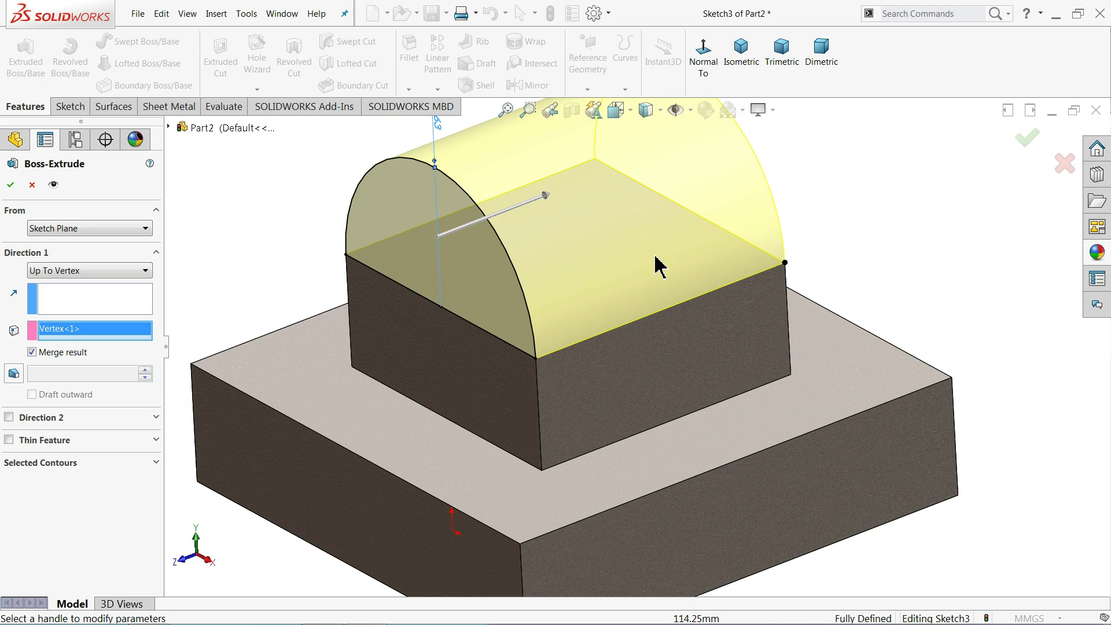
{"action": "left_click", "coordinate": [10, 186]}
{"action": "key", "text": "f"}
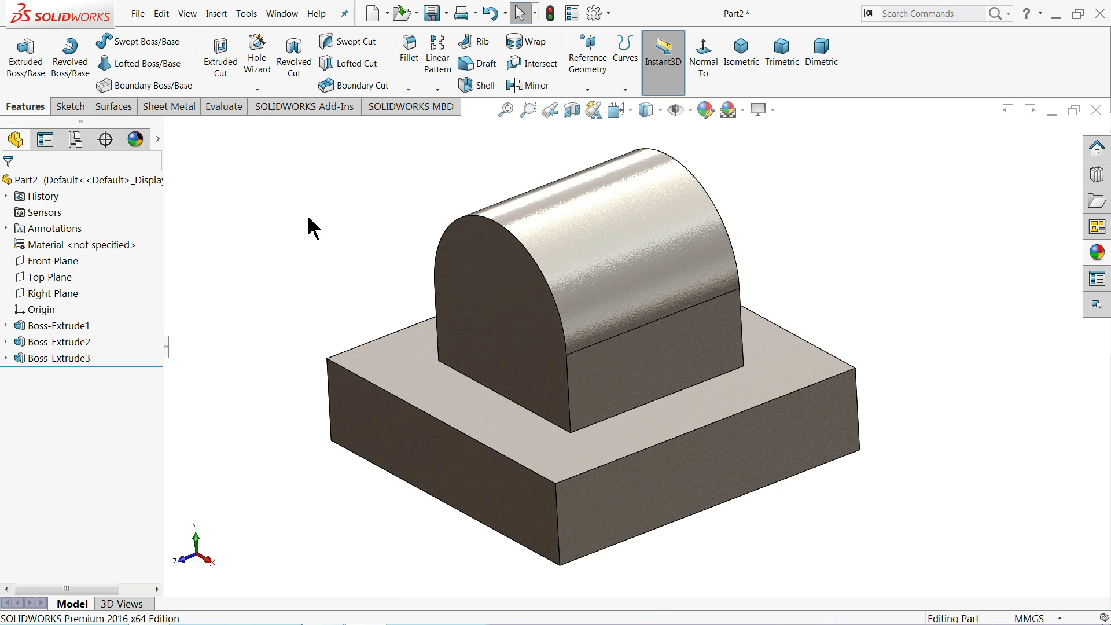
{"action": "mouse_move", "coordinate": [321, 243]}
{"action": "middle_mouse_down"}
{"action": "mouse_move", "coordinate": [405, 206]}
{"action": "mouse_move", "coordinate": [342, 188]}
{"action": "mouse_move", "coordinate": [343, 213]}
{"action": "middle_mouse_up"}
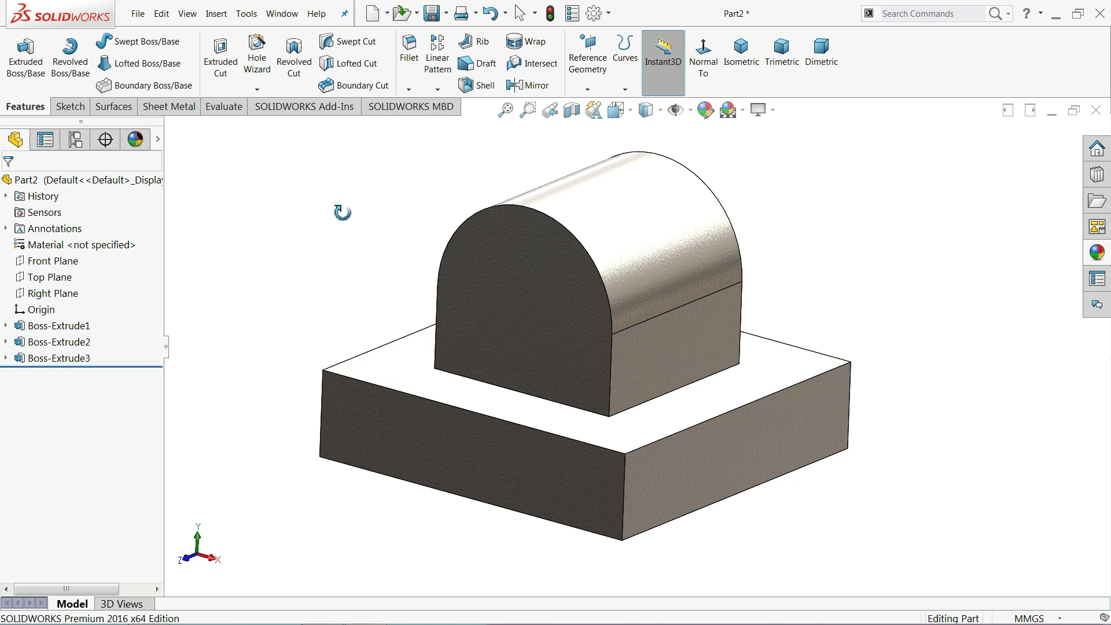
{"action": "key", "text": "Escape"}
- Sketch a circle on the rounded block's front face, centred on the arc centre
{"action": "left_click", "coordinate": [510, 301]}
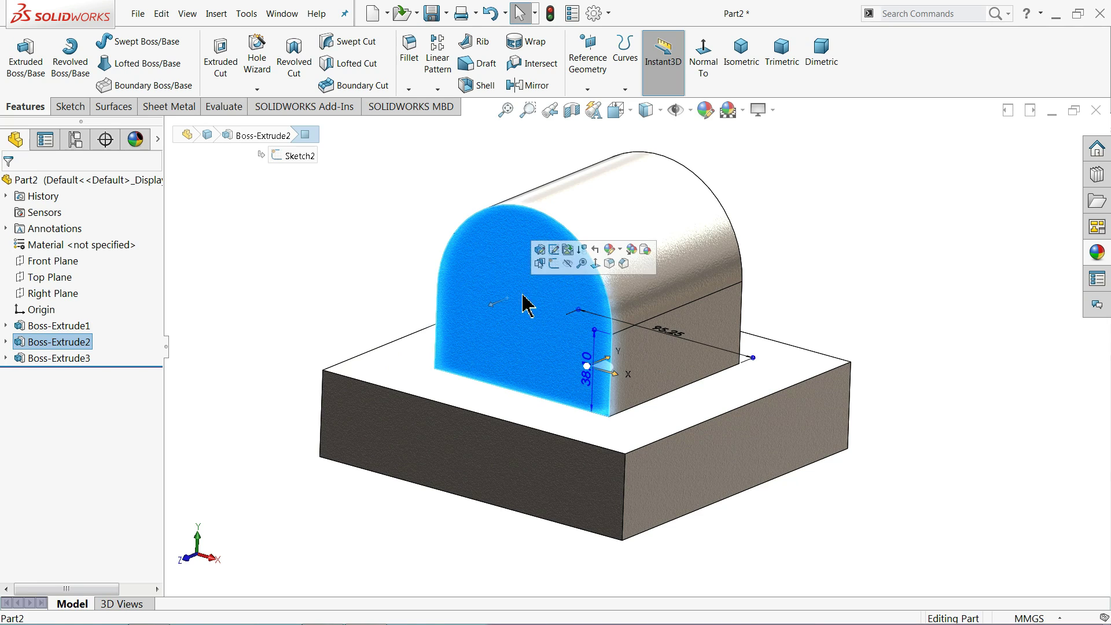
{"action": "left_click", "coordinate": [561, 262]}
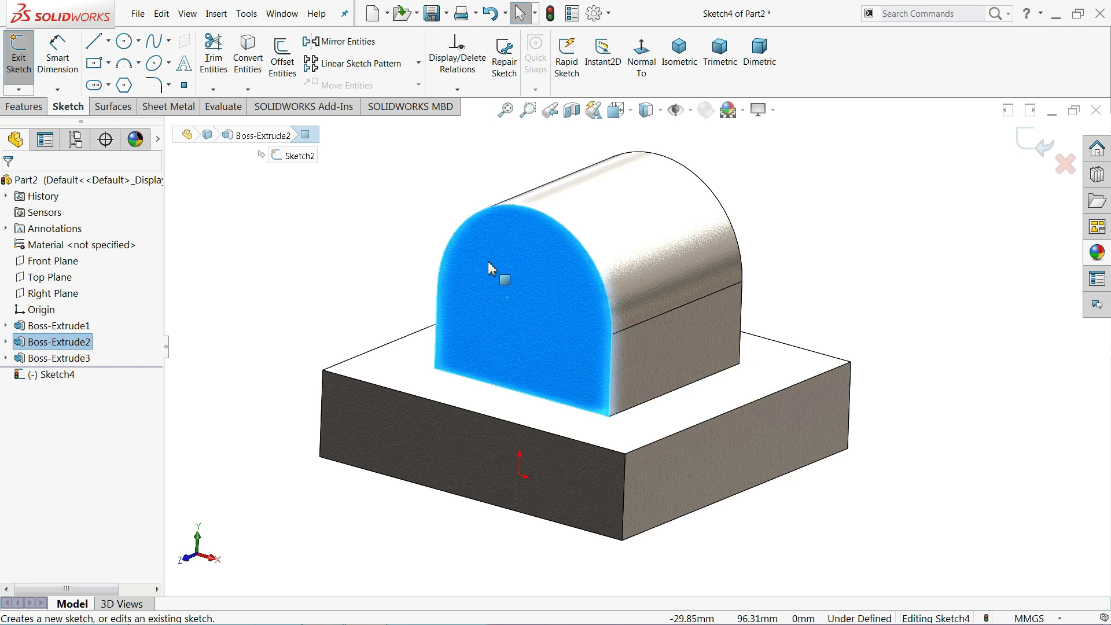
{"action": "left_click", "coordinate": [123, 41]}
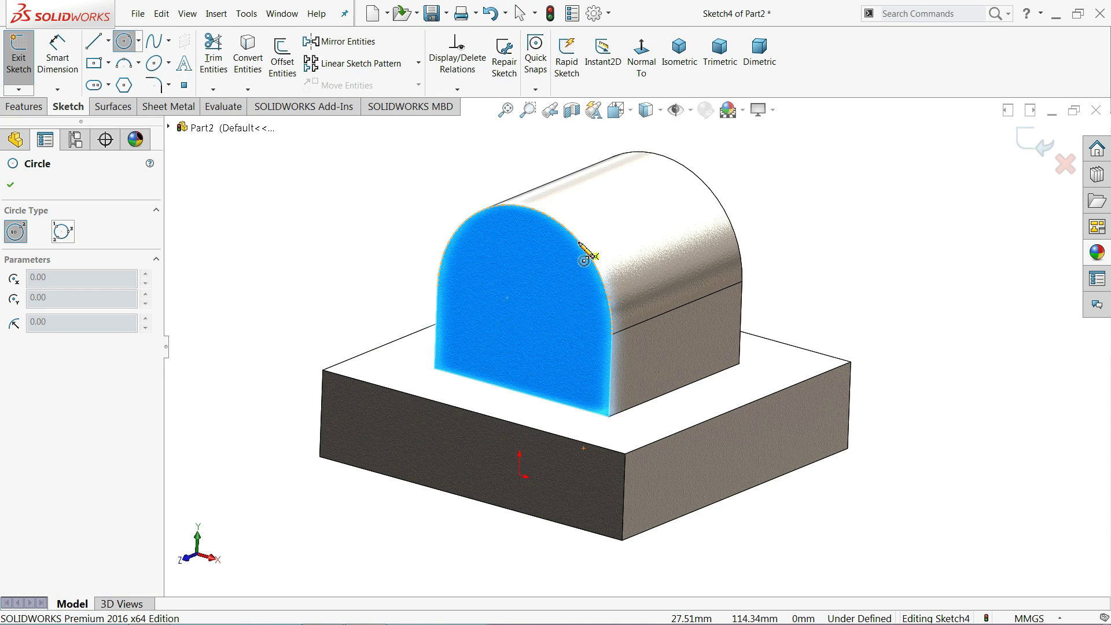
{"action": "left_click", "coordinate": [525, 311]}
{"action": "left_click", "coordinate": [531, 280]}
{"action": "scroll", "coordinate": [531, 309], "scroll_direction": "down", "scroll_amount": 2}
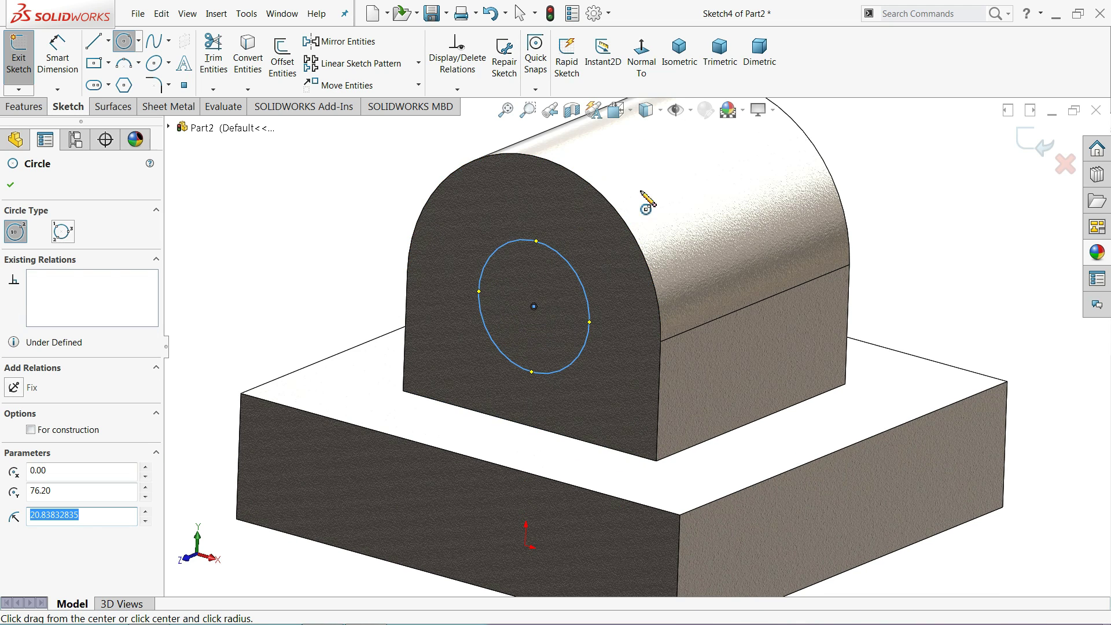
- Dimension the circle's diameter to 25.40 mm
{"action": "left_click", "coordinate": [58, 58]}
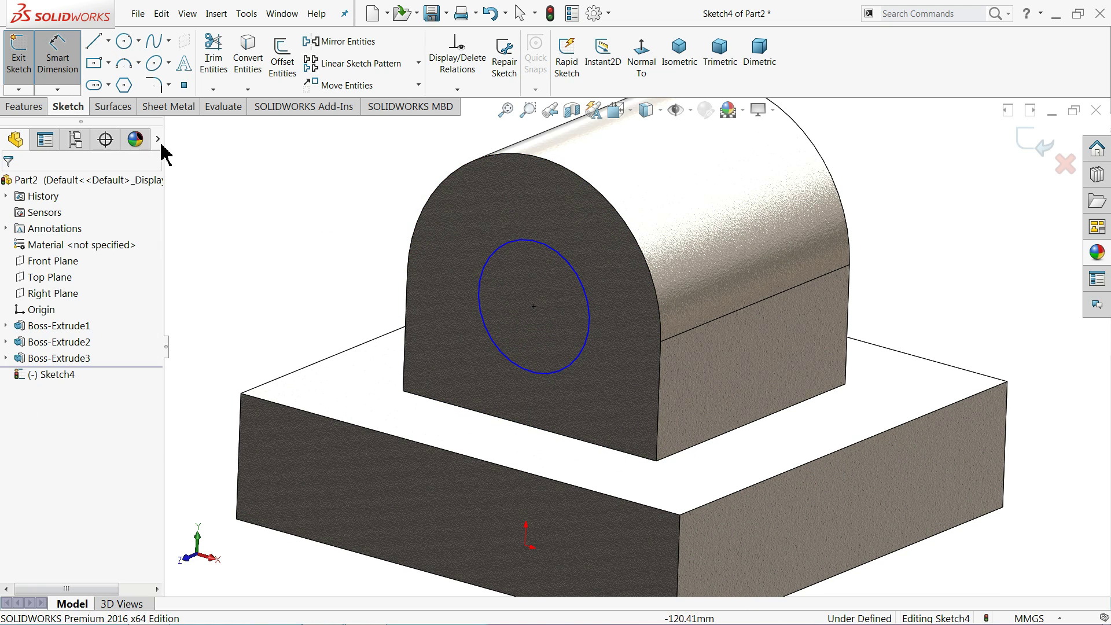
{"action": "left_click", "coordinate": [480, 292]}
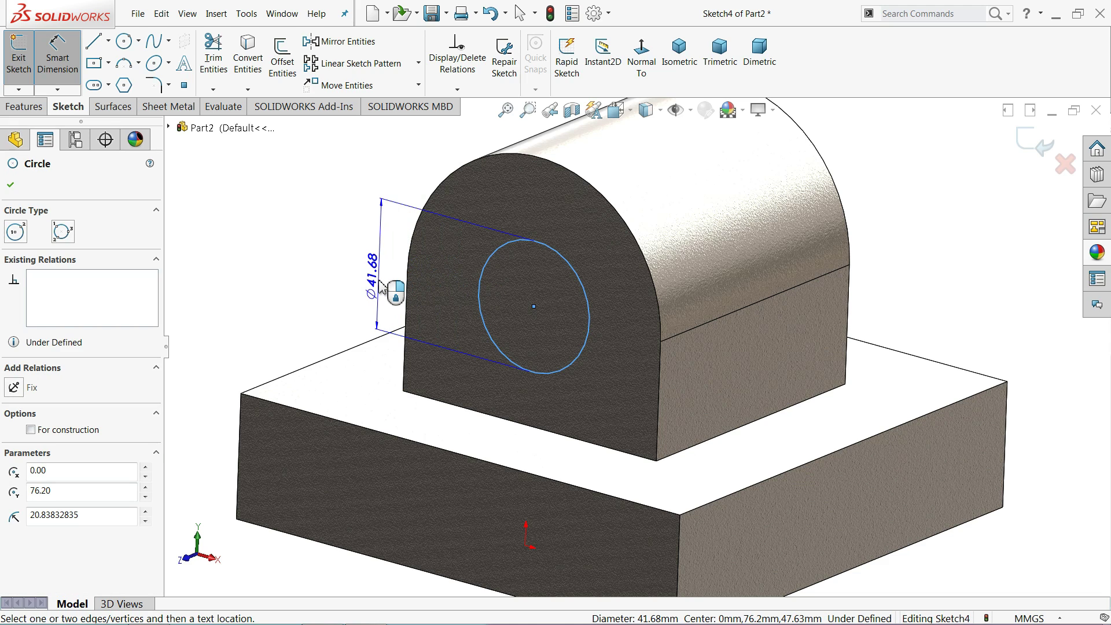
{"action": "left_click", "coordinate": [381, 287]}
{"action": "type", "text": "25."}
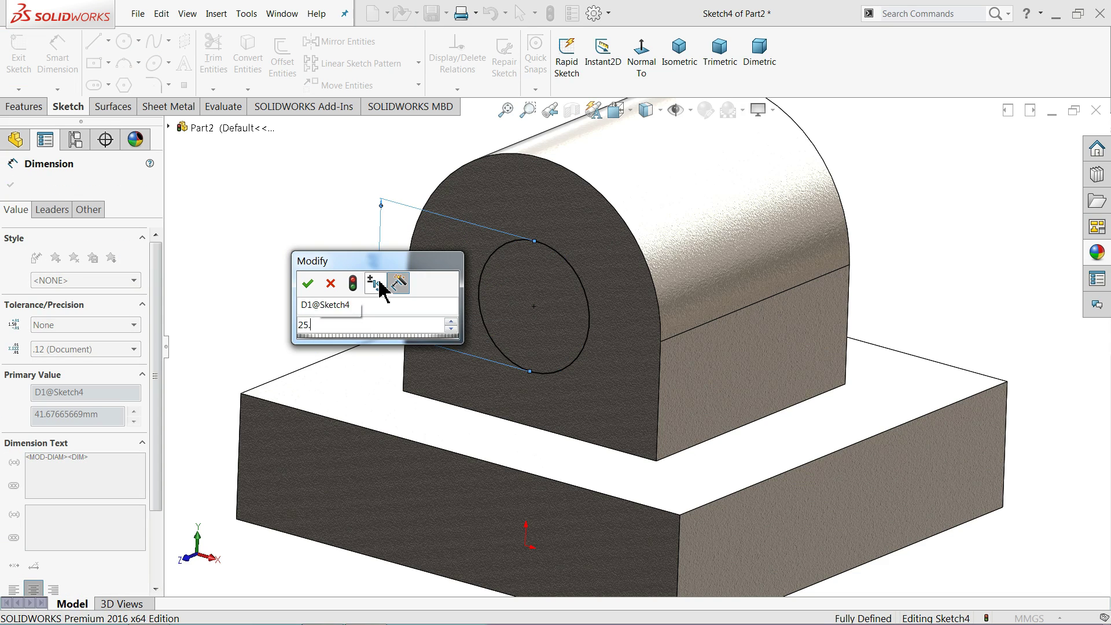
{"action": "key", "text": "Escape"}
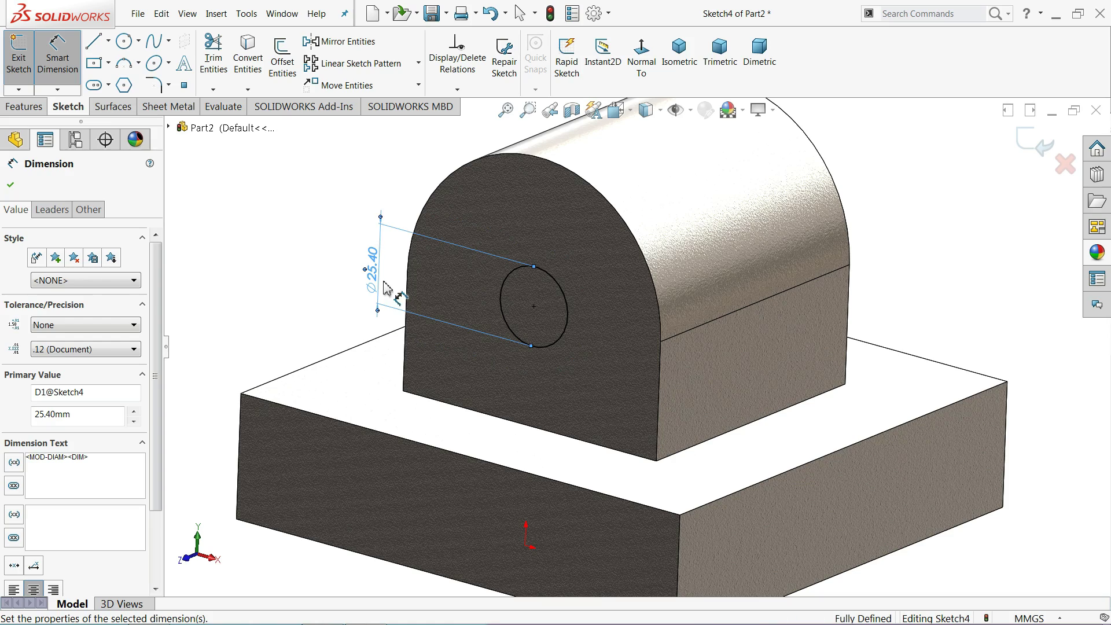
{"action": "middle_click_drag", "start_coordinate": [666, 300], "coordinate": [676, 311]}
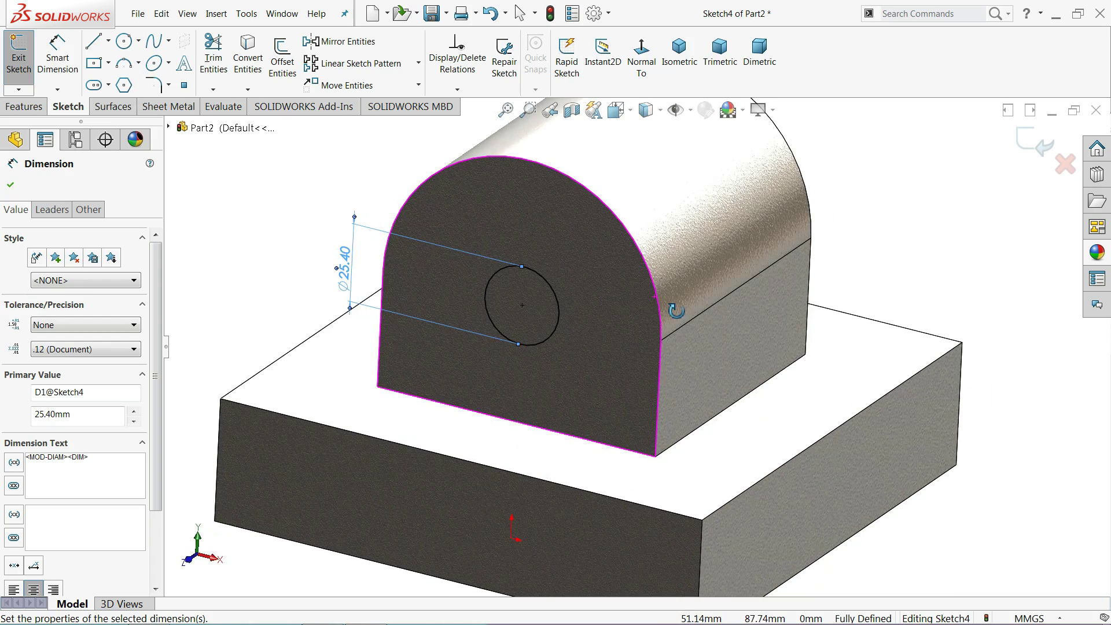
- Cut the Ø25.40 mm circle Through All to bore a hole through the rounded block
{"action": "left_click", "coordinate": [21, 108]}
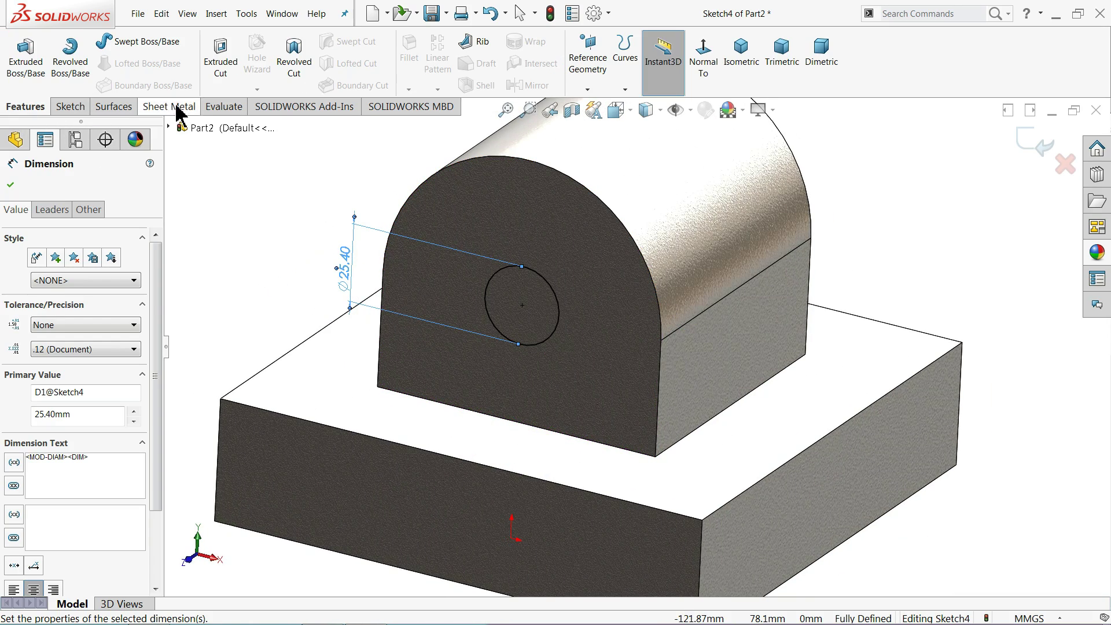
{"action": "left_click", "coordinate": [221, 58]}
{"action": "left_click", "coordinate": [68, 280]}
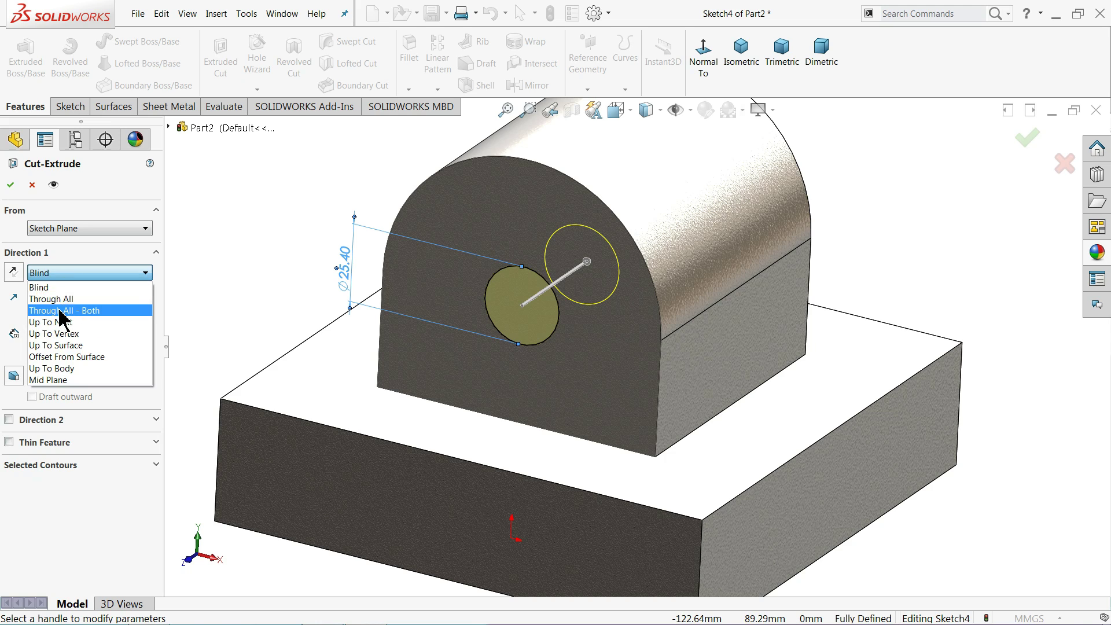
{"action": "left_click", "coordinate": [52, 296]}
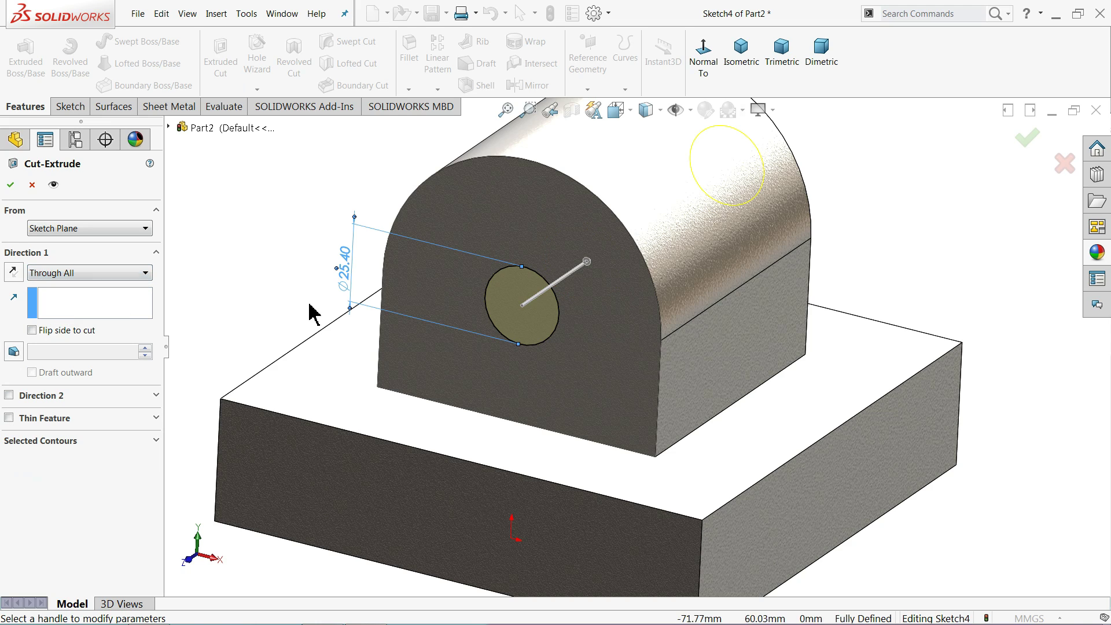
{"action": "left_click", "coordinate": [11, 188]}
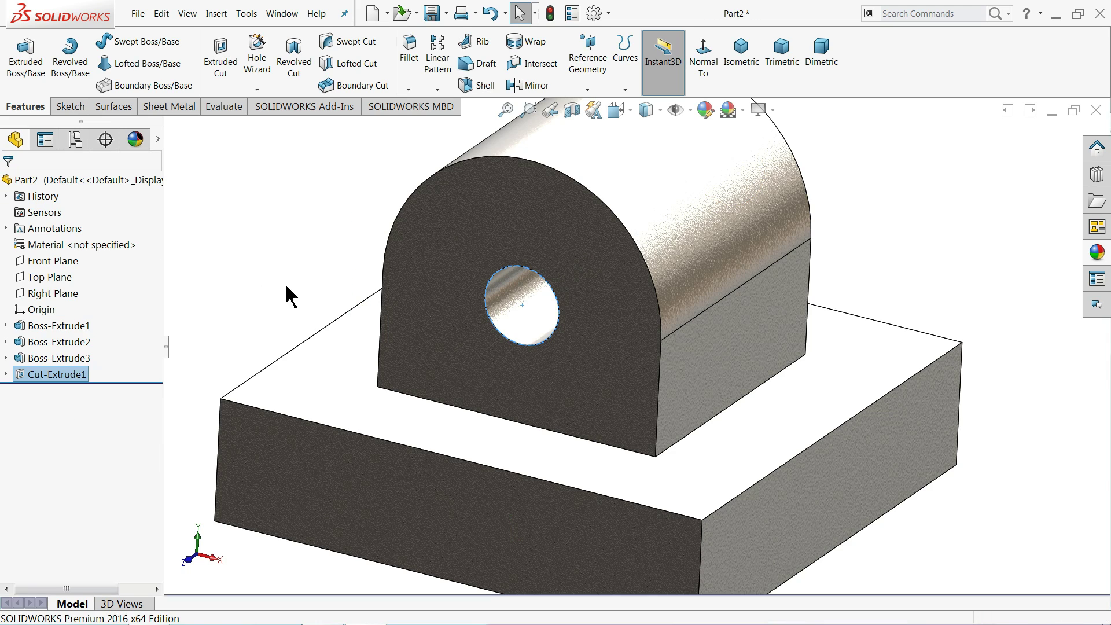
{"action": "mouse_move", "coordinate": [312, 248]}
{"action": "middle_mouse_down"}
{"action": "mouse_move", "coordinate": [368, 157]}
{"action": "mouse_move", "coordinate": [384, 161]}
{"action": "mouse_move", "coordinate": [340, 176]}
{"action": "mouse_move", "coordinate": [317, 206]}
{"action": "middle_mouse_up"}
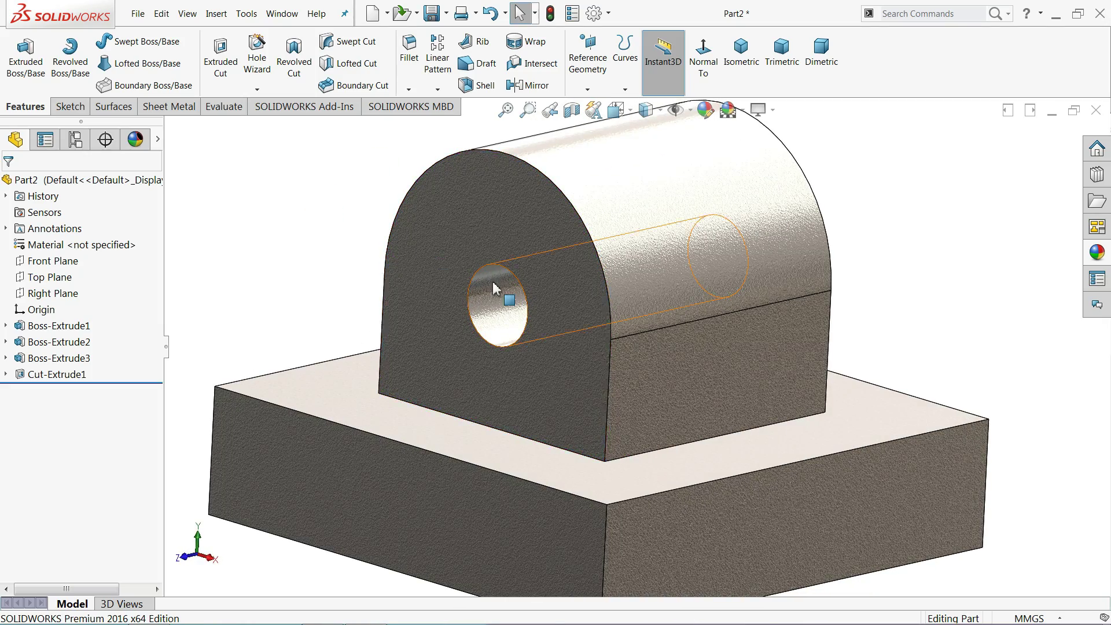
- Turn the model and select the lug's flat side face
{"action": "left_click", "coordinate": [637, 368]}
{"action": "left_click", "coordinate": [342, 223]}
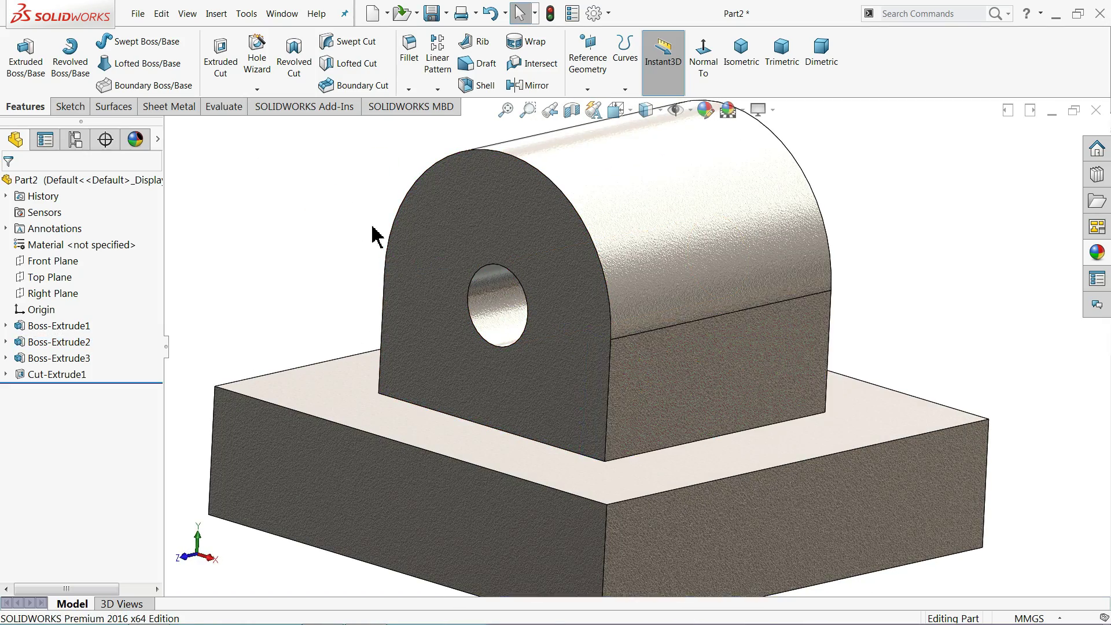
{"action": "middle_click_drag", "start_coordinate": [372, 235], "coordinate": [340, 269]}
{"action": "left_click", "coordinate": [340, 271]}
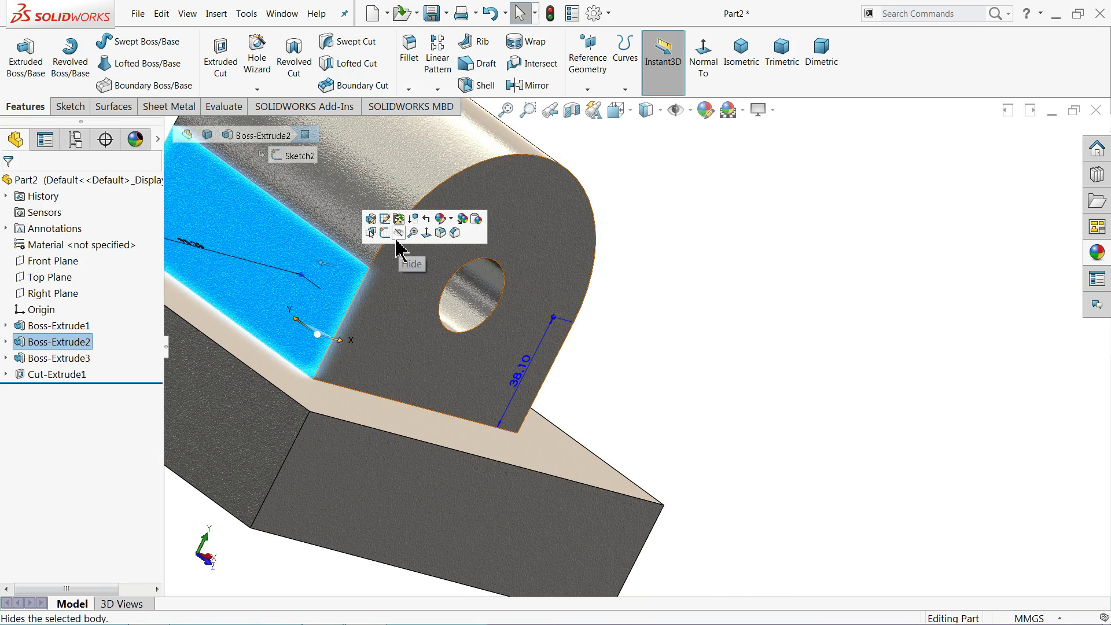
- Sketch a corner rectangle on the lug's side face, spanning its bottom to top edge
{"action": "left_click", "coordinate": [389, 233]}
{"action": "left_click", "coordinate": [641, 55]}
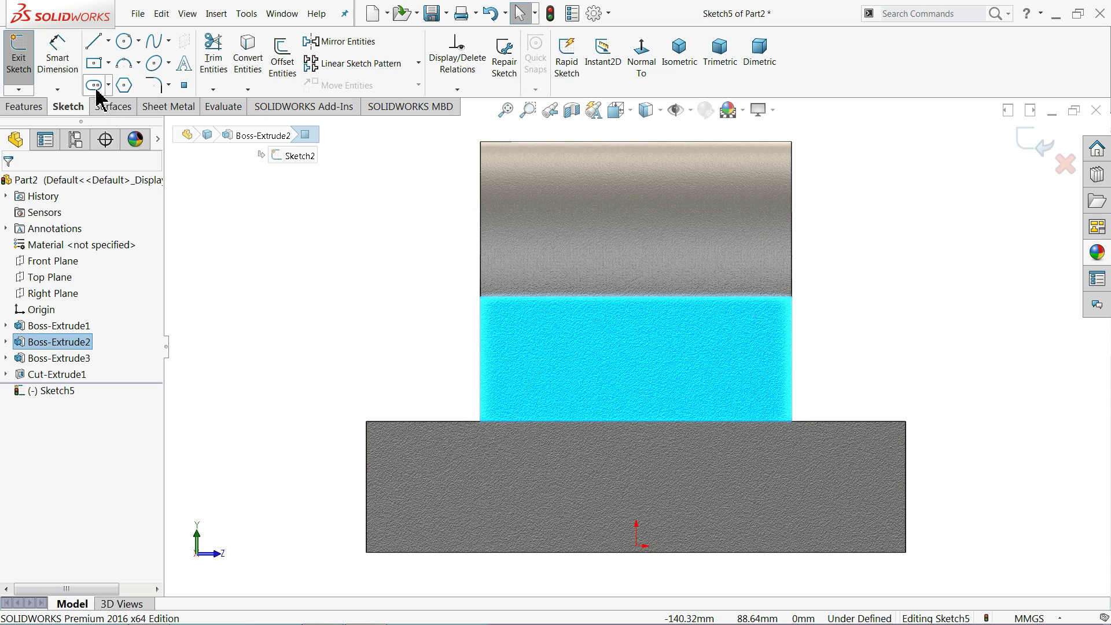
{"action": "left_click", "coordinate": [108, 63]}
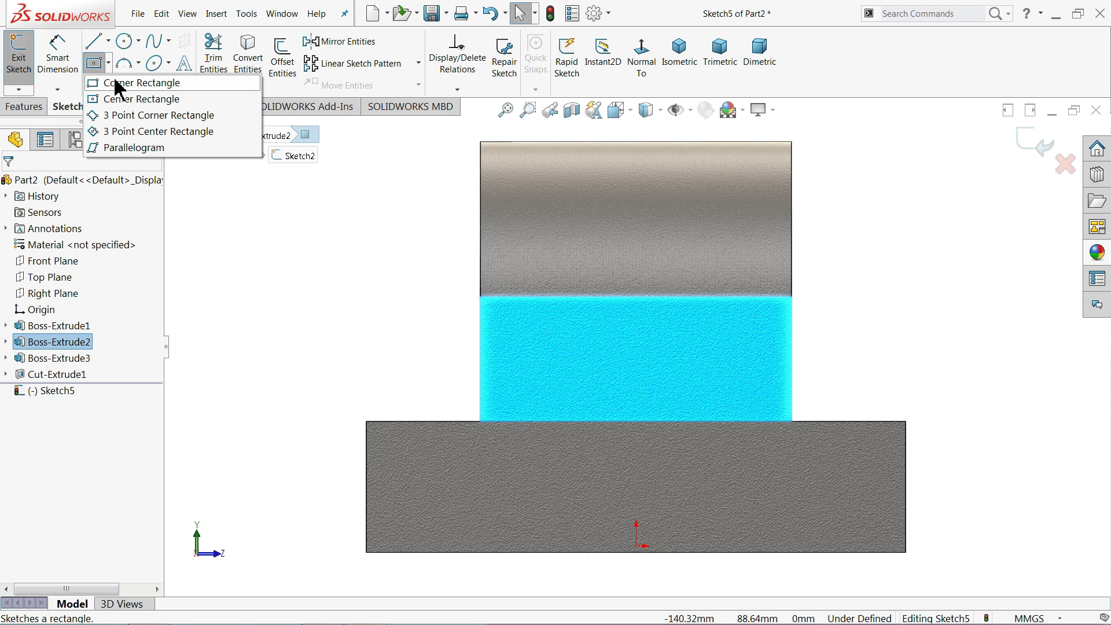
{"action": "left_click", "coordinate": [118, 82]}
{"action": "scroll", "coordinate": [619, 301], "scroll_direction": "up", "scroll_amount": 3}
{"action": "scroll", "coordinate": [658, 292], "scroll_direction": "down", "scroll_amount": 3}
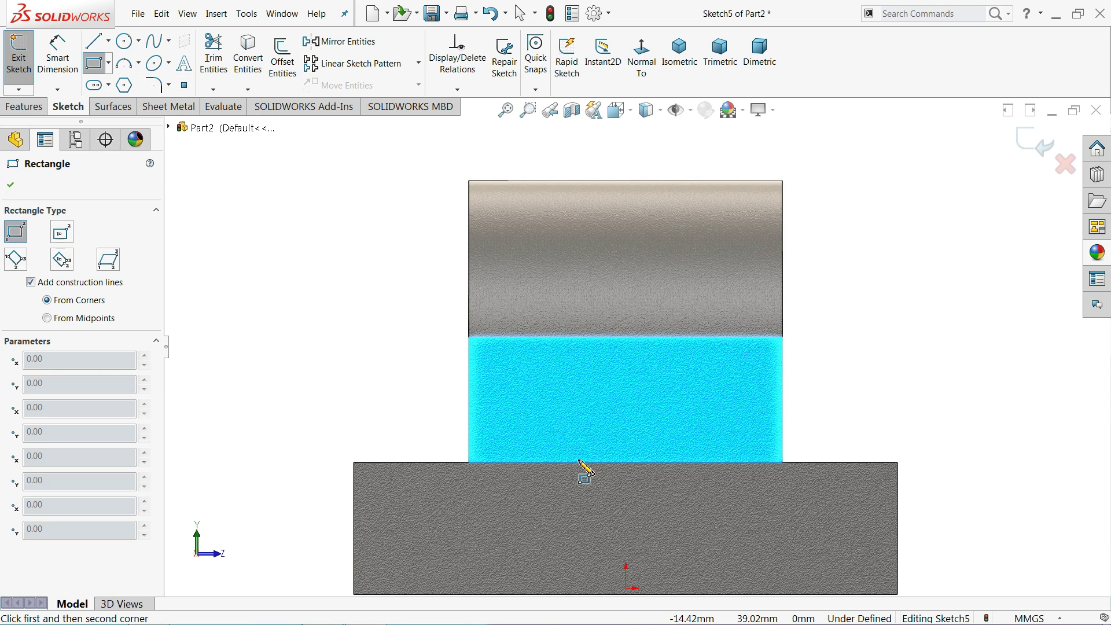
{"action": "left_click", "coordinate": [567, 462]}
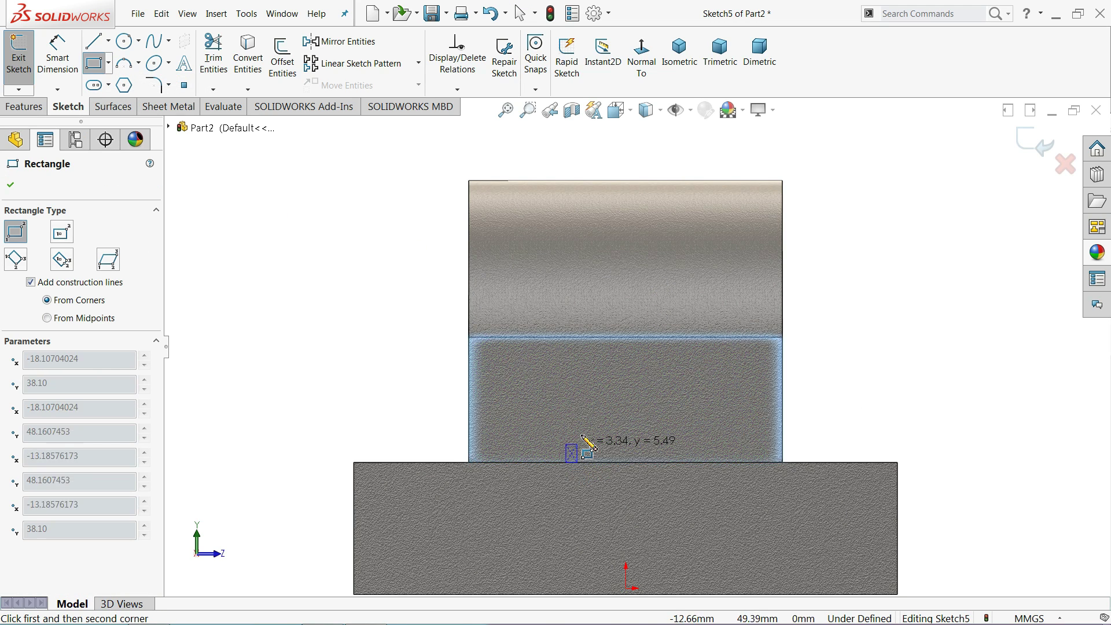
{"action": "left_click", "coordinate": [668, 181]}
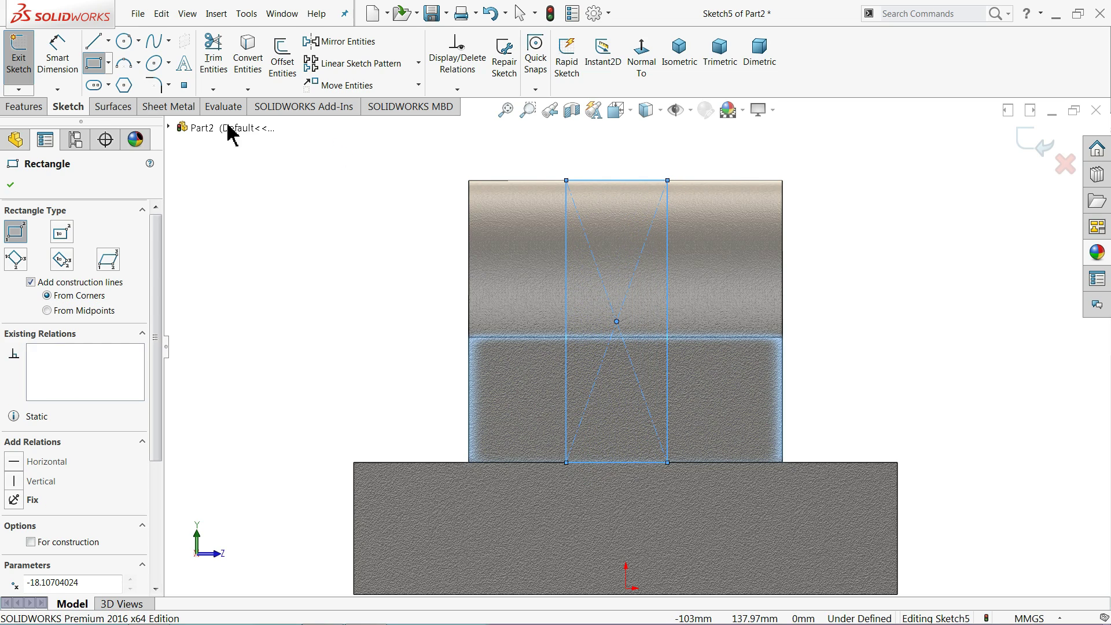
- Dimension the rectangle's width to 38.1 mm
{"action": "left_click", "coordinate": [56, 62]}
{"action": "scroll", "coordinate": [656, 259], "scroll_direction": "down", "scroll_amount": 2}
{"action": "scroll", "coordinate": [590, 167], "scroll_direction": "down", "scroll_amount": 2}
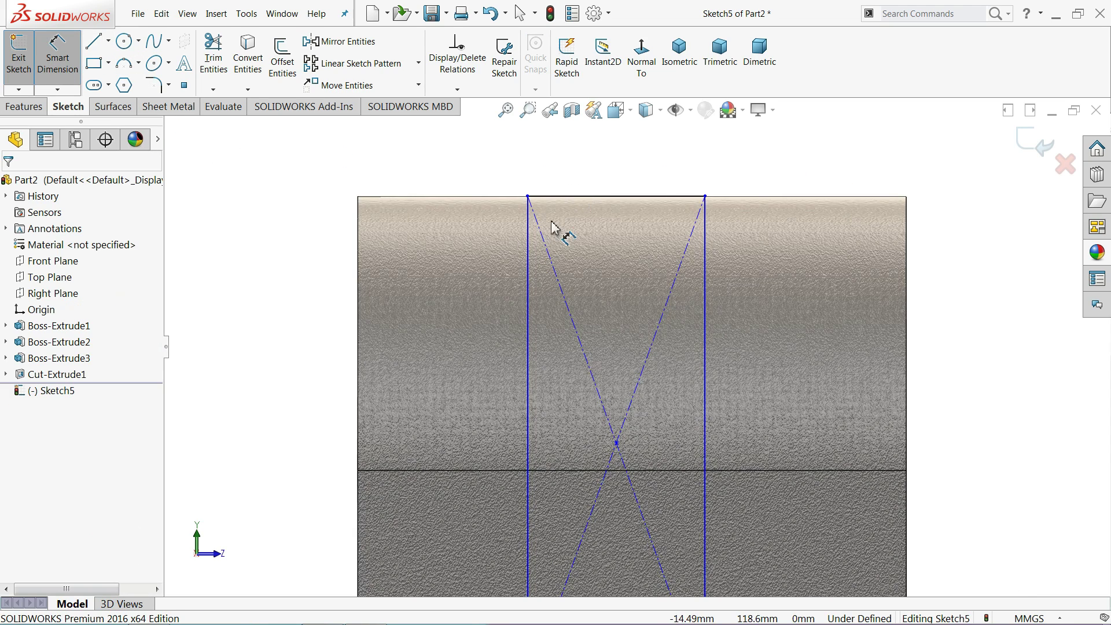
{"action": "left_click", "coordinate": [528, 237]}
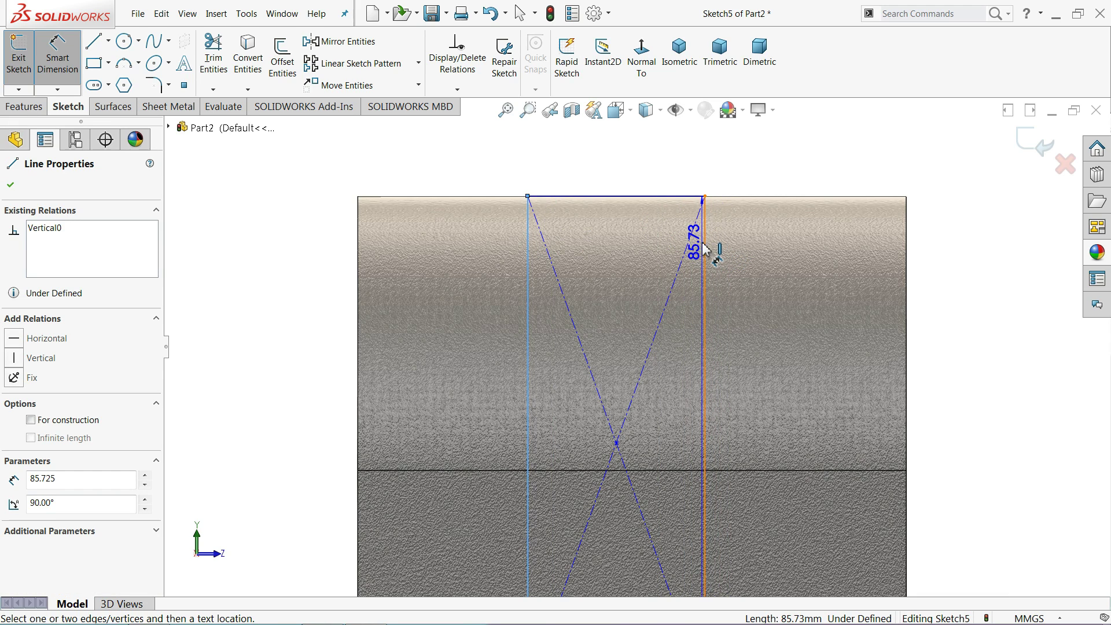
{"action": "left_click", "coordinate": [705, 247]}
{"action": "left_click", "coordinate": [618, 181]}
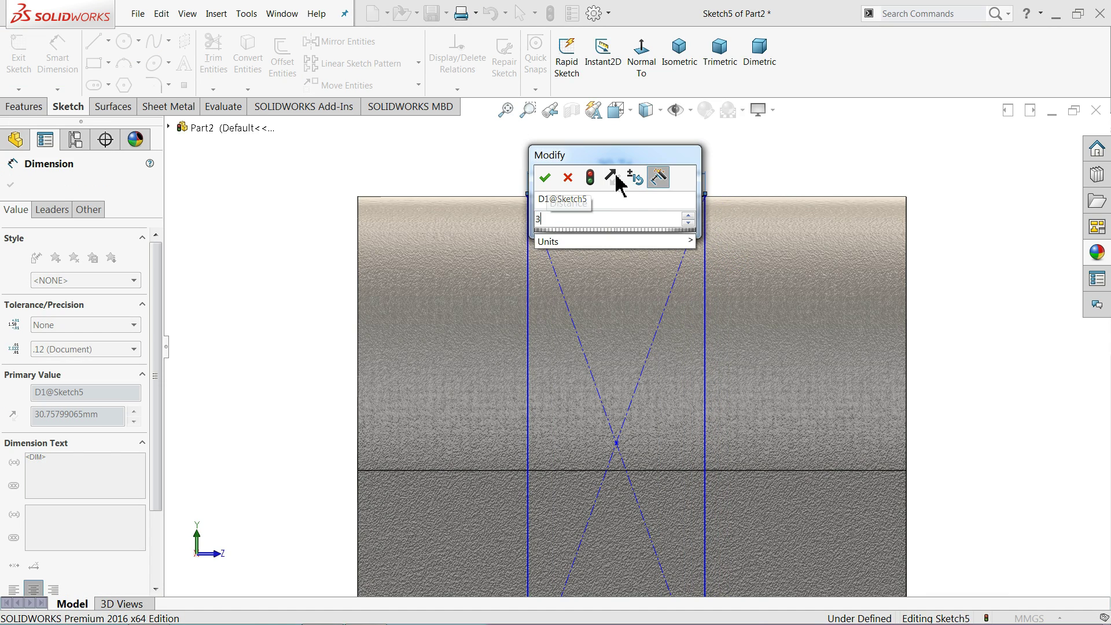
{"action": "type", "text": "38.1"}
{"action": "key", "text": "Return"}
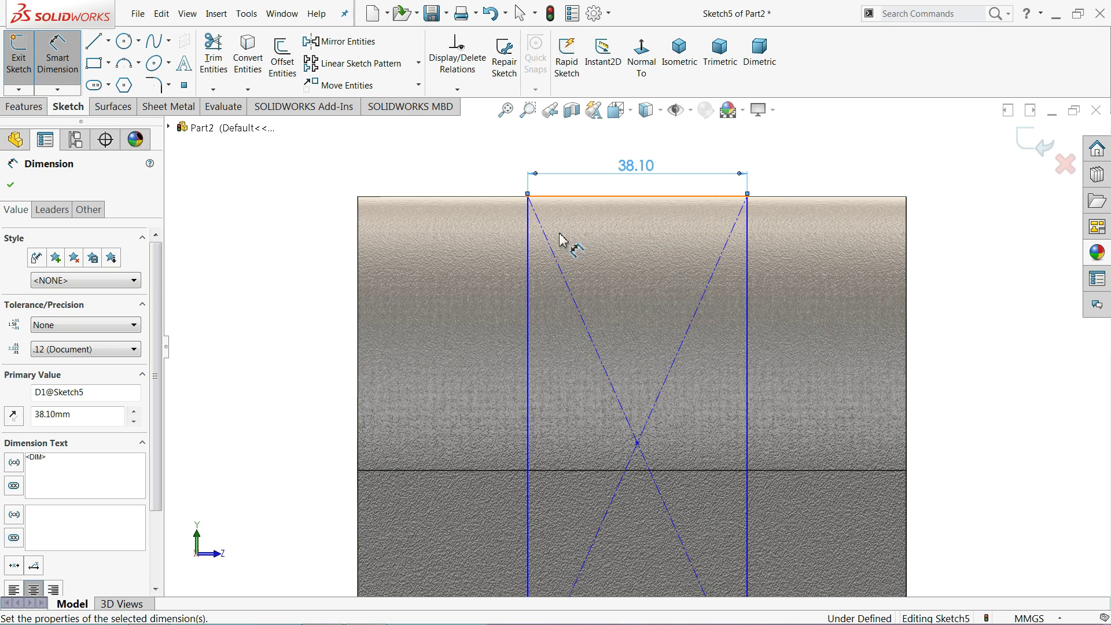
- Dimension the rectangle's offset from the lug's left edge to 28.575 mm
{"action": "left_click", "coordinate": [528, 244]}
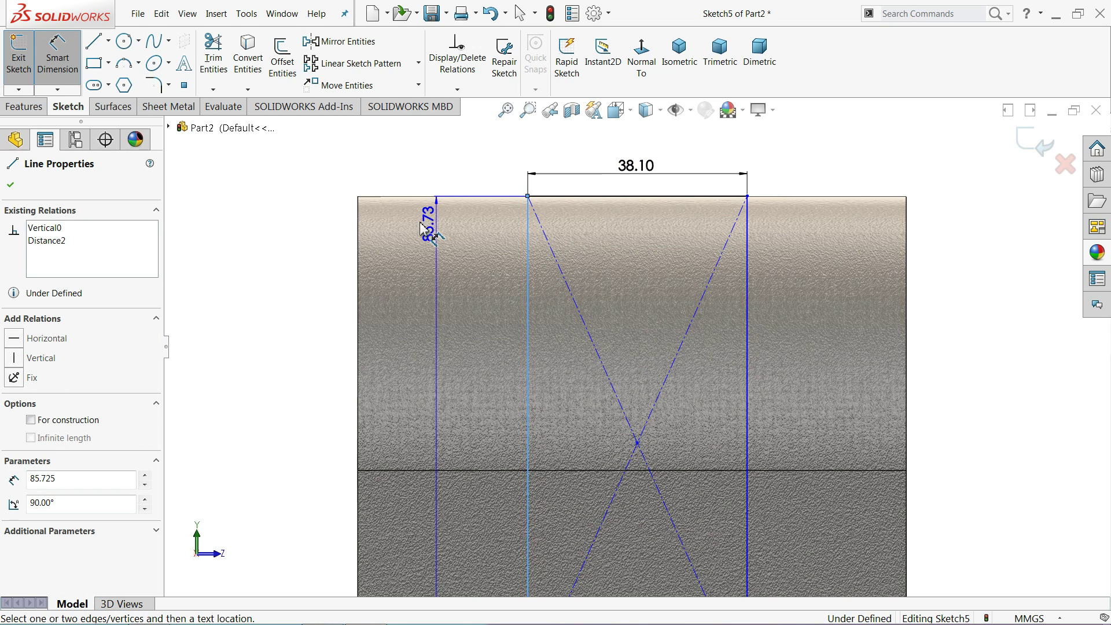
{"action": "left_click", "coordinate": [359, 237]}
{"action": "left_click", "coordinate": [424, 152]}
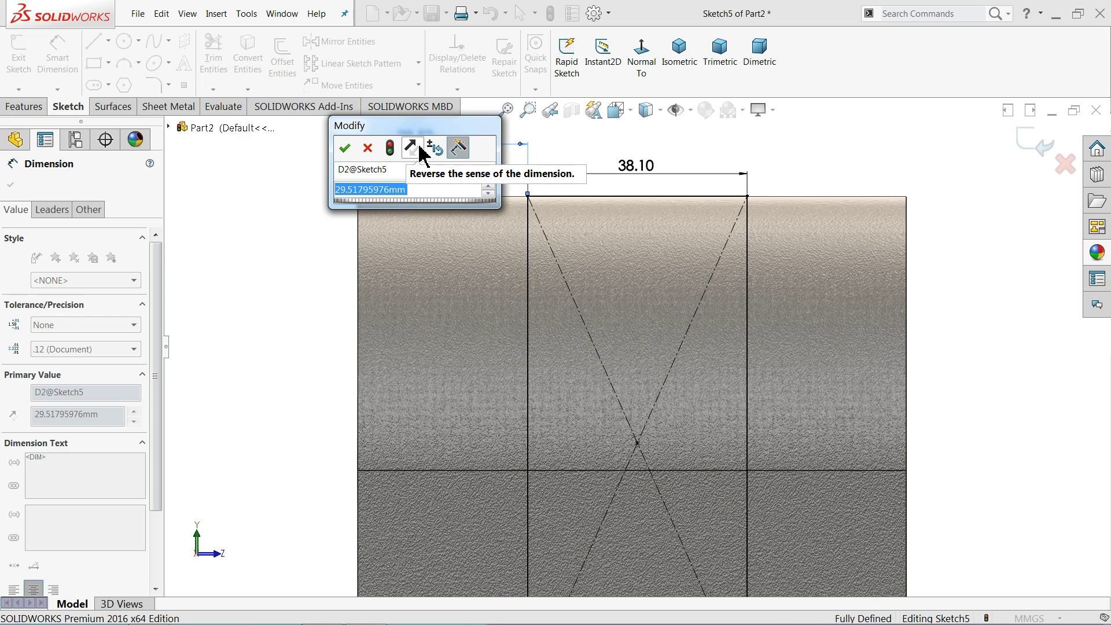
{"action": "type", "text": "28"}
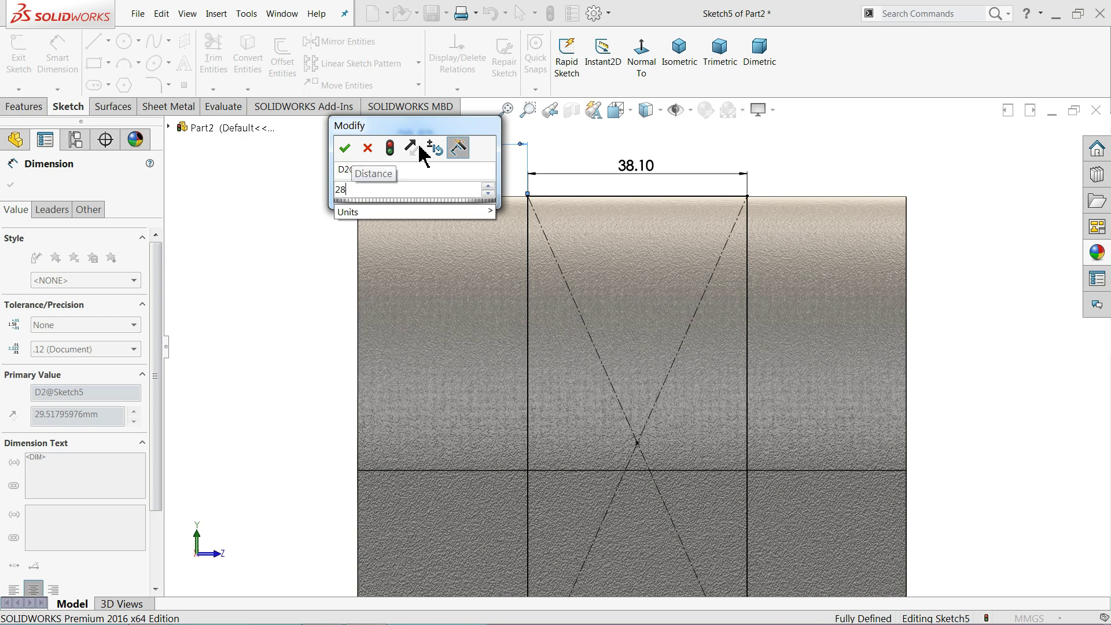
{"action": "type", "text": "."}
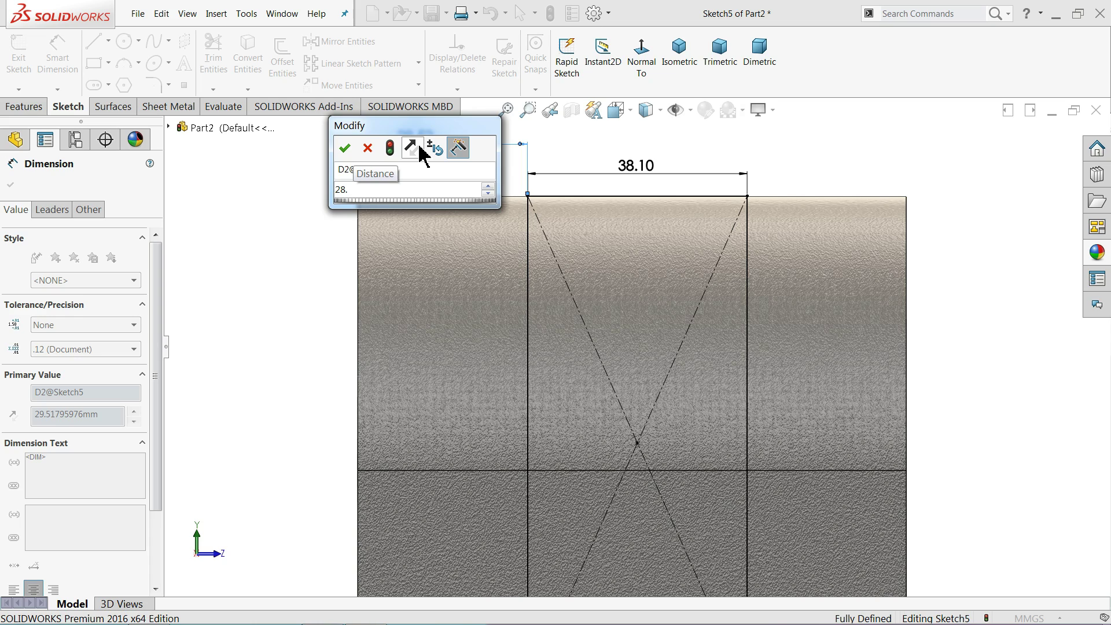
{"action": "type", "text": "575"}
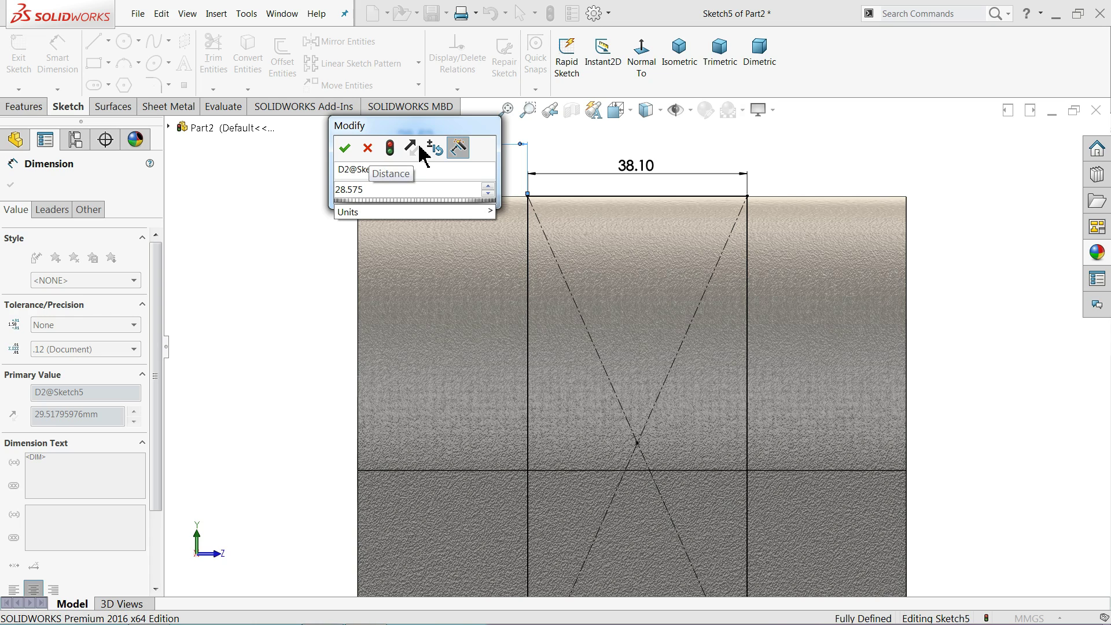
{"action": "left_click", "coordinate": [345, 148]}
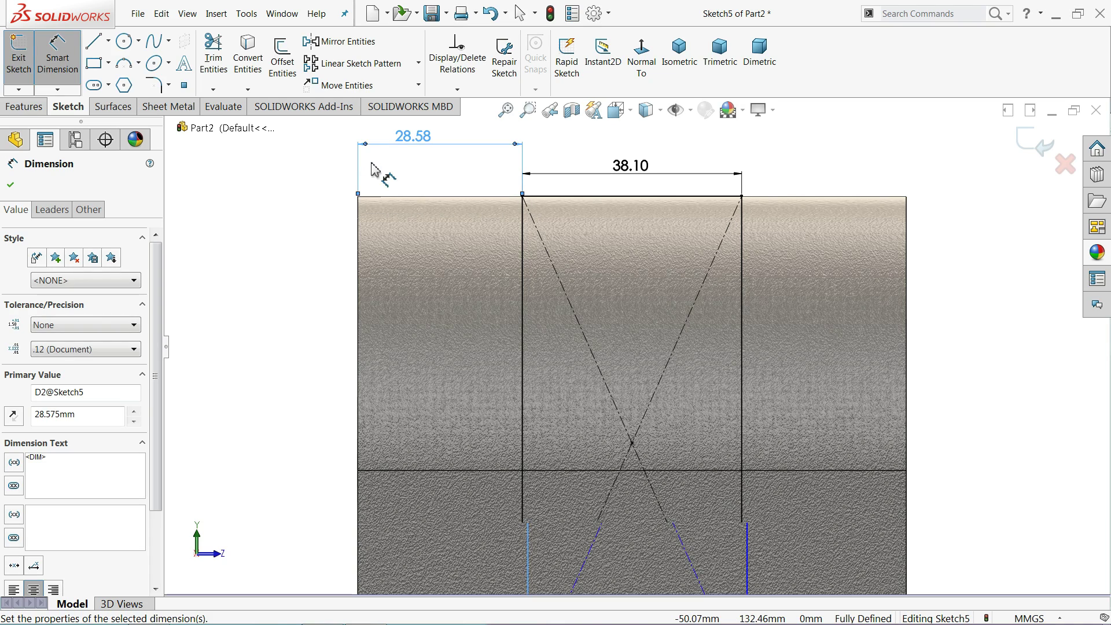
{"action": "left_click", "coordinate": [10, 186]}
{"action": "left_click", "coordinate": [38, 107]}
- Extrude-cut the 38.10 mm rectangle Through All, slotting the lug into two
{"action": "left_click", "coordinate": [224, 73]}
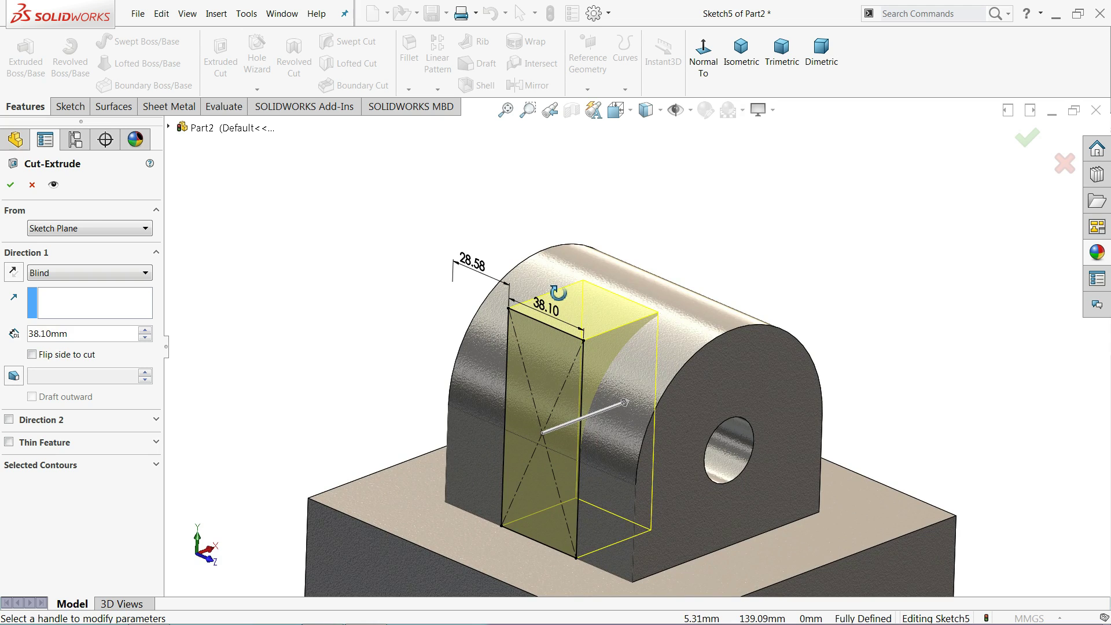
{"action": "left_click", "coordinate": [40, 274]}
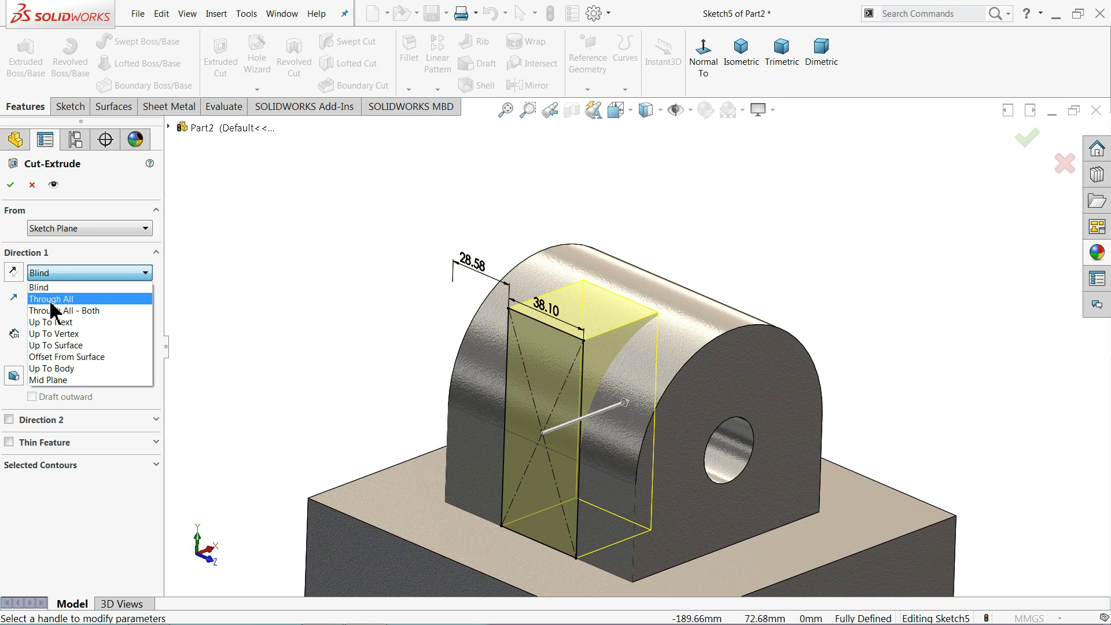
{"action": "left_click", "coordinate": [49, 301]}
{"action": "middle_click_drag", "start_coordinate": [255, 318], "coordinate": [242, 301]}
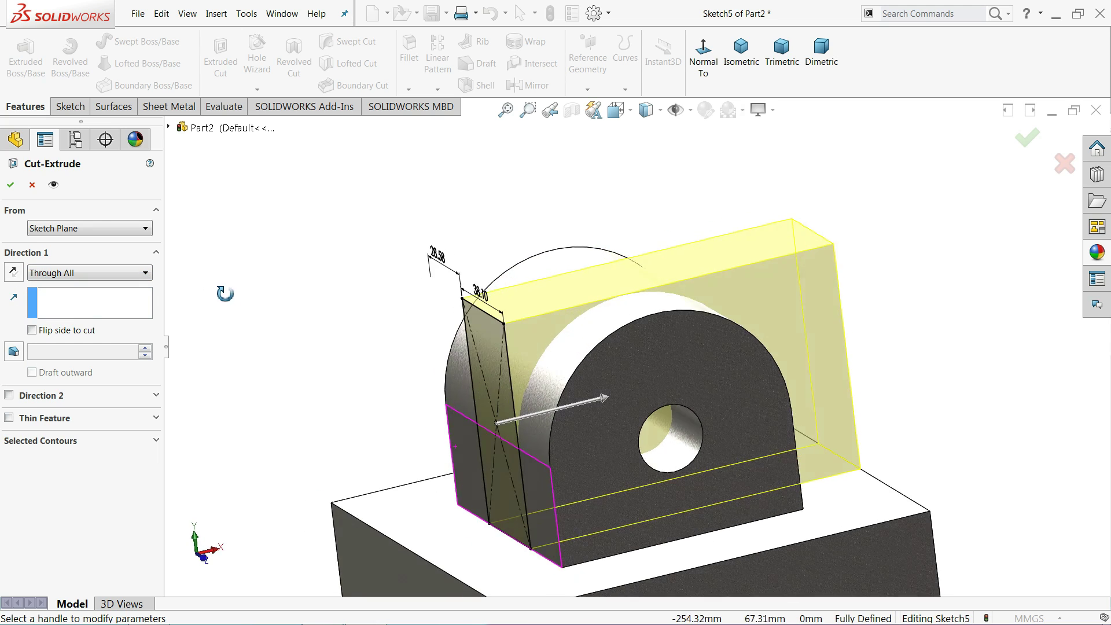
{"action": "scroll", "coordinate": [640, 441], "scroll_direction": "up", "scroll_amount": 1}
{"action": "scroll", "coordinate": [650, 380], "scroll_direction": "down", "scroll_amount": 2}
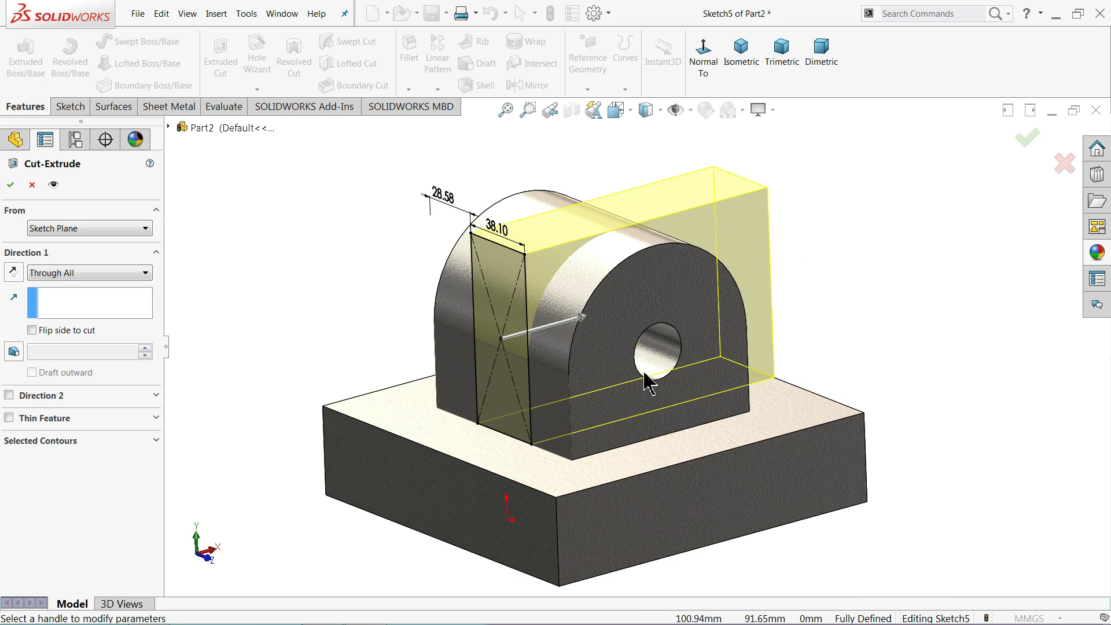
{"action": "scroll", "coordinate": [650, 379], "scroll_direction": "down", "scroll_amount": 2}
{"action": "left_click", "coordinate": [11, 185]}
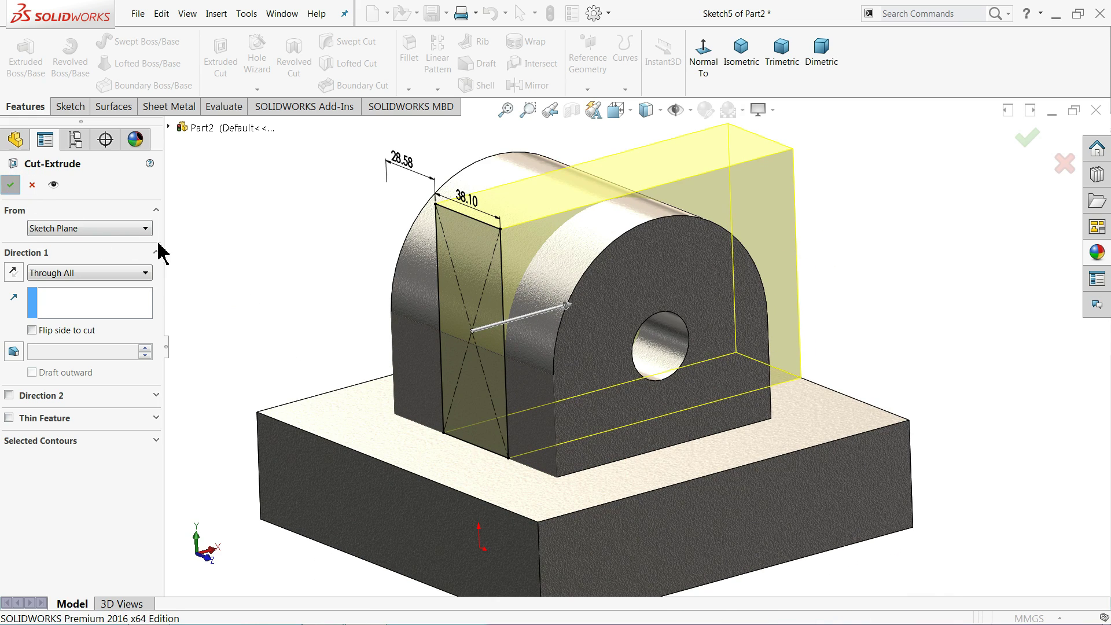
{"action": "mouse_move", "coordinate": [313, 272]}
{"action": "middle_mouse_down"}
{"action": "mouse_move", "coordinate": [390, 298]}
{"action": "mouse_move", "coordinate": [343, 262]}
{"action": "mouse_move", "coordinate": [336, 268]}
{"action": "middle_mouse_up"}
{"action": "scroll", "coordinate": [451, 317], "scroll_direction": "up", "scroll_amount": 2}
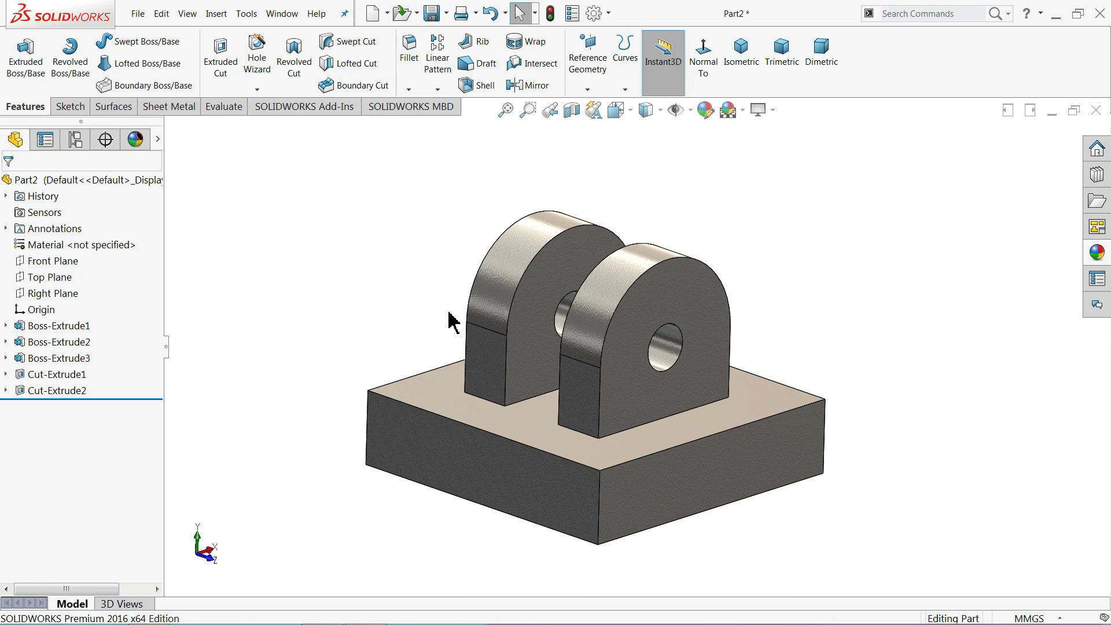
- Fillet the base's four vertical corner edges with a 3.175 mm radius
{"action": "left_click", "coordinate": [414, 67]}
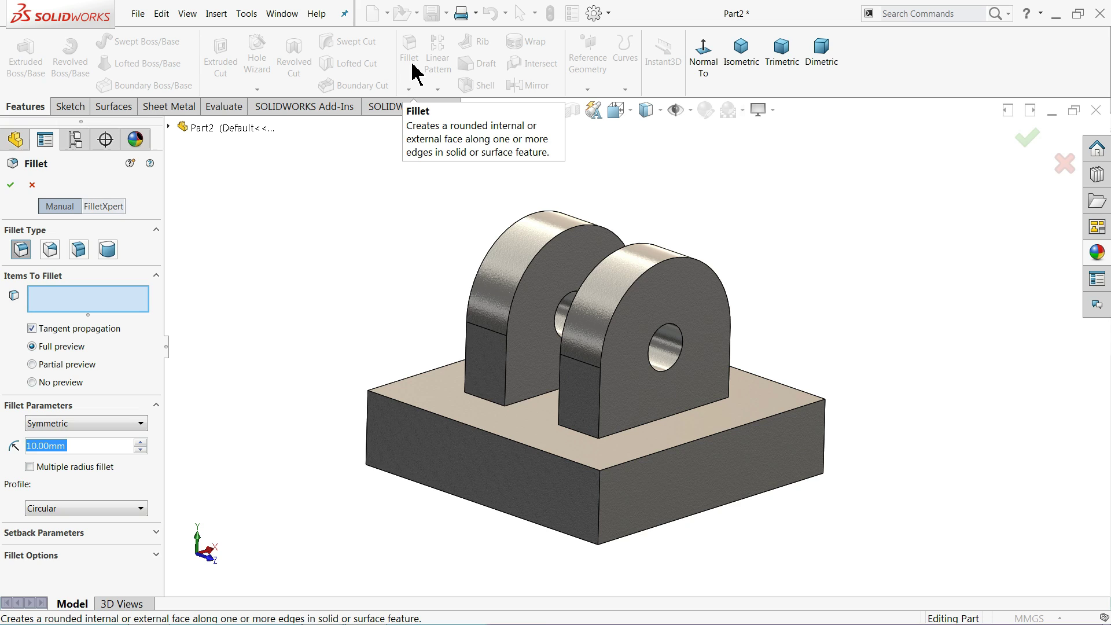
{"action": "type", "text": "3.175"}
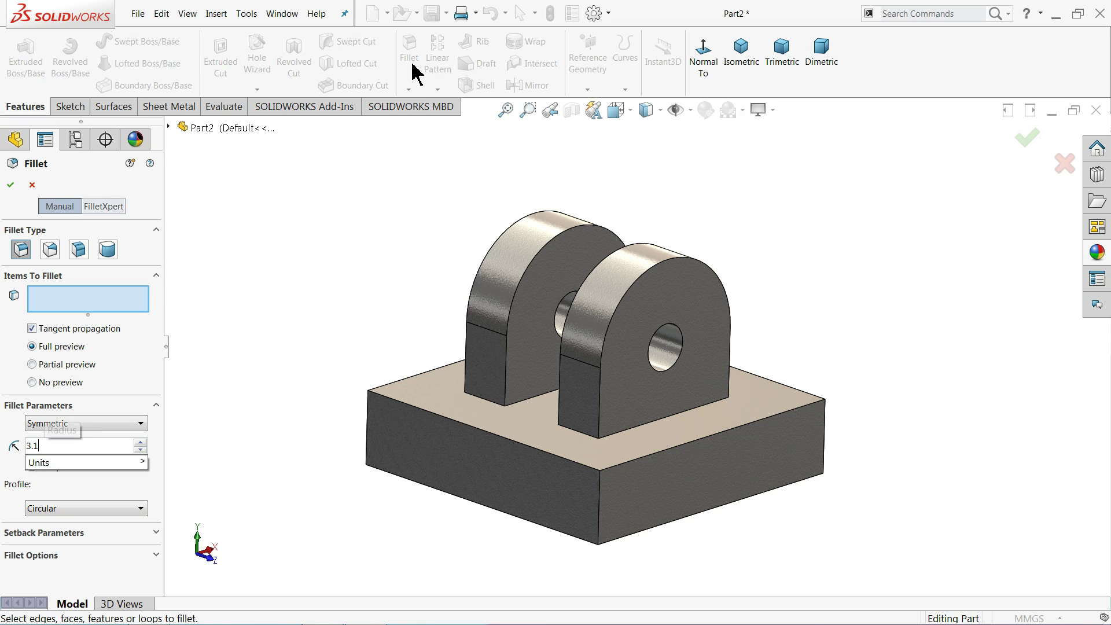
{"action": "left_click", "coordinate": [601, 501]}
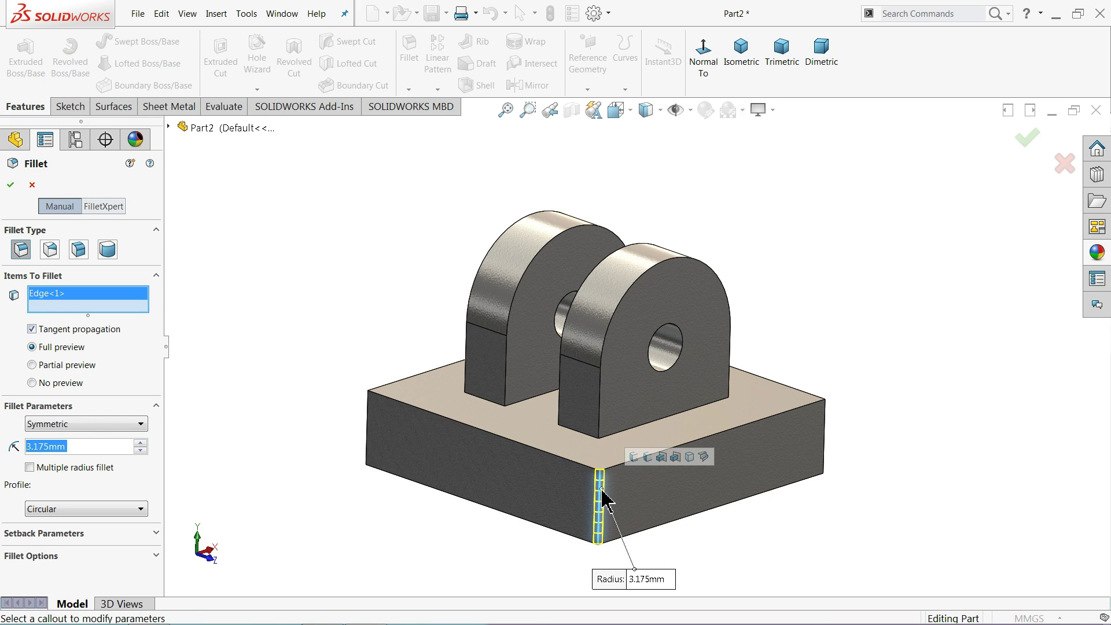
{"action": "left_click", "coordinate": [634, 458]}
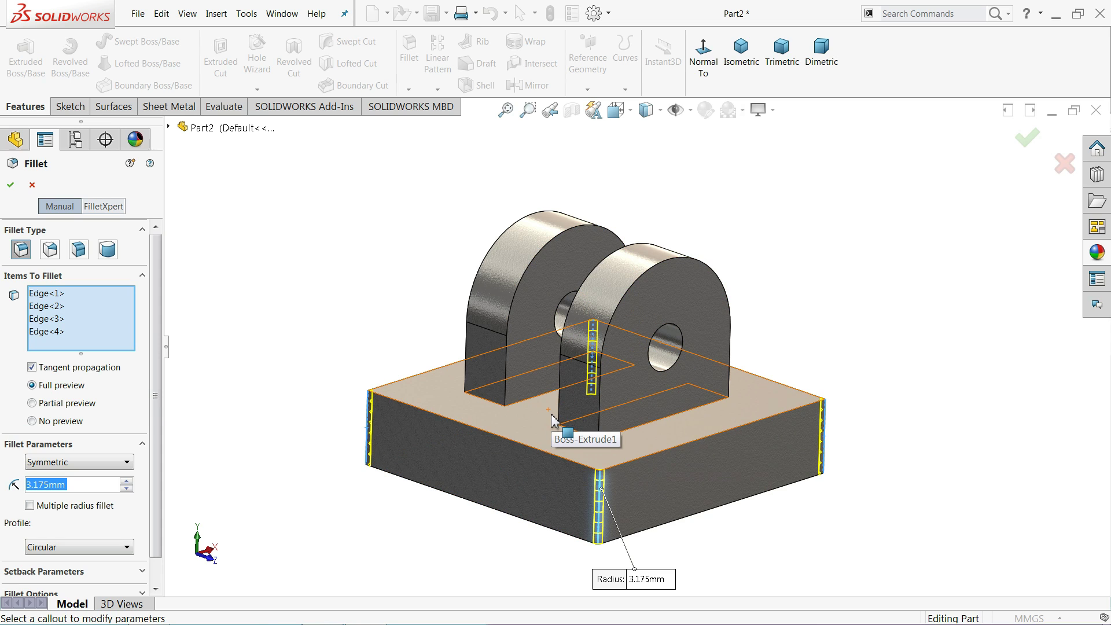
{"action": "left_click", "coordinate": [10, 184]}
{"action": "mouse_move", "coordinate": [341, 319]}
{"action": "middle_mouse_down"}
{"action": "mouse_move", "coordinate": [247, 294]}
{"action": "mouse_move", "coordinate": [258, 308]}
{"action": "mouse_move", "coordinate": [337, 301]}
{"action": "mouse_move", "coordinate": [340, 328]}
{"action": "middle_mouse_up"}
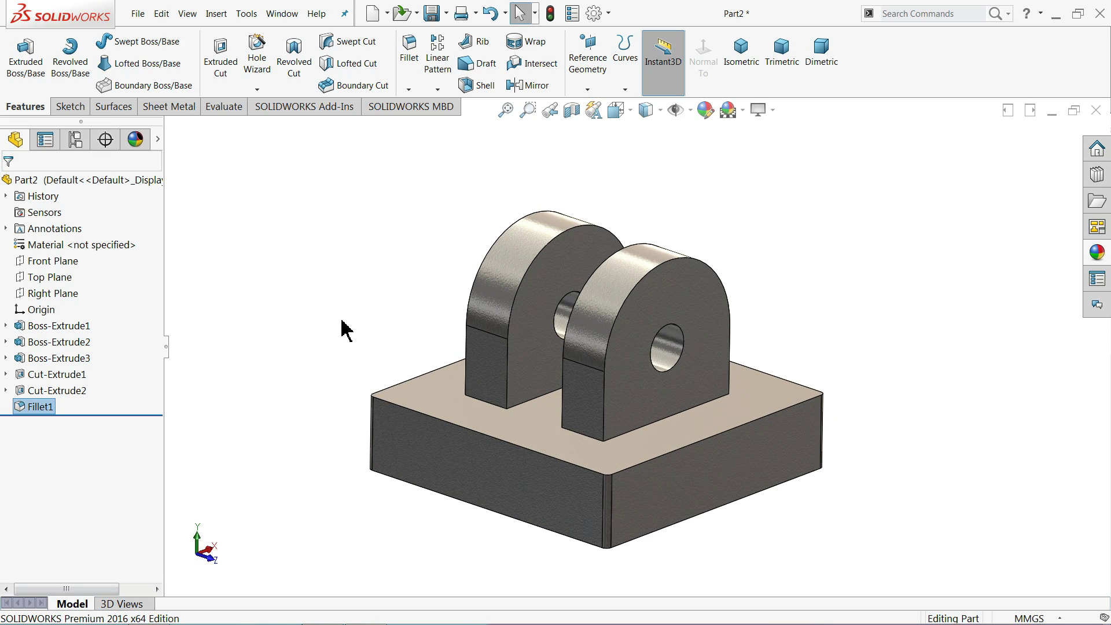
- Sketch an origin-centred circle on the base's underside
{"action": "mouse_move", "coordinate": [404, 376]}
{"action": "middle_mouse_down"}
{"action": "mouse_move", "coordinate": [437, 377]}
{"action": "mouse_move", "coordinate": [436, 154]}
{"action": "middle_mouse_up"}
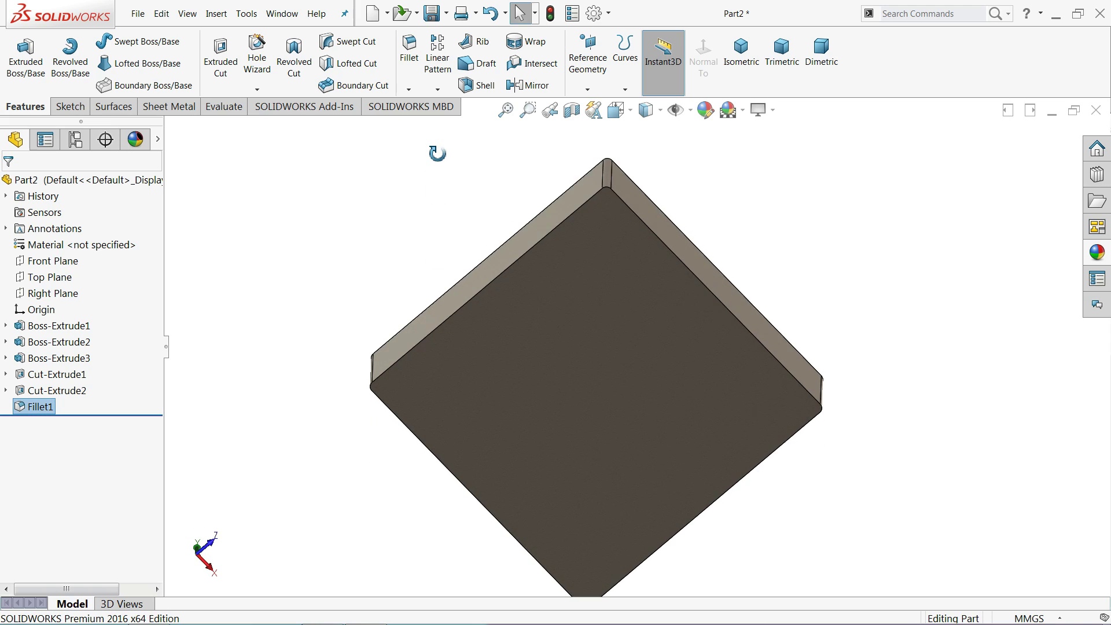
{"action": "left_click", "coordinate": [582, 398]}
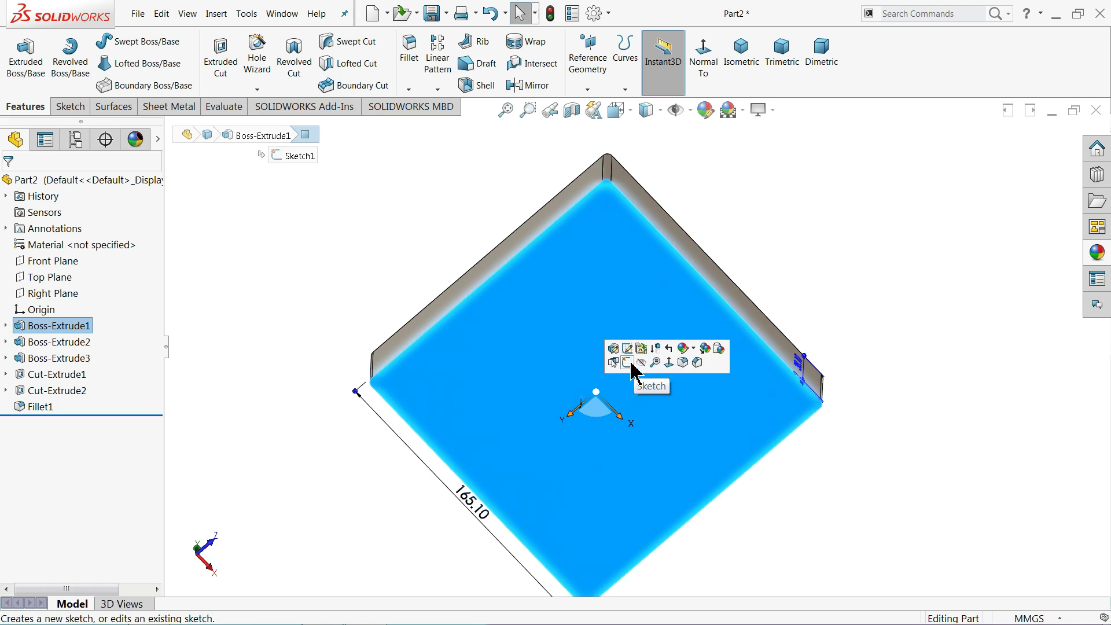
{"action": "left_click", "coordinate": [631, 366]}
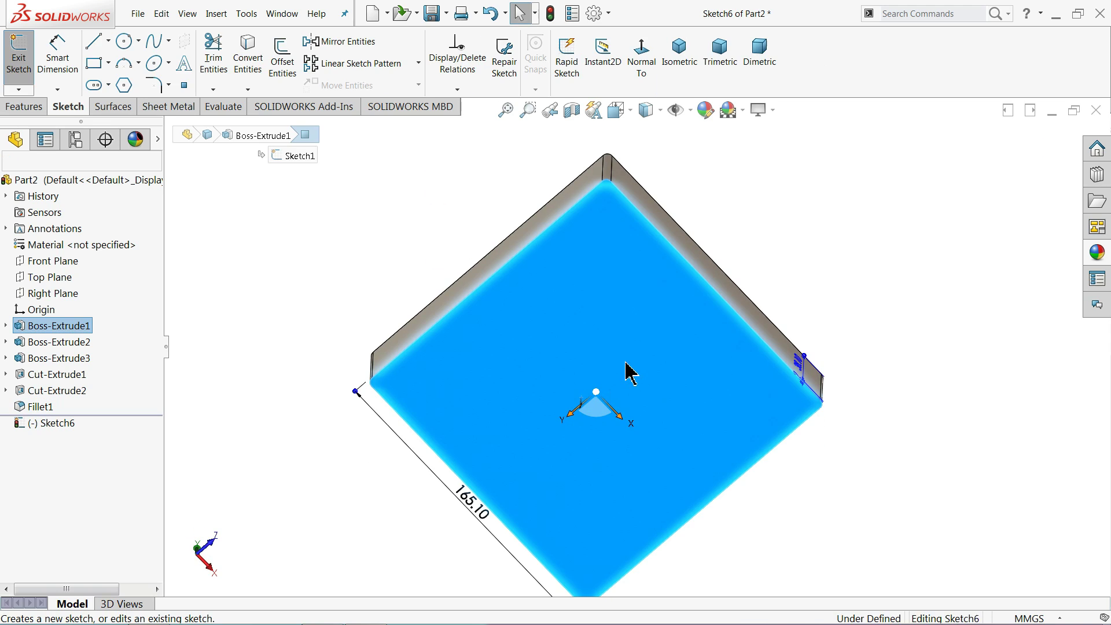
{"action": "left_click", "coordinate": [124, 42]}
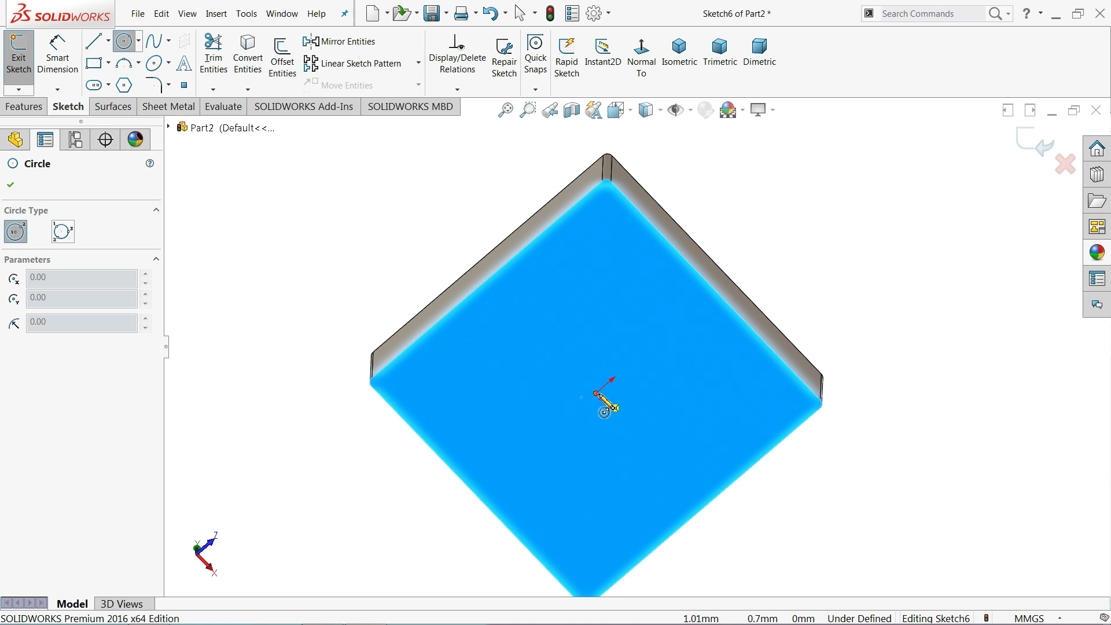
{"action": "left_click", "coordinate": [597, 394]}
{"action": "left_click", "coordinate": [605, 327]}
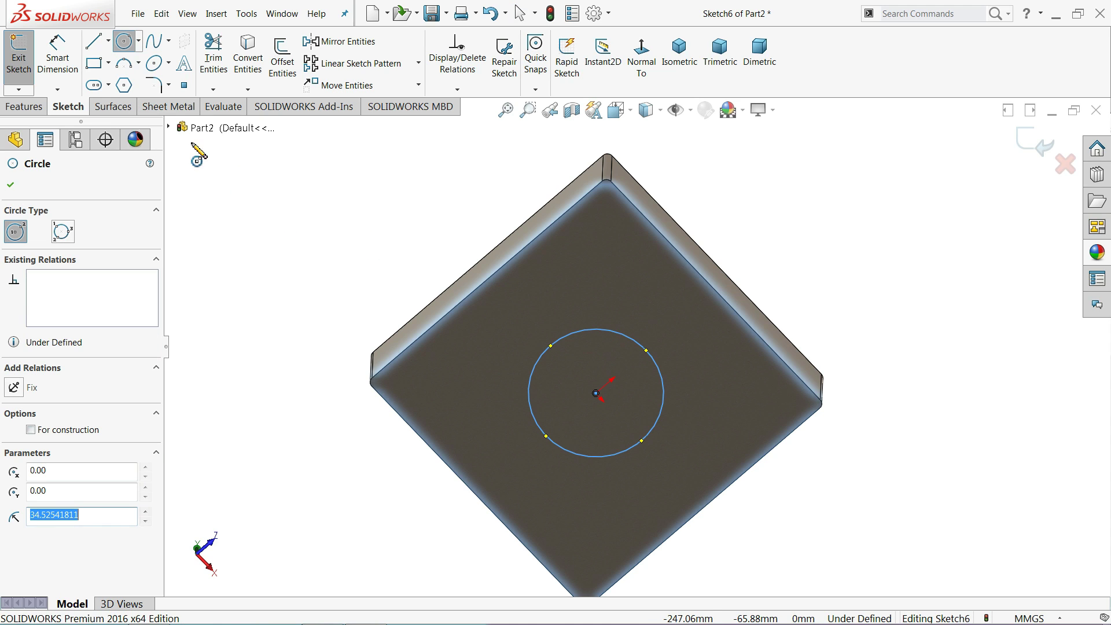
- Dimension the circle's diameter to 52 mm
{"action": "left_click", "coordinate": [55, 71]}
{"action": "left_click", "coordinate": [548, 347]}
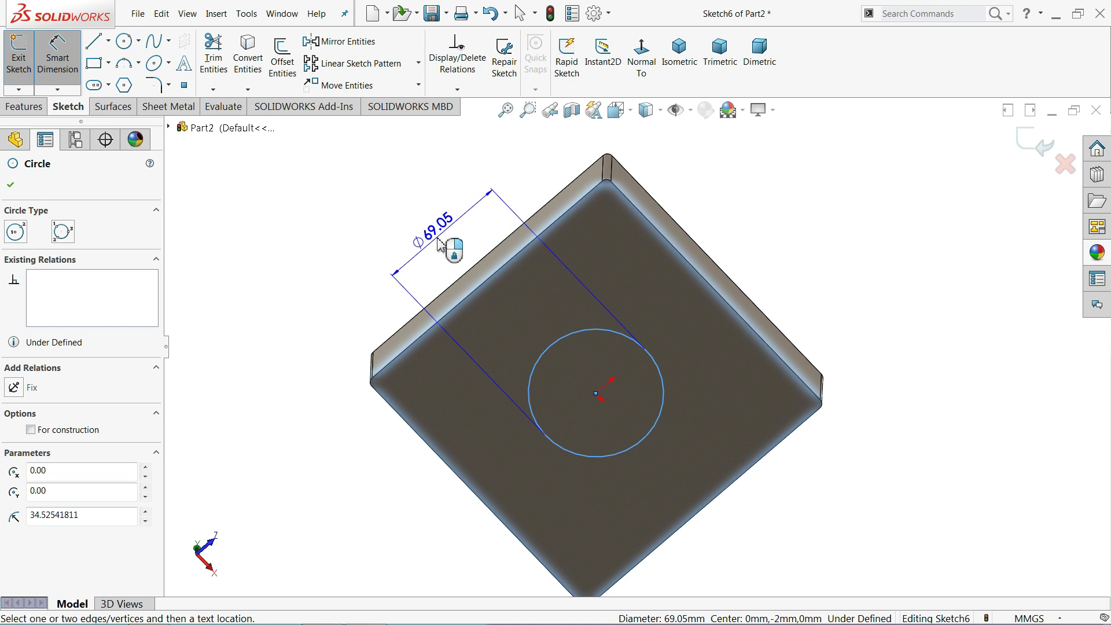
{"action": "left_click", "coordinate": [440, 244]}
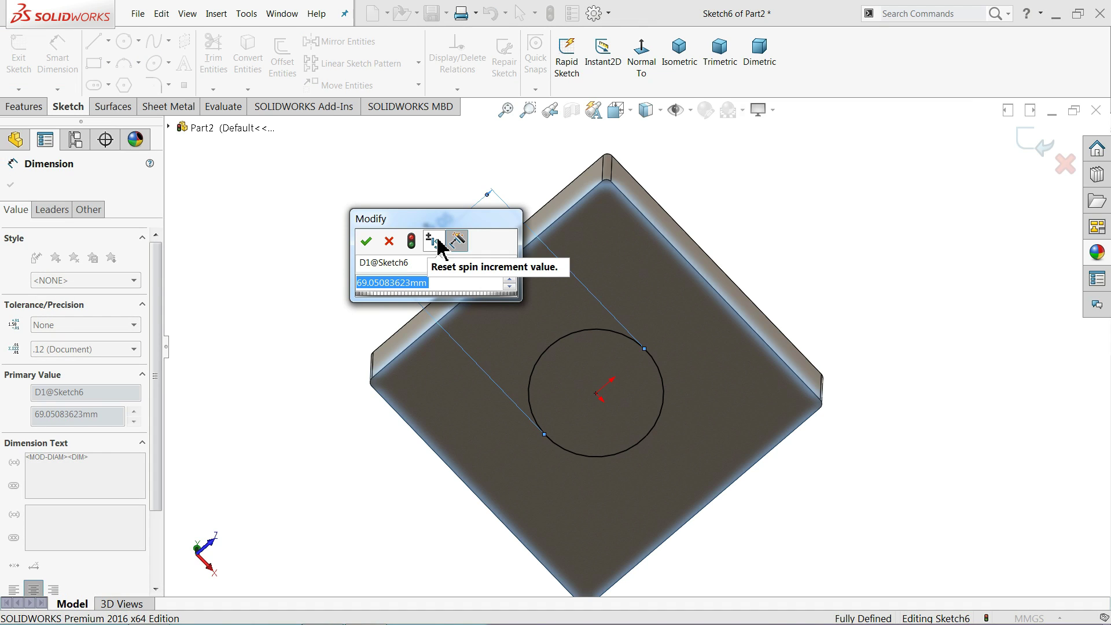
{"action": "type", "text": "52"}
{"action": "key", "text": "Return"}
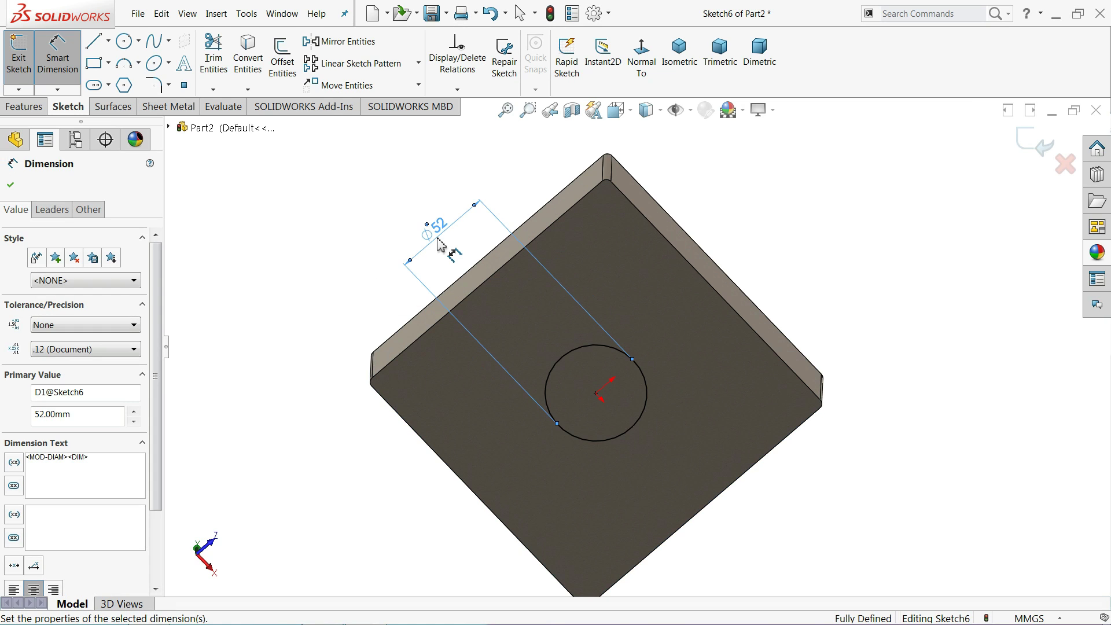
- Extrude-cut the Ø52 mm circle Blind 36.83 mm deep into the underside
{"action": "left_click", "coordinate": [22, 107]}
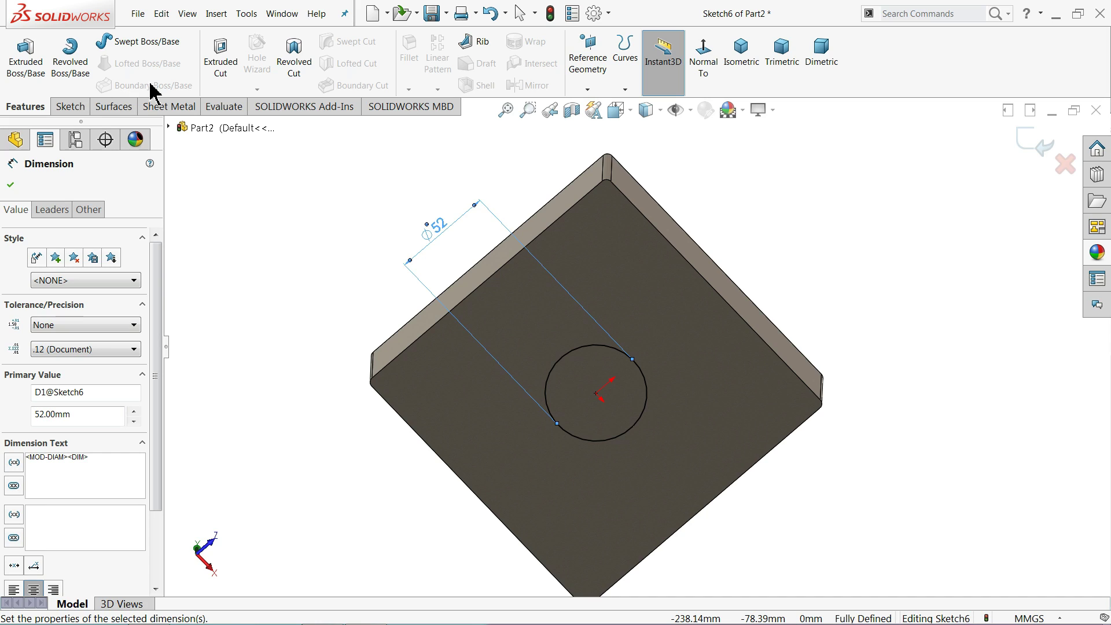
{"action": "left_click", "coordinate": [228, 80]}
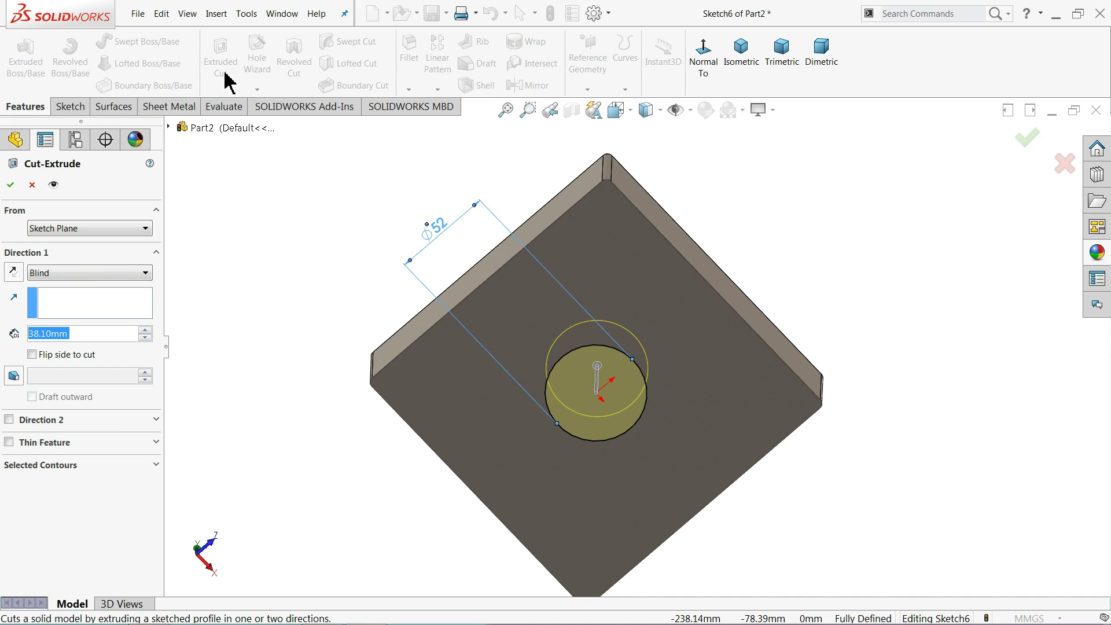
{"action": "type", "text": "36.83"}
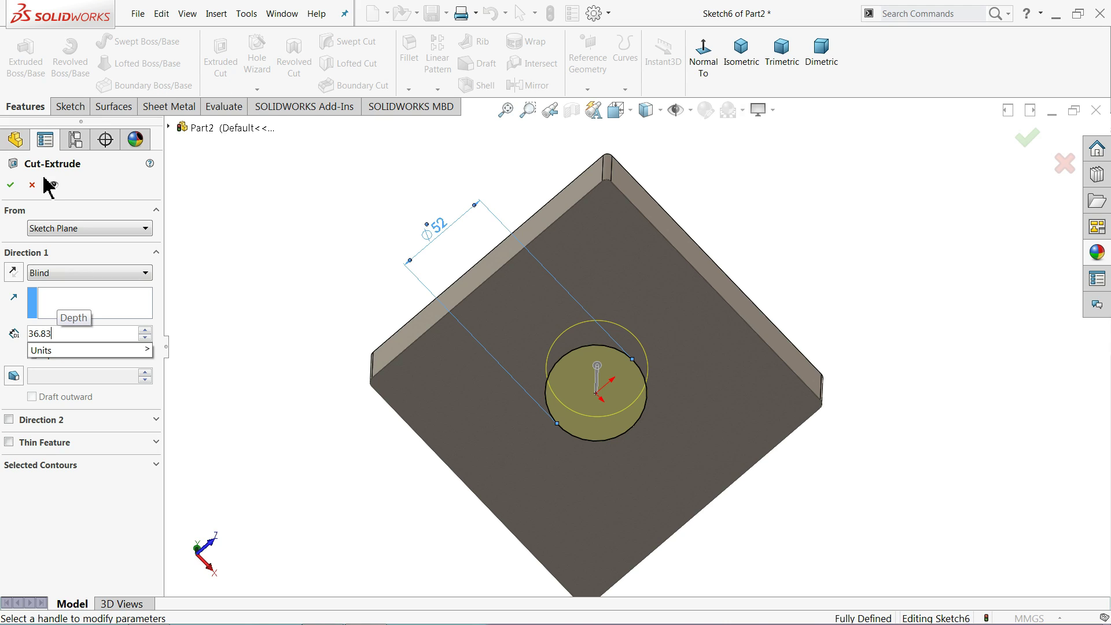
{"action": "key", "text": "Return"}
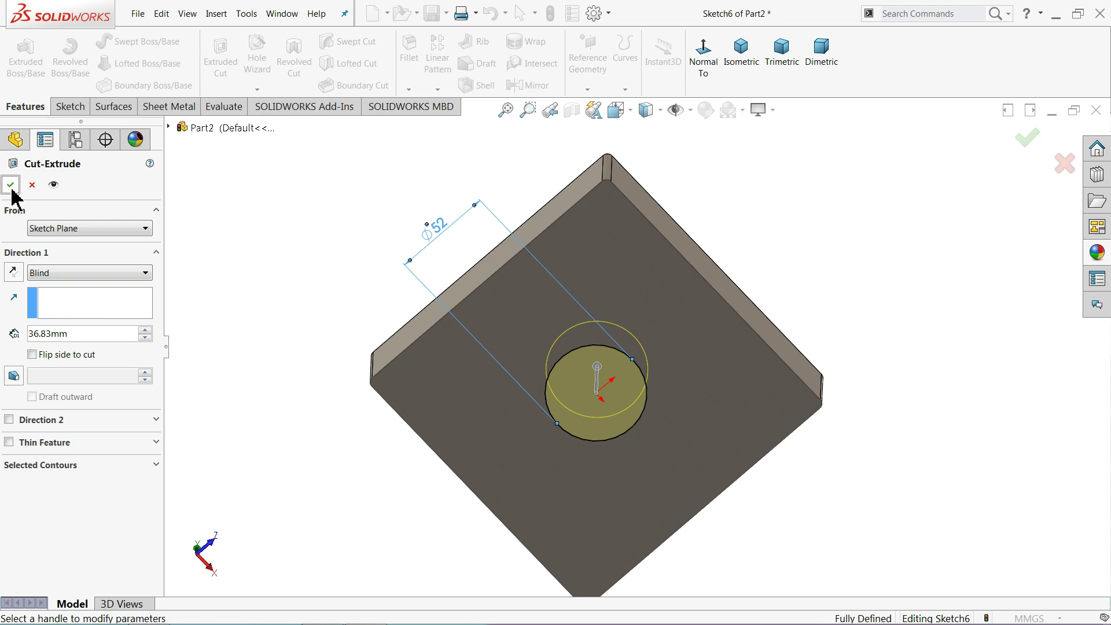
{"action": "left_click", "coordinate": [11, 186]}
{"action": "mouse_move", "coordinate": [213, 235]}
{"action": "middle_mouse_down"}
{"action": "mouse_move", "coordinate": [223, 179]}
{"action": "mouse_move", "coordinate": [210, 226]}
{"action": "mouse_move", "coordinate": [226, 237]}
{"action": "middle_mouse_up"}
{"action": "left_click", "coordinate": [483, 315]}
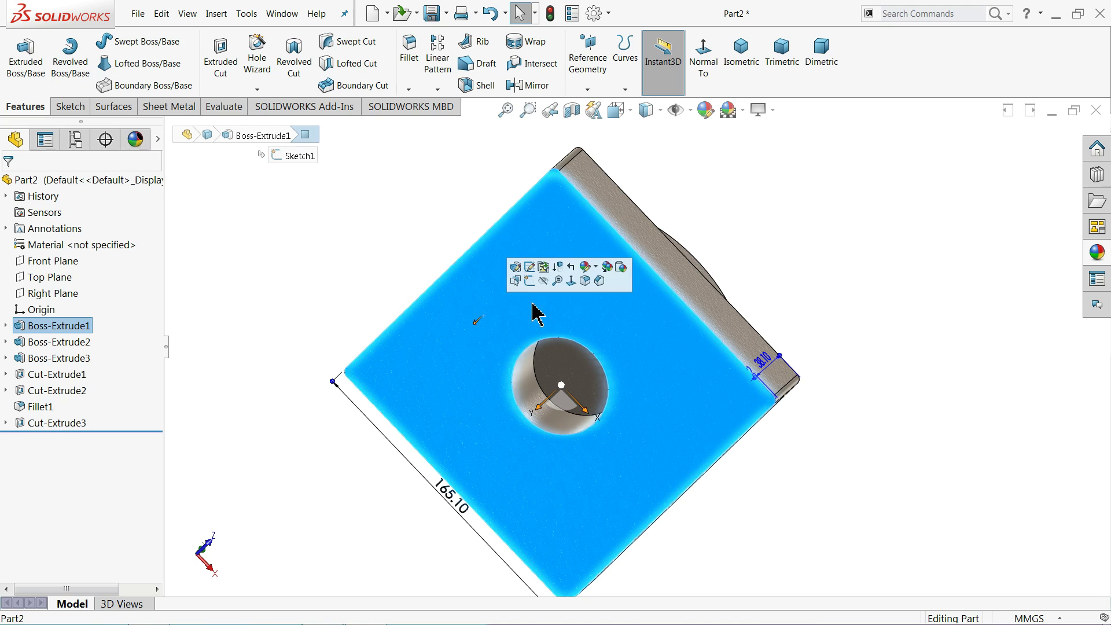
{"action": "left_click", "coordinate": [529, 282]}
- Draw two concentric circles centred on the origin around the central hole
{"action": "left_click", "coordinate": [642, 55]}
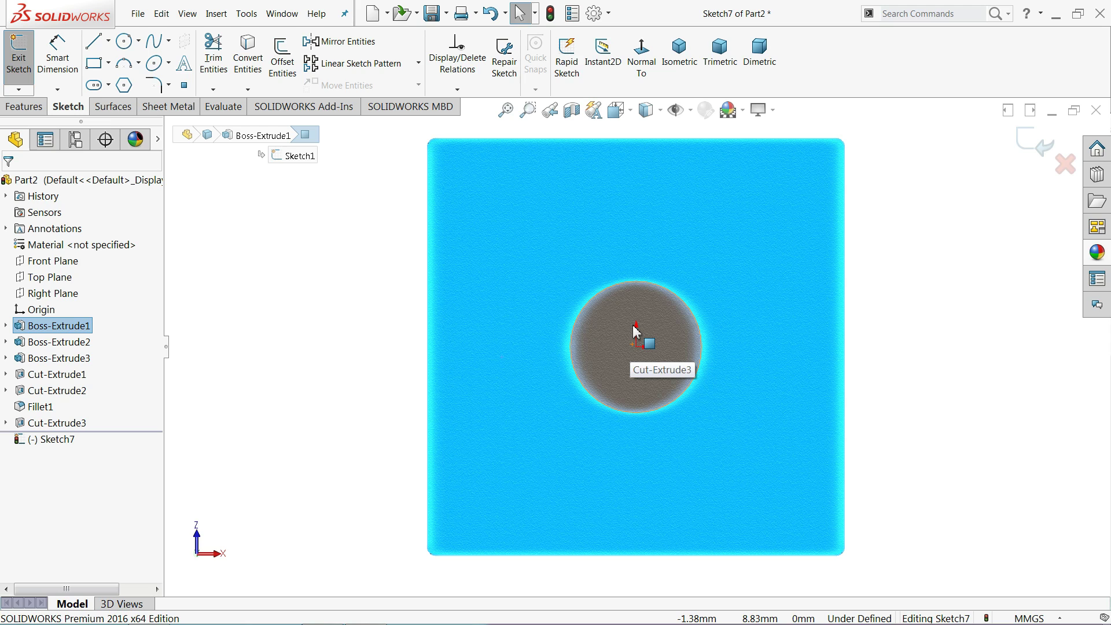
{"action": "left_click", "coordinate": [124, 45]}
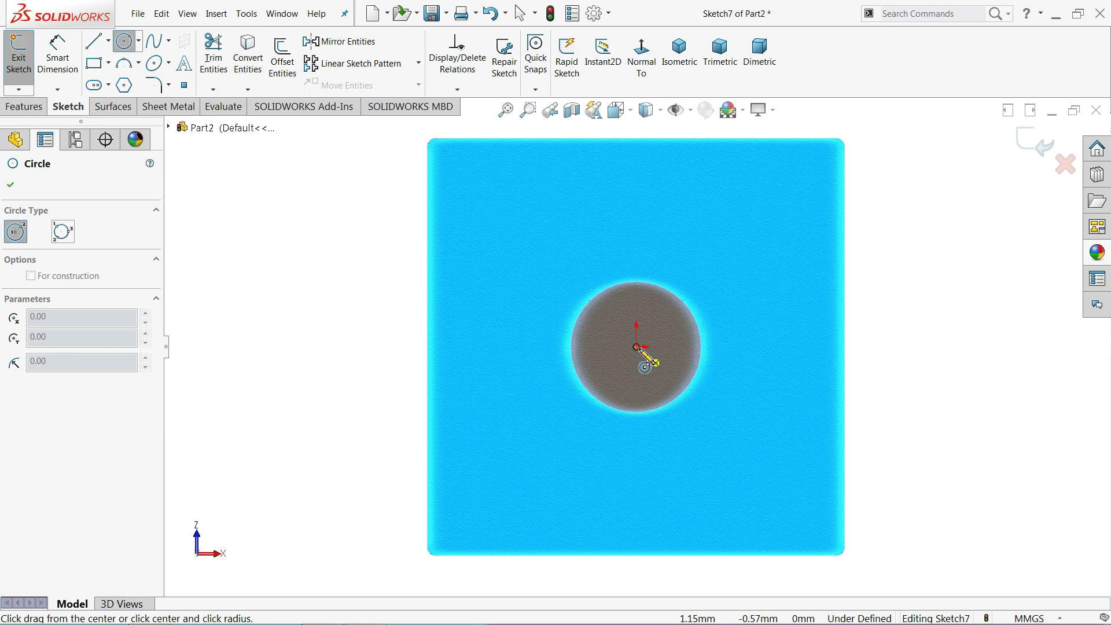
{"action": "left_click_drag", "start_coordinate": [637, 348], "coordinate": [528, 228]}
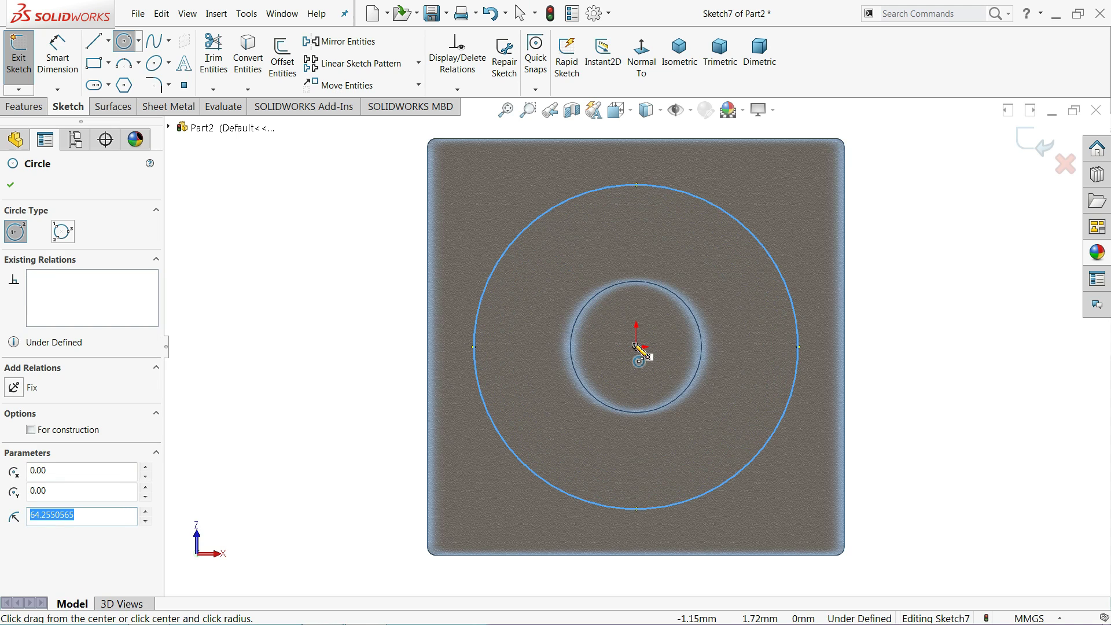
{"action": "left_click_drag", "start_coordinate": [636, 348], "coordinate": [544, 247]}
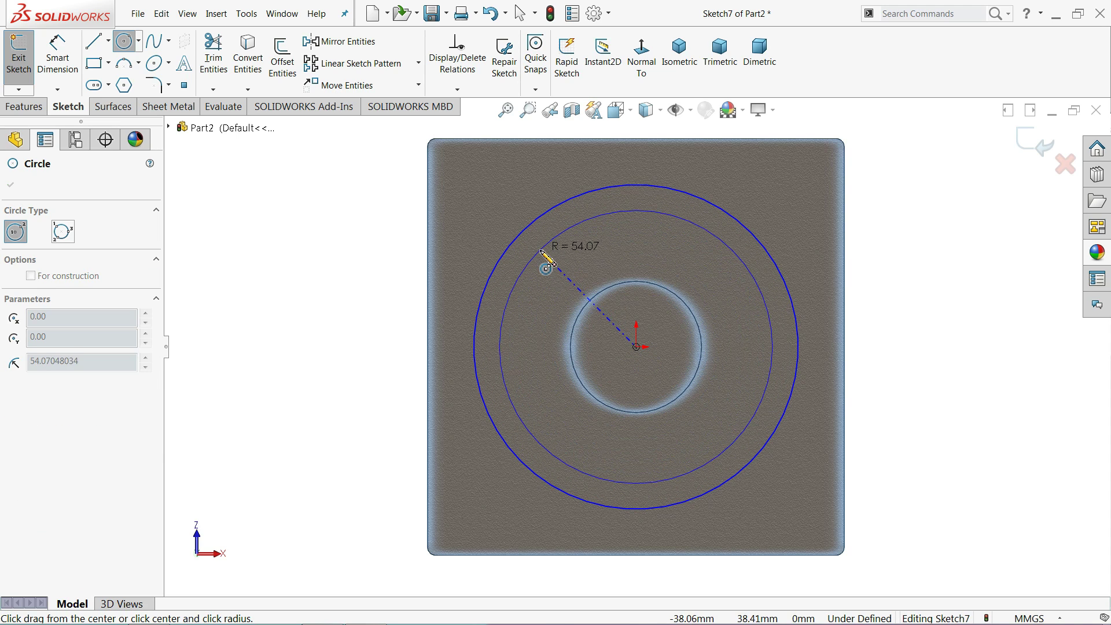
{"action": "left_click", "coordinate": [11, 184]}
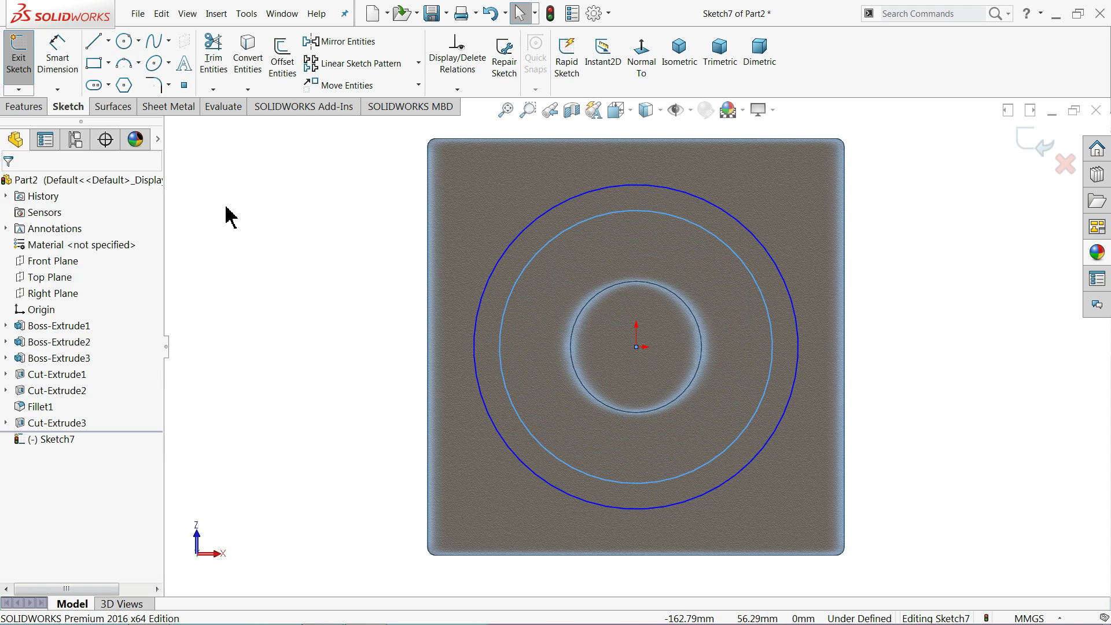
- Dimension the circles to 152.4 mm and 139.7 mm diameter
{"action": "left_click", "coordinate": [65, 80]}
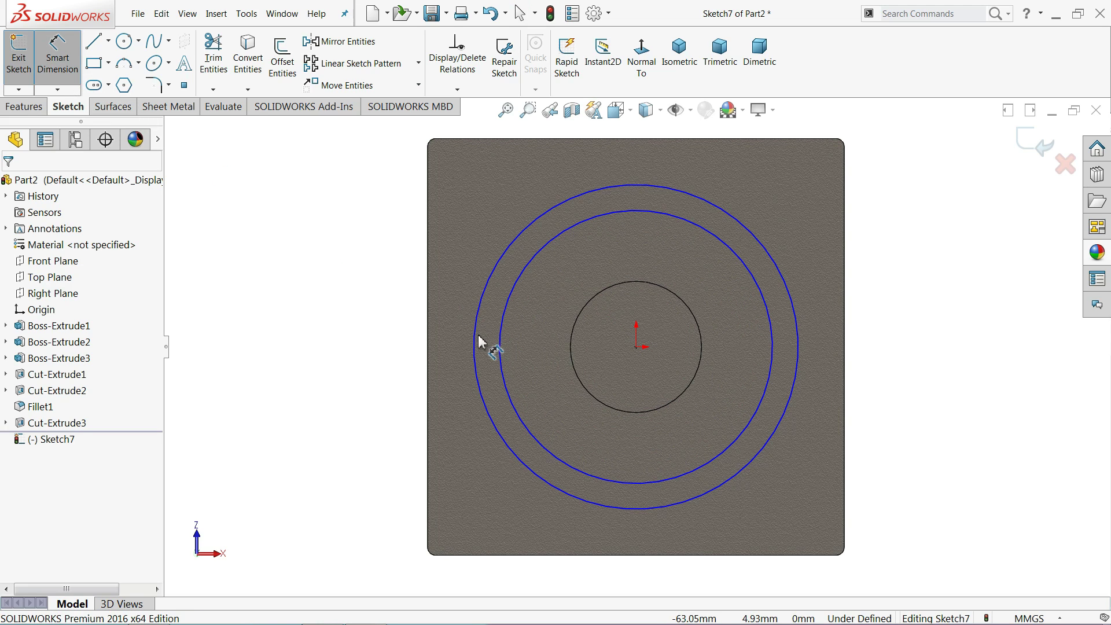
{"action": "left_click", "coordinate": [475, 340]}
{"action": "left_click", "coordinate": [336, 326]}
{"action": "type", "text": "1"}
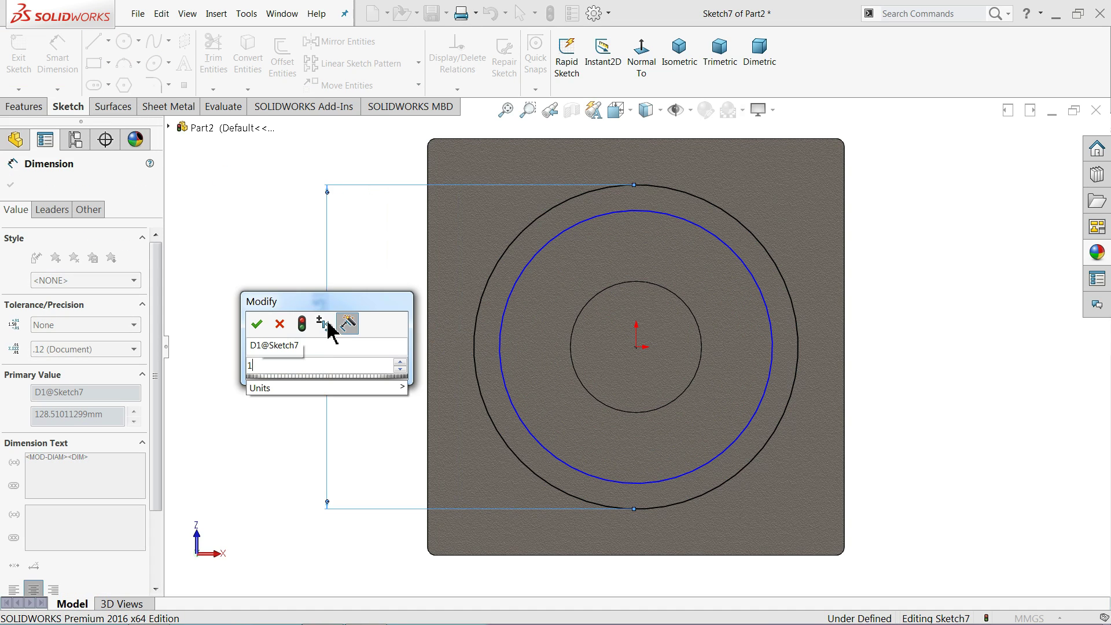
{"action": "type", "text": "52.4"}
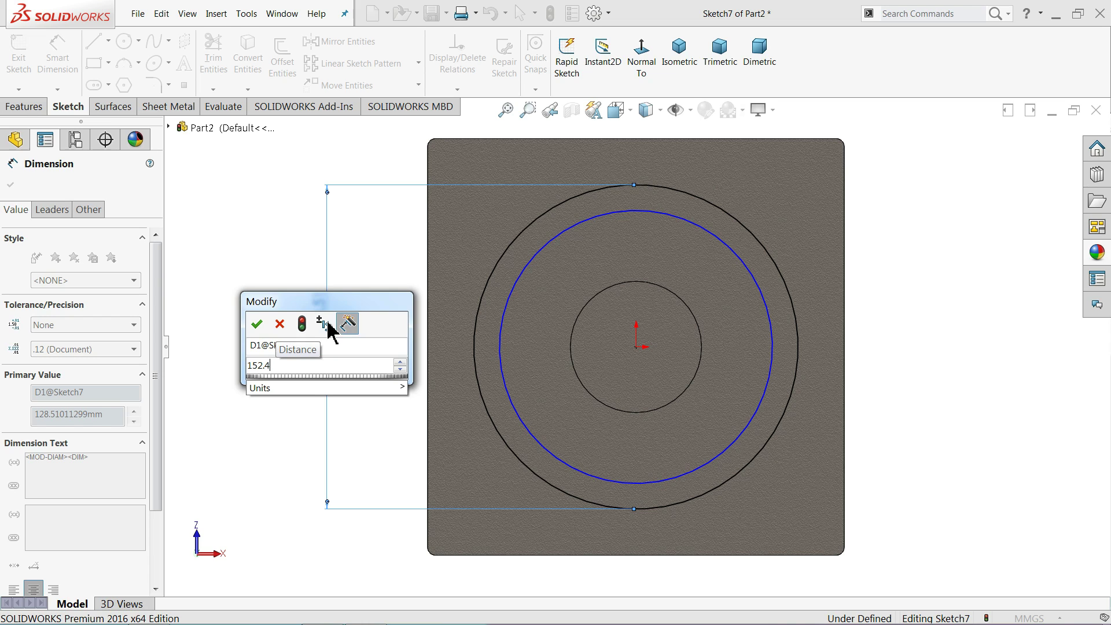
{"action": "key", "text": "Return"}
{"action": "left_click", "coordinate": [501, 347]}
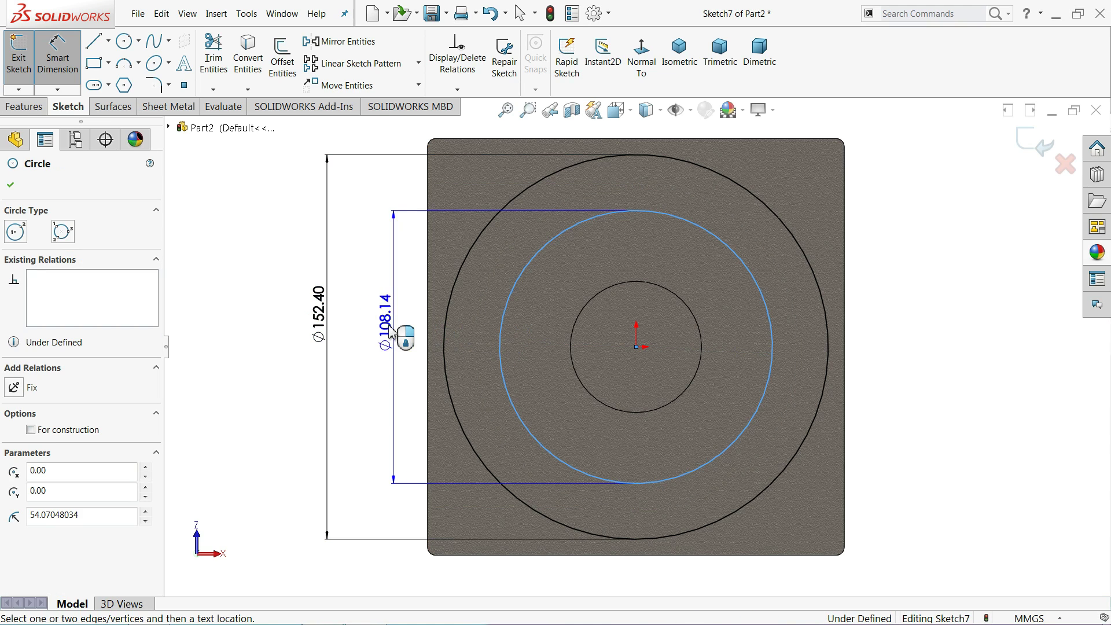
{"action": "left_click", "coordinate": [357, 278]}
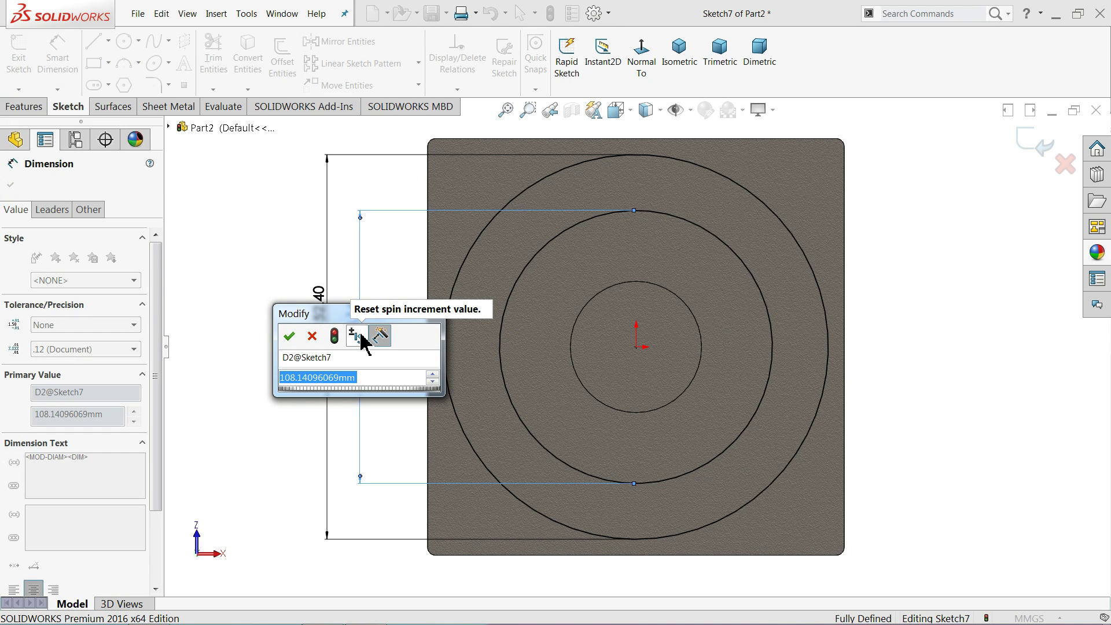
{"action": "type", "text": "139.7"}
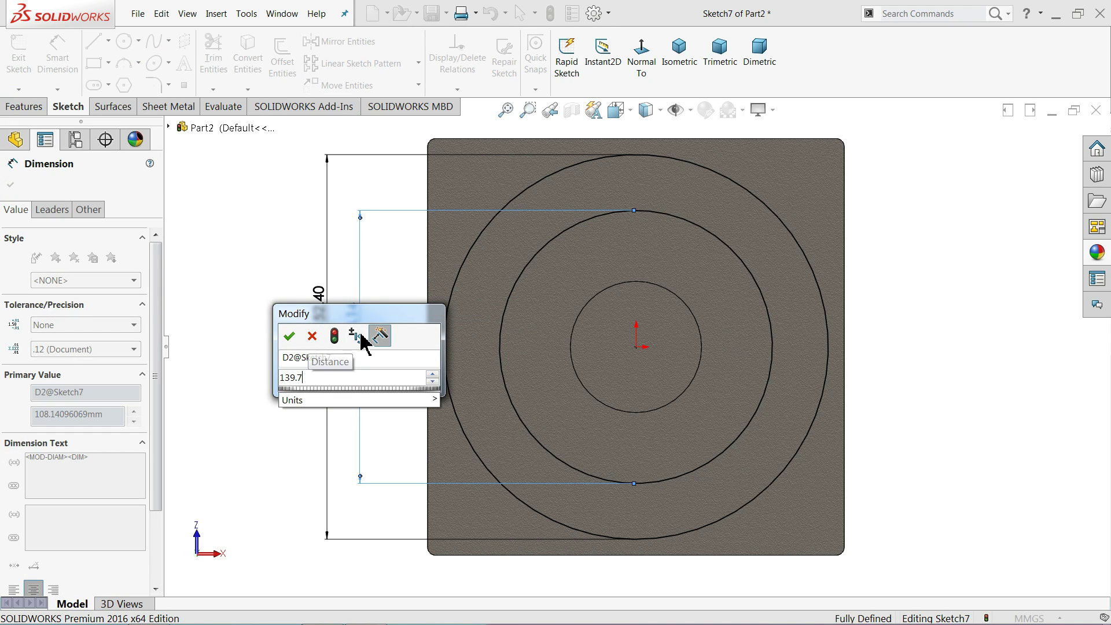
{"action": "key", "text": "Return"}
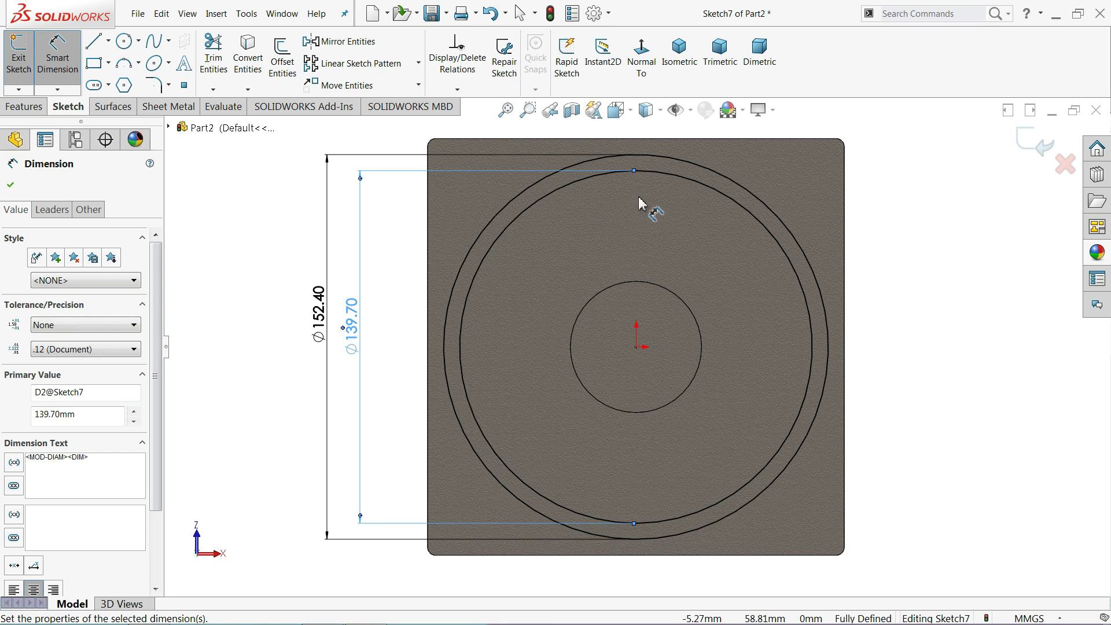
{"action": "left_click", "coordinate": [11, 187]}
{"action": "left_click", "coordinate": [24, 107]}
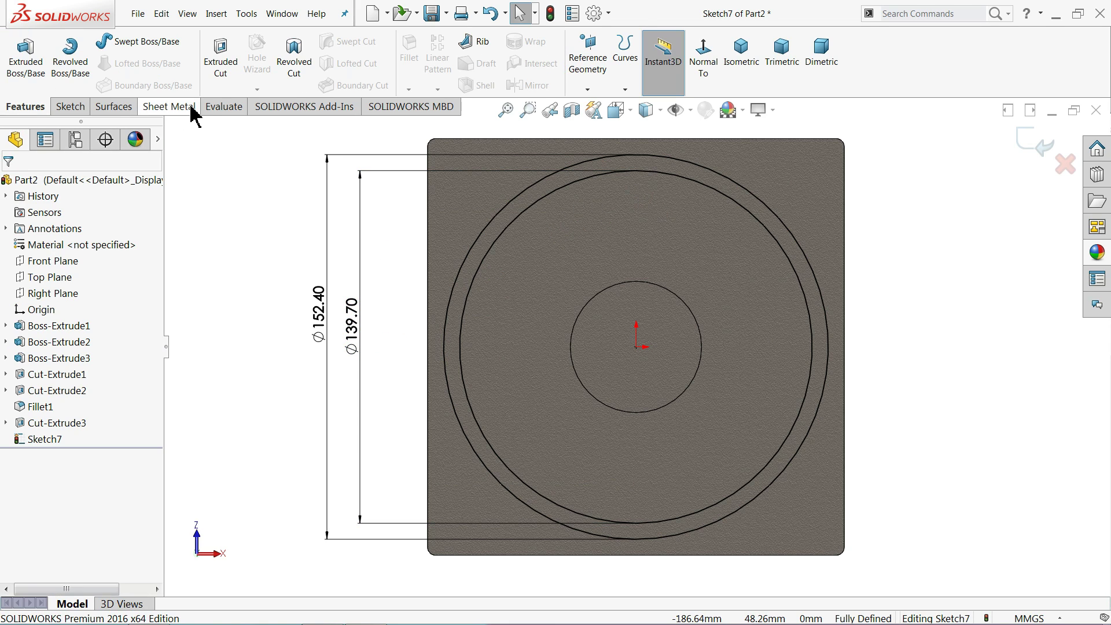
- Extrude-cut the ring between the Ø152.40 and Ø139.70 mm circles Blind 8 mm deep
{"action": "left_click", "coordinate": [221, 58]}
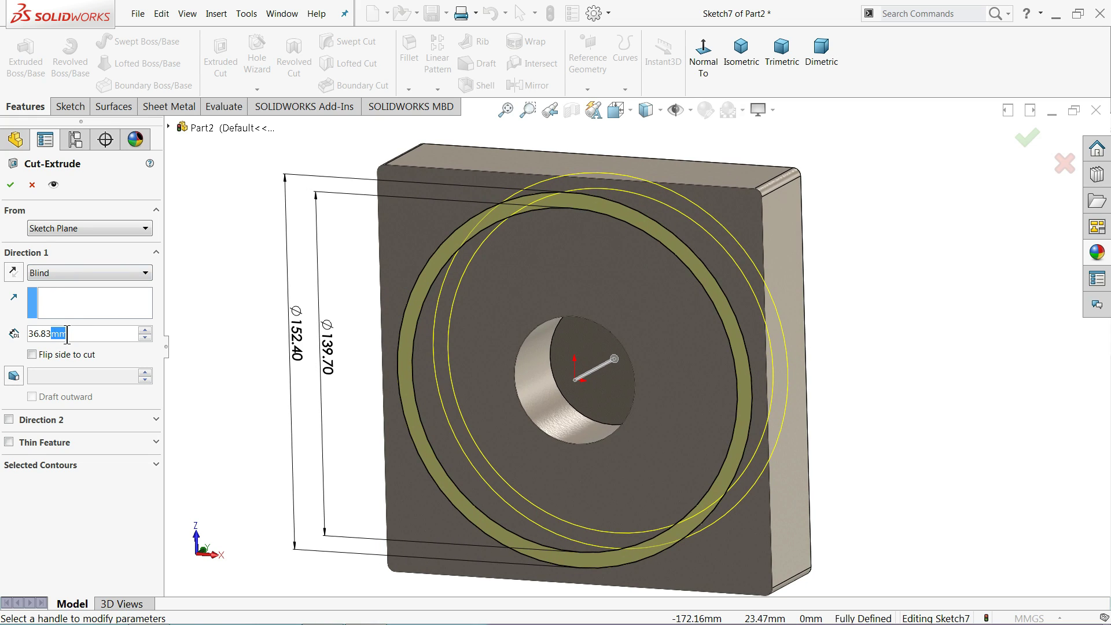
{"action": "type", "text": "1"}
{"action": "key", "text": "Return"}
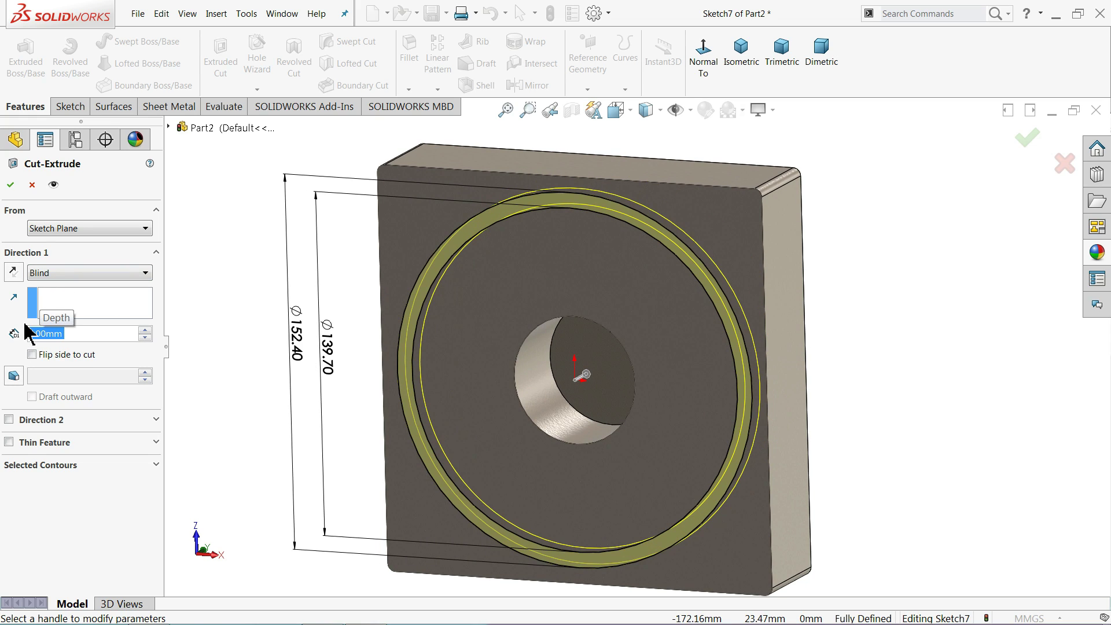
{"action": "left_click", "coordinate": [10, 185]}
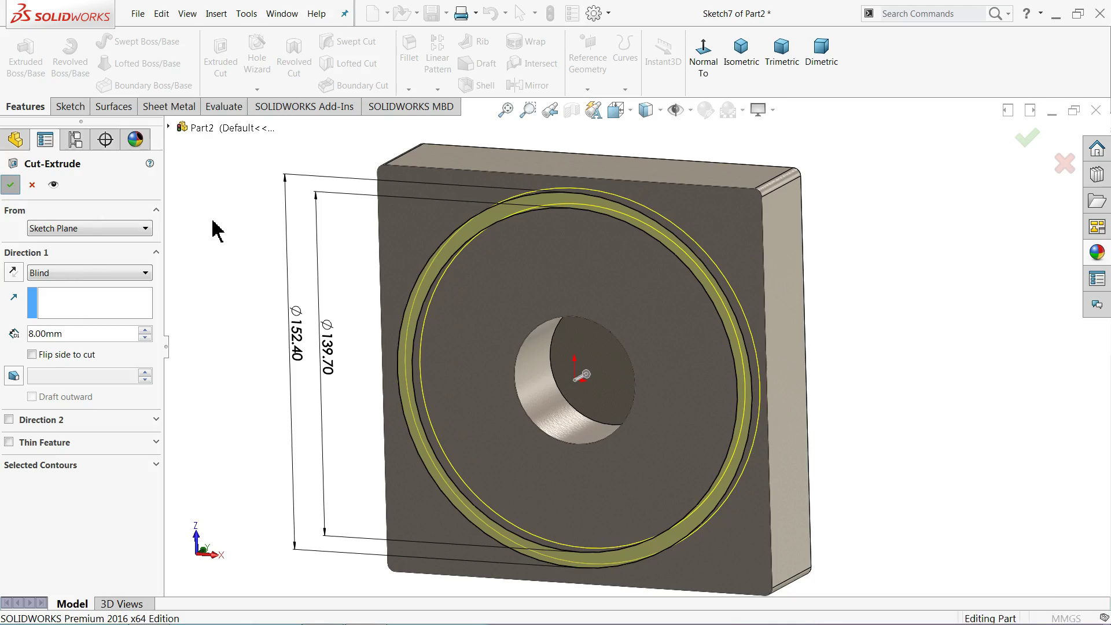
{"action": "middle_click_drag", "start_coordinate": [330, 311], "coordinate": [305, 277]}
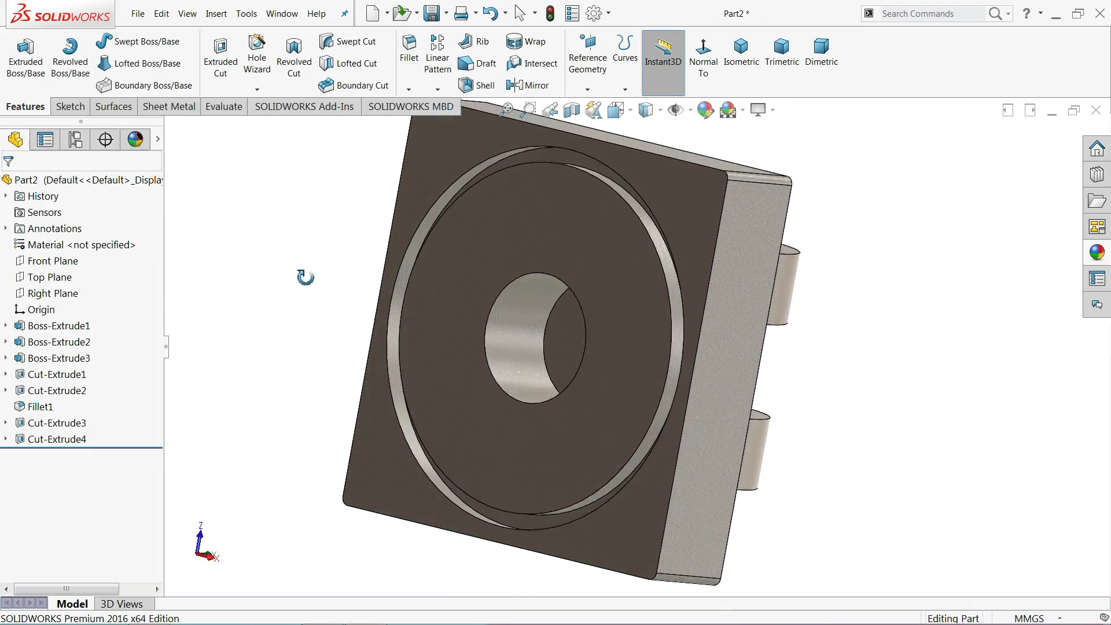
{"action": "mouse_move", "coordinate": [680, 308]}
{"action": "middle_mouse_down"}
{"action": "mouse_move", "coordinate": [725, 147]}
{"action": "mouse_move", "coordinate": [667, 343]}
{"action": "mouse_move", "coordinate": [736, 328]}
{"action": "mouse_move", "coordinate": [732, 459]}
{"action": "mouse_move", "coordinate": [712, 232]}
{"action": "mouse_move", "coordinate": [724, 392]}
{"action": "mouse_move", "coordinate": [776, 377]}
{"action": "mouse_move", "coordinate": [637, 390]}
{"action": "middle_mouse_up"}
- Sketch a horizontal construction centerline edge to edge across the base's long front face, then exit the sketch
{"action": "scroll", "coordinate": [519, 344], "scroll_direction": "down", "scroll_amount": 5}
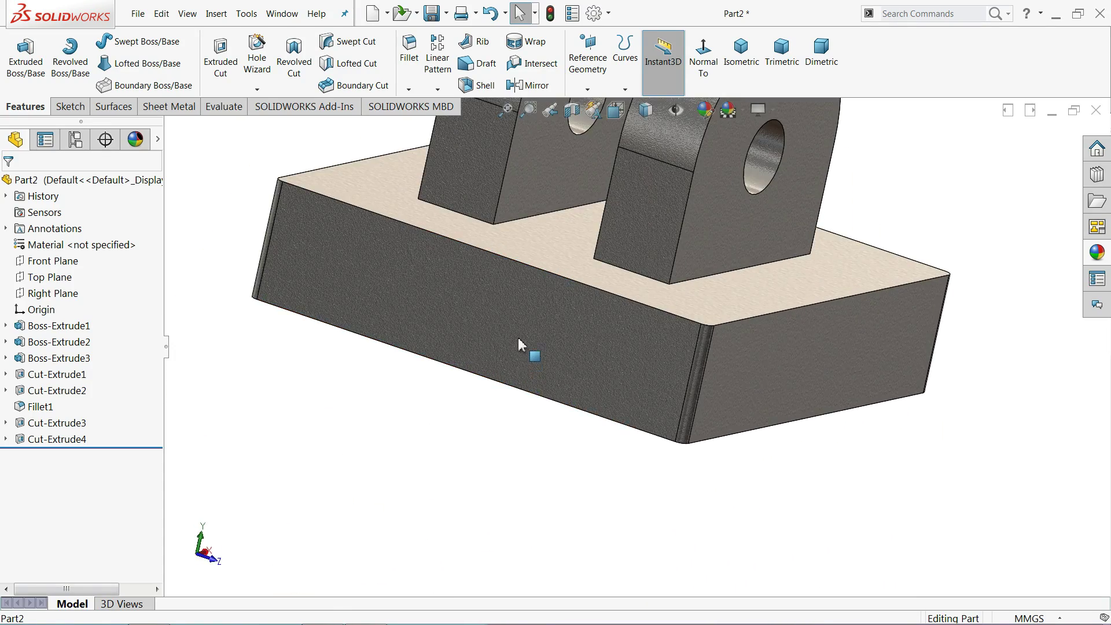
{"action": "left_click", "coordinate": [519, 344]}
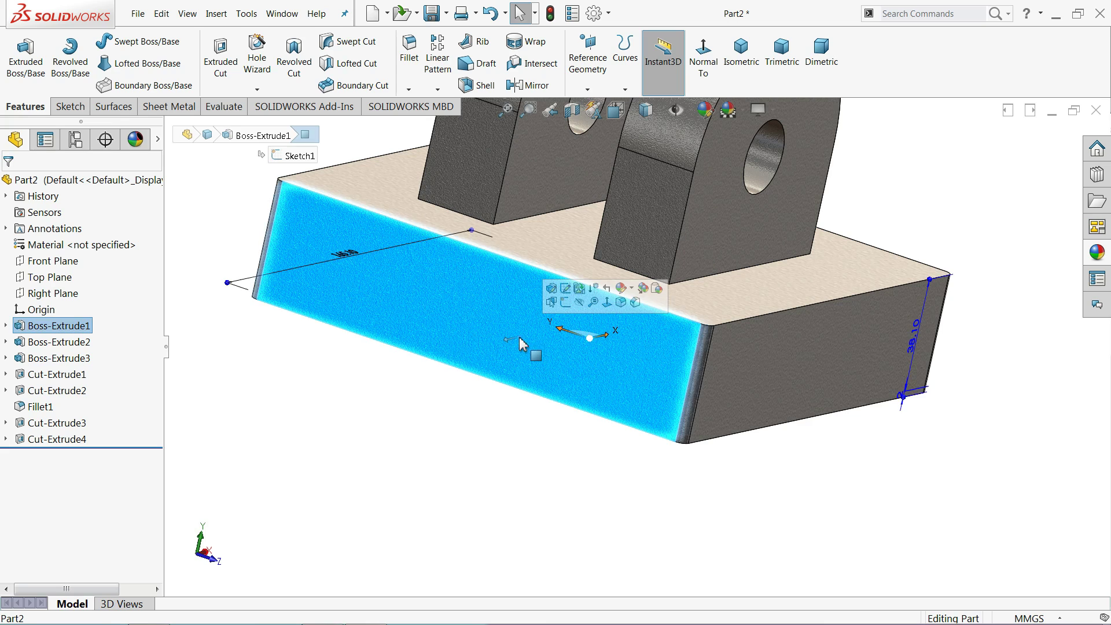
{"action": "left_click", "coordinate": [565, 302]}
{"action": "left_click", "coordinate": [108, 41]}
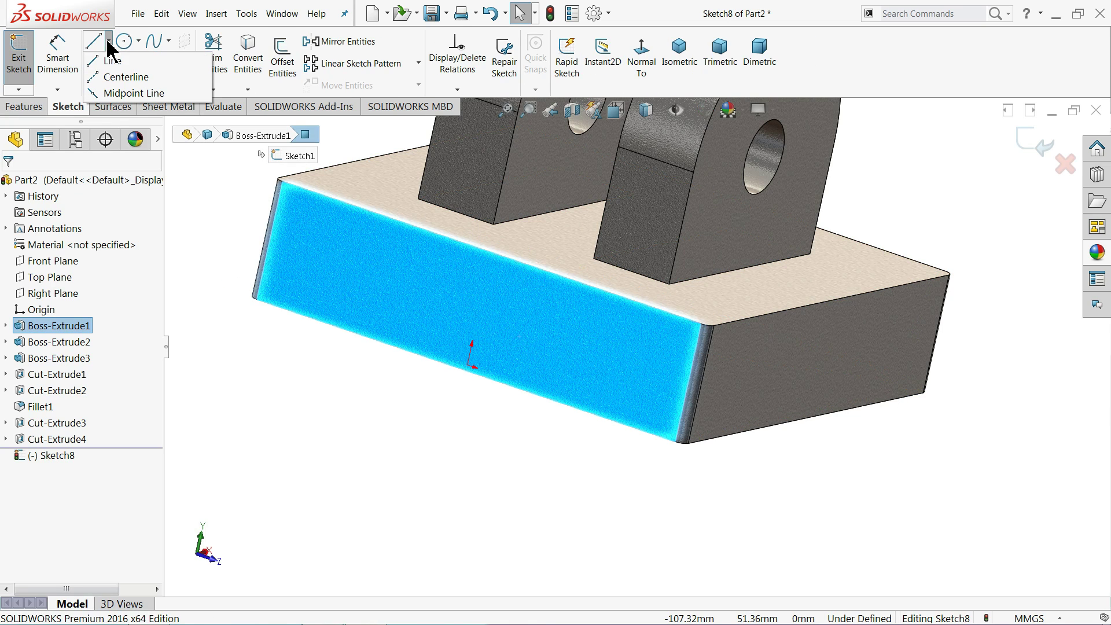
{"action": "left_click", "coordinate": [123, 77]}
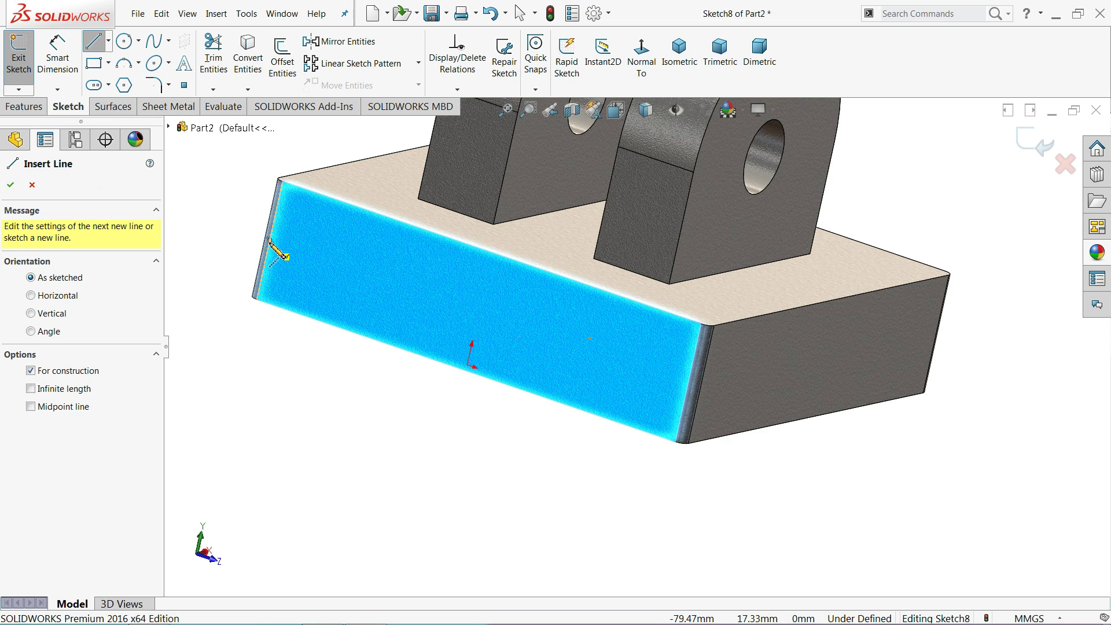
{"action": "left_click", "coordinate": [270, 239]}
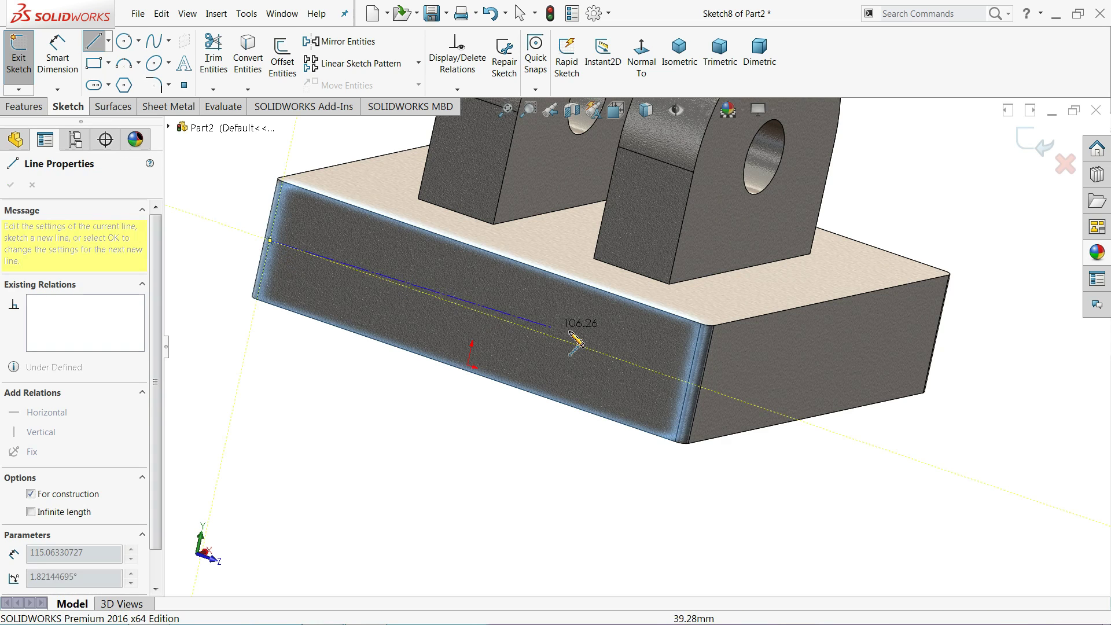
{"action": "left_click", "coordinate": [690, 383]}
{"action": "right_click", "coordinate": [372, 417]}
{"action": "left_click", "coordinate": [431, 420]}
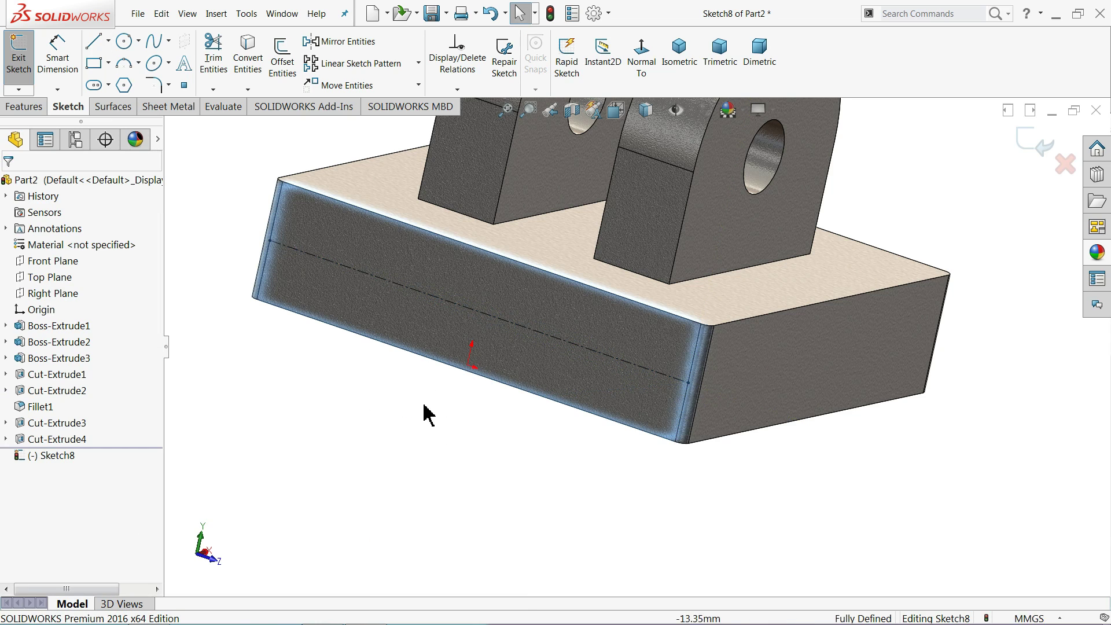
{"action": "left_click", "coordinate": [1046, 152]}
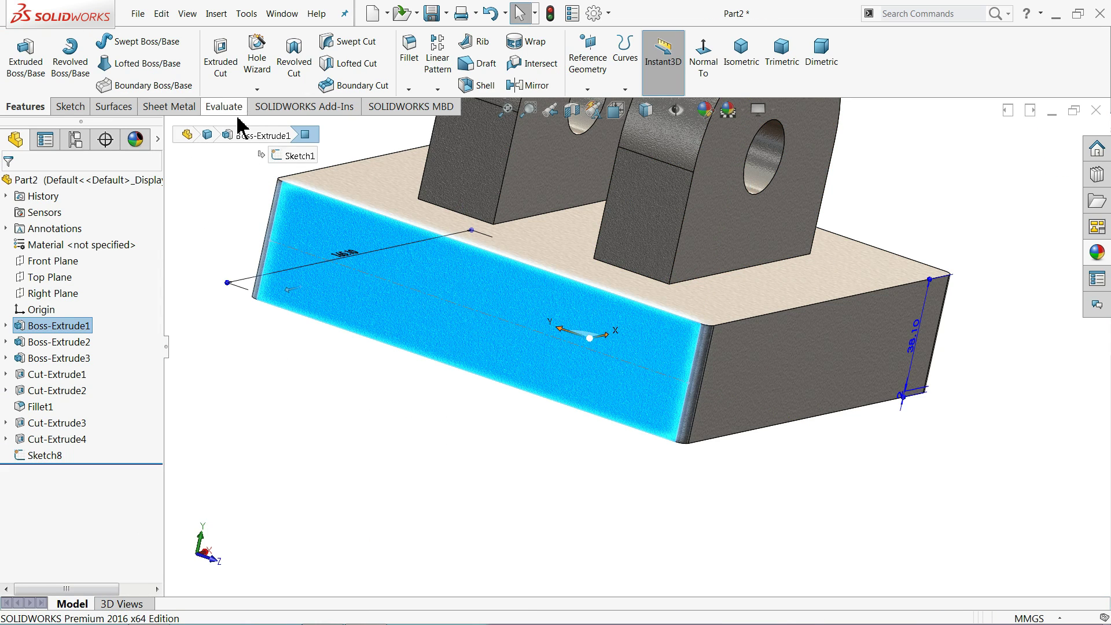
- Set up a Hole Wizard straight pipe tapped hole, size 1/2-14 NPSM, blind 63.50 mm deep
{"action": "left_click", "coordinate": [258, 75]}
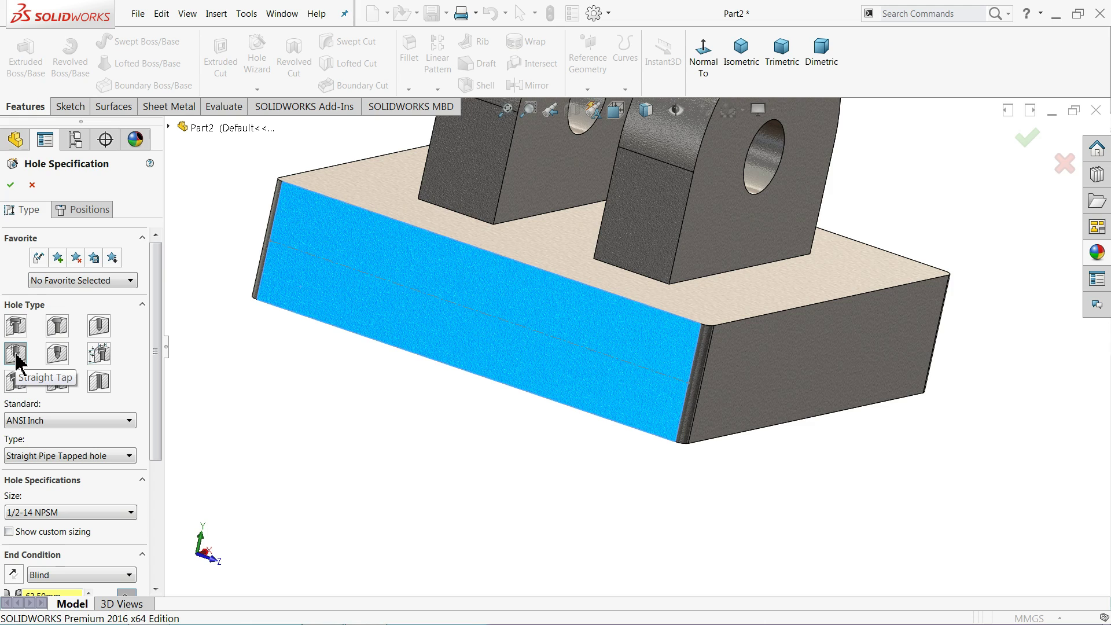
{"action": "scroll", "coordinate": [159, 382], "scroll_direction": "down", "scroll_amount": 3}
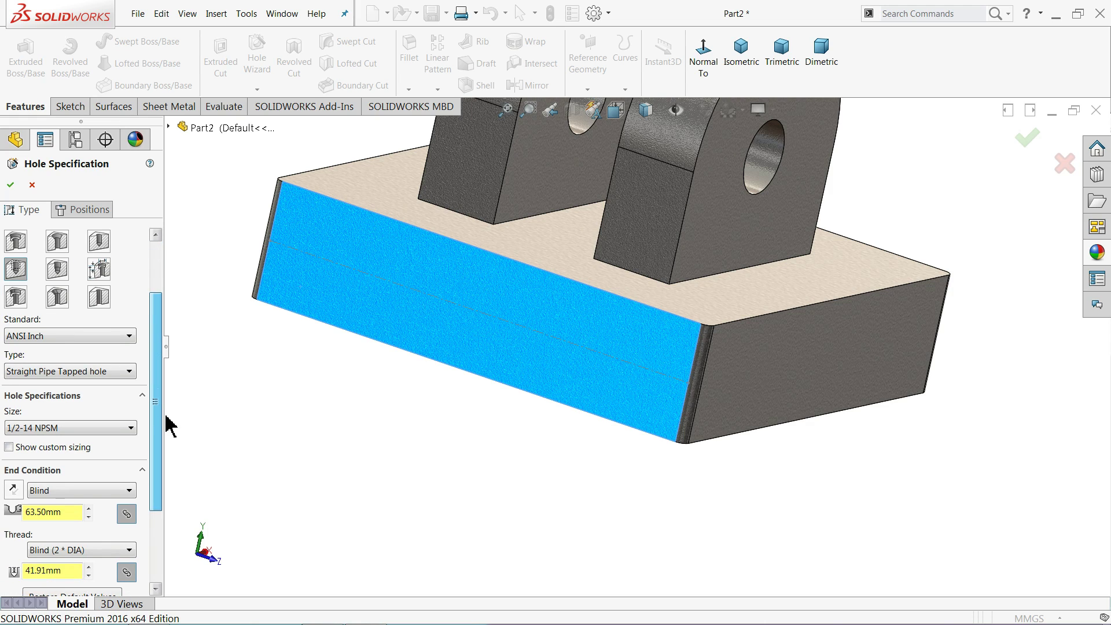
{"action": "left_click", "coordinate": [38, 336]}
{"action": "left_click", "coordinate": [54, 377]}
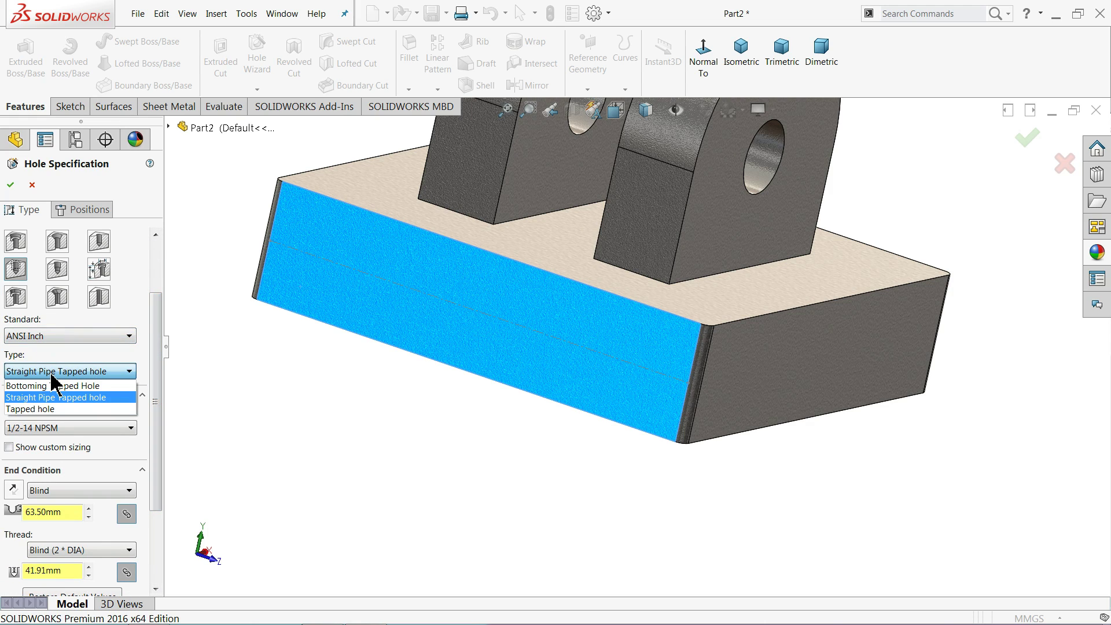
{"action": "left_click", "coordinate": [98, 374]}
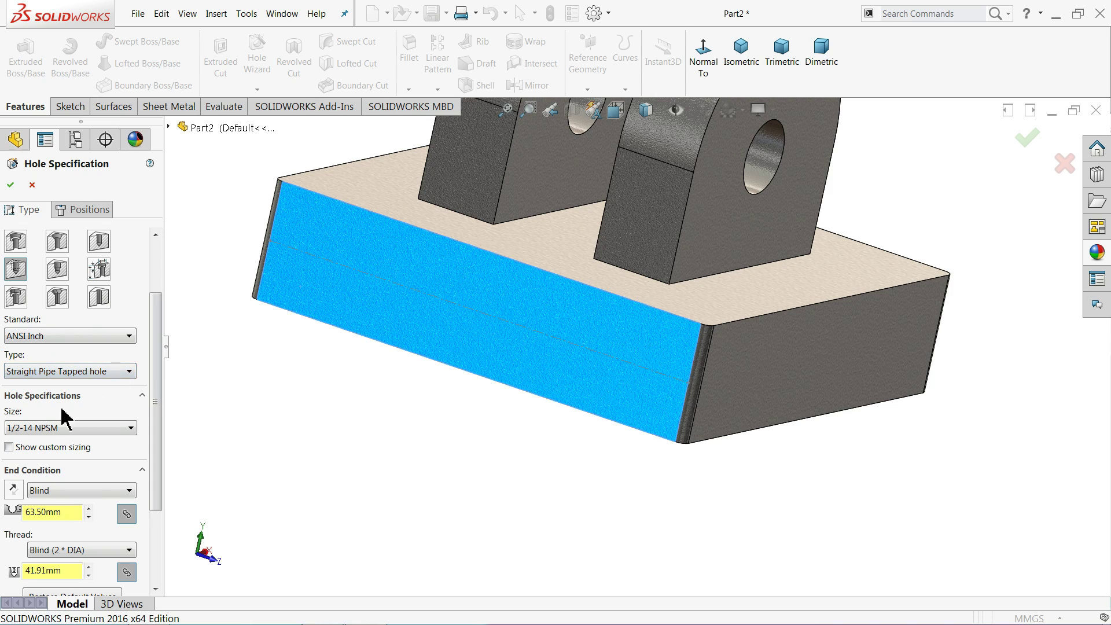
{"action": "left_click", "coordinate": [40, 428]}
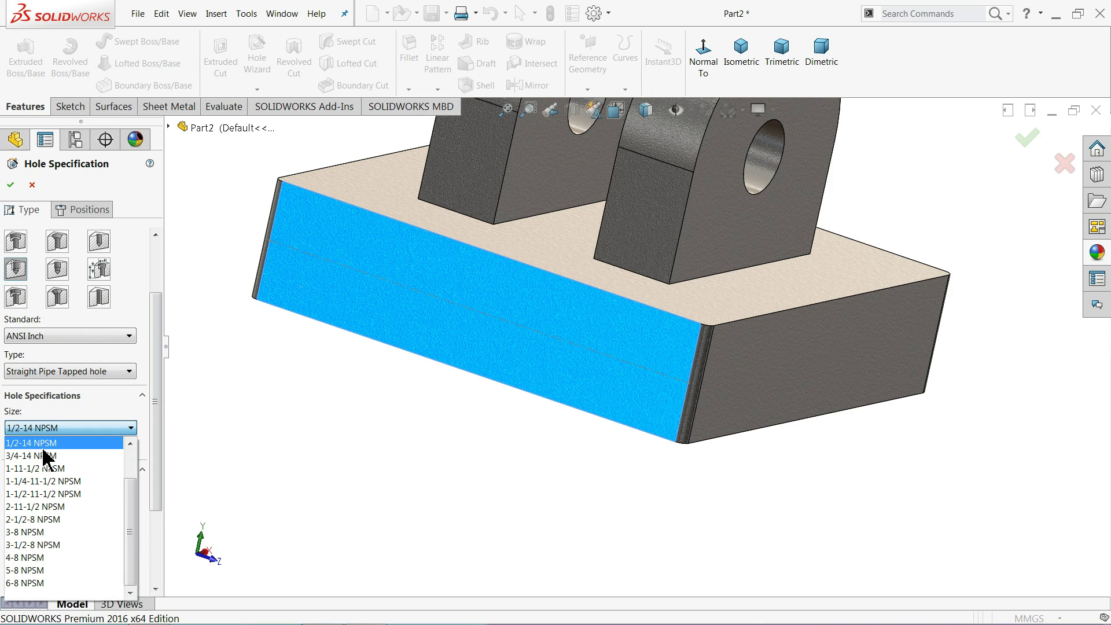
{"action": "left_click", "coordinate": [79, 430]}
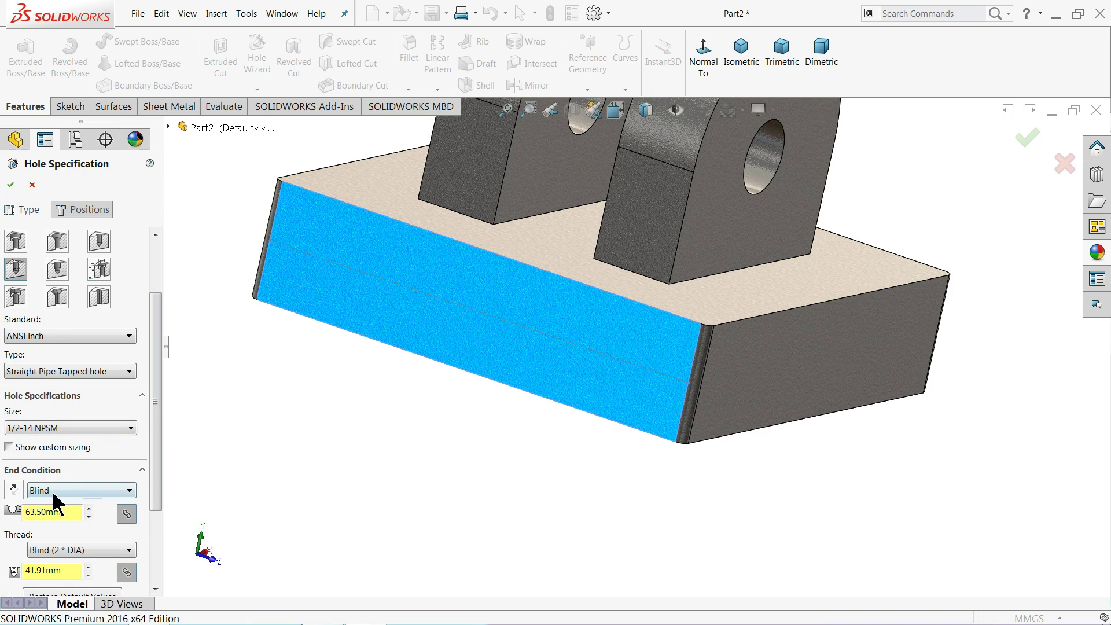
{"action": "left_click_drag", "start_coordinate": [154, 447], "coordinate": [154, 482]}
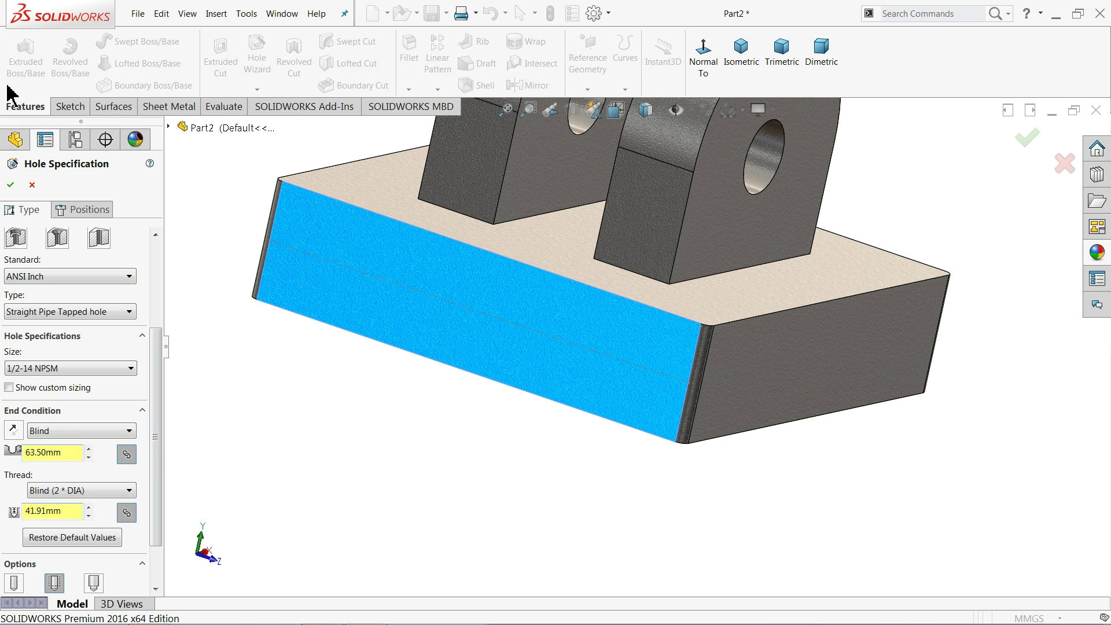
- Place the tapped hole at the centerline's midpoint on the front face and confirm it
{"action": "left_click", "coordinate": [89, 211]}
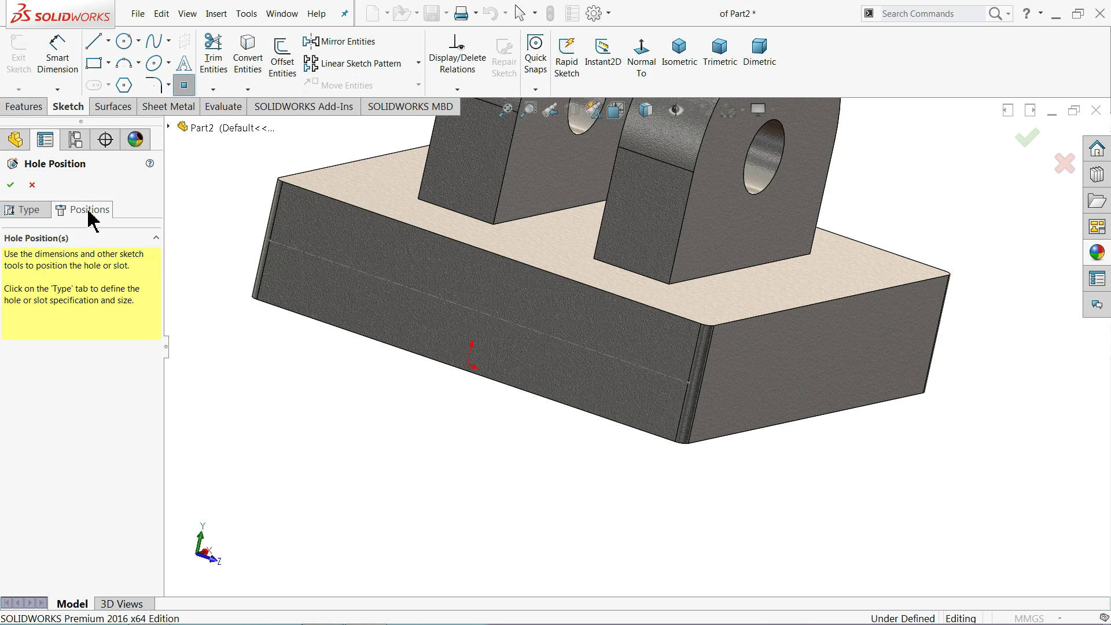
{"action": "scroll", "coordinate": [508, 322], "scroll_direction": "down", "scroll_amount": 3}
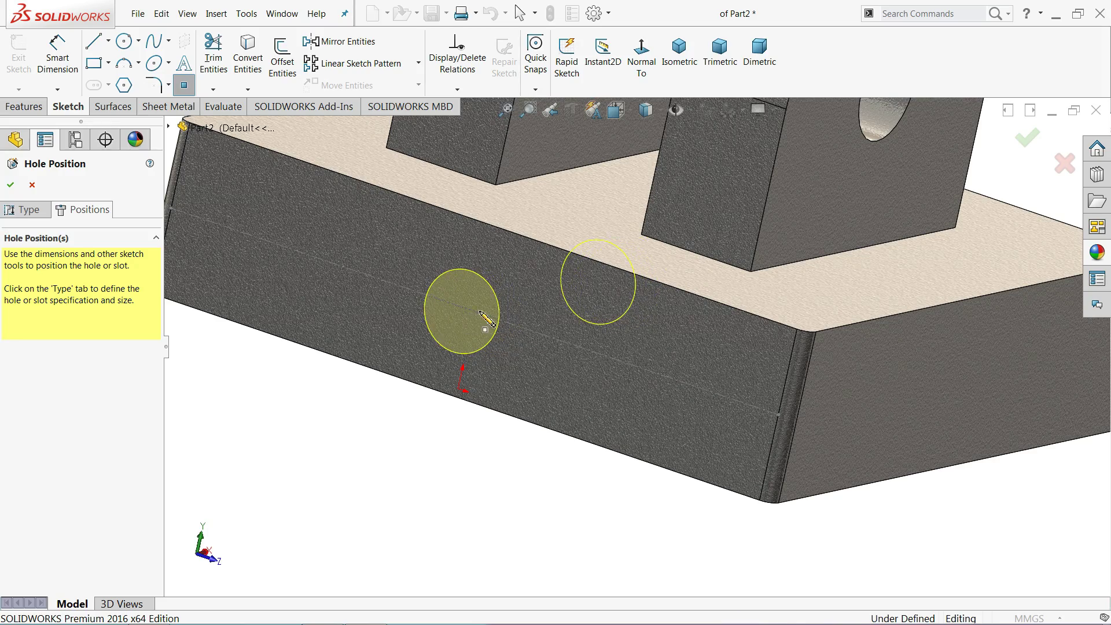
{"action": "left_click", "coordinate": [641, 64]}
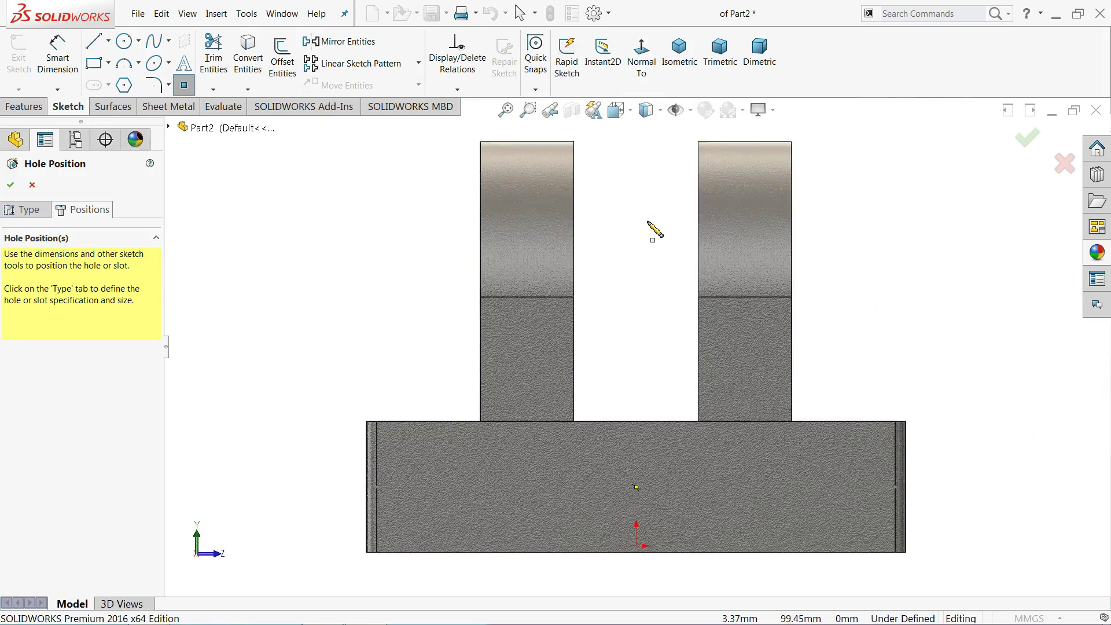
{"action": "scroll", "coordinate": [643, 405], "scroll_direction": "down", "scroll_amount": 2}
{"action": "scroll", "coordinate": [637, 412], "scroll_direction": "down", "scroll_amount": 1}
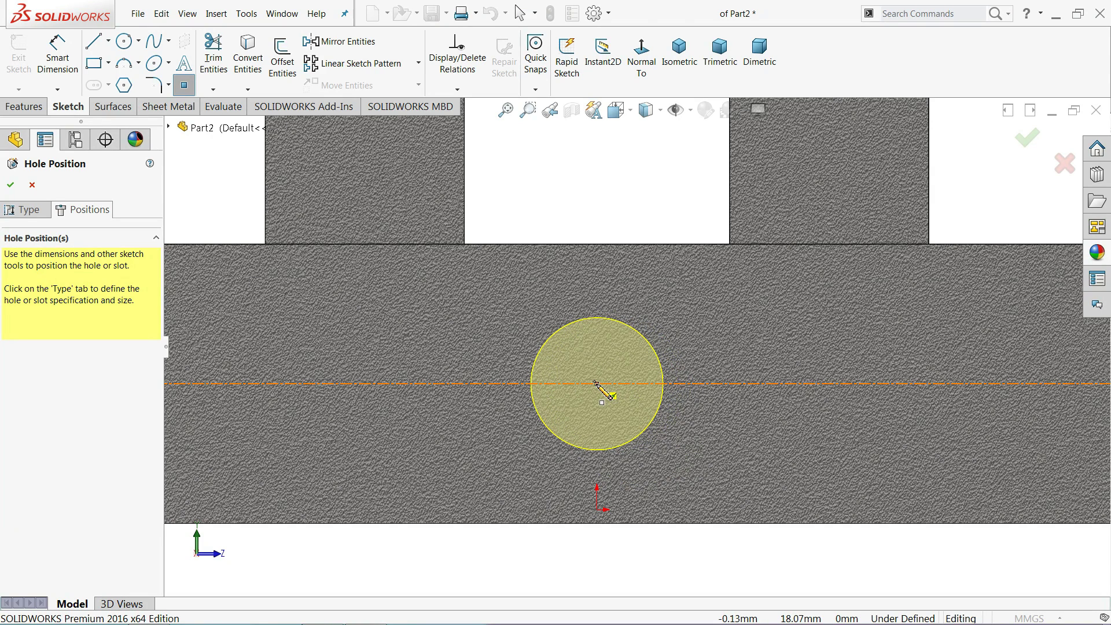
{"action": "left_click", "coordinate": [596, 383]}
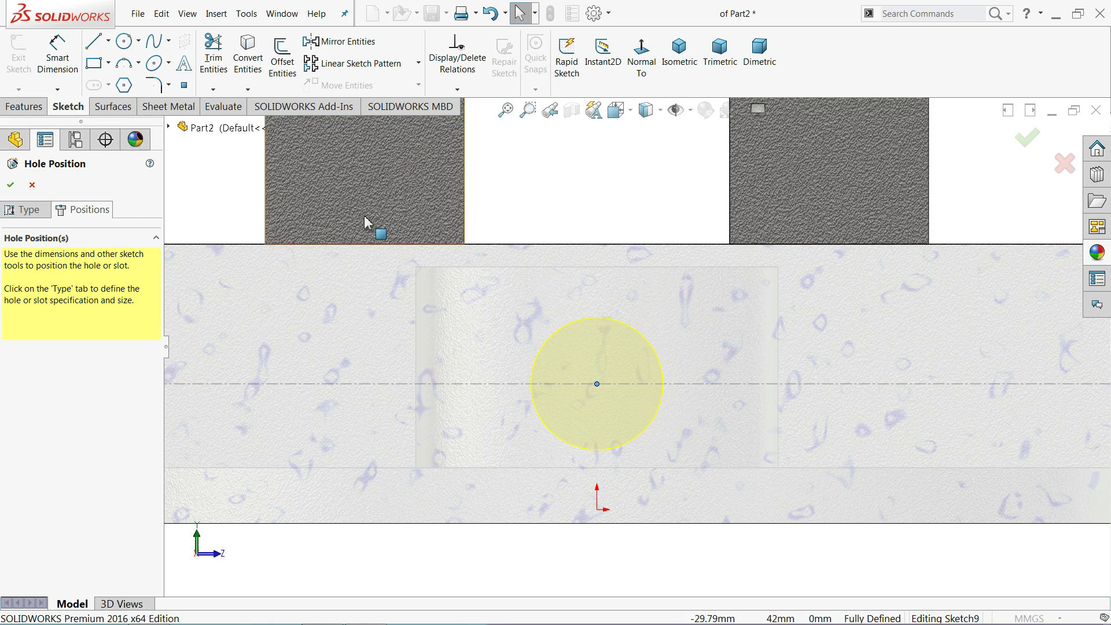
{"action": "scroll", "coordinate": [585, 228], "scroll_direction": "up", "scroll_amount": 3}
{"action": "mouse_move", "coordinate": [586, 228]}
{"action": "middle_mouse_down"}
{"action": "mouse_move", "coordinate": [560, 240]}
{"action": "mouse_move", "coordinate": [565, 279]}
{"action": "middle_mouse_up"}
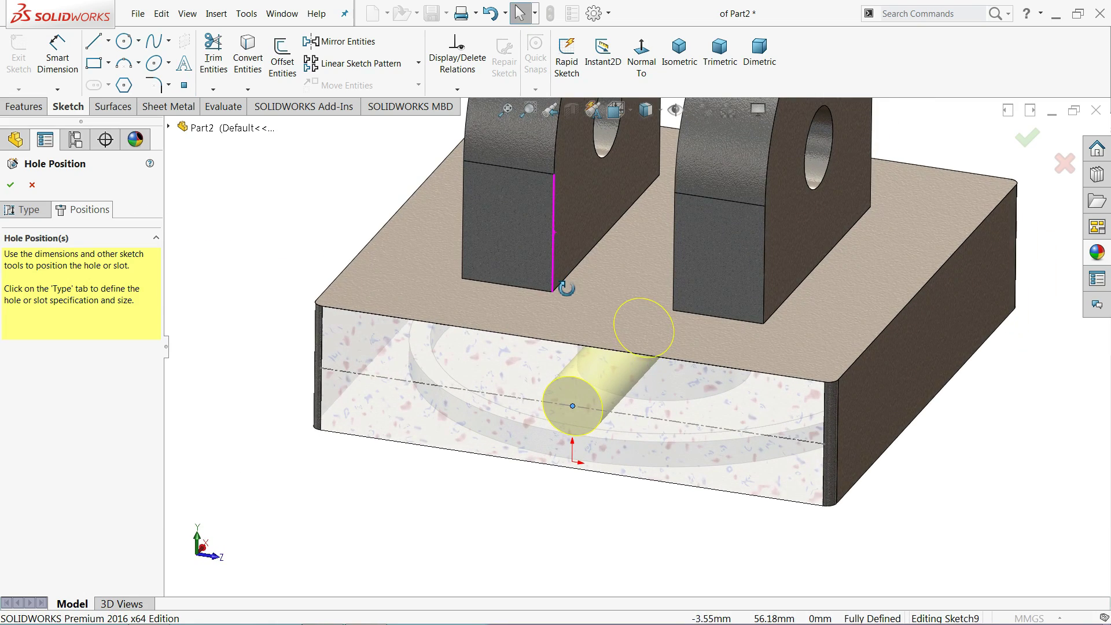
{"action": "scroll", "coordinate": [641, 391], "scroll_direction": "down", "scroll_amount": 2}
{"action": "mouse_move", "coordinate": [648, 391]}
{"action": "middle_mouse_down"}
{"action": "mouse_move", "coordinate": [594, 411]}
{"action": "mouse_move", "coordinate": [642, 296]}
{"action": "mouse_move", "coordinate": [619, 311]}
{"action": "mouse_move", "coordinate": [638, 359]}
{"action": "middle_mouse_up"}
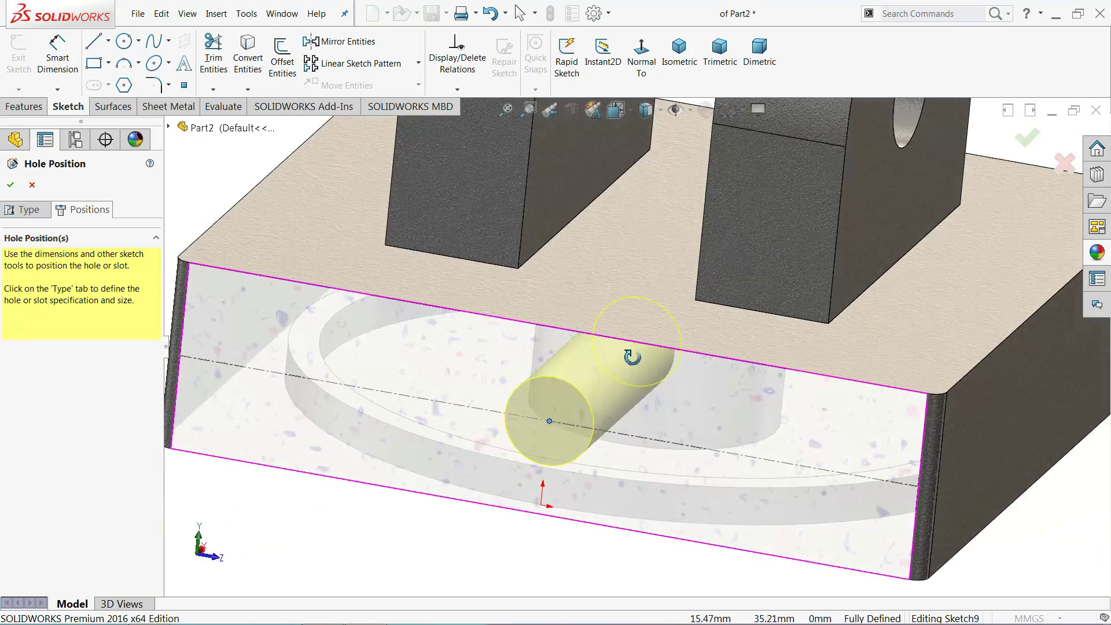
{"action": "left_click", "coordinate": [11, 189]}
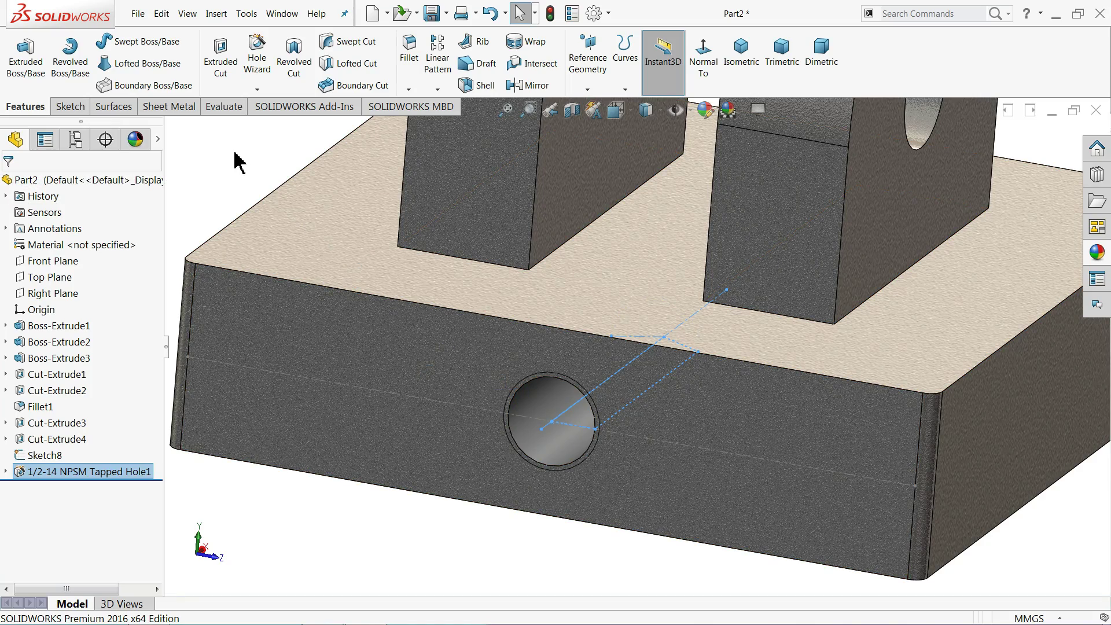
- Enable shaded cosmetic threads in the part's Document Properties under Detailing
{"action": "scroll", "coordinate": [579, 434], "scroll_direction": "down", "scroll_amount": 2}
{"action": "scroll", "coordinate": [529, 389], "scroll_direction": "down", "scroll_amount": 2}
{"action": "mouse_move", "coordinate": [529, 390]}
{"action": "middle_mouse_down"}
{"action": "mouse_move", "coordinate": [540, 330]}
{"action": "mouse_move", "coordinate": [529, 374]}
{"action": "mouse_move", "coordinate": [556, 364]}
{"action": "mouse_move", "coordinate": [541, 258]}
{"action": "mouse_move", "coordinate": [542, 392]}
{"action": "mouse_move", "coordinate": [529, 377]}
{"action": "mouse_move", "coordinate": [526, 387]}
{"action": "middle_mouse_up"}
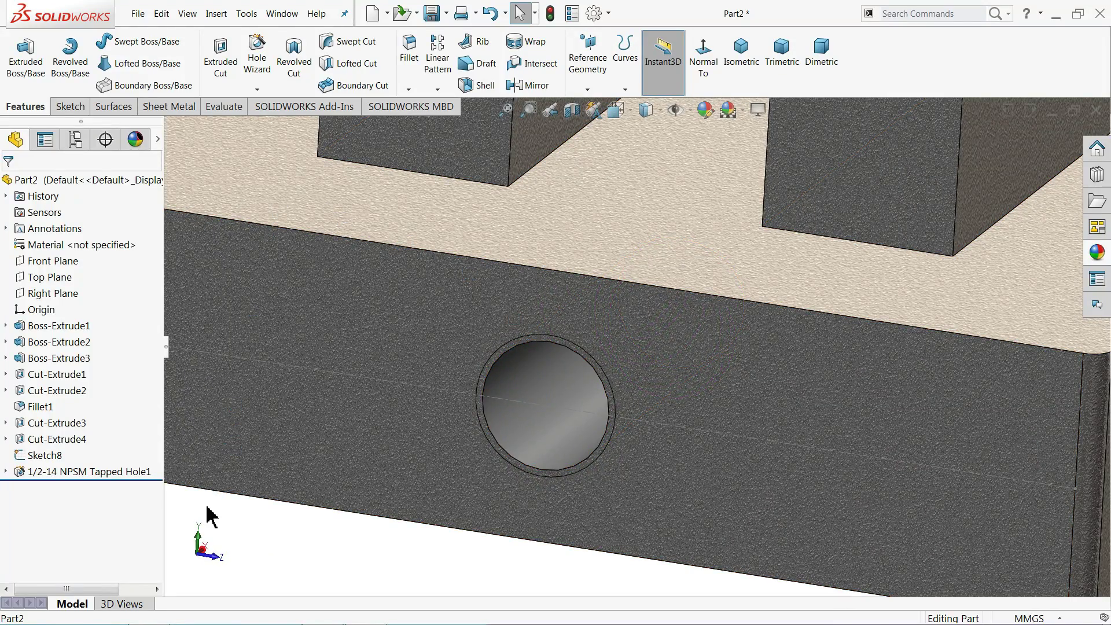
{"action": "left_click", "coordinate": [592, 13]}
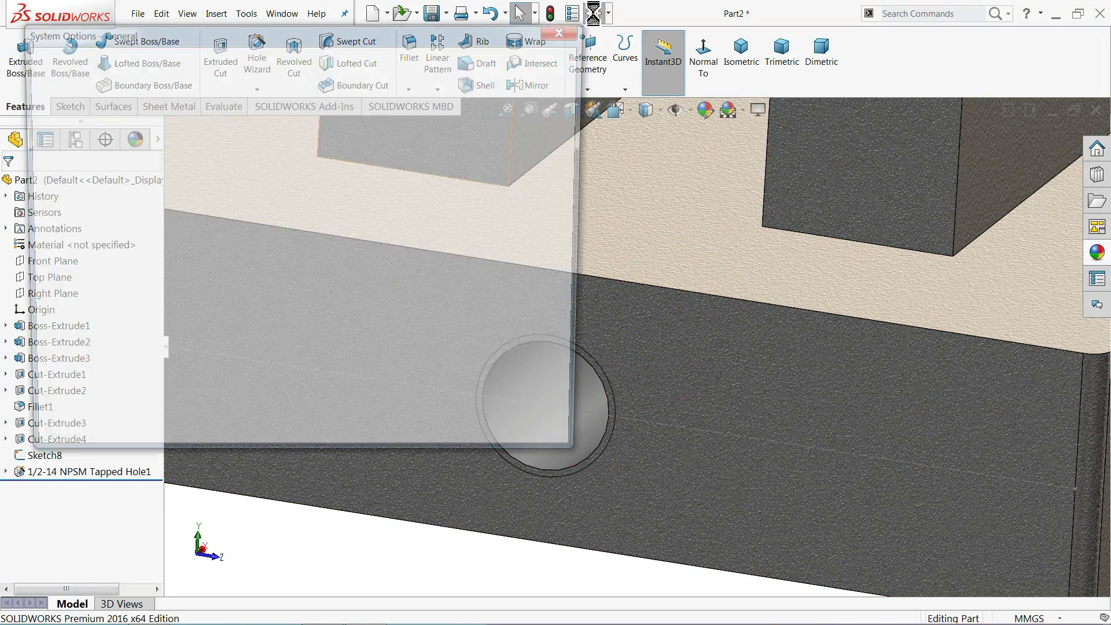
{"action": "left_click", "coordinate": [166, 68]}
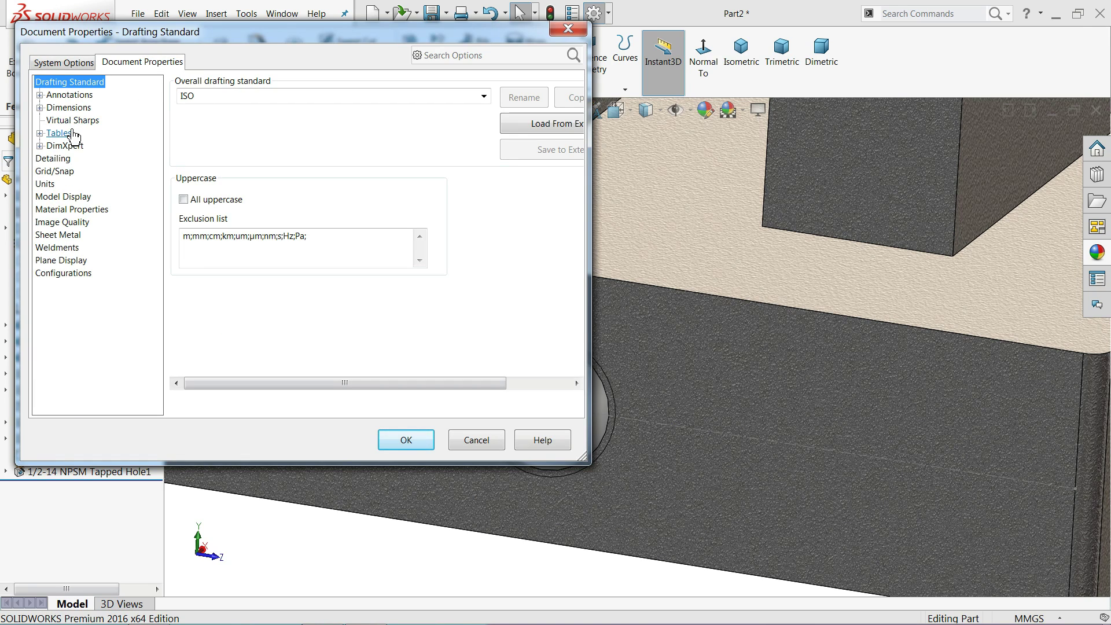
{"action": "left_click", "coordinate": [65, 145]}
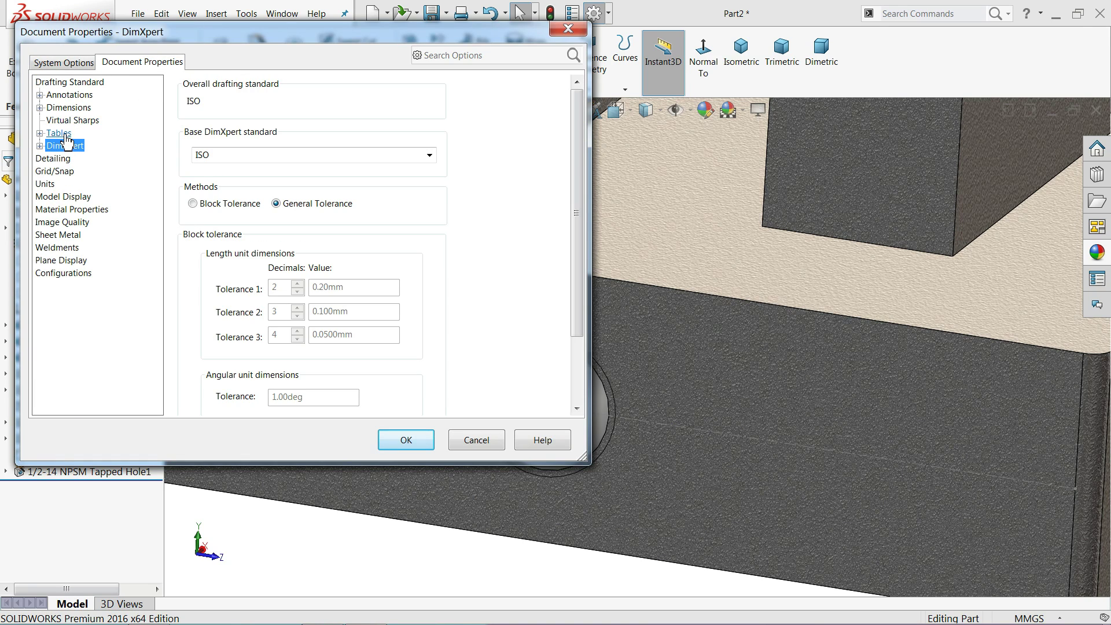
{"action": "left_click", "coordinate": [63, 164]}
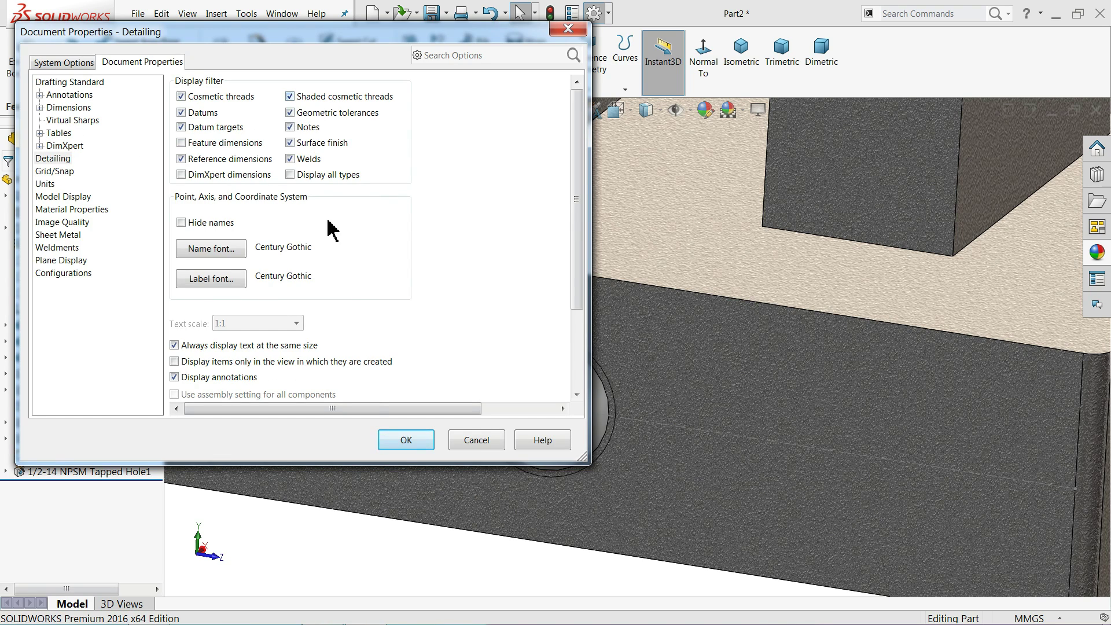
{"action": "left_click", "coordinate": [407, 441]}
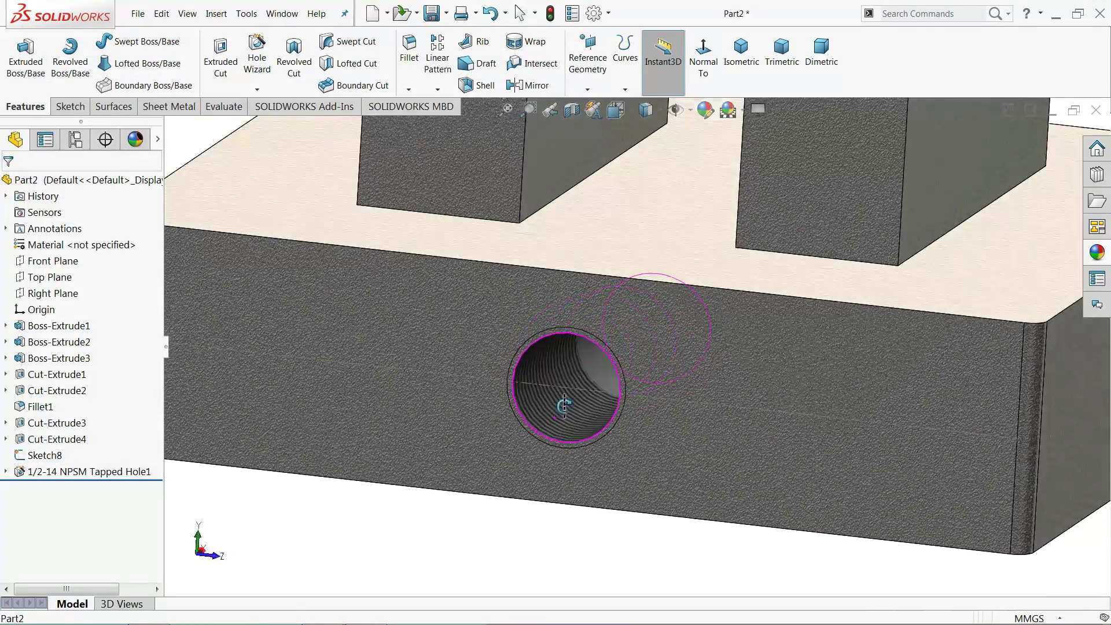
- Start a sketch on the recessed face of the base's underside, viewed head-on
{"action": "scroll", "coordinate": [553, 412], "scroll_direction": "up", "scroll_amount": 5}
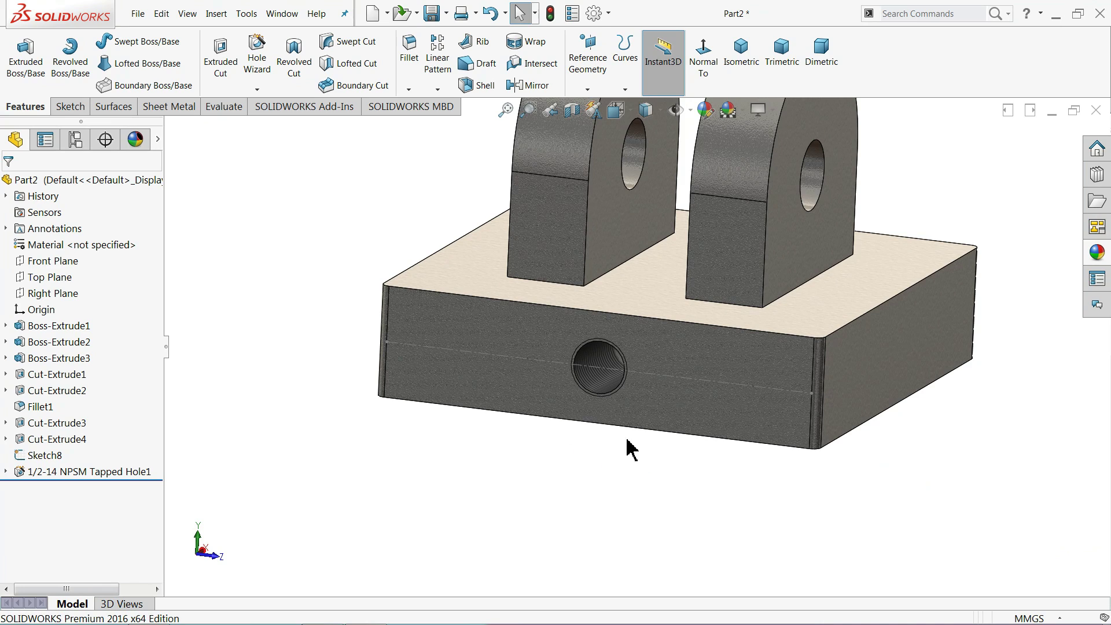
{"action": "middle_click_drag", "start_coordinate": [633, 447], "coordinate": [648, 255]}
{"action": "scroll", "coordinate": [633, 427], "scroll_direction": "up", "scroll_amount": 2}
{"action": "scroll", "coordinate": [628, 384], "scroll_direction": "down", "scroll_amount": 3}
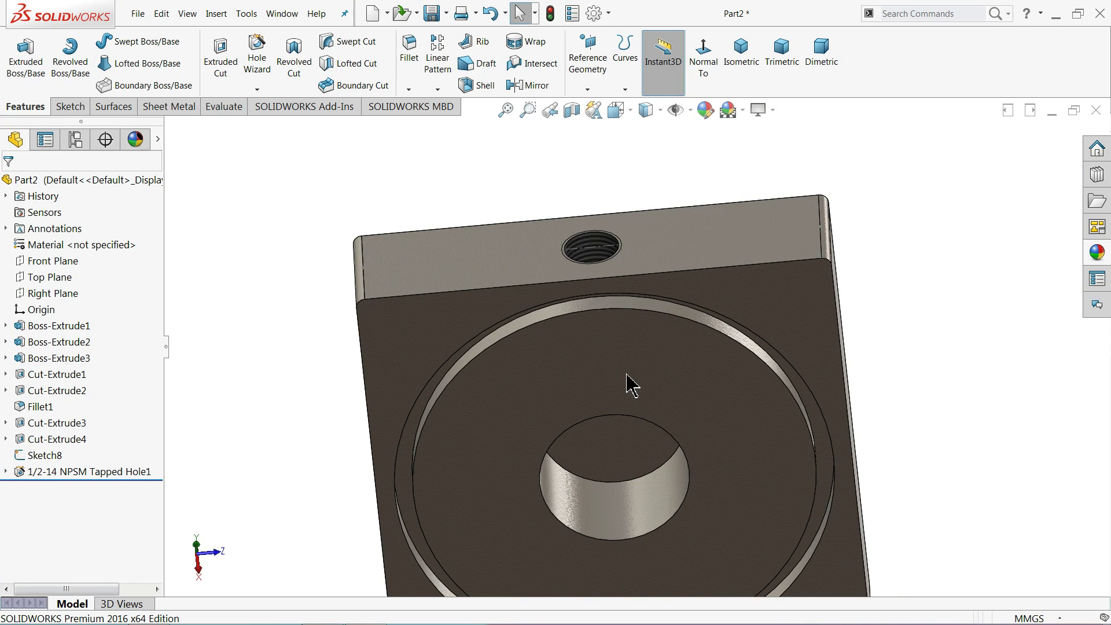
{"action": "scroll", "coordinate": [586, 350], "scroll_direction": "down", "scroll_amount": 2}
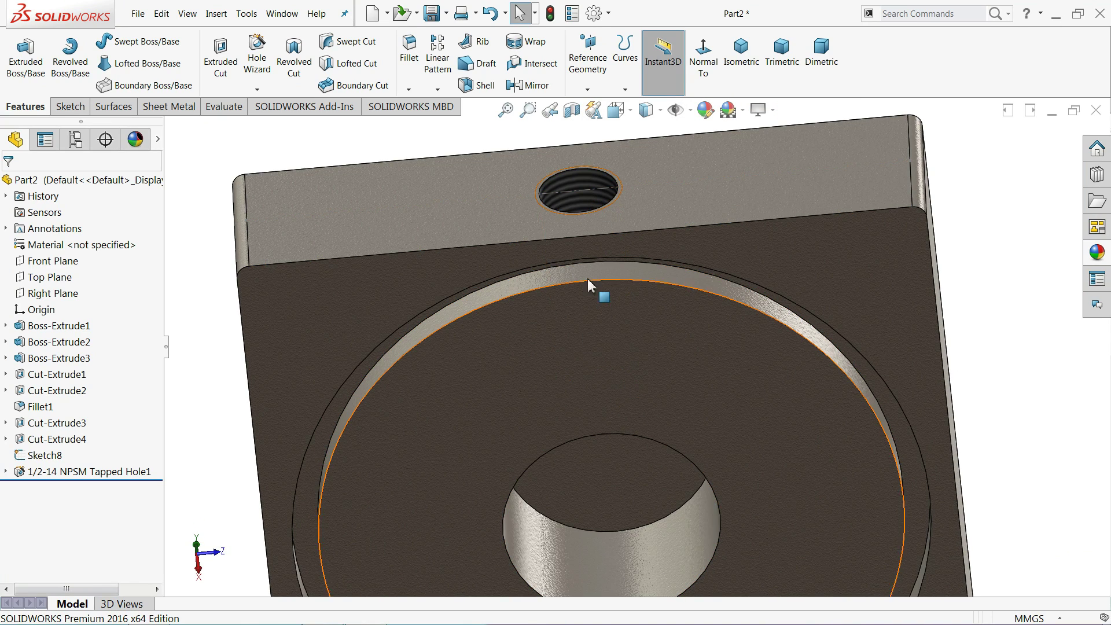
{"action": "left_click", "coordinate": [581, 353]}
{"action": "left_click", "coordinate": [629, 319]}
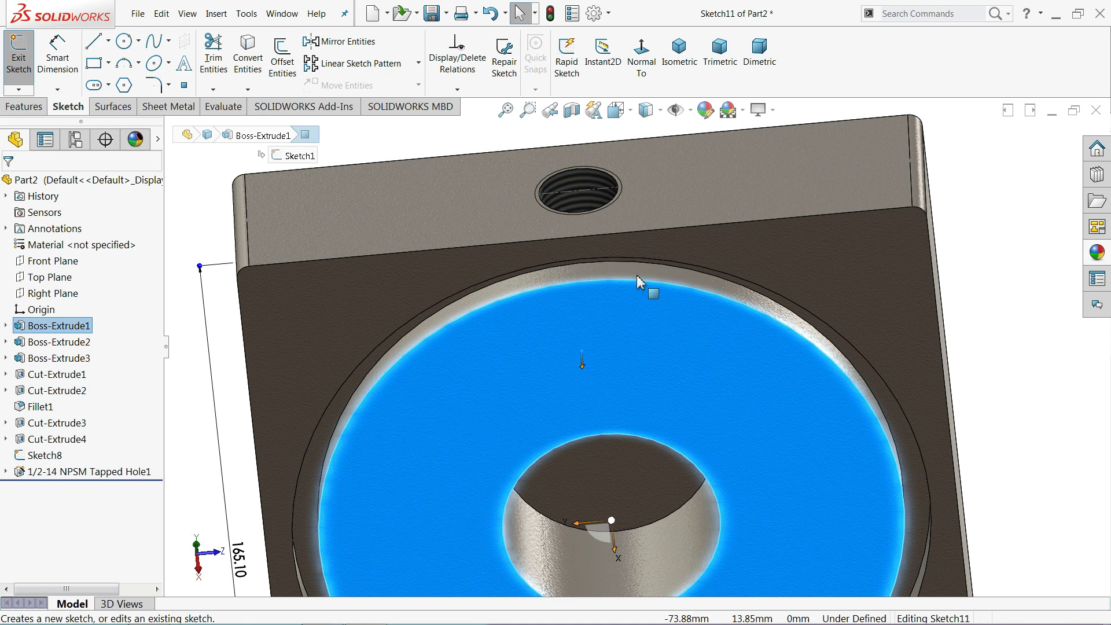
{"action": "left_click", "coordinate": [638, 73]}
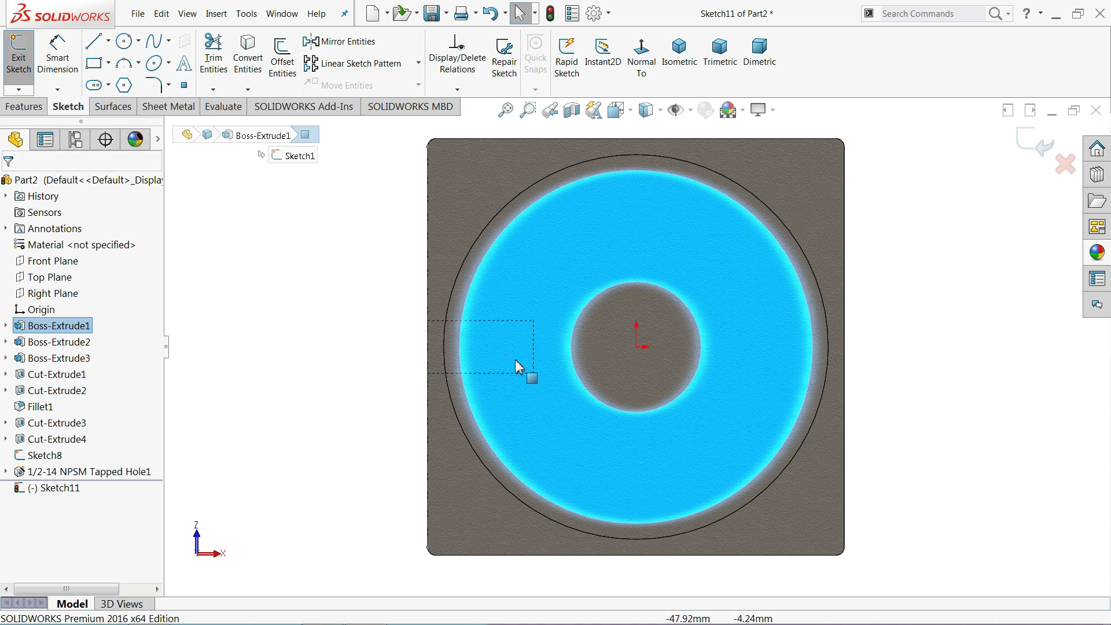
{"action": "scroll", "coordinate": [442, 333], "scroll_direction": "down", "scroll_amount": 1}
{"action": "scroll", "coordinate": [445, 325], "scroll_direction": "up", "scroll_amount": 1}
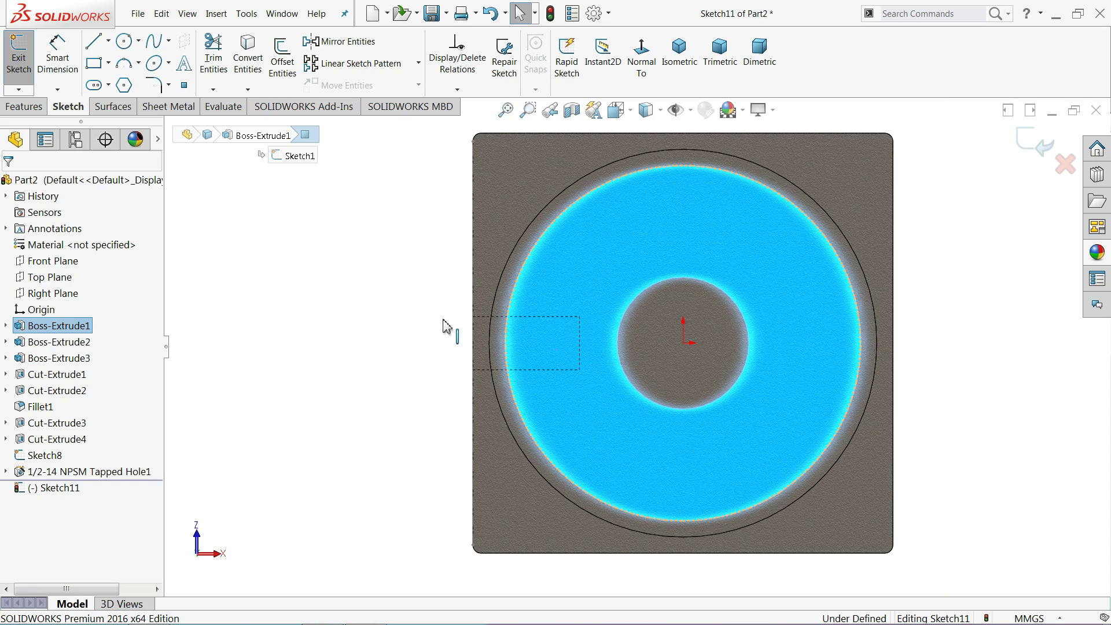
- Draw a circle left of the central hole and dimension its diameter 12.7 mm
{"action": "left_click", "coordinate": [123, 41]}
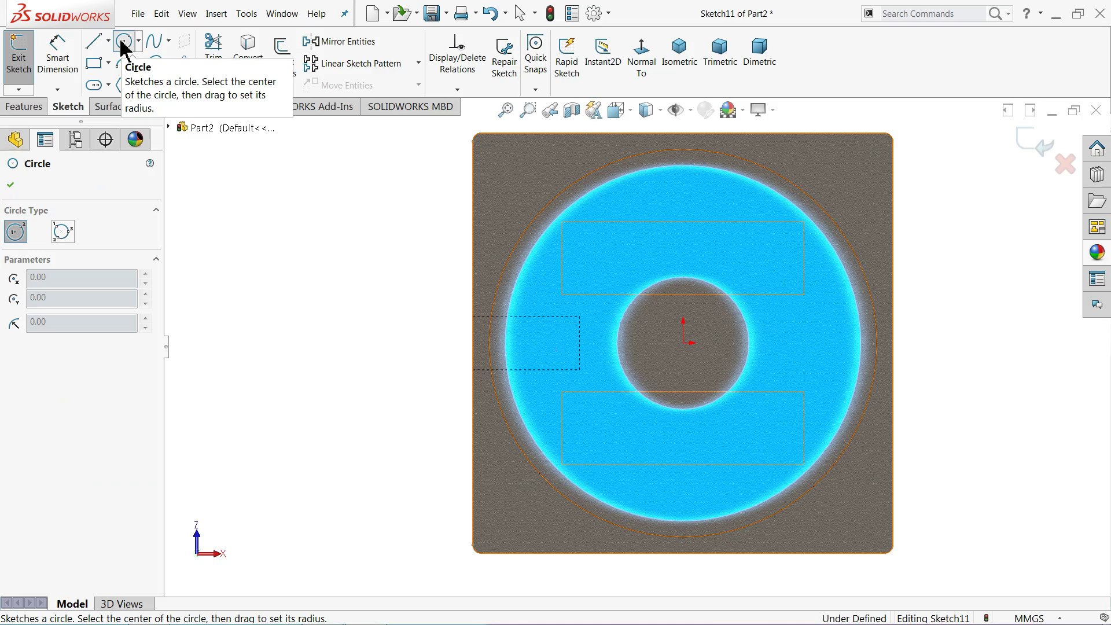
{"action": "scroll", "coordinate": [598, 391], "scroll_direction": "down", "scroll_amount": 3}
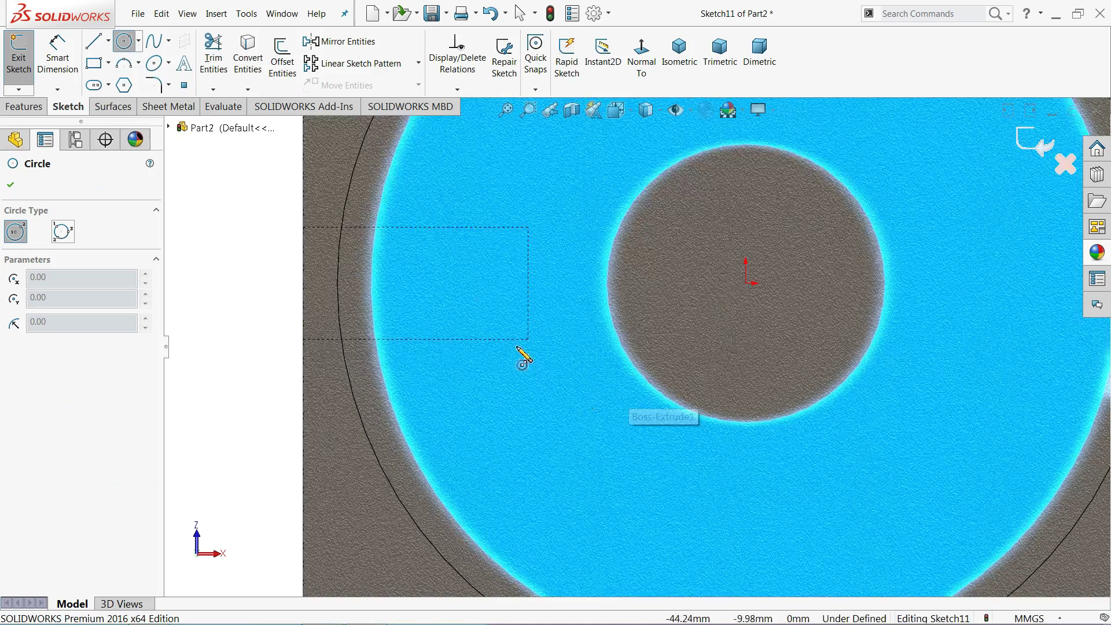
{"action": "left_click", "coordinate": [479, 314]}
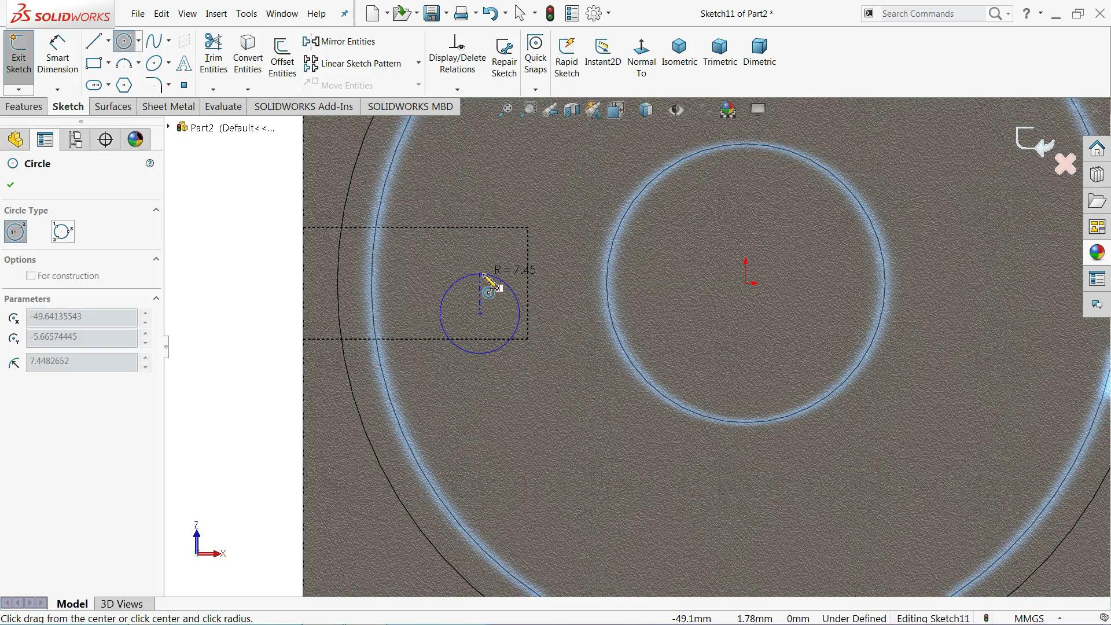
{"action": "left_click", "coordinate": [493, 275]}
{"action": "left_click", "coordinate": [58, 56]}
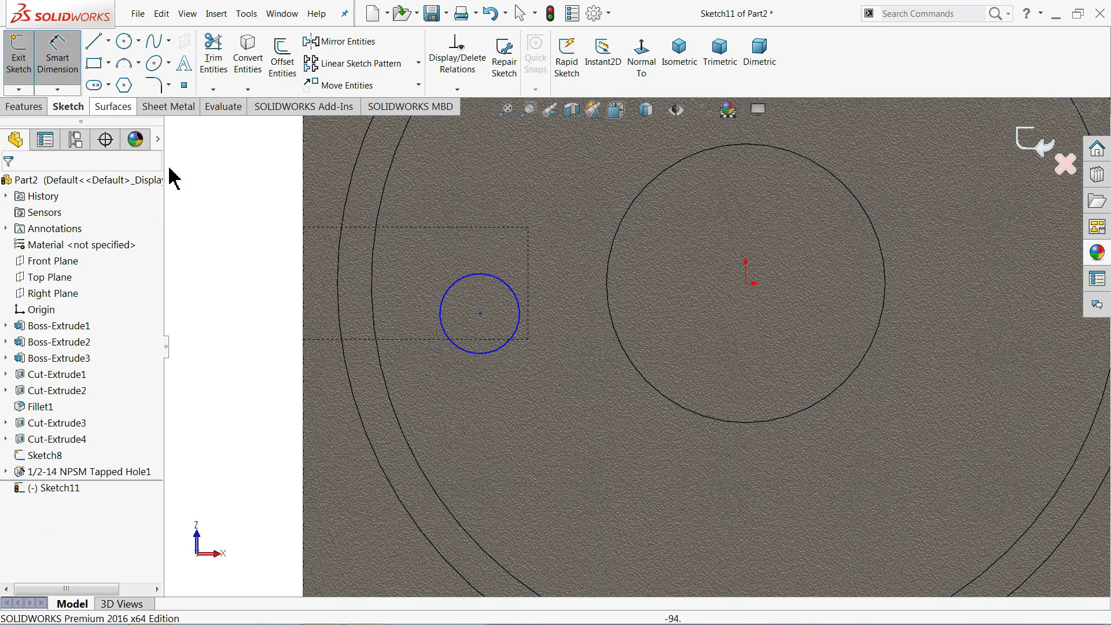
{"action": "left_click", "coordinate": [521, 319]}
{"action": "left_click", "coordinate": [249, 311]}
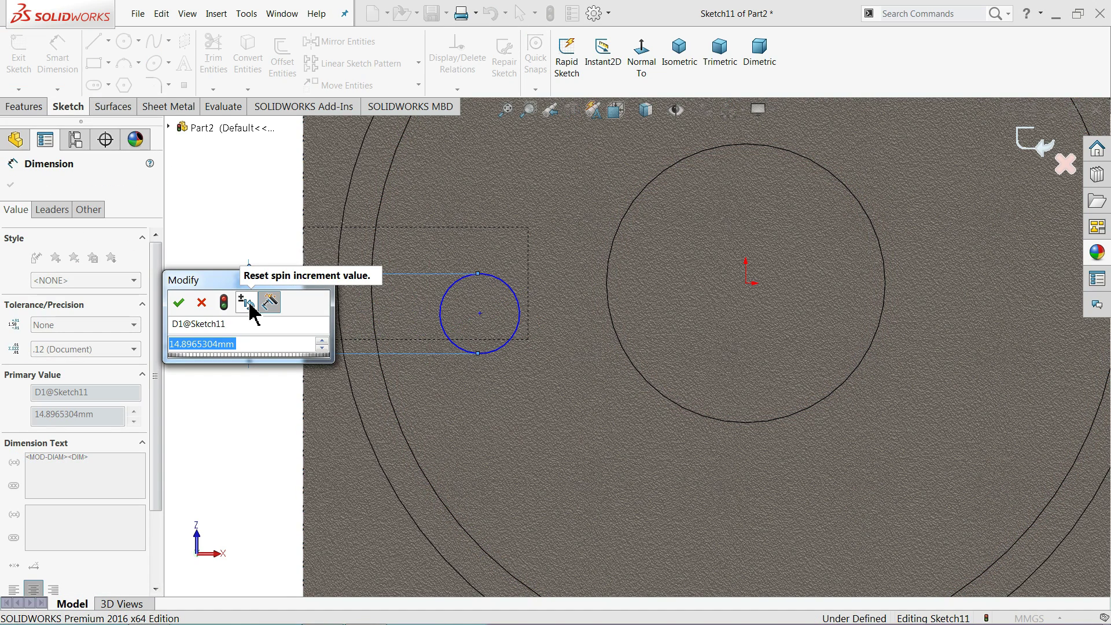
{"action": "type", "text": "12.7"}
{"action": "key", "text": "Return"}
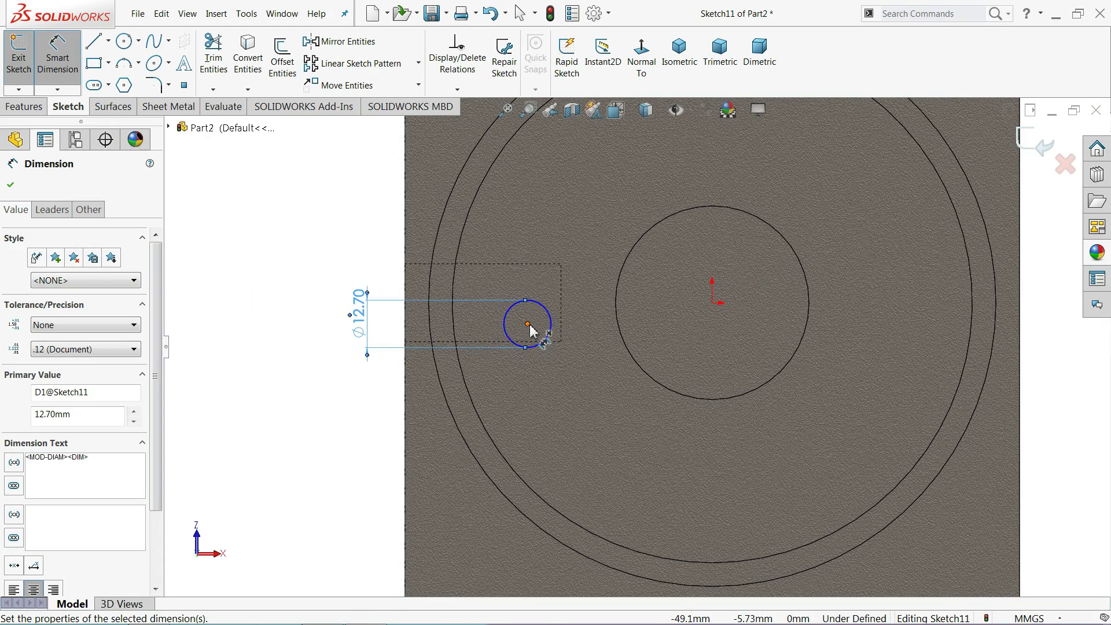
- Dimension the circle centre 32 mm from the base edge
{"action": "left_click", "coordinate": [528, 325]}
{"action": "left_click", "coordinate": [404, 382]}
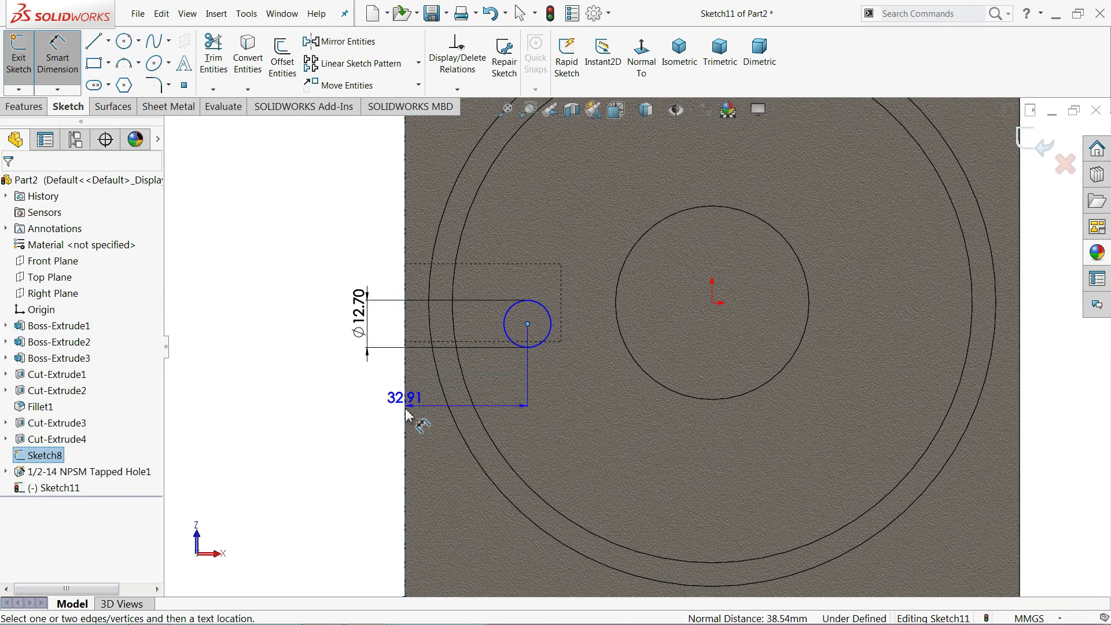
{"action": "left_click", "coordinate": [336, 437]}
{"action": "type", "text": "32"}
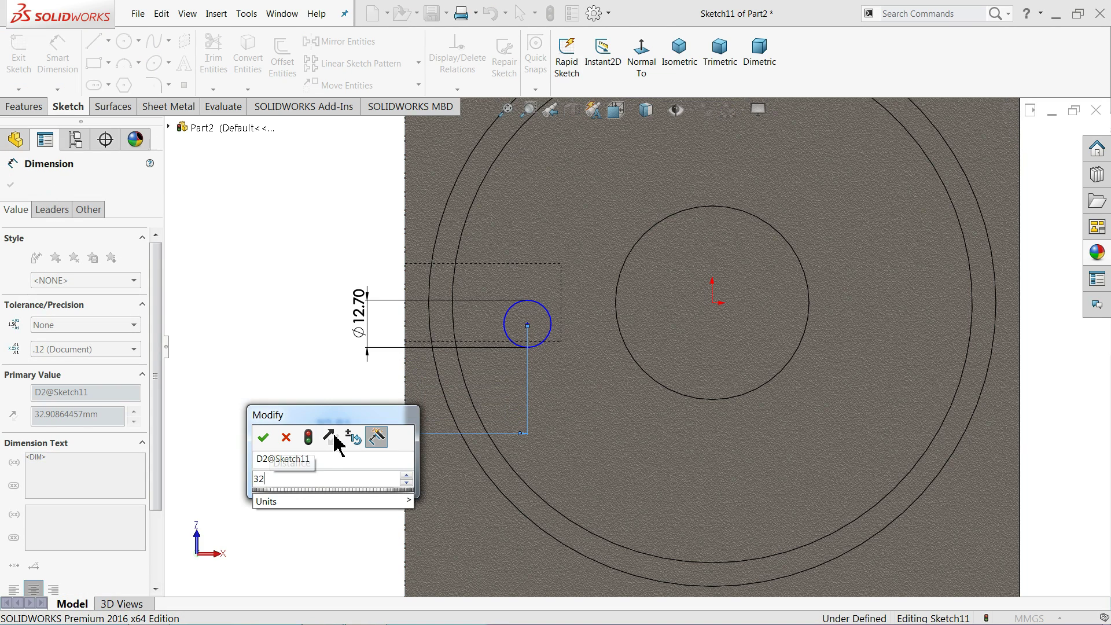
{"action": "key", "text": "Return"}
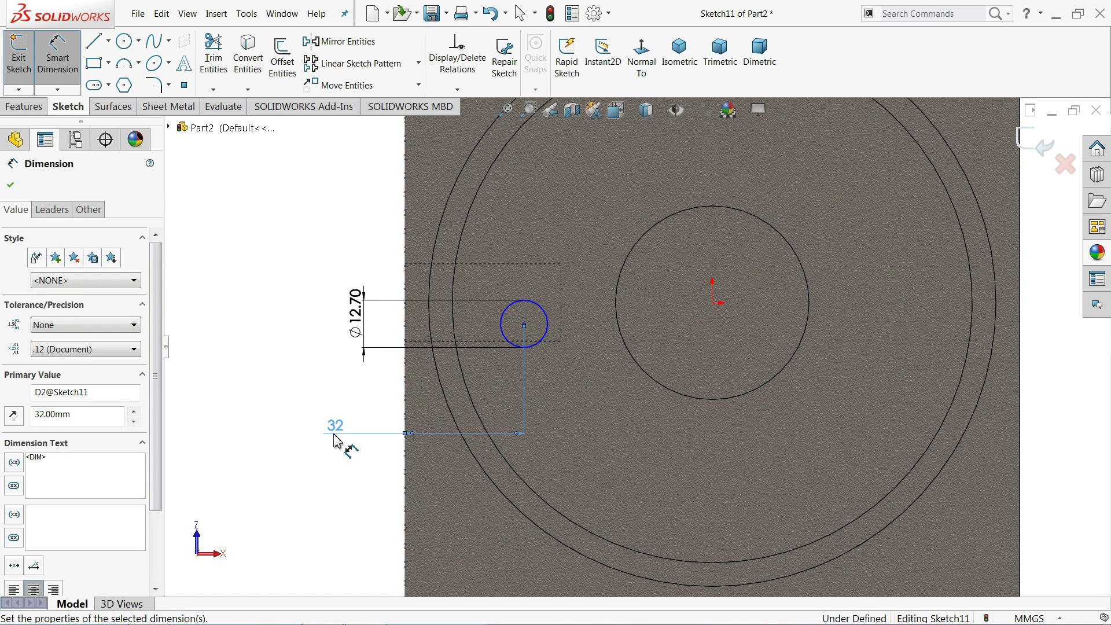
{"action": "left_click", "coordinate": [11, 185]}
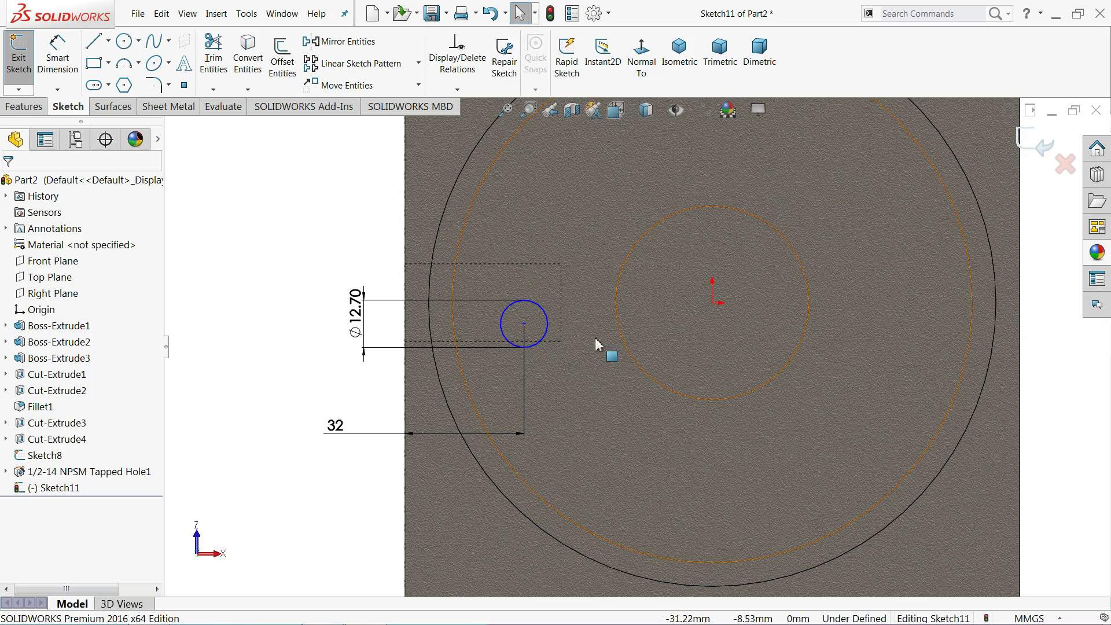
- Make the circle centre horizontal with the sketch origin
{"action": "scroll", "coordinate": [799, 290], "scroll_direction": "down", "scroll_amount": 2}
{"action": "left_click", "coordinate": [669, 316]}
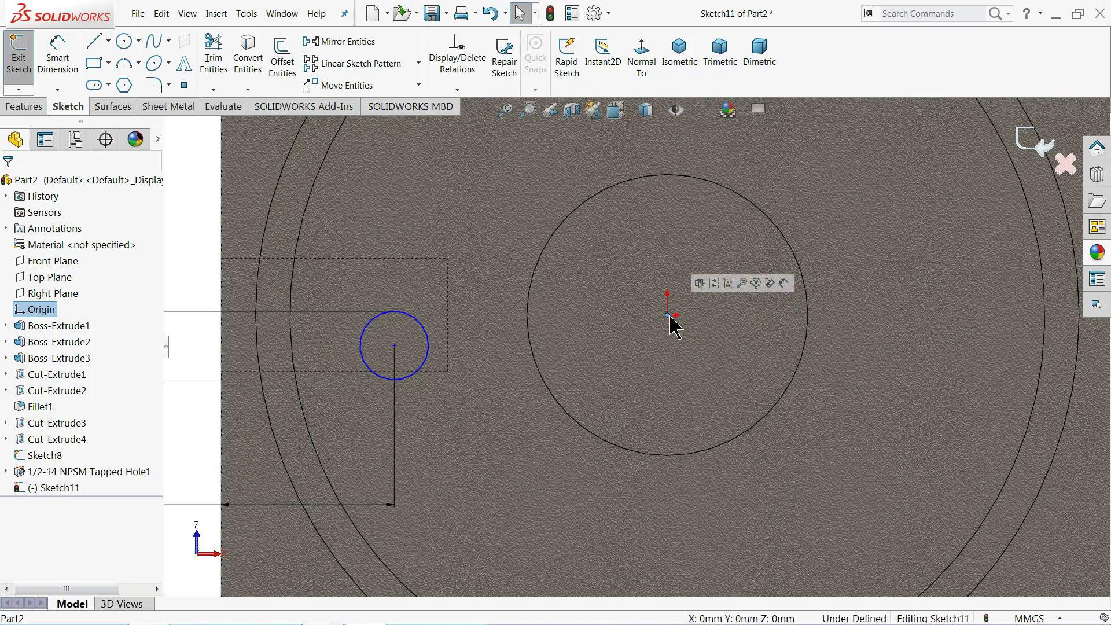
{"action": "left_click", "coordinate": [395, 345], "text": "ctrl"}
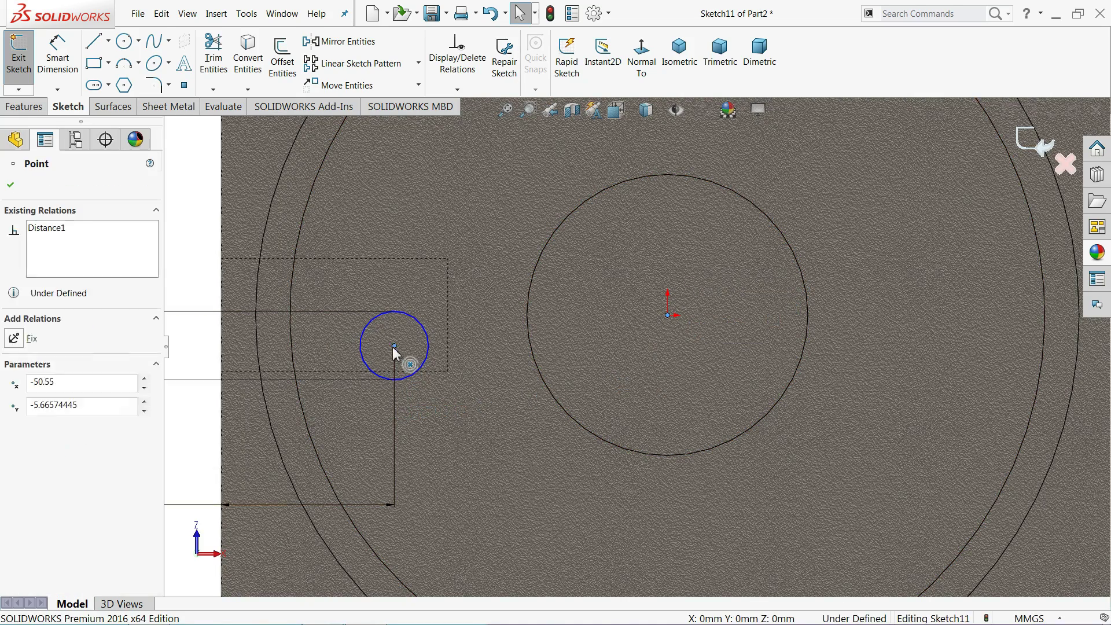
{"action": "left_click", "coordinate": [425, 298]}
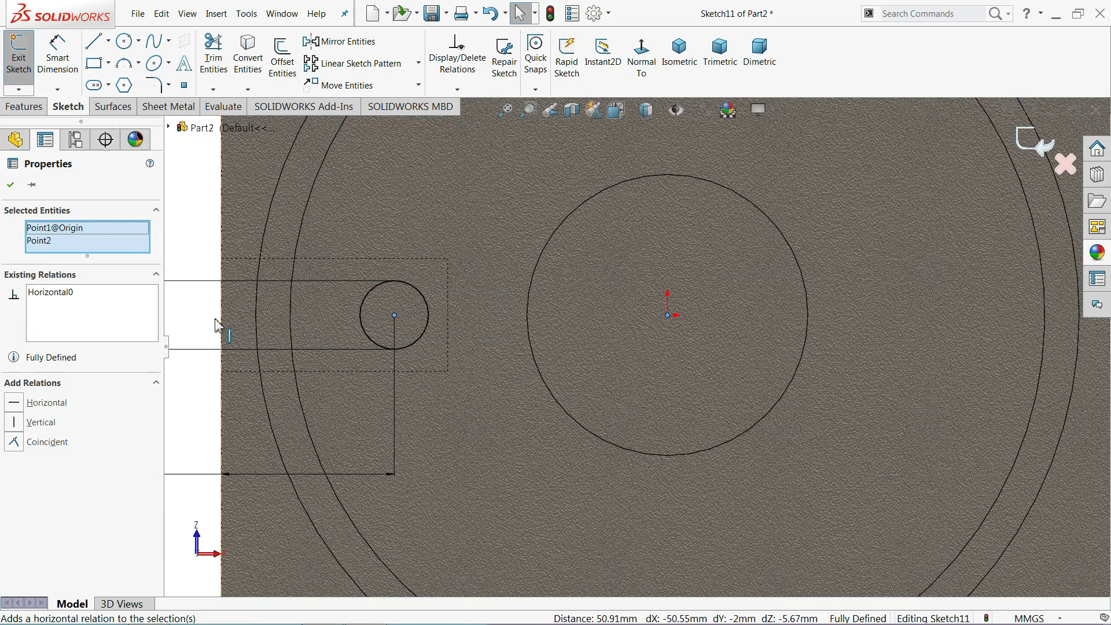
{"action": "key", "text": "Escape"}
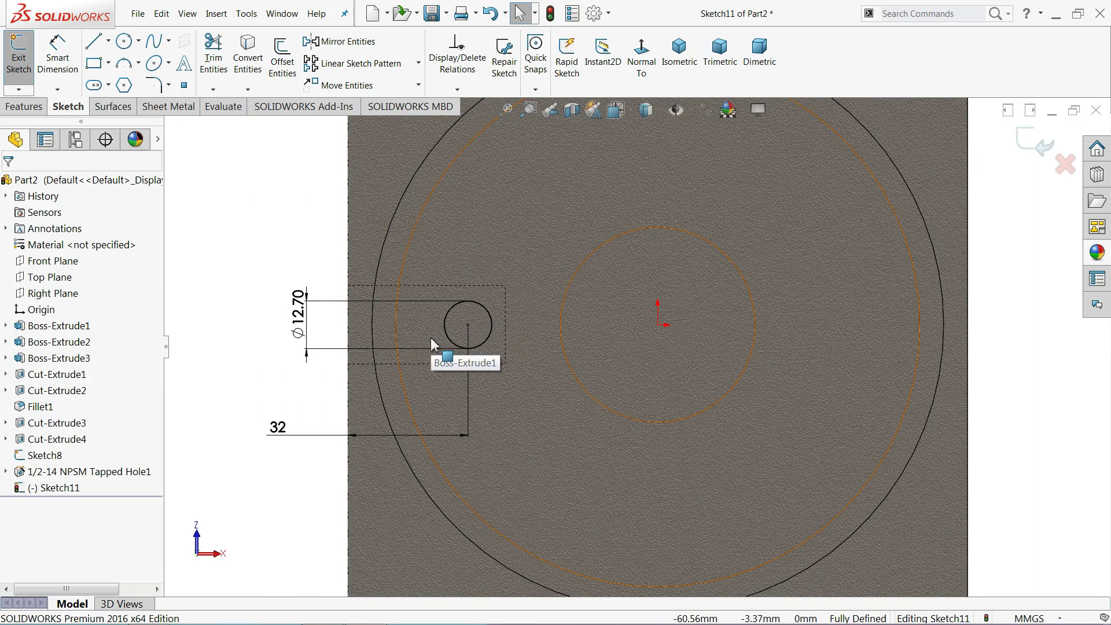
- Extrude-cut the Ø12.70 circle blind into the base, settling on a 25 mm depth
{"action": "left_click", "coordinate": [31, 109]}
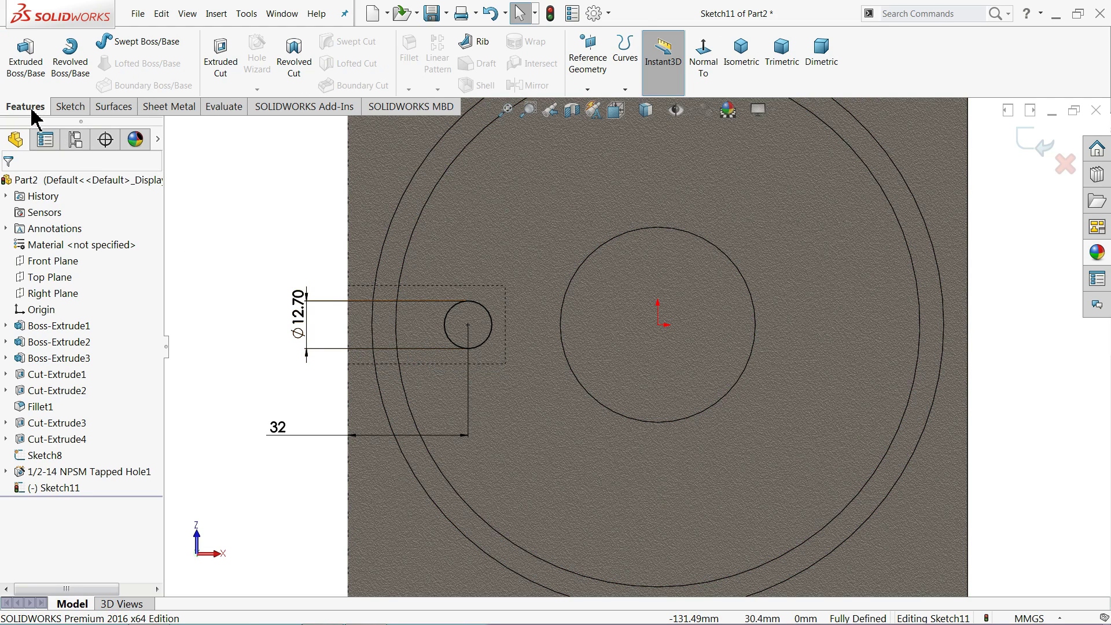
{"action": "left_click", "coordinate": [218, 81]}
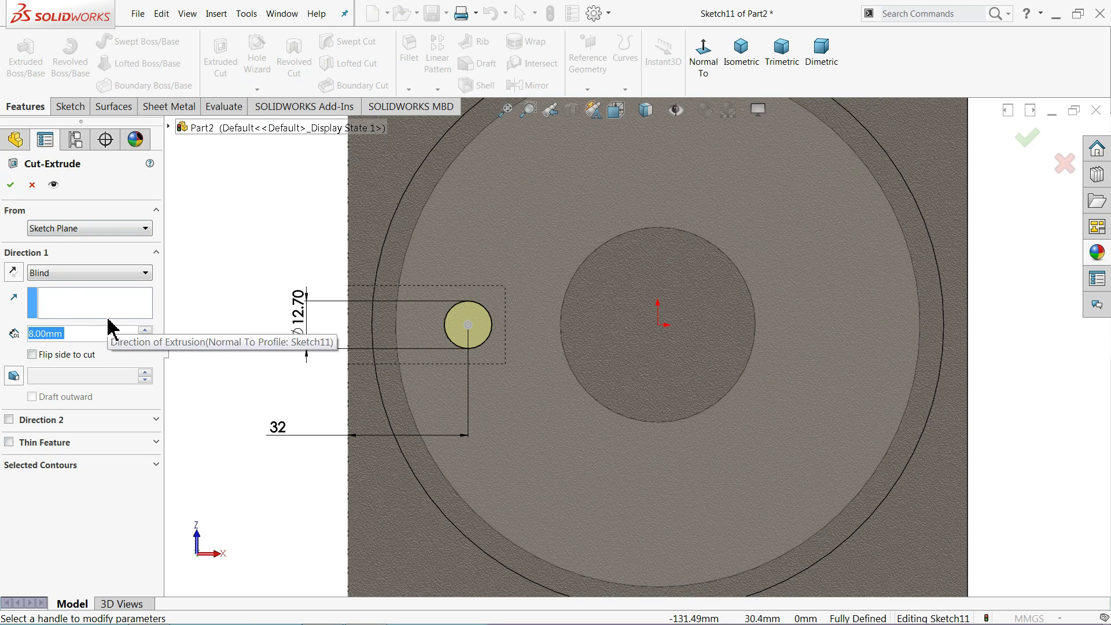
{"action": "type", "text": "30"}
{"action": "key", "text": "Return"}
{"action": "scroll", "coordinate": [422, 266], "scroll_direction": "up", "scroll_amount": 3}
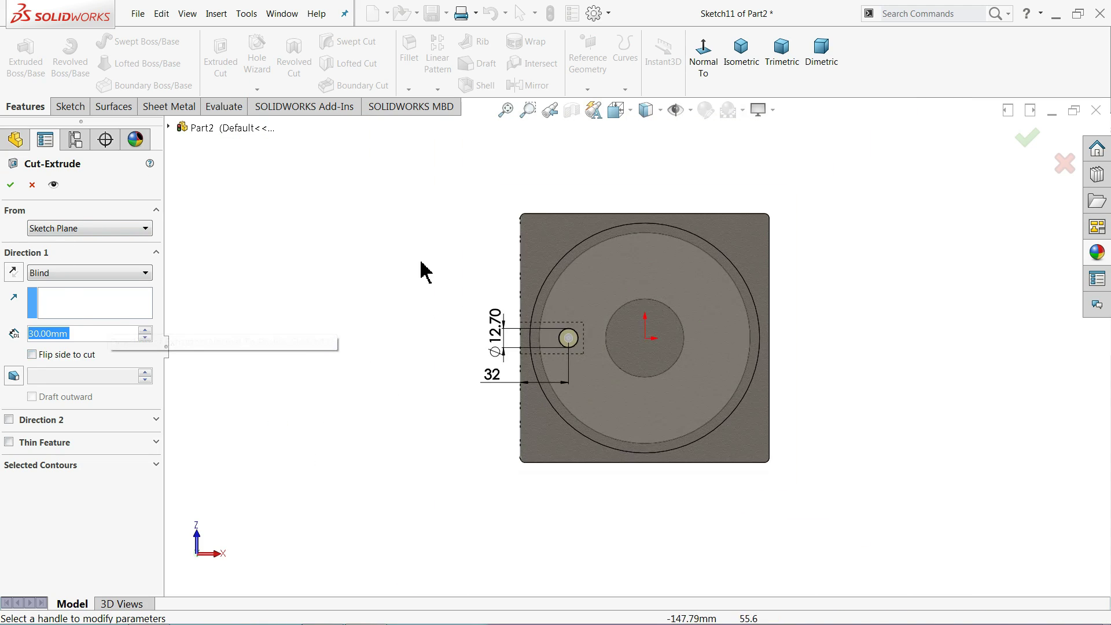
{"action": "mouse_move", "coordinate": [422, 266]}
{"action": "middle_mouse_down"}
{"action": "mouse_move", "coordinate": [452, 384]}
{"action": "mouse_move", "coordinate": [571, 409]}
{"action": "mouse_move", "coordinate": [614, 370]}
{"action": "mouse_move", "coordinate": [598, 315]}
{"action": "mouse_move", "coordinate": [620, 379]}
{"action": "mouse_move", "coordinate": [591, 339]}
{"action": "mouse_move", "coordinate": [613, 347]}
{"action": "mouse_move", "coordinate": [606, 315]}
{"action": "mouse_move", "coordinate": [620, 377]}
{"action": "mouse_move", "coordinate": [620, 360]}
{"action": "middle_mouse_up"}
{"action": "scroll", "coordinate": [622, 414], "scroll_direction": "down", "scroll_amount": 5}
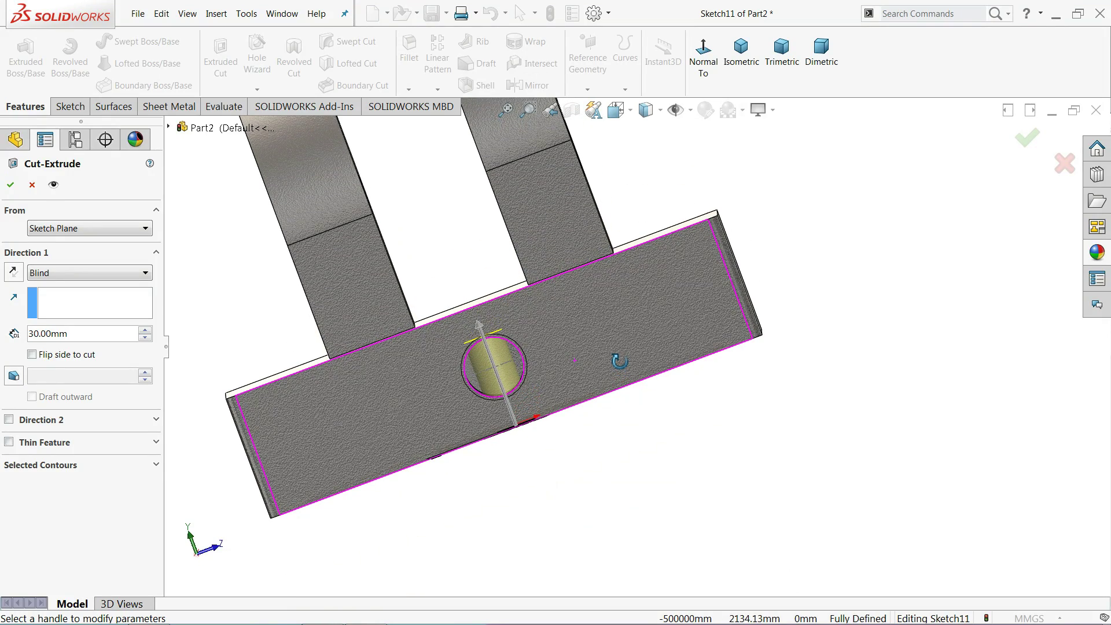
{"action": "scroll", "coordinate": [496, 359], "scroll_direction": "down", "scroll_amount": 3}
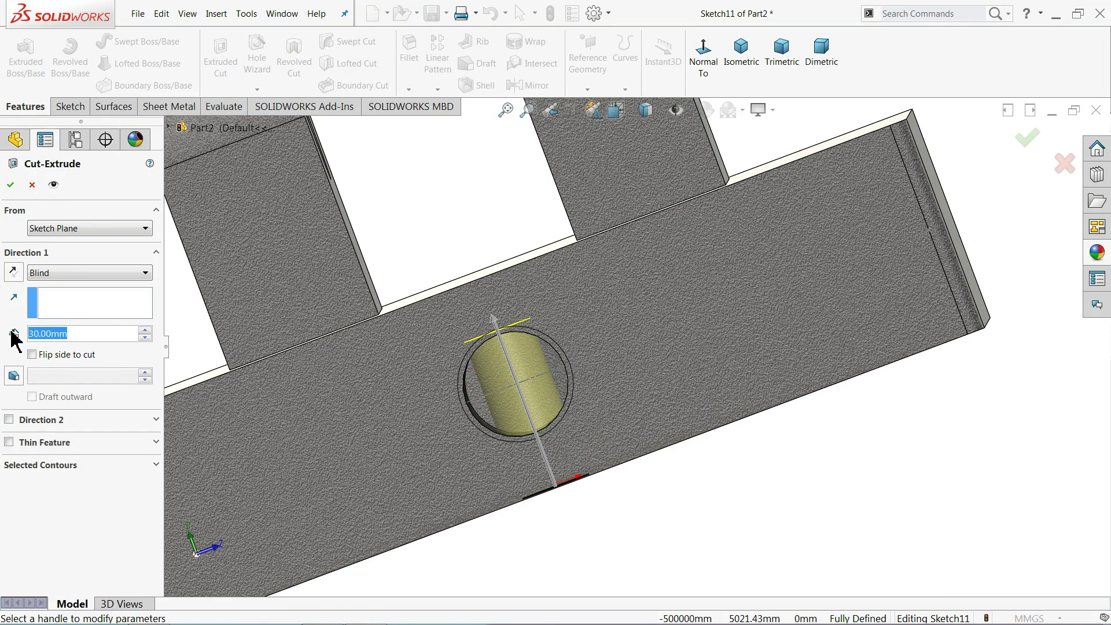
{"action": "type", "text": "25"}
{"action": "key", "text": "Return"}
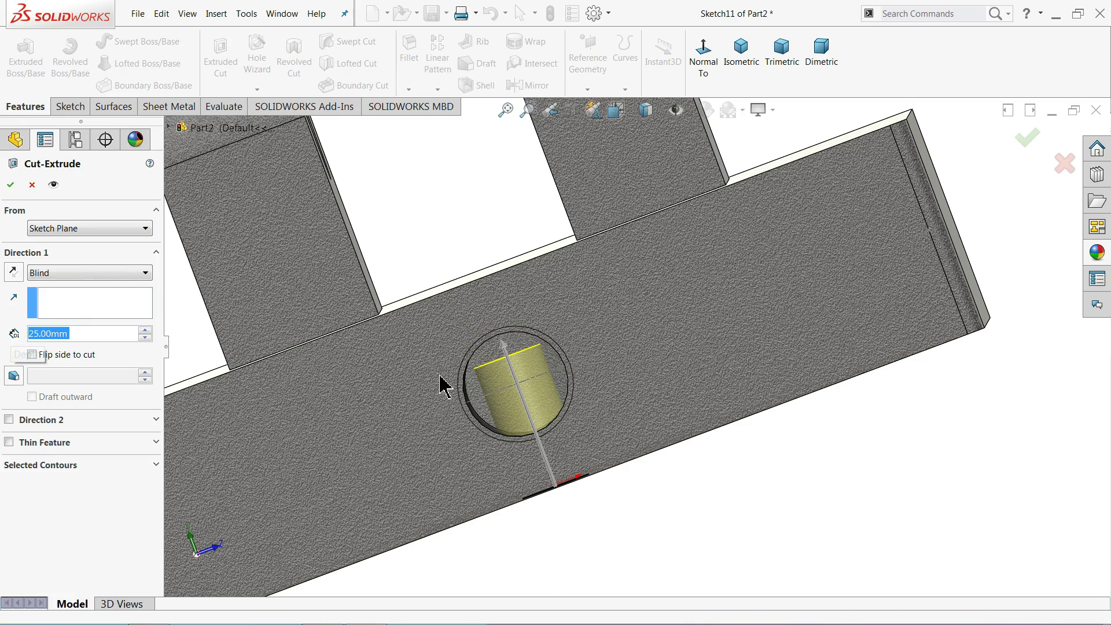
{"action": "mouse_move", "coordinate": [442, 385]}
{"action": "middle_mouse_down"}
{"action": "mouse_move", "coordinate": [444, 354]}
{"action": "mouse_move", "coordinate": [491, 362]}
{"action": "middle_mouse_up"}
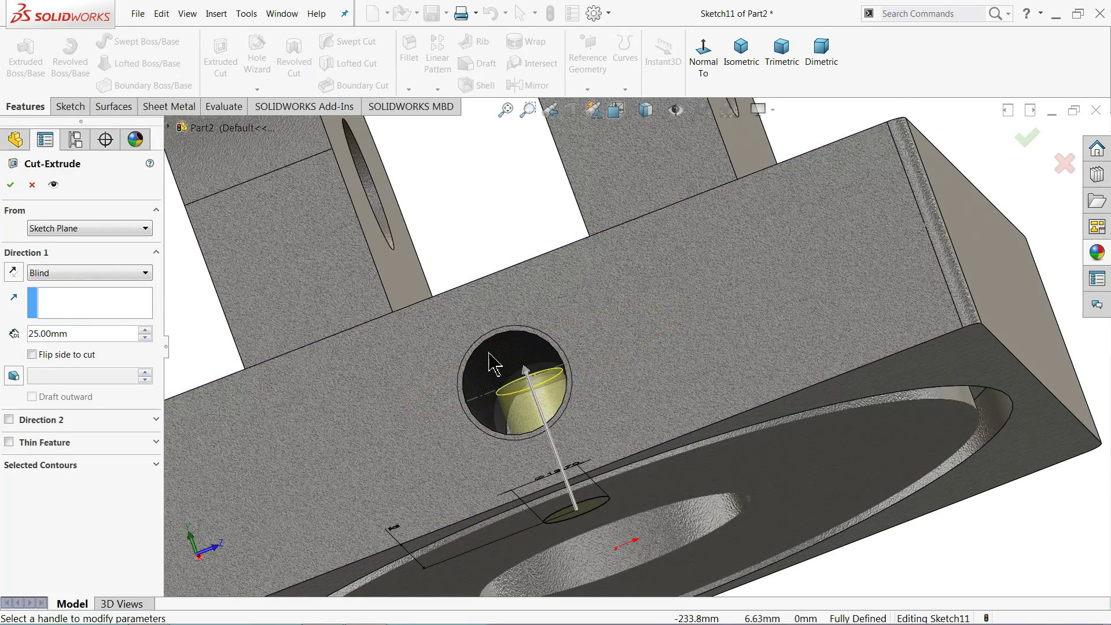
{"action": "left_click", "coordinate": [11, 186]}
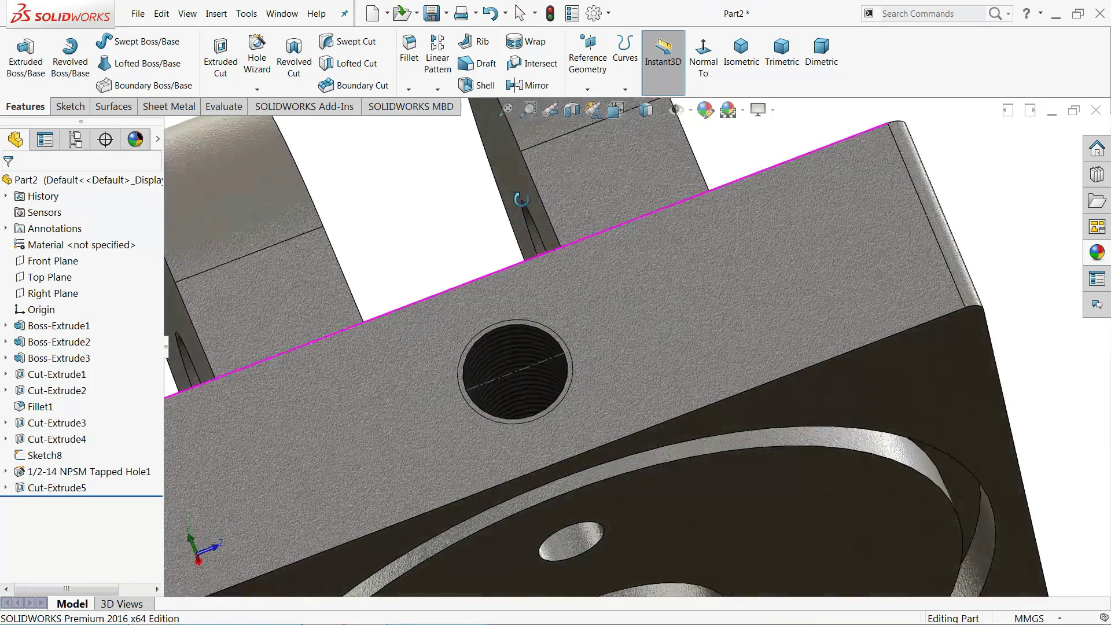
- Hide Sketch8 from the FeatureManager tree
{"action": "mouse_move", "coordinate": [517, 258]}
{"action": "middle_mouse_down"}
{"action": "mouse_move", "coordinate": [508, 173]}
{"action": "mouse_move", "coordinate": [520, 278]}
{"action": "middle_mouse_up"}
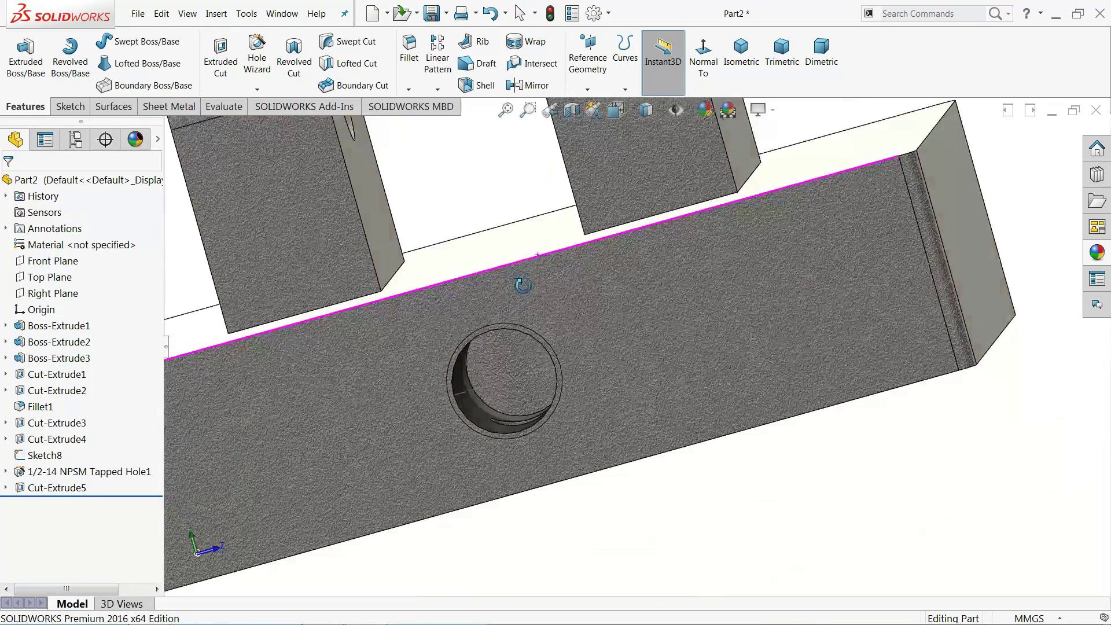
{"action": "left_click", "coordinate": [23, 455]}
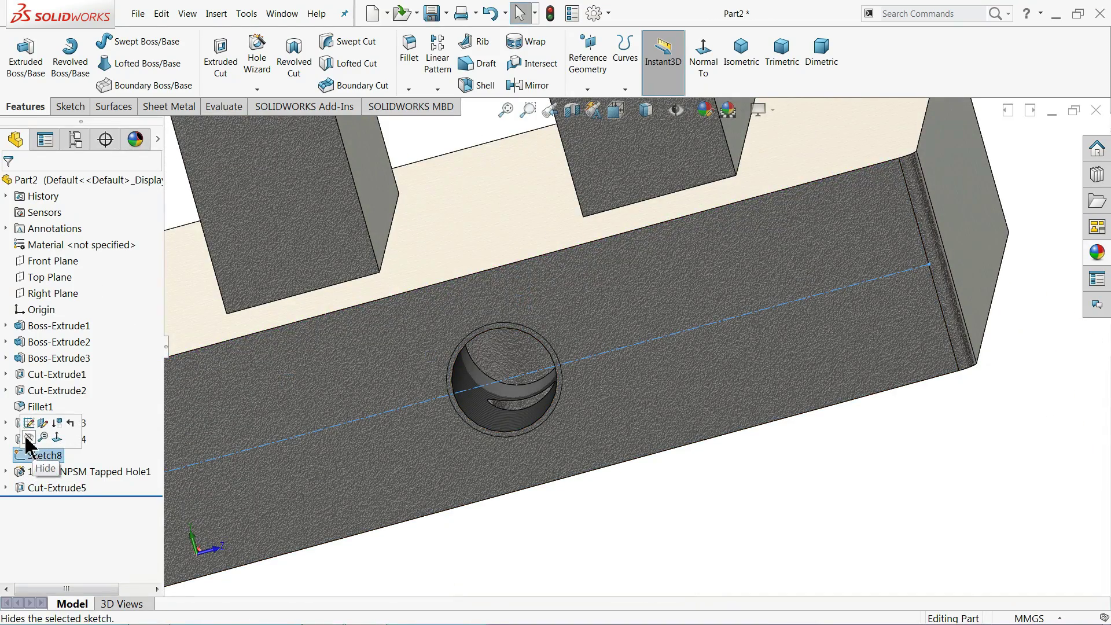
{"action": "left_click", "coordinate": [27, 446]}
- Orbit round to the base's bottom face and select it
{"action": "mouse_move", "coordinate": [404, 442]}
{"action": "middle_mouse_down"}
{"action": "mouse_move", "coordinate": [446, 377]}
{"action": "mouse_move", "coordinate": [449, 349]}
{"action": "mouse_move", "coordinate": [411, 228]}
{"action": "mouse_move", "coordinate": [406, 138]}
{"action": "mouse_move", "coordinate": [427, 377]}
{"action": "mouse_move", "coordinate": [474, 427]}
{"action": "mouse_move", "coordinate": [424, 446]}
{"action": "mouse_move", "coordinate": [439, 472]}
{"action": "middle_mouse_up"}
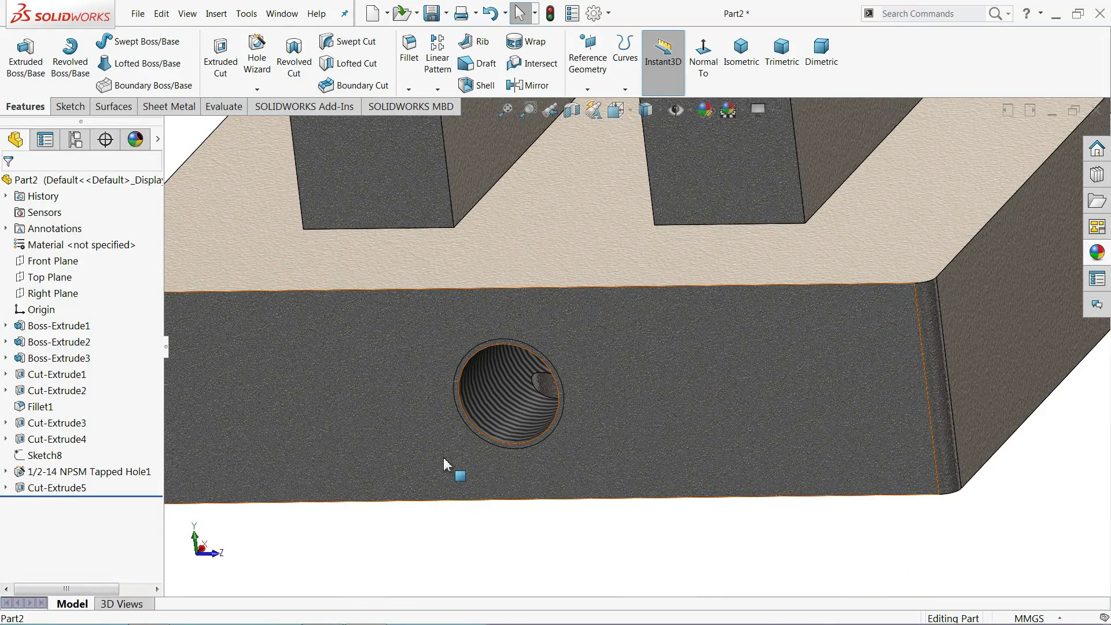
{"action": "scroll", "coordinate": [494, 519], "scroll_direction": "up", "scroll_amount": 3}
{"action": "scroll", "coordinate": [546, 454], "scroll_direction": "up", "scroll_amount": 3}
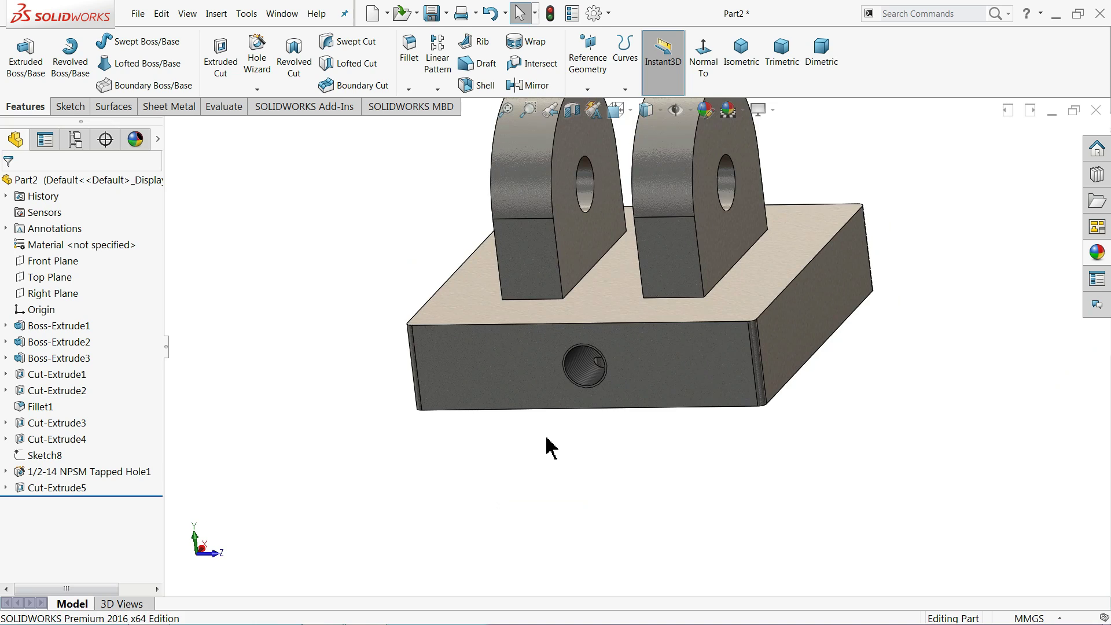
{"action": "mouse_move", "coordinate": [546, 446]}
{"action": "middle_mouse_down"}
{"action": "mouse_move", "coordinate": [577, 207]}
{"action": "mouse_move", "coordinate": [569, 452]}
{"action": "middle_mouse_up"}
{"action": "scroll", "coordinate": [570, 451], "scroll_direction": "down", "scroll_amount": 2}
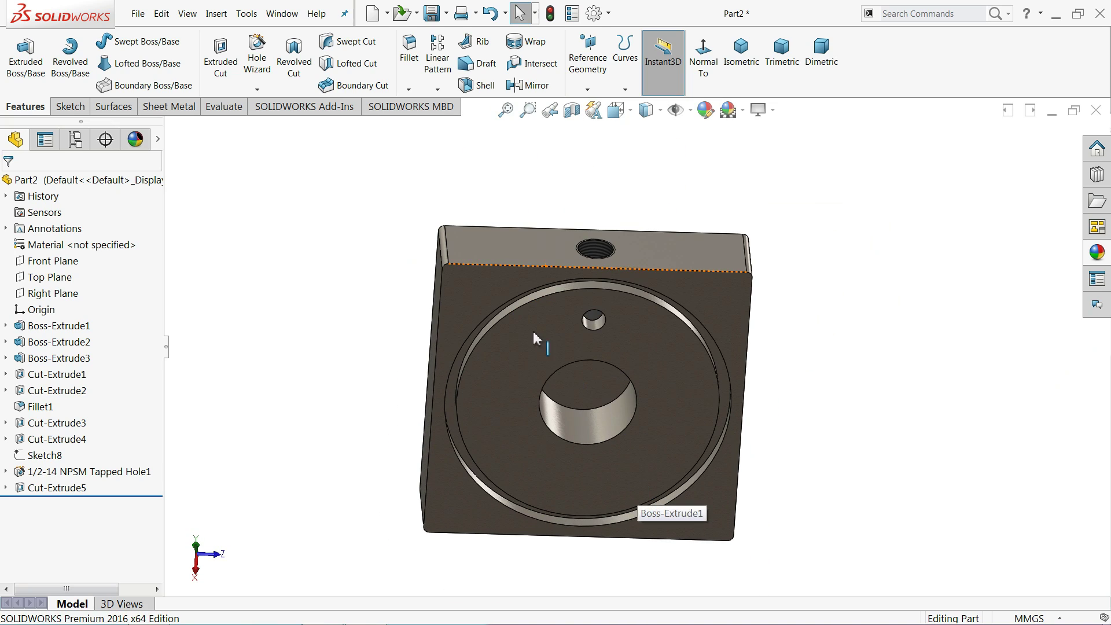
{"action": "left_click", "coordinate": [485, 298]}
- Start a sketch on the selected face and draw a construction circle centred on the origin
{"action": "left_click", "coordinate": [529, 254]}
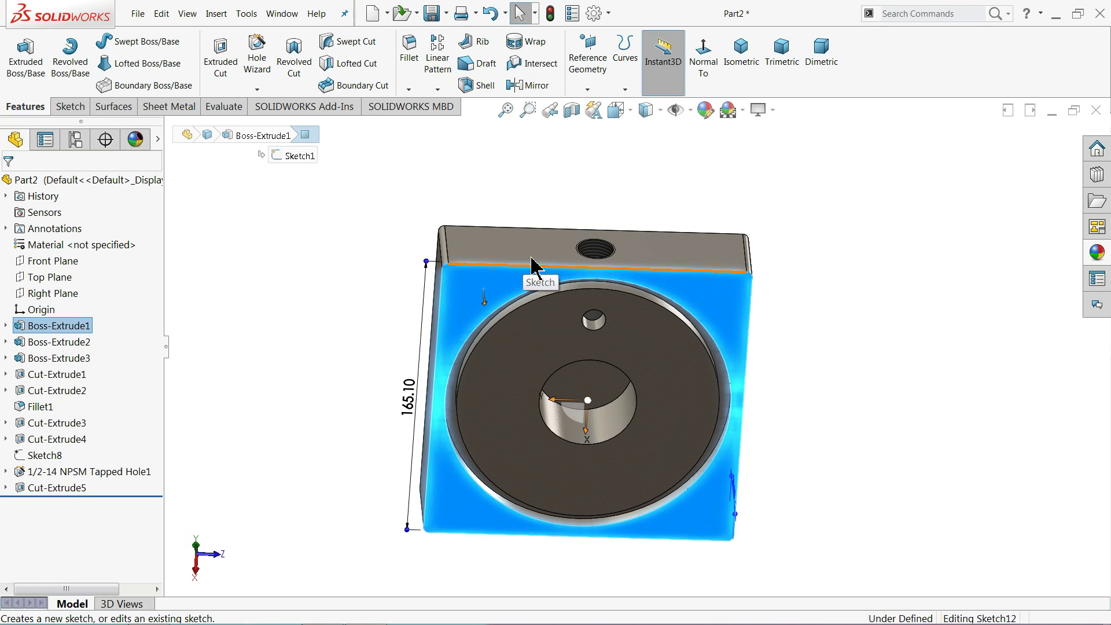
{"action": "left_click", "coordinate": [642, 63]}
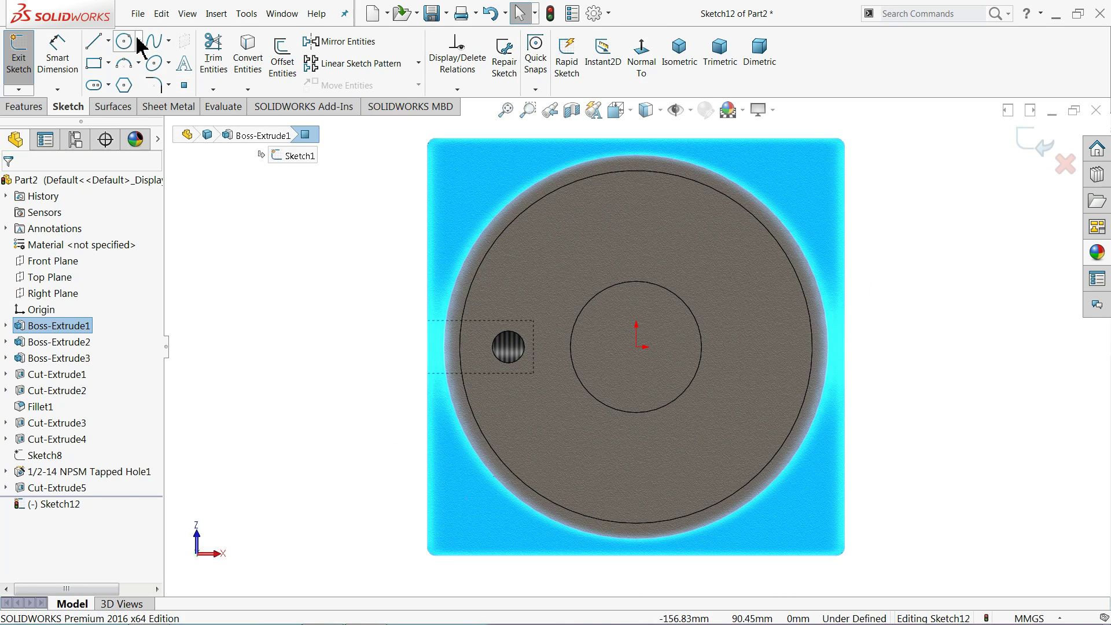
{"action": "left_click", "coordinate": [123, 43]}
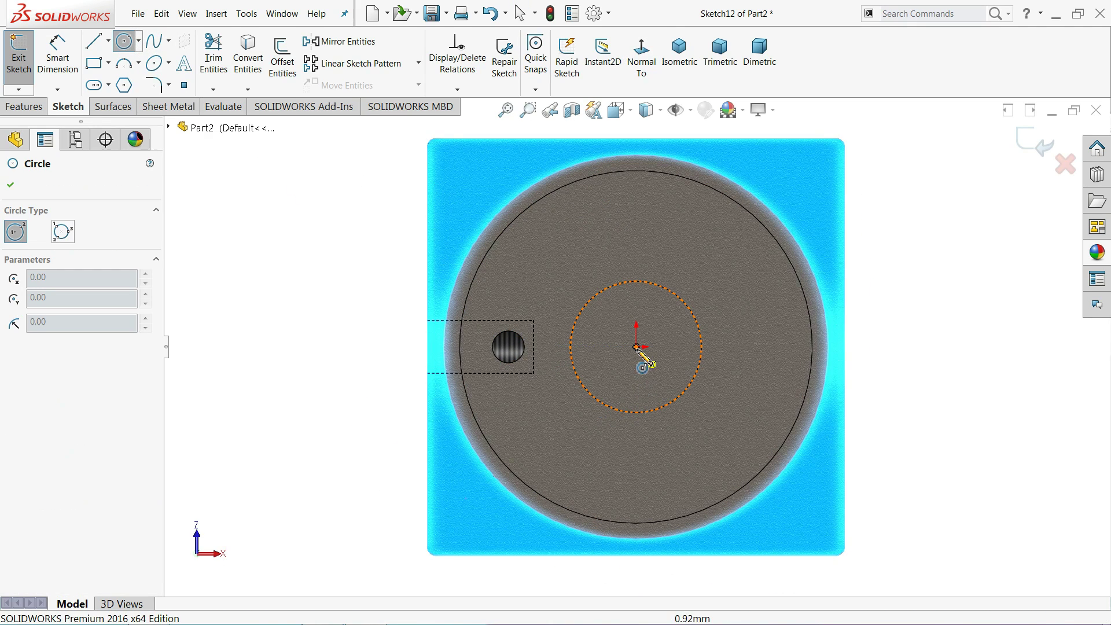
{"action": "left_click", "coordinate": [637, 346]}
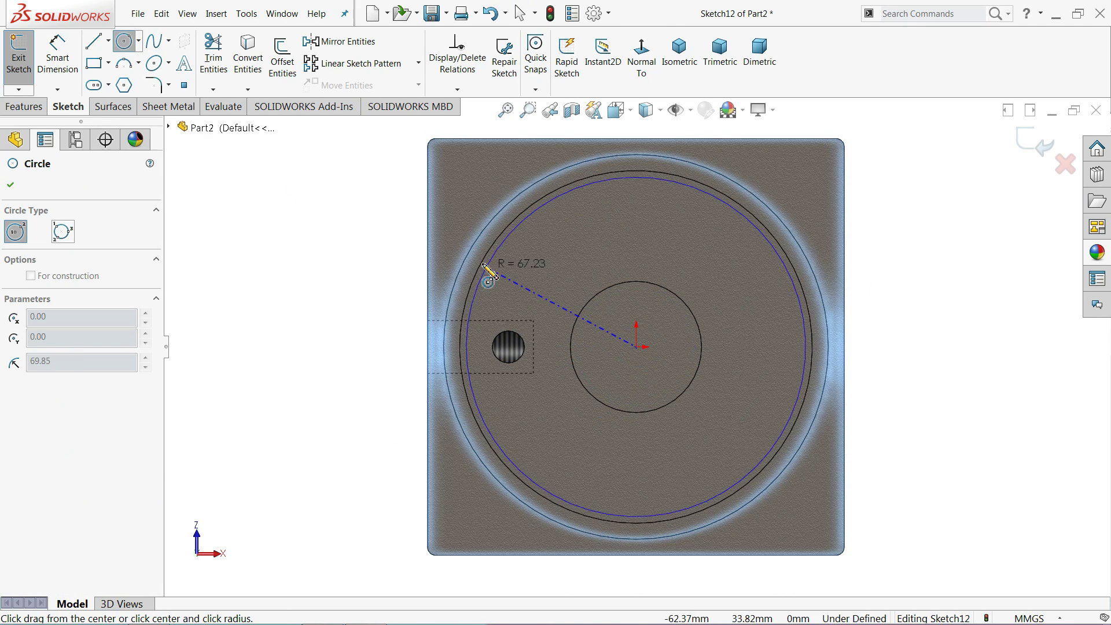
{"action": "left_click", "coordinate": [411, 224]}
{"action": "left_click", "coordinate": [30, 430]}
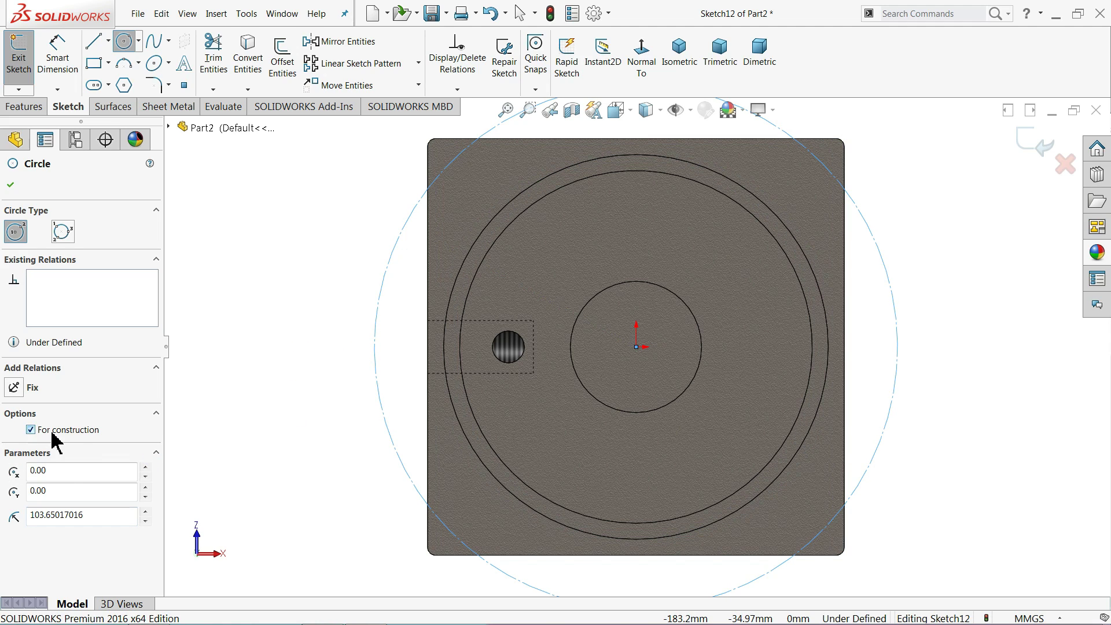
- Add a diameter dimension to the construction circle, leaving it at Ø175.26 mm
{"action": "left_click", "coordinate": [11, 186]}
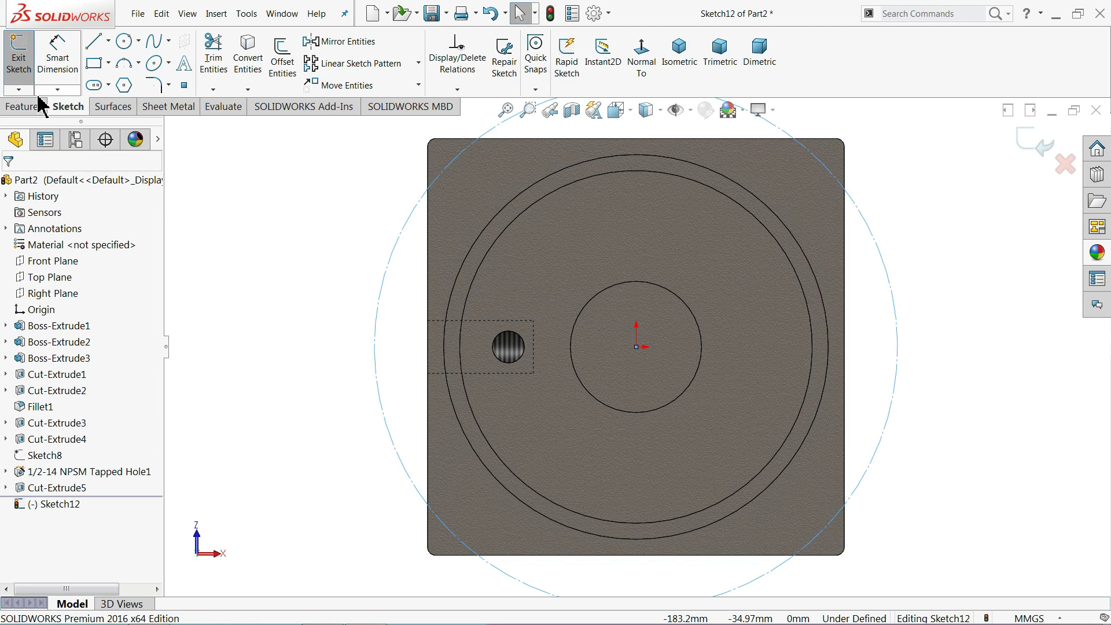
{"action": "left_click", "coordinate": [57, 56]}
{"action": "left_click", "coordinate": [376, 370]}
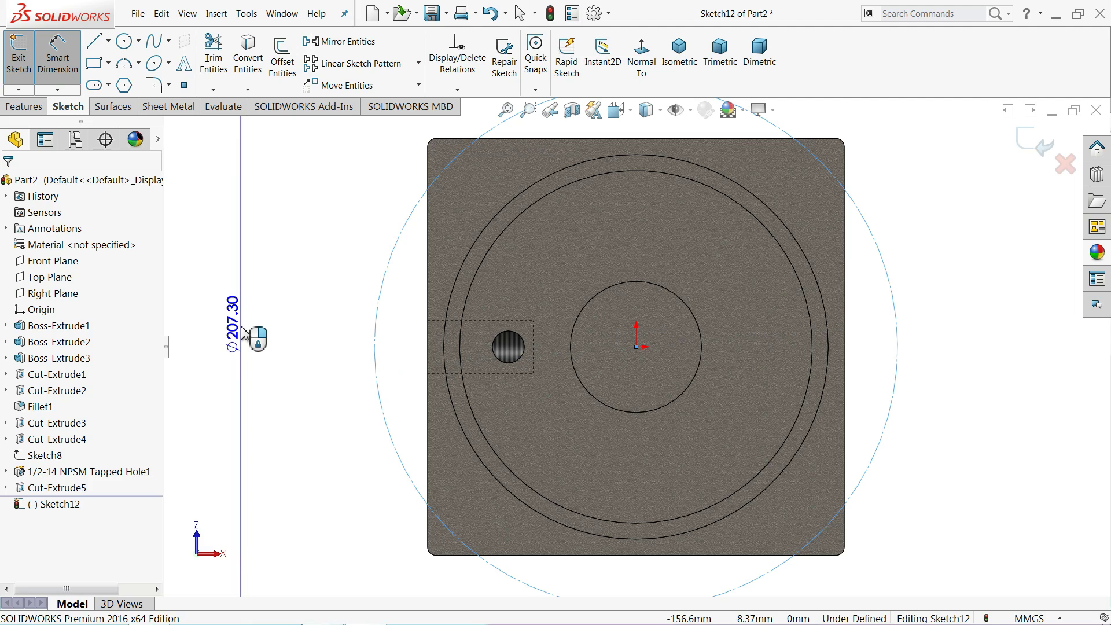
{"action": "left_click", "coordinate": [246, 335]}
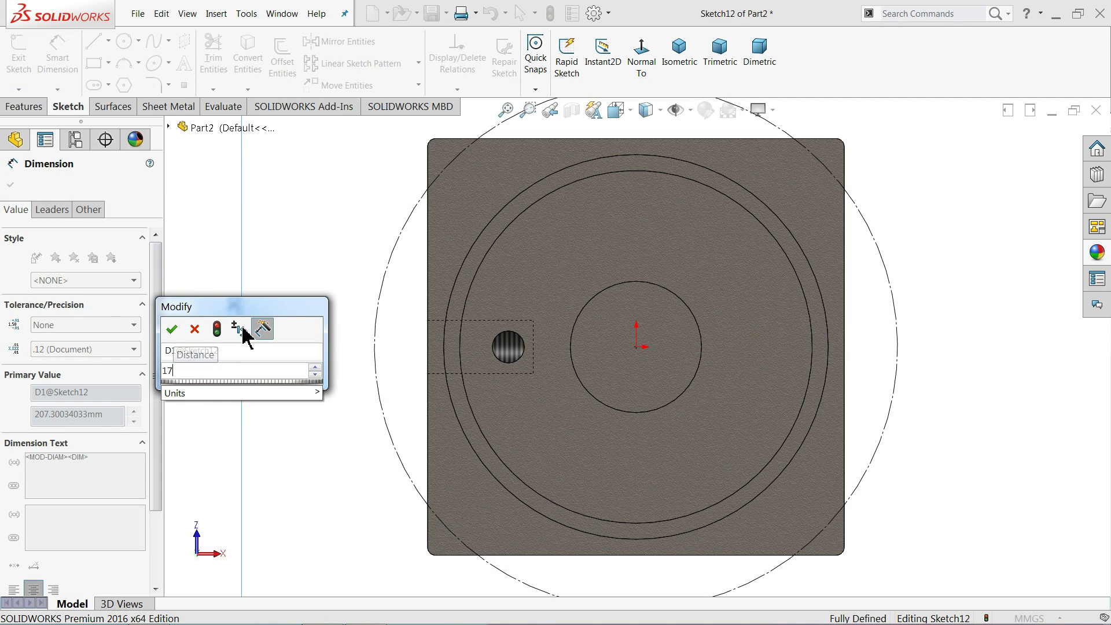
{"action": "type", "text": "175.26"}
{"action": "key", "text": "Escape"}
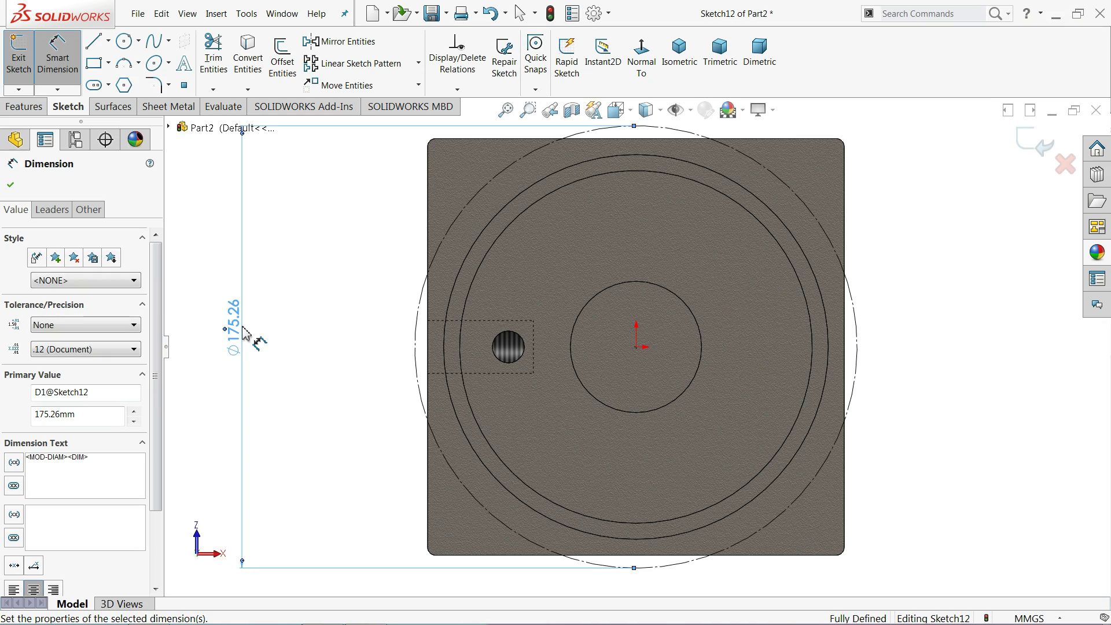
{"action": "left_click", "coordinate": [10, 184]}
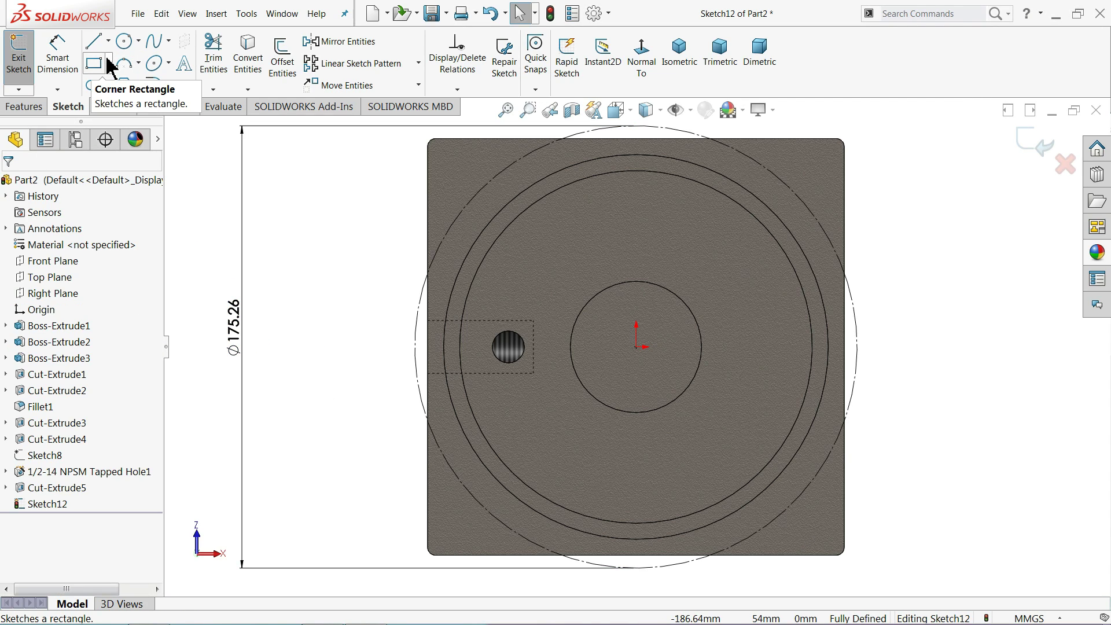
- Draw a centre-point rectangle from the origin with its corner on the construction circle
{"action": "left_click", "coordinate": [108, 61]}
{"action": "left_click", "coordinate": [119, 99]}
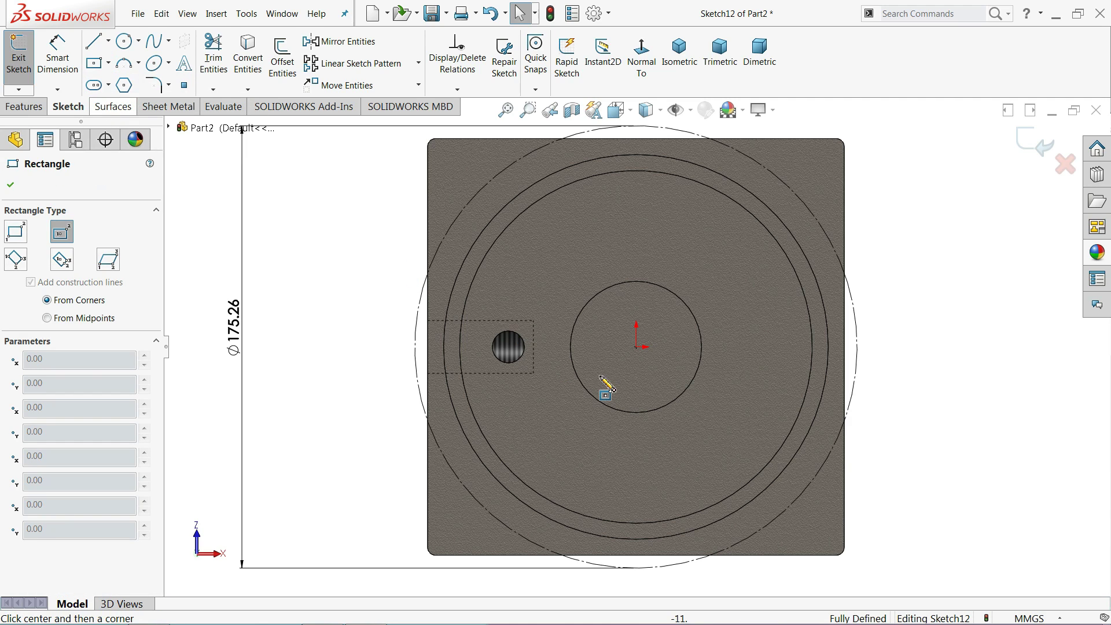
{"action": "left_click", "coordinate": [637, 348]}
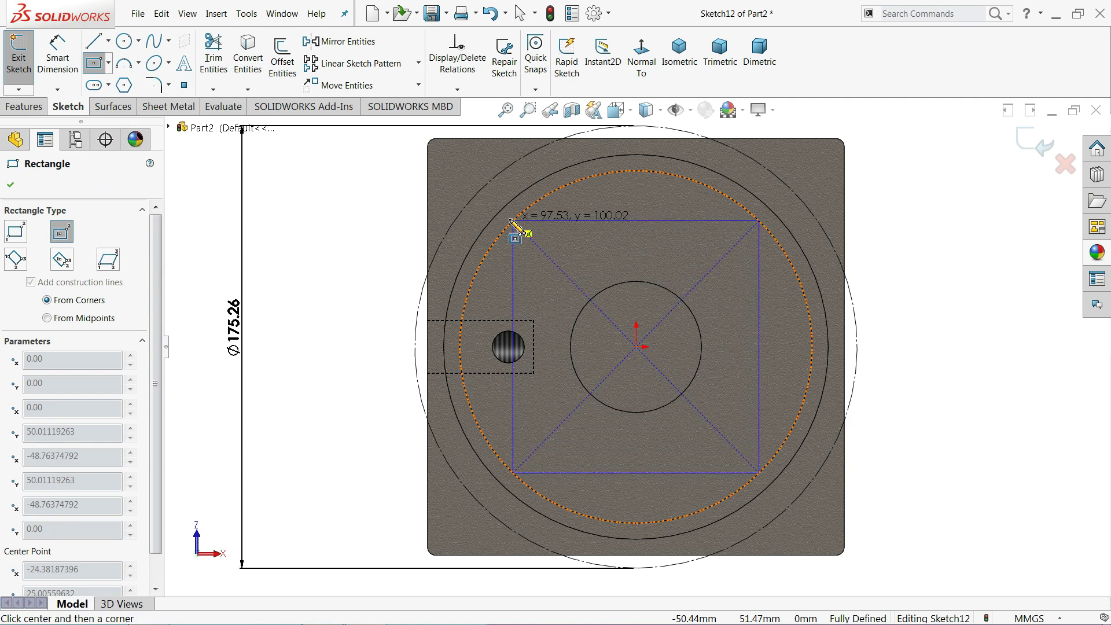
{"action": "left_click", "coordinate": [466, 209]}
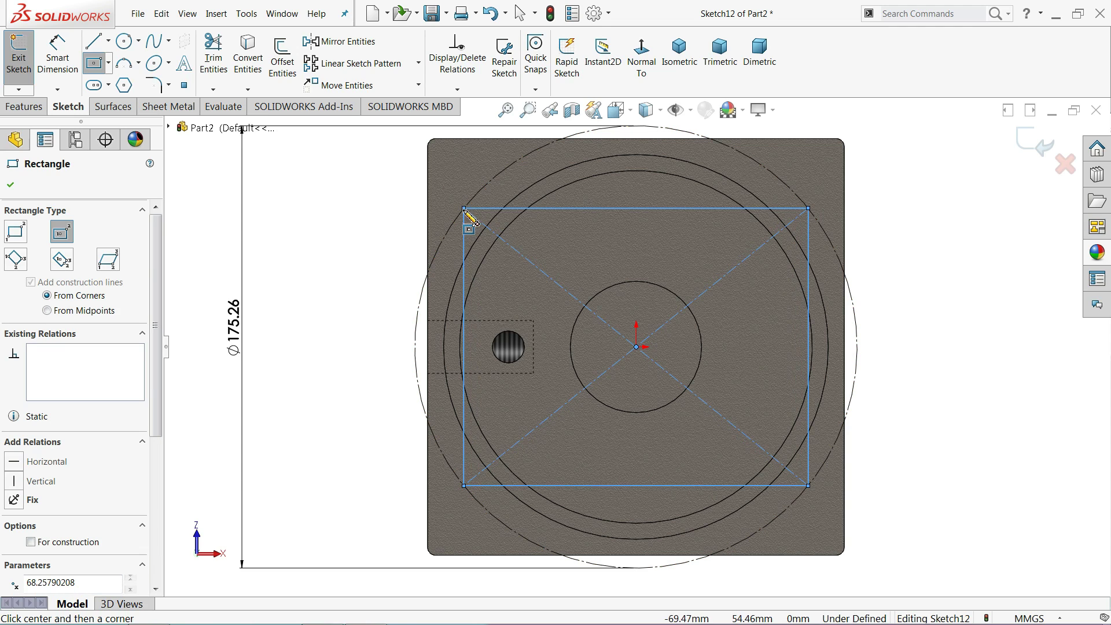
{"action": "right_click", "coordinate": [296, 176]}
{"action": "left_click", "coordinate": [333, 184]}
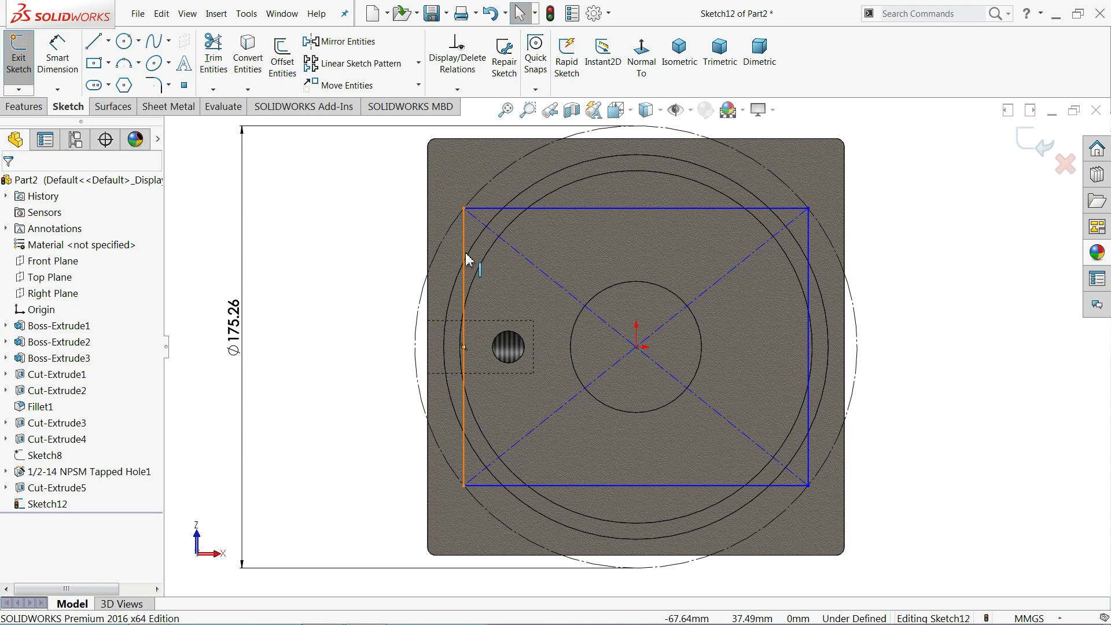
- Make the top and left sides equal and convert all four sides to construction lines
{"action": "left_click", "coordinate": [563, 208]}
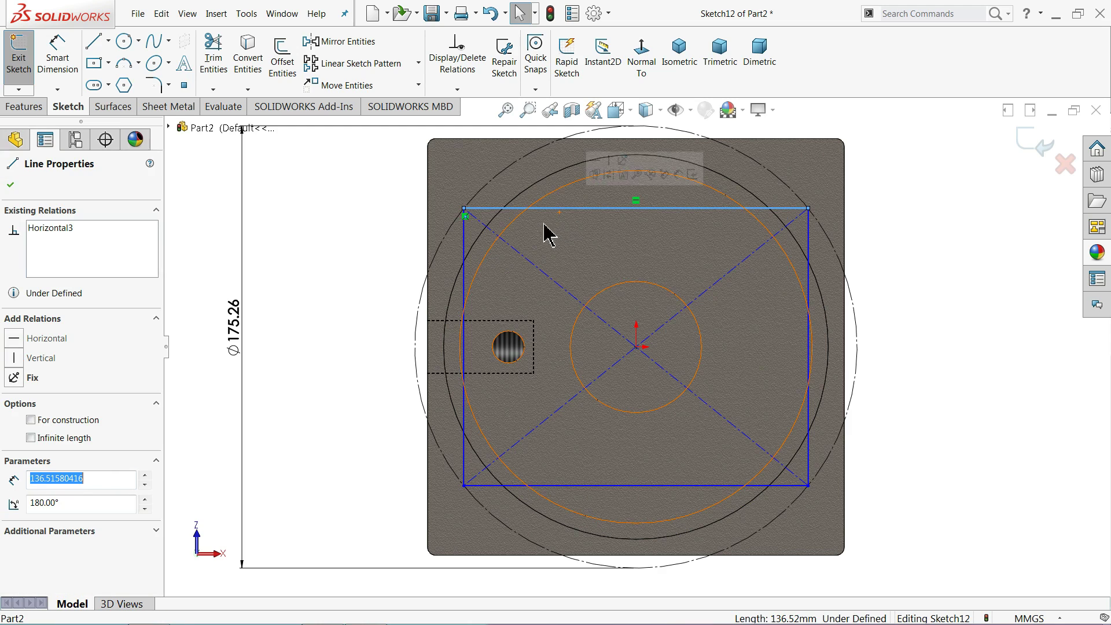
{"action": "left_click", "coordinate": [463, 260], "text": "ctrl"}
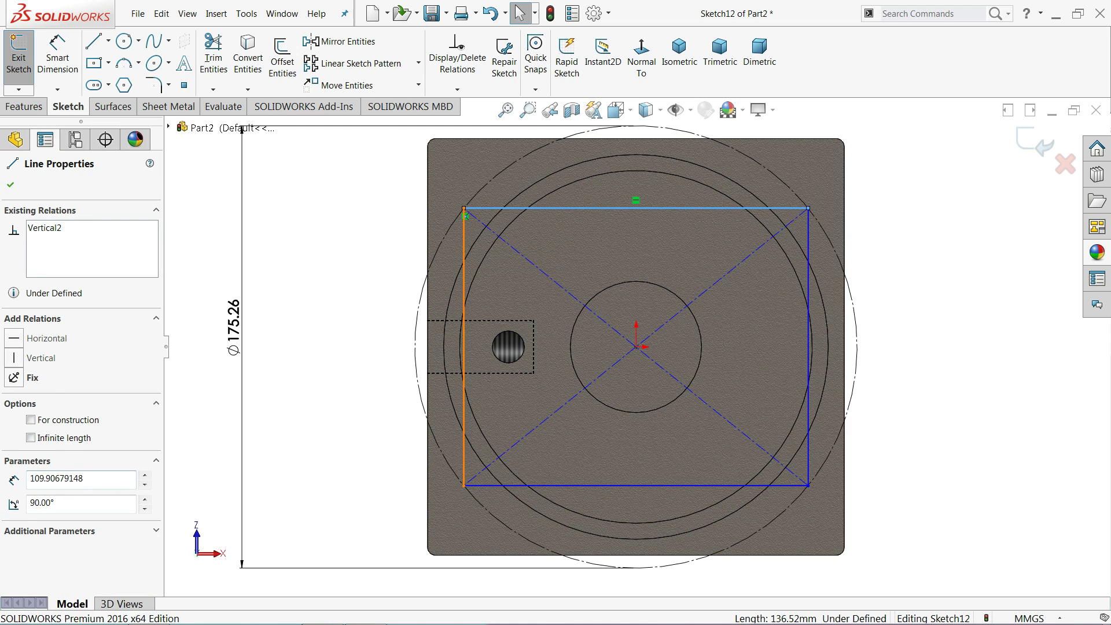
{"action": "left_click", "coordinate": [565, 190]}
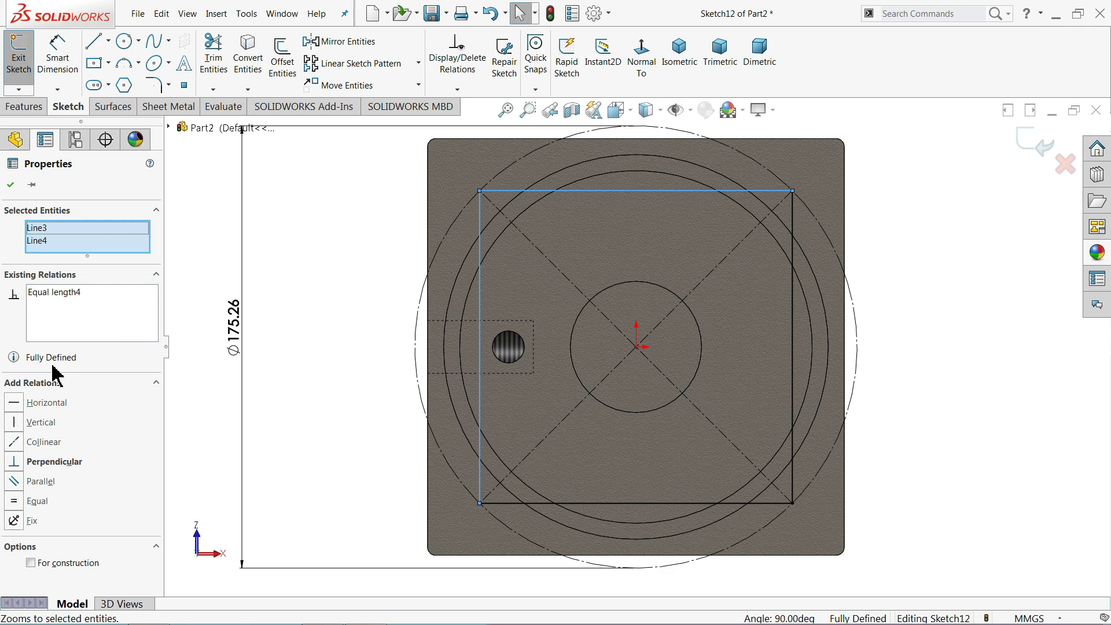
{"action": "left_click", "coordinate": [53, 564]}
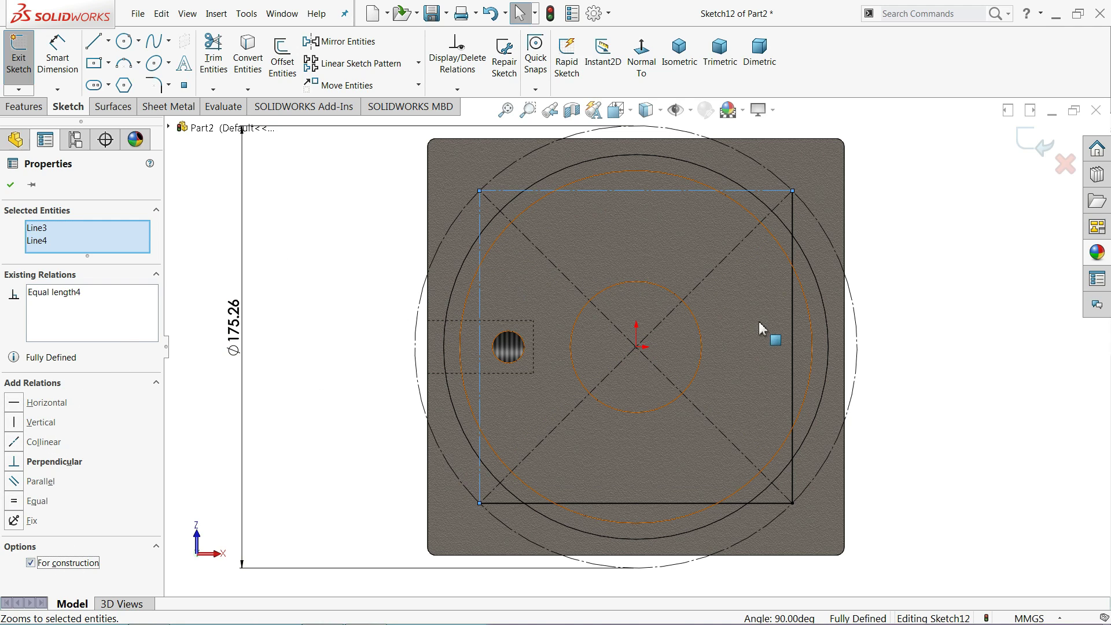
{"action": "left_click", "coordinate": [792, 363]}
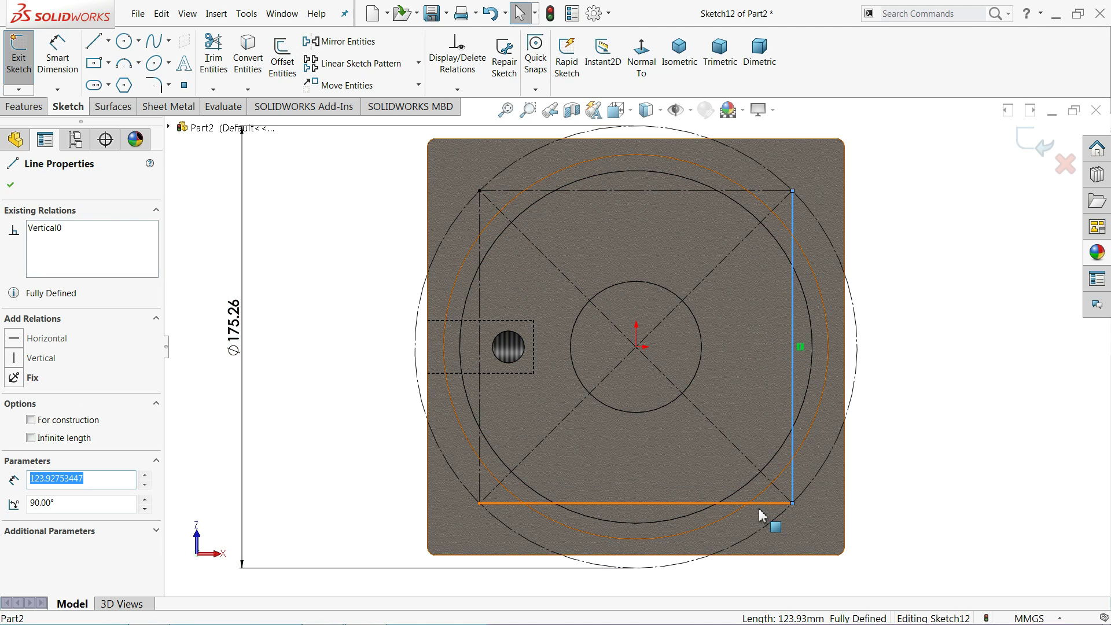
{"action": "left_click", "coordinate": [771, 503], "text": "ctrl"}
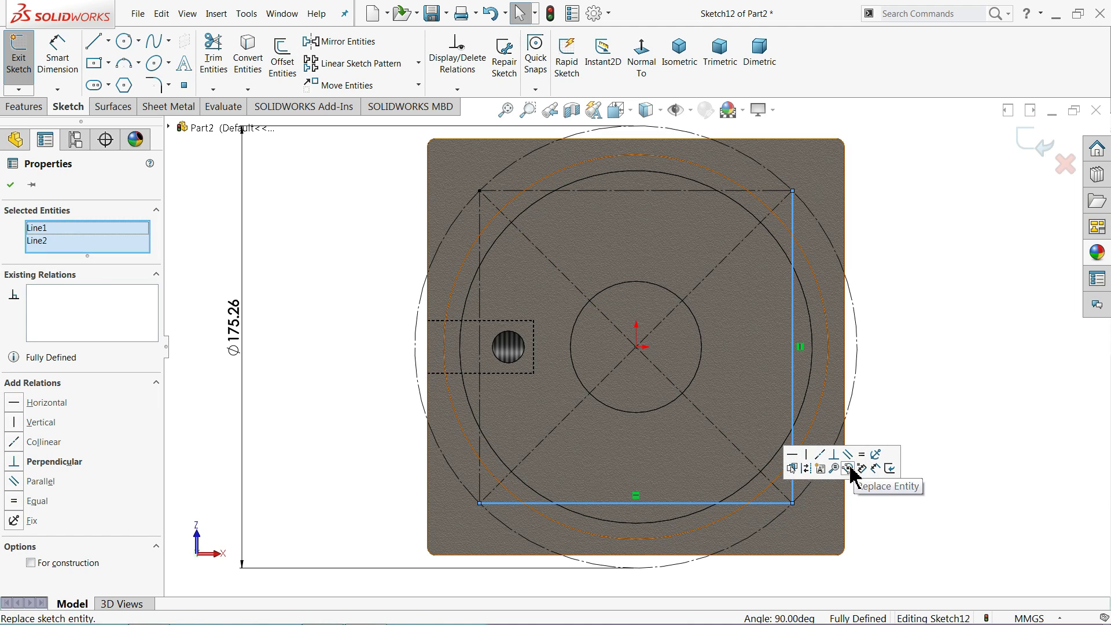
{"action": "left_click", "coordinate": [806, 469]}
{"action": "key", "text": "Escape"}
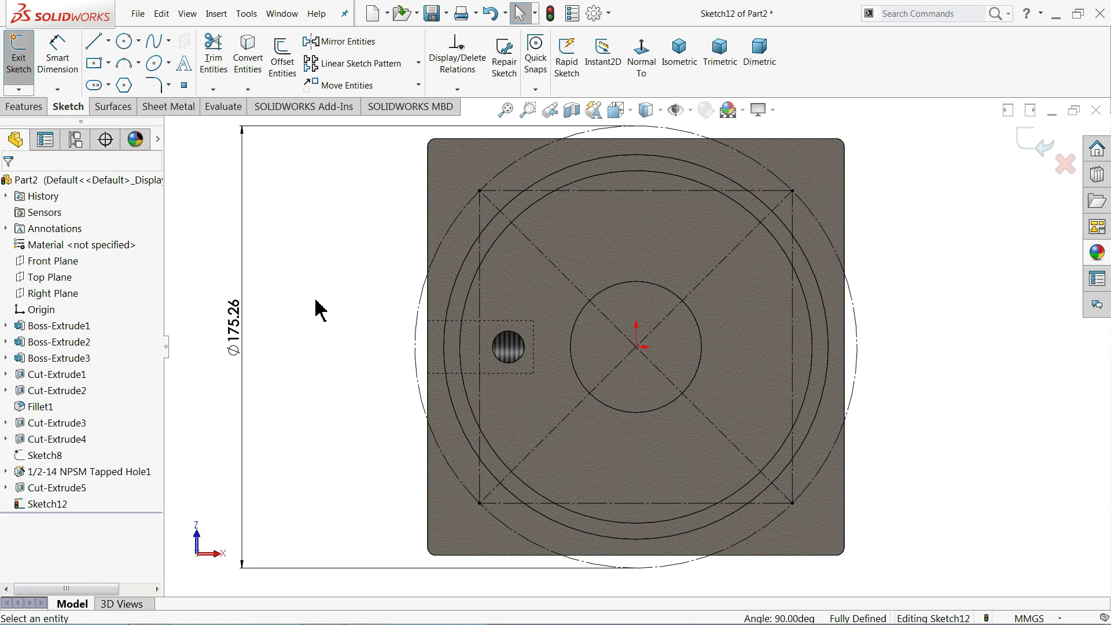
{"action": "scroll", "coordinate": [321, 278], "scroll_direction": "up", "scroll_amount": 1}
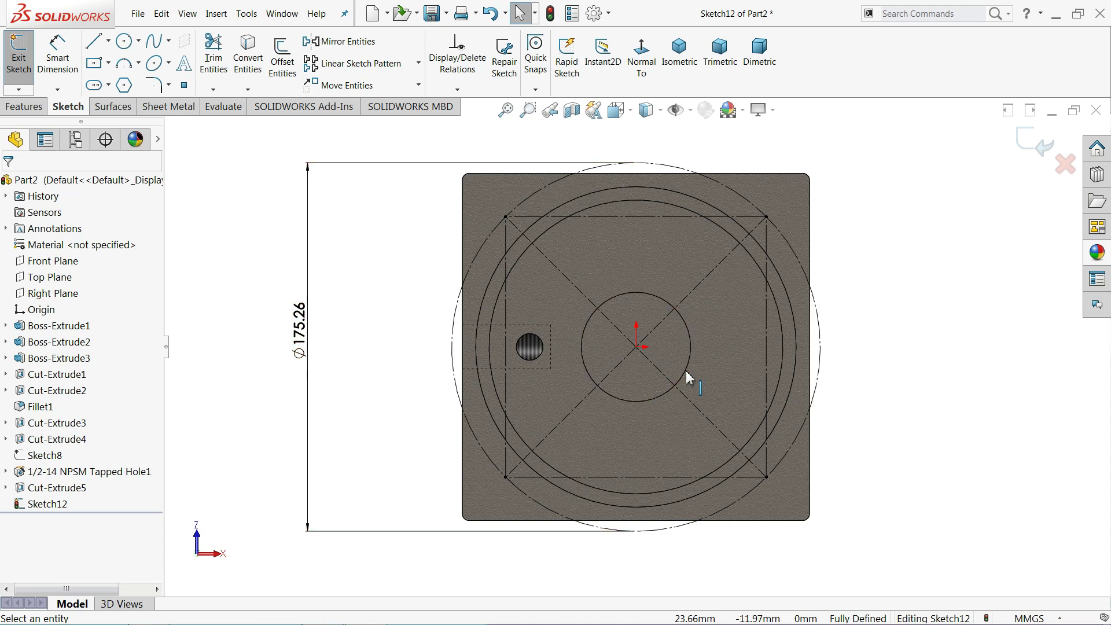
{"action": "scroll", "coordinate": [687, 377], "scroll_direction": "down", "scroll_amount": 1}
- Draw four circles, one at each corner of the construction square
{"action": "left_click", "coordinate": [123, 40]}
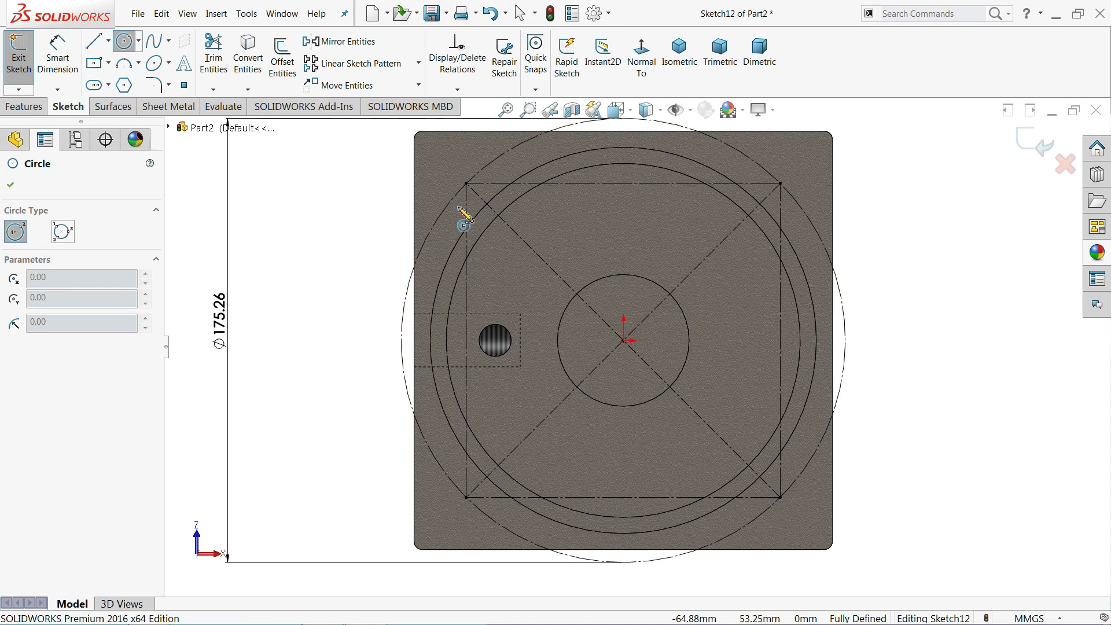
{"action": "left_click_drag", "start_coordinate": [467, 183], "coordinate": [489, 206]}
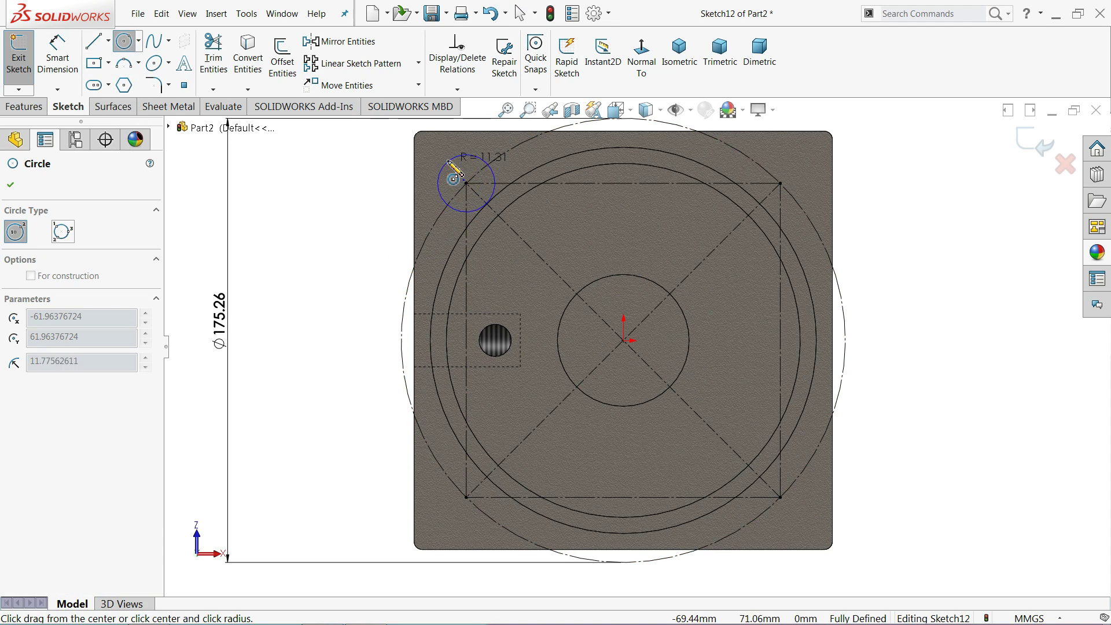
{"action": "left_click_drag", "start_coordinate": [780, 183], "coordinate": [793, 168]}
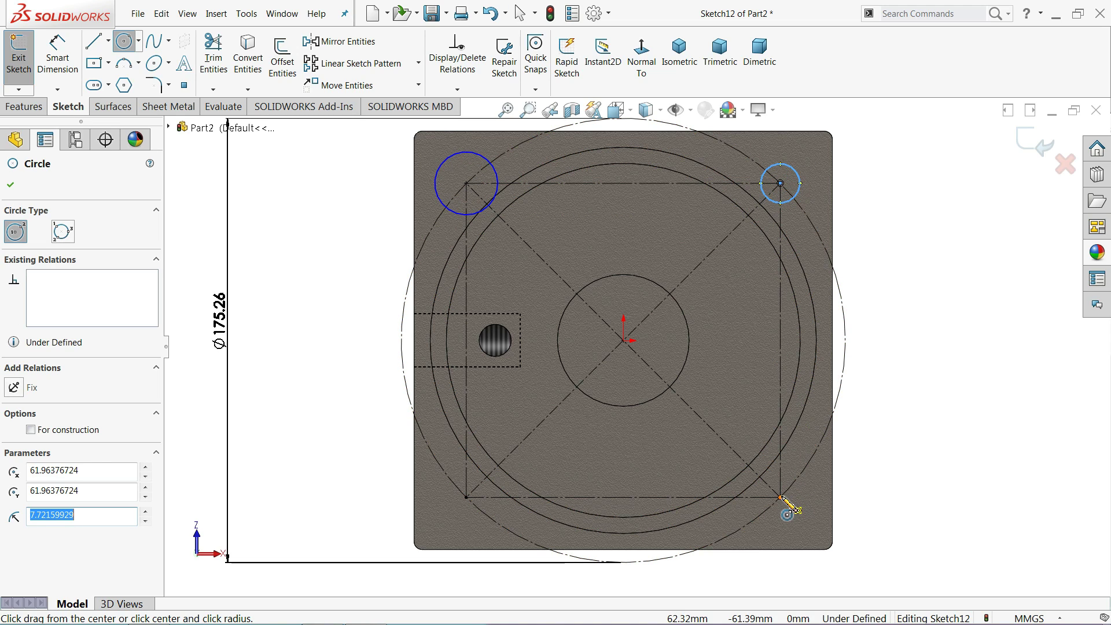
{"action": "left_click_drag", "start_coordinate": [781, 497], "coordinate": [812, 497]}
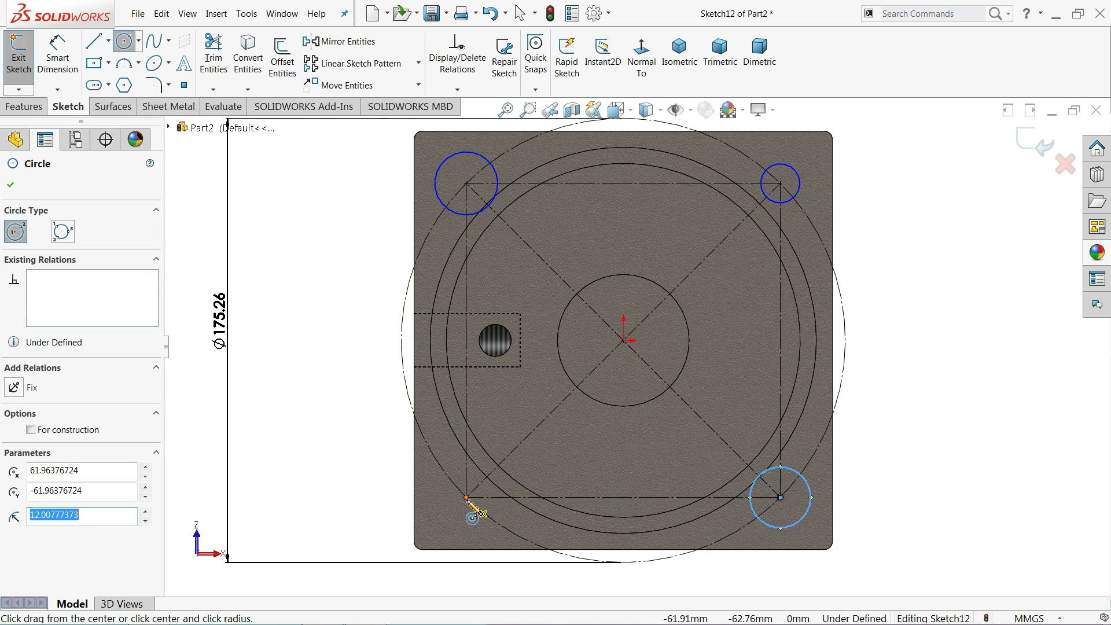
{"action": "left_click_drag", "start_coordinate": [466, 497], "coordinate": [436, 502]}
{"action": "right_click", "coordinate": [288, 288]}
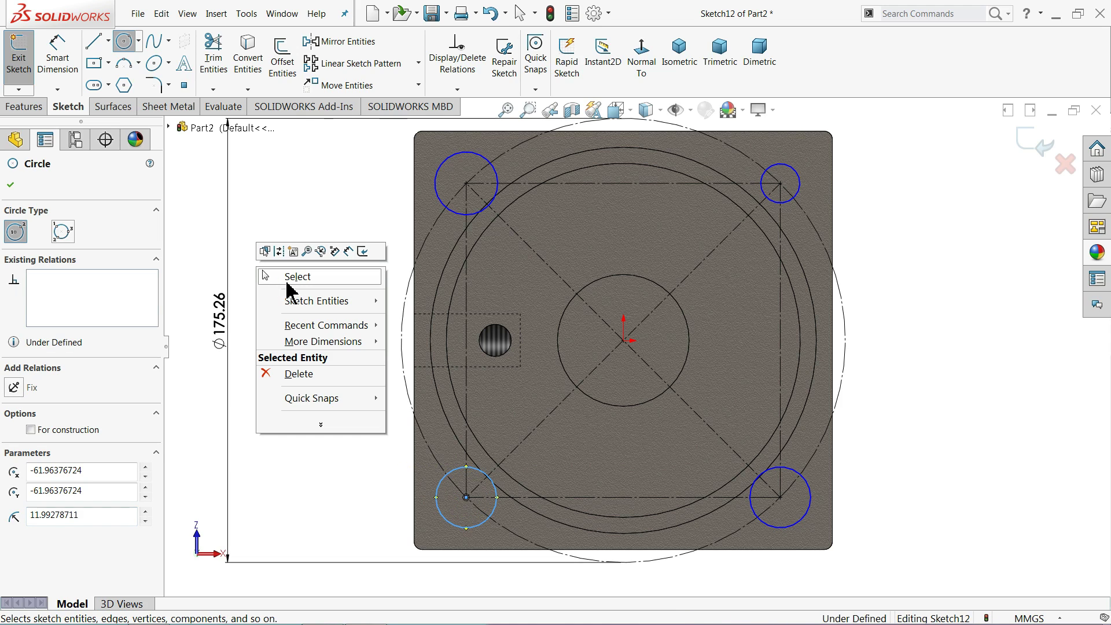
{"action": "left_click", "coordinate": [295, 277]}
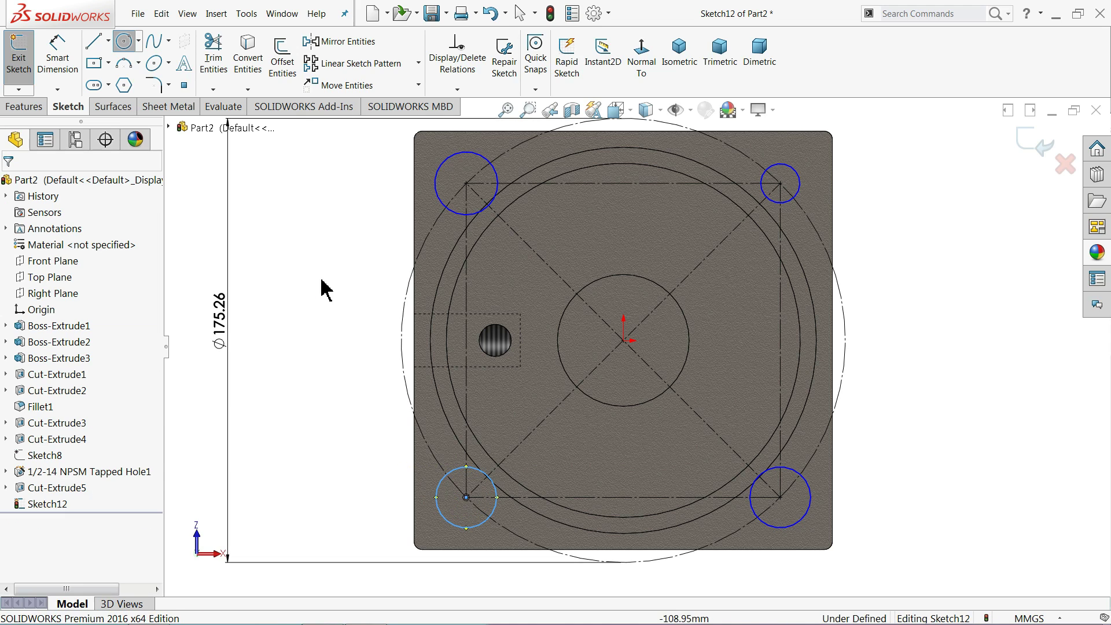
- Add an Equal relation to the four corner circles
{"action": "left_click", "coordinate": [463, 216]}
{"action": "left_click", "coordinate": [791, 210], "text": "ctrl"}
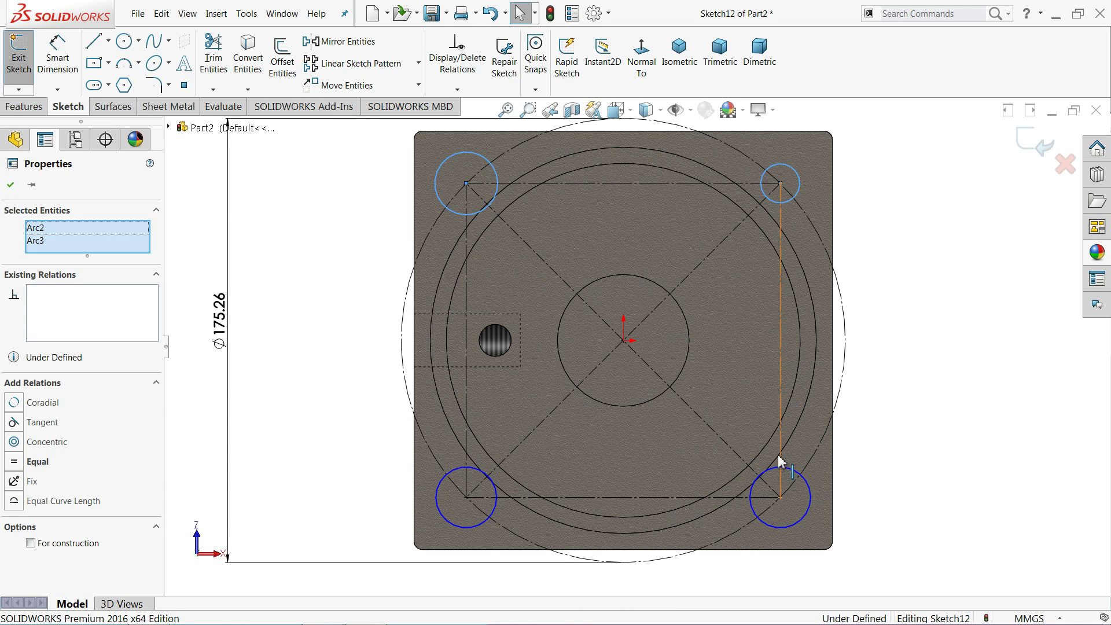
{"action": "left_click", "coordinate": [798, 476], "text": "ctrl"}
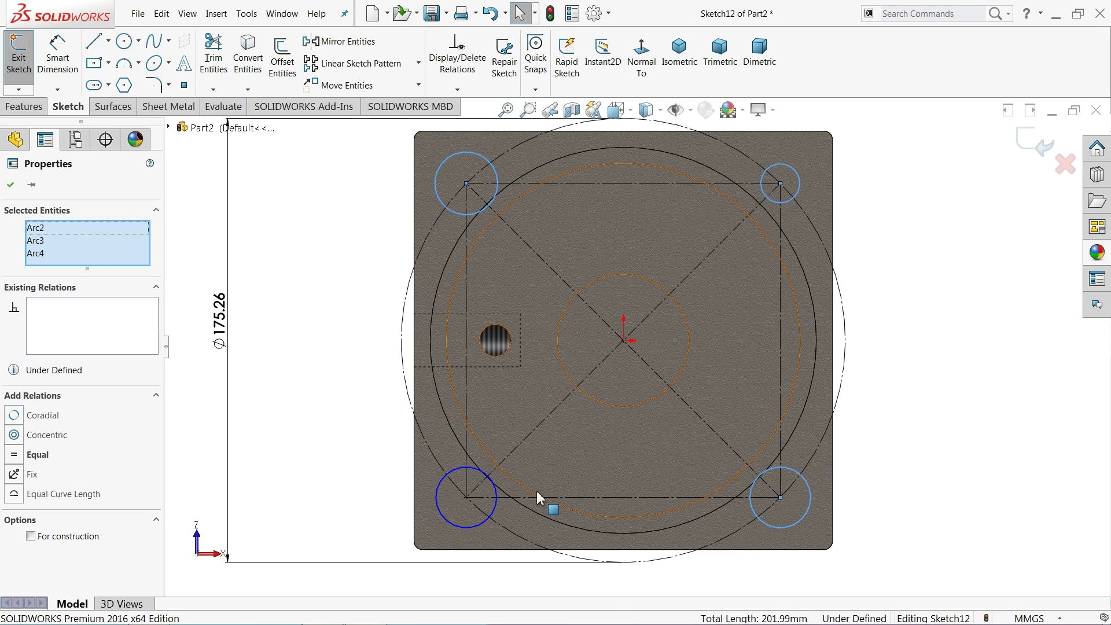
{"action": "left_click", "coordinate": [496, 509], "text": "ctrl"}
{"action": "left_click", "coordinate": [555, 454]}
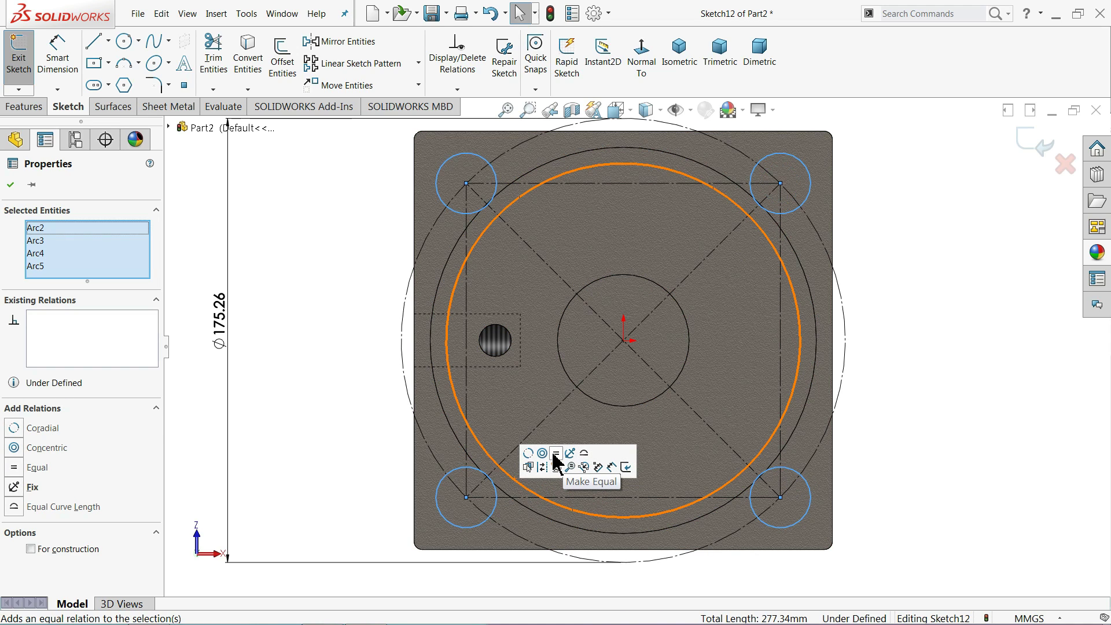
{"action": "left_click", "coordinate": [14, 189]}
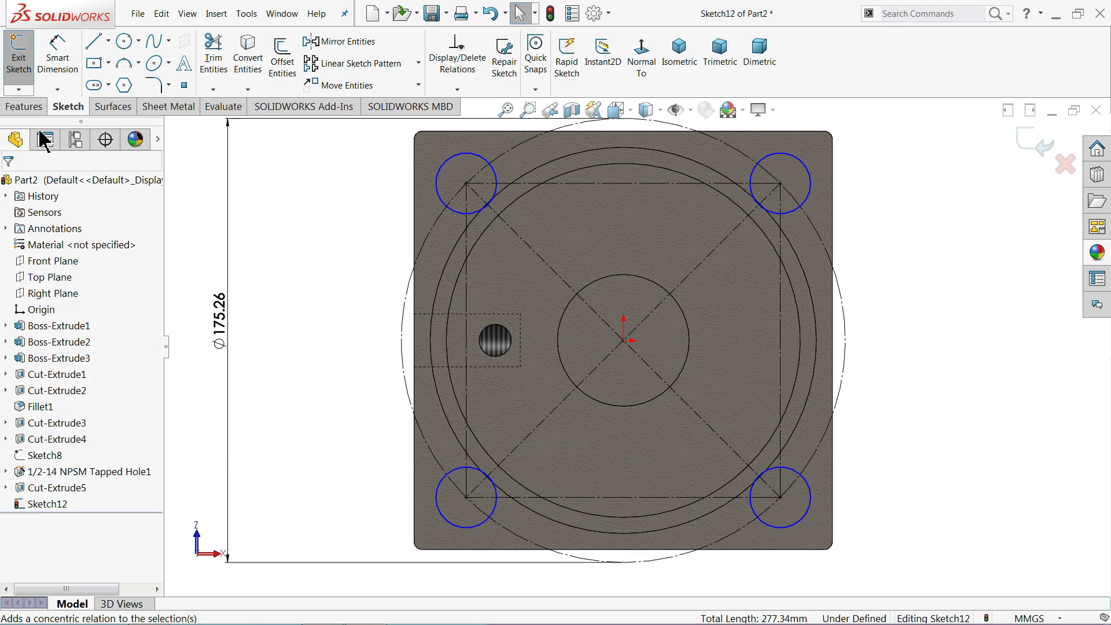
- Dimension the top-left corner circle's diameter as 12.7 mm
{"action": "left_click", "coordinate": [57, 55]}
{"action": "left_click", "coordinate": [440, 196]}
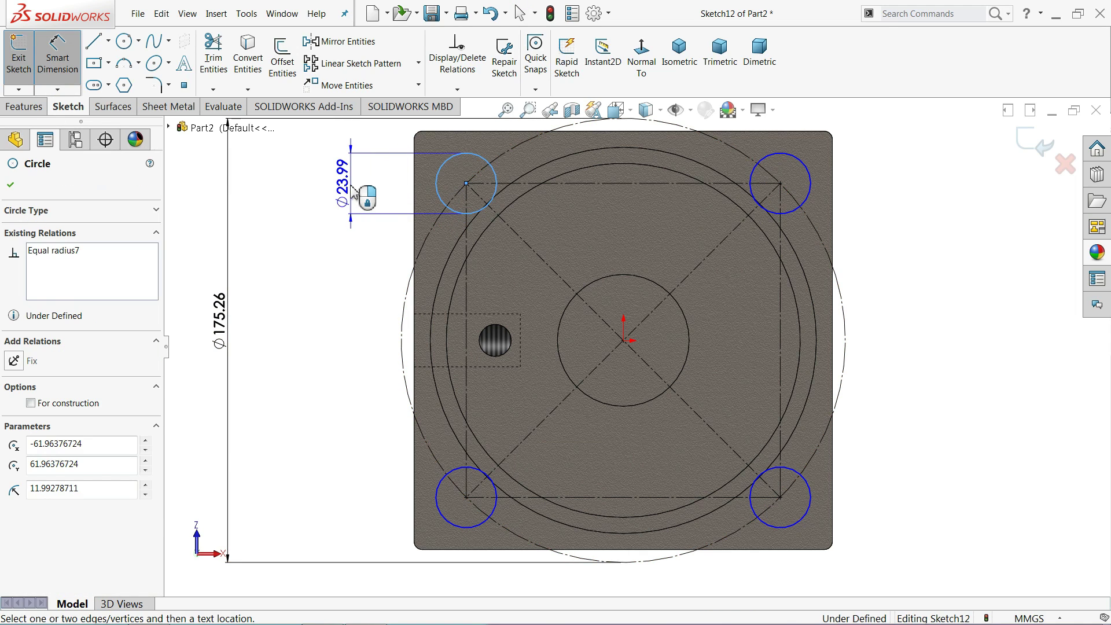
{"action": "left_click", "coordinate": [348, 188]}
{"action": "type", "text": "12.7"}
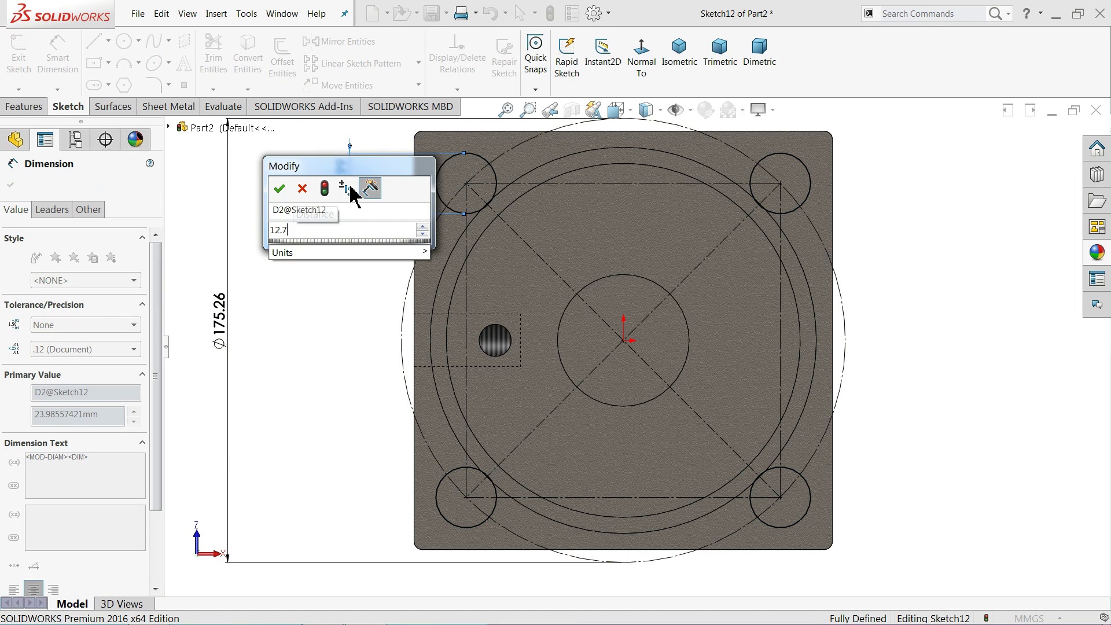
{"action": "key", "text": "Return"}
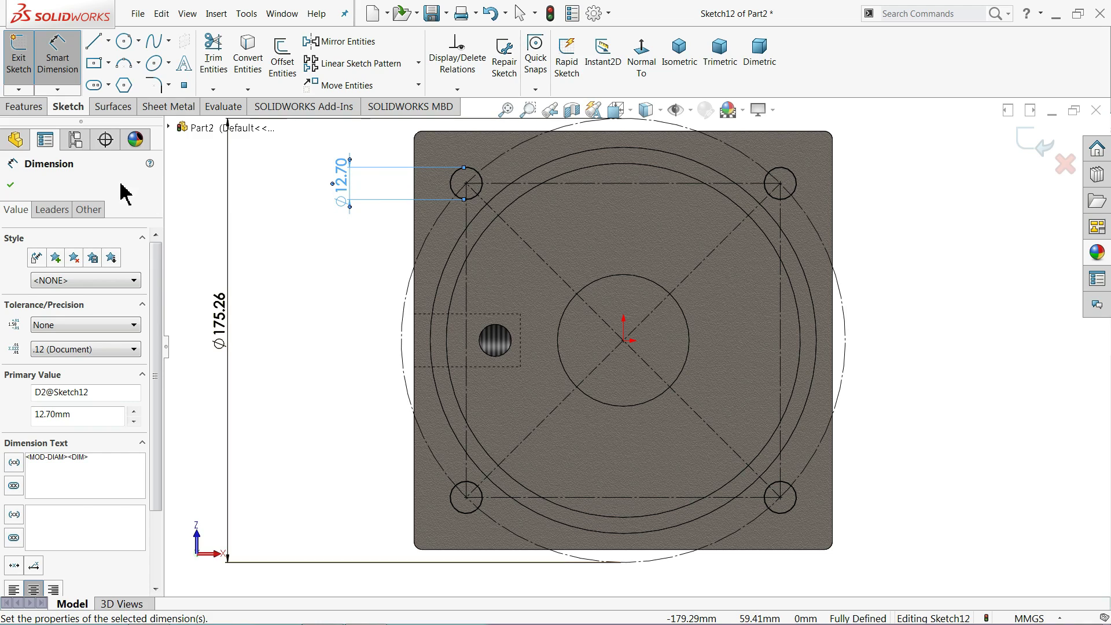
{"action": "left_click", "coordinate": [9, 186]}
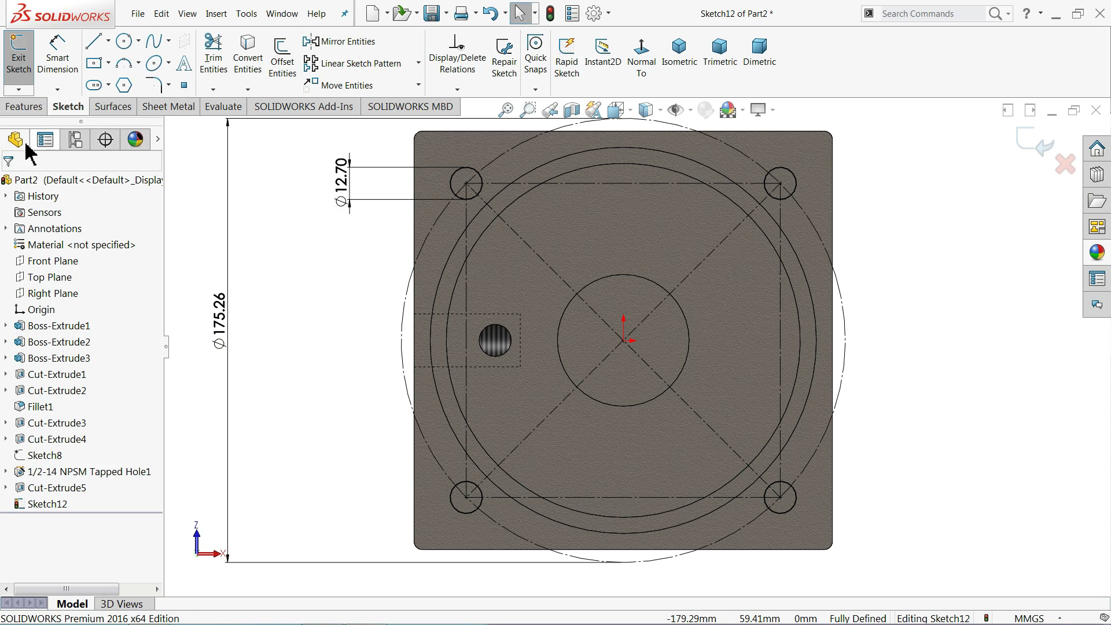
- Cut the four corner circles Through All, boring Ø12.70 mm holes through the base
{"action": "left_click", "coordinate": [24, 106]}
{"action": "left_click", "coordinate": [220, 57]}
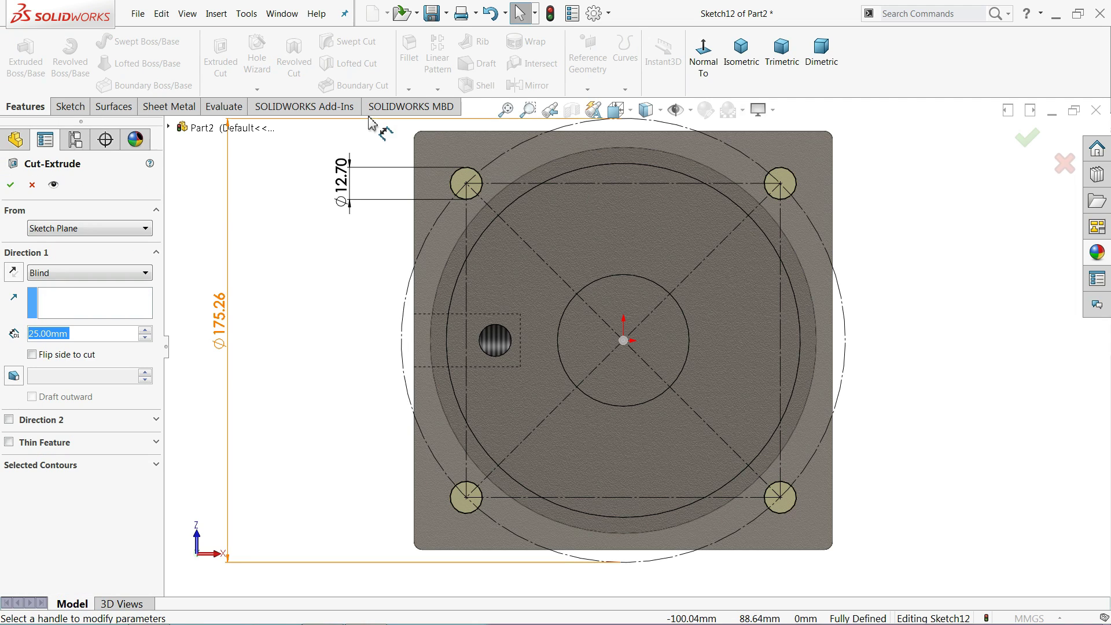
{"action": "middle_click_drag", "start_coordinate": [446, 148], "coordinate": [401, 304]}
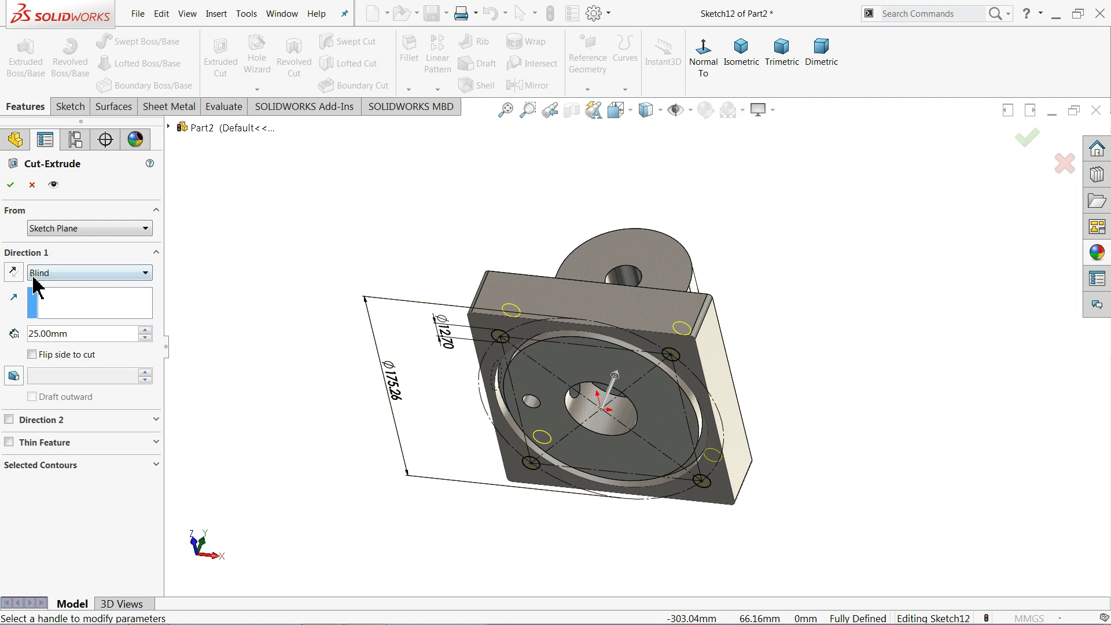
{"action": "left_click", "coordinate": [34, 276]}
{"action": "left_click", "coordinate": [58, 300]}
{"action": "mouse_move", "coordinate": [218, 310]}
{"action": "middle_mouse_down"}
{"action": "mouse_move", "coordinate": [279, 299]}
{"action": "mouse_move", "coordinate": [241, 333]}
{"action": "mouse_move", "coordinate": [153, 298]}
{"action": "mouse_move", "coordinate": [156, 321]}
{"action": "middle_mouse_up"}
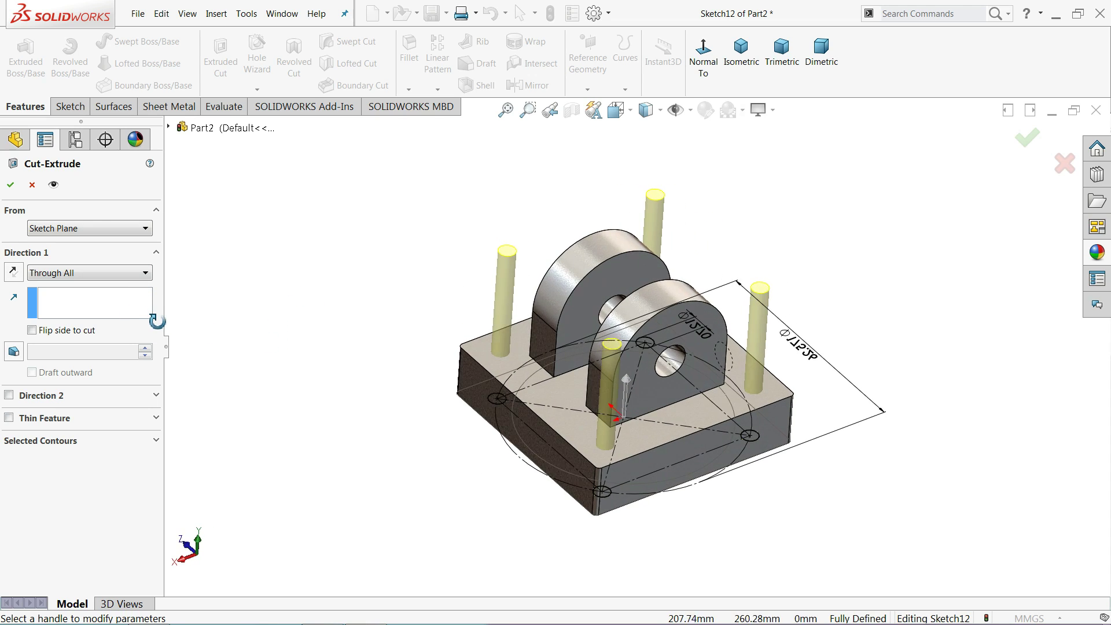
{"action": "scroll", "coordinate": [737, 397], "scroll_direction": "down", "scroll_amount": 2}
{"action": "scroll", "coordinate": [689, 401], "scroll_direction": "down", "scroll_amount": 3}
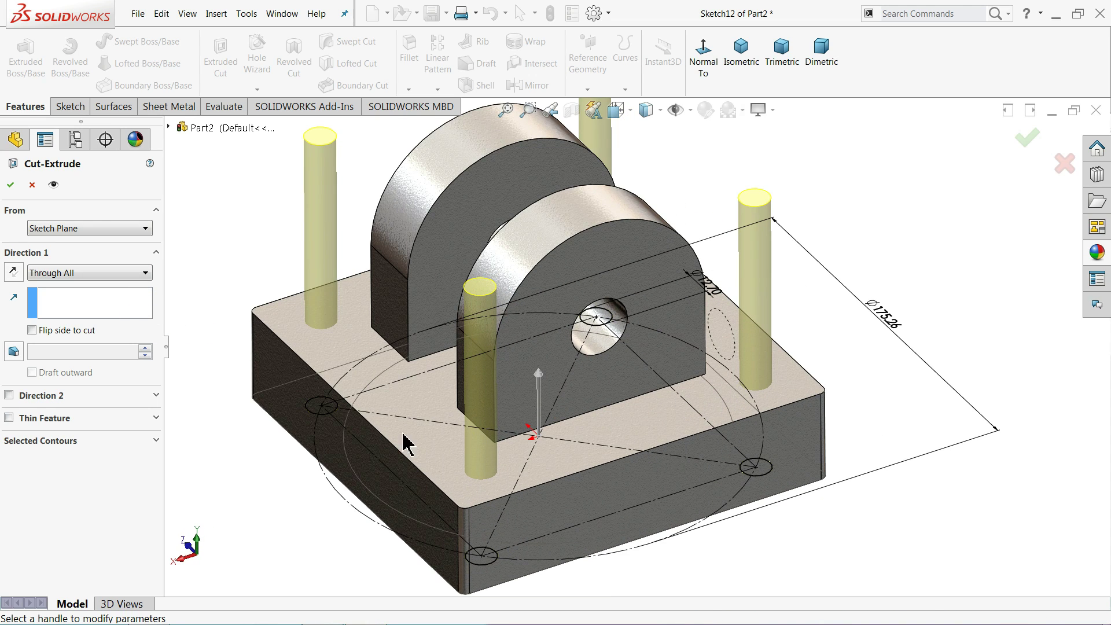
{"action": "left_click", "coordinate": [10, 186]}
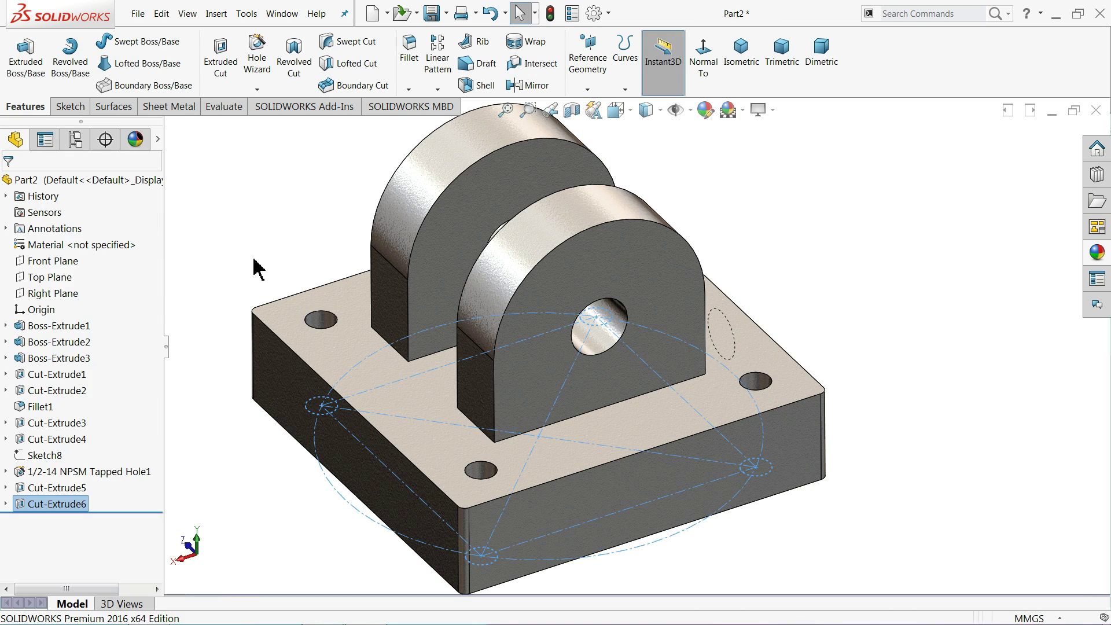
{"action": "mouse_move", "coordinate": [307, 287]}
{"action": "middle_mouse_down"}
{"action": "mouse_move", "coordinate": [238, 150]}
{"action": "mouse_move", "coordinate": [299, 248]}
{"action": "mouse_move", "coordinate": [293, 207]}
{"action": "mouse_move", "coordinate": [248, 213]}
{"action": "mouse_move", "coordinate": [302, 239]}
{"action": "mouse_move", "coordinate": [440, 243]}
{"action": "middle_mouse_up"}
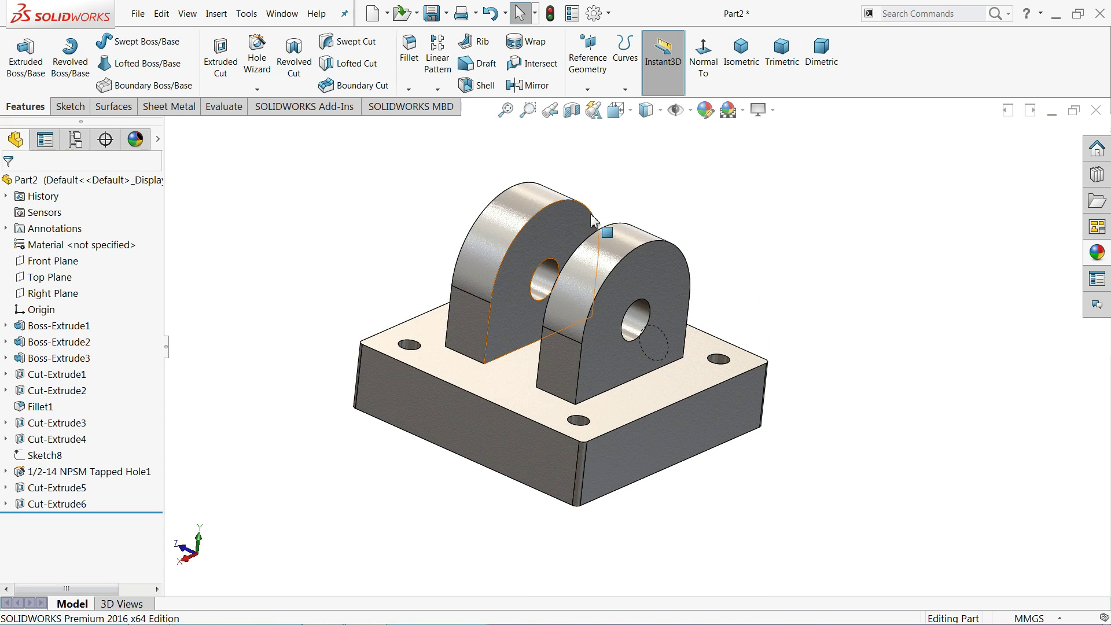
{"action": "left_click", "coordinate": [741, 55]}
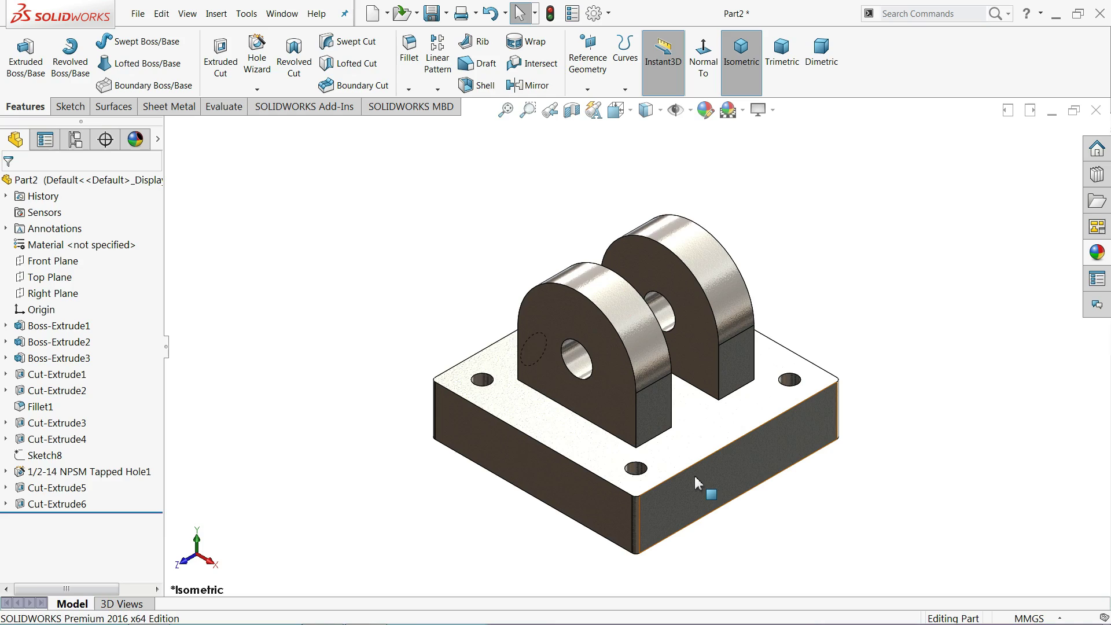
{"action": "mouse_move", "coordinate": [695, 476]}
{"action": "middle_mouse_down"}
{"action": "mouse_move", "coordinate": [678, 354]}
{"action": "mouse_move", "coordinate": [688, 383]}
{"action": "mouse_move", "coordinate": [717, 364]}
{"action": "mouse_move", "coordinate": [672, 414]}
{"action": "mouse_move", "coordinate": [686, 415]}
{"action": "middle_mouse_up"}
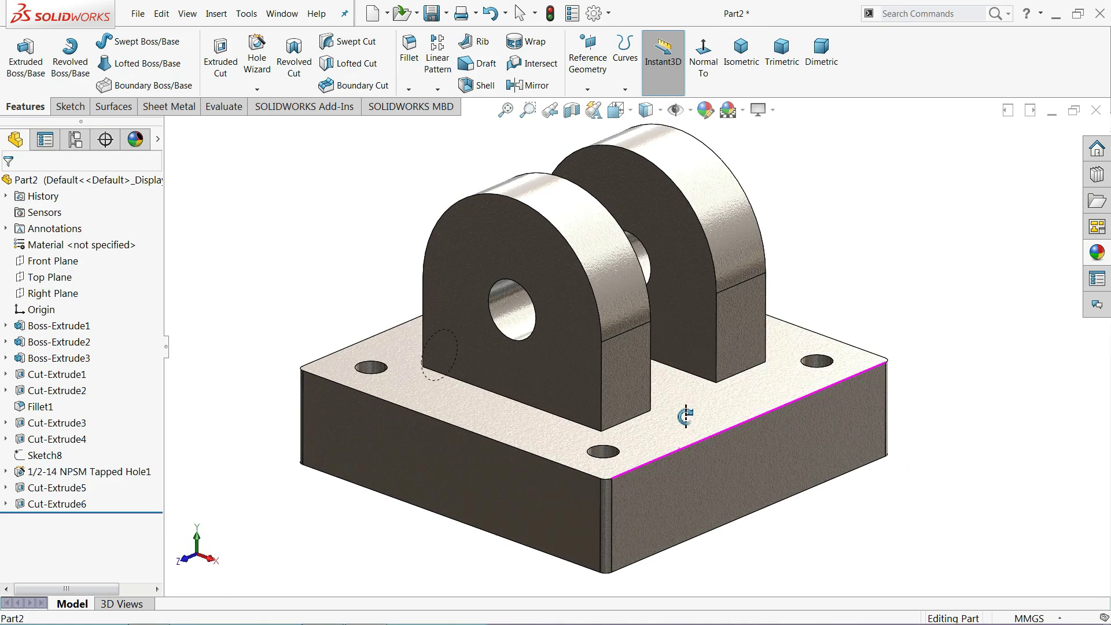
{"action": "scroll", "coordinate": [692, 434], "scroll_direction": "up", "scroll_amount": 2}
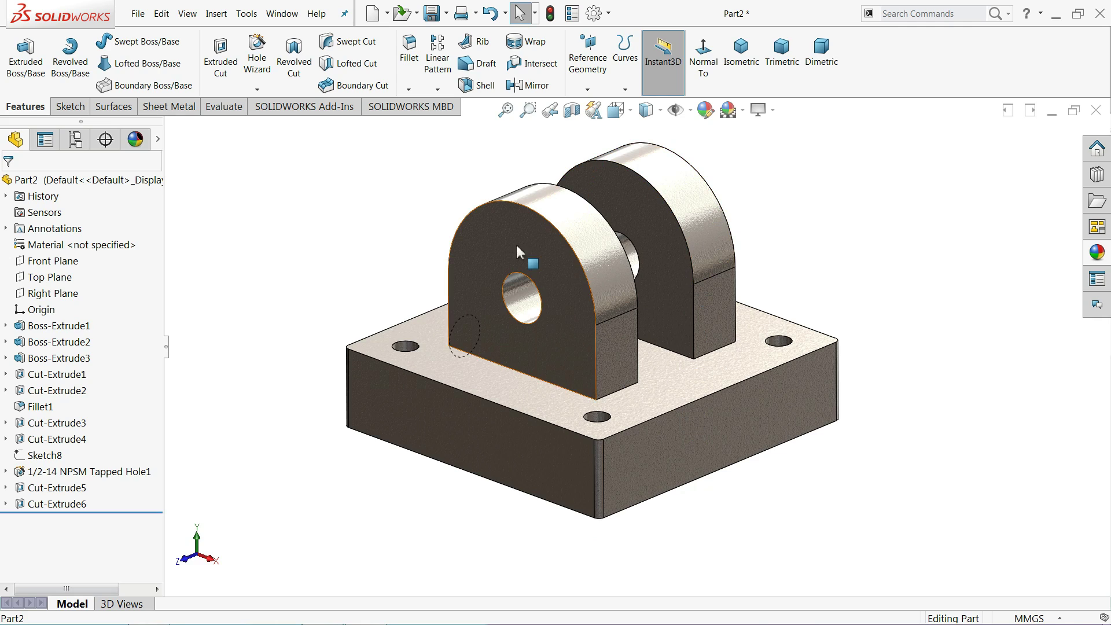
{"action": "left_click", "coordinate": [116, 182]}
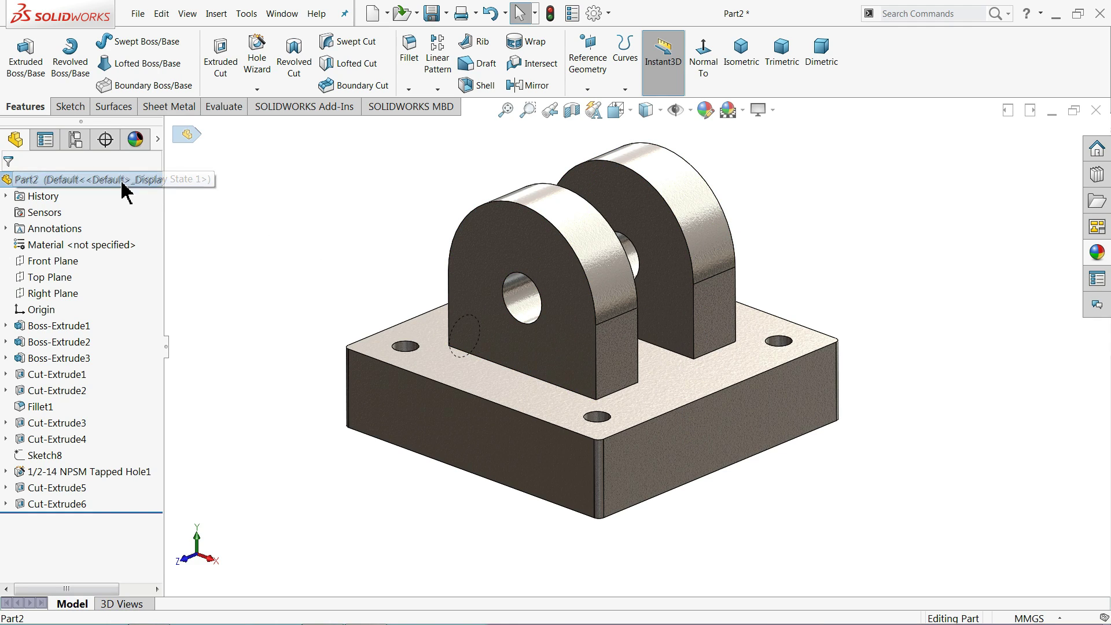
- Try black, then dark grey, on the whole part, settling on a lighter grey appearance
{"action": "left_click", "coordinate": [700, 113]}
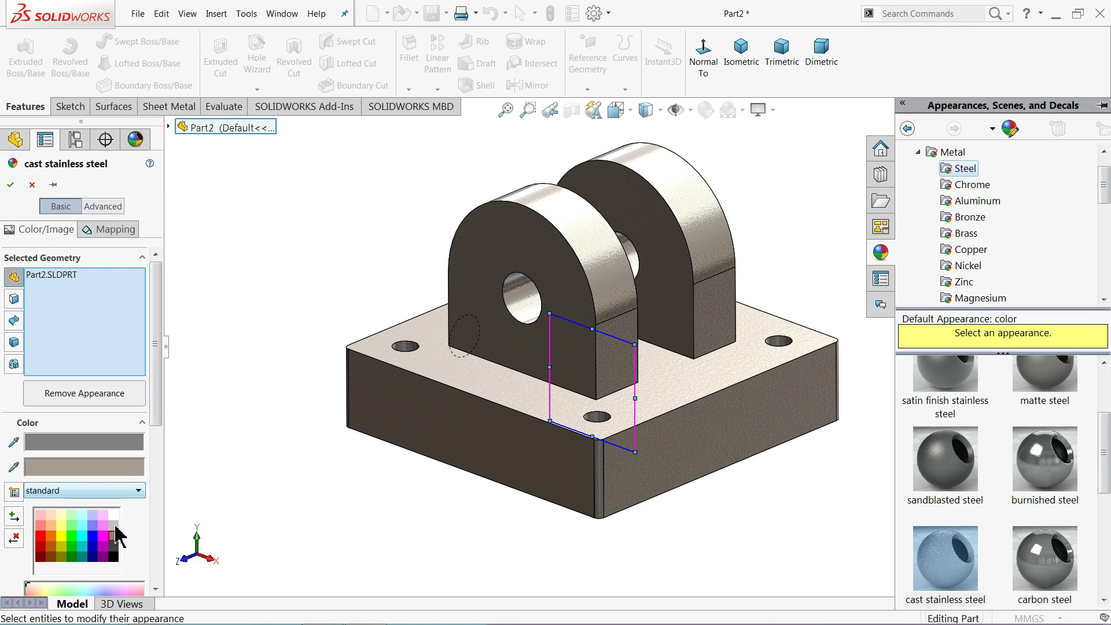
{"action": "left_click", "coordinate": [114, 547]}
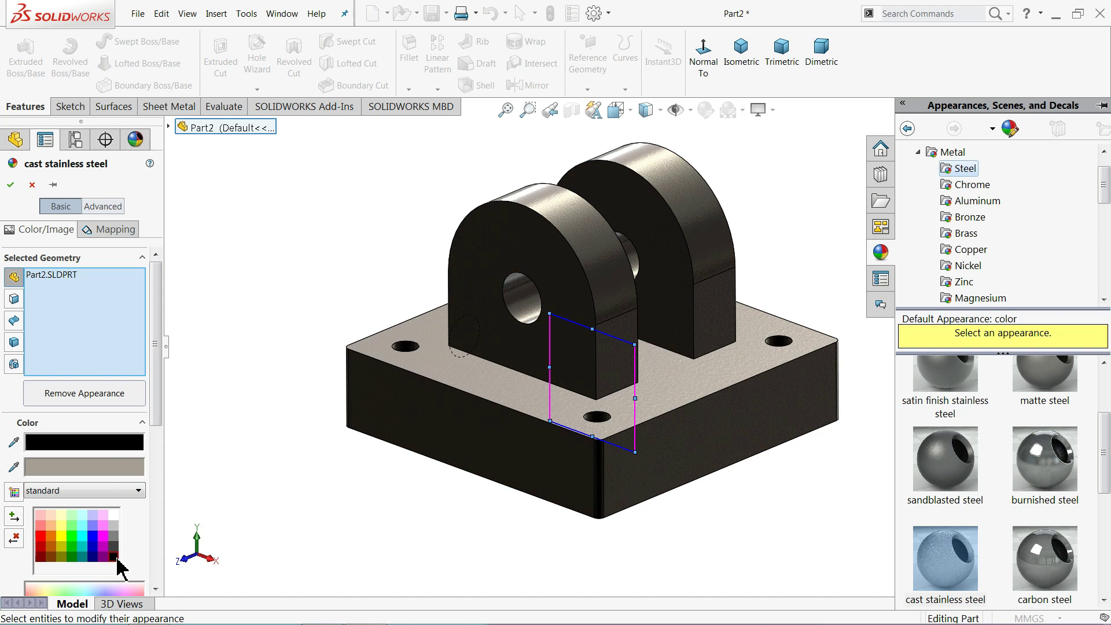
{"action": "middle_click_drag", "start_coordinate": [336, 468], "coordinate": [228, 527]}
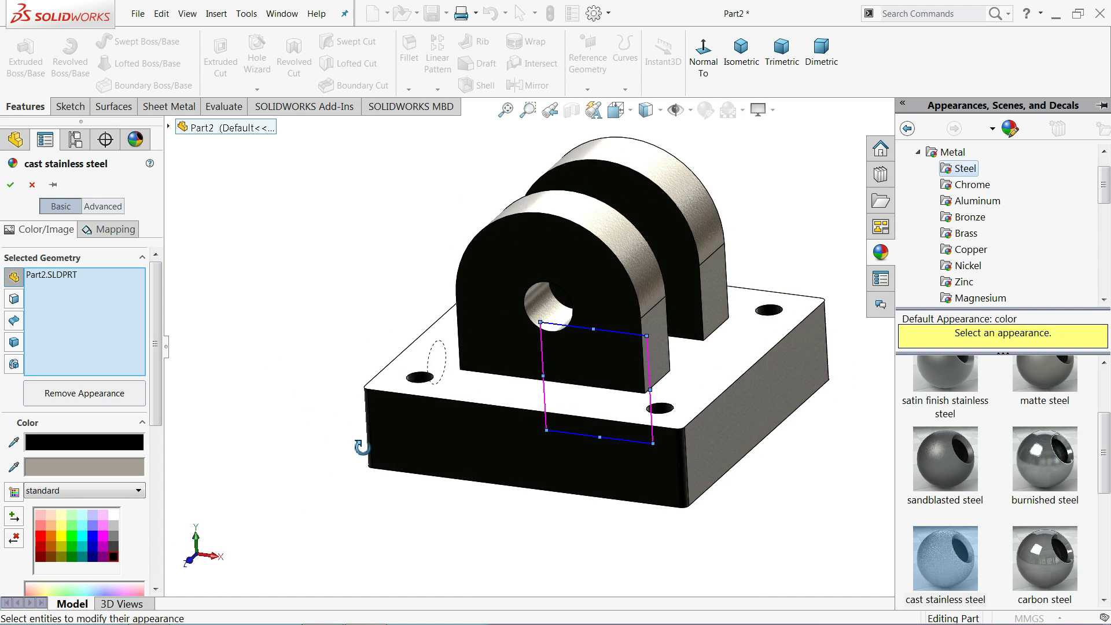
{"action": "left_click", "coordinate": [114, 547]}
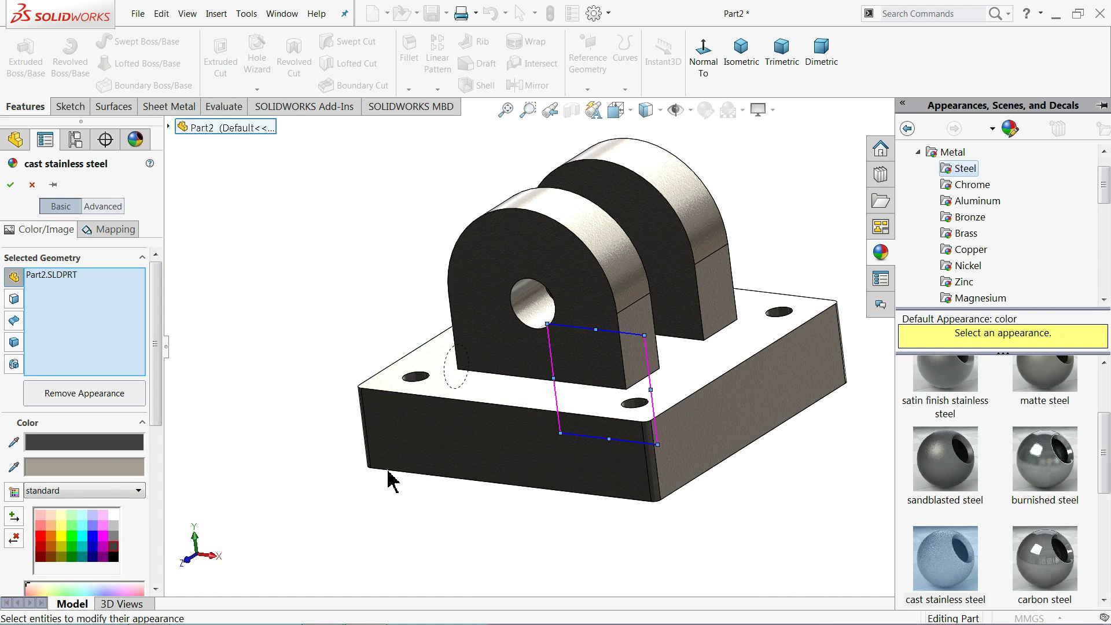
{"action": "middle_click_drag", "start_coordinate": [389, 478], "coordinate": [376, 457]}
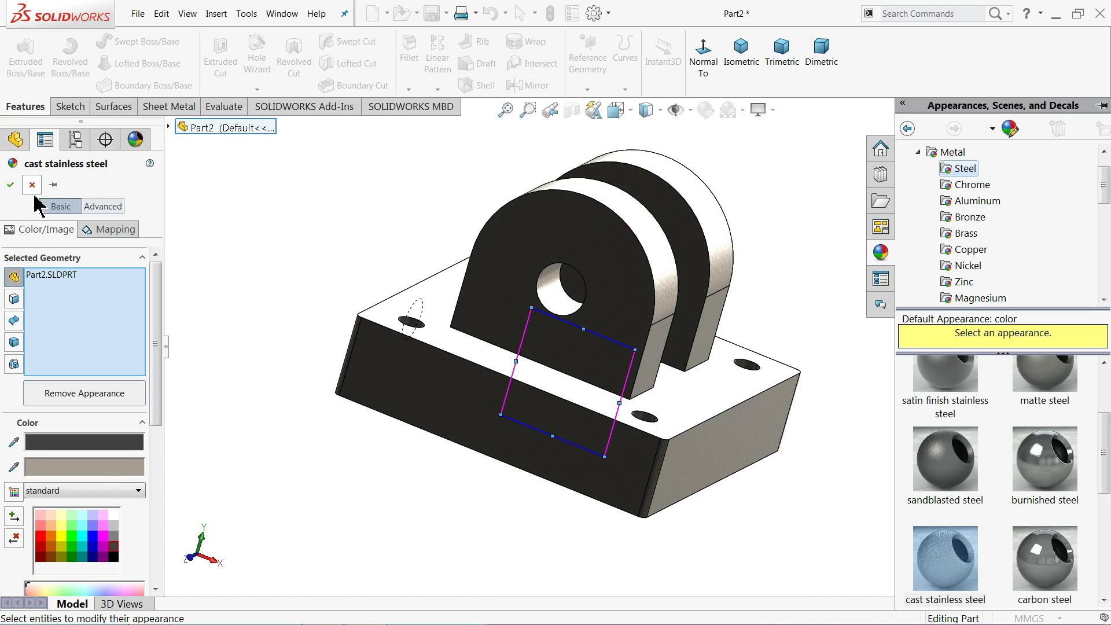
{"action": "left_click", "coordinate": [114, 536]}
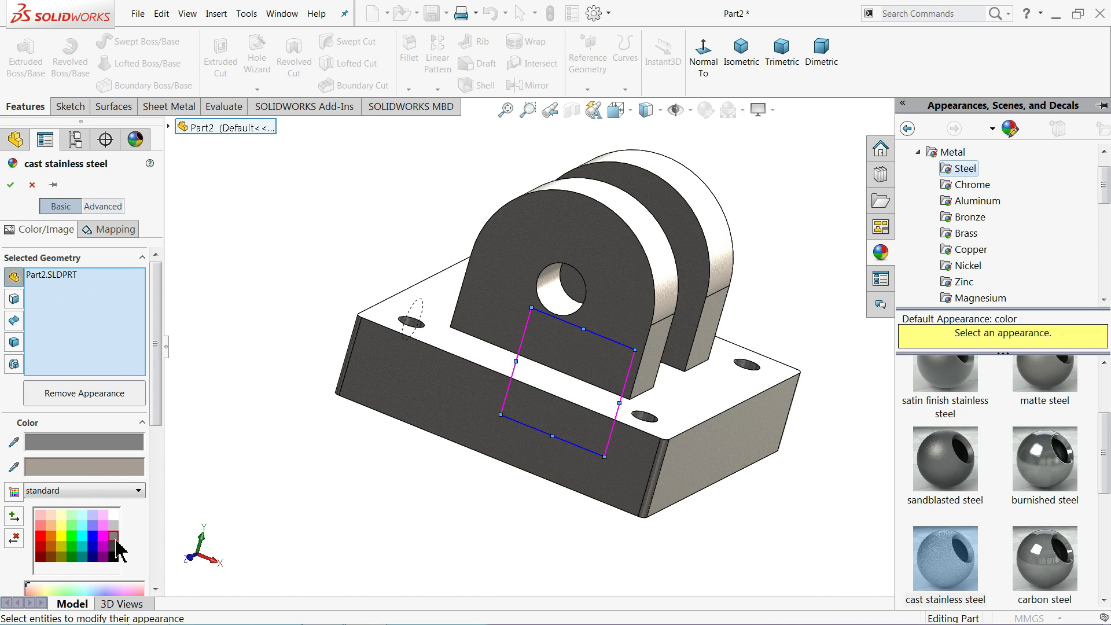
{"action": "mouse_move", "coordinate": [283, 503]}
{"action": "middle_mouse_down"}
{"action": "mouse_move", "coordinate": [251, 473]}
{"action": "mouse_move", "coordinate": [265, 469]}
{"action": "mouse_move", "coordinate": [264, 477]}
{"action": "middle_mouse_up"}
- Accept the grey appearance and save the part as '2.Lower Cap' in the Hydraulic Cylinder folder
{"action": "left_click", "coordinate": [9, 185]}
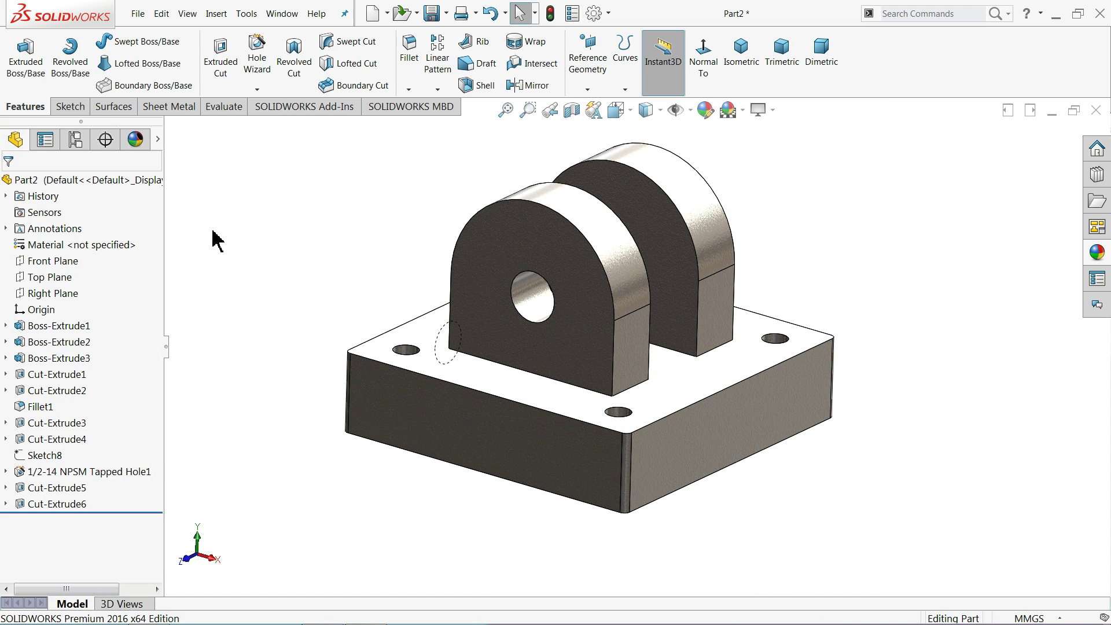
{"action": "middle_click_drag", "start_coordinate": [260, 311], "coordinate": [257, 318]}
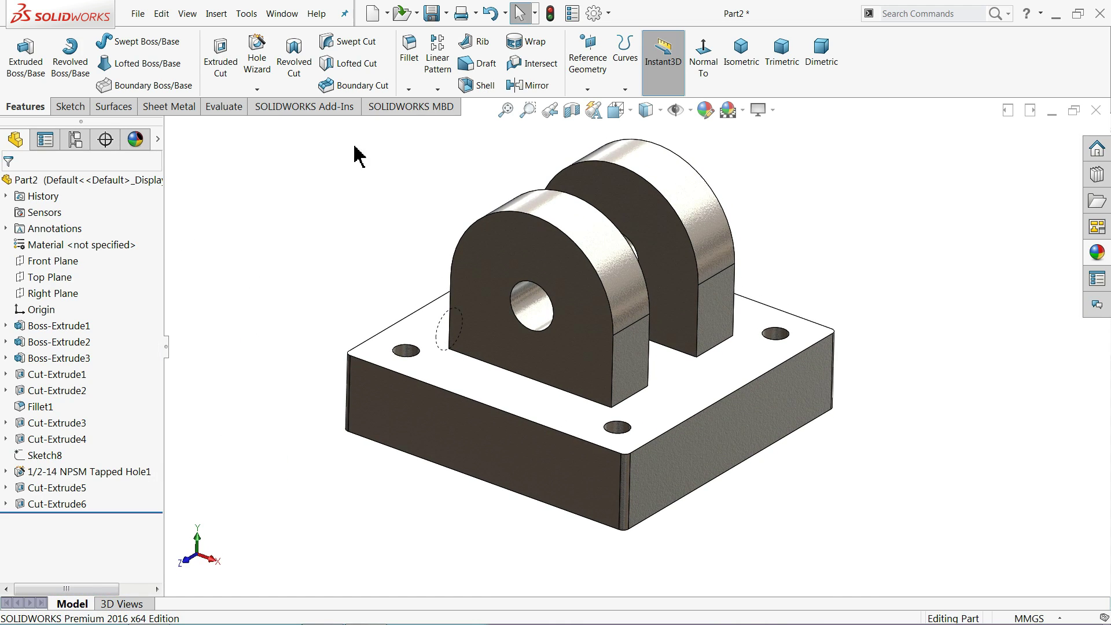
{"action": "key", "text": "ctrl+s"}
{"action": "type", "text": "2.Lower Cap"}
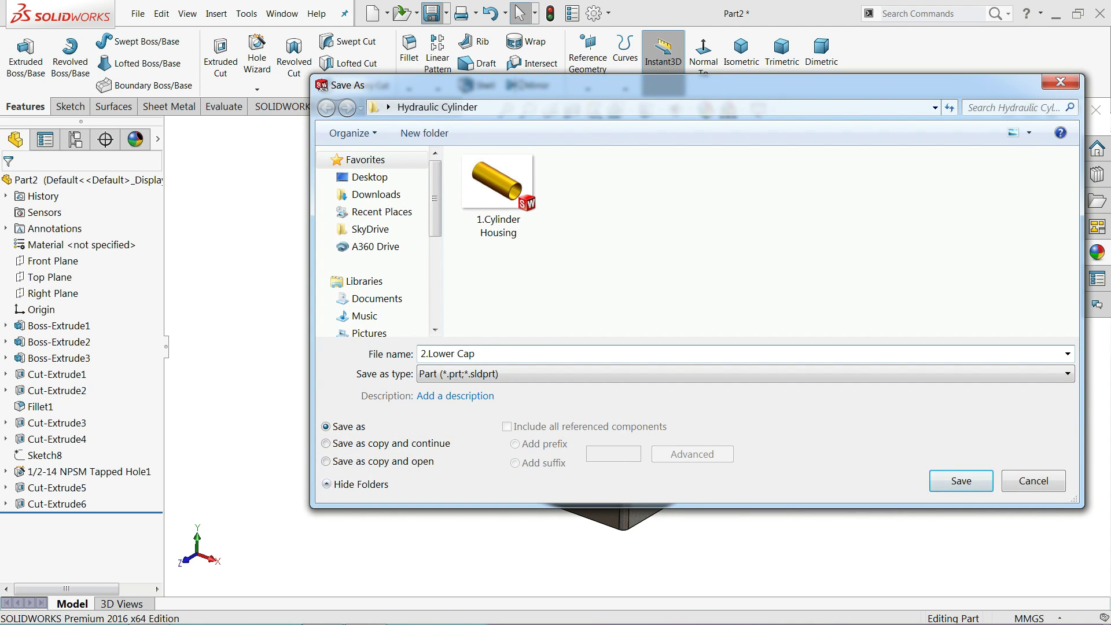
{"action": "left_click", "coordinate": [941, 482]}
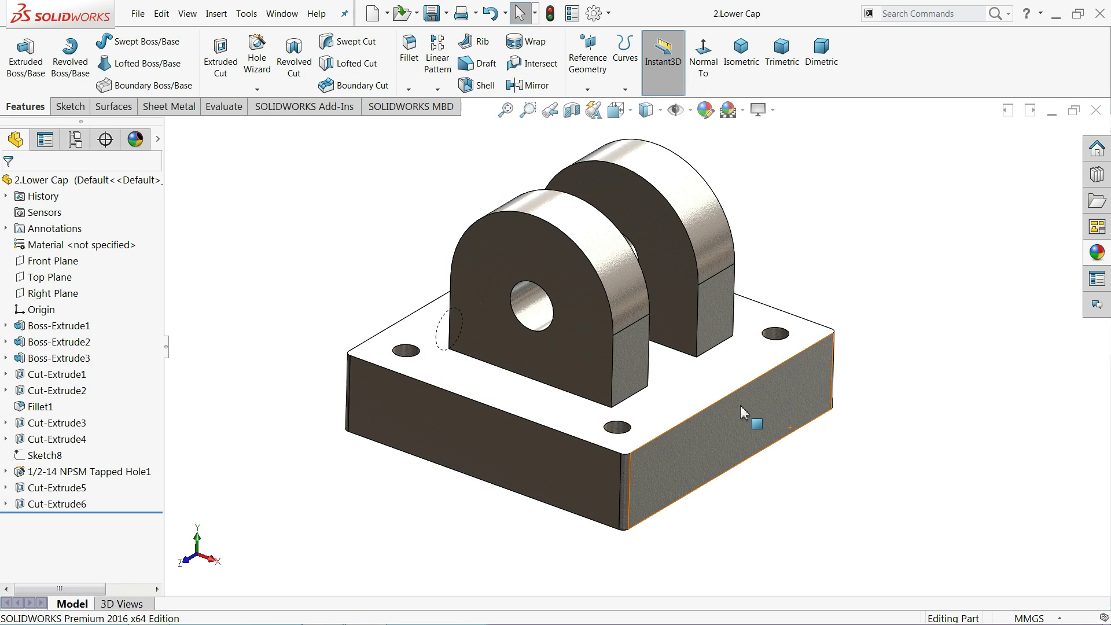
{"action": "scroll", "coordinate": [666, 353], "scroll_direction": "down", "scroll_amount": 2}
{"action": "middle_click_drag", "start_coordinate": [608, 395], "coordinate": [602, 385]}
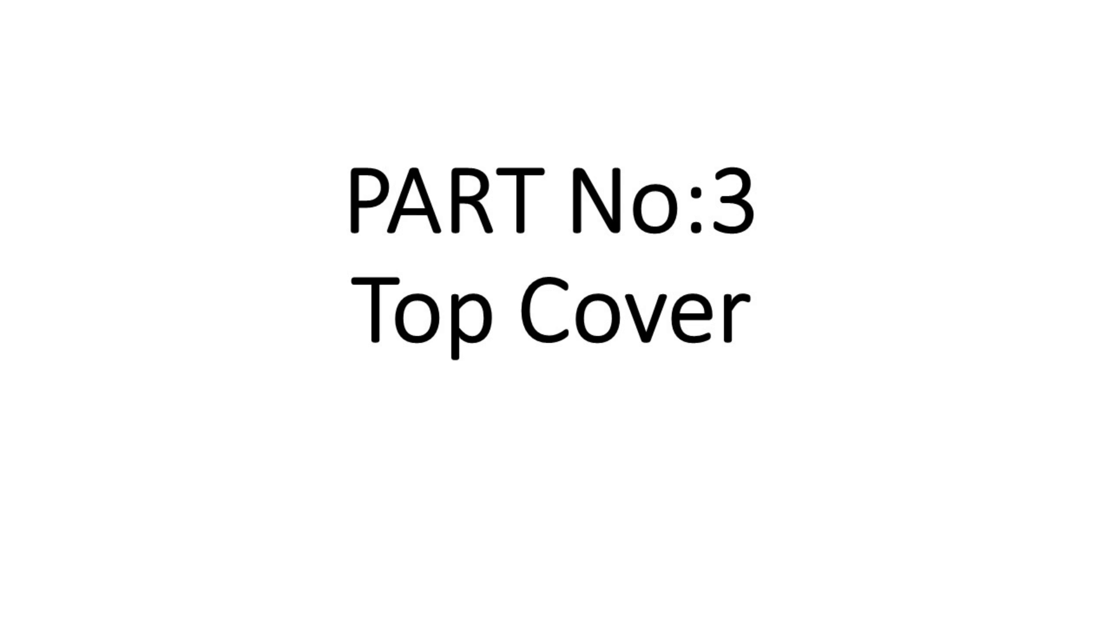
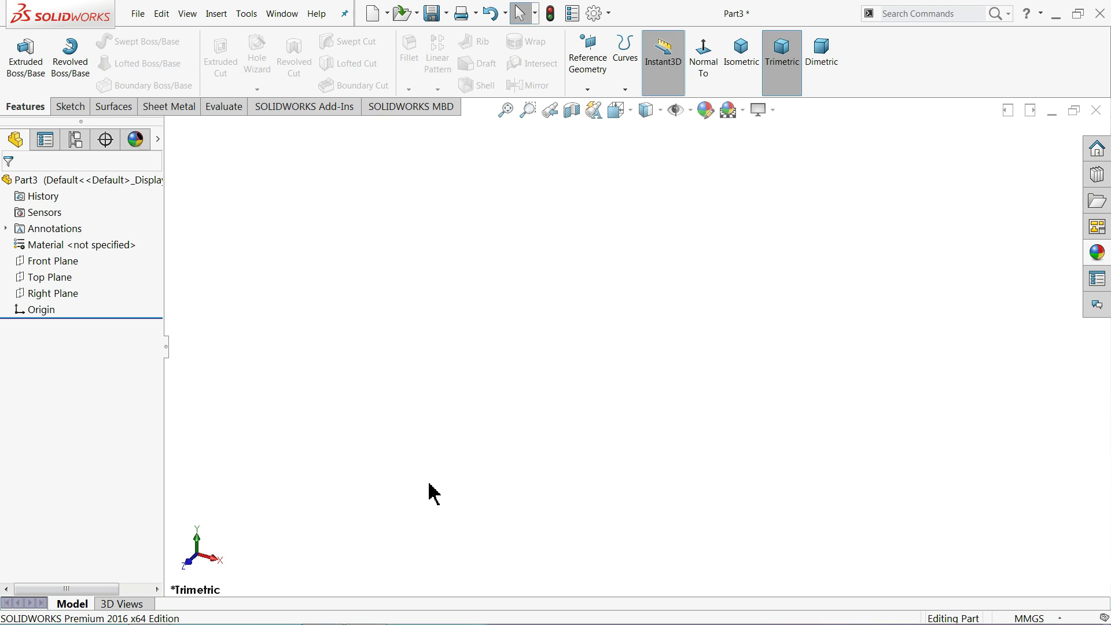
- Sketch a centre rectangle at the origin on the Top Plane, with Equal edges making a square
{"action": "left_click", "coordinate": [29, 278]}
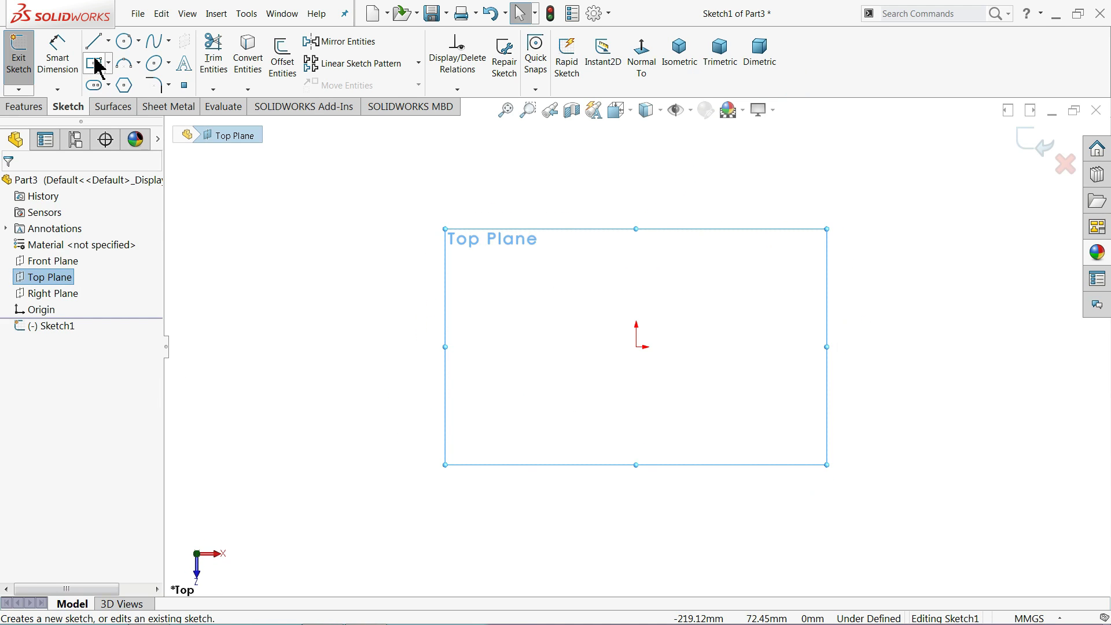
{"action": "left_click", "coordinate": [93, 66]}
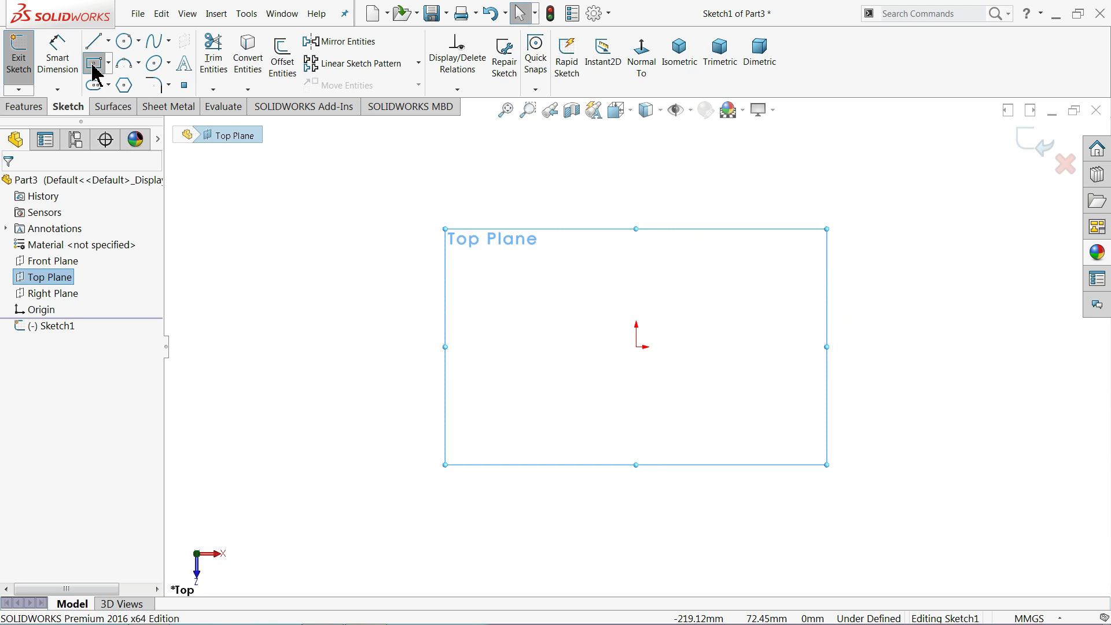
{"action": "left_click", "coordinate": [637, 347]}
{"action": "left_click", "coordinate": [455, 181]}
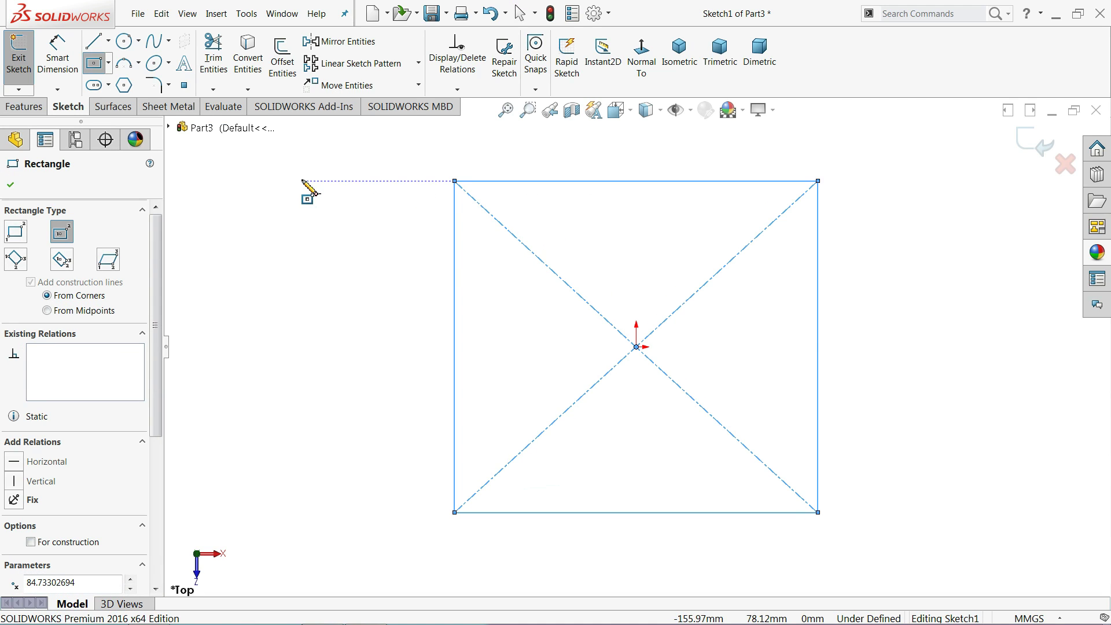
{"action": "right_click", "coordinate": [310, 186]}
{"action": "left_click", "coordinate": [341, 191]}
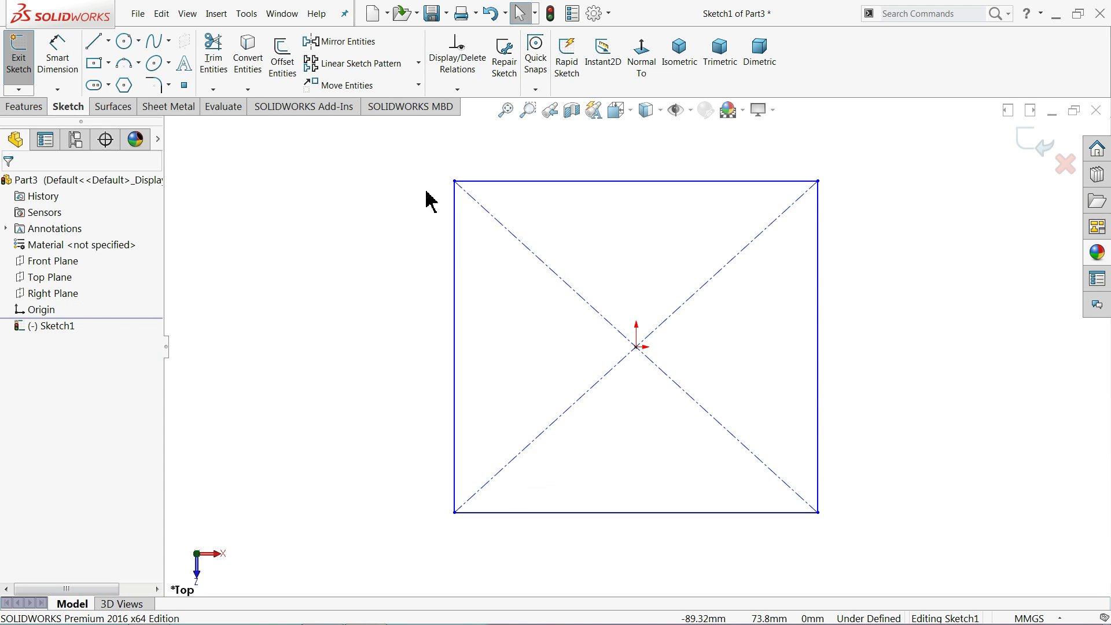
{"action": "left_click", "coordinate": [495, 186]}
{"action": "left_click", "coordinate": [456, 267], "text": "ctrl"}
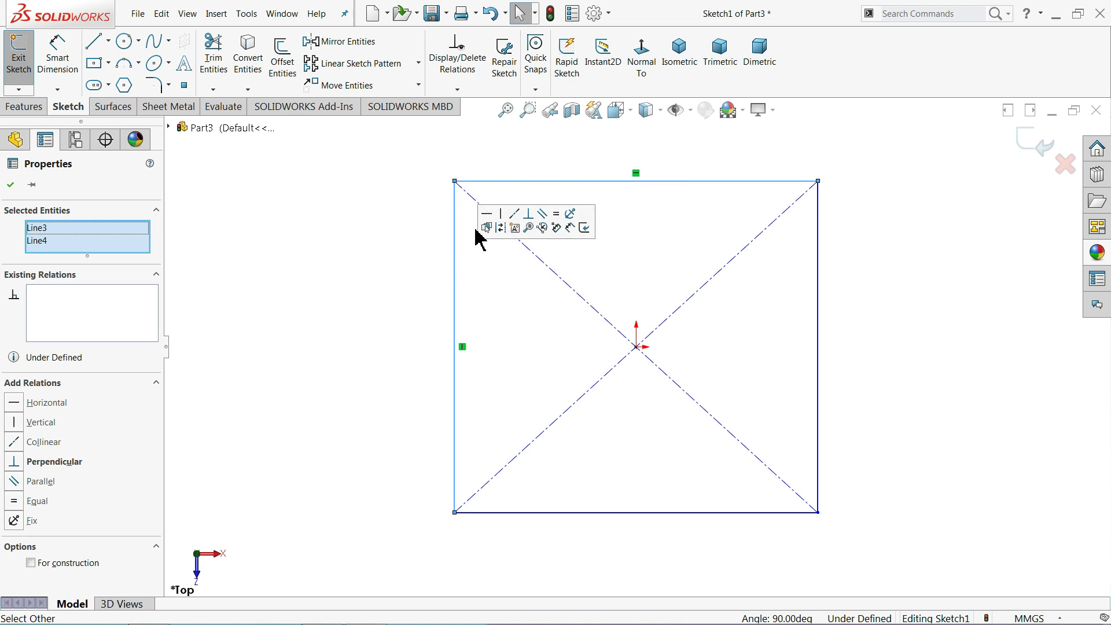
{"action": "left_click", "coordinate": [557, 215]}
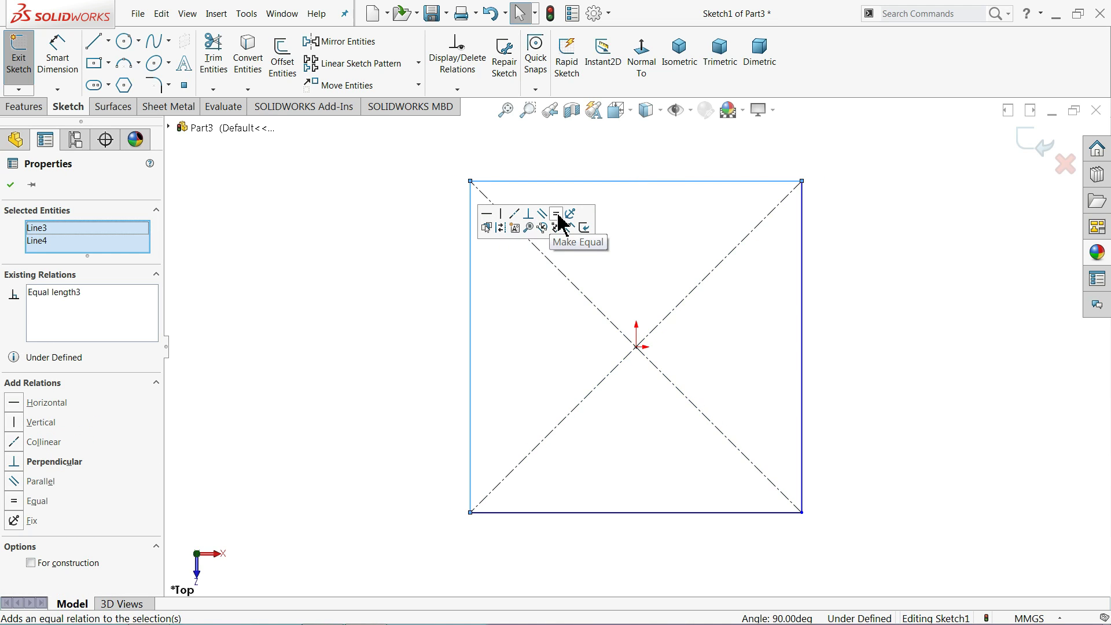
{"action": "left_click", "coordinate": [404, 233]}
- Dimension the square's top edge to 165.1 mm
{"action": "left_click", "coordinate": [57, 55]}
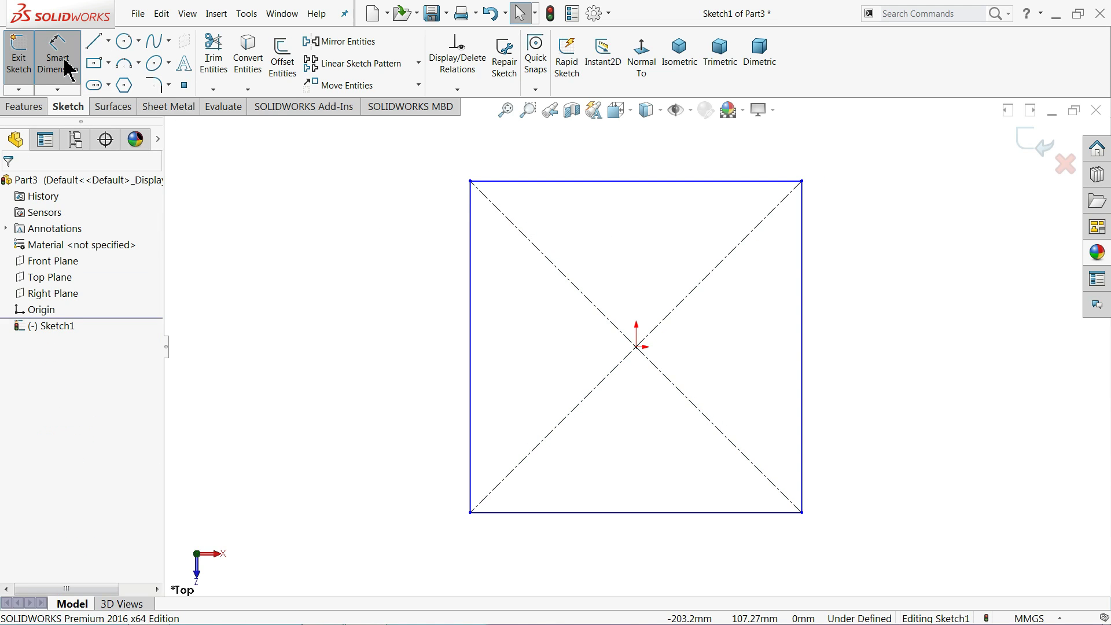
{"action": "left_click", "coordinate": [622, 190]}
{"action": "left_click", "coordinate": [620, 164]}
{"action": "type", "text": "165"}
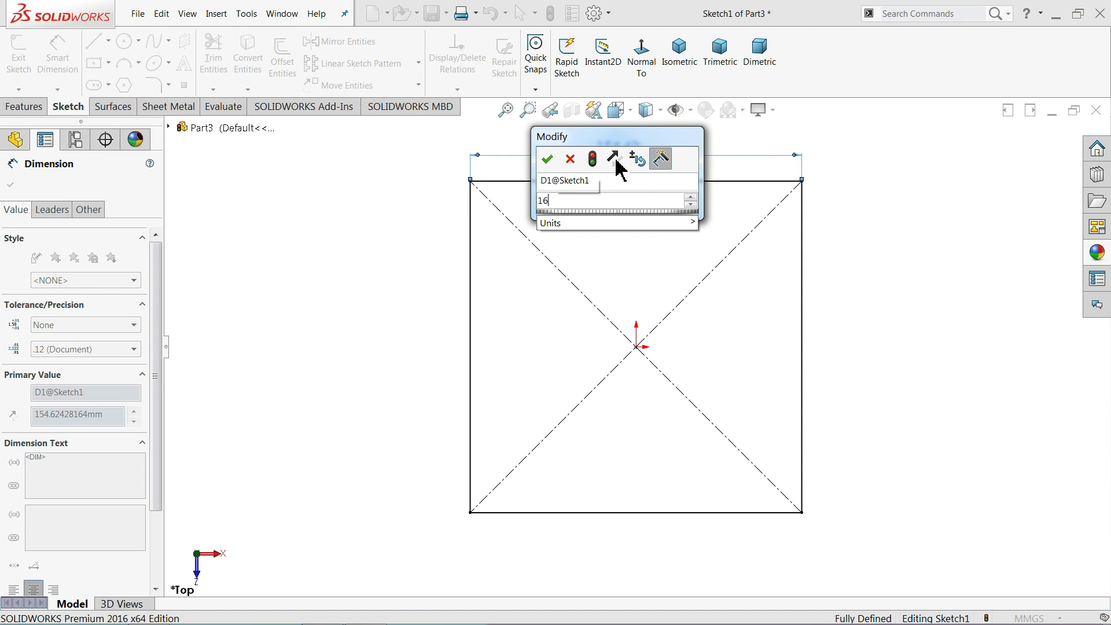
{"action": "type", "text": ".1"}
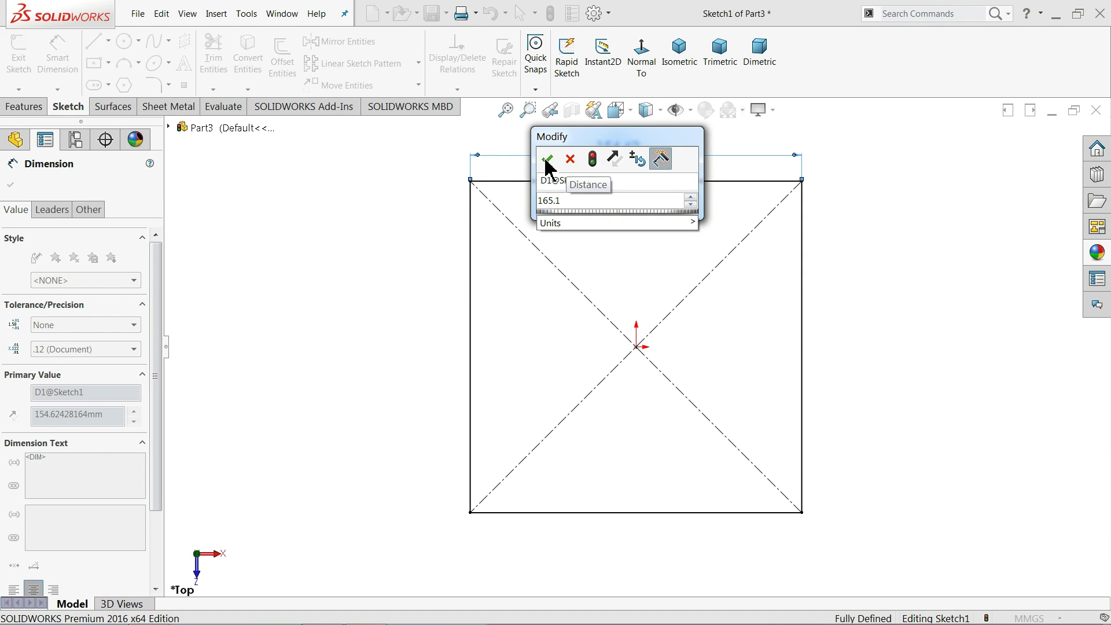
{"action": "left_click", "coordinate": [546, 161]}
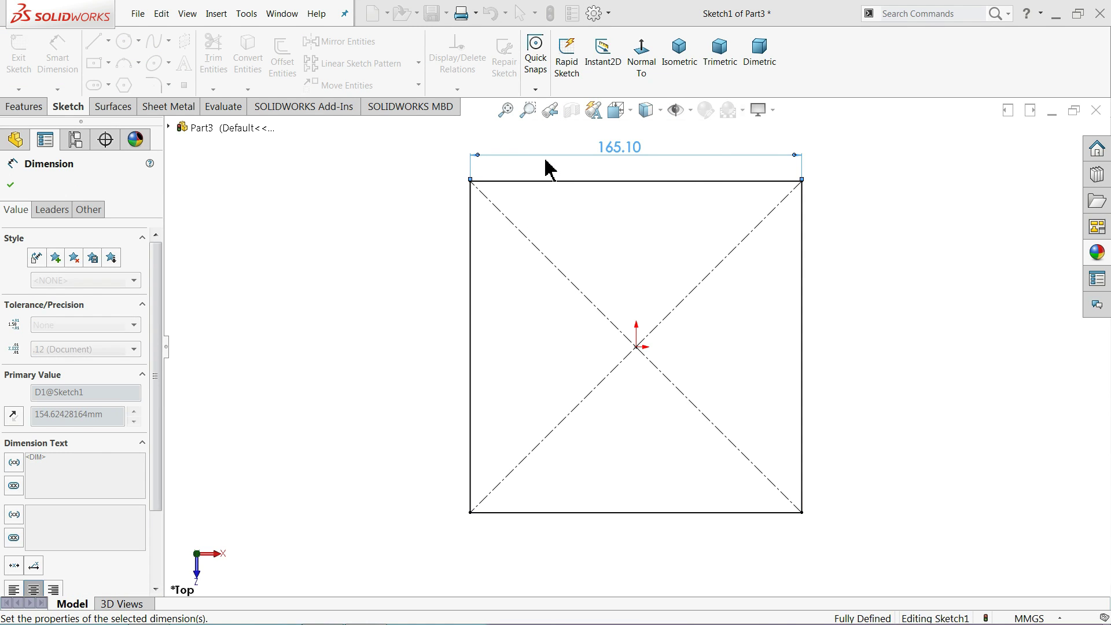
- Extrude the square 50.8 mm into a solid block
{"action": "left_click", "coordinate": [22, 108]}
{"action": "left_click", "coordinate": [29, 71]}
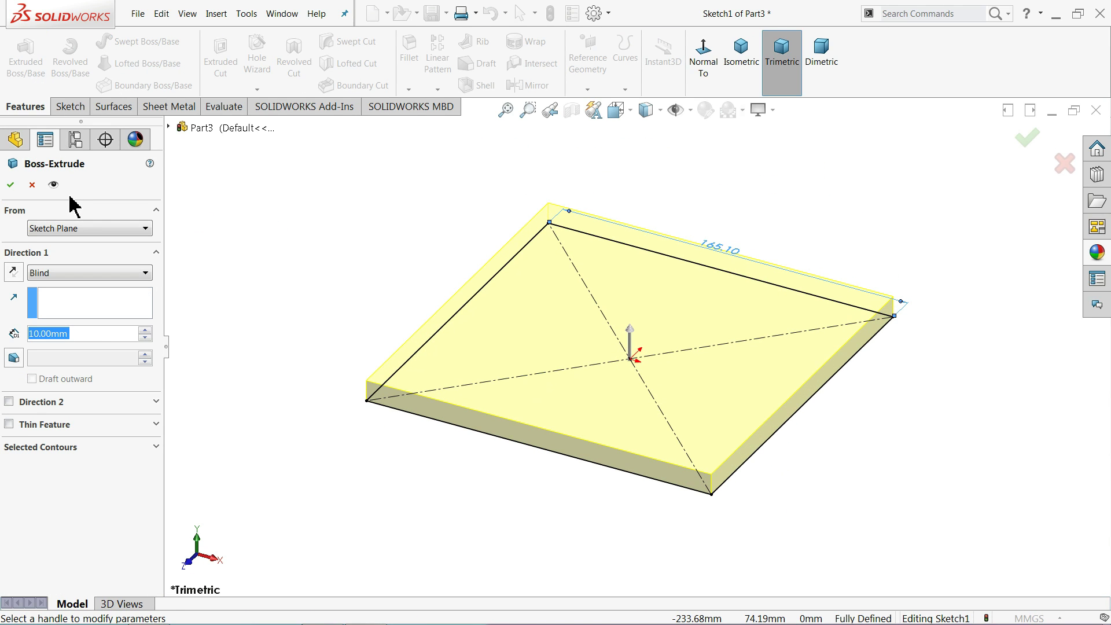
{"action": "type", "text": "50.8"}
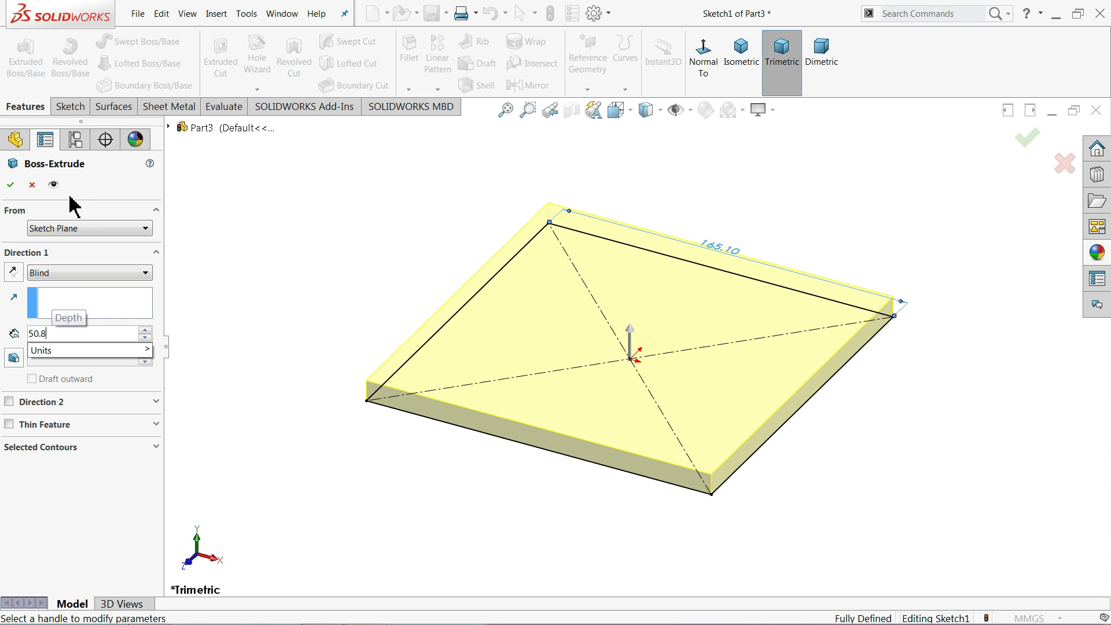
{"action": "key", "text": "Return"}
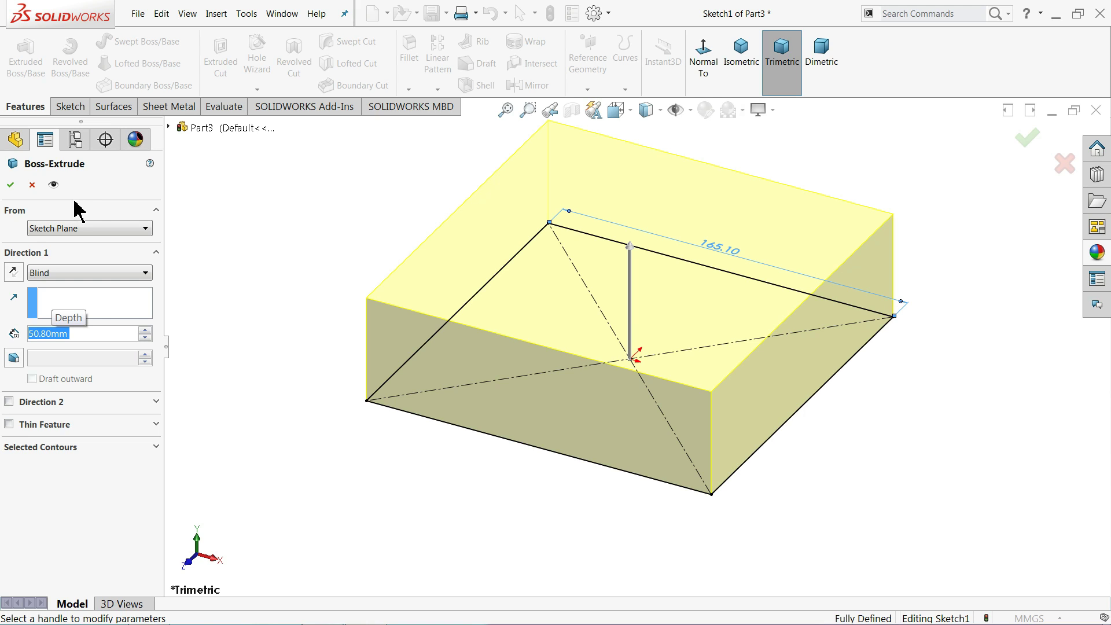
{"action": "left_click", "coordinate": [10, 184]}
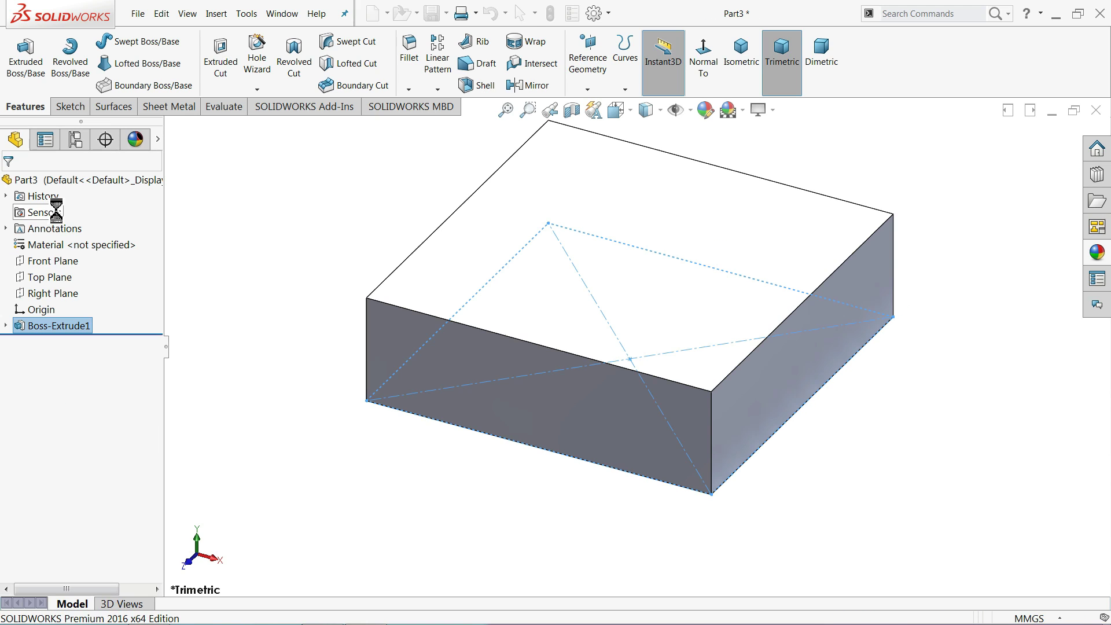
- Sketch a circle centred at the origin on the block's top face
{"action": "left_click", "coordinate": [88, 180]}
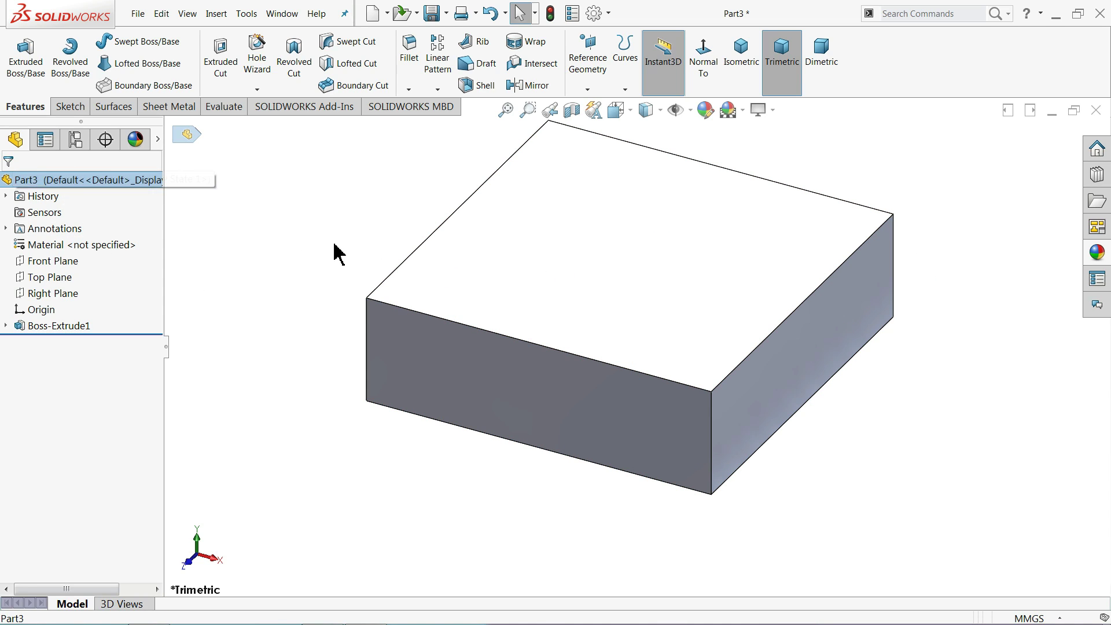
{"action": "left_click", "coordinate": [630, 265]}
{"action": "left_click", "coordinate": [673, 232]}
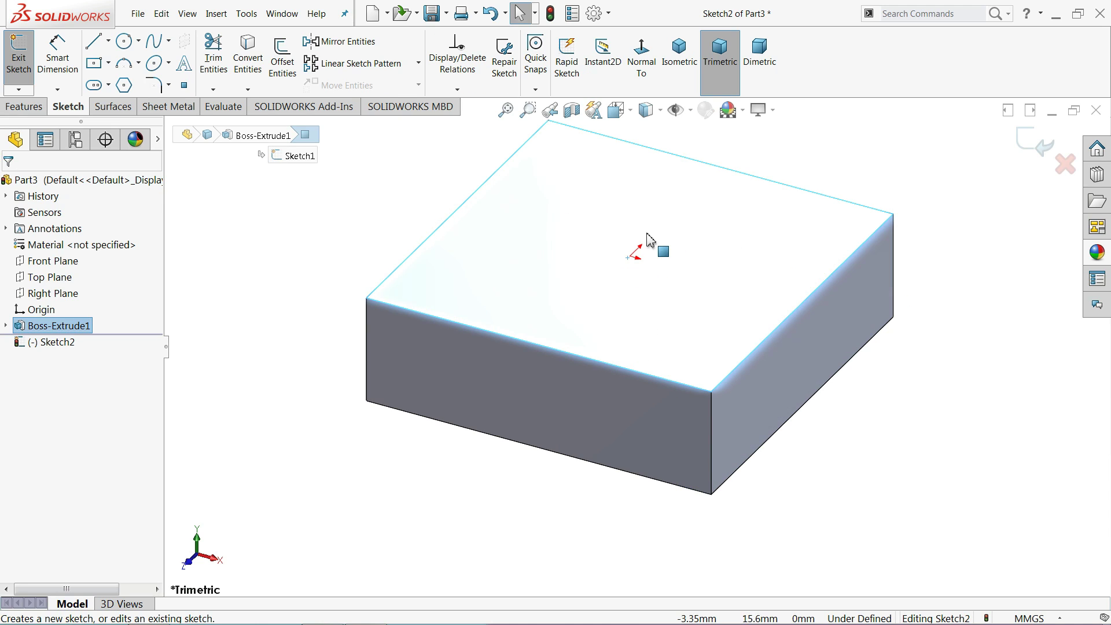
{"action": "left_click", "coordinate": [124, 42]}
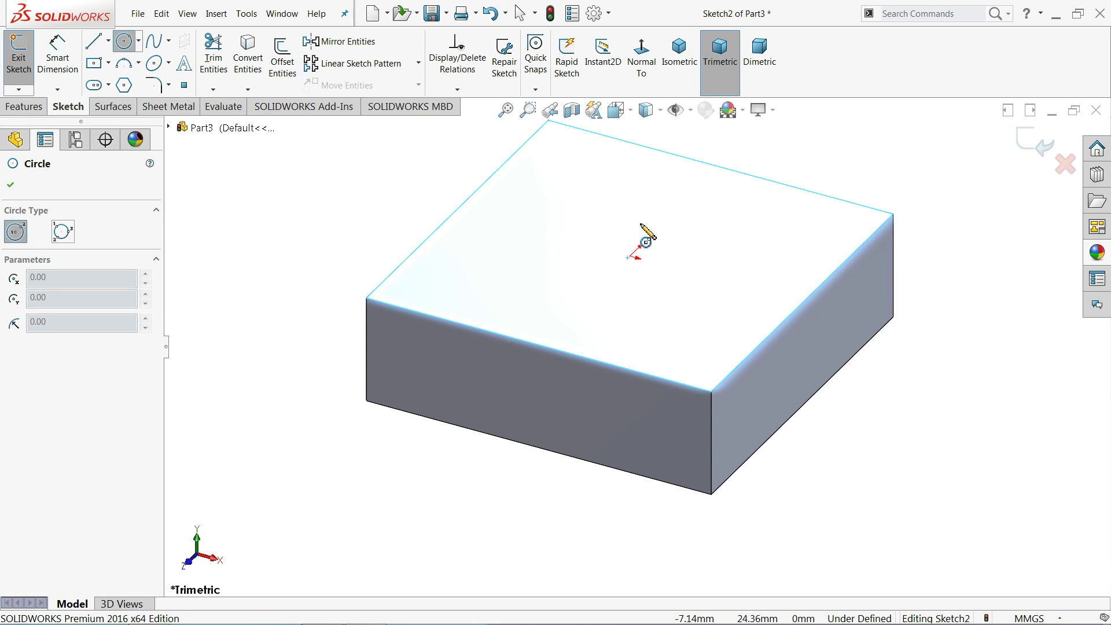
{"action": "left_click", "coordinate": [630, 255]}
{"action": "left_click", "coordinate": [637, 190]}
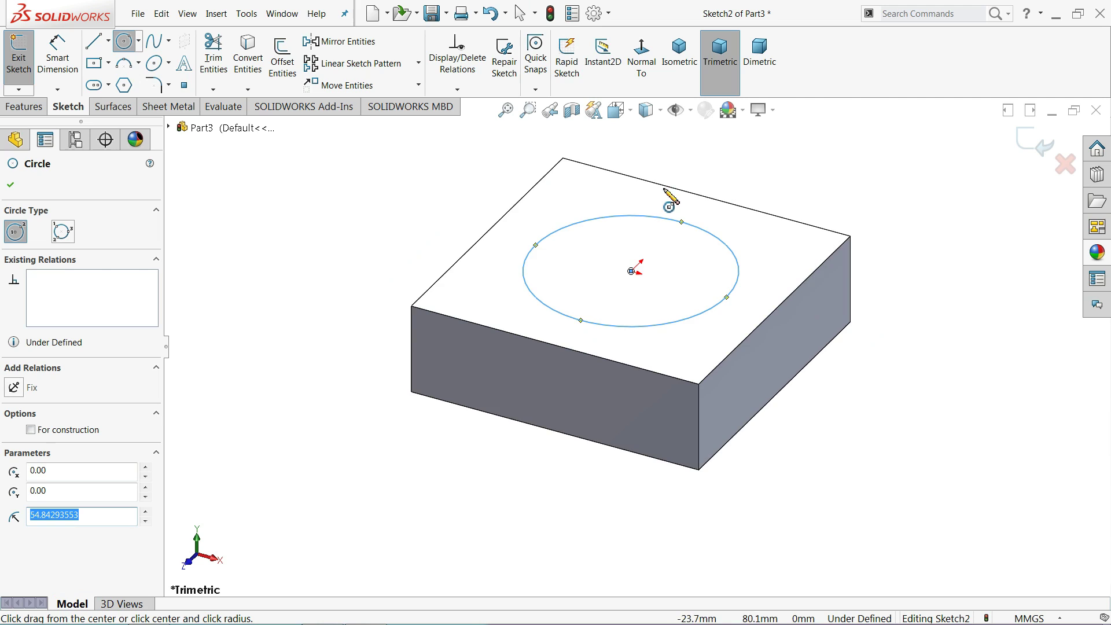
{"action": "scroll", "coordinate": [666, 191], "scroll_direction": "down", "scroll_amount": 3}
- Dimension the circle to an 80 mm diameter
{"action": "left_click", "coordinate": [57, 55]}
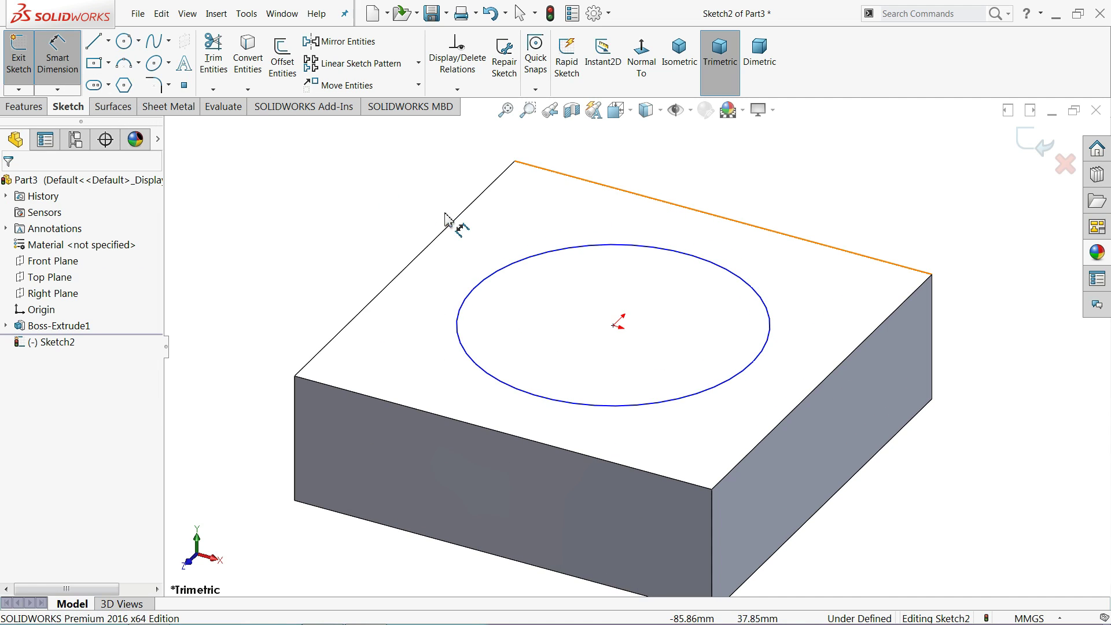
{"action": "left_click", "coordinate": [482, 282]}
{"action": "left_click", "coordinate": [382, 254]}
{"action": "type", "text": "80"}
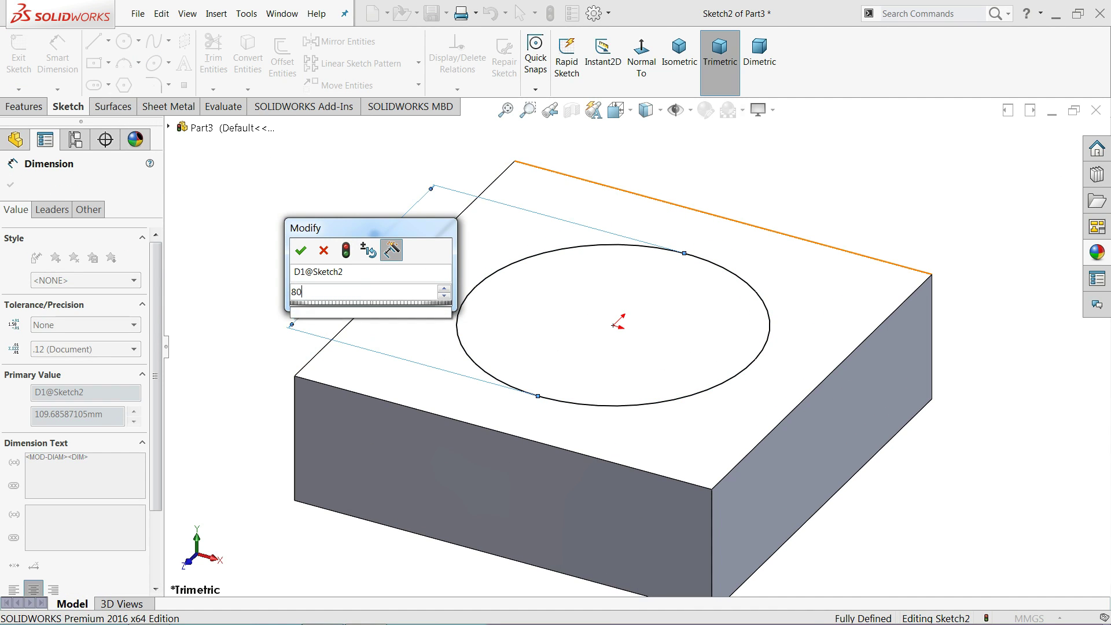
{"action": "key", "text": "Return"}
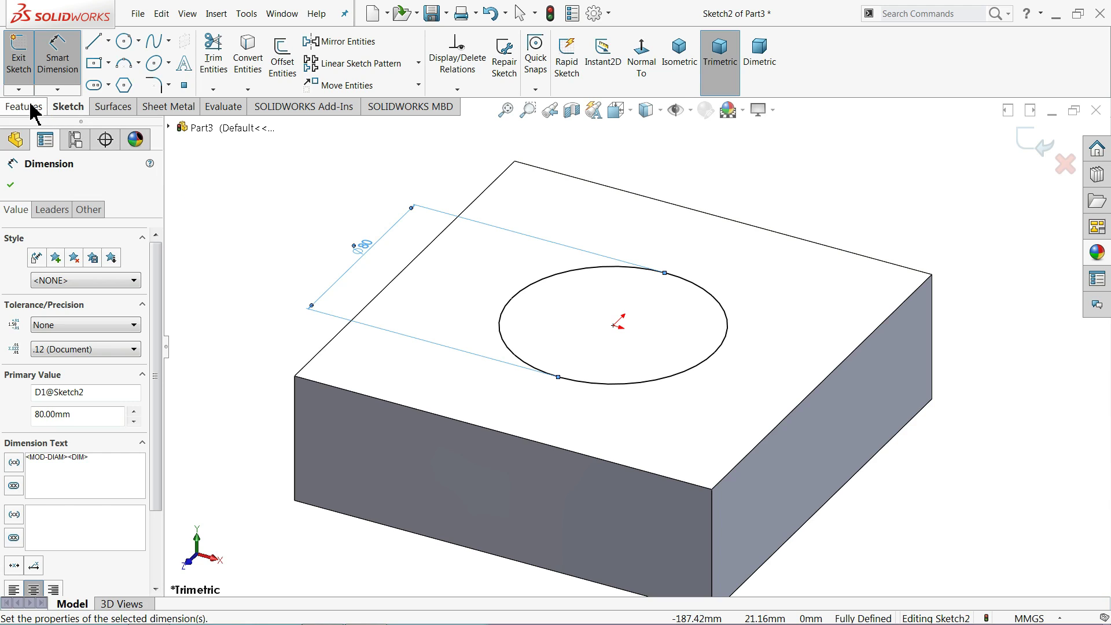
- Extrude the circle 52 mm into a cylinder on the block
{"action": "left_click", "coordinate": [26, 106]}
{"action": "left_click", "coordinate": [25, 61]}
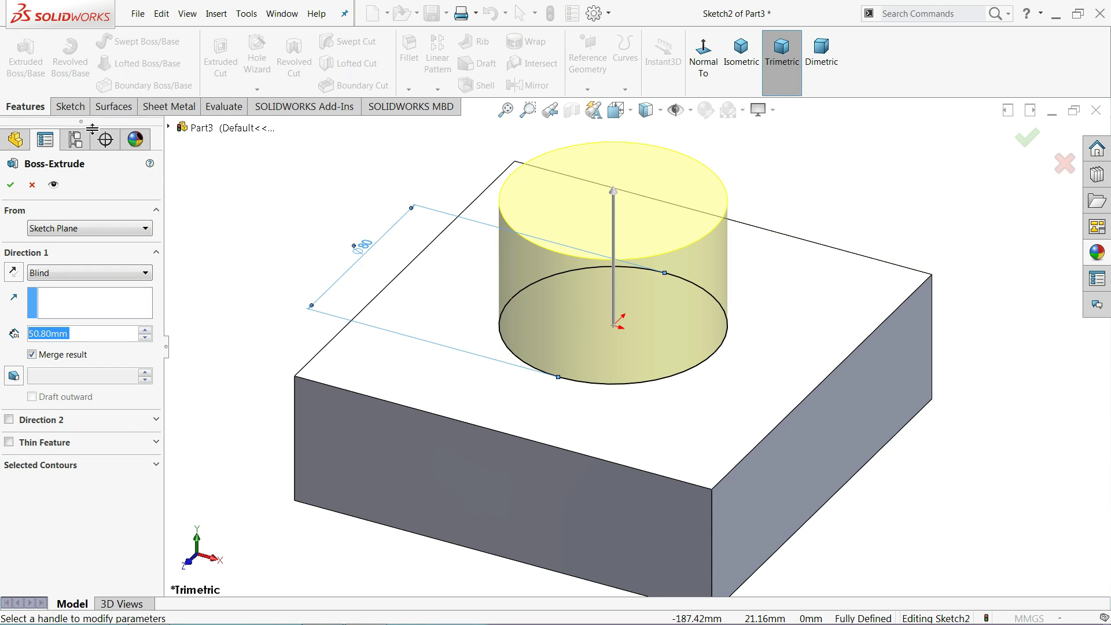
{"action": "type", "text": "52"}
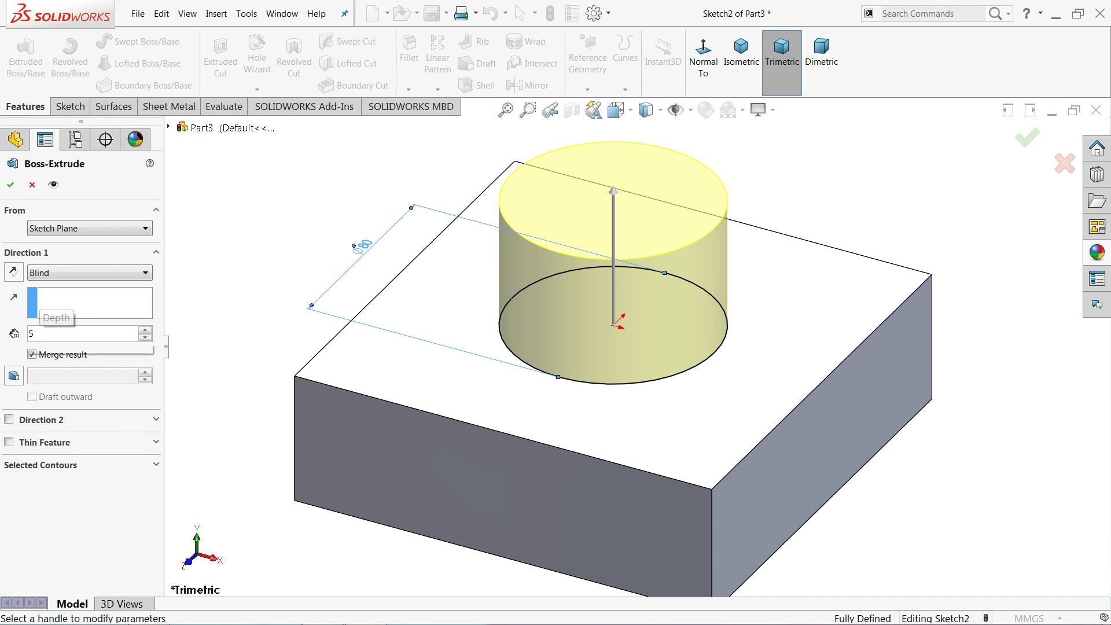
{"action": "key", "text": "Return"}
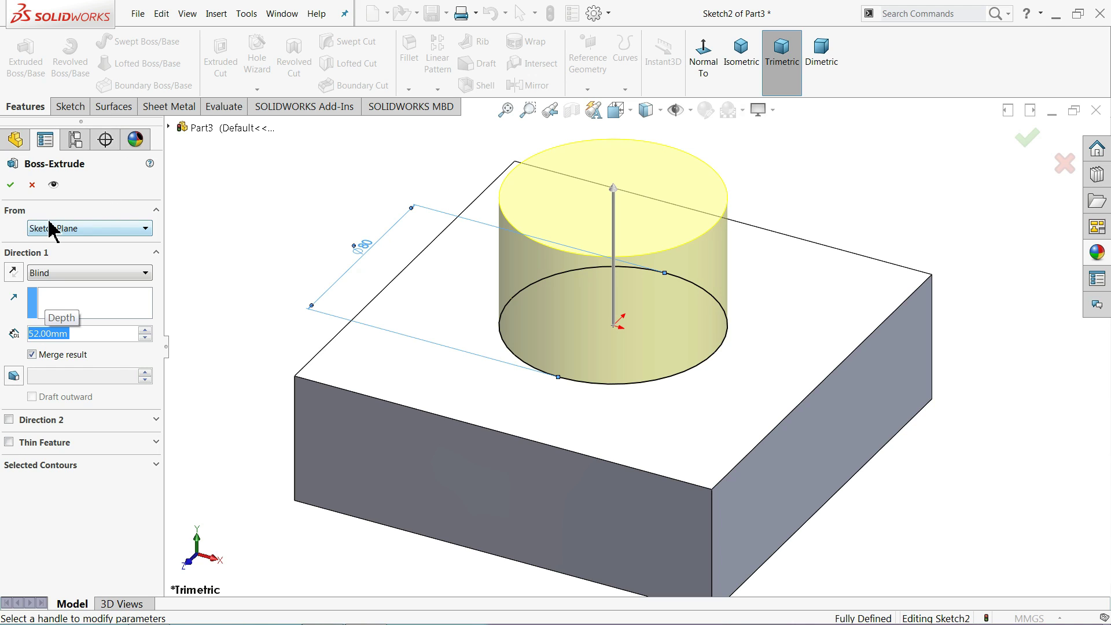
{"action": "left_click", "coordinate": [14, 185]}
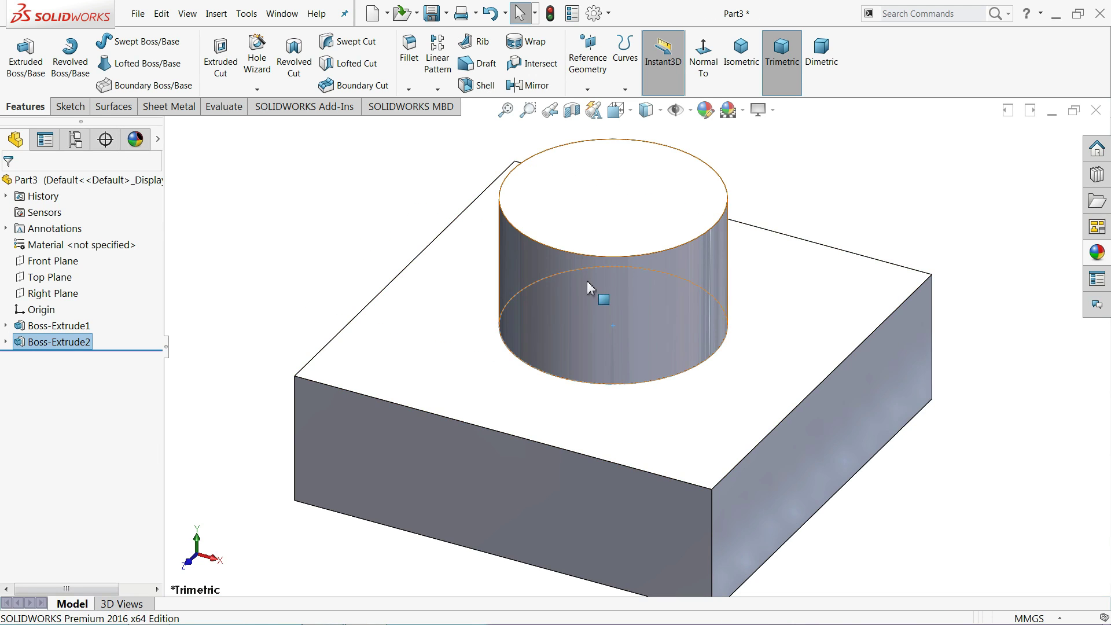
- Sketch a circle centred at the origin on the cylinder's top face
{"action": "left_click", "coordinate": [648, 200]}
{"action": "scroll", "coordinate": [589, 215], "scroll_direction": "down", "scroll_amount": 1}
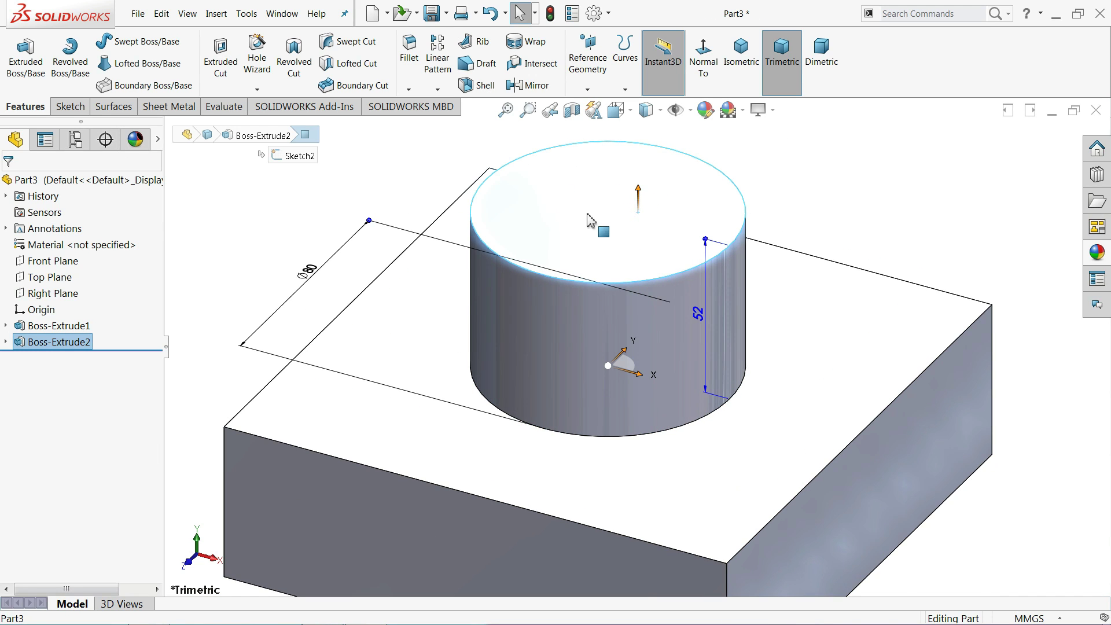
{"action": "left_click", "coordinate": [69, 106]}
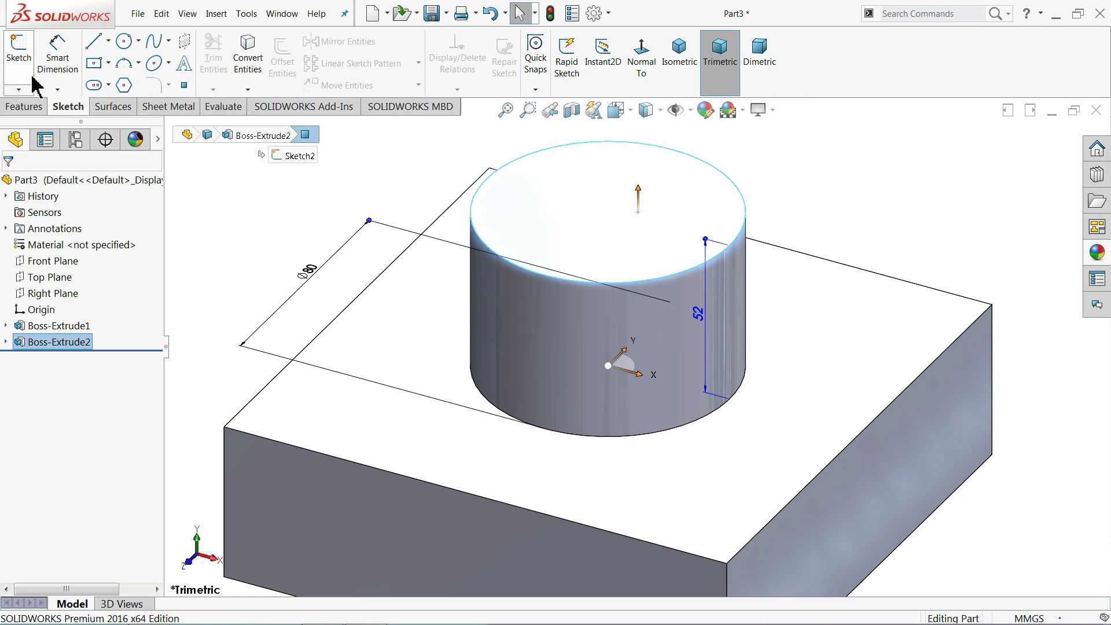
{"action": "left_click", "coordinate": [19, 52]}
{"action": "left_click", "coordinate": [124, 41]}
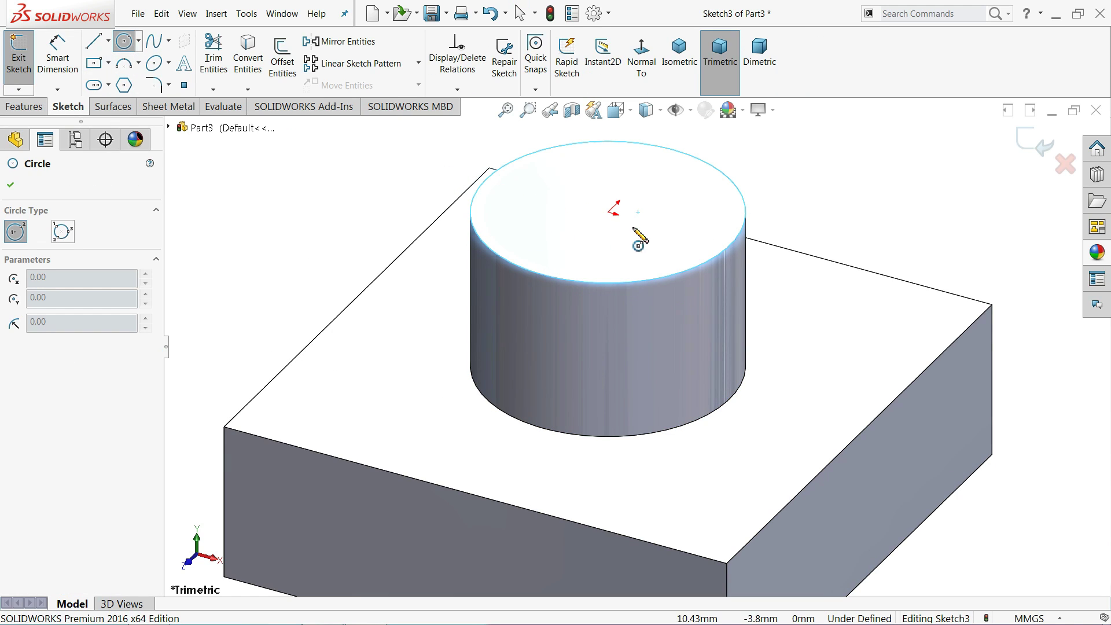
{"action": "left_click", "coordinate": [608, 212]}
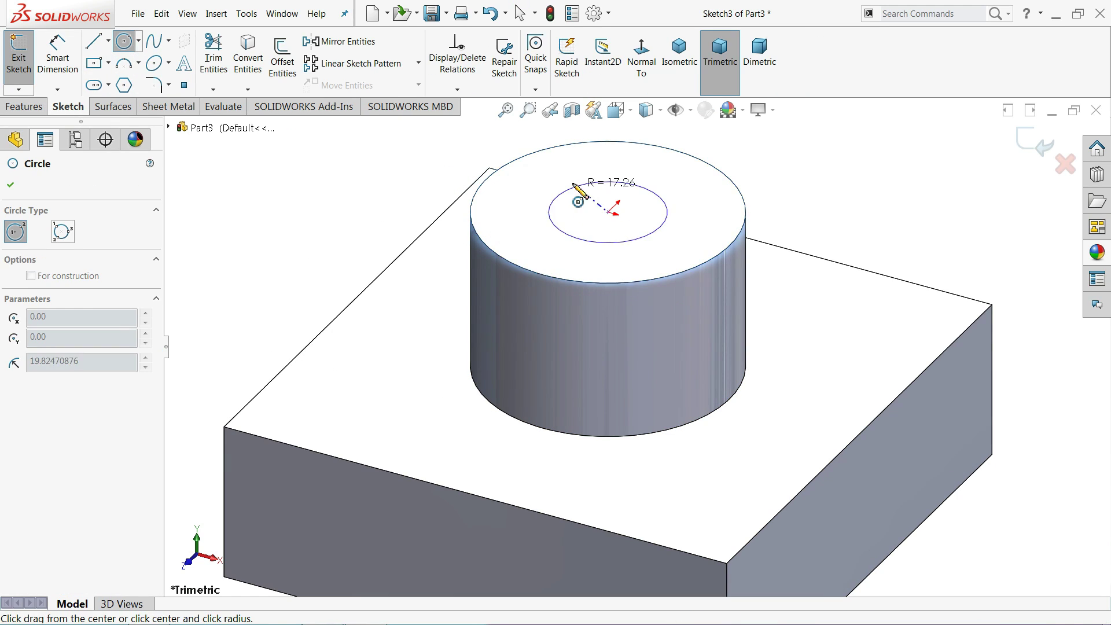
{"action": "left_click", "coordinate": [538, 175]}
{"action": "scroll", "coordinate": [537, 180], "scroll_direction": "down", "scroll_amount": 1}
{"action": "scroll", "coordinate": [500, 214], "scroll_direction": "down", "scroll_amount": 1}
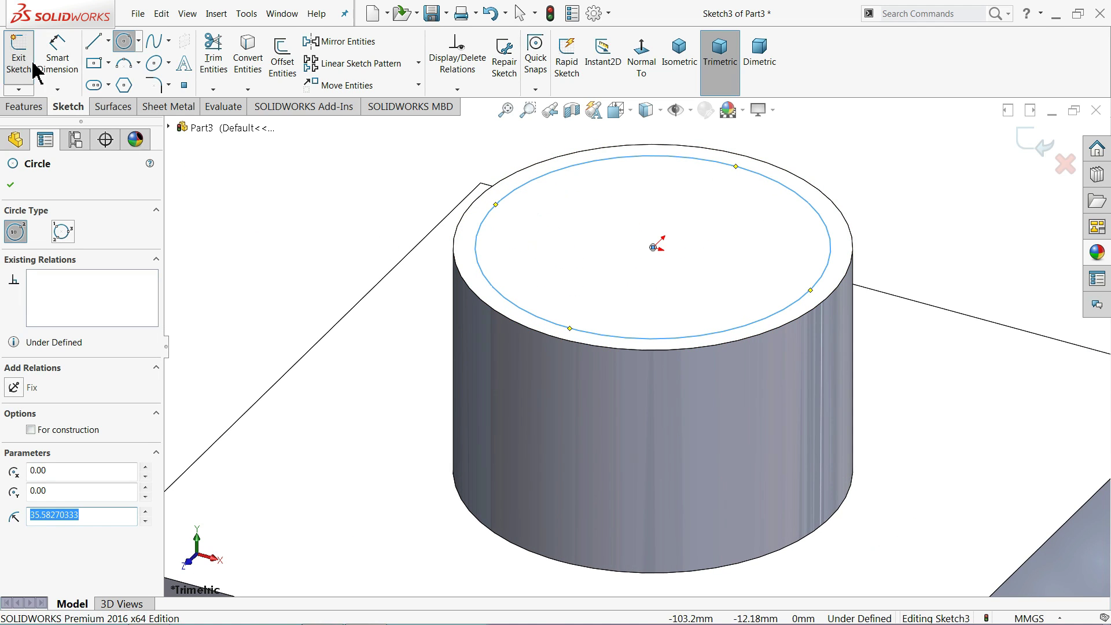
- Dimension the circle to a 64 mm diameter
{"action": "left_click", "coordinate": [57, 55]}
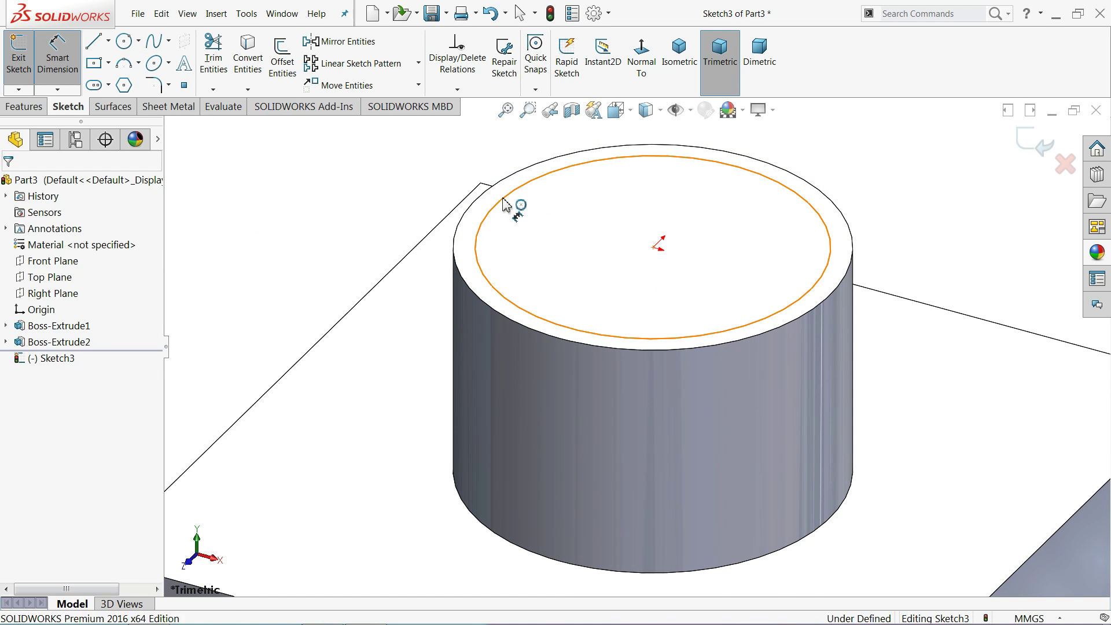
{"action": "left_click", "coordinate": [512, 204]}
{"action": "left_click", "coordinate": [452, 203]}
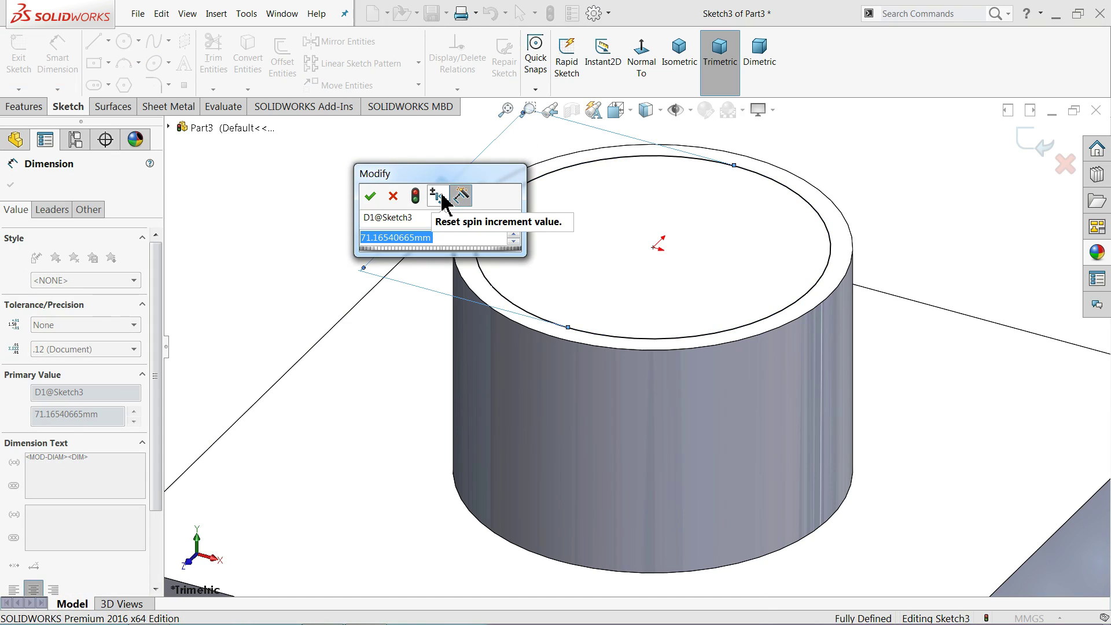
{"action": "type", "text": "64"}
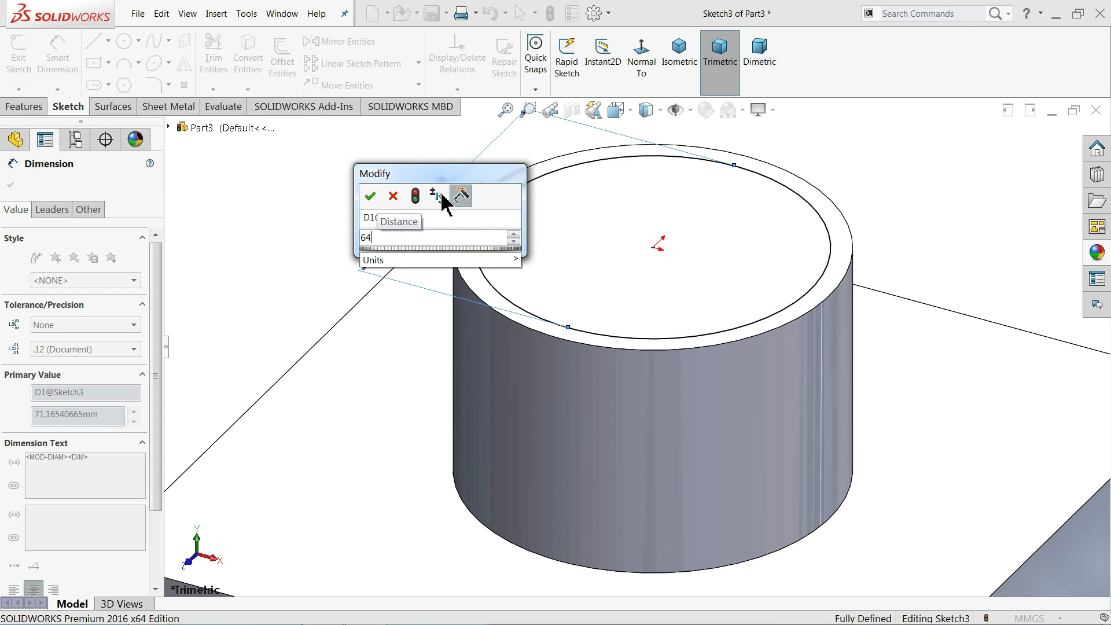
{"action": "key", "text": "Return"}
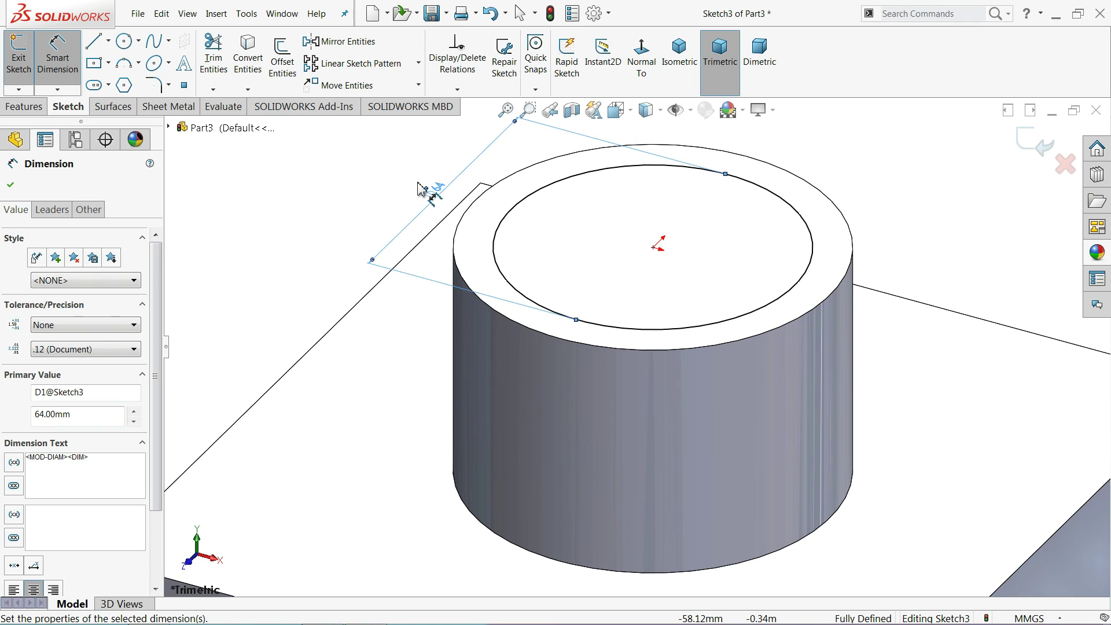
- Extruded-cut the 64 mm circle 28 mm deep into the cylinder
{"action": "left_click", "coordinate": [29, 107]}
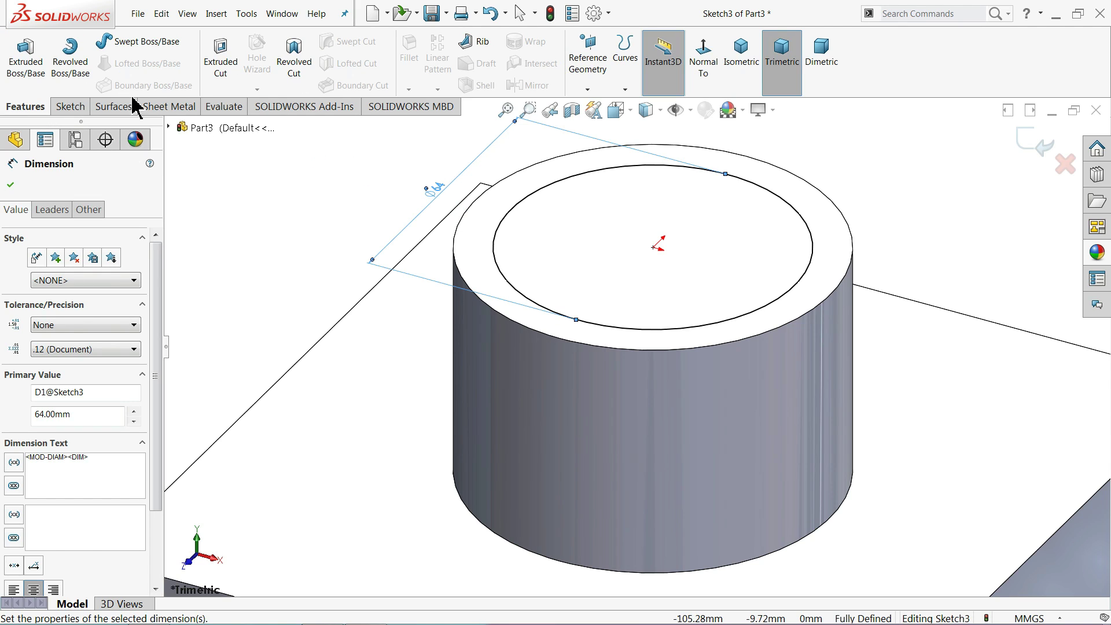
{"action": "left_click", "coordinate": [220, 63]}
{"action": "type", "text": "28"}
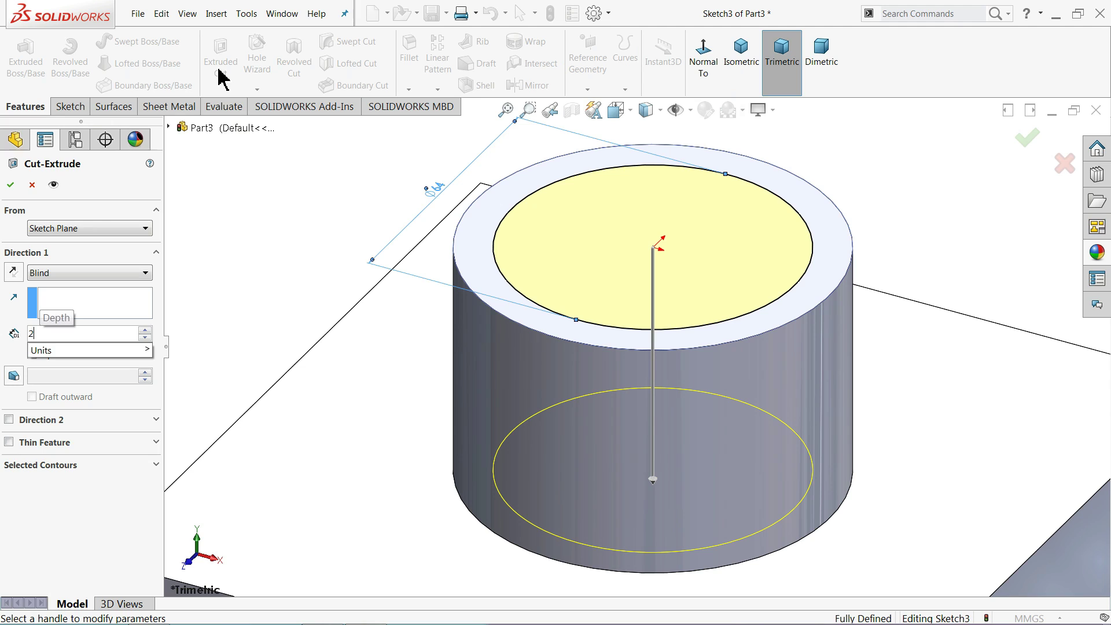
{"action": "key", "text": "Return"}
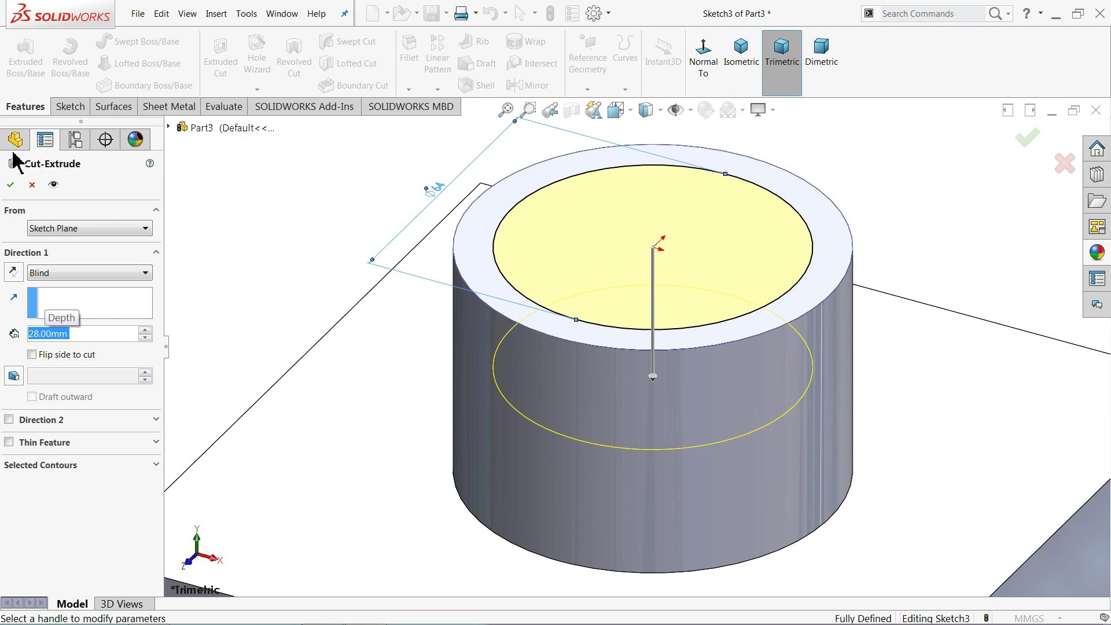
{"action": "left_click", "coordinate": [10, 185]}
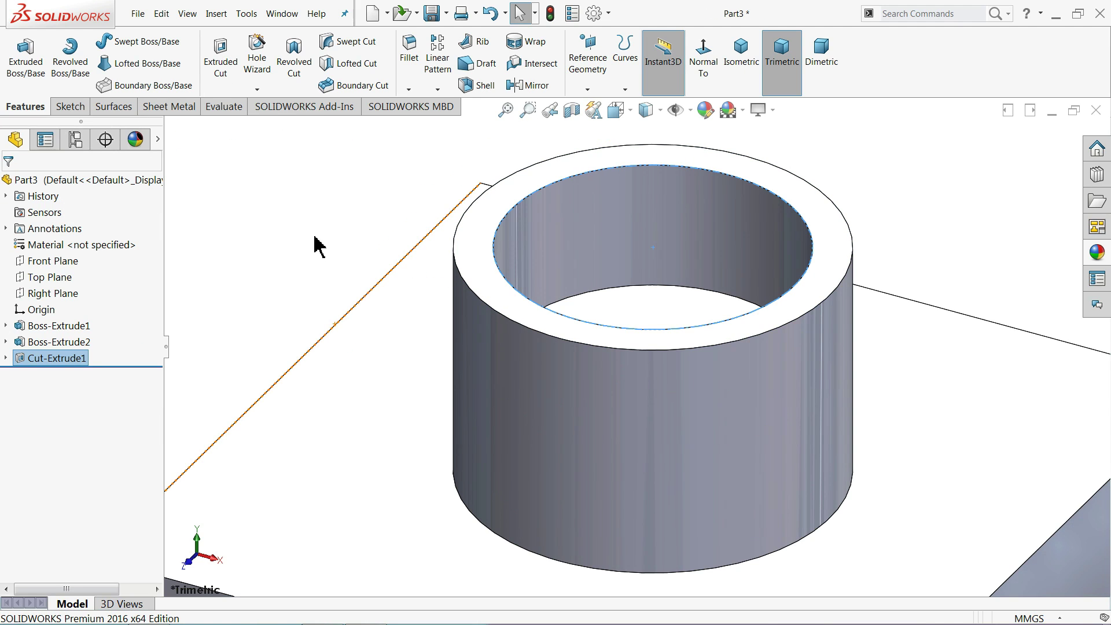
- Start a new sketch on the floor of the 64 mm hole
{"action": "scroll", "coordinate": [333, 259], "scroll_direction": "up", "scroll_amount": 3}
{"action": "scroll", "coordinate": [464, 302], "scroll_direction": "up", "scroll_amount": 2}
{"action": "middle_click_drag", "start_coordinate": [464, 302], "coordinate": [504, 377]}
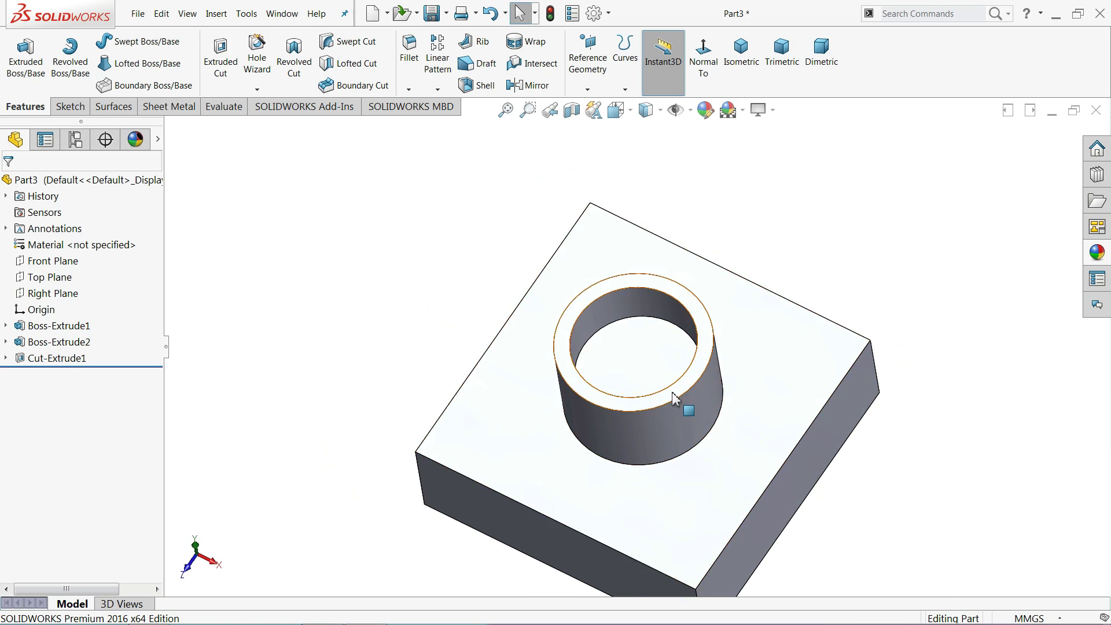
{"action": "scroll", "coordinate": [625, 359], "scroll_direction": "down", "scroll_amount": 3}
{"action": "left_click", "coordinate": [567, 318]}
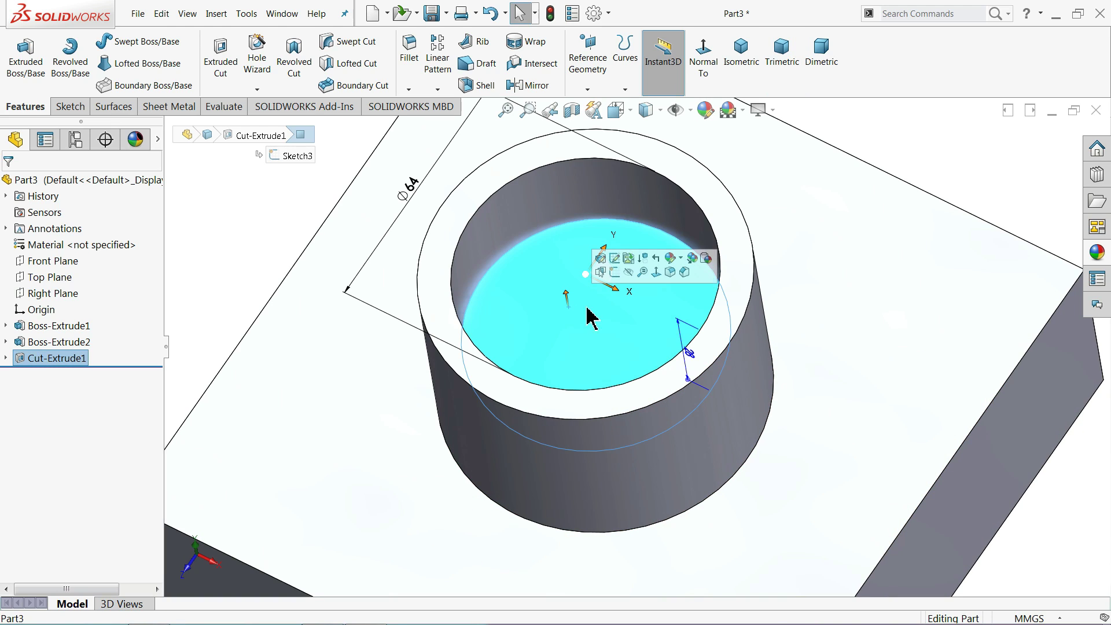
{"action": "left_click", "coordinate": [615, 272]}
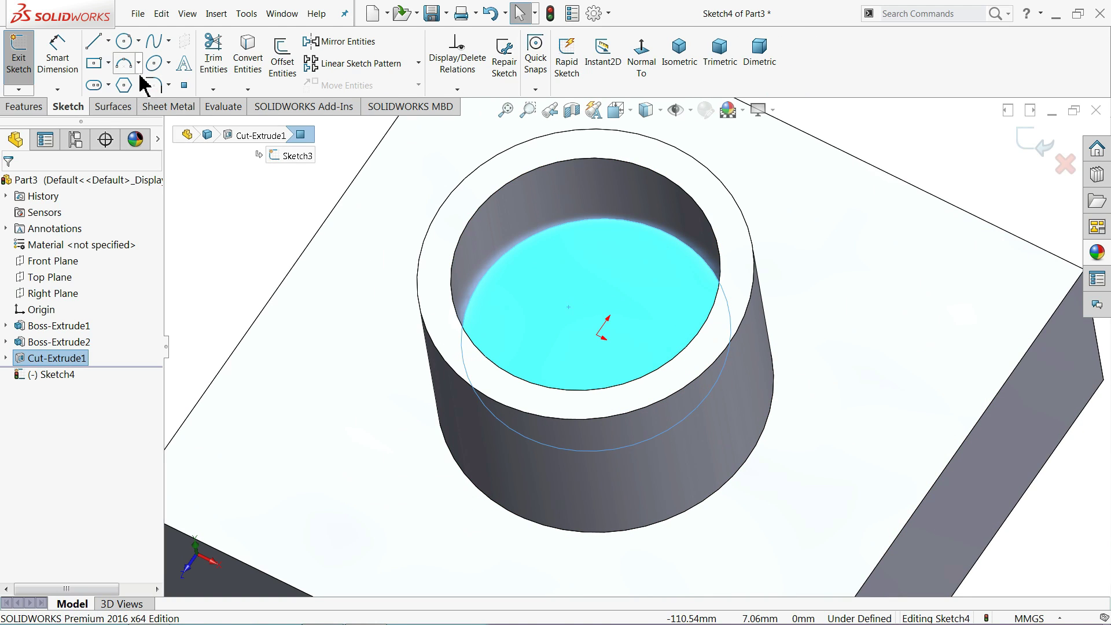
- Draw a 60 mm diameter circle centred on the origin on the hole floor
{"action": "left_click", "coordinate": [122, 43]}
{"action": "scroll", "coordinate": [596, 323], "scroll_direction": "down", "scroll_amount": 2}
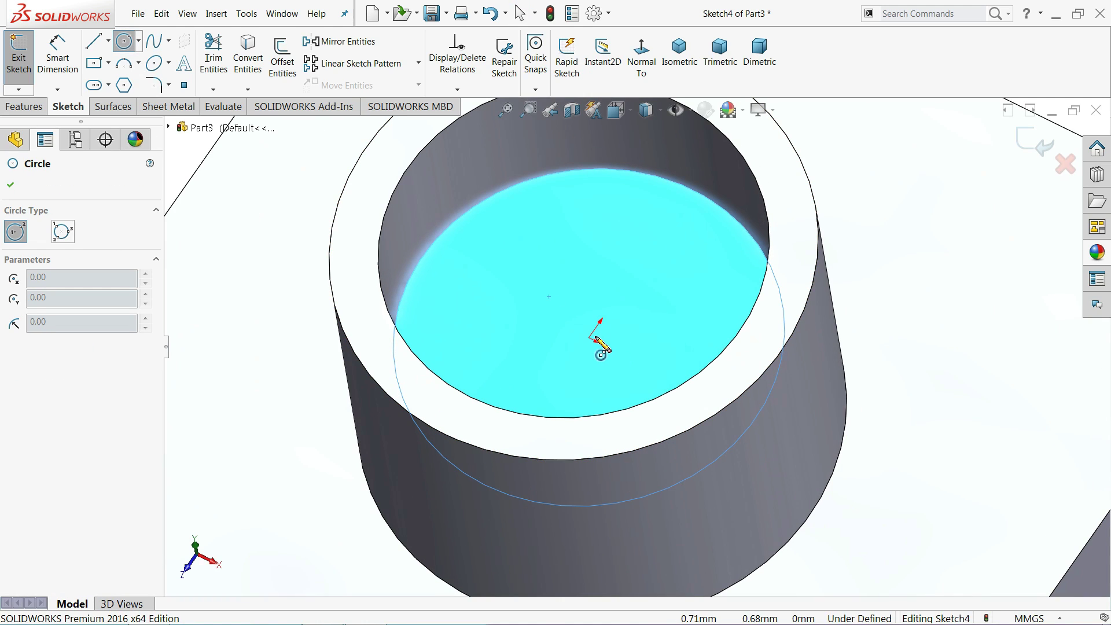
{"action": "left_click_drag", "start_coordinate": [589, 337], "coordinate": [567, 215]}
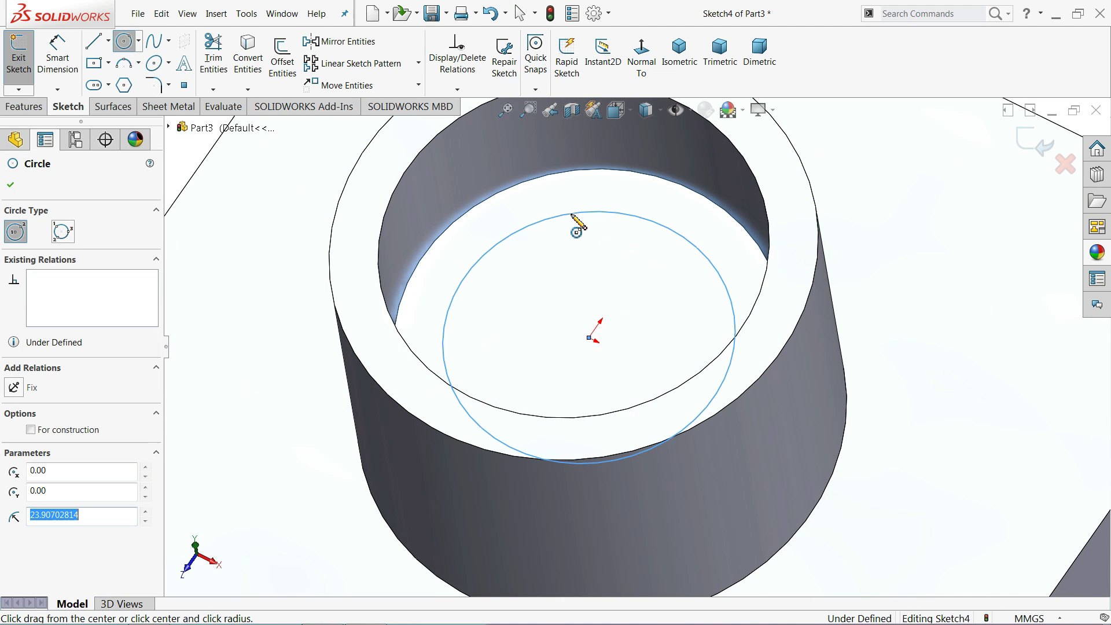
{"action": "left_click", "coordinate": [57, 55]}
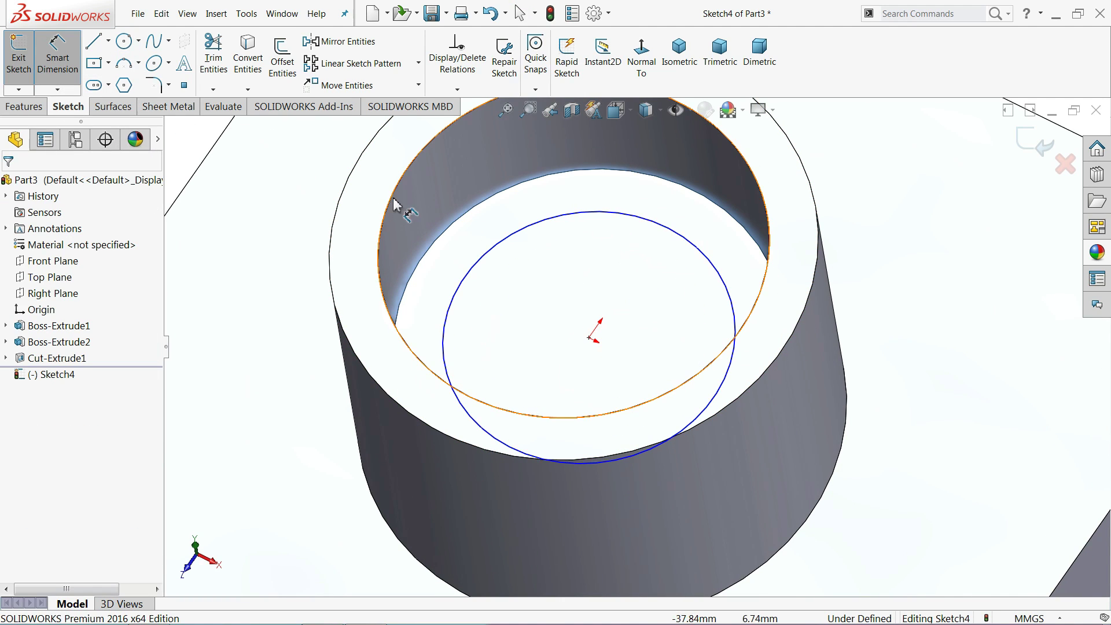
{"action": "left_click", "coordinate": [493, 259]}
{"action": "left_click", "coordinate": [376, 224]}
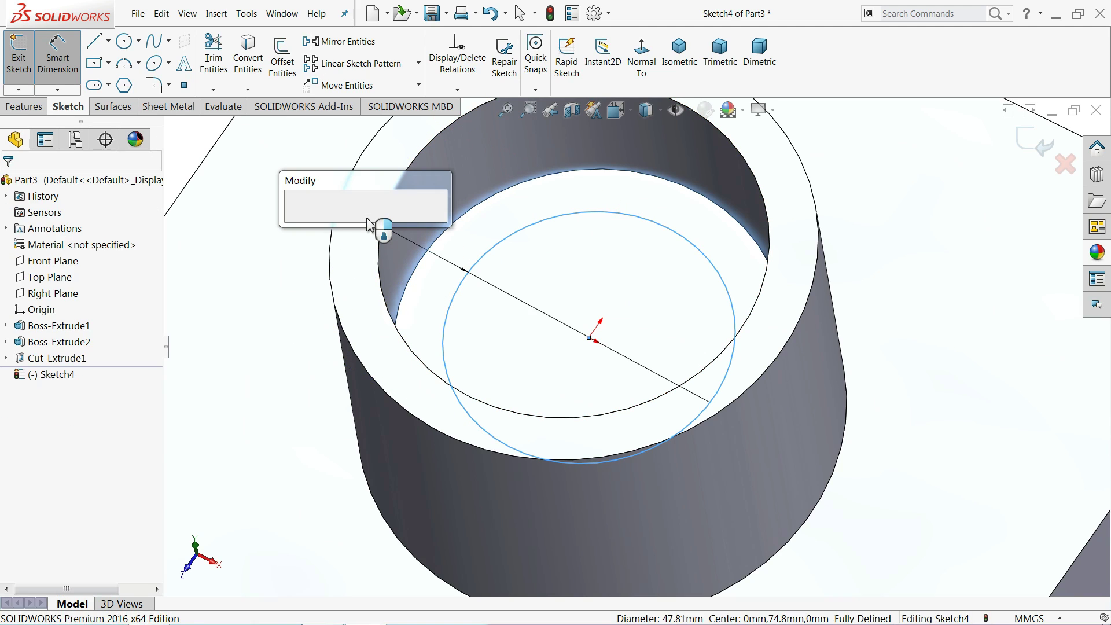
{"action": "type", "text": "60"}
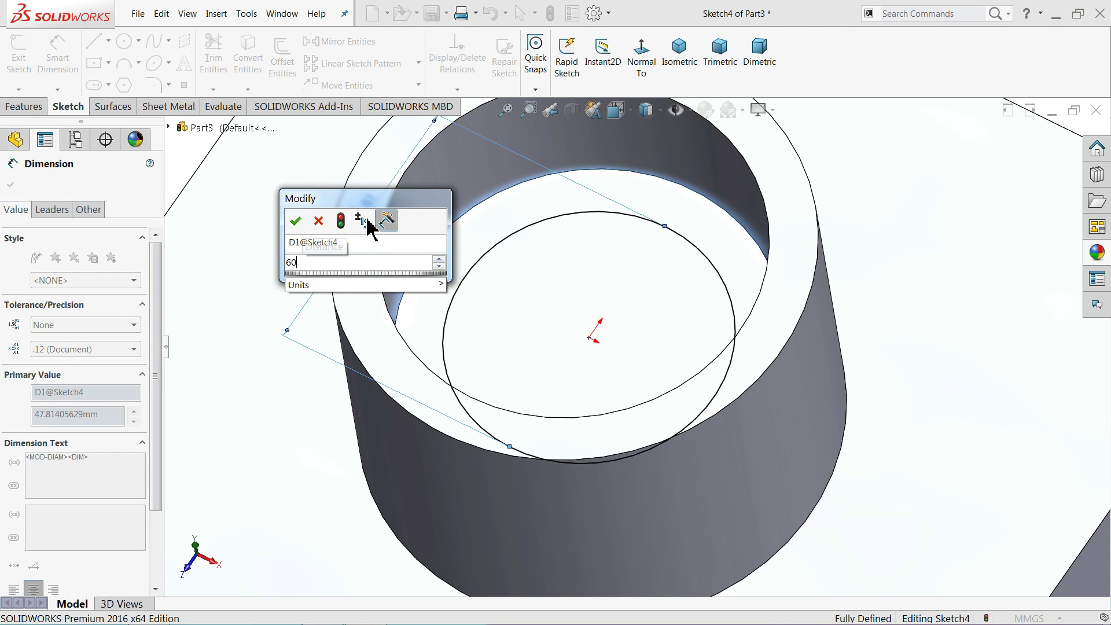
{"action": "key", "text": "Return"}
- Extruded-cut the 60 mm circle 22 mm deeper below the first hole
{"action": "left_click", "coordinate": [25, 106]}
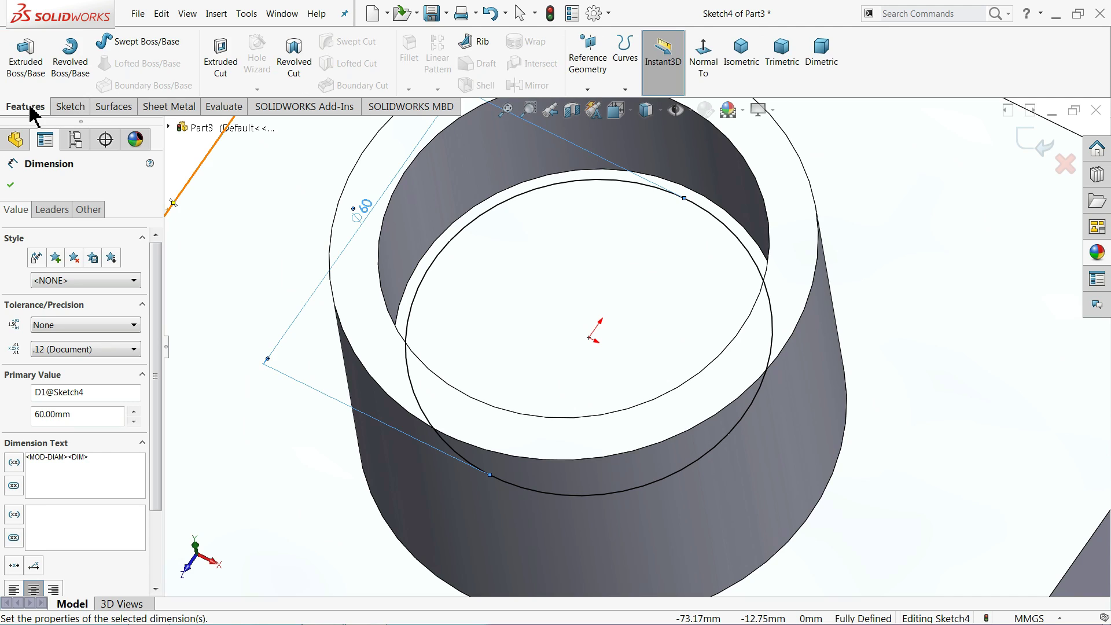
{"action": "left_click", "coordinate": [222, 57]}
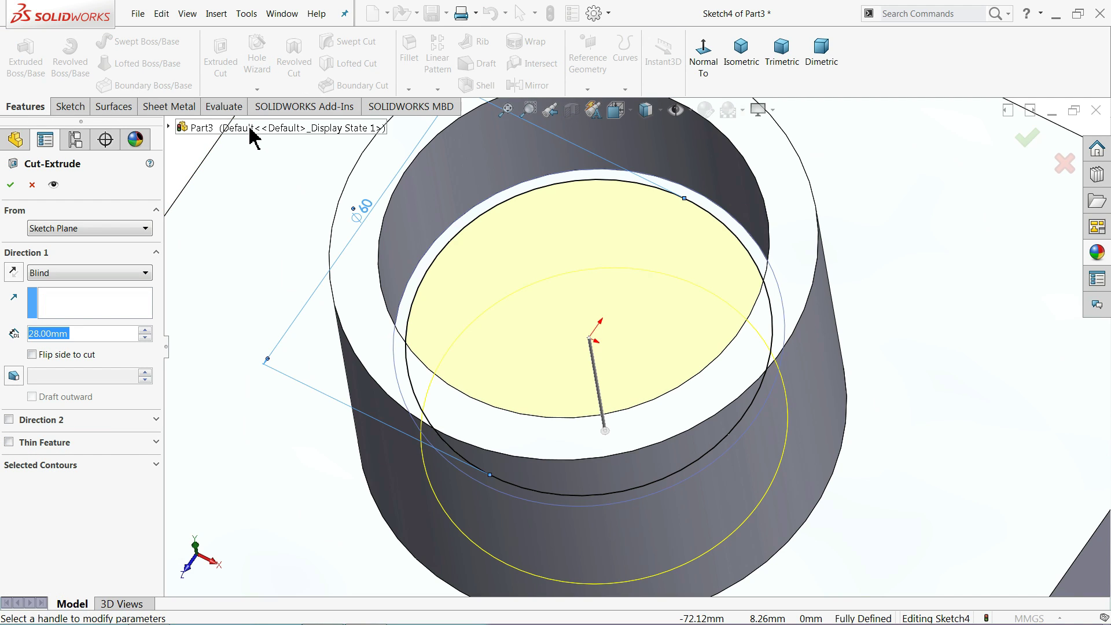
{"action": "type", "text": "22"}
{"action": "key", "text": "Return"}
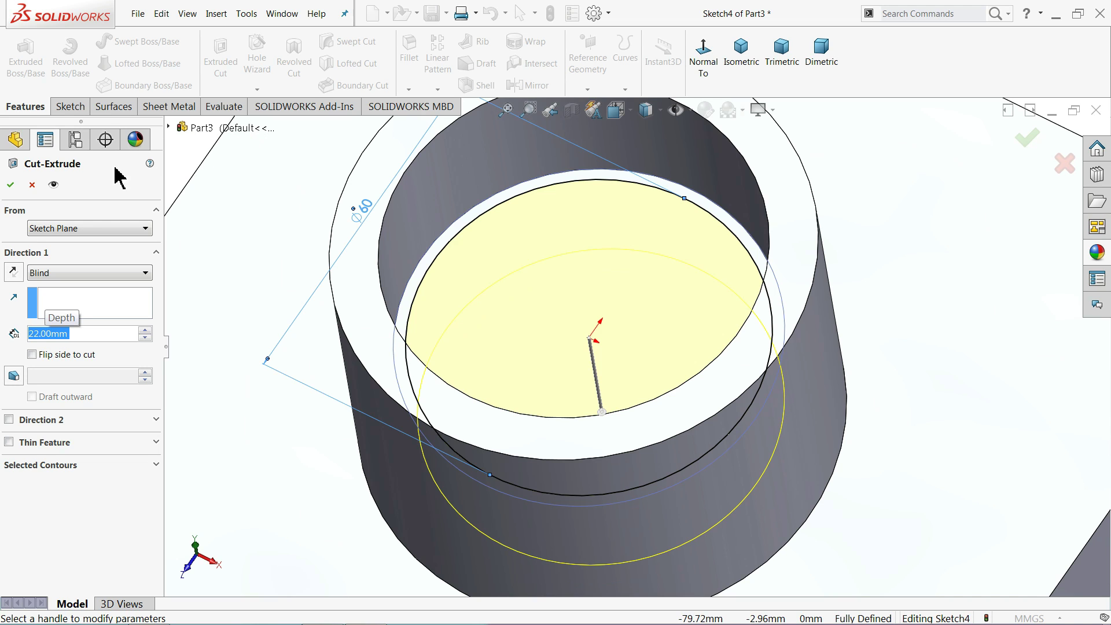
{"action": "left_click", "coordinate": [11, 184]}
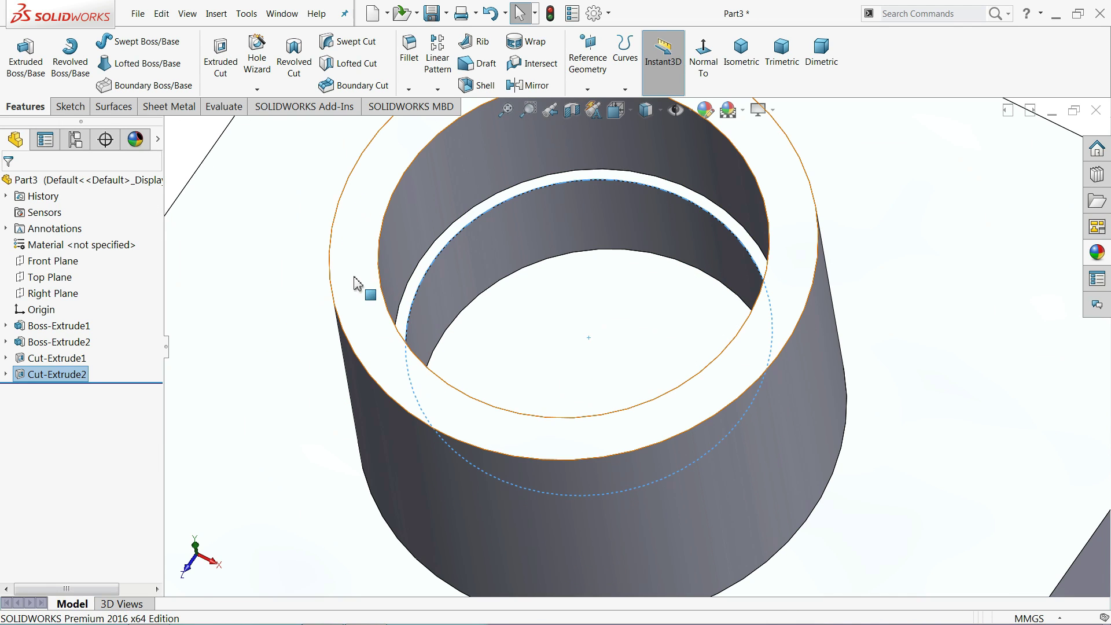
{"action": "scroll", "coordinate": [375, 280], "scroll_direction": "up", "scroll_amount": 2}
{"action": "scroll", "coordinate": [384, 303], "scroll_direction": "up", "scroll_amount": 2}
{"action": "scroll", "coordinate": [375, 280], "scroll_direction": "up", "scroll_amount": 1}
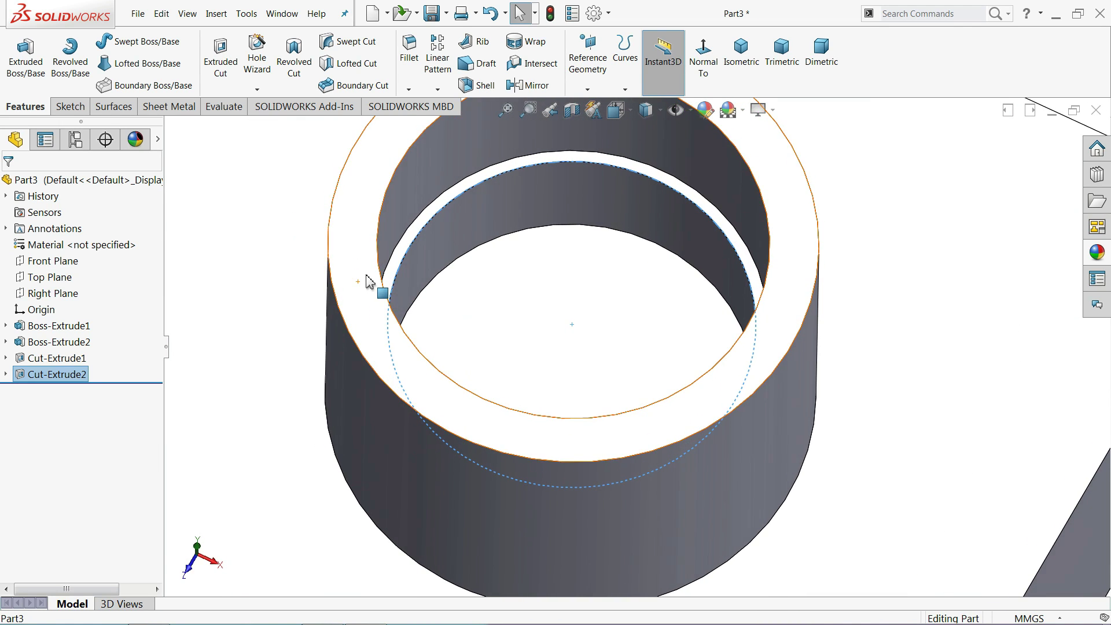
{"action": "scroll", "coordinate": [377, 287], "scroll_direction": "up", "scroll_amount": 3}
{"action": "scroll", "coordinate": [446, 320], "scroll_direction": "up", "scroll_amount": 3}
{"action": "middle_click_drag", "start_coordinate": [561, 404], "coordinate": [551, 293]}
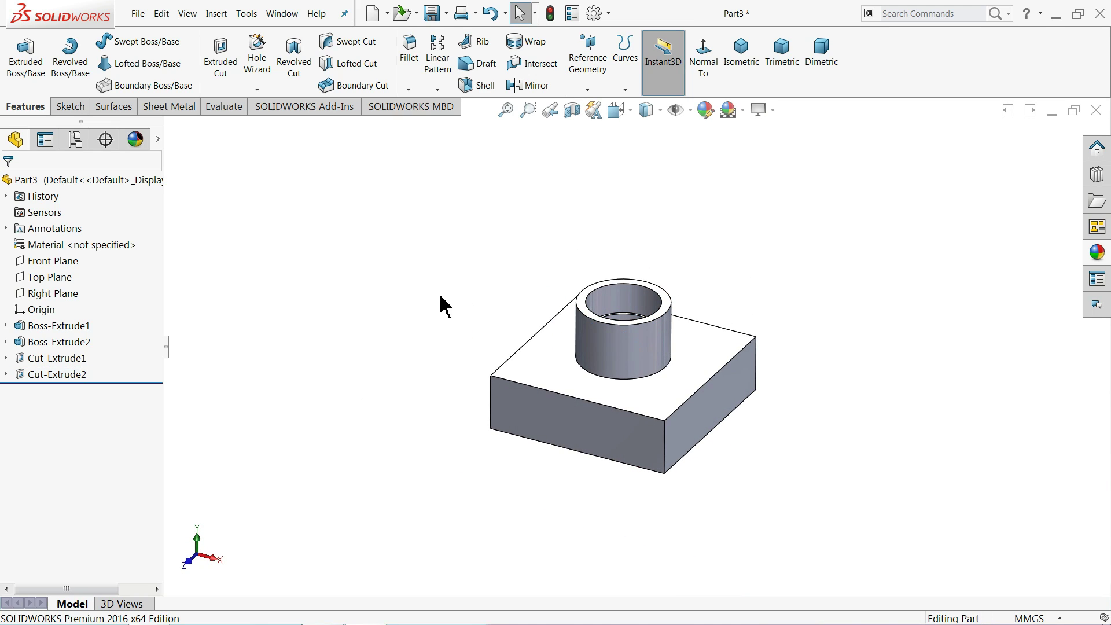
- Fillet the block's four vertical corner edges with a 3.175 mm radius
{"action": "middle_click_drag", "start_coordinate": [703, 410], "coordinate": [720, 411]}
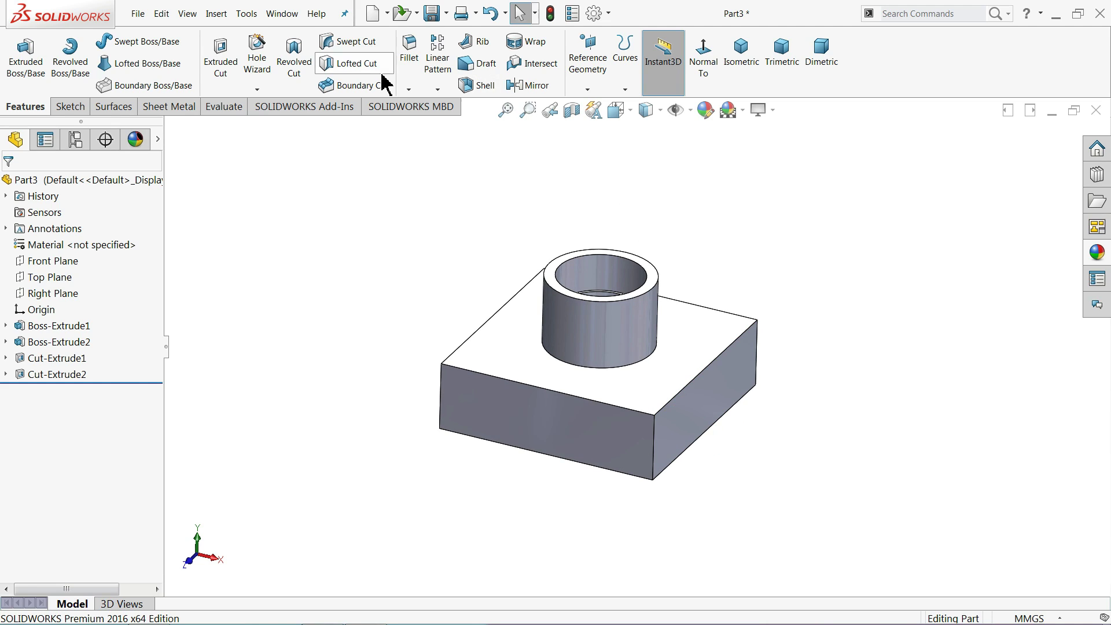
{"action": "left_click", "coordinate": [409, 63]}
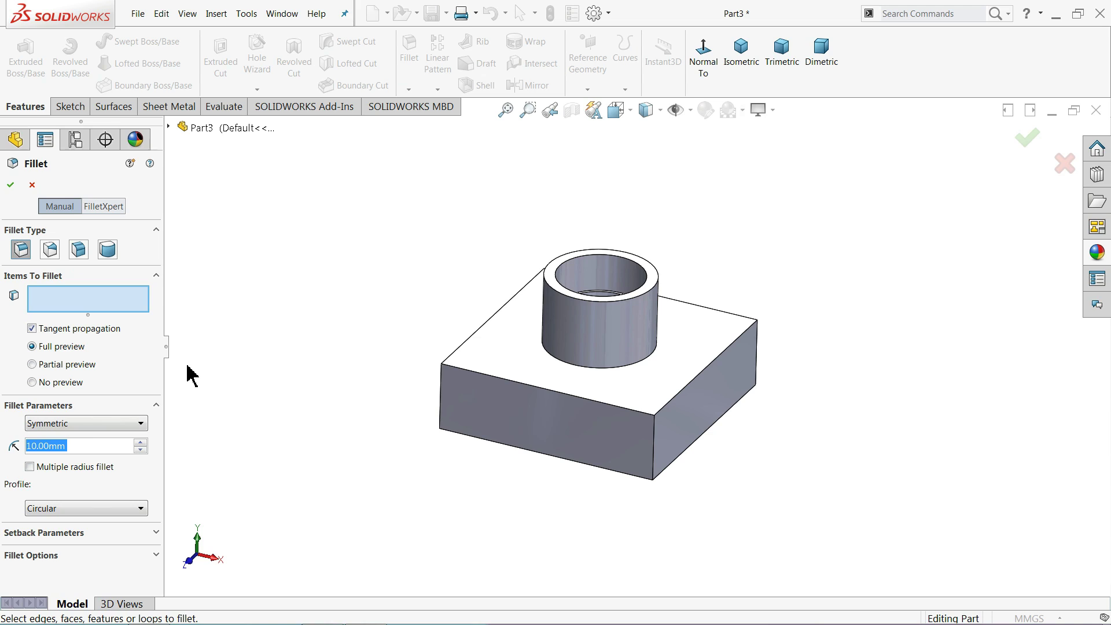
{"action": "type", "text": "3.175"}
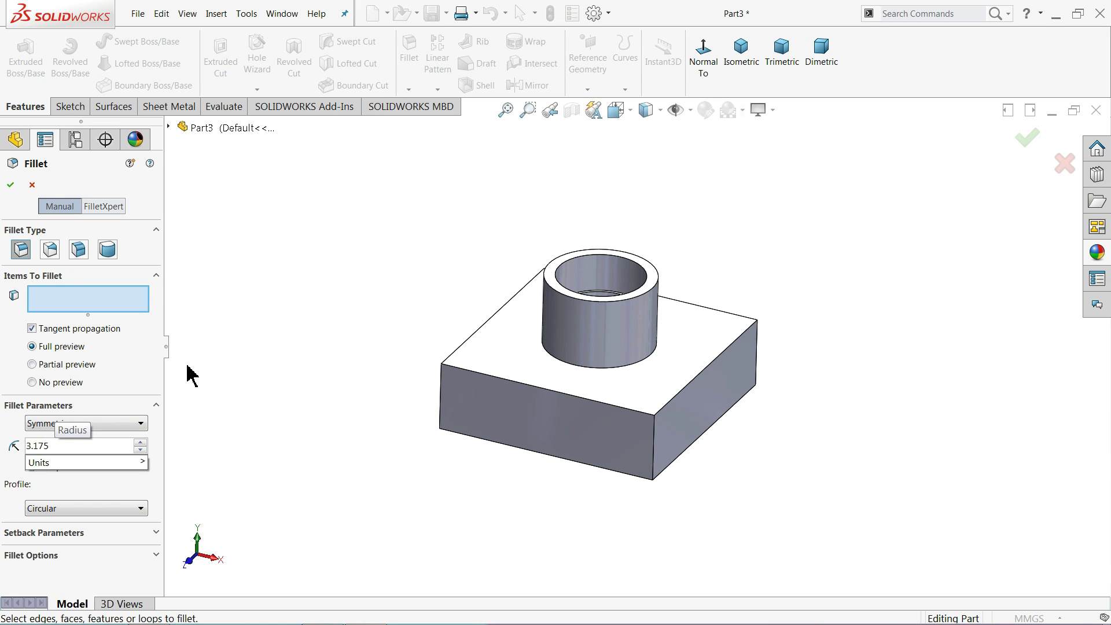
{"action": "key", "text": "Return"}
{"action": "scroll", "coordinate": [697, 436], "scroll_direction": "down", "scroll_amount": 2}
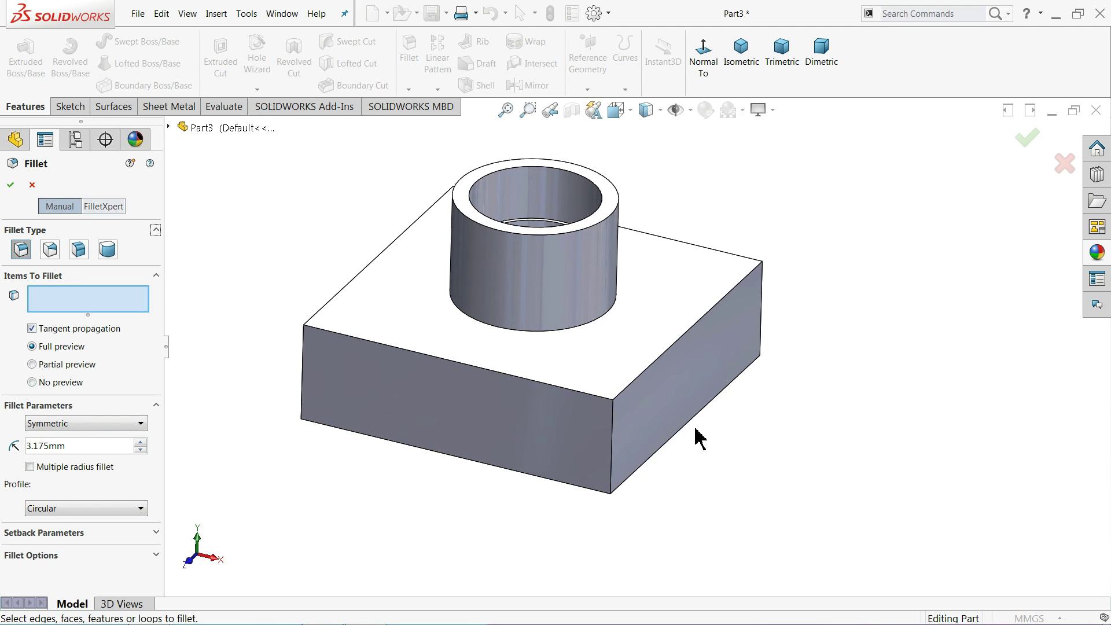
{"action": "left_click", "coordinate": [612, 453]}
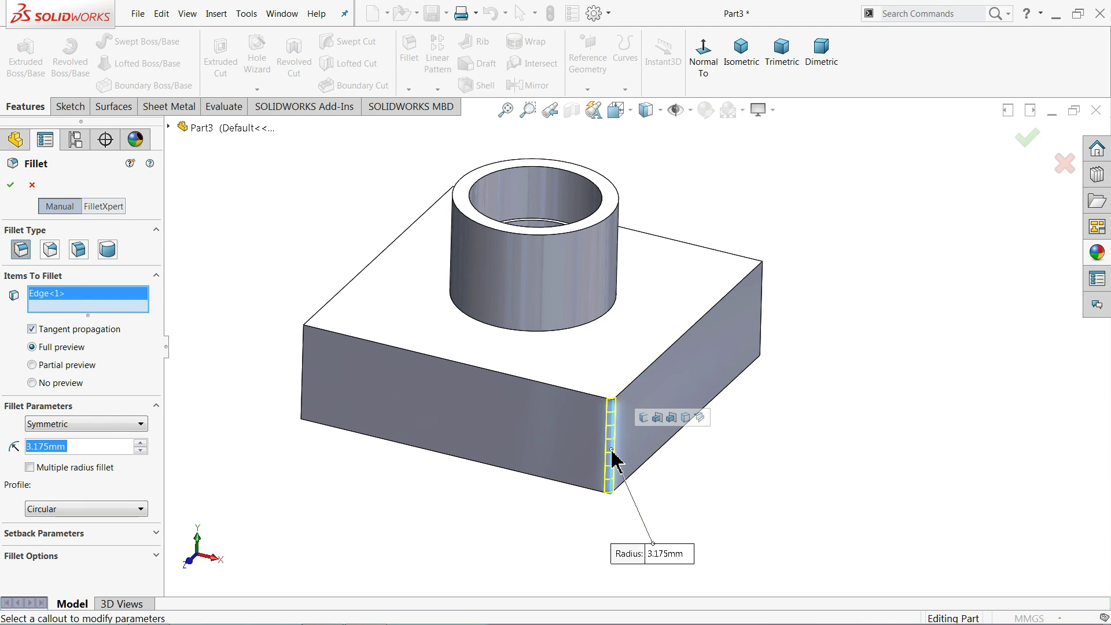
{"action": "left_click", "coordinate": [643, 418]}
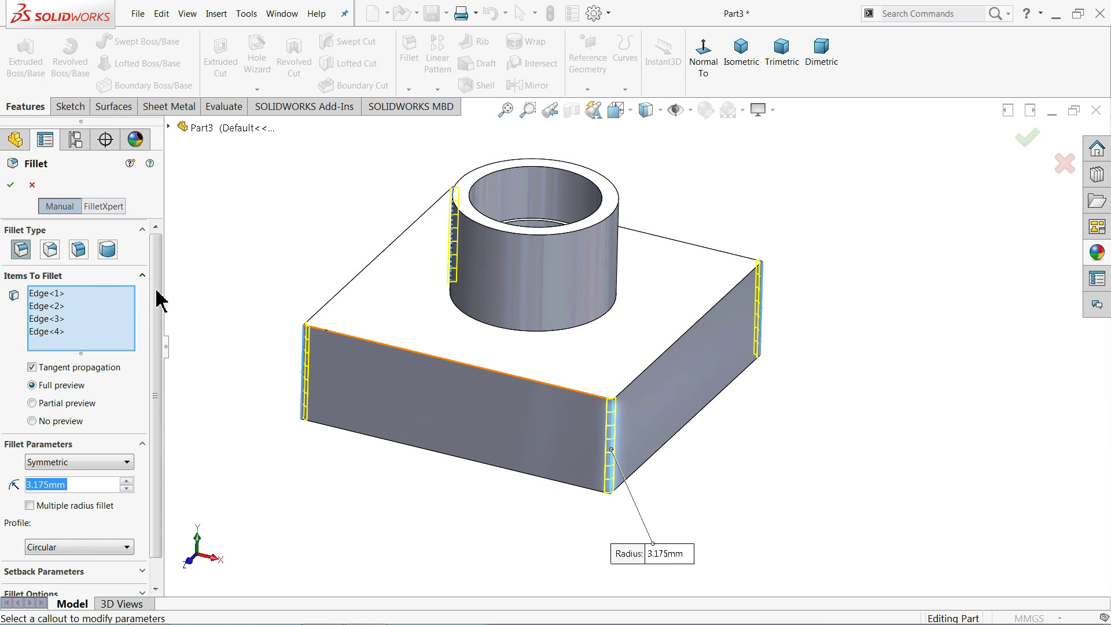
{"action": "left_click", "coordinate": [10, 184]}
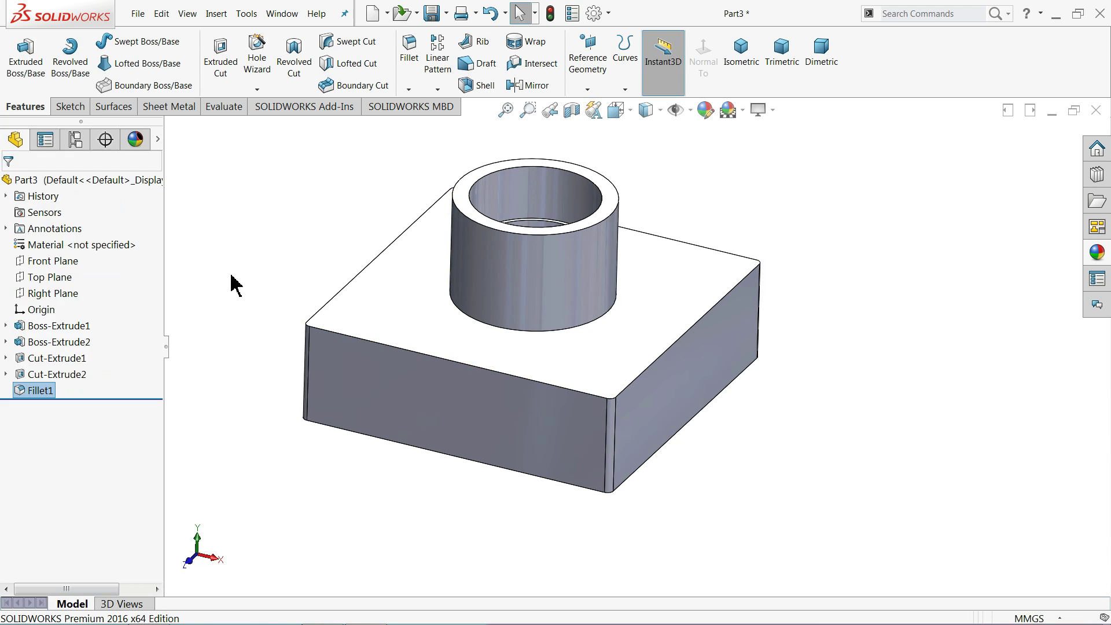
- Sketch a circle centred on the origin on the block's bottom face
{"action": "middle_click_drag", "start_coordinate": [456, 468], "coordinate": [472, 179]}
{"action": "left_click", "coordinate": [508, 301]}
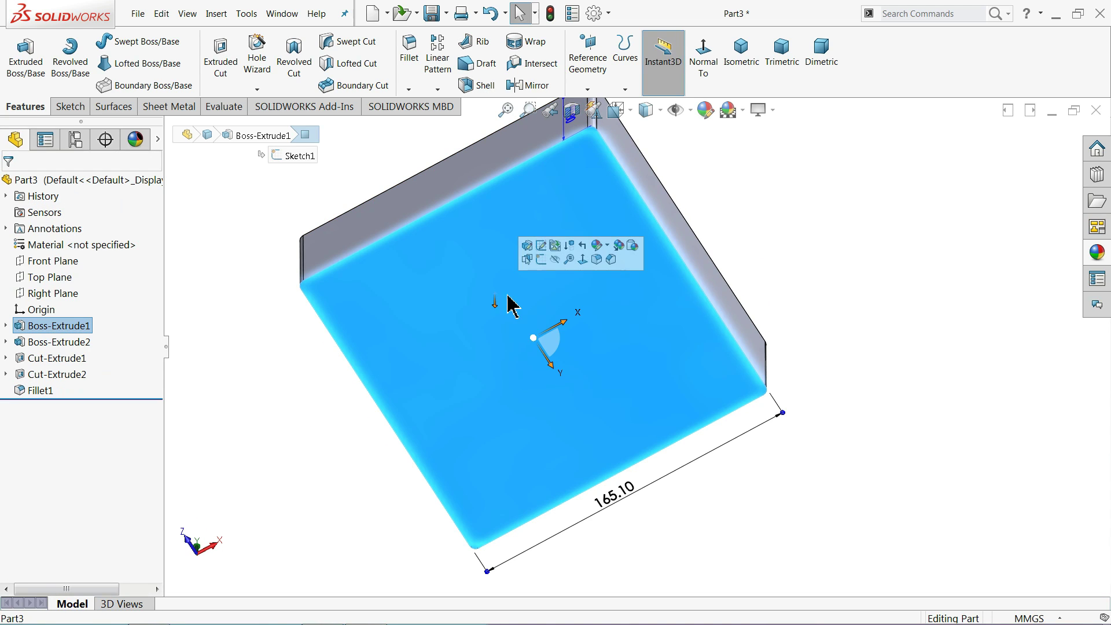
{"action": "left_click", "coordinate": [541, 262]}
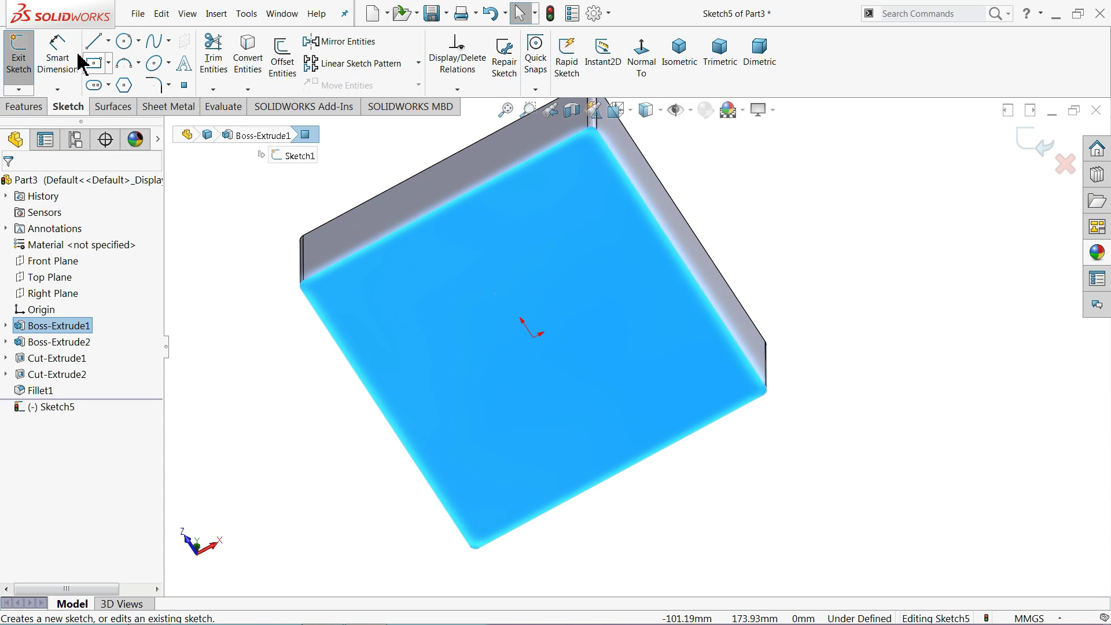
{"action": "left_click", "coordinate": [124, 44]}
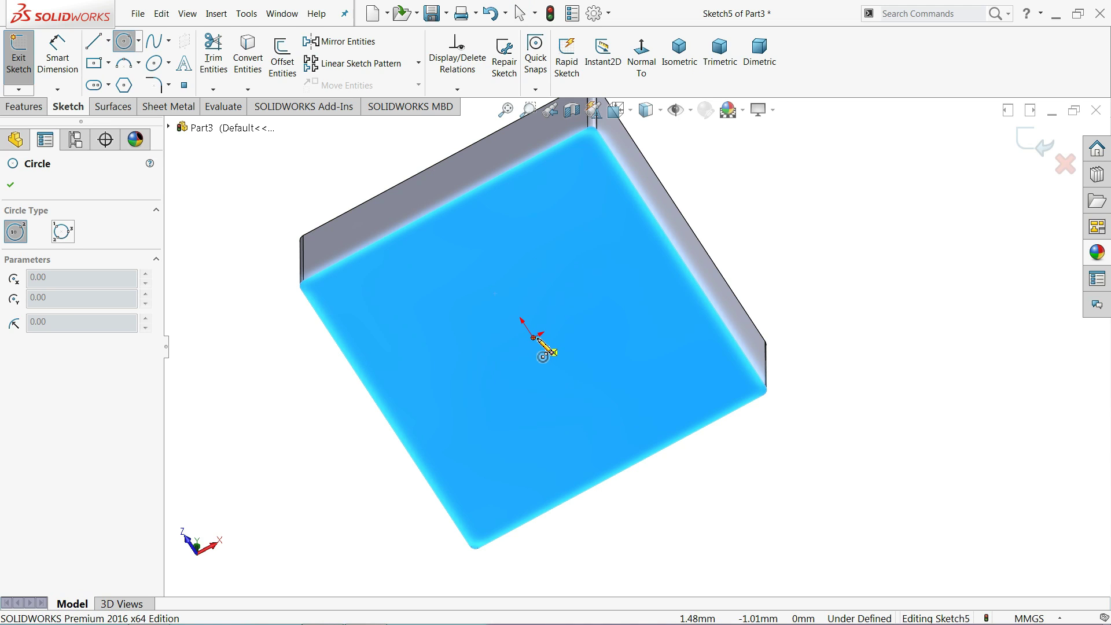
{"action": "left_click", "coordinate": [534, 338]}
{"action": "left_click", "coordinate": [532, 245]}
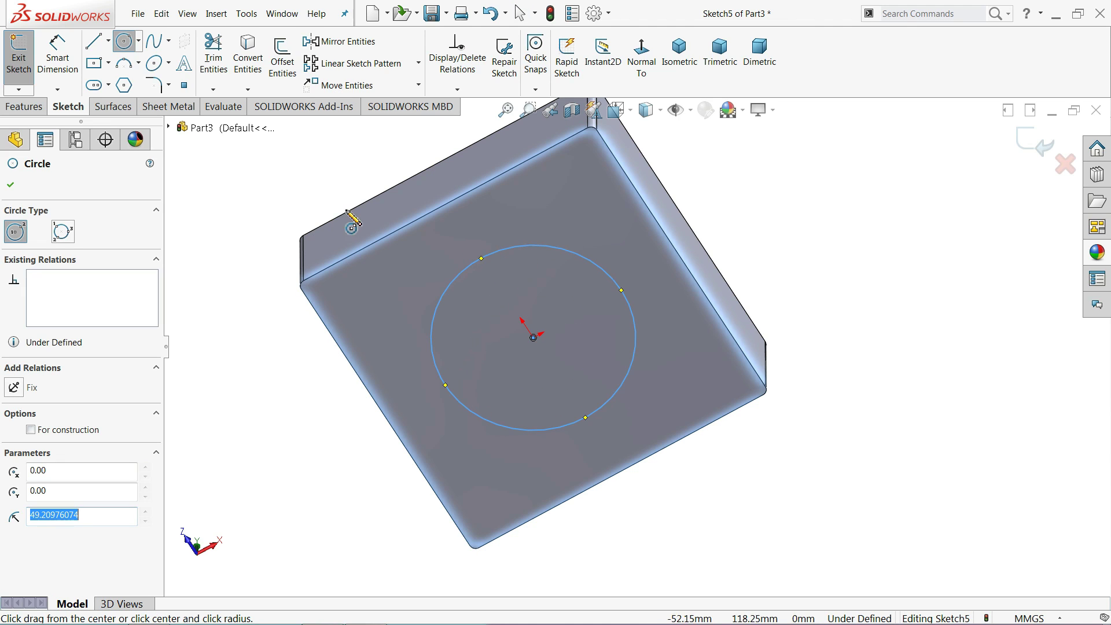
- Dimension the circle to a 40 mm diameter
{"action": "left_click", "coordinate": [56, 75]}
{"action": "scroll", "coordinate": [478, 296], "scroll_direction": "down", "scroll_amount": 2}
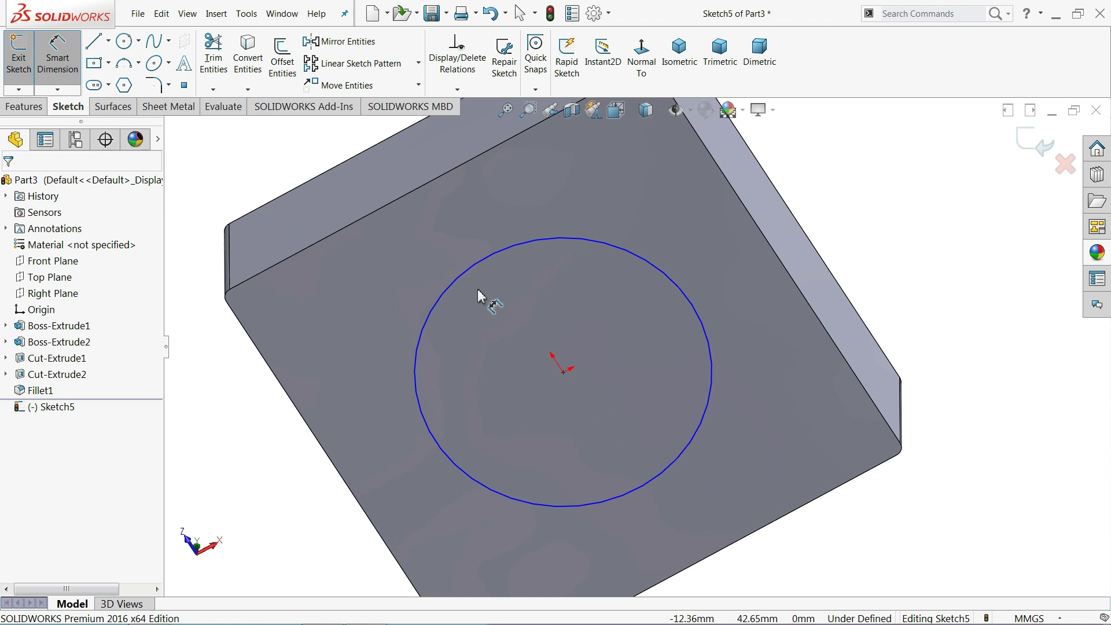
{"action": "left_click", "coordinate": [451, 304]}
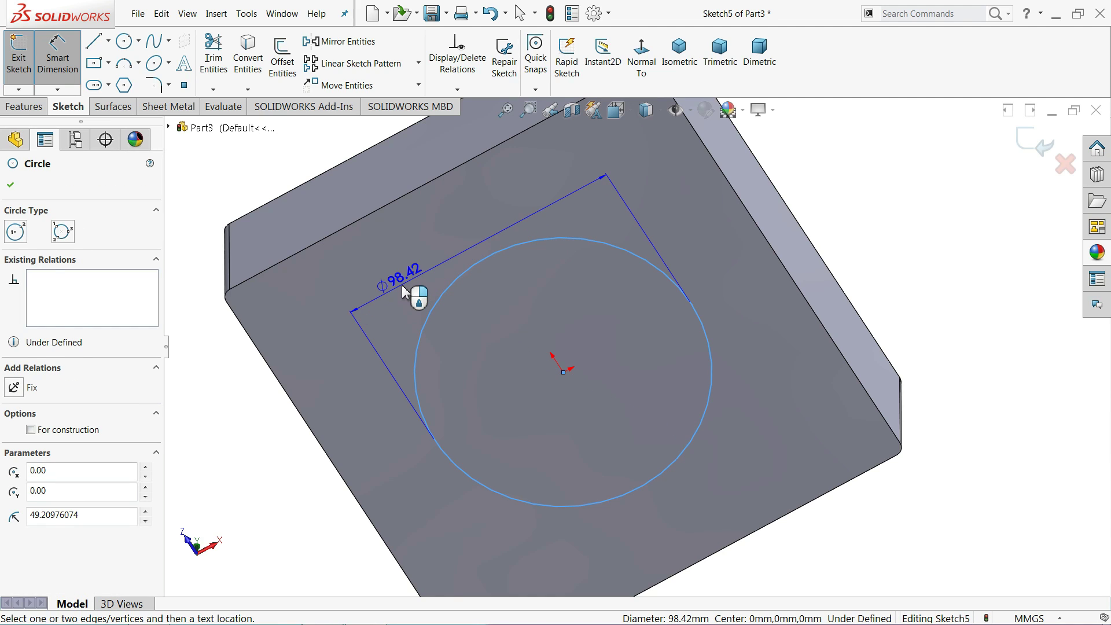
{"action": "left_click", "coordinate": [404, 293]}
{"action": "type", "text": "40"}
{"action": "key", "text": "Return"}
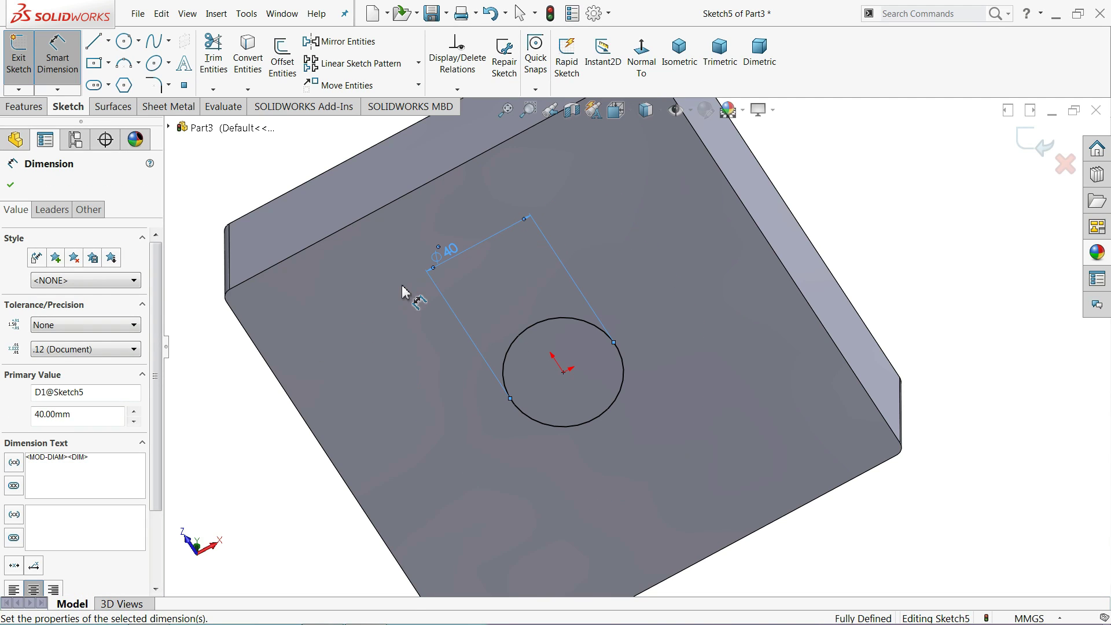
- Extruded-cut the 40 mm circle 40 mm deep into the block
{"action": "left_click", "coordinate": [26, 107]}
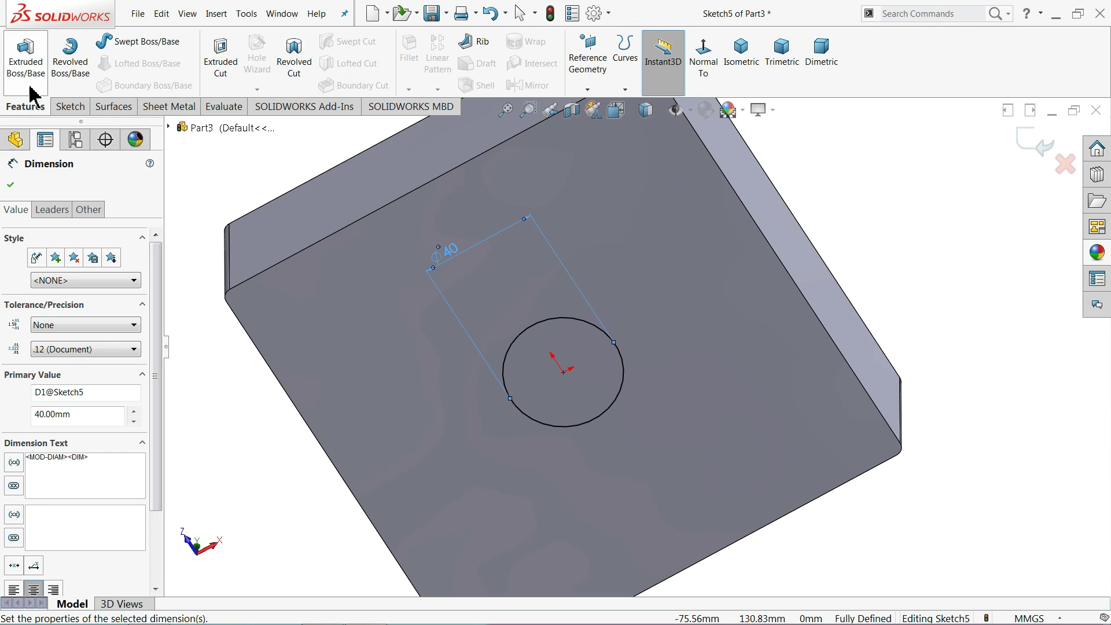
{"action": "left_click", "coordinate": [28, 75]}
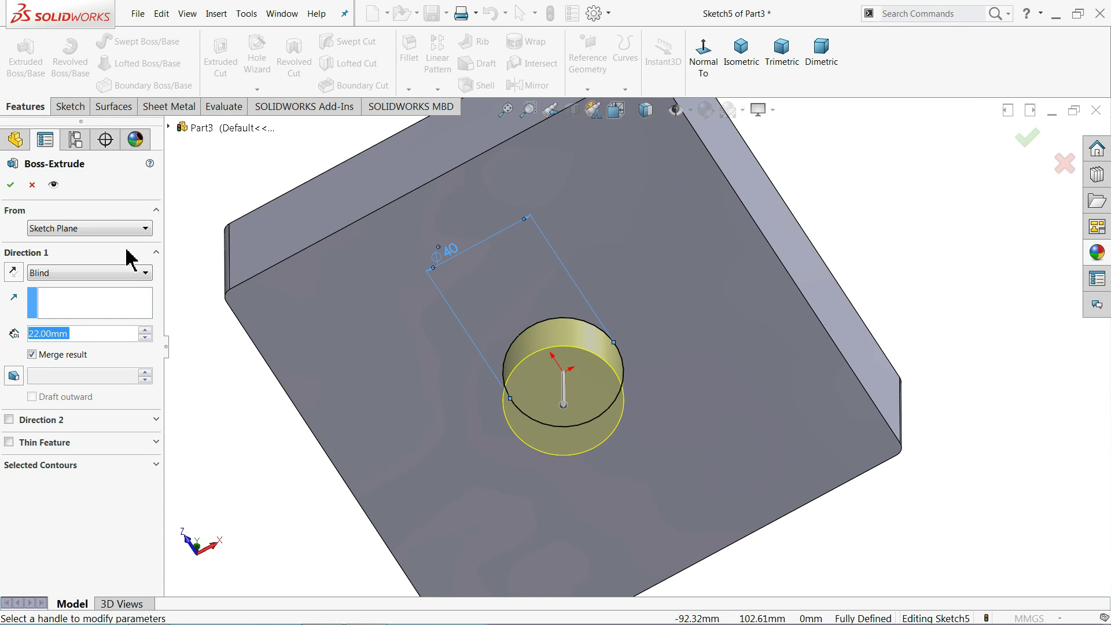
{"action": "left_click", "coordinate": [24, 186]}
{"action": "left_click", "coordinate": [220, 61]}
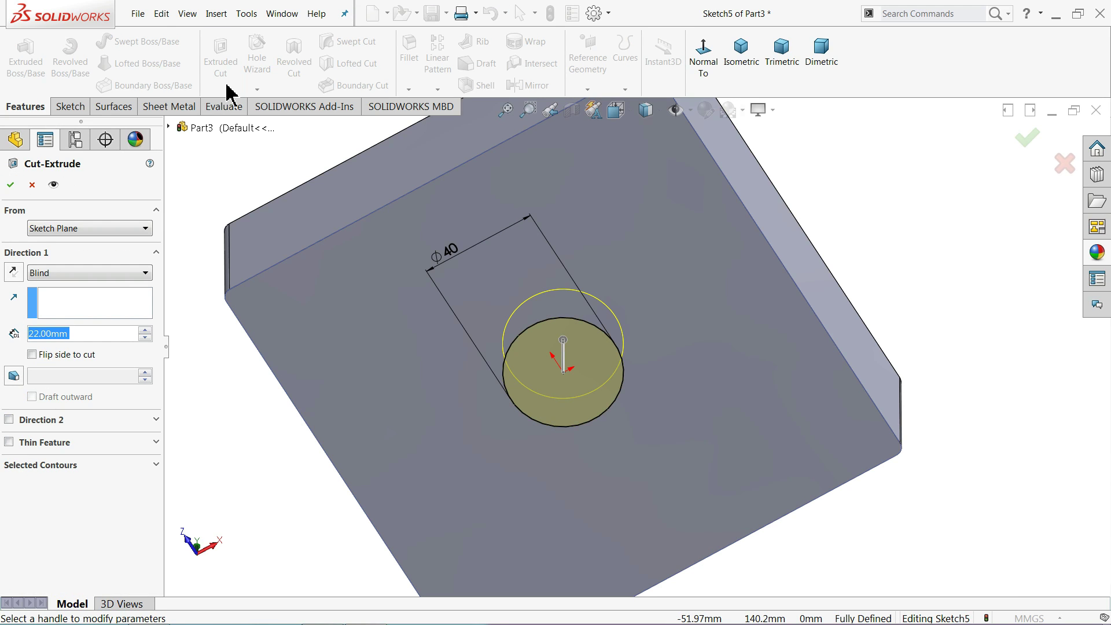
{"action": "type", "text": "40"}
{"action": "key", "text": "Return"}
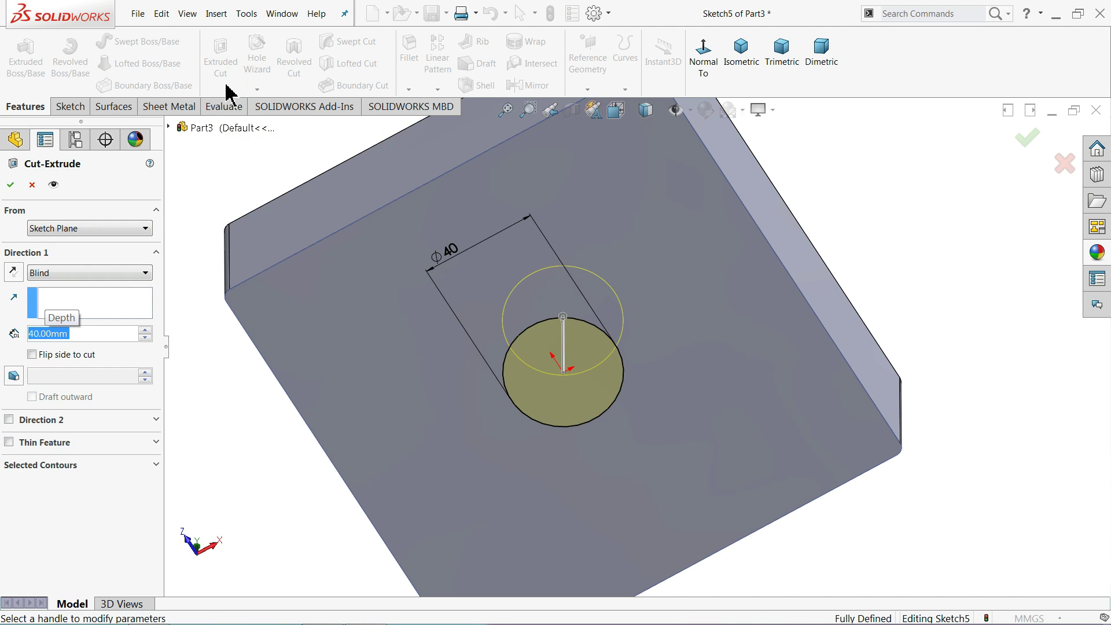
{"action": "left_click", "coordinate": [10, 186]}
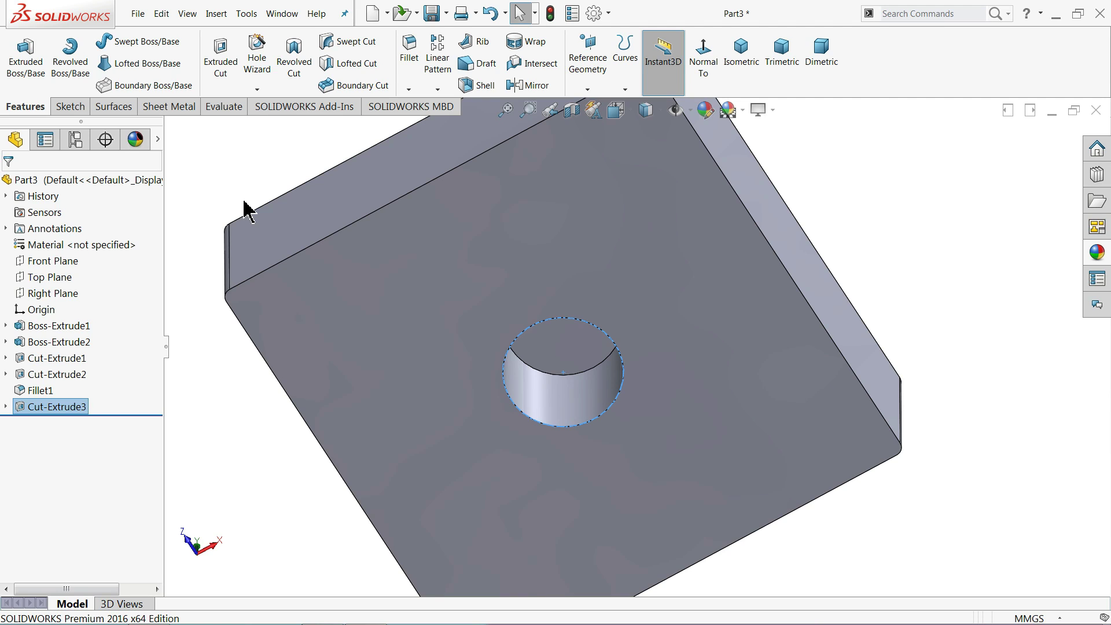
- Sketch two concentric circles at the origin on the holed face, viewed Normal To
{"action": "left_click", "coordinate": [397, 287]}
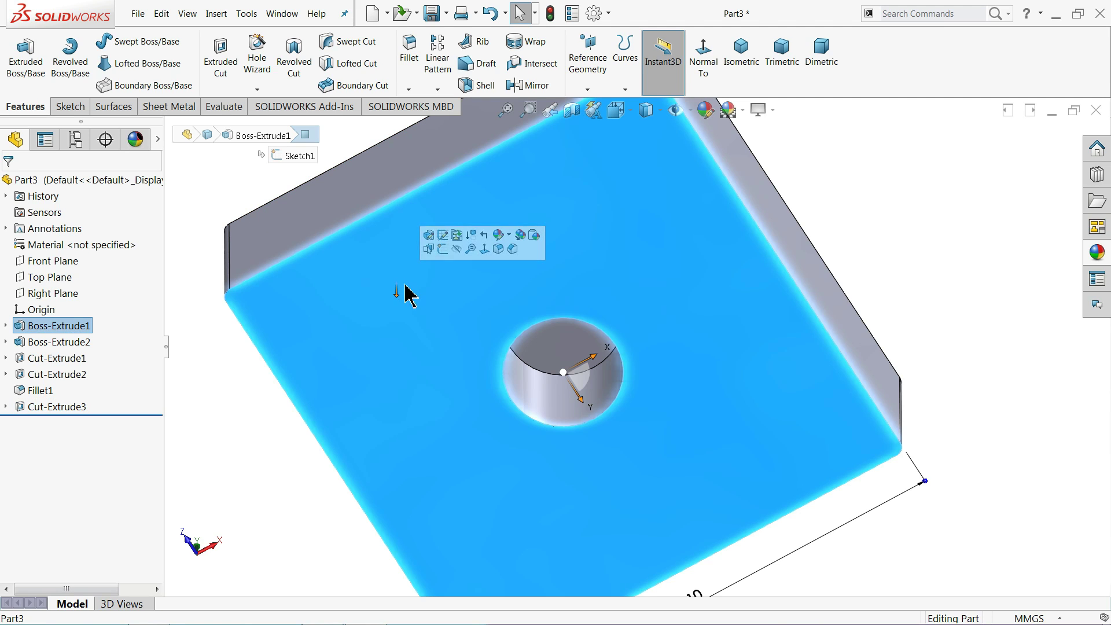
{"action": "left_click", "coordinate": [442, 249]}
{"action": "left_click", "coordinate": [641, 58]}
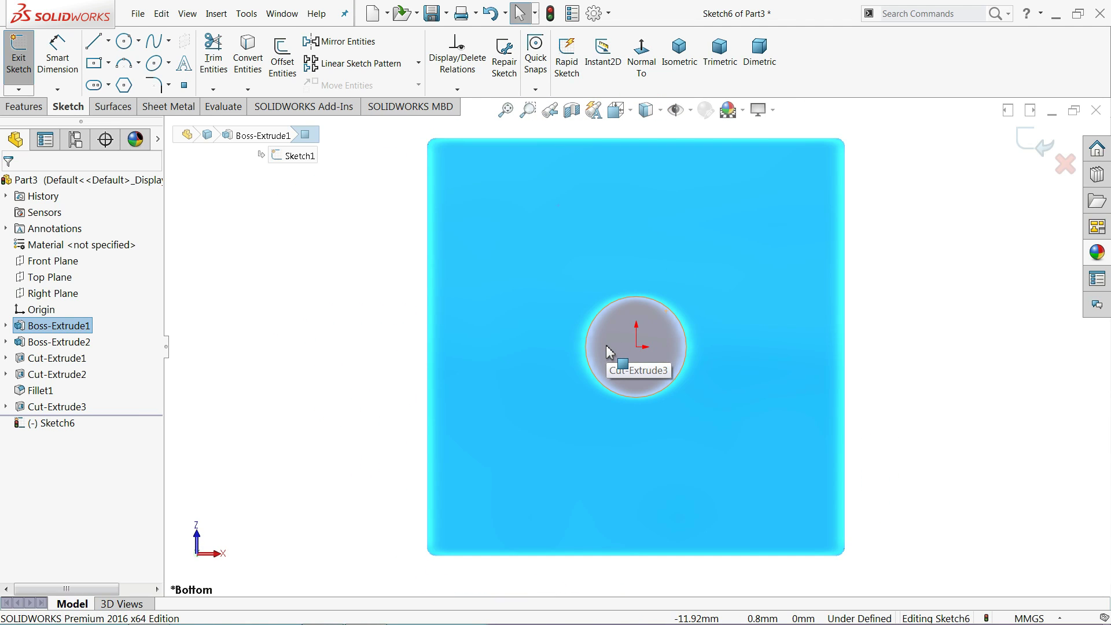
{"action": "left_click", "coordinate": [124, 41]}
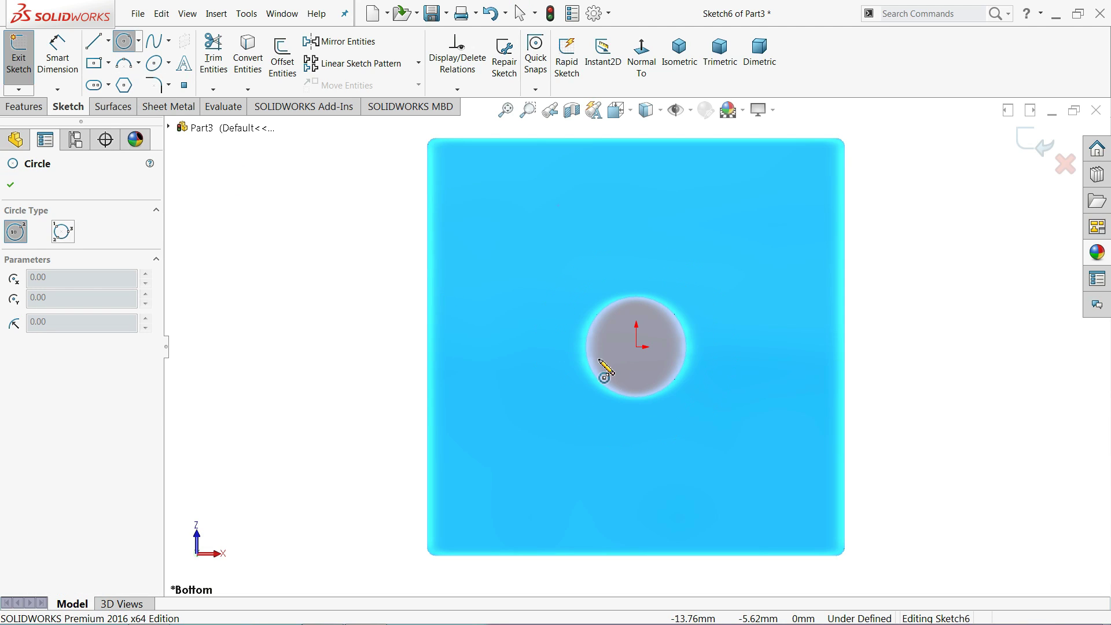
{"action": "left_click", "coordinate": [637, 346]}
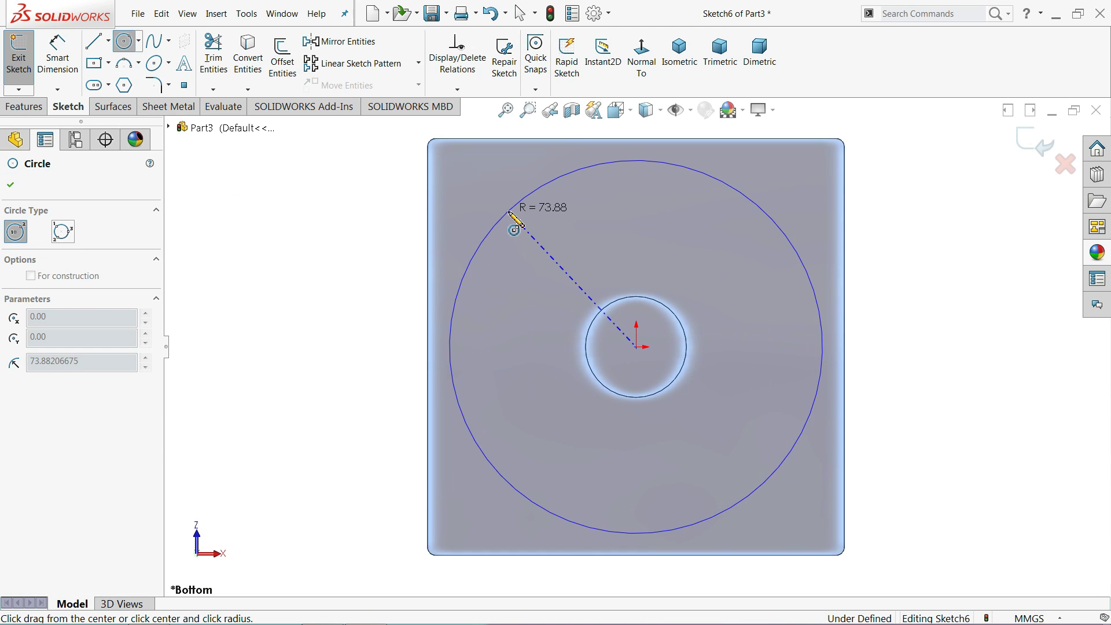
{"action": "left_click", "coordinate": [509, 212]}
{"action": "left_click", "coordinate": [636, 347]}
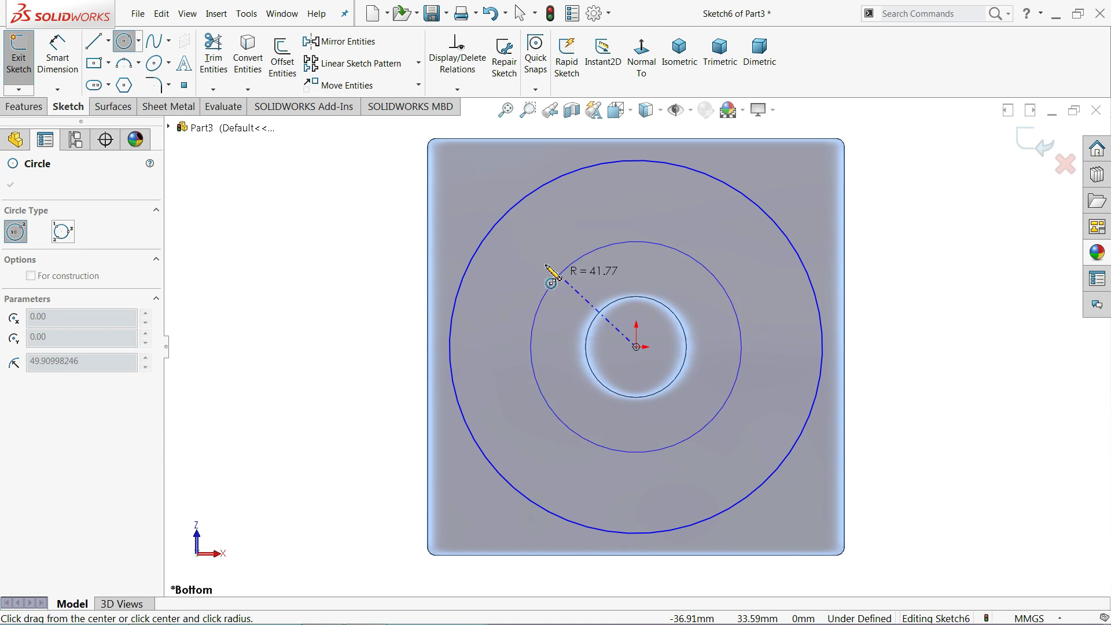
{"action": "left_click", "coordinate": [516, 248]}
{"action": "right_click", "coordinate": [311, 201]}
{"action": "left_click", "coordinate": [342, 210]}
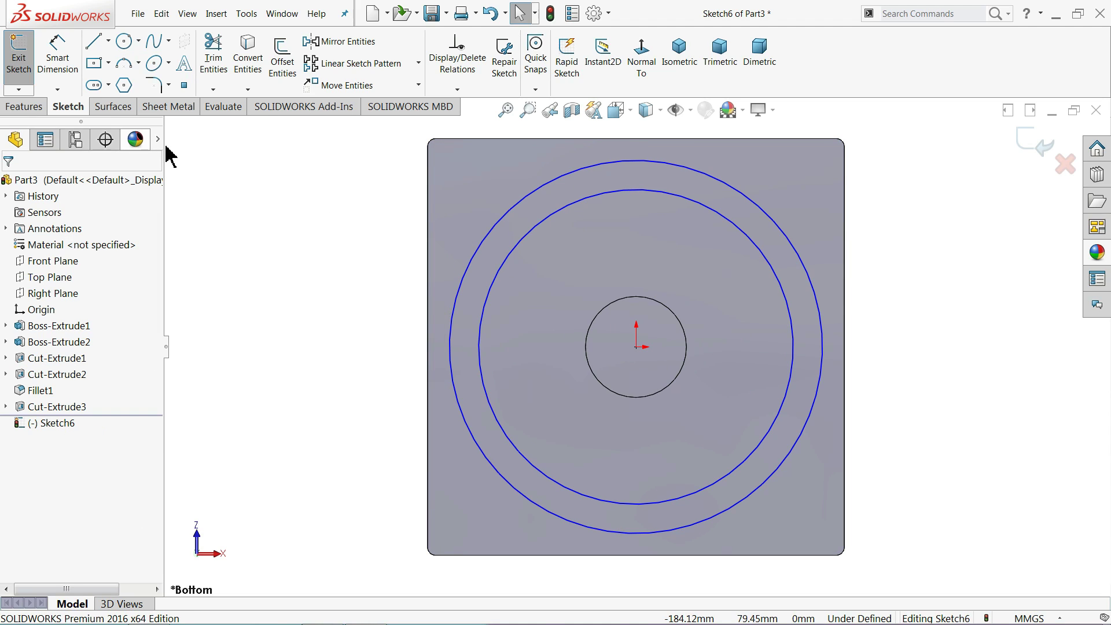
- Dimension the outer circle to Ø152.4 mm and the inner to Ø139.7 mm
{"action": "left_click", "coordinate": [58, 58]}
{"action": "left_click", "coordinate": [449, 333]}
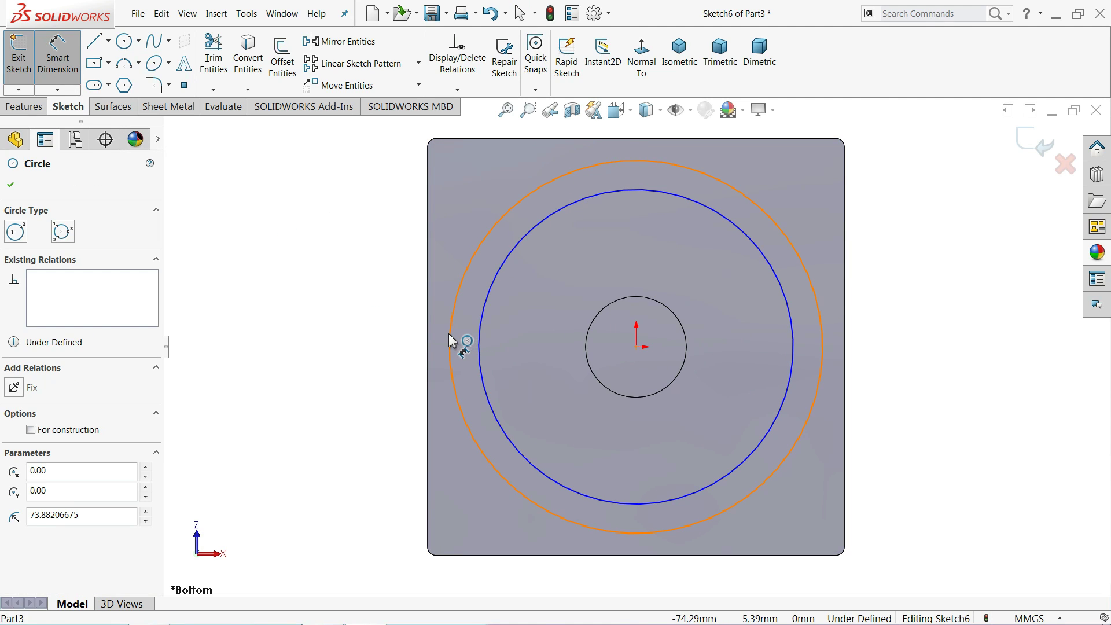
{"action": "left_click", "coordinate": [325, 331]}
{"action": "type", "text": "152"}
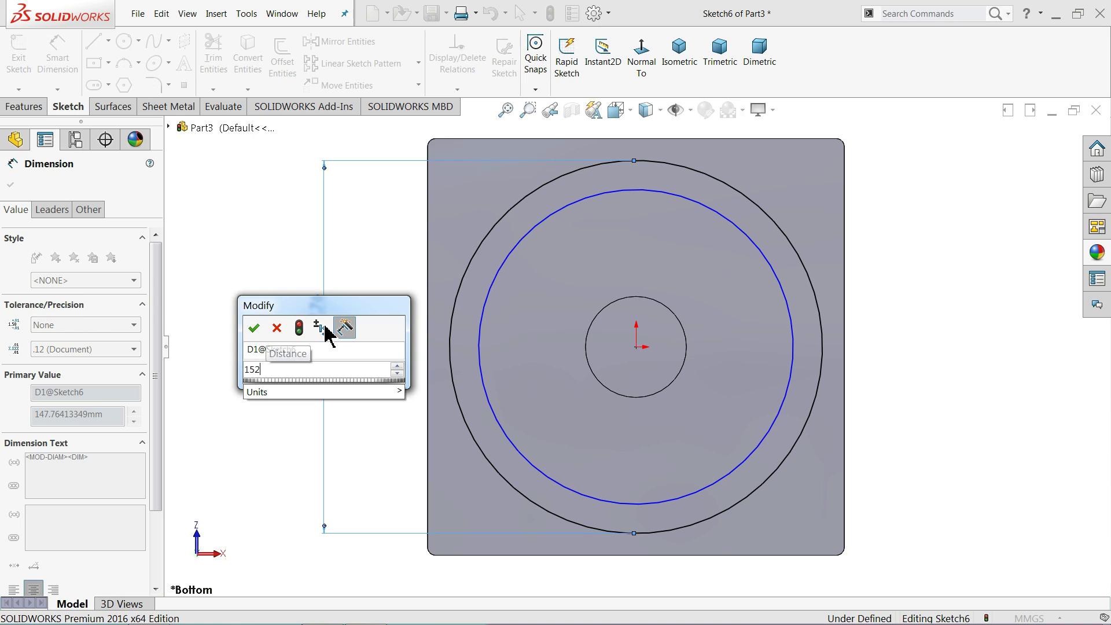
{"action": "type", "text": ".4"}
{"action": "key", "text": "Return"}
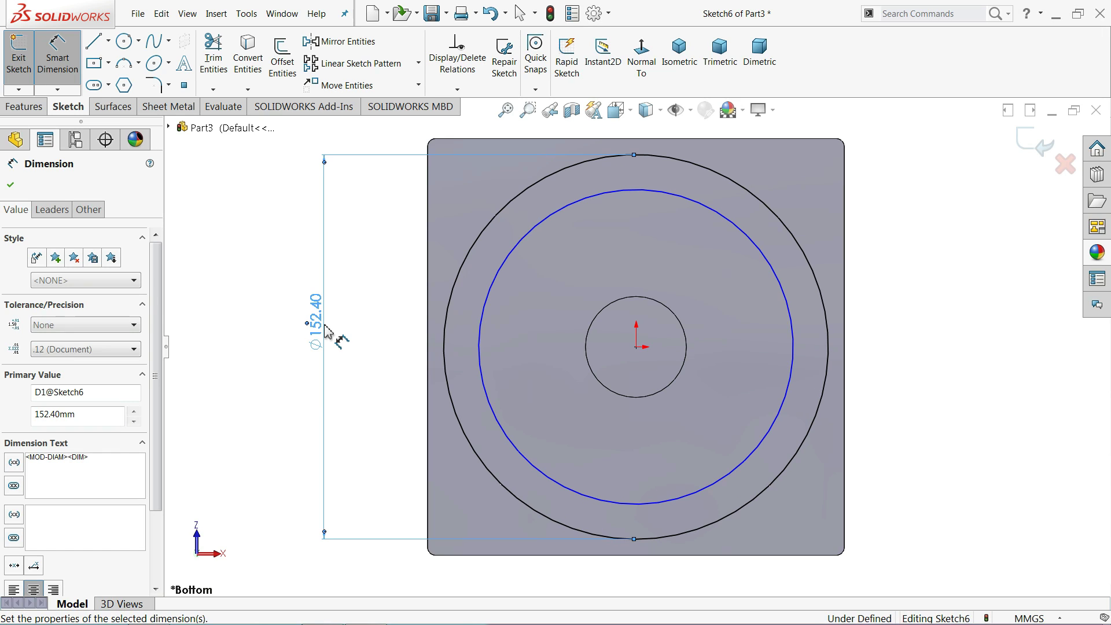
{"action": "left_click", "coordinate": [480, 346]}
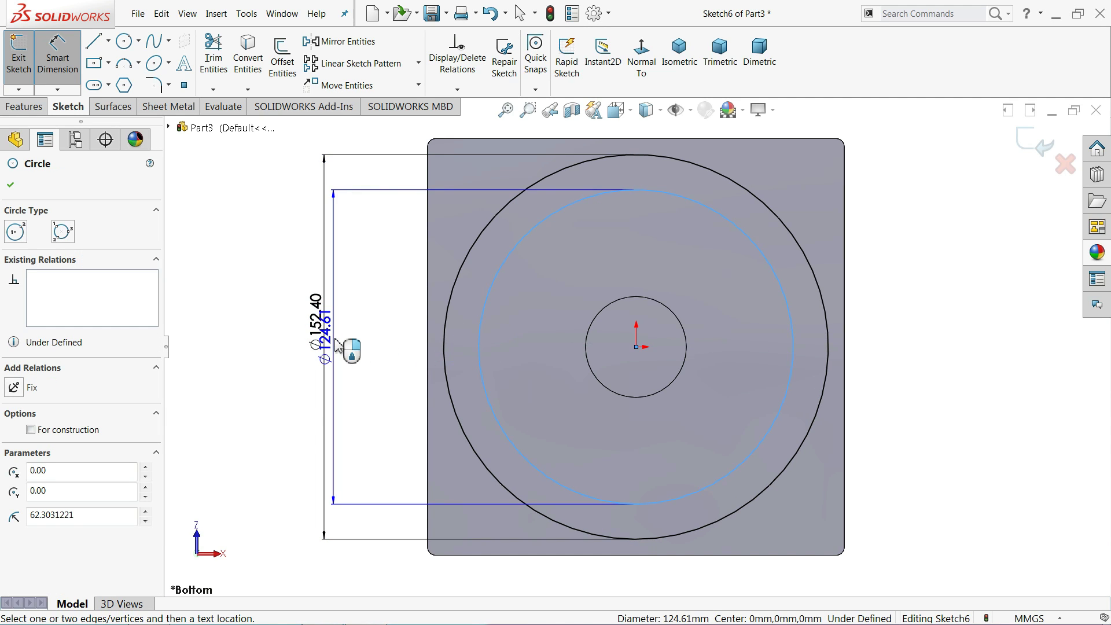
{"action": "left_click", "coordinate": [366, 351]}
{"action": "type", "text": "1"}
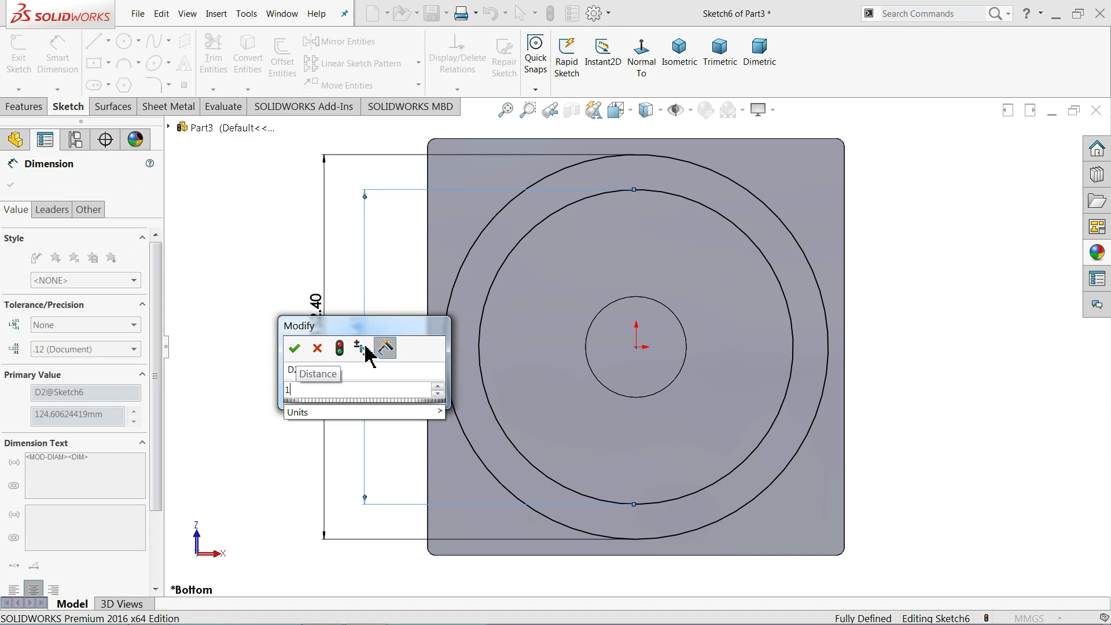
{"action": "type", "text": "39.7"}
{"action": "key", "text": "Return"}
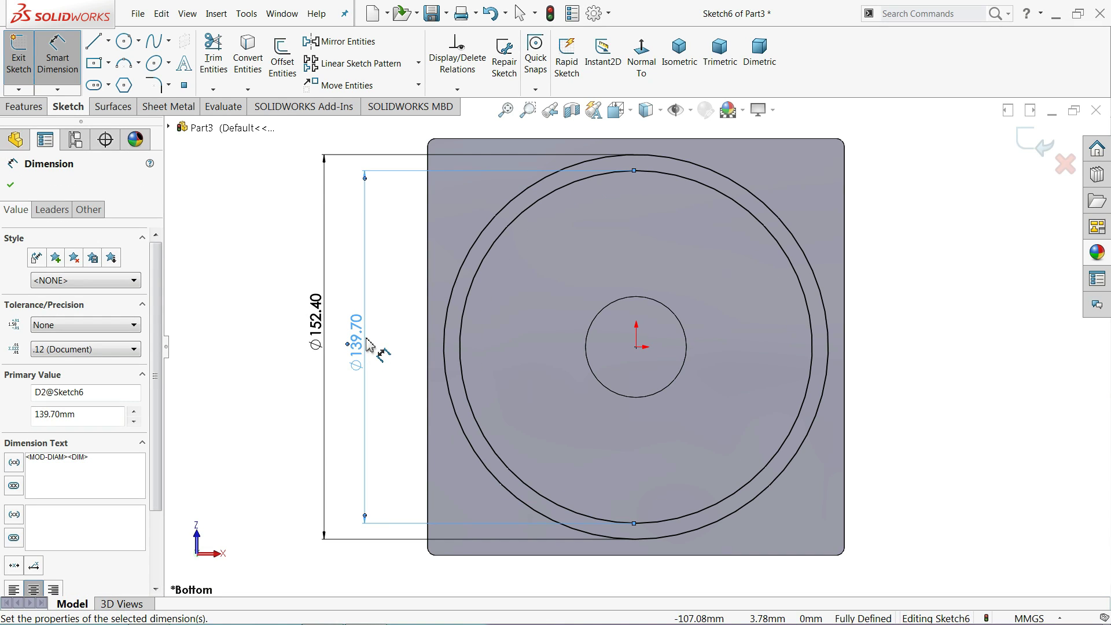
{"action": "left_click", "coordinate": [25, 109]}
- Cut the ring between the circles 8 mm deep, then show the part in isometric view
{"action": "left_click", "coordinate": [222, 72]}
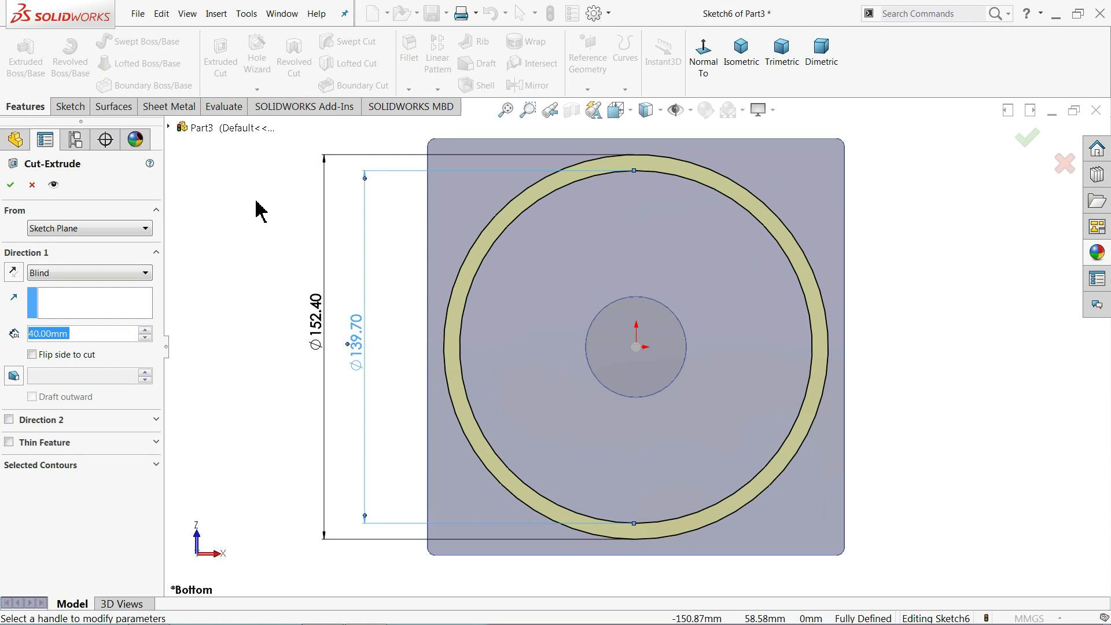
{"action": "type", "text": "8"}
{"action": "key", "text": "Return"}
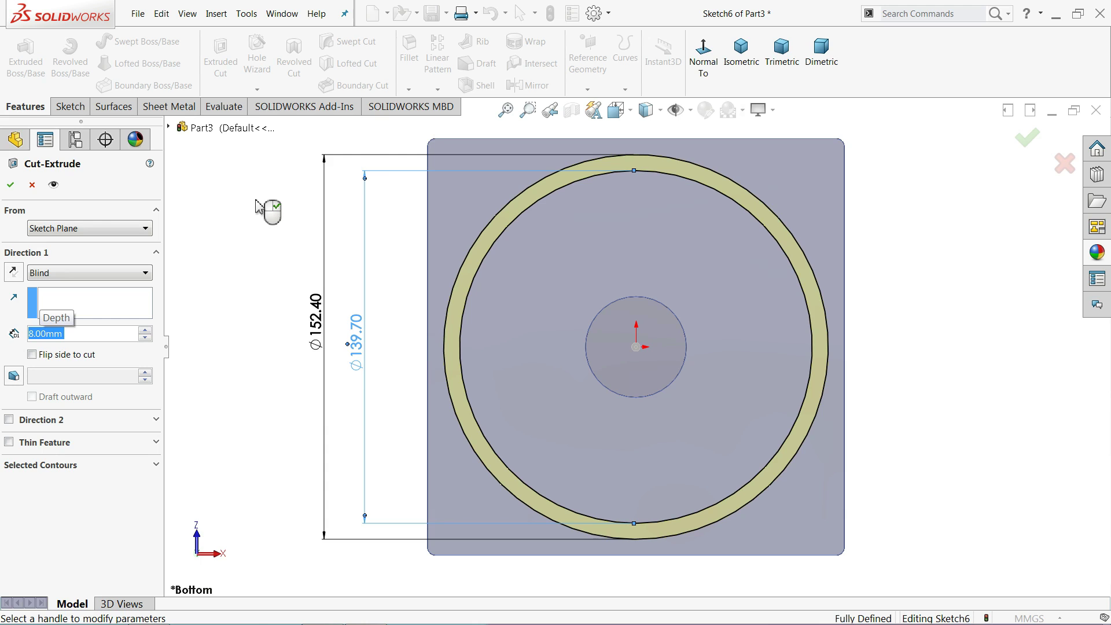
{"action": "middle_click_drag", "start_coordinate": [259, 207], "coordinate": [218, 248]}
{"action": "left_click", "coordinate": [10, 185]}
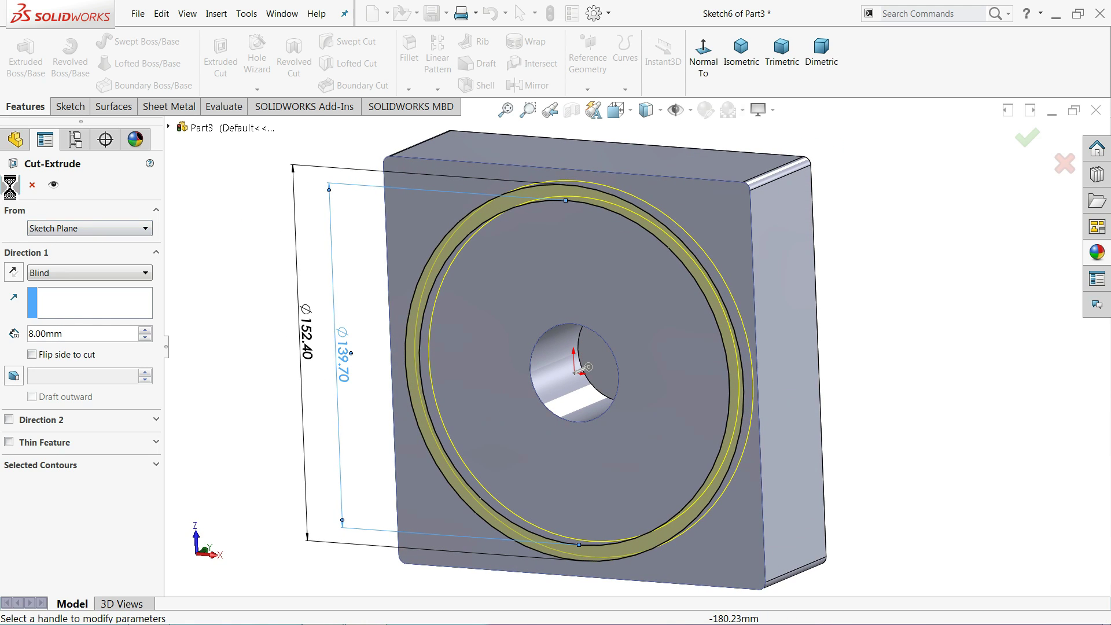
{"action": "scroll", "coordinate": [635, 444], "scroll_direction": "up", "scroll_amount": 2}
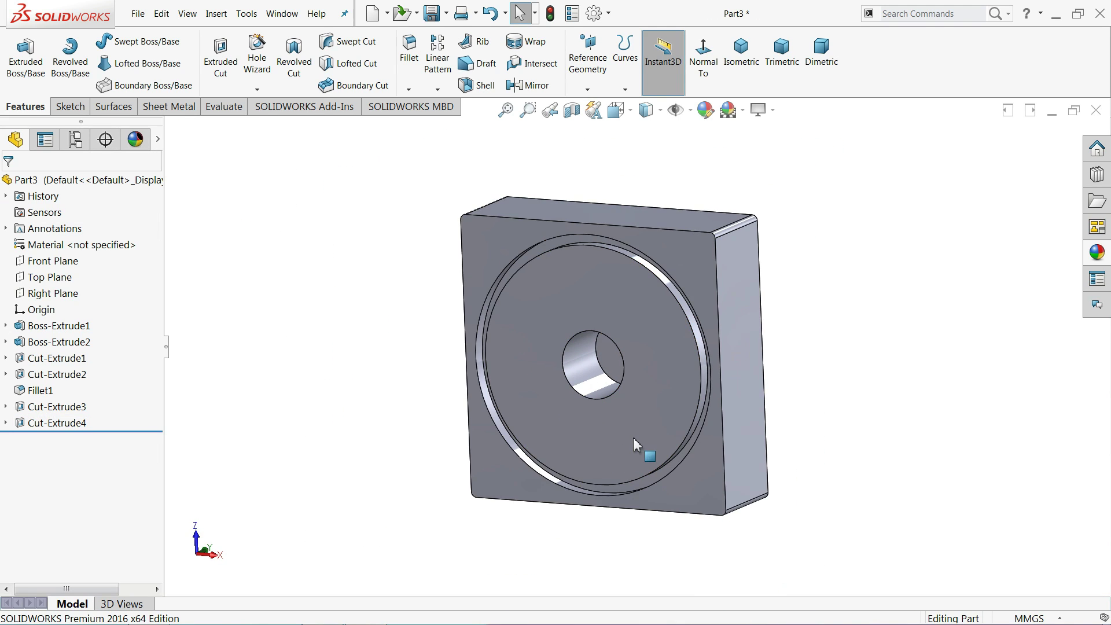
{"action": "scroll", "coordinate": [635, 445], "scroll_direction": "down", "scroll_amount": 2}
{"action": "mouse_move", "coordinate": [643, 397]}
{"action": "middle_mouse_down"}
{"action": "mouse_move", "coordinate": [665, 303]}
{"action": "mouse_move", "coordinate": [622, 400]}
{"action": "mouse_move", "coordinate": [640, 380]}
{"action": "mouse_move", "coordinate": [625, 396]}
{"action": "mouse_move", "coordinate": [643, 401]}
{"action": "middle_mouse_up"}
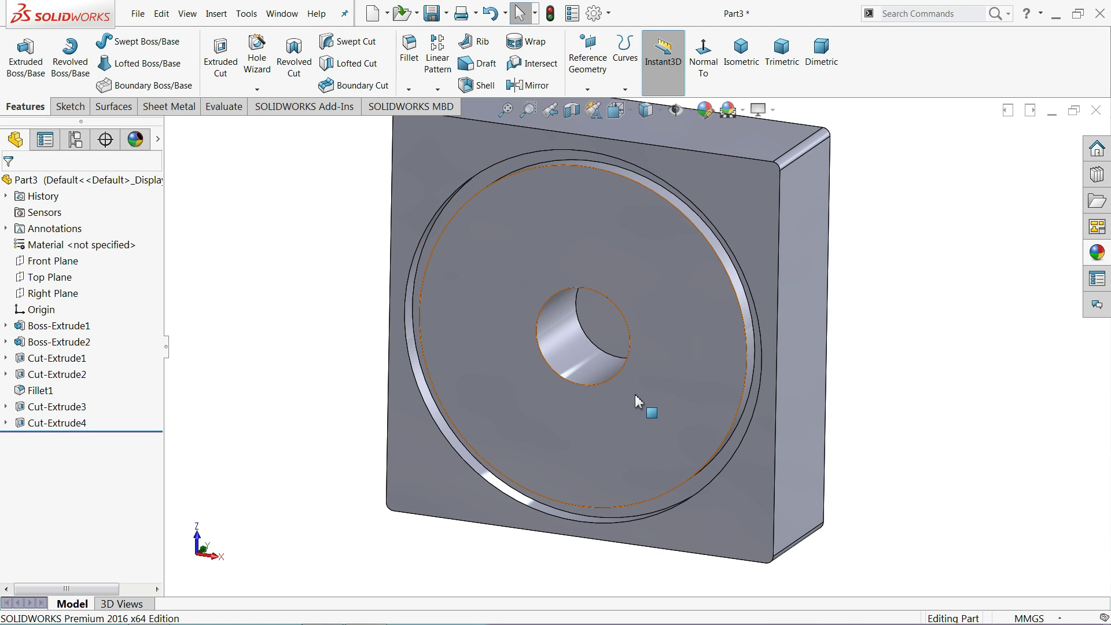
{"action": "key", "text": "f"}
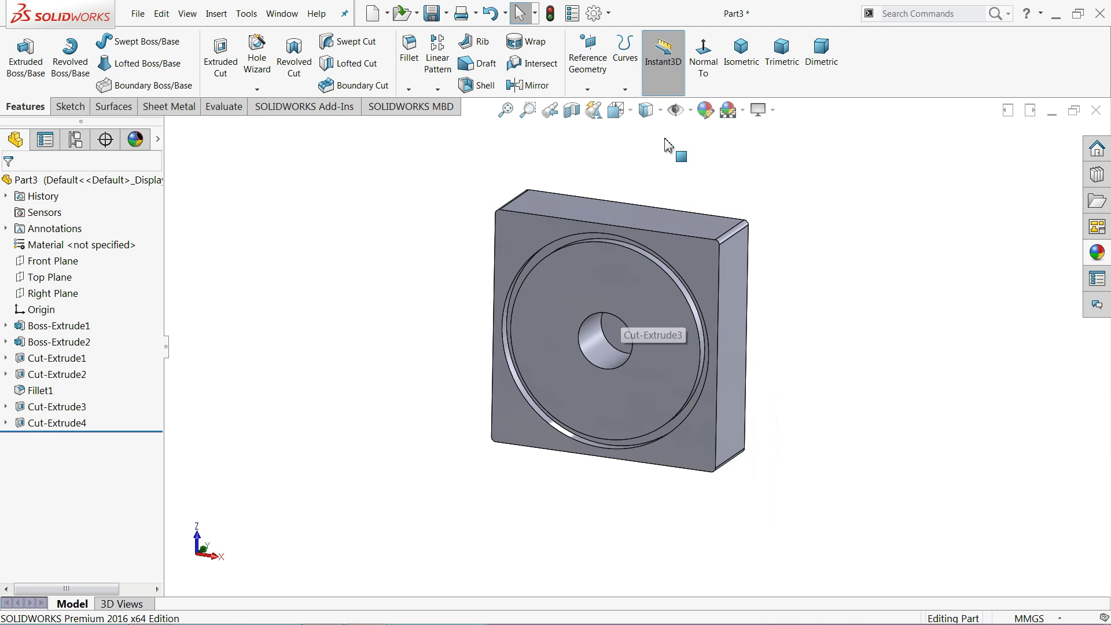
{"action": "left_click", "coordinate": [740, 55]}
- Start a new sketch on the block's front face and view it normal
{"action": "scroll", "coordinate": [602, 479], "scroll_direction": "down", "scroll_amount": 3}
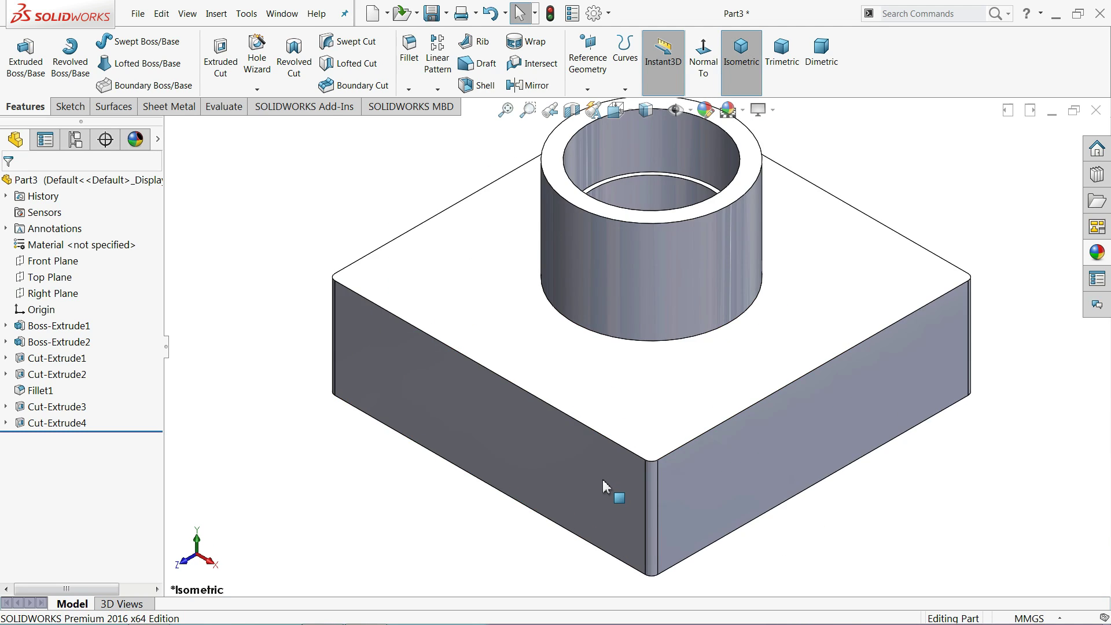
{"action": "left_click", "coordinate": [507, 450]}
{"action": "left_click", "coordinate": [553, 414]}
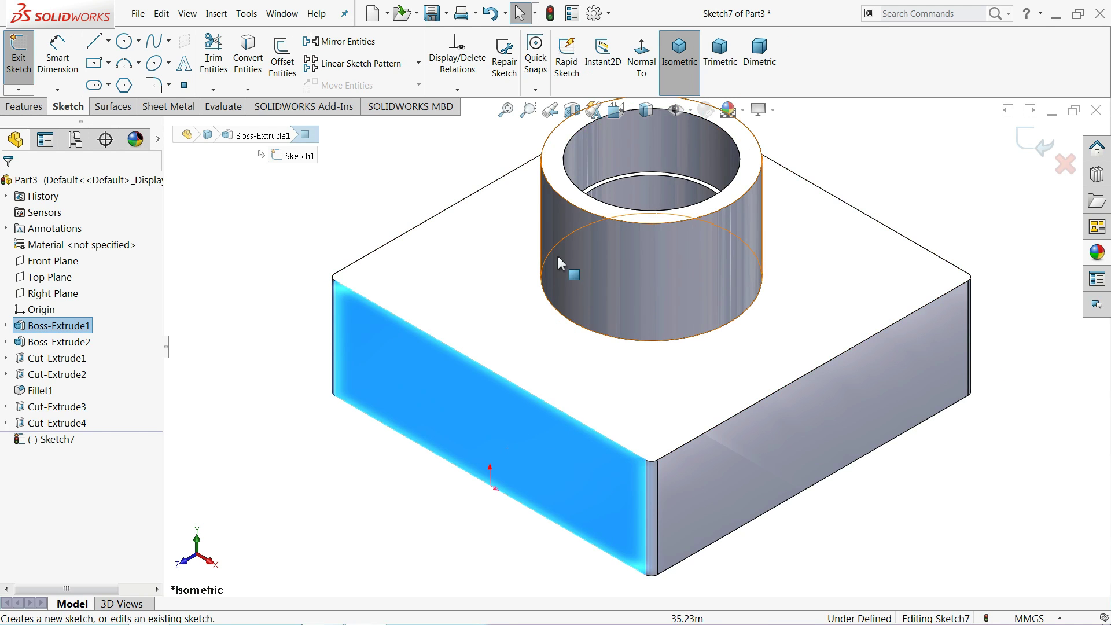
{"action": "left_click", "coordinate": [643, 61]}
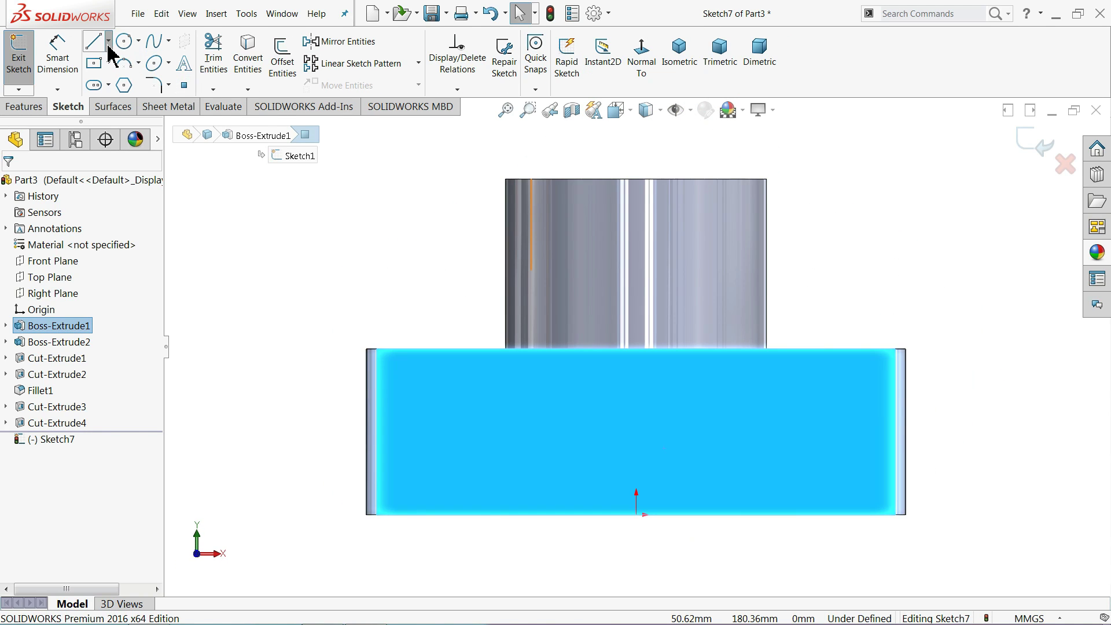
- Draw a horizontal centreline from the left to the right edge, then exit the sketch
{"action": "left_click", "coordinate": [109, 41]}
{"action": "left_click", "coordinate": [115, 77]}
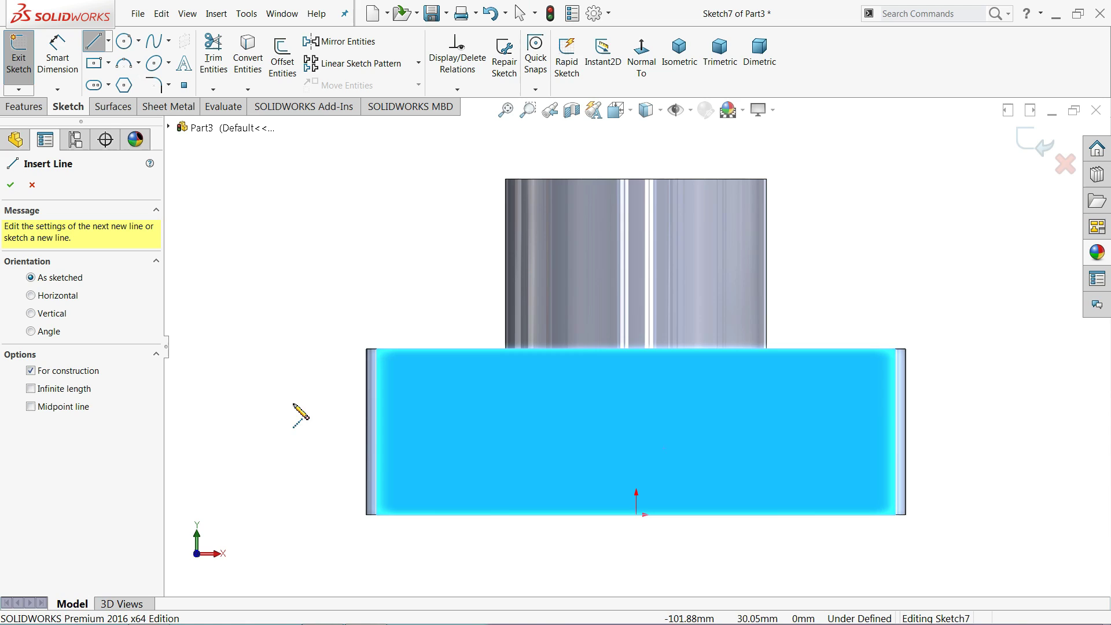
{"action": "left_click", "coordinate": [377, 432]}
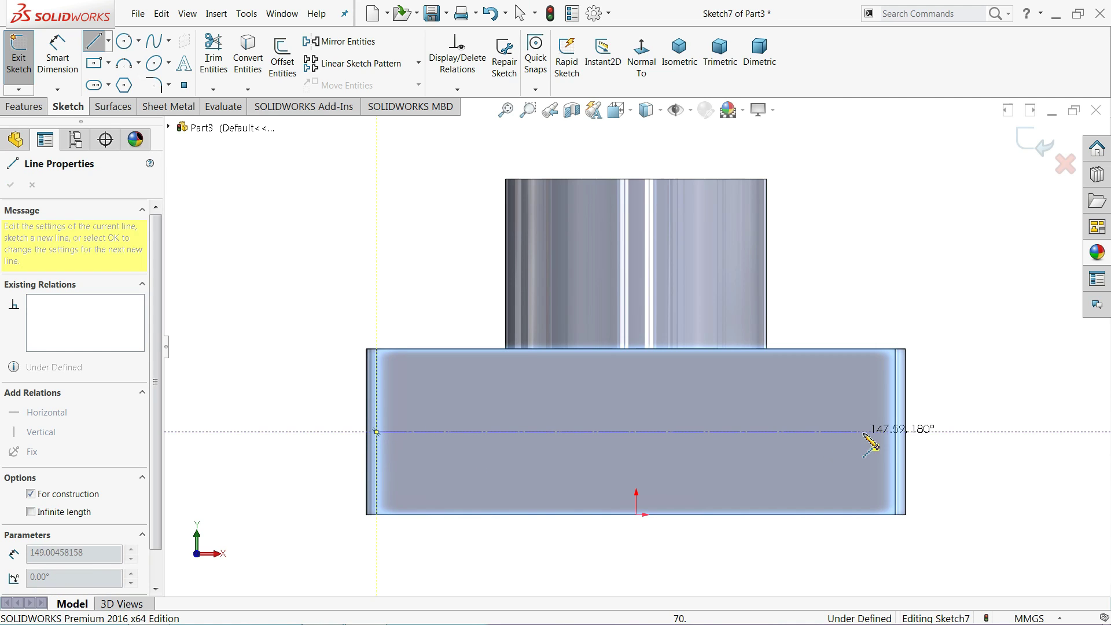
{"action": "left_click", "coordinate": [895, 432]}
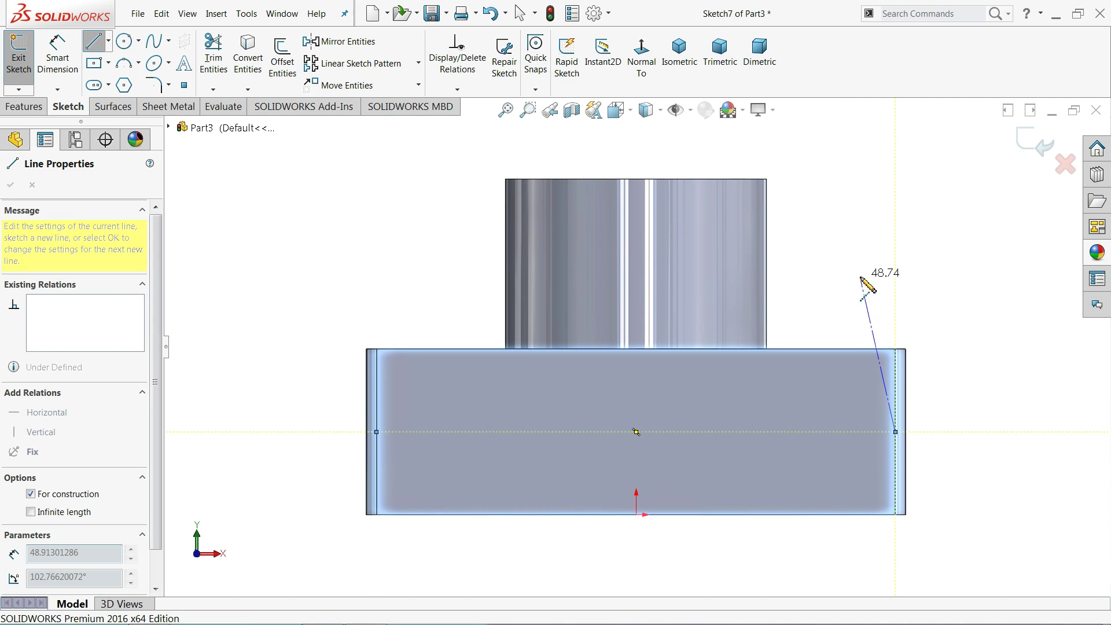
{"action": "right_click", "coordinate": [867, 292]}
{"action": "left_click", "coordinate": [894, 288]}
{"action": "scroll", "coordinate": [686, 446], "scroll_direction": "down", "scroll_amount": 1}
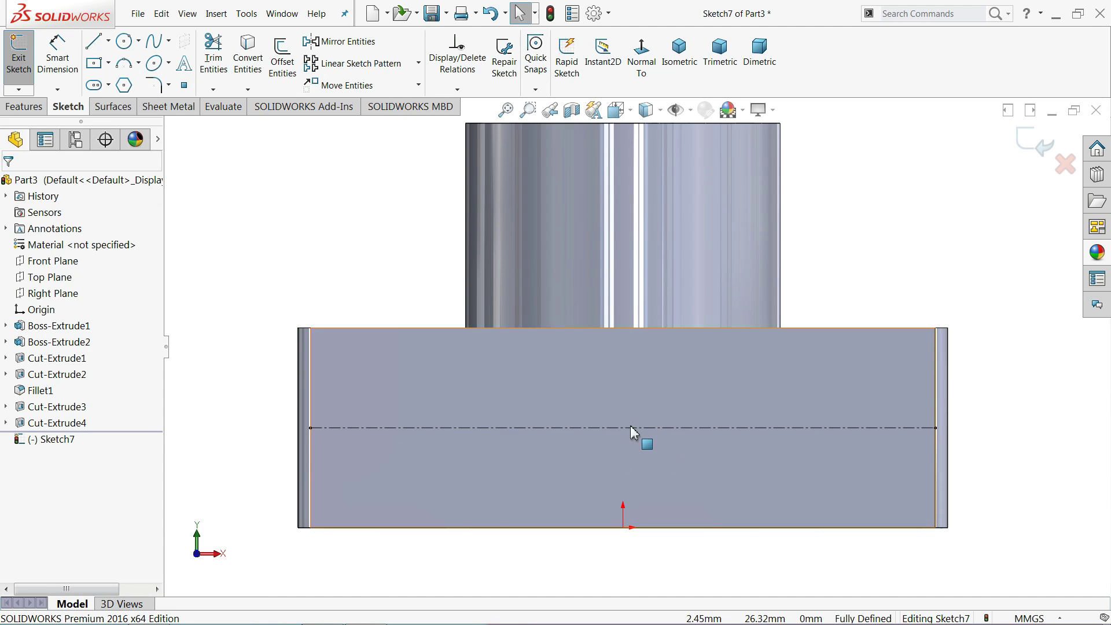
{"action": "left_click", "coordinate": [1049, 142]}
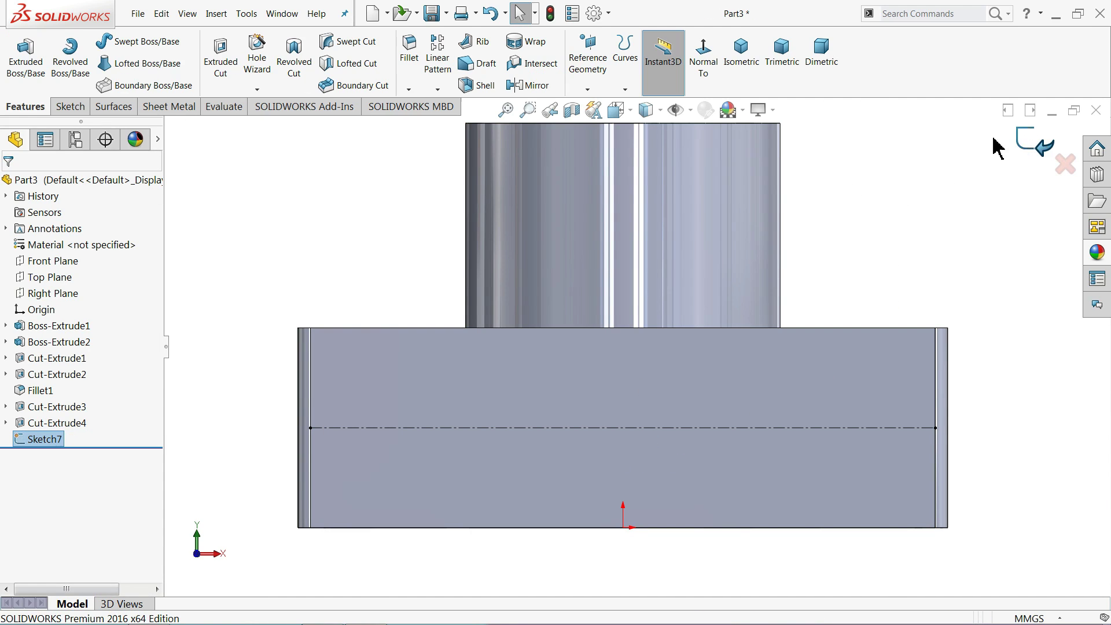
{"action": "left_click", "coordinate": [467, 355]}
- Define an ANSI Inch Straight Pipe Tapped hole, 1/2-14 NPSM, blind 47.24 mm deep
{"action": "left_click", "coordinate": [255, 64]}
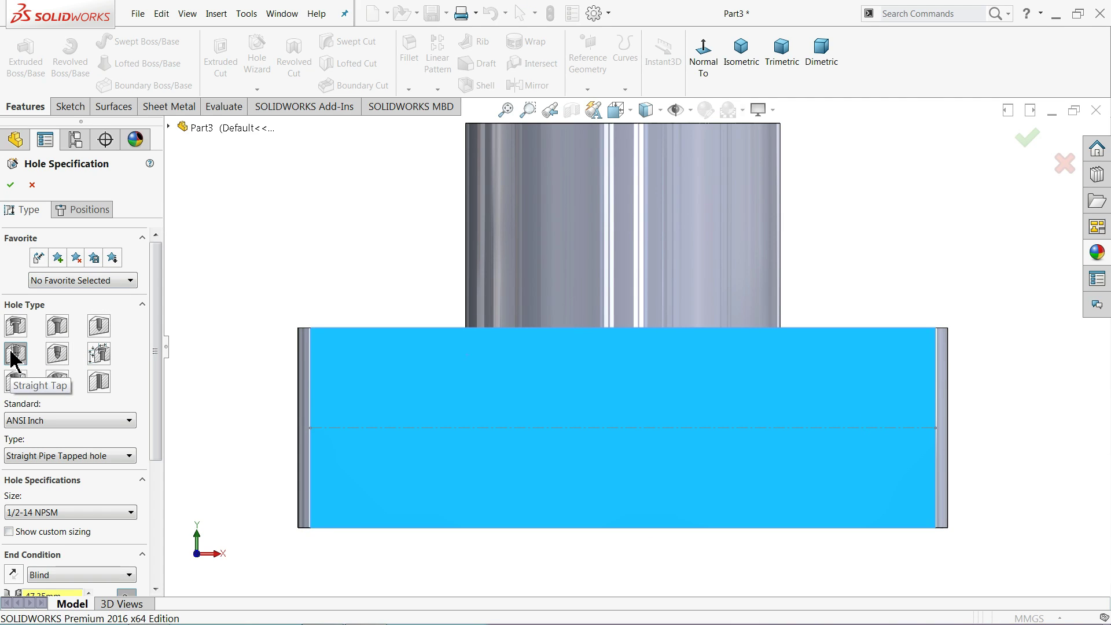
{"action": "left_click_drag", "start_coordinate": [157, 359], "coordinate": [156, 415]}
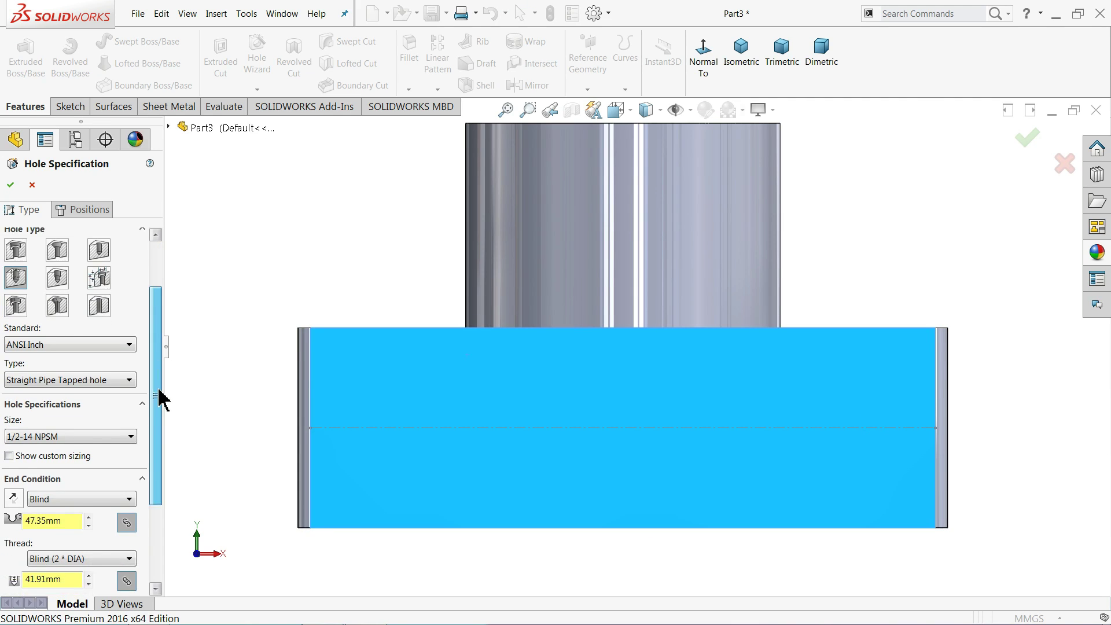
{"action": "left_click", "coordinate": [53, 319]}
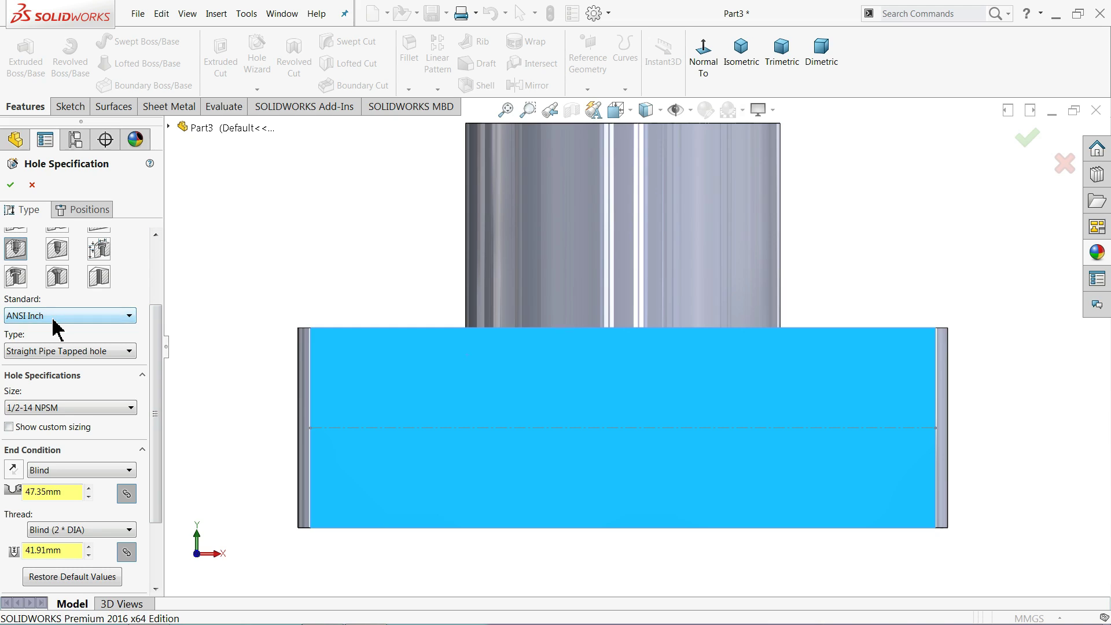
{"action": "left_click", "coordinate": [60, 351]}
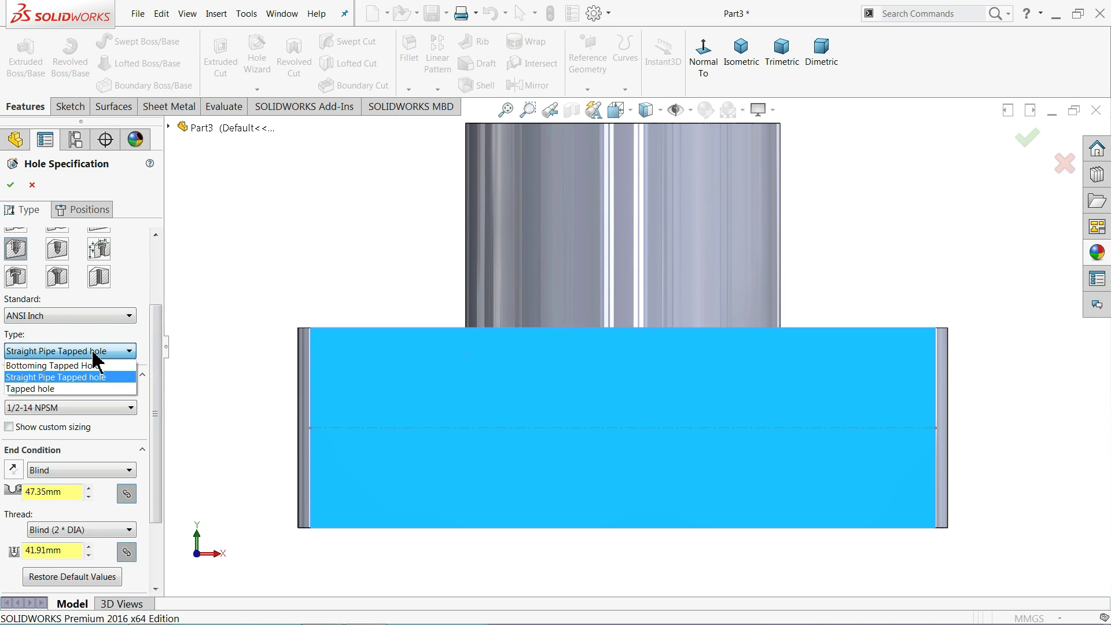
{"action": "left_click", "coordinate": [78, 377]}
{"action": "left_click", "coordinate": [32, 409]}
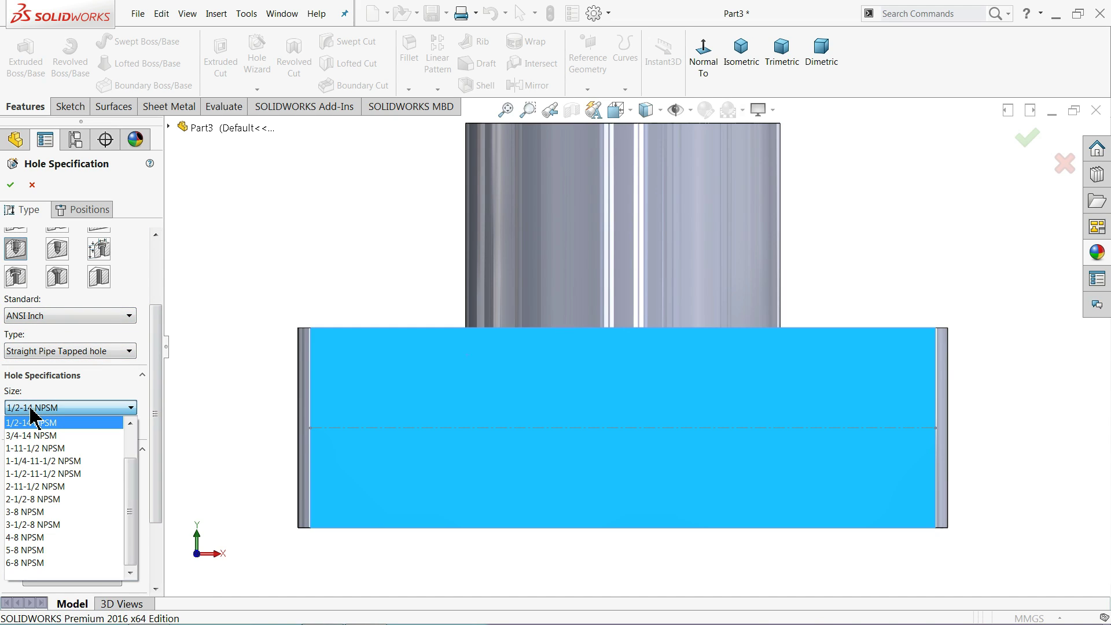
{"action": "left_click", "coordinate": [31, 410]}
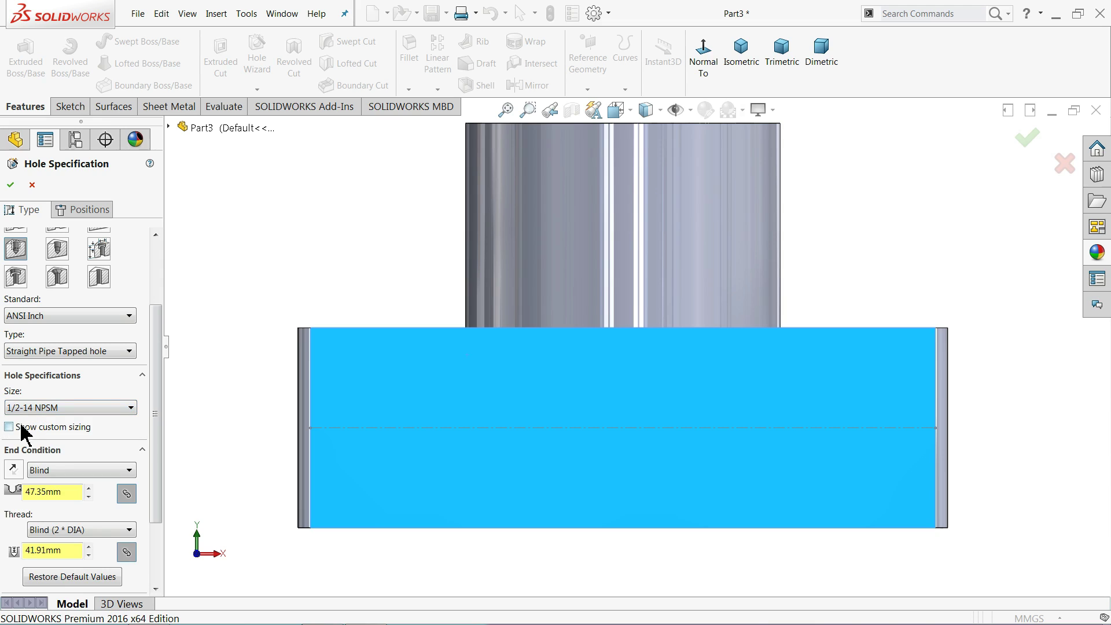
{"action": "scroll", "coordinate": [157, 463], "scroll_direction": "down", "scroll_amount": 3}
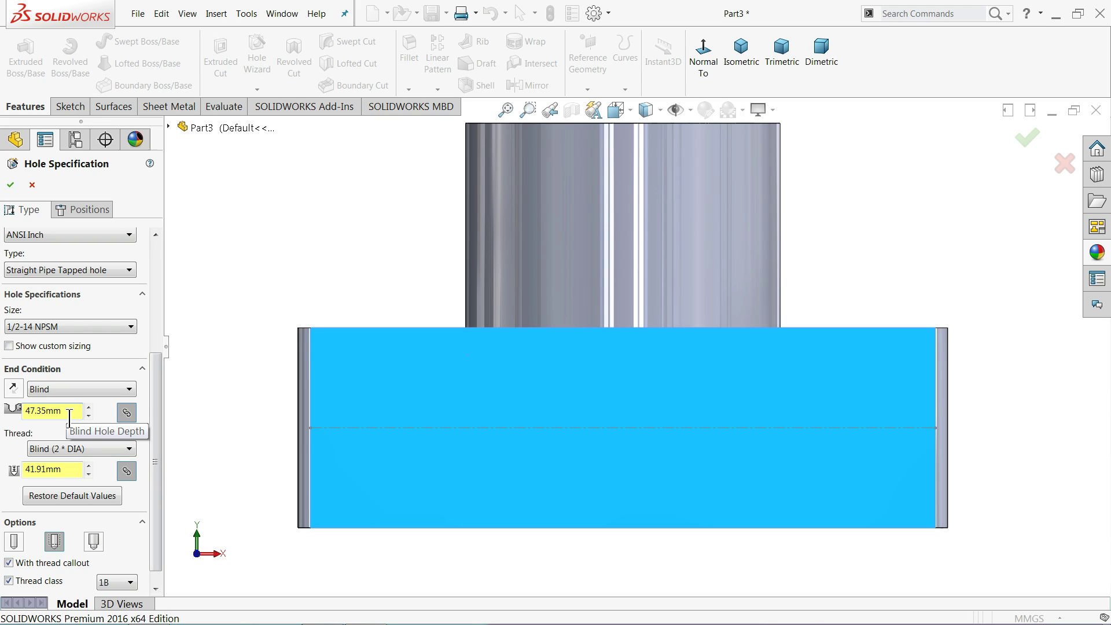
{"action": "left_click_drag", "start_coordinate": [70, 412], "coordinate": [34, 412]}
{"action": "type", "text": "47.24"}
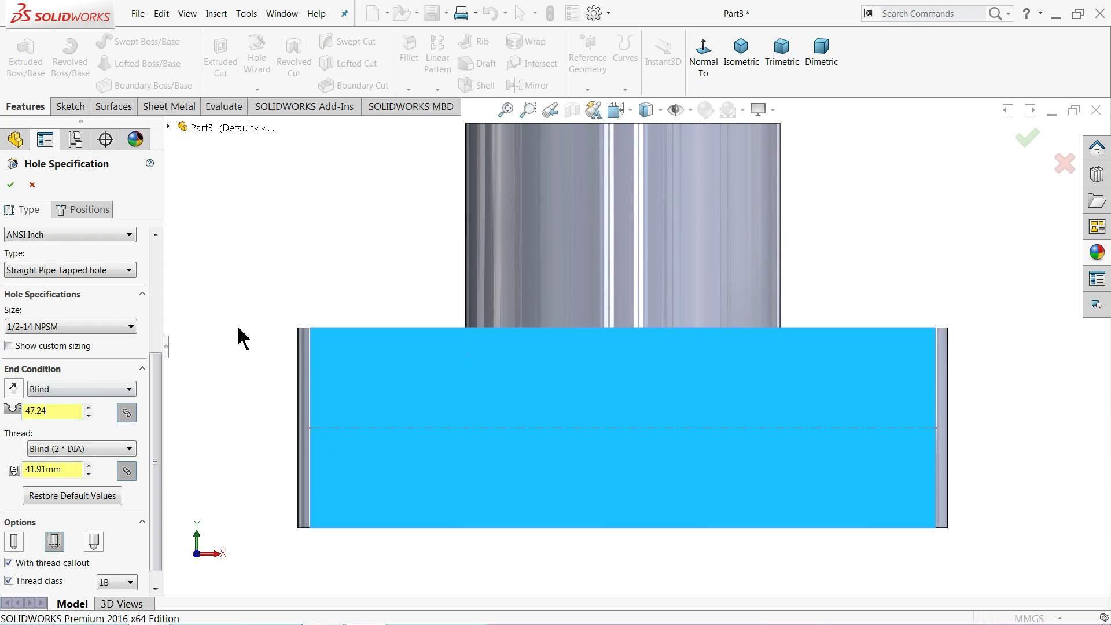
{"action": "key", "text": "Return"}
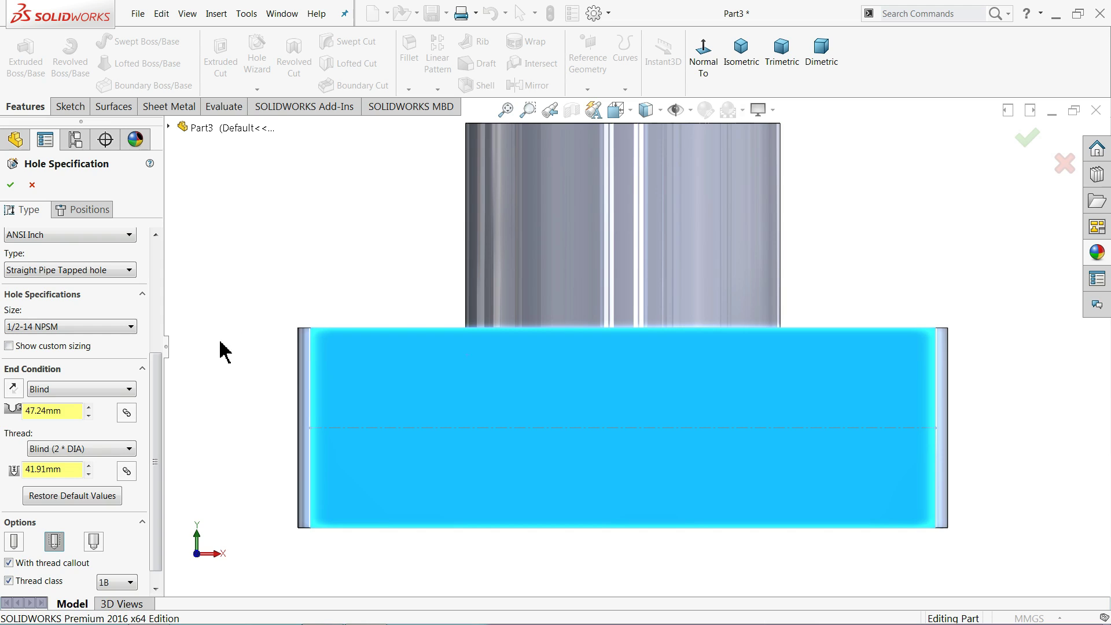
- Place the tapped hole at the centreline's mid-face point and confirm Tapped Hole1
{"action": "left_click", "coordinate": [81, 212]}
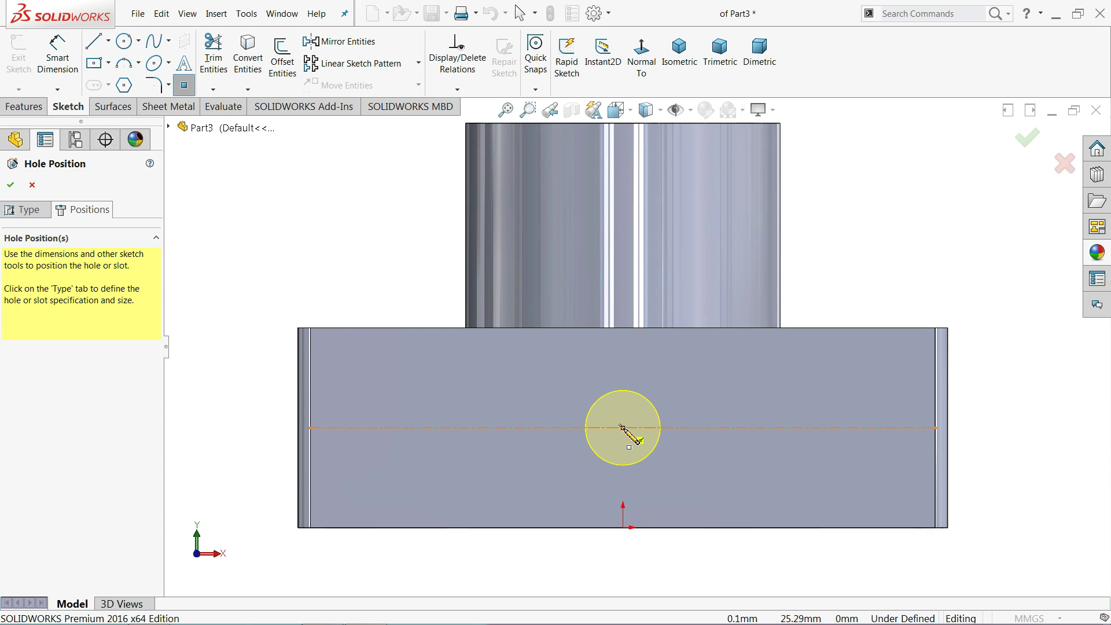
{"action": "left_click", "coordinate": [622, 427]}
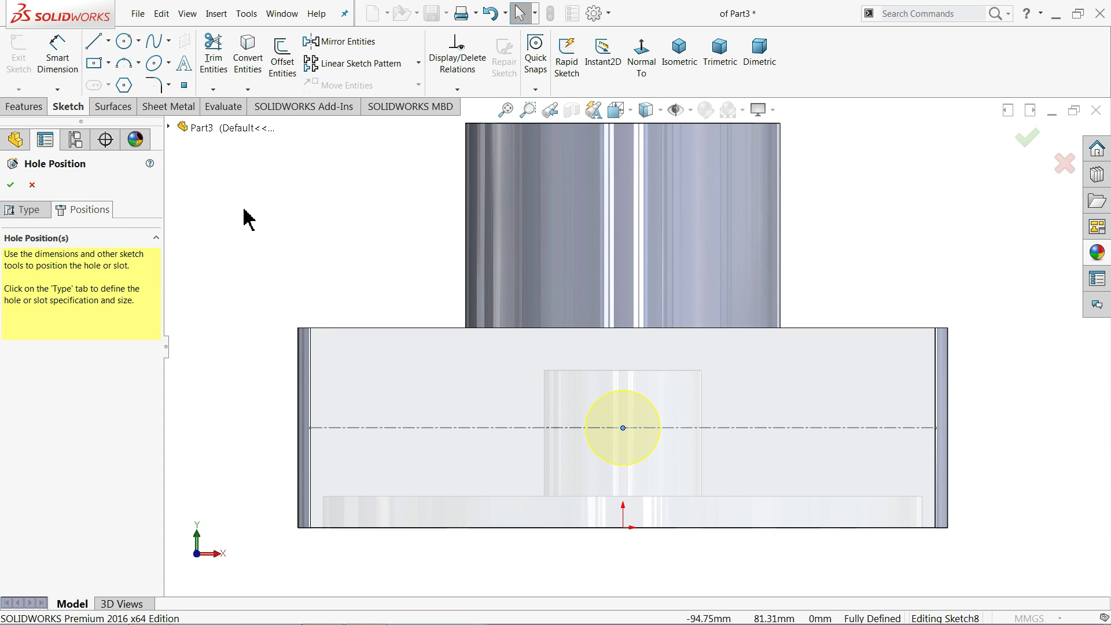
{"action": "key", "text": "f"}
{"action": "mouse_move", "coordinate": [298, 219]}
{"action": "middle_mouse_down"}
{"action": "mouse_move", "coordinate": [377, 251]}
{"action": "mouse_move", "coordinate": [360, 322]}
{"action": "middle_mouse_up"}
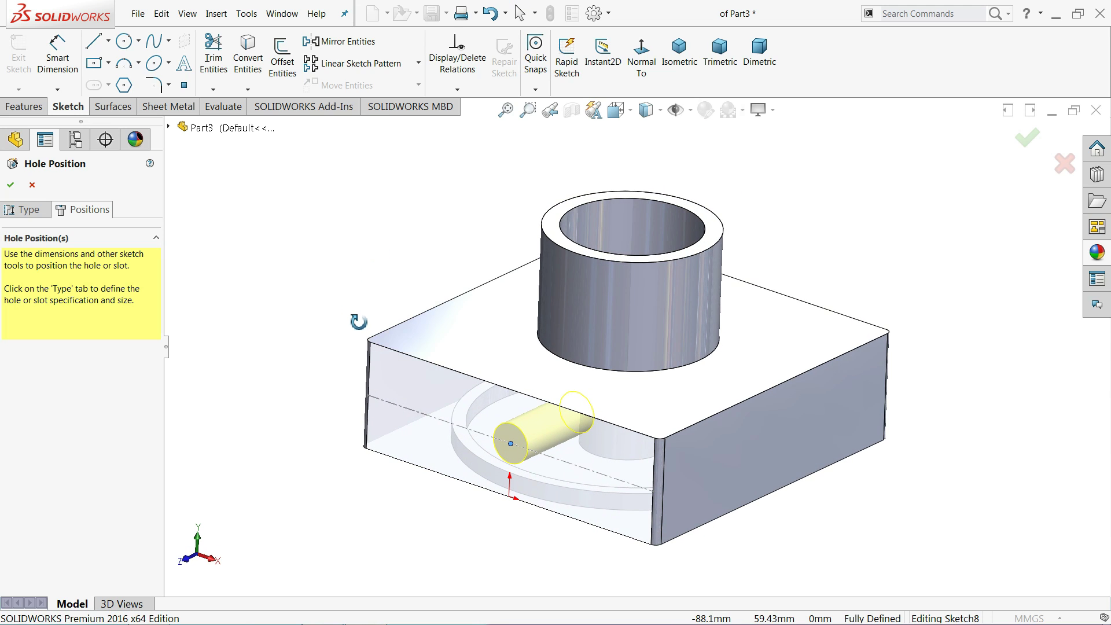
{"action": "scroll", "coordinate": [510, 445], "scroll_direction": "down", "scroll_amount": 3}
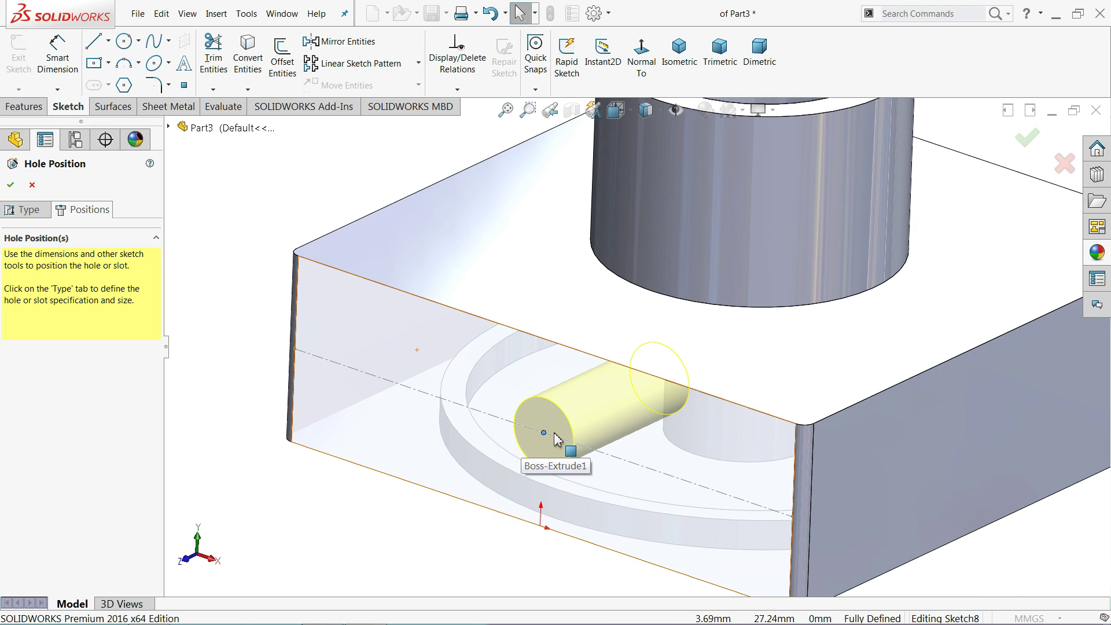
{"action": "left_click", "coordinate": [11, 186]}
{"action": "left_click", "coordinate": [235, 240]}
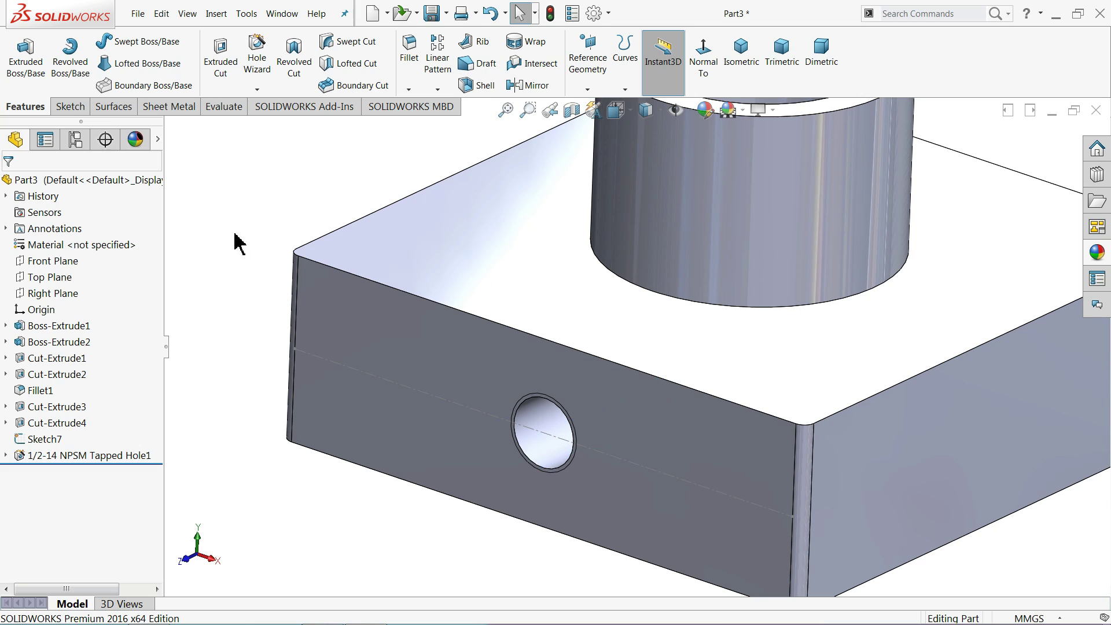
{"action": "mouse_move", "coordinate": [417, 404]}
{"action": "middle_mouse_down"}
{"action": "mouse_move", "coordinate": [432, 347]}
{"action": "mouse_move", "coordinate": [433, 399]}
{"action": "middle_mouse_up"}
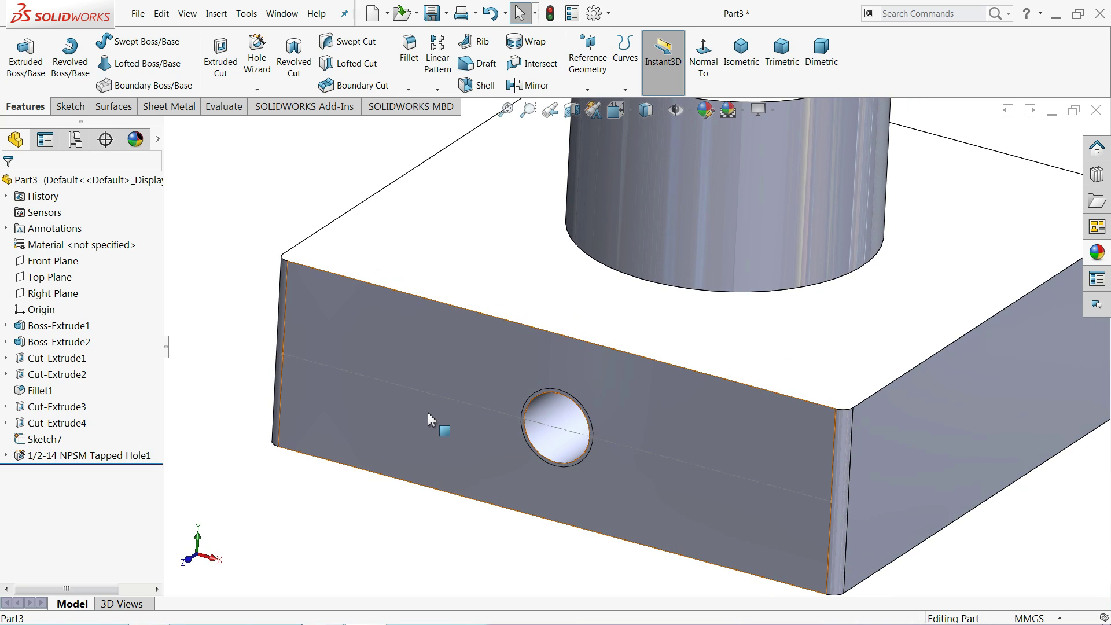
{"action": "scroll", "coordinate": [558, 457], "scroll_direction": "down", "scroll_amount": 3}
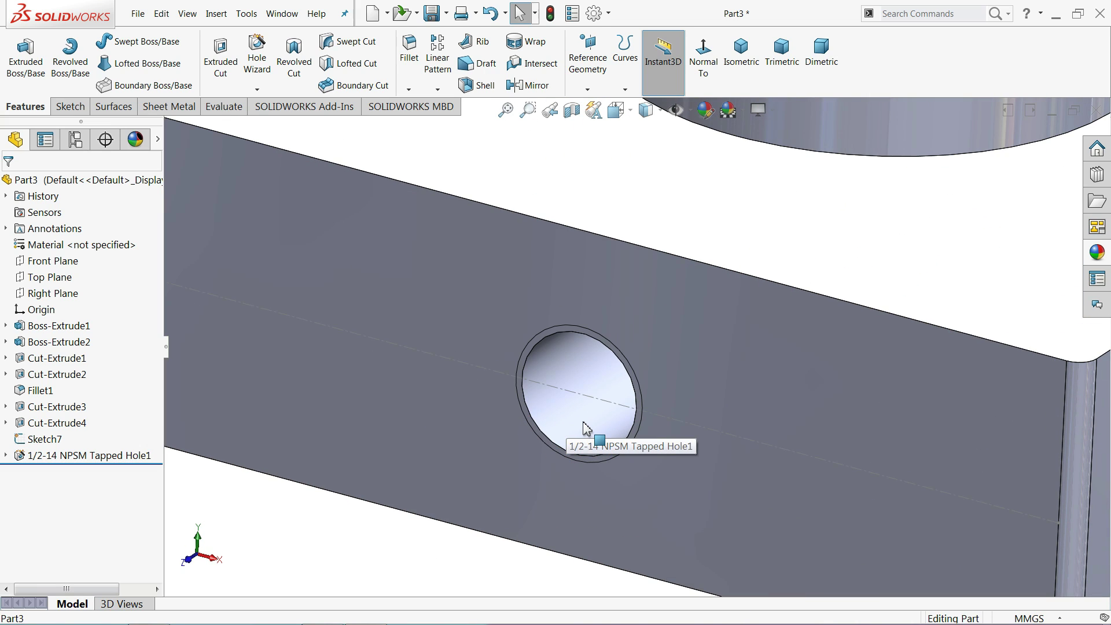
- Enable Shaded cosmetic threads under Document Properties > Detailing
{"action": "left_click", "coordinate": [594, 14]}
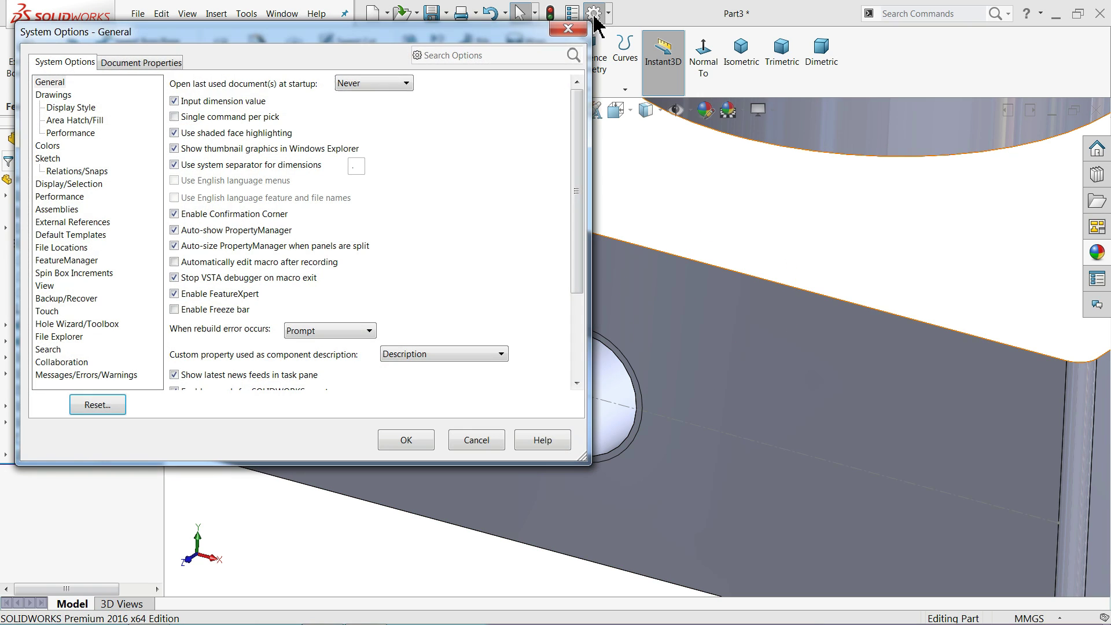
{"action": "left_click", "coordinate": [150, 65]}
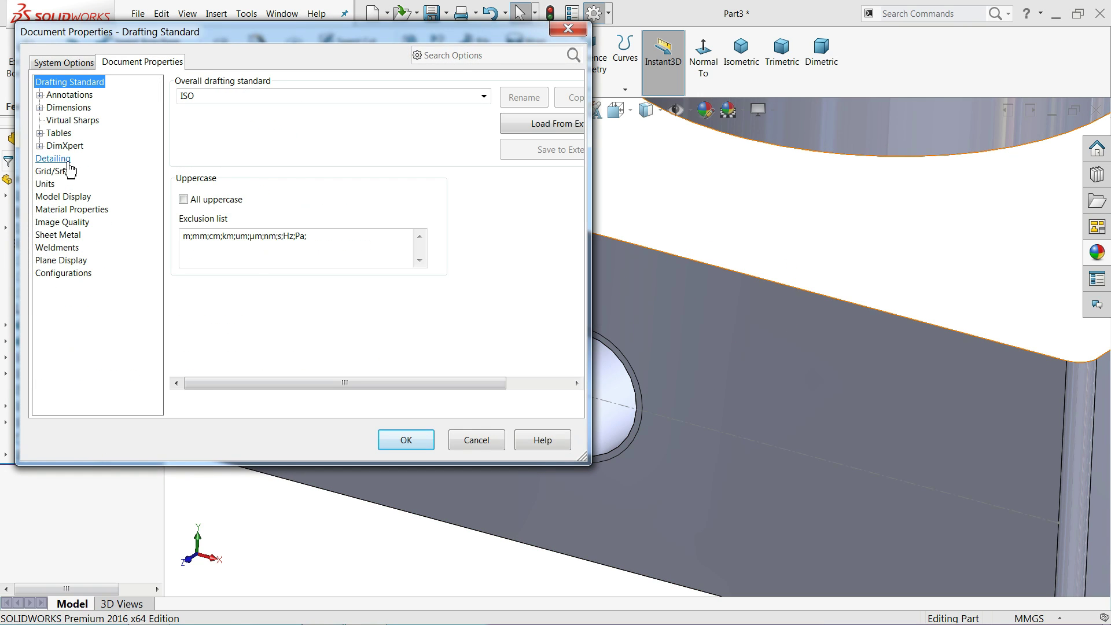
{"action": "left_click", "coordinate": [67, 162]}
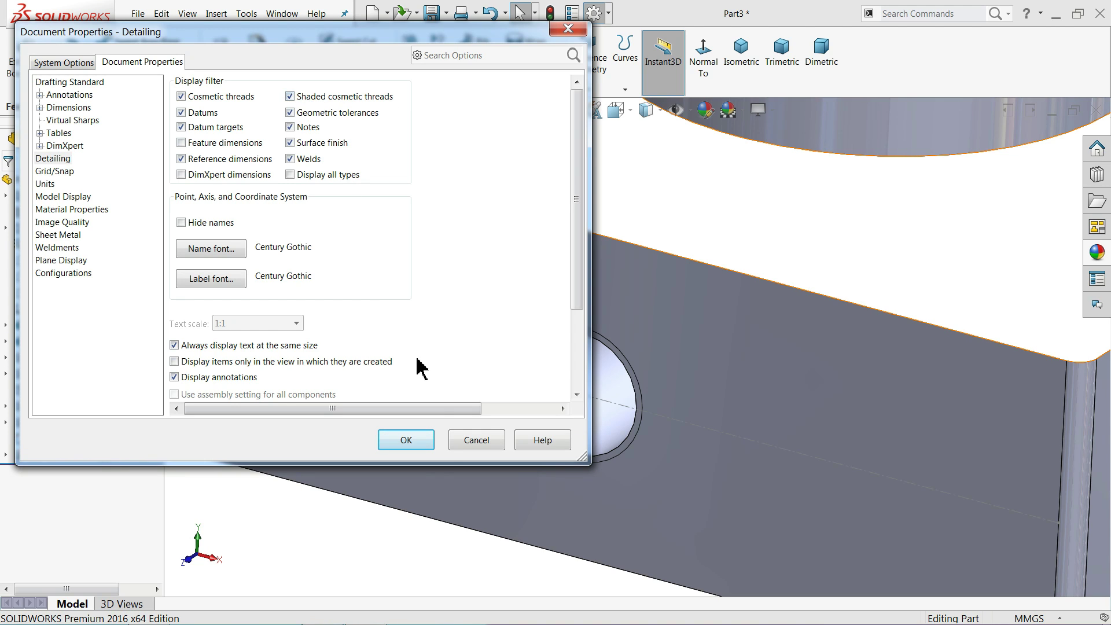
{"action": "left_click", "coordinate": [414, 448]}
{"action": "mouse_move", "coordinate": [575, 427]}
{"action": "middle_mouse_down"}
{"action": "mouse_move", "coordinate": [615, 389]}
{"action": "mouse_move", "coordinate": [603, 374]}
{"action": "mouse_move", "coordinate": [589, 399]}
{"action": "middle_mouse_up"}
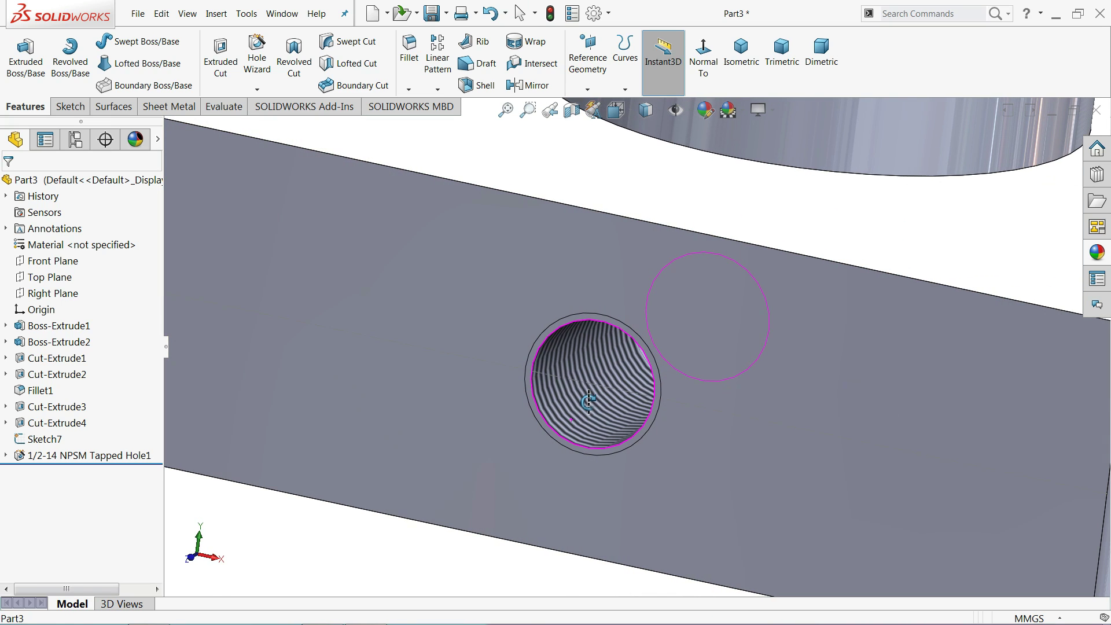
- Orbit to the underside and start a sketch on the recessed face inside the ring groove
{"action": "scroll", "coordinate": [567, 399], "scroll_direction": "up", "scroll_amount": 3}
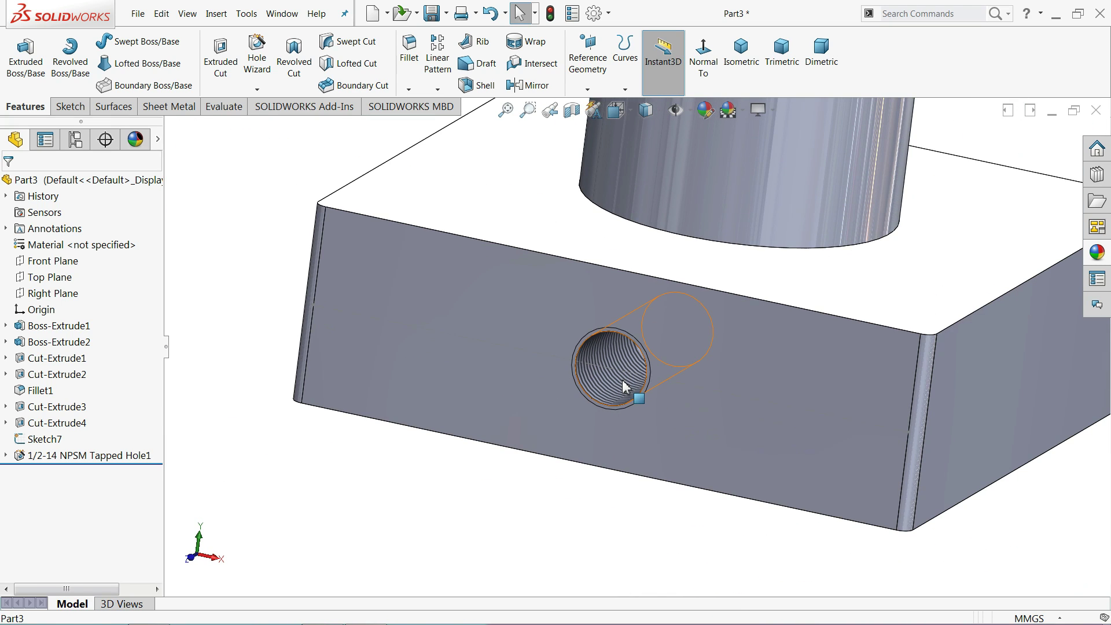
{"action": "middle_click_drag", "start_coordinate": [624, 387], "coordinate": [608, 385]}
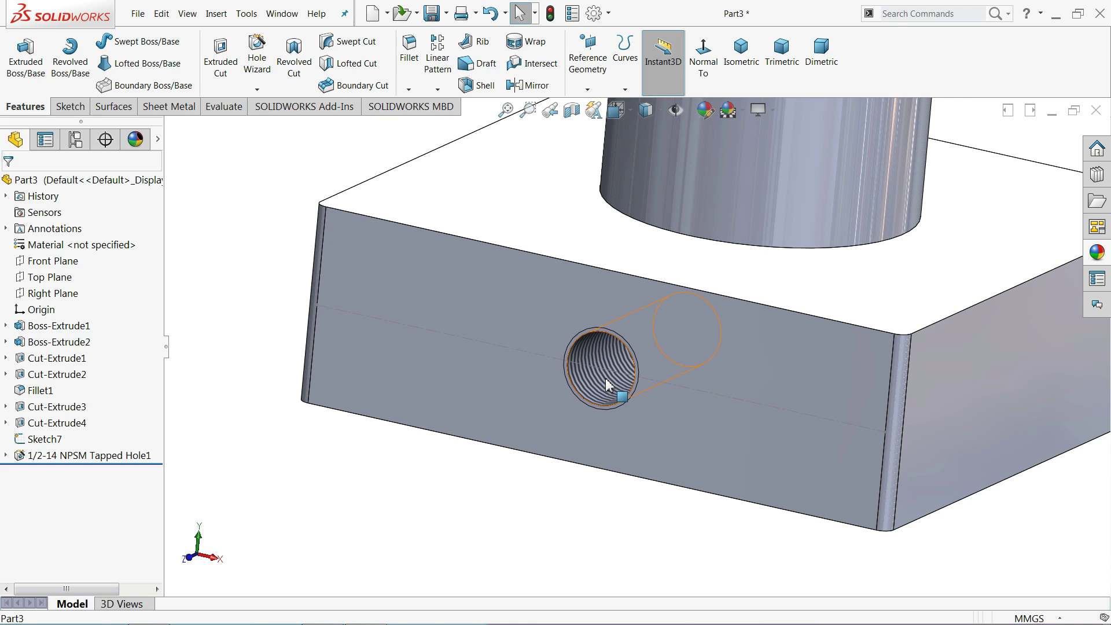
{"action": "scroll", "coordinate": [608, 385], "scroll_direction": "up", "scroll_amount": 3}
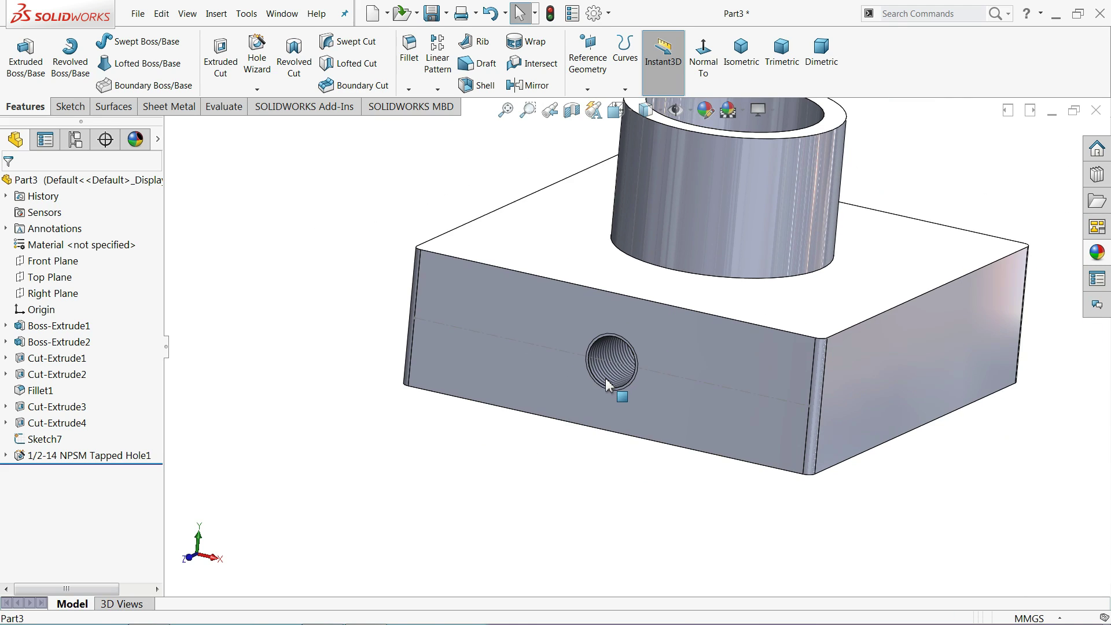
{"action": "mouse_move", "coordinate": [607, 385]}
{"action": "middle_mouse_down"}
{"action": "mouse_move", "coordinate": [616, 347]}
{"action": "mouse_move", "coordinate": [620, 388]}
{"action": "middle_mouse_up"}
{"action": "scroll", "coordinate": [622, 385], "scroll_direction": "down", "scroll_amount": 3}
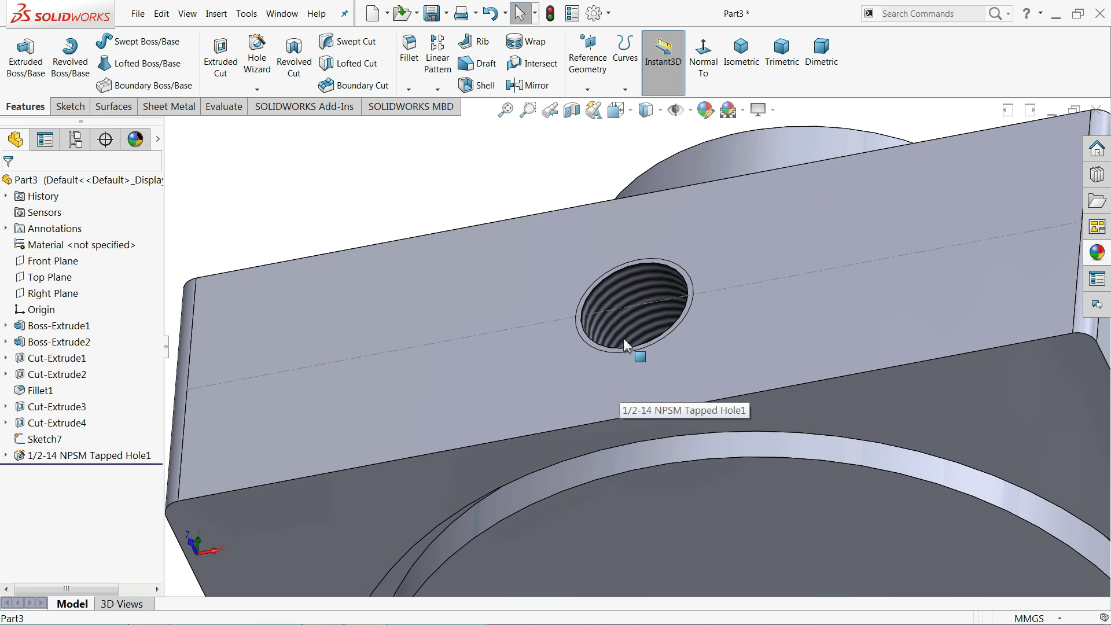
{"action": "scroll", "coordinate": [642, 358], "scroll_direction": "up", "scroll_amount": 2}
{"action": "left_click", "coordinate": [651, 447]}
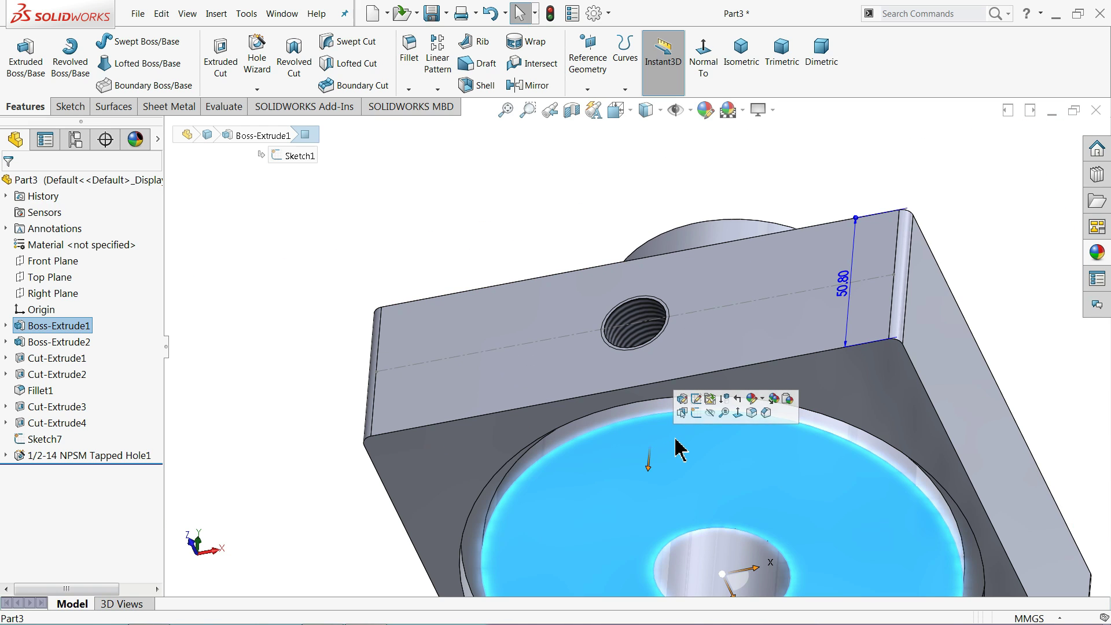
{"action": "left_click", "coordinate": [698, 412]}
- View the bottom face normal and sketch a circle near its top
{"action": "left_click", "coordinate": [649, 68]}
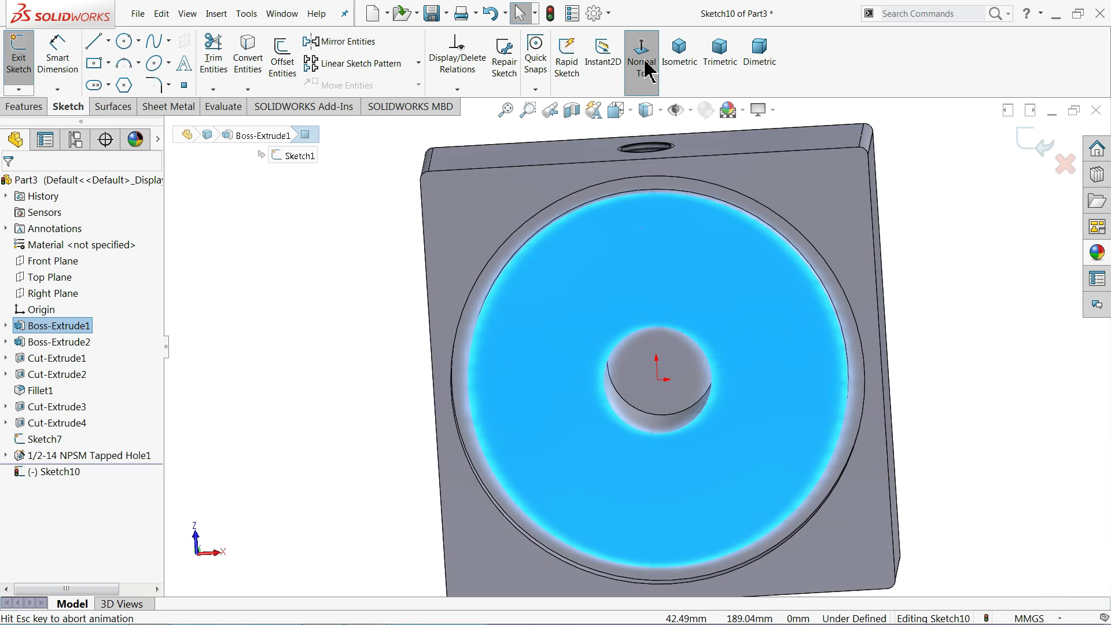
{"action": "scroll", "coordinate": [651, 174], "scroll_direction": "down", "scroll_amount": 2}
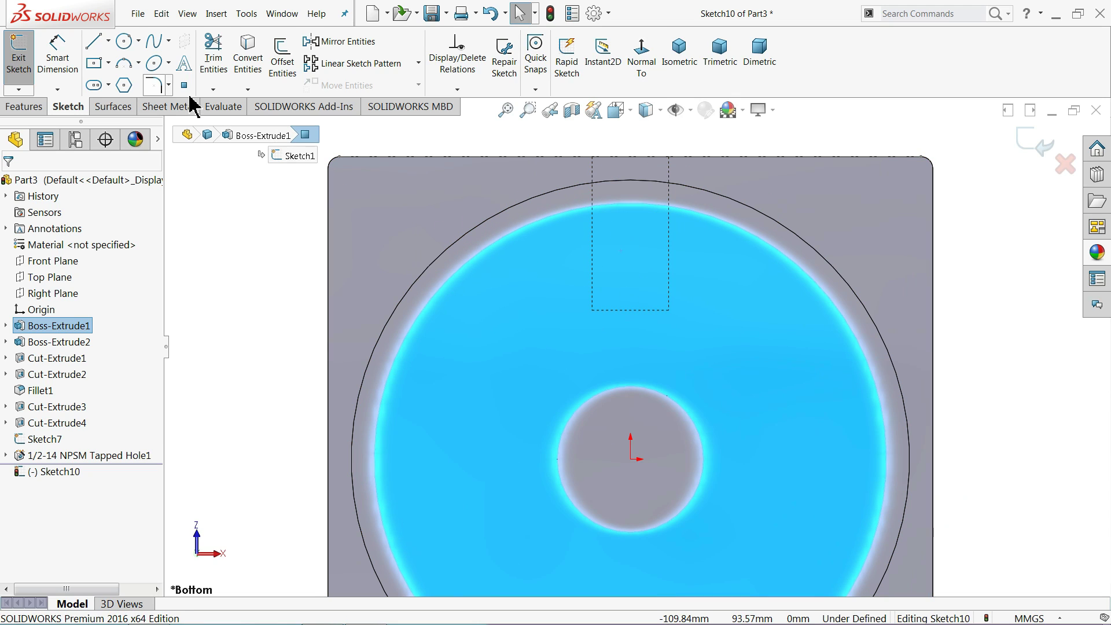
{"action": "left_click", "coordinate": [124, 42]}
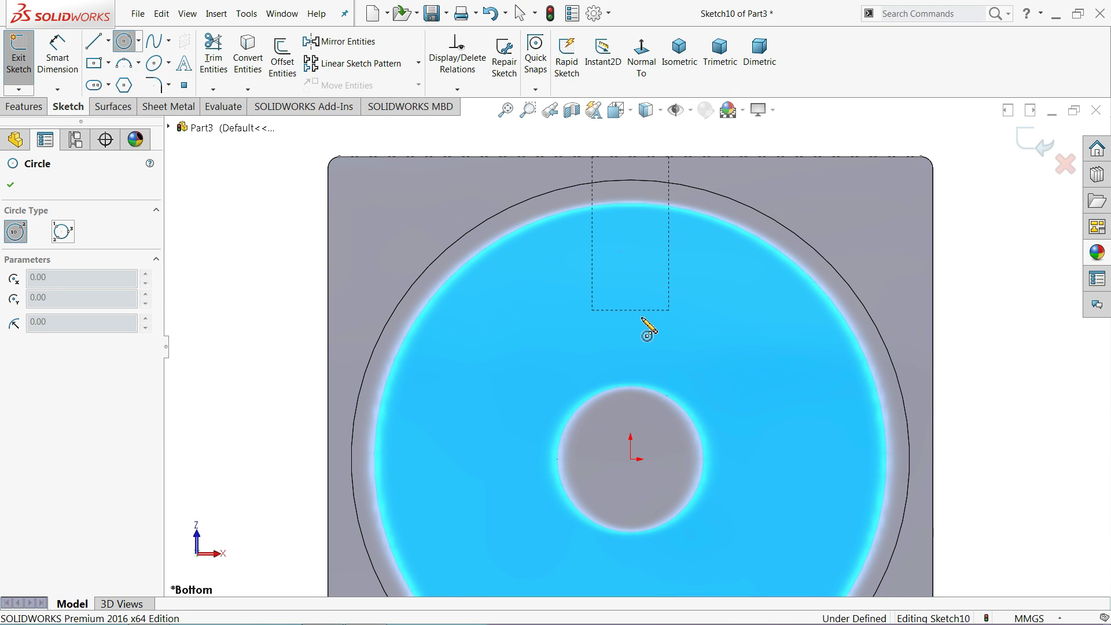
{"action": "left_click", "coordinate": [601, 258]}
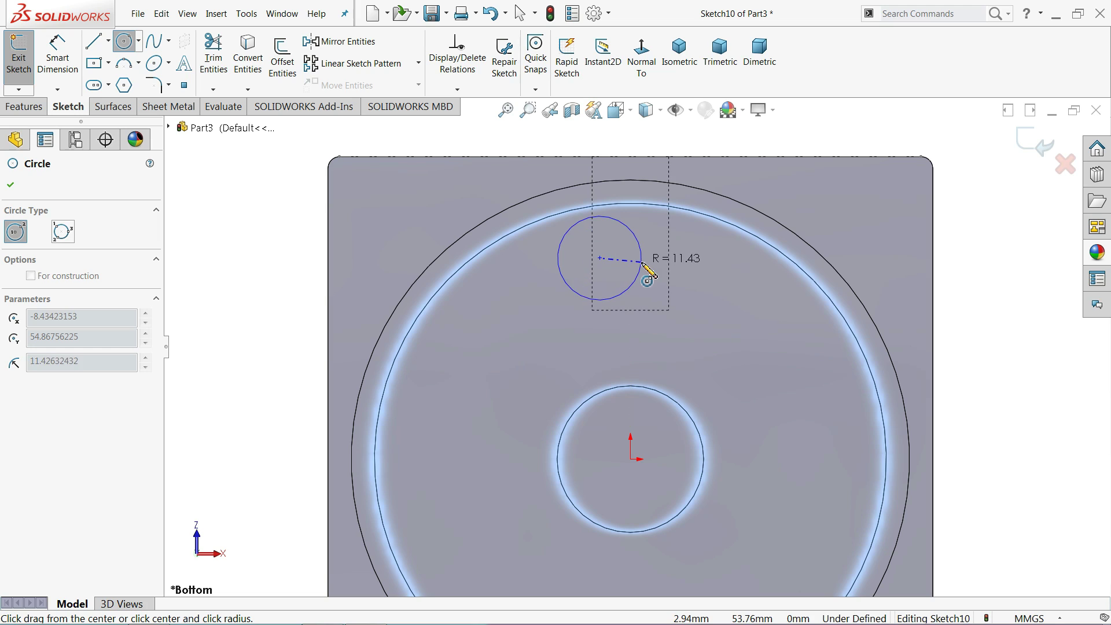
{"action": "left_click", "coordinate": [636, 278]}
- Dimension the circle 32 mm from the top edge with a 12.7 mm diameter
{"action": "left_click", "coordinate": [58, 67]}
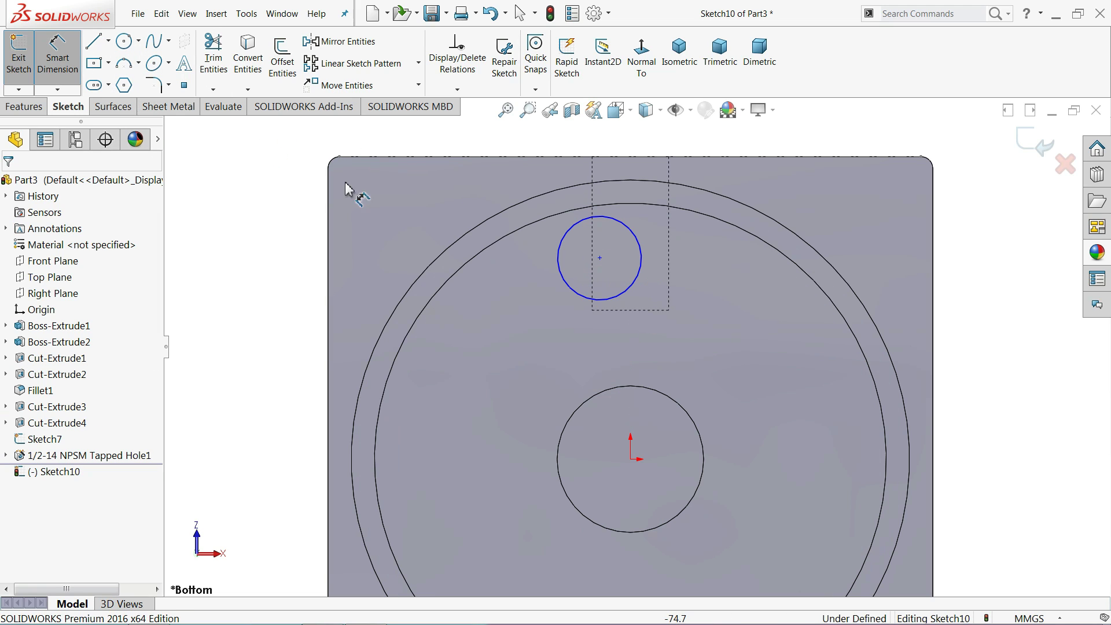
{"action": "left_click", "coordinate": [601, 258]}
{"action": "left_click", "coordinate": [581, 157]}
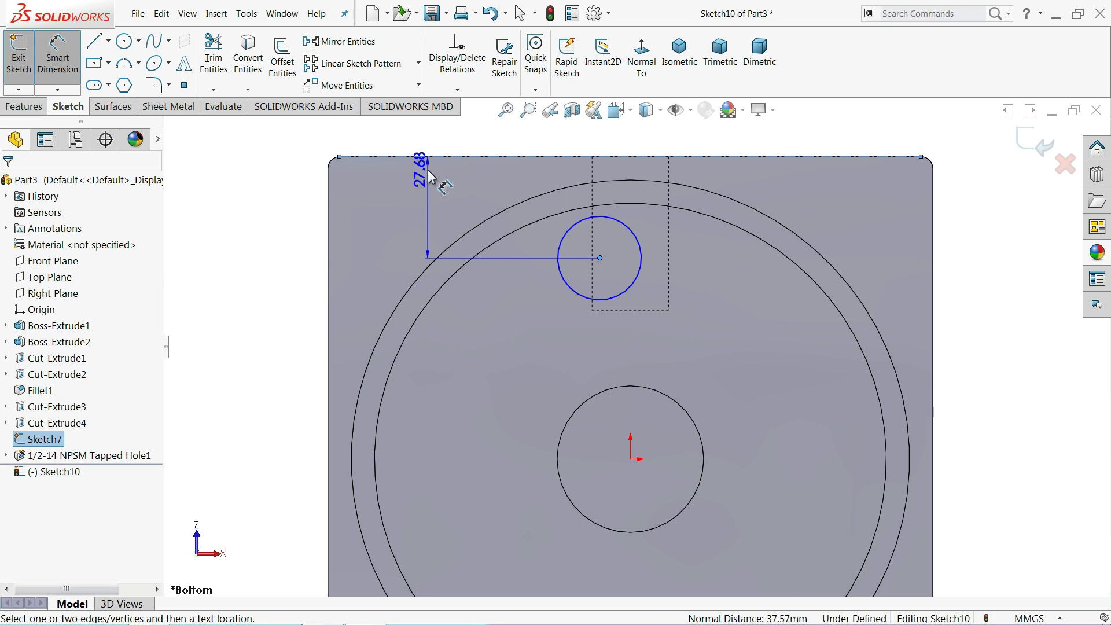
{"action": "left_click", "coordinate": [219, 204]}
{"action": "type", "text": "32"}
{"action": "key", "text": "Return"}
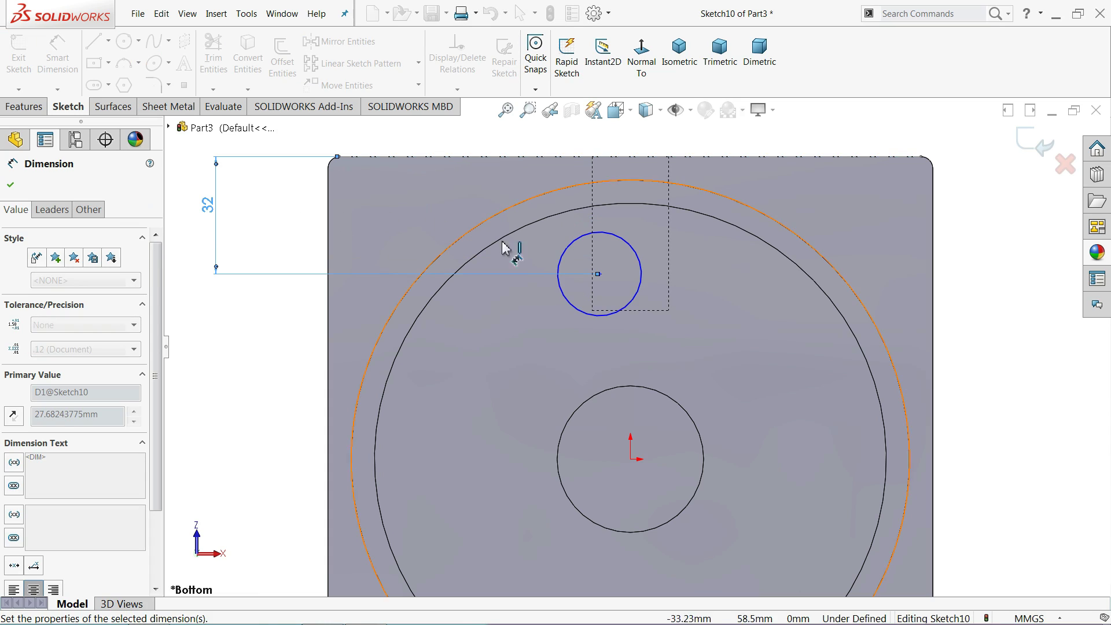
{"action": "left_click", "coordinate": [565, 275]}
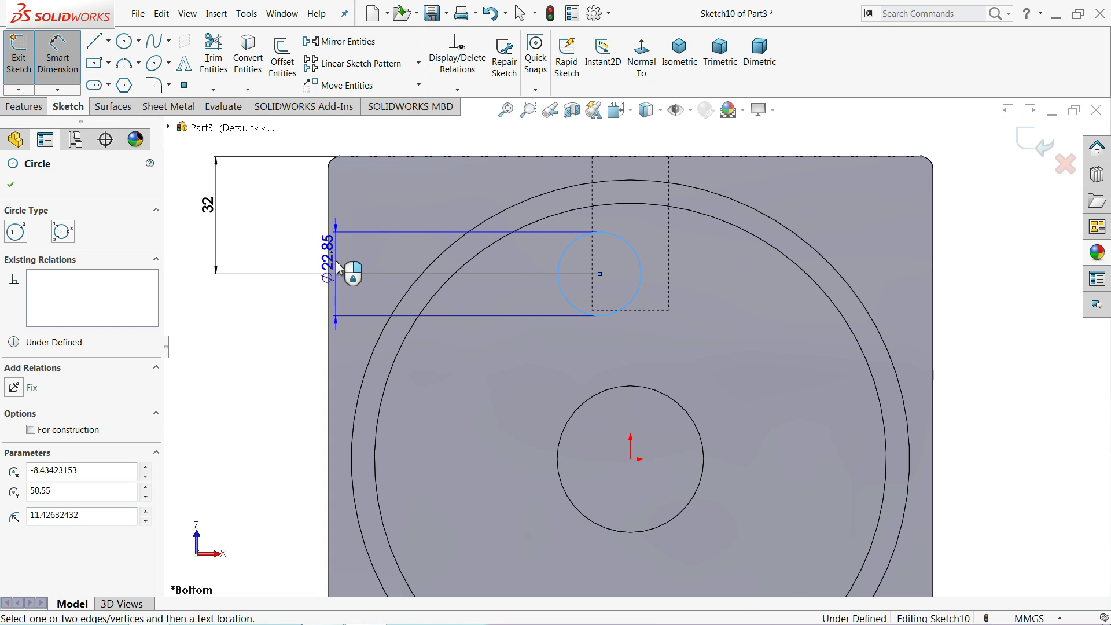
{"action": "left_click", "coordinate": [299, 262]}
{"action": "type", "text": "12.7"}
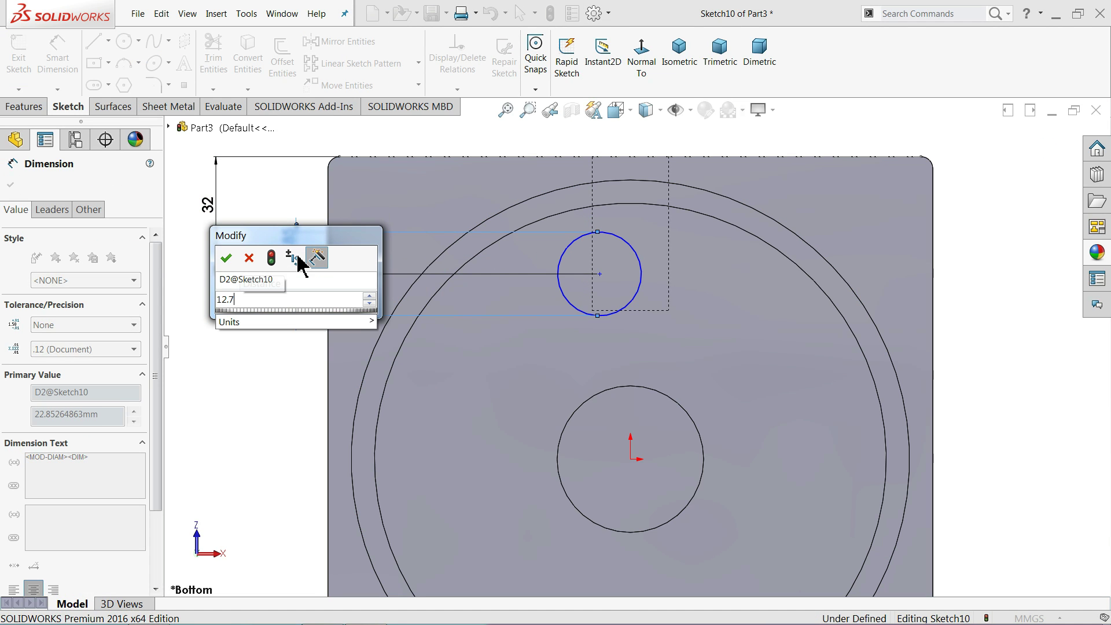
{"action": "left_click", "coordinate": [226, 258]}
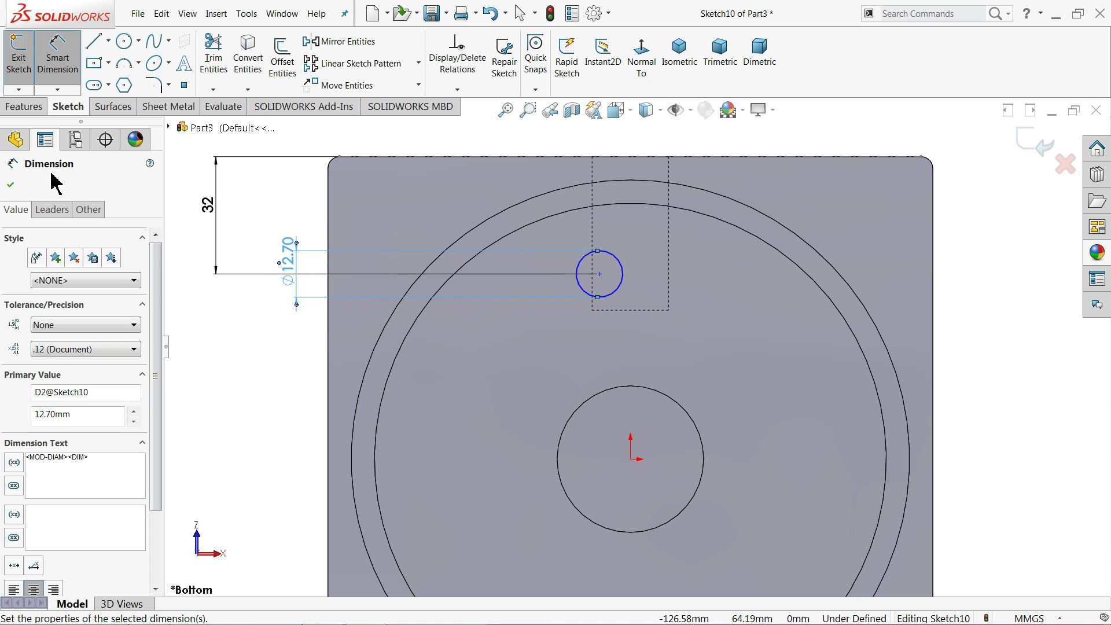
{"action": "left_click", "coordinate": [10, 184]}
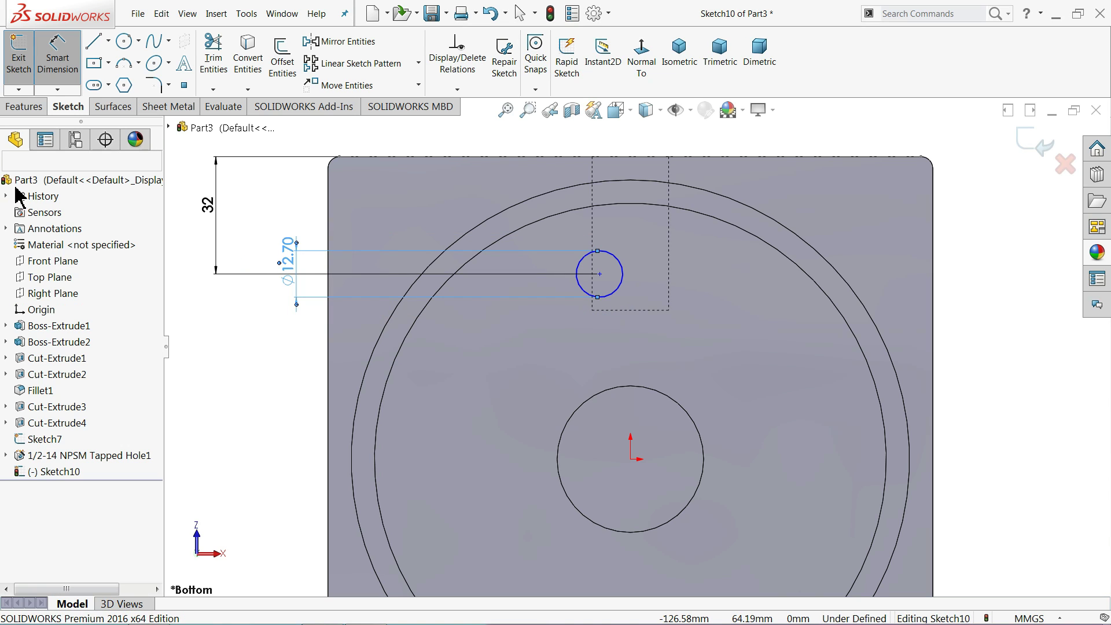
- Add a Vertical relation between the circle centre and the origin
{"action": "left_click", "coordinate": [601, 276]}
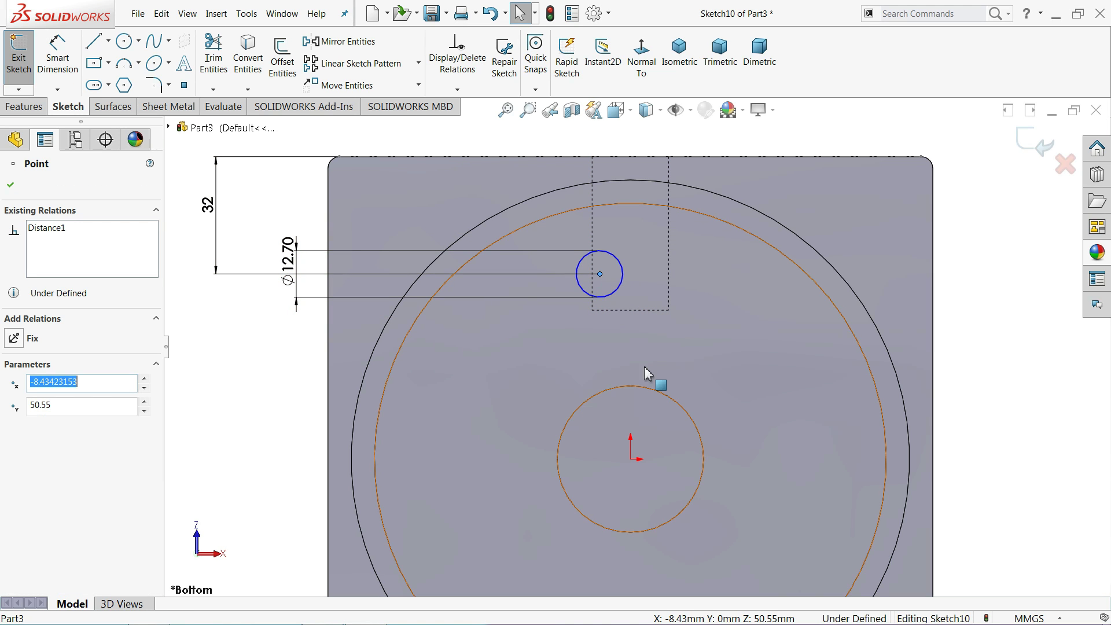
{"action": "left_click", "coordinate": [631, 460], "text": "ctrl"}
{"action": "left_click", "coordinate": [677, 415]}
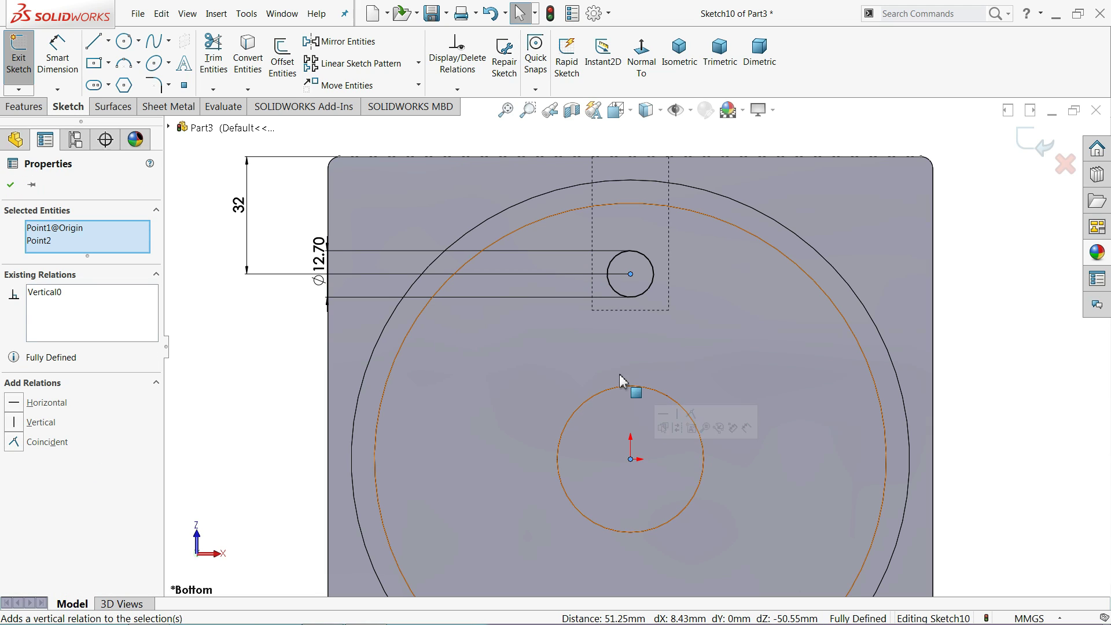
{"action": "left_click", "coordinate": [268, 318]}
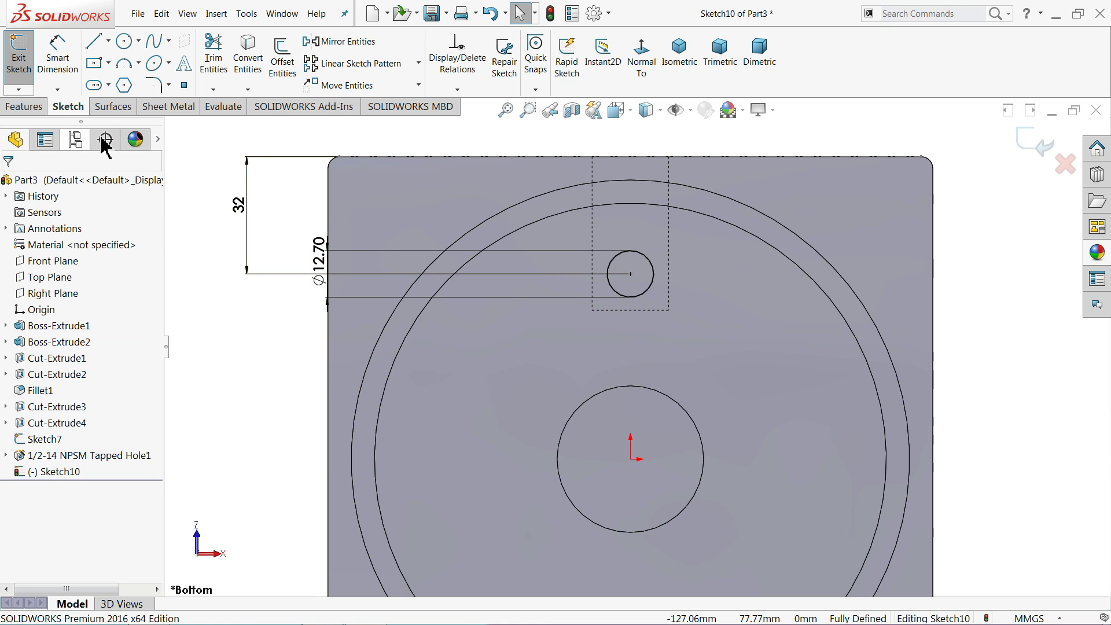
{"action": "left_click", "coordinate": [22, 107]}
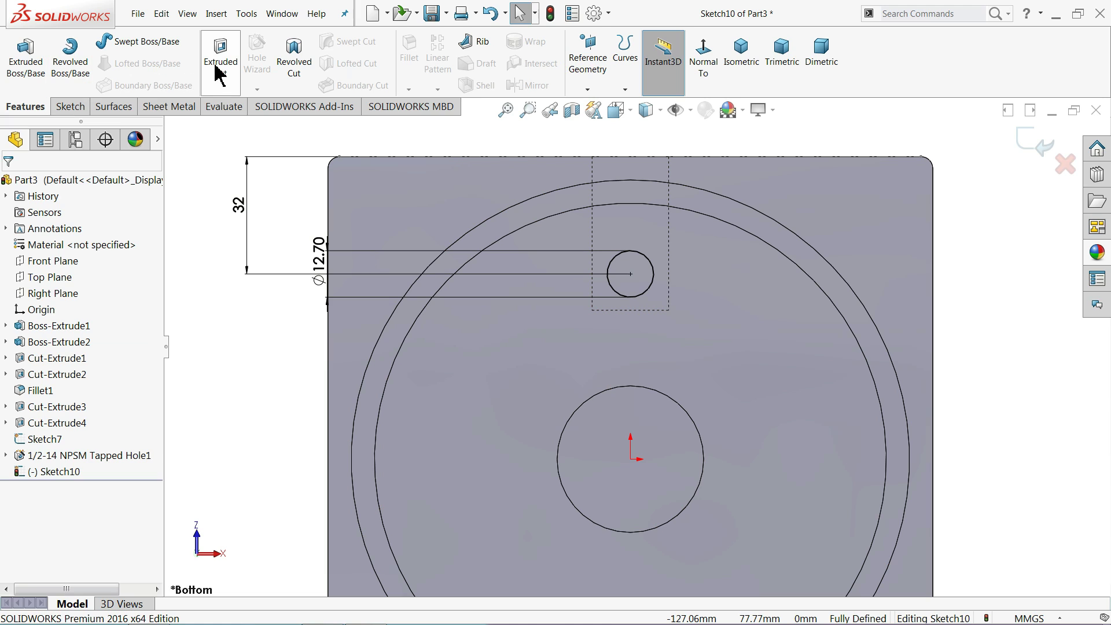
- Extrude-cut the 12.7 mm circle blind 25 mm deep into the block
{"action": "left_click", "coordinate": [220, 64]}
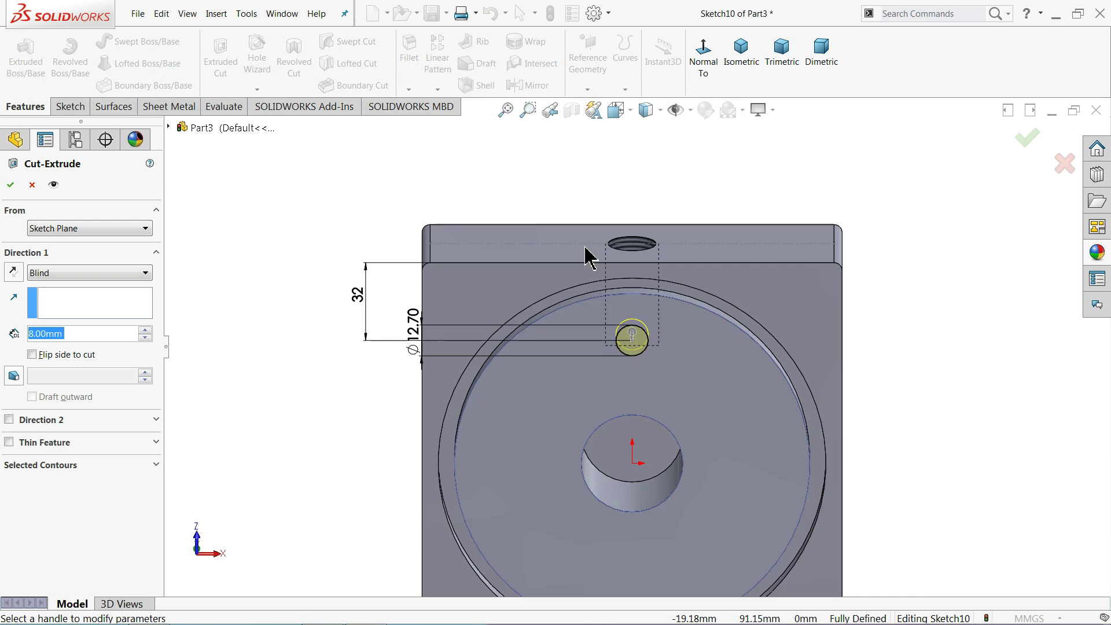
{"action": "middle_click_drag", "start_coordinate": [602, 504], "coordinate": [608, 476]}
{"action": "scroll", "coordinate": [612, 450], "scroll_direction": "down", "scroll_amount": 3}
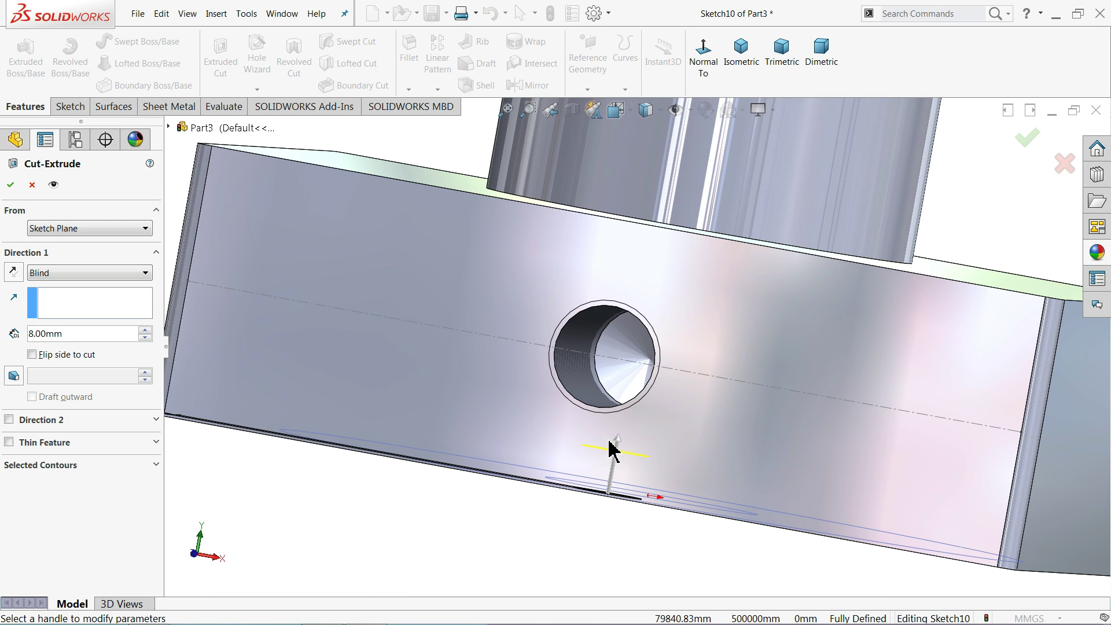
{"action": "left_click_drag", "start_coordinate": [616, 448], "coordinate": [632, 371]}
{"action": "mouse_move", "coordinate": [633, 371]}
{"action": "middle_mouse_down"}
{"action": "mouse_move", "coordinate": [677, 379]}
{"action": "mouse_move", "coordinate": [203, 362]}
{"action": "middle_mouse_up"}
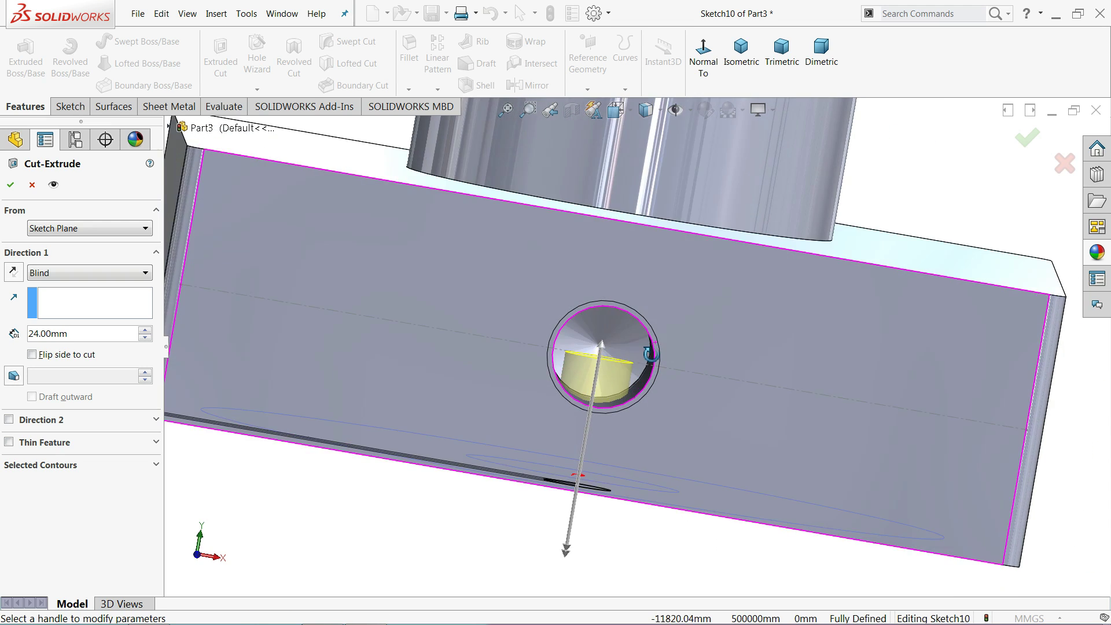
{"action": "type", "text": "25"}
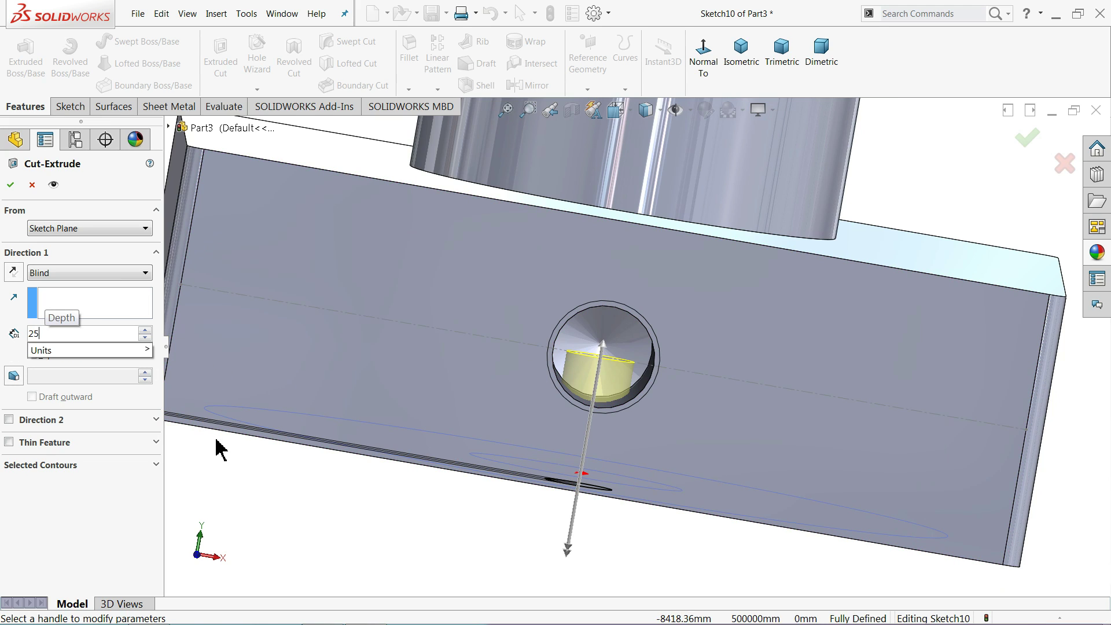
{"action": "key", "text": "Return"}
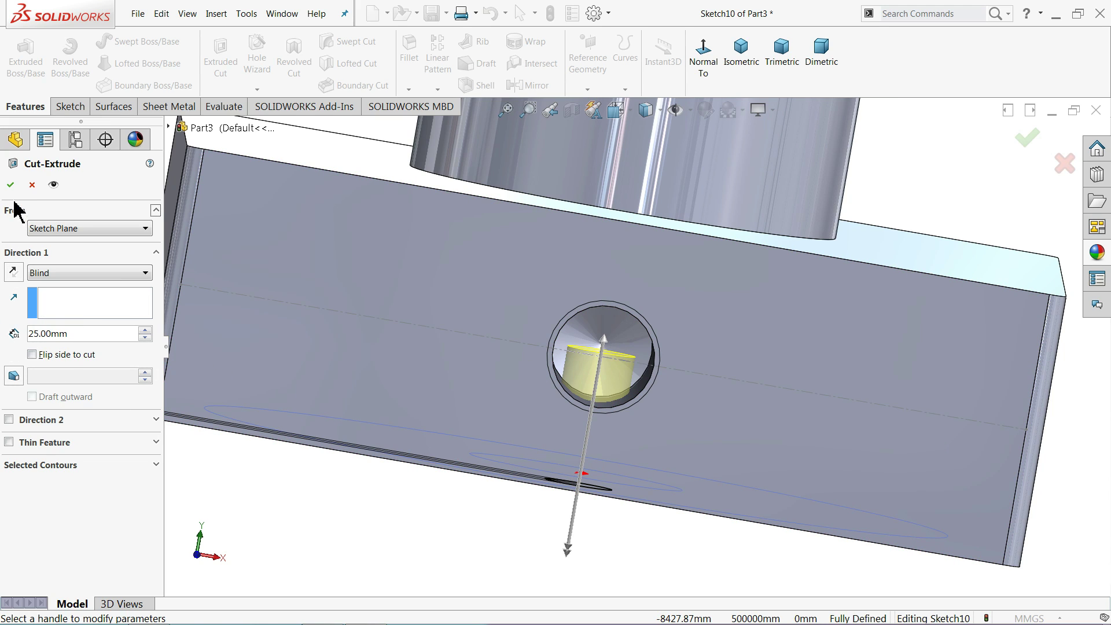
{"action": "left_click", "coordinate": [10, 185]}
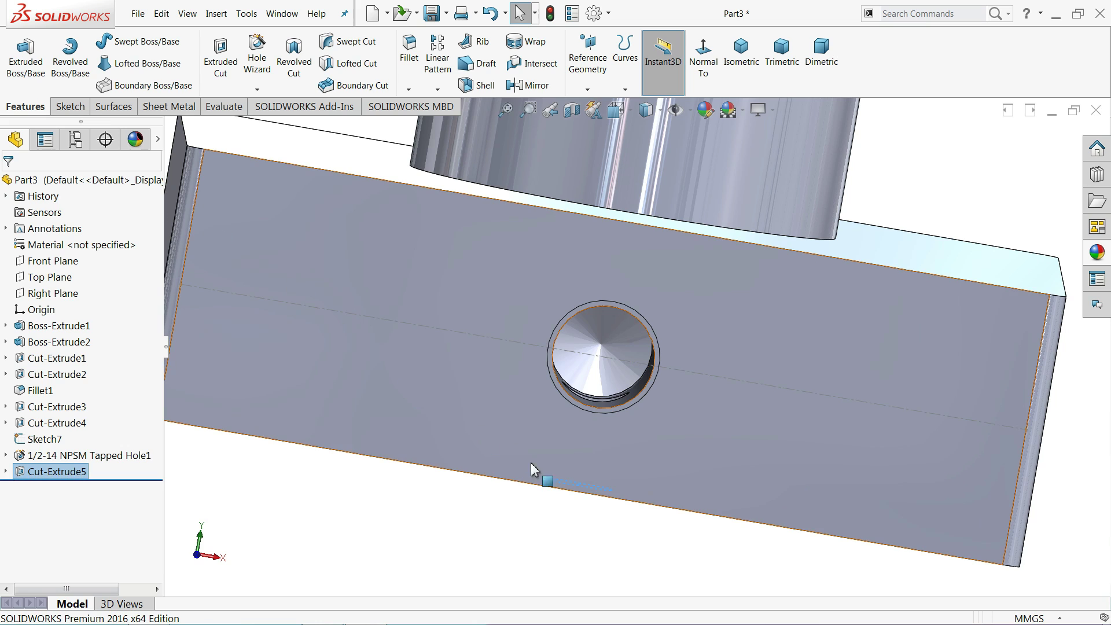
{"action": "mouse_move", "coordinate": [531, 468]}
{"action": "middle_mouse_down"}
{"action": "mouse_move", "coordinate": [578, 417]}
{"action": "mouse_move", "coordinate": [578, 322]}
{"action": "mouse_move", "coordinate": [576, 459]}
{"action": "mouse_move", "coordinate": [558, 471]}
{"action": "mouse_move", "coordinate": [579, 392]}
{"action": "mouse_move", "coordinate": [563, 482]}
{"action": "middle_mouse_up"}
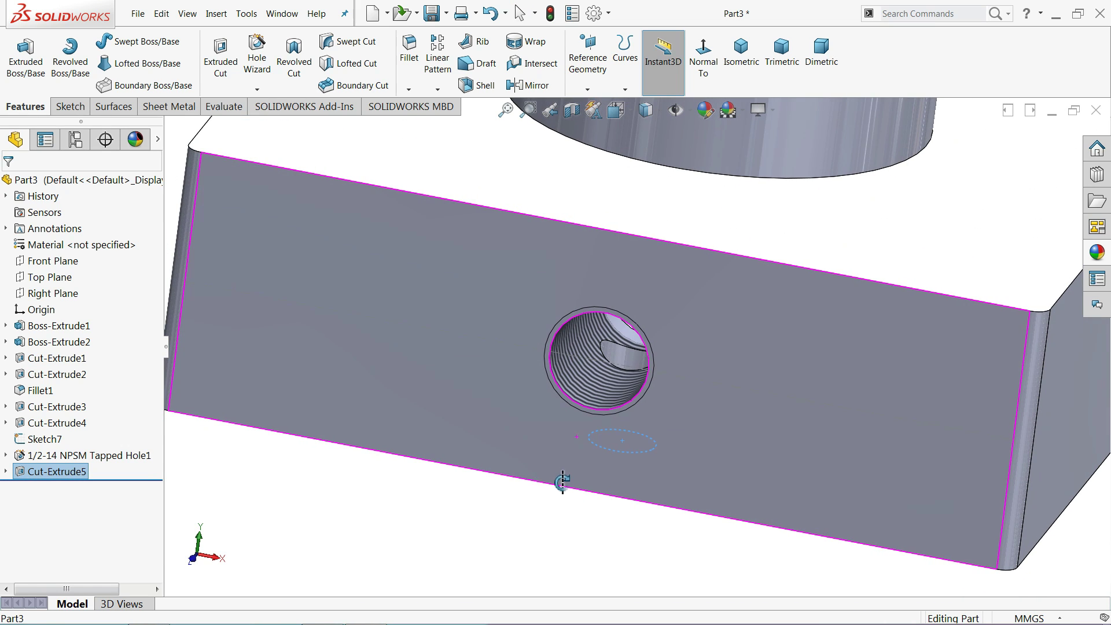
- Hide Sketch7 from the FeatureManager tree
{"action": "left_click", "coordinate": [281, 502]}
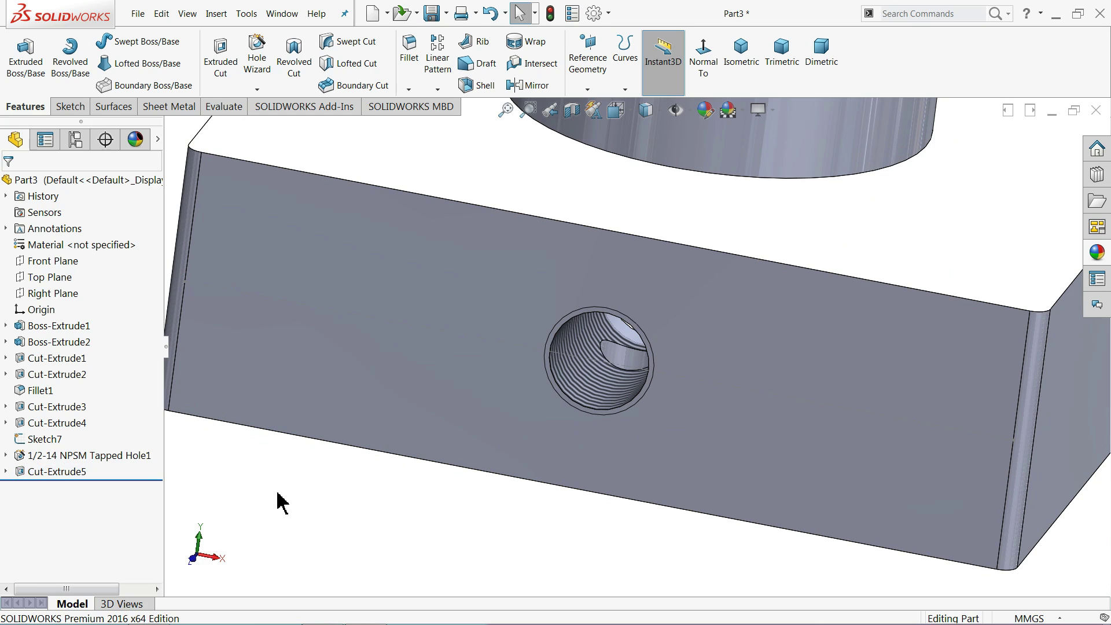
{"action": "left_click", "coordinate": [26, 440]}
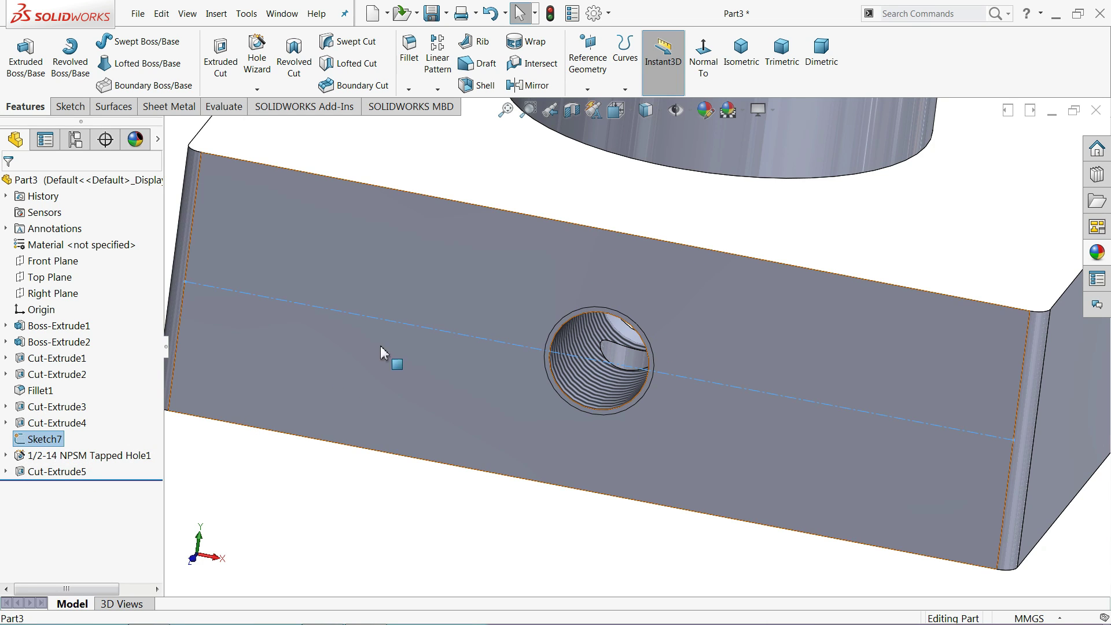
{"action": "left_click", "coordinate": [26, 441]}
{"action": "left_click", "coordinate": [28, 421]}
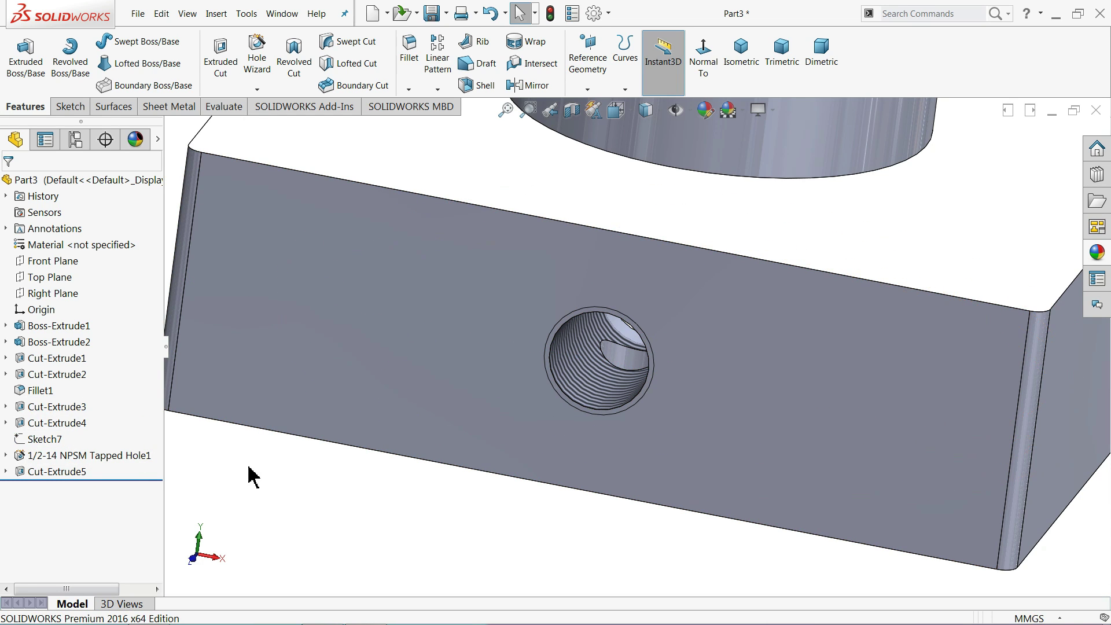
- Orbit to the underside recess and select the block's bottom face
{"action": "mouse_move", "coordinate": [442, 471]}
{"action": "middle_mouse_down"}
{"action": "mouse_move", "coordinate": [561, 459]}
{"action": "mouse_move", "coordinate": [523, 450]}
{"action": "middle_mouse_up"}
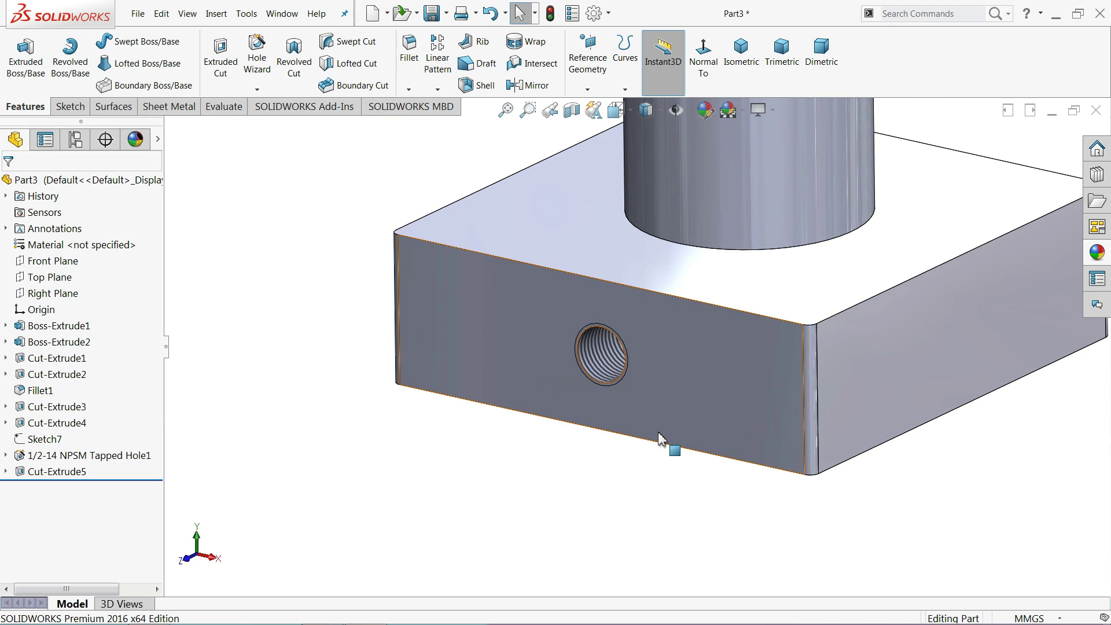
{"action": "scroll", "coordinate": [666, 458], "scroll_direction": "up", "scroll_amount": 3}
{"action": "mouse_move", "coordinate": [664, 471]}
{"action": "middle_mouse_down"}
{"action": "mouse_move", "coordinate": [630, 244]}
{"action": "mouse_move", "coordinate": [602, 294]}
{"action": "mouse_move", "coordinate": [608, 320]}
{"action": "middle_mouse_up"}
{"action": "scroll", "coordinate": [636, 257], "scroll_direction": "down", "scroll_amount": 2}
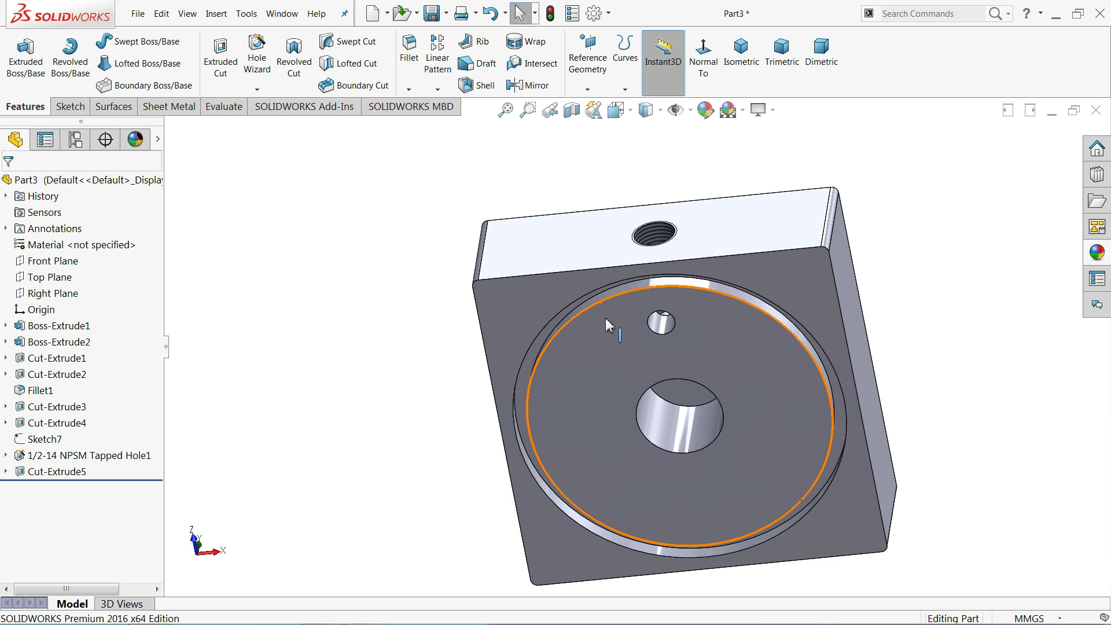
{"action": "left_click", "coordinate": [526, 308]}
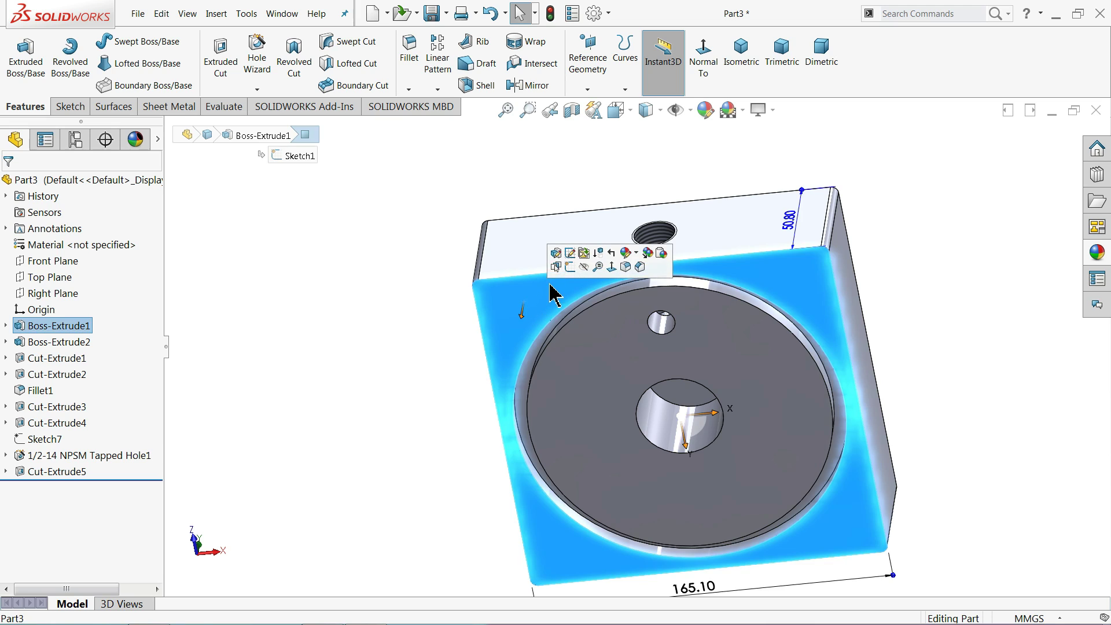
- Sketch a construction circle centred on the origin on the bottom face
{"action": "left_click", "coordinate": [575, 276]}
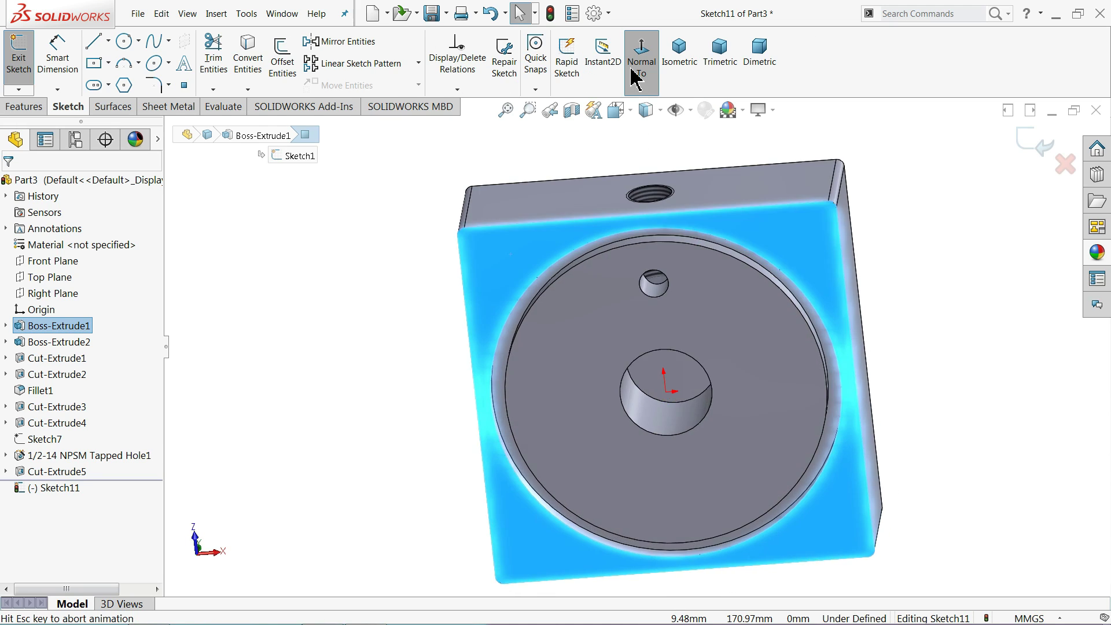
{"action": "left_click", "coordinate": [125, 49]}
{"action": "left_click", "coordinate": [636, 347]}
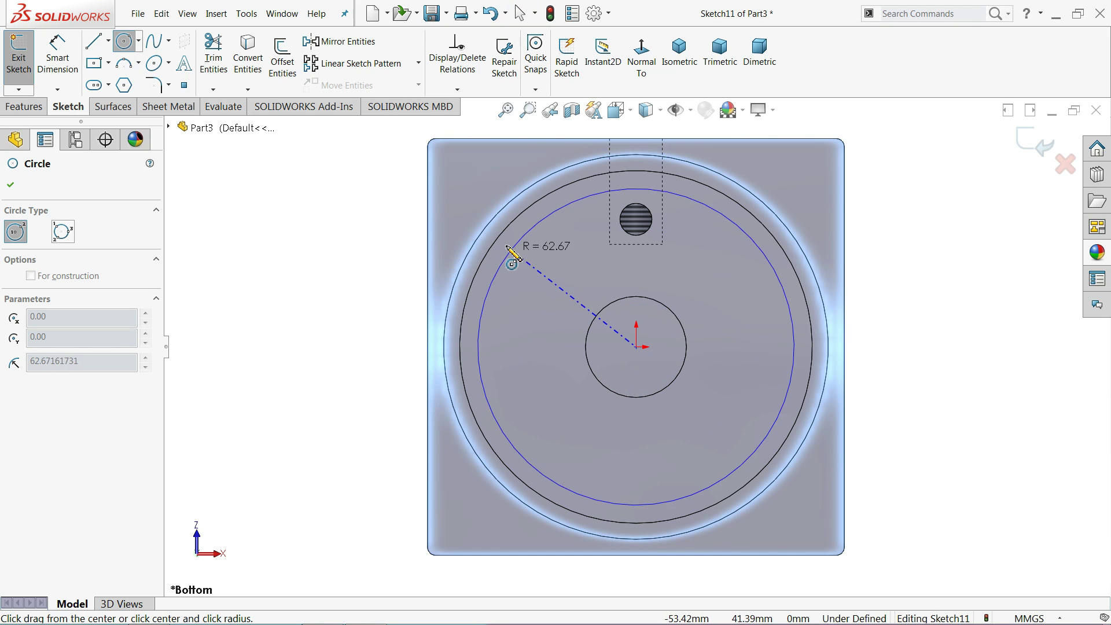
{"action": "left_click", "coordinate": [438, 201]}
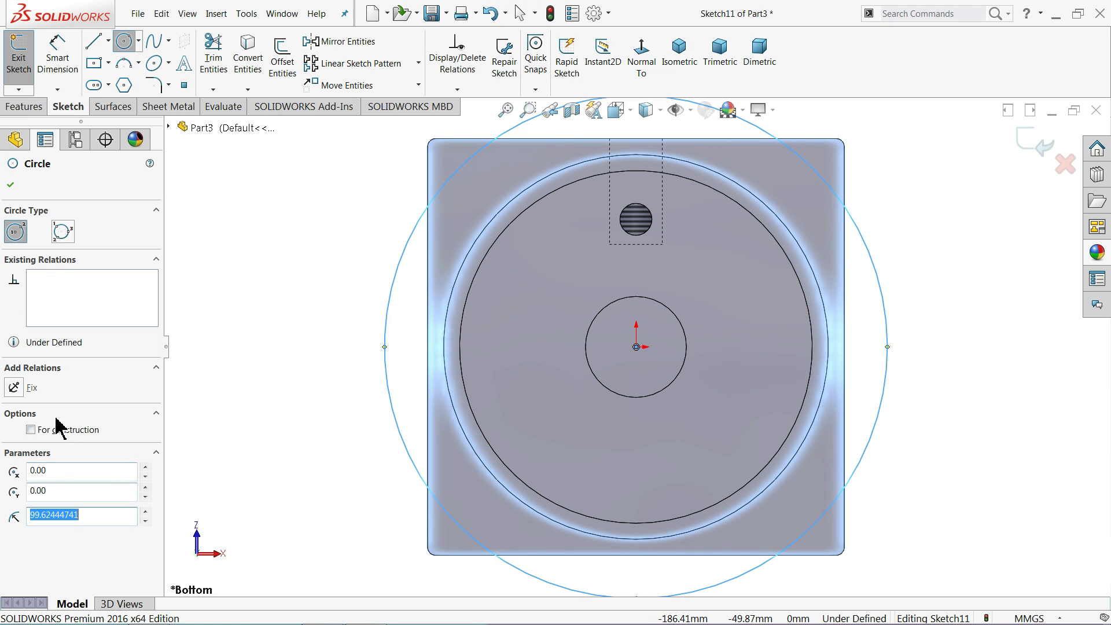
{"action": "left_click", "coordinate": [31, 429]}
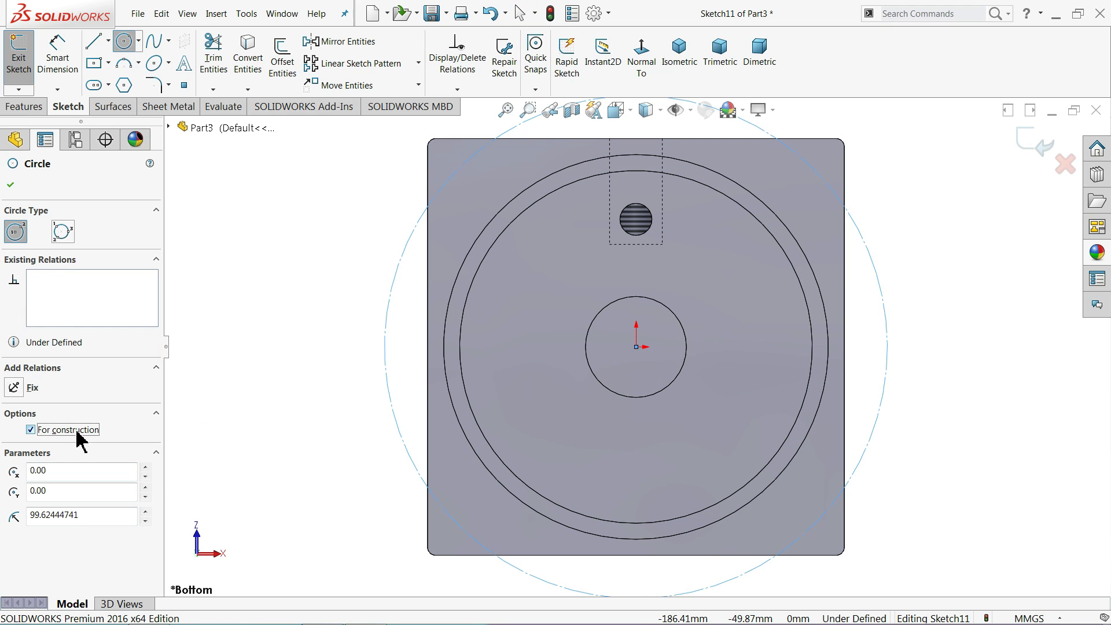
- Dimension the construction circle's diameter to 175.26 mm
{"action": "left_click", "coordinate": [56, 79]}
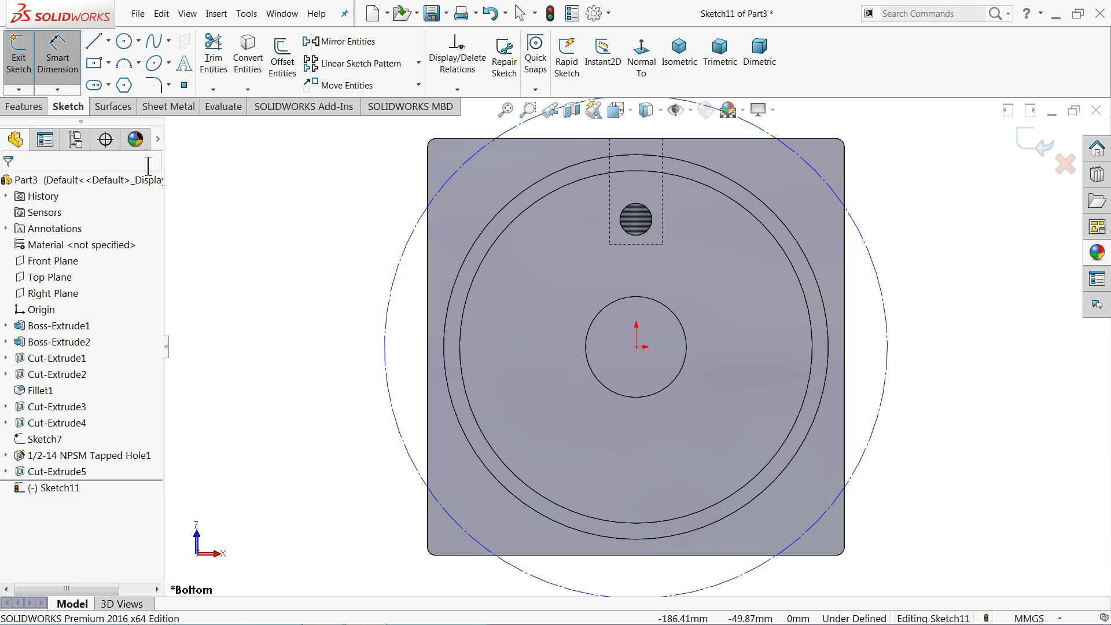
{"action": "left_click", "coordinate": [387, 350]}
{"action": "left_click", "coordinate": [323, 334]}
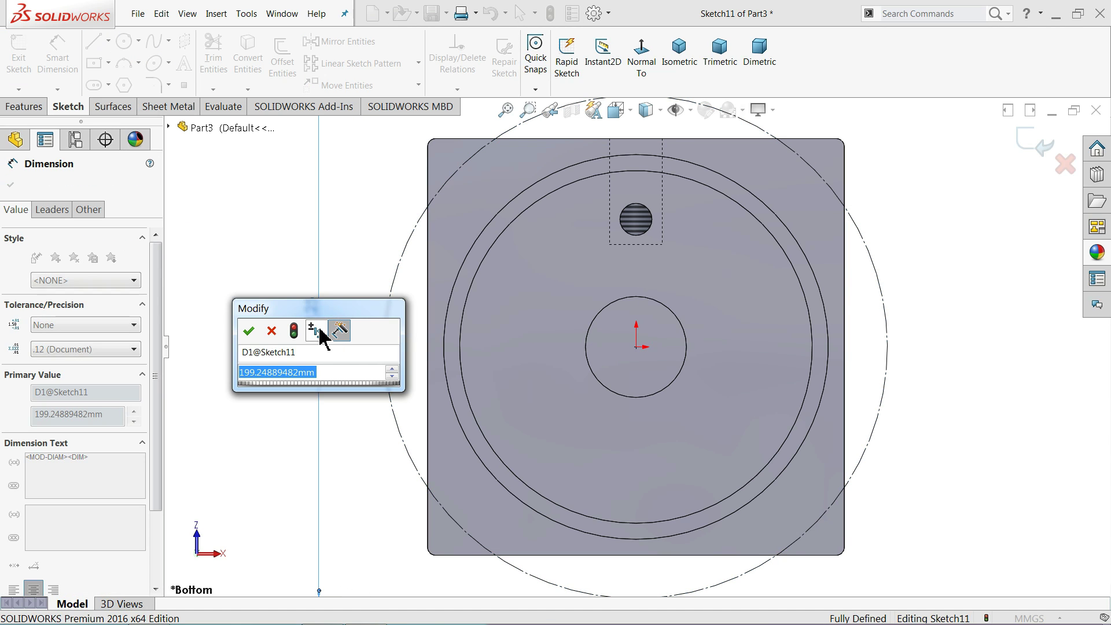
{"action": "type", "text": "175.26"}
{"action": "key", "text": "Return"}
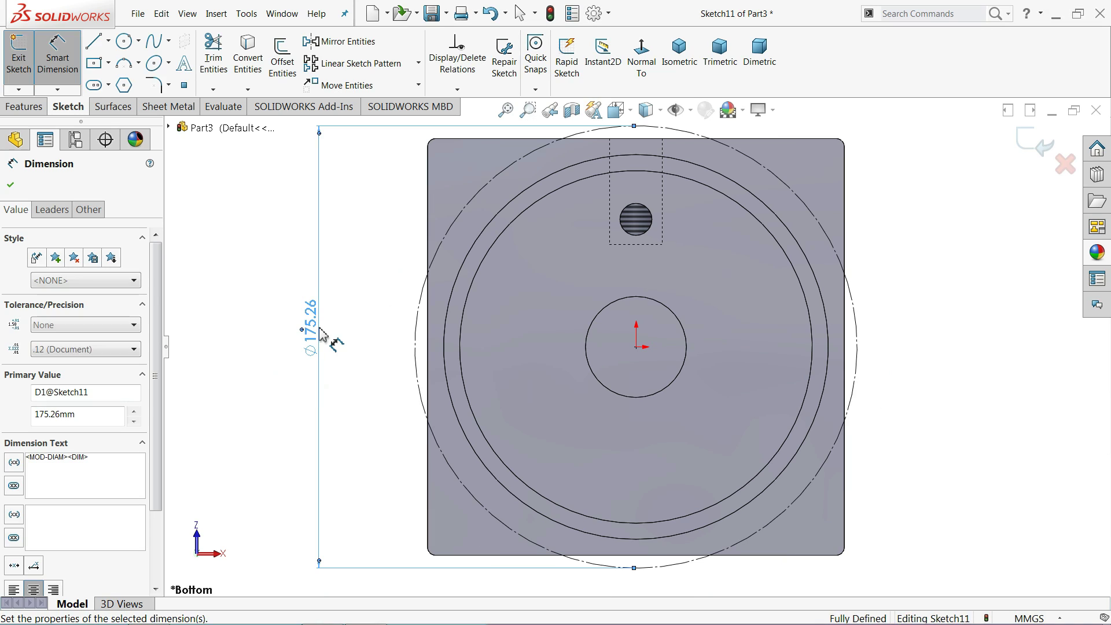
{"action": "left_click", "coordinate": [99, 66]}
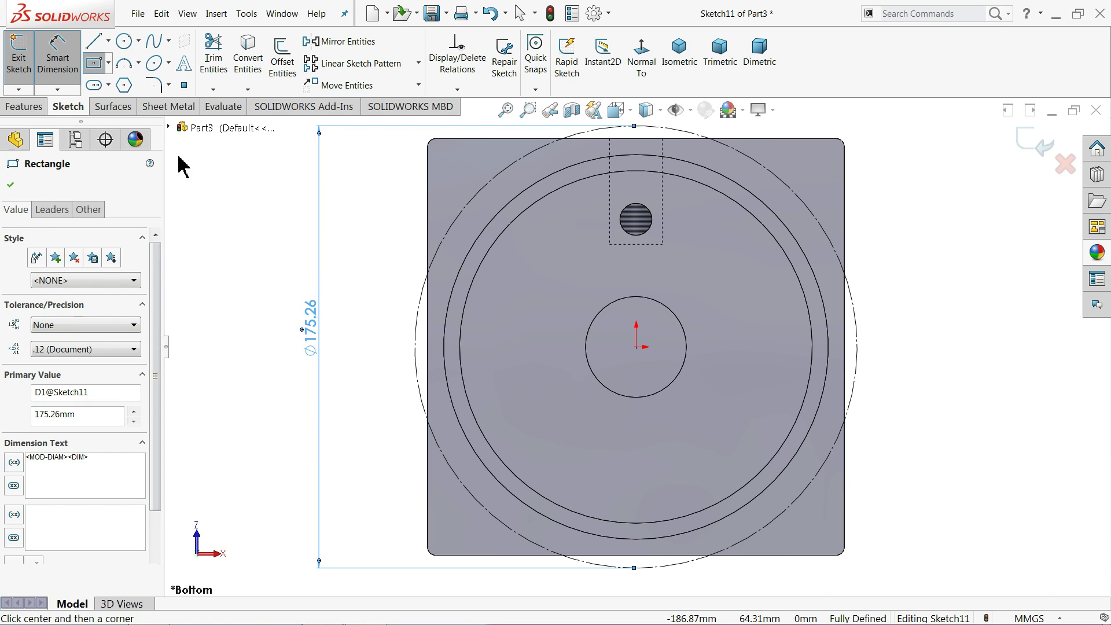
- Draw a construction centre rectangle at the origin and select its top and left sides
{"action": "left_click", "coordinate": [636, 347]}
{"action": "left_click", "coordinate": [474, 197]}
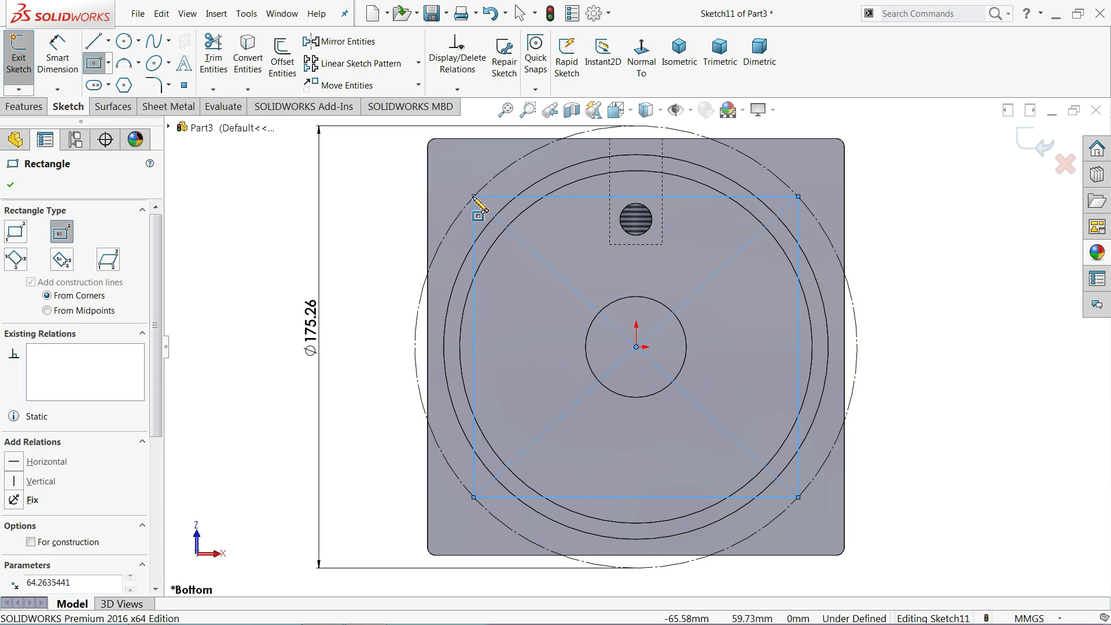
{"action": "right_click", "coordinate": [294, 174]}
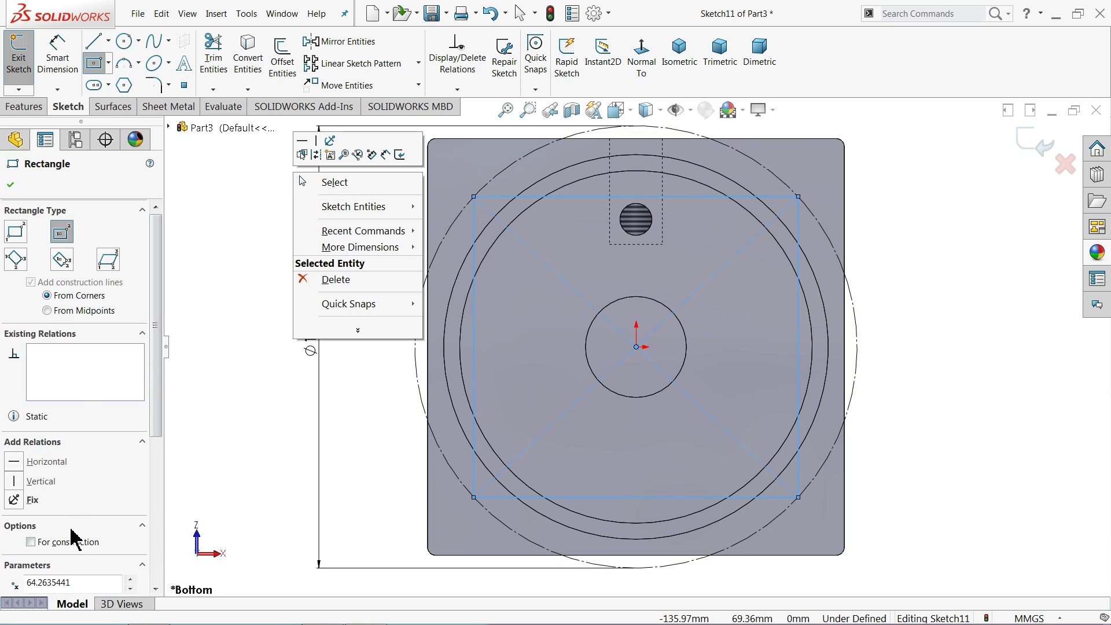
{"action": "left_click", "coordinate": [57, 545]}
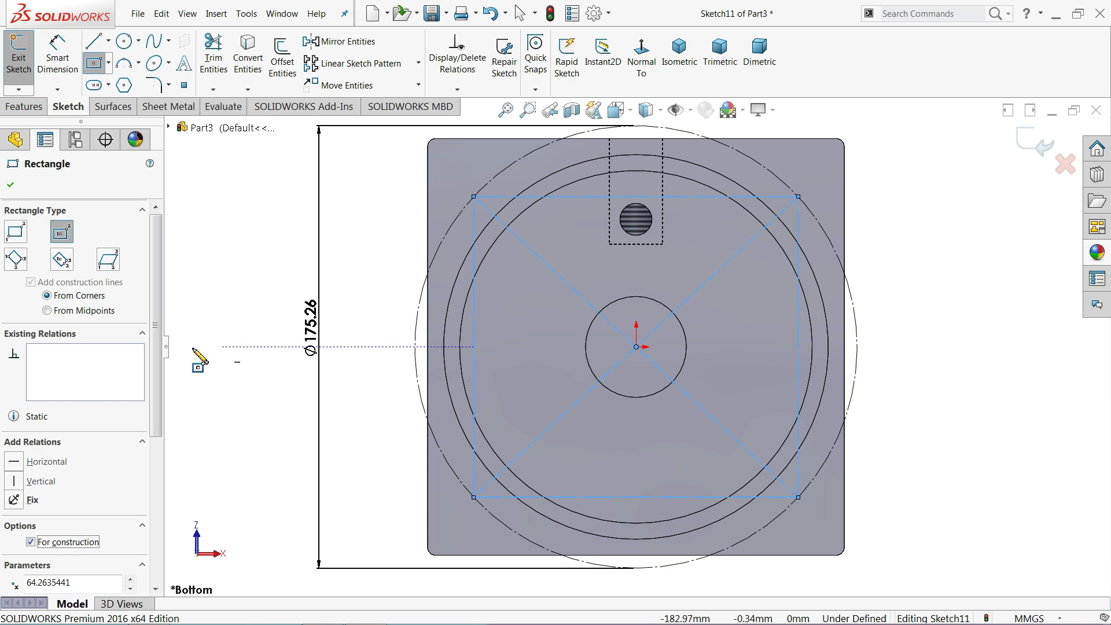
{"action": "left_click", "coordinate": [10, 188]}
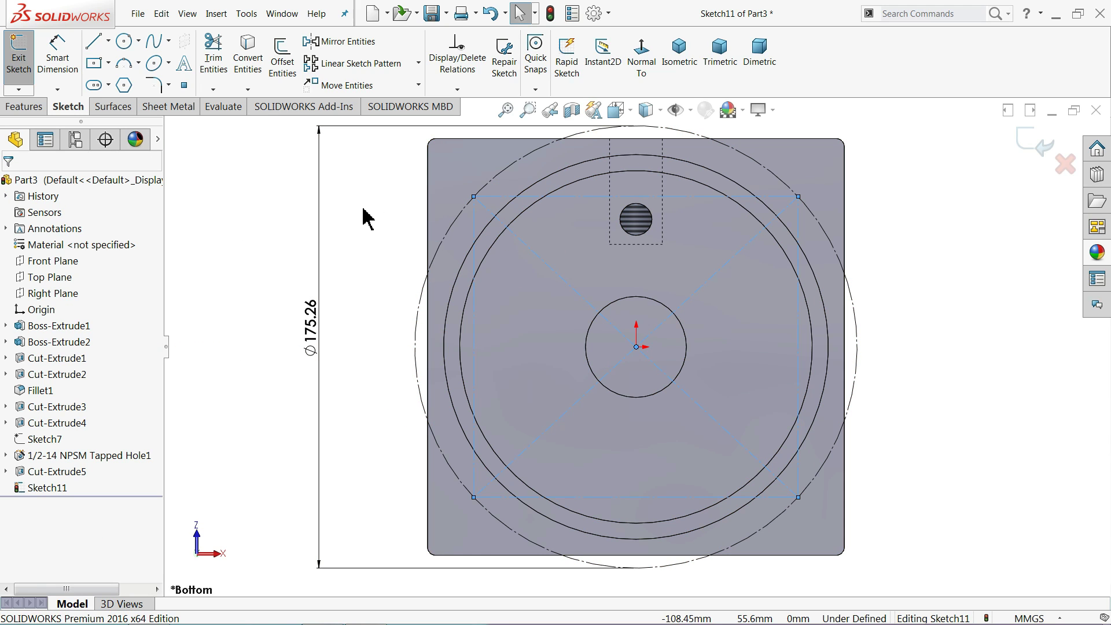
{"action": "left_click", "coordinate": [502, 198]}
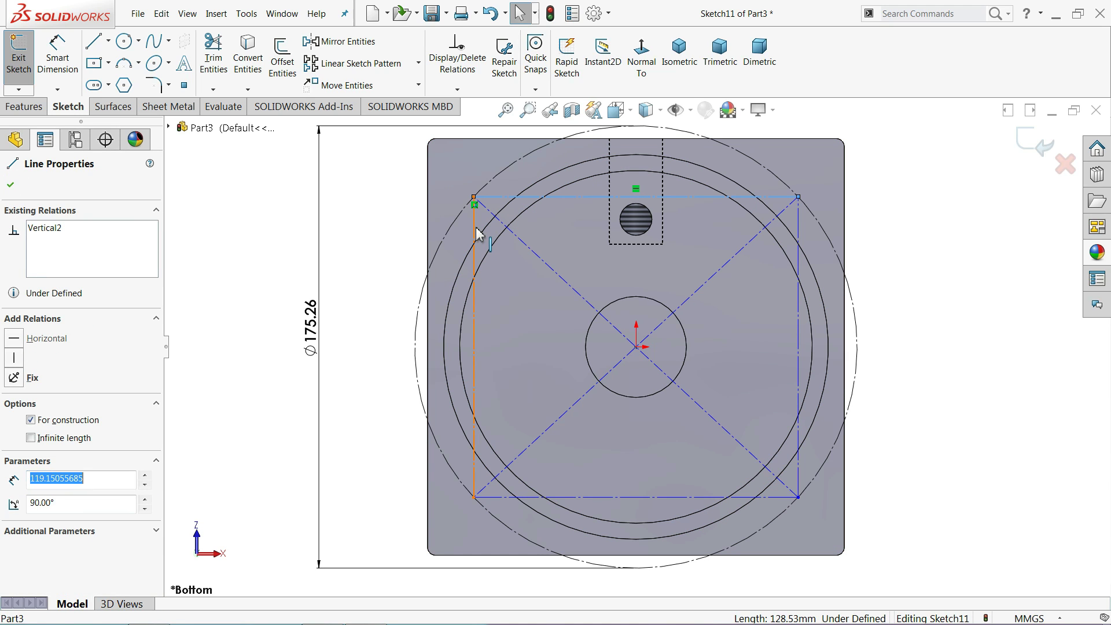
{"action": "left_click", "coordinate": [476, 231], "text": "ctrl"}
- Make the square's top and left edges equal, then draw a circle at each corner
{"action": "left_click", "coordinate": [578, 178]}
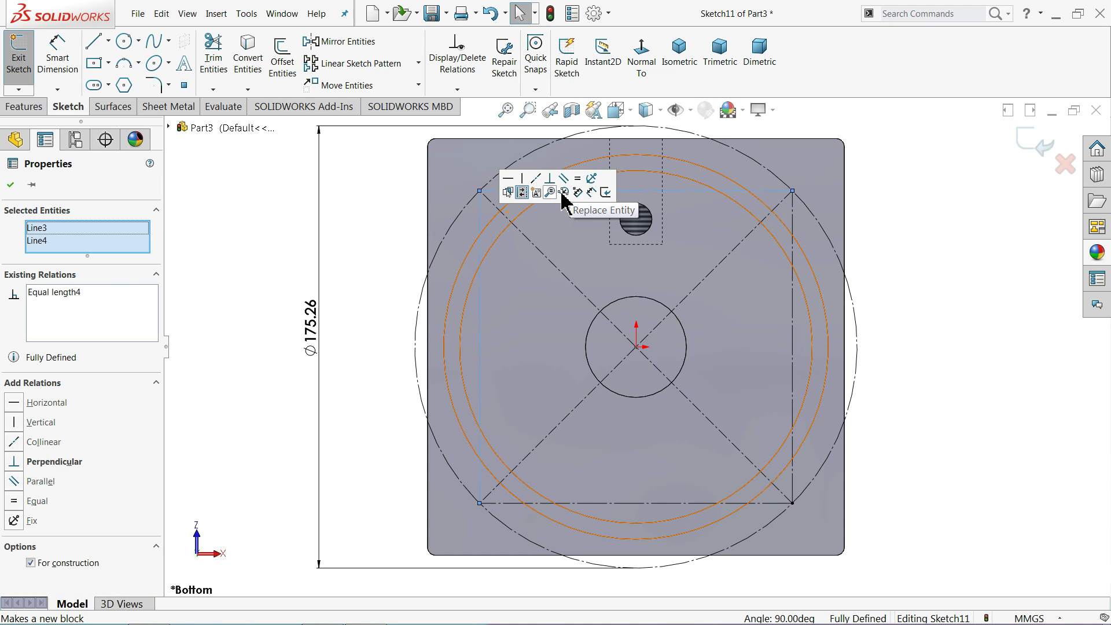
{"action": "left_click", "coordinate": [263, 213]}
{"action": "left_click", "coordinate": [126, 41]}
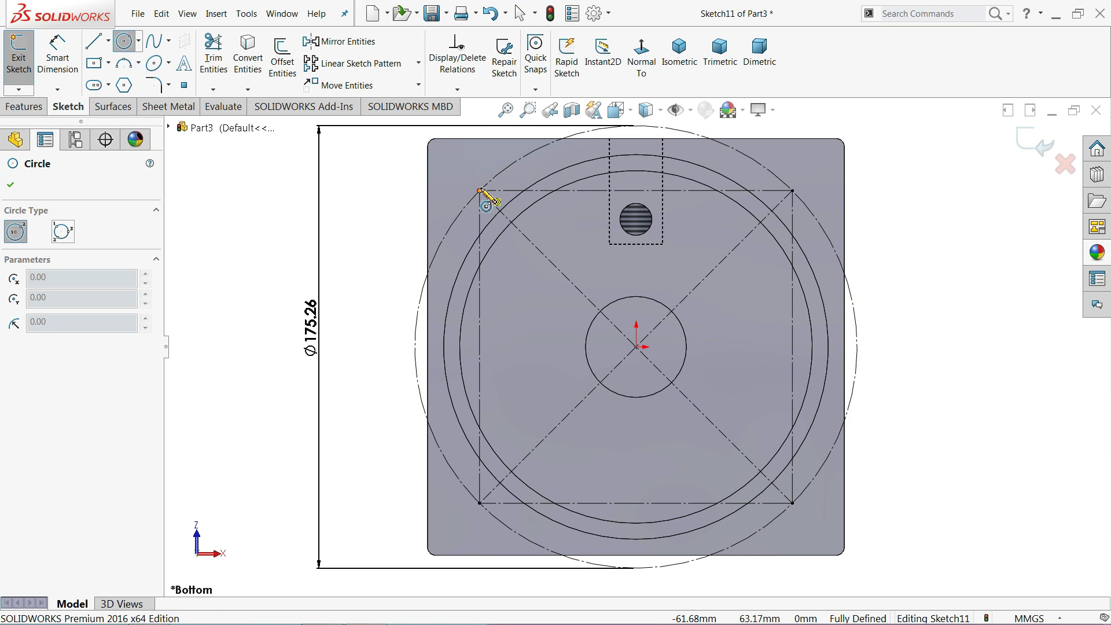
{"action": "left_click_drag", "start_coordinate": [479, 190], "coordinate": [495, 173]}
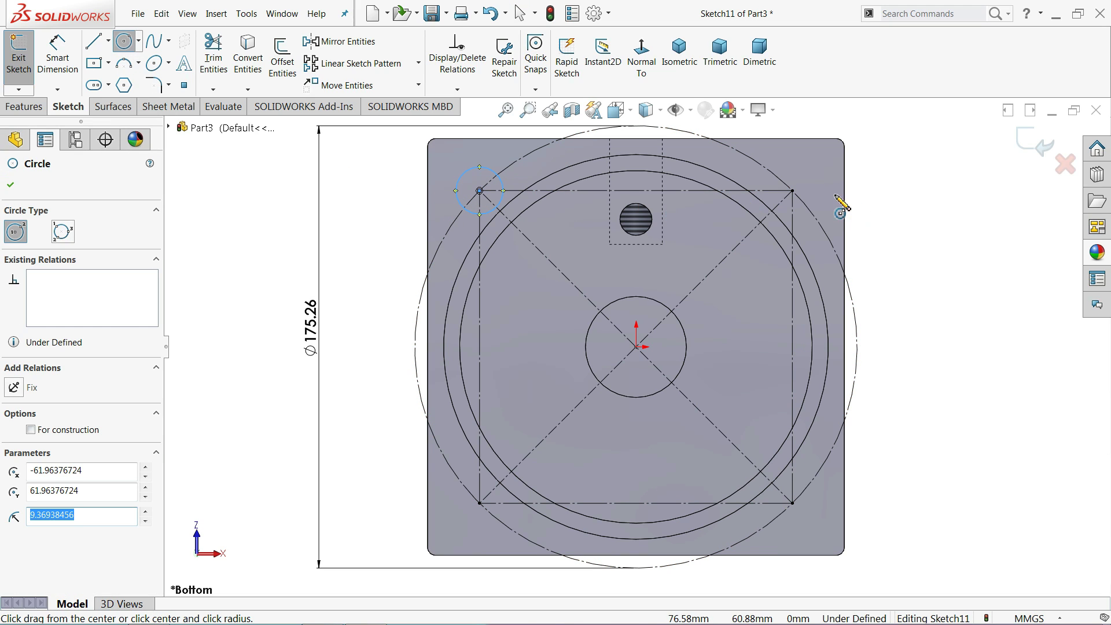
{"action": "left_click_drag", "start_coordinate": [792, 191], "coordinate": [806, 177]}
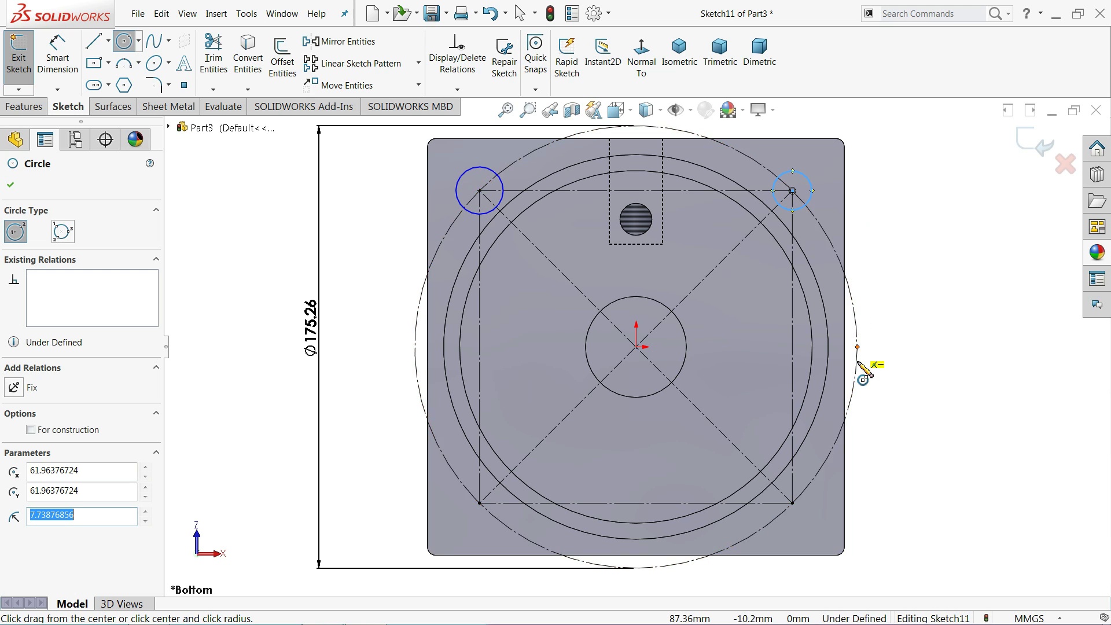
{"action": "left_click_drag", "start_coordinate": [793, 503], "coordinate": [830, 503]}
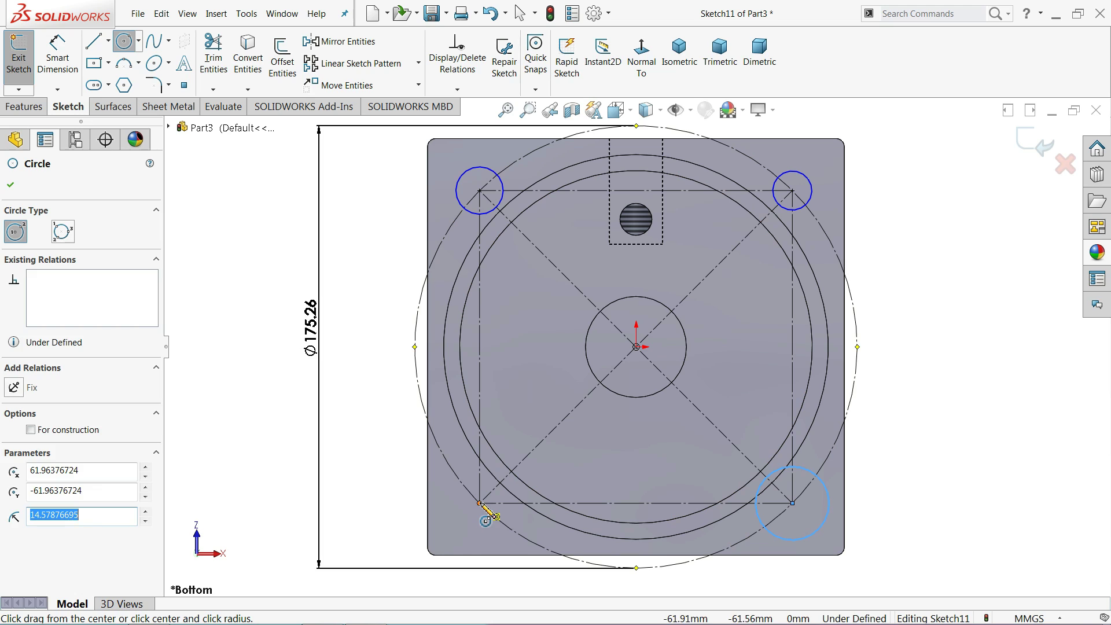
{"action": "left_click_drag", "start_coordinate": [480, 503], "coordinate": [505, 527]}
- End the Circle tool and select all four corner circles
{"action": "right_click", "coordinate": [186, 248]}
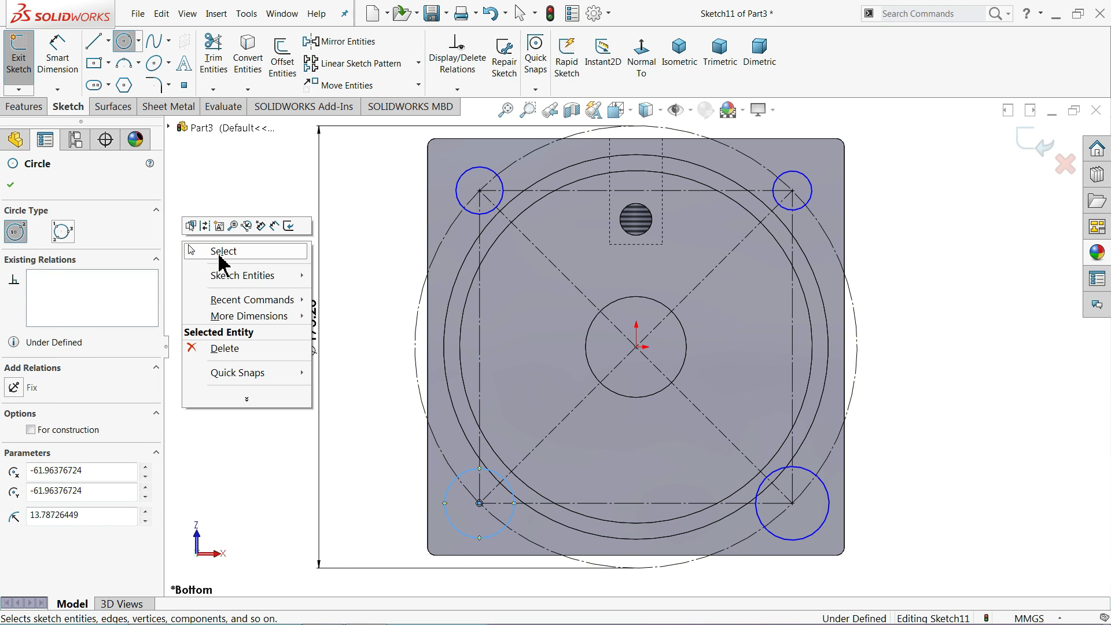
{"action": "left_click", "coordinate": [223, 251]}
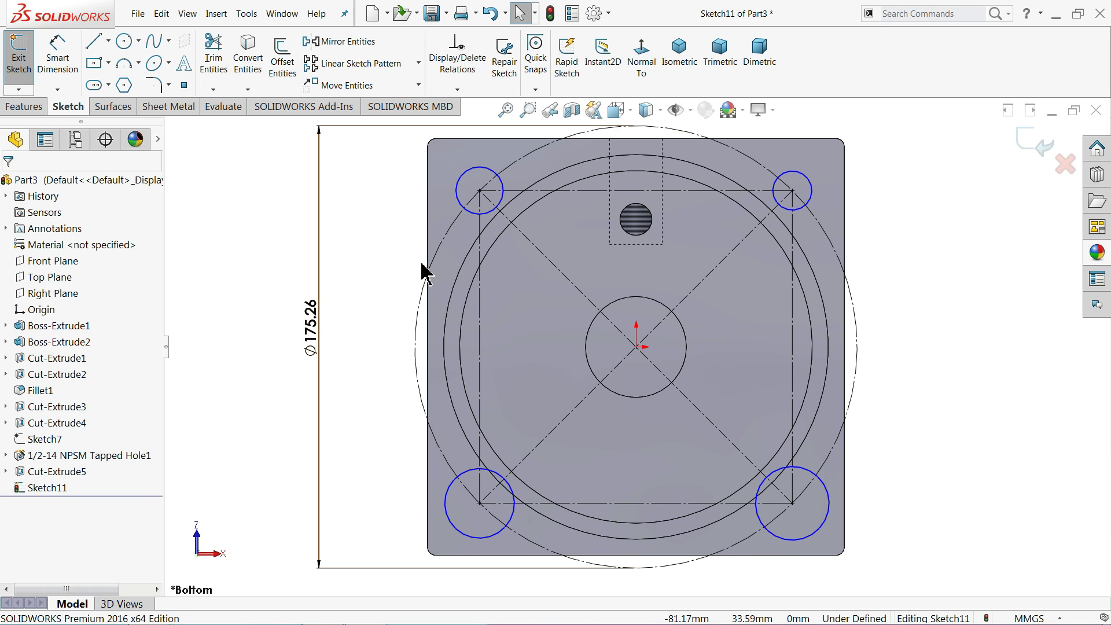
{"action": "left_click", "coordinate": [804, 215]}
{"action": "left_click", "coordinate": [499, 176], "text": "ctrl"}
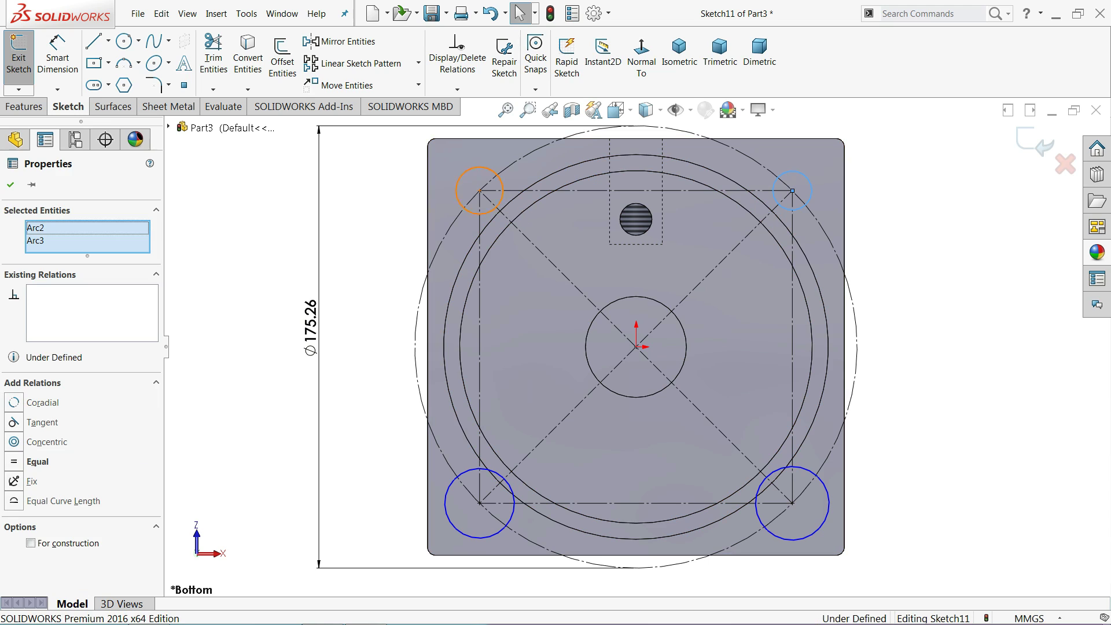
{"action": "left_click", "coordinate": [467, 475], "text": "ctrl"}
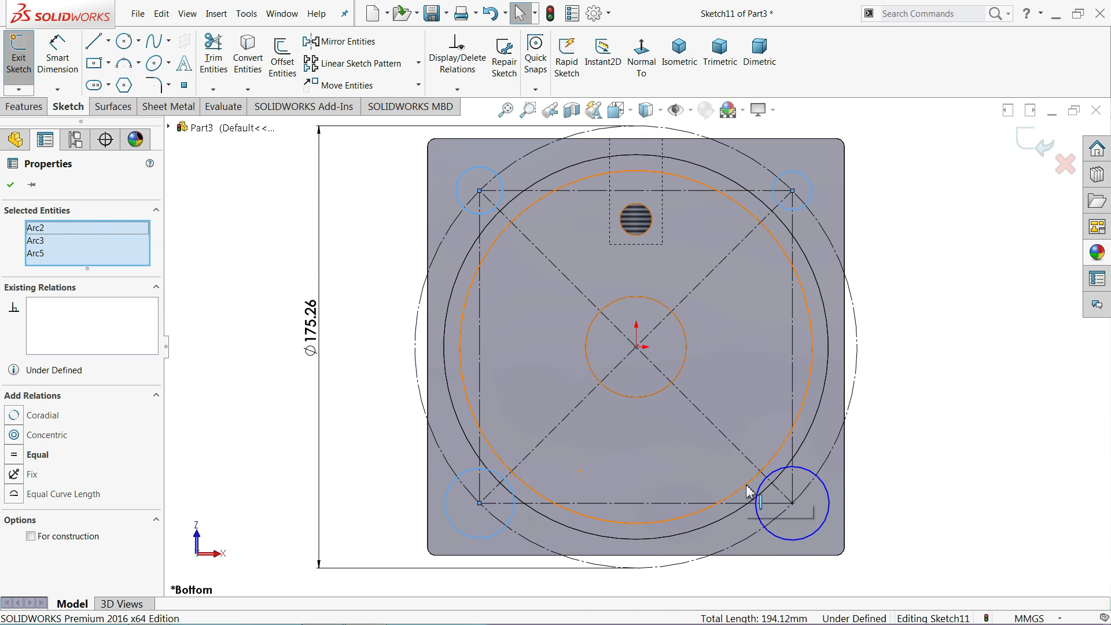
{"action": "left_click", "coordinate": [765, 491], "text": "ctrl"}
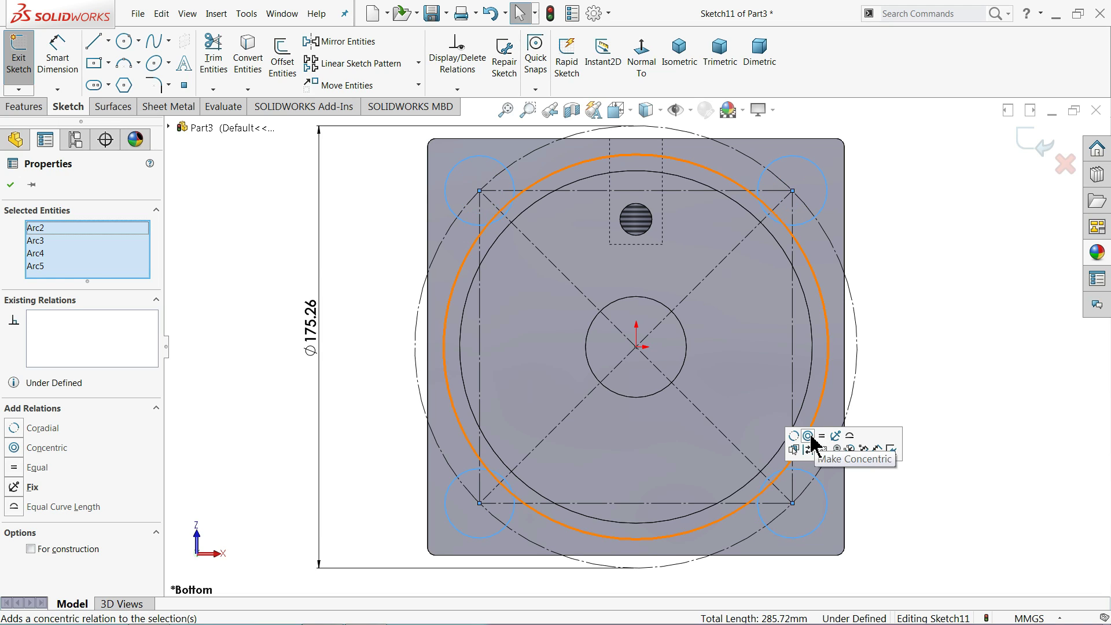
- Make the four corner circles equal and give the top-left one a 12.7 mm diameter
{"action": "left_click", "coordinate": [11, 185]}
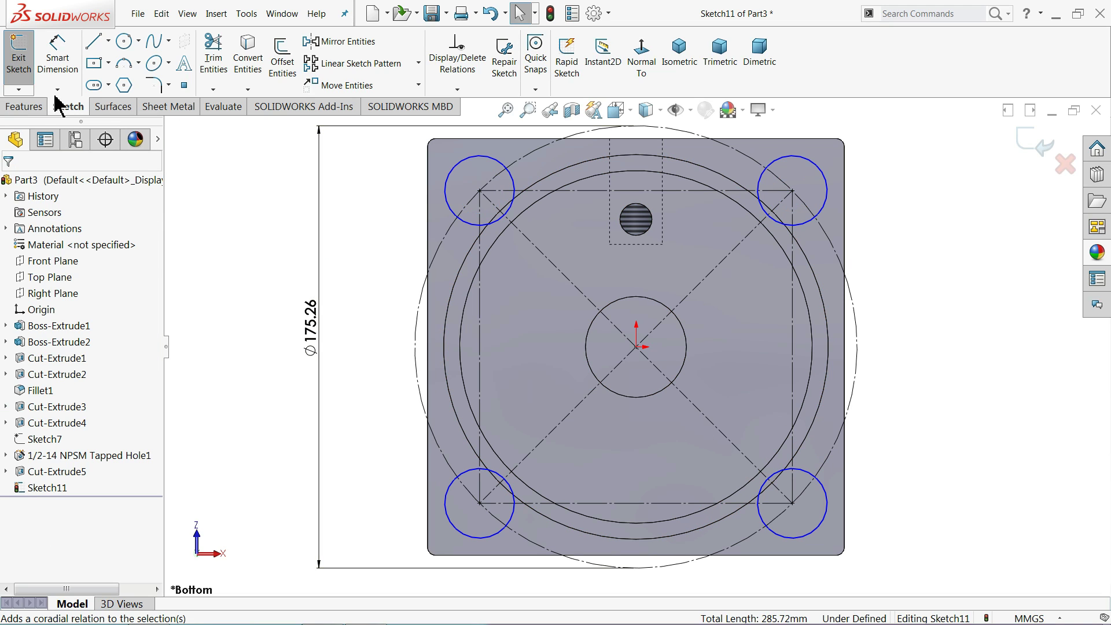
{"action": "left_click", "coordinate": [58, 64]}
{"action": "left_click", "coordinate": [446, 194]}
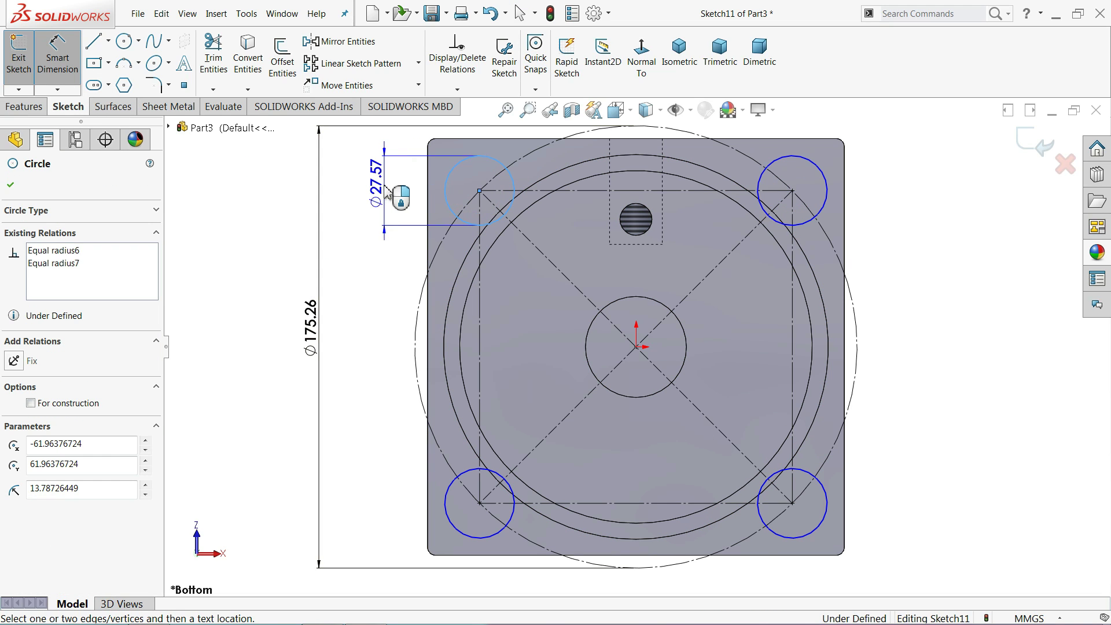
{"action": "left_click", "coordinate": [385, 191]}
{"action": "type", "text": "12.7"}
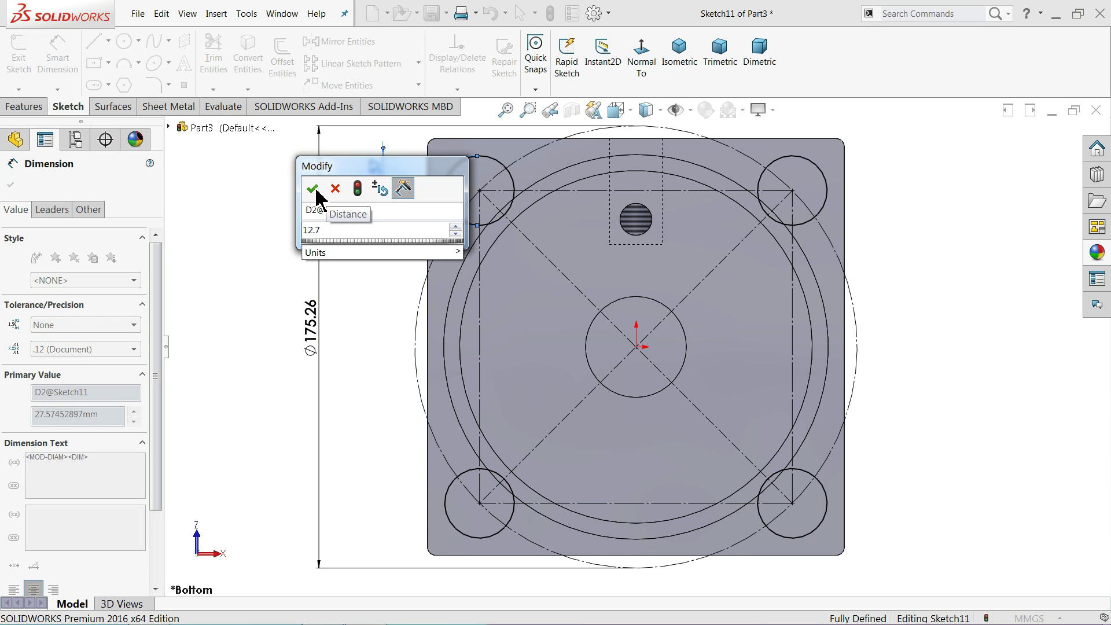
{"action": "left_click", "coordinate": [314, 190]}
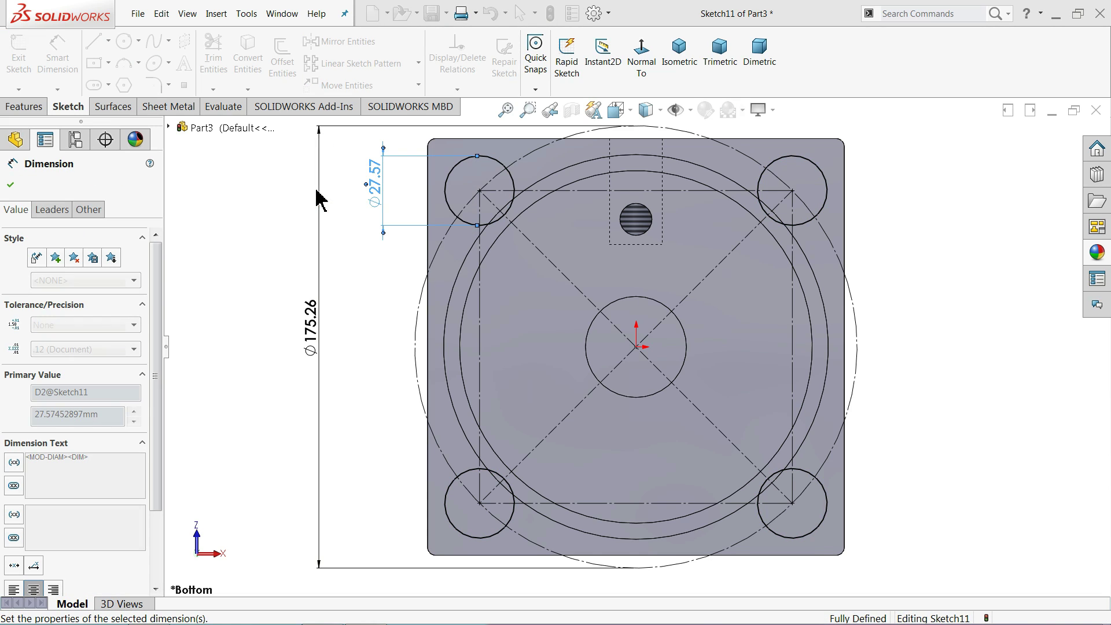
{"action": "left_click", "coordinate": [10, 185]}
{"action": "left_click", "coordinate": [43, 110]}
- Extruded-cut the four corner circles Through All to form the Ø12.70 mm holes
{"action": "left_click", "coordinate": [221, 58]}
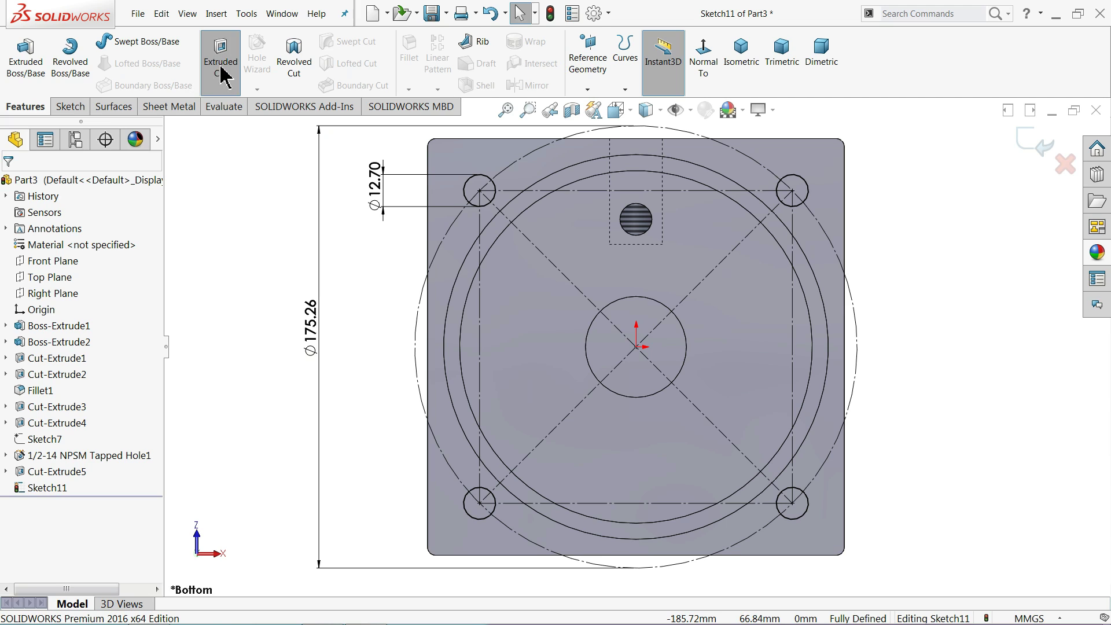
{"action": "left_click", "coordinate": [743, 64]}
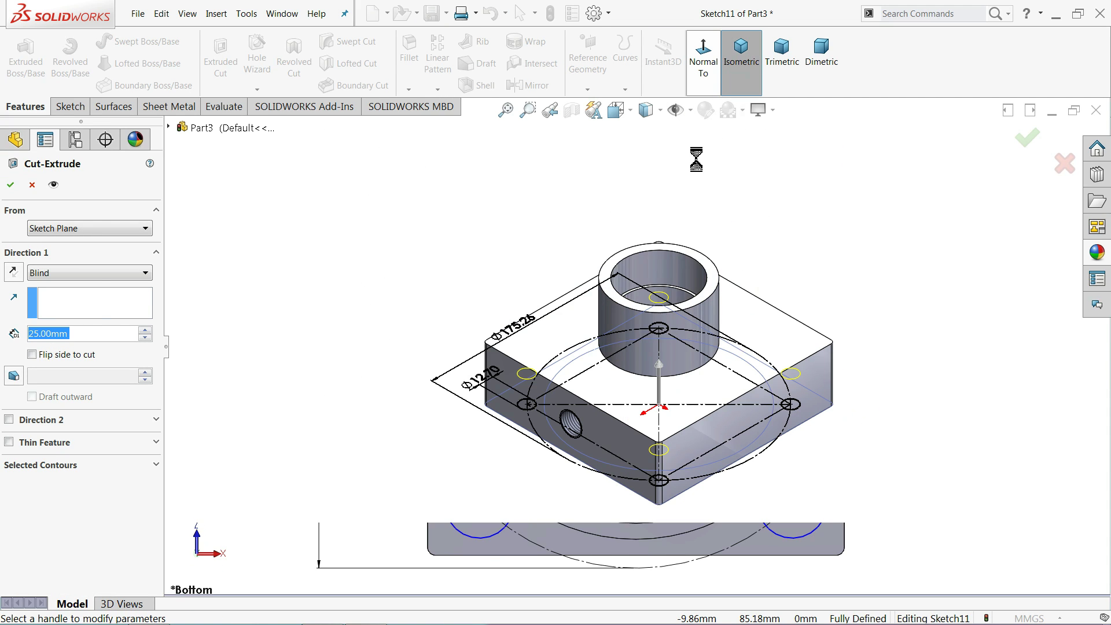
{"action": "left_click", "coordinate": [55, 274]}
{"action": "left_click", "coordinate": [55, 296]}
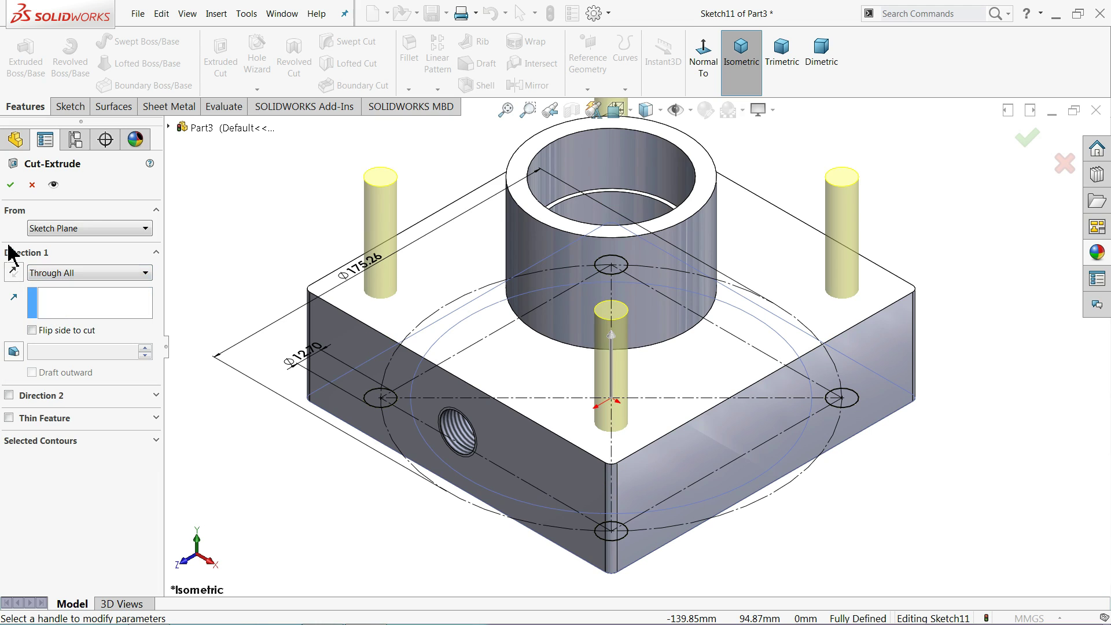
{"action": "left_click", "coordinate": [10, 186]}
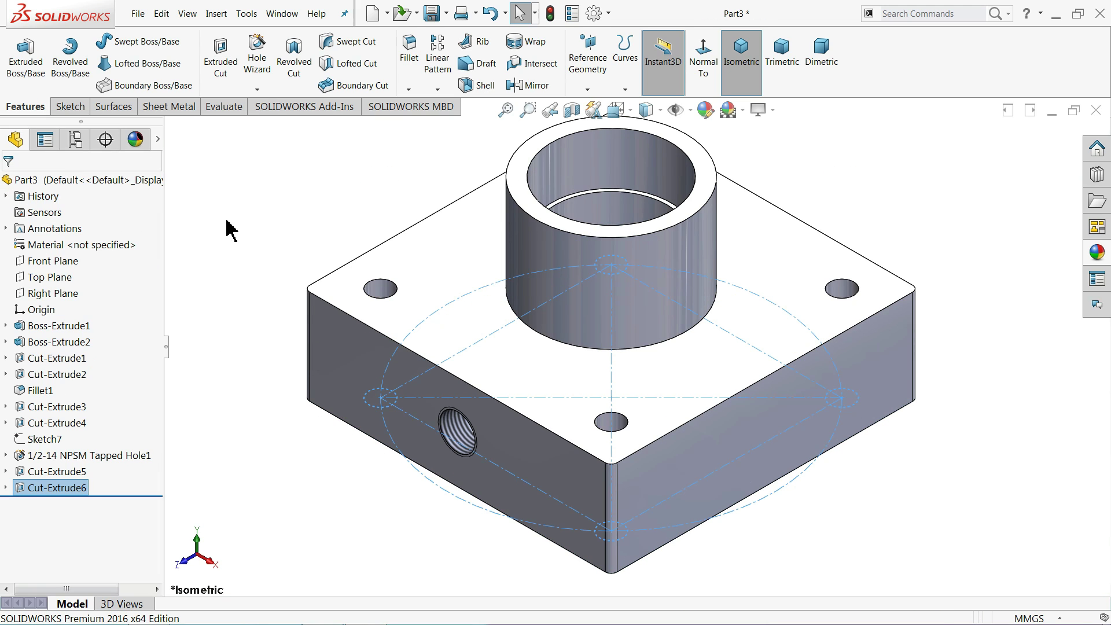
{"action": "mouse_move", "coordinate": [280, 317]}
{"action": "middle_mouse_down"}
{"action": "mouse_move", "coordinate": [275, 298]}
{"action": "mouse_move", "coordinate": [283, 307]}
{"action": "middle_mouse_up"}
- Start a sketch on the block's top face and convert its outline edges
{"action": "key", "text": "f"}
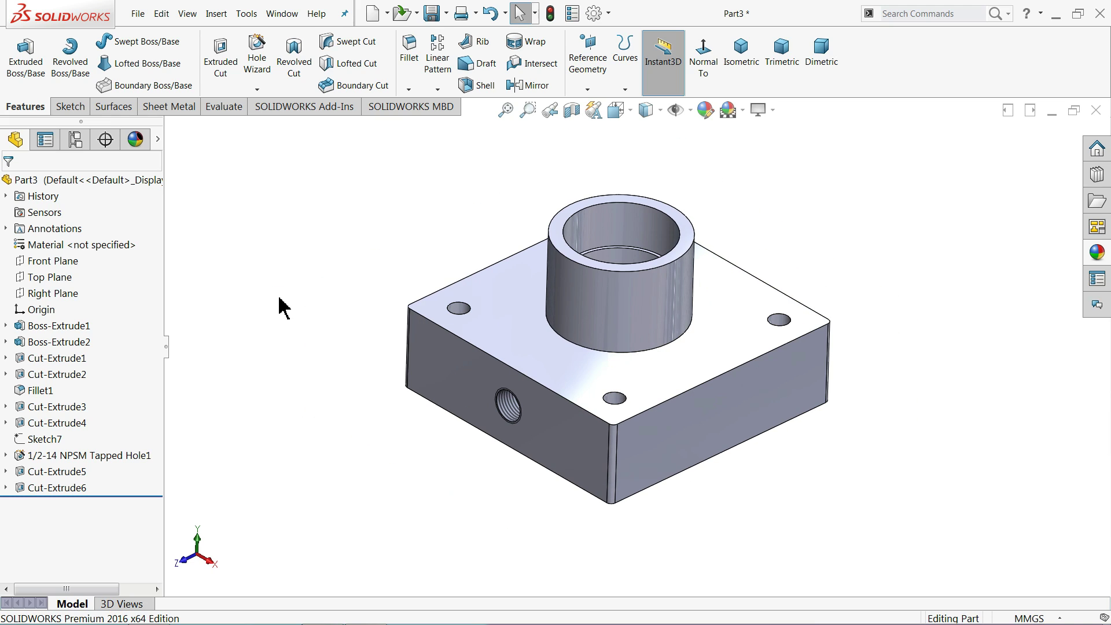
{"action": "scroll", "coordinate": [651, 278], "scroll_direction": "down", "scroll_amount": 2}
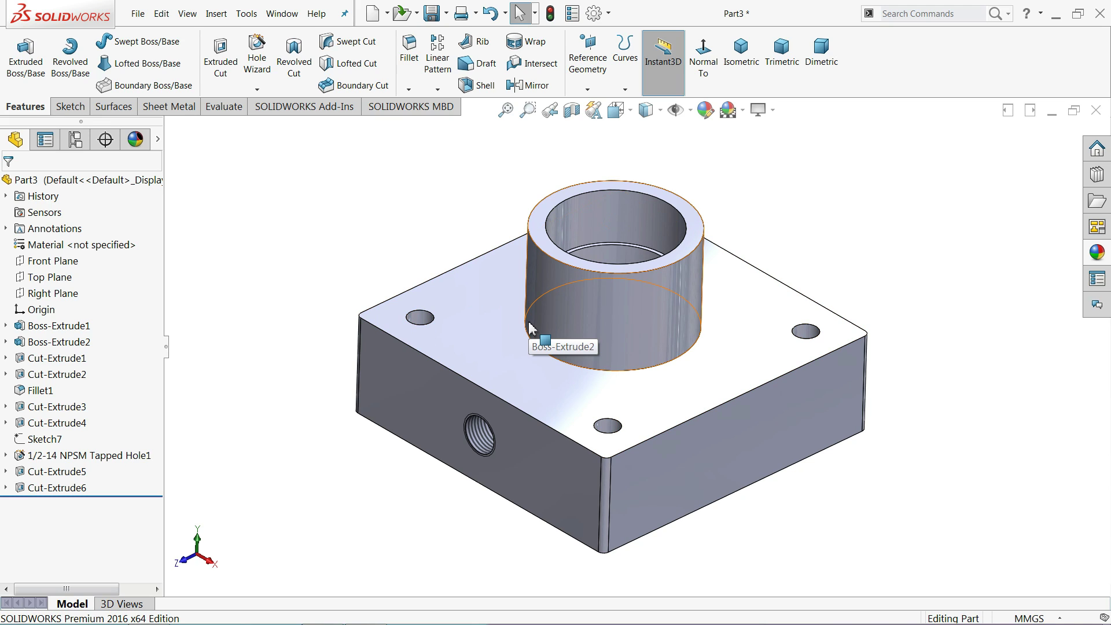
{"action": "left_click", "coordinate": [495, 324]}
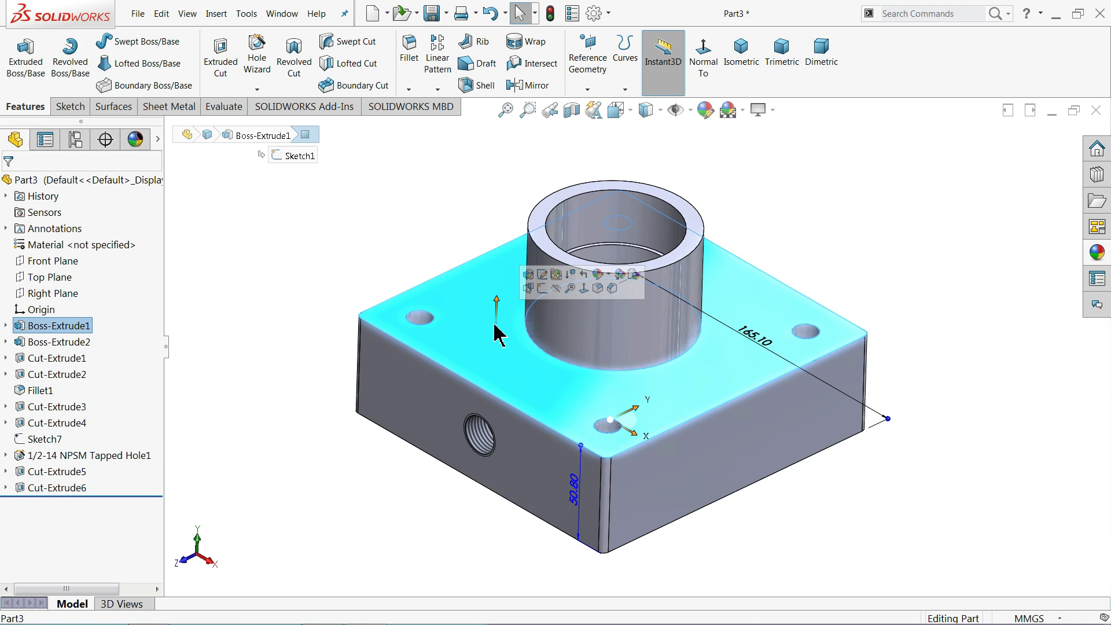
{"action": "left_click", "coordinate": [543, 288]}
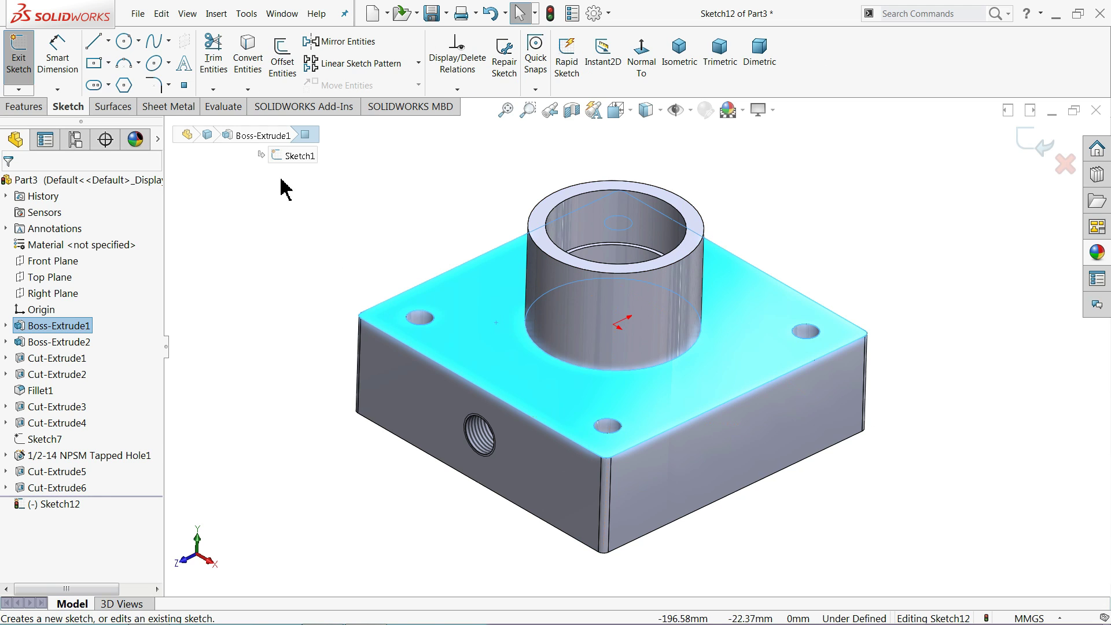
{"action": "left_click", "coordinate": [251, 58]}
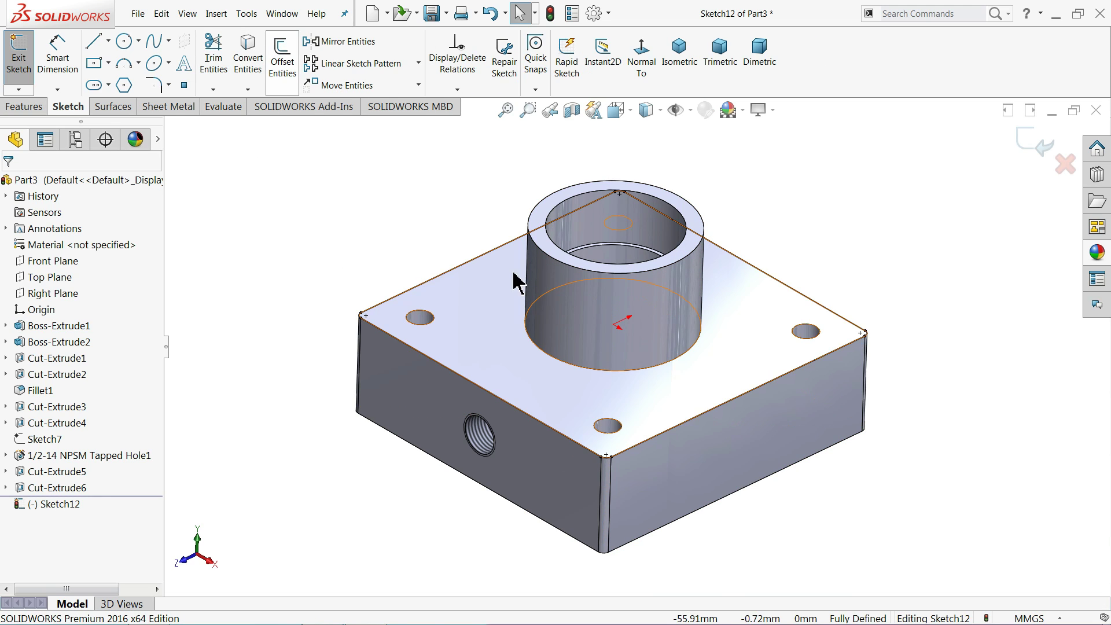
- Convert the cylinder base edge and the bolt-hole edges, including the far hole
{"action": "scroll", "coordinate": [660, 341], "scroll_direction": "down", "scroll_amount": 3}
{"action": "left_click", "coordinate": [582, 456]}
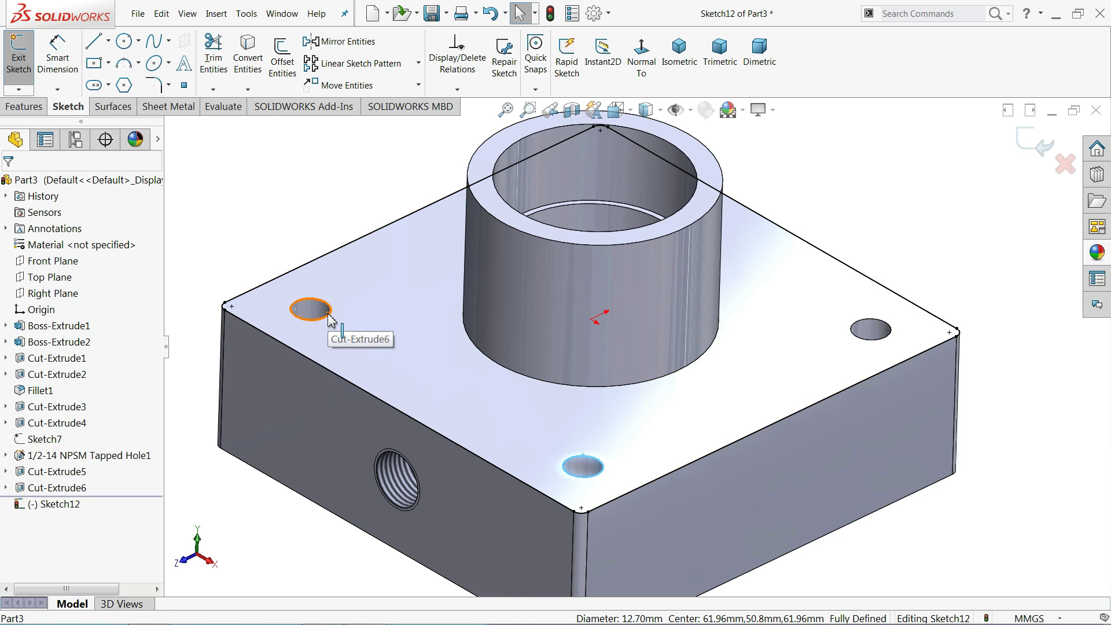
{"action": "left_click", "coordinate": [524, 379]}
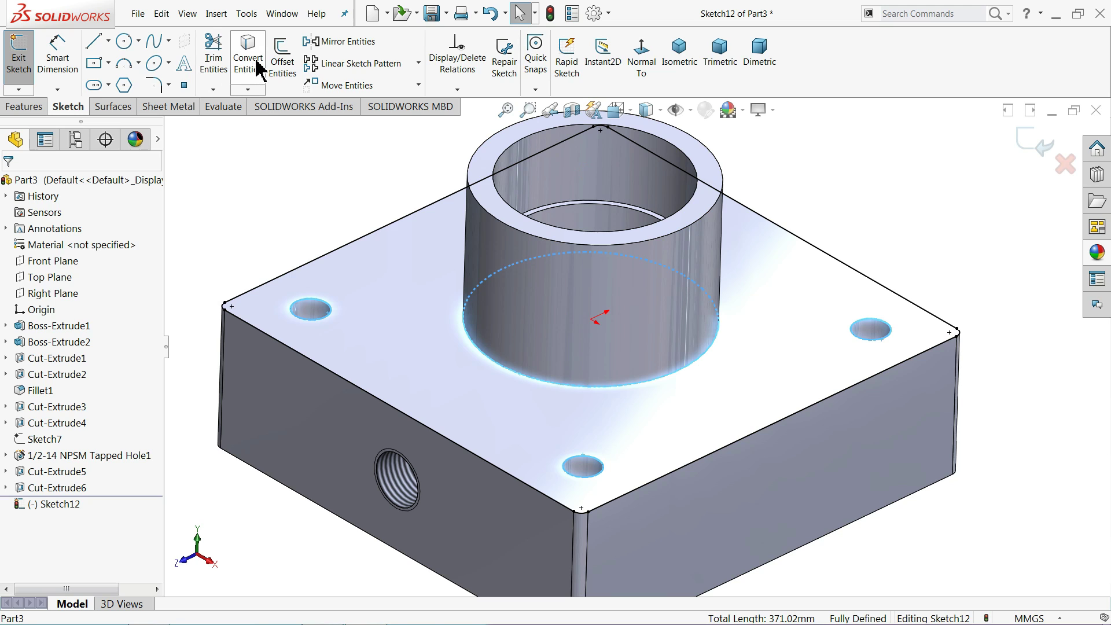
{"action": "left_click", "coordinate": [249, 61]}
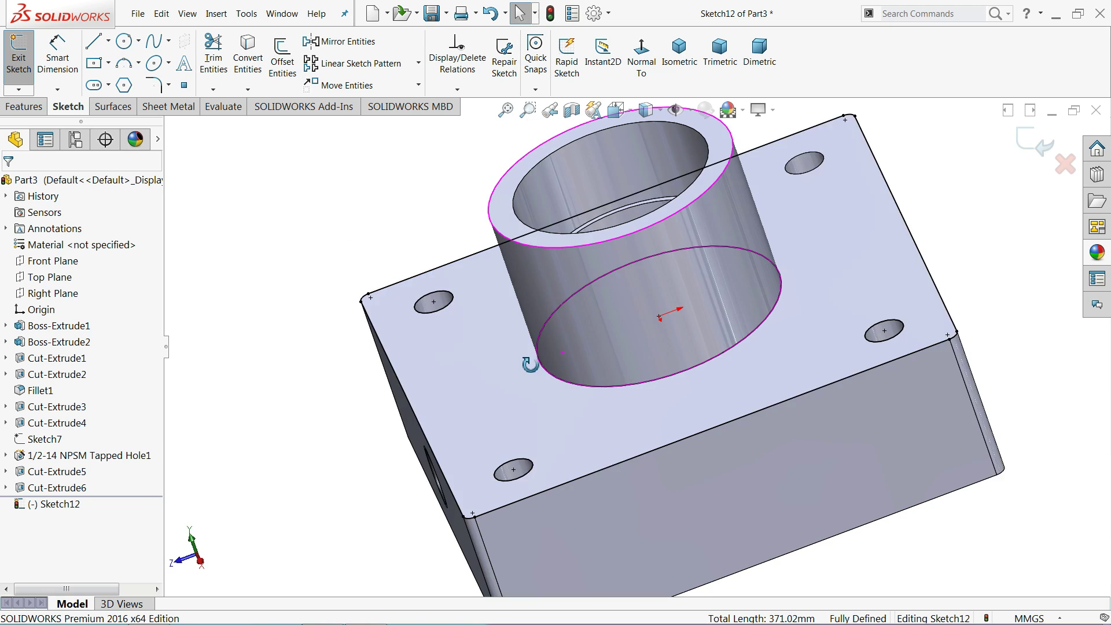
{"action": "middle_click_drag", "start_coordinate": [533, 407], "coordinate": [739, 328]}
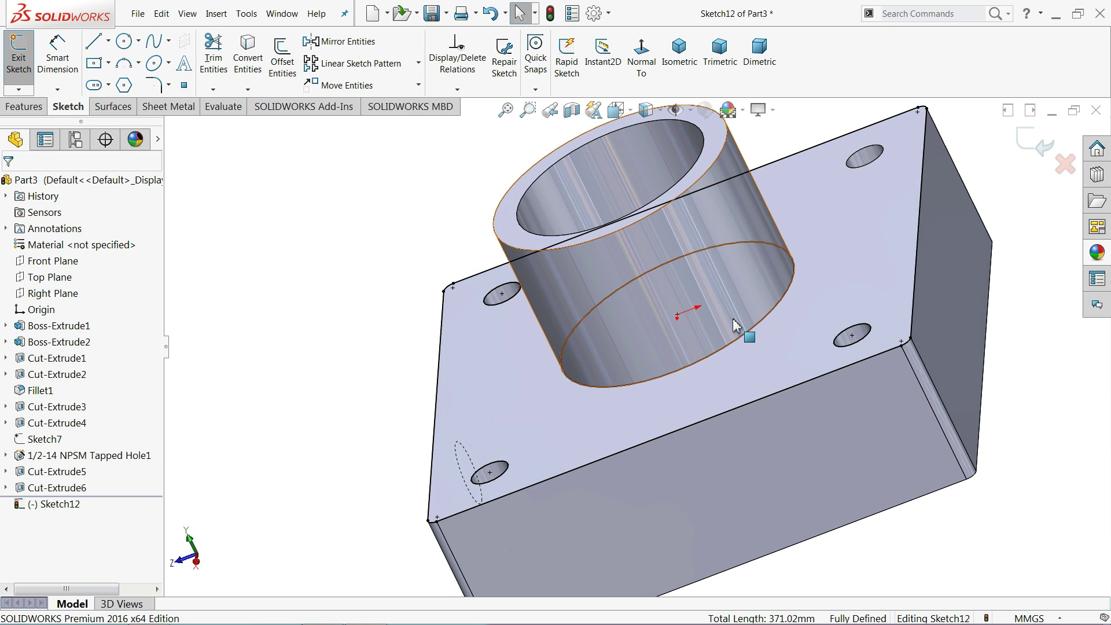
{"action": "left_click", "coordinate": [871, 163]}
{"action": "left_click", "coordinate": [246, 64]}
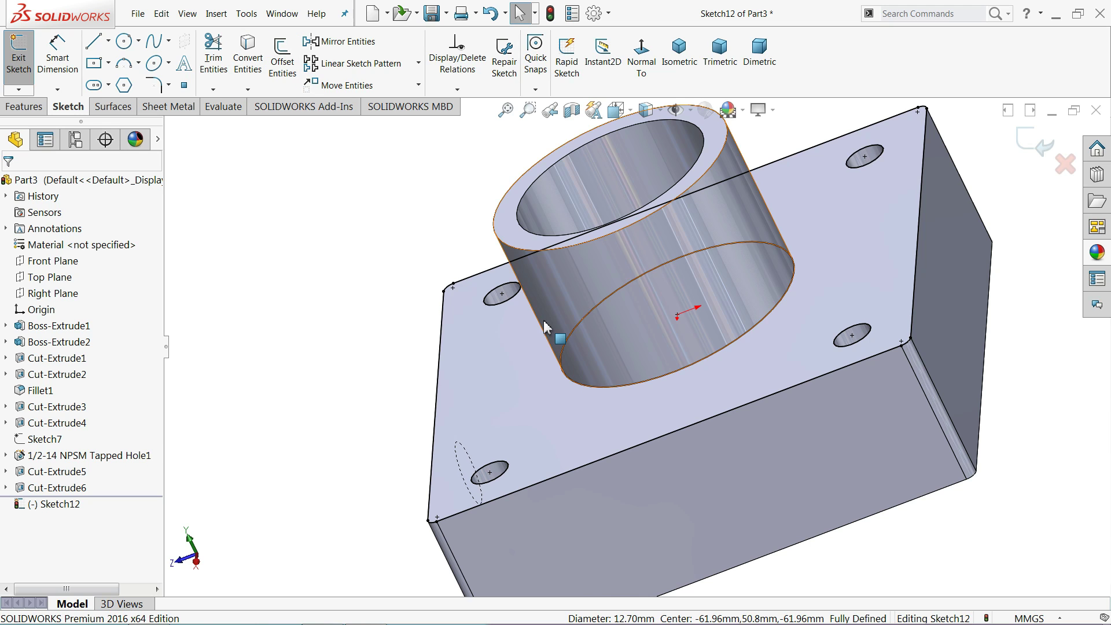
- Return to the original view and start an Extruded Boss/Base from Sketch12
{"action": "mouse_move", "coordinate": [559, 335]}
{"action": "middle_mouse_down"}
{"action": "mouse_move", "coordinate": [620, 379]}
{"action": "mouse_move", "coordinate": [669, 351]}
{"action": "middle_mouse_up"}
{"action": "scroll", "coordinate": [669, 351], "scroll_direction": "down", "scroll_amount": 3}
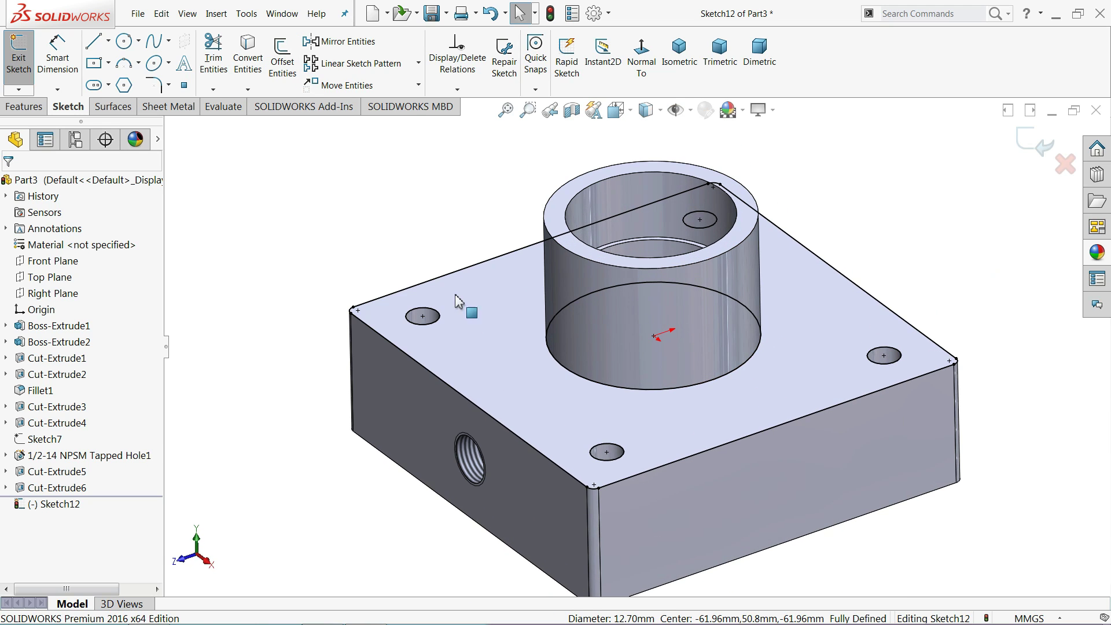
{"action": "left_click", "coordinate": [24, 107]}
{"action": "left_click", "coordinate": [25, 73]}
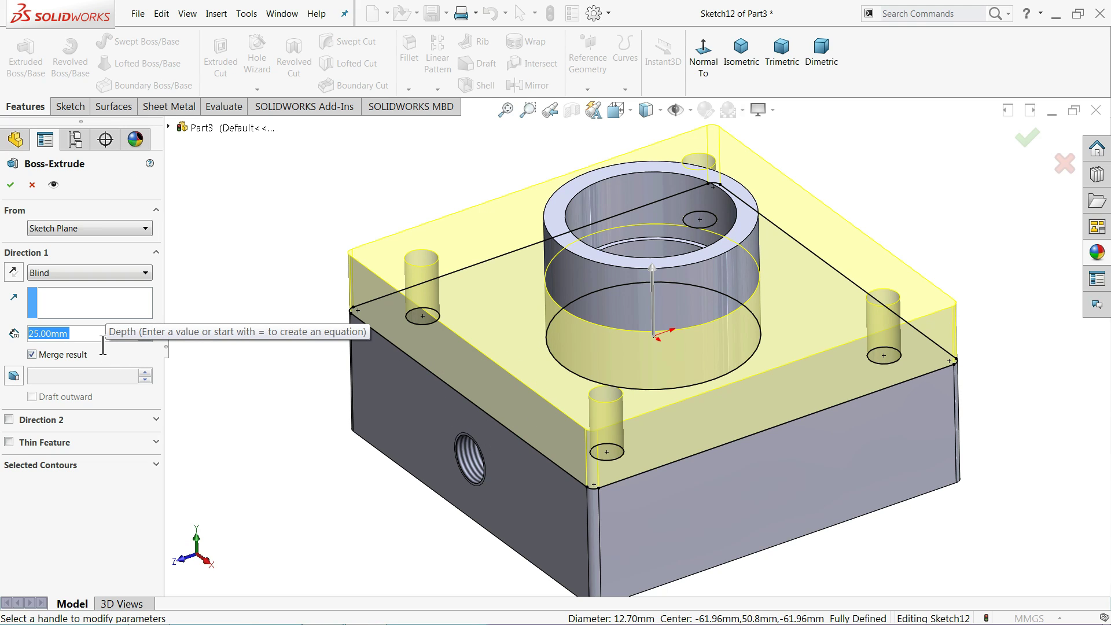
- Extrude Sketch12 19.05 mm upward as a separate, unmerged body
{"action": "type", "text": "19.05"}
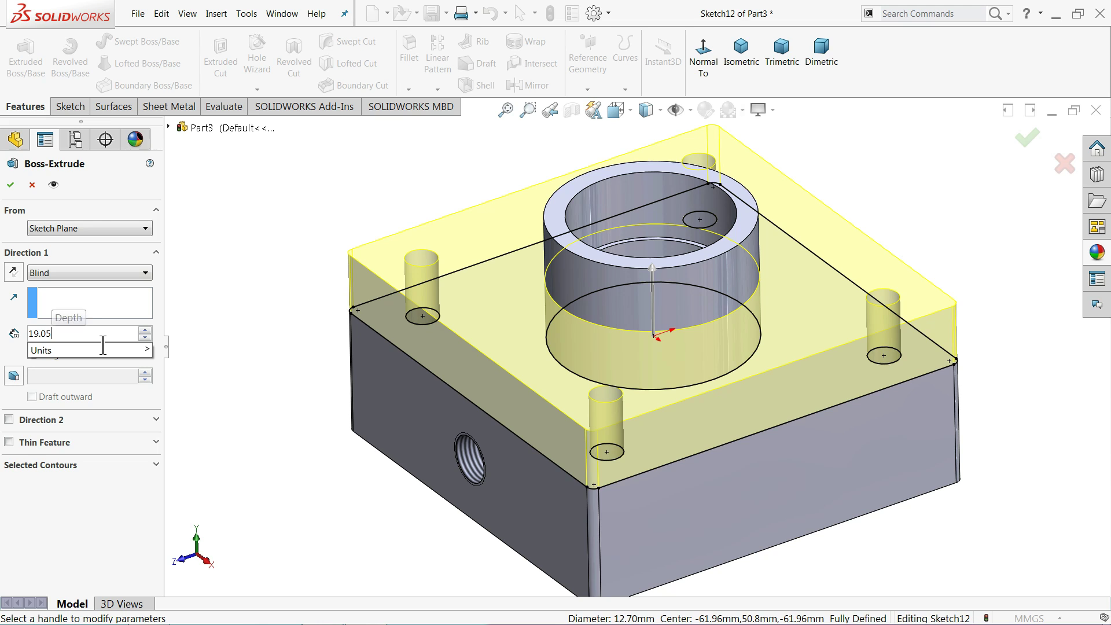
{"action": "key", "text": "Return"}
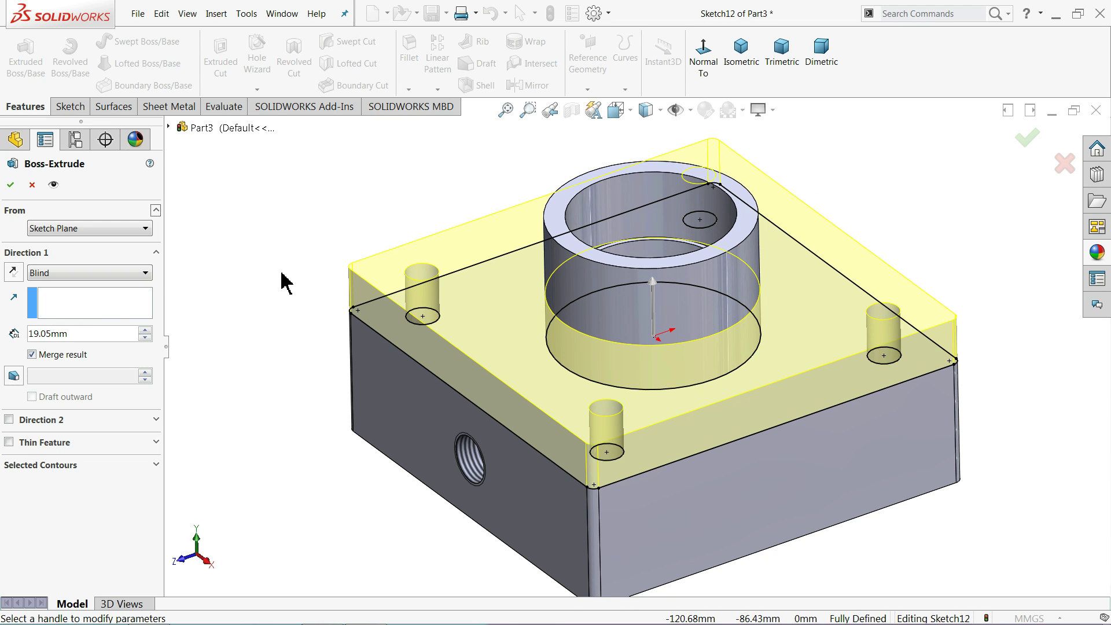
{"action": "middle_click_drag", "start_coordinate": [283, 282], "coordinate": [297, 268]}
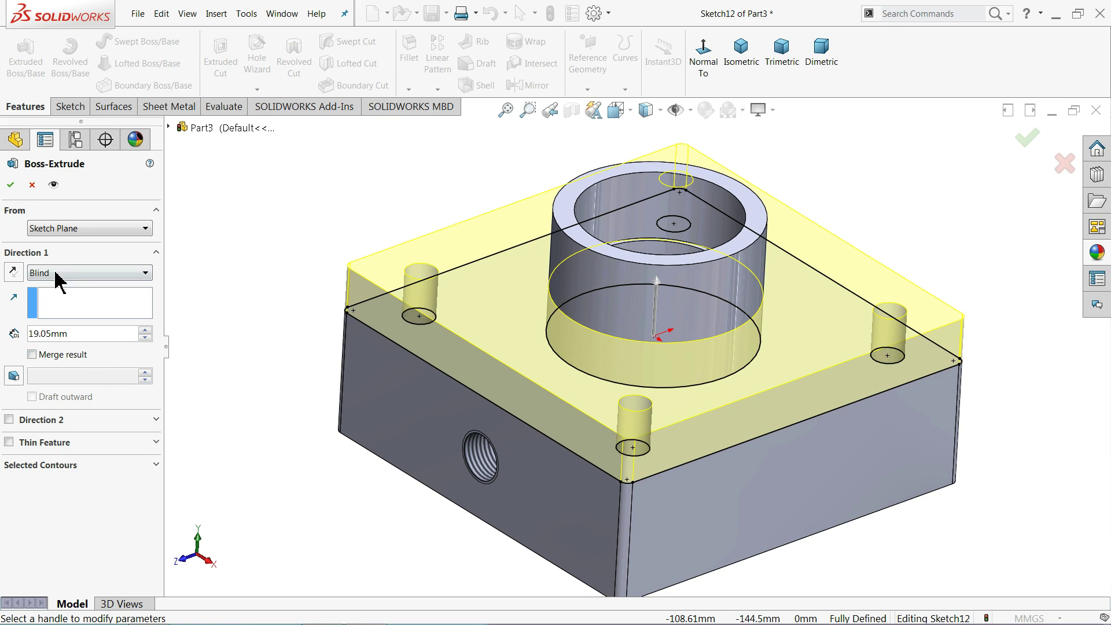
{"action": "left_click", "coordinate": [11, 184]}
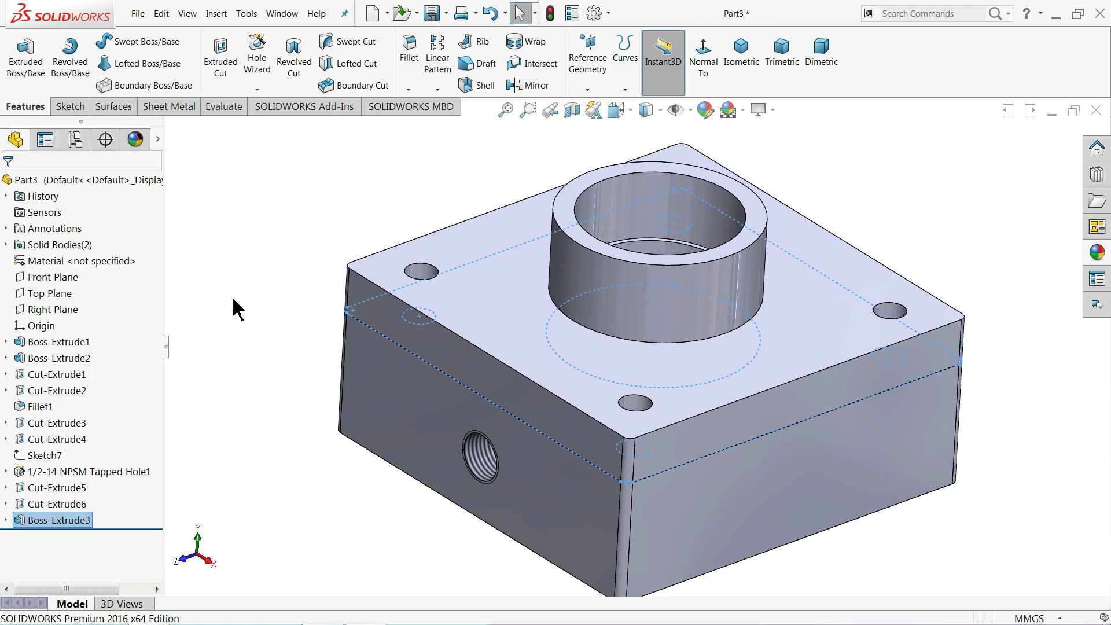
{"action": "middle_click_drag", "start_coordinate": [322, 360], "coordinate": [324, 362]}
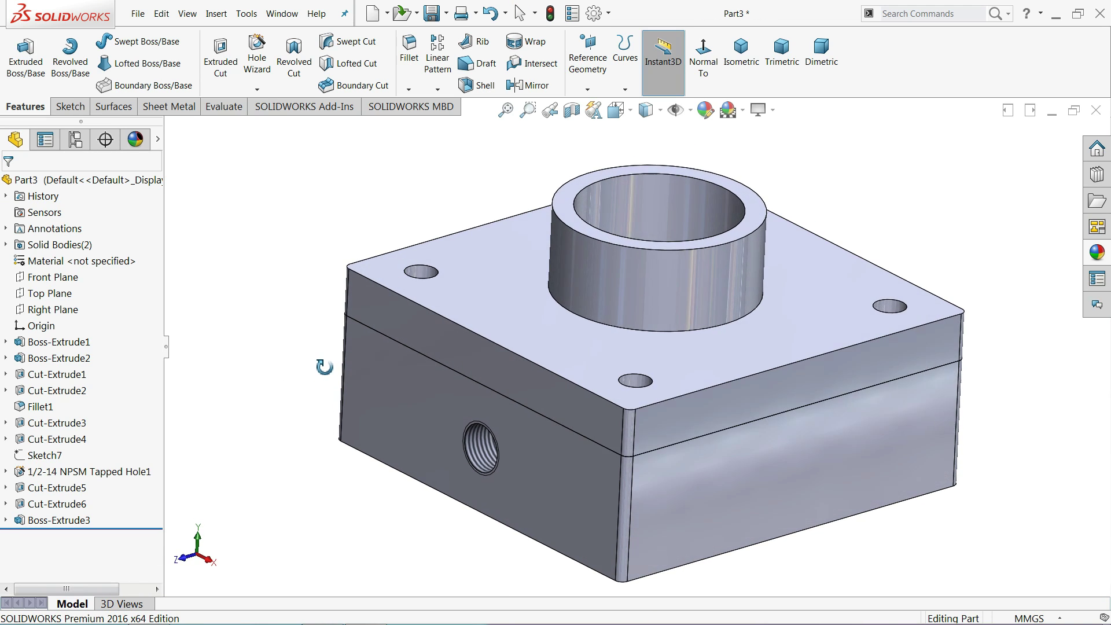
{"action": "left_click", "coordinate": [77, 521]}
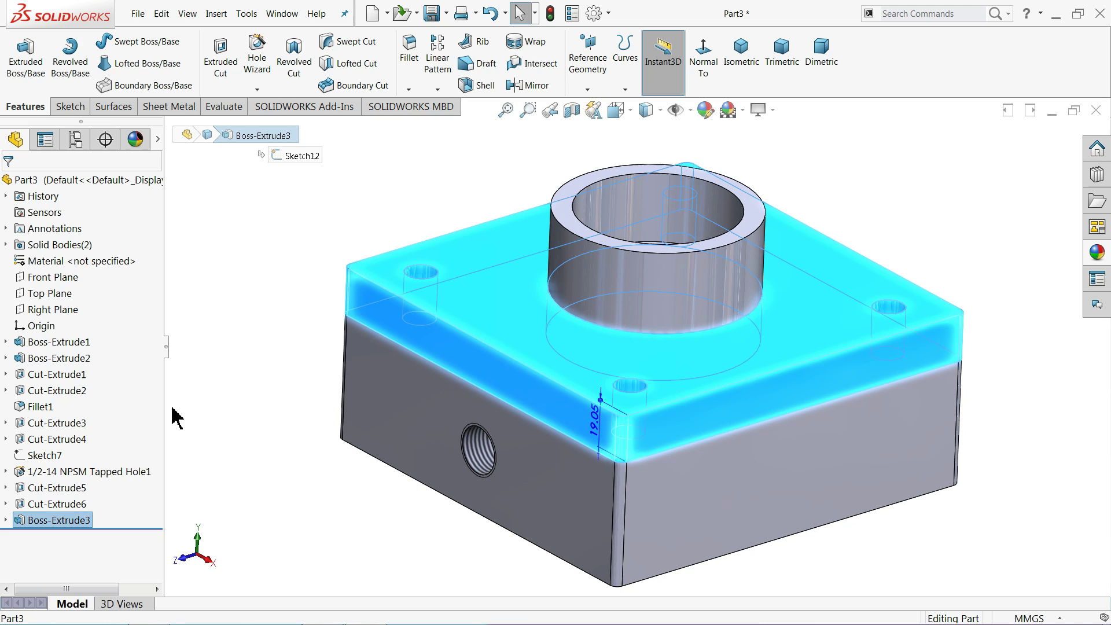
{"action": "left_click", "coordinate": [235, 373]}
{"action": "left_click", "coordinate": [49, 343]}
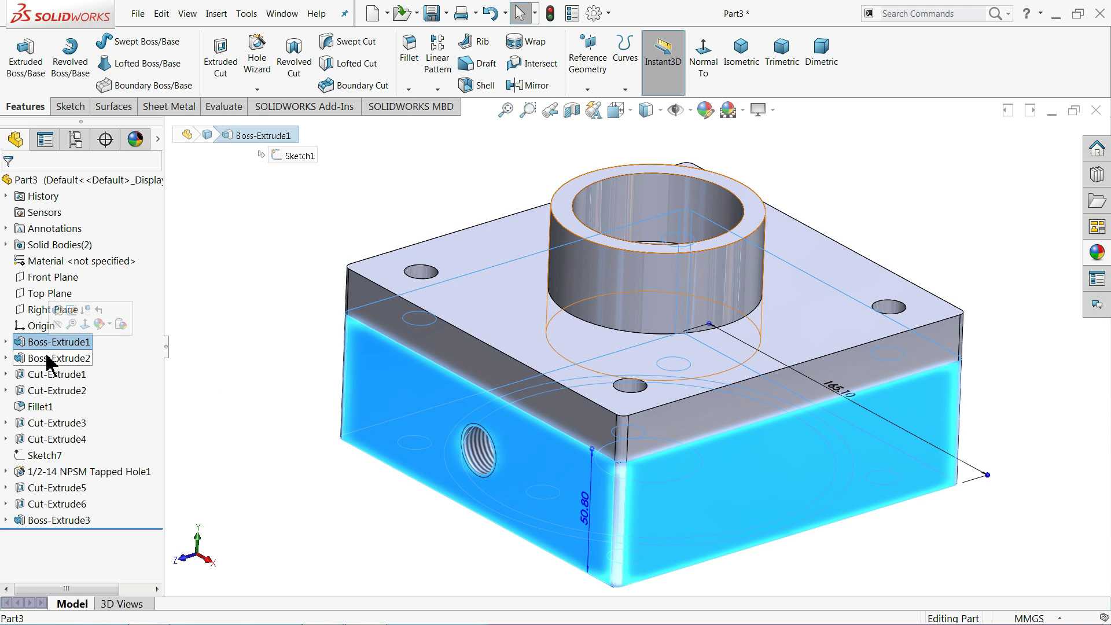
{"action": "left_click", "coordinate": [52, 505], "text": "shift"}
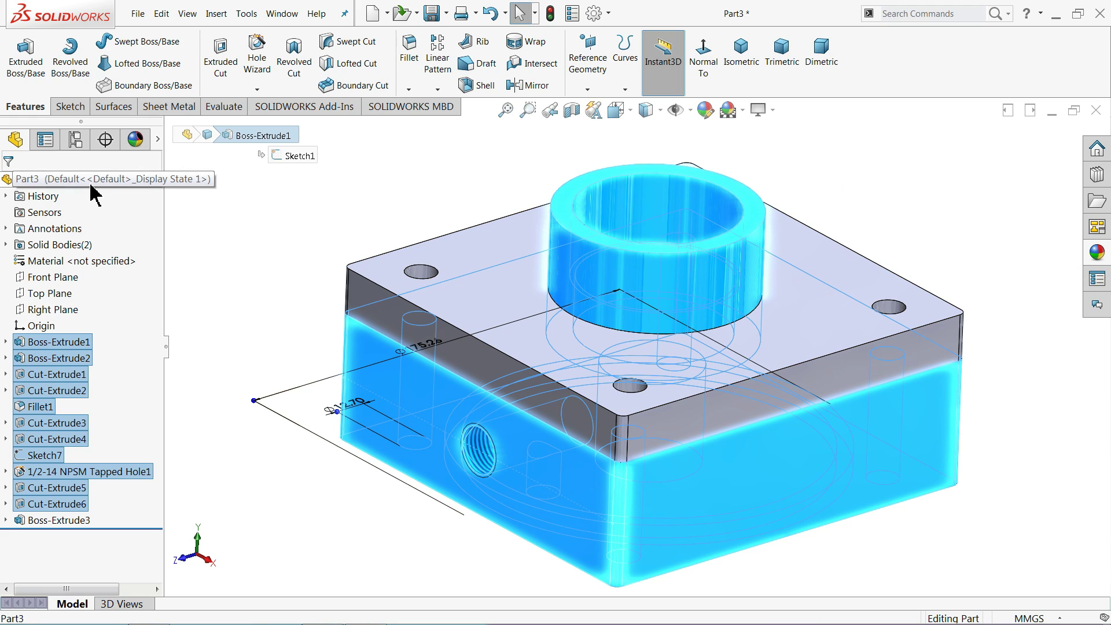
{"action": "key", "text": "Escape"}
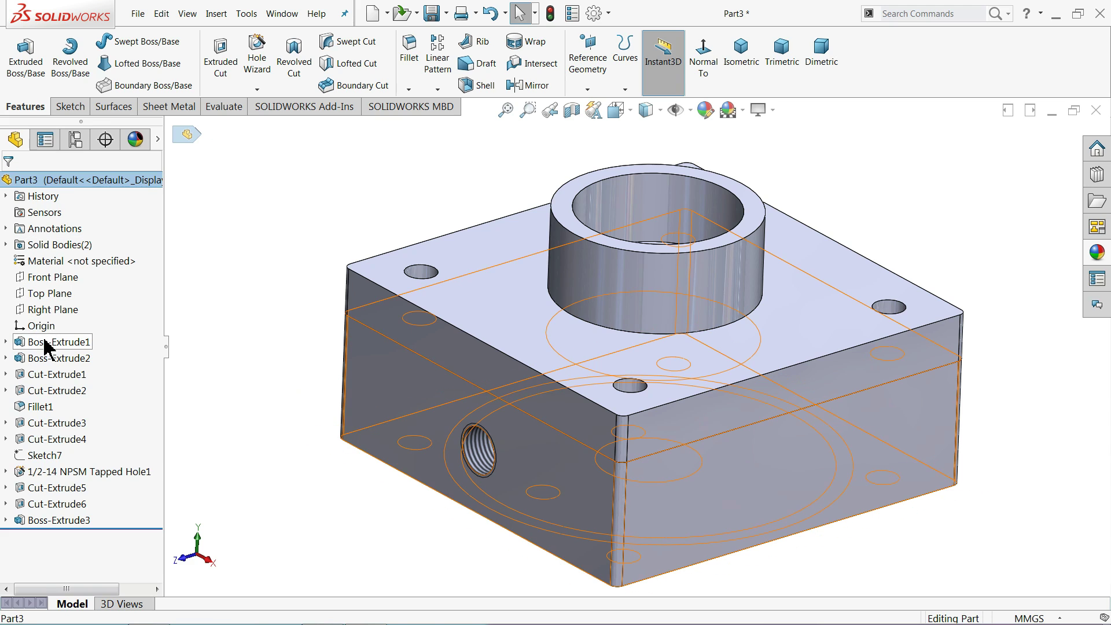
- Apply the cast stainless steel appearance to the part and tint it light grey
{"action": "left_click", "coordinate": [1098, 252]}
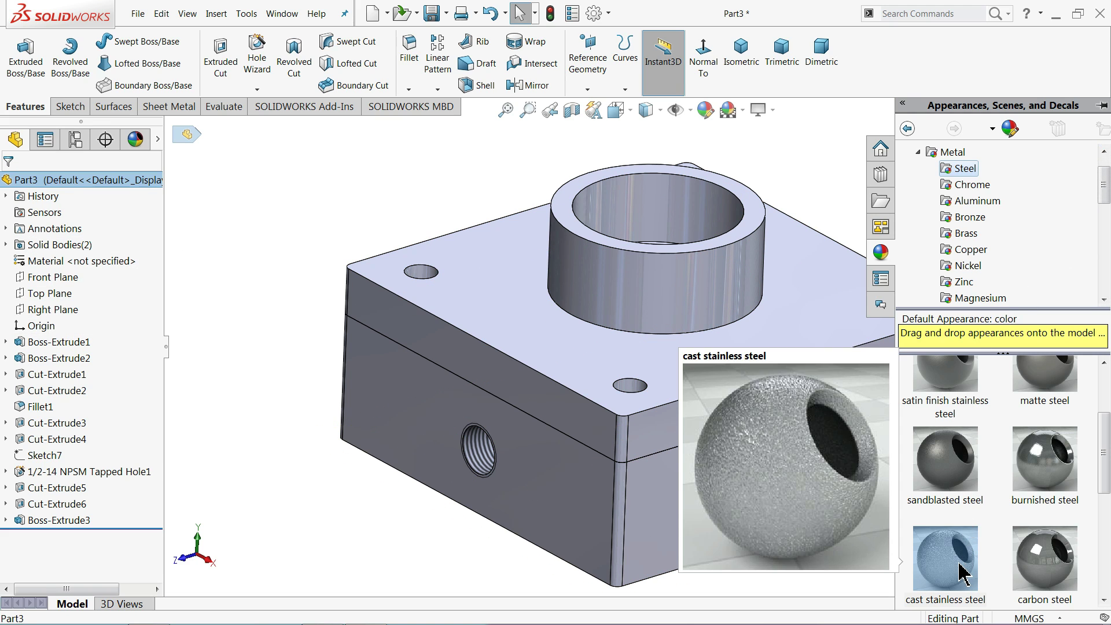
{"action": "left_click_drag", "start_coordinate": [962, 573], "coordinate": [662, 230]}
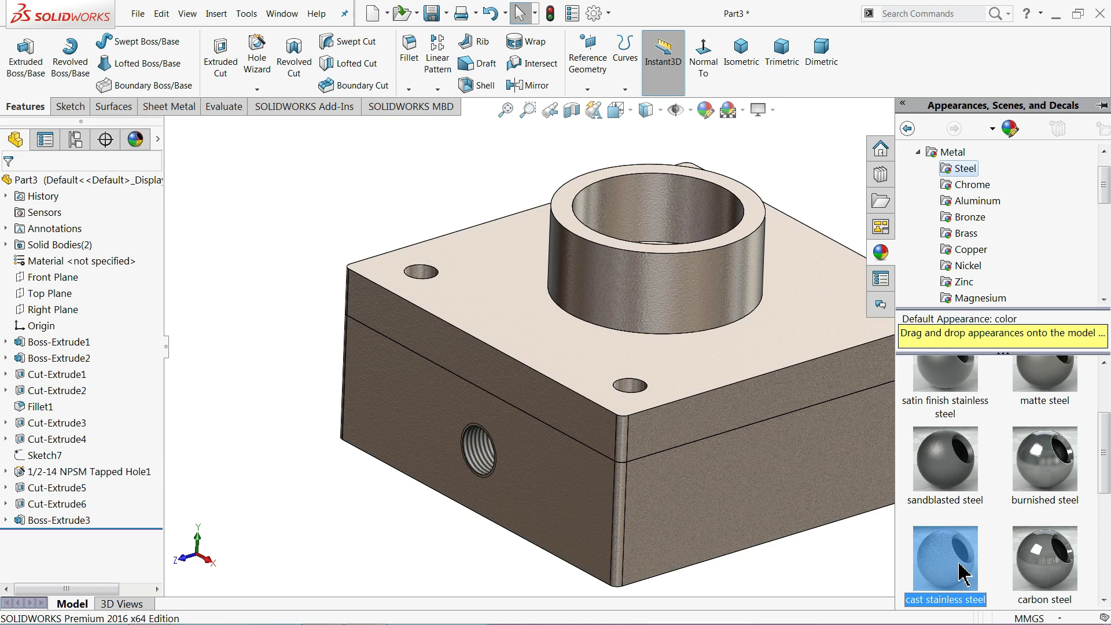
{"action": "left_click", "coordinate": [705, 114]}
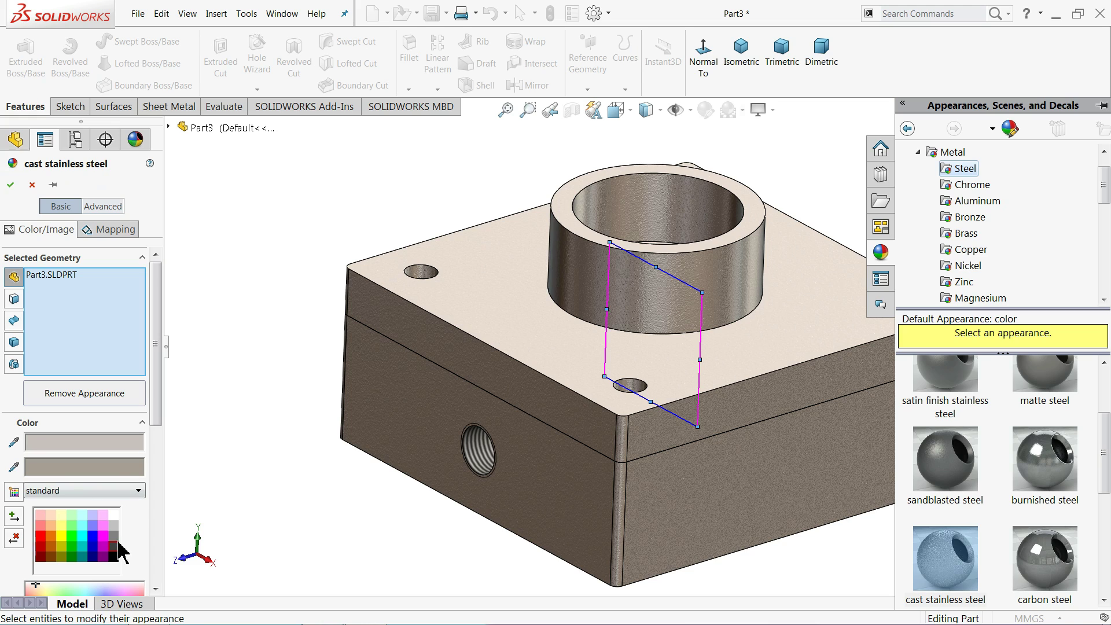
{"action": "left_click", "coordinate": [113, 536]}
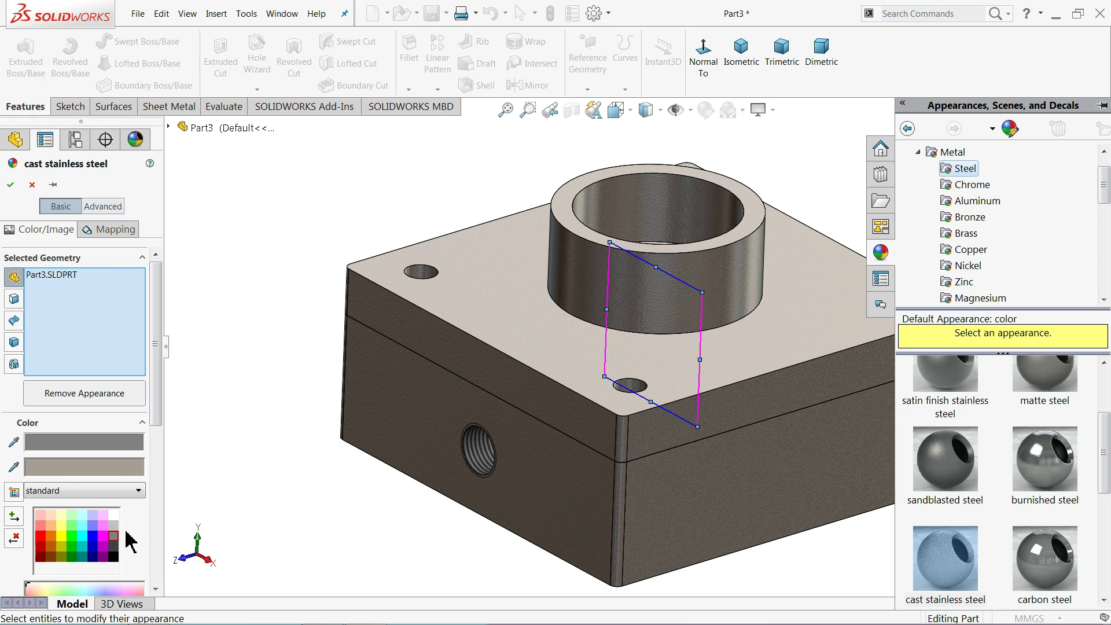
{"action": "left_click", "coordinate": [115, 547]}
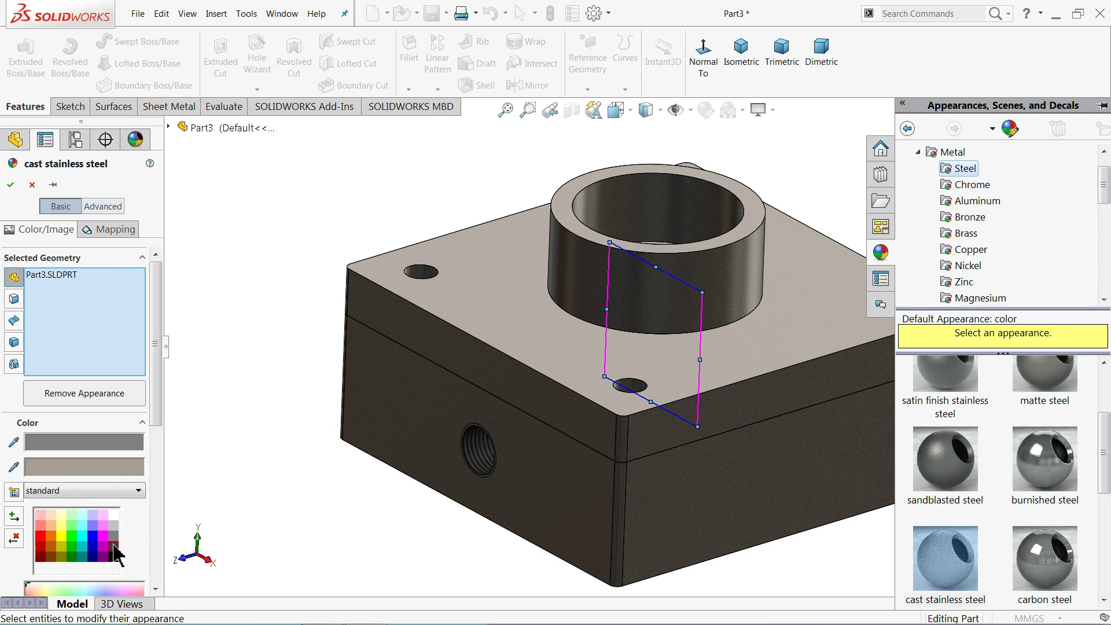
{"action": "left_click", "coordinate": [114, 537]}
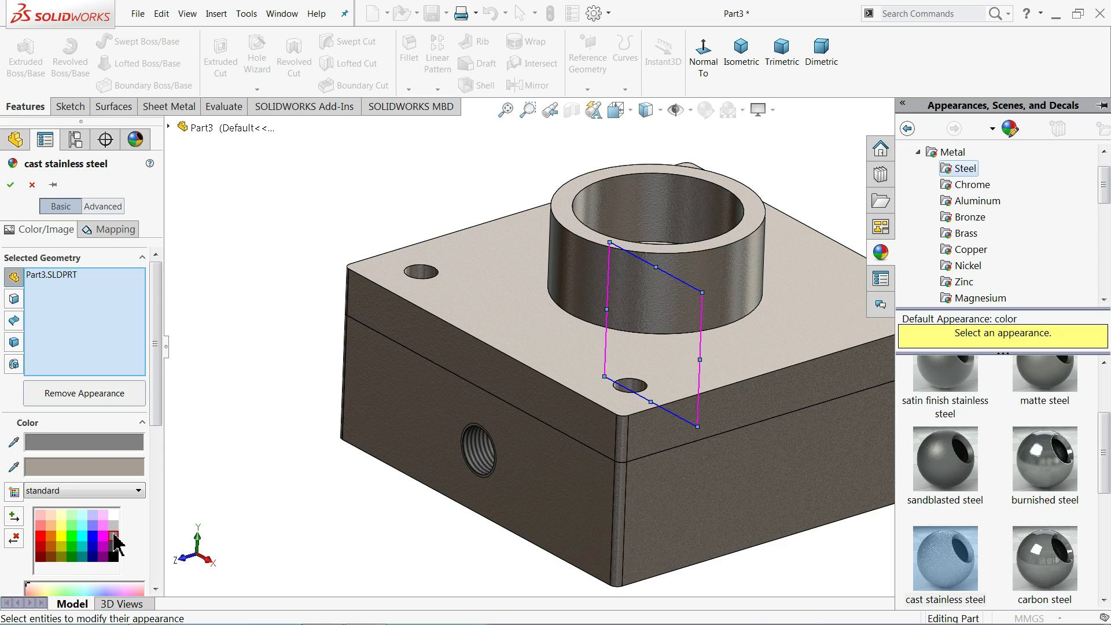
{"action": "left_click", "coordinate": [11, 185]}
{"action": "mouse_move", "coordinate": [237, 353]}
{"action": "middle_mouse_down"}
{"action": "mouse_move", "coordinate": [208, 272]}
{"action": "mouse_move", "coordinate": [139, 312]}
{"action": "mouse_move", "coordinate": [147, 484]}
{"action": "mouse_move", "coordinate": [298, 298]}
{"action": "mouse_move", "coordinate": [224, 376]}
{"action": "mouse_move", "coordinate": [243, 400]}
{"action": "middle_mouse_up"}
- Save the part as 3.Top Cover in the Hydraulic Cylinder folder
{"action": "key", "text": "Escape"}
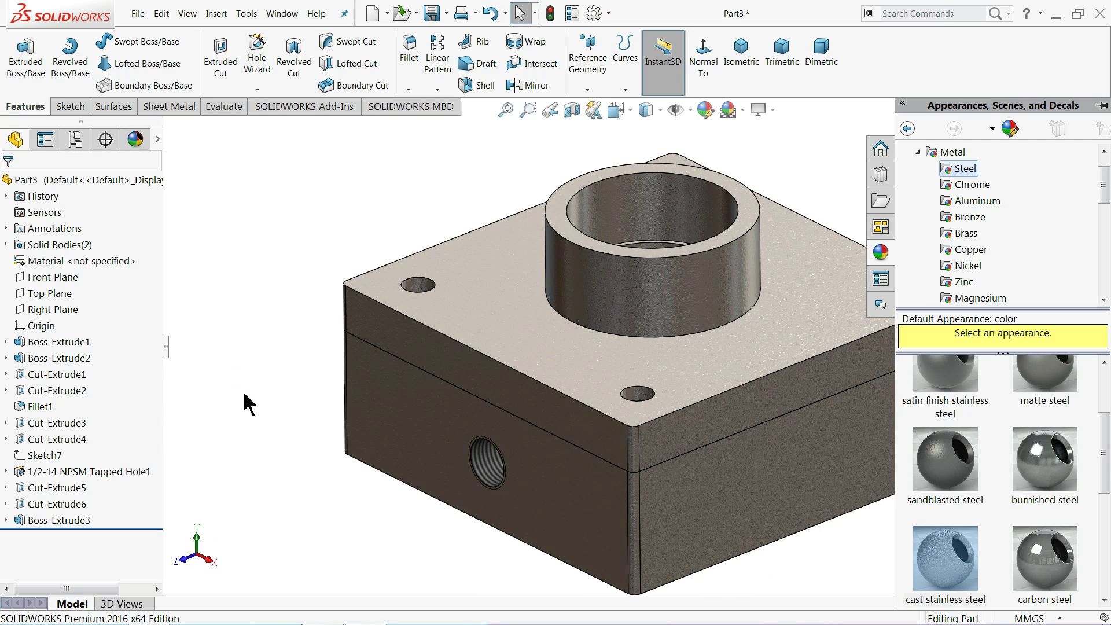
{"action": "scroll", "coordinate": [710, 410], "scroll_direction": "up", "scroll_amount": 2}
{"action": "scroll", "coordinate": [658, 439], "scroll_direction": "down", "scroll_amount": 1}
{"action": "scroll", "coordinate": [666, 422], "scroll_direction": "down", "scroll_amount": 1}
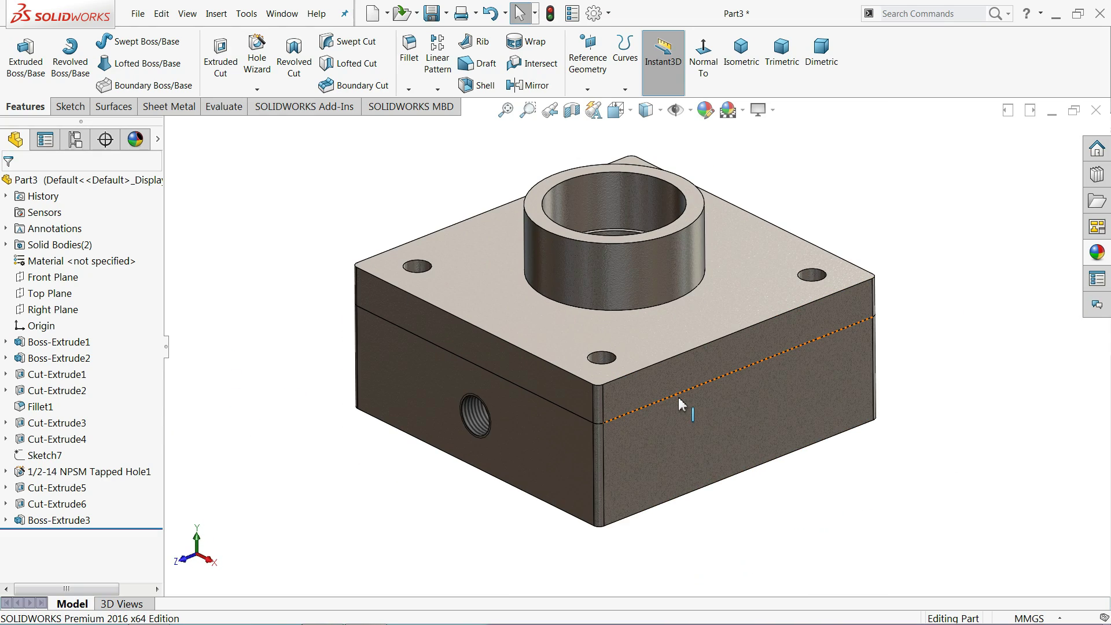
{"action": "scroll", "coordinate": [680, 404], "scroll_direction": "down", "scroll_amount": 1}
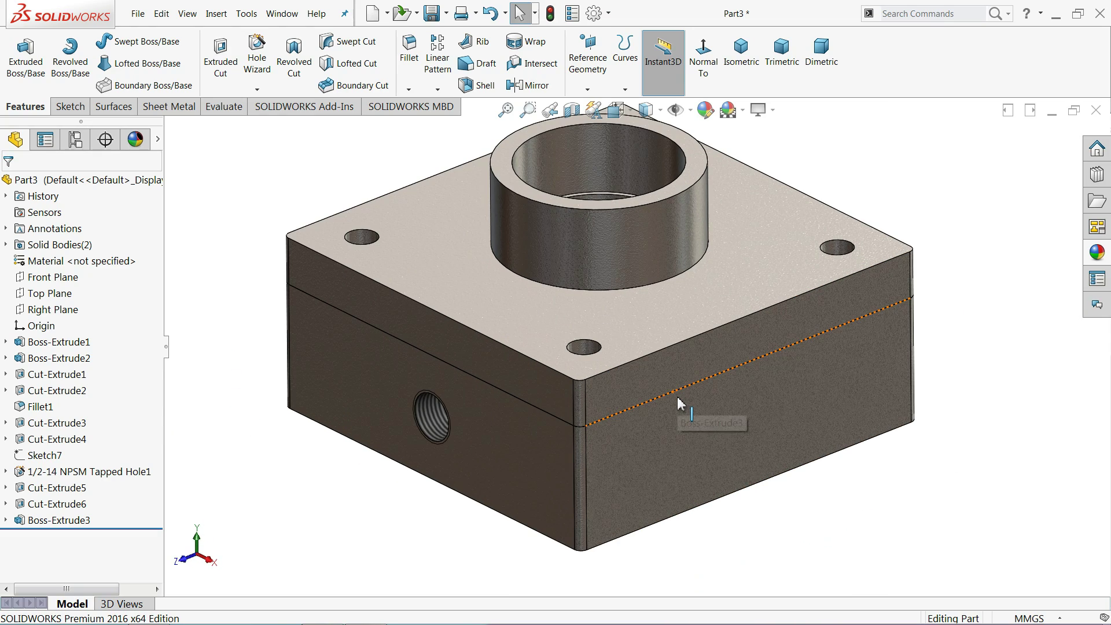
{"action": "left_click", "coordinate": [434, 18]}
{"action": "type", "text": "3.Top Cover"}
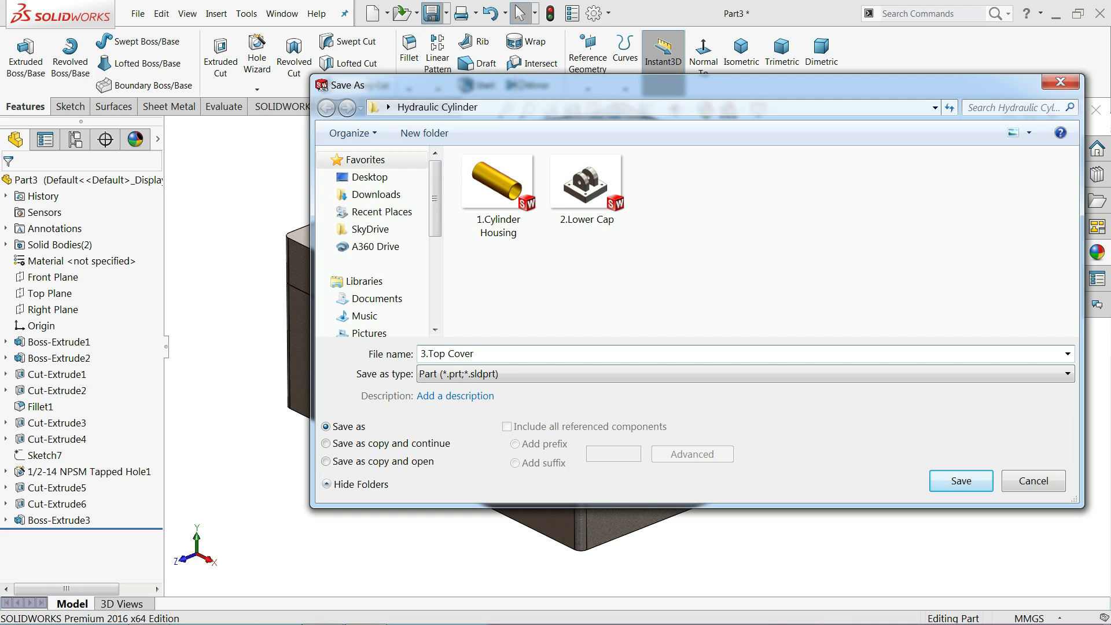
{"action": "left_click", "coordinate": [956, 488]}
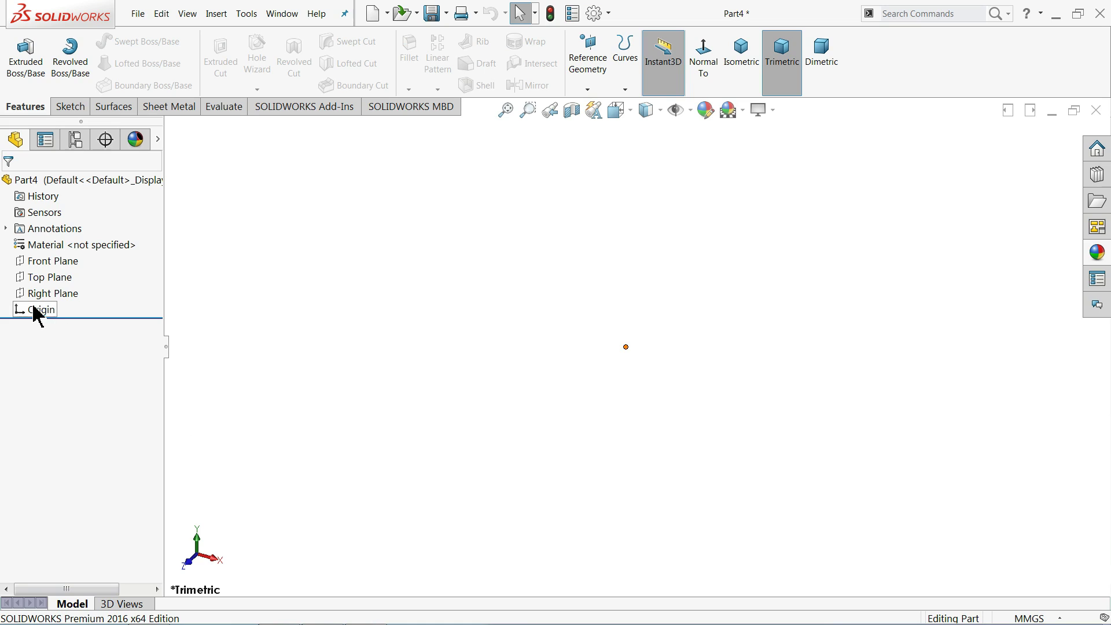
- On the Front Plane, sketch a center rectangle centred on the origin
{"action": "left_click", "coordinate": [38, 263]}
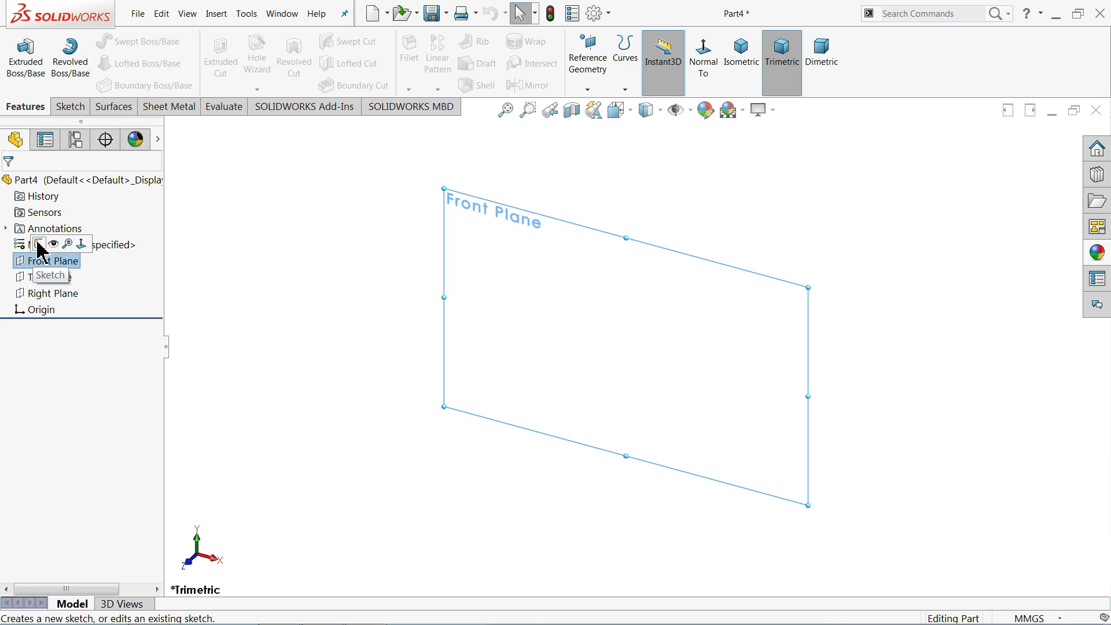
{"action": "left_click", "coordinate": [38, 243]}
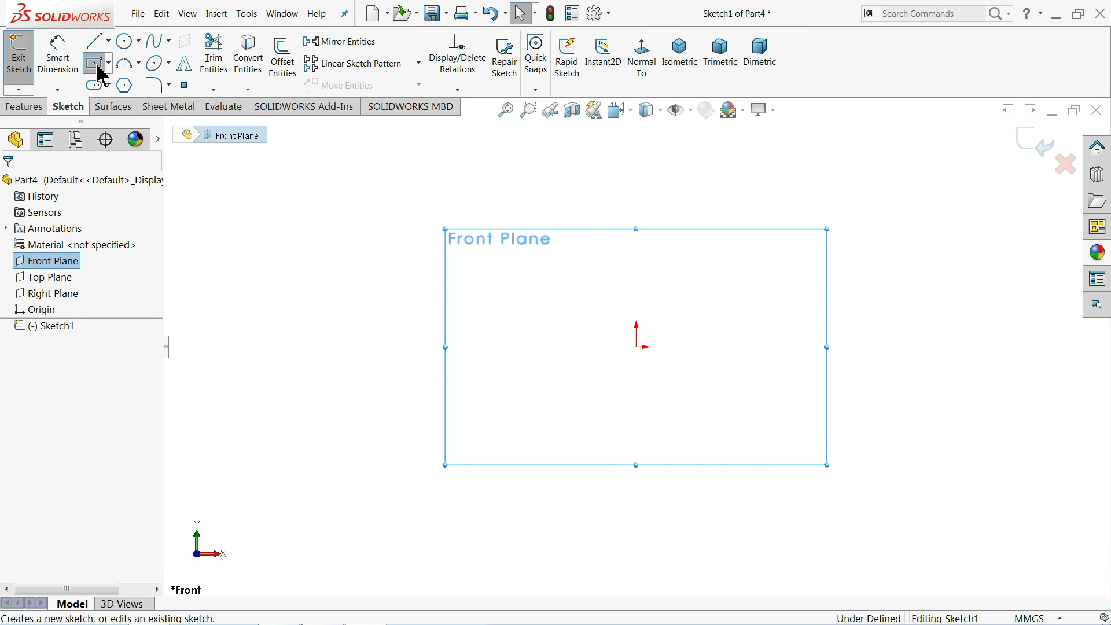
{"action": "left_click", "coordinate": [97, 66]}
{"action": "left_click", "coordinate": [636, 347]}
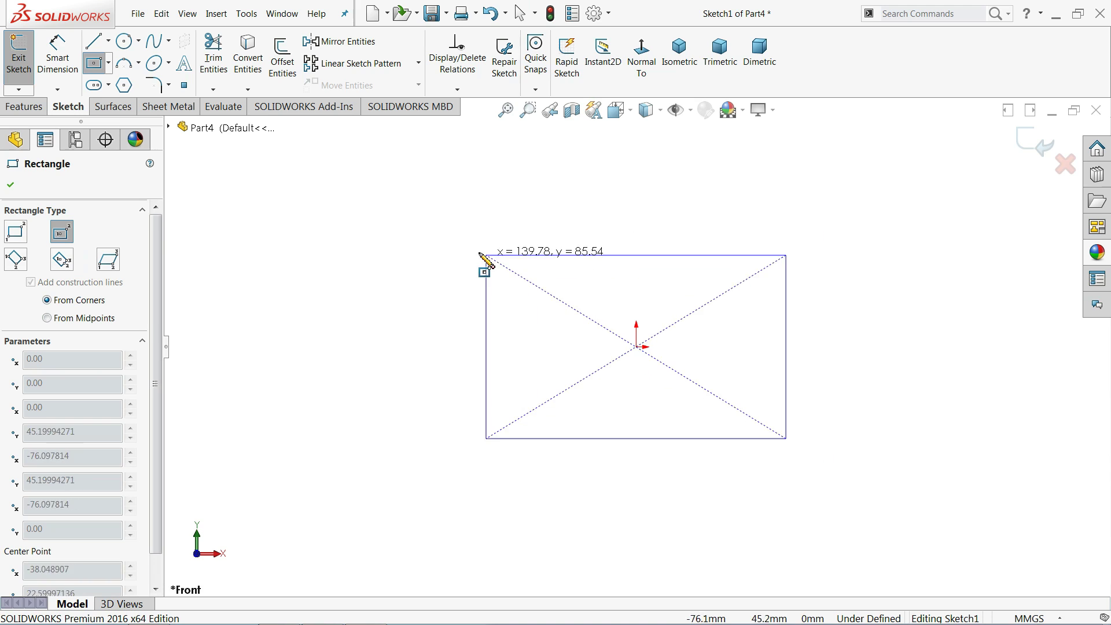
{"action": "left_click", "coordinate": [404, 216]}
- Dimension the rectangle 132 wide by 72 high
{"action": "left_click", "coordinate": [57, 58]}
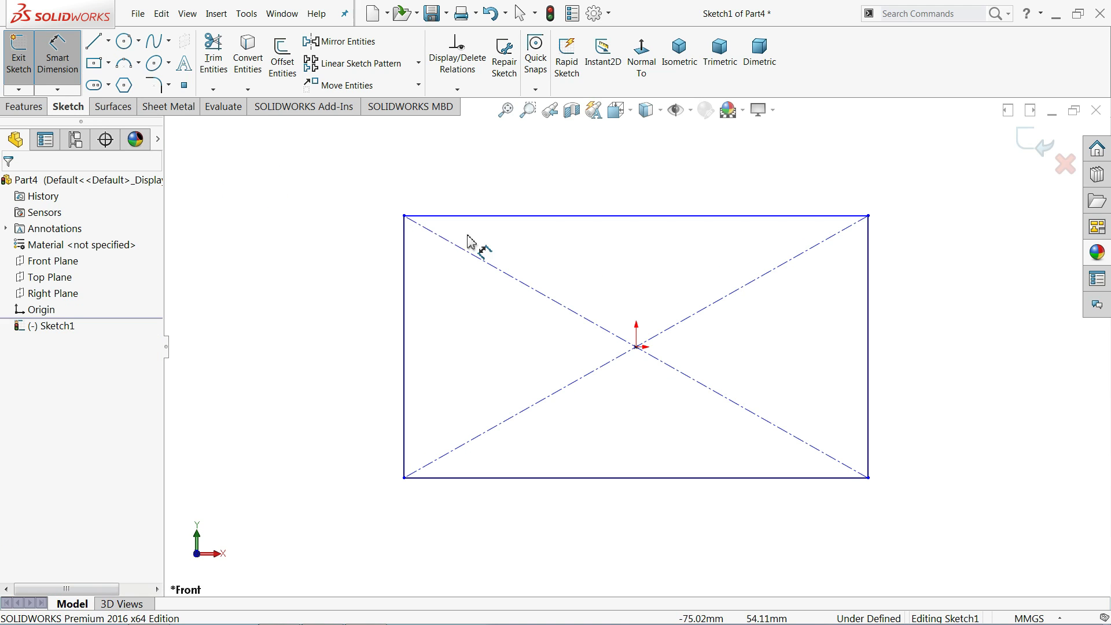
{"action": "left_click", "coordinate": [515, 216]}
{"action": "left_click", "coordinate": [531, 194]}
{"action": "type", "text": "1"}
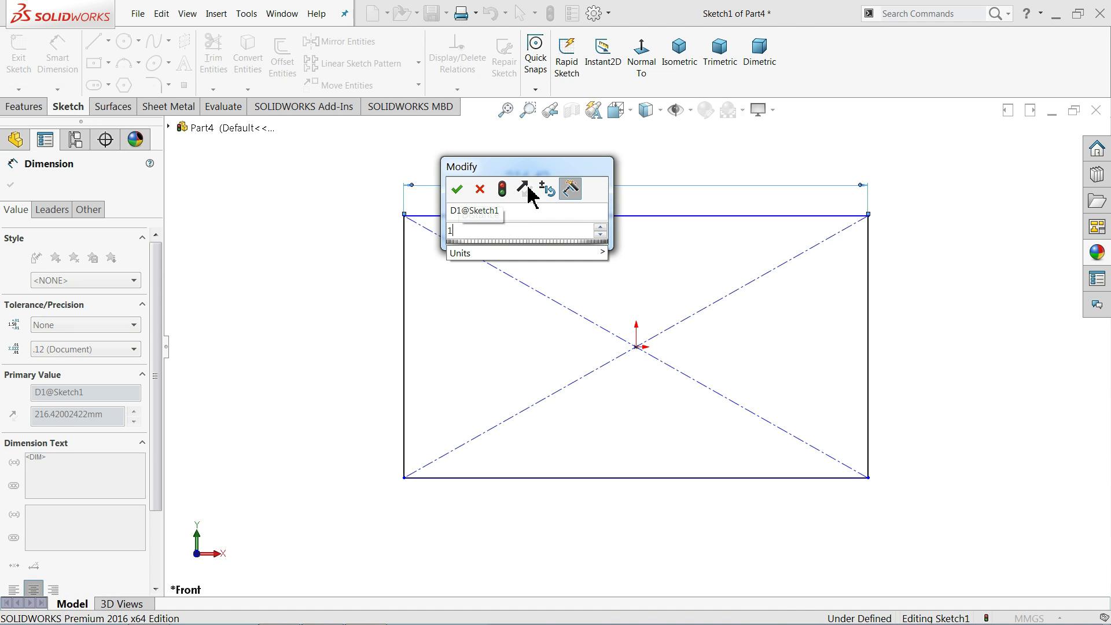
{"action": "type", "text": "32"}
{"action": "key", "text": "Return"}
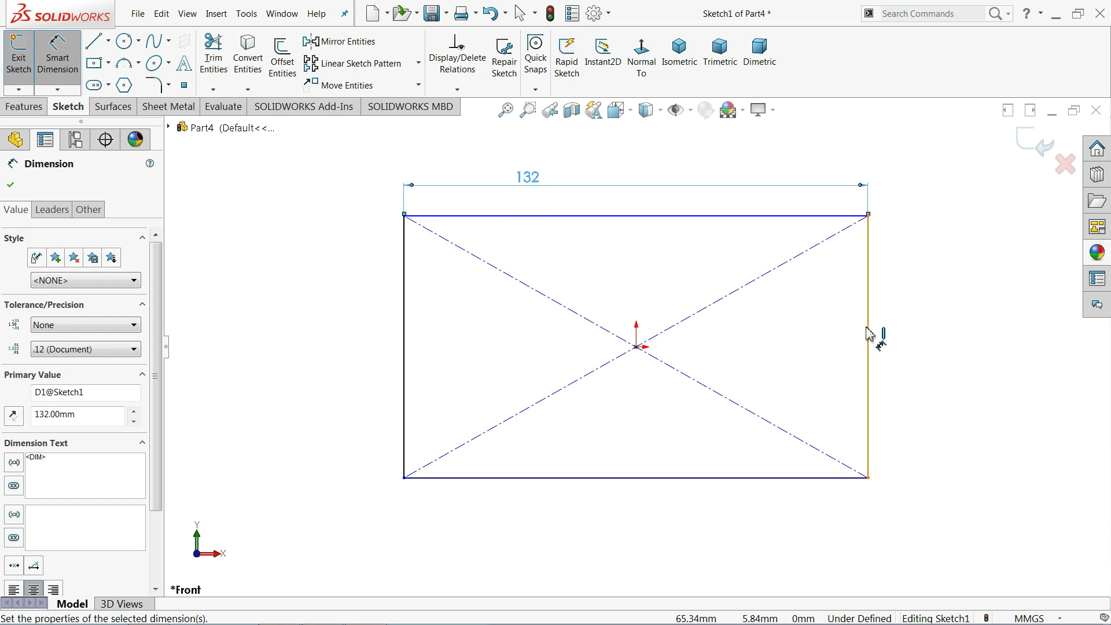
{"action": "left_click", "coordinate": [868, 334]}
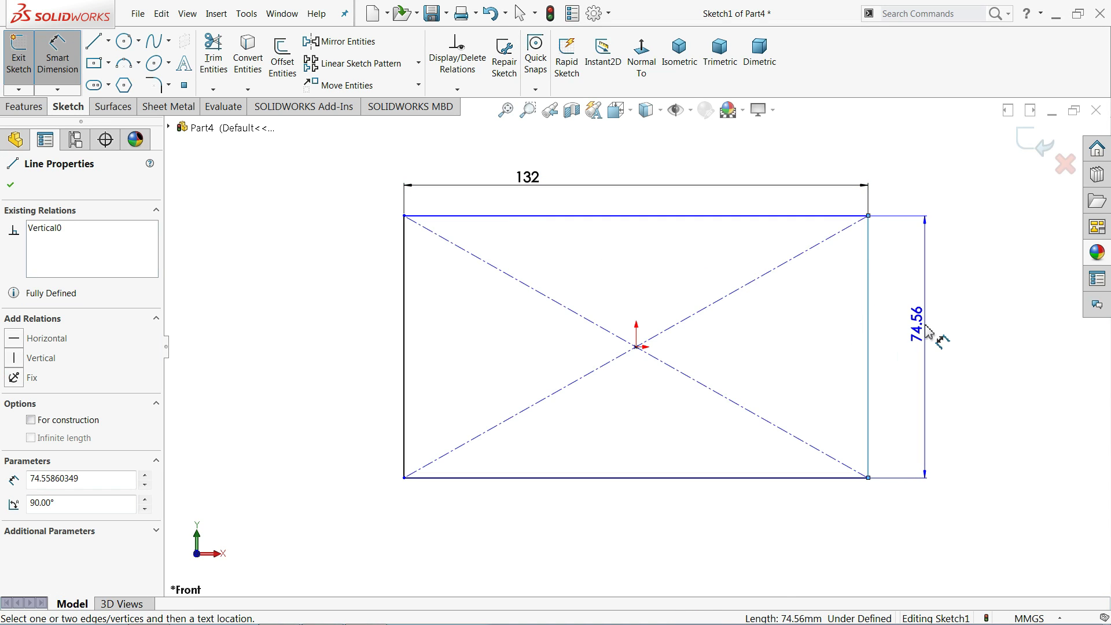
{"action": "left_click", "coordinate": [926, 328]}
{"action": "type", "text": "72"}
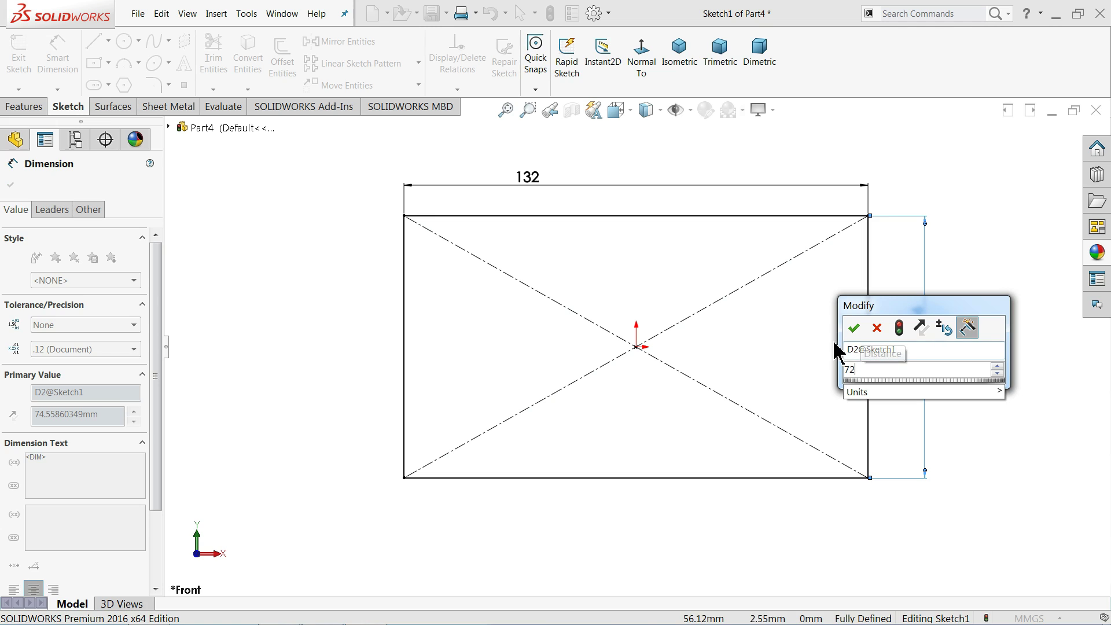
{"action": "left_click", "coordinate": [854, 329]}
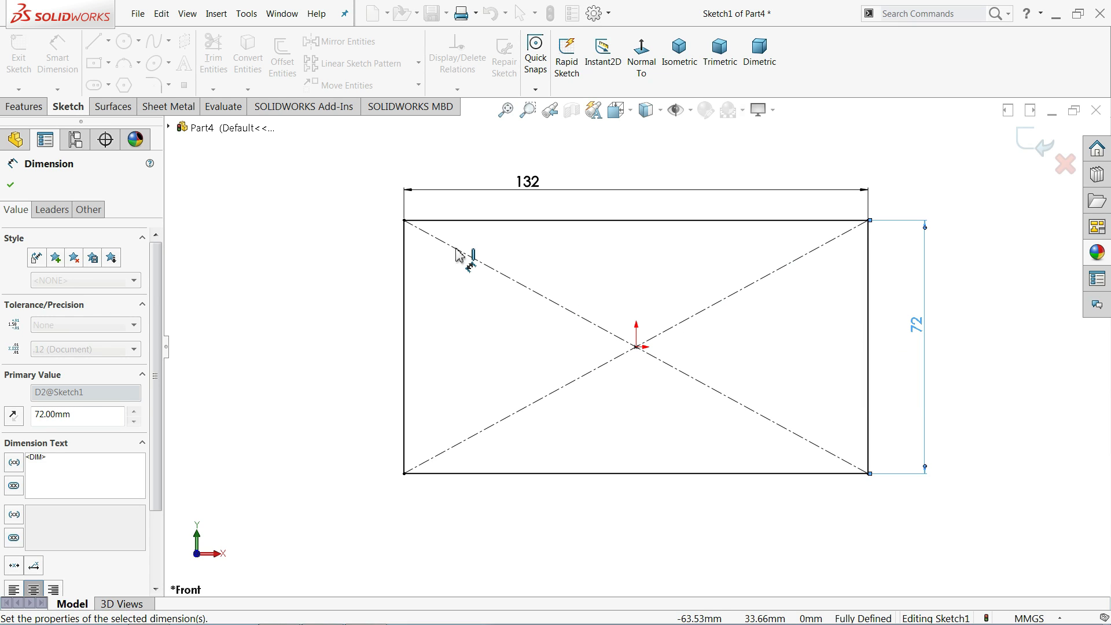
{"action": "left_click", "coordinate": [24, 107]}
{"action": "left_click", "coordinate": [23, 60]}
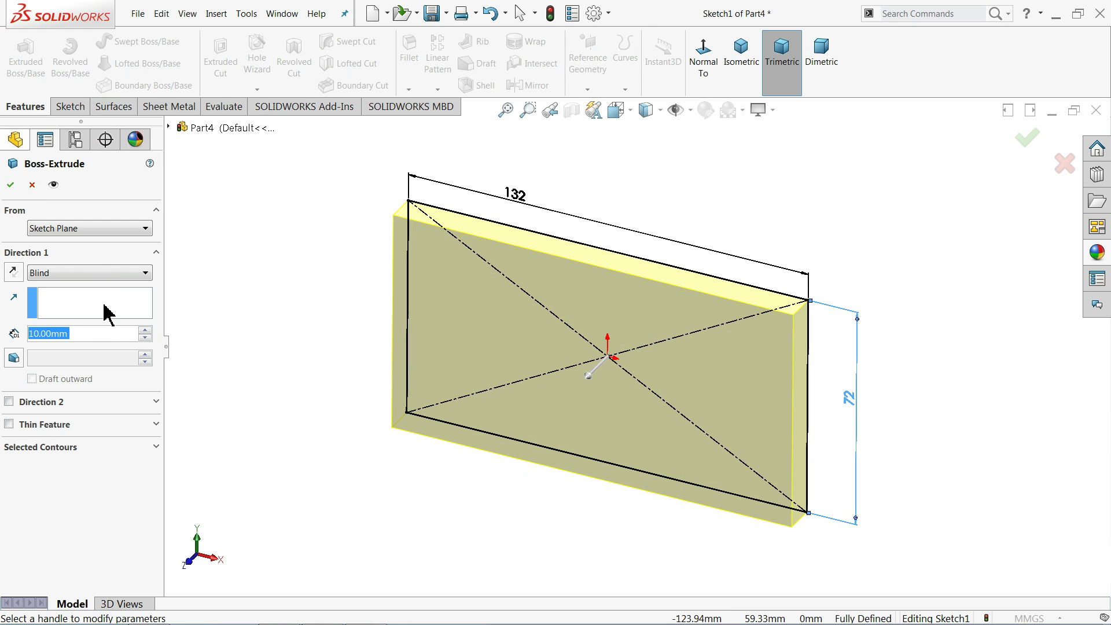
- Extrude the rectangle Mid Plane to a 95.25 mm depth
{"action": "left_click", "coordinate": [43, 275]}
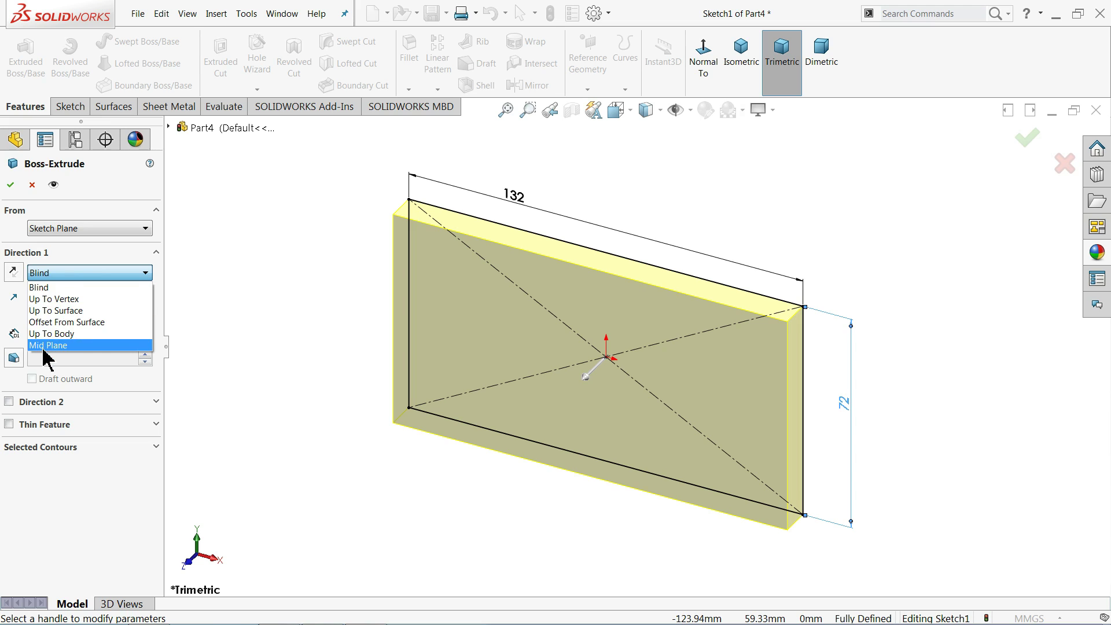
{"action": "left_click", "coordinate": [72, 340]}
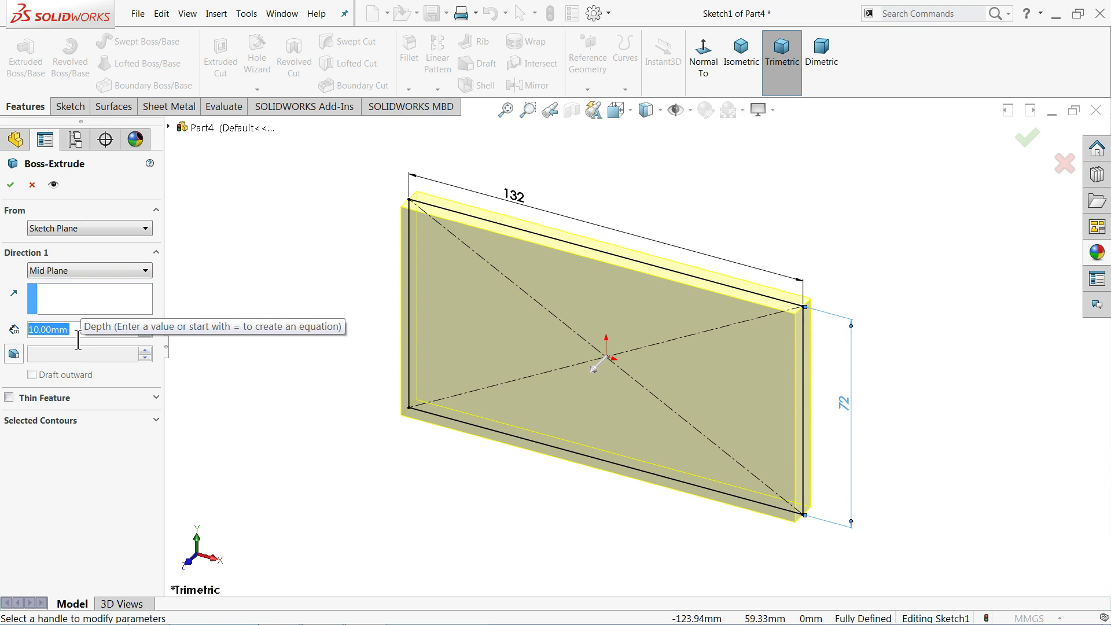
{"action": "type", "text": "95"}
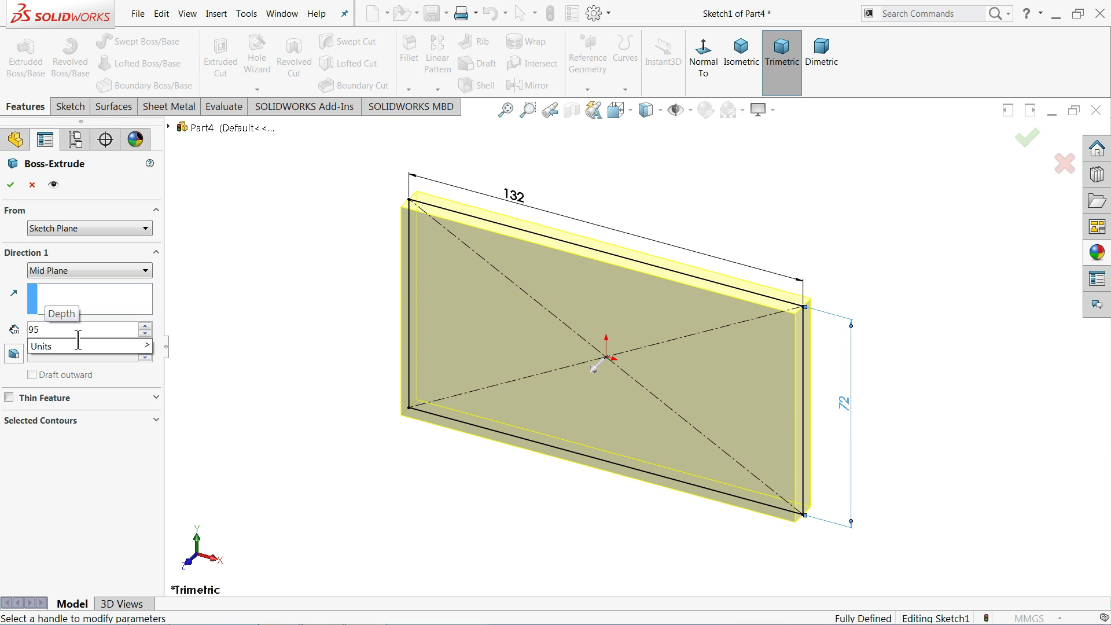
{"action": "type", "text": ".25"}
{"action": "key", "text": "Return"}
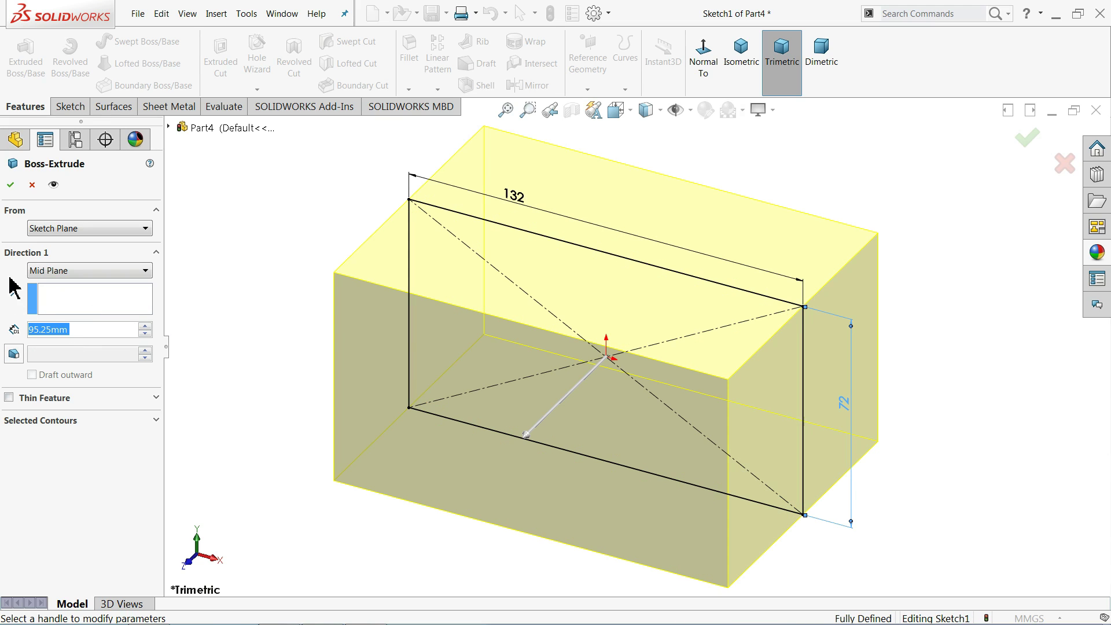
{"action": "left_click", "coordinate": [12, 185]}
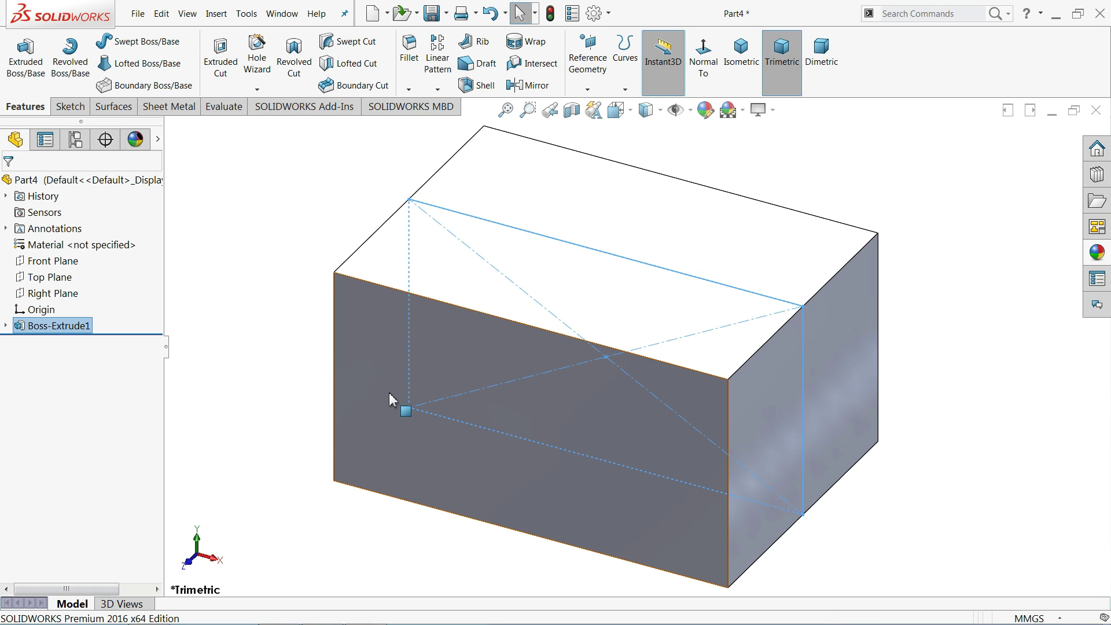
- On the front face, sketch a three-point arc from the top edge to the bottom edge, bulging left
{"action": "left_click", "coordinate": [387, 376]}
{"action": "left_click", "coordinate": [436, 340]}
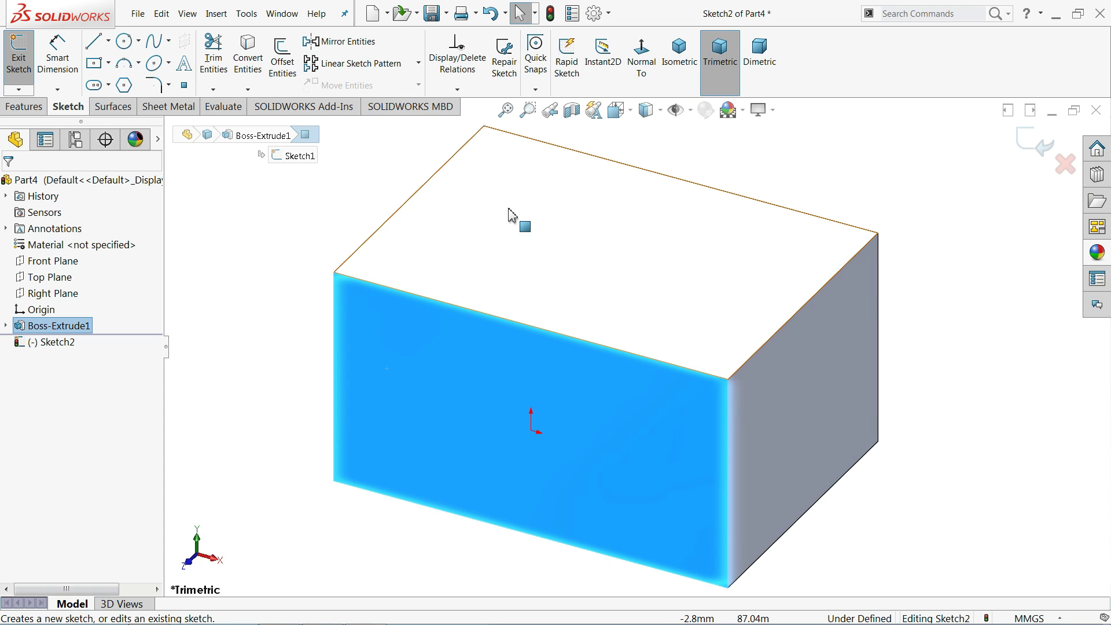
{"action": "left_click", "coordinate": [632, 74]}
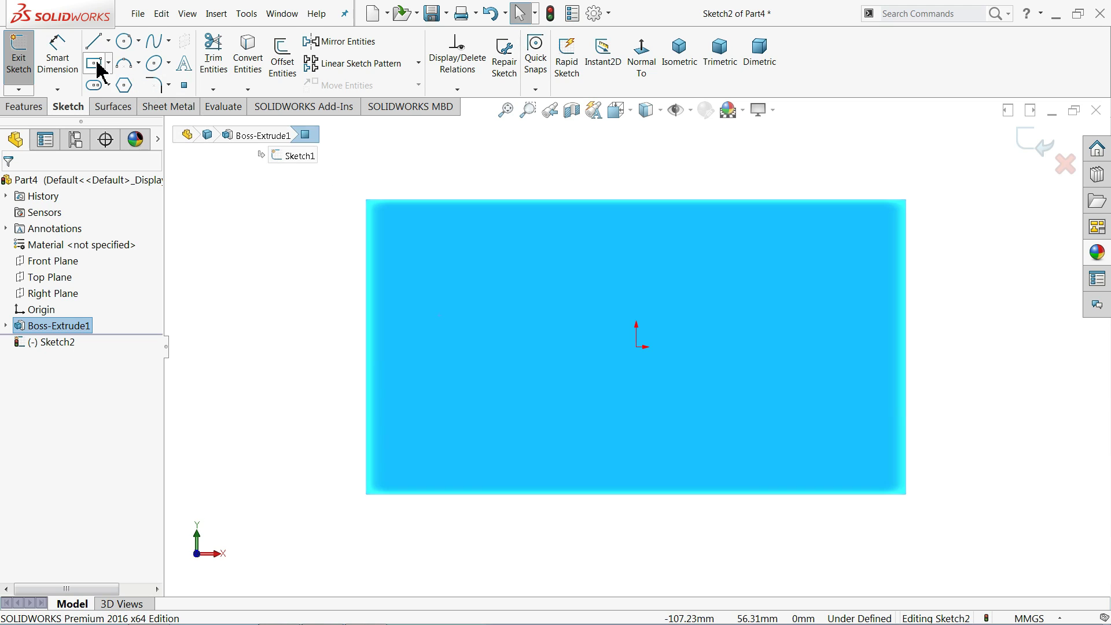
{"action": "left_click", "coordinate": [124, 64]}
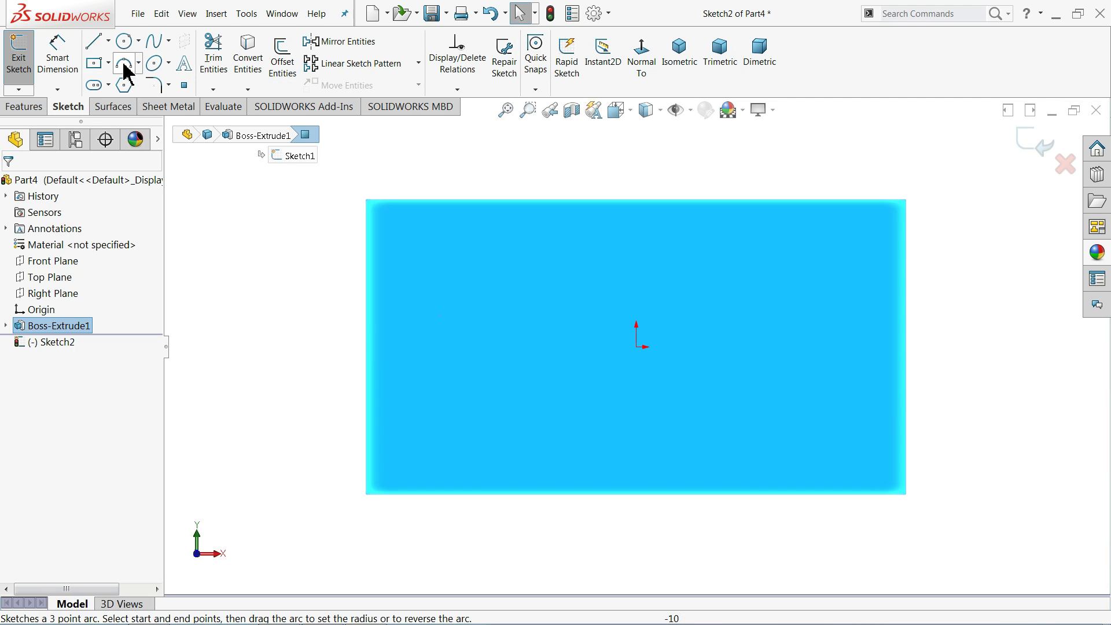
{"action": "left_click", "coordinate": [485, 202]}
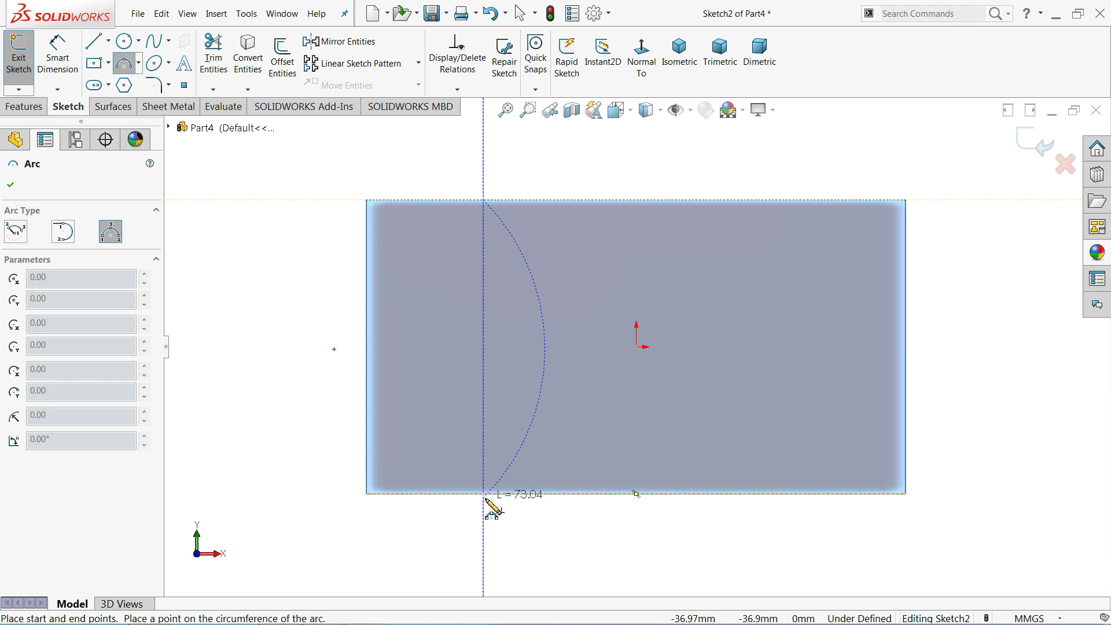
{"action": "left_click", "coordinate": [484, 494]}
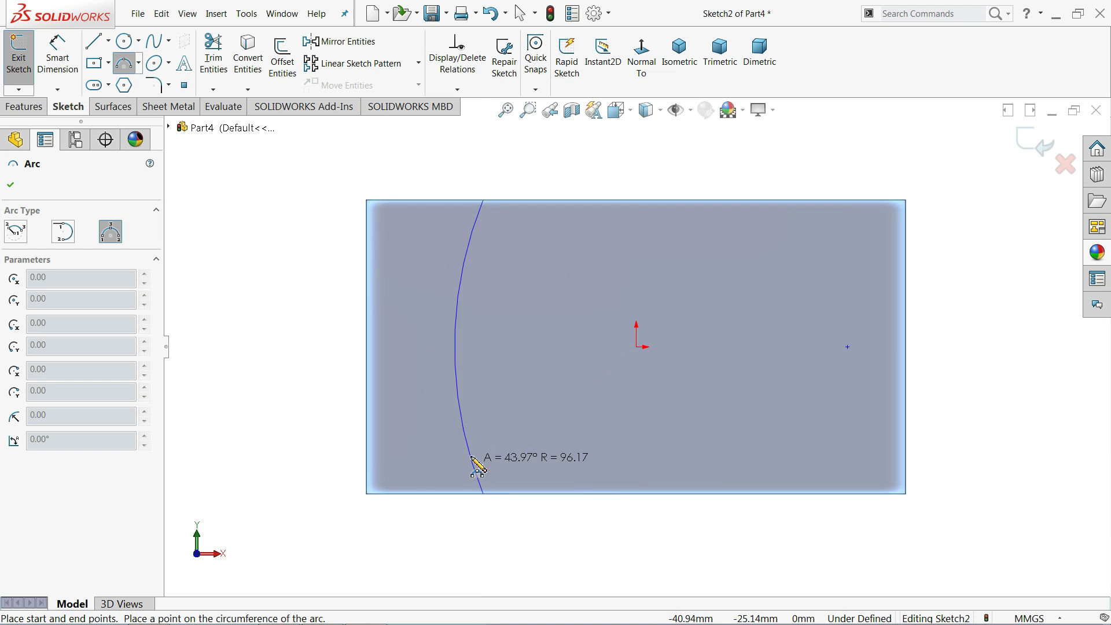
{"action": "left_click", "coordinate": [369, 347]}
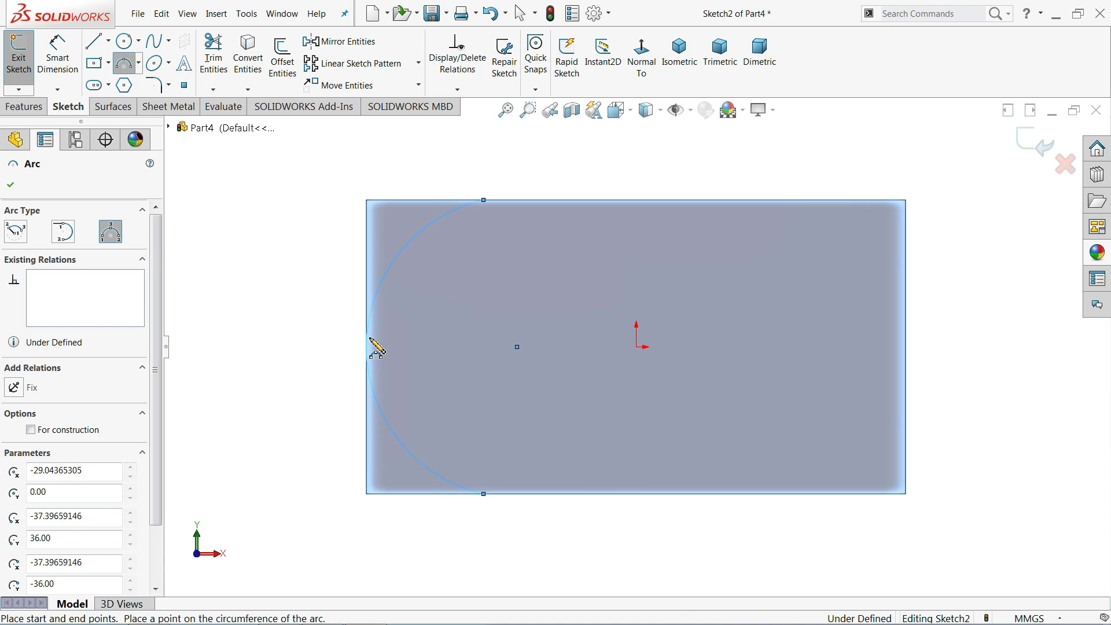
{"action": "left_click", "coordinate": [10, 185]}
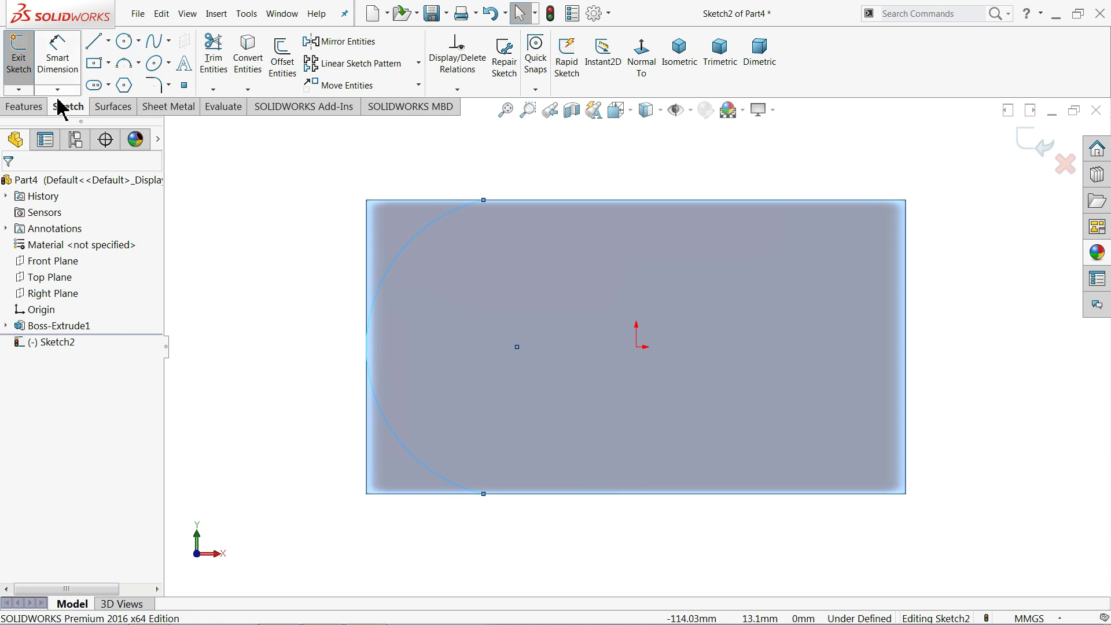
- Dimension the arc to radius 36
{"action": "left_click", "coordinate": [57, 55]}
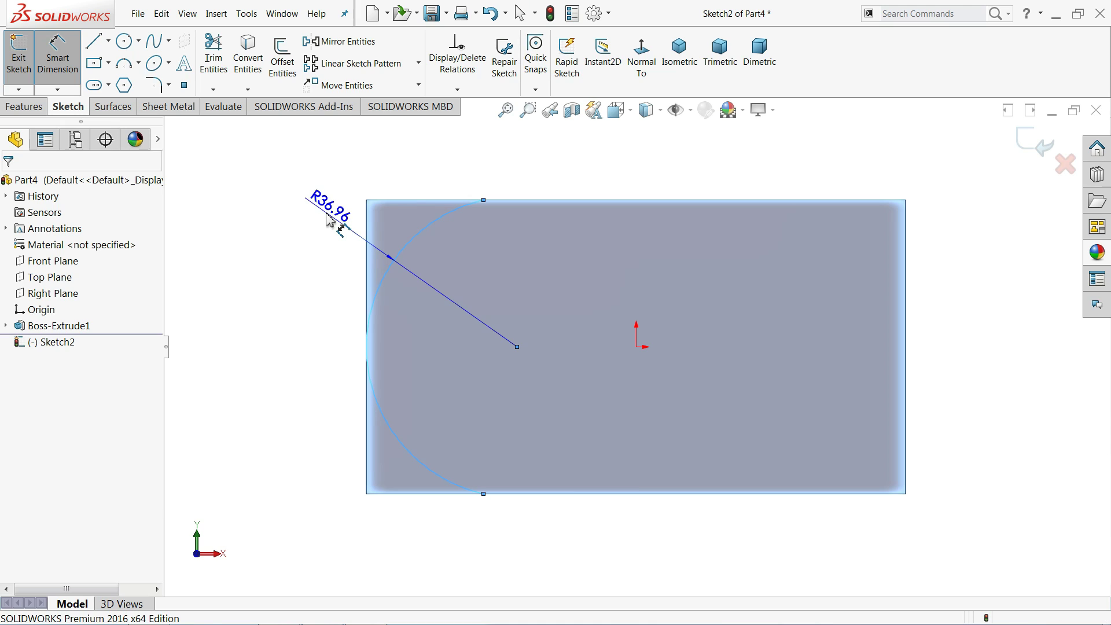
{"action": "left_click", "coordinate": [329, 220]}
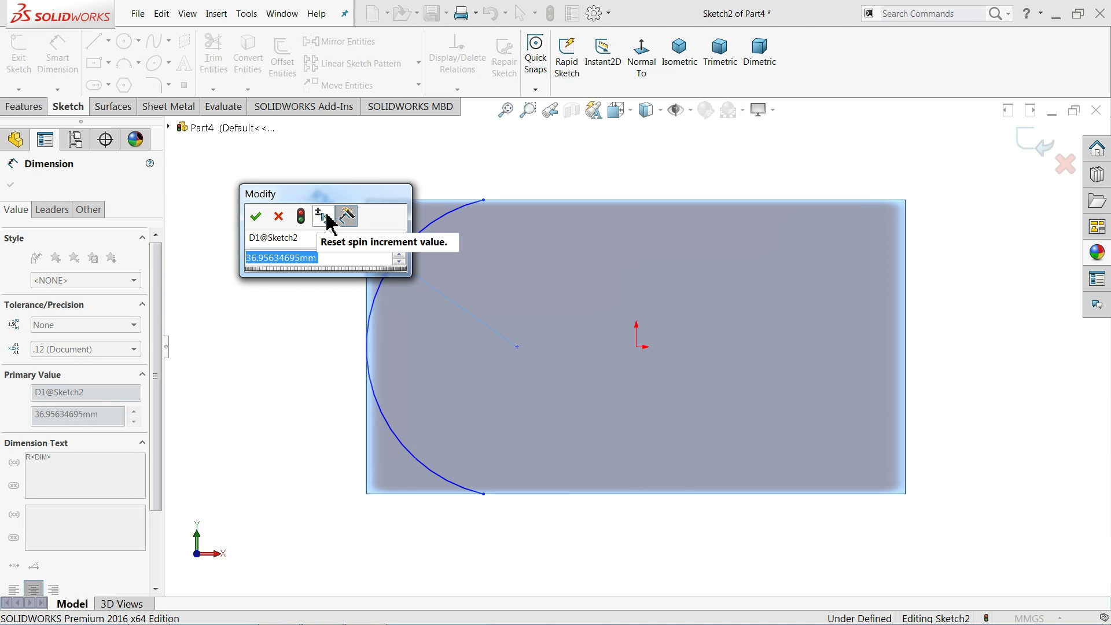
{"action": "type", "text": "36"}
{"action": "key", "text": "Return"}
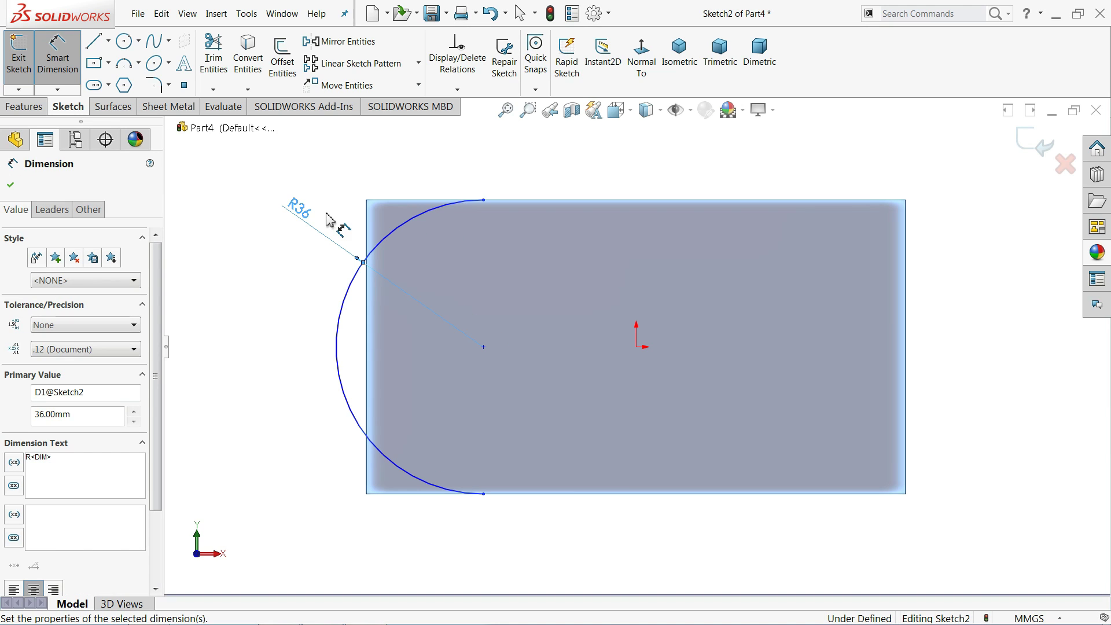
{"action": "left_click", "coordinate": [10, 185]}
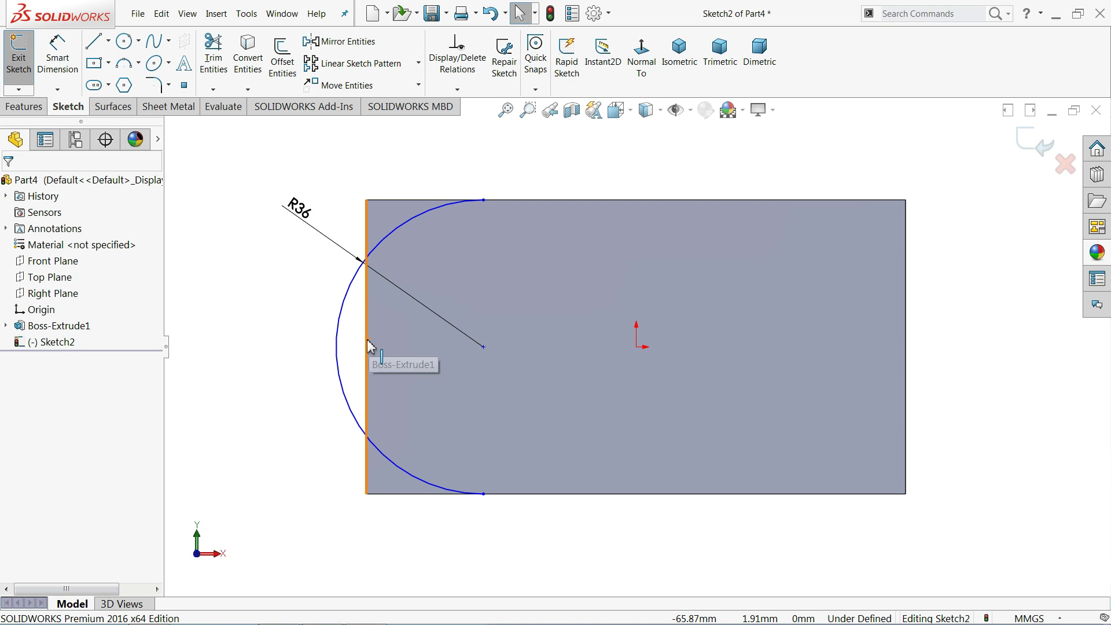
- Make the arc tangent to the block's left edge
{"action": "left_click", "coordinate": [345, 352]}
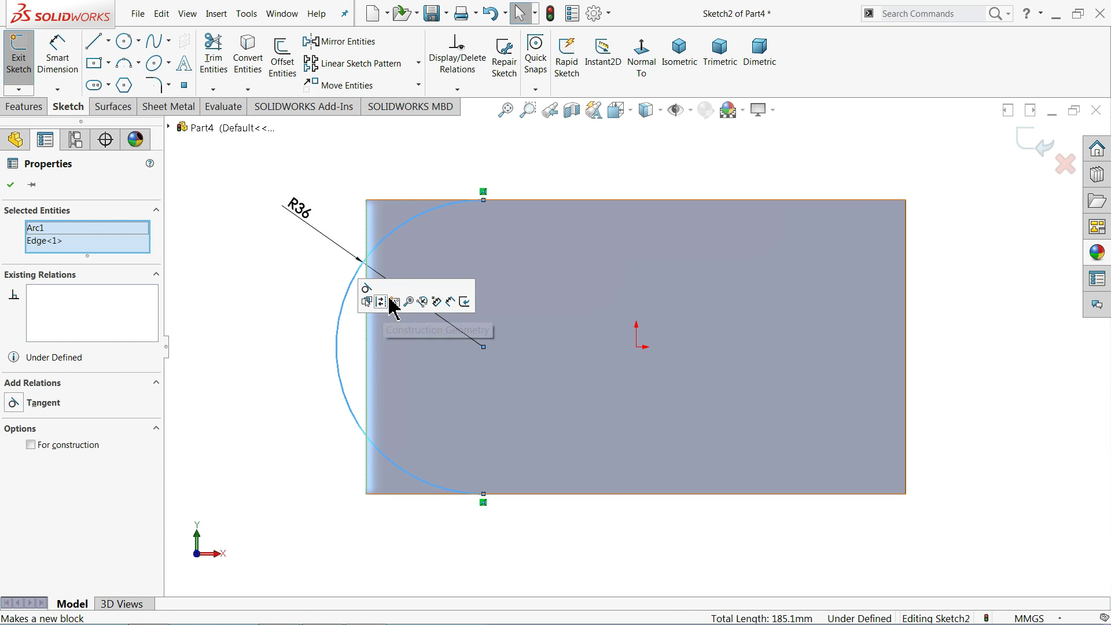
{"action": "left_click", "coordinate": [369, 288]}
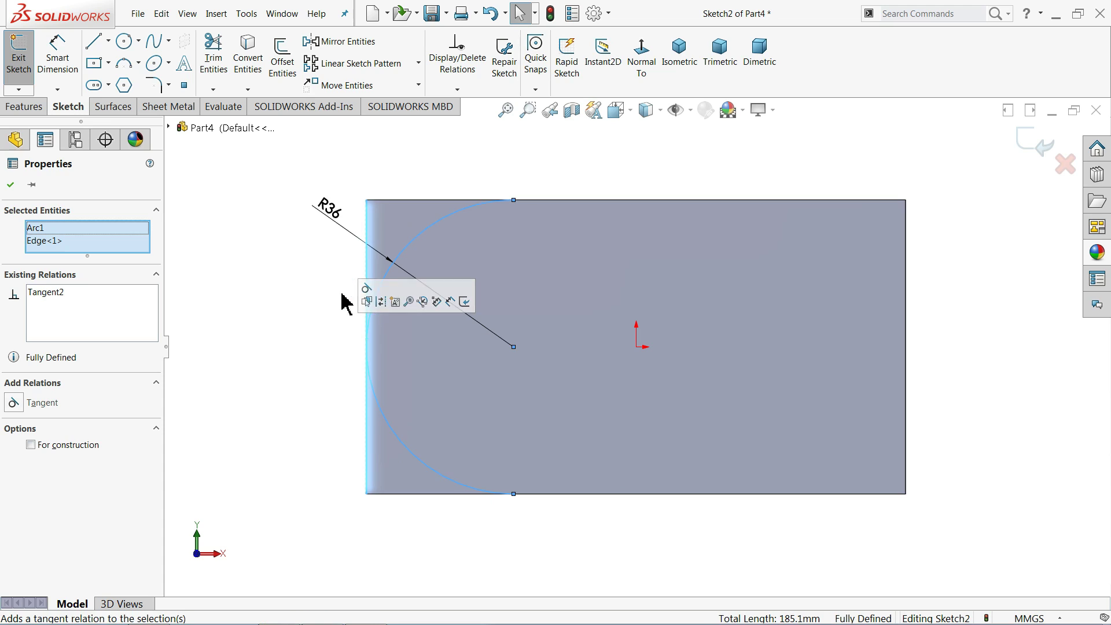
{"action": "left_click", "coordinate": [262, 298]}
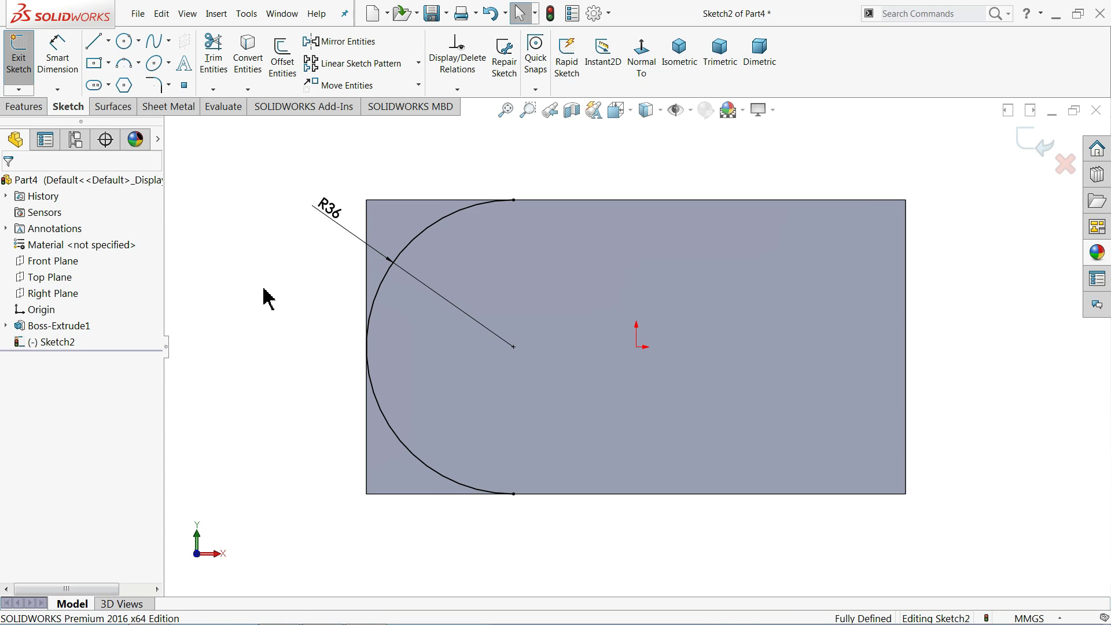
{"action": "left_click", "coordinate": [409, 229]}
{"action": "left_click", "coordinate": [335, 284]}
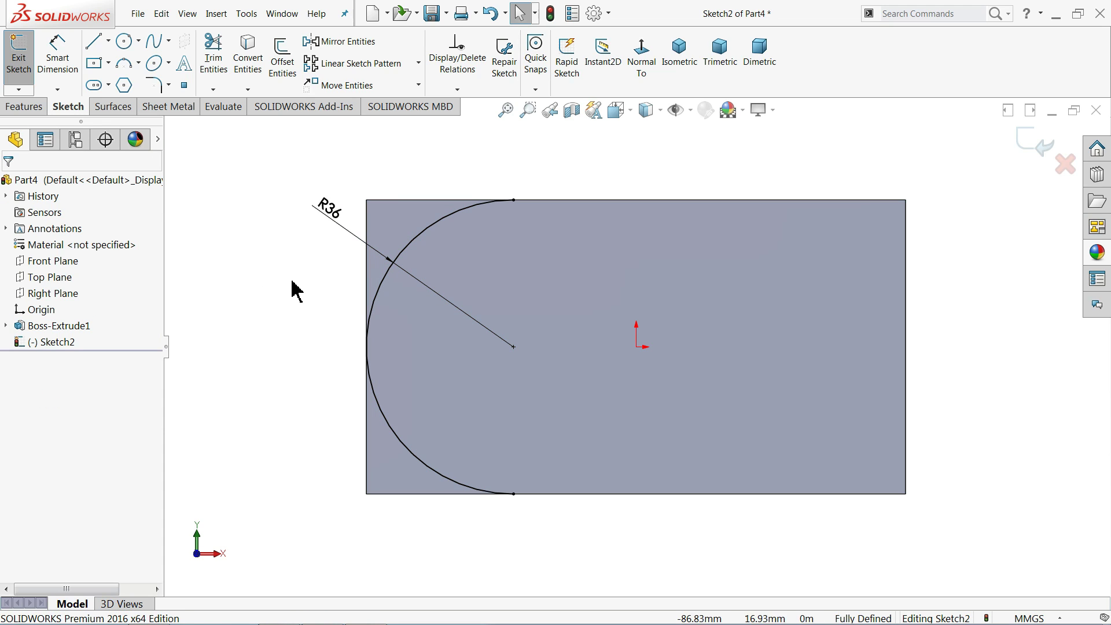
{"action": "left_click", "coordinate": [23, 107]}
{"action": "left_click", "coordinate": [220, 58]}
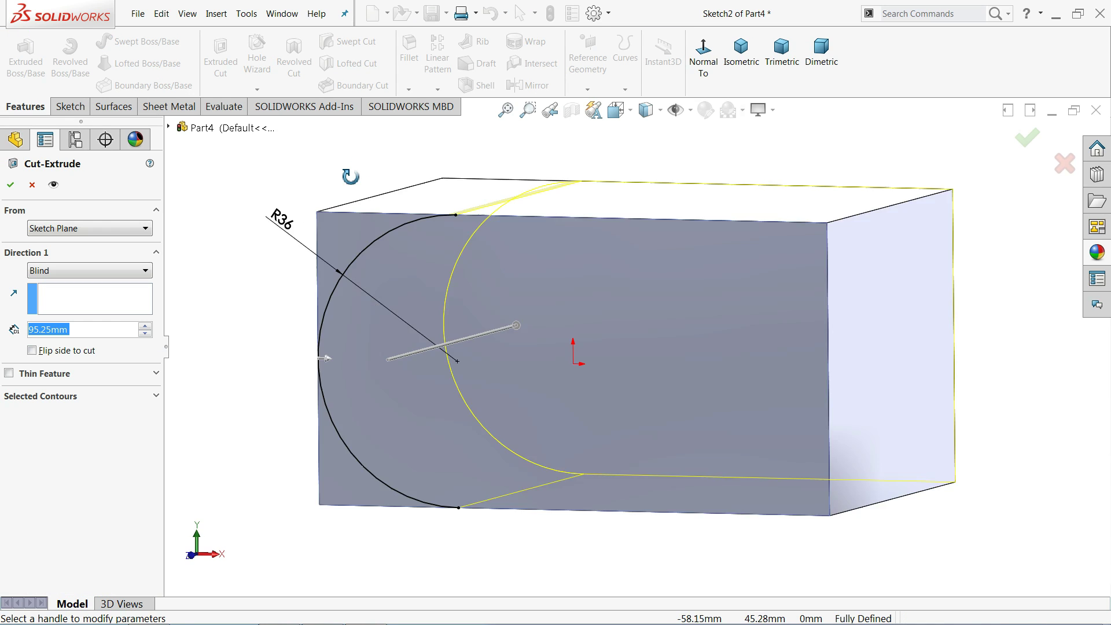
- Flip the 95.25 mm extruded cut to remove material outside the R36 arc, and check the preview
{"action": "left_click", "coordinate": [32, 351]}
{"action": "mouse_move", "coordinate": [240, 351]}
{"action": "middle_mouse_down"}
{"action": "mouse_move", "coordinate": [293, 340]}
{"action": "mouse_move", "coordinate": [275, 308]}
{"action": "mouse_move", "coordinate": [278, 324]}
{"action": "mouse_move", "coordinate": [243, 329]}
{"action": "middle_mouse_up"}
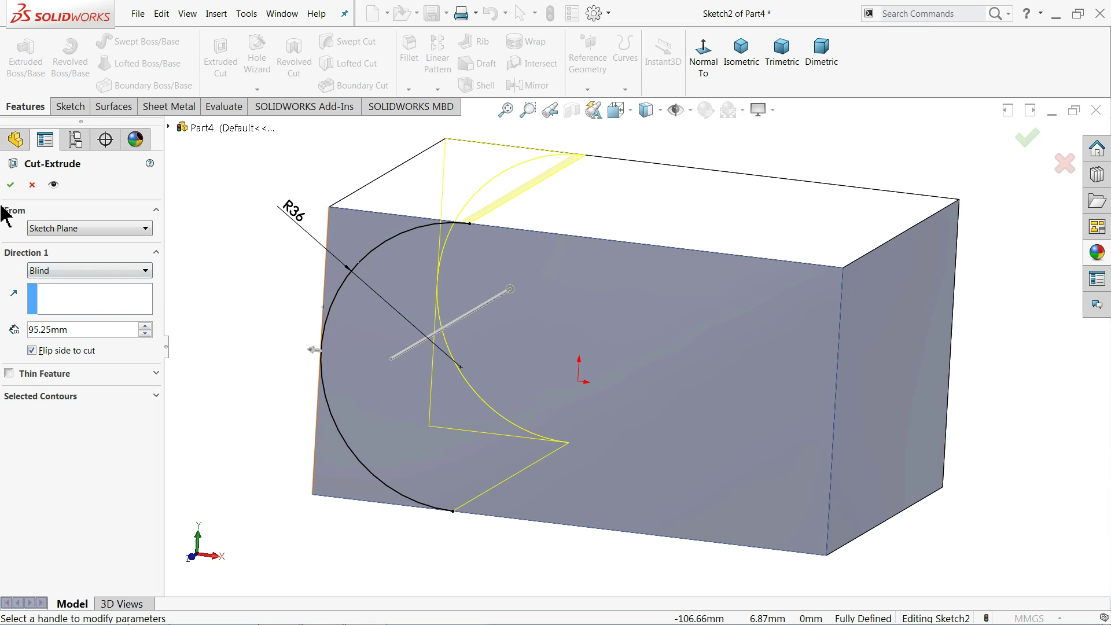
- Apply a Through All cut that rounds the block's end with the R36 arc
{"action": "left_click", "coordinate": [53, 271]}
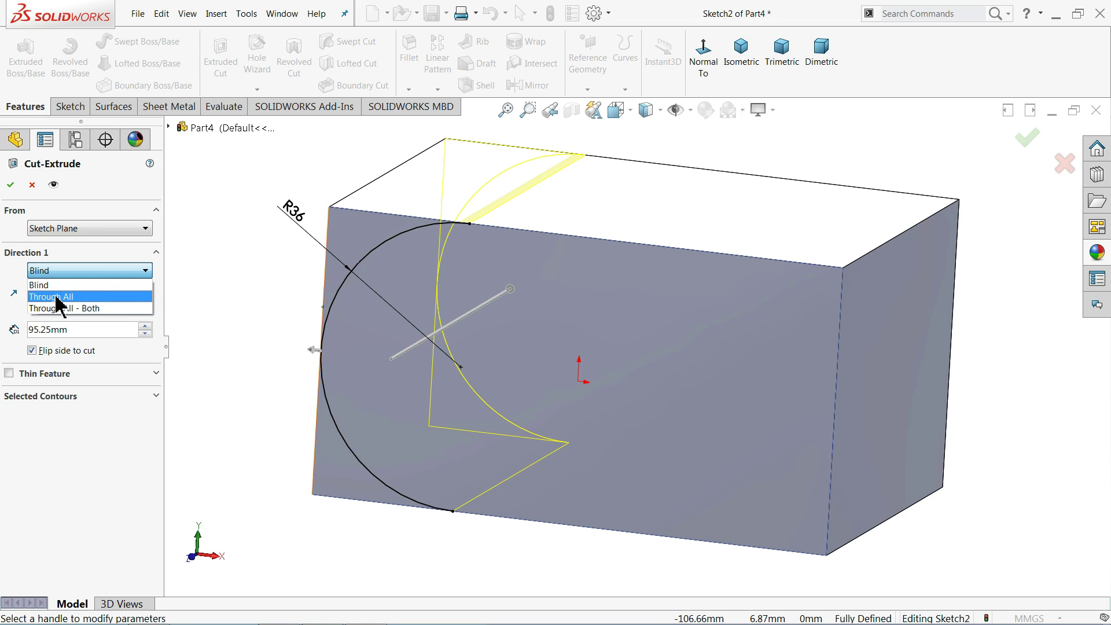
{"action": "left_click", "coordinate": [58, 297]}
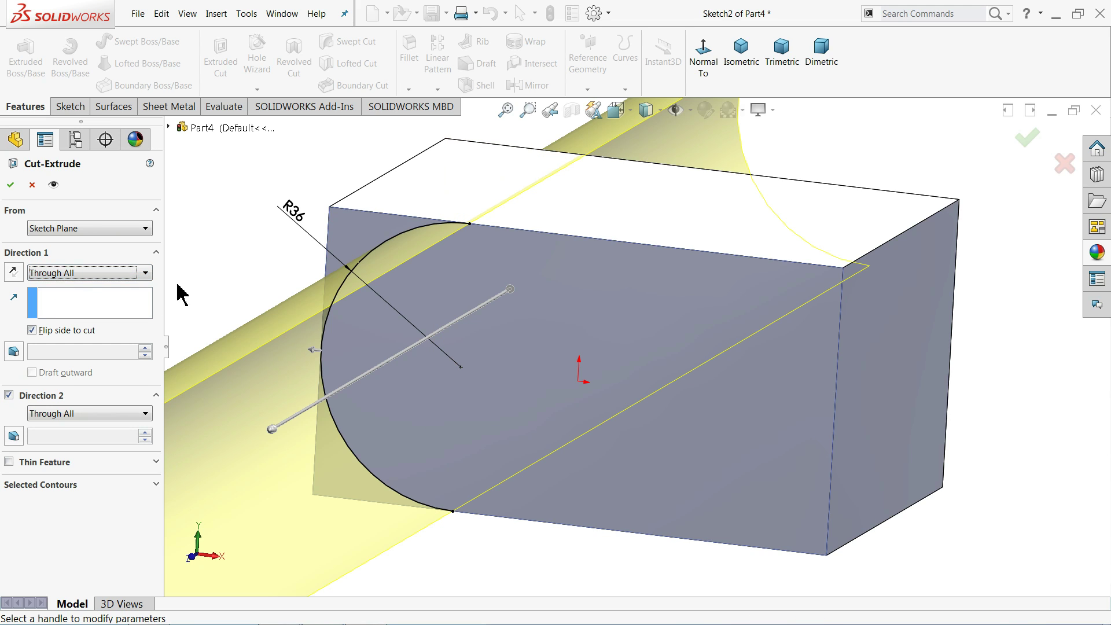
{"action": "key", "text": "z"}
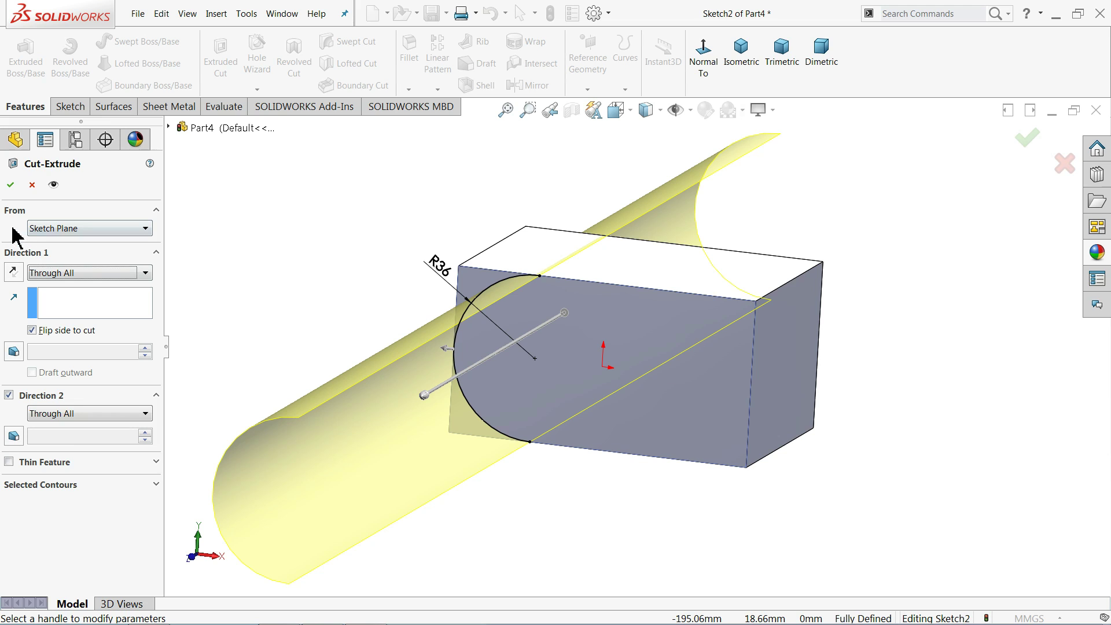
{"action": "left_click", "coordinate": [10, 187]}
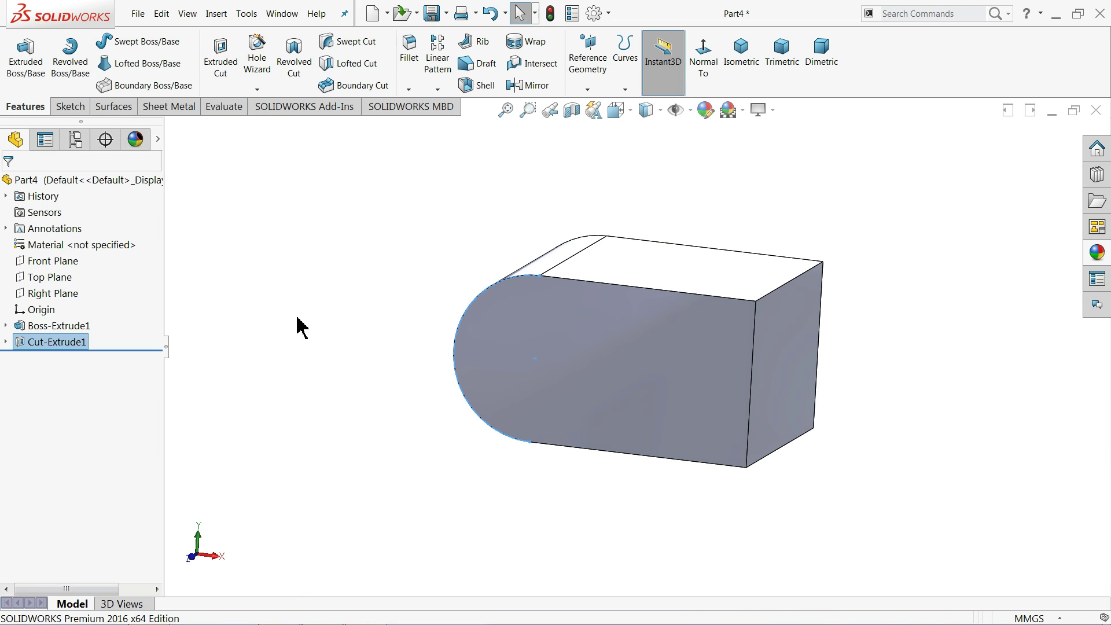
{"action": "mouse_move", "coordinate": [300, 327]}
{"action": "middle_mouse_down"}
{"action": "mouse_move", "coordinate": [347, 345]}
{"action": "mouse_move", "coordinate": [348, 243]}
{"action": "mouse_move", "coordinate": [297, 343]}
{"action": "middle_mouse_up"}
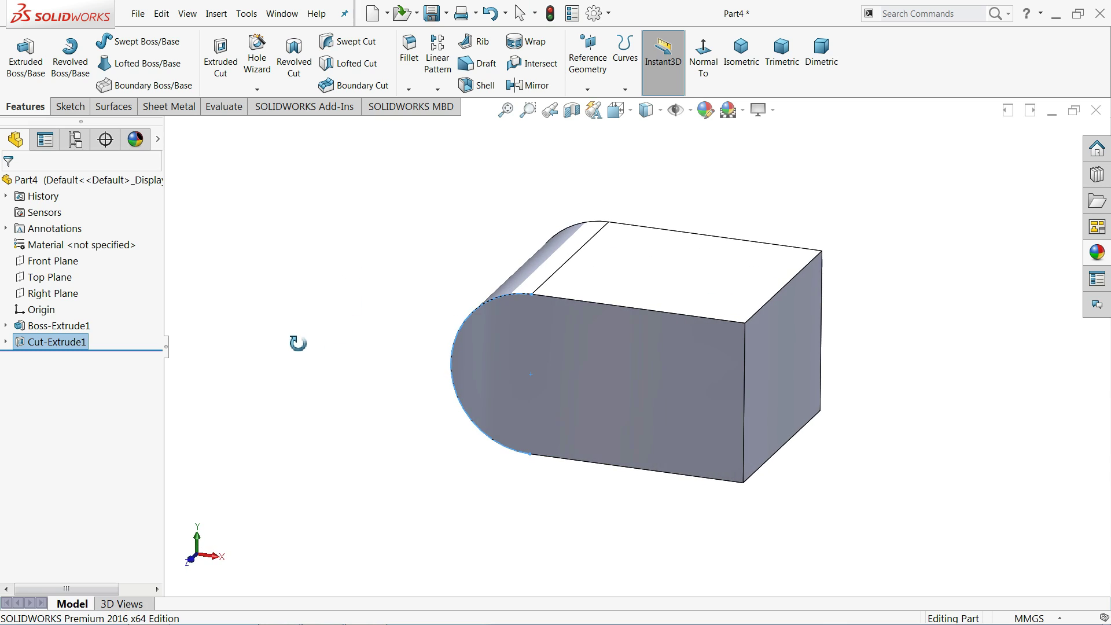
- Sketch a corner rectangle on the block's top face
{"action": "left_click", "coordinate": [643, 279]}
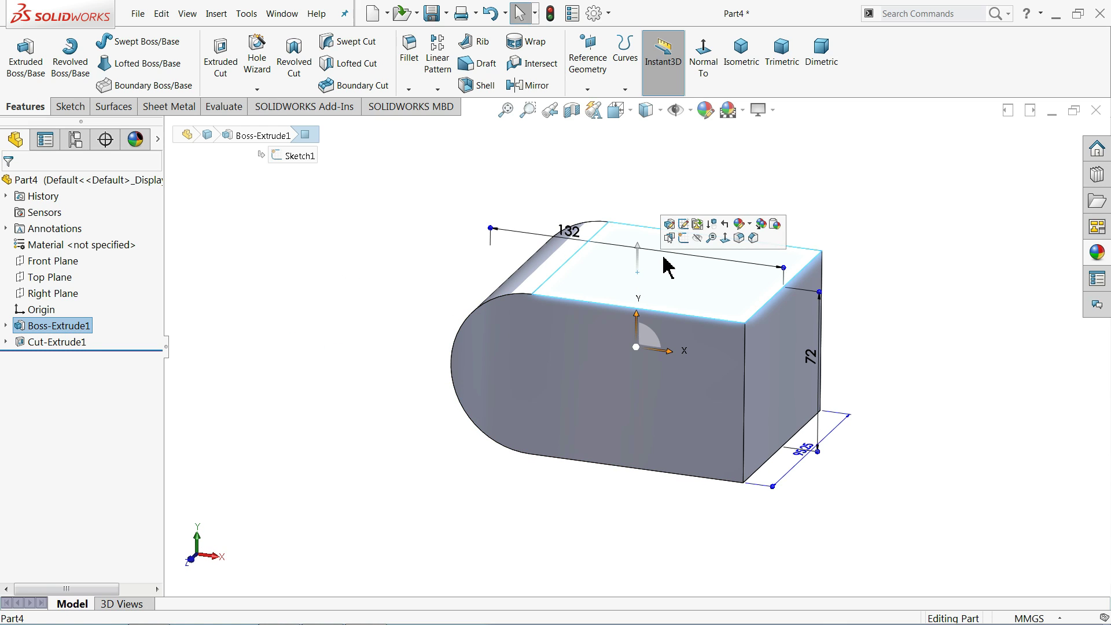
{"action": "left_click", "coordinate": [683, 239]}
{"action": "left_click", "coordinate": [643, 55]}
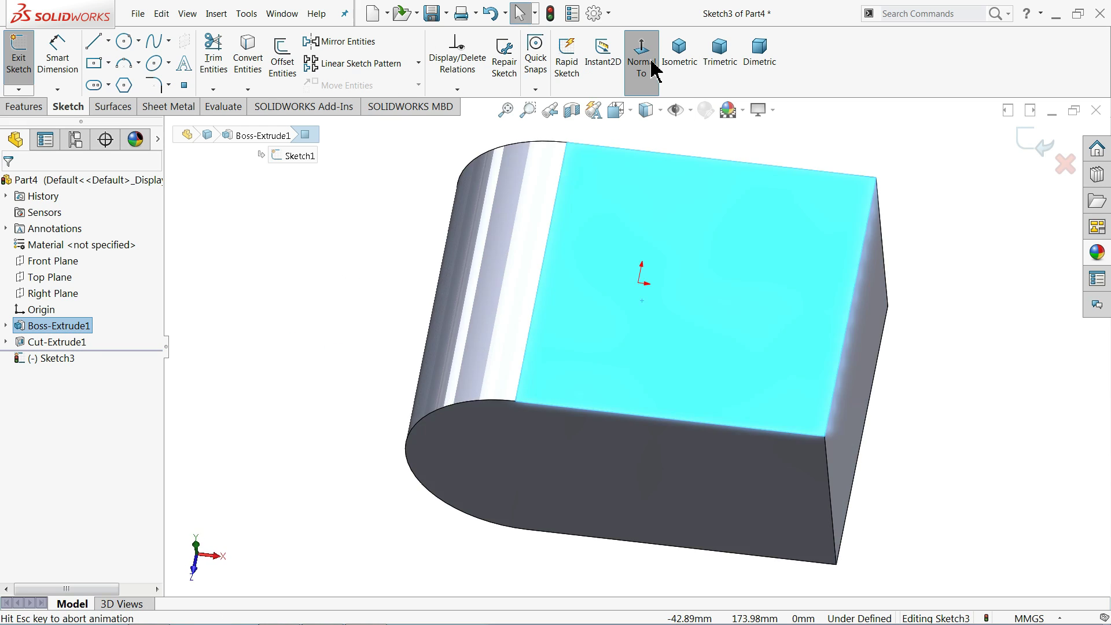
{"action": "left_click", "coordinate": [108, 63]}
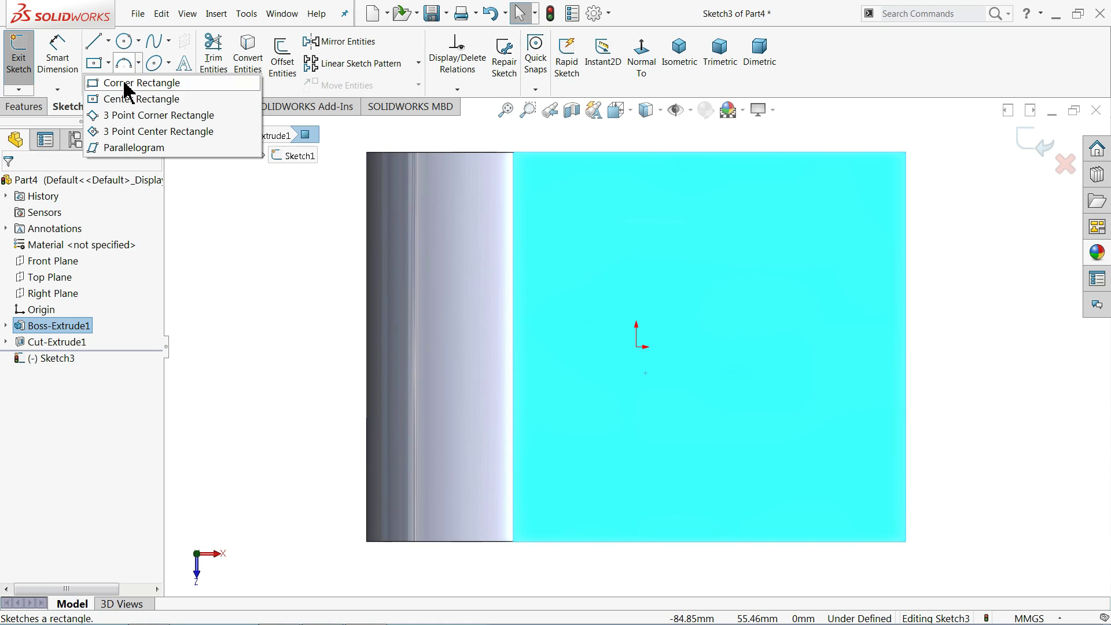
{"action": "left_click", "coordinate": [126, 87]}
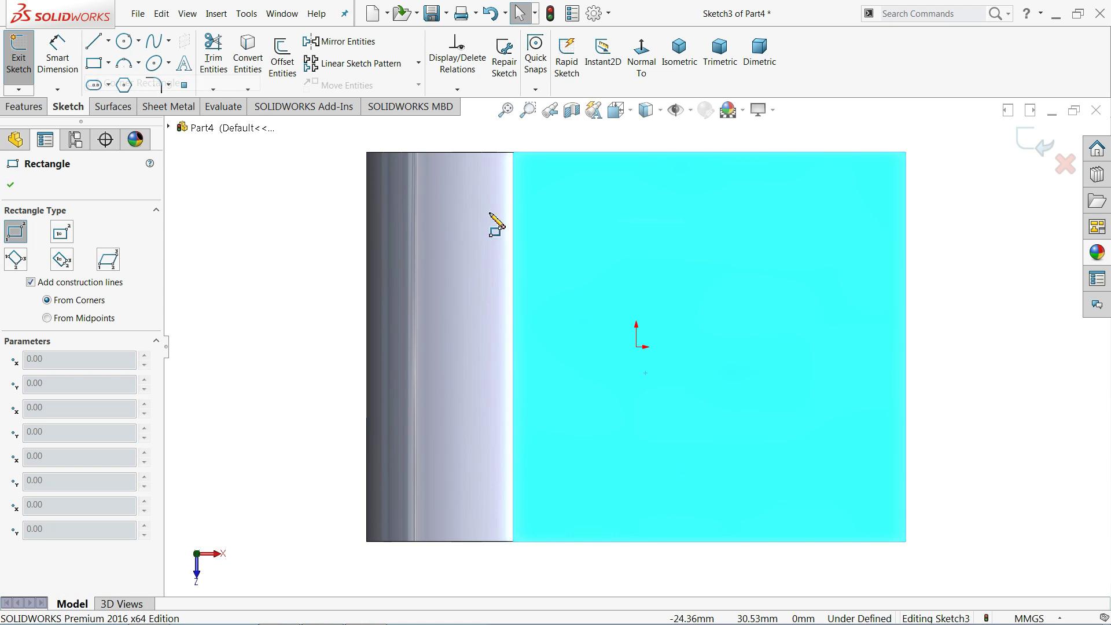
{"action": "left_click", "coordinate": [810, 279]}
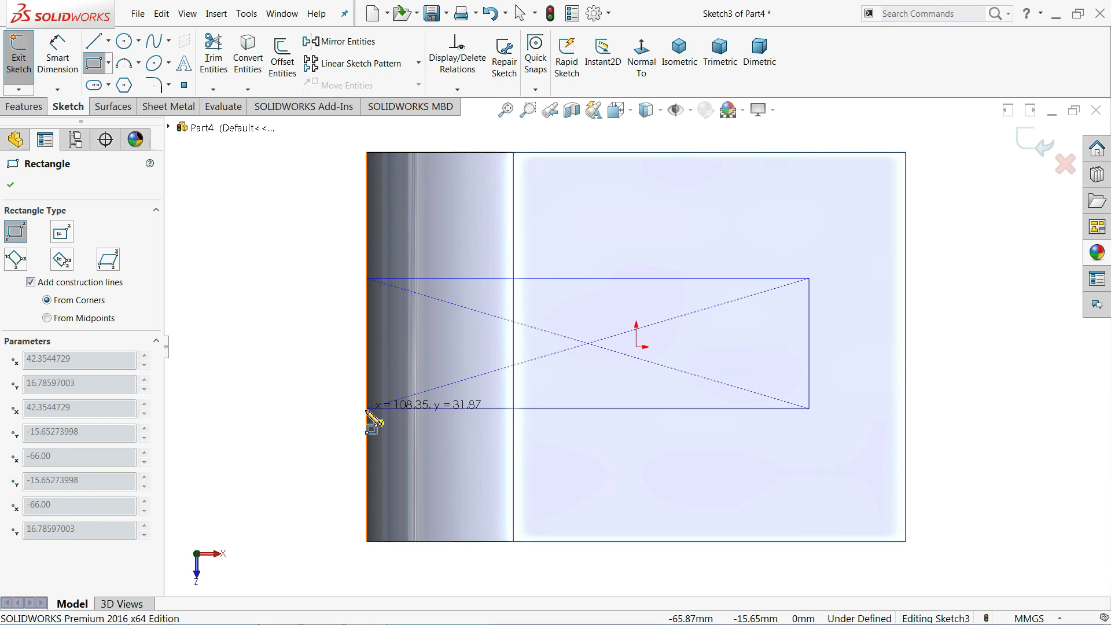
{"action": "left_click", "coordinate": [367, 409]}
{"action": "key", "text": "f"}
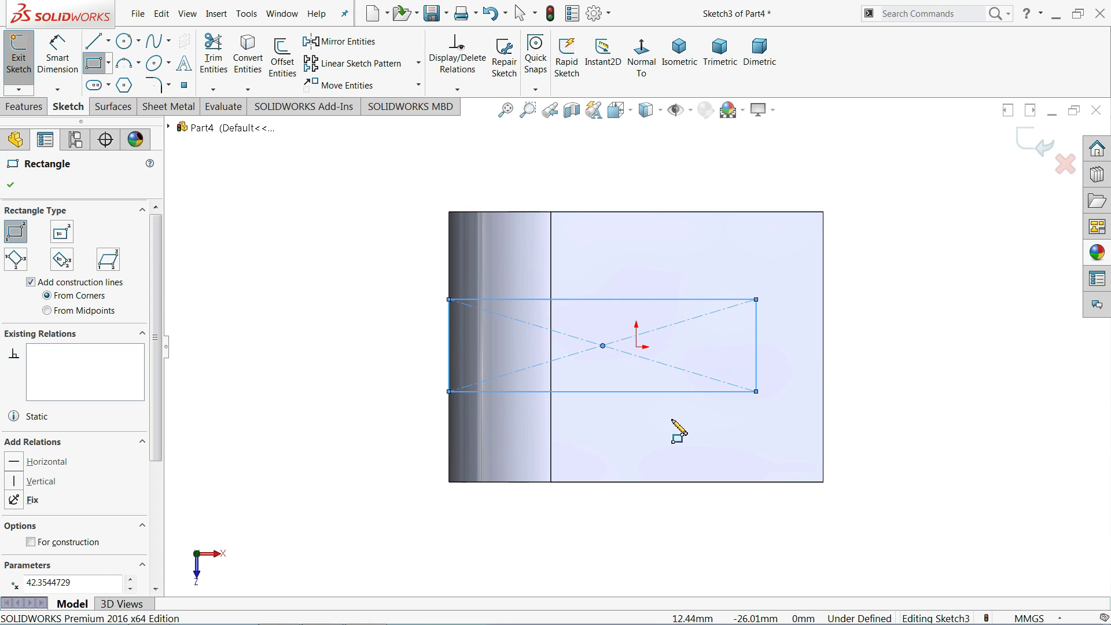
{"action": "scroll", "coordinate": [671, 480], "scroll_direction": "up", "scroll_amount": 1}
{"action": "scroll", "coordinate": [670, 457], "scroll_direction": "down", "scroll_amount": 3}
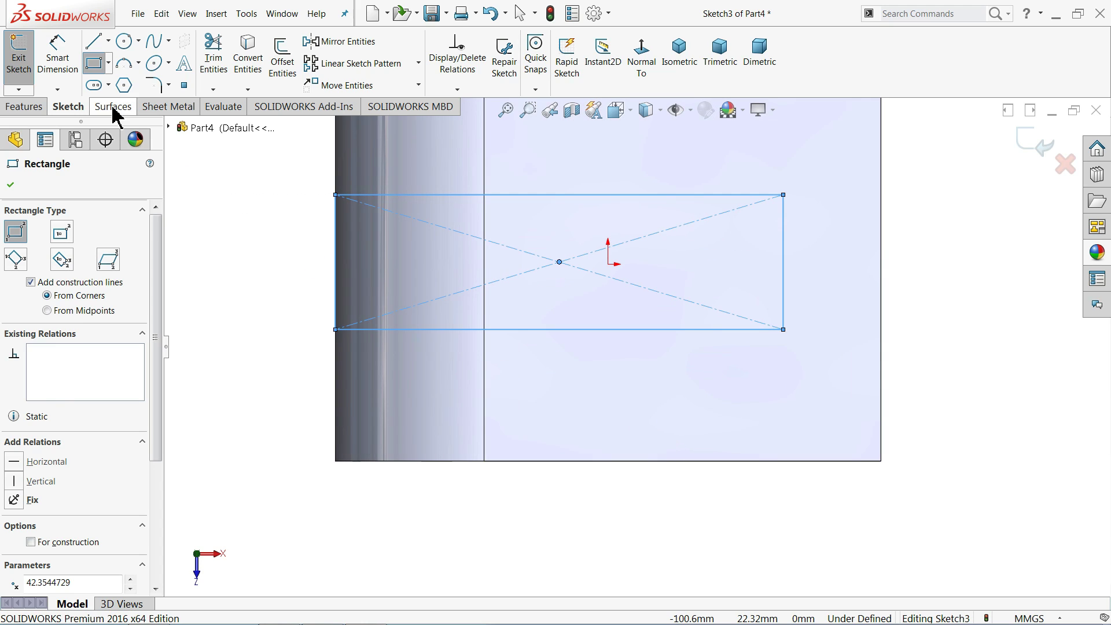
- Dimension the rectangle 38.10 tall and 28.58 from the part edge
{"action": "left_click", "coordinate": [58, 55]}
{"action": "left_click", "coordinate": [336, 265]}
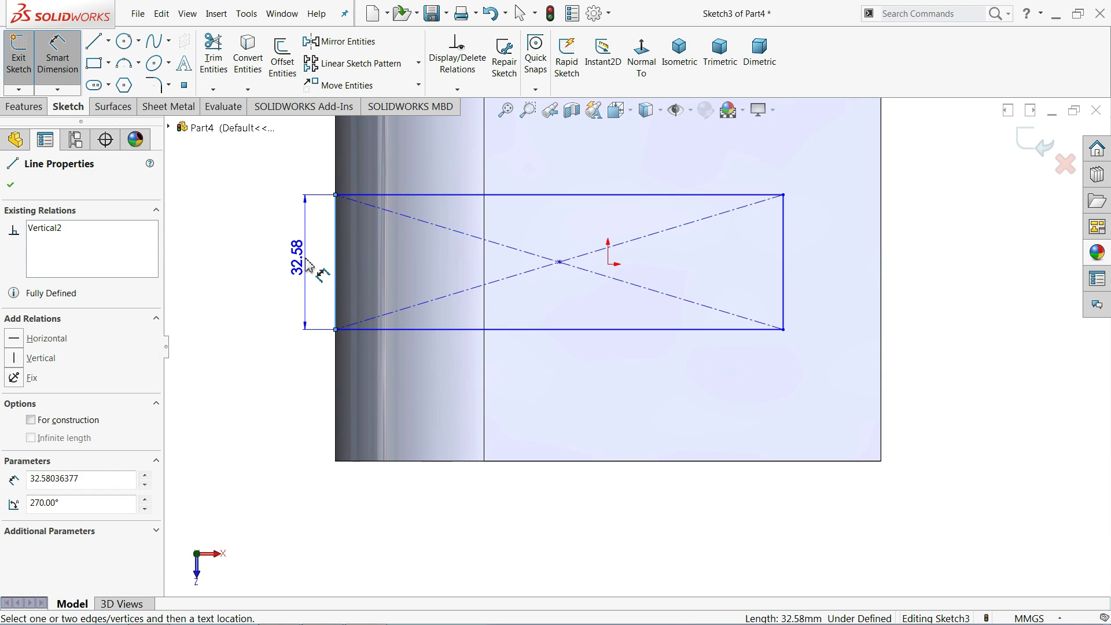
{"action": "left_click", "coordinate": [302, 267]}
{"action": "type", "text": "38.1"}
{"action": "key", "text": "Return"}
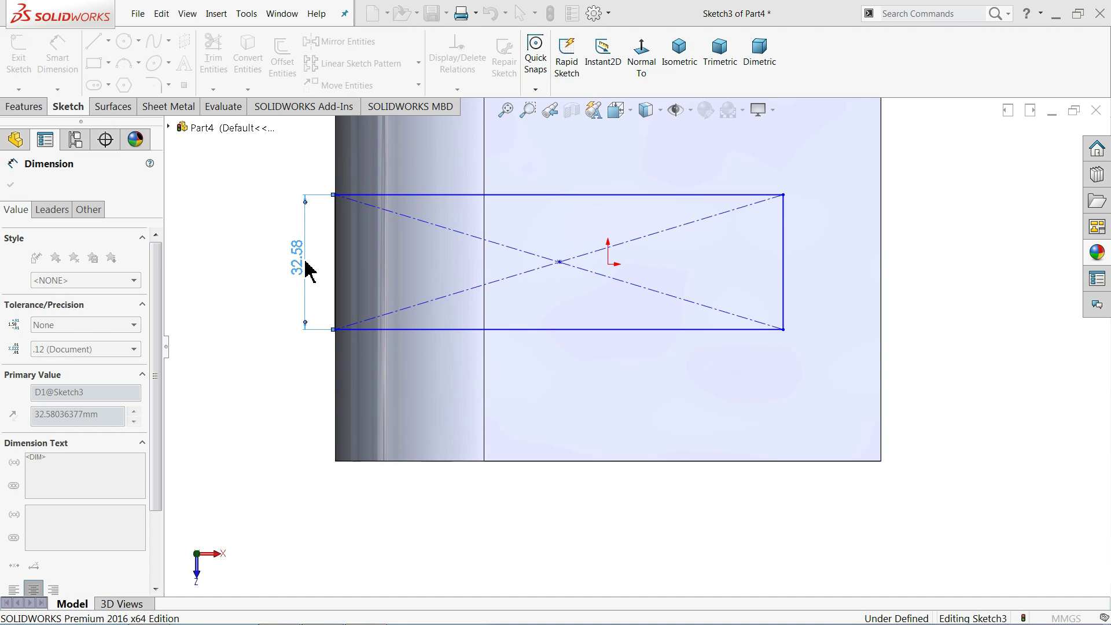
{"action": "left_click", "coordinate": [424, 330]}
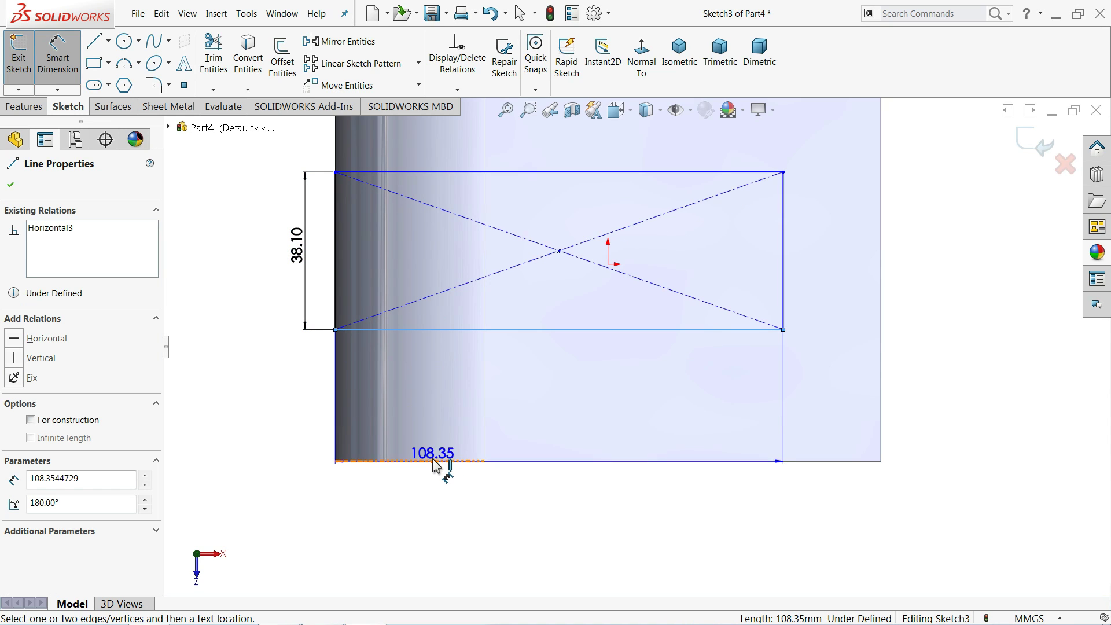
{"action": "left_click", "coordinate": [396, 461]}
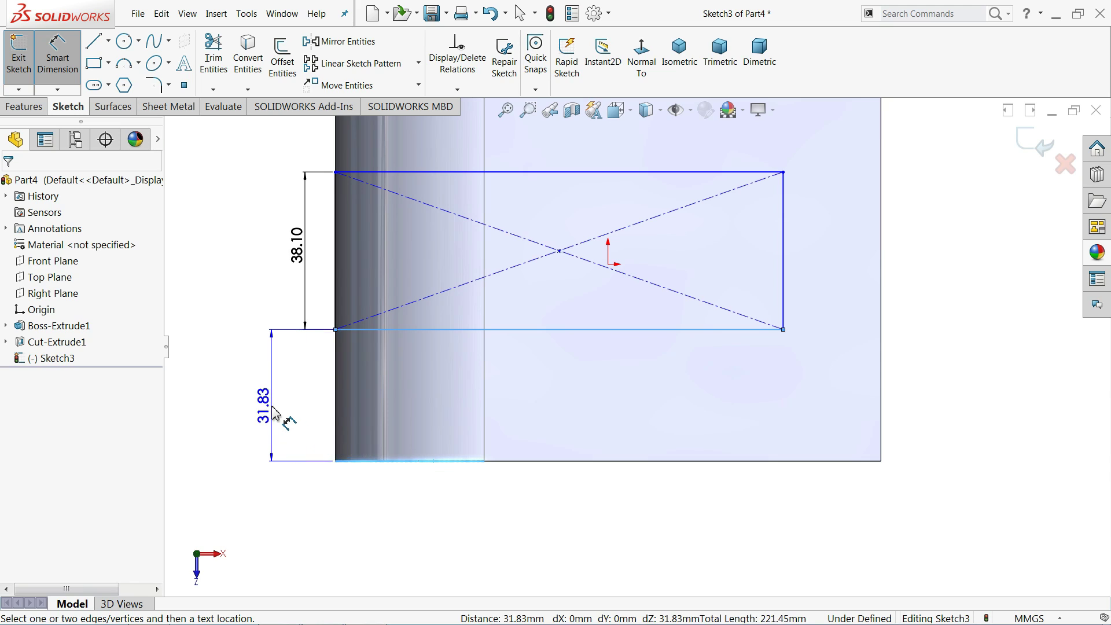
{"action": "left_click", "coordinate": [271, 414]}
{"action": "type", "text": "2"}
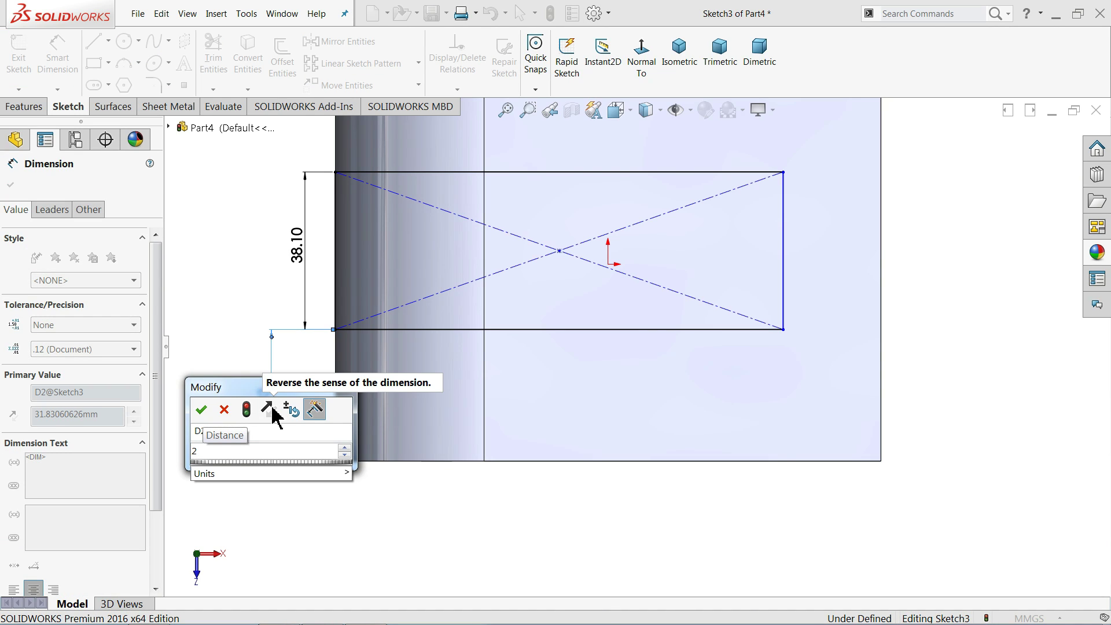
{"action": "type", "text": "8.575"}
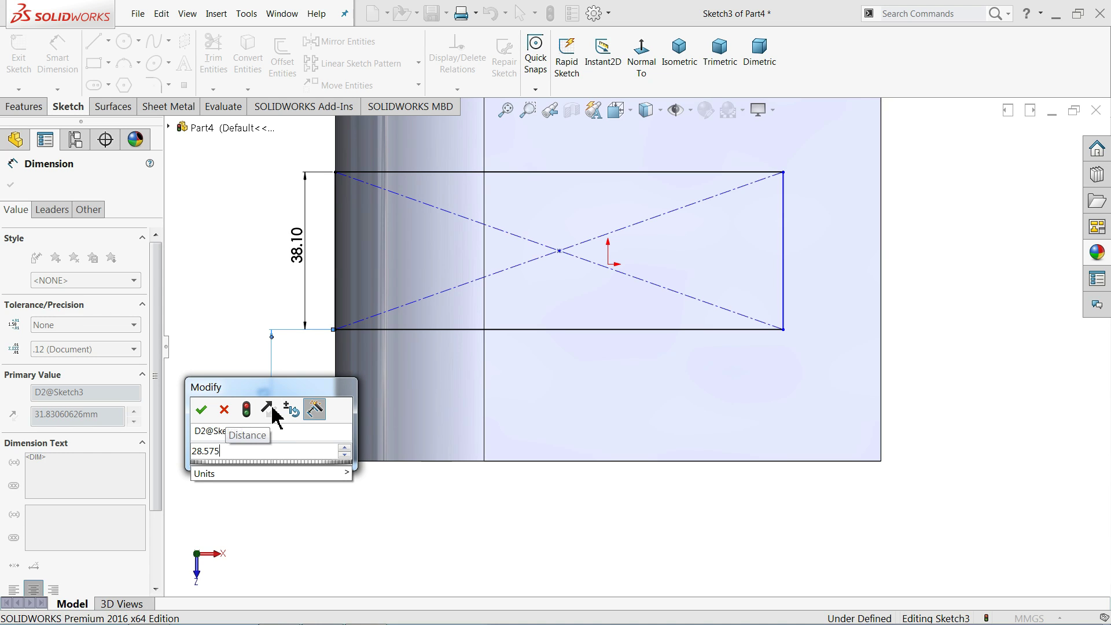
{"action": "key", "text": "Return"}
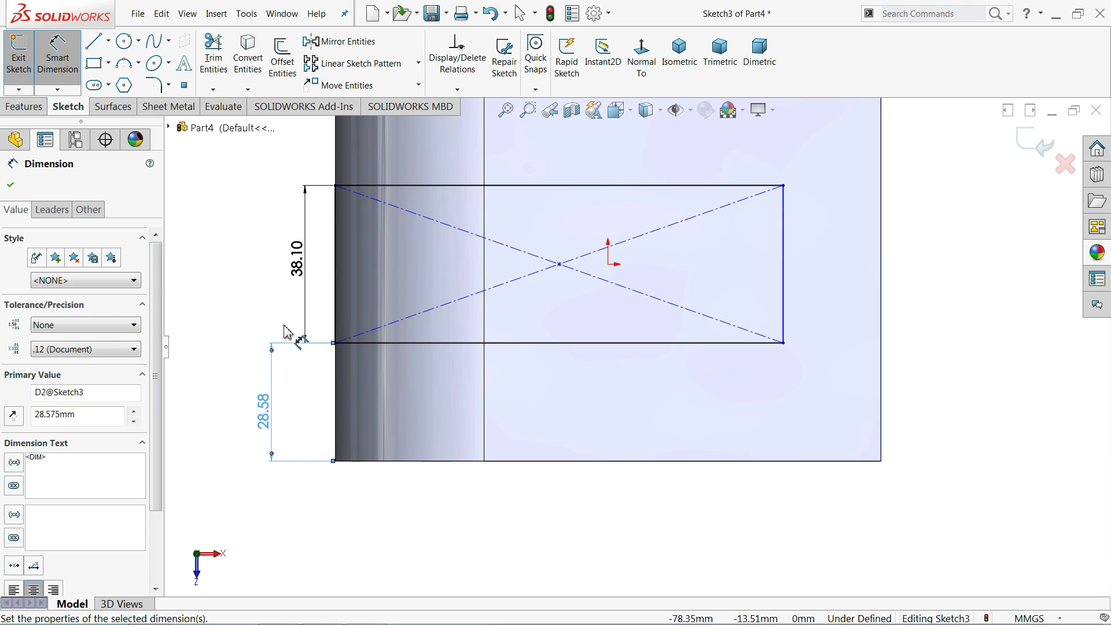
- Dimension the rectangle's width to 60 mm, fully defining the sketch
{"action": "key", "text": "f"}
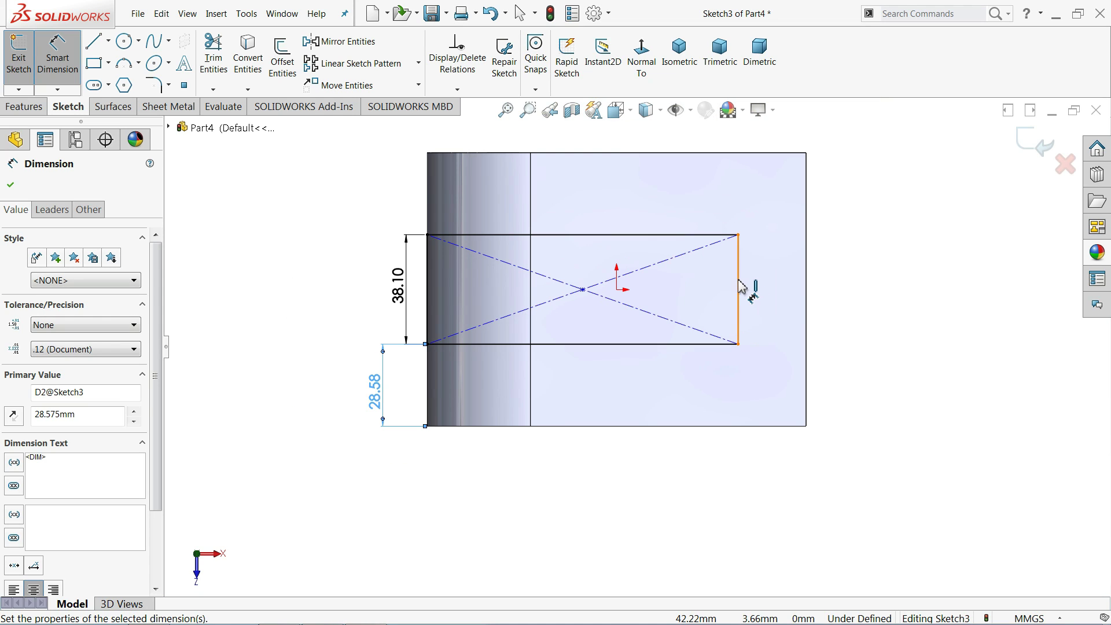
{"action": "left_click", "coordinate": [739, 287]}
{"action": "left_click", "coordinate": [531, 191]}
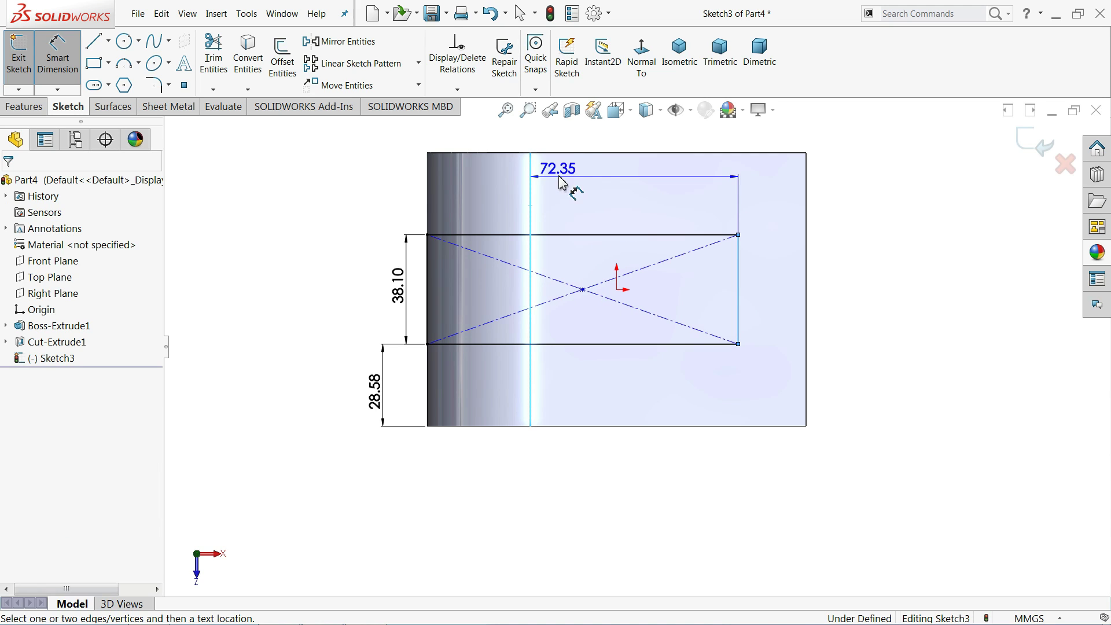
{"action": "left_click", "coordinate": [590, 139]}
{"action": "key", "text": "Return"}
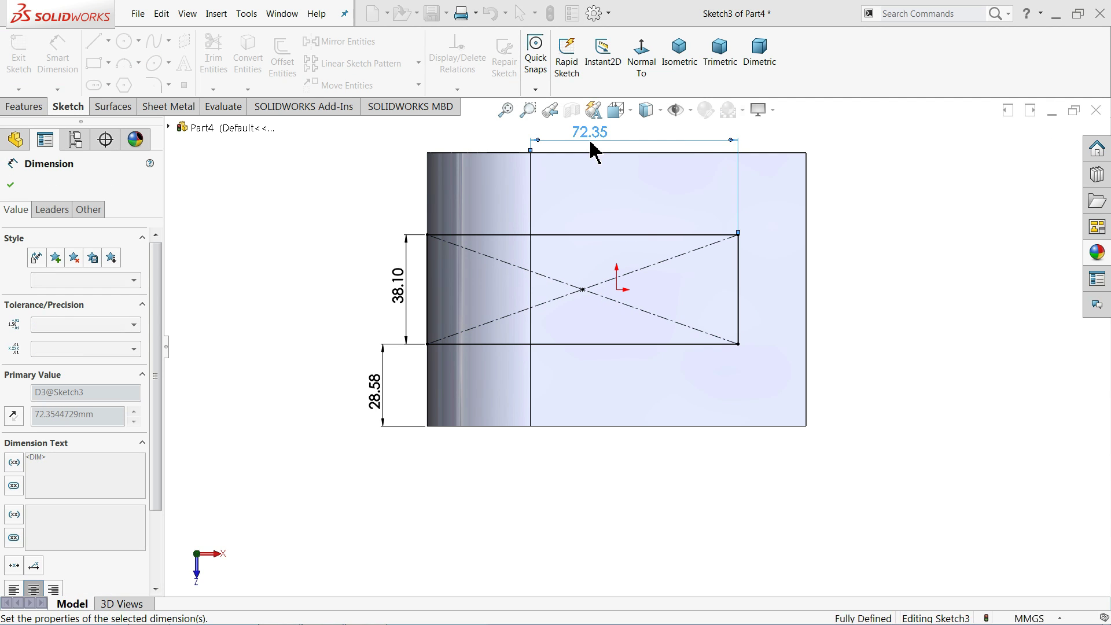
{"action": "scroll", "coordinate": [636, 257], "scroll_direction": "down", "scroll_amount": 2}
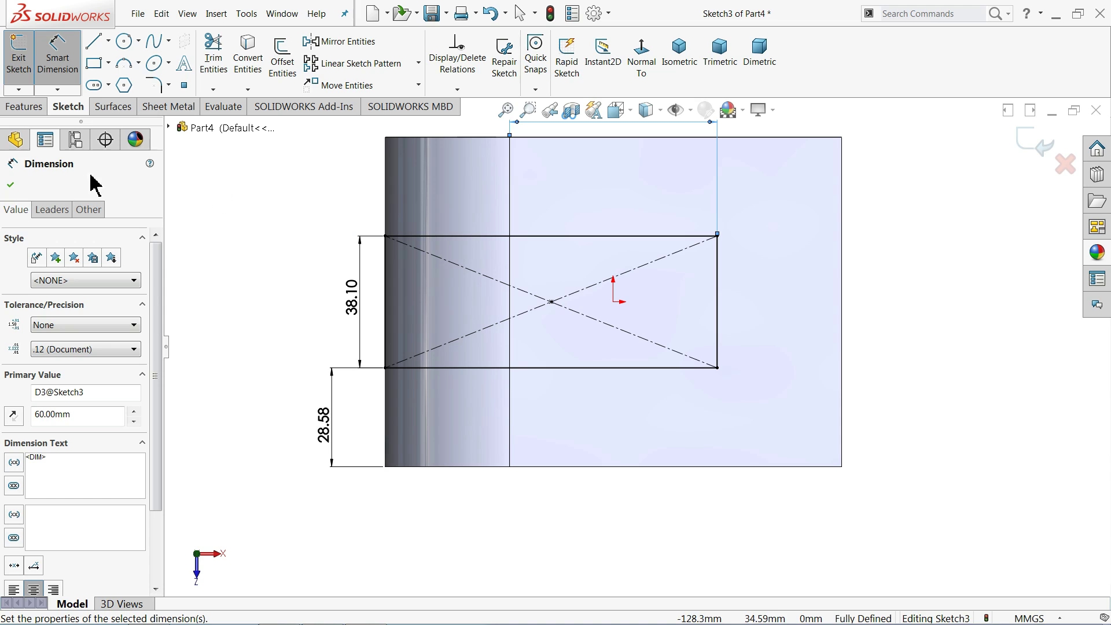
{"action": "left_click", "coordinate": [24, 108]}
- Cut the 38.10 × 60 rectangle Through All, forming the slot as Cut-Extrude2
{"action": "left_click", "coordinate": [219, 63]}
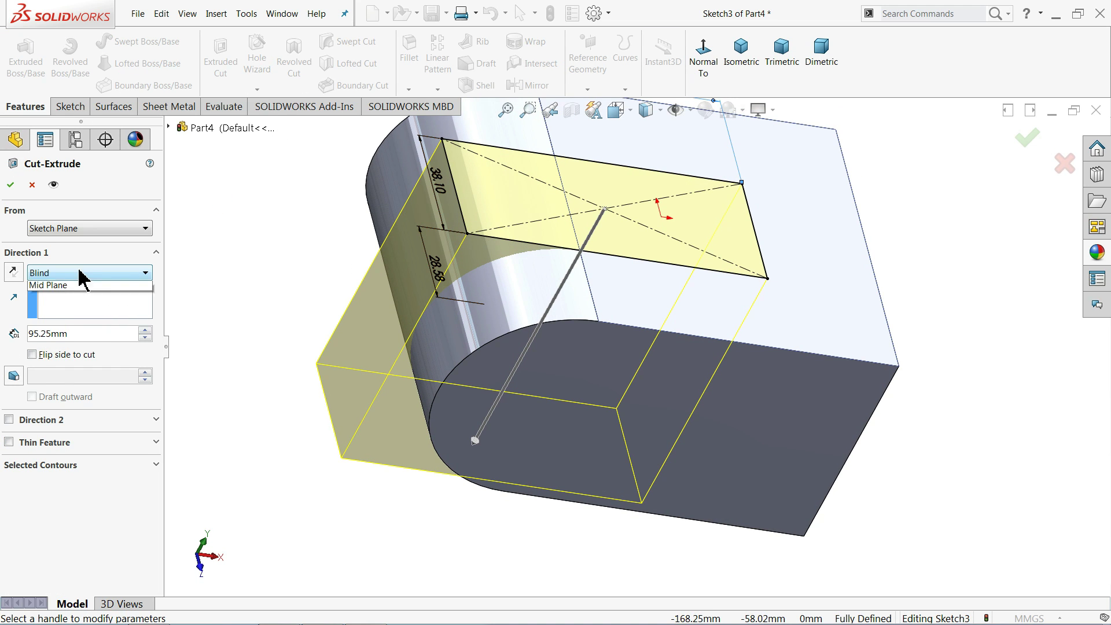
{"action": "left_click", "coordinate": [57, 300]}
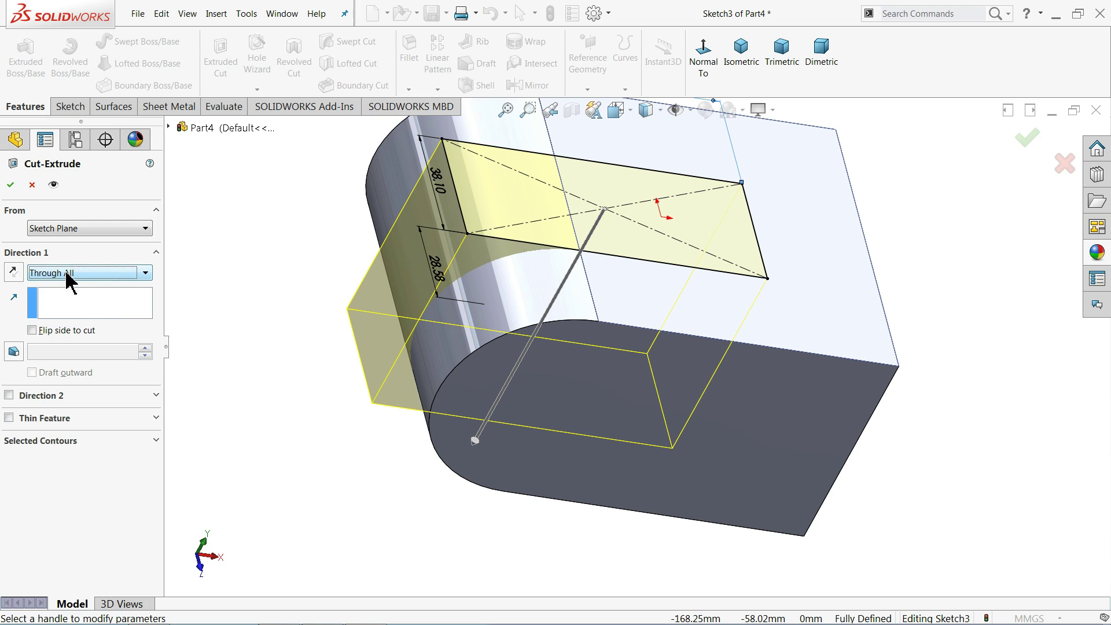
{"action": "mouse_move", "coordinate": [267, 301]}
{"action": "middle_mouse_down"}
{"action": "mouse_move", "coordinate": [347, 179]}
{"action": "mouse_move", "coordinate": [342, 216]}
{"action": "mouse_move", "coordinate": [299, 280]}
{"action": "middle_mouse_up"}
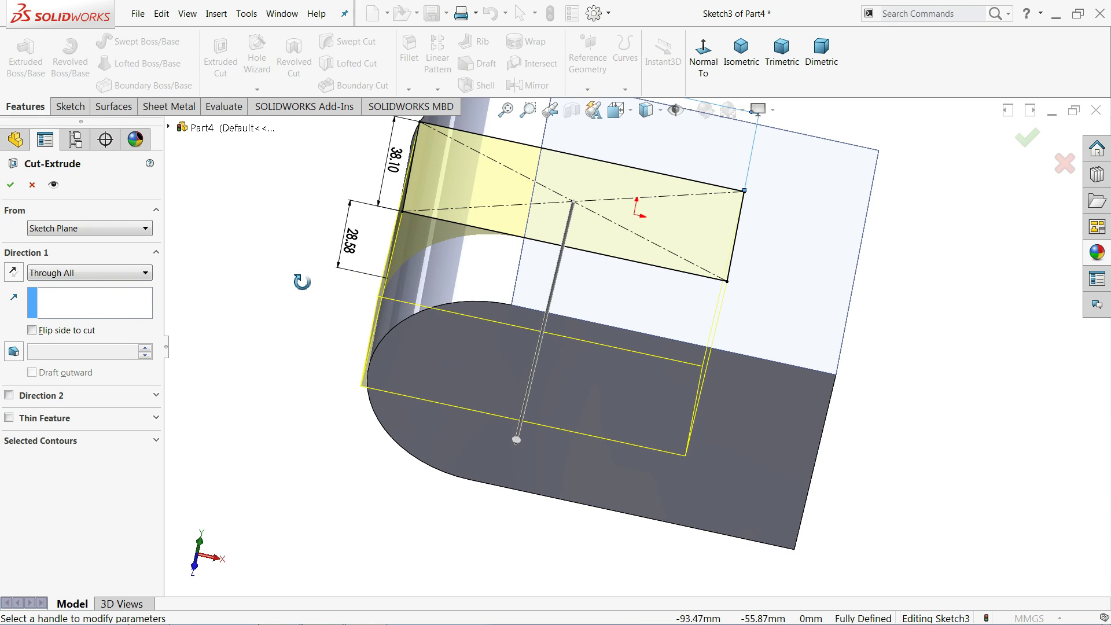
{"action": "left_click", "coordinate": [11, 185]}
{"action": "mouse_move", "coordinate": [370, 290]}
{"action": "middle_mouse_down"}
{"action": "mouse_move", "coordinate": [417, 262]}
{"action": "mouse_move", "coordinate": [488, 154]}
{"action": "mouse_move", "coordinate": [373, 275]}
{"action": "middle_mouse_up"}
{"action": "left_click", "coordinate": [346, 292]}
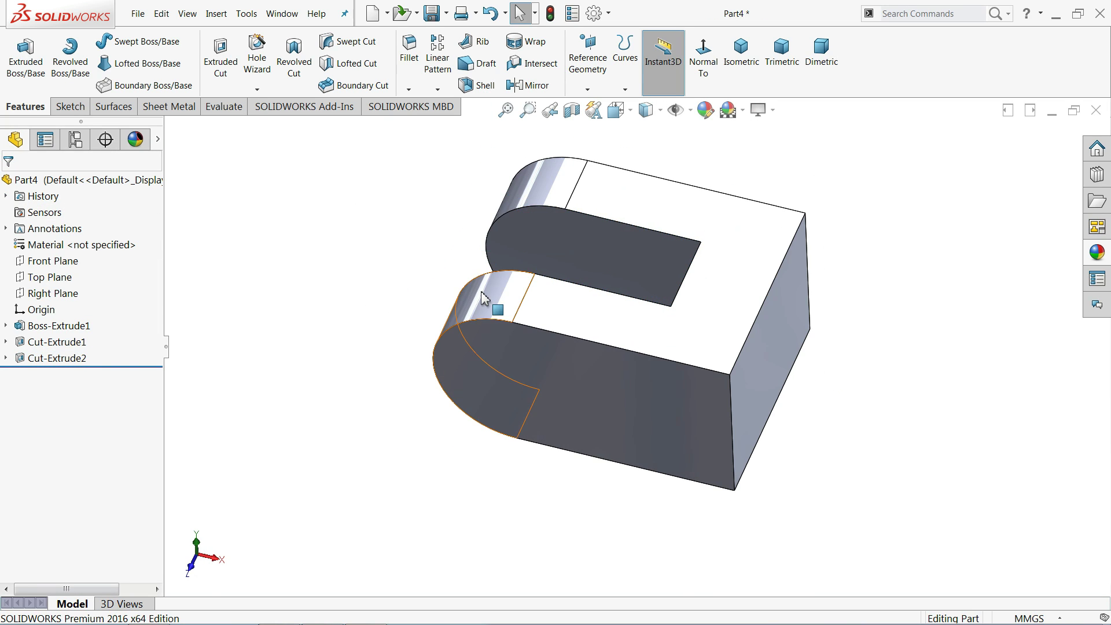
{"action": "mouse_move", "coordinate": [446, 303]}
{"action": "middle_mouse_down"}
{"action": "mouse_move", "coordinate": [384, 236]}
{"action": "mouse_move", "coordinate": [444, 364]}
{"action": "mouse_move", "coordinate": [449, 274]}
{"action": "mouse_move", "coordinate": [416, 258]}
{"action": "middle_mouse_up"}
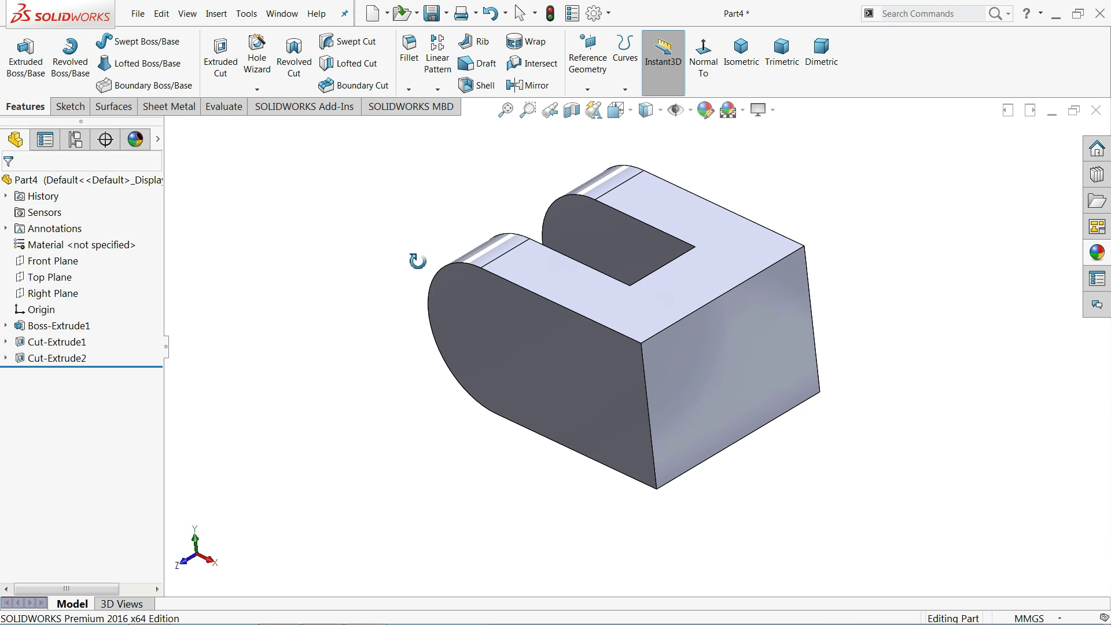
- Sketch a 30 mm diameter circle centred on the block's square end face
{"action": "left_click", "coordinate": [783, 396]}
{"action": "left_click", "coordinate": [808, 340]}
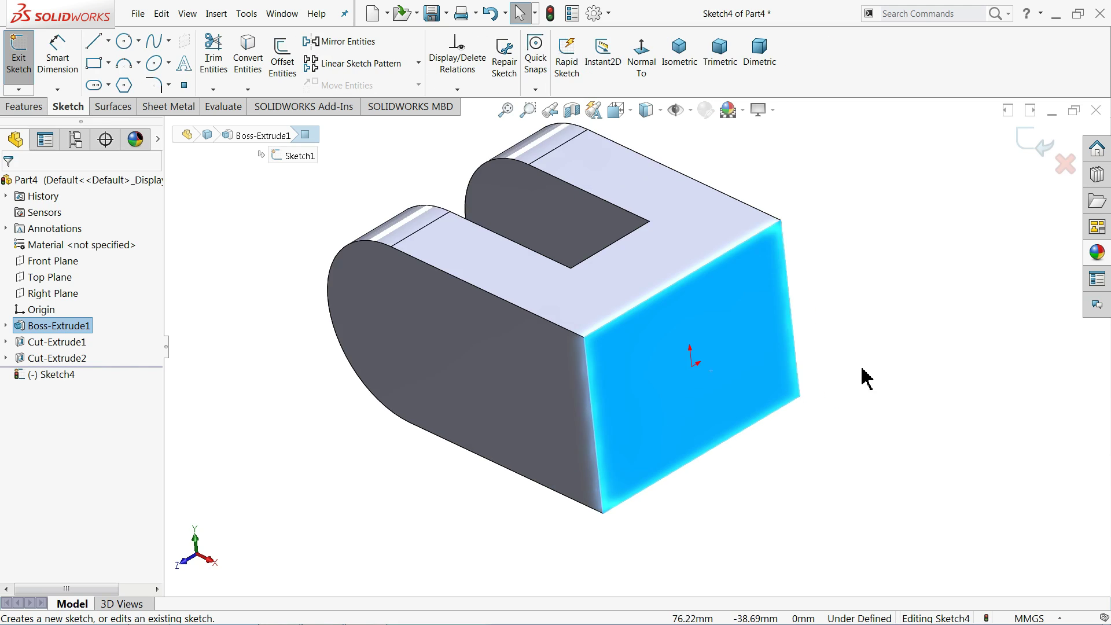
{"action": "scroll", "coordinate": [867, 379], "scroll_direction": "down", "scroll_amount": 2}
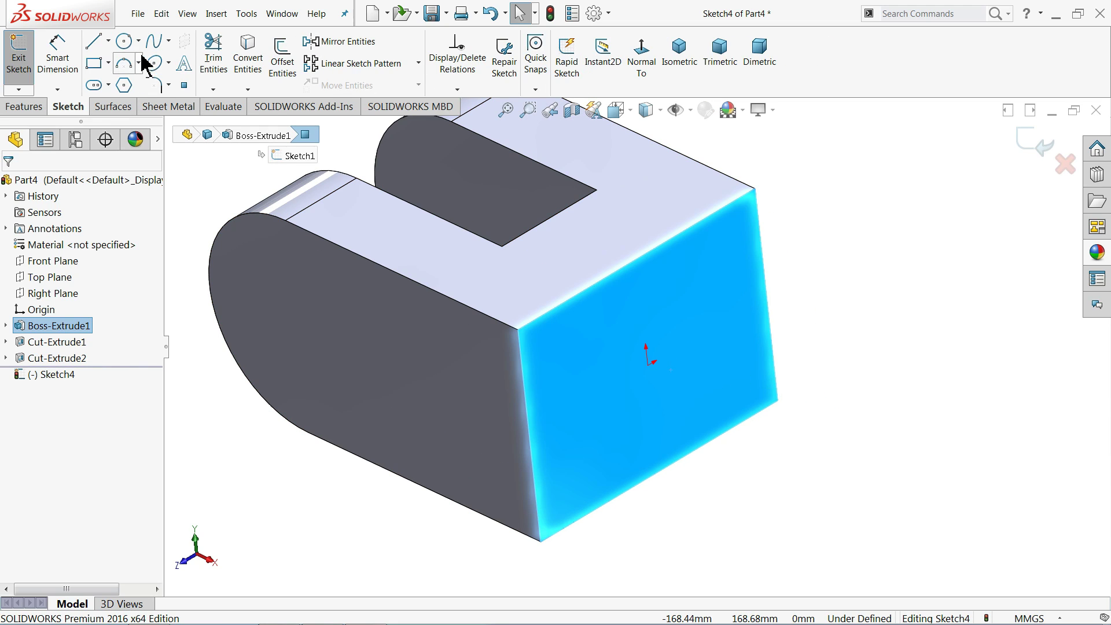
{"action": "left_click", "coordinate": [127, 44]}
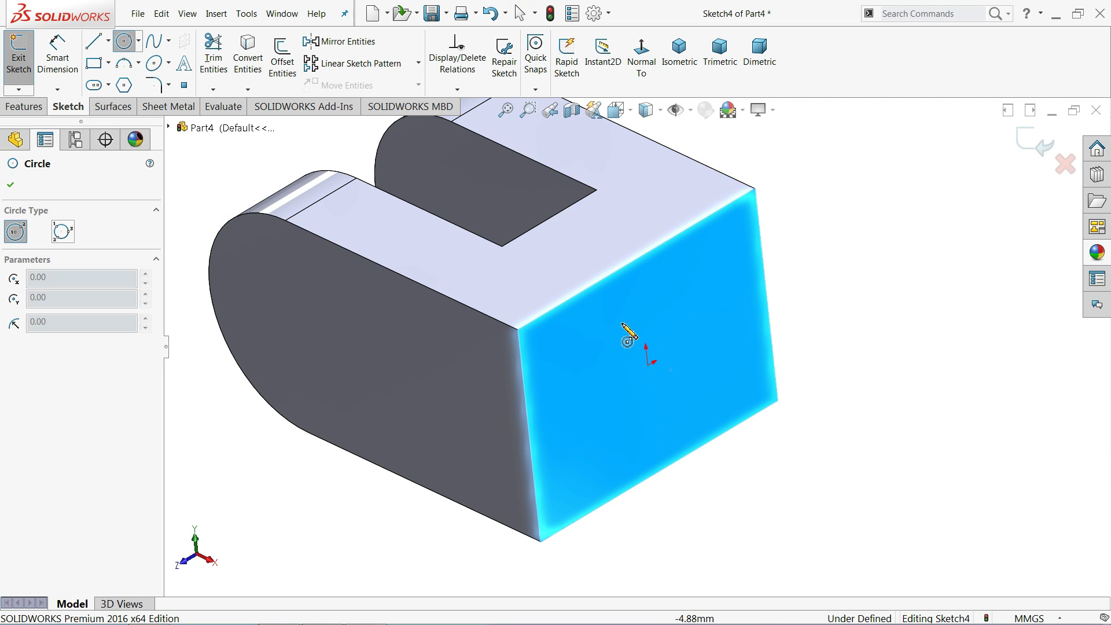
{"action": "left_click", "coordinate": [648, 365]}
{"action": "left_click", "coordinate": [689, 376]}
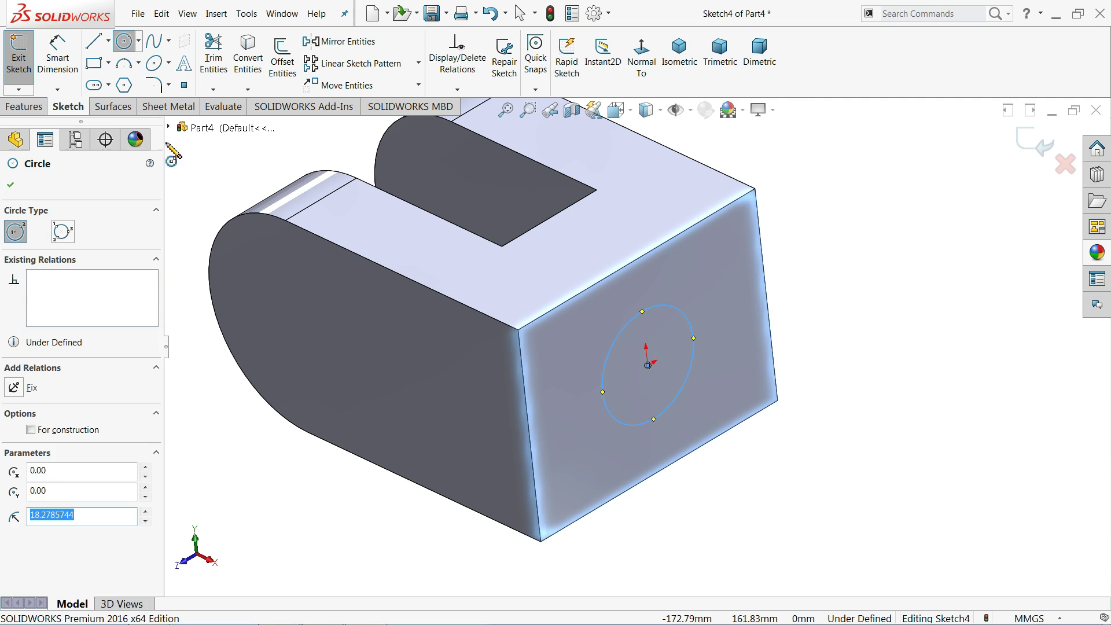
{"action": "left_click", "coordinate": [64, 65]}
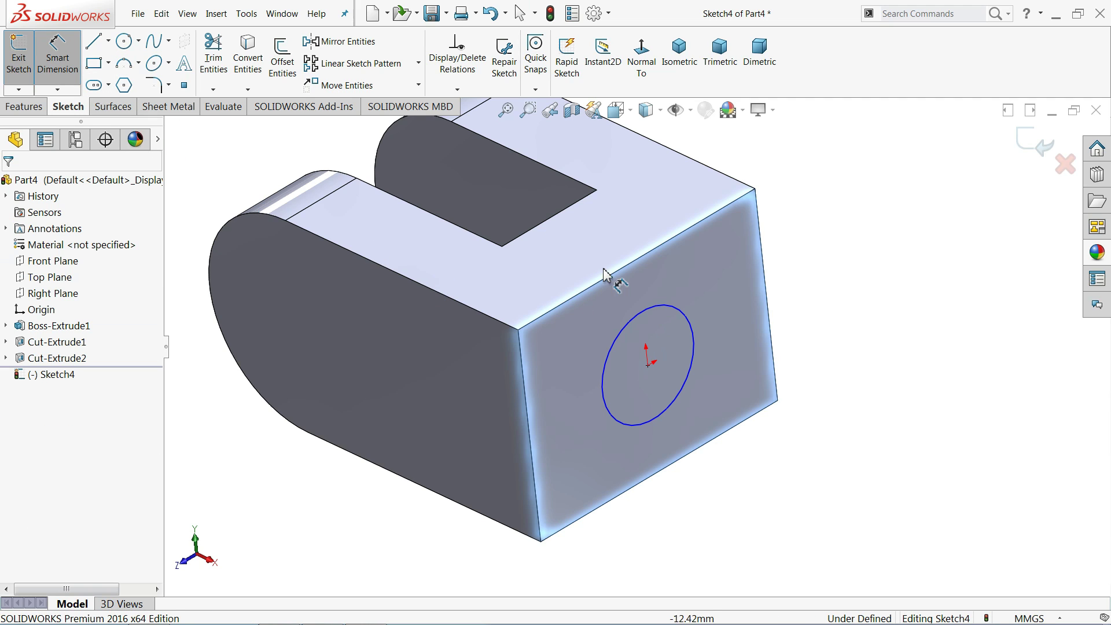
{"action": "left_click", "coordinate": [663, 313]}
{"action": "left_click", "coordinate": [726, 316]}
{"action": "key", "text": "Return"}
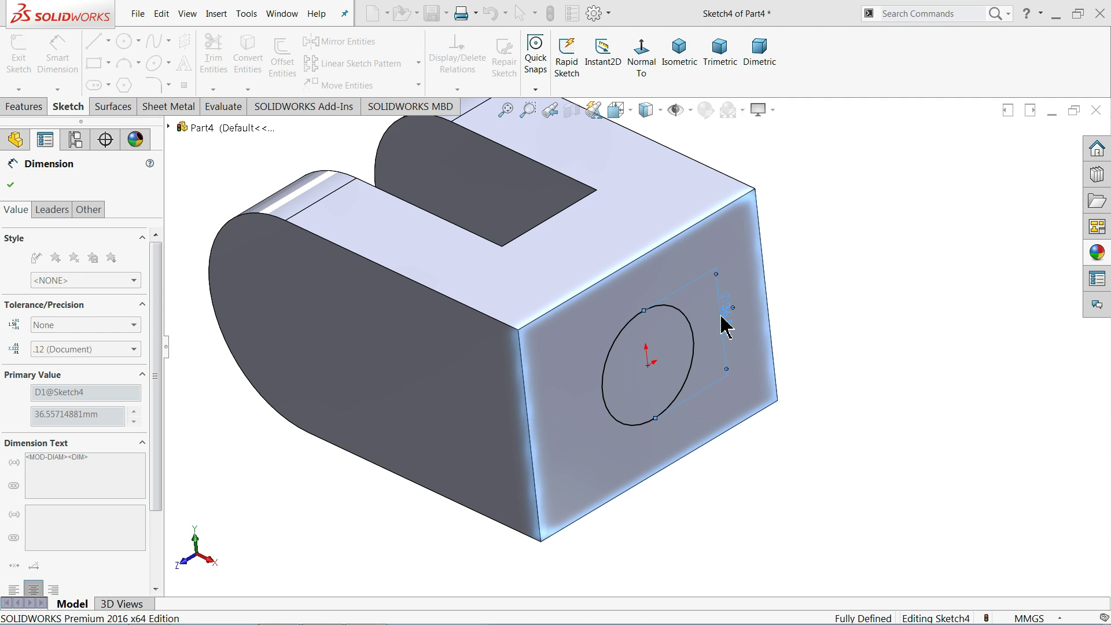
- Cut the 30 mm circle Through All as Cut-Extrude3
{"action": "left_click", "coordinate": [18, 107]}
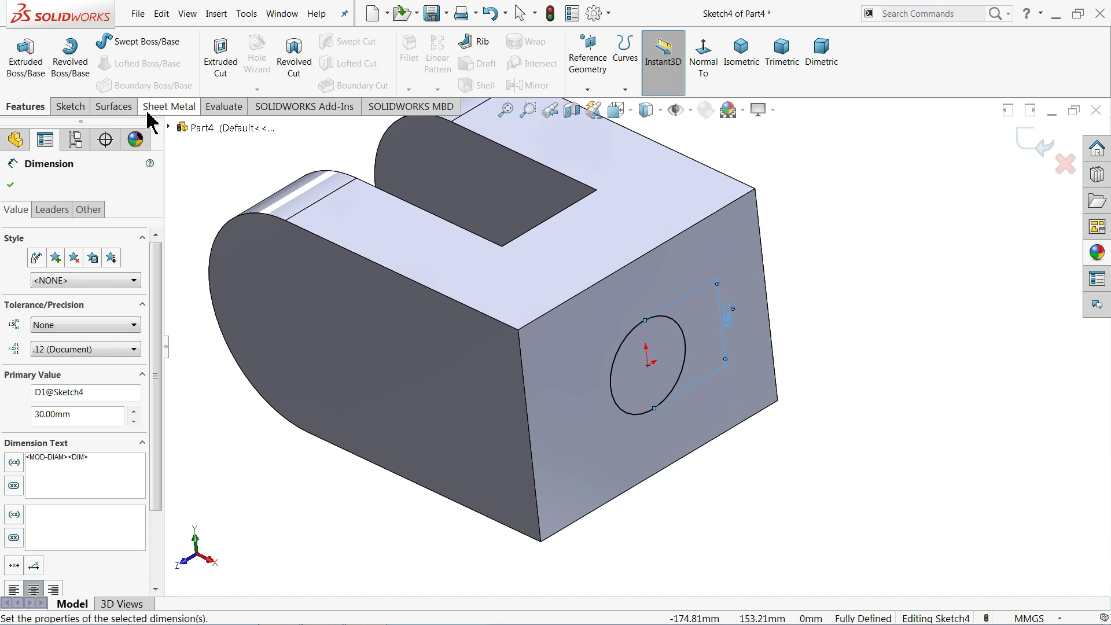
{"action": "left_click", "coordinate": [221, 61]}
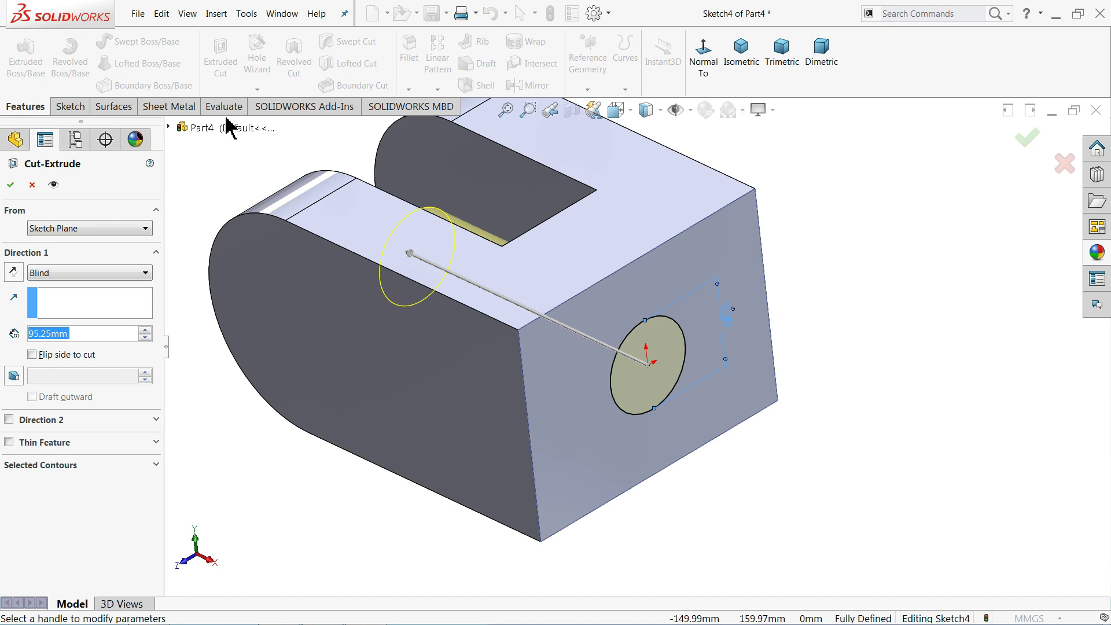
{"action": "left_click", "coordinate": [70, 283]}
{"action": "left_click", "coordinate": [68, 307]}
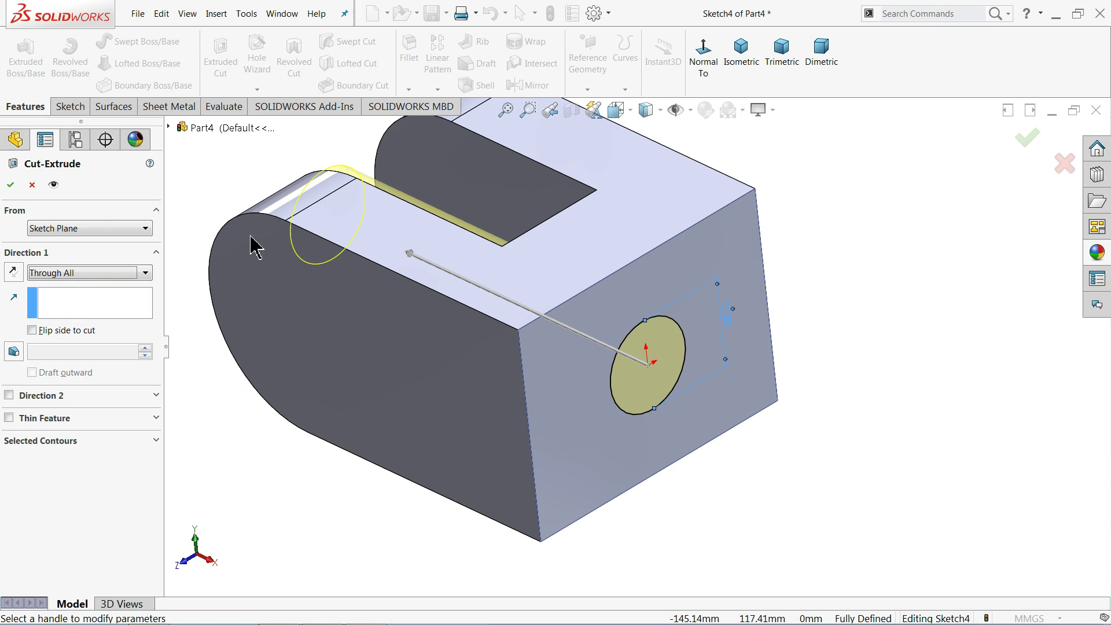
{"action": "mouse_move", "coordinate": [255, 248]}
{"action": "middle_mouse_down"}
{"action": "mouse_move", "coordinate": [265, 434]}
{"action": "mouse_move", "coordinate": [272, 367]}
{"action": "middle_mouse_up"}
{"action": "scroll", "coordinate": [273, 367], "scroll_direction": "up", "scroll_amount": 3}
{"action": "scroll", "coordinate": [543, 280], "scroll_direction": "down", "scroll_amount": 2}
{"action": "mouse_move", "coordinate": [544, 280]}
{"action": "middle_mouse_down"}
{"action": "mouse_move", "coordinate": [513, 300]}
{"action": "mouse_move", "coordinate": [522, 284]}
{"action": "middle_mouse_up"}
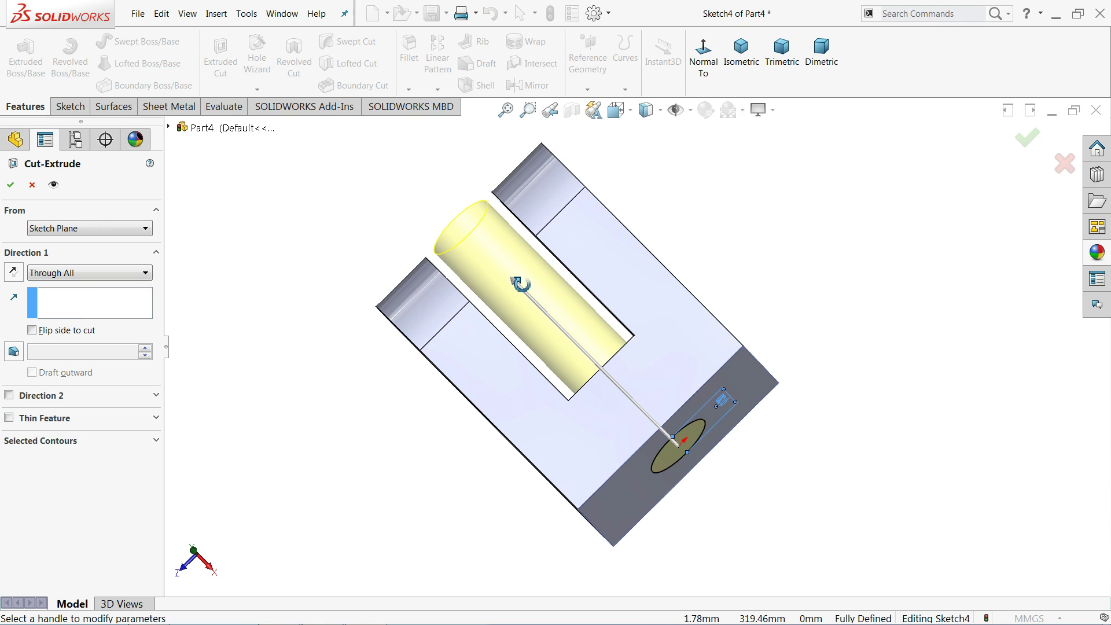
{"action": "left_click", "coordinate": [10, 185]}
- Sketch a large circle around the hole on the holed end face
{"action": "middle_click_drag", "start_coordinate": [471, 412], "coordinate": [467, 278]}
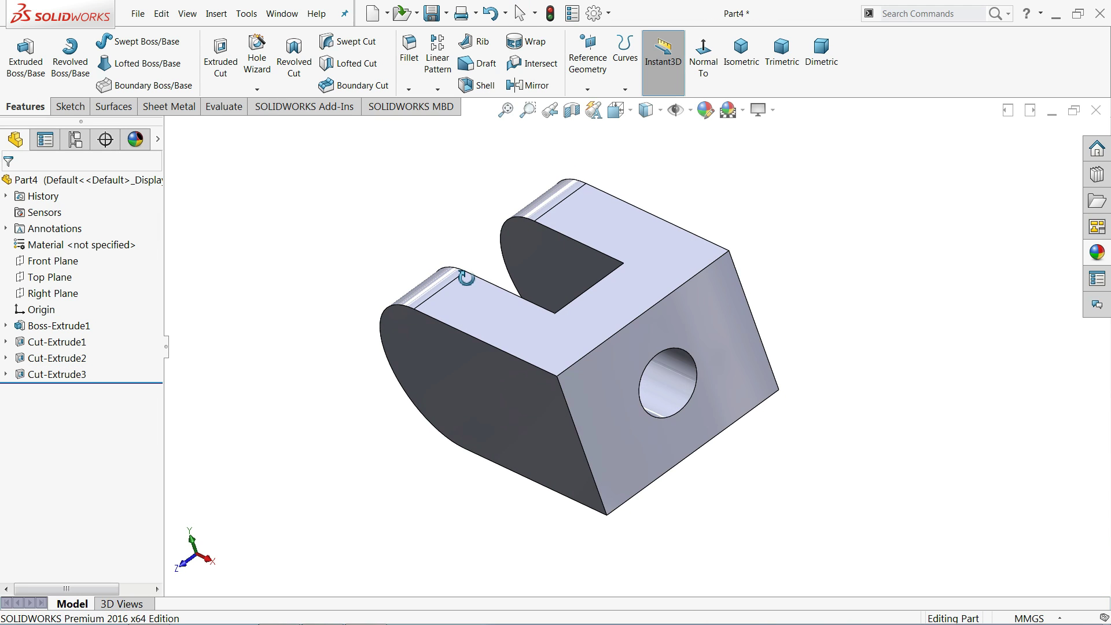
{"action": "scroll", "coordinate": [719, 410], "scroll_direction": "down", "scroll_amount": 3}
{"action": "scroll", "coordinate": [620, 367], "scroll_direction": "down", "scroll_amount": 3}
{"action": "scroll", "coordinate": [590, 344], "scroll_direction": "down", "scroll_amount": 2}
{"action": "left_click", "coordinate": [590, 344]}
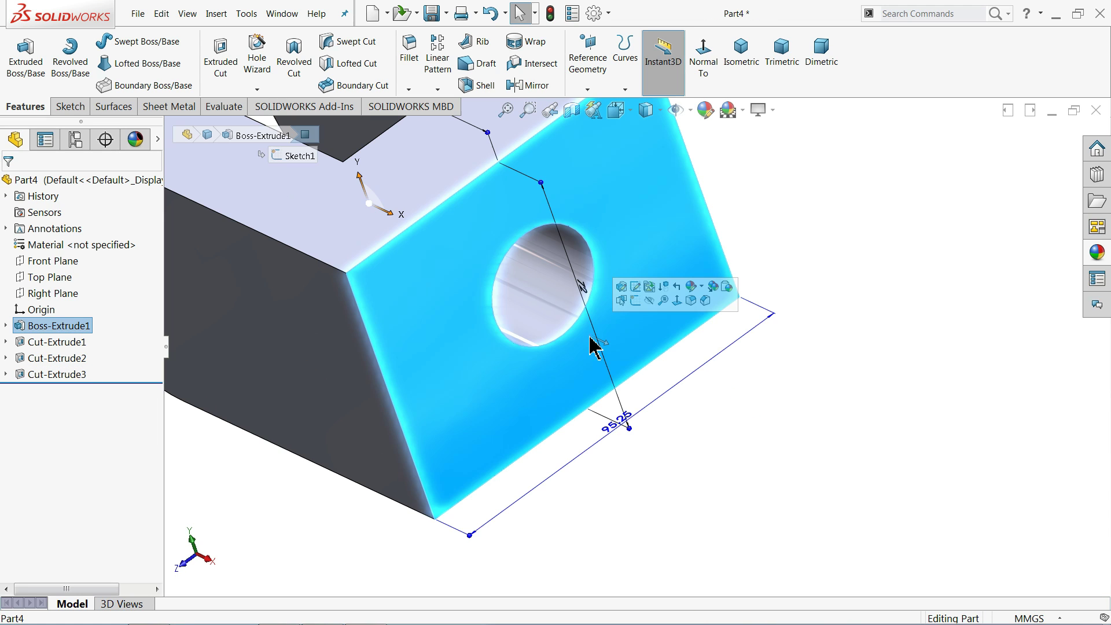
{"action": "left_click", "coordinate": [636, 300]}
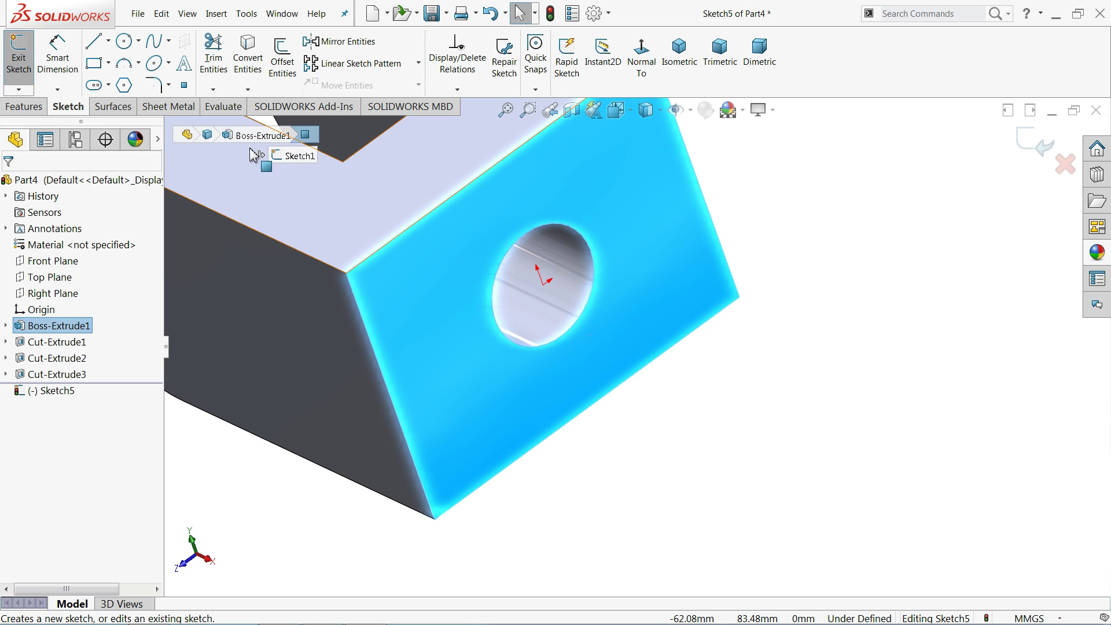
{"action": "left_click", "coordinate": [124, 40]}
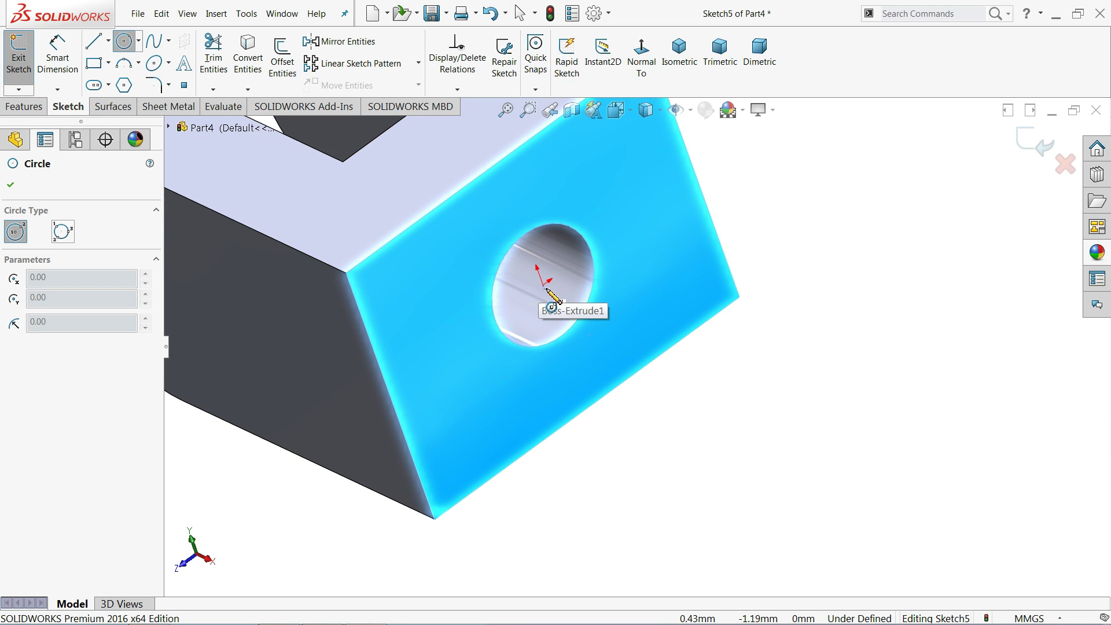
{"action": "left_click", "coordinate": [544, 286]}
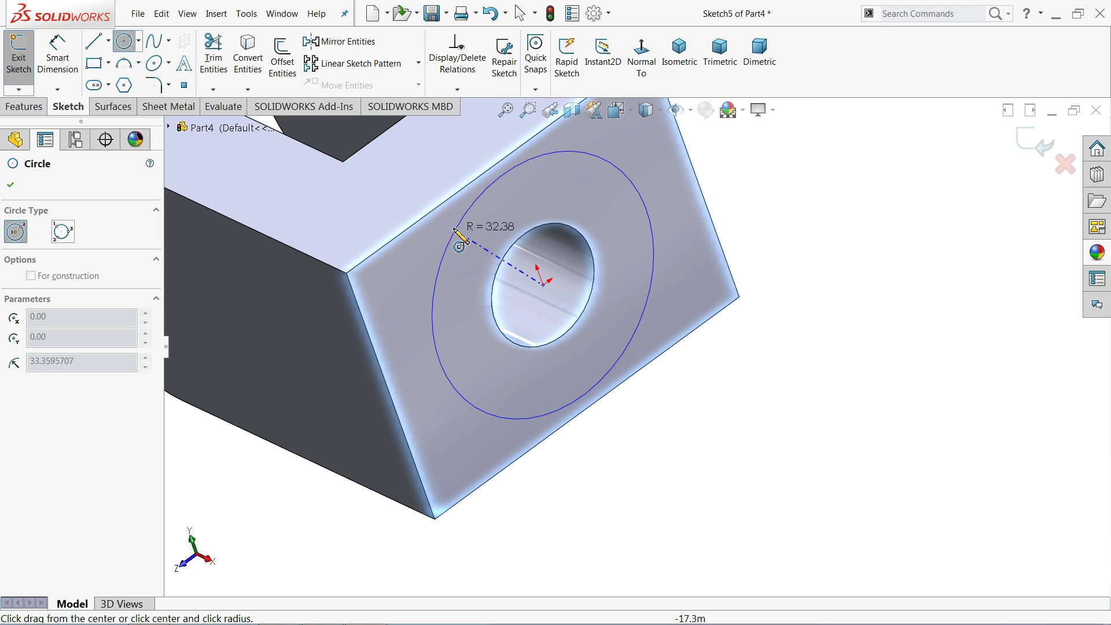
{"action": "left_click", "coordinate": [454, 220]}
- Dimension the large circle to 72 mm and convert the hole's edge into the sketch
{"action": "left_click", "coordinate": [53, 62]}
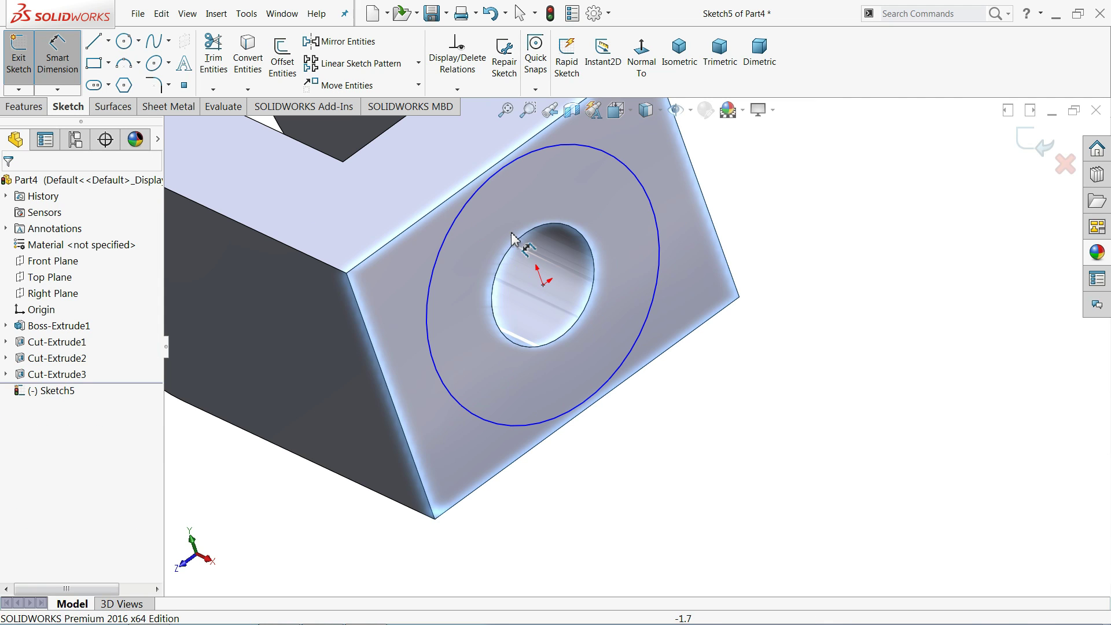
{"action": "left_click", "coordinate": [658, 227]}
{"action": "left_click", "coordinate": [669, 202]}
{"action": "type", "text": "72"}
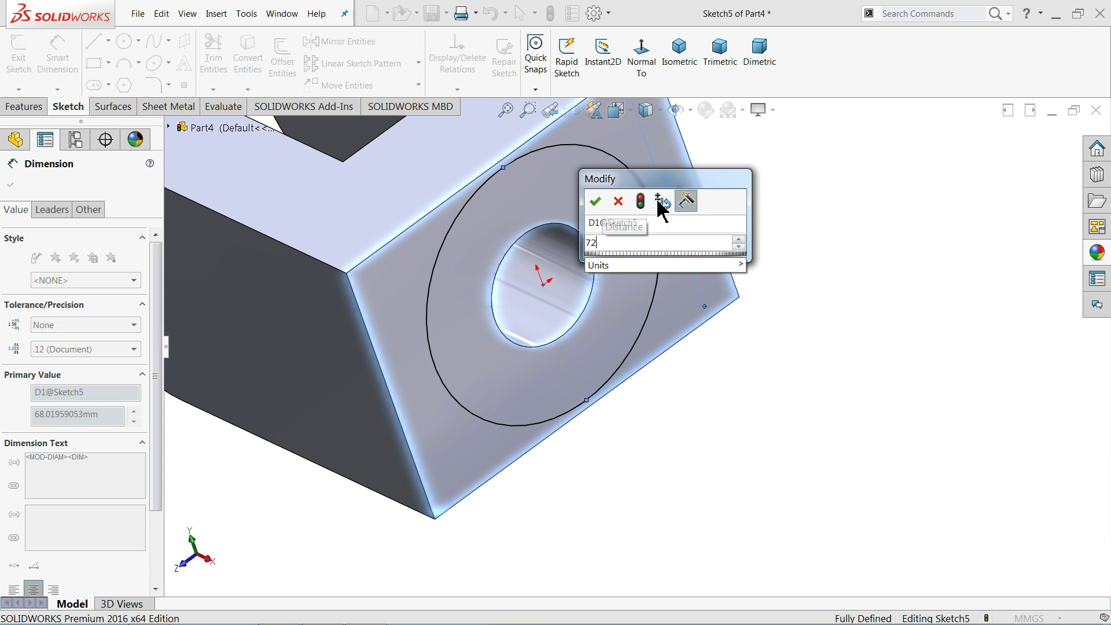
{"action": "key", "text": "Return"}
{"action": "left_click", "coordinate": [11, 186]}
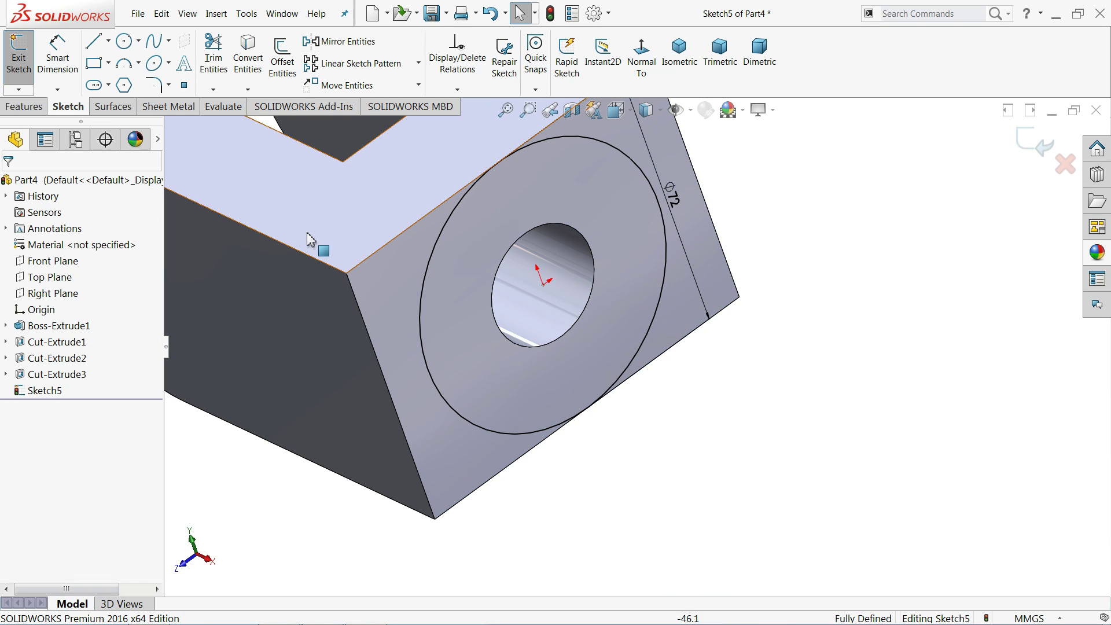
{"action": "left_click", "coordinate": [566, 333]}
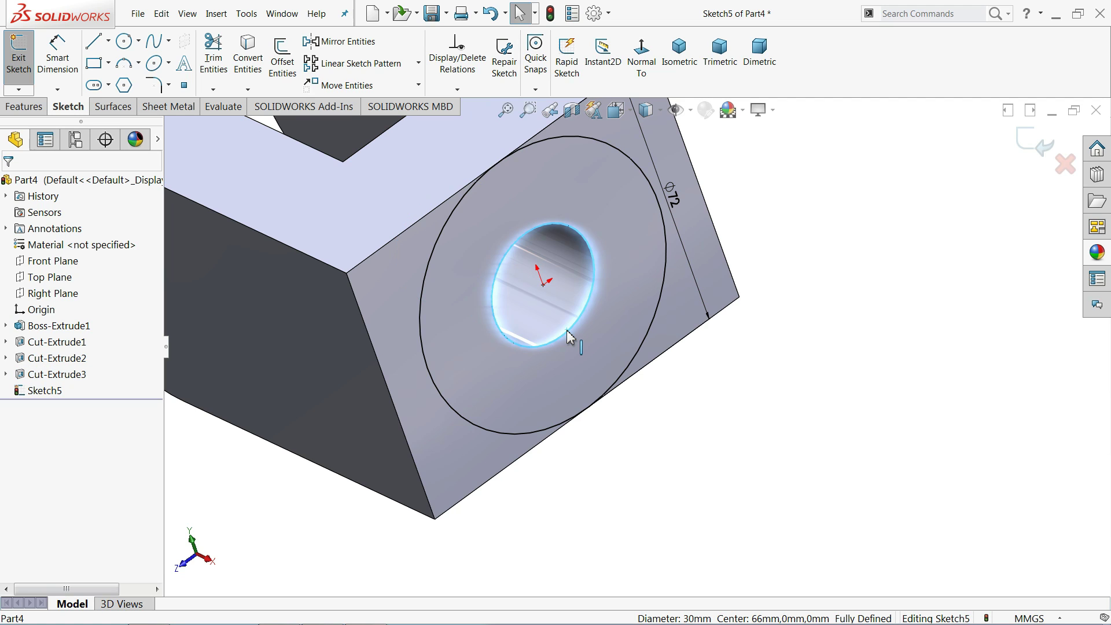
{"action": "left_click", "coordinate": [246, 73]}
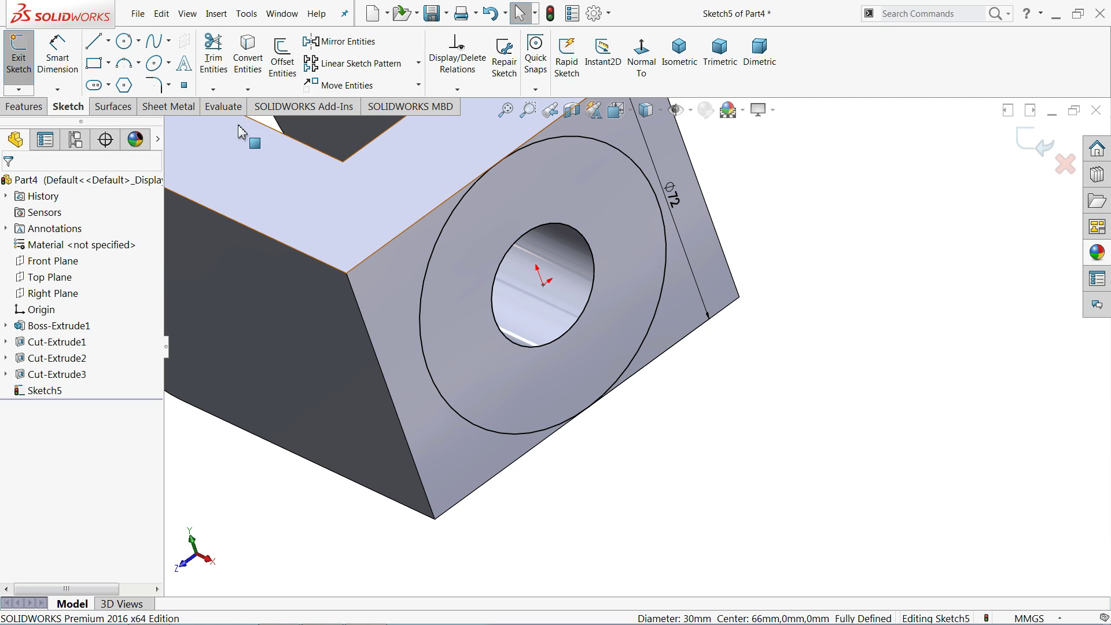
{"action": "left_click", "coordinate": [25, 107]}
- Extrude the ring sketch 16 mm Blind into a Ø72 boss around the bore
{"action": "left_click", "coordinate": [25, 57]}
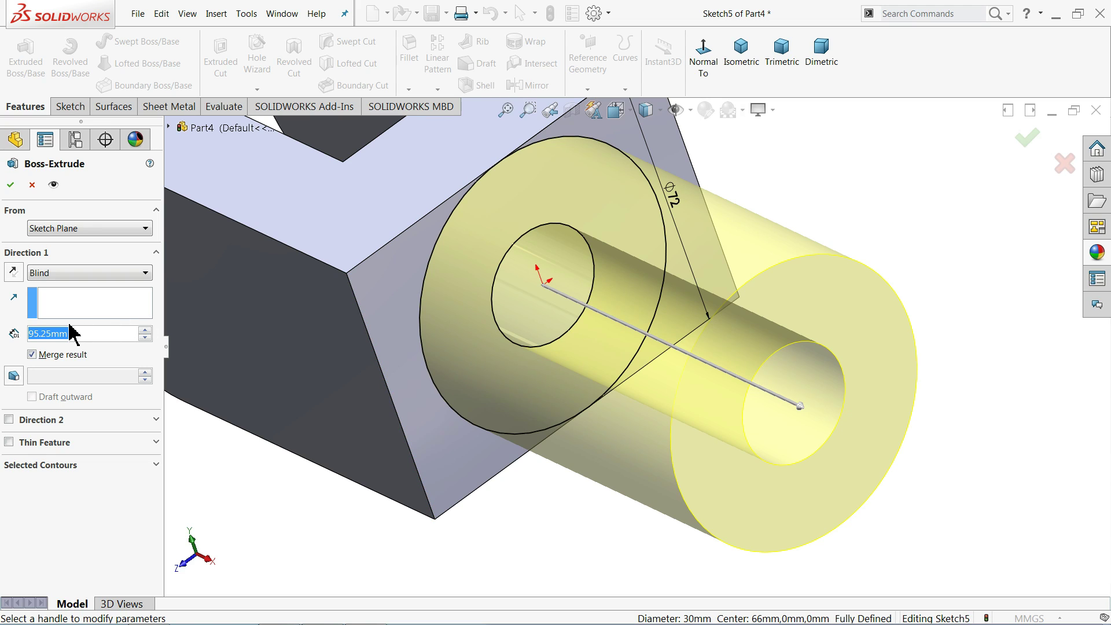
{"action": "type", "text": "16"}
{"action": "key", "text": "Return"}
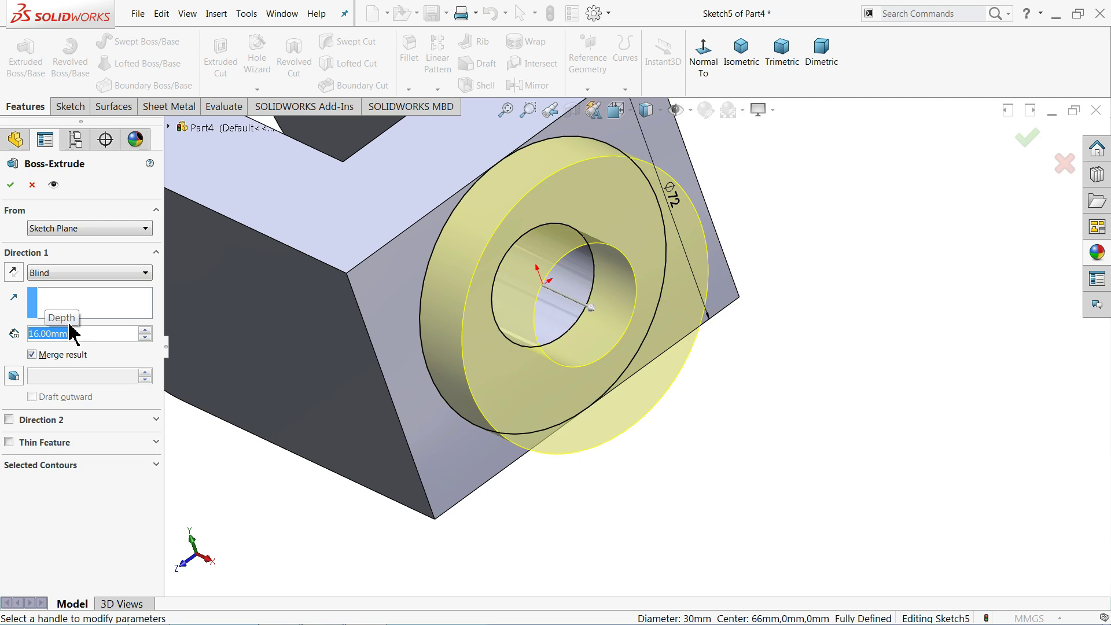
{"action": "left_click", "coordinate": [12, 188]}
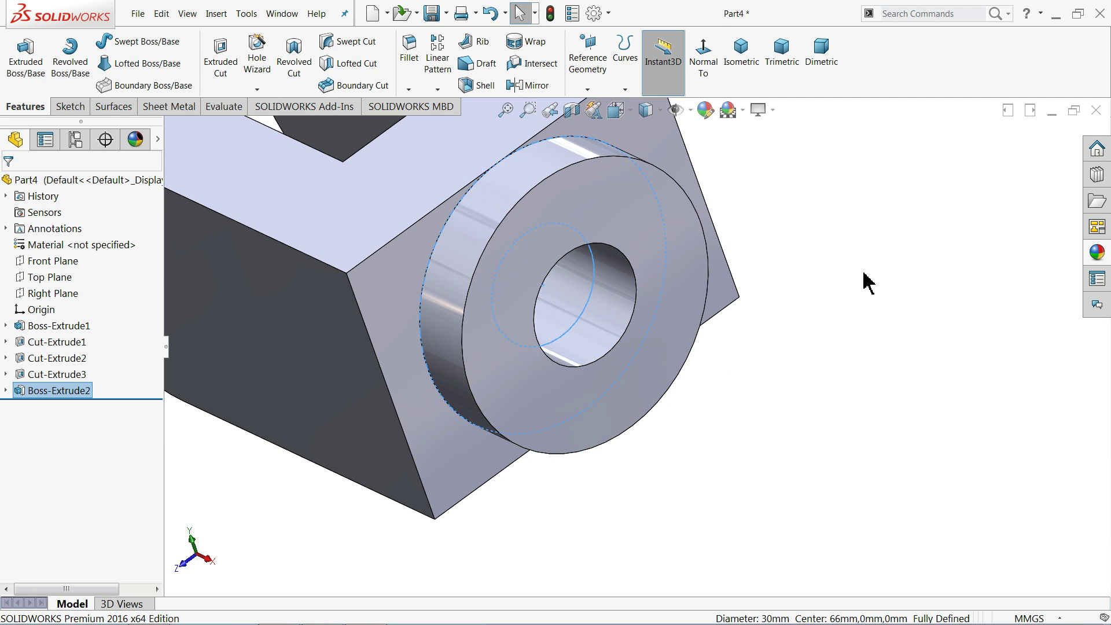
{"action": "scroll", "coordinate": [732, 289], "scroll_direction": "up", "scroll_amount": 3}
{"action": "mouse_move", "coordinate": [650, 315]}
{"action": "middle_mouse_down"}
{"action": "mouse_move", "coordinate": [595, 260]}
{"action": "mouse_move", "coordinate": [650, 342]}
{"action": "mouse_move", "coordinate": [716, 482]}
{"action": "mouse_move", "coordinate": [665, 394]}
{"action": "middle_mouse_up"}
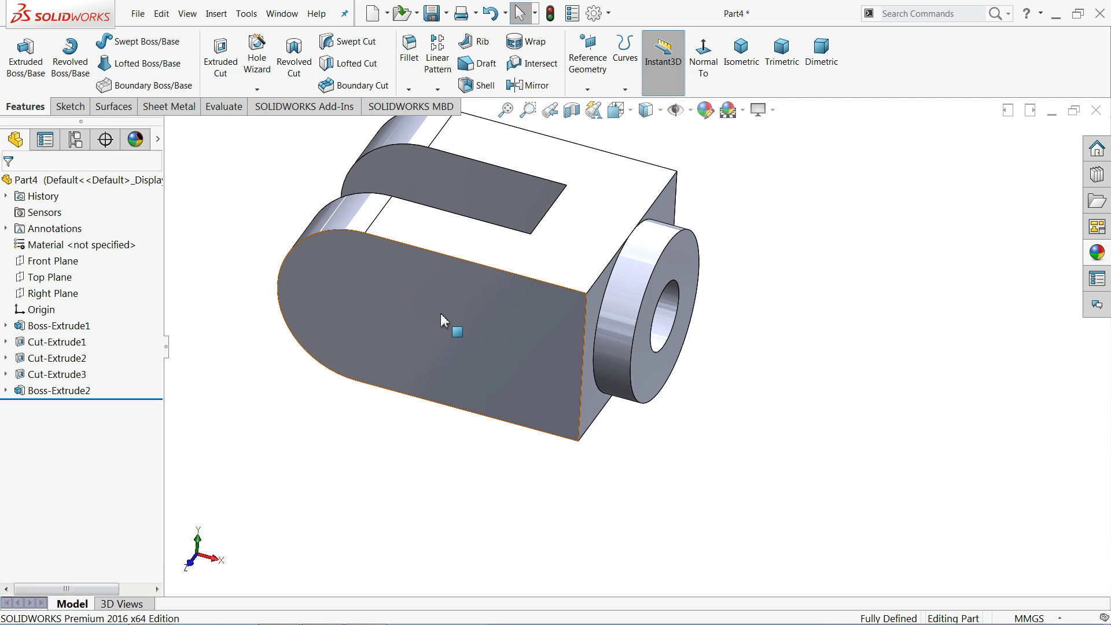
- Draw a circle on the flat side face of the rounded end
{"action": "left_click", "coordinate": [358, 283]}
{"action": "left_click", "coordinate": [399, 250]}
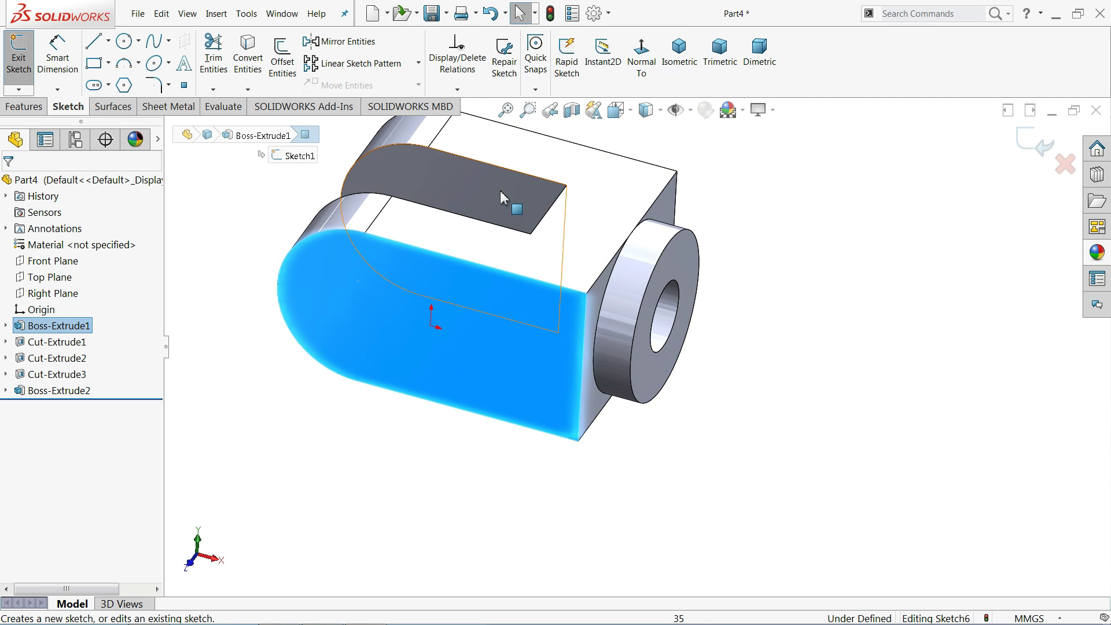
{"action": "left_click", "coordinate": [642, 58]}
{"action": "left_click", "coordinate": [121, 48]}
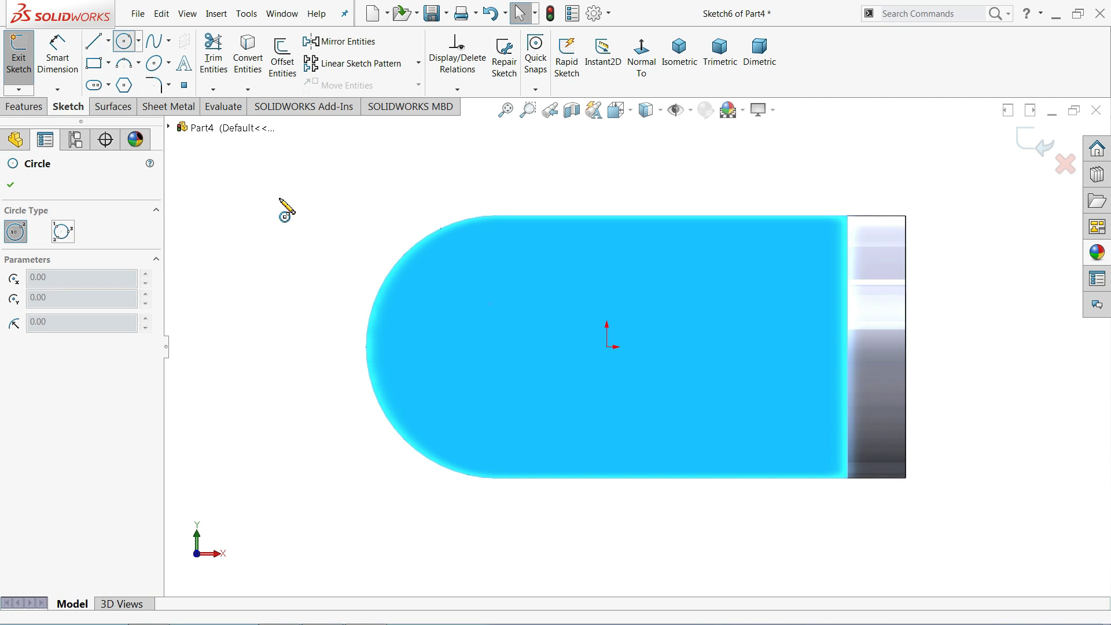
{"action": "left_click", "coordinate": [464, 339]}
{"action": "left_click", "coordinate": [471, 281]}
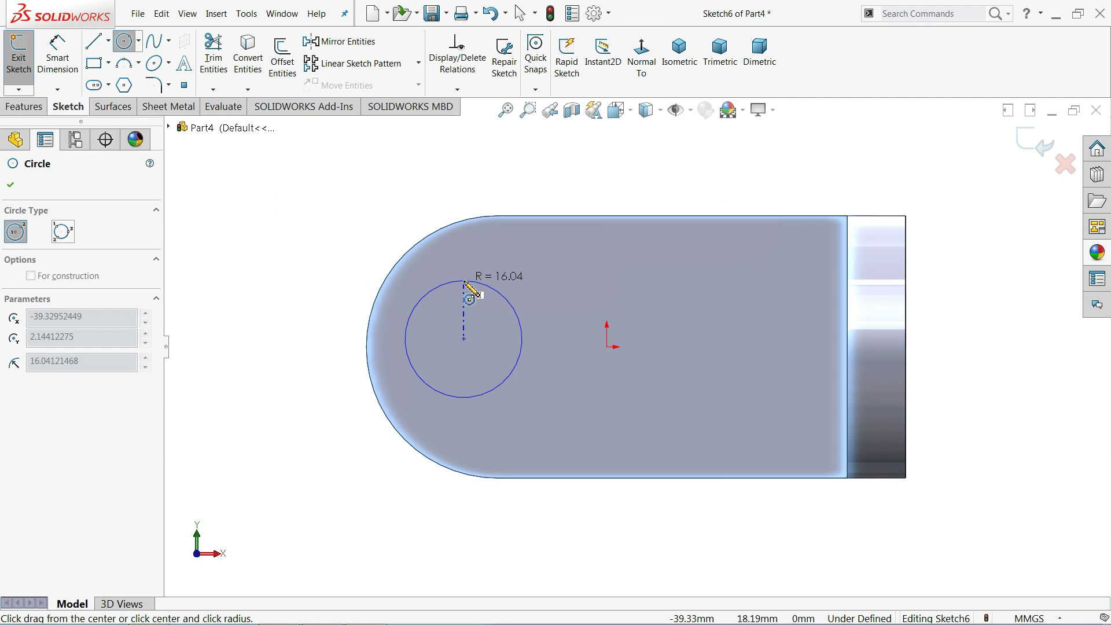
{"action": "right_click", "coordinate": [268, 206]}
{"action": "left_click", "coordinate": [295, 216]}
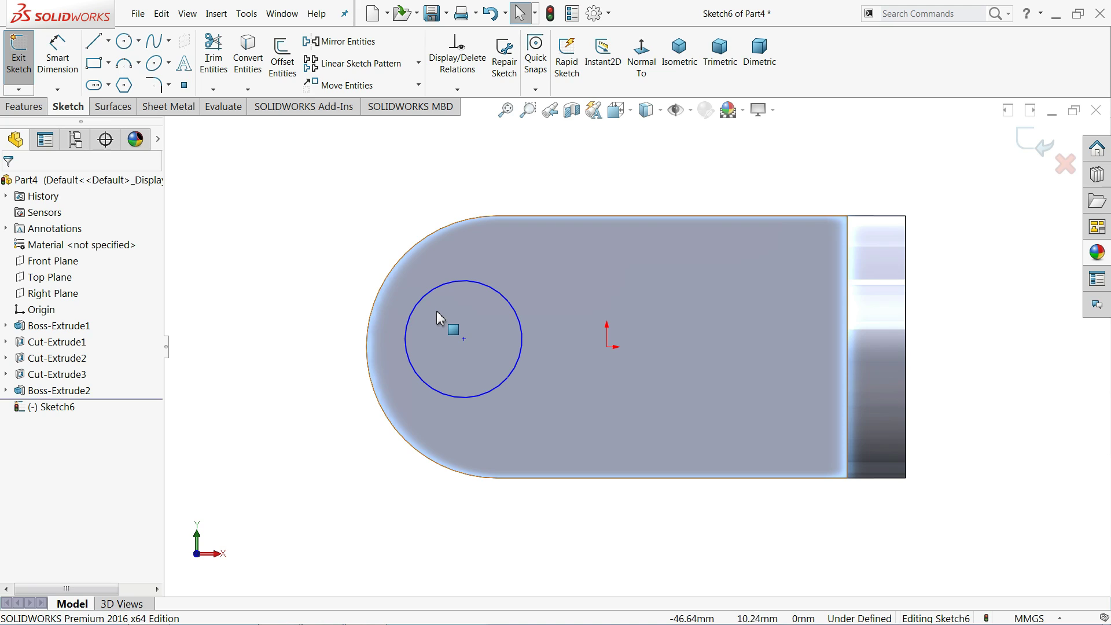
- Make the circle concentric with the rounded edge and dimension it to 24 mm
{"action": "left_click", "coordinate": [407, 334]}
{"action": "left_click", "coordinate": [368, 324], "text": "ctrl"}
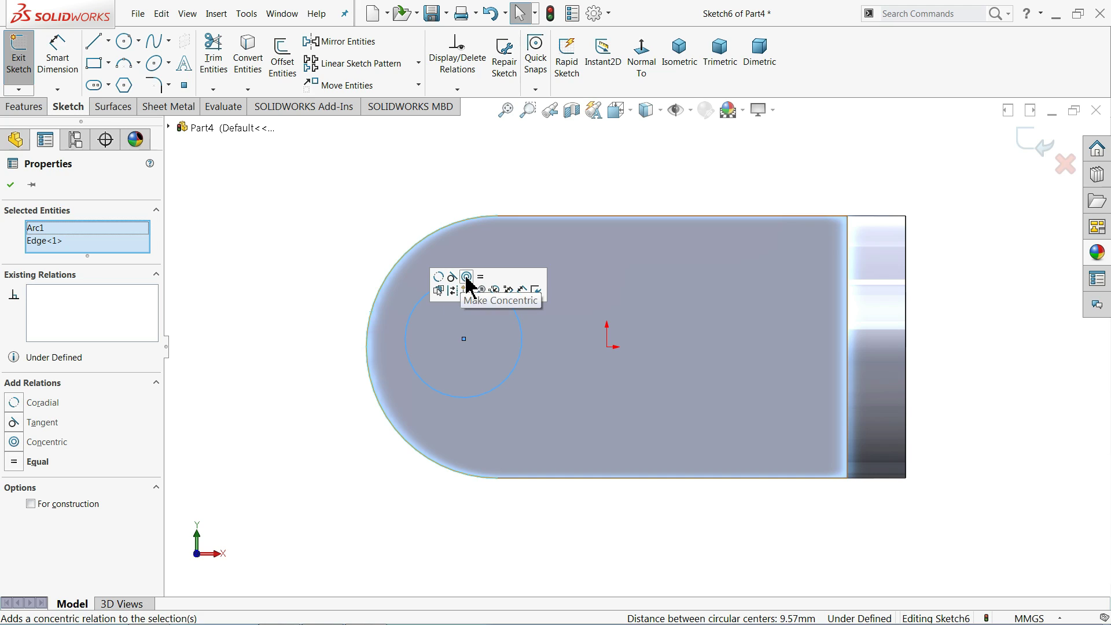
{"action": "left_click", "coordinate": [466, 277]}
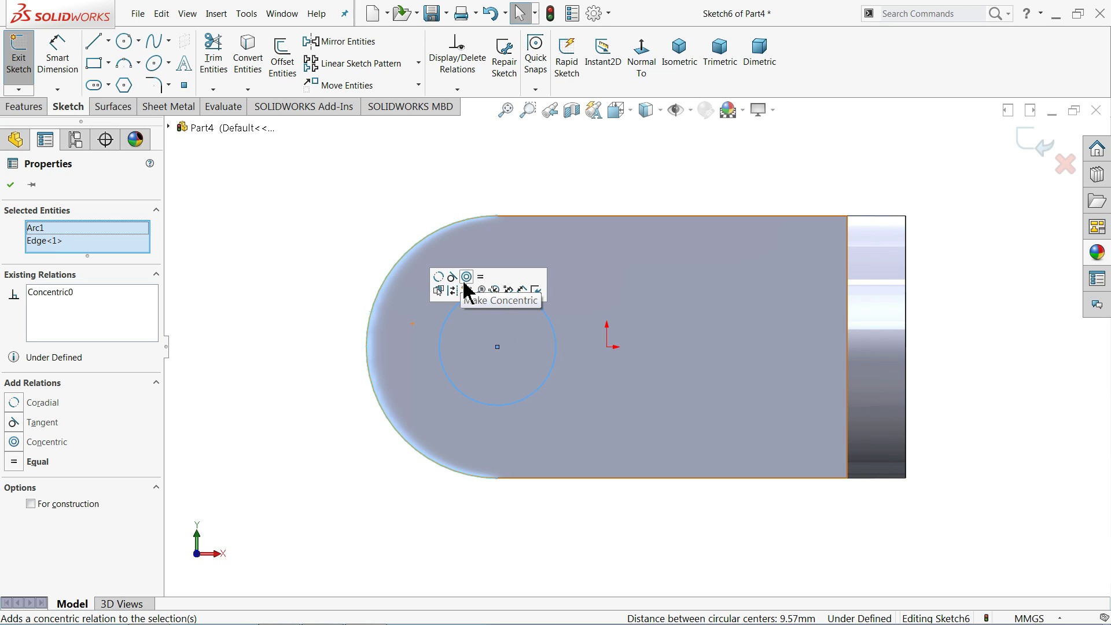
{"action": "left_click", "coordinate": [354, 229]}
{"action": "left_click", "coordinate": [58, 61]}
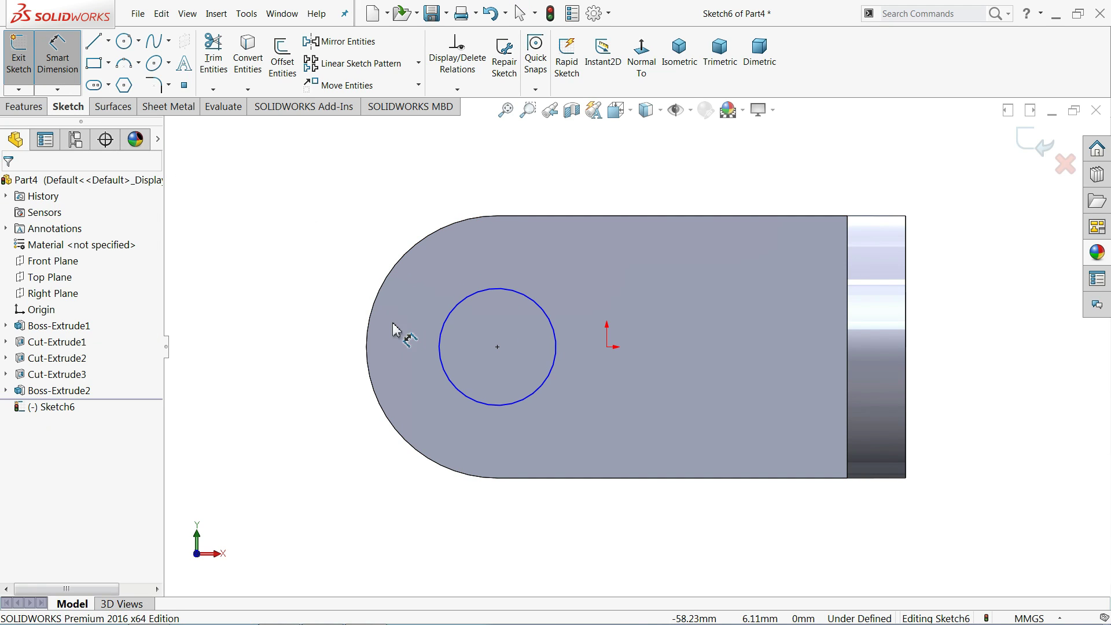
{"action": "left_click", "coordinate": [437, 357]}
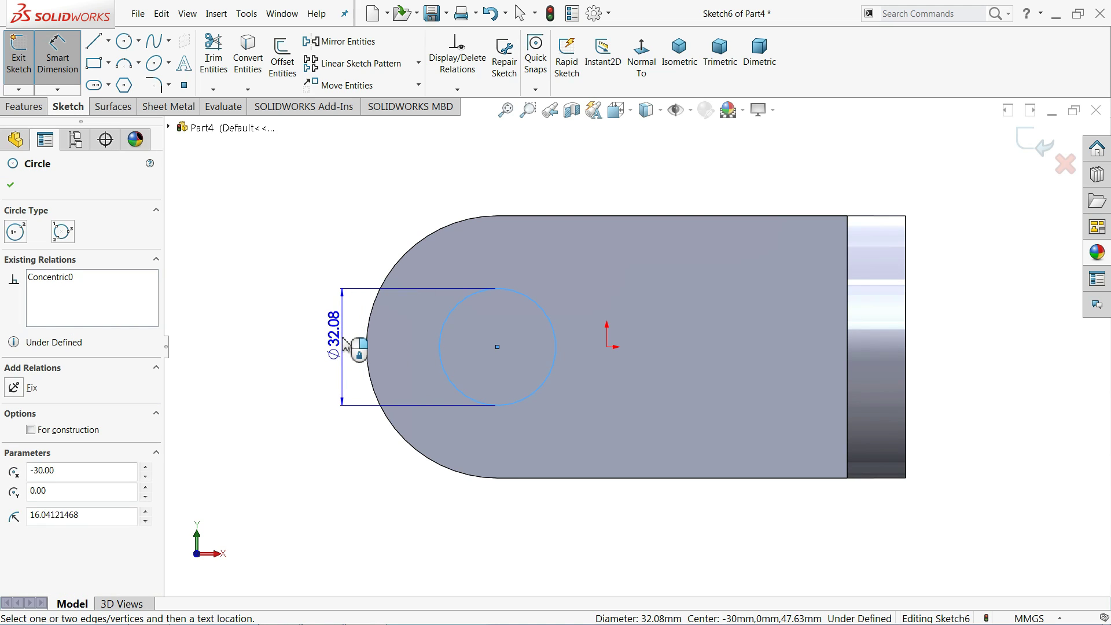
{"action": "left_click", "coordinate": [346, 344]}
{"action": "type", "text": "24"}
{"action": "key", "text": "Return"}
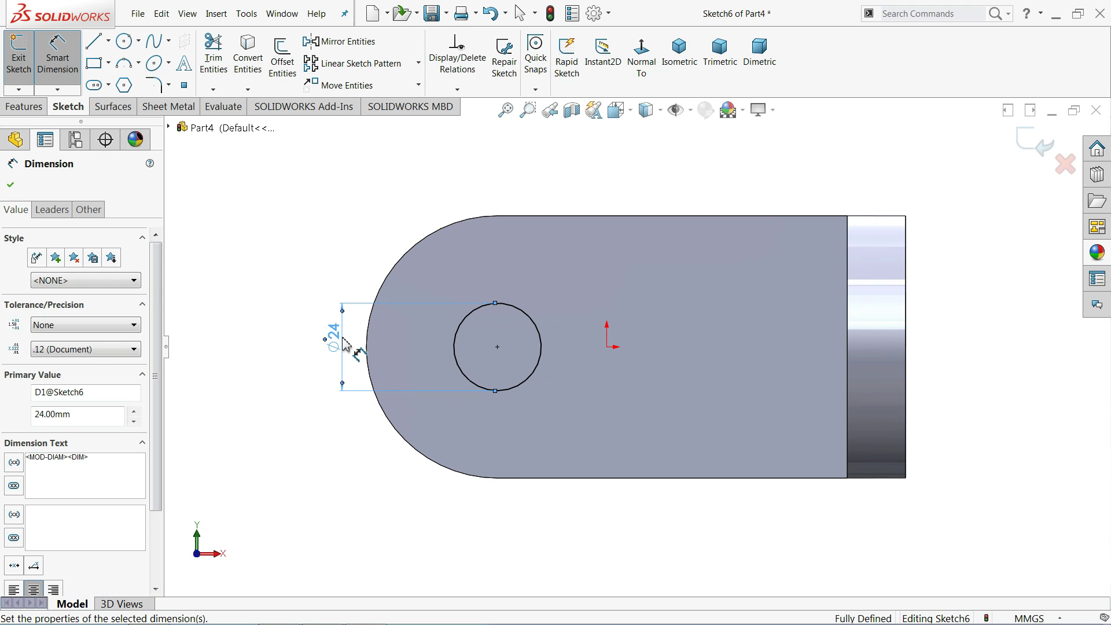
{"action": "left_click", "coordinate": [26, 106]}
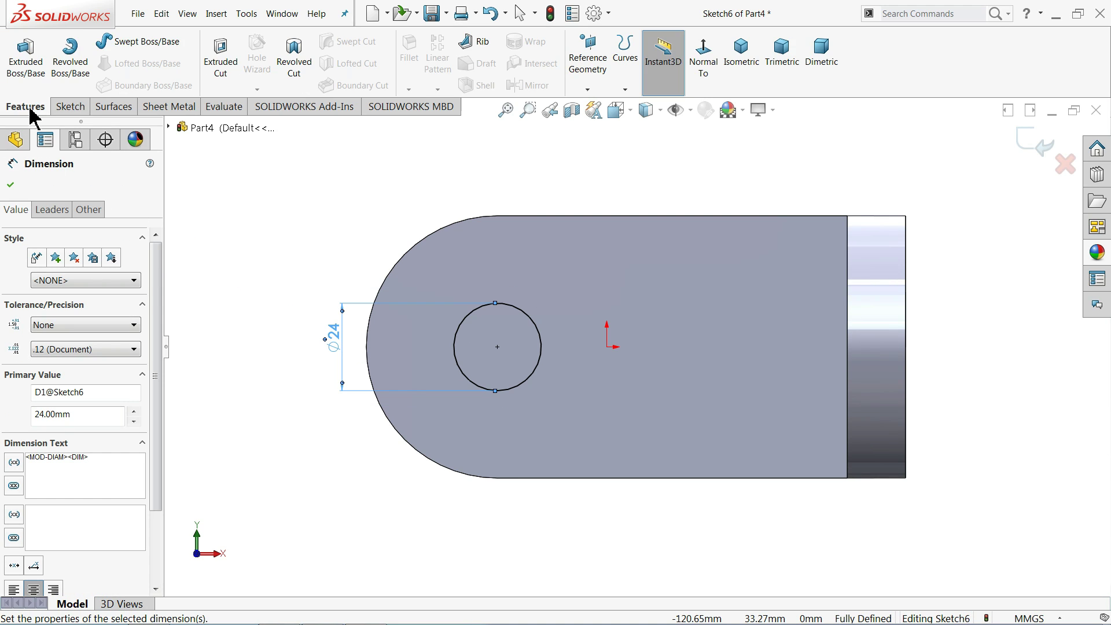
- Cut the Ø24 circle Through All across both rounded lugs as Cut-Extrude4
{"action": "left_click", "coordinate": [221, 61]}
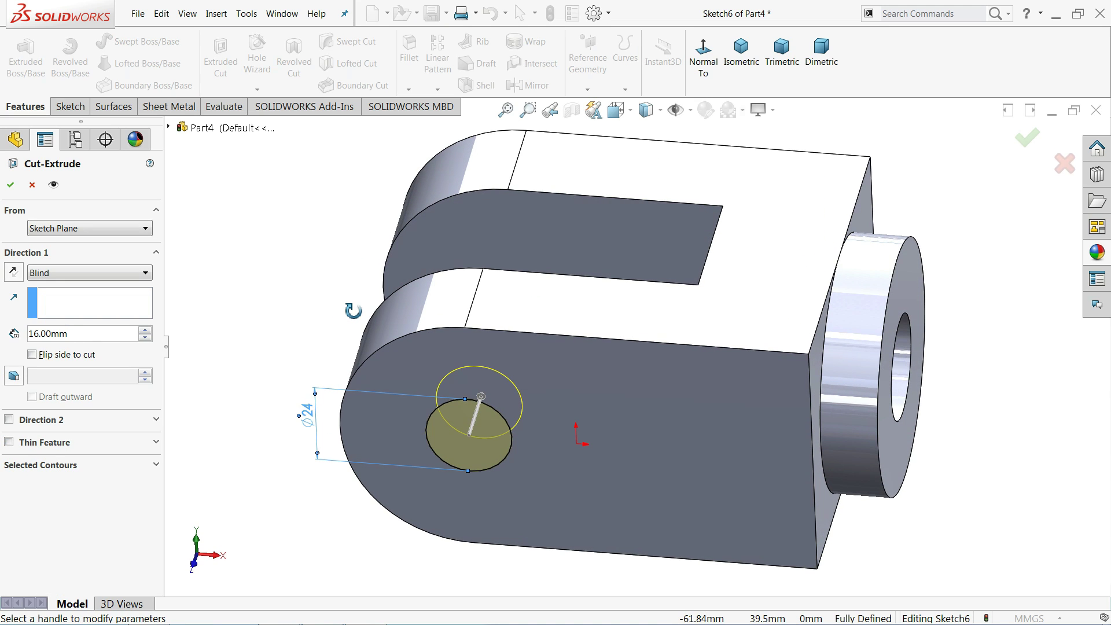
{"action": "left_click", "coordinate": [46, 273]}
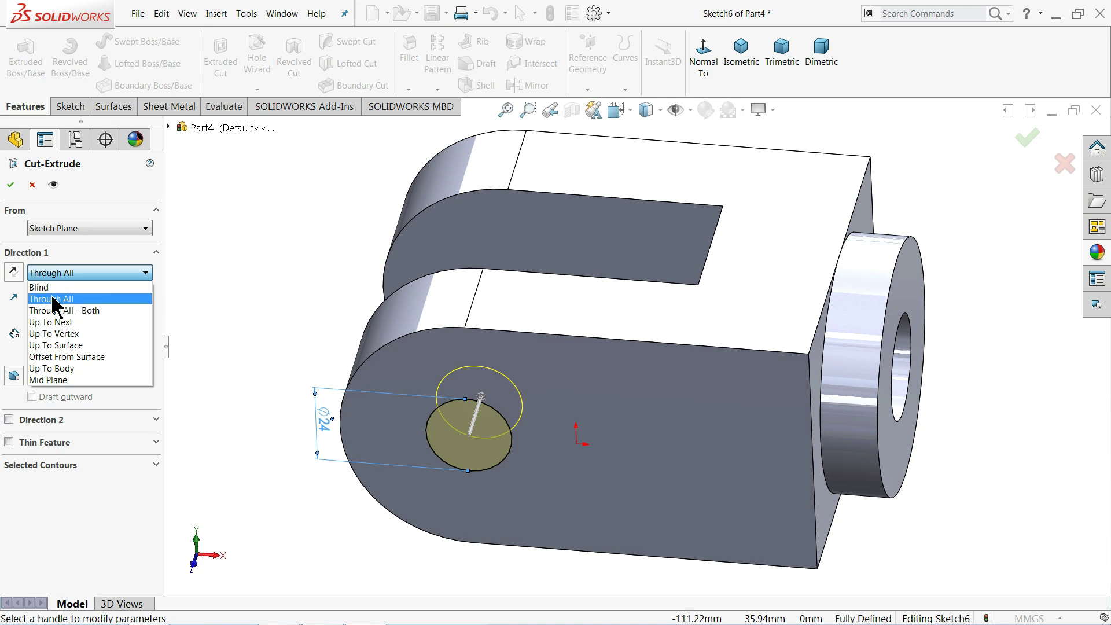
{"action": "left_click", "coordinate": [53, 298]}
{"action": "mouse_move", "coordinate": [336, 256]}
{"action": "middle_mouse_down"}
{"action": "mouse_move", "coordinate": [318, 427]}
{"action": "mouse_move", "coordinate": [337, 253]}
{"action": "middle_mouse_up"}
{"action": "left_click", "coordinate": [11, 184]}
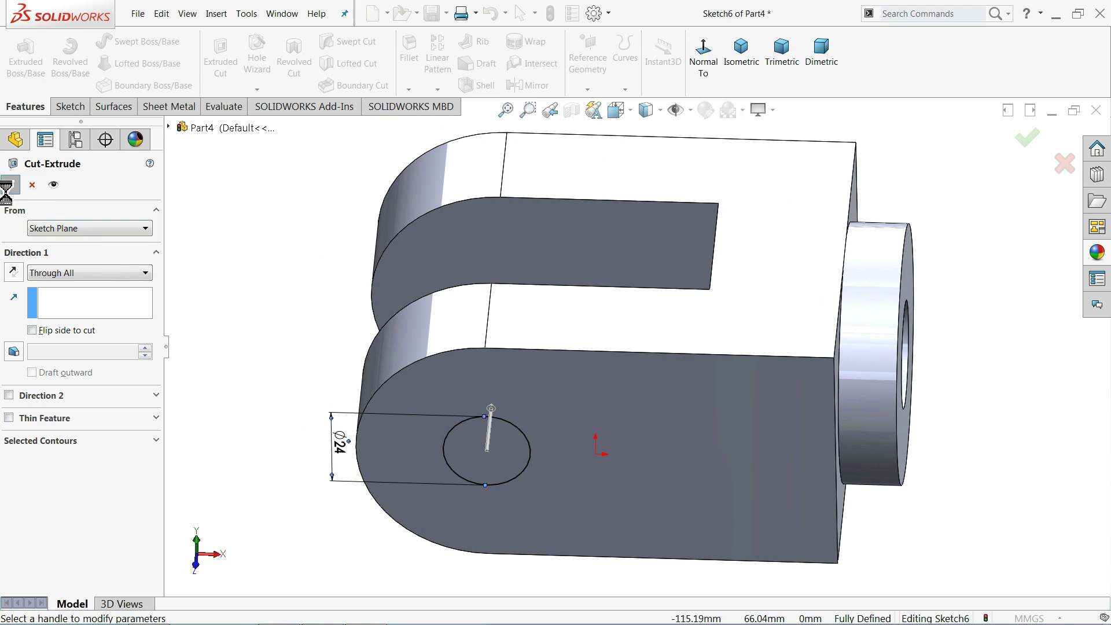
{"action": "mouse_move", "coordinate": [266, 313]}
{"action": "middle_mouse_down"}
{"action": "mouse_move", "coordinate": [281, 531]}
{"action": "mouse_move", "coordinate": [290, 349]}
{"action": "mouse_move", "coordinate": [257, 265]}
{"action": "mouse_move", "coordinate": [263, 247]}
{"action": "middle_mouse_up"}
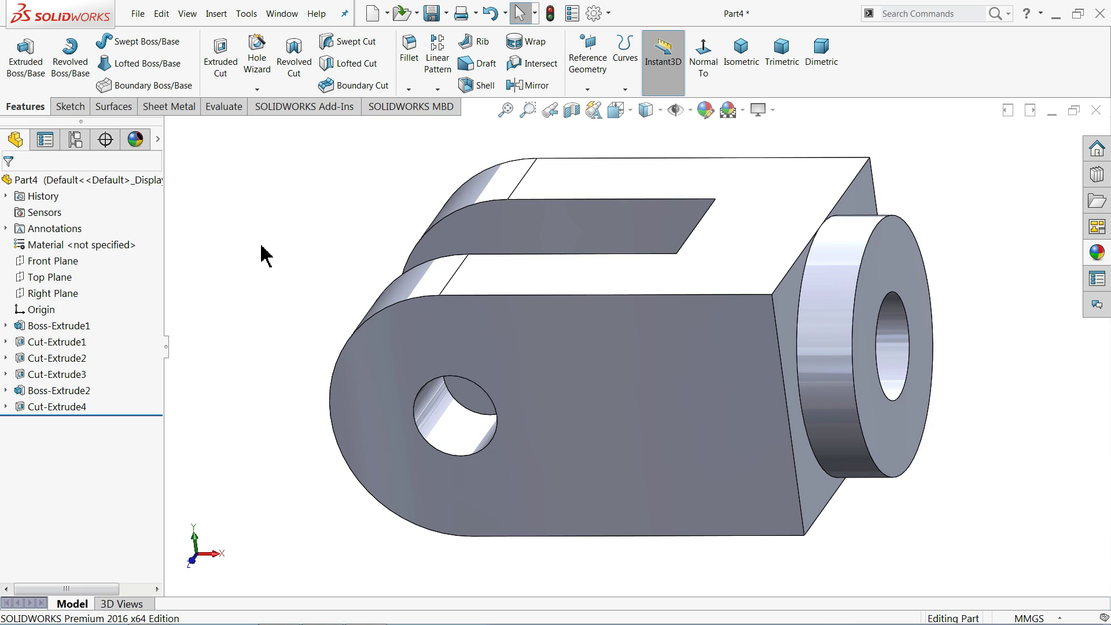
- Apply cast stainless steel in a grey colour to the whole clevis part
{"action": "key", "text": "f"}
{"action": "mouse_move", "coordinate": [417, 236]}
{"action": "middle_mouse_down"}
{"action": "mouse_move", "coordinate": [424, 317]}
{"action": "mouse_move", "coordinate": [416, 278]}
{"action": "mouse_move", "coordinate": [438, 311]}
{"action": "mouse_move", "coordinate": [628, 323]}
{"action": "mouse_move", "coordinate": [554, 152]}
{"action": "middle_mouse_up"}
{"action": "mouse_move", "coordinate": [582, 238]}
{"action": "middle_mouse_down"}
{"action": "mouse_move", "coordinate": [674, 406]}
{"action": "mouse_move", "coordinate": [657, 343]}
{"action": "mouse_move", "coordinate": [670, 293]}
{"action": "mouse_move", "coordinate": [662, 310]}
{"action": "middle_mouse_up"}
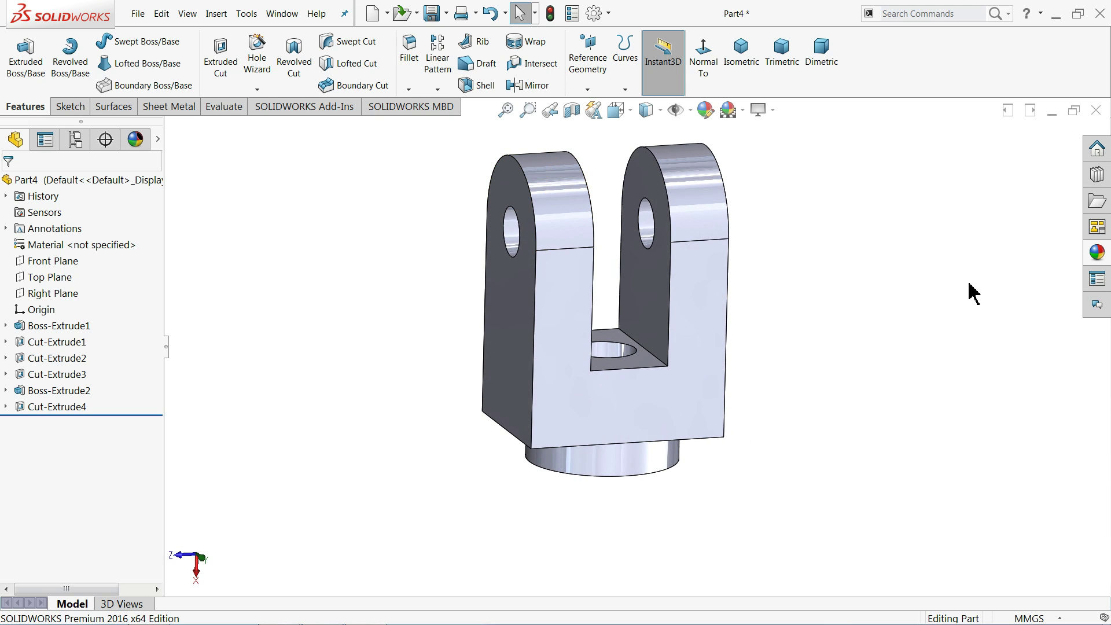
{"action": "left_click", "coordinate": [1097, 255]}
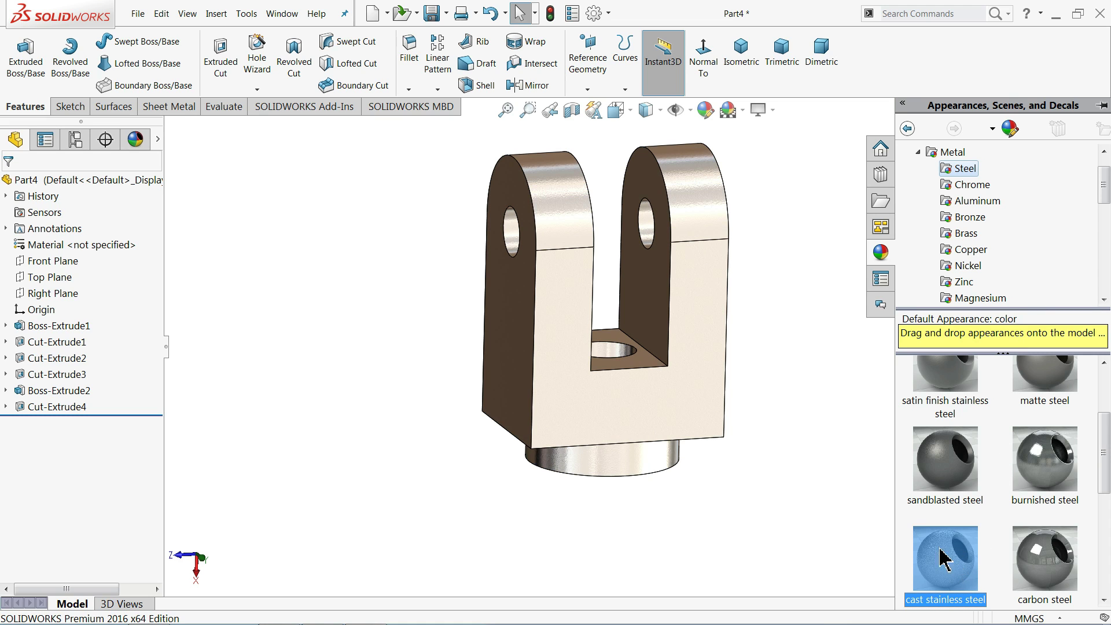
{"action": "left_click", "coordinate": [706, 110]}
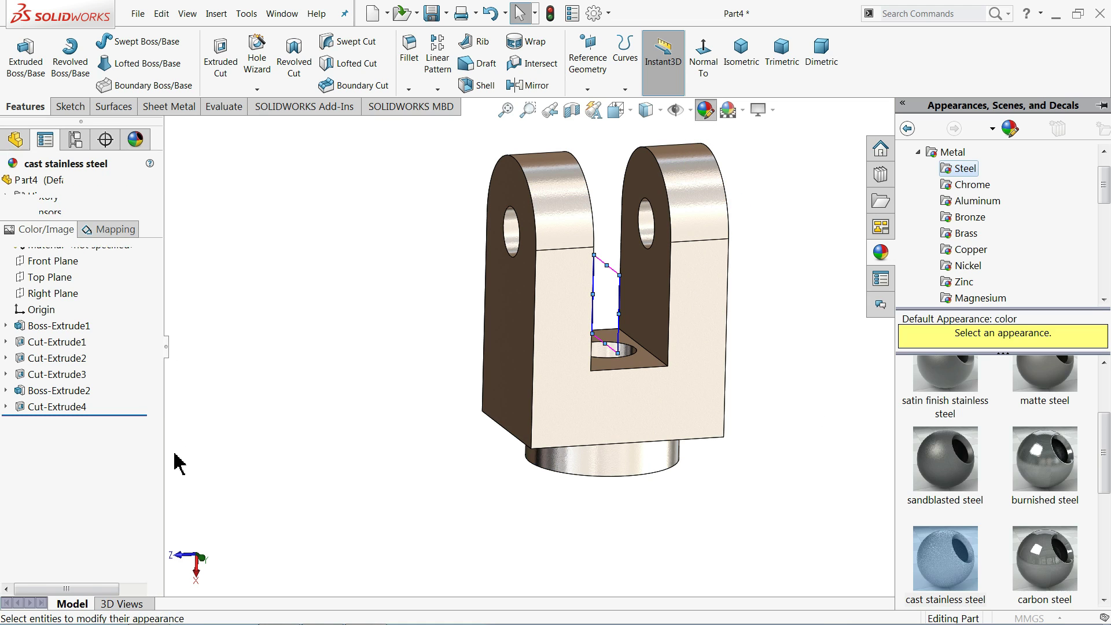
{"action": "left_click", "coordinate": [114, 540]}
{"action": "mouse_move", "coordinate": [362, 420]}
{"action": "middle_mouse_down"}
{"action": "mouse_move", "coordinate": [384, 325]}
{"action": "mouse_move", "coordinate": [384, 422]}
{"action": "mouse_move", "coordinate": [344, 392]}
{"action": "mouse_move", "coordinate": [373, 434]}
{"action": "middle_mouse_up"}
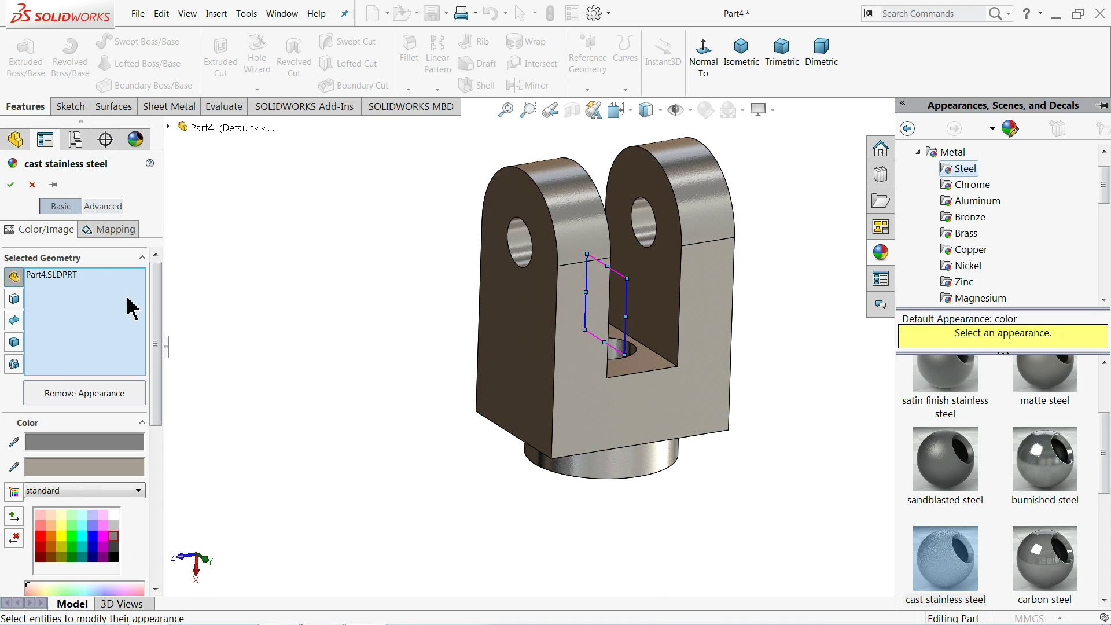
{"action": "left_click", "coordinate": [11, 186]}
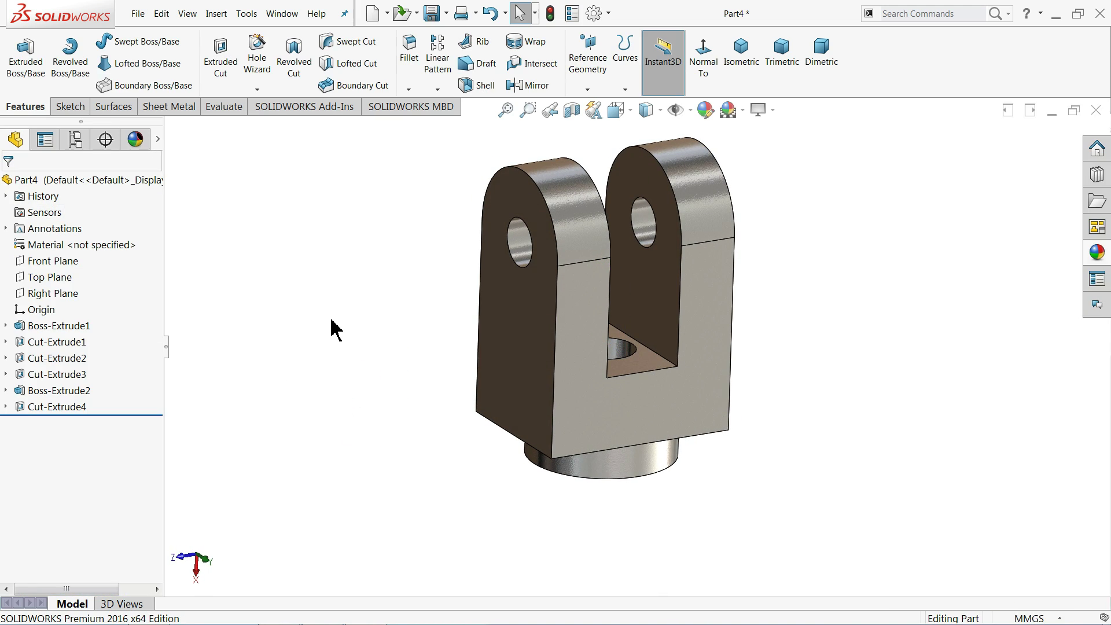
{"action": "mouse_move", "coordinate": [330, 326]}
{"action": "middle_mouse_down"}
{"action": "mouse_move", "coordinate": [263, 318]}
{"action": "mouse_move", "coordinate": [297, 251]}
{"action": "mouse_move", "coordinate": [293, 266]}
{"action": "mouse_move", "coordinate": [333, 343]}
{"action": "middle_mouse_up"}
- Save the clevis as 4.Fork in the Hydraulic Cylinder folder
{"action": "key", "text": "Escape"}
{"action": "scroll", "coordinate": [611, 226], "scroll_direction": "down", "scroll_amount": 2}
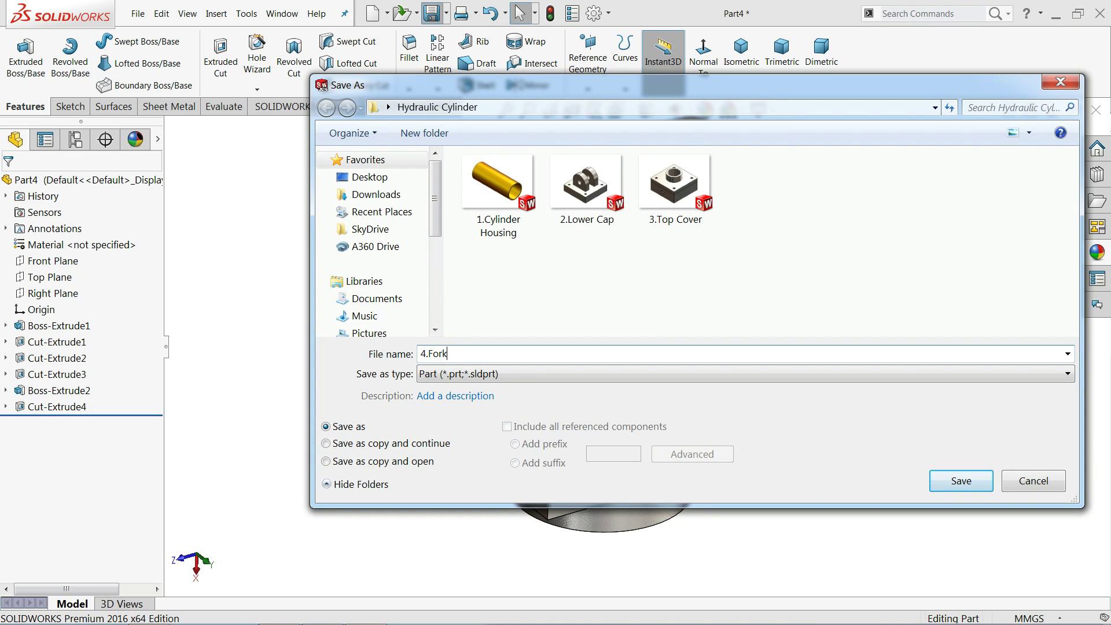
{"action": "left_click", "coordinate": [949, 491]}
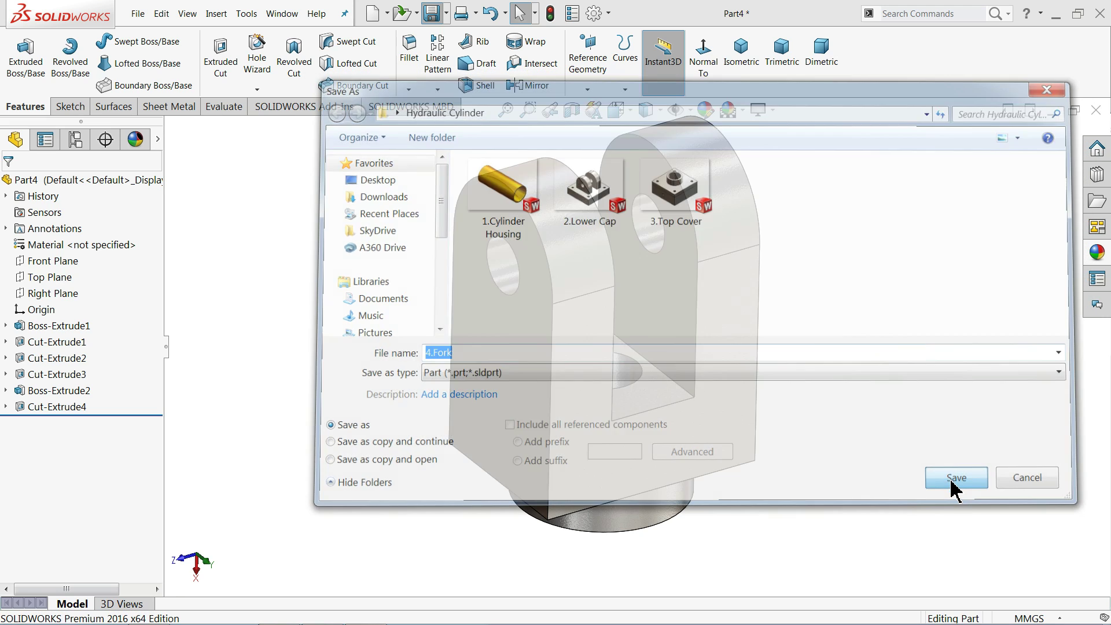
{"action": "scroll", "coordinate": [672, 371], "scroll_direction": "up", "scroll_amount": 1}
{"action": "mouse_move", "coordinate": [680, 394]}
{"action": "middle_mouse_down"}
{"action": "mouse_move", "coordinate": [528, 359]}
{"action": "mouse_move", "coordinate": [637, 364]}
{"action": "mouse_move", "coordinate": [662, 384]}
{"action": "middle_mouse_up"}
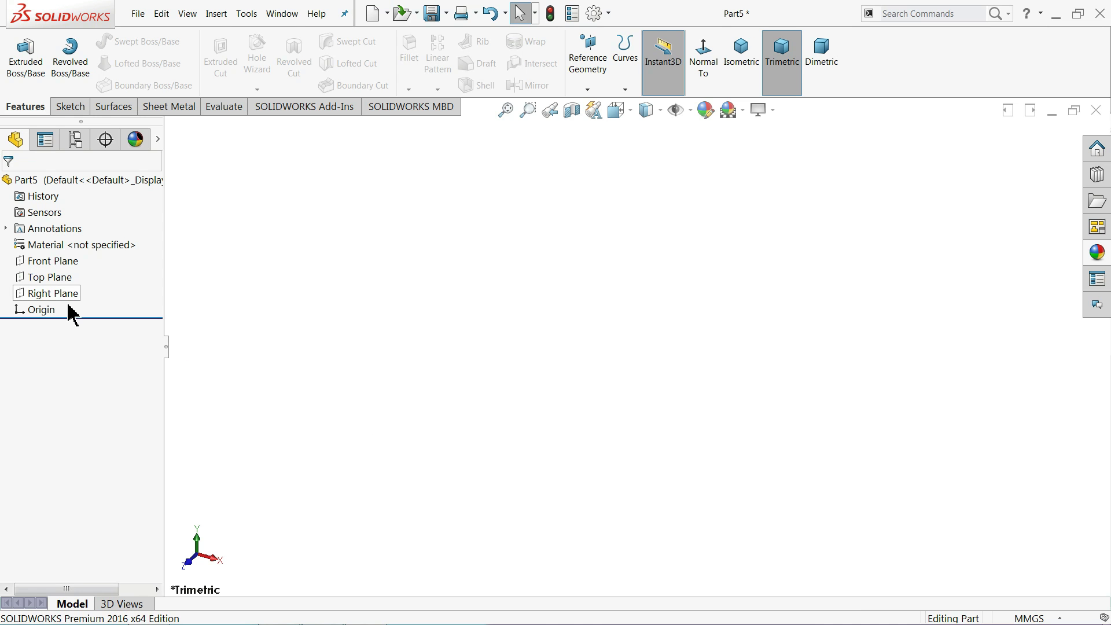
- Start a sketch on the Front Plane and draw two concentric circles at the origin
{"action": "left_click", "coordinate": [36, 261]}
{"action": "left_click", "coordinate": [45, 245]}
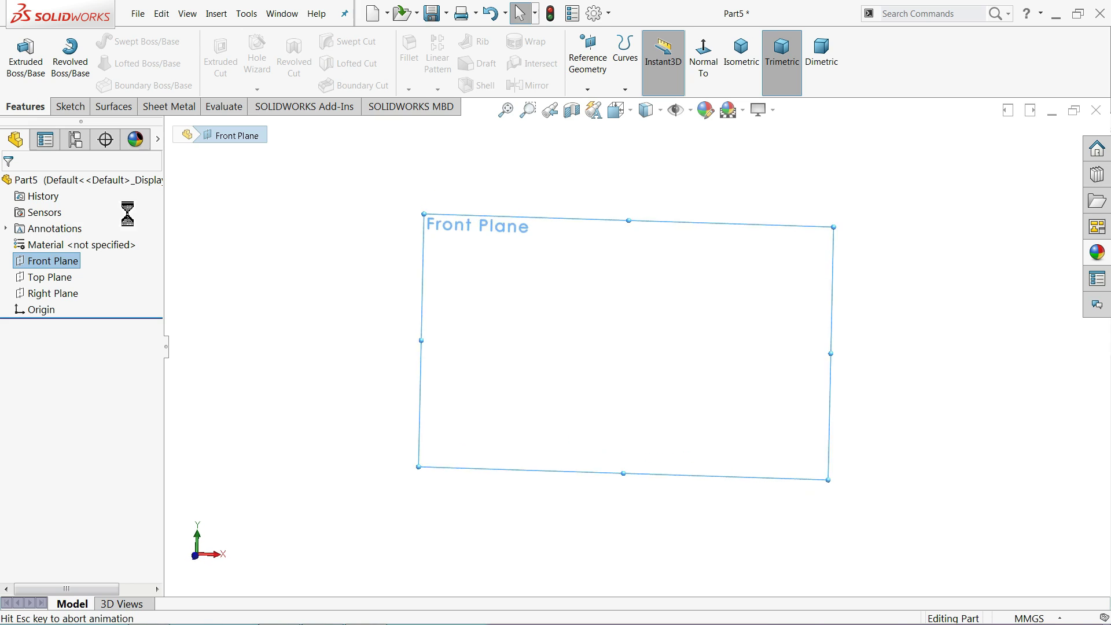
{"action": "left_click", "coordinate": [124, 41]}
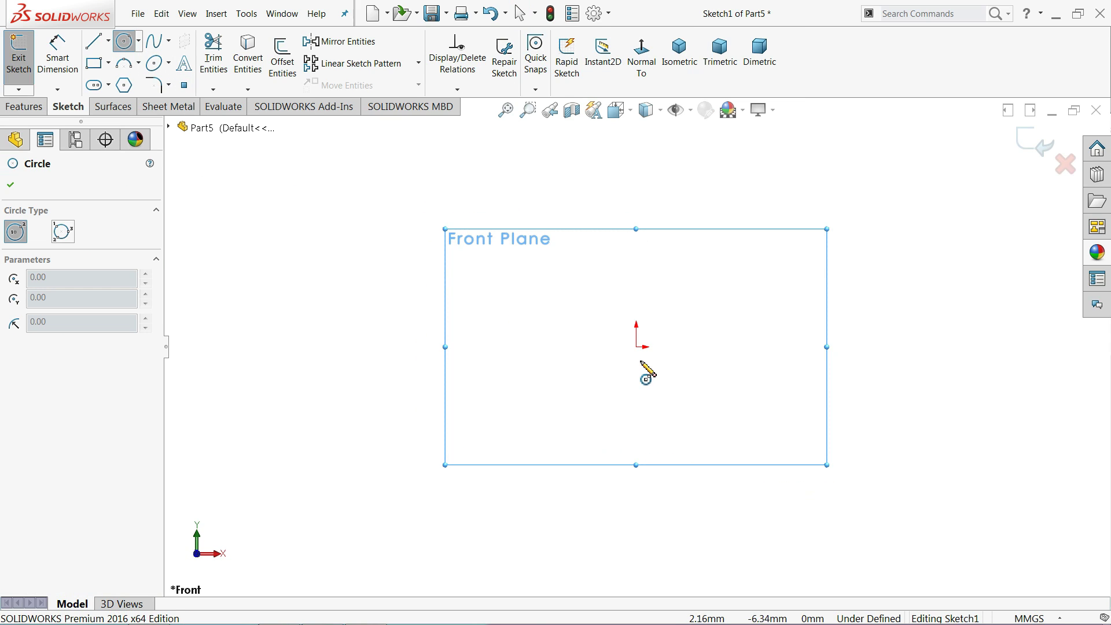
{"action": "left_click", "coordinate": [637, 347]}
{"action": "left_click", "coordinate": [389, 248]}
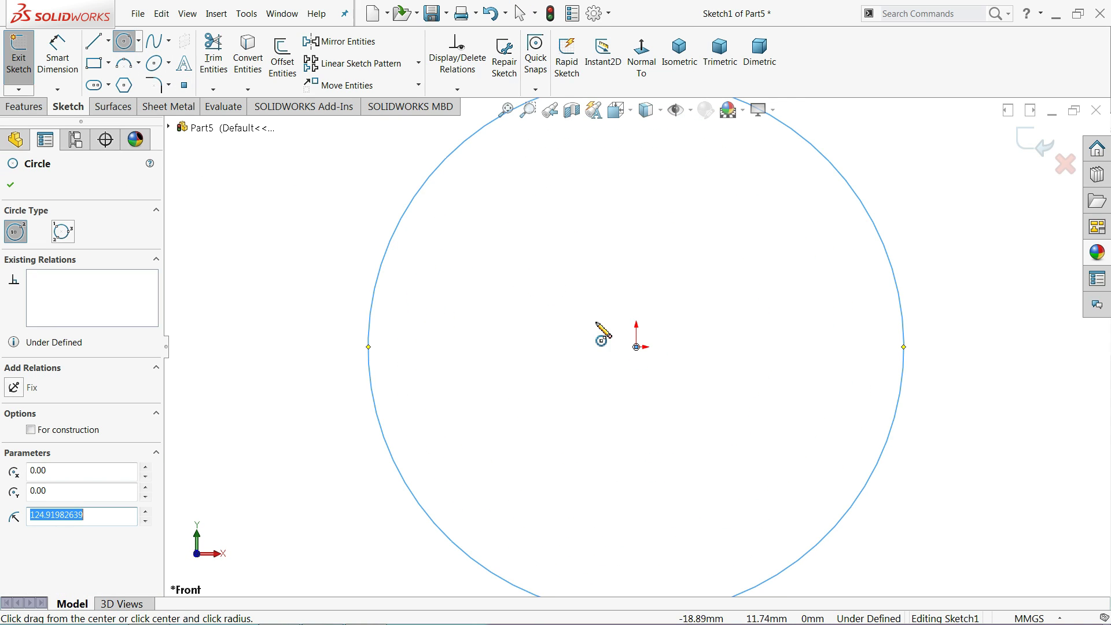
{"action": "left_click", "coordinate": [636, 348]}
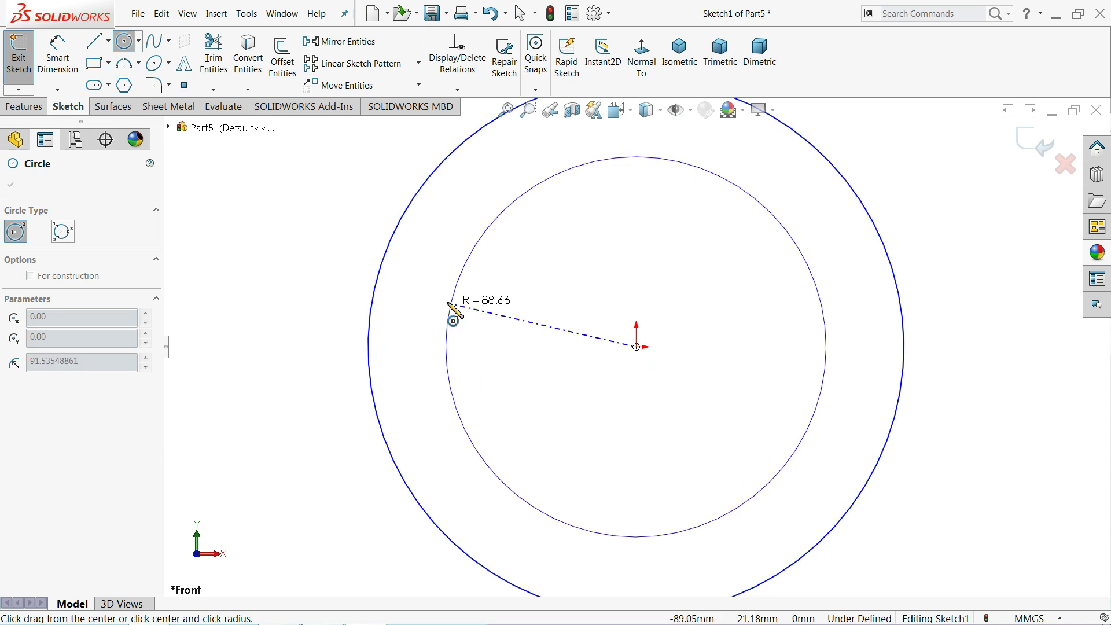
{"action": "left_click", "coordinate": [414, 297]}
- Dimension the outer circle to Ø138 and the inner circle to Ø120
{"action": "left_click", "coordinate": [58, 58]}
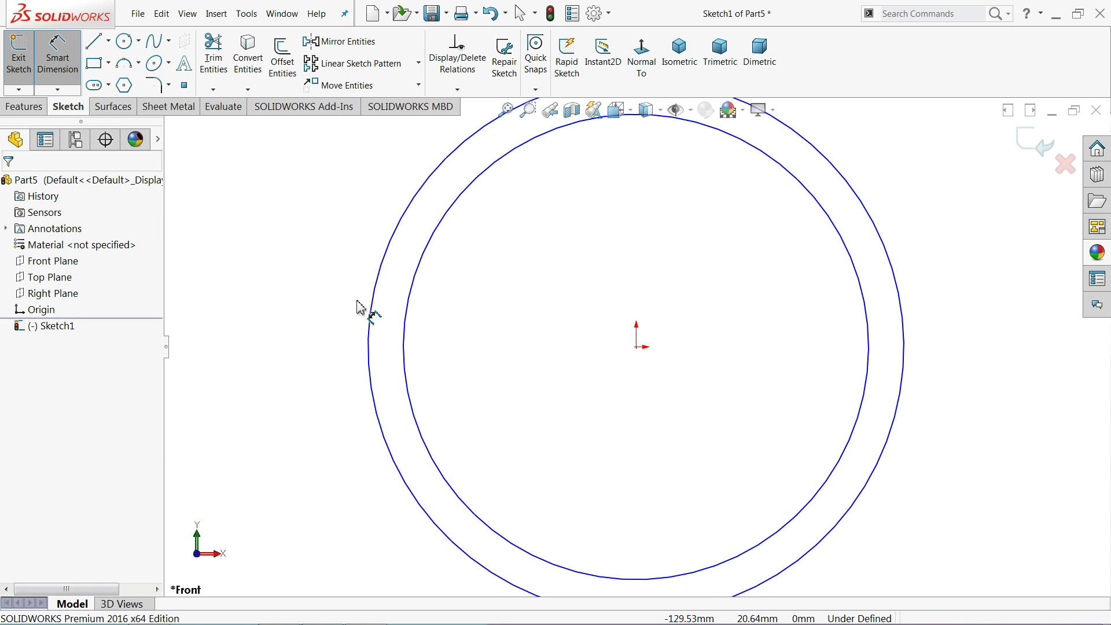
{"action": "left_click", "coordinate": [371, 324]}
{"action": "left_click", "coordinate": [324, 322]}
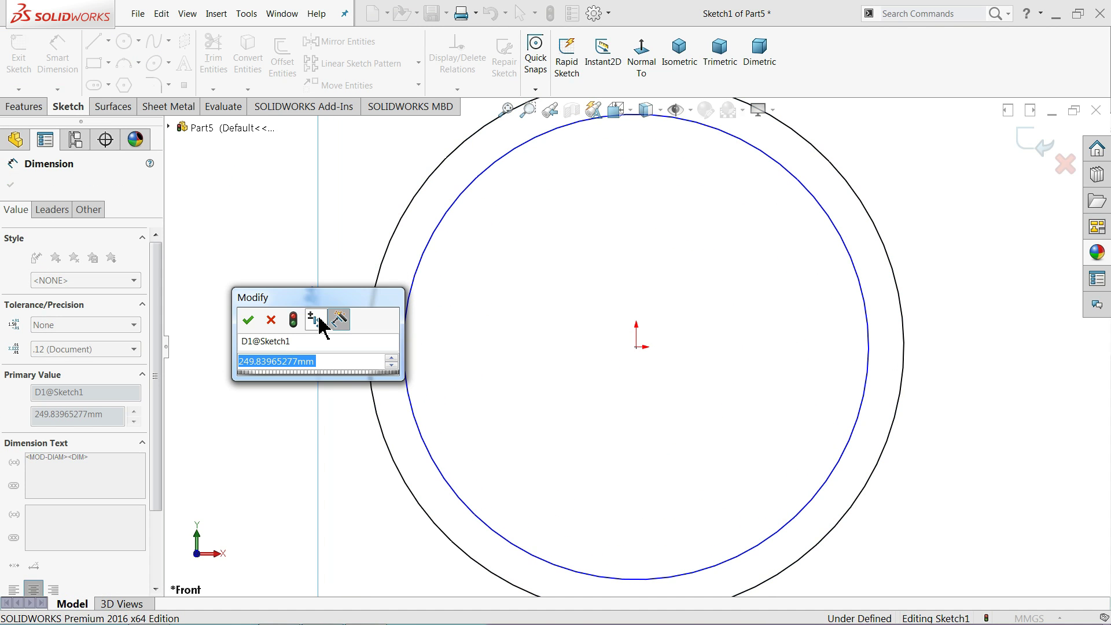
{"action": "type", "text": "13"}
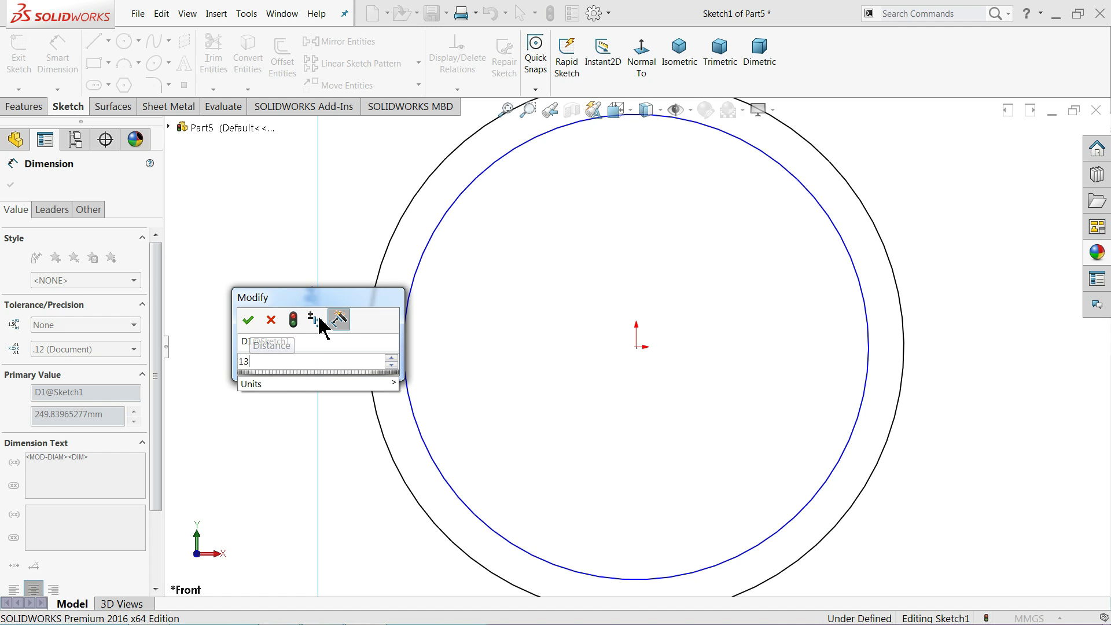
{"action": "type", "text": "8"}
{"action": "key", "text": "Return"}
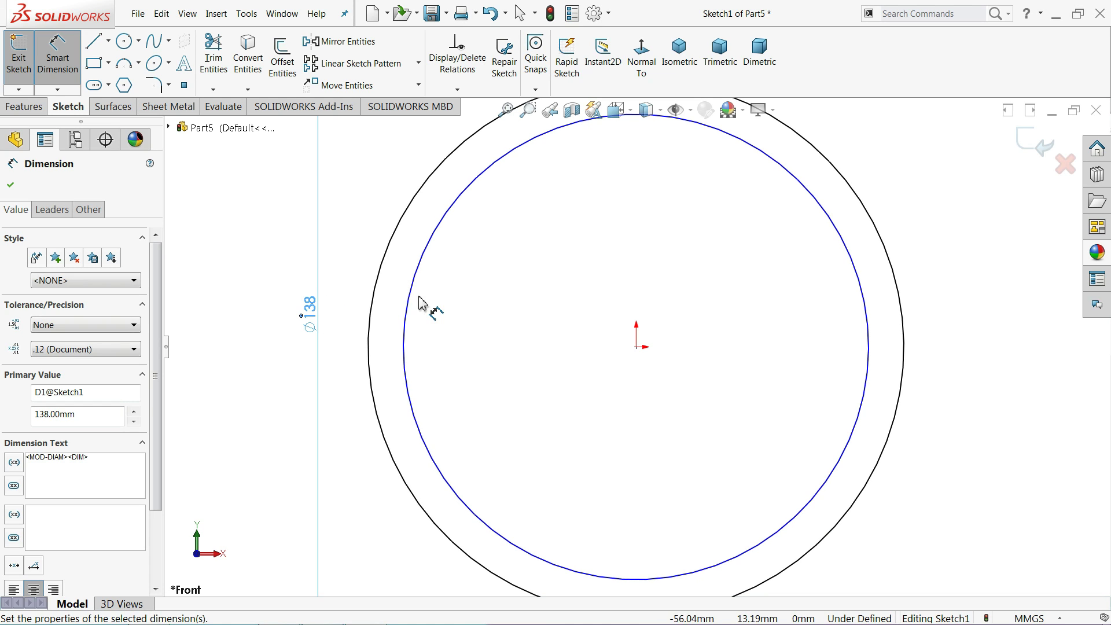
{"action": "left_click", "coordinate": [407, 316]}
{"action": "left_click", "coordinate": [345, 320]}
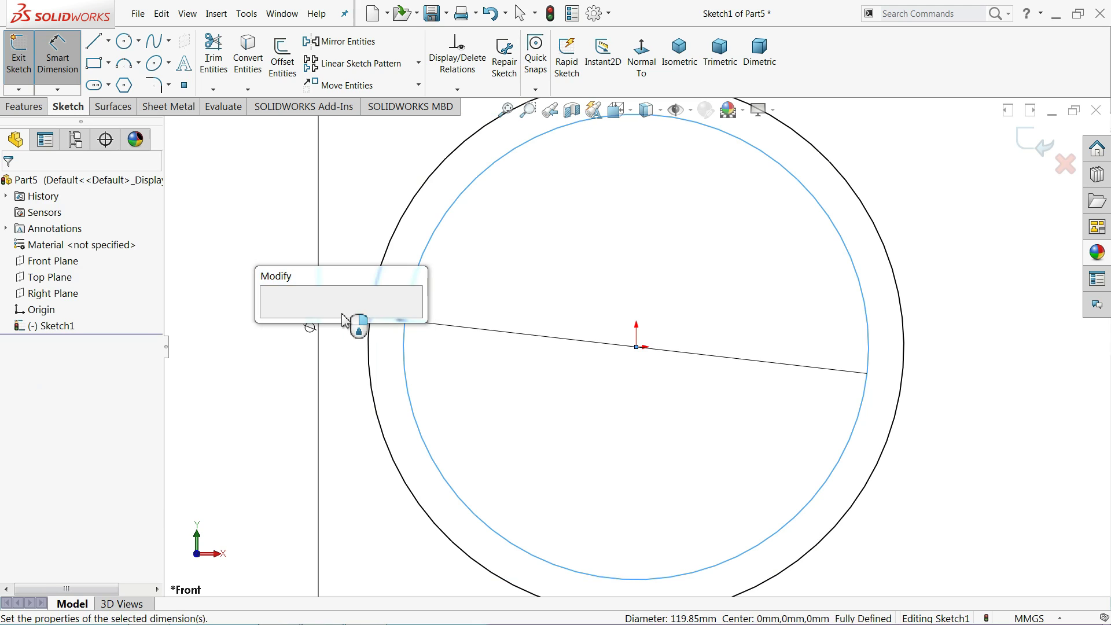
{"action": "type", "text": "120"}
{"action": "key", "text": "Return"}
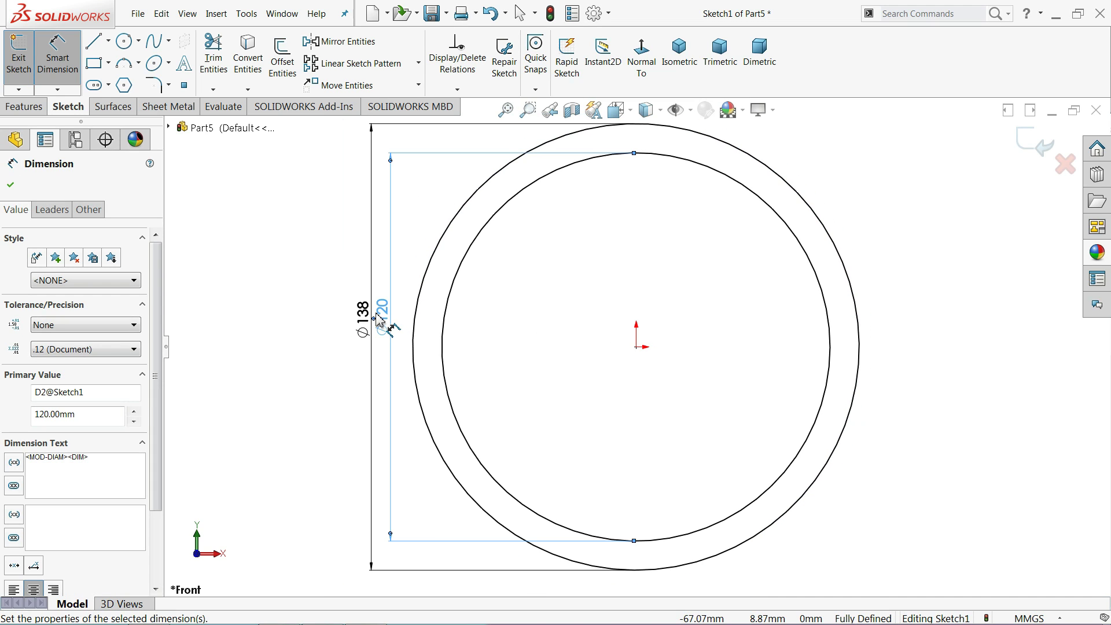
- Extrude the ring sketch 2 mm Mid Plane as Boss-Extrude1, then select Part5
{"action": "left_click", "coordinate": [24, 107]}
{"action": "left_click", "coordinate": [29, 68]}
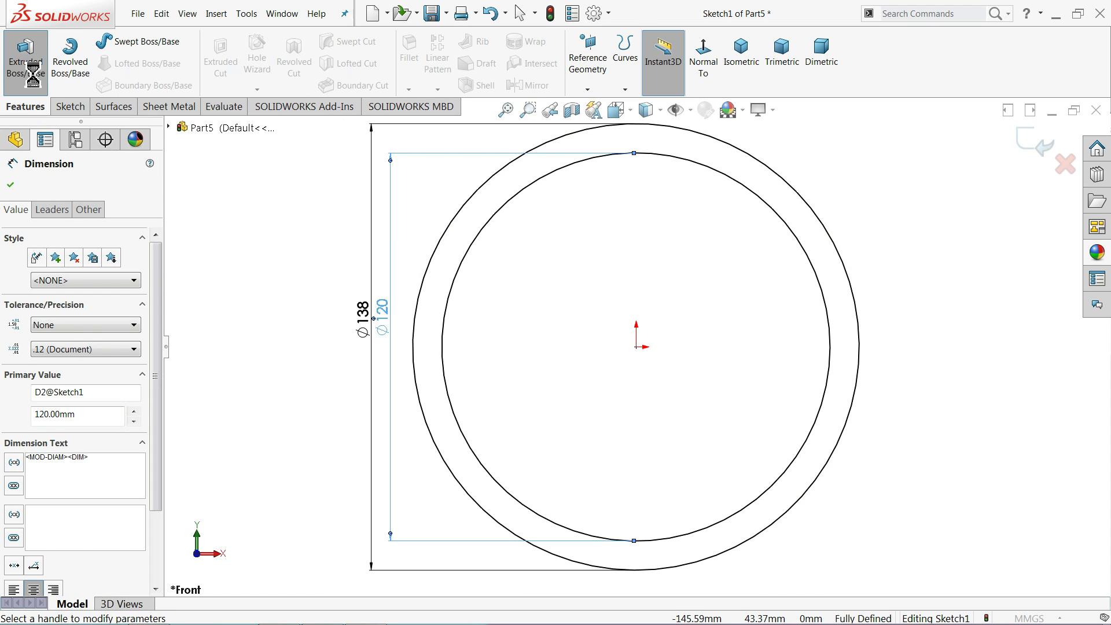
{"action": "left_click", "coordinate": [46, 273]}
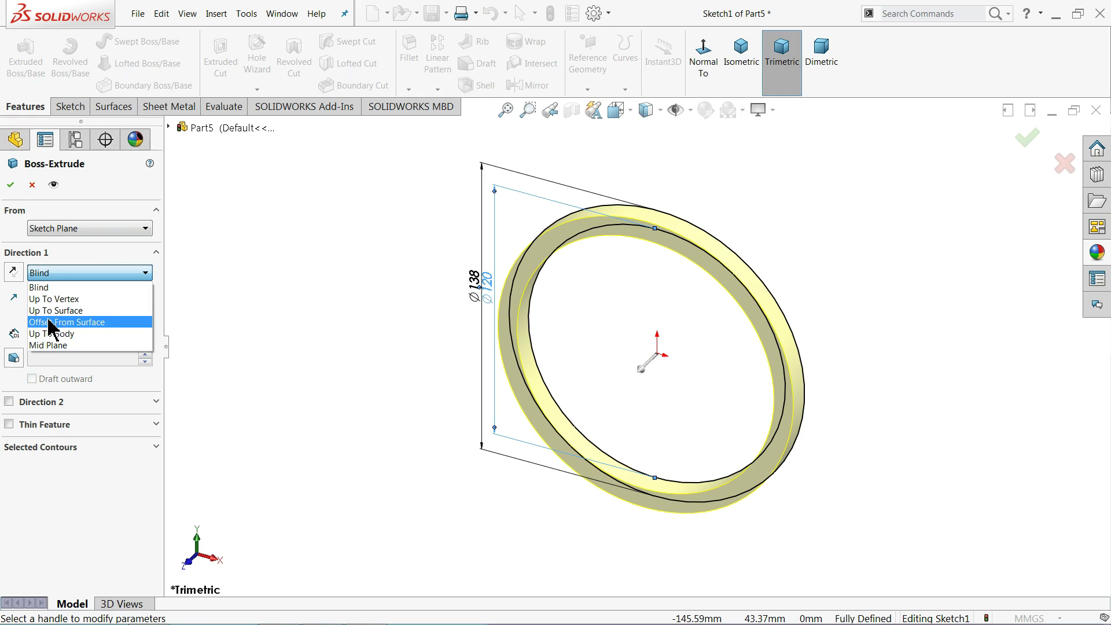
{"action": "left_click", "coordinate": [65, 342]}
{"action": "type", "text": "2"}
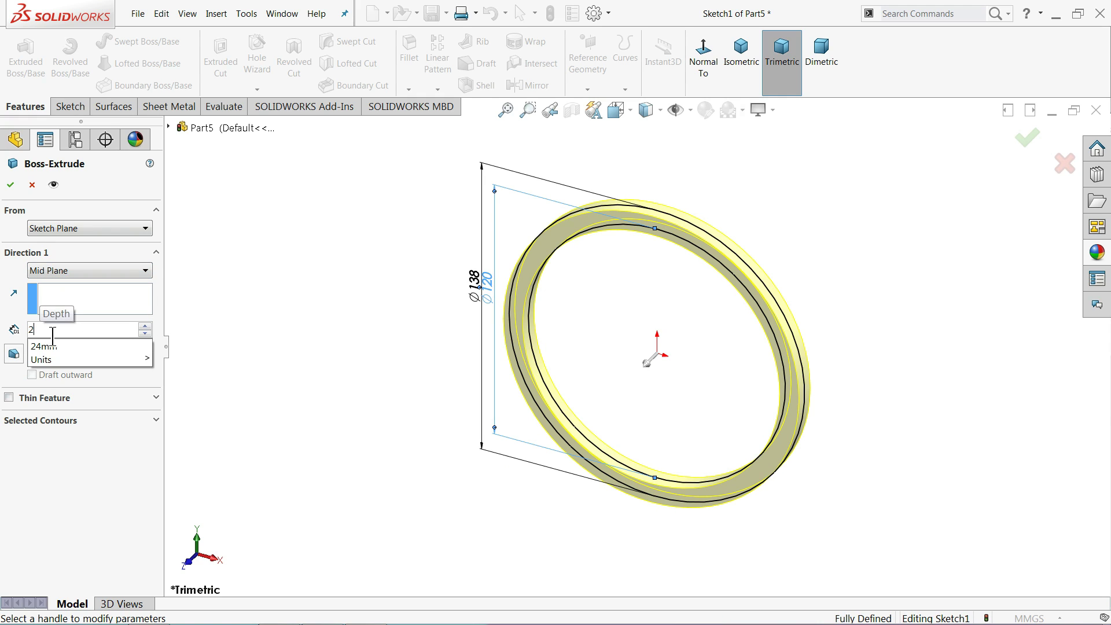
{"action": "key", "text": "Return"}
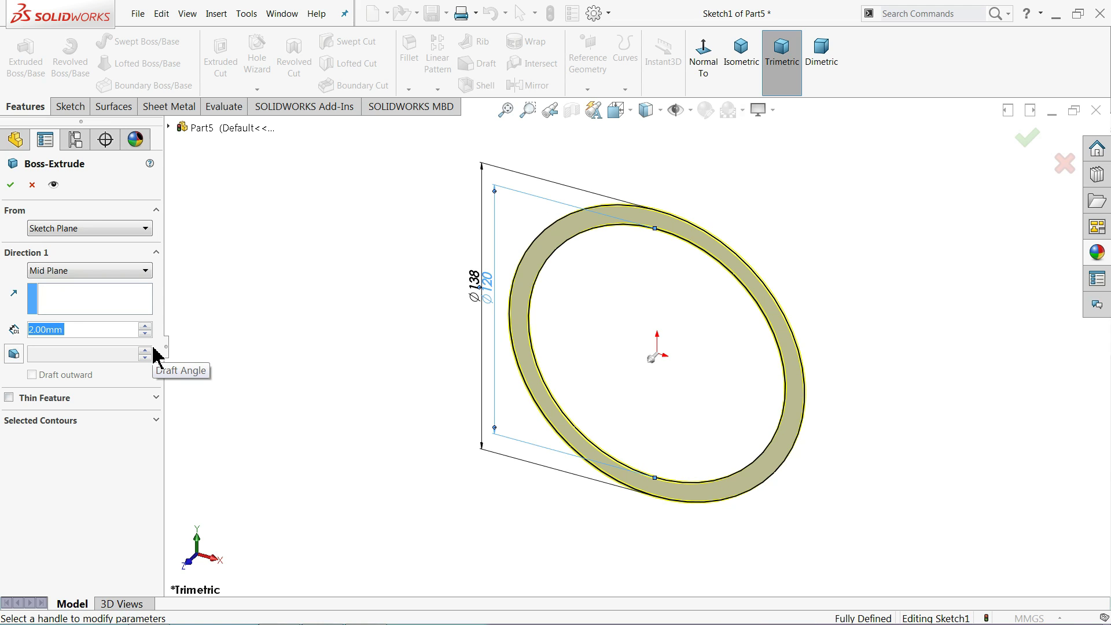
{"action": "left_click", "coordinate": [11, 185]}
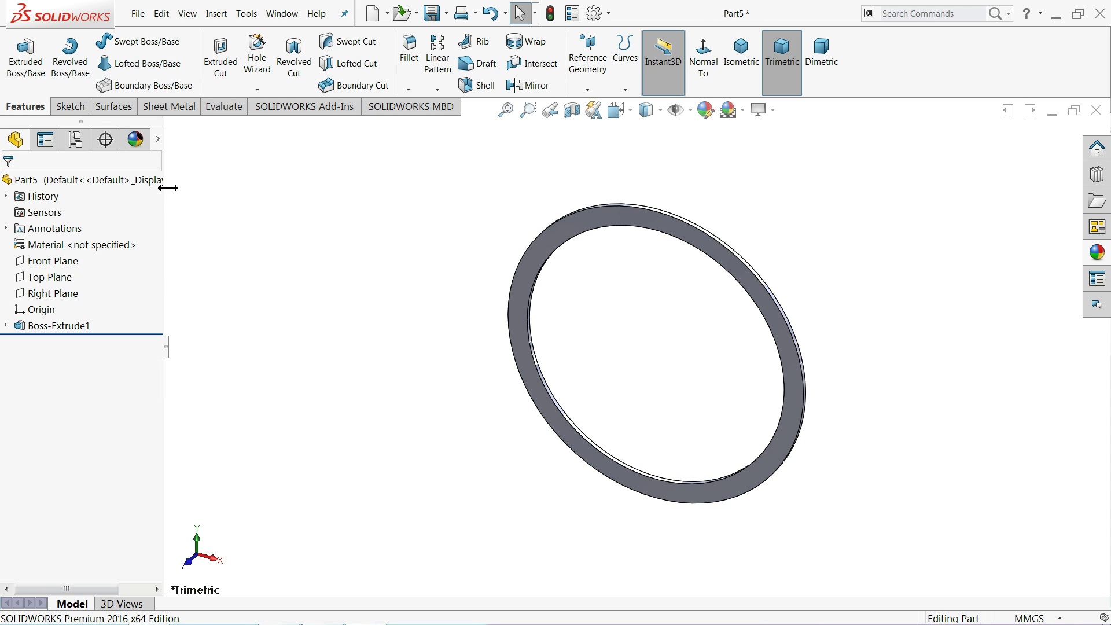
{"action": "left_click", "coordinate": [151, 181]}
- Apply polished copper to the ring and save it as 5.Backing Seal
{"action": "left_click", "coordinate": [1102, 258]}
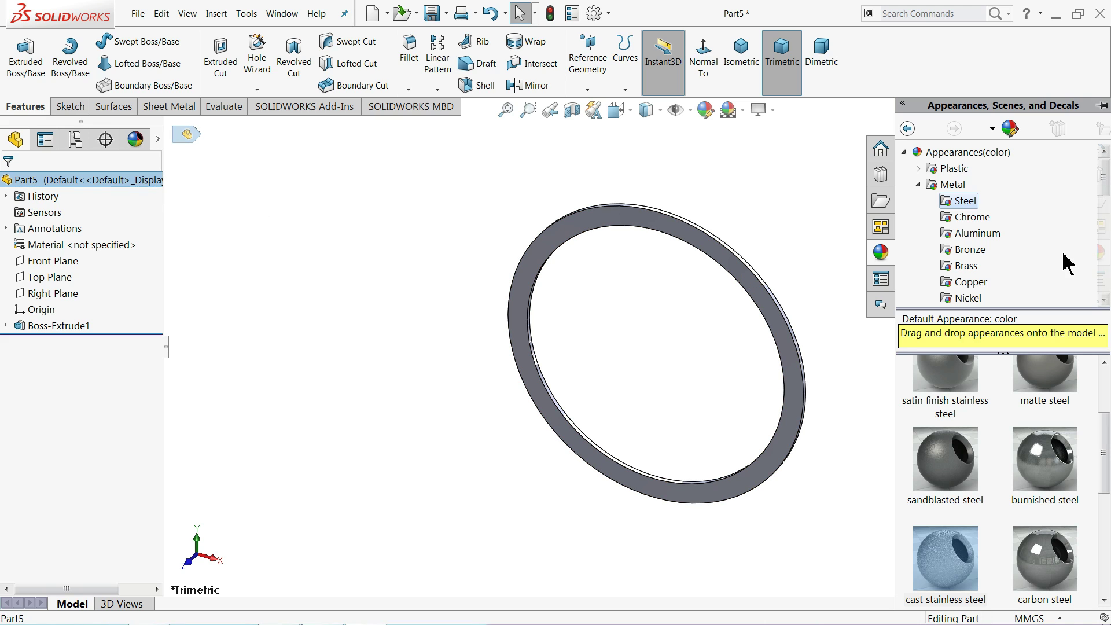
{"action": "left_click", "coordinate": [971, 283]}
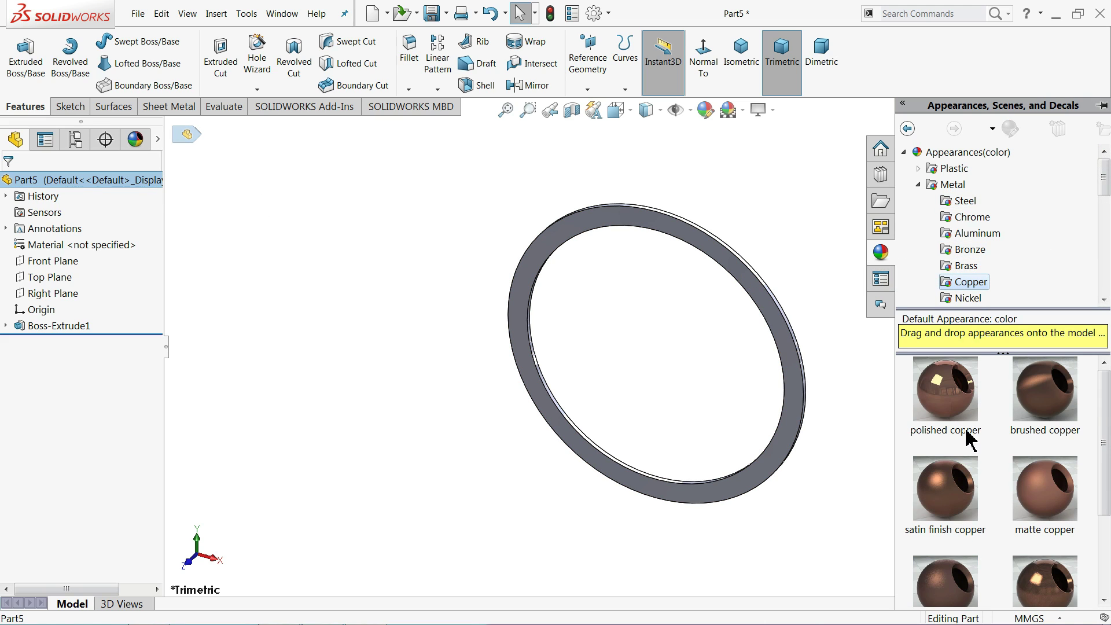
{"action": "left_click_drag", "start_coordinate": [946, 414], "coordinate": [731, 360]}
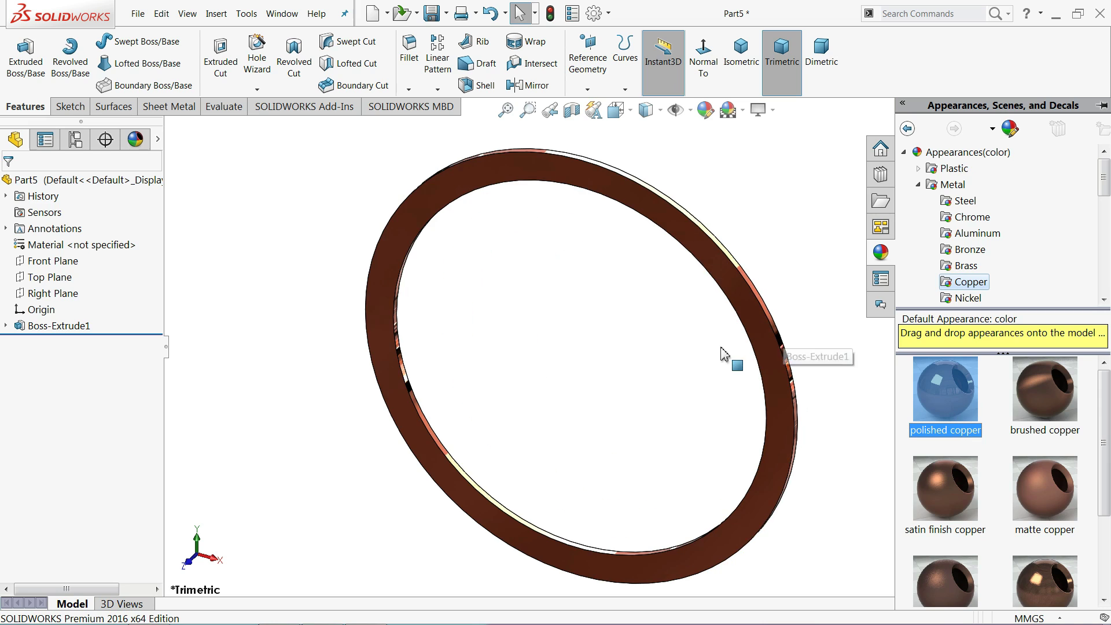
{"action": "mouse_move", "coordinate": [731, 359]}
{"action": "middle_mouse_down"}
{"action": "mouse_move", "coordinate": [533, 408]}
{"action": "mouse_move", "coordinate": [496, 305]}
{"action": "mouse_move", "coordinate": [509, 377]}
{"action": "mouse_move", "coordinate": [652, 324]}
{"action": "mouse_move", "coordinate": [717, 286]}
{"action": "mouse_move", "coordinate": [685, 322]}
{"action": "mouse_move", "coordinate": [486, 382]}
{"action": "mouse_move", "coordinate": [462, 481]}
{"action": "mouse_move", "coordinate": [490, 450]}
{"action": "mouse_move", "coordinate": [496, 303]}
{"action": "middle_mouse_up"}
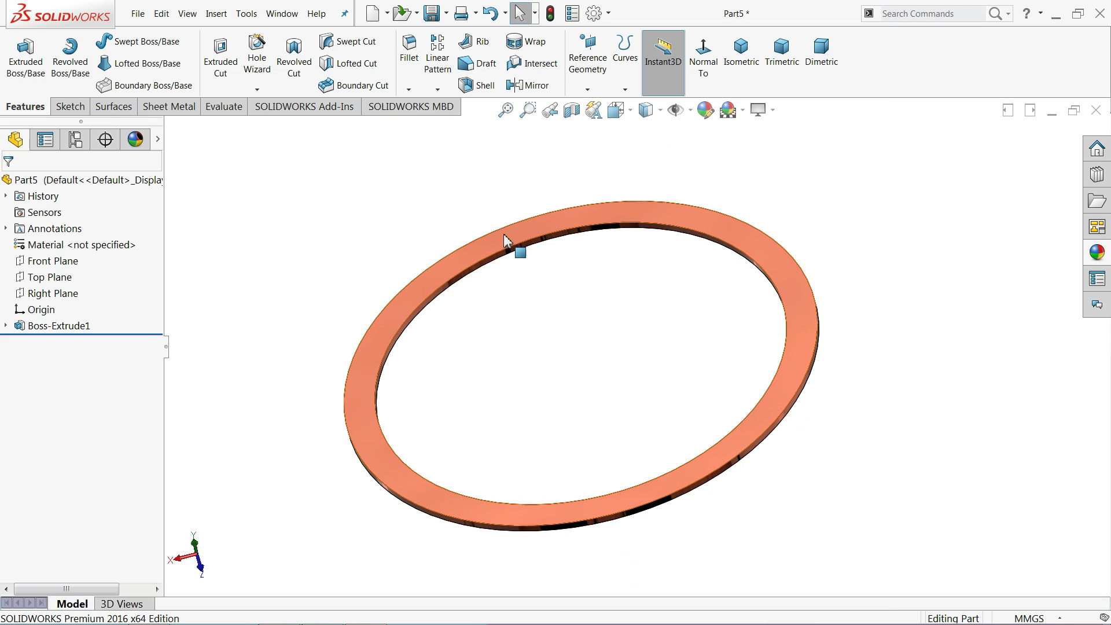
{"action": "key", "text": "ctrl+s"}
{"action": "type", "text": "5.Backing Seal"}
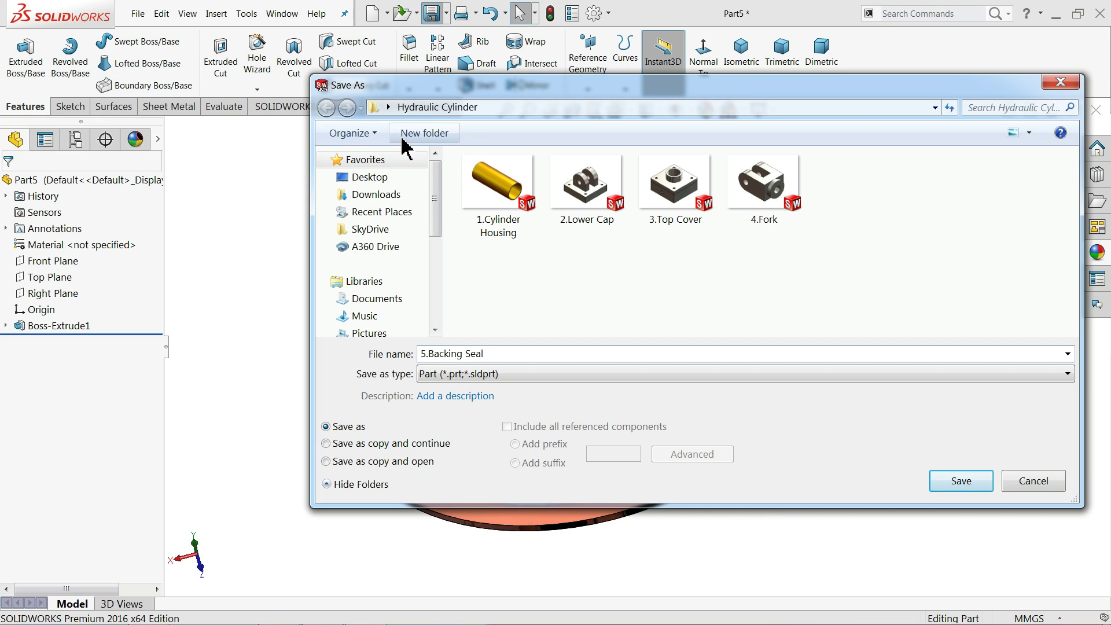
{"action": "left_click", "coordinate": [963, 485]}
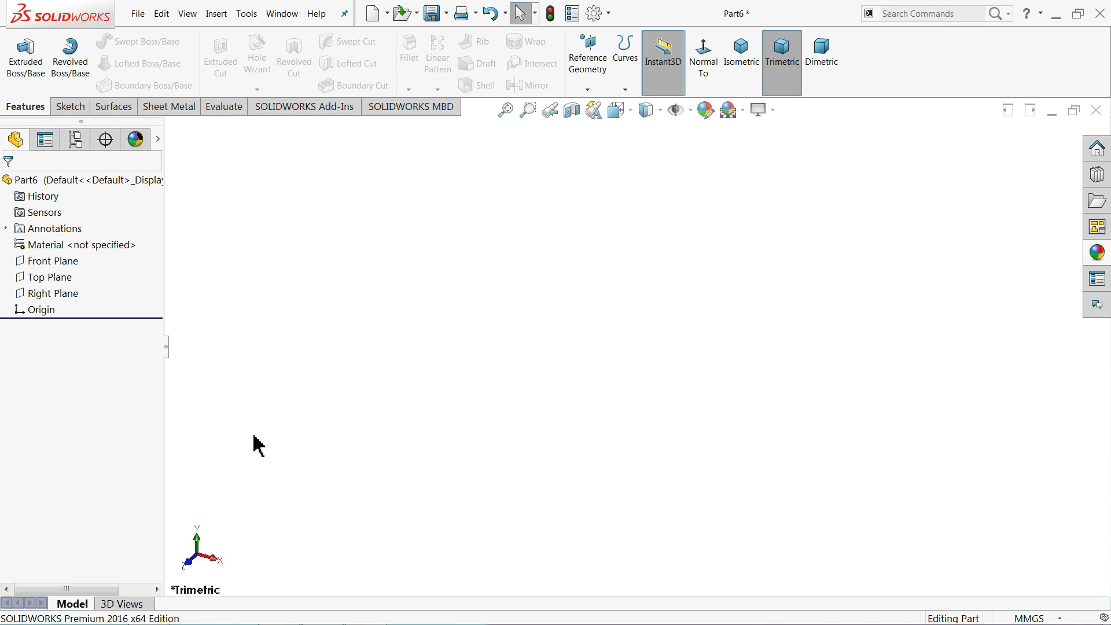
- Start a sketch on the Right Plane and draw a circle centred on the origin
{"action": "left_click", "coordinate": [50, 294]}
{"action": "left_click", "coordinate": [46, 277]}
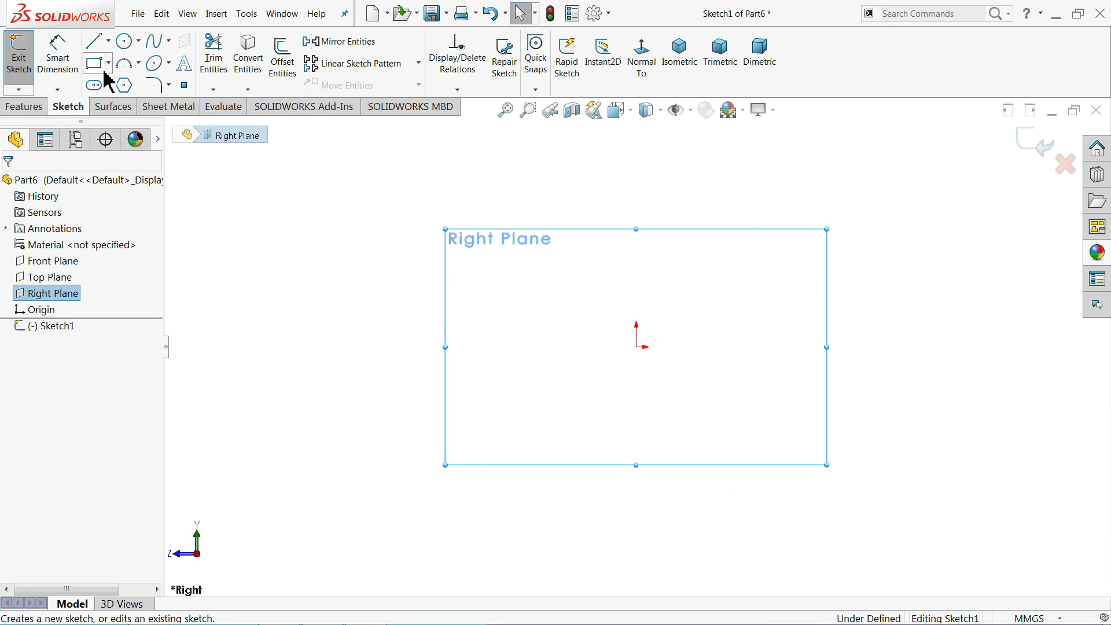
{"action": "left_click", "coordinate": [124, 42]}
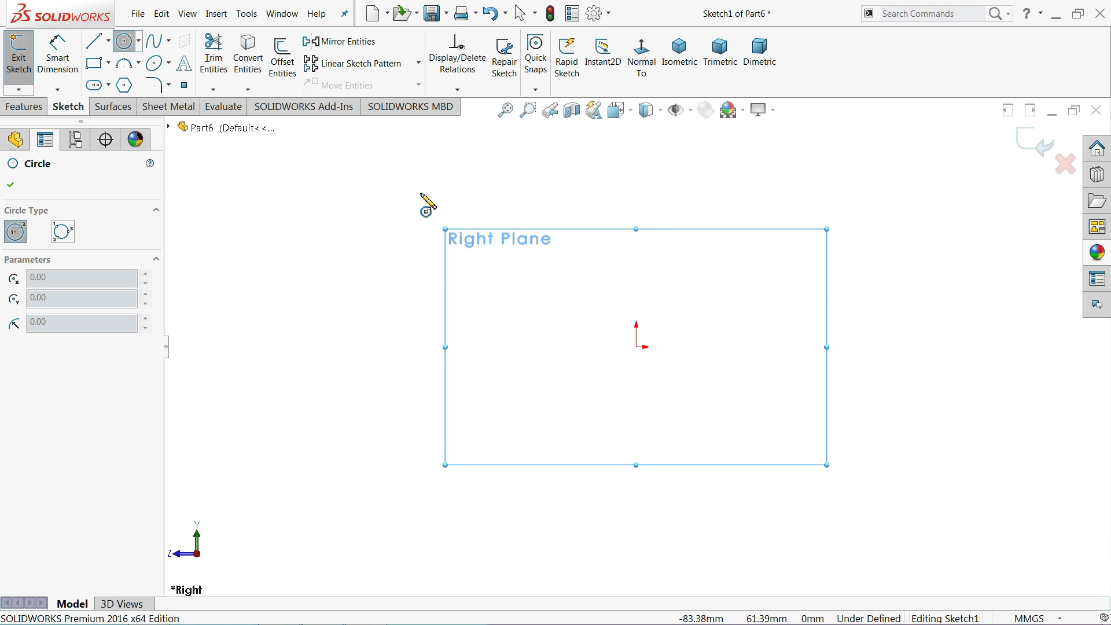
{"action": "left_click", "coordinate": [637, 348]}
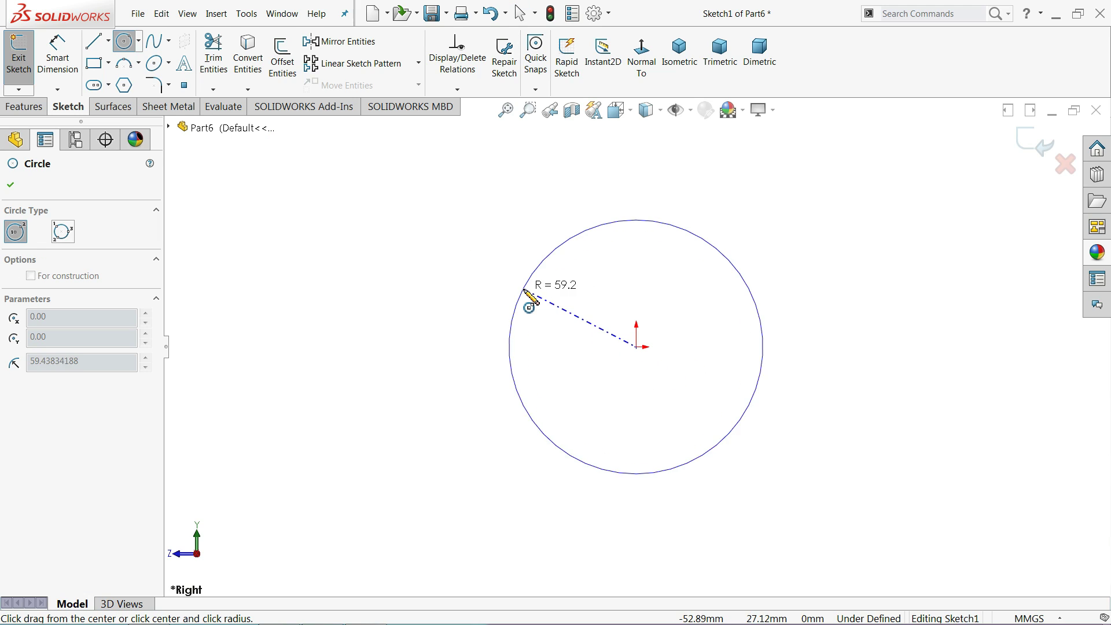
{"action": "left_click", "coordinate": [514, 286]}
- Dimension the circle to a 31.75 mm diameter
{"action": "left_click", "coordinate": [64, 68]}
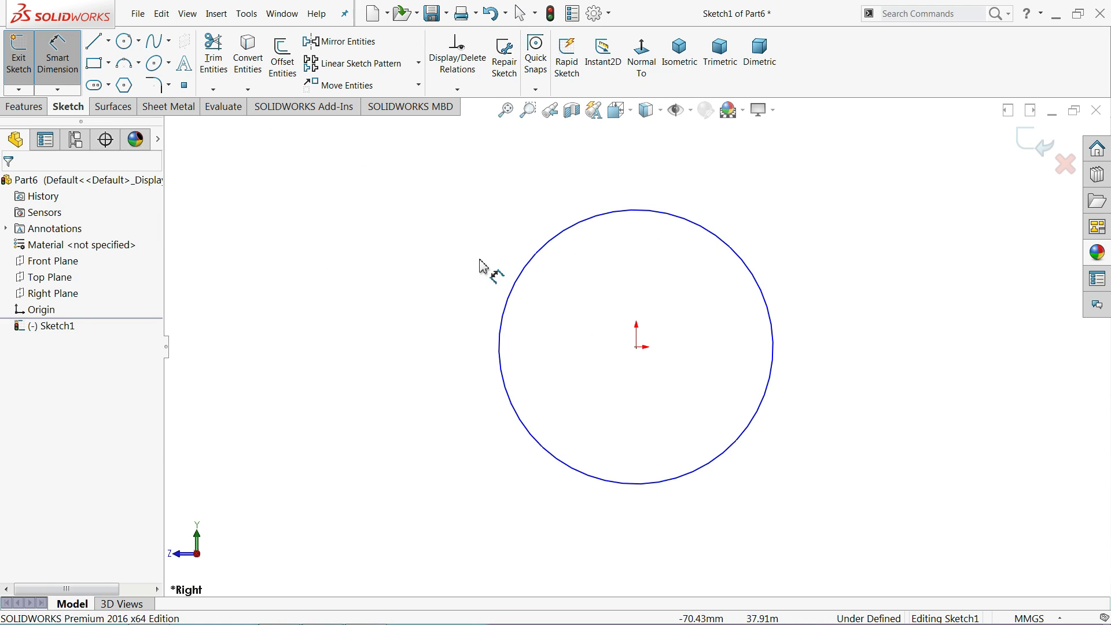
{"action": "left_click", "coordinate": [506, 312]}
{"action": "left_click", "coordinate": [454, 322]}
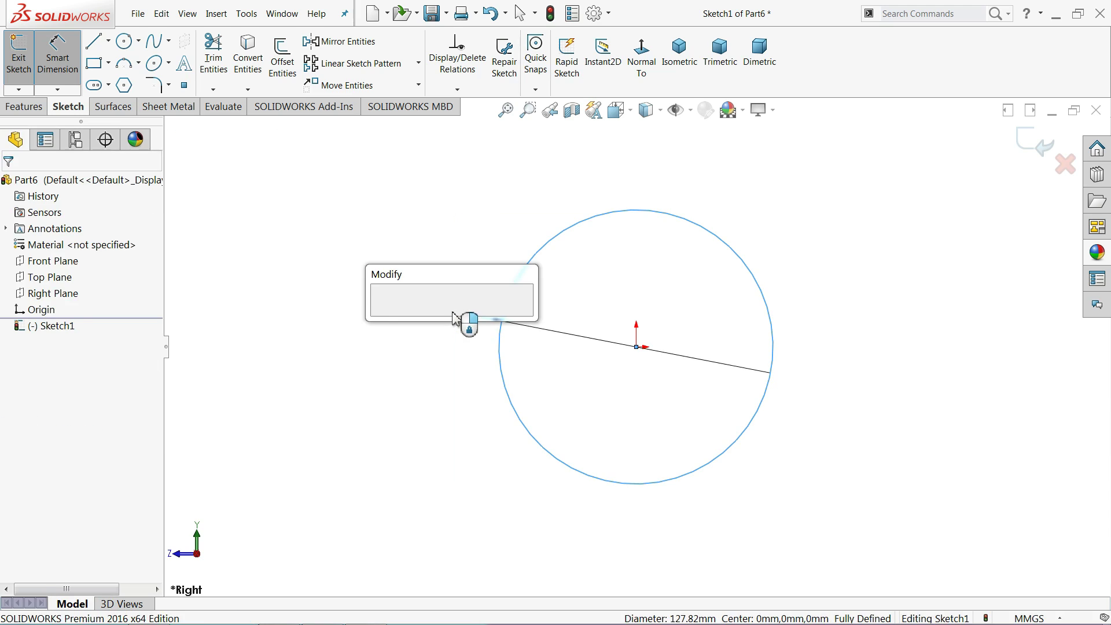
{"action": "type", "text": "37."}
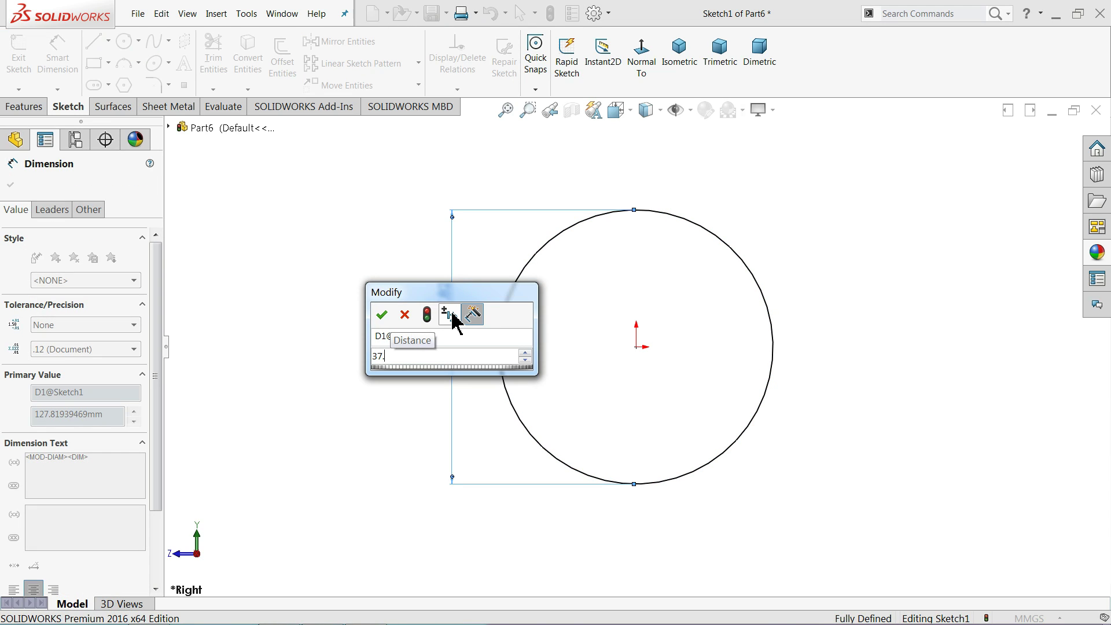
{"action": "key", "text": "BackSpace"}
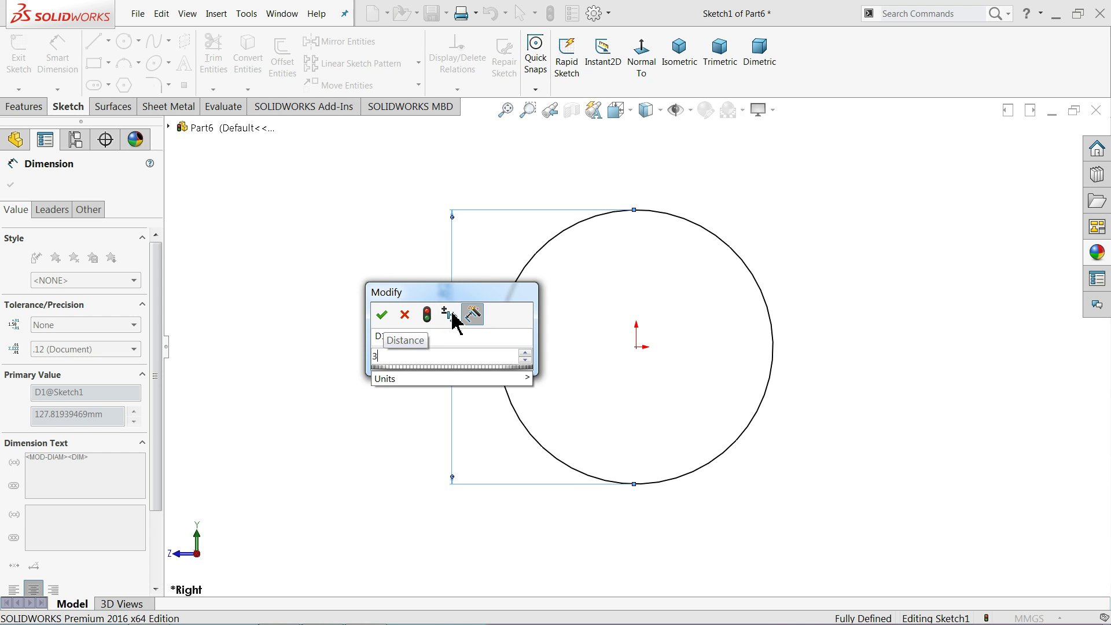
{"action": "type", "text": "1.75"}
{"action": "key", "text": "Return"}
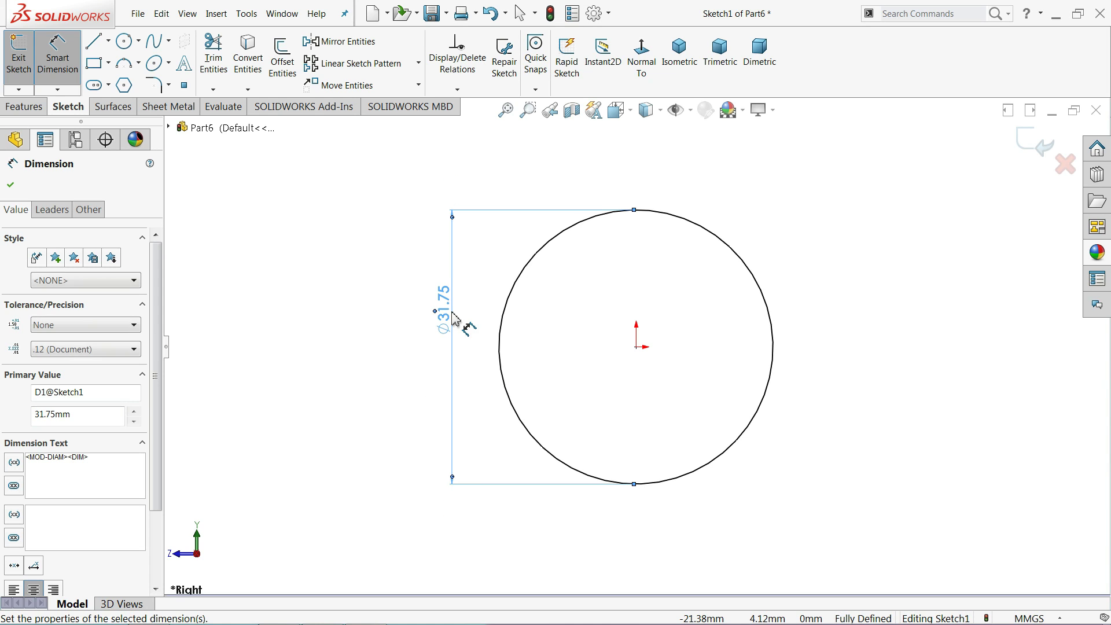
{"action": "left_click", "coordinate": [26, 107]}
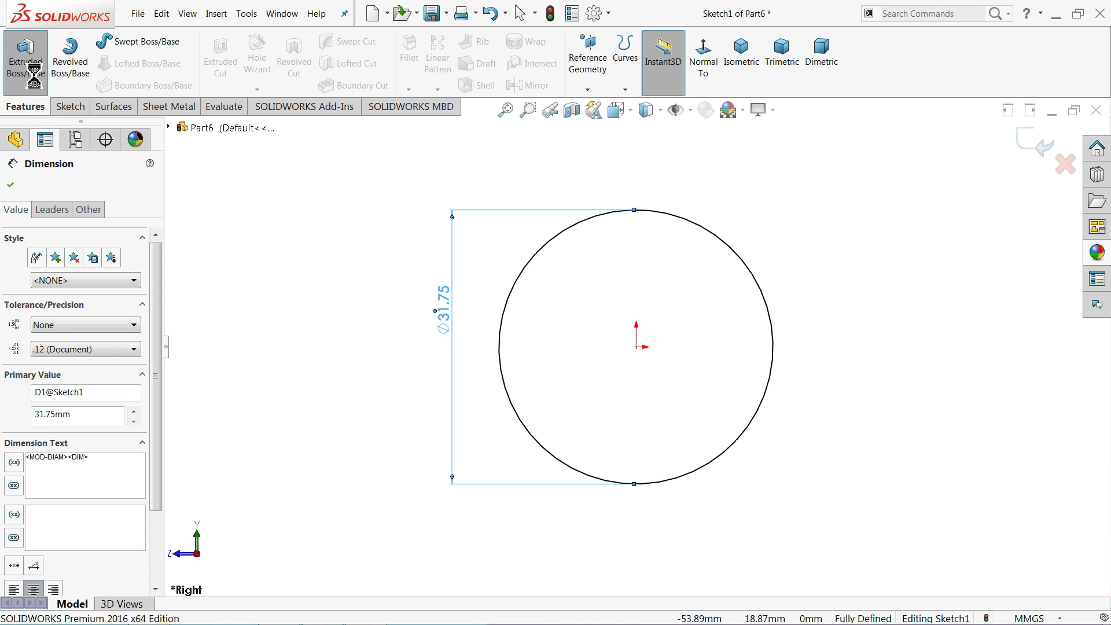
{"action": "left_click", "coordinate": [25, 58]}
- Extrude the circle 105 mm Mid Plane into a solid rod
{"action": "left_click", "coordinate": [40, 274]}
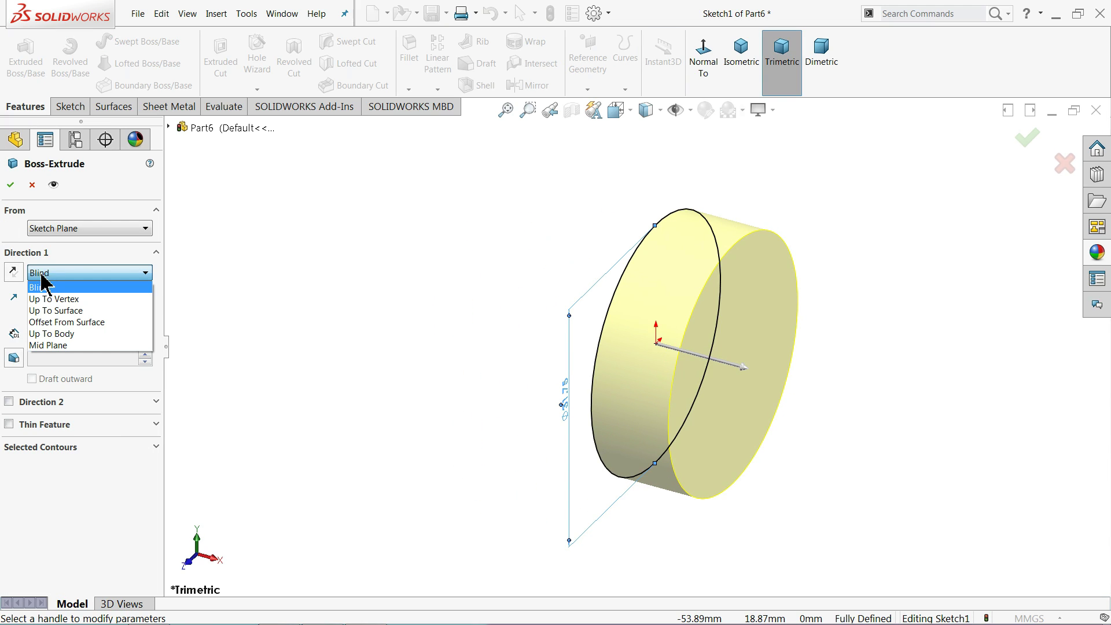
{"action": "left_click", "coordinate": [48, 345]}
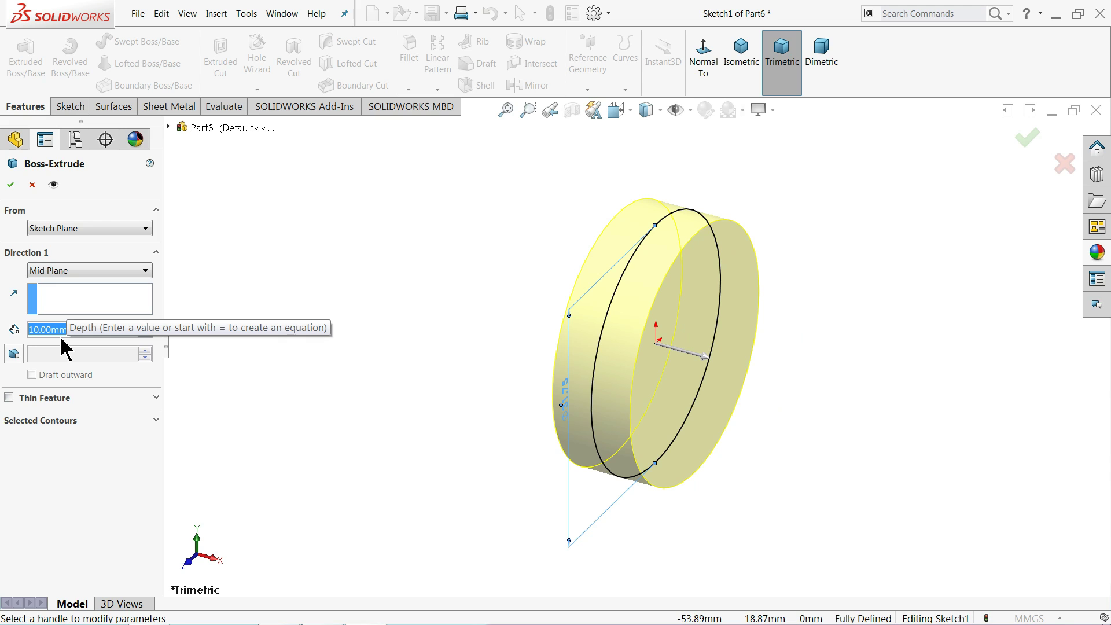
{"action": "type", "text": "105"}
{"action": "key", "text": "Return"}
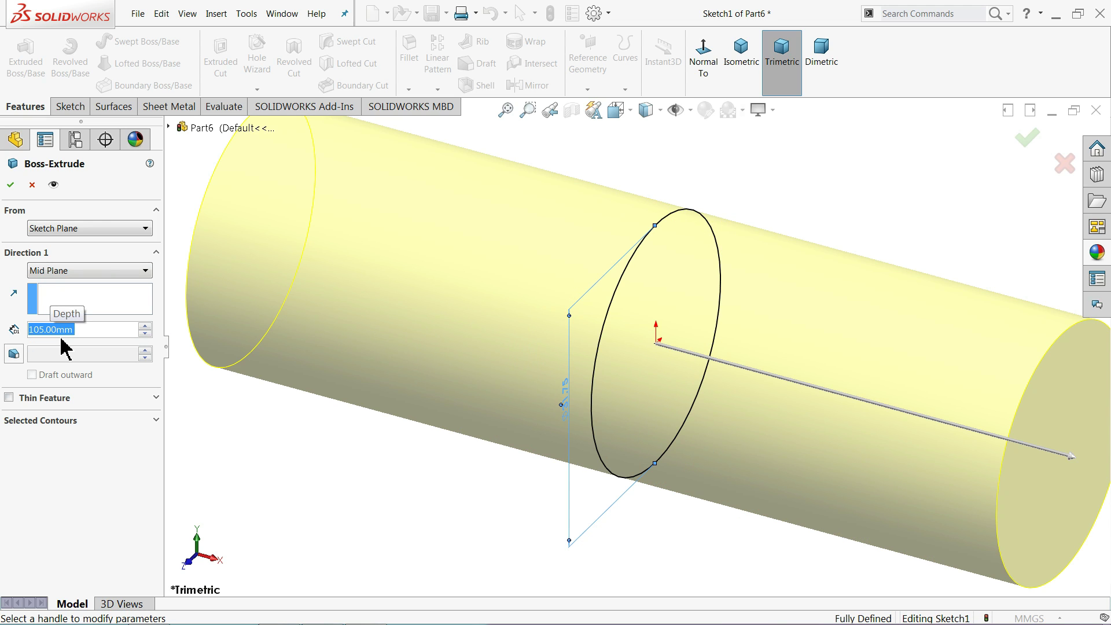
{"action": "left_click", "coordinate": [11, 185]}
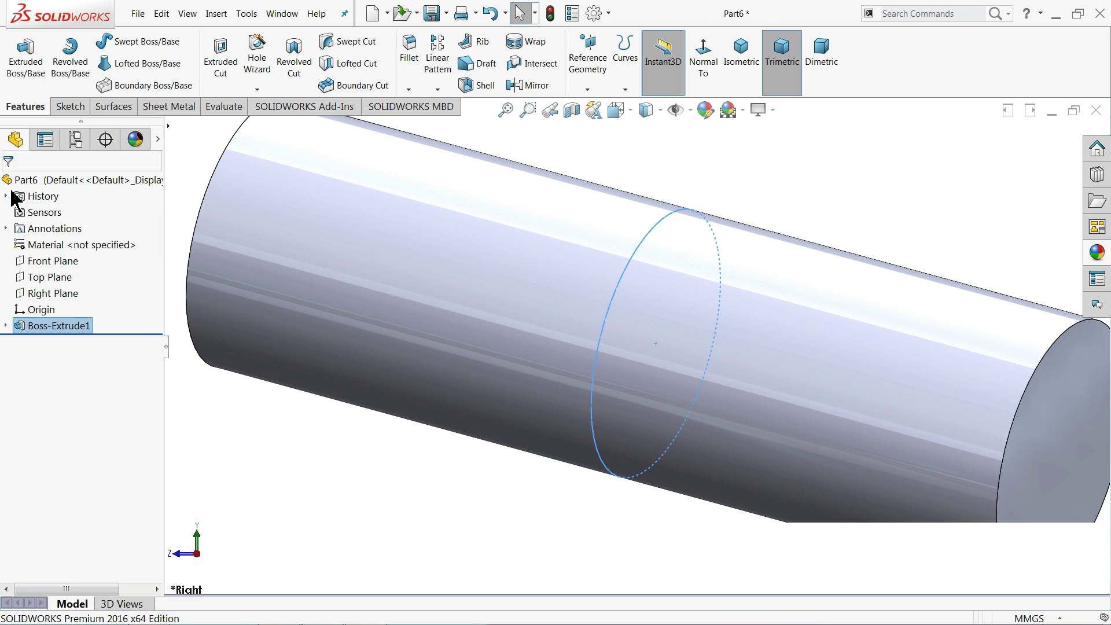
- Turn on perspective view and deselect the cylinder
{"action": "left_click", "coordinate": [773, 110]}
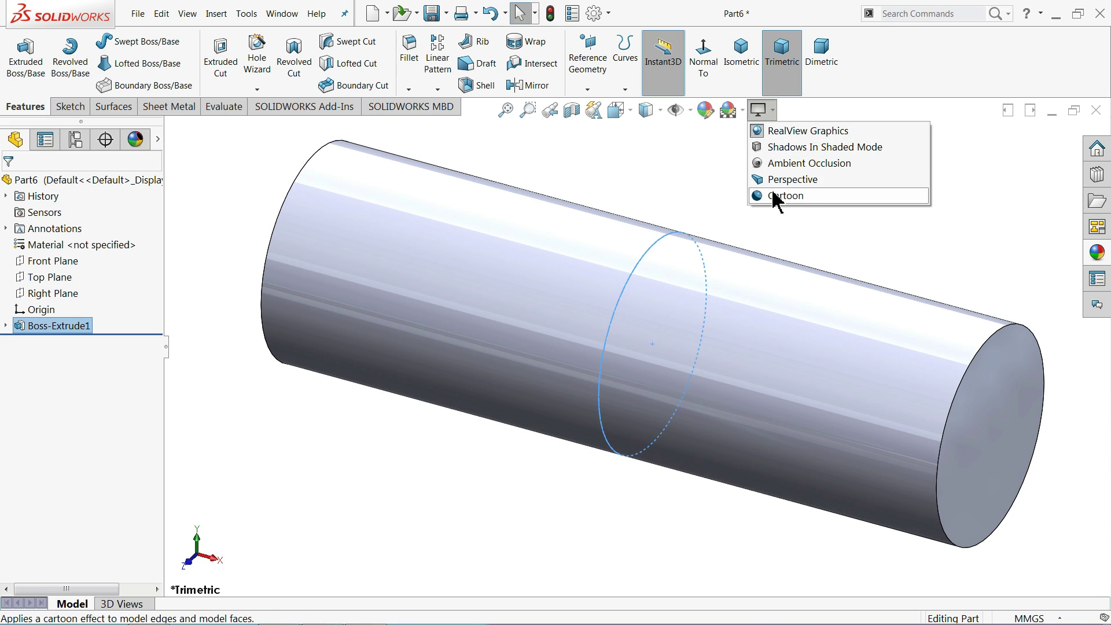
{"action": "left_click", "coordinate": [775, 183]}
{"action": "scroll", "coordinate": [680, 335], "scroll_direction": "down", "scroll_amount": 2}
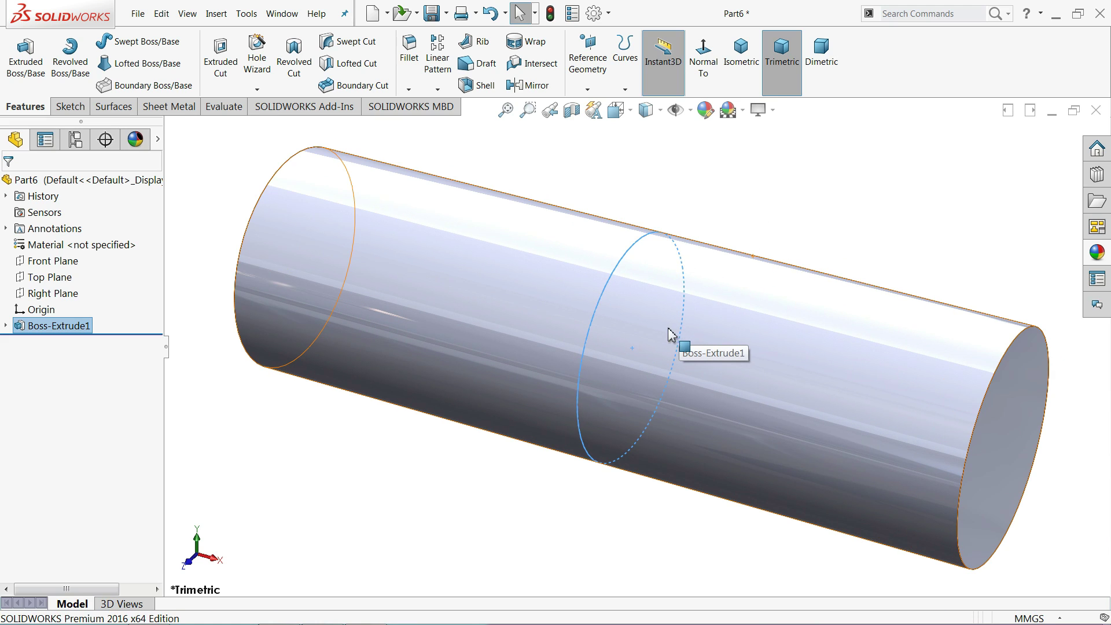
{"action": "left_click", "coordinate": [668, 214]}
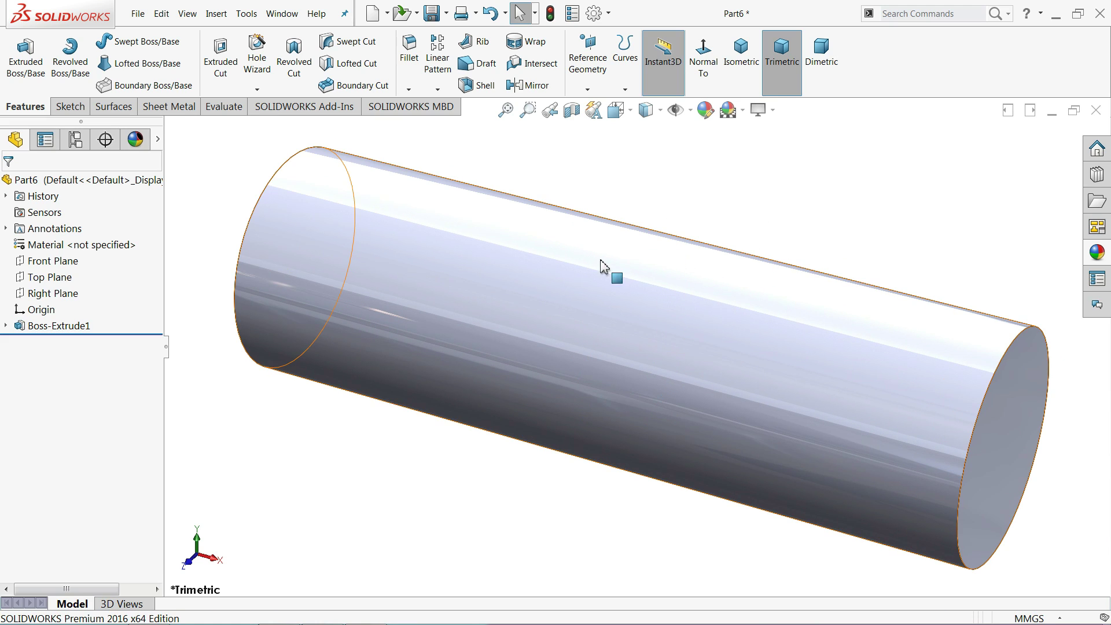
- Chamfer the rod's end edges 2 mm at 45° and orbit to check them
{"action": "left_click", "coordinate": [408, 89]}
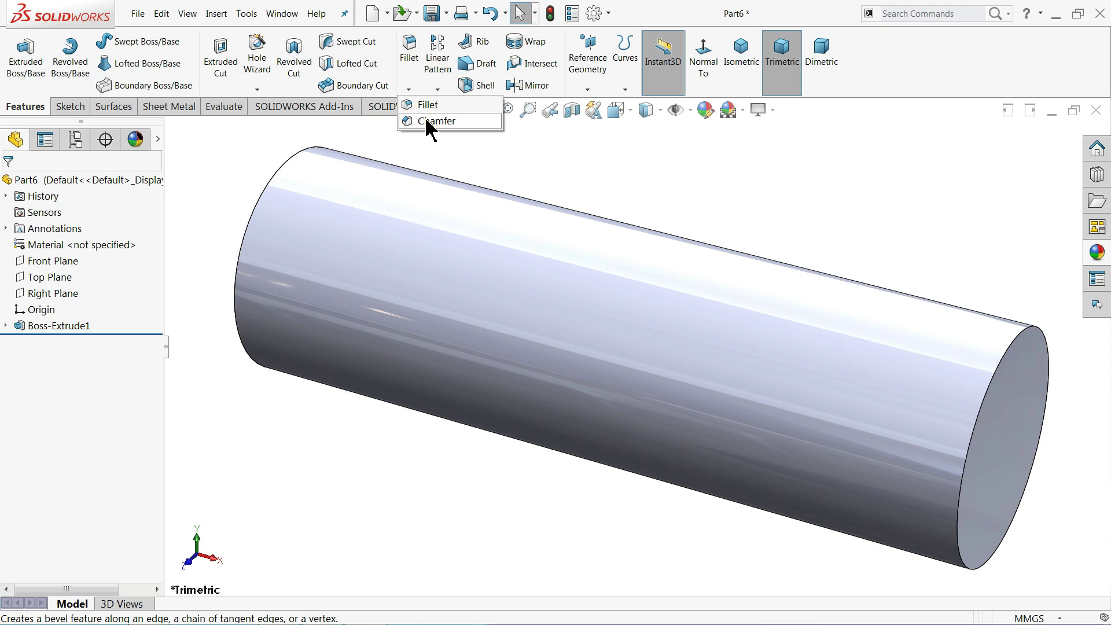
{"action": "left_click", "coordinate": [425, 119]}
{"action": "type", "text": "2"}
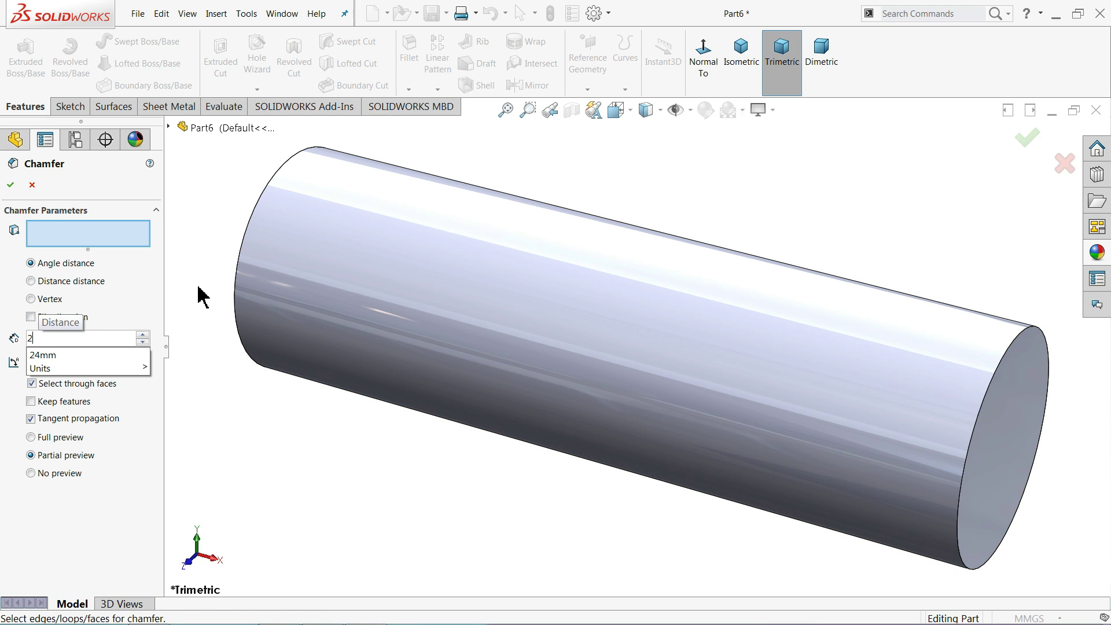
{"action": "key", "text": "Return"}
{"action": "left_click", "coordinate": [581, 335]}
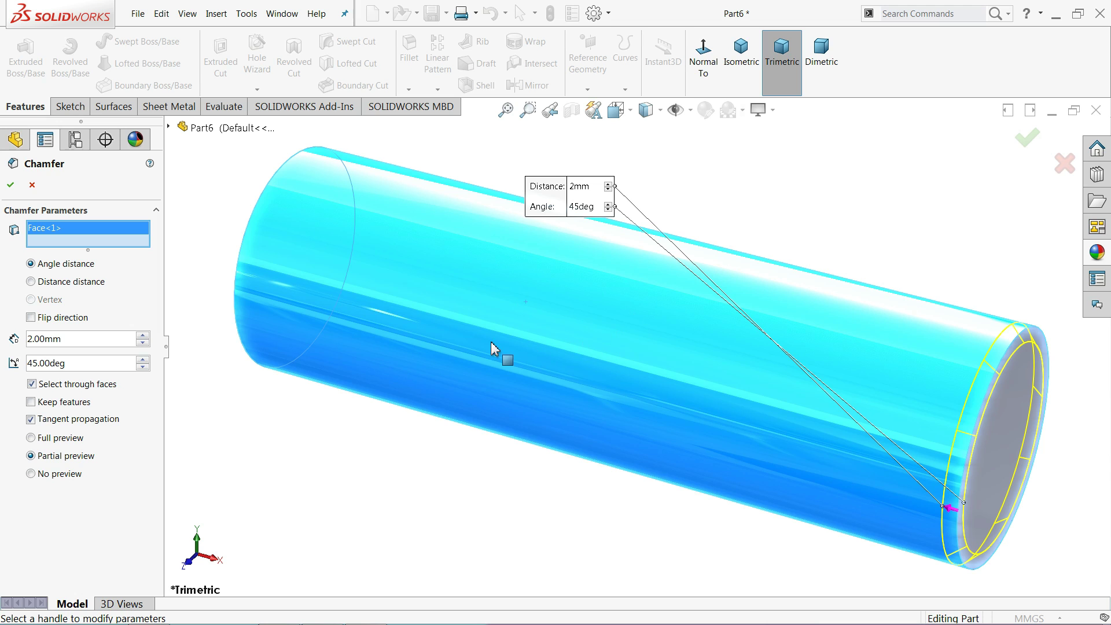
{"action": "left_click", "coordinate": [11, 186]}
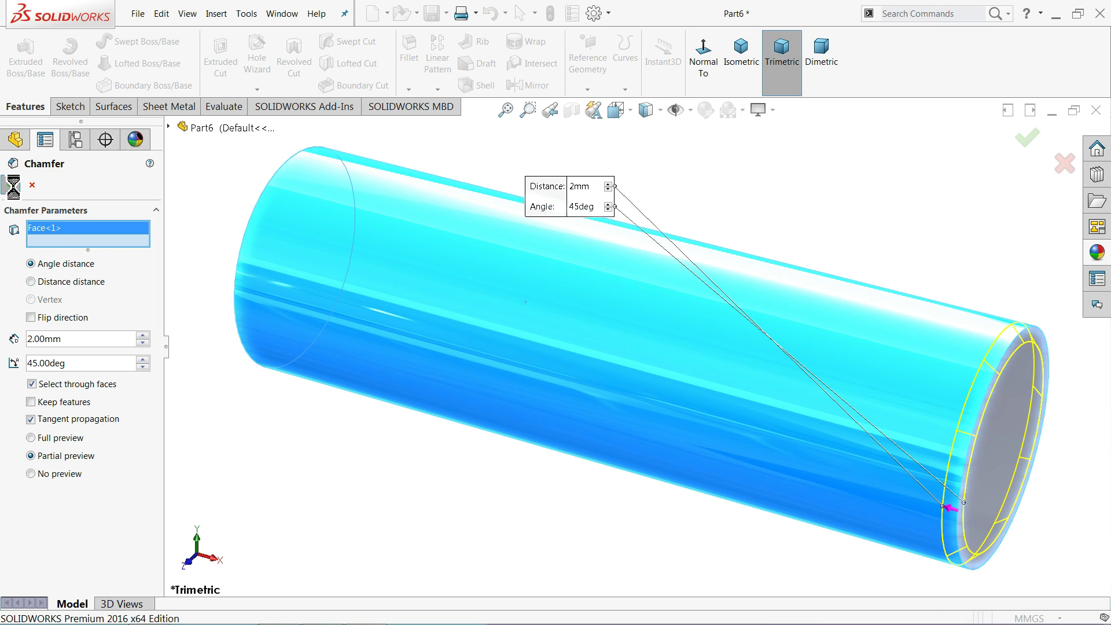
{"action": "mouse_move", "coordinate": [267, 273]}
{"action": "middle_mouse_down"}
{"action": "mouse_move", "coordinate": [308, 287]}
{"action": "mouse_move", "coordinate": [293, 272]}
{"action": "middle_mouse_up"}
{"action": "scroll", "coordinate": [314, 252], "scroll_direction": "down", "scroll_amount": 3}
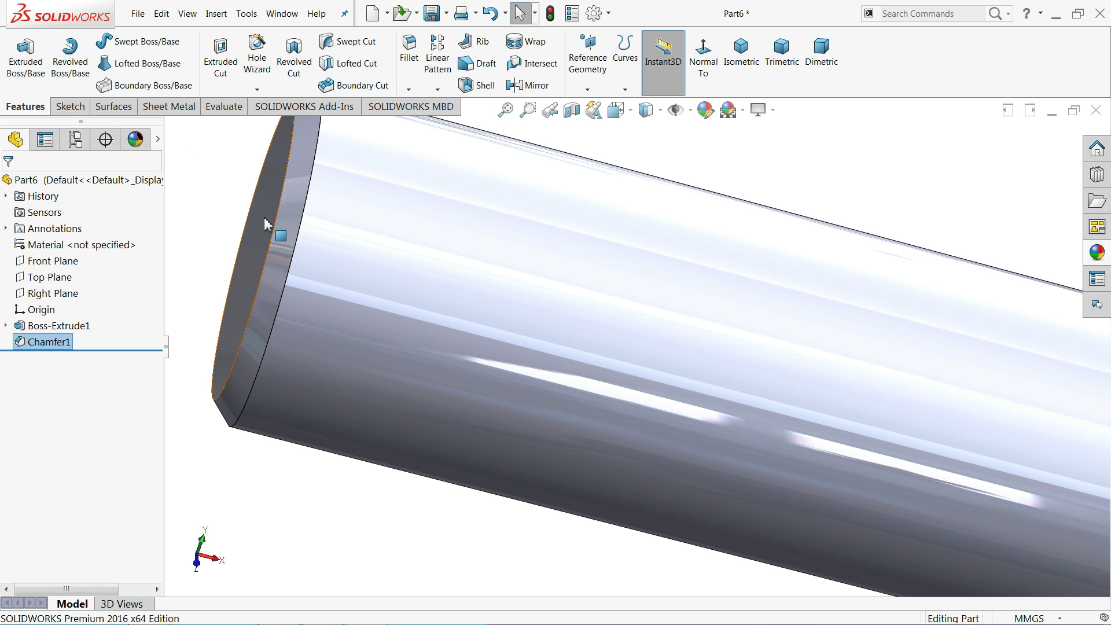
- Create Plane1 offset 5 mm from the chamfered end face, inside the cylinder
{"action": "left_click", "coordinate": [597, 91]}
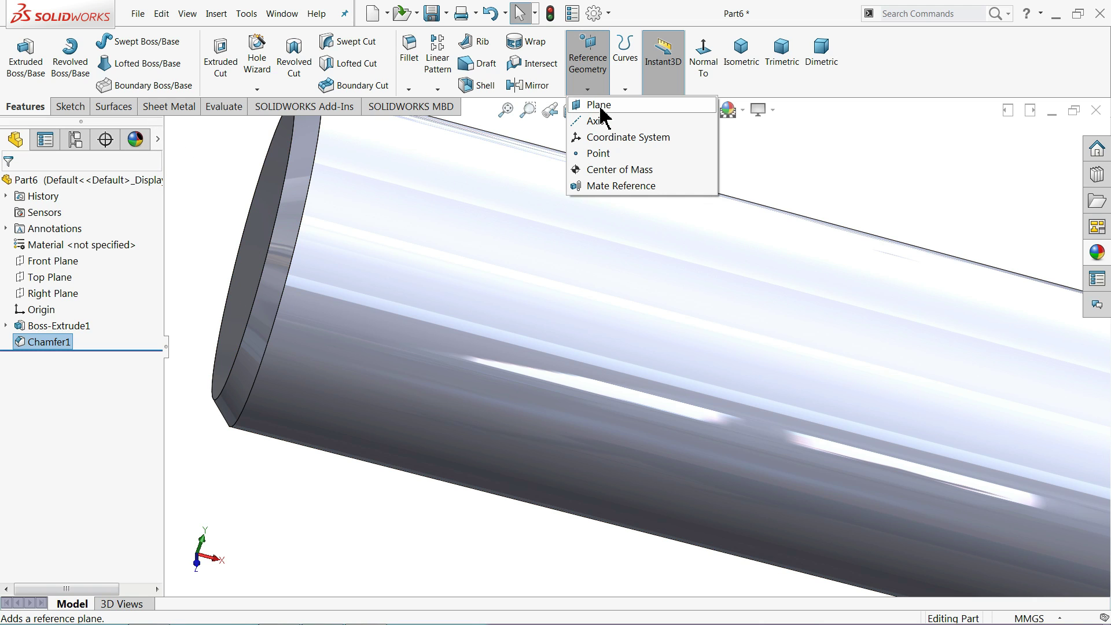
{"action": "left_click", "coordinate": [599, 106]}
{"action": "left_click", "coordinate": [273, 231]}
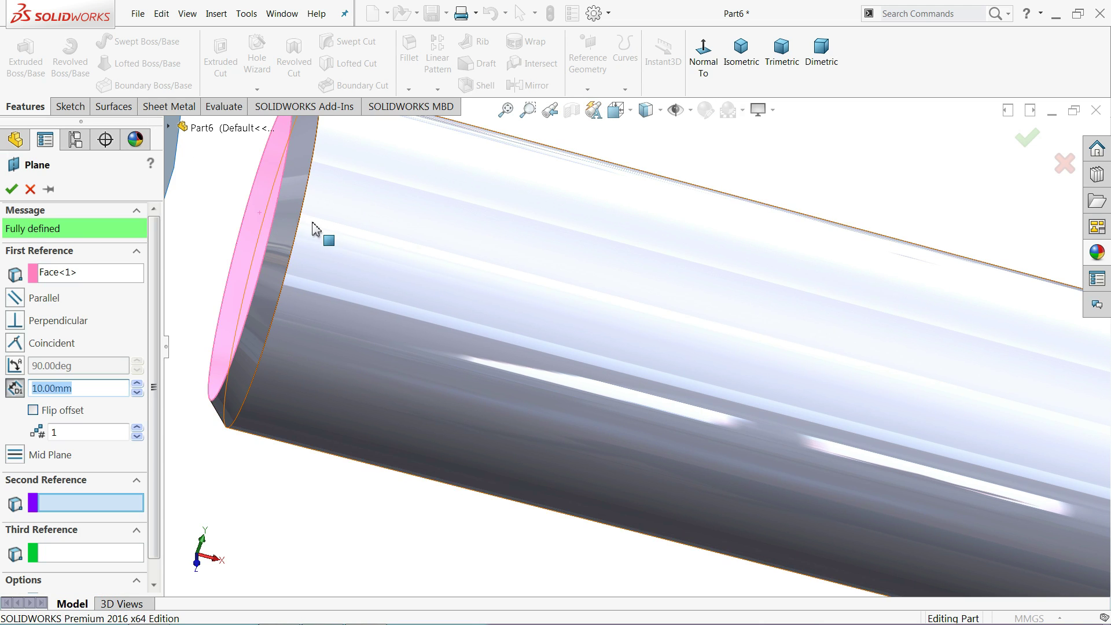
{"action": "scroll", "coordinate": [313, 229], "scroll_direction": "up", "scroll_amount": 2}
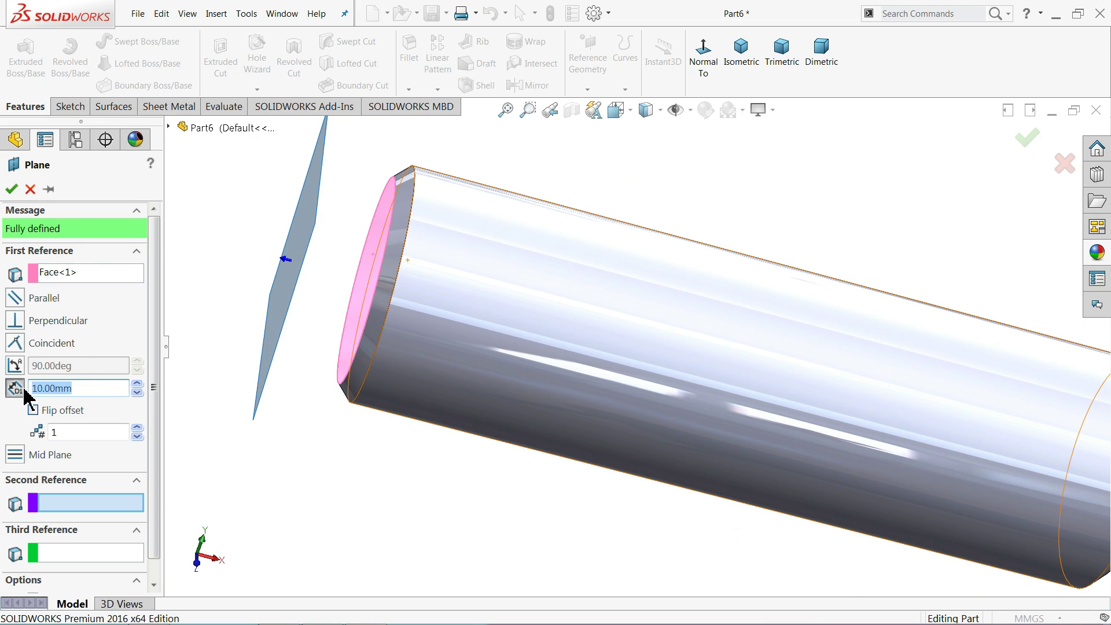
{"action": "type", "text": "5"}
{"action": "key", "text": "Return"}
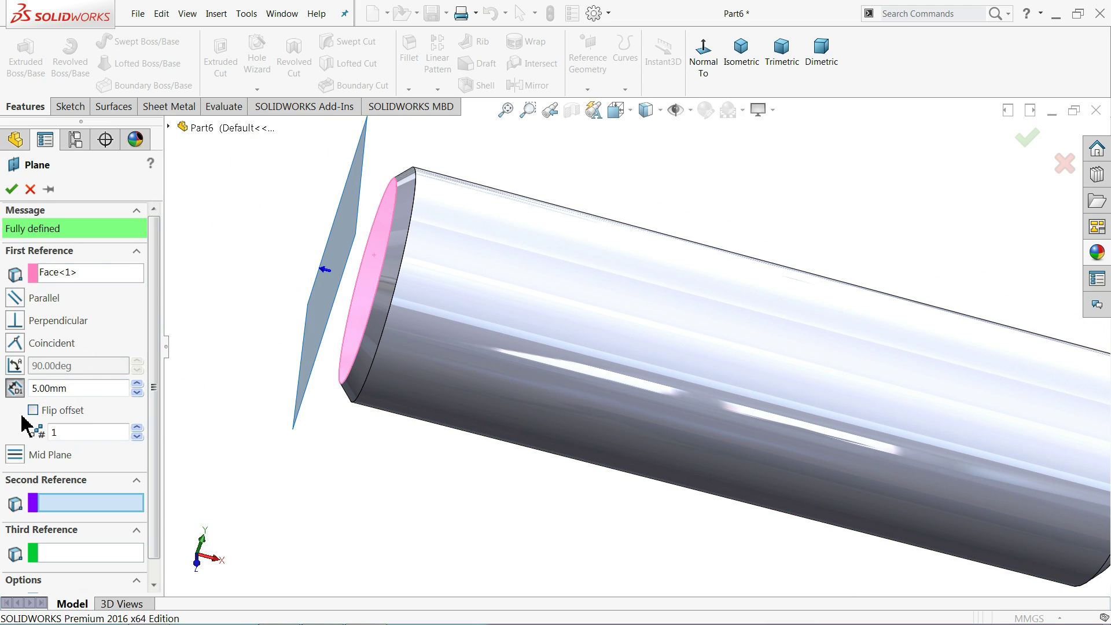
{"action": "left_click", "coordinate": [33, 411]}
{"action": "scroll", "coordinate": [324, 359], "scroll_direction": "down", "scroll_amount": 2}
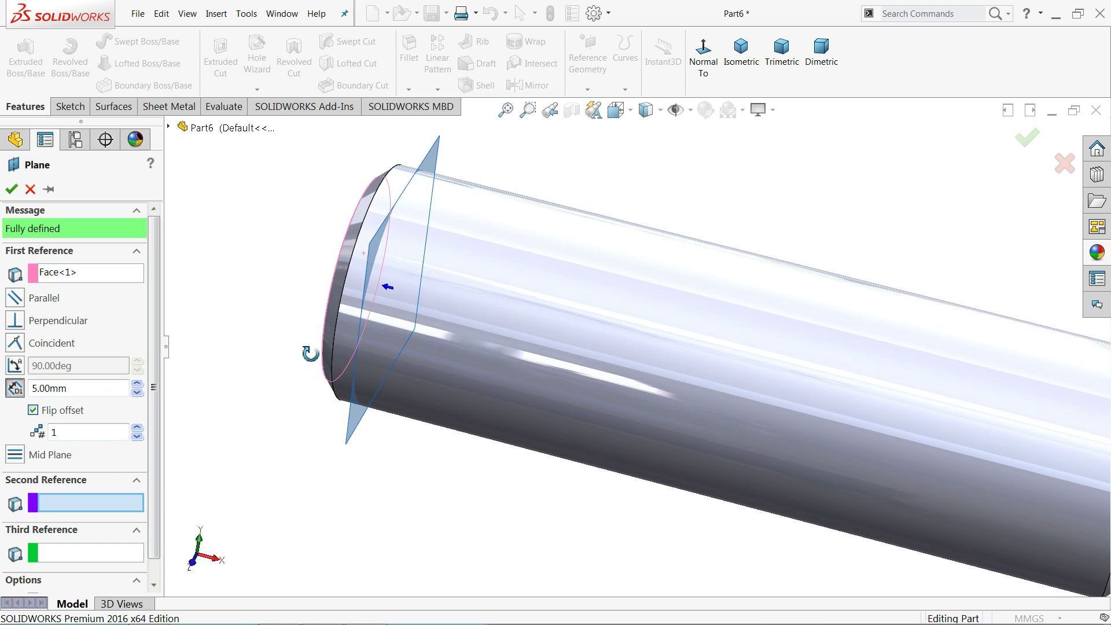
{"action": "scroll", "coordinate": [397, 298], "scroll_direction": "down", "scroll_amount": 2}
{"action": "scroll", "coordinate": [330, 300], "scroll_direction": "down", "scroll_amount": 2}
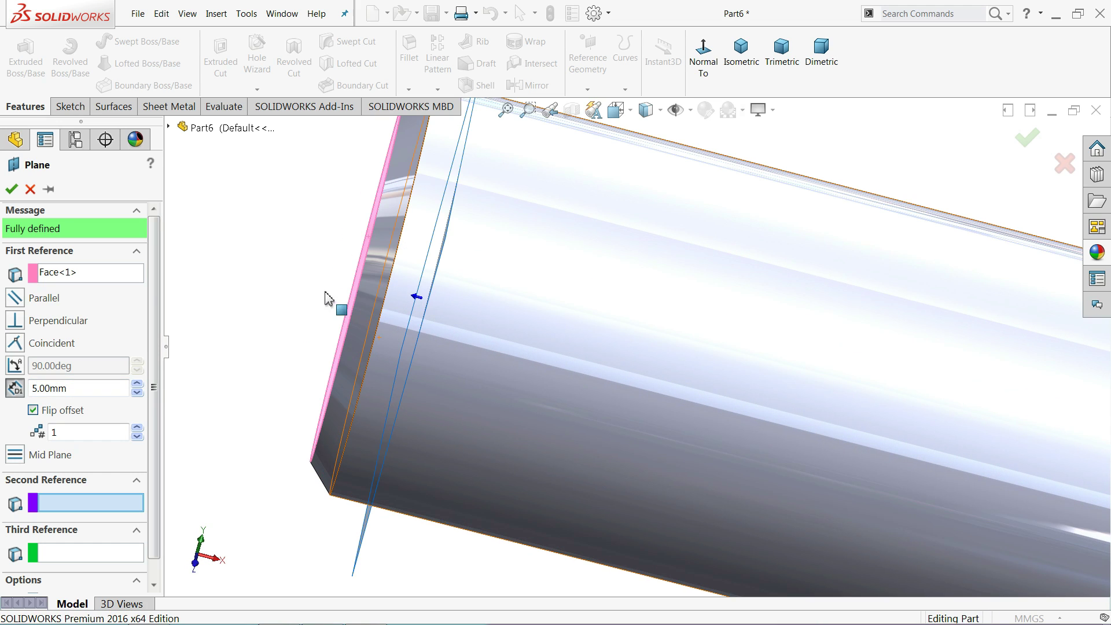
{"action": "left_click", "coordinate": [11, 189]}
{"action": "scroll", "coordinate": [342, 293], "scroll_direction": "up", "scroll_amount": 3}
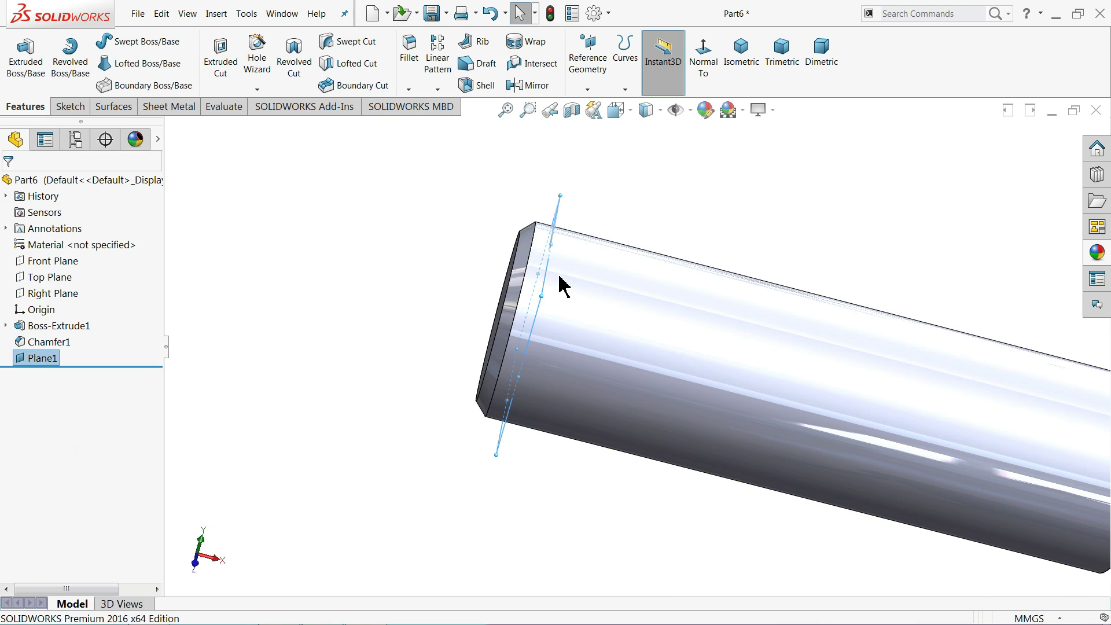
- Start a sketch on Plane1, view it normal, and draw two concentric circles at the origin
{"action": "left_click", "coordinate": [68, 110]}
{"action": "left_click", "coordinate": [20, 72]}
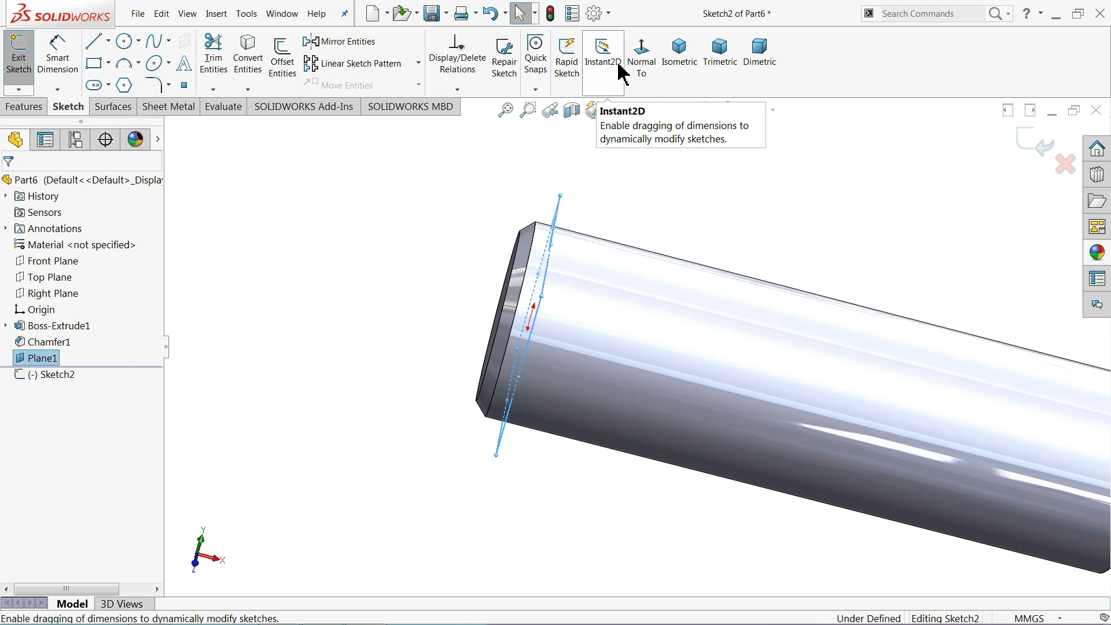
{"action": "left_click", "coordinate": [641, 67]}
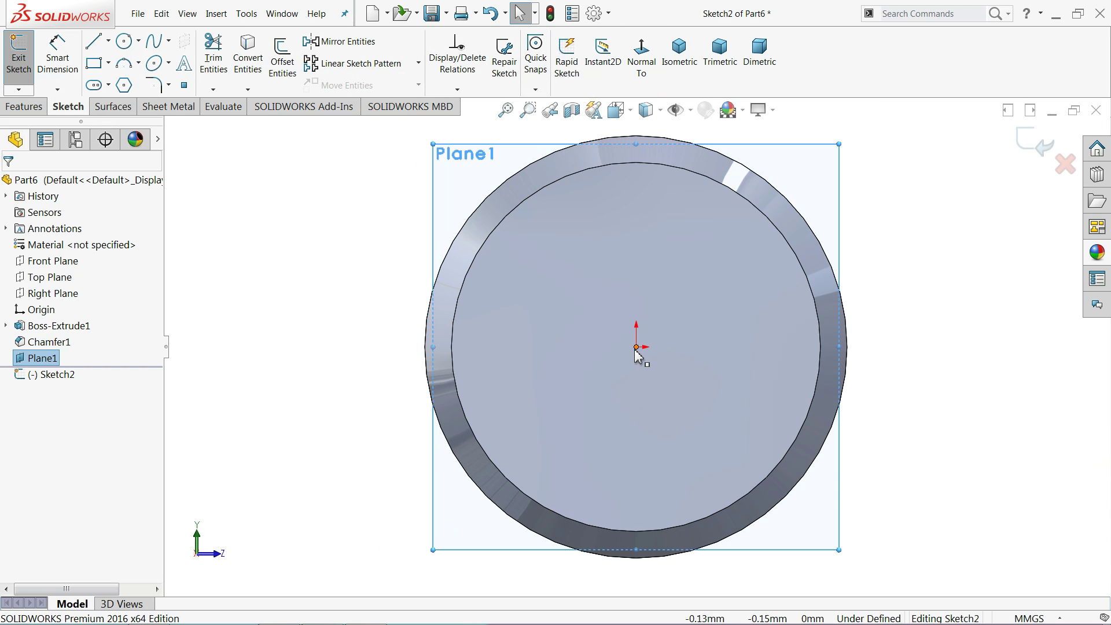
{"action": "left_click", "coordinate": [128, 42]}
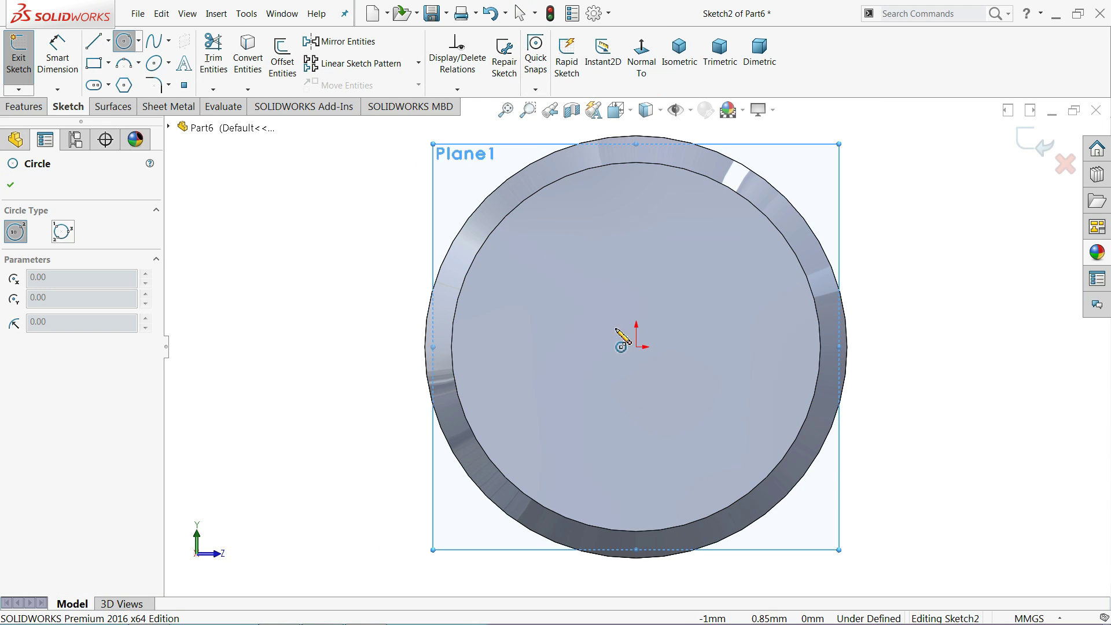
{"action": "left_click", "coordinate": [637, 347]}
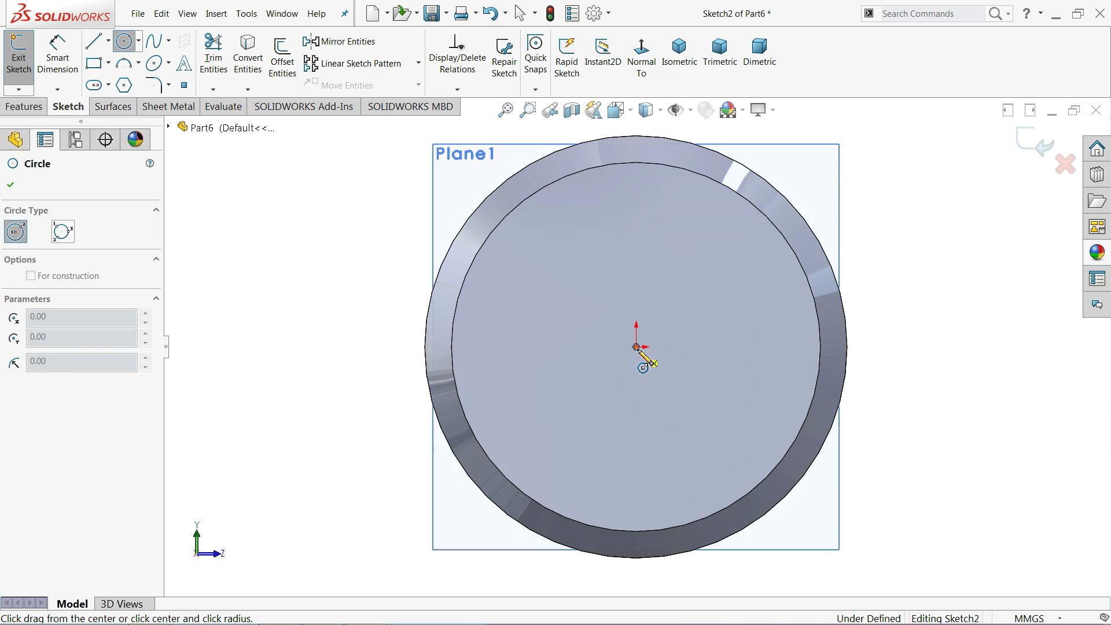
{"action": "left_click", "coordinate": [462, 233]}
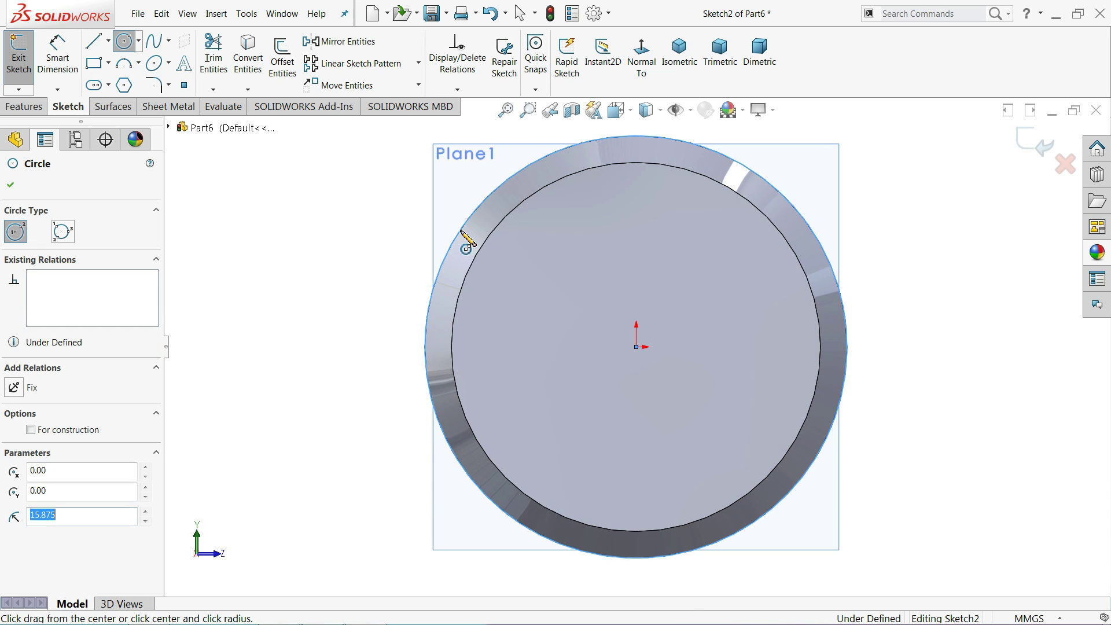
{"action": "left_click", "coordinate": [636, 347]}
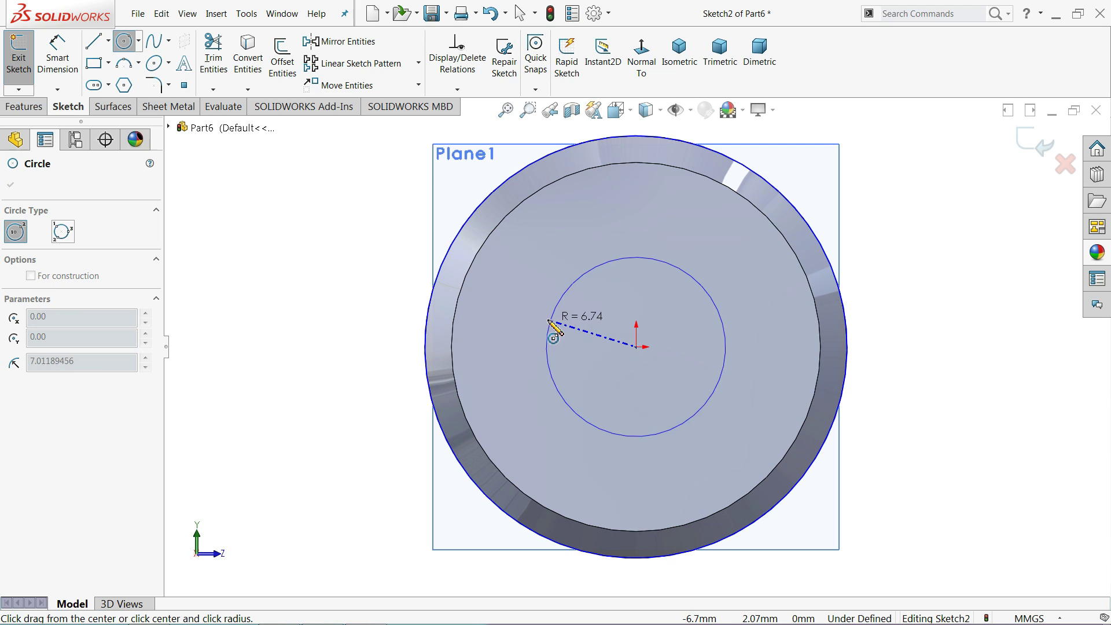
{"action": "left_click", "coordinate": [466, 255]}
- Dimension the circles to Ø29.75 and Ø31.75
{"action": "left_click", "coordinate": [64, 74]}
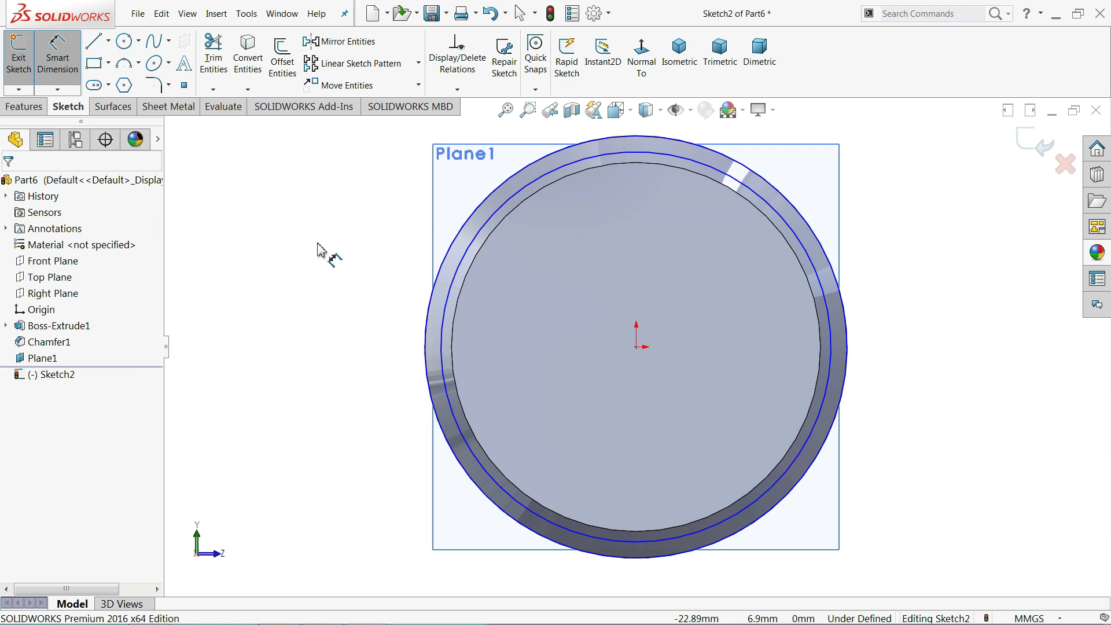
{"action": "left_click", "coordinate": [447, 314]}
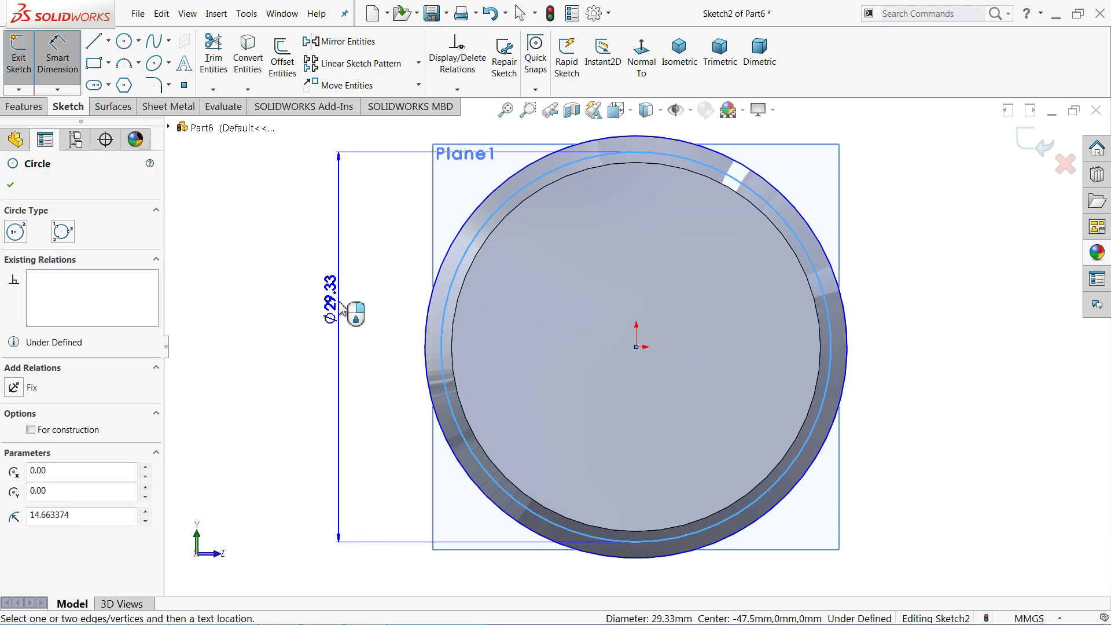
{"action": "left_click", "coordinate": [340, 305]}
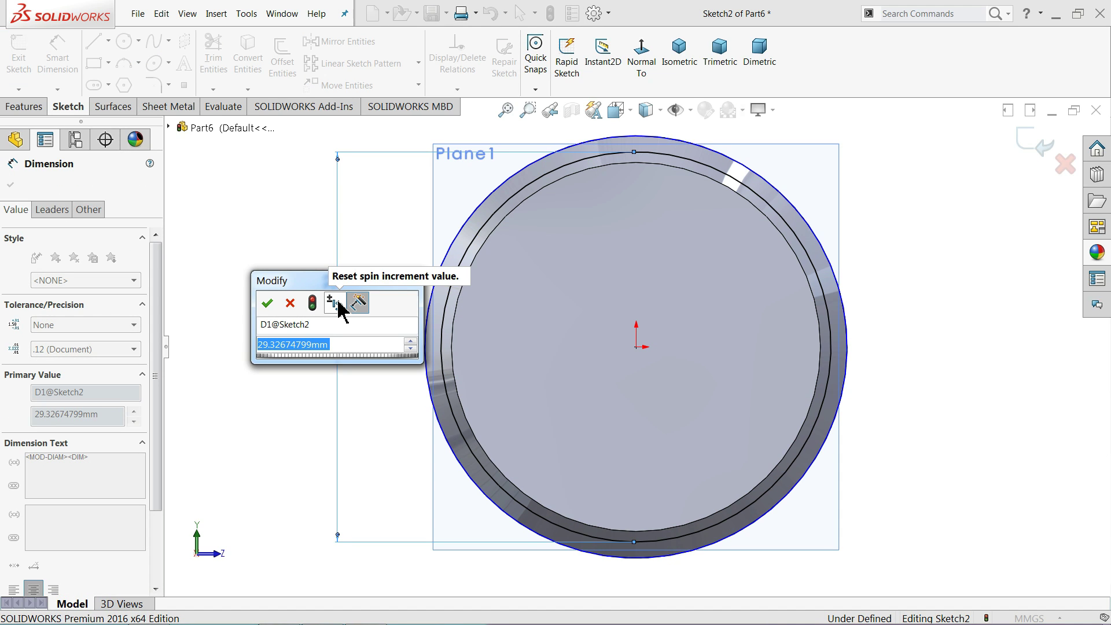
{"action": "type", "text": "29.75"}
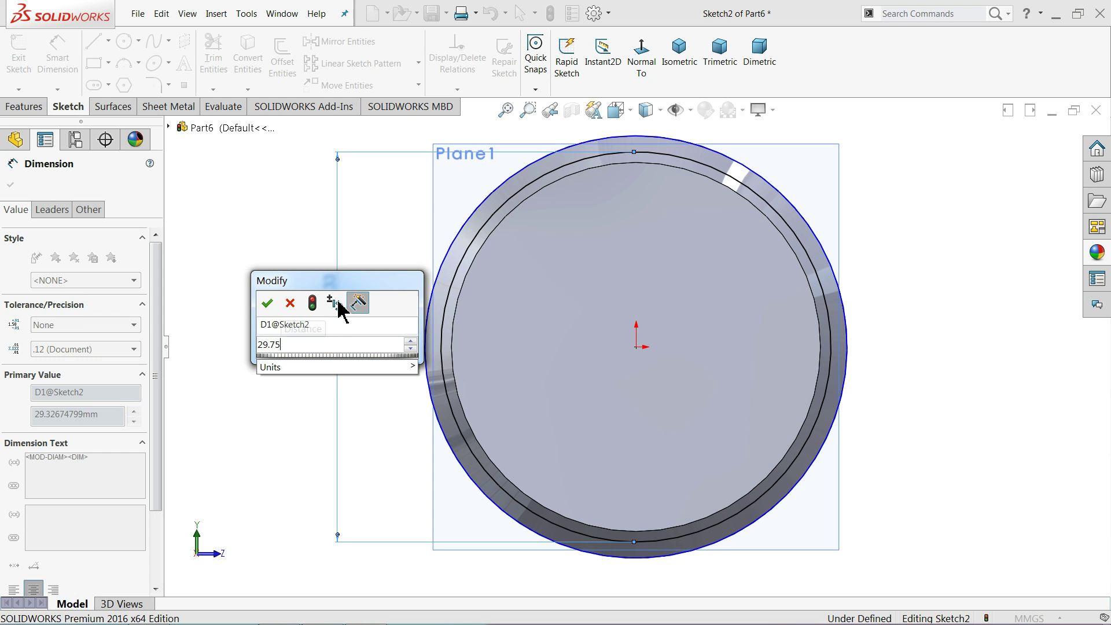
{"action": "key", "text": "Return"}
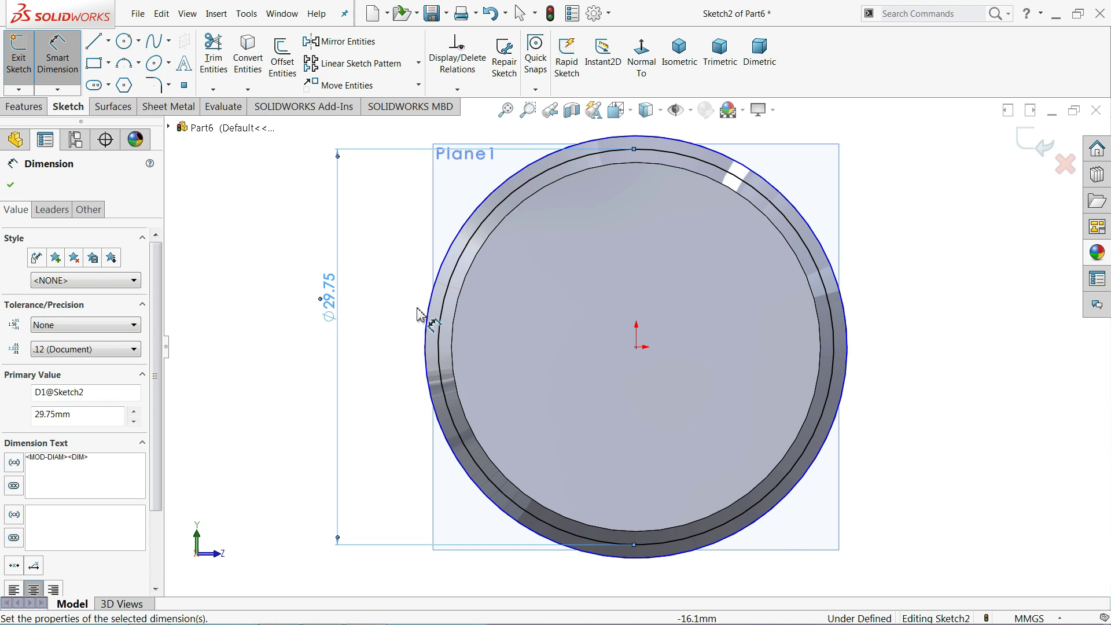
{"action": "left_click", "coordinate": [428, 307]}
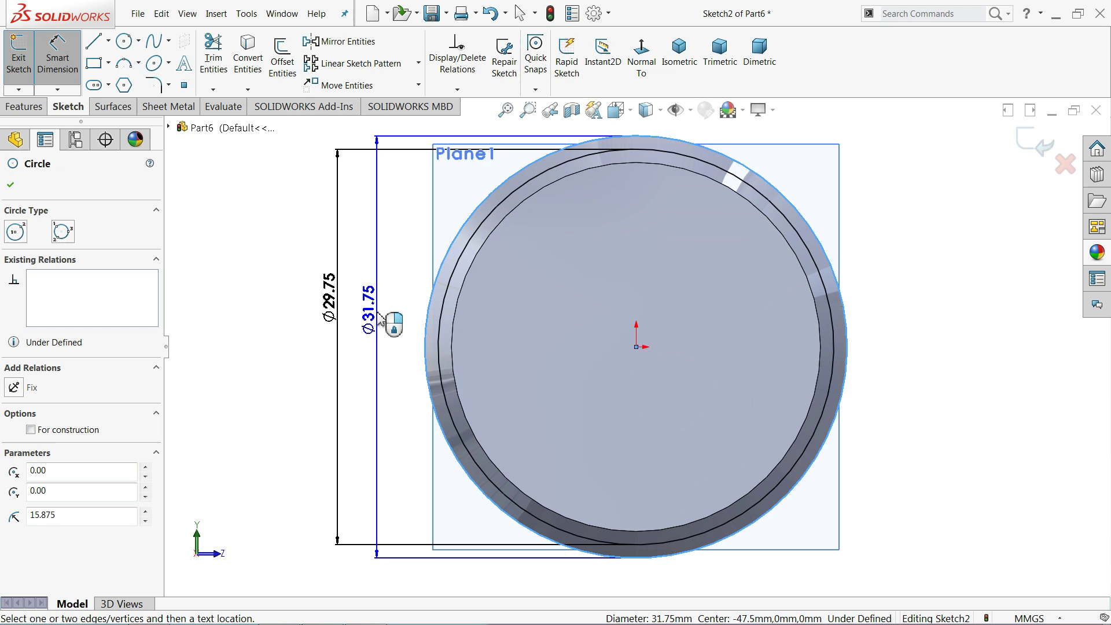
{"action": "left_click", "coordinate": [380, 316]}
{"action": "left_click", "coordinate": [304, 314]}
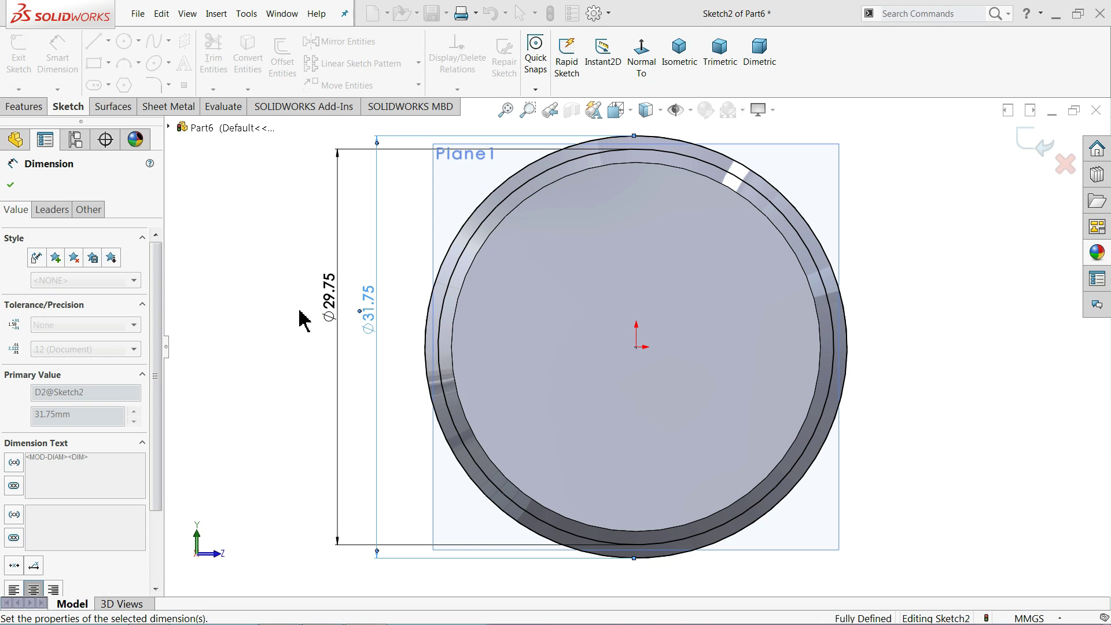
{"action": "left_click", "coordinate": [24, 106]}
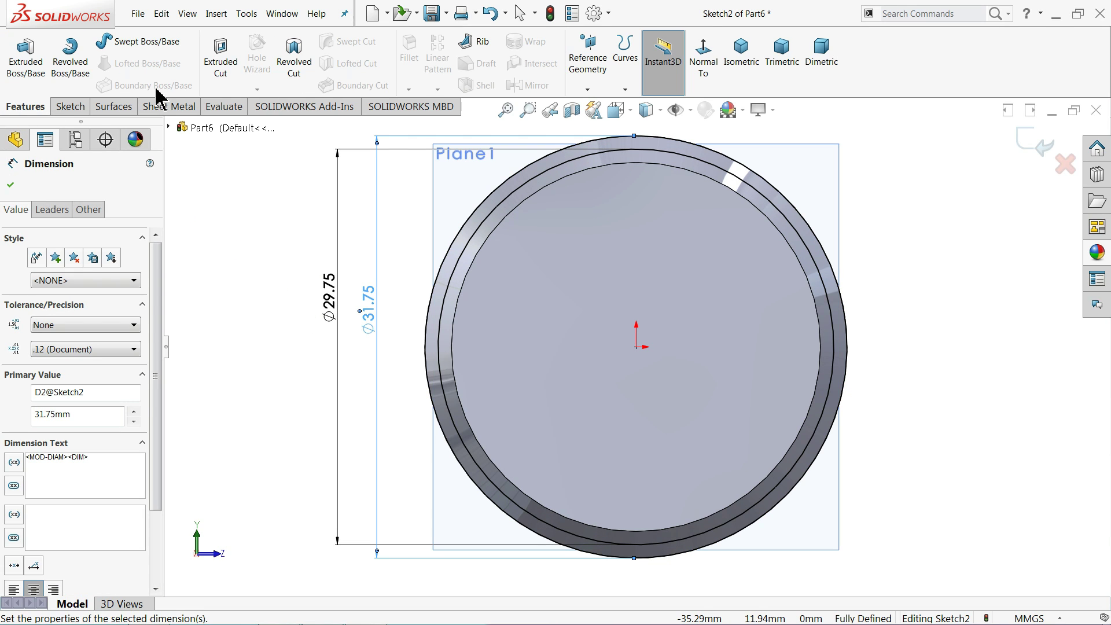
{"action": "left_click", "coordinate": [220, 58]}
- Cut the ring sketch 2 mm deep in the reversed direction as Cut-Extrude1
{"action": "key", "text": "z"}
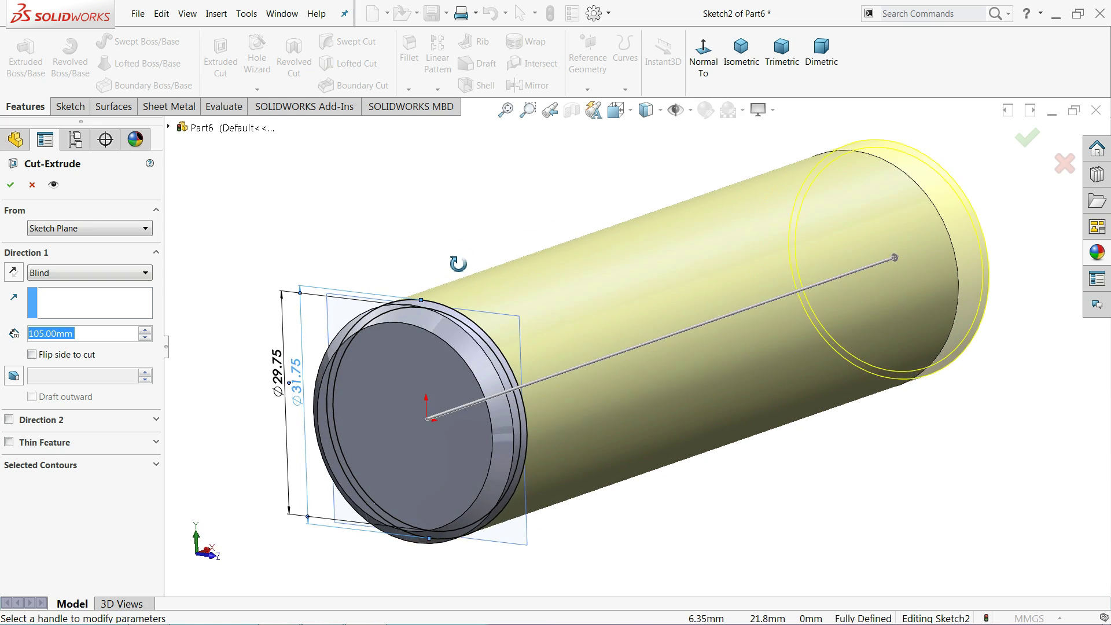
{"action": "left_click", "coordinate": [14, 273]}
{"action": "scroll", "coordinate": [392, 286], "scroll_direction": "up", "scroll_amount": 1}
{"action": "scroll", "coordinate": [384, 372], "scroll_direction": "up", "scroll_amount": 1}
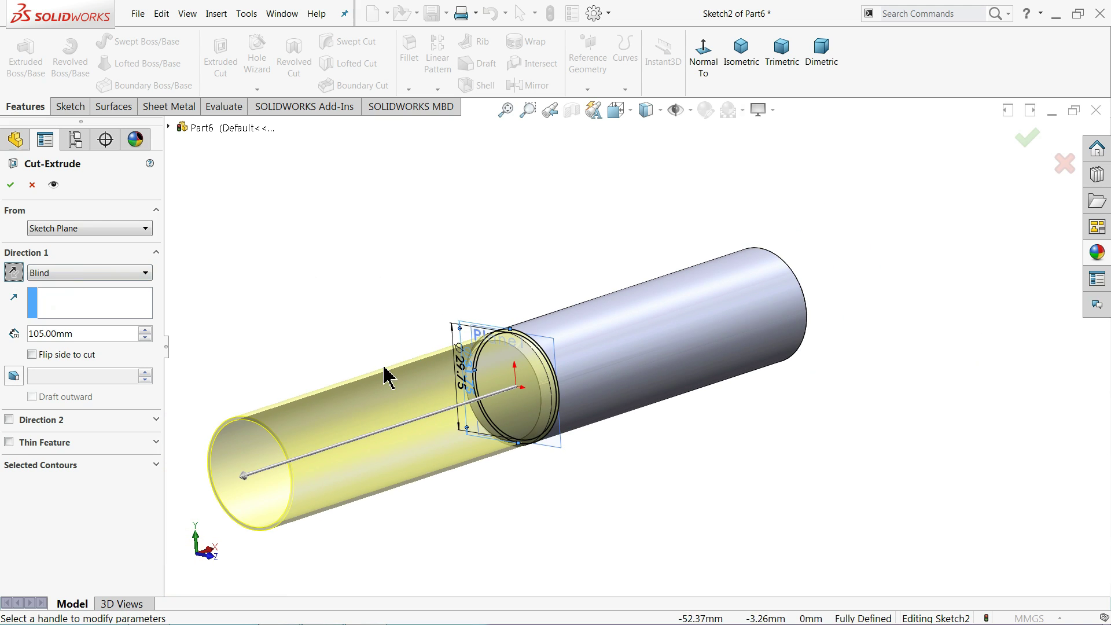
{"action": "scroll", "coordinate": [549, 394], "scroll_direction": "down", "scroll_amount": 2}
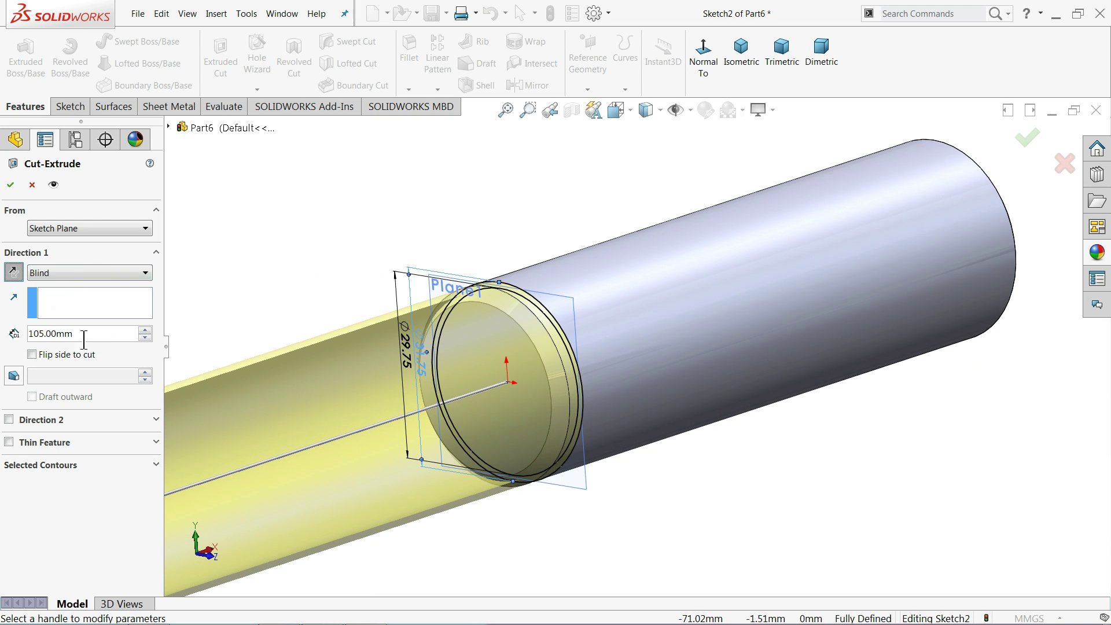
{"action": "type", "text": "2"}
{"action": "key", "text": "Return"}
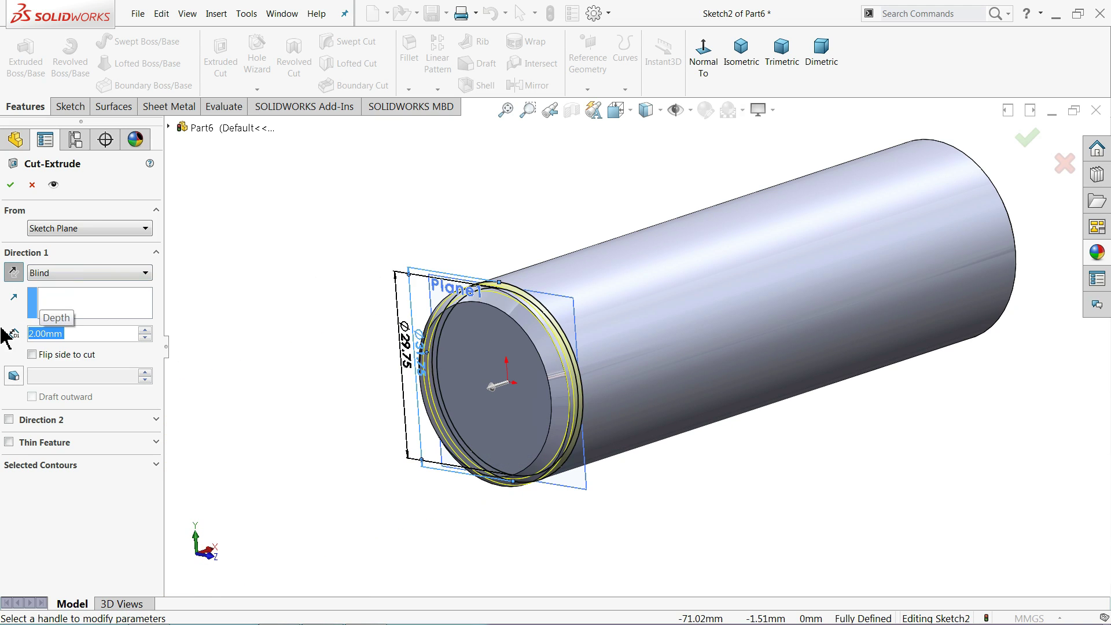
{"action": "scroll", "coordinate": [541, 331], "scroll_direction": "down", "scroll_amount": 2}
{"action": "mouse_move", "coordinate": [540, 330]}
{"action": "middle_mouse_down"}
{"action": "mouse_move", "coordinate": [458, 283]}
{"action": "mouse_move", "coordinate": [324, 255]}
{"action": "middle_mouse_up"}
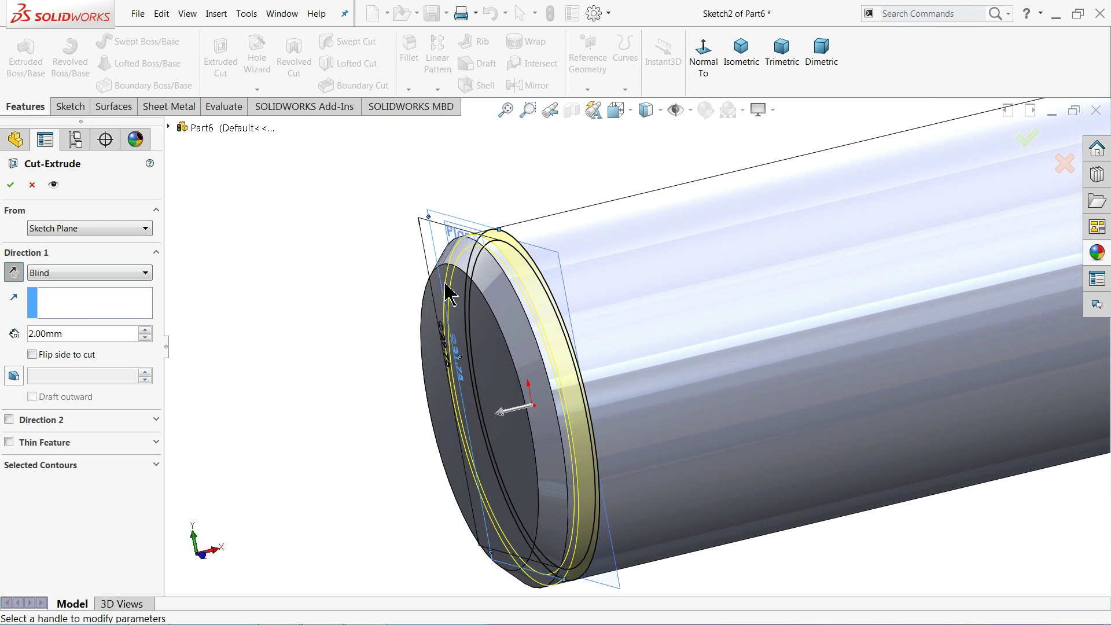
{"action": "left_click", "coordinate": [11, 185]}
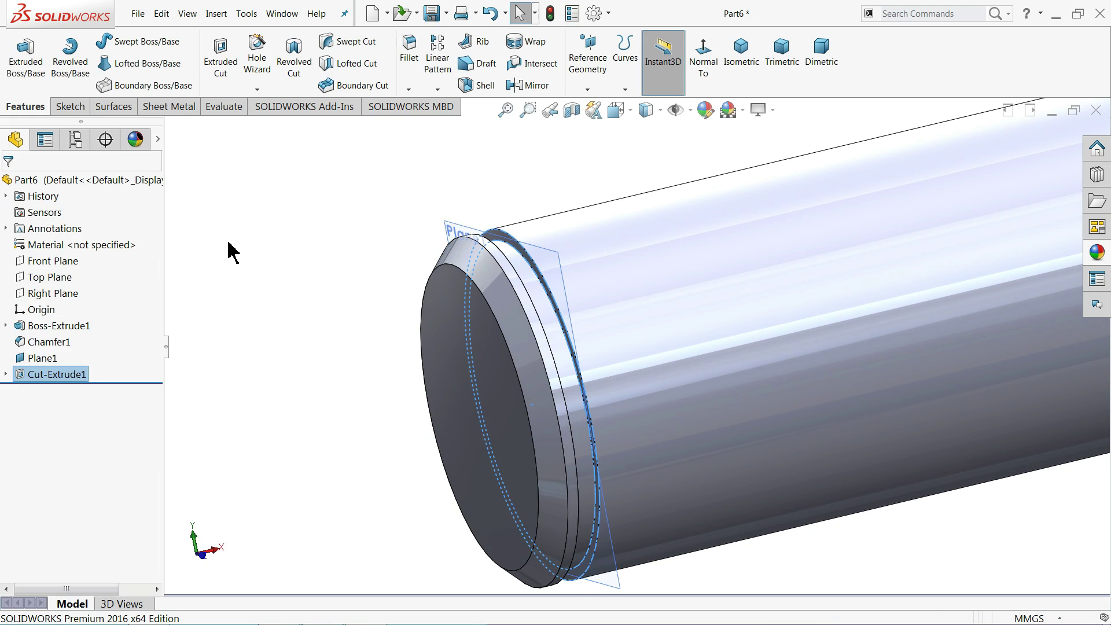
- Hide Plane1 and reorient the view to look at the cylinder from the side
{"action": "left_click", "coordinate": [449, 237]}
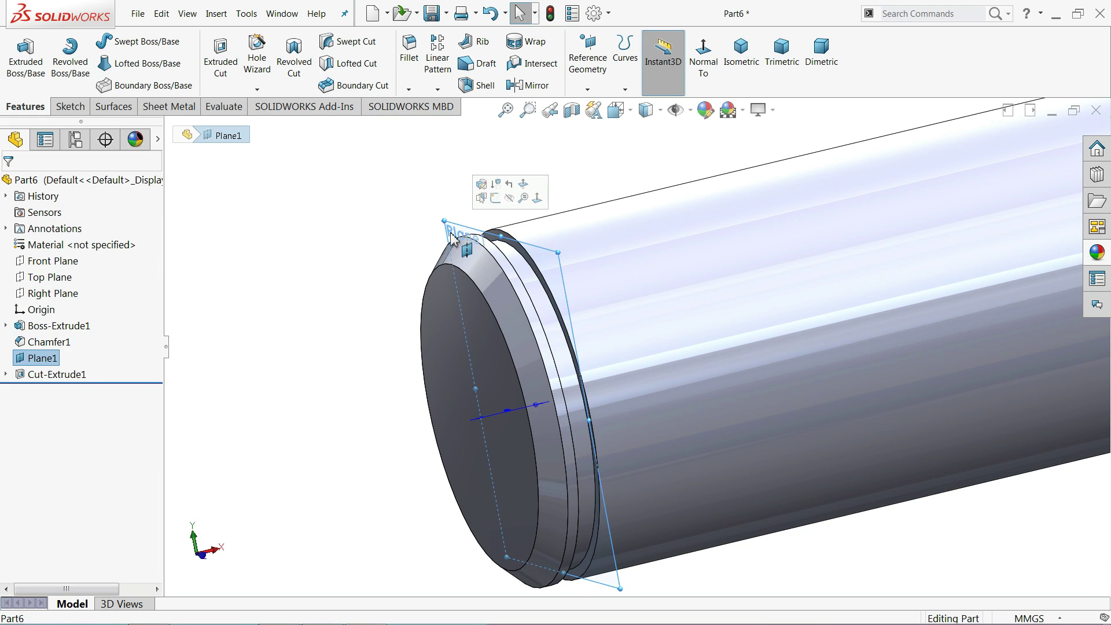
{"action": "left_click", "coordinate": [509, 199]}
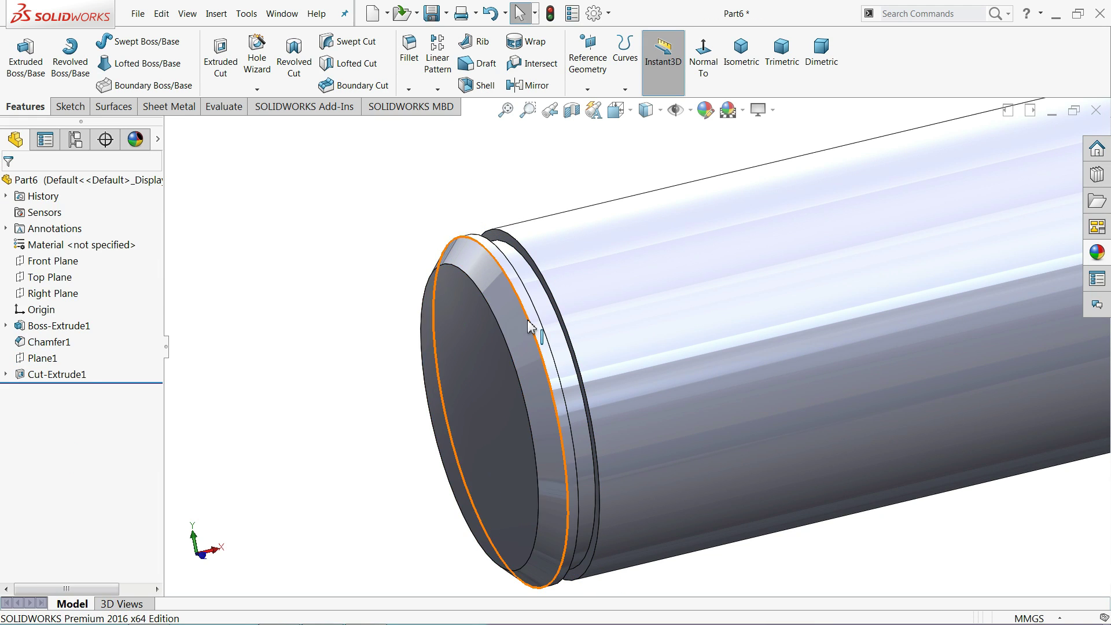
{"action": "mouse_move", "coordinate": [529, 322]}
{"action": "middle_mouse_down"}
{"action": "mouse_move", "coordinate": [569, 321]}
{"action": "mouse_move", "coordinate": [588, 292]}
{"action": "mouse_move", "coordinate": [598, 307]}
{"action": "mouse_move", "coordinate": [530, 283]}
{"action": "middle_mouse_up"}
{"action": "scroll", "coordinate": [582, 294], "scroll_direction": "down", "scroll_amount": 2}
{"action": "scroll", "coordinate": [559, 301], "scroll_direction": "down", "scroll_amount": 2}
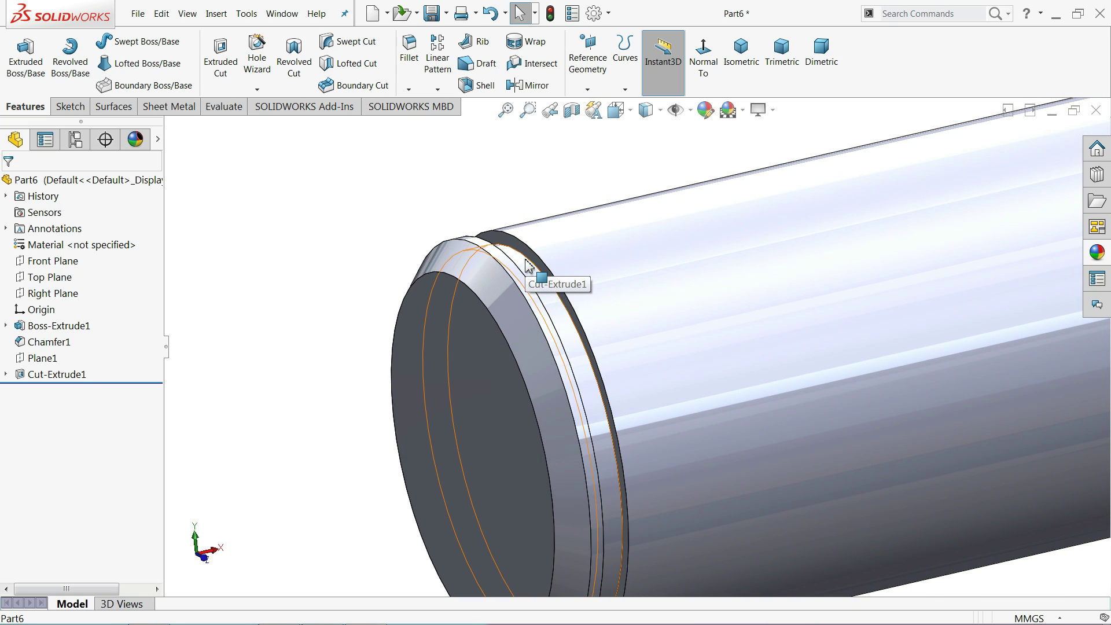
{"action": "scroll", "coordinate": [524, 269], "scroll_direction": "up", "scroll_amount": 3}
{"action": "scroll", "coordinate": [528, 279], "scroll_direction": "up", "scroll_amount": 2}
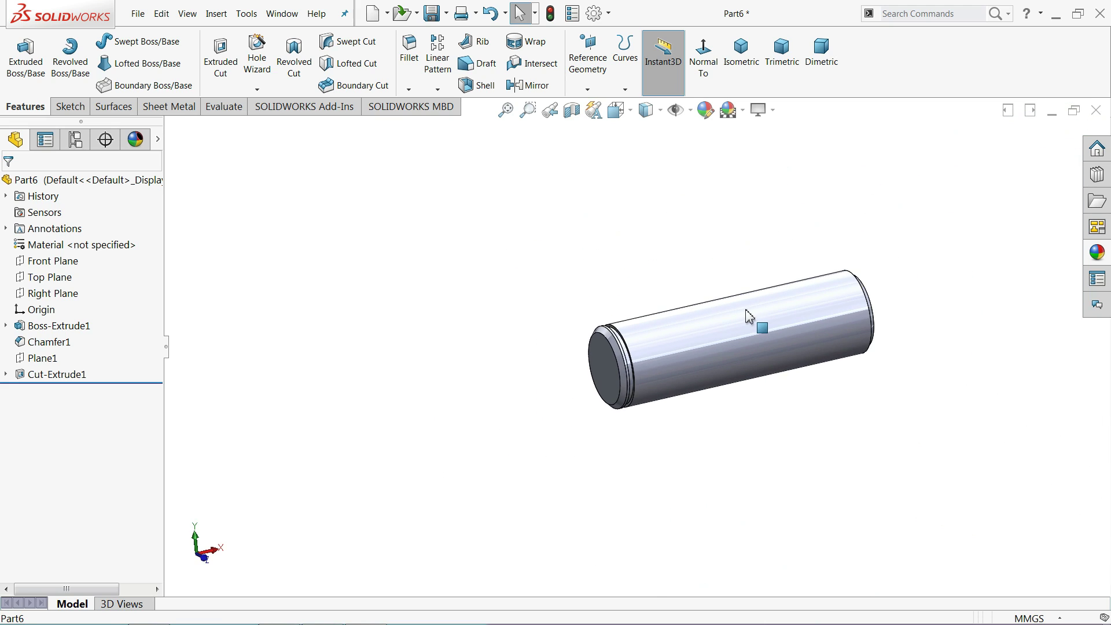
{"action": "scroll", "coordinate": [822, 347], "scroll_direction": "down", "scroll_amount": 2}
{"action": "scroll", "coordinate": [831, 354], "scroll_direction": "down", "scroll_amount": 2}
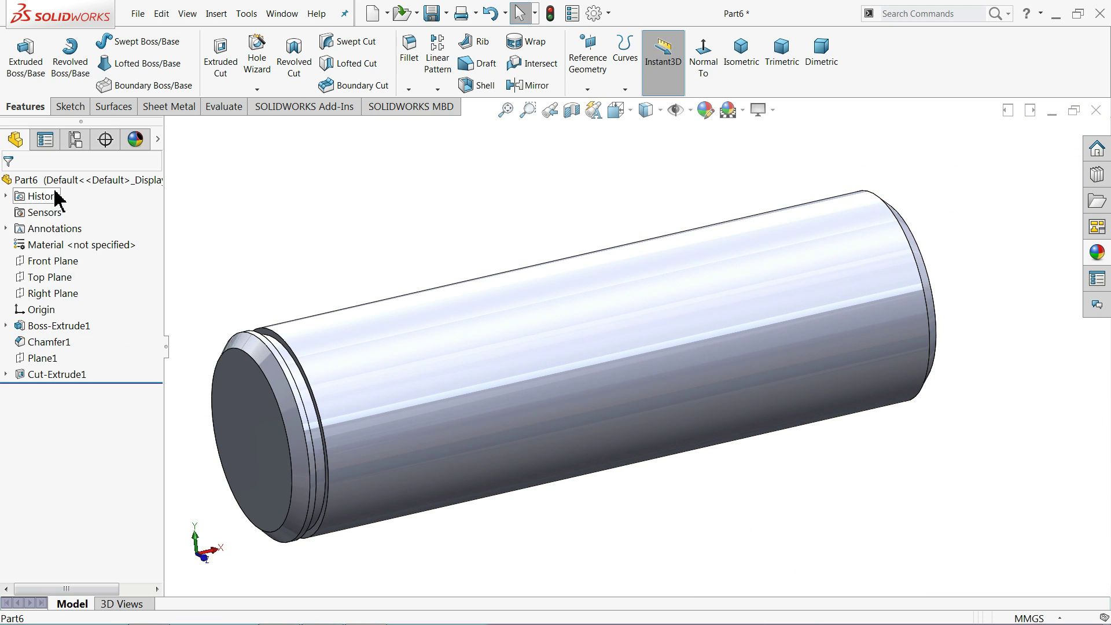
- Start a Mirror feature with the Right Plane as the mirror plane
{"action": "left_click", "coordinate": [77, 185]}
{"action": "left_click", "coordinate": [235, 184]}
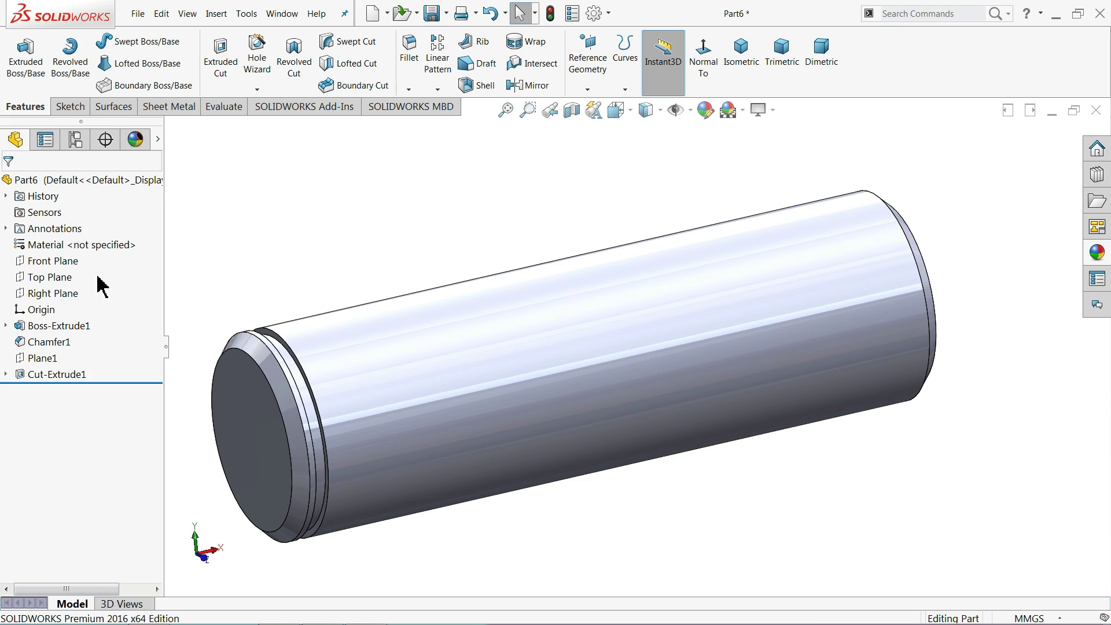
{"action": "left_click", "coordinate": [68, 295]}
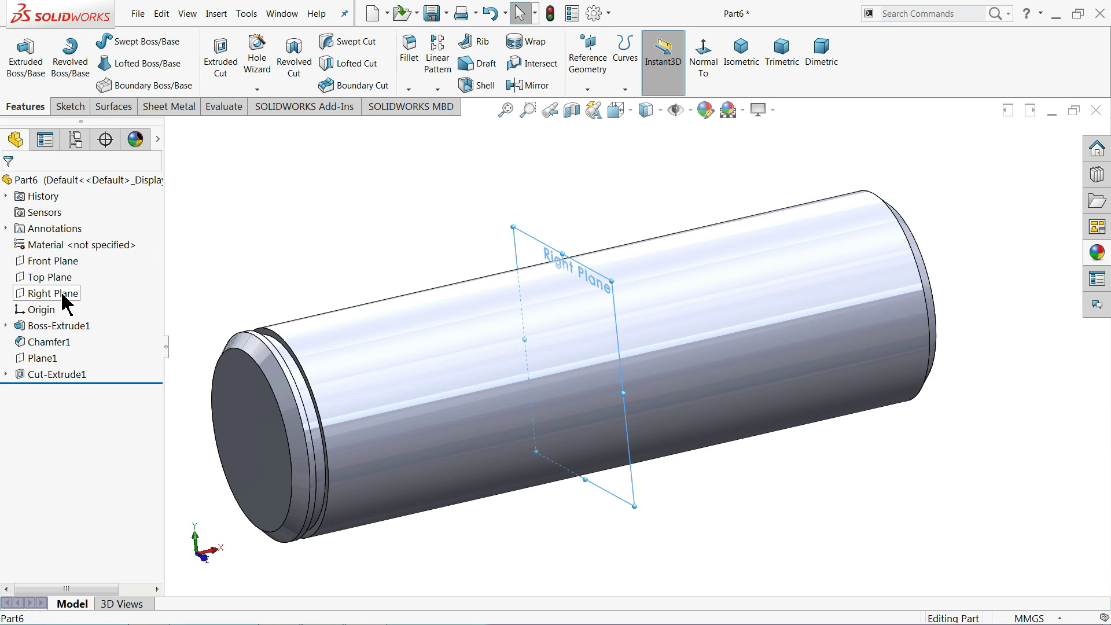
{"action": "left_click", "coordinate": [530, 86]}
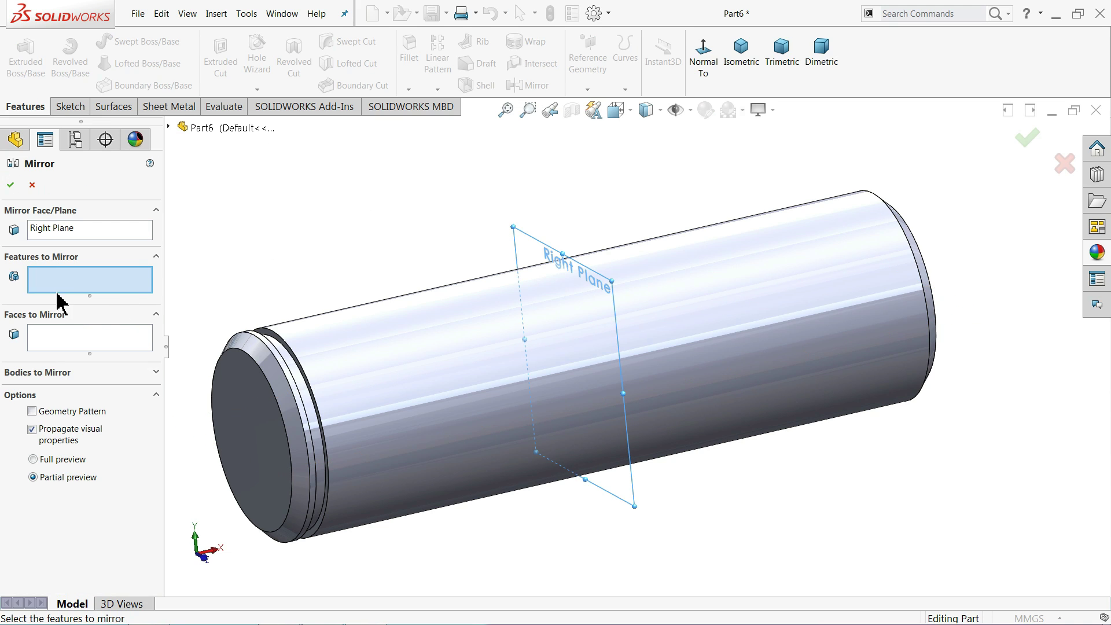
- Mirror Cut-Extrude1 across the Right Plane to groove both rod ends
{"action": "left_click", "coordinate": [168, 126]}
{"action": "left_click", "coordinate": [228, 322]}
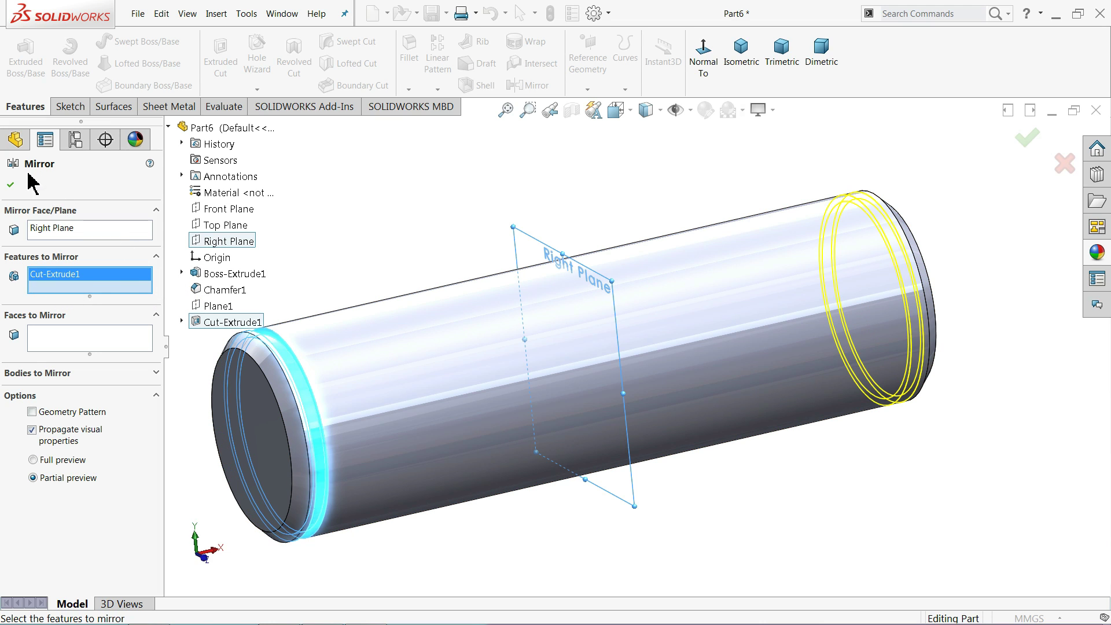
{"action": "left_click", "coordinate": [10, 186]}
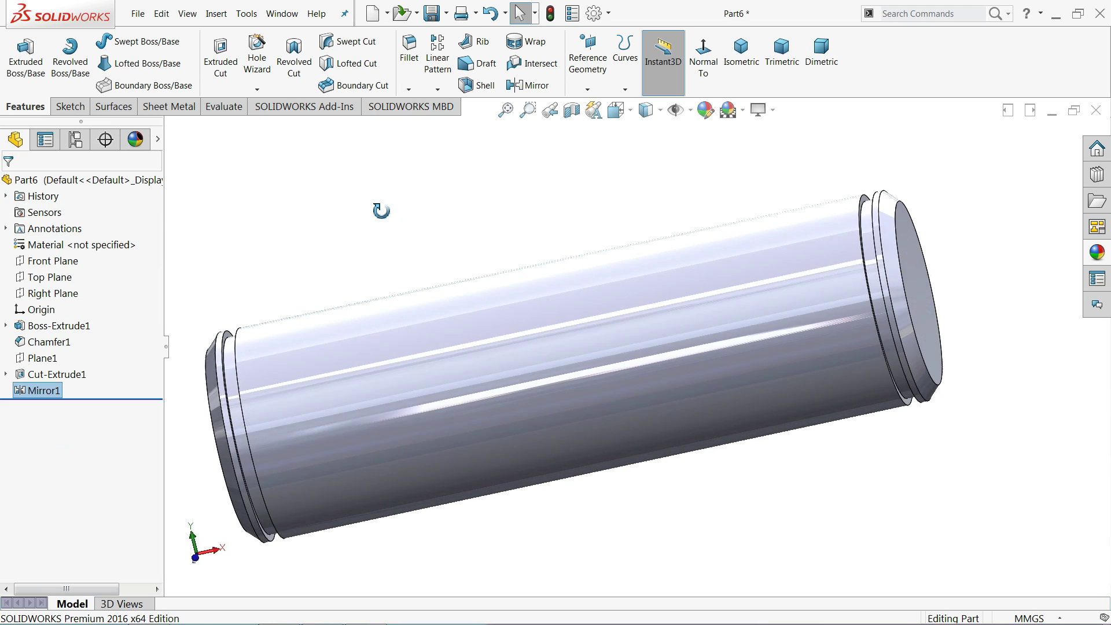
{"action": "mouse_move", "coordinate": [417, 218]}
{"action": "middle_mouse_down"}
{"action": "mouse_move", "coordinate": [378, 210]}
{"action": "mouse_move", "coordinate": [437, 213]}
{"action": "middle_mouse_up"}
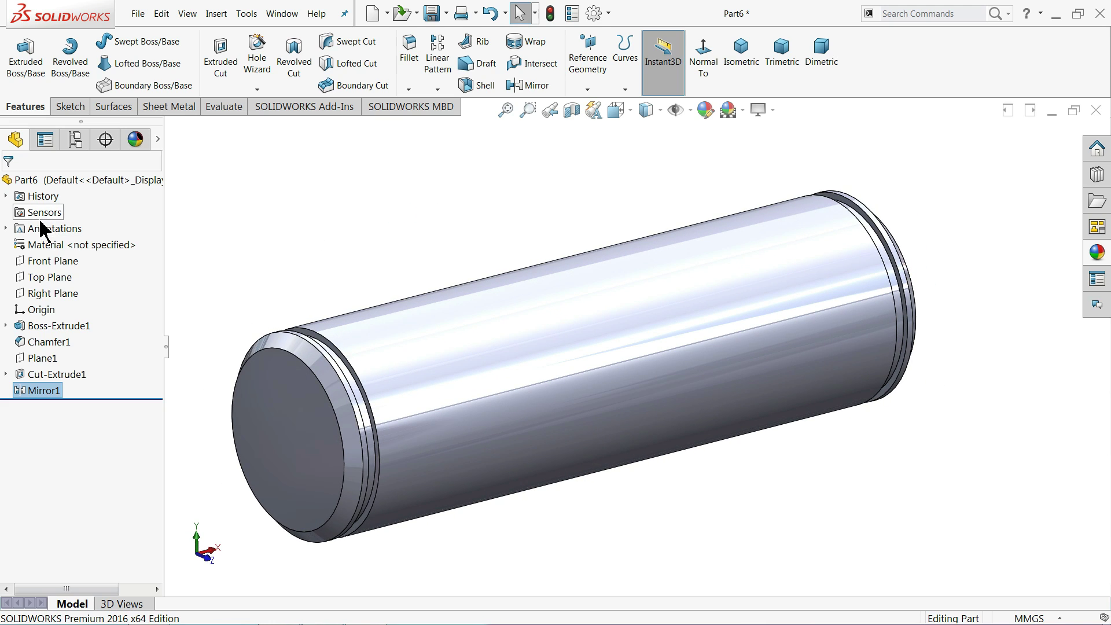
{"action": "left_click", "coordinate": [116, 181]}
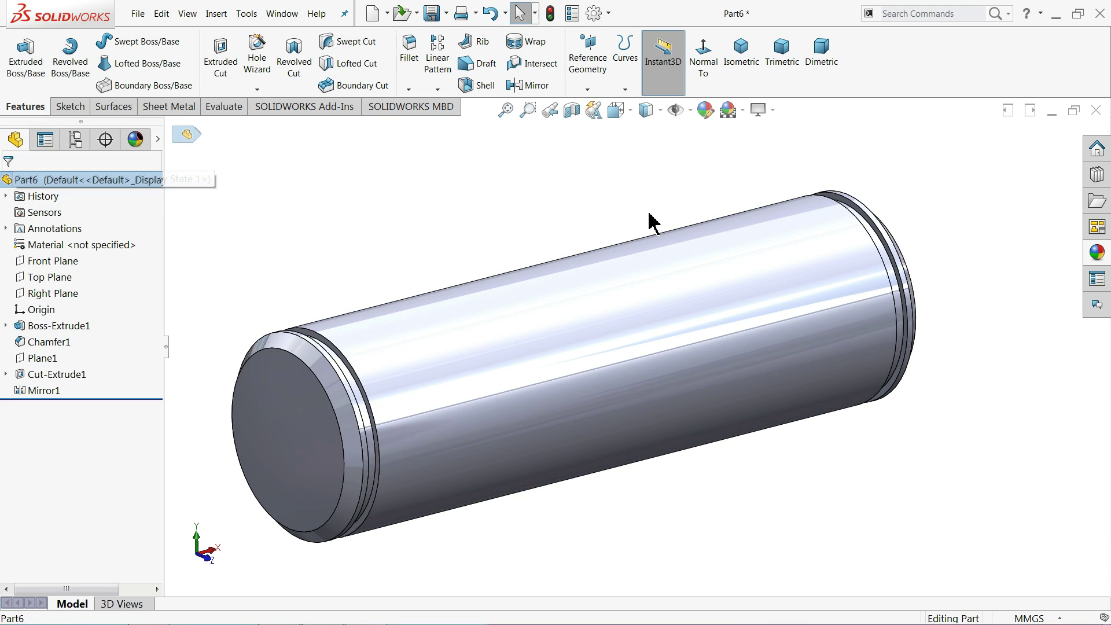
{"action": "left_click", "coordinate": [1096, 253]}
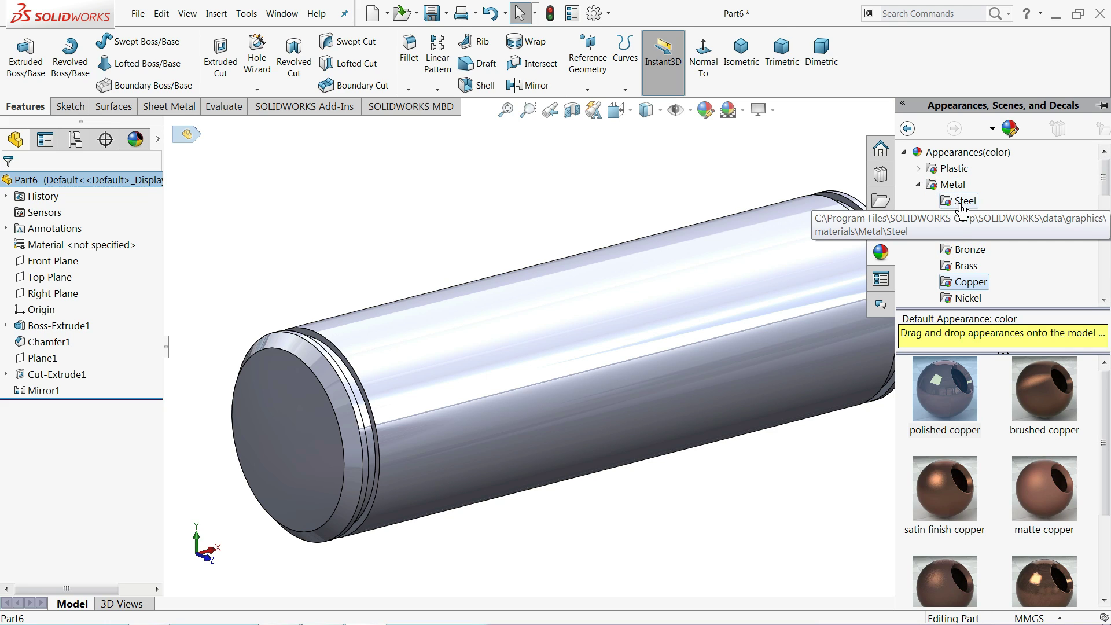
- Try satin finish stainless steel on the rod, then settle on brushed steel from the Steel library
{"action": "left_click", "coordinate": [961, 200]}
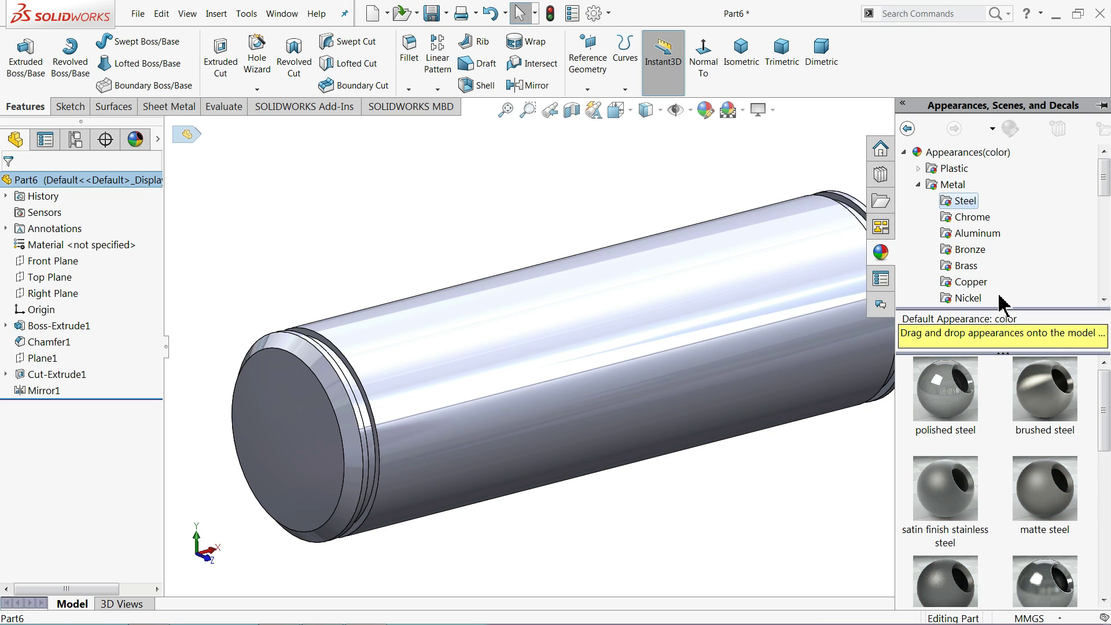
{"action": "double_click", "coordinate": [962, 495]}
{"action": "double_click", "coordinate": [1060, 401]}
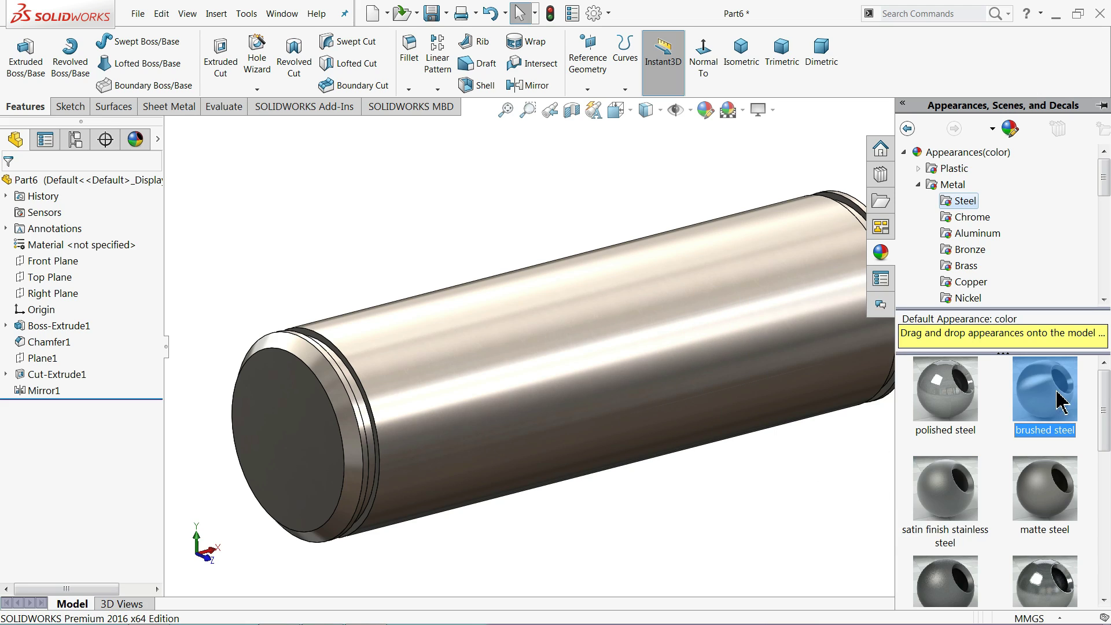
{"action": "scroll", "coordinate": [721, 414], "scroll_direction": "up", "scroll_amount": 2}
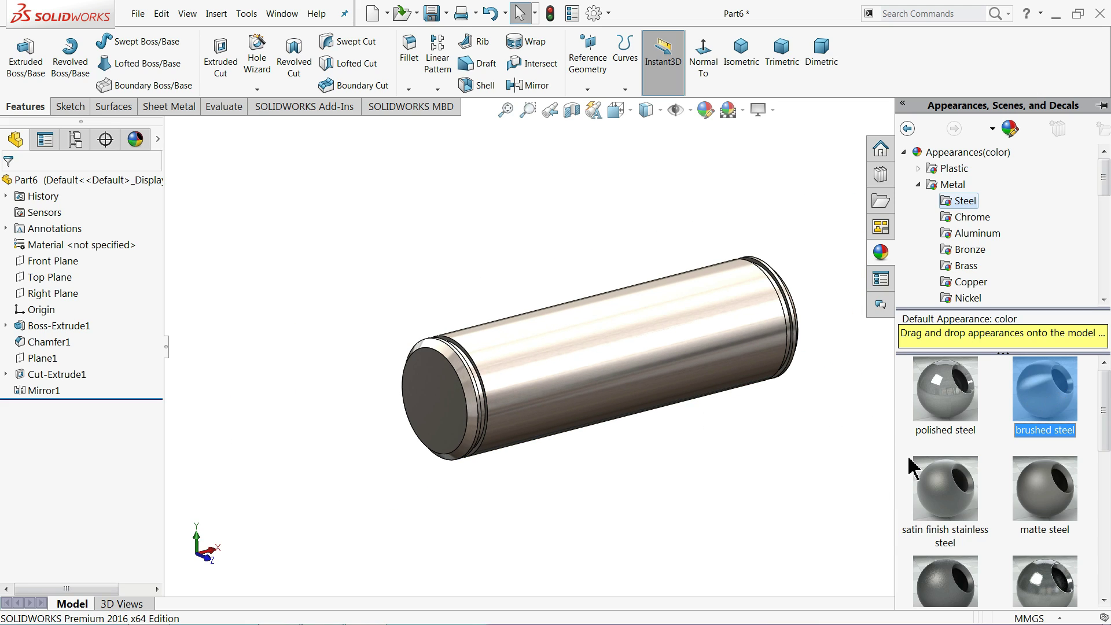
{"action": "double_click", "coordinate": [940, 480]}
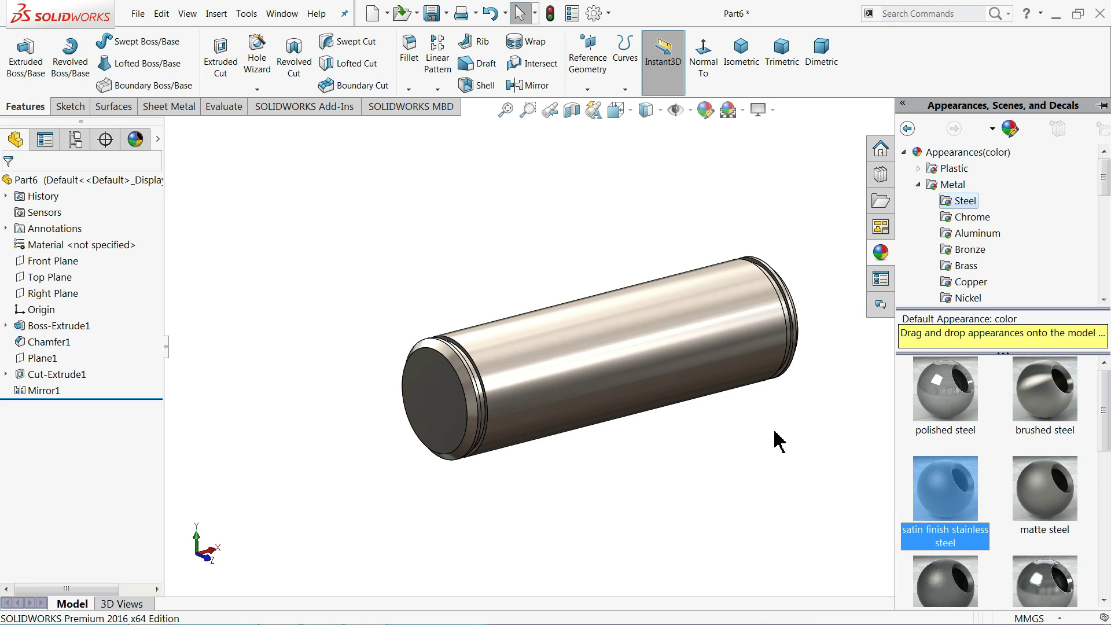
{"action": "mouse_move", "coordinate": [775, 440]}
{"action": "middle_mouse_down"}
{"action": "mouse_move", "coordinate": [783, 421]}
{"action": "mouse_move", "coordinate": [734, 459]}
{"action": "mouse_move", "coordinate": [903, 523]}
{"action": "middle_mouse_up"}
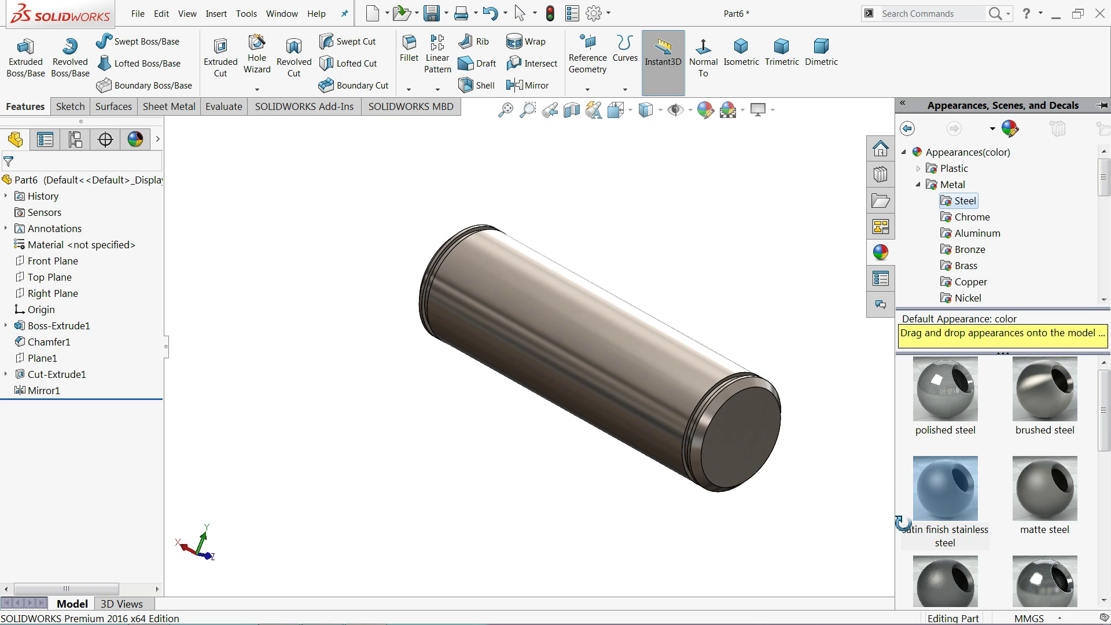
{"action": "double_click", "coordinate": [1049, 412]}
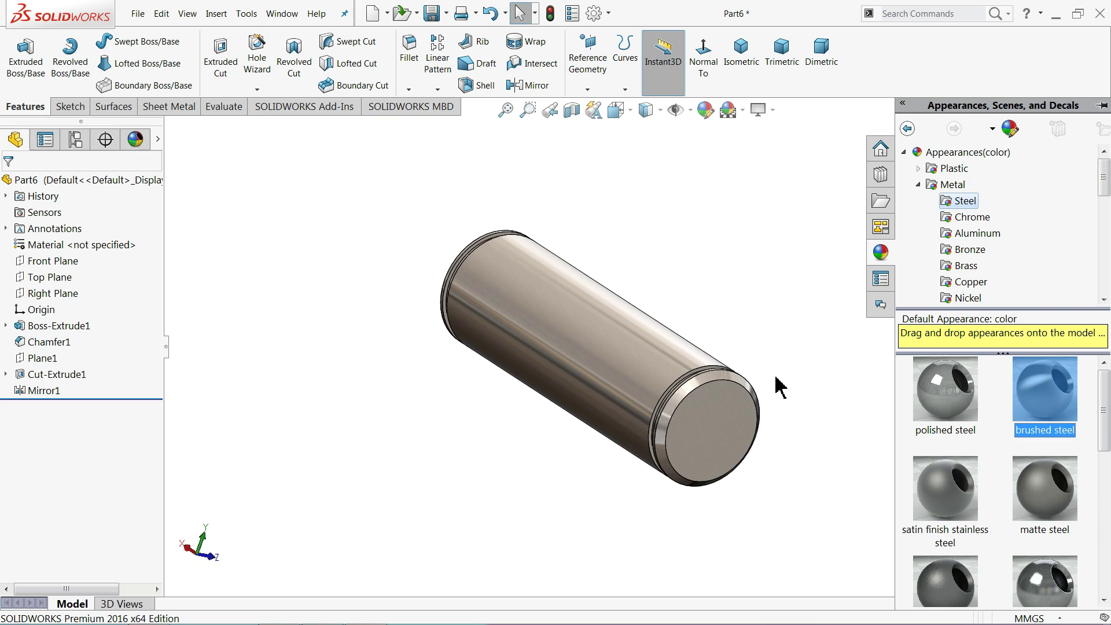
{"action": "mouse_move", "coordinate": [779, 386]}
{"action": "middle_mouse_down"}
{"action": "mouse_move", "coordinate": [486, 372]}
{"action": "mouse_move", "coordinate": [558, 509]}
{"action": "mouse_move", "coordinate": [598, 551]}
{"action": "mouse_move", "coordinate": [663, 487]}
{"action": "mouse_move", "coordinate": [687, 571]}
{"action": "mouse_move", "coordinate": [640, 526]}
{"action": "middle_mouse_up"}
{"action": "scroll", "coordinate": [660, 400], "scroll_direction": "down", "scroll_amount": 2}
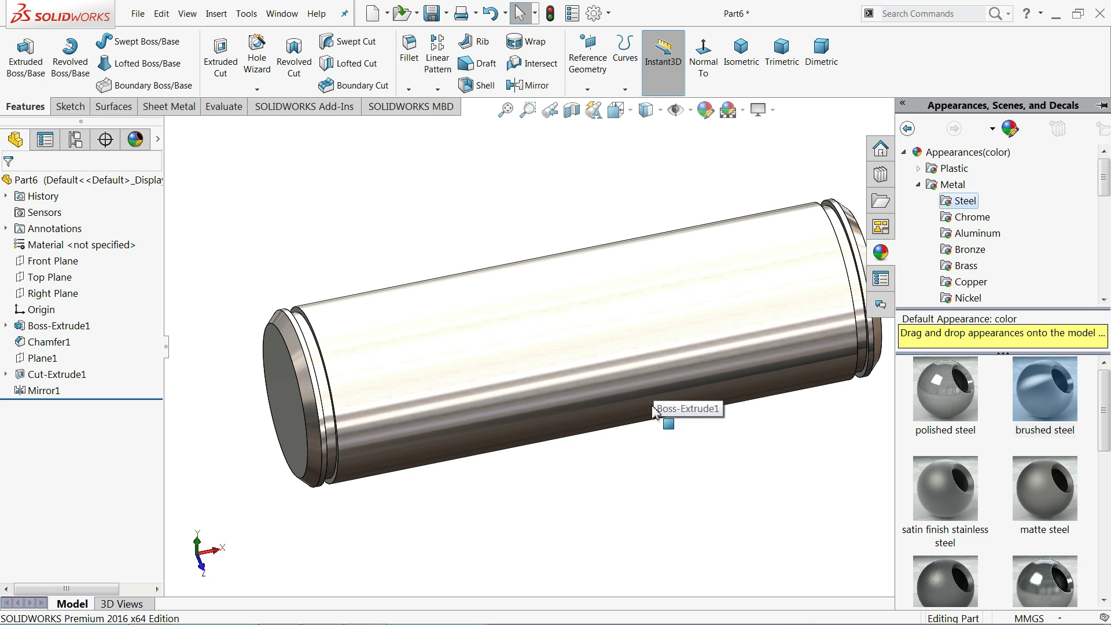
{"action": "middle_click_drag", "start_coordinate": [654, 409], "coordinate": [675, 422]}
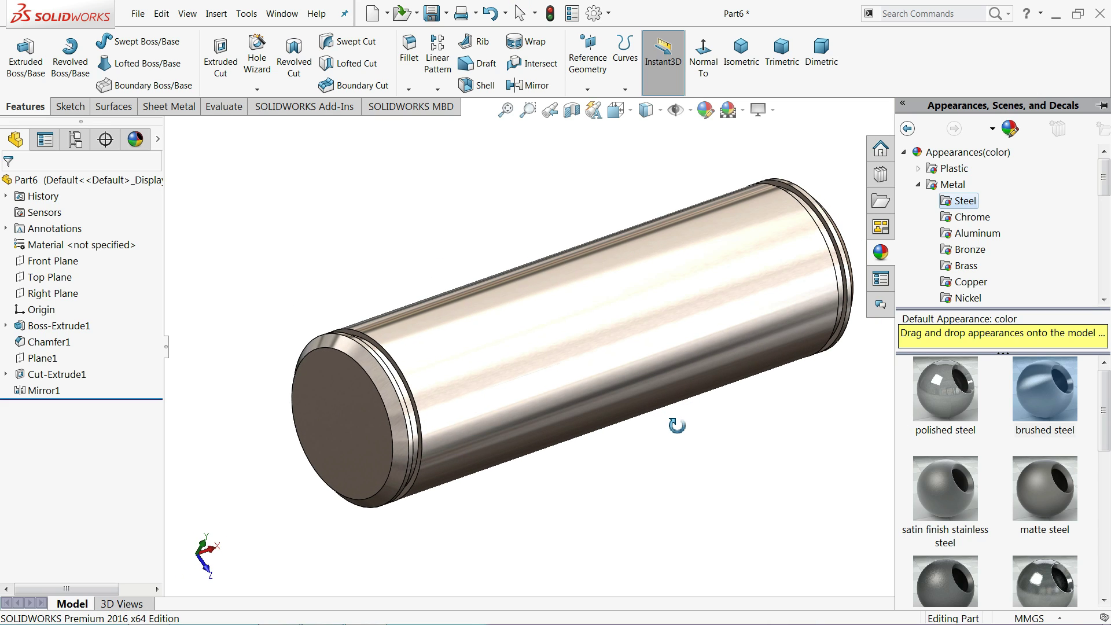
- Save the brushed-steel rod as 6.Barrette in the Hydraulic Cylinder folder
{"action": "left_click", "coordinate": [431, 12]}
{"action": "type", "text": "6.Barrette"}
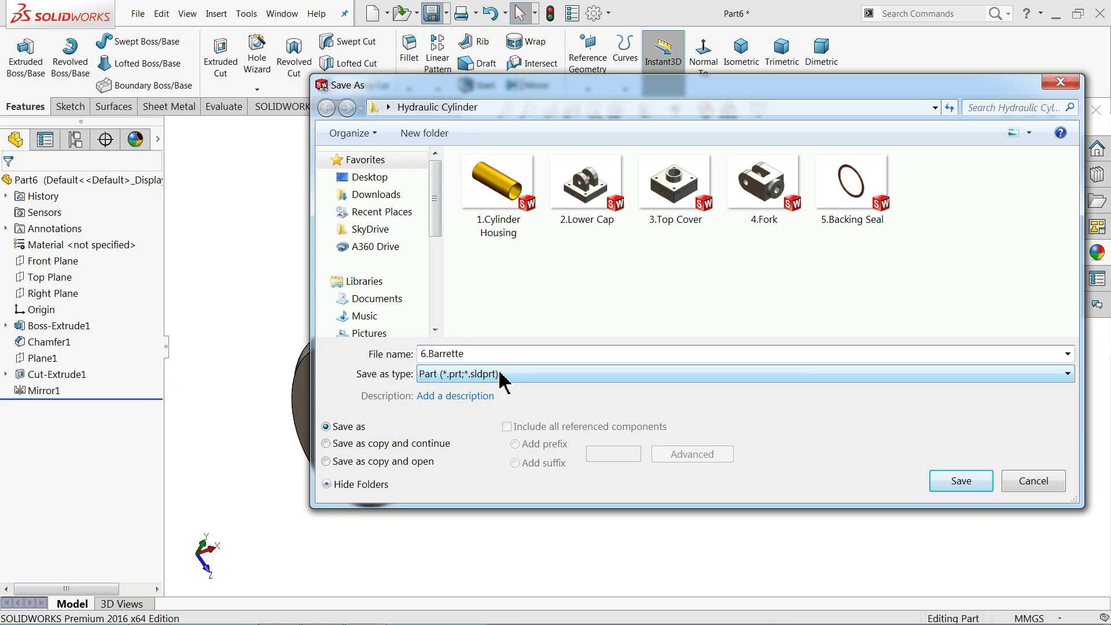
{"action": "left_click", "coordinate": [957, 482]}
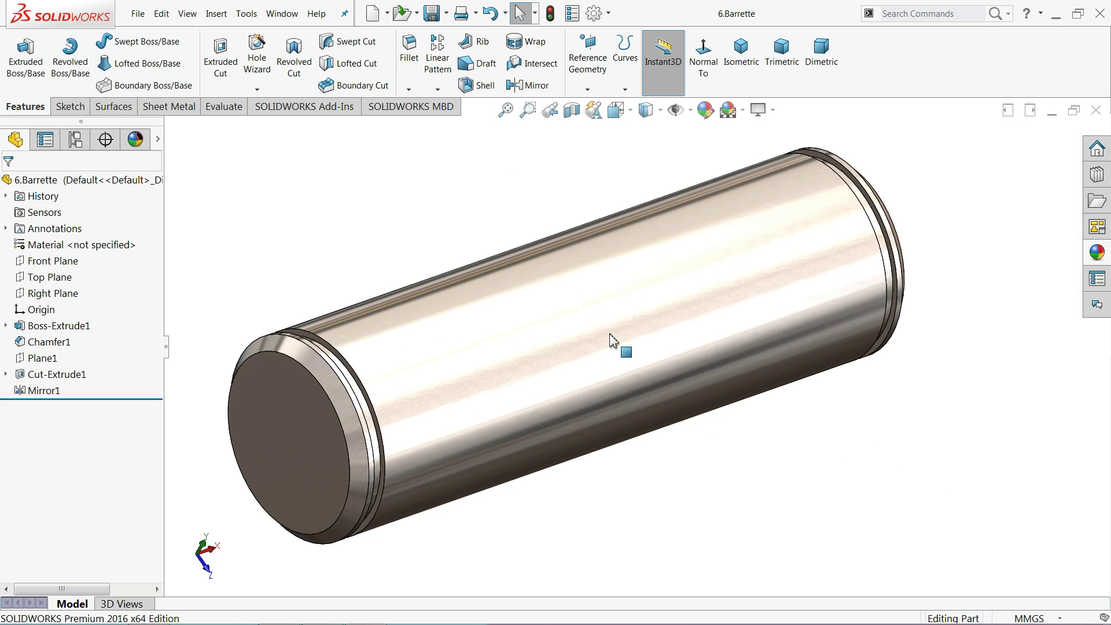
{"action": "mouse_move", "coordinate": [613, 341]}
{"action": "middle_mouse_down"}
{"action": "mouse_move", "coordinate": [556, 342]}
{"action": "mouse_move", "coordinate": [594, 348]}
{"action": "middle_mouse_up"}
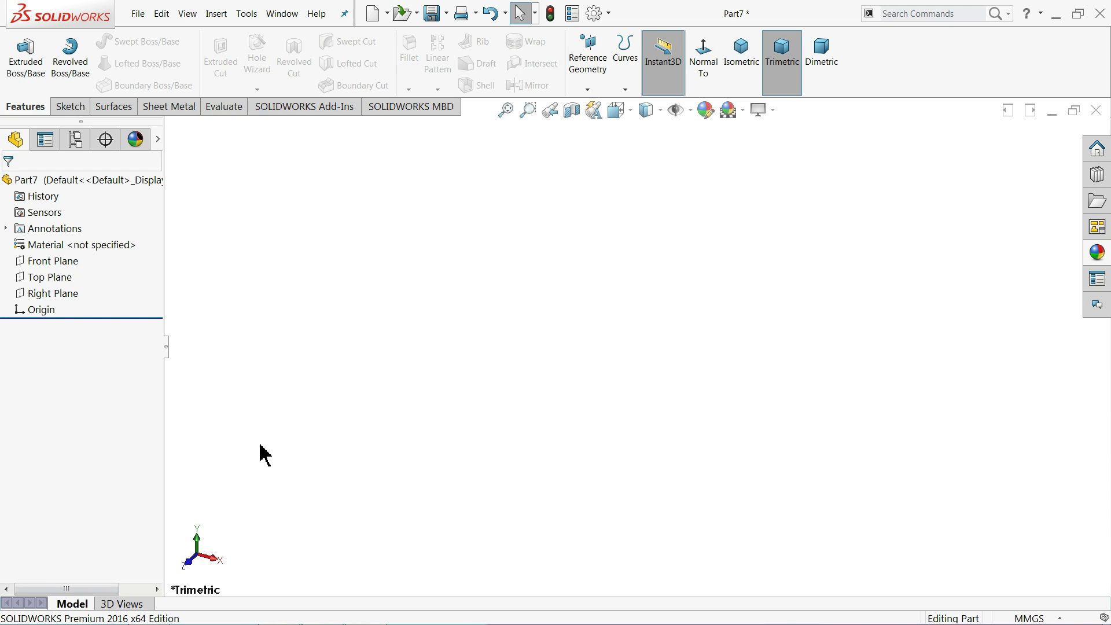
- Sketch two concentric circles centred on the origin on the Front Plane
{"action": "left_click", "coordinate": [52, 261]}
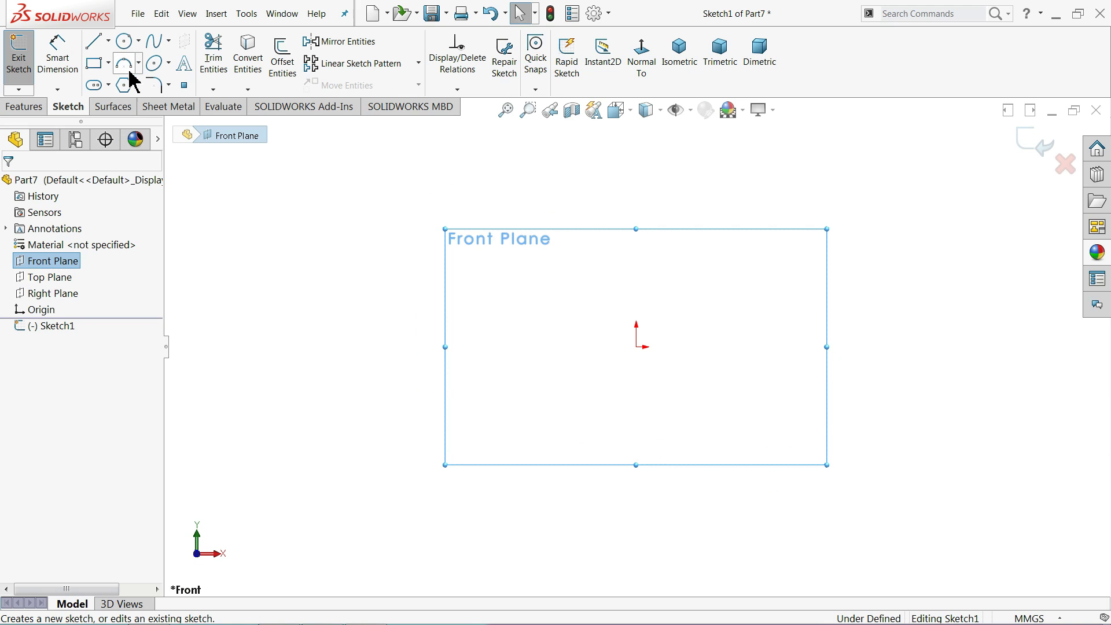
{"action": "left_click", "coordinate": [123, 45]}
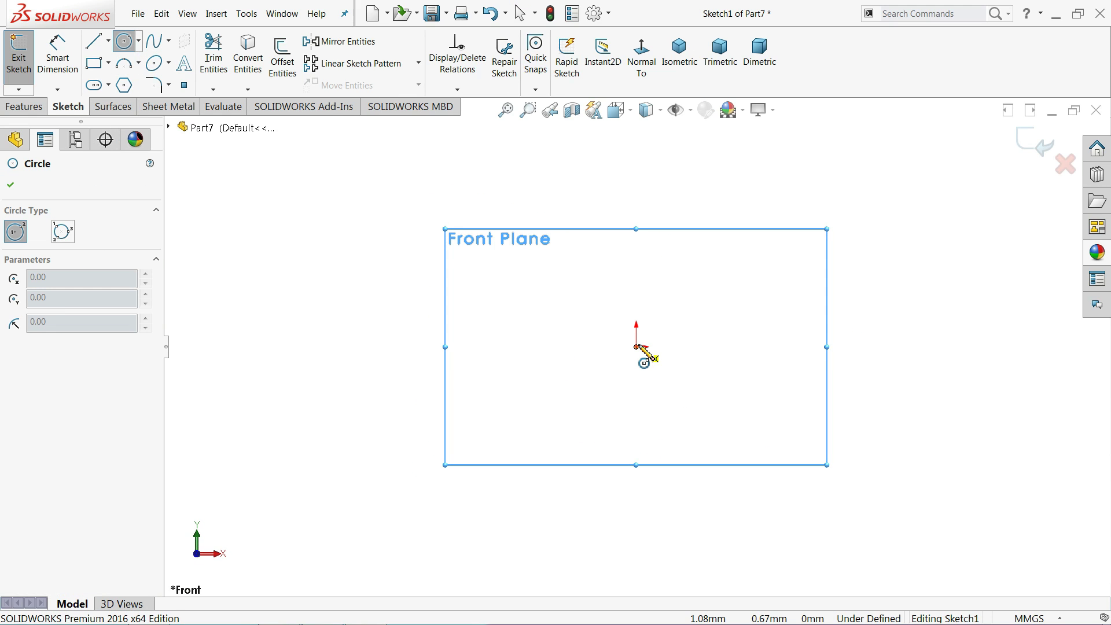
{"action": "left_click_drag", "start_coordinate": [637, 347], "coordinate": [489, 217]}
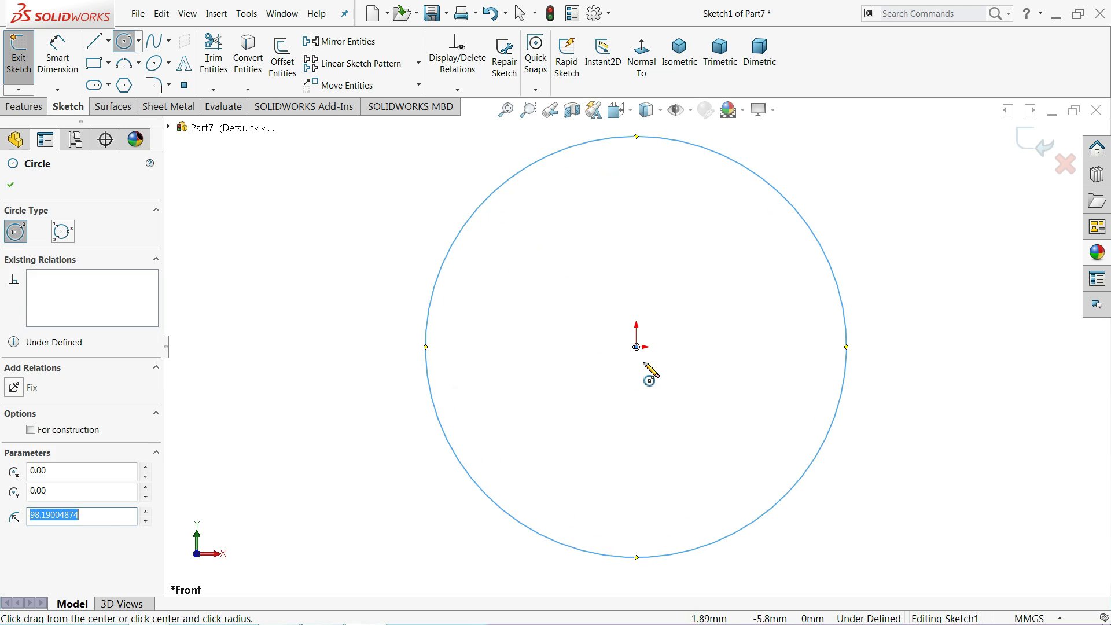
{"action": "left_click_drag", "start_coordinate": [637, 347], "coordinate": [549, 307]}
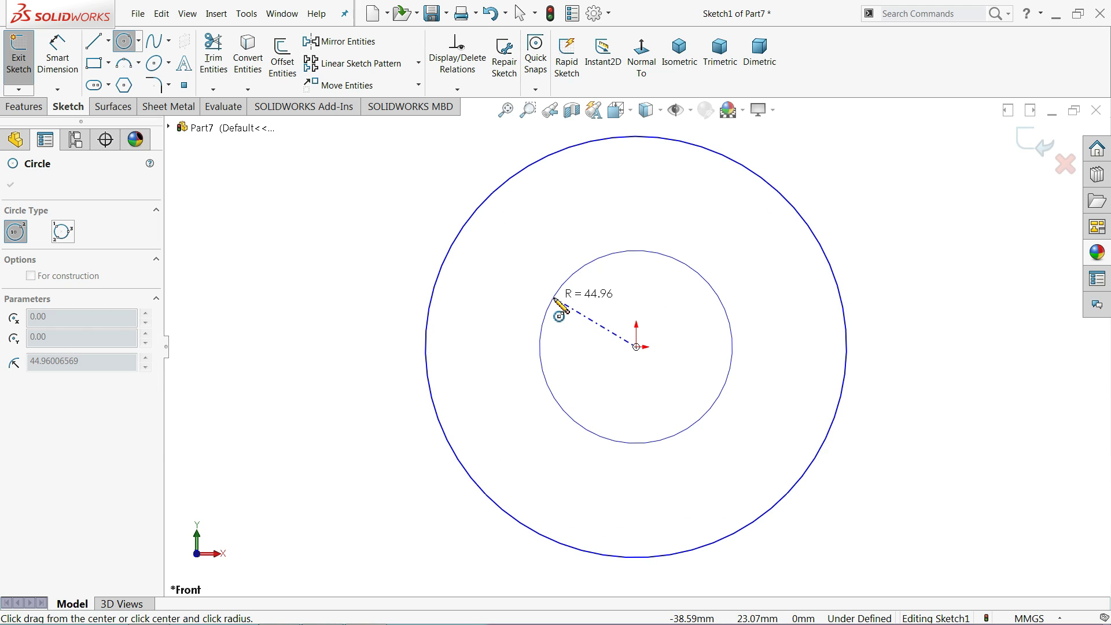
- Dimension the outer circle to Ø133.35 mm and the inner circle to Ø30 mm
{"action": "left_click", "coordinate": [80, 76]}
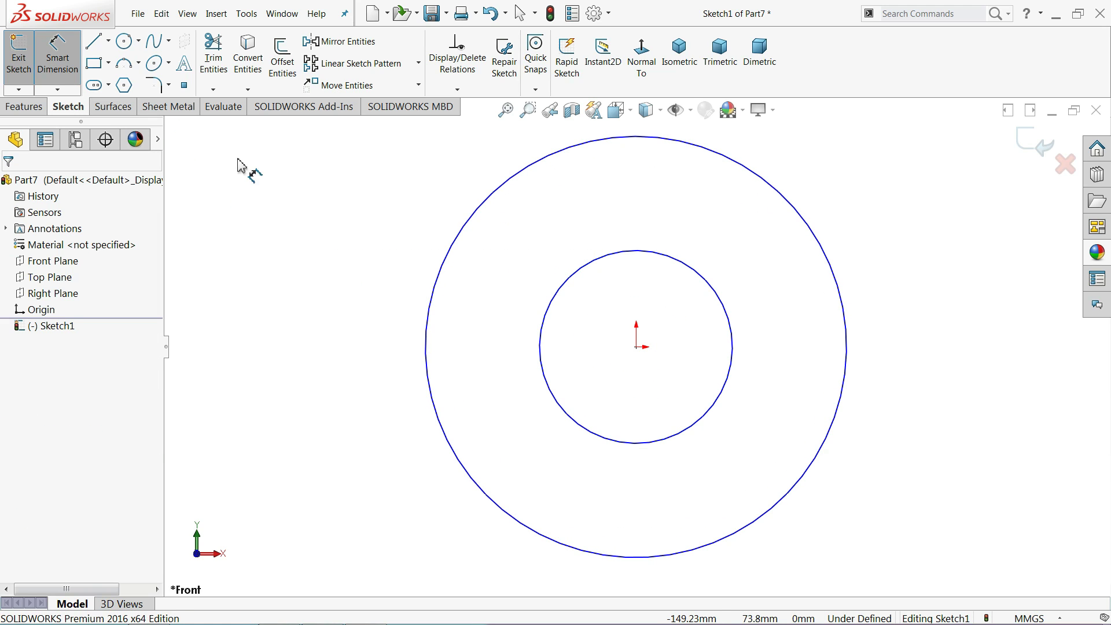
{"action": "left_click", "coordinate": [443, 266]}
{"action": "left_click", "coordinate": [375, 296]}
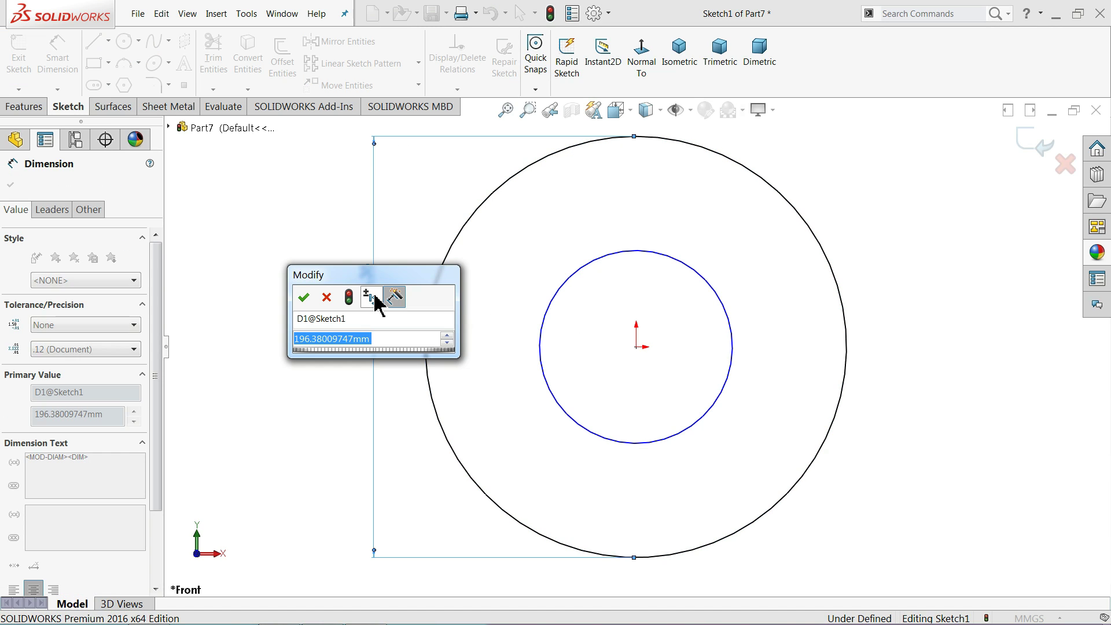
{"action": "type", "text": "13"}
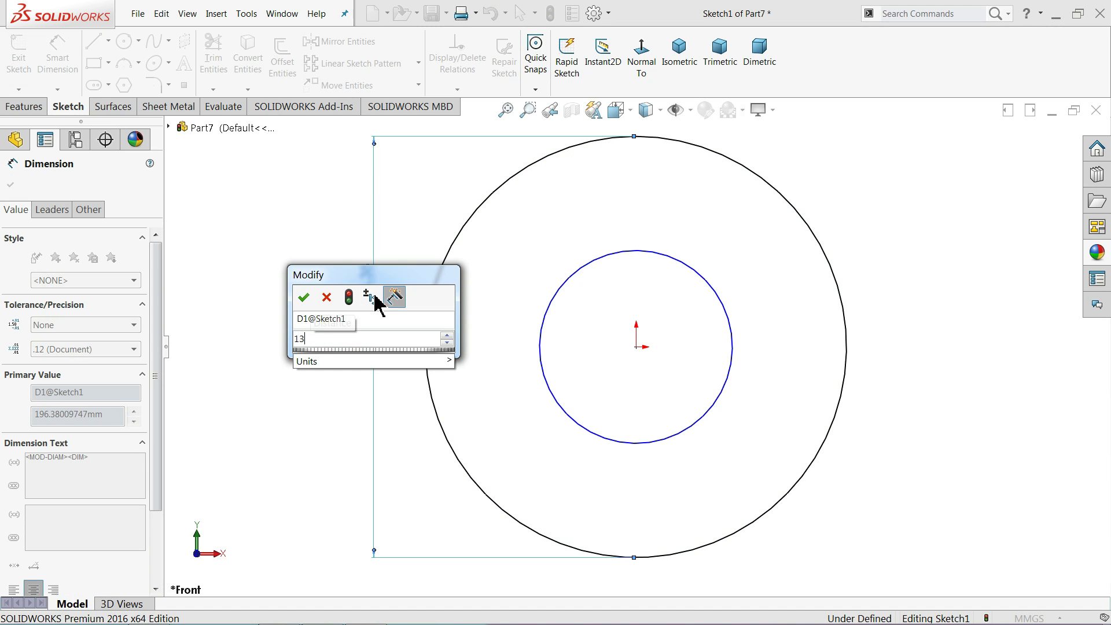
{"action": "type", "text": "3.35"}
{"action": "key", "text": "Return"}
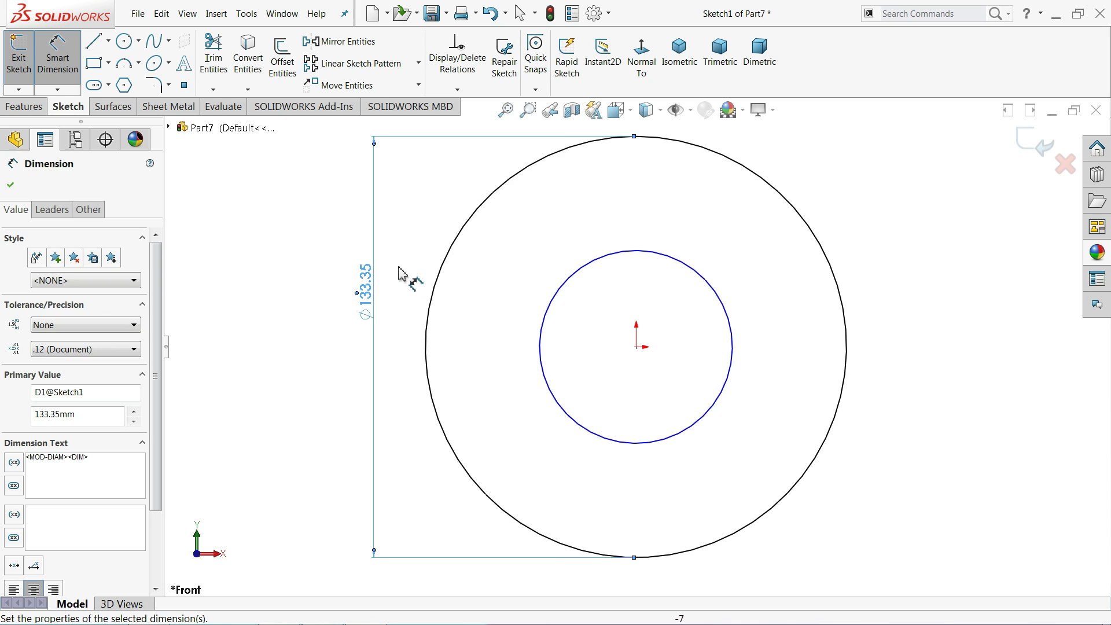
{"action": "left_click", "coordinate": [541, 340]}
{"action": "left_click", "coordinate": [502, 341]}
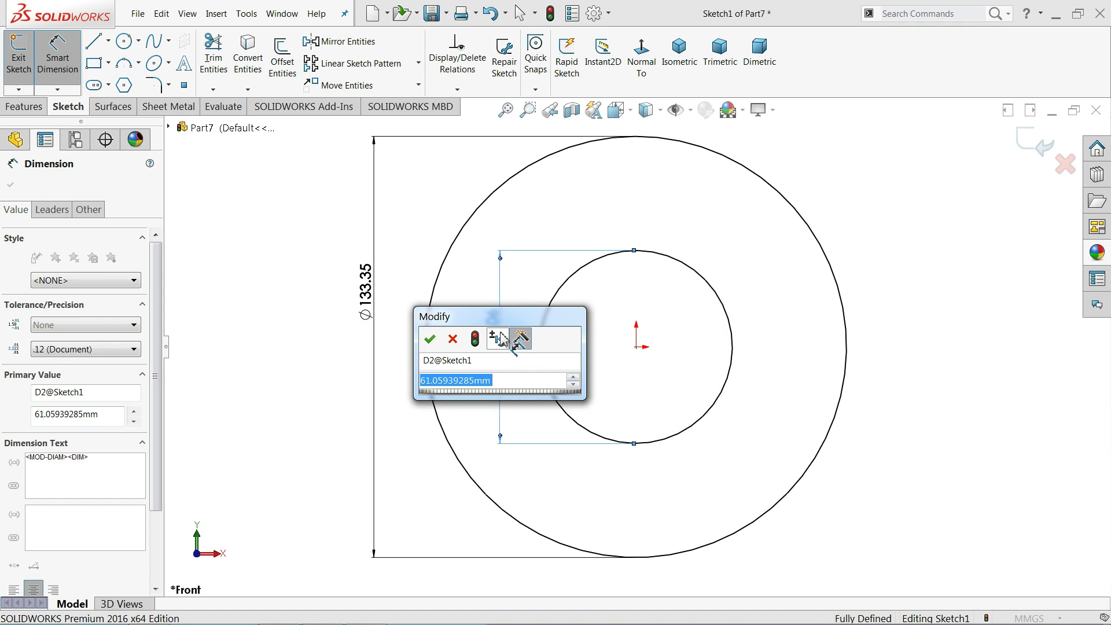
{"action": "type", "text": "30"}
{"action": "key", "text": "Return"}
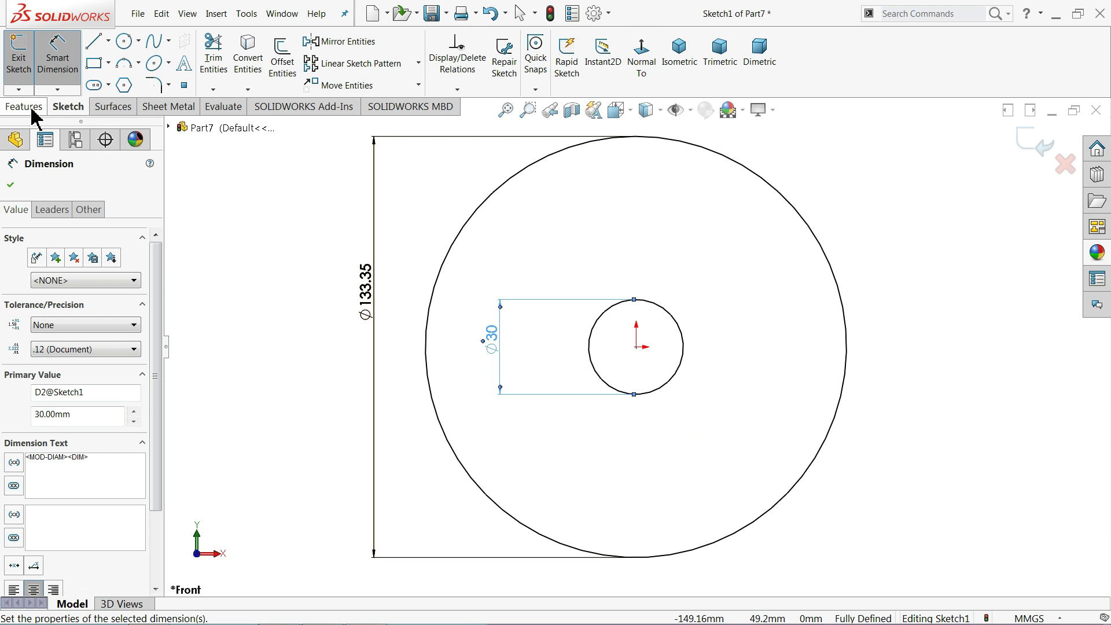
{"action": "left_click", "coordinate": [30, 108]}
- Extrude the ring sketch 57 mm Blind in the reversed direction into a bored disc
{"action": "left_click", "coordinate": [26, 63]}
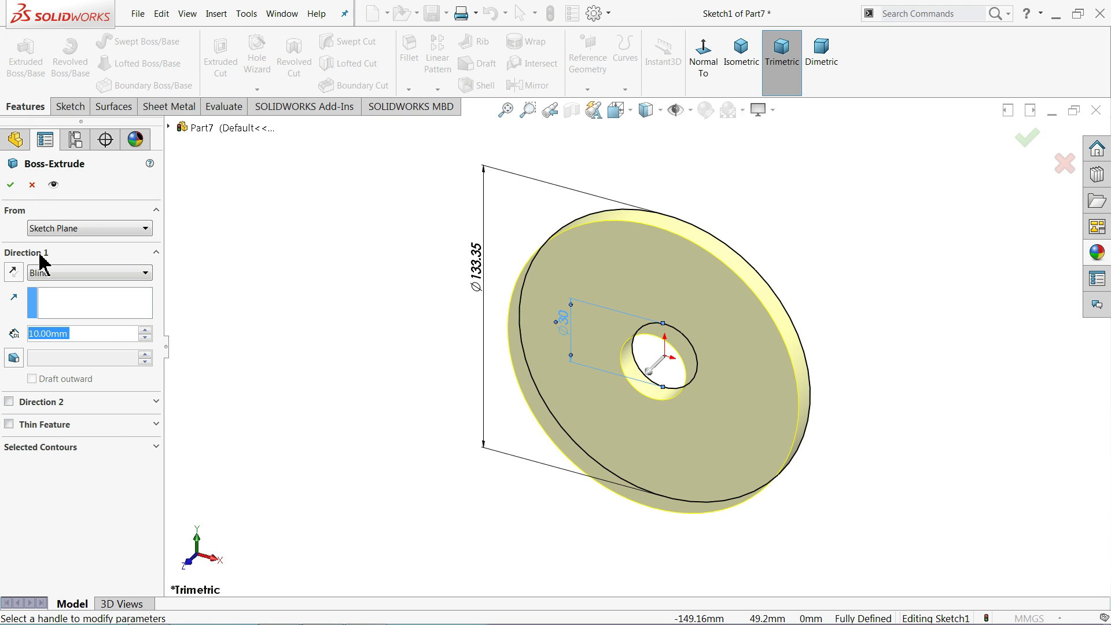
{"action": "type", "text": "57"}
{"action": "key", "text": "Return"}
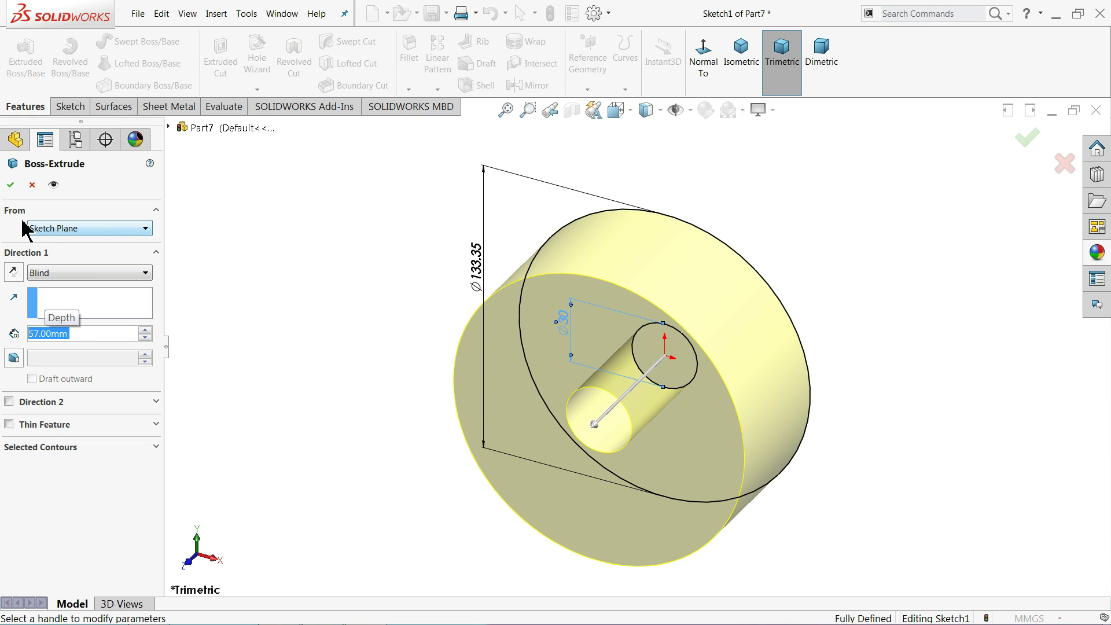
{"action": "left_click", "coordinate": [16, 278]}
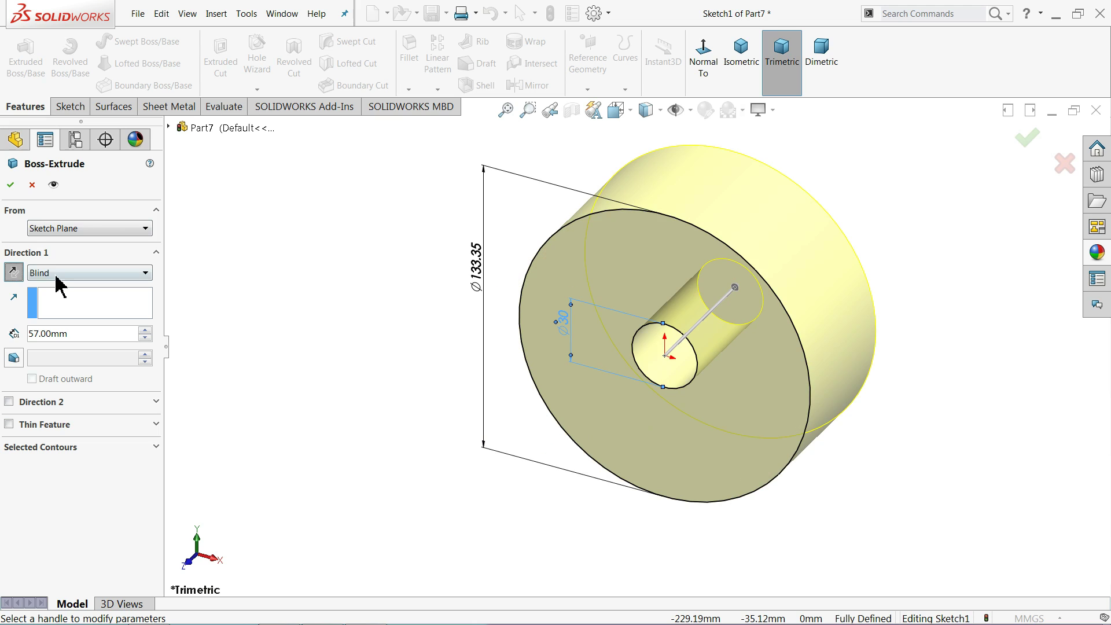
{"action": "left_click", "coordinate": [11, 184]}
{"action": "key", "text": "f"}
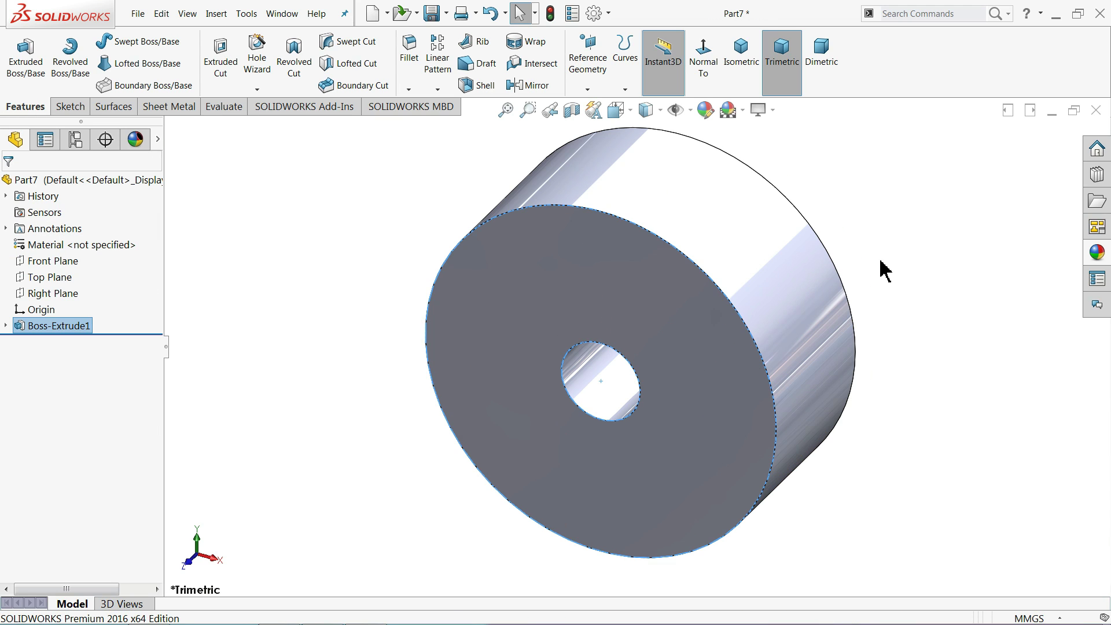
- Create Plane1 offset 3 mm from the disc's front face, flipped into the part
{"action": "left_click", "coordinate": [603, 298]}
{"action": "left_click", "coordinate": [431, 191]}
{"action": "left_click", "coordinate": [588, 89]}
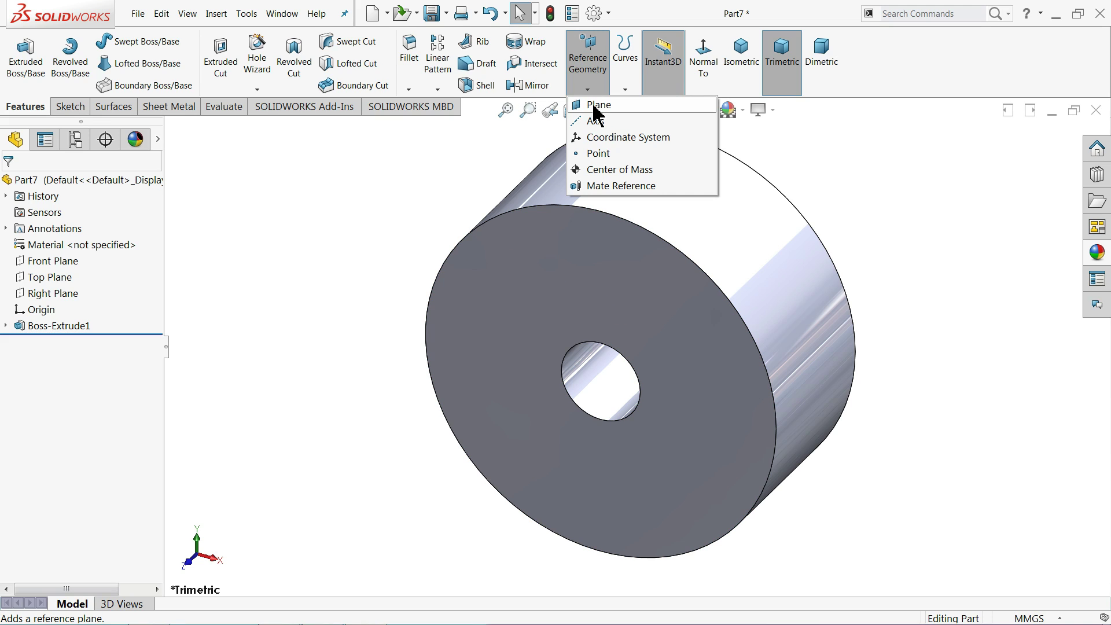
{"action": "left_click", "coordinate": [596, 105]}
{"action": "left_click", "coordinate": [620, 307]}
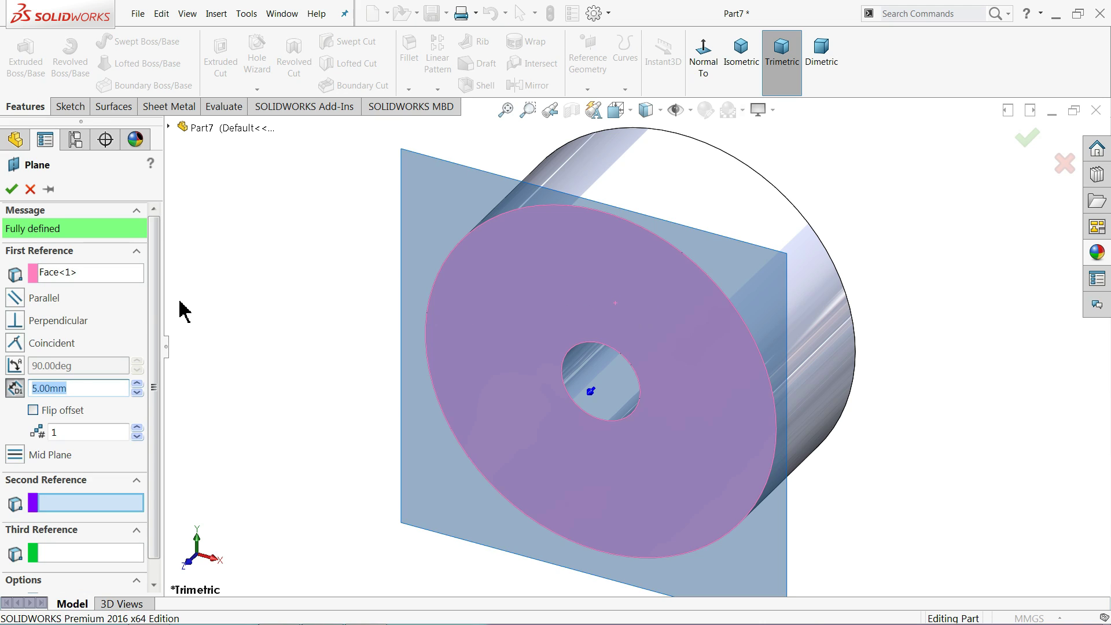
{"action": "type", "text": "3"}
{"action": "key", "text": "Return"}
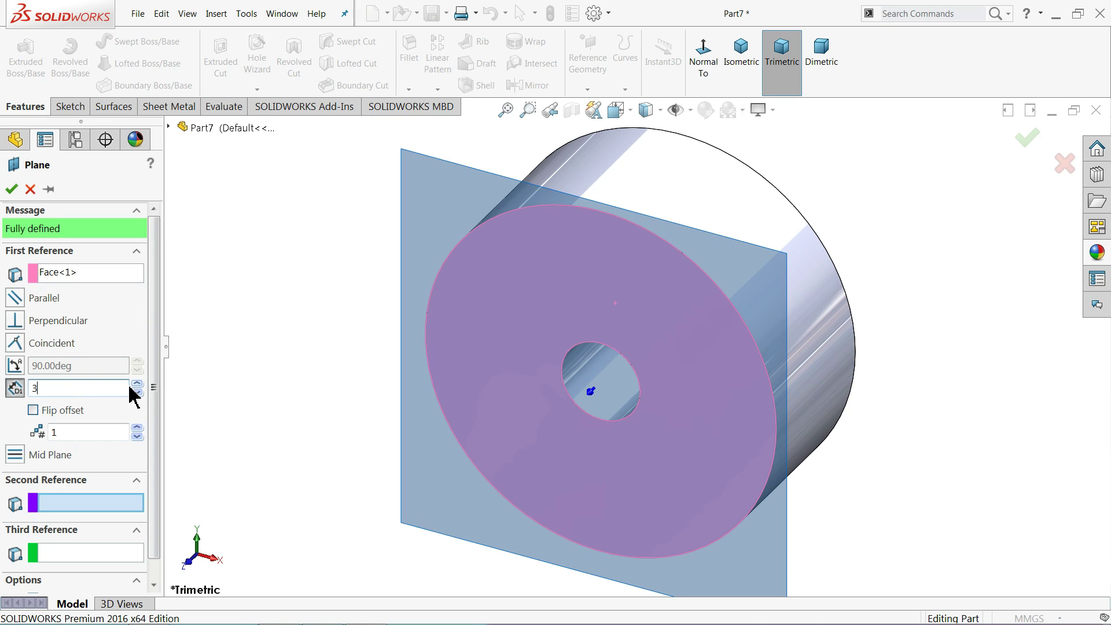
{"action": "middle_click_drag", "start_coordinate": [282, 269], "coordinate": [205, 273]}
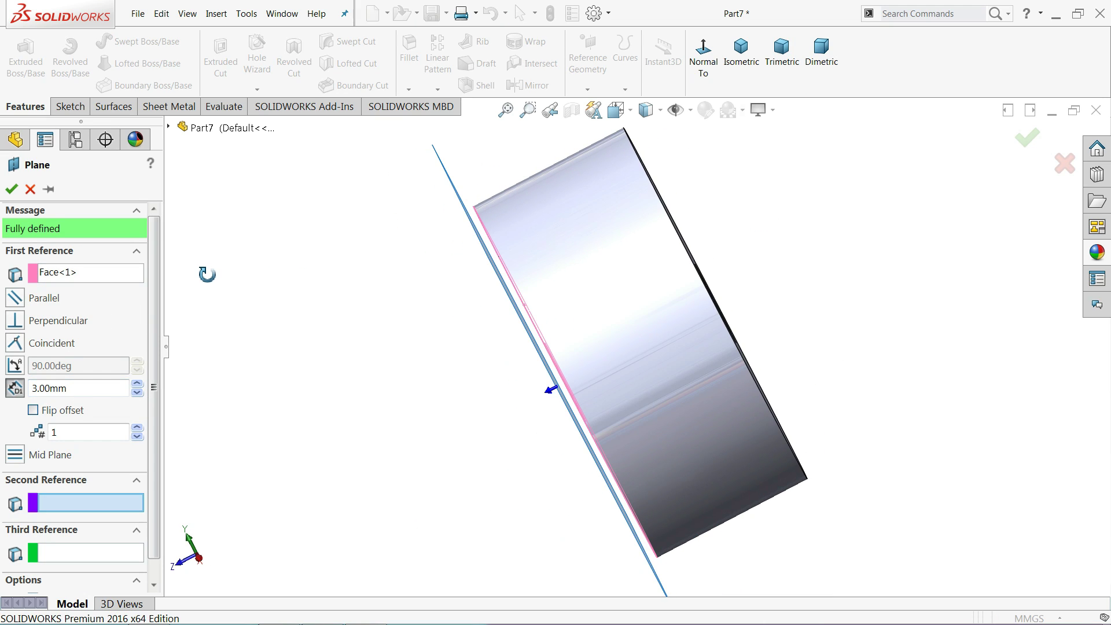
{"action": "left_click", "coordinate": [33, 411]}
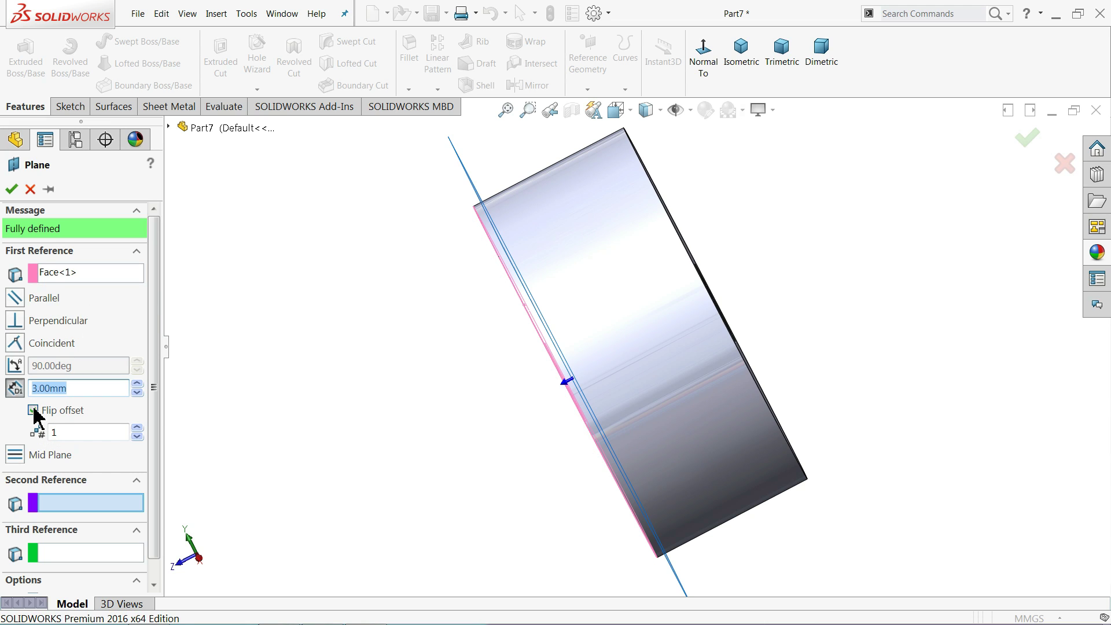
{"action": "left_click", "coordinate": [11, 191]}
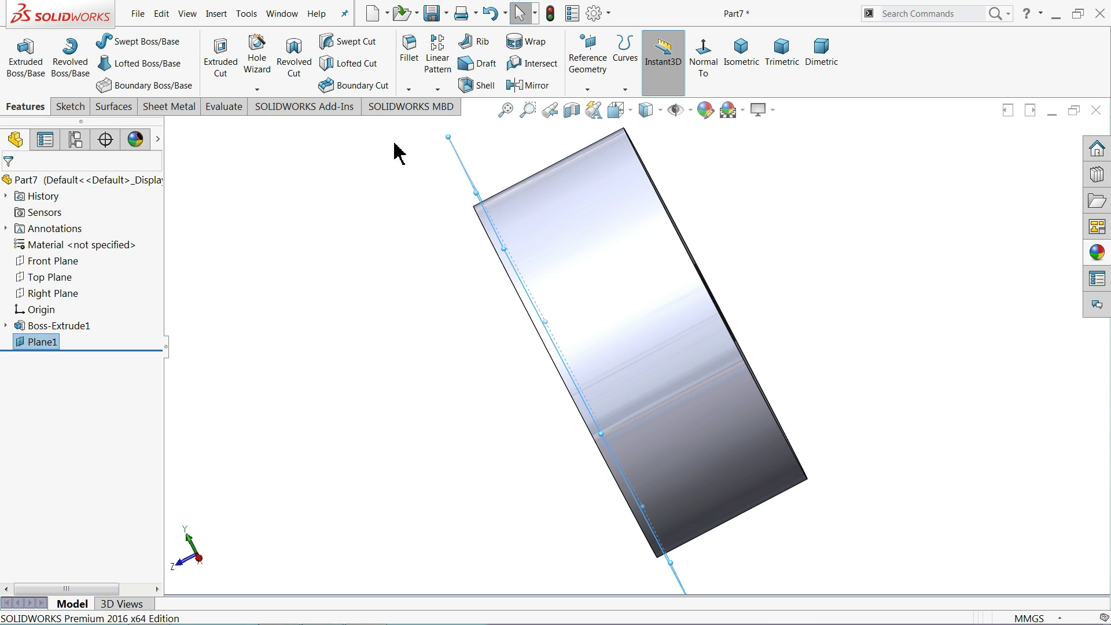
{"action": "left_click", "coordinate": [76, 108]}
- Start a sketch on Plane1 and convert the disc's outer edge into a sketch circle
{"action": "left_click", "coordinate": [22, 58]}
{"action": "middle_click_drag", "start_coordinate": [395, 200], "coordinate": [437, 189]}
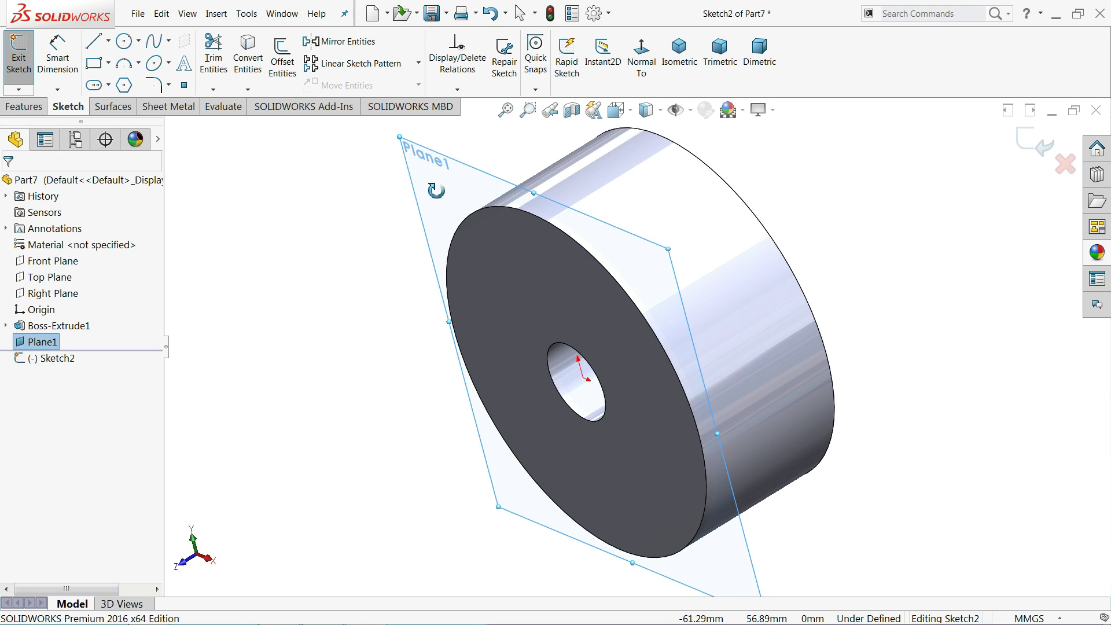
{"action": "left_click", "coordinate": [642, 64]}
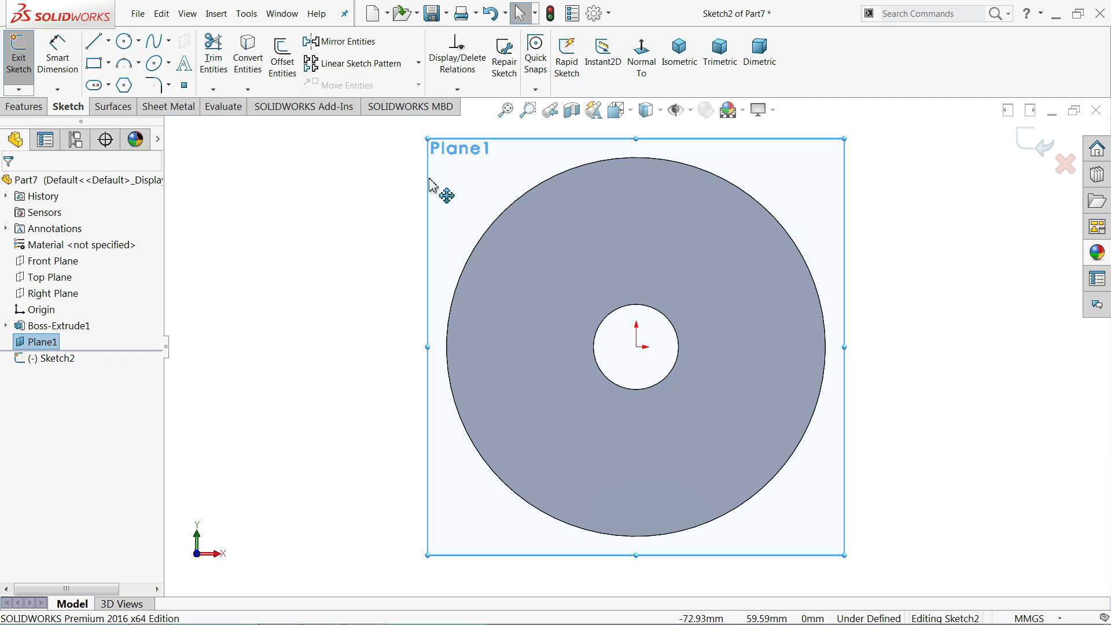
{"action": "left_click", "coordinate": [503, 217]}
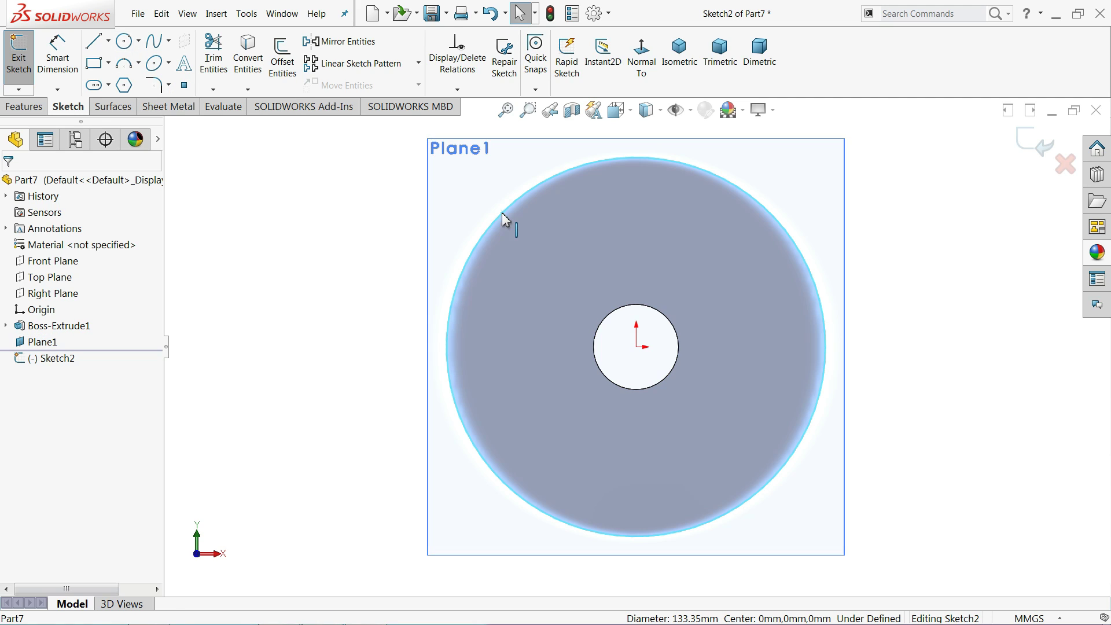
{"action": "left_click", "coordinate": [241, 66]}
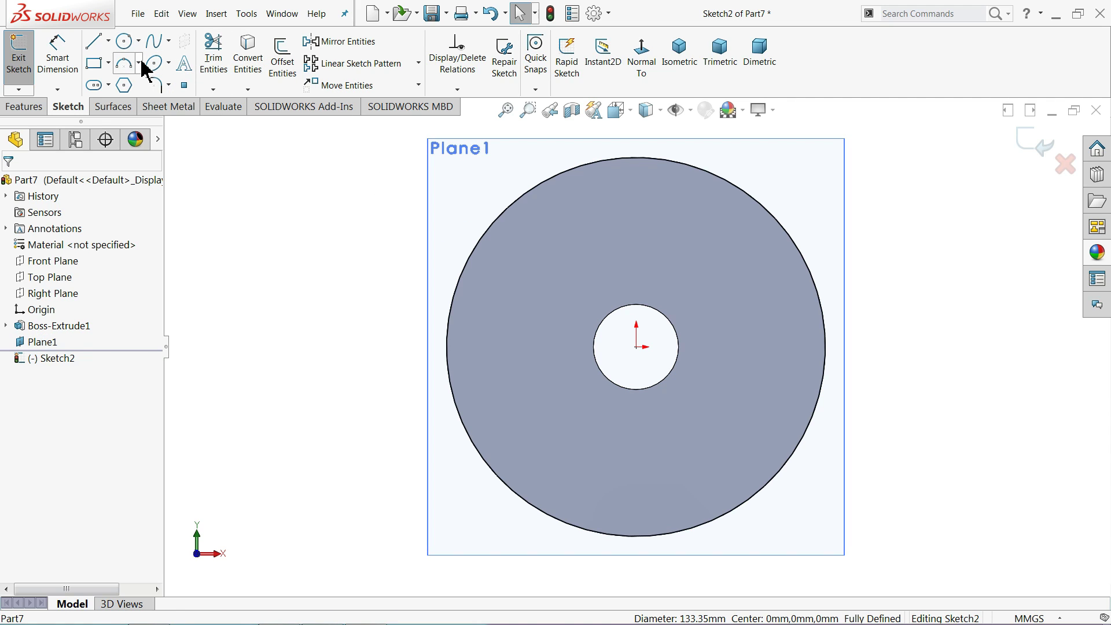
- Draw an origin-centred circle outside the flange, dimensioned to Ø146.05 mm
{"action": "left_click", "coordinate": [123, 42]}
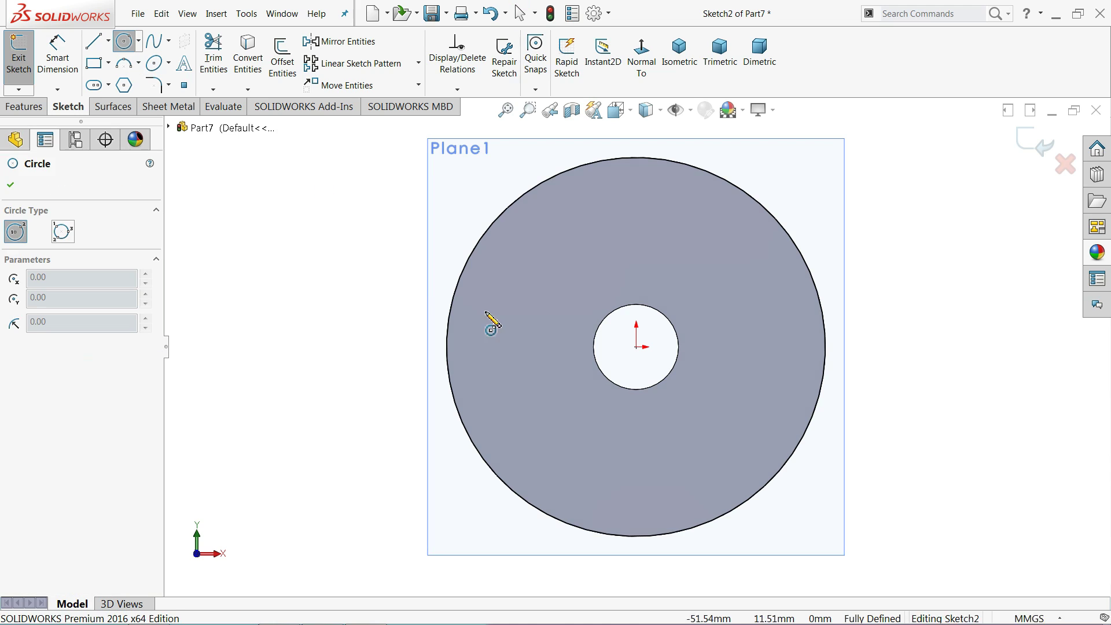
{"action": "left_click", "coordinate": [637, 347]}
{"action": "left_click", "coordinate": [456, 245]}
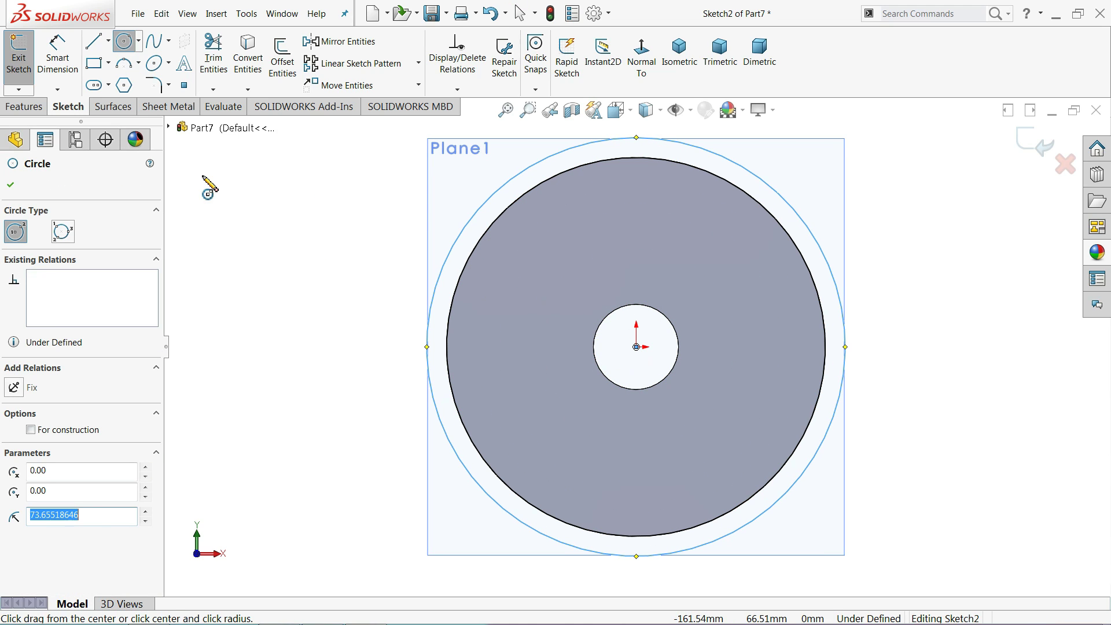
{"action": "left_click", "coordinate": [60, 60]}
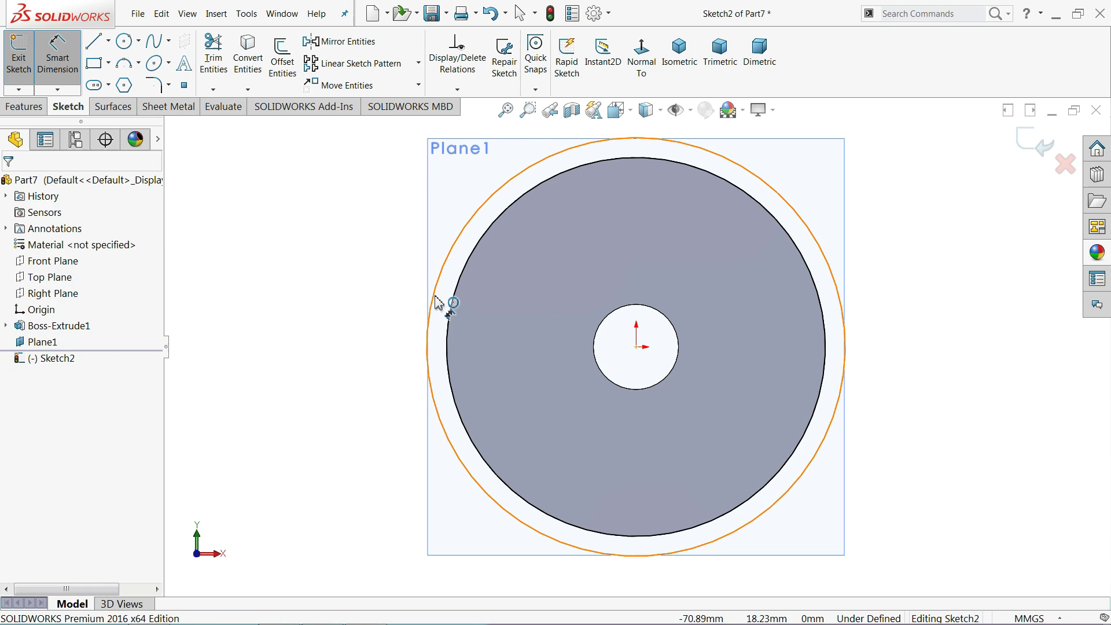
{"action": "left_click", "coordinate": [435, 301]}
{"action": "left_click", "coordinate": [373, 318]}
{"action": "type", "text": "146"}
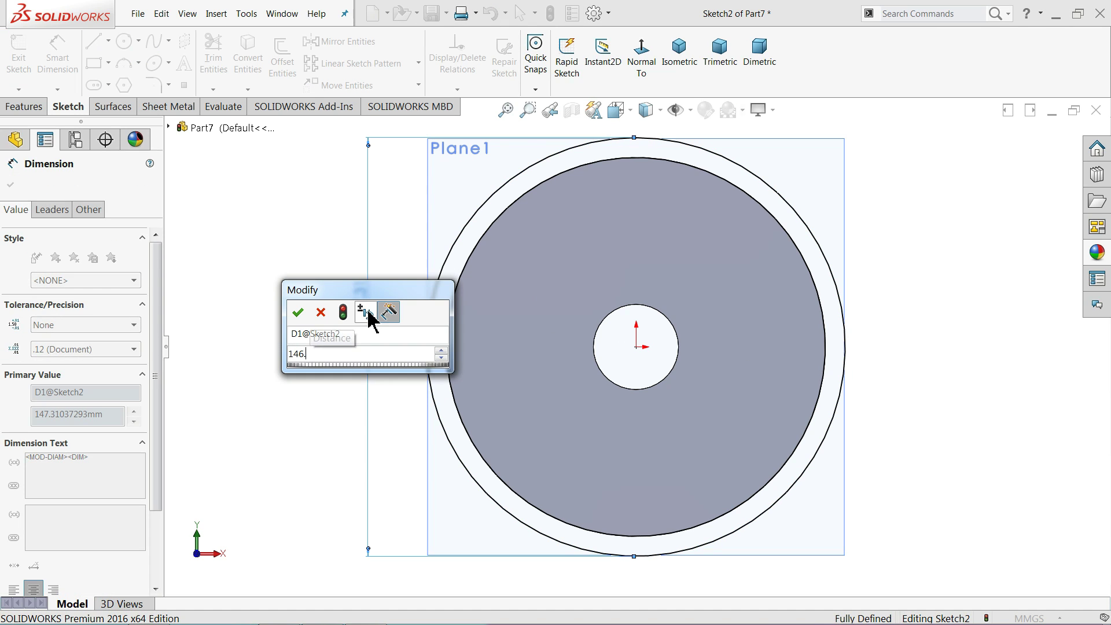
{"action": "type", "text": ".05"}
{"action": "key", "text": "Return"}
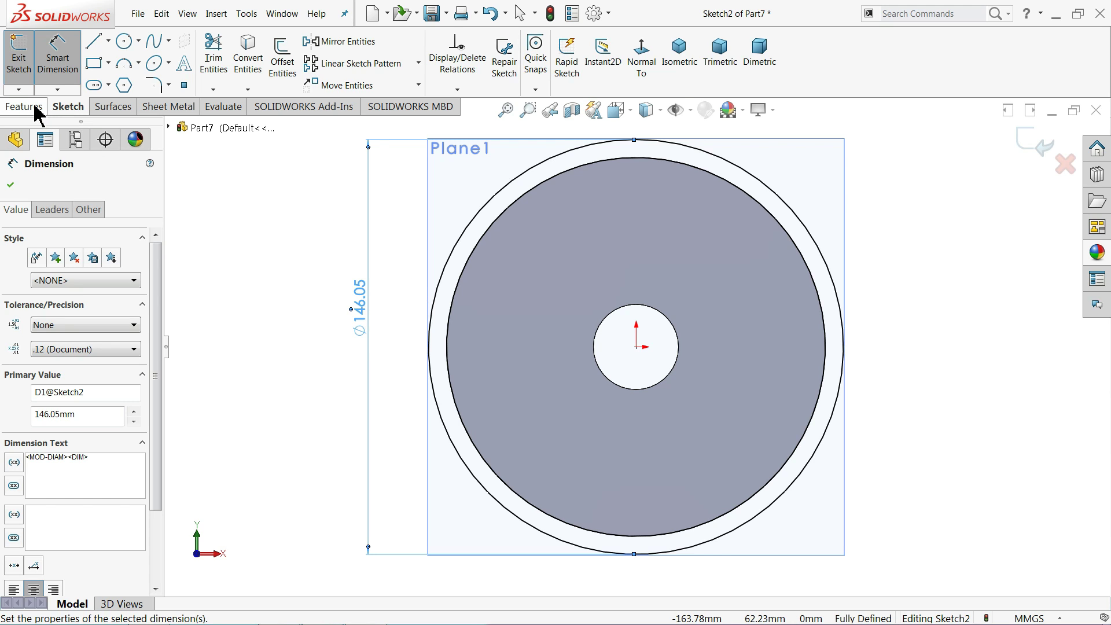
{"action": "left_click", "coordinate": [36, 107]}
{"action": "left_click", "coordinate": [26, 61]}
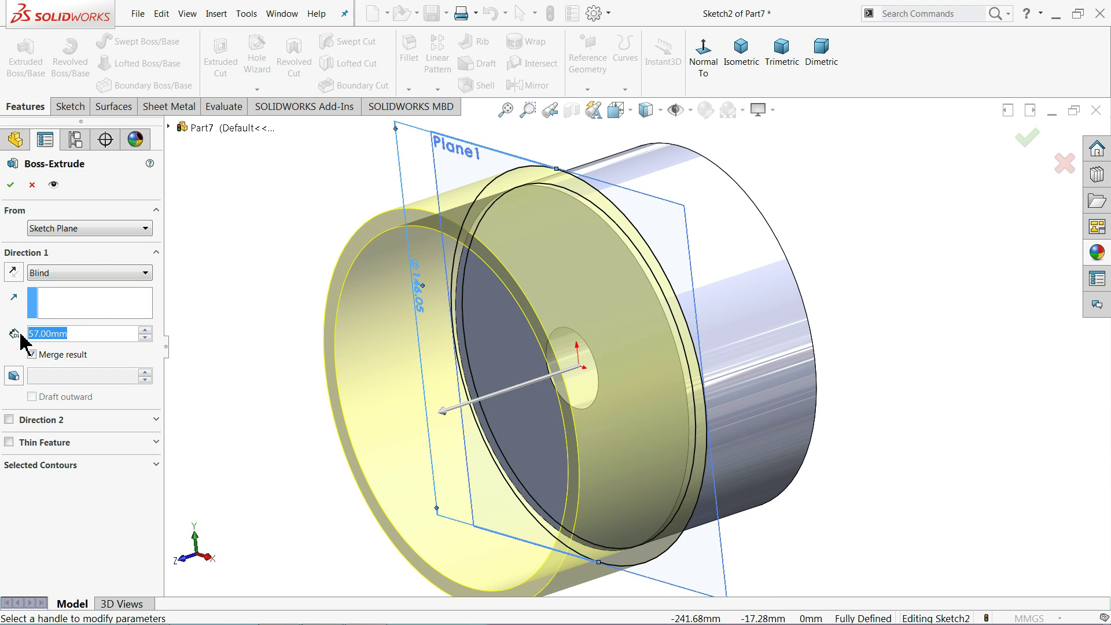
- Extrude the Ø146.05 ring 9 mm Blind in the reversed direction
{"action": "type", "text": "9"}
{"action": "key", "text": "Return"}
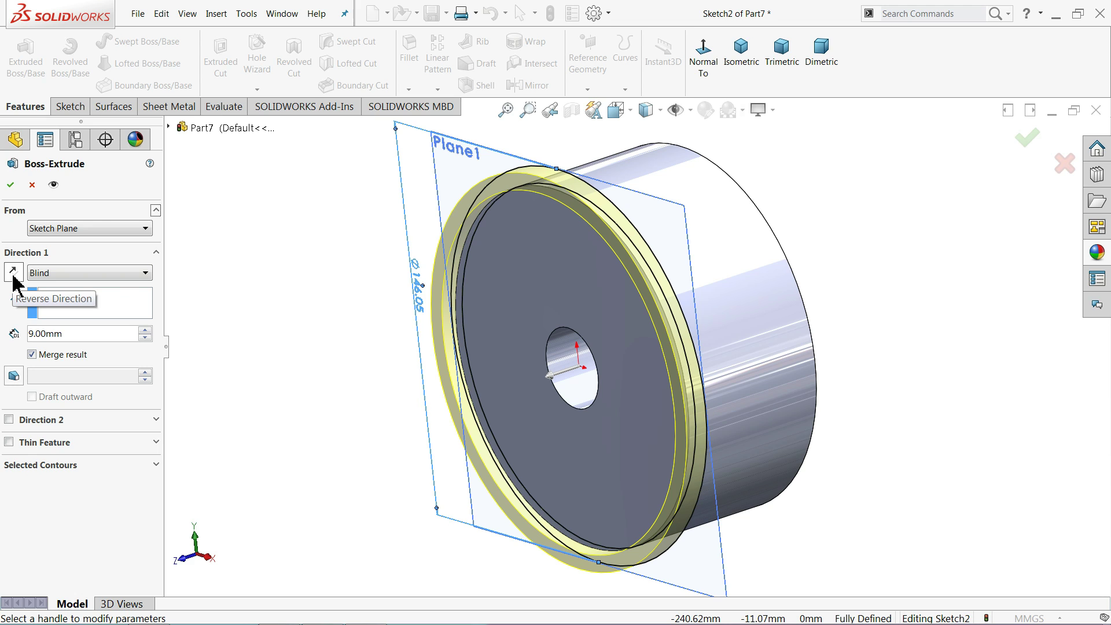
{"action": "left_click", "coordinate": [12, 272]}
{"action": "middle_click_drag", "start_coordinate": [225, 290], "coordinate": [209, 280]}
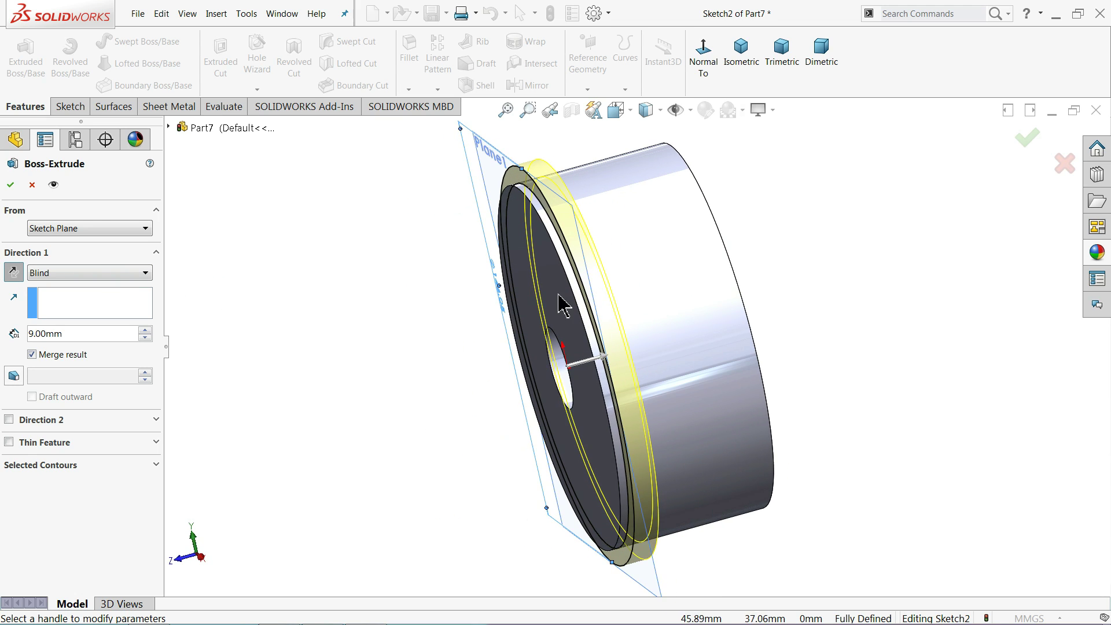
{"action": "scroll", "coordinate": [569, 231], "scroll_direction": "down", "scroll_amount": 3}
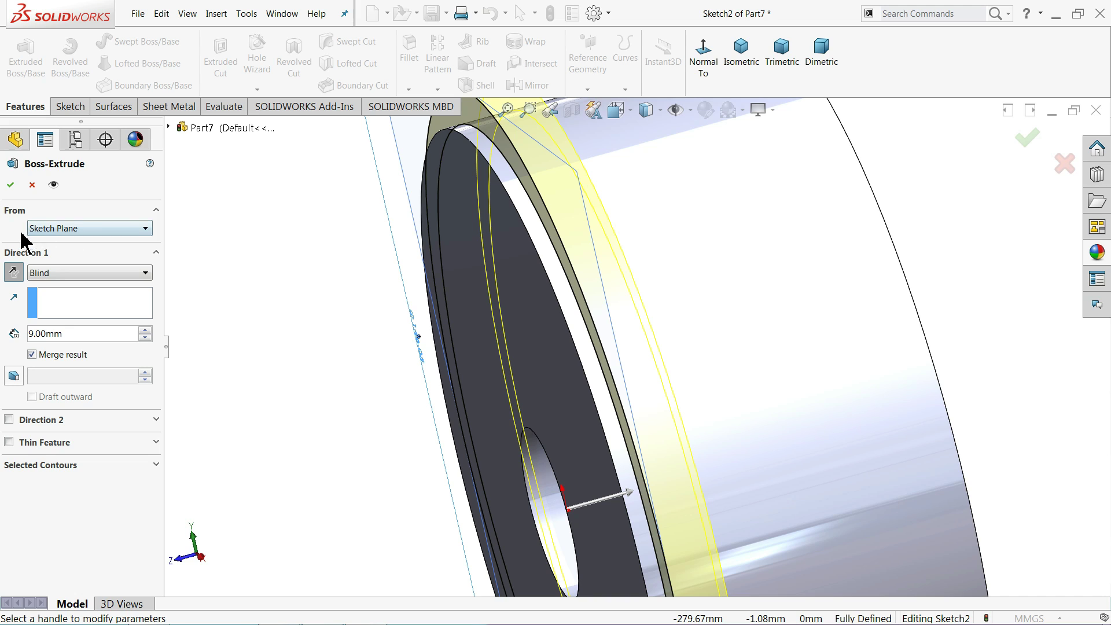
{"action": "left_click", "coordinate": [10, 185]}
{"action": "key", "text": "Return"}
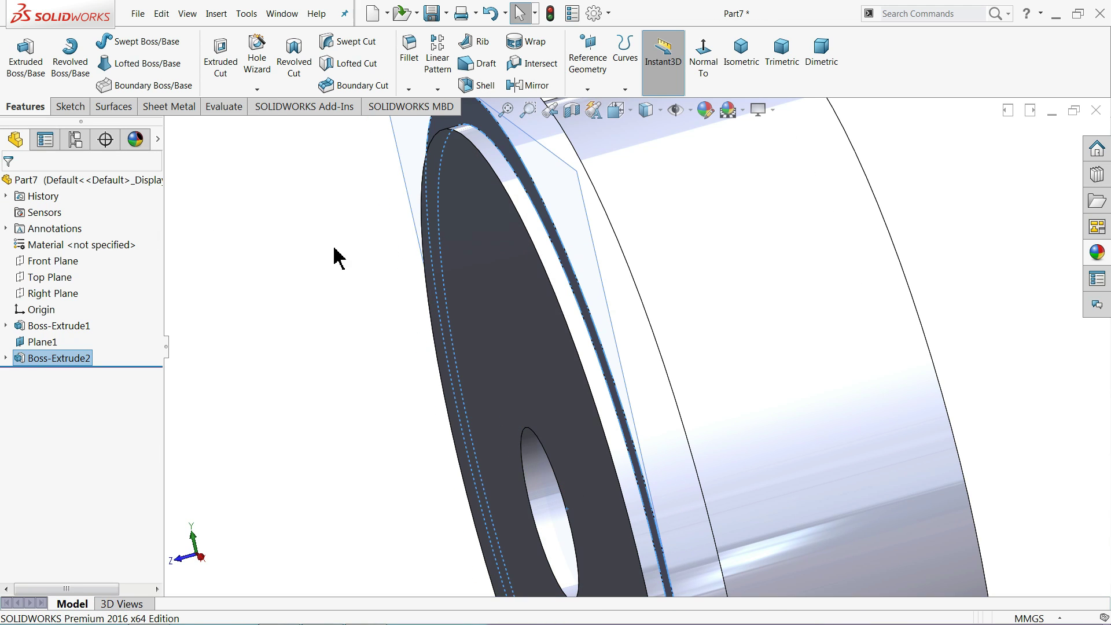
- Hide Plane1 so only the piston disc shows
{"action": "left_click", "coordinate": [521, 275]}
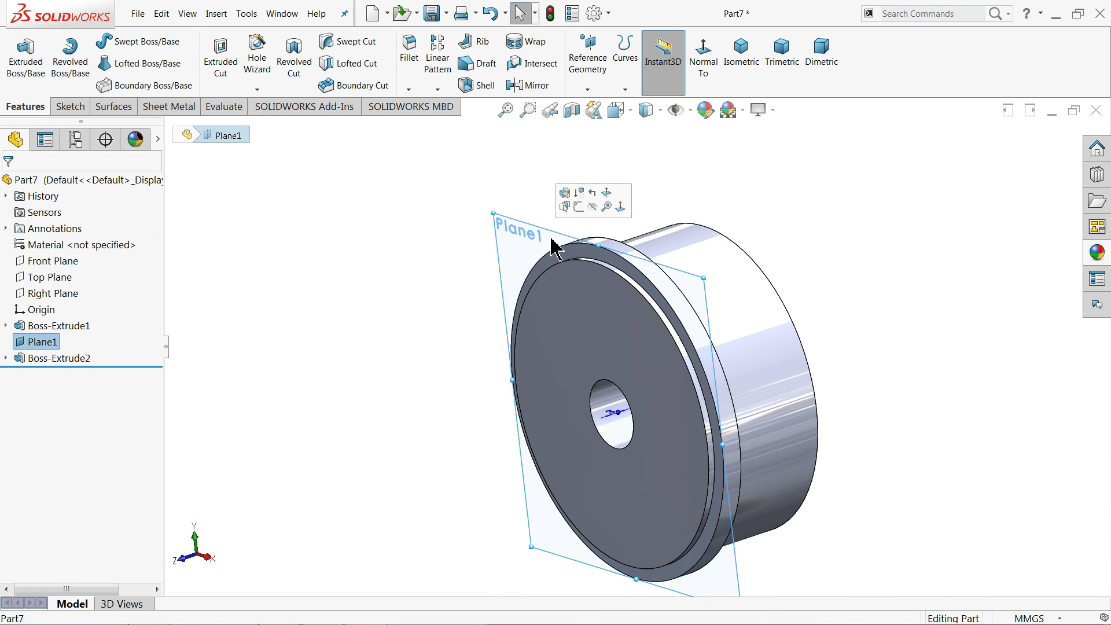
{"action": "left_click", "coordinate": [593, 207]}
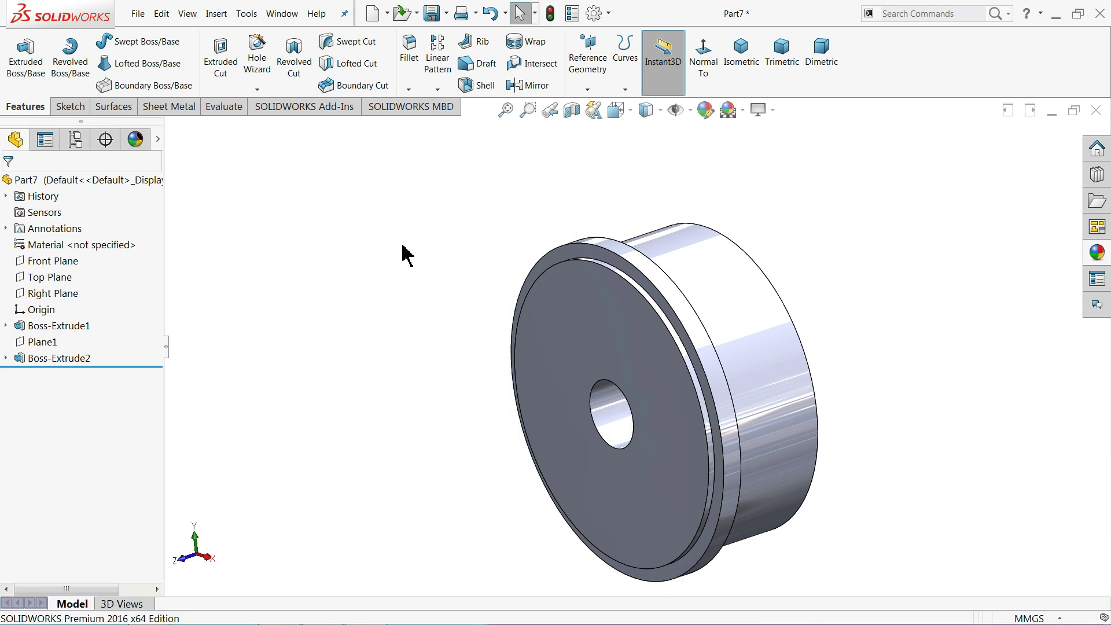
{"action": "mouse_move", "coordinate": [404, 253]}
{"action": "middle_mouse_down"}
{"action": "mouse_move", "coordinate": [369, 245]}
{"action": "mouse_move", "coordinate": [409, 256]}
{"action": "middle_mouse_up"}
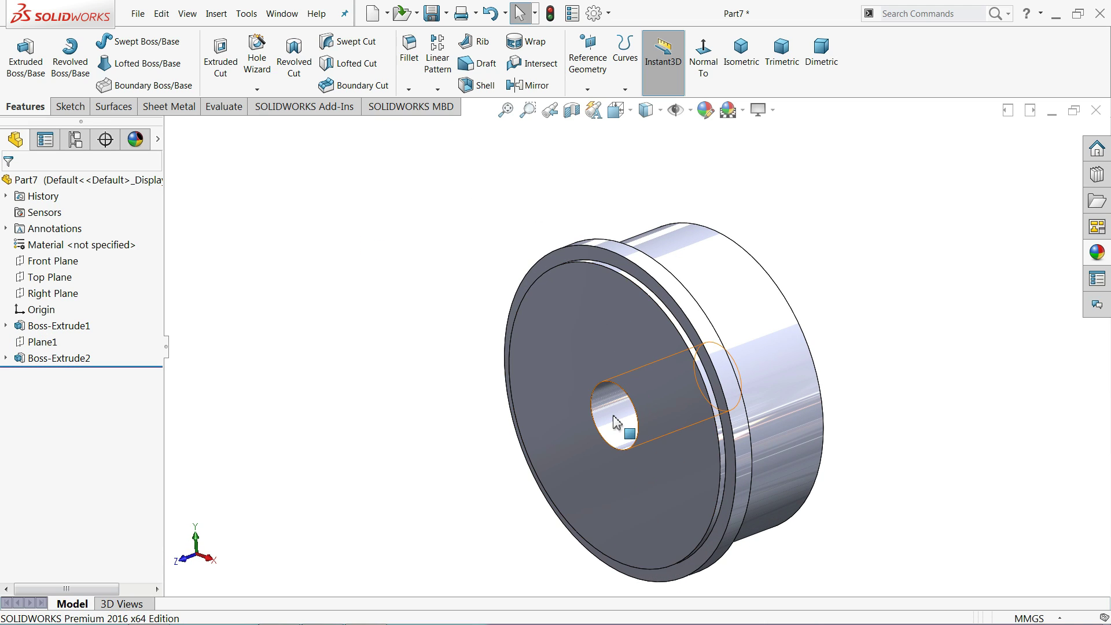
- Create reference Axis1 through the disc's central hole
{"action": "left_click", "coordinate": [587, 90]}
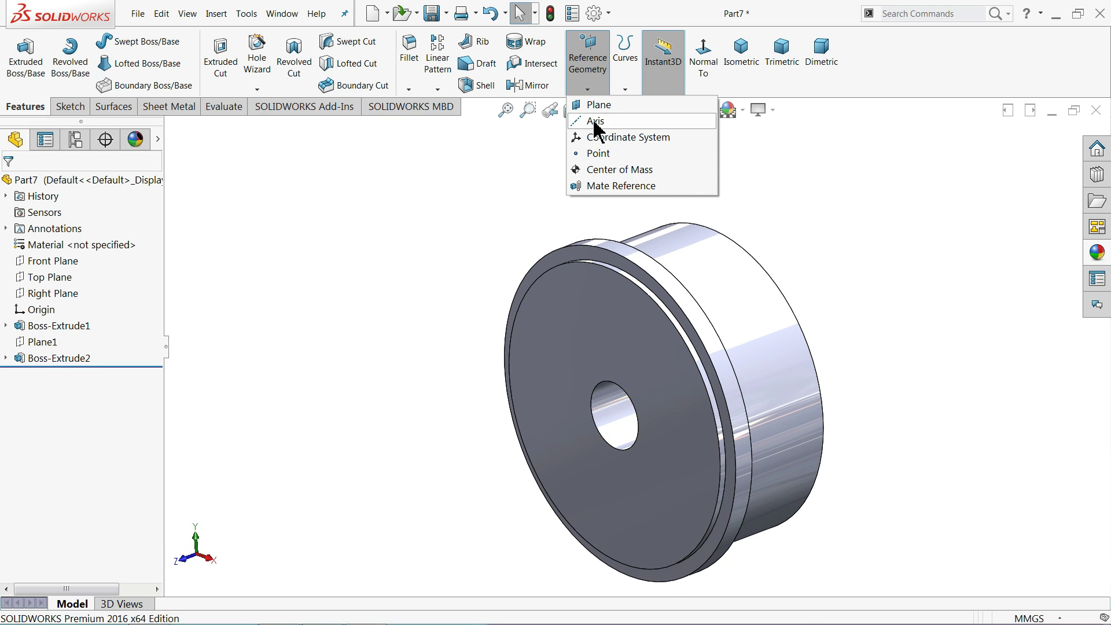
{"action": "left_click", "coordinate": [596, 121]}
{"action": "left_click", "coordinate": [601, 438]}
{"action": "mouse_move", "coordinate": [598, 439]}
{"action": "middle_mouse_down"}
{"action": "mouse_move", "coordinate": [534, 432]}
{"action": "mouse_move", "coordinate": [598, 435]}
{"action": "middle_mouse_up"}
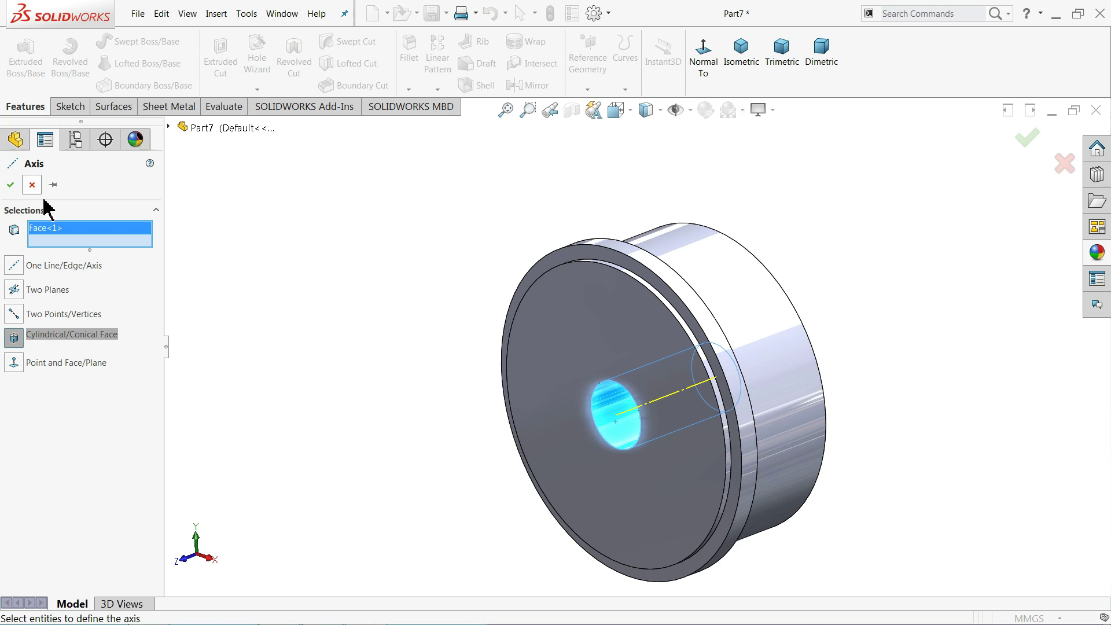
{"action": "left_click", "coordinate": [11, 185]}
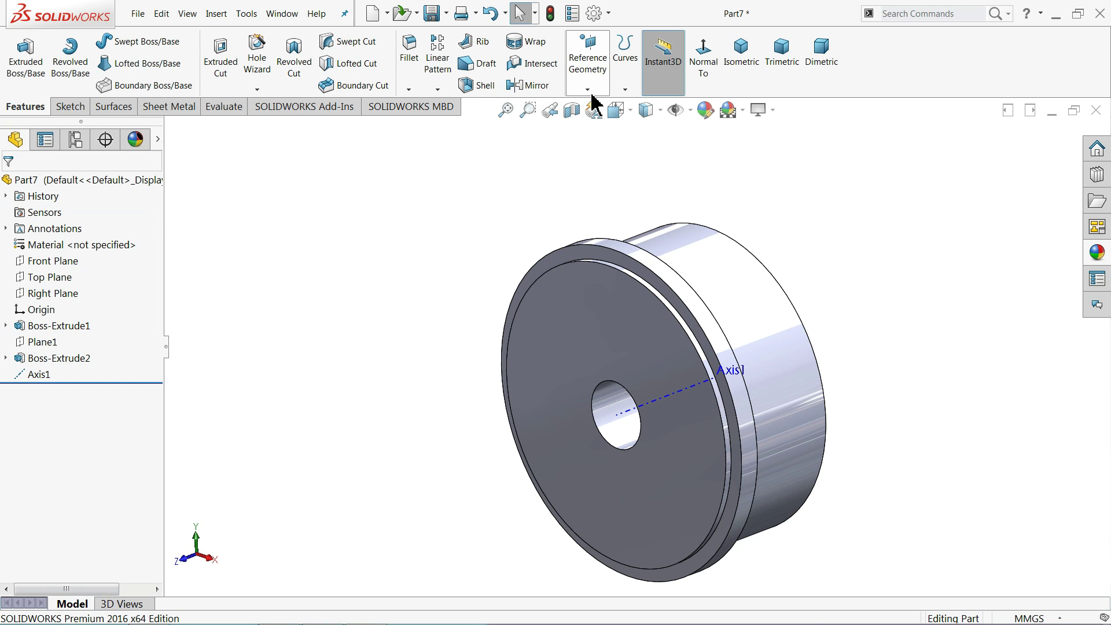
- Linear-pattern the Boss-Extrude2 flange along Axis1: 3 instances spaced 21 mm apart
{"action": "left_click", "coordinate": [438, 57]}
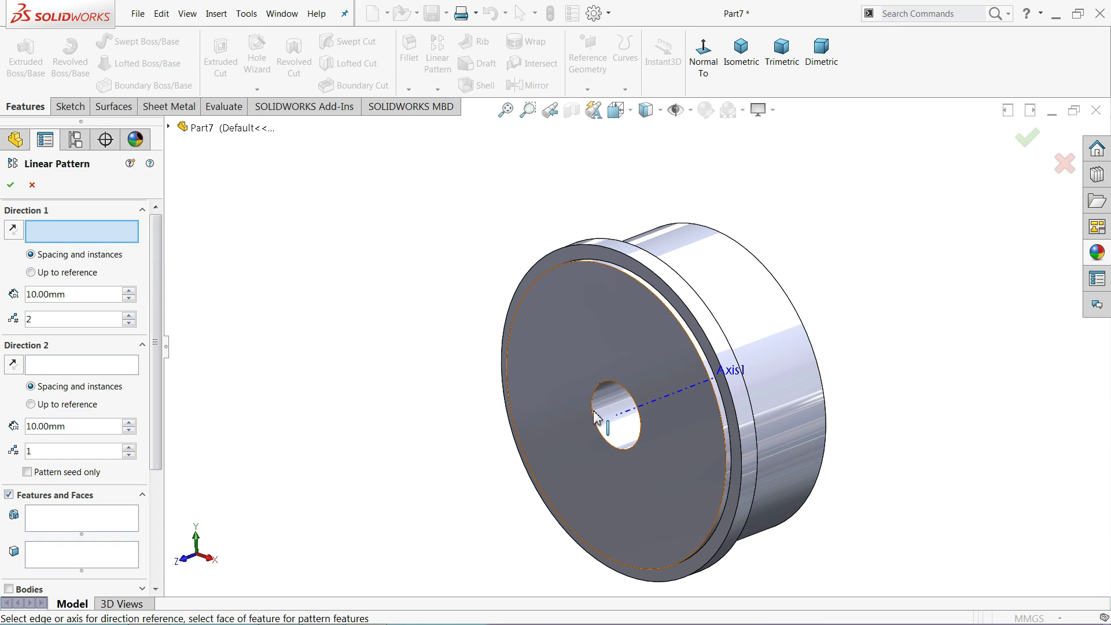
{"action": "left_click", "coordinate": [629, 413]}
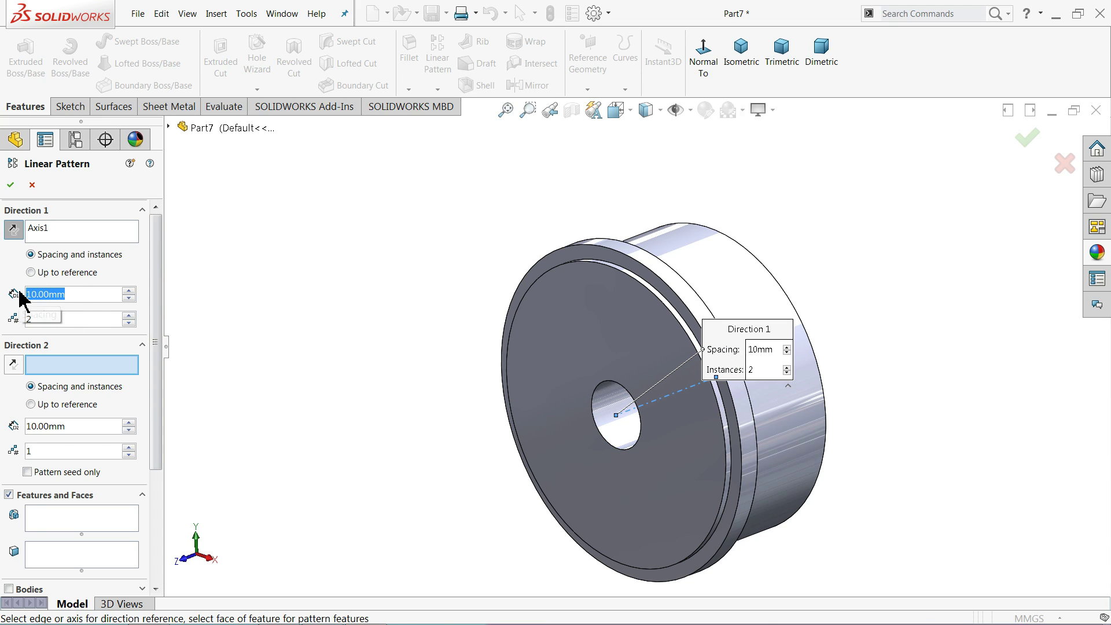
{"action": "type", "text": "21"}
{"action": "key", "text": "Return"}
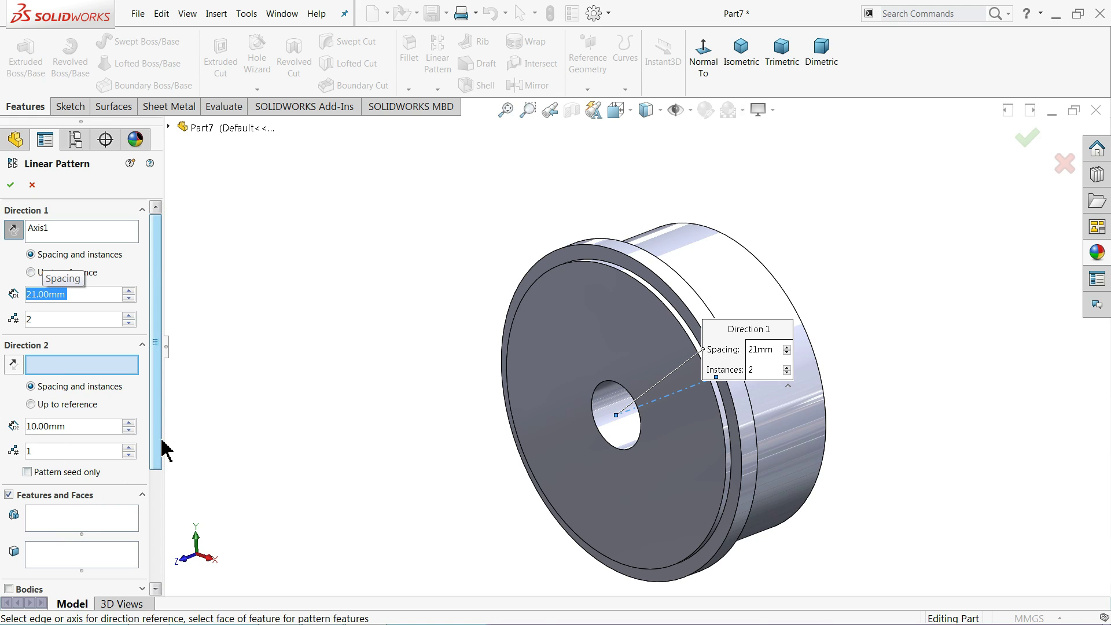
{"action": "mouse_move", "coordinate": [155, 450]}
{"action": "left_mouse_down"}
{"action": "mouse_move", "coordinate": [160, 544]}
{"action": "mouse_move", "coordinate": [157, 477]}
{"action": "left_mouse_up"}
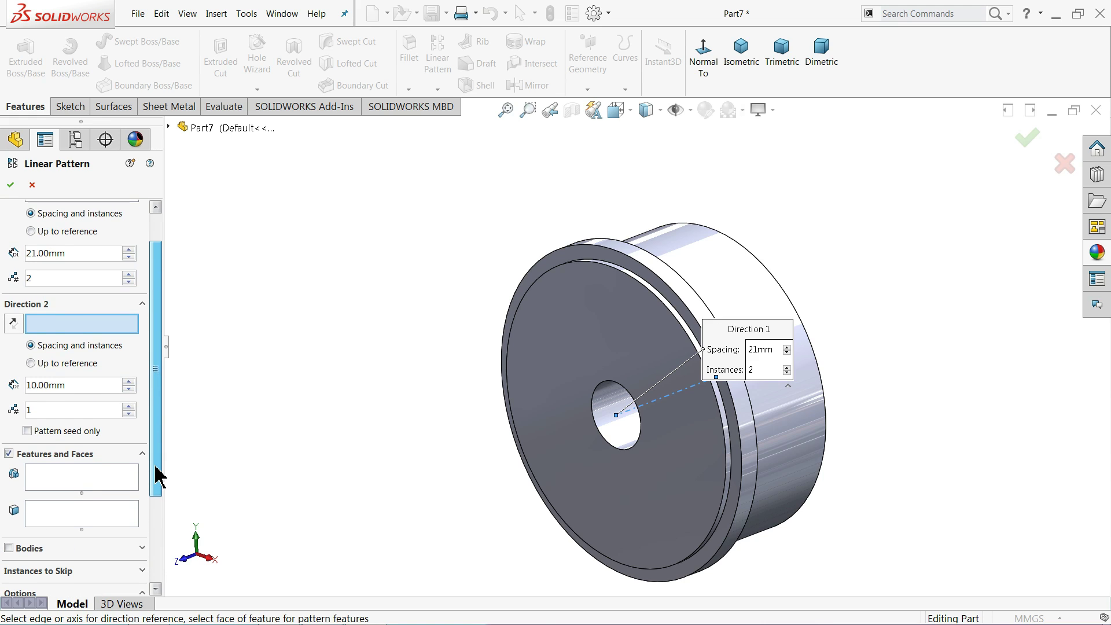
{"action": "left_click", "coordinate": [81, 482]}
{"action": "left_click", "coordinate": [664, 283]}
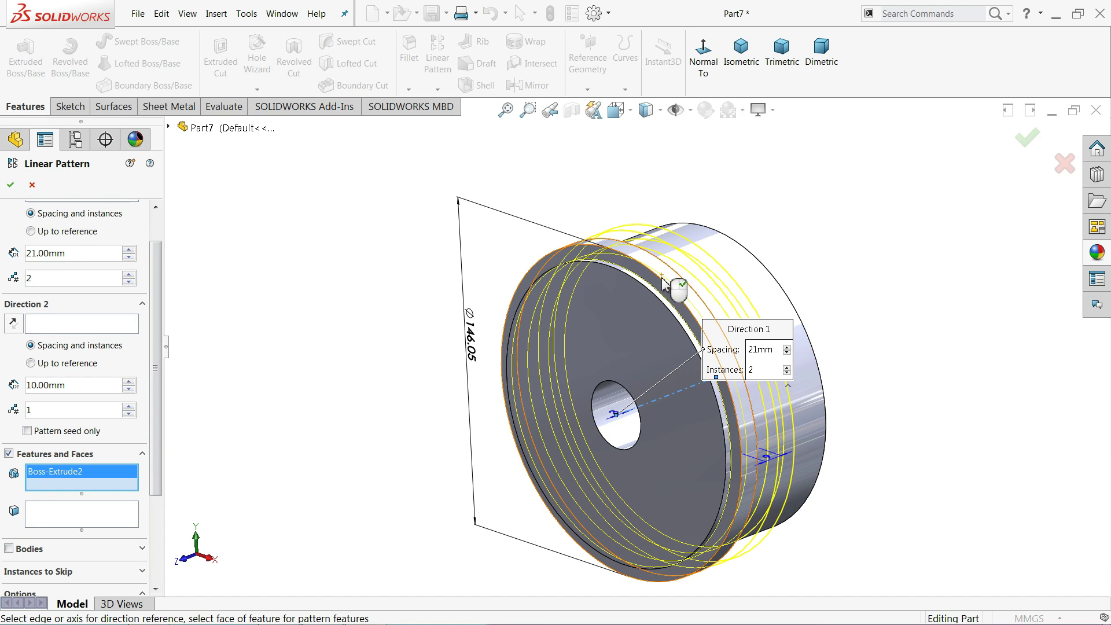
{"action": "middle_click_drag", "start_coordinate": [608, 317], "coordinate": [238, 328]}
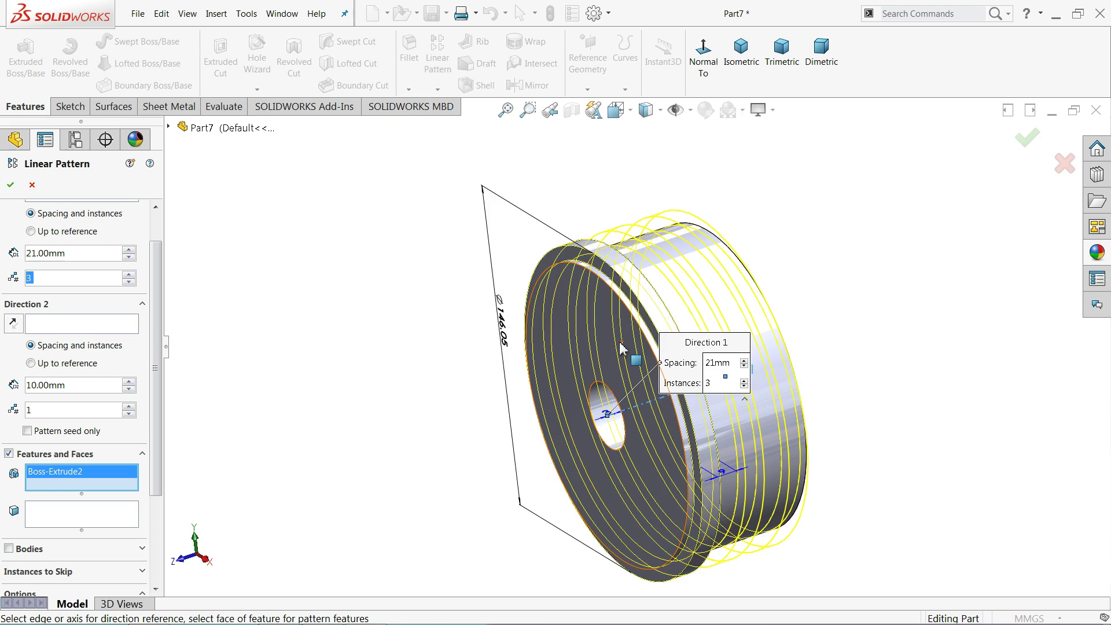
{"action": "mouse_move", "coordinate": [620, 342]}
{"action": "middle_mouse_down"}
{"action": "mouse_move", "coordinate": [732, 375]}
{"action": "mouse_move", "coordinate": [740, 360]}
{"action": "middle_mouse_up"}
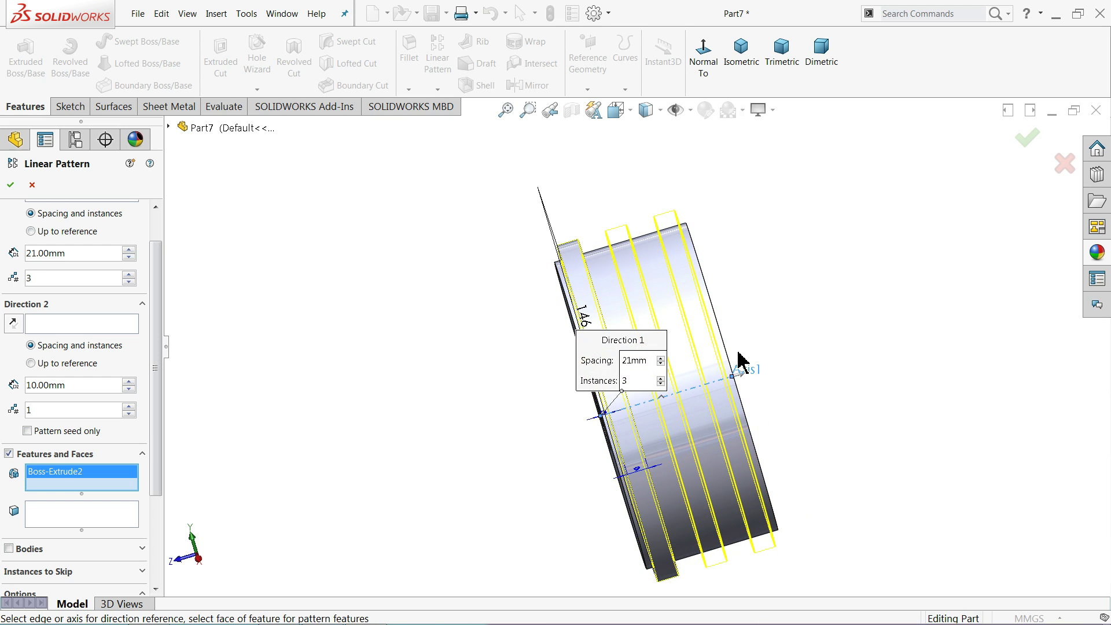
{"action": "scroll", "coordinate": [666, 341], "scroll_direction": "down", "scroll_amount": 3}
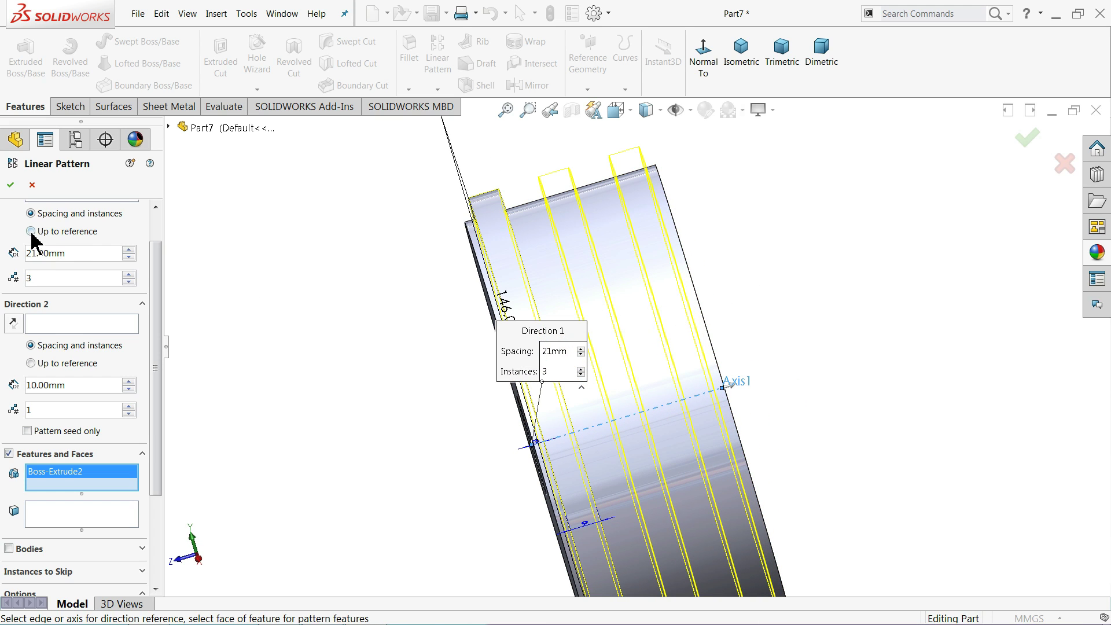
{"action": "left_click", "coordinate": [11, 185]}
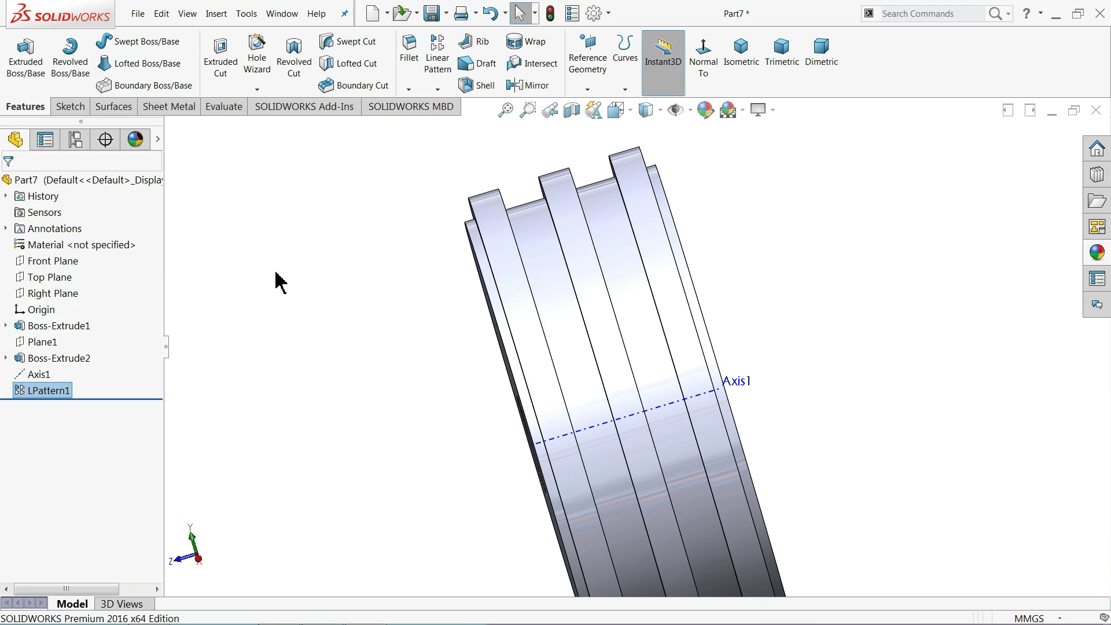
- Hide Axis1, then select Part7 and bring up the Steel appearances library
{"action": "middle_click_drag", "start_coordinate": [391, 281], "coordinate": [446, 281]}
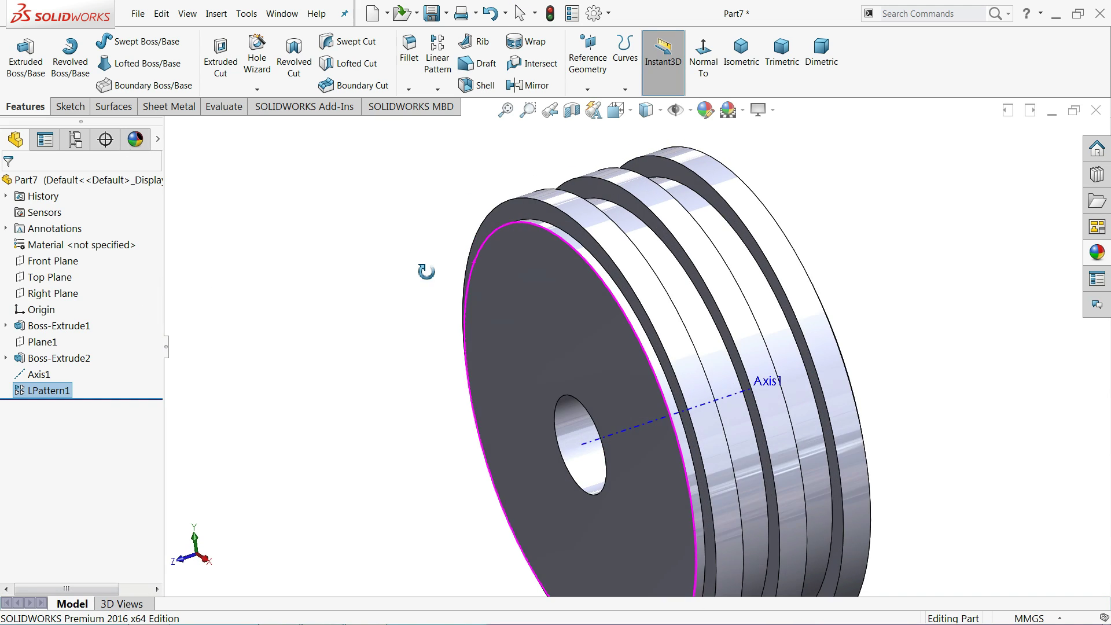
{"action": "key", "text": "f"}
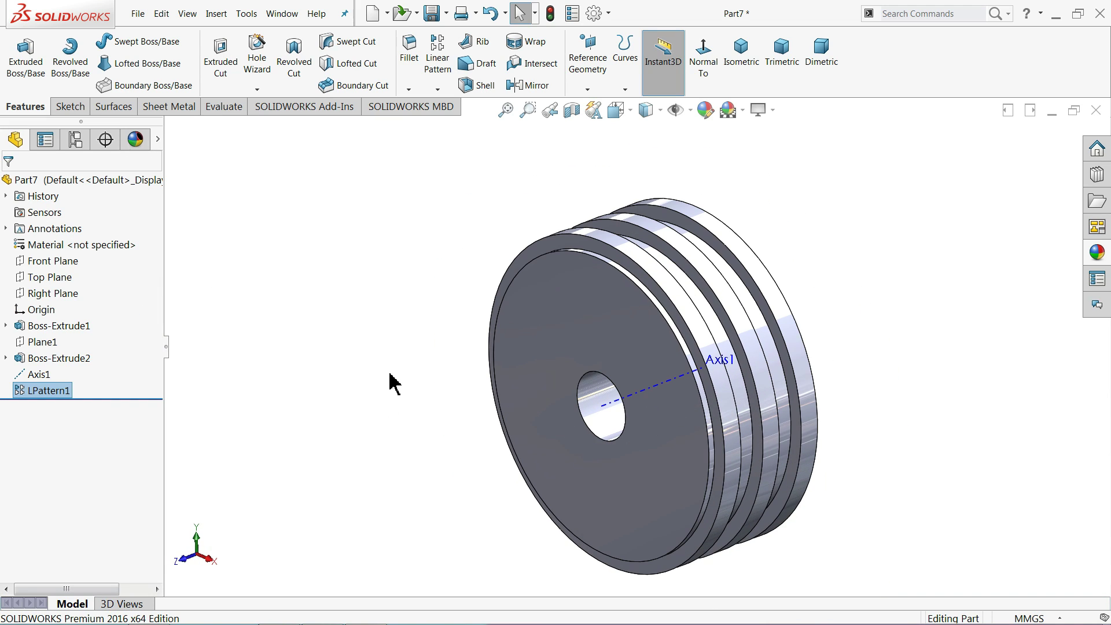
{"action": "left_click", "coordinate": [30, 375]}
{"action": "left_click", "coordinate": [35, 366]}
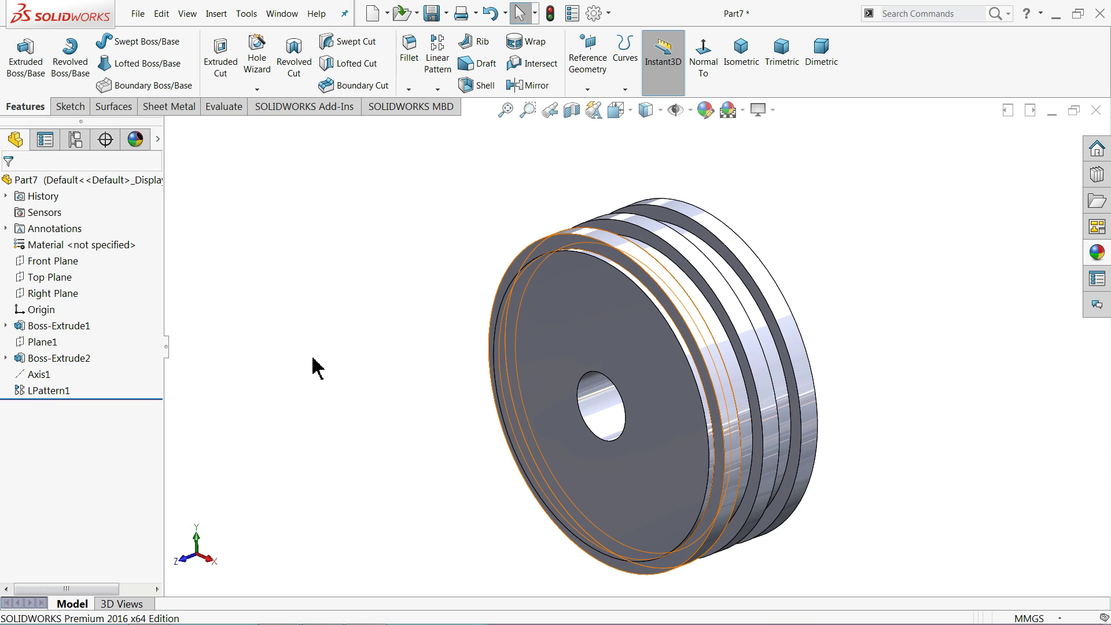
{"action": "mouse_move", "coordinate": [772, 412]}
{"action": "middle_mouse_down"}
{"action": "mouse_move", "coordinate": [567, 407]}
{"action": "mouse_move", "coordinate": [687, 384]}
{"action": "mouse_move", "coordinate": [695, 417]}
{"action": "middle_mouse_up"}
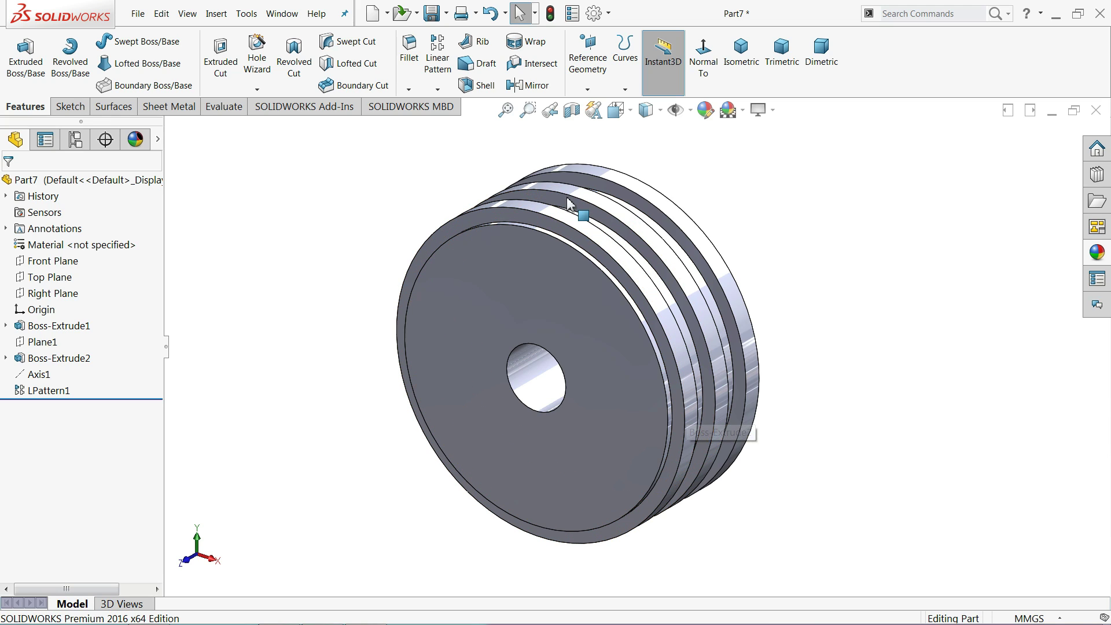
{"action": "left_click", "coordinate": [129, 183]}
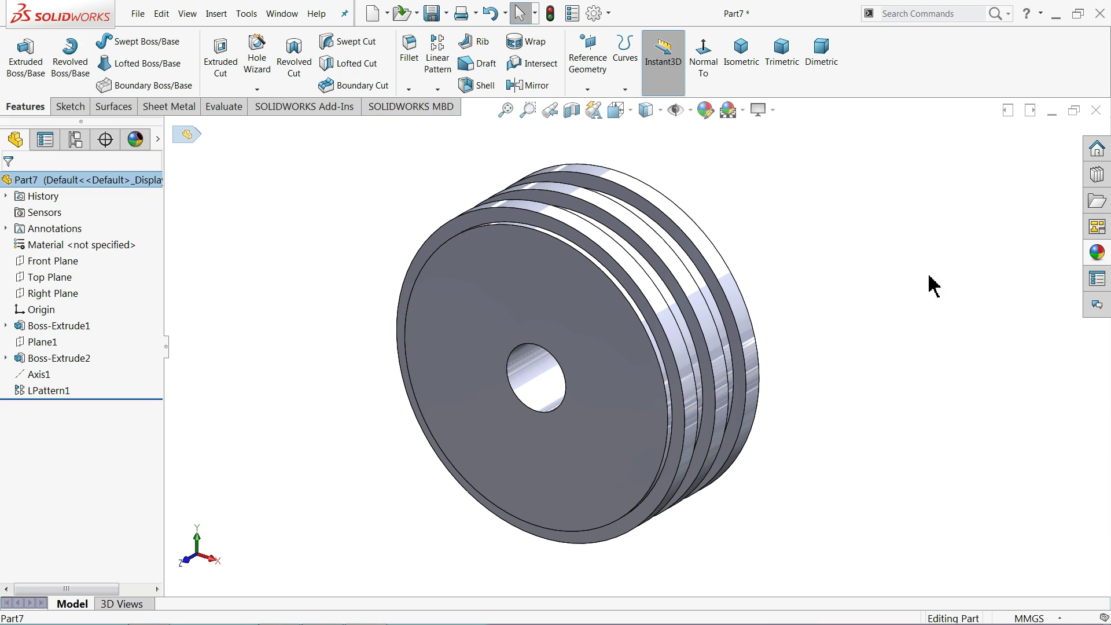
{"action": "left_click", "coordinate": [1098, 254]}
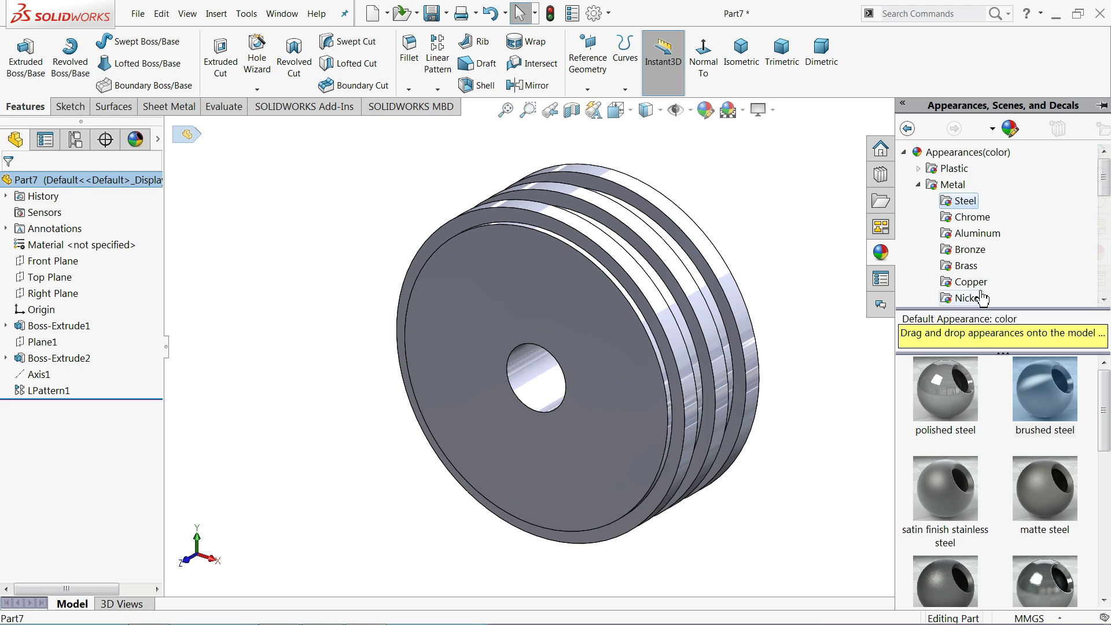
{"action": "mouse_move", "coordinate": [945, 390]}
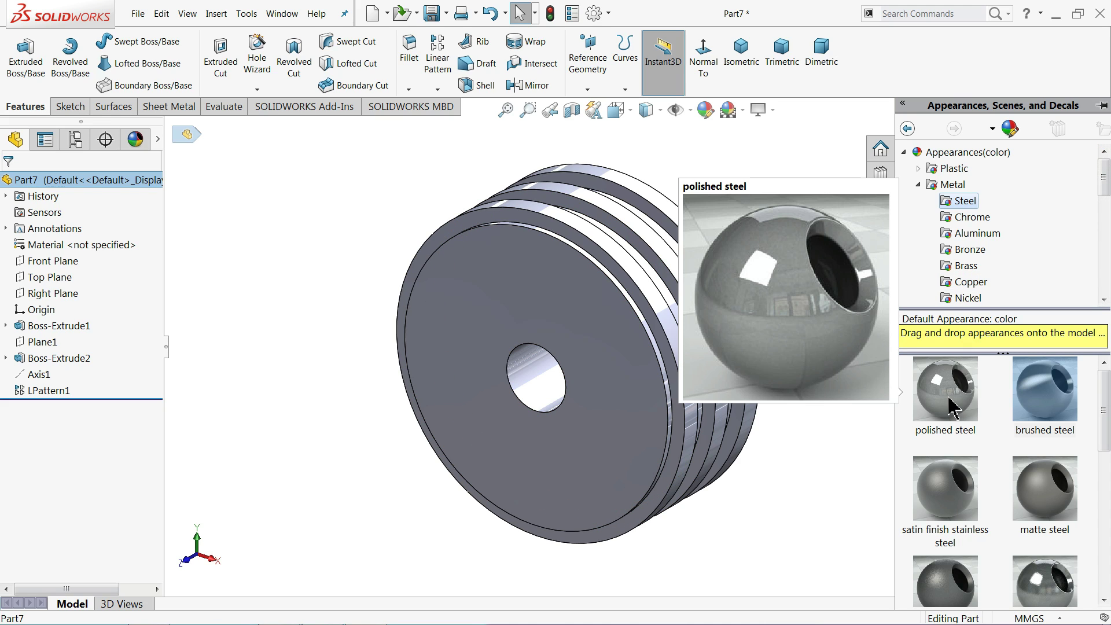
- Try polished steel on the piston, then apply brushed steel instead
{"action": "double_click", "coordinate": [950, 400]}
{"action": "mouse_move", "coordinate": [829, 379]}
{"action": "middle_mouse_down"}
{"action": "mouse_move", "coordinate": [632, 442]}
{"action": "mouse_move", "coordinate": [633, 492]}
{"action": "mouse_move", "coordinate": [710, 385]}
{"action": "mouse_move", "coordinate": [737, 380]}
{"action": "mouse_move", "coordinate": [779, 401]}
{"action": "middle_mouse_up"}
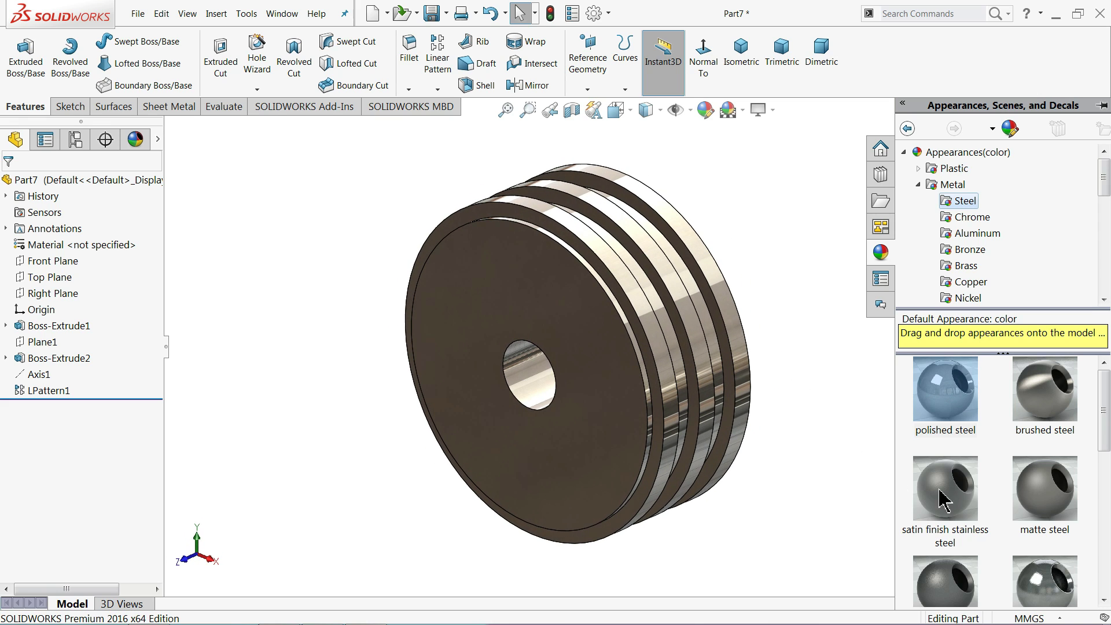
{"action": "double_click", "coordinate": [1042, 399]}
{"action": "mouse_move", "coordinate": [821, 305]}
{"action": "middle_mouse_down"}
{"action": "mouse_move", "coordinate": [675, 385]}
{"action": "mouse_move", "coordinate": [603, 489]}
{"action": "mouse_move", "coordinate": [640, 464]}
{"action": "mouse_move", "coordinate": [799, 445]}
{"action": "mouse_move", "coordinate": [833, 480]}
{"action": "mouse_move", "coordinate": [847, 518]}
{"action": "middle_mouse_up"}
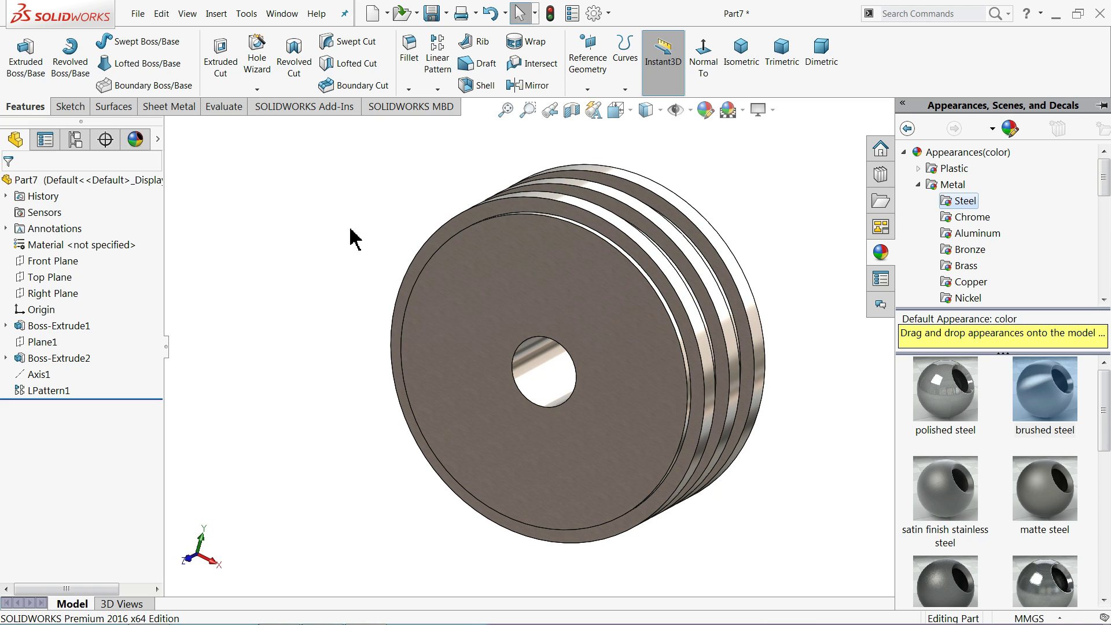
- Save the piston as 7.Piston in the Hydraulic Cylinder folder
{"action": "left_click", "coordinate": [433, 18]}
{"action": "type", "text": "7.Piston"}
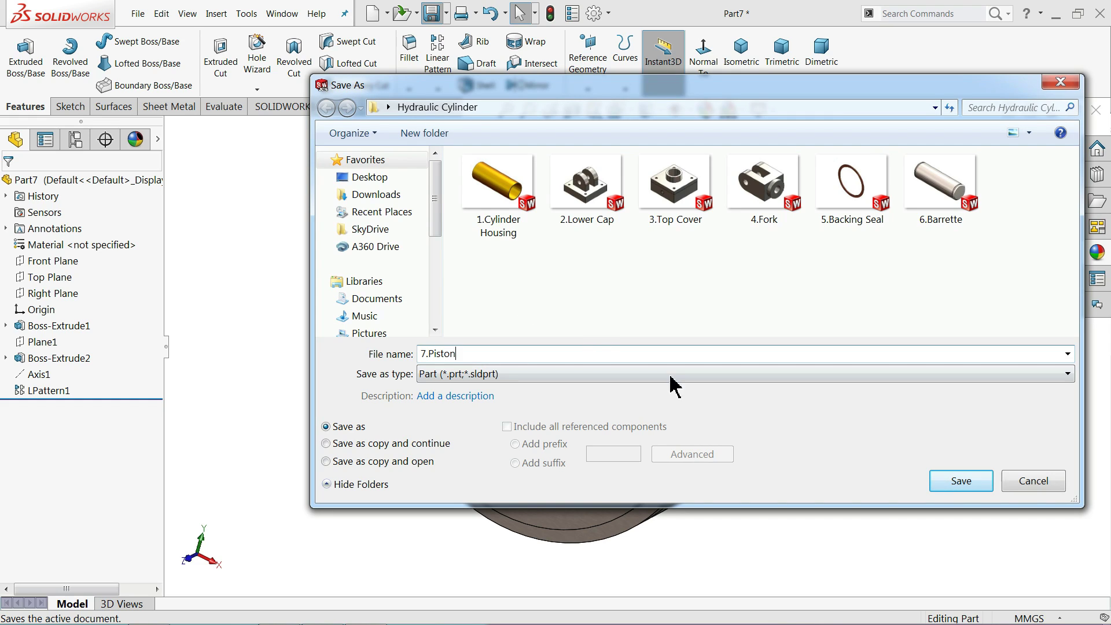
{"action": "left_click", "coordinate": [935, 481]}
{"action": "scroll", "coordinate": [683, 399], "scroll_direction": "down", "scroll_amount": 1}
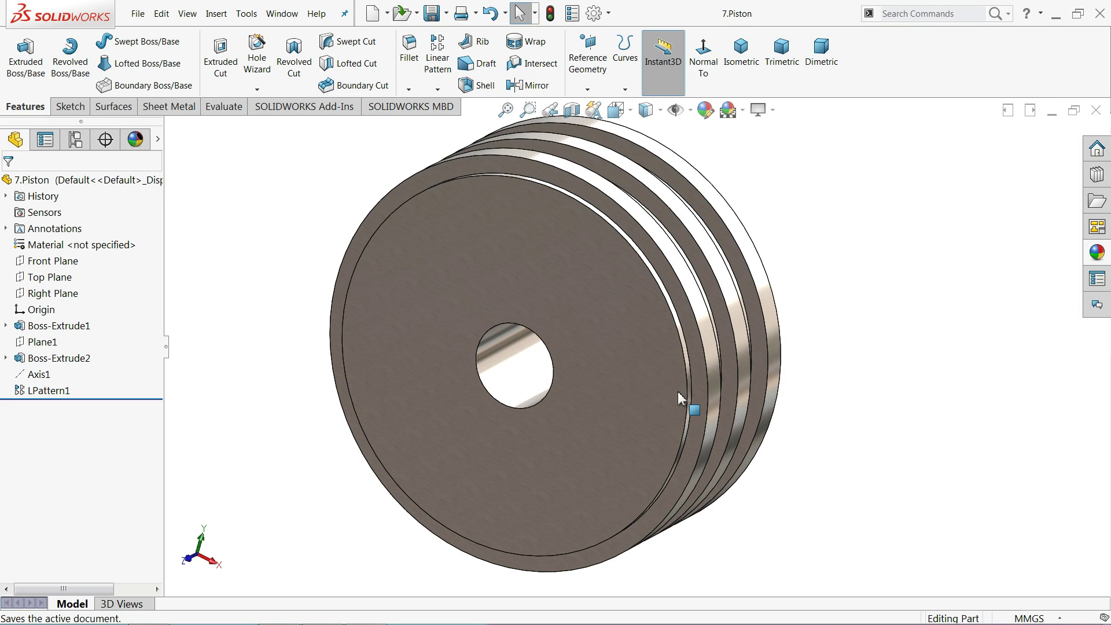
{"action": "mouse_move", "coordinate": [628, 396]}
{"action": "middle_mouse_down"}
{"action": "mouse_move", "coordinate": [556, 390]}
{"action": "mouse_move", "coordinate": [625, 390]}
{"action": "middle_mouse_up"}
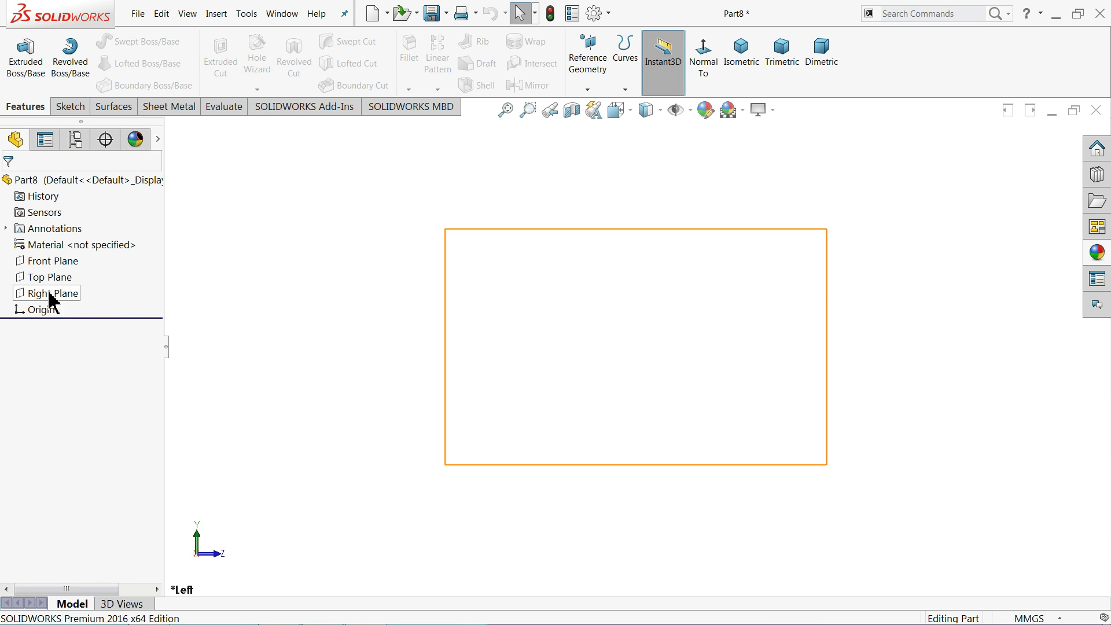
- Sketch a 40 mm diameter circle centred on the origin on the Front Plane
{"action": "left_click", "coordinate": [42, 261]}
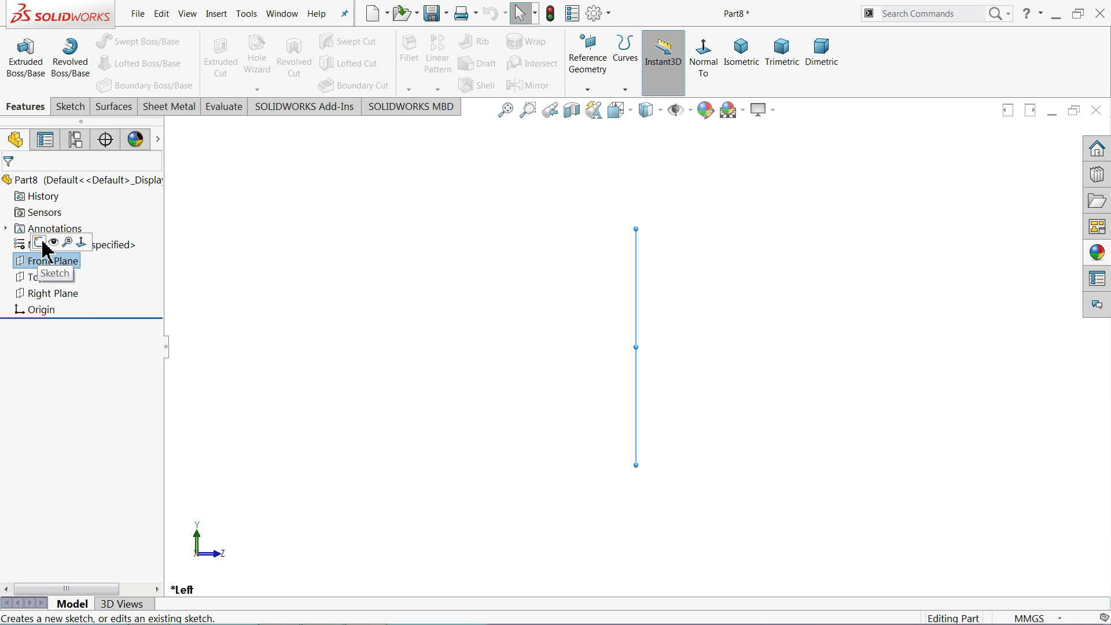
{"action": "left_click", "coordinate": [39, 242]}
{"action": "left_click", "coordinate": [128, 43]}
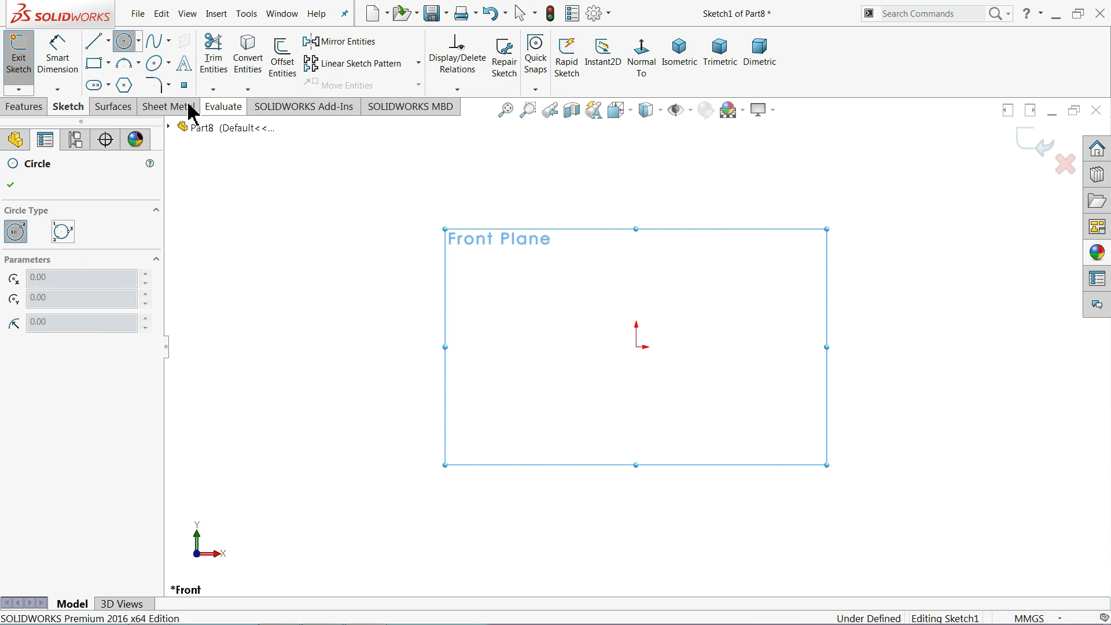
{"action": "left_click_drag", "start_coordinate": [636, 347], "coordinate": [503, 254]}
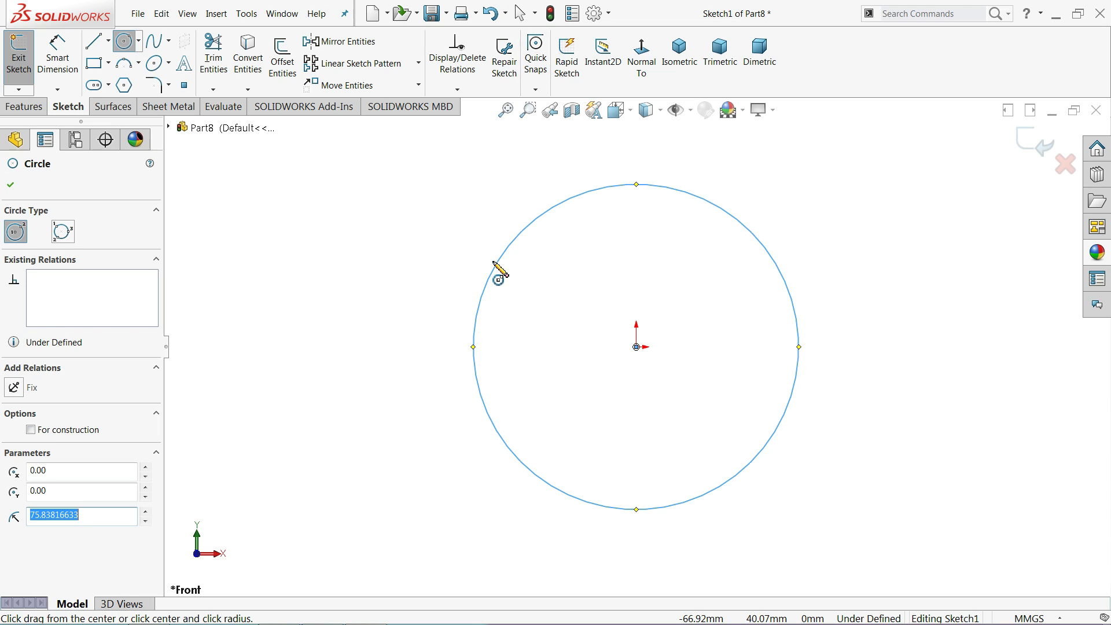
{"action": "left_click", "coordinate": [58, 56]}
{"action": "left_click", "coordinate": [500, 270]}
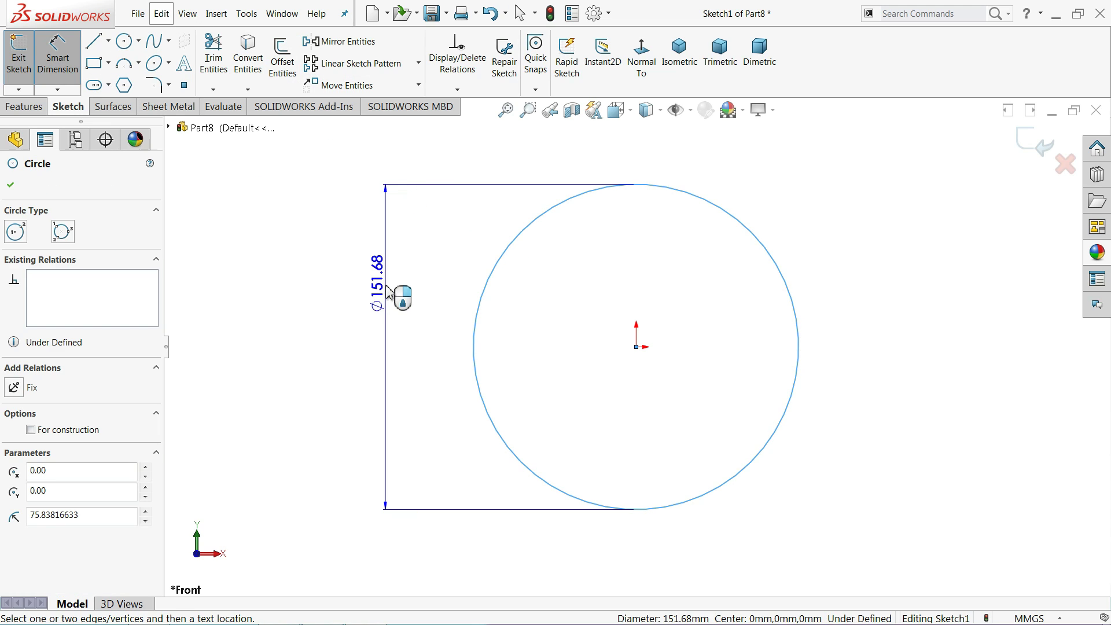
{"action": "left_click", "coordinate": [394, 293]}
{"action": "type", "text": "40"}
{"action": "left_click", "coordinate": [315, 290]}
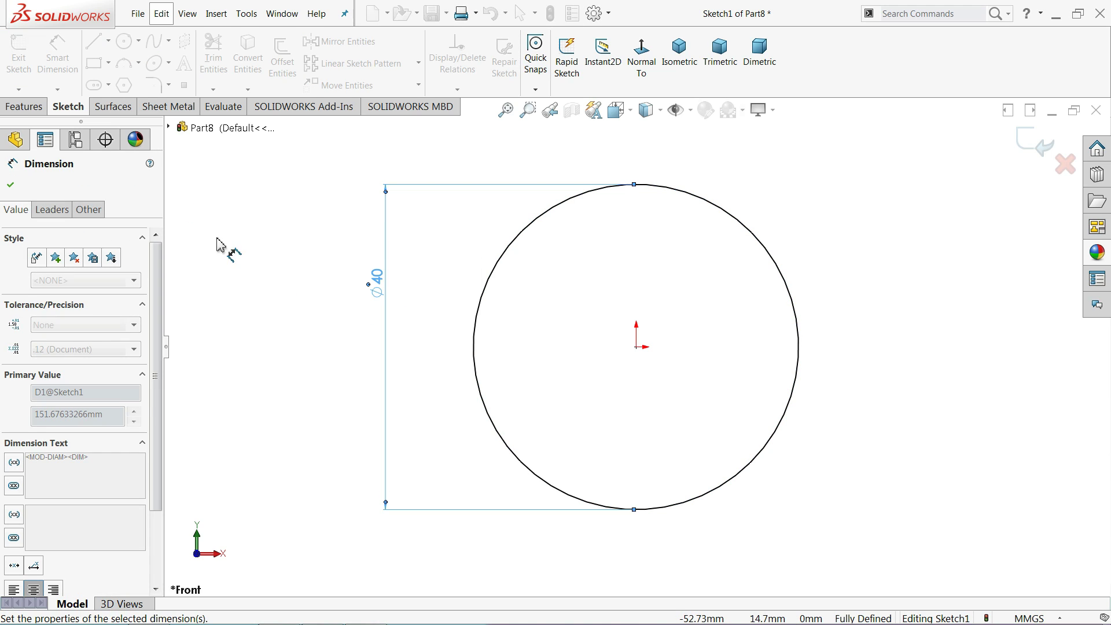
- Extrude the circle Mid Plane to 510 mm to form the rod
{"action": "left_click", "coordinate": [24, 106]}
{"action": "left_click", "coordinate": [26, 58]}
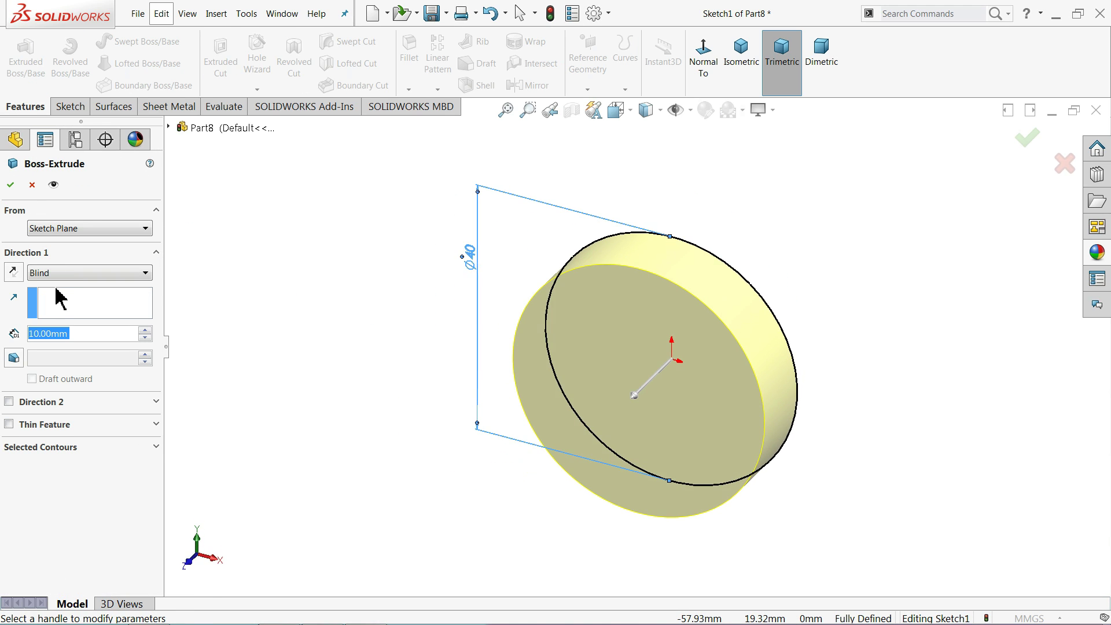
{"action": "left_click", "coordinate": [64, 273]}
{"action": "left_click", "coordinate": [48, 345]}
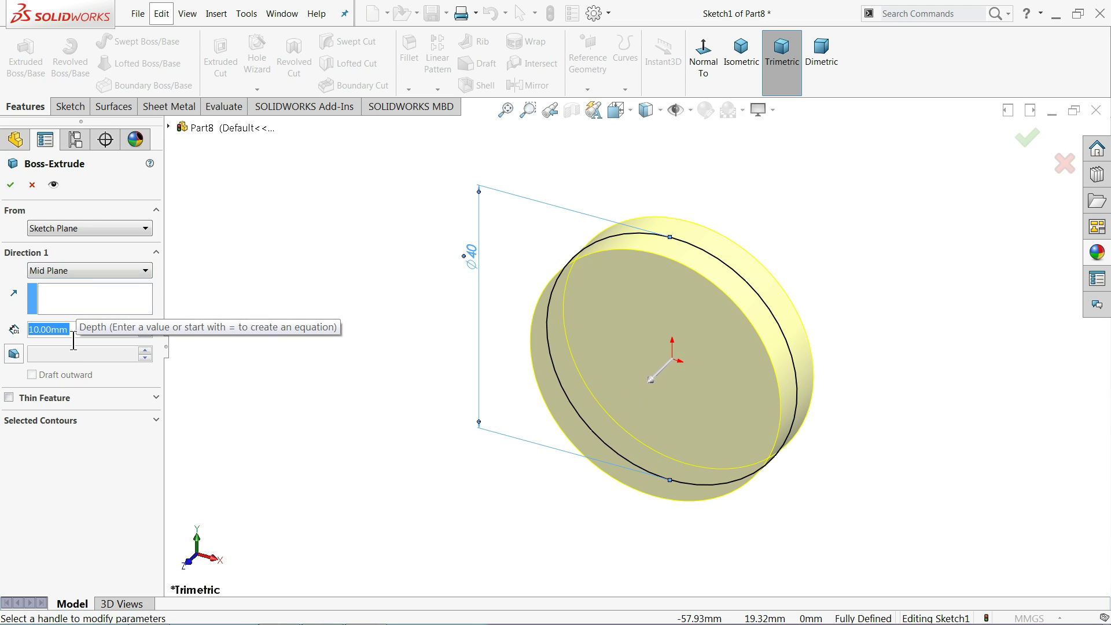
{"action": "type", "text": "510"}
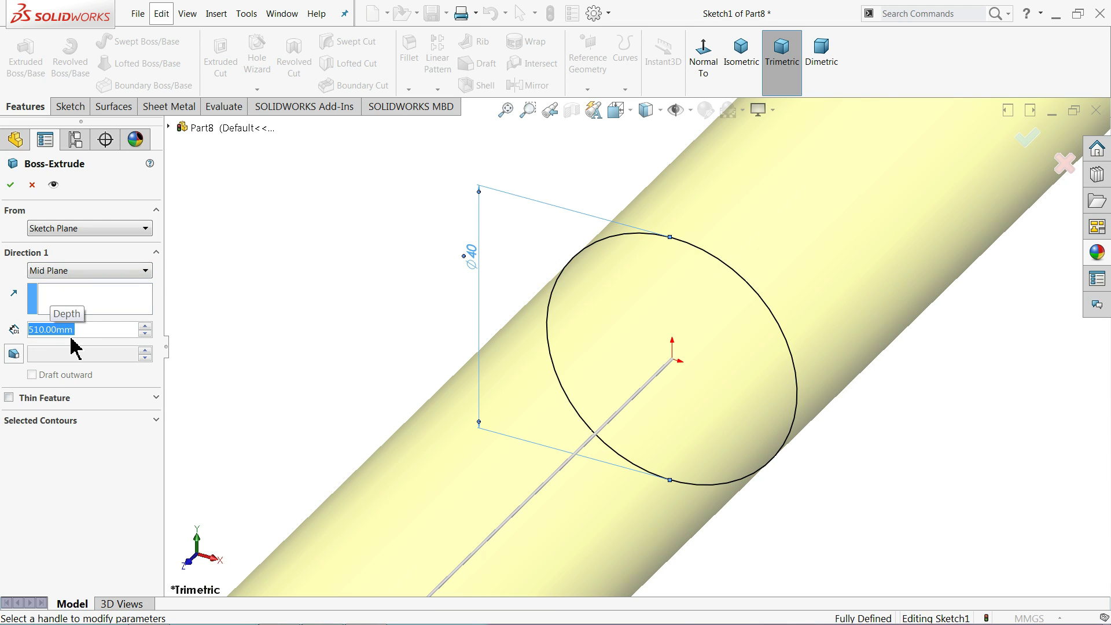
{"action": "left_click", "coordinate": [740, 57]}
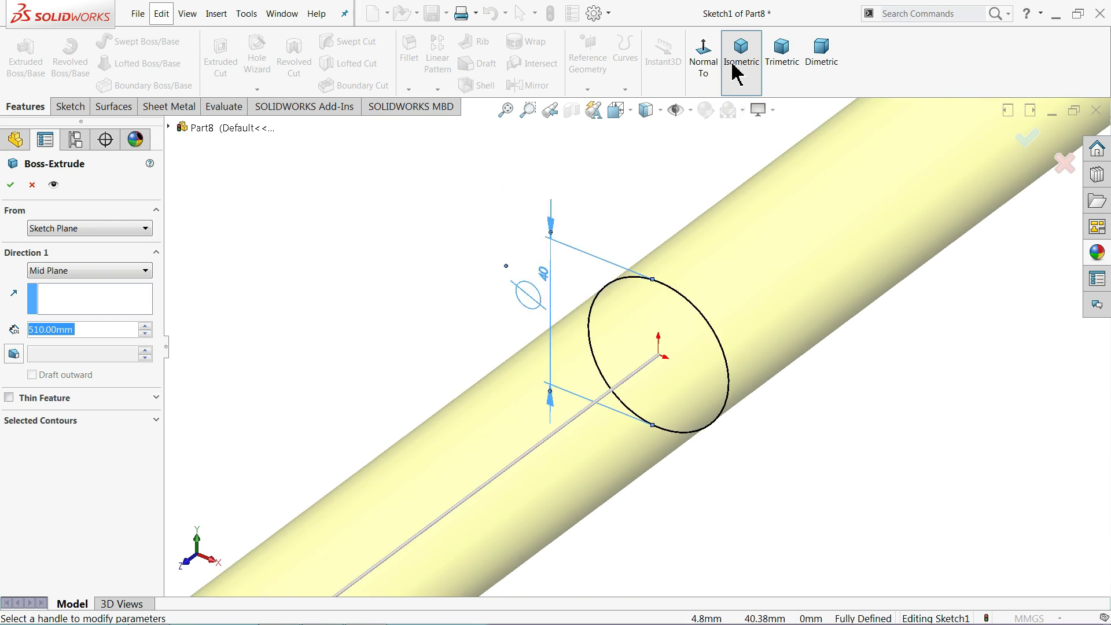
{"action": "left_click", "coordinate": [10, 186]}
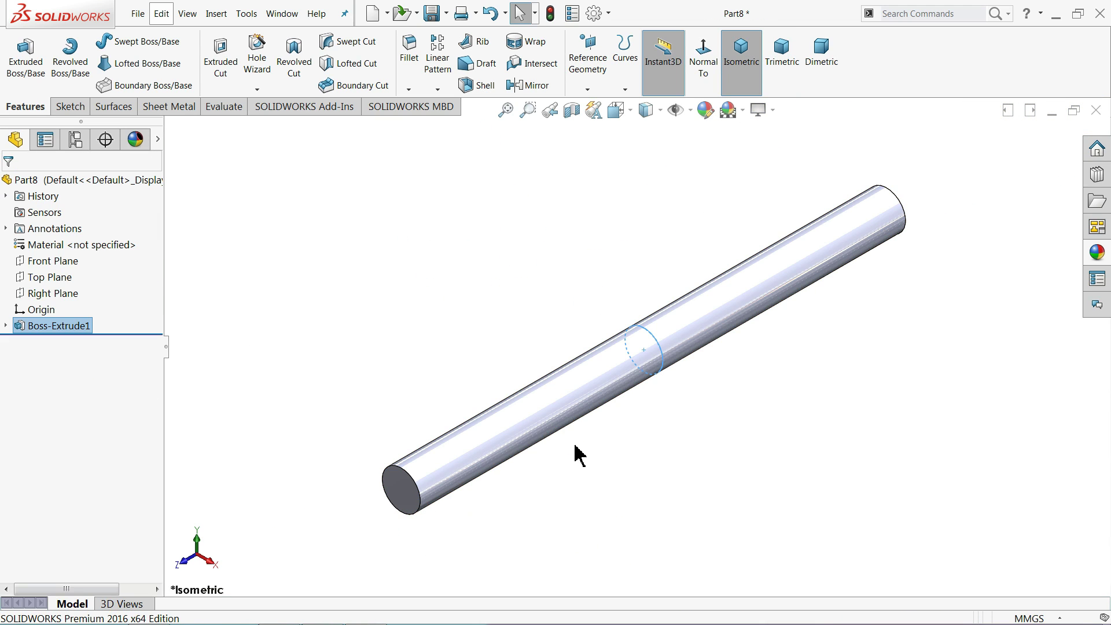
{"action": "scroll", "coordinate": [405, 512], "scroll_direction": "down", "scroll_amount": 2}
{"action": "scroll", "coordinate": [463, 484], "scroll_direction": "down", "scroll_amount": 1}
- Sketch a 30 mm diameter circle centred on the rod's end face
{"action": "scroll", "coordinate": [429, 441], "scroll_direction": "down", "scroll_amount": 2}
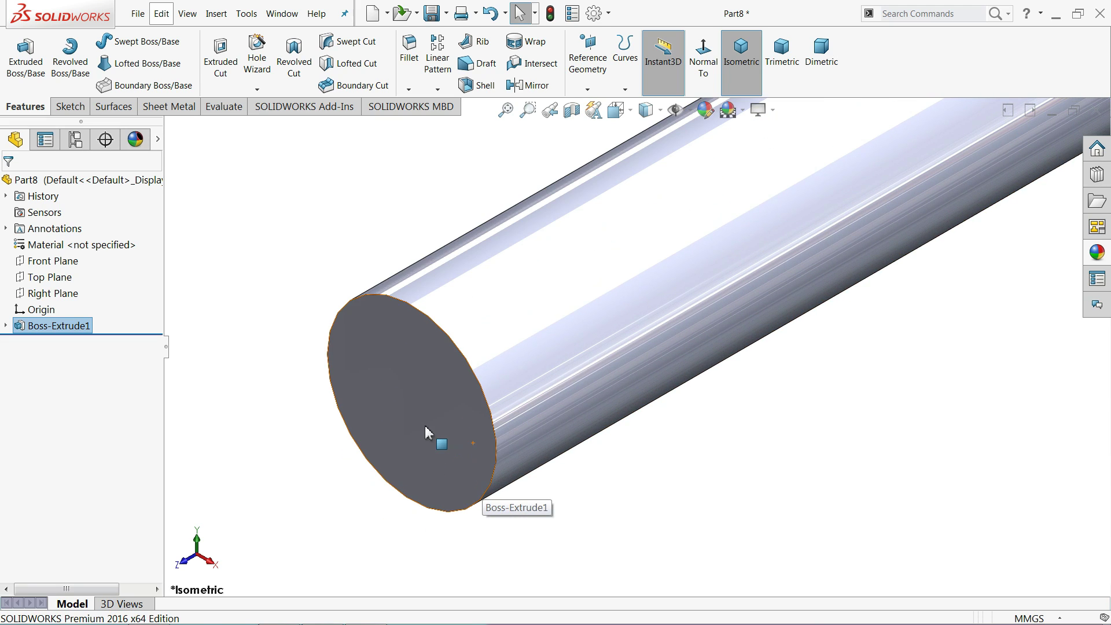
{"action": "left_click", "coordinate": [445, 425]}
{"action": "left_click", "coordinate": [476, 382]}
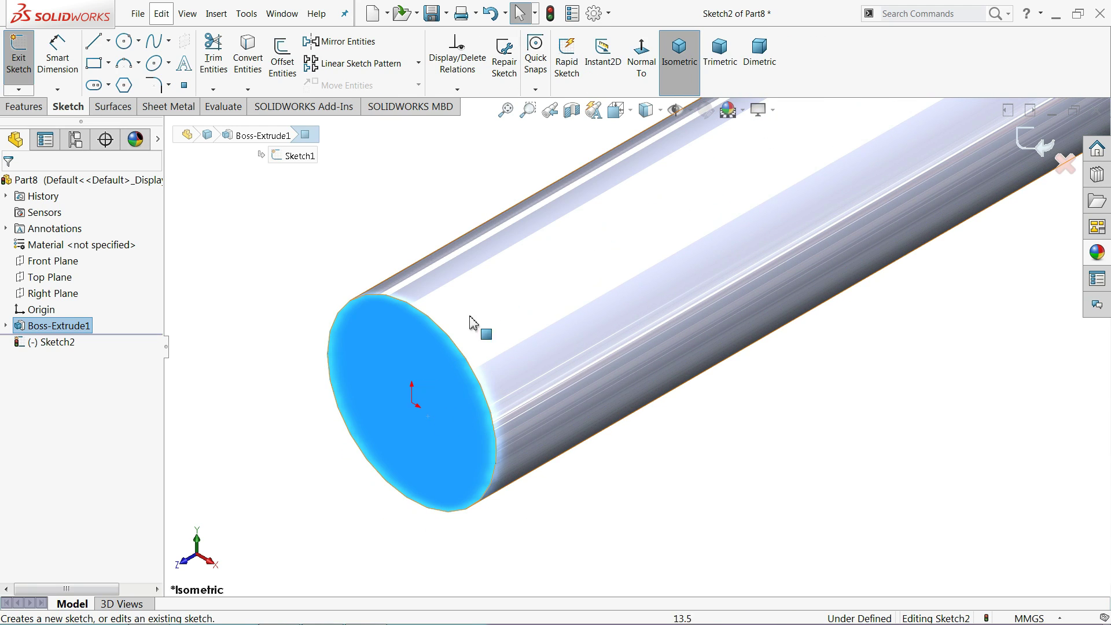
{"action": "left_click", "coordinate": [124, 41]}
{"action": "left_click", "coordinate": [412, 402]}
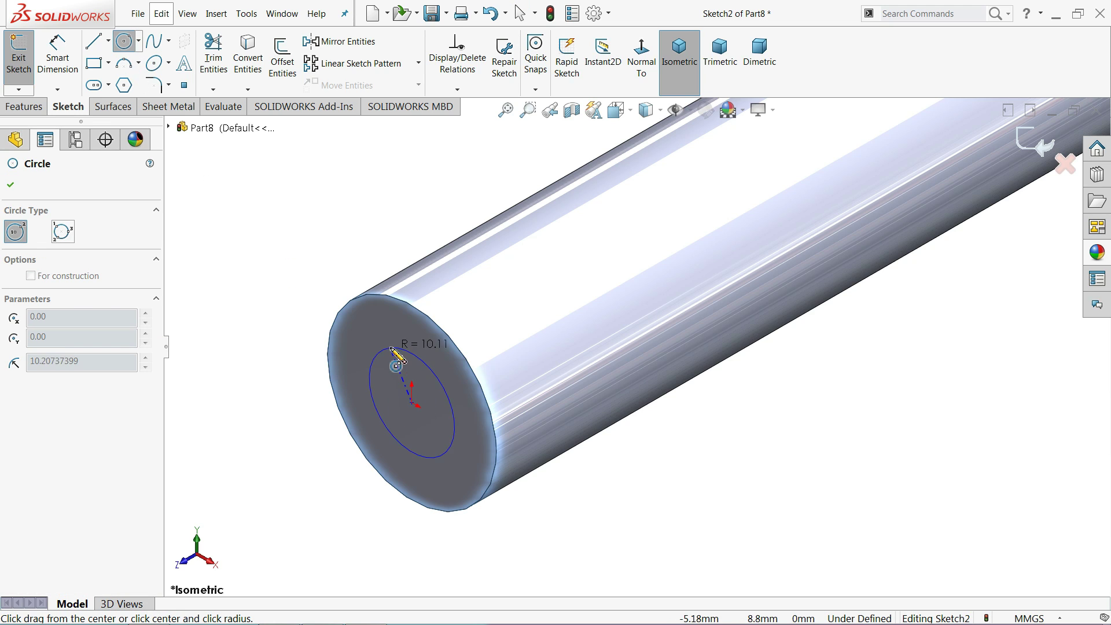
{"action": "left_click", "coordinate": [377, 334]}
{"action": "left_click", "coordinate": [58, 58]}
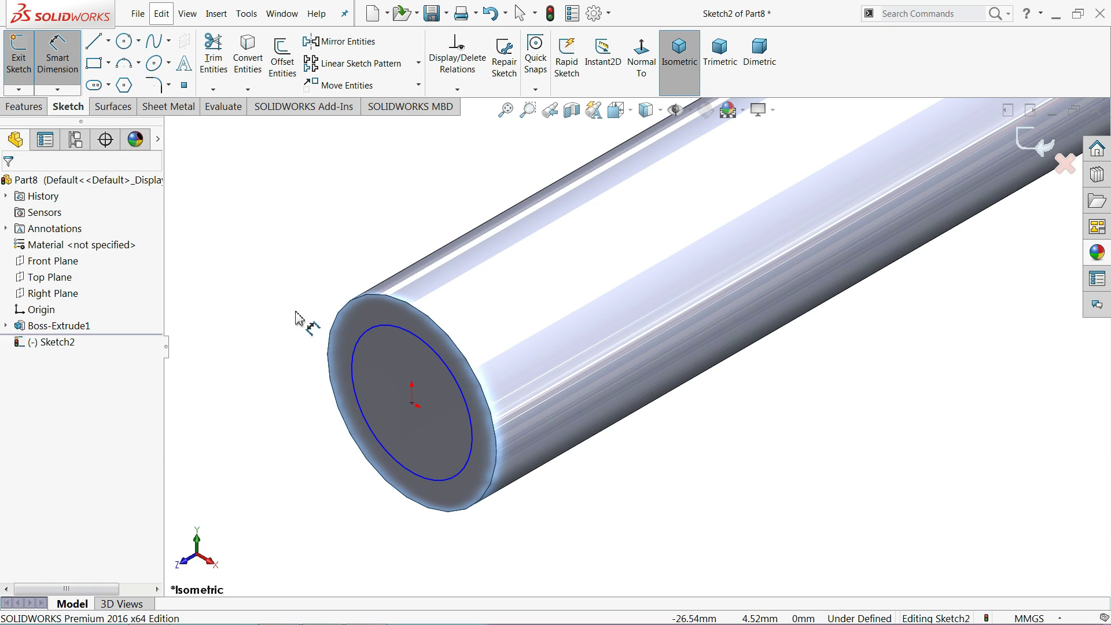
{"action": "left_click", "coordinate": [341, 358]}
{"action": "left_click", "coordinate": [298, 347]}
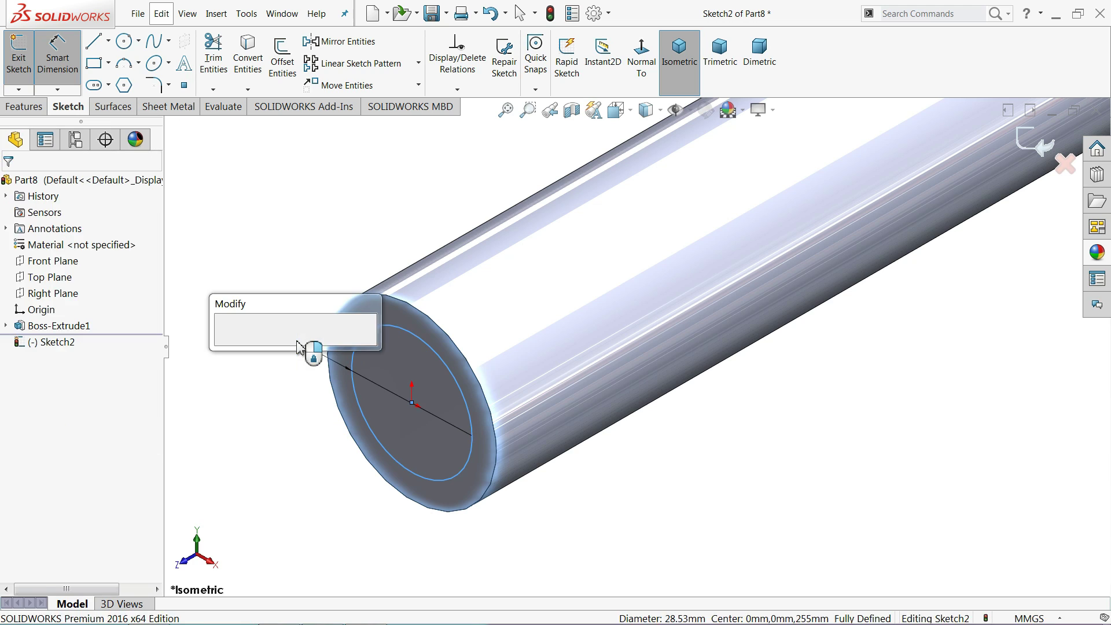
{"action": "type", "text": "30"}
{"action": "key", "text": "Return"}
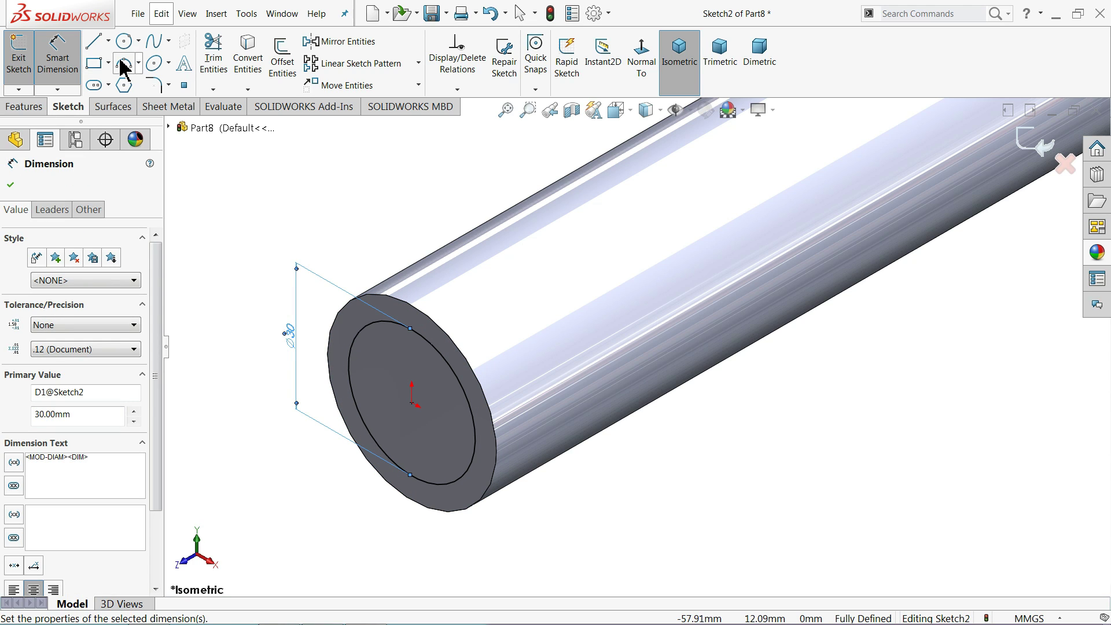
- Convert the end face's outer edge into the sketch and cut the ring 36 mm deep
{"action": "left_click", "coordinate": [57, 61]}
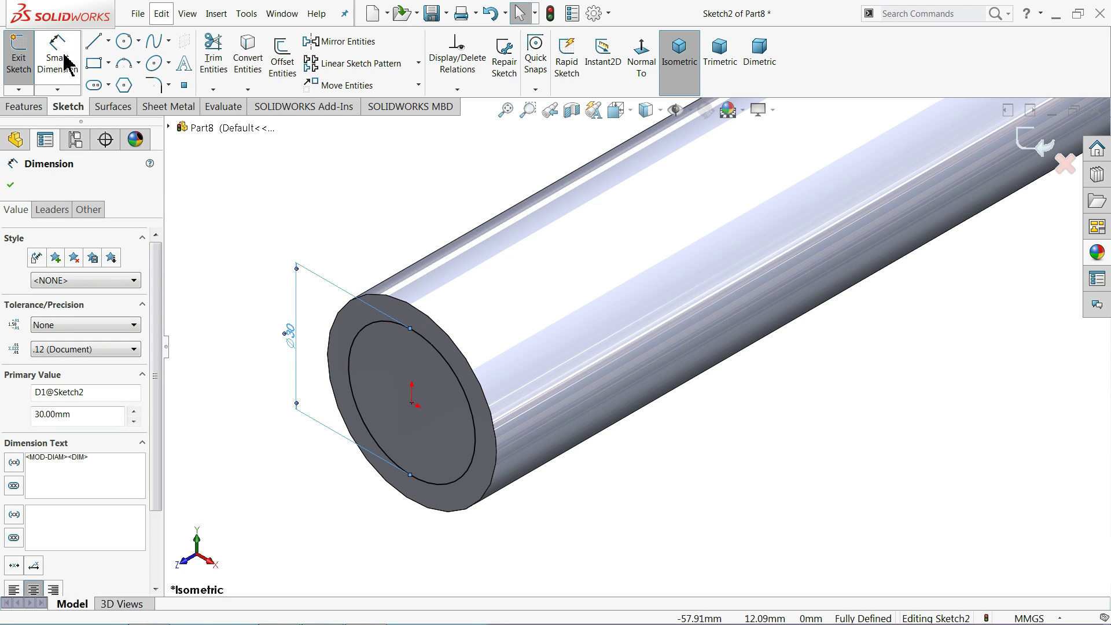
{"action": "left_click", "coordinate": [381, 305]}
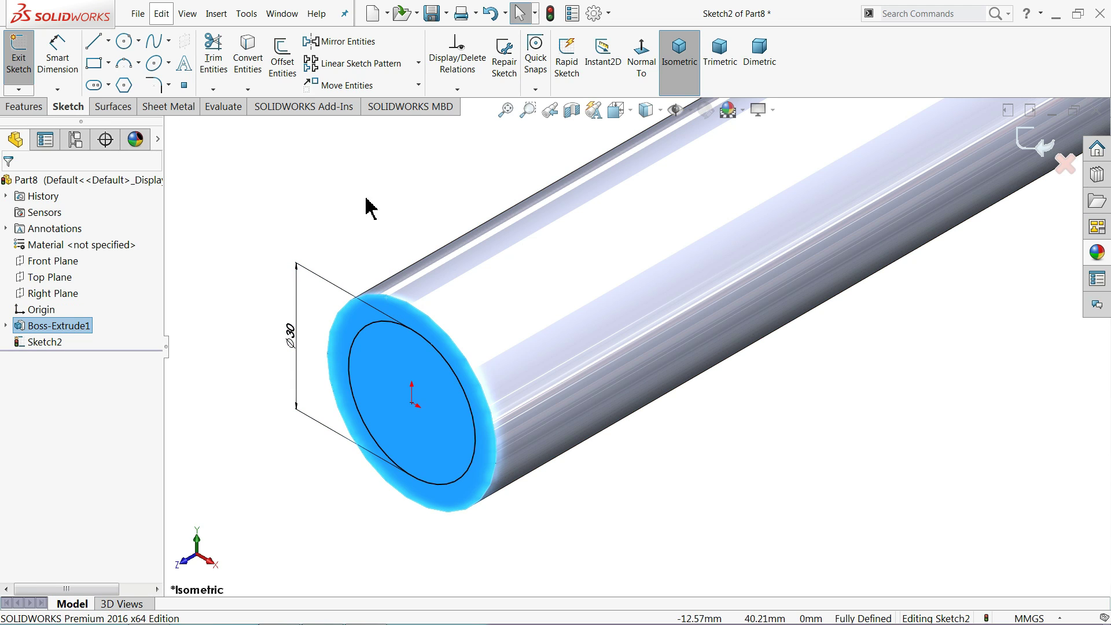
{"action": "left_click", "coordinate": [240, 68]}
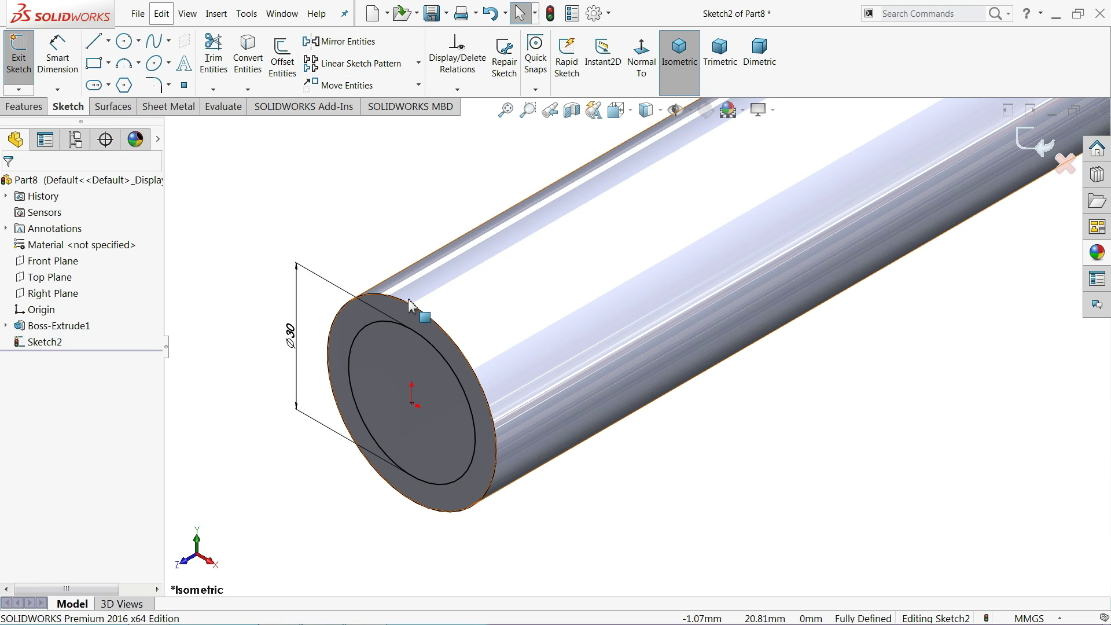
{"action": "left_click", "coordinate": [26, 106]}
{"action": "left_click", "coordinate": [222, 81]}
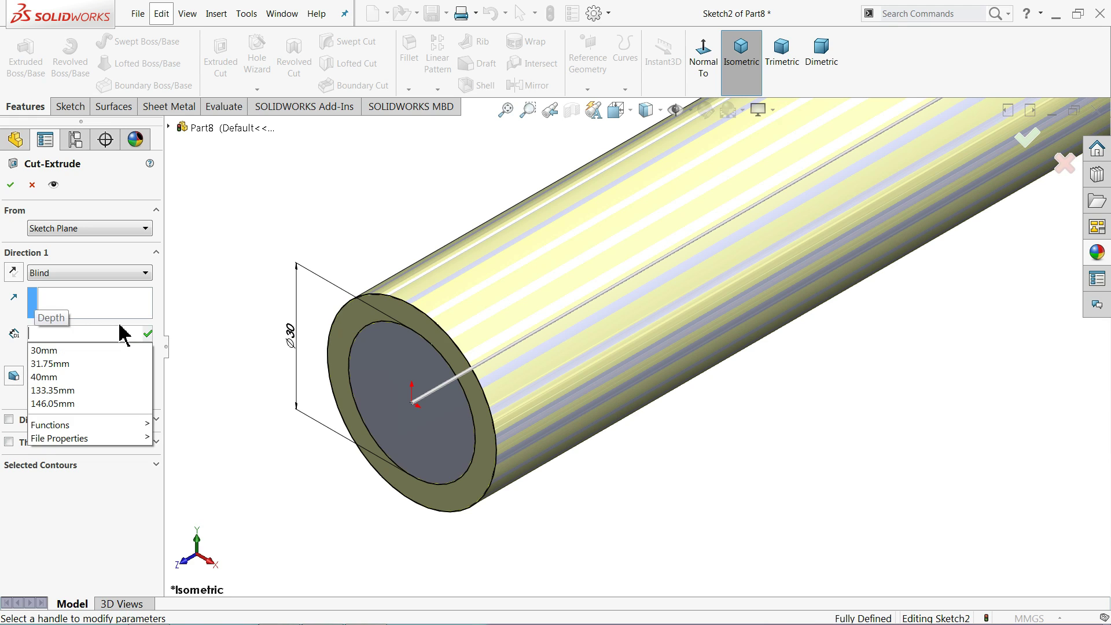
{"action": "type", "text": "36"}
{"action": "key", "text": "Return"}
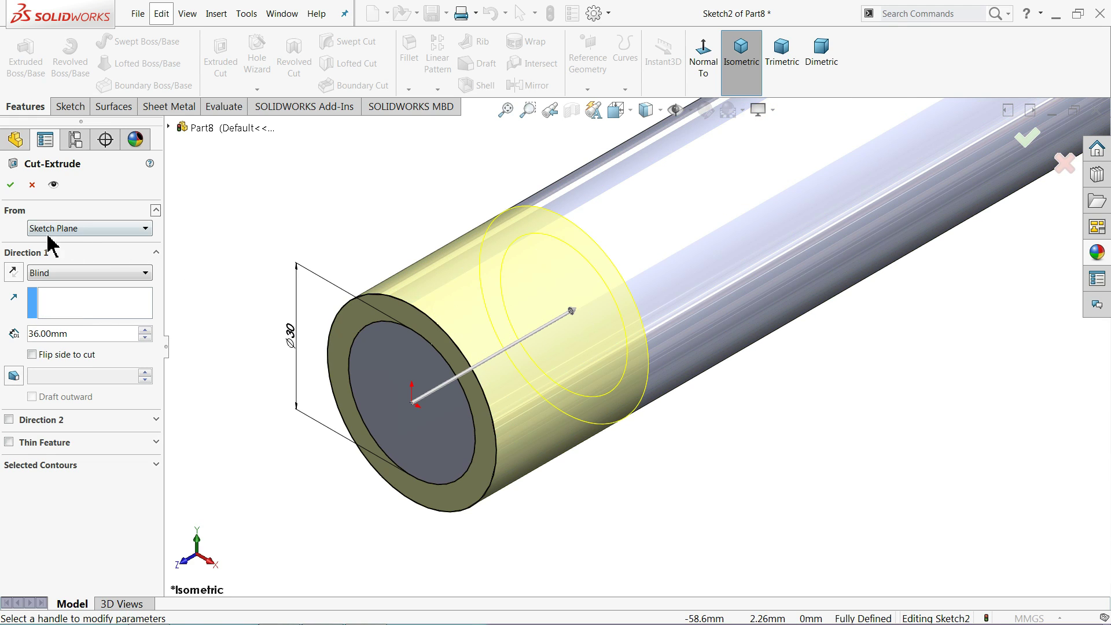
{"action": "left_click", "coordinate": [11, 186]}
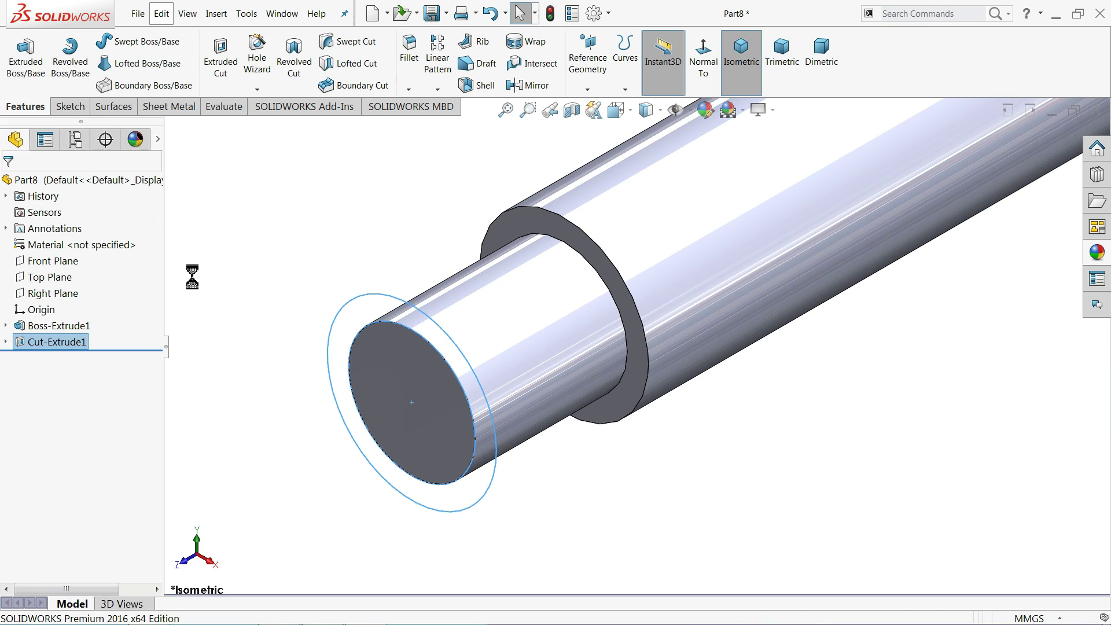
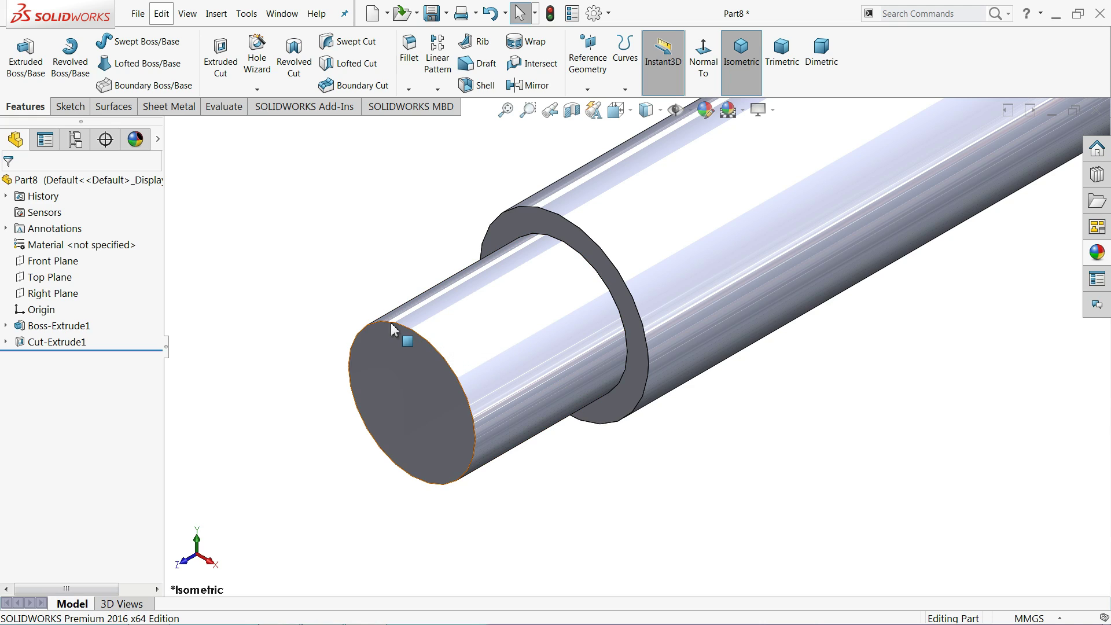
- Add an ANSI Metric M30x2.0 cosmetic thread to the front circular edge of the shaft's narrow end
{"action": "left_click", "coordinate": [217, 15]}
{"action": "mouse_move", "coordinate": [249, 499]}
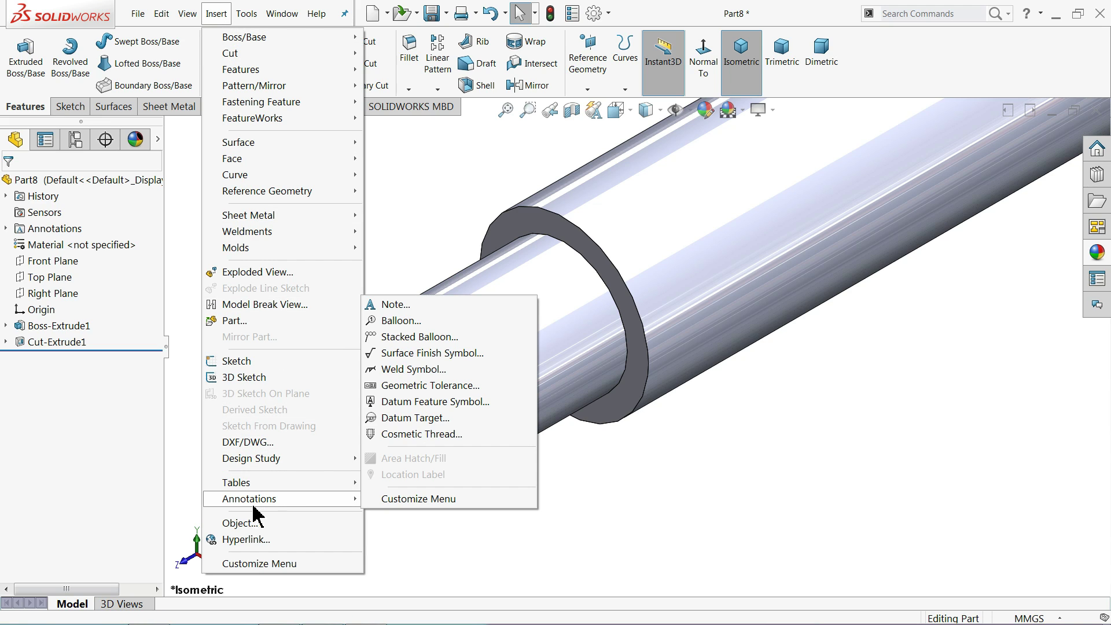
{"action": "left_click", "coordinate": [414, 434]}
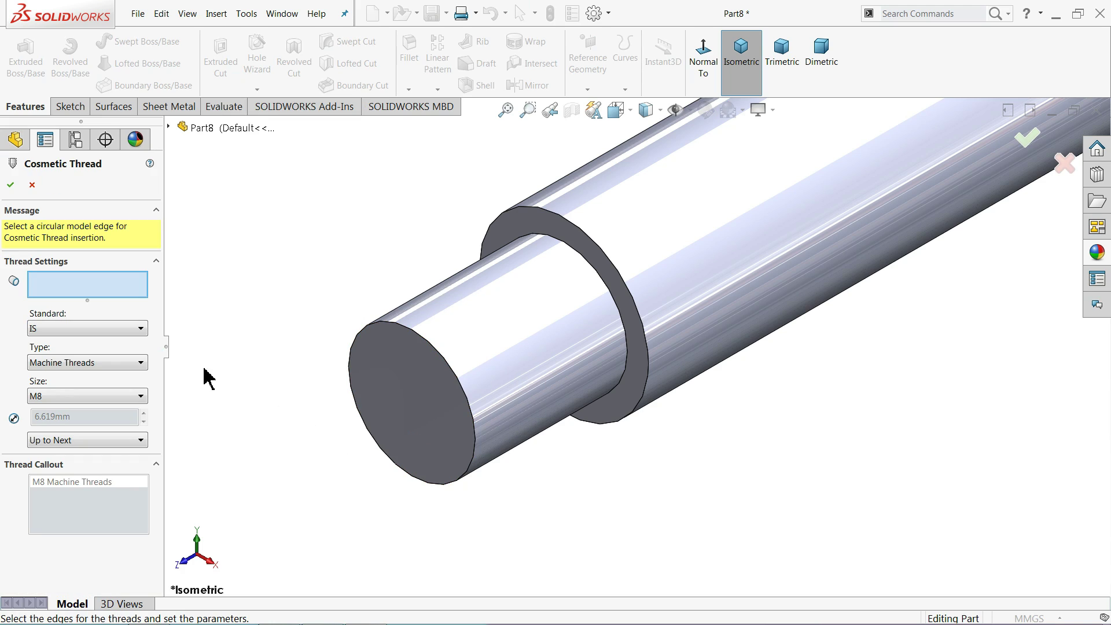
{"action": "left_click", "coordinate": [423, 335]}
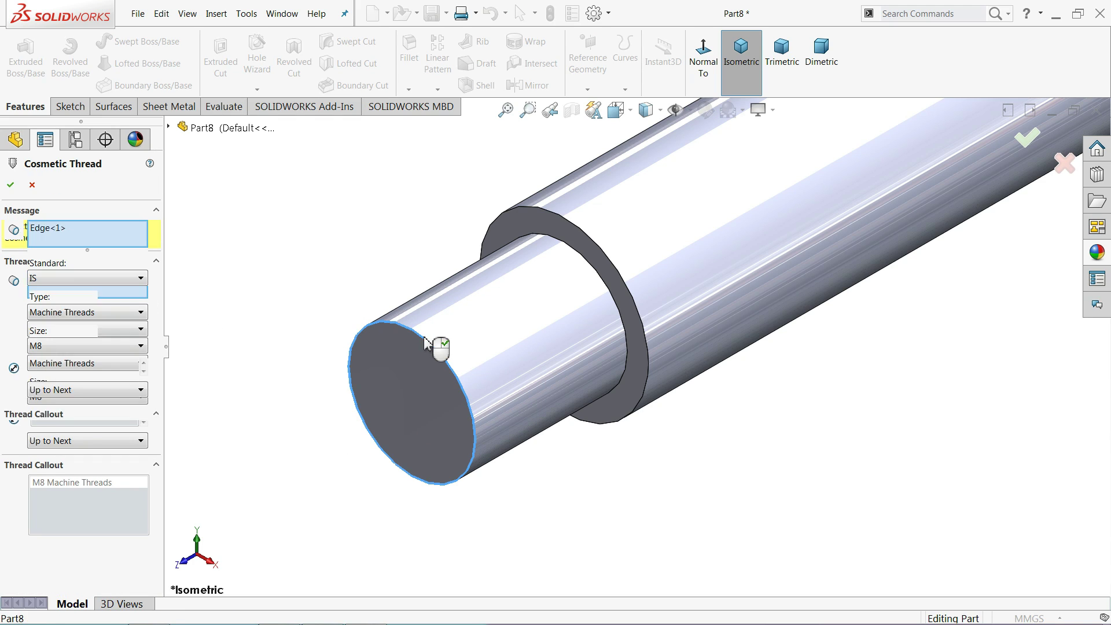
{"action": "left_click", "coordinate": [46, 282]}
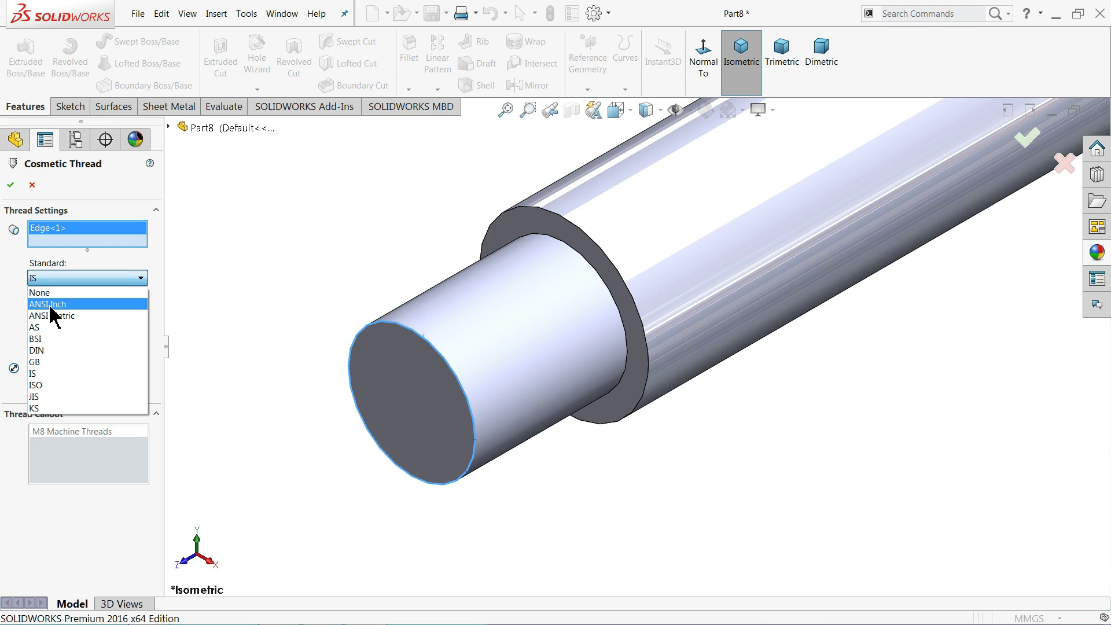
{"action": "left_click", "coordinate": [53, 305]}
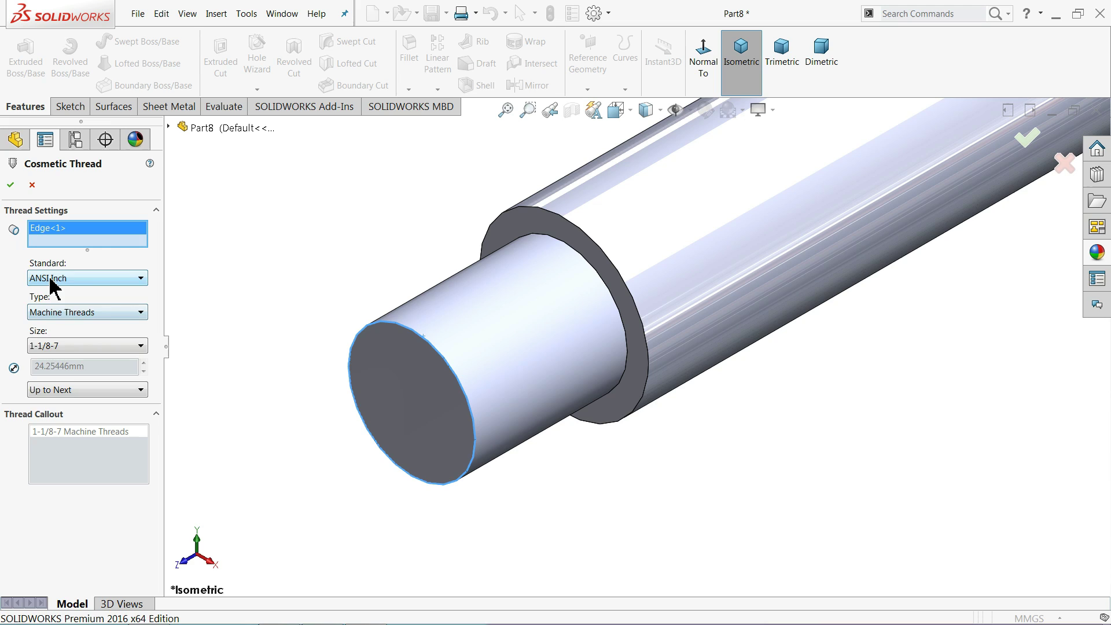
{"action": "left_click", "coordinate": [49, 279]}
{"action": "left_click", "coordinate": [56, 317]}
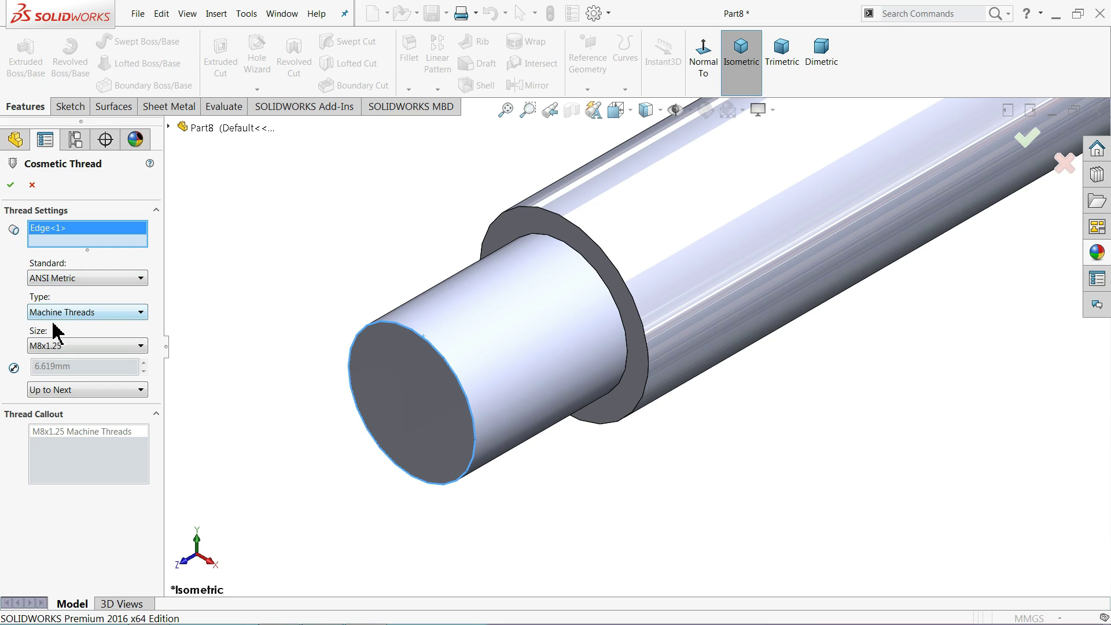
{"action": "left_click", "coordinate": [72, 314]}
{"action": "left_click", "coordinate": [67, 347]}
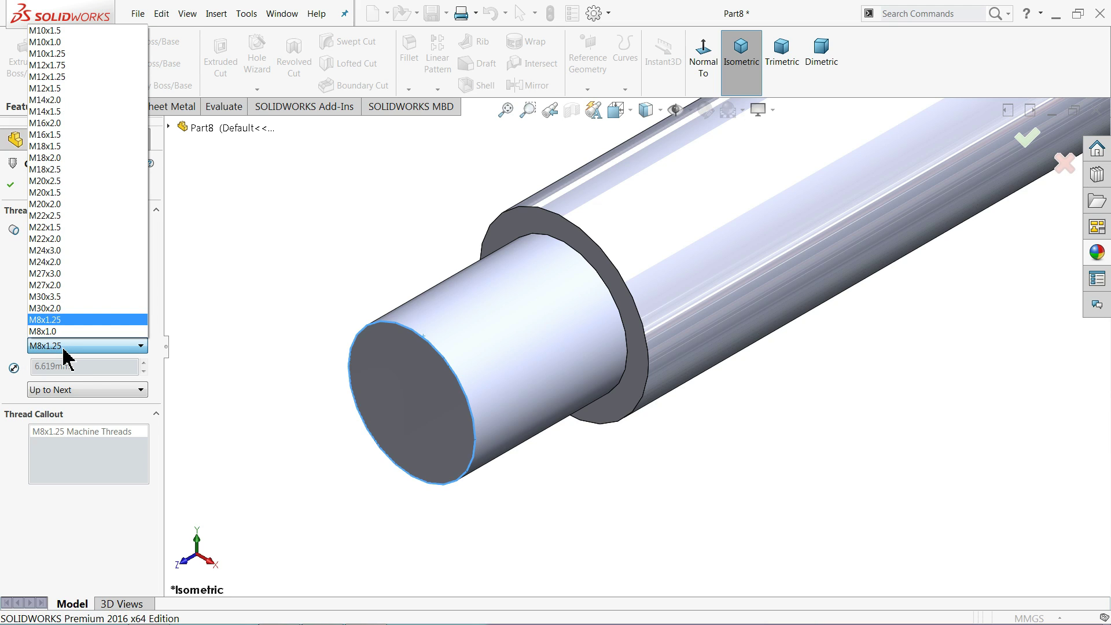
{"action": "left_click", "coordinate": [58, 309]}
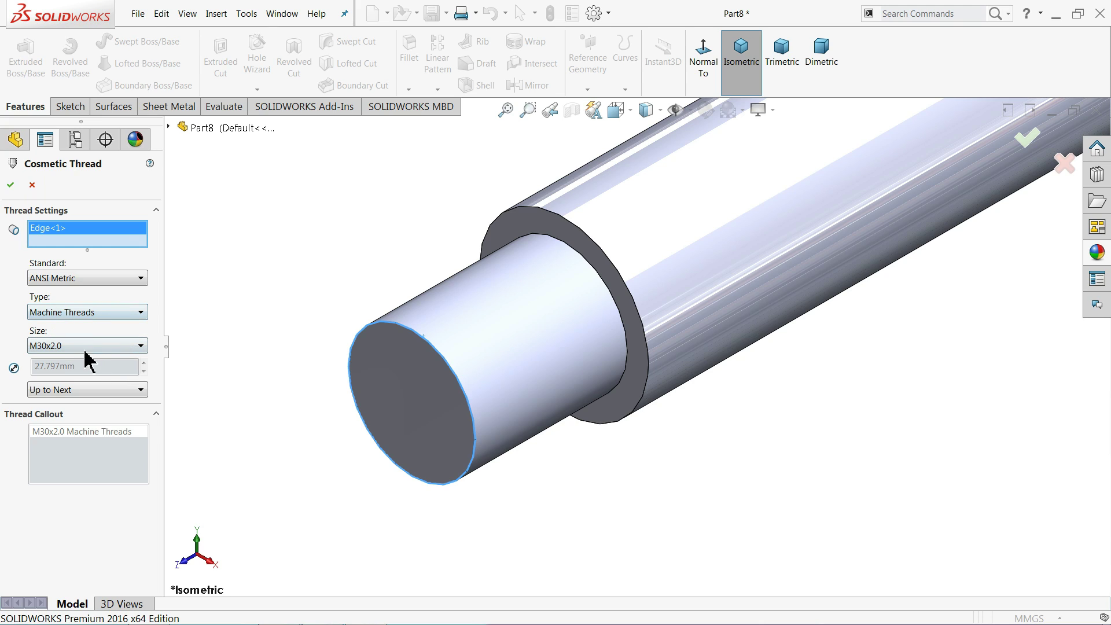
{"action": "left_click", "coordinate": [29, 391]}
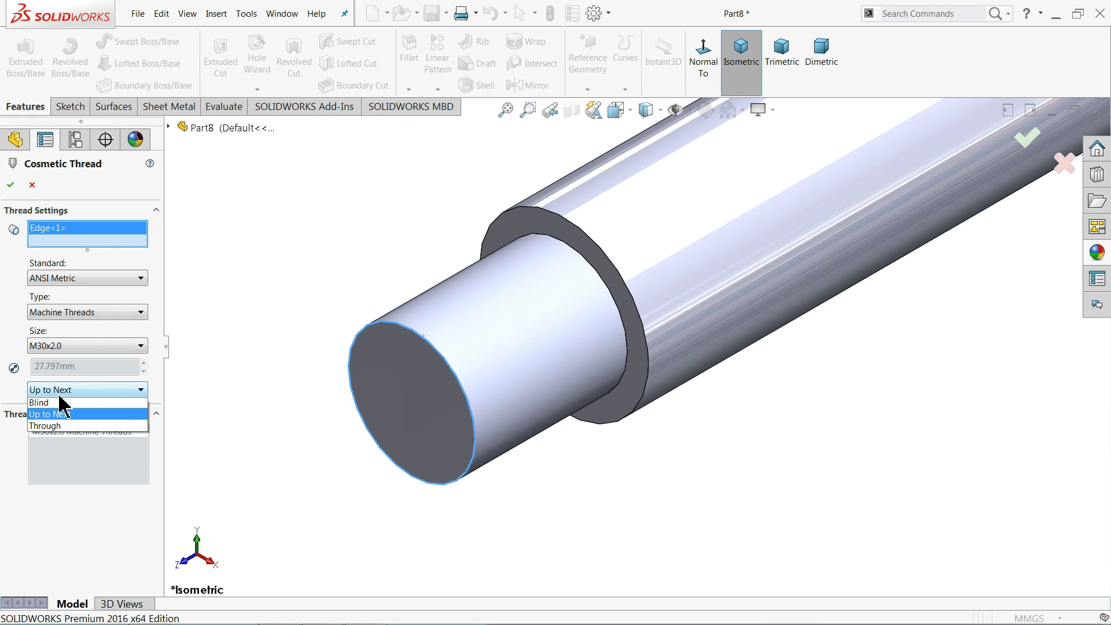
{"action": "left_click", "coordinate": [10, 186]}
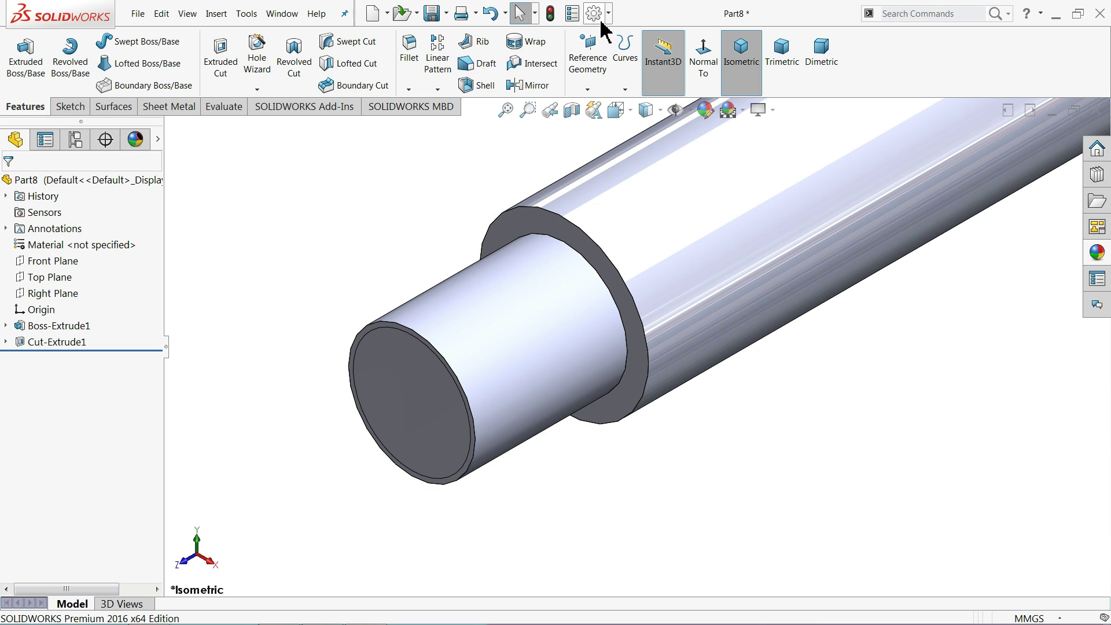
- Turn on shaded cosmetic threads in the Document Properties Detailing settings
{"action": "left_click", "coordinate": [155, 67]}
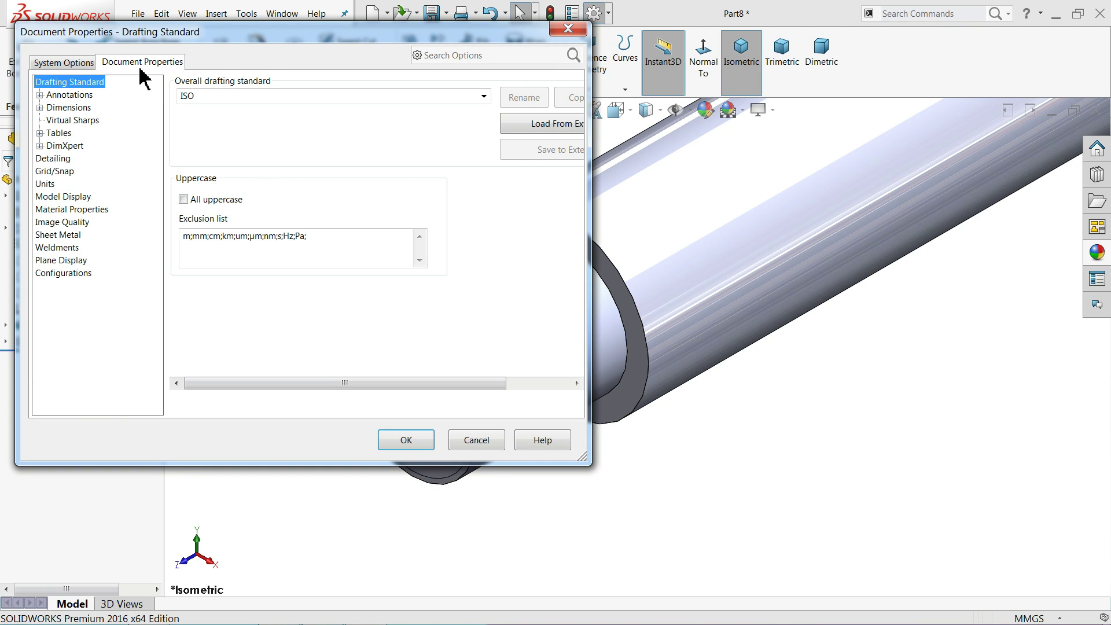
{"action": "left_click", "coordinate": [53, 159]}
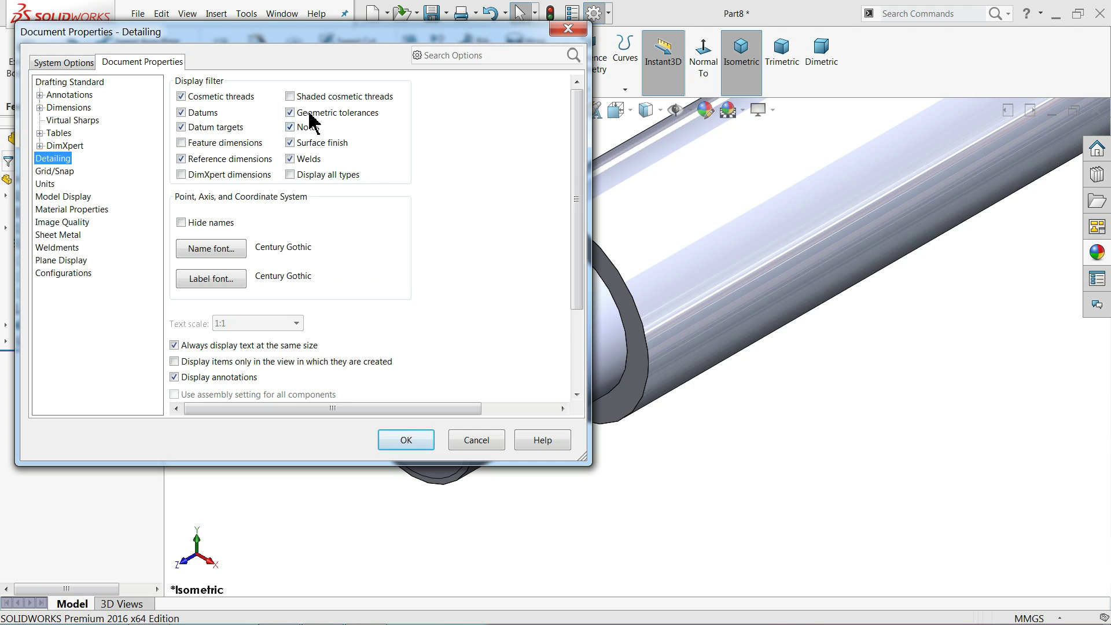
{"action": "left_click", "coordinate": [408, 440]}
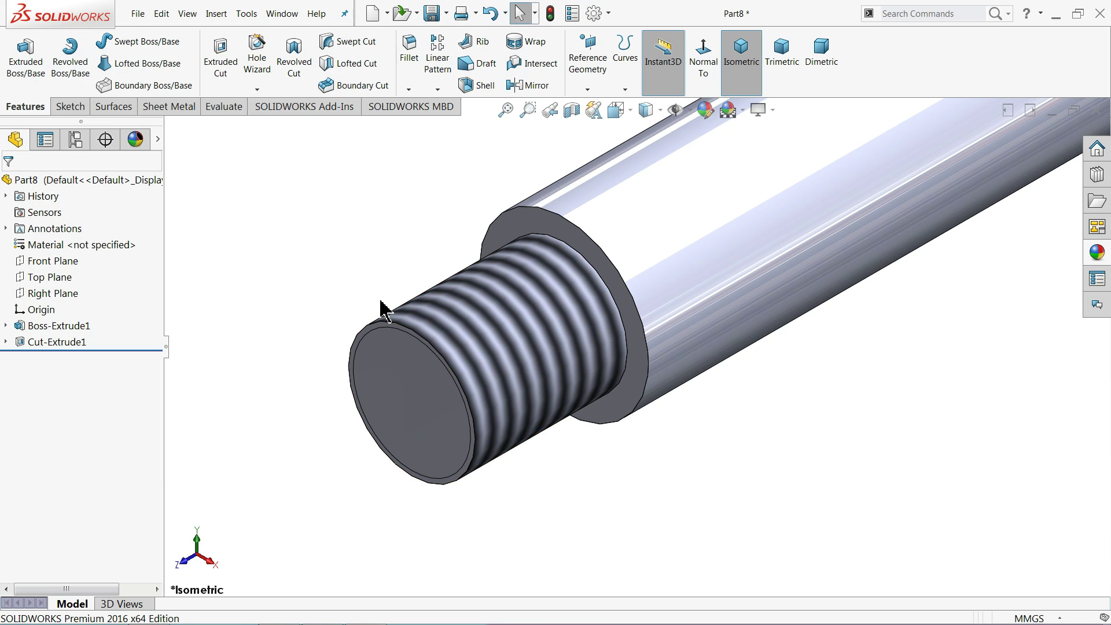
- Zoom in to inspect the shaded thread and select the shoulder face behind it
{"action": "scroll", "coordinate": [596, 318], "scroll_direction": "up", "scroll_amount": 4}
{"action": "scroll", "coordinate": [596, 313], "scroll_direction": "down", "scroll_amount": 2}
{"action": "scroll", "coordinate": [571, 353], "scroll_direction": "down", "scroll_amount": 2}
{"action": "scroll", "coordinate": [601, 353], "scroll_direction": "down", "scroll_amount": 1}
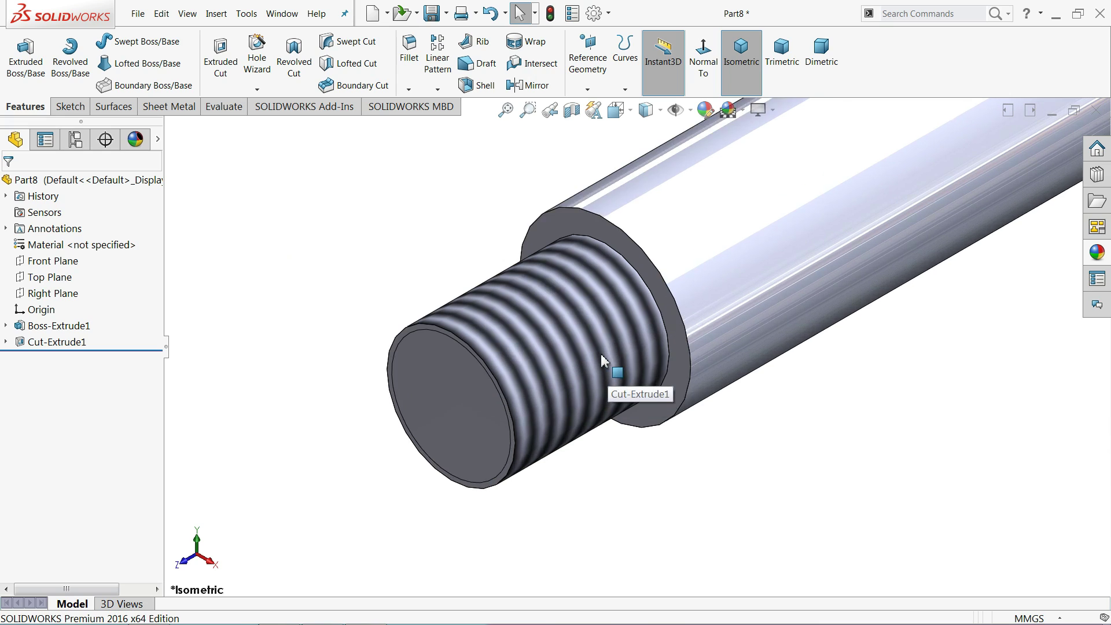
{"action": "scroll", "coordinate": [601, 353], "scroll_direction": "down", "scroll_amount": 1}
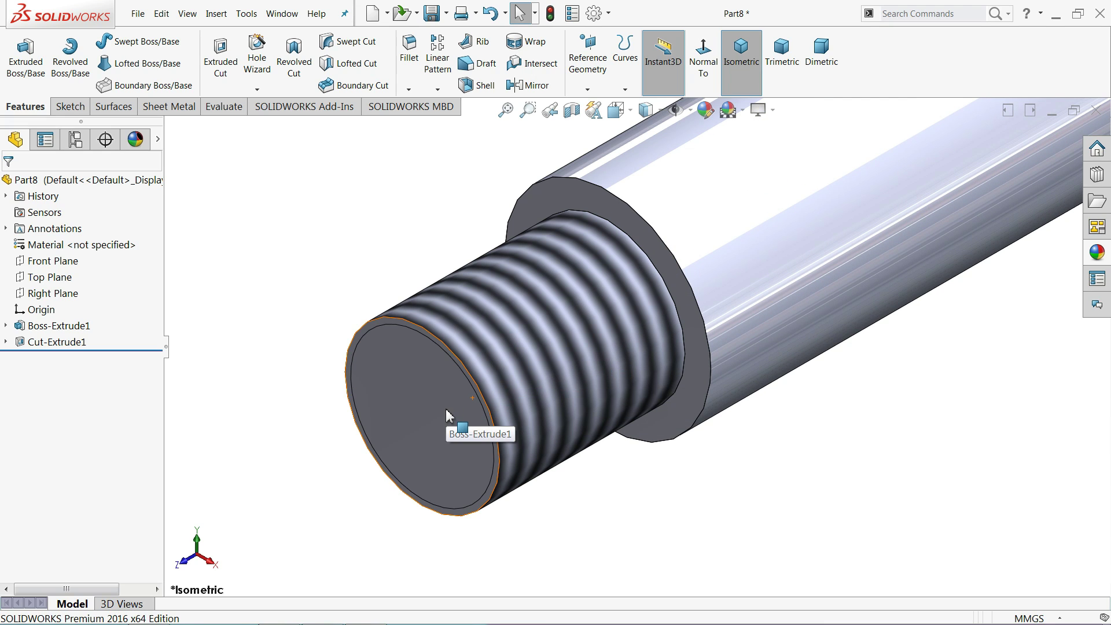
{"action": "scroll", "coordinate": [447, 415], "scroll_direction": "up", "scroll_amount": 2}
{"action": "left_click", "coordinate": [579, 269]}
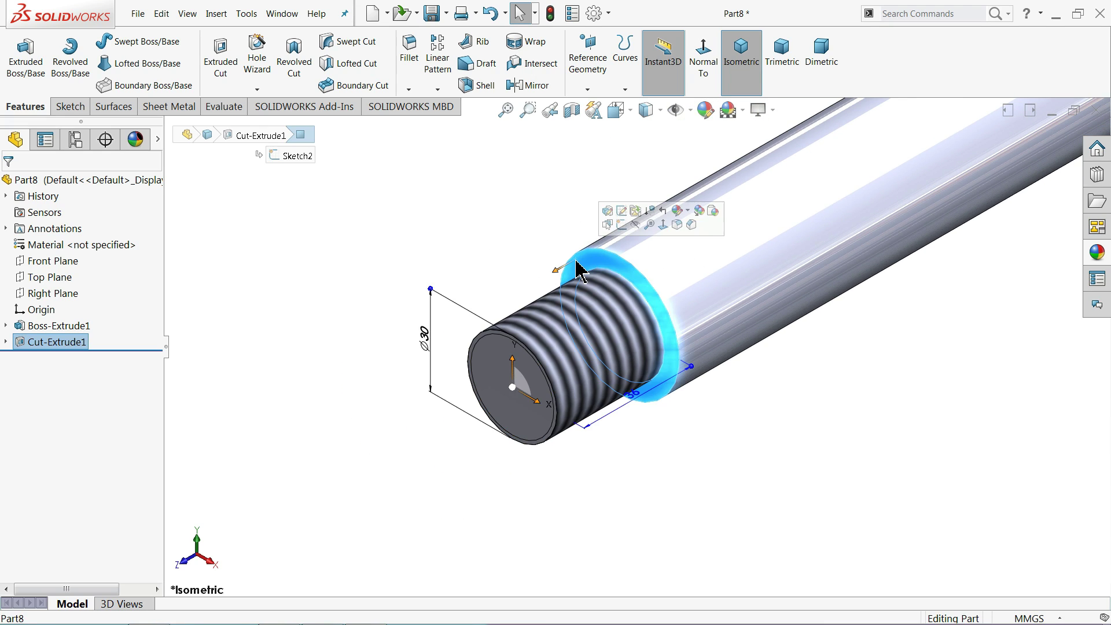
- Sketch two corner rectangles on the shoulder face, one either side of the shaft
{"action": "left_click", "coordinate": [623, 226]}
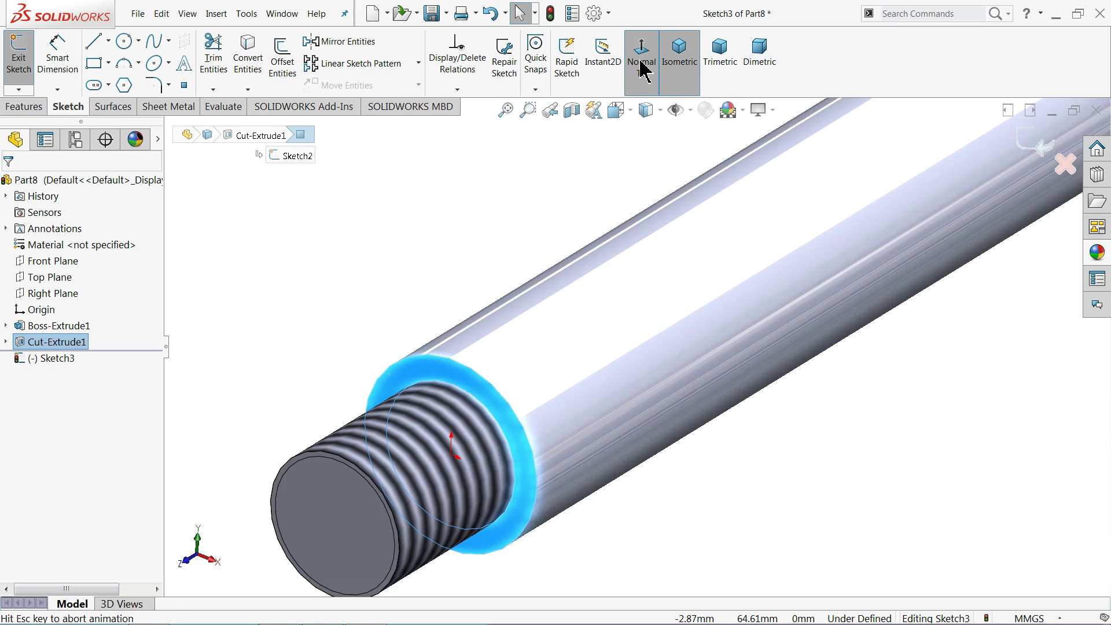
{"action": "left_click", "coordinate": [641, 69]}
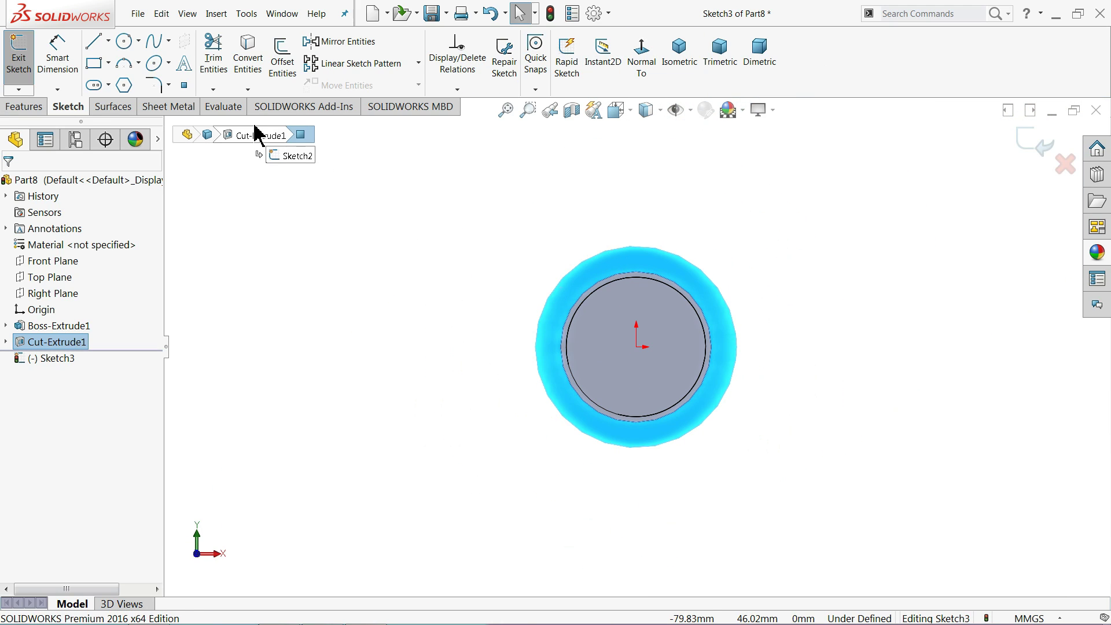
{"action": "left_click", "coordinate": [93, 63]}
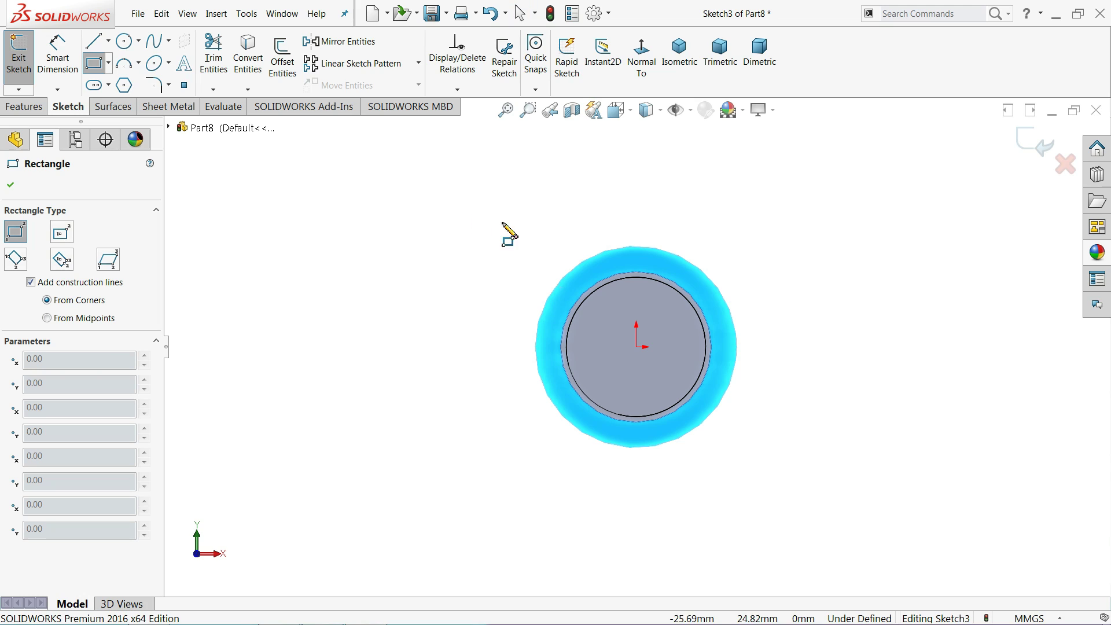
{"action": "left_click", "coordinate": [578, 237]}
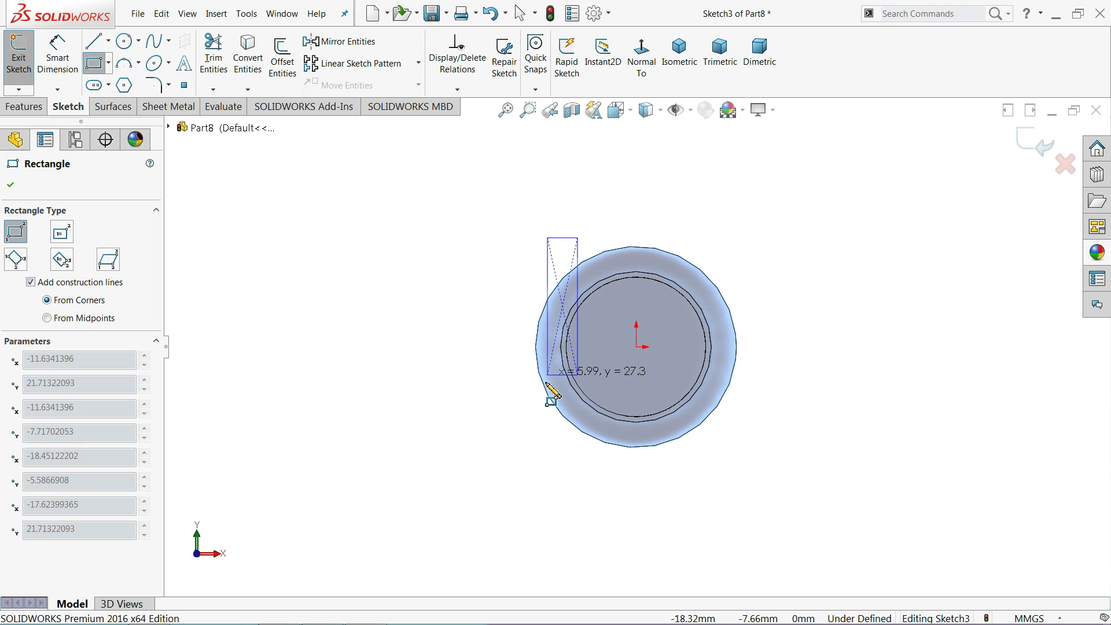
{"action": "left_click", "coordinate": [507, 471]}
{"action": "left_click", "coordinate": [696, 221]}
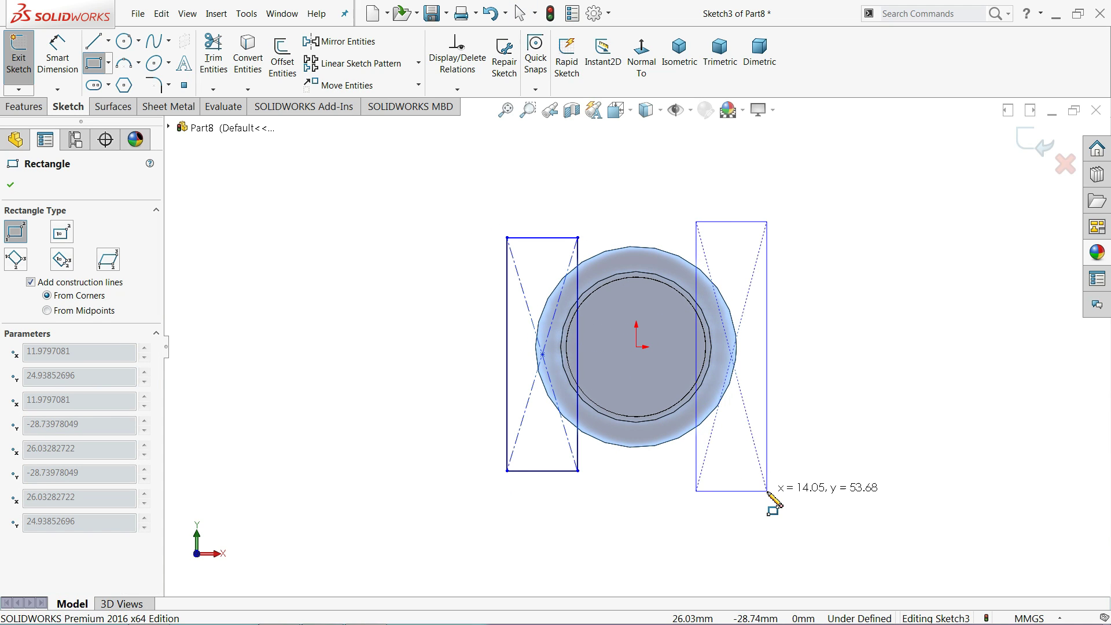
{"action": "left_click", "coordinate": [767, 490]}
{"action": "right_click", "coordinate": [342, 228]}
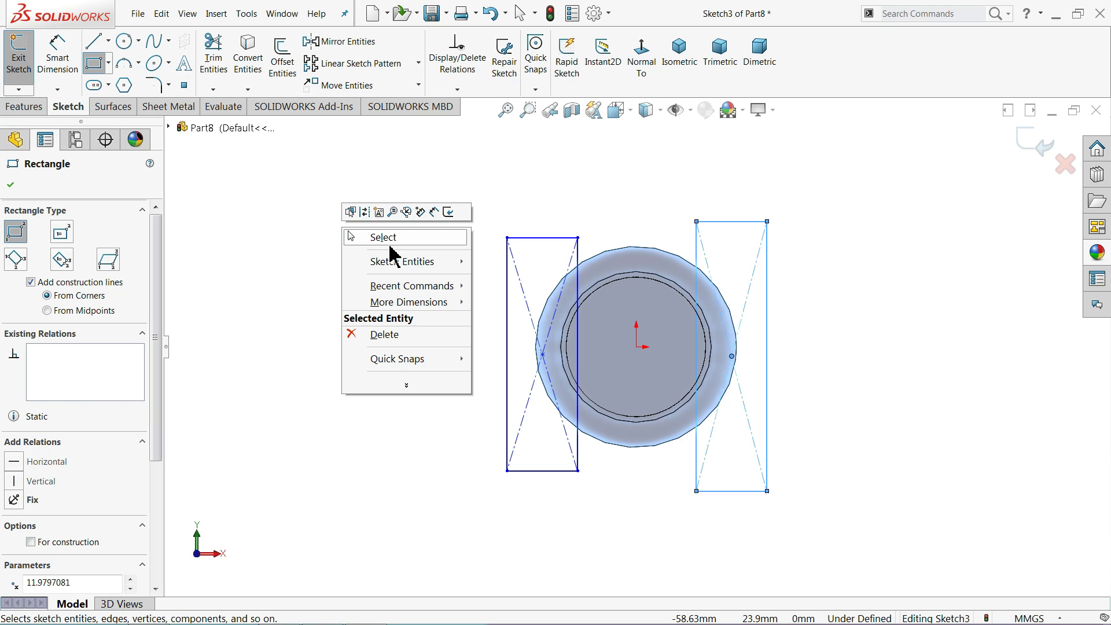
{"action": "left_click", "coordinate": [387, 238]}
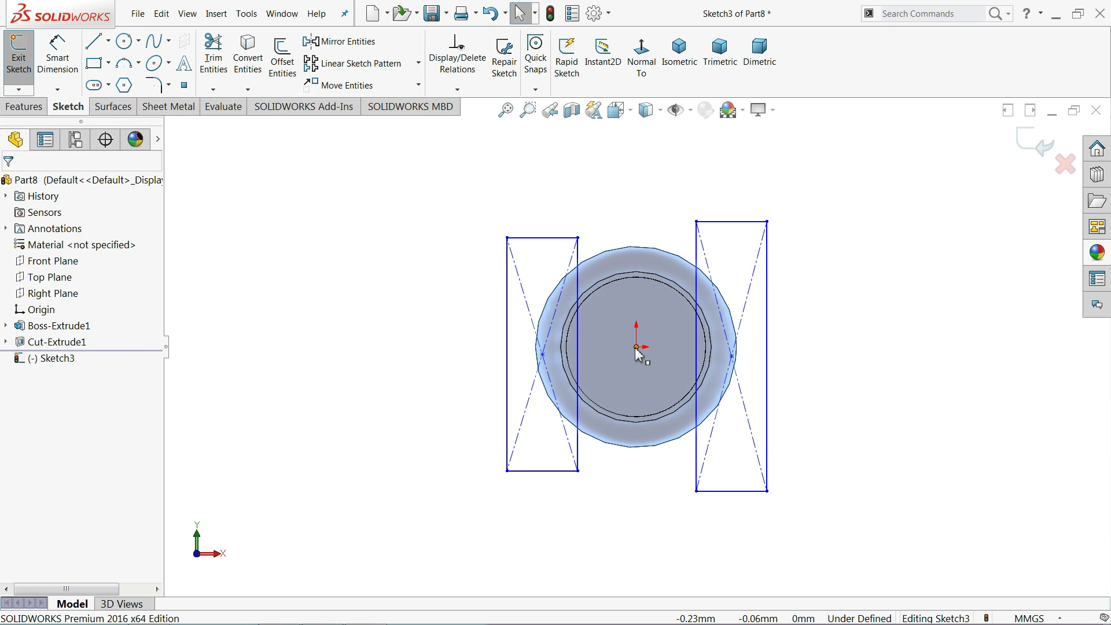
- Dimension the rectangles 34 mm apart, with the left inner edge 17 mm from the origin
{"action": "left_click", "coordinate": [53, 68]}
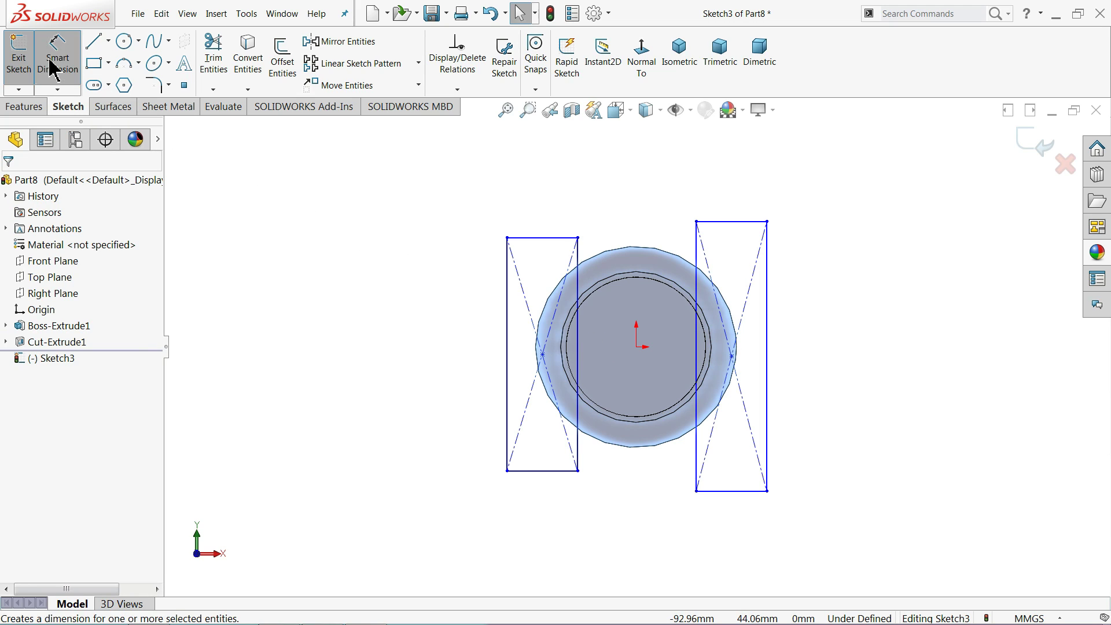
{"action": "left_click", "coordinate": [578, 404]}
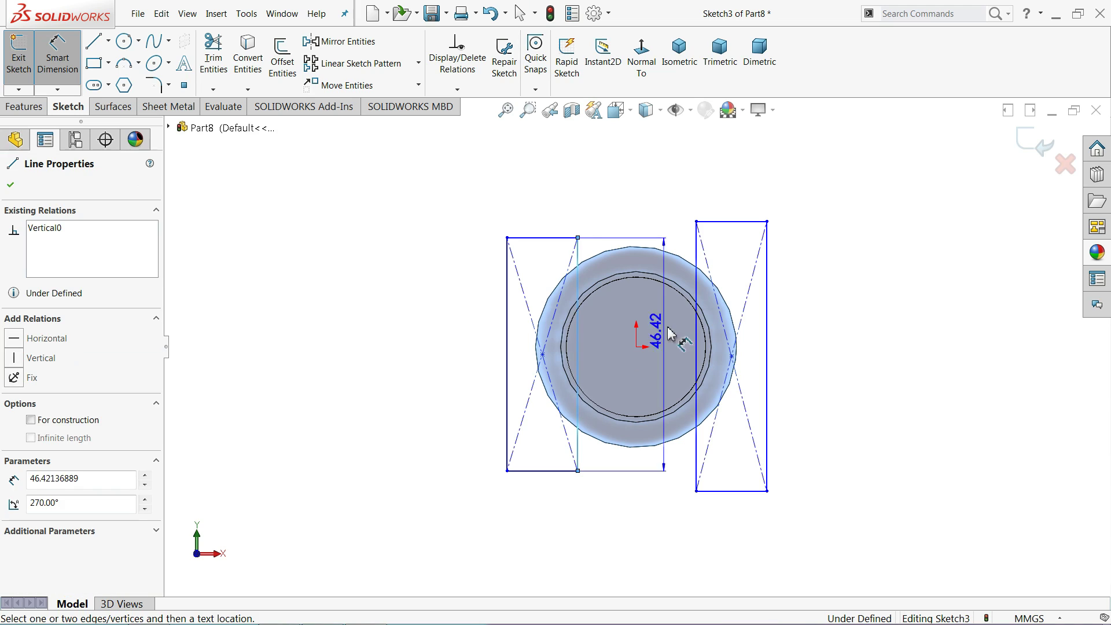
{"action": "left_click", "coordinate": [697, 249]}
{"action": "left_click", "coordinate": [635, 188]}
{"action": "type", "text": "34"}
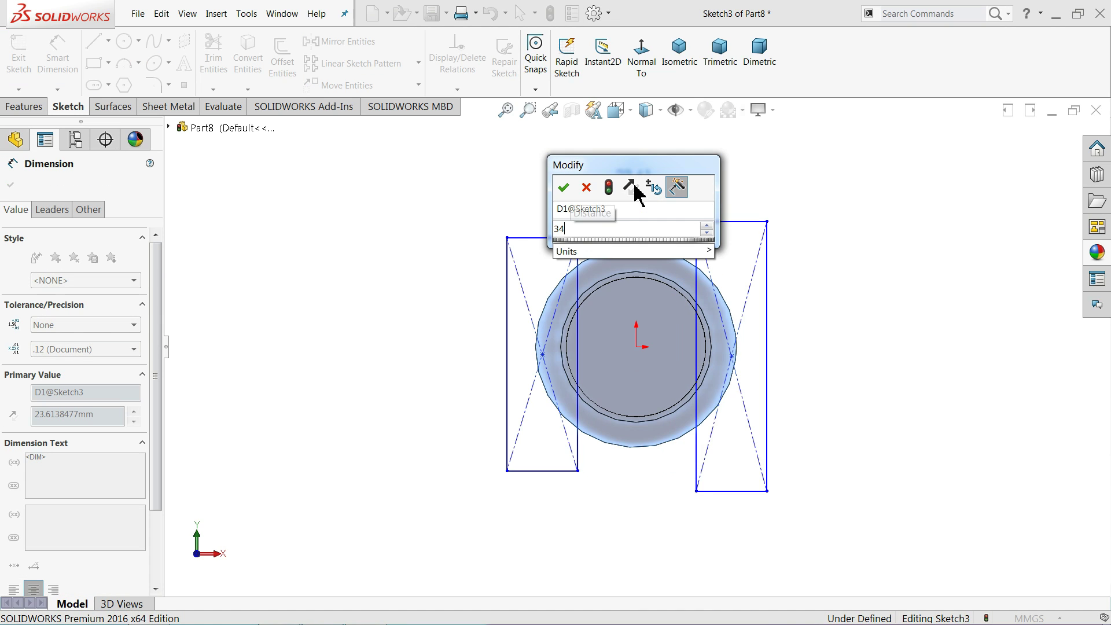
{"action": "key", "text": "Return"}
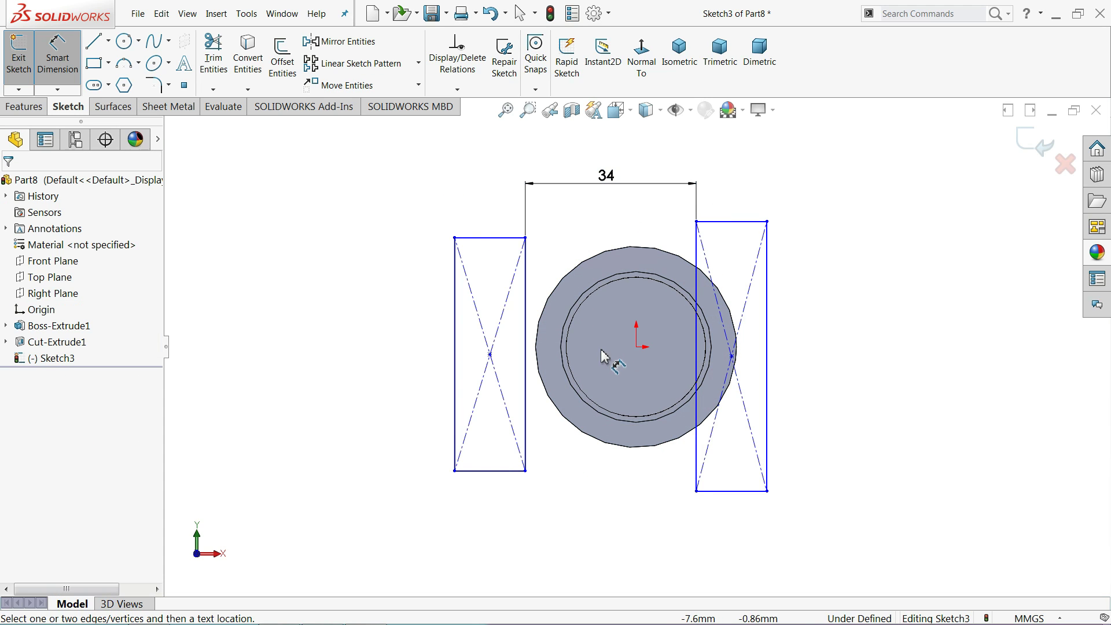
{"action": "left_click", "coordinate": [526, 354]}
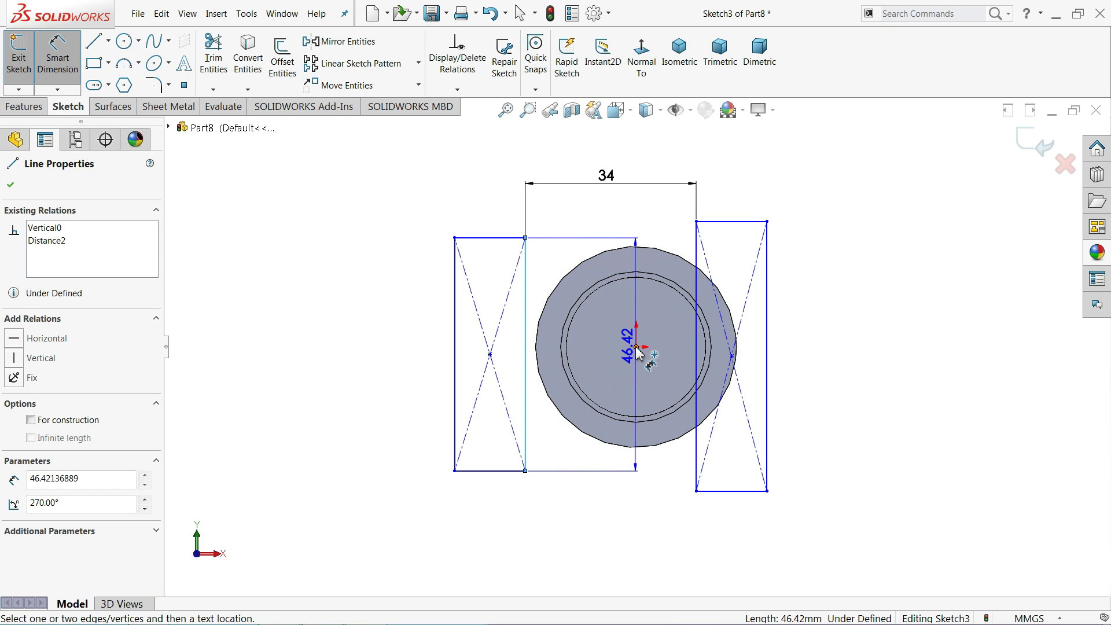
{"action": "left_click", "coordinate": [637, 347]}
{"action": "left_click", "coordinate": [608, 524]}
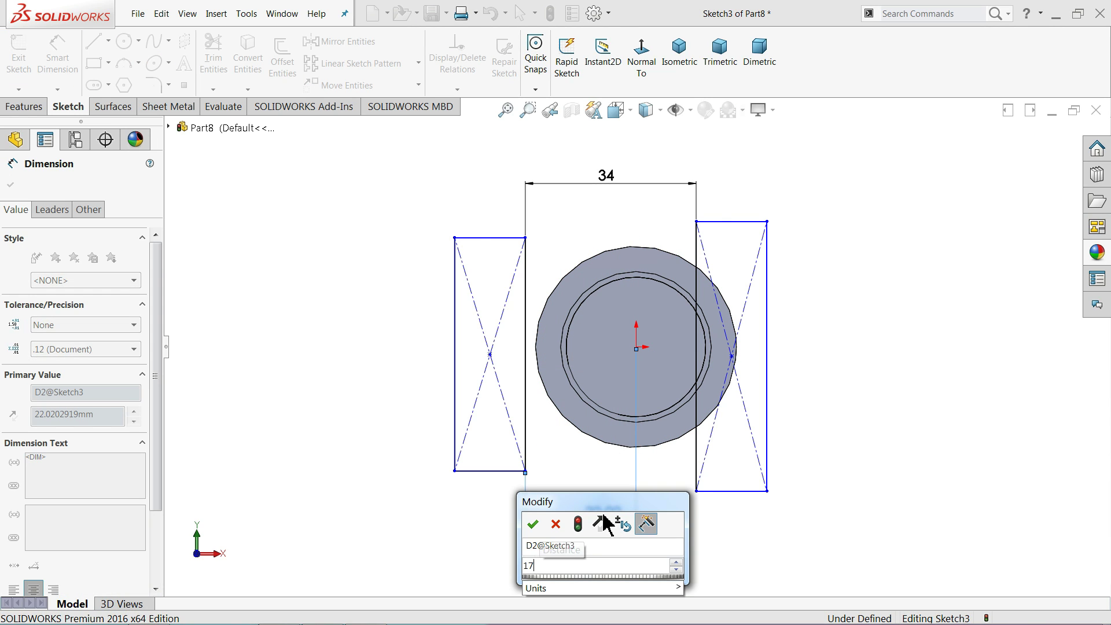
{"action": "type", "text": "17"}
{"action": "key", "text": "Return"}
{"action": "scroll", "coordinate": [633, 384], "scroll_direction": "down", "scroll_amount": 2}
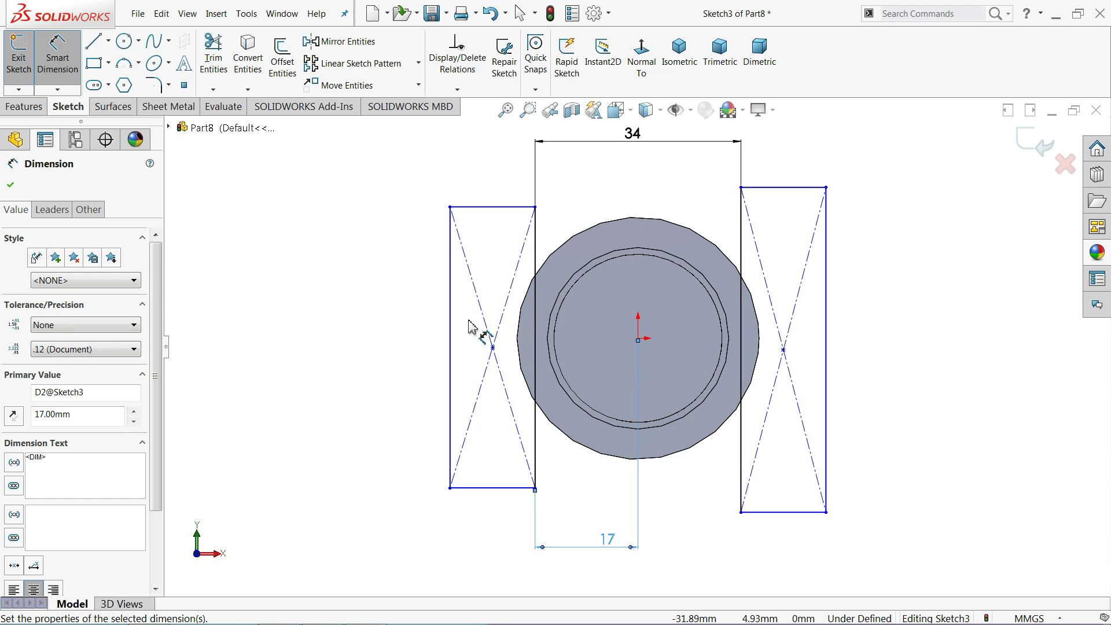
{"action": "left_click", "coordinate": [30, 106]}
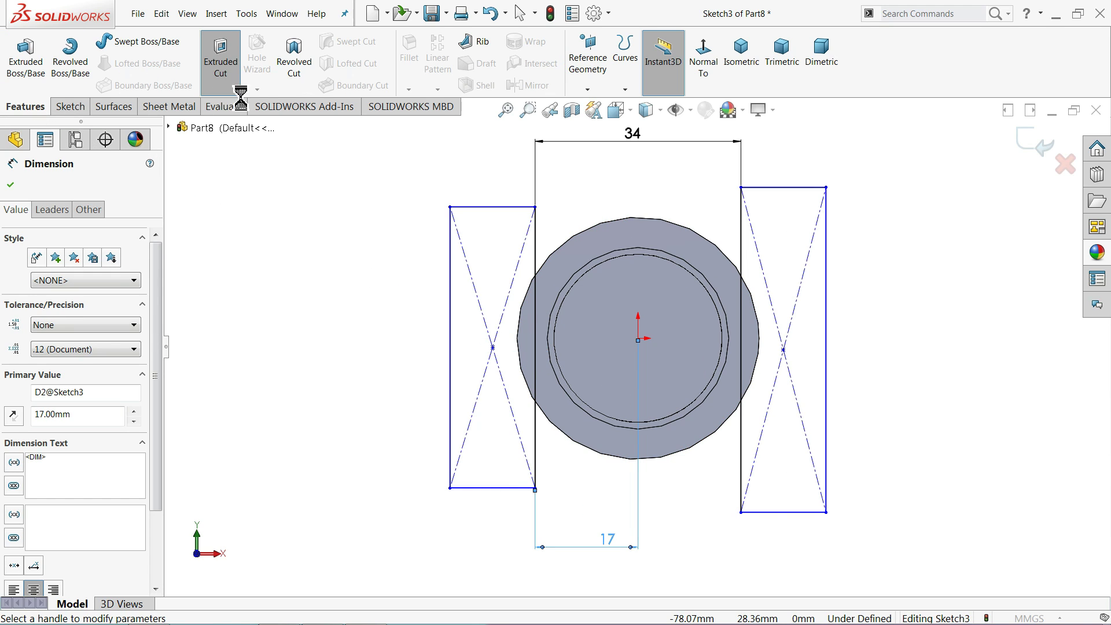
- Extrude-cut the two rectangles 17 mm deep as Cut-Extrude2, forming flats on the shaft
{"action": "left_click", "coordinate": [221, 64]}
{"action": "left_click", "coordinate": [702, 70]}
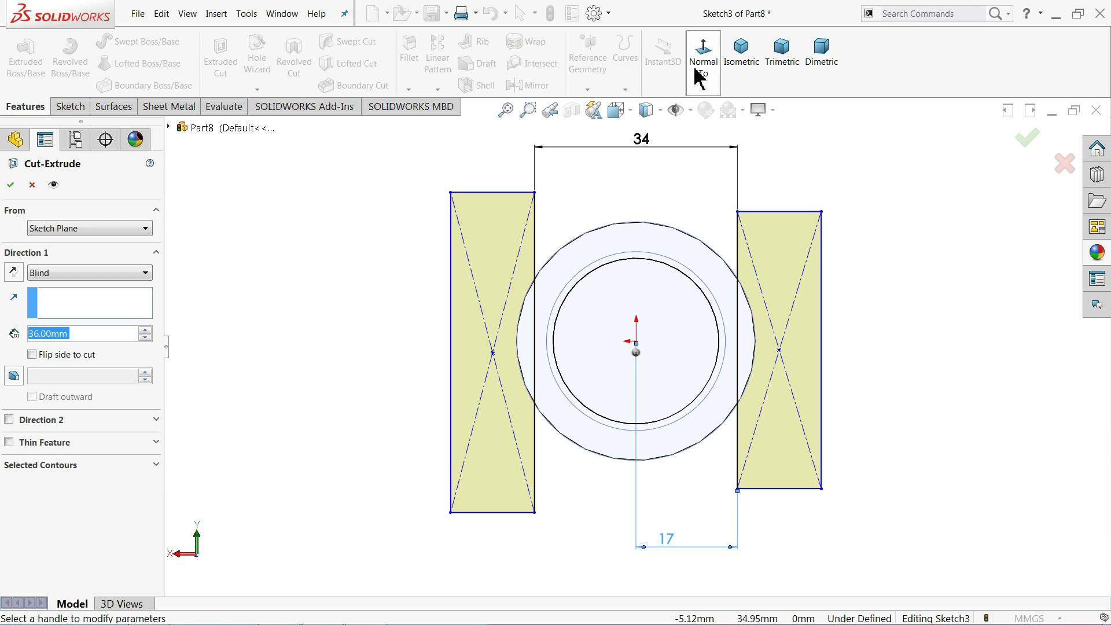
{"action": "left_click", "coordinate": [739, 64]}
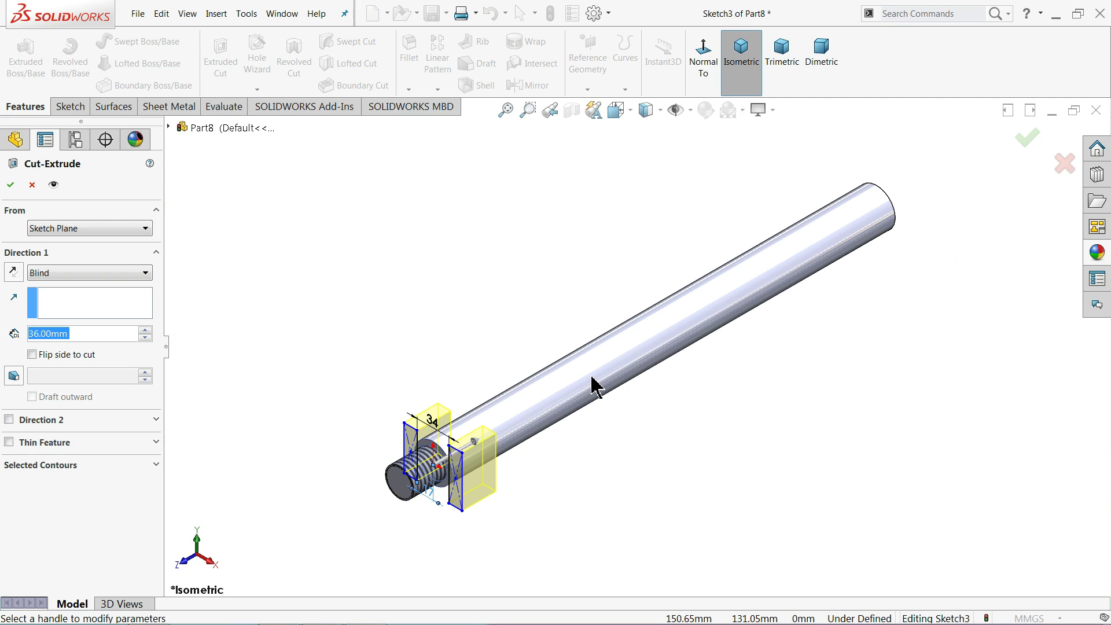
{"action": "scroll", "coordinate": [469, 478], "scroll_direction": "down", "scroll_amount": 3}
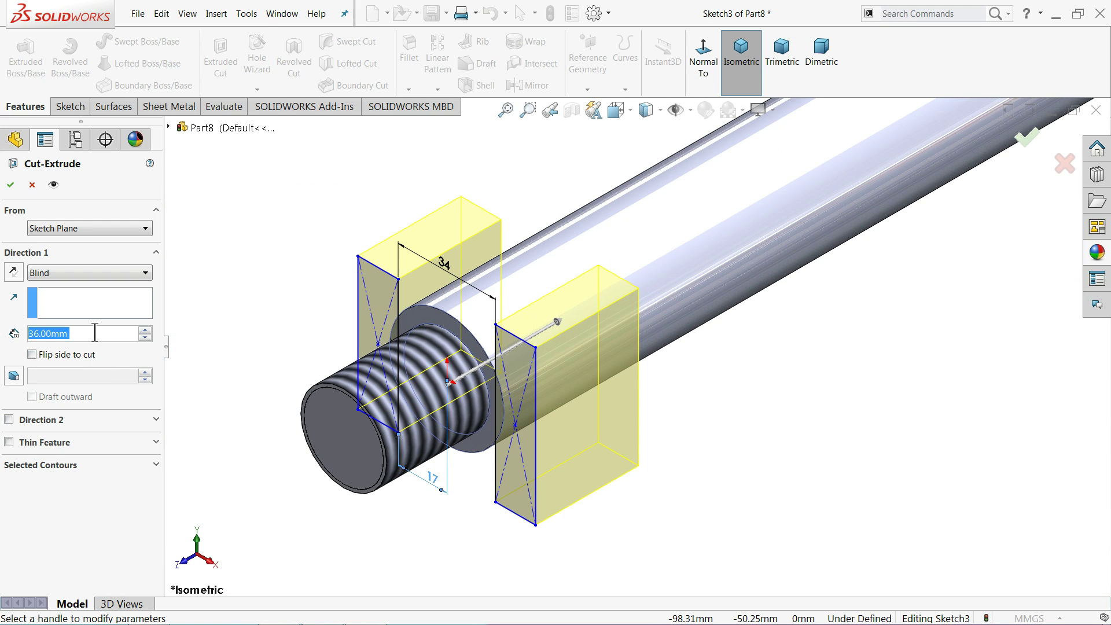
{"action": "type", "text": "17"}
{"action": "key", "text": "Return"}
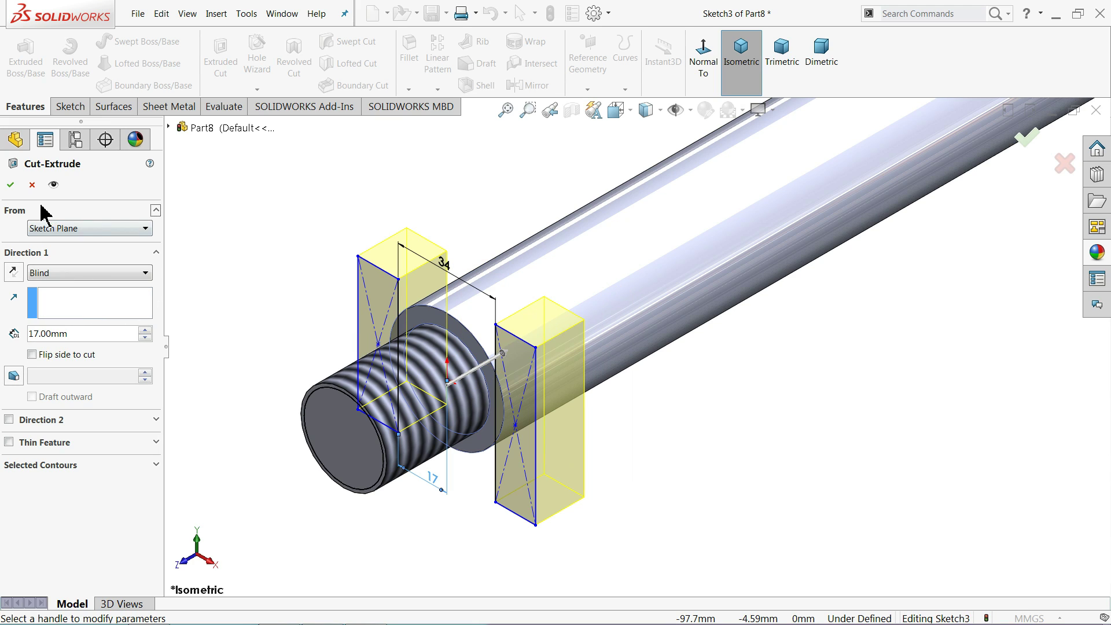
{"action": "left_click", "coordinate": [11, 185]}
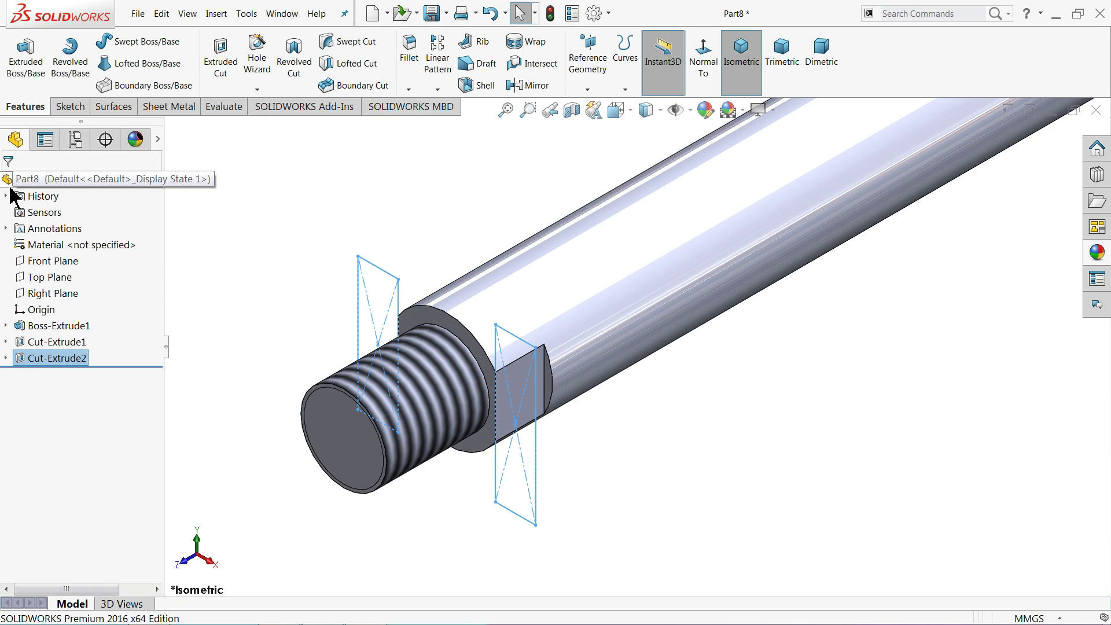
{"action": "left_click", "coordinate": [268, 198]}
- Orbit to the shaft's other end and start a sketch on its flat end face
{"action": "scroll", "coordinate": [516, 368], "scroll_direction": "up", "scroll_amount": 2}
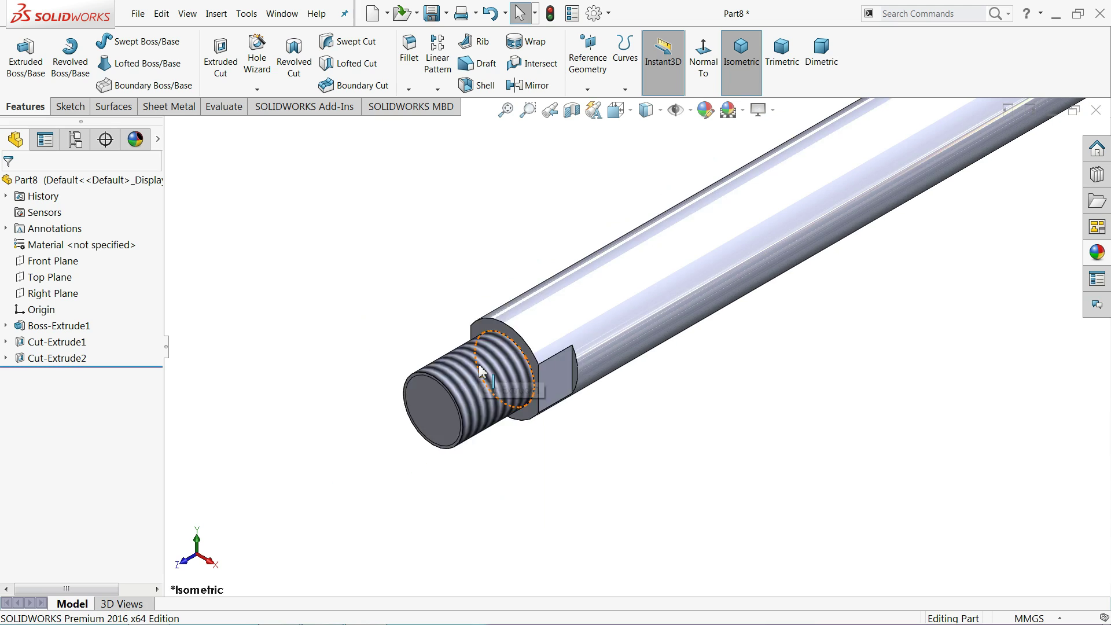
{"action": "scroll", "coordinate": [533, 366], "scroll_direction": "up", "scroll_amount": 3}
{"action": "scroll", "coordinate": [984, 165], "scroll_direction": "down", "scroll_amount": 3}
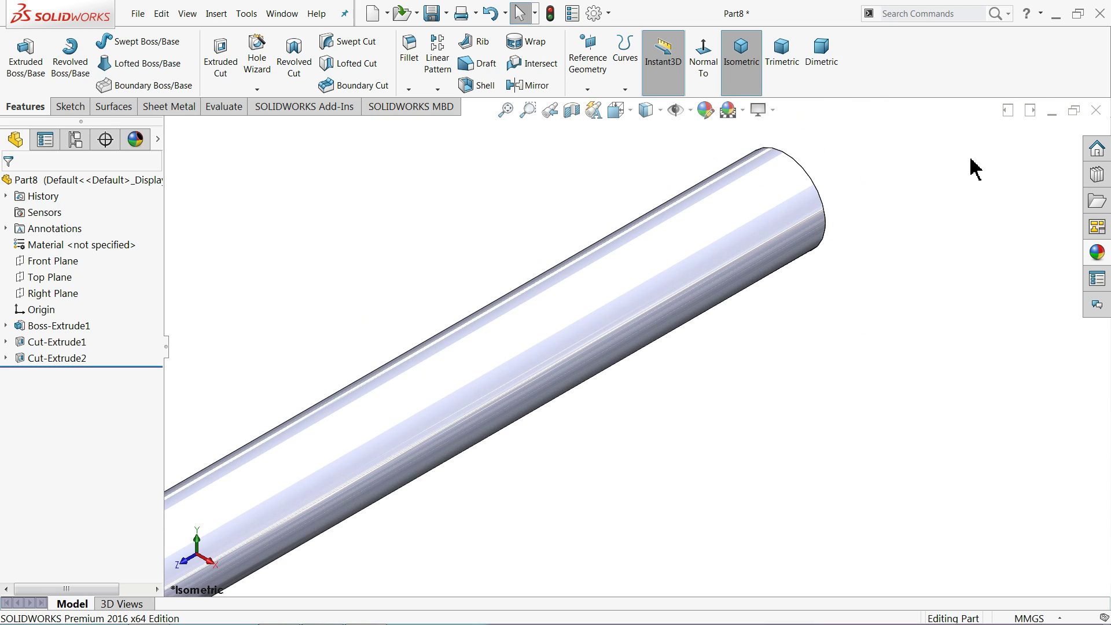
{"action": "mouse_move", "coordinate": [973, 169]}
{"action": "middle_mouse_down"}
{"action": "mouse_move", "coordinate": [893, 206]}
{"action": "mouse_move", "coordinate": [856, 266]}
{"action": "mouse_move", "coordinate": [840, 220]}
{"action": "middle_mouse_up"}
{"action": "scroll", "coordinate": [834, 221], "scroll_direction": "down", "scroll_amount": 3}
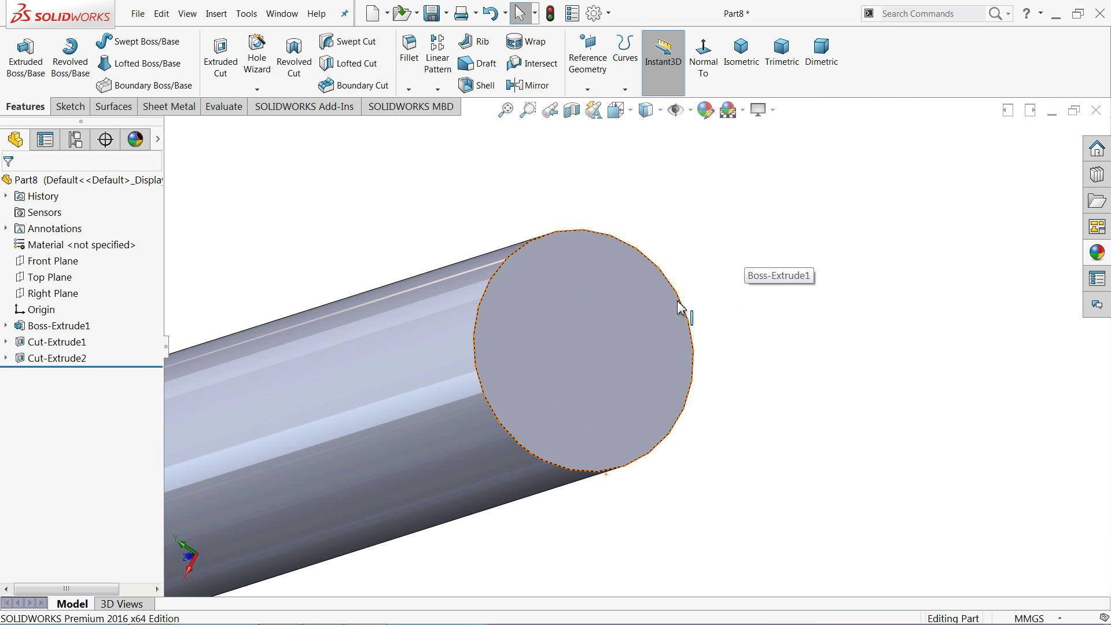
{"action": "left_click", "coordinate": [552, 375]}
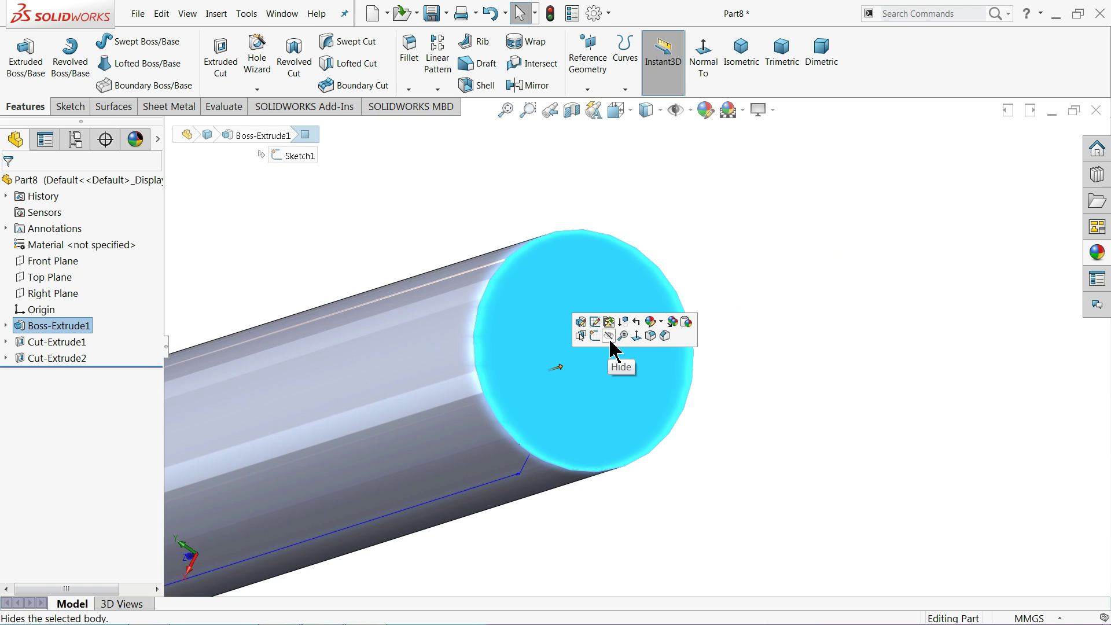
{"action": "left_click", "coordinate": [595, 335]}
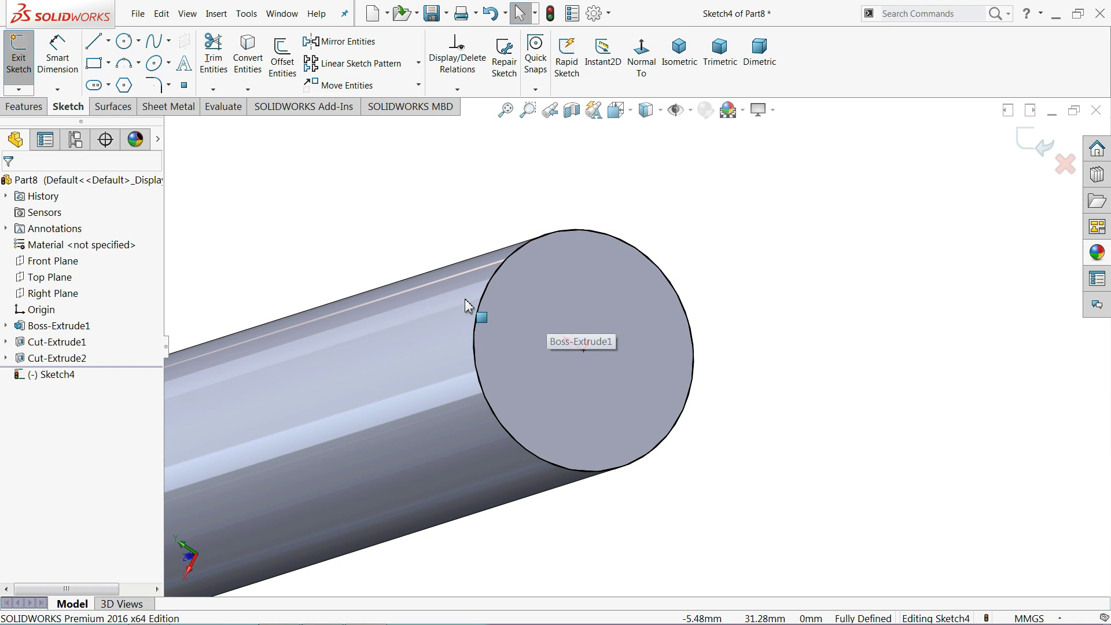
- Draw a circle centred on the origin and dimension it to 30 mm diameter
{"action": "left_click", "coordinate": [124, 41]}
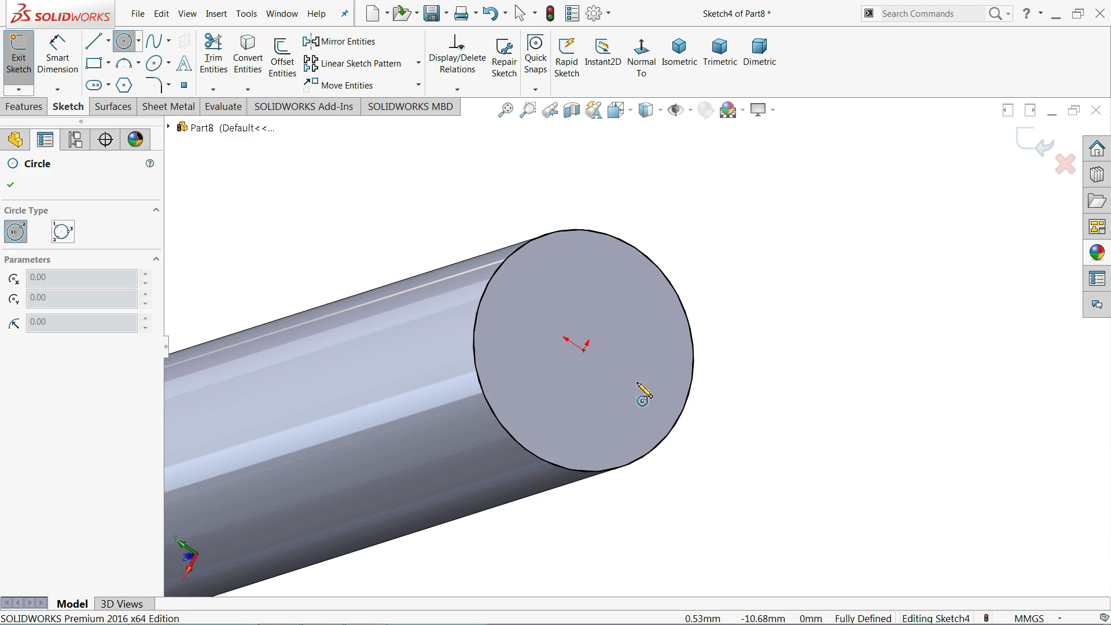
{"action": "left_click", "coordinate": [584, 351]}
{"action": "left_click", "coordinate": [540, 273]}
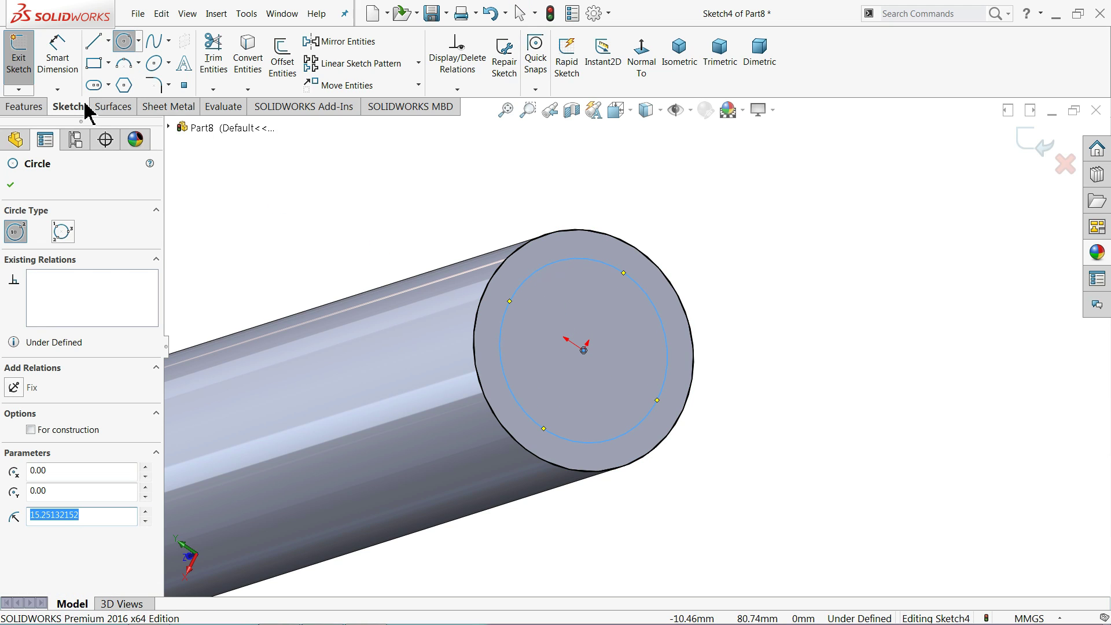
{"action": "left_click", "coordinate": [57, 58]}
{"action": "left_click", "coordinate": [575, 260]}
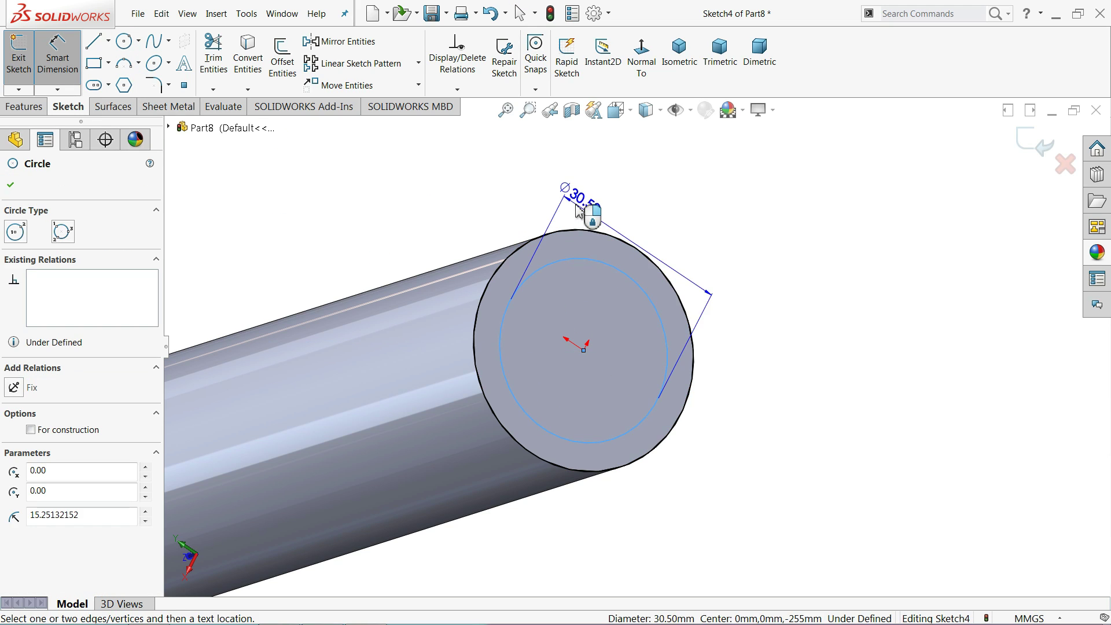
{"action": "left_click", "coordinate": [577, 210]}
{"action": "type", "text": "30"}
{"action": "key", "text": "Return"}
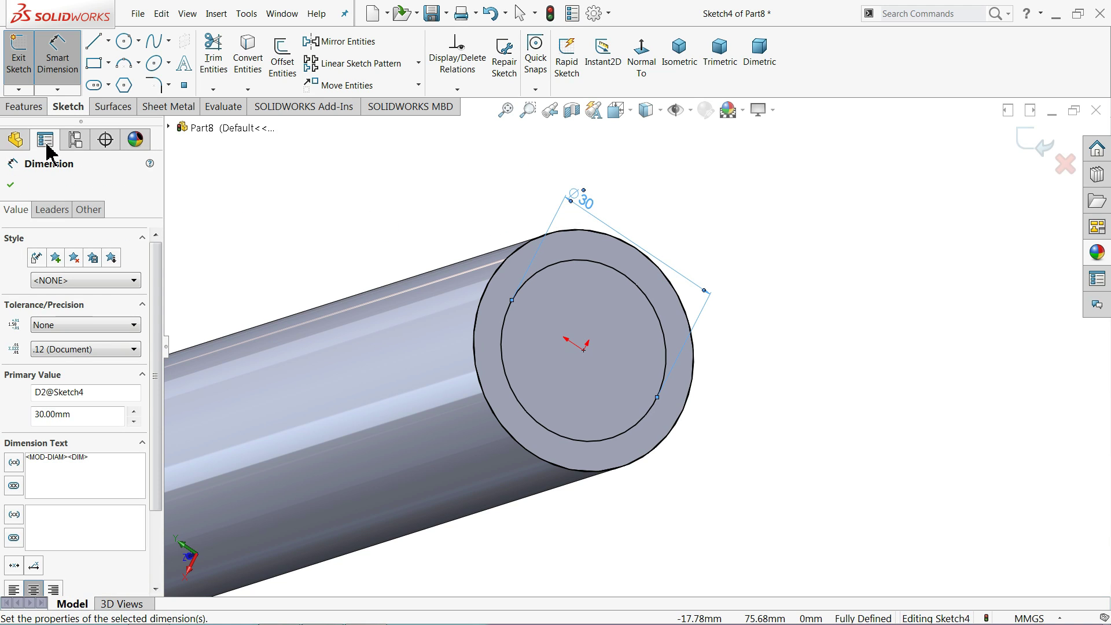
- Extrude-cut the sketch 80 mm deep as Cut-Extrude3, leaving a Ø30 mm stub
{"action": "left_click", "coordinate": [24, 107]}
{"action": "left_click", "coordinate": [219, 65]}
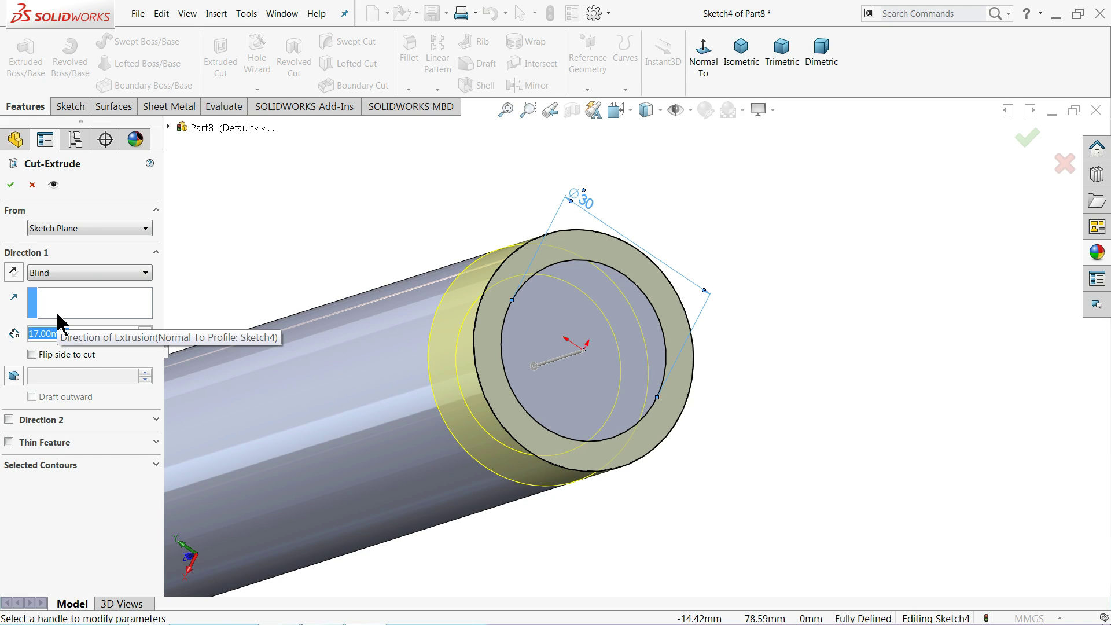
{"action": "type", "text": "80"}
{"action": "key", "text": "Return"}
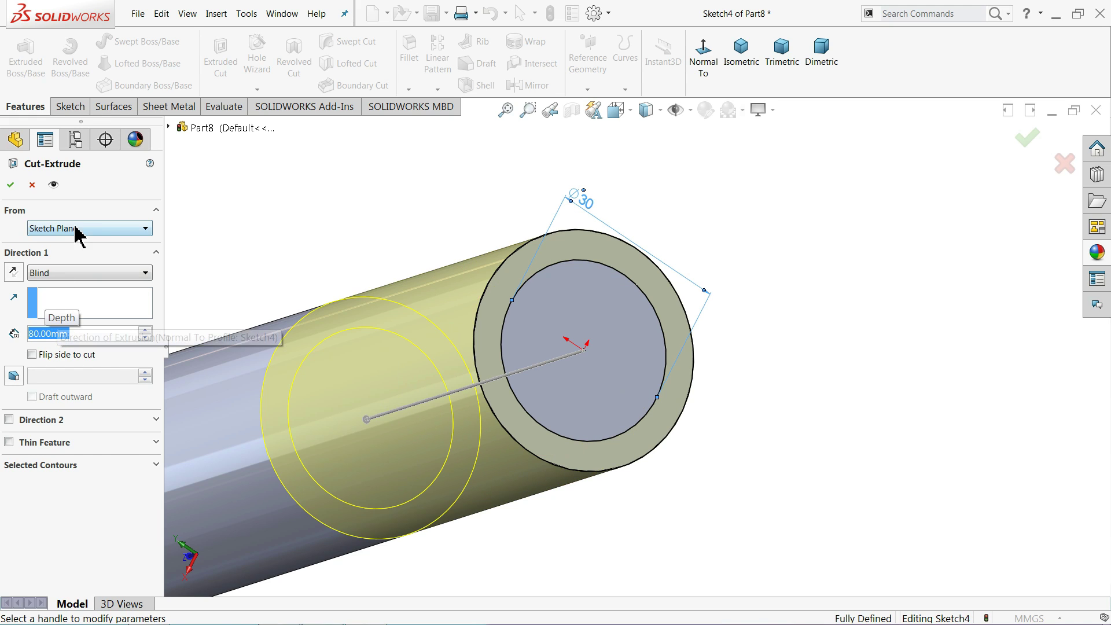
{"action": "left_click", "coordinate": [10, 185]}
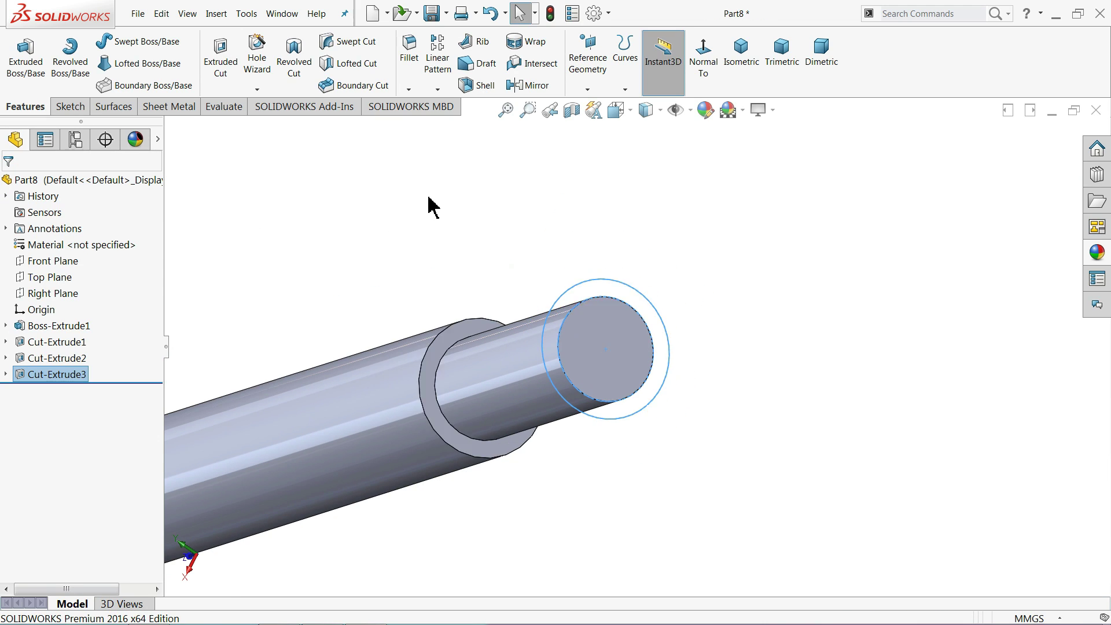
- Orbit to the reduced end and start a cosmetic thread on the stub's circular end edge
{"action": "mouse_move", "coordinate": [529, 293]}
{"action": "middle_mouse_down"}
{"action": "mouse_move", "coordinate": [556, 259]}
{"action": "mouse_move", "coordinate": [554, 268]}
{"action": "middle_mouse_up"}
{"action": "left_click", "coordinate": [554, 268]}
{"action": "scroll", "coordinate": [697, 345], "scroll_direction": "down", "scroll_amount": 3}
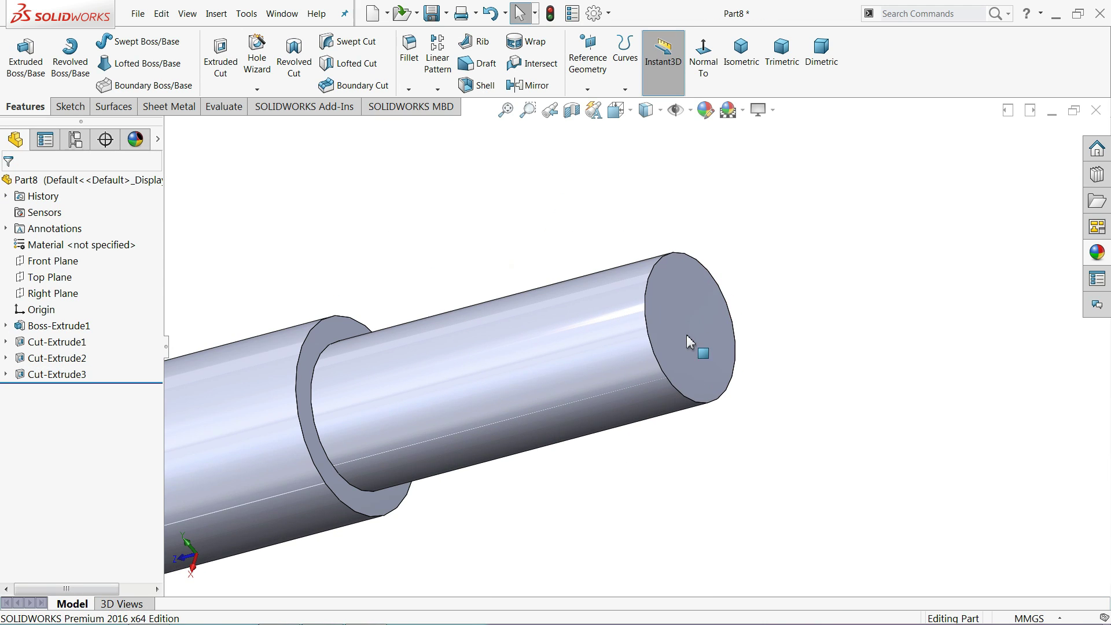
{"action": "left_click", "coordinate": [215, 14]}
{"action": "mouse_move", "coordinate": [249, 498]}
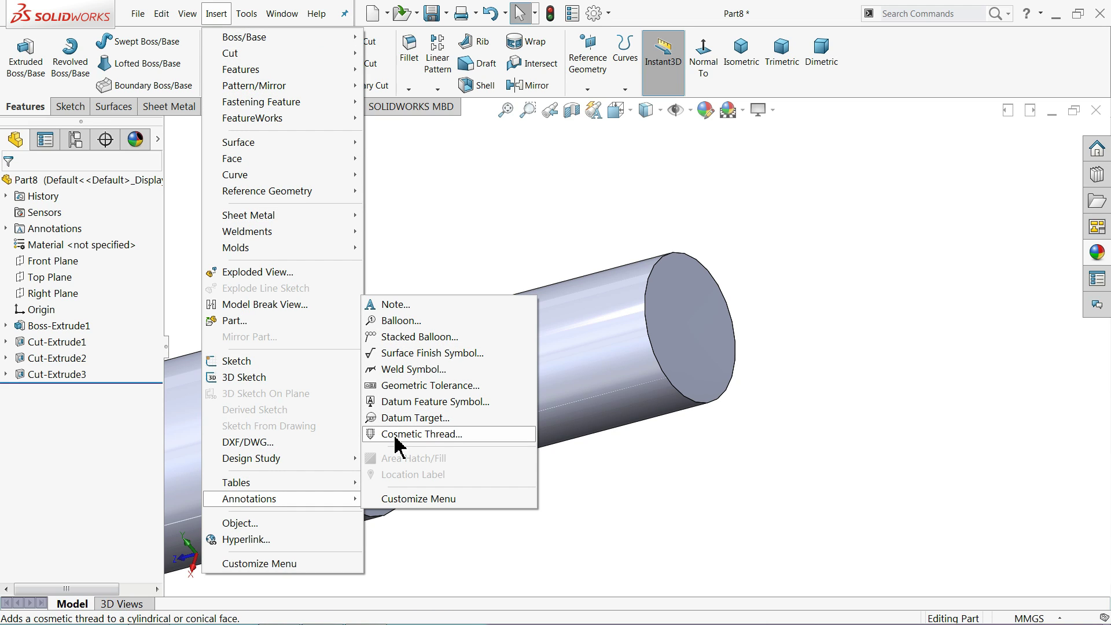
{"action": "left_click", "coordinate": [396, 436]}
{"action": "left_click", "coordinate": [647, 349]}
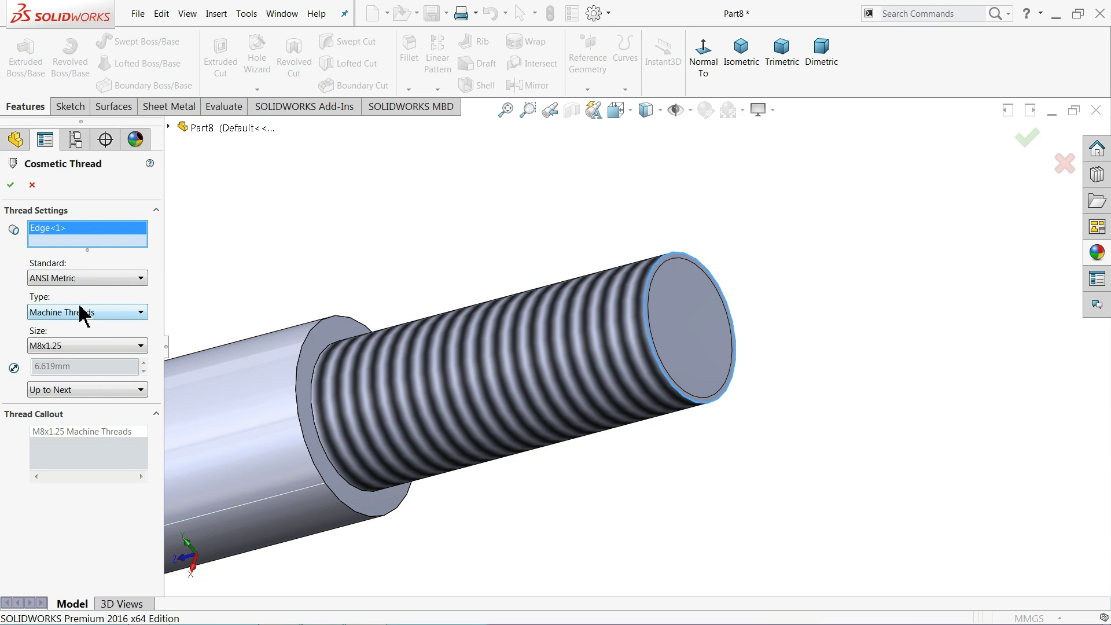
- Set the thread to ANSI Metric M30x2.0 with Up to Next, and accept it
{"action": "left_click", "coordinate": [74, 279]}
{"action": "left_click", "coordinate": [75, 333]}
{"action": "left_click", "coordinate": [62, 347]}
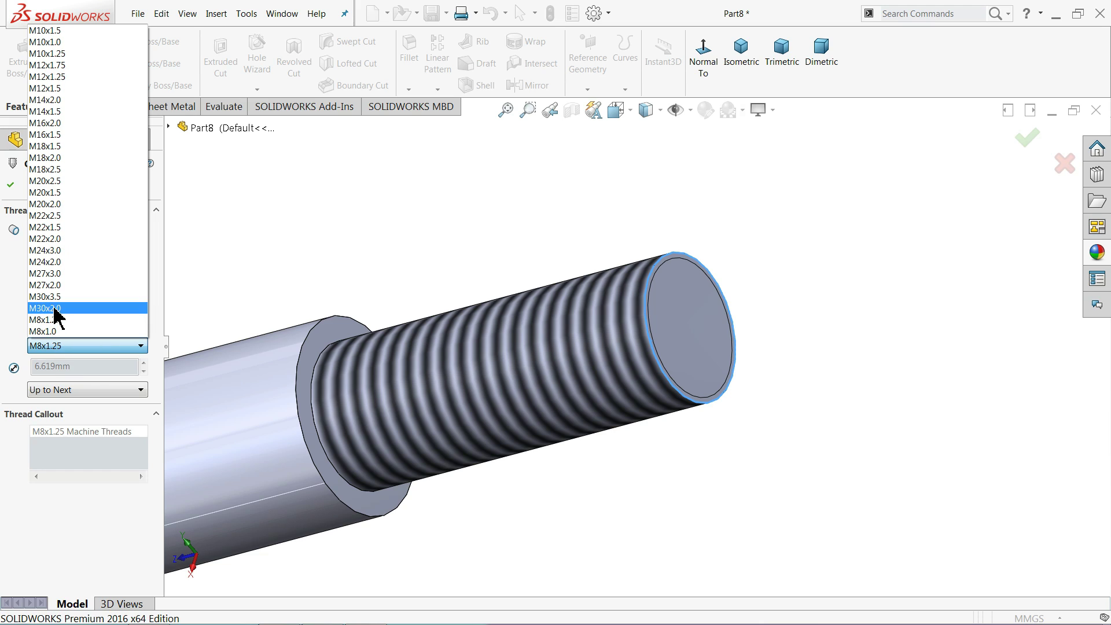
{"action": "left_click", "coordinate": [55, 313]}
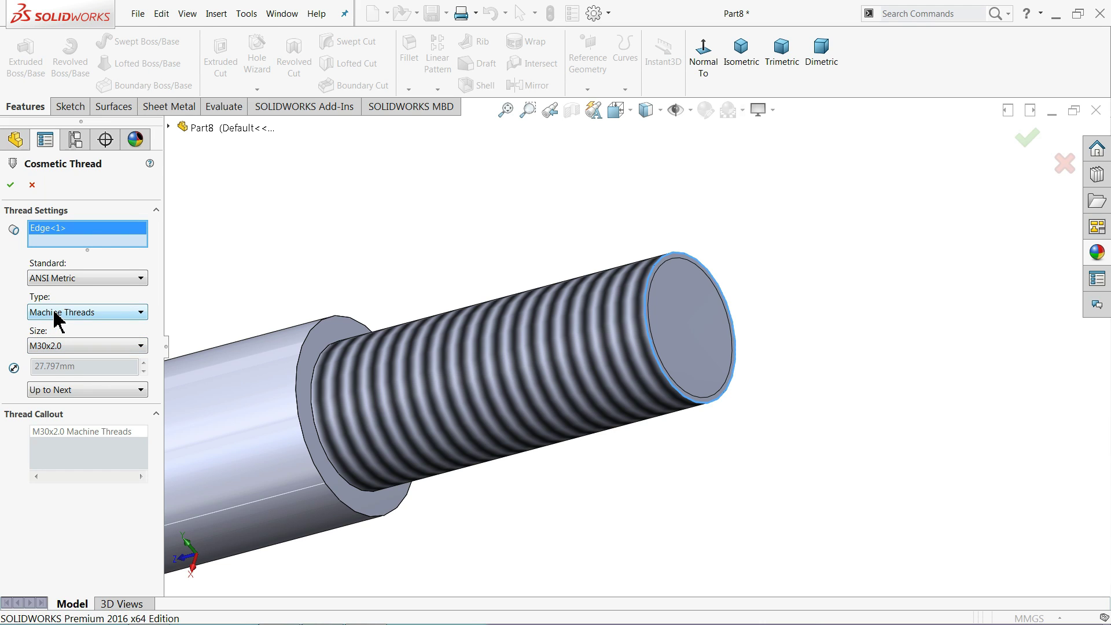
{"action": "left_click", "coordinate": [69, 391]}
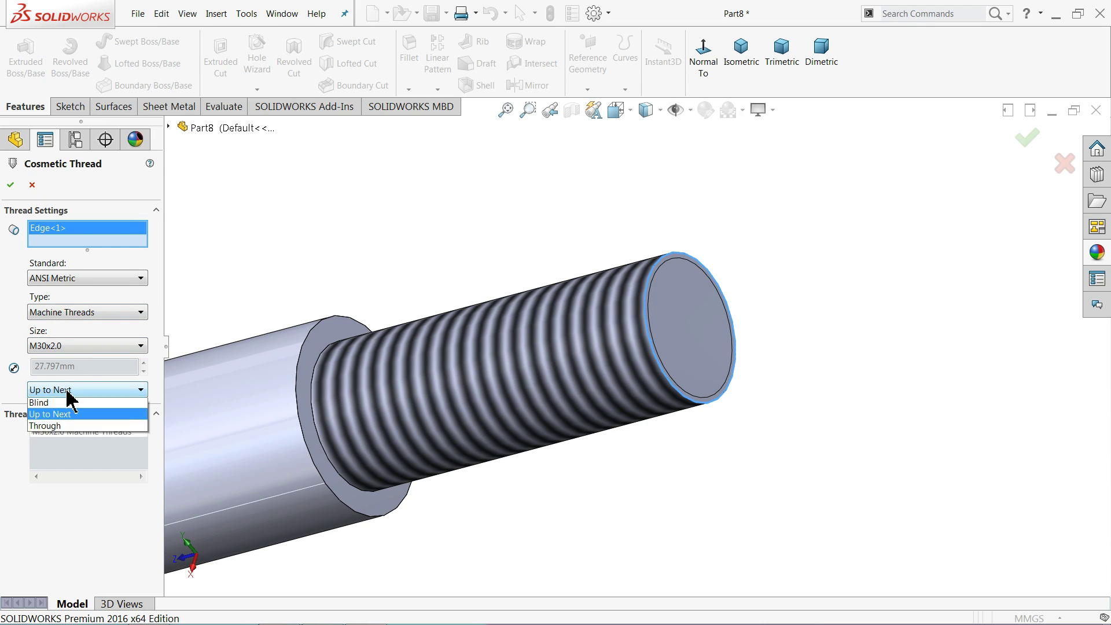
{"action": "left_click", "coordinate": [11, 190]}
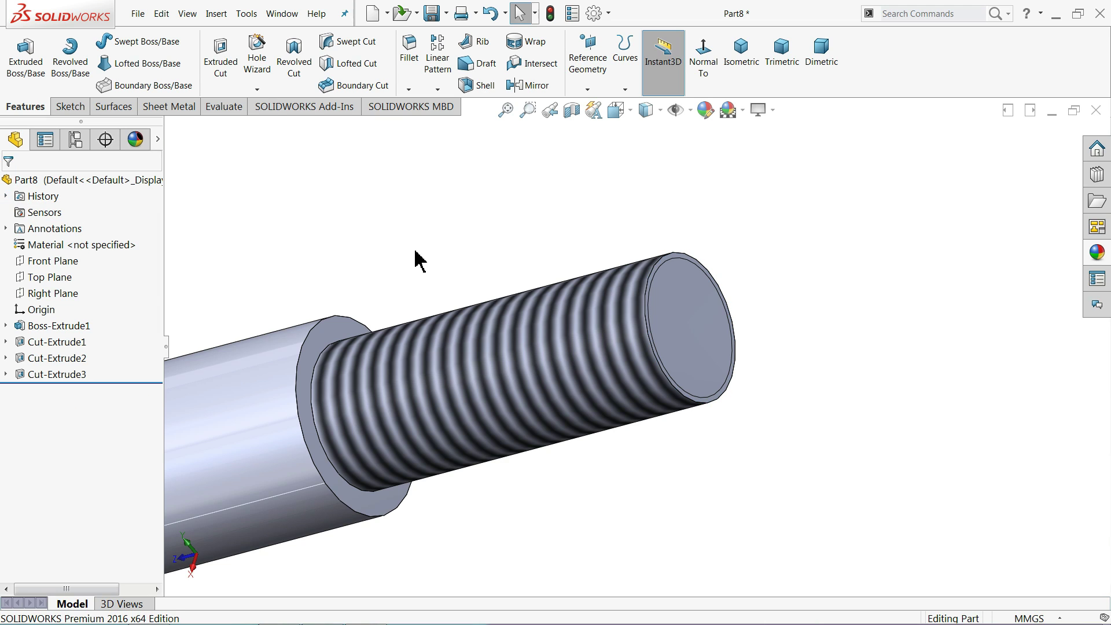
{"action": "scroll", "coordinate": [533, 323], "scroll_direction": "down", "scroll_amount": 3}
- Apply the satin finish stainless steel appearance to the whole Part8 shaft
{"action": "scroll", "coordinate": [528, 368], "scroll_direction": "down", "scroll_amount": 2}
{"action": "scroll", "coordinate": [528, 368], "scroll_direction": "down", "scroll_amount": 3}
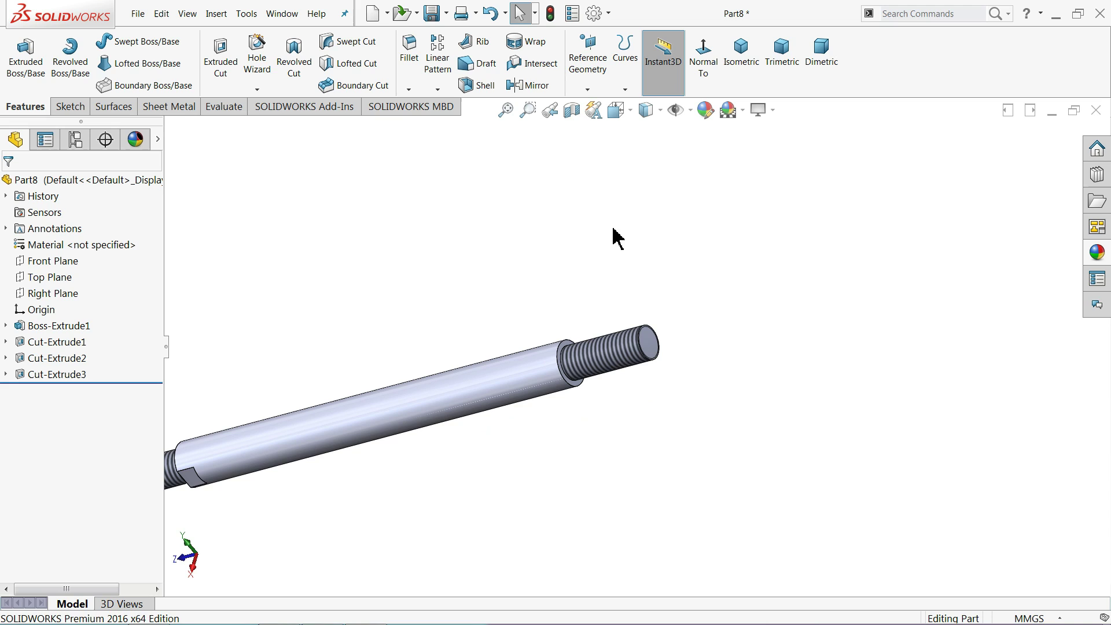
{"action": "left_click", "coordinate": [751, 60]}
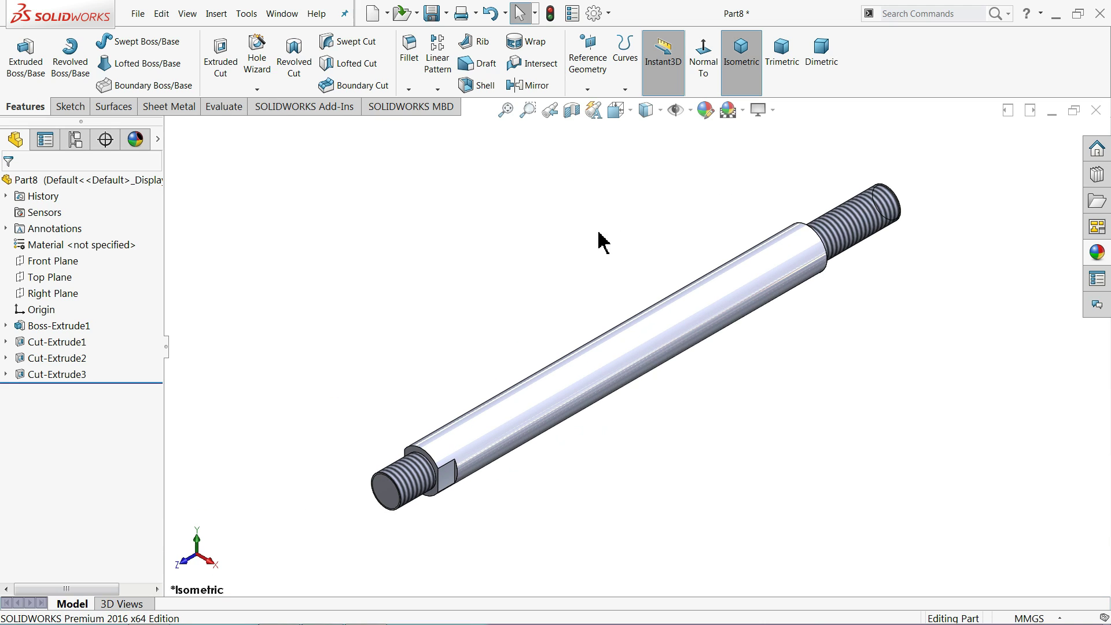
{"action": "left_click", "coordinate": [119, 182]}
{"action": "scroll", "coordinate": [736, 381], "scroll_direction": "up", "scroll_amount": 1}
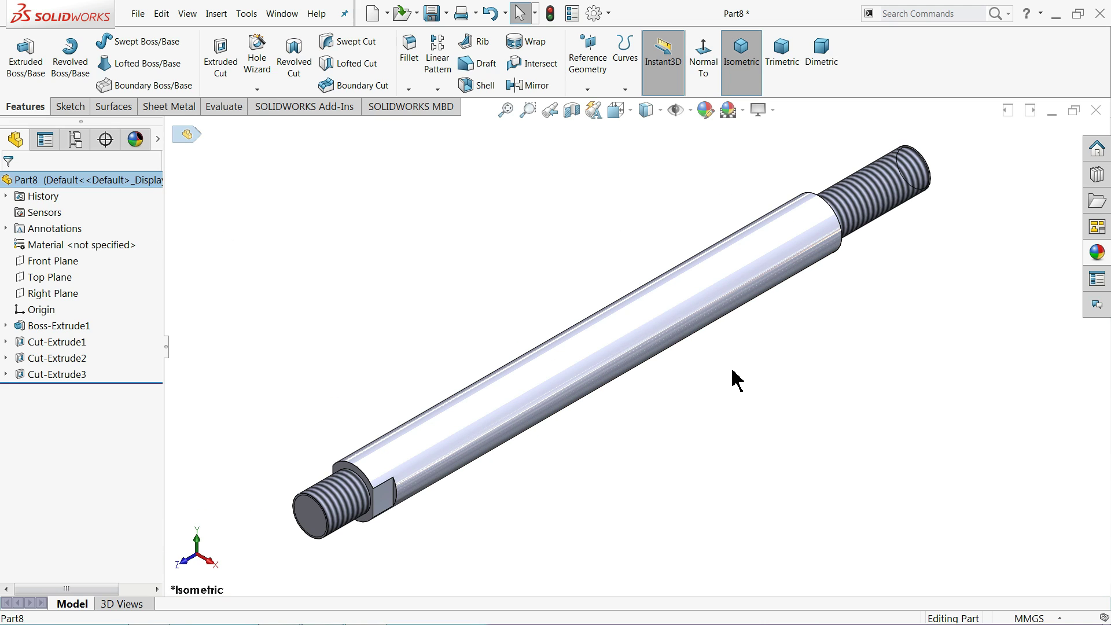
{"action": "left_click", "coordinate": [1100, 256]}
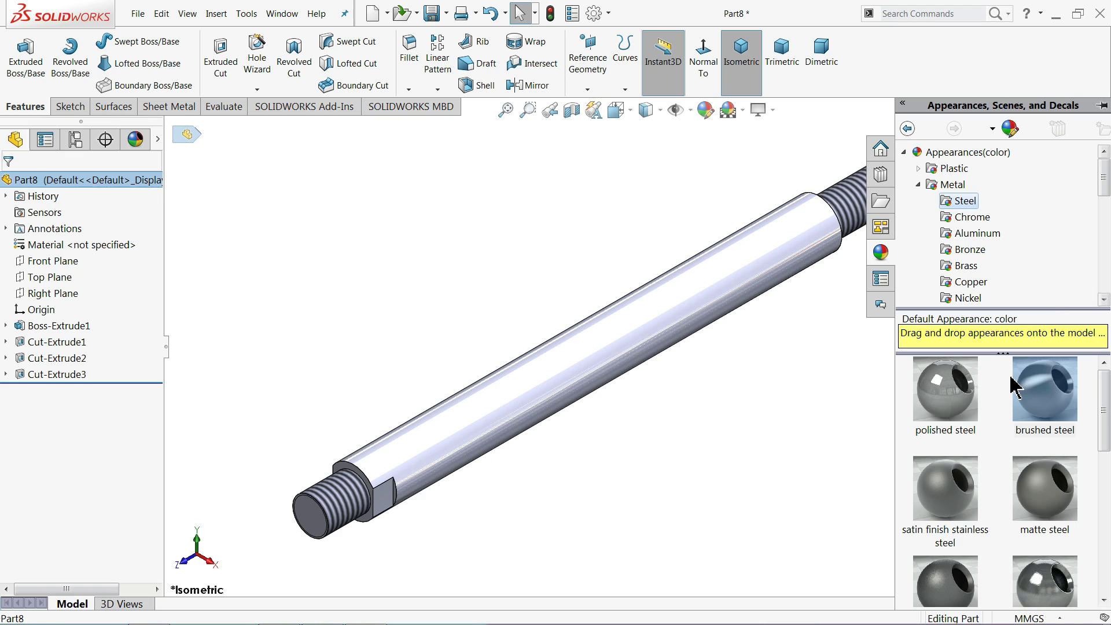
{"action": "double_click", "coordinate": [954, 512]}
- Reorient the view slightly and collapse the Appearances, Scenes, and Decals pane
{"action": "scroll", "coordinate": [732, 405], "scroll_direction": "up", "scroll_amount": 1}
{"action": "scroll", "coordinate": [733, 400], "scroll_direction": "down", "scroll_amount": 2}
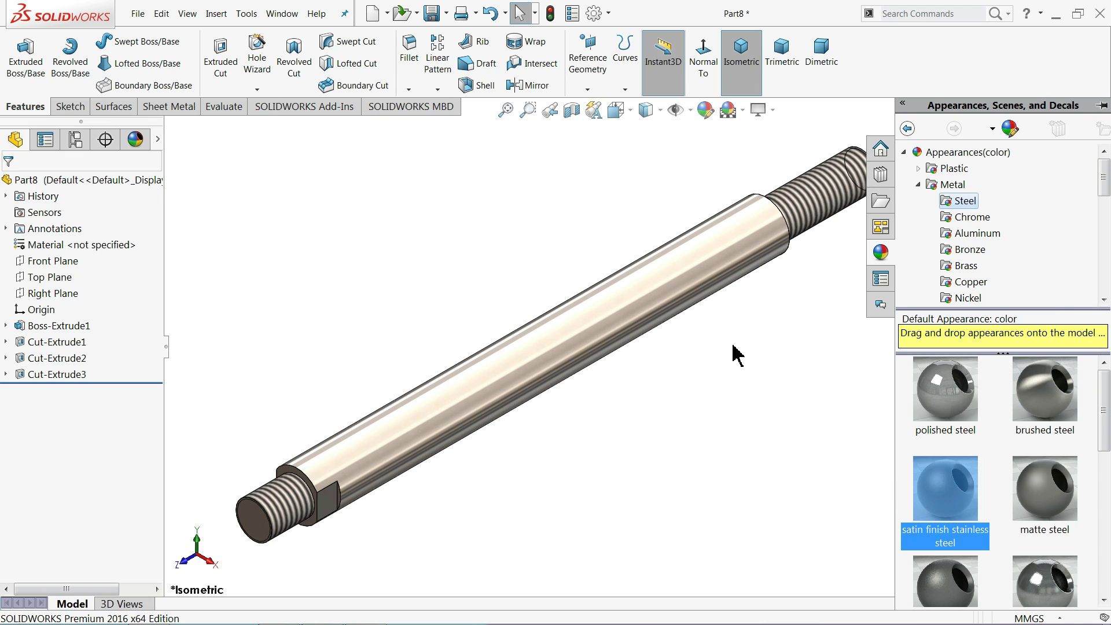
{"action": "middle_click_drag", "start_coordinate": [644, 399], "coordinate": [647, 371]}
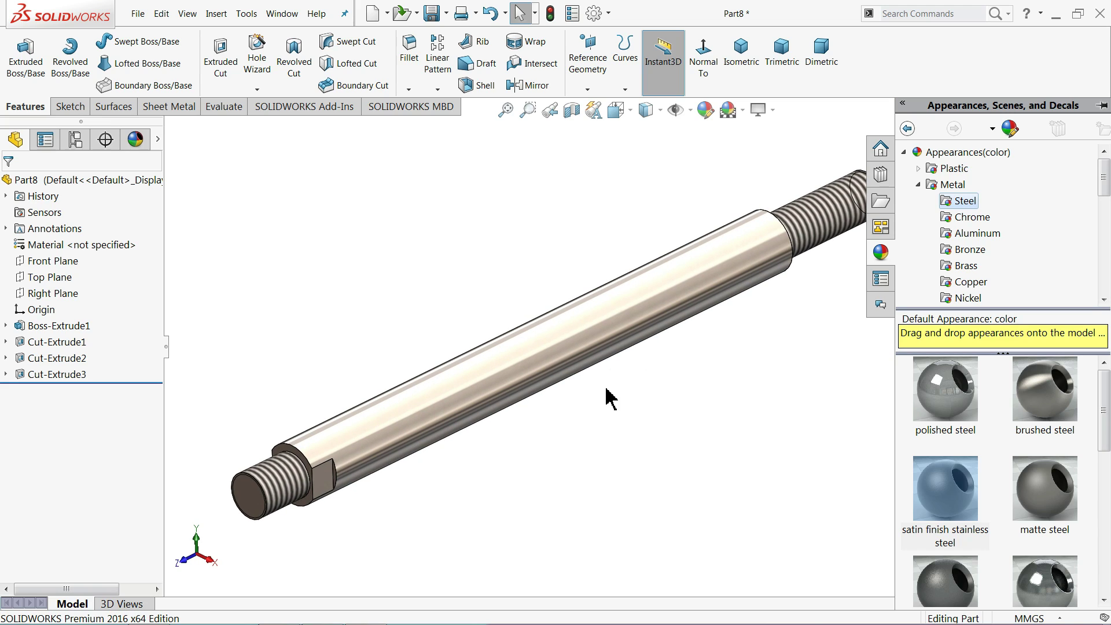
{"action": "left_click", "coordinate": [597, 389]}
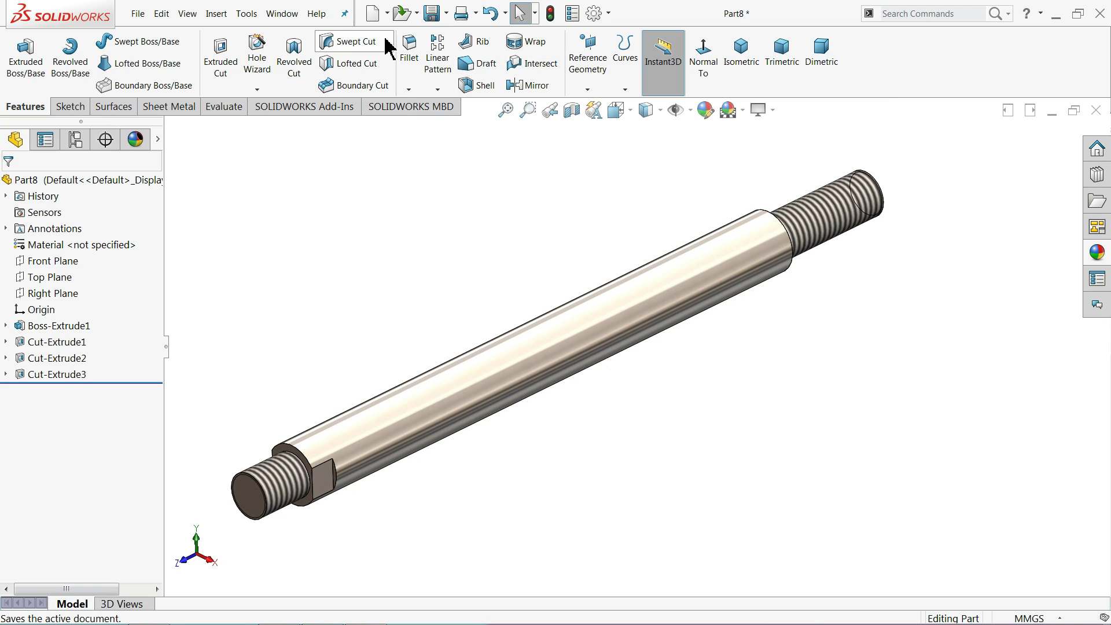
- Add a 2 mm dome (Dome1) to both threaded end faces of the shaft
{"action": "left_click", "coordinate": [217, 13]}
{"action": "mouse_move", "coordinate": [241, 70]}
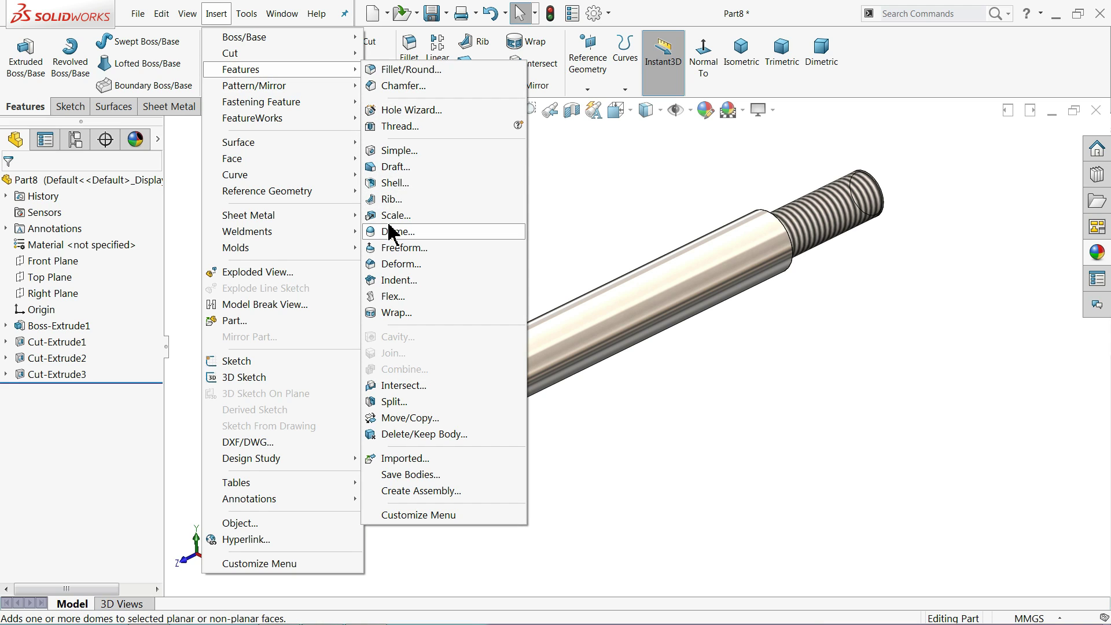
{"action": "left_click", "coordinate": [397, 232]}
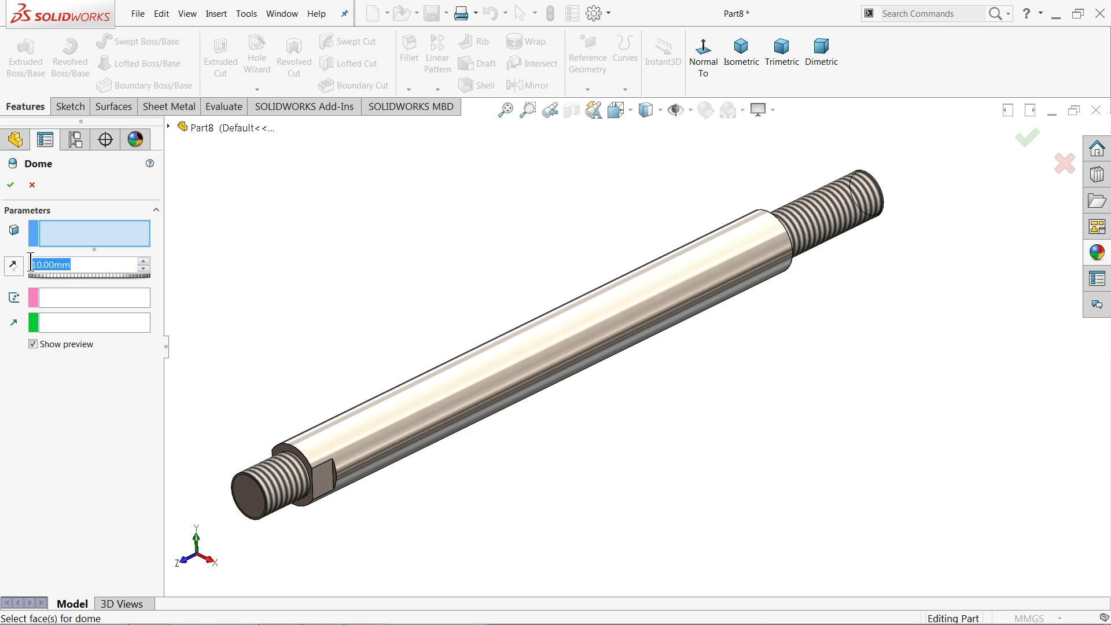
{"action": "type", "text": "2"}
{"action": "key", "text": "Return"}
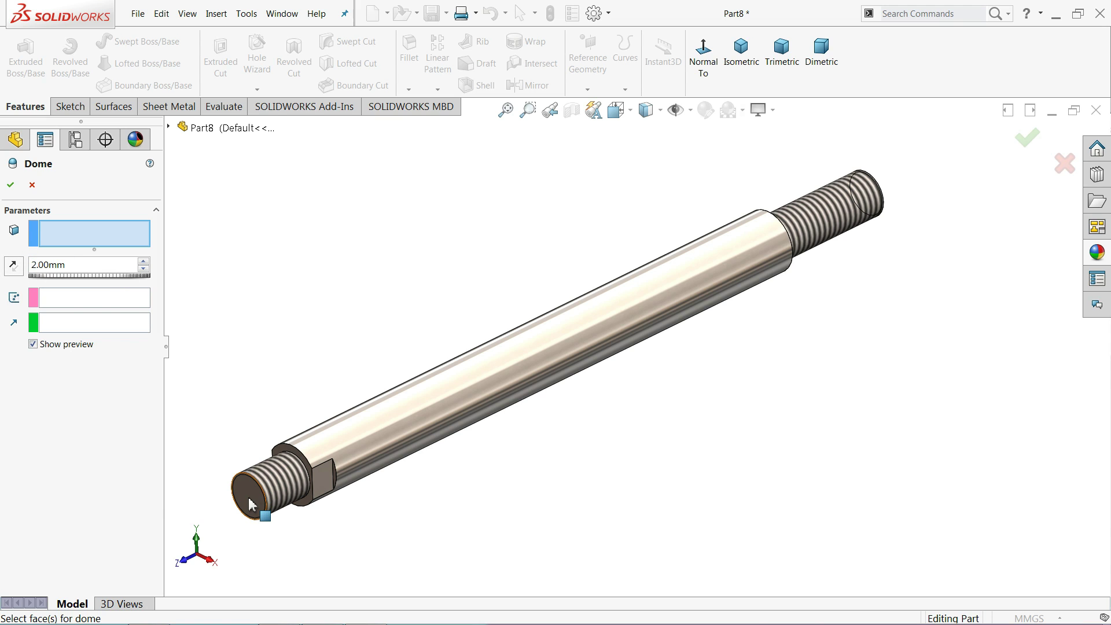
{"action": "left_click", "coordinate": [252, 505]}
{"action": "middle_click_drag", "start_coordinate": [893, 218], "coordinate": [891, 206]}
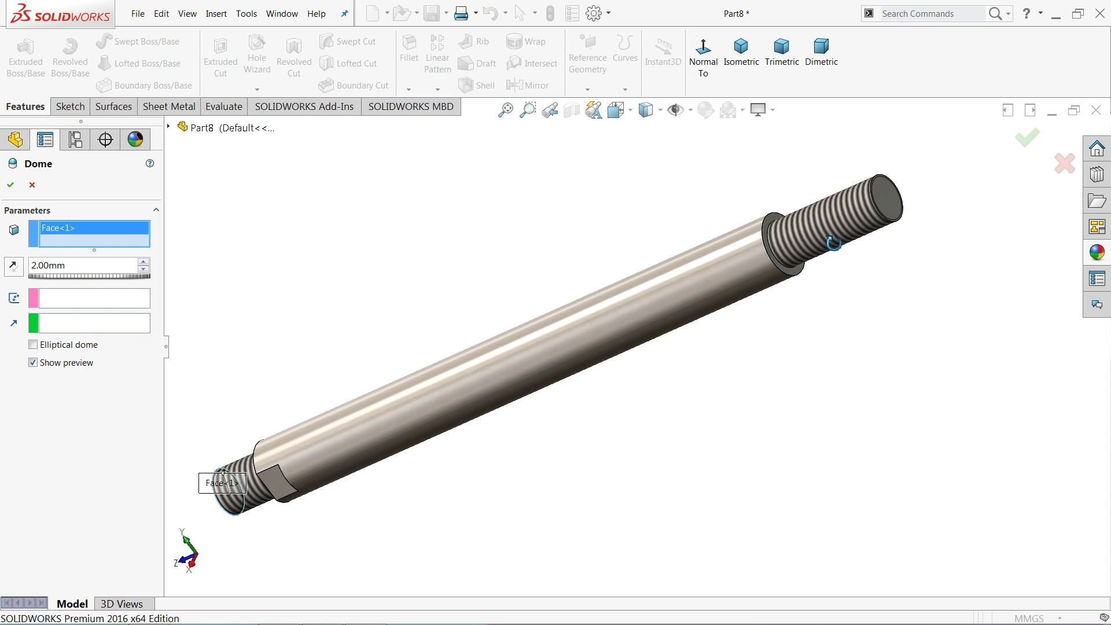
{"action": "left_click", "coordinate": [890, 206]}
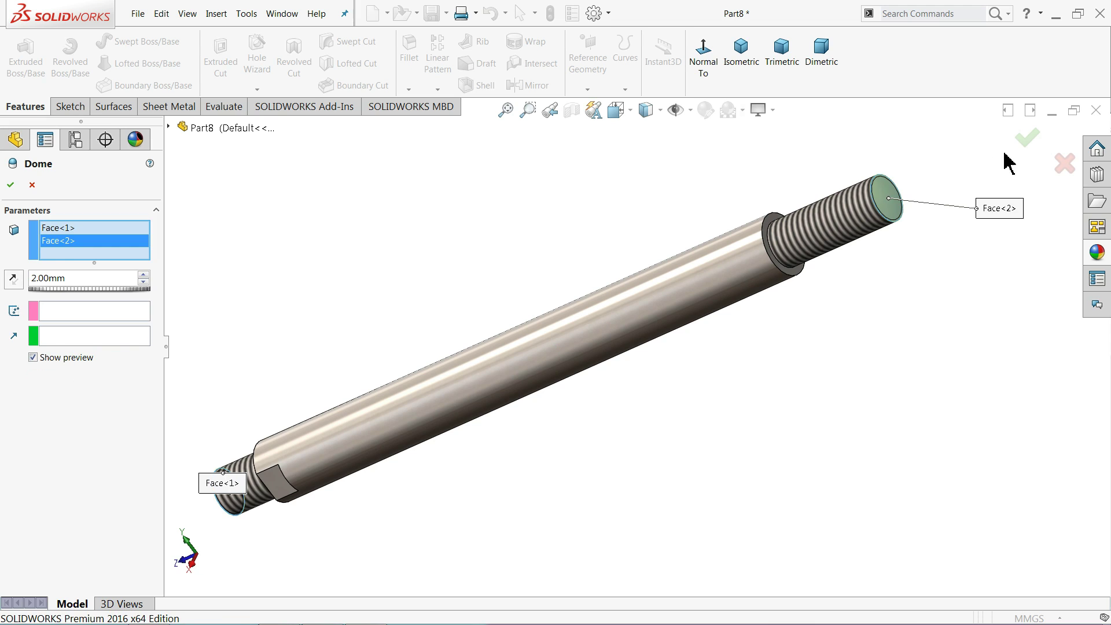
{"action": "mouse_move", "coordinate": [858, 330]}
{"action": "middle_mouse_down"}
{"action": "mouse_move", "coordinate": [961, 281]}
{"action": "mouse_move", "coordinate": [951, 292]}
{"action": "middle_mouse_up"}
{"action": "scroll", "coordinate": [353, 348], "scroll_direction": "down", "scroll_amount": 3}
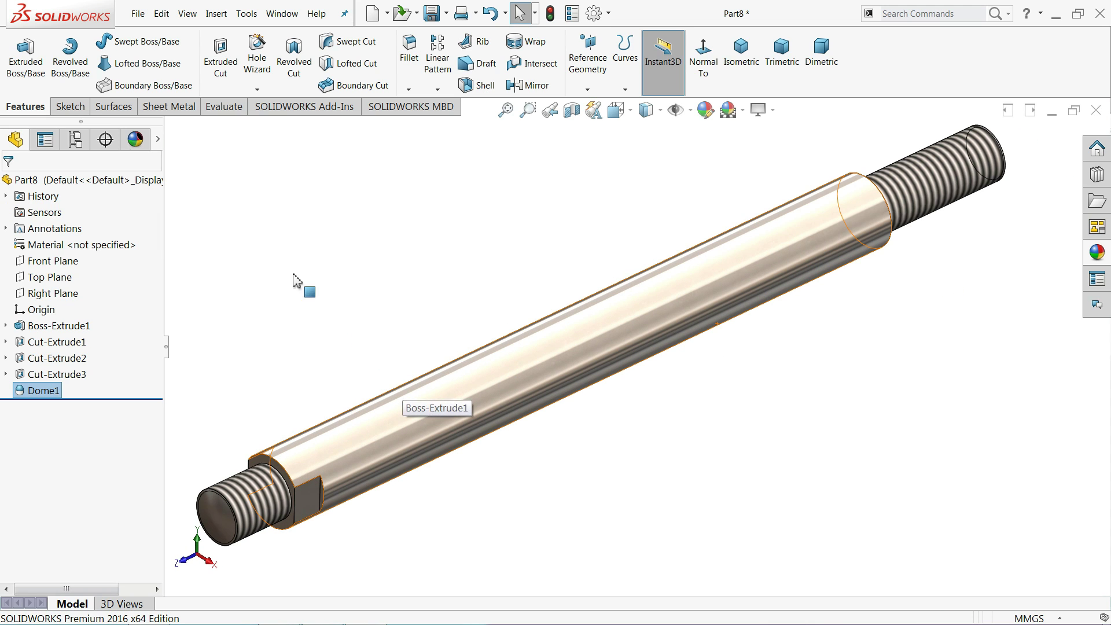
- Save the part as '8.Piston rod' in the Hydraulic Cylinder folder
{"action": "left_click", "coordinate": [431, 13]}
{"action": "type", "text": "8.Piston rod"}
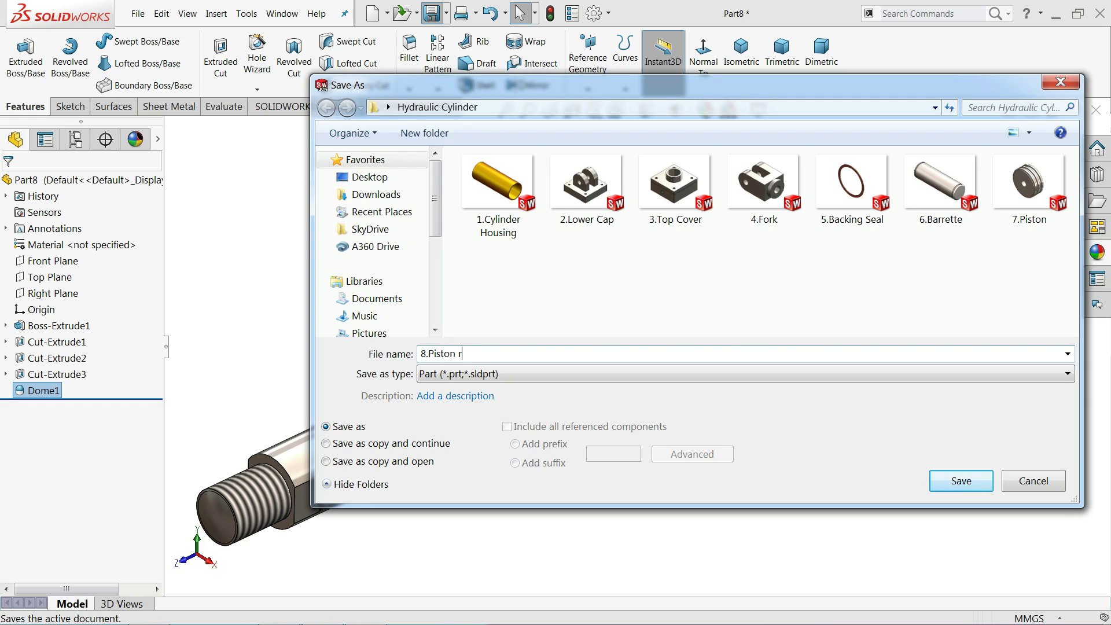
{"action": "left_click", "coordinate": [960, 482]}
{"action": "mouse_move", "coordinate": [726, 387]}
{"action": "middle_mouse_down"}
{"action": "mouse_move", "coordinate": [680, 273]}
{"action": "mouse_move", "coordinate": [724, 342]}
{"action": "middle_mouse_up"}
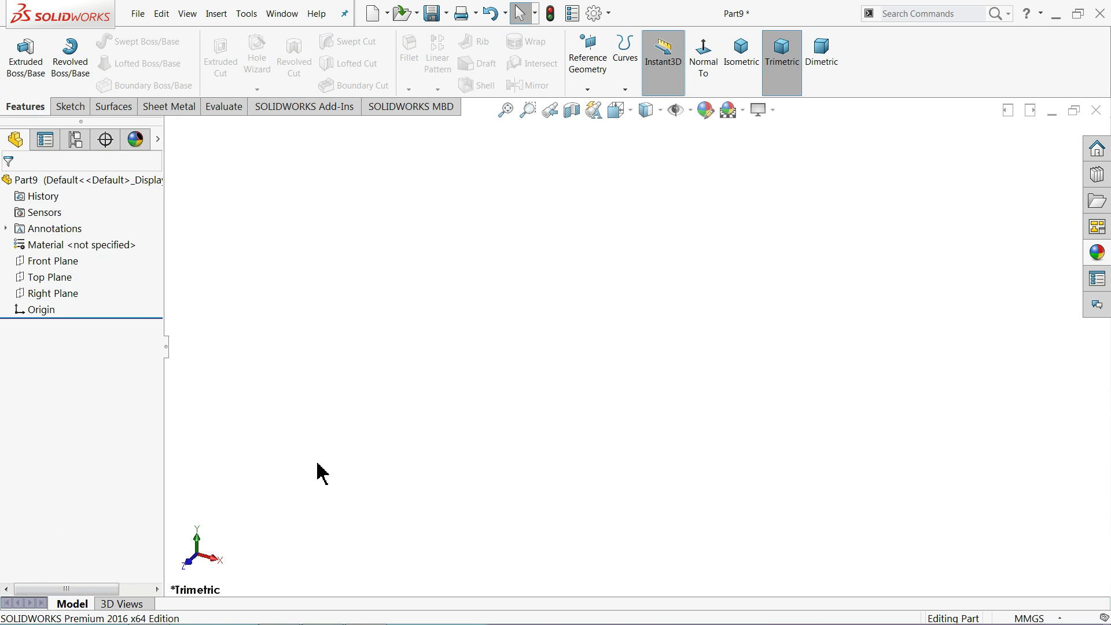
- Sketch a Ø12.70 mm circle centred on the origin on the Front Plane
{"action": "left_click", "coordinate": [42, 262]}
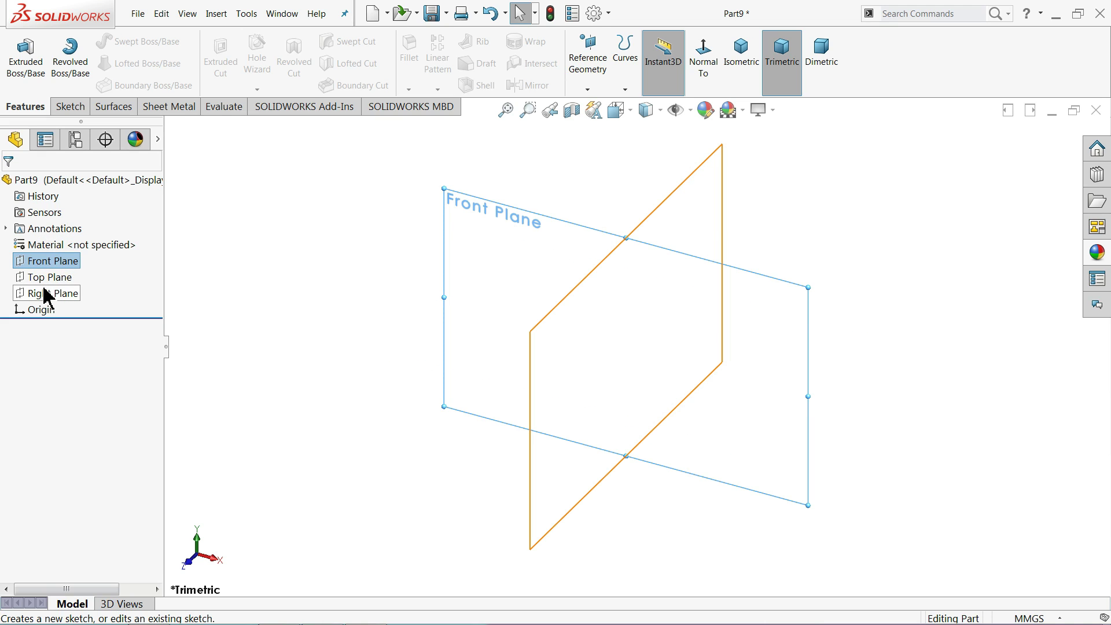
{"action": "left_click", "coordinate": [70, 107]}
{"action": "left_click", "coordinate": [19, 58]}
{"action": "left_click", "coordinate": [124, 41]}
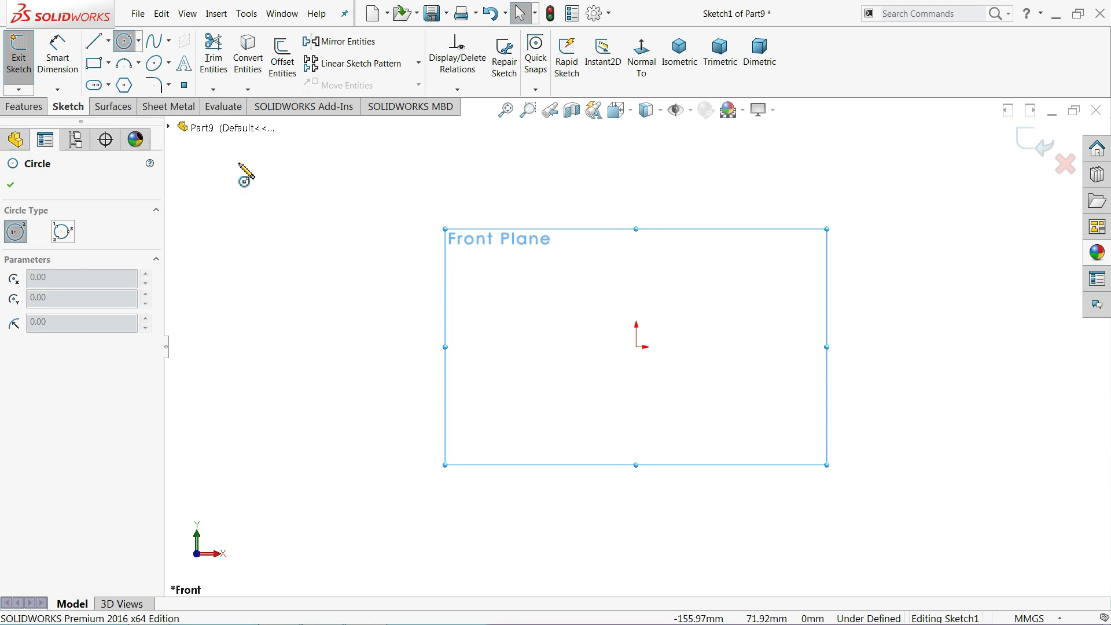
{"action": "left_click", "coordinate": [637, 347]}
{"action": "left_click", "coordinate": [501, 298]}
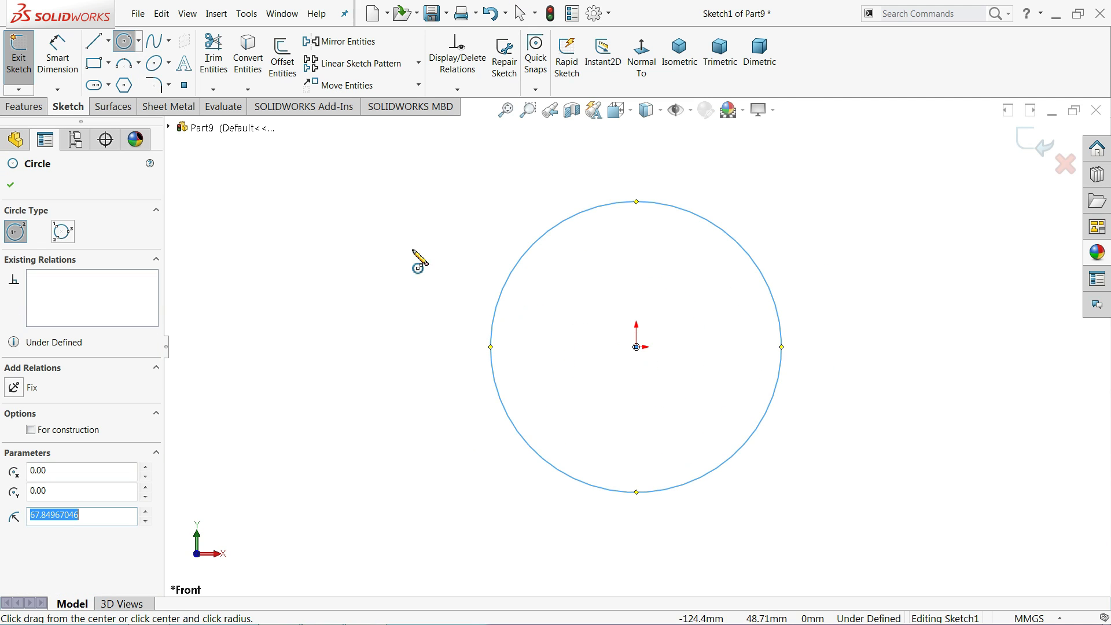
{"action": "left_click", "coordinate": [58, 58]}
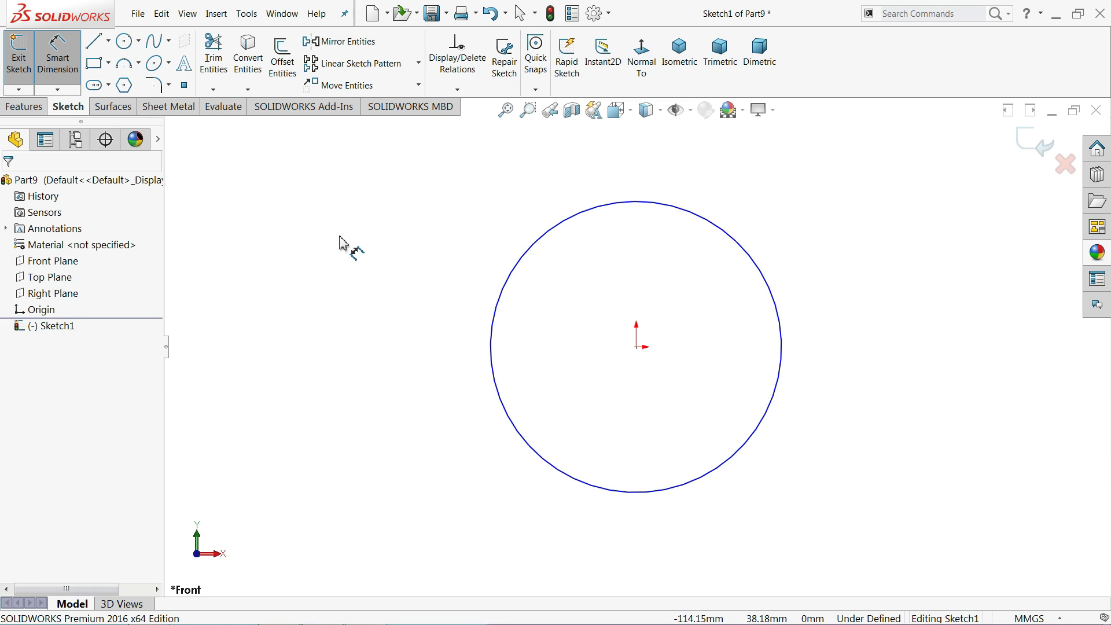
{"action": "left_click", "coordinate": [489, 336]}
{"action": "left_click", "coordinate": [440, 346]}
{"action": "type", "text": "7"}
{"action": "key", "text": "Return"}
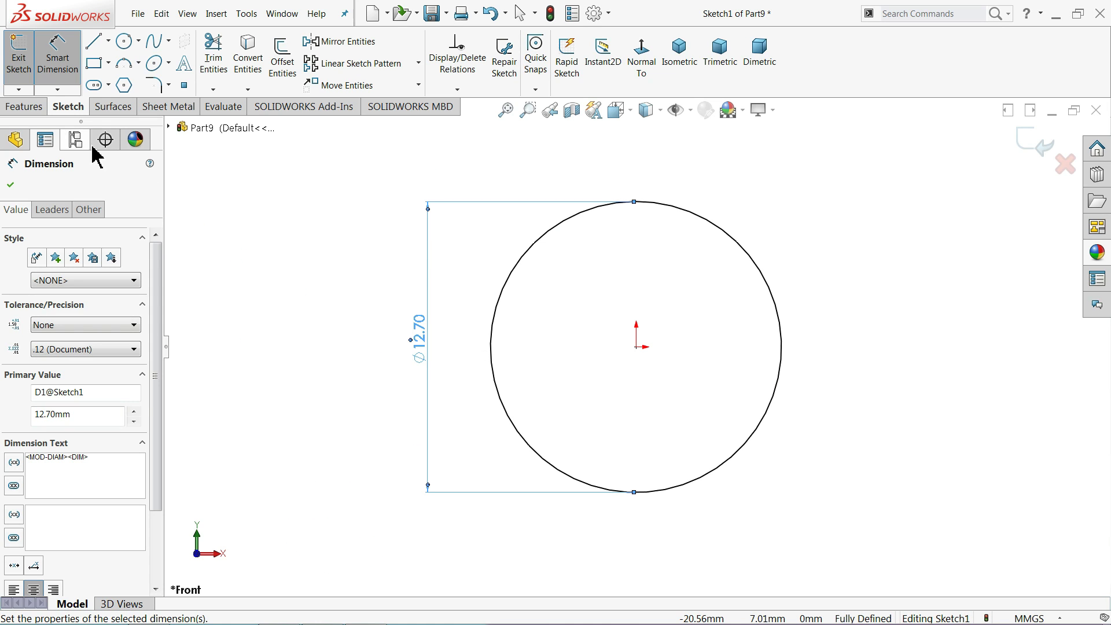
- Extrude the circle Mid Plane to 536 mm, creating Boss-Extrude1
{"action": "left_click", "coordinate": [24, 108]}
{"action": "left_click", "coordinate": [32, 65]}
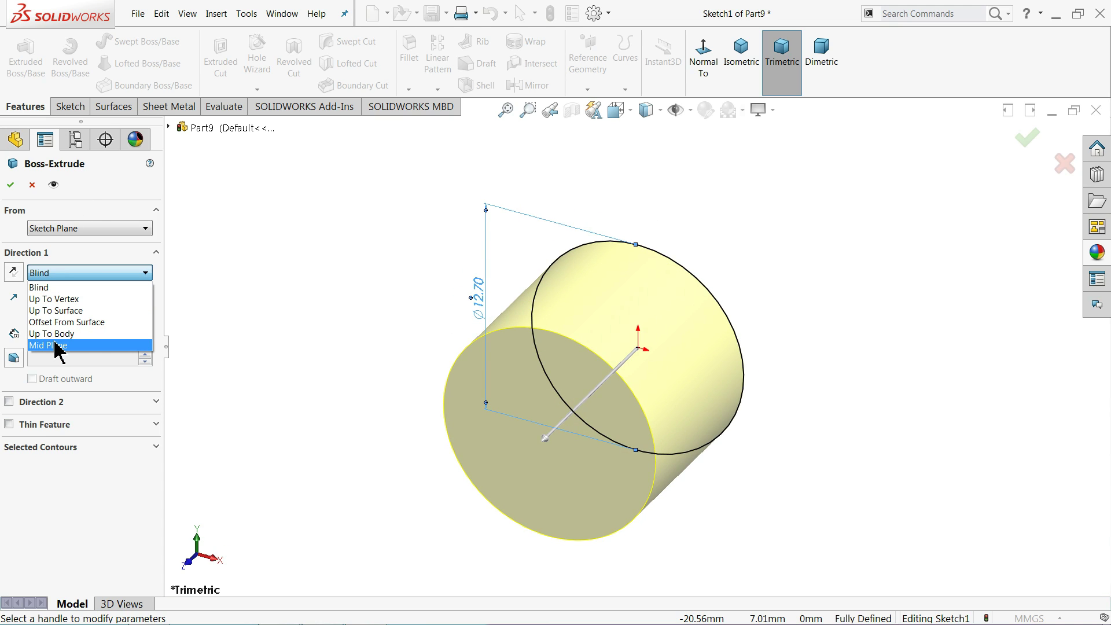
{"action": "left_click", "coordinate": [55, 346]}
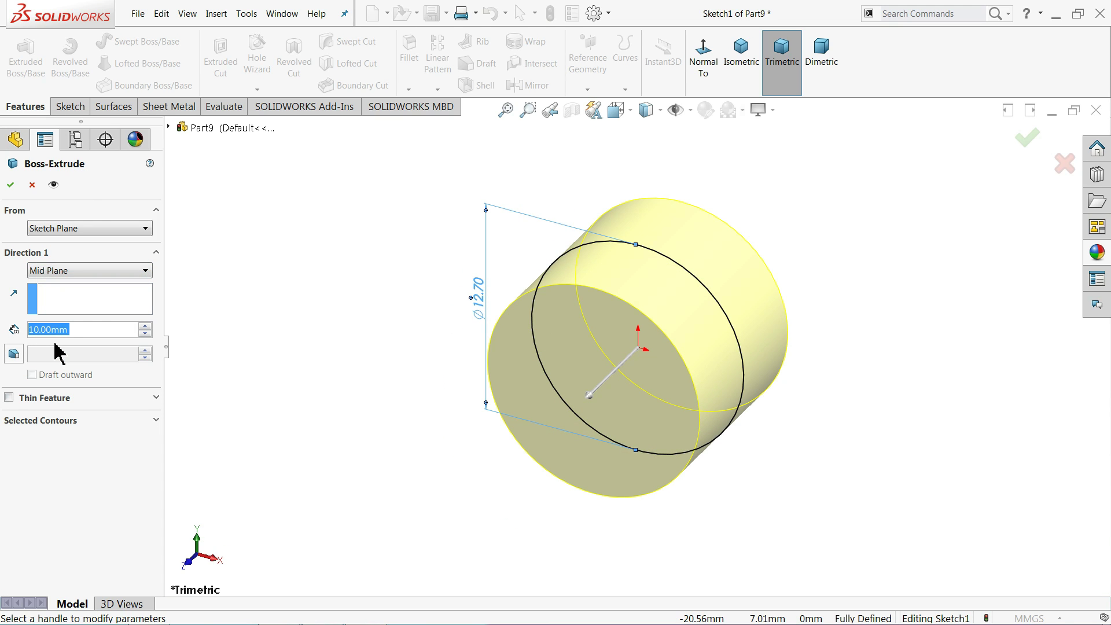
{"action": "type", "text": "536"}
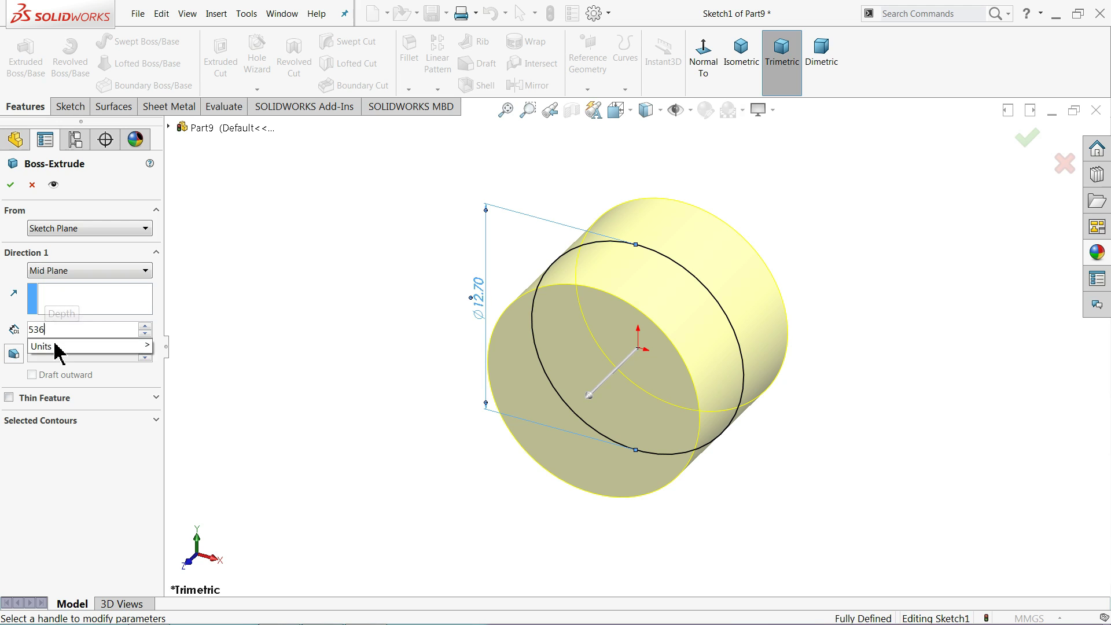
{"action": "key", "text": "Return"}
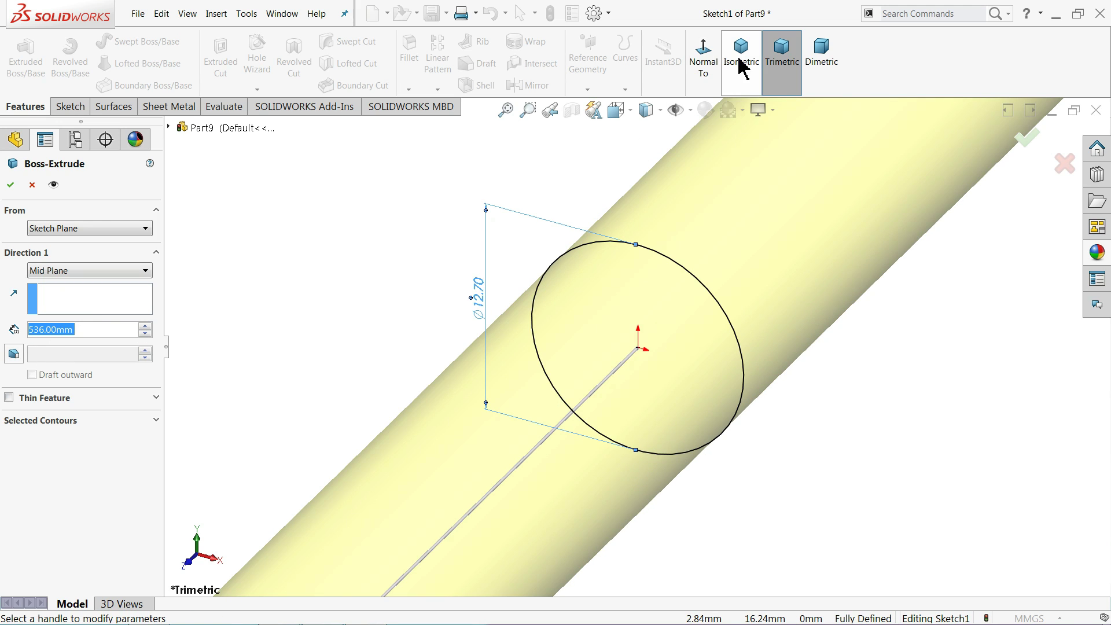
{"action": "left_click", "coordinate": [733, 60]}
{"action": "scroll", "coordinate": [620, 389], "scroll_direction": "down", "scroll_amount": 2}
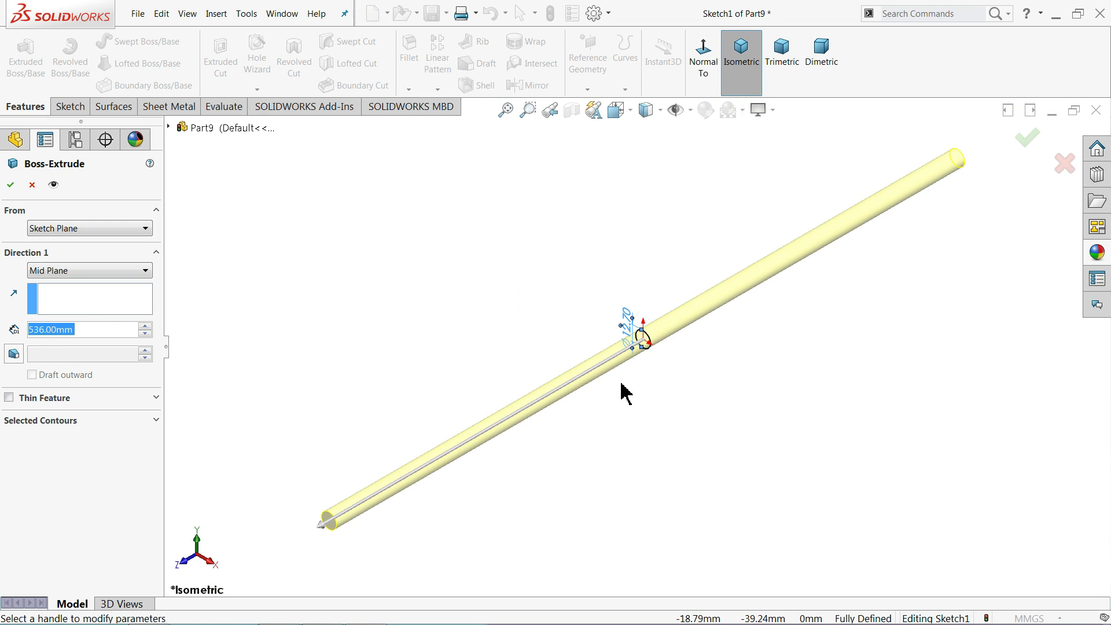
{"action": "scroll", "coordinate": [615, 389], "scroll_direction": "down", "scroll_amount": 2}
{"action": "left_click", "coordinate": [10, 184]}
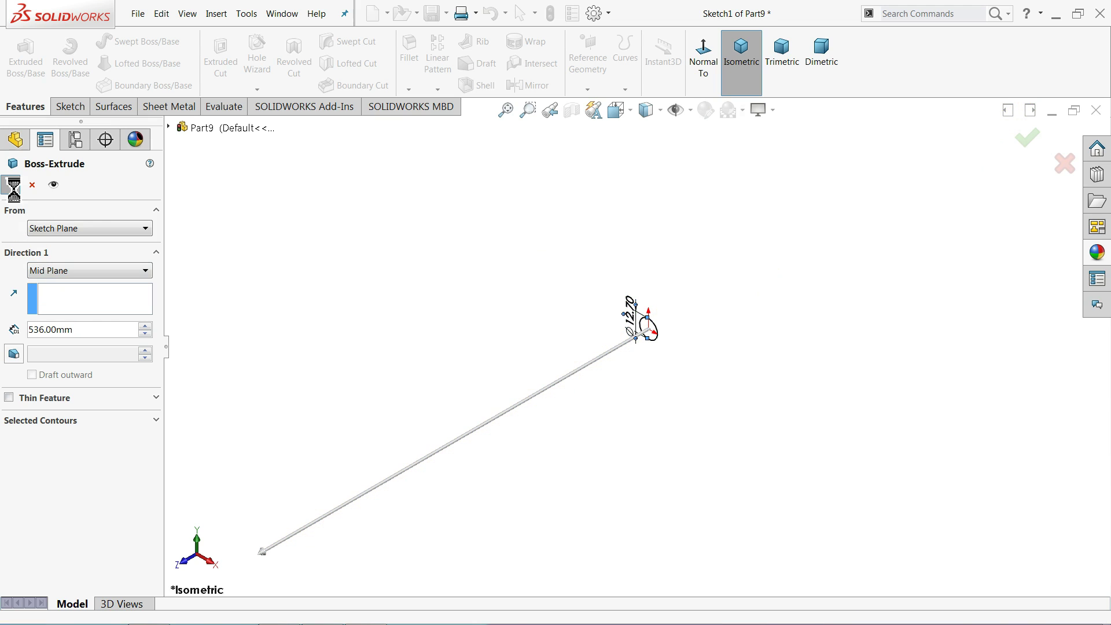
{"action": "scroll", "coordinate": [317, 558], "scroll_direction": "down", "scroll_amount": 2}
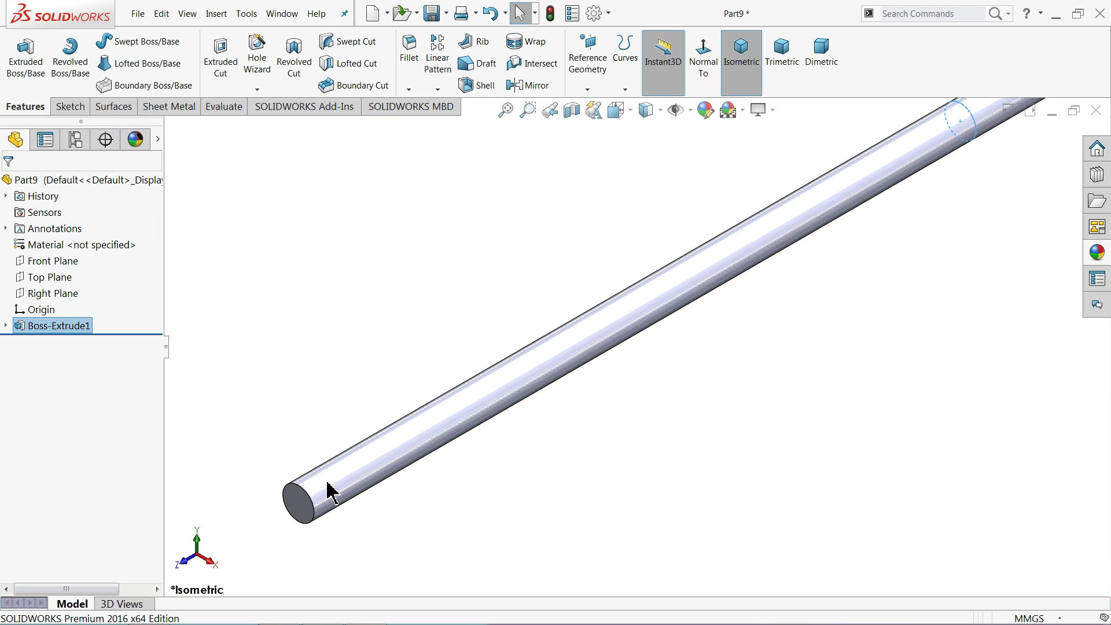
{"action": "scroll", "coordinate": [331, 489], "scroll_direction": "down", "scroll_amount": 2}
{"action": "scroll", "coordinate": [330, 434], "scroll_direction": "down", "scroll_amount": 2}
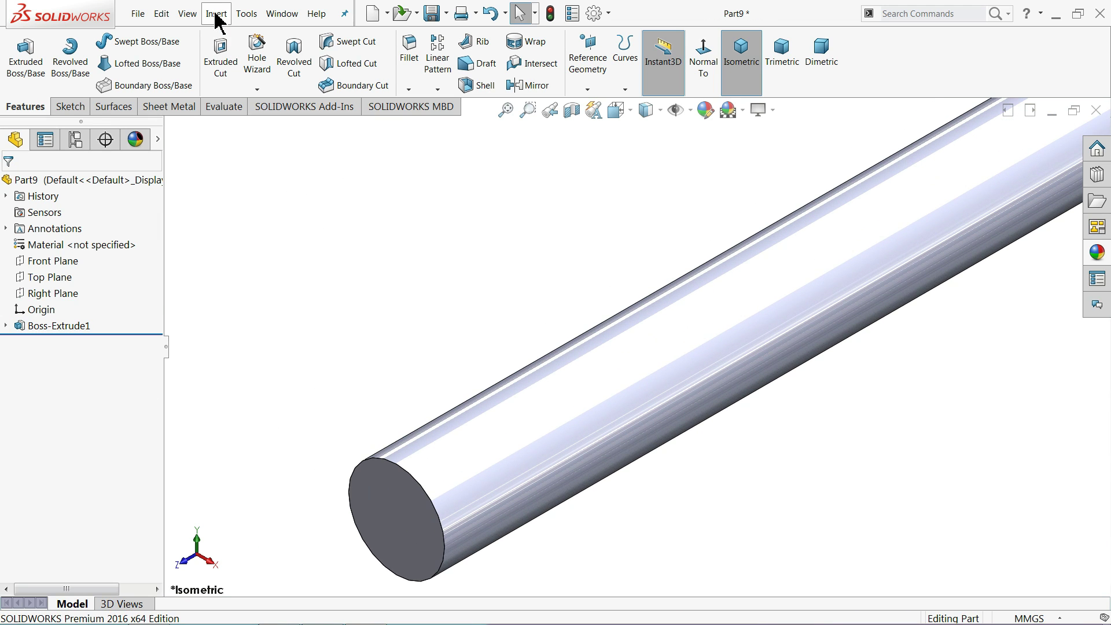
- Turn on shaded cosmetic threads in the document's Detailing properties
{"action": "left_click", "coordinate": [594, 13]}
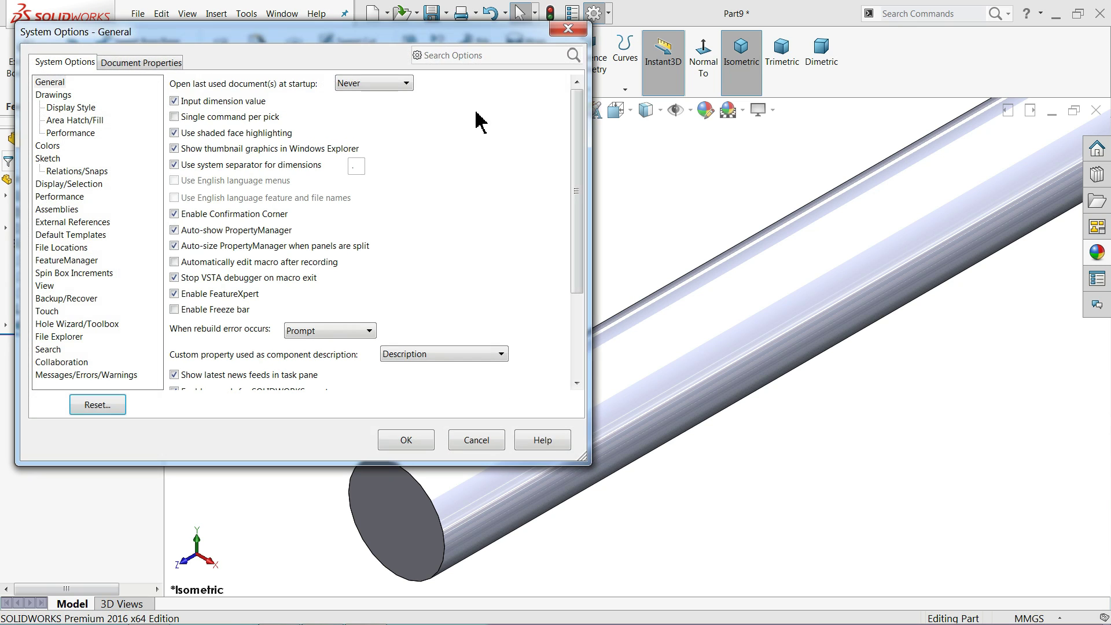
{"action": "left_click", "coordinate": [139, 64]}
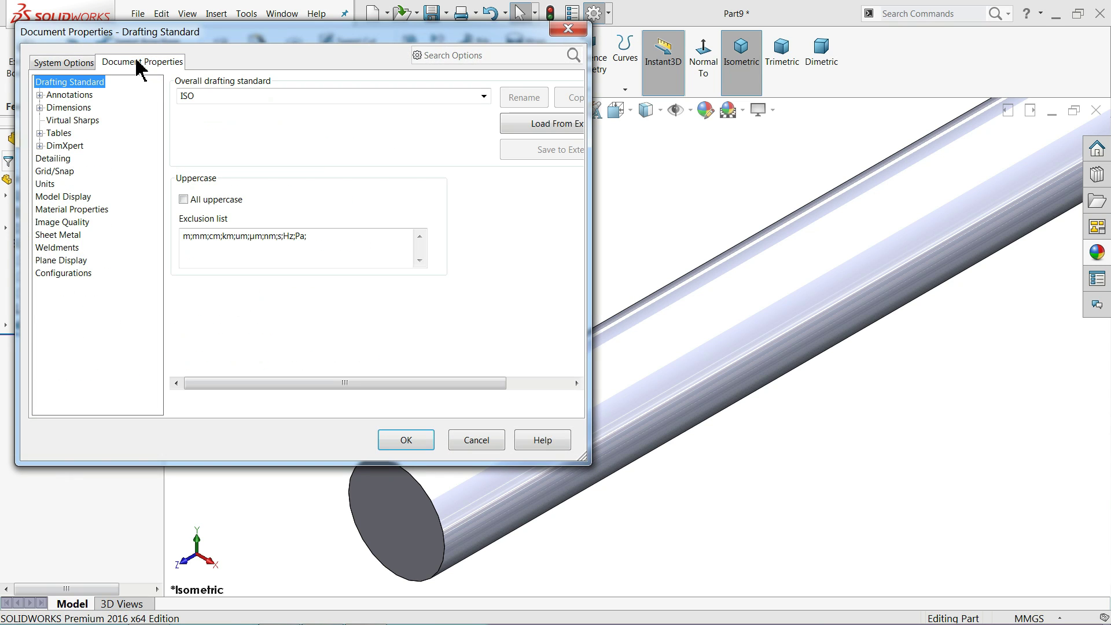
{"action": "left_click", "coordinate": [64, 161]}
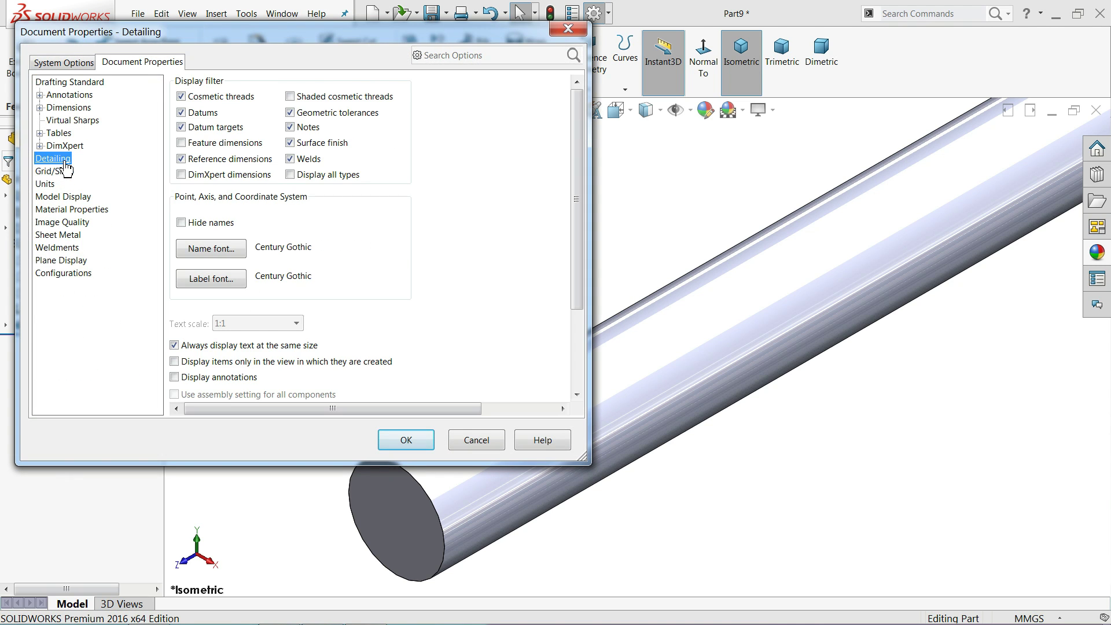
{"action": "left_click", "coordinate": [290, 96]}
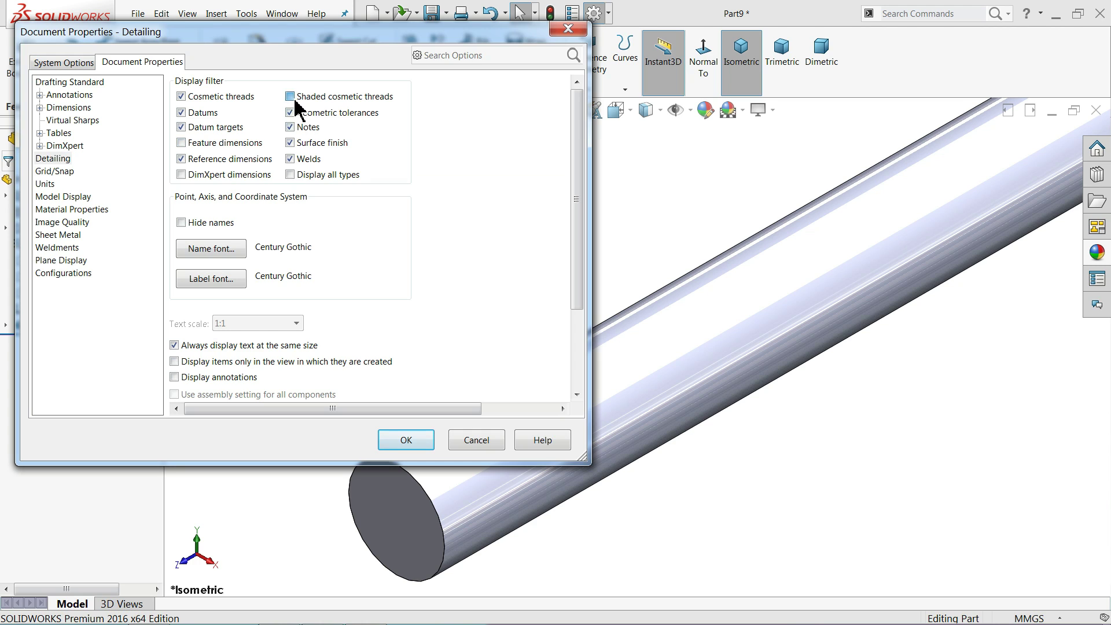
{"action": "left_click", "coordinate": [407, 441]}
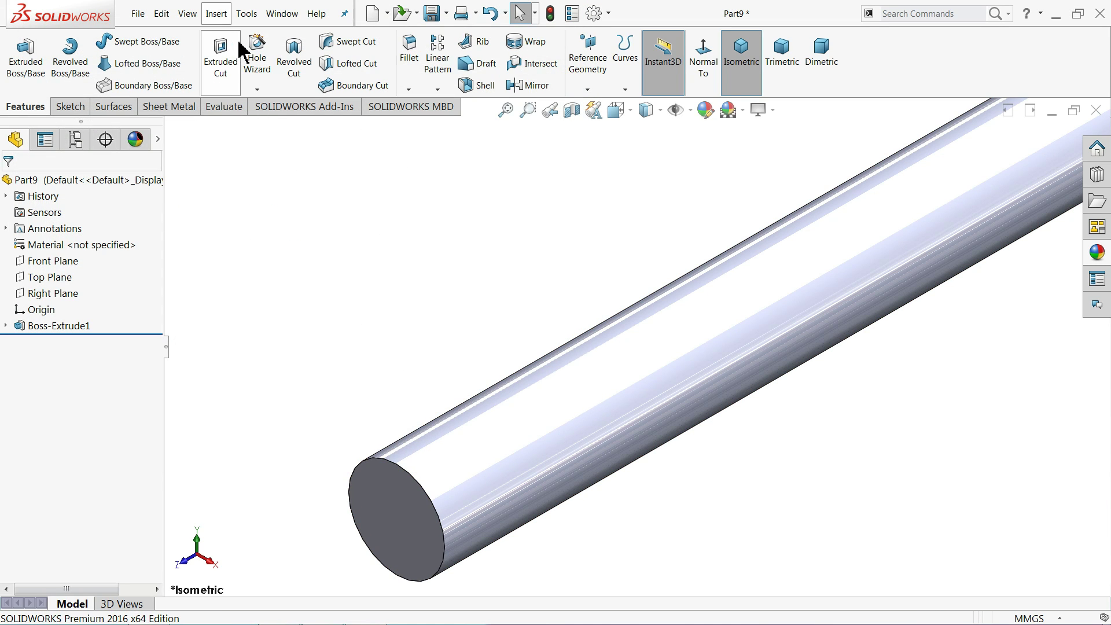
- Add an ANSI Inch 1/2-20 cosmetic thread, 44.50 mm blind, to the rod's end edge
{"action": "left_click", "coordinate": [217, 13]}
{"action": "mouse_move", "coordinate": [248, 499]}
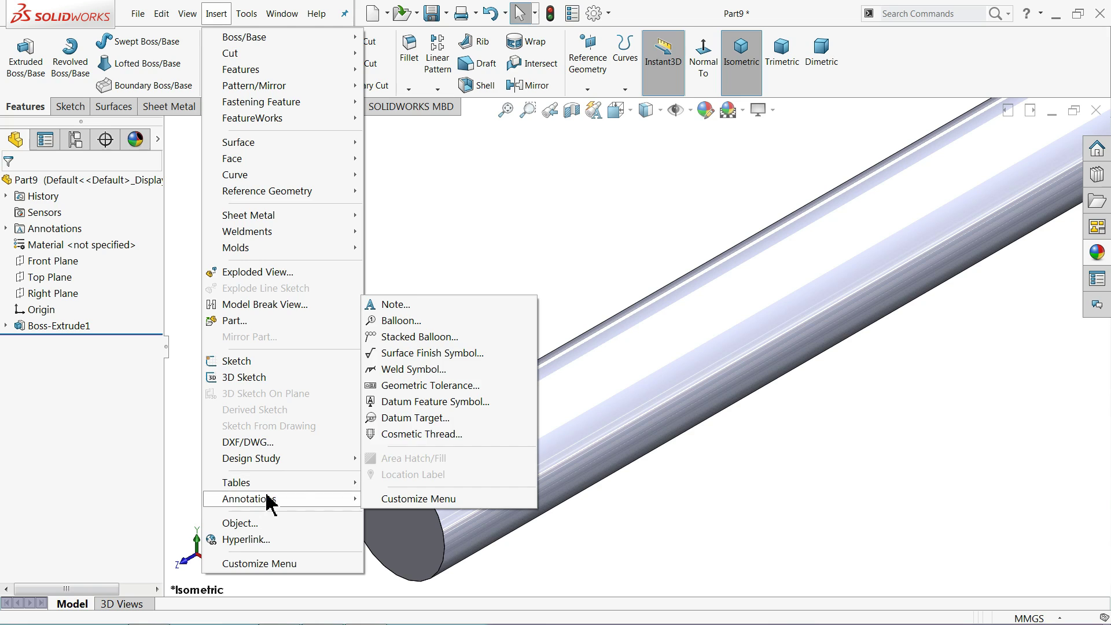
{"action": "left_click", "coordinate": [395, 447]}
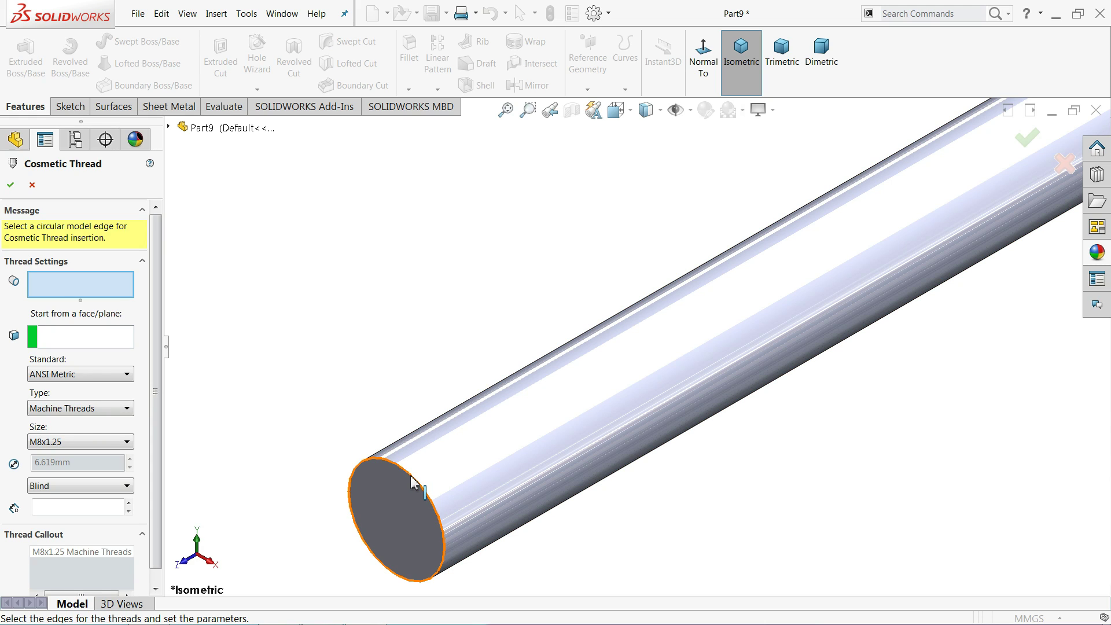
{"action": "left_click", "coordinate": [414, 483]}
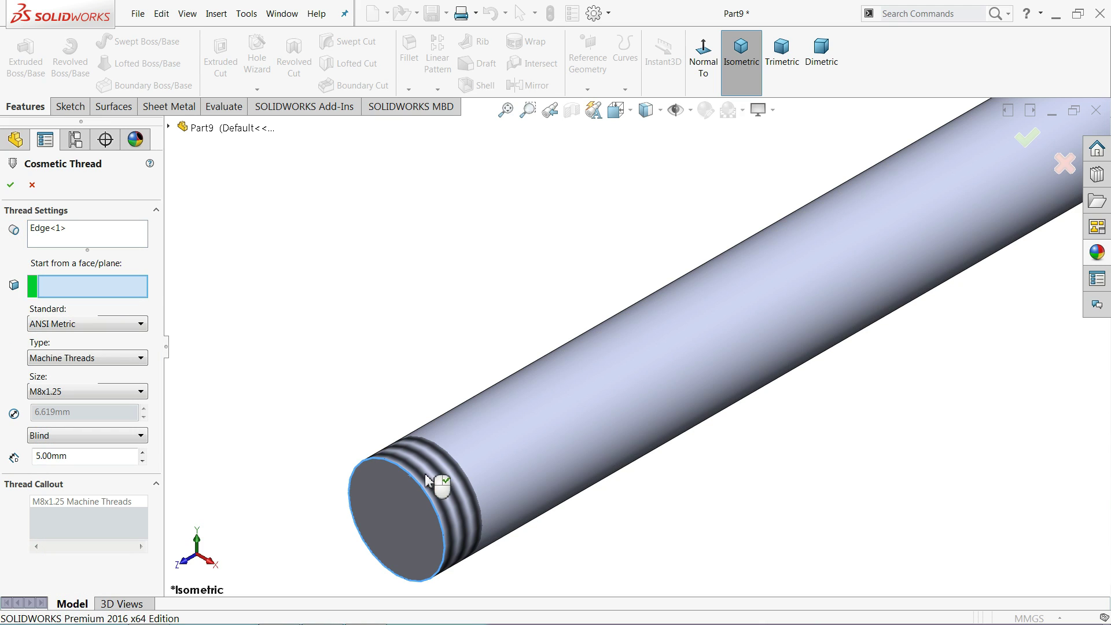
{"action": "left_click", "coordinate": [69, 323]}
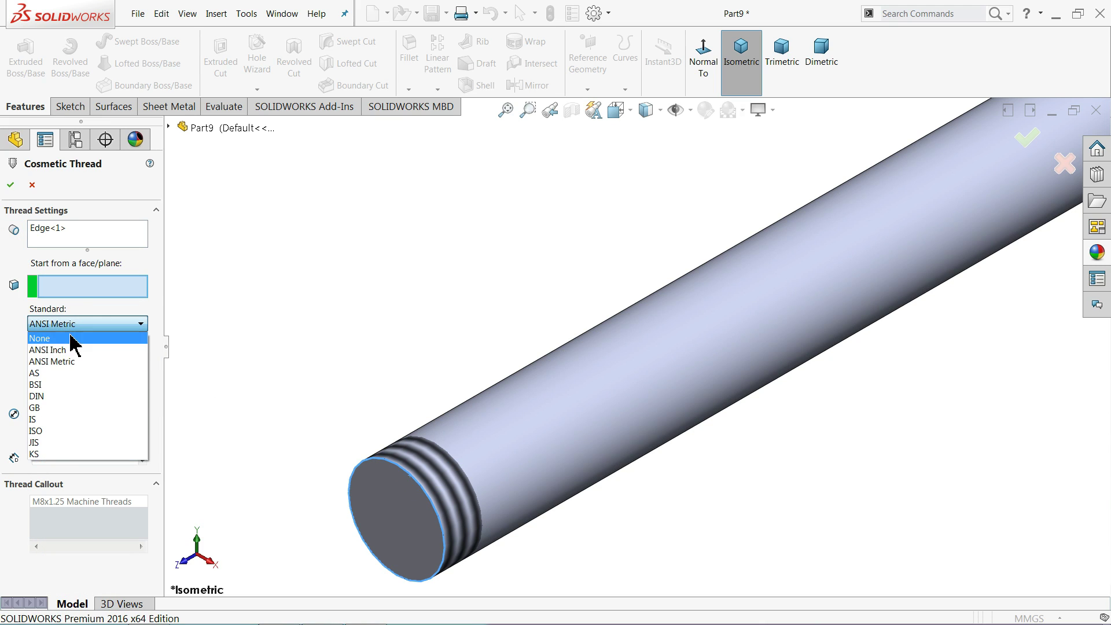
{"action": "left_click", "coordinate": [55, 349]}
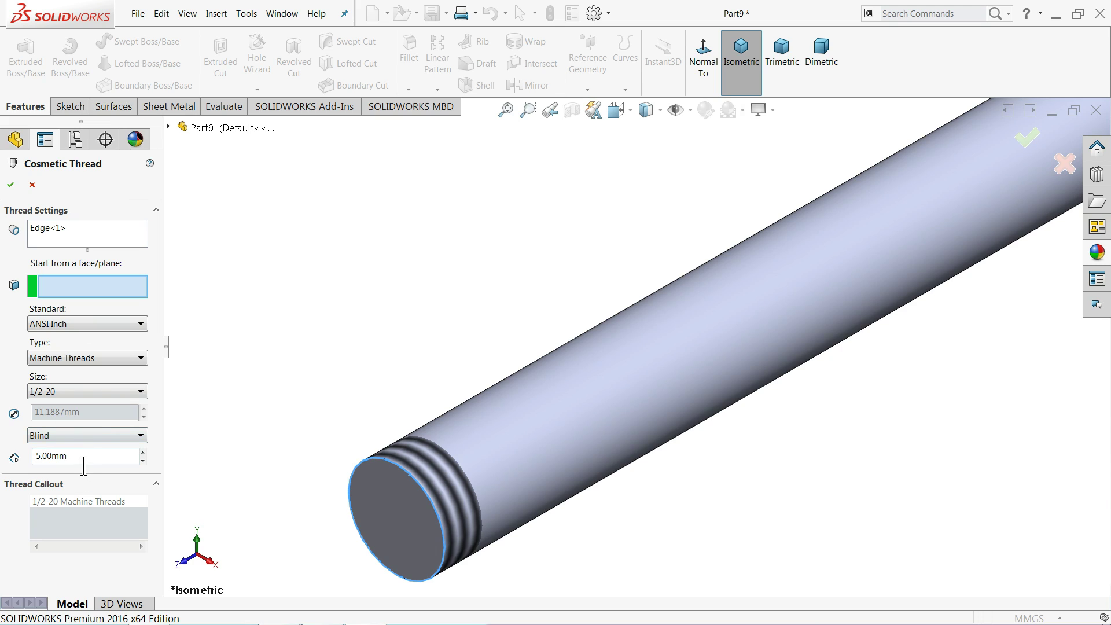
{"action": "left_click_drag", "start_coordinate": [82, 456], "coordinate": [24, 456]}
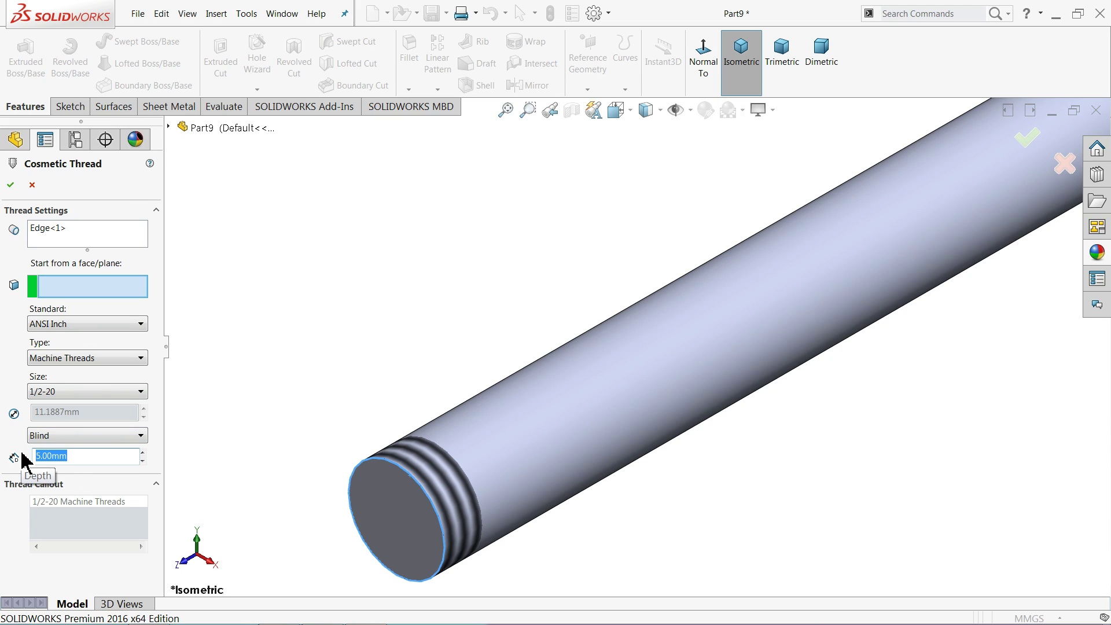
{"action": "type", "text": "44."}
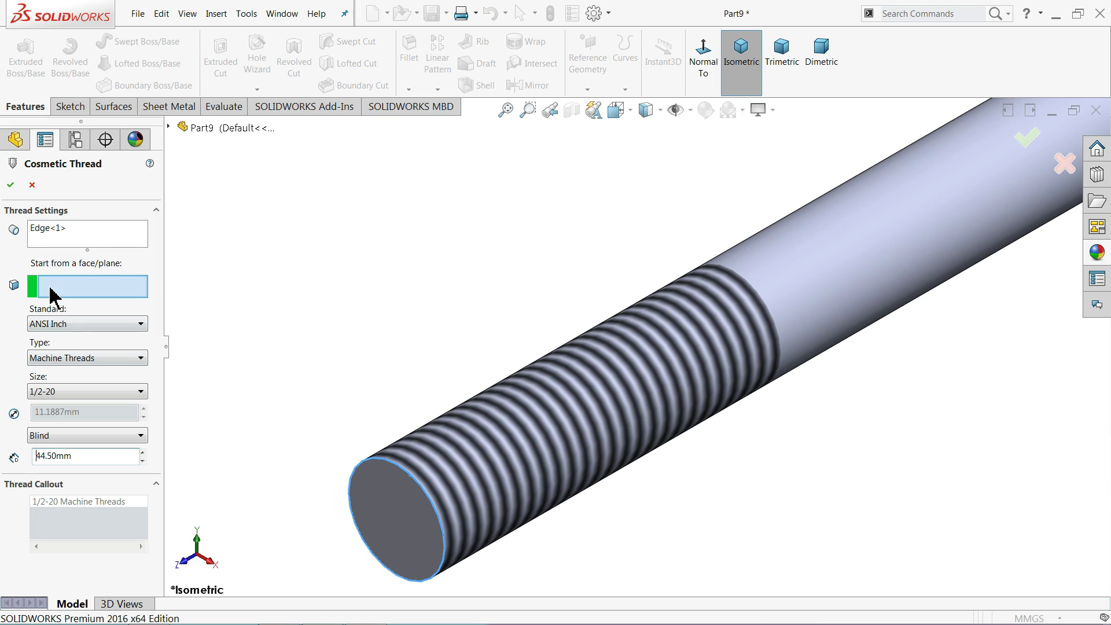
{"action": "left_click", "coordinate": [12, 187]}
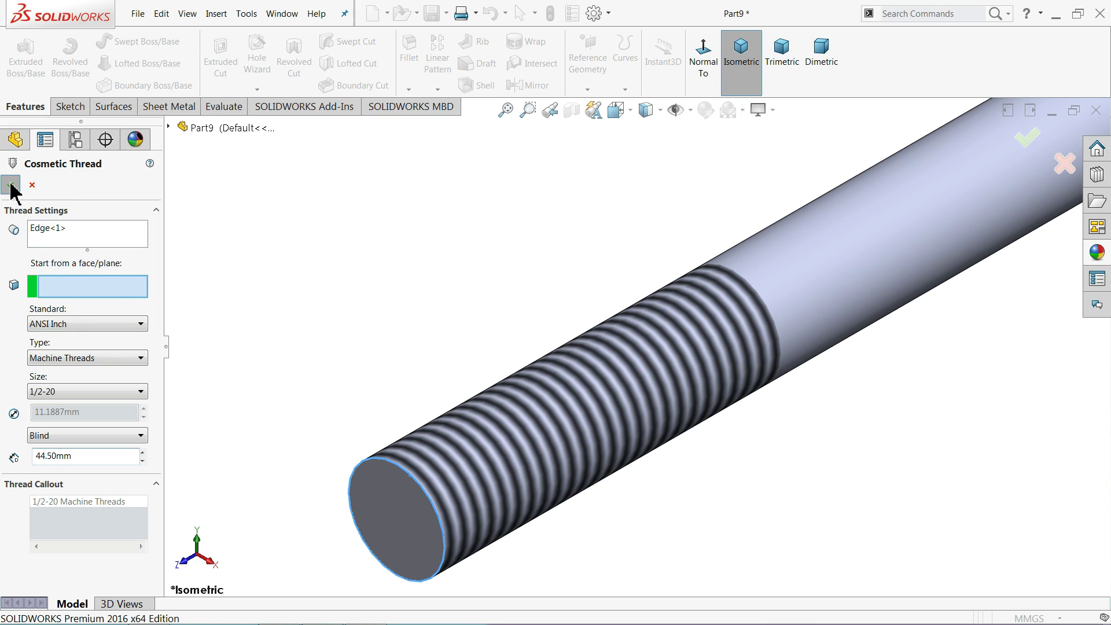
- Start a second cosmetic thread on the circular edge at the rod's opposite end
{"action": "key", "text": "f"}
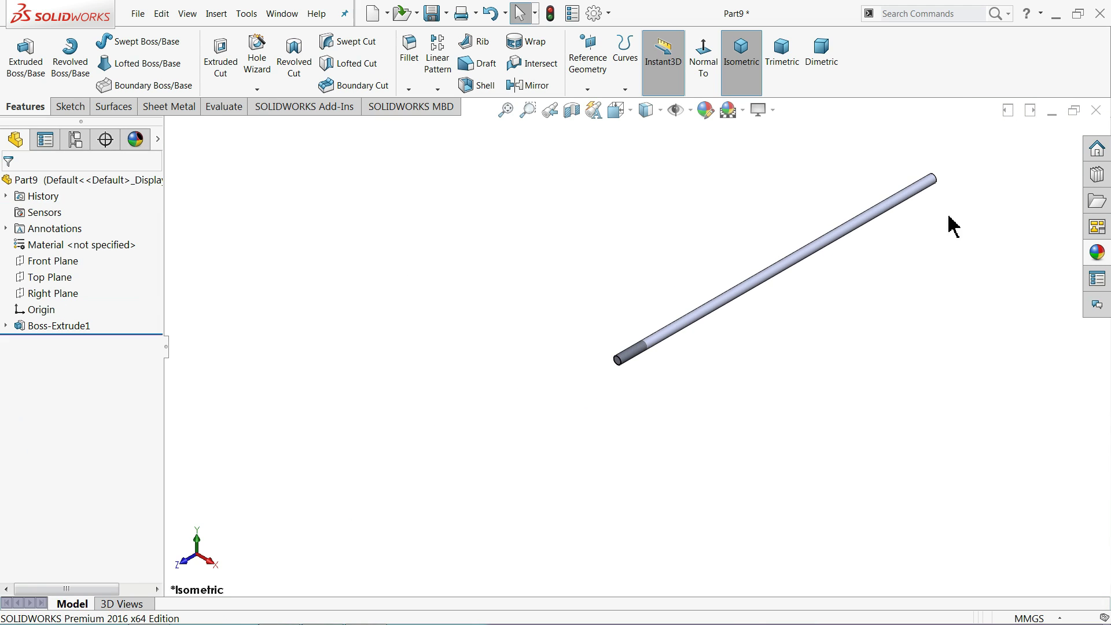
{"action": "scroll", "coordinate": [961, 197], "scroll_direction": "down", "scroll_amount": 3}
{"action": "scroll", "coordinate": [894, 198], "scroll_direction": "down", "scroll_amount": 3}
{"action": "scroll", "coordinate": [738, 283], "scroll_direction": "down", "scroll_amount": 3}
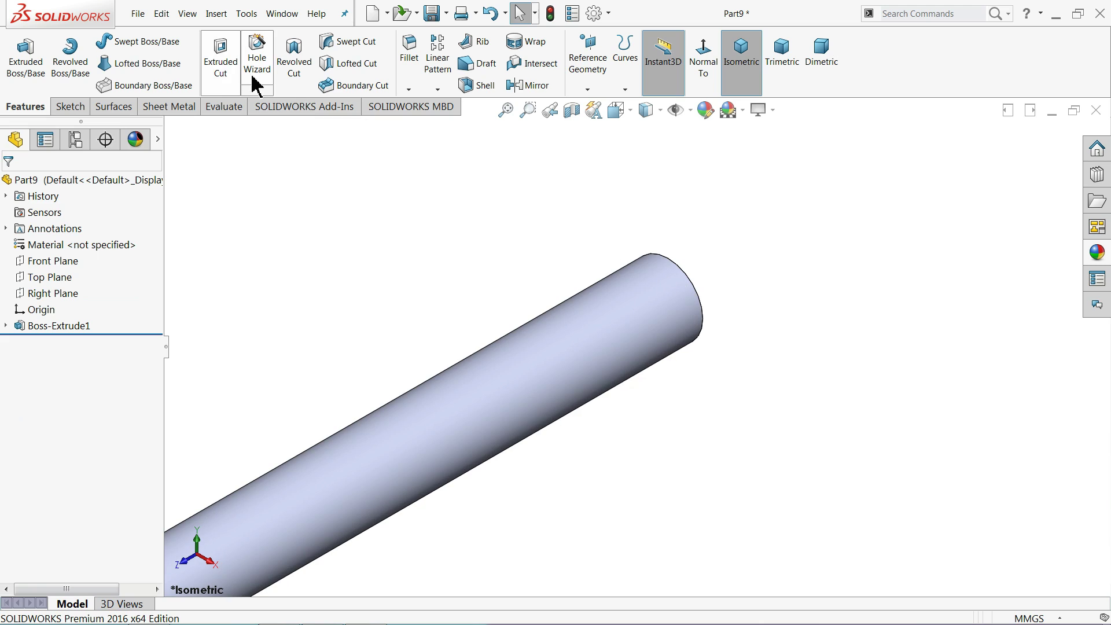
{"action": "left_click", "coordinate": [216, 13]}
{"action": "mouse_move", "coordinate": [248, 498]}
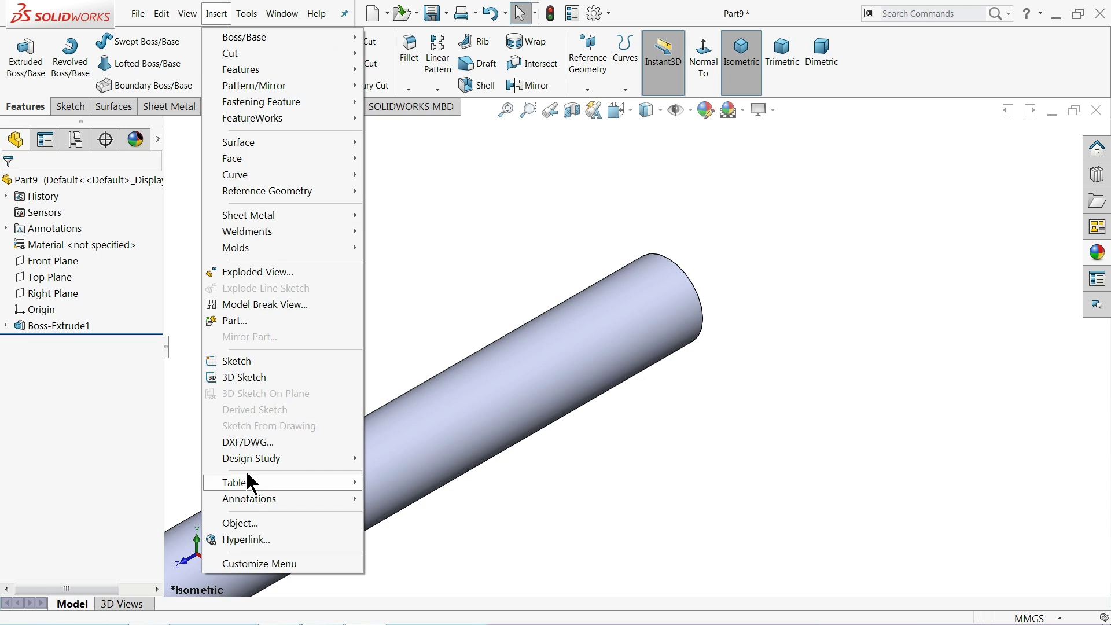
{"action": "left_click", "coordinate": [385, 436]}
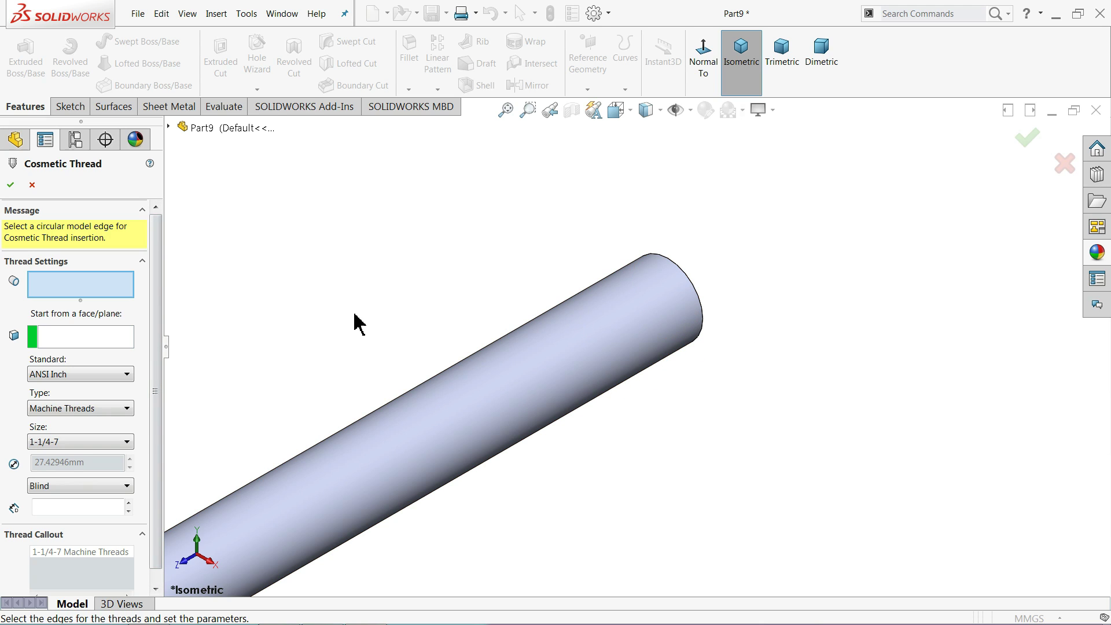
{"action": "left_click", "coordinate": [96, 336]}
{"action": "mouse_move", "coordinate": [452, 296]}
{"action": "middle_mouse_down"}
{"action": "mouse_move", "coordinate": [376, 315]}
{"action": "mouse_move", "coordinate": [494, 350]}
{"action": "middle_mouse_up"}
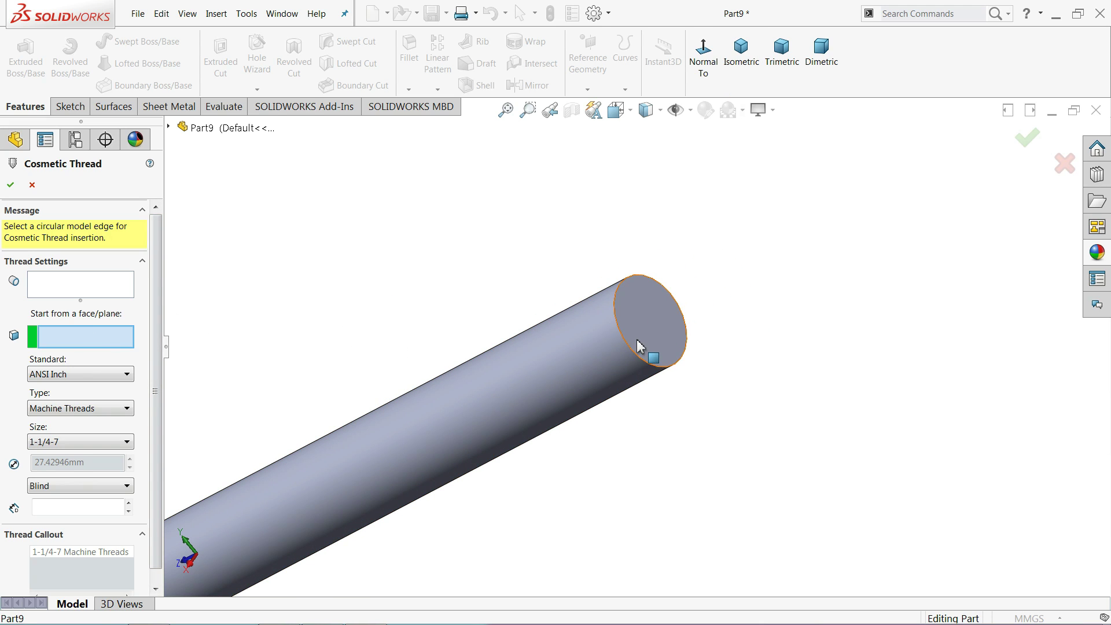
{"action": "left_click", "coordinate": [91, 286]}
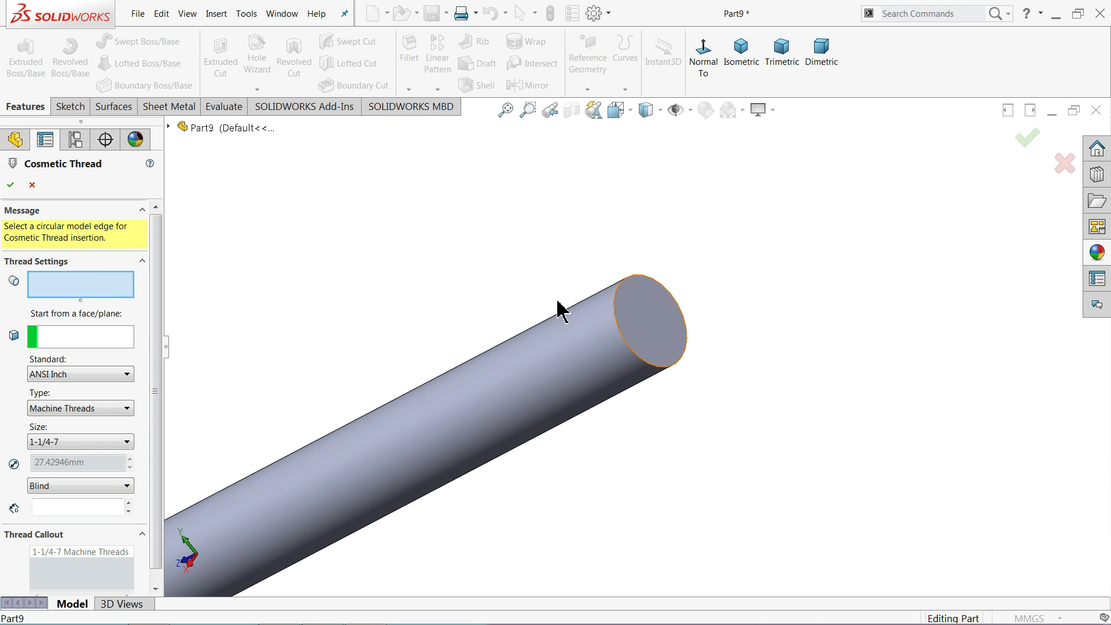
{"action": "left_click", "coordinate": [618, 317]}
- Set the thread depth to 44.5 mm, keep ANSI Inch 1/2-20, and accept it
{"action": "middle_click_drag", "start_coordinate": [613, 318], "coordinate": [706, 287]}
{"action": "left_click_drag", "start_coordinate": [77, 456], "coordinate": [17, 459]}
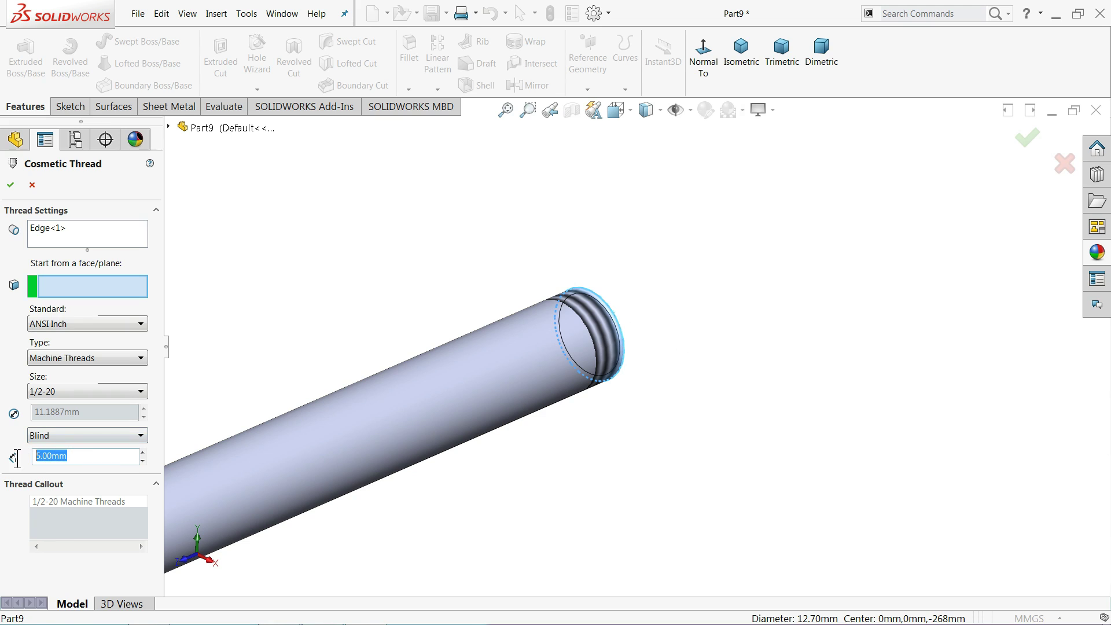
{"action": "type", "text": "44.5"}
{"action": "key", "text": "Return"}
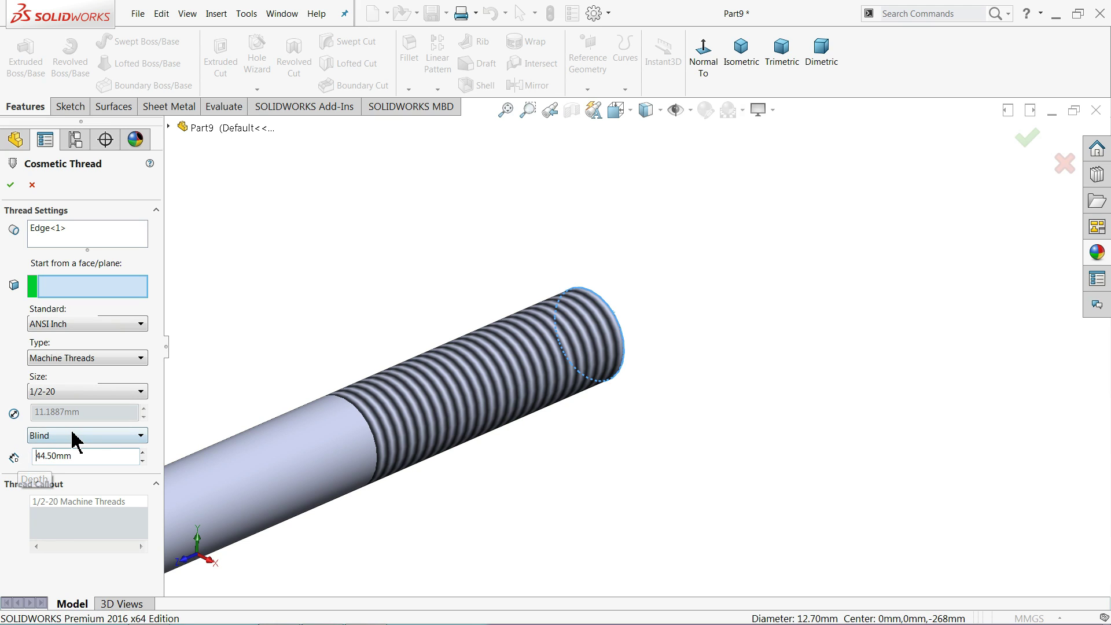
{"action": "left_click", "coordinate": [66, 327]}
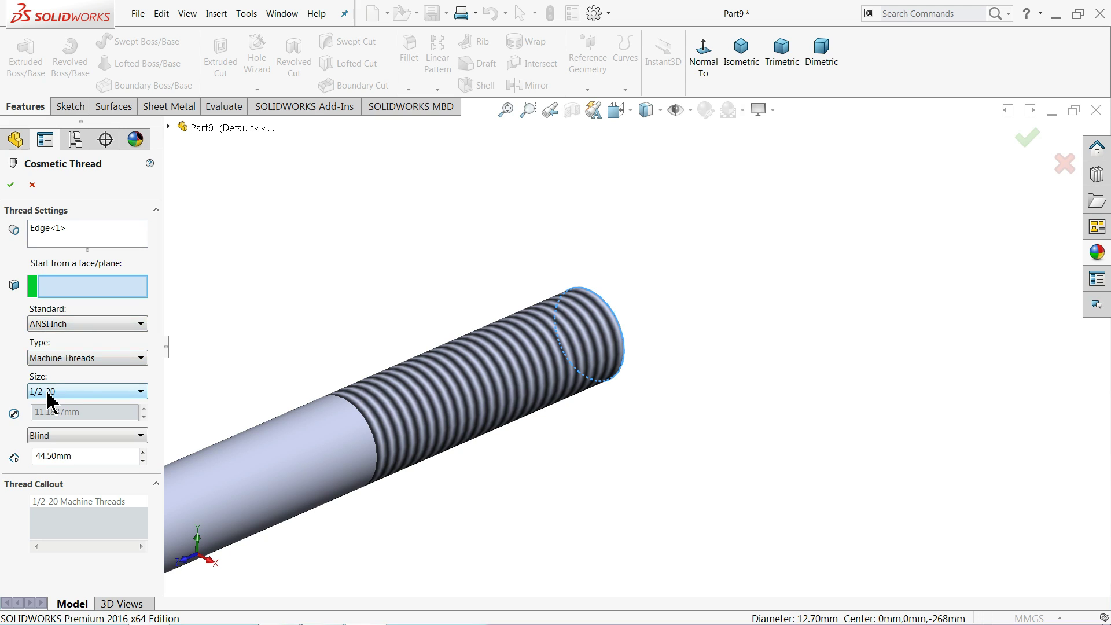
{"action": "left_click", "coordinate": [47, 394]}
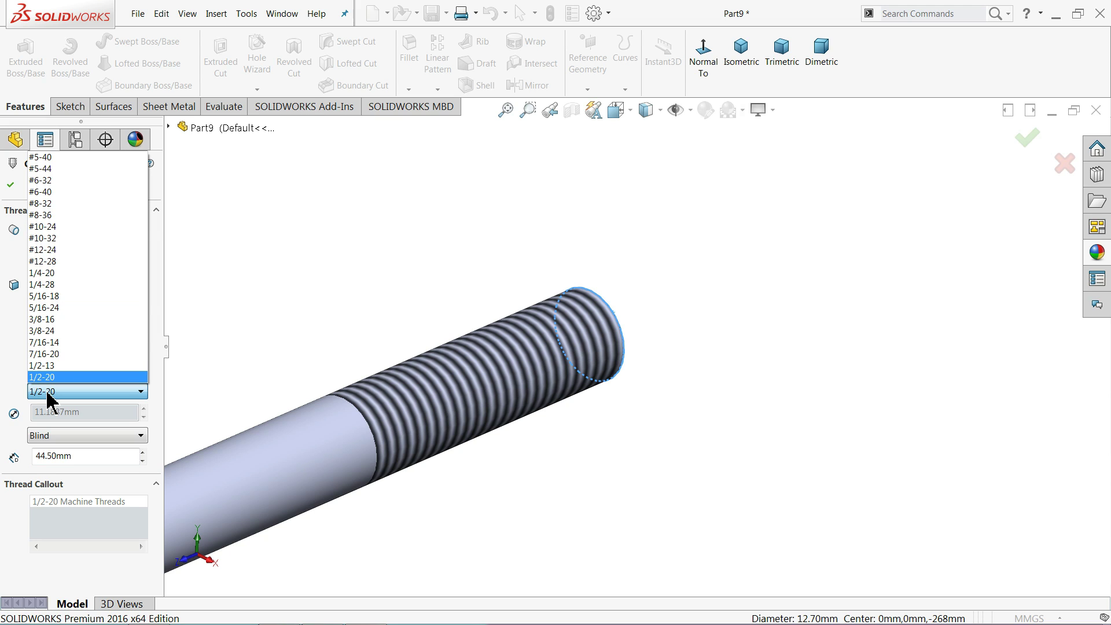
{"action": "left_click", "coordinate": [9, 189]}
- Rebuild the model and fit the whole double-threaded rod in view
{"action": "scroll", "coordinate": [428, 341], "scroll_direction": "up", "scroll_amount": 5}
{"action": "scroll", "coordinate": [438, 364], "scroll_direction": "up", "scroll_amount": 4}
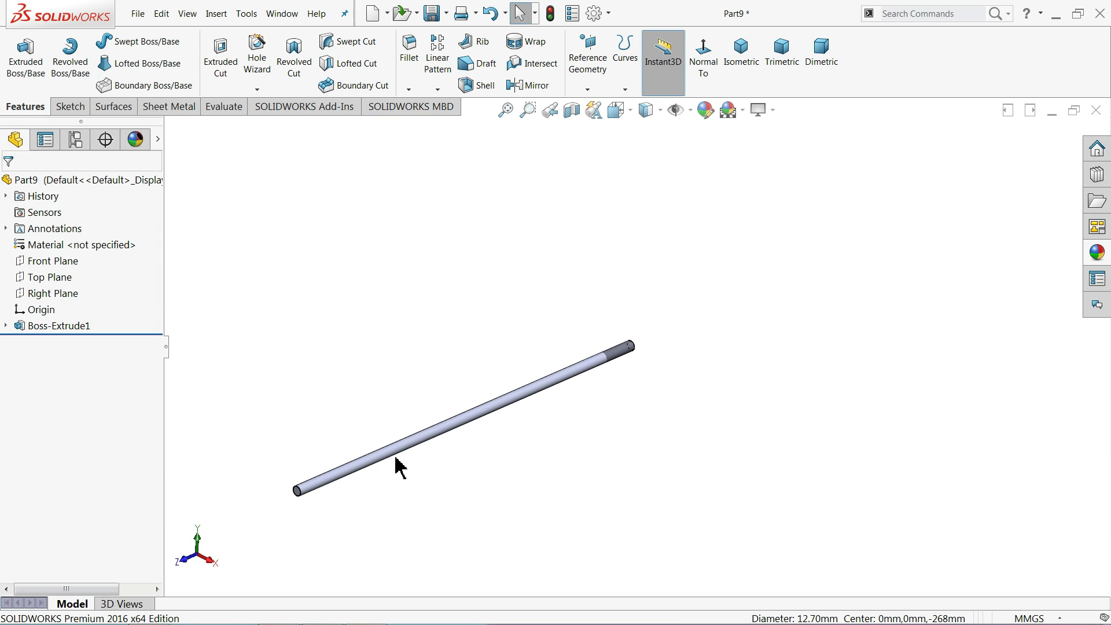
{"action": "scroll", "coordinate": [398, 467], "scroll_direction": "down", "scroll_amount": 2}
{"action": "middle_click_drag", "start_coordinate": [367, 397], "coordinate": [362, 415]}
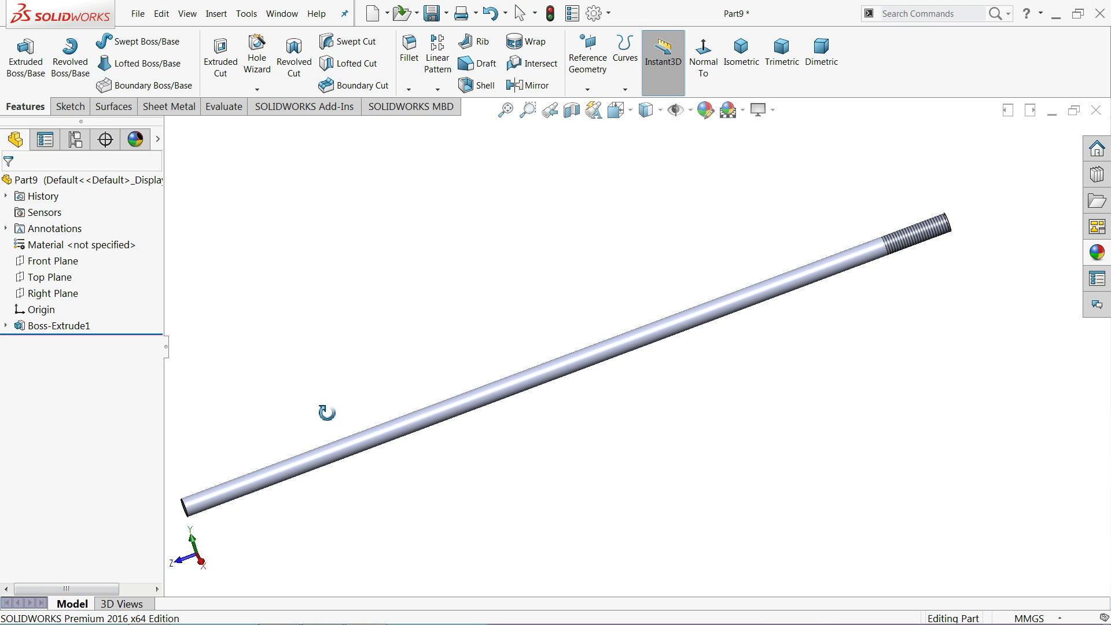
{"action": "scroll", "coordinate": [313, 550], "scroll_direction": "down", "scroll_amount": 2}
{"action": "scroll", "coordinate": [287, 555], "scroll_direction": "down", "scroll_amount": 3}
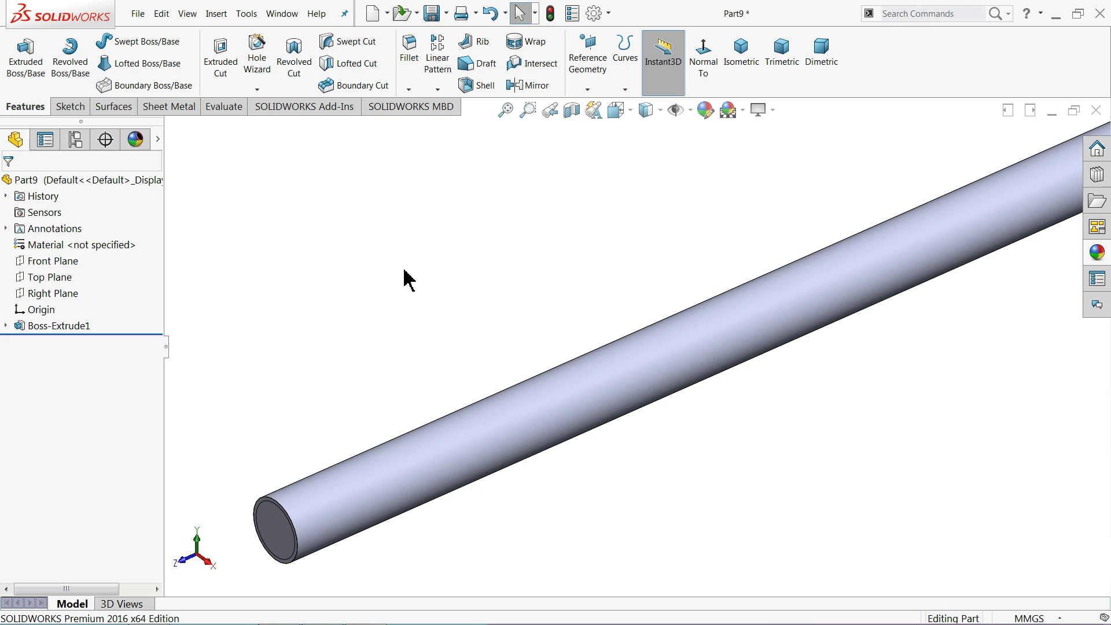
{"action": "left_click", "coordinate": [550, 15]}
{"action": "key", "text": "z"}
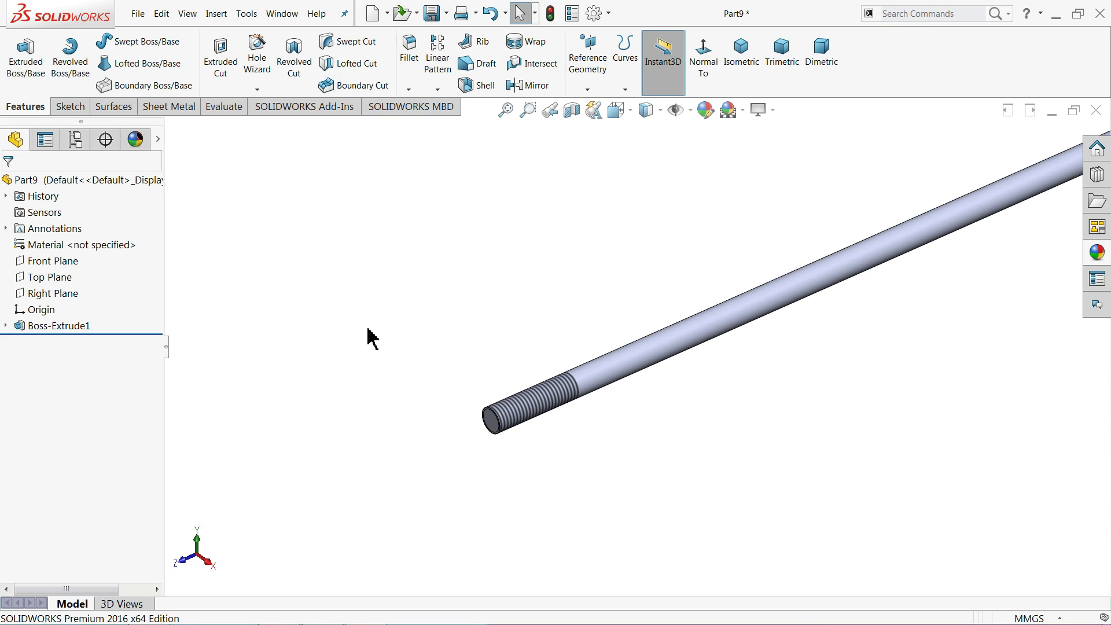
{"action": "key", "text": "f"}
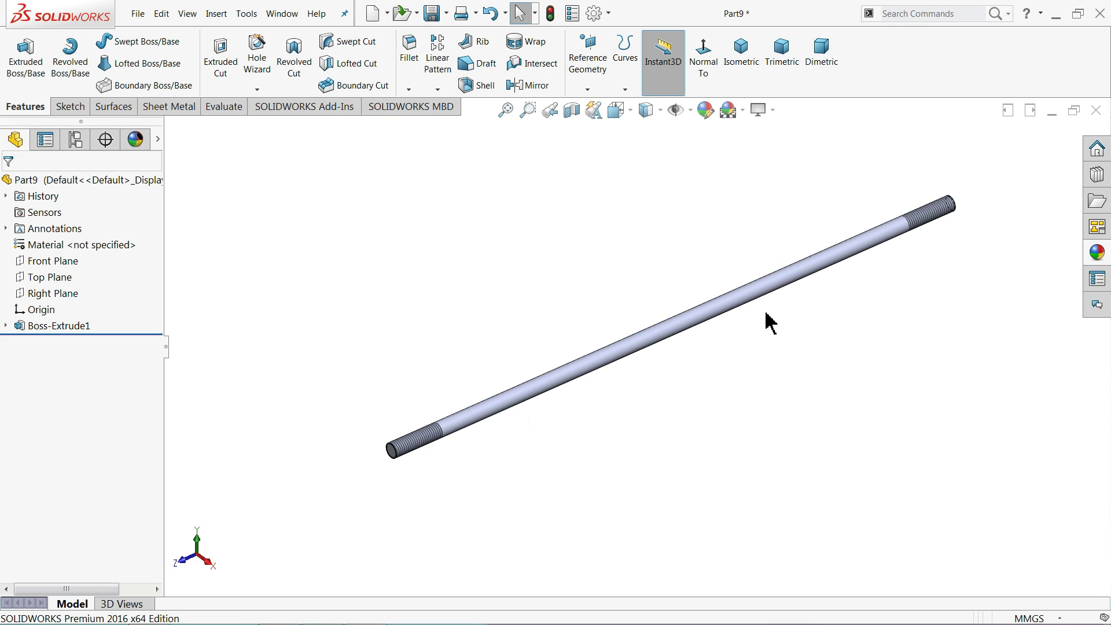
{"action": "key", "text": "f"}
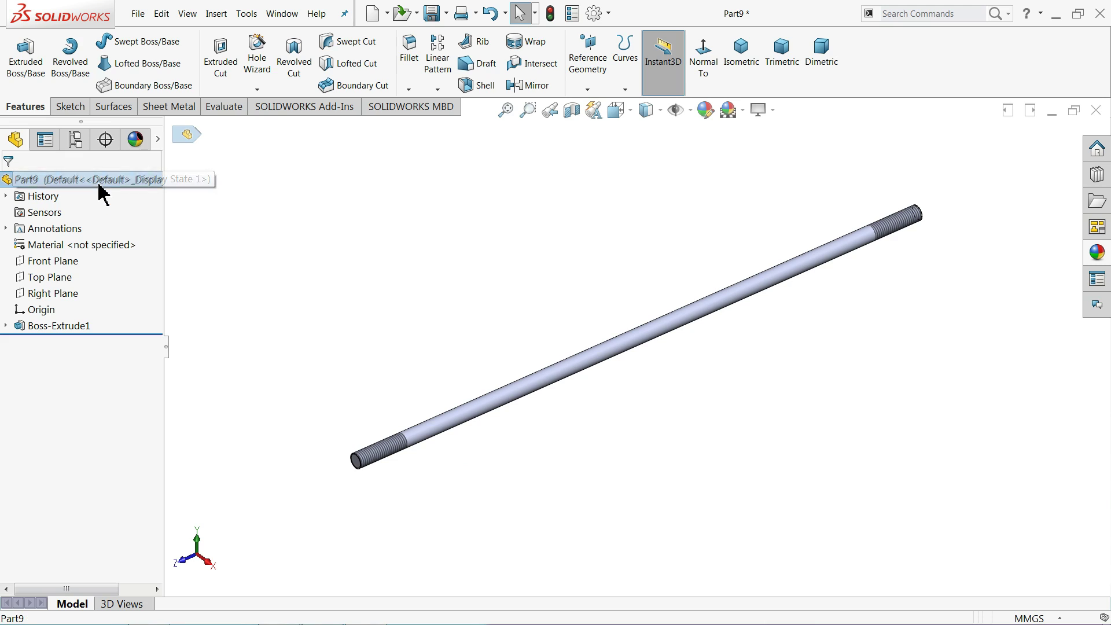
- Start a 2 mm dome on the rod's near end face
{"action": "left_click", "coordinate": [215, 14]}
{"action": "mouse_move", "coordinate": [241, 69]}
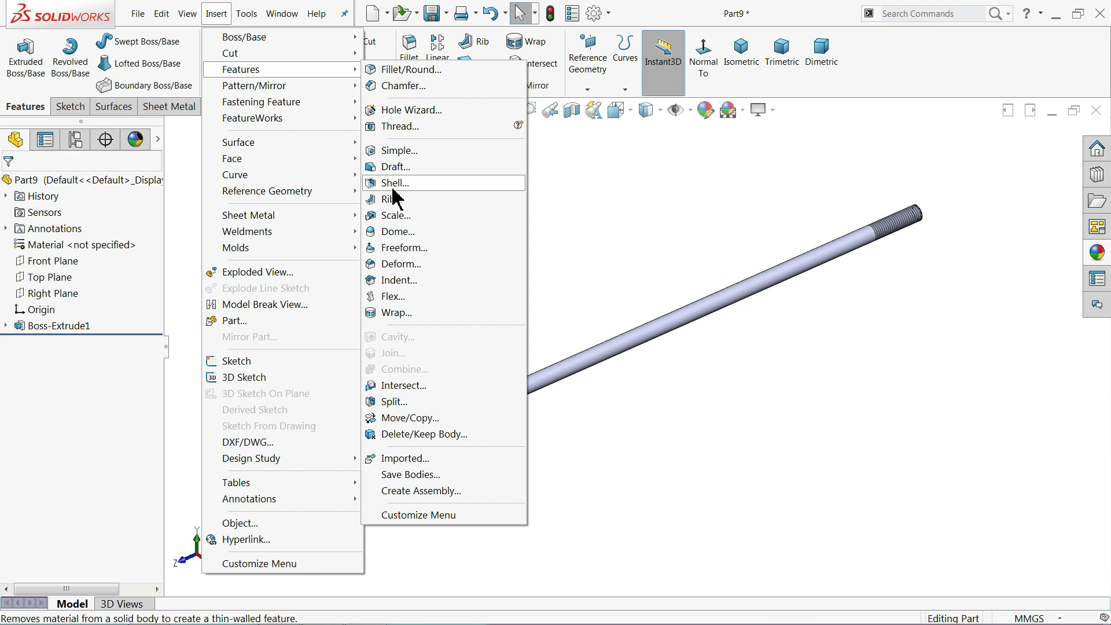
{"action": "left_click", "coordinate": [397, 231]}
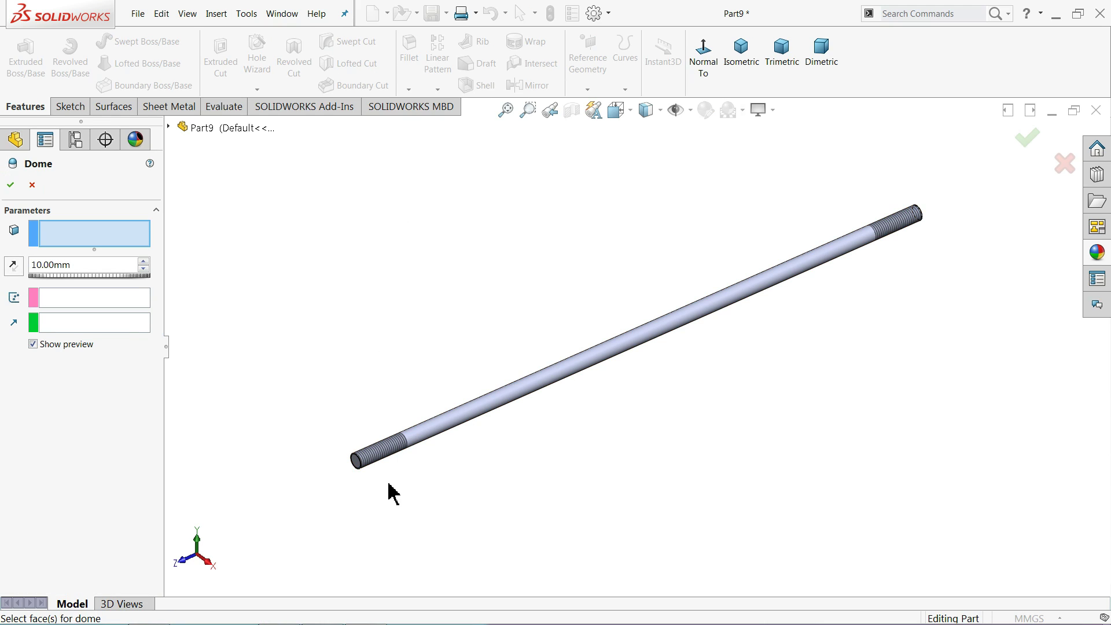
{"action": "scroll", "coordinate": [394, 493], "scroll_direction": "down", "scroll_amount": 3}
{"action": "scroll", "coordinate": [440, 425], "scroll_direction": "down", "scroll_amount": 3}
{"action": "left_click", "coordinate": [426, 345]}
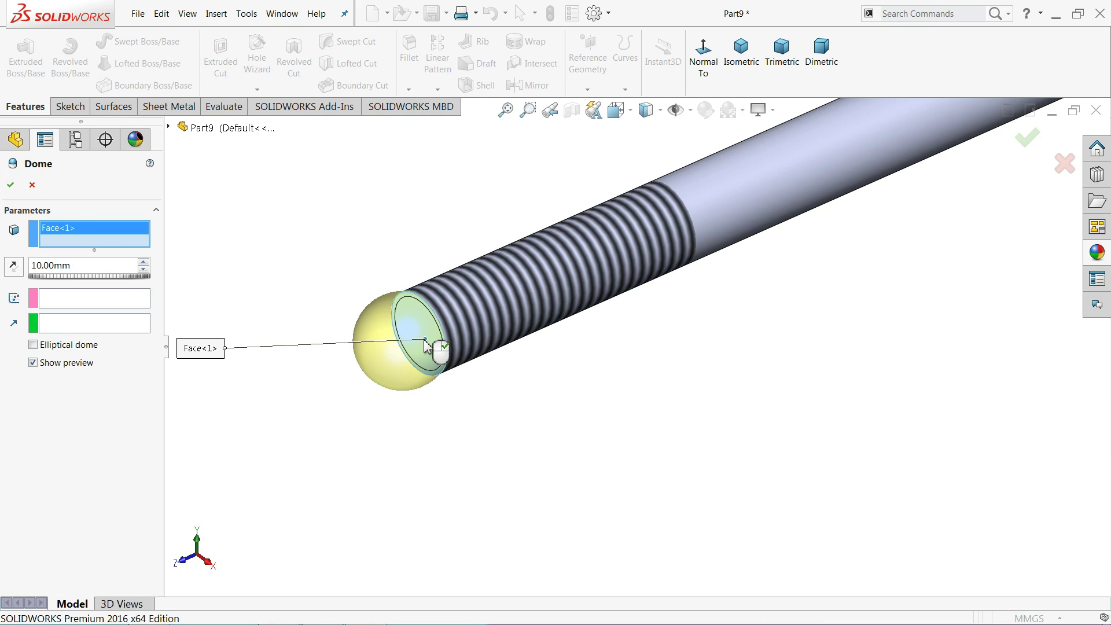
{"action": "double_click", "coordinate": [86, 270]}
{"action": "type", "text": "2"}
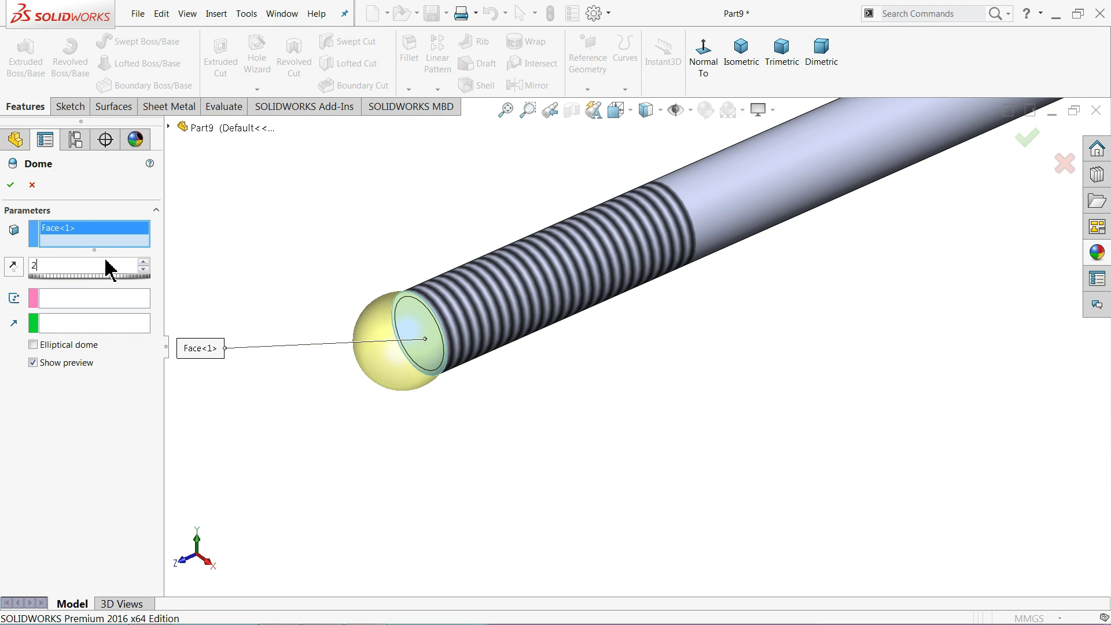
{"action": "key", "text": "Return"}
- Add the rod's far end face to the dome and accept Dome1
{"action": "scroll", "coordinate": [292, 297], "scroll_direction": "up", "scroll_amount": 2}
{"action": "scroll", "coordinate": [638, 302], "scroll_direction": "up", "scroll_amount": 2}
{"action": "scroll", "coordinate": [983, 238], "scroll_direction": "down", "scroll_amount": 1}
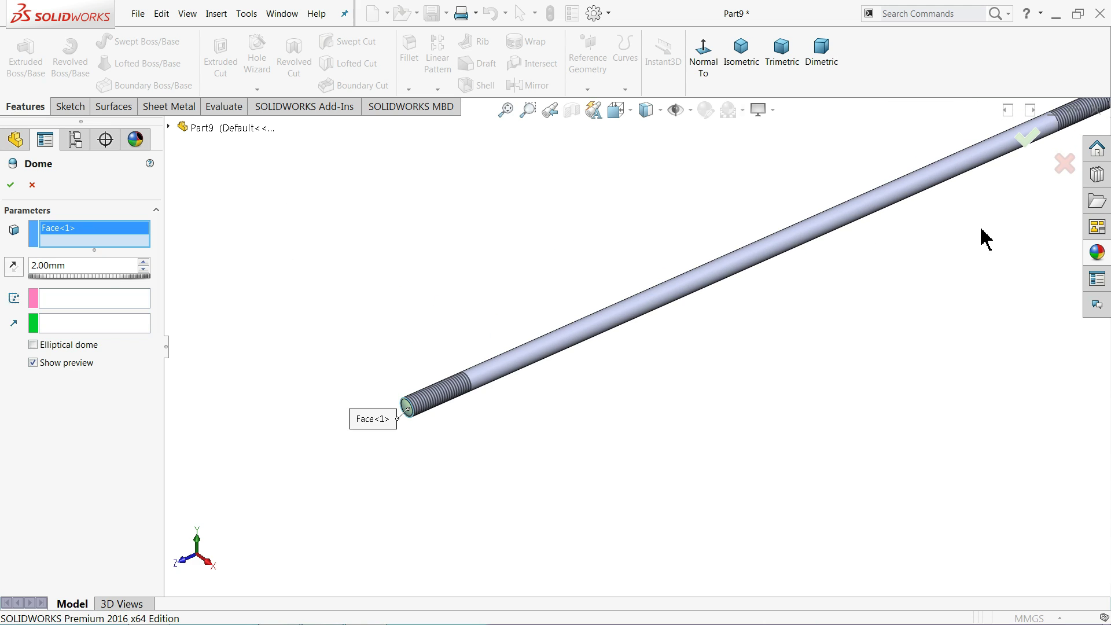
{"action": "scroll", "coordinate": [964, 231], "scroll_direction": "up", "scroll_amount": 2}
{"action": "scroll", "coordinate": [660, 290], "scroll_direction": "down", "scroll_amount": 3}
{"action": "scroll", "coordinate": [528, 345], "scroll_direction": "down", "scroll_amount": 1}
{"action": "scroll", "coordinate": [625, 301], "scroll_direction": "down", "scroll_amount": 1}
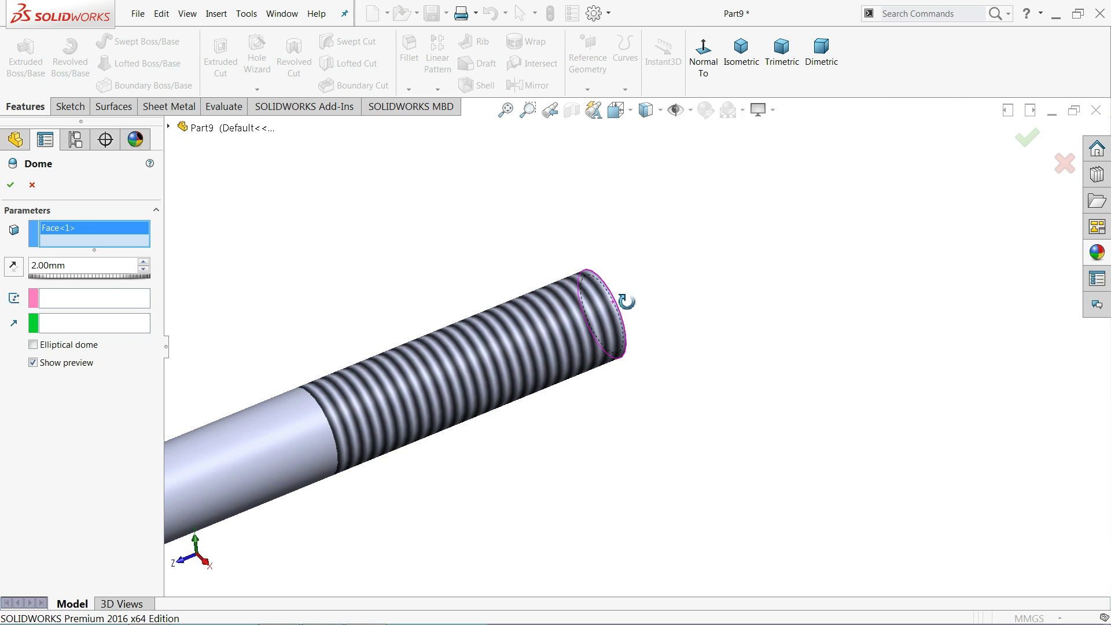
{"action": "scroll", "coordinate": [564, 335], "scroll_direction": "down", "scroll_amount": 1}
{"action": "left_click", "coordinate": [652, 325]}
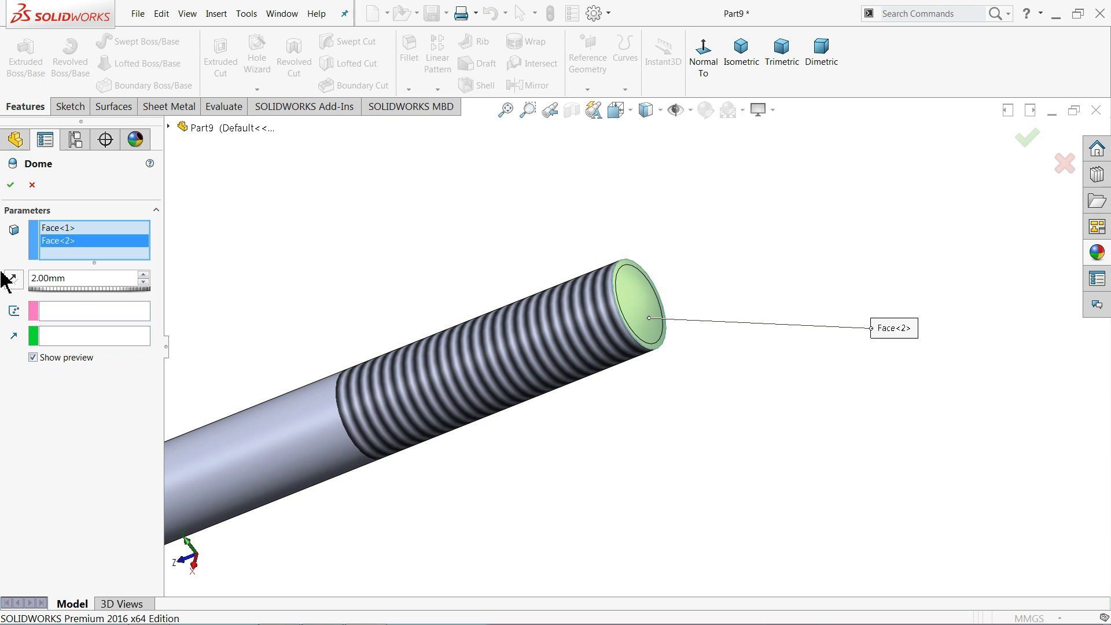
{"action": "left_click", "coordinate": [10, 185]}
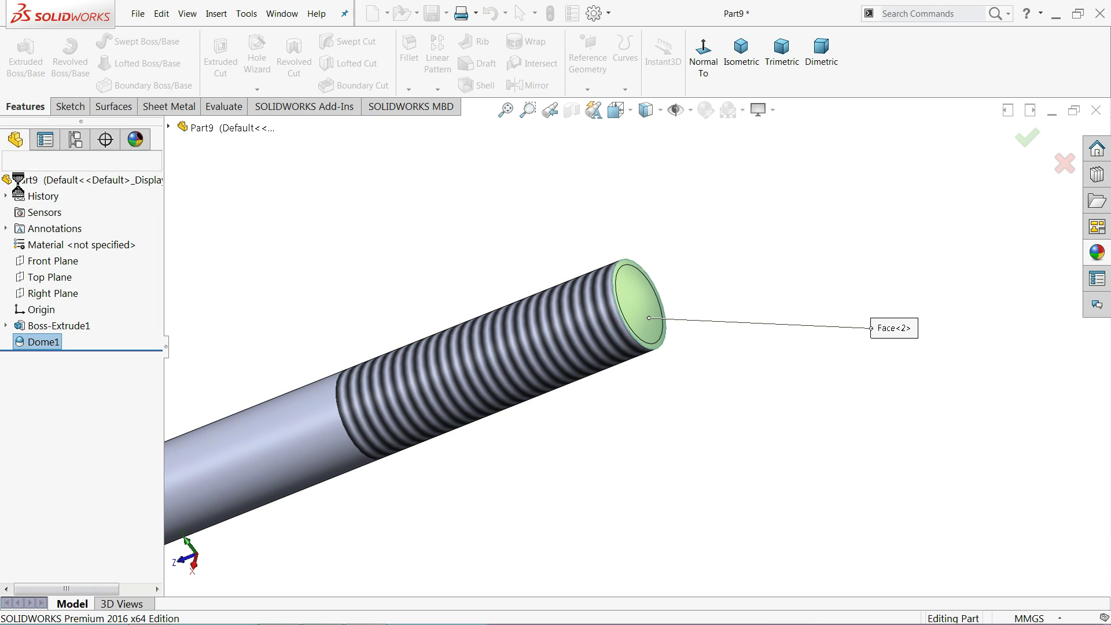
- Cancel the Normal To selection and show the rod in isometric view
{"action": "left_click", "coordinate": [708, 75]}
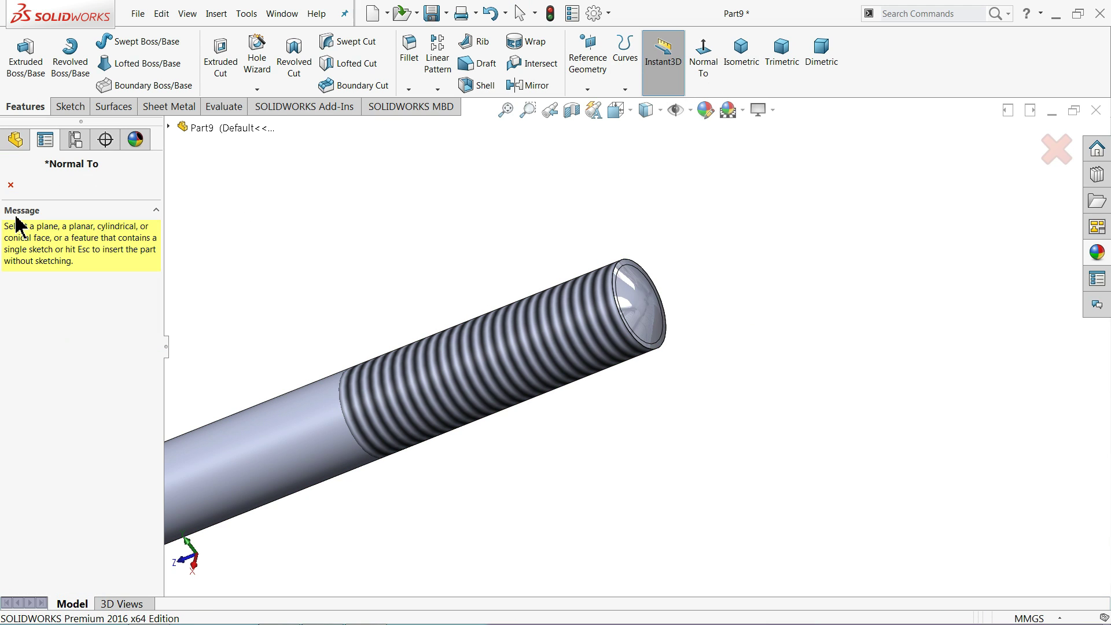
{"action": "left_click", "coordinate": [10, 185]}
{"action": "left_click", "coordinate": [751, 86]}
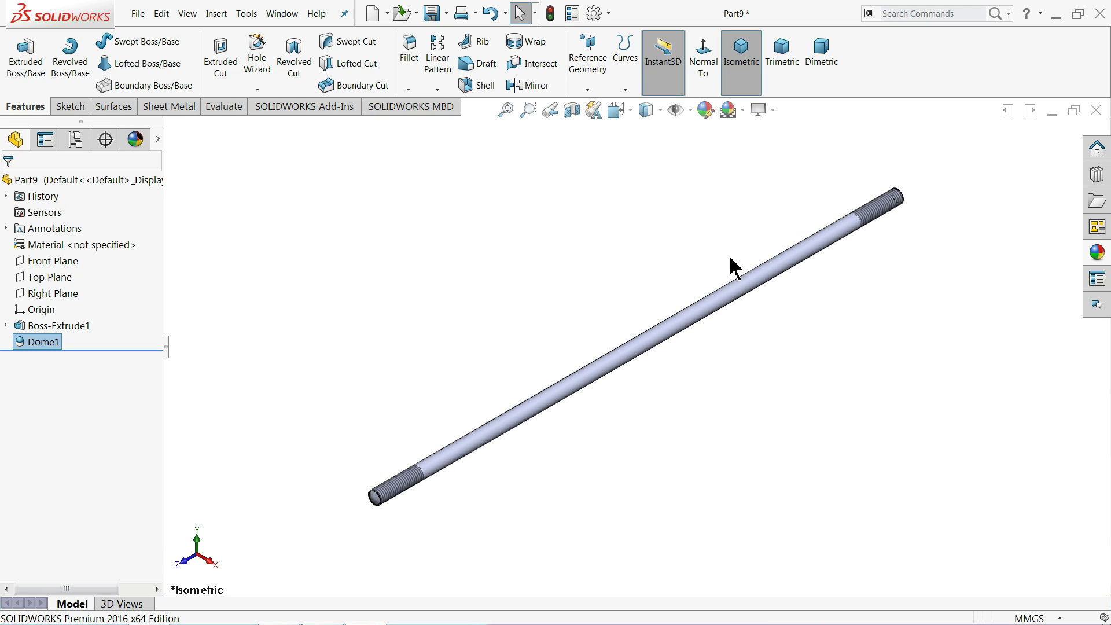
- Select Part9 and try satin finish stainless and matte steel appearances on it
{"action": "left_click", "coordinate": [142, 181]}
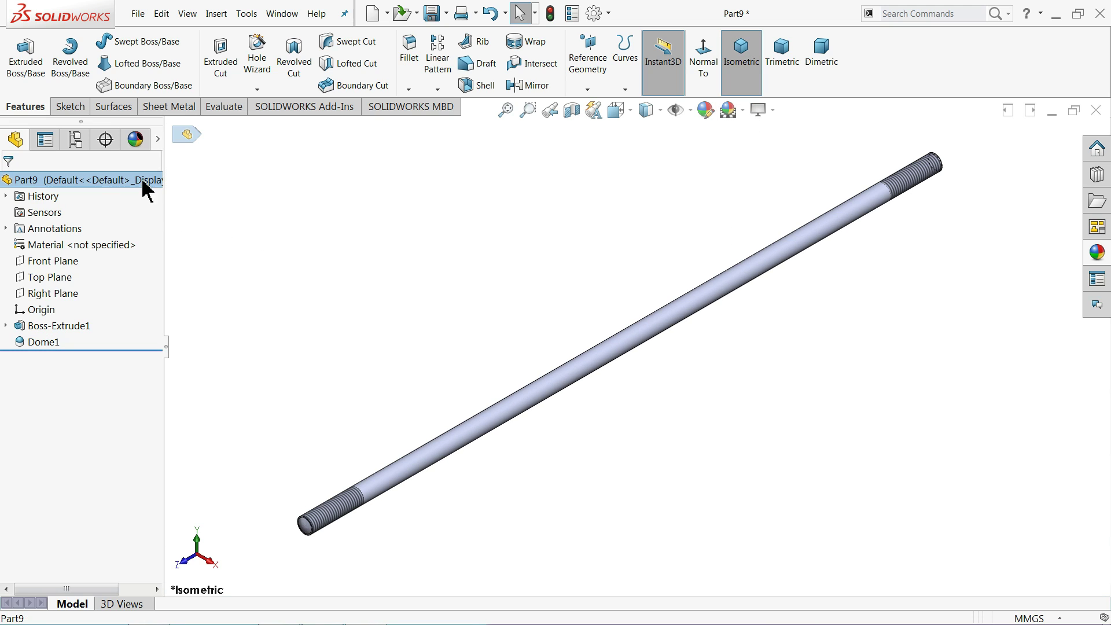
{"action": "left_click", "coordinate": [1095, 254]}
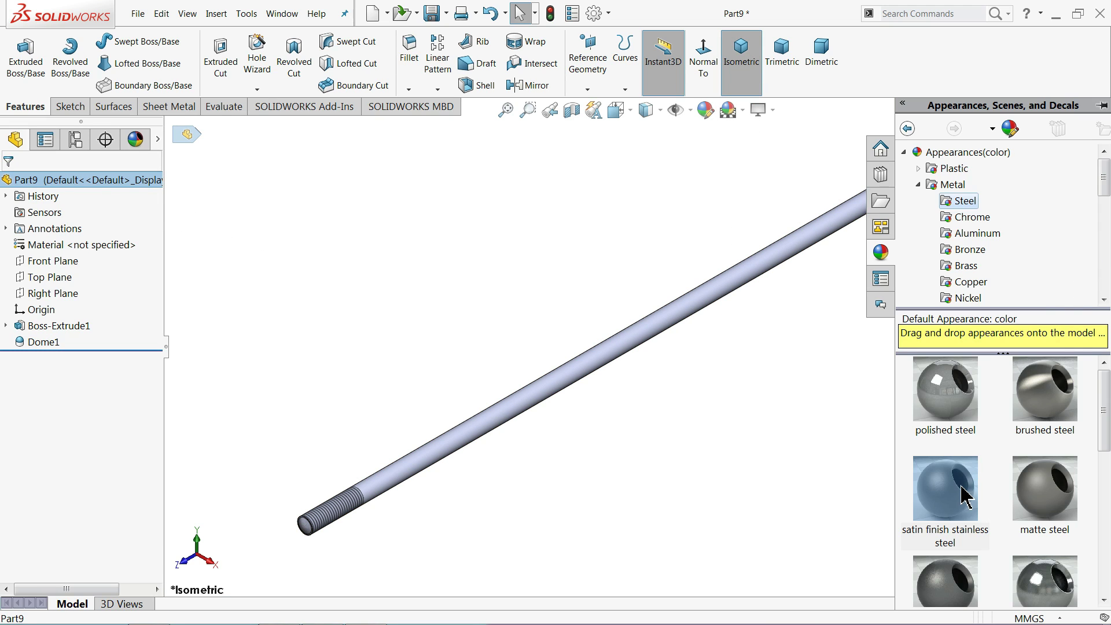
{"action": "left_click", "coordinate": [956, 521]}
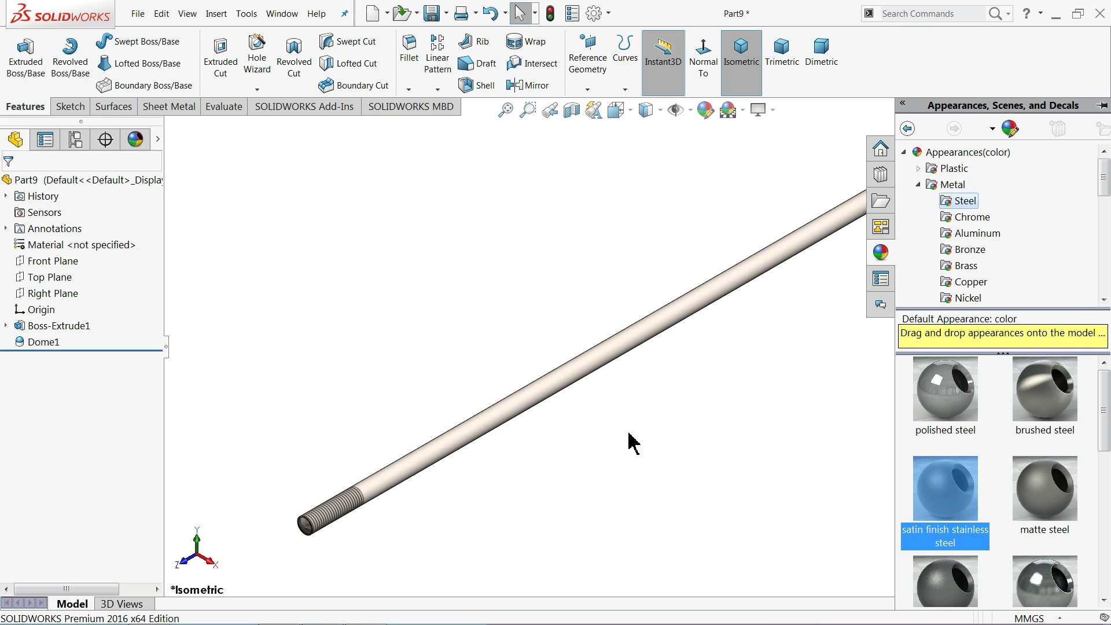
{"action": "scroll", "coordinate": [625, 439], "scroll_direction": "down", "scroll_amount": 2}
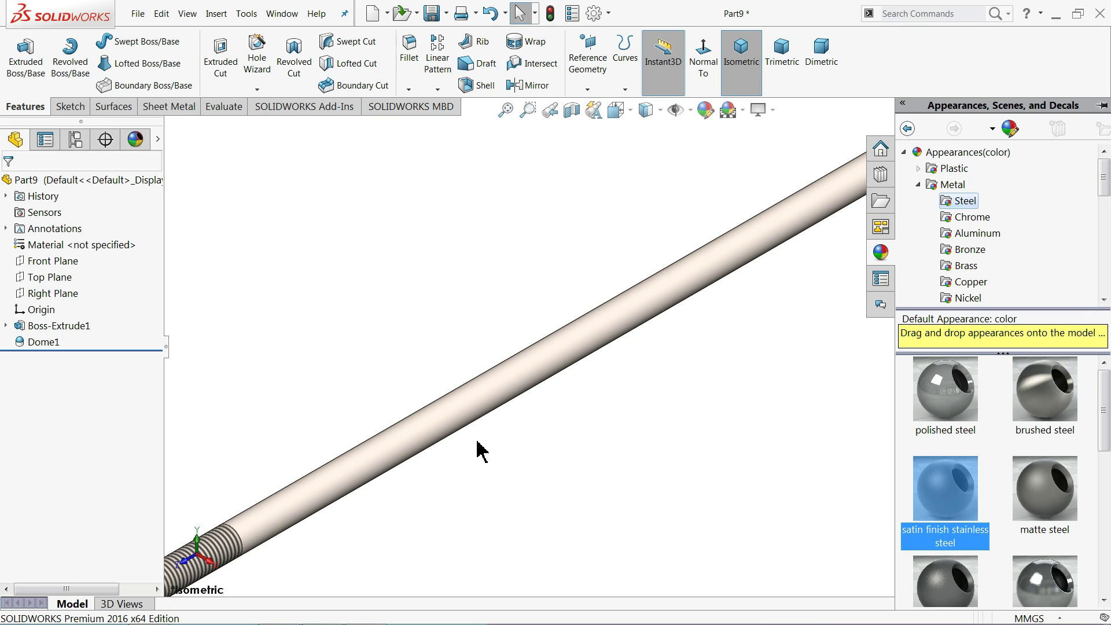
{"action": "double_click", "coordinate": [1033, 499]}
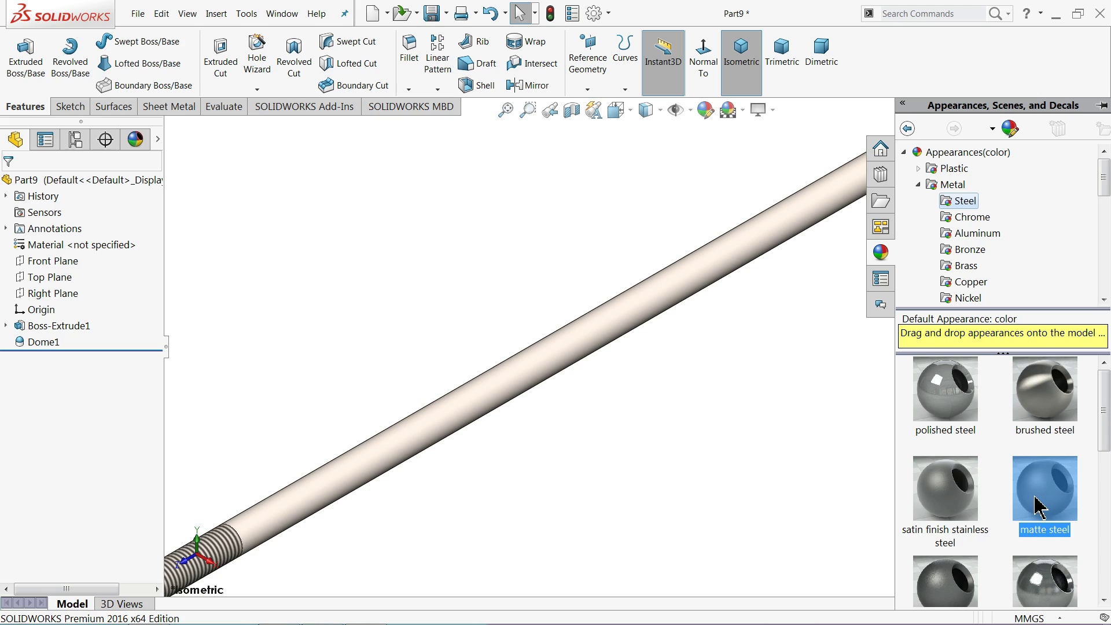
{"action": "scroll", "coordinate": [519, 439], "scroll_direction": "up", "scroll_amount": 3}
{"action": "scroll", "coordinate": [521, 440], "scroll_direction": "up", "scroll_amount": 2}
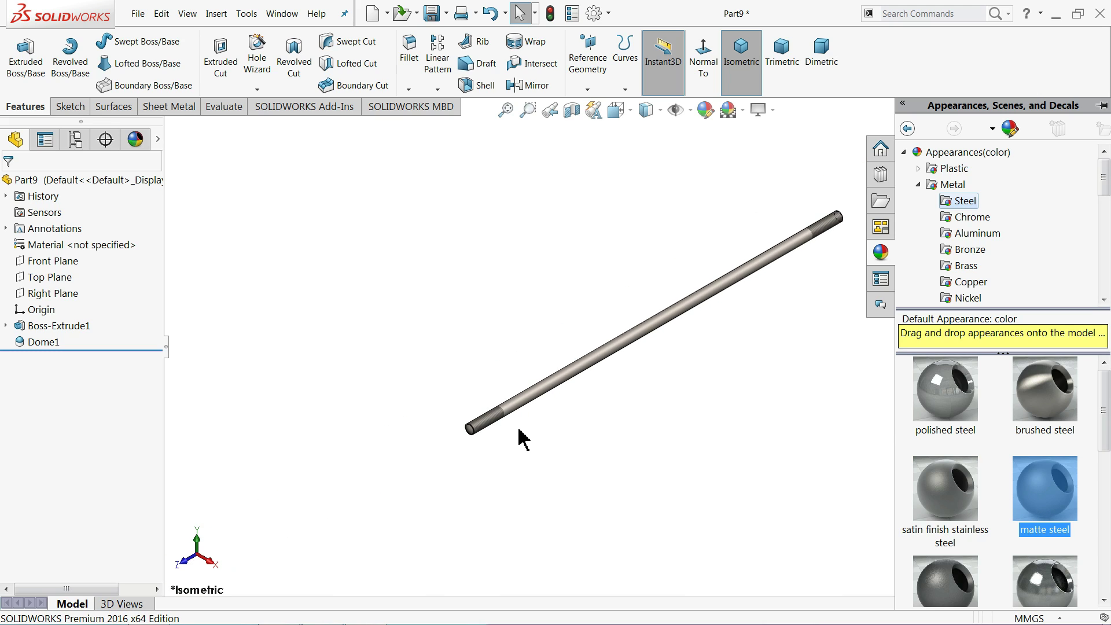
{"action": "scroll", "coordinate": [615, 377], "scroll_direction": "up", "scroll_amount": 2}
{"action": "scroll", "coordinate": [718, 379], "scroll_direction": "down", "scroll_amount": 3}
- Alternate the rod between satin finish stainless steel and matte steel appearances
{"action": "double_click", "coordinate": [949, 509]}
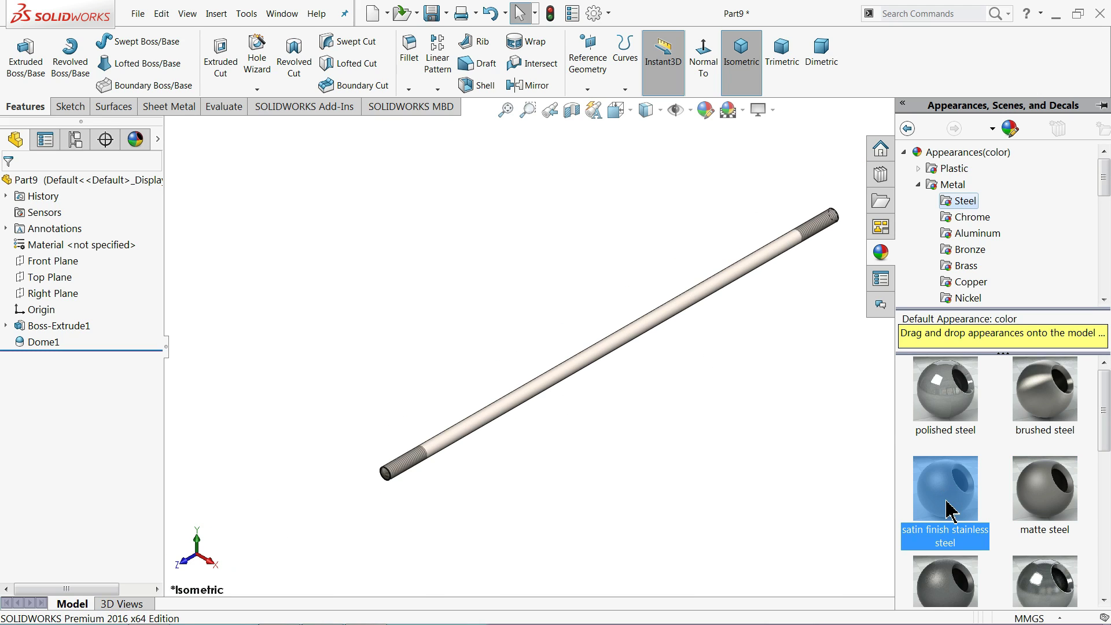
{"action": "scroll", "coordinate": [516, 489], "scroll_direction": "down", "scroll_amount": 1}
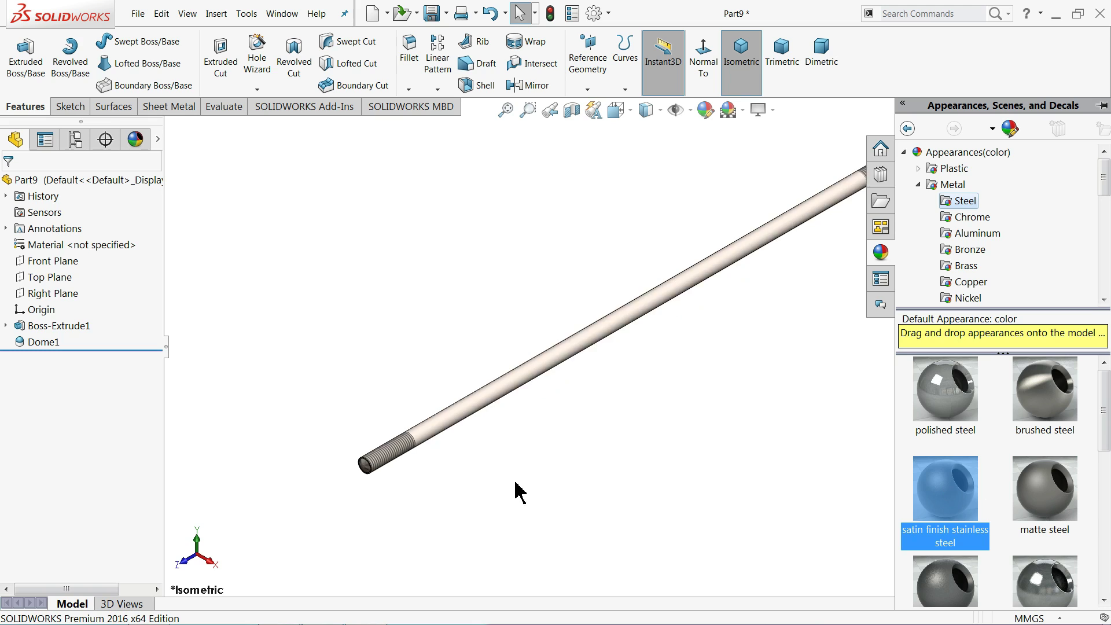
{"action": "scroll", "coordinate": [463, 446], "scroll_direction": "down", "scroll_amount": 1}
{"action": "scroll", "coordinate": [410, 405], "scroll_direction": "down", "scroll_amount": 1}
{"action": "mouse_move", "coordinate": [398, 382]}
{"action": "middle_mouse_down"}
{"action": "mouse_move", "coordinate": [405, 364]}
{"action": "mouse_move", "coordinate": [590, 393]}
{"action": "middle_mouse_up"}
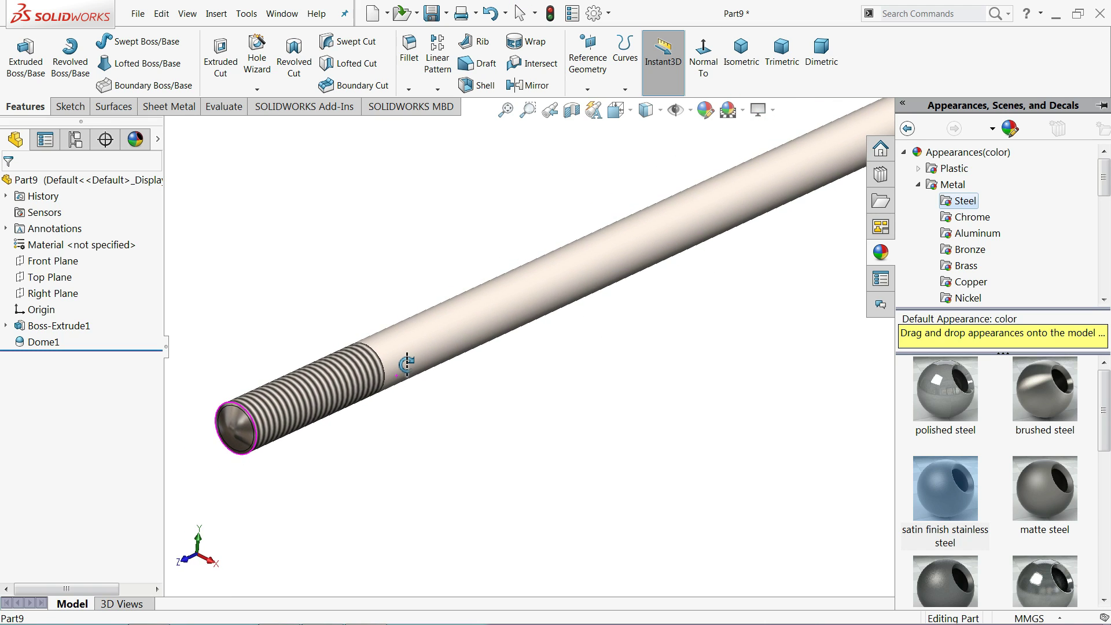
{"action": "double_click", "coordinate": [1040, 504]}
{"action": "scroll", "coordinate": [576, 394], "scroll_direction": "up", "scroll_amount": 5}
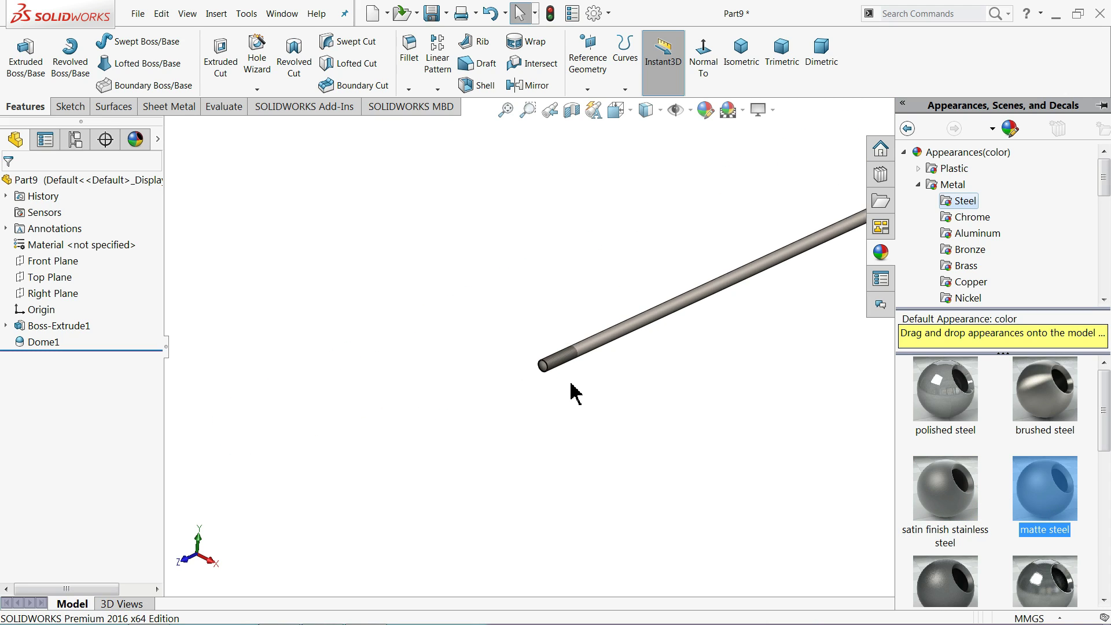
{"action": "scroll", "coordinate": [579, 392], "scroll_direction": "up", "scroll_amount": 2}
{"action": "scroll", "coordinate": [735, 310], "scroll_direction": "down", "scroll_amount": 3}
{"action": "scroll", "coordinate": [736, 311], "scroll_direction": "down", "scroll_amount": 3}
{"action": "scroll", "coordinate": [713, 336], "scroll_direction": "down", "scroll_amount": 2}
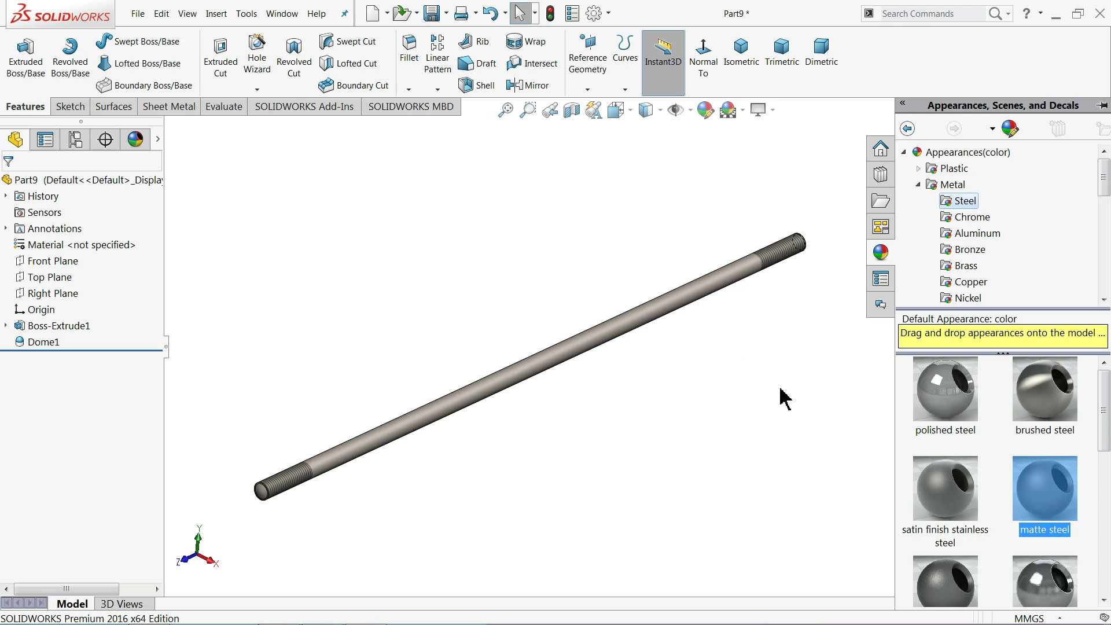
{"action": "double_click", "coordinate": [943, 504]}
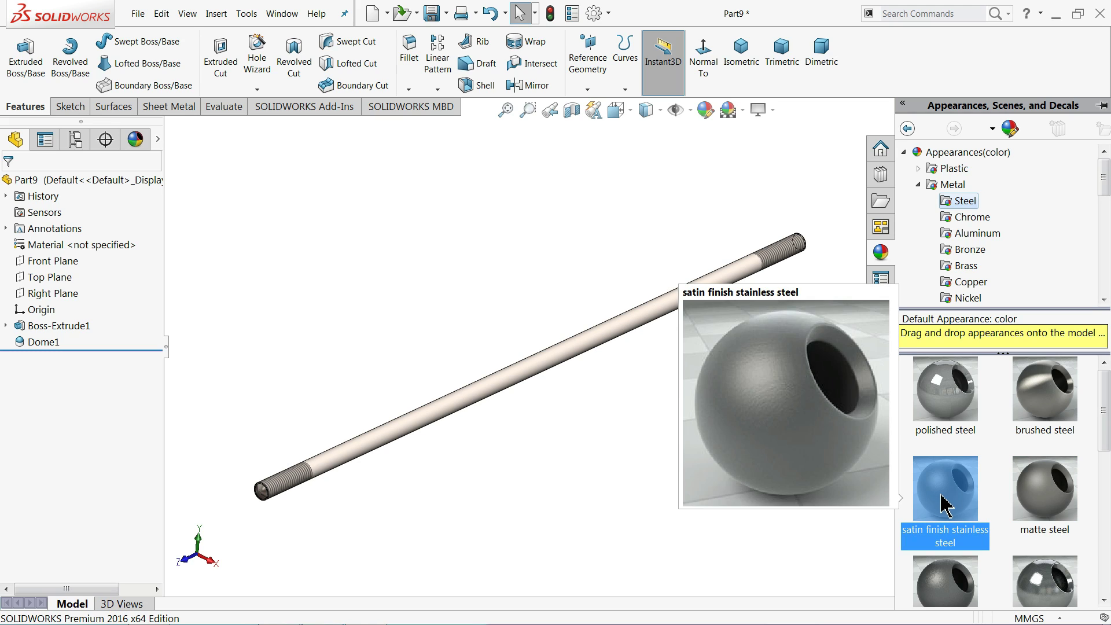
{"action": "left_click", "coordinate": [1036, 507]}
{"action": "double_click", "coordinate": [1036, 507]}
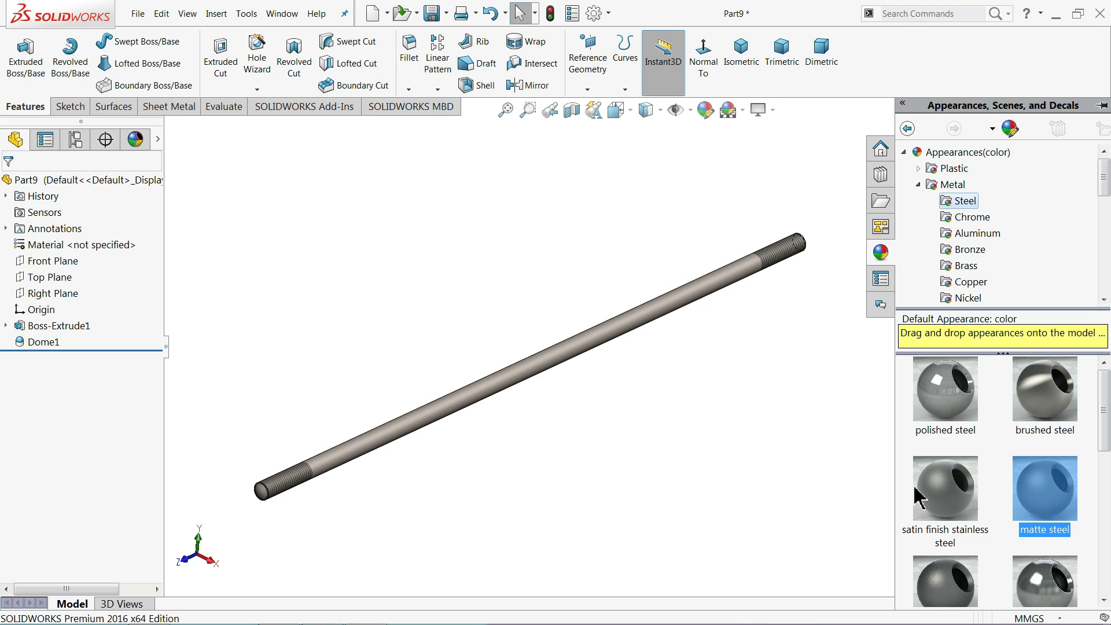
- Apply polished steel to the rod and close the appearance library
{"action": "double_click", "coordinate": [936, 406]}
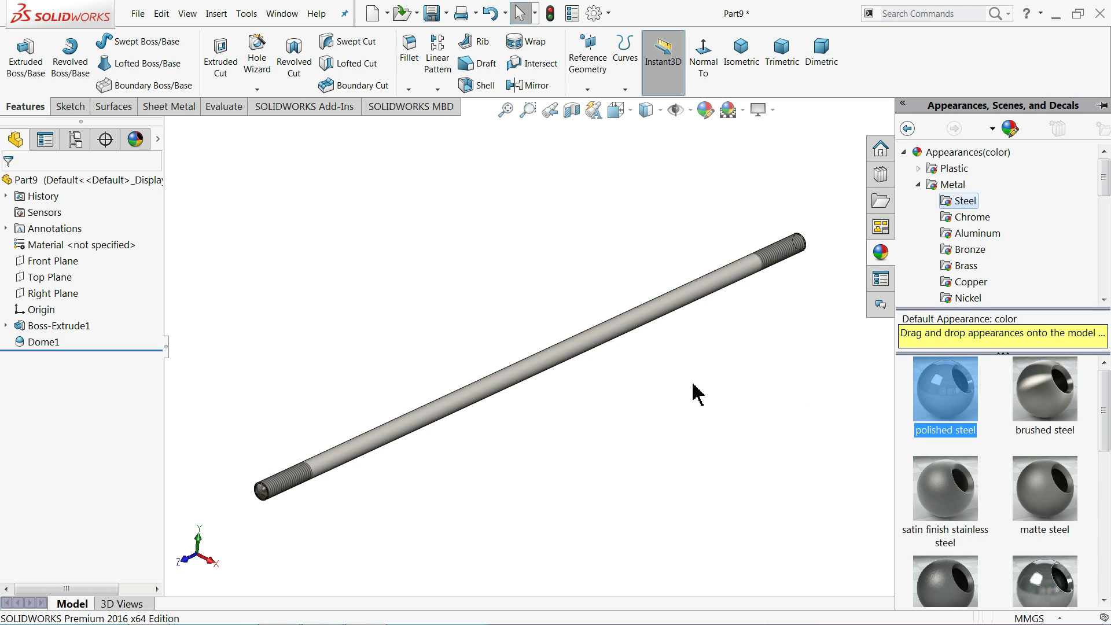
{"action": "scroll", "coordinate": [650, 372], "scroll_direction": "down", "scroll_amount": 2}
{"action": "scroll", "coordinate": [585, 372], "scroll_direction": "down", "scroll_amount": 3}
{"action": "mouse_move", "coordinate": [586, 372]}
{"action": "middle_mouse_down"}
{"action": "mouse_move", "coordinate": [486, 368]}
{"action": "mouse_move", "coordinate": [543, 383]}
{"action": "mouse_move", "coordinate": [590, 356]}
{"action": "middle_mouse_up"}
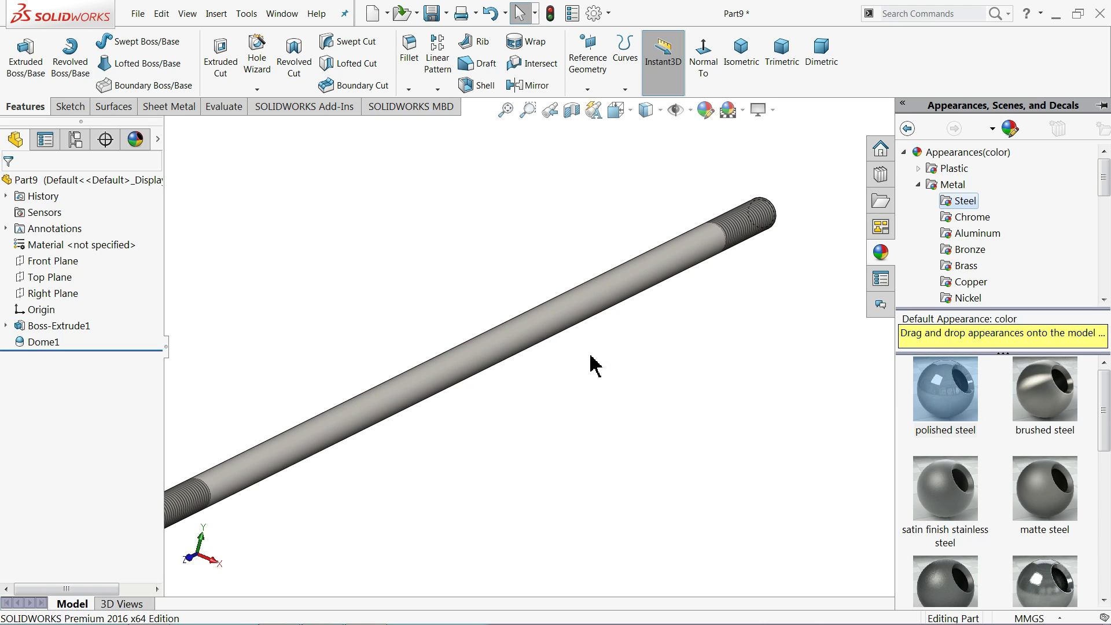
{"action": "scroll", "coordinate": [590, 366], "scroll_direction": "up", "scroll_amount": 2}
{"action": "scroll", "coordinate": [373, 461], "scroll_direction": "down", "scroll_amount": 2}
{"action": "scroll", "coordinate": [473, 415], "scroll_direction": "down", "scroll_amount": 3}
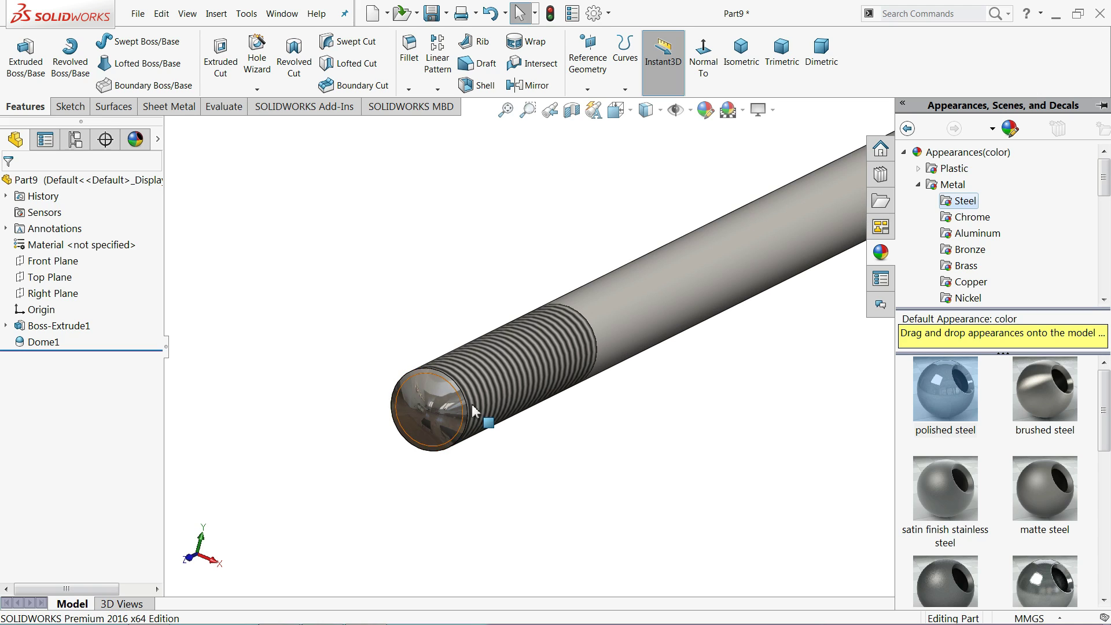
{"action": "scroll", "coordinate": [473, 410], "scroll_direction": "up", "scroll_amount": 2}
{"action": "scroll", "coordinate": [479, 426], "scroll_direction": "up", "scroll_amount": 2}
{"action": "scroll", "coordinate": [694, 340], "scroll_direction": "up", "scroll_amount": 2}
{"action": "scroll", "coordinate": [739, 315], "scroll_direction": "down", "scroll_amount": 2}
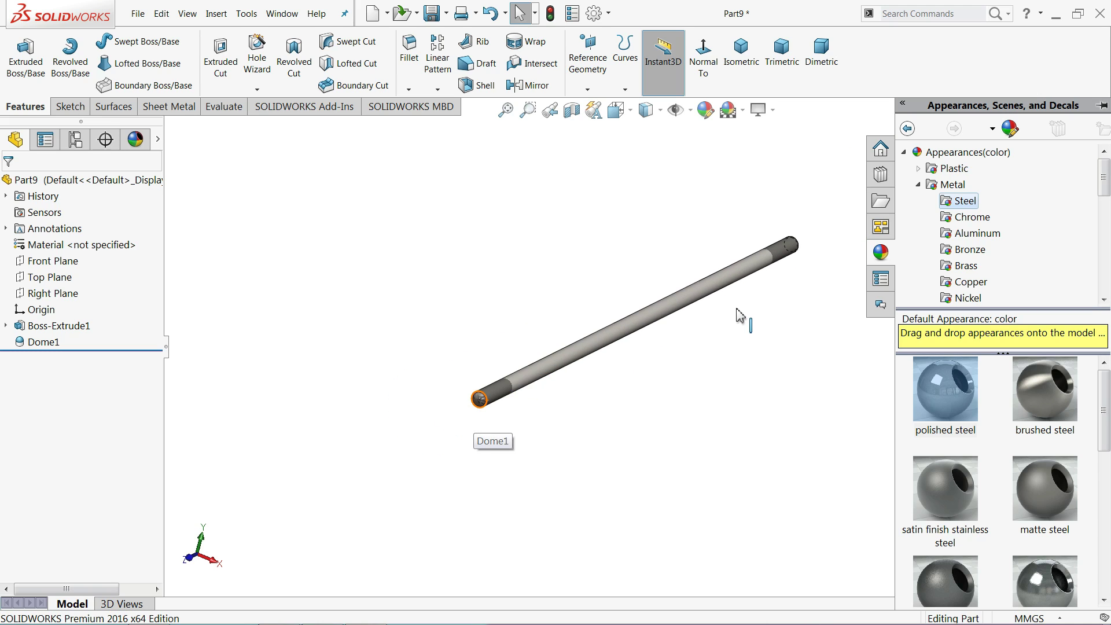
{"action": "scroll", "coordinate": [741, 312], "scroll_direction": "down", "scroll_amount": 1}
{"action": "scroll", "coordinate": [707, 277], "scroll_direction": "down", "scroll_amount": 2}
{"action": "scroll", "coordinate": [683, 295], "scroll_direction": "down", "scroll_amount": 2}
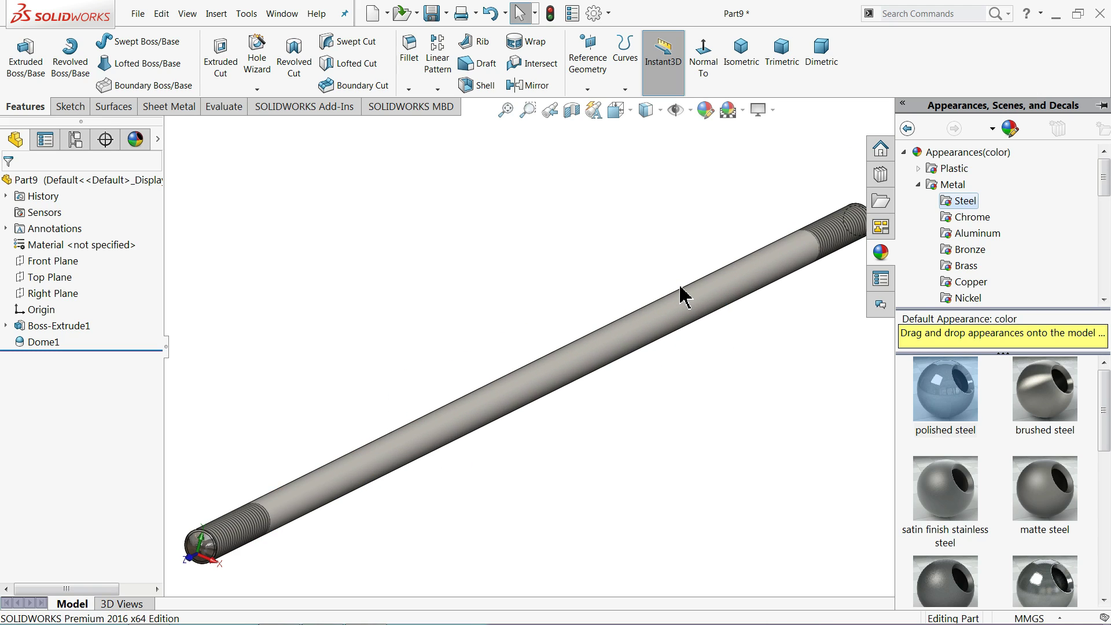
{"action": "left_click", "coordinate": [515, 310]}
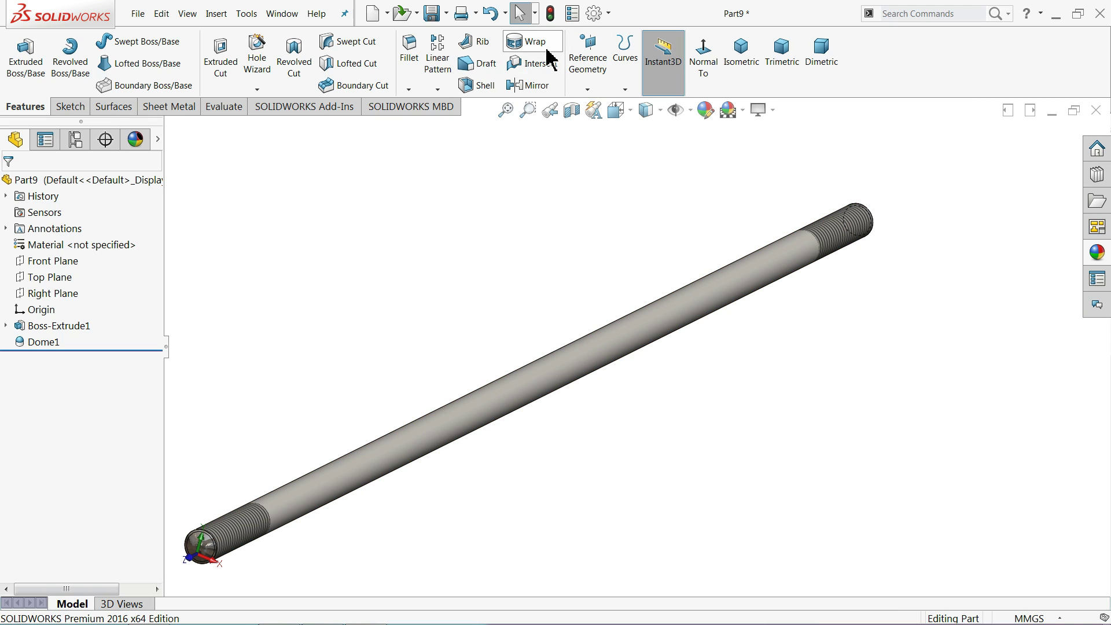
- Save the rod as '9.tension bolt' in the Hydraulic Cylinder folder
{"action": "left_click", "coordinate": [432, 13]}
{"action": "type", "text": "9.tension bolt"}
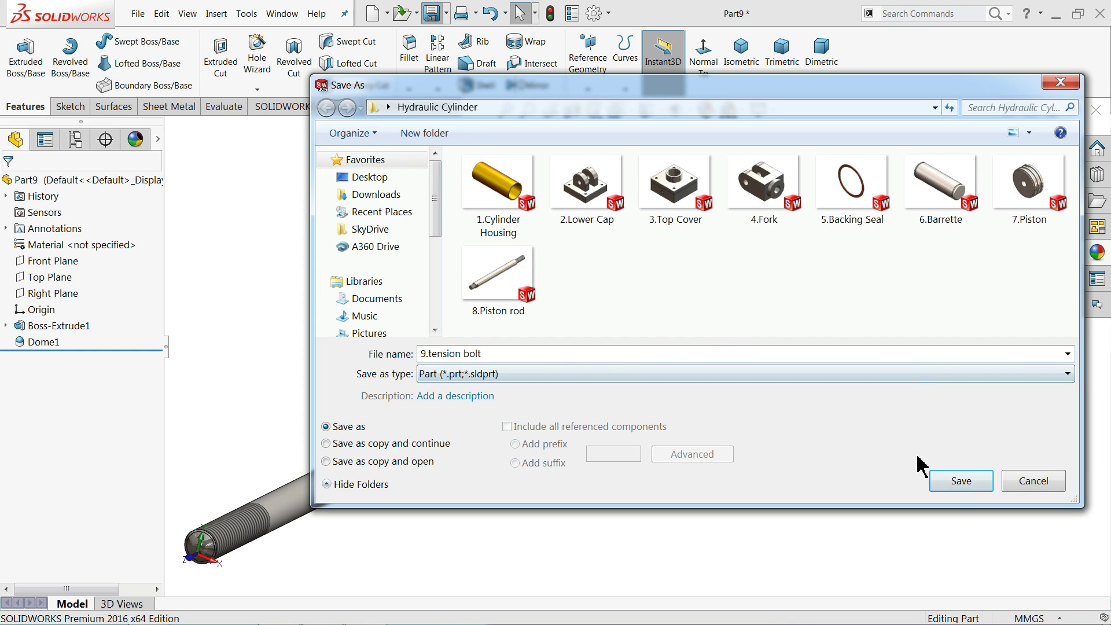
{"action": "left_click", "coordinate": [960, 487]}
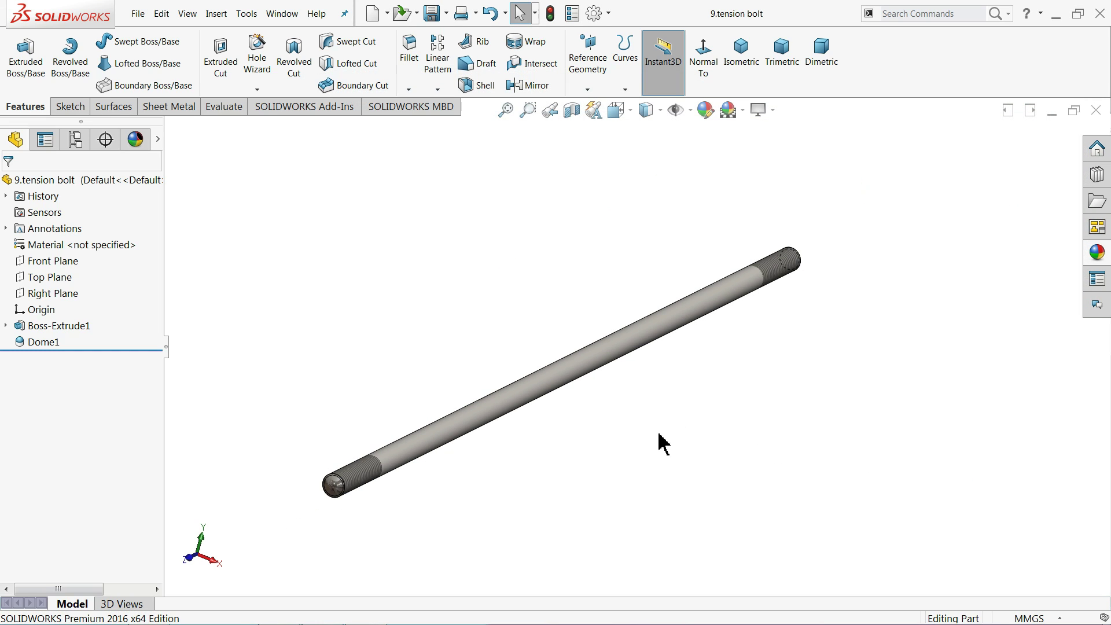
{"action": "scroll", "coordinate": [555, 449], "scroll_direction": "down", "scroll_amount": 2}
{"action": "middle_click_drag", "start_coordinate": [556, 449], "coordinate": [553, 458]}
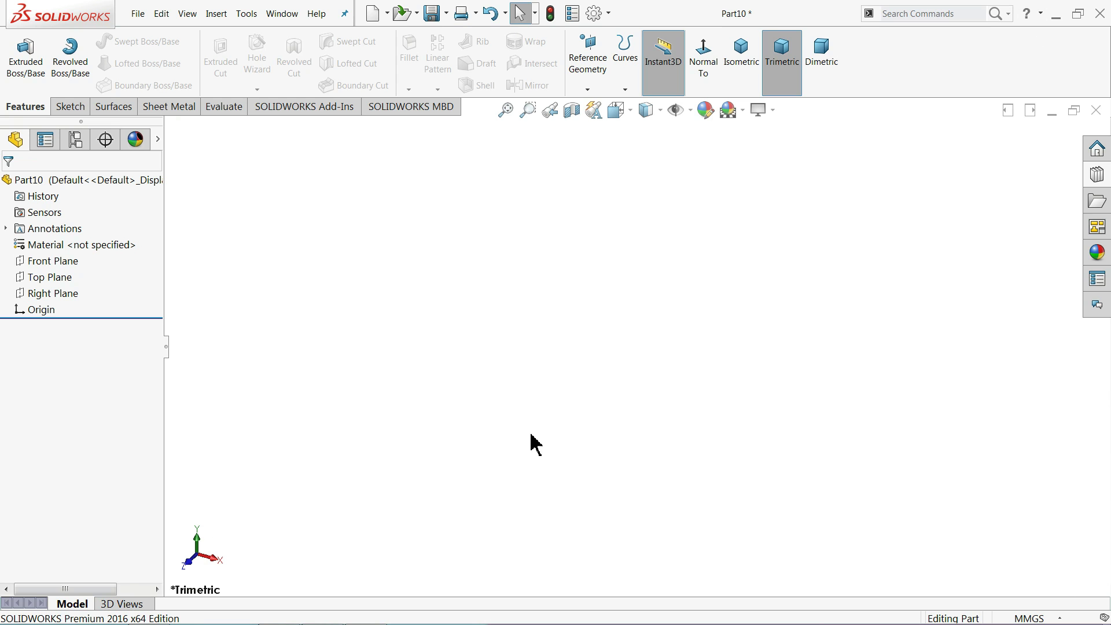
- Sketch a hexagon centred on the origin on the Top Plane
{"action": "left_click", "coordinate": [29, 262]}
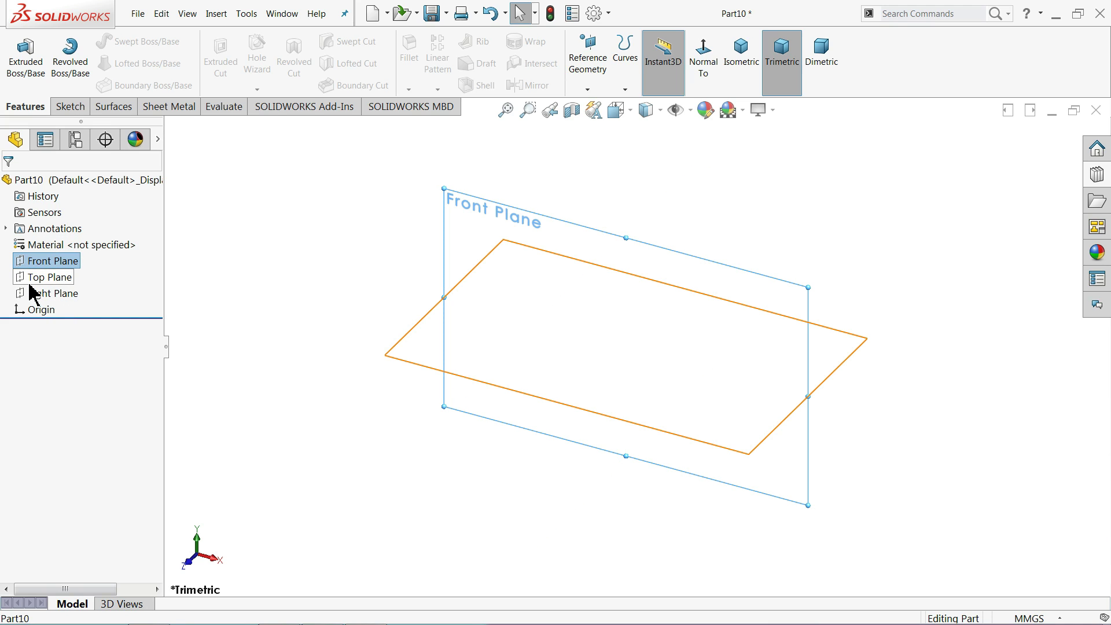
{"action": "left_click", "coordinate": [40, 277]}
{"action": "key", "text": "ctrl+8"}
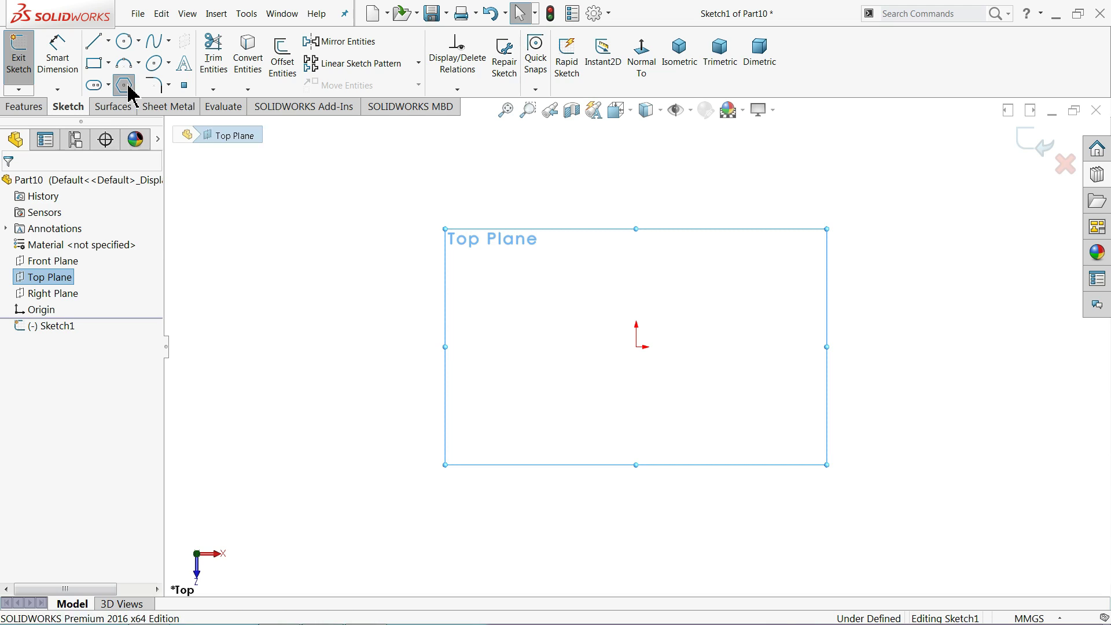
{"action": "left_click", "coordinate": [127, 86]}
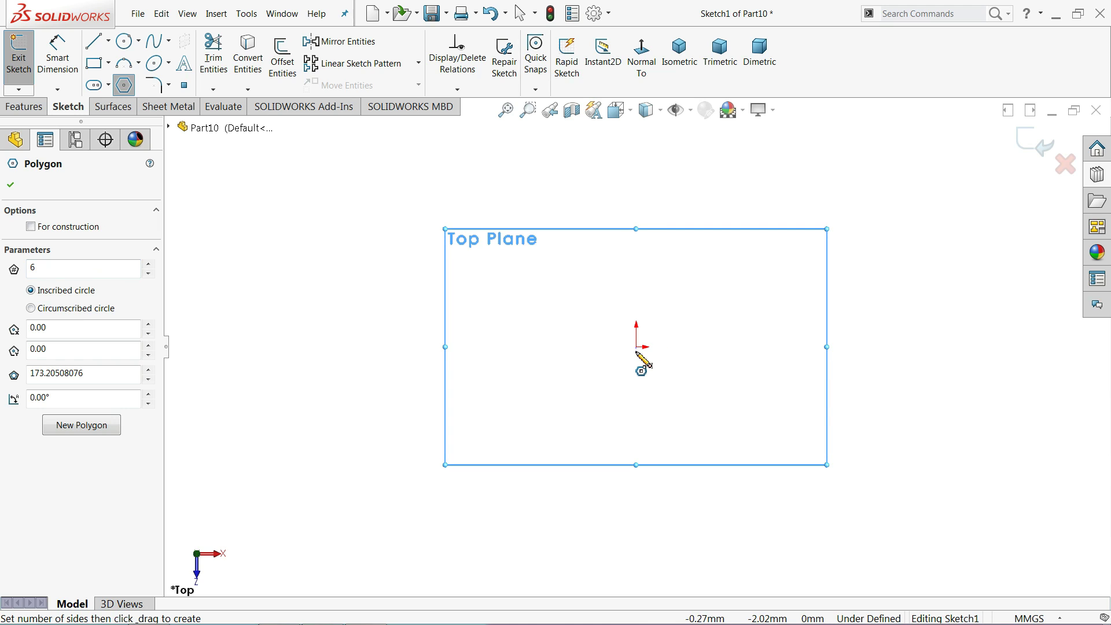
{"action": "mouse_move", "coordinate": [636, 347]}
{"action": "left_mouse_down"}
{"action": "mouse_move", "coordinate": [546, 305]}
{"action": "mouse_move", "coordinate": [542, 218]}
{"action": "left_mouse_up"}
{"action": "right_click", "coordinate": [463, 200]}
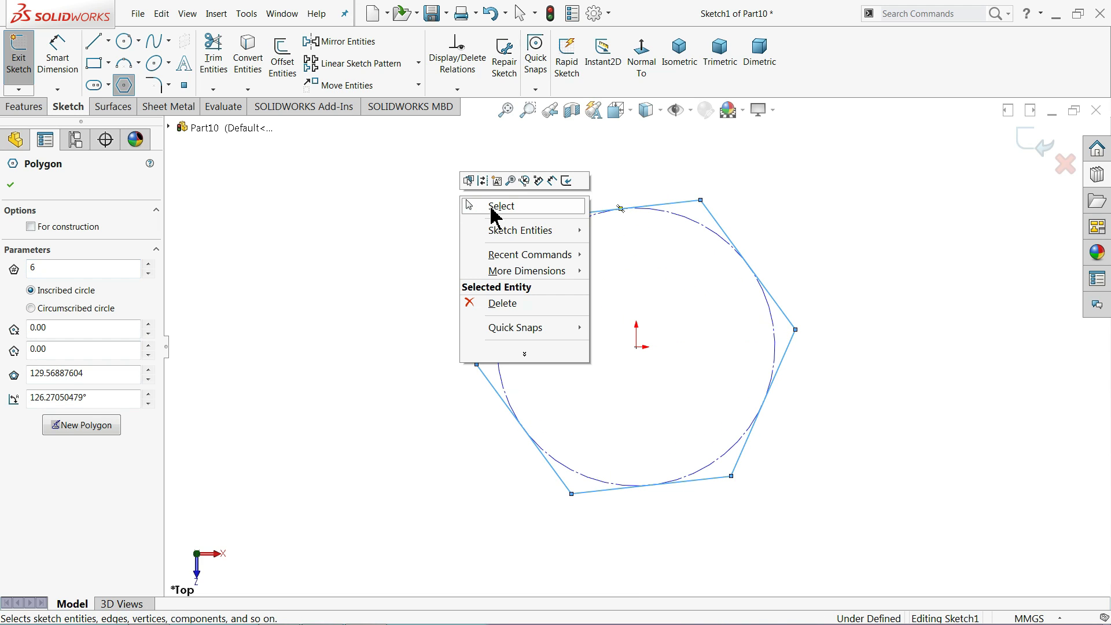
{"action": "left_click", "coordinate": [493, 209]}
- Make a hexagon edge vertical and dimension it 25.4 mm across flats
{"action": "left_click", "coordinate": [531, 255]}
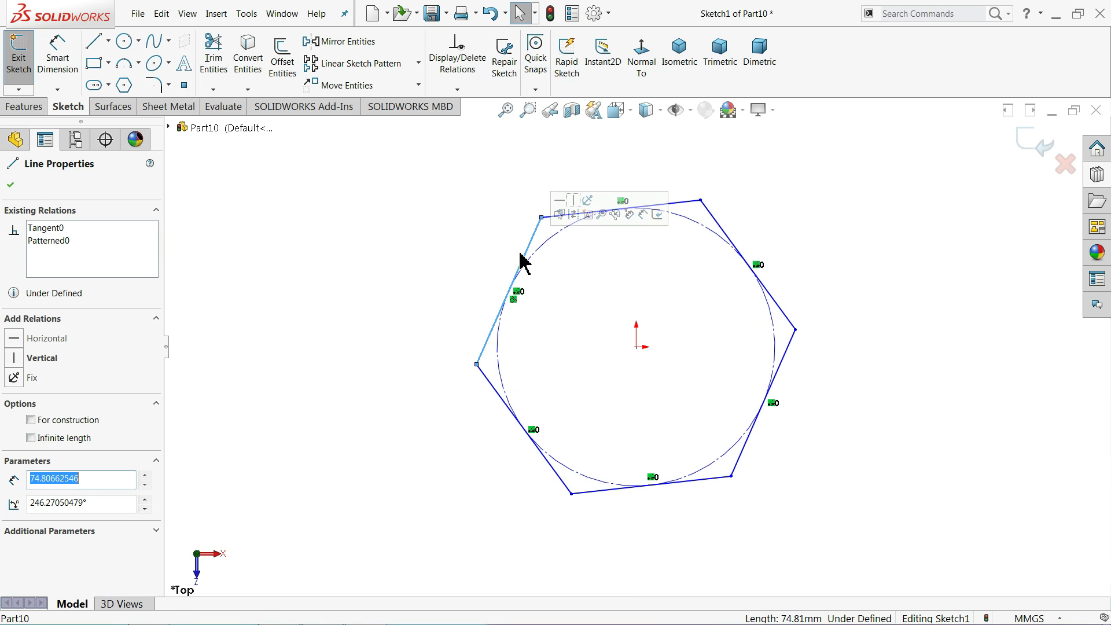
{"action": "left_click", "coordinate": [35, 360]}
{"action": "left_click", "coordinate": [392, 336]}
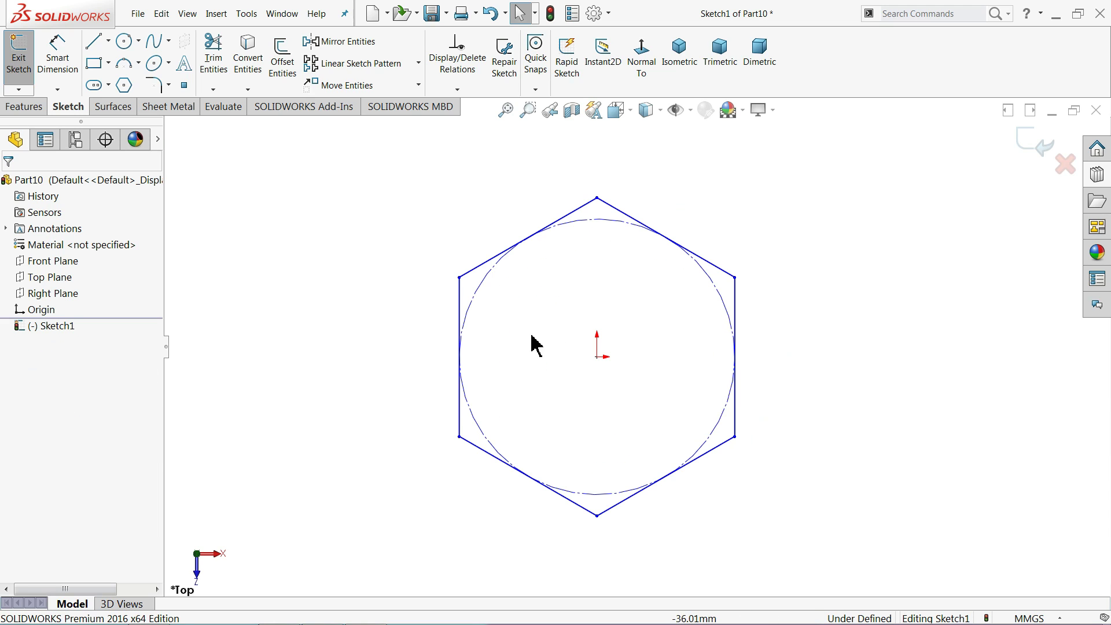
{"action": "left_click", "coordinate": [61, 61]}
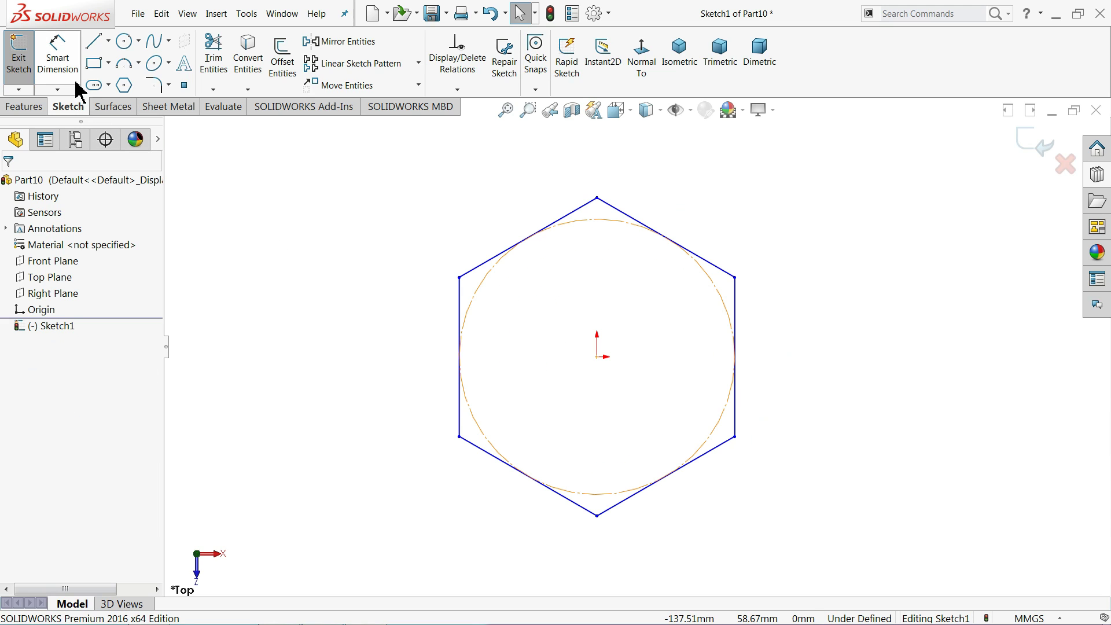
{"action": "left_click", "coordinate": [460, 292]}
{"action": "left_click", "coordinate": [734, 302]}
{"action": "left_click", "coordinate": [601, 169]}
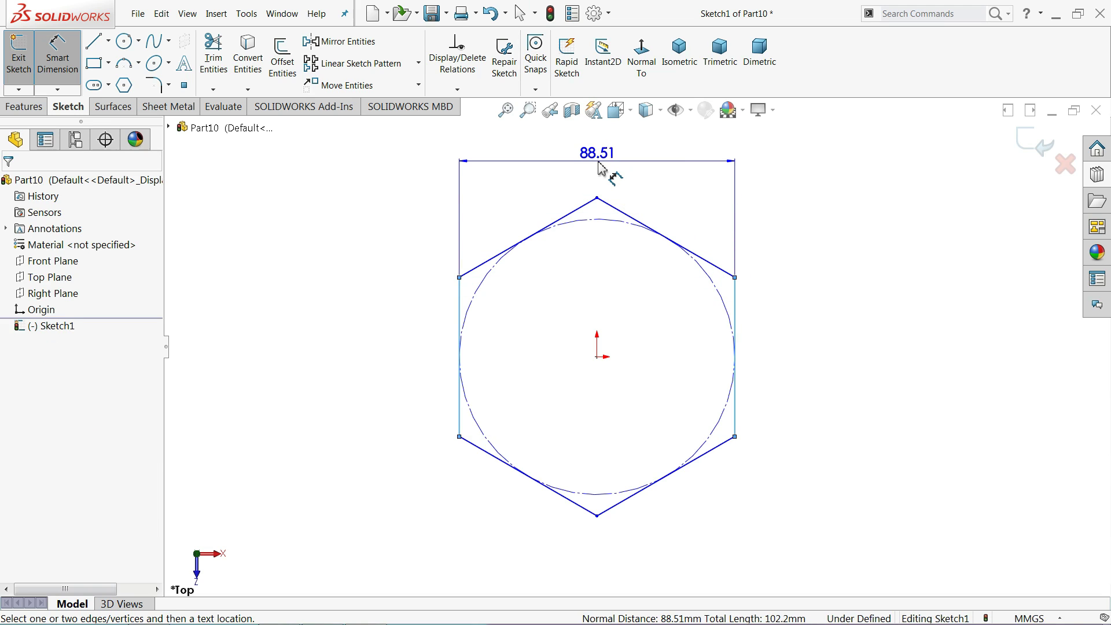
{"action": "type", "text": "25.4"}
{"action": "key", "text": "Return"}
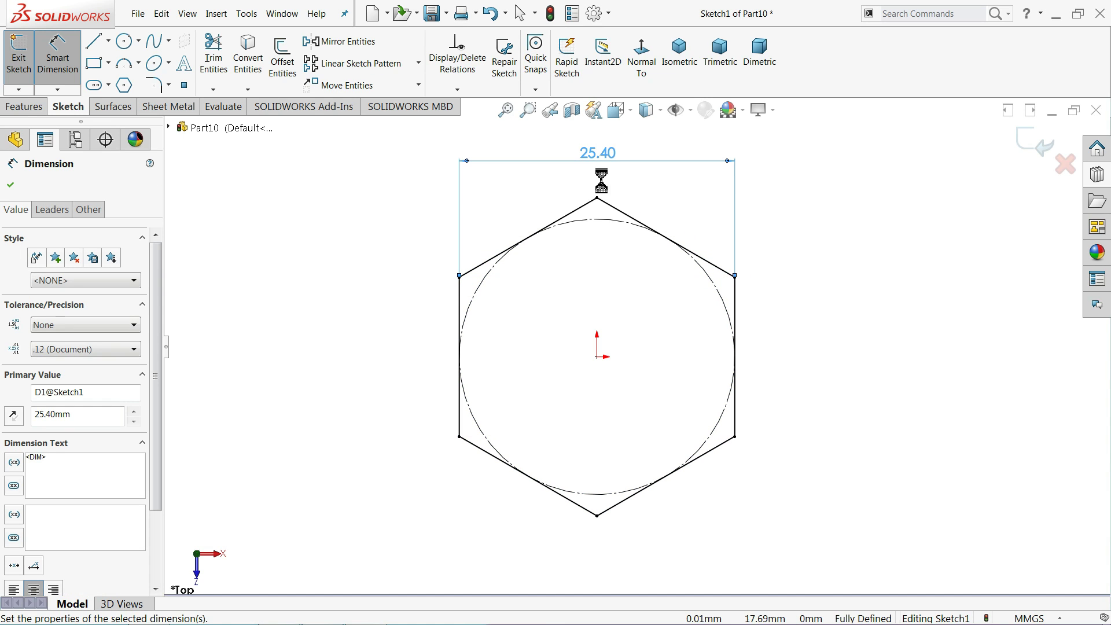
{"action": "left_click", "coordinate": [11, 186]}
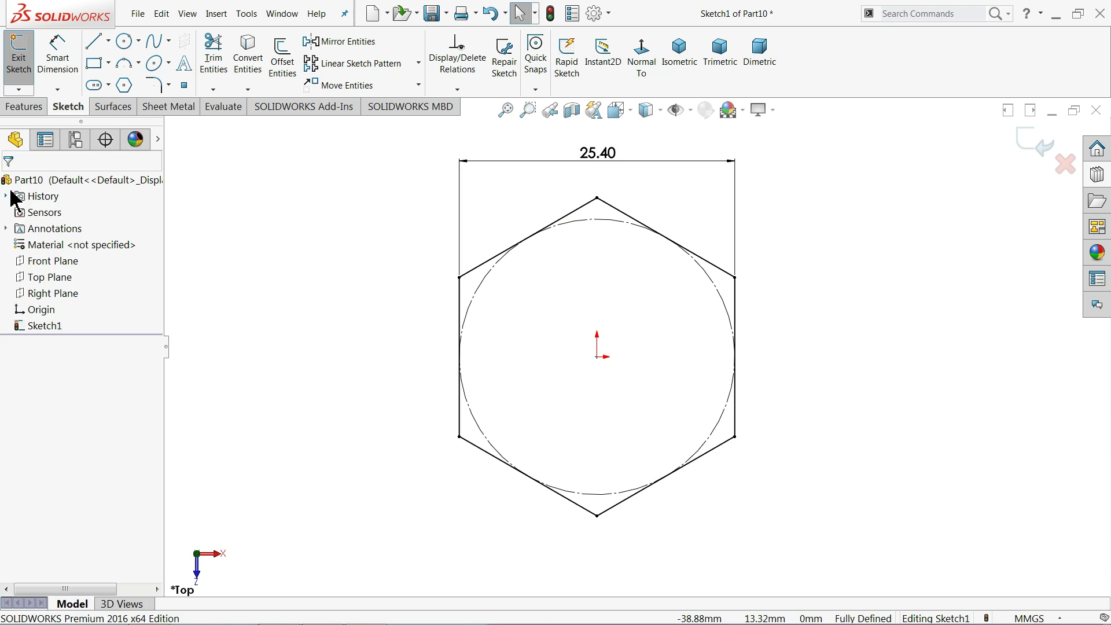
- Extrude the hexagon Mid Plane into a 10 mm thick hex prism
{"action": "left_click", "coordinate": [26, 110]}
{"action": "left_click", "coordinate": [29, 68]}
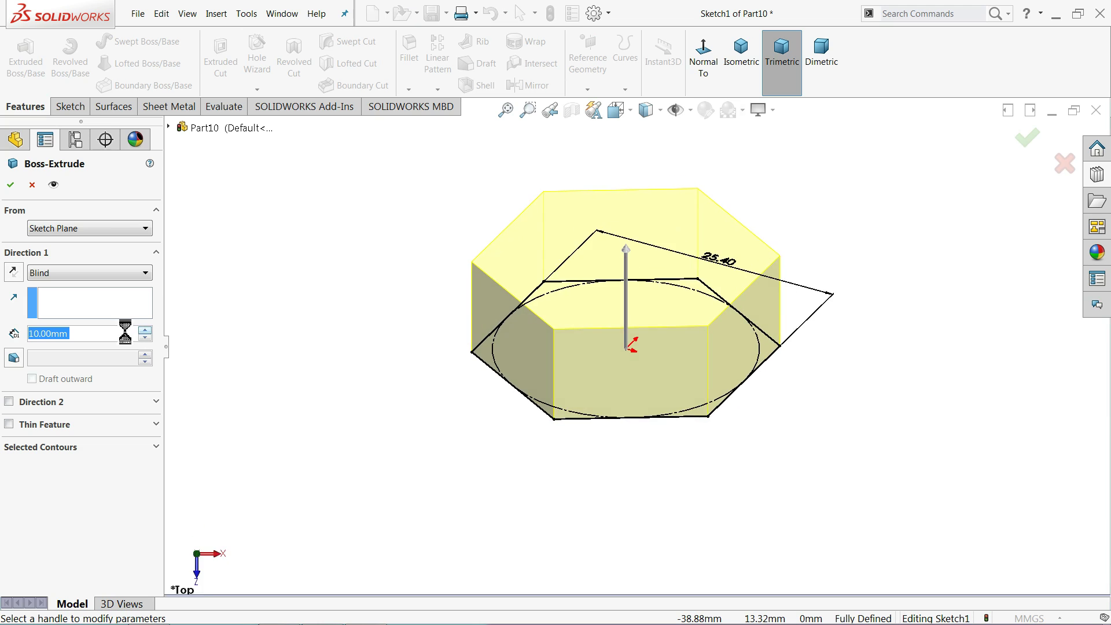
{"action": "left_click", "coordinate": [60, 274]}
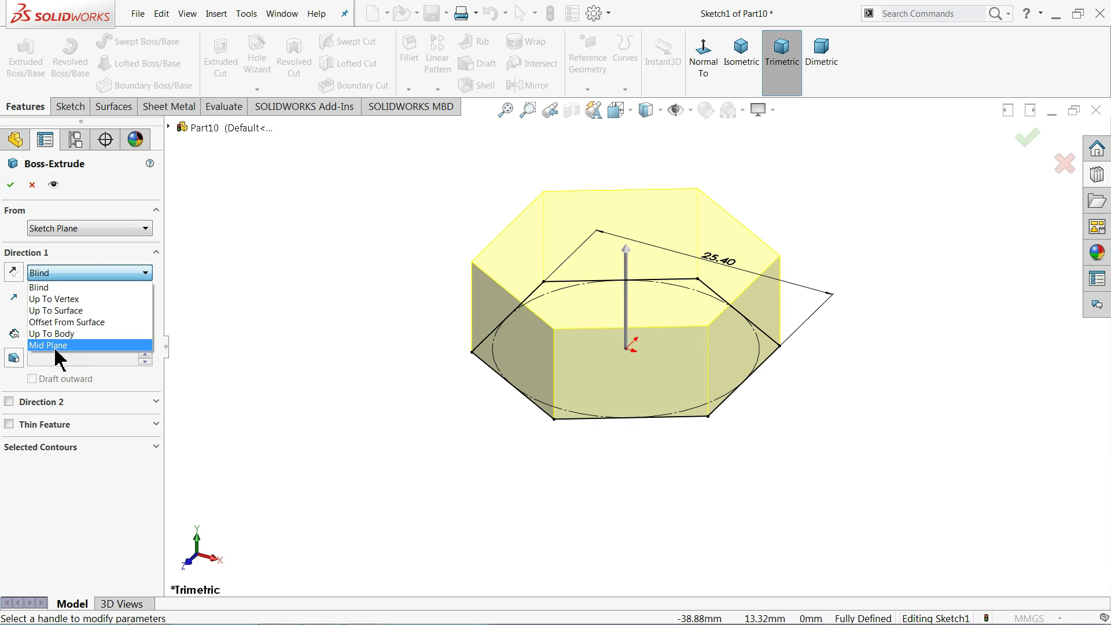
{"action": "left_click", "coordinate": [60, 345]}
{"action": "left_click", "coordinate": [11, 185]}
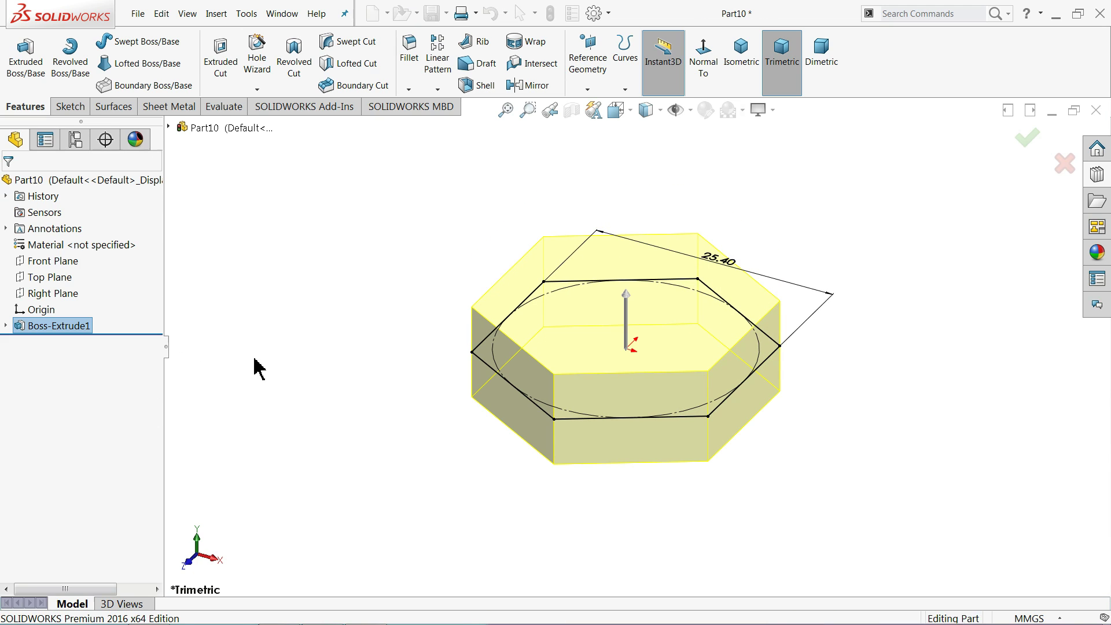
{"action": "left_click", "coordinate": [593, 297]}
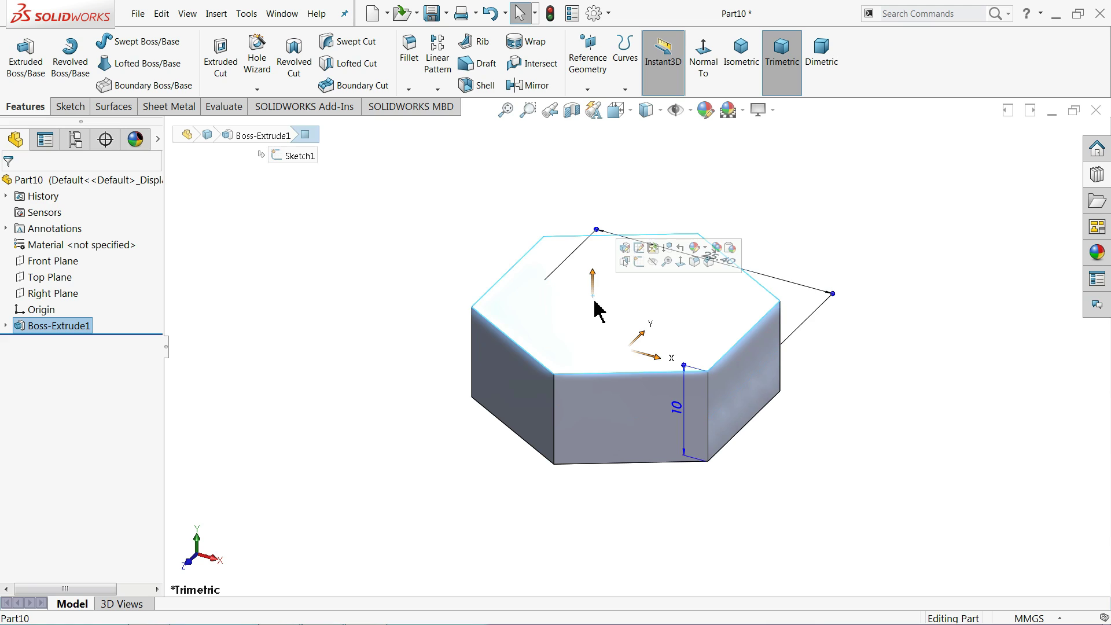
- Sketch a 12.70 mm diameter circle at the origin on the hex prism's top face
{"action": "left_click", "coordinate": [644, 261]}
{"action": "left_click", "coordinate": [124, 41]}
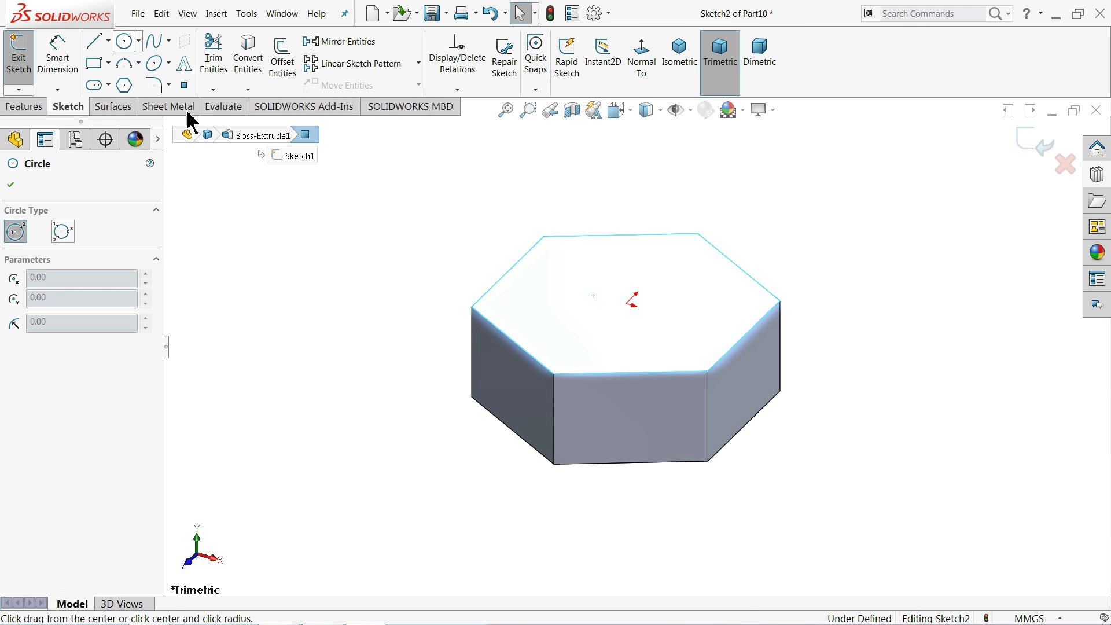
{"action": "scroll", "coordinate": [654, 289], "scroll_direction": "down", "scroll_amount": 2}
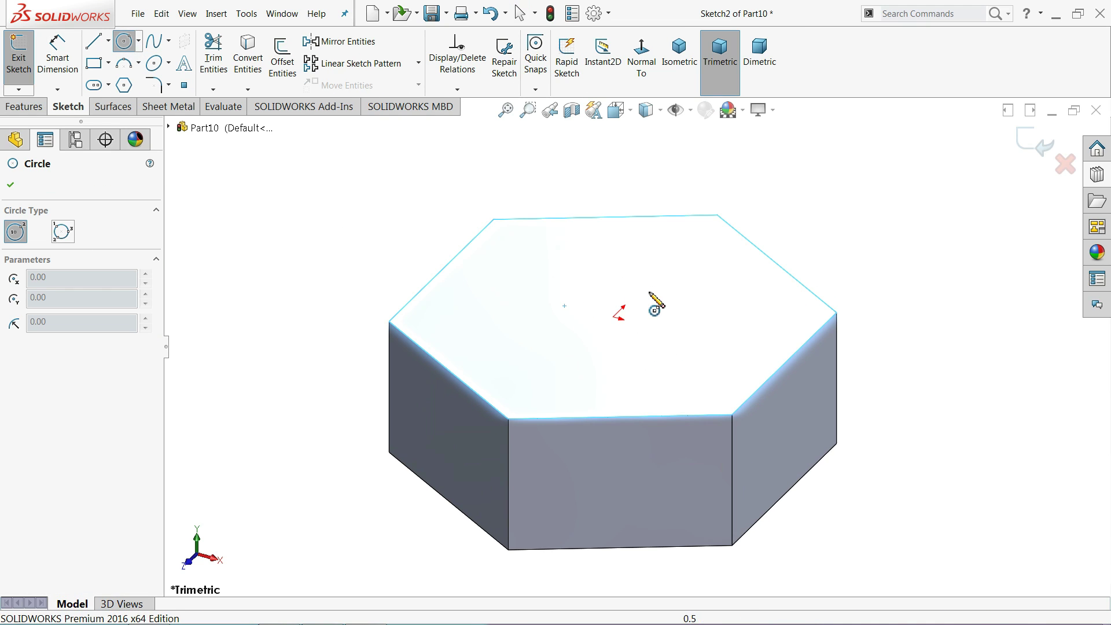
{"action": "left_click", "coordinate": [613, 317]}
{"action": "left_click", "coordinate": [608, 249]}
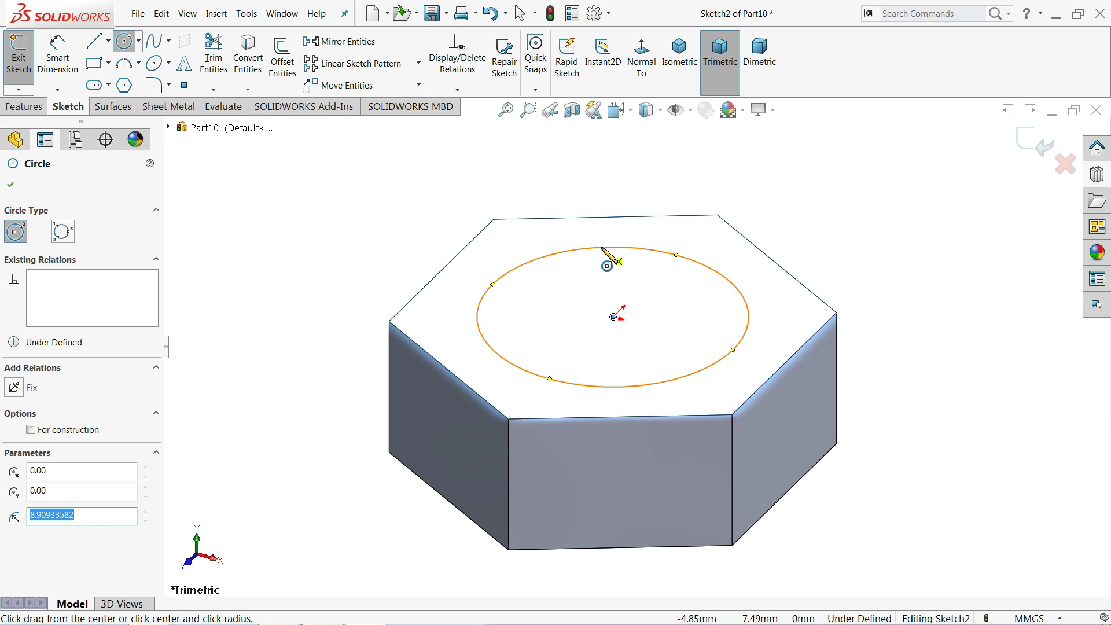
{"action": "left_click", "coordinate": [38, 75]}
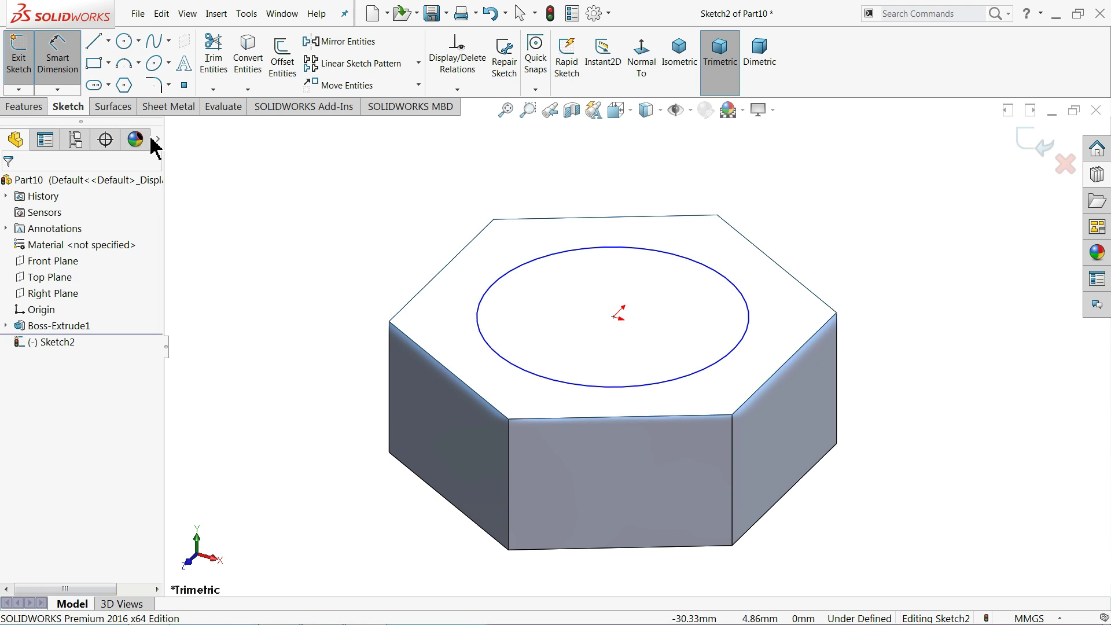
{"action": "left_click", "coordinate": [536, 259]}
{"action": "left_click", "coordinate": [463, 229]}
{"action": "type", "text": "1"}
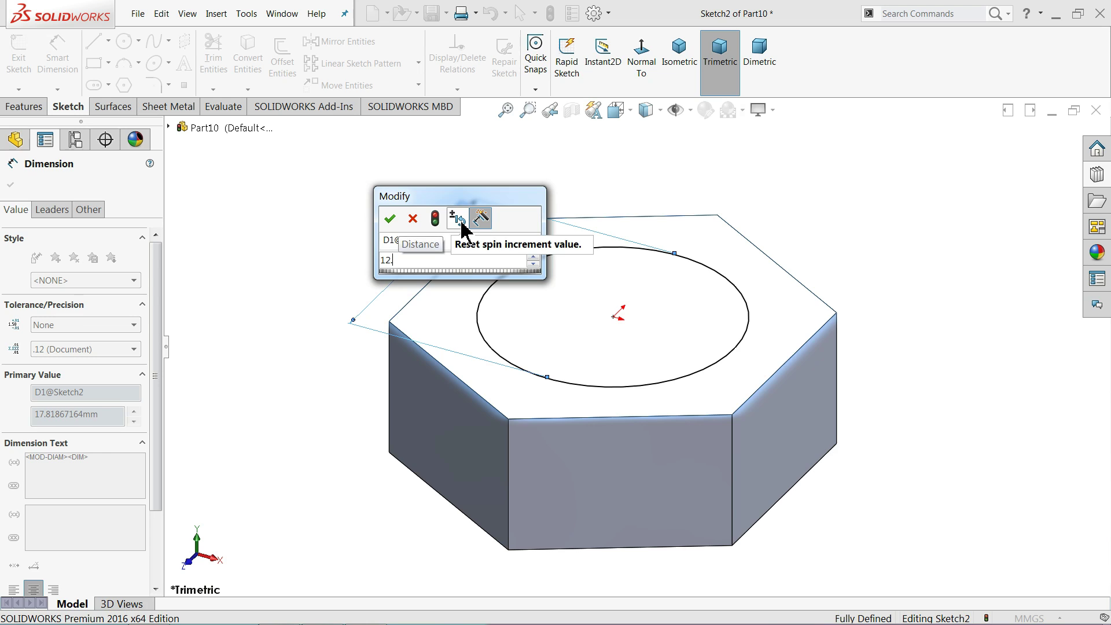
{"action": "type", "text": "2.7"}
{"action": "key", "text": "Return"}
- Extrude-cut the circle Through All to bore a hole through the prism
{"action": "left_click", "coordinate": [24, 107]}
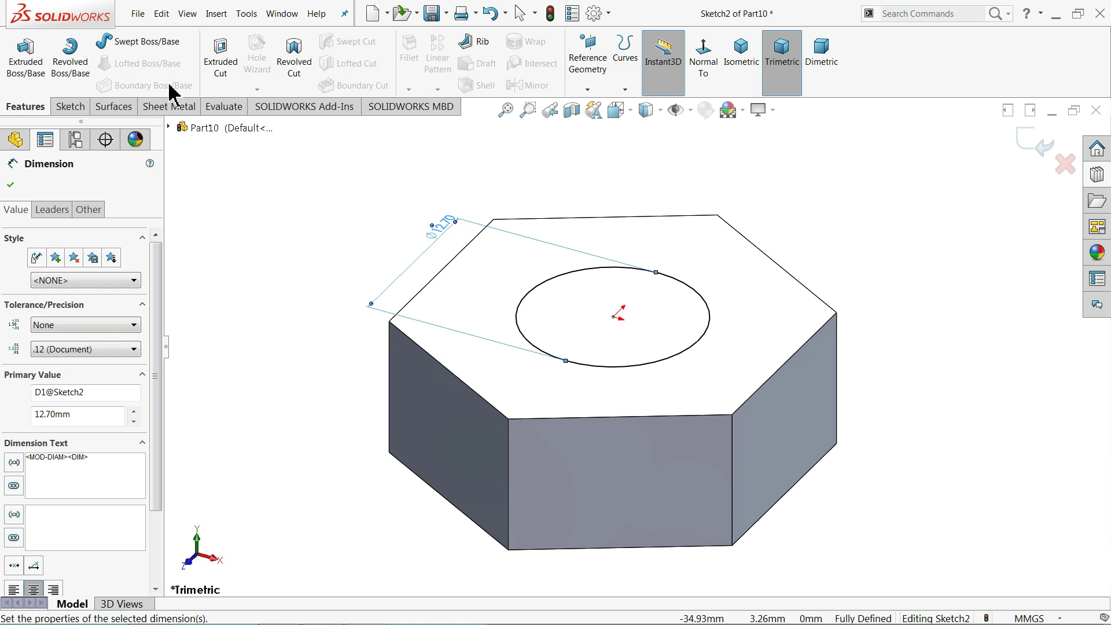
{"action": "left_click", "coordinate": [221, 58]}
{"action": "left_click", "coordinate": [68, 281]}
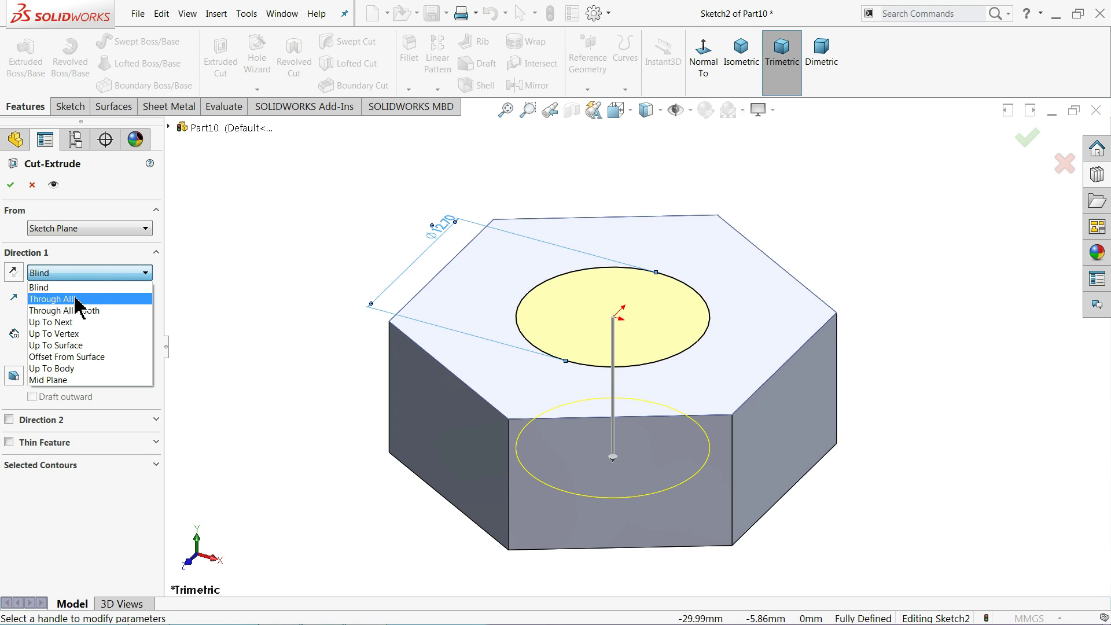
{"action": "left_click", "coordinate": [12, 185]}
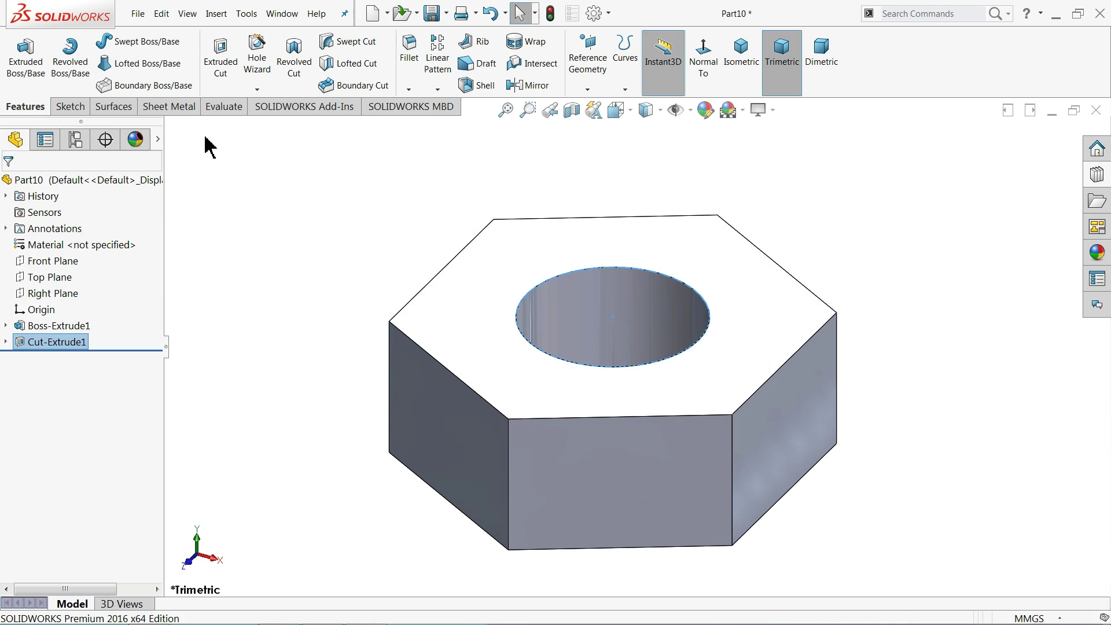
- Start a cosmetic thread on the hole's edge
{"action": "left_click", "coordinate": [216, 13]}
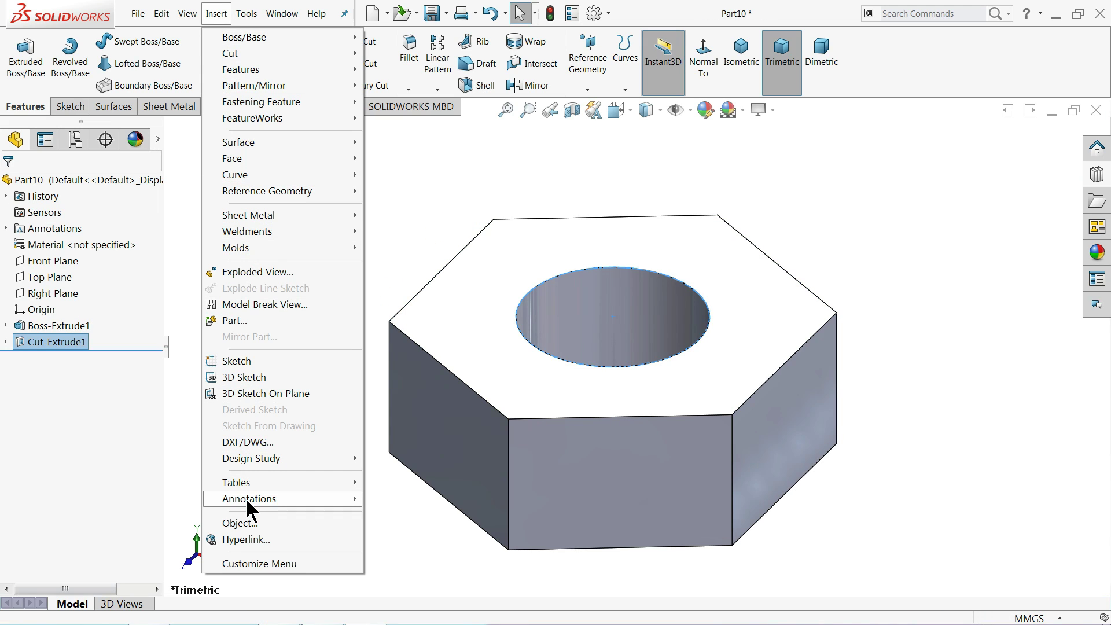
{"action": "mouse_move", "coordinate": [249, 498]}
{"action": "left_click", "coordinate": [408, 434]}
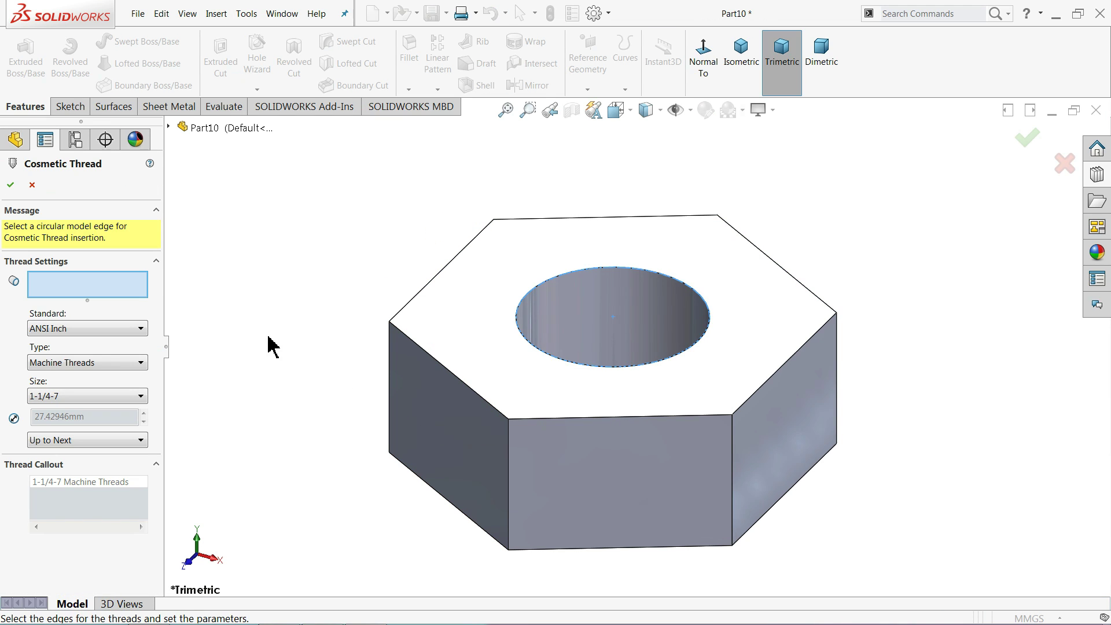
{"action": "left_click", "coordinate": [526, 298]}
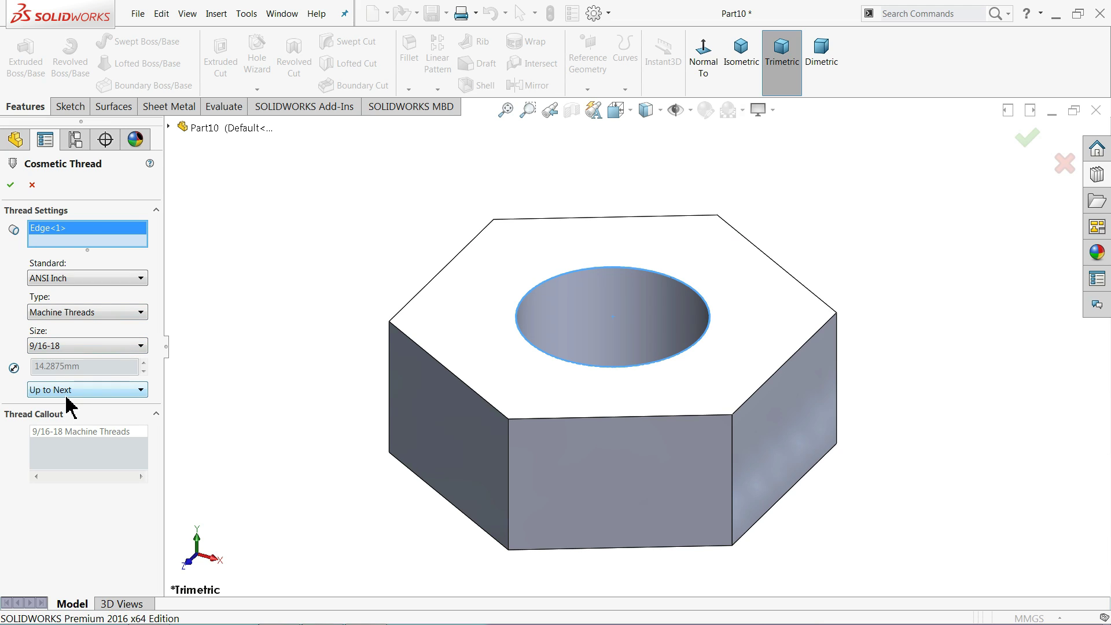
- Apply the 9/16-18 cosmetic thread and enable shaded cosmetic threads in the Detailing document properties
{"action": "left_click", "coordinate": [9, 187]}
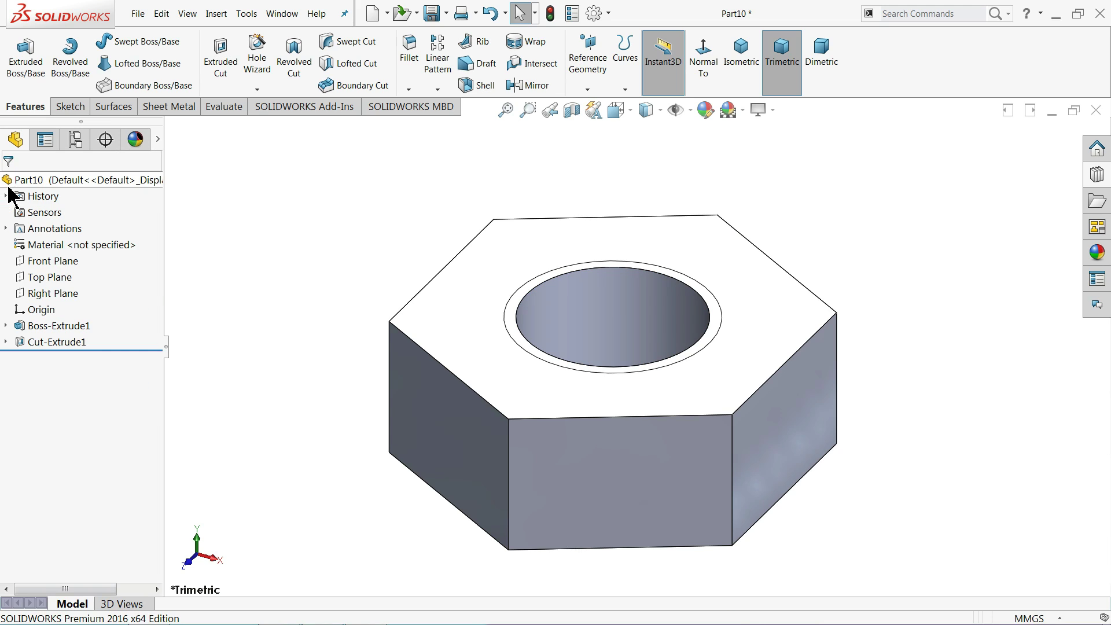
{"action": "left_click", "coordinate": [595, 15]}
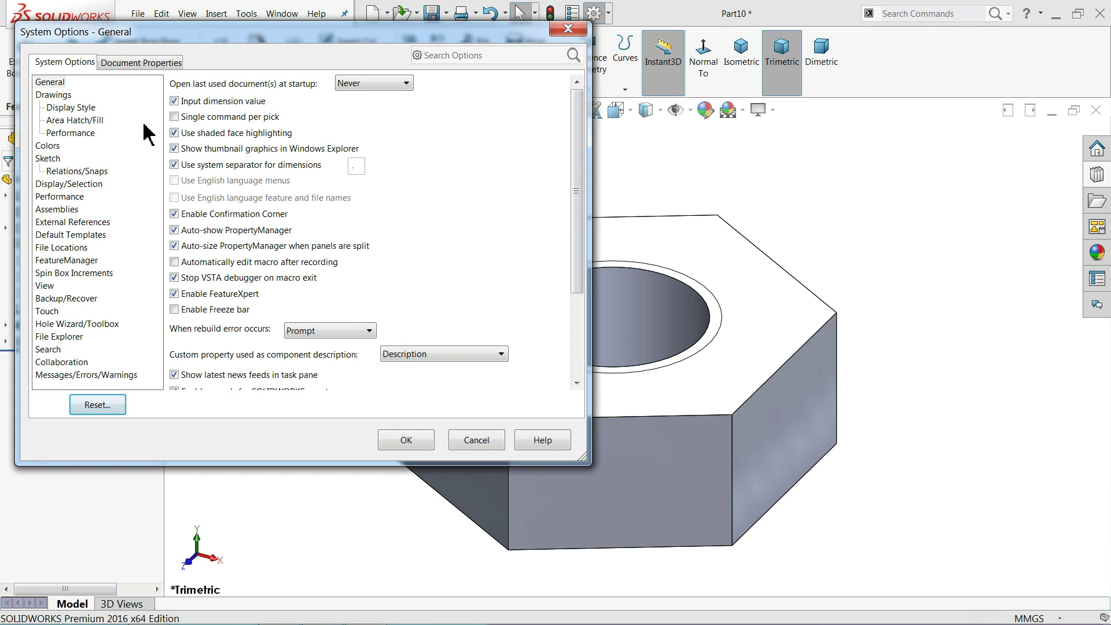
{"action": "left_click", "coordinate": [139, 62]}
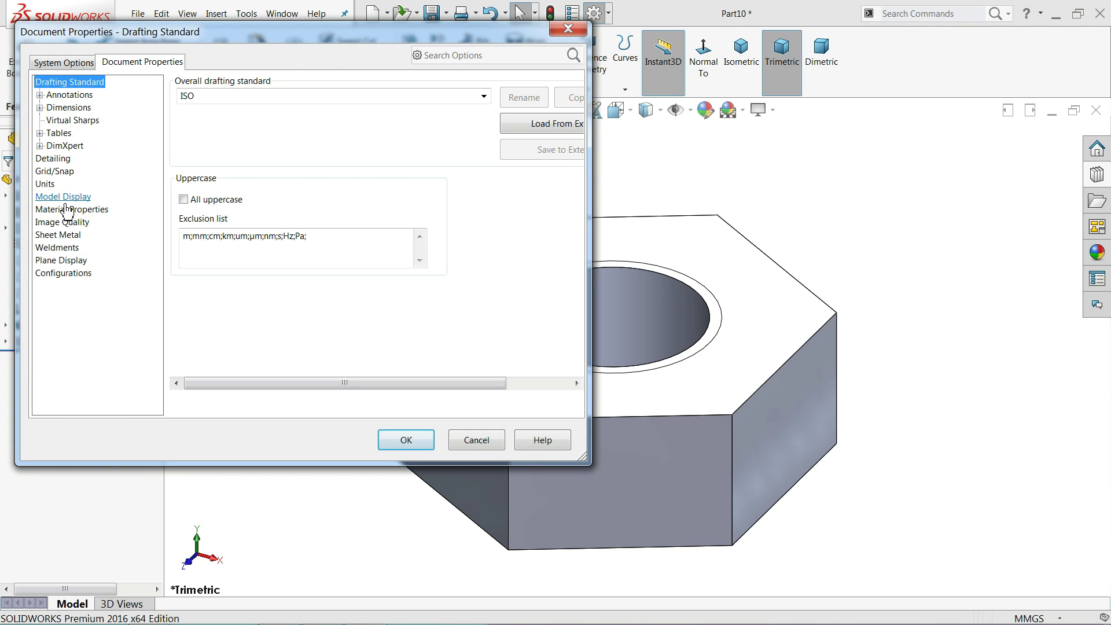
{"action": "left_click", "coordinate": [53, 158]}
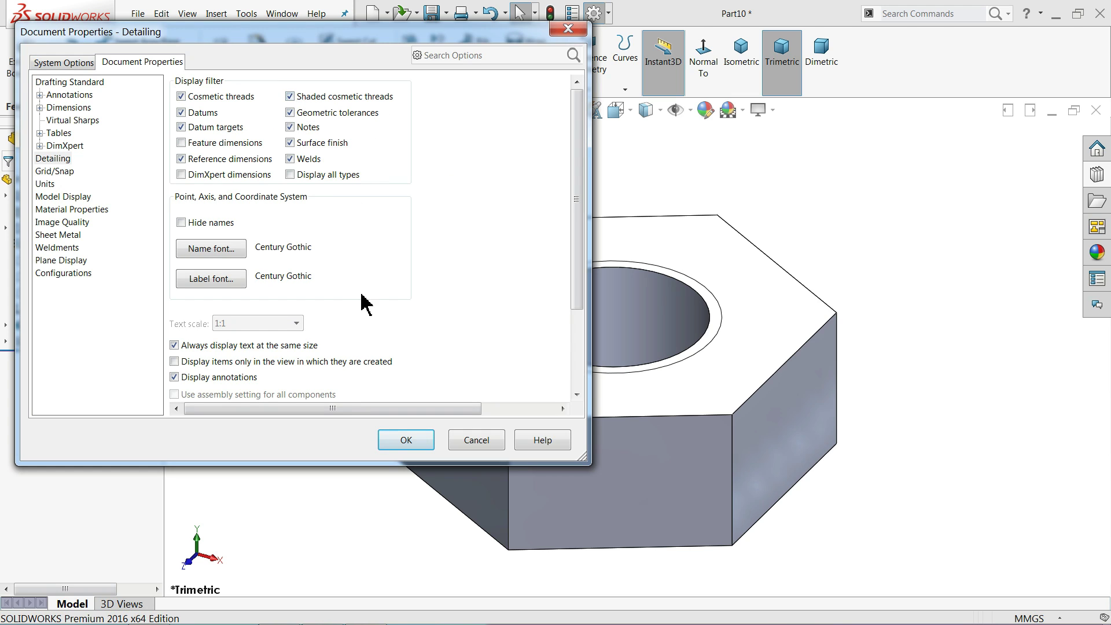
{"action": "left_click", "coordinate": [394, 451]}
{"action": "mouse_move", "coordinate": [533, 355]}
{"action": "middle_mouse_down"}
{"action": "mouse_move", "coordinate": [528, 449]}
{"action": "mouse_move", "coordinate": [534, 360]}
{"action": "middle_mouse_up"}
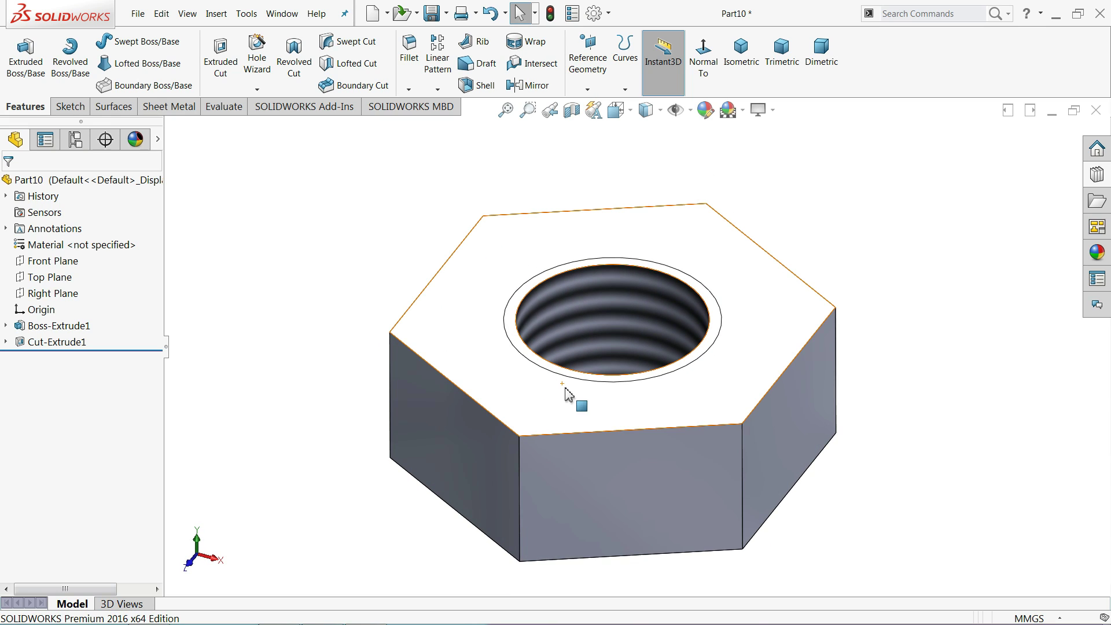
- Sketch a circle centred on the hole on the nut's top face
{"action": "mouse_move", "coordinate": [568, 393]}
{"action": "middle_mouse_down"}
{"action": "mouse_move", "coordinate": [577, 228]}
{"action": "mouse_move", "coordinate": [578, 258]}
{"action": "mouse_move", "coordinate": [871, 307]}
{"action": "middle_mouse_up"}
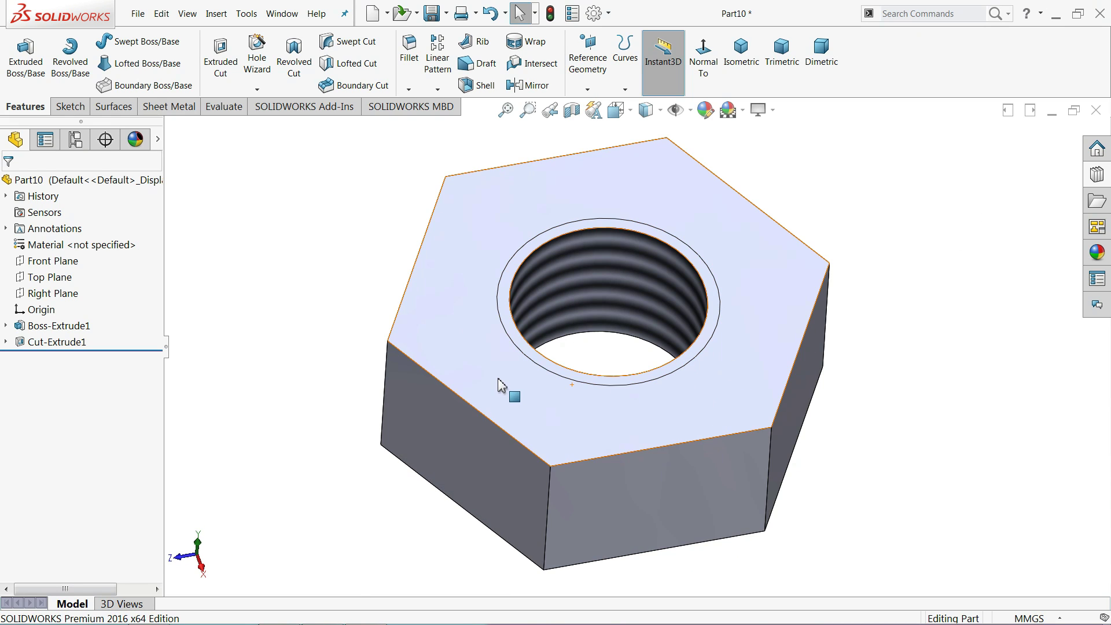
{"action": "middle_click_drag", "start_coordinate": [499, 384], "coordinate": [487, 331]}
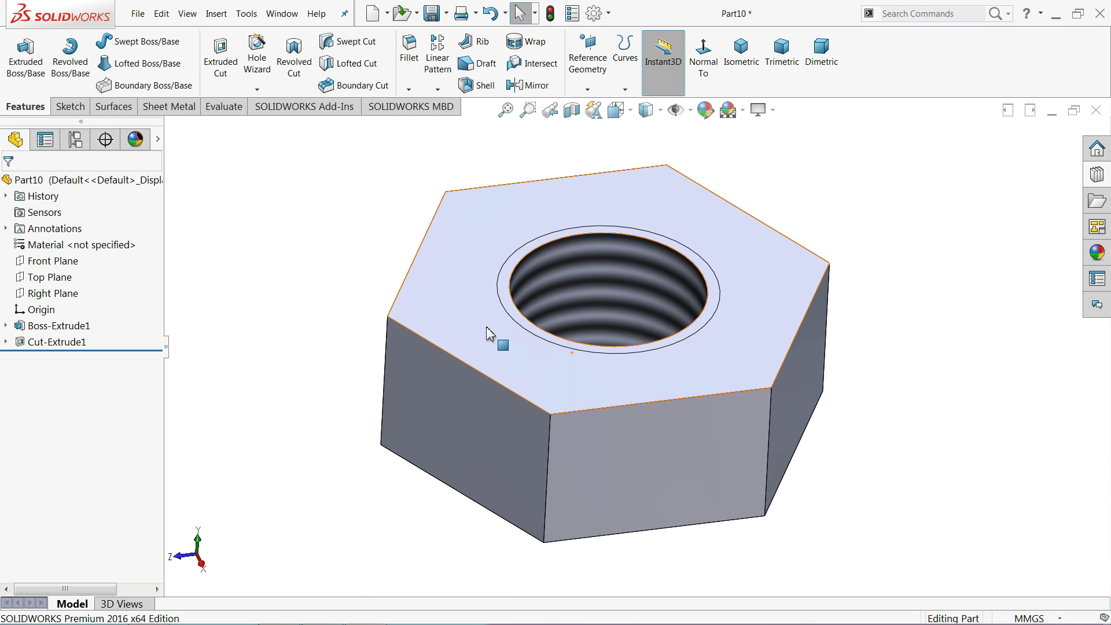
{"action": "left_click", "coordinate": [466, 302]}
{"action": "left_click", "coordinate": [508, 270]}
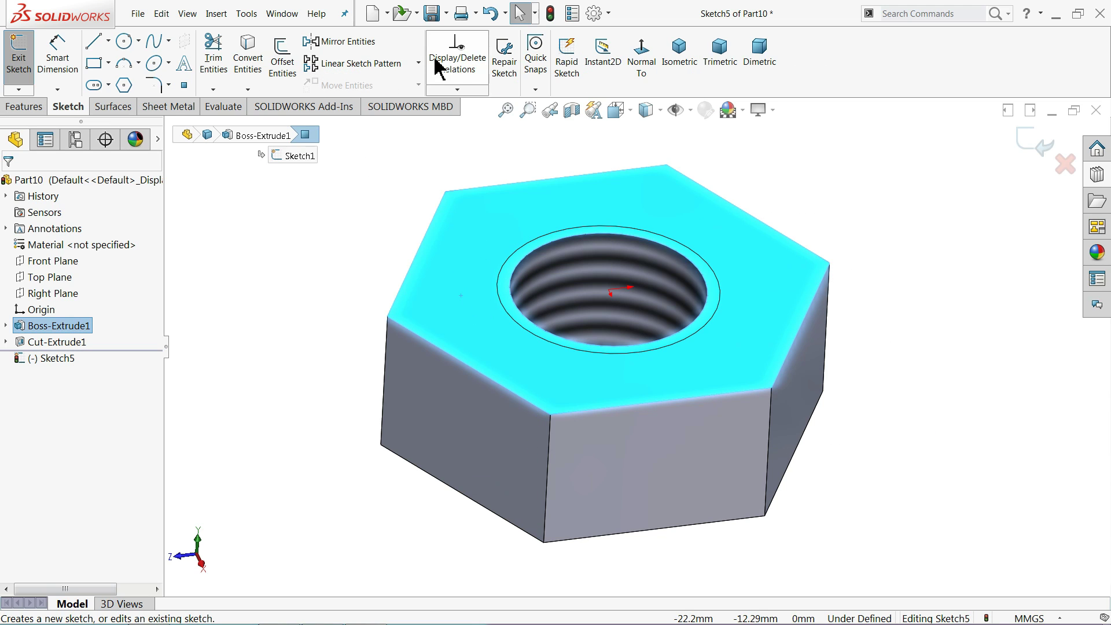
{"action": "left_click", "coordinate": [125, 42]}
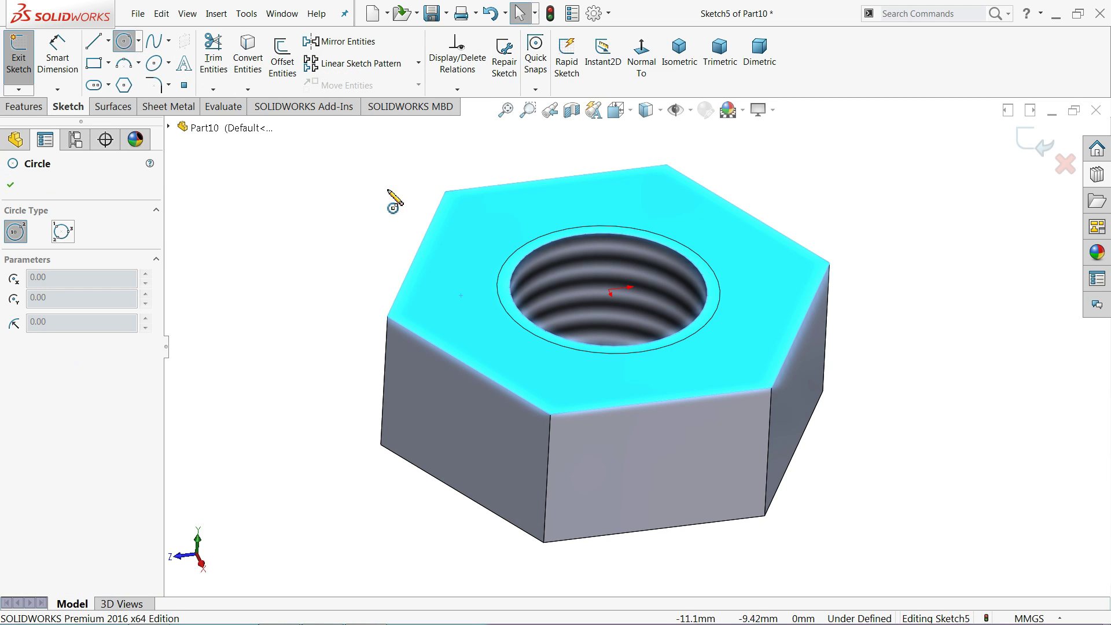
{"action": "left_click", "coordinate": [610, 289]}
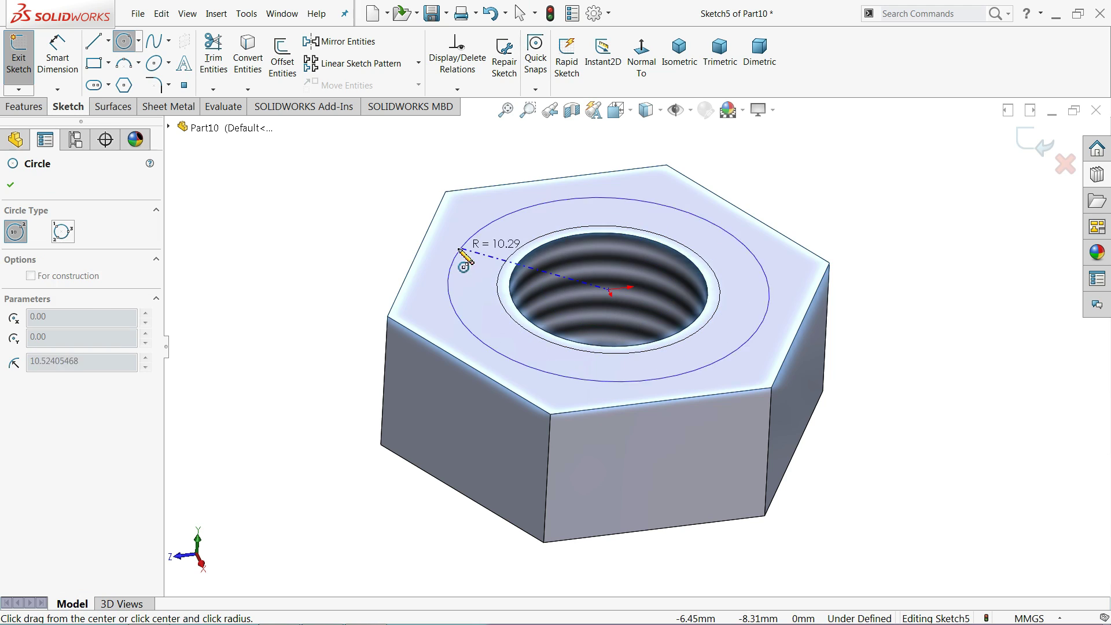
{"action": "left_click", "coordinate": [423, 254]}
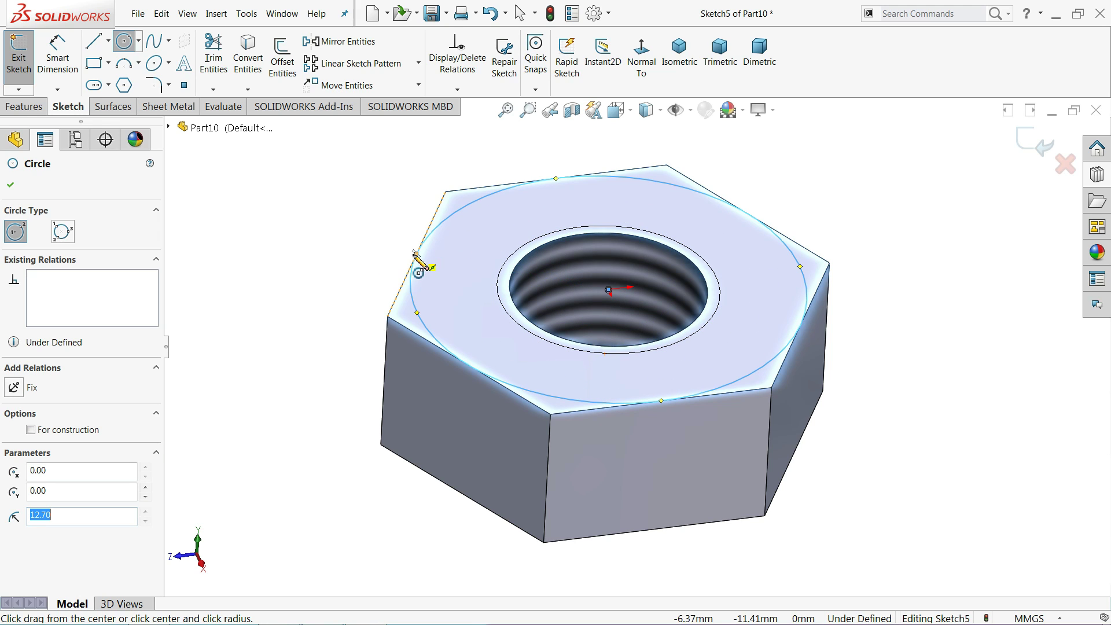
- Cut the circle Through All, flipped, with a 60° draft to bevel the top corners
{"action": "left_click", "coordinate": [22, 107]}
{"action": "left_click", "coordinate": [207, 84]}
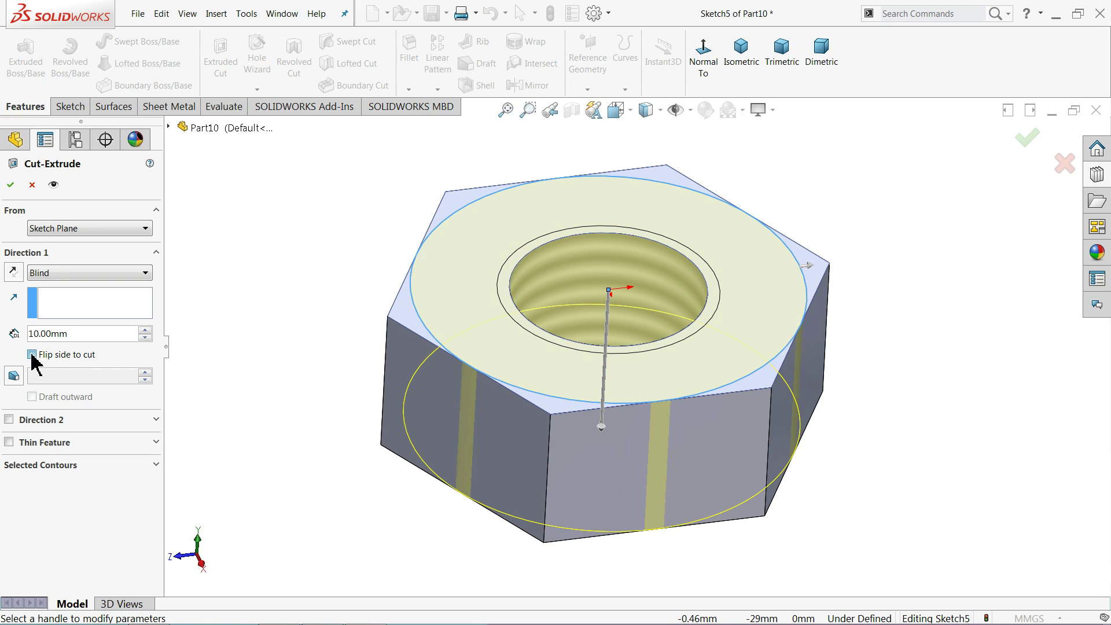
{"action": "left_click", "coordinate": [65, 274]}
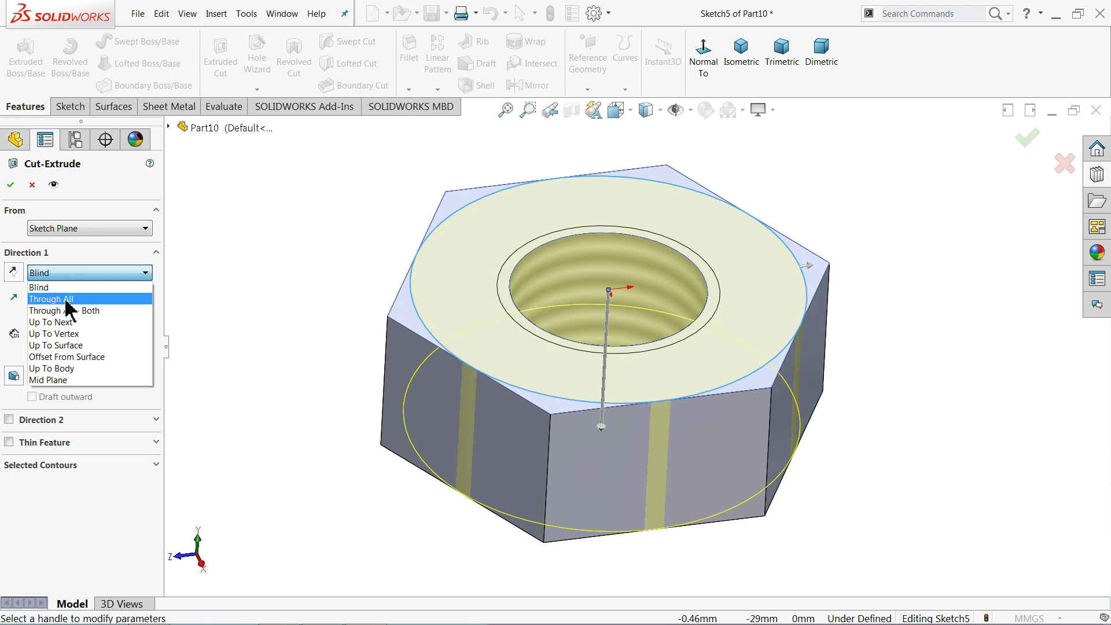
{"action": "left_click", "coordinate": [68, 306]}
{"action": "left_click", "coordinate": [14, 352]}
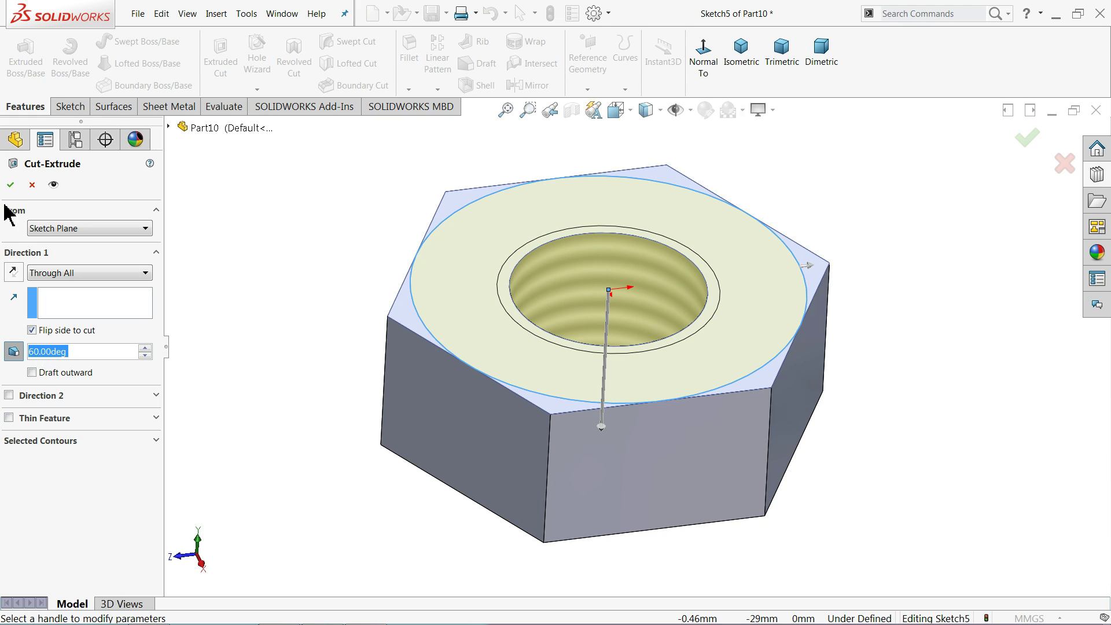
{"action": "left_click", "coordinate": [11, 184]}
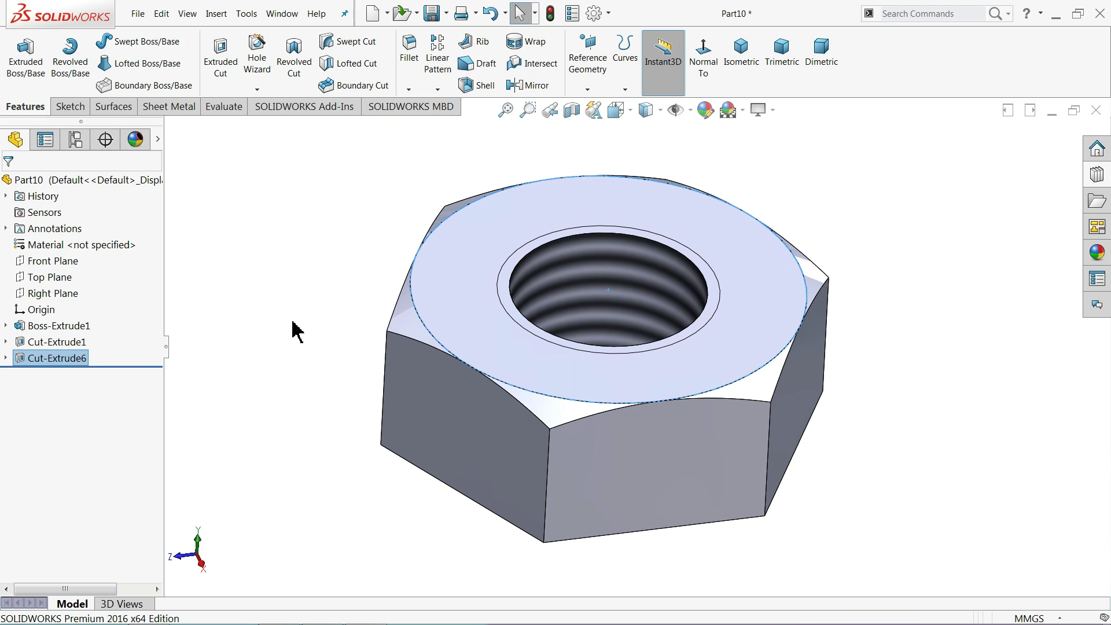
{"action": "left_click", "coordinate": [295, 324]}
{"action": "mouse_move", "coordinate": [297, 323]}
{"action": "middle_mouse_down"}
{"action": "mouse_move", "coordinate": [294, 277]}
{"action": "mouse_move", "coordinate": [292, 288]}
{"action": "middle_mouse_up"}
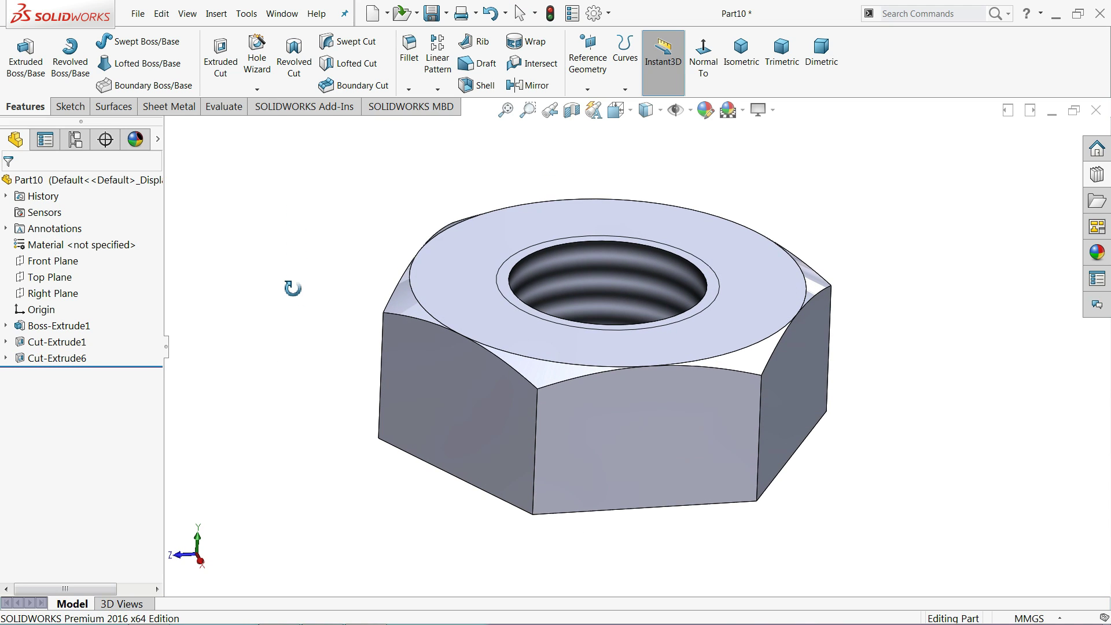
- Mirror Cut-Extrude6 across the Top Plane, then return to the isometric view
{"action": "left_click", "coordinate": [43, 281]}
{"action": "mouse_move", "coordinate": [253, 310]}
{"action": "middle_mouse_down"}
{"action": "mouse_move", "coordinate": [260, 228]}
{"action": "mouse_move", "coordinate": [265, 273]}
{"action": "middle_mouse_up"}
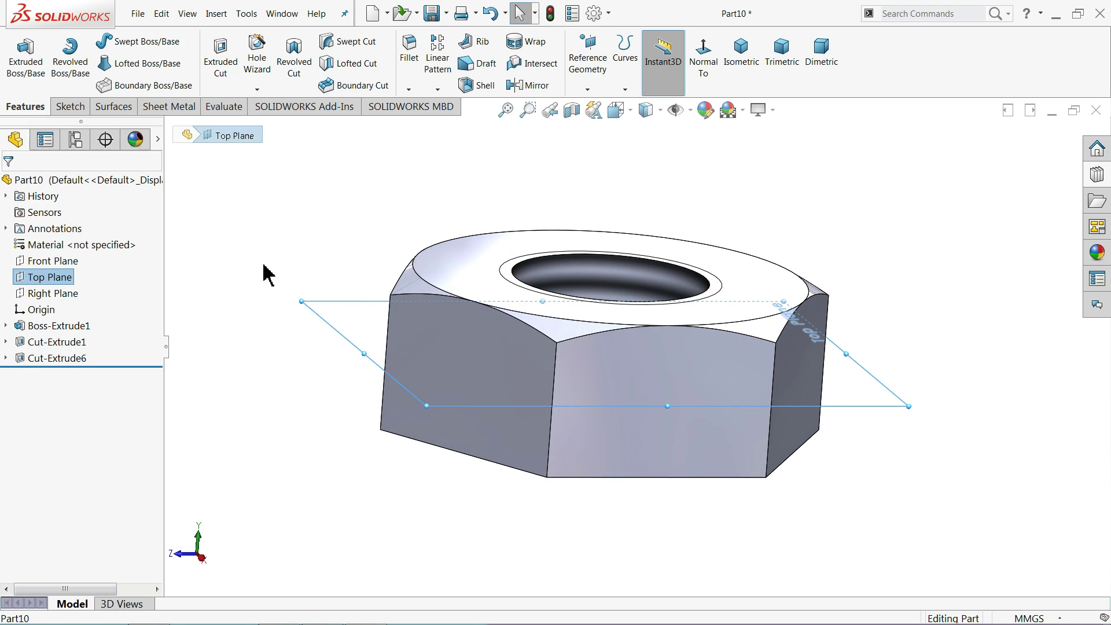
{"action": "left_click", "coordinate": [544, 88]}
{"action": "left_click", "coordinate": [417, 287]}
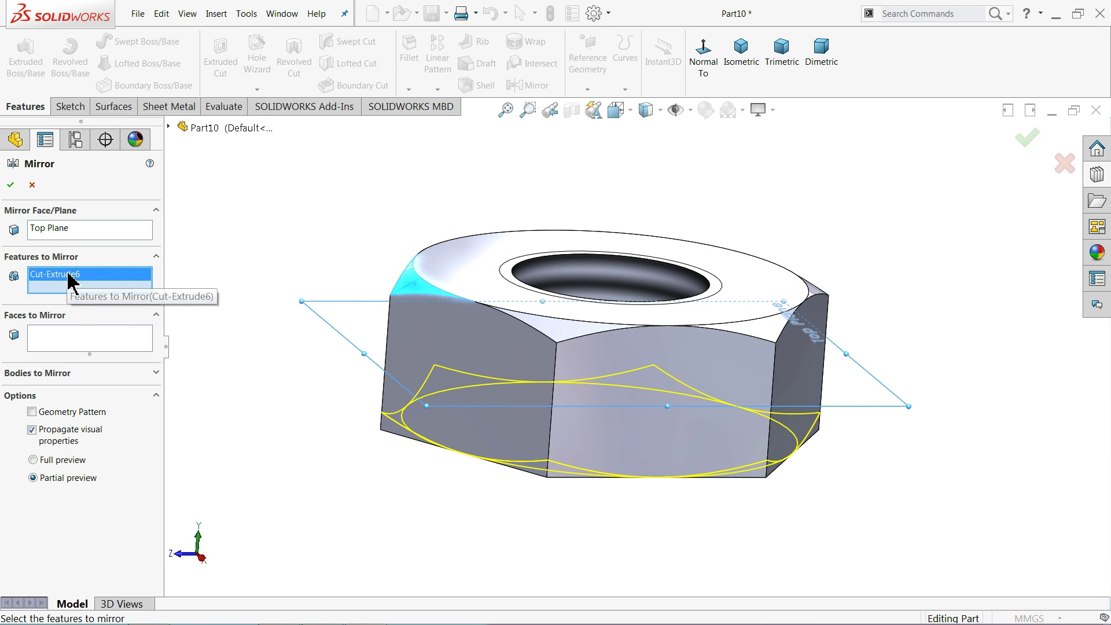
{"action": "left_click", "coordinate": [11, 184]}
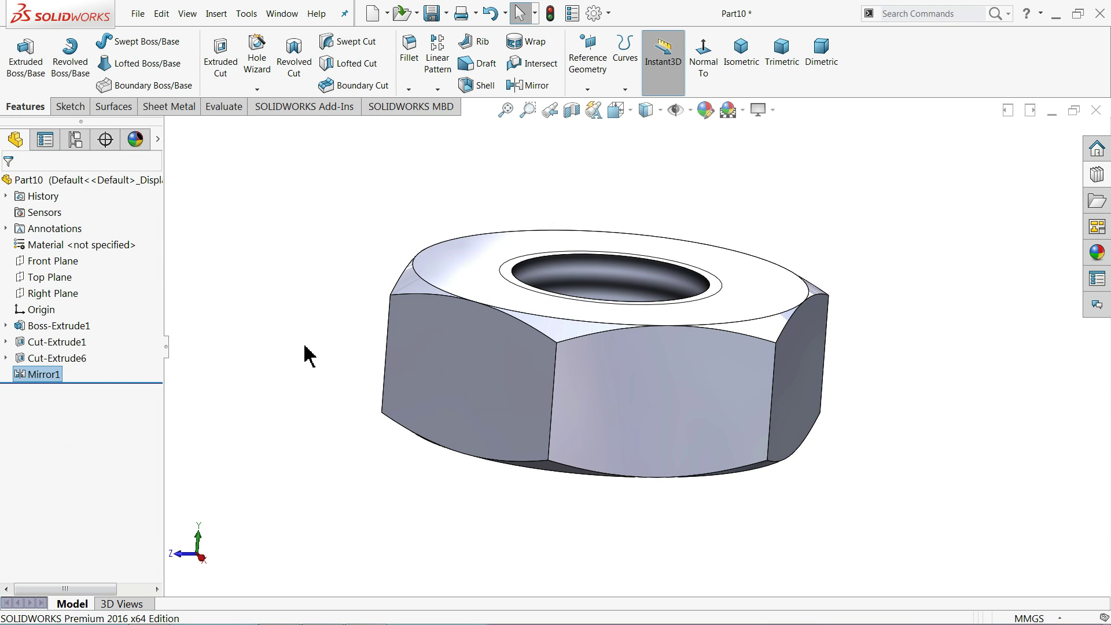
{"action": "mouse_move", "coordinate": [310, 355]}
{"action": "middle_mouse_down"}
{"action": "mouse_move", "coordinate": [320, 145]}
{"action": "mouse_move", "coordinate": [258, 441]}
{"action": "middle_mouse_up"}
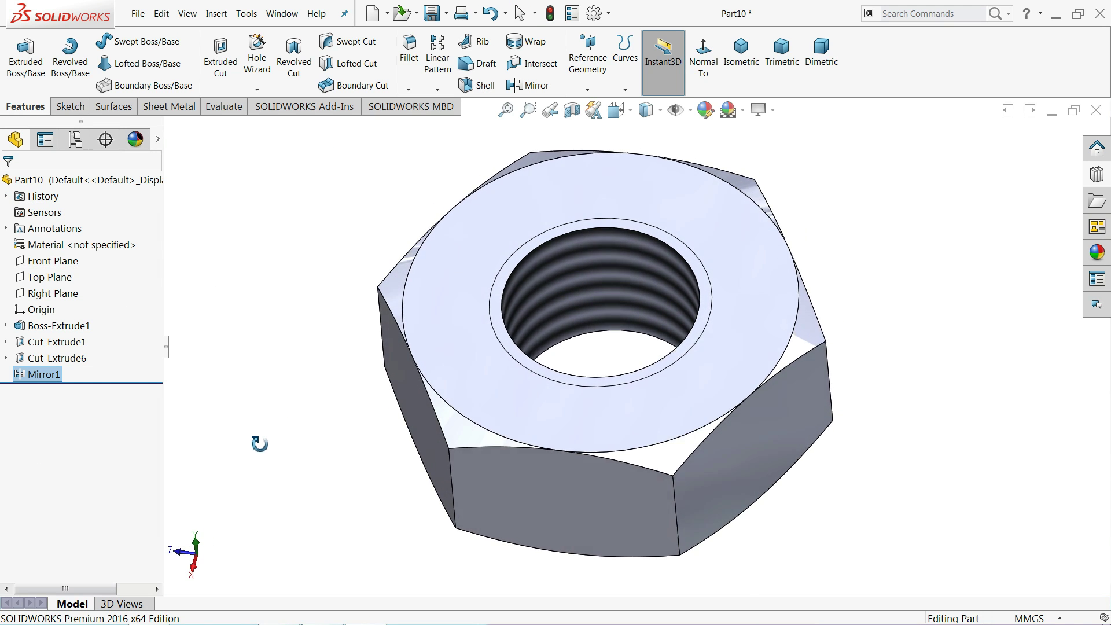
{"action": "middle_click_drag", "start_coordinate": [367, 359], "coordinate": [333, 546]}
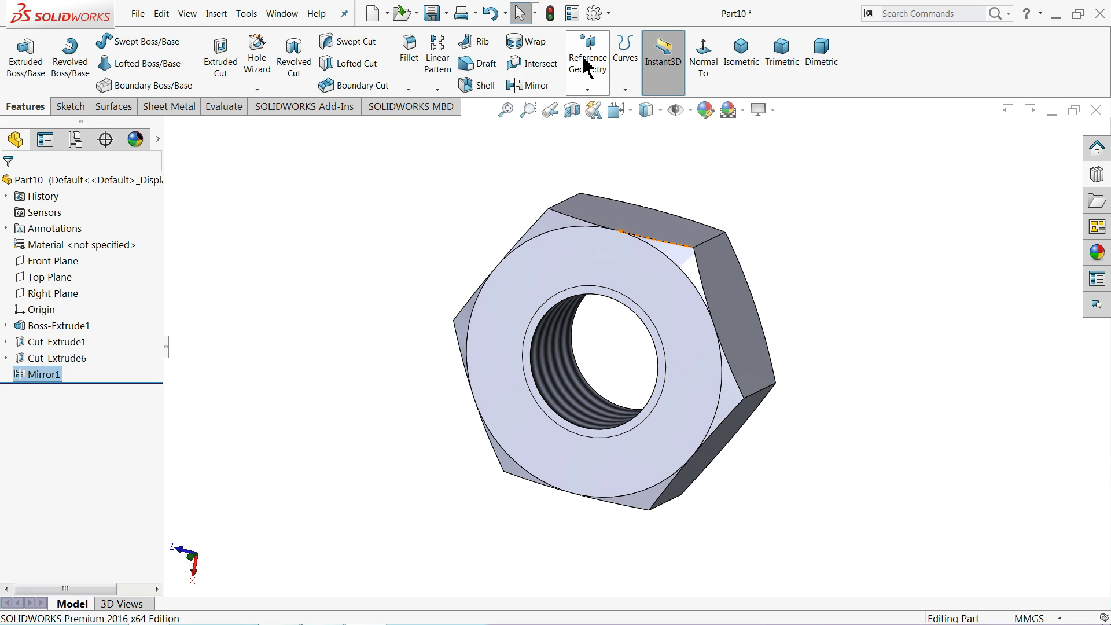
{"action": "left_click", "coordinate": [742, 61]}
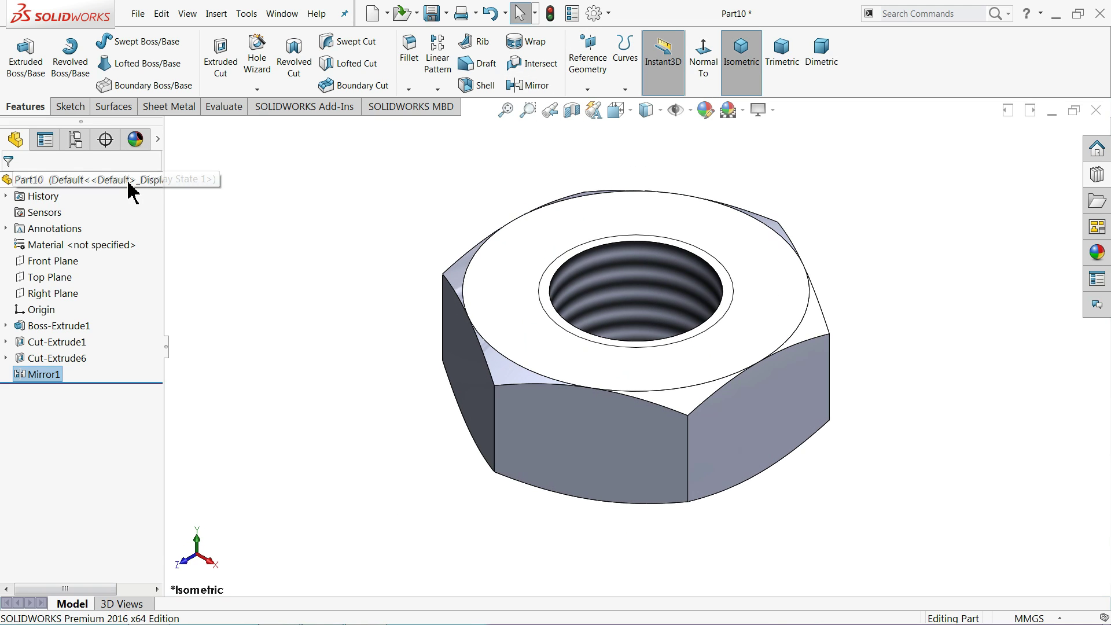
- Apply the satin finish stainless steel appearance to the nut
{"action": "left_click", "coordinate": [1097, 254]}
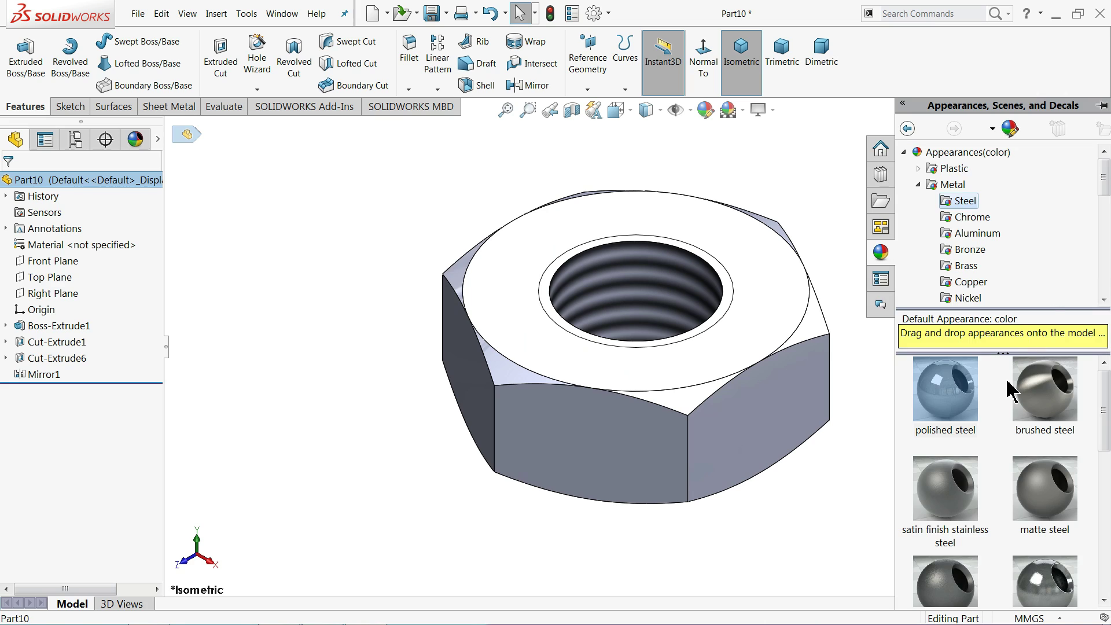
{"action": "double_click", "coordinate": [945, 489]}
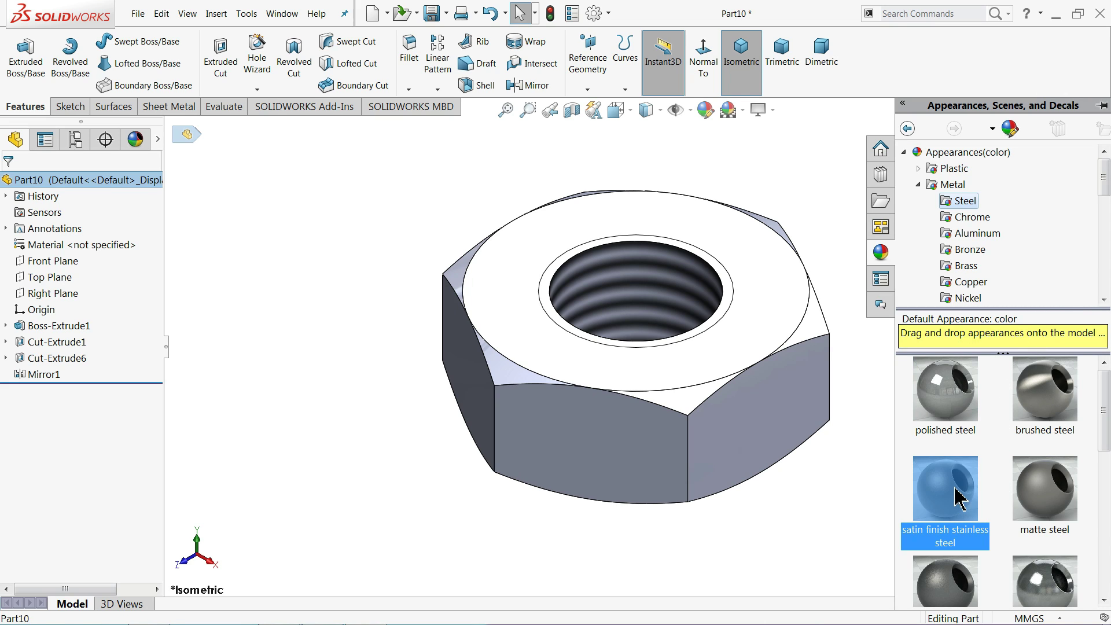
{"action": "mouse_move", "coordinate": [811, 459]}
{"action": "middle_mouse_down"}
{"action": "mouse_move", "coordinate": [688, 160]}
{"action": "mouse_move", "coordinate": [575, 322]}
{"action": "middle_mouse_up"}
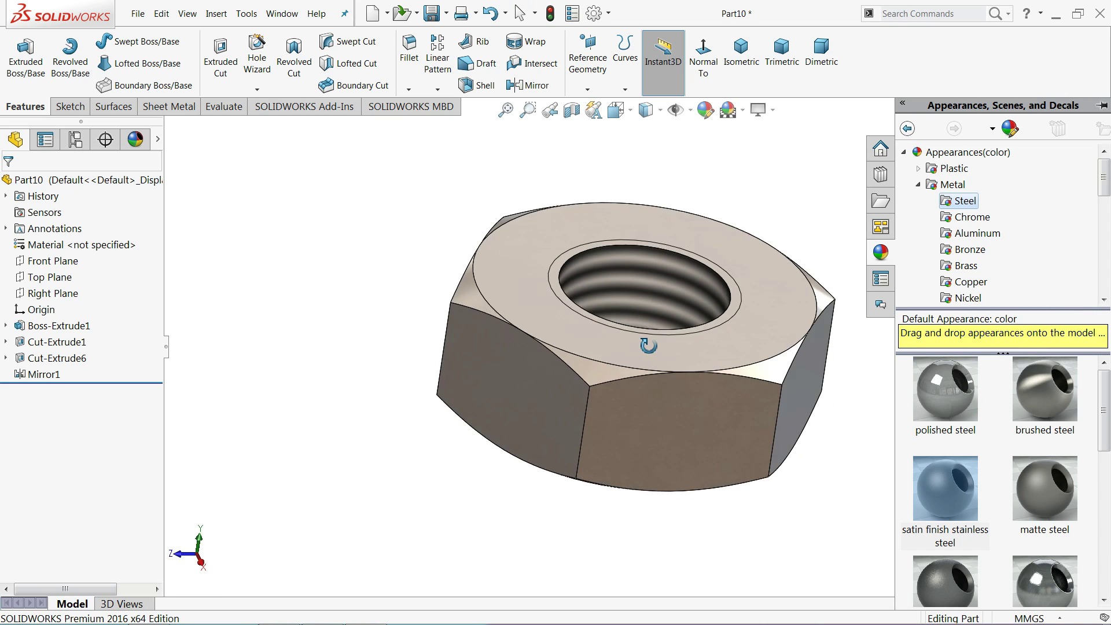
- Save the part as '10.tension bolt nut' in the Hydraulic Cylinder folder
{"action": "left_click", "coordinate": [431, 15]}
{"action": "type", "text": "10.tension bolt nut"}
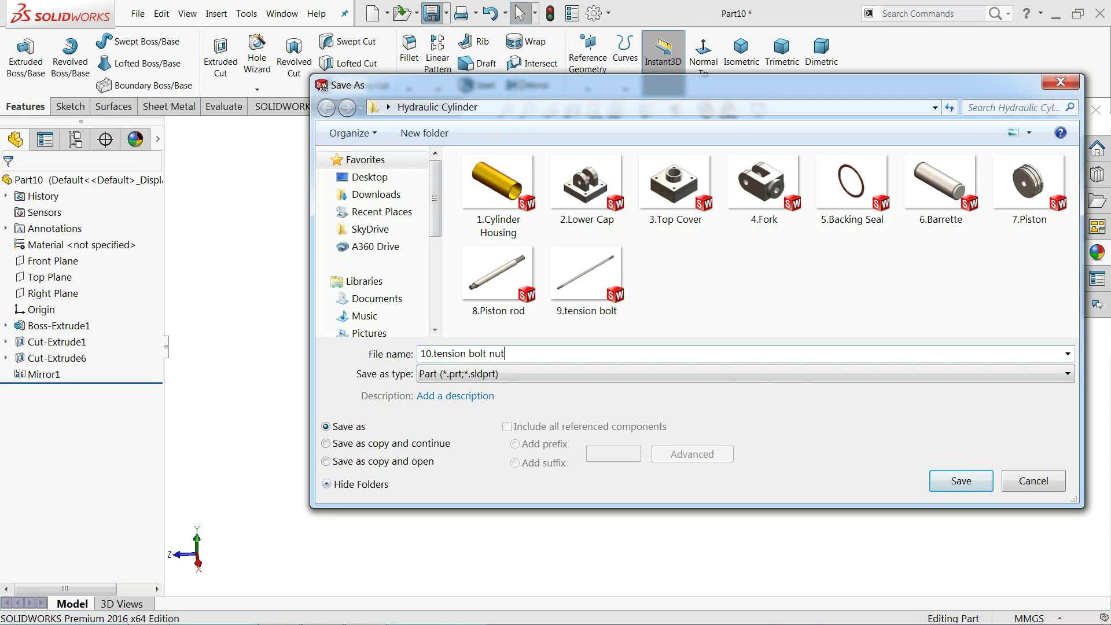
{"action": "left_click", "coordinate": [966, 489]}
{"action": "mouse_move", "coordinate": [712, 354]}
{"action": "middle_mouse_down"}
{"action": "mouse_move", "coordinate": [670, 330]}
{"action": "mouse_move", "coordinate": [620, 454]}
{"action": "mouse_move", "coordinate": [576, 496]}
{"action": "mouse_move", "coordinate": [506, 453]}
{"action": "mouse_move", "coordinate": [756, 355]}
{"action": "middle_mouse_up"}
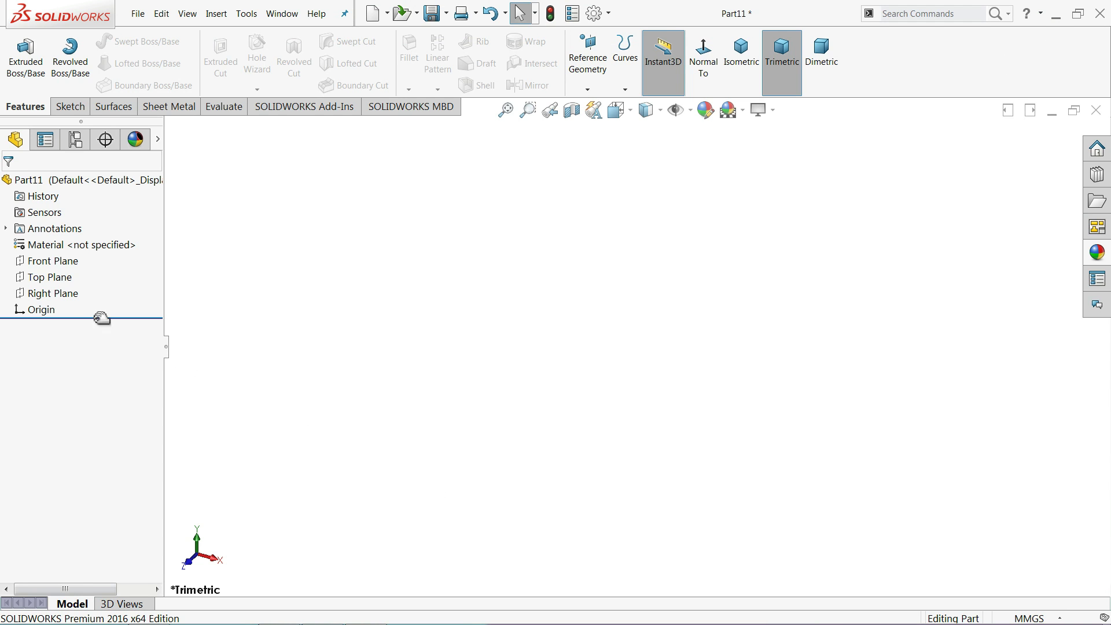
- On the Front Plane, sketch vertical and horizontal construction centerlines through the origin
{"action": "left_click", "coordinate": [35, 260]}
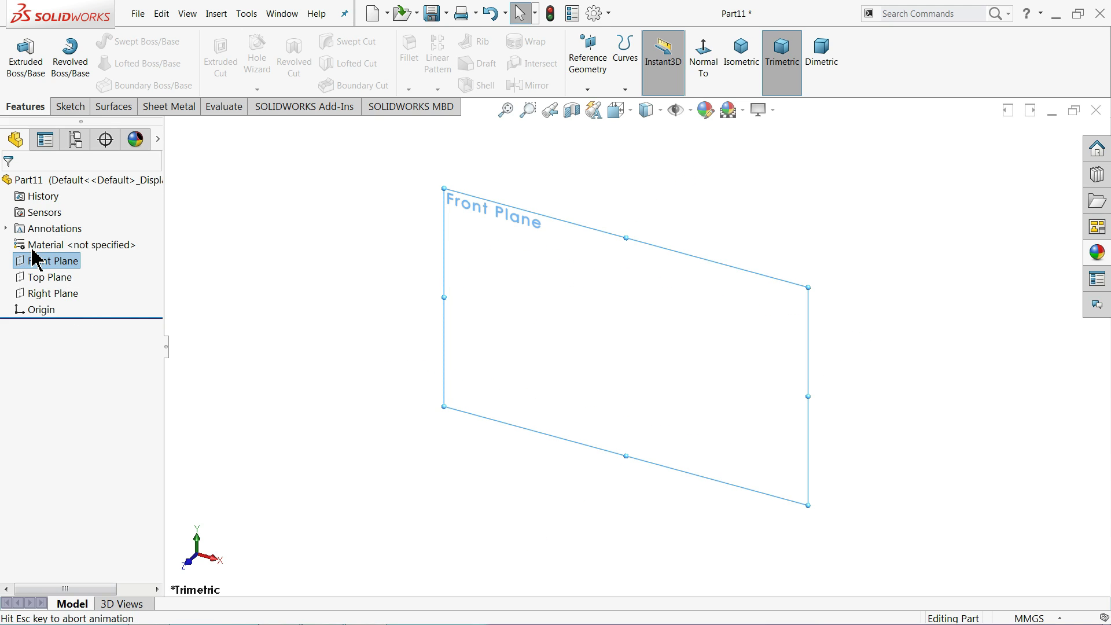
{"action": "left_click", "coordinate": [108, 41]}
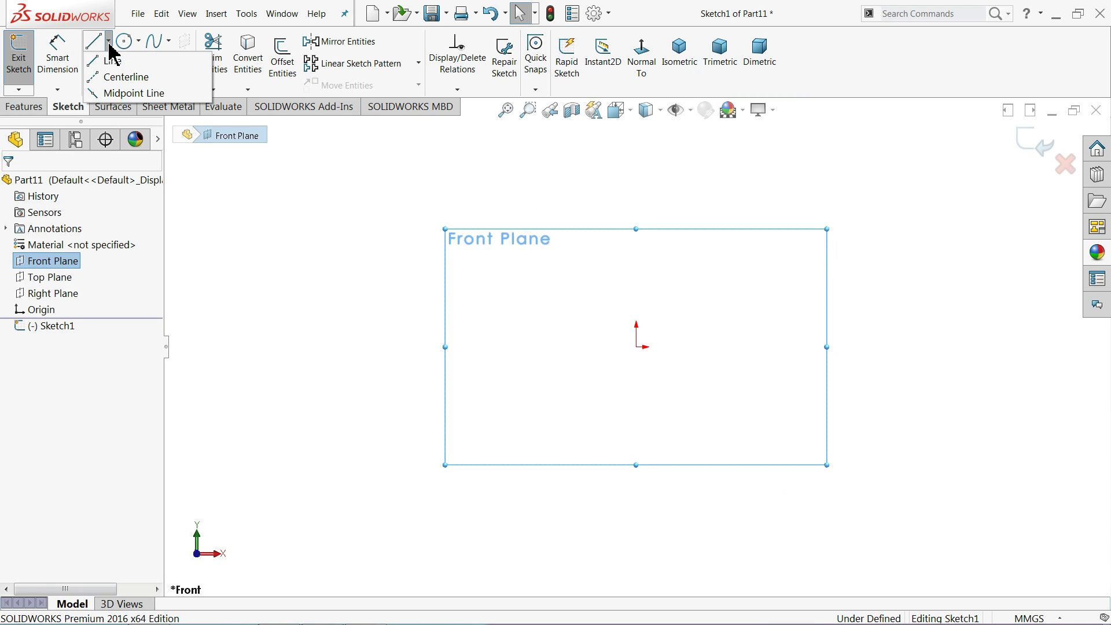
{"action": "left_click", "coordinate": [117, 81]}
{"action": "left_click", "coordinate": [636, 175]}
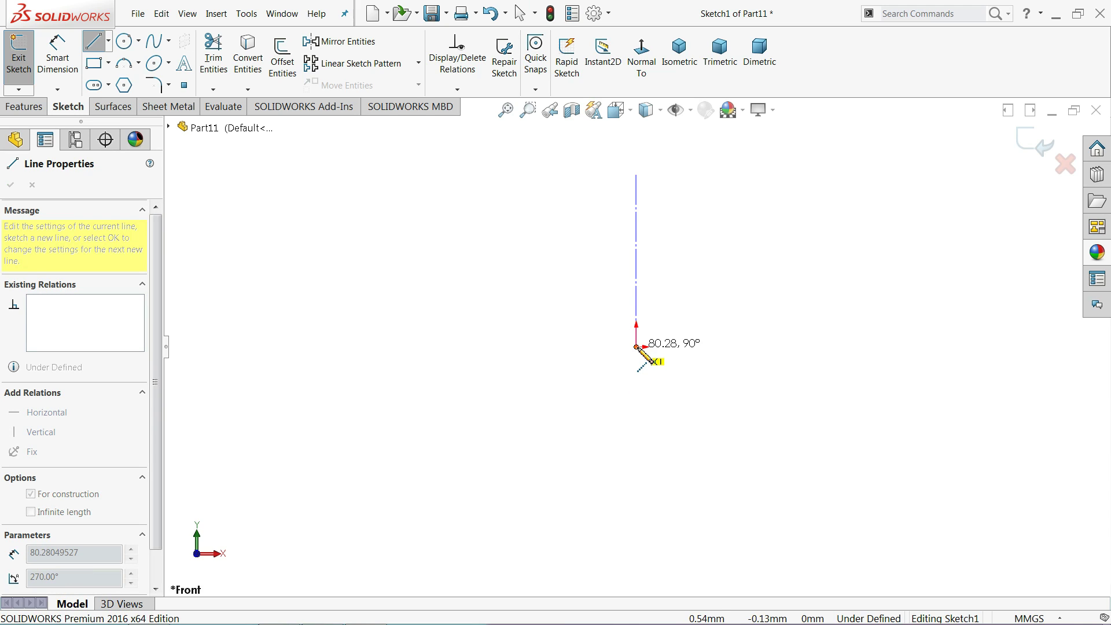
{"action": "left_click", "coordinate": [636, 347]}
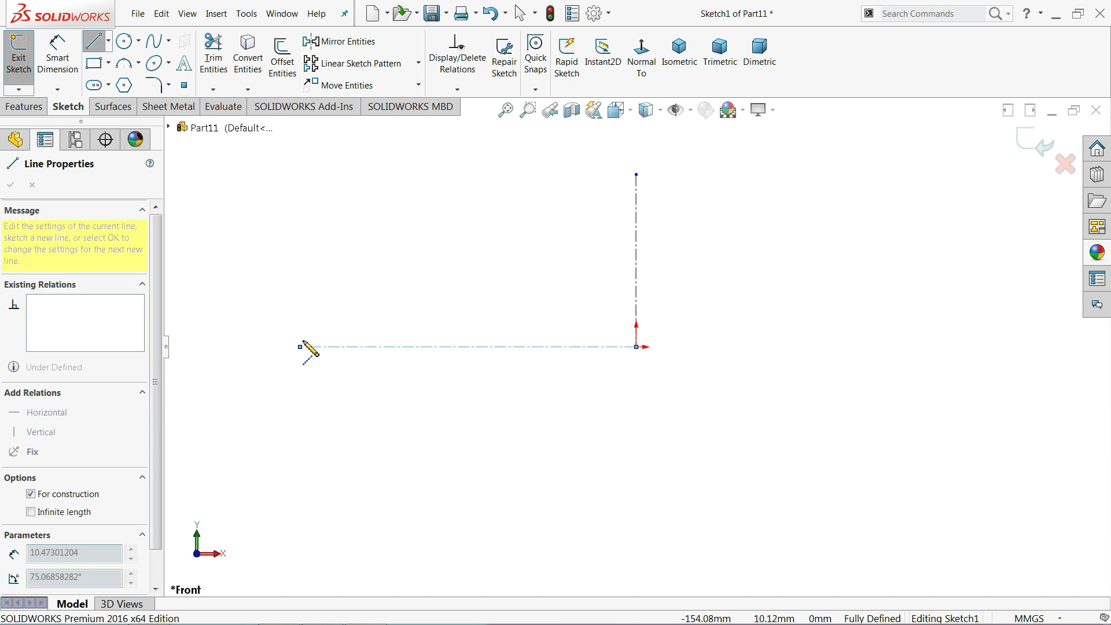
{"action": "left_click", "coordinate": [300, 347]}
{"action": "left_click", "coordinate": [299, 146]}
{"action": "right_click", "coordinate": [366, 163]}
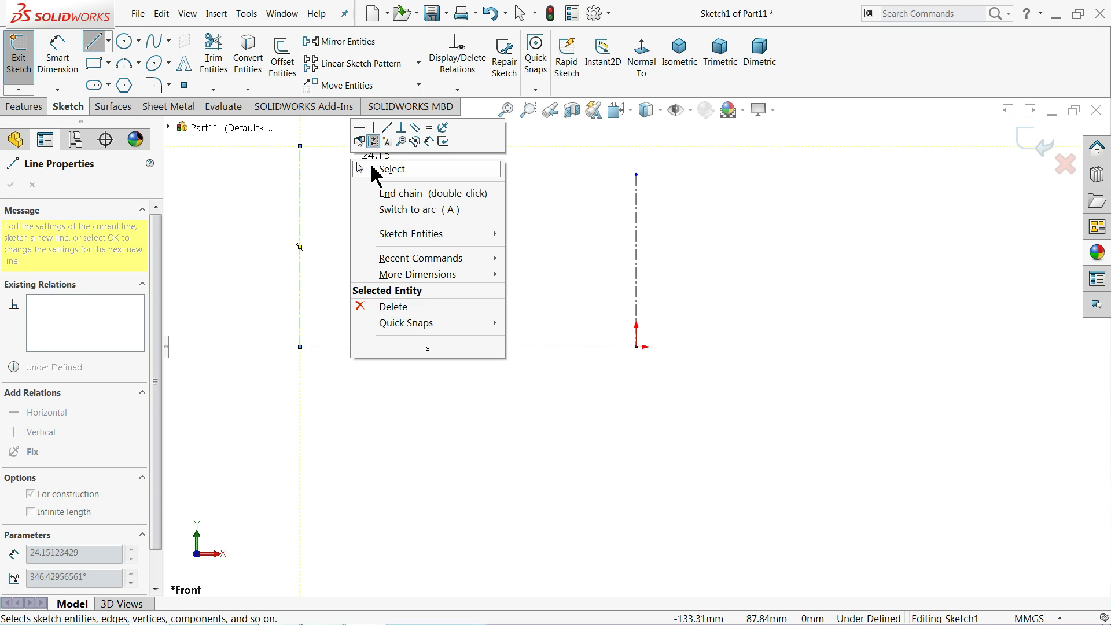
{"action": "left_click", "coordinate": [373, 171]}
- Draw the profile's top edge, slanted outer edge, short bottom edge and inner edge
{"action": "left_click", "coordinate": [98, 57]}
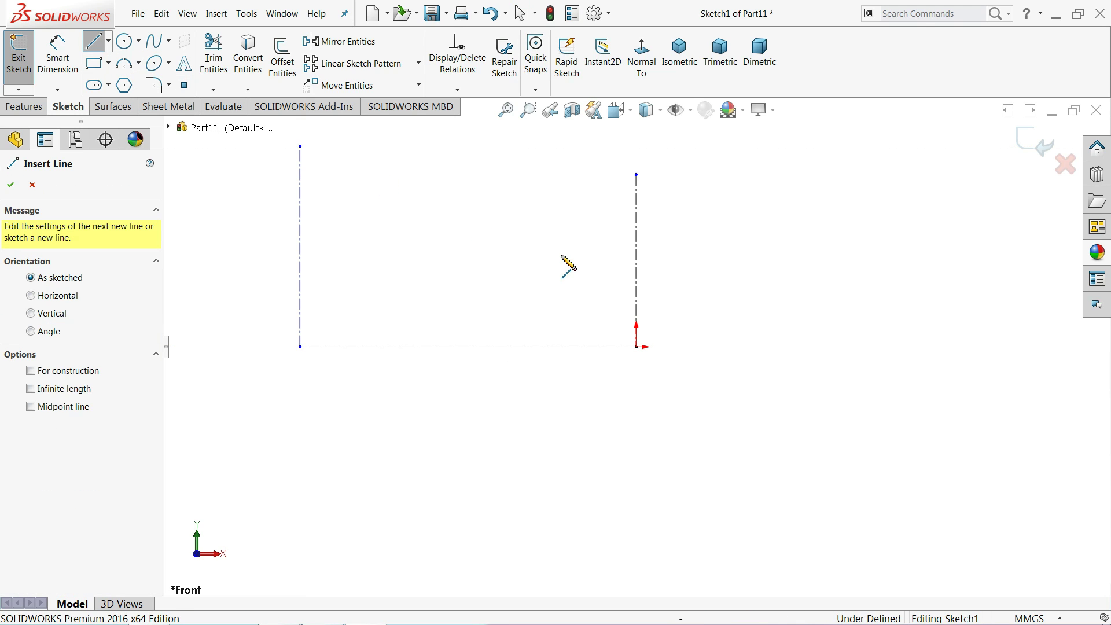
{"action": "scroll", "coordinate": [640, 315], "scroll_direction": "down", "scroll_amount": 3}
{"action": "scroll", "coordinate": [689, 367], "scroll_direction": "up", "scroll_amount": 3}
{"action": "scroll", "coordinate": [643, 360], "scroll_direction": "down", "scroll_amount": 3}
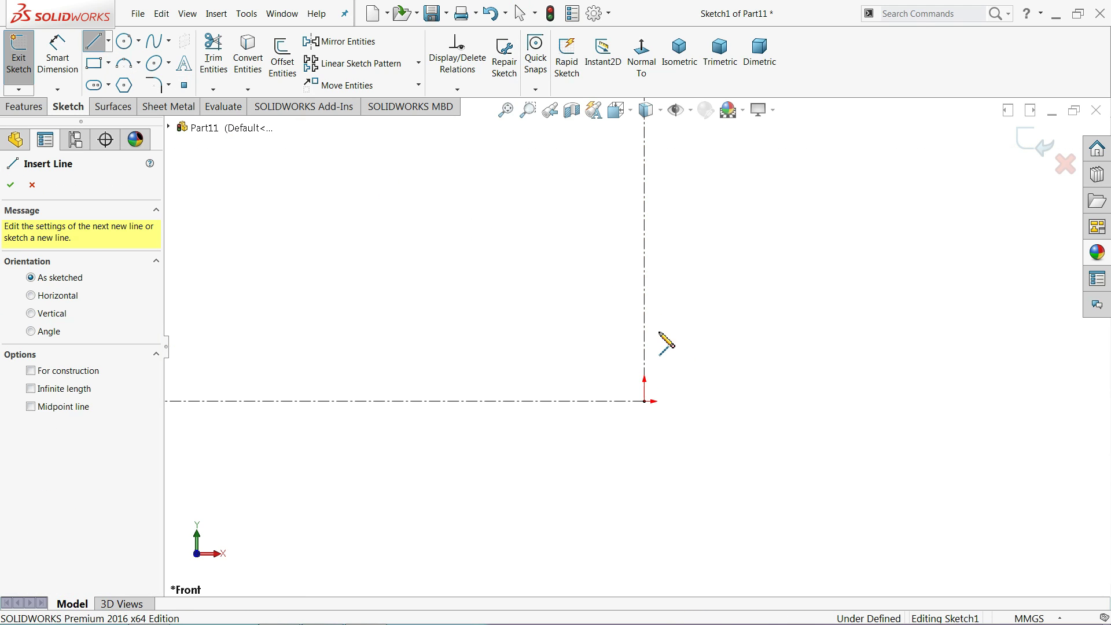
{"action": "left_click", "coordinate": [686, 311]}
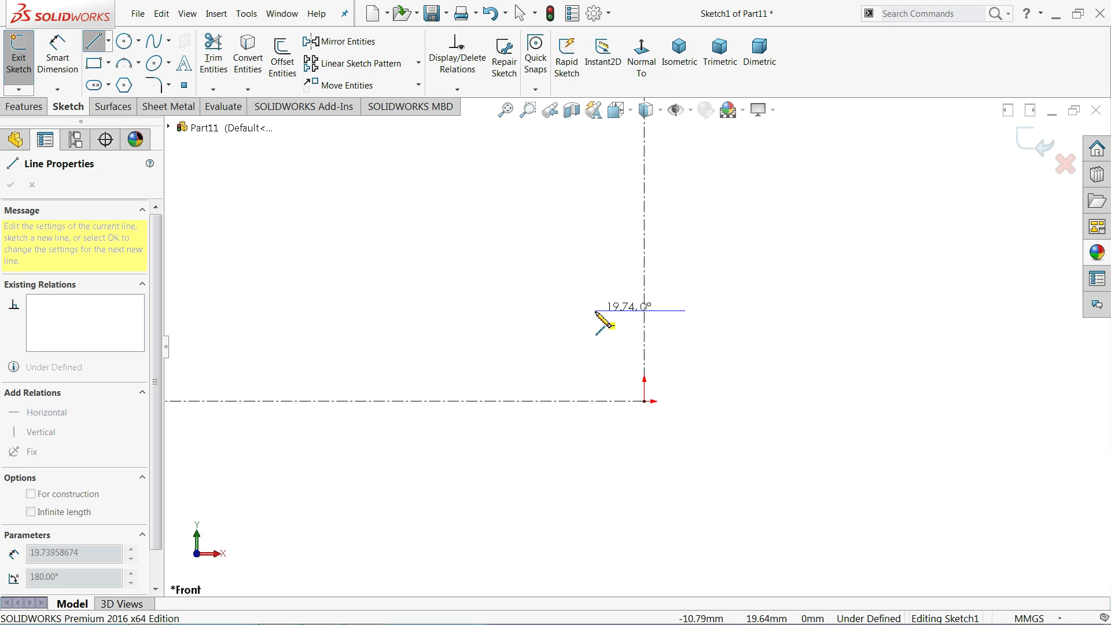
{"action": "left_click", "coordinate": [595, 311]}
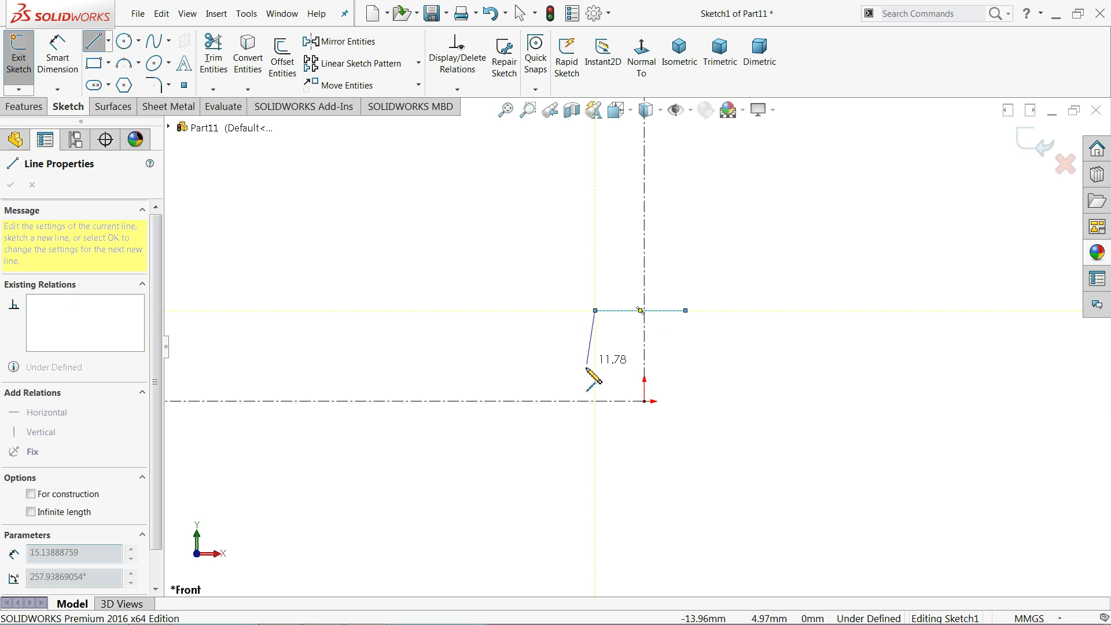
{"action": "left_click", "coordinate": [548, 492]}
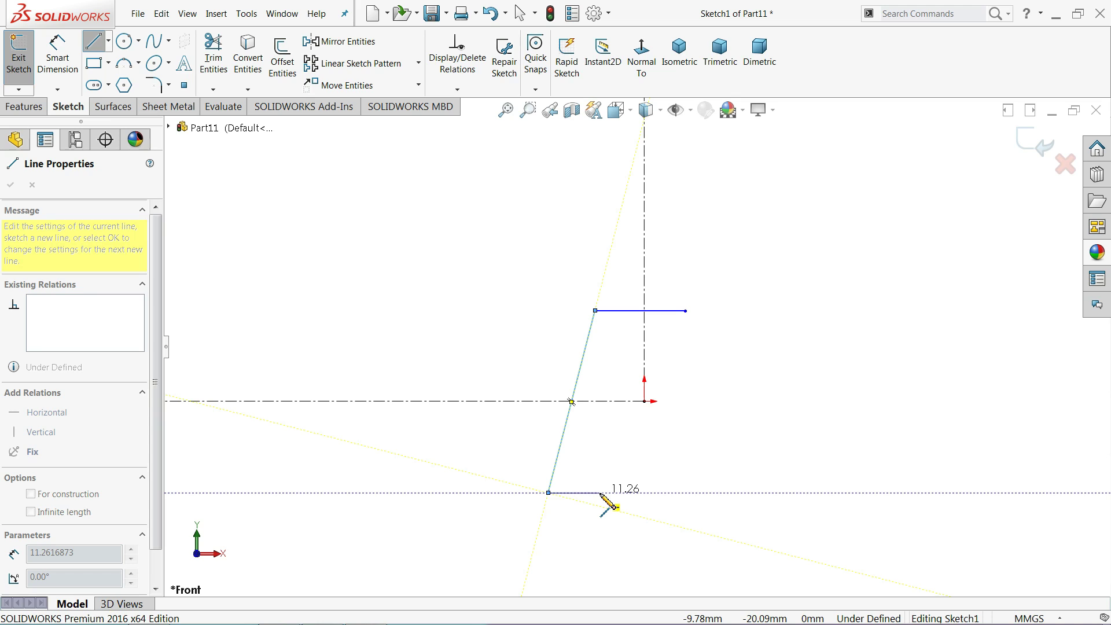
{"action": "left_click", "coordinate": [600, 493]}
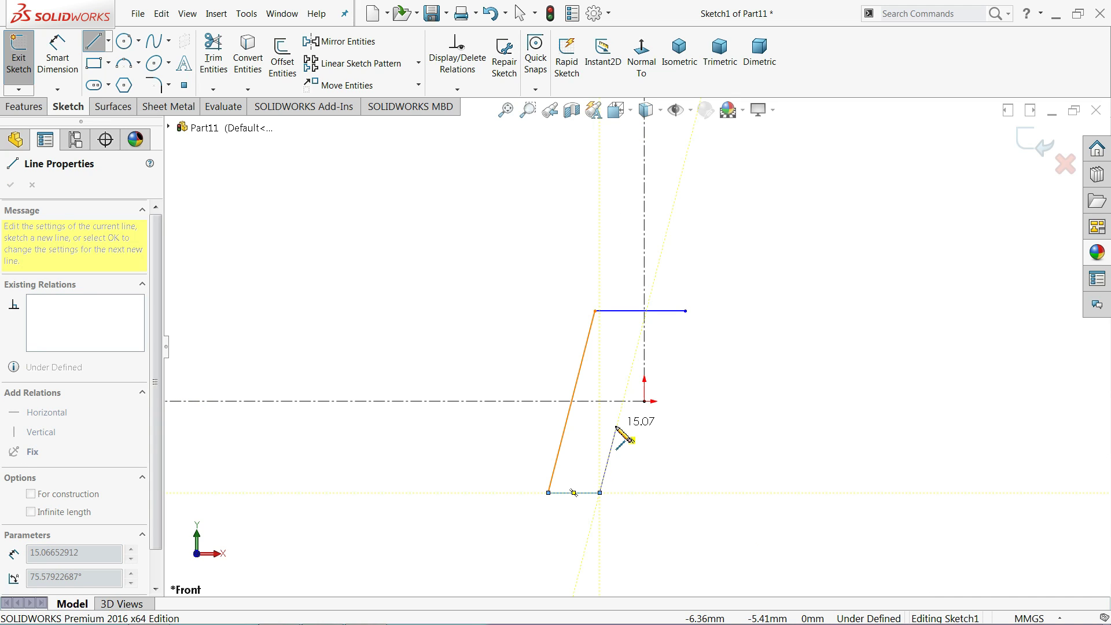
{"action": "left_click", "coordinate": [617, 428]}
- Add the arch over the origin and the right side, closing the tapered profile
{"action": "scroll", "coordinate": [617, 428], "scroll_direction": "down", "scroll_amount": 3}
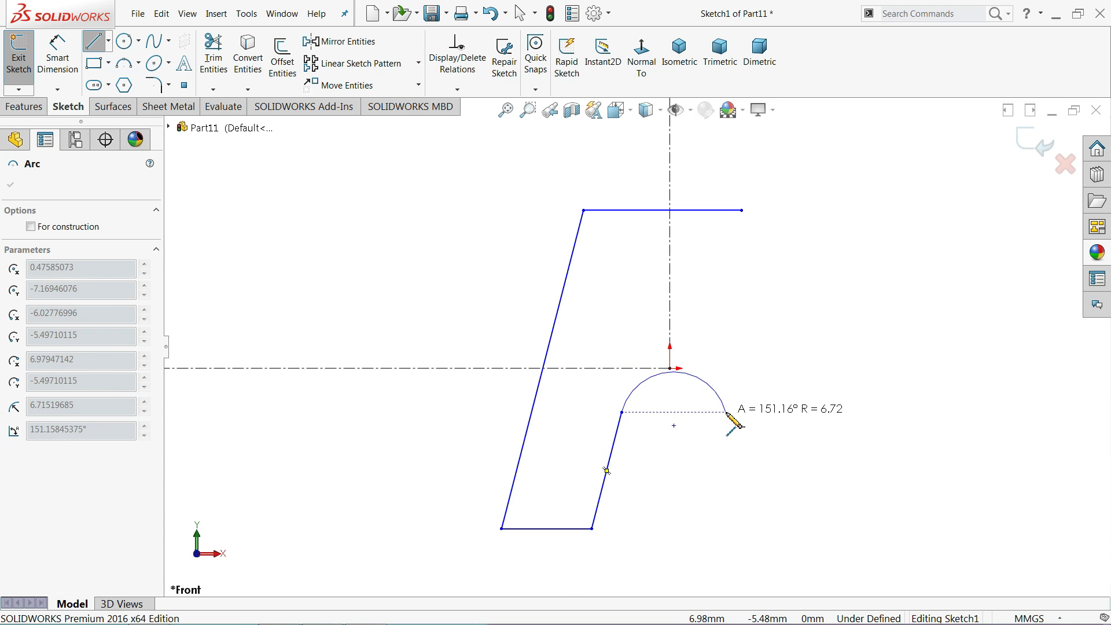
{"action": "left_click", "coordinate": [727, 413]}
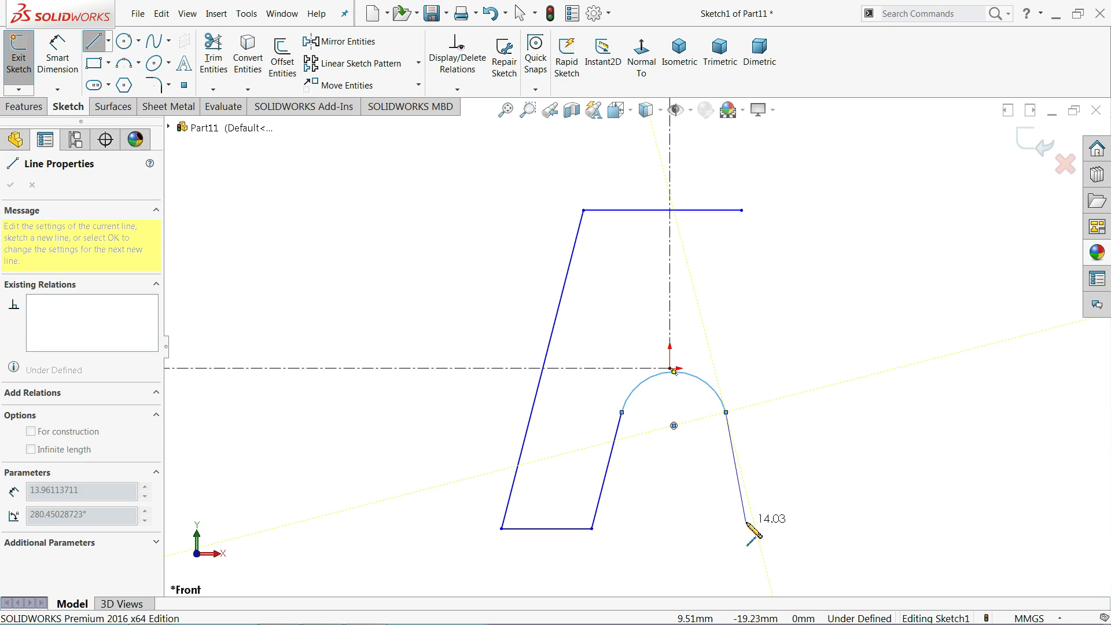
{"action": "left_click", "coordinate": [747, 529]}
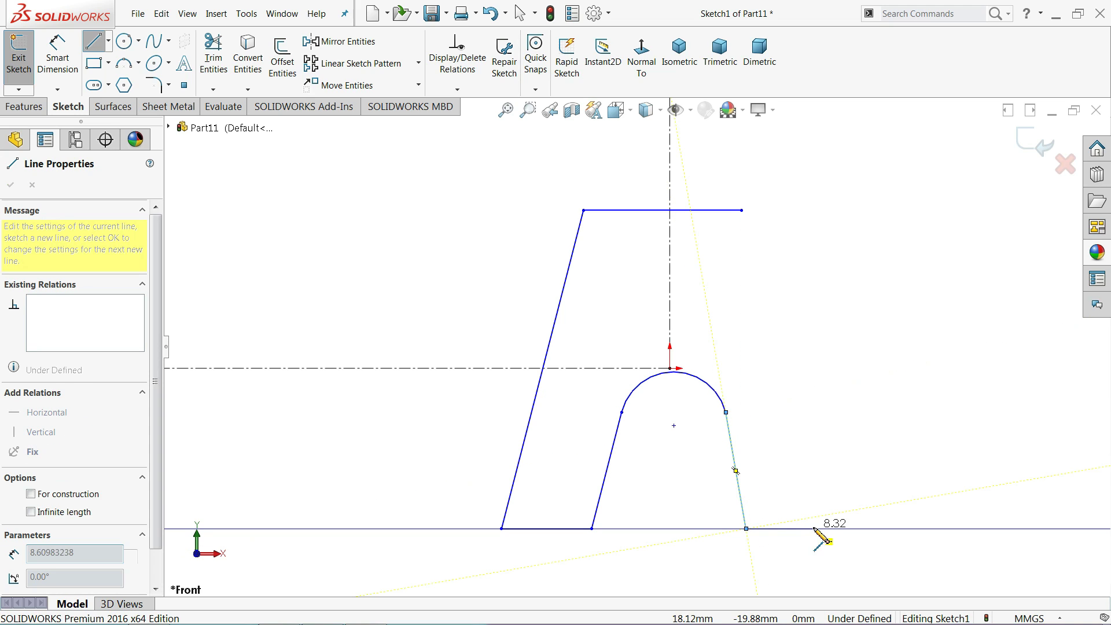
{"action": "left_click", "coordinate": [856, 528]}
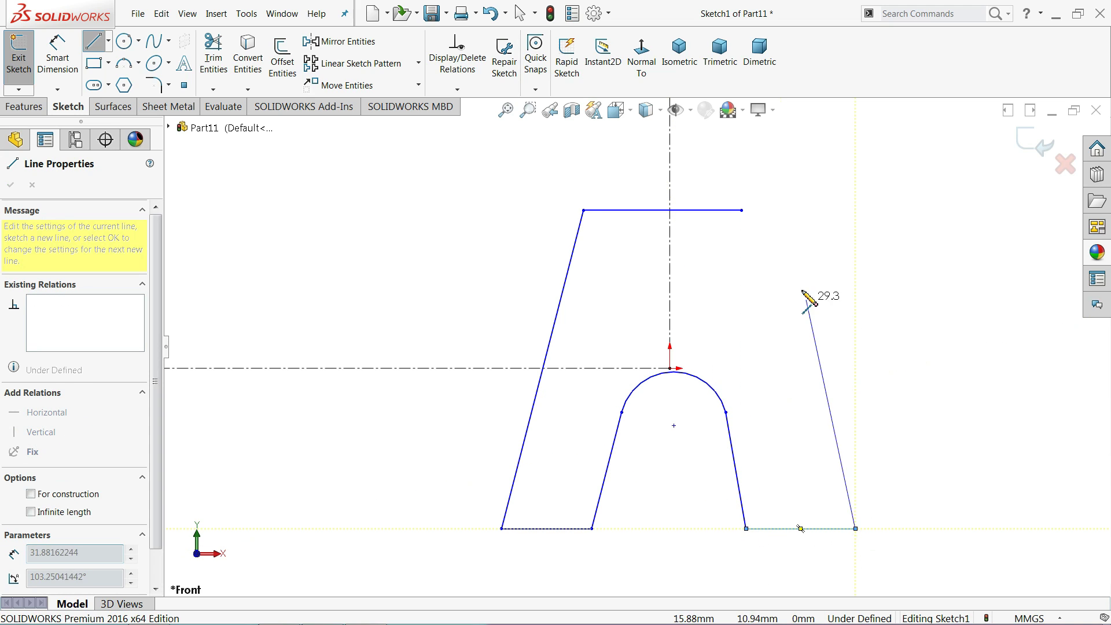
{"action": "left_click", "coordinate": [743, 210]}
{"action": "right_click", "coordinate": [789, 229]}
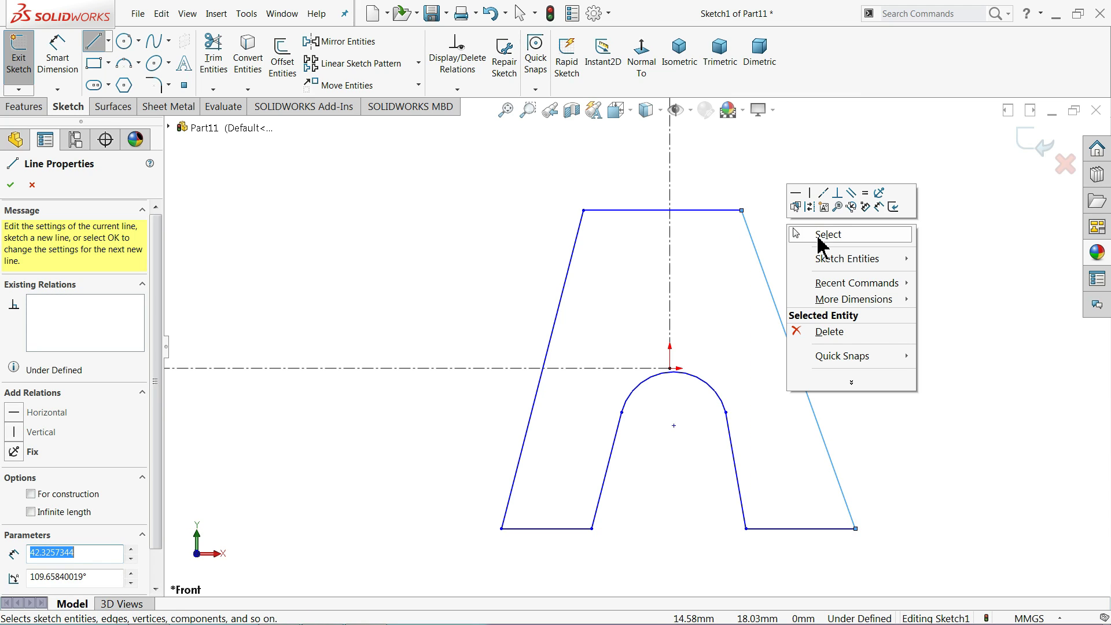
{"action": "left_click", "coordinate": [820, 233]}
- Make the two bottom edges collinear and equal in length
{"action": "scroll", "coordinate": [799, 359], "scroll_direction": "up", "scroll_amount": 2}
{"action": "scroll", "coordinate": [761, 409], "scroll_direction": "down", "scroll_amount": 2}
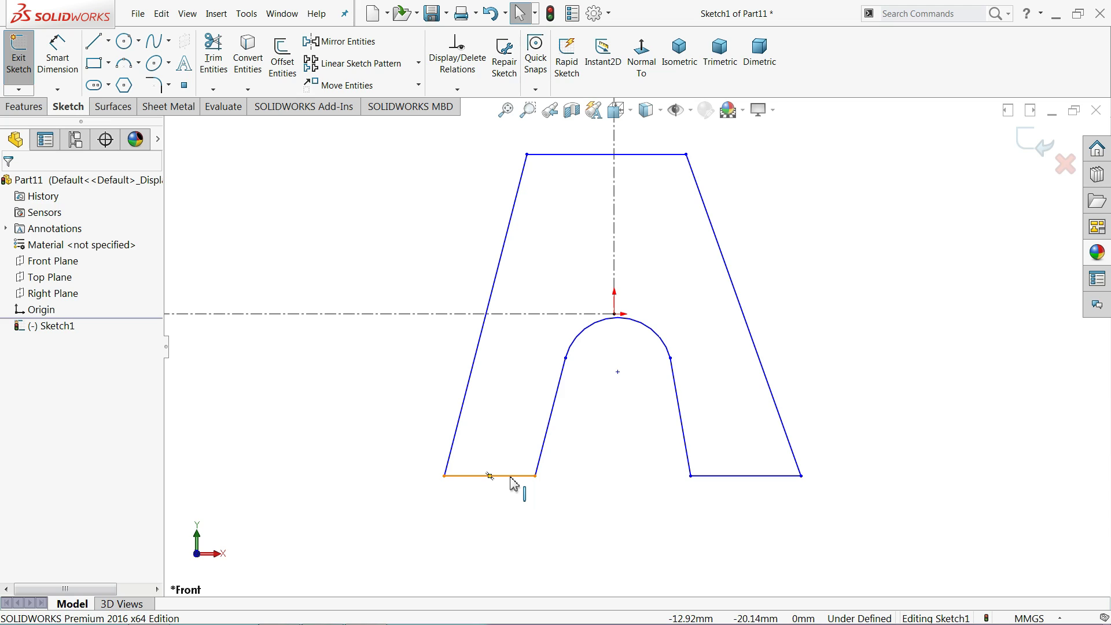
{"action": "left_click", "coordinate": [730, 476]}
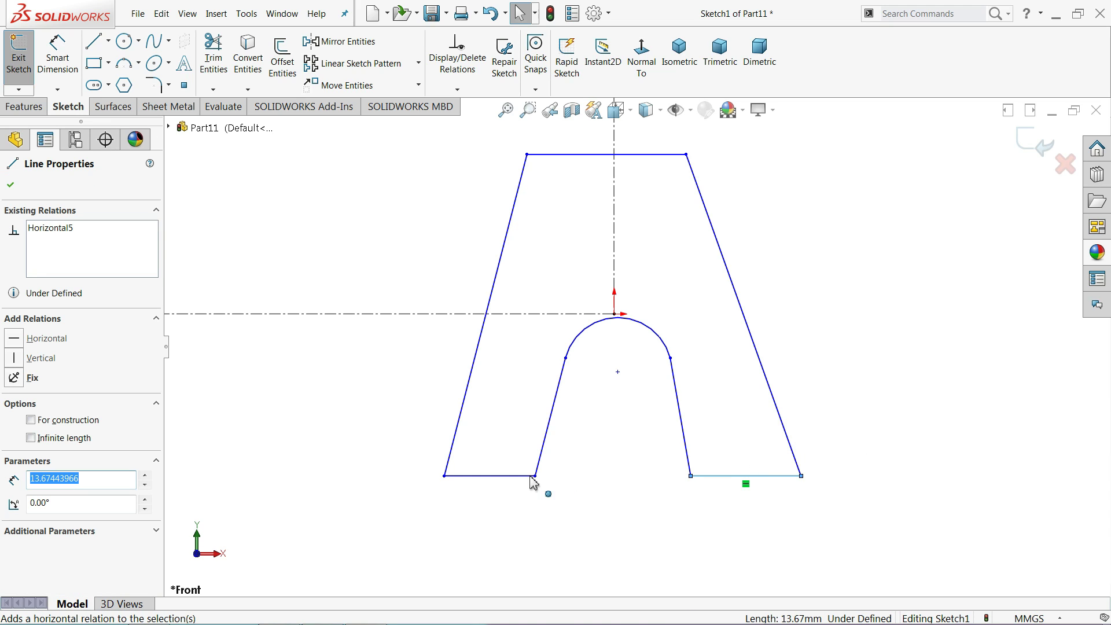
{"action": "left_click", "coordinate": [524, 477], "text": "ctrl"}
{"action": "left_click", "coordinate": [568, 431]}
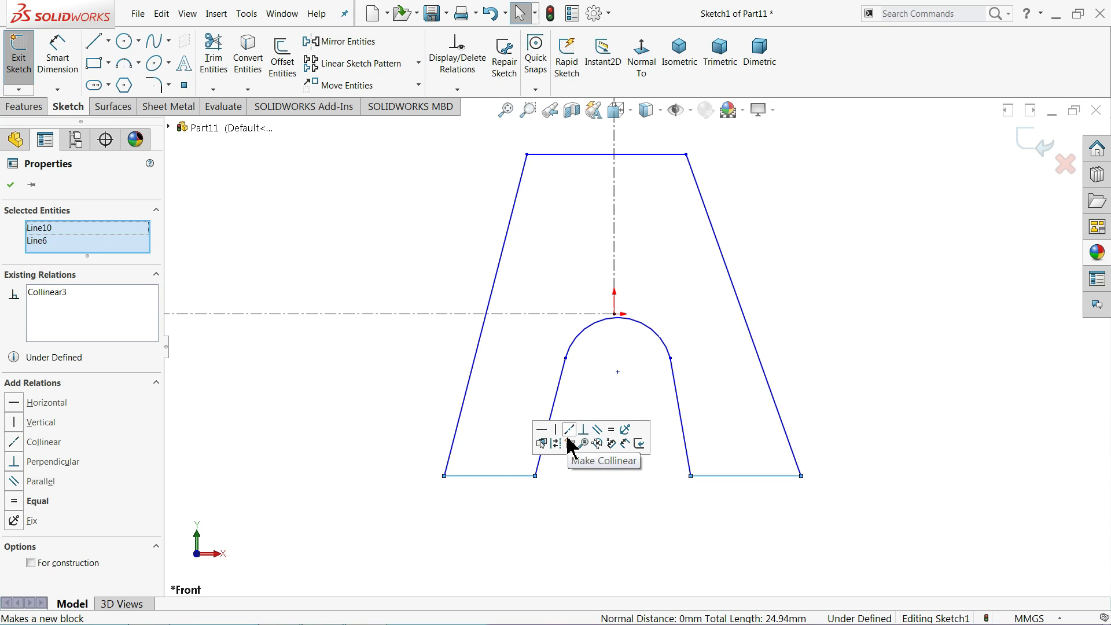
{"action": "left_click", "coordinate": [612, 430]}
{"action": "left_click", "coordinate": [650, 509]}
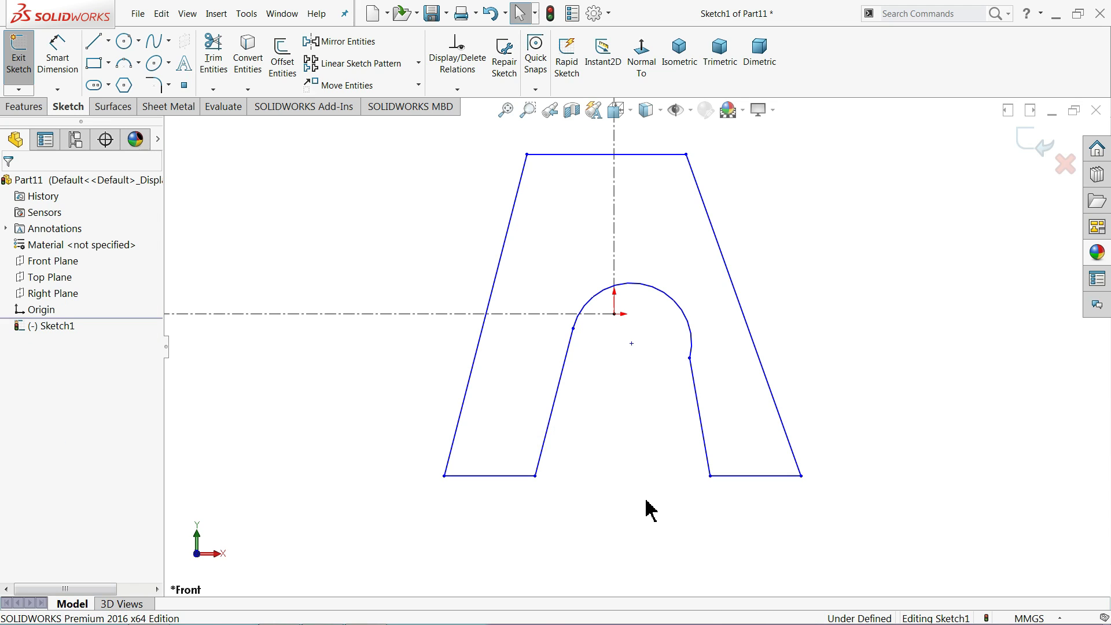
- Make the arc tangent to the inner line and coincident with the origin
{"action": "left_click_drag", "start_coordinate": [704, 339], "coordinate": [661, 382]}
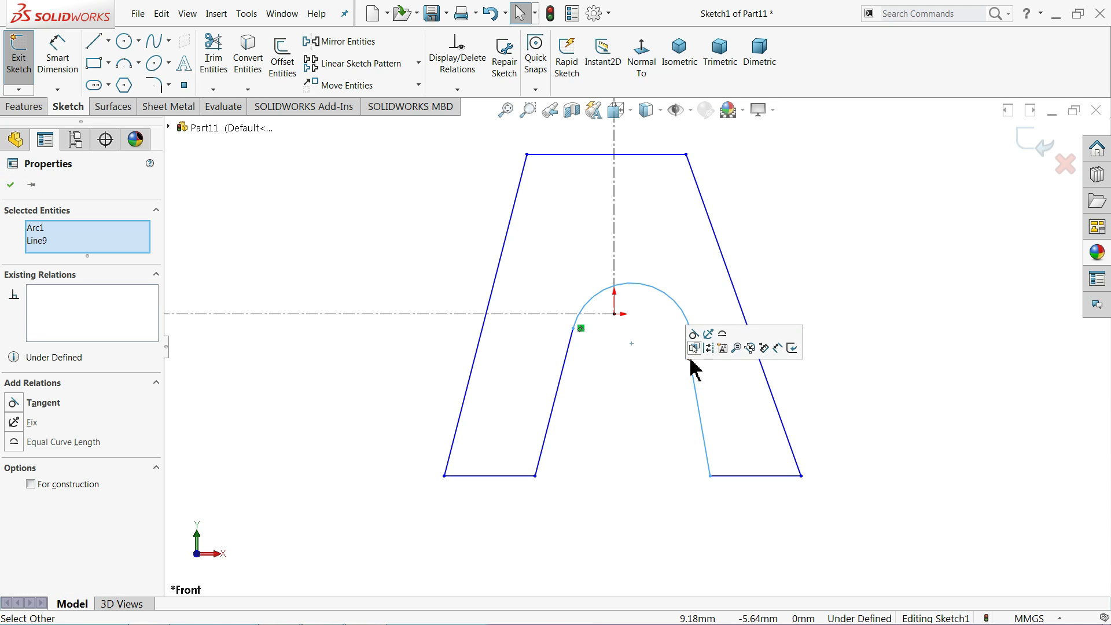
{"action": "left_click", "coordinate": [693, 334]}
{"action": "left_click", "coordinate": [623, 399]}
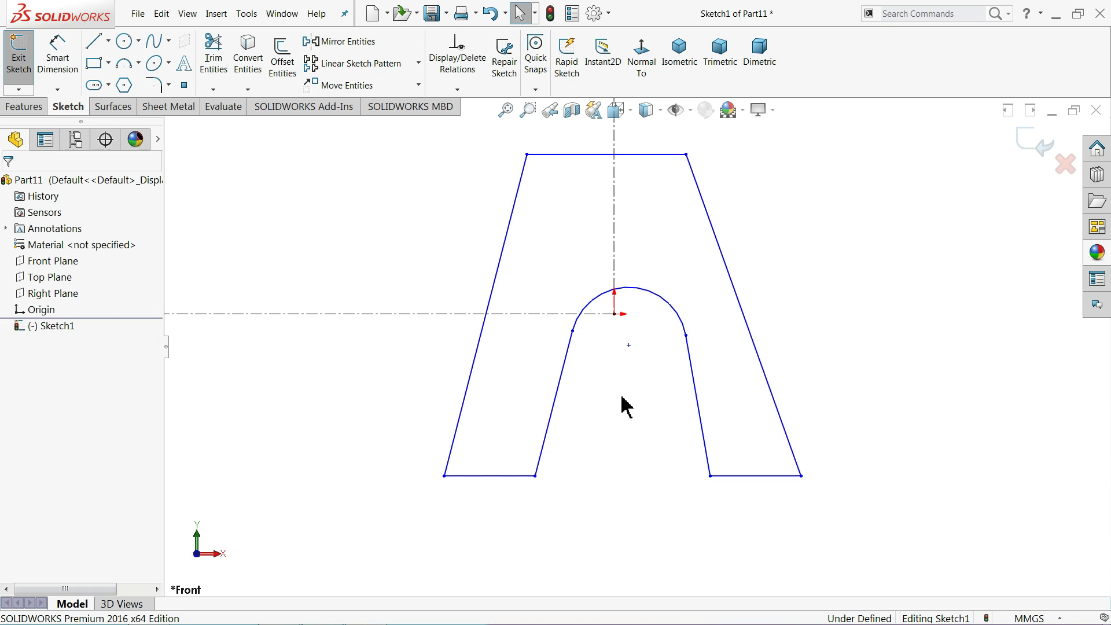
{"action": "left_click", "coordinate": [615, 314]}
{"action": "left_click", "coordinate": [626, 290], "text": "ctrl"}
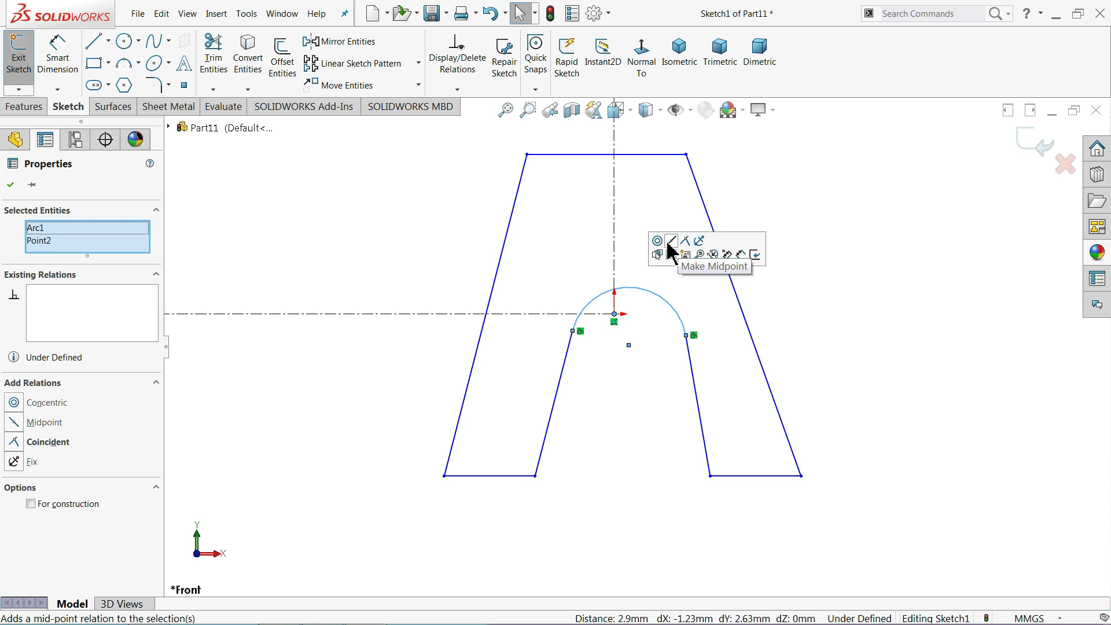
{"action": "left_click", "coordinate": [642, 390]}
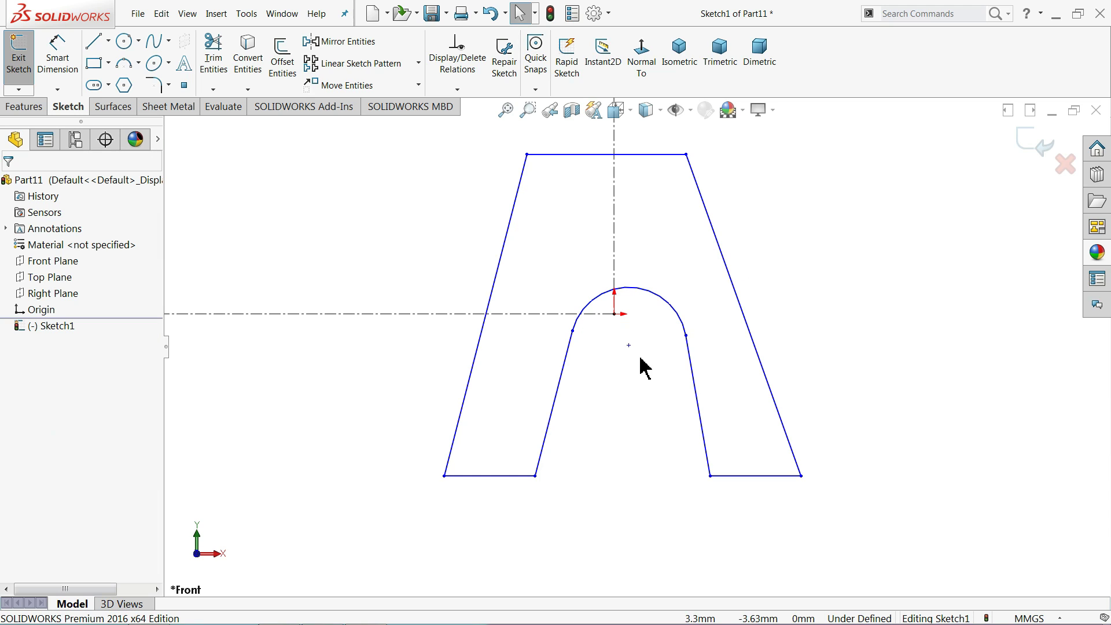
{"action": "mouse_move", "coordinate": [635, 294]}
{"action": "left_mouse_down"}
{"action": "mouse_move", "coordinate": [644, 323]}
{"action": "mouse_move", "coordinate": [649, 302]}
{"action": "mouse_move", "coordinate": [647, 321]}
{"action": "mouse_move", "coordinate": [615, 322]}
{"action": "left_mouse_up"}
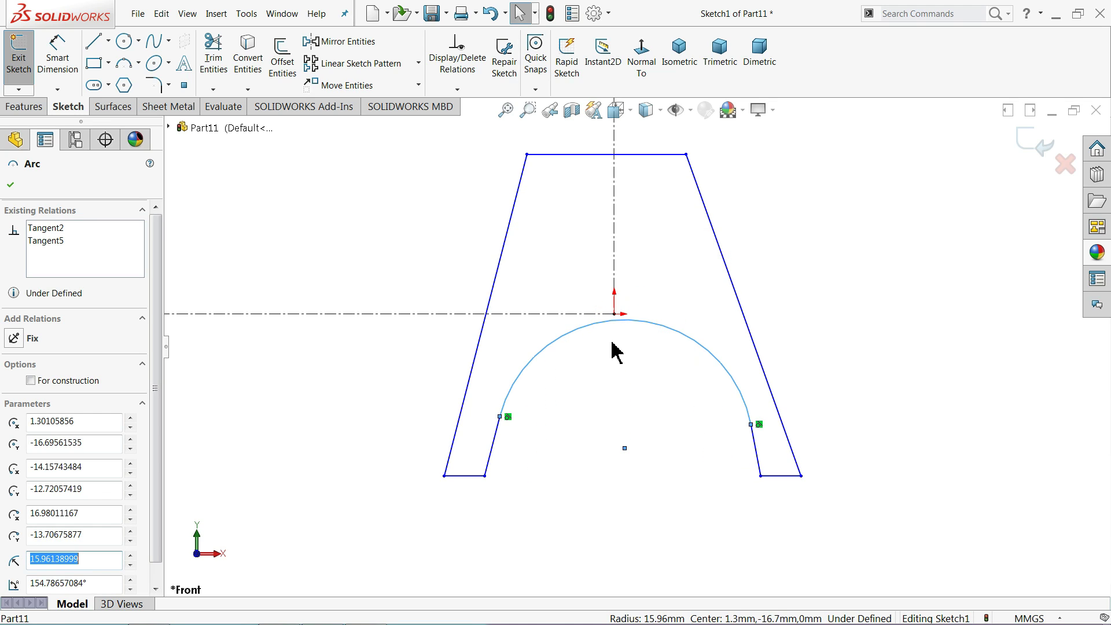
{"action": "left_click", "coordinate": [615, 321]}
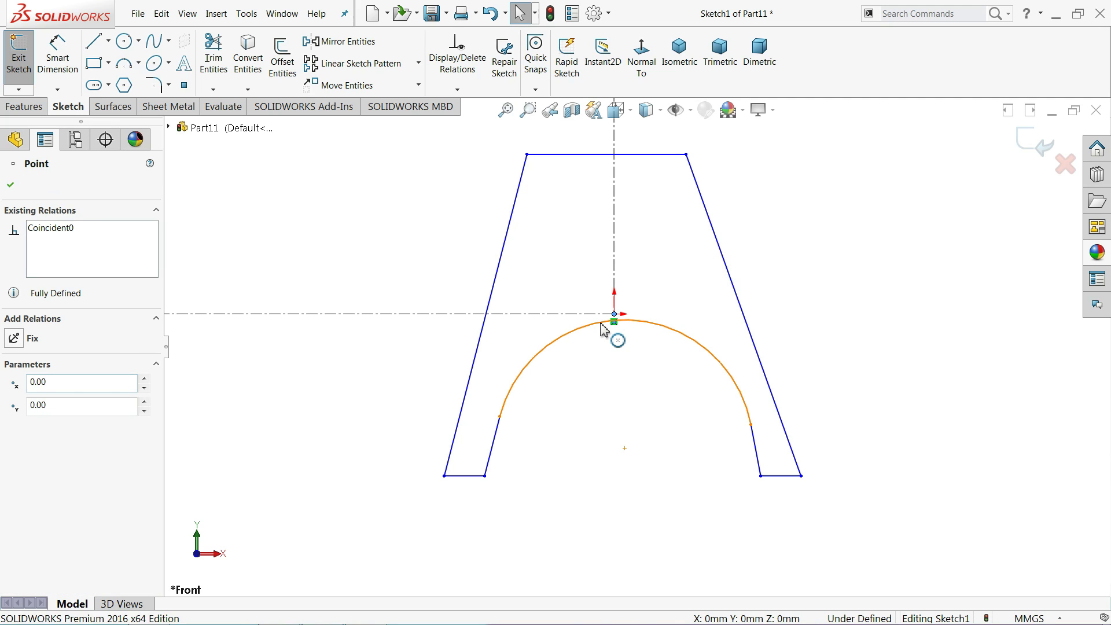
{"action": "left_click", "coordinate": [602, 324], "text": "ctrl"}
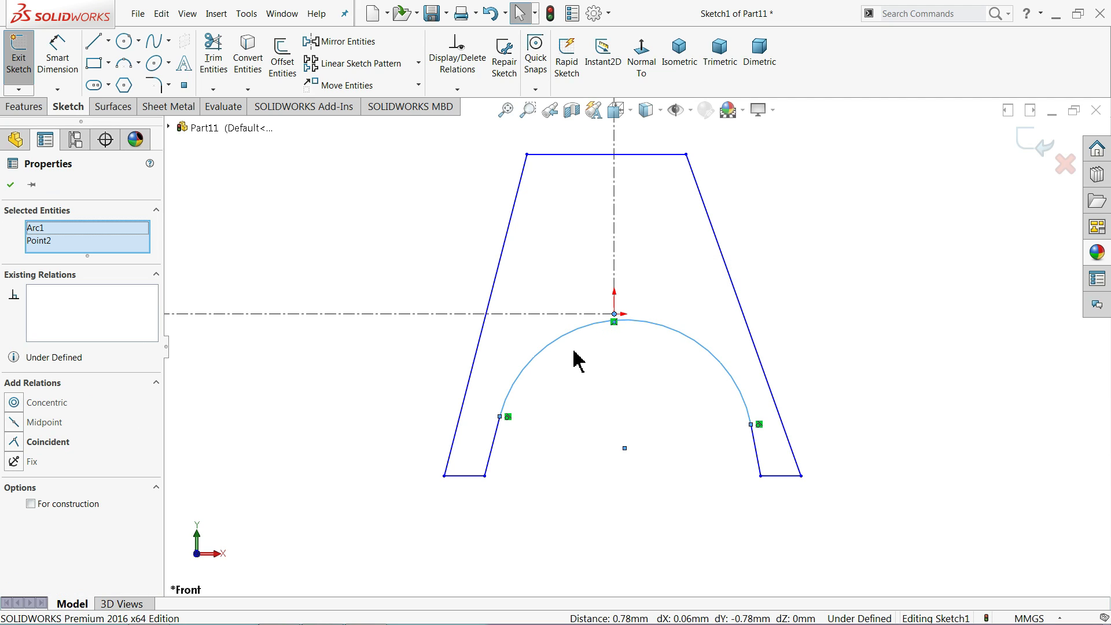
{"action": "left_click", "coordinate": [375, 377]}
{"action": "key", "text": "f"}
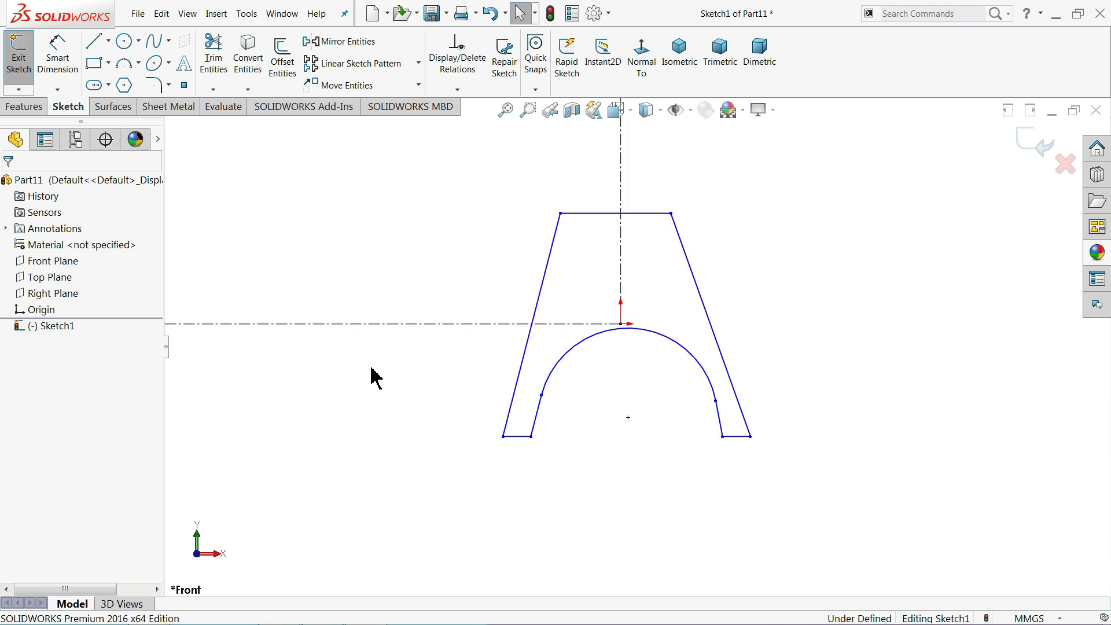
- Dimension the top edge at 6 mm and the overall bottom width at 12 mm
{"action": "left_click", "coordinate": [68, 66]}
{"action": "left_click", "coordinate": [584, 227]}
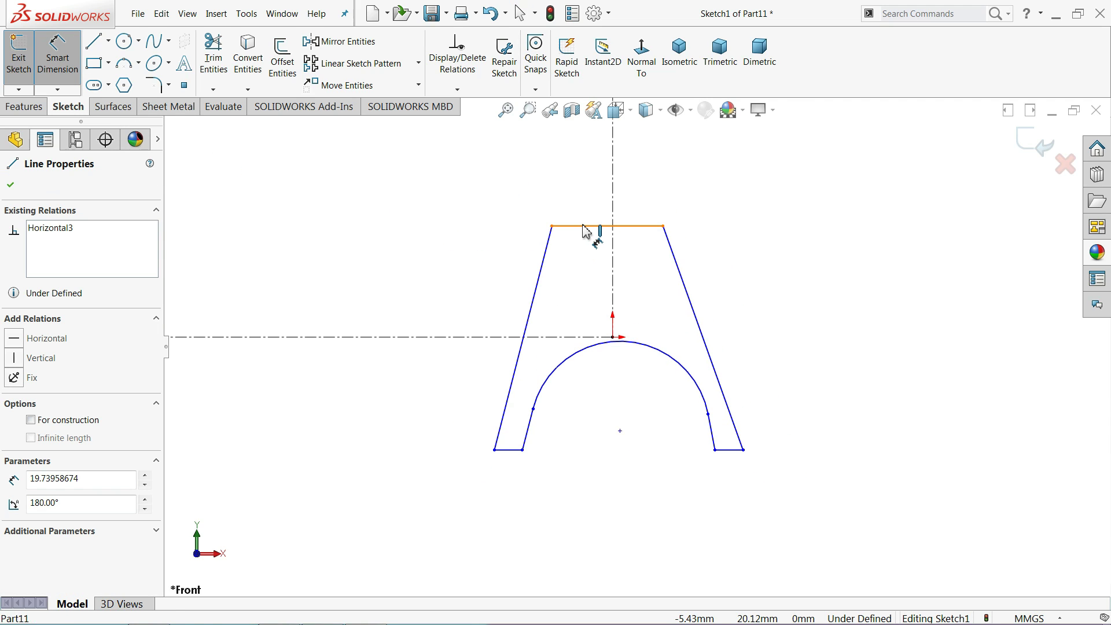
{"action": "left_click", "coordinate": [587, 200]}
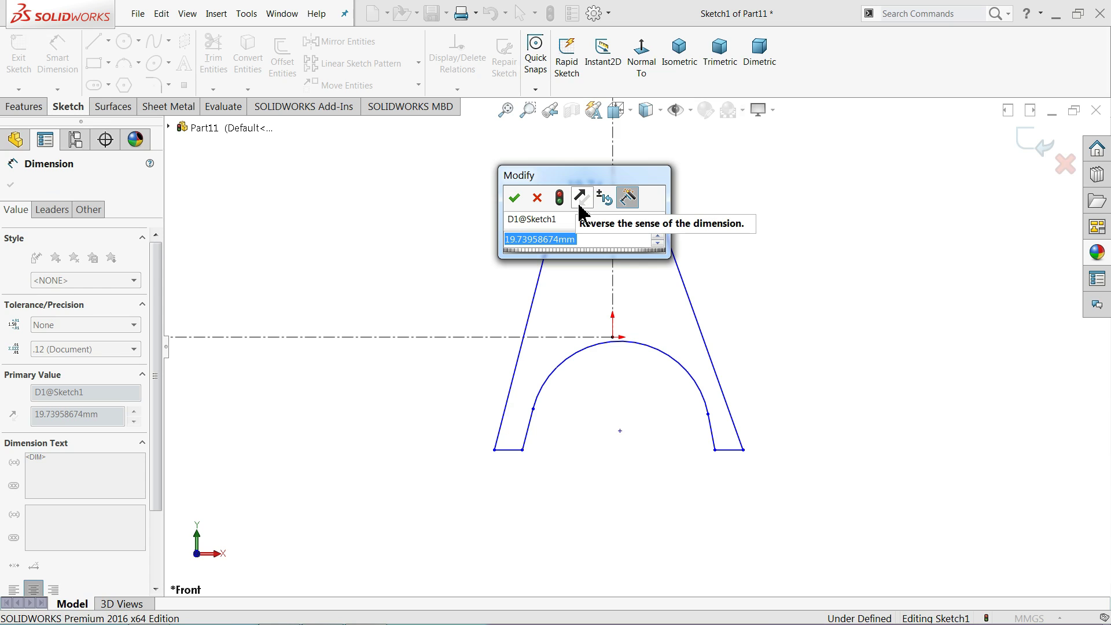
{"action": "type", "text": "6"}
{"action": "key", "text": "Return"}
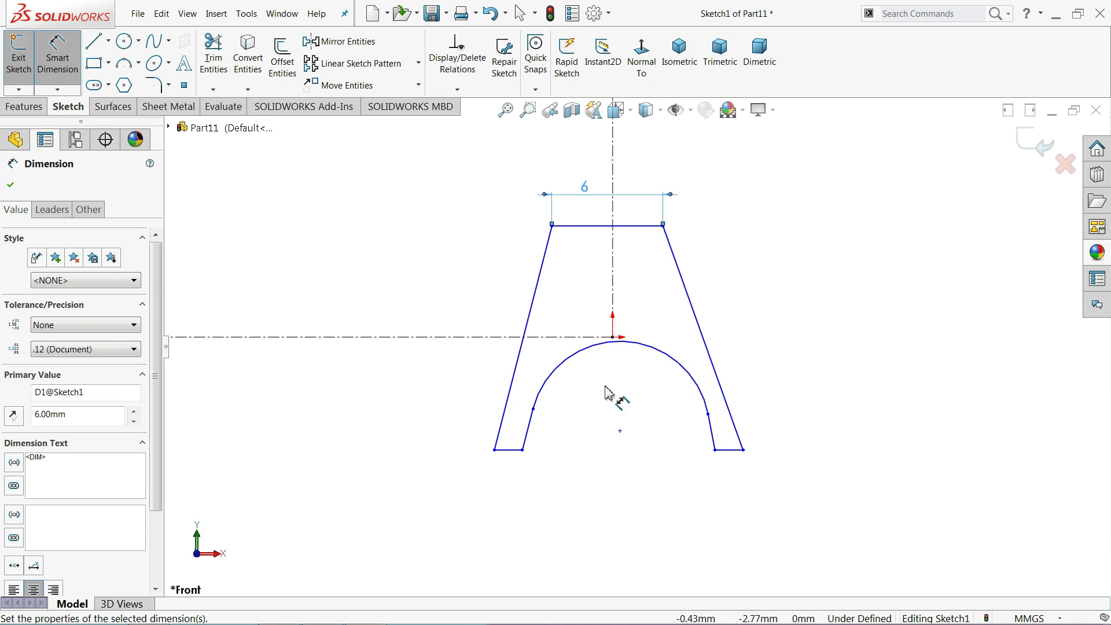
{"action": "left_click", "coordinate": [495, 451]}
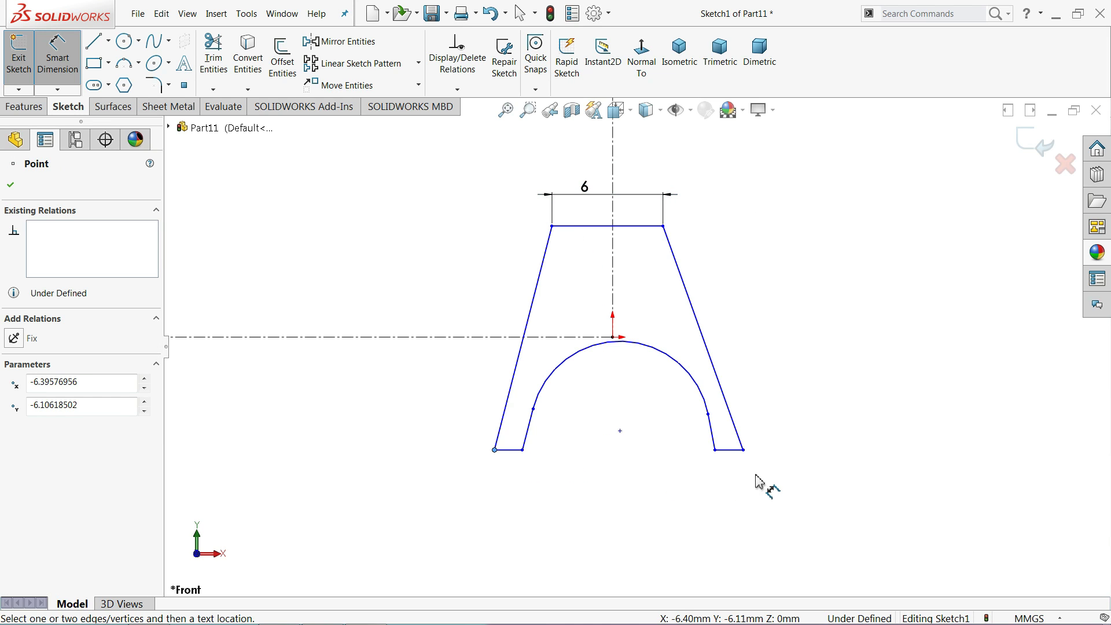
{"action": "left_click", "coordinate": [744, 450]}
{"action": "left_click", "coordinate": [615, 507]}
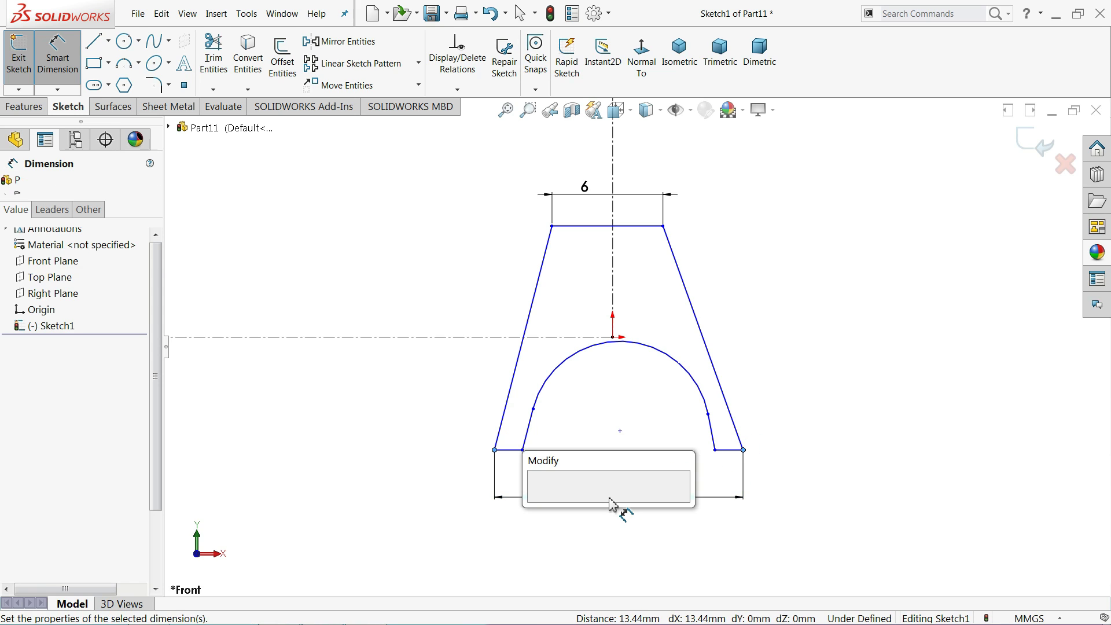
{"action": "type", "text": "12"}
{"action": "key", "text": "Return"}
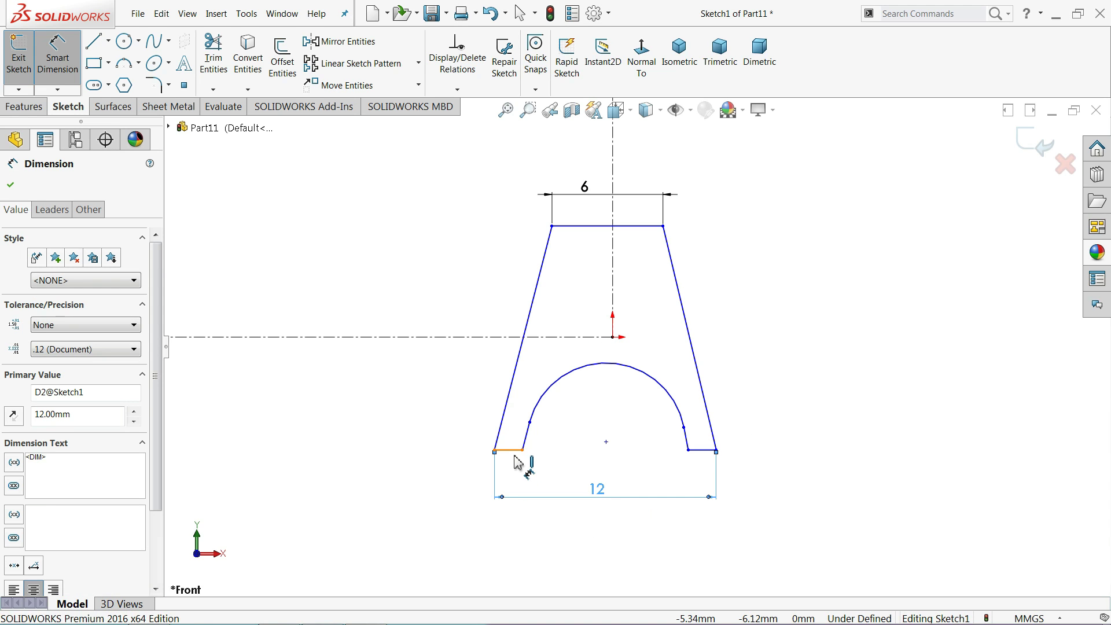
- Dimension the short bottom edge at 3 mm and the overall height at 12 mm
{"action": "left_click", "coordinate": [517, 450]}
{"action": "left_click", "coordinate": [517, 485]}
{"action": "type", "text": "3"}
{"action": "key", "text": "Return"}
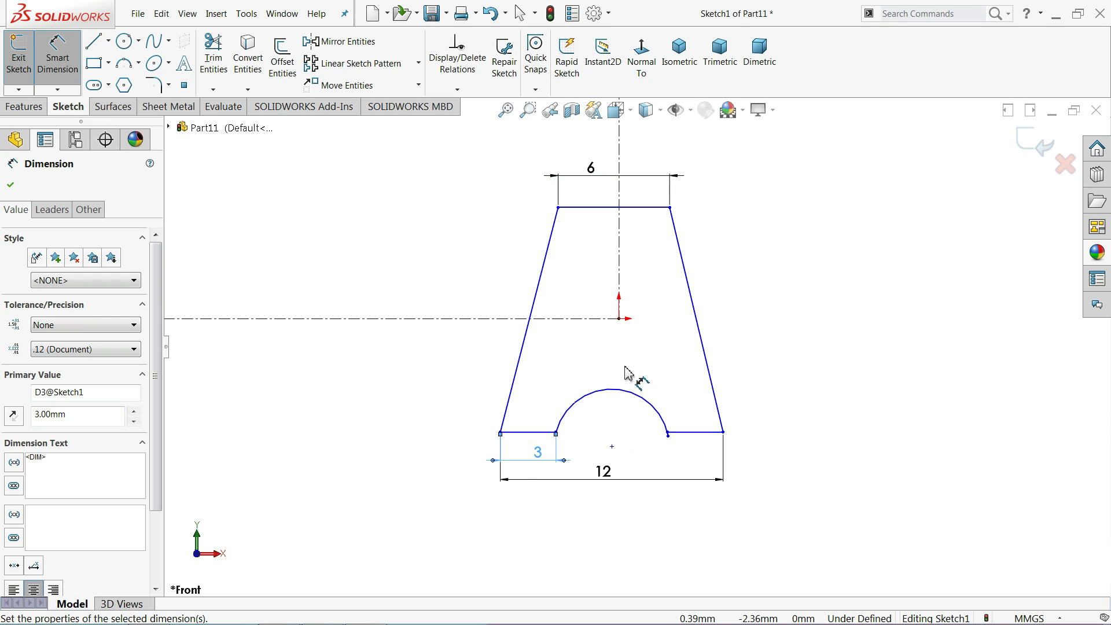
{"action": "left_click", "coordinate": [648, 208]}
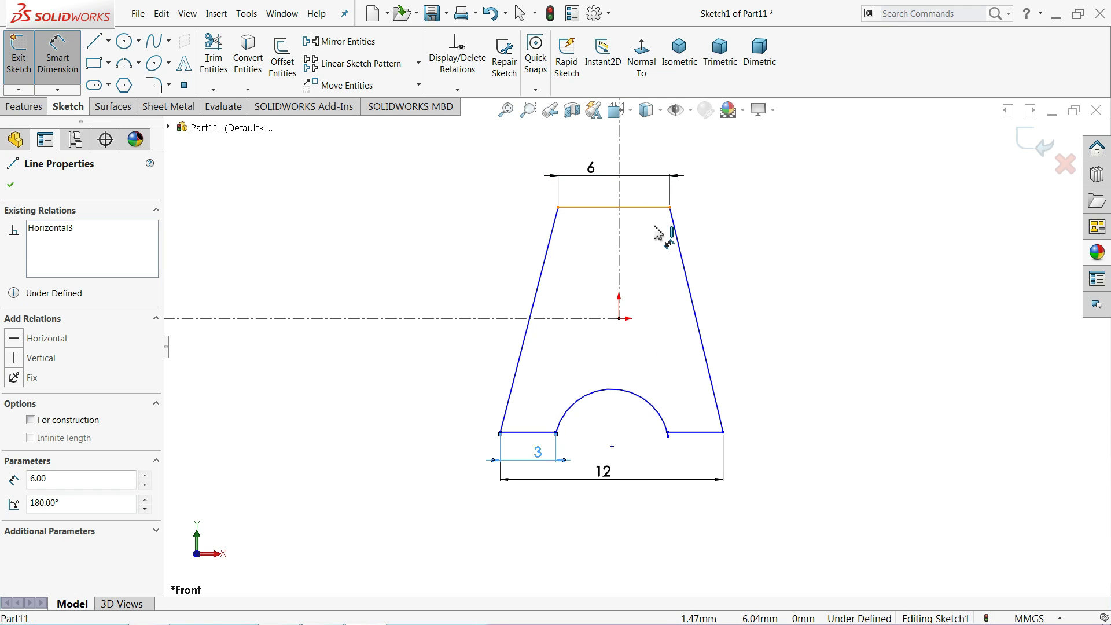
{"action": "left_click", "coordinate": [683, 434]}
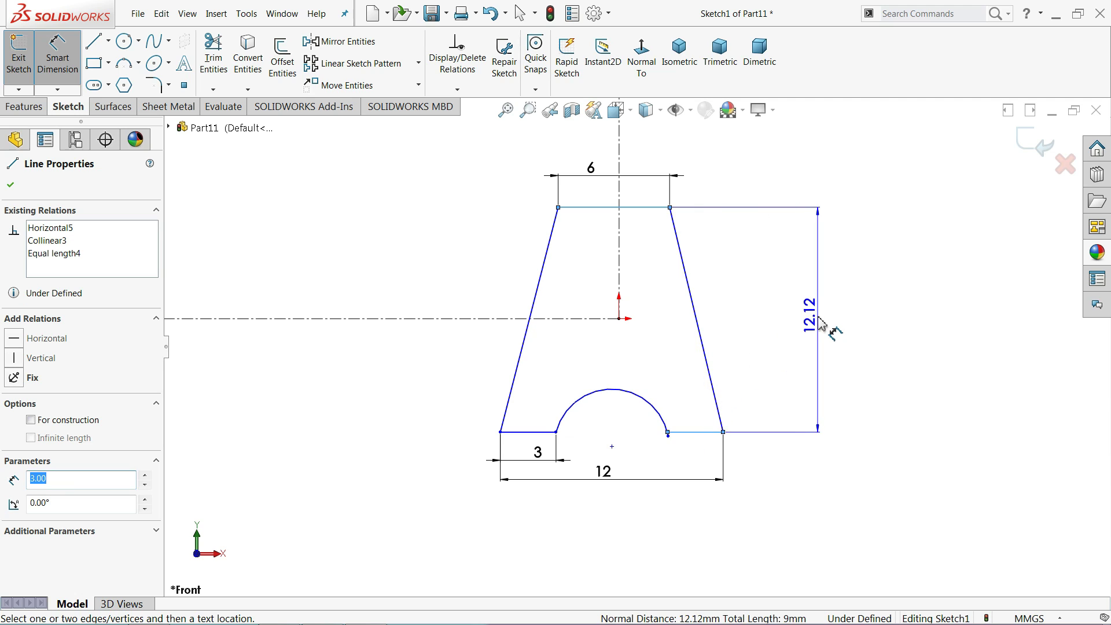
{"action": "left_click", "coordinate": [816, 325]}
{"action": "type", "text": "12"}
{"action": "key", "text": "Return"}
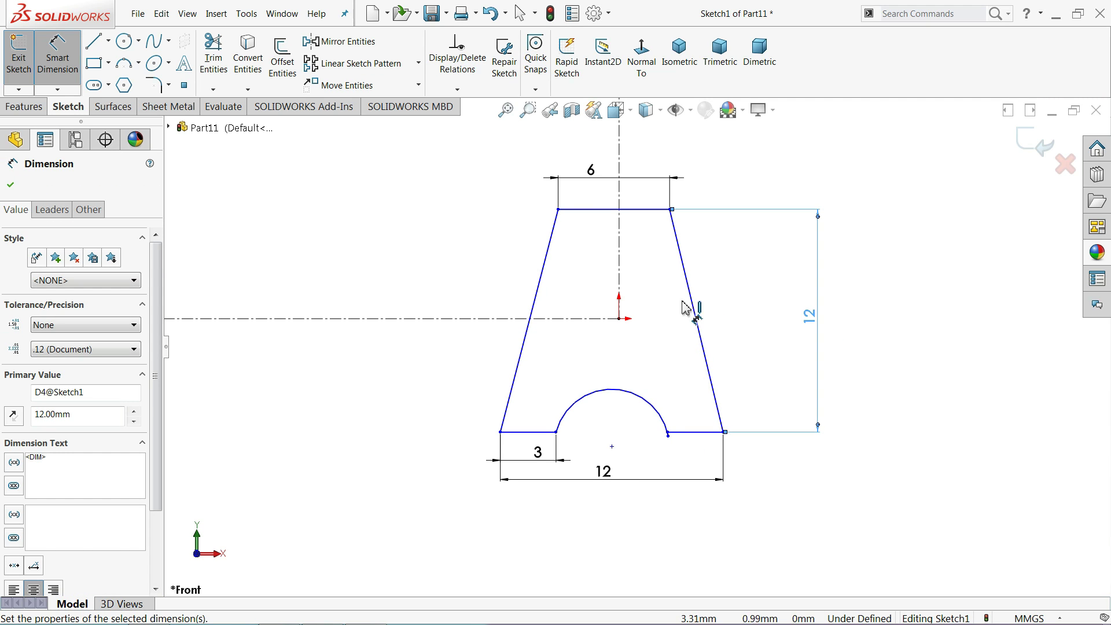
- Add 6 mm dimensions from the origin to the top edge and from the centerline to the corner
{"action": "left_click", "coordinate": [634, 209]}
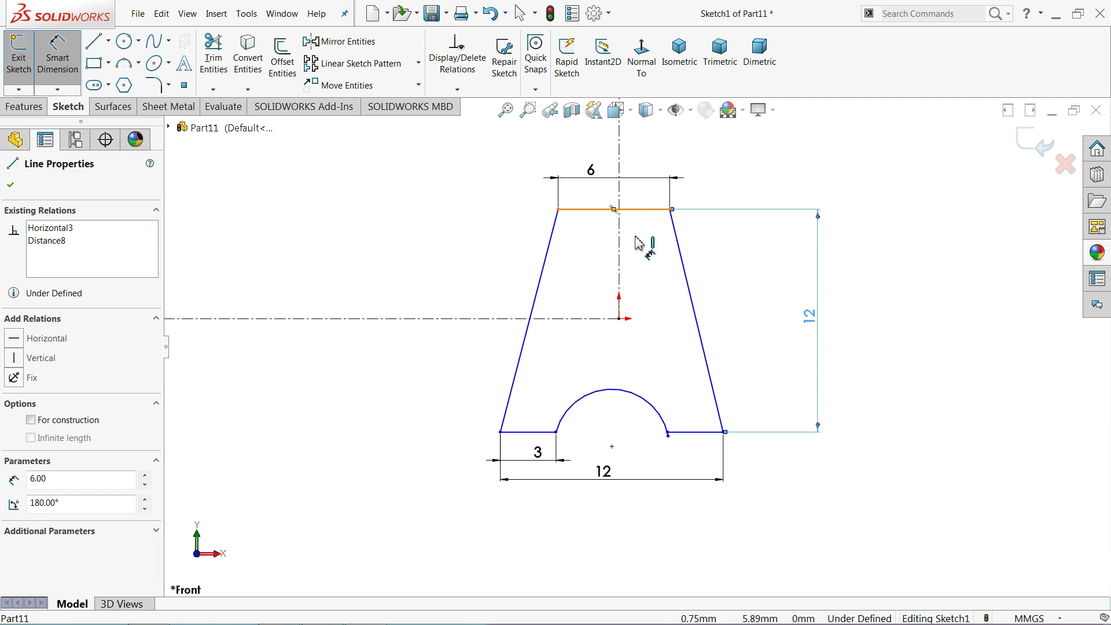
{"action": "left_click", "coordinate": [620, 319]}
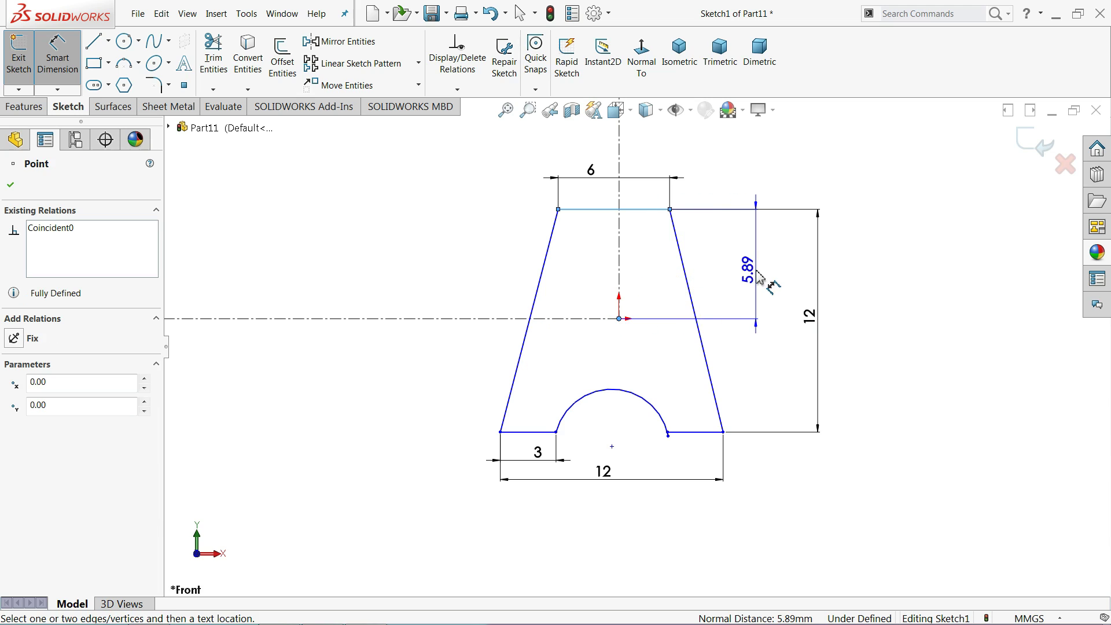
{"action": "left_click", "coordinate": [756, 277]}
{"action": "key", "text": "Return"}
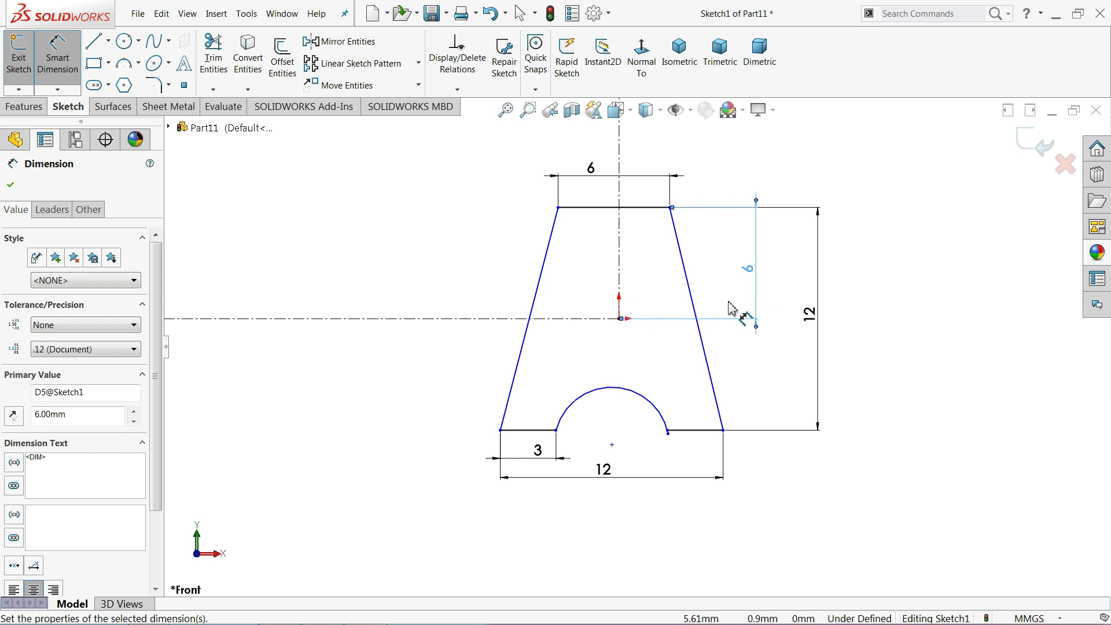
{"action": "left_click", "coordinate": [619, 289]}
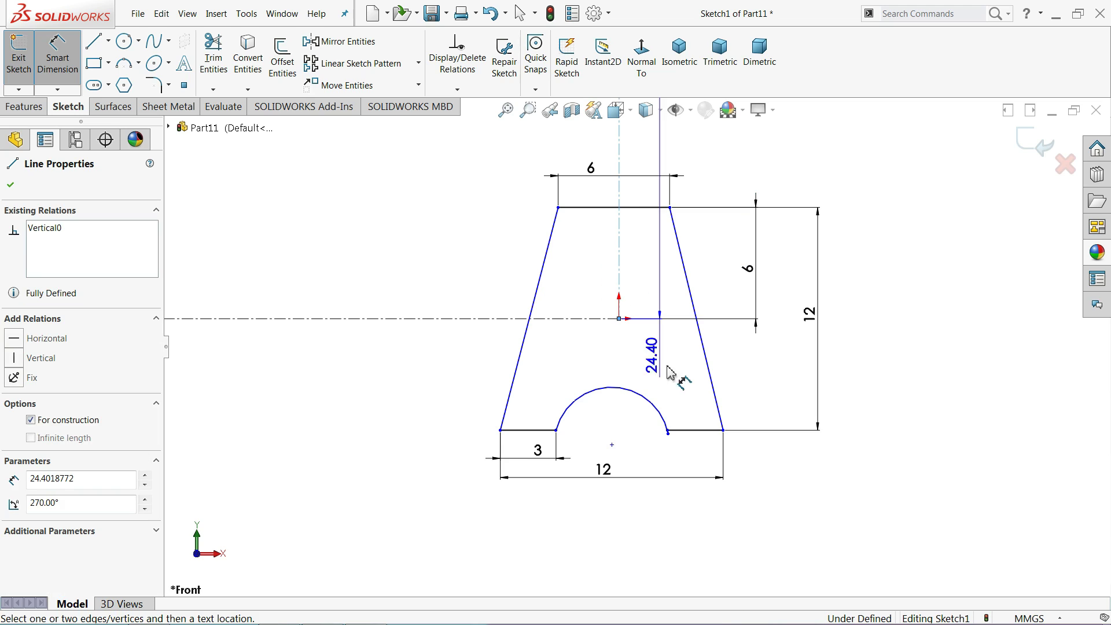
{"action": "left_click", "coordinate": [723, 430]}
{"action": "left_click", "coordinate": [692, 526]}
{"action": "type", "text": "6"}
{"action": "key", "text": "Return"}
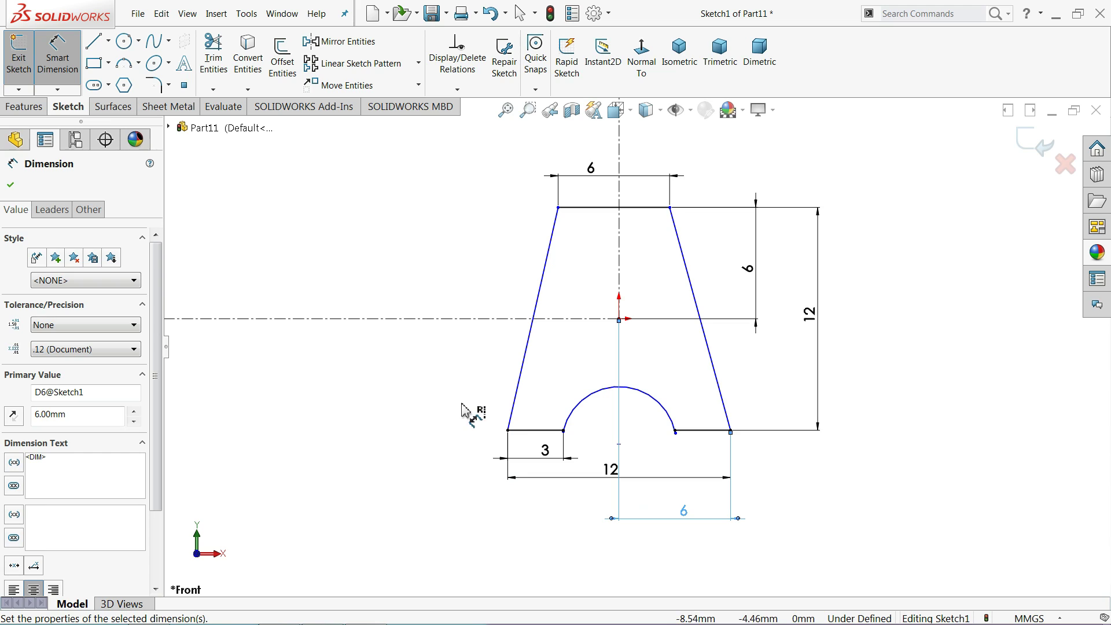
{"action": "key", "text": "Escape"}
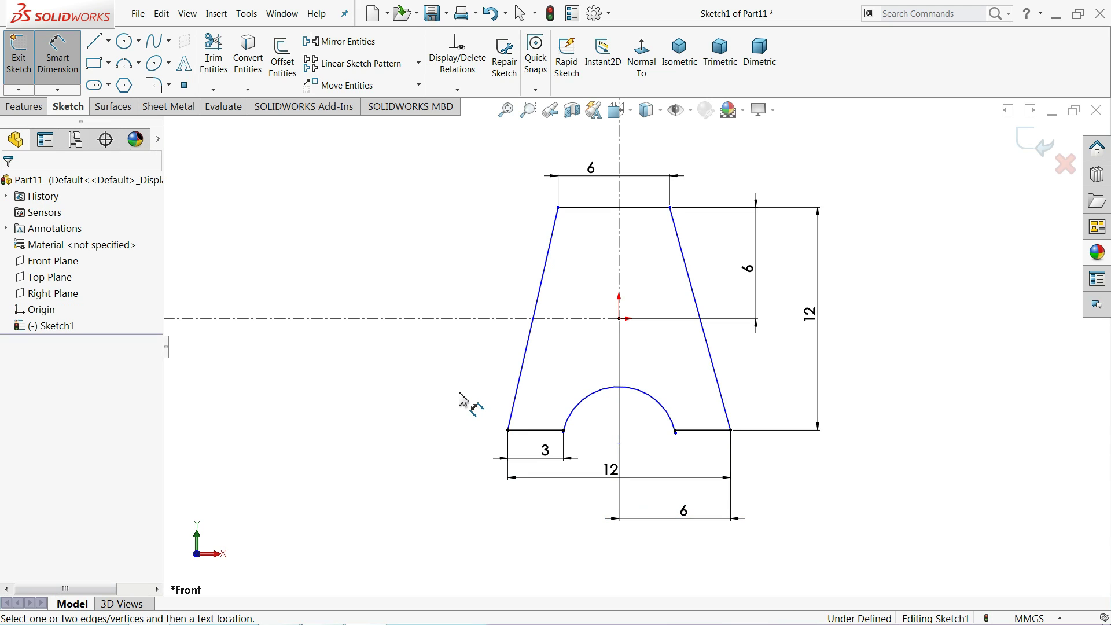
{"action": "left_click", "coordinate": [57, 55]}
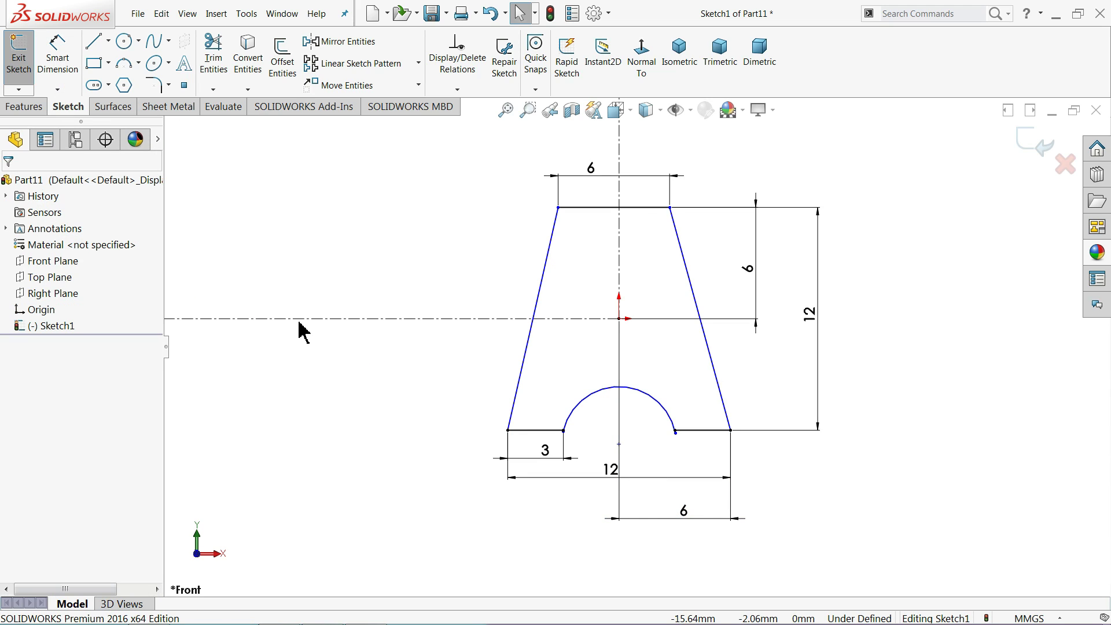
- Delete the arched notch at the bottom of the seal profile
{"action": "left_click", "coordinate": [605, 394]}
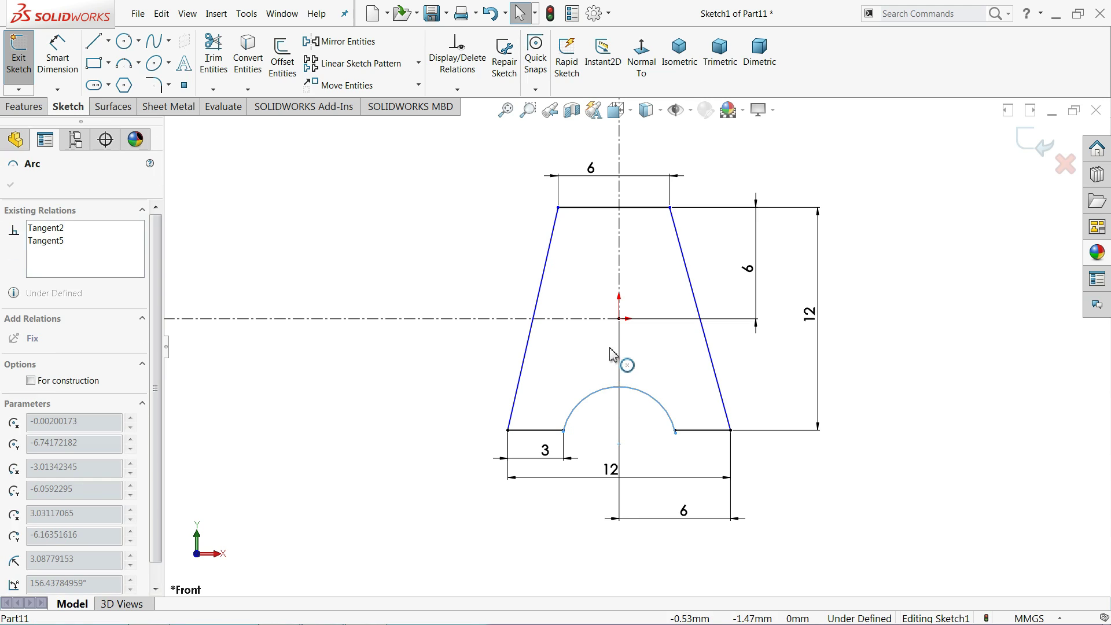
{"action": "key", "text": "Delete"}
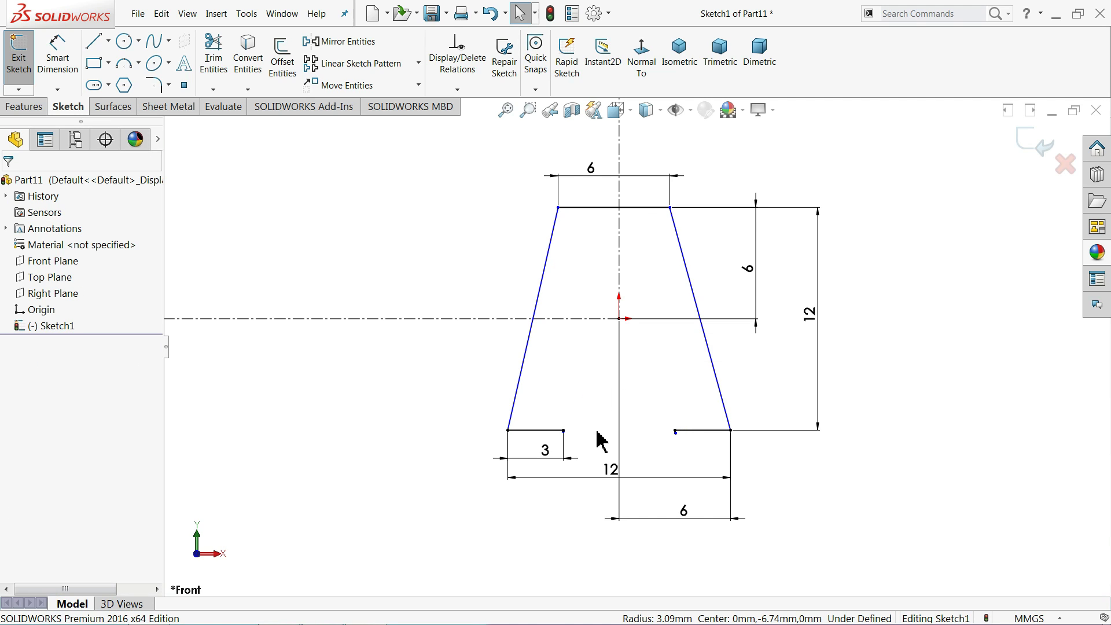
{"action": "scroll", "coordinate": [599, 440], "scroll_direction": "down", "scroll_amount": 5}
{"action": "scroll", "coordinate": [579, 437], "scroll_direction": "down", "scroll_amount": 2}
{"action": "scroll", "coordinate": [651, 404], "scroll_direction": "down", "scroll_amount": 3}
{"action": "scroll", "coordinate": [628, 426], "scroll_direction": "down", "scroll_amount": 3}
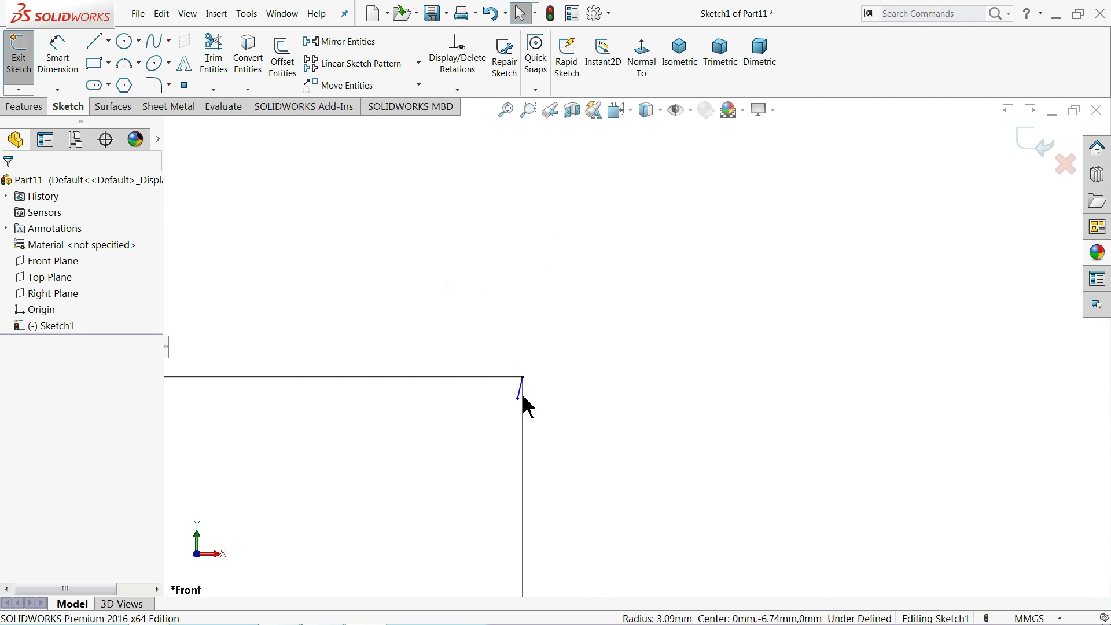
- Drag the inner line endpoints upward so both inner edges rise and slant outward
{"action": "left_click_drag", "start_coordinate": [519, 399], "coordinate": [575, 208]}
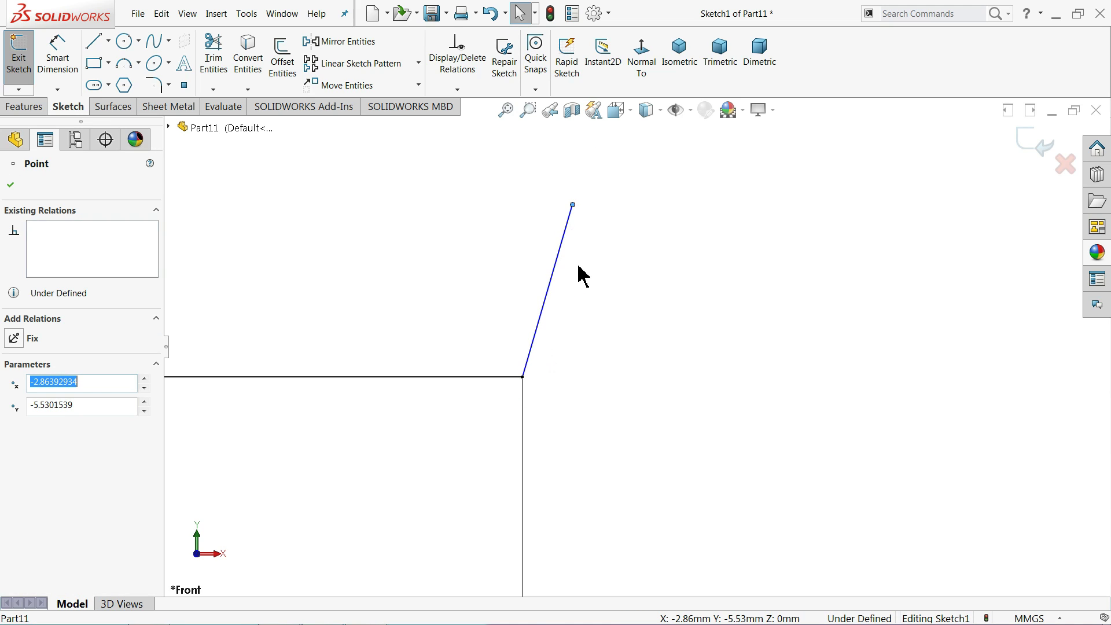
{"action": "scroll", "coordinate": [581, 273], "scroll_direction": "up", "scroll_amount": 2}
{"action": "scroll", "coordinate": [637, 312], "scroll_direction": "up", "scroll_amount": 2}
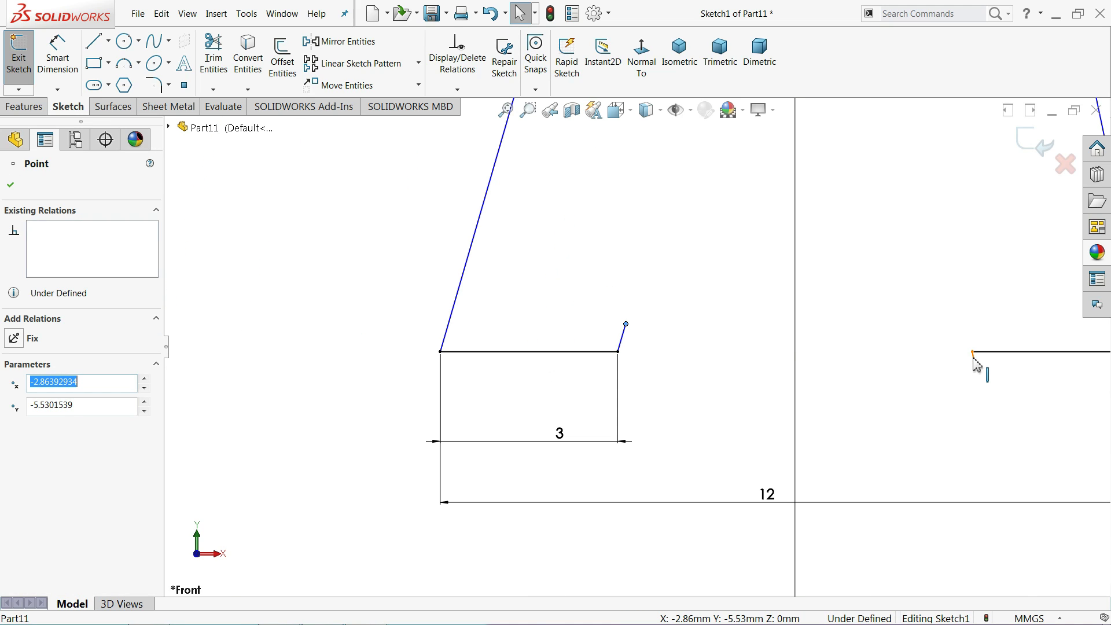
{"action": "left_click_drag", "start_coordinate": [977, 366], "coordinate": [913, 124]}
{"action": "scroll", "coordinate": [849, 223], "scroll_direction": "up", "scroll_amount": 1}
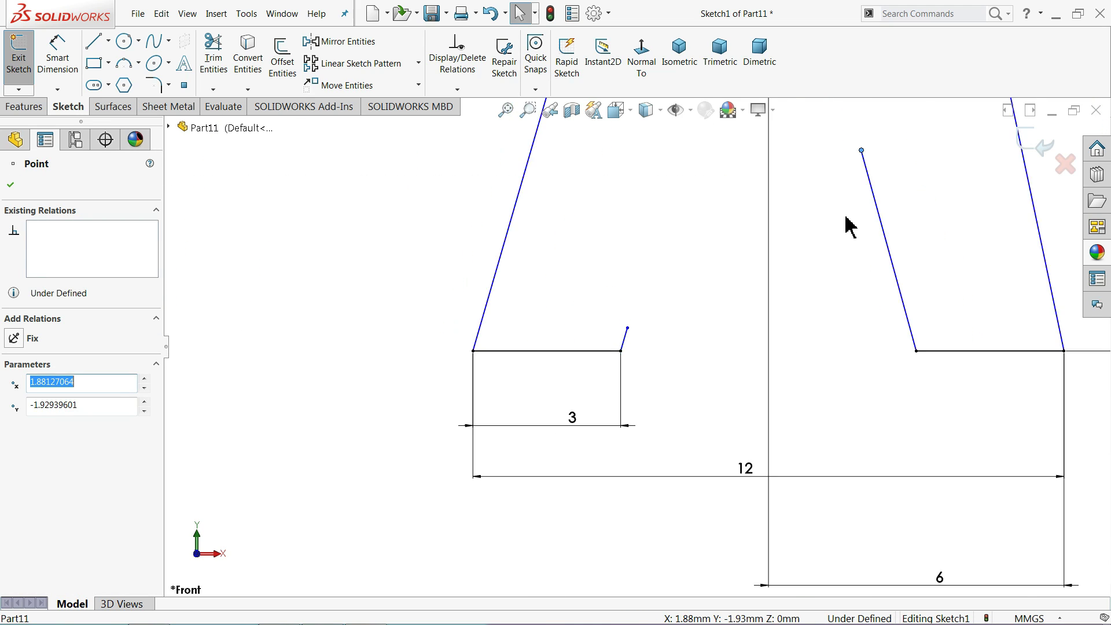
{"action": "scroll", "coordinate": [747, 214], "scroll_direction": "up", "scroll_amount": 3}
{"action": "scroll", "coordinate": [746, 214], "scroll_direction": "down", "scroll_amount": 3}
{"action": "left_click_drag", "start_coordinate": [564, 439], "coordinate": [609, 282]}
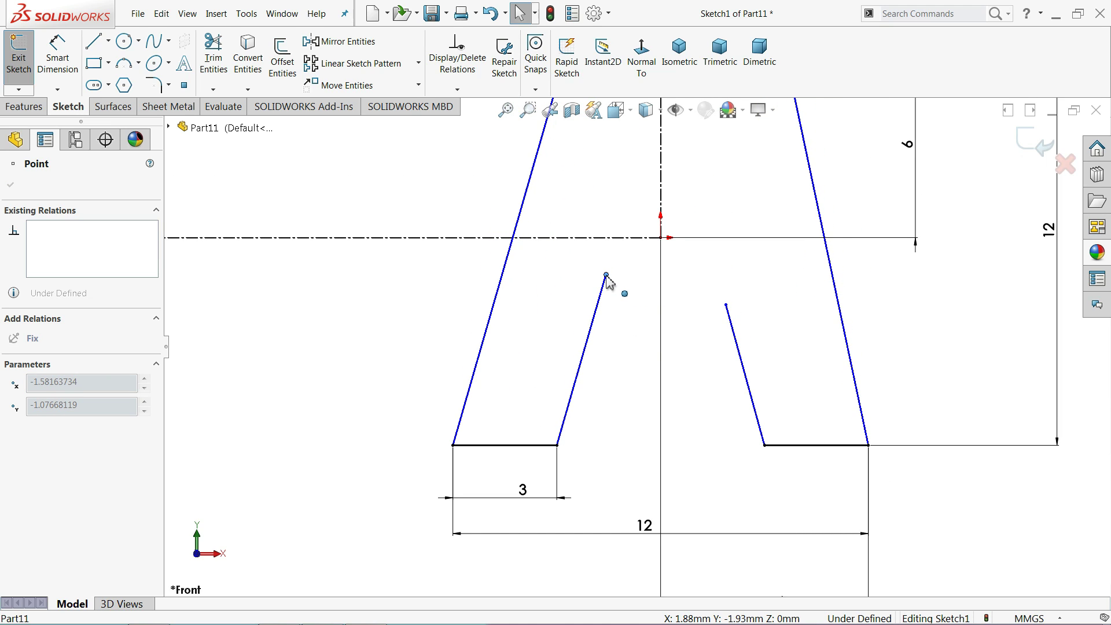
{"action": "scroll", "coordinate": [614, 333], "scroll_direction": "up", "scroll_amount": 5}
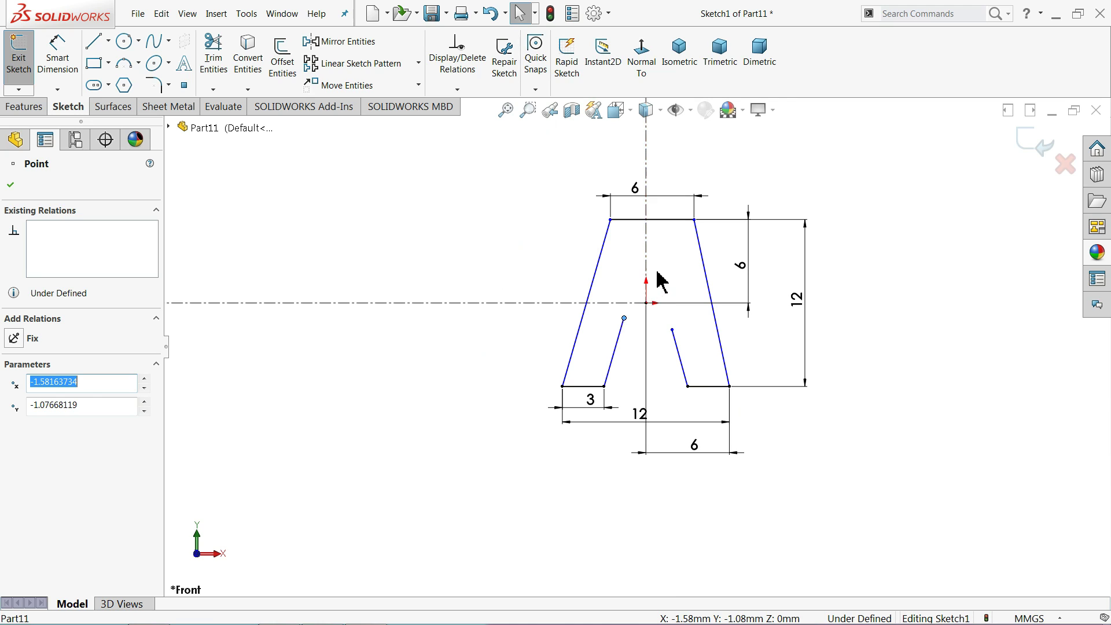
{"action": "scroll", "coordinate": [660, 281], "scroll_direction": "down", "scroll_amount": 1}
{"action": "scroll", "coordinate": [696, 240], "scroll_direction": "down", "scroll_amount": 1}
{"action": "scroll", "coordinate": [694, 237], "scroll_direction": "down", "scroll_amount": 1}
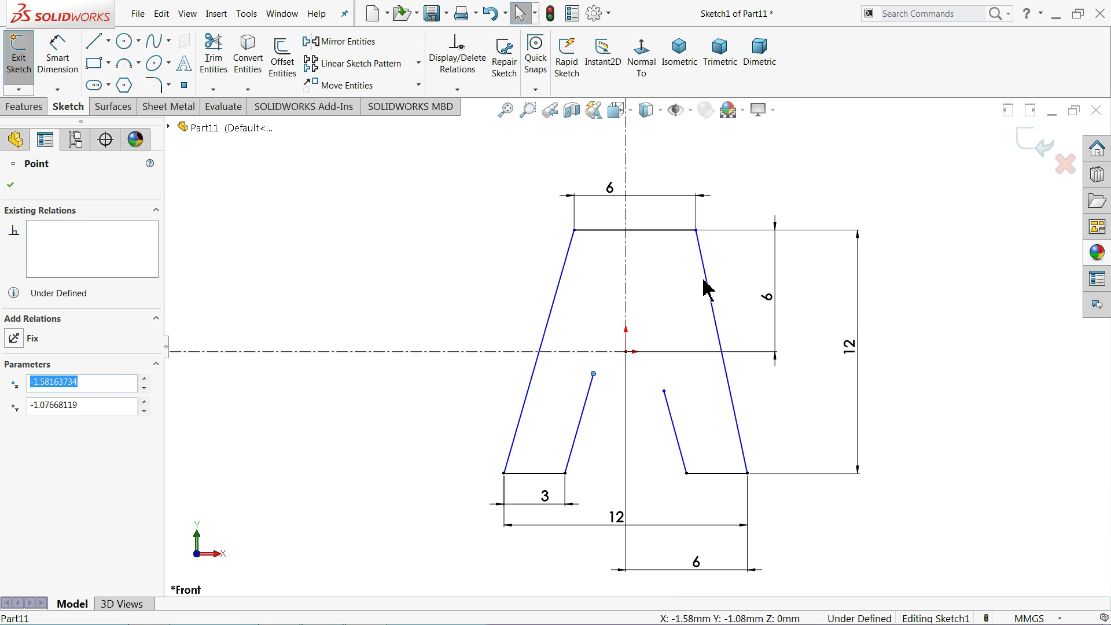
{"action": "scroll", "coordinate": [707, 286], "scroll_direction": "down", "scroll_amount": 2}
- Add an 8.69 diagonal dimension from the centerline to the top-right corner, then undo it
{"action": "left_click", "coordinate": [58, 75]}
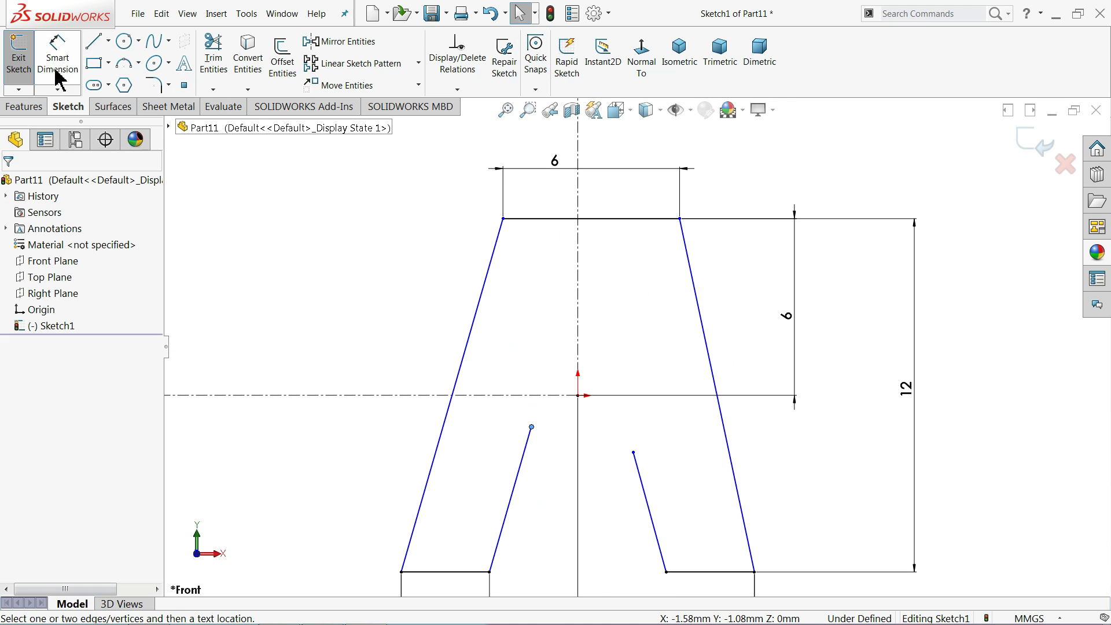
{"action": "left_click", "coordinate": [578, 242]}
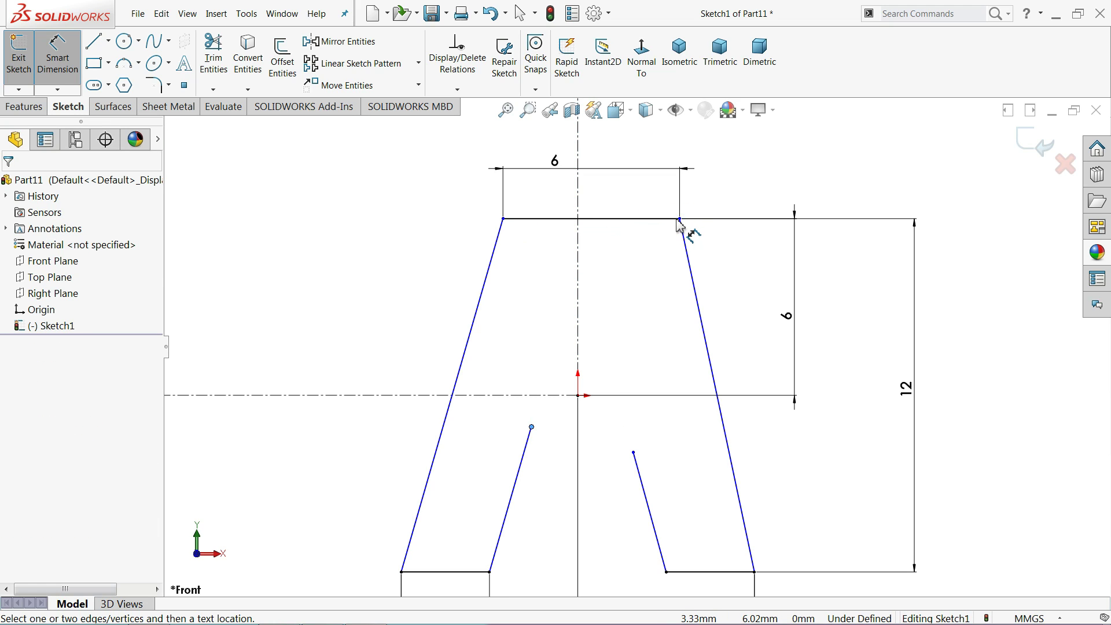
{"action": "left_click", "coordinate": [680, 219]}
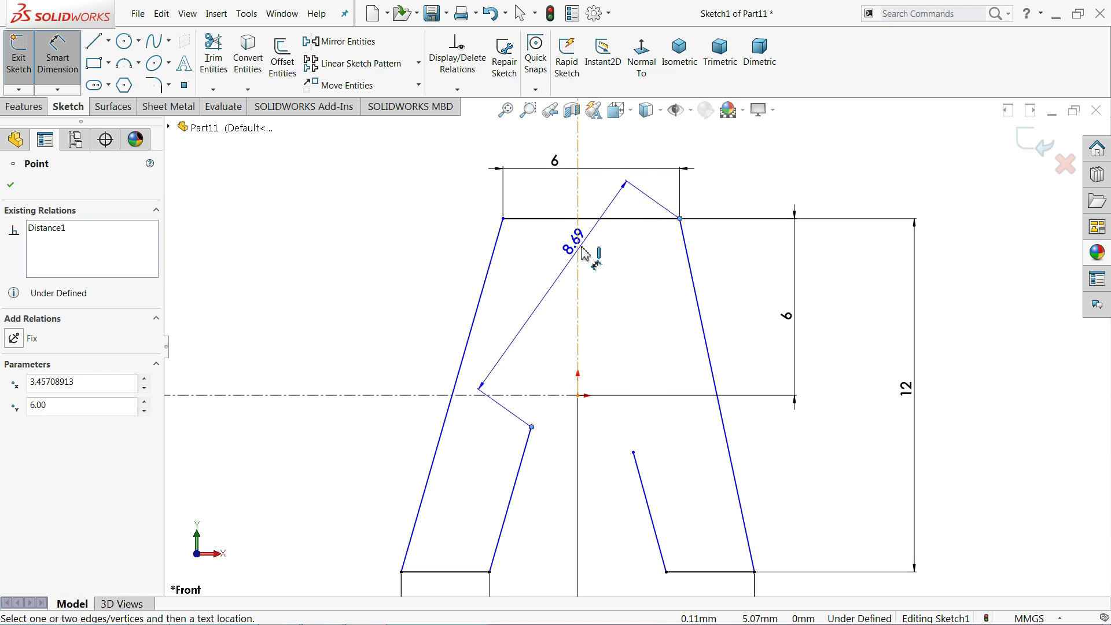
{"action": "left_click", "coordinate": [584, 254]}
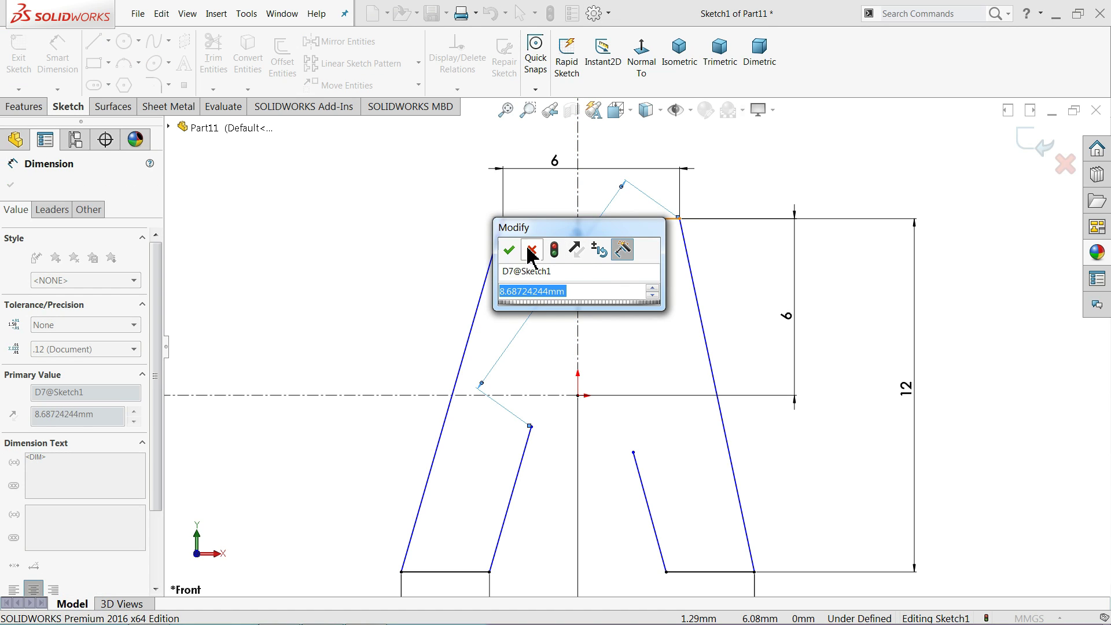
{"action": "left_click", "coordinate": [532, 253]}
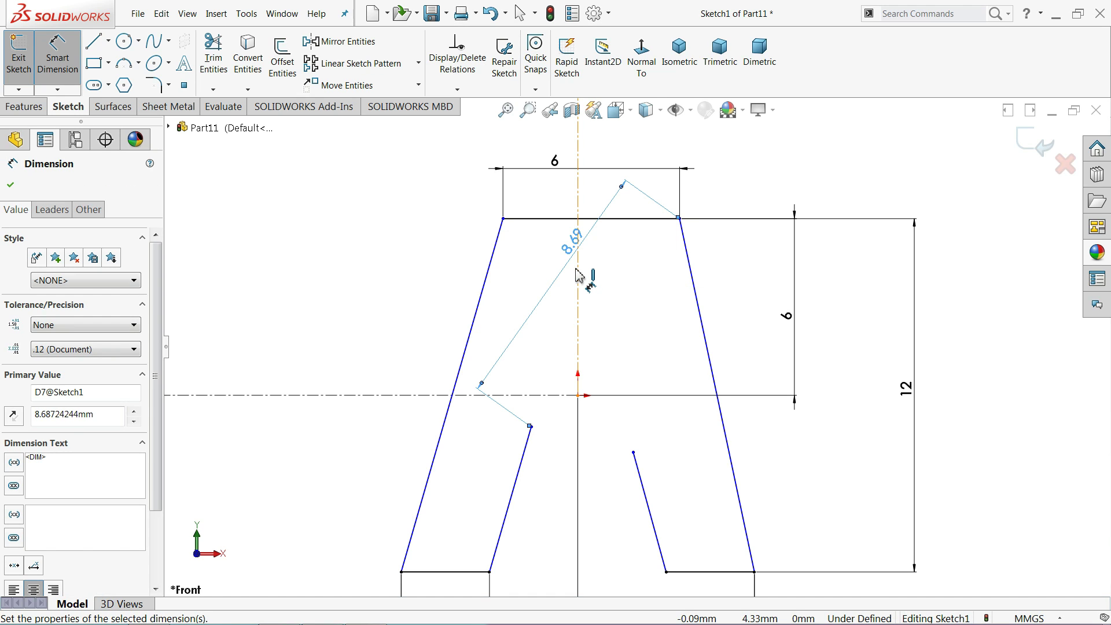
{"action": "key", "text": "Escape"}
{"action": "key", "text": "ctrl+z"}
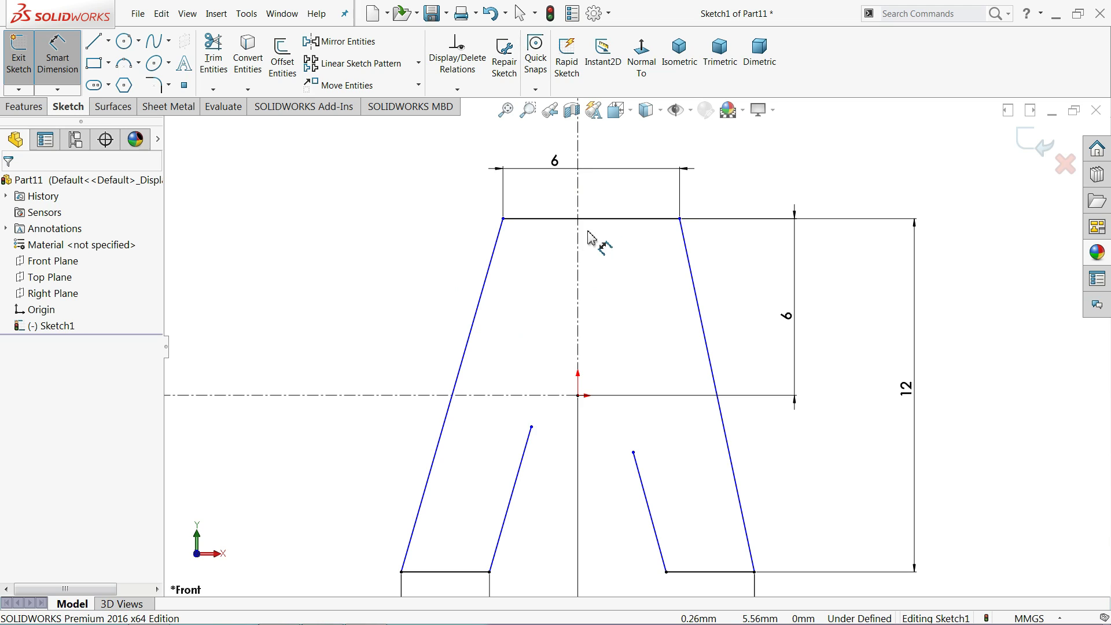
- Dimension the top half-width from the centerline to the top-right corner as 3
{"action": "left_click", "coordinate": [578, 246]}
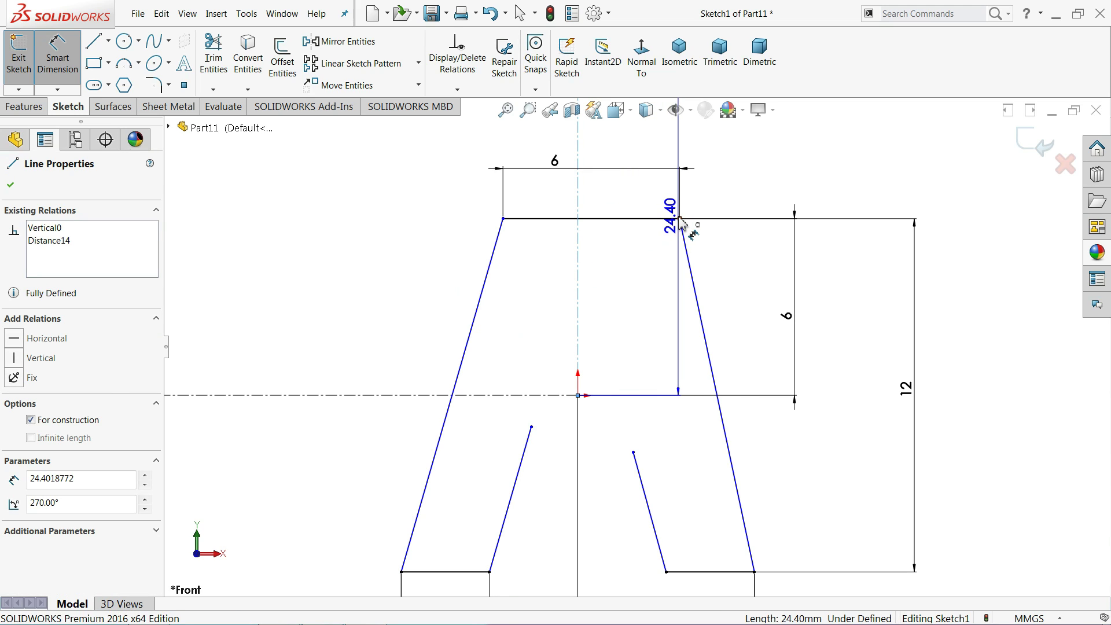
{"action": "left_click", "coordinate": [681, 219]}
{"action": "left_click", "coordinate": [633, 206]}
{"action": "type", "text": "3"}
{"action": "key", "text": "Return"}
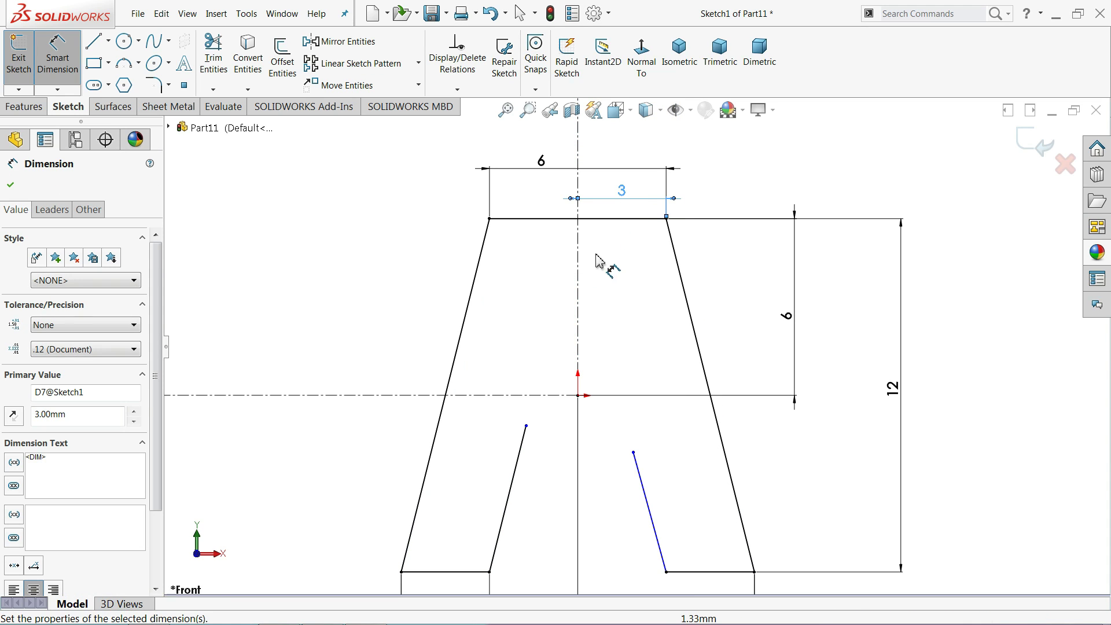
{"action": "left_click", "coordinate": [10, 184]}
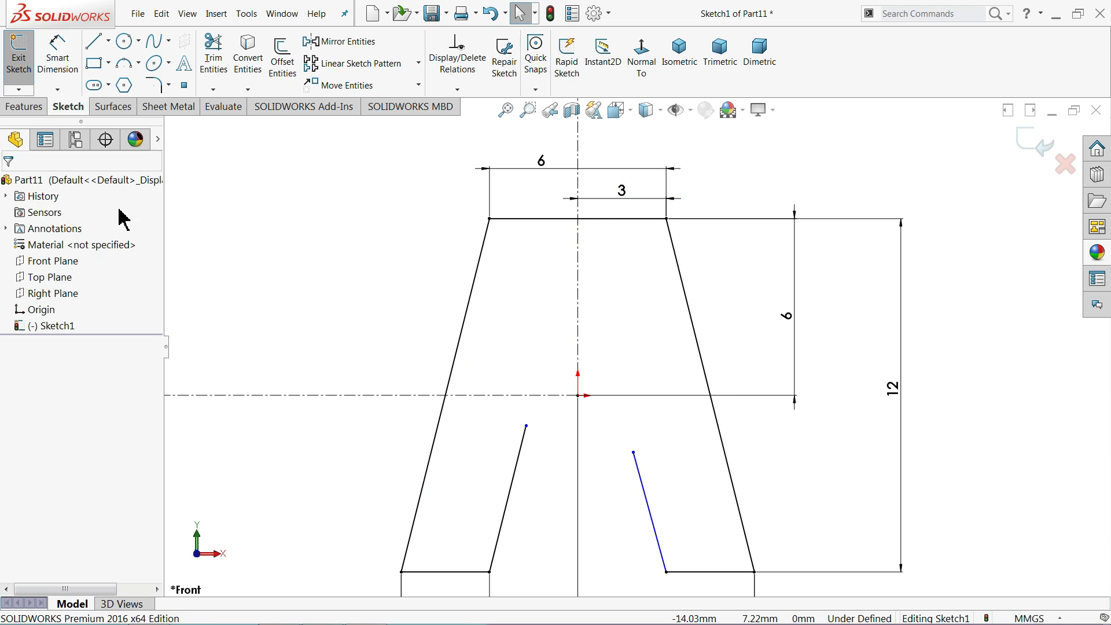
- Make each inner line parallel to its outer tapered side and raise the inner right line's top
{"action": "scroll", "coordinate": [556, 290], "scroll_direction": "up", "scroll_amount": 2}
{"action": "scroll", "coordinate": [646, 471], "scroll_direction": "down", "scroll_amount": 2}
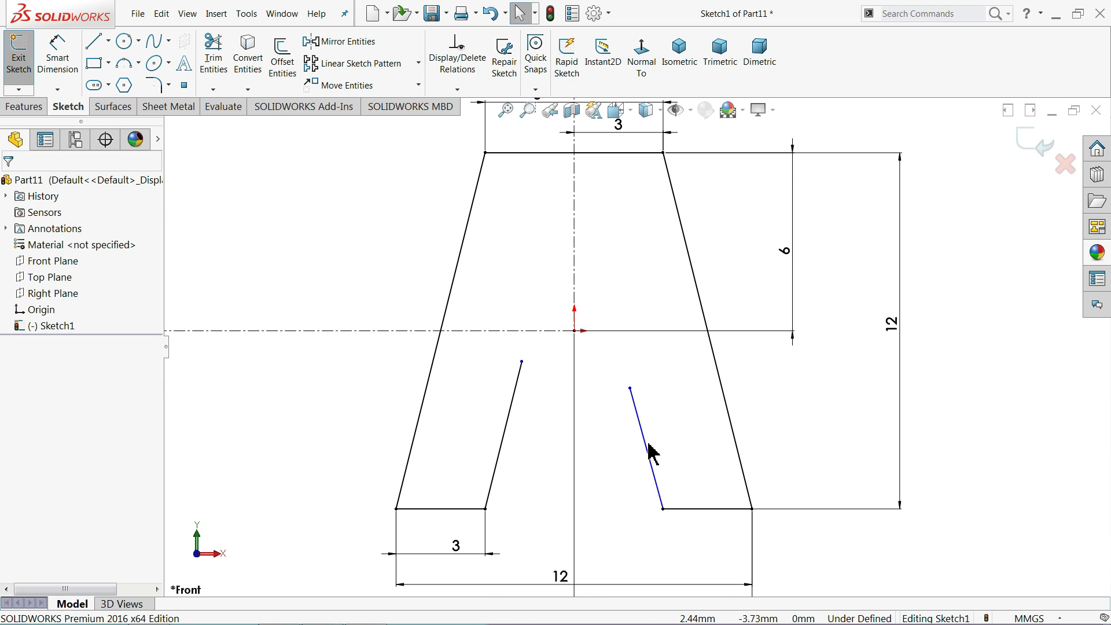
{"action": "left_click", "coordinate": [650, 448]}
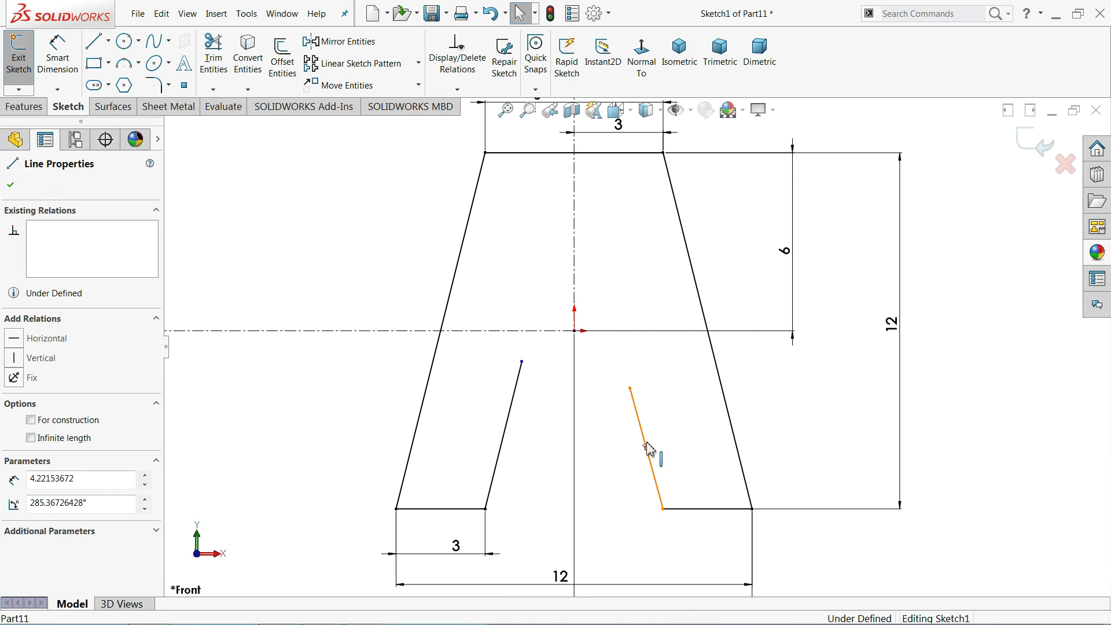
{"action": "left_click", "coordinate": [736, 443], "text": "ctrl"}
{"action": "left_click", "coordinate": [831, 397]}
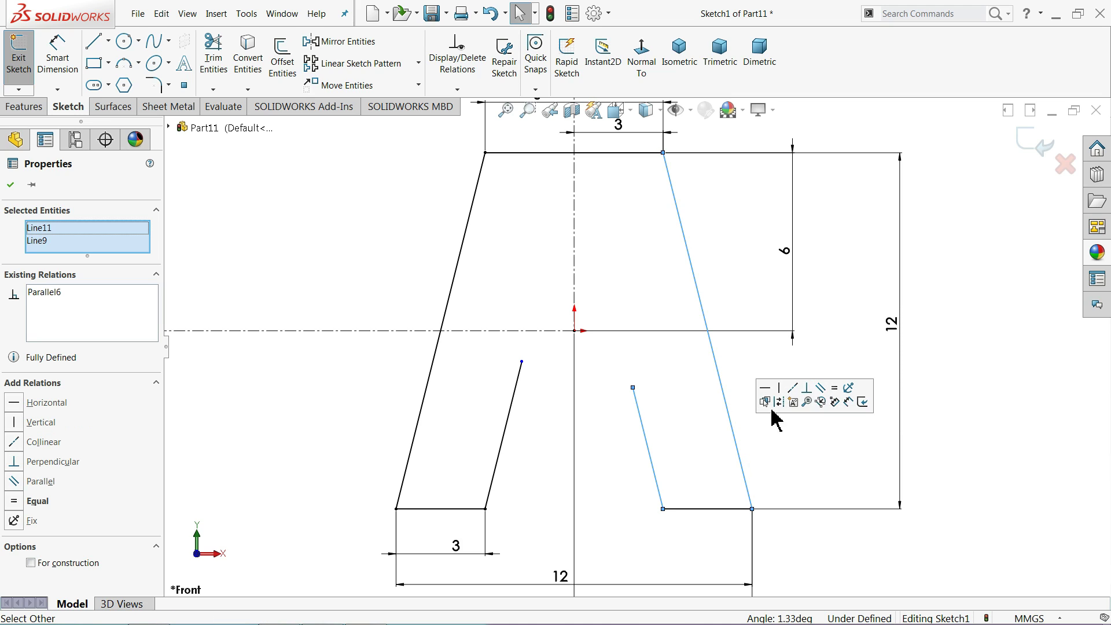
{"action": "left_click", "coordinate": [610, 440]}
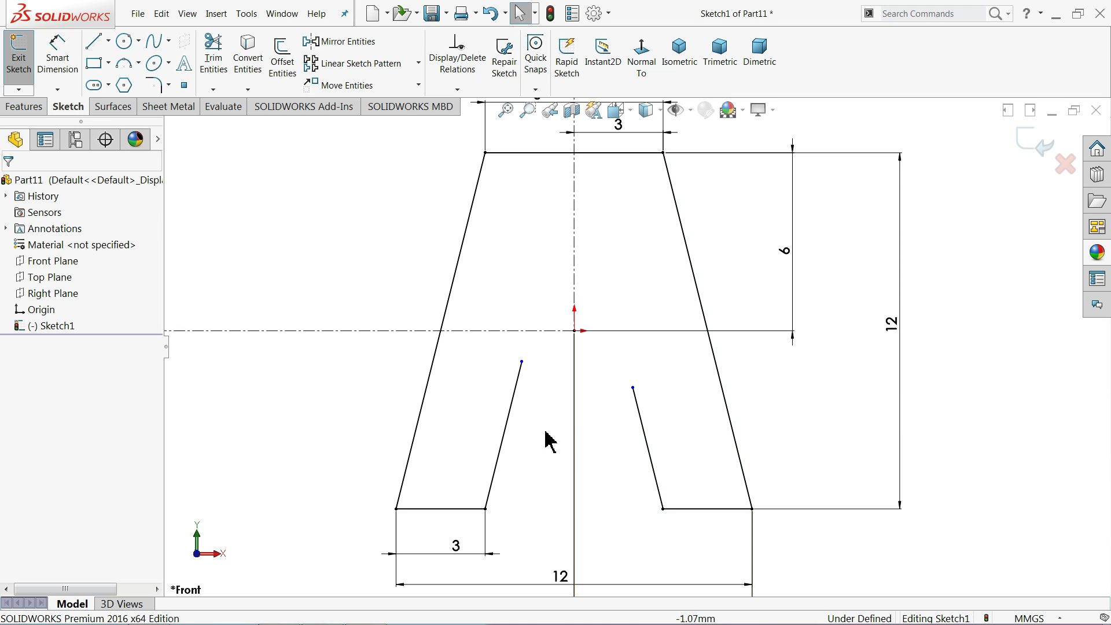
{"action": "left_click", "coordinate": [507, 433]}
{"action": "left_click", "coordinate": [417, 430], "text": "ctrl"}
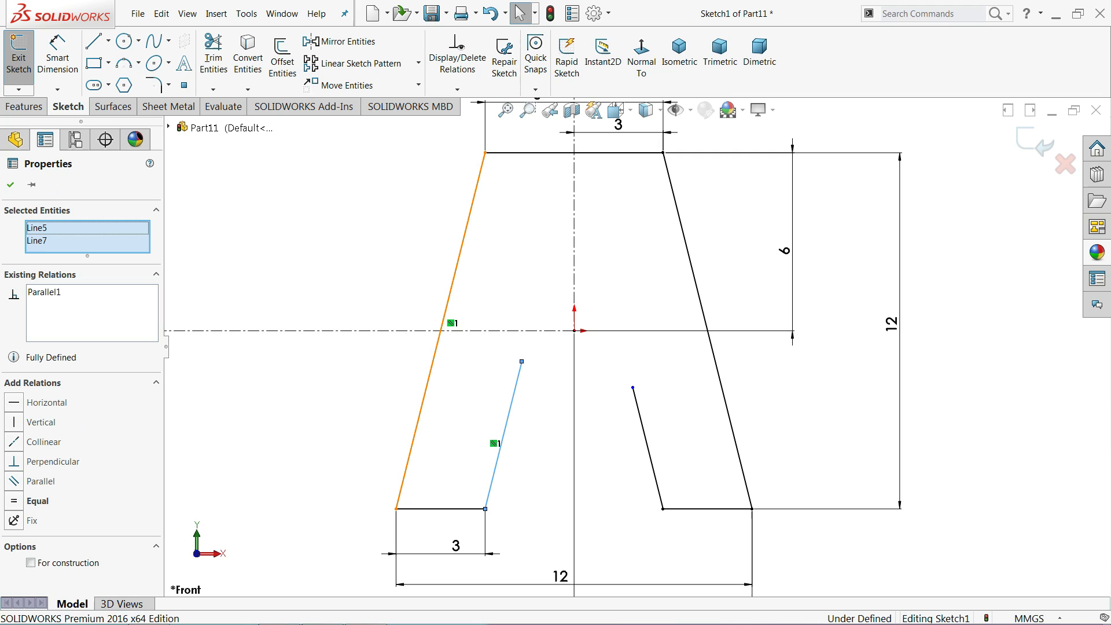
{"action": "left_click", "coordinate": [379, 387]}
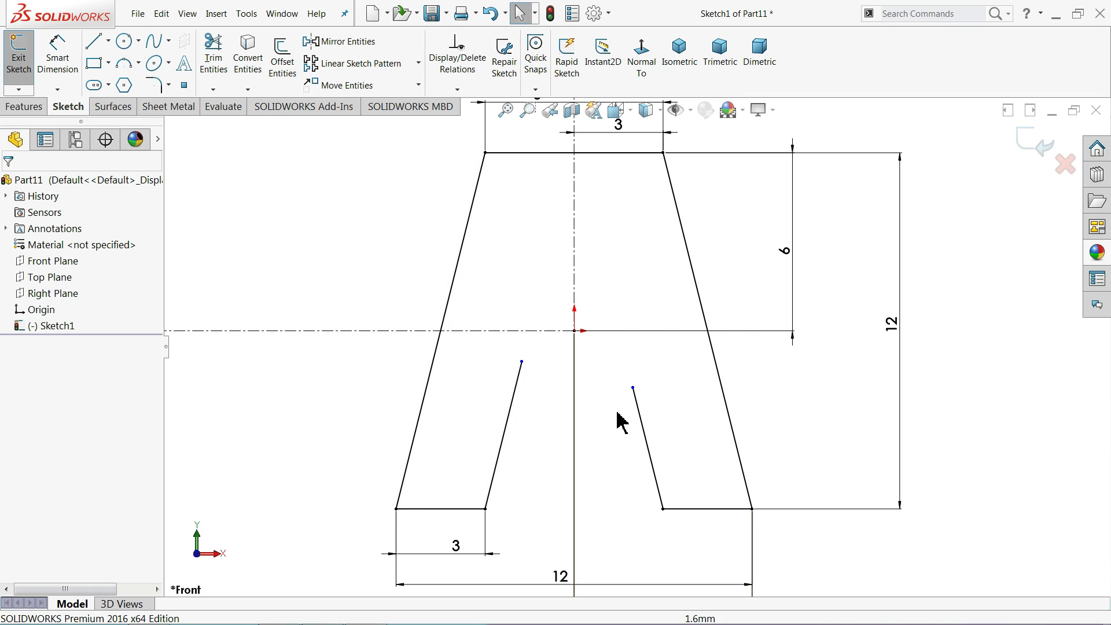
{"action": "left_click_drag", "start_coordinate": [633, 387], "coordinate": [627, 362]}
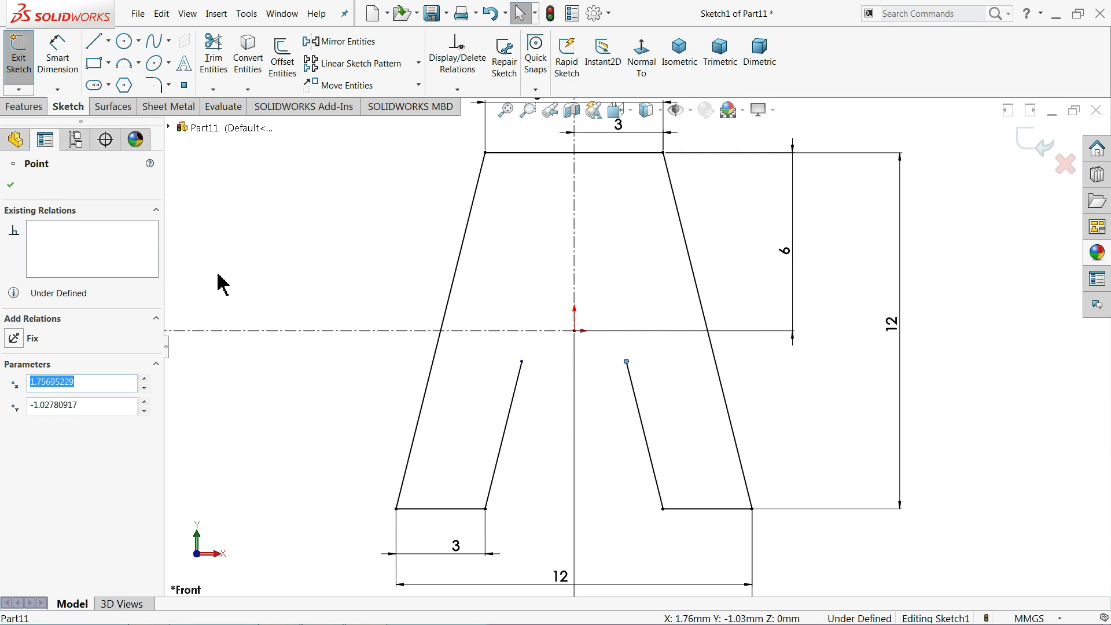
- Draw a three-point arc joining the inner line tops with its peak at the origin
{"action": "left_click", "coordinate": [124, 63]}
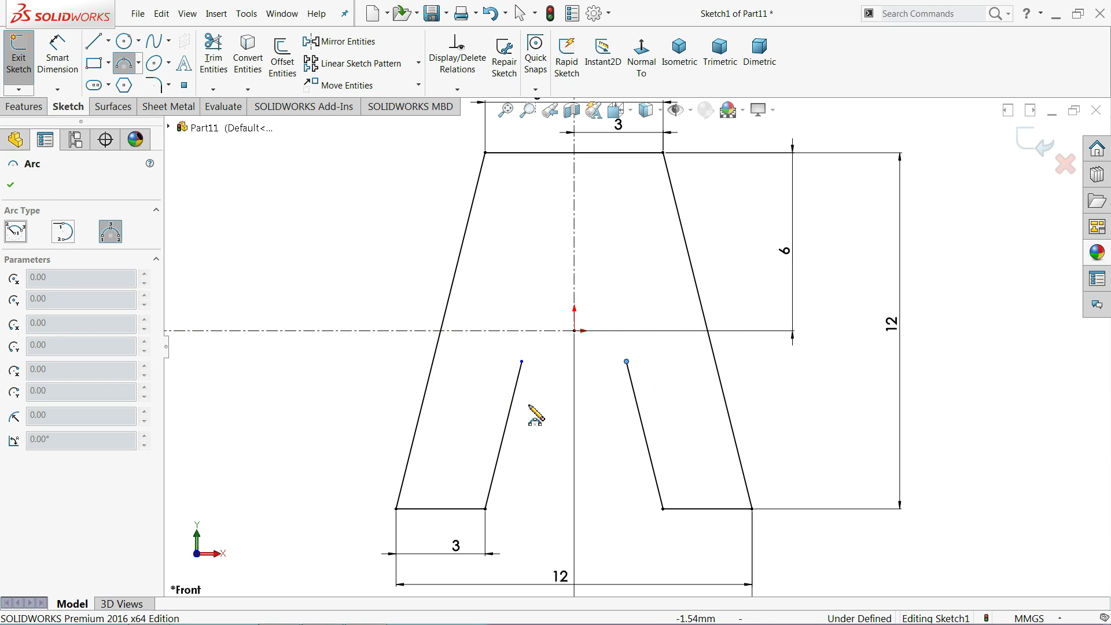
{"action": "left_click", "coordinate": [522, 362]}
{"action": "left_click", "coordinate": [626, 361]}
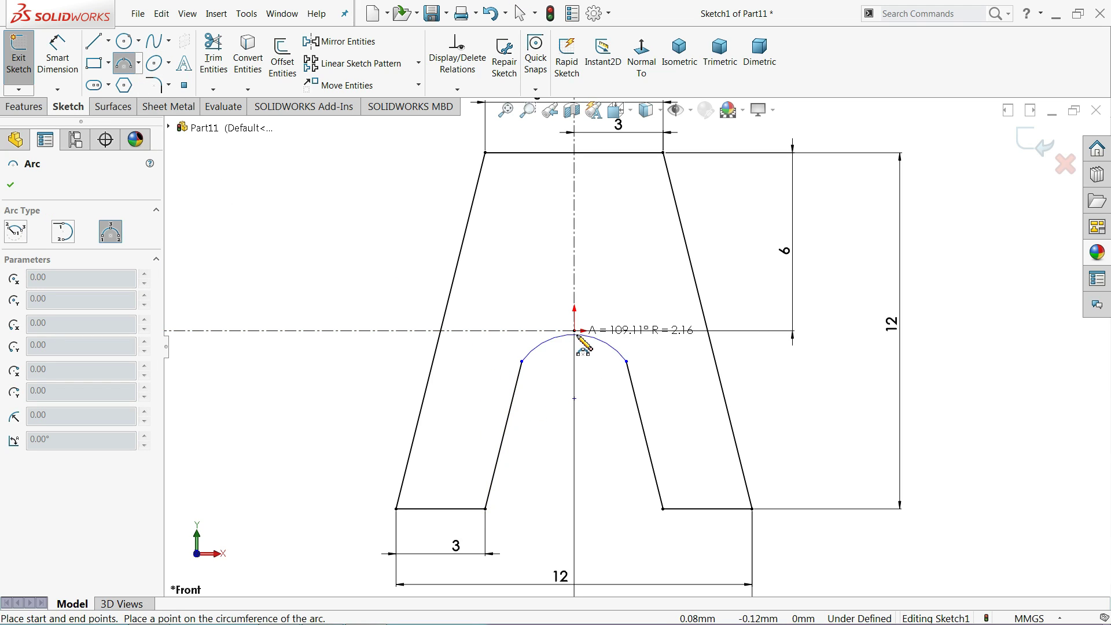
{"action": "left_click", "coordinate": [577, 333]}
{"action": "right_click", "coordinate": [380, 251]}
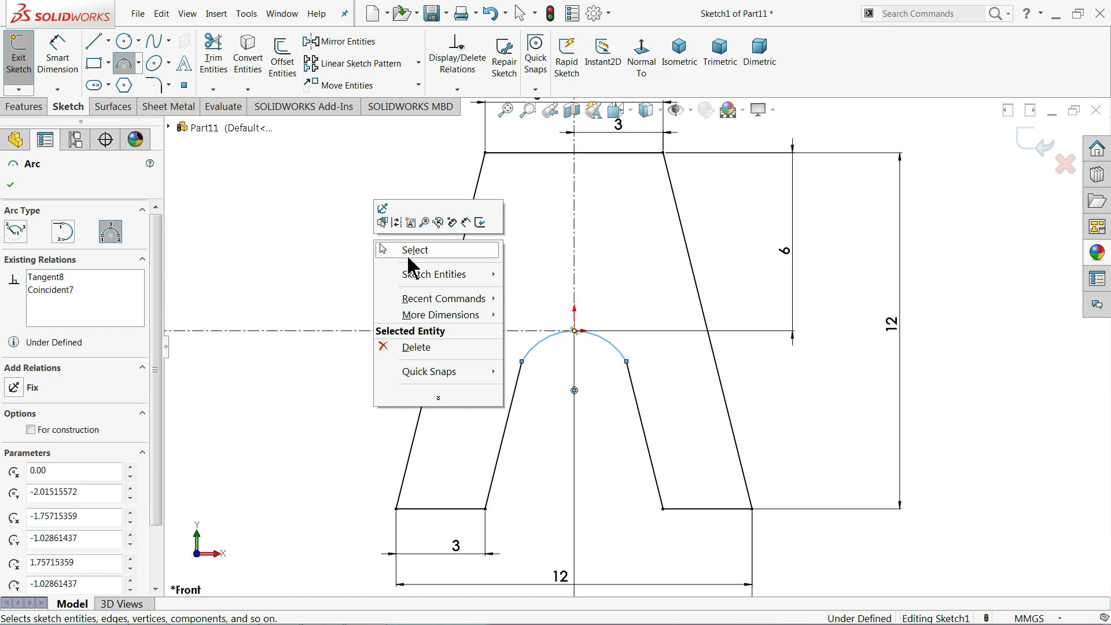
{"action": "left_click", "coordinate": [380, 255]}
{"action": "scroll", "coordinate": [521, 382], "scroll_direction": "down", "scroll_amount": 3}
{"action": "scroll", "coordinate": [554, 368], "scroll_direction": "down", "scroll_amount": 2}
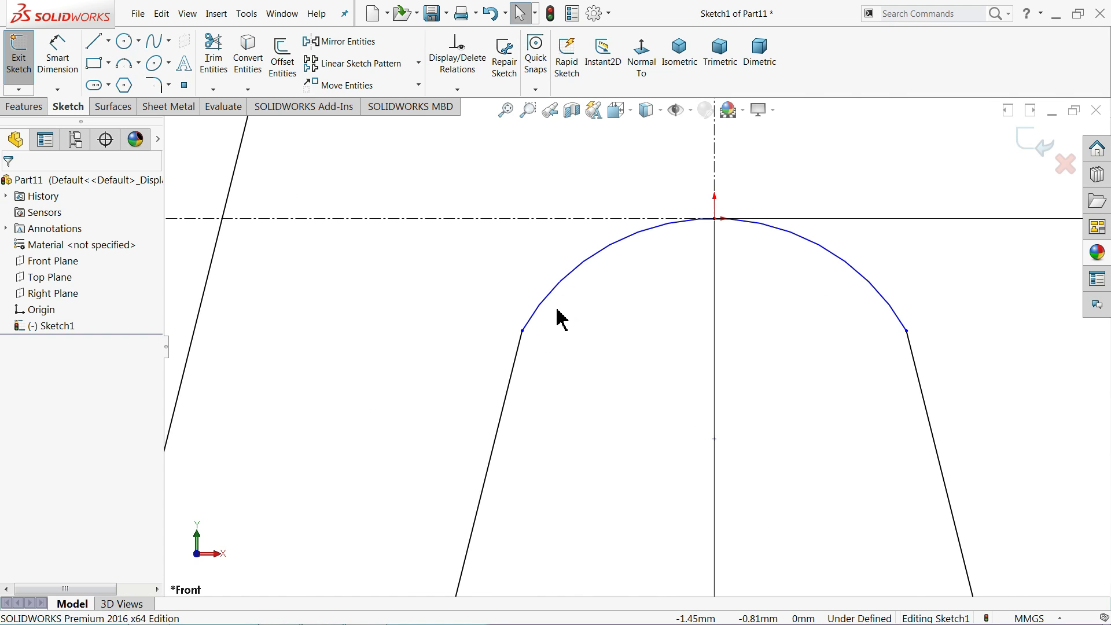
- Make the arc tangent to the left inner line, removing the over-defining right-side tangent relation
{"action": "left_click_drag", "start_coordinate": [557, 313], "coordinate": [485, 356]}
{"action": "left_click", "coordinate": [516, 301]}
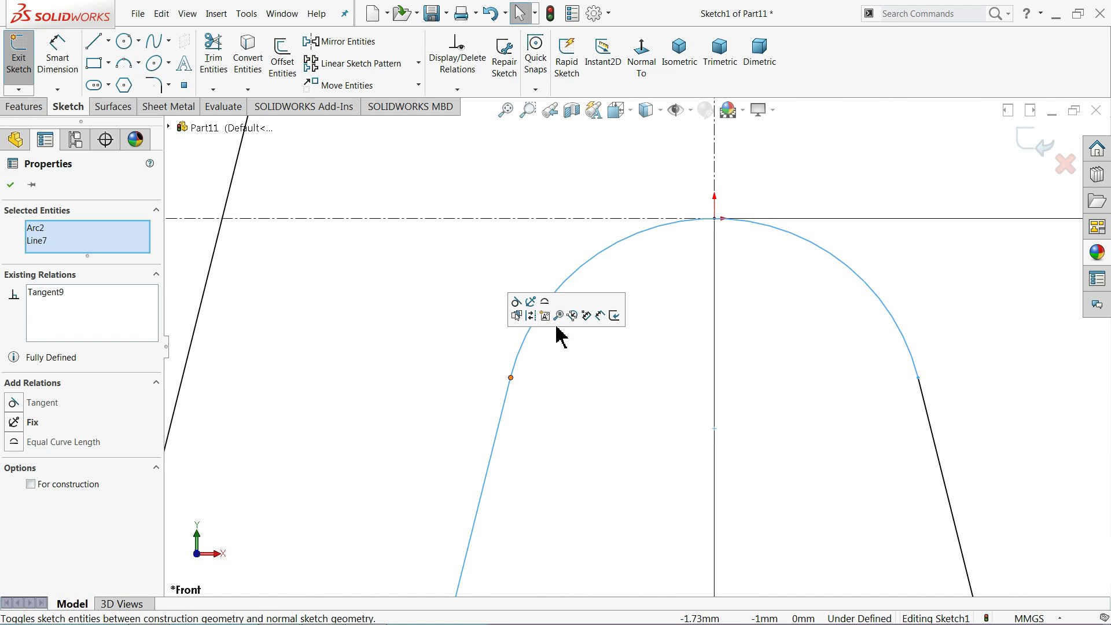
{"action": "left_click", "coordinate": [681, 331]}
{"action": "left_click_drag", "start_coordinate": [958, 341], "coordinate": [871, 422]}
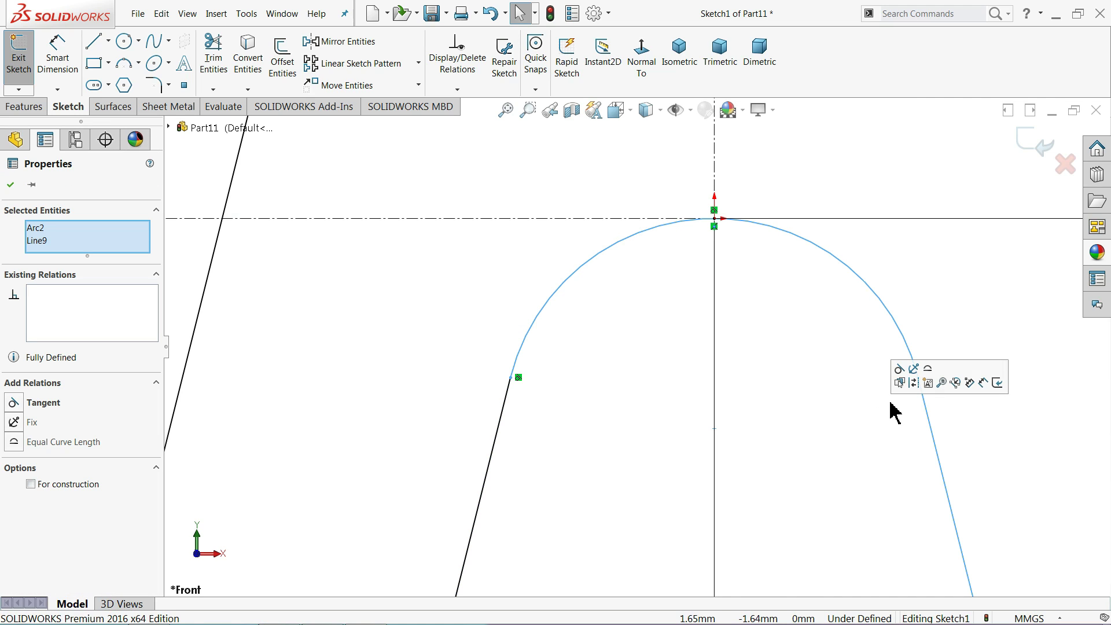
{"action": "left_click", "coordinate": [897, 370]}
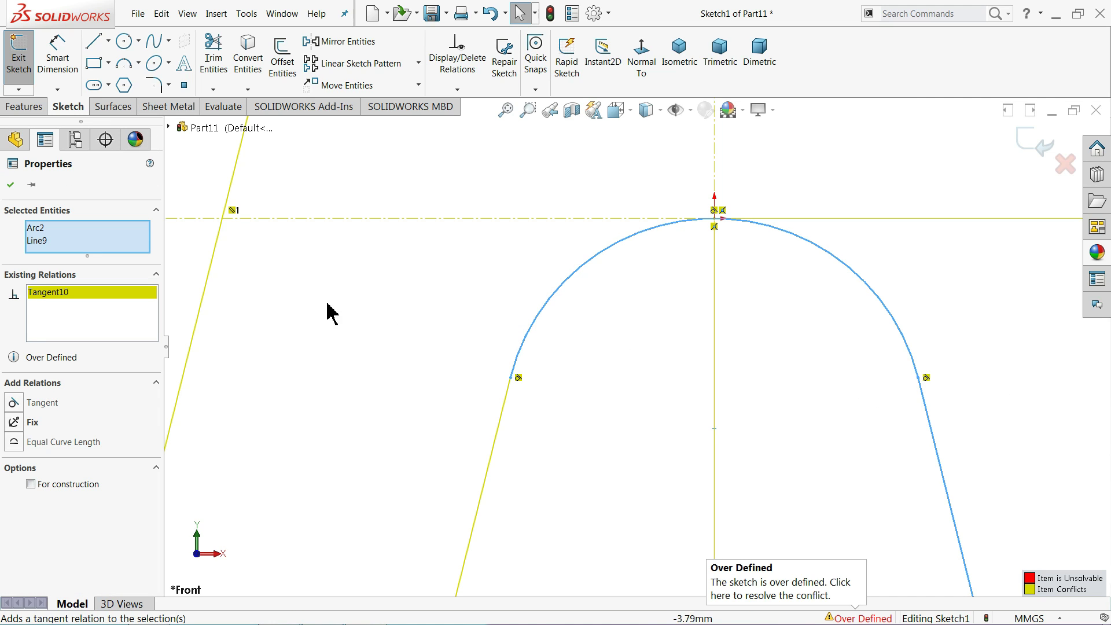
{"action": "right_click", "coordinate": [66, 302]}
{"action": "left_click", "coordinate": [99, 309]}
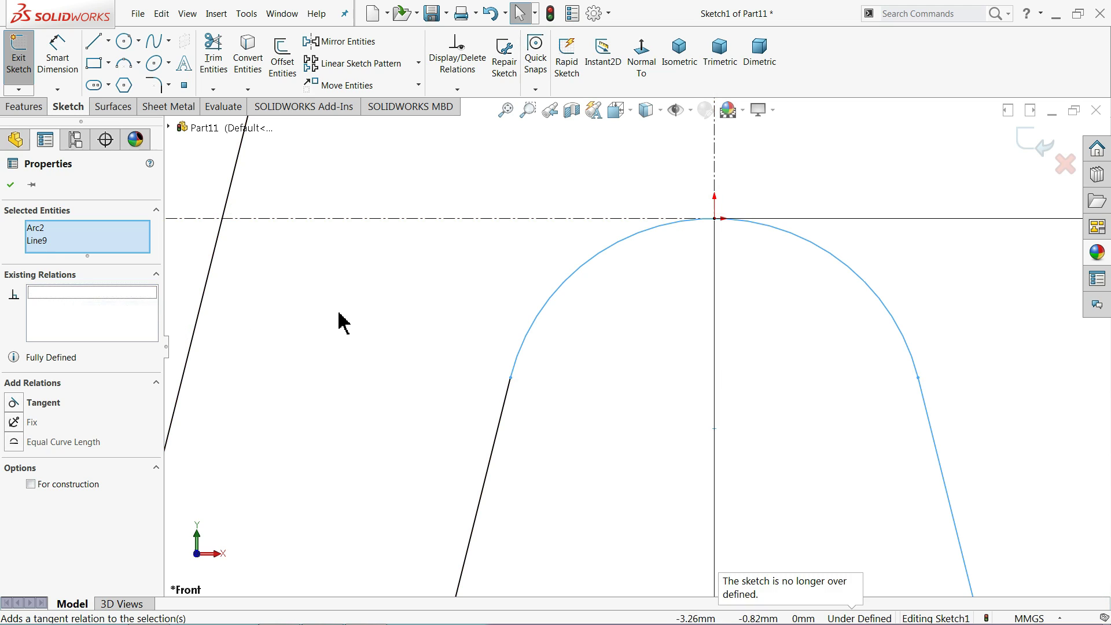
{"action": "left_click", "coordinate": [459, 318]}
{"action": "scroll", "coordinate": [435, 323], "scroll_direction": "up", "scroll_amount": 3}
{"action": "scroll", "coordinate": [446, 330], "scroll_direction": "up", "scroll_amount": 3}
{"action": "scroll", "coordinate": [457, 334], "scroll_direction": "up", "scroll_amount": 2}
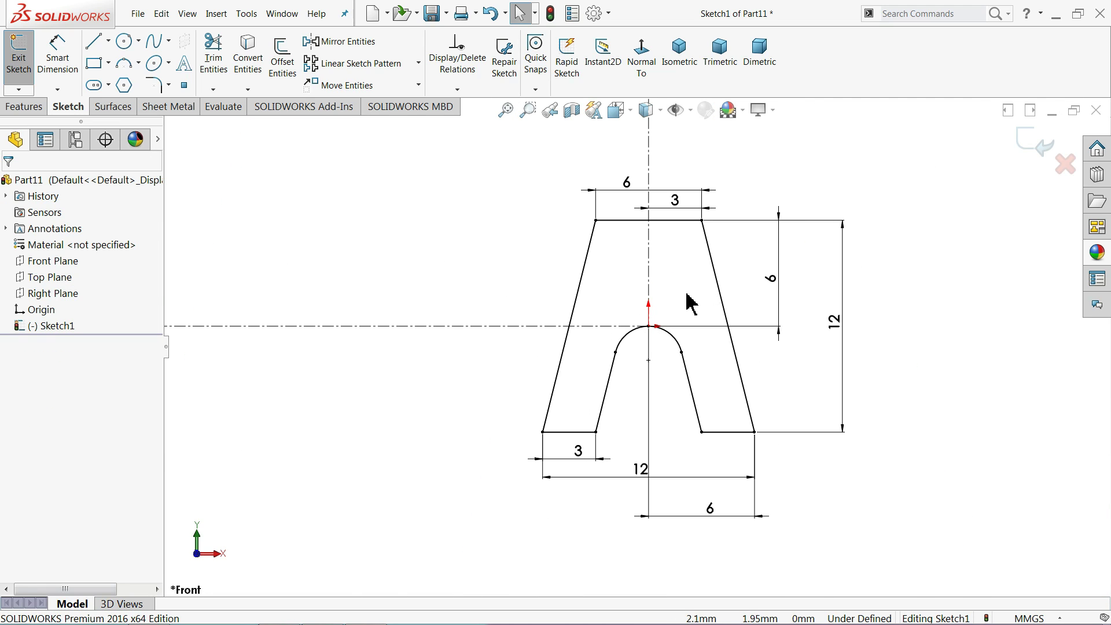
{"action": "scroll", "coordinate": [648, 299], "scroll_direction": "up", "scroll_amount": 2}
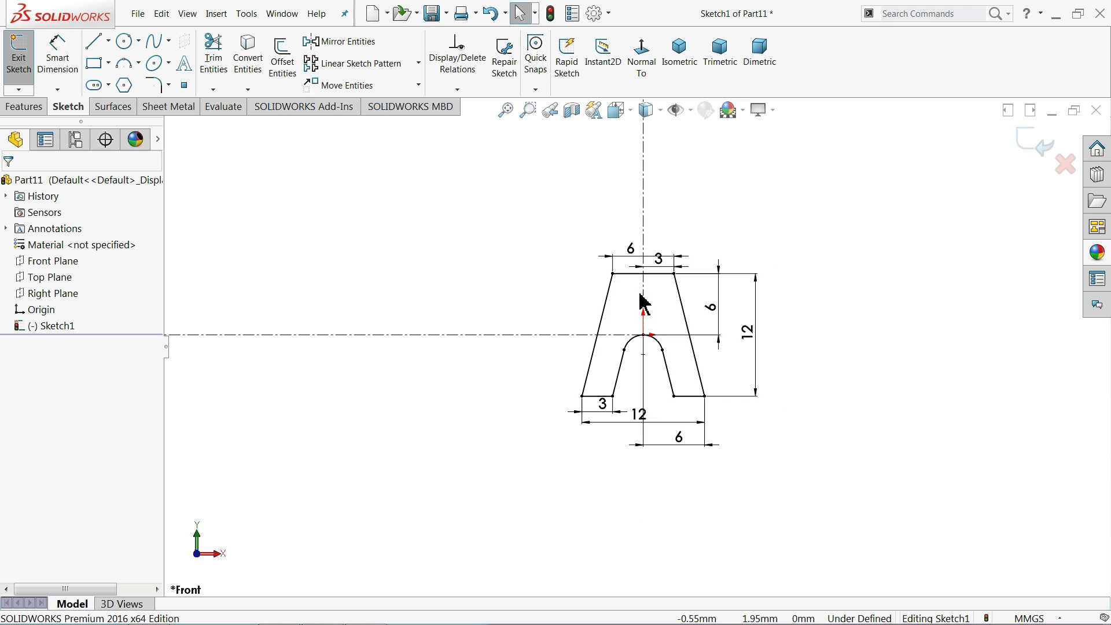
{"action": "scroll", "coordinate": [637, 302], "scroll_direction": "up", "scroll_amount": 3}
{"action": "scroll", "coordinate": [541, 298], "scroll_direction": "down", "scroll_amount": 2}
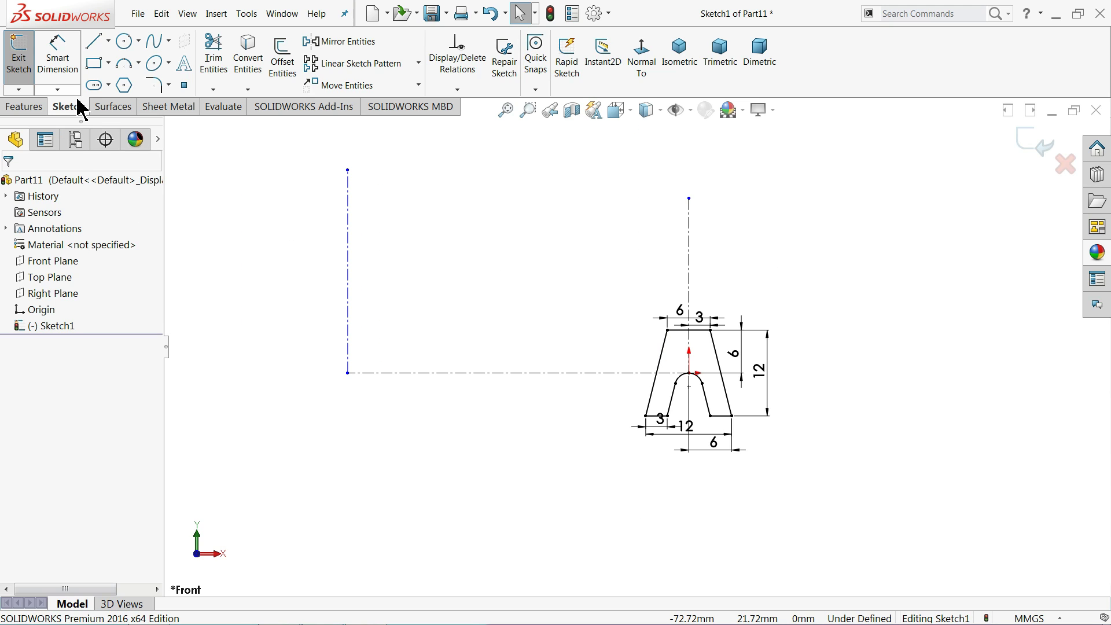
- Dimension the left construction line to the profile centreline at 67.31 mm
{"action": "left_click", "coordinate": [58, 58]}
{"action": "left_click", "coordinate": [348, 327]}
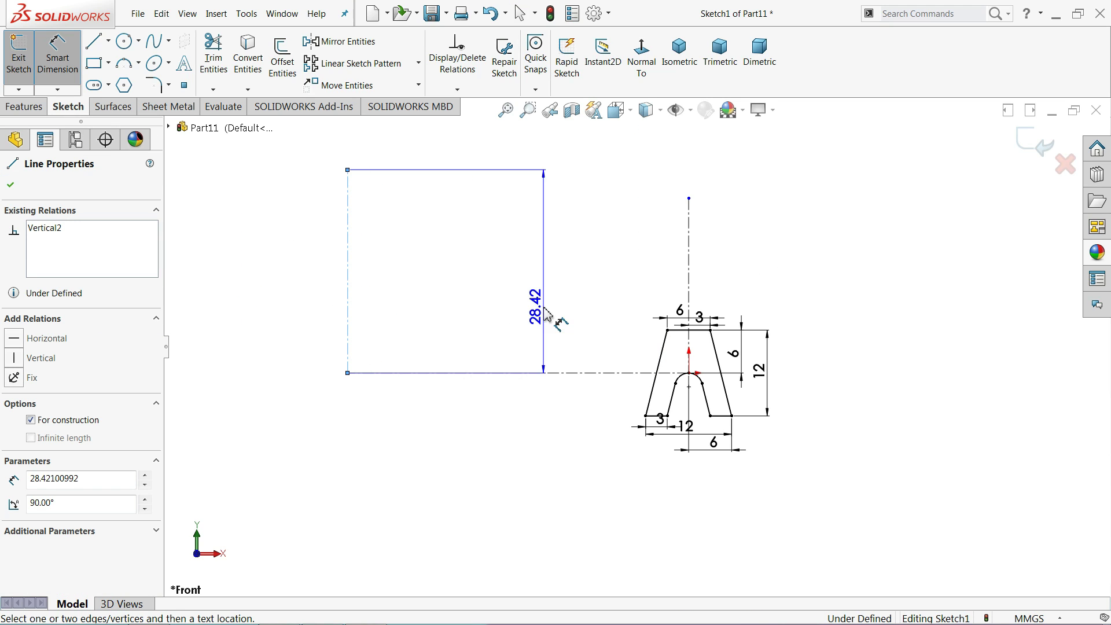
{"action": "left_click", "coordinate": [689, 284]}
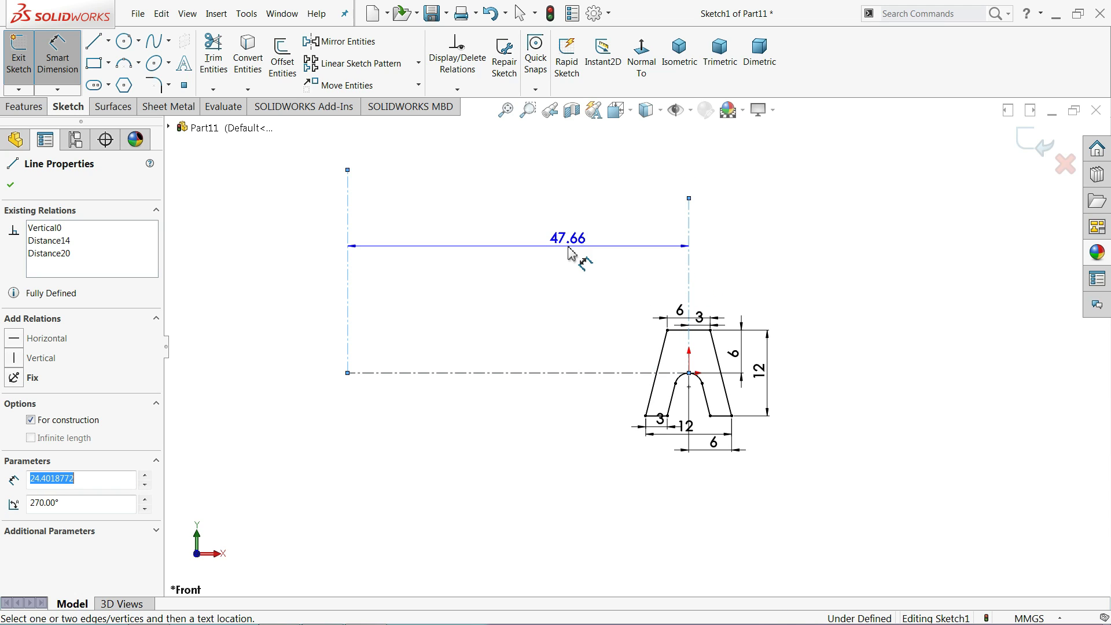
{"action": "left_click", "coordinate": [566, 225]}
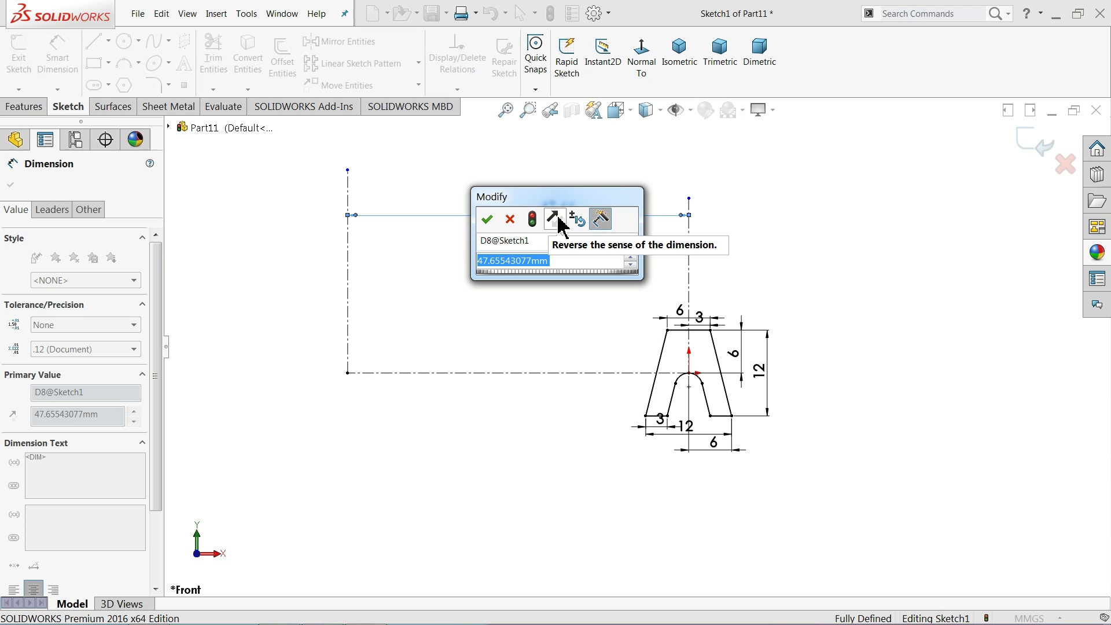
{"action": "type", "text": "67.31"}
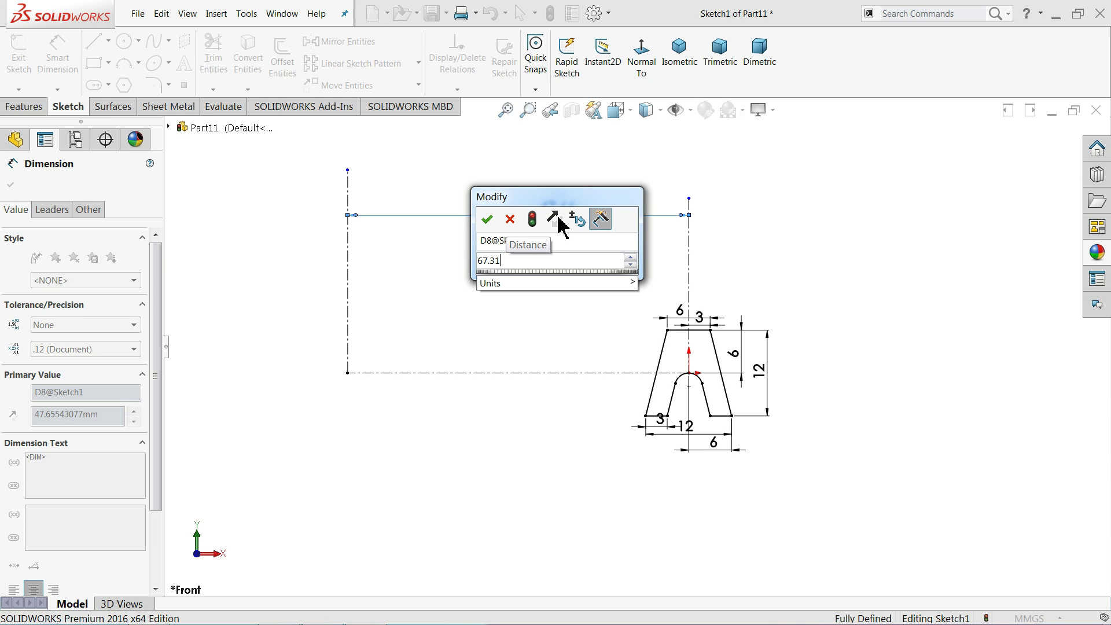
{"action": "key", "text": "Return"}
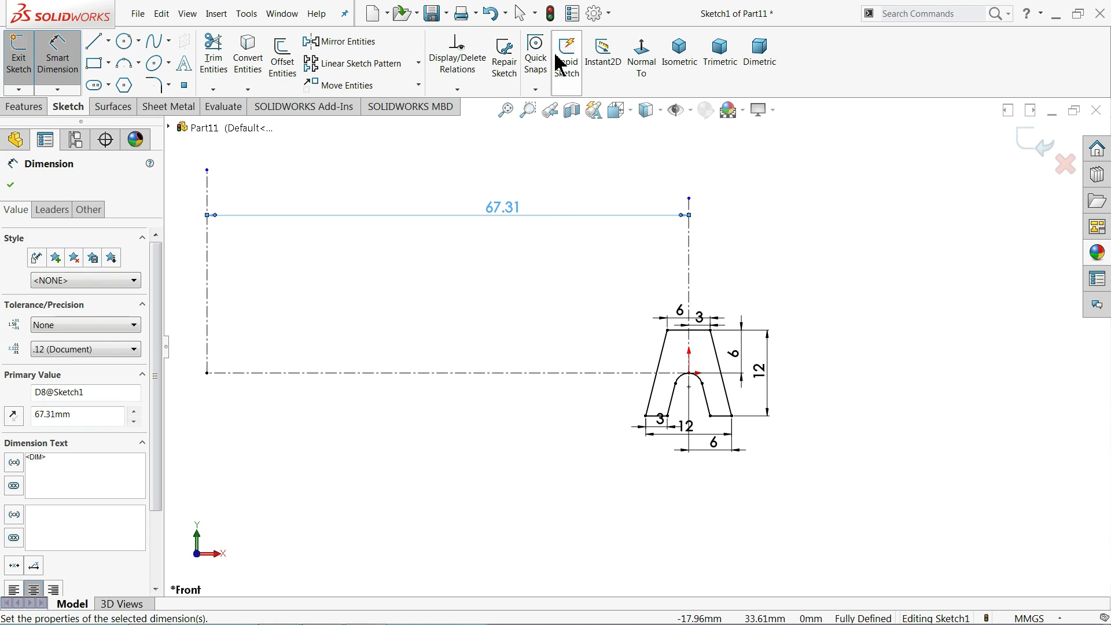
- Revolve the seal profile a full 360° about the left construction line into a solid ring
{"action": "left_click", "coordinate": [24, 107]}
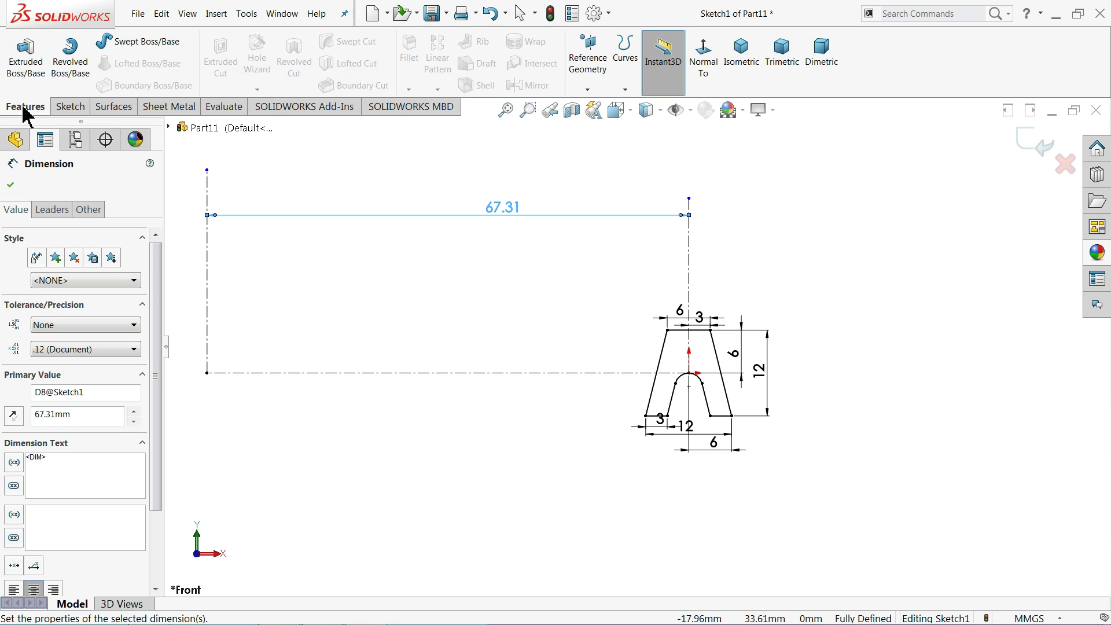
{"action": "left_click", "coordinate": [71, 64]}
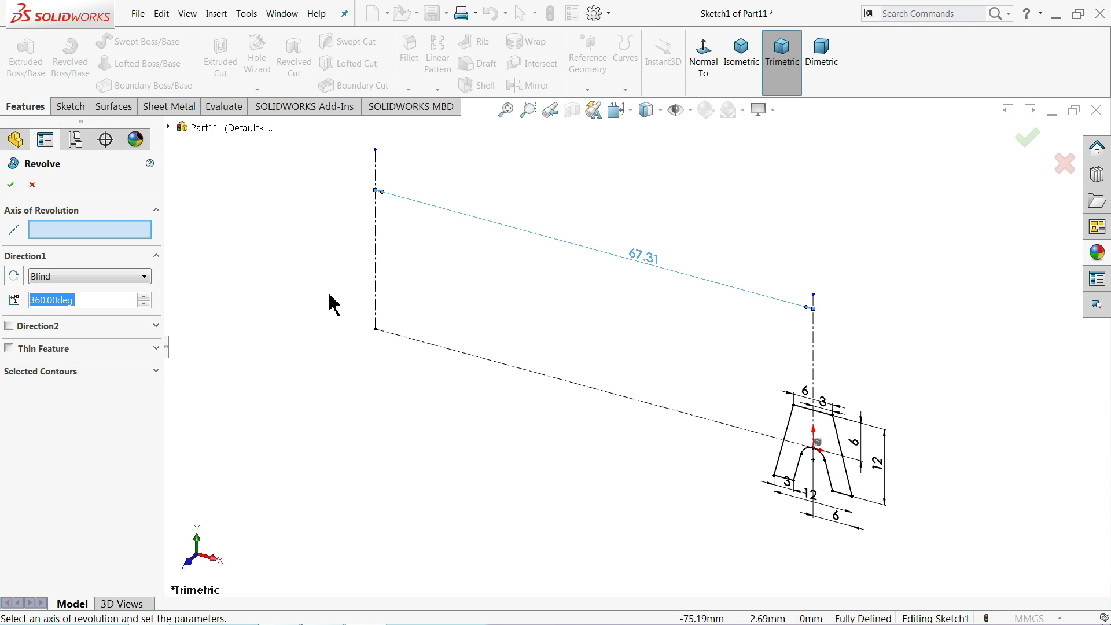
{"action": "left_click", "coordinate": [377, 286]}
{"action": "key", "text": "f"}
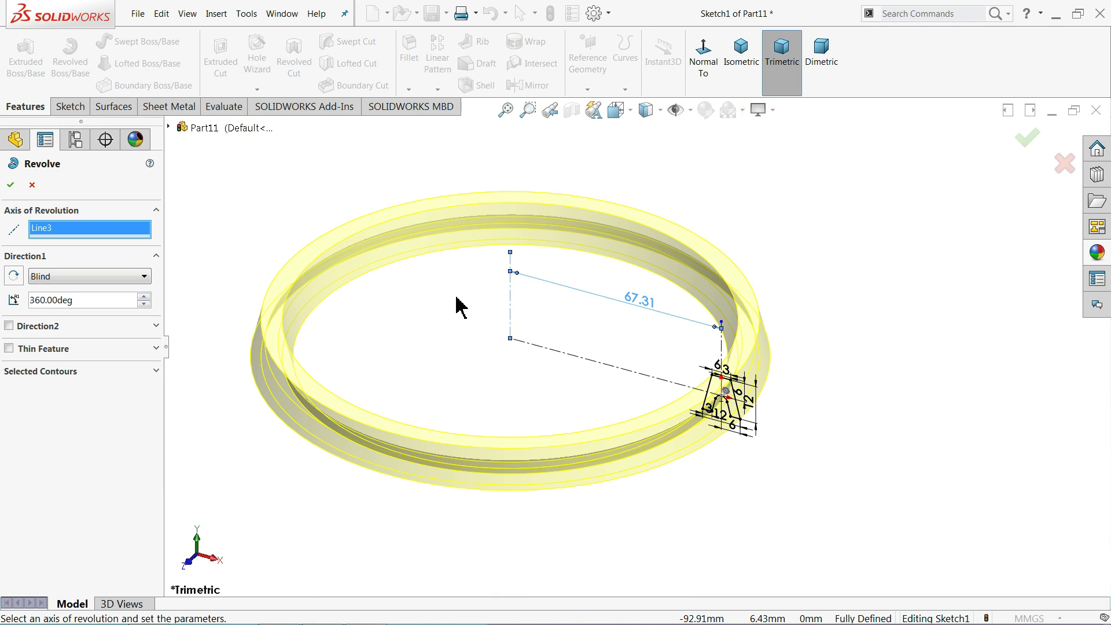
{"action": "left_click", "coordinate": [14, 191]}
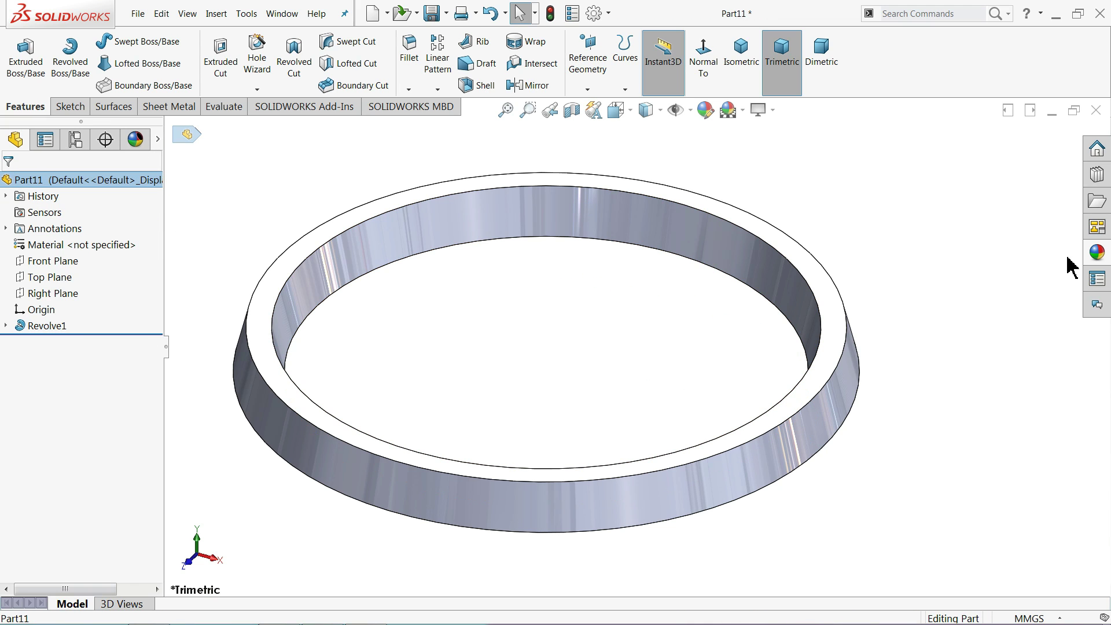
{"action": "left_click", "coordinate": [1097, 258]}
- Apply the Rubber > Matte appearance to the ring and start saving the part
{"action": "left_click", "coordinate": [919, 184]}
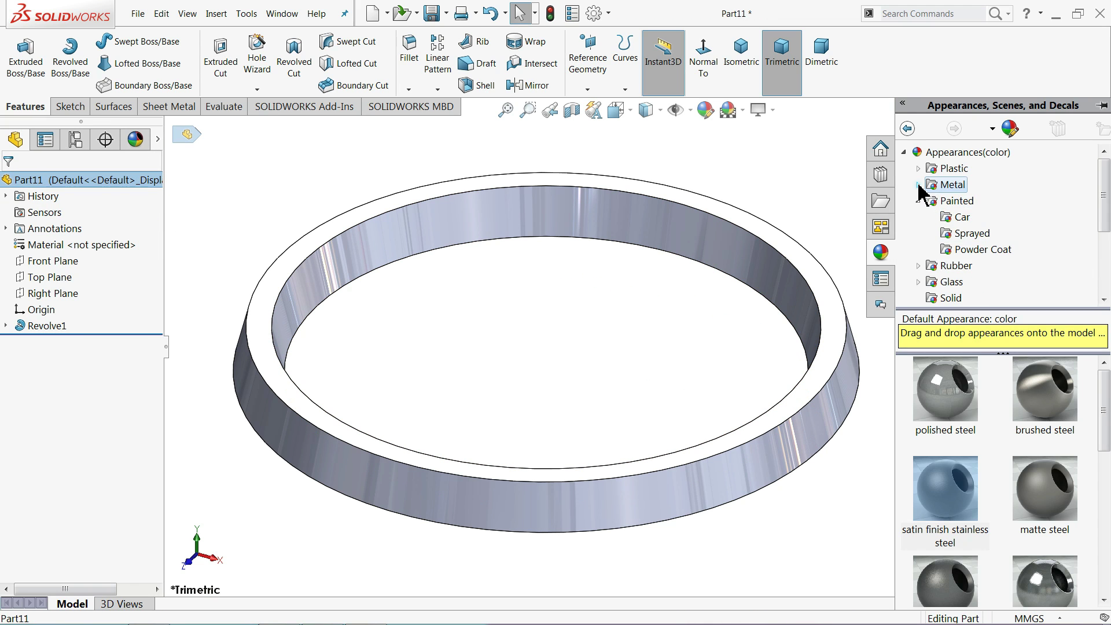
{"action": "left_click", "coordinate": [918, 201]}
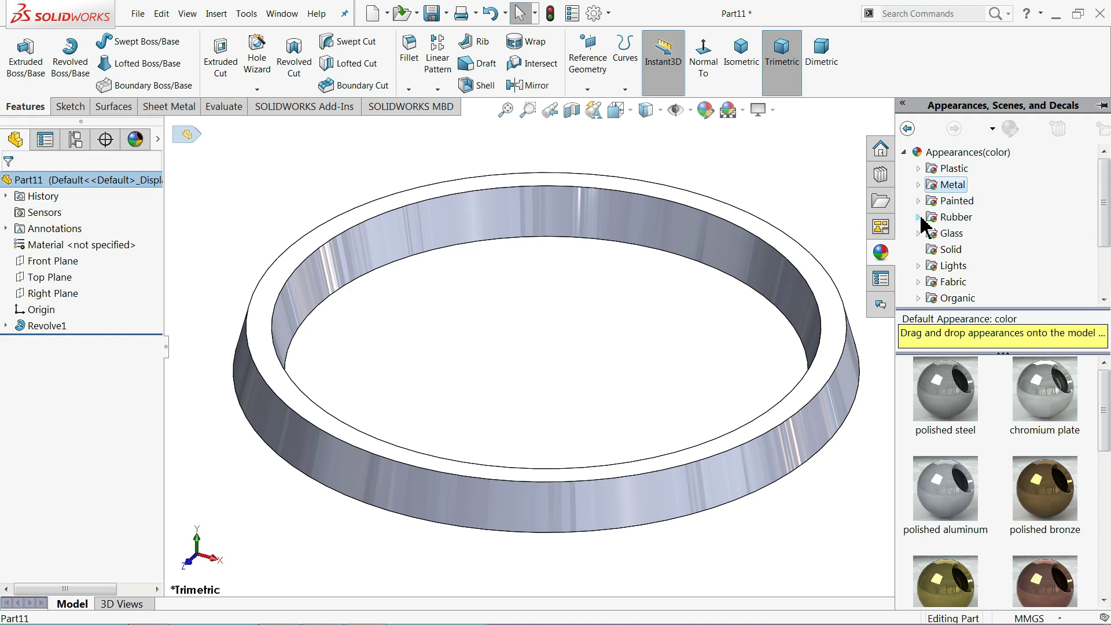
{"action": "double_click", "coordinate": [954, 218]}
{"action": "left_click", "coordinate": [964, 234]}
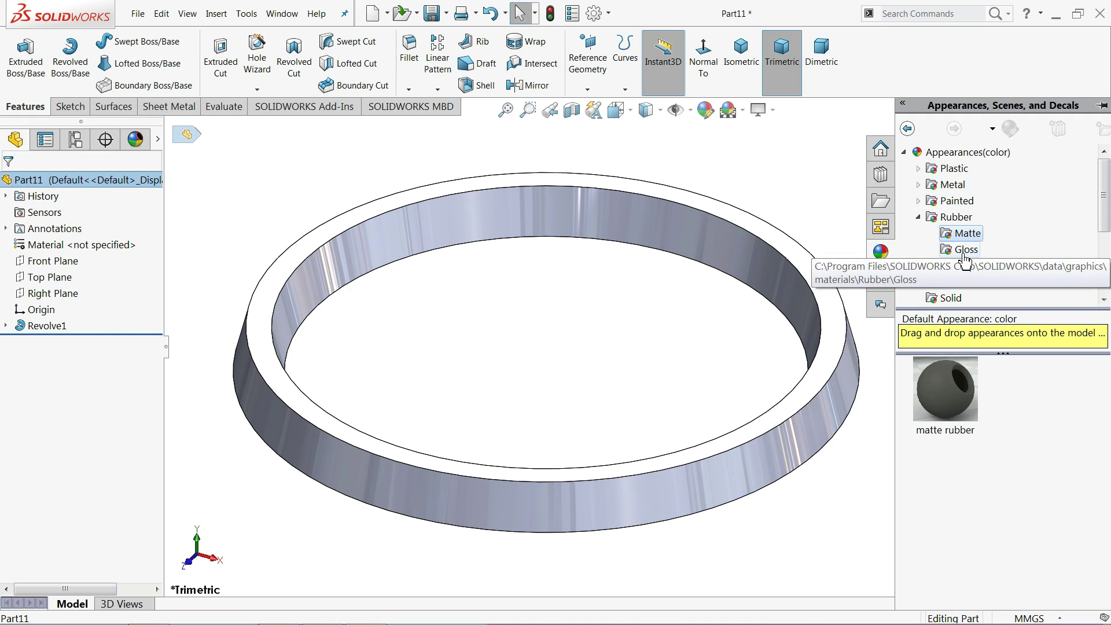
{"action": "left_click", "coordinate": [965, 250]}
{"action": "left_click", "coordinate": [966, 266]}
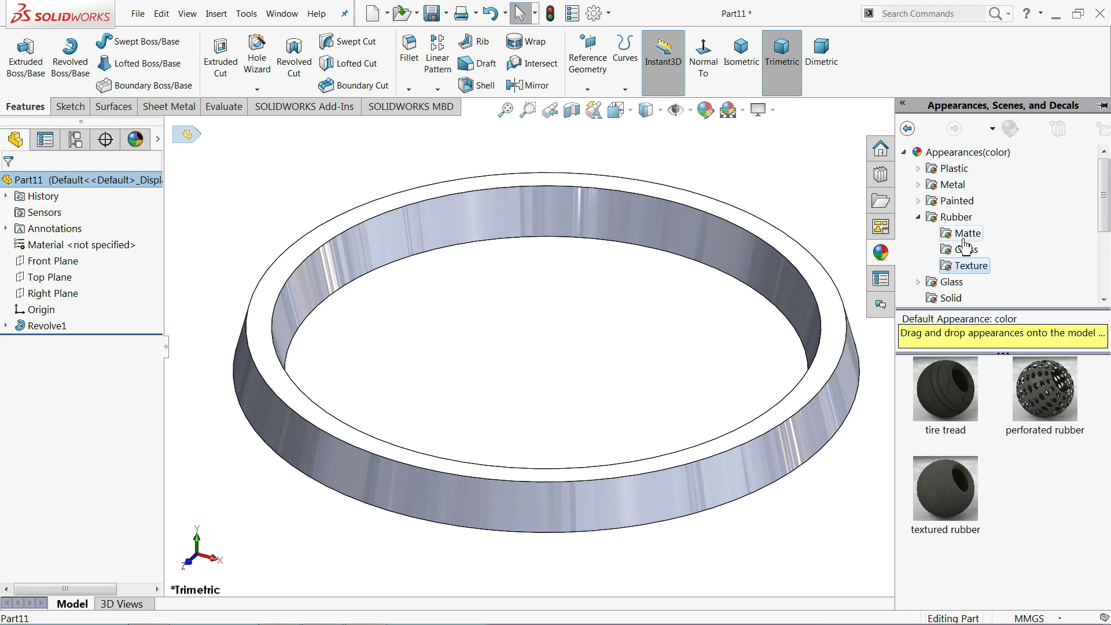
{"action": "left_click", "coordinate": [965, 239]}
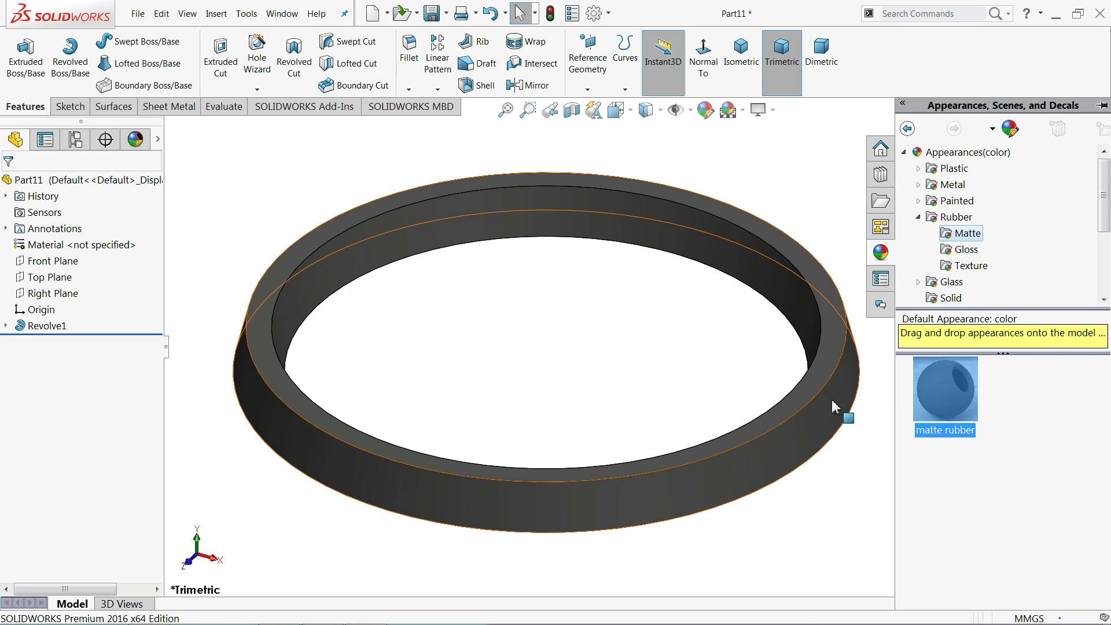
{"action": "left_click_drag", "start_coordinate": [955, 392], "coordinate": [837, 405]}
{"action": "middle_click_drag", "start_coordinate": [564, 356], "coordinate": [423, 315]}
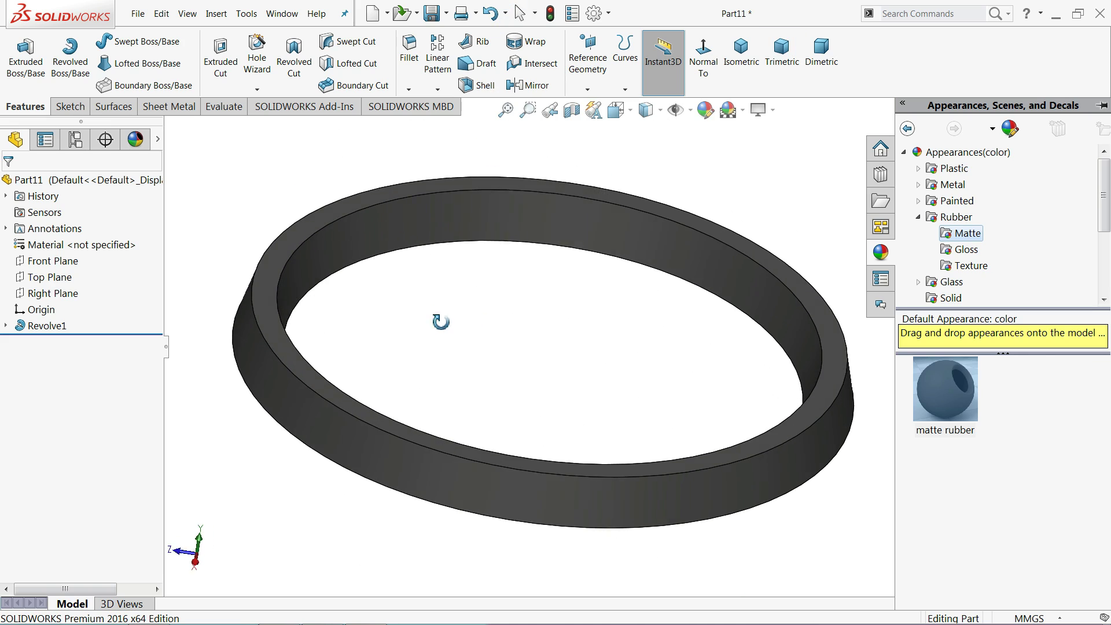
{"action": "left_click", "coordinate": [426, 323]}
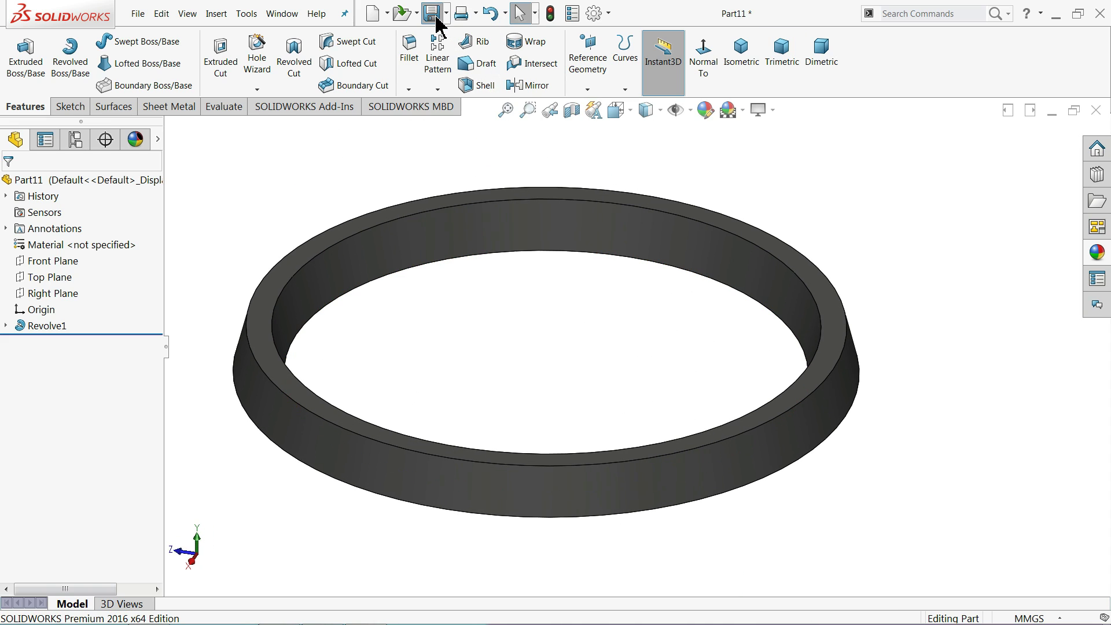
{"action": "left_click", "coordinate": [437, 17]}
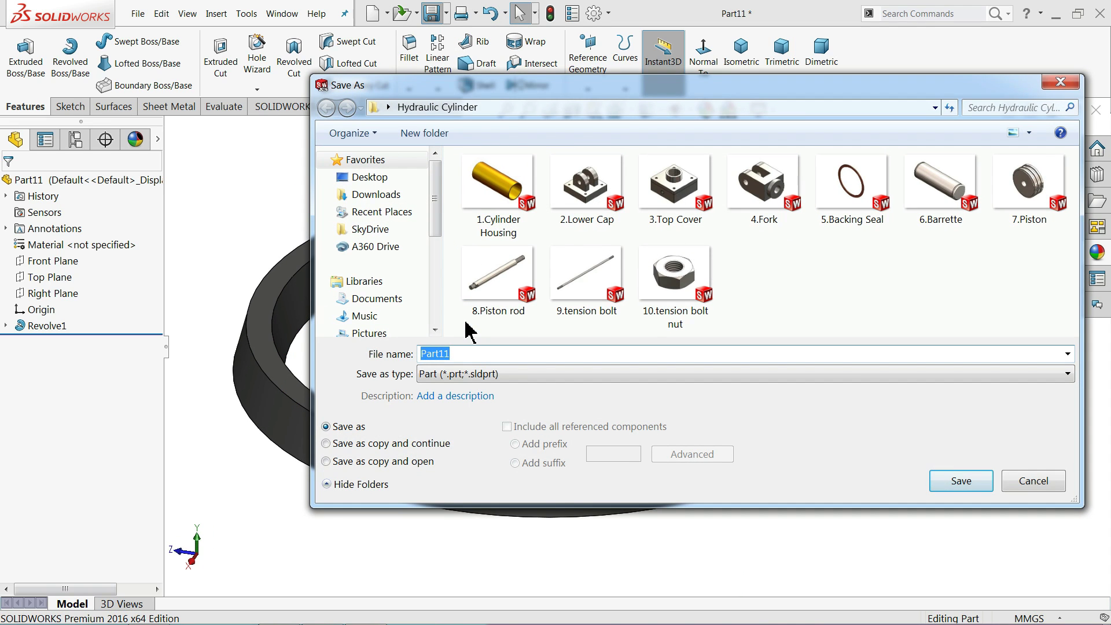
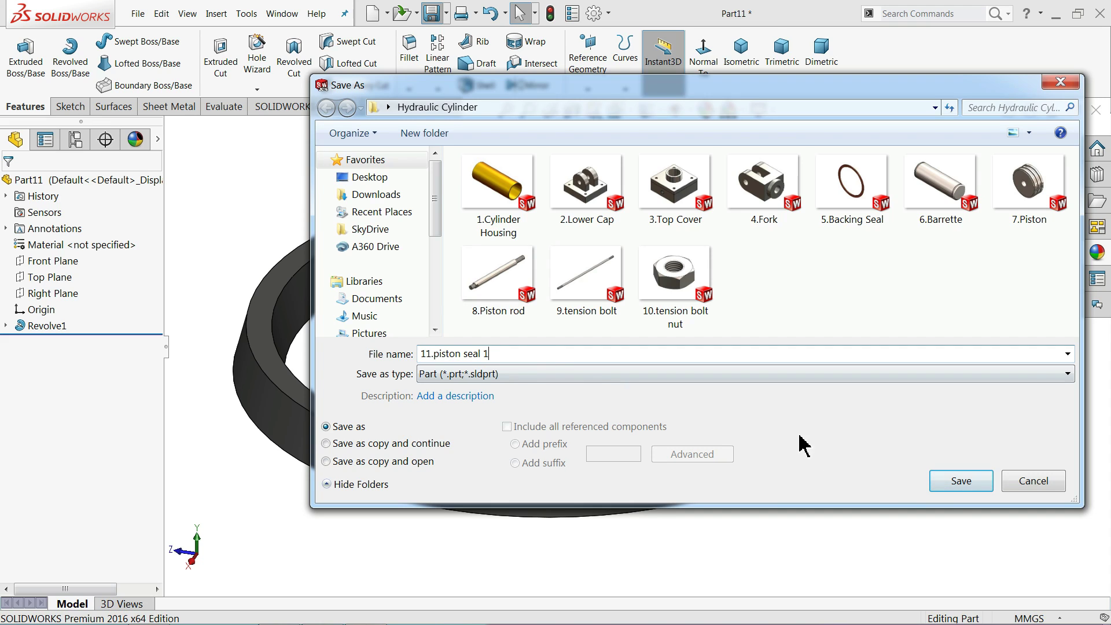
- Save the piston seal part as '11.piston seal 1'
{"action": "left_click", "coordinate": [963, 484]}
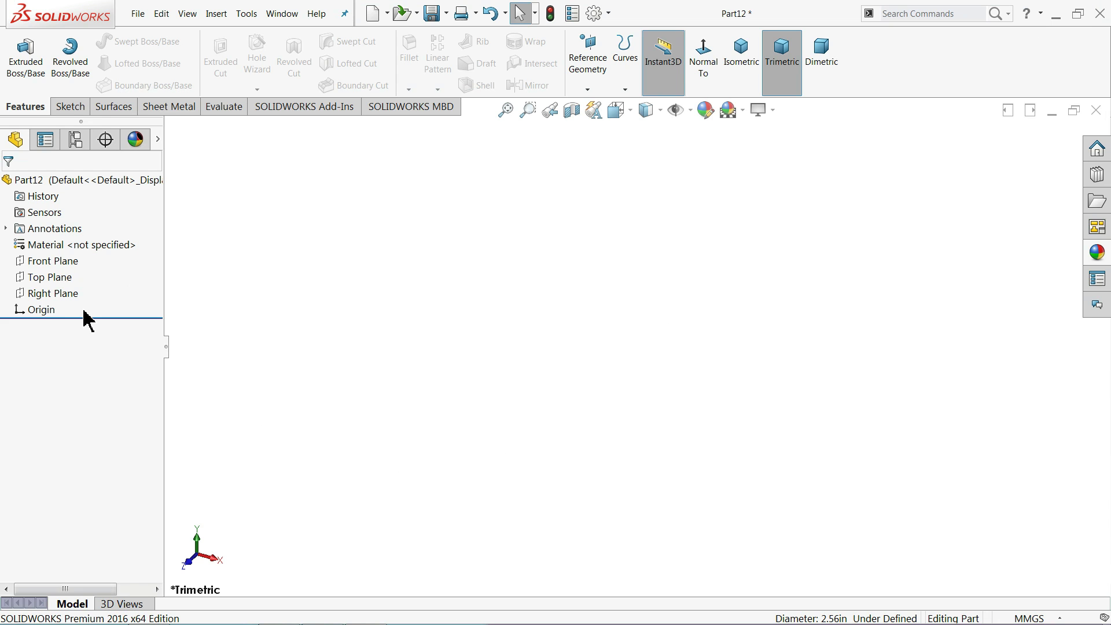
- Sketch two concentric circles centred on the origin on the Front Plane
{"action": "left_click", "coordinate": [42, 262]}
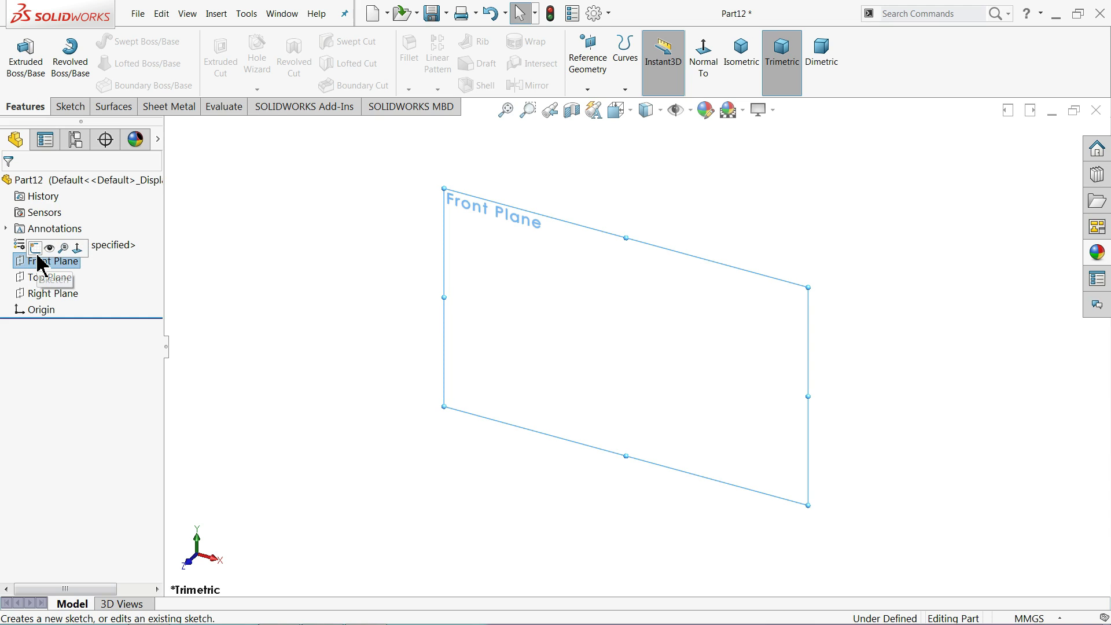
{"action": "left_click", "coordinate": [124, 41]}
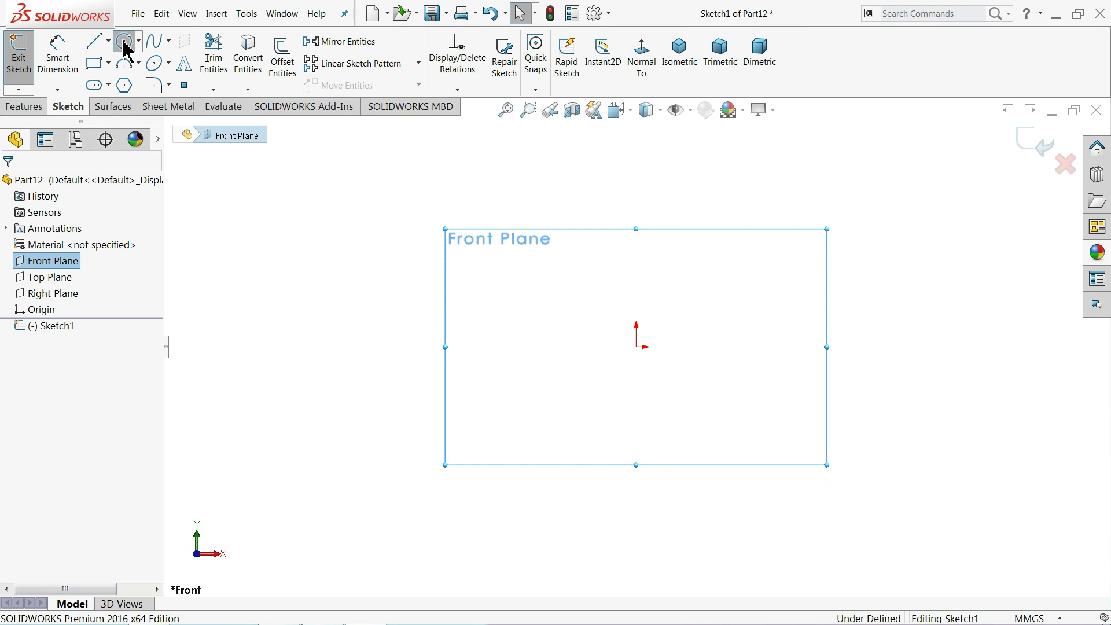
{"action": "left_click", "coordinate": [636, 347]}
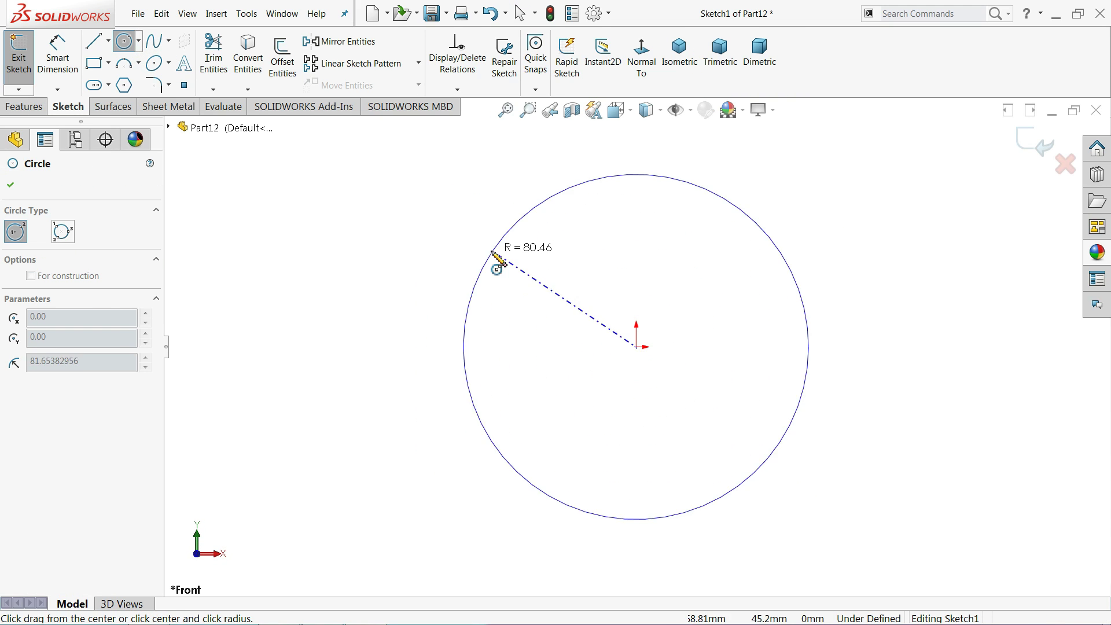
{"action": "left_click", "coordinate": [468, 245]}
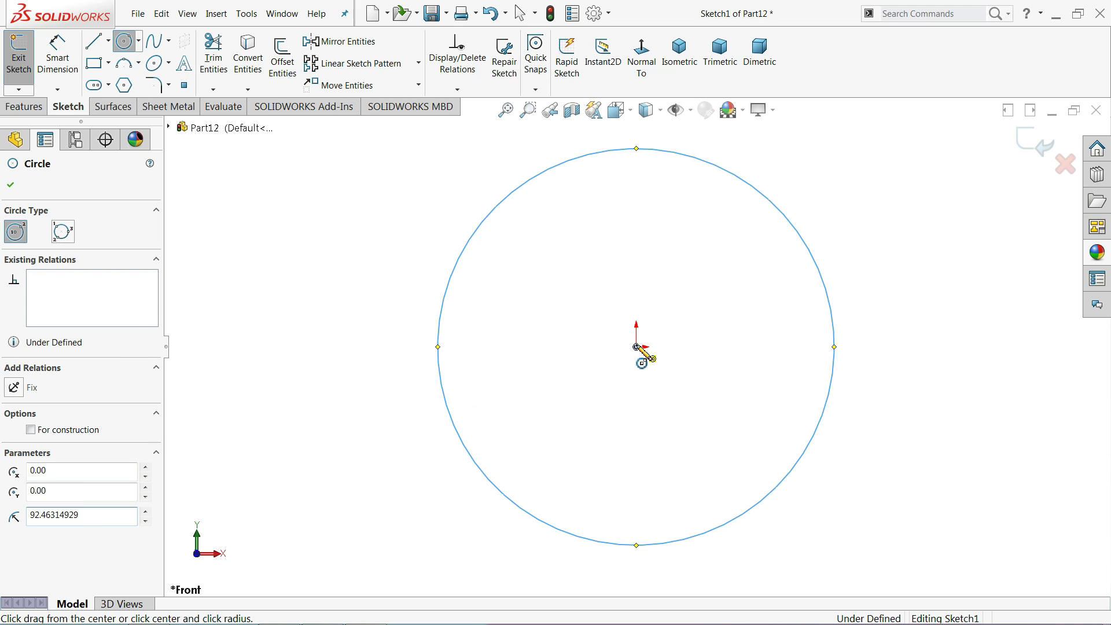
{"action": "left_click", "coordinate": [636, 347]}
{"action": "left_click", "coordinate": [480, 302]}
- Dimension the circles to Ø65 outer and Ø60 inner diameter
{"action": "key", "text": "d"}
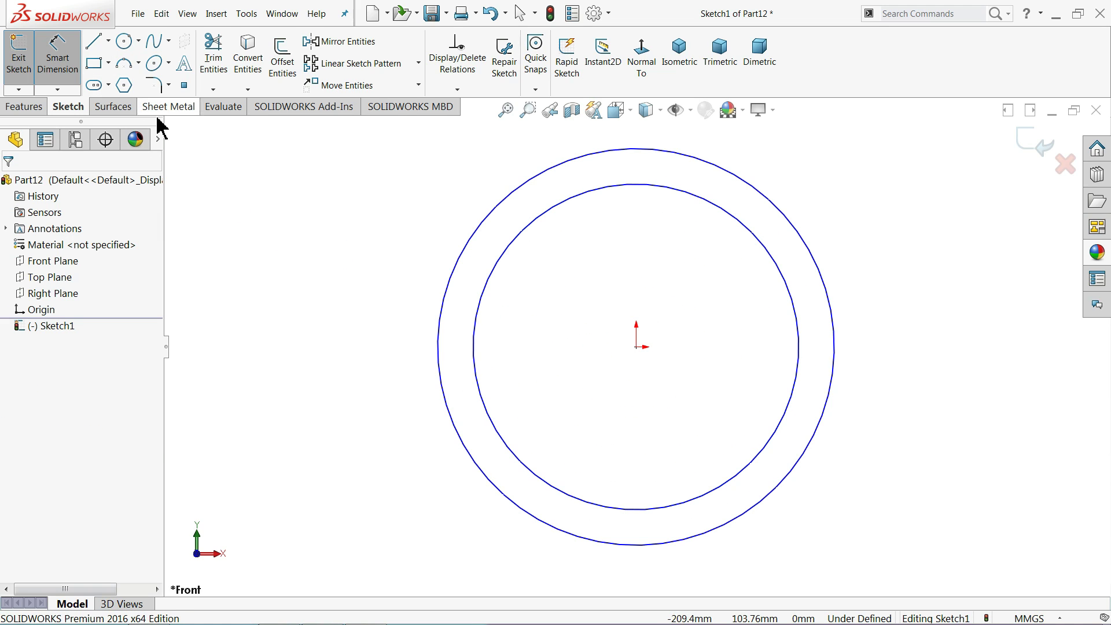
{"action": "left_click", "coordinate": [443, 320]}
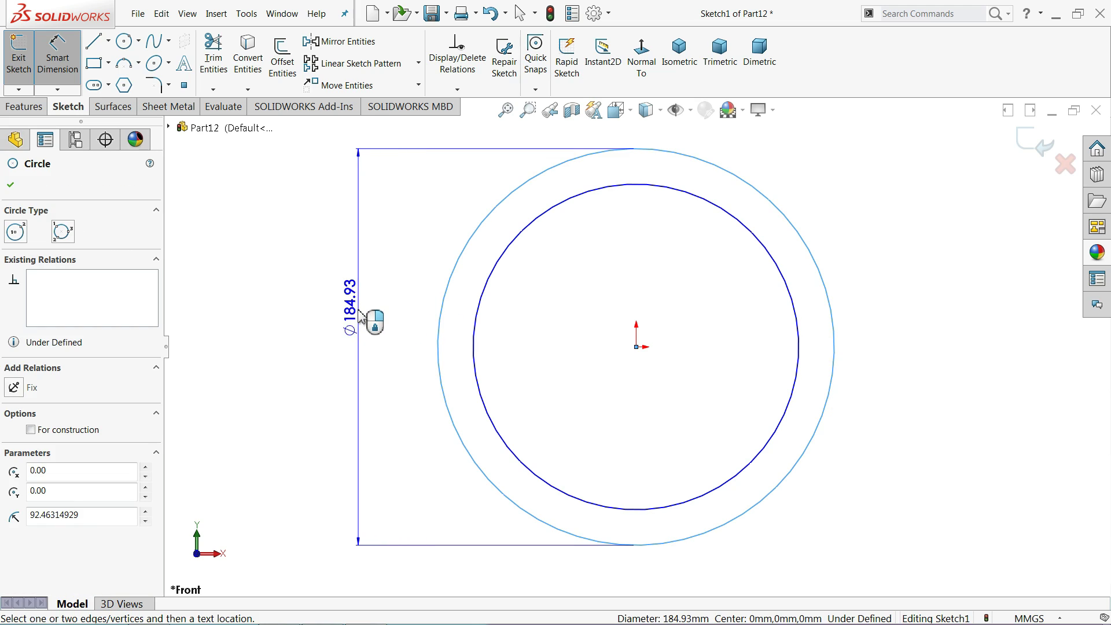
{"action": "left_click", "coordinate": [357, 318]}
{"action": "type", "text": "65"}
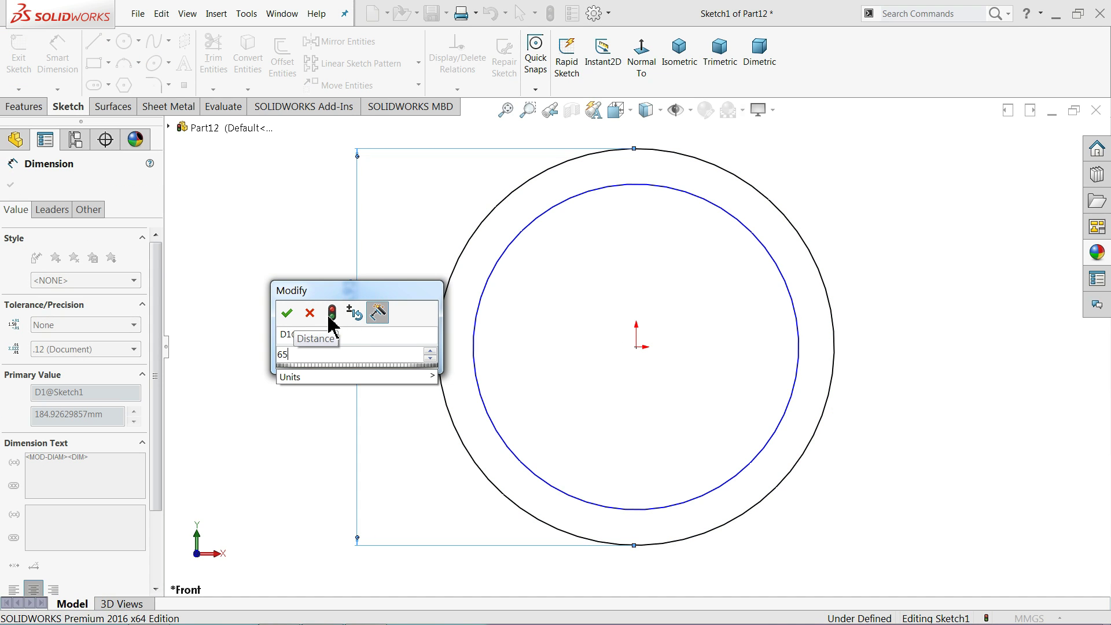
{"action": "left_click", "coordinate": [286, 313]}
{"action": "left_click", "coordinate": [472, 350]}
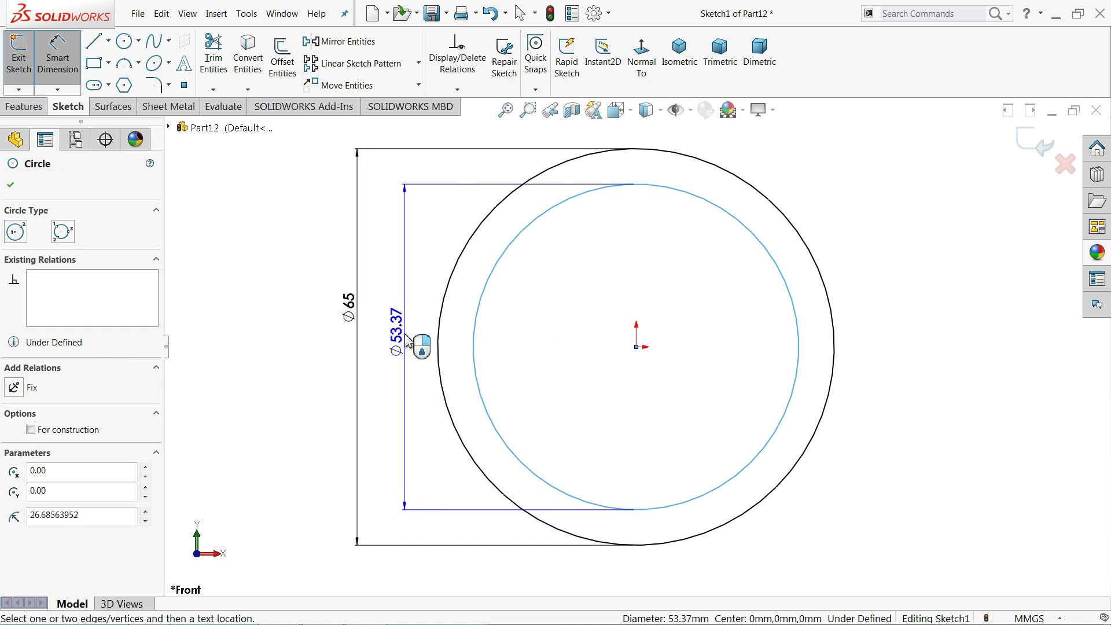
{"action": "left_click", "coordinate": [405, 348]}
{"action": "type", "text": "60"}
{"action": "key", "text": "Return"}
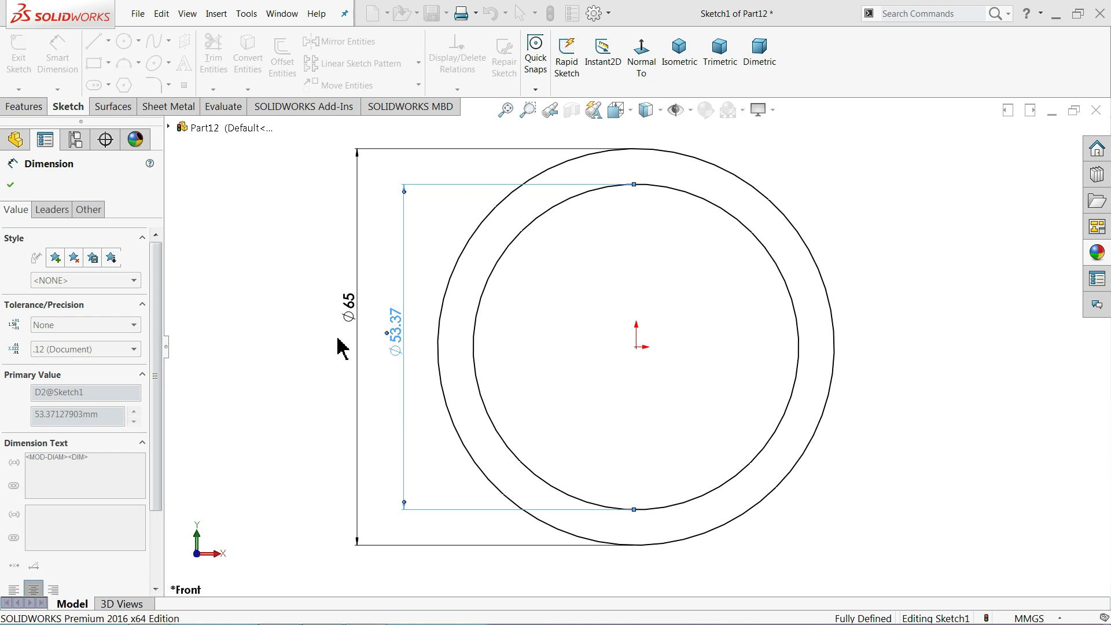
- Extrude the ring sketch 6 mm mid-plane into a solid
{"action": "left_click", "coordinate": [24, 107]}
{"action": "left_click", "coordinate": [26, 60]}
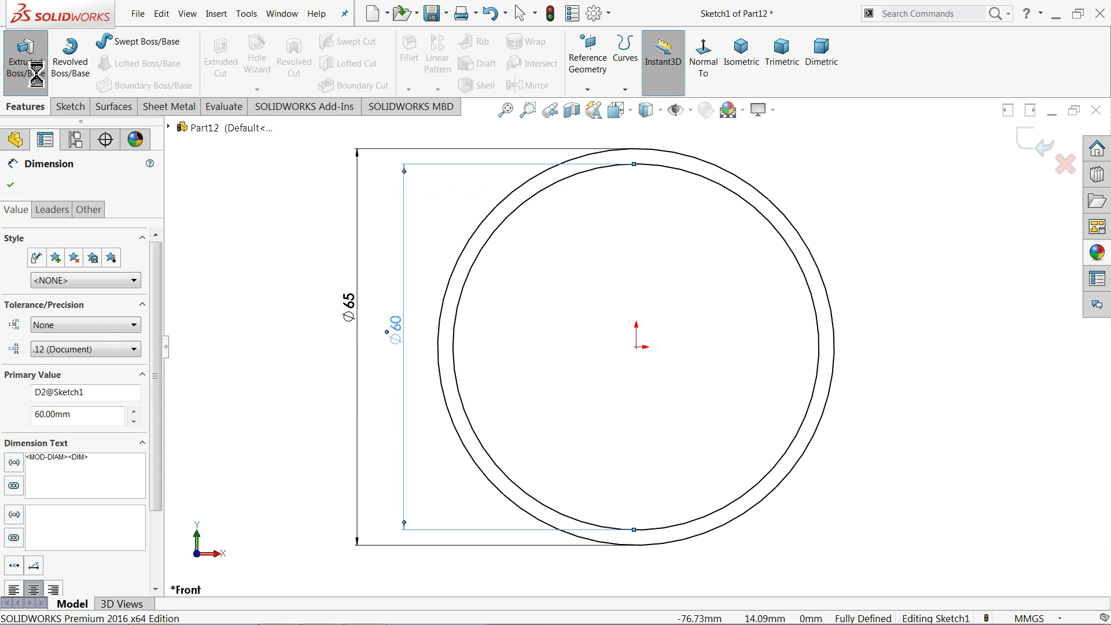
{"action": "left_click", "coordinate": [78, 272]}
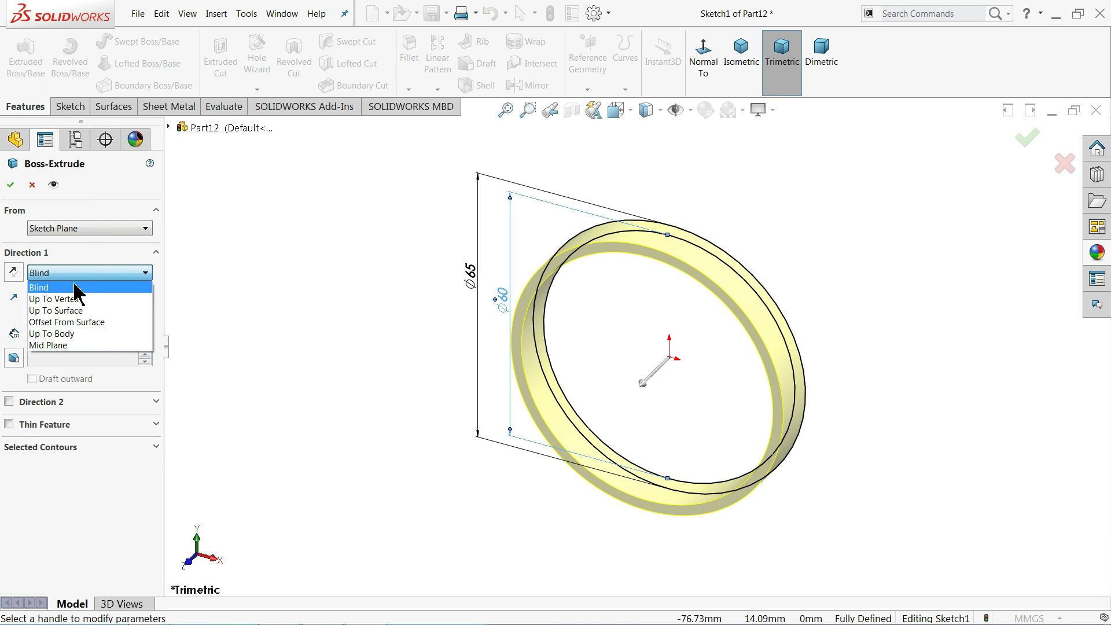
{"action": "left_click", "coordinate": [78, 347]}
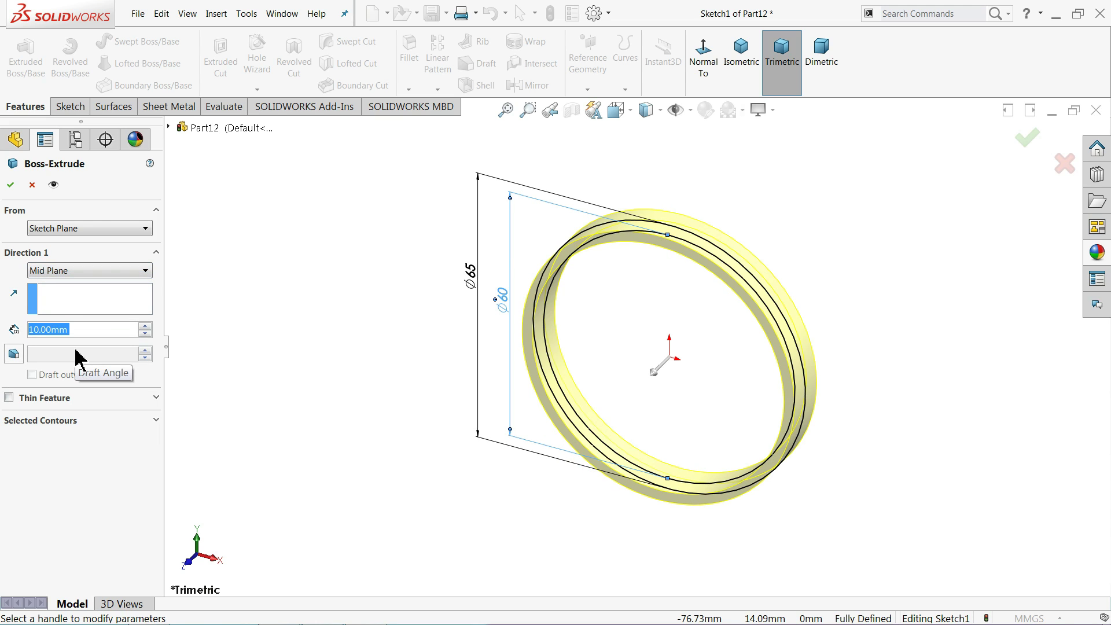
{"action": "type", "text": "6"}
{"action": "key", "text": "Return"}
{"action": "scroll", "coordinate": [798, 353], "scroll_direction": "down", "scroll_amount": 2}
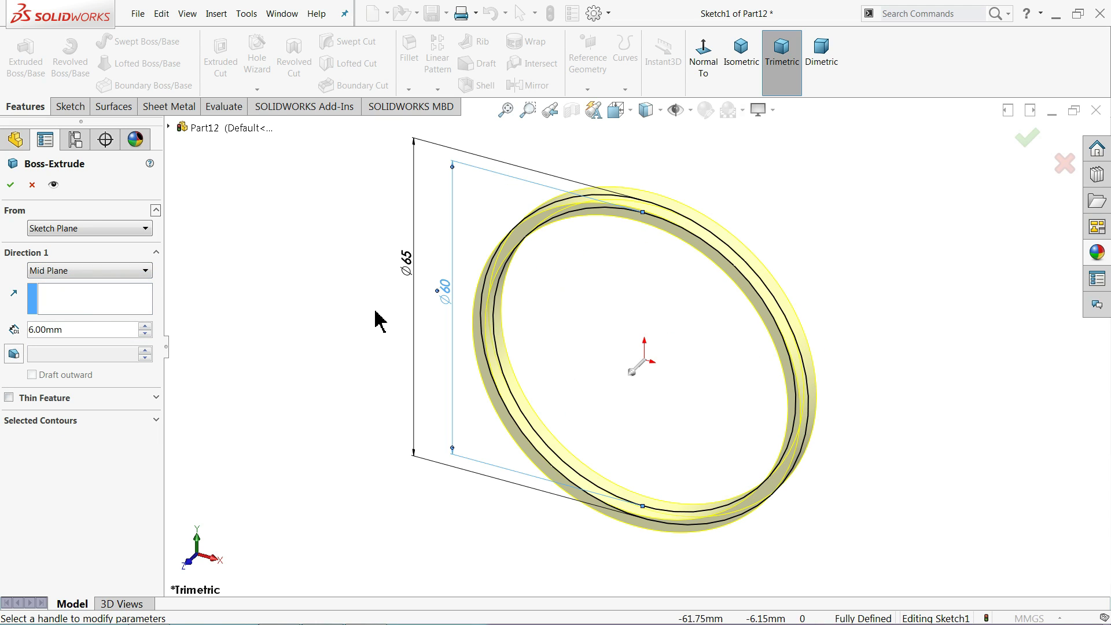
{"action": "left_click", "coordinate": [10, 186]}
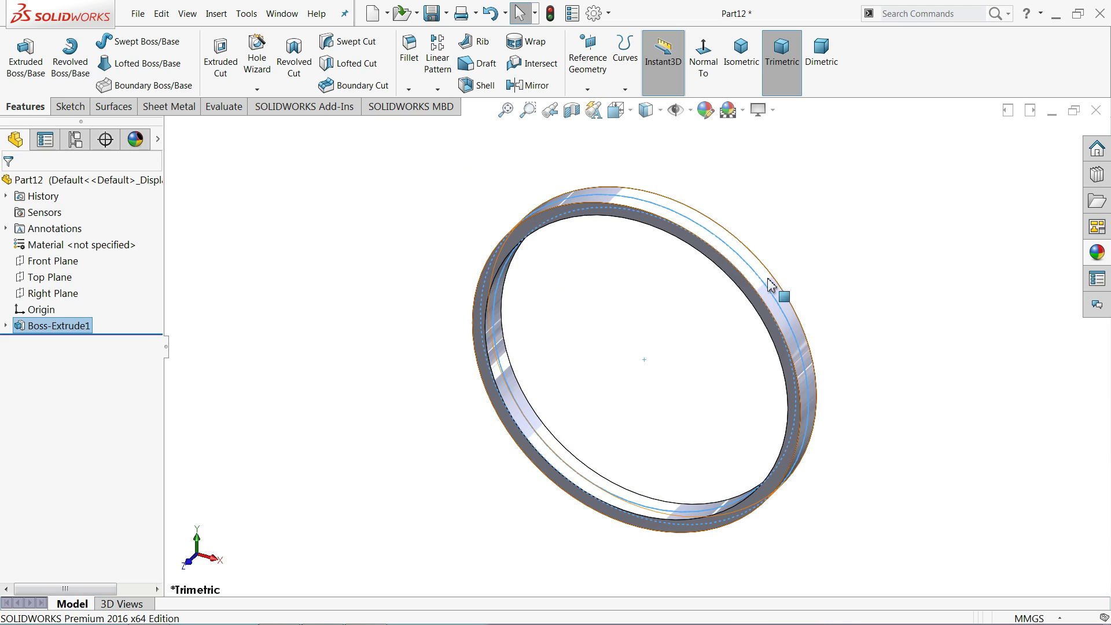
- Apply a matte rubber appearance to the ring and adjust its grey colour
{"action": "left_click", "coordinate": [1100, 255]}
{"action": "double_click", "coordinate": [929, 424]}
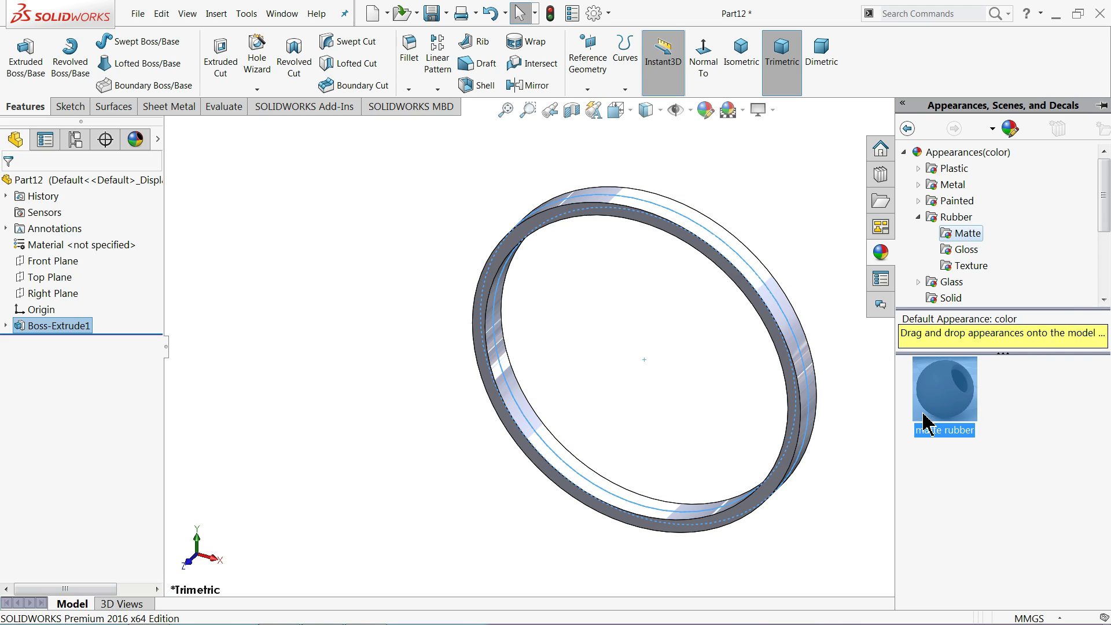
{"action": "left_click", "coordinate": [706, 110]}
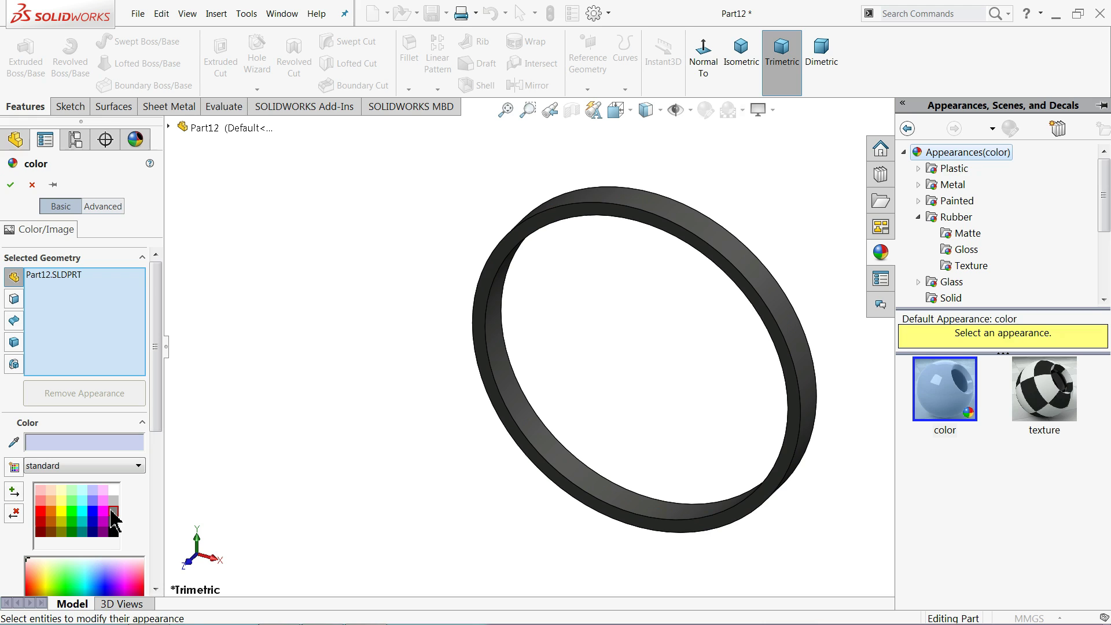
{"action": "left_click", "coordinate": [113, 511]}
{"action": "left_click", "coordinate": [113, 502]}
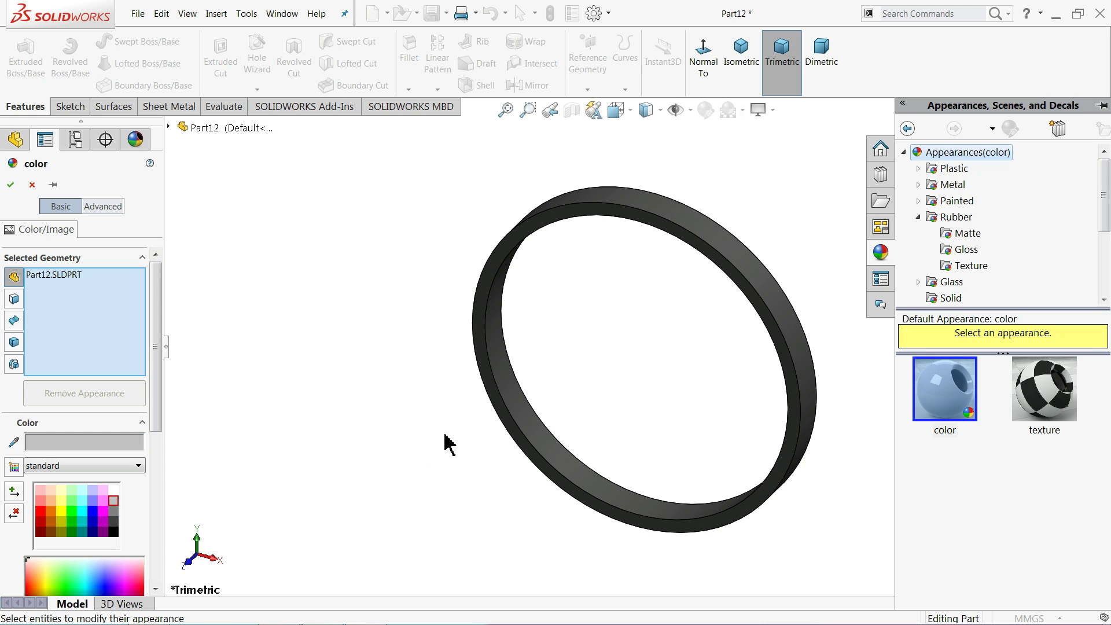
{"action": "left_click", "coordinate": [495, 387]}
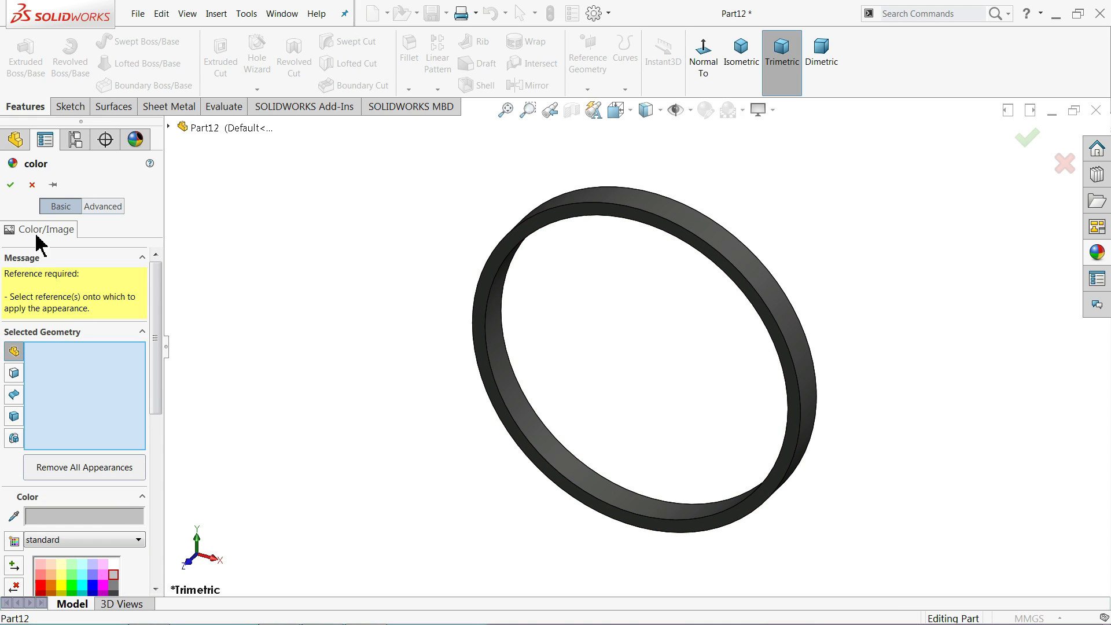
{"action": "left_click", "coordinate": [32, 184]}
{"action": "mouse_move", "coordinate": [248, 263]}
{"action": "middle_mouse_down"}
{"action": "mouse_move", "coordinate": [193, 266]}
{"action": "mouse_move", "coordinate": [342, 258]}
{"action": "mouse_move", "coordinate": [296, 245]}
{"action": "middle_mouse_up"}
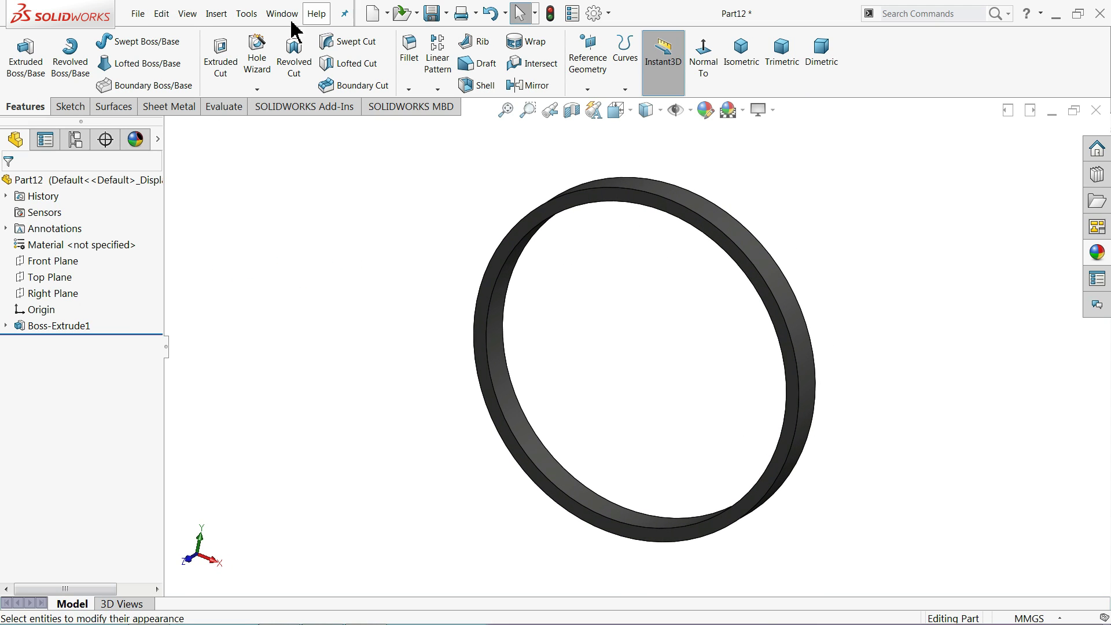
- Save the part as '12.seal2'
{"action": "left_click", "coordinate": [433, 17]}
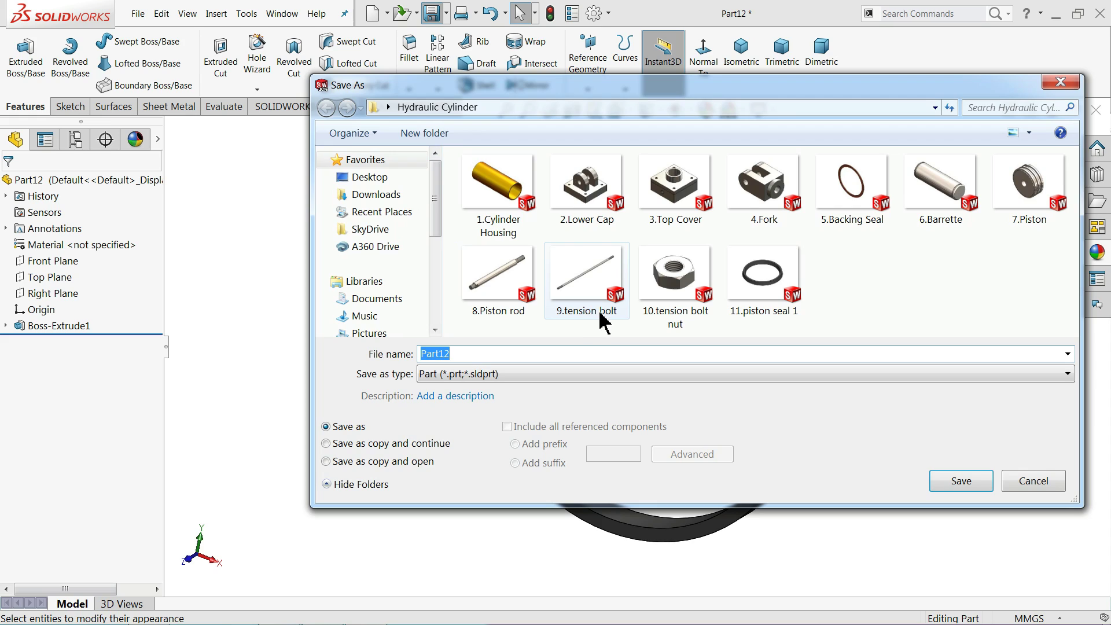
{"action": "type", "text": "12.seal2"}
{"action": "key", "text": "Return"}
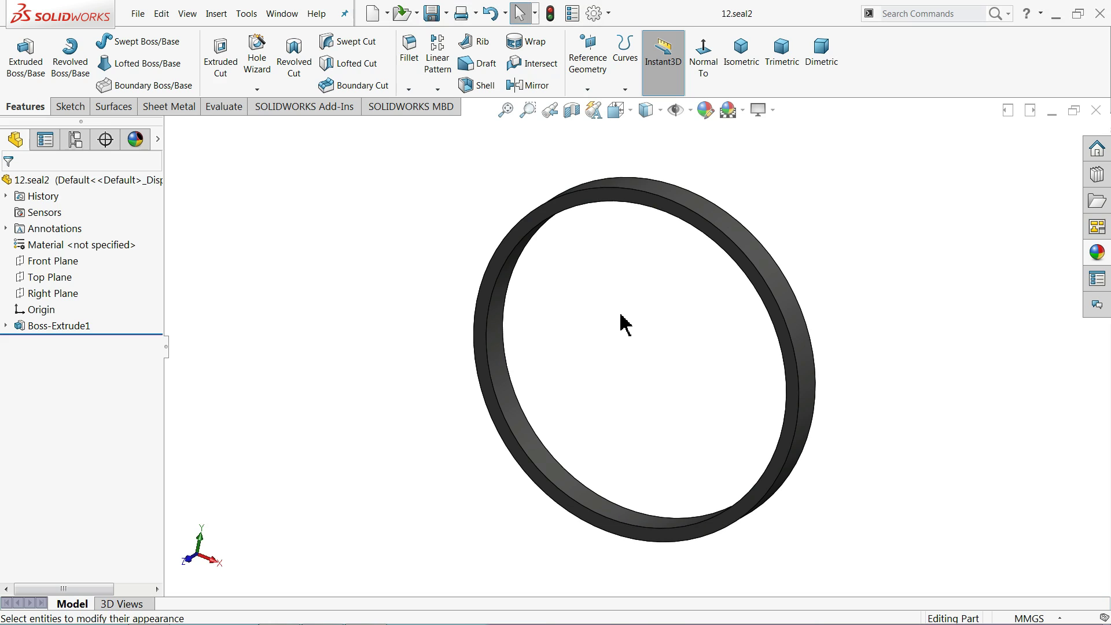
{"action": "middle_click_drag", "start_coordinate": [644, 367], "coordinate": [618, 324]}
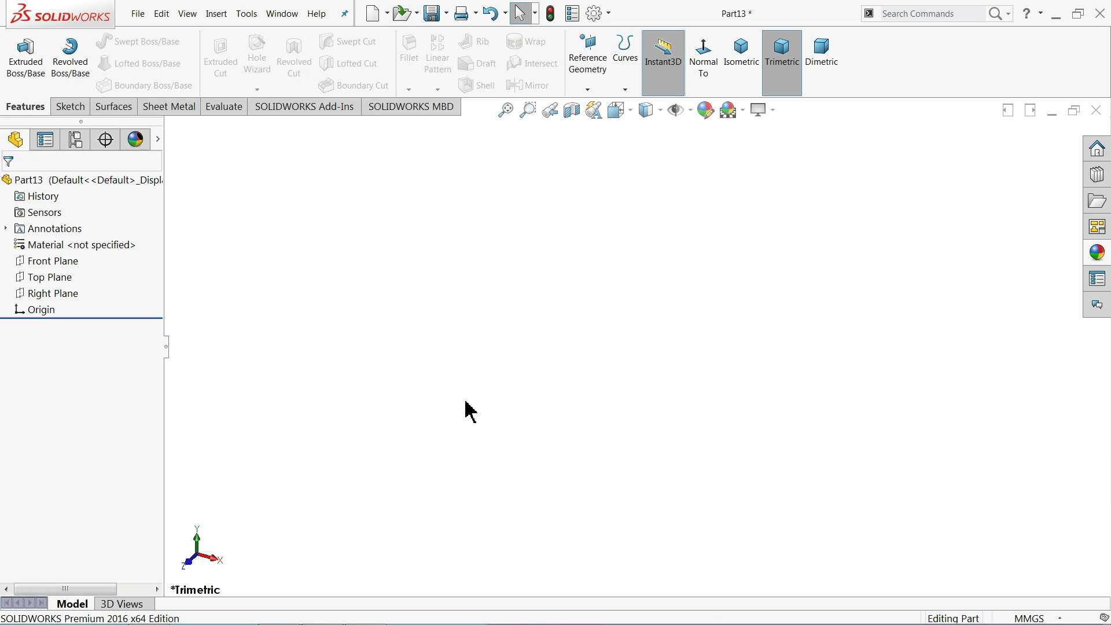
- Sketch two concentric circles centred on the origin on the Front Plane
{"action": "left_click", "coordinate": [53, 262]}
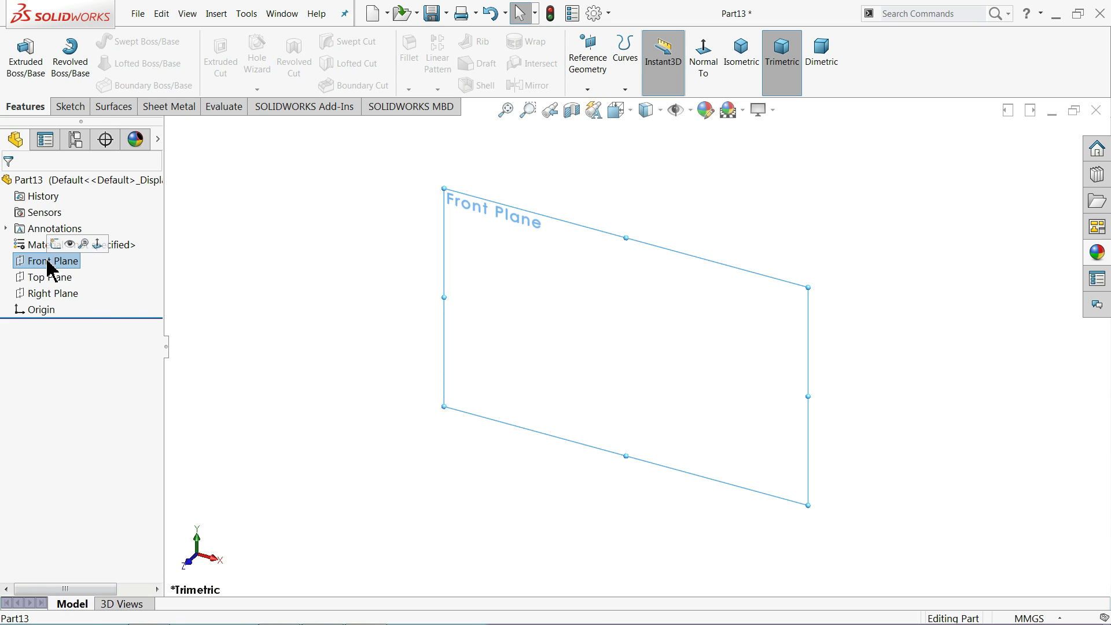
{"action": "left_click", "coordinate": [64, 245]}
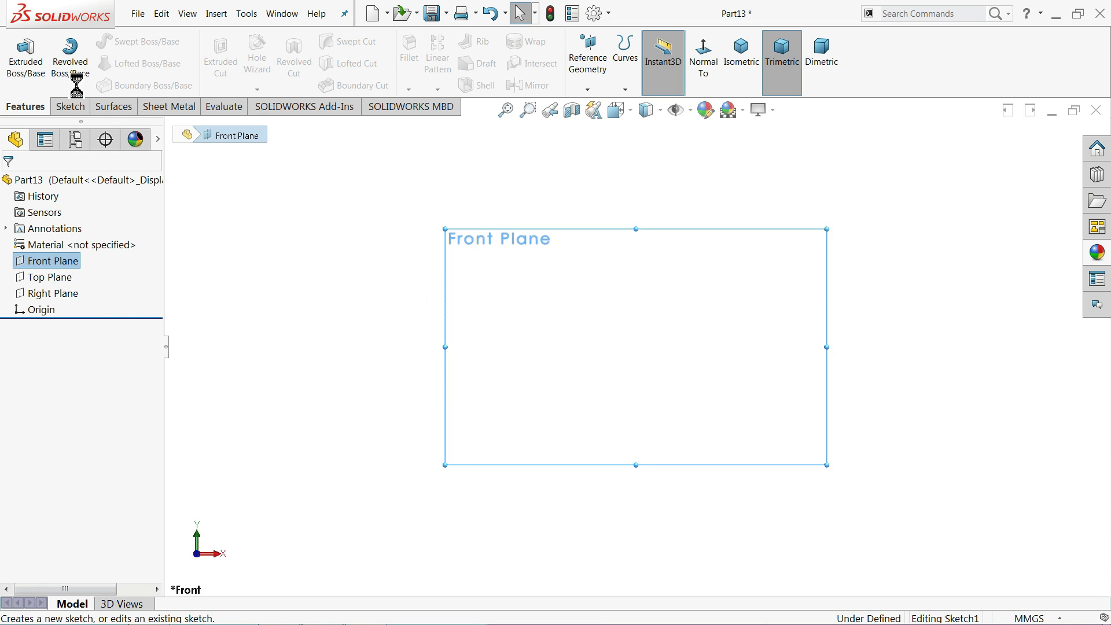
{"action": "left_click", "coordinate": [124, 42]}
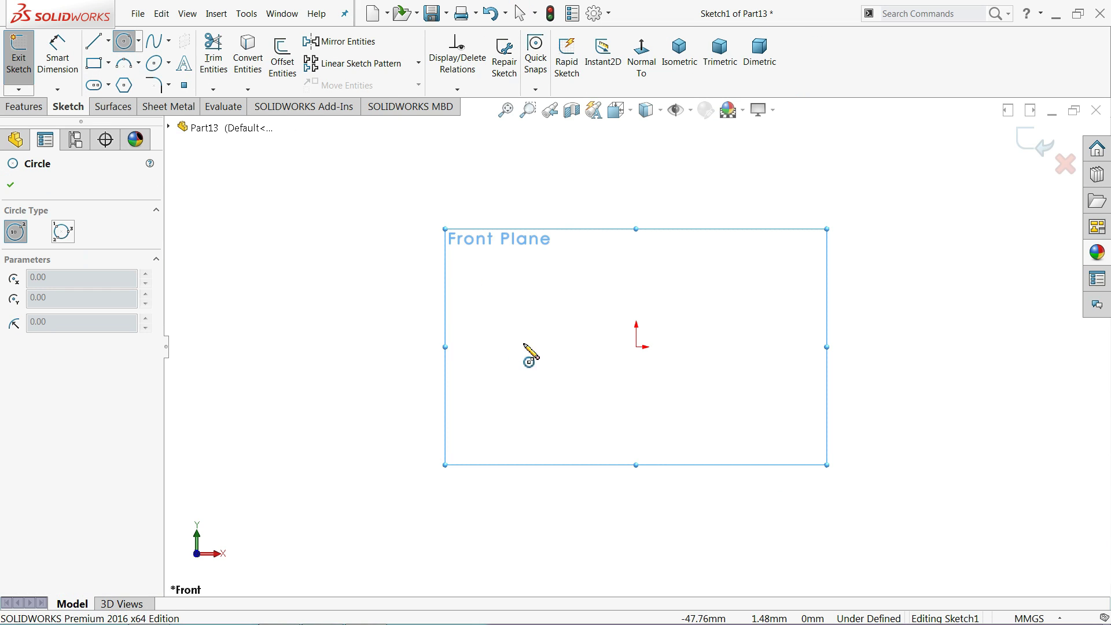
{"action": "left_click", "coordinate": [636, 347]}
{"action": "left_click", "coordinate": [428, 272]}
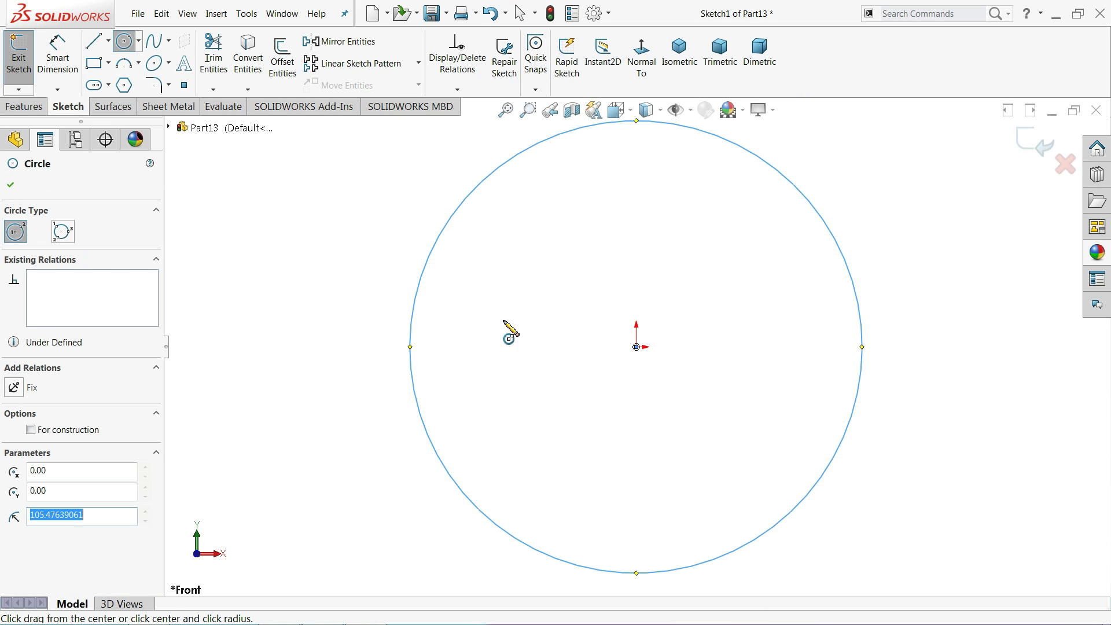
{"action": "left_click", "coordinate": [637, 347]}
{"action": "left_click", "coordinate": [458, 310]}
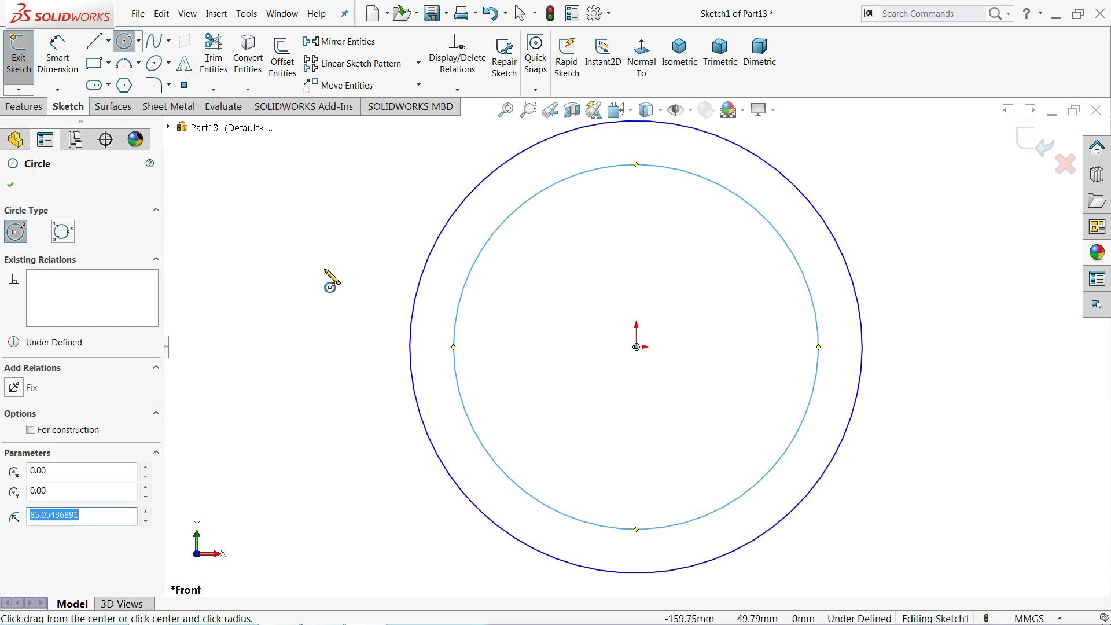
- Dimension the circles to Ø60 outer and Ø40 inner diameter
{"action": "key", "text": "d"}
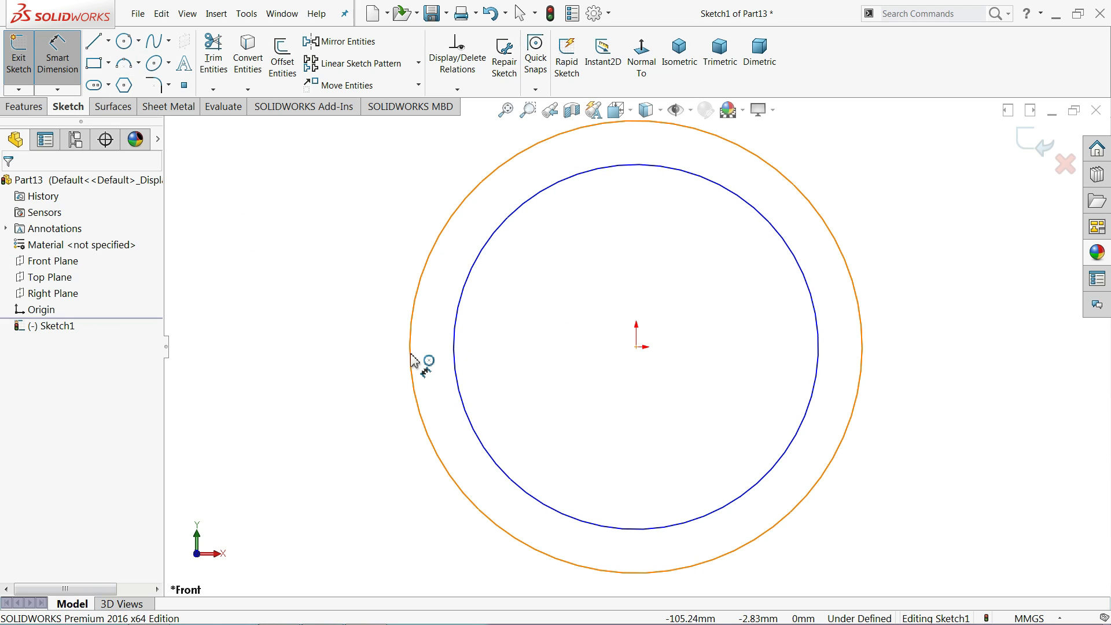
{"action": "left_click", "coordinate": [411, 359]}
{"action": "left_click", "coordinate": [361, 365]}
{"action": "type", "text": "60"}
{"action": "key", "text": "Return"}
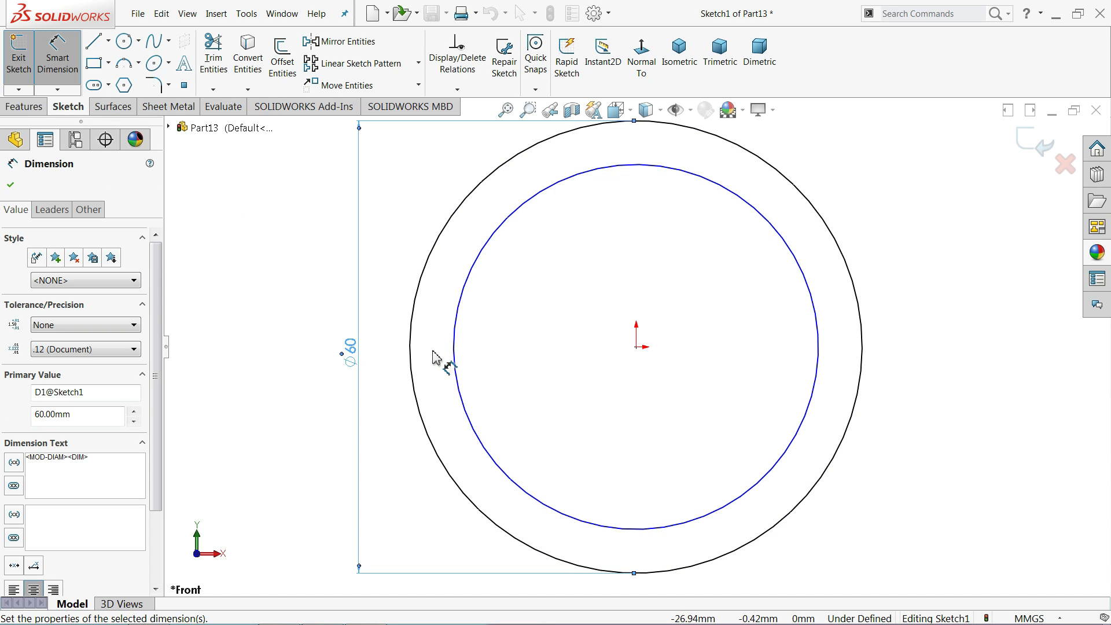
{"action": "left_click", "coordinate": [458, 367]}
{"action": "left_click", "coordinate": [387, 357]}
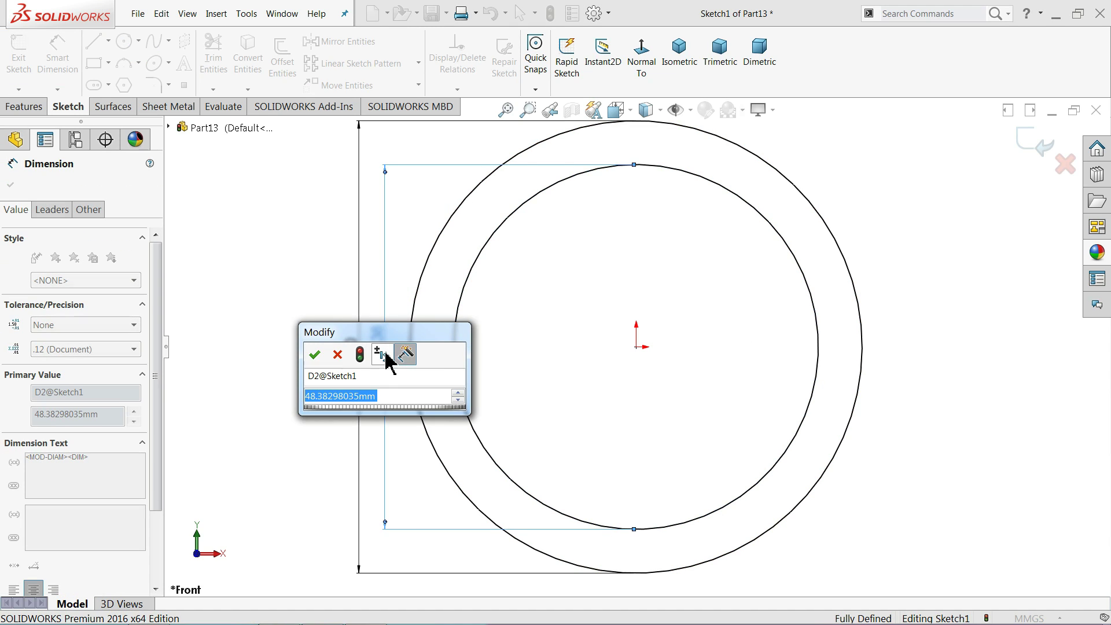
{"action": "type", "text": "40"}
{"action": "key", "text": "Return"}
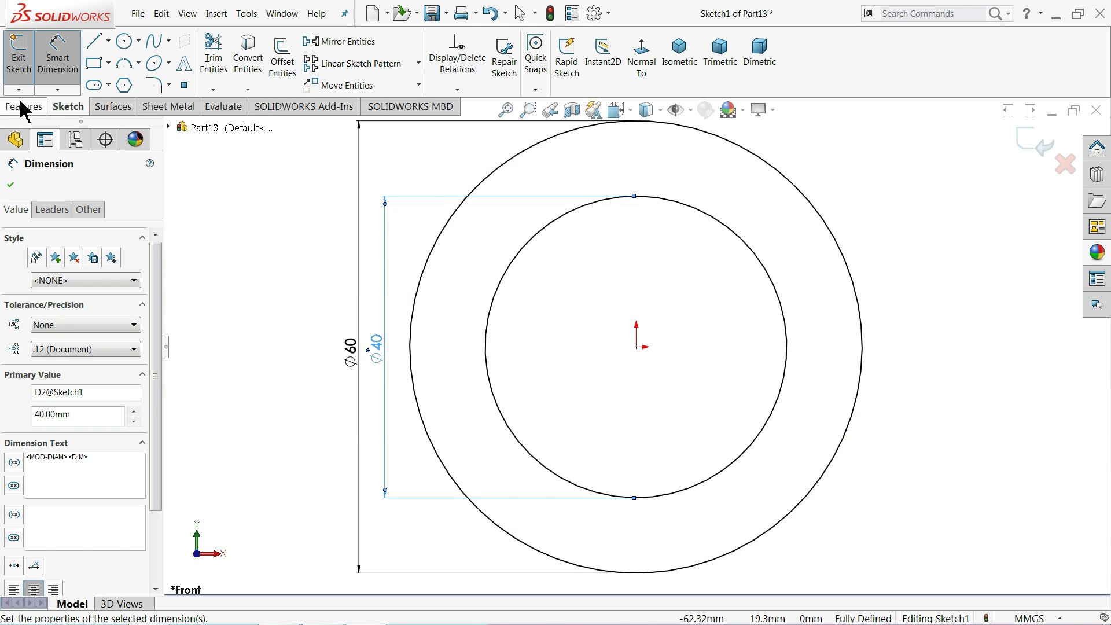
- Extrude the ring sketch 28 mm mid-plane into a solid
{"action": "left_click", "coordinate": [24, 107]}
{"action": "left_click", "coordinate": [26, 58]}
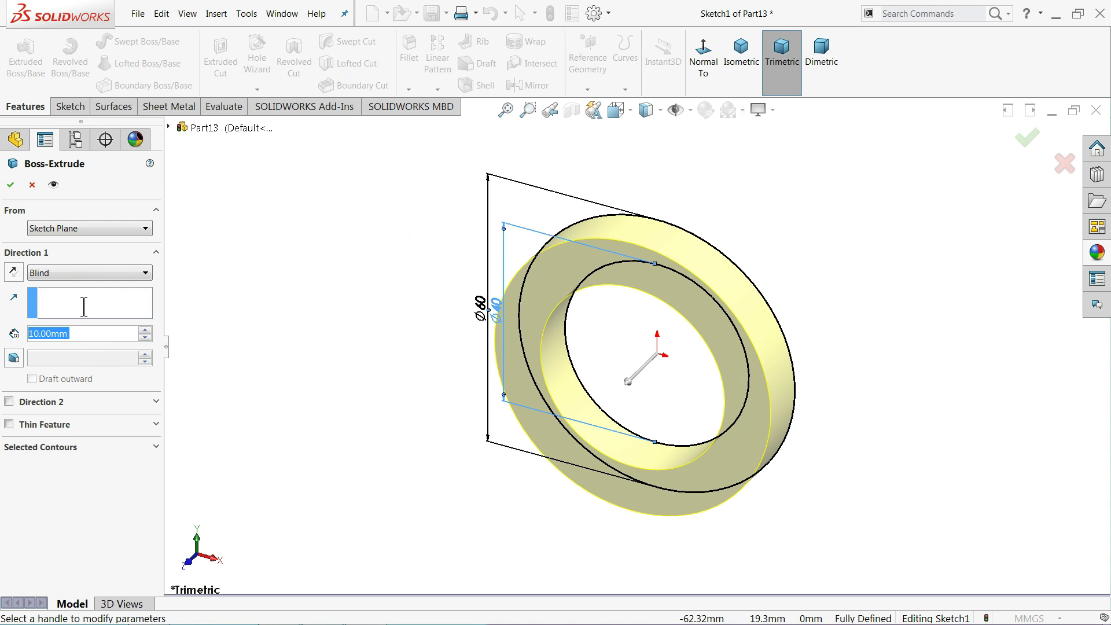
{"action": "type", "text": "20"}
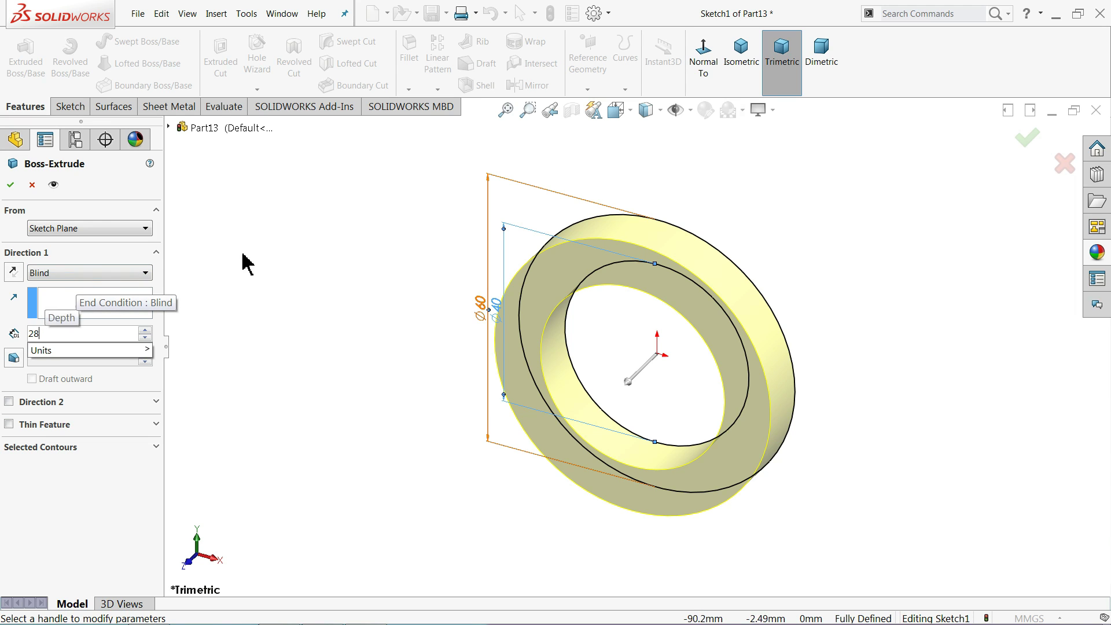
{"action": "key", "text": "Return"}
{"action": "left_click", "coordinate": [82, 273]}
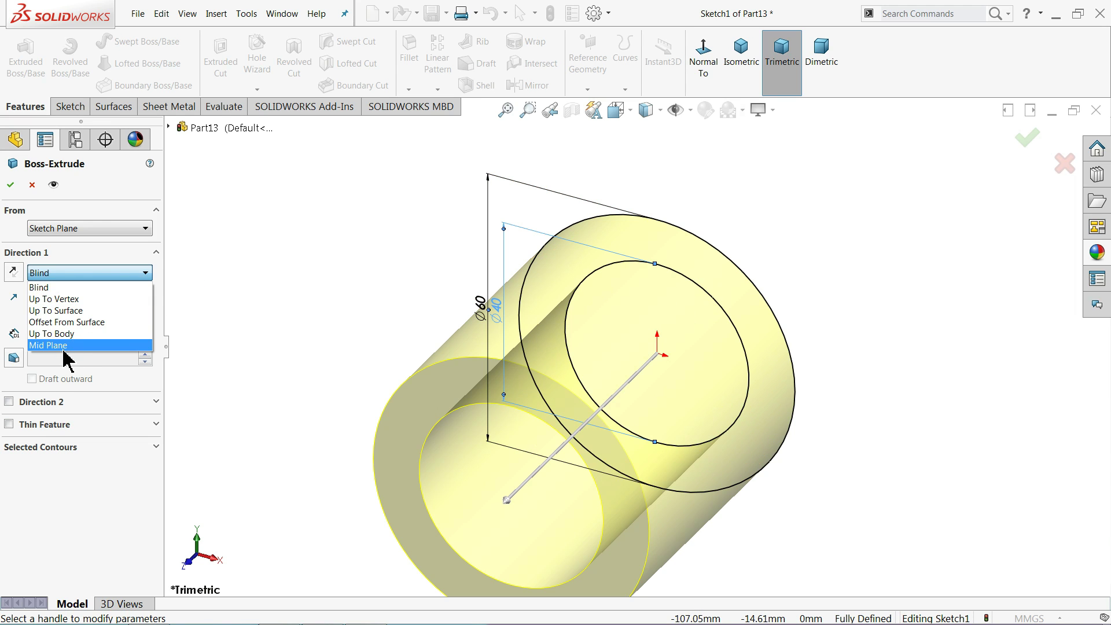
{"action": "left_click", "coordinate": [64, 346]}
{"action": "mouse_move", "coordinate": [186, 342]}
{"action": "middle_mouse_down"}
{"action": "mouse_move", "coordinate": [224, 305]}
{"action": "mouse_move", "coordinate": [193, 310]}
{"action": "mouse_move", "coordinate": [225, 310]}
{"action": "middle_mouse_up"}
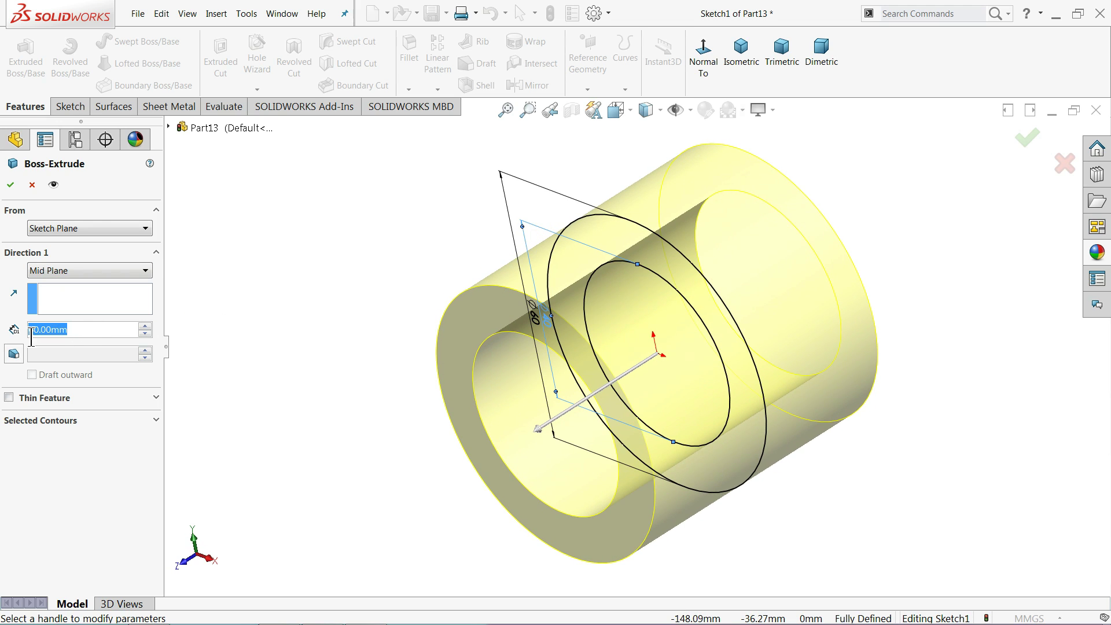
{"action": "type", "text": "28"}
{"action": "key", "text": "Return"}
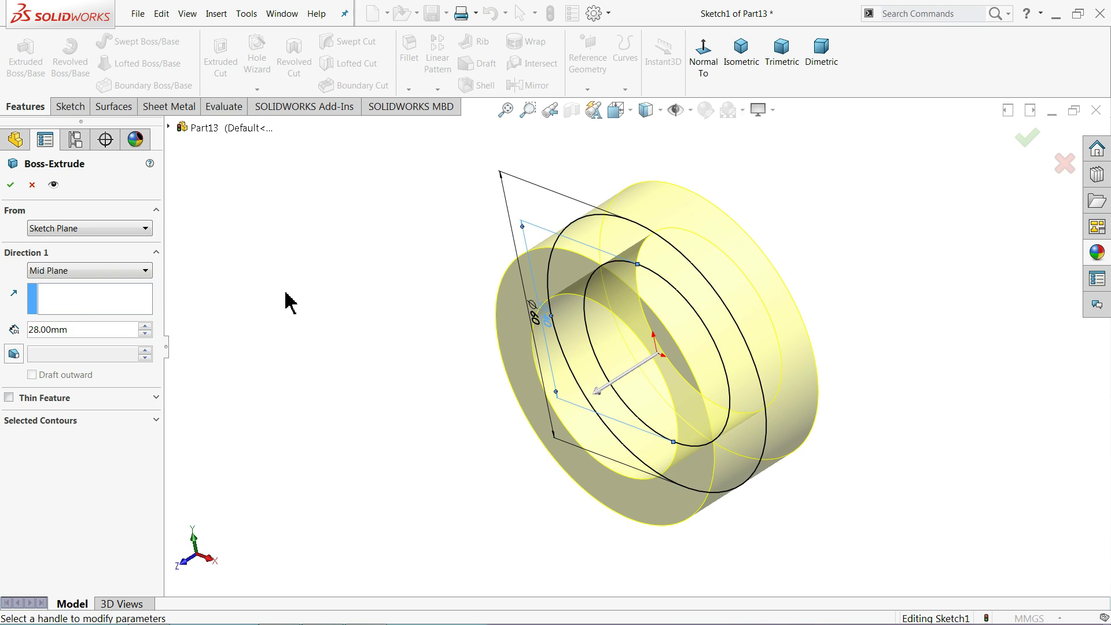
{"action": "middle_click_drag", "start_coordinate": [288, 300], "coordinate": [323, 287]}
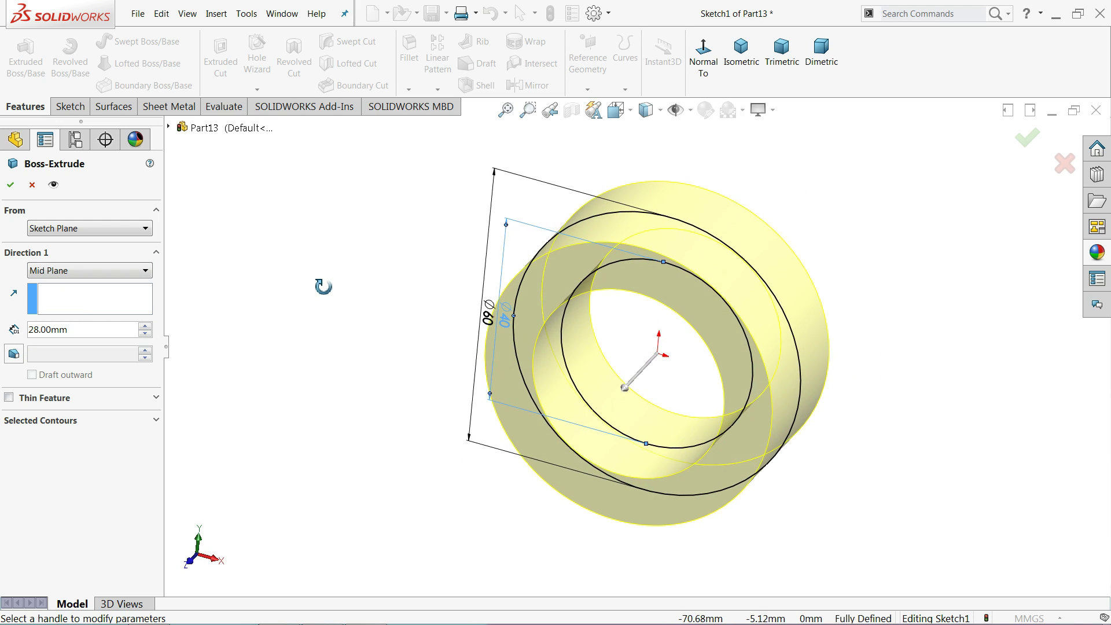
{"action": "left_click", "coordinate": [10, 185]}
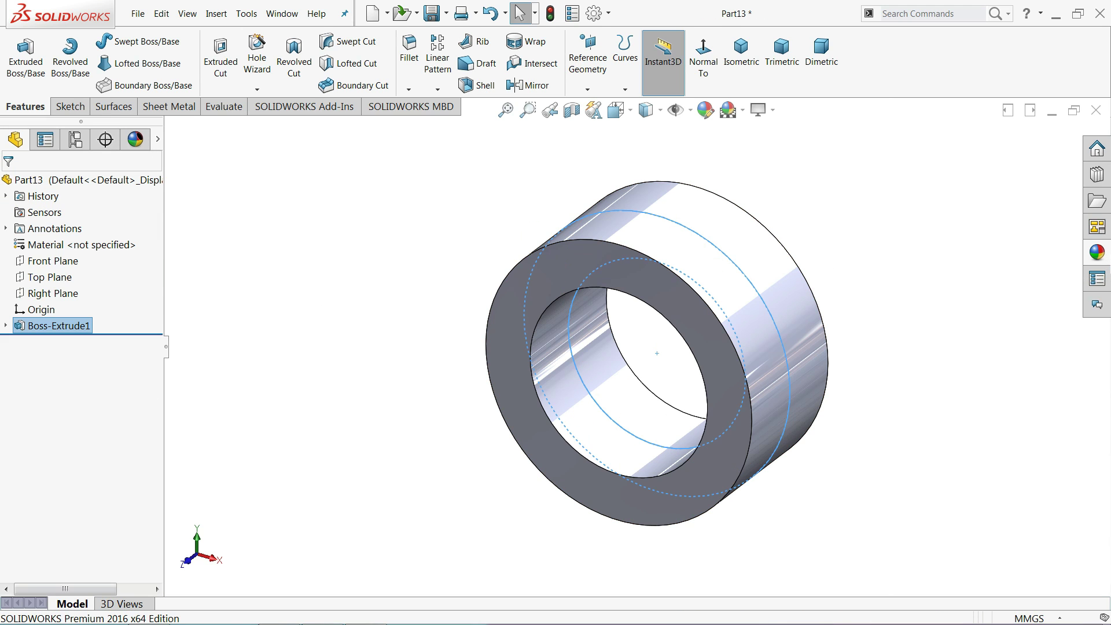
- Apply dark matte rubber to the whole ring part, replacing the briefly tried textured rubber
{"action": "left_click", "coordinate": [1098, 252]}
{"action": "left_click", "coordinate": [966, 233]}
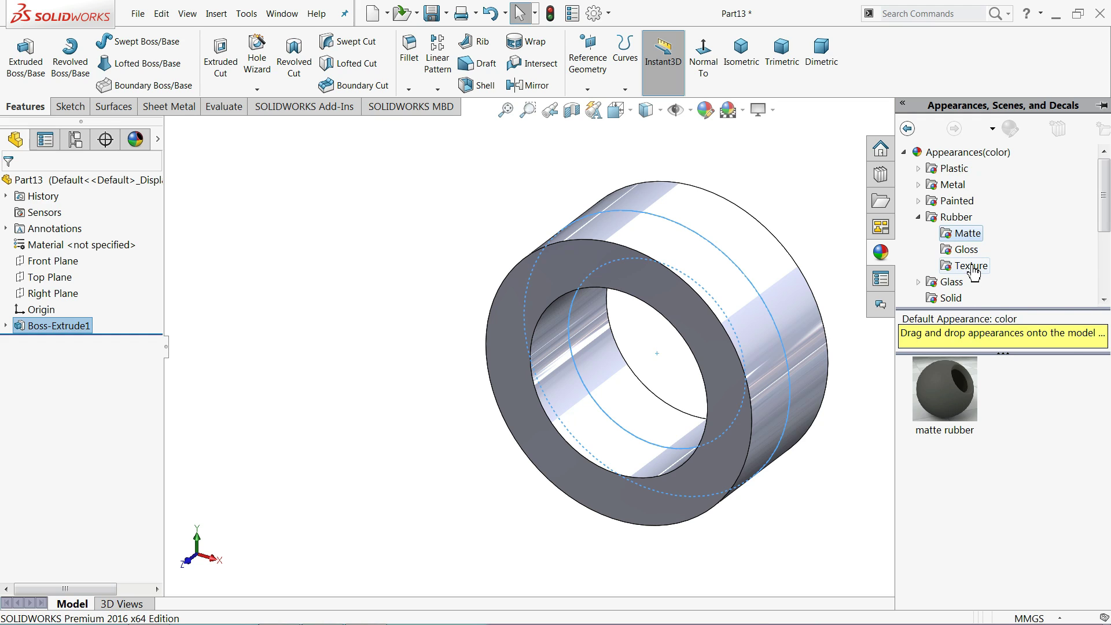
{"action": "left_click", "coordinate": [973, 268]}
{"action": "double_click", "coordinate": [956, 515]}
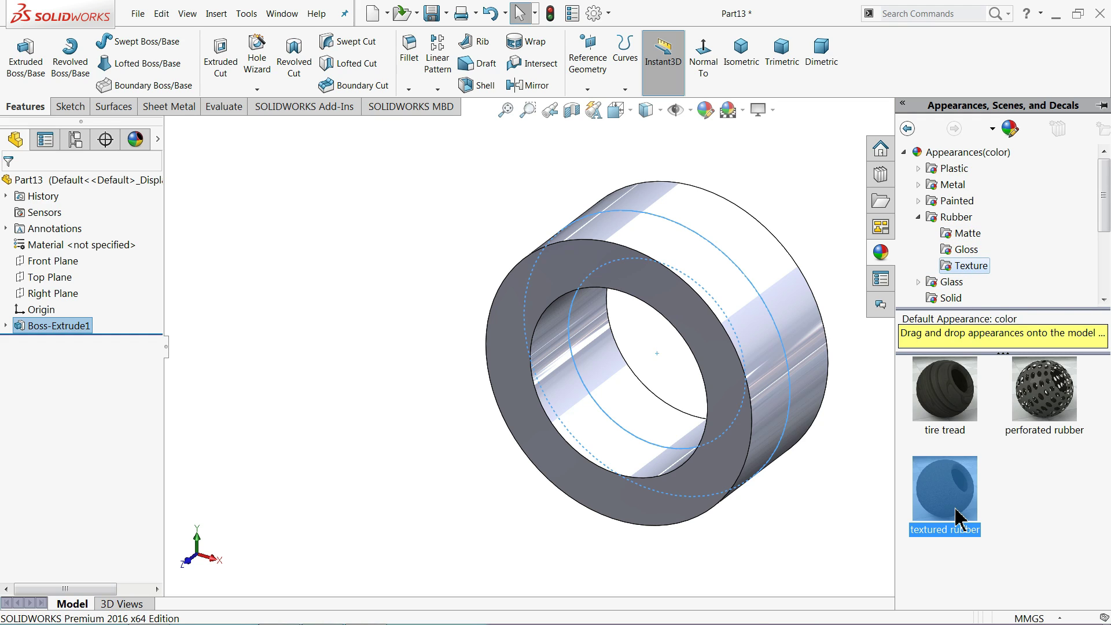
{"action": "left_click", "coordinate": [944, 383]}
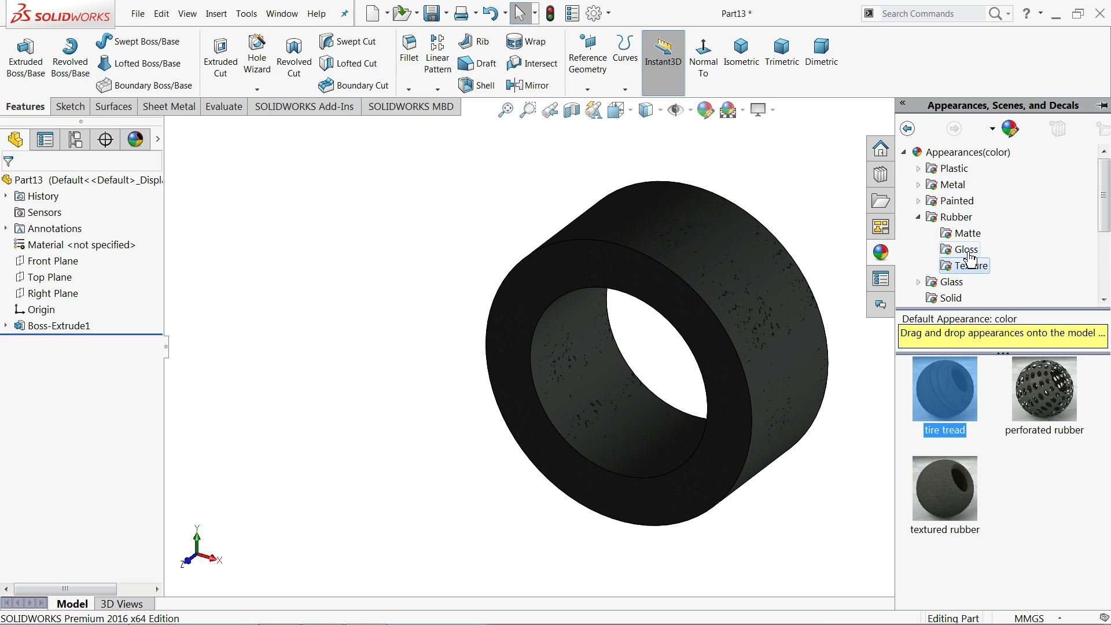
{"action": "left_click", "coordinate": [968, 232]}
{"action": "left_click", "coordinate": [958, 399]}
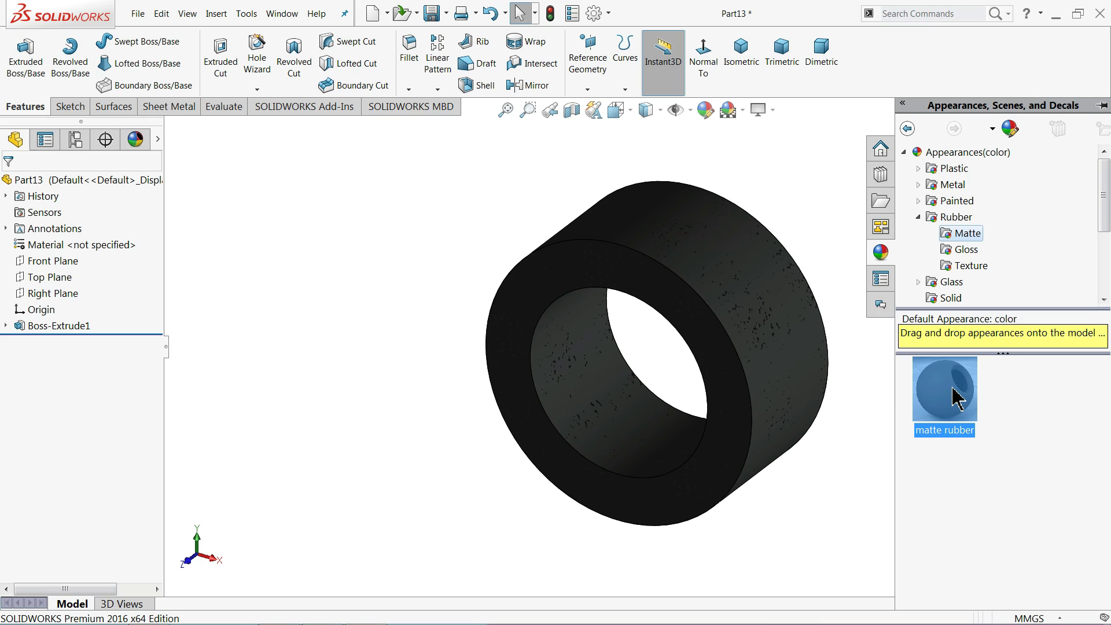
{"action": "left_click_drag", "start_coordinate": [957, 400], "coordinate": [758, 387]}
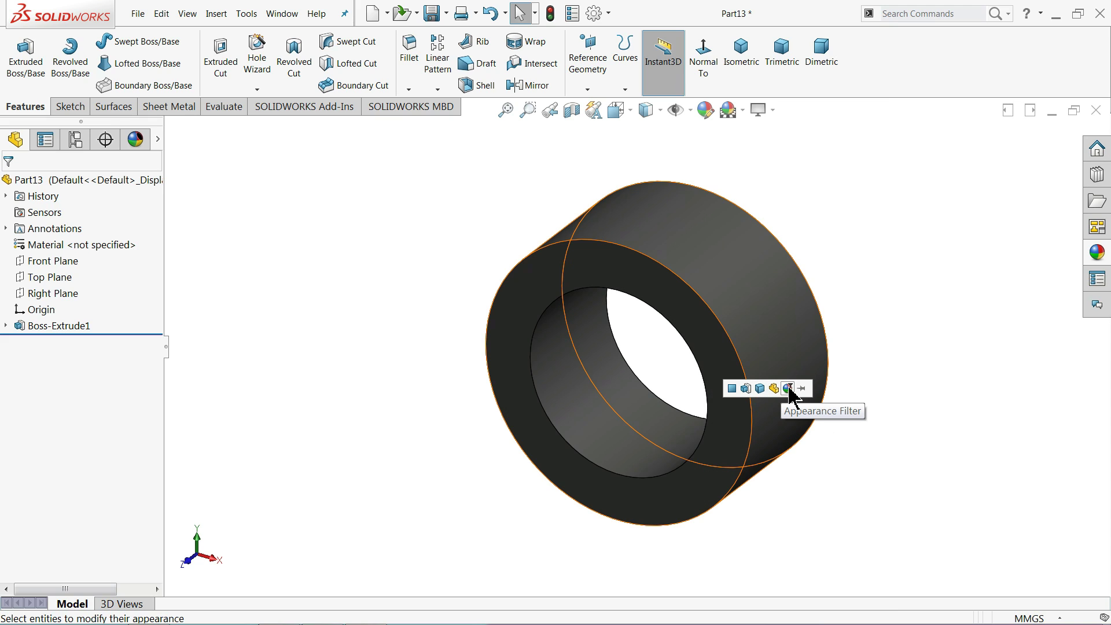
{"action": "left_click", "coordinate": [789, 389]}
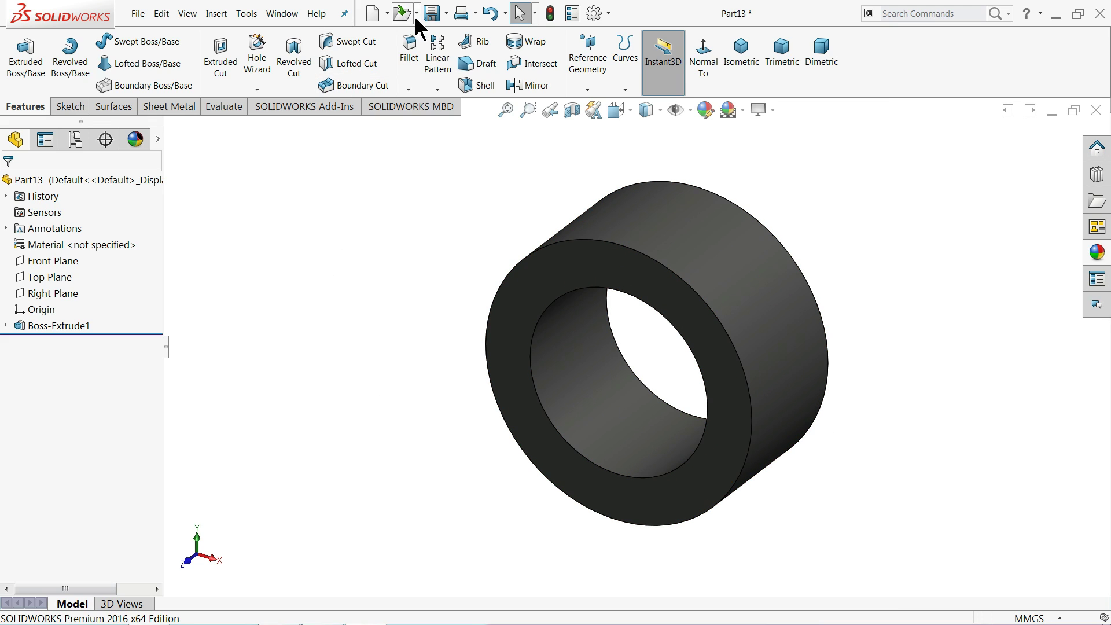
- Save the ring as '13.Rod Guide' in the Hydraulic Cylinder folder
{"action": "left_click", "coordinate": [433, 13]}
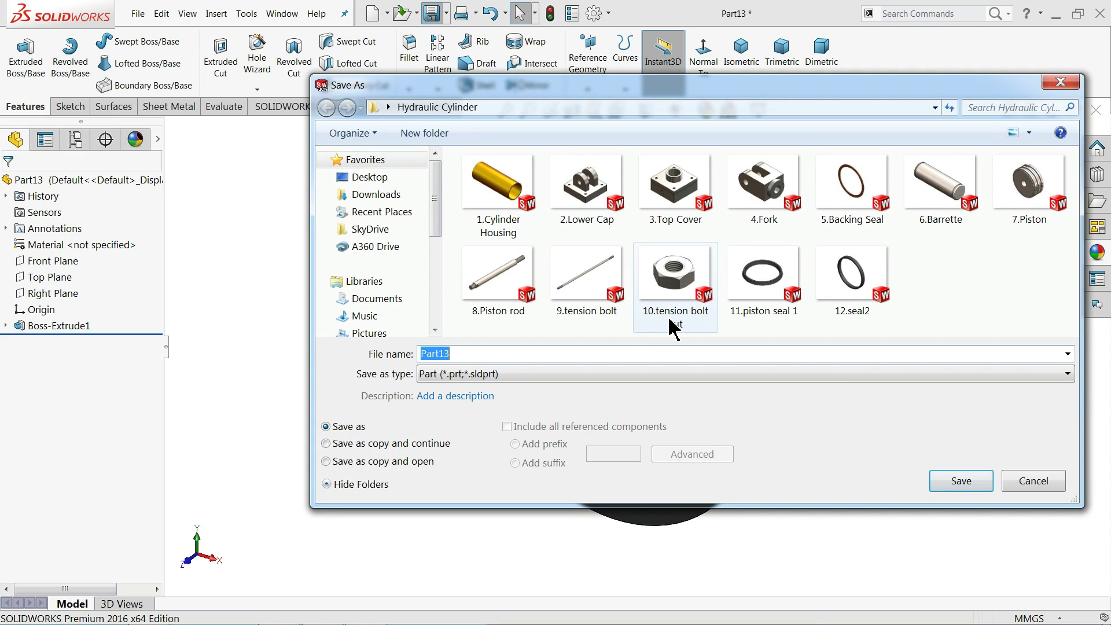
{"action": "type", "text": "13.Rod Guide"}
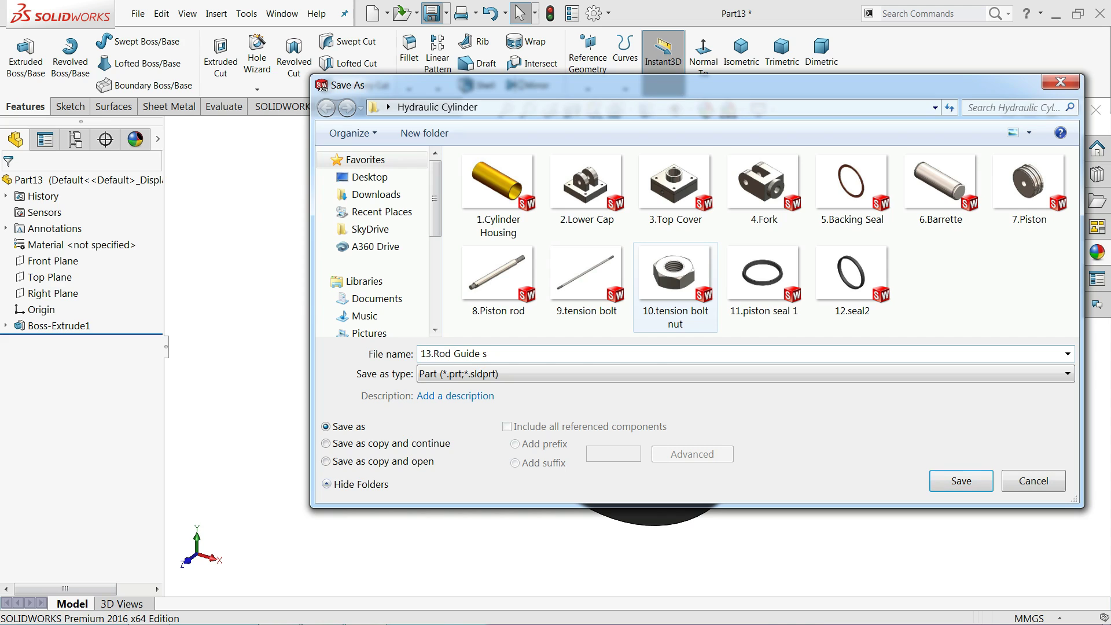
{"action": "left_click", "coordinate": [967, 484]}
{"action": "mouse_move", "coordinate": [665, 422]}
{"action": "middle_mouse_down"}
{"action": "mouse_move", "coordinate": [658, 392]}
{"action": "mouse_move", "coordinate": [551, 372]}
{"action": "middle_mouse_up"}
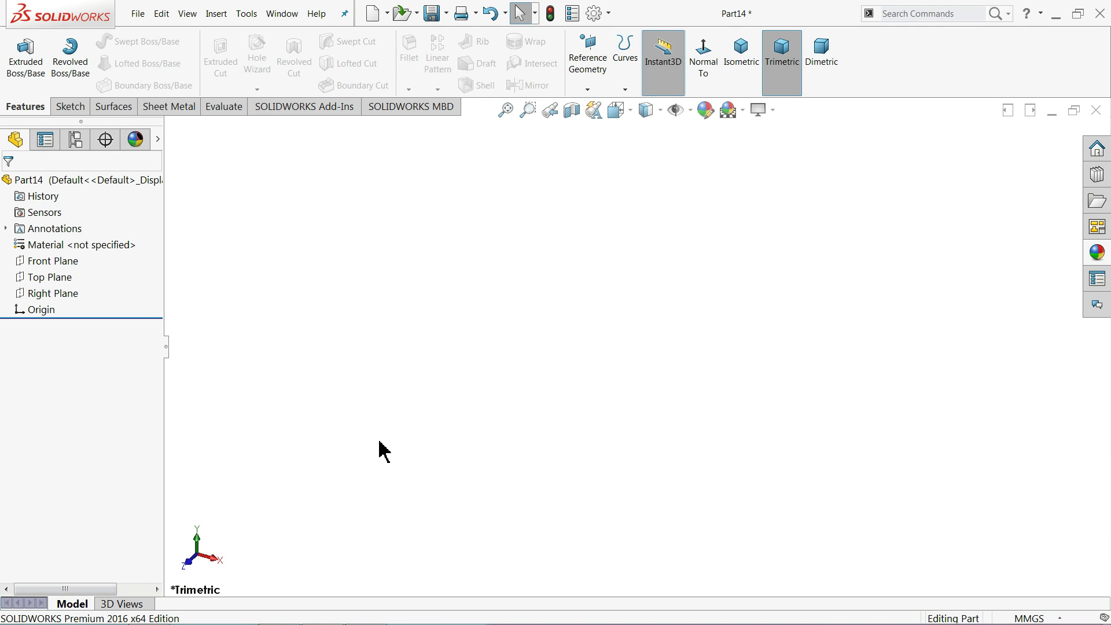
- Sketch a hexagon centred on the origin on the Front Plane with a vertical left edge
{"action": "left_click", "coordinate": [36, 264]}
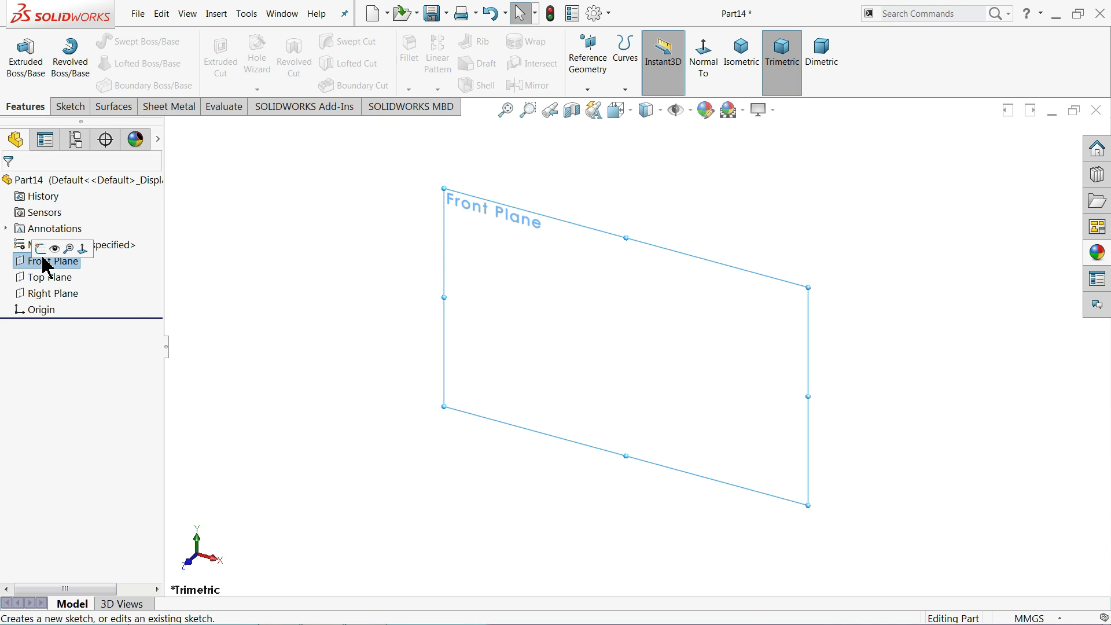
{"action": "left_click", "coordinate": [41, 251]}
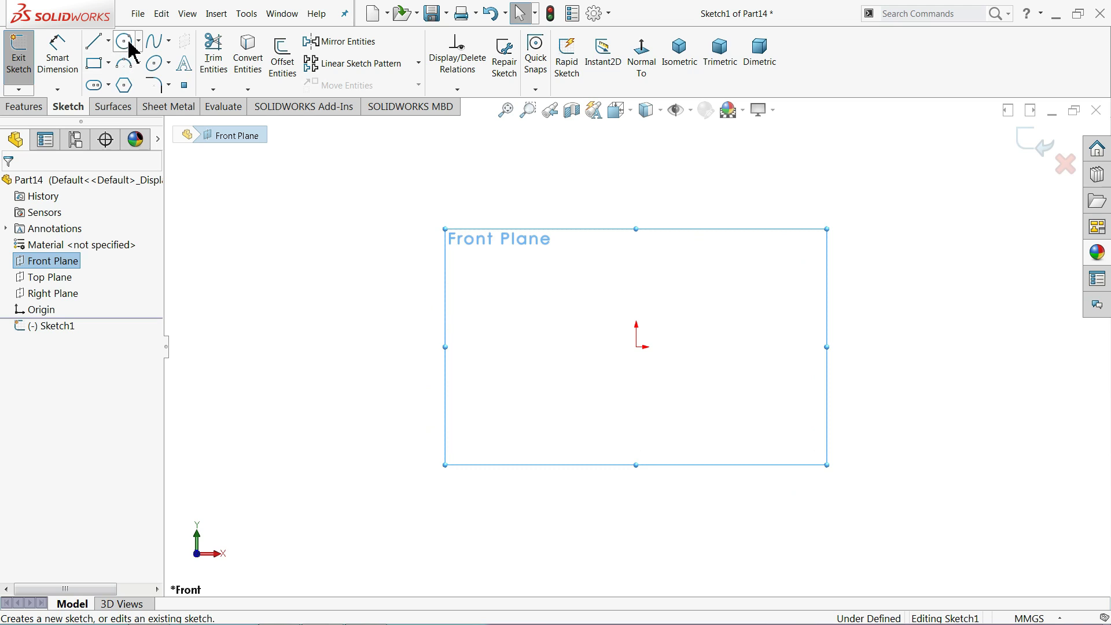
{"action": "left_click", "coordinate": [127, 43]}
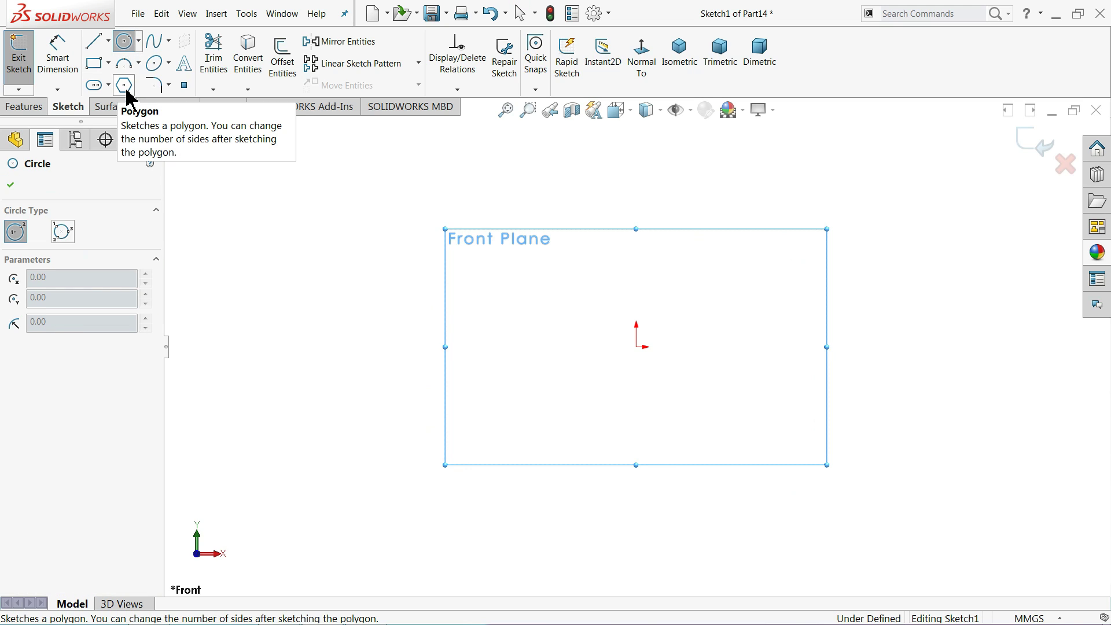
{"action": "left_click", "coordinate": [124, 86]}
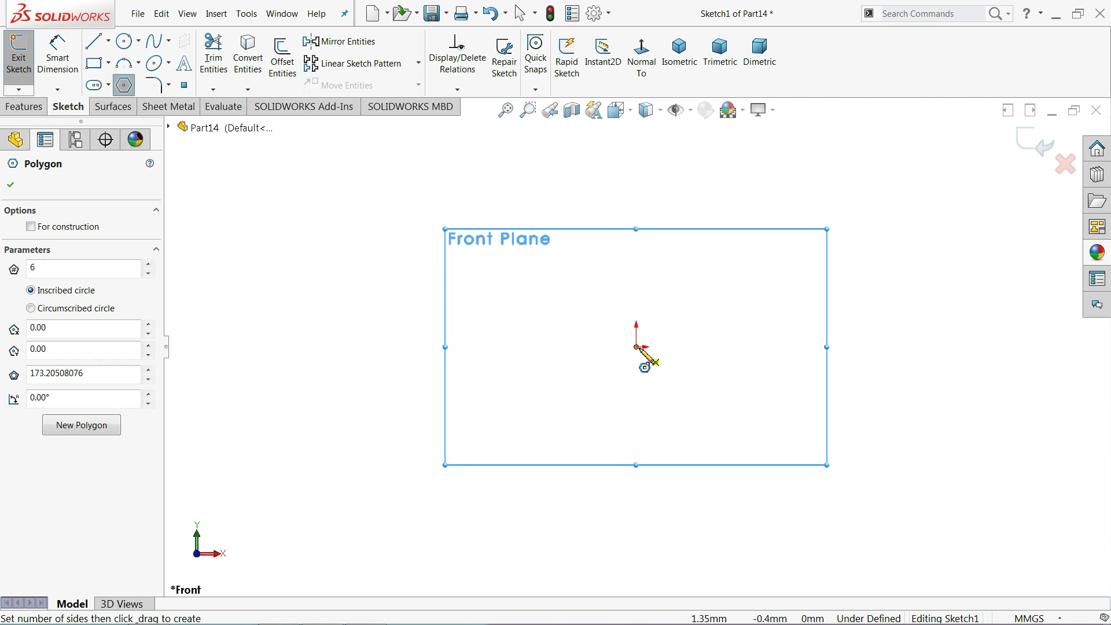
{"action": "left_click_drag", "start_coordinate": [637, 347], "coordinate": [518, 191]}
{"action": "right_click", "coordinate": [399, 188]}
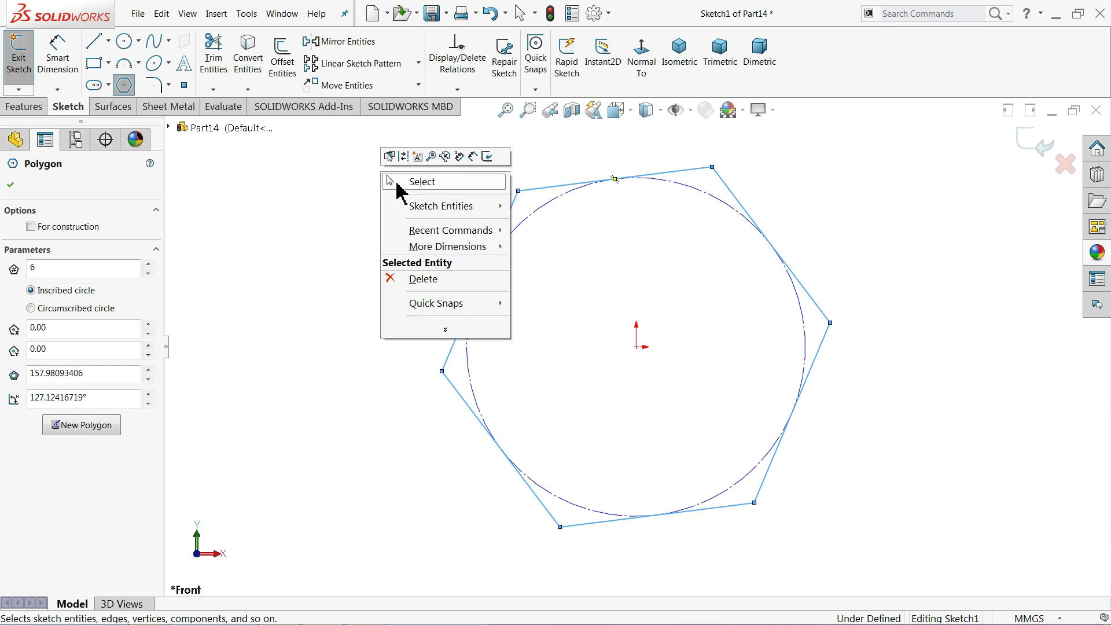
{"action": "left_click", "coordinate": [422, 182]}
{"action": "left_click", "coordinate": [500, 234]}
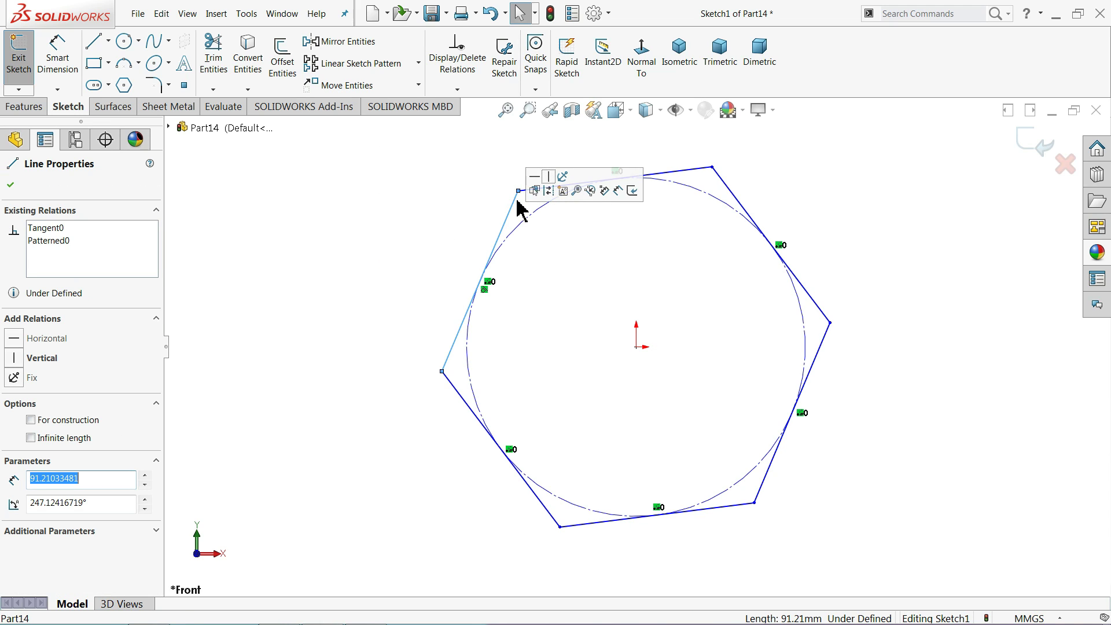
{"action": "left_click", "coordinate": [549, 176]}
{"action": "left_click", "coordinate": [449, 249]}
{"action": "key", "text": "f"}
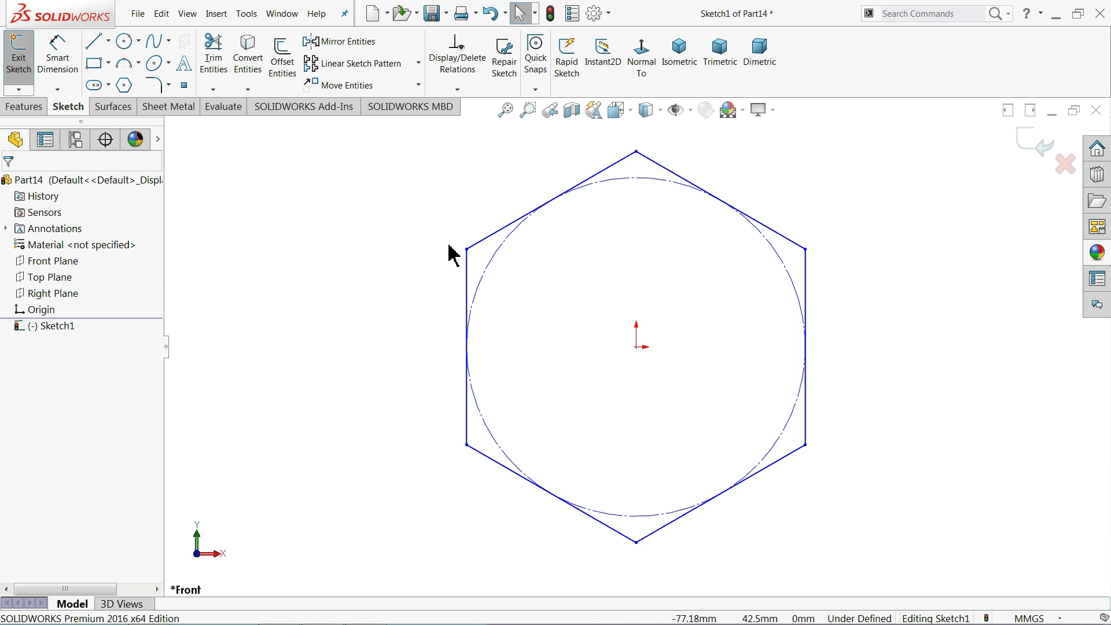
- Dimension the hexagon to 45 across flats
{"action": "left_click", "coordinate": [57, 55]}
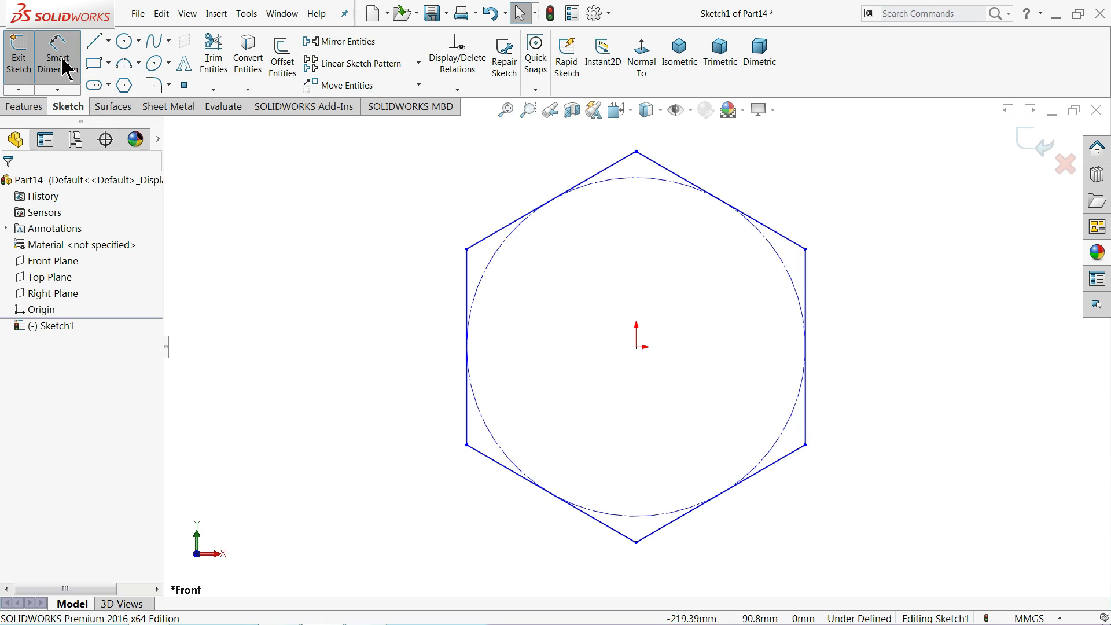
{"action": "left_click", "coordinate": [468, 283]}
{"action": "left_click", "coordinate": [805, 281]}
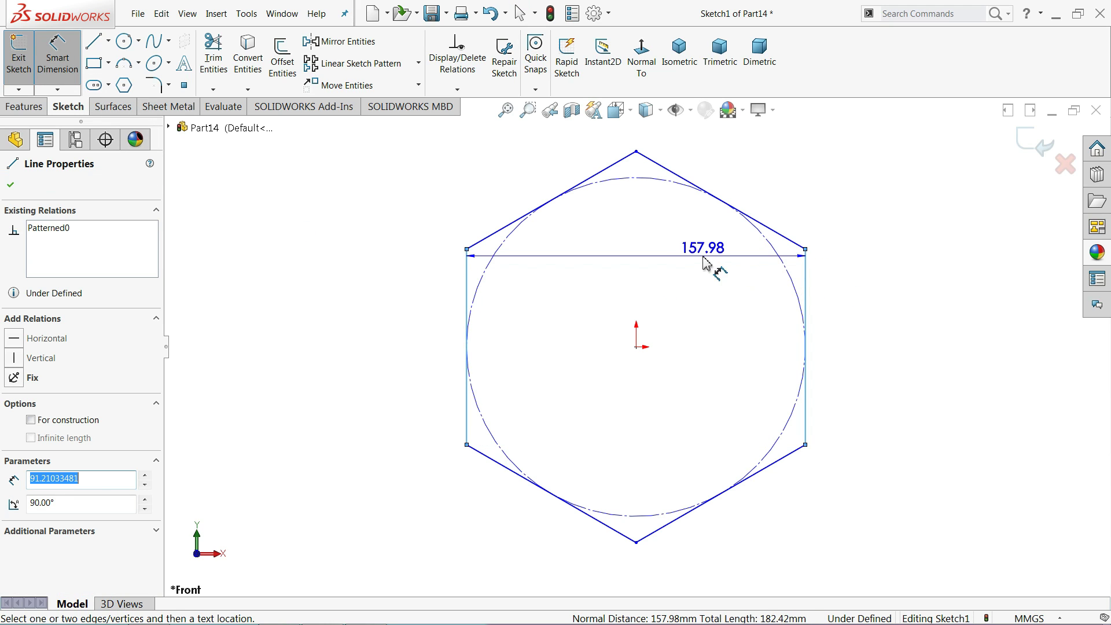
{"action": "left_click", "coordinate": [649, 124]}
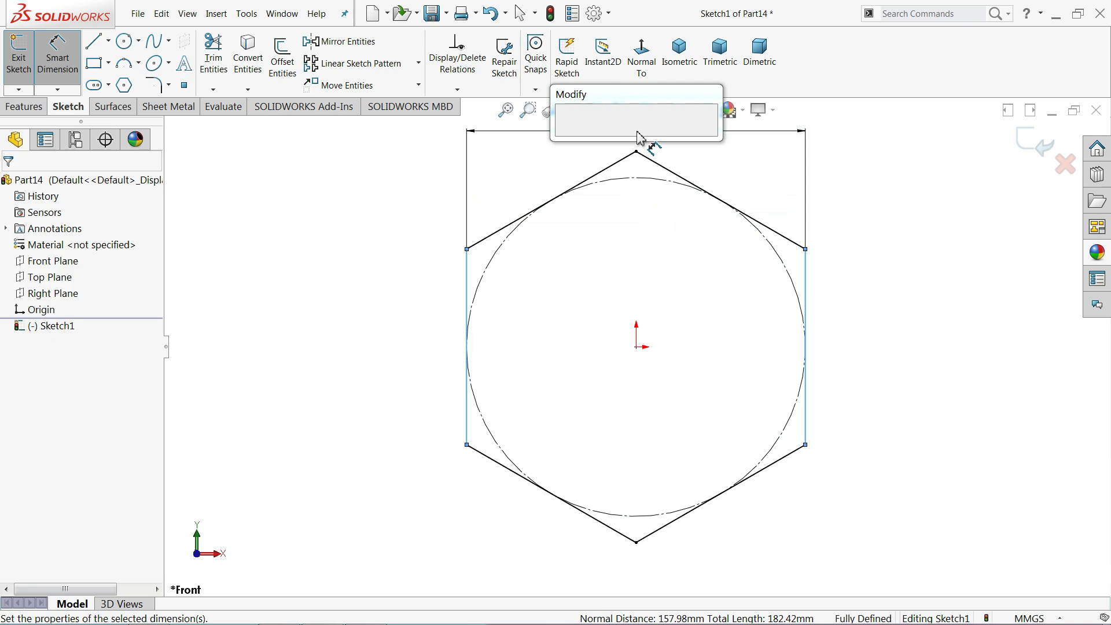
{"action": "type", "text": "45"}
{"action": "key", "text": "Return"}
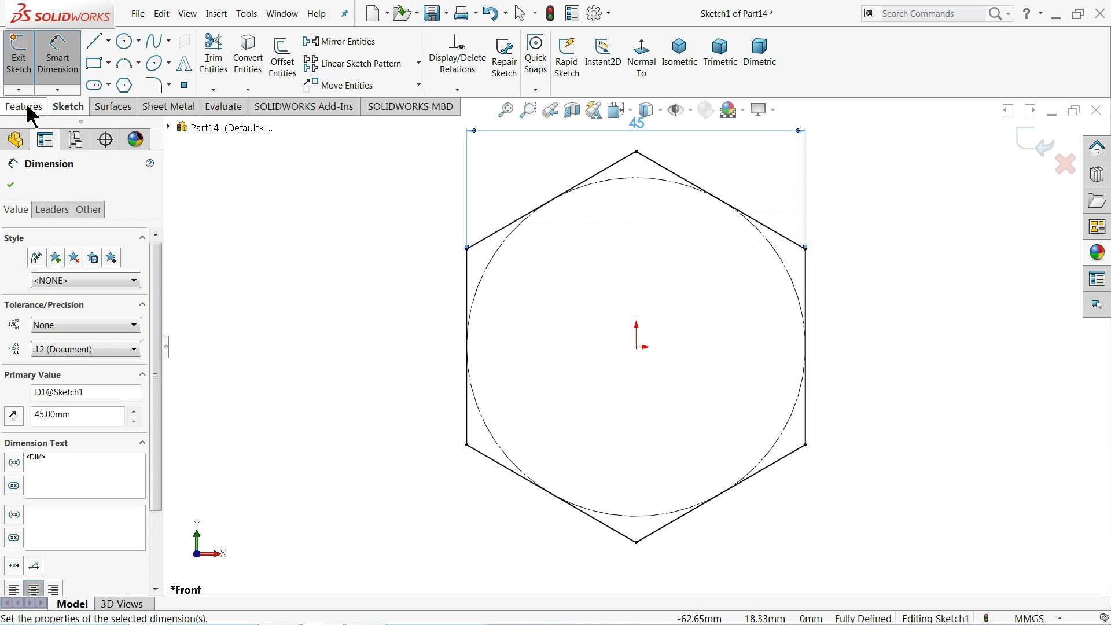
- Extrude the hexagon 20 mm into a solid
{"action": "left_click", "coordinate": [26, 105]}
{"action": "left_click", "coordinate": [26, 58]}
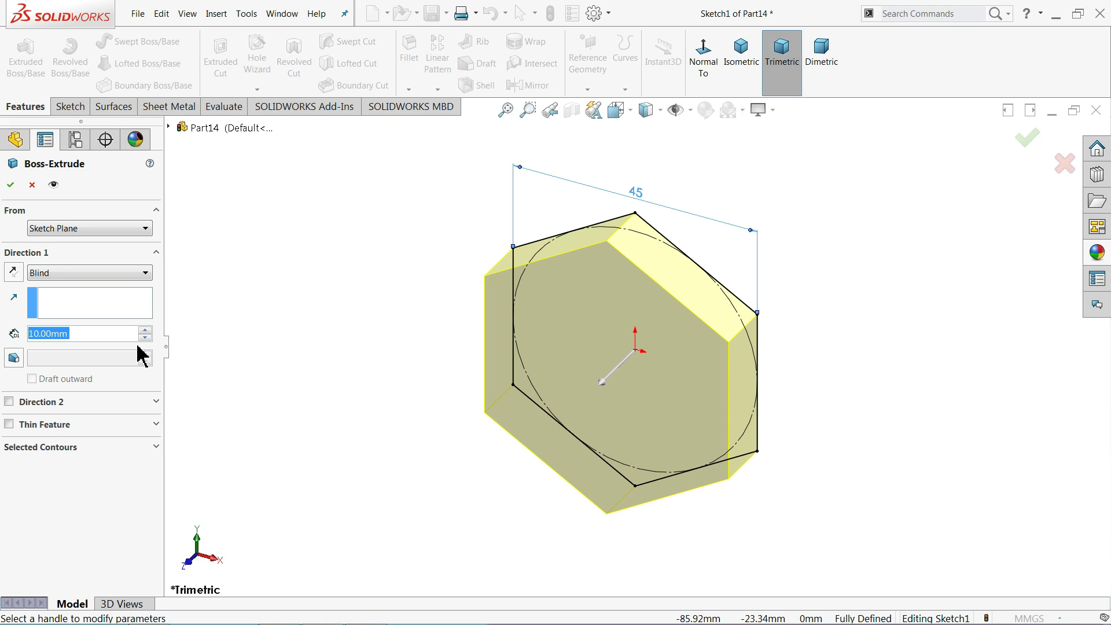
{"action": "type", "text": "20"}
{"action": "key", "text": "Return"}
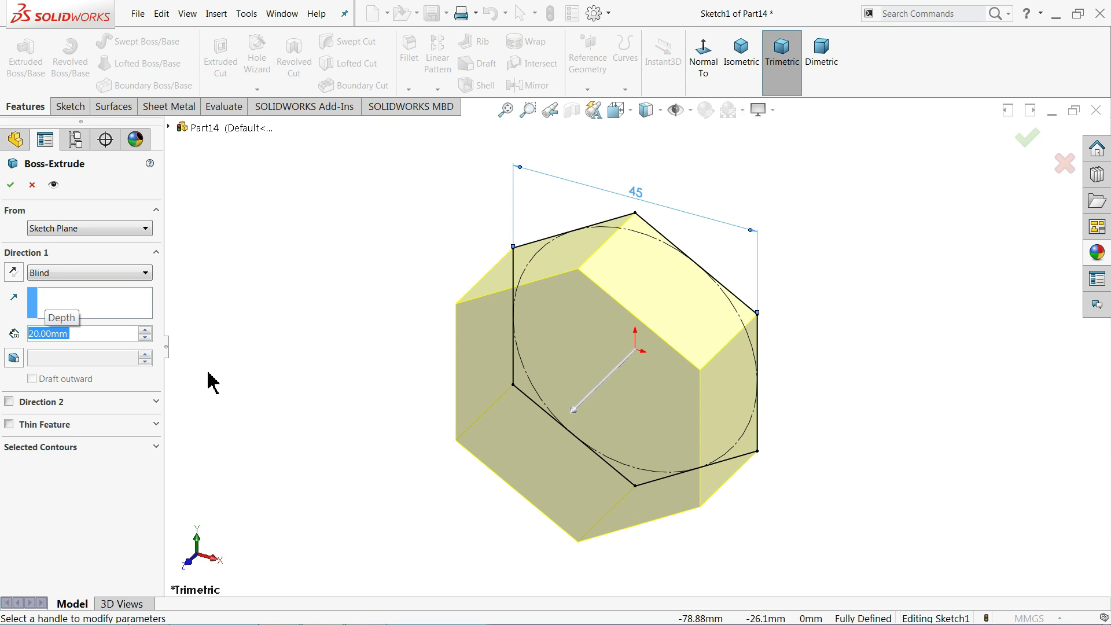
{"action": "left_click", "coordinate": [10, 185]}
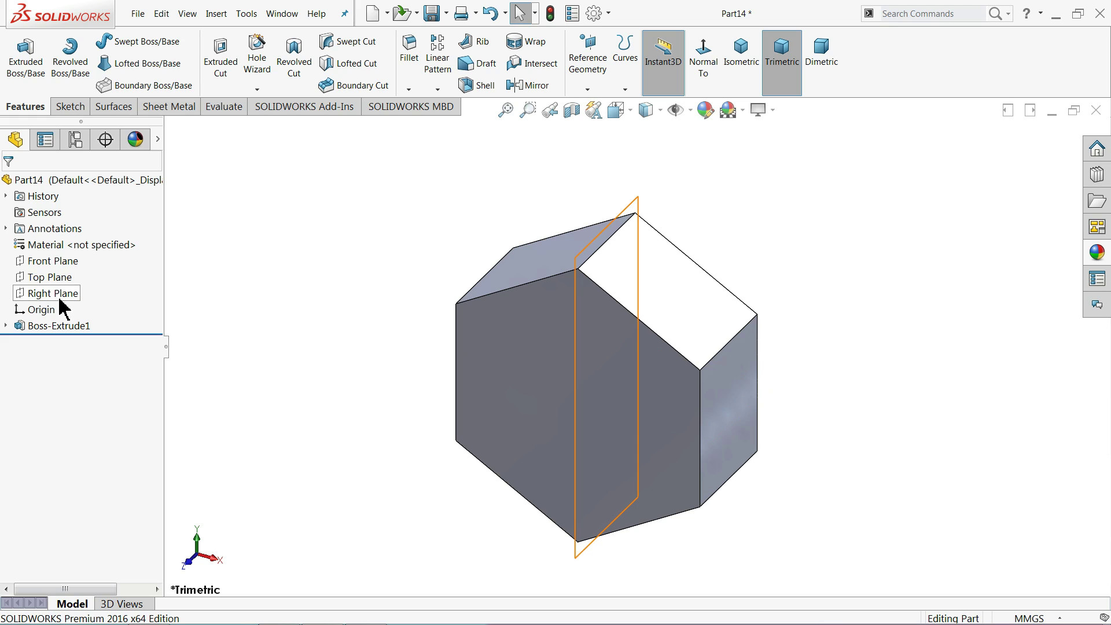
- Sketch a closed line-and-arc profile from the origin on the Right Plane, viewed normal-to
{"action": "left_click", "coordinate": [60, 298]}
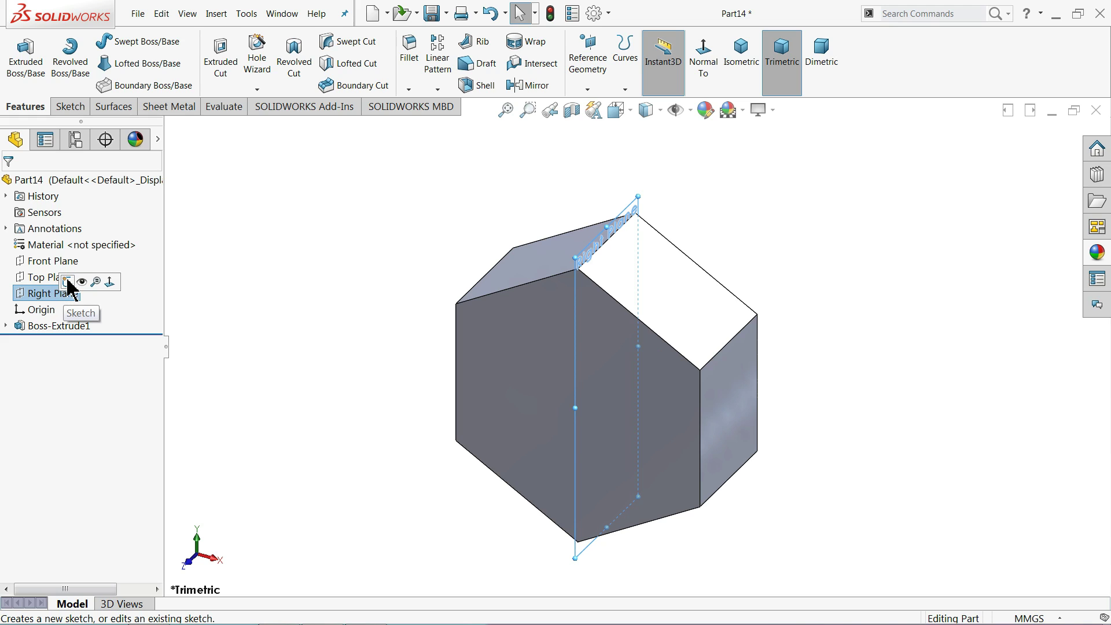
{"action": "left_click", "coordinate": [68, 283]}
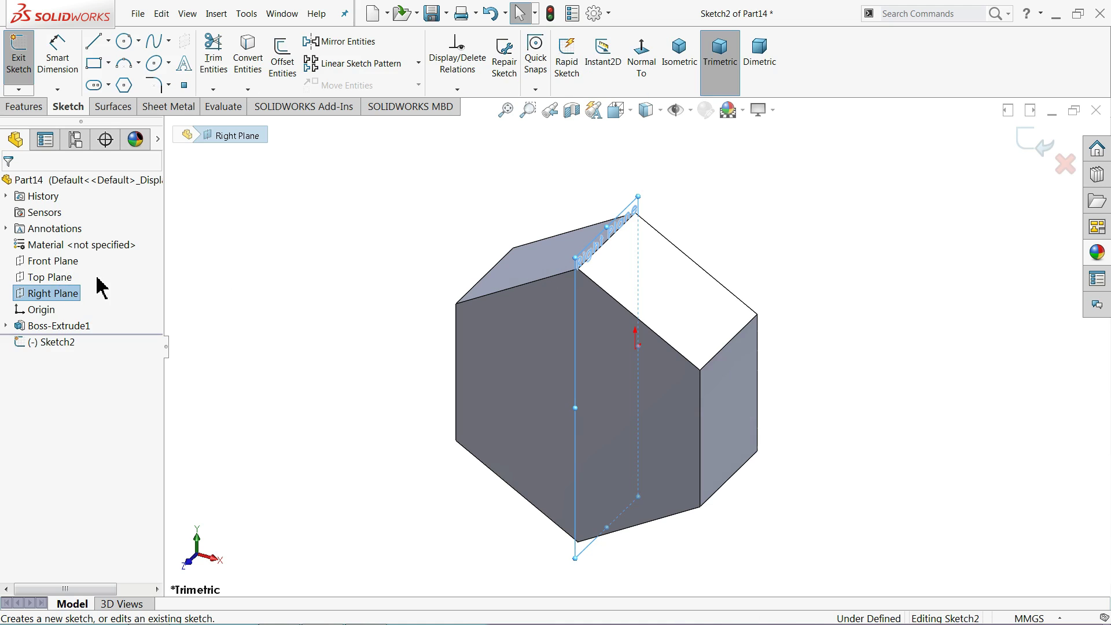
{"action": "left_click", "coordinate": [642, 61]}
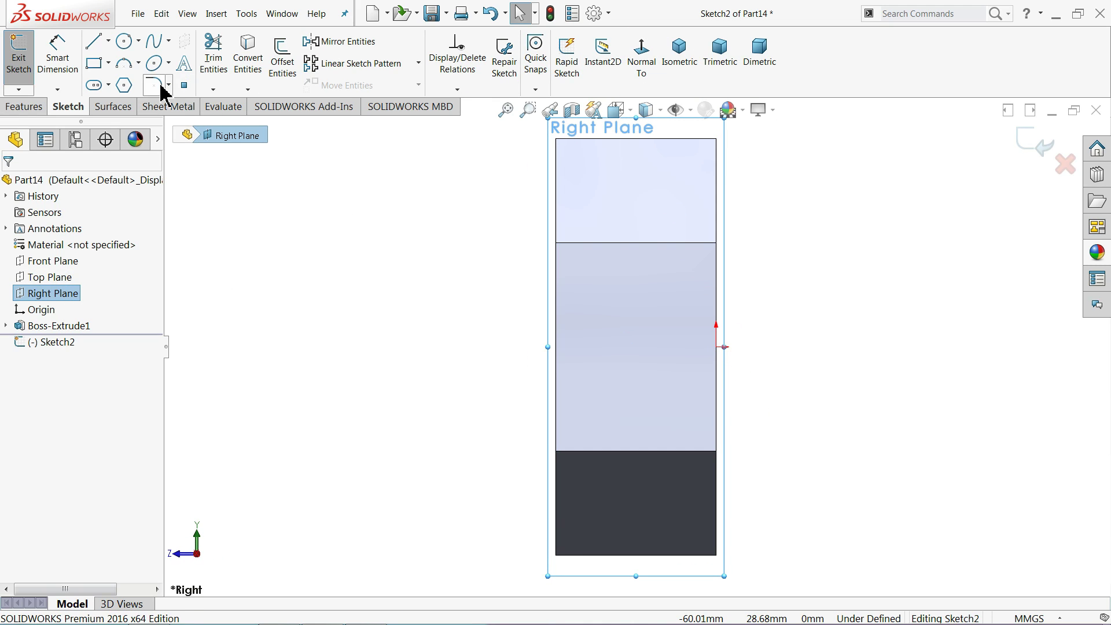
{"action": "left_click", "coordinate": [93, 42]}
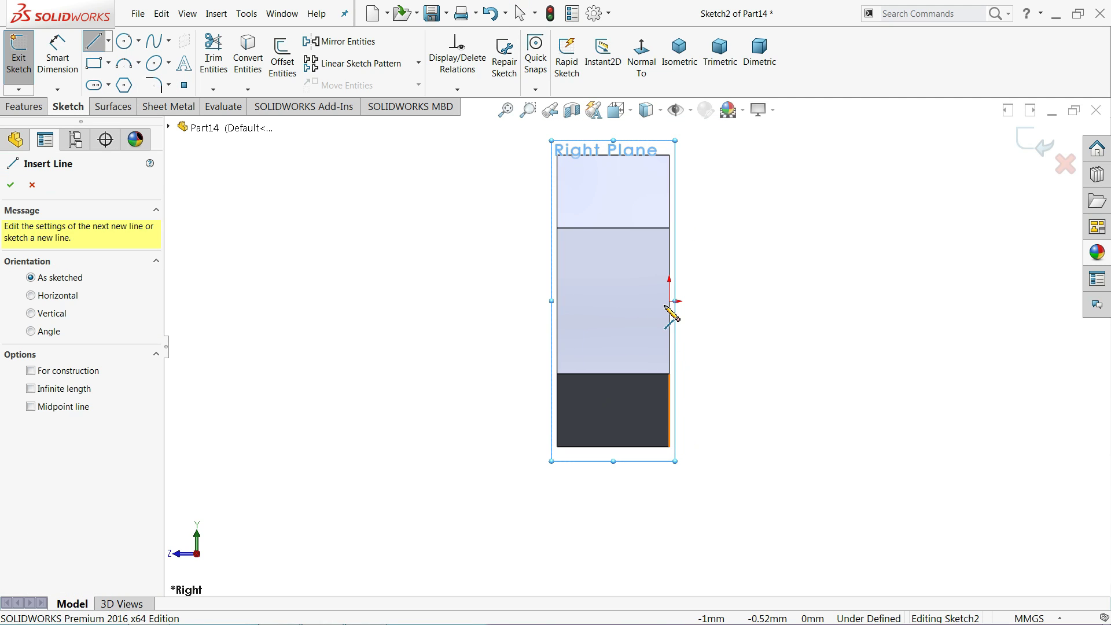
{"action": "left_click", "coordinate": [670, 301]}
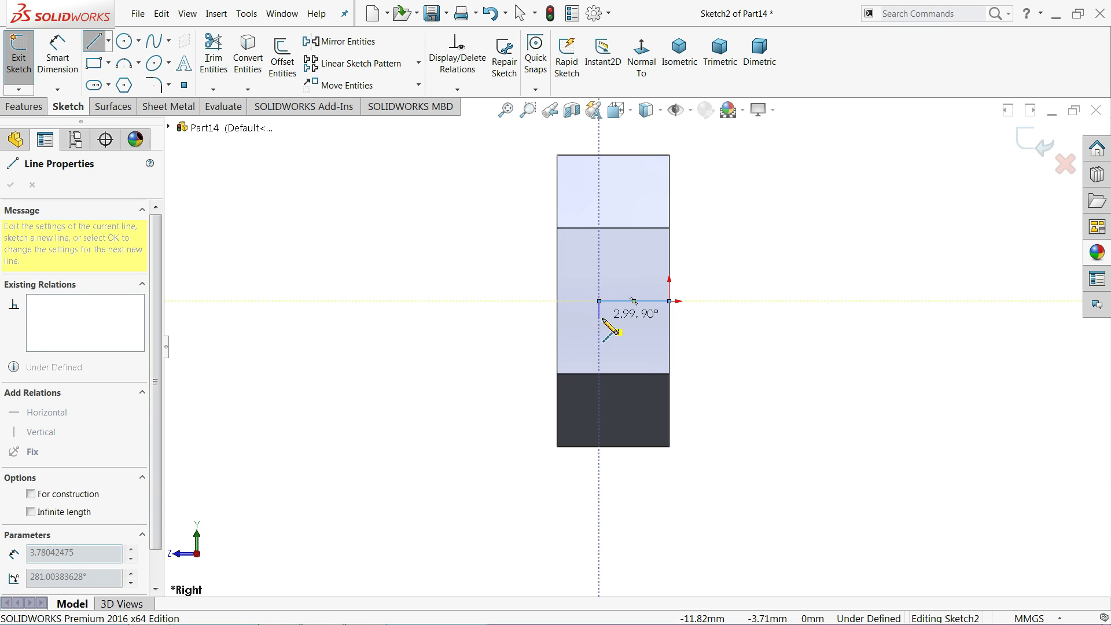
{"action": "left_click", "coordinate": [599, 301]}
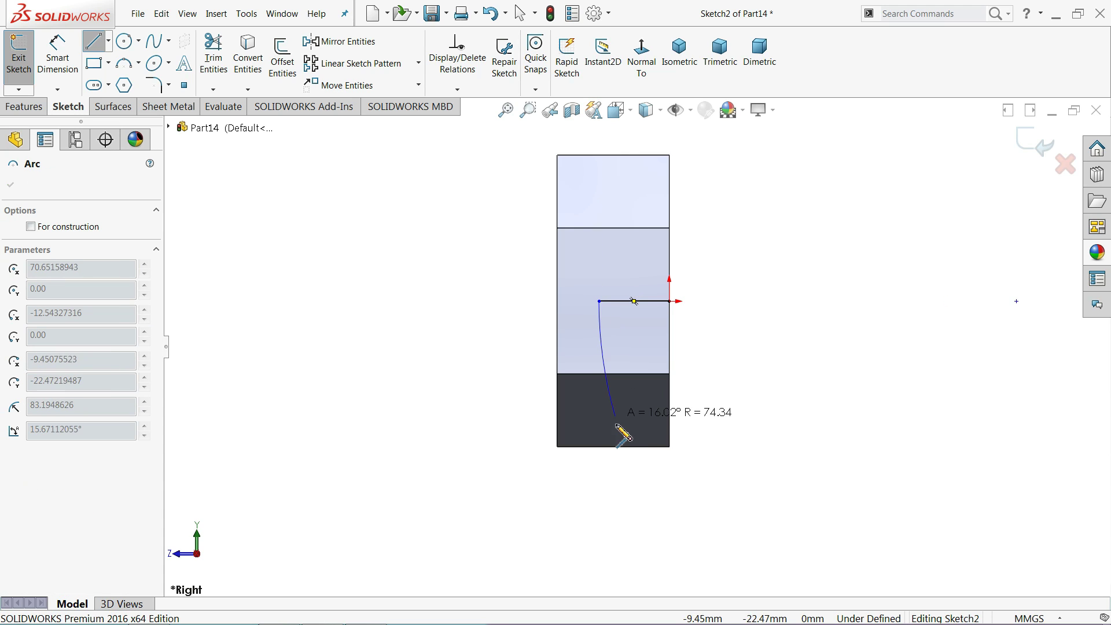
{"action": "left_click", "coordinate": [671, 533]}
{"action": "left_click", "coordinate": [670, 302]}
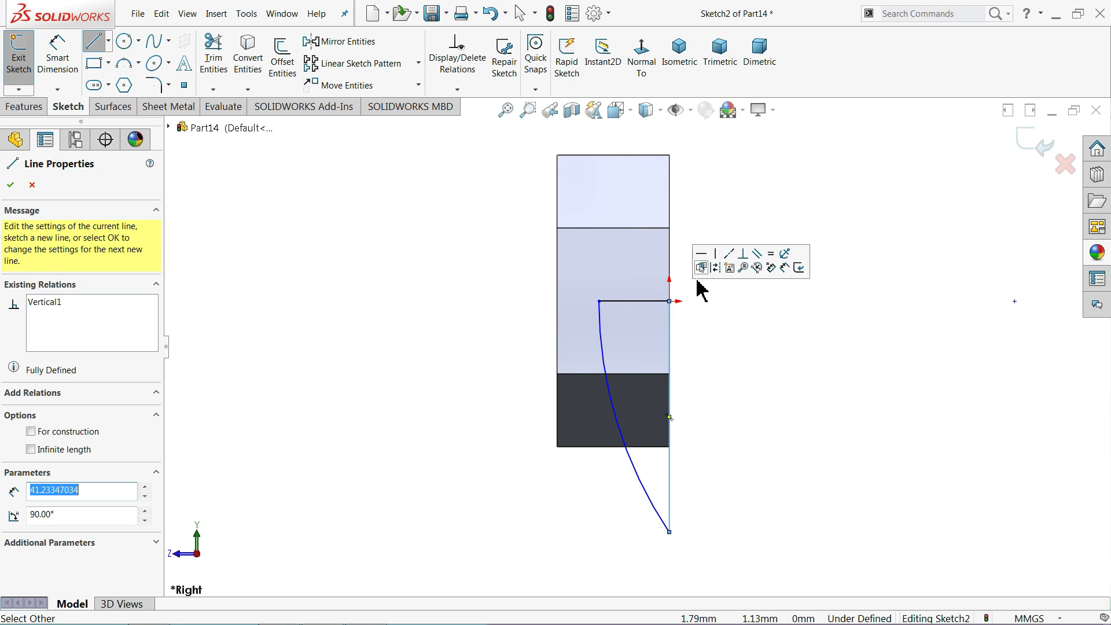
{"action": "right_click", "coordinate": [728, 194]}
{"action": "left_click", "coordinate": [746, 204]}
{"action": "scroll", "coordinate": [677, 495], "scroll_direction": "down", "scroll_amount": 2}
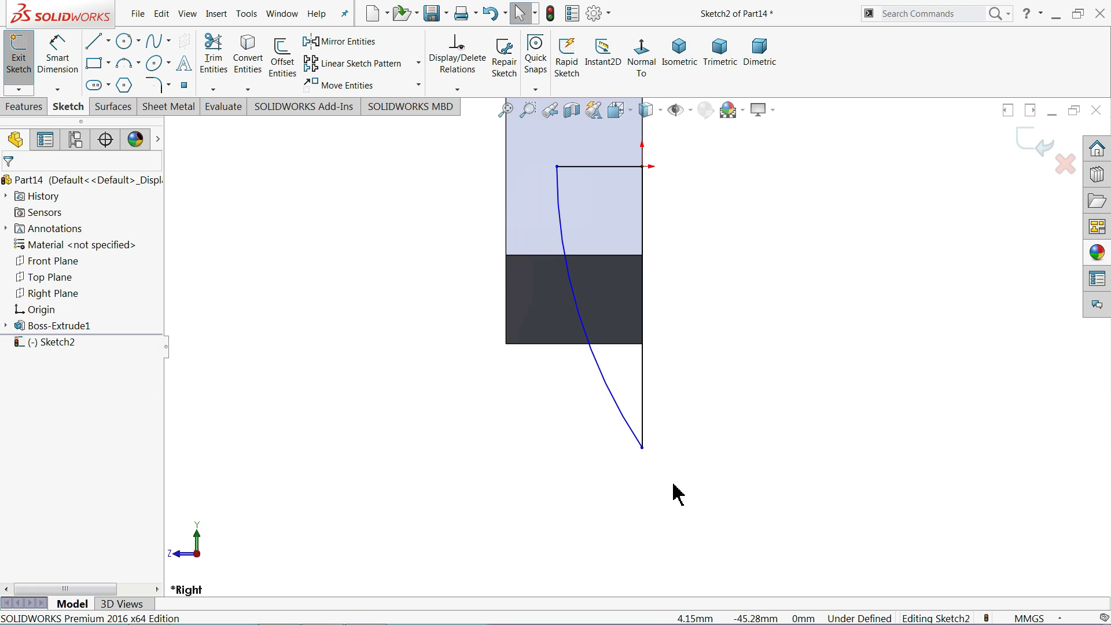
- Dimension the profile's top horizontal line to 12 mm
{"action": "left_click", "coordinate": [60, 68]}
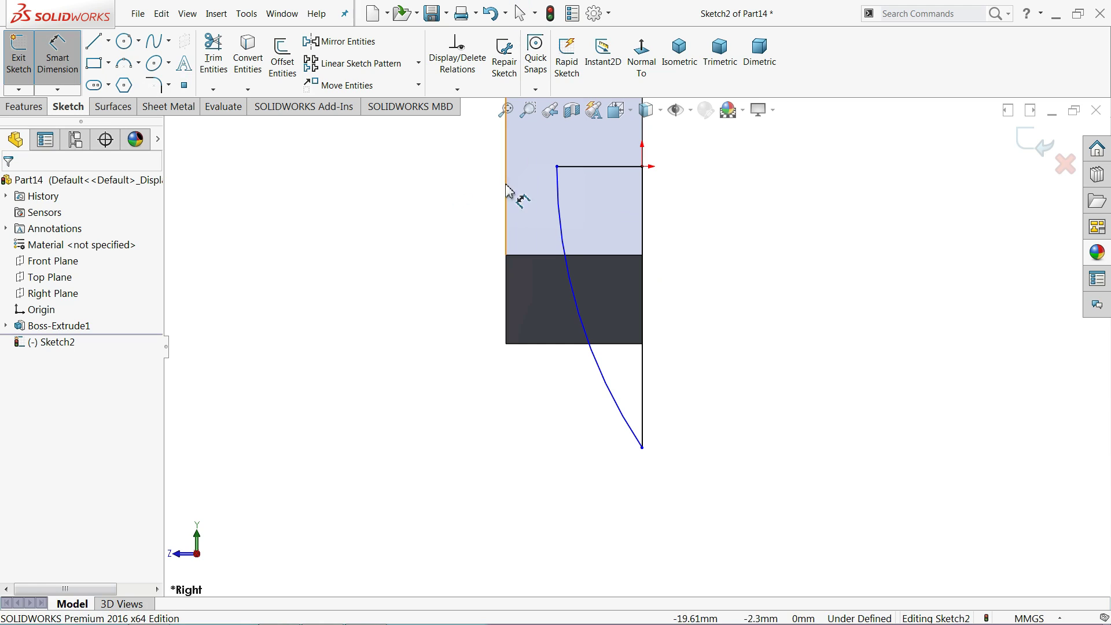
{"action": "left_click", "coordinate": [596, 167]}
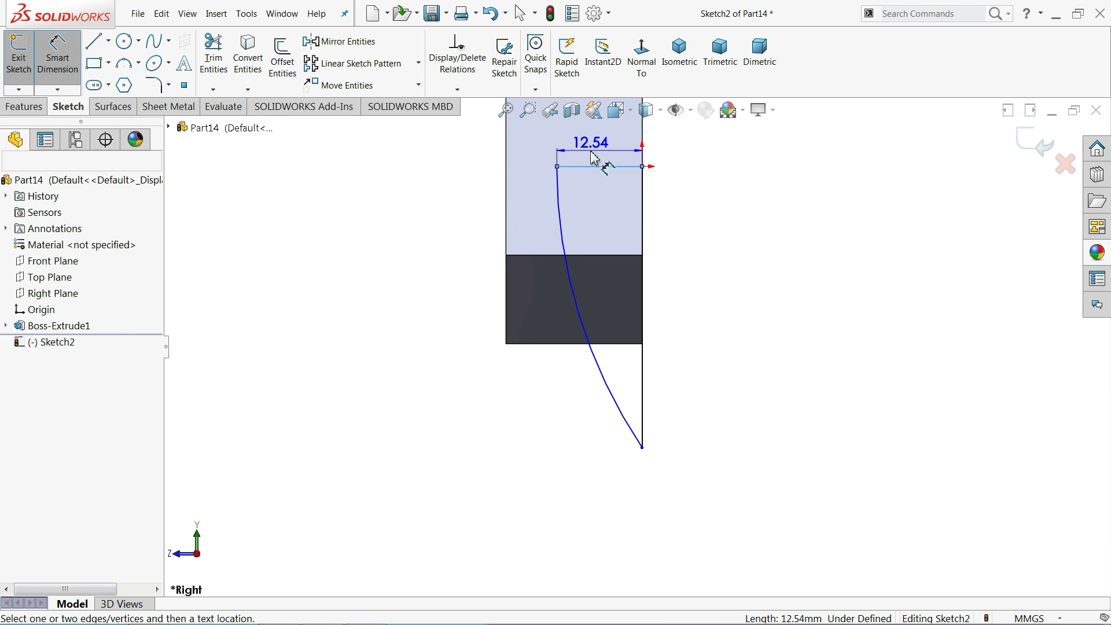
{"action": "type", "text": "12"}
{"action": "key", "text": "Return"}
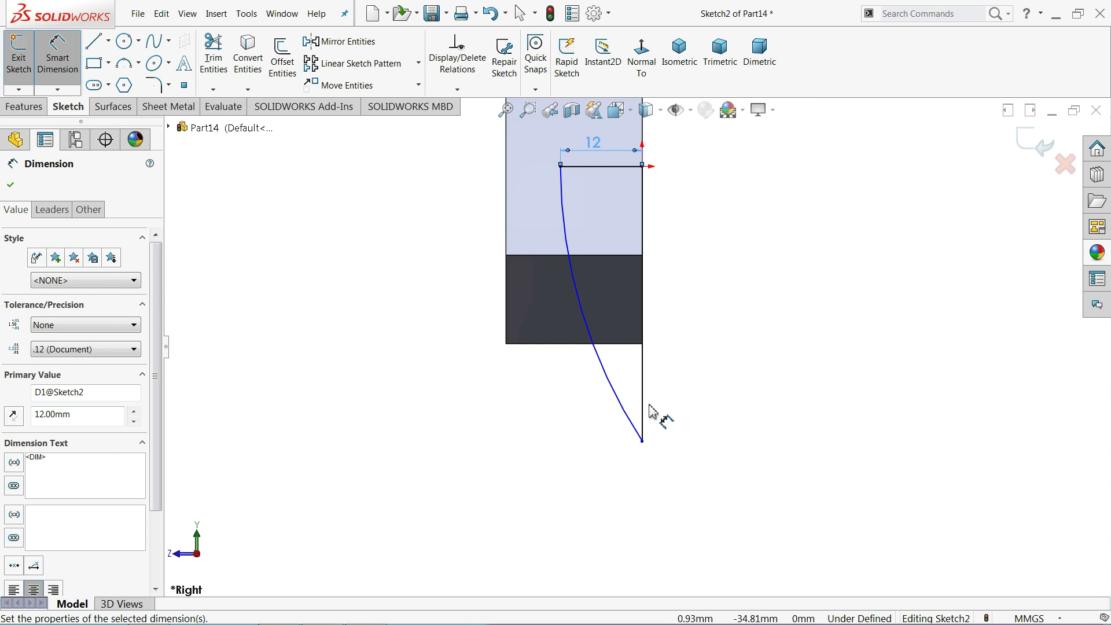
{"action": "left_click", "coordinate": [153, 86]}
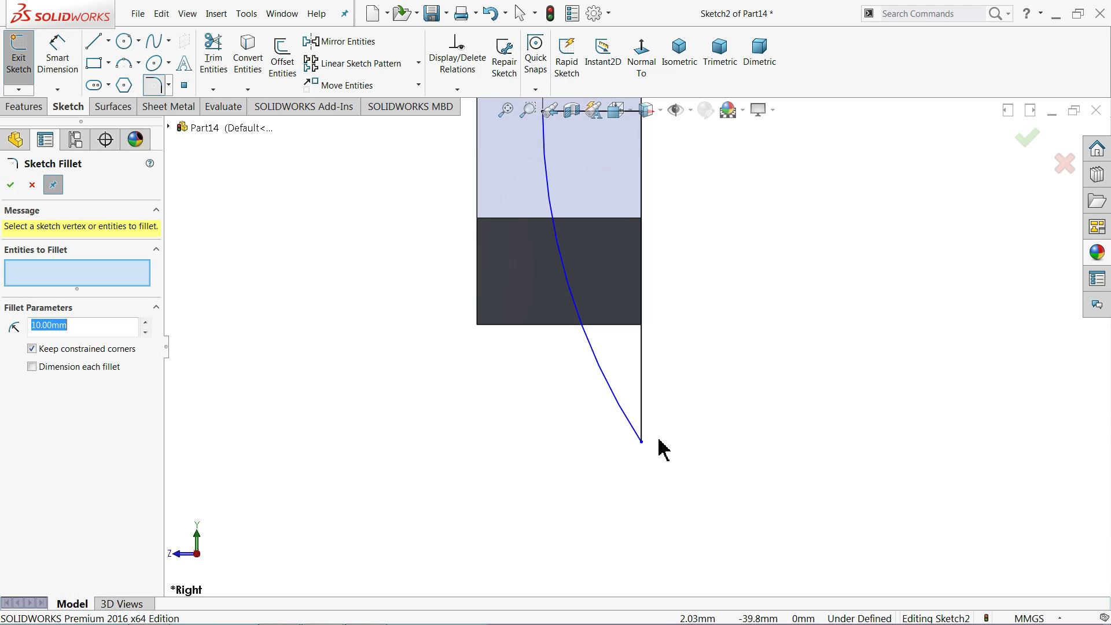
- Round the profile's bottom corner with a 0.5 mm sketch fillet
{"action": "scroll", "coordinate": [649, 451], "scroll_direction": "down", "scroll_amount": 5}
{"action": "type", "text": "0"}
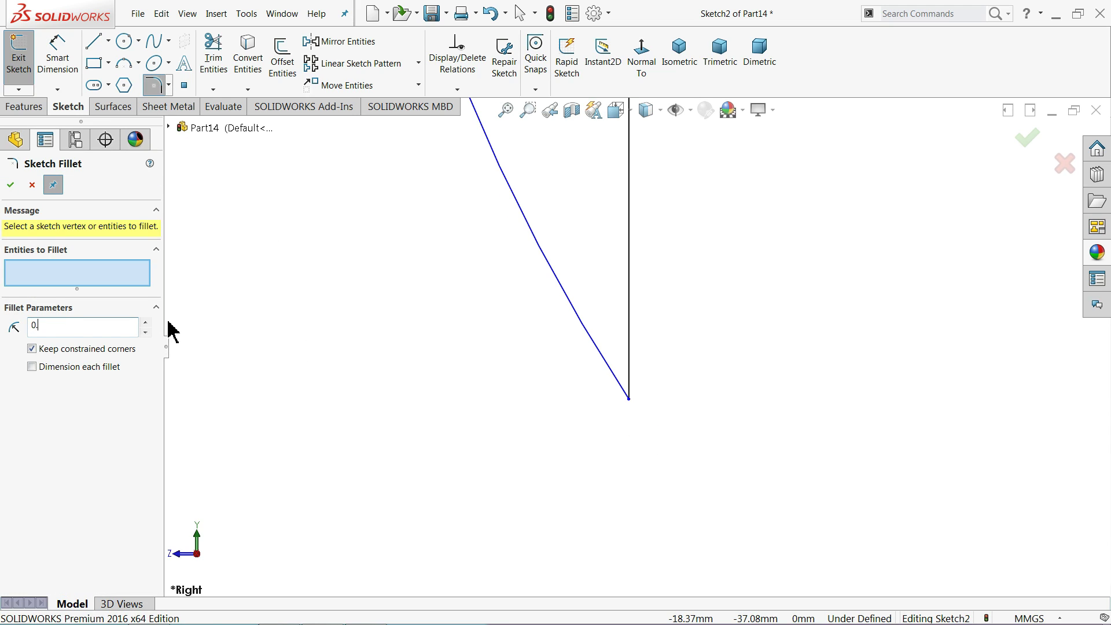
{"action": "type", "text": "5"}
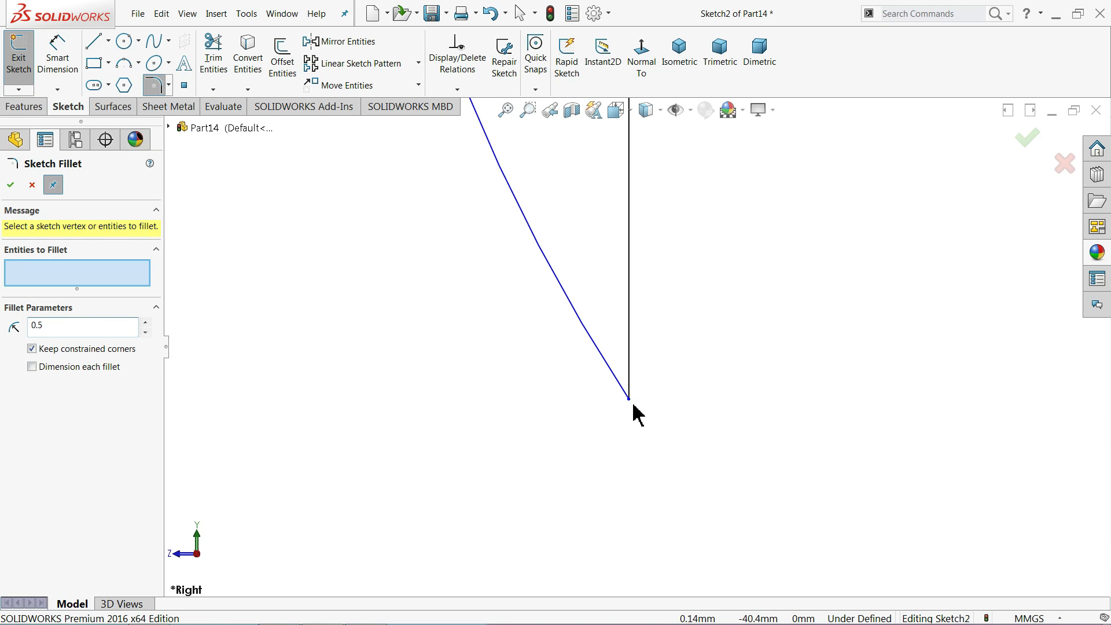
{"action": "left_click", "coordinate": [629, 413]}
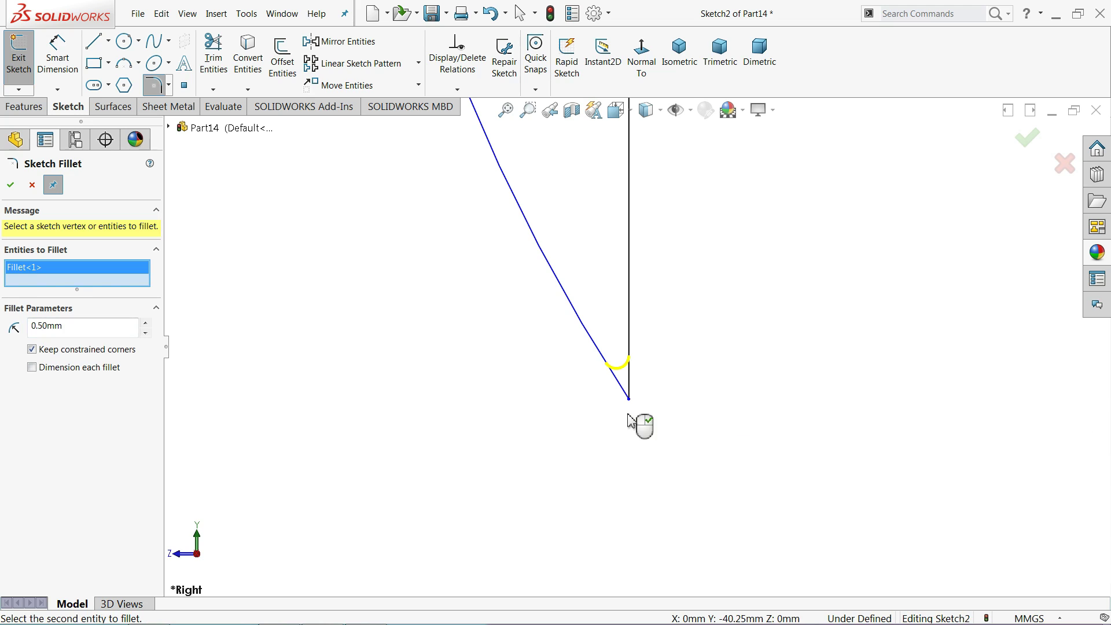
{"action": "left_click", "coordinate": [8, 187]}
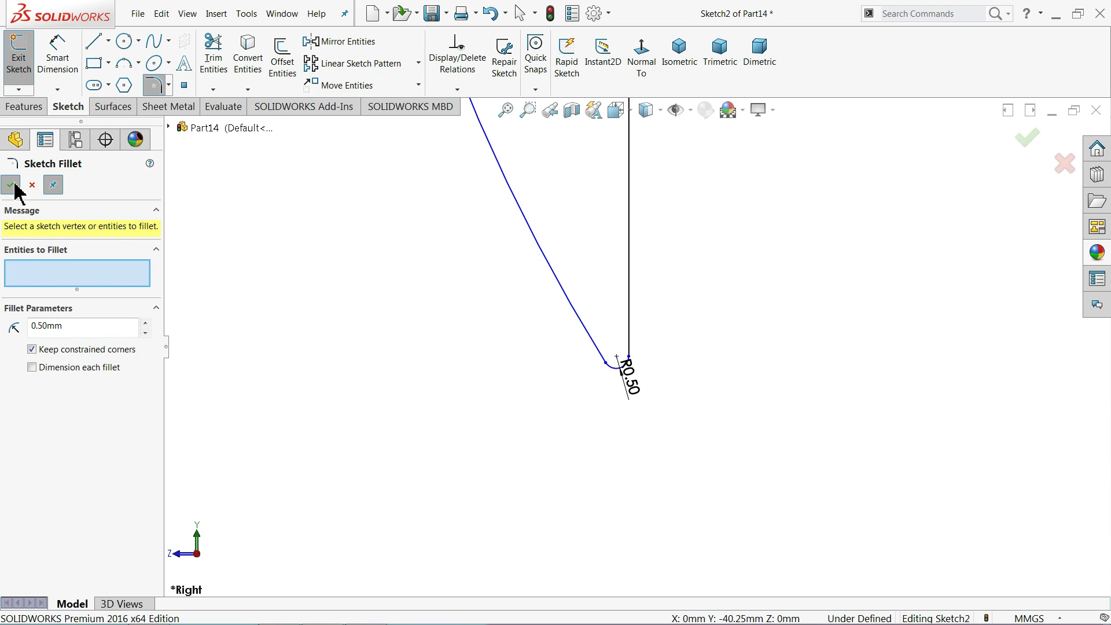
{"action": "left_click", "coordinate": [11, 185]}
- Dimension the profile's vertical height to 31.95 mm
{"action": "left_click", "coordinate": [57, 58]}
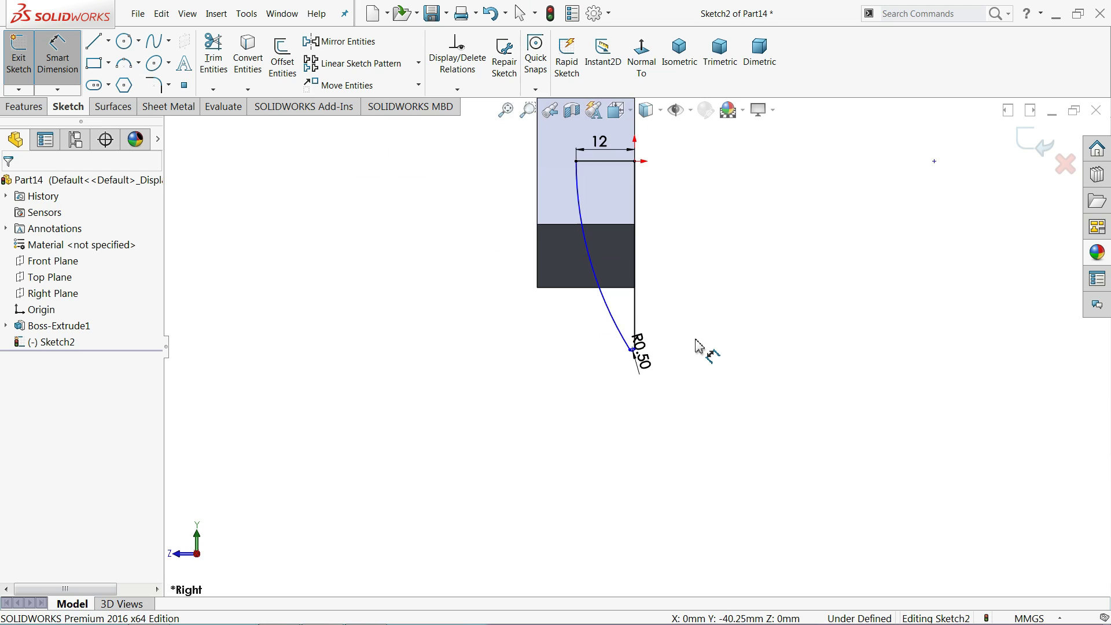
{"action": "scroll", "coordinate": [683, 319], "scroll_direction": "down", "scroll_amount": 2}
{"action": "scroll", "coordinate": [649, 173], "scroll_direction": "up", "scroll_amount": 1}
{"action": "scroll", "coordinate": [637, 171], "scroll_direction": "down", "scroll_amount": 2}
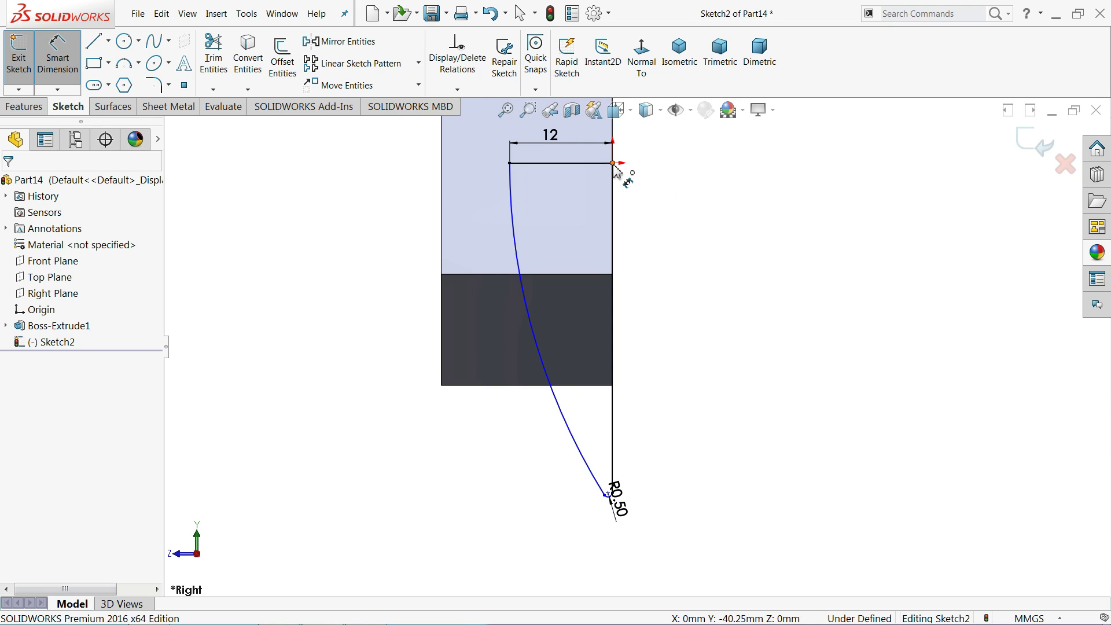
{"action": "left_click", "coordinate": [614, 165]}
{"action": "scroll", "coordinate": [637, 489], "scroll_direction": "down", "scroll_amount": 1}
{"action": "scroll", "coordinate": [620, 495], "scroll_direction": "down", "scroll_amount": 3}
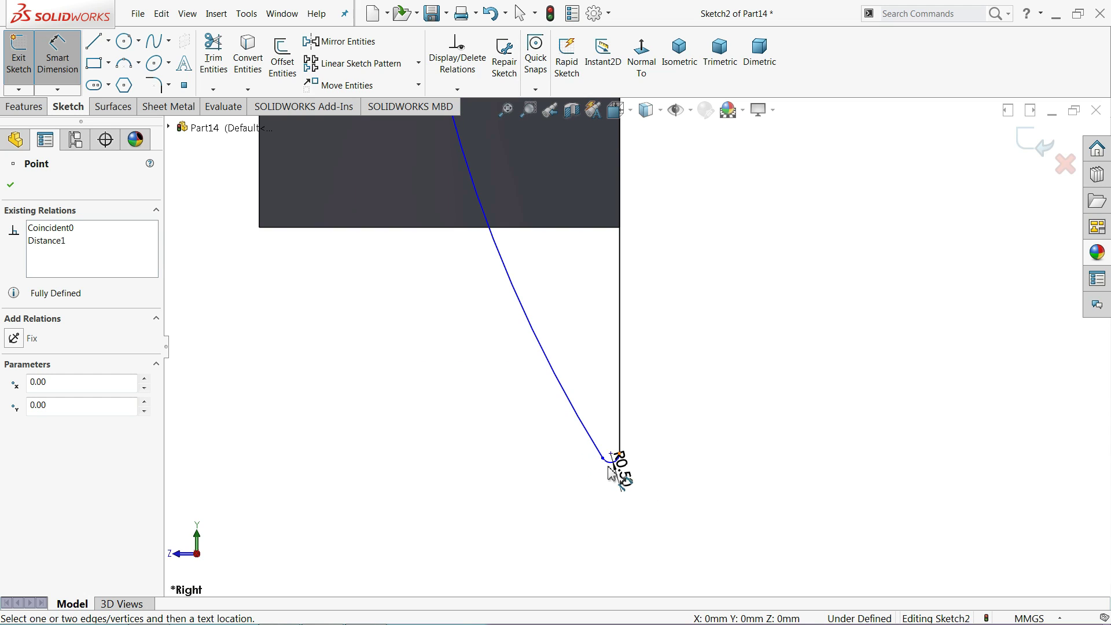
{"action": "left_click", "coordinate": [612, 457]}
{"action": "scroll", "coordinate": [637, 347], "scroll_direction": "up", "scroll_amount": 3}
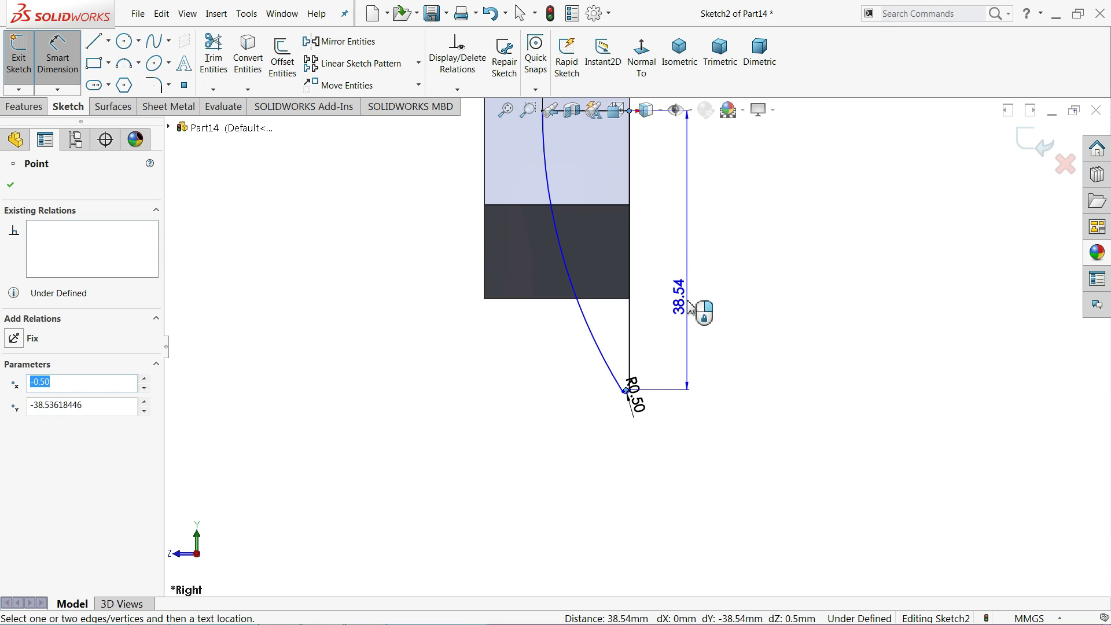
{"action": "left_click", "coordinate": [692, 248]}
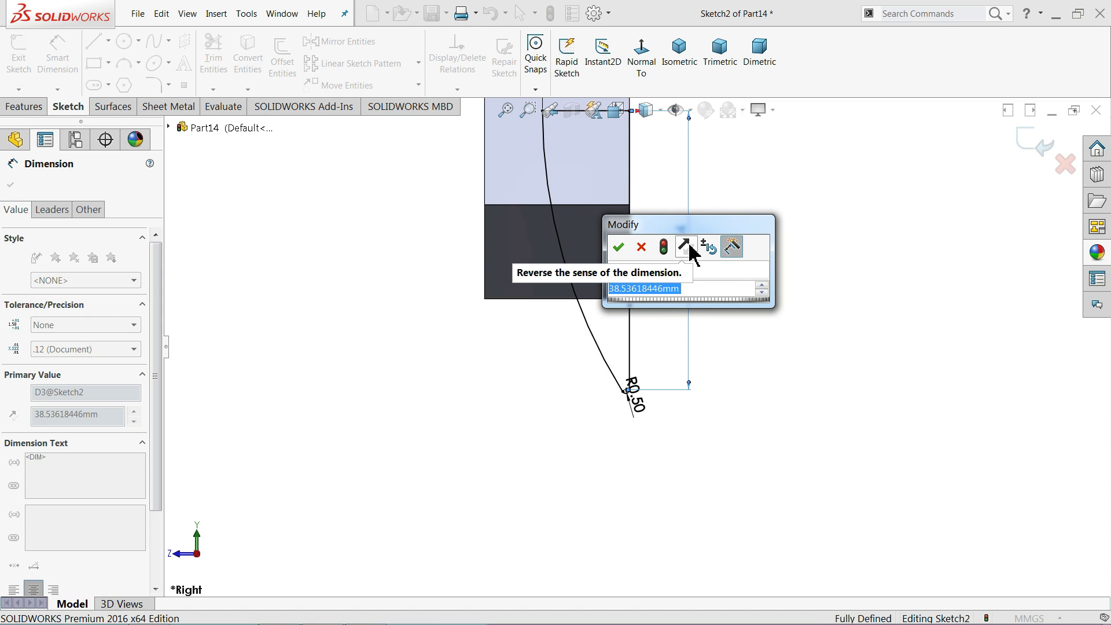
{"action": "type", "text": "31.95"}
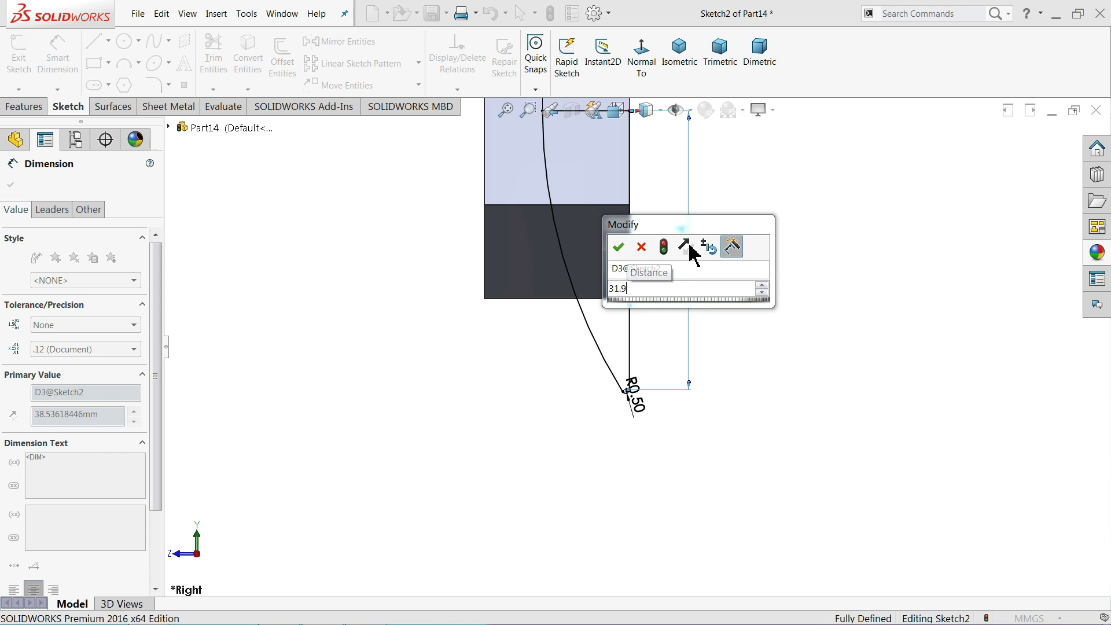
{"action": "key", "text": "Return"}
{"action": "scroll", "coordinate": [688, 238], "scroll_direction": "up", "scroll_amount": 2}
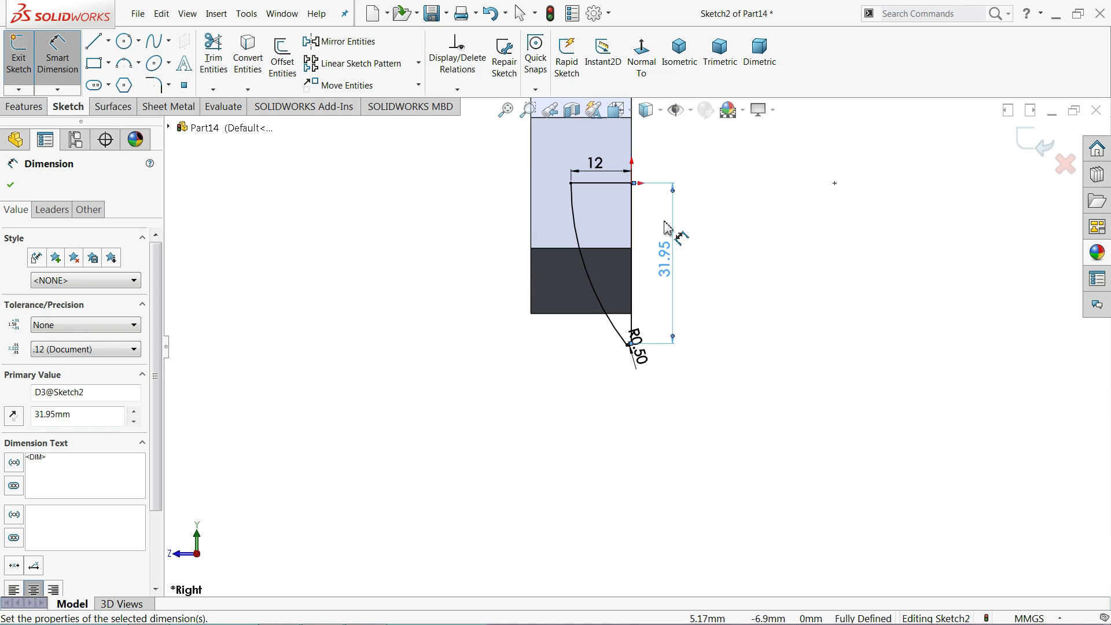
{"action": "scroll", "coordinate": [648, 215], "scroll_direction": "up", "scroll_amount": 2}
{"action": "scroll", "coordinate": [642, 207], "scroll_direction": "down", "scroll_amount": 1}
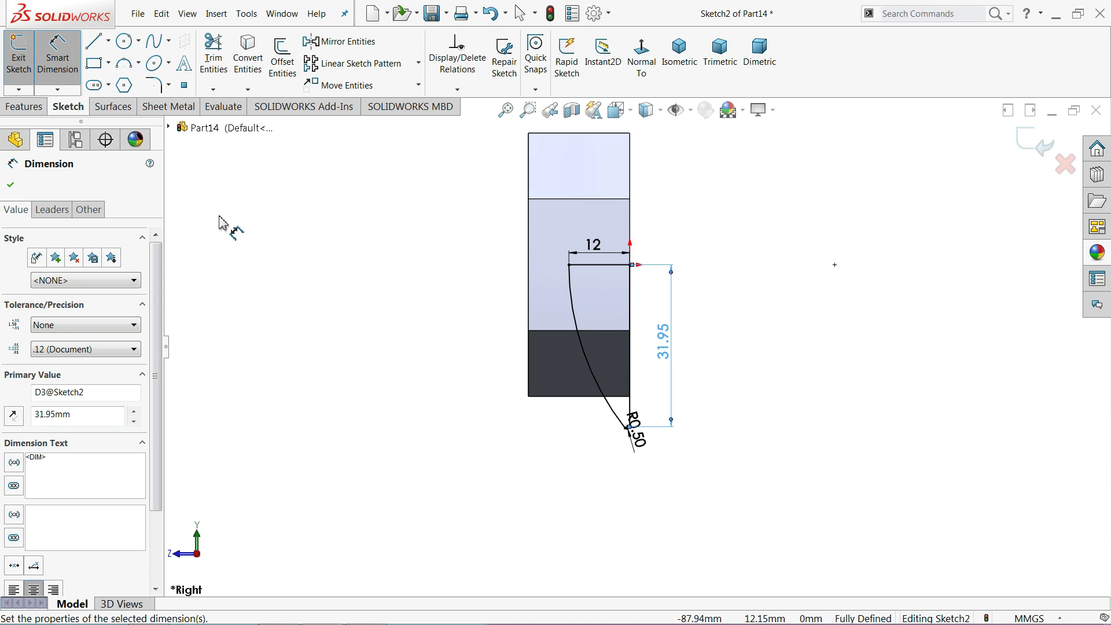
- Revolve the curved profile a full 360° about the horizontal line into a domed flange
{"action": "left_click", "coordinate": [17, 111]}
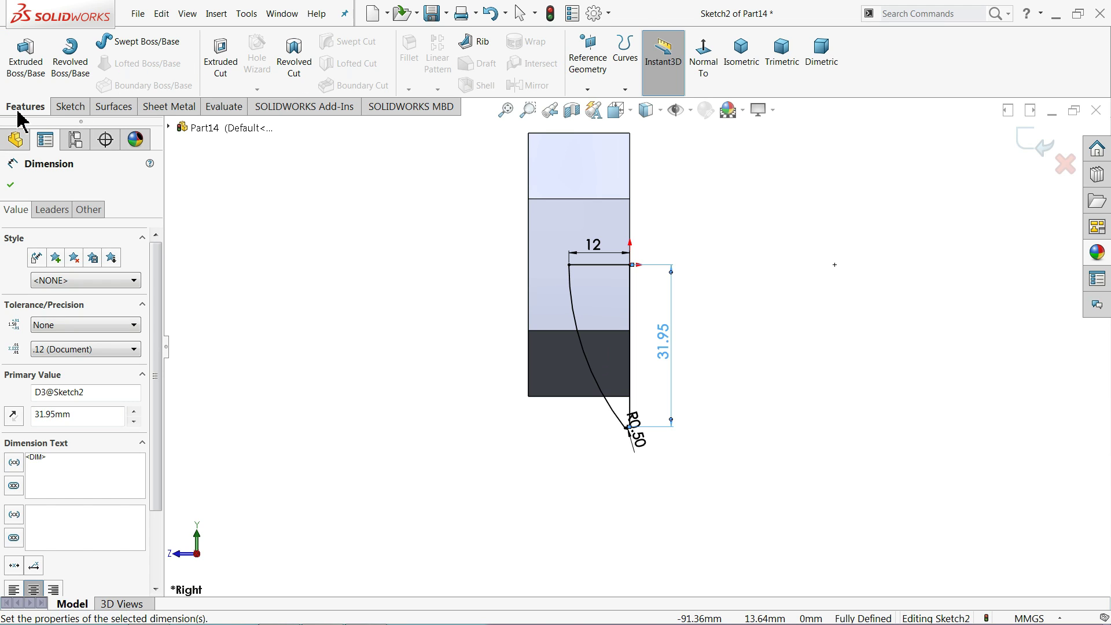
{"action": "left_click", "coordinate": [71, 81]}
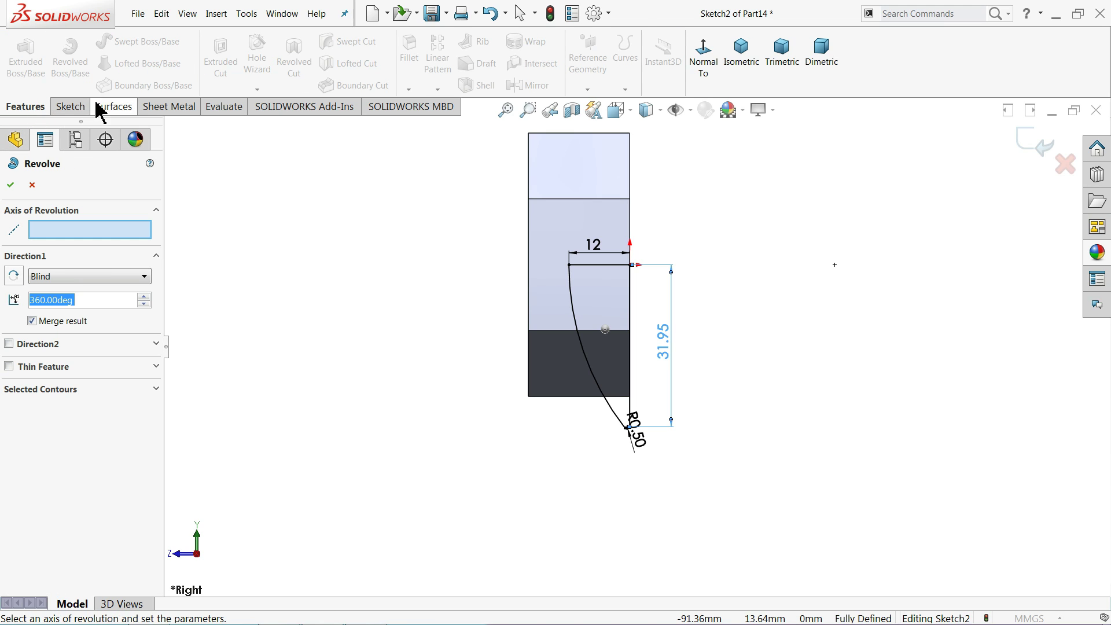
{"action": "left_click", "coordinate": [602, 265]}
{"action": "middle_click_drag", "start_coordinate": [835, 264], "coordinate": [821, 230]}
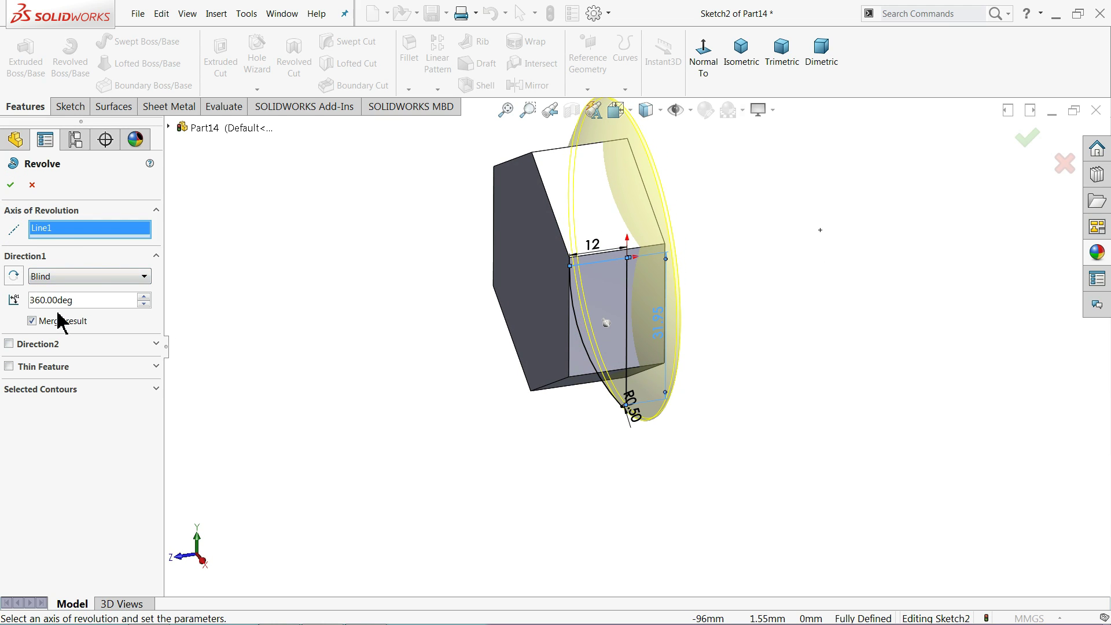
{"action": "left_click", "coordinate": [10, 185]}
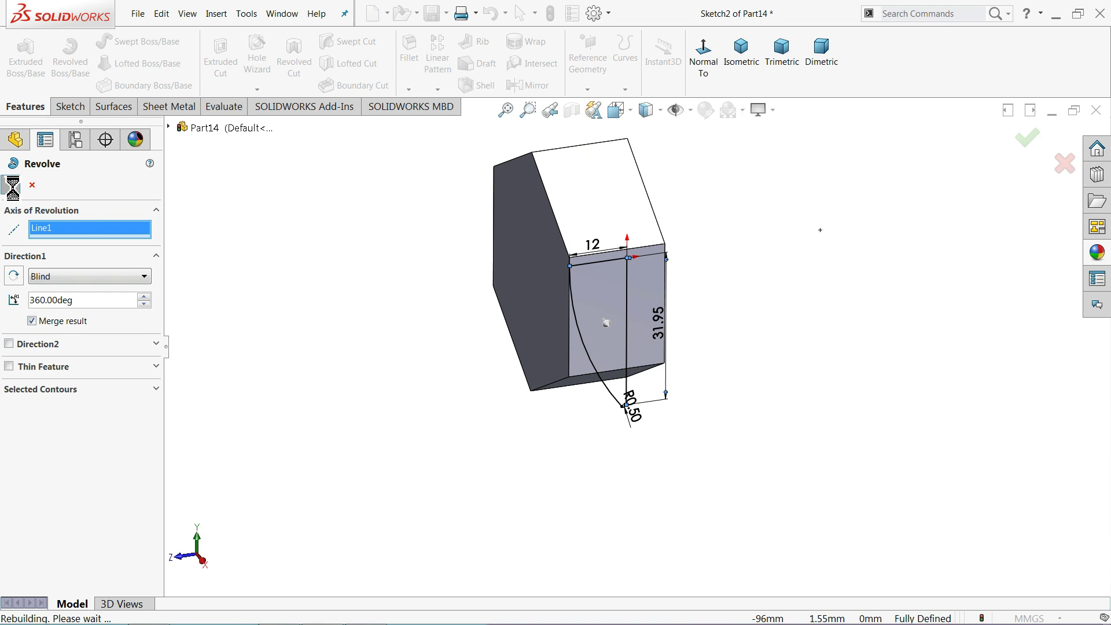
{"action": "mouse_move", "coordinate": [364, 327]}
{"action": "middle_mouse_down"}
{"action": "mouse_move", "coordinate": [283, 347]}
{"action": "mouse_move", "coordinate": [430, 350]}
{"action": "middle_mouse_up"}
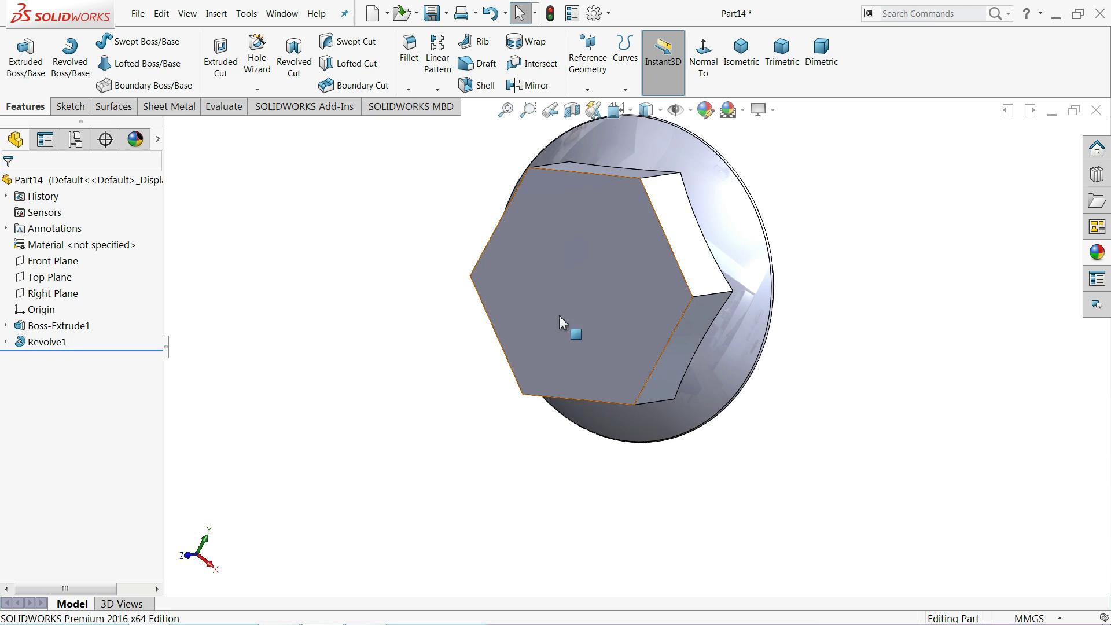
{"action": "left_click", "coordinate": [595, 325]}
- Sketch a 22.5 mm-radius circle at the origin on the hex face
{"action": "left_click", "coordinate": [599, 282]}
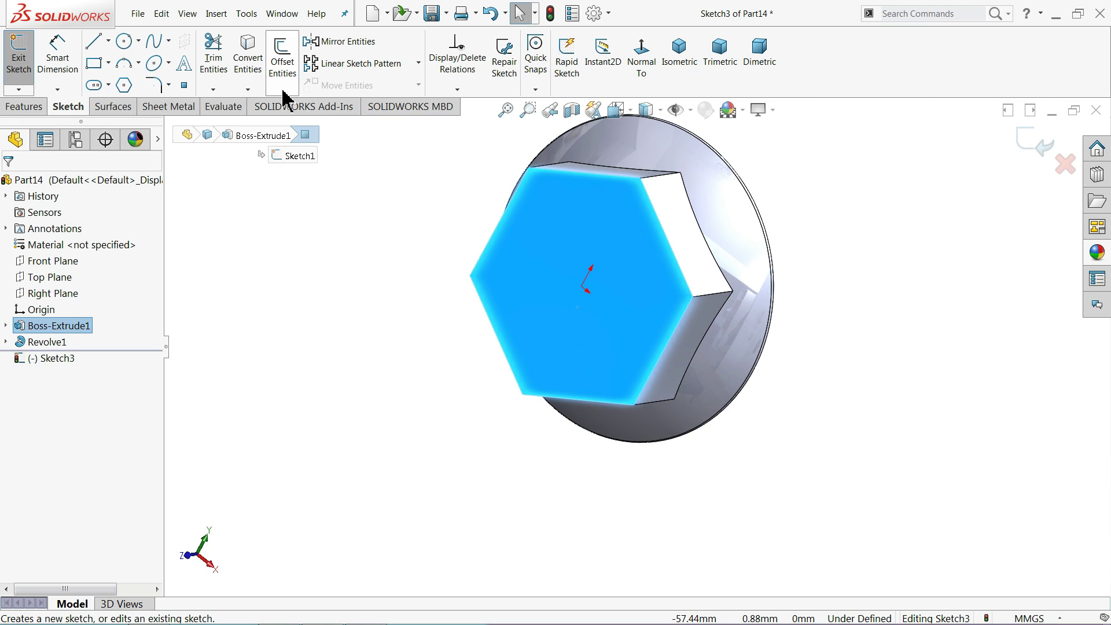
{"action": "left_click", "coordinate": [123, 41]}
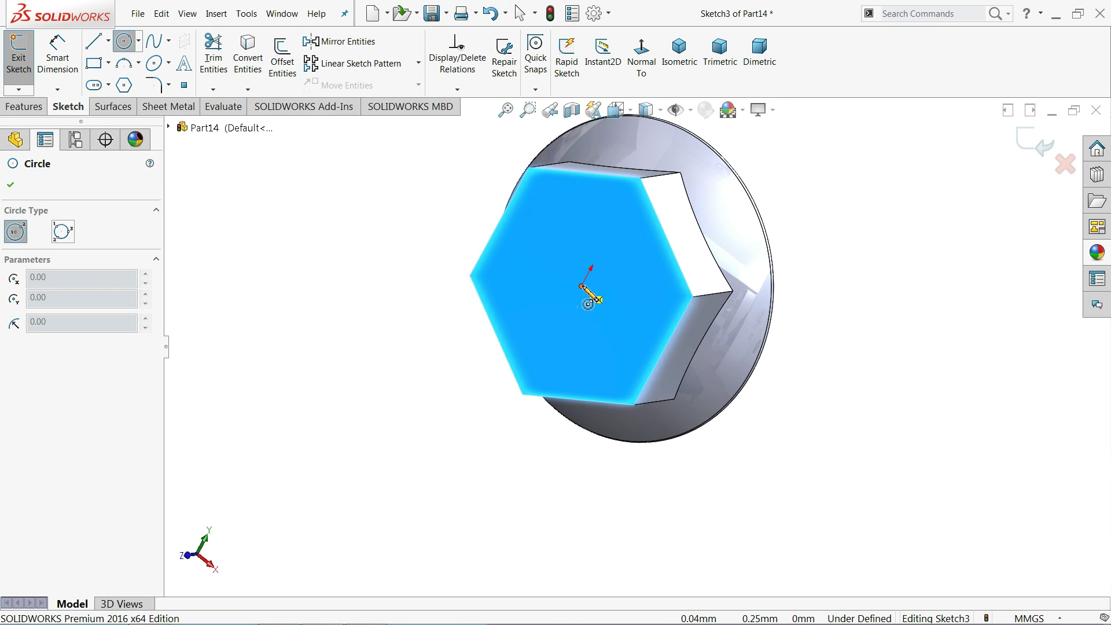
{"action": "left_click", "coordinate": [582, 286]}
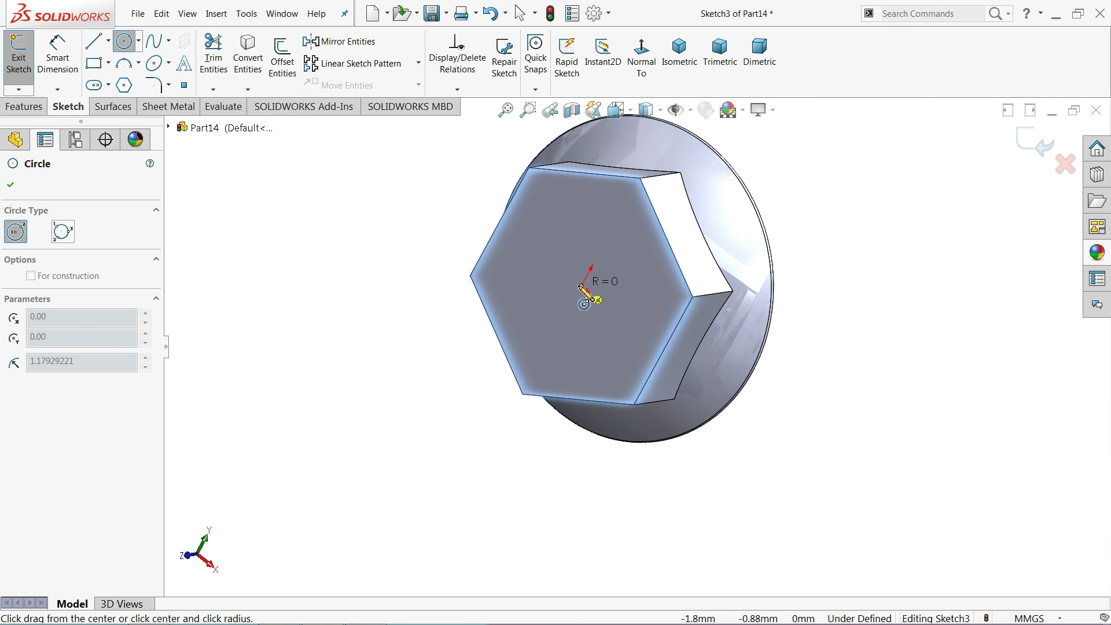
{"action": "left_click", "coordinate": [504, 225]}
- Cut 20 mm outside the circle with a 60° draft to chamfer the hex corners
{"action": "left_click", "coordinate": [23, 107]}
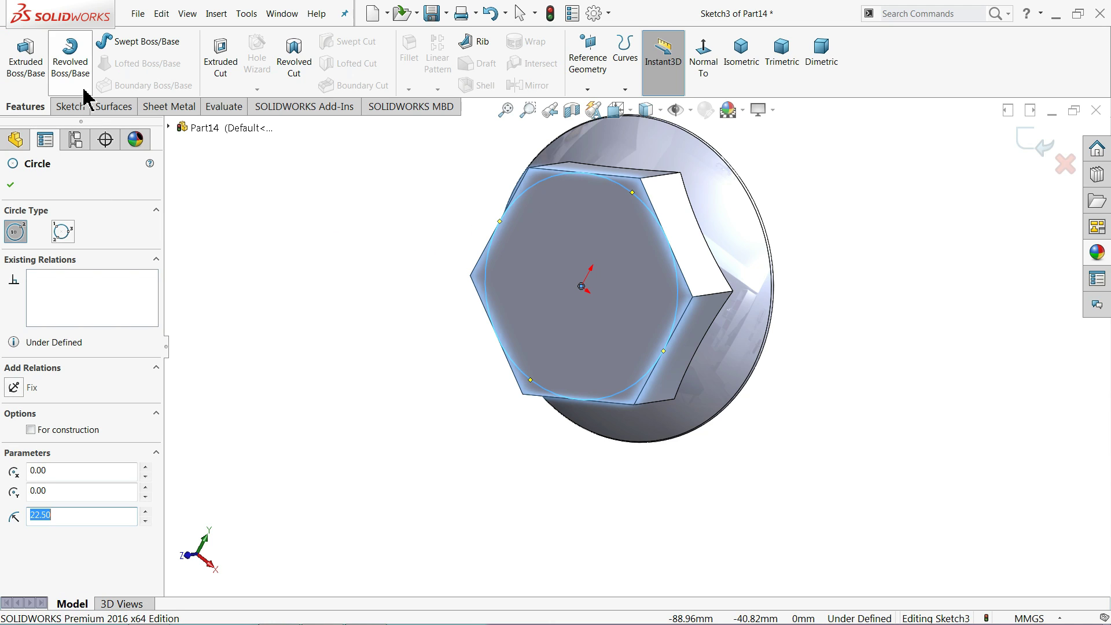
{"action": "left_click", "coordinate": [224, 81]}
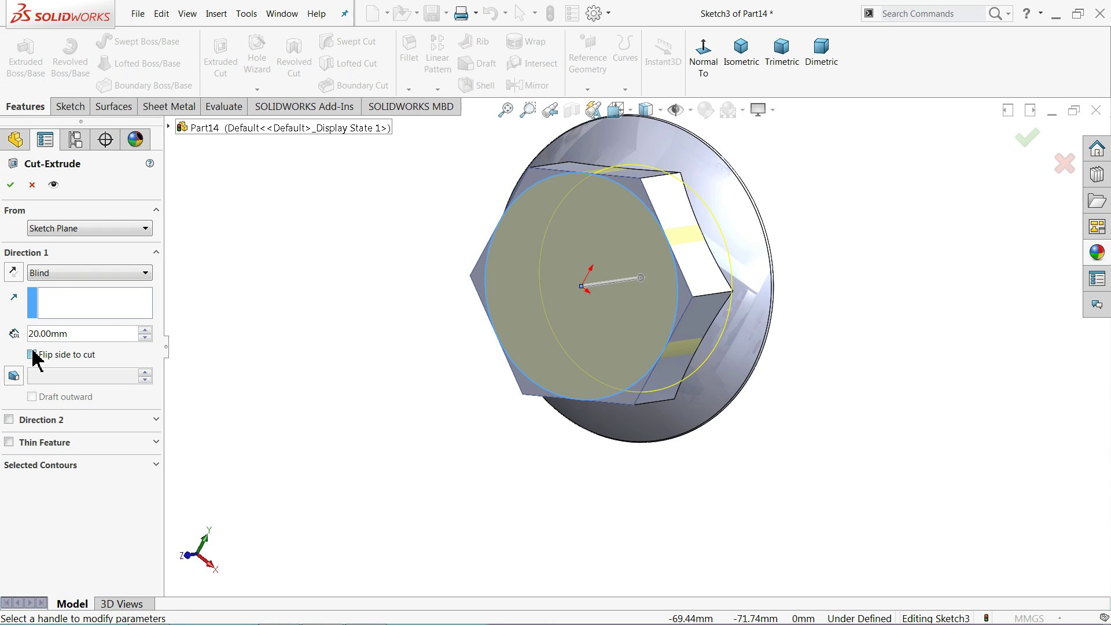
{"action": "left_click", "coordinate": [31, 355]}
{"action": "left_click", "coordinate": [13, 379]}
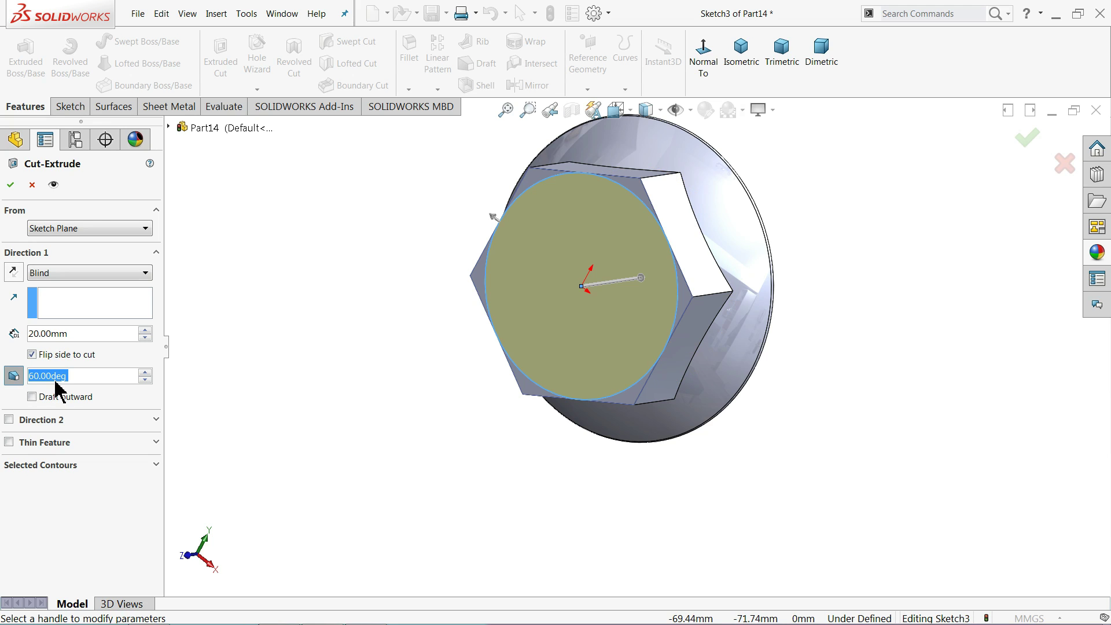
{"action": "left_click", "coordinate": [11, 185]}
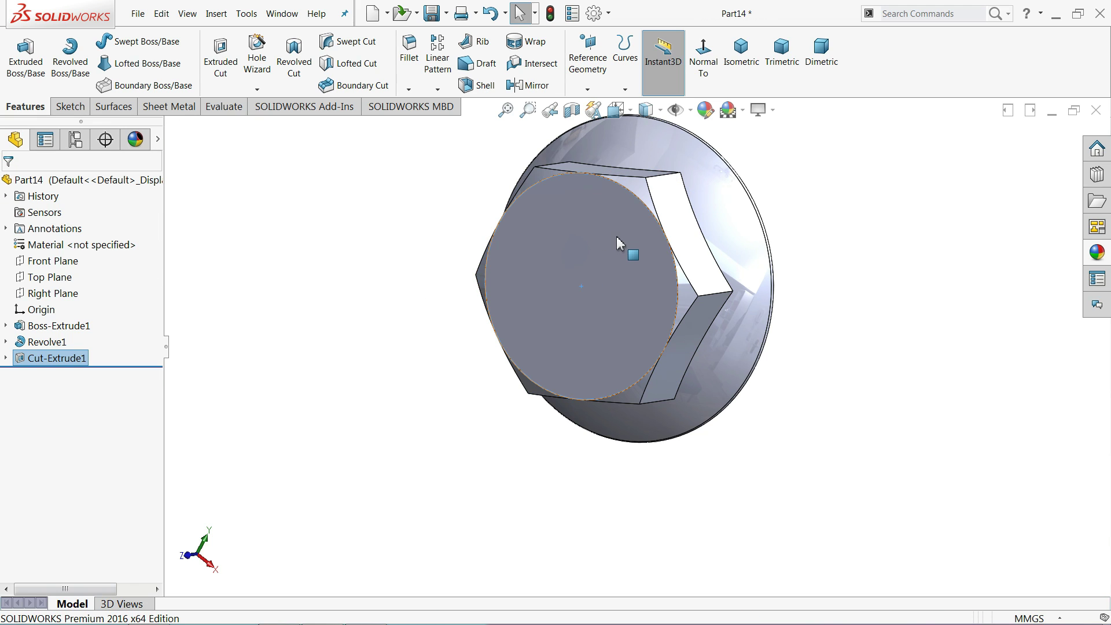
{"action": "left_click", "coordinate": [341, 279]}
{"action": "middle_click_drag", "start_coordinate": [575, 235], "coordinate": [585, 179]}
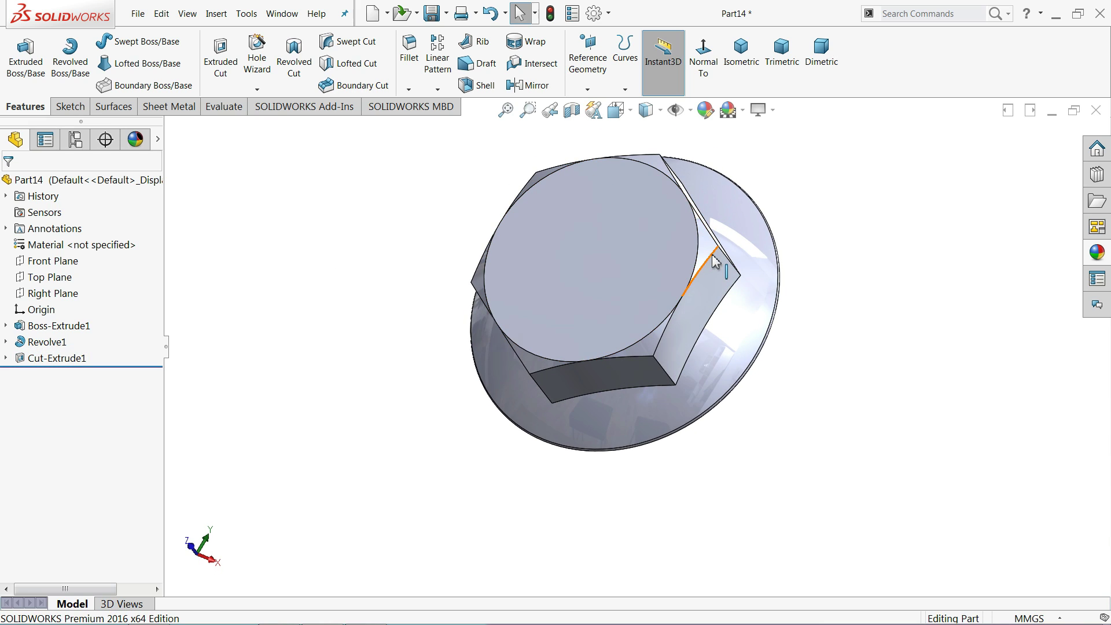
{"action": "middle_click_drag", "start_coordinate": [715, 261], "coordinate": [667, 330]}
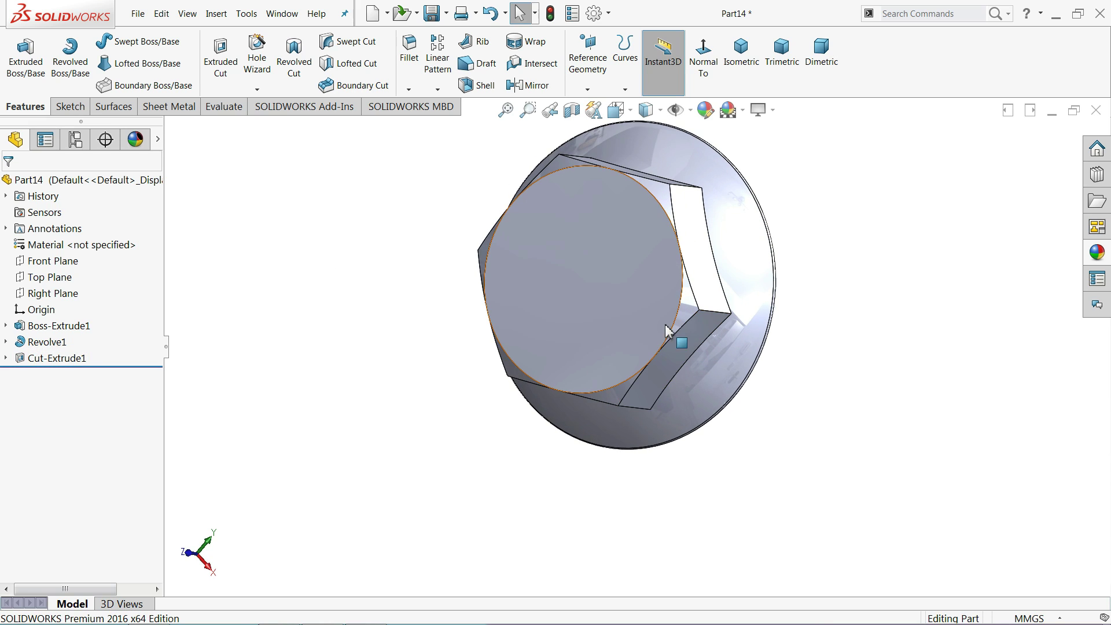
{"action": "scroll", "coordinate": [667, 330], "scroll_direction": "down", "scroll_amount": 3}
- Sketch a circle at the centre of the front face, dimensioned to 30 mm diameter
{"action": "left_click", "coordinate": [565, 287]}
{"action": "left_click", "coordinate": [585, 248]}
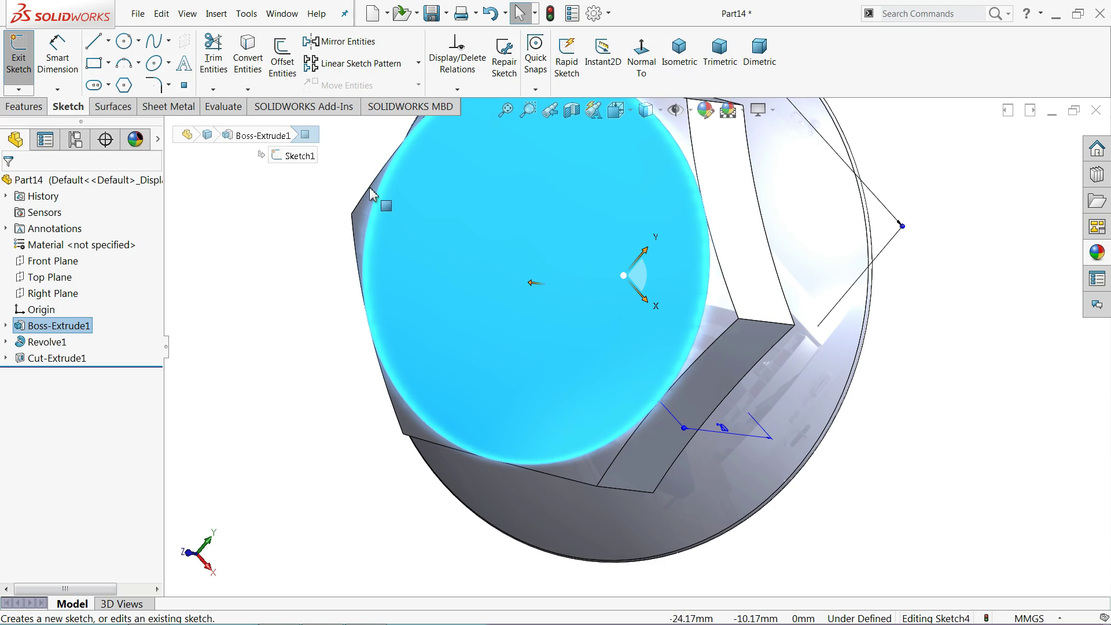
{"action": "left_click", "coordinate": [124, 41]}
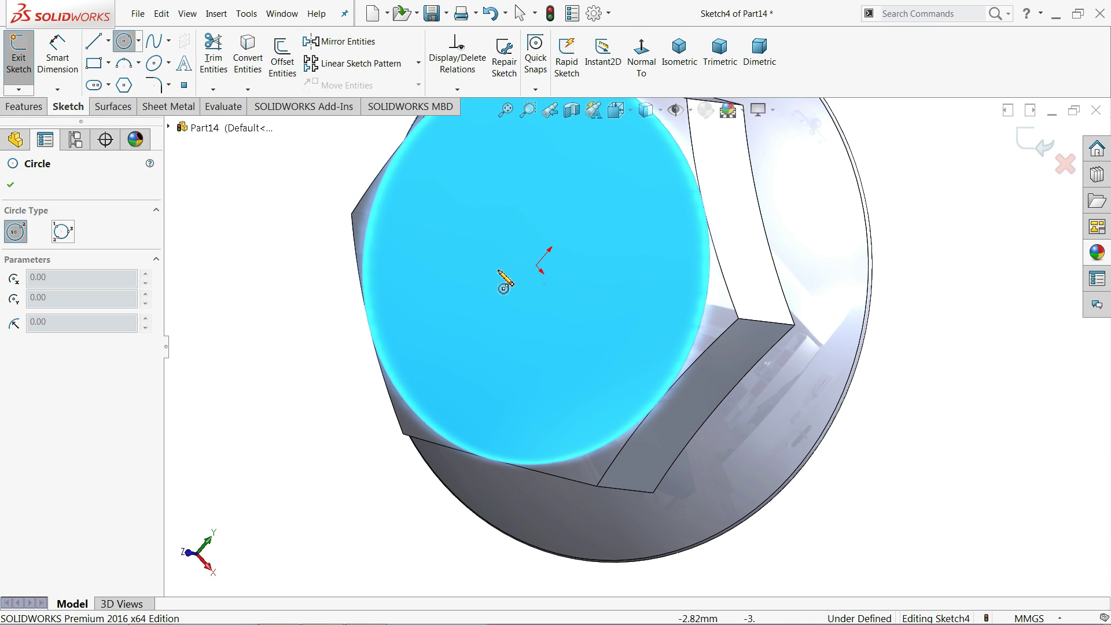
{"action": "left_click", "coordinate": [536, 265]}
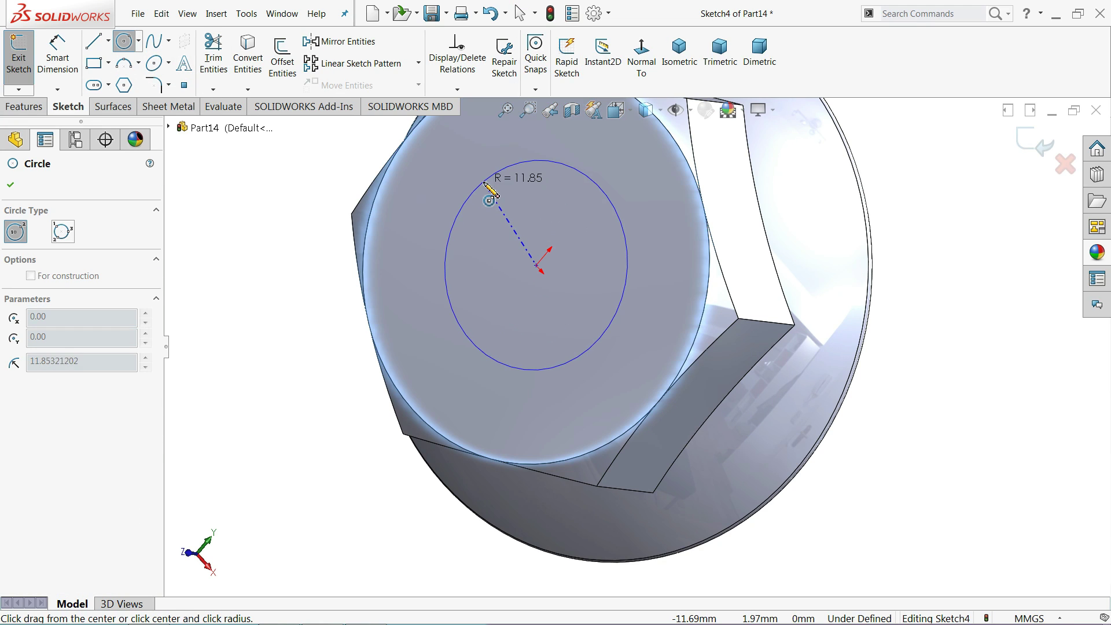
{"action": "left_click", "coordinate": [492, 186]}
{"action": "key", "text": "d"}
{"action": "left_click", "coordinate": [447, 273]}
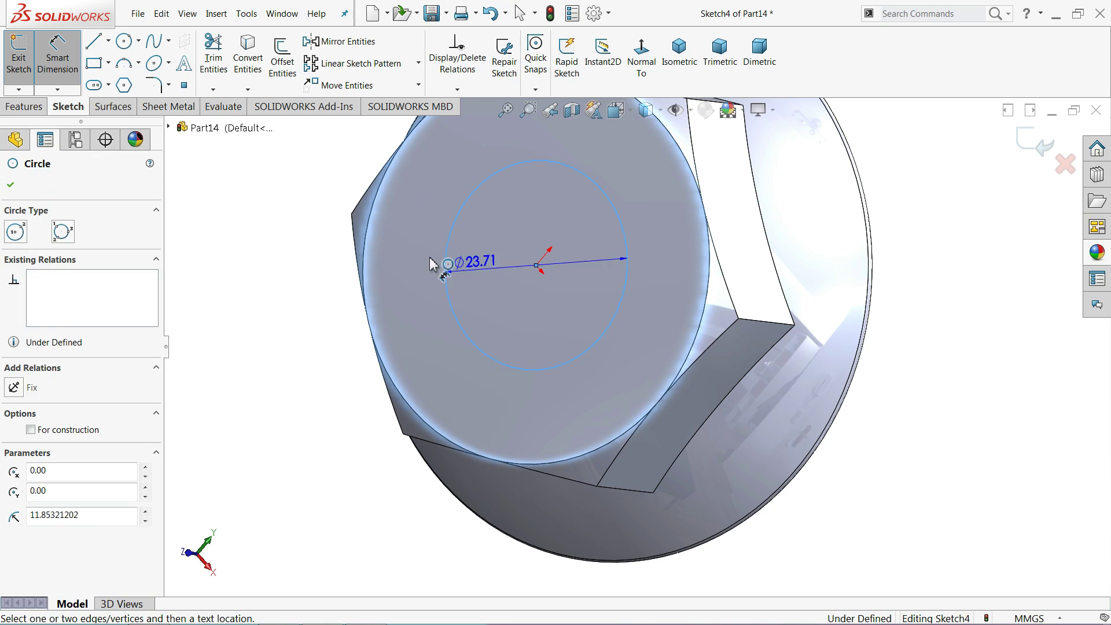
{"action": "left_click", "coordinate": [421, 253]}
{"action": "type", "text": "30"}
{"action": "key", "text": "Return"}
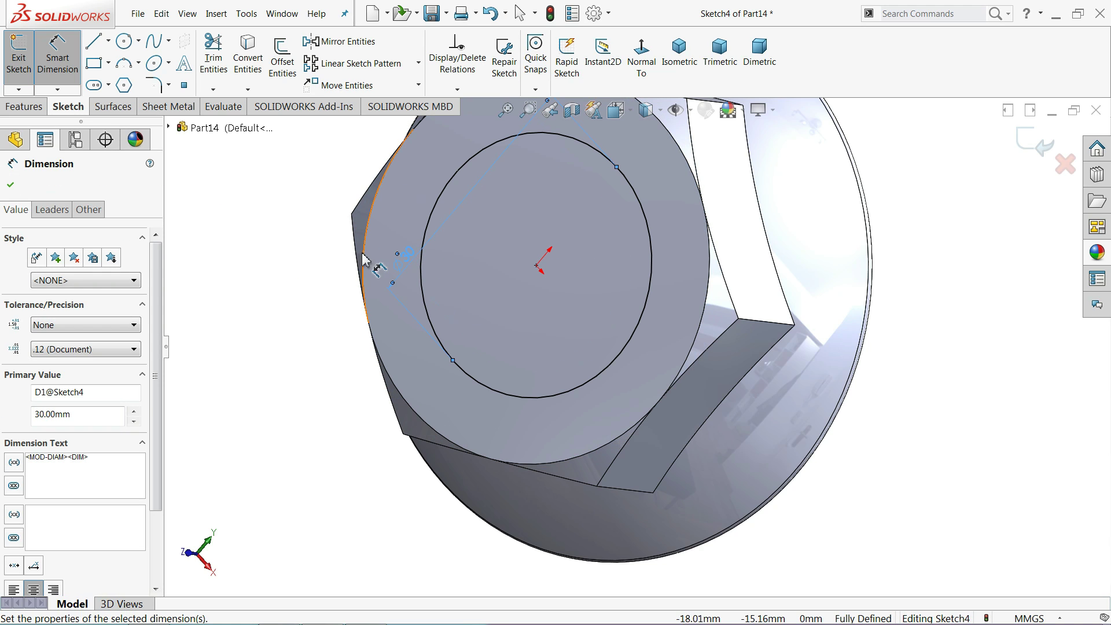
- Extrude-cut the 30 mm circle Through All to bore a hole through the part
{"action": "left_click", "coordinate": [24, 107]}
{"action": "left_click", "coordinate": [221, 60]}
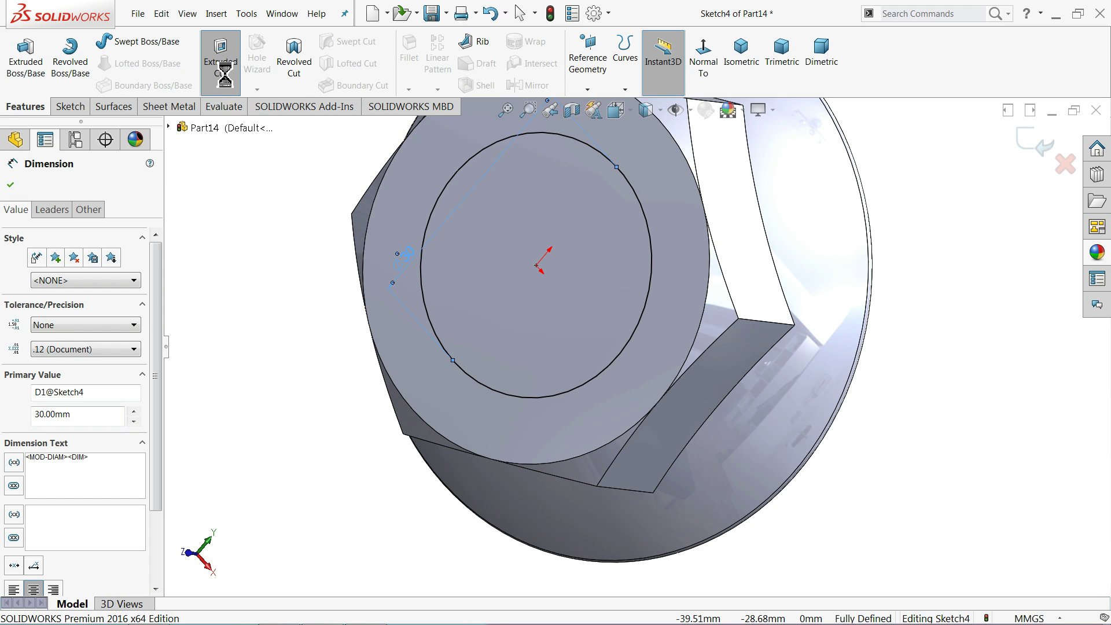
{"action": "left_click", "coordinate": [47, 277]}
{"action": "left_click", "coordinate": [60, 300]}
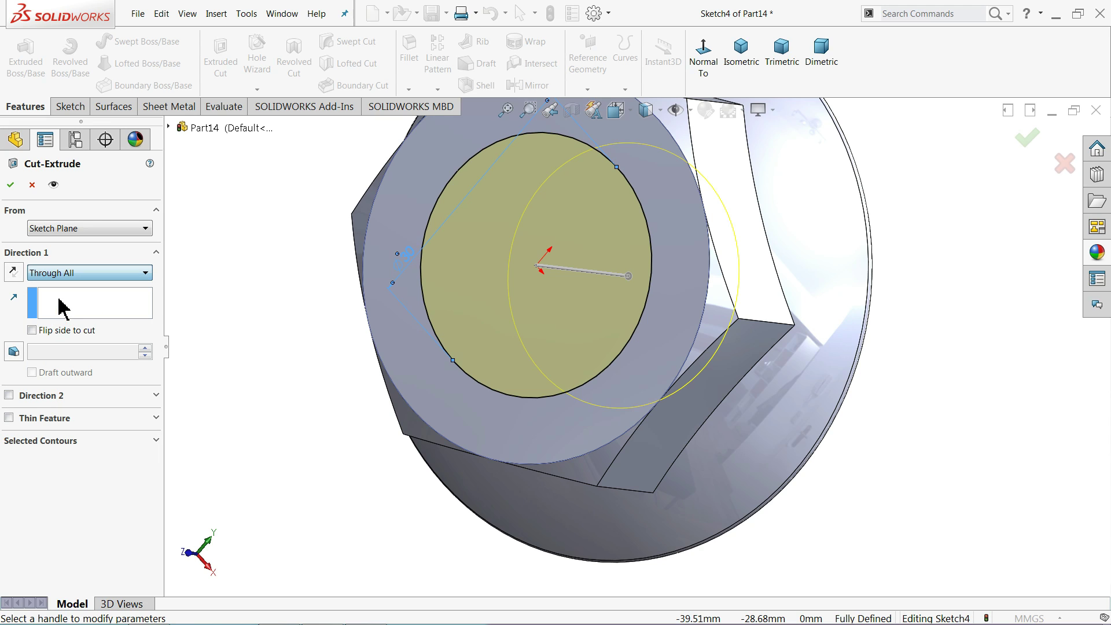
{"action": "left_click", "coordinate": [10, 185]}
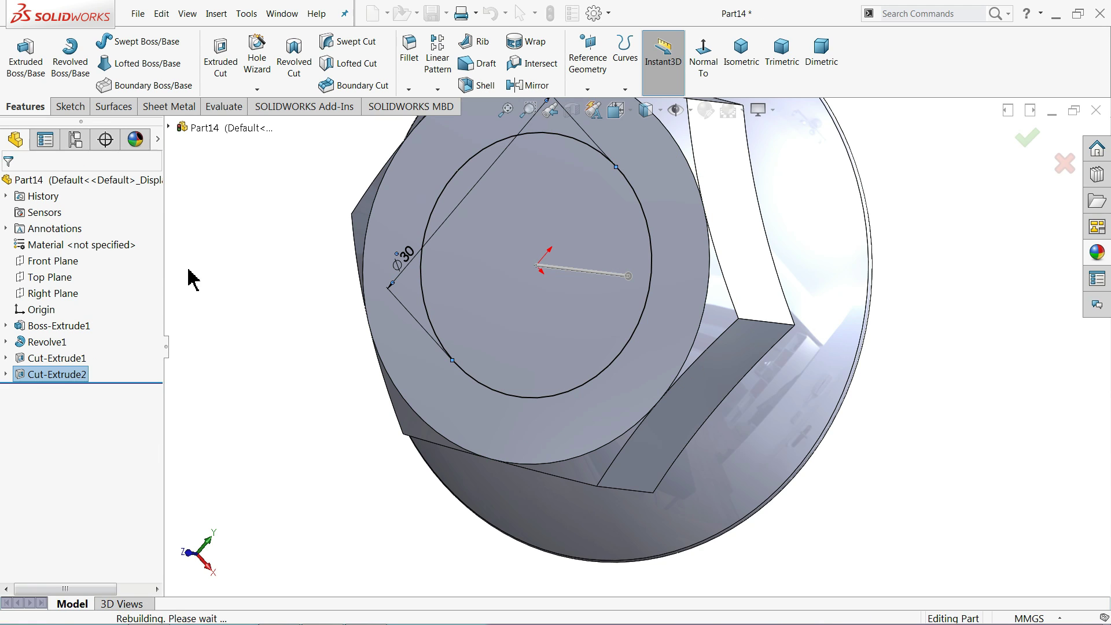
{"action": "left_click", "coordinate": [216, 13]}
{"action": "mouse_move", "coordinate": [248, 498]}
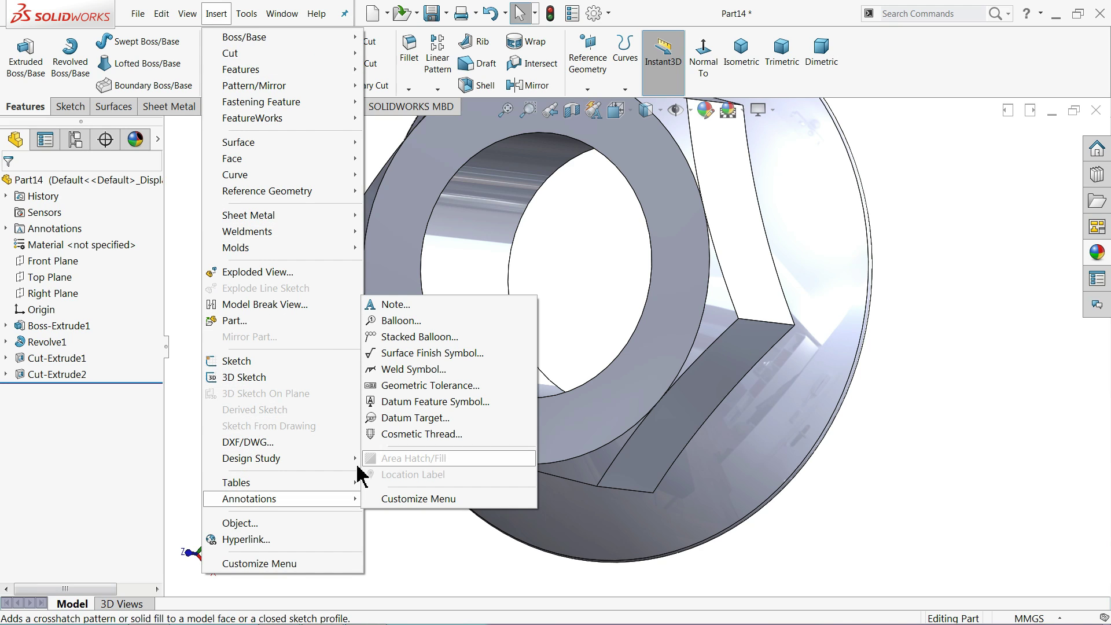
- Add a 1-1/4-12 cosmetic thread to the hole's circular edge
{"action": "left_click", "coordinate": [387, 435]}
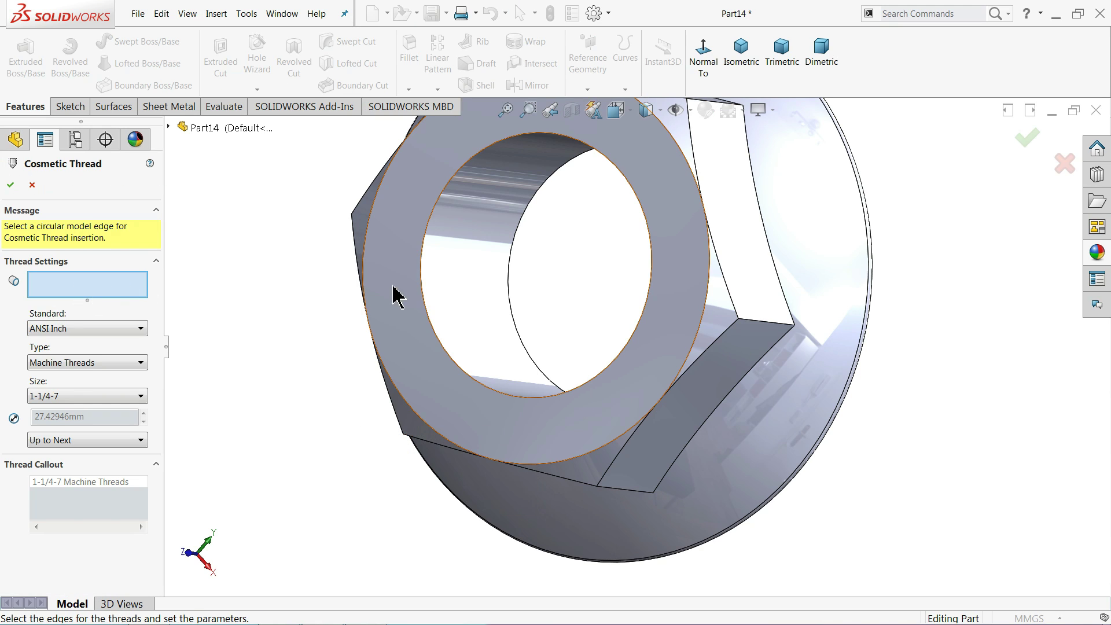
{"action": "left_click", "coordinate": [422, 294]}
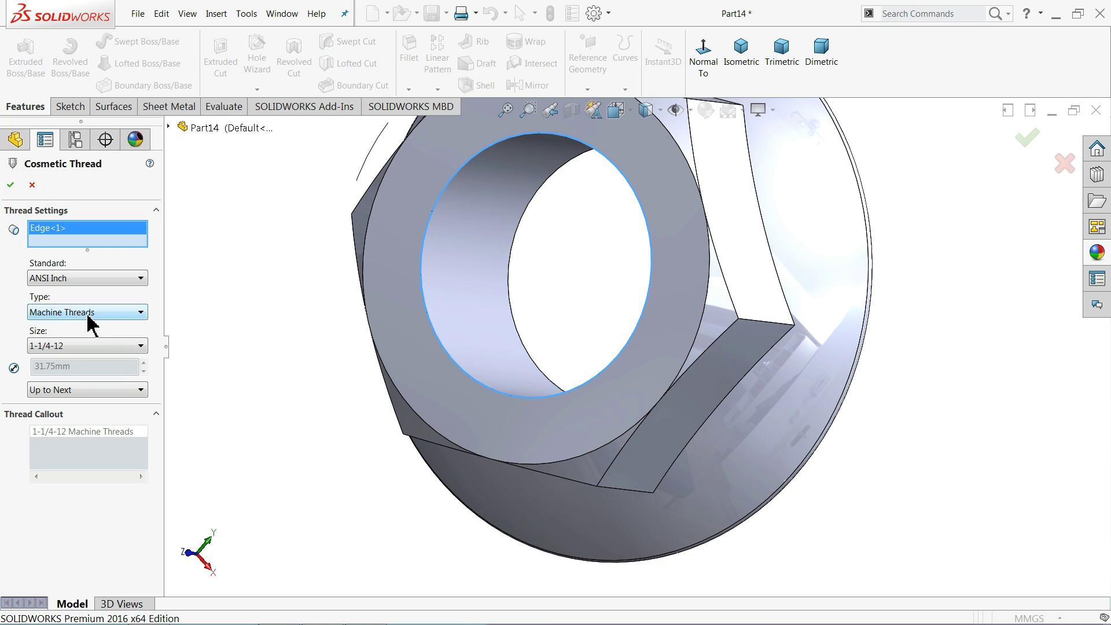
{"action": "left_click", "coordinate": [68, 349]}
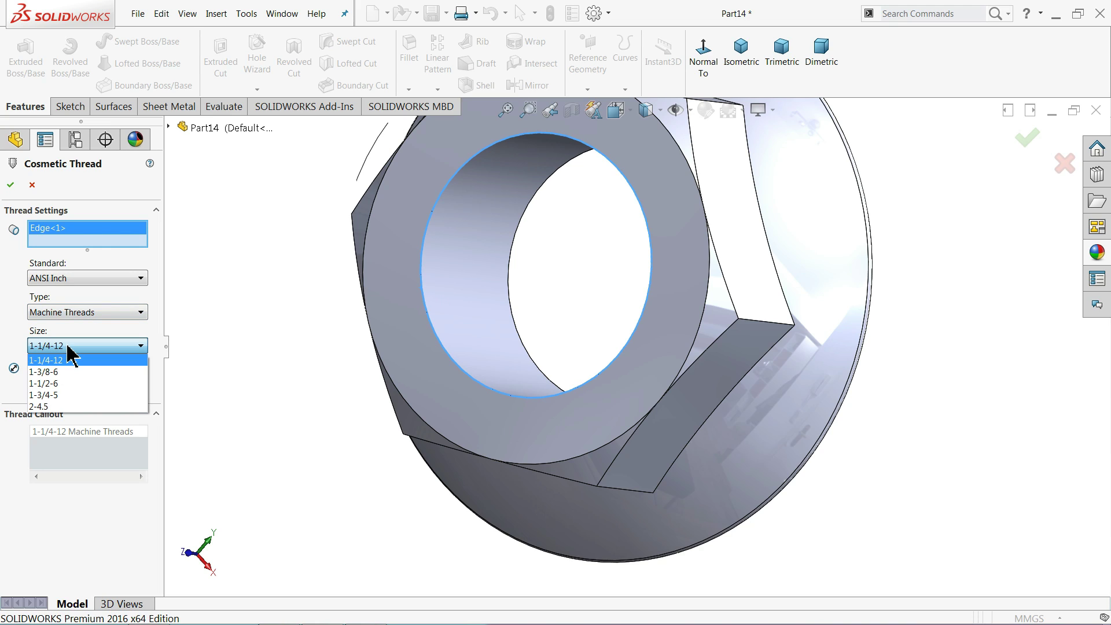
{"action": "left_click", "coordinate": [71, 347]}
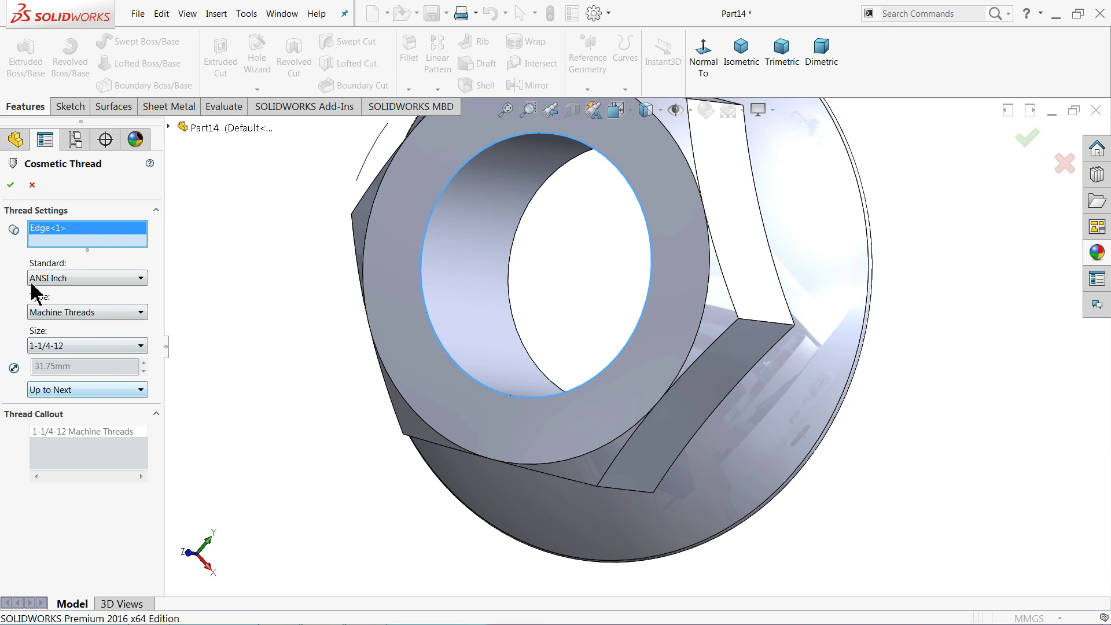
{"action": "left_click", "coordinate": [10, 187]}
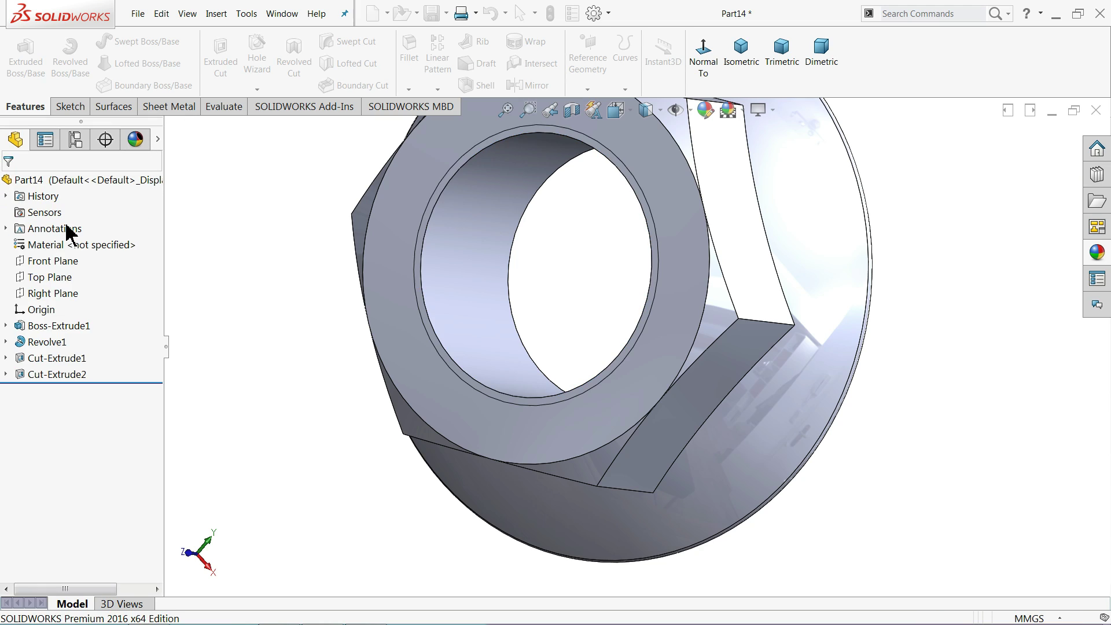
- Turn on Shaded cosmetic threads in Document Properties > Detailing
{"action": "left_click", "coordinate": [585, 17]}
{"action": "left_click", "coordinate": [154, 68]}
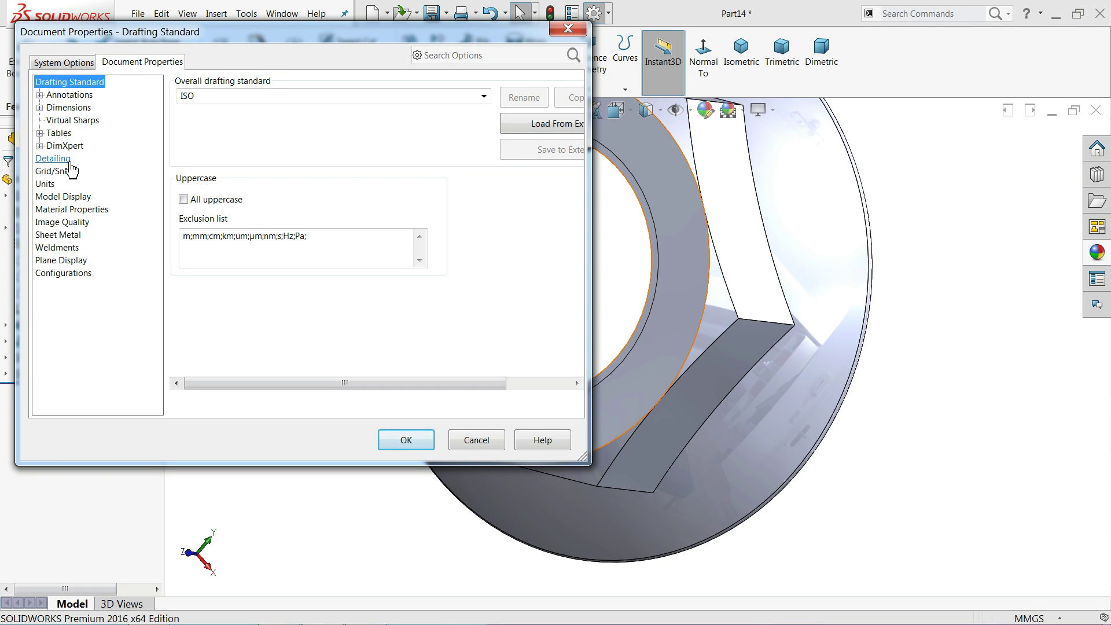
{"action": "left_click", "coordinate": [55, 159]}
{"action": "left_click", "coordinate": [290, 96]}
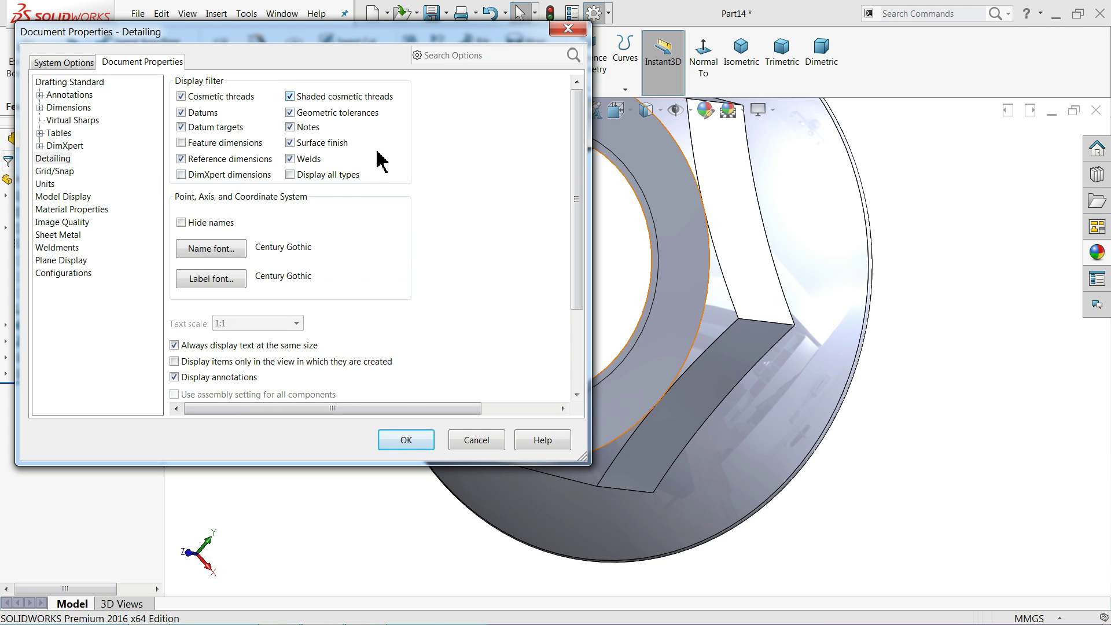
{"action": "left_click", "coordinate": [406, 438]}
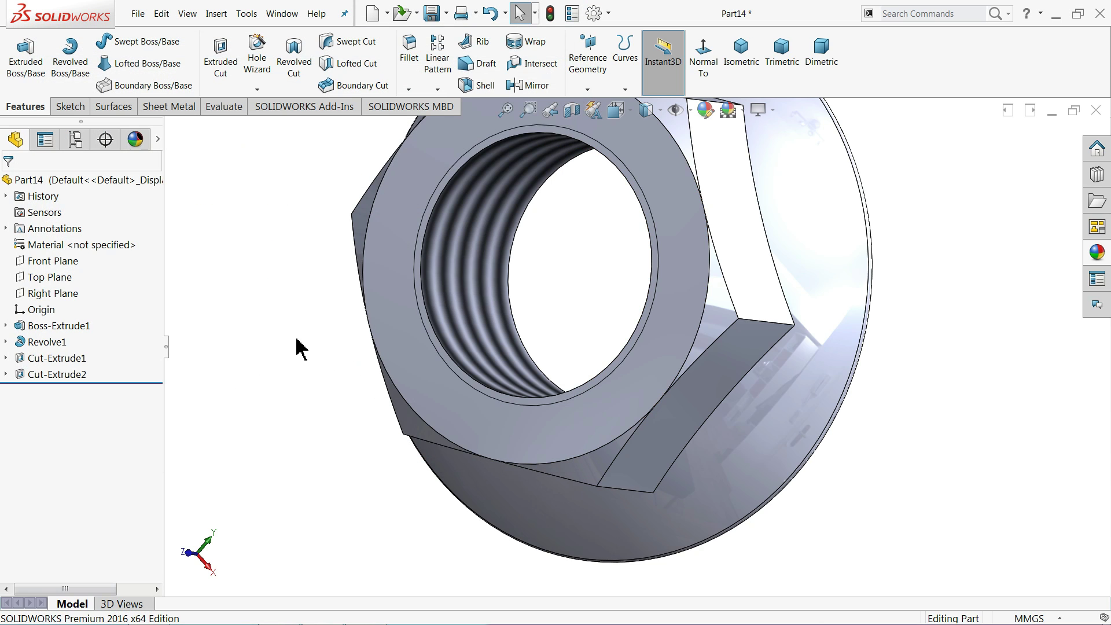
- Apply a polished steel appearance from Metal > Steel to the whole nut
{"action": "key", "text": "f"}
{"action": "middle_click_drag", "start_coordinate": [296, 349], "coordinate": [301, 283]}
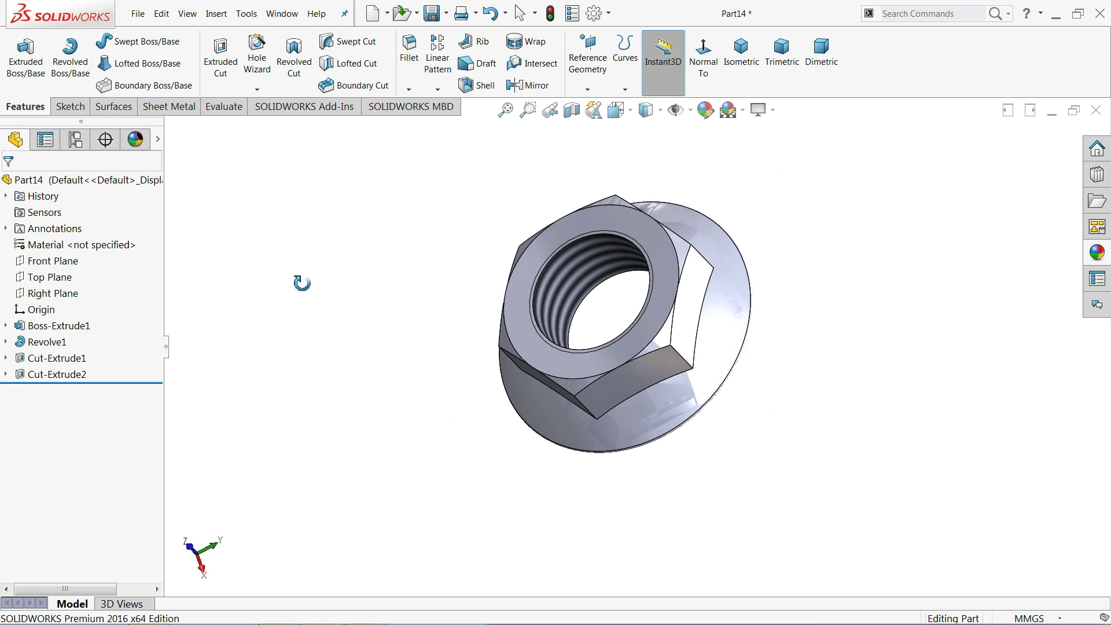
{"action": "scroll", "coordinate": [636, 295], "scroll_direction": "down", "scroll_amount": 3}
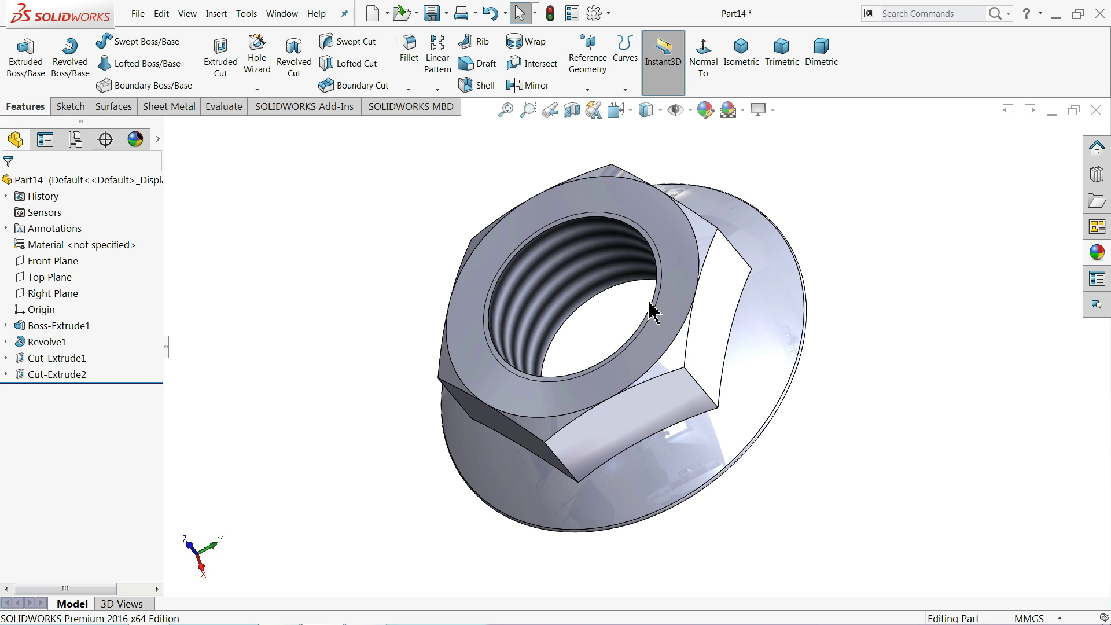
{"action": "mouse_move", "coordinate": [646, 313]}
{"action": "middle_mouse_down"}
{"action": "mouse_move", "coordinate": [575, 258]}
{"action": "mouse_move", "coordinate": [664, 300]}
{"action": "middle_mouse_up"}
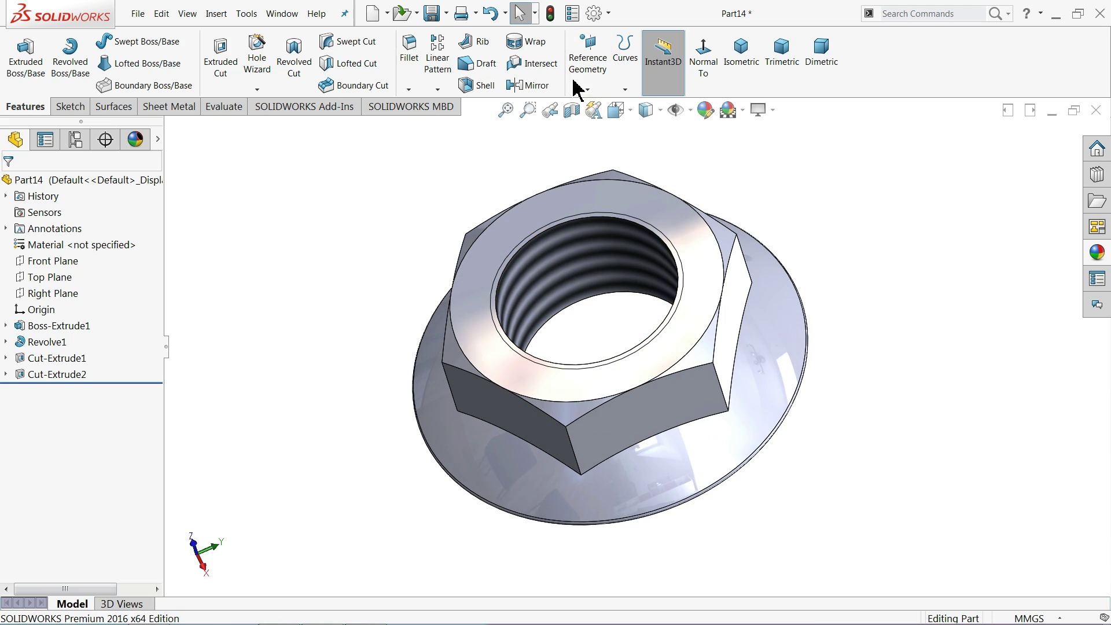
{"action": "left_click", "coordinate": [55, 180]}
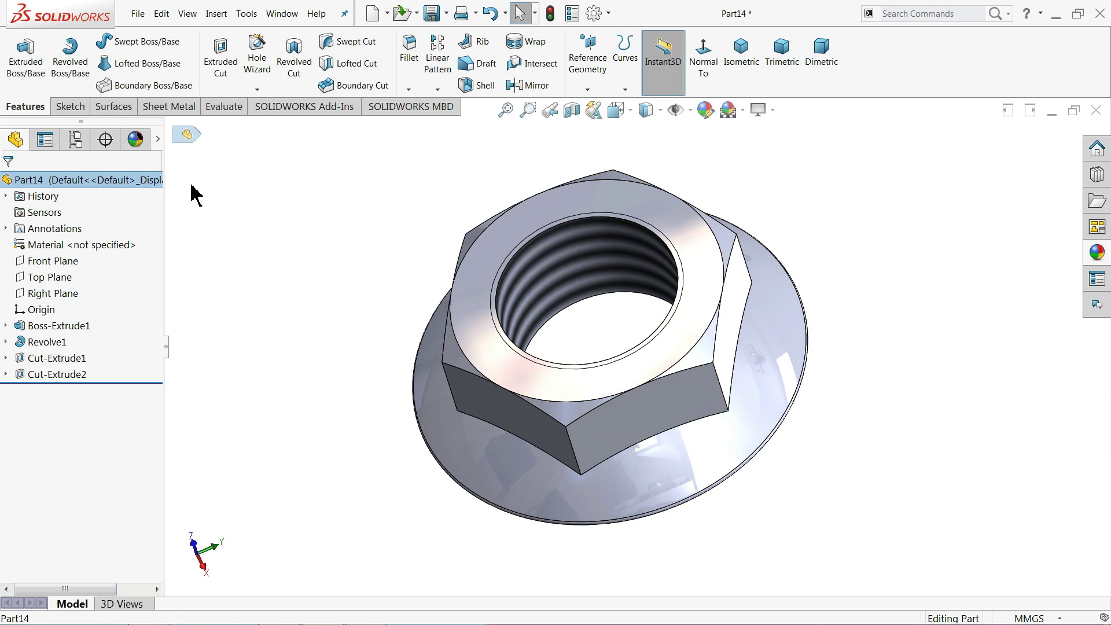
{"action": "left_click", "coordinate": [1097, 253]}
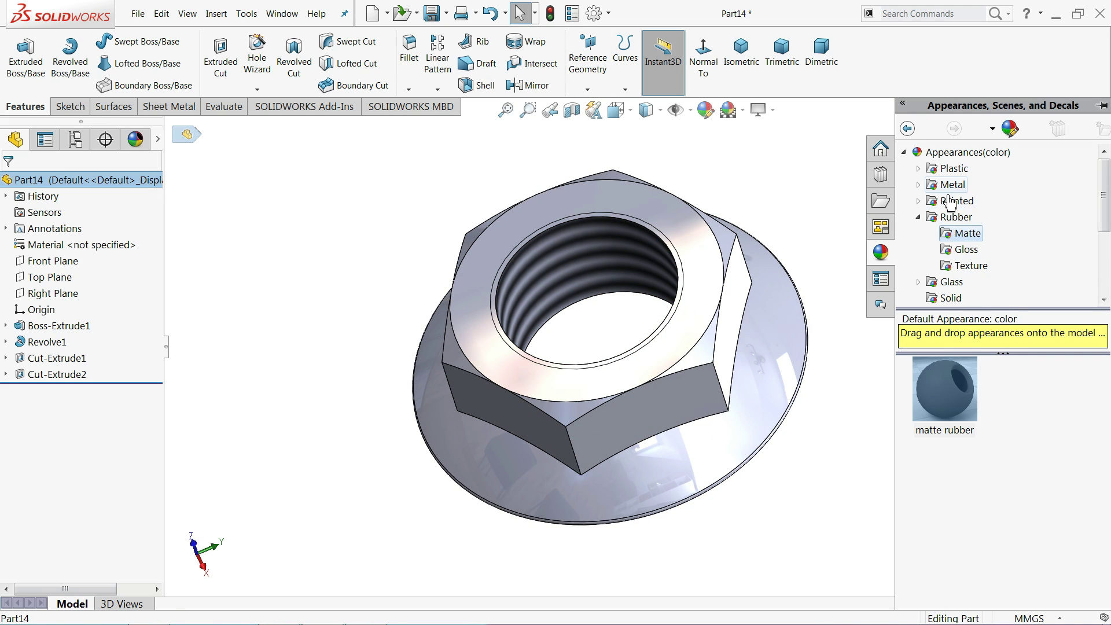
{"action": "left_click", "coordinate": [929, 186]}
{"action": "left_click", "coordinate": [972, 174]}
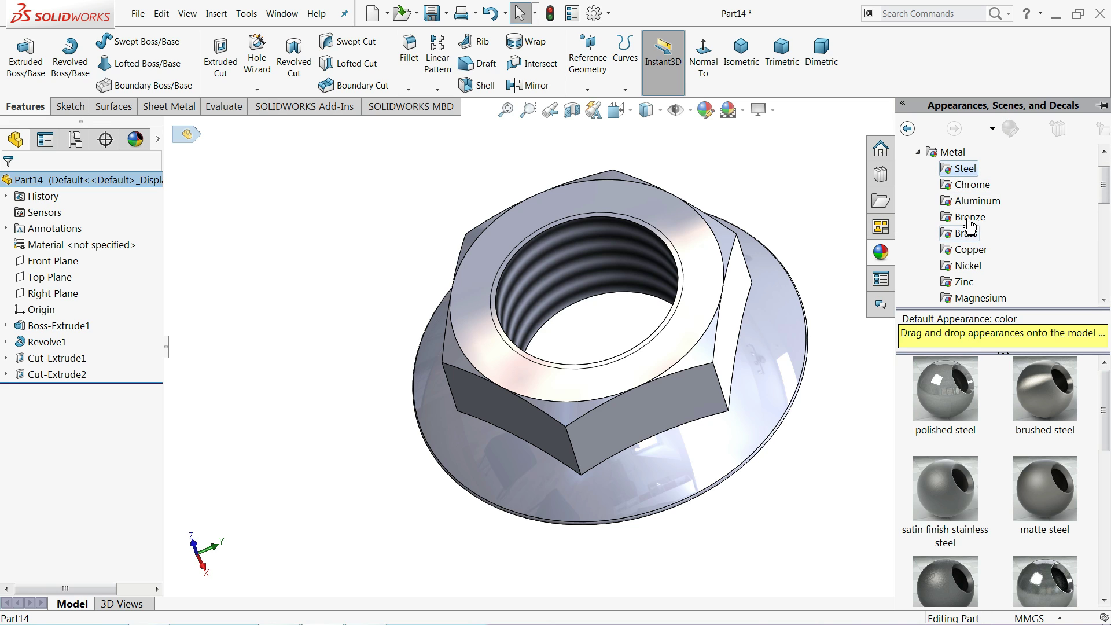
{"action": "double_click", "coordinate": [952, 420]}
- Replace the nut's appearance with the brushed steel swatch
{"action": "mouse_move", "coordinate": [755, 370]}
{"action": "middle_mouse_down"}
{"action": "mouse_move", "coordinate": [724, 460]}
{"action": "mouse_move", "coordinate": [724, 426]}
{"action": "middle_mouse_up"}
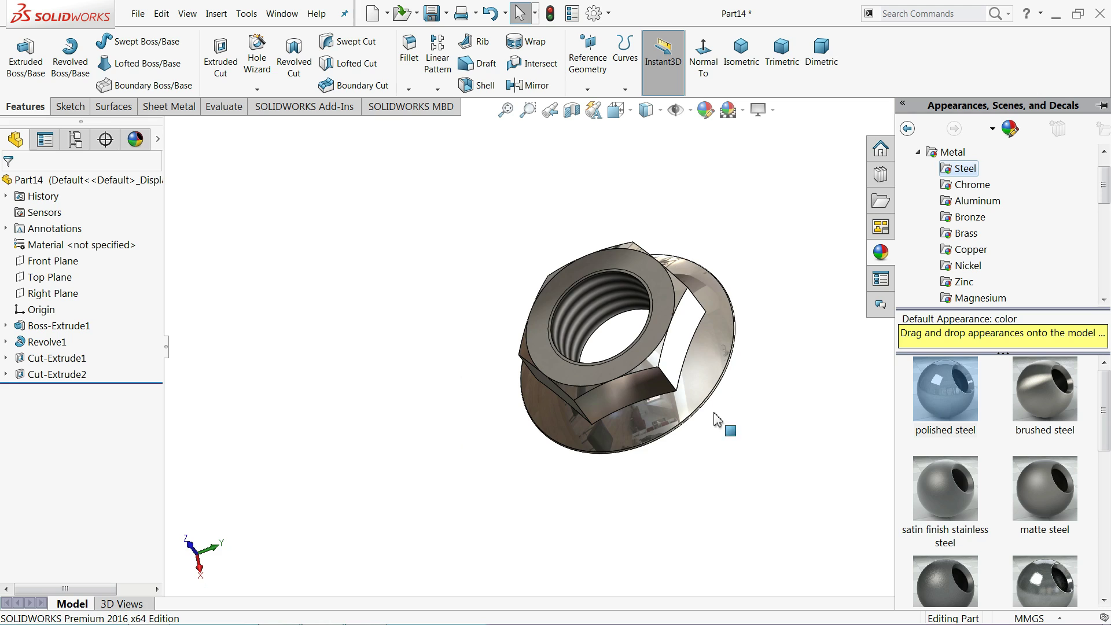
{"action": "scroll", "coordinate": [701, 522], "scroll_direction": "up", "scroll_amount": 3}
{"action": "middle_click_drag", "start_coordinate": [702, 522], "coordinate": [734, 449]}
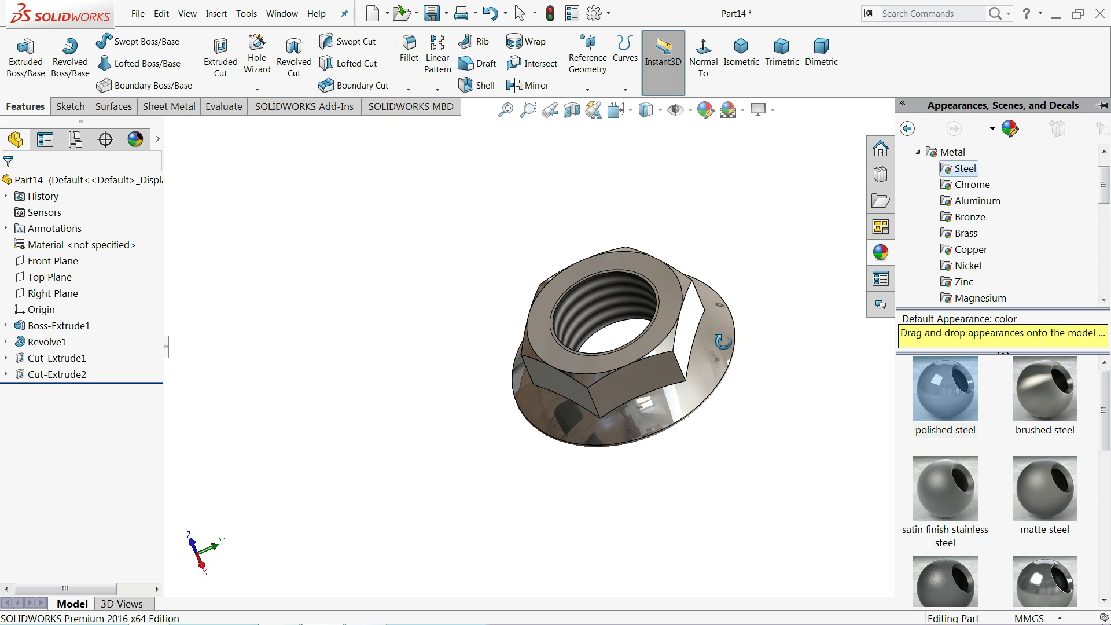
{"action": "double_click", "coordinate": [1045, 399]}
{"action": "mouse_move", "coordinate": [785, 366]}
{"action": "middle_mouse_down"}
{"action": "mouse_move", "coordinate": [737, 509]}
{"action": "mouse_move", "coordinate": [776, 469]}
{"action": "mouse_move", "coordinate": [693, 371]}
{"action": "middle_mouse_up"}
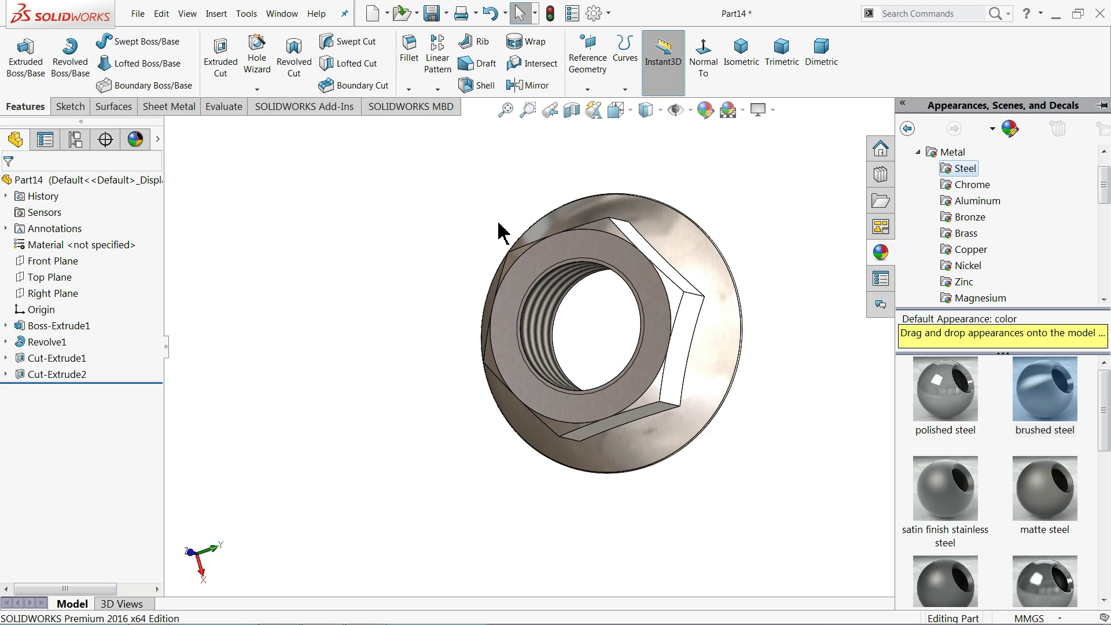
- Save the nut part under the file name '14.Rod nut'
{"action": "left_click", "coordinate": [435, 14]}
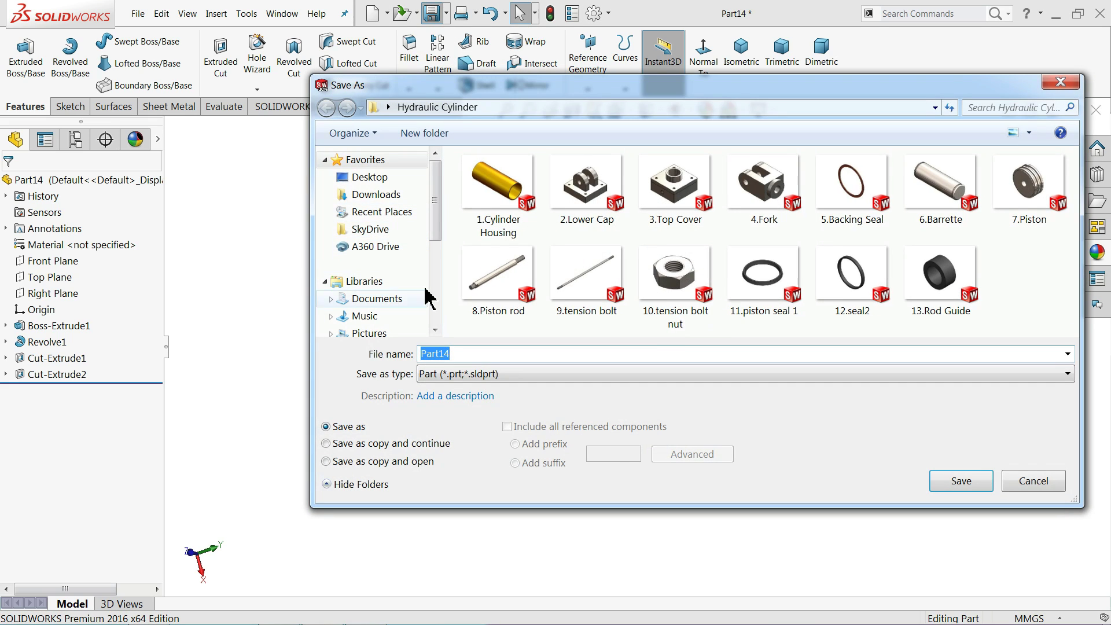
{"action": "type", "text": "14.Rod nut"}
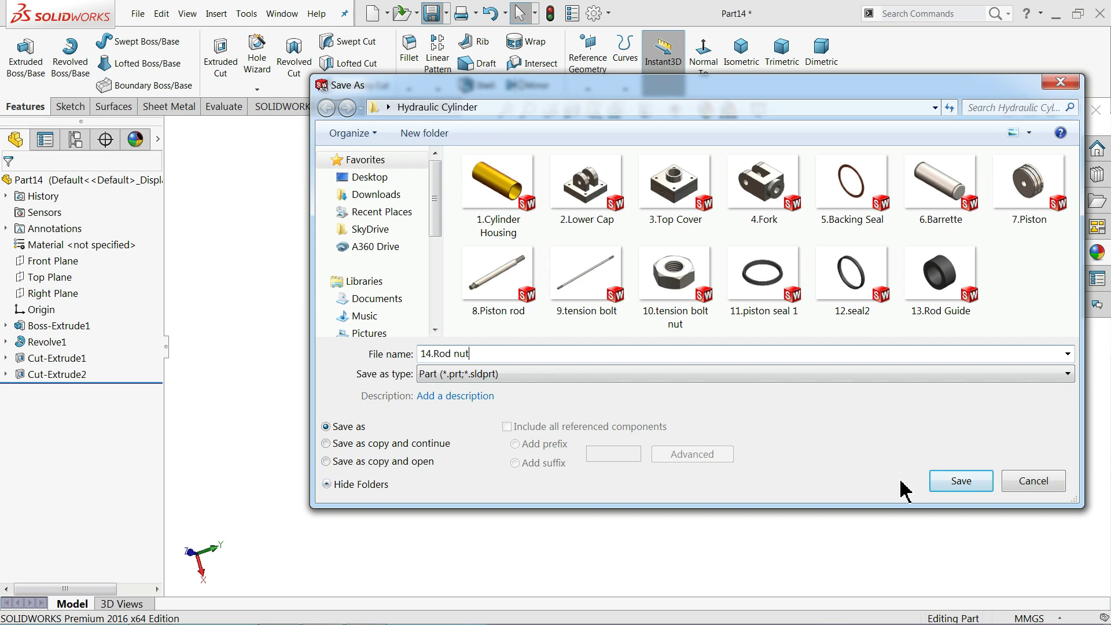
{"action": "left_click", "coordinate": [950, 485]}
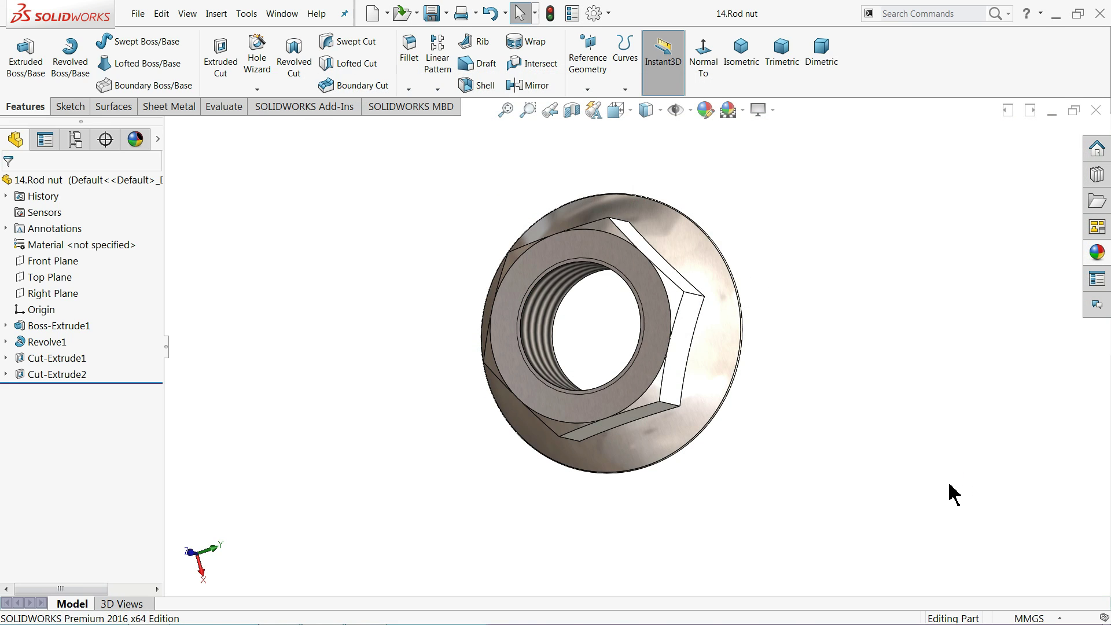
{"action": "mouse_move", "coordinate": [950, 485]}
{"action": "middle_mouse_down"}
{"action": "mouse_move", "coordinate": [886, 452]}
{"action": "mouse_move", "coordinate": [878, 154]}
{"action": "mouse_move", "coordinate": [819, 303]}
{"action": "mouse_move", "coordinate": [822, 326]}
{"action": "middle_mouse_up"}
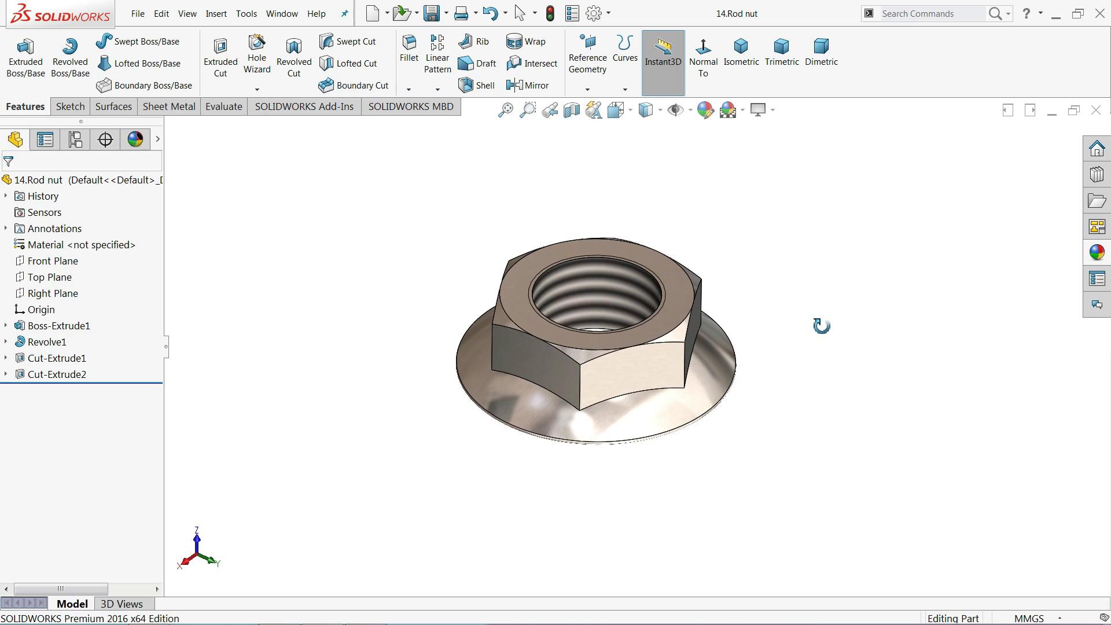
{"action": "scroll", "coordinate": [596, 323], "scroll_direction": "down", "scroll_amount": 3}
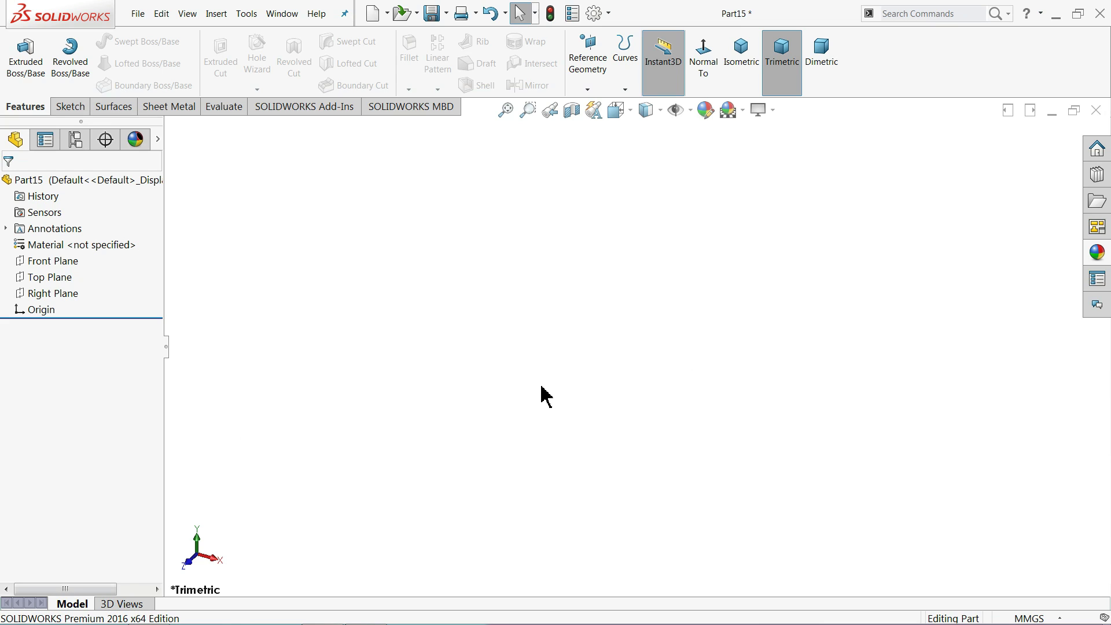
- Sketch a circle at the origin on the Front Plane, dimensioned to 65 mm diameter
{"action": "left_click", "coordinate": [33, 278]}
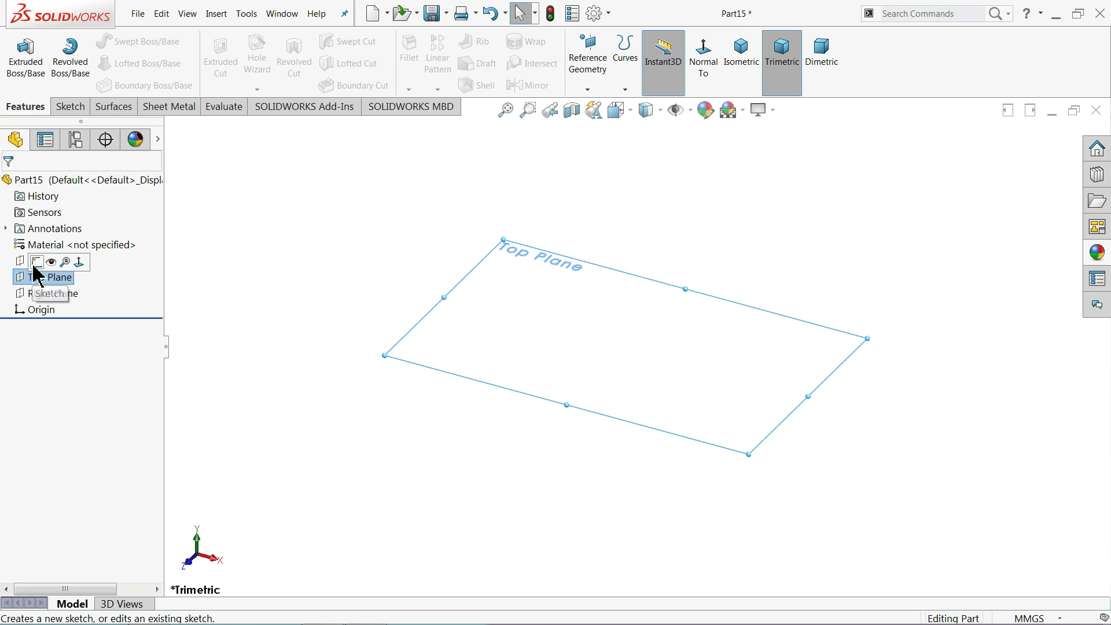
{"action": "left_click", "coordinate": [26, 261]}
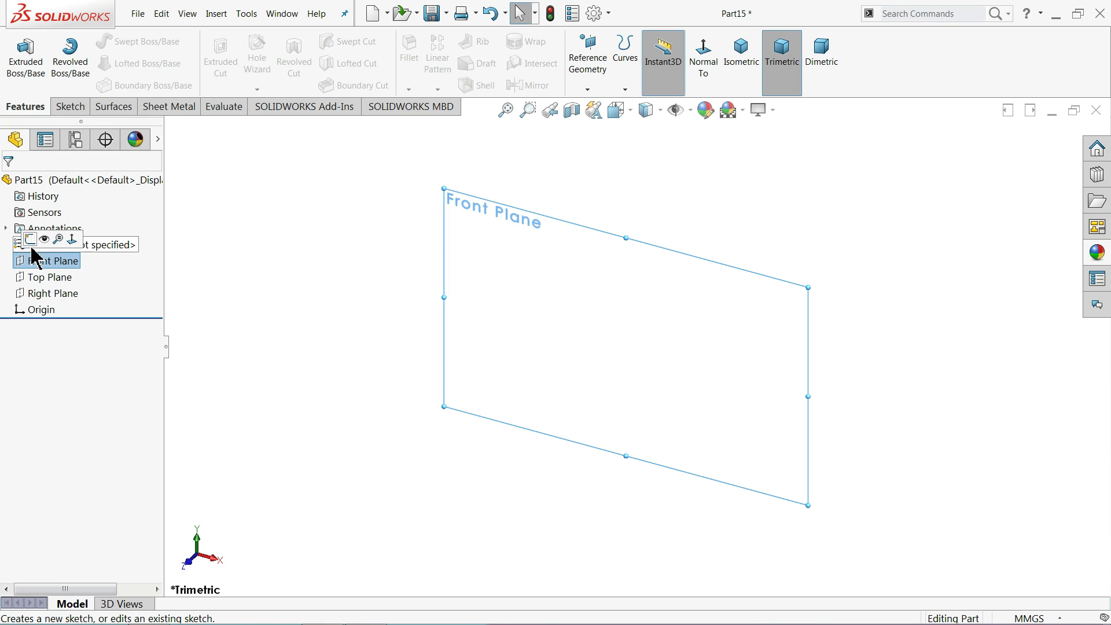
{"action": "left_click", "coordinate": [30, 245]}
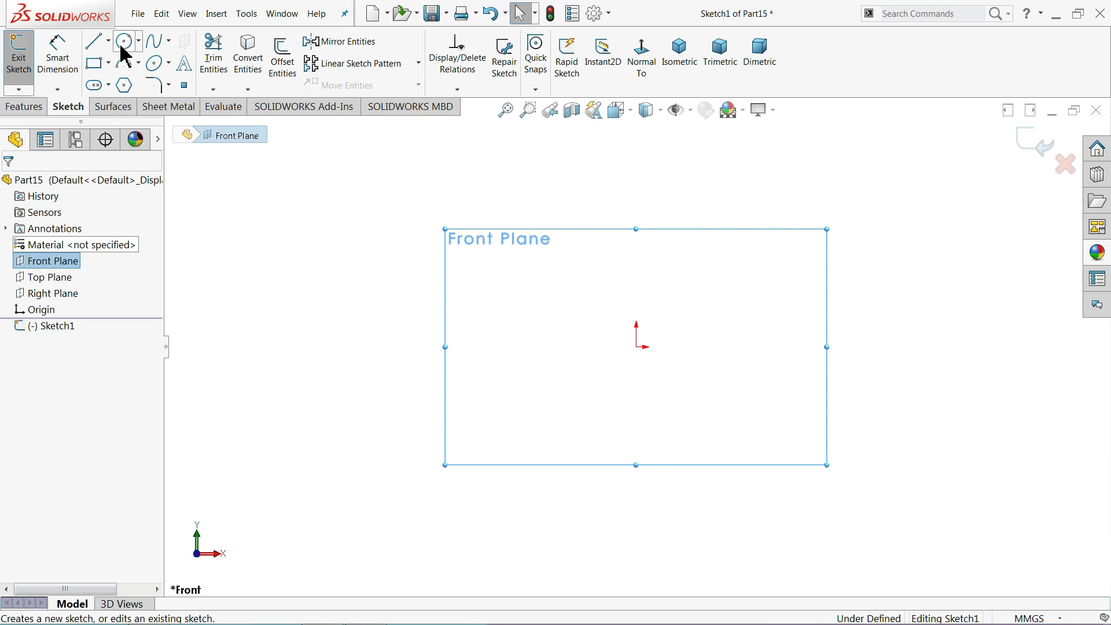
{"action": "left_click", "coordinate": [123, 45]}
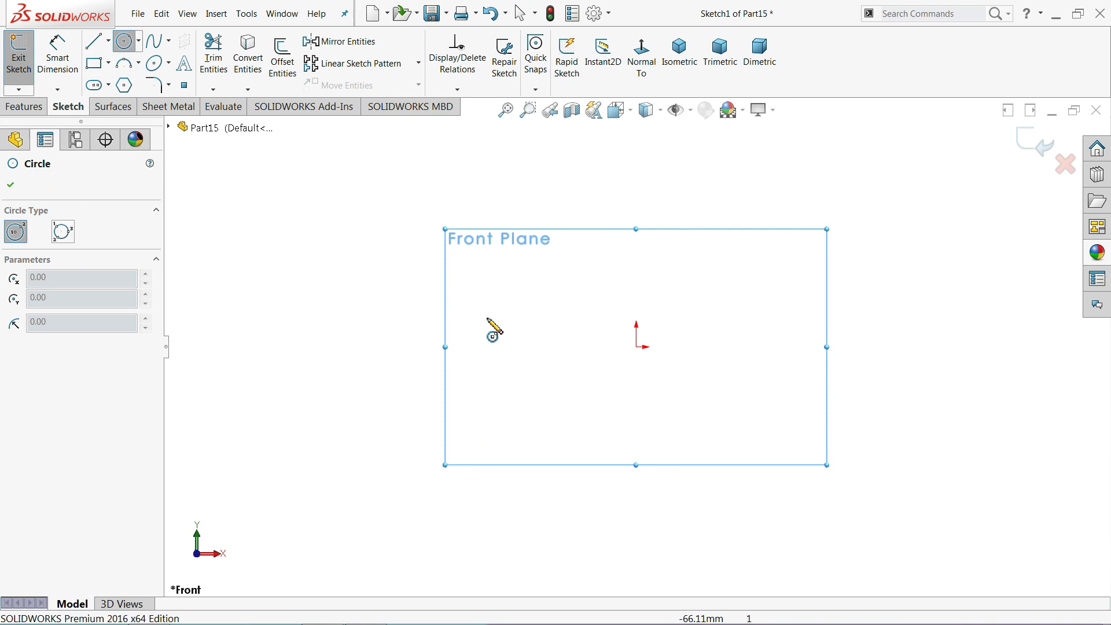
{"action": "left_click", "coordinate": [637, 347]}
{"action": "left_click", "coordinate": [480, 287]}
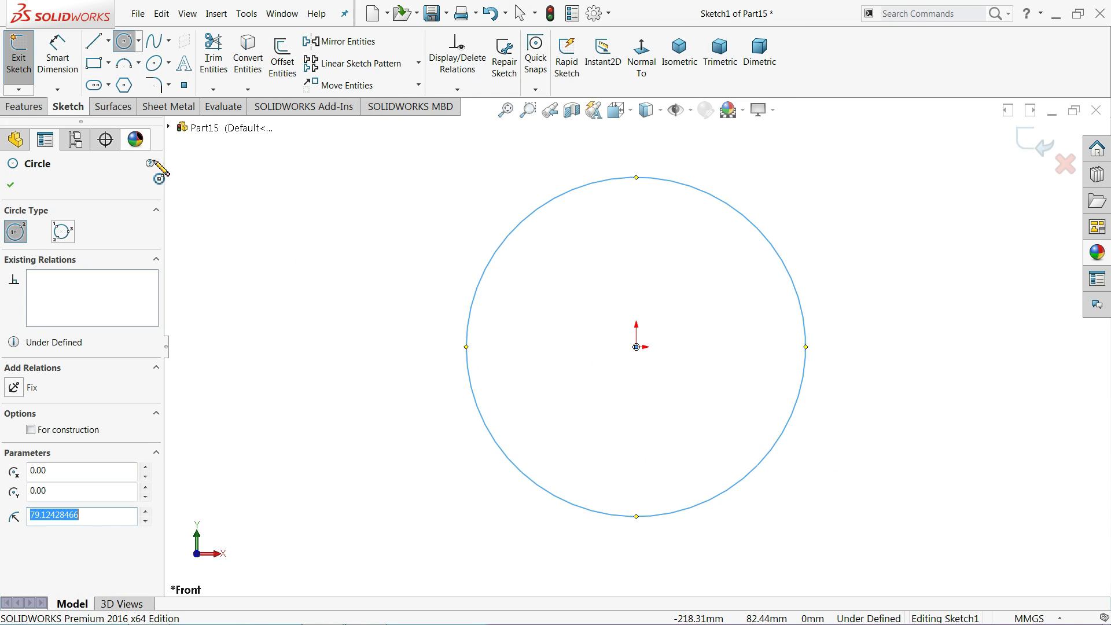
{"action": "left_click", "coordinate": [50, 65]}
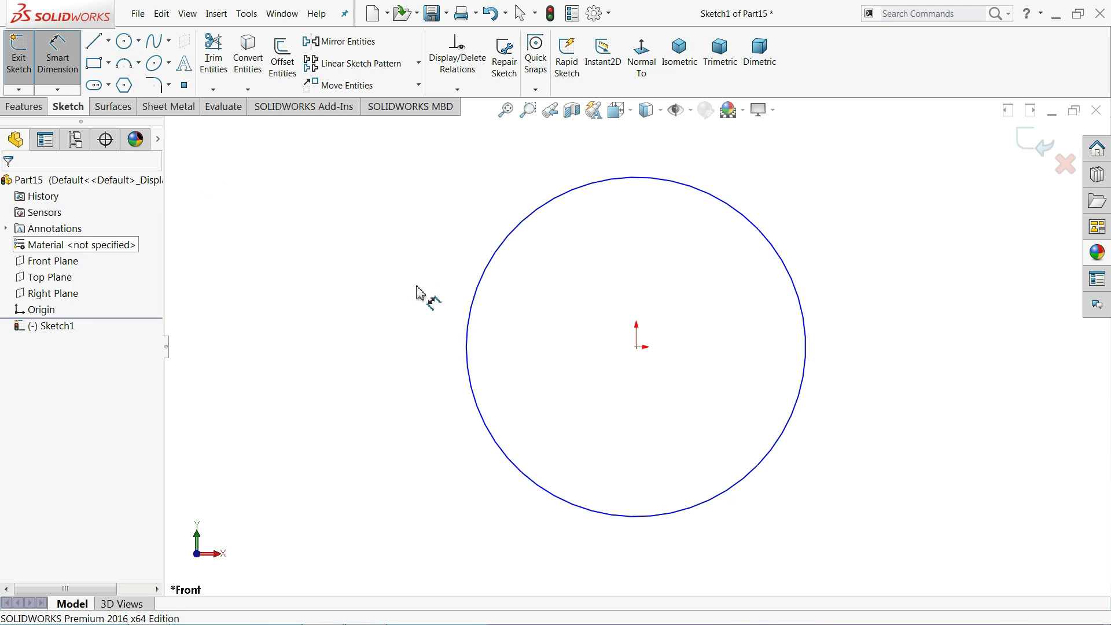
{"action": "left_click", "coordinate": [467, 335]}
{"action": "left_click", "coordinate": [403, 331]}
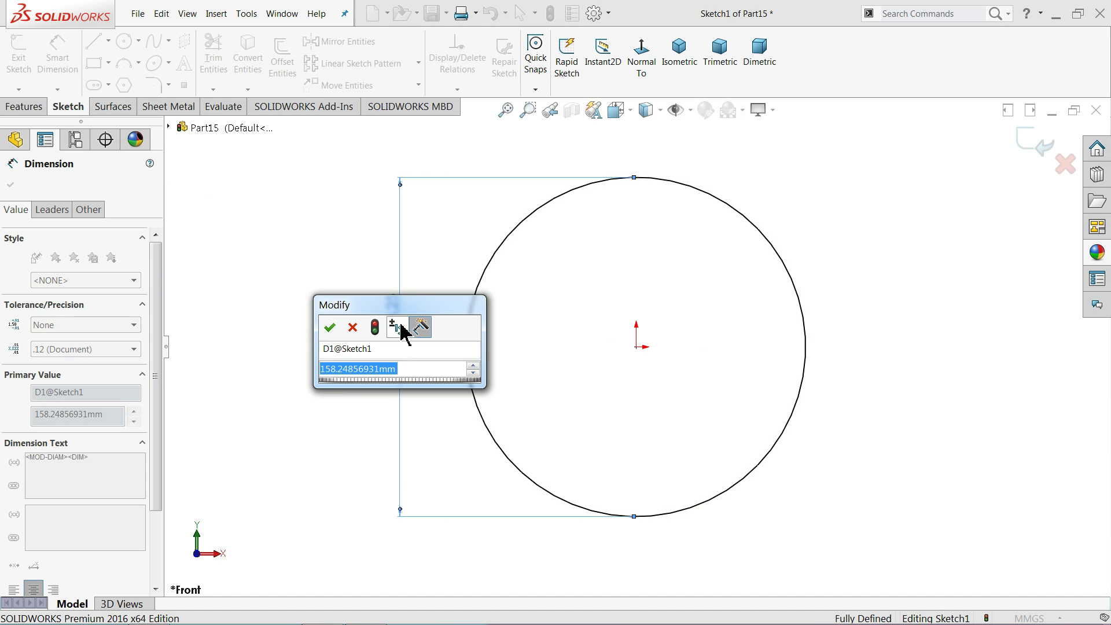
{"action": "type", "text": "65"}
{"action": "left_click", "coordinate": [330, 327]}
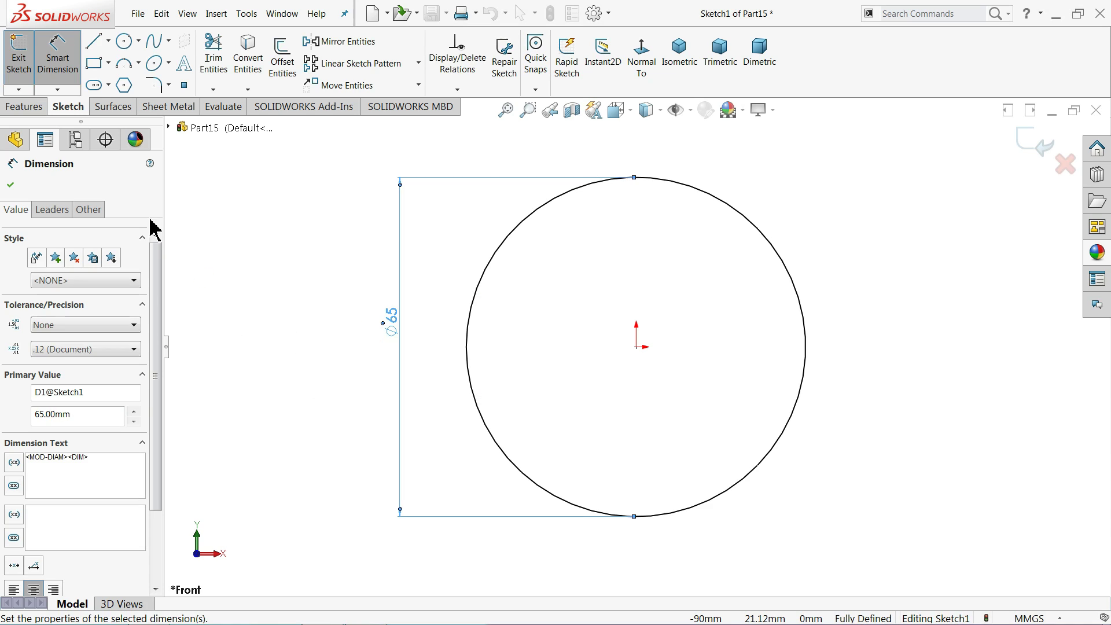
- Extrude the 65 mm circle 42 mm into a solid cylinder
{"action": "left_click", "coordinate": [23, 106]}
{"action": "left_click", "coordinate": [26, 64]}
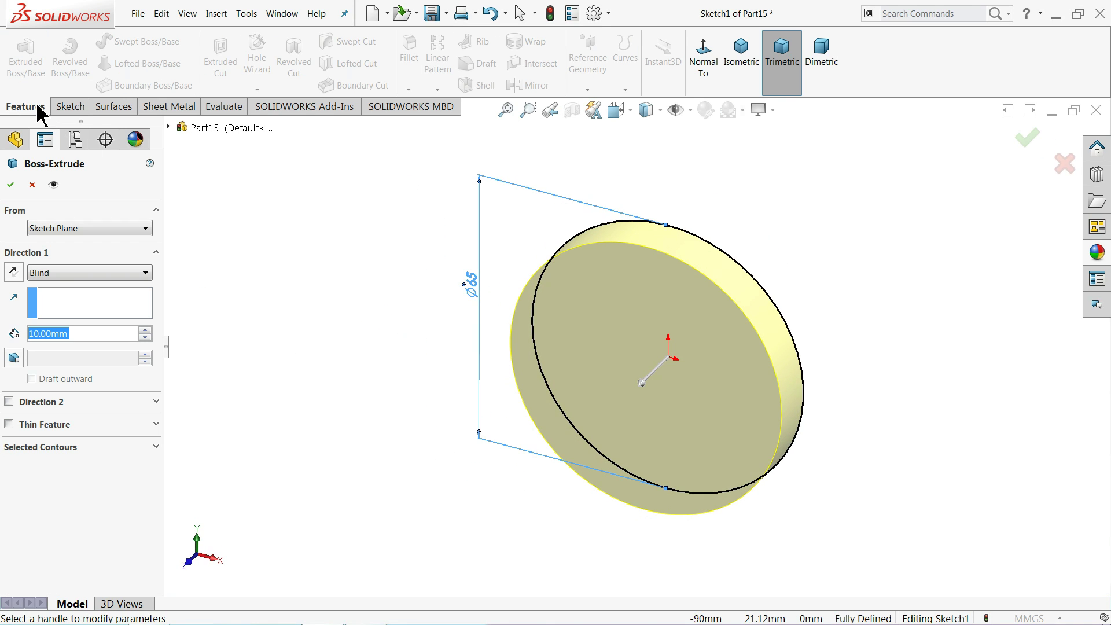
{"action": "type", "text": "4"}
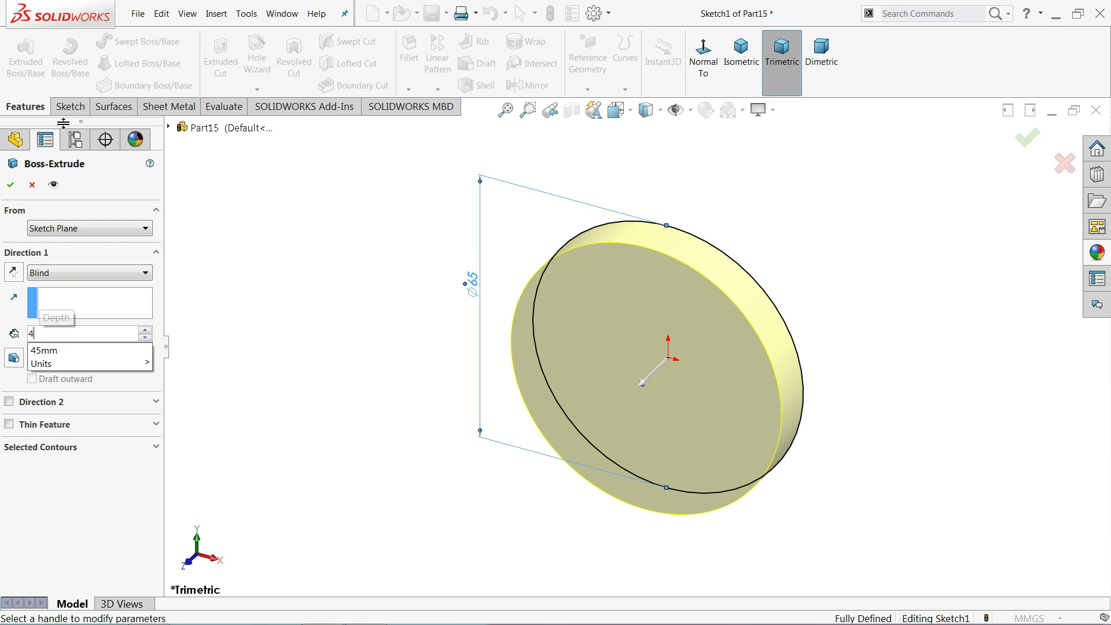
{"action": "type", "text": "2"}
{"action": "key", "text": "Return"}
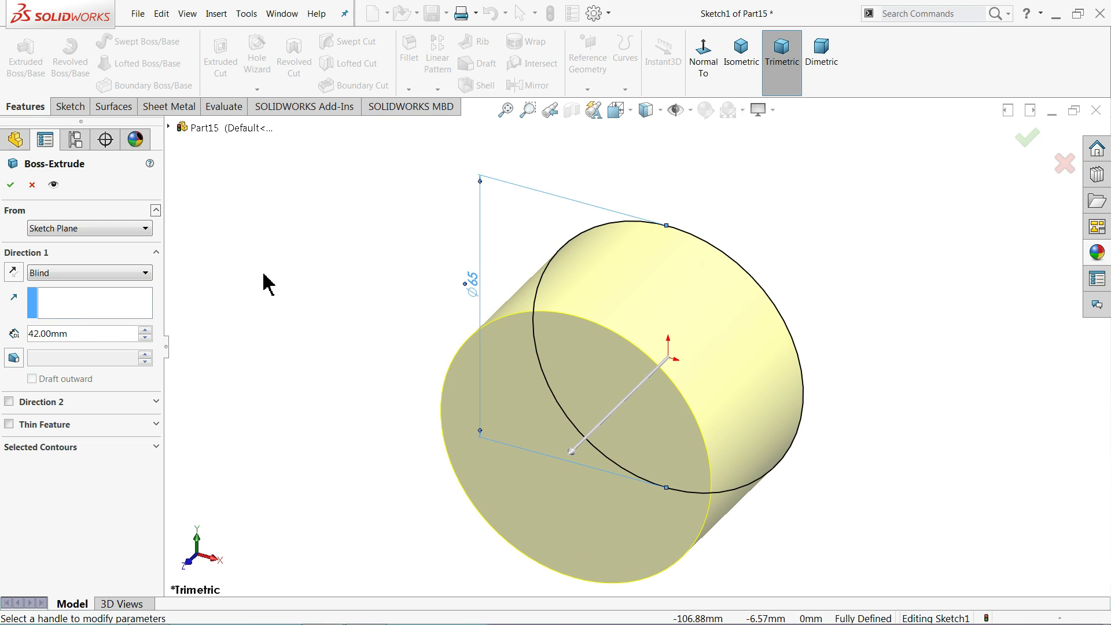
{"action": "left_click", "coordinate": [10, 185]}
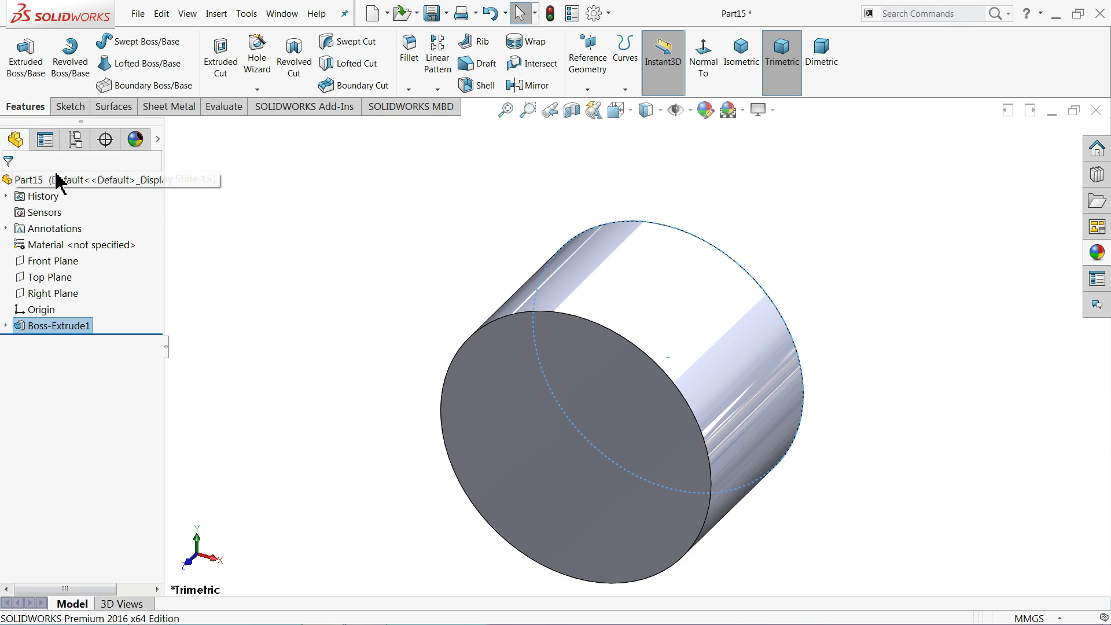
- Add an ANSI Metric M64x4.0 cosmetic thread on the cylinder's front circular edge
{"action": "left_click", "coordinate": [218, 17]}
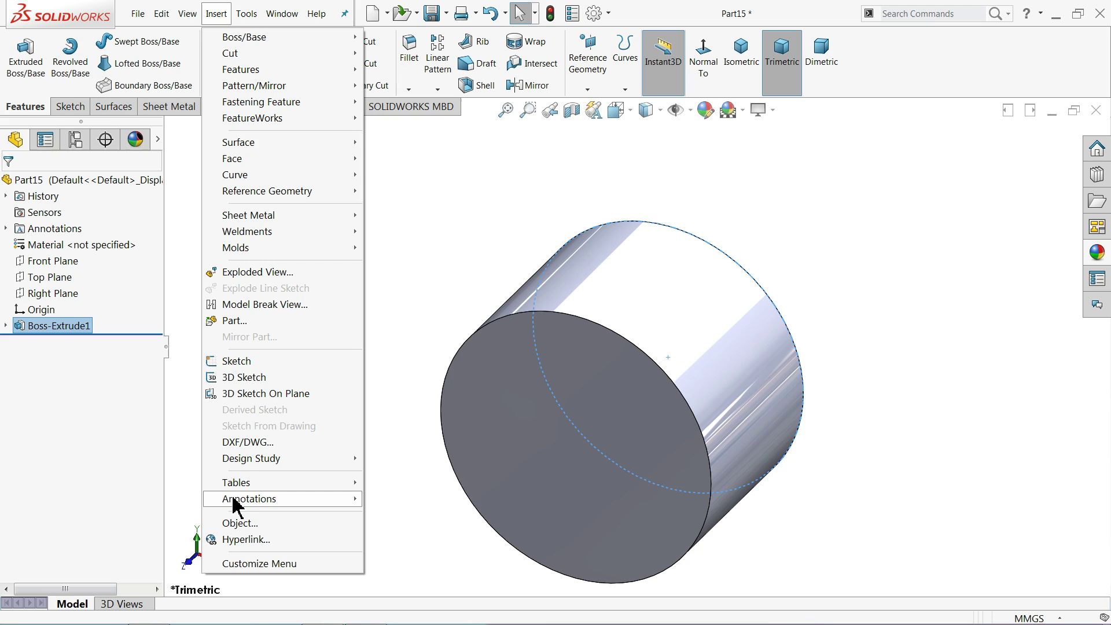
{"action": "mouse_move", "coordinate": [249, 499]}
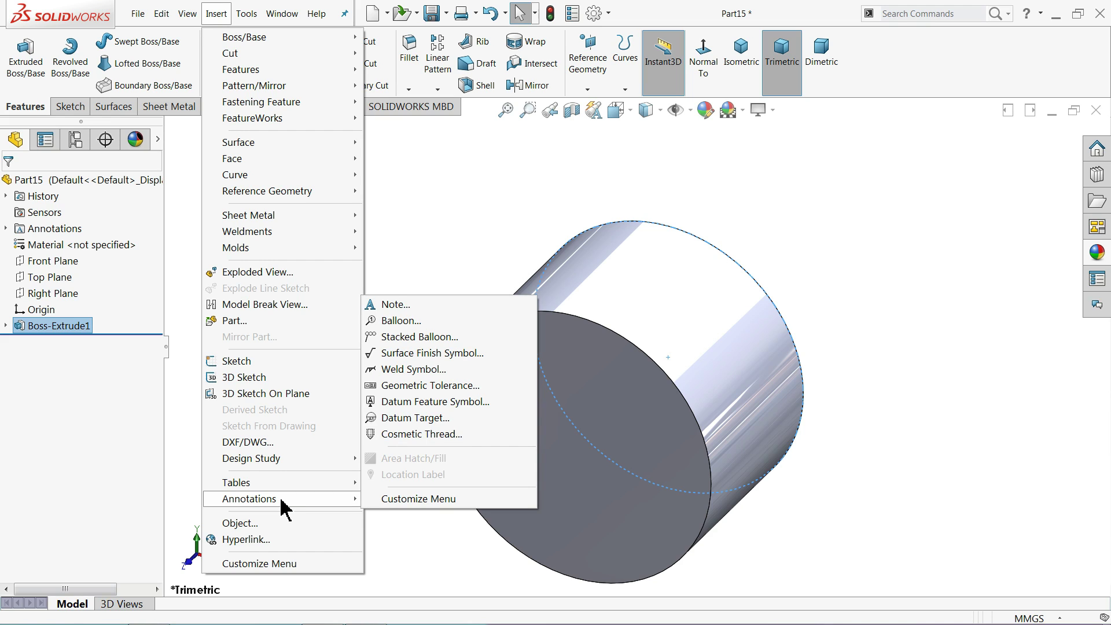
{"action": "left_click", "coordinate": [387, 435]}
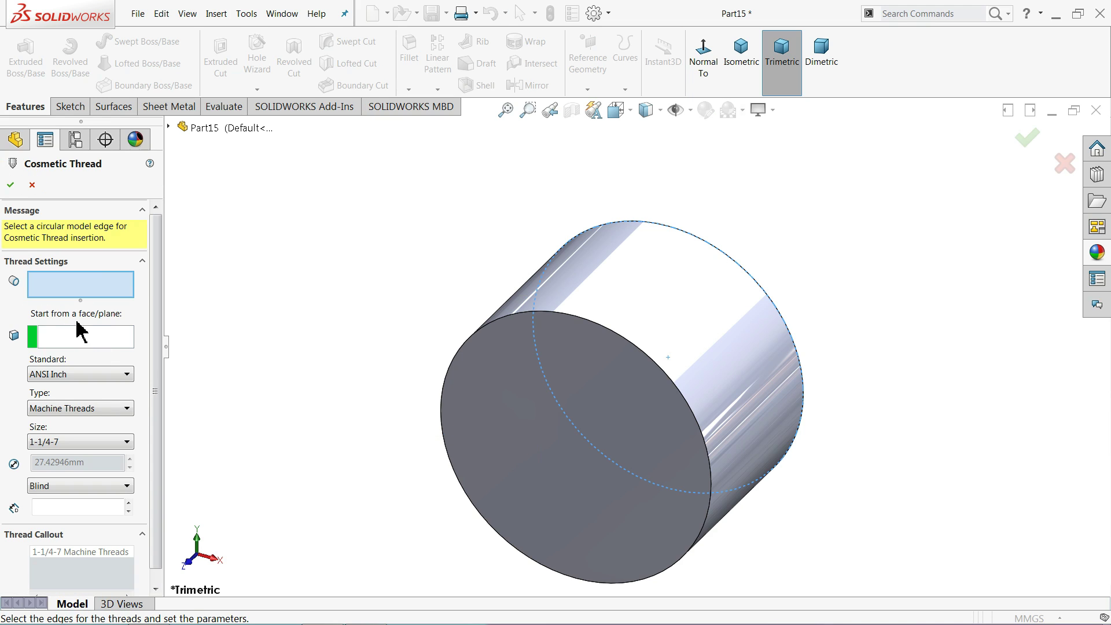
{"action": "left_click", "coordinate": [608, 334]}
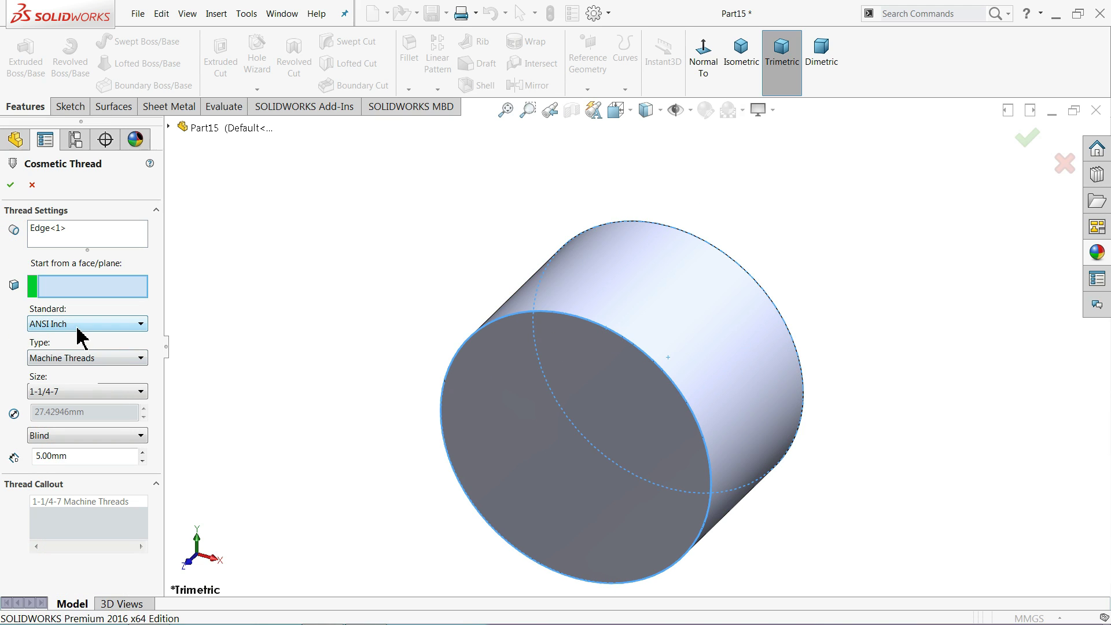
{"action": "left_click", "coordinate": [74, 394]}
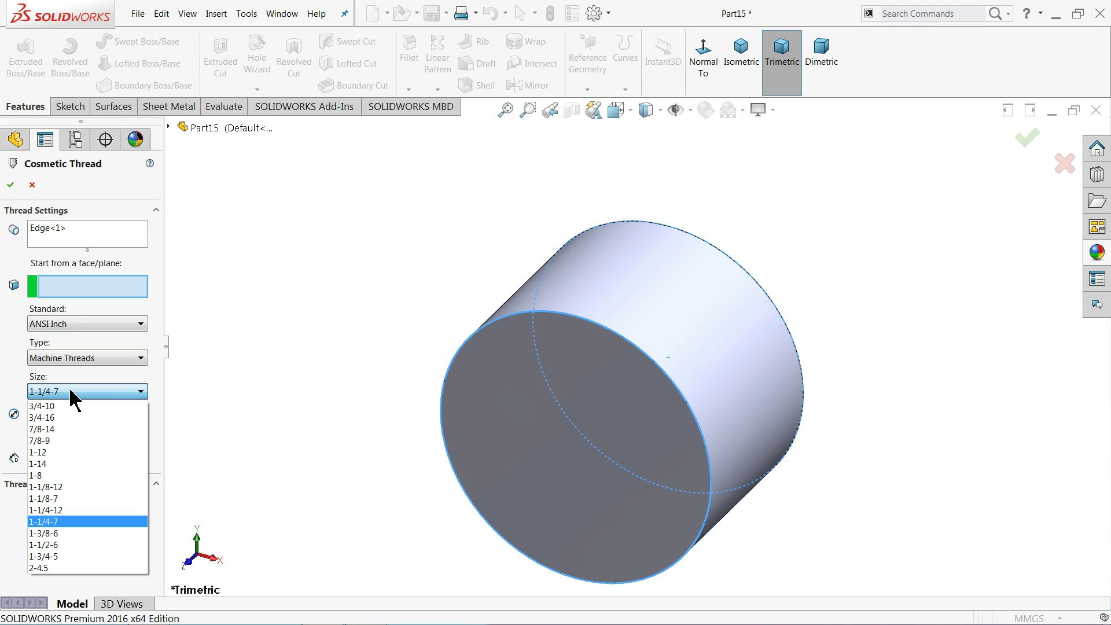
{"action": "left_click", "coordinate": [71, 391]}
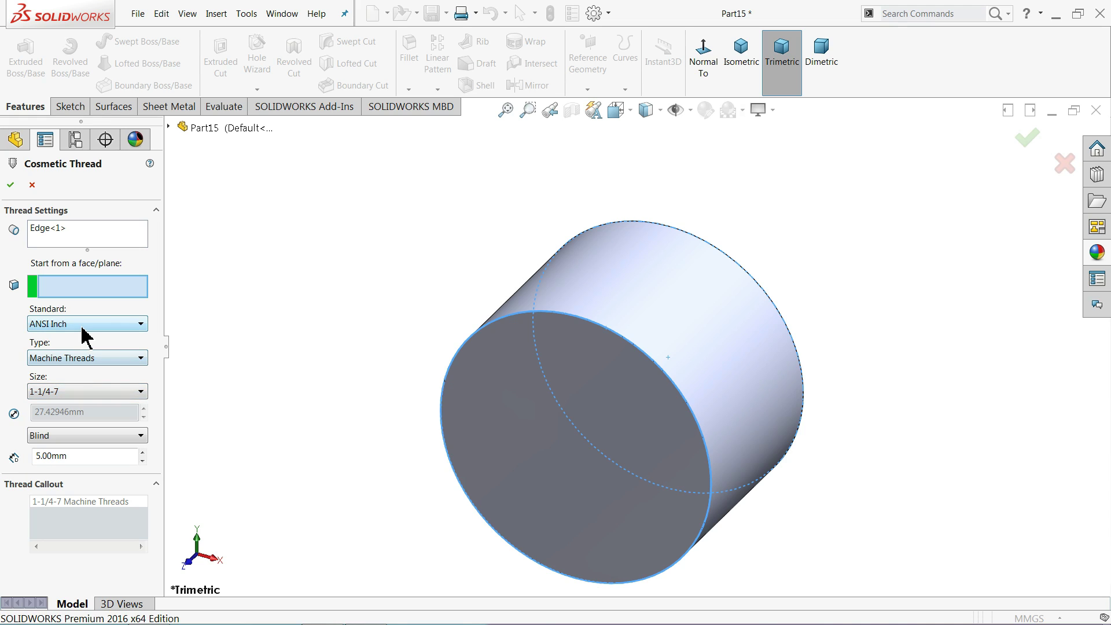
{"action": "left_click", "coordinate": [82, 328]}
{"action": "left_click", "coordinate": [58, 363]}
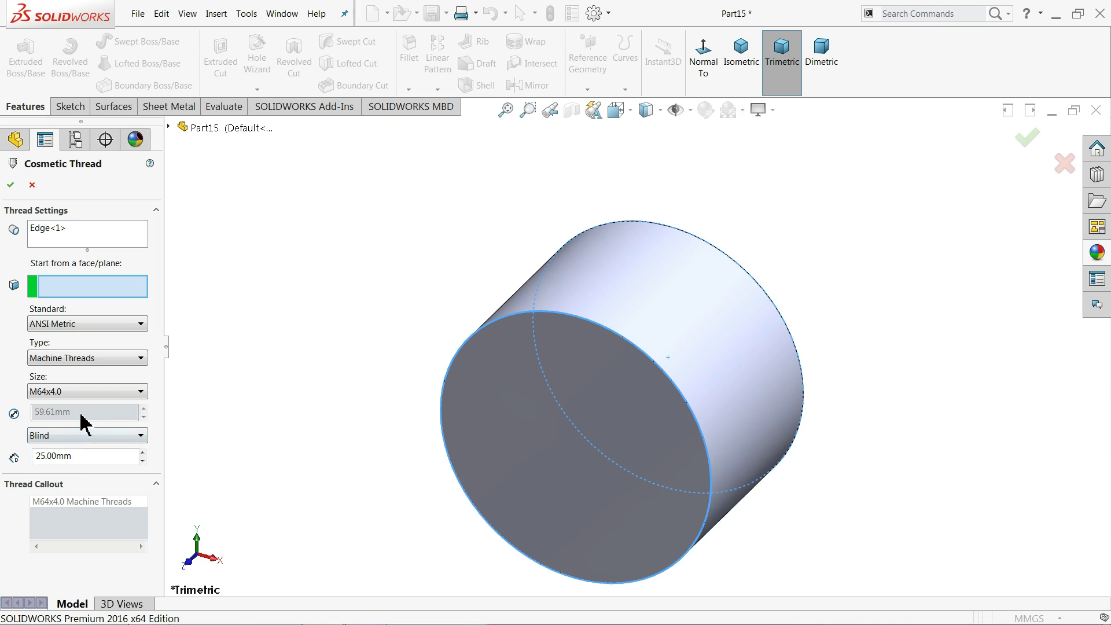
{"action": "left_click", "coordinate": [11, 185]}
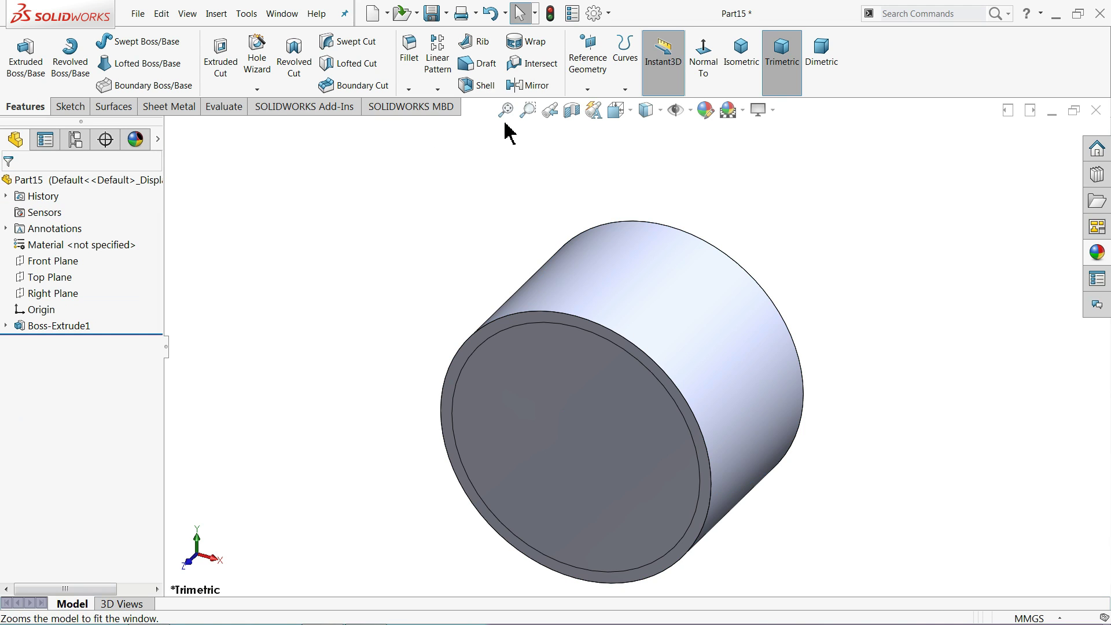
- Enable shaded cosmetic thread display in Document Properties > Detailing
{"action": "left_click", "coordinate": [594, 13]}
{"action": "left_click", "coordinate": [143, 64]}
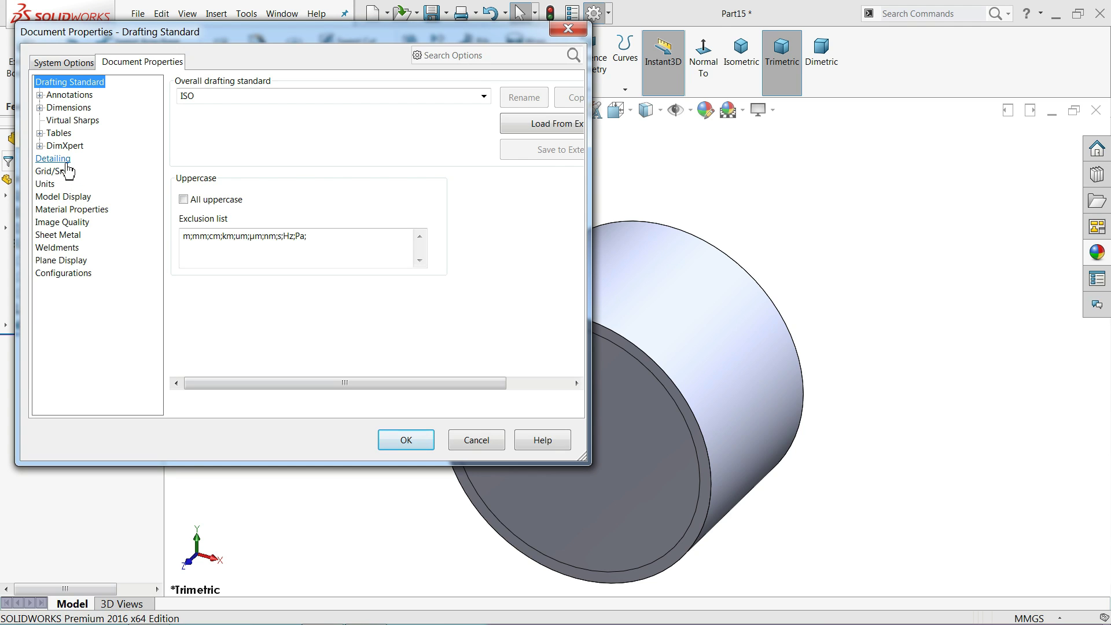
{"action": "left_click", "coordinate": [62, 160]}
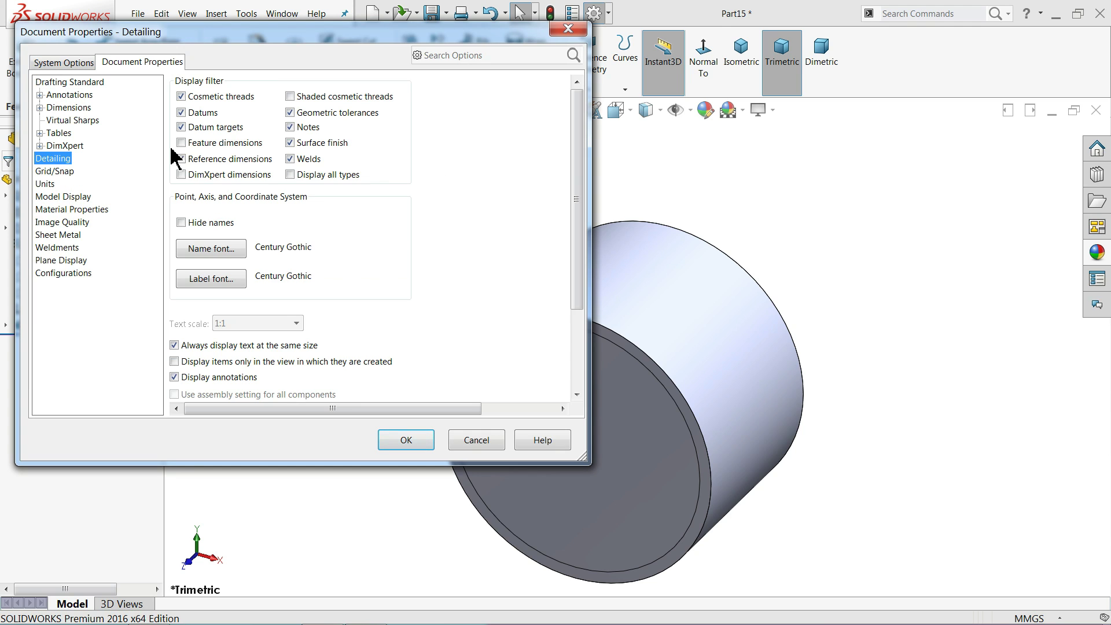
{"action": "left_click", "coordinate": [404, 440]}
{"action": "middle_click_drag", "start_coordinate": [348, 365], "coordinate": [318, 368]}
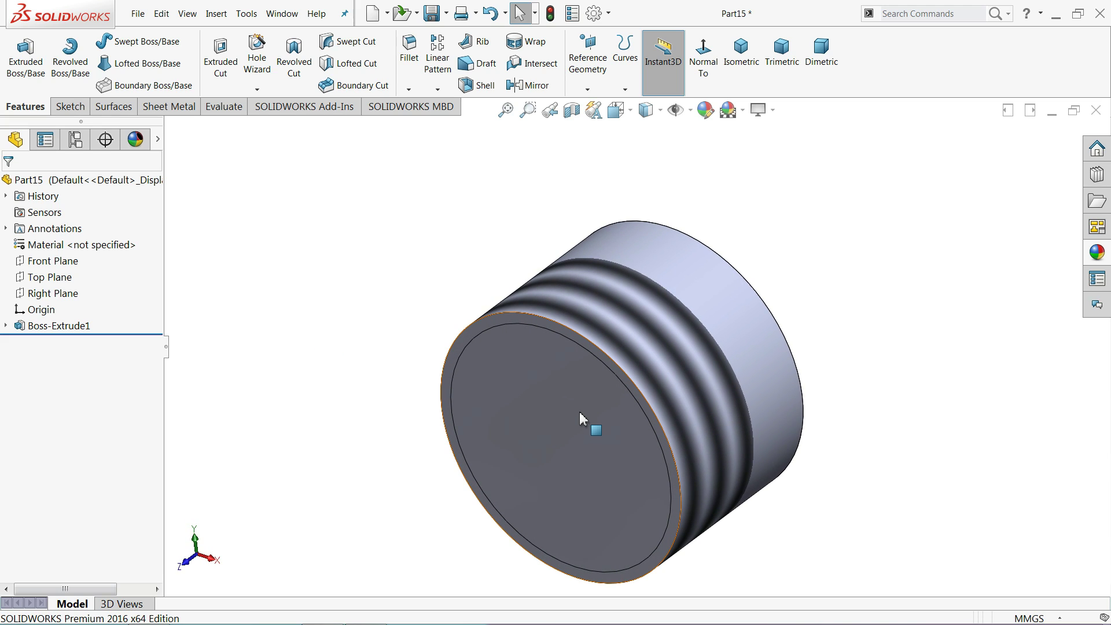
{"action": "scroll", "coordinate": [578, 428], "scroll_direction": "down", "scroll_amount": 2}
- Sketch a circle on the cylinder's front end face, dimensioned to 60 mm diameter
{"action": "left_click", "coordinate": [541, 379]}
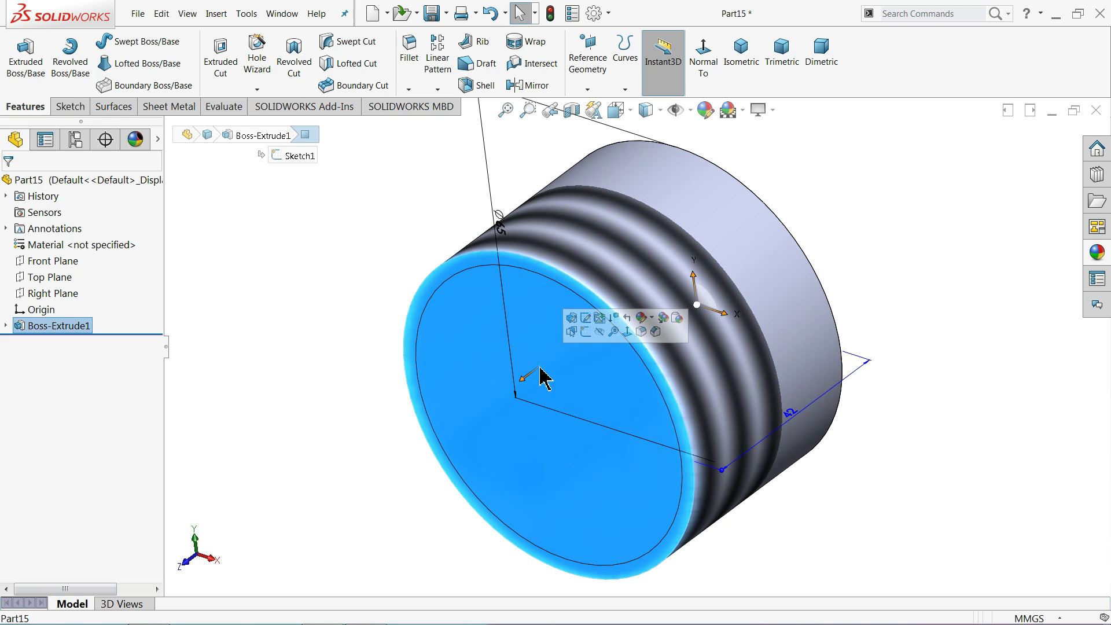
{"action": "left_click", "coordinate": [588, 333]}
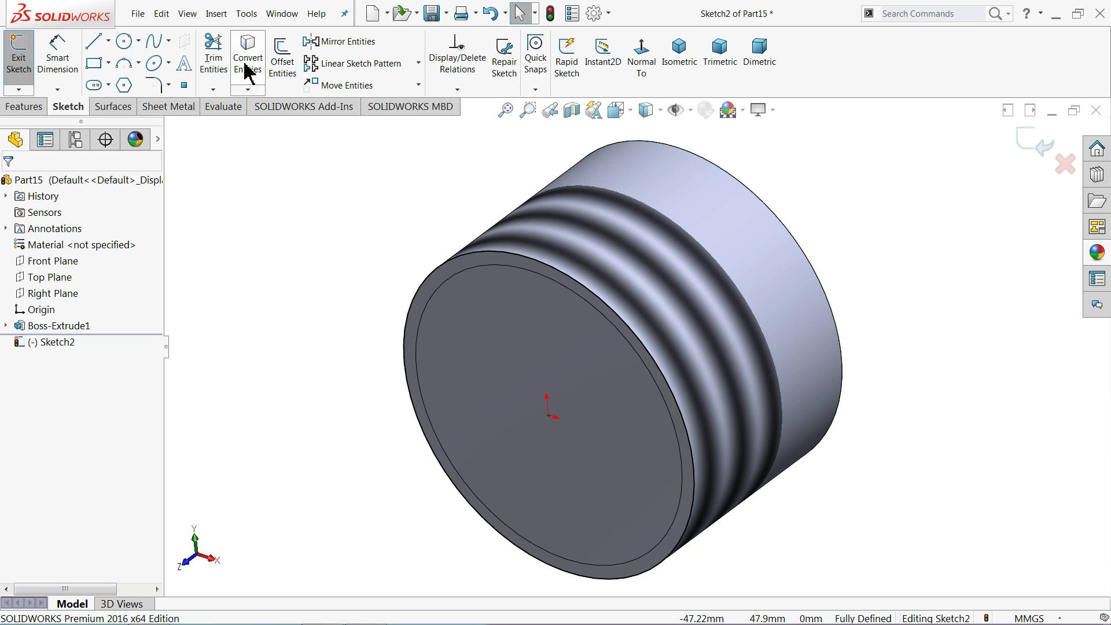
{"action": "left_click", "coordinate": [125, 42]}
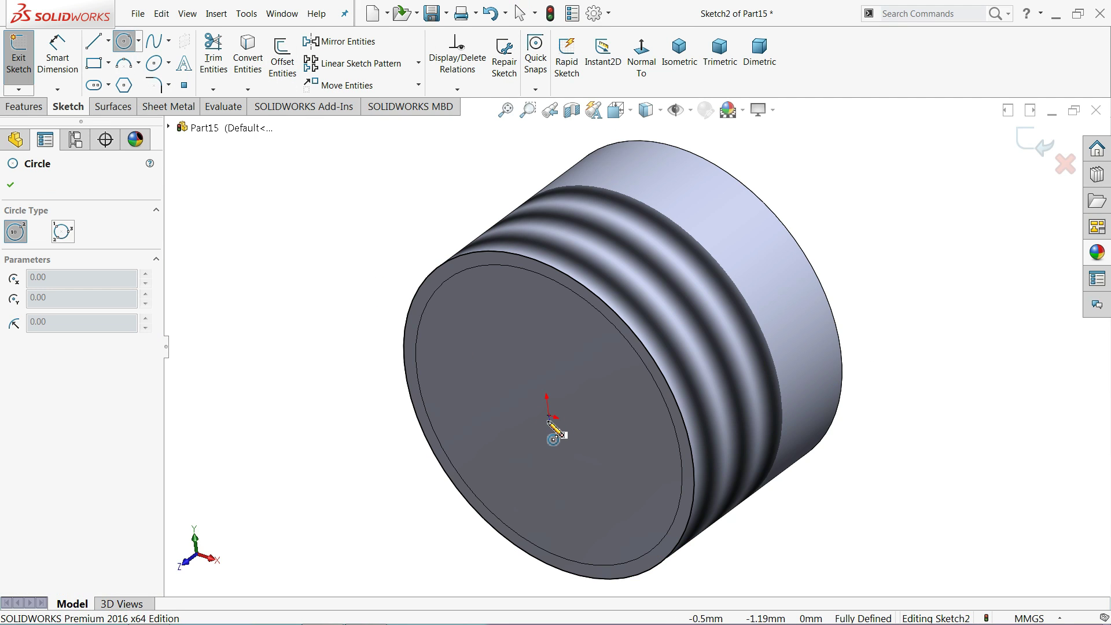
{"action": "left_click", "coordinate": [549, 415]}
{"action": "left_click", "coordinate": [460, 320]}
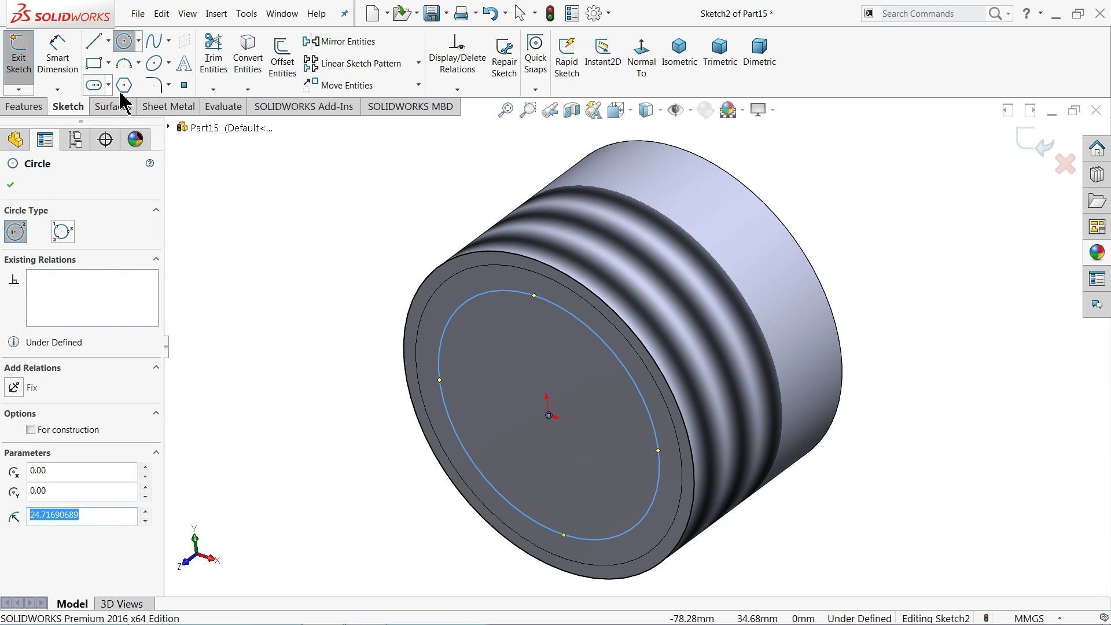
{"action": "key", "text": "Escape"}
{"action": "left_click", "coordinate": [445, 347]}
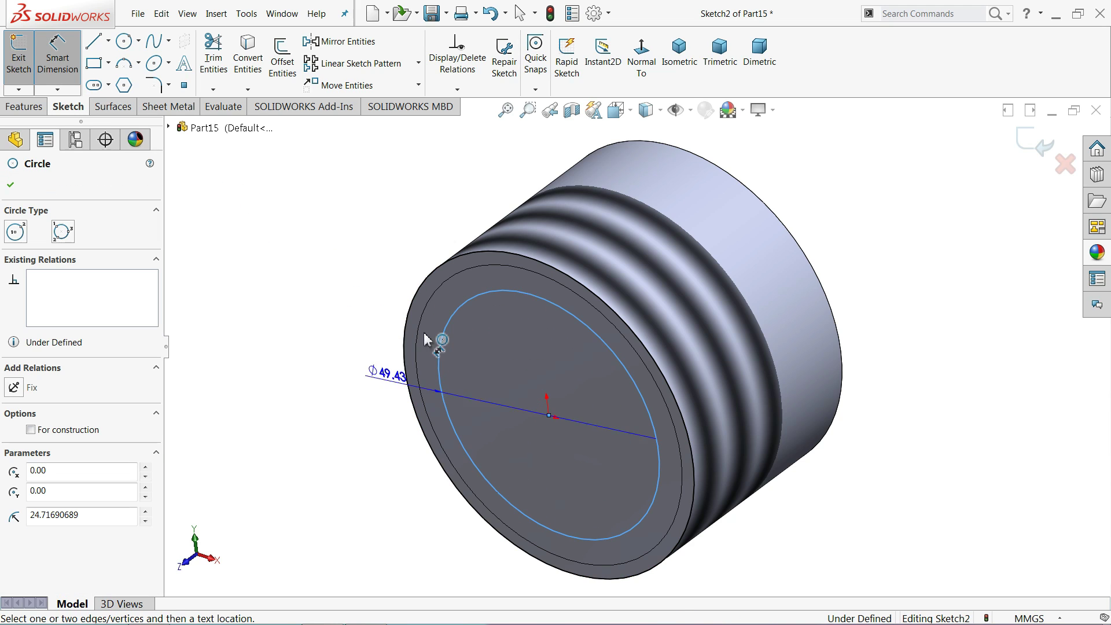
{"action": "left_click", "coordinate": [381, 305]}
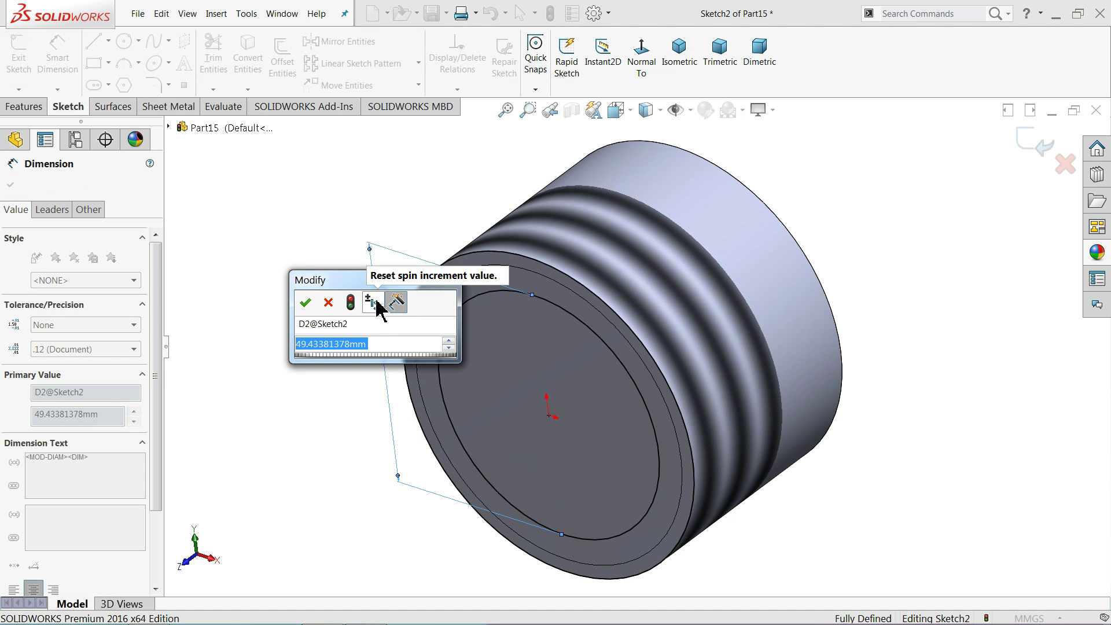
{"action": "type", "text": "60"}
{"action": "key", "text": "Return"}
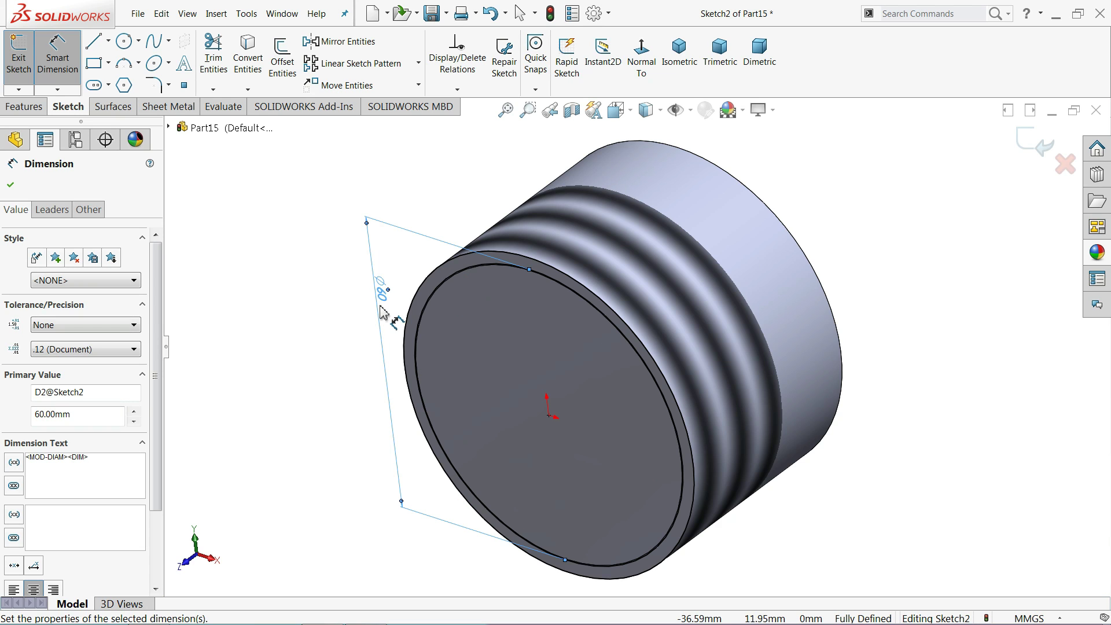
- Set up an extruded cut from the 60 mm circle starting at a 28 mm offset
{"action": "left_click", "coordinate": [29, 108]}
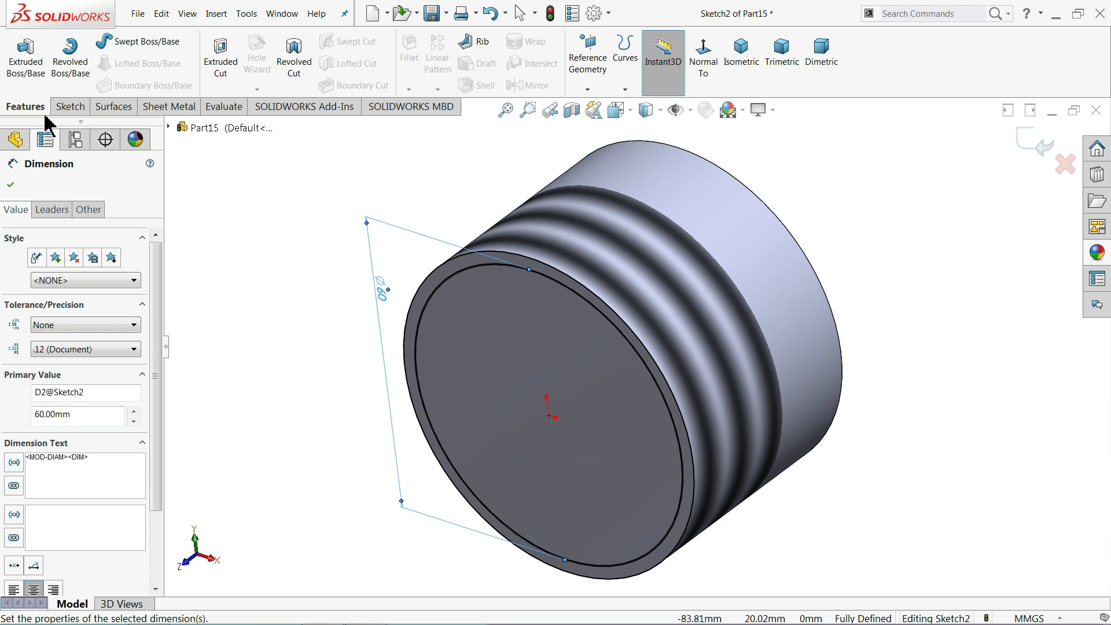
{"action": "left_click", "coordinate": [234, 74]}
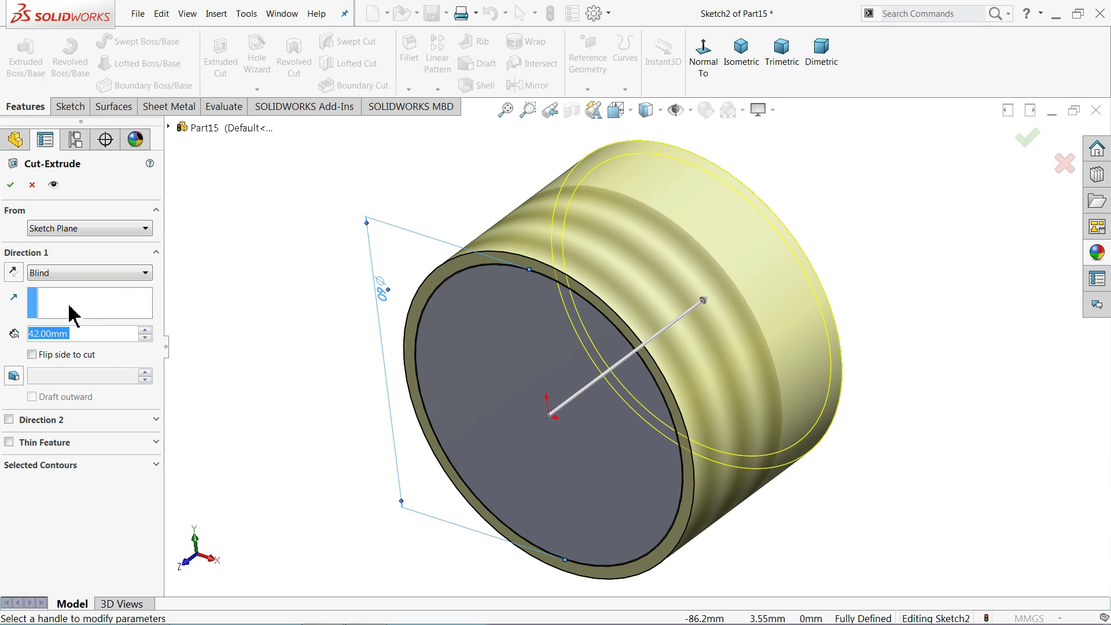
{"action": "left_click", "coordinate": [40, 231]}
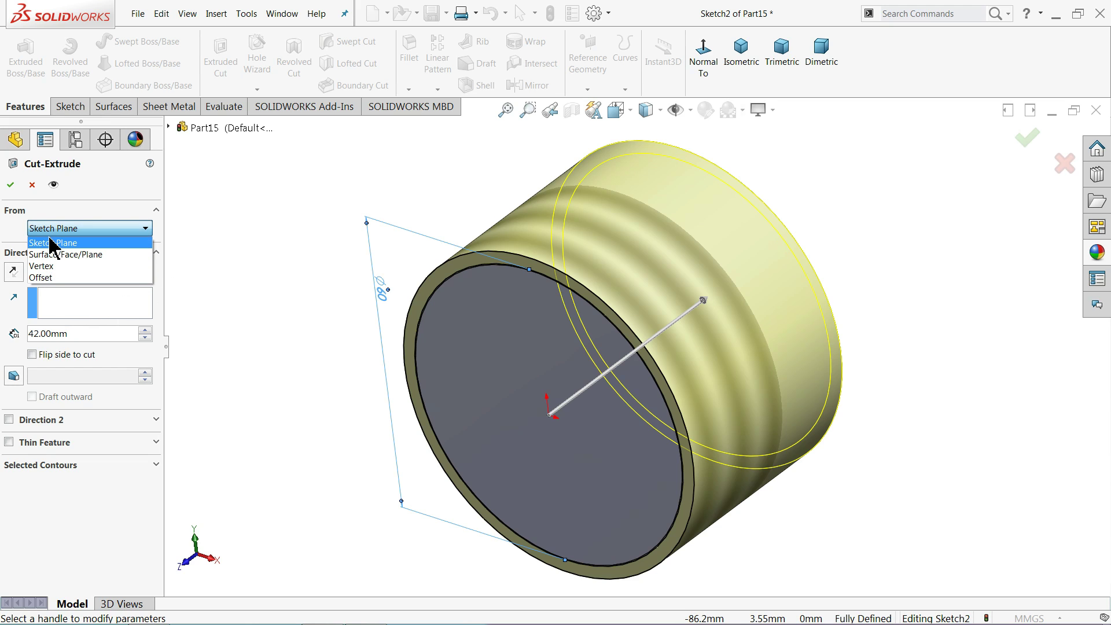
{"action": "left_click", "coordinate": [51, 278]}
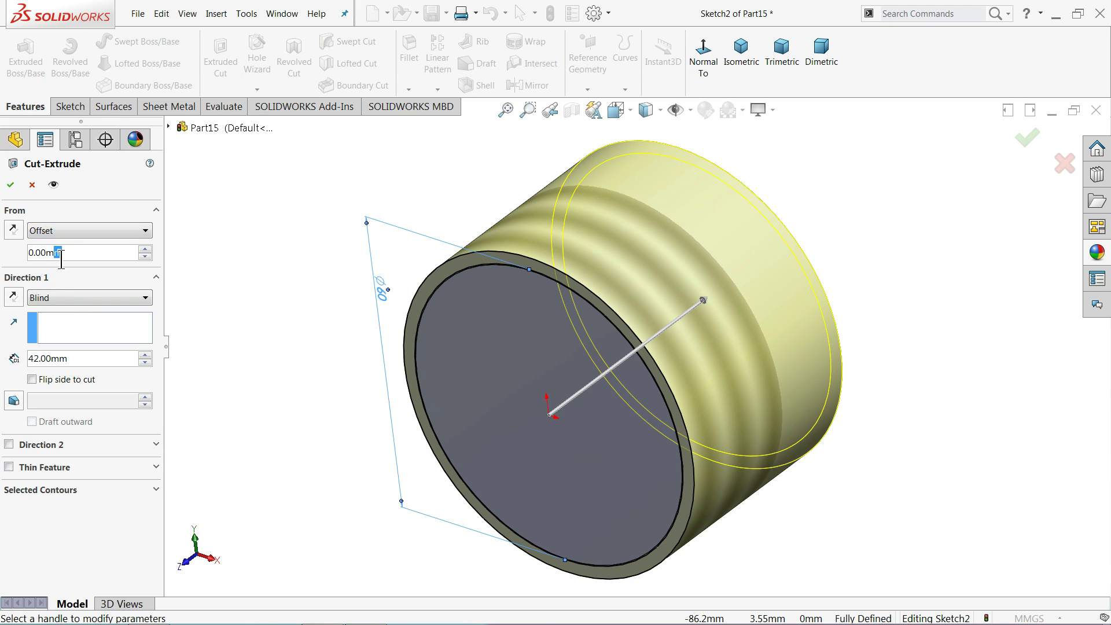
{"action": "type", "text": "28"}
{"action": "key", "text": "Return"}
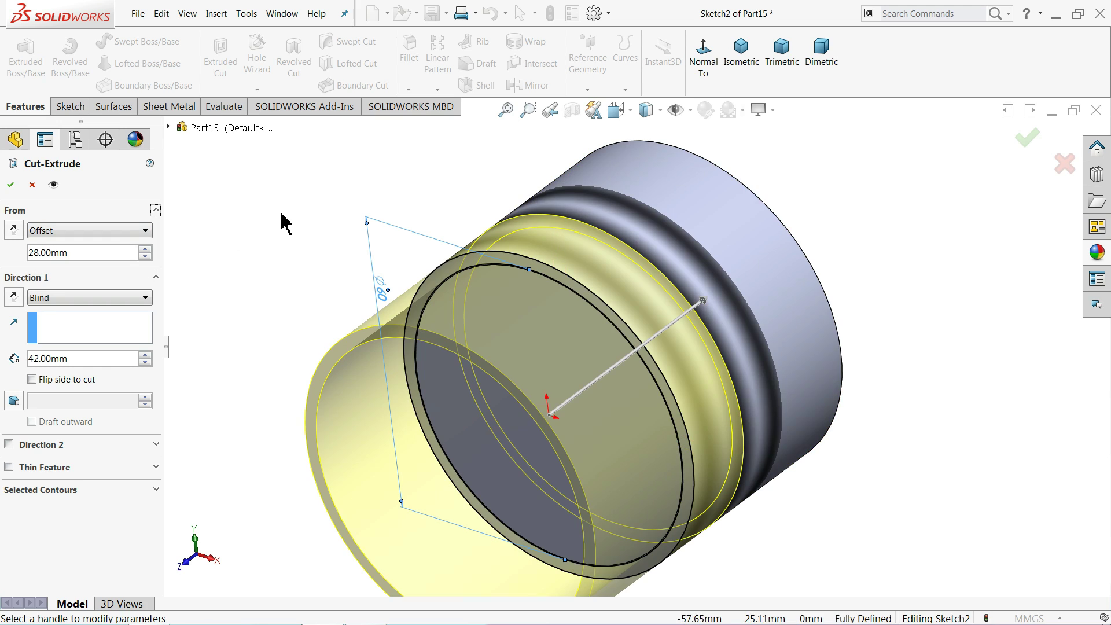
- Reverse the cut direction and give the groove a 3 mm depth
{"action": "mouse_move", "coordinate": [231, 307]}
{"action": "middle_mouse_down"}
{"action": "mouse_move", "coordinate": [184, 295]}
{"action": "mouse_move", "coordinate": [171, 307]}
{"action": "mouse_move", "coordinate": [217, 324]}
{"action": "middle_mouse_up"}
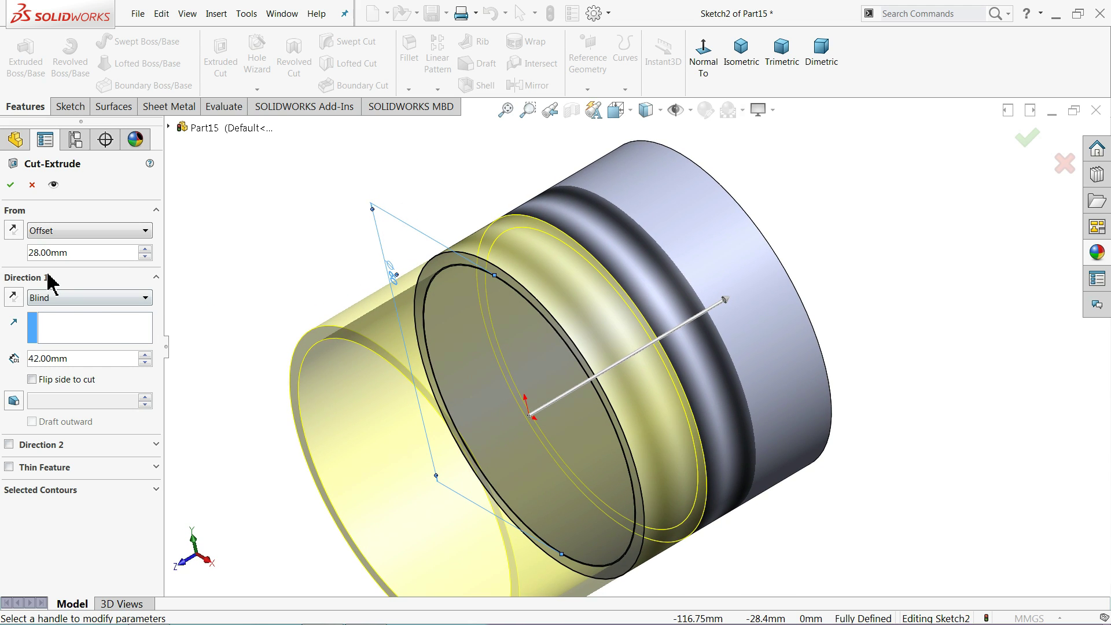
{"action": "left_click", "coordinate": [13, 230]}
{"action": "key", "text": "z"}
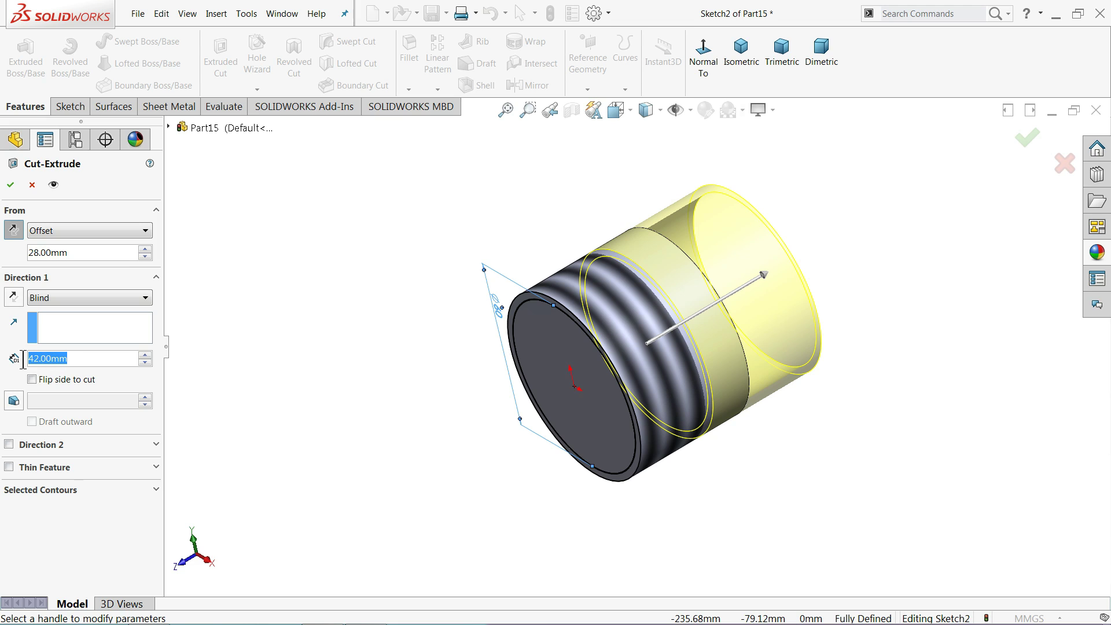
{"action": "type", "text": "3"}
{"action": "key", "text": "Return"}
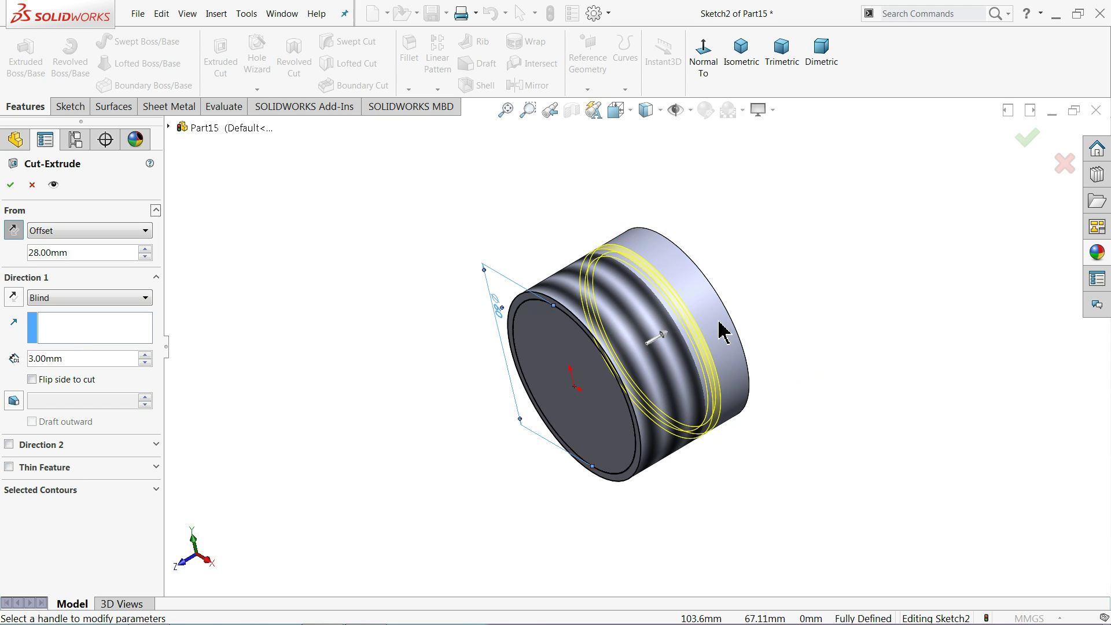
{"action": "scroll", "coordinate": [729, 327], "scroll_direction": "down", "scroll_amount": 3}
{"action": "middle_click_drag", "start_coordinate": [585, 351], "coordinate": [550, 349]}
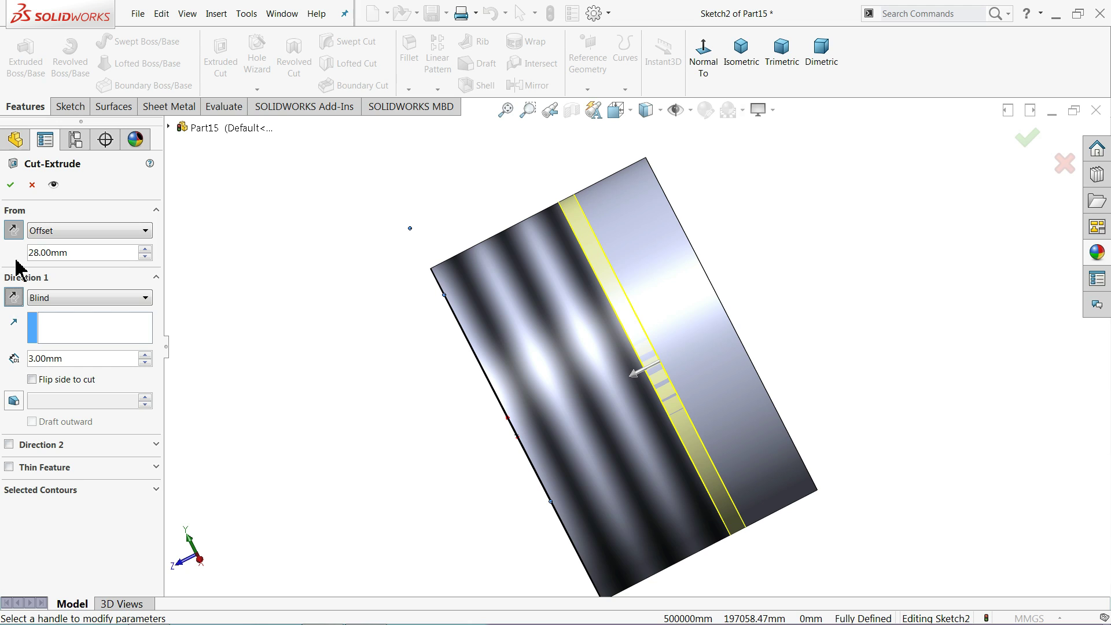
{"action": "left_click", "coordinate": [8, 186]}
{"action": "mouse_move", "coordinate": [129, 248]}
{"action": "middle_mouse_down"}
{"action": "mouse_move", "coordinate": [198, 323]}
{"action": "mouse_move", "coordinate": [518, 327]}
{"action": "middle_mouse_up"}
- Sketch a six-sided polygon centred at the origin on the cylinder's back face
{"action": "scroll", "coordinate": [702, 303], "scroll_direction": "down", "scroll_amount": 3}
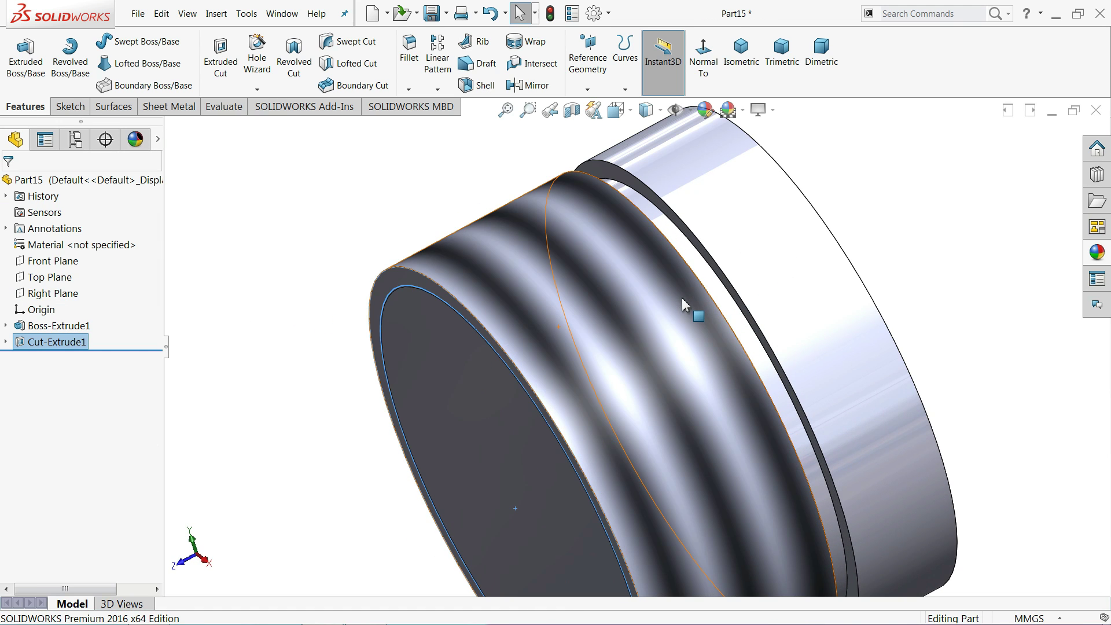
{"action": "scroll", "coordinate": [702, 272], "scroll_direction": "up", "scroll_amount": 3}
{"action": "mouse_move", "coordinate": [687, 312]}
{"action": "middle_mouse_down"}
{"action": "mouse_move", "coordinate": [662, 293]}
{"action": "mouse_move", "coordinate": [678, 327]}
{"action": "middle_mouse_up"}
{"action": "left_click", "coordinate": [677, 327]}
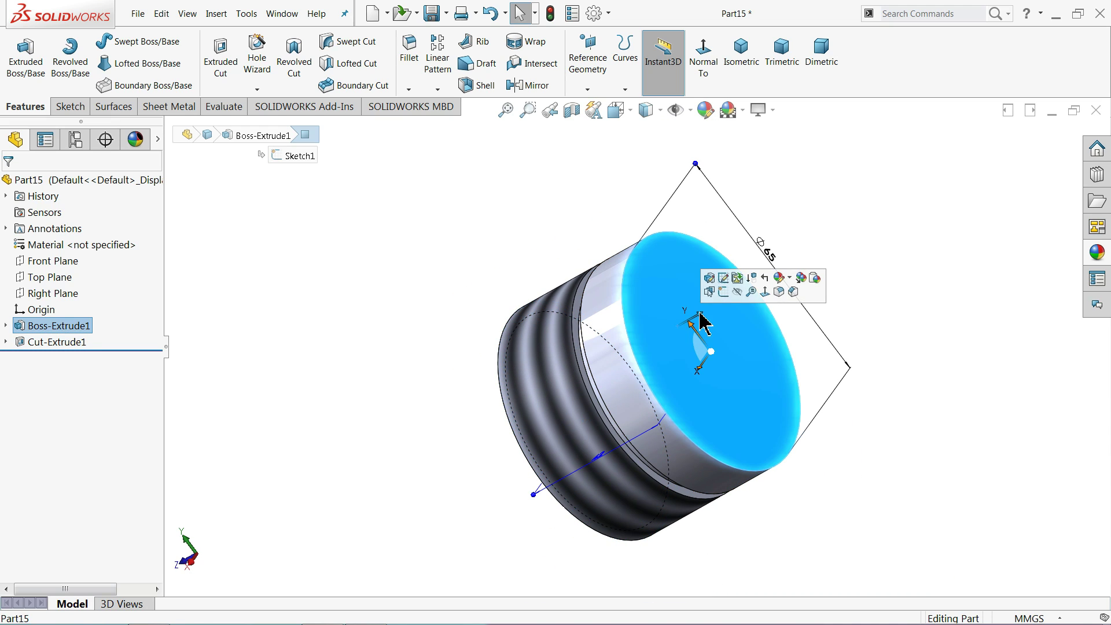
{"action": "left_click", "coordinate": [724, 292]}
{"action": "left_click", "coordinate": [642, 55]}
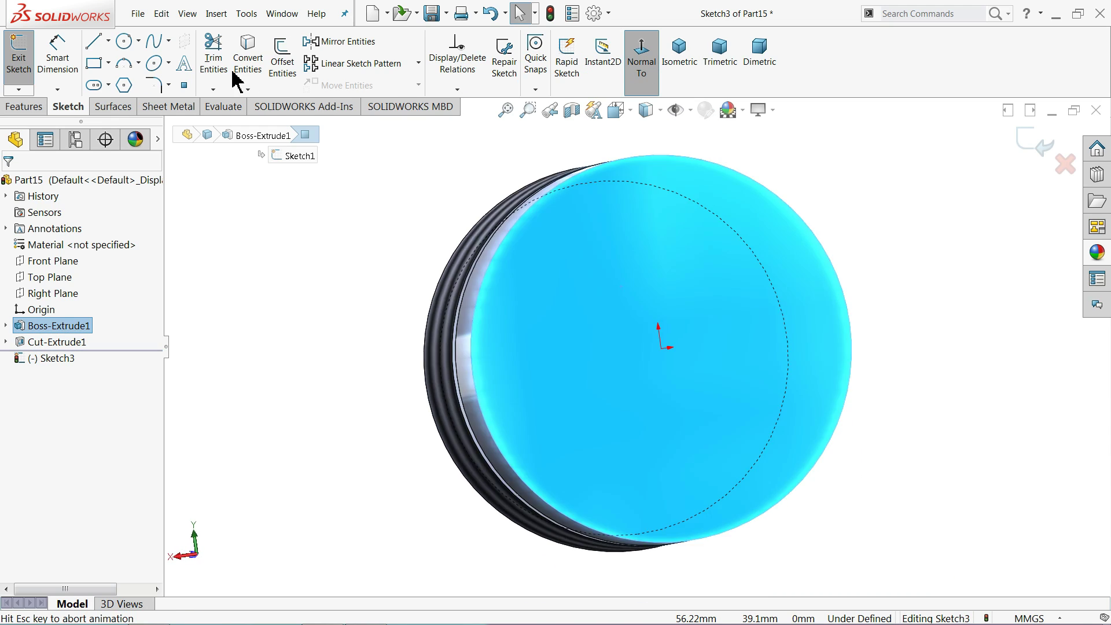
{"action": "left_click", "coordinate": [124, 85]}
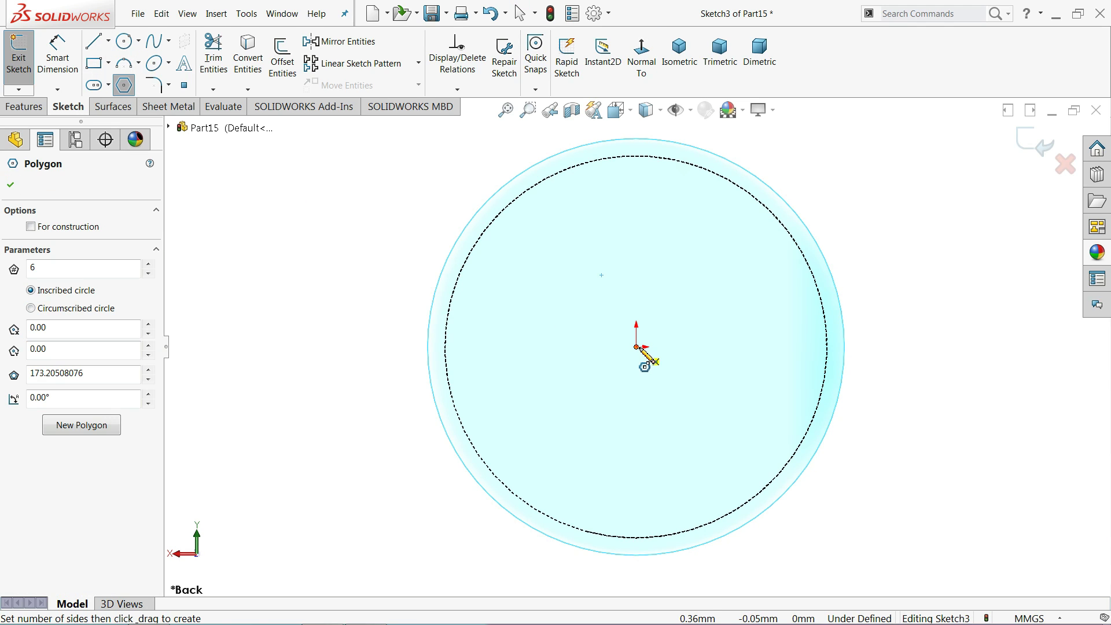
{"action": "left_click", "coordinate": [637, 347]}
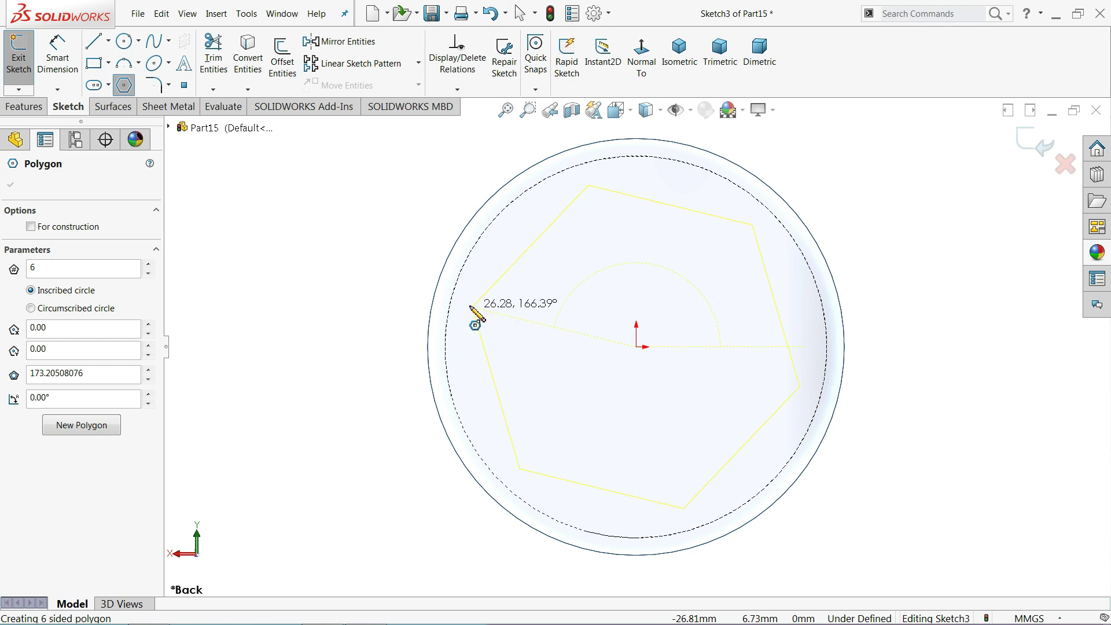
{"action": "left_click", "coordinate": [398, 220]}
{"action": "right_click", "coordinate": [295, 200]}
{"action": "left_click", "coordinate": [330, 216]}
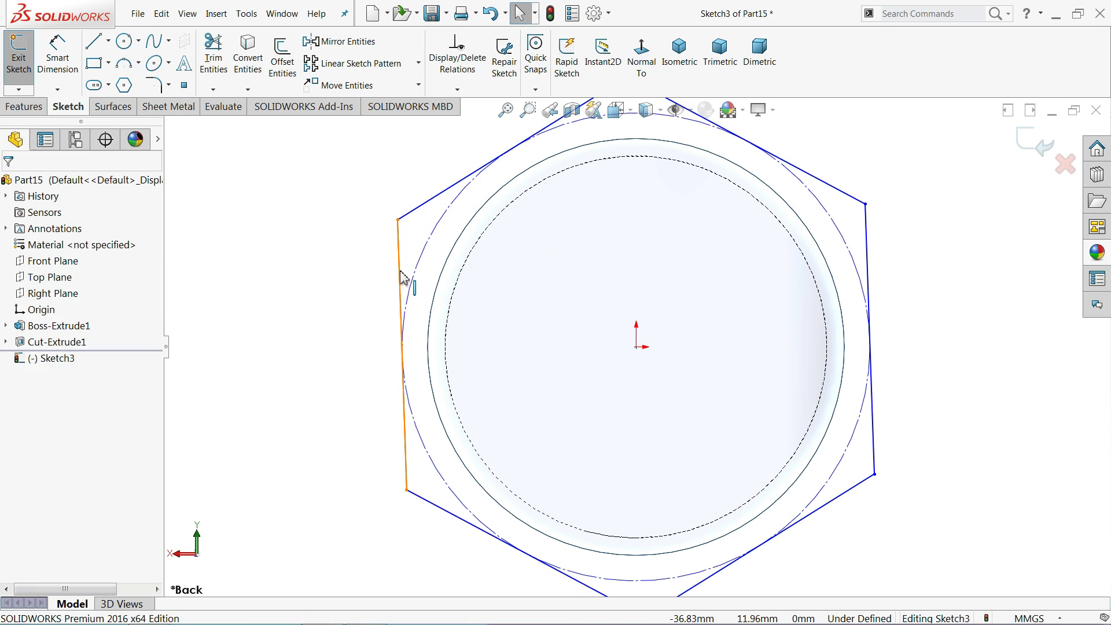
- Make one hexagon side vertical and tangent to the 65 mm circular edge
{"action": "left_click", "coordinate": [403, 278]}
{"action": "left_click", "coordinate": [449, 223]}
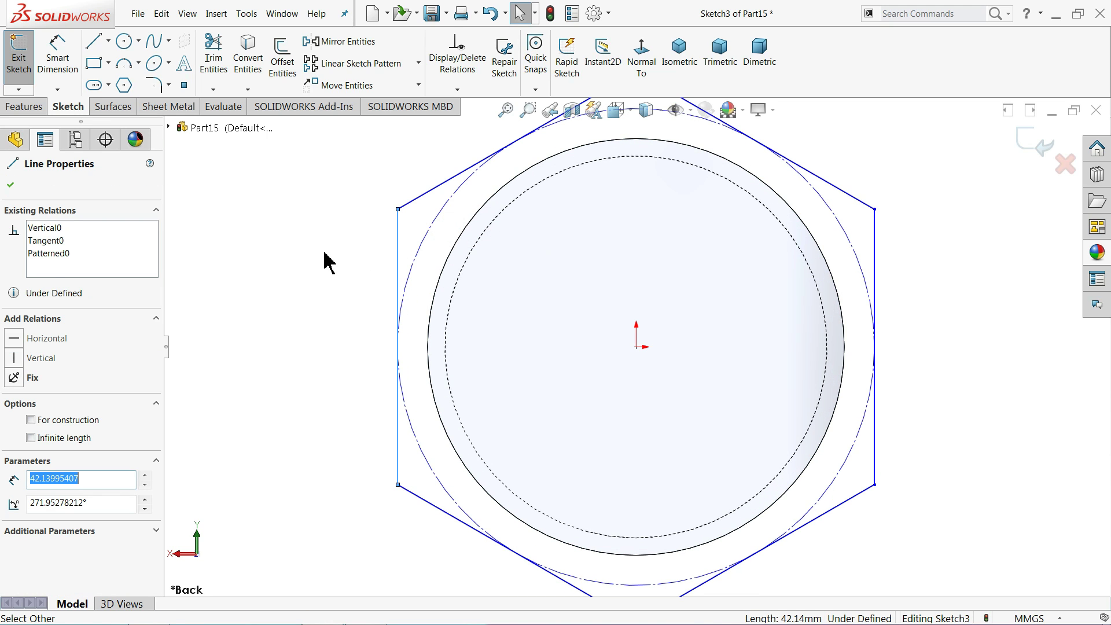
{"action": "left_click", "coordinate": [324, 260]}
{"action": "left_click", "coordinate": [430, 321]}
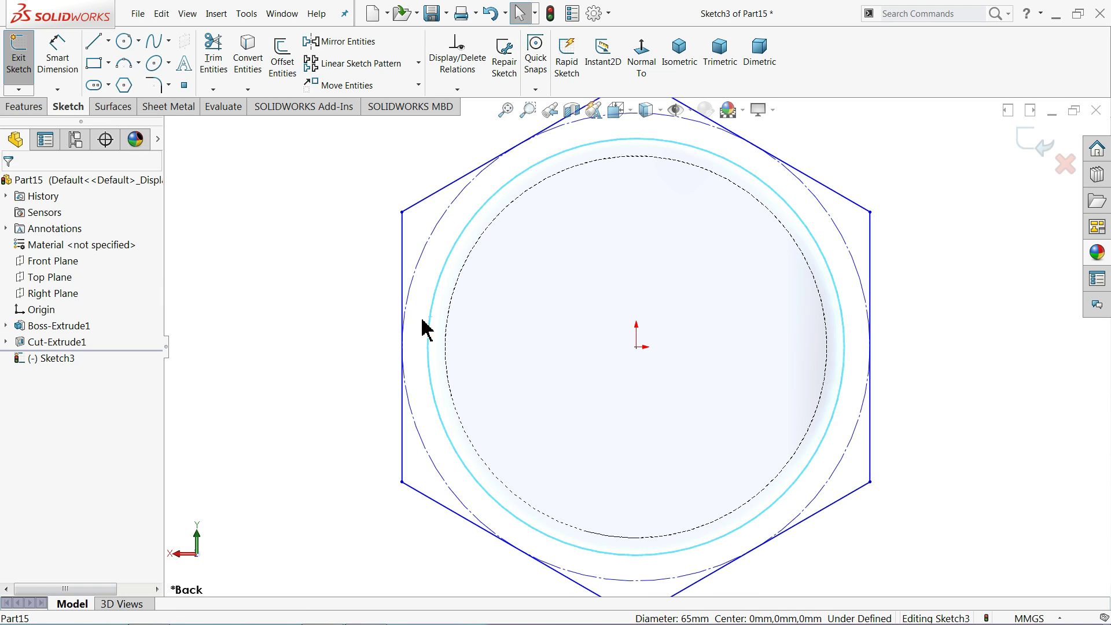
{"action": "left_click", "coordinate": [403, 296], "text": "ctrl"}
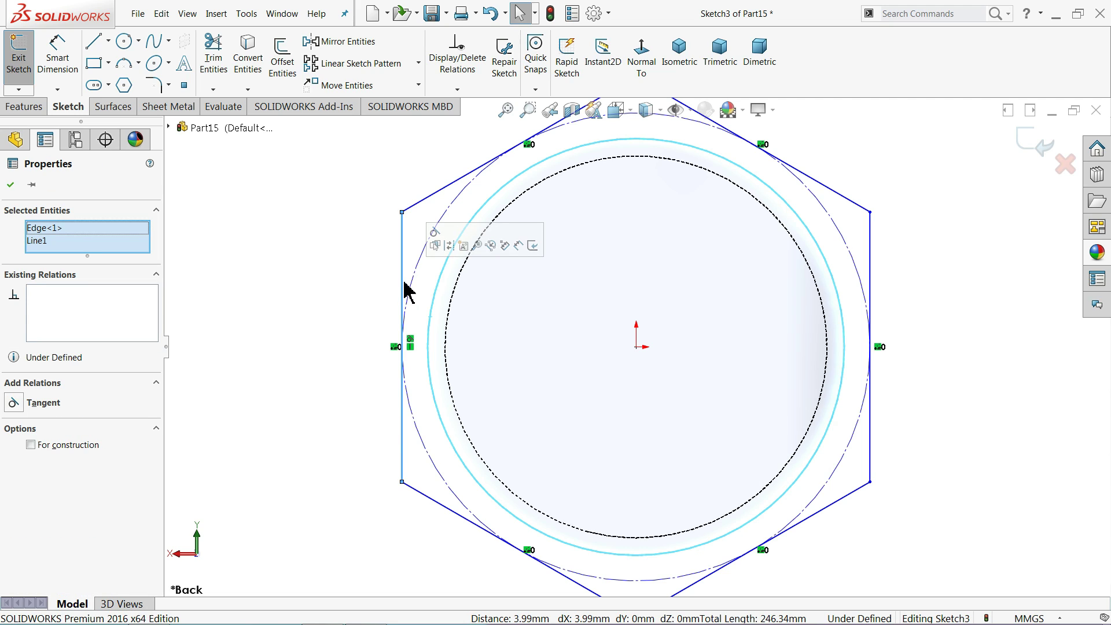
{"action": "left_click", "coordinate": [434, 233]}
{"action": "left_click", "coordinate": [367, 260]}
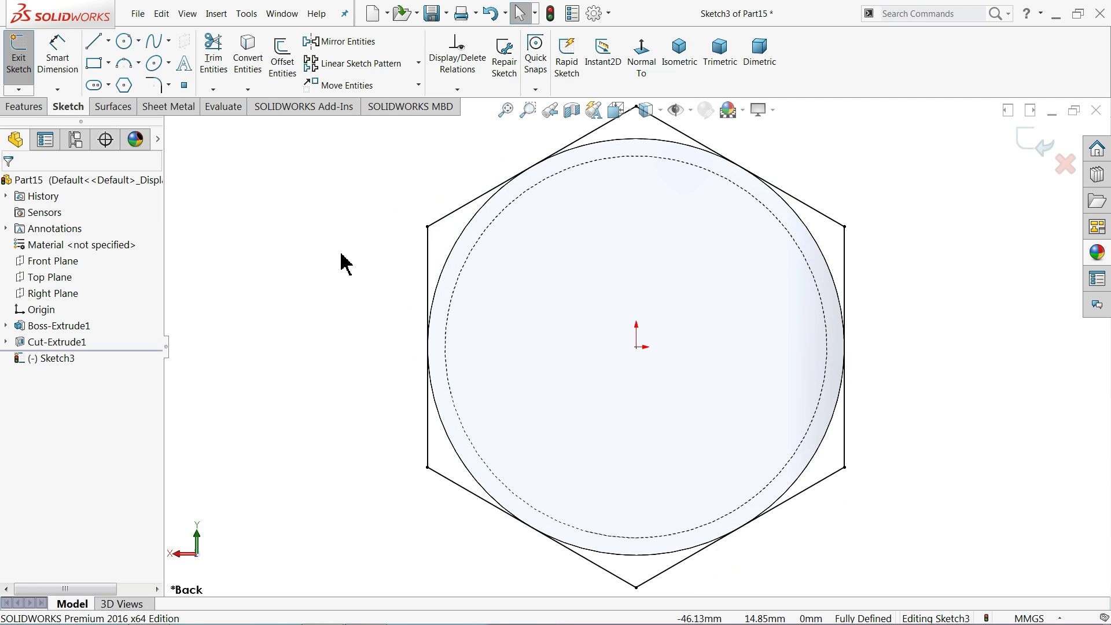
{"action": "middle_click_drag", "start_coordinate": [342, 260], "coordinate": [312, 306]}
- Extrude the hexagon sketch 14 mm in reversed direction toward the cylinder
{"action": "left_click", "coordinate": [34, 107]}
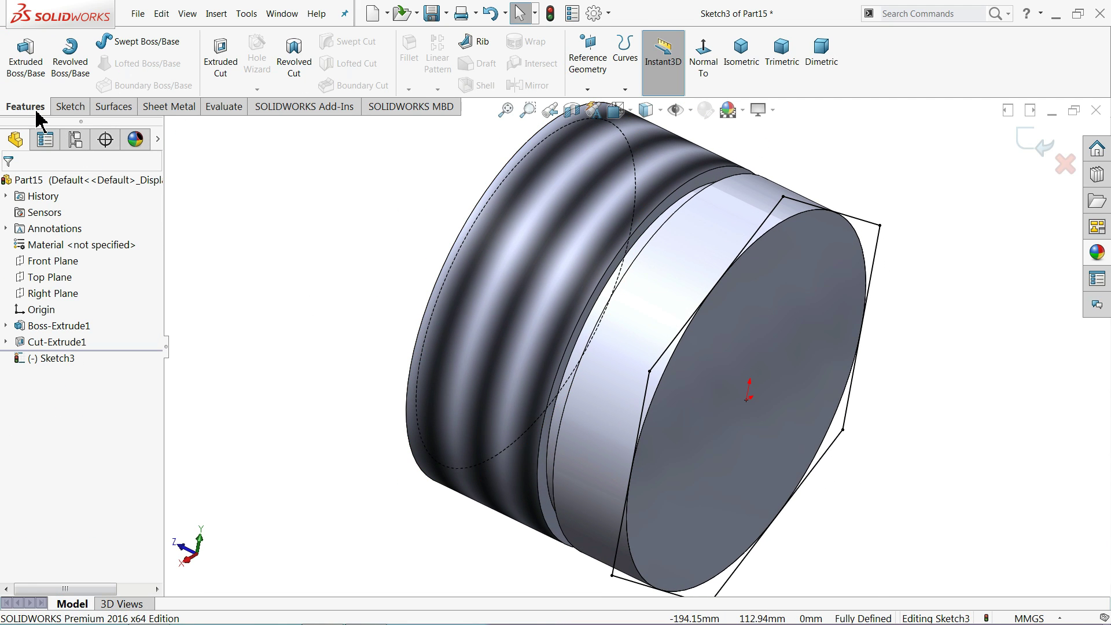
{"action": "left_click", "coordinate": [44, 79]}
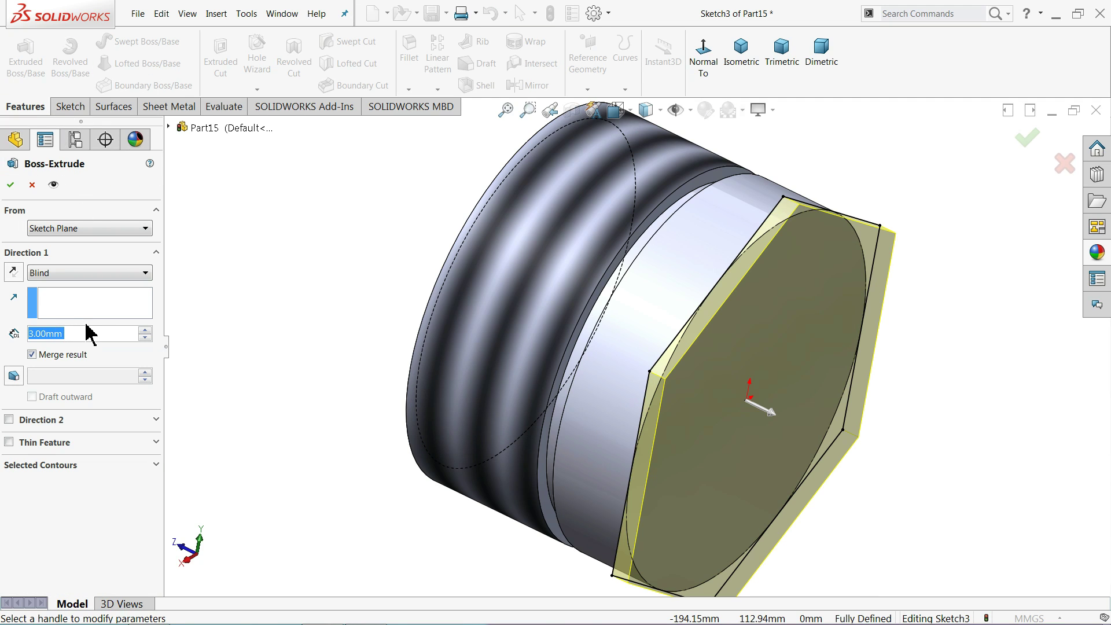
{"action": "type", "text": "14"}
{"action": "key", "text": "Return"}
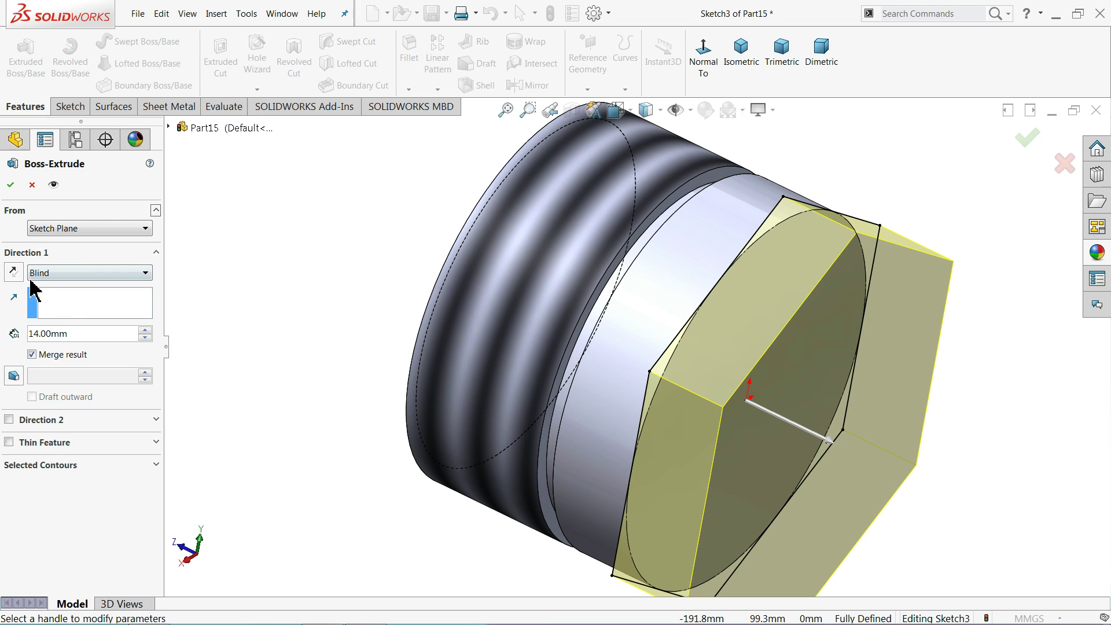
{"action": "left_click", "coordinate": [14, 272]}
{"action": "left_click", "coordinate": [8, 187]}
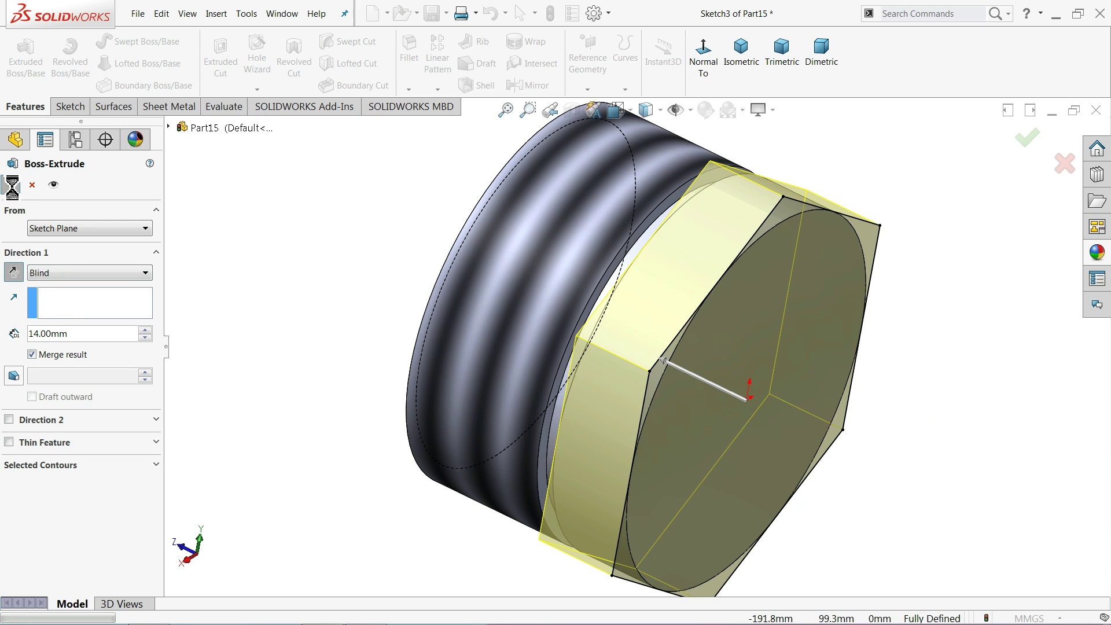
- Fit and orbit the view to inspect the new hex head's corner edges
{"action": "mouse_move", "coordinate": [363, 312]}
{"action": "middle_mouse_down"}
{"action": "mouse_move", "coordinate": [393, 337]}
{"action": "mouse_move", "coordinate": [424, 340]}
{"action": "mouse_move", "coordinate": [330, 318]}
{"action": "mouse_move", "coordinate": [342, 311]}
{"action": "mouse_move", "coordinate": [327, 303]}
{"action": "middle_mouse_up"}
{"action": "key", "text": "f"}
{"action": "scroll", "coordinate": [652, 347], "scroll_direction": "down", "scroll_amount": 2}
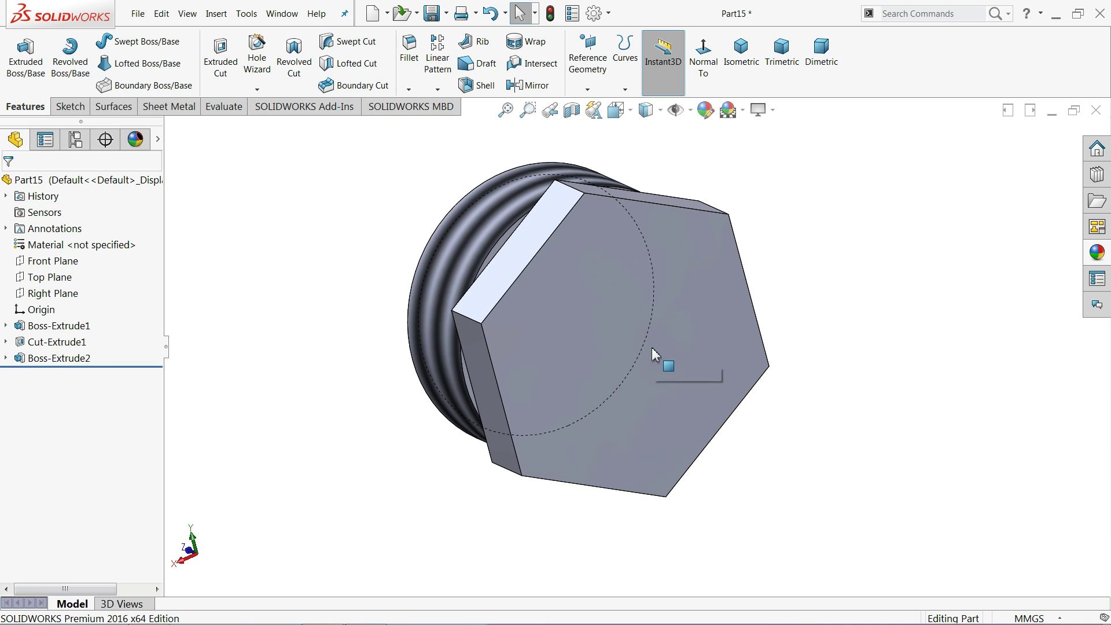
{"action": "scroll", "coordinate": [657, 325], "scroll_direction": "down", "scroll_amount": 2}
{"action": "middle_click_drag", "start_coordinate": [655, 328], "coordinate": [659, 332]}
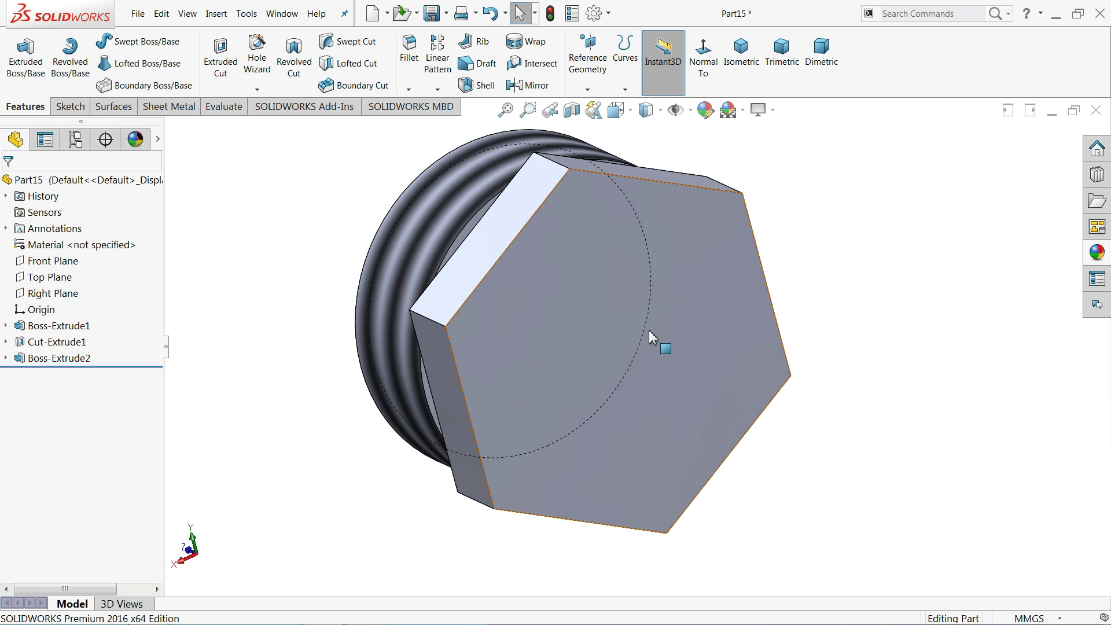
{"action": "scroll", "coordinate": [524, 365], "scroll_direction": "down", "scroll_amount": 2}
{"action": "left_click", "coordinate": [401, 313]}
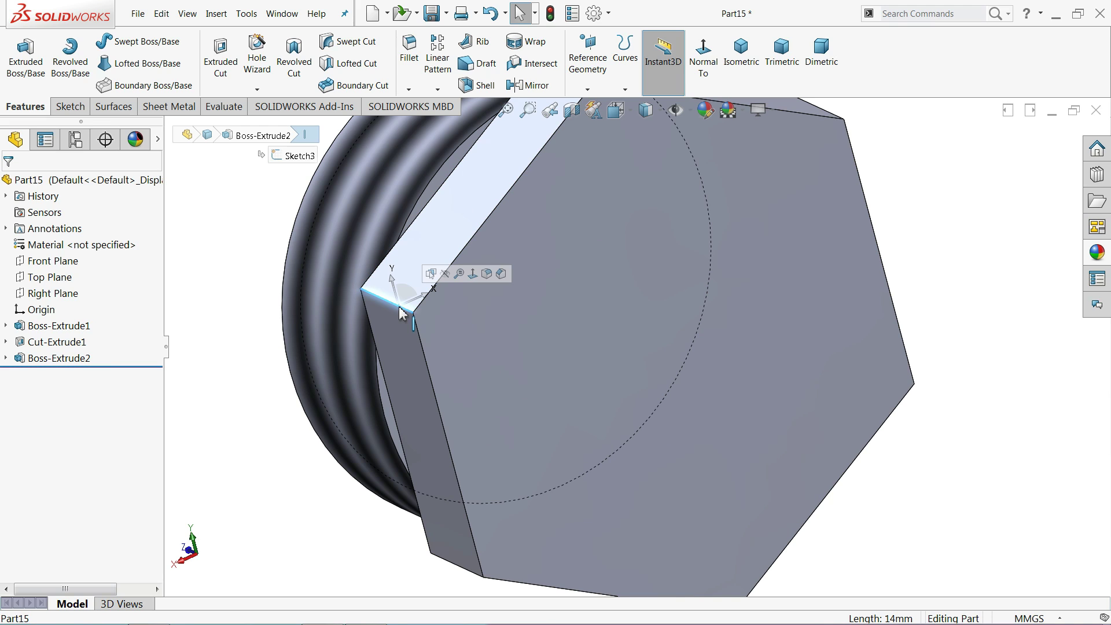
{"action": "left_click", "coordinate": [248, 219]}
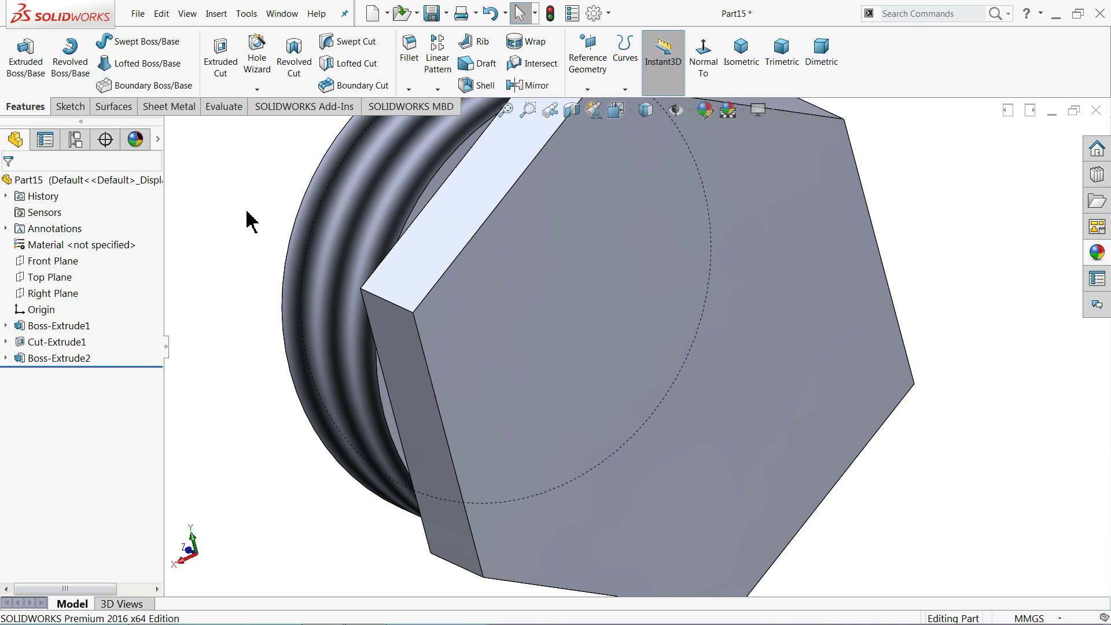
- Fillet all six hex corner edges with a 2 mm radius
{"action": "left_click", "coordinate": [407, 61]}
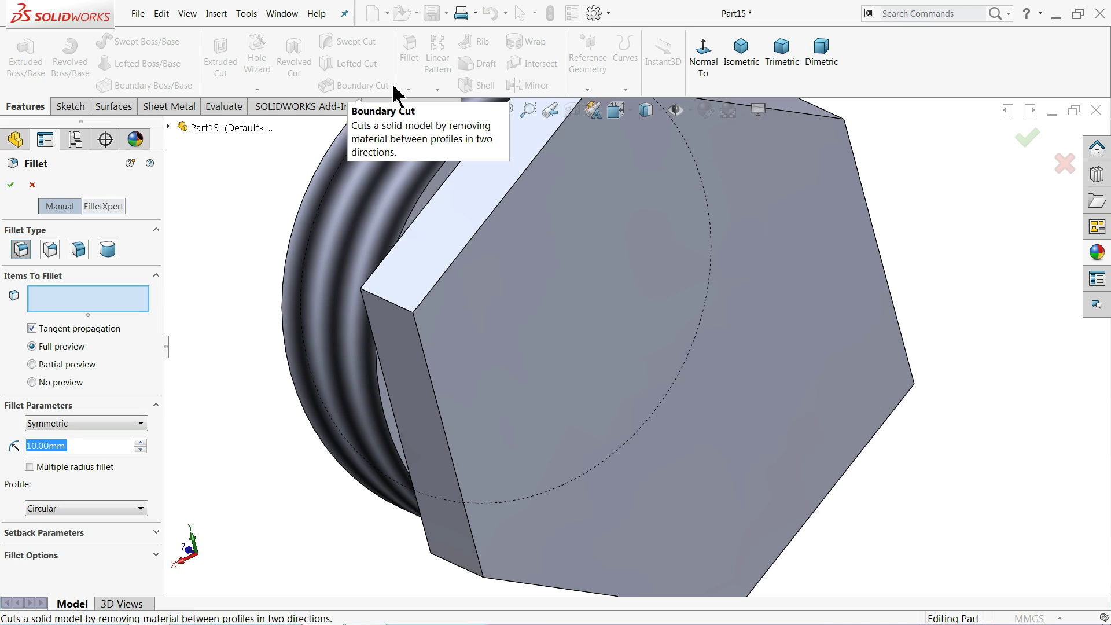
{"action": "type", "text": "2"}
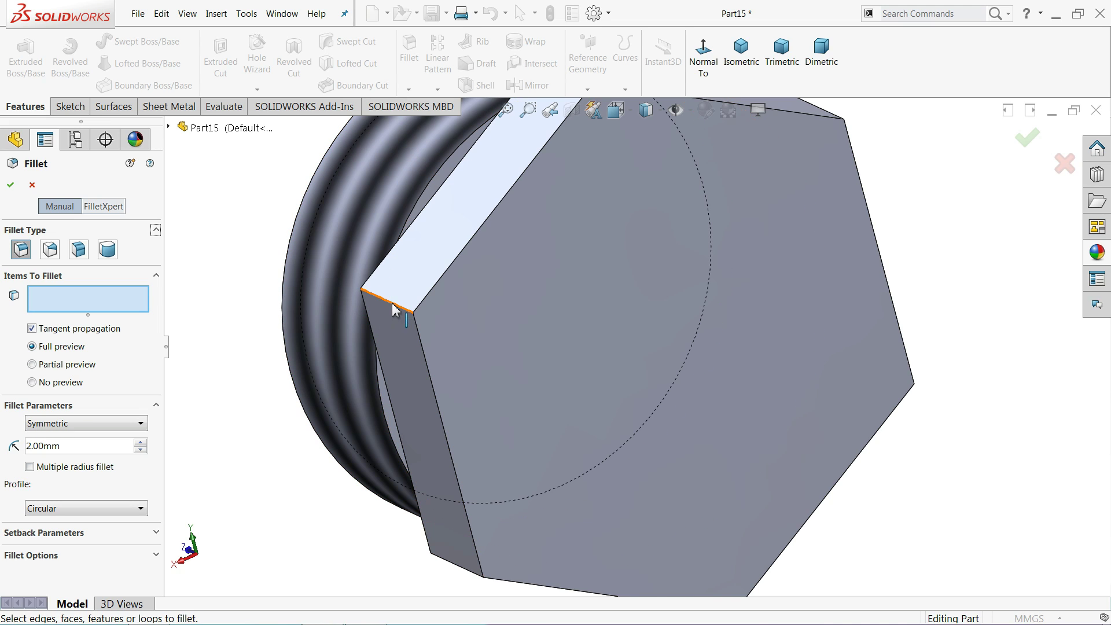
{"action": "left_click", "coordinate": [399, 307]}
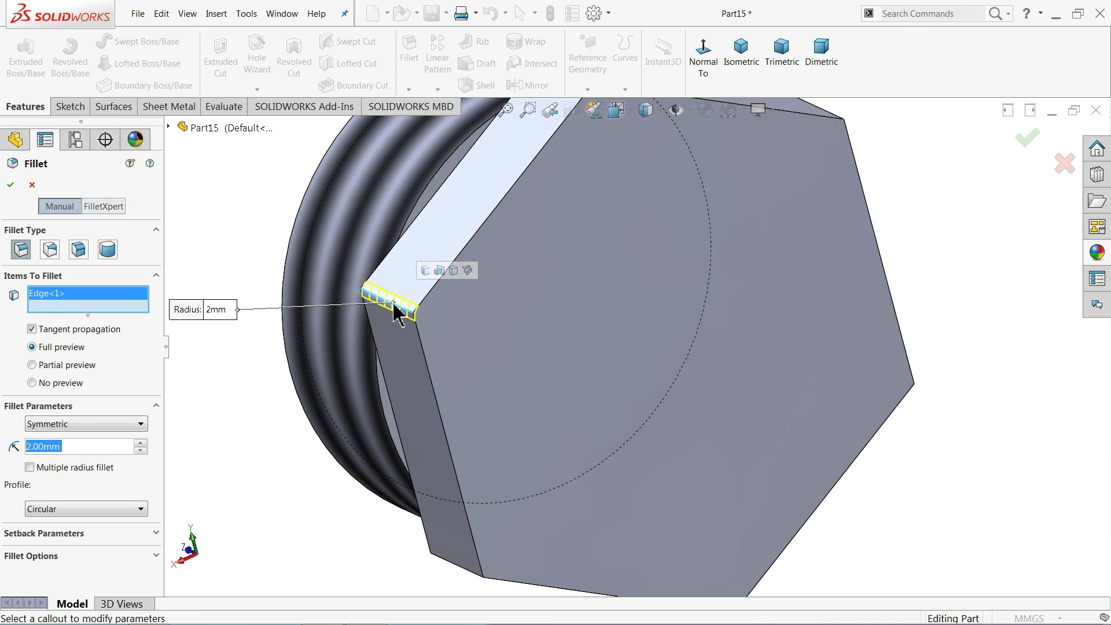
{"action": "left_click", "coordinate": [426, 271]}
{"action": "scroll", "coordinate": [733, 337], "scroll_direction": "up", "scroll_amount": 2}
{"action": "scroll", "coordinate": [694, 298], "scroll_direction": "up", "scroll_amount": 1}
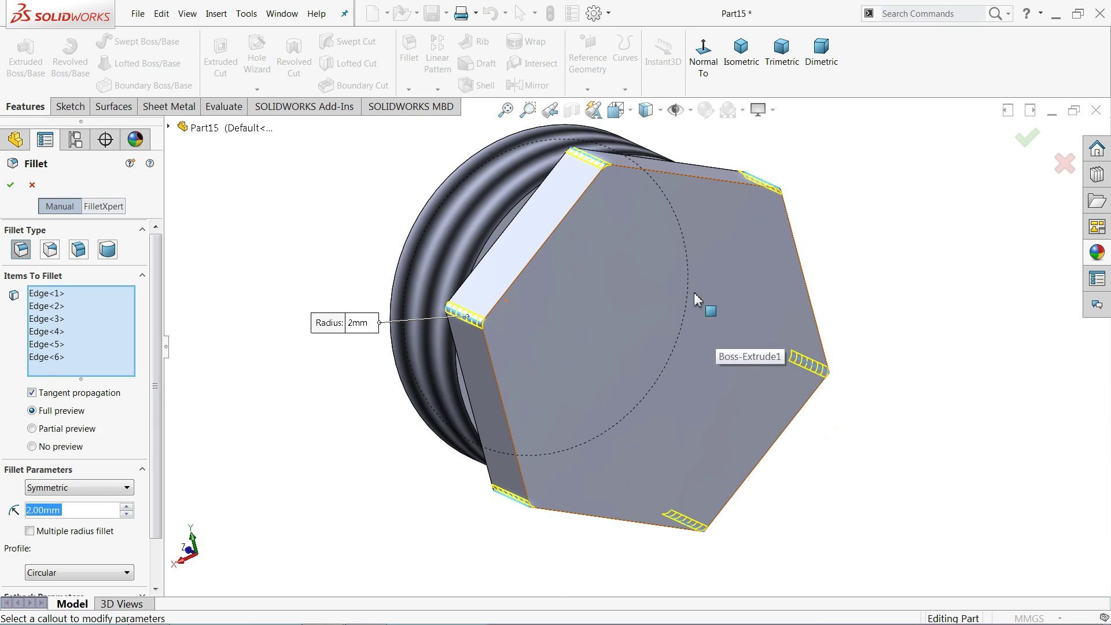
{"action": "left_click", "coordinate": [11, 185]}
- Chamfer the front circular rim of the threaded end 2 mm at 45°
{"action": "mouse_move", "coordinate": [261, 328]}
{"action": "middle_mouse_down"}
{"action": "mouse_move", "coordinate": [366, 380]}
{"action": "mouse_move", "coordinate": [426, 298]}
{"action": "middle_mouse_up"}
{"action": "left_click", "coordinate": [409, 89]}
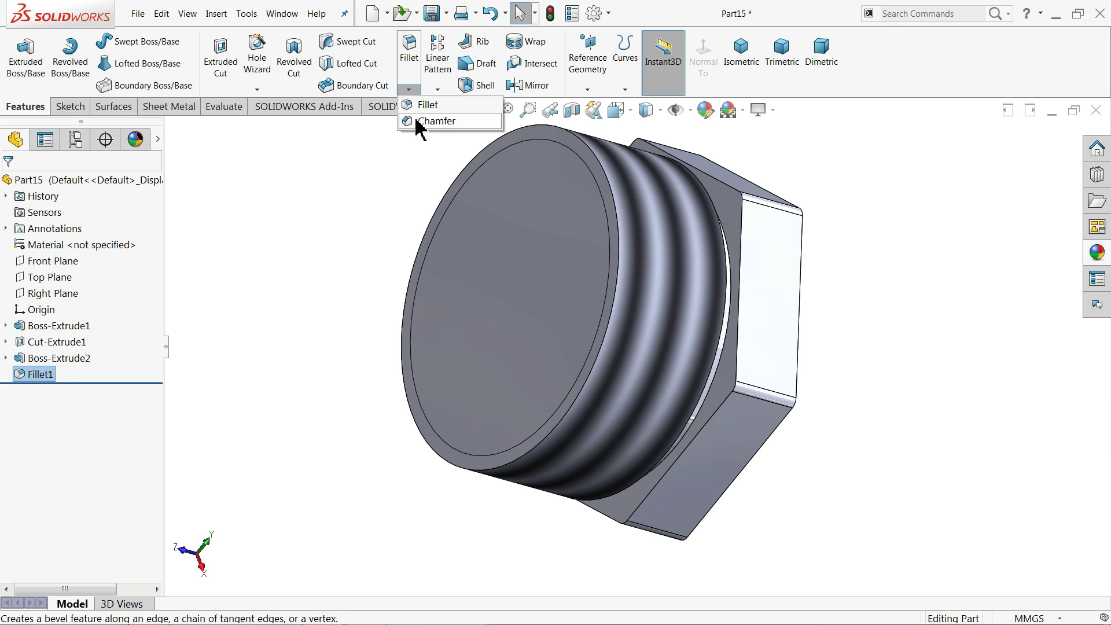
{"action": "left_click", "coordinate": [435, 121]}
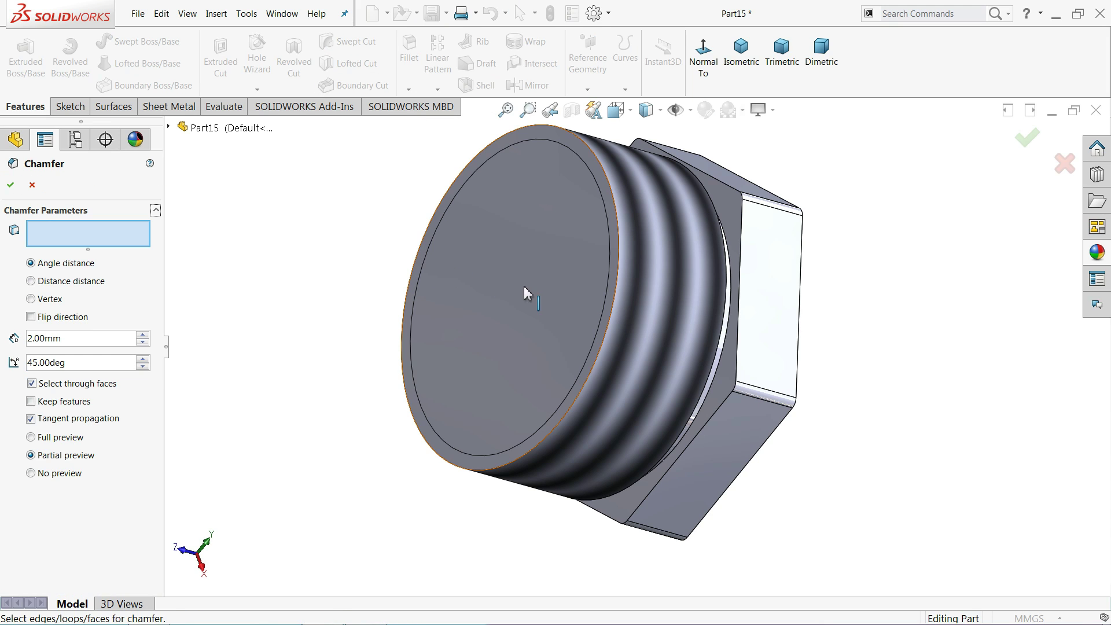
{"action": "left_click", "coordinate": [602, 327]}
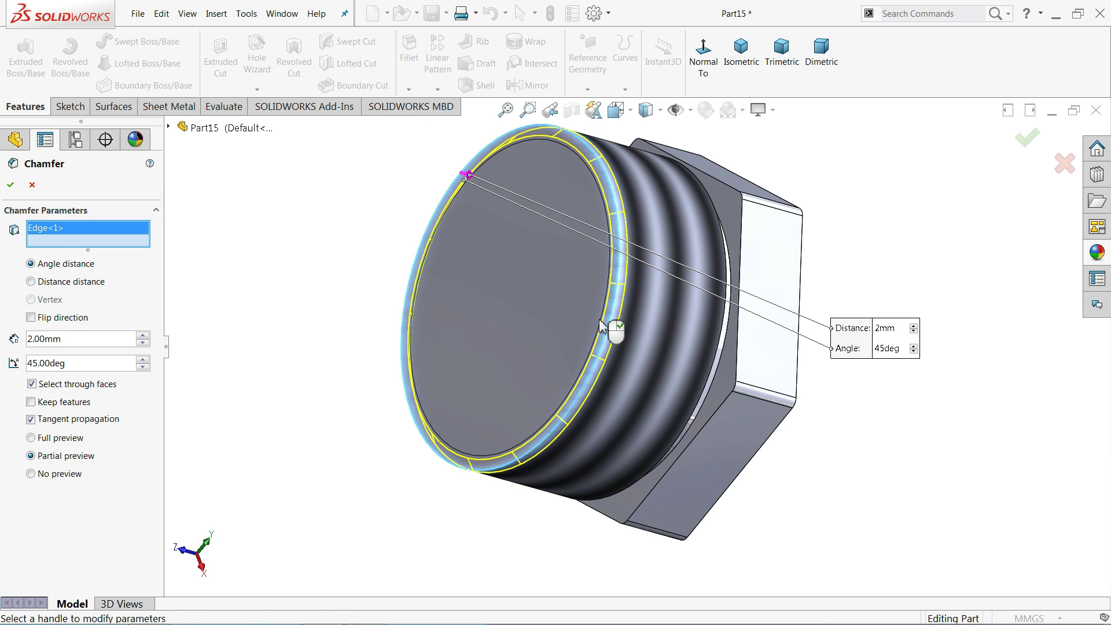
{"action": "left_click", "coordinate": [11, 185]}
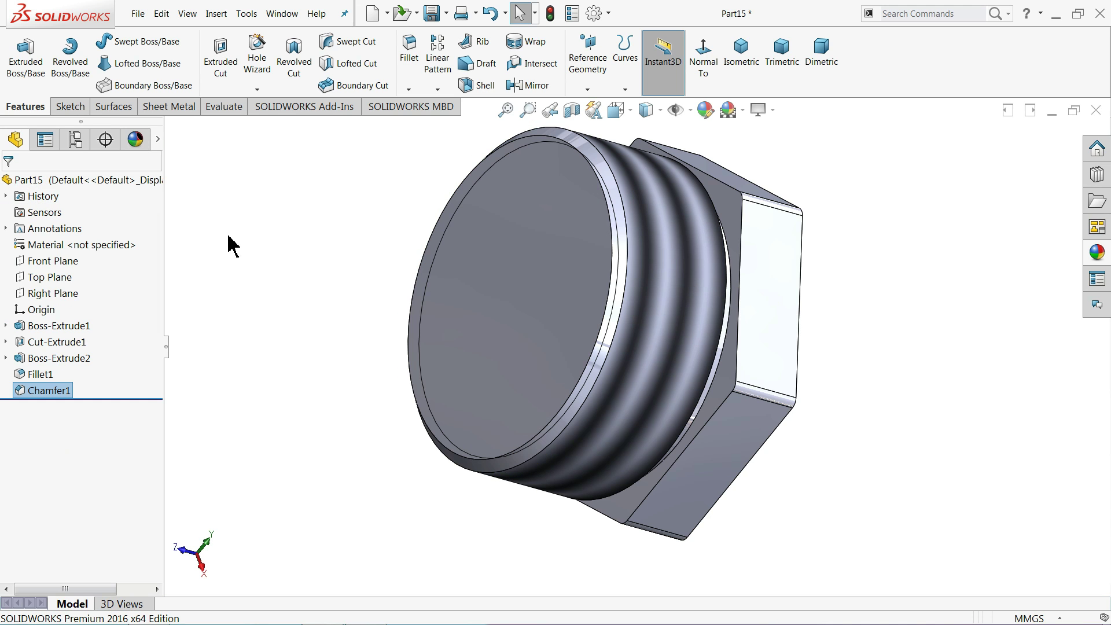
- Start a new sketch on the round end face
{"action": "mouse_move", "coordinate": [227, 243]}
{"action": "middle_mouse_down"}
{"action": "mouse_move", "coordinate": [161, 209]}
{"action": "mouse_move", "coordinate": [191, 217]}
{"action": "middle_mouse_up"}
{"action": "key", "text": "f"}
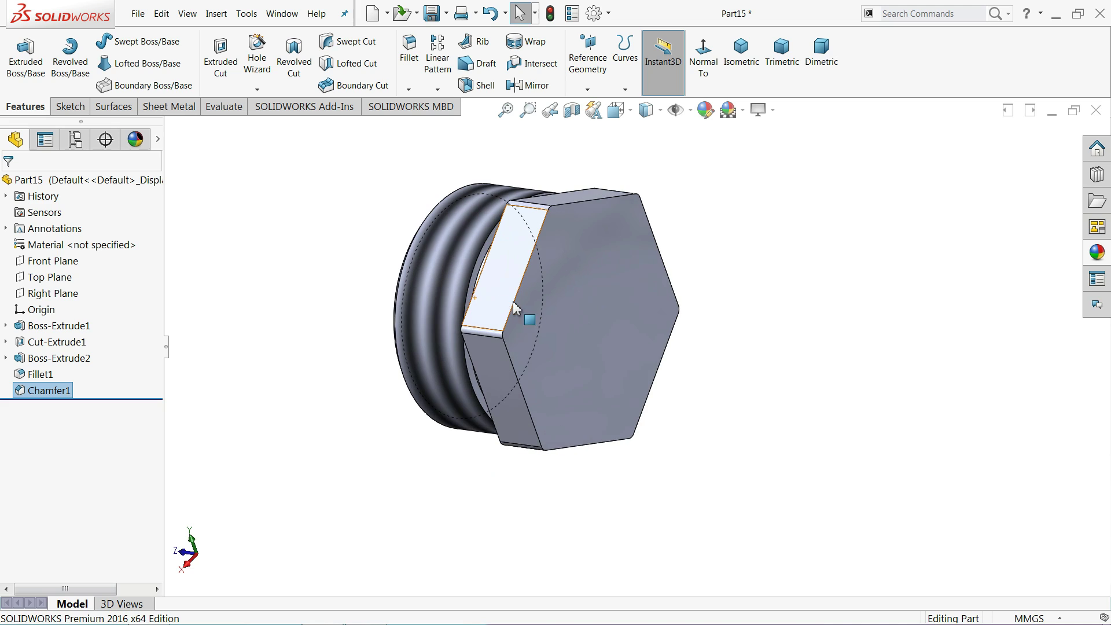
{"action": "mouse_move", "coordinate": [528, 303]}
{"action": "middle_mouse_down"}
{"action": "mouse_move", "coordinate": [553, 328]}
{"action": "mouse_move", "coordinate": [516, 354]}
{"action": "middle_mouse_up"}
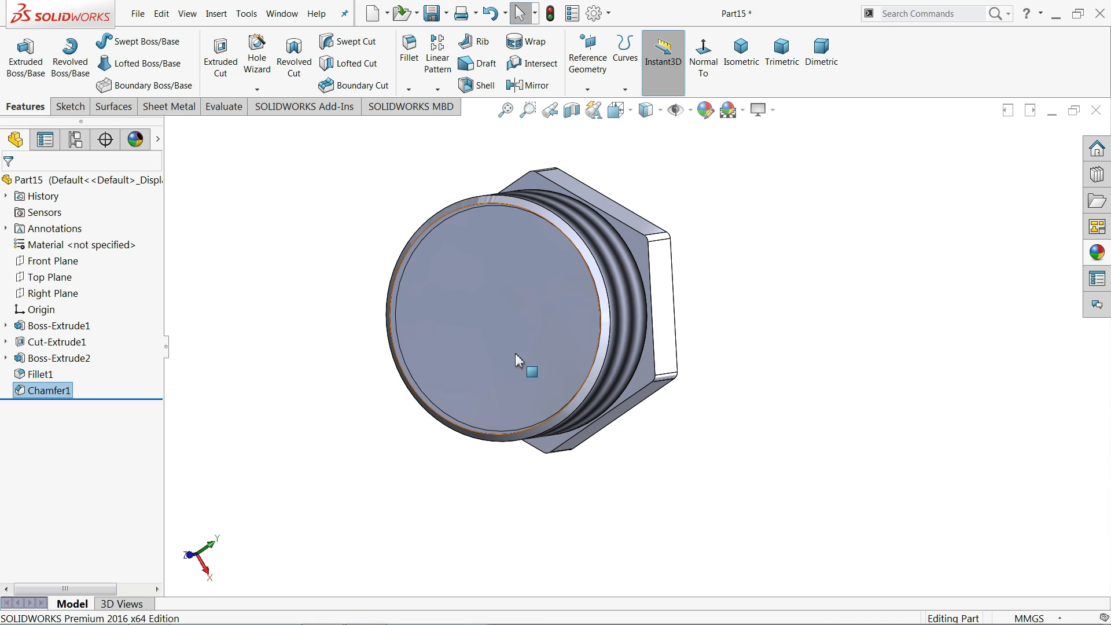
{"action": "left_click", "coordinate": [533, 328]}
{"action": "left_click", "coordinate": [548, 315]}
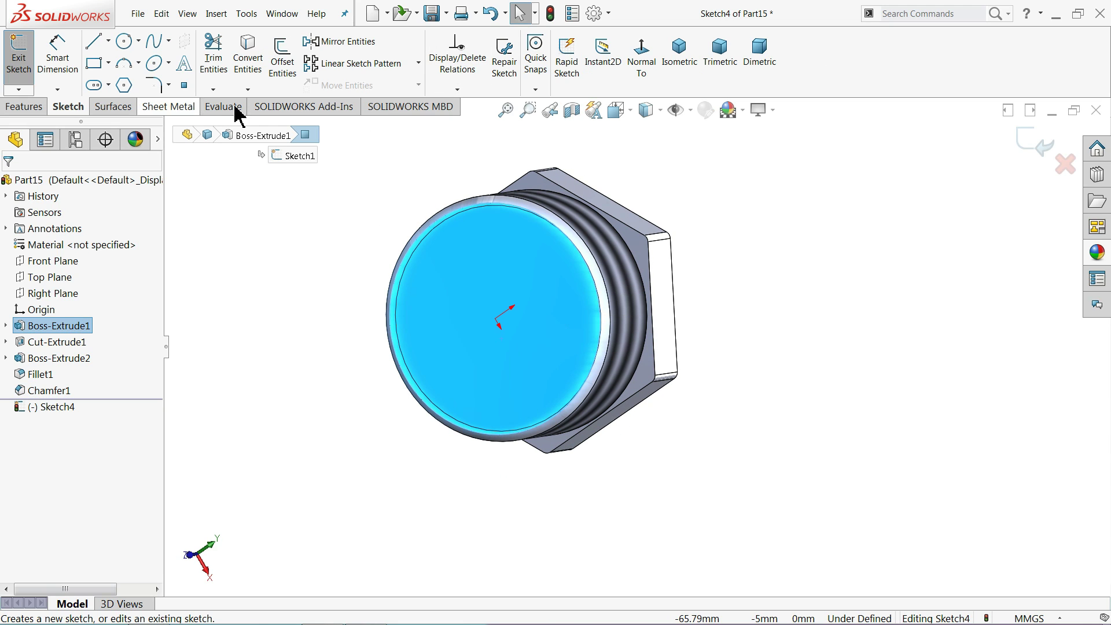
- Sketch a circle centred on the origin and dimension it to Ø42 mm
{"action": "left_click", "coordinate": [124, 41]}
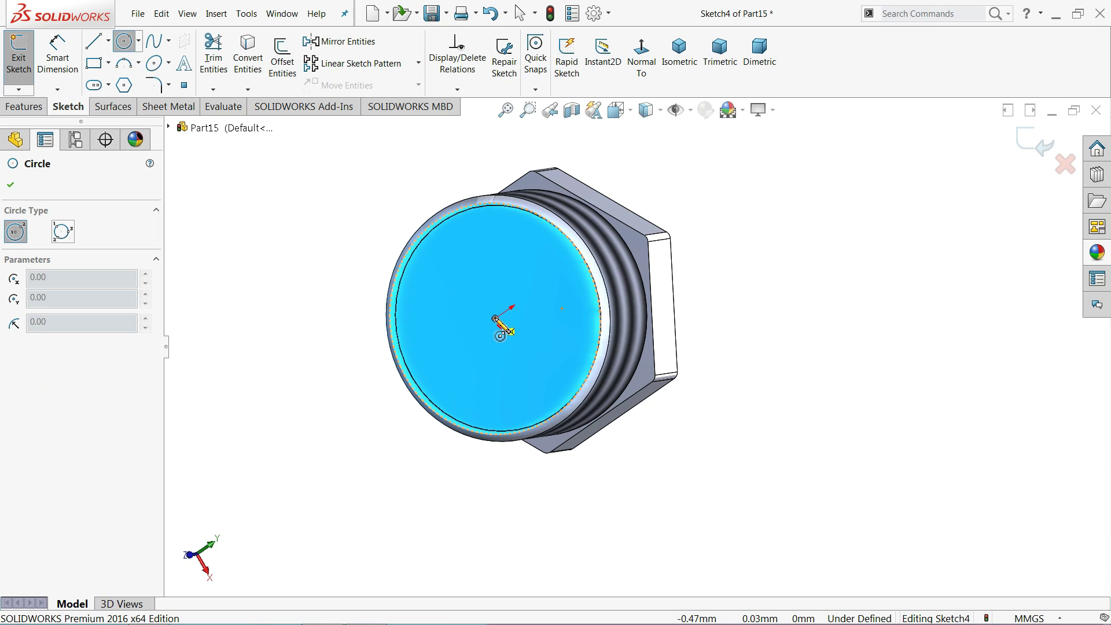
{"action": "left_click", "coordinate": [494, 318]}
{"action": "left_click", "coordinate": [482, 239]}
{"action": "left_click", "coordinate": [75, 78]}
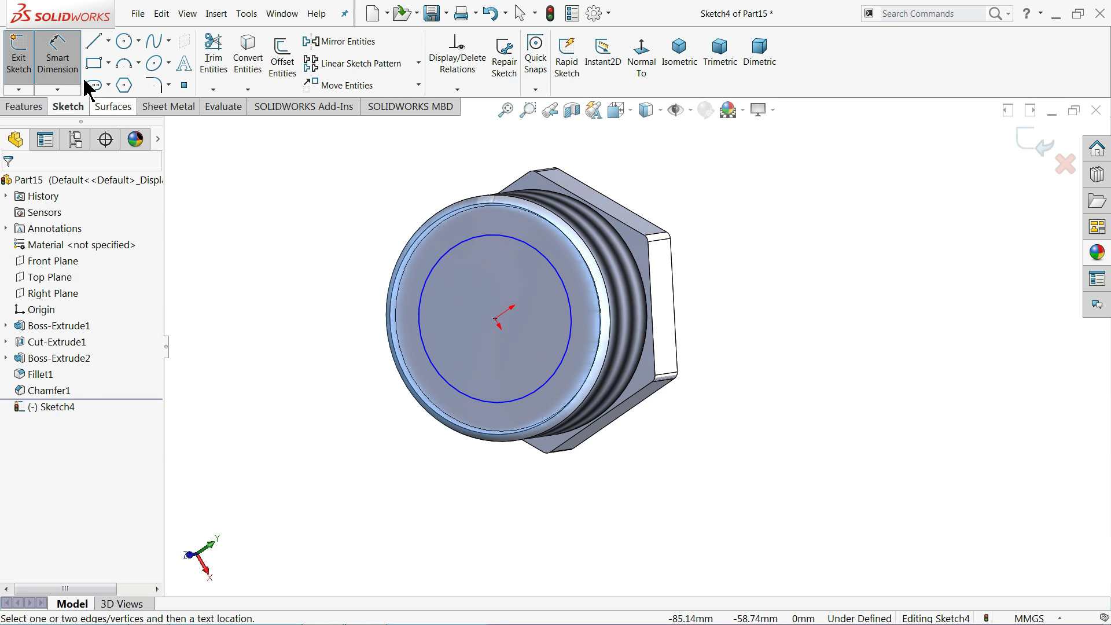
{"action": "left_click", "coordinate": [423, 296]}
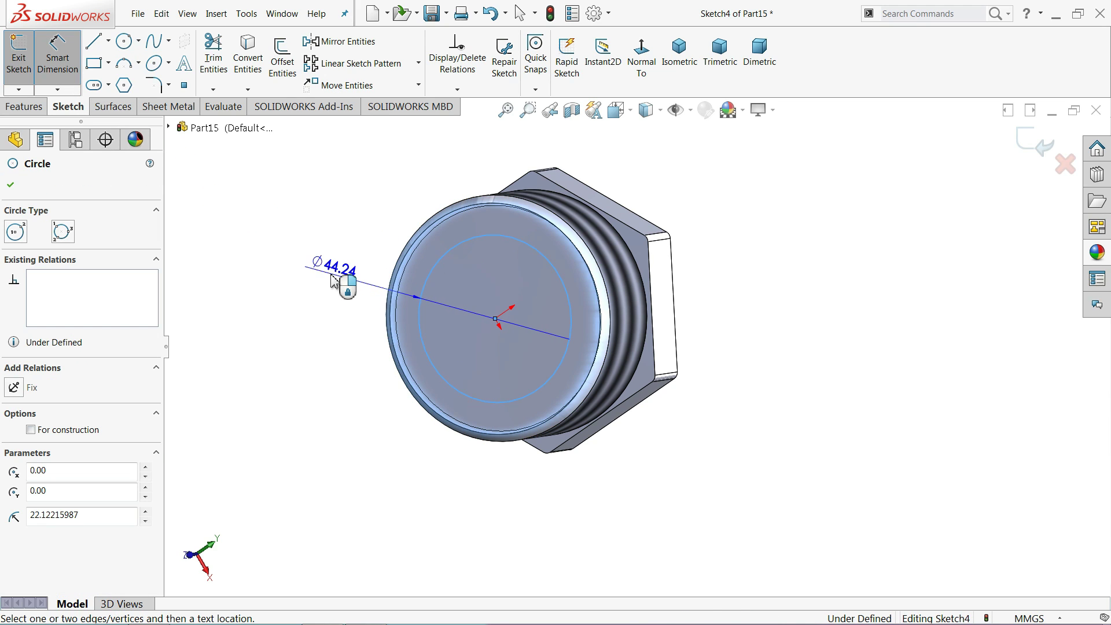
{"action": "left_click", "coordinate": [243, 270]}
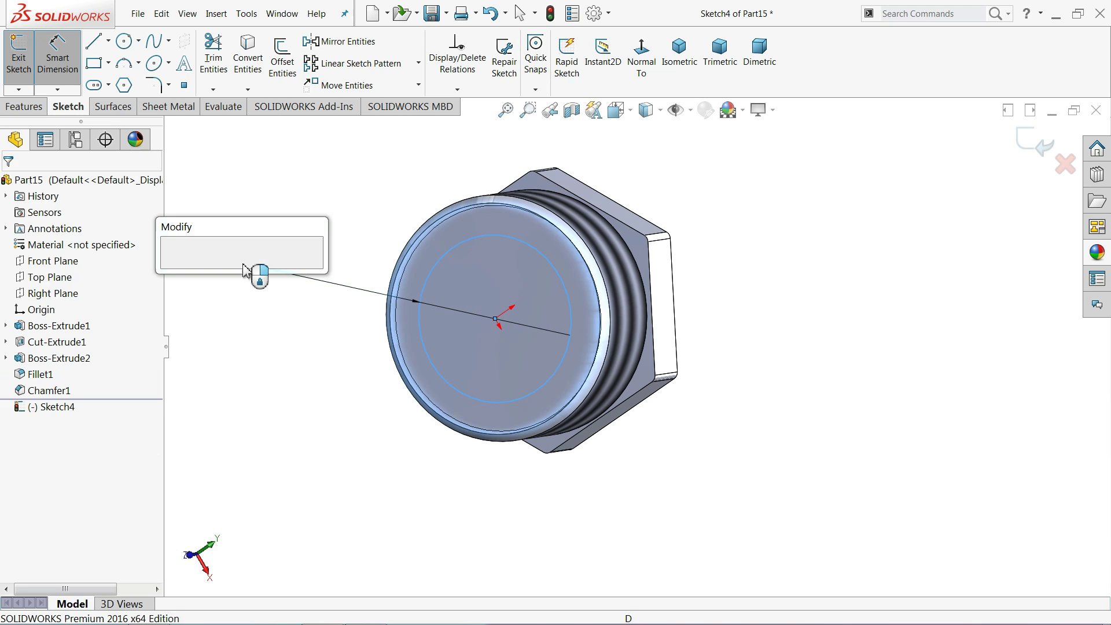
{"action": "type", "text": "42"}
{"action": "key", "text": "Return"}
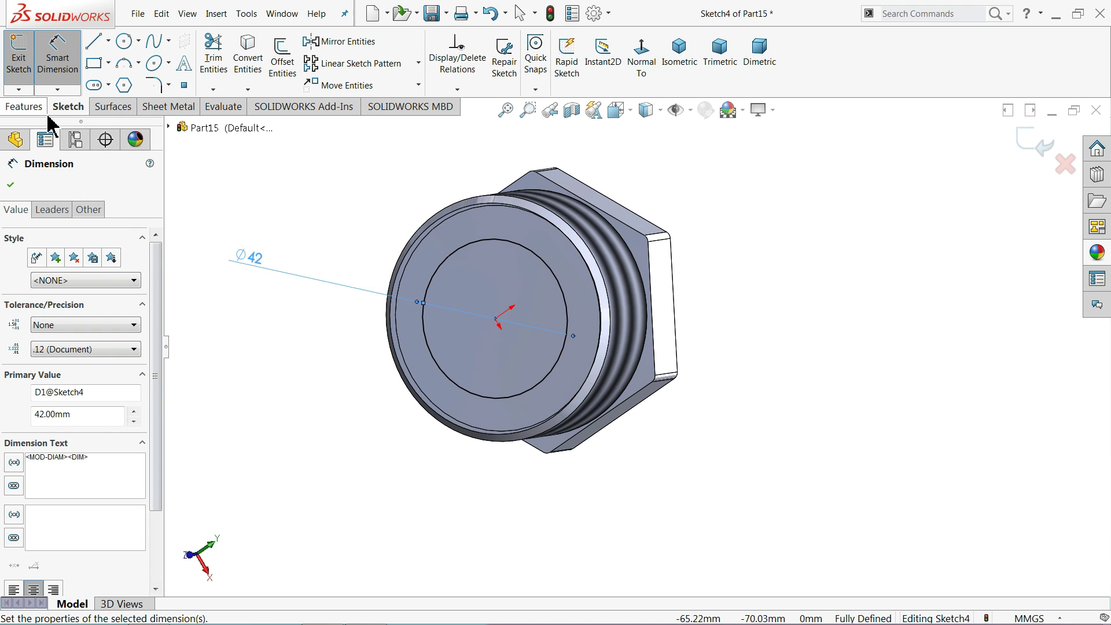
- Extruded-cut the 42 mm circle Through All to bore the hole
{"action": "left_click", "coordinate": [27, 107]}
{"action": "left_click", "coordinate": [220, 60]}
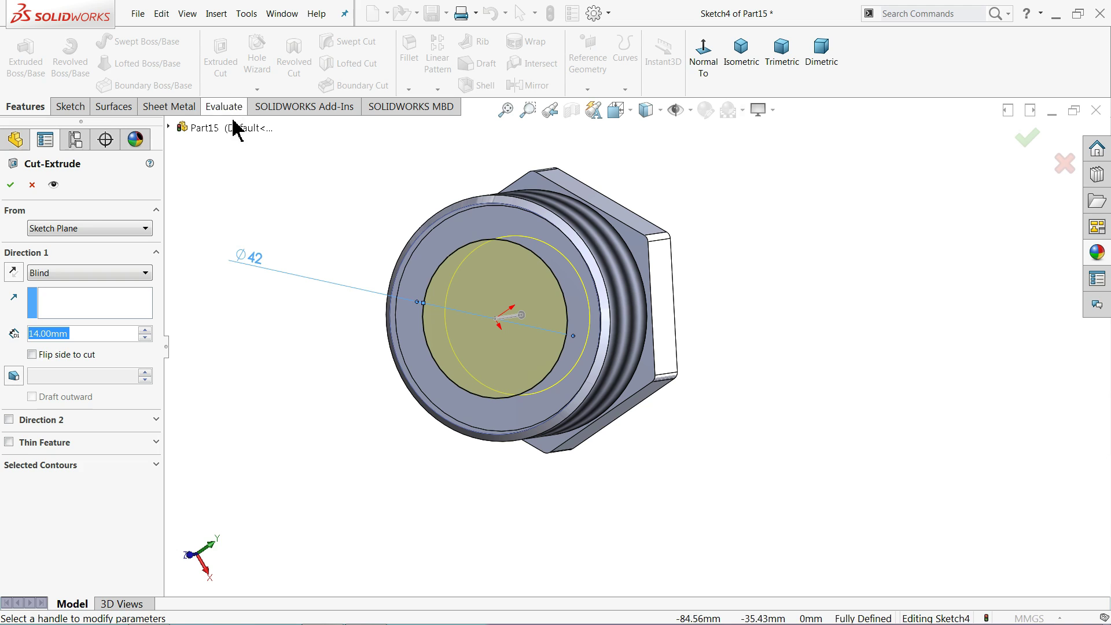
{"action": "left_click", "coordinate": [58, 273]}
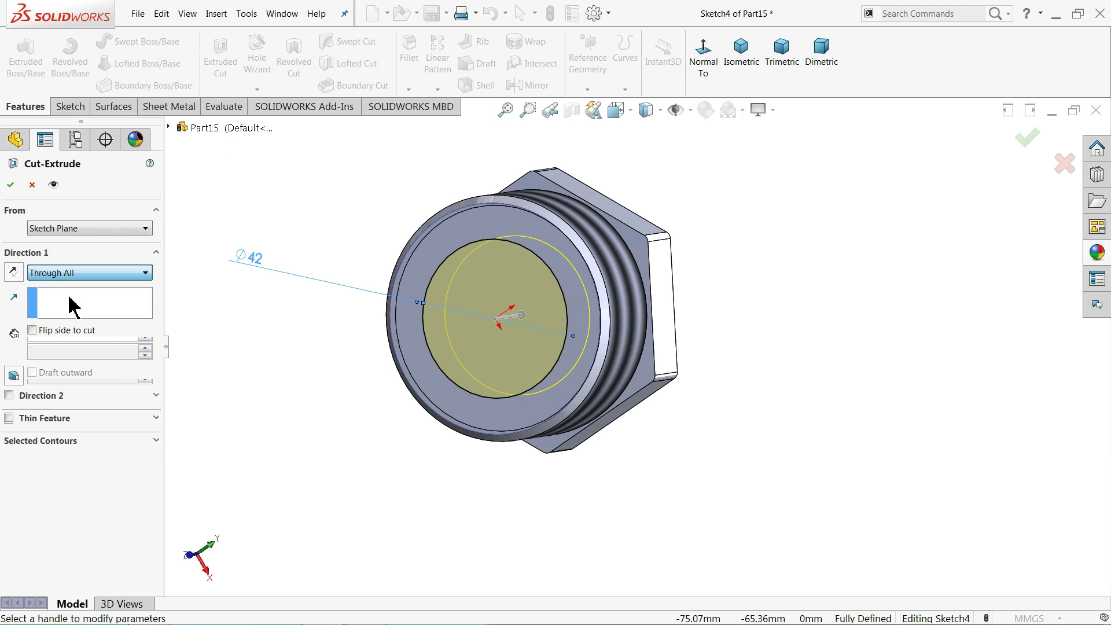
{"action": "left_click", "coordinate": [10, 185]}
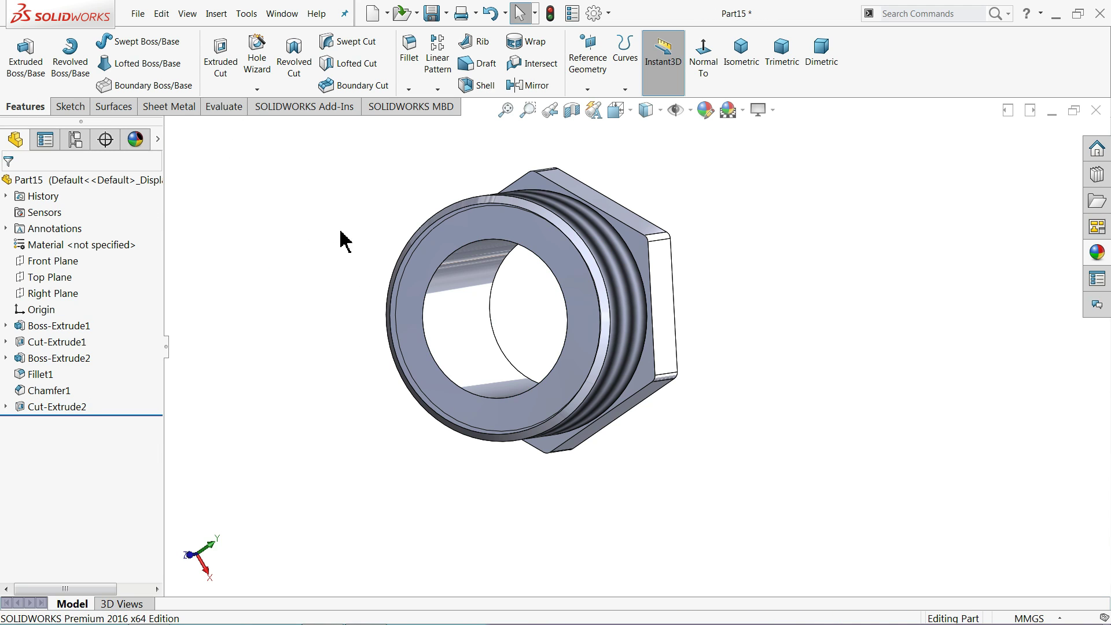
{"action": "mouse_move", "coordinate": [342, 241]}
{"action": "middle_mouse_down"}
{"action": "mouse_move", "coordinate": [208, 267]}
{"action": "mouse_move", "coordinate": [210, 300]}
{"action": "middle_mouse_up"}
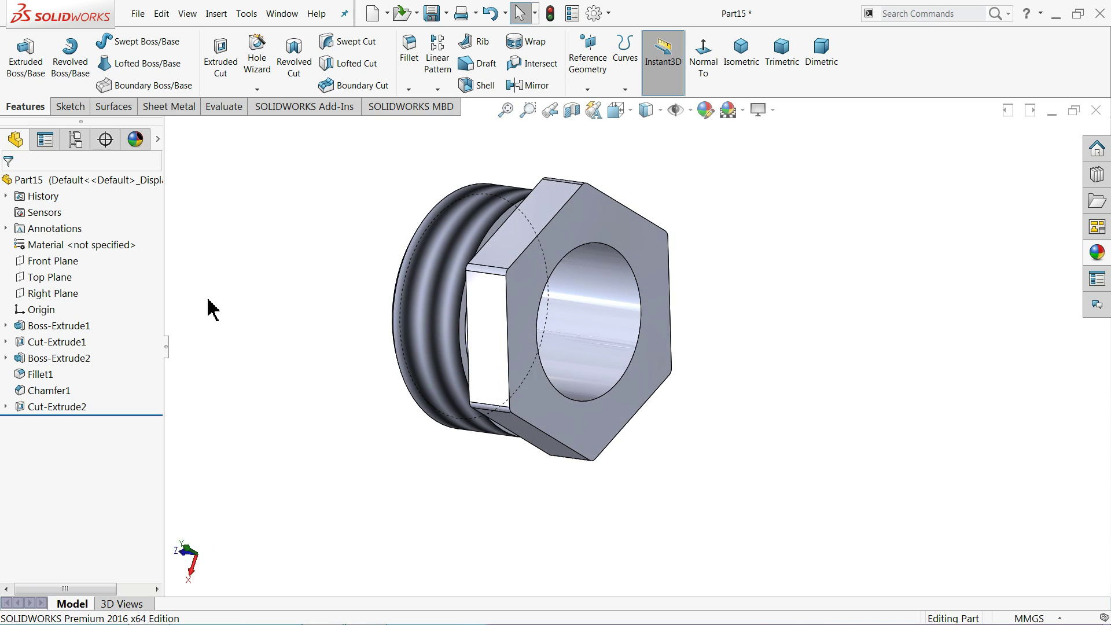
- Apply the polished copper appearance from Metal > Copper to the whole Part15
{"action": "scroll", "coordinate": [561, 318], "scroll_direction": "down", "scroll_amount": 2}
{"action": "scroll", "coordinate": [565, 317], "scroll_direction": "down", "scroll_amount": 2}
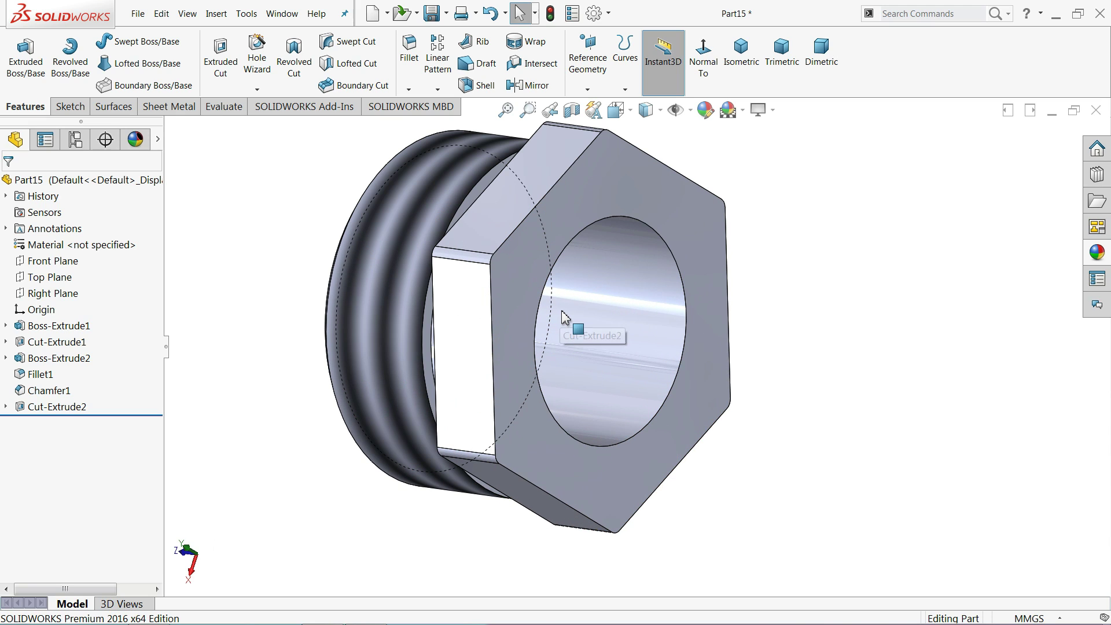
{"action": "left_click", "coordinate": [99, 180]}
{"action": "left_click", "coordinate": [1097, 253]}
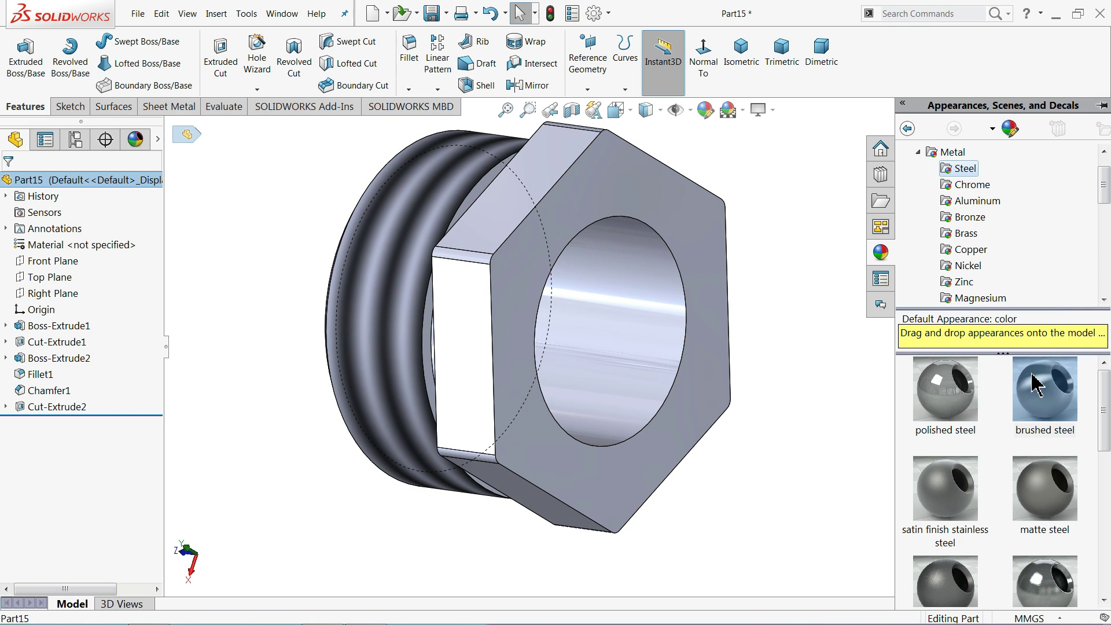
{"action": "left_click", "coordinate": [974, 255]}
{"action": "double_click", "coordinate": [966, 412]}
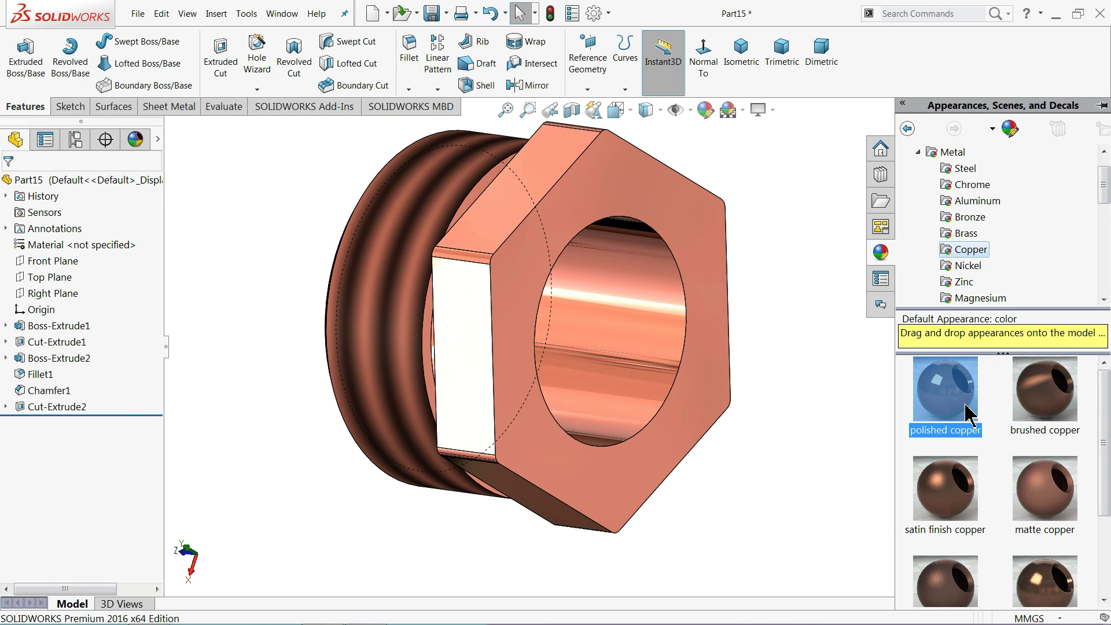
{"action": "scroll", "coordinate": [749, 336], "scroll_direction": "up", "scroll_amount": 2}
{"action": "middle_click_drag", "start_coordinate": [725, 318], "coordinate": [711, 312]}
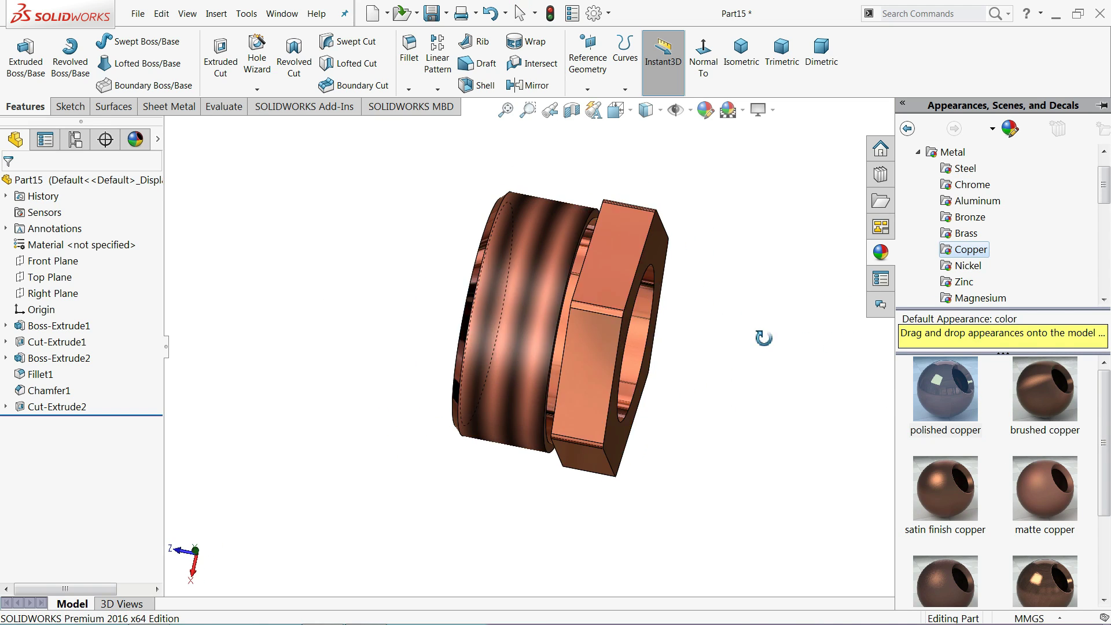
{"action": "scroll", "coordinate": [694, 316], "scroll_direction": "down", "scroll_amount": 2}
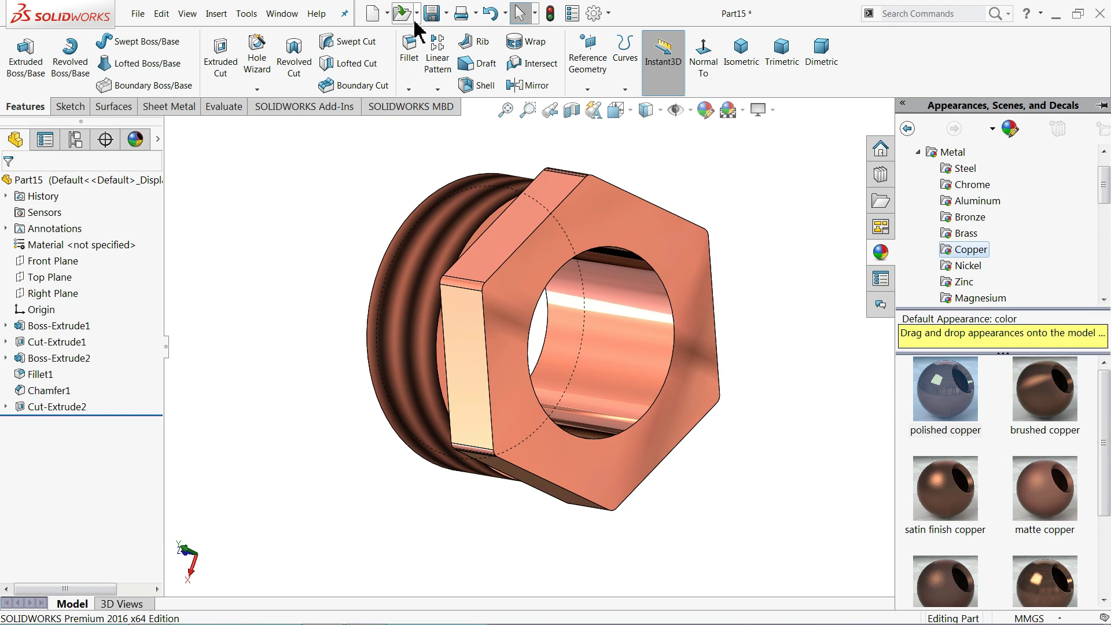
- Save Part15 as '15.Nut Guide rod' in the Hydraulic Cylinder folder
{"action": "left_click", "coordinate": [431, 12]}
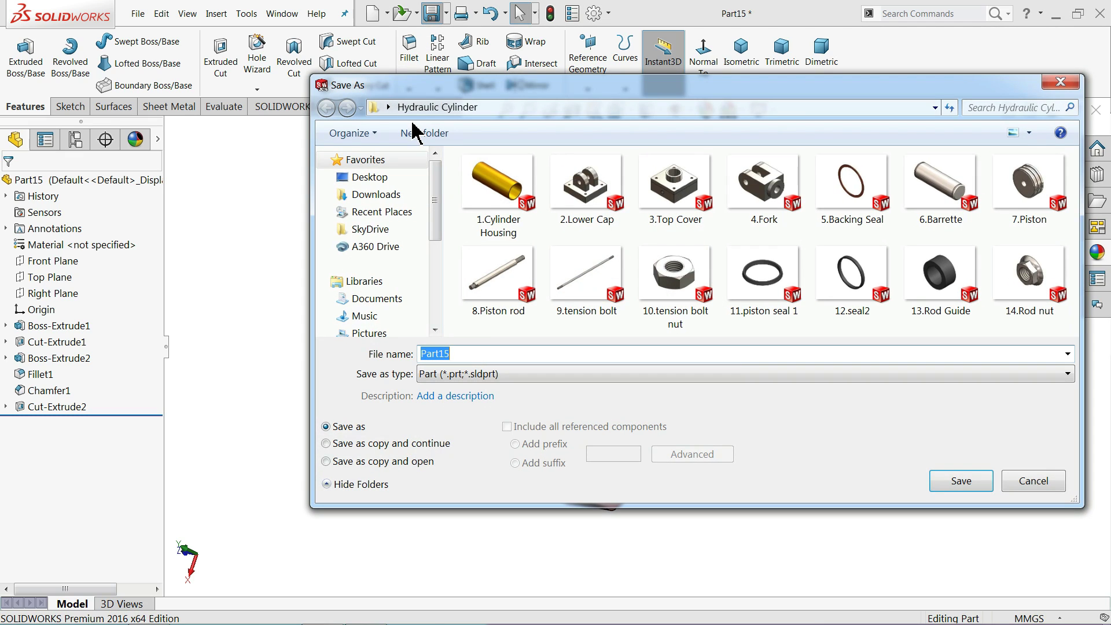
{"action": "type", "text": "15.Nut Guide rod"}
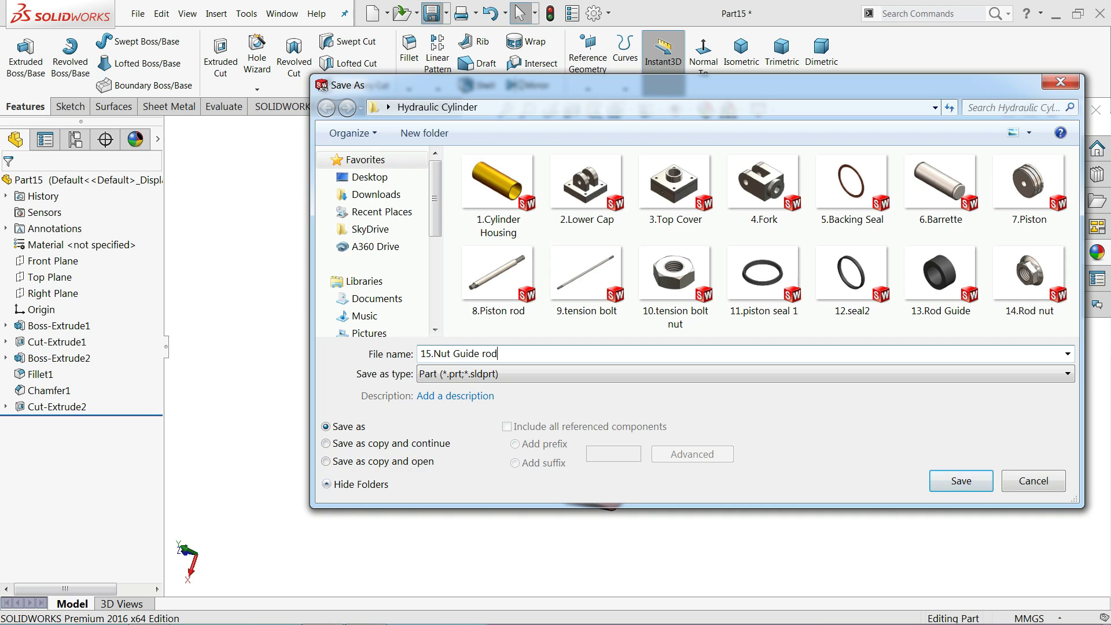
{"action": "left_click", "coordinate": [956, 486]}
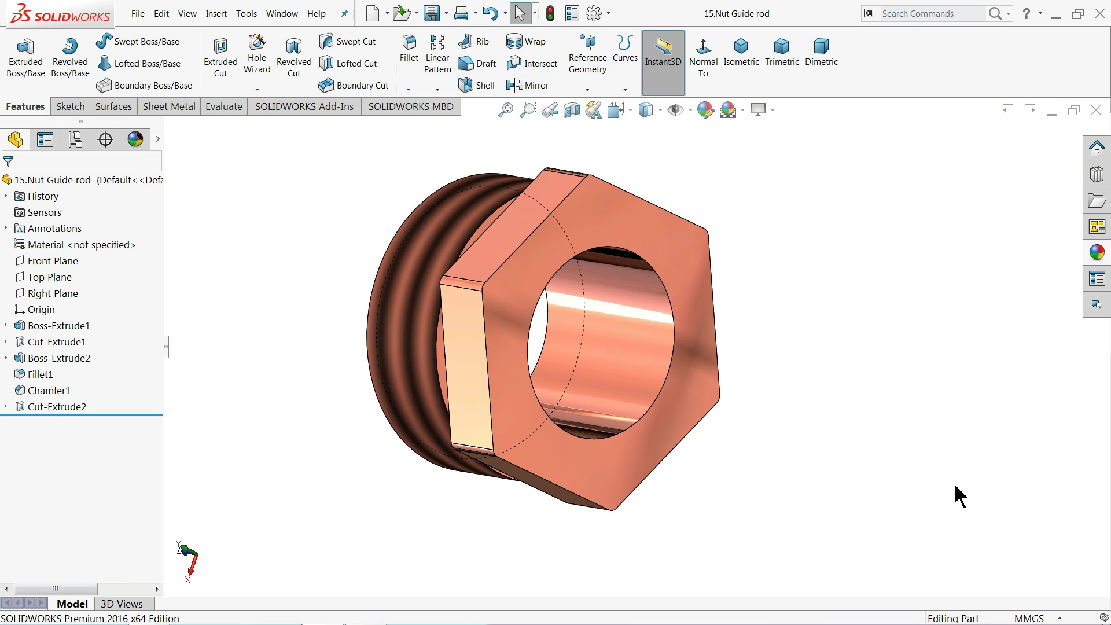
- Zoom and orbit around the finished nut guide rod to inspect it
{"action": "scroll", "coordinate": [548, 352], "scroll_direction": "down", "scroll_amount": 2}
{"action": "scroll", "coordinate": [548, 352], "scroll_direction": "down", "scroll_amount": 2}
{"action": "mouse_move", "coordinate": [550, 353]}
{"action": "middle_mouse_down"}
{"action": "mouse_move", "coordinate": [471, 238]}
{"action": "mouse_move", "coordinate": [543, 369]}
{"action": "mouse_move", "coordinate": [431, 244]}
{"action": "mouse_move", "coordinate": [583, 339]}
{"action": "mouse_move", "coordinate": [406, 393]}
{"action": "middle_mouse_up"}
{"action": "scroll", "coordinate": [543, 368], "scroll_direction": "up", "scroll_amount": 2}
{"action": "scroll", "coordinate": [565, 331], "scroll_direction": "down", "scroll_amount": 2}
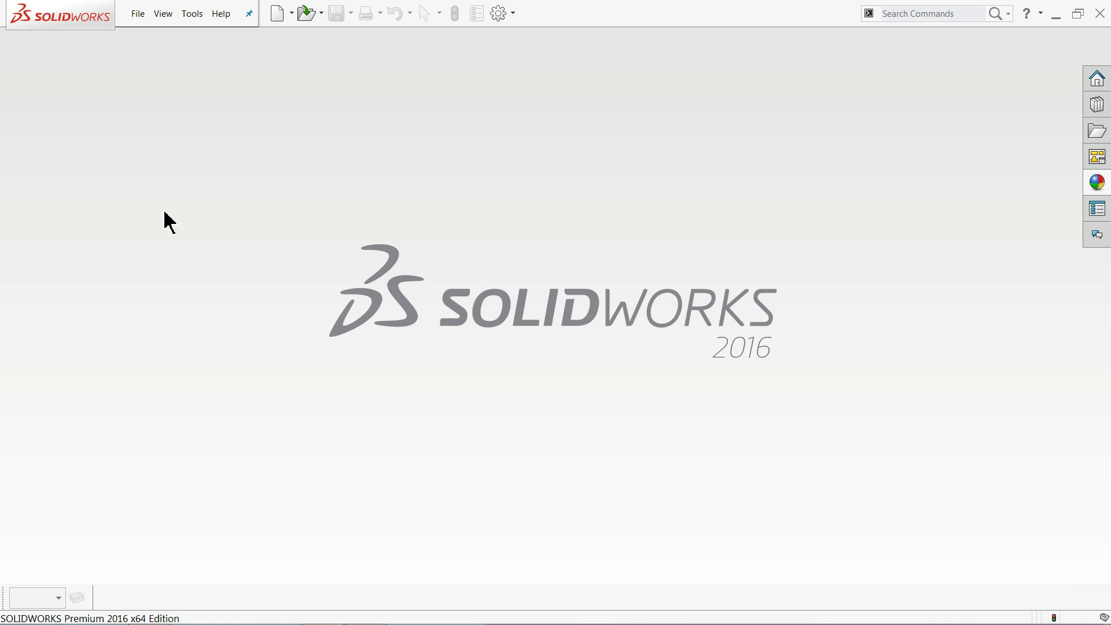
- Create a new assembly and place 2.Lower Cap as its first component
{"action": "left_click", "coordinate": [164, 13]}
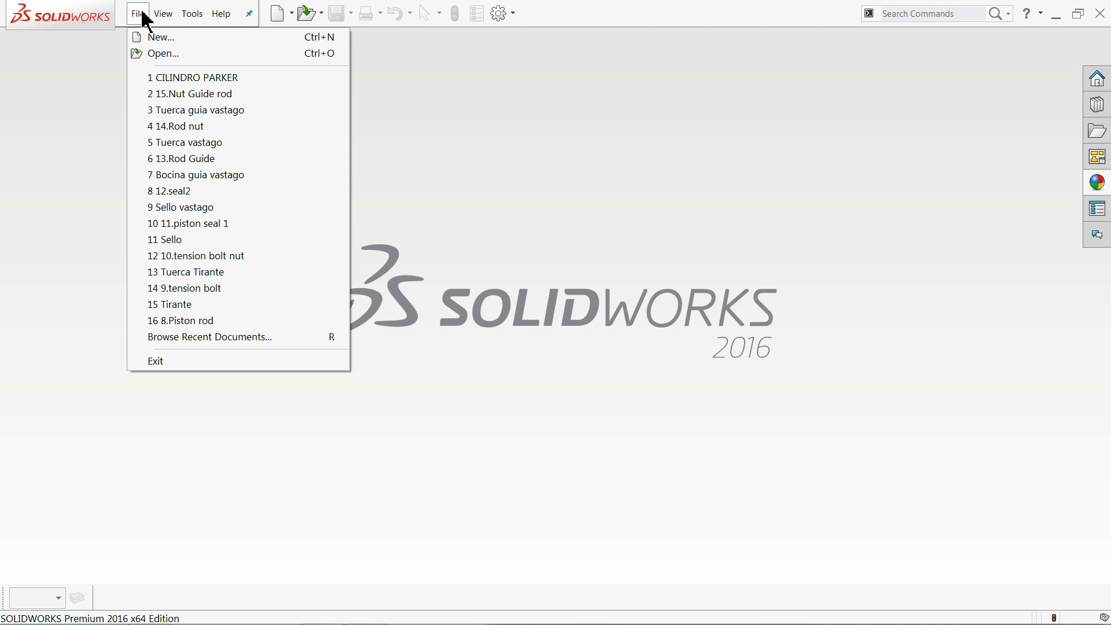
{"action": "left_click", "coordinate": [143, 38]}
{"action": "left_click", "coordinate": [431, 302]}
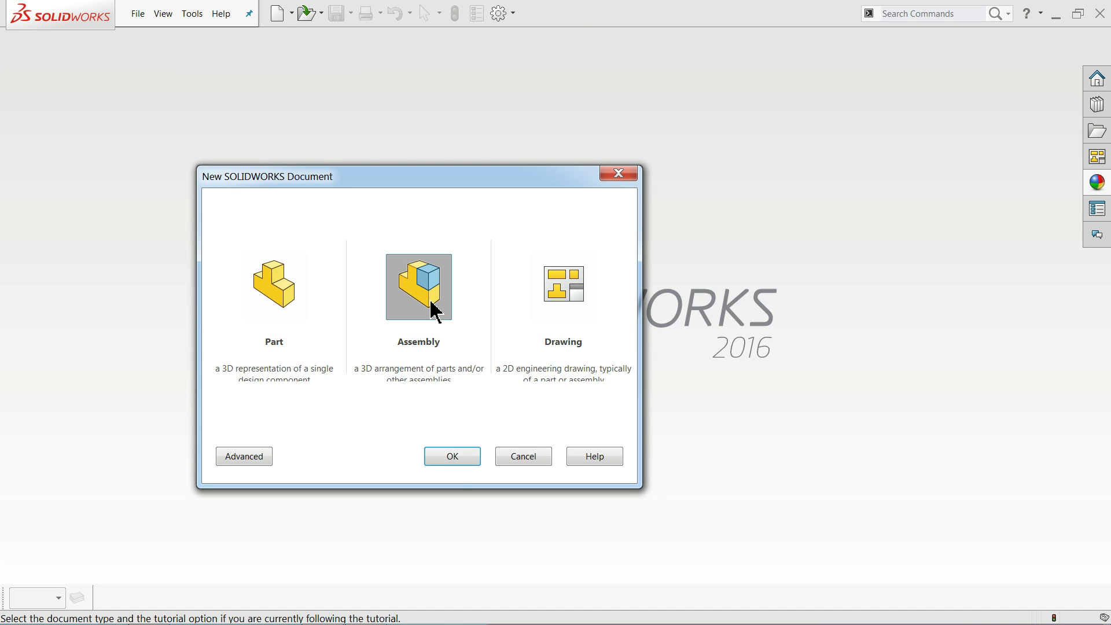
{"action": "left_click", "coordinate": [452, 462]}
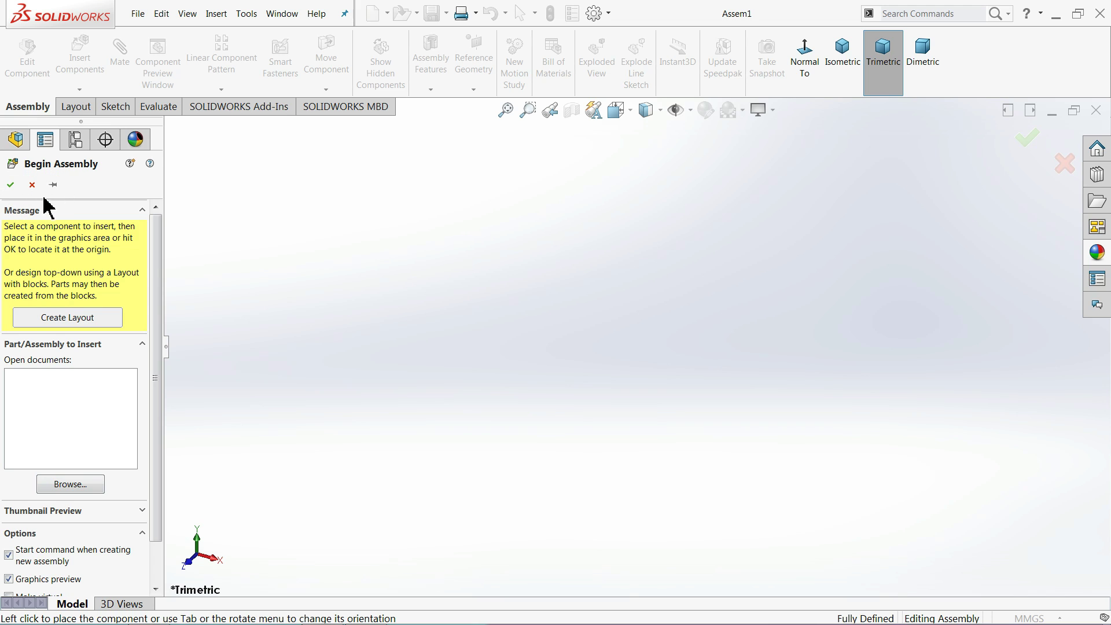
{"action": "left_click", "coordinate": [54, 489]}
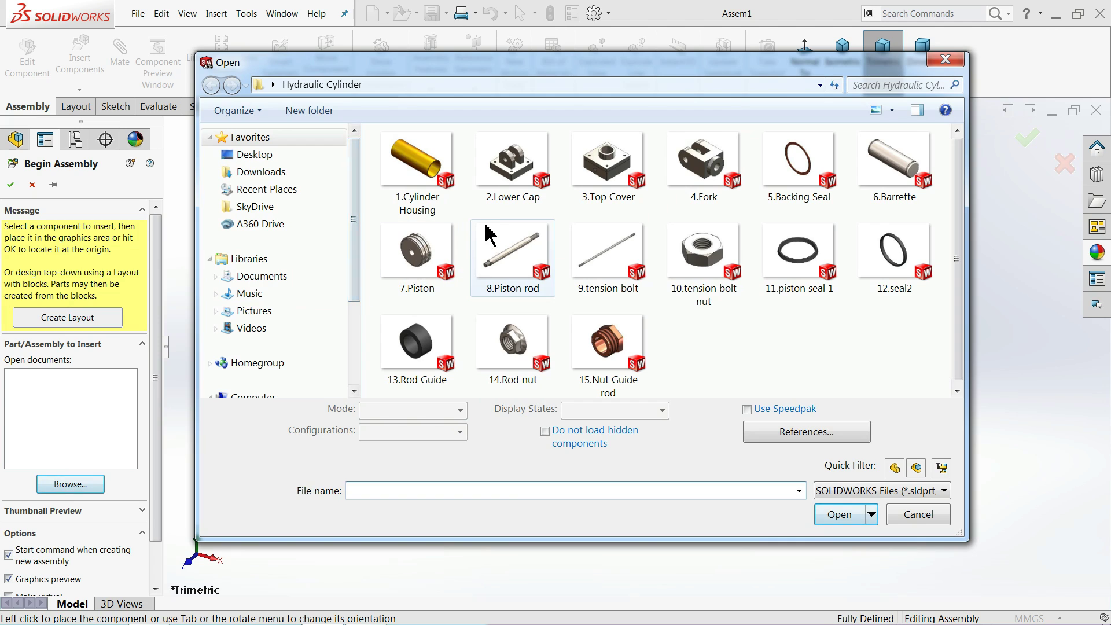
{"action": "left_click", "coordinate": [517, 195]}
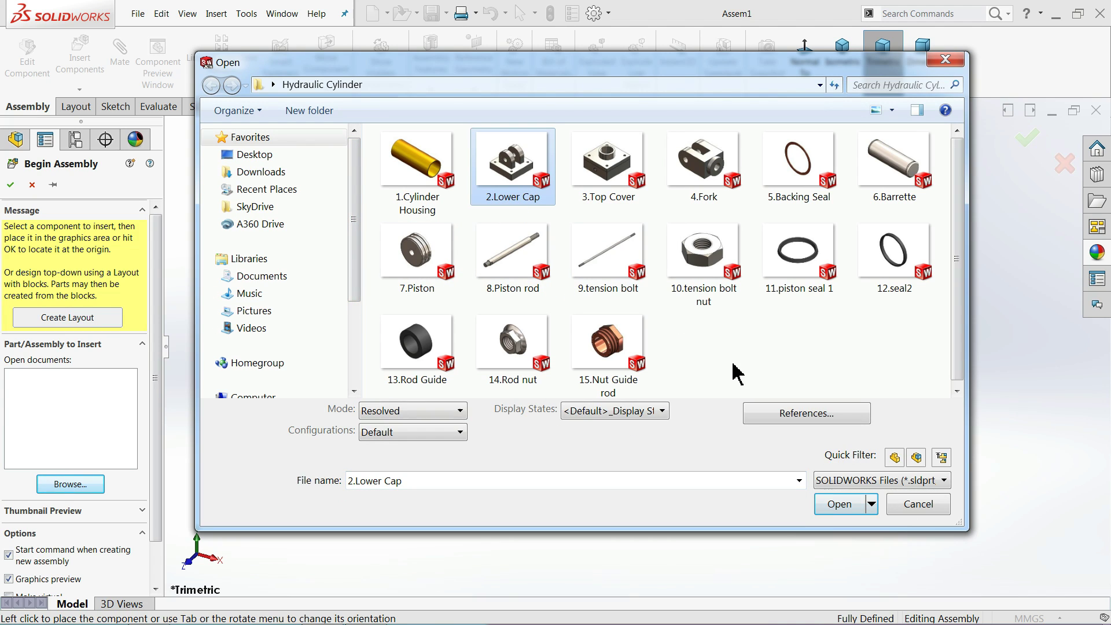
{"action": "left_click", "coordinate": [843, 508]}
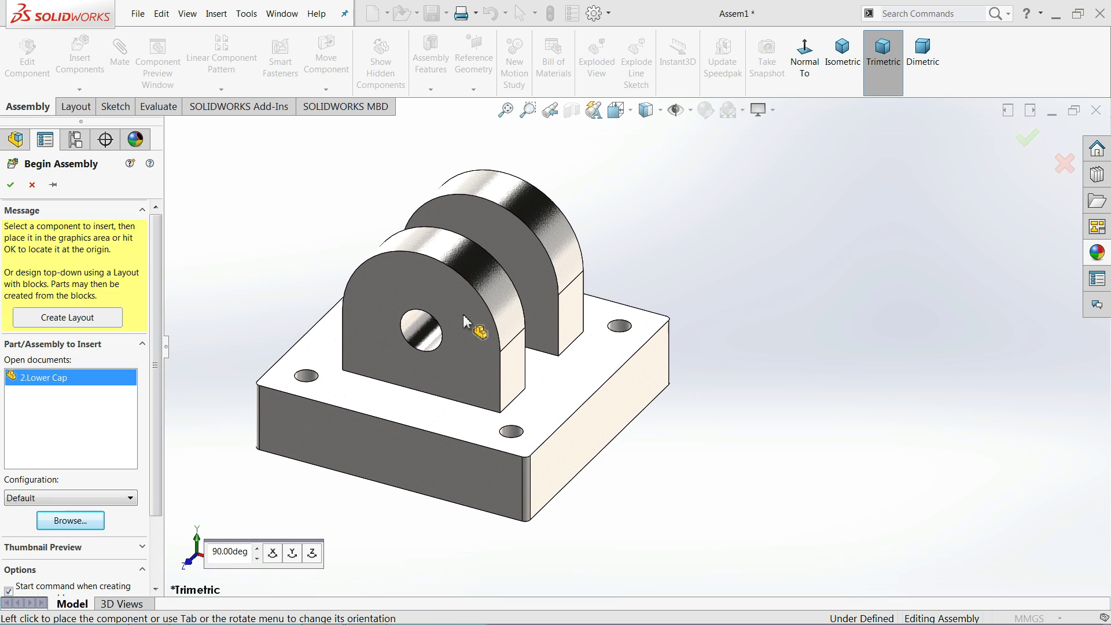
{"action": "left_click", "coordinate": [466, 321]}
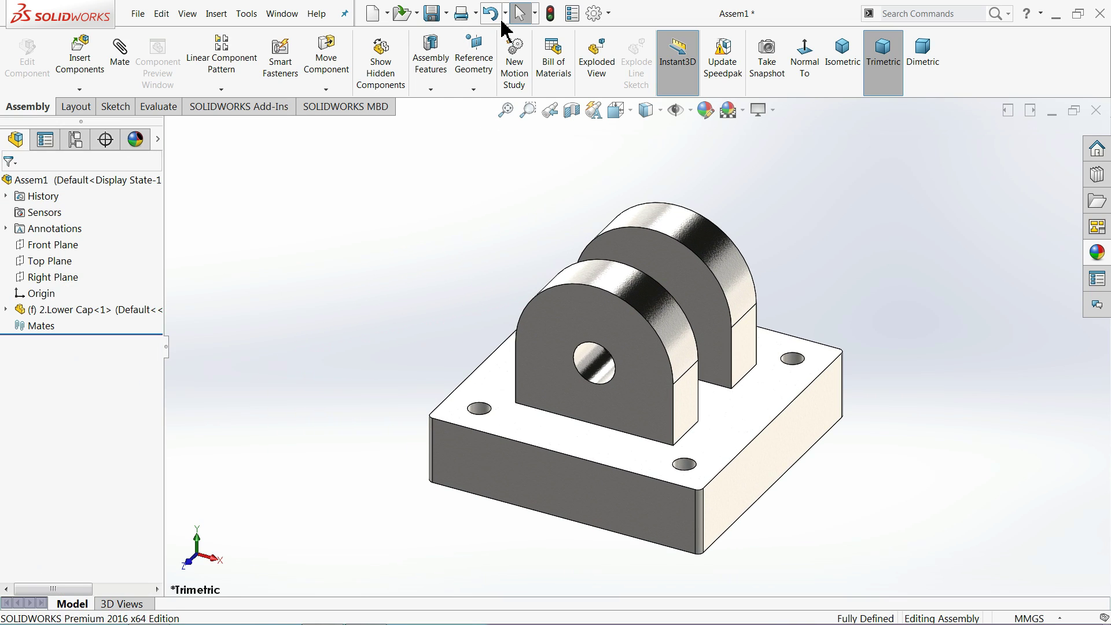
- Apply the Plain White scene and orbit to face the lower cap plate
{"action": "left_click", "coordinate": [744, 111]}
{"action": "left_click", "coordinate": [761, 35]}
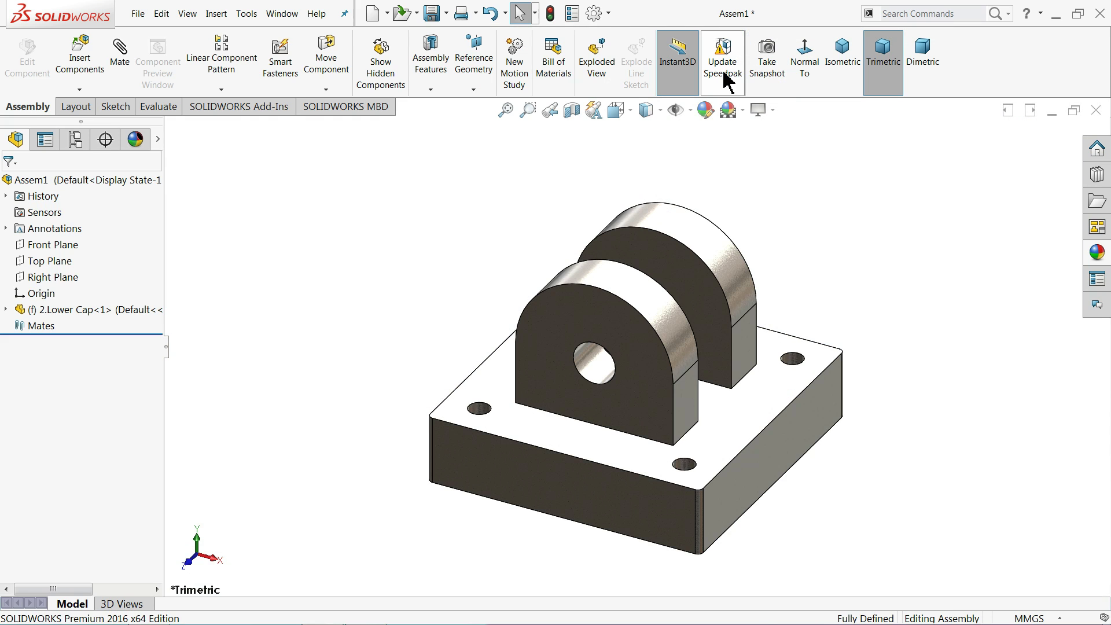
{"action": "key", "text": "f"}
{"action": "mouse_move", "coordinate": [546, 207]}
{"action": "middle_mouse_down"}
{"action": "mouse_move", "coordinate": [447, 347]}
{"action": "mouse_move", "coordinate": [464, 310]}
{"action": "mouse_move", "coordinate": [474, 175]}
{"action": "mouse_move", "coordinate": [457, 190]}
{"action": "middle_mouse_up"}
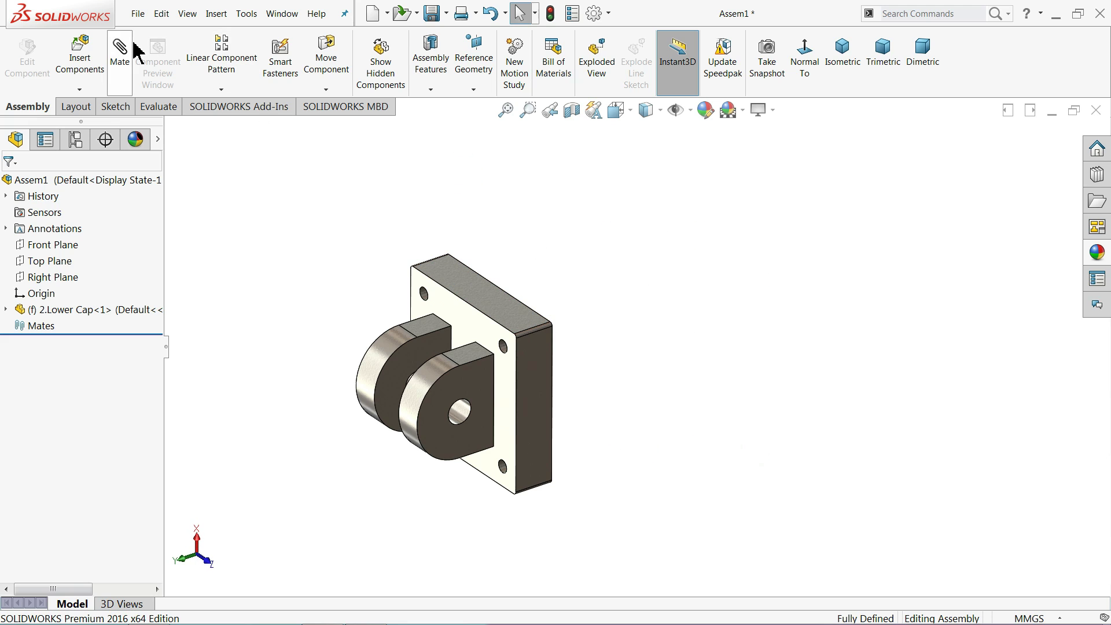
- Insert 3.Top Cover and place it beside the Lower Cap
{"action": "left_click", "coordinate": [81, 53]}
{"action": "left_click", "coordinate": [60, 471]}
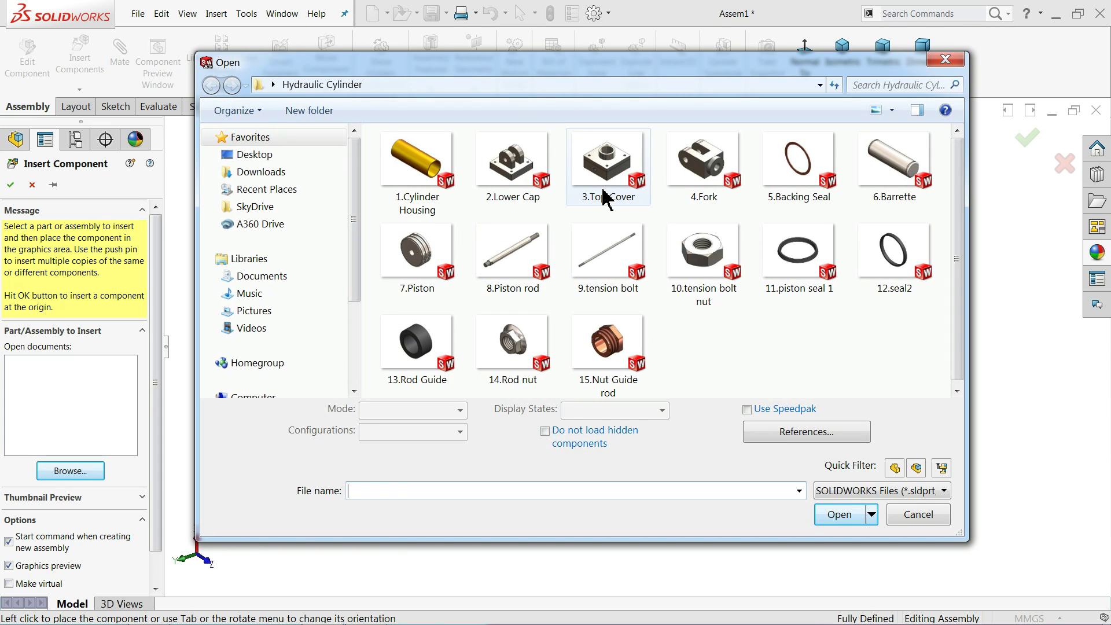
{"action": "left_click", "coordinate": [604, 197]}
{"action": "left_click", "coordinate": [846, 512]}
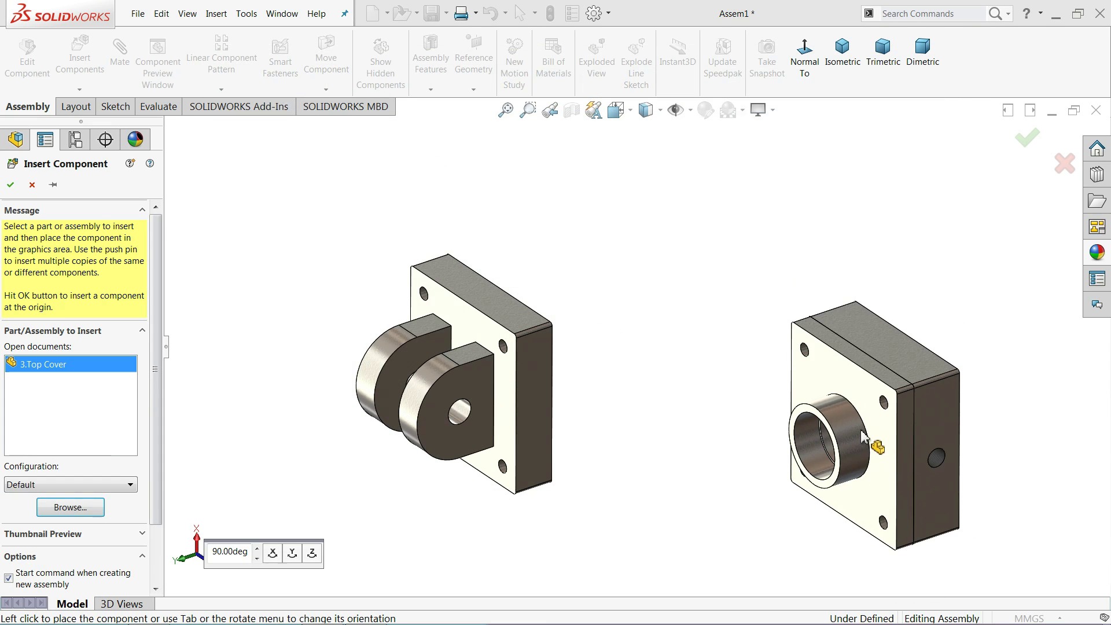
{"action": "left_click", "coordinate": [770, 278]}
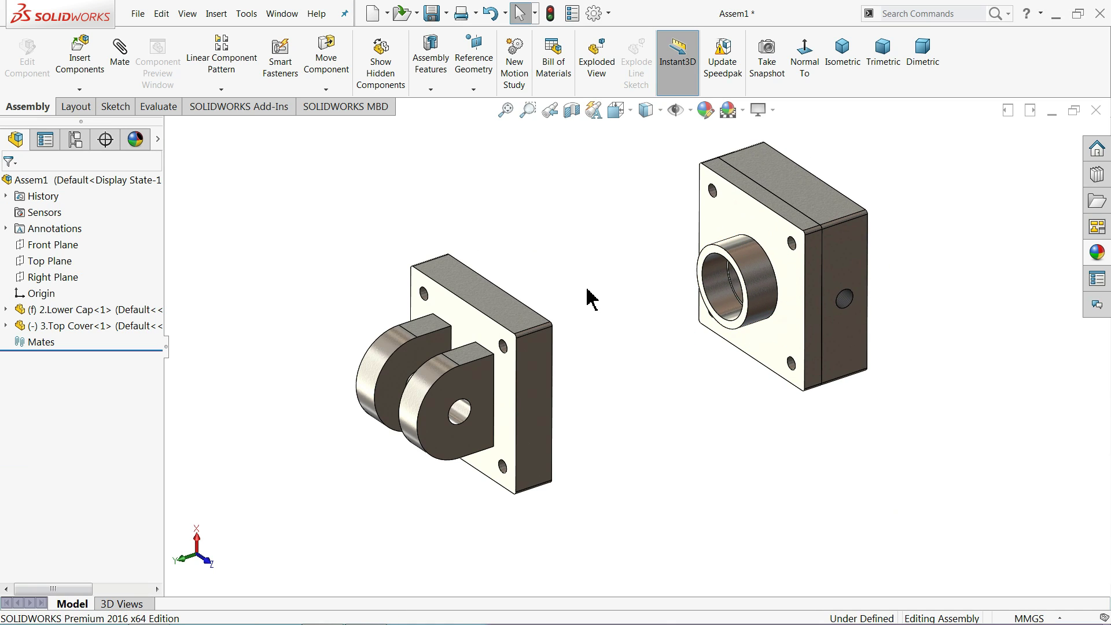
- Rotate the Top Cover with Rotate Component until it faces the Lower Cap
{"action": "left_click", "coordinate": [326, 91]}
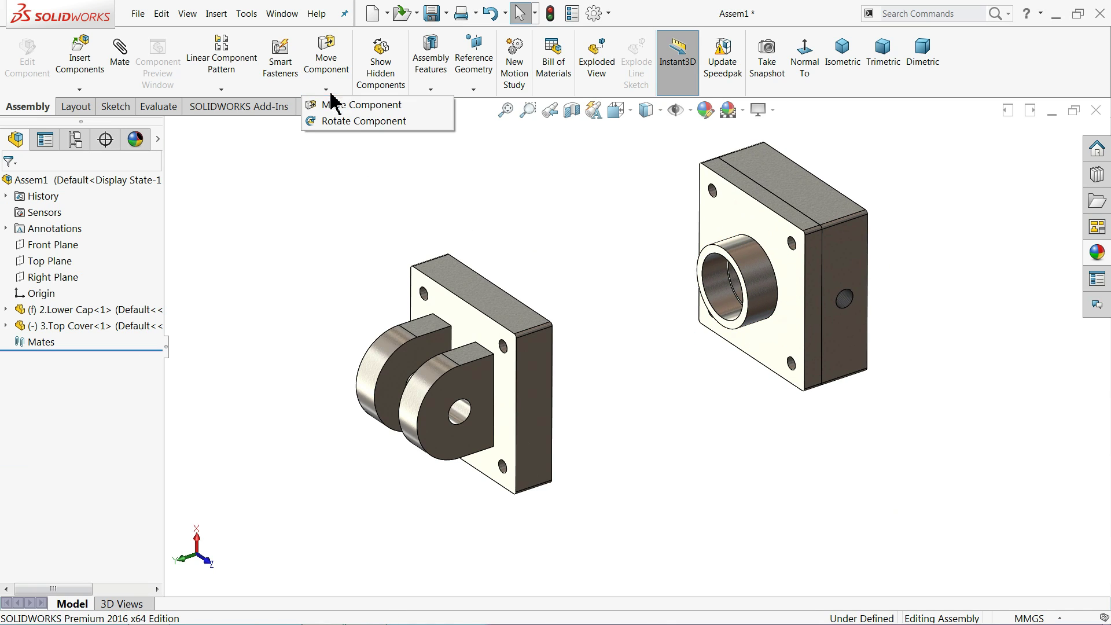
{"action": "left_click", "coordinate": [360, 121]}
{"action": "mouse_move", "coordinate": [706, 248]}
{"action": "left_mouse_down"}
{"action": "mouse_move", "coordinate": [727, 301]}
{"action": "mouse_move", "coordinate": [898, 377]}
{"action": "mouse_move", "coordinate": [635, 303]}
{"action": "mouse_move", "coordinate": [648, 375]}
{"action": "mouse_move", "coordinate": [745, 389]}
{"action": "mouse_move", "coordinate": [719, 382]}
{"action": "left_mouse_up"}
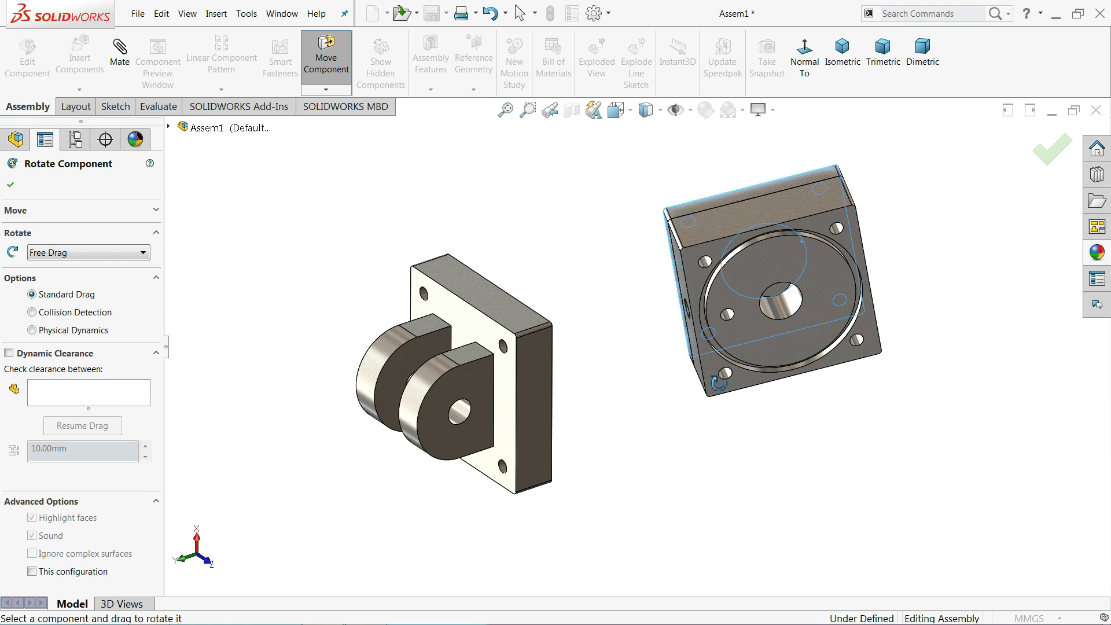
{"action": "mouse_move", "coordinate": [727, 253]}
{"action": "left_mouse_down"}
{"action": "mouse_move", "coordinate": [860, 440]}
{"action": "mouse_move", "coordinate": [853, 450]}
{"action": "mouse_move", "coordinate": [918, 377]}
{"action": "mouse_move", "coordinate": [991, 223]}
{"action": "mouse_move", "coordinate": [835, 186]}
{"action": "mouse_move", "coordinate": [953, 174]}
{"action": "mouse_move", "coordinate": [1019, 268]}
{"action": "mouse_move", "coordinate": [1004, 236]}
{"action": "left_mouse_up"}
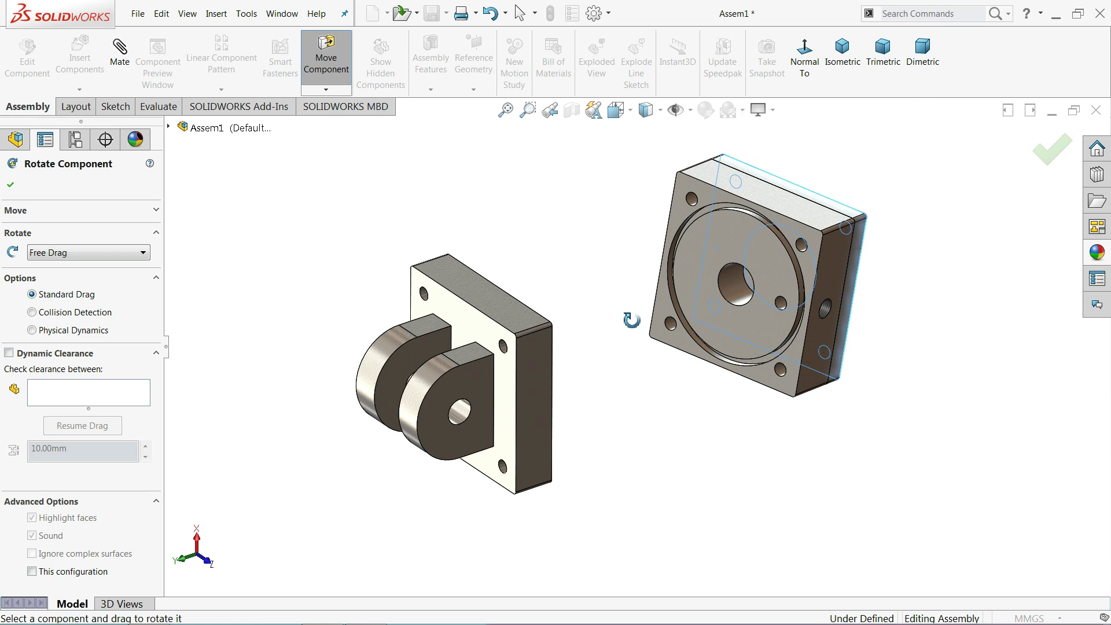
{"action": "mouse_move", "coordinate": [630, 318]}
{"action": "middle_mouse_down"}
{"action": "mouse_move", "coordinate": [739, 163]}
{"action": "mouse_move", "coordinate": [592, 290]}
{"action": "mouse_move", "coordinate": [633, 293]}
{"action": "mouse_move", "coordinate": [586, 284]}
{"action": "middle_mouse_up"}
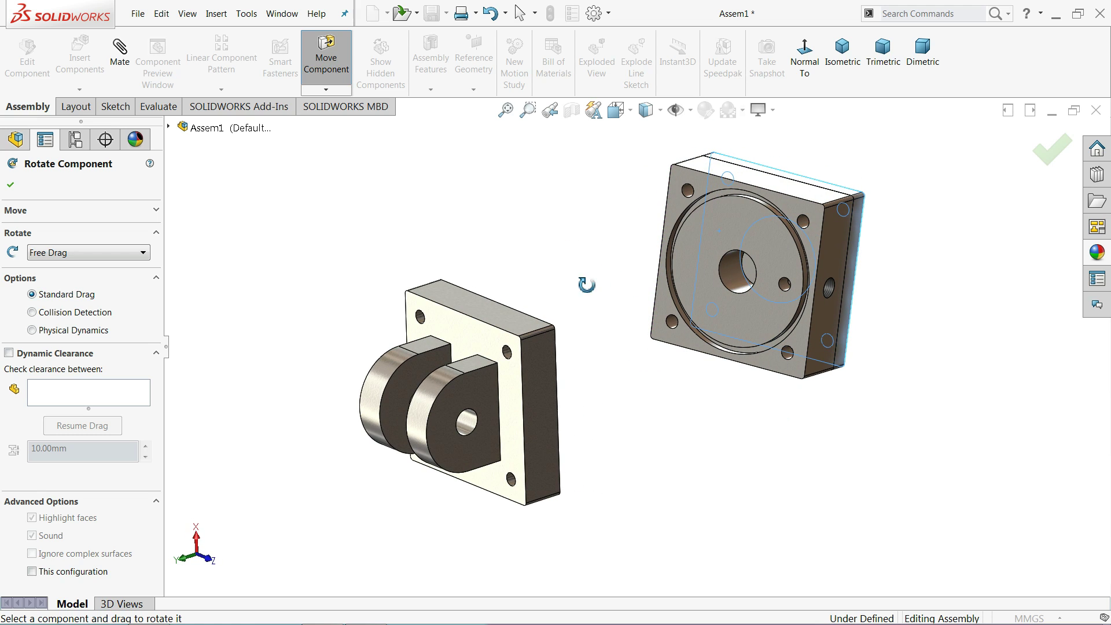
{"action": "left_click", "coordinate": [10, 184]}
- Float the fixed Lower Cap so it can be moved
{"action": "left_click_drag", "start_coordinate": [529, 411], "coordinate": [531, 299]}
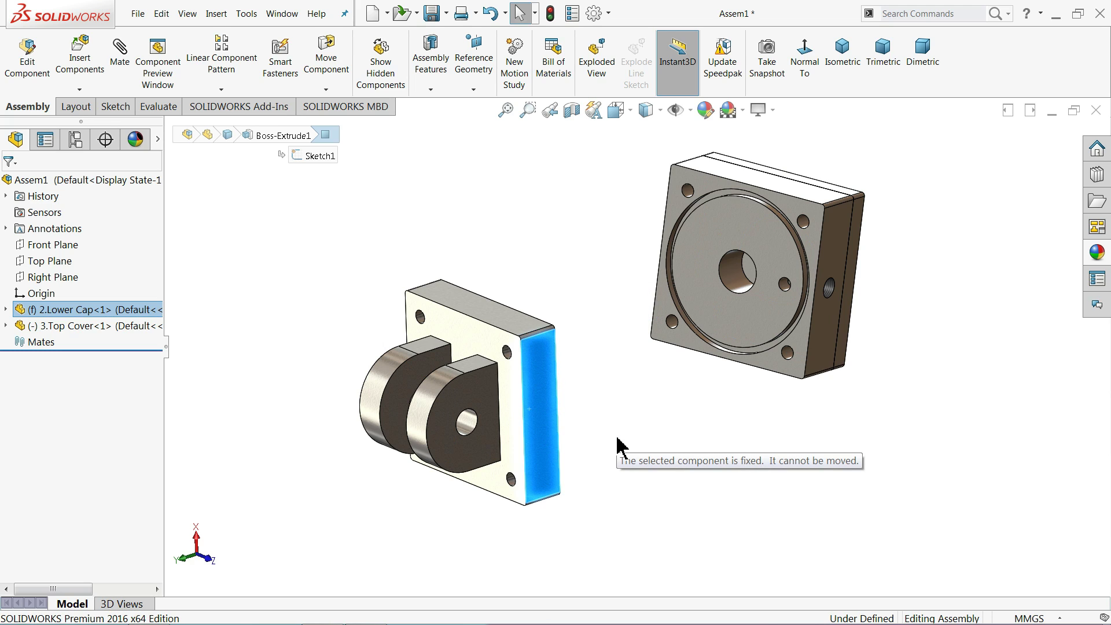
{"action": "left_click_drag", "start_coordinate": [547, 363], "coordinate": [546, 434]}
{"action": "right_click", "coordinate": [522, 411]}
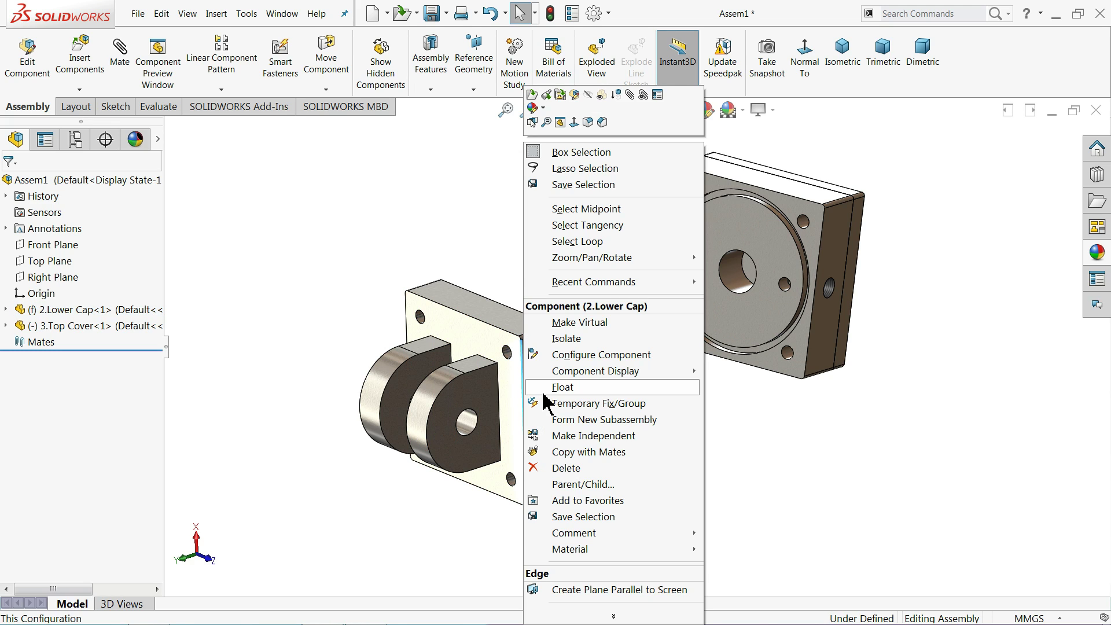
{"action": "left_click", "coordinate": [547, 389]}
{"action": "mouse_move", "coordinate": [558, 408]}
{"action": "left_mouse_down"}
{"action": "mouse_move", "coordinate": [560, 280]}
{"action": "mouse_move", "coordinate": [544, 396]}
{"action": "left_mouse_up"}
{"action": "key", "text": "Escape"}
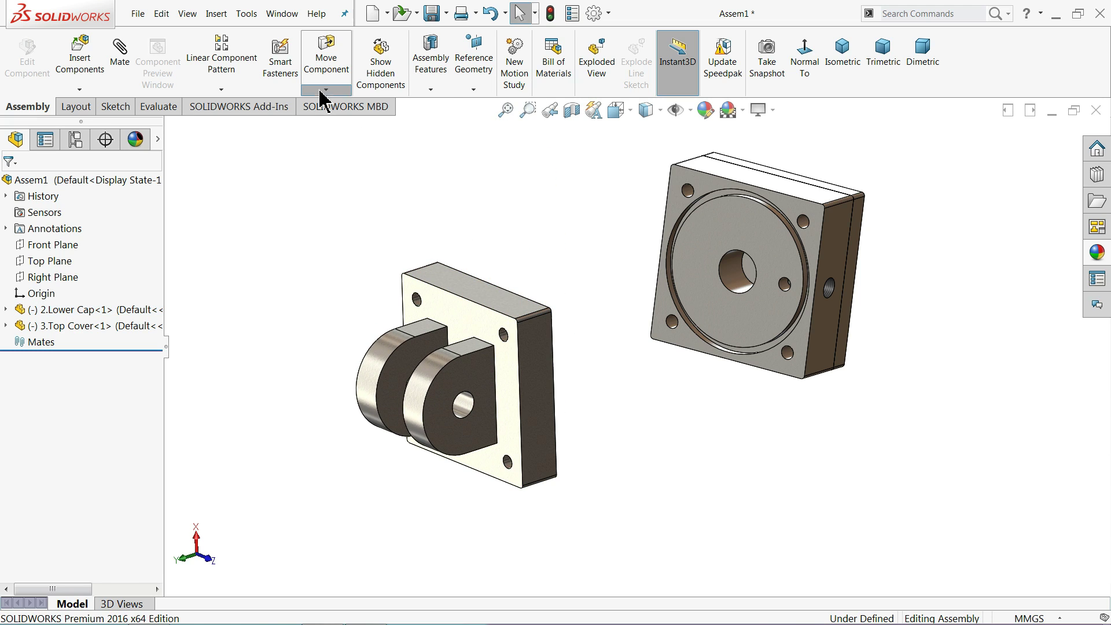
- Rotate the Lower Cap lugs sideways and turn the Top Cover to show its side face
{"action": "left_click", "coordinate": [325, 89]}
{"action": "left_click", "coordinate": [342, 121]}
{"action": "mouse_move", "coordinate": [549, 411]}
{"action": "left_mouse_down"}
{"action": "mouse_move", "coordinate": [531, 224]}
{"action": "mouse_move", "coordinate": [521, 390]}
{"action": "mouse_move", "coordinate": [551, 332]}
{"action": "mouse_move", "coordinate": [566, 452]}
{"action": "mouse_move", "coordinate": [538, 492]}
{"action": "mouse_move", "coordinate": [526, 478]}
{"action": "left_mouse_up"}
{"action": "scroll", "coordinate": [712, 385], "scroll_direction": "down", "scroll_amount": 2}
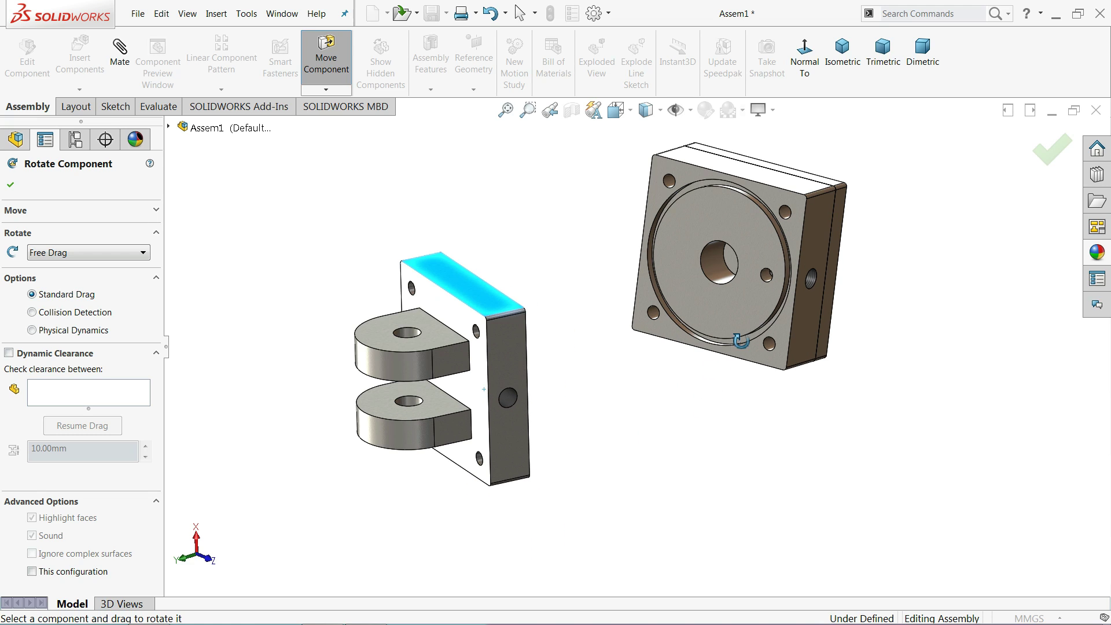
{"action": "left_click_drag", "start_coordinate": [826, 318], "coordinate": [784, 322]}
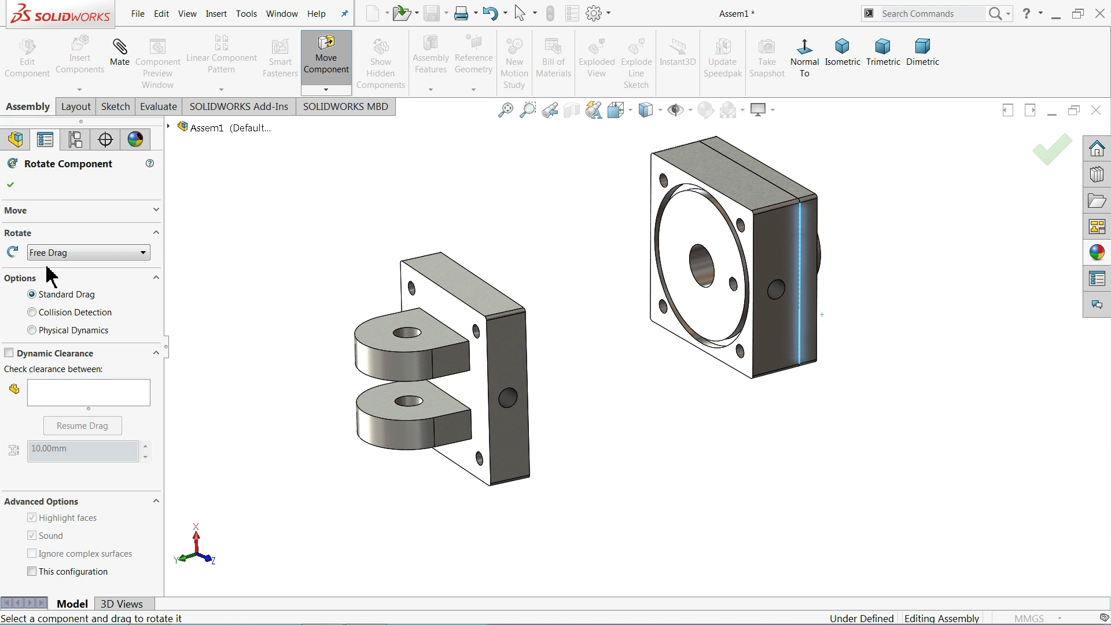
{"action": "left_click", "coordinate": [11, 186]}
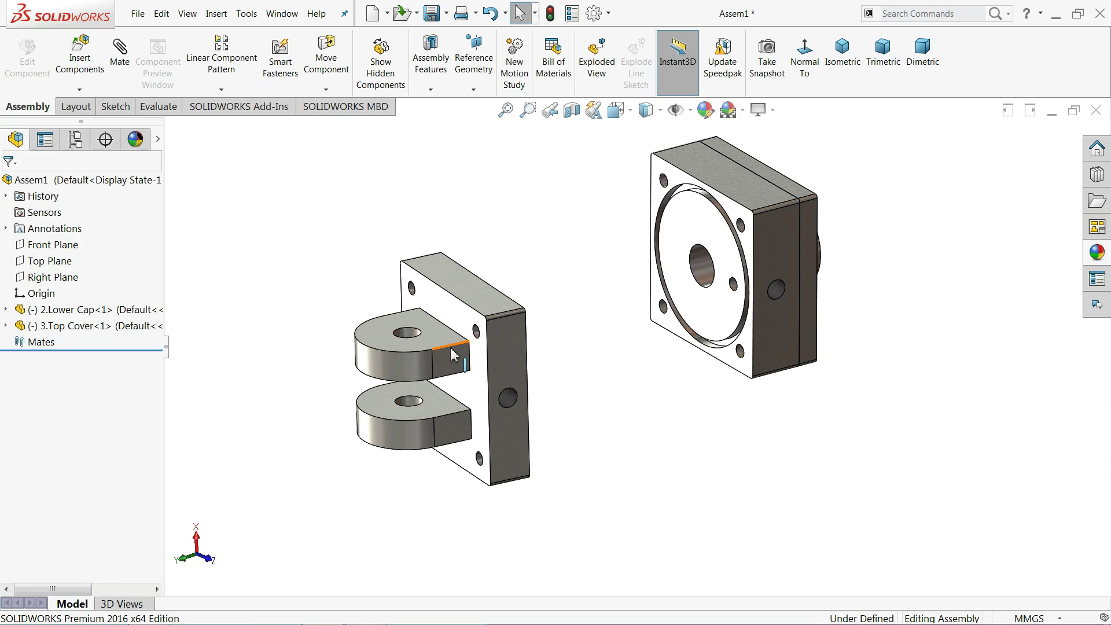
- Fix the Lower Cap again and check the side hole edges on both parts
{"action": "right_click", "coordinate": [501, 356]}
{"action": "left_click", "coordinate": [533, 303]}
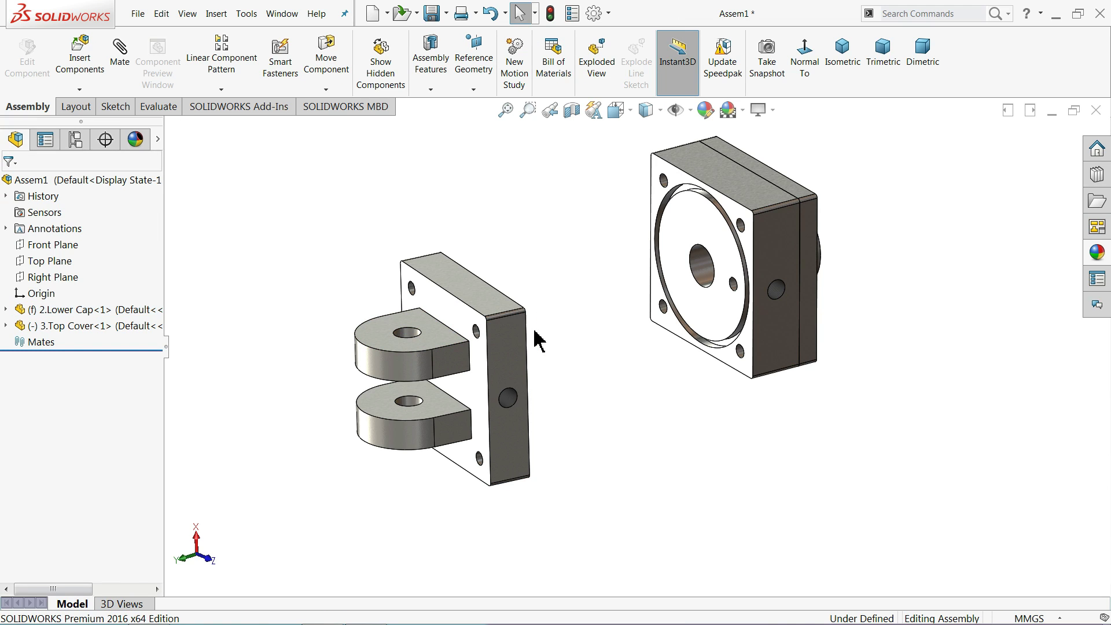
{"action": "left_click", "coordinate": [505, 400]}
{"action": "left_click", "coordinate": [777, 298]}
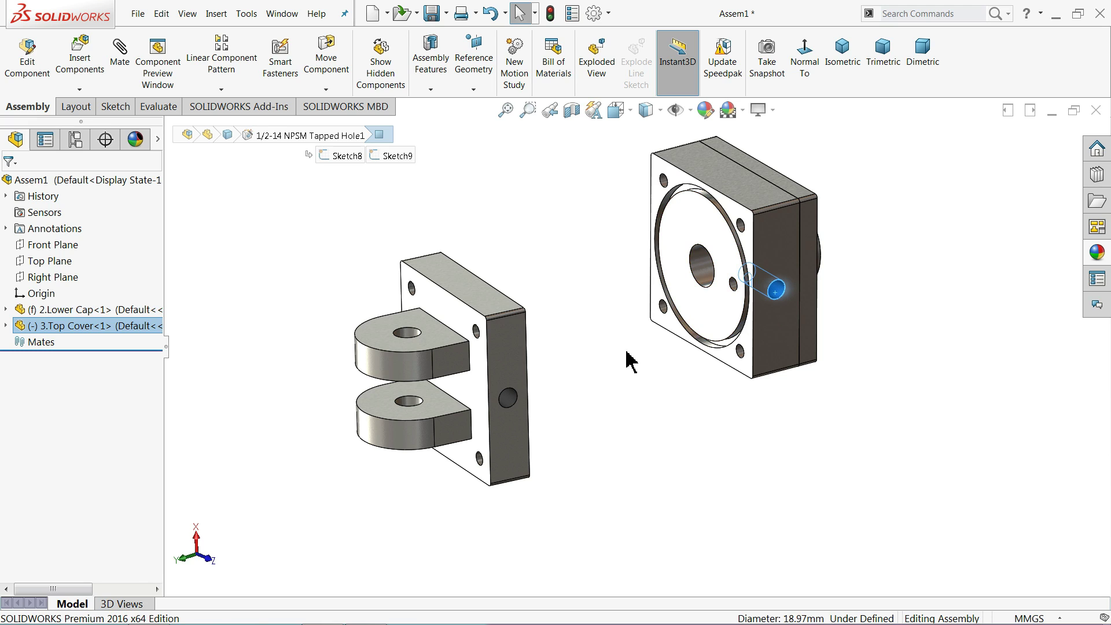
{"action": "left_click", "coordinate": [341, 215]}
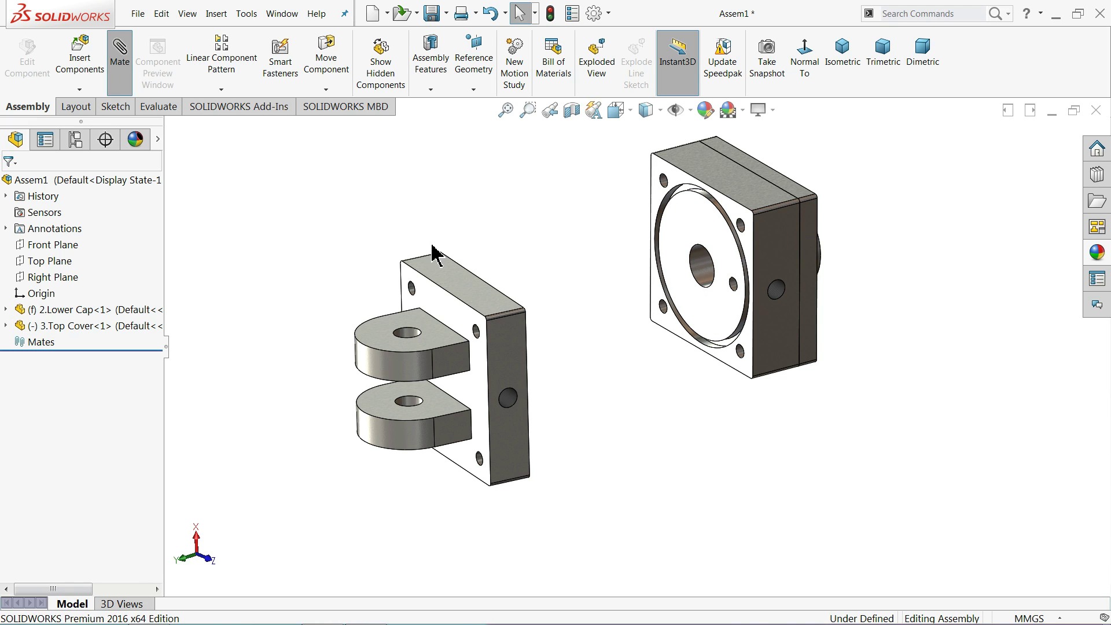
- Add Coincident mates for the Top Cover and Lower Cap top faces and side faces
{"action": "left_click", "coordinate": [478, 304]}
{"action": "left_click", "coordinate": [728, 184]}
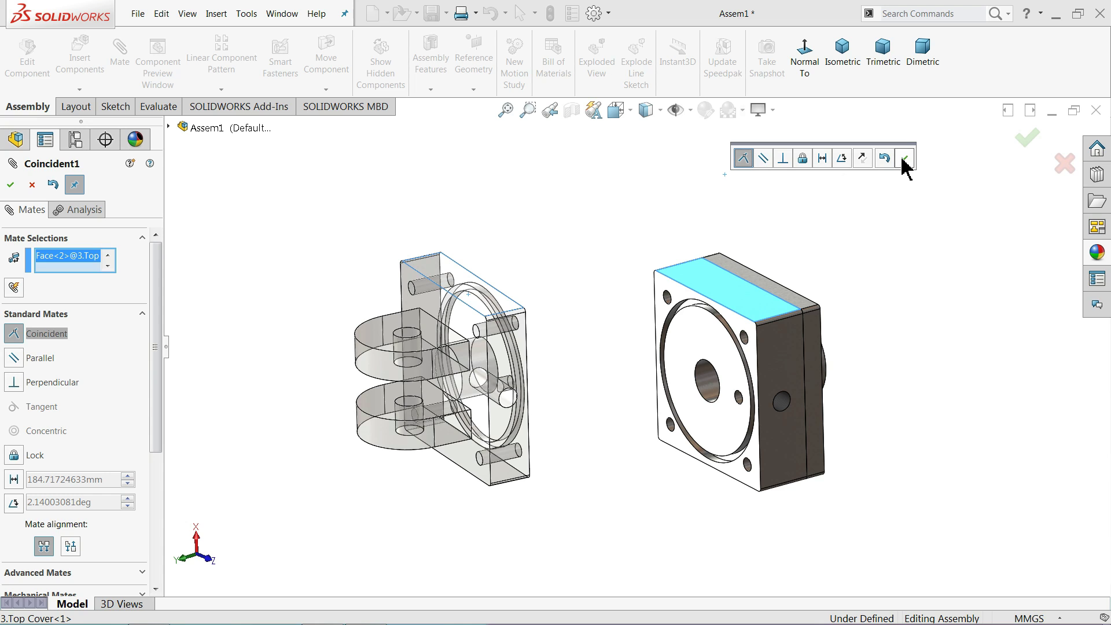
{"action": "left_click", "coordinate": [903, 159]}
{"action": "left_click", "coordinate": [779, 363]}
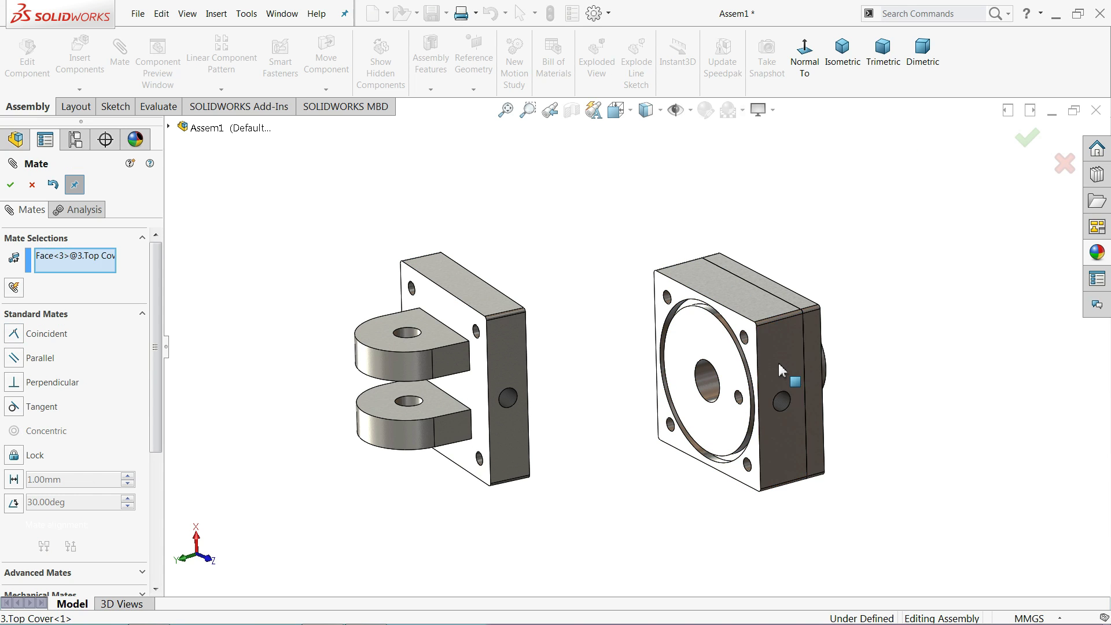
{"action": "left_click", "coordinate": [512, 369]}
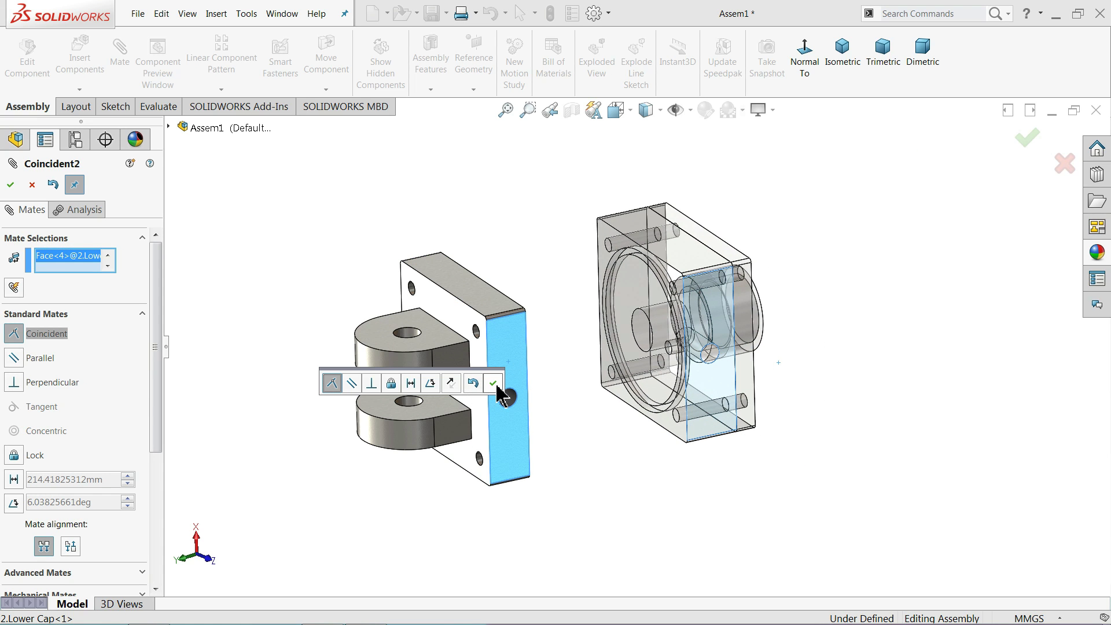
{"action": "left_click", "coordinate": [494, 383]}
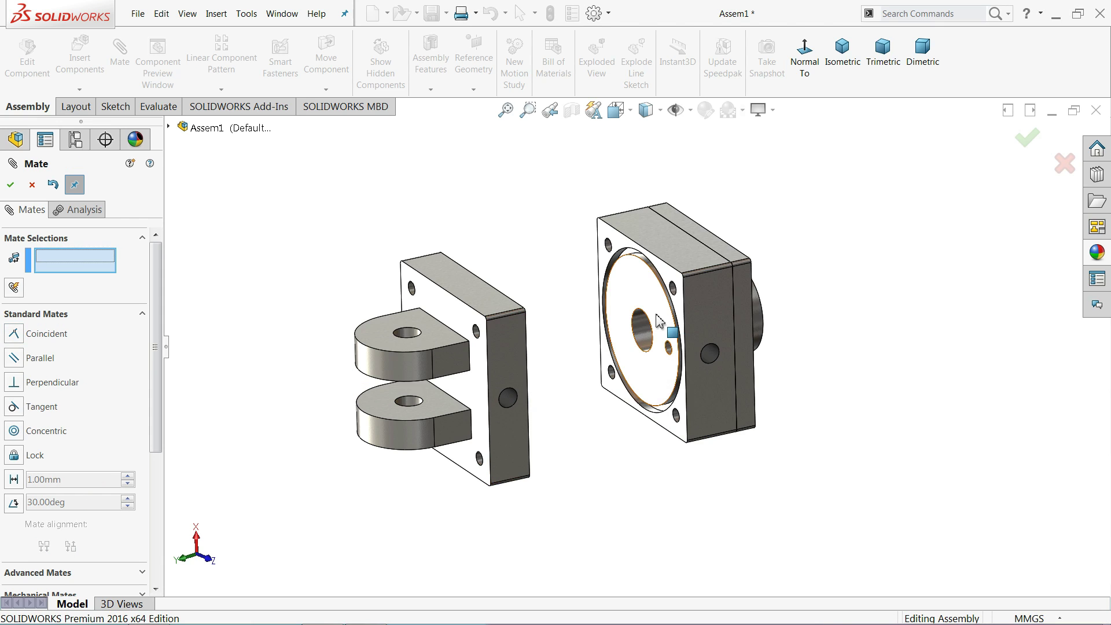
{"action": "mouse_move", "coordinate": [658, 321]}
{"action": "middle_mouse_down"}
{"action": "mouse_move", "coordinate": [643, 322]}
{"action": "mouse_move", "coordinate": [668, 363]}
{"action": "middle_mouse_up"}
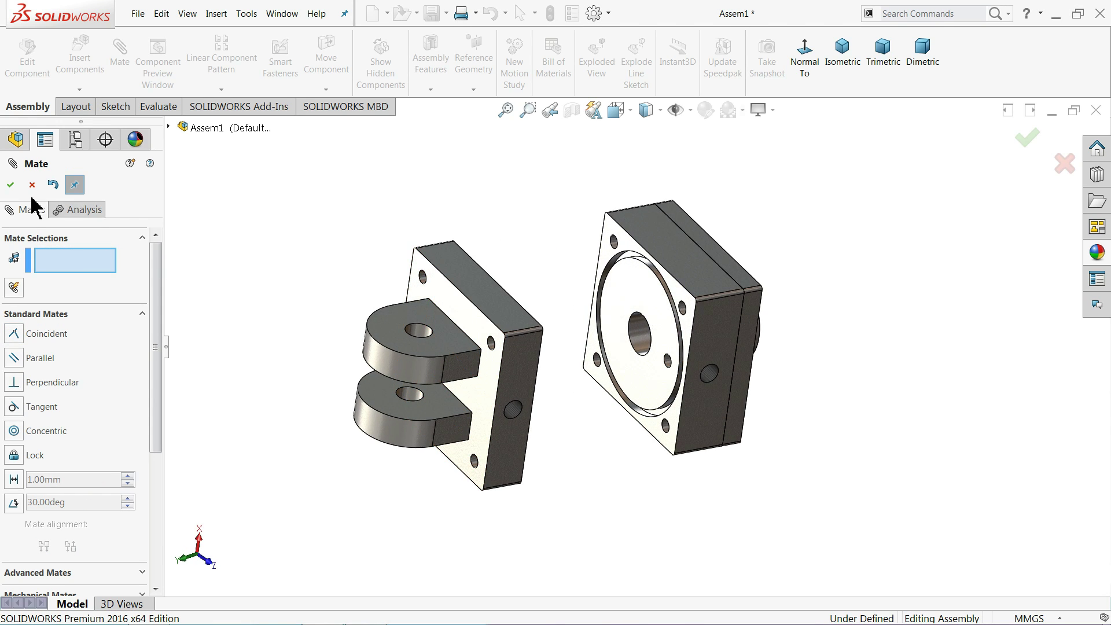
{"action": "left_click", "coordinate": [11, 185]}
- Browse for and open 1.Cylinder Housing and 5.Backing Seal as components to insert
{"action": "left_click", "coordinate": [80, 55]}
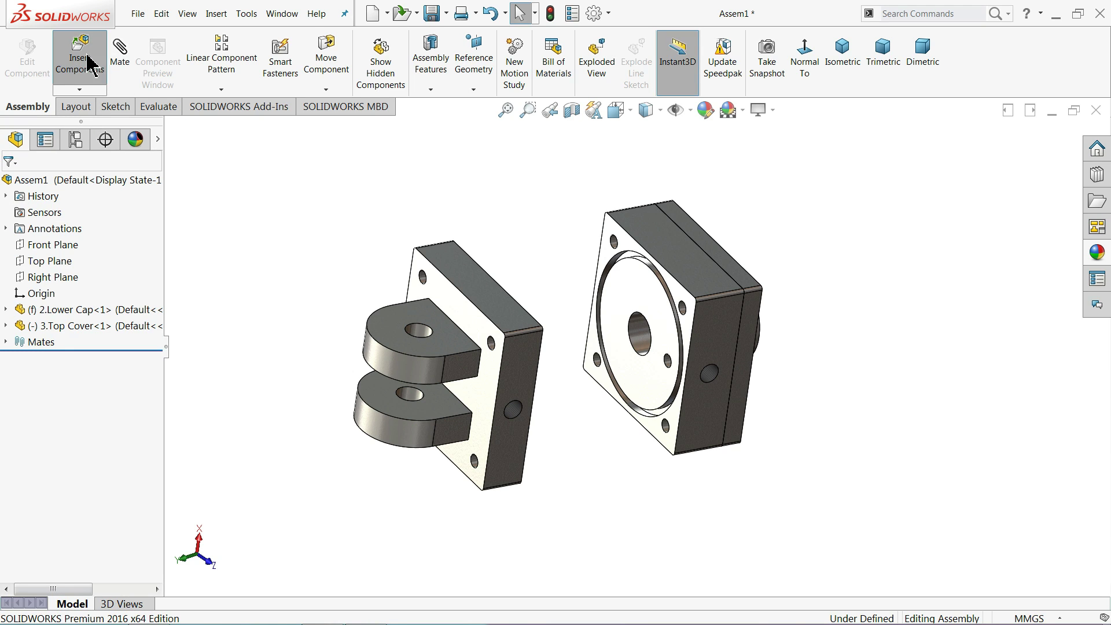
{"action": "left_click", "coordinate": [64, 473]}
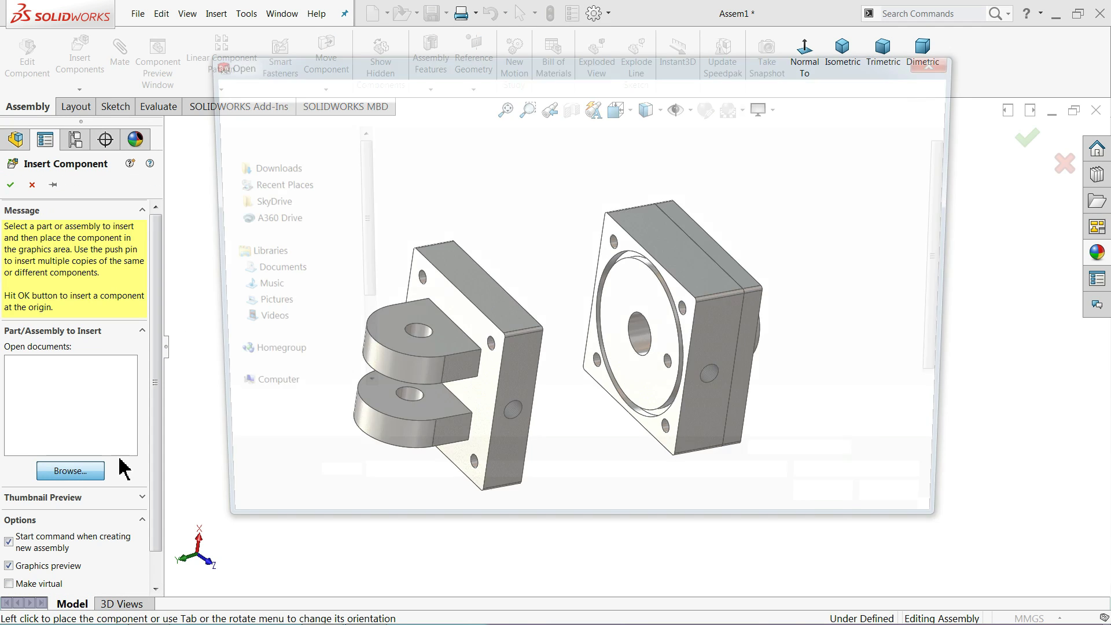
{"action": "left_click", "coordinate": [427, 200]}
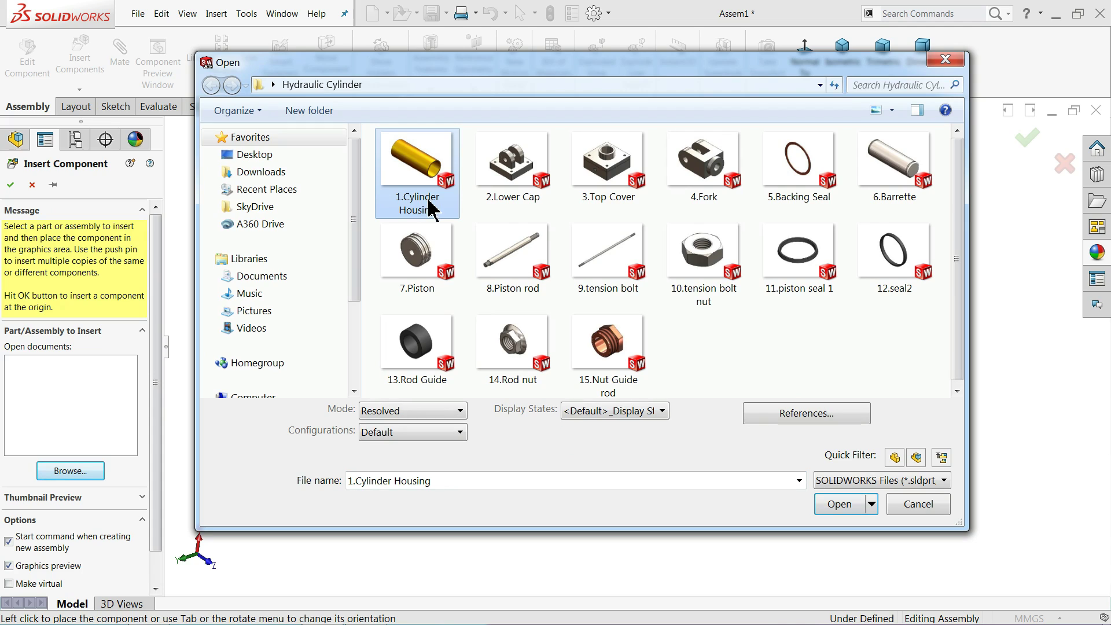
{"action": "left_click", "coordinate": [806, 191], "text": "shift"}
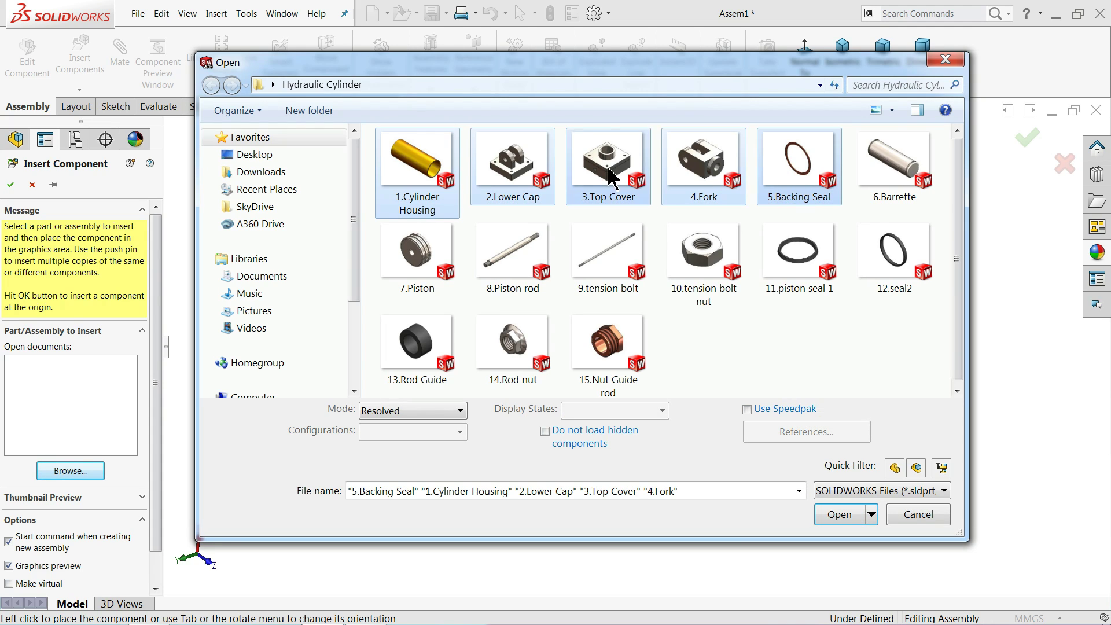
{"action": "left_click", "coordinate": [415, 191]}
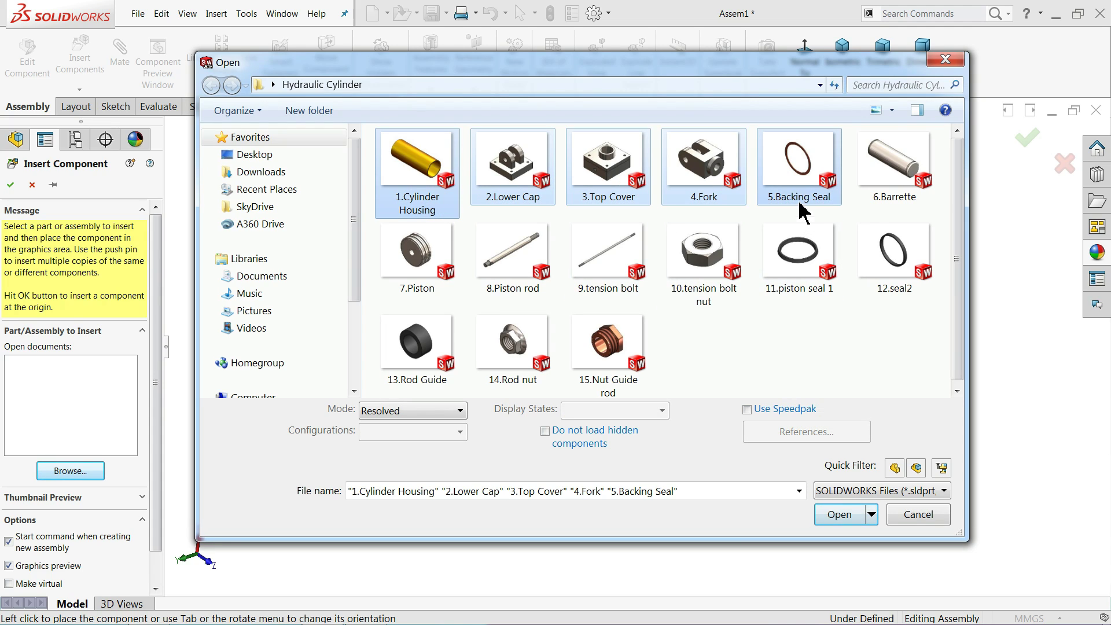
{"action": "left_click", "coordinate": [426, 176]}
{"action": "left_click", "coordinate": [804, 193], "text": "ctrl"}
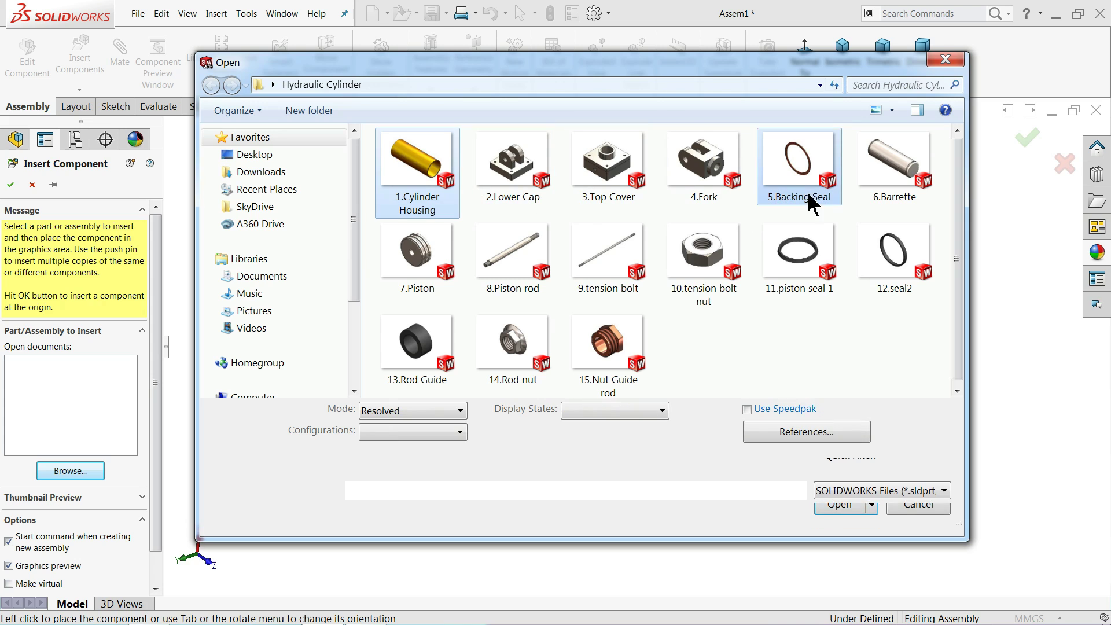
{"action": "left_click", "coordinate": [835, 516]}
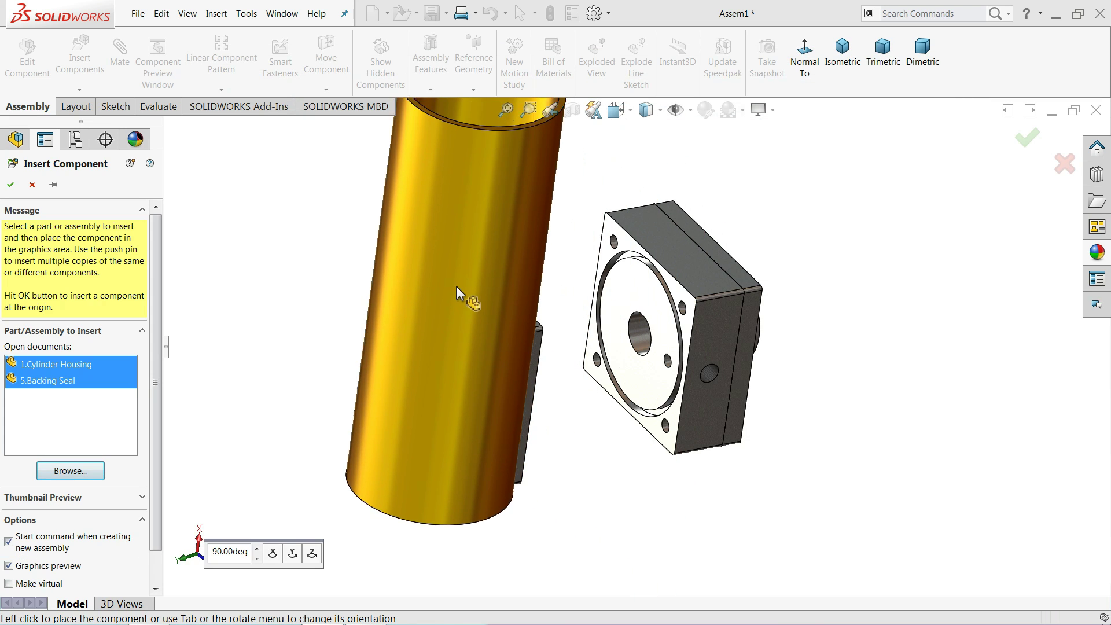
- Place the Cylinder Housing on the left and the Backing Seal ring above the caps
{"action": "left_click", "coordinate": [379, 265]}
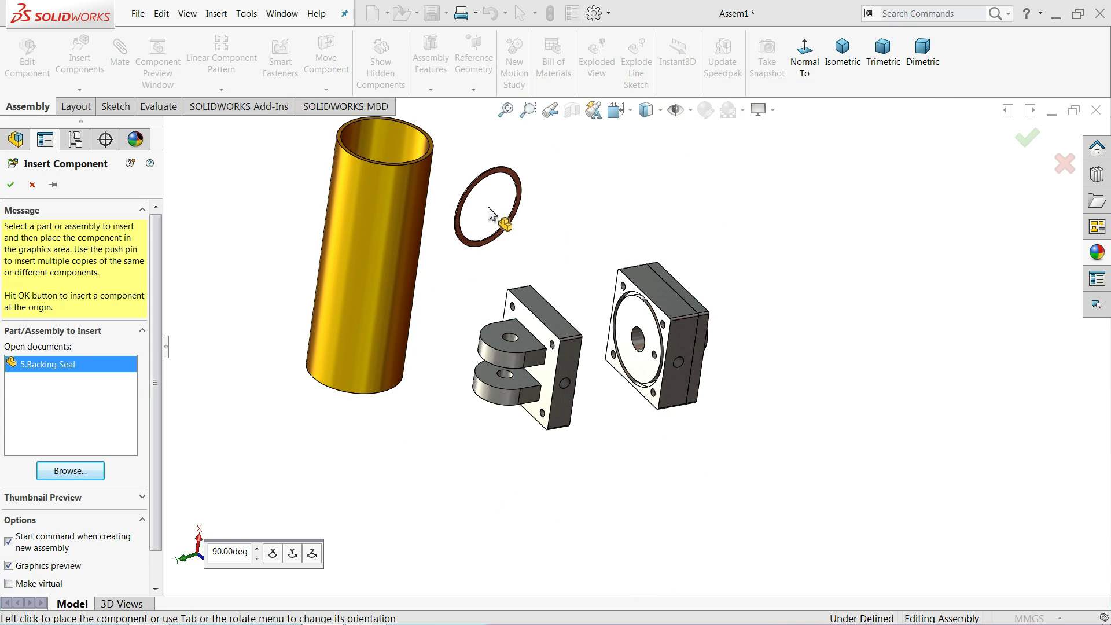
{"action": "left_click", "coordinate": [513, 213]}
{"action": "scroll", "coordinate": [486, 235], "scroll_direction": "down", "scroll_amount": 2}
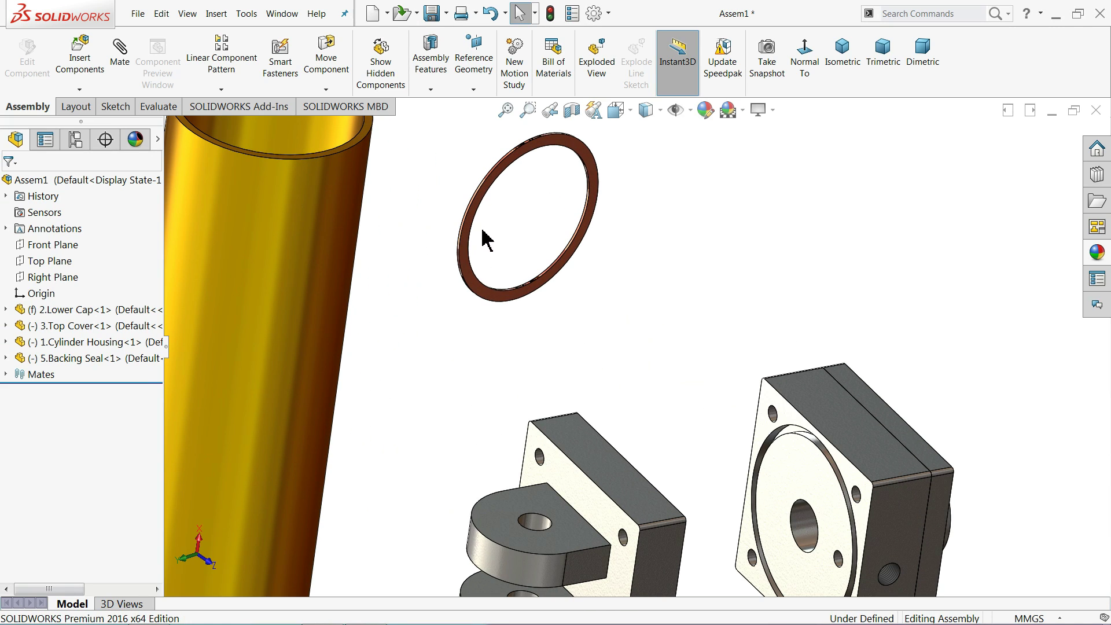
{"action": "scroll", "coordinate": [500, 243], "scroll_direction": "down", "scroll_amount": 3}
{"action": "left_click", "coordinate": [497, 249]}
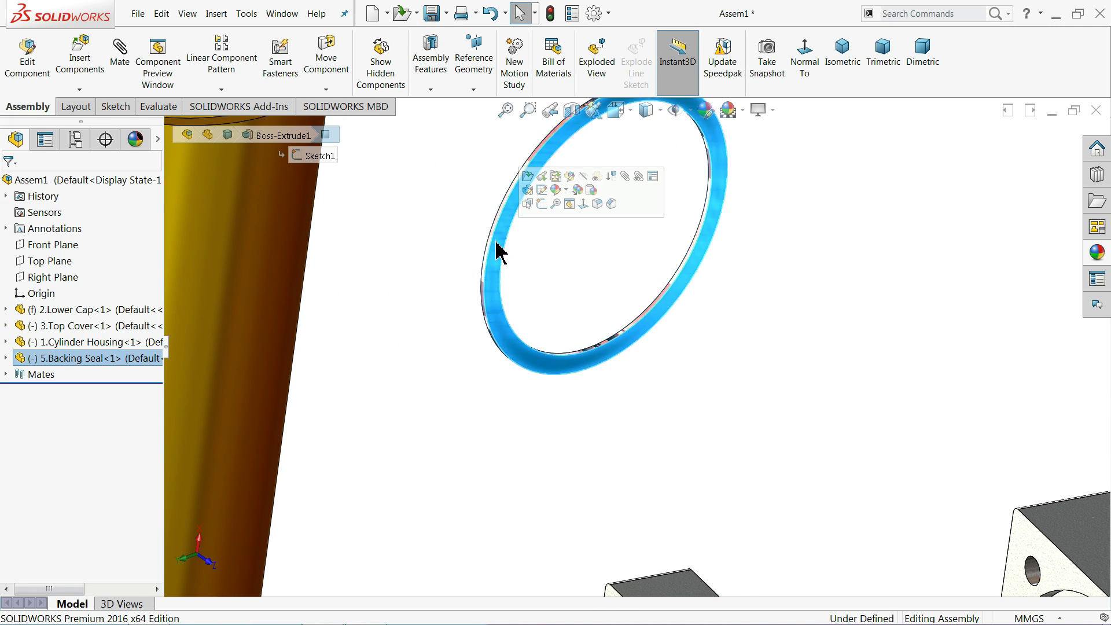
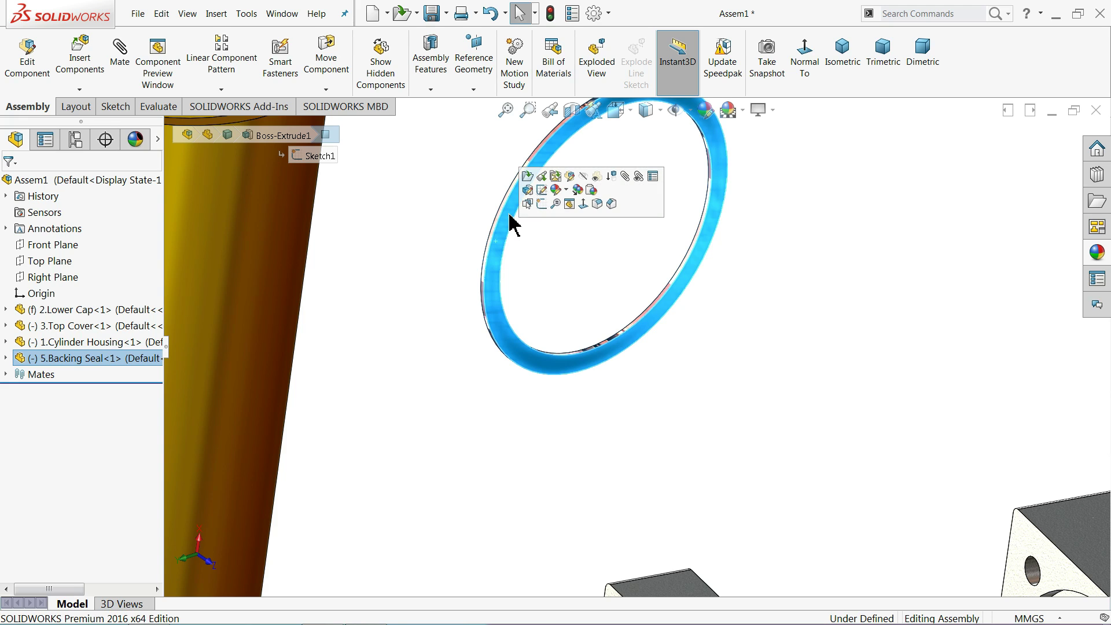
- Give 5.Backing Seal the Rubber > Matte 'matte rubber' appearance, then close and save the part
{"action": "left_click", "coordinate": [527, 190]}
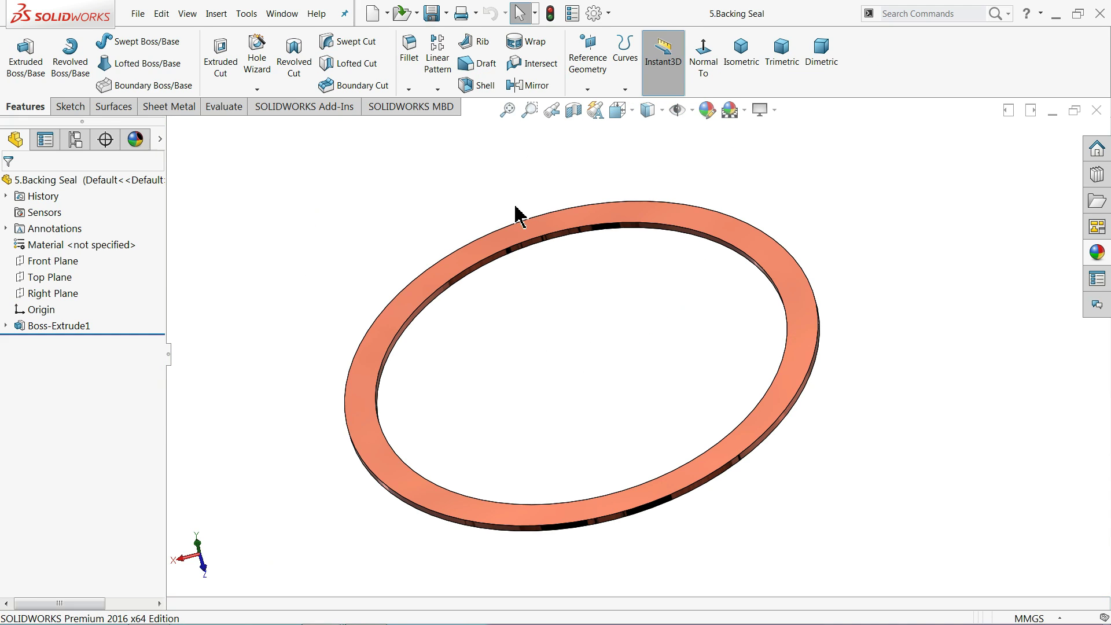
{"action": "left_click", "coordinate": [1096, 254]}
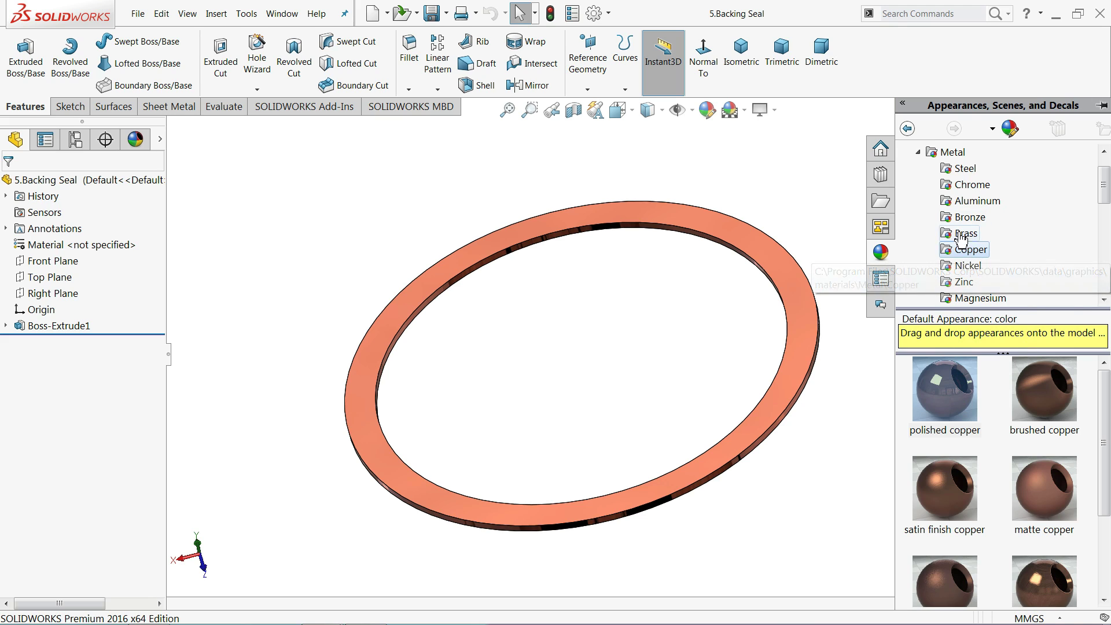
{"action": "scroll", "coordinate": [975, 261], "scroll_direction": "down", "scroll_amount": 2}
{"action": "scroll", "coordinate": [970, 260], "scroll_direction": "down", "scroll_amount": 1}
{"action": "scroll", "coordinate": [967, 259], "scroll_direction": "down", "scroll_amount": 2}
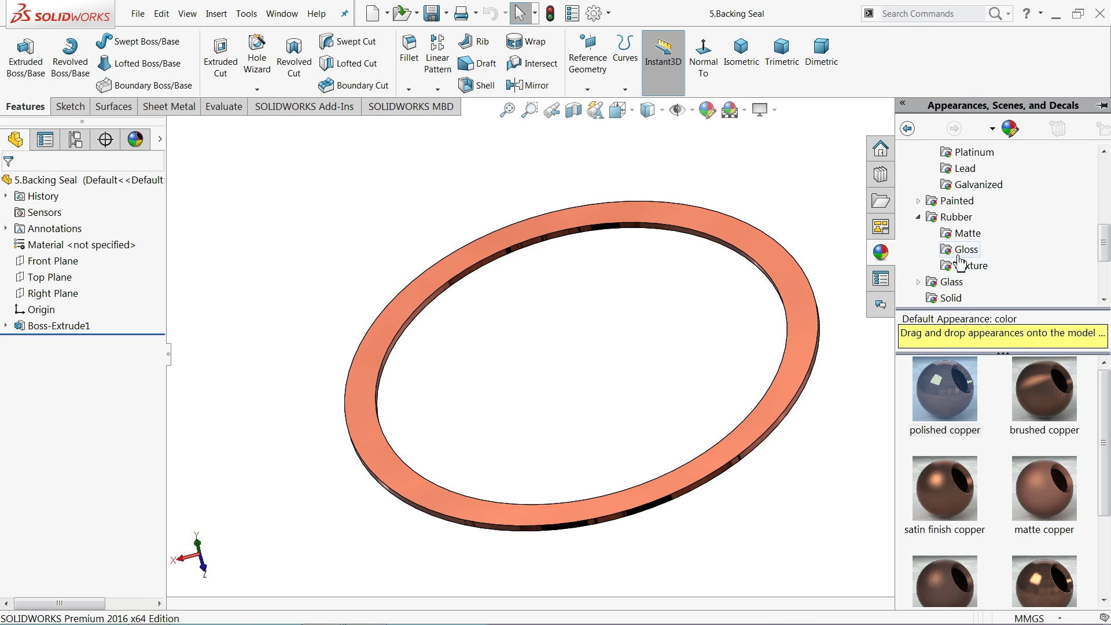
{"action": "left_click", "coordinate": [964, 234]}
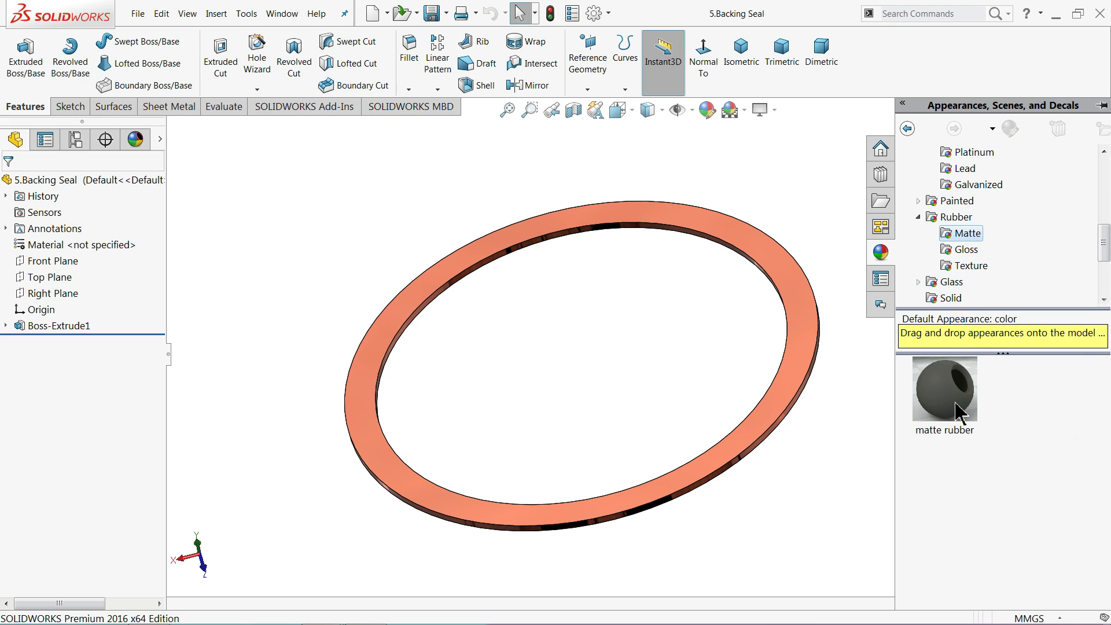
{"action": "double_click", "coordinate": [960, 411]}
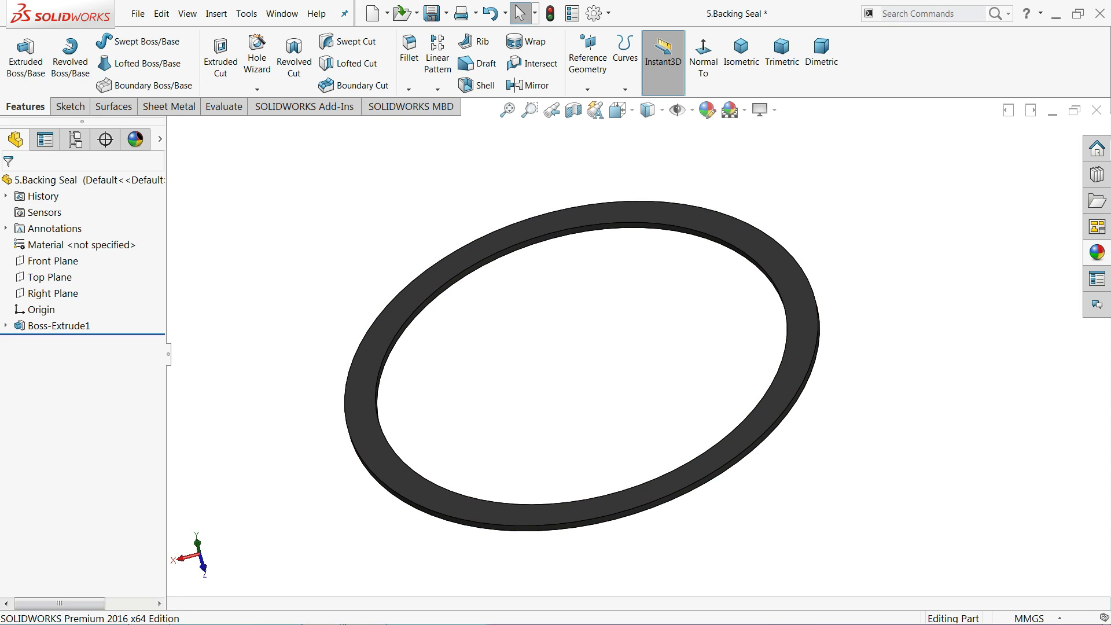
{"action": "left_click", "coordinate": [1097, 110]}
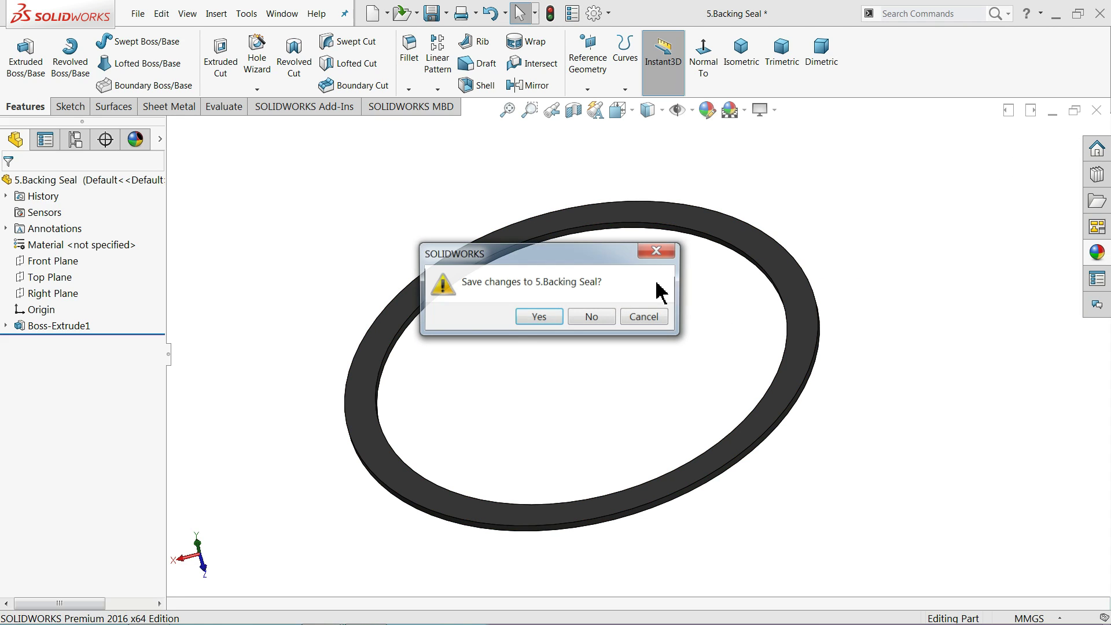
{"action": "left_click", "coordinate": [538, 317]}
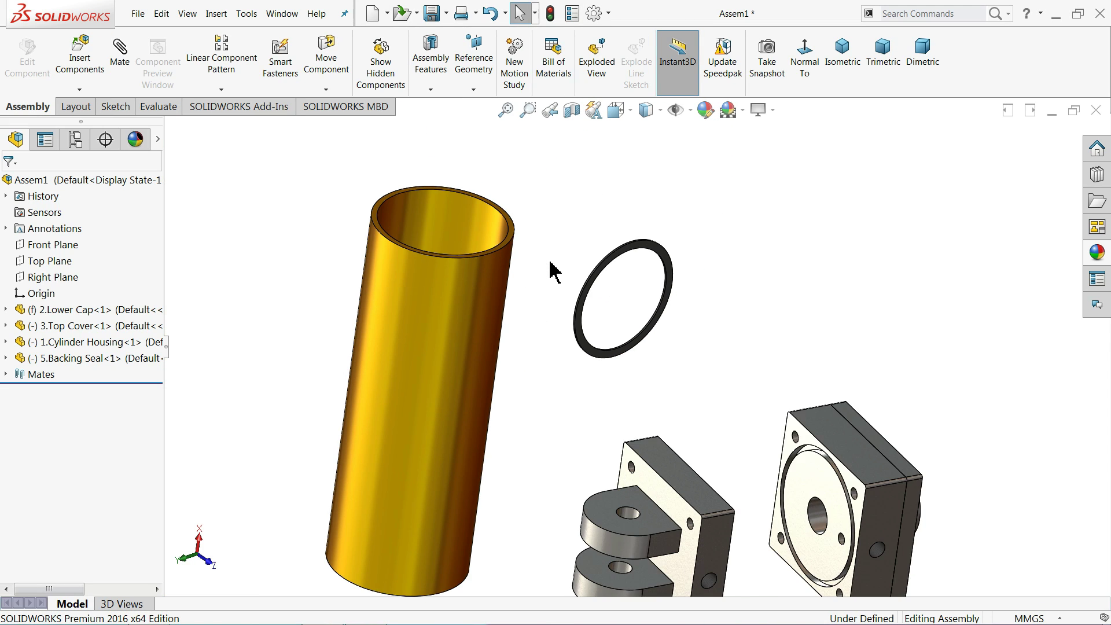
- Rotate the gold cylinder housing onto its side and turn the seal ring to face its end
{"action": "scroll", "coordinate": [486, 241], "scroll_direction": "down", "scroll_amount": 2}
{"action": "scroll", "coordinate": [555, 322], "scroll_direction": "down", "scroll_amount": 1}
{"action": "scroll", "coordinate": [653, 322], "scroll_direction": "down", "scroll_amount": 1}
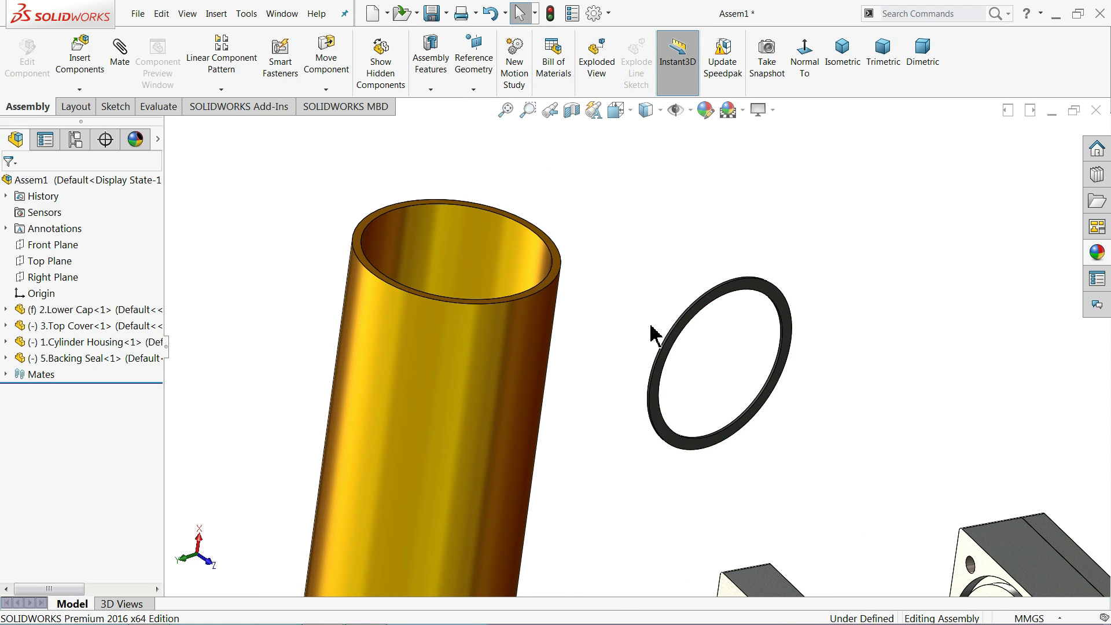
{"action": "scroll", "coordinate": [650, 327], "scroll_direction": "up", "scroll_amount": 3}
{"action": "left_click", "coordinate": [316, 84]}
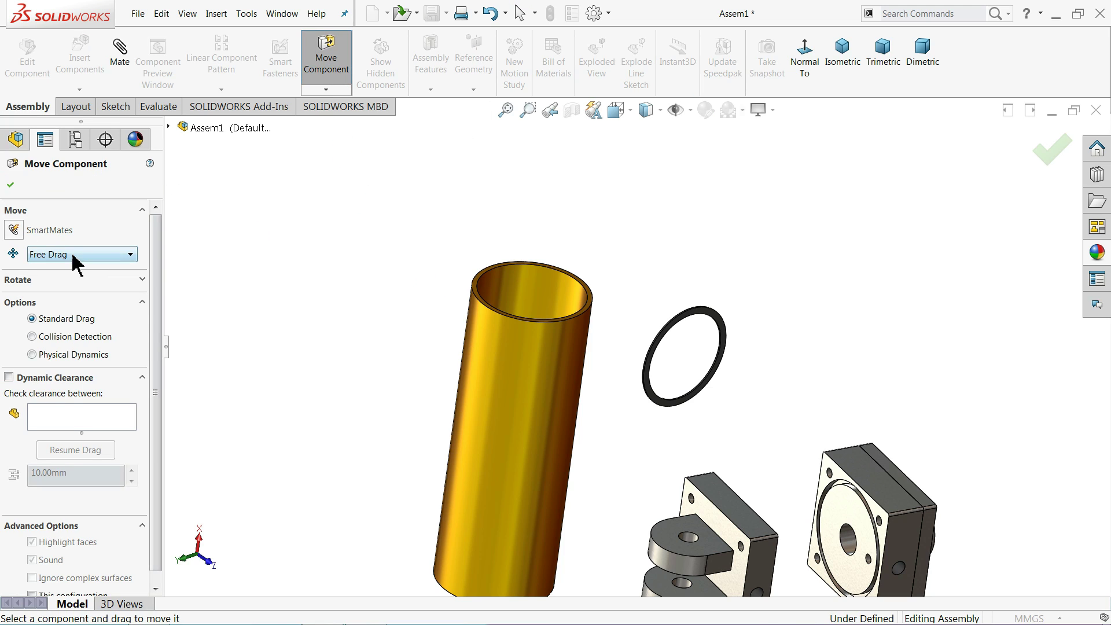
{"action": "left_click", "coordinate": [326, 90]}
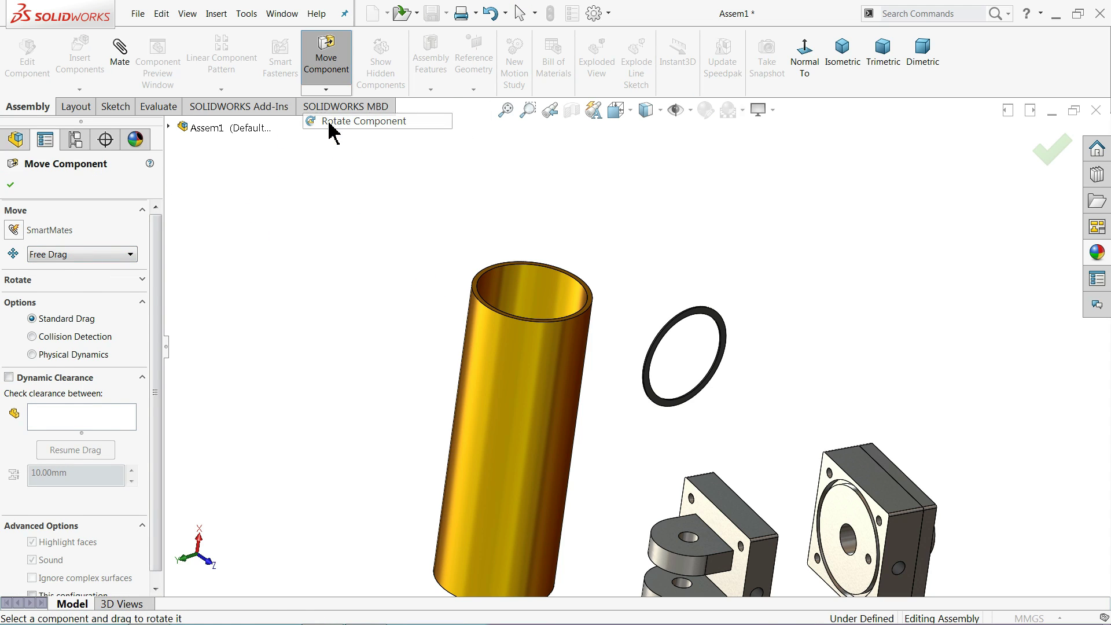
{"action": "left_click", "coordinate": [329, 119]}
{"action": "mouse_move", "coordinate": [537, 436]}
{"action": "left_mouse_down"}
{"action": "mouse_move", "coordinate": [542, 221]}
{"action": "mouse_move", "coordinate": [514, 280]}
{"action": "mouse_move", "coordinate": [523, 221]}
{"action": "mouse_move", "coordinate": [519, 255]}
{"action": "mouse_move", "coordinate": [568, 288]}
{"action": "left_mouse_up"}
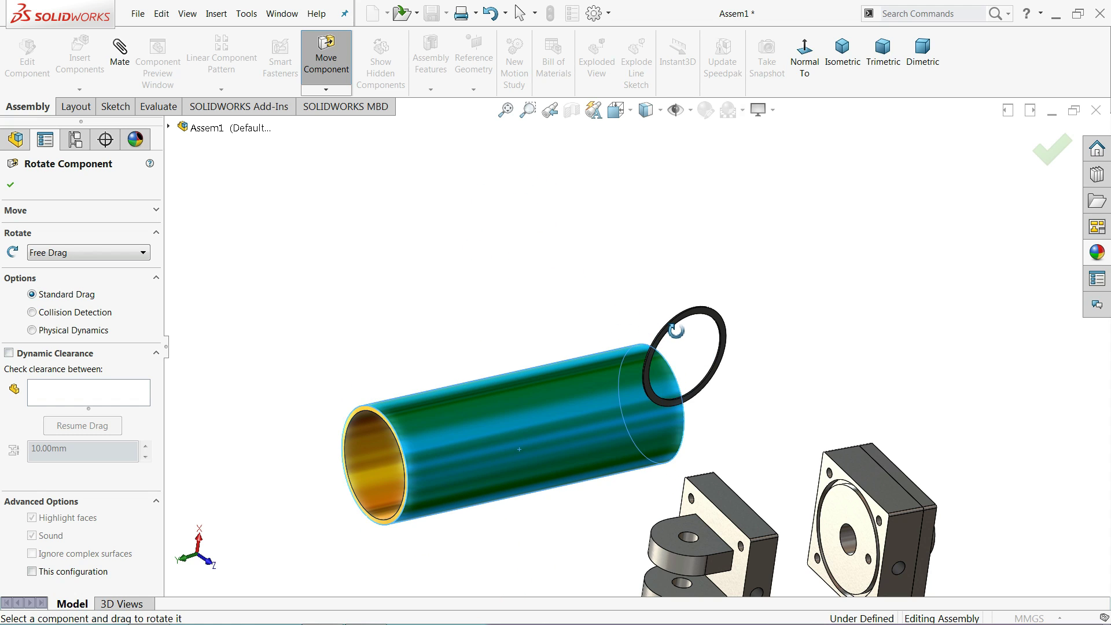
{"action": "mouse_move", "coordinate": [676, 330]}
{"action": "left_mouse_down"}
{"action": "mouse_move", "coordinate": [700, 324]}
{"action": "mouse_move", "coordinate": [689, 316]}
{"action": "mouse_move", "coordinate": [751, 411]}
{"action": "mouse_move", "coordinate": [225, 290]}
{"action": "left_mouse_up"}
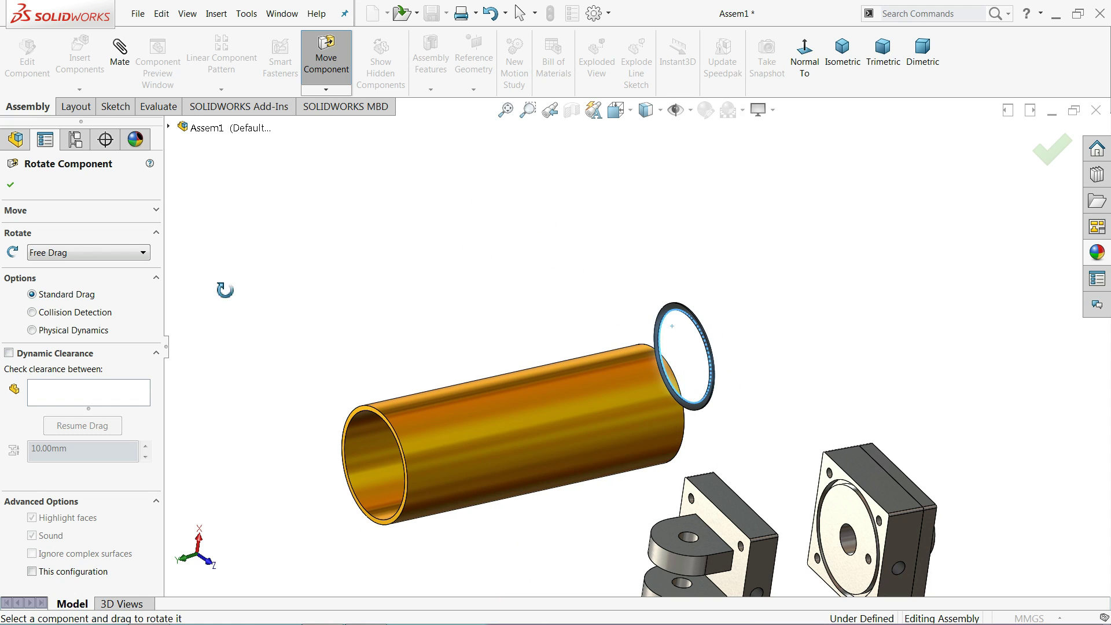
{"action": "left_click", "coordinate": [11, 185]}
- Add a second Backing Seal instance, 5.Backing Seal<2>, at the upper left
{"action": "scroll", "coordinate": [771, 434], "scroll_direction": "down", "scroll_amount": 2}
{"action": "scroll", "coordinate": [688, 377], "scroll_direction": "down", "scroll_amount": 2}
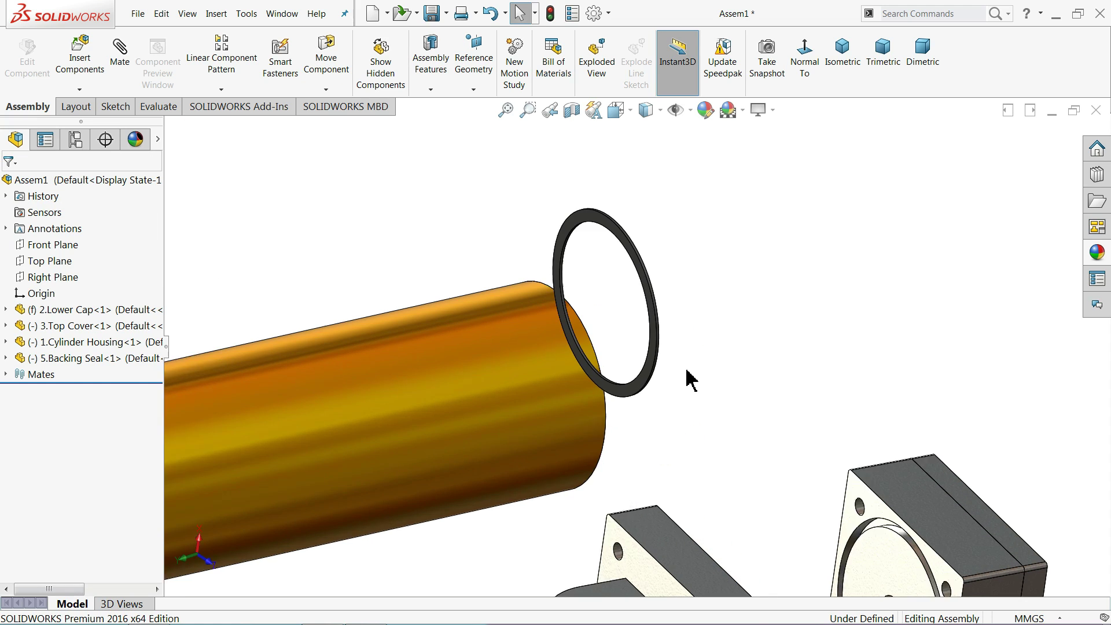
{"action": "scroll", "coordinate": [688, 379], "scroll_direction": "down", "scroll_amount": 2}
{"action": "mouse_move", "coordinate": [656, 359]}
{"action": "left_mouse_down", "text": "ctrl"}
{"action": "mouse_move", "coordinate": [745, 342]}
{"action": "mouse_move", "coordinate": [318, 355]}
{"action": "mouse_move", "coordinate": [203, 224]}
{"action": "left_mouse_up", "text": "ctrl"}
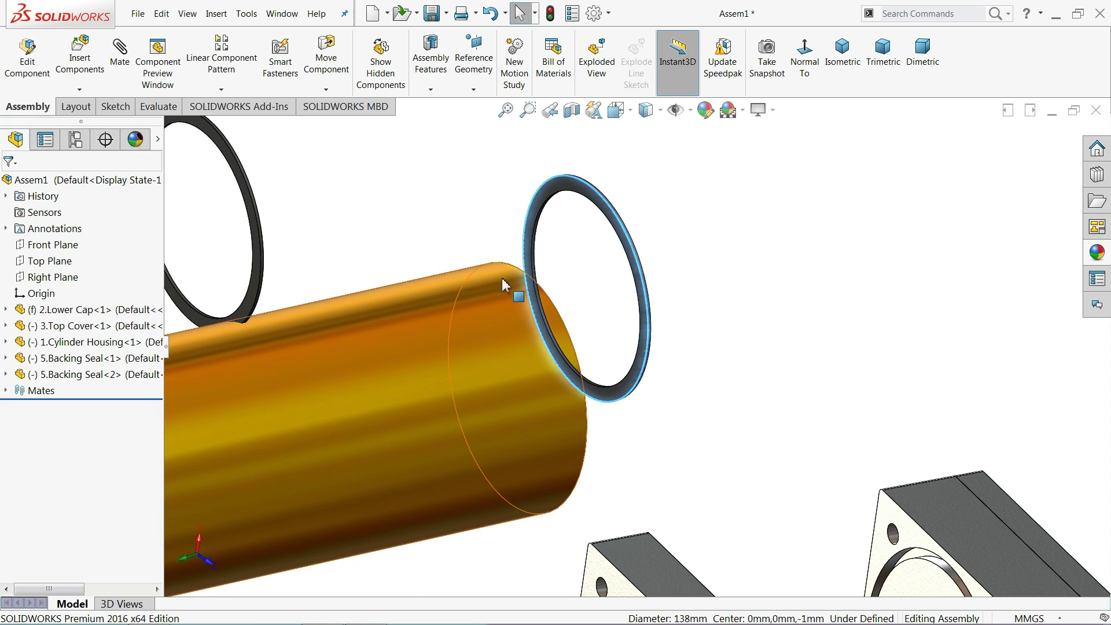
{"action": "scroll", "coordinate": [509, 272], "scroll_direction": "up", "scroll_amount": 3}
{"action": "scroll", "coordinate": [510, 313], "scroll_direction": "down", "scroll_amount": 3}
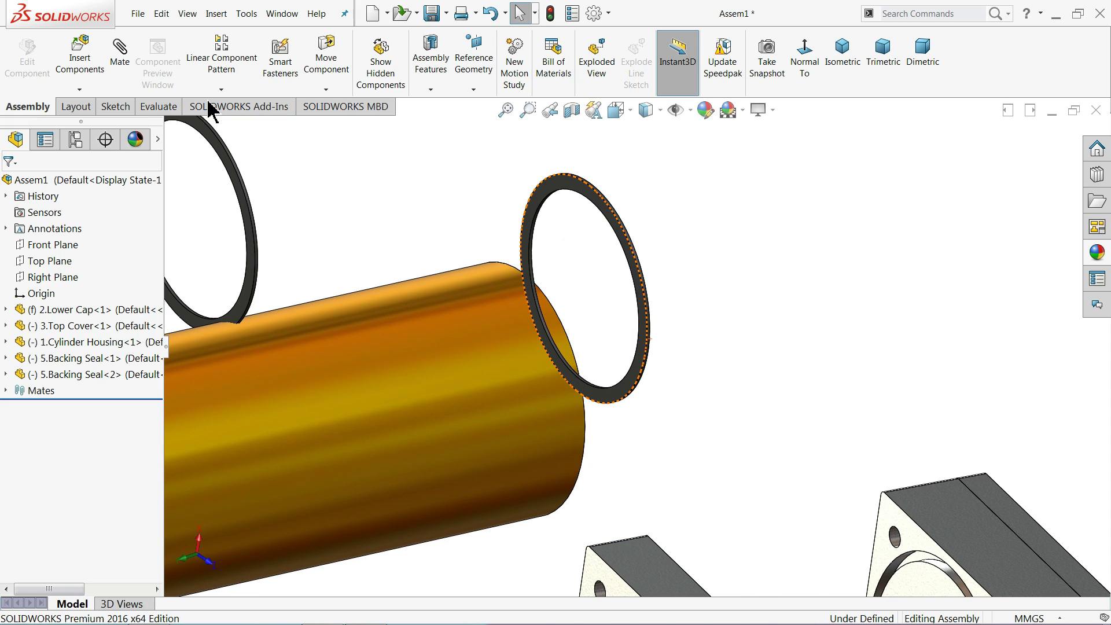
- Mate the first backing seal concentric with the cylinder housing's bore
{"action": "left_click", "coordinate": [128, 69]}
{"action": "scroll", "coordinate": [620, 353], "scroll_direction": "down", "scroll_amount": 2}
{"action": "scroll", "coordinate": [518, 374], "scroll_direction": "down", "scroll_amount": 2}
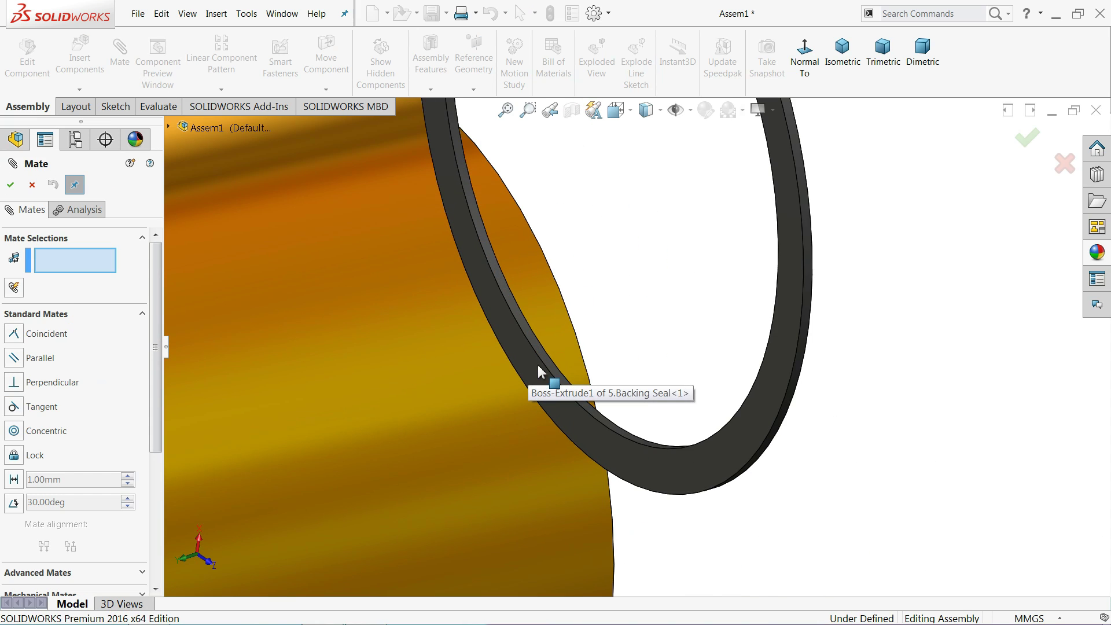
{"action": "left_click", "coordinate": [538, 371]}
{"action": "scroll", "coordinate": [538, 375], "scroll_direction": "up", "scroll_amount": 2}
{"action": "scroll", "coordinate": [538, 377], "scroll_direction": "up", "scroll_amount": 1}
{"action": "left_click", "coordinate": [561, 403]}
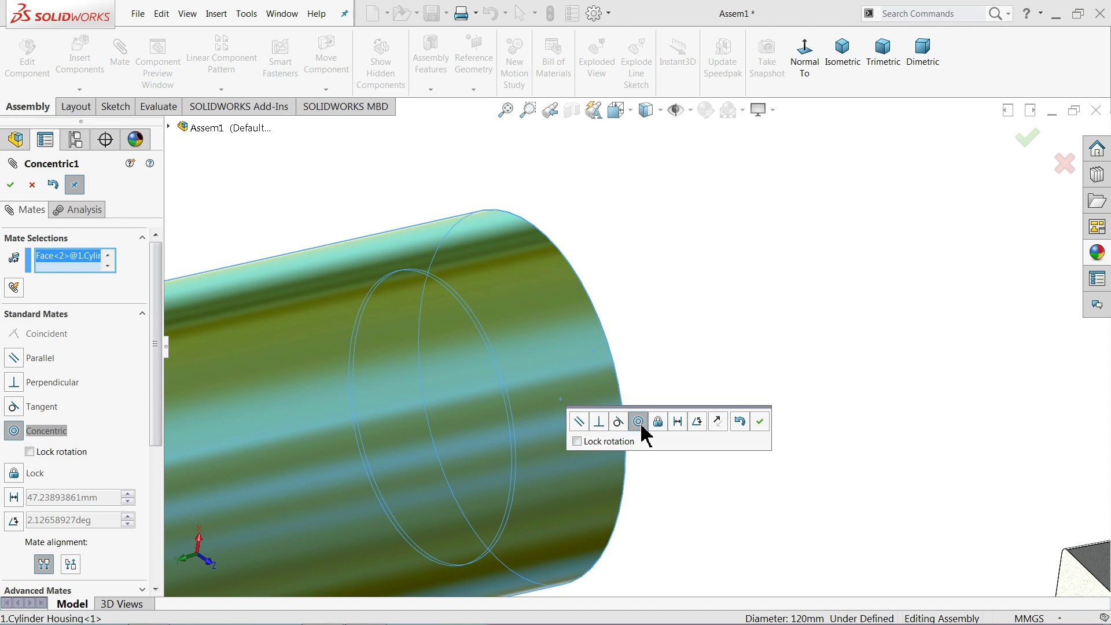
{"action": "left_click", "coordinate": [760, 422]}
- Seat the first seal flush against the housing's end face with a coincident mate
{"action": "mouse_move", "coordinate": [760, 426]}
{"action": "middle_mouse_down"}
{"action": "mouse_move", "coordinate": [641, 417]}
{"action": "mouse_move", "coordinate": [621, 426]}
{"action": "middle_mouse_up"}
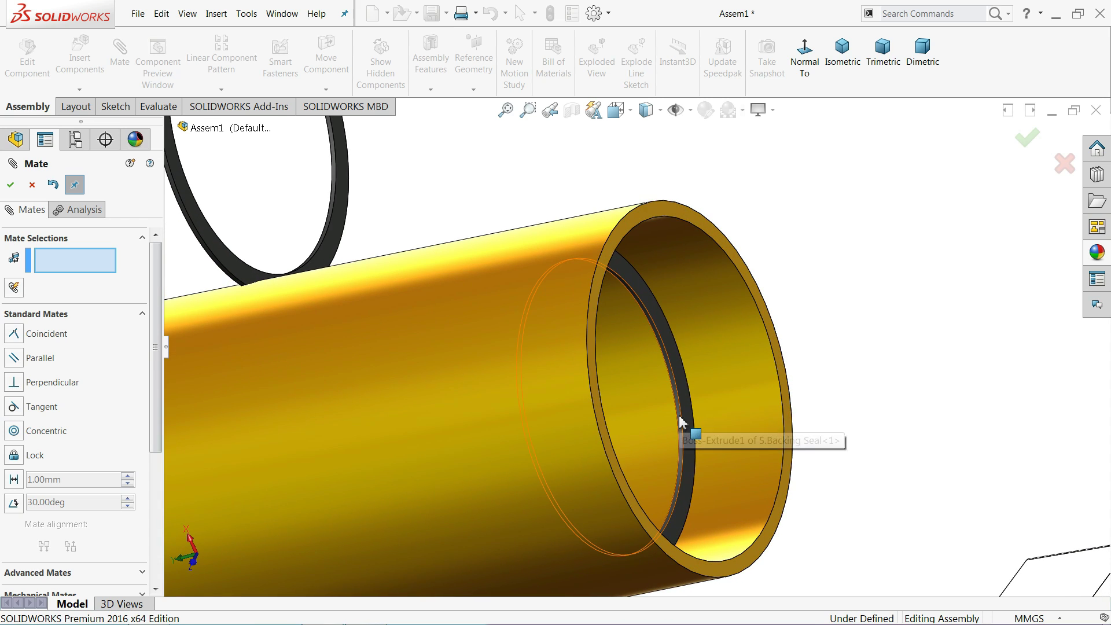
{"action": "mouse_move", "coordinate": [680, 422]}
{"action": "left_mouse_down"}
{"action": "mouse_move", "coordinate": [779, 433]}
{"action": "mouse_move", "coordinate": [938, 405]}
{"action": "mouse_move", "coordinate": [848, 405]}
{"action": "left_mouse_up"}
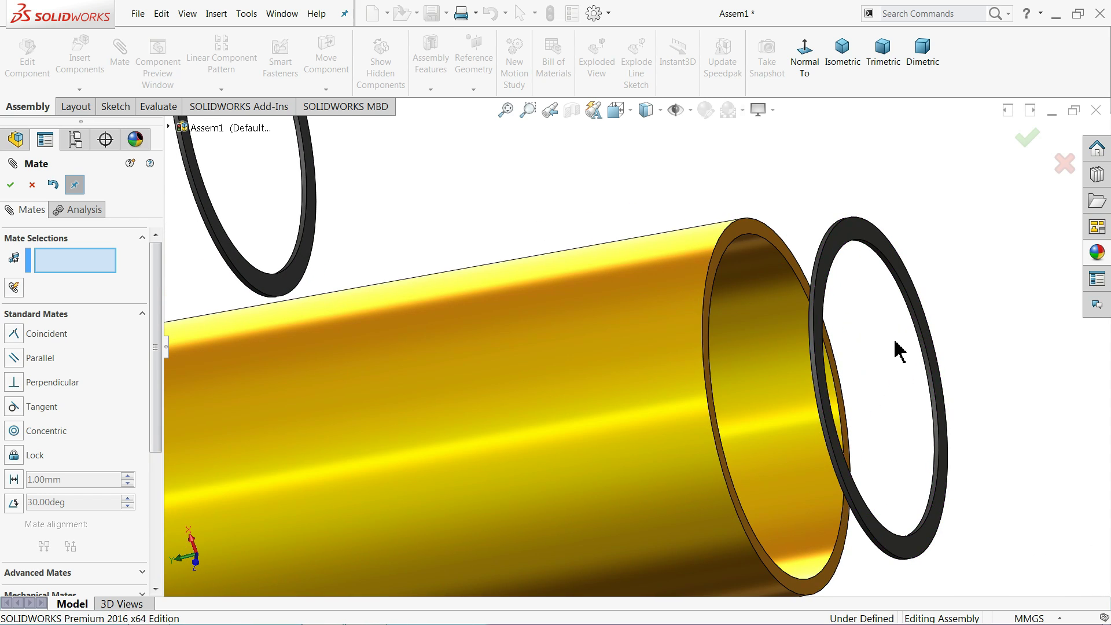
{"action": "scroll", "coordinate": [724, 261], "scroll_direction": "down", "scroll_amount": 3}
{"action": "left_click", "coordinate": [776, 256]}
{"action": "scroll", "coordinate": [778, 269], "scroll_direction": "up", "scroll_amount": 2}
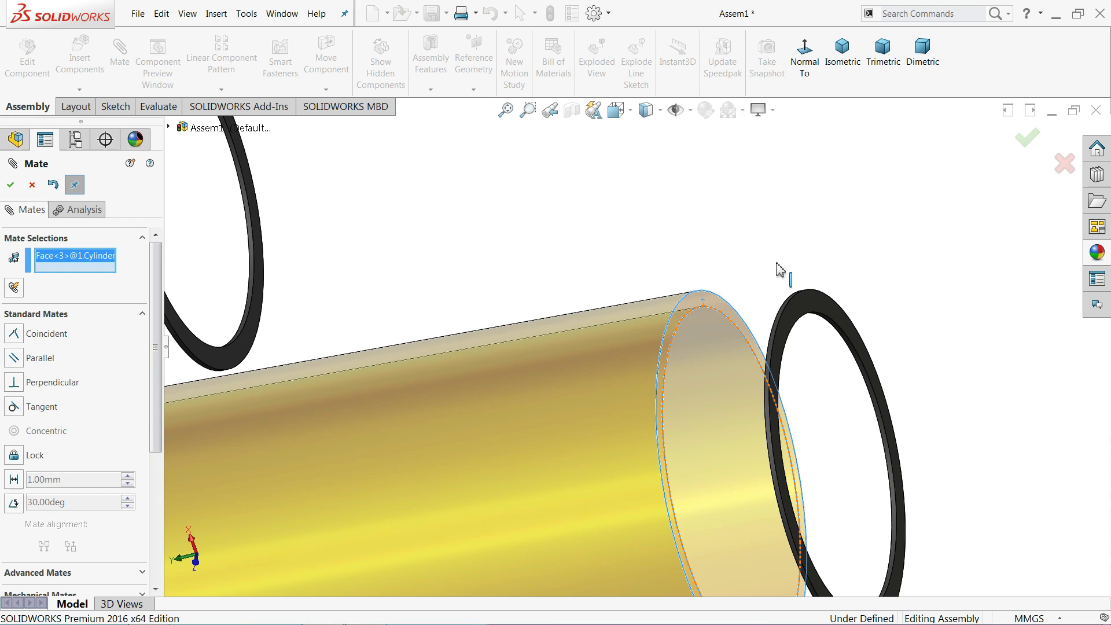
{"action": "mouse_move", "coordinate": [778, 269]}
{"action": "middle_mouse_down"}
{"action": "mouse_move", "coordinate": [857, 310]}
{"action": "mouse_move", "coordinate": [776, 319]}
{"action": "middle_mouse_up"}
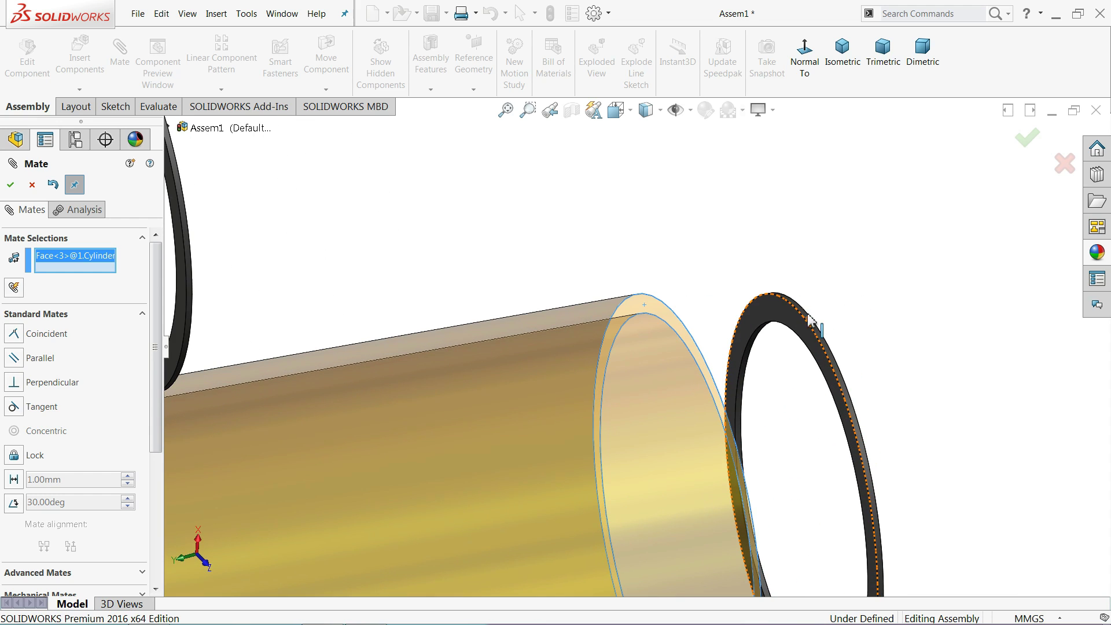
{"action": "left_click", "coordinate": [776, 318]}
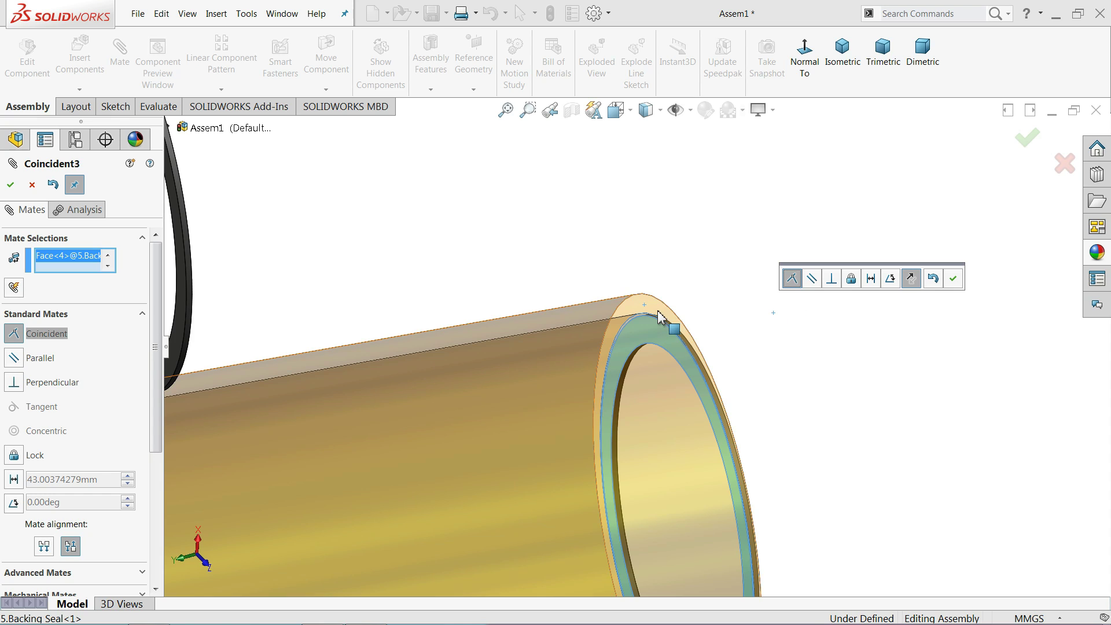
{"action": "left_click", "coordinate": [954, 278]}
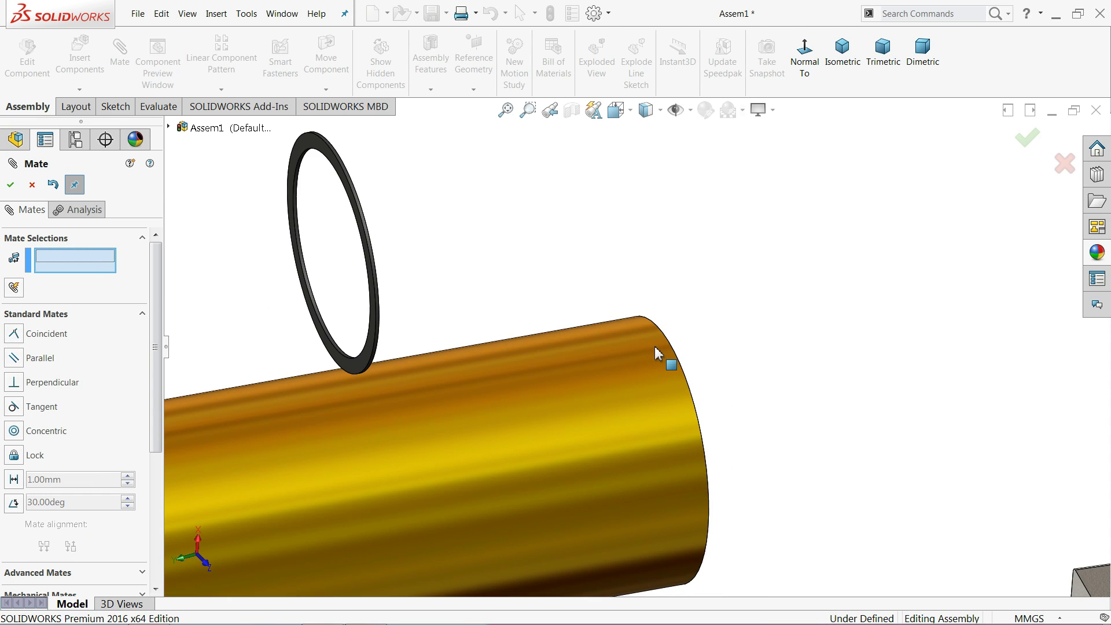
- Mate the second backing seal concentric with the housing's inner face
{"action": "scroll", "coordinate": [654, 346], "scroll_direction": "up", "scroll_amount": 2}
{"action": "scroll", "coordinate": [683, 359], "scroll_direction": "up", "scroll_amount": 3}
{"action": "middle_click_drag", "start_coordinate": [607, 377], "coordinate": [620, 367]}
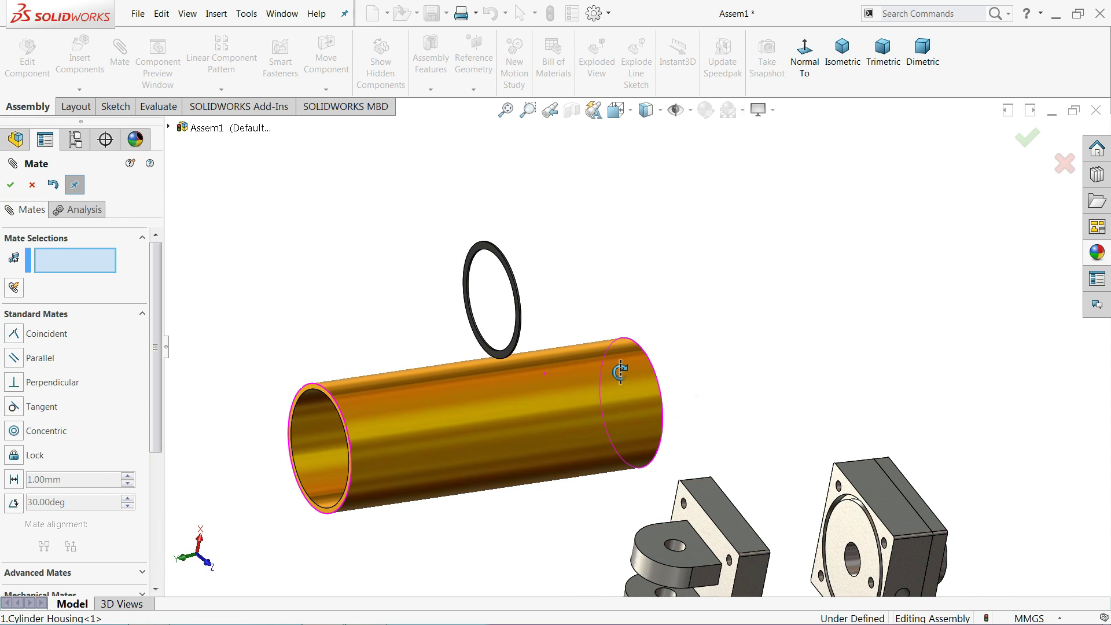
{"action": "scroll", "coordinate": [513, 350], "scroll_direction": "down", "scroll_amount": 3}
{"action": "scroll", "coordinate": [473, 316], "scroll_direction": "down", "scroll_amount": 3}
{"action": "scroll", "coordinate": [457, 296], "scroll_direction": "down", "scroll_amount": 1}
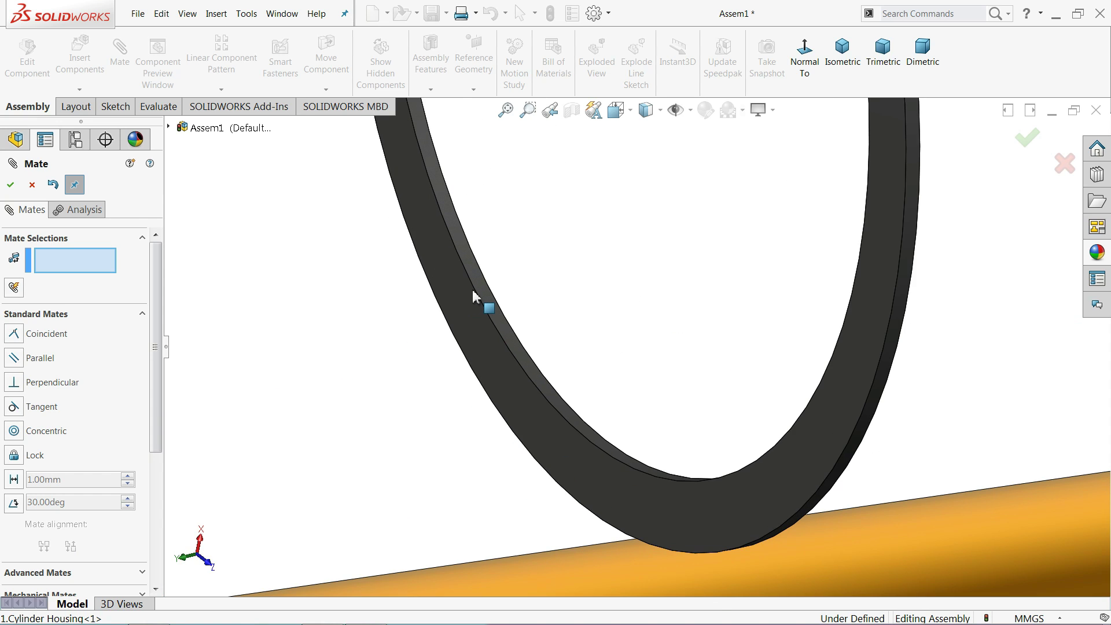
{"action": "left_click", "coordinate": [482, 298]}
{"action": "scroll", "coordinate": [469, 307], "scroll_direction": "up", "scroll_amount": 2}
{"action": "scroll", "coordinate": [459, 315], "scroll_direction": "up", "scroll_amount": 2}
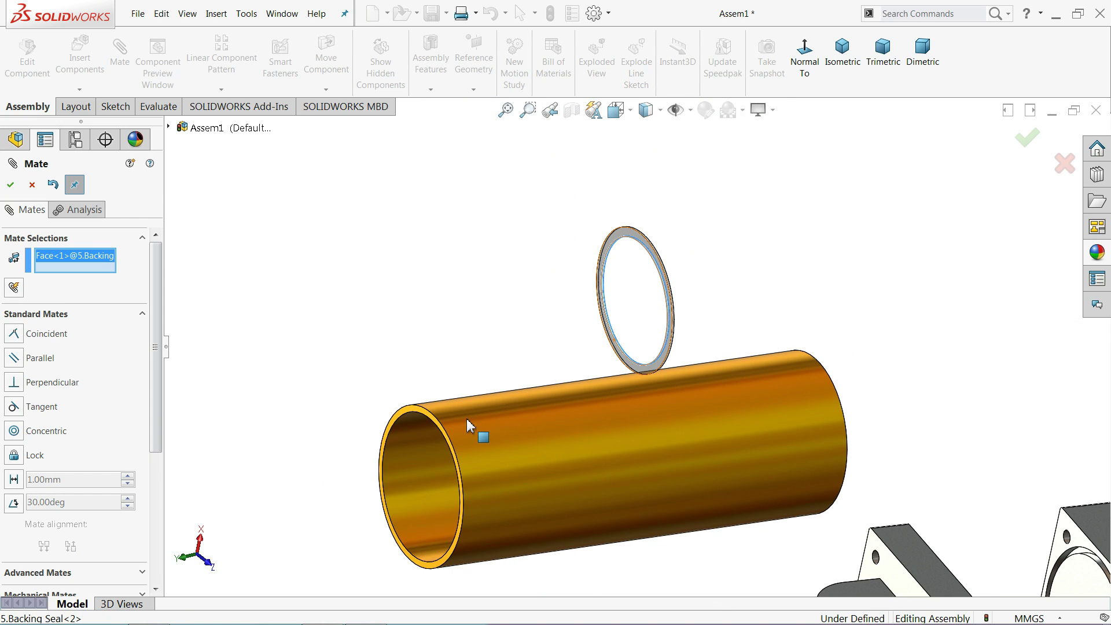
{"action": "left_click", "coordinate": [430, 483]}
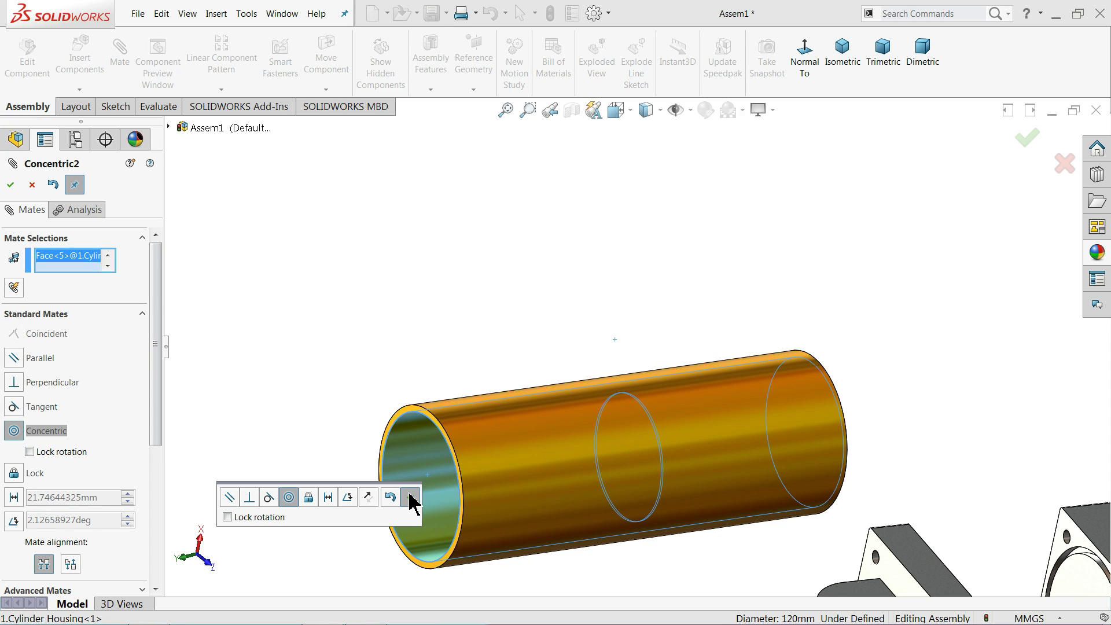
{"action": "left_click", "coordinate": [411, 498]}
- Make the second seal's face coincident with the housing's other end face
{"action": "mouse_move", "coordinate": [602, 494]}
{"action": "middle_mouse_down"}
{"action": "mouse_move", "coordinate": [652, 491]}
{"action": "mouse_move", "coordinate": [350, 504]}
{"action": "mouse_move", "coordinate": [506, 488]}
{"action": "mouse_move", "coordinate": [411, 486]}
{"action": "mouse_move", "coordinate": [328, 537]}
{"action": "middle_mouse_up"}
{"action": "scroll", "coordinate": [706, 463], "scroll_direction": "down", "scroll_amount": 3}
{"action": "scroll", "coordinate": [723, 423], "scroll_direction": "down", "scroll_amount": 3}
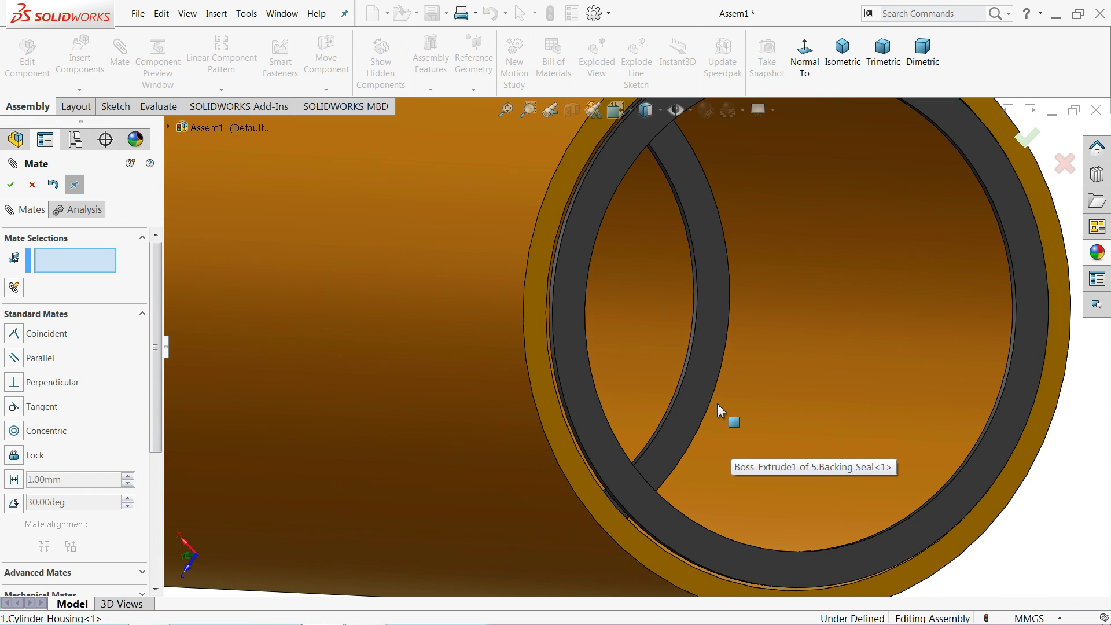
{"action": "left_click", "coordinate": [700, 395]}
{"action": "mouse_move", "coordinate": [624, 399]}
{"action": "middle_mouse_down"}
{"action": "mouse_move", "coordinate": [637, 359]}
{"action": "mouse_move", "coordinate": [706, 389]}
{"action": "middle_mouse_up"}
{"action": "scroll", "coordinate": [354, 366], "scroll_direction": "down", "scroll_amount": 3}
{"action": "scroll", "coordinate": [355, 366], "scroll_direction": "down", "scroll_amount": 2}
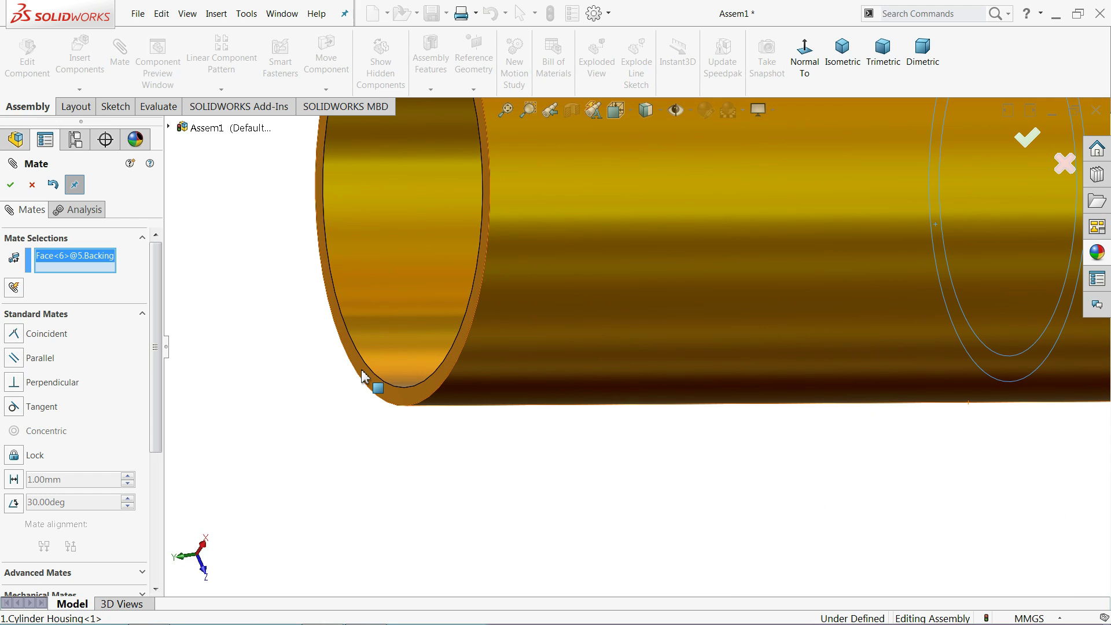
{"action": "left_click", "coordinate": [371, 379]}
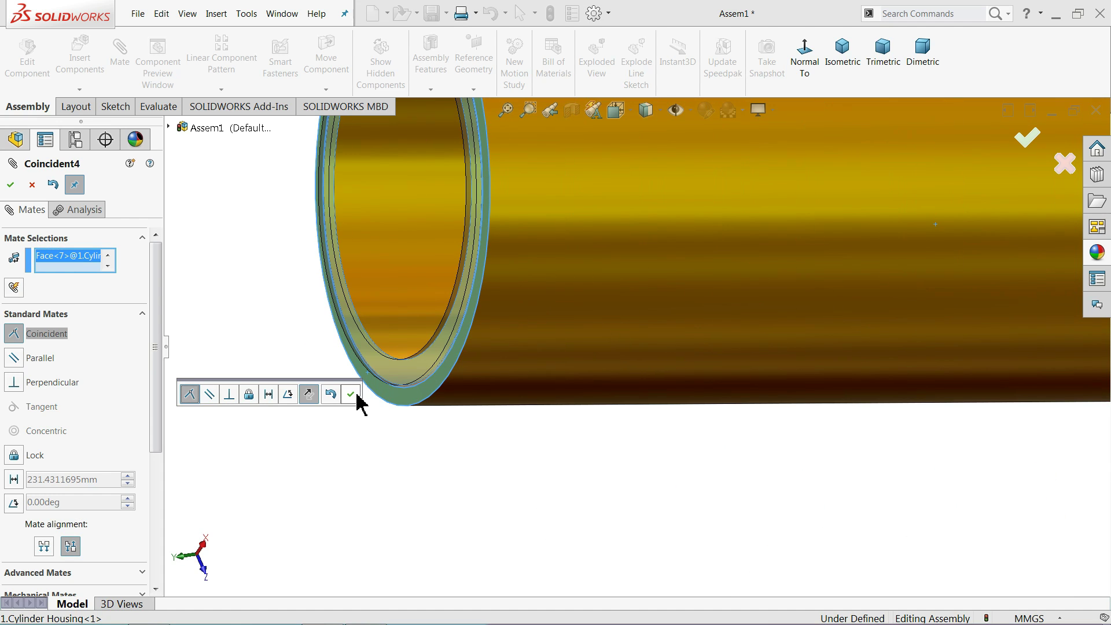
{"action": "middle_click_drag", "start_coordinate": [357, 399], "coordinate": [351, 389]}
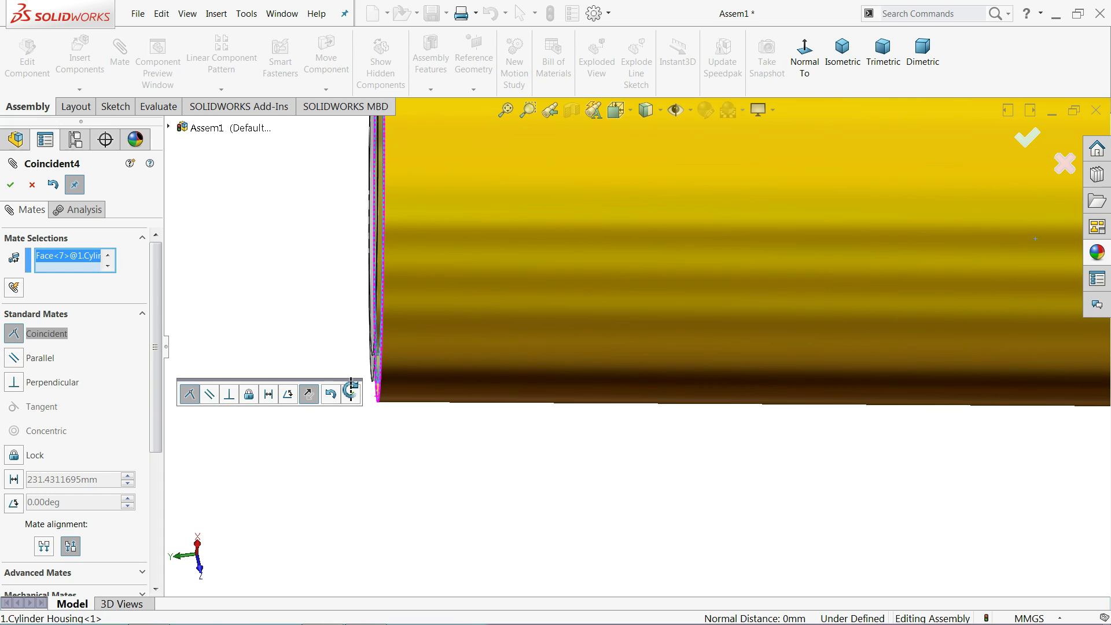
{"action": "left_click", "coordinate": [359, 402]}
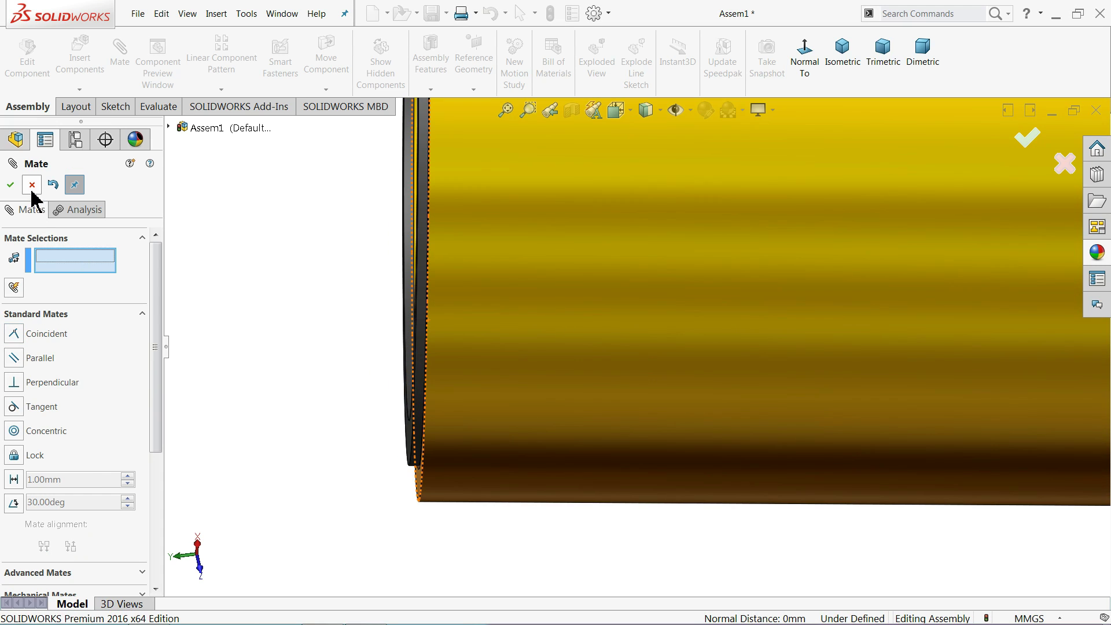
- Centre the top cover on the gold housing with a concentric mate
{"action": "key", "text": "f"}
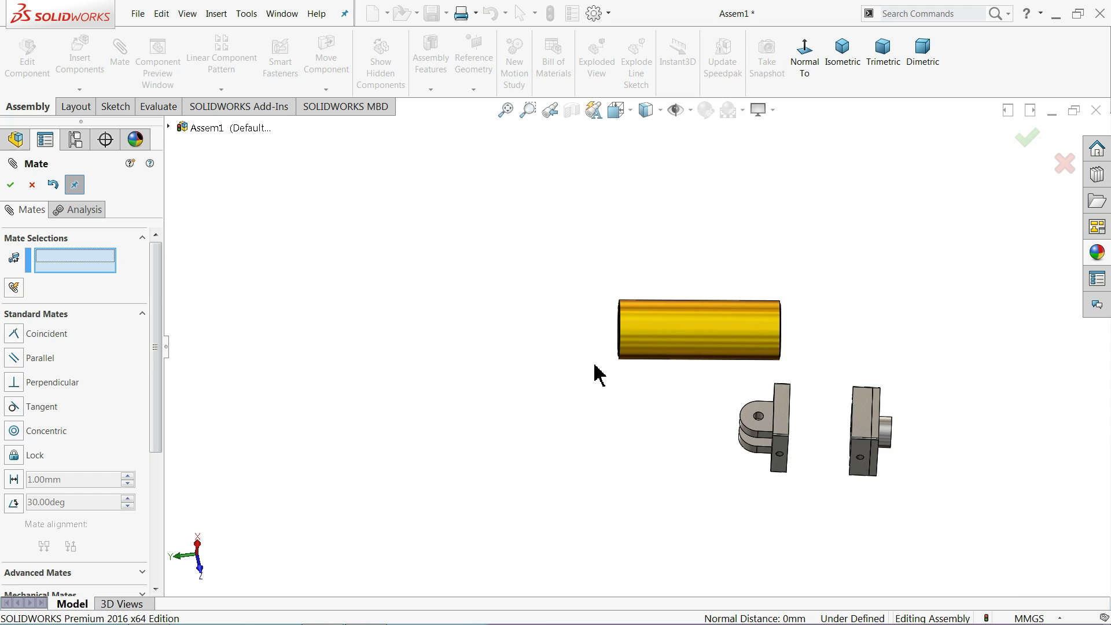
{"action": "mouse_move", "coordinate": [596, 372]}
{"action": "middle_mouse_down"}
{"action": "mouse_move", "coordinate": [640, 301]}
{"action": "mouse_move", "coordinate": [700, 273]}
{"action": "middle_mouse_up"}
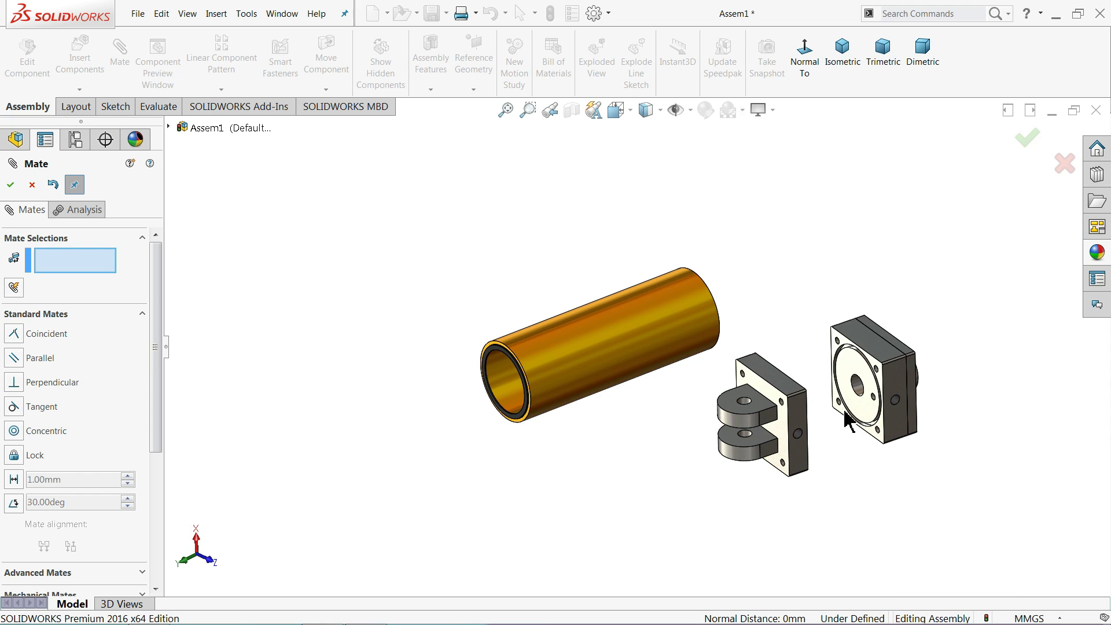
{"action": "scroll", "coordinate": [760, 336], "scroll_direction": "down", "scroll_amount": 2}
{"action": "scroll", "coordinate": [744, 335], "scroll_direction": "down", "scroll_amount": 2}
{"action": "left_click", "coordinate": [511, 251]}
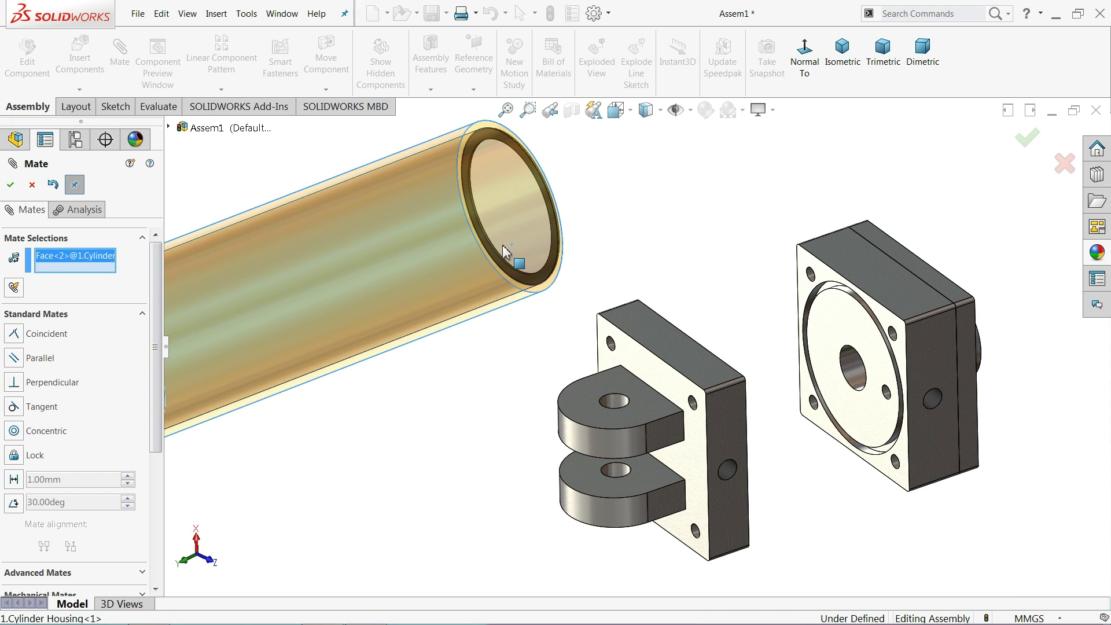
{"action": "scroll", "coordinate": [723, 331], "scroll_direction": "down", "scroll_amount": 1}
{"action": "scroll", "coordinate": [746, 278], "scroll_direction": "down", "scroll_amount": 2}
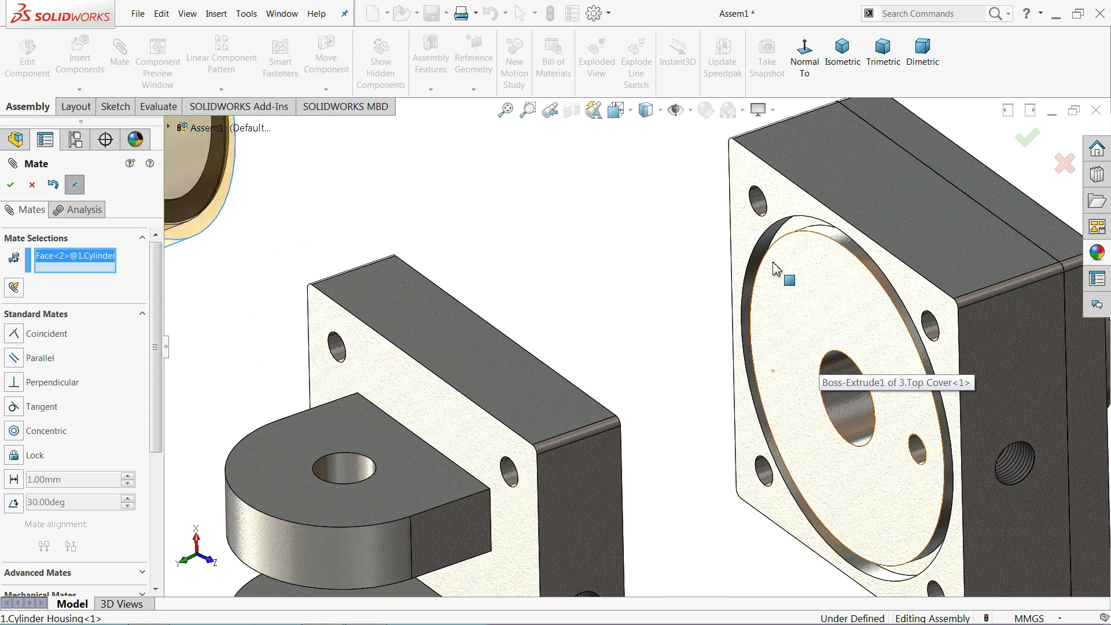
{"action": "scroll", "coordinate": [757, 243], "scroll_direction": "down", "scroll_amount": 1}
{"action": "left_click", "coordinate": [757, 238]}
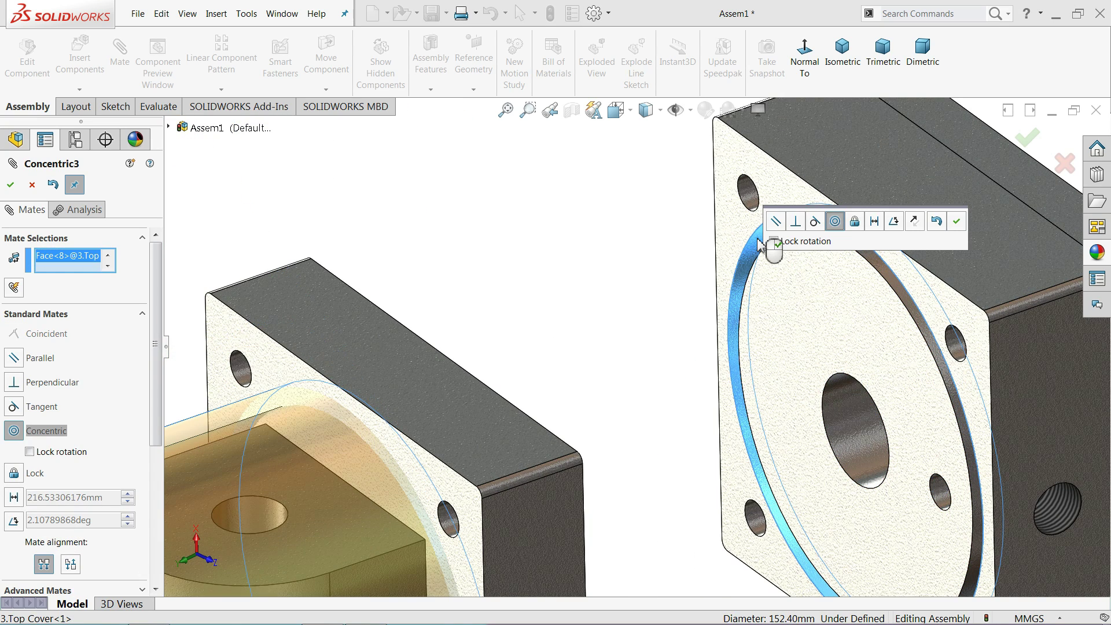
{"action": "left_click", "coordinate": [956, 222]}
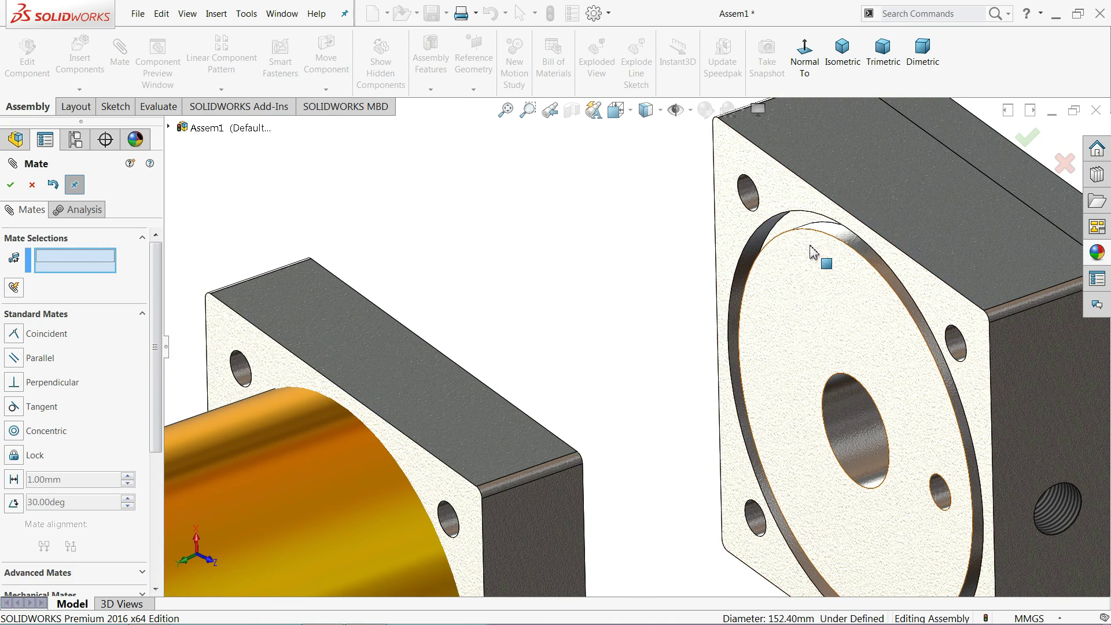
- Seat the top cover flush against the housing end with a coincident mate
{"action": "scroll", "coordinate": [806, 248], "scroll_direction": "down", "scroll_amount": 1}
{"action": "left_click", "coordinate": [780, 227]}
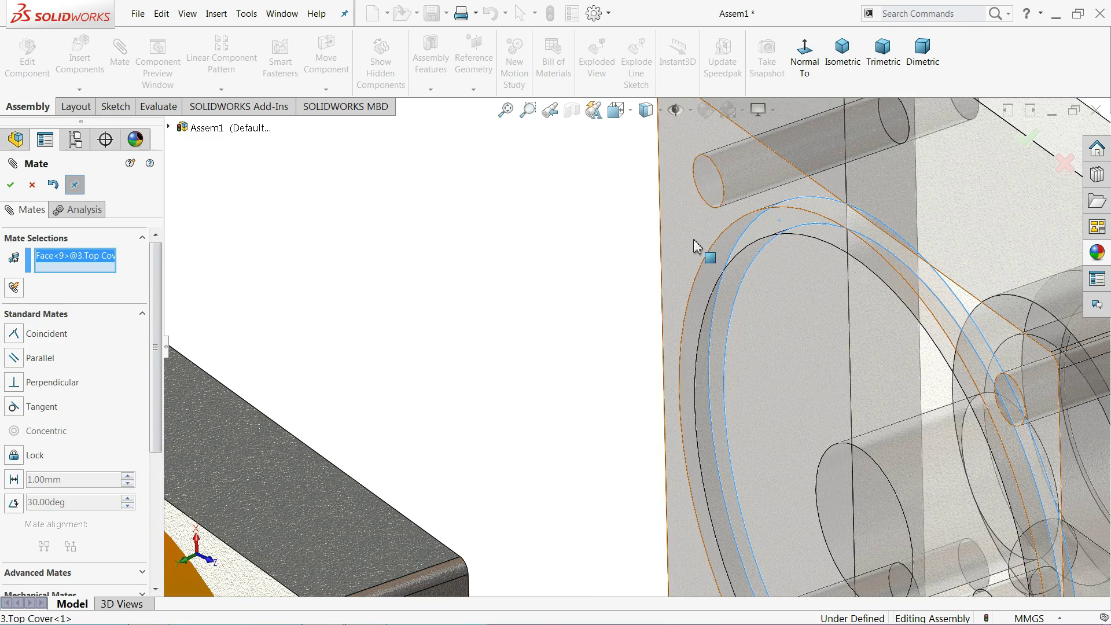
{"action": "scroll", "coordinate": [605, 292], "scroll_direction": "up", "scroll_amount": 3}
{"action": "scroll", "coordinate": [590, 342], "scroll_direction": "up", "scroll_amount": 2}
{"action": "left_click_drag", "start_coordinate": [542, 350], "coordinate": [517, 403]}
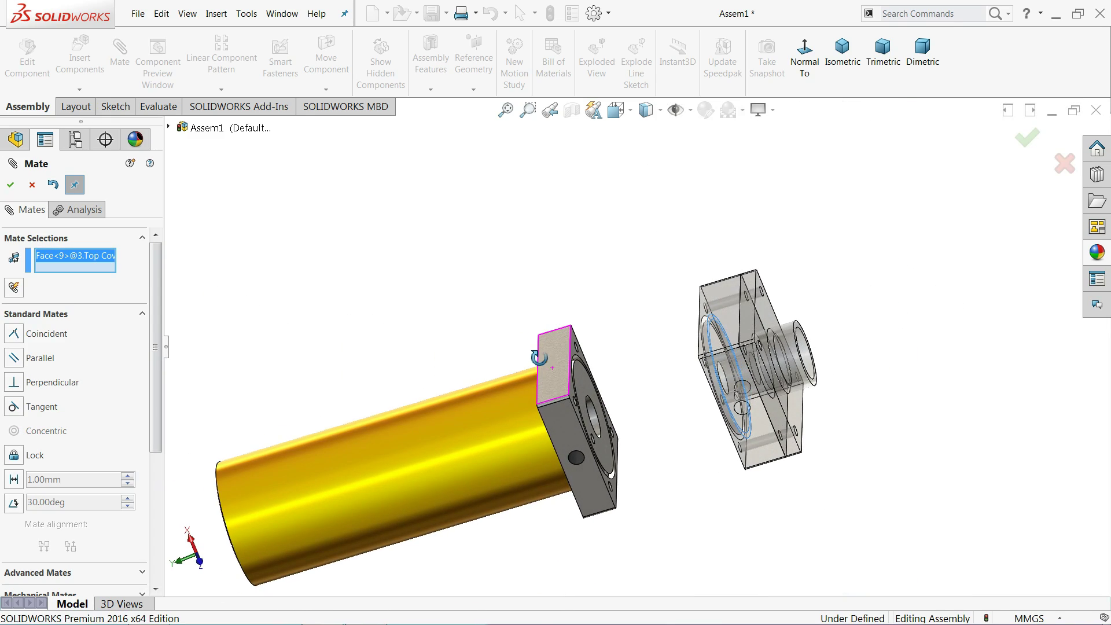
{"action": "scroll", "coordinate": [512, 396], "scroll_direction": "down", "scroll_amount": 2}
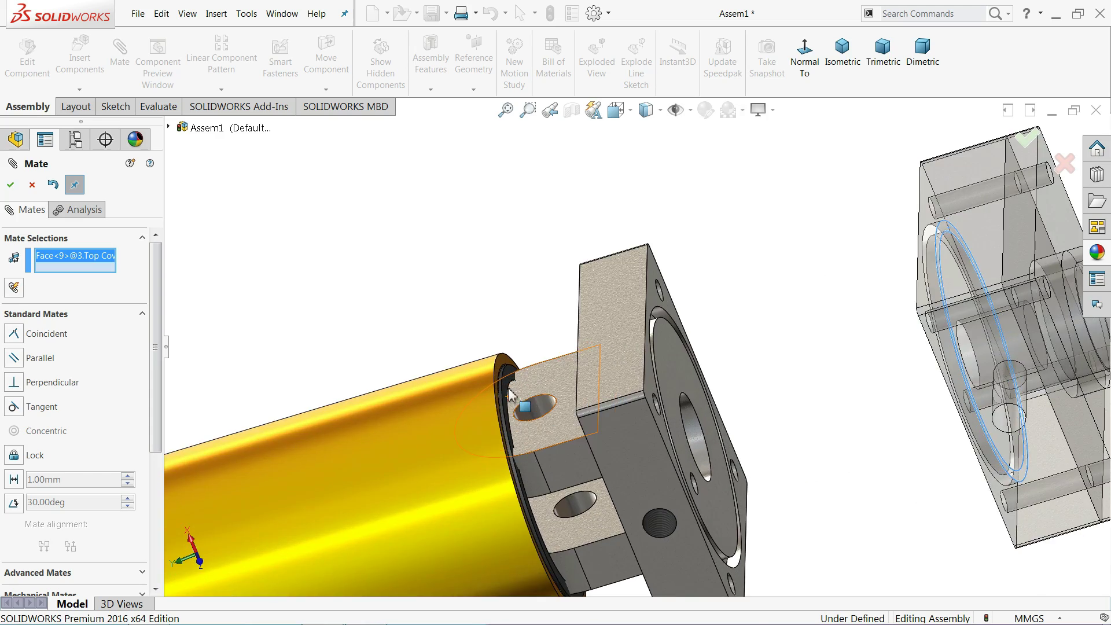
{"action": "scroll", "coordinate": [547, 354], "scroll_direction": "down", "scroll_amount": 2}
{"action": "scroll", "coordinate": [553, 342], "scroll_direction": "down", "scroll_amount": 2}
{"action": "left_click", "coordinate": [541, 310]}
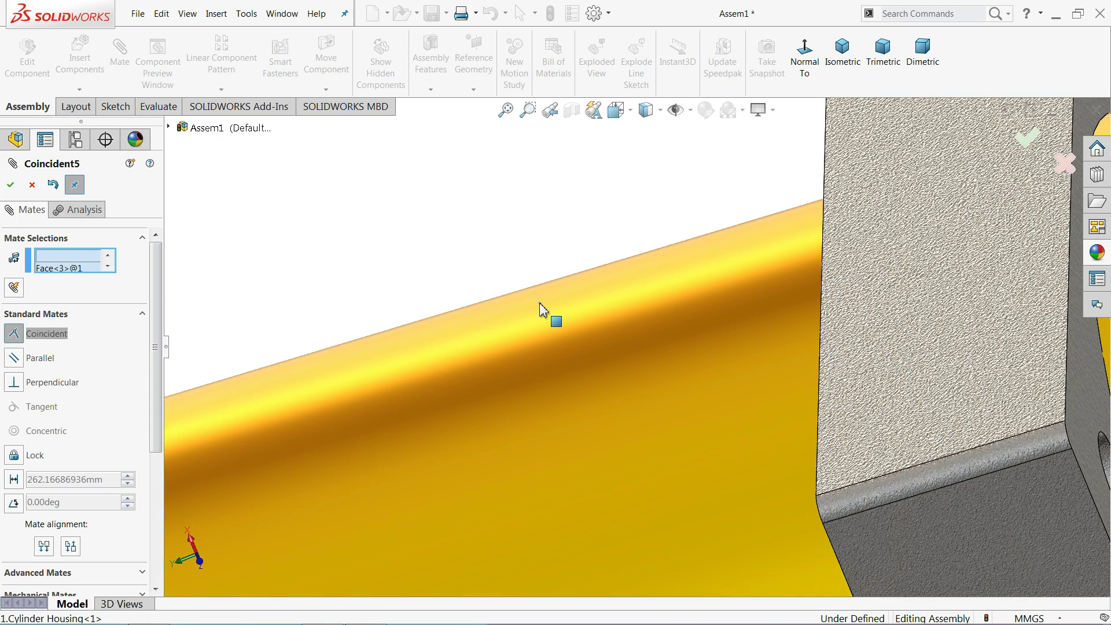
{"action": "scroll", "coordinate": [677, 289], "scroll_direction": "up", "scroll_amount": 3}
{"action": "scroll", "coordinate": [685, 287], "scroll_direction": "up", "scroll_amount": 3}
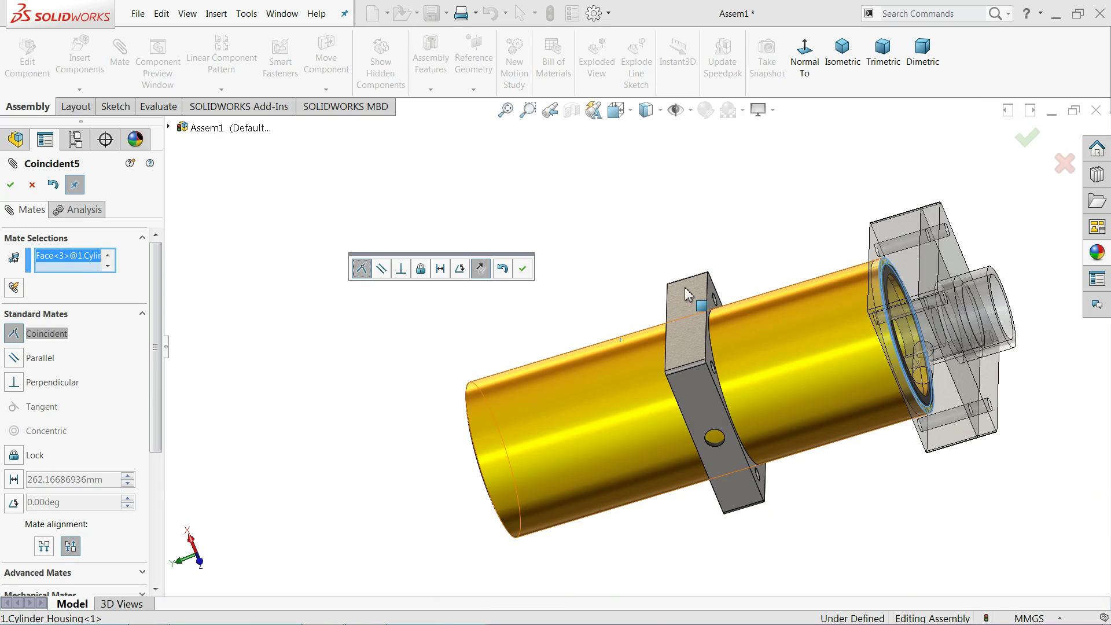
{"action": "middle_click_drag", "start_coordinate": [685, 287], "coordinate": [770, 300]}
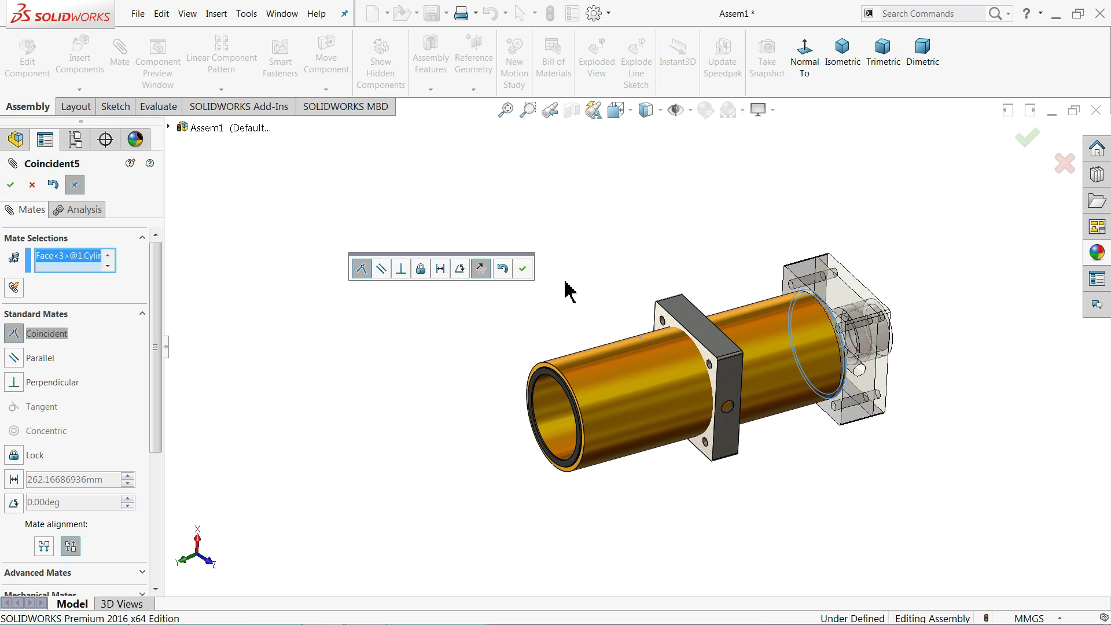
{"action": "left_click", "coordinate": [523, 269]}
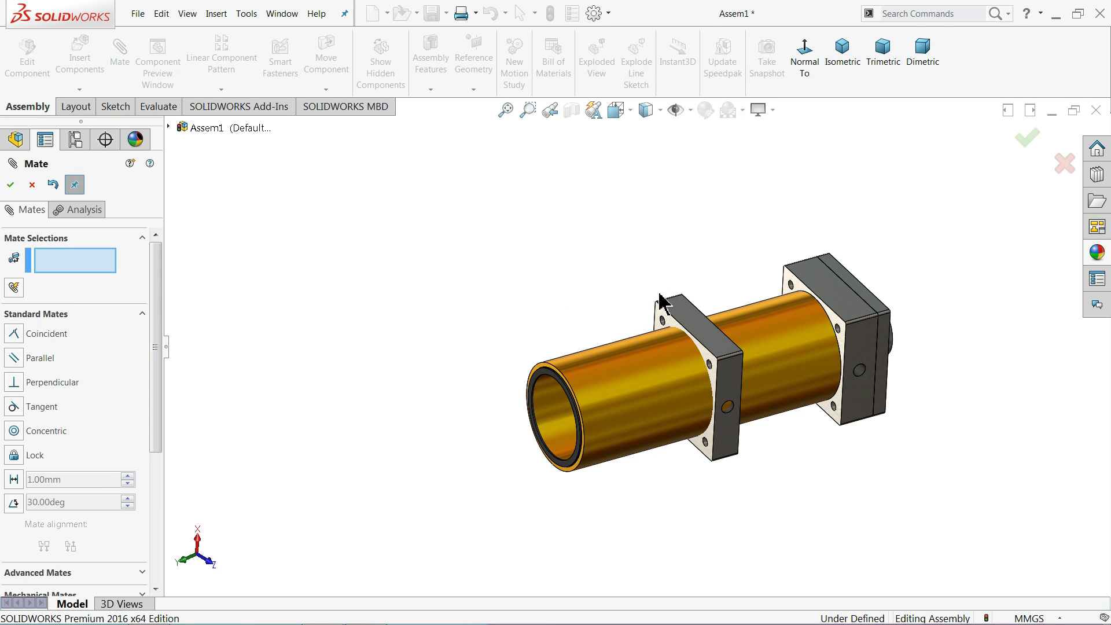
- Mate the housing's open end coincident with the lower cap's recess face
{"action": "left_click_drag", "start_coordinate": [878, 329], "coordinate": [1094, 333]}
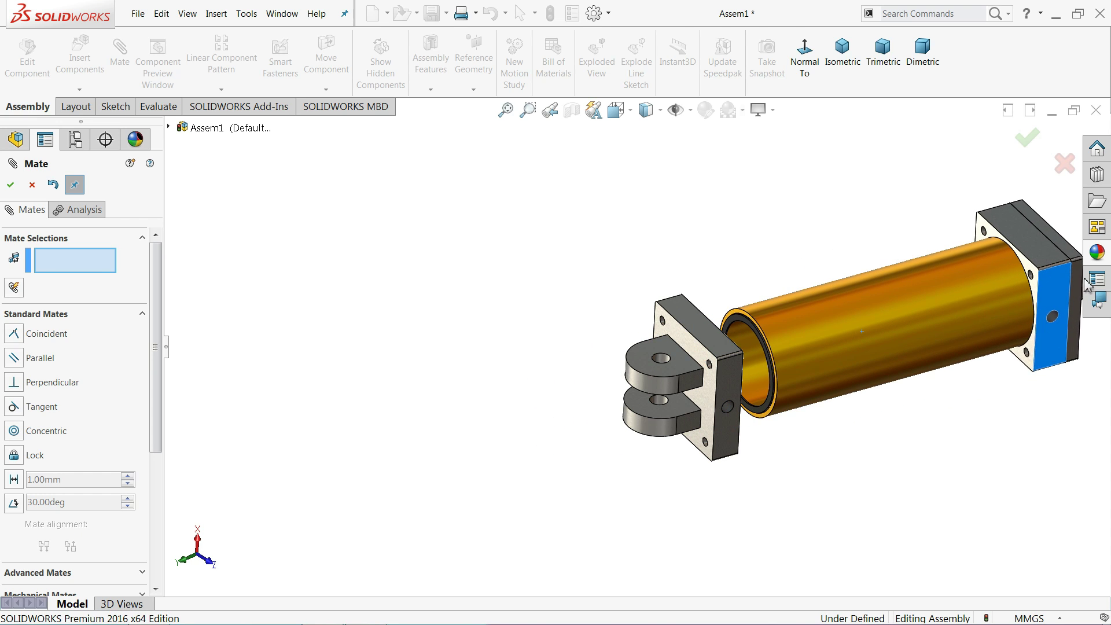
{"action": "scroll", "coordinate": [753, 359], "scroll_direction": "down", "scroll_amount": 3}
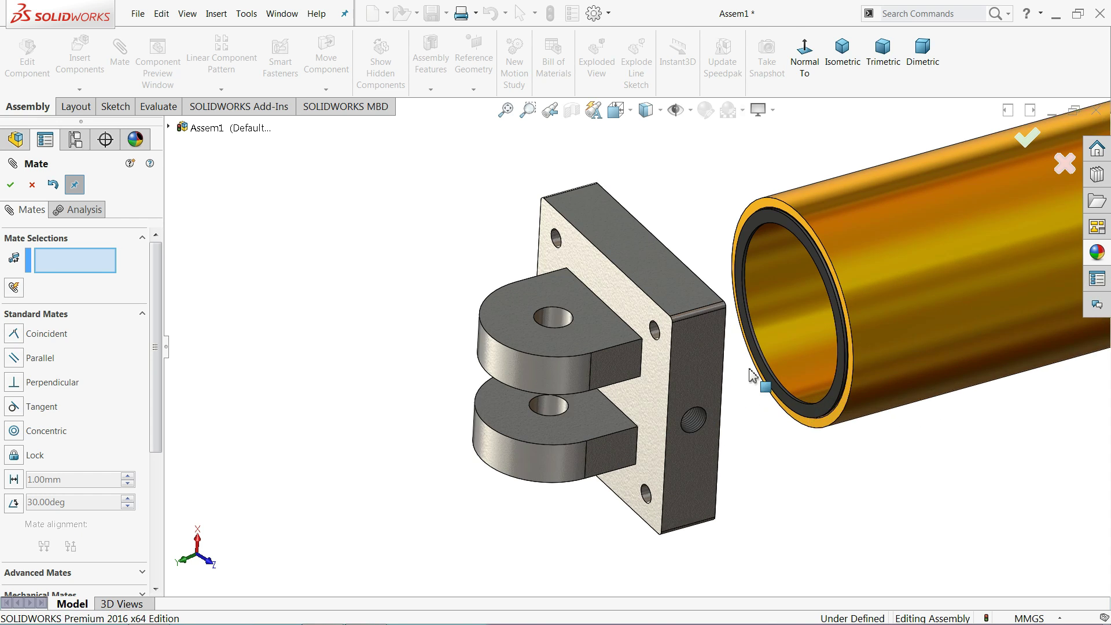
{"action": "scroll", "coordinate": [749, 373], "scroll_direction": "down", "scroll_amount": 3}
{"action": "scroll", "coordinate": [734, 221], "scroll_direction": "down", "scroll_amount": 2}
{"action": "left_click", "coordinate": [746, 177]}
{"action": "scroll", "coordinate": [637, 240], "scroll_direction": "up", "scroll_amount": 5}
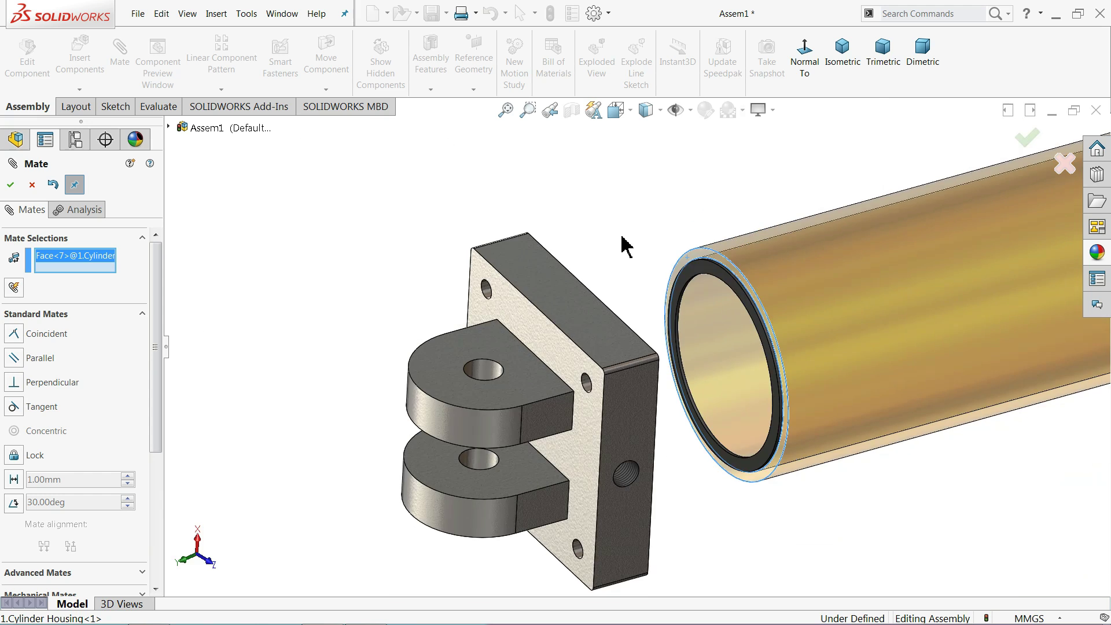
{"action": "middle_click_drag", "start_coordinate": [620, 243], "coordinate": [556, 278]}
{"action": "scroll", "coordinate": [517, 300], "scroll_direction": "down", "scroll_amount": 2}
{"action": "scroll", "coordinate": [516, 300], "scroll_direction": "down", "scroll_amount": 2}
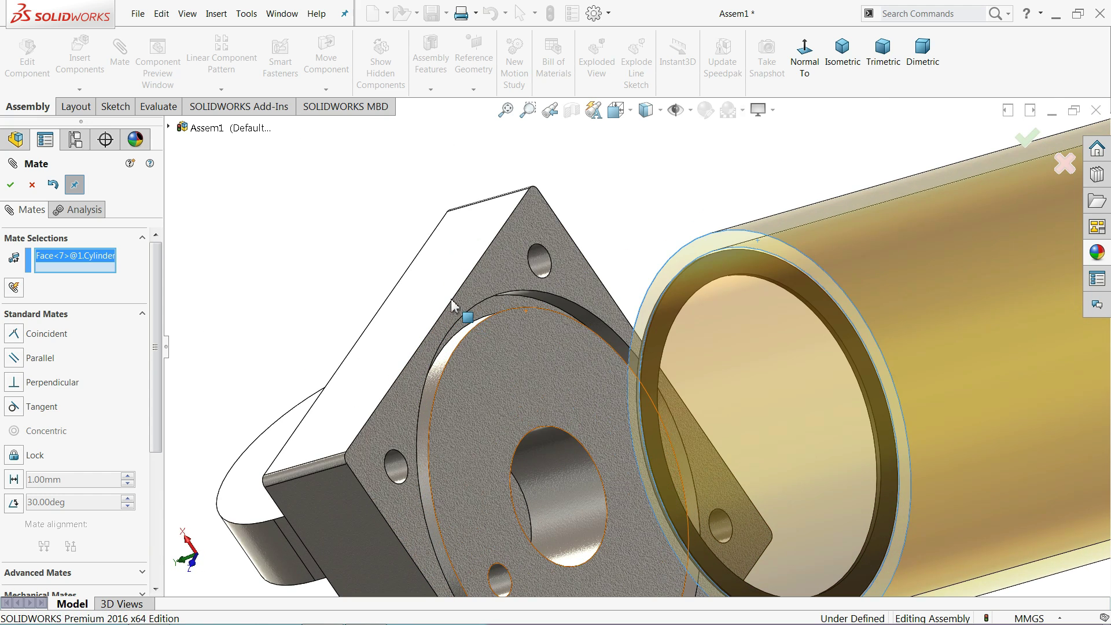
{"action": "left_click", "coordinate": [488, 316]}
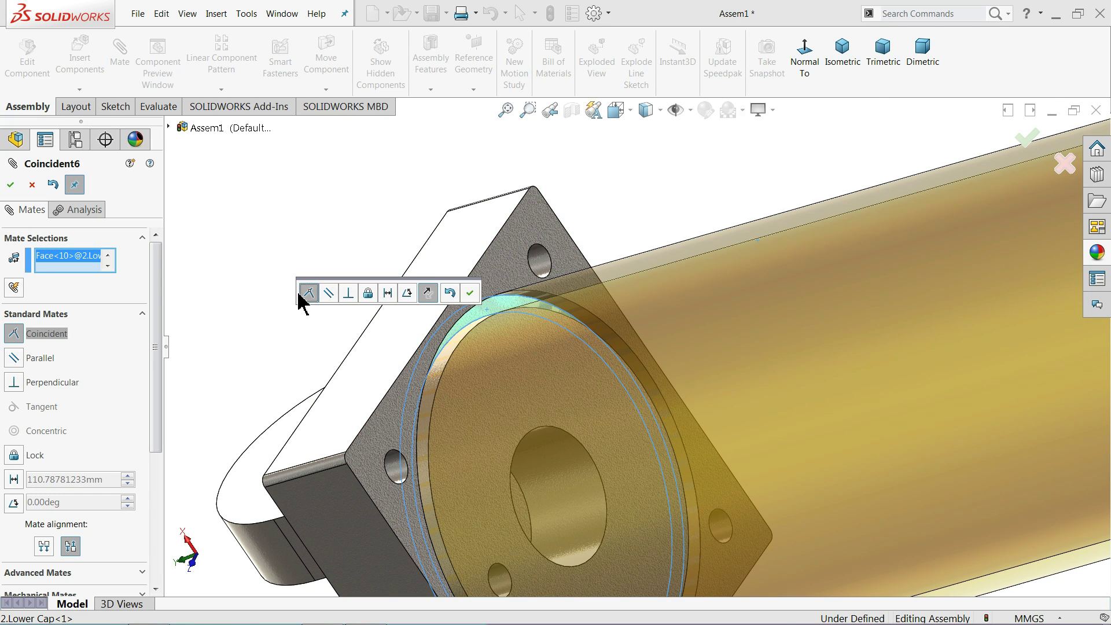
{"action": "left_click", "coordinate": [470, 292]}
- Orbit the finished housing assembly to inspect both end caps
{"action": "scroll", "coordinate": [496, 310], "scroll_direction": "up", "scroll_amount": 5}
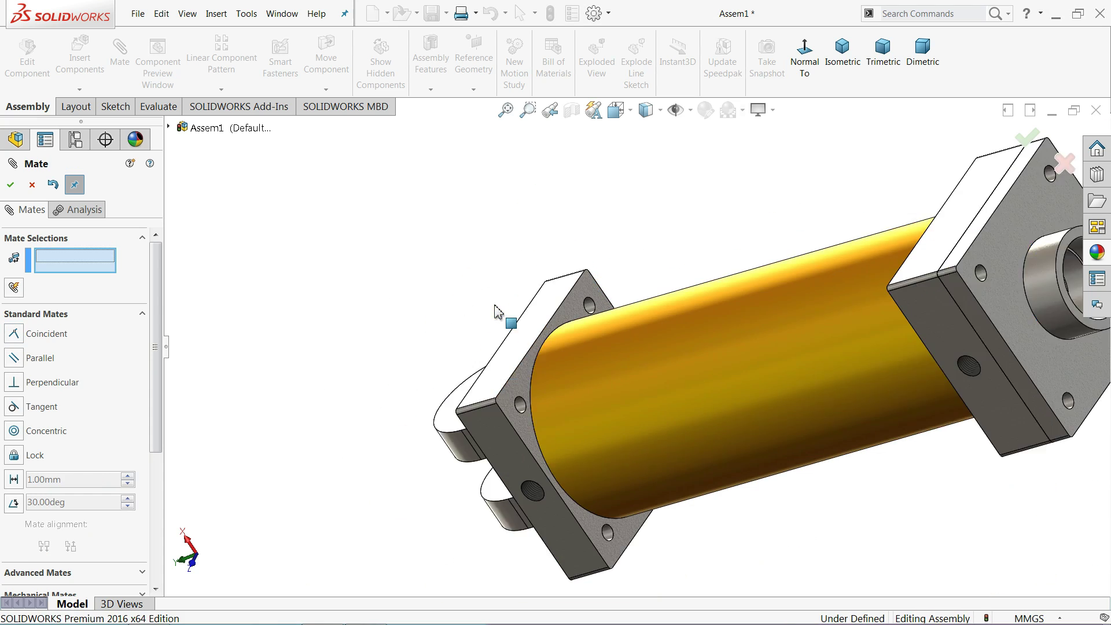
{"action": "scroll", "coordinate": [504, 326], "scroll_direction": "up", "scroll_amount": 3}
{"action": "scroll", "coordinate": [585, 329], "scroll_direction": "down", "scroll_amount": 2}
{"action": "middle_click_drag", "start_coordinate": [585, 329], "coordinate": [596, 307]}
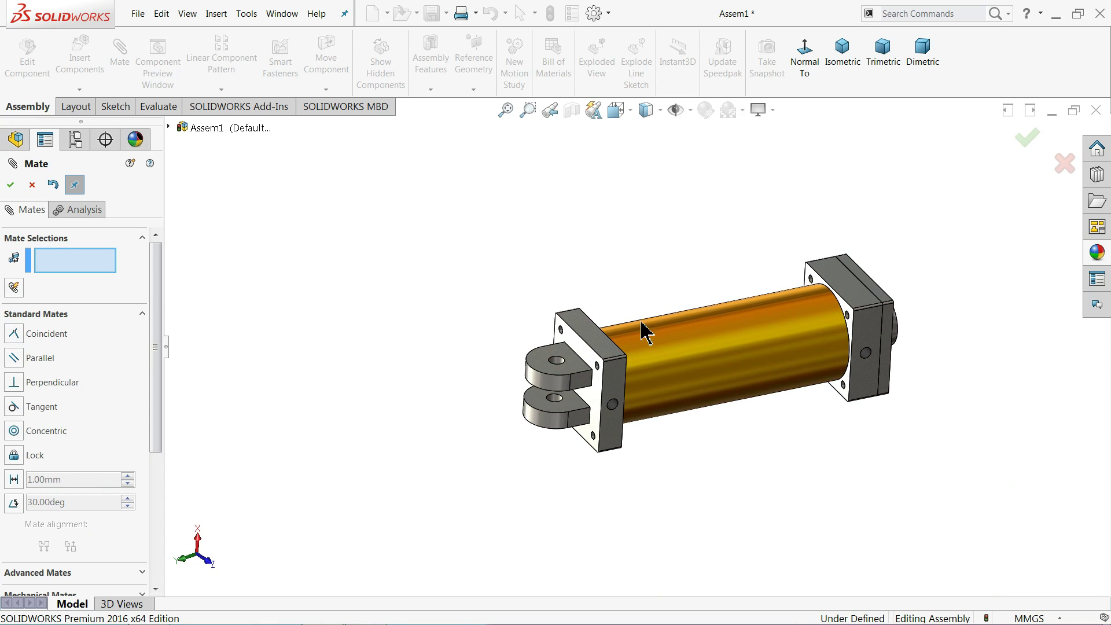
{"action": "scroll", "coordinate": [642, 328], "scroll_direction": "down", "scroll_amount": 3}
{"action": "middle_click_drag", "start_coordinate": [719, 411], "coordinate": [713, 397]}
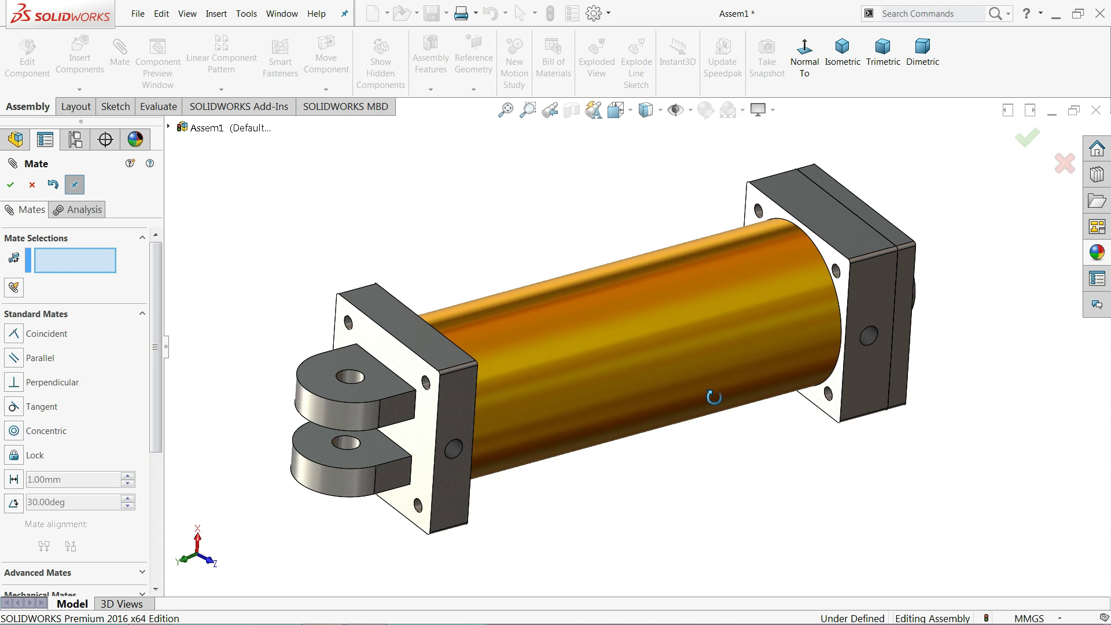
{"action": "mouse_move", "coordinate": [714, 397]}
{"action": "middle_mouse_down"}
{"action": "mouse_move", "coordinate": [652, 393]}
{"action": "mouse_move", "coordinate": [689, 409]}
{"action": "middle_mouse_up"}
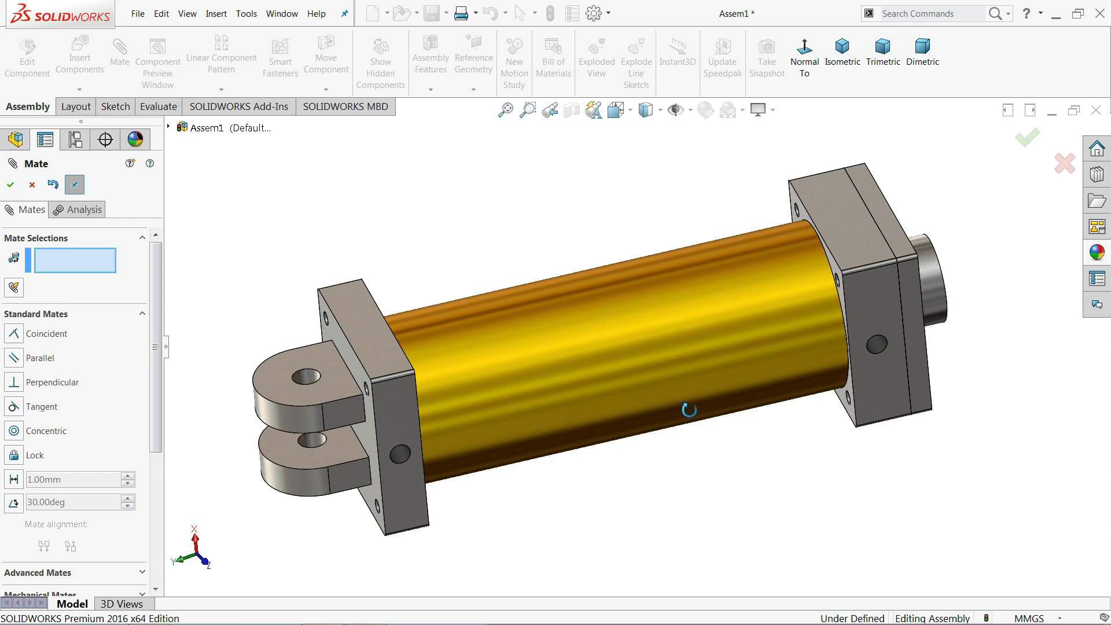
{"action": "middle_click_drag", "start_coordinate": [689, 410], "coordinate": [689, 407]}
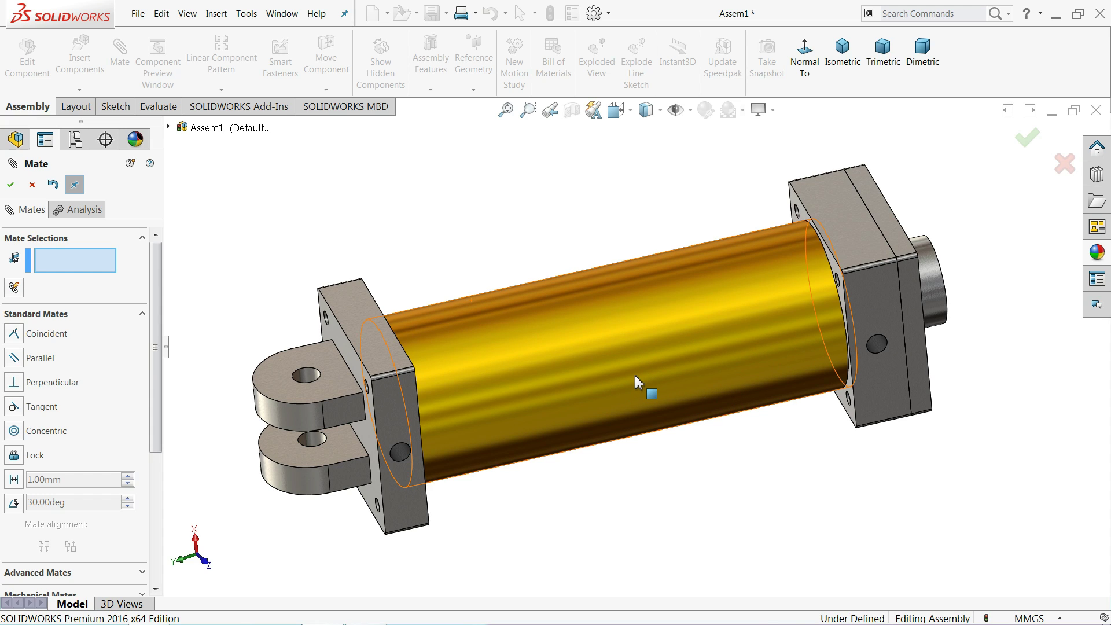
{"action": "middle_click_drag", "start_coordinate": [634, 377], "coordinate": [651, 380]}
- Insert the 7.Piston and 8.Piston rod parts above the cylinder
{"action": "left_click", "coordinate": [32, 185]}
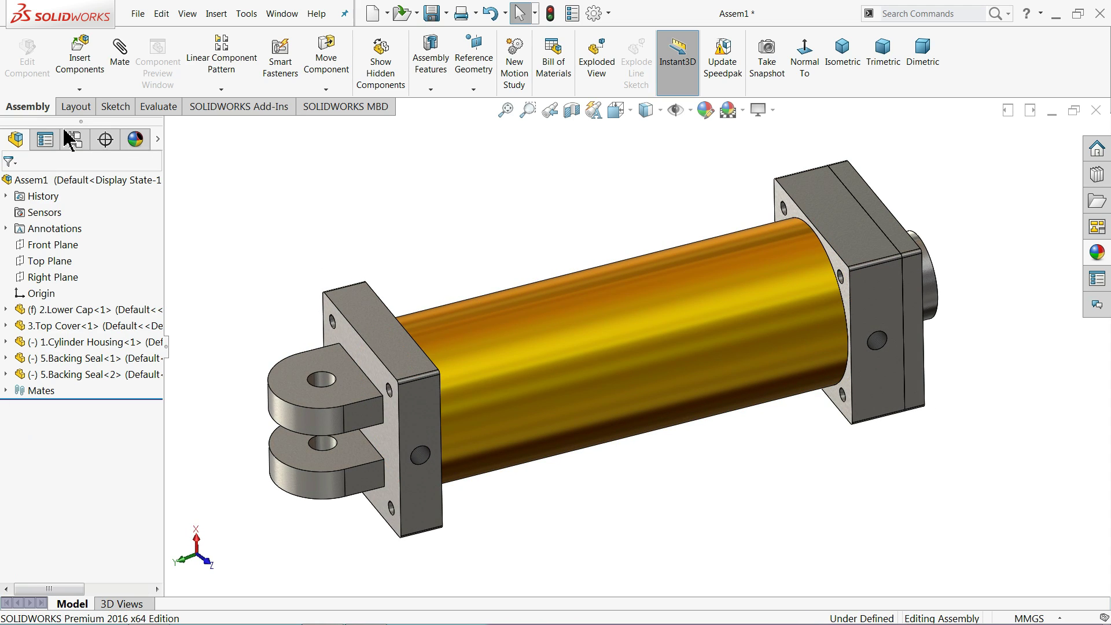
{"action": "left_click", "coordinate": [86, 75]}
{"action": "left_click", "coordinate": [81, 470]}
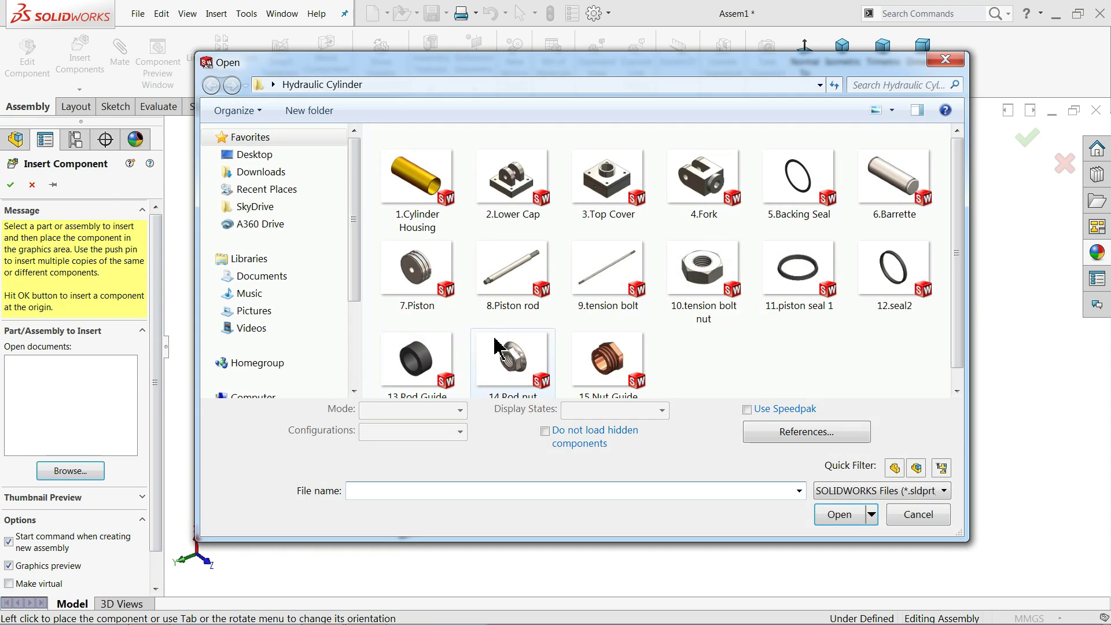
{"action": "left_click", "coordinate": [513, 299]}
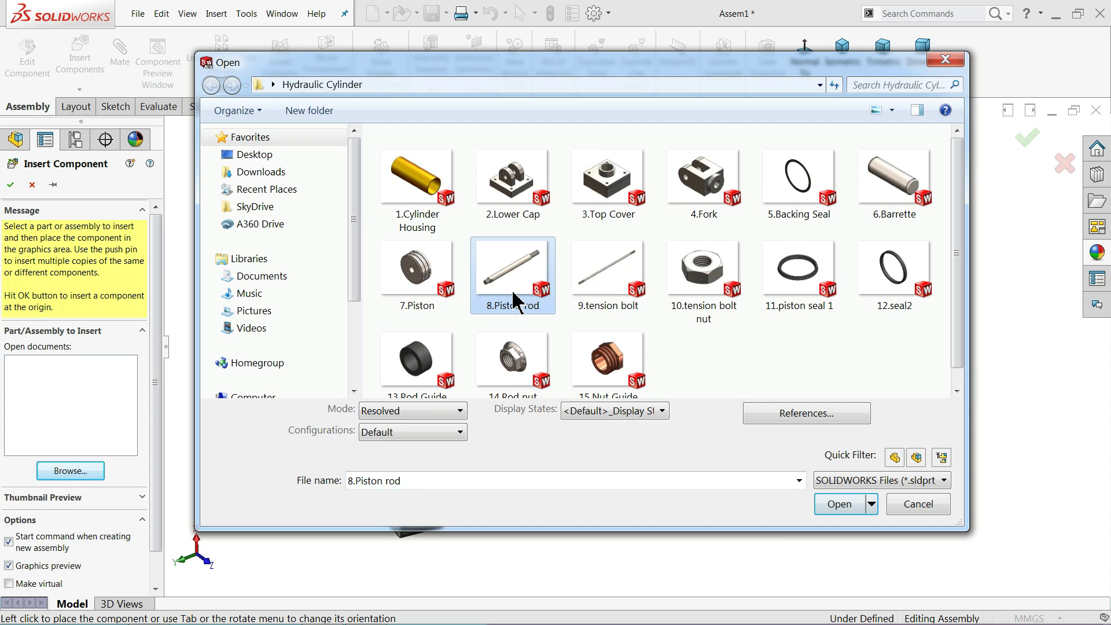
{"action": "left_click", "coordinate": [417, 300], "text": "ctrl"}
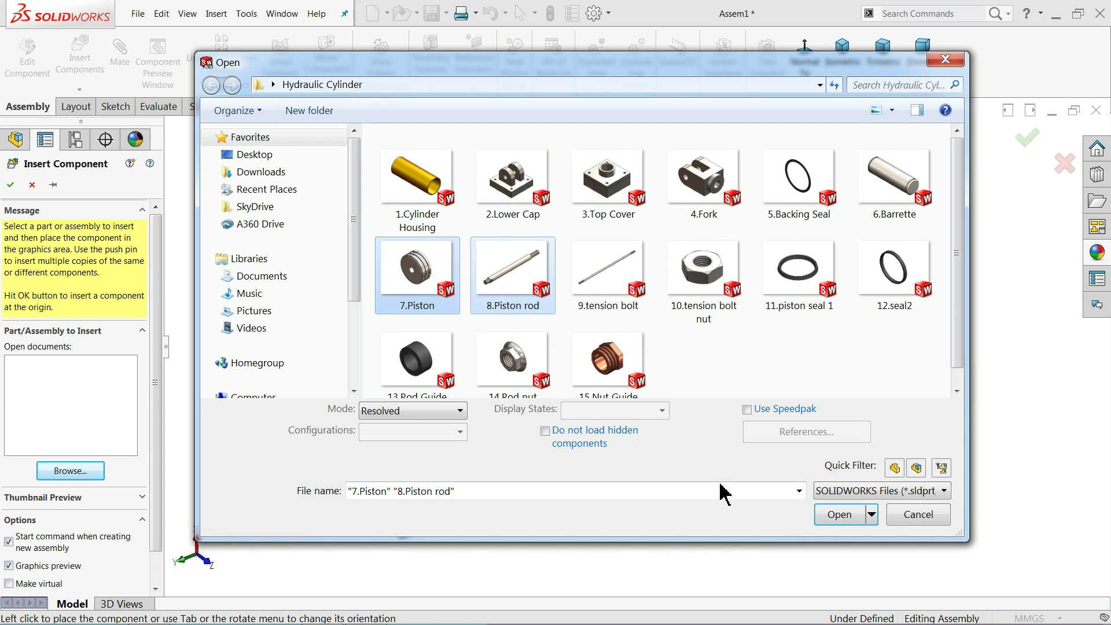
{"action": "left_click", "coordinate": [831, 517]}
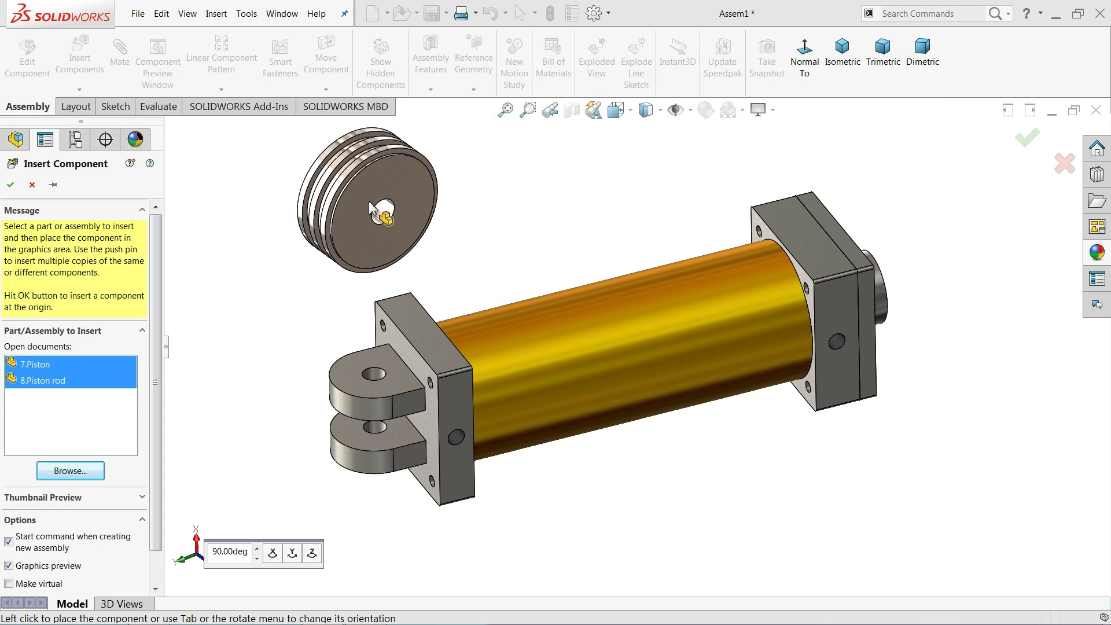
{"action": "left_click", "coordinate": [370, 206]}
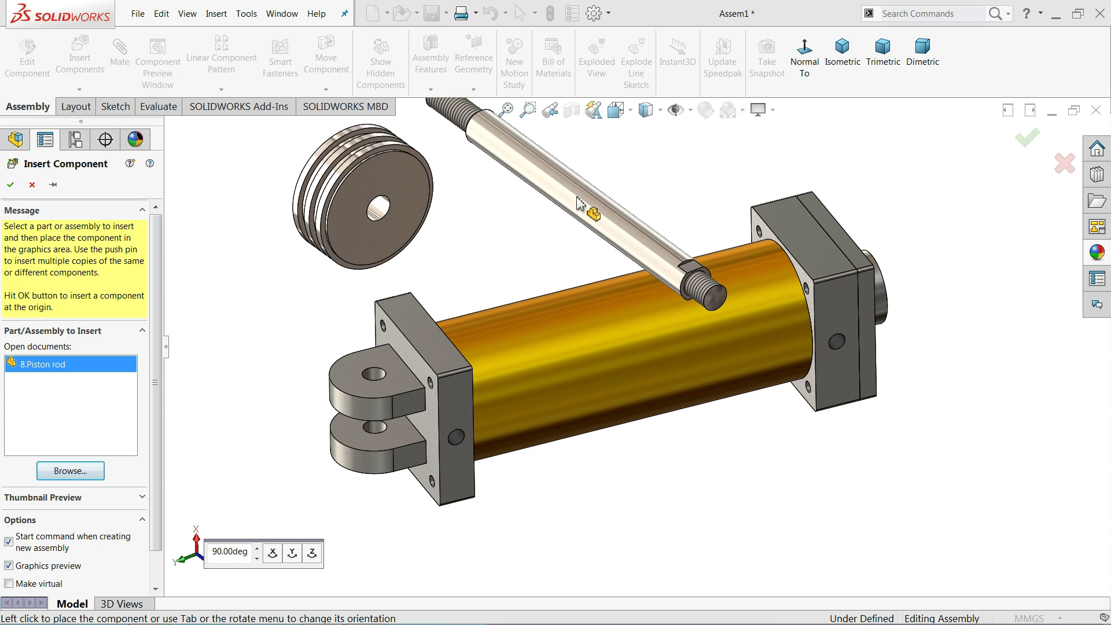
{"action": "left_click", "coordinate": [576, 198]}
{"action": "key", "text": "f"}
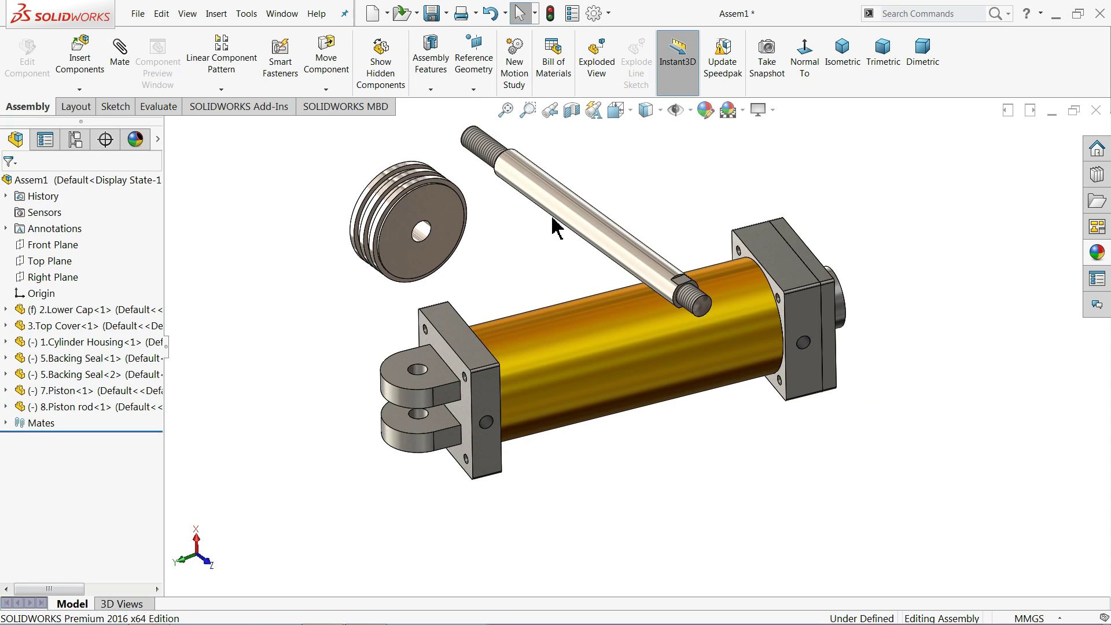
- Rotate the piston rod to line up with the piston, turning the piston toward its threaded end
{"action": "scroll", "coordinate": [556, 225], "scroll_direction": "up", "scroll_amount": 2}
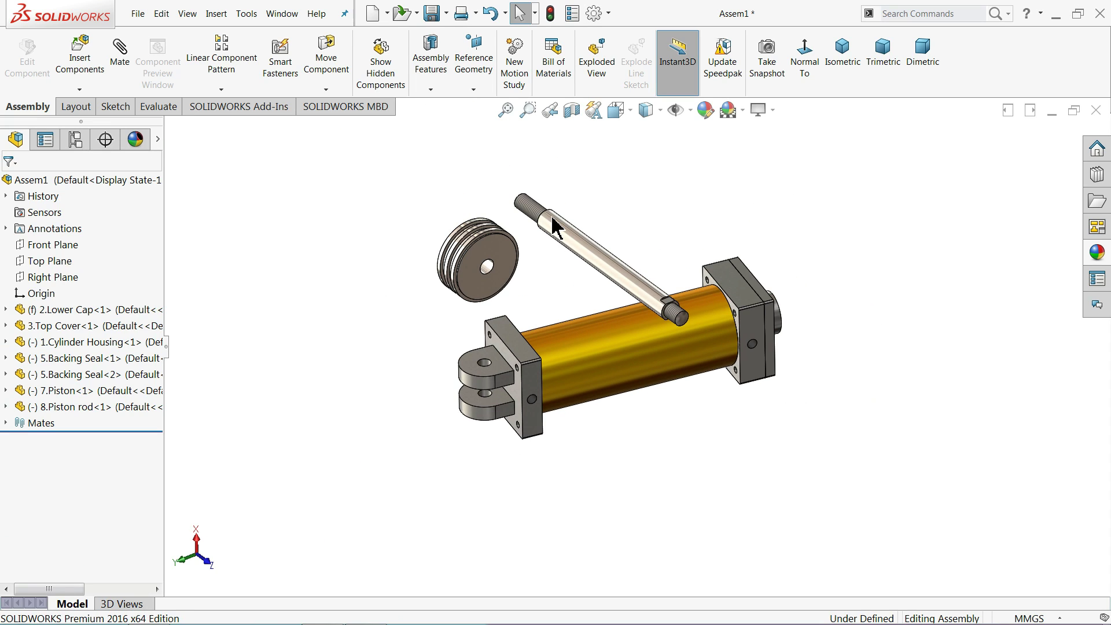
{"action": "left_click", "coordinate": [323, 91]}
{"action": "left_click", "coordinate": [334, 117]}
{"action": "mouse_move", "coordinate": [576, 255]}
{"action": "left_mouse_down"}
{"action": "mouse_move", "coordinate": [641, 202]}
{"action": "mouse_move", "coordinate": [682, 317]}
{"action": "left_mouse_up"}
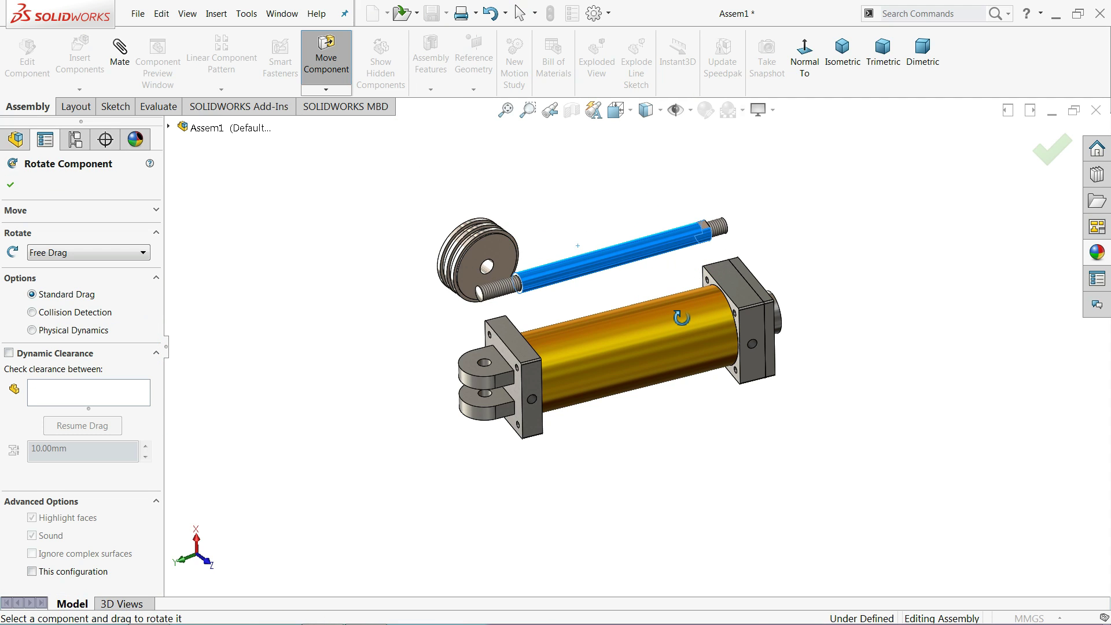
{"action": "scroll", "coordinate": [533, 260], "scroll_direction": "down", "scroll_amount": 4}
{"action": "mouse_move", "coordinate": [479, 241]}
{"action": "left_mouse_down"}
{"action": "mouse_move", "coordinate": [578, 363]}
{"action": "mouse_move", "coordinate": [574, 401]}
{"action": "mouse_move", "coordinate": [556, 371]}
{"action": "left_mouse_up"}
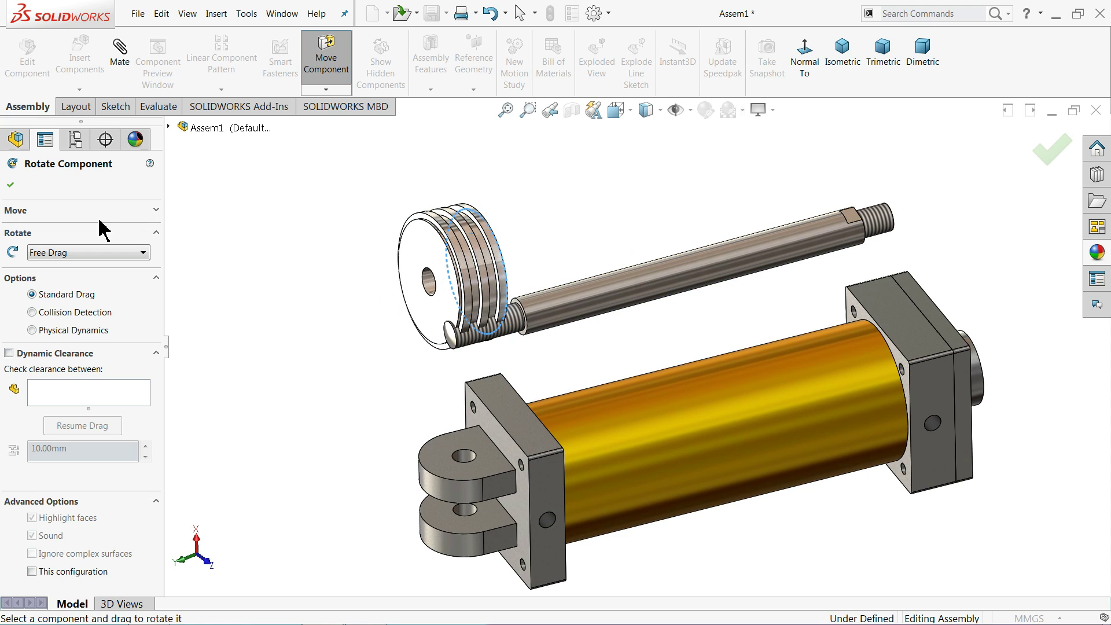
{"action": "left_click", "coordinate": [10, 185]}
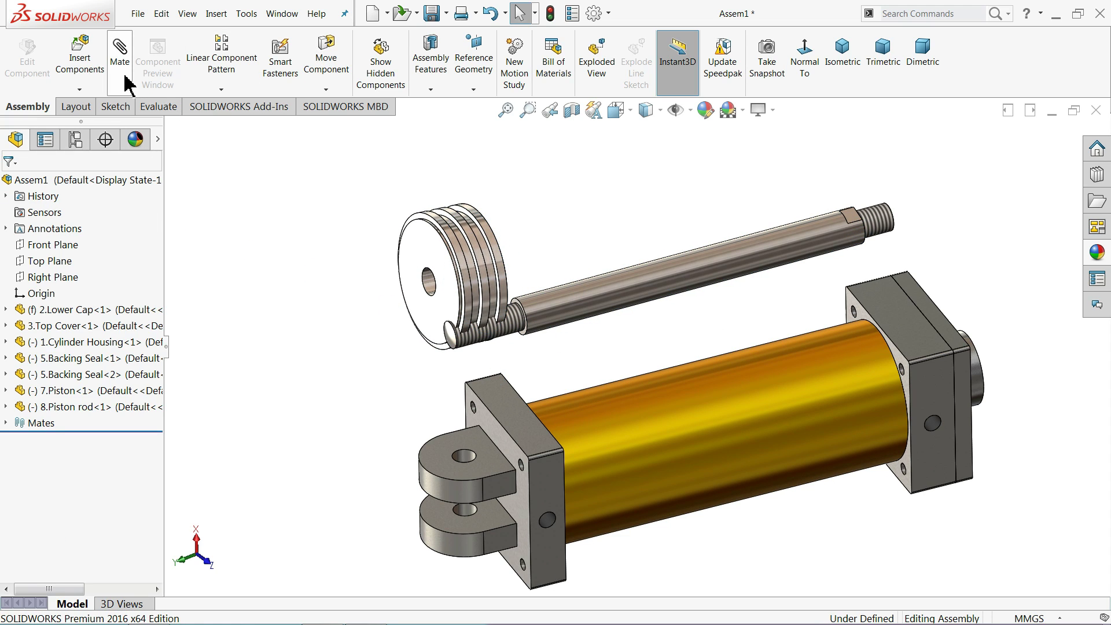
- Centre the piston bore on the rod's threaded end with a concentric mate
{"action": "scroll", "coordinate": [497, 288], "scroll_direction": "down", "scroll_amount": 3}
{"action": "left_click", "coordinate": [399, 317]}
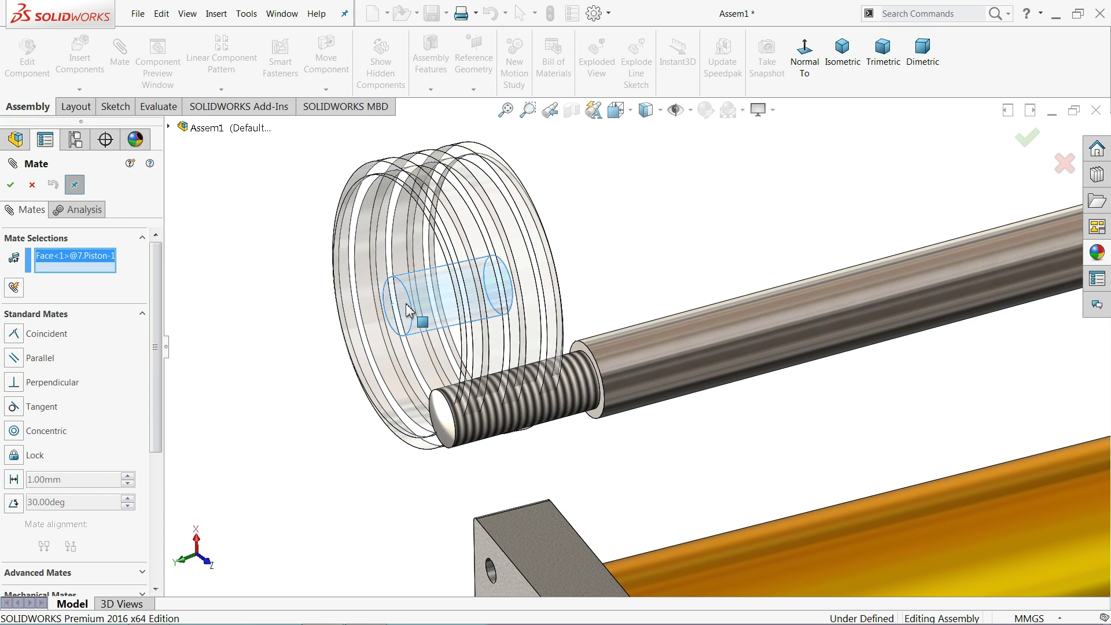
{"action": "left_click", "coordinate": [485, 433]}
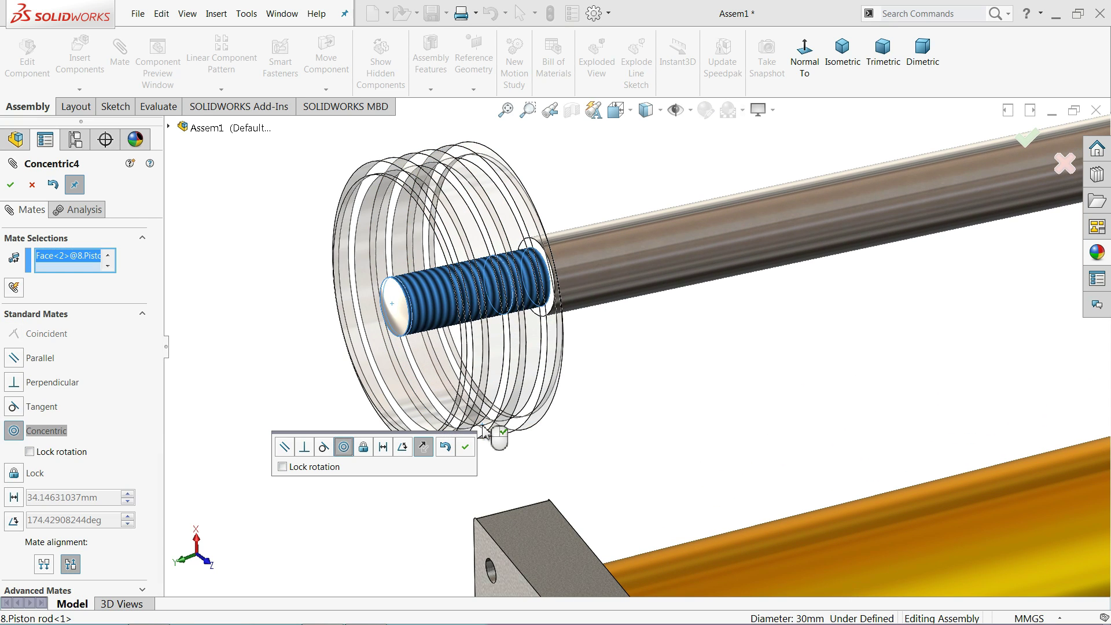
{"action": "left_click", "coordinate": [463, 451]}
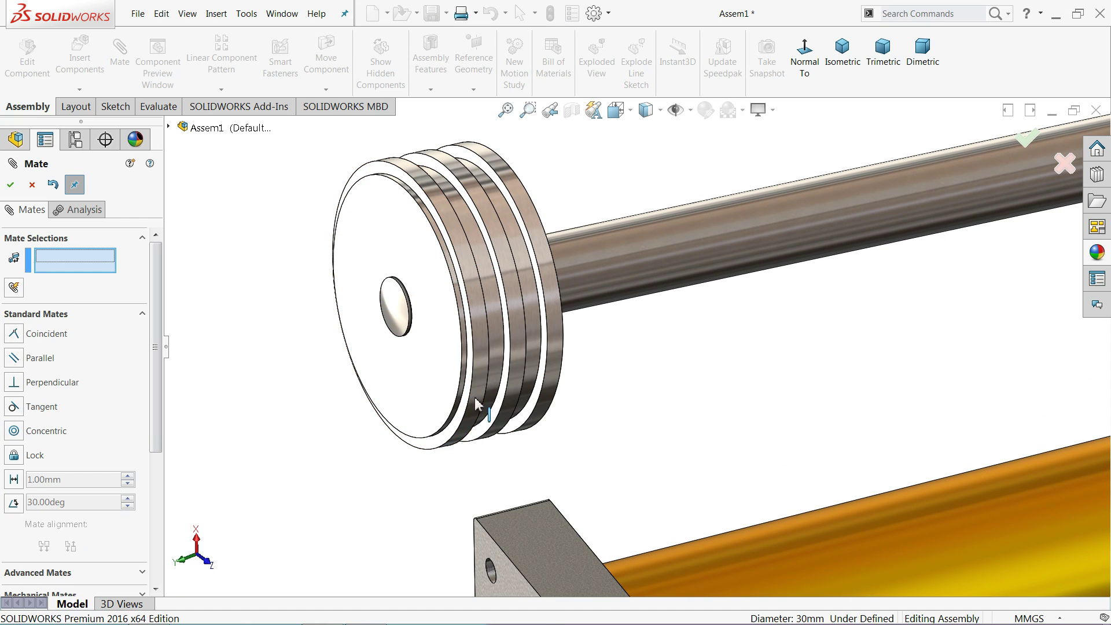
- Seat the piston flush against the rod shoulder with a coincident mate
{"action": "mouse_move", "coordinate": [478, 399]}
{"action": "middle_mouse_down"}
{"action": "mouse_move", "coordinate": [534, 323]}
{"action": "mouse_move", "coordinate": [551, 335]}
{"action": "middle_mouse_up"}
{"action": "scroll", "coordinate": [602, 363], "scroll_direction": "down", "scroll_amount": 5}
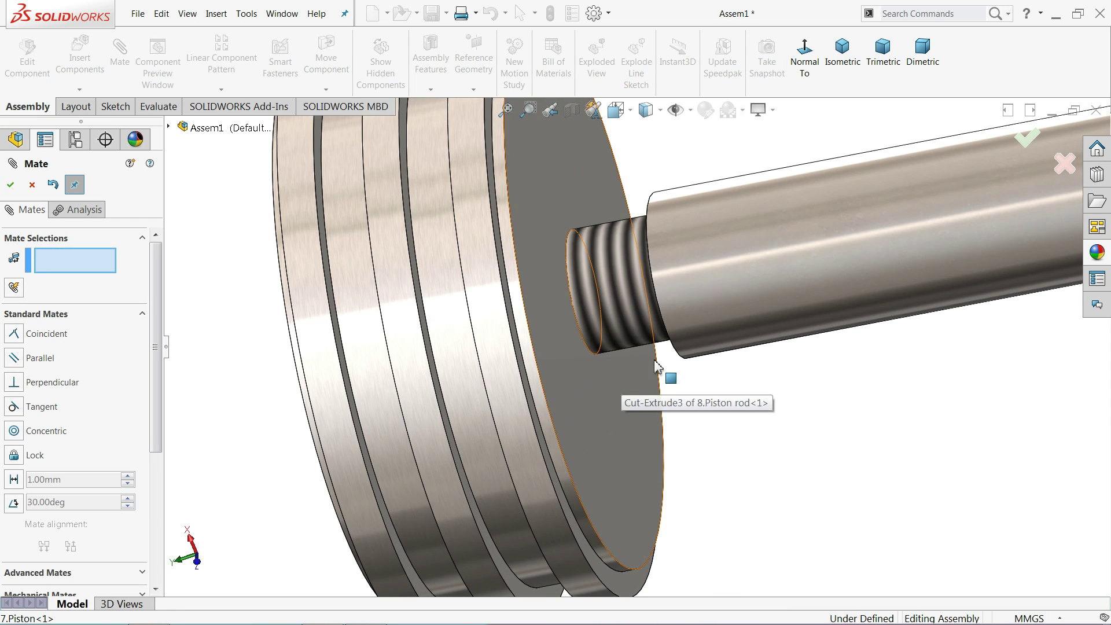
{"action": "mouse_move", "coordinate": [628, 364]}
{"action": "middle_mouse_down"}
{"action": "mouse_move", "coordinate": [675, 363]}
{"action": "mouse_move", "coordinate": [643, 376]}
{"action": "middle_mouse_up"}
{"action": "scroll", "coordinate": [724, 362], "scroll_direction": "down", "scroll_amount": 5}
{"action": "left_click", "coordinate": [763, 354]}
{"action": "scroll", "coordinate": [712, 382], "scroll_direction": "up", "scroll_amount": 5}
{"action": "left_click", "coordinate": [709, 386]}
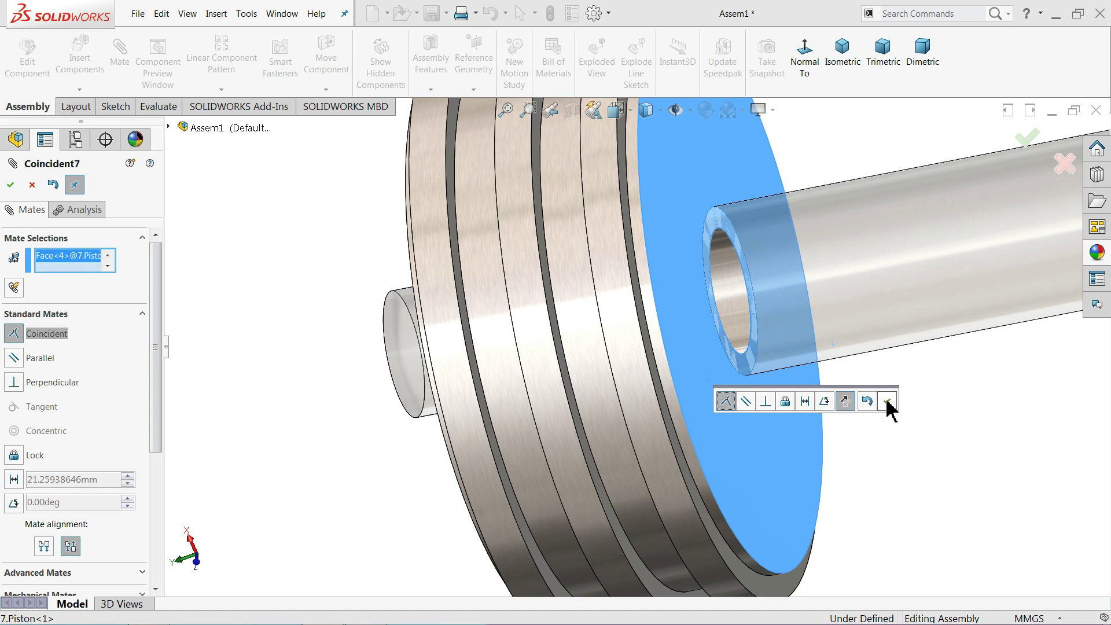
{"action": "scroll", "coordinate": [732, 385], "scroll_direction": "up", "scroll_amount": 3}
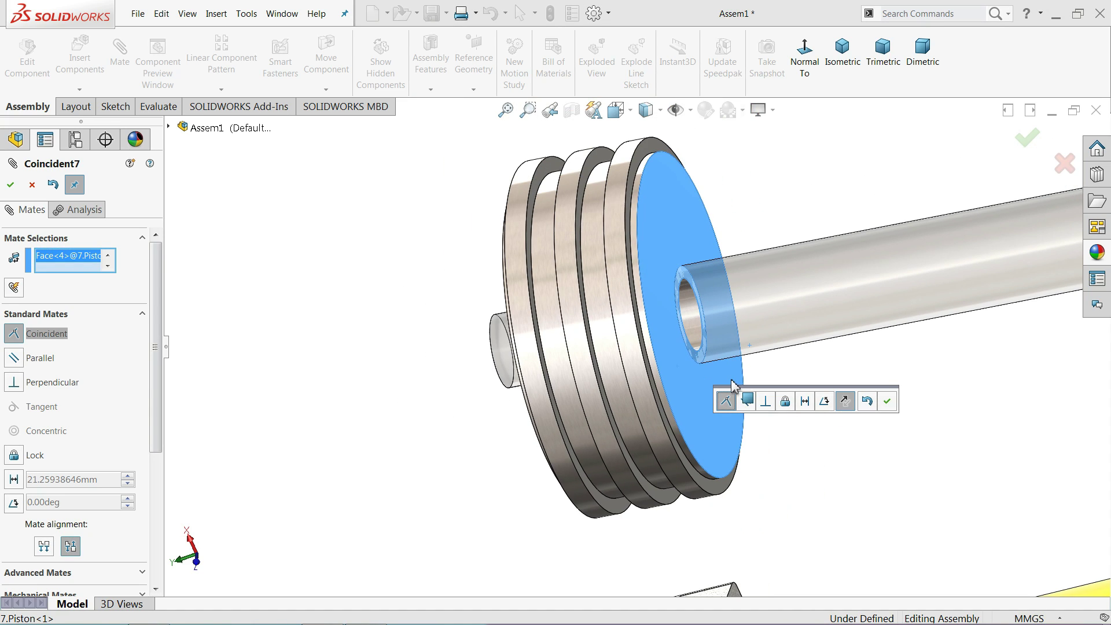
{"action": "left_click", "coordinate": [889, 402]}
{"action": "middle_click_drag", "start_coordinate": [745, 389], "coordinate": [826, 370]}
{"action": "scroll", "coordinate": [825, 370], "scroll_direction": "down", "scroll_amount": 3}
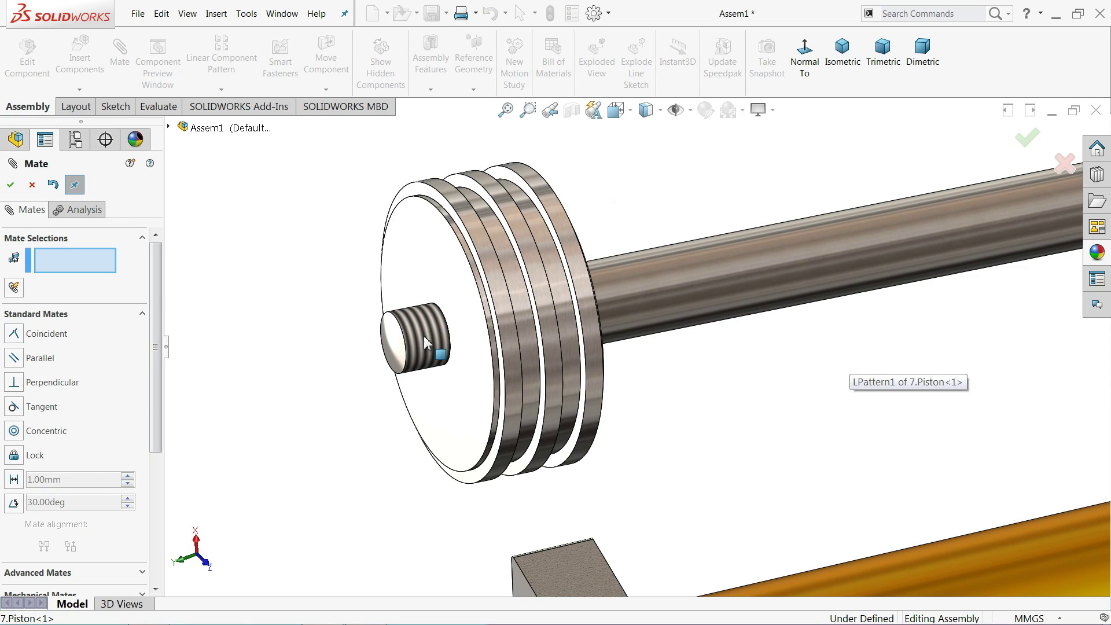
{"action": "left_click", "coordinate": [32, 187]}
{"action": "left_click", "coordinate": [88, 75]}
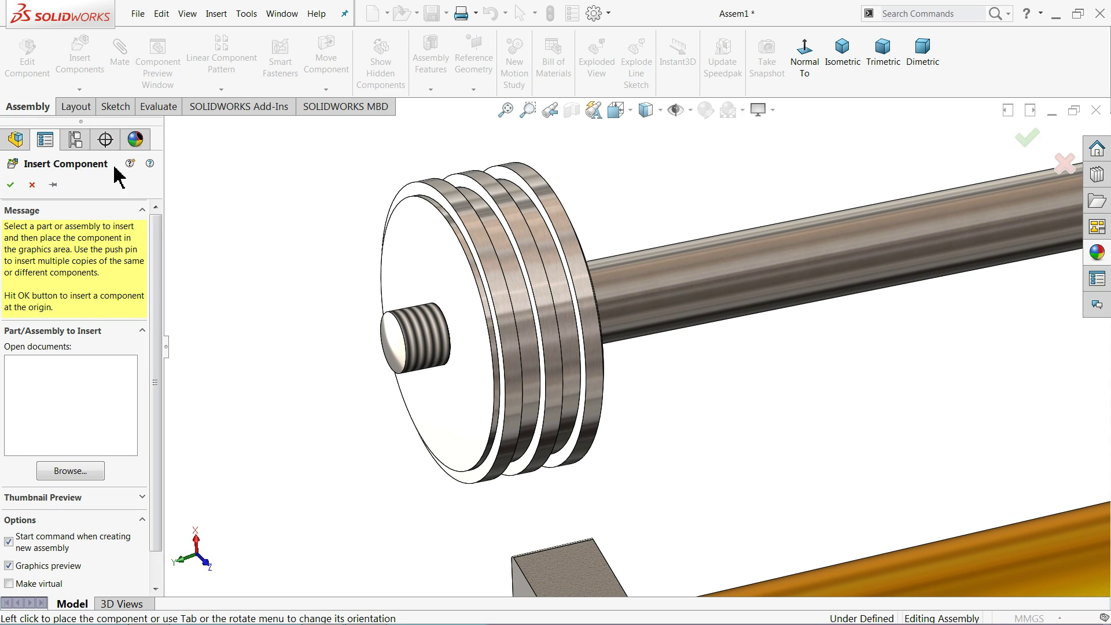
- Insert 14.Rod nut and 11.piston seal 1, placing both beside the piston's threaded end
{"action": "left_click", "coordinate": [74, 471]}
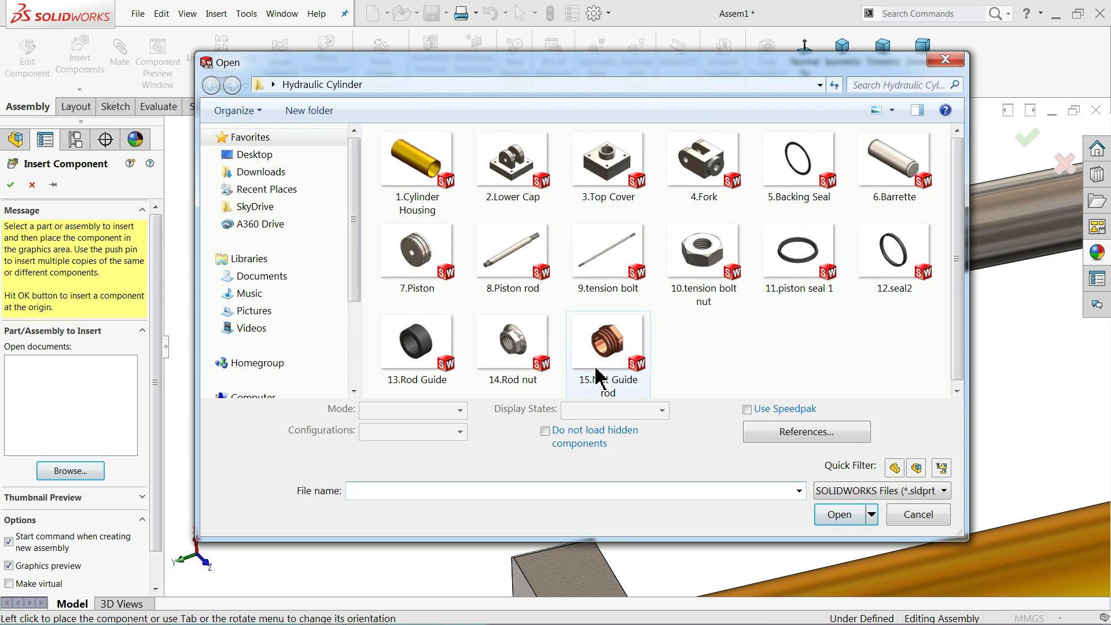
{"action": "left_click", "coordinate": [526, 372]}
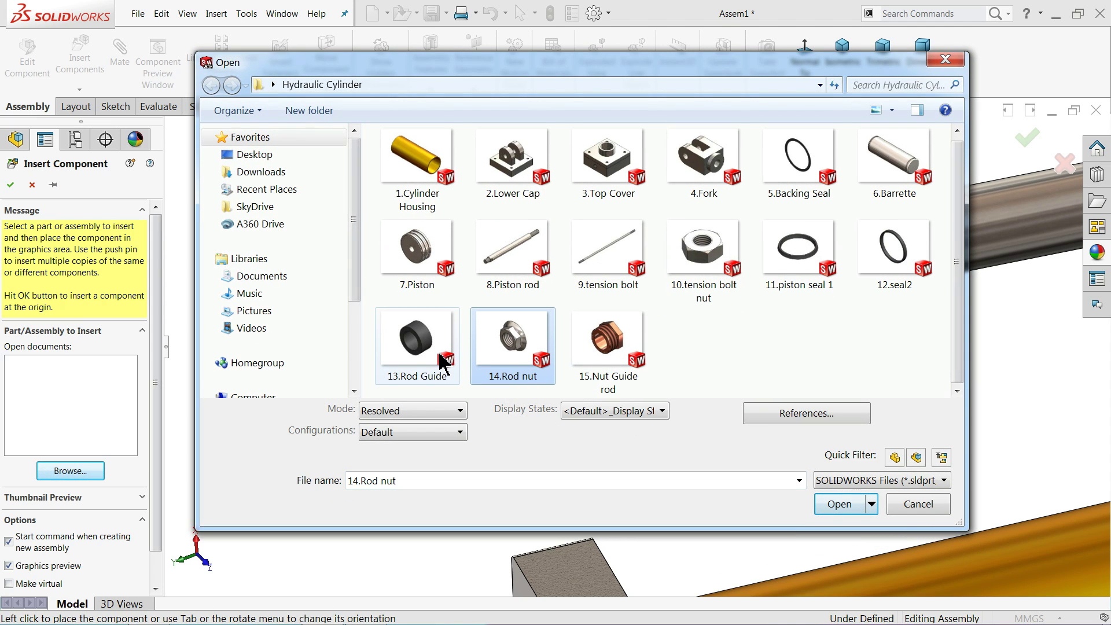
{"action": "left_click", "coordinate": [802, 270], "text": "ctrl"}
{"action": "left_click", "coordinate": [842, 505]}
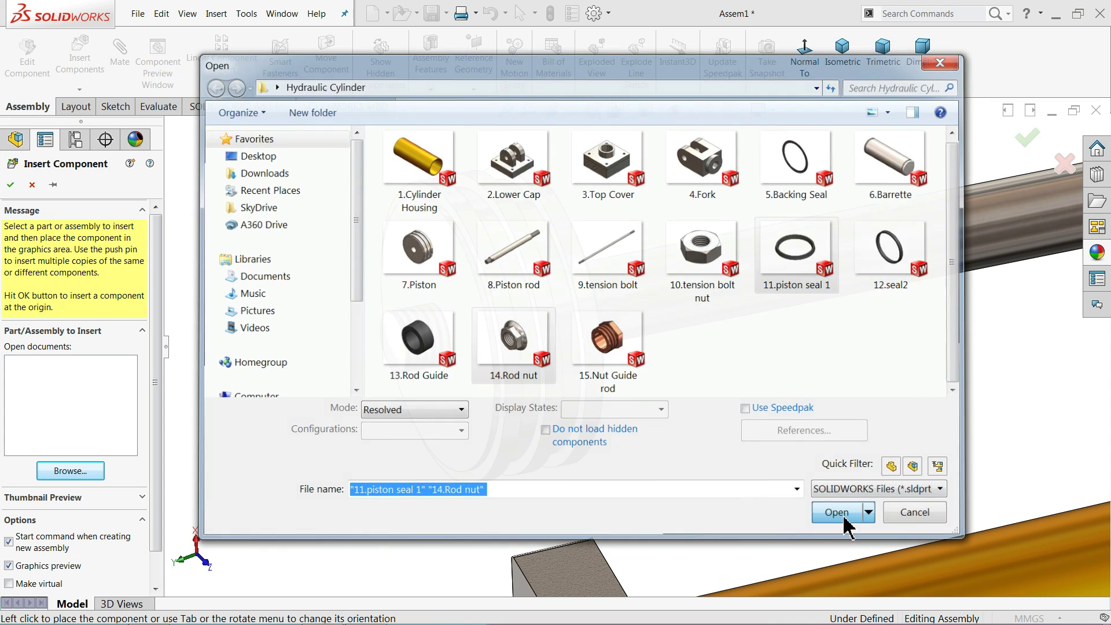
{"action": "left_click", "coordinate": [351, 283]}
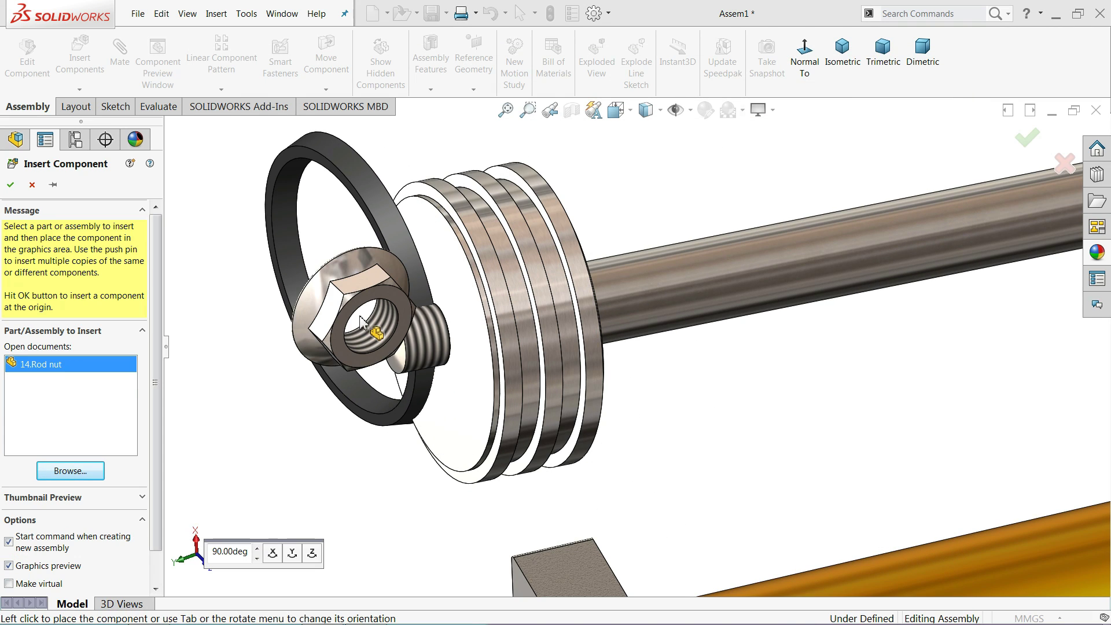
{"action": "left_click", "coordinate": [368, 298]}
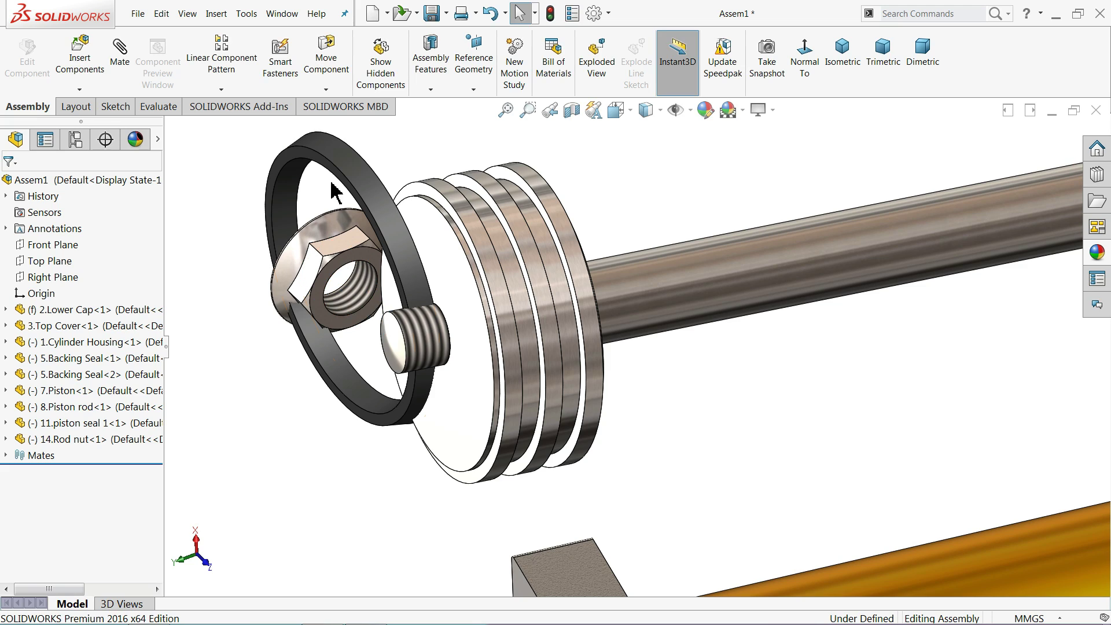
- Rotate the rod nut so it faces the rod
{"action": "left_click", "coordinate": [326, 89]}
{"action": "left_click", "coordinate": [348, 120]}
{"action": "left_click_drag", "start_coordinate": [342, 237], "coordinate": [241, 205]}
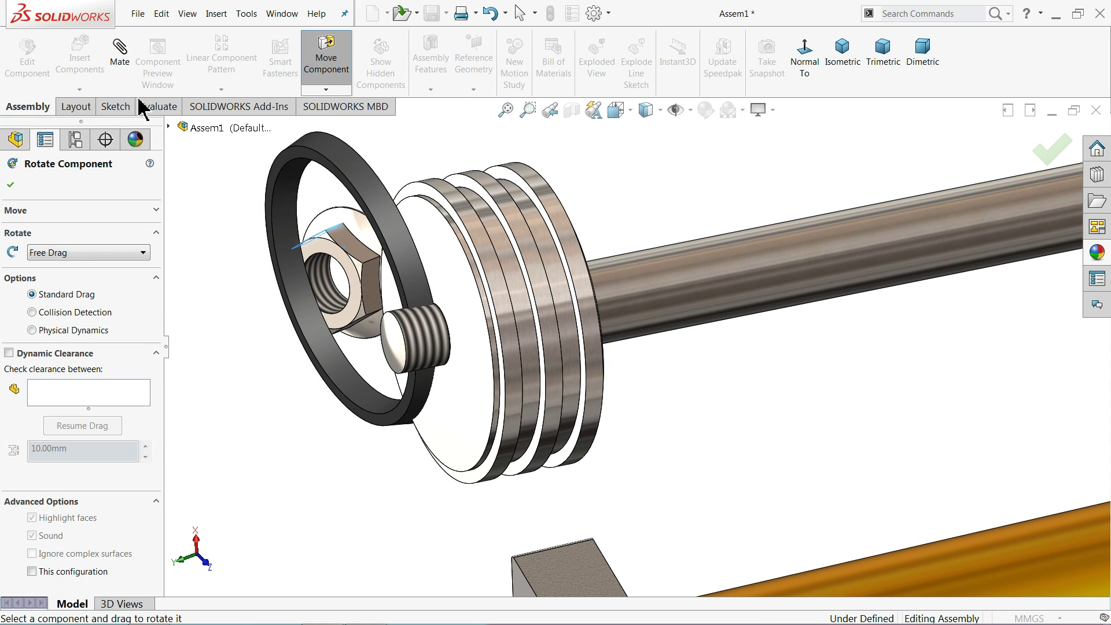
- Mate the rod nut's threaded bore concentric with the rod's thread
{"action": "left_click", "coordinate": [120, 55]}
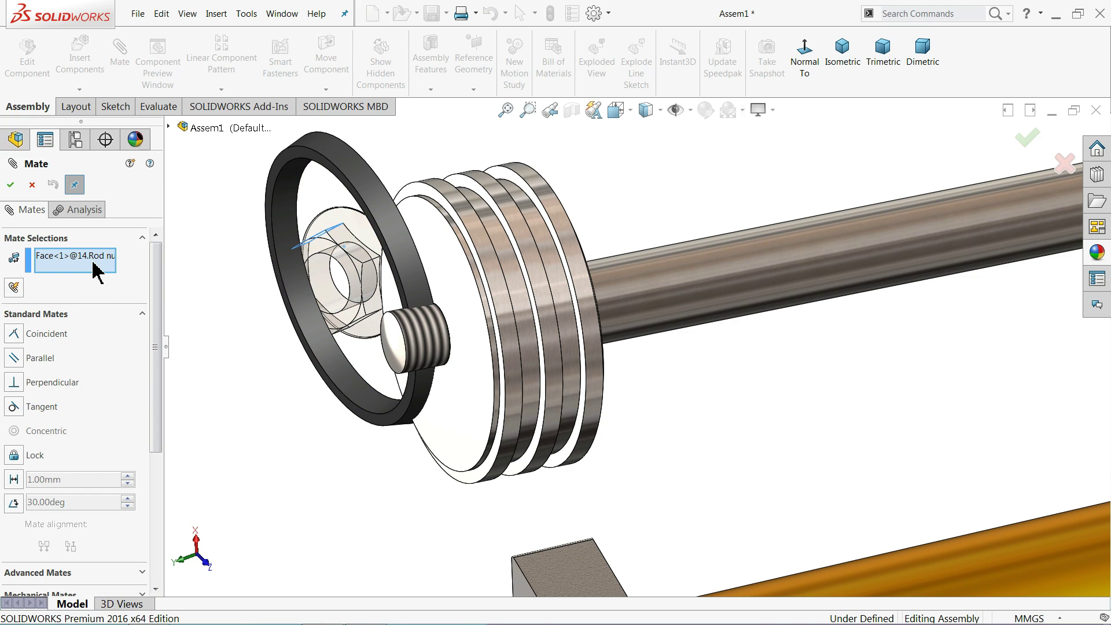
{"action": "right_click", "coordinate": [95, 271]}
{"action": "left_click", "coordinate": [130, 271]}
{"action": "left_click", "coordinate": [323, 293]}
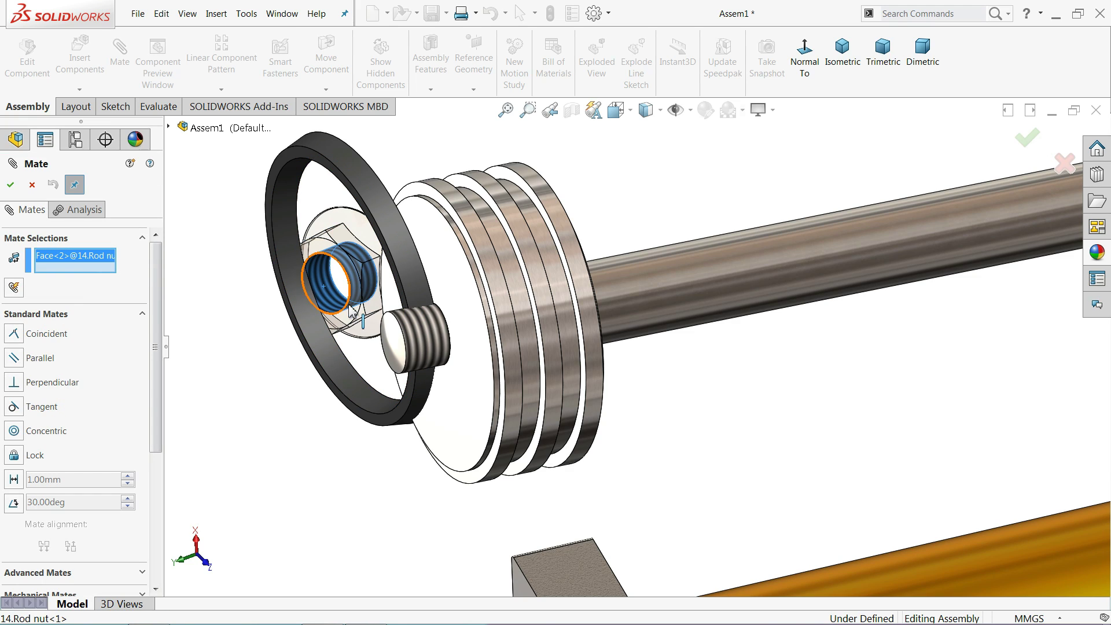
{"action": "left_click", "coordinate": [423, 342]}
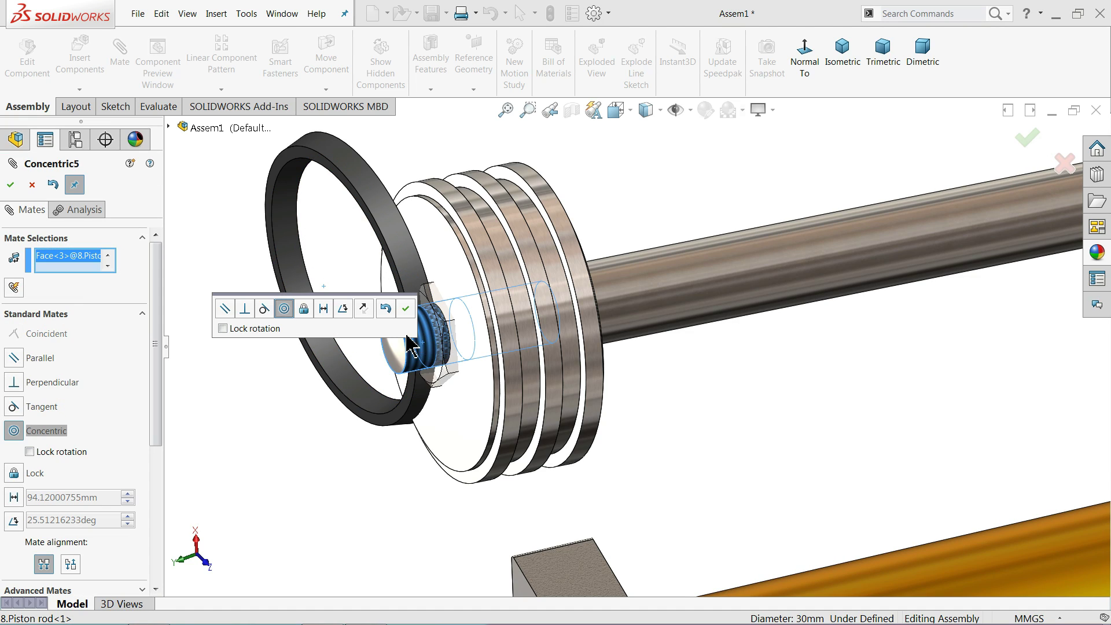
{"action": "left_click", "coordinate": [405, 309]}
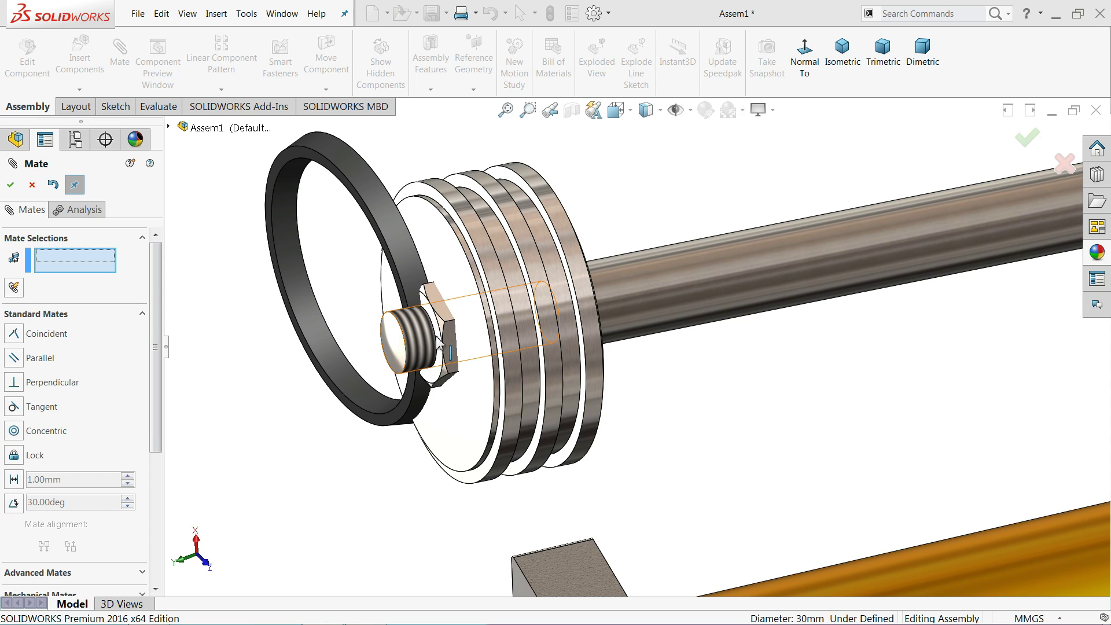
- Move the seal aside and seat the nut's washer face coincident with the piston face
{"action": "scroll", "coordinate": [463, 324], "scroll_direction": "up", "scroll_amount": 3}
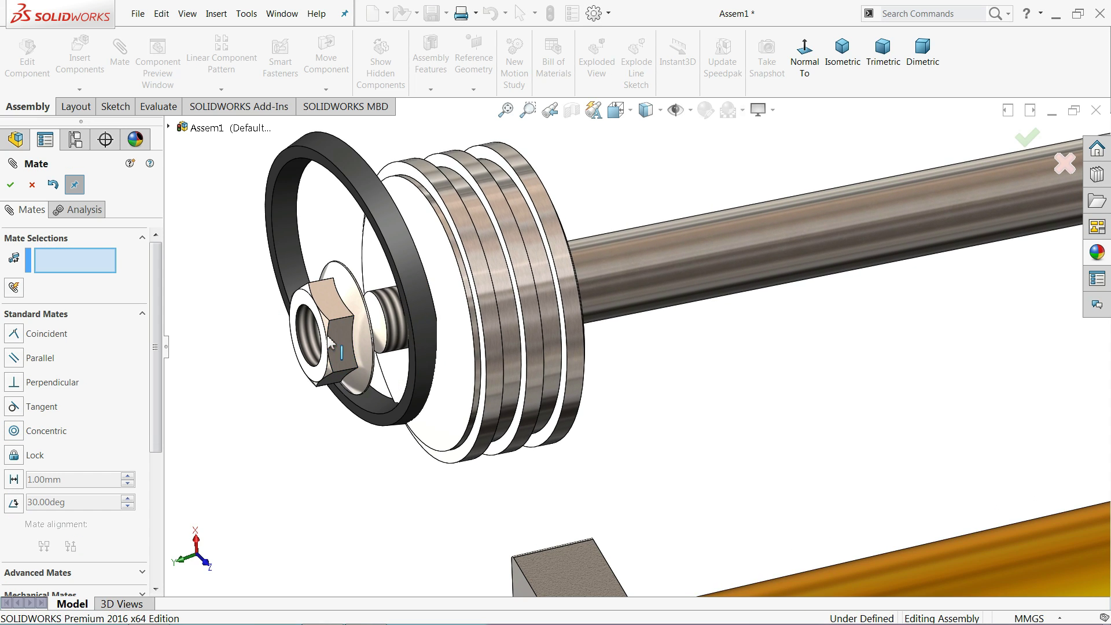
{"action": "left_click_drag", "start_coordinate": [471, 238], "coordinate": [284, 231]}
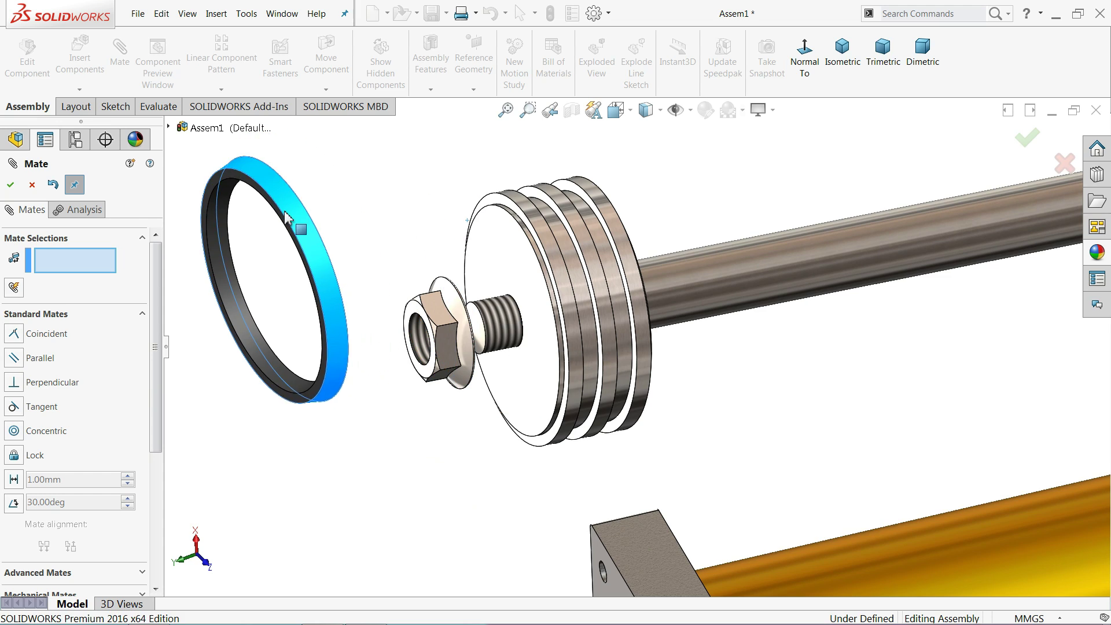
{"action": "scroll", "coordinate": [439, 318], "scroll_direction": "down", "scroll_amount": 2}
{"action": "middle_click_drag", "start_coordinate": [496, 305], "coordinate": [427, 337]}
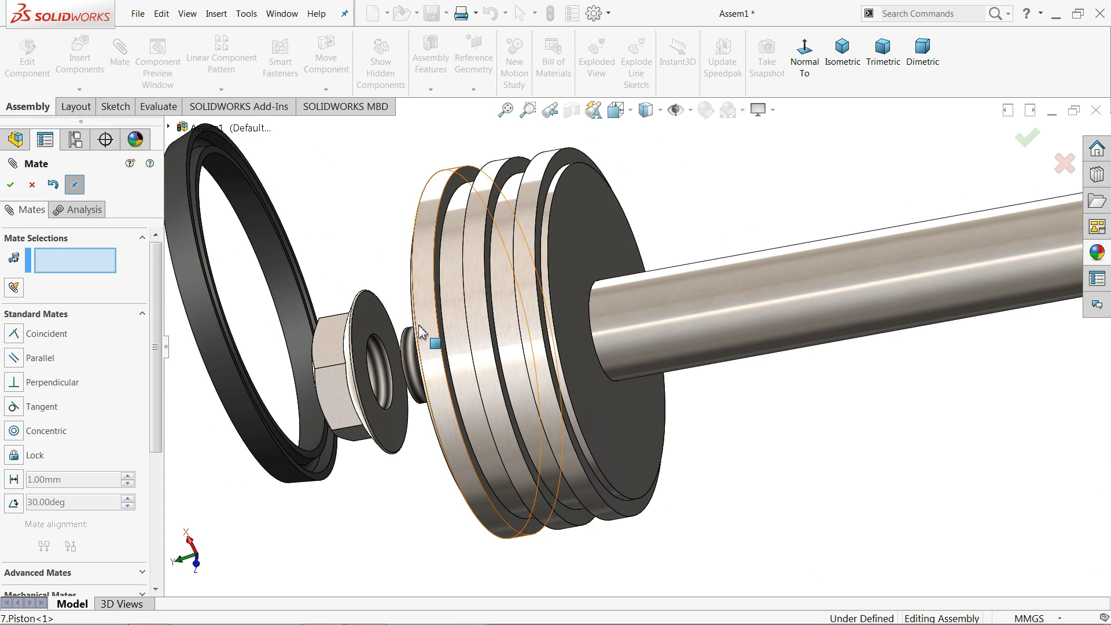
{"action": "left_click", "coordinate": [391, 329]}
{"action": "left_click", "coordinate": [418, 316]}
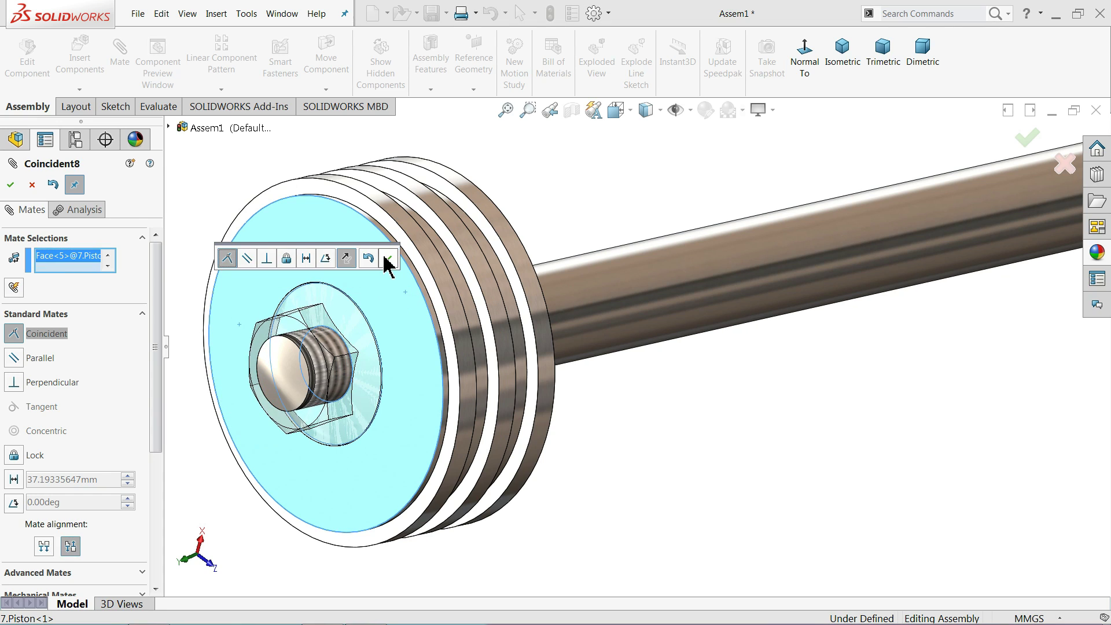
{"action": "left_click", "coordinate": [388, 259]}
- Make the piston seal's circular edge concentric with the piston's outer edge
{"action": "scroll", "coordinate": [380, 272], "scroll_direction": "up", "scroll_amount": 3}
{"action": "scroll", "coordinate": [385, 291], "scroll_direction": "up", "scroll_amount": 2}
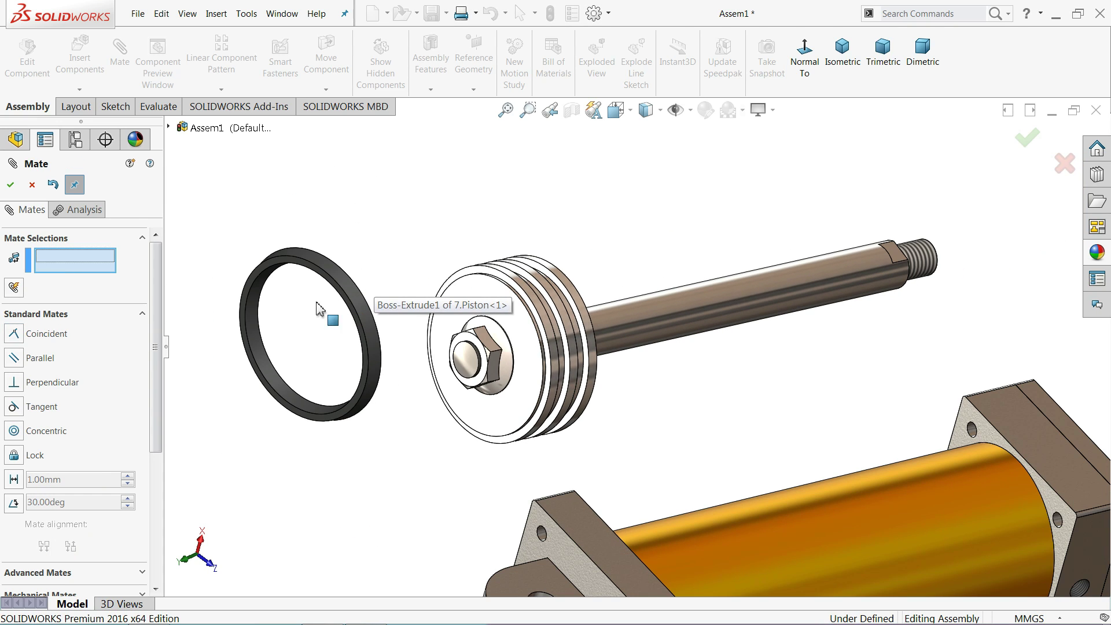
{"action": "middle_click_drag", "start_coordinate": [356, 302], "coordinate": [330, 303]}
{"action": "scroll", "coordinate": [384, 291], "scroll_direction": "down", "scroll_amount": 3}
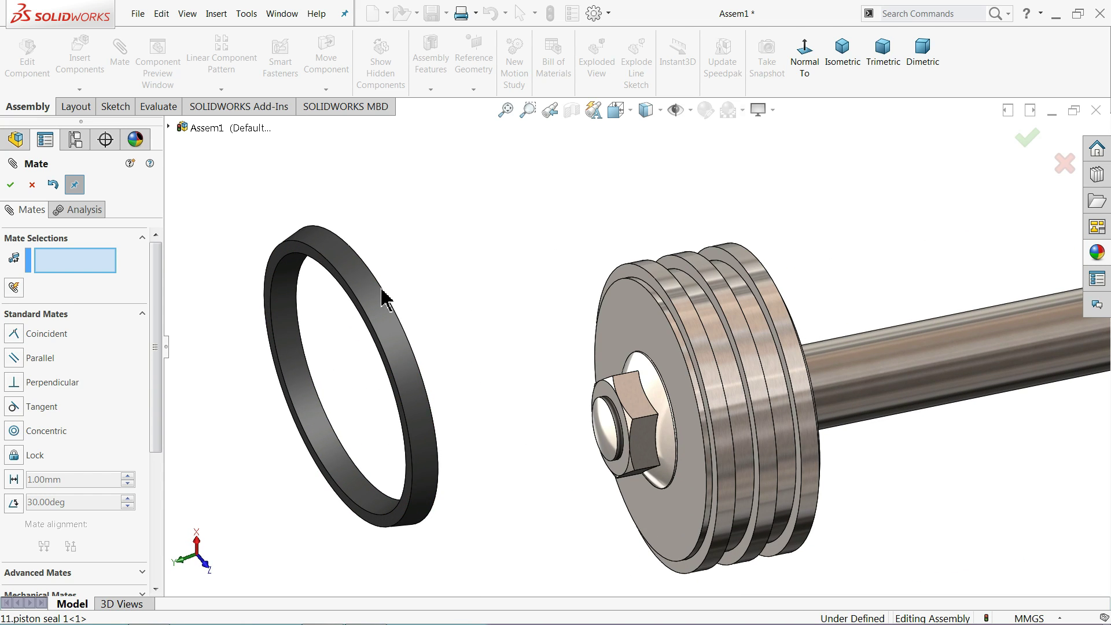
{"action": "scroll", "coordinate": [376, 295], "scroll_direction": "down", "scroll_amount": 1}
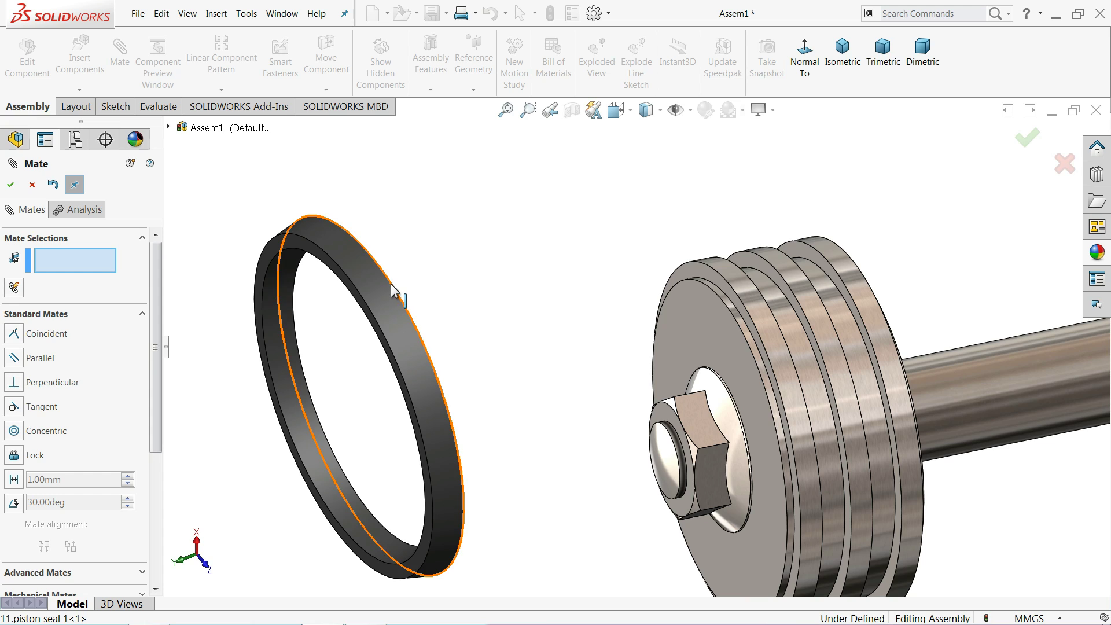
{"action": "left_click", "coordinate": [392, 289]}
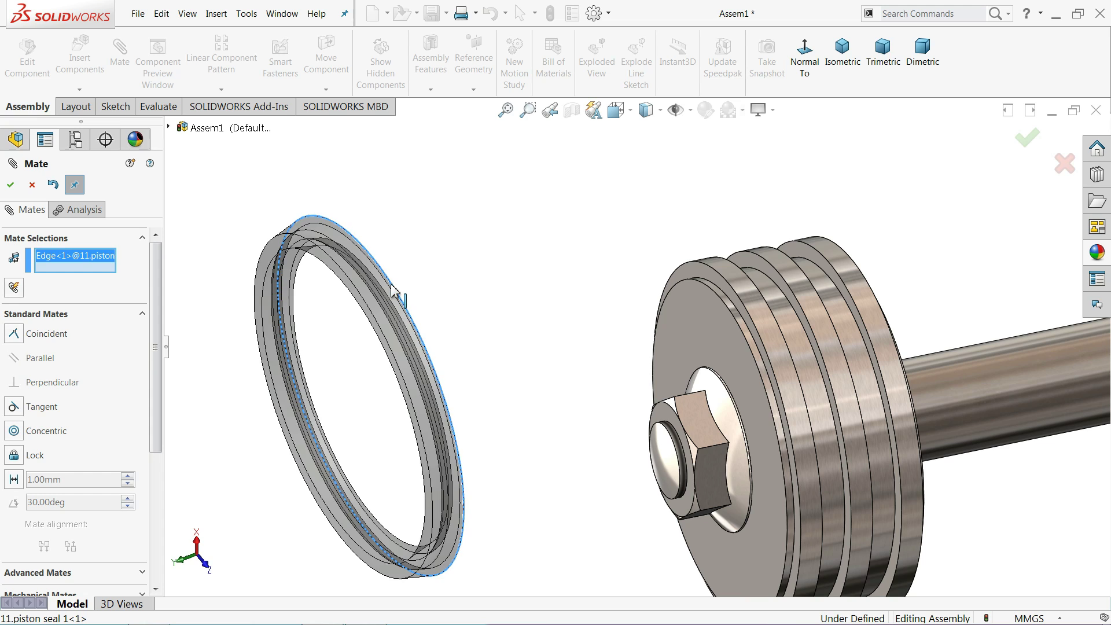
{"action": "left_click", "coordinate": [739, 297]}
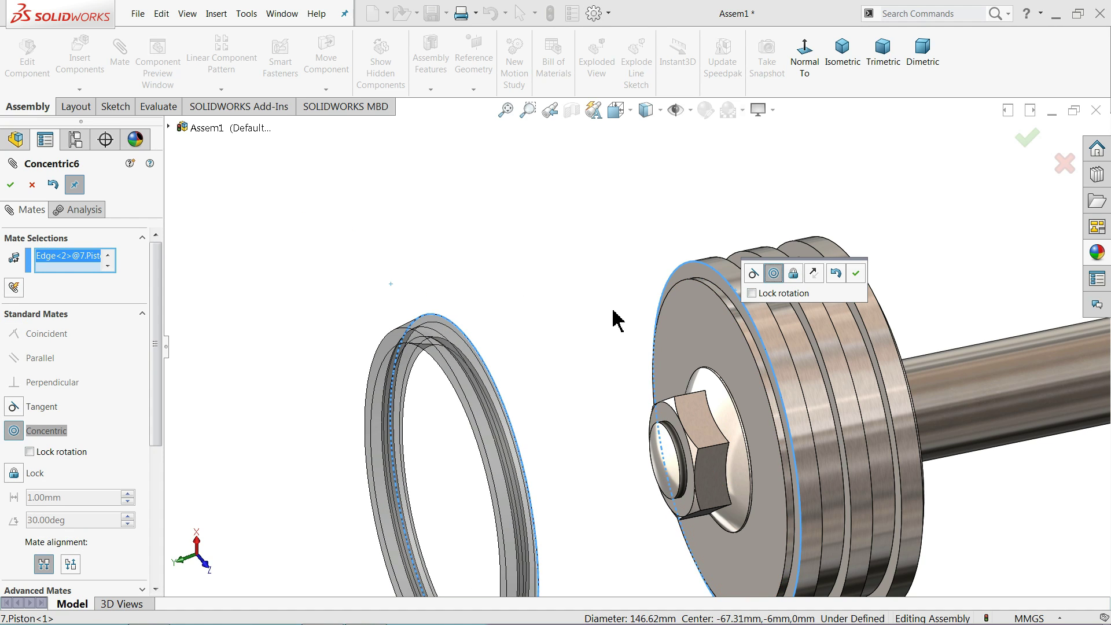
{"action": "left_click", "coordinate": [855, 275]}
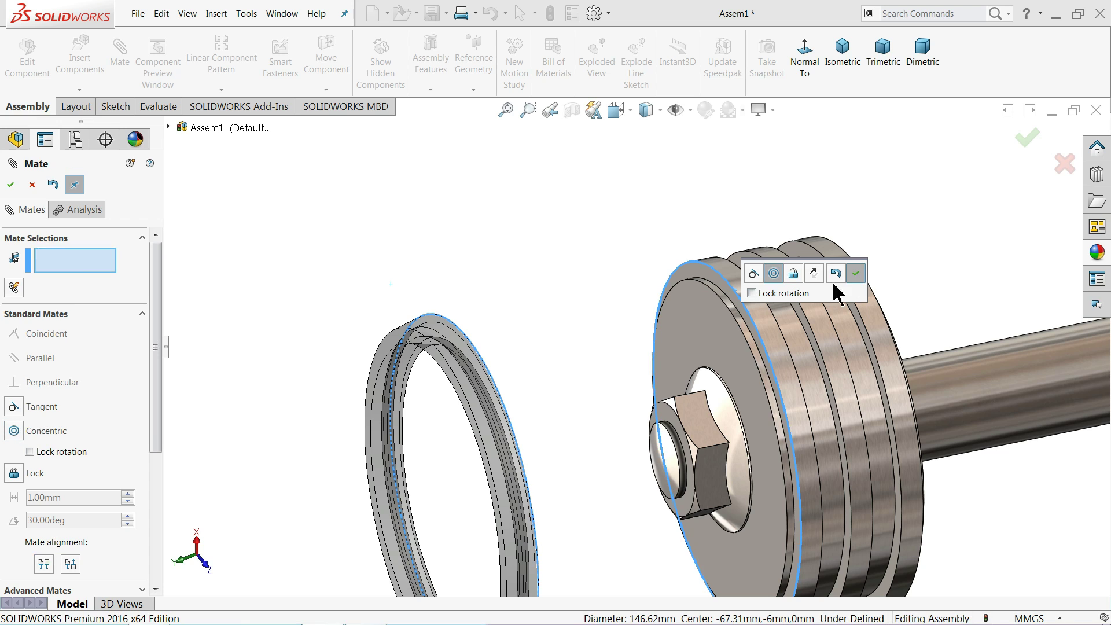
- Seat the piston seal's side face coincident with the piston groove face, then finish mating
{"action": "scroll", "coordinate": [760, 254], "scroll_direction": "down", "scroll_amount": 3}
{"action": "left_click", "coordinate": [759, 255]}
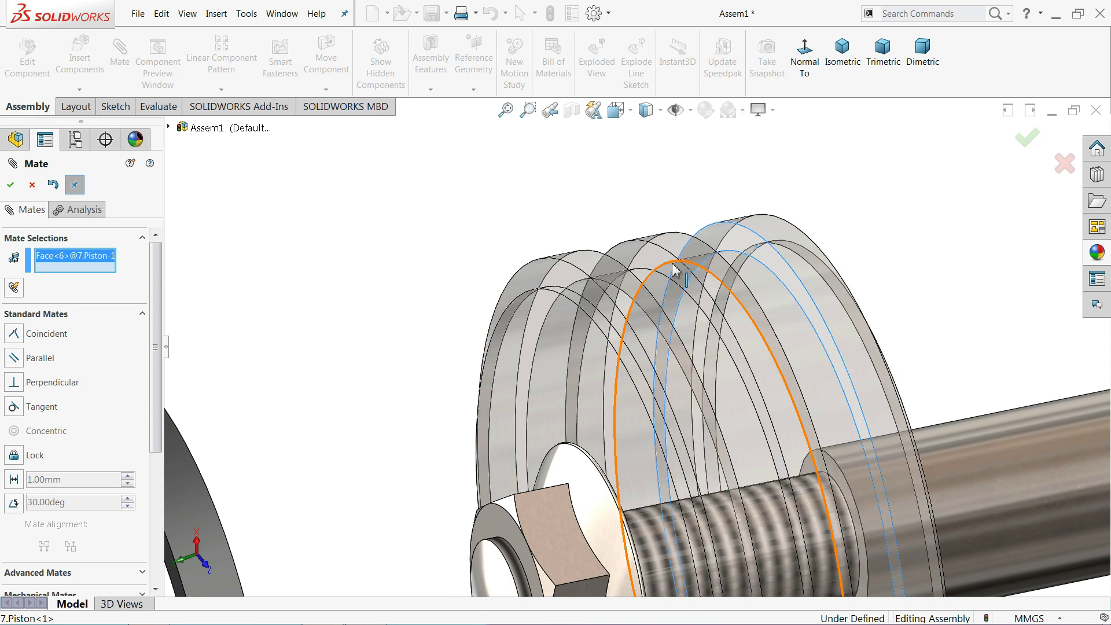
{"action": "scroll", "coordinate": [579, 301], "scroll_direction": "up", "scroll_amount": 3}
{"action": "scroll", "coordinate": [345, 344], "scroll_direction": "down", "scroll_amount": 1}
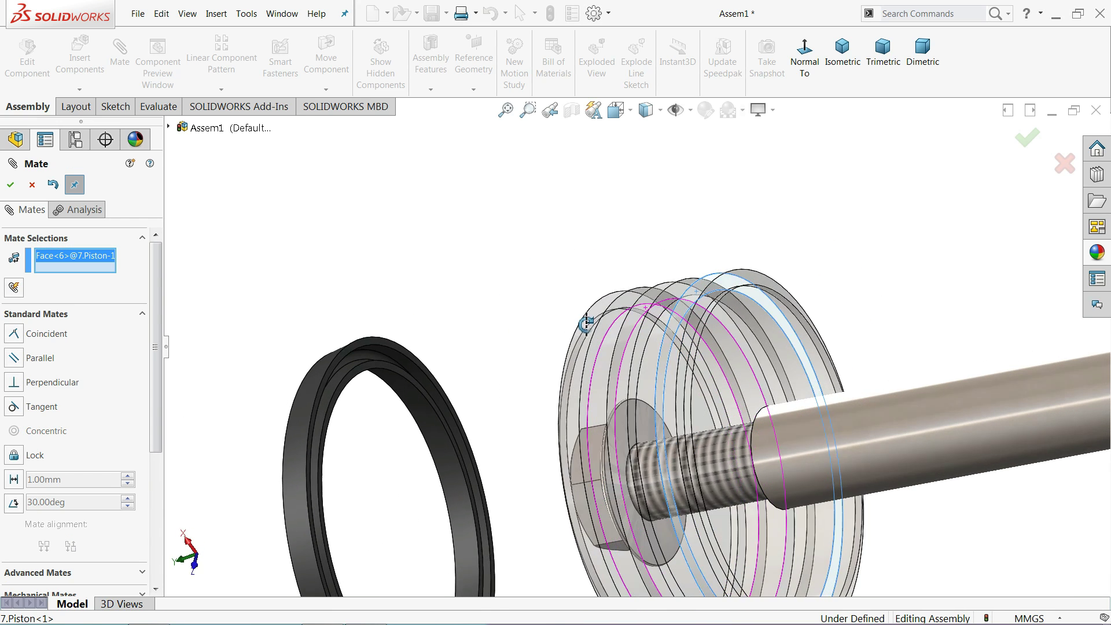
{"action": "left_click", "coordinate": [367, 345]}
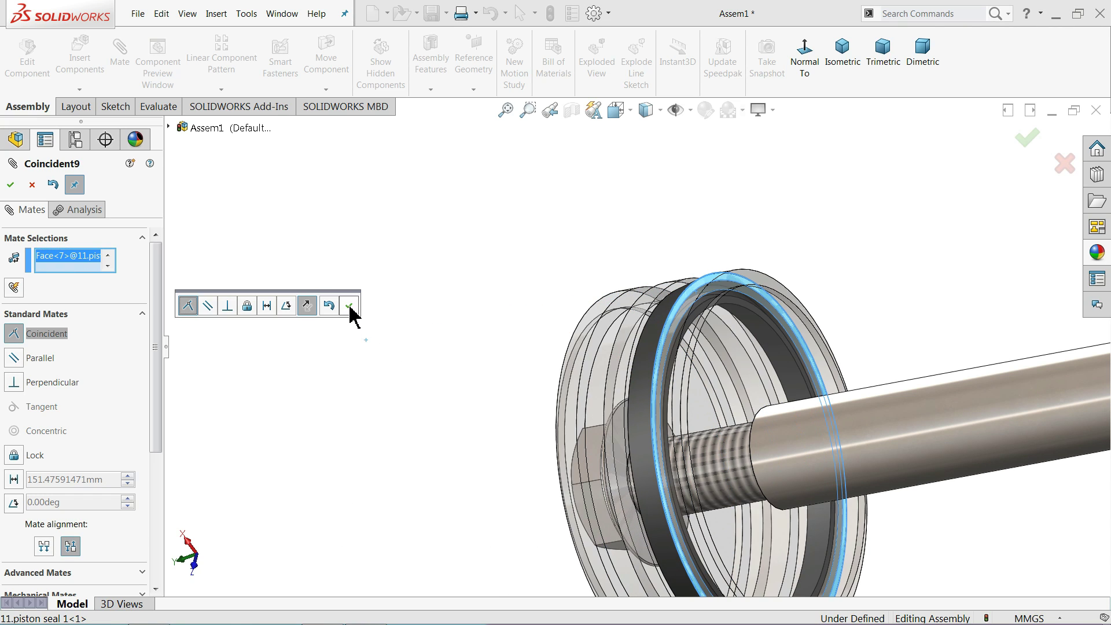
{"action": "left_click", "coordinate": [349, 307]}
{"action": "scroll", "coordinate": [486, 325], "scroll_direction": "up", "scroll_amount": 3}
{"action": "middle_click_drag", "start_coordinate": [486, 325], "coordinate": [570, 346]}
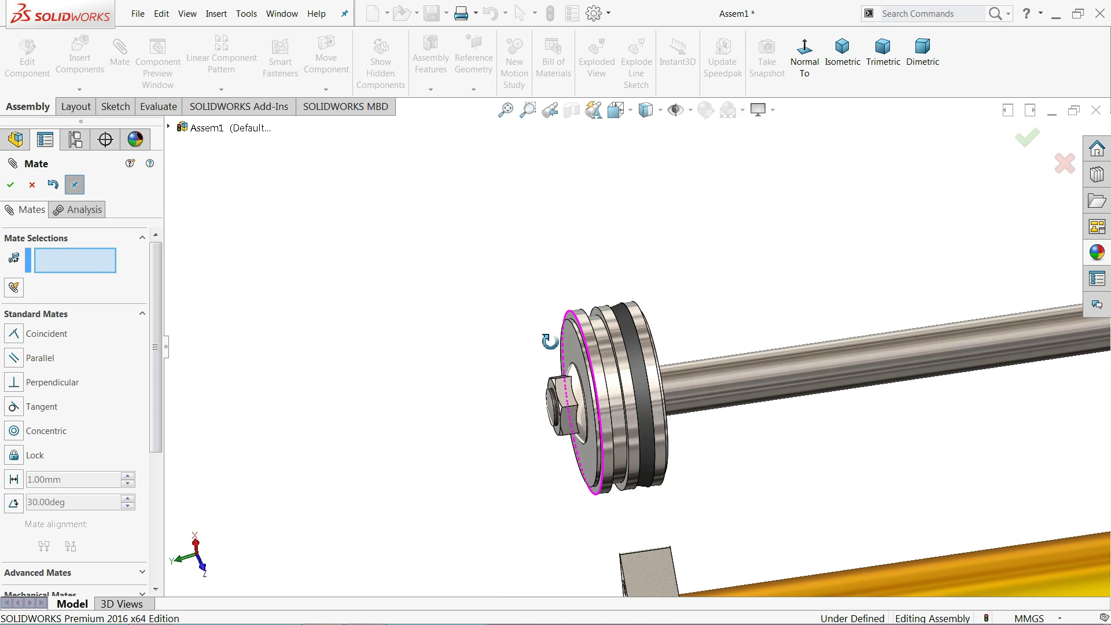
{"action": "scroll", "coordinate": [570, 346], "scroll_direction": "down", "scroll_amount": 2}
{"action": "scroll", "coordinate": [586, 318], "scroll_direction": "down", "scroll_amount": 1}
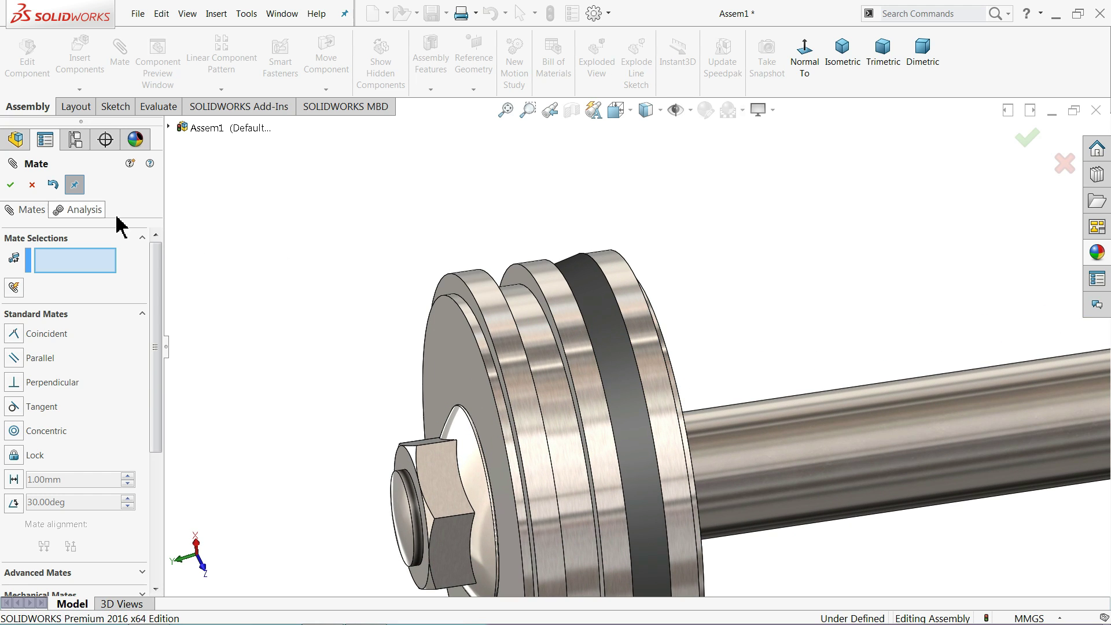
{"action": "left_click", "coordinate": [32, 186]}
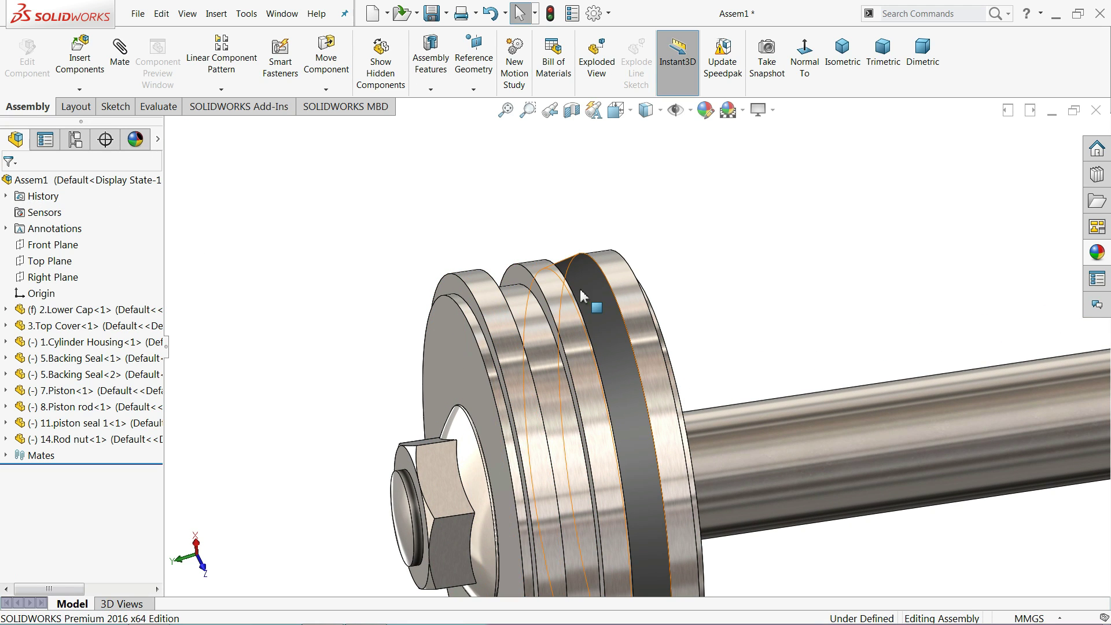
- Place a copy of the piston seal and rotate it to face the piston
{"action": "left_click_drag", "start_coordinate": [590, 292], "coordinate": [322, 265]}
{"action": "left_click", "coordinate": [227, 273]}
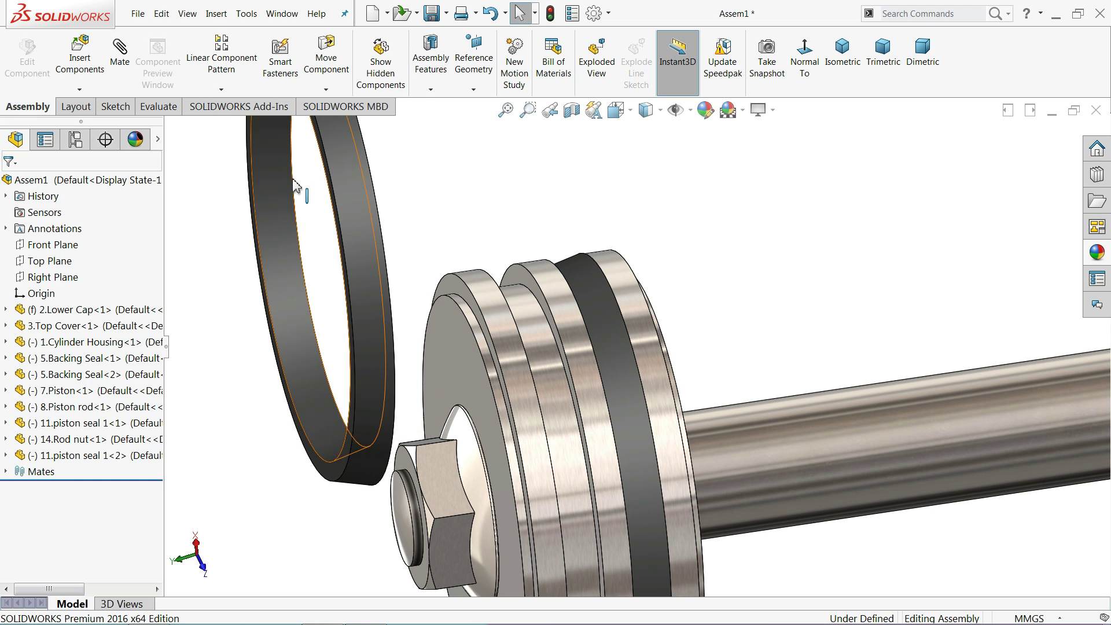
{"action": "left_click", "coordinate": [326, 89]}
{"action": "left_click", "coordinate": [349, 122]}
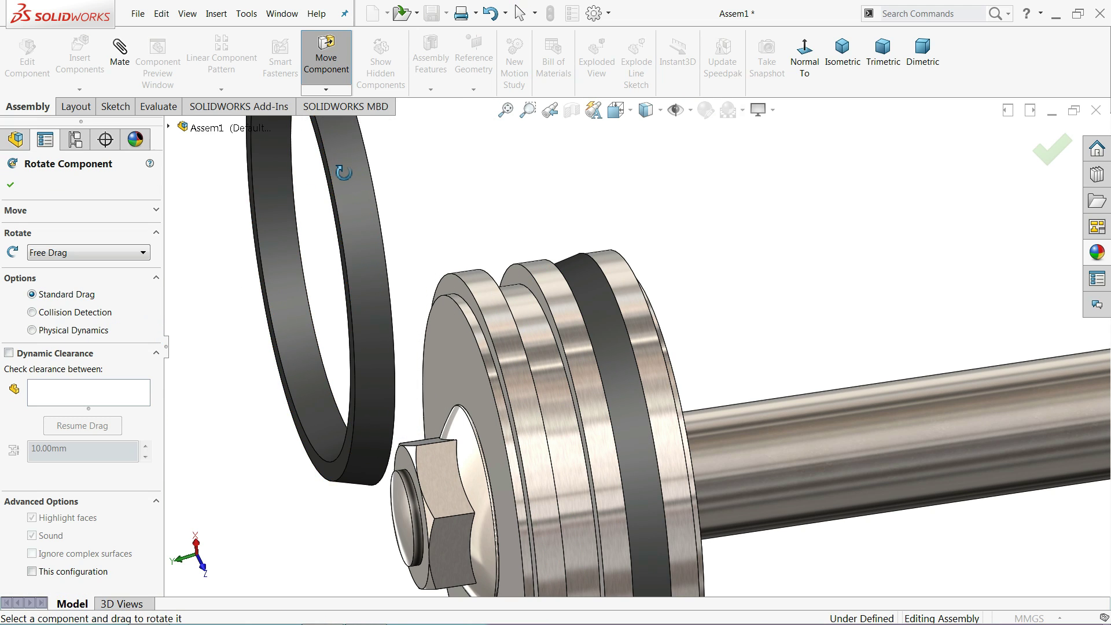
{"action": "left_click_drag", "start_coordinate": [356, 162], "coordinate": [597, 300]}
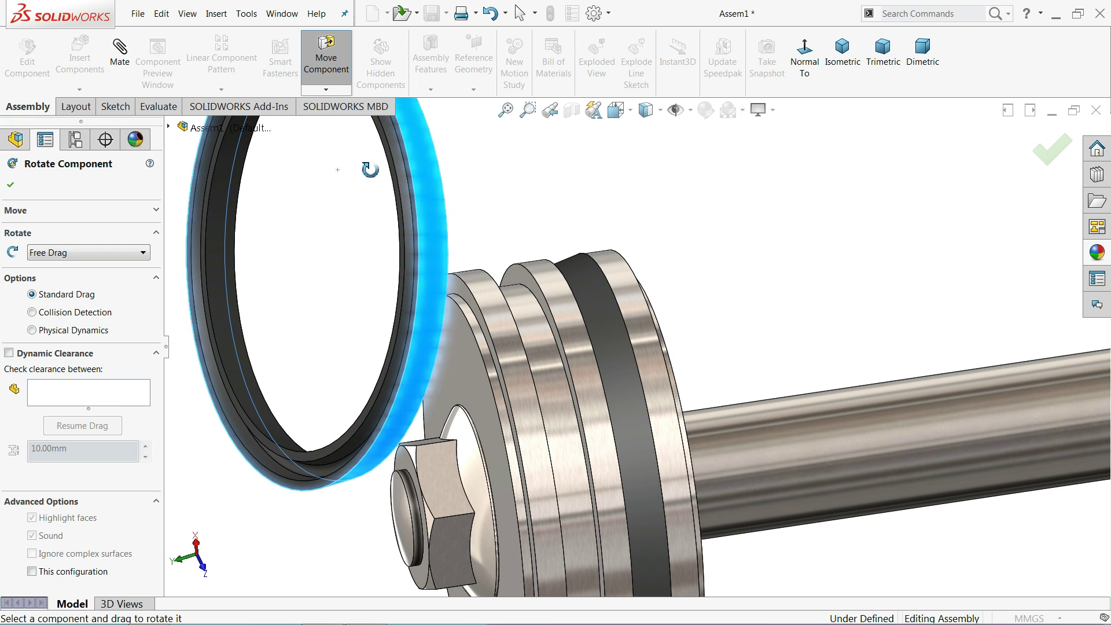
{"action": "left_click", "coordinate": [11, 184]}
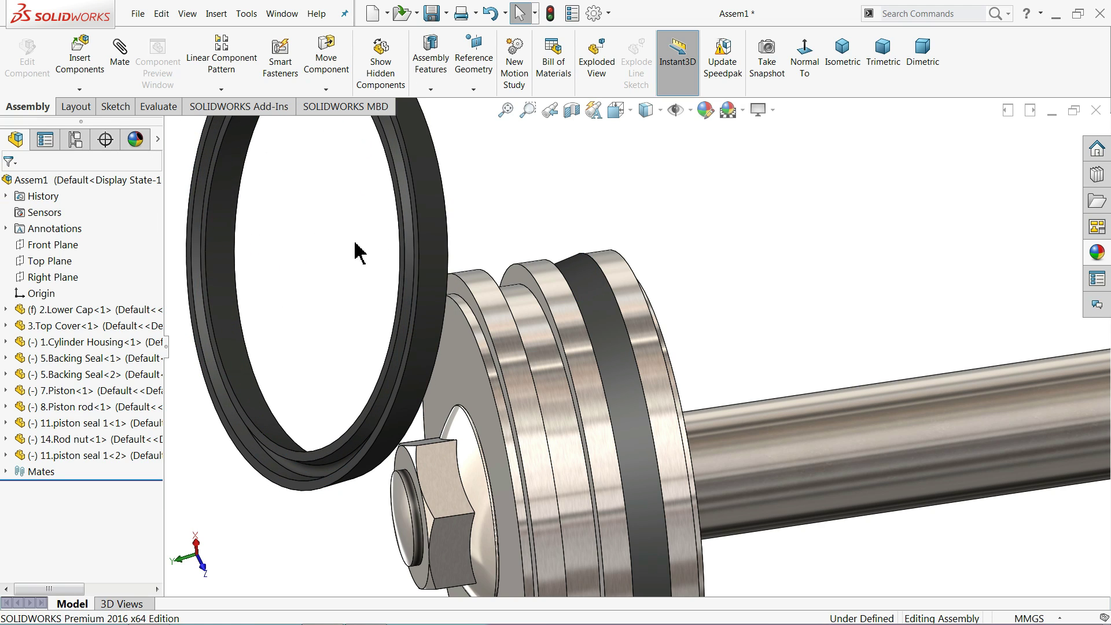
- Mate the new seal's circular edge concentric with the piston edge
{"action": "left_click", "coordinate": [419, 266]}
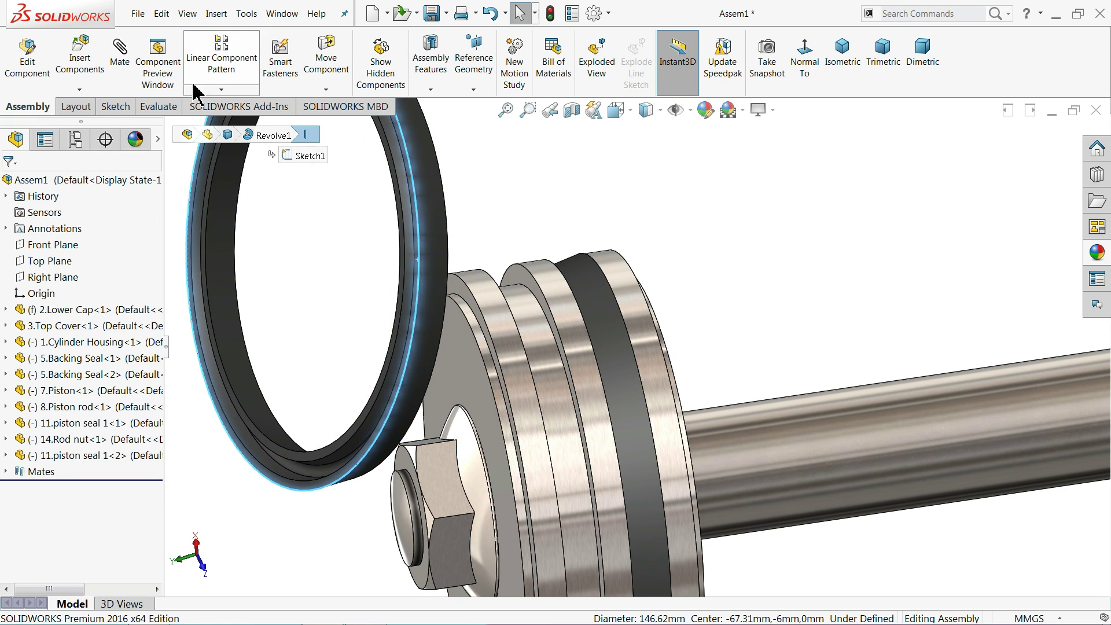
{"action": "left_click", "coordinate": [126, 65]}
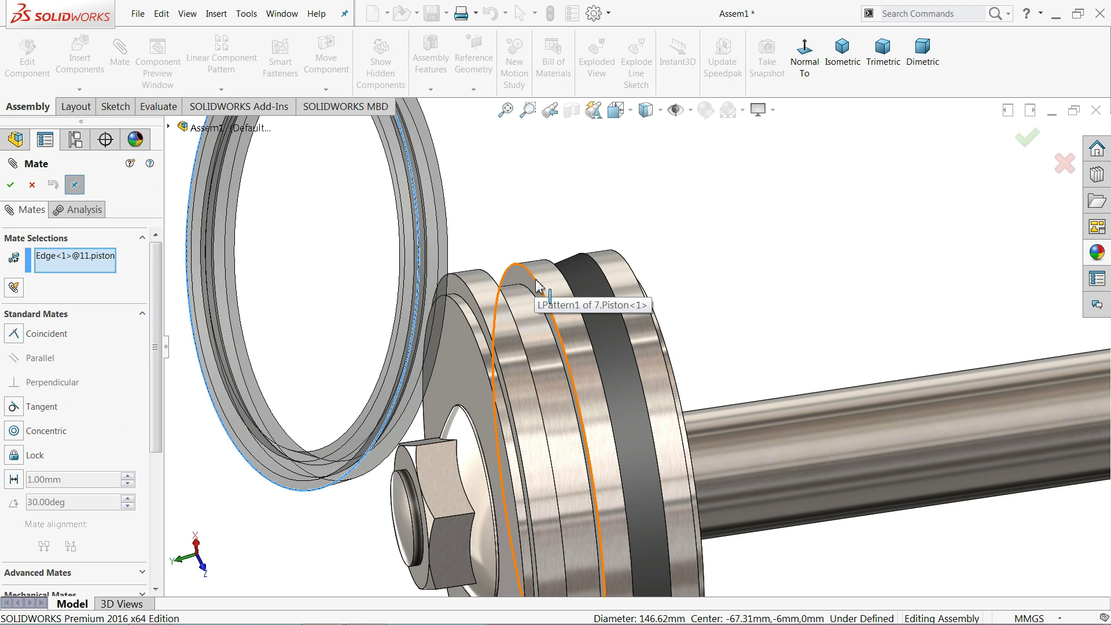
{"action": "left_click", "coordinate": [537, 281]}
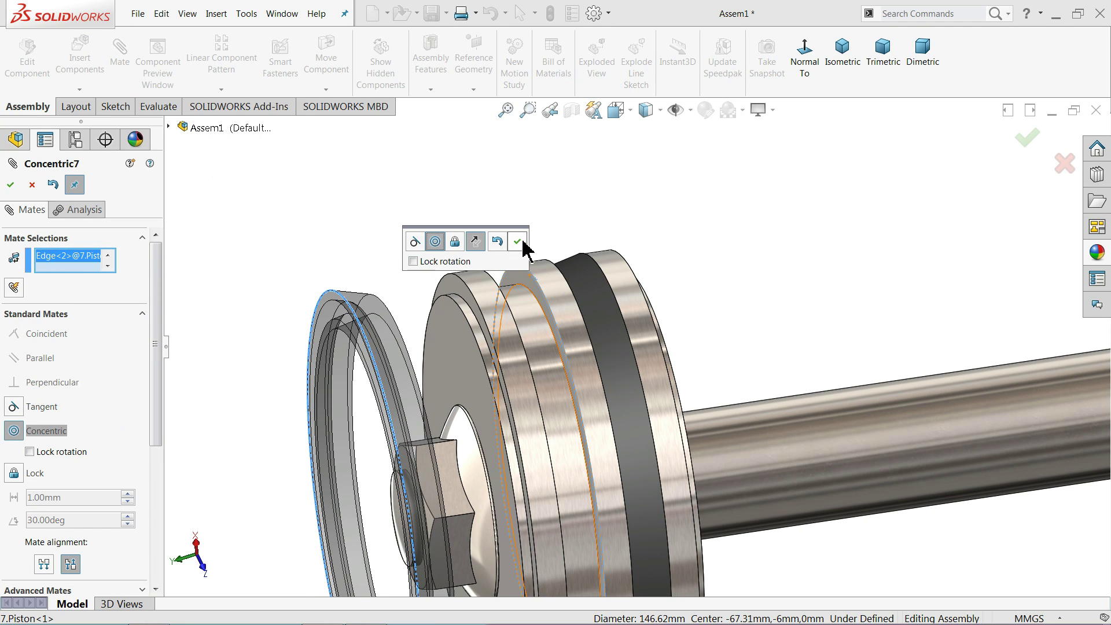
{"action": "left_click", "coordinate": [517, 242]}
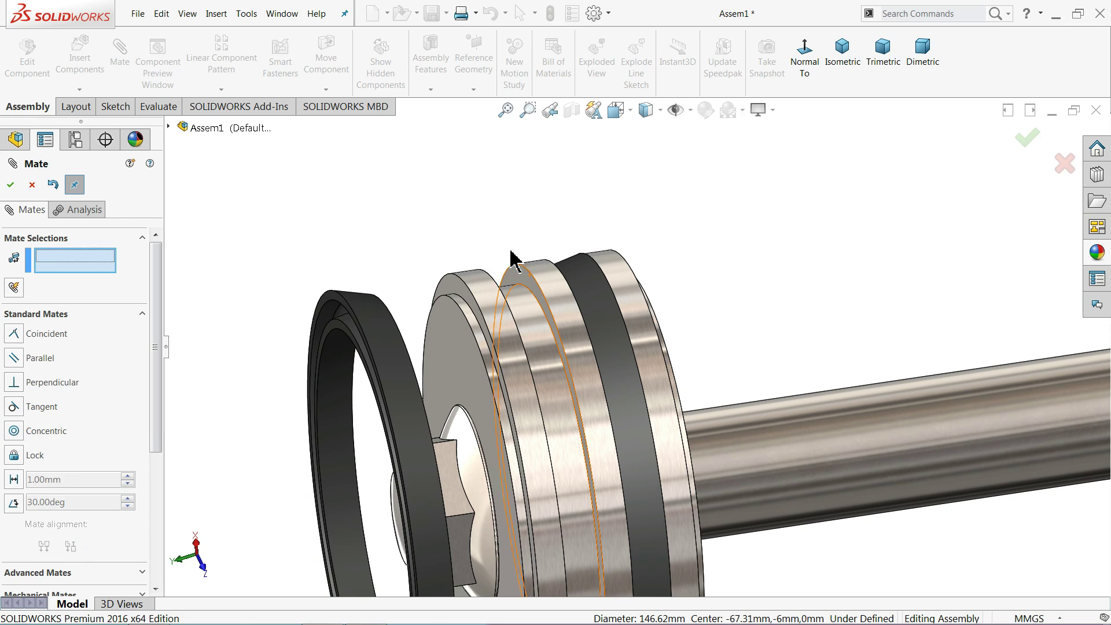
- Seat the new seal's side face coincident with the next piston groove face
{"action": "scroll", "coordinate": [359, 342], "scroll_direction": "down", "scroll_amount": 3}
{"action": "left_click", "coordinate": [369, 328]}
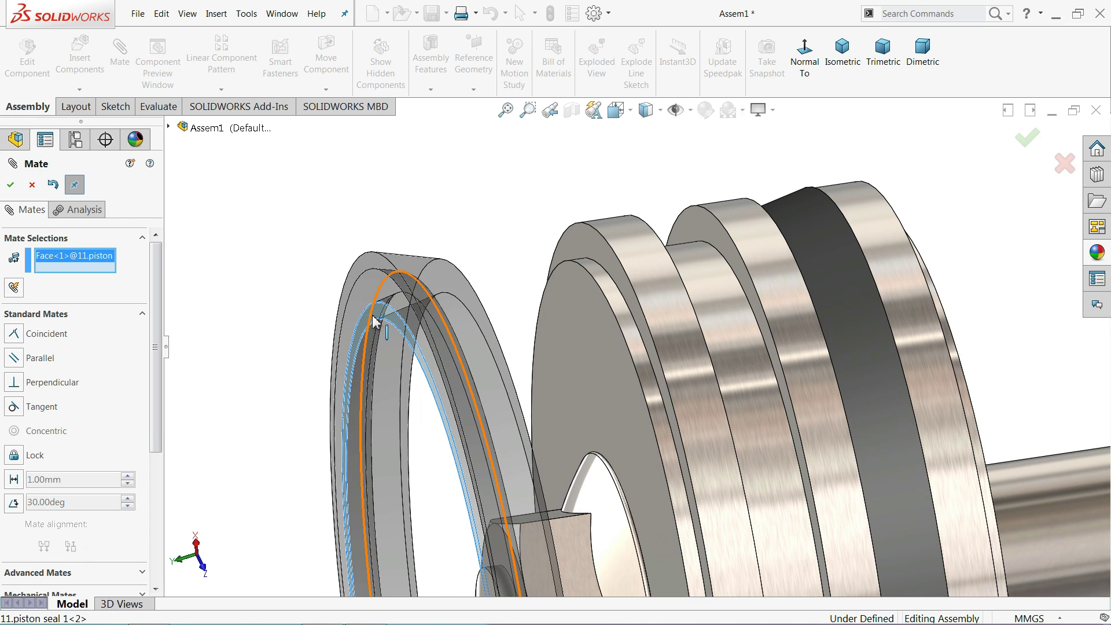
{"action": "mouse_move", "coordinate": [539, 289]}
{"action": "middle_mouse_down"}
{"action": "mouse_move", "coordinate": [577, 303]}
{"action": "mouse_move", "coordinate": [677, 281]}
{"action": "middle_mouse_up"}
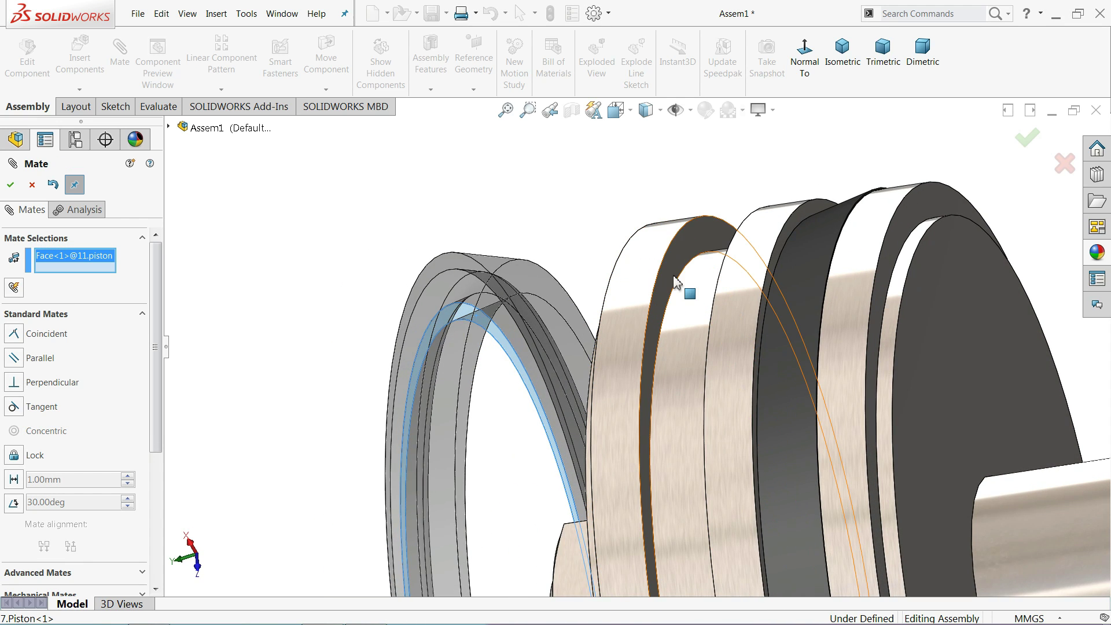
{"action": "left_click", "coordinate": [689, 238]}
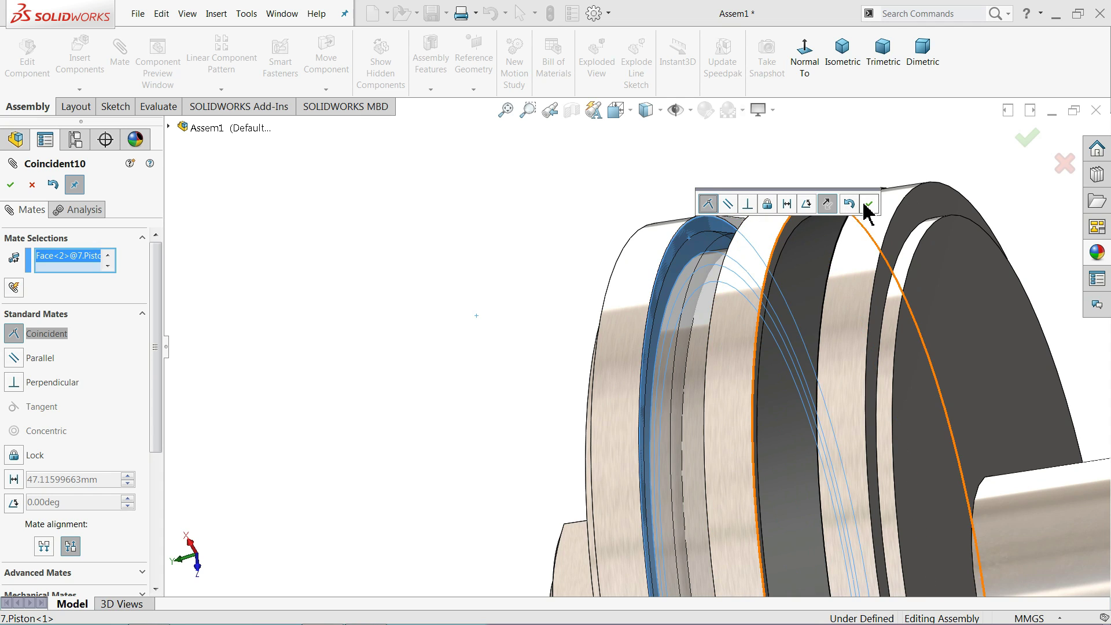
{"action": "left_click", "coordinate": [869, 204]}
{"action": "scroll", "coordinate": [629, 259], "scroll_direction": "up", "scroll_amount": 3}
{"action": "middle_click_drag", "start_coordinate": [646, 304], "coordinate": [679, 301]}
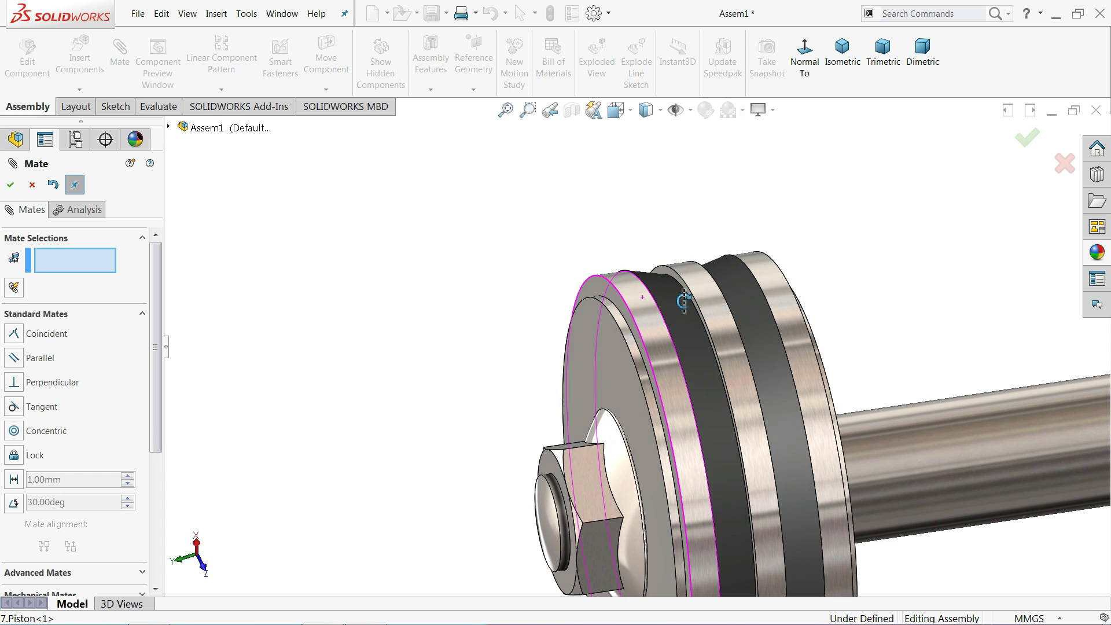
{"action": "scroll", "coordinate": [679, 301], "scroll_direction": "up", "scroll_amount": 2}
{"action": "scroll", "coordinate": [708, 360], "scroll_direction": "up", "scroll_amount": 2}
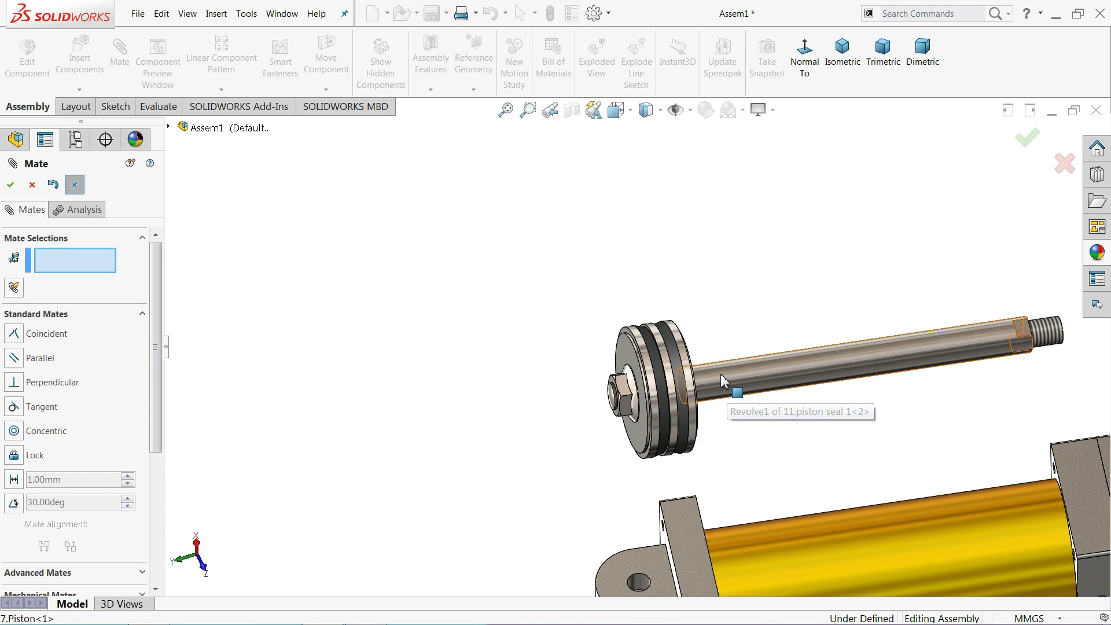
{"action": "scroll", "coordinate": [721, 374], "scroll_direction": "down", "scroll_amount": 3}
{"action": "middle_click_drag", "start_coordinate": [681, 390], "coordinate": [624, 408]}
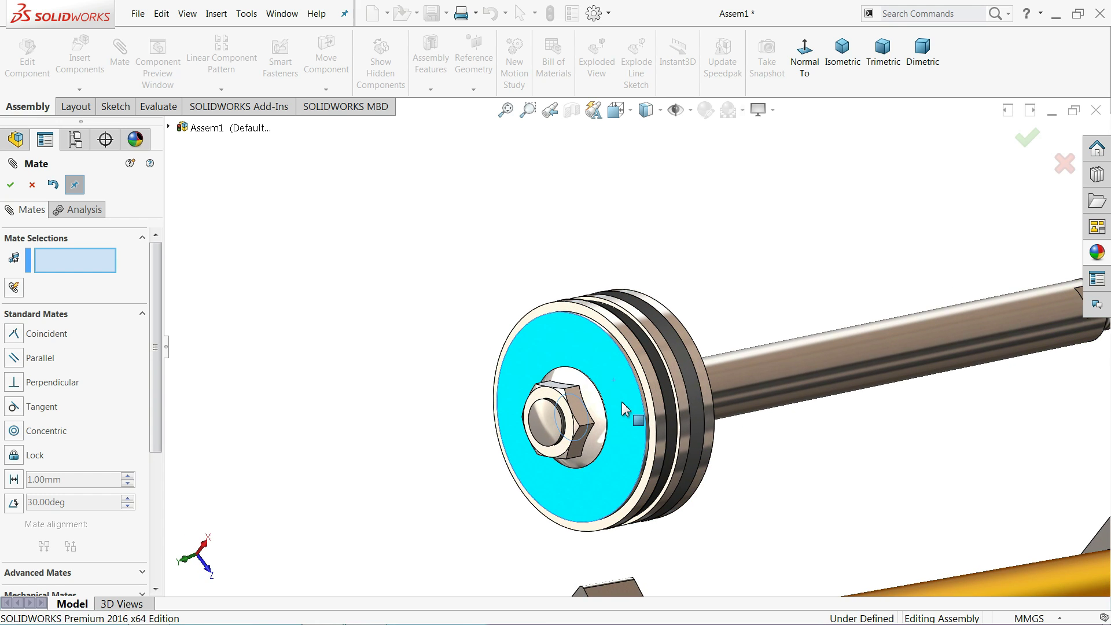
{"action": "scroll", "coordinate": [583, 389], "scroll_direction": "up", "scroll_amount": 2}
{"action": "scroll", "coordinate": [533, 367], "scroll_direction": "up", "scroll_amount": 2}
{"action": "scroll", "coordinate": [530, 361], "scroll_direction": "up", "scroll_amount": 1}
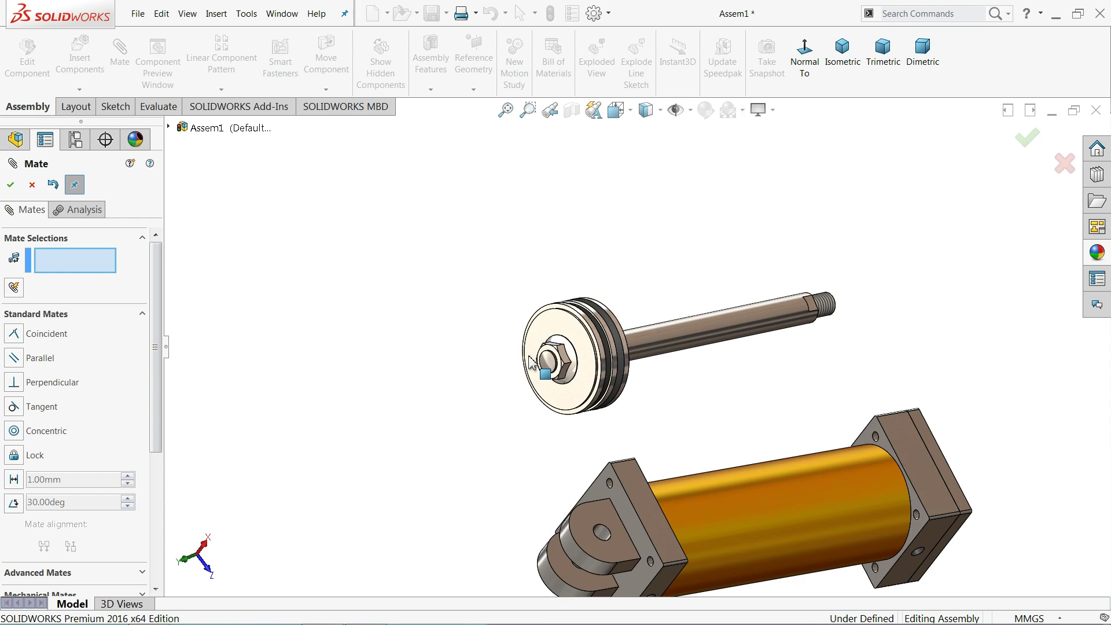
{"action": "scroll", "coordinate": [530, 362], "scroll_direction": "up", "scroll_amount": 2}
{"action": "mouse_move", "coordinate": [530, 362]}
{"action": "middle_mouse_down"}
{"action": "mouse_move", "coordinate": [617, 308]}
{"action": "mouse_move", "coordinate": [650, 409]}
{"action": "mouse_move", "coordinate": [635, 541]}
{"action": "mouse_move", "coordinate": [662, 561]}
{"action": "mouse_move", "coordinate": [656, 574]}
{"action": "mouse_move", "coordinate": [644, 563]}
{"action": "mouse_move", "coordinate": [599, 199]}
{"action": "mouse_move", "coordinate": [654, 327]}
{"action": "mouse_move", "coordinate": [695, 333]}
{"action": "middle_mouse_up"}
{"action": "scroll", "coordinate": [773, 355], "scroll_direction": "down", "scroll_amount": 3}
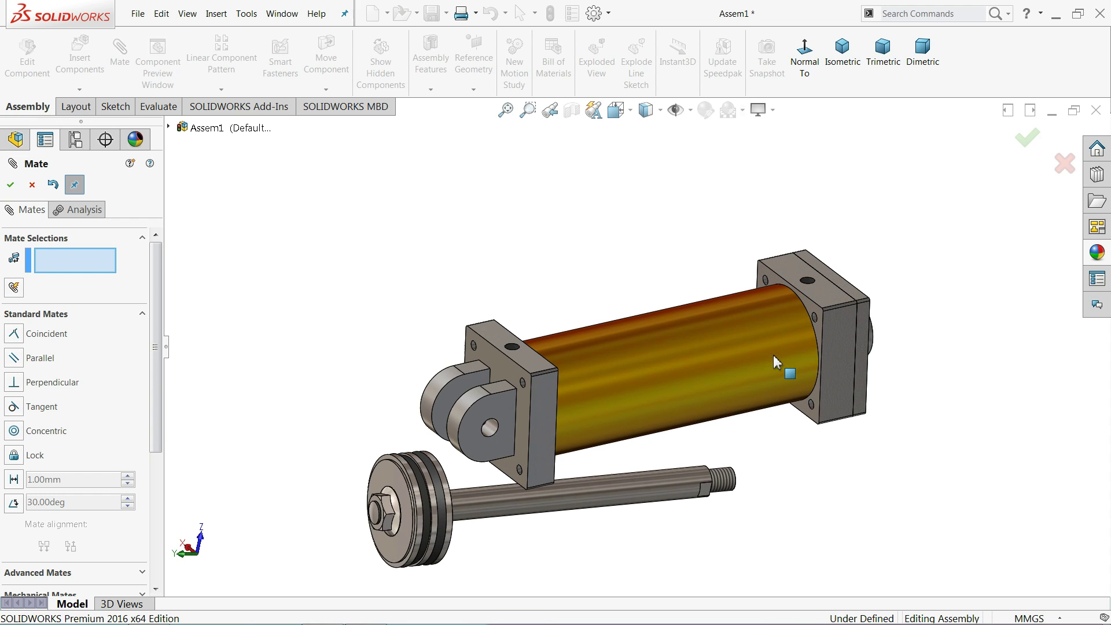
{"action": "middle_click_drag", "start_coordinate": [752, 365], "coordinate": [774, 513]}
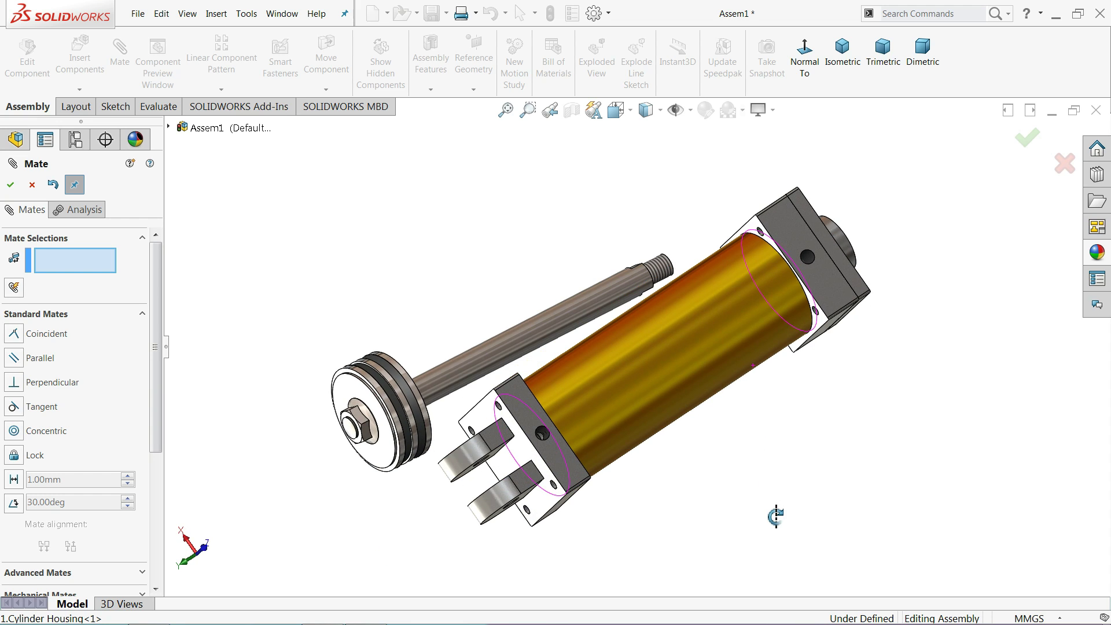
{"action": "mouse_move", "coordinate": [720, 321]}
{"action": "middle_mouse_down"}
{"action": "mouse_move", "coordinate": [815, 427]}
{"action": "mouse_move", "coordinate": [760, 353]}
{"action": "mouse_move", "coordinate": [749, 144]}
{"action": "mouse_move", "coordinate": [712, 208]}
{"action": "mouse_move", "coordinate": [752, 107]}
{"action": "middle_mouse_up"}
{"action": "scroll", "coordinate": [795, 410], "scroll_direction": "up", "scroll_amount": 1}
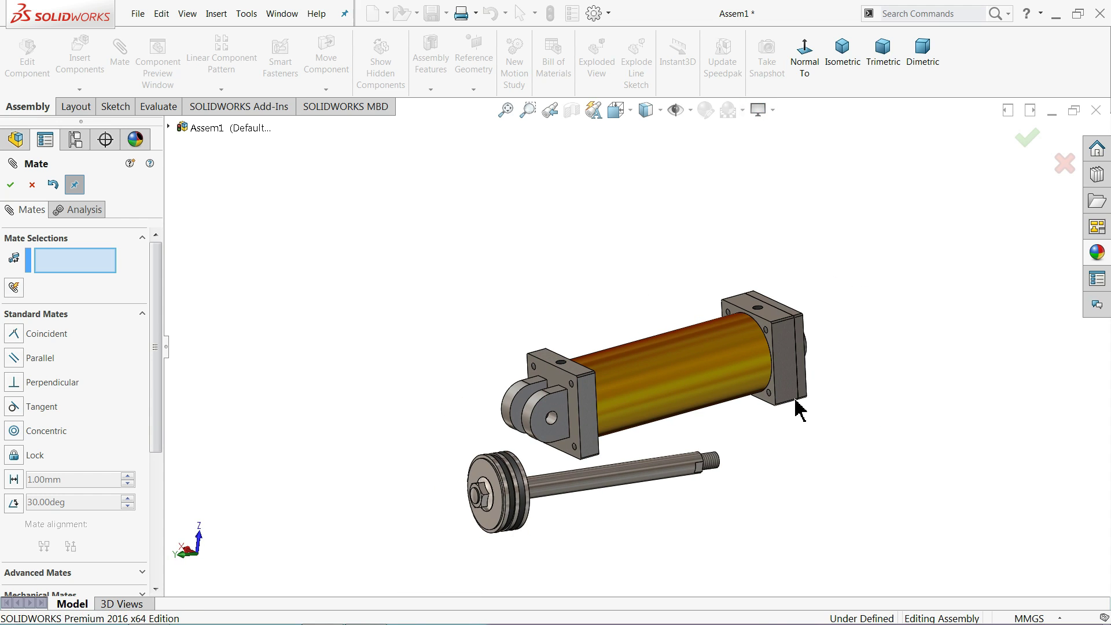
{"action": "scroll", "coordinate": [623, 390], "scroll_direction": "down", "scroll_amount": 2}
{"action": "scroll", "coordinate": [568, 345], "scroll_direction": "down", "scroll_amount": 1}
{"action": "mouse_move", "coordinate": [569, 346]}
{"action": "middle_mouse_down"}
{"action": "mouse_move", "coordinate": [575, 354]}
{"action": "mouse_move", "coordinate": [546, 355]}
{"action": "middle_mouse_up"}
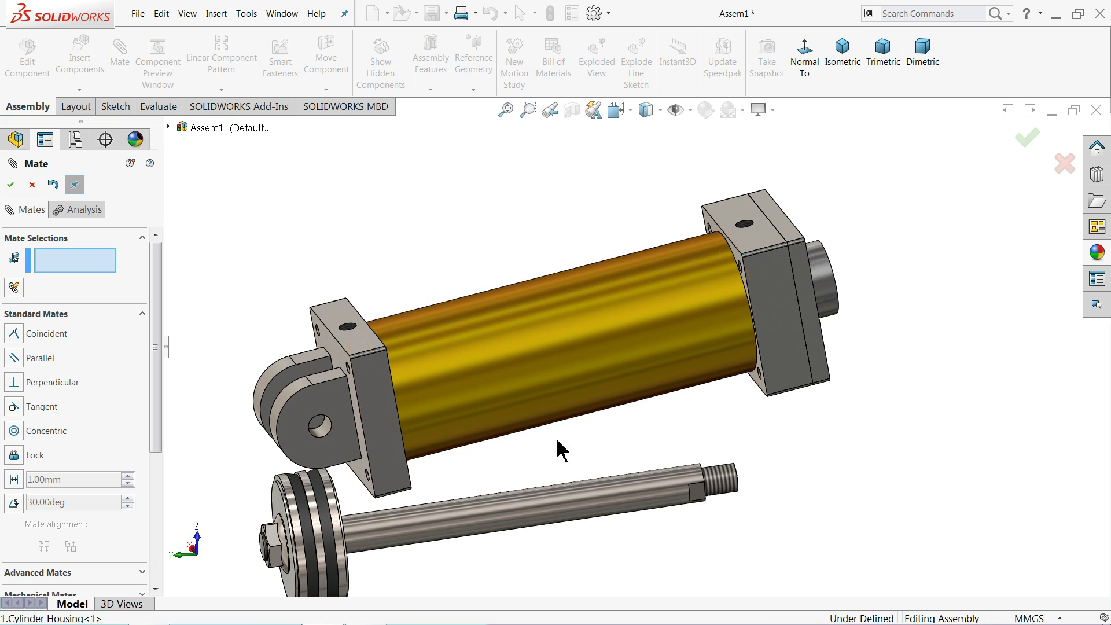
- Insert 15.Nut Guide rod, 13.Rod Guide and 12.seal2, placing the seal and rod guide above the housing
{"action": "left_click", "coordinate": [33, 185]}
{"action": "left_click", "coordinate": [82, 85]}
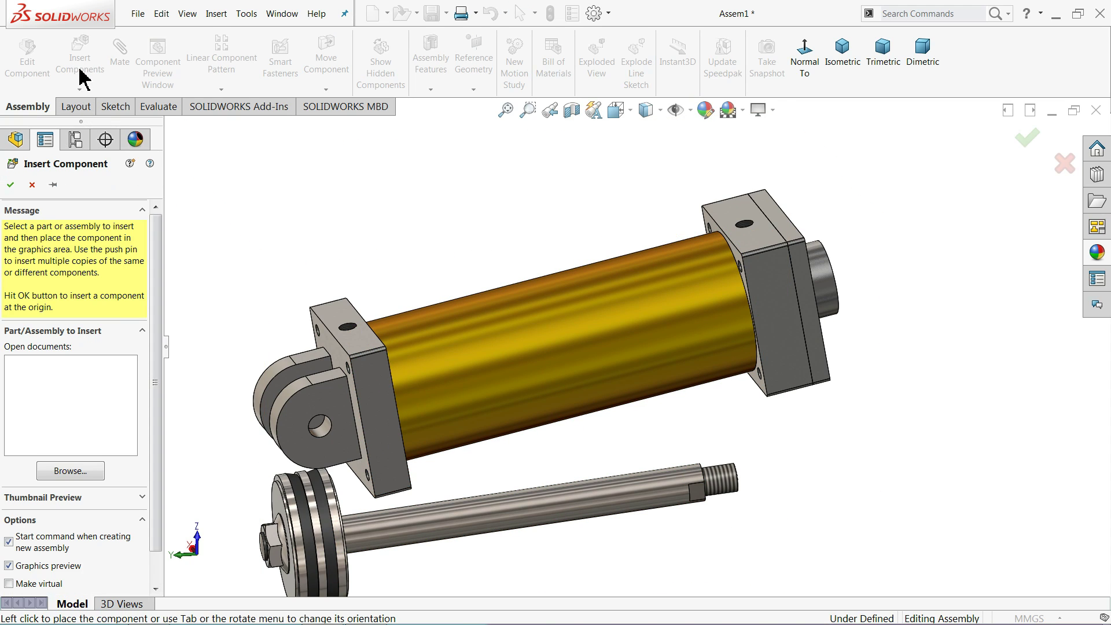
{"action": "left_click", "coordinate": [81, 473]}
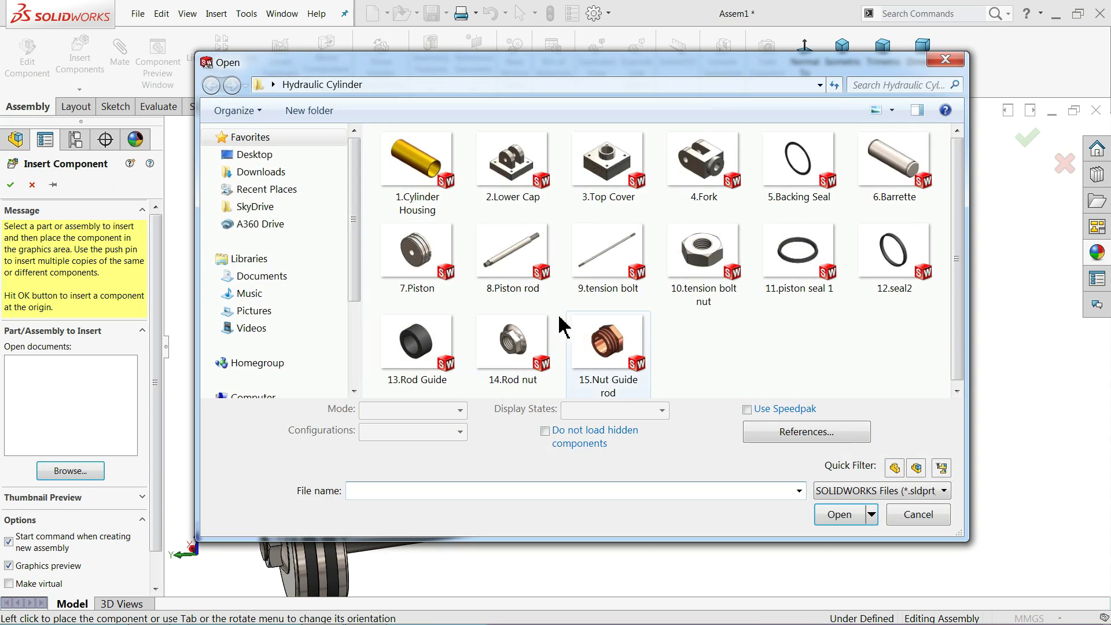
{"action": "left_click", "coordinate": [604, 379]}
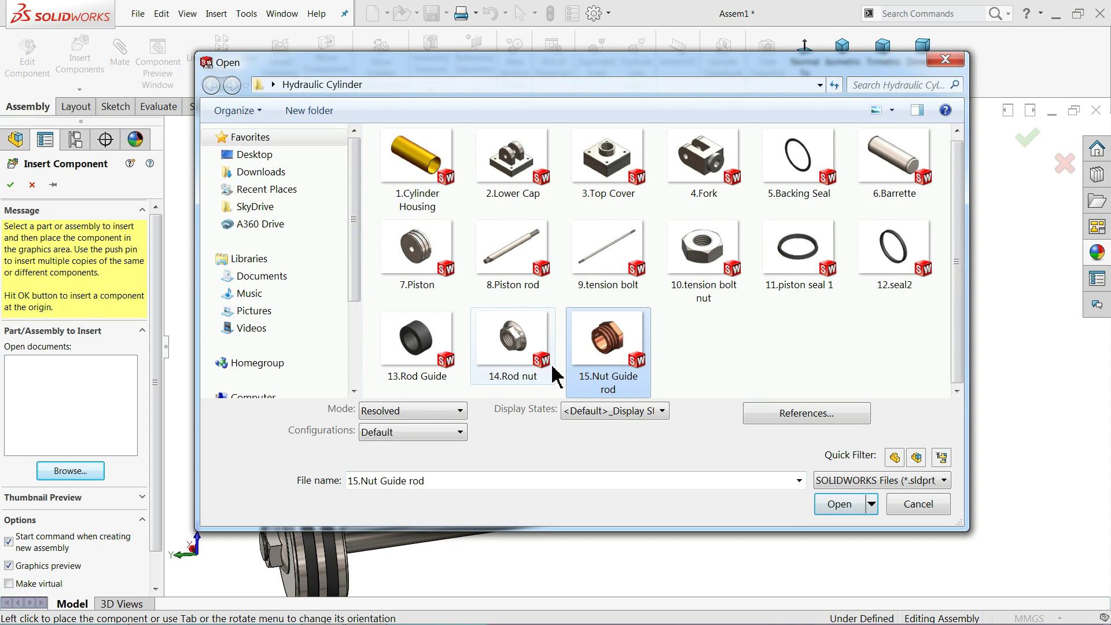
{"action": "left_click", "coordinate": [416, 363], "text": "ctrl"}
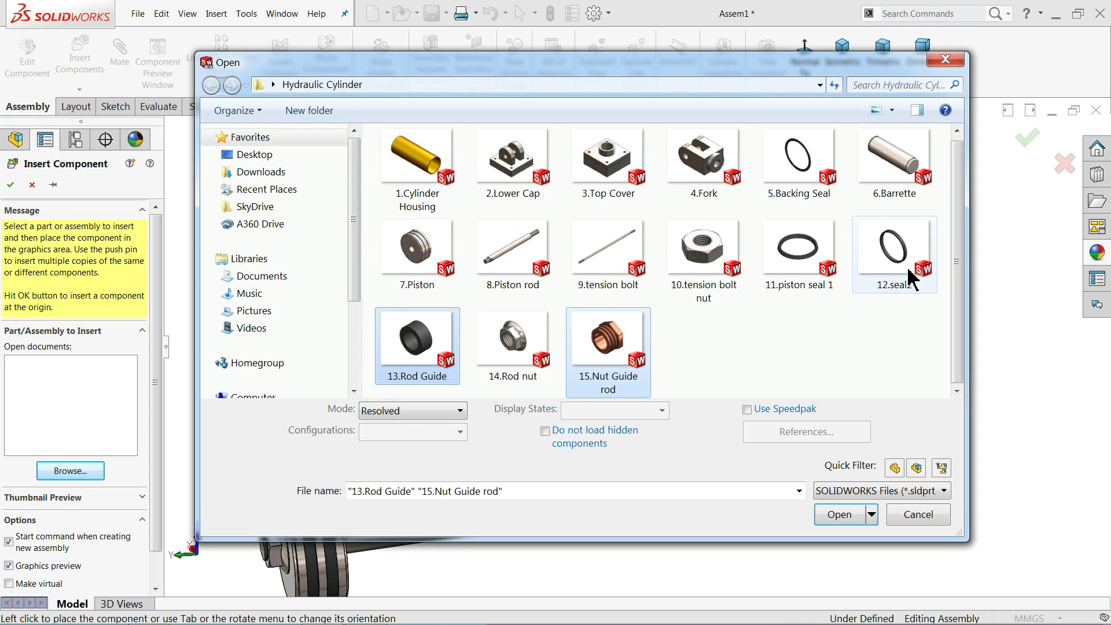
{"action": "left_click", "coordinate": [910, 287], "text": "ctrl"}
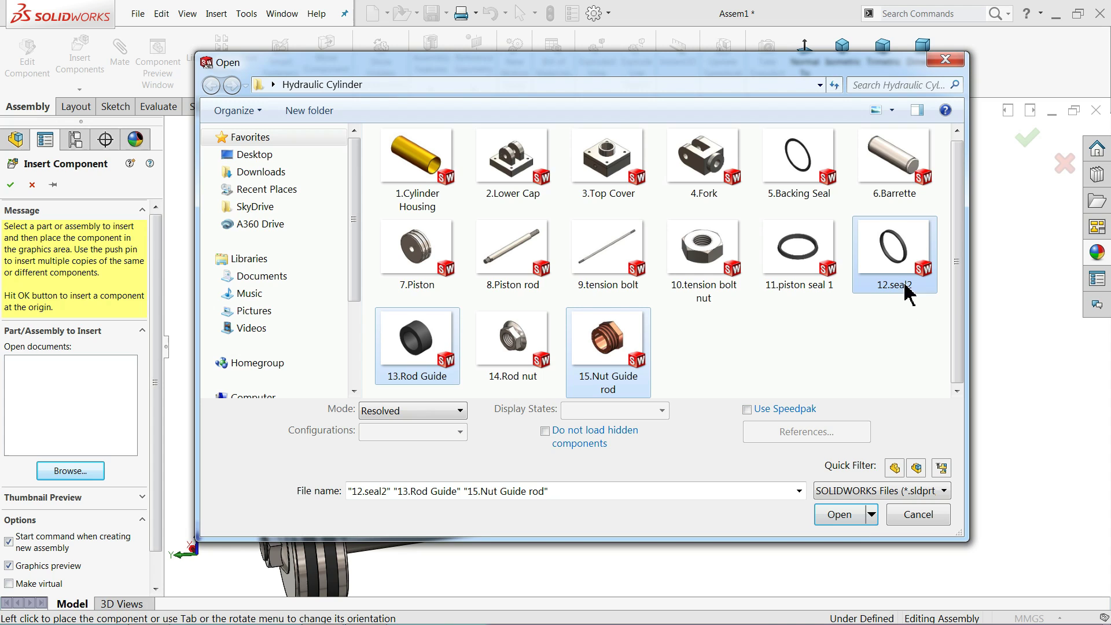
{"action": "left_click", "coordinate": [839, 515]}
{"action": "left_click", "coordinate": [501, 213]}
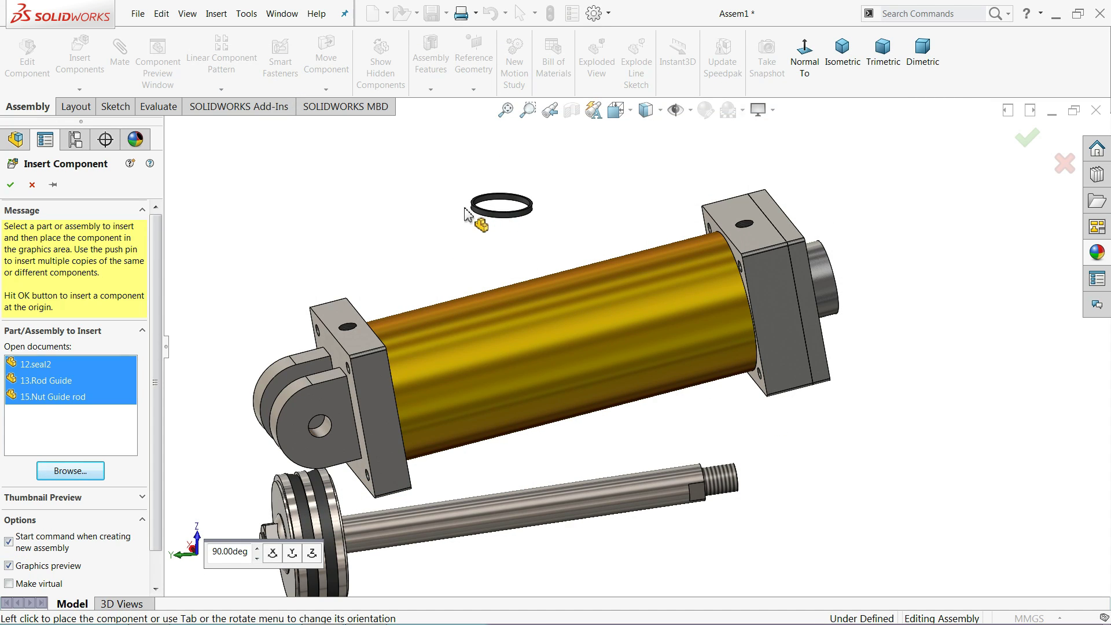
{"action": "left_click", "coordinate": [432, 204]}
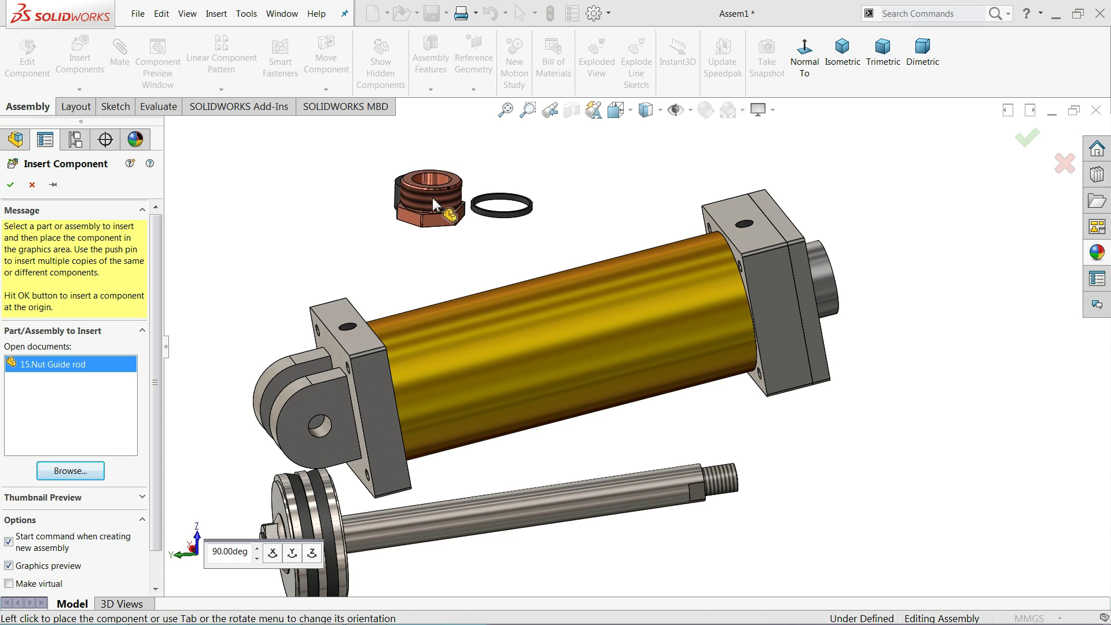
- Place the nut guide rod, then rotate the rod guide and seal ring upright
{"action": "left_click", "coordinate": [499, 167]}
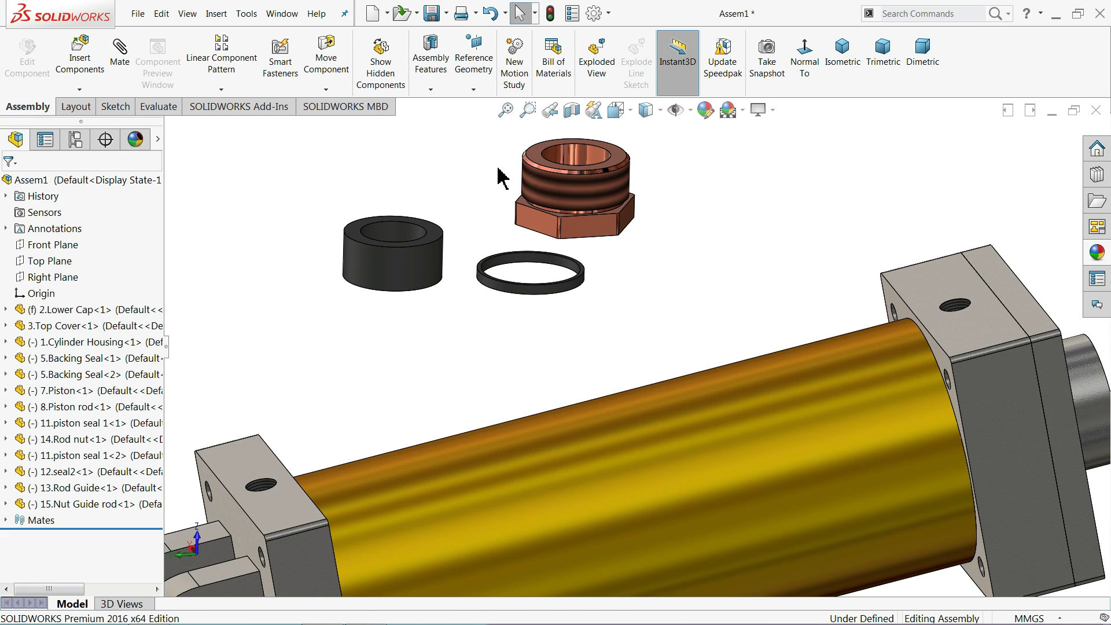
{"action": "scroll", "coordinate": [498, 169], "scroll_direction": "down", "scroll_amount": 5}
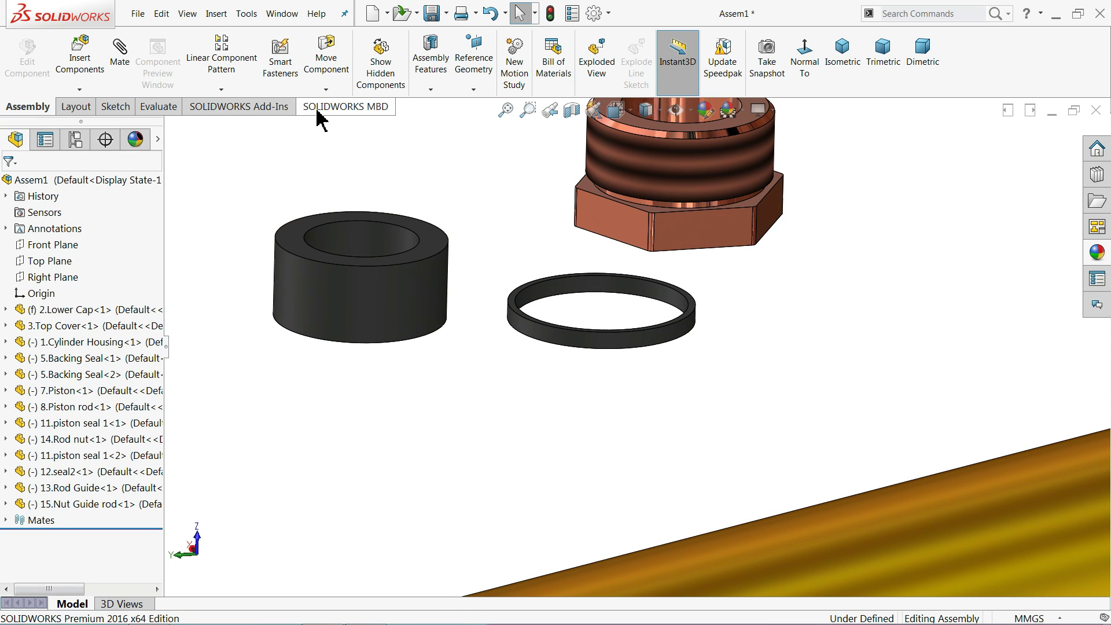
{"action": "left_click", "coordinate": [327, 90]}
{"action": "left_click", "coordinate": [347, 119]}
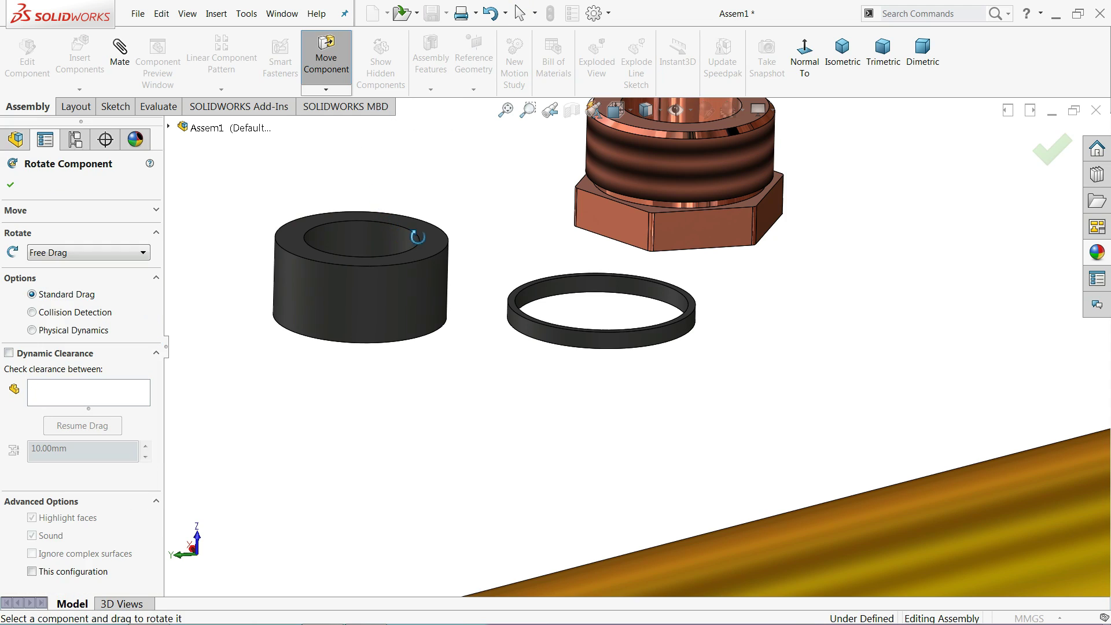
{"action": "mouse_move", "coordinate": [415, 233]}
{"action": "left_mouse_down"}
{"action": "mouse_move", "coordinate": [262, 274]}
{"action": "mouse_move", "coordinate": [500, 276]}
{"action": "left_mouse_up"}
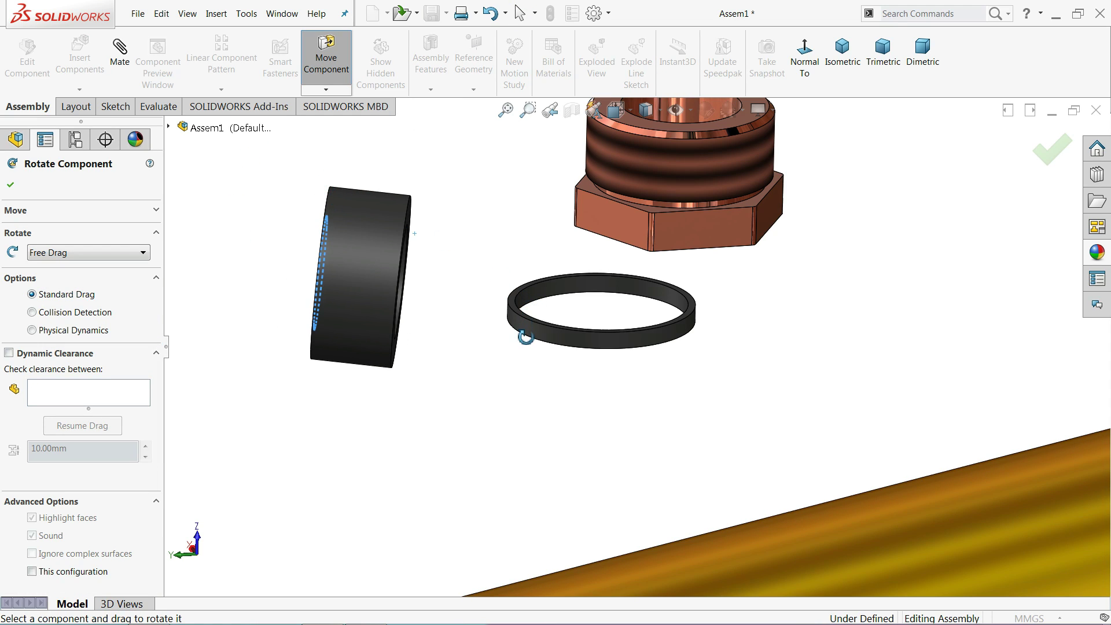
{"action": "mouse_move", "coordinate": [525, 337]}
{"action": "left_mouse_down"}
{"action": "mouse_move", "coordinate": [521, 232]}
{"action": "mouse_move", "coordinate": [489, 173]}
{"action": "mouse_move", "coordinate": [440, 130]}
{"action": "mouse_move", "coordinate": [457, 143]}
{"action": "left_mouse_up"}
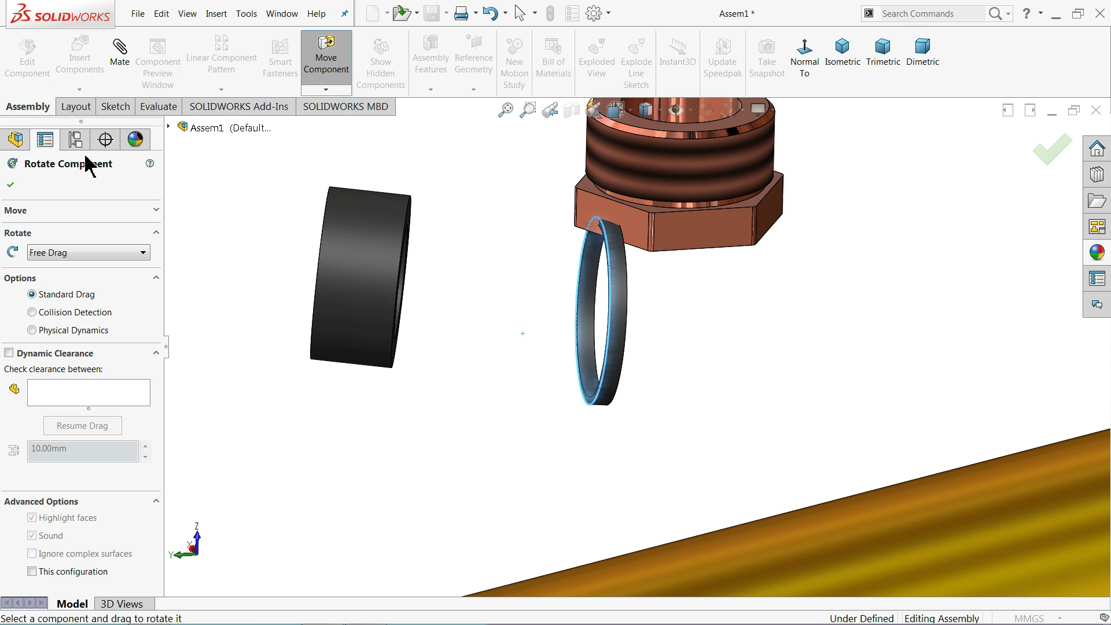
{"action": "left_click", "coordinate": [11, 186]}
- Mate the seal ring concentric with the rod guide
{"action": "left_click", "coordinate": [119, 67]}
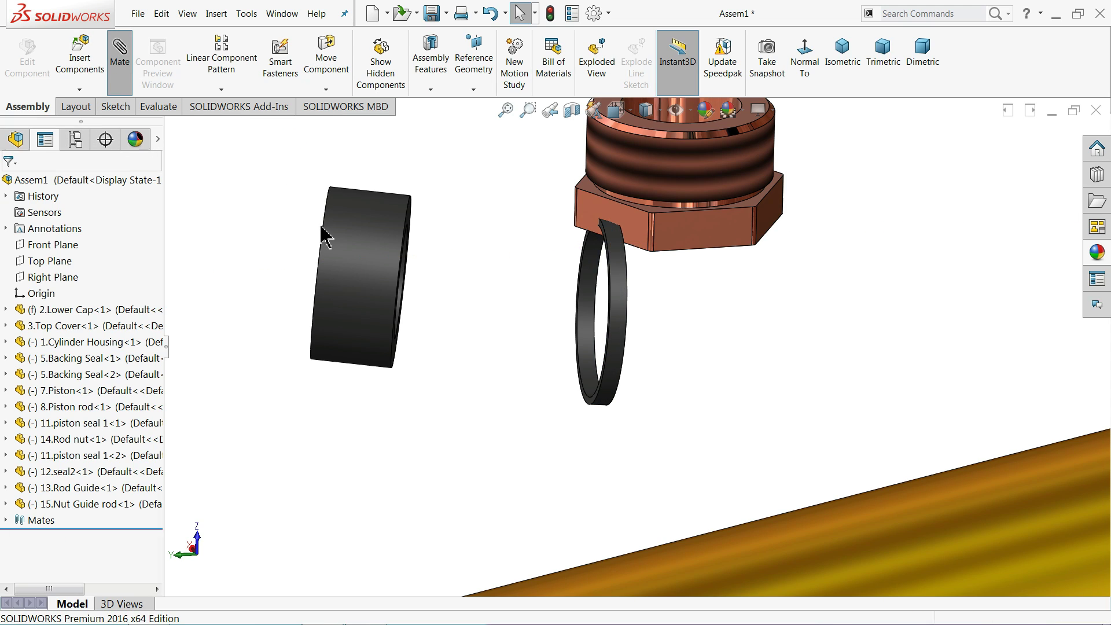
{"action": "left_click", "coordinate": [620, 326]}
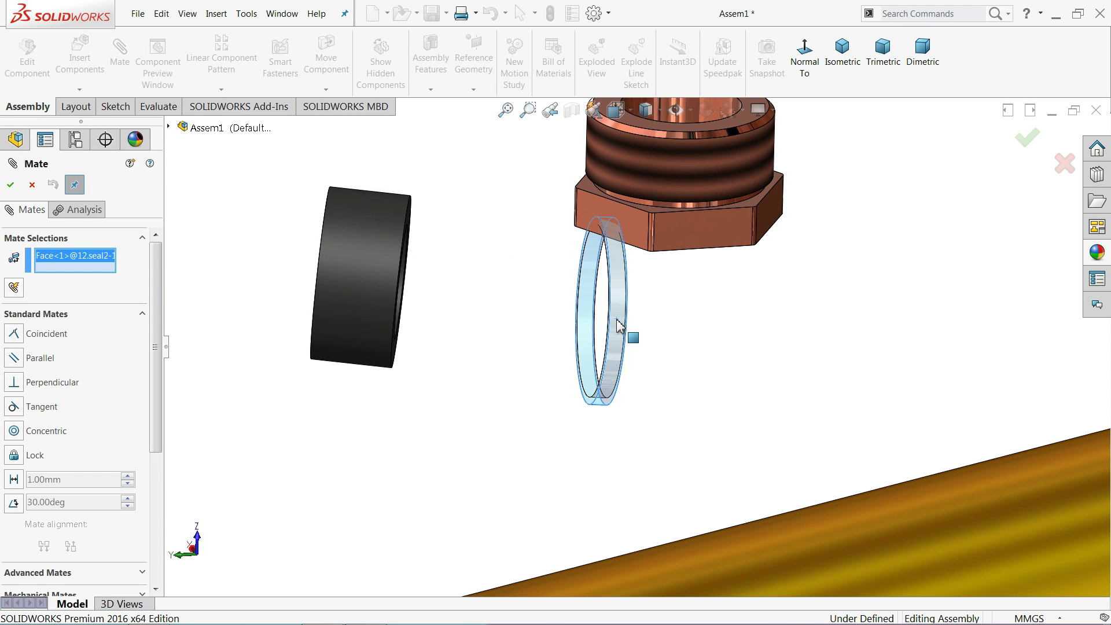
{"action": "left_click", "coordinate": [384, 281]}
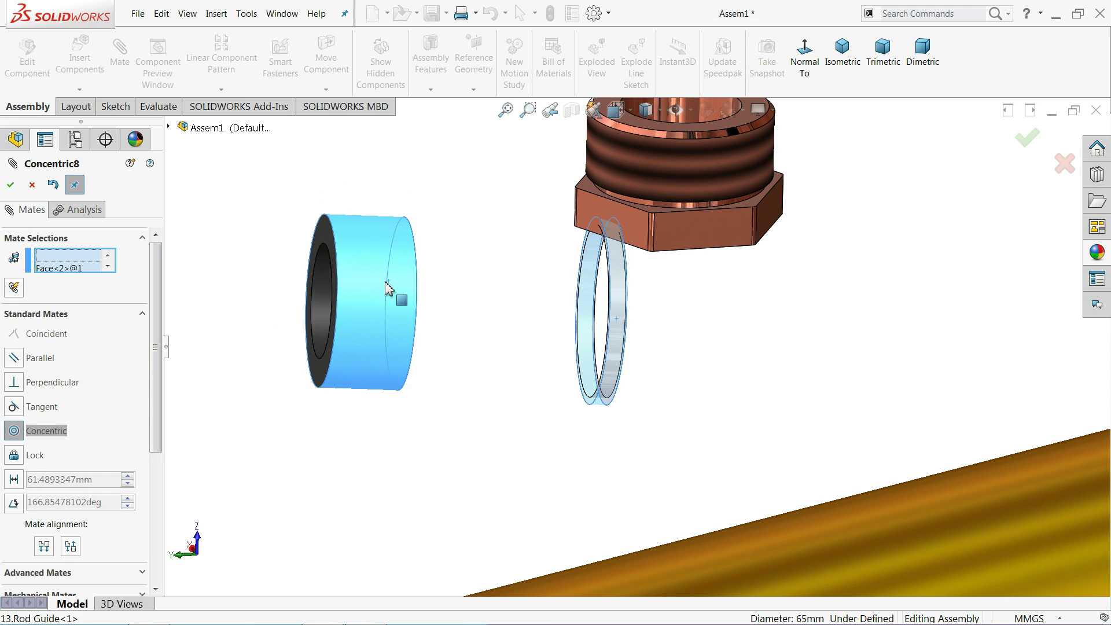
{"action": "left_click", "coordinate": [368, 248]}
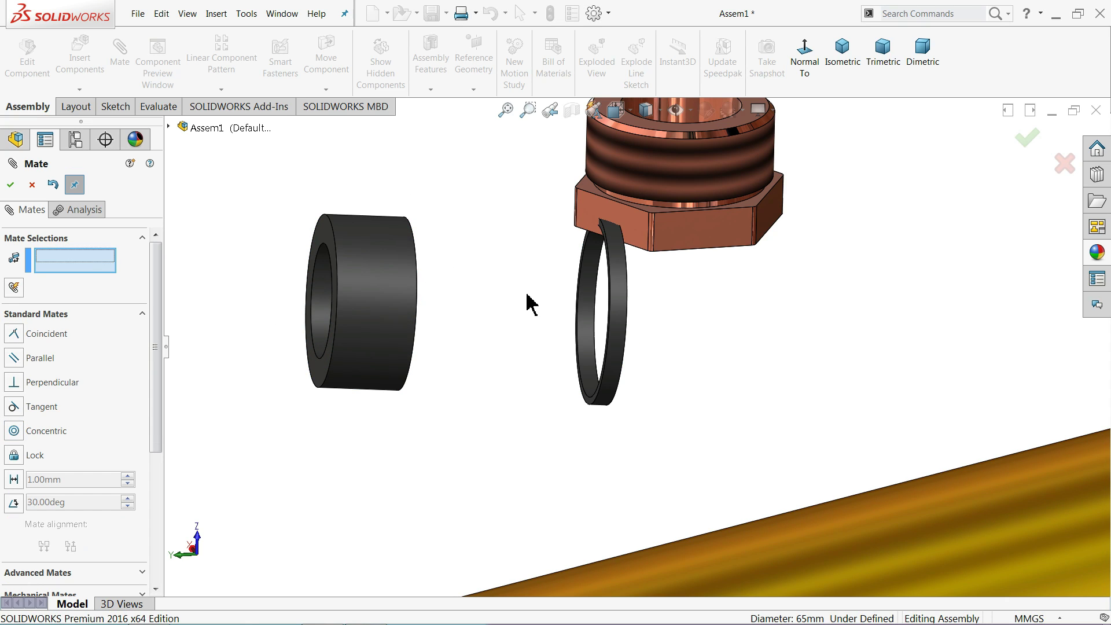
- Make the rod guide's end flush with the seal ring's side face using a coincident mate
{"action": "scroll", "coordinate": [608, 324], "scroll_direction": "down", "scroll_amount": 3}
{"action": "mouse_move", "coordinate": [635, 320]}
{"action": "middle_mouse_down"}
{"action": "mouse_move", "coordinate": [591, 293]}
{"action": "mouse_move", "coordinate": [713, 355]}
{"action": "middle_mouse_up"}
{"action": "scroll", "coordinate": [568, 402], "scroll_direction": "down", "scroll_amount": 3}
{"action": "left_click", "coordinate": [605, 407]}
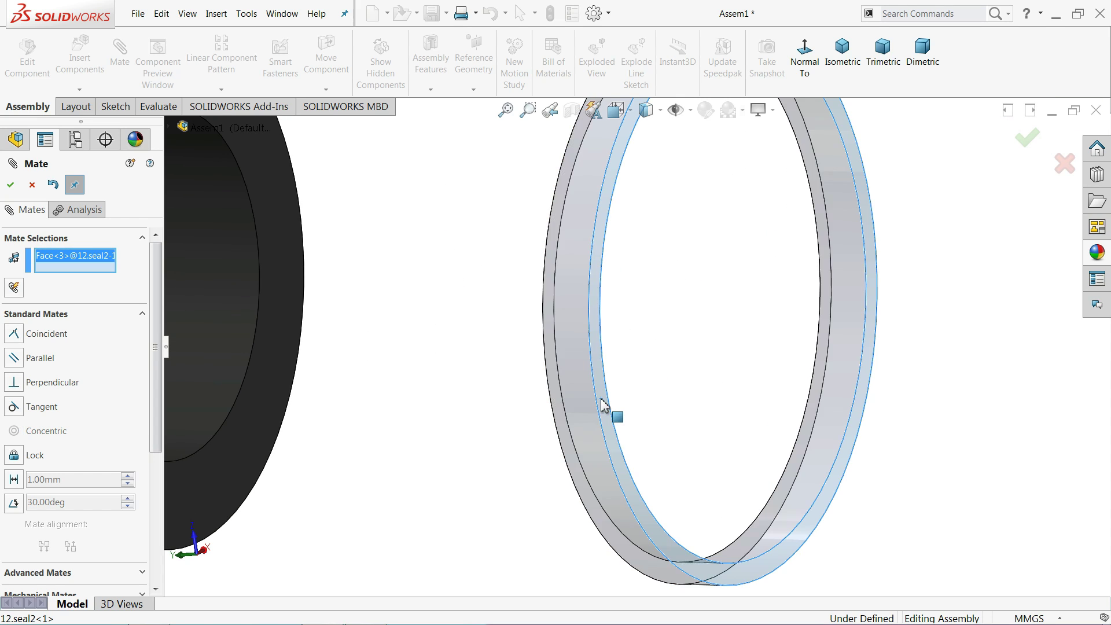
{"action": "scroll", "coordinate": [521, 400], "scroll_direction": "up", "scroll_amount": 3}
{"action": "scroll", "coordinate": [478, 399], "scroll_direction": "up", "scroll_amount": 1}
{"action": "left_click", "coordinate": [372, 392]}
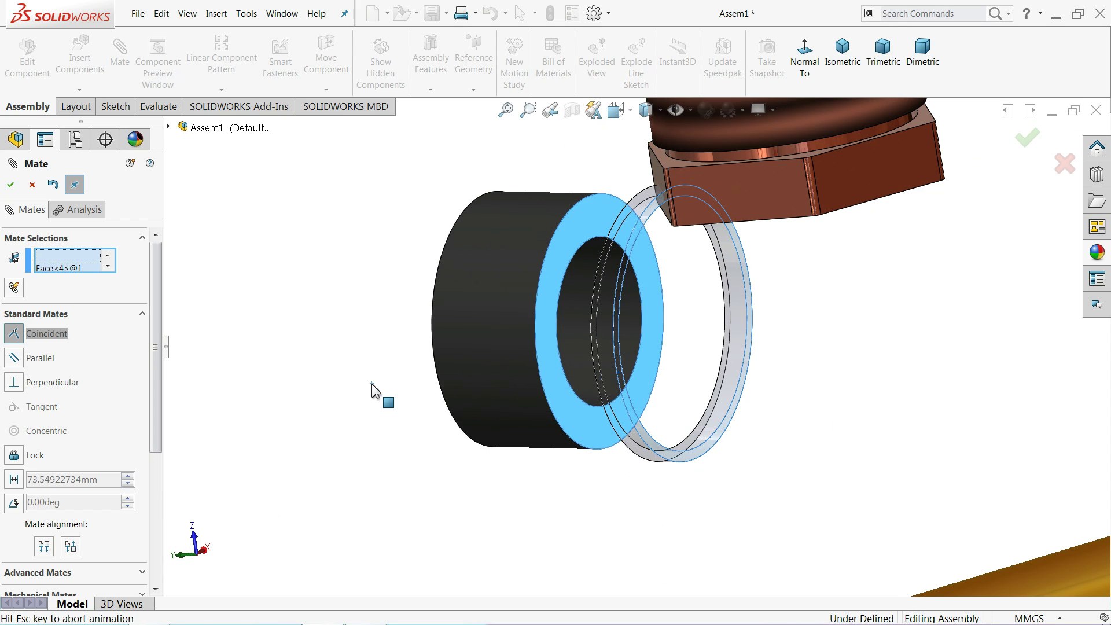
{"action": "left_click", "coordinate": [359, 407]}
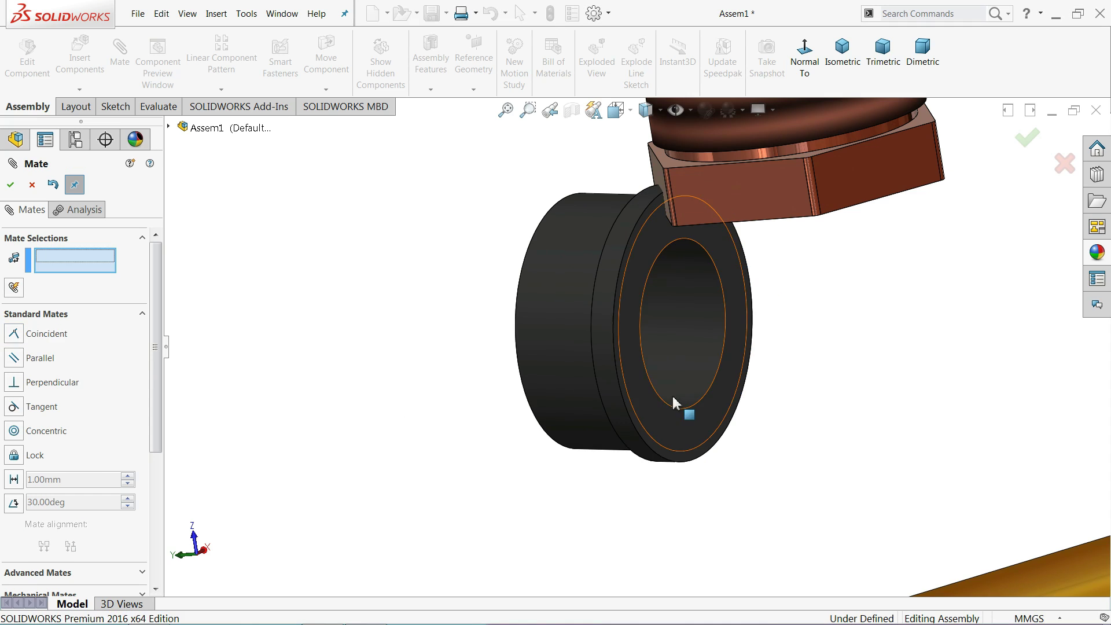
{"action": "scroll", "coordinate": [675, 402], "scroll_direction": "up", "scroll_amount": 2}
{"action": "scroll", "coordinate": [739, 372], "scroll_direction": "up", "scroll_amount": 1}
{"action": "scroll", "coordinate": [678, 367], "scroll_direction": "up", "scroll_amount": 1}
{"action": "scroll", "coordinate": [669, 367], "scroll_direction": "up", "scroll_amount": 2}
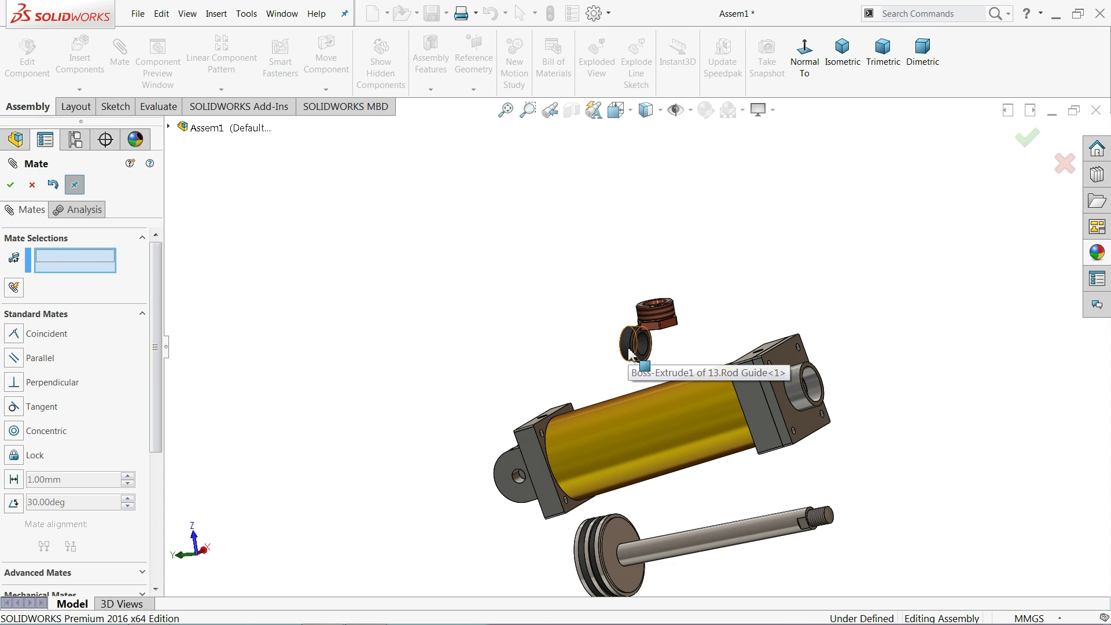
- Drag the rod guide near the cylinder's end boss and move the nut guide rod aside
{"action": "left_click_drag", "start_coordinate": [629, 356], "coordinate": [811, 354]}
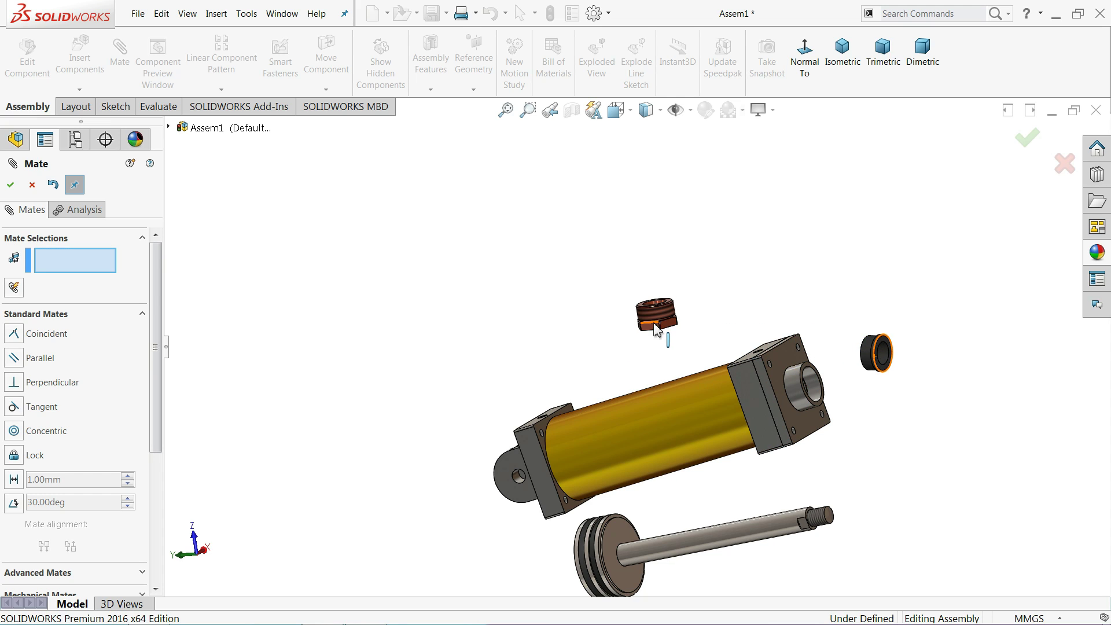
{"action": "left_click_drag", "start_coordinate": [656, 328], "coordinate": [890, 309]}
{"action": "scroll", "coordinate": [841, 385], "scroll_direction": "down", "scroll_amount": 2}
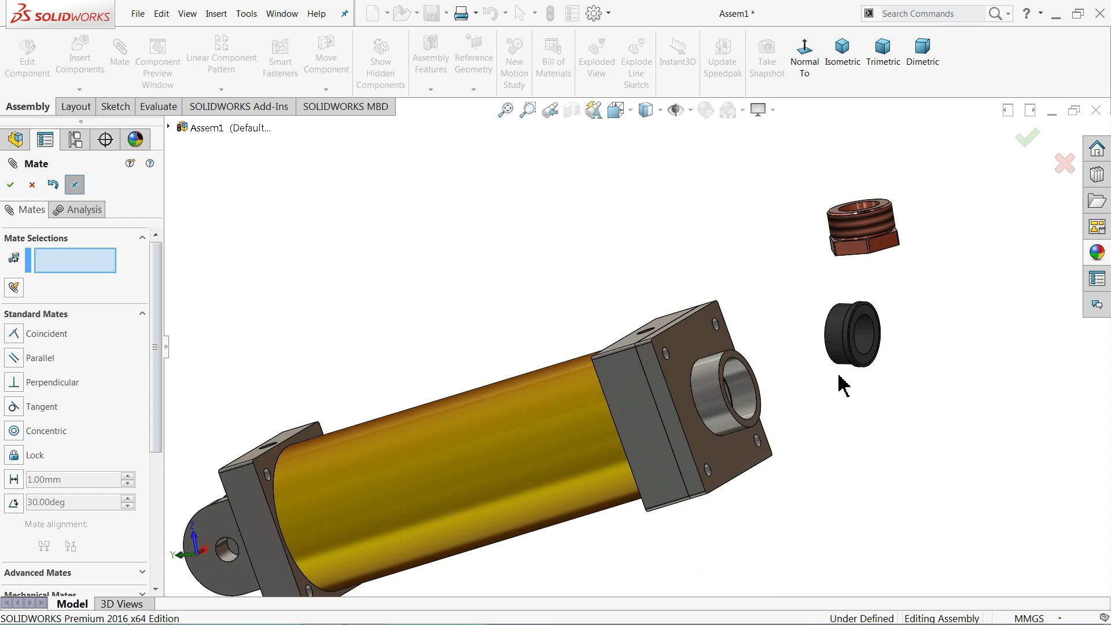
{"action": "scroll", "coordinate": [788, 382], "scroll_direction": "down", "scroll_amount": 3}
{"action": "mouse_move", "coordinate": [763, 373]}
{"action": "middle_mouse_down"}
{"action": "mouse_move", "coordinate": [722, 372]}
{"action": "mouse_move", "coordinate": [716, 389]}
{"action": "mouse_move", "coordinate": [794, 408]}
{"action": "mouse_move", "coordinate": [776, 391]}
{"action": "middle_mouse_up"}
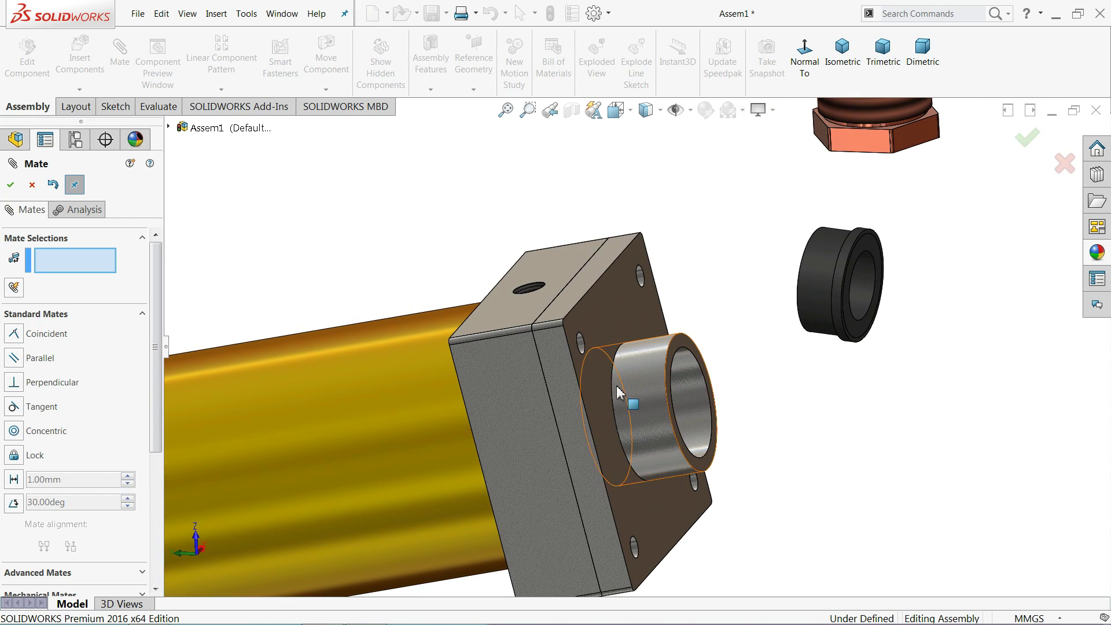
- Mate the rod guide concentric with the top cover's boss
{"action": "left_click", "coordinate": [696, 408]}
{"action": "left_click", "coordinate": [814, 317]}
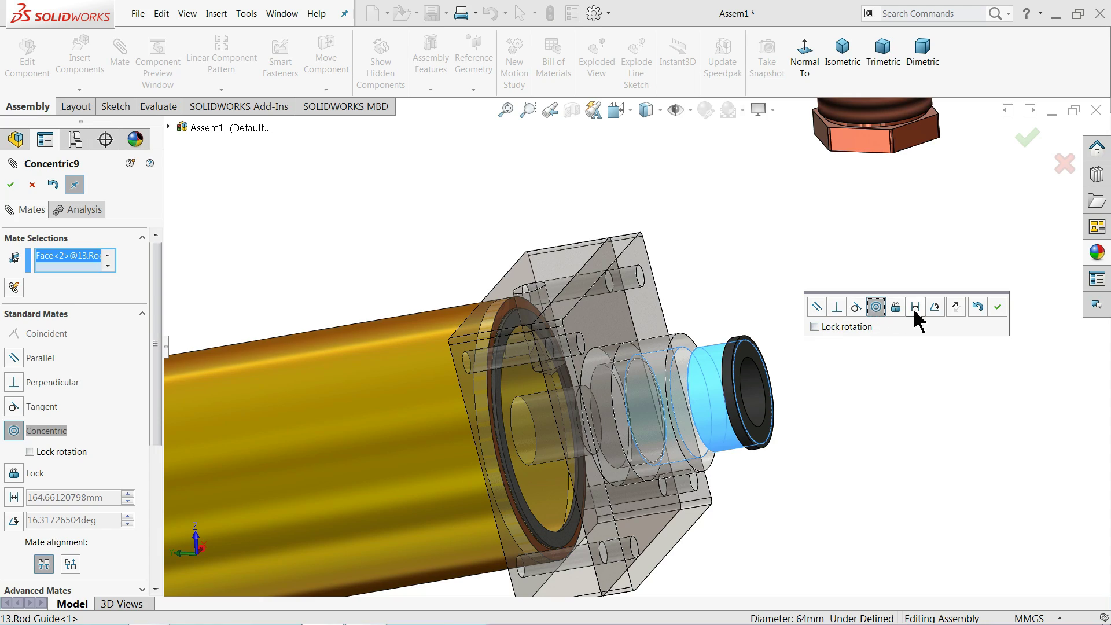
{"action": "left_click", "coordinate": [998, 307]}
- Select the top cover's end face for a coincident mate
{"action": "scroll", "coordinate": [707, 380], "scroll_direction": "down", "scroll_amount": 3}
{"action": "scroll", "coordinate": [666, 388], "scroll_direction": "down", "scroll_amount": 3}
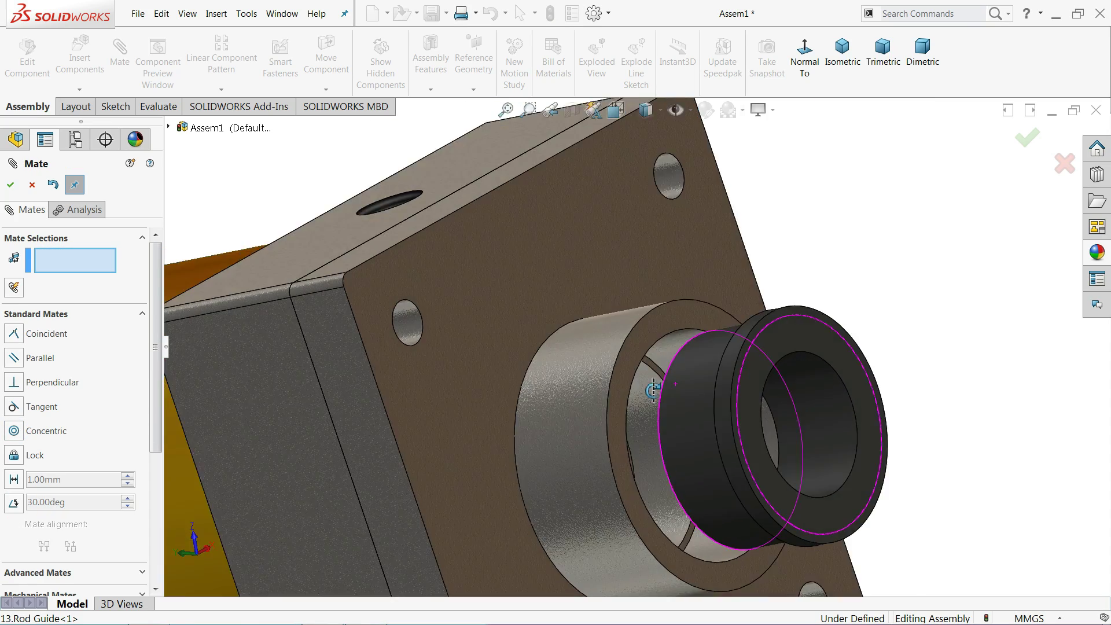
{"action": "scroll", "coordinate": [625, 396], "scroll_direction": "down", "scroll_amount": 2}
{"action": "middle_click_drag", "start_coordinate": [626, 396], "coordinate": [695, 419]}
{"action": "left_click", "coordinate": [748, 418]}
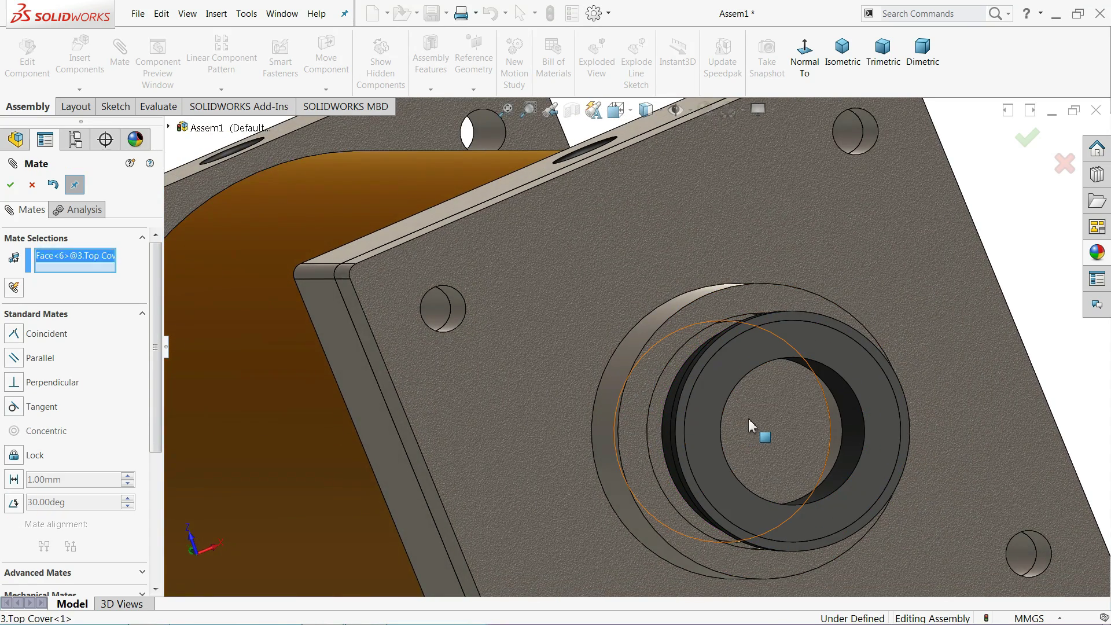
{"action": "scroll", "coordinate": [749, 419], "scroll_direction": "up", "scroll_amount": 3}
{"action": "scroll", "coordinate": [788, 413], "scroll_direction": "up", "scroll_amount": 2}
{"action": "scroll", "coordinate": [786, 412], "scroll_direction": "up", "scroll_amount": 2}
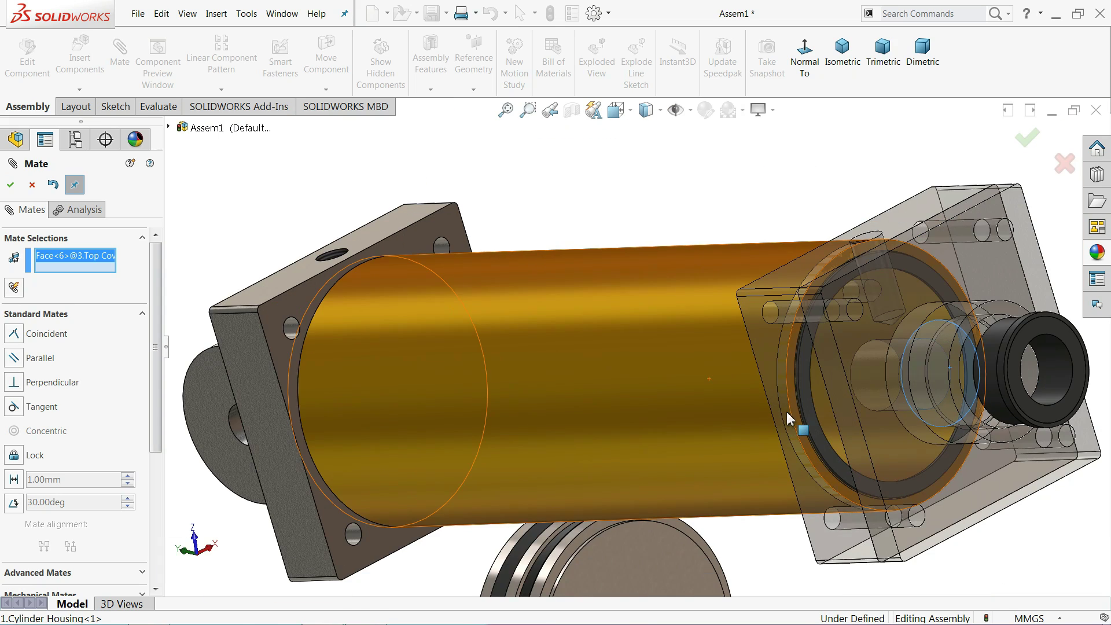
{"action": "scroll", "coordinate": [786, 412], "scroll_direction": "up", "scroll_amount": 2}
- Pick the rod guide face and accept the coincident mate, seating it flush in the cover
{"action": "middle_click_drag", "start_coordinate": [956, 393], "coordinate": [975, 397]}
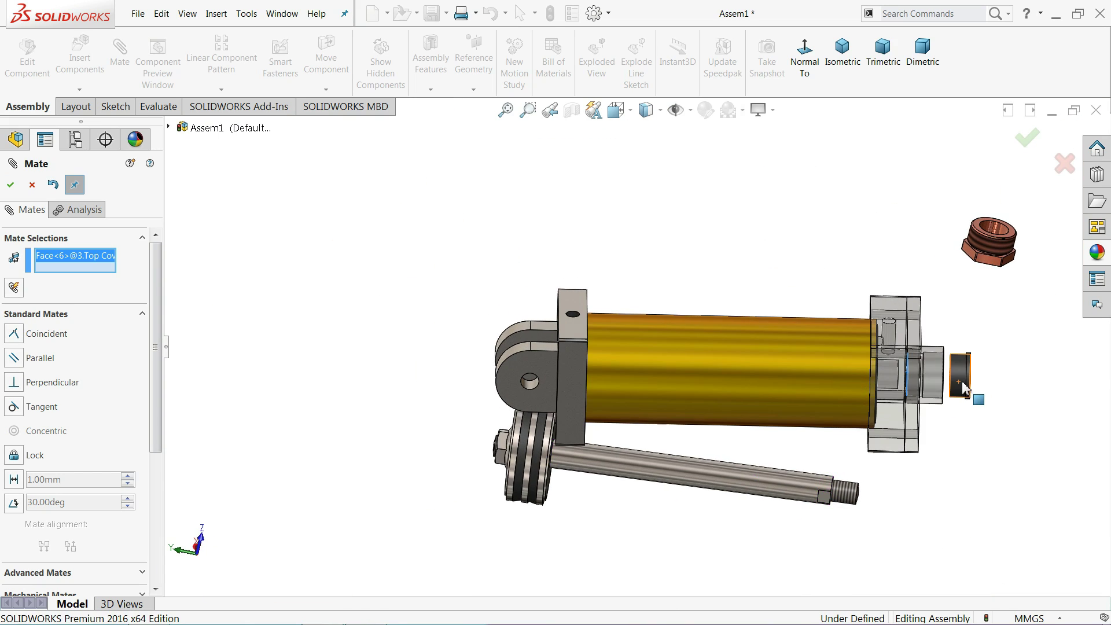
{"action": "scroll", "coordinate": [888, 374], "scroll_direction": "down", "scroll_amount": 5}
{"action": "scroll", "coordinate": [888, 373], "scroll_direction": "down", "scroll_amount": 3}
{"action": "middle_click_drag", "start_coordinate": [759, 335], "coordinate": [747, 327]}
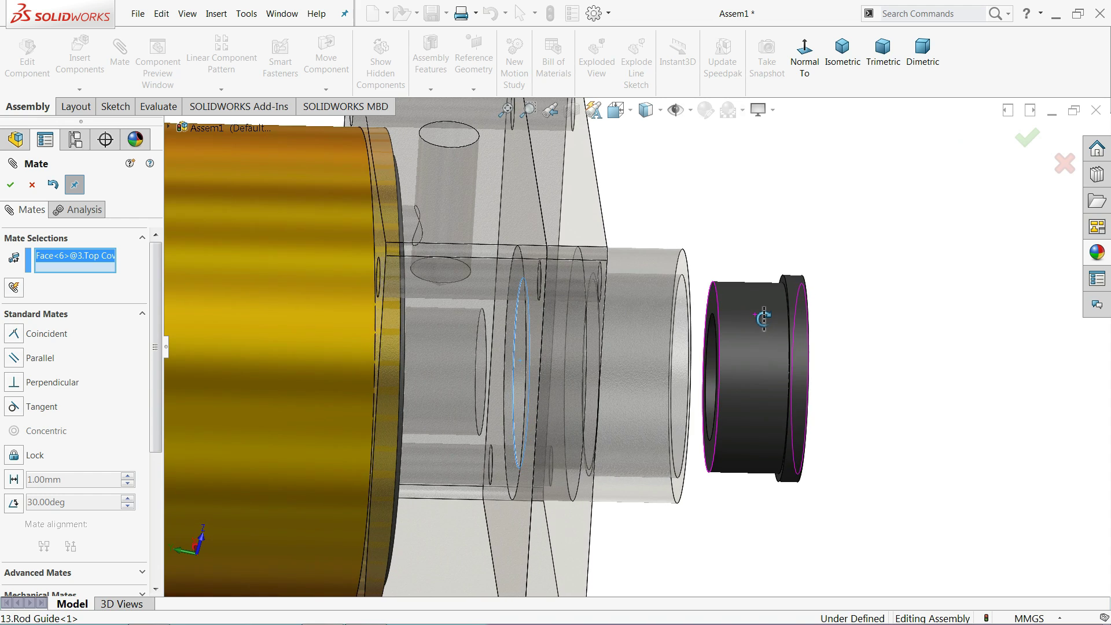
{"action": "scroll", "coordinate": [734, 321], "scroll_direction": "down", "scroll_amount": 2}
{"action": "left_click", "coordinate": [674, 308]}
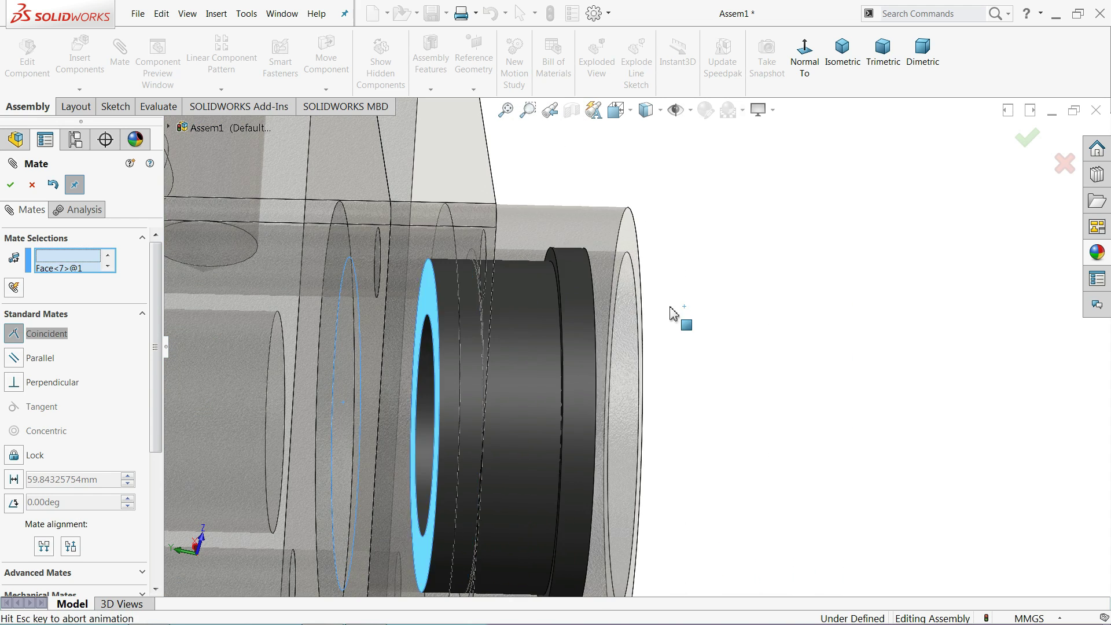
{"action": "scroll", "coordinate": [510, 315], "scroll_direction": "down", "scroll_amount": 2}
{"action": "scroll", "coordinate": [512, 320], "scroll_direction": "up", "scroll_amount": 2}
{"action": "middle_click_drag", "start_coordinate": [488, 337], "coordinate": [730, 316]}
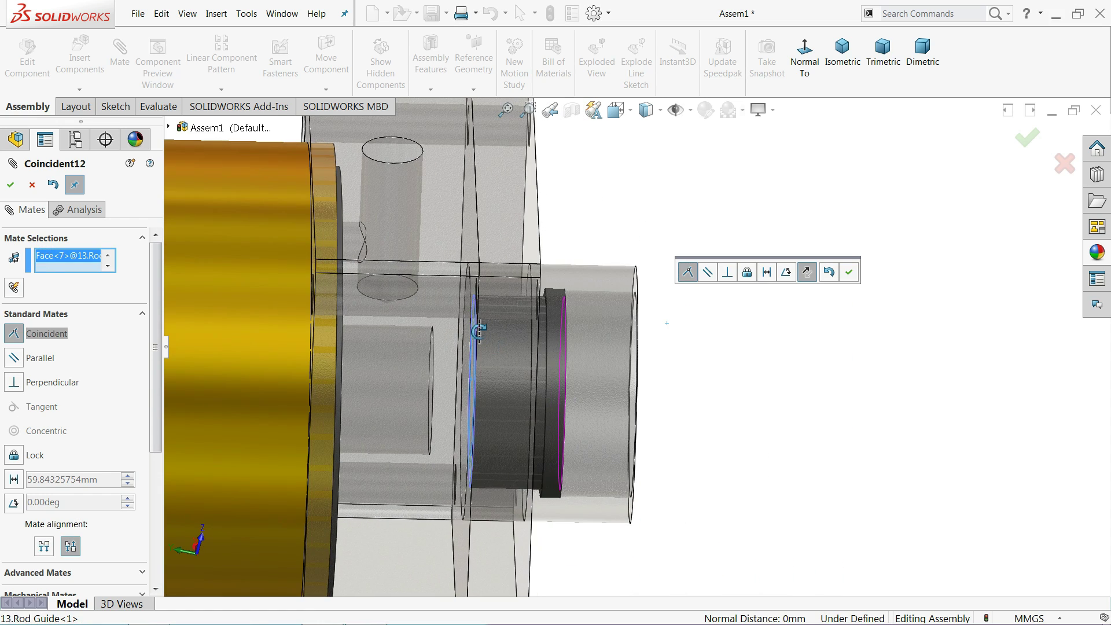
{"action": "left_click", "coordinate": [850, 273]}
{"action": "mouse_move", "coordinate": [849, 280]}
{"action": "middle_mouse_down"}
{"action": "mouse_move", "coordinate": [665, 340]}
{"action": "mouse_move", "coordinate": [592, 317]}
{"action": "middle_mouse_up"}
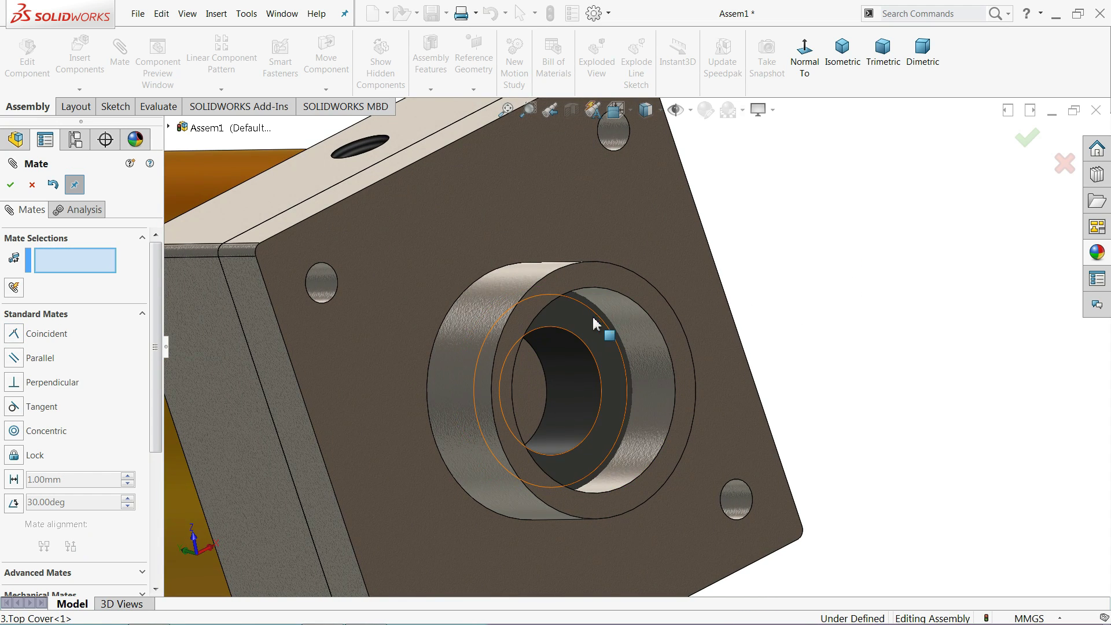
- Mate the nut guide rod coincident with the rod guide face, with flipped alignment
{"action": "left_click", "coordinate": [592, 319]}
{"action": "scroll", "coordinate": [587, 317], "scroll_direction": "up", "scroll_amount": 3}
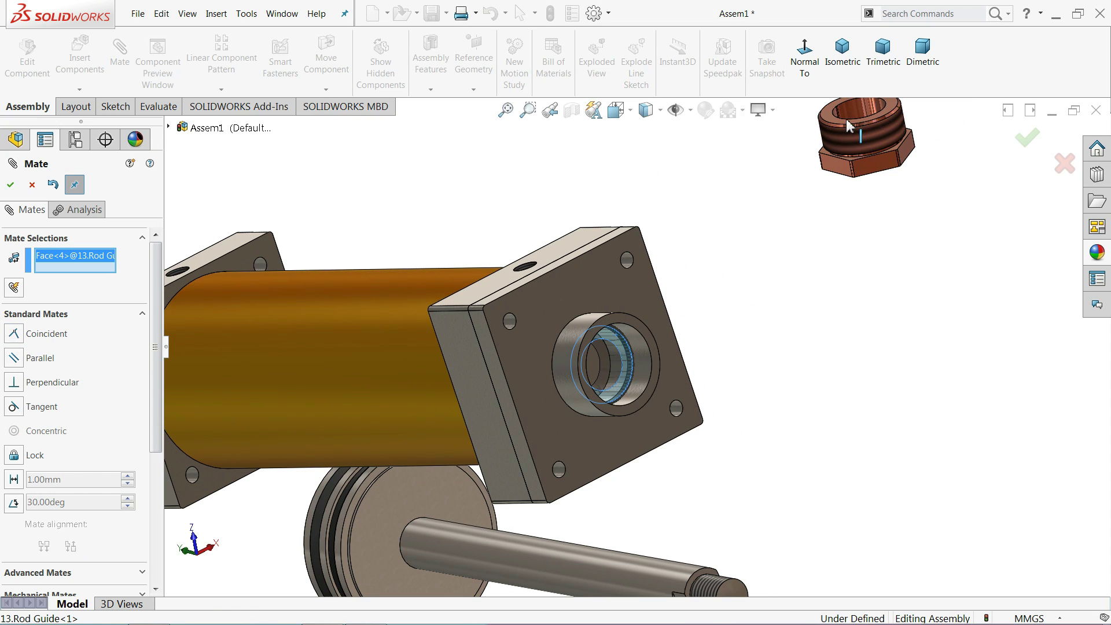
{"action": "scroll", "coordinate": [849, 126], "scroll_direction": "down", "scroll_amount": 3}
{"action": "left_click", "coordinate": [779, 161]}
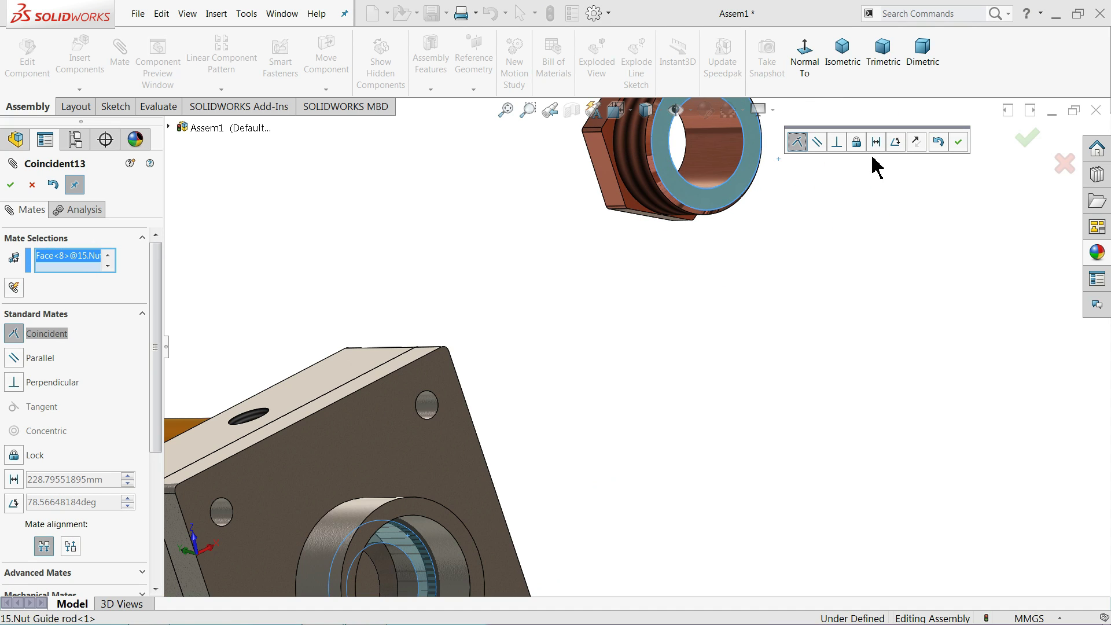
{"action": "left_click", "coordinate": [916, 143]}
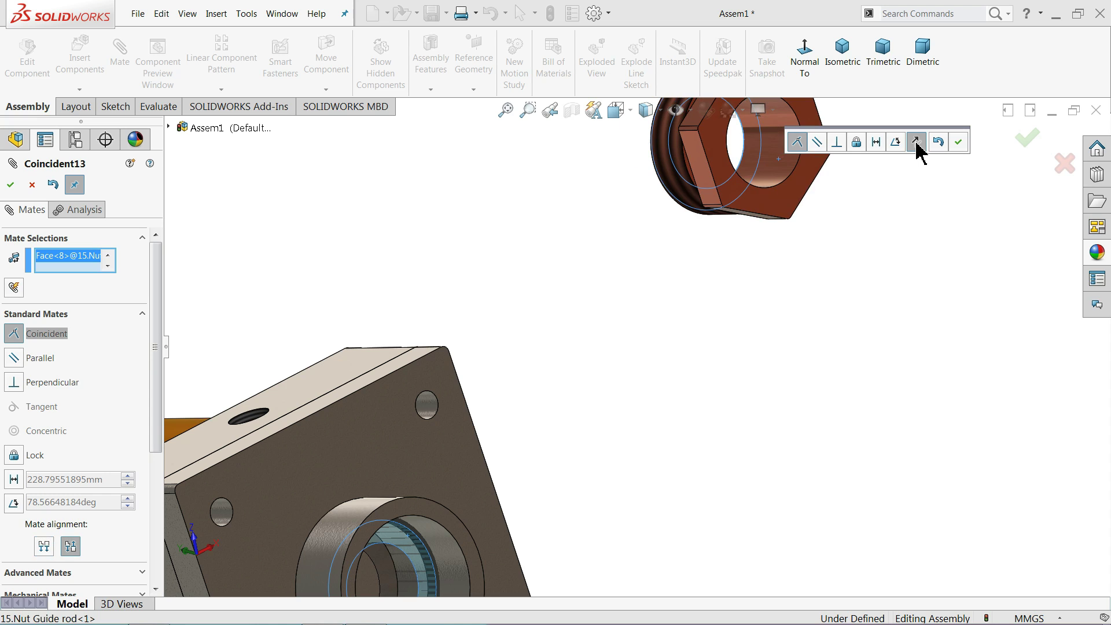
{"action": "scroll", "coordinate": [738, 232], "scroll_direction": "up", "scroll_amount": 2}
{"action": "mouse_move", "coordinate": [716, 272]}
{"action": "middle_mouse_down"}
{"action": "mouse_move", "coordinate": [774, 293]}
{"action": "mouse_move", "coordinate": [751, 291]}
{"action": "middle_mouse_up"}
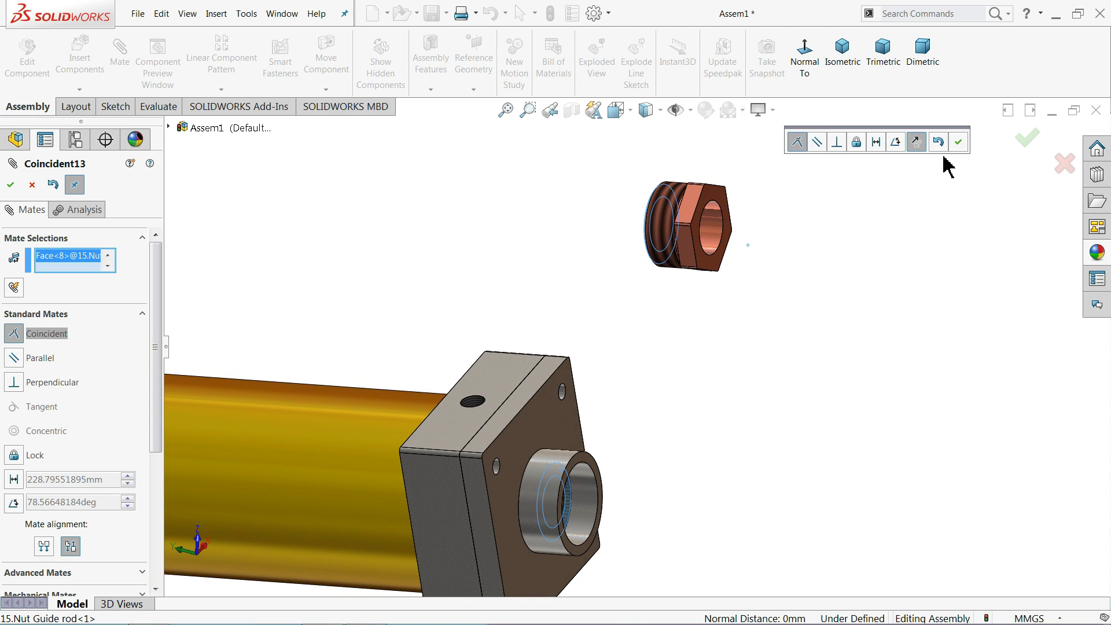
{"action": "left_click", "coordinate": [959, 141]}
- Centre the nut guide rod concentric with the cover bore
{"action": "left_click", "coordinate": [680, 240]}
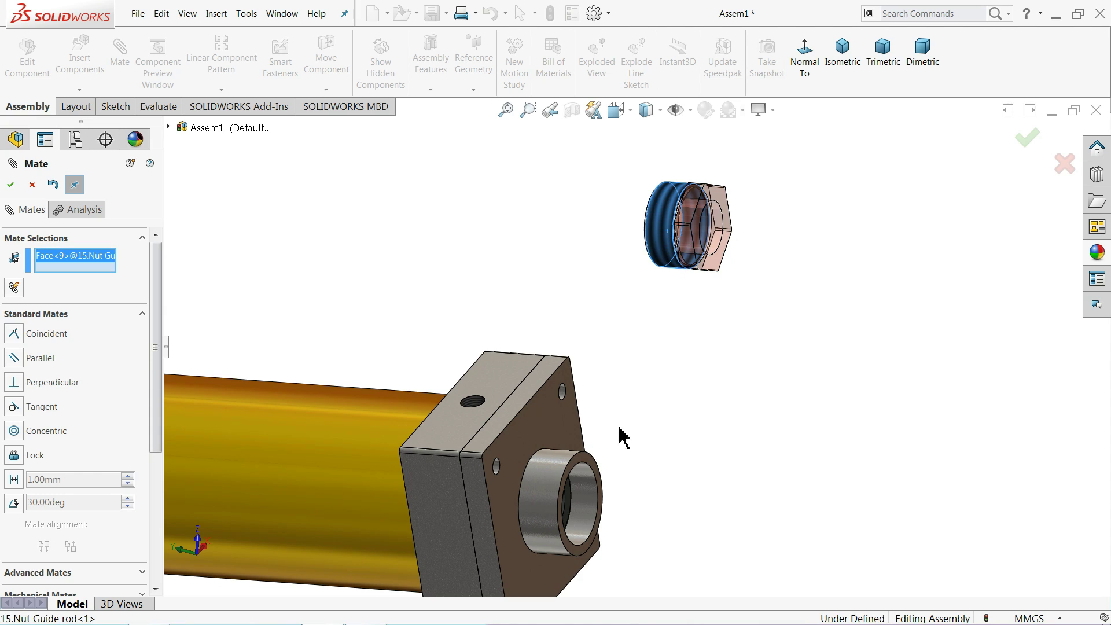
{"action": "left_click", "coordinate": [553, 489]}
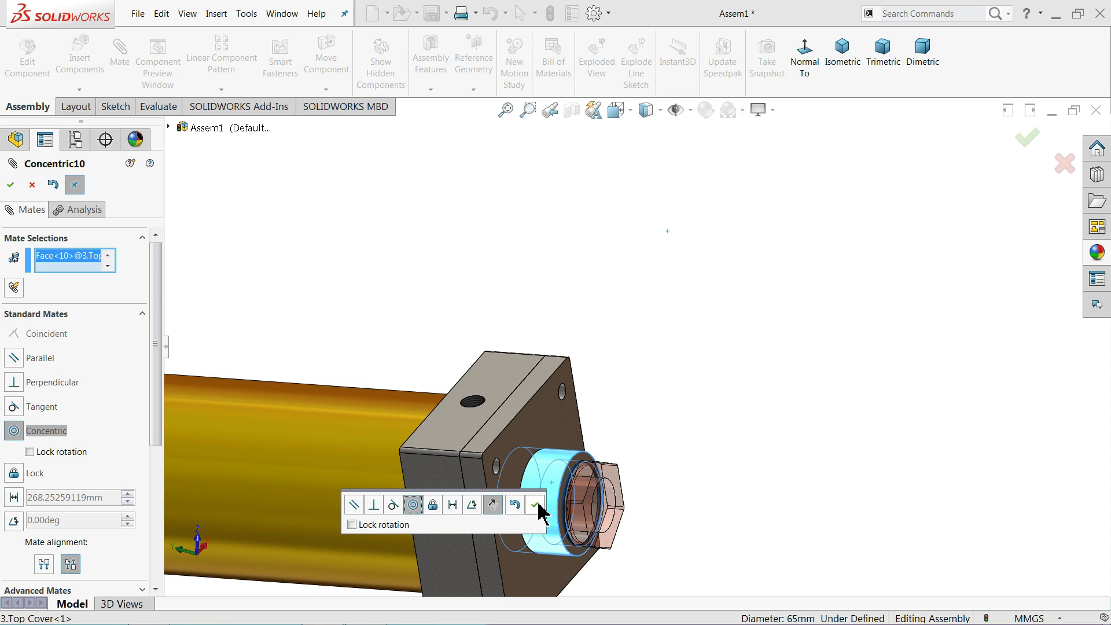
{"action": "left_click", "coordinate": [535, 505]}
- Square the nut guide rod with a parallel mate to the top cover's top face
{"action": "scroll", "coordinate": [579, 463], "scroll_direction": "up", "scroll_amount": 5}
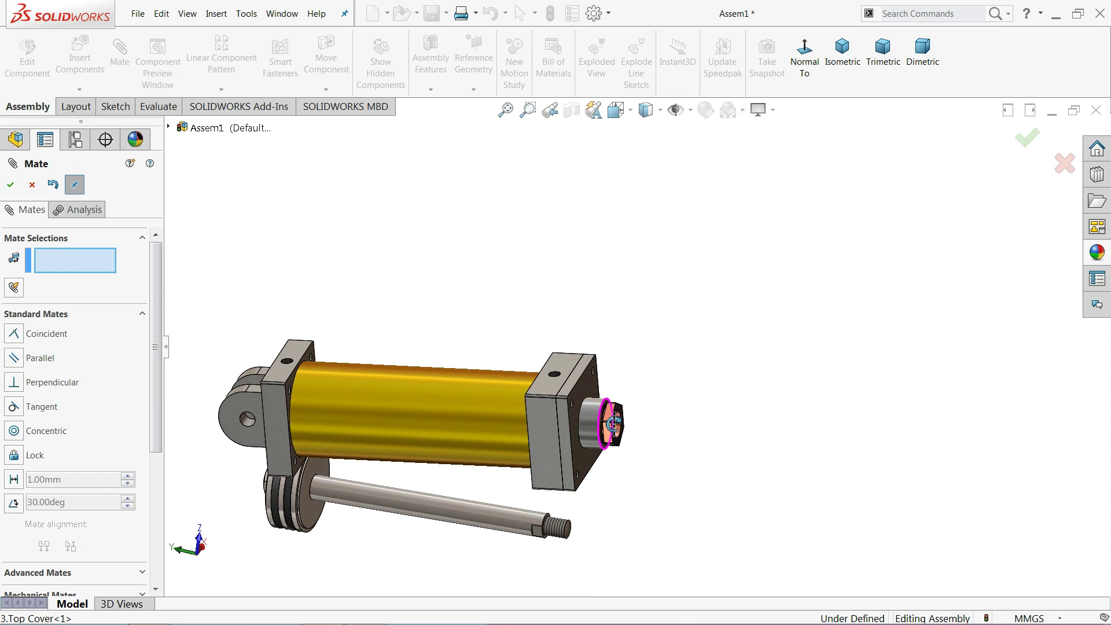
{"action": "scroll", "coordinate": [596, 428], "scroll_direction": "down", "scroll_amount": 2}
{"action": "scroll", "coordinate": [596, 428], "scroll_direction": "down", "scroll_amount": 2}
{"action": "left_click", "coordinate": [682, 385]}
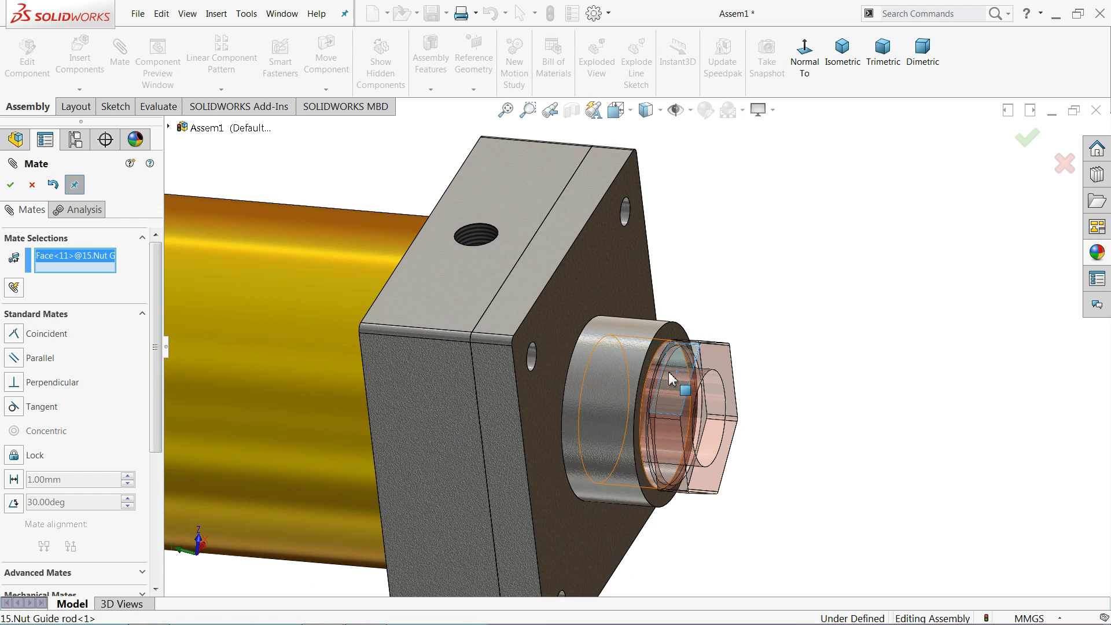
{"action": "left_click", "coordinate": [519, 248]}
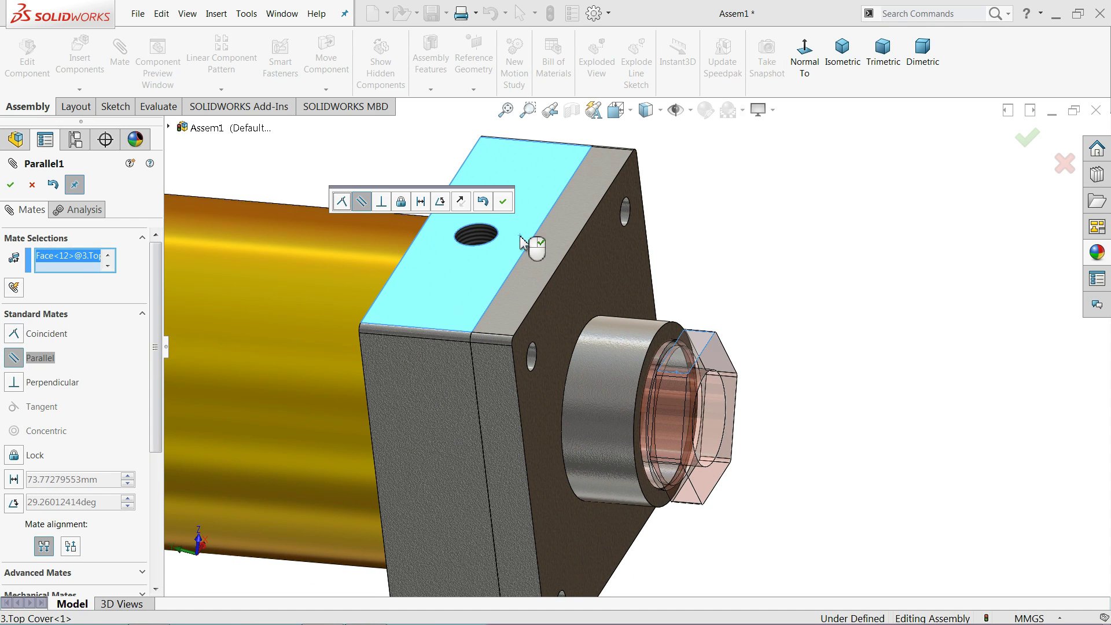
{"action": "left_click", "coordinate": [502, 202]}
{"action": "scroll", "coordinate": [472, 330], "scroll_direction": "up", "scroll_amount": 2}
- Make the piston rod concentric with the nut's inner bore
{"action": "scroll", "coordinate": [472, 330], "scroll_direction": "up", "scroll_amount": 2}
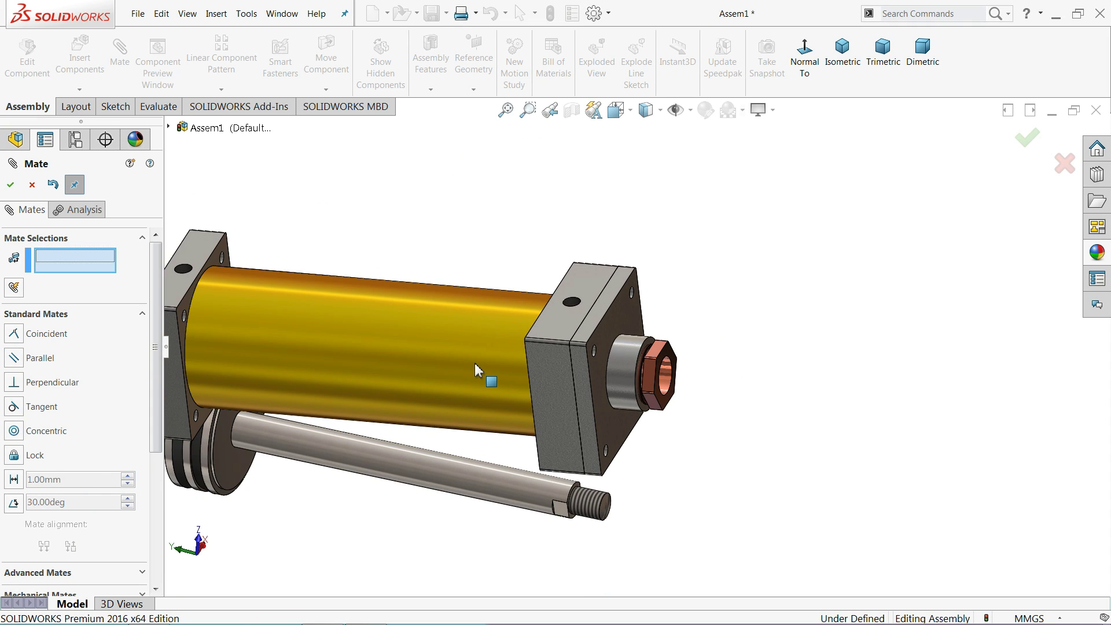
{"action": "scroll", "coordinate": [480, 373], "scroll_direction": "up", "scroll_amount": 2}
{"action": "scroll", "coordinate": [457, 405], "scroll_direction": "down", "scroll_amount": 2}
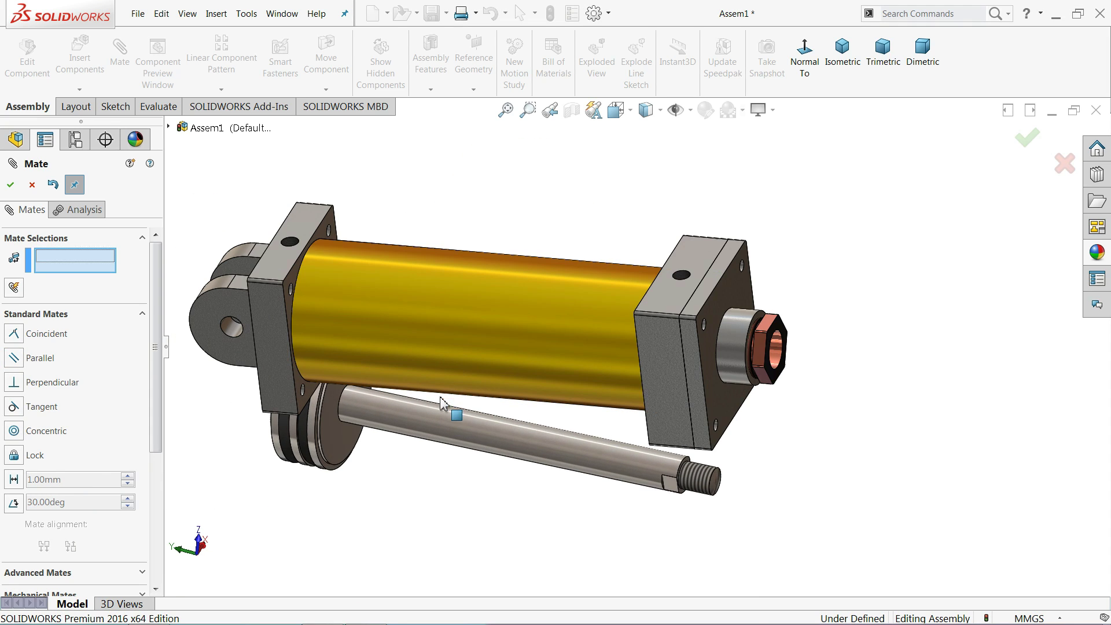
{"action": "left_click", "coordinate": [519, 445]}
{"action": "scroll", "coordinate": [712, 387], "scroll_direction": "down", "scroll_amount": 2}
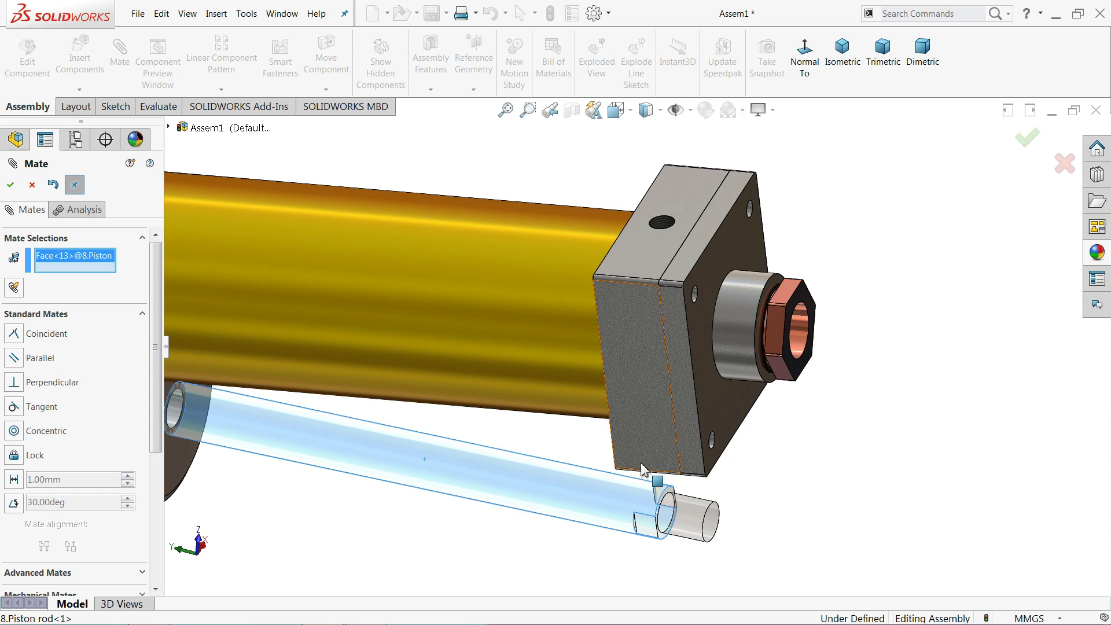
{"action": "scroll", "coordinate": [770, 382], "scroll_direction": "down", "scroll_amount": 2}
{"action": "left_click", "coordinate": [809, 310]}
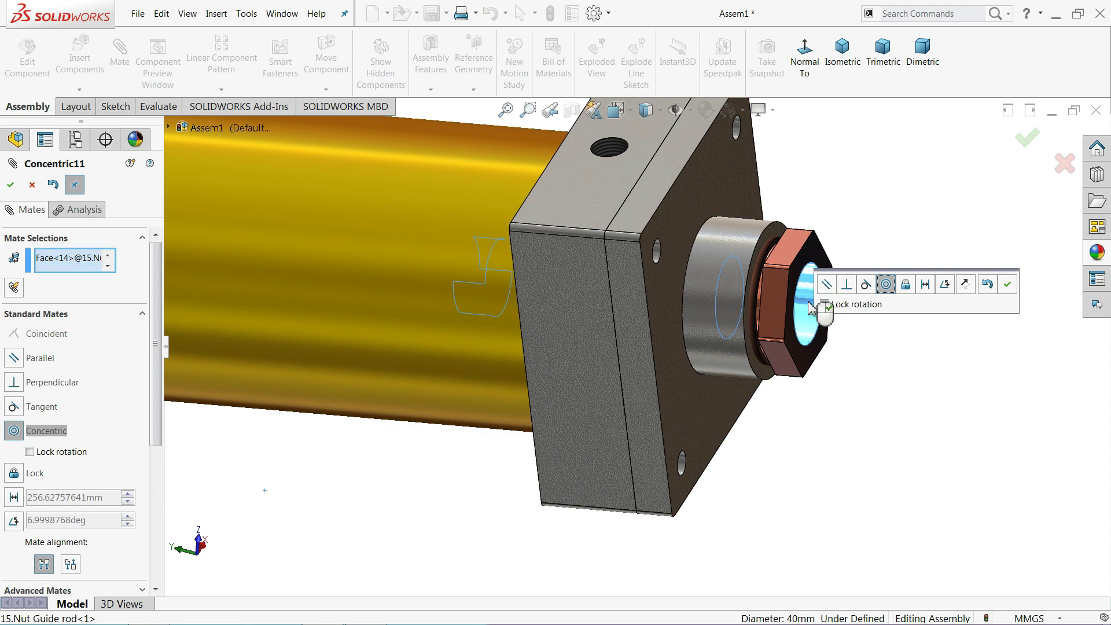
{"action": "left_click", "coordinate": [1007, 284]}
- Slide the piston rod along its axis so it protrudes past the top cover
{"action": "scroll", "coordinate": [851, 304], "scroll_direction": "up", "scroll_amount": 3}
{"action": "scroll", "coordinate": [822, 307], "scroll_direction": "up", "scroll_amount": 2}
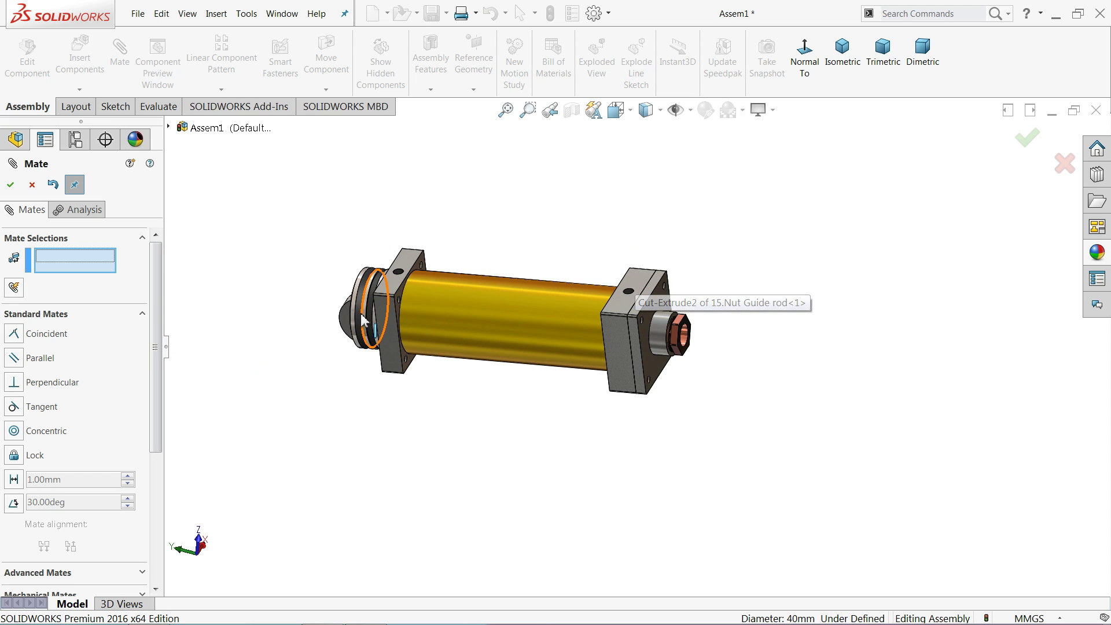
{"action": "mouse_move", "coordinate": [361, 320]}
{"action": "left_mouse_down"}
{"action": "mouse_move", "coordinate": [666, 345]}
{"action": "mouse_move", "coordinate": [590, 341]}
{"action": "left_mouse_up"}
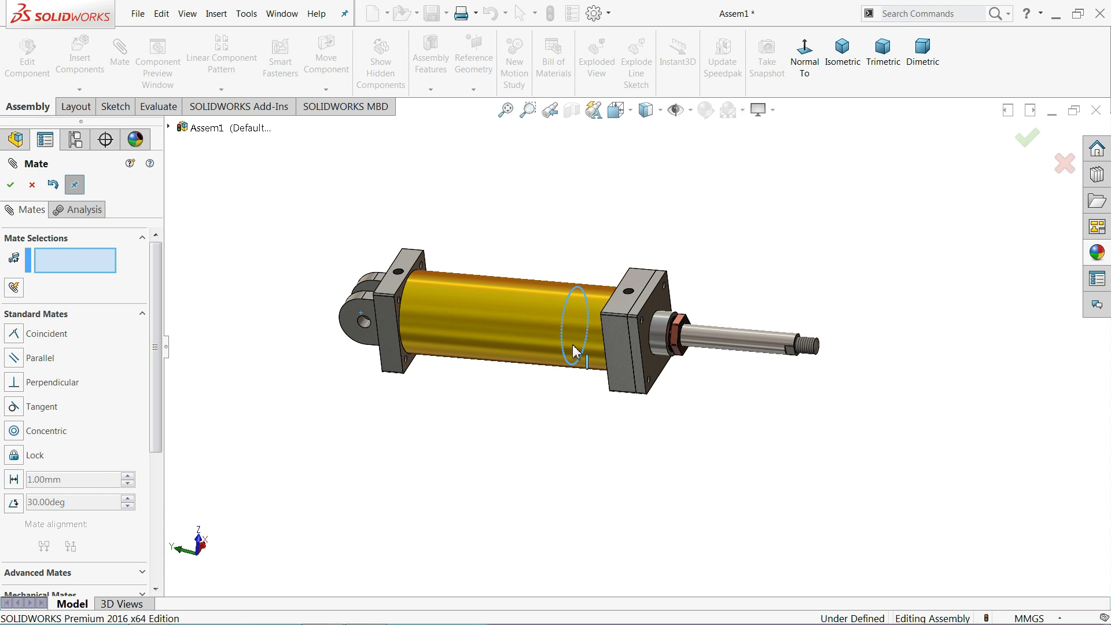
{"action": "mouse_move", "coordinate": [706, 341]}
{"action": "left_mouse_down"}
{"action": "mouse_move", "coordinate": [706, 318]}
{"action": "mouse_move", "coordinate": [706, 334]}
{"action": "left_mouse_up"}
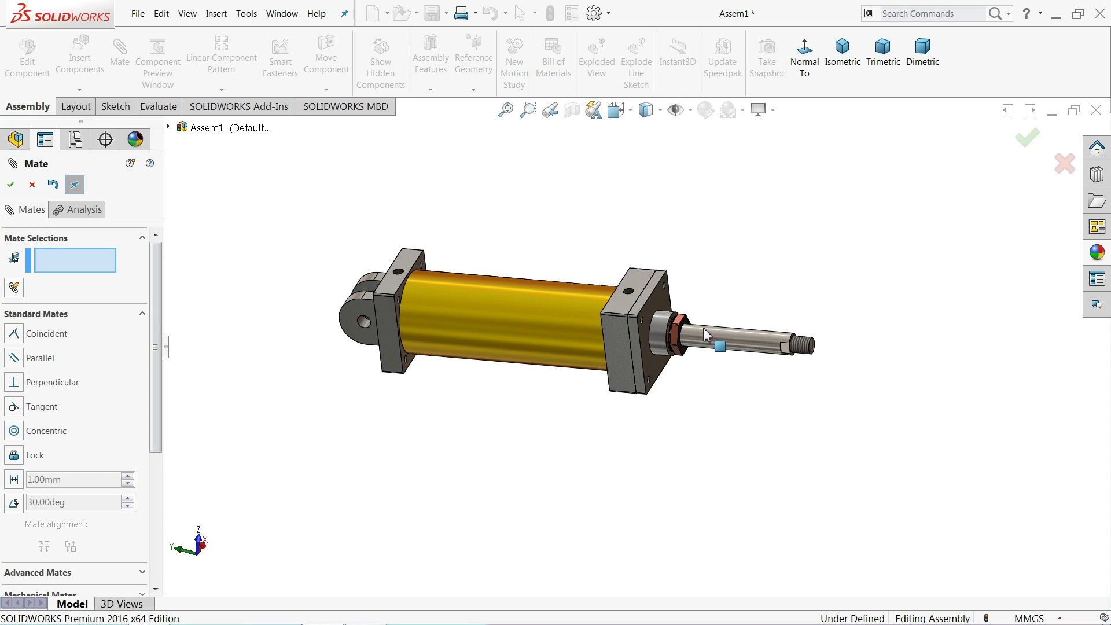
- Add a Parallel mate between the cover face and the flat at the rod's threaded end
{"action": "scroll", "coordinate": [774, 319], "scroll_direction": "down", "scroll_amount": 3}
{"action": "scroll", "coordinate": [721, 336], "scroll_direction": "down", "scroll_amount": 3}
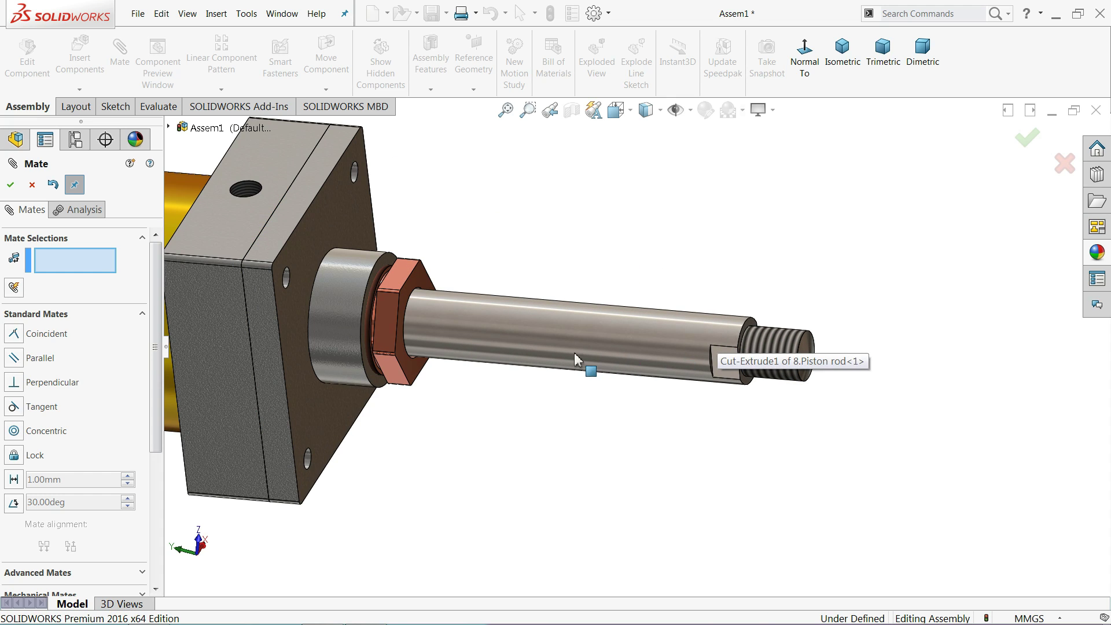
{"action": "left_click", "coordinate": [272, 365]}
{"action": "left_click", "coordinate": [724, 366]}
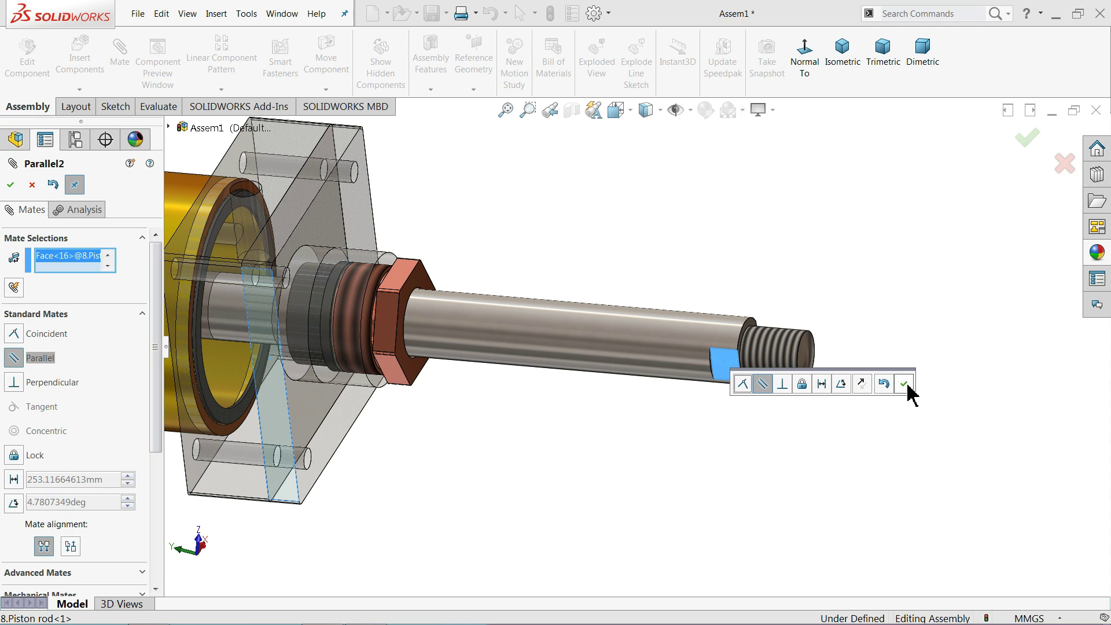
{"action": "left_click", "coordinate": [905, 384]}
{"action": "scroll", "coordinate": [615, 339], "scroll_direction": "up", "scroll_amount": 5}
{"action": "scroll", "coordinate": [585, 350], "scroll_direction": "up", "scroll_amount": 3}
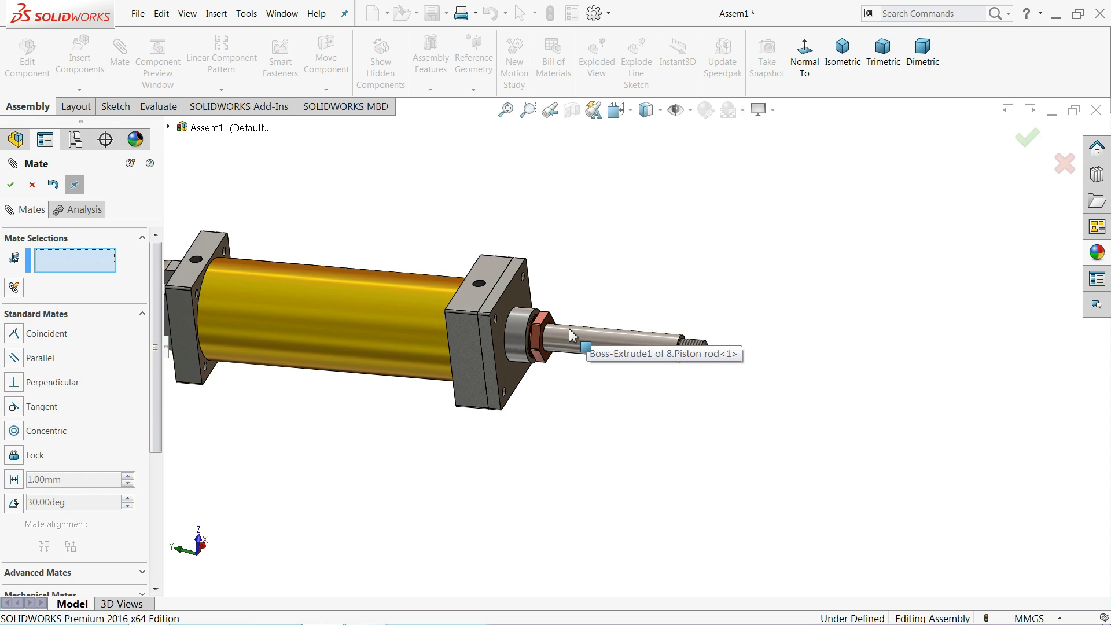
{"action": "scroll", "coordinate": [585, 351], "scroll_direction": "up", "scroll_amount": 2}
{"action": "mouse_move", "coordinate": [585, 351]}
{"action": "middle_mouse_down"}
{"action": "mouse_move", "coordinate": [582, 304]}
{"action": "mouse_move", "coordinate": [509, 300]}
{"action": "middle_mouse_up"}
{"action": "scroll", "coordinate": [503, 301], "scroll_direction": "down", "scroll_amount": 3}
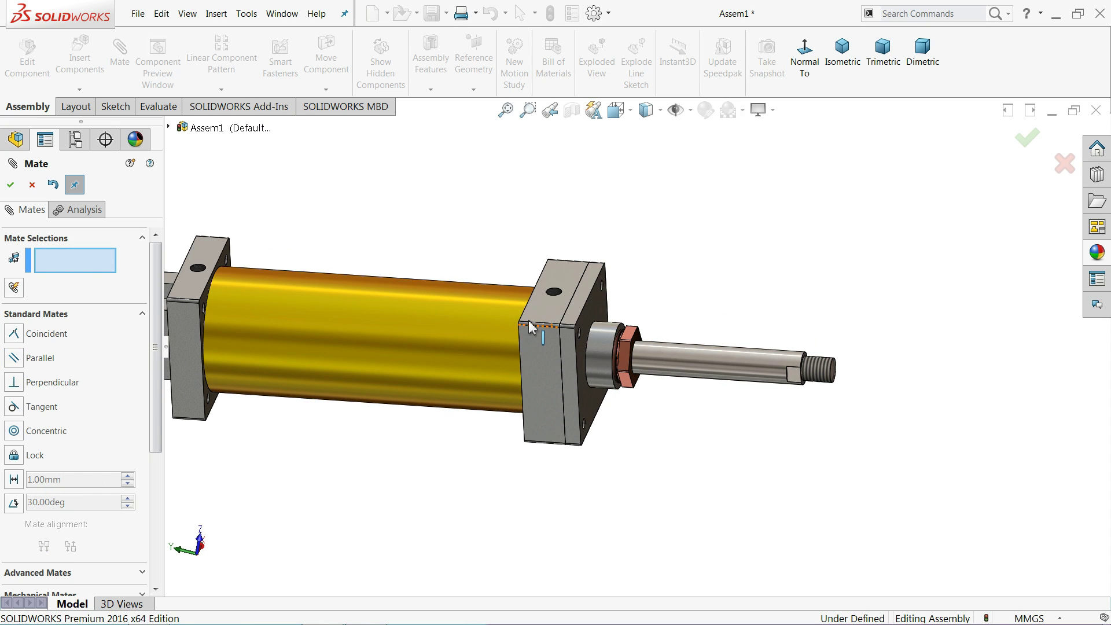
- Insert the 4.Fork part and place it beside the piston rod's end
{"action": "left_click", "coordinate": [32, 185]}
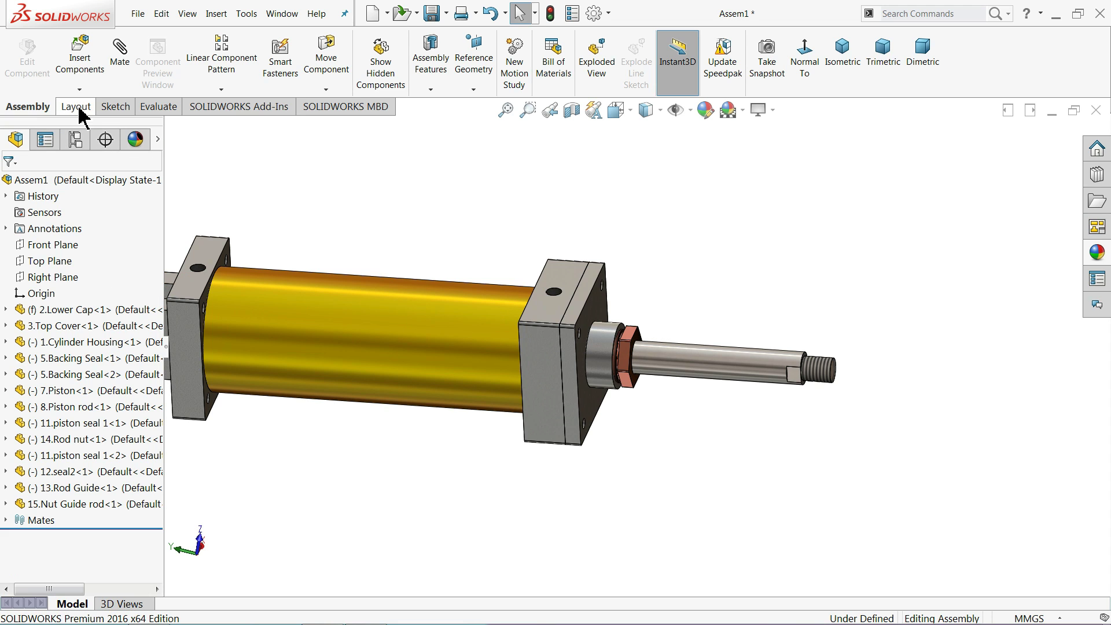
{"action": "left_click", "coordinate": [79, 58]}
{"action": "left_click", "coordinate": [83, 473]}
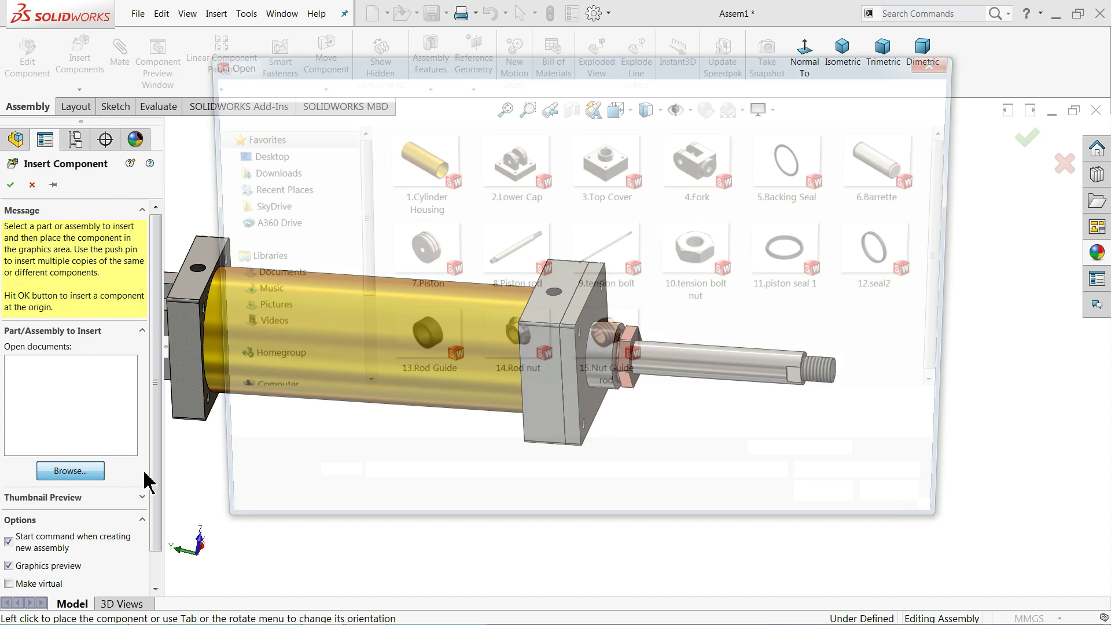
{"action": "left_click", "coordinate": [700, 191]}
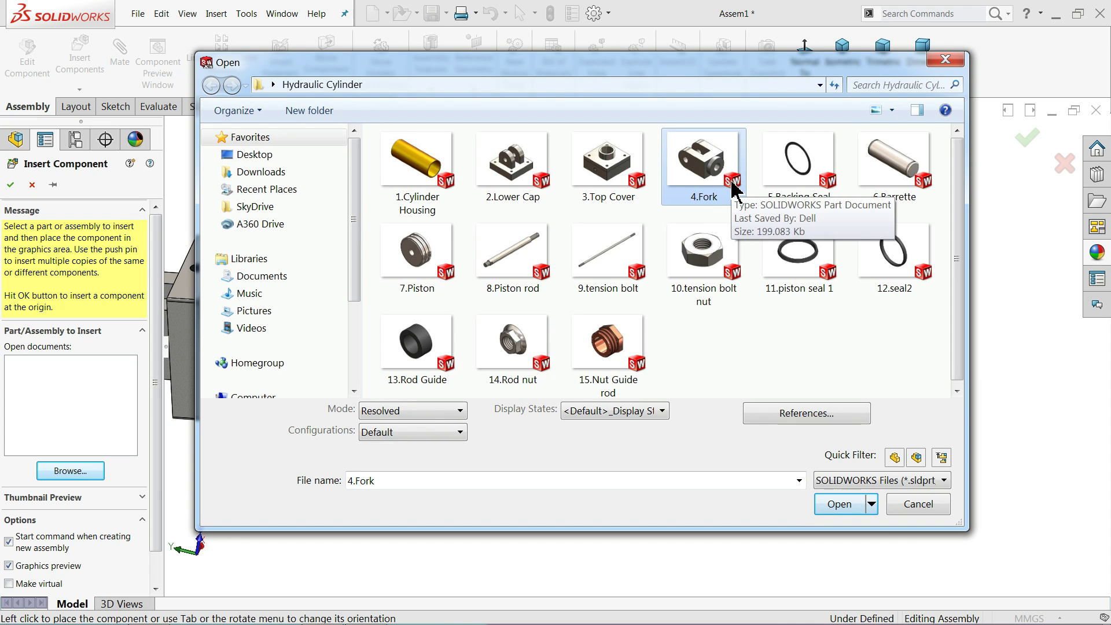
{"action": "left_click", "coordinate": [841, 505]}
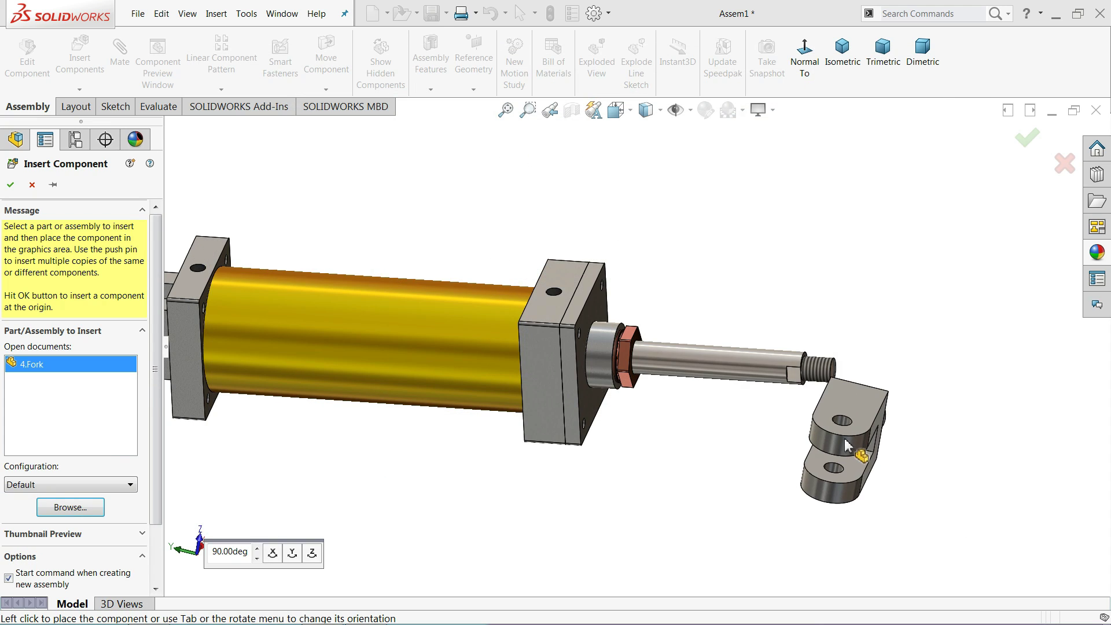
{"action": "left_click", "coordinate": [912, 324]}
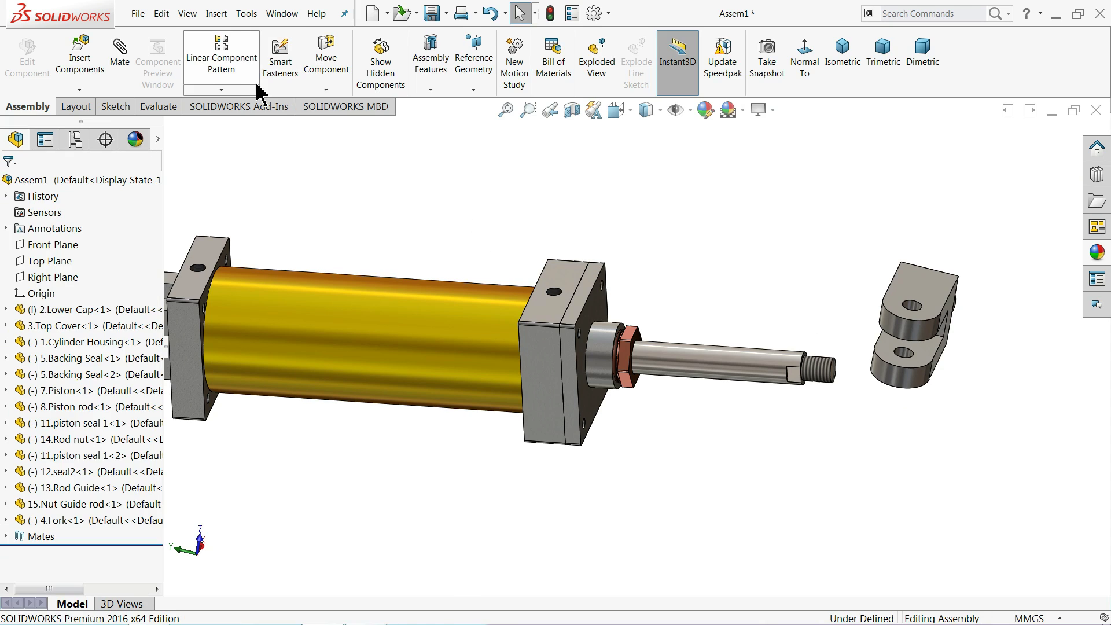
- Rotate the fork with Rotate Component so its solid boss end faces the rod
{"action": "left_click", "coordinate": [305, 90]}
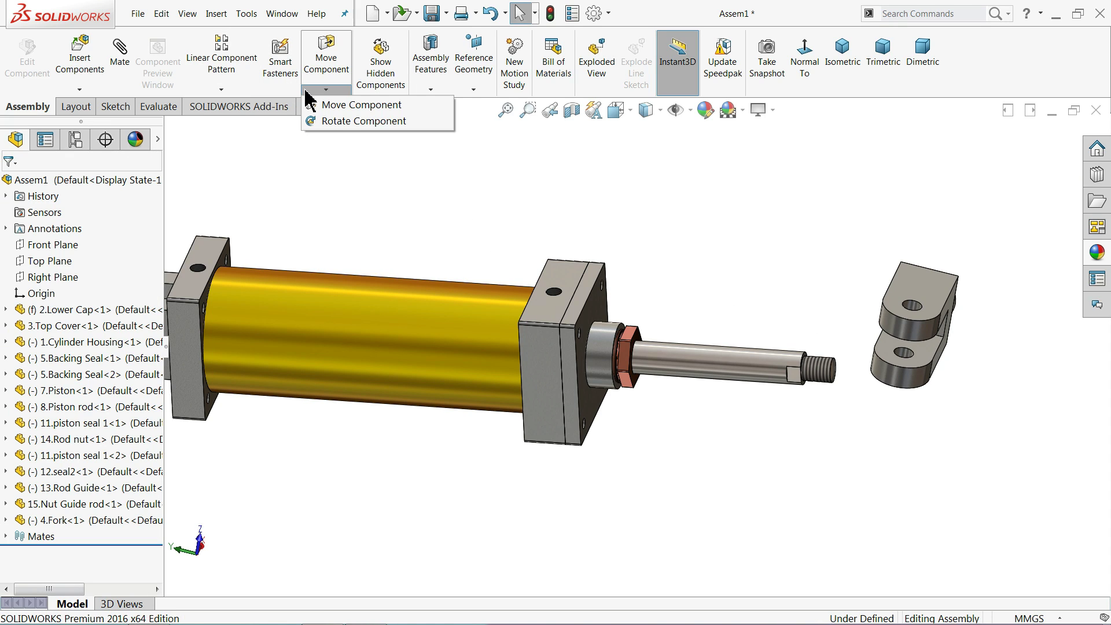
{"action": "left_click", "coordinate": [337, 123]}
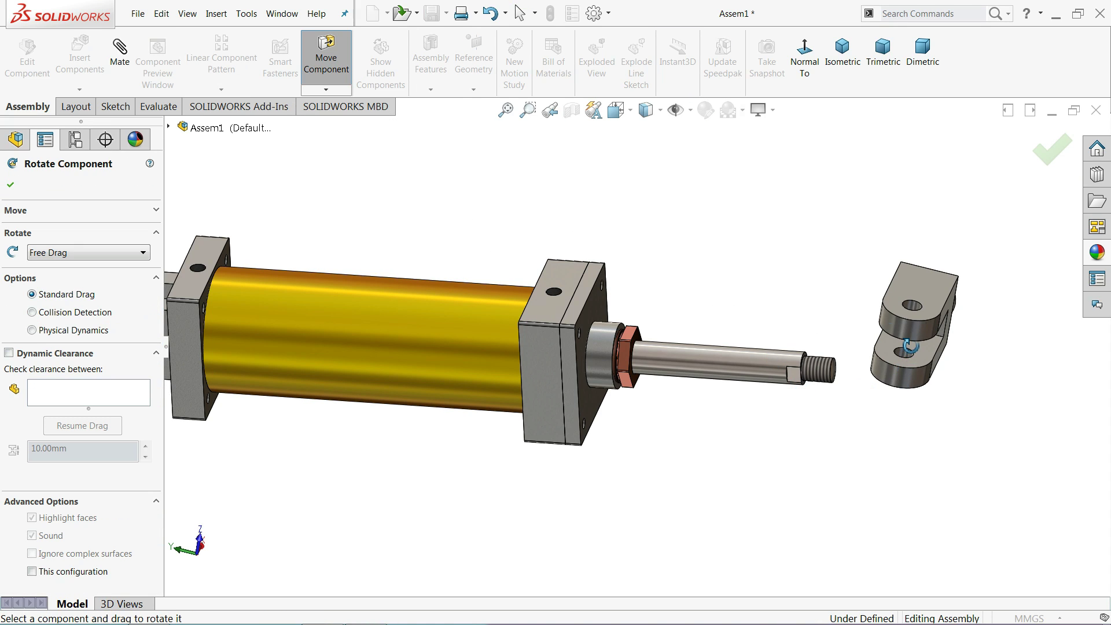
{"action": "left_click_drag", "start_coordinate": [910, 346], "coordinate": [807, 350]}
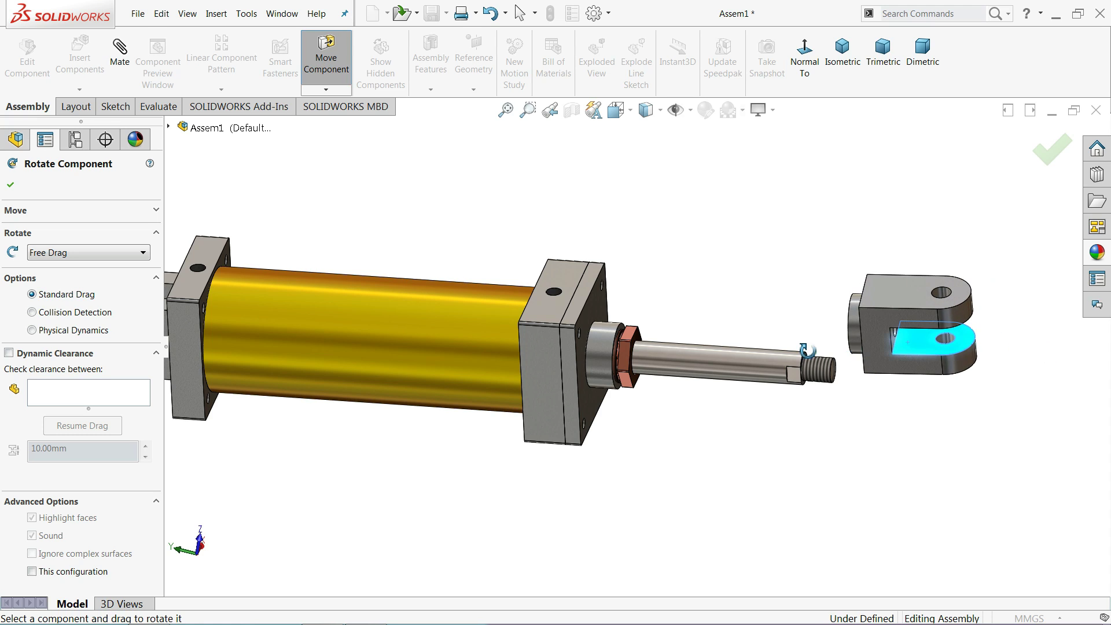
{"action": "key", "text": "z"}
{"action": "mouse_move", "coordinate": [891, 336]}
{"action": "left_mouse_down"}
{"action": "mouse_move", "coordinate": [881, 412]}
{"action": "mouse_move", "coordinate": [872, 397]}
{"action": "mouse_move", "coordinate": [849, 433]}
{"action": "mouse_move", "coordinate": [860, 429]}
{"action": "mouse_move", "coordinate": [851, 400]}
{"action": "mouse_move", "coordinate": [864, 436]}
{"action": "left_mouse_up"}
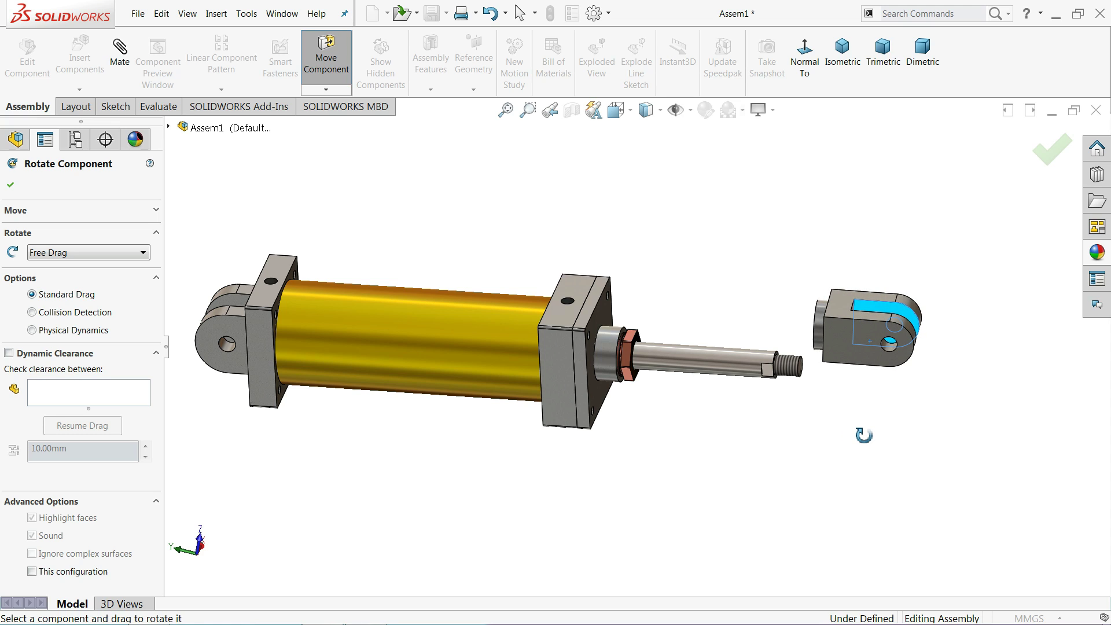
{"action": "scroll", "coordinate": [851, 352], "scroll_direction": "down", "scroll_amount": 2}
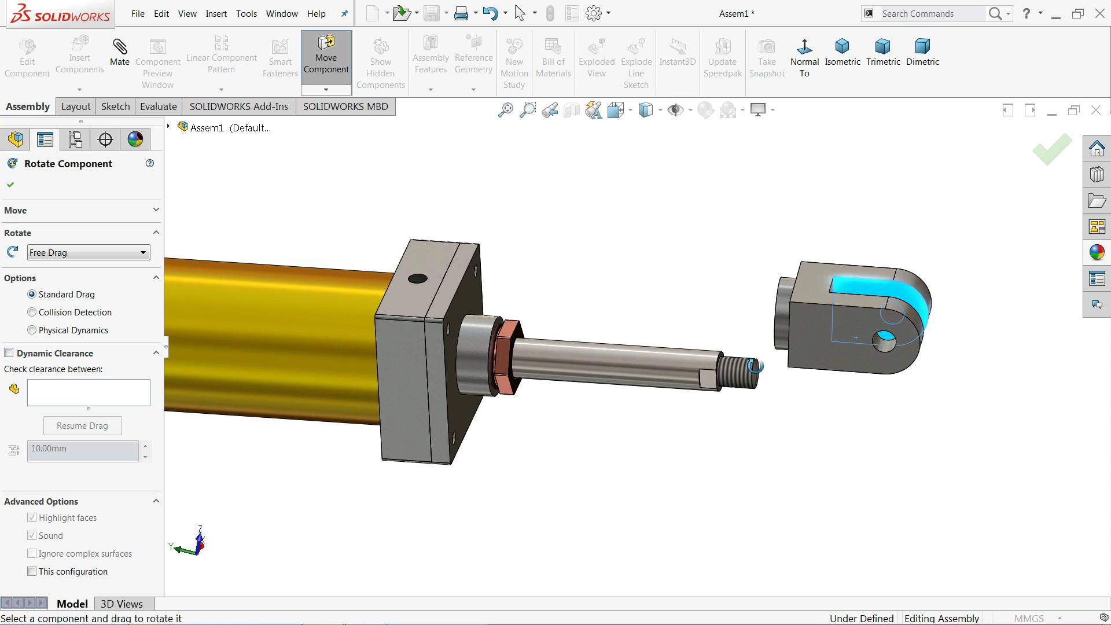
{"action": "left_click", "coordinate": [11, 191]}
{"action": "scroll", "coordinate": [481, 243], "scroll_direction": "down", "scroll_amount": 1}
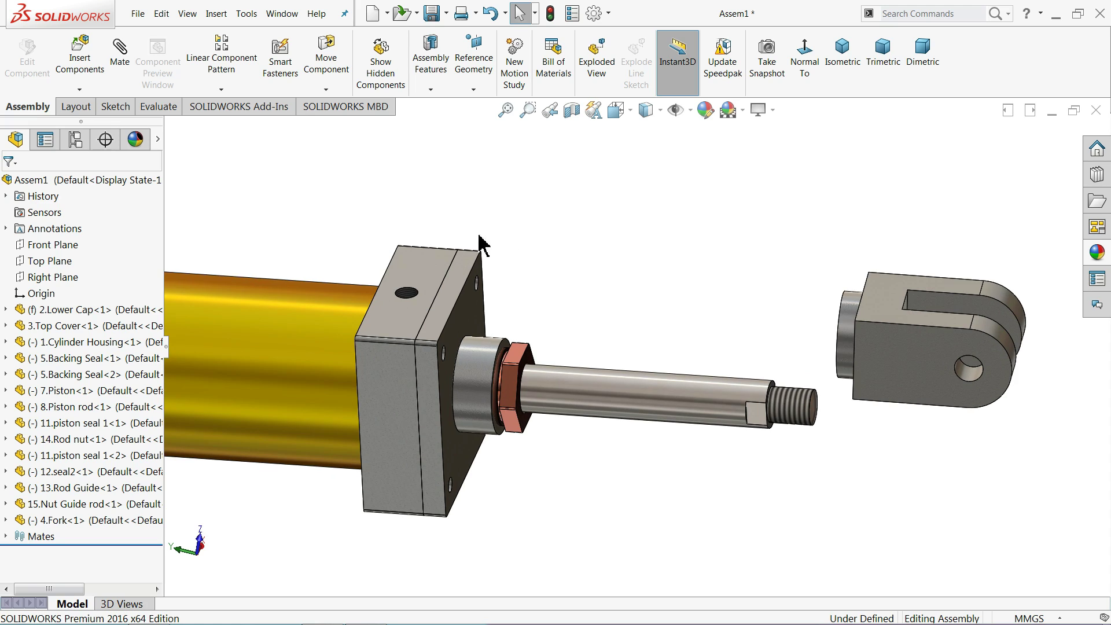
- Make the fork's top face parallel to the top cover's top face
{"action": "left_click", "coordinate": [120, 61]}
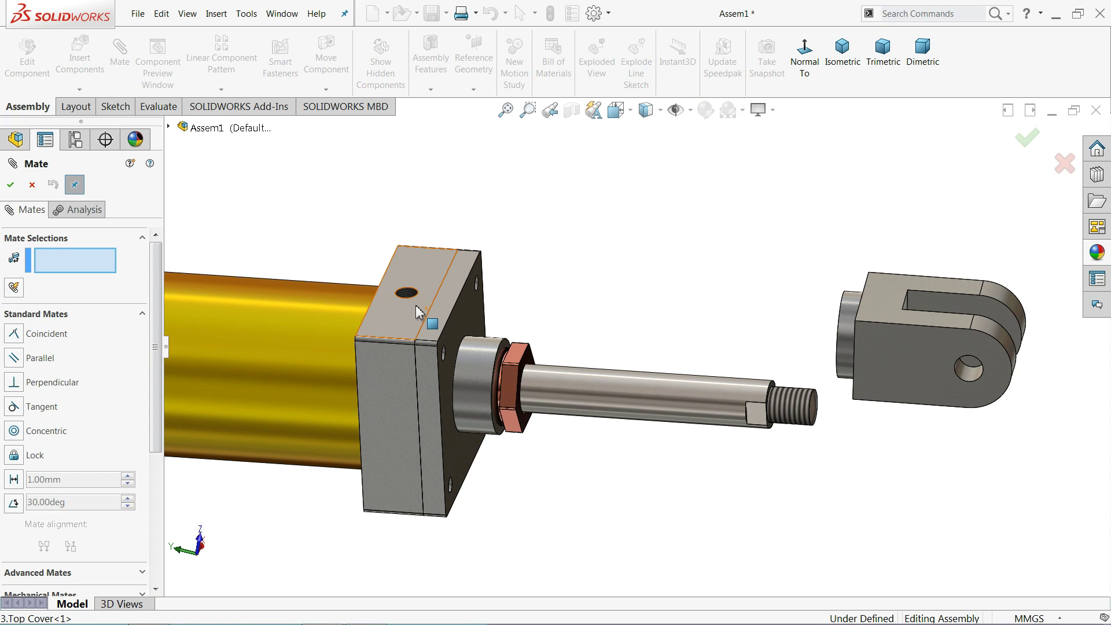
{"action": "left_click", "coordinate": [427, 300]}
{"action": "left_click", "coordinate": [889, 311]}
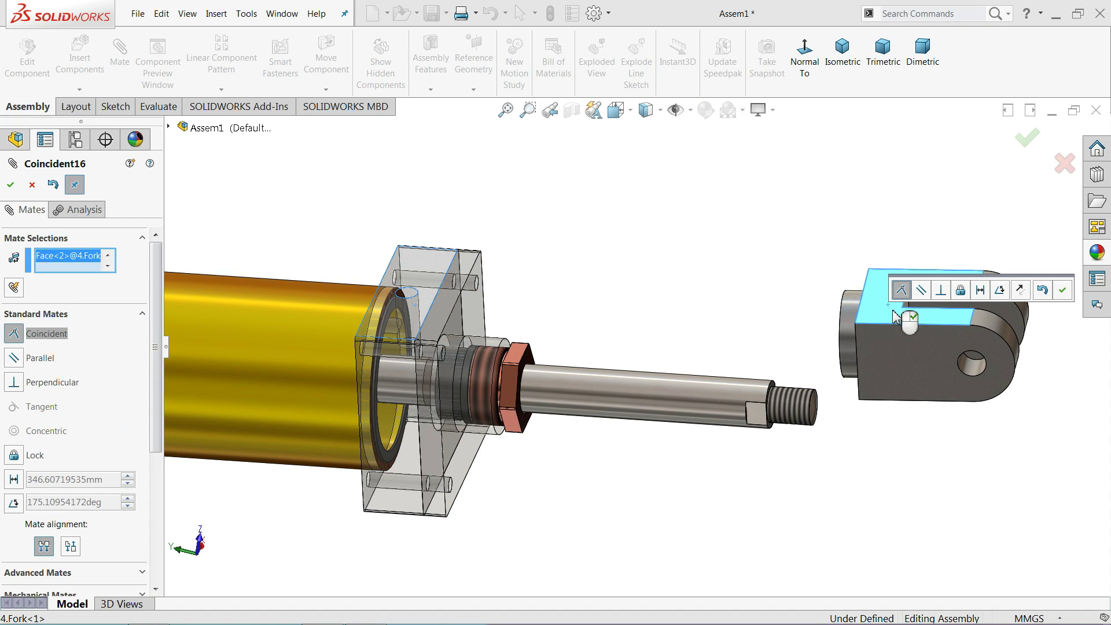
{"action": "left_click", "coordinate": [922, 290]}
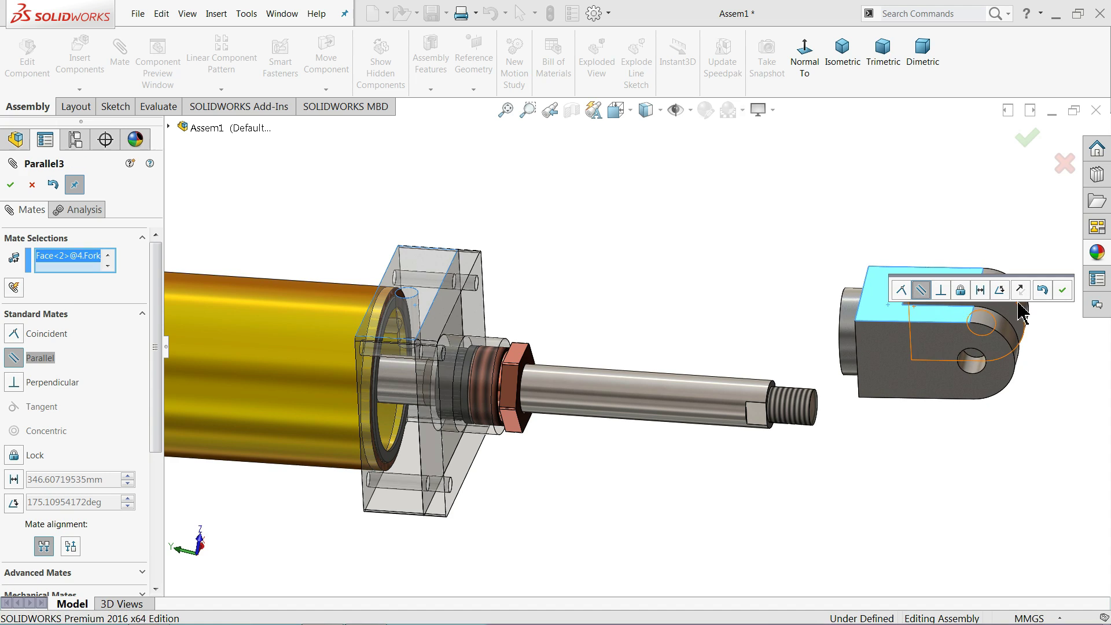
{"action": "left_click", "coordinate": [1064, 292]}
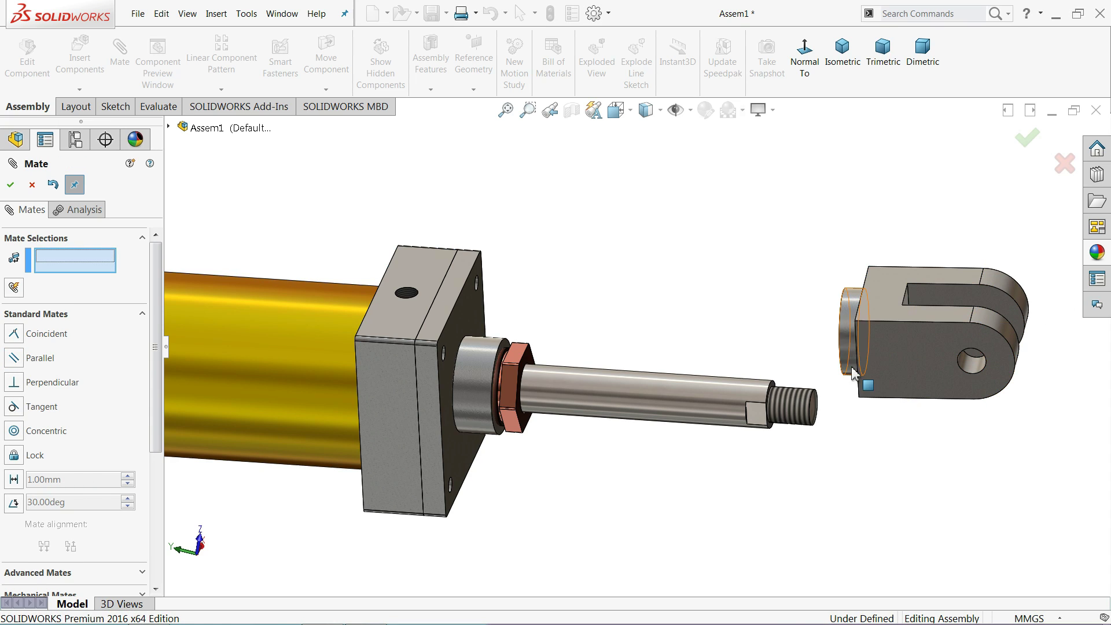
- Make the fork's hole concentric with the rod's threaded end
{"action": "scroll", "coordinate": [852, 371], "scroll_direction": "down", "scroll_amount": 3}
{"action": "middle_click_drag", "start_coordinate": [833, 397], "coordinate": [871, 400]}
{"action": "left_click", "coordinate": [787, 405]}
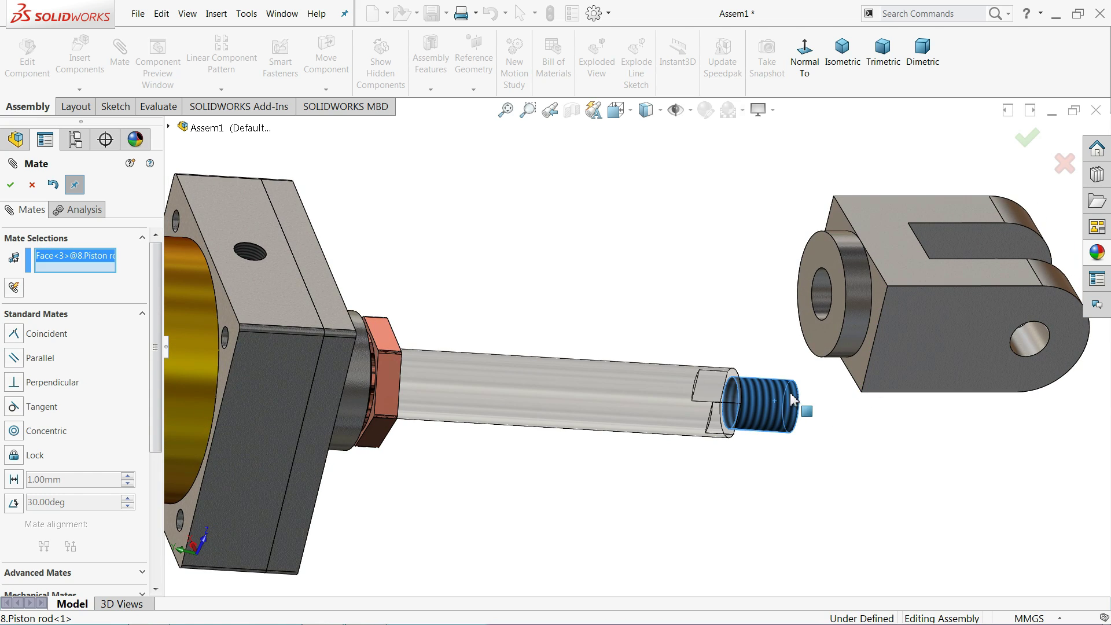
{"action": "left_click", "coordinate": [821, 301]}
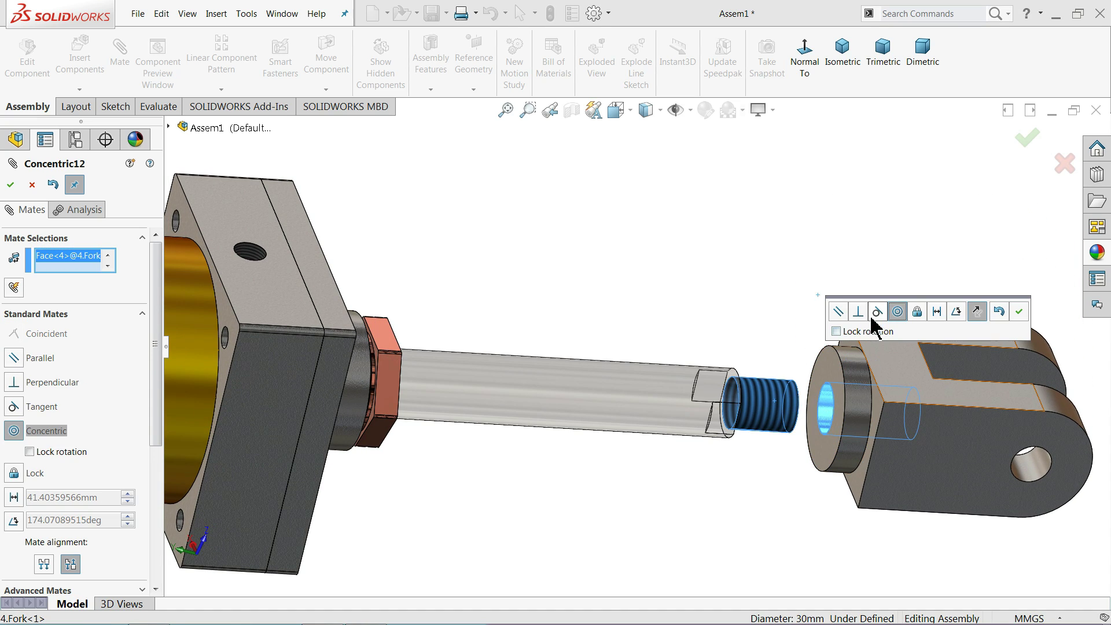
{"action": "left_click", "coordinate": [1018, 311]}
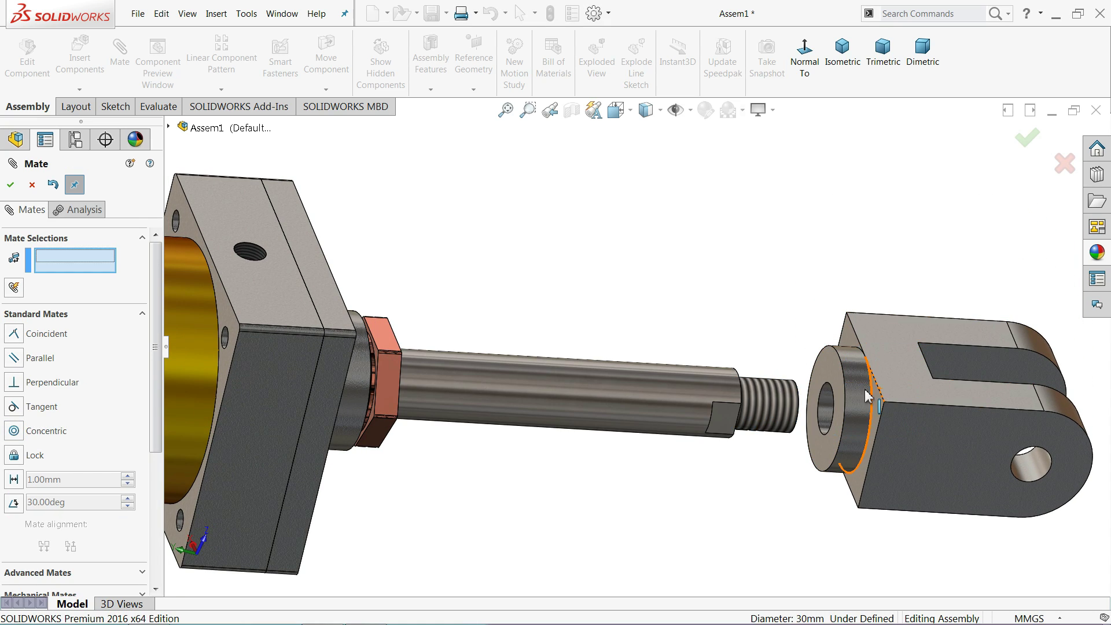
- Seat the fork's end face against the rod shoulder with a Coincident mate, then test-drag it
{"action": "left_click", "coordinate": [828, 373]}
{"action": "scroll", "coordinate": [785, 414], "scroll_direction": "down", "scroll_amount": 1}
{"action": "scroll", "coordinate": [785, 414], "scroll_direction": "down", "scroll_amount": 3}
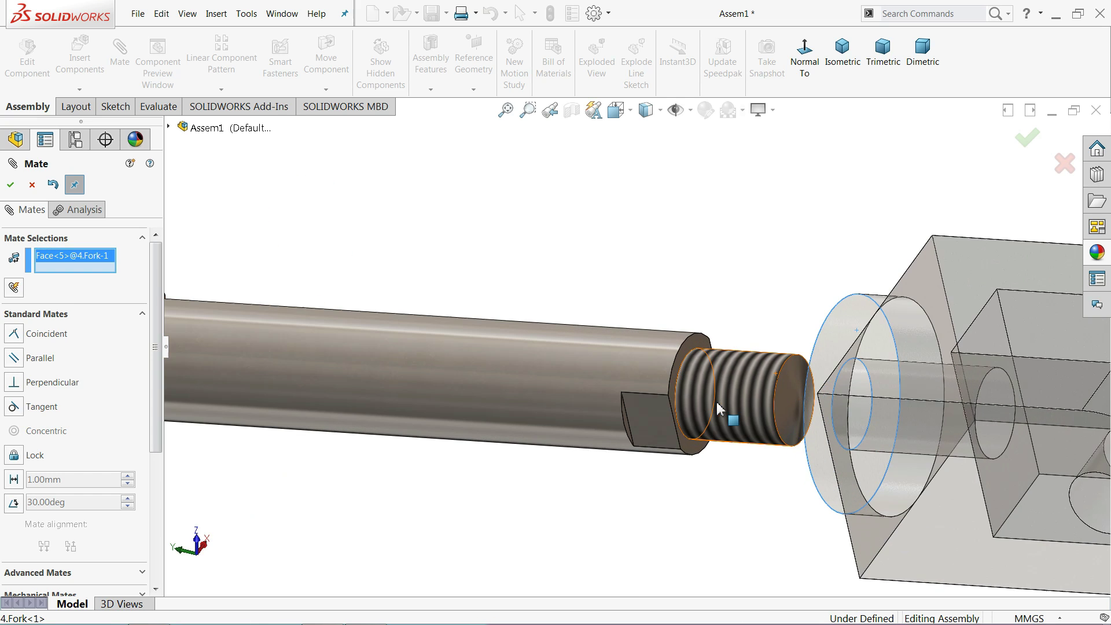
{"action": "left_click", "coordinate": [693, 353]}
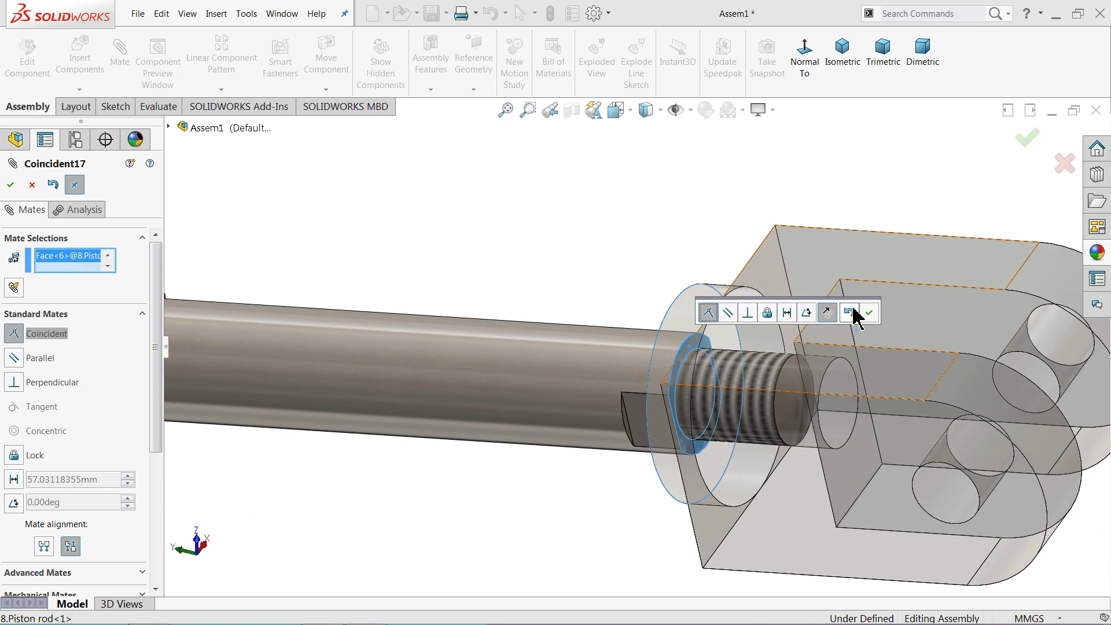
{"action": "left_click", "coordinate": [870, 314]}
{"action": "scroll", "coordinate": [650, 397], "scroll_direction": "up", "scroll_amount": 3}
{"action": "scroll", "coordinate": [739, 377], "scroll_direction": "down", "scroll_amount": 2}
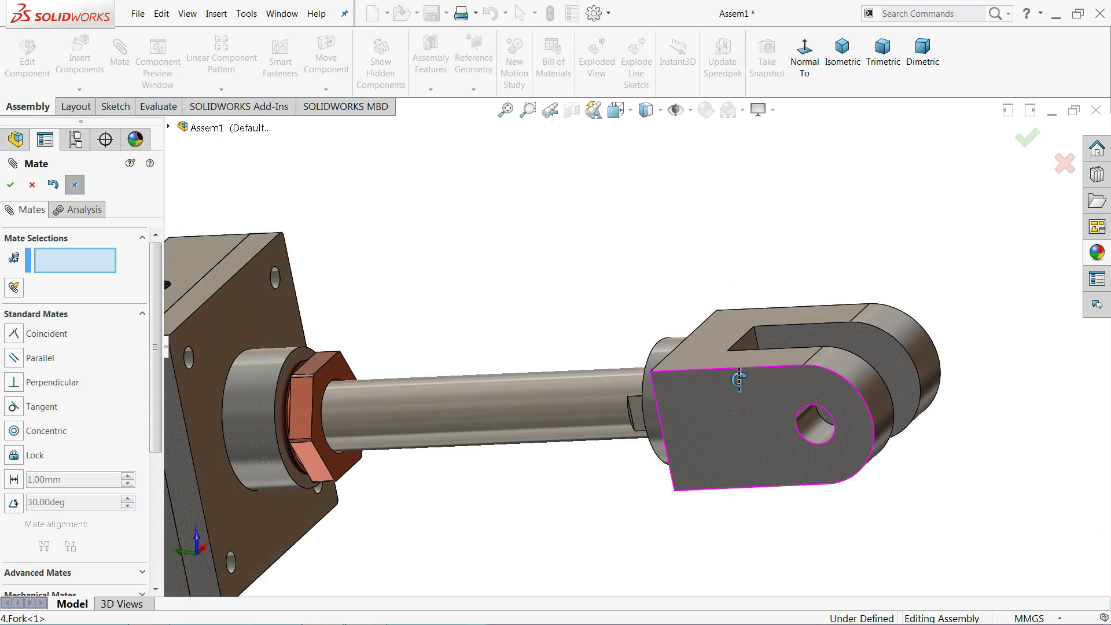
{"action": "scroll", "coordinate": [753, 394], "scroll_direction": "up", "scroll_amount": 2}
{"action": "scroll", "coordinate": [707, 398], "scroll_direction": "up", "scroll_amount": 2}
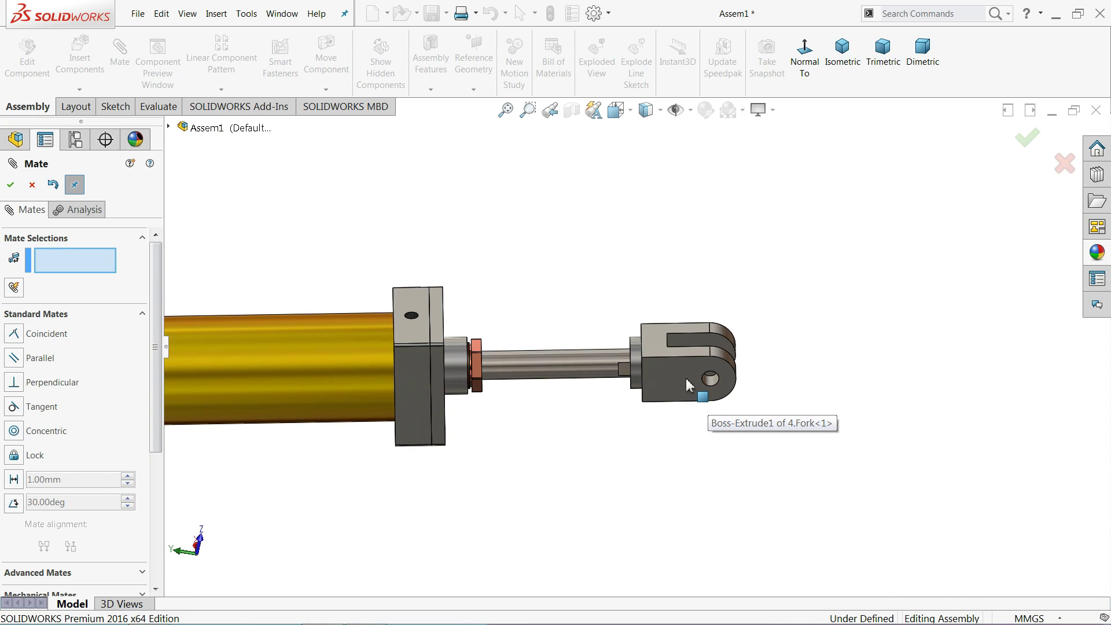
{"action": "mouse_move", "coordinate": [687, 385]}
{"action": "left_mouse_down"}
{"action": "mouse_move", "coordinate": [700, 356]}
{"action": "mouse_move", "coordinate": [632, 355]}
{"action": "left_mouse_up"}
{"action": "mouse_move", "coordinate": [632, 355]}
{"action": "middle_mouse_down"}
{"action": "mouse_move", "coordinate": [555, 385]}
{"action": "mouse_move", "coordinate": [647, 315]}
{"action": "mouse_move", "coordinate": [593, 387]}
{"action": "mouse_move", "coordinate": [610, 379]}
{"action": "mouse_move", "coordinate": [642, 397]}
{"action": "mouse_move", "coordinate": [561, 408]}
{"action": "mouse_move", "coordinate": [370, 382]}
{"action": "mouse_move", "coordinate": [690, 294]}
{"action": "middle_mouse_up"}
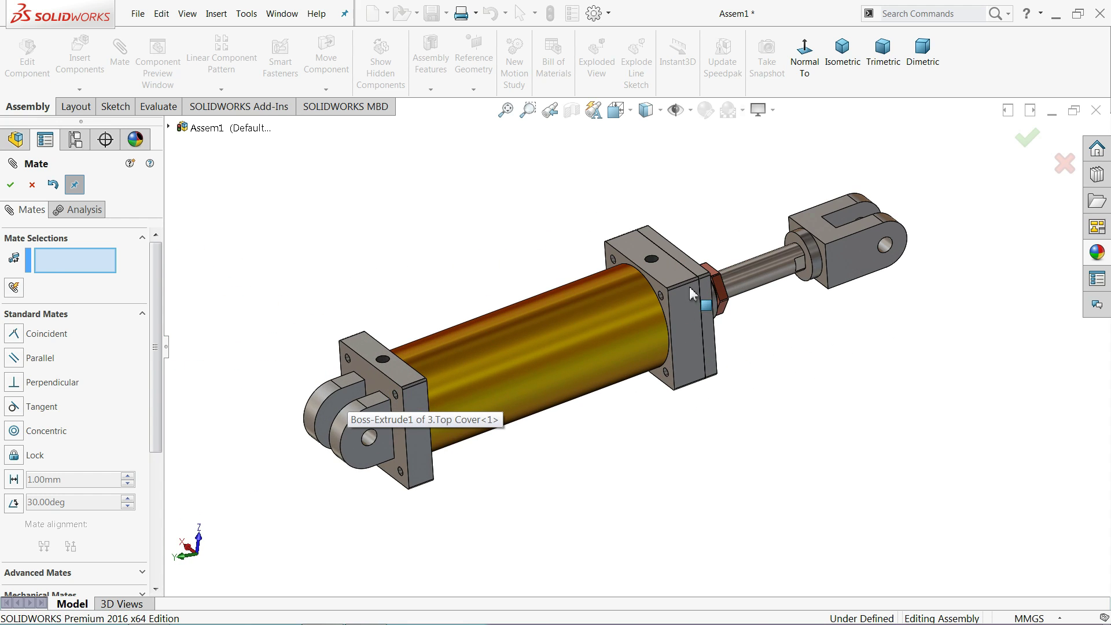
- Orbit around the assembly to inspect the fitted fork and close the Mate tool
{"action": "scroll", "coordinate": [690, 294], "scroll_direction": "down", "scroll_amount": 2}
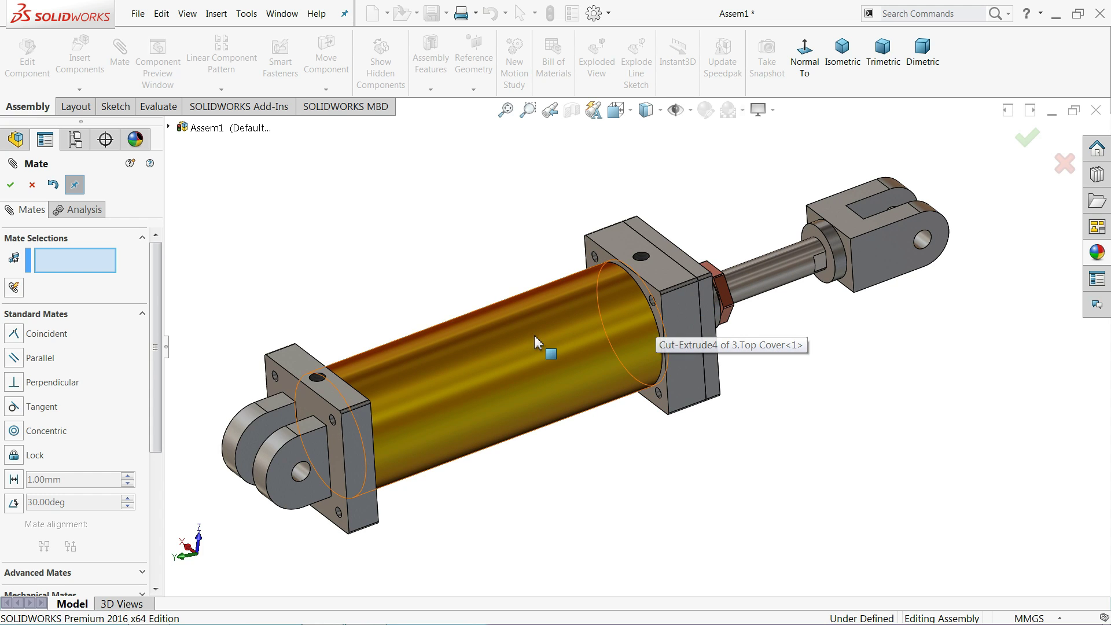
{"action": "mouse_move", "coordinate": [539, 341]}
{"action": "middle_mouse_down"}
{"action": "mouse_move", "coordinate": [539, 373]}
{"action": "mouse_move", "coordinate": [529, 373]}
{"action": "mouse_move", "coordinate": [528, 330]}
{"action": "mouse_move", "coordinate": [537, 355]}
{"action": "middle_mouse_up"}
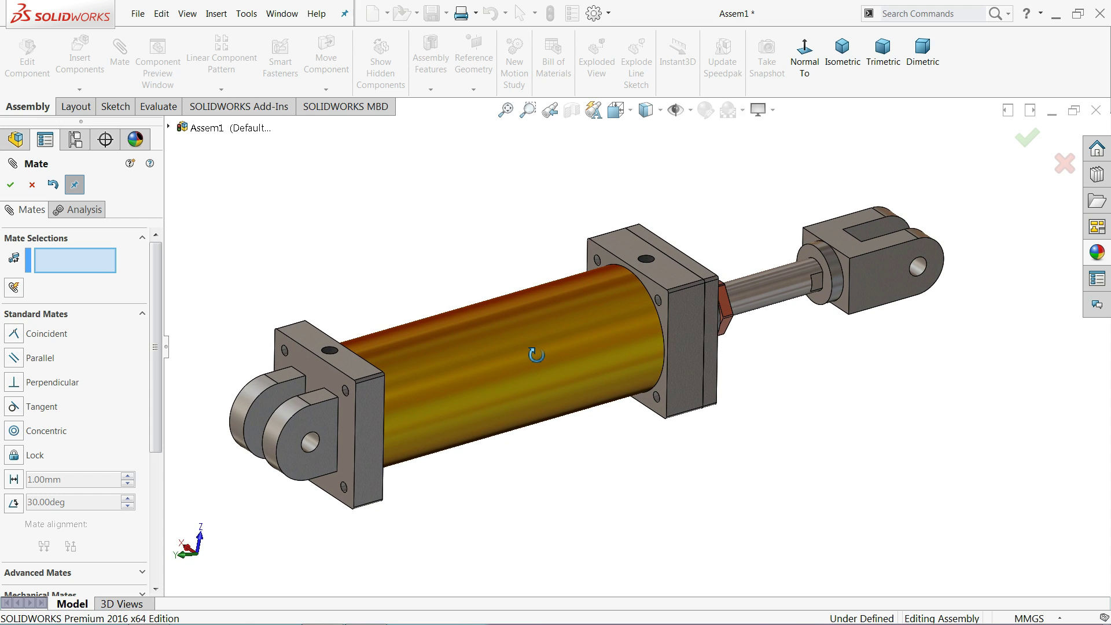
{"action": "mouse_move", "coordinate": [806, 318]}
{"action": "middle_mouse_down"}
{"action": "mouse_move", "coordinate": [772, 310]}
{"action": "mouse_move", "coordinate": [759, 335]}
{"action": "mouse_move", "coordinate": [781, 315]}
{"action": "mouse_move", "coordinate": [794, 323]}
{"action": "middle_mouse_up"}
{"action": "scroll", "coordinate": [855, 310], "scroll_direction": "down", "scroll_amount": 3}
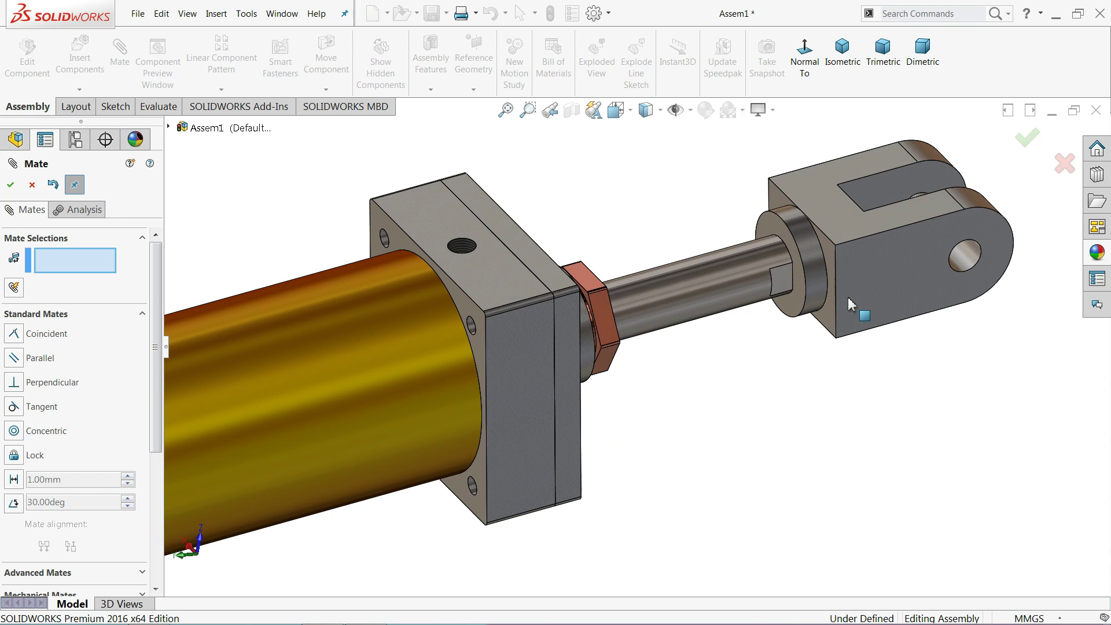
{"action": "scroll", "coordinate": [785, 269], "scroll_direction": "down", "scroll_amount": 2}
{"action": "mouse_move", "coordinate": [785, 269]}
{"action": "middle_mouse_down"}
{"action": "mouse_move", "coordinate": [789, 297]}
{"action": "mouse_move", "coordinate": [789, 280]}
{"action": "mouse_move", "coordinate": [808, 280]}
{"action": "middle_mouse_up"}
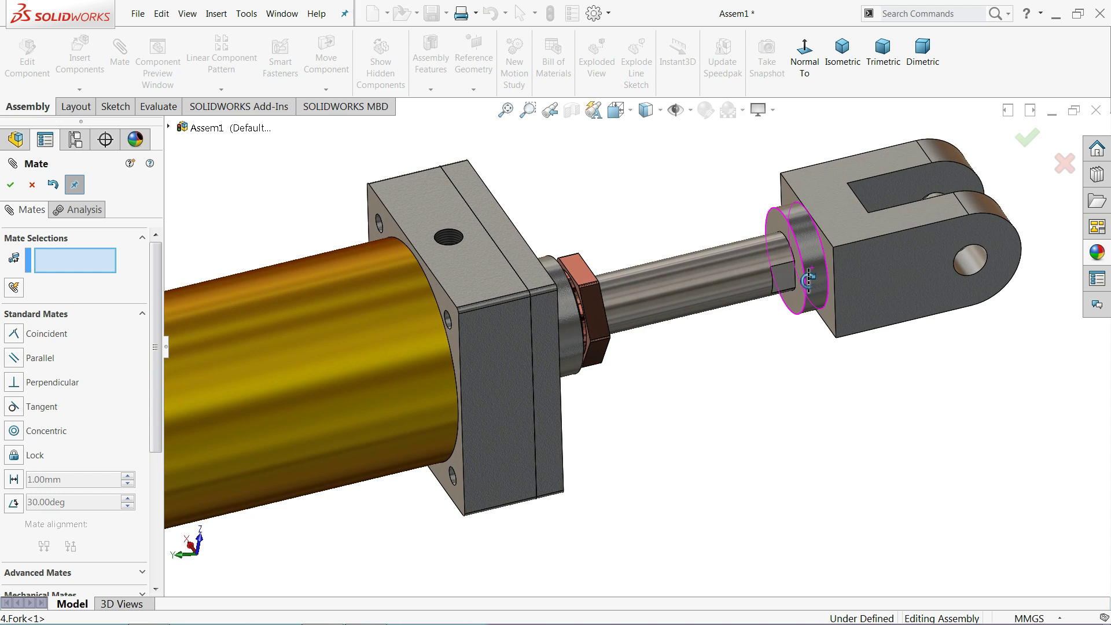
{"action": "left_click", "coordinate": [32, 184]}
- Insert the 6.Barrette pin part and place it beside the fork
{"action": "left_click", "coordinate": [86, 67]}
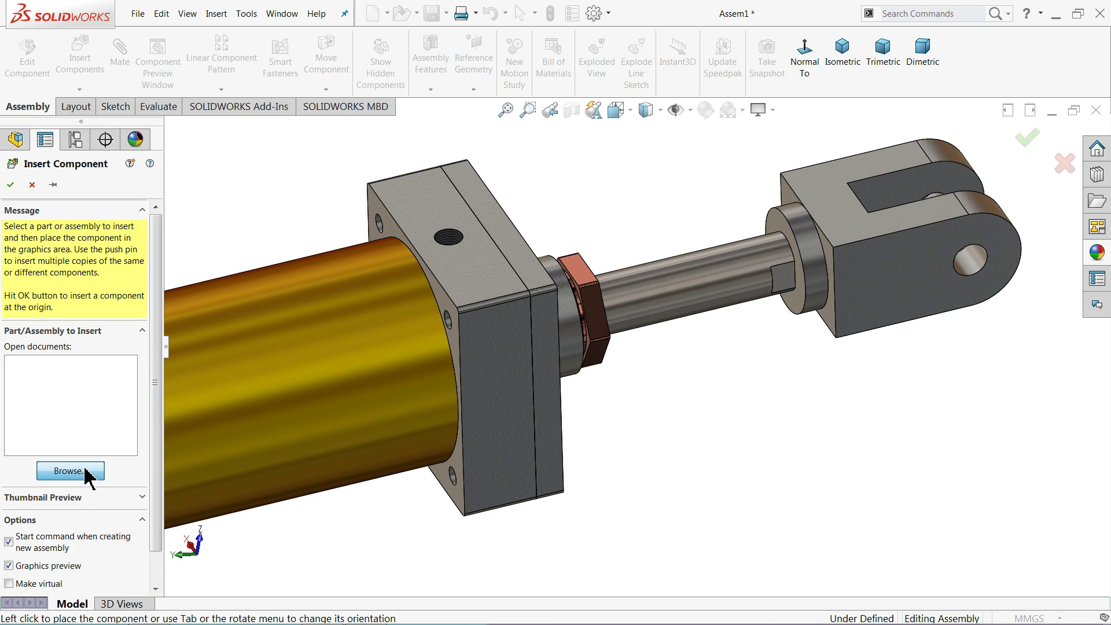
{"action": "left_click", "coordinate": [86, 471]}
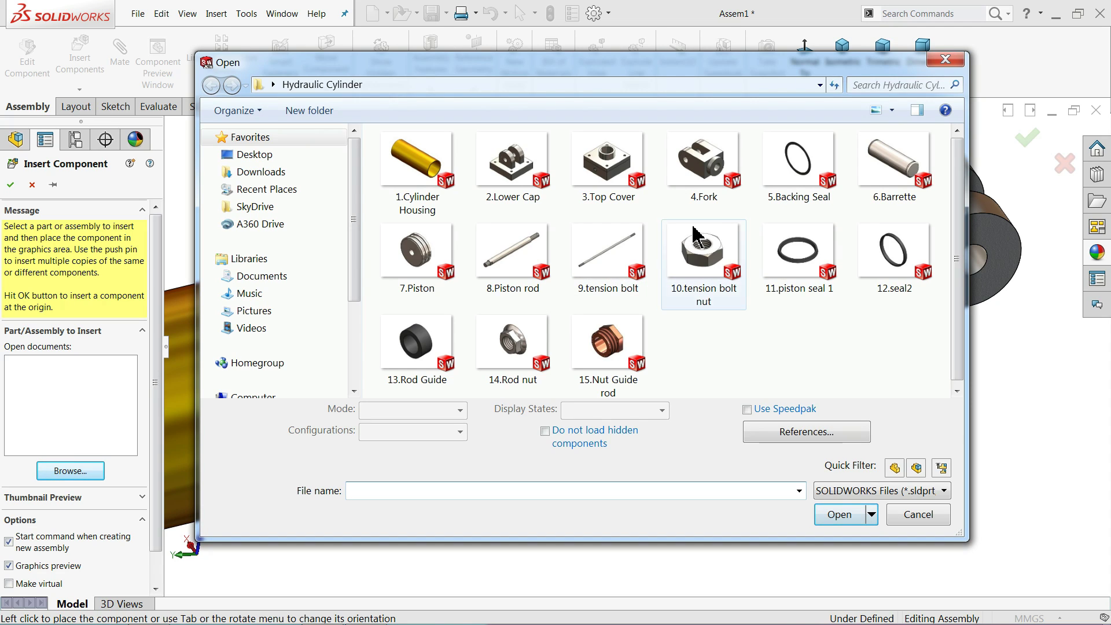
{"action": "left_click", "coordinate": [880, 187]}
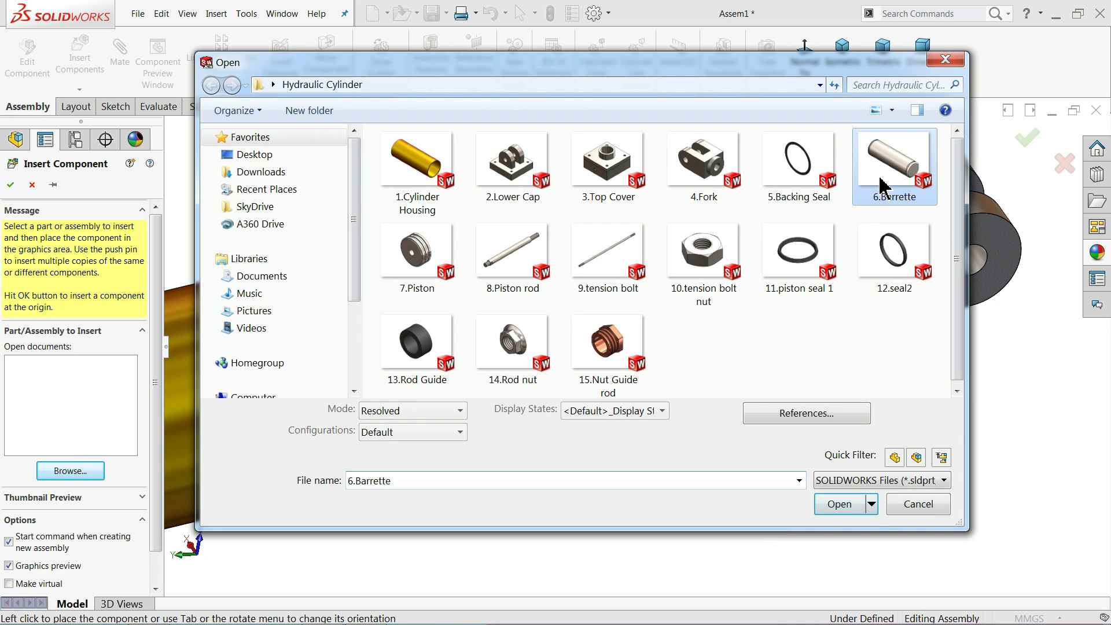
{"action": "left_click", "coordinate": [837, 505]}
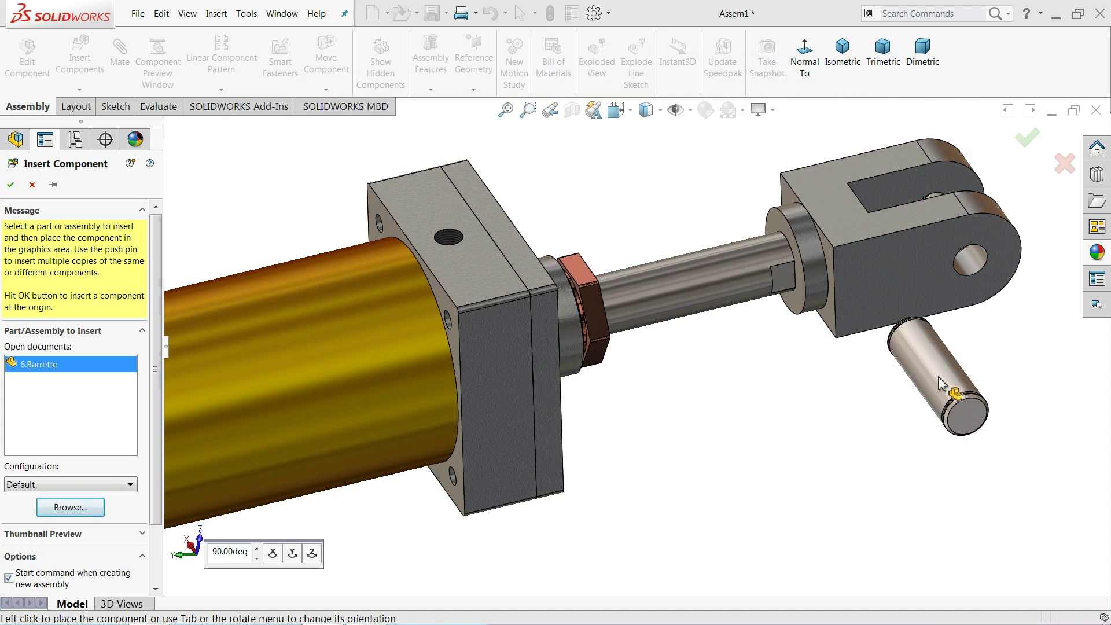
{"action": "left_click", "coordinate": [959, 383]}
- Make the Barrette pin concentric with the fork's pin hole
{"action": "scroll", "coordinate": [1006, 402], "scroll_direction": "down", "scroll_amount": 3}
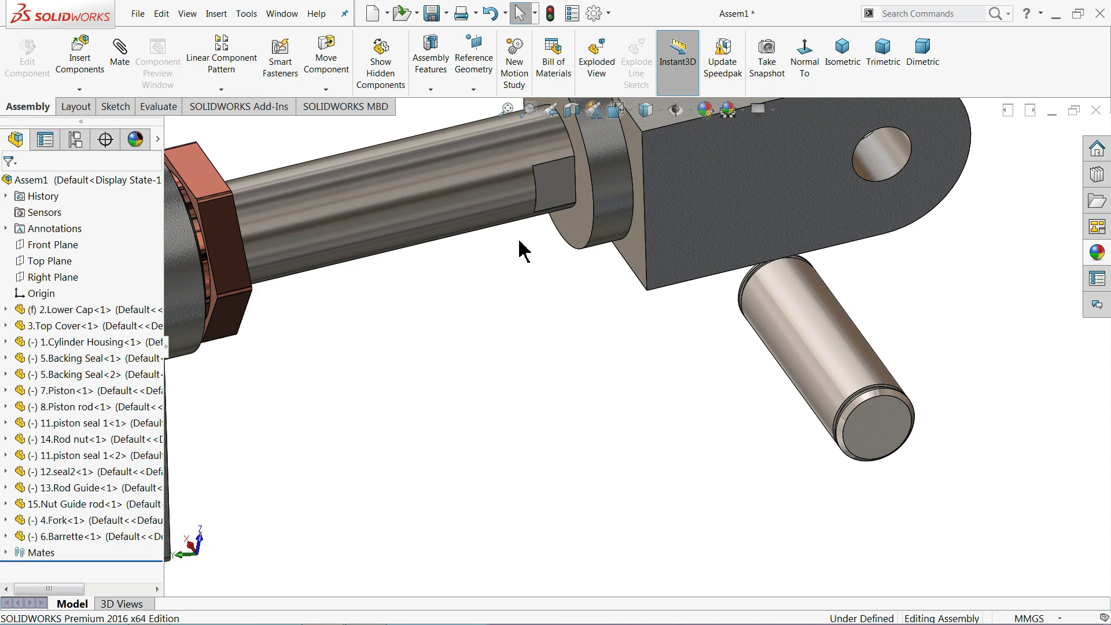
{"action": "scroll", "coordinate": [792, 323], "scroll_direction": "up", "scroll_amount": 3}
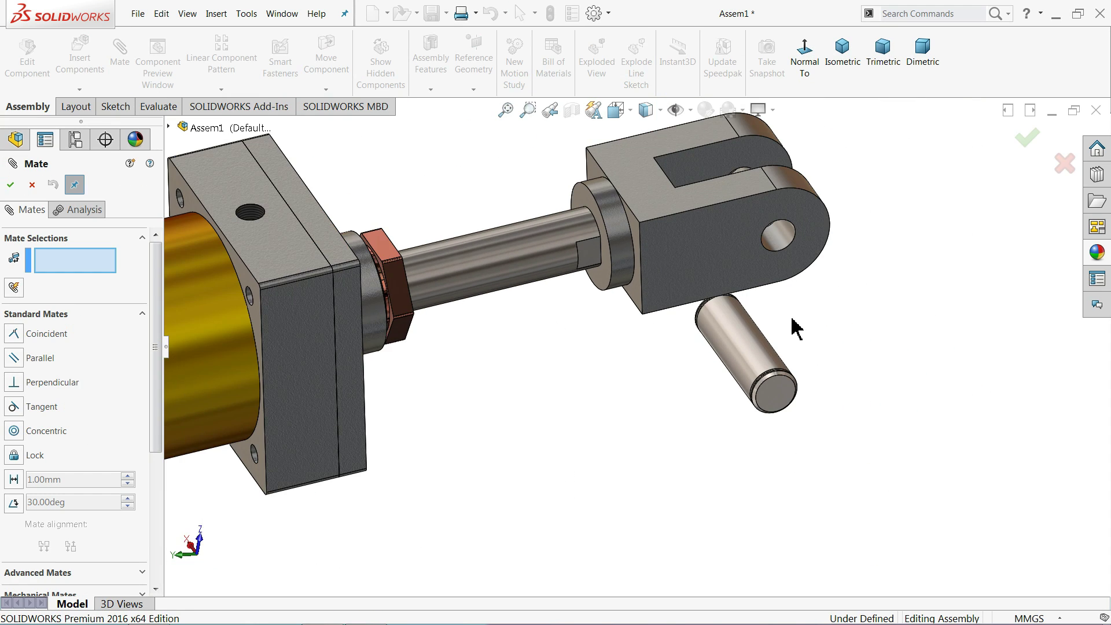
{"action": "scroll", "coordinate": [738, 236], "scroll_direction": "down", "scroll_amount": 3}
{"action": "left_click", "coordinate": [760, 269]}
{"action": "left_click", "coordinate": [714, 403]}
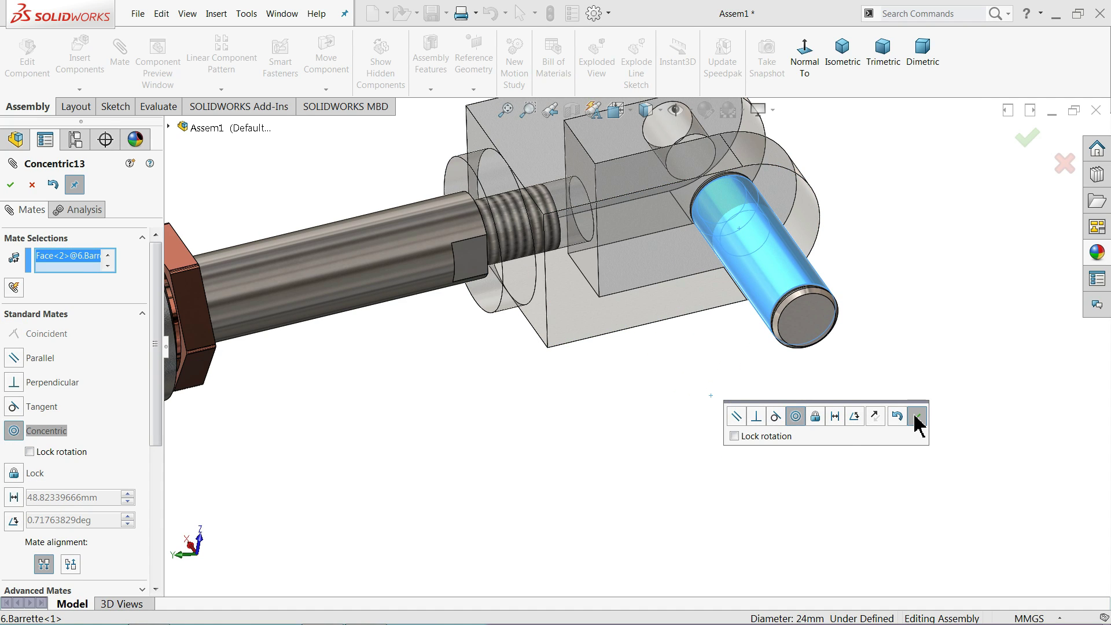
{"action": "left_click", "coordinate": [918, 418]}
- Start an advanced Width mate using the fork's two outer lug faces as width references
{"action": "left_click", "coordinate": [142, 315]}
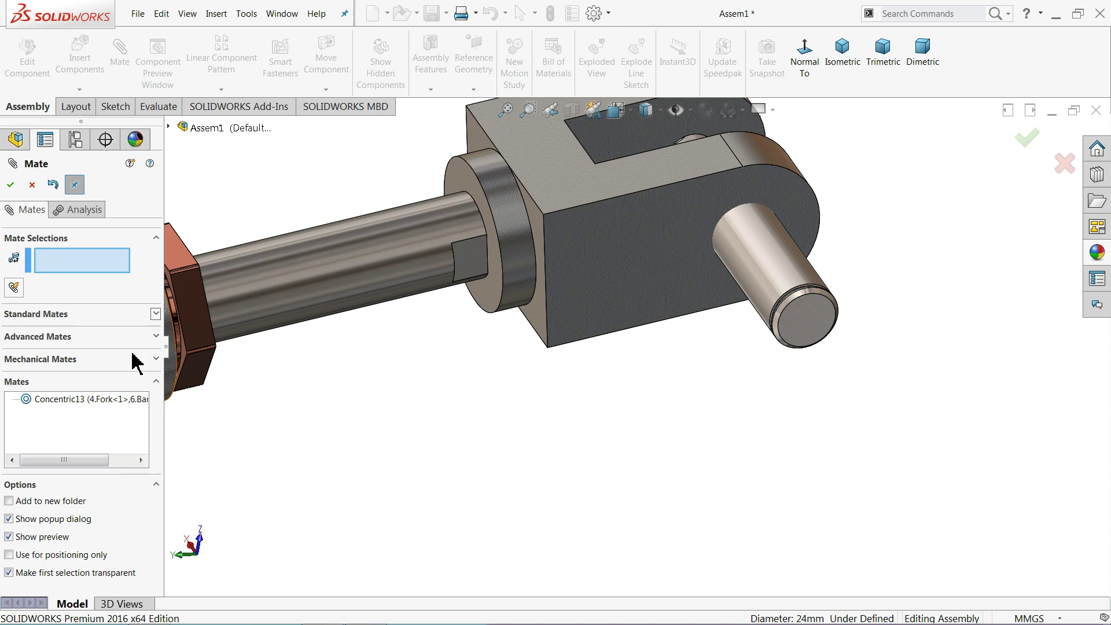
{"action": "left_click", "coordinate": [74, 338]}
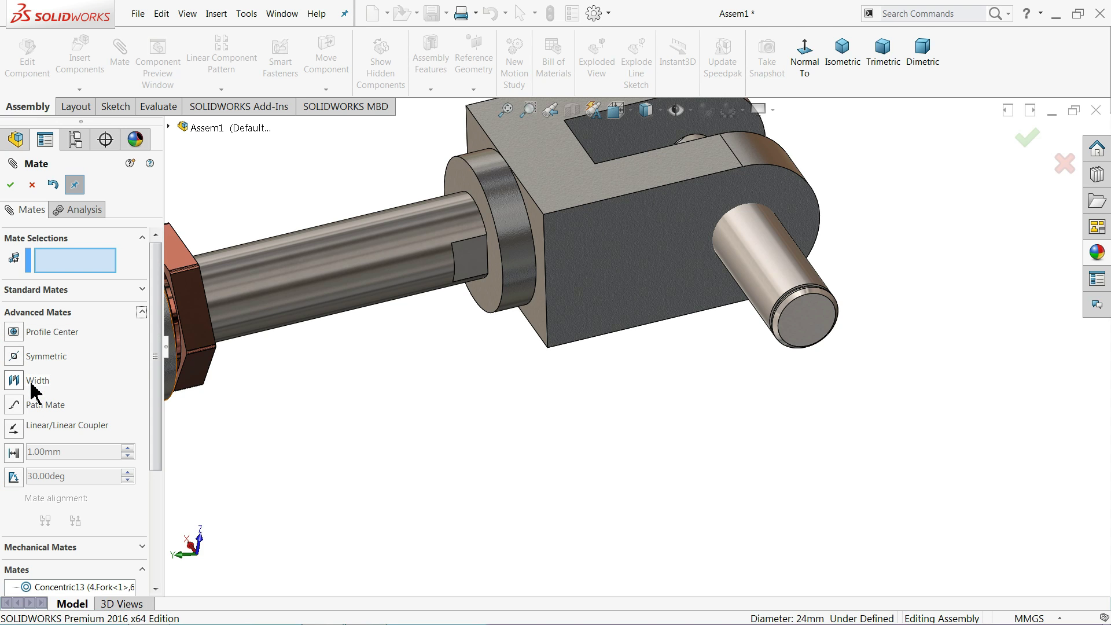
{"action": "left_click", "coordinate": [35, 384]}
{"action": "scroll", "coordinate": [673, 276], "scroll_direction": "up", "scroll_amount": 2}
{"action": "left_click", "coordinate": [655, 270]}
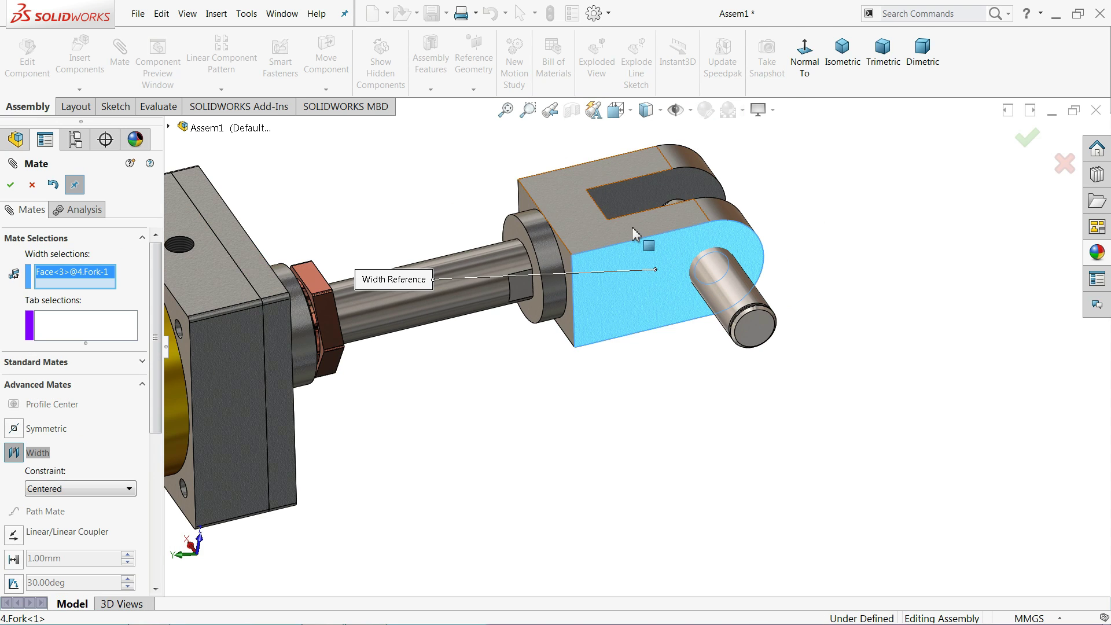
{"action": "mouse_move", "coordinate": [632, 227]}
{"action": "middle_mouse_down"}
{"action": "mouse_move", "coordinate": [615, 246]}
{"action": "mouse_move", "coordinate": [576, 243]}
{"action": "mouse_move", "coordinate": [527, 186]}
{"action": "middle_mouse_up"}
{"action": "left_click", "coordinate": [602, 226]}
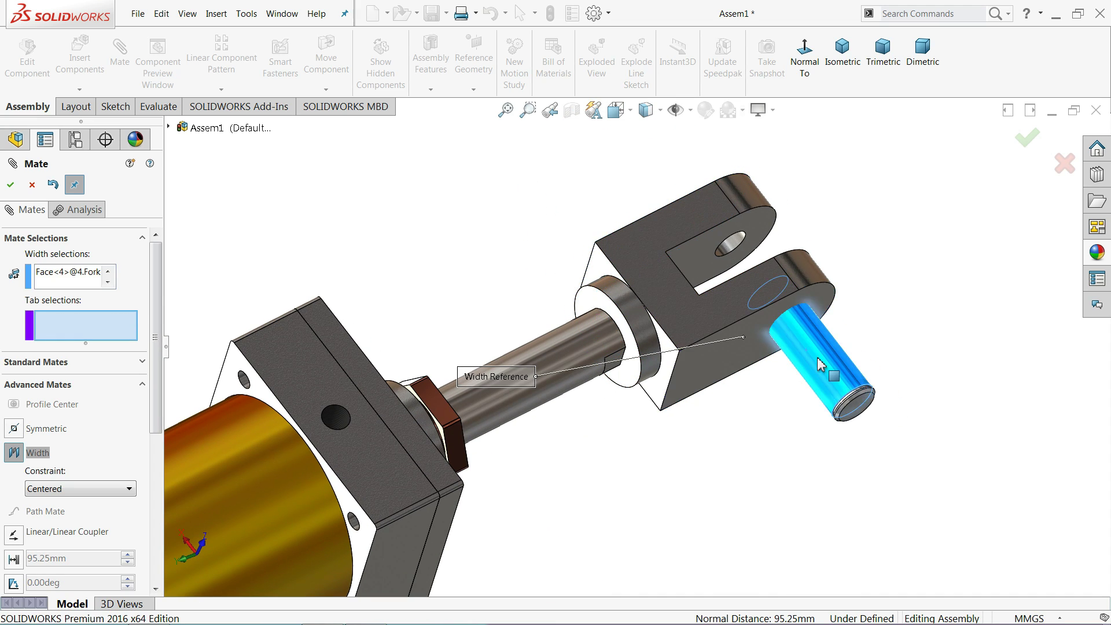
- Pick both Barrette end faces as tab references, accept the Width mate and close Mate
{"action": "left_click_drag", "start_coordinate": [831, 360], "coordinate": [880, 446]}
{"action": "left_click", "coordinate": [942, 474]}
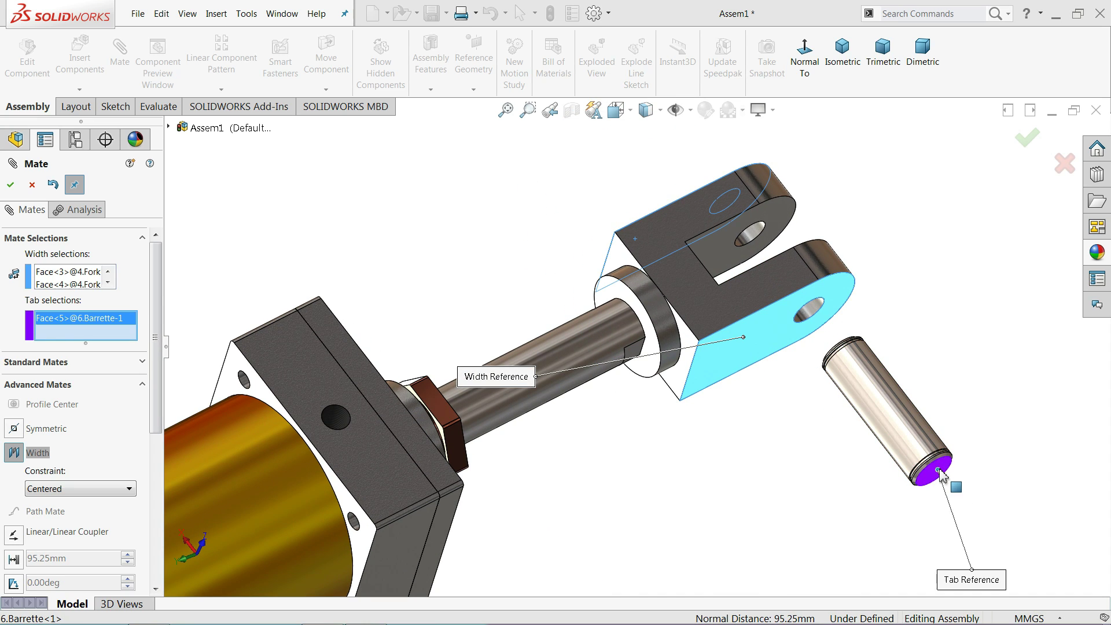
{"action": "middle_click_drag", "start_coordinate": [857, 342], "coordinate": [849, 334]}
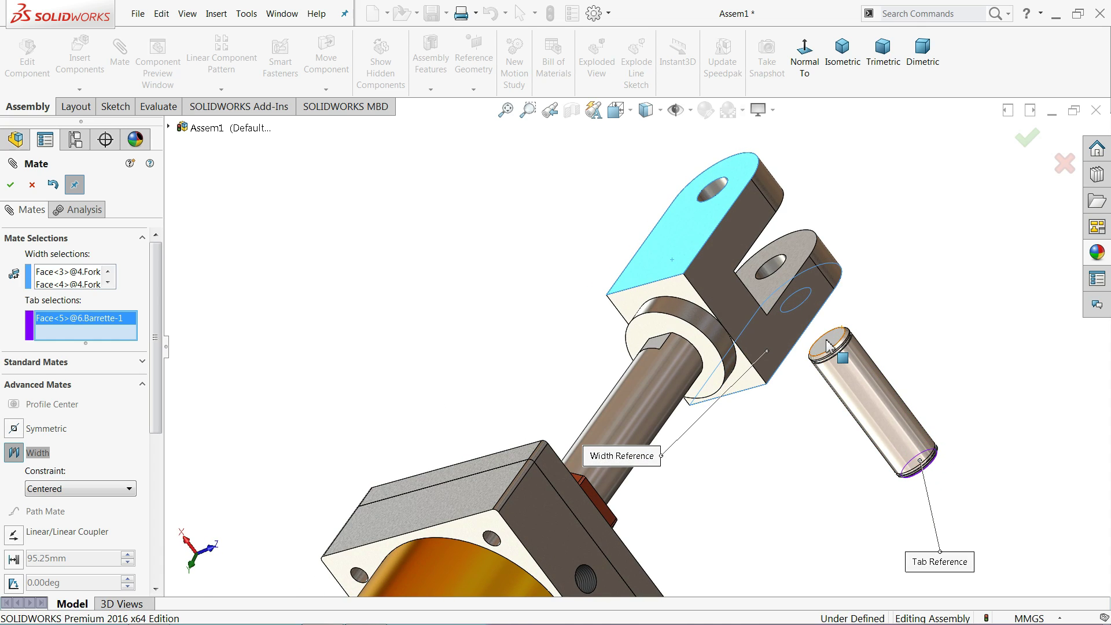
{"action": "left_click", "coordinate": [828, 345]}
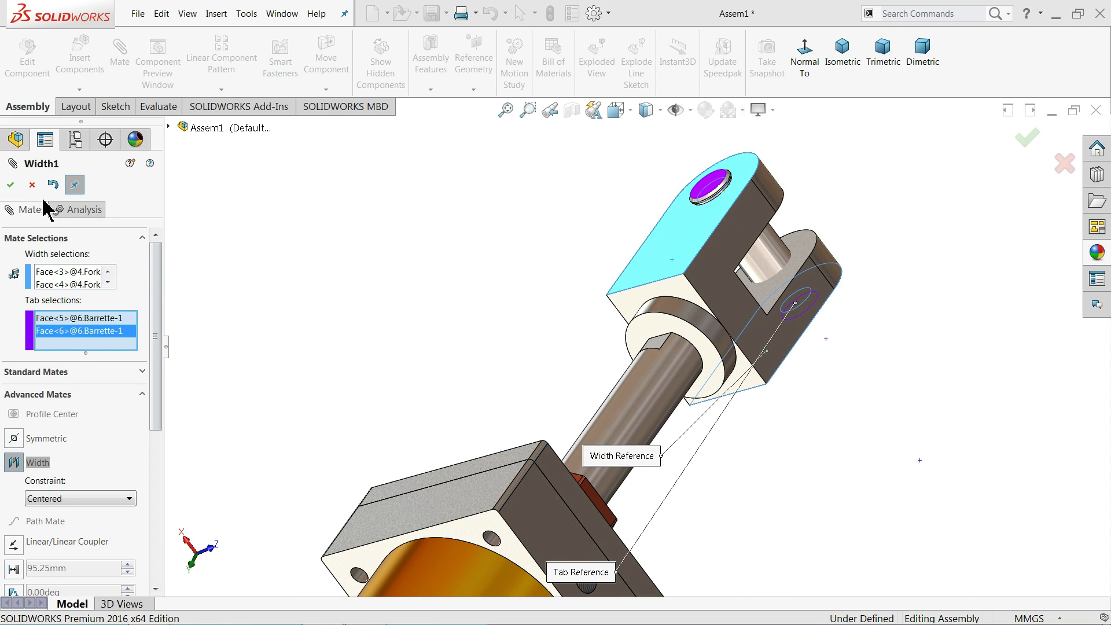
{"action": "left_click", "coordinate": [11, 185]}
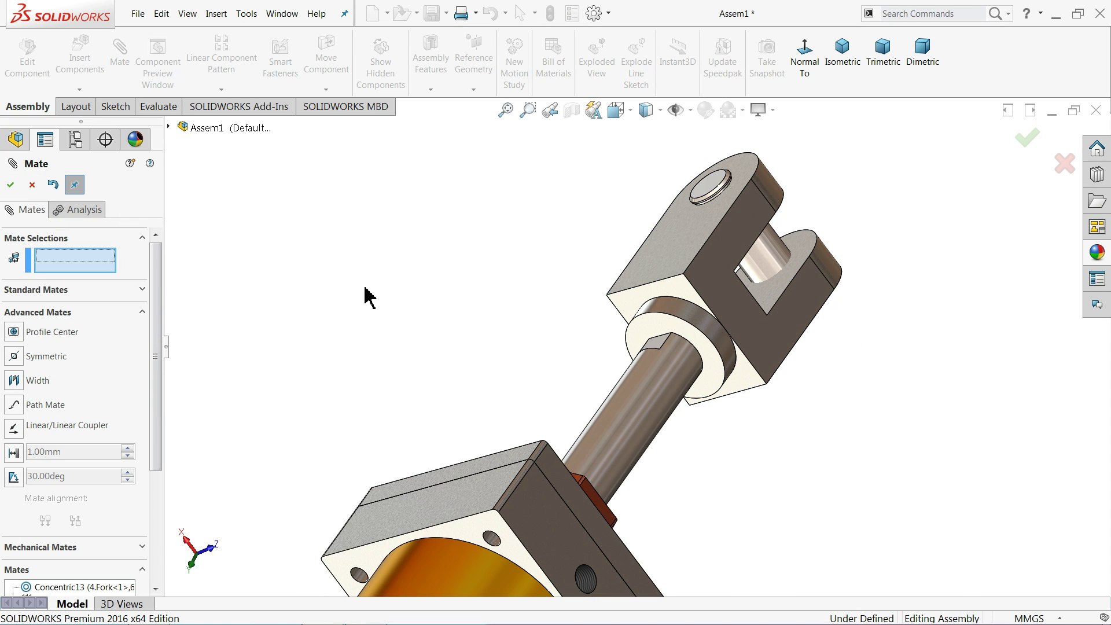
{"action": "left_click", "coordinate": [32, 186]}
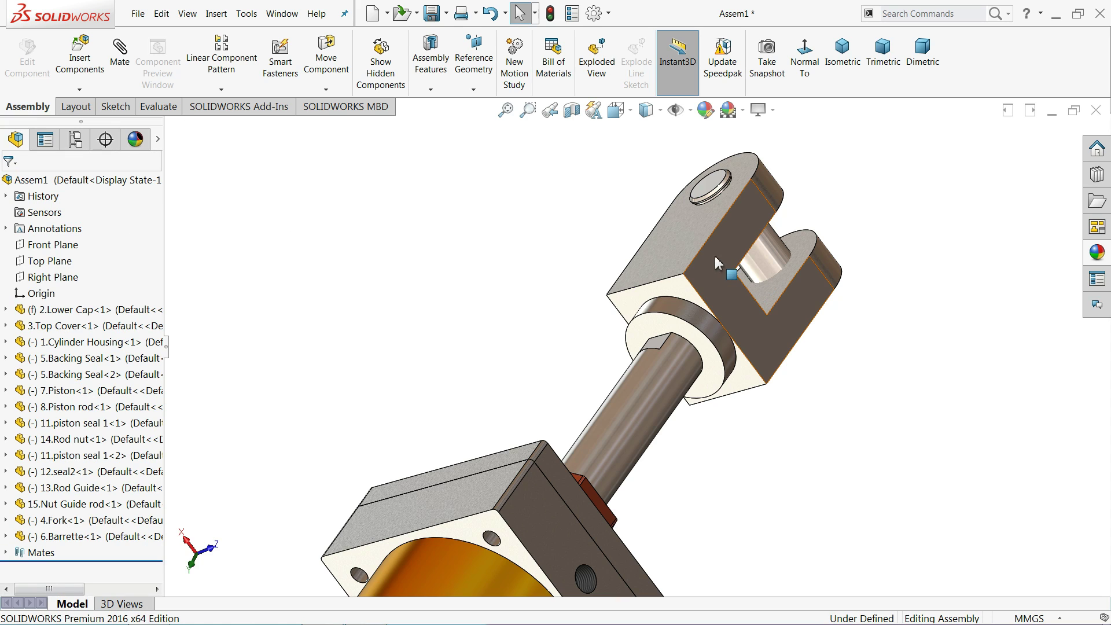
- Copy the Barrette pin and move the copy onto the lower cap's clevis
{"action": "mouse_move", "coordinate": [766, 255]}
{"action": "left_mouse_down"}
{"action": "mouse_move", "coordinate": [538, 222]}
{"action": "mouse_move", "coordinate": [533, 243]}
{"action": "left_mouse_up"}
{"action": "scroll", "coordinate": [498, 301], "scroll_direction": "up", "scroll_amount": 5}
{"action": "mouse_move", "coordinate": [471, 347]}
{"action": "middle_mouse_down"}
{"action": "mouse_move", "coordinate": [443, 319]}
{"action": "mouse_move", "coordinate": [434, 255]}
{"action": "middle_mouse_up"}
{"action": "scroll", "coordinate": [628, 391], "scroll_direction": "up", "scroll_amount": 2}
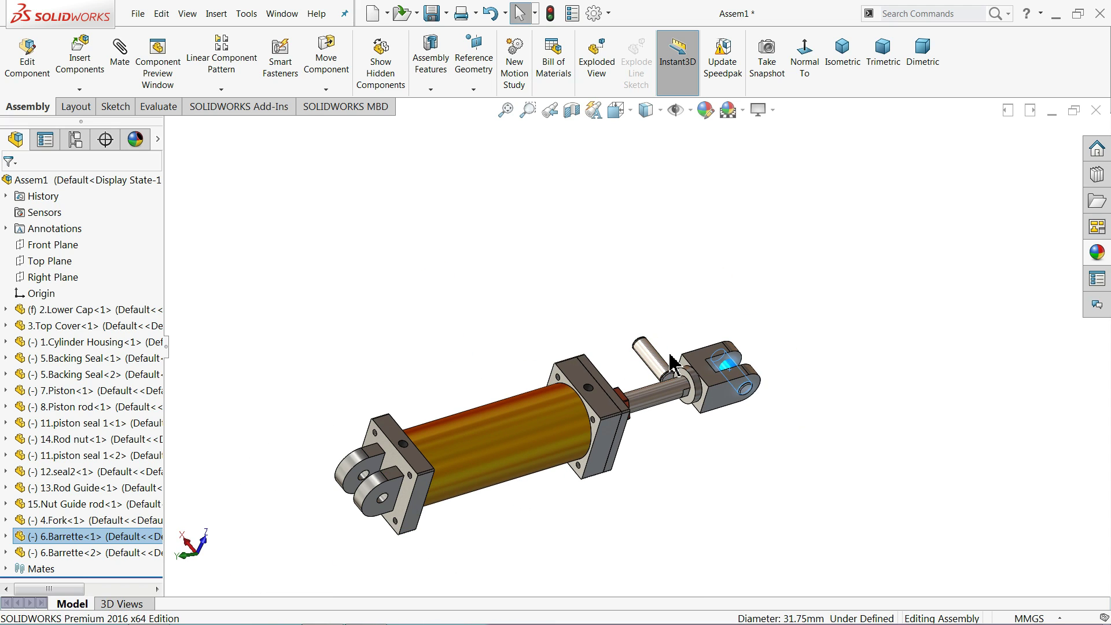
{"action": "mouse_move", "coordinate": [658, 365]}
{"action": "left_mouse_down"}
{"action": "mouse_move", "coordinate": [333, 457]}
{"action": "mouse_move", "coordinate": [297, 479]}
{"action": "left_mouse_up"}
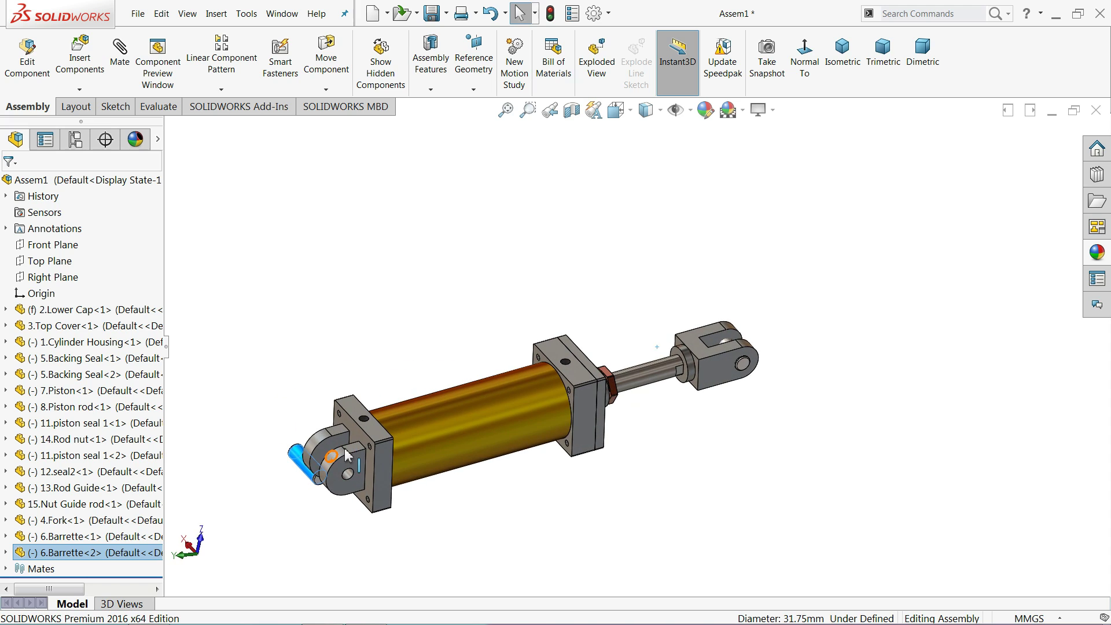
{"action": "key", "text": "f"}
- Make the second pin concentric with the lower cap's clevis hole
{"action": "left_click", "coordinate": [275, 354]}
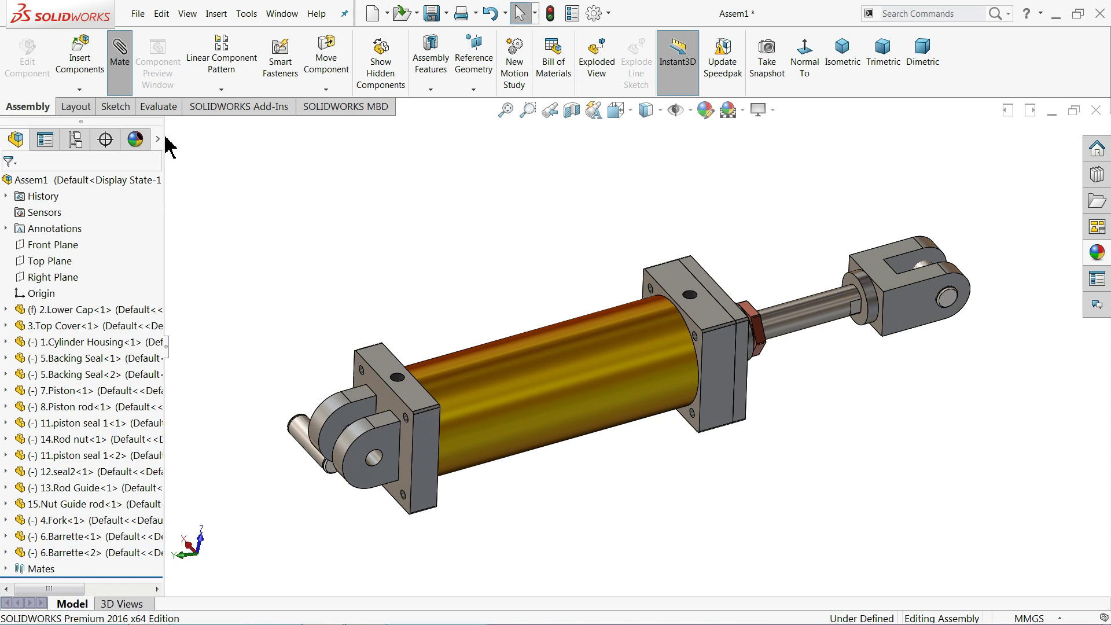
{"action": "scroll", "coordinate": [333, 451], "scroll_direction": "down", "scroll_amount": 3}
{"action": "scroll", "coordinate": [440, 469], "scroll_direction": "down", "scroll_amount": 3}
{"action": "left_click", "coordinate": [549, 442]}
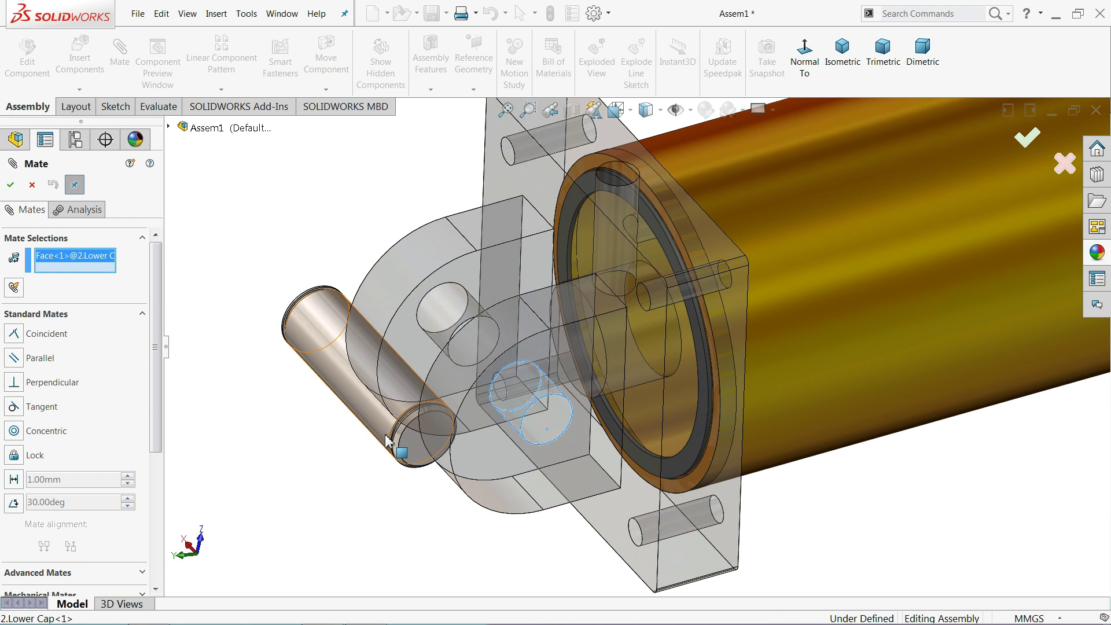
{"action": "left_click", "coordinate": [385, 434]}
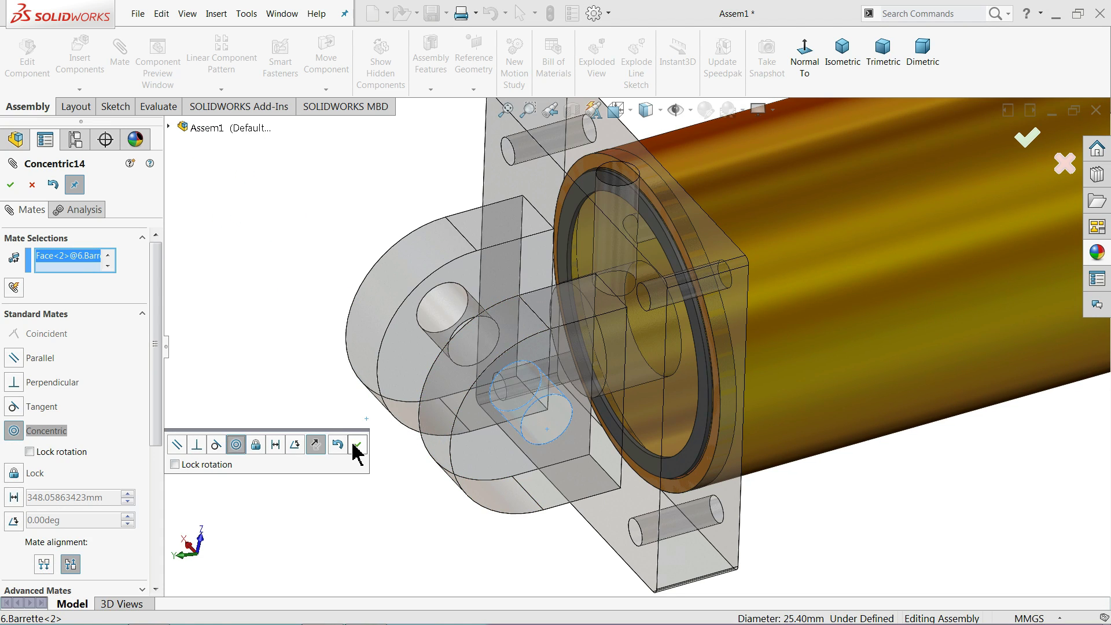
{"action": "left_click", "coordinate": [355, 445]}
- Start a Width mate using the lower cap's two lug faces as width references
{"action": "scroll", "coordinate": [370, 472], "scroll_direction": "up", "scroll_amount": 2}
{"action": "scroll", "coordinate": [382, 446], "scroll_direction": "up", "scroll_amount": 3}
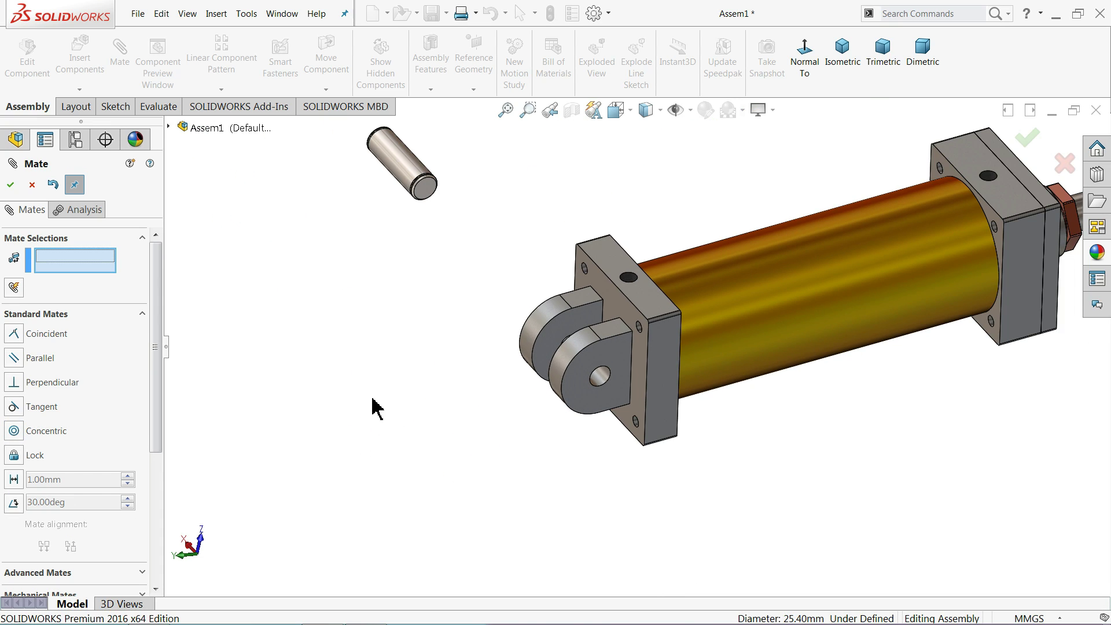
{"action": "left_click", "coordinate": [140, 315]}
{"action": "left_click", "coordinate": [101, 338]}
{"action": "left_click", "coordinate": [35, 382]}
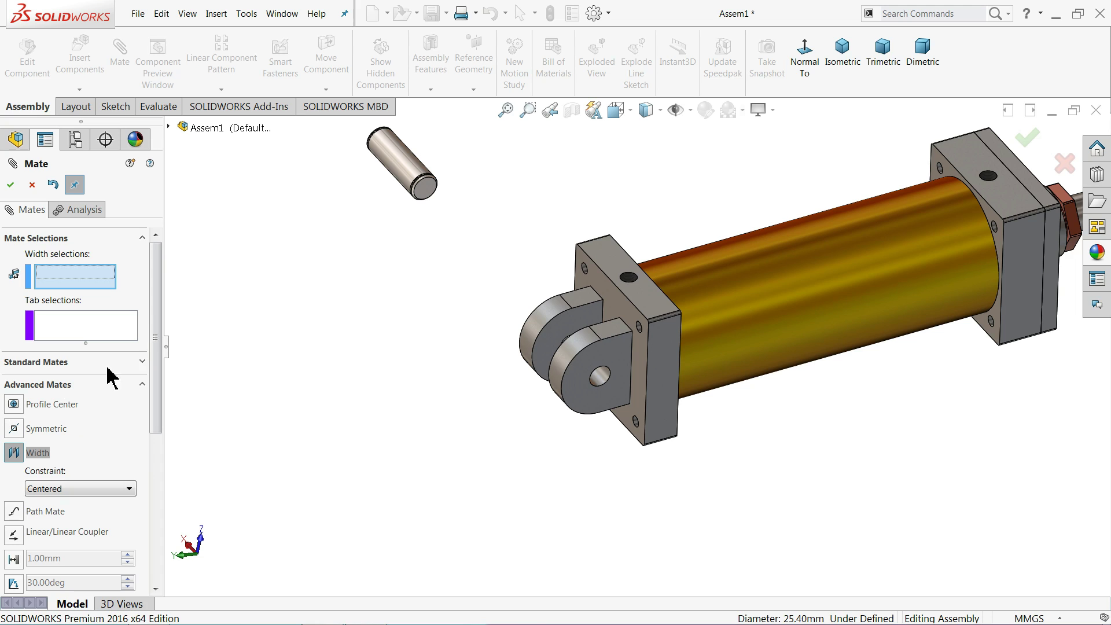
{"action": "left_click", "coordinate": [599, 372]}
{"action": "mouse_move", "coordinate": [599, 371]}
{"action": "middle_mouse_down"}
{"action": "mouse_move", "coordinate": [692, 415]}
{"action": "mouse_move", "coordinate": [483, 289]}
{"action": "mouse_move", "coordinate": [455, 234]}
{"action": "mouse_move", "coordinate": [552, 292]}
{"action": "mouse_move", "coordinate": [363, 167]}
{"action": "middle_mouse_up"}
{"action": "left_click", "coordinate": [544, 356]}
- Pick both ends of the second pin as tab references and accept the Width mate
{"action": "left_click", "coordinate": [452, 233]}
{"action": "left_click", "coordinate": [362, 168]}
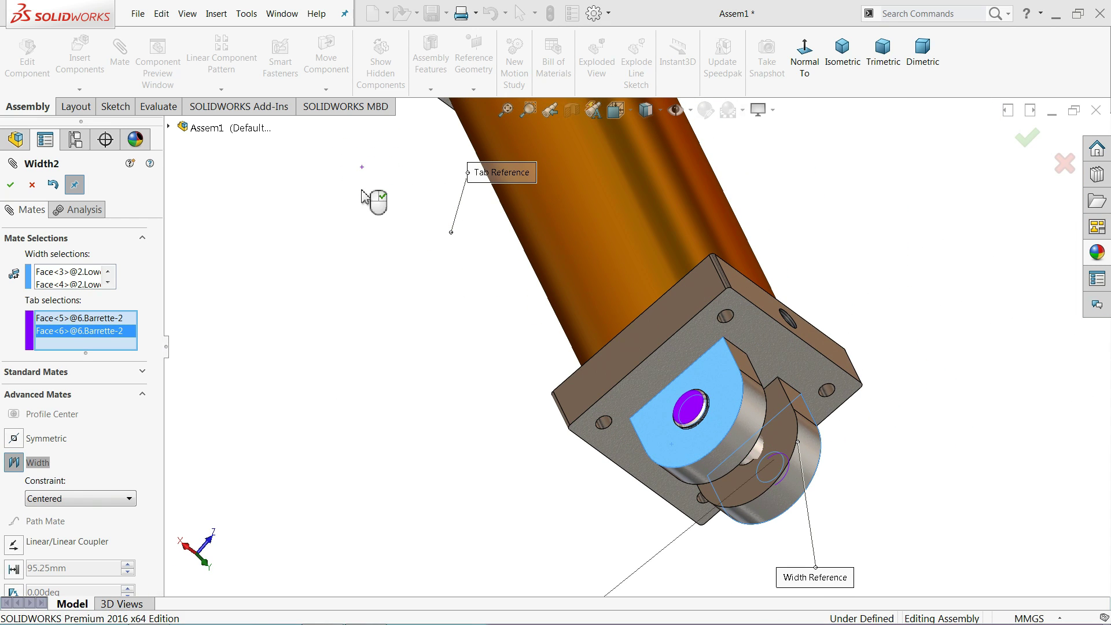
{"action": "left_click", "coordinate": [10, 185]}
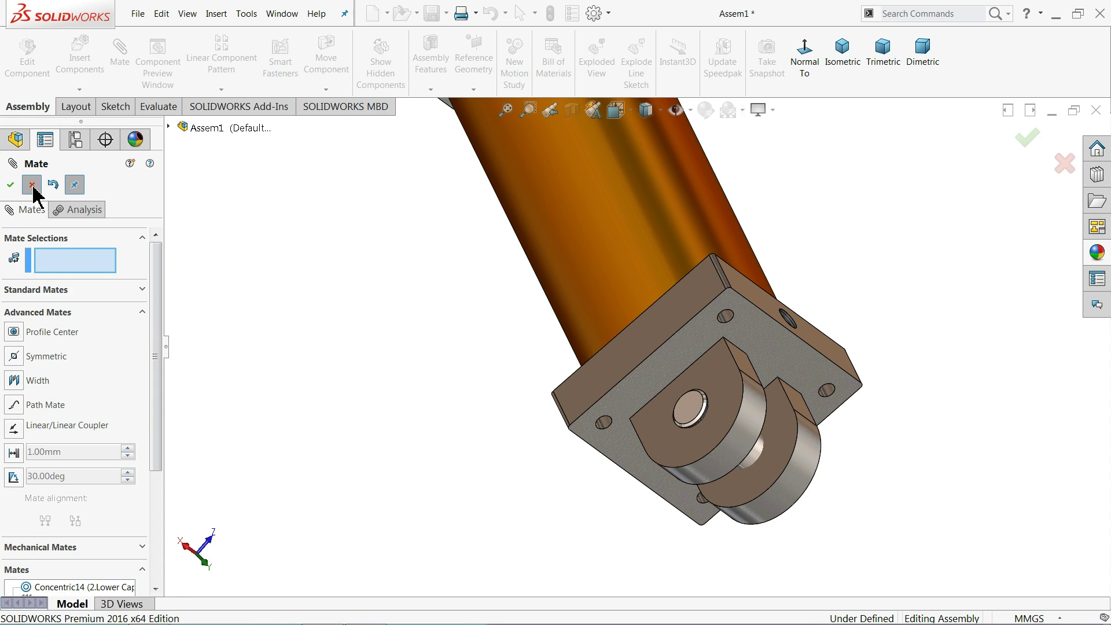
{"action": "left_click", "coordinate": [11, 187]}
{"action": "middle_click_drag", "start_coordinate": [405, 397], "coordinate": [317, 310]}
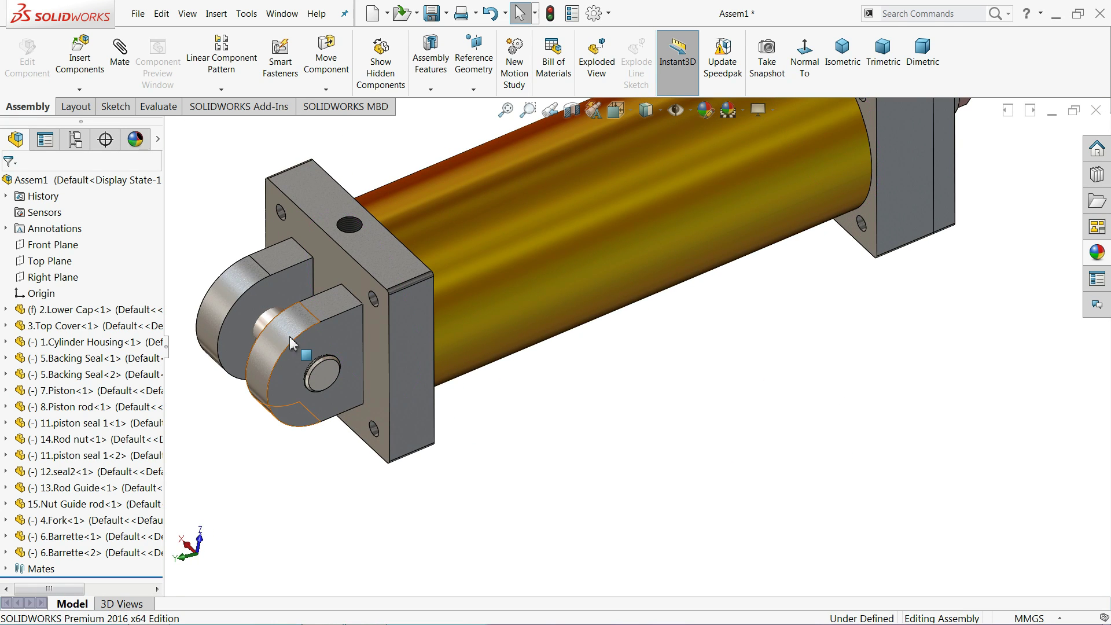
{"action": "scroll", "coordinate": [330, 347], "scroll_direction": "up", "scroll_amount": 5}
{"action": "scroll", "coordinate": [663, 281], "scroll_direction": "down", "scroll_amount": 3}
{"action": "middle_click_drag", "start_coordinate": [662, 301], "coordinate": [667, 291]}
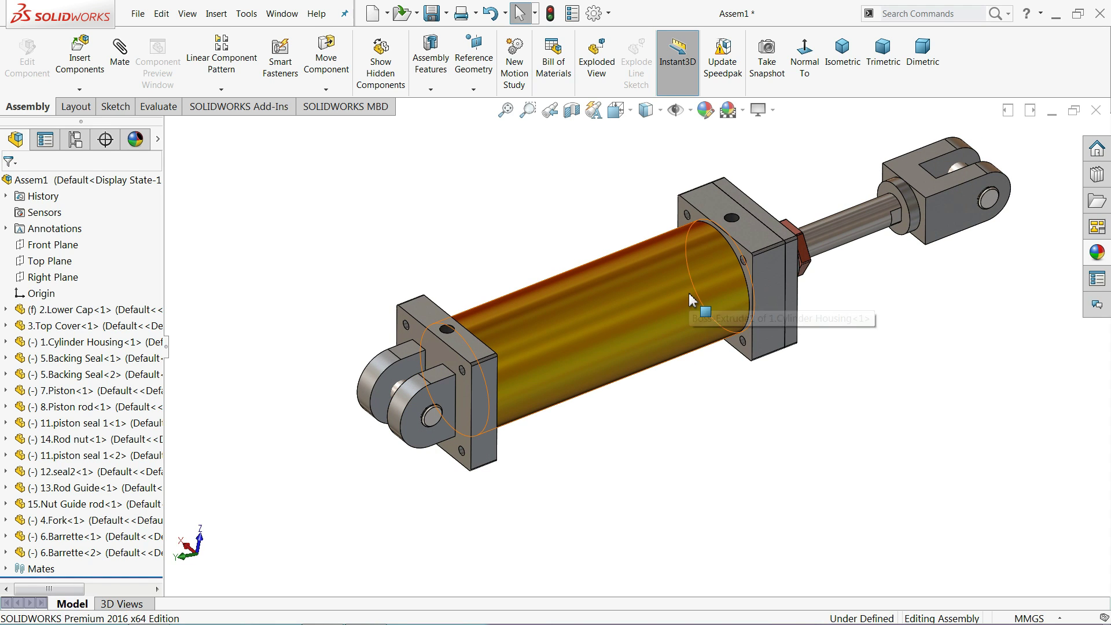
{"action": "scroll", "coordinate": [769, 294], "scroll_direction": "down", "scroll_amount": 2}
{"action": "scroll", "coordinate": [789, 290], "scroll_direction": "down", "scroll_amount": 2}
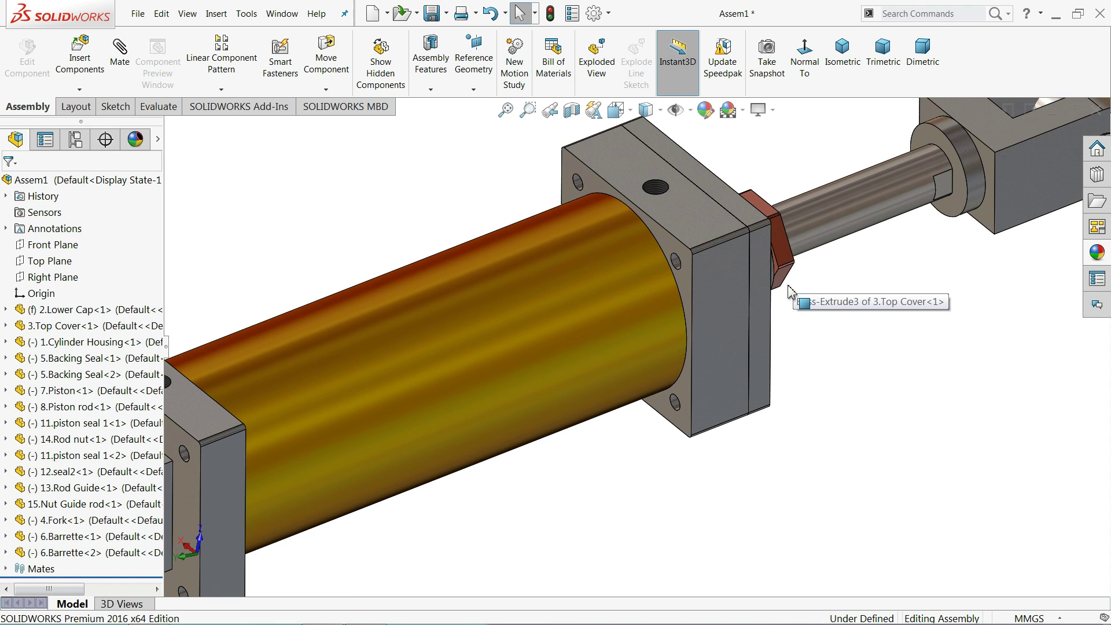
{"action": "scroll", "coordinate": [789, 290], "scroll_direction": "up", "scroll_amount": 3}
{"action": "mouse_move", "coordinate": [799, 290]}
{"action": "middle_mouse_down"}
{"action": "mouse_move", "coordinate": [715, 287]}
{"action": "mouse_move", "coordinate": [708, 320]}
{"action": "mouse_move", "coordinate": [693, 322]}
{"action": "middle_mouse_up"}
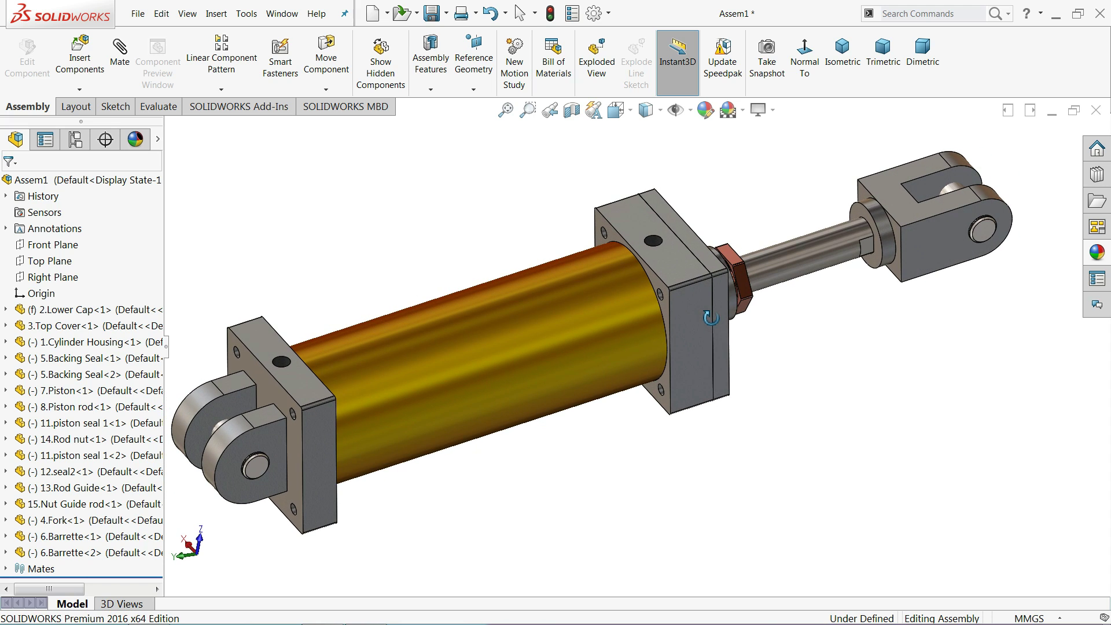
- Insert 9.tension bolt and 10.tension bolt nut and place both above the cylinder
{"action": "left_click", "coordinate": [81, 70]}
{"action": "left_click", "coordinate": [72, 476]}
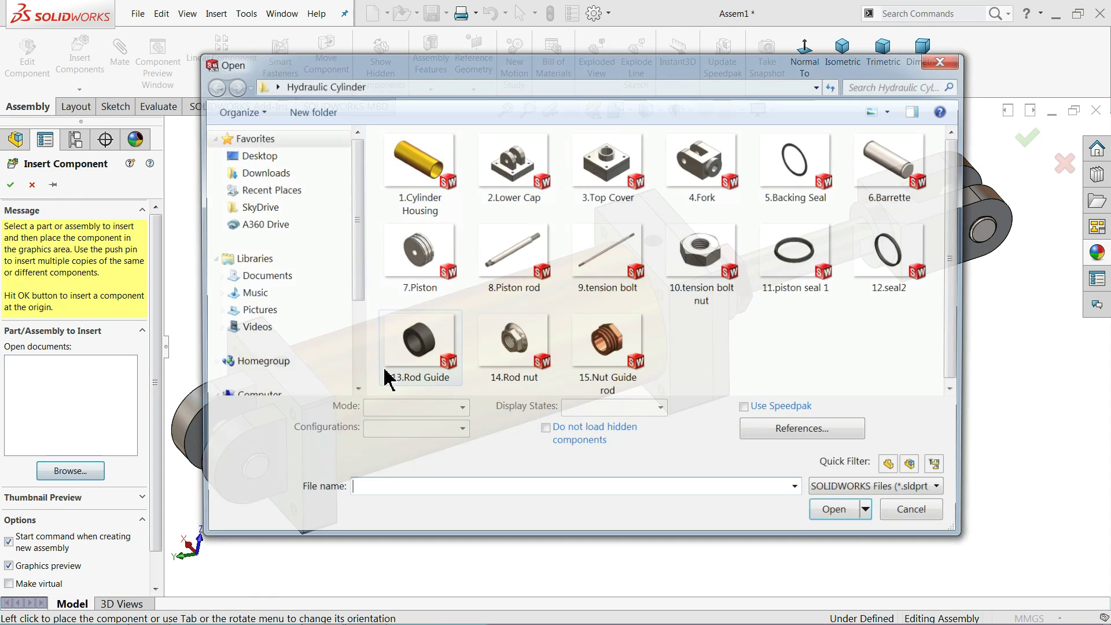
{"action": "left_click", "coordinate": [596, 281]}
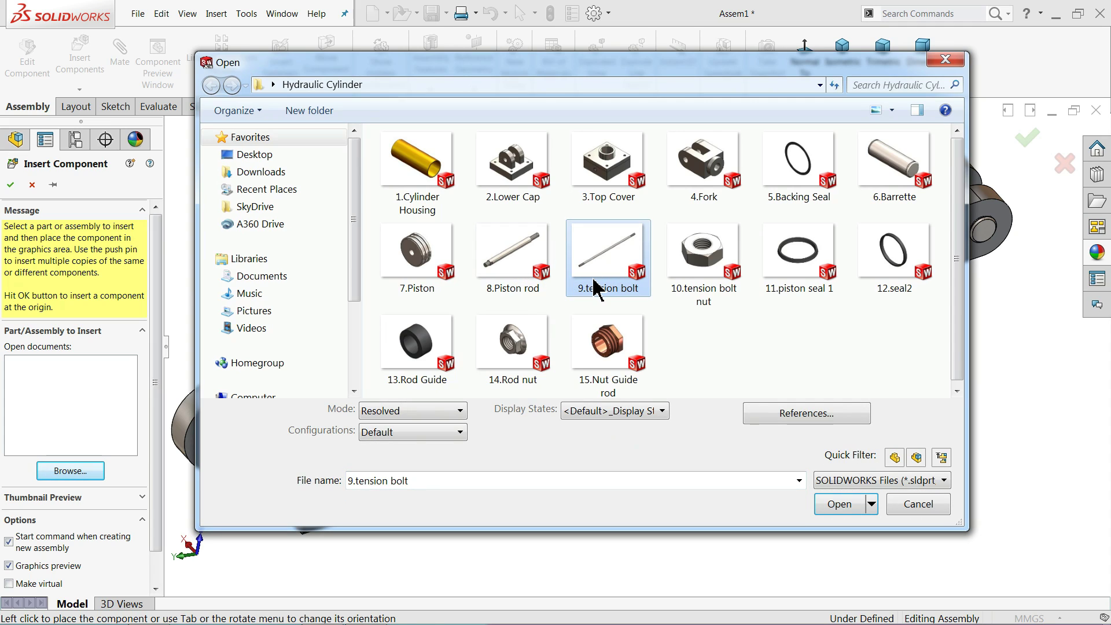
{"action": "left_click", "coordinate": [720, 306], "text": "ctrl"}
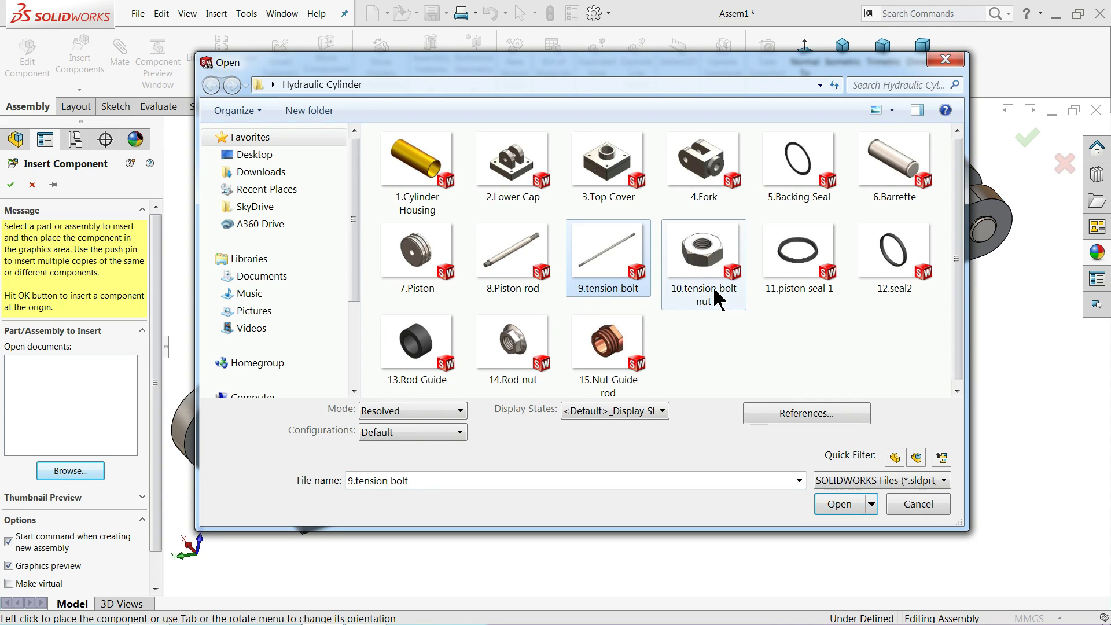
{"action": "left_click", "coordinate": [836, 515]}
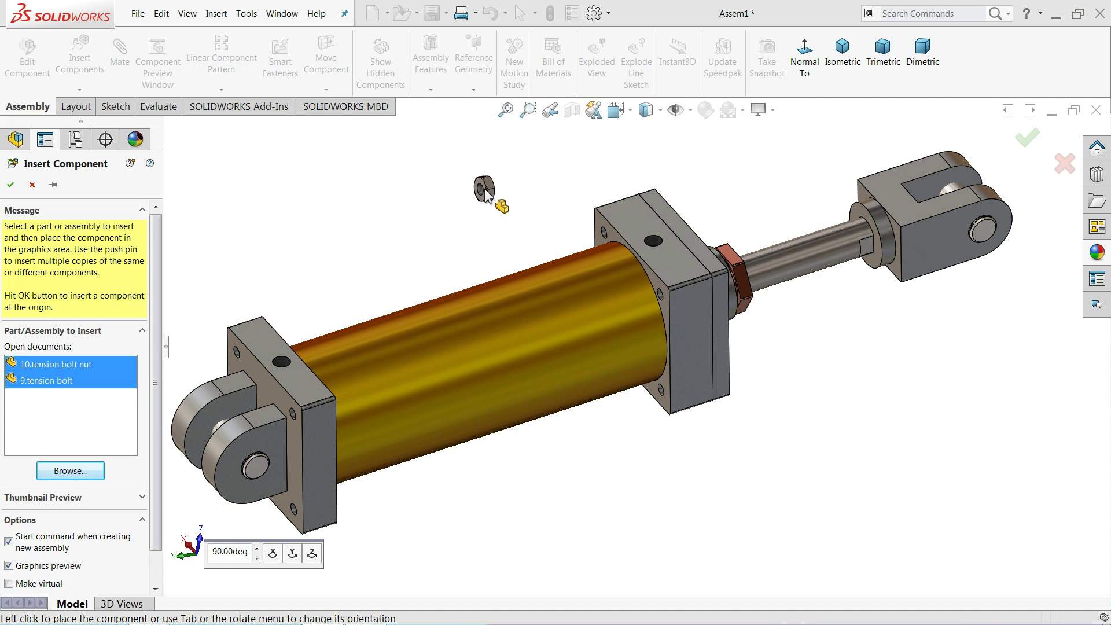
{"action": "left_click", "coordinate": [486, 196]}
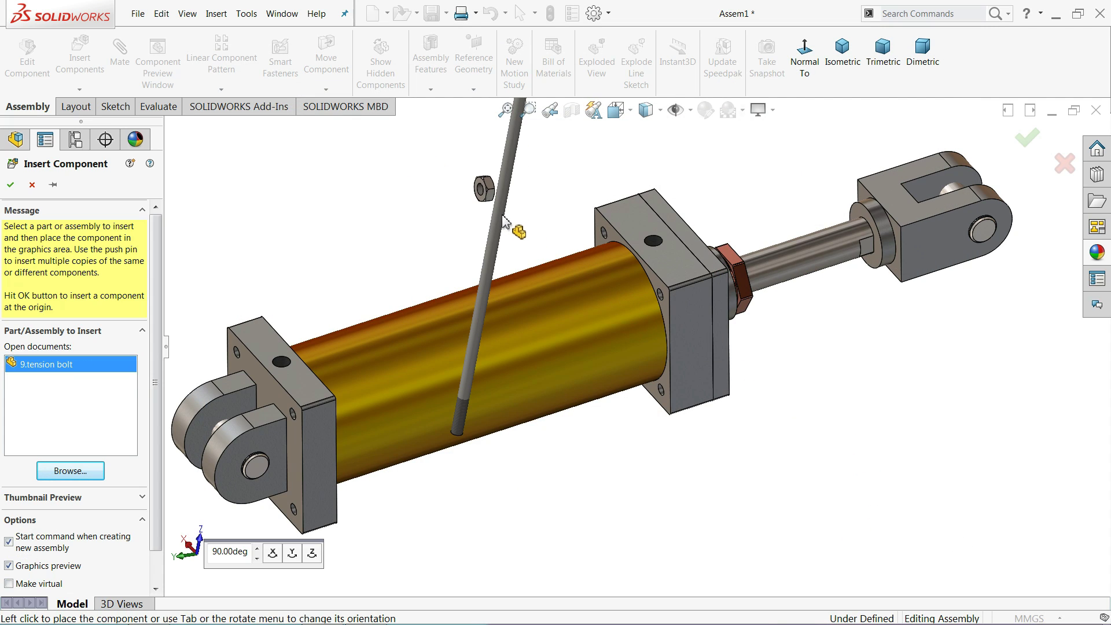
{"action": "left_click", "coordinate": [501, 223]}
- Move the tension bolt toward the cylinder and rotate it to a shallow diagonal
{"action": "left_click", "coordinate": [326, 89]}
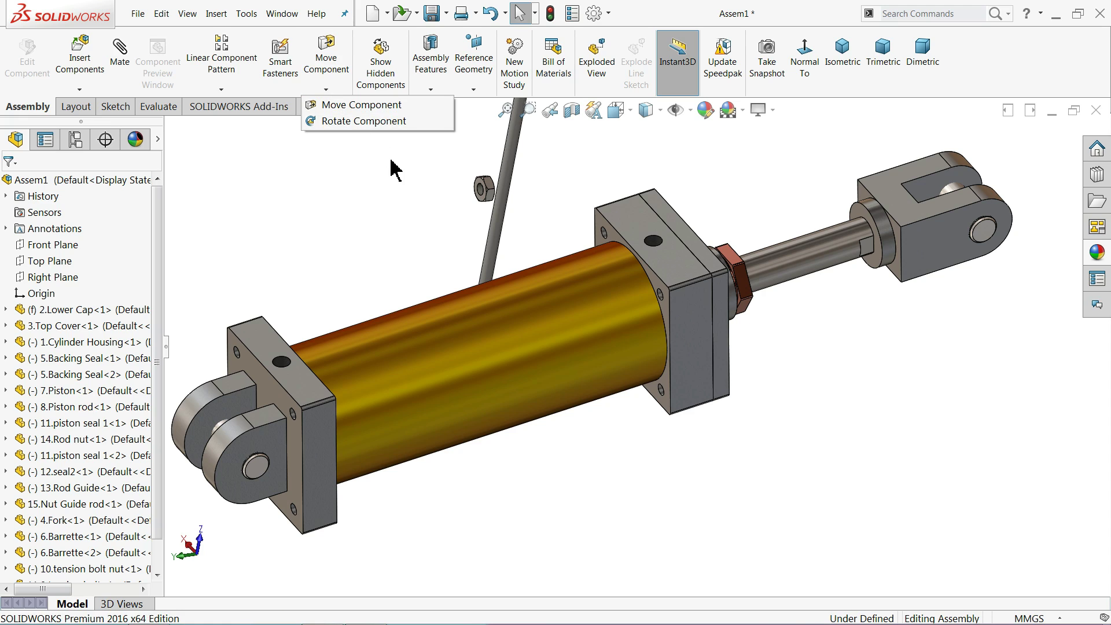
{"action": "left_click", "coordinate": [491, 281]}
{"action": "left_click_drag", "start_coordinate": [491, 281], "coordinate": [399, 324]}
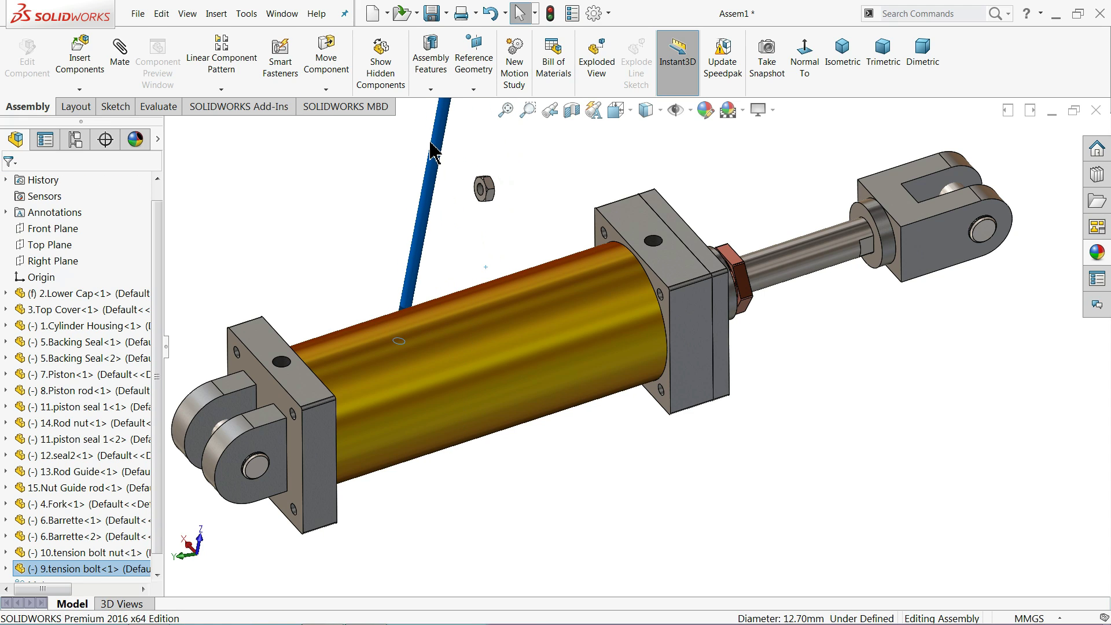
{"action": "left_click", "coordinate": [324, 90]}
{"action": "left_click", "coordinate": [326, 90]}
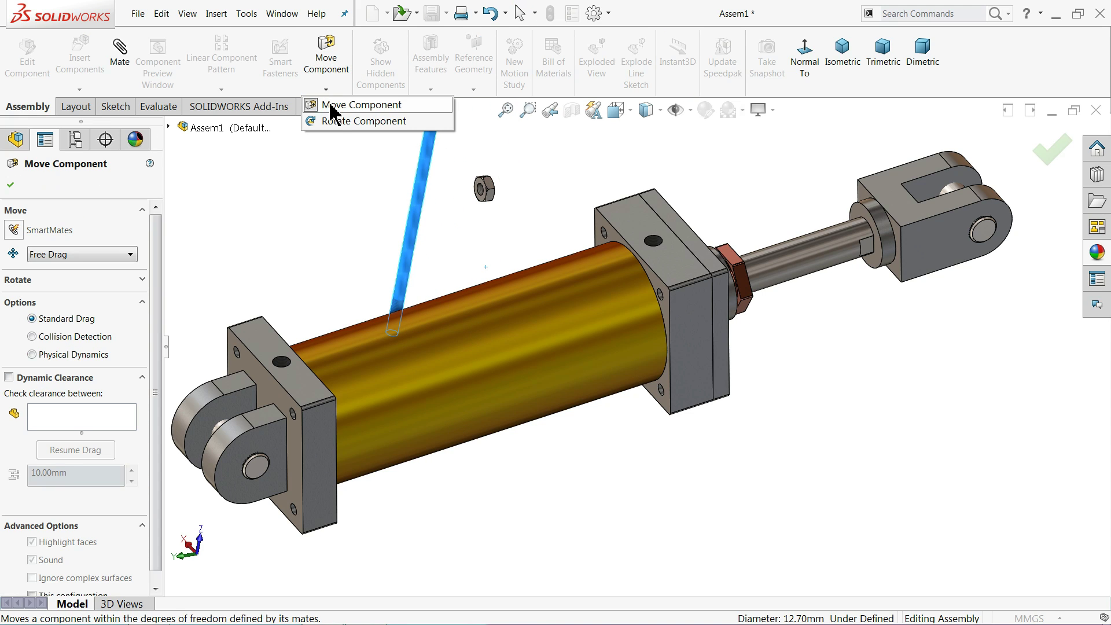
{"action": "left_click", "coordinate": [333, 121]}
{"action": "mouse_move", "coordinate": [411, 273]}
{"action": "left_mouse_down"}
{"action": "mouse_move", "coordinate": [363, 110]}
{"action": "mouse_move", "coordinate": [456, 198]}
{"action": "mouse_move", "coordinate": [431, 189]}
{"action": "mouse_move", "coordinate": [426, 215]}
{"action": "mouse_move", "coordinate": [379, 256]}
{"action": "left_mouse_up"}
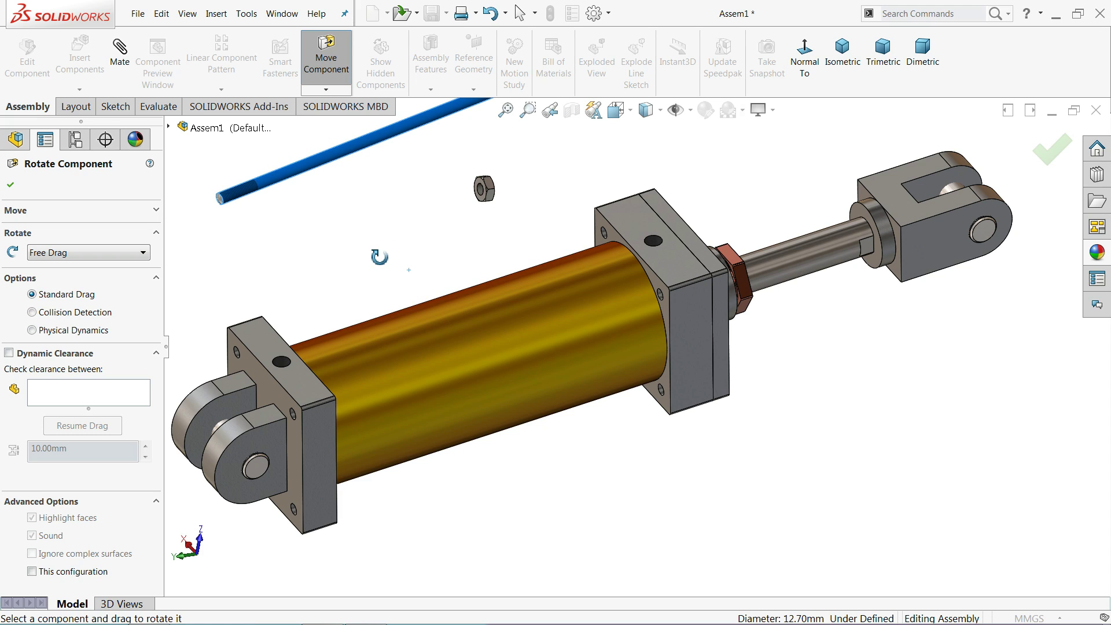
{"action": "scroll", "coordinate": [376, 249], "scroll_direction": "up", "scroll_amount": 3}
{"action": "scroll", "coordinate": [581, 252], "scroll_direction": "down", "scroll_amount": 2}
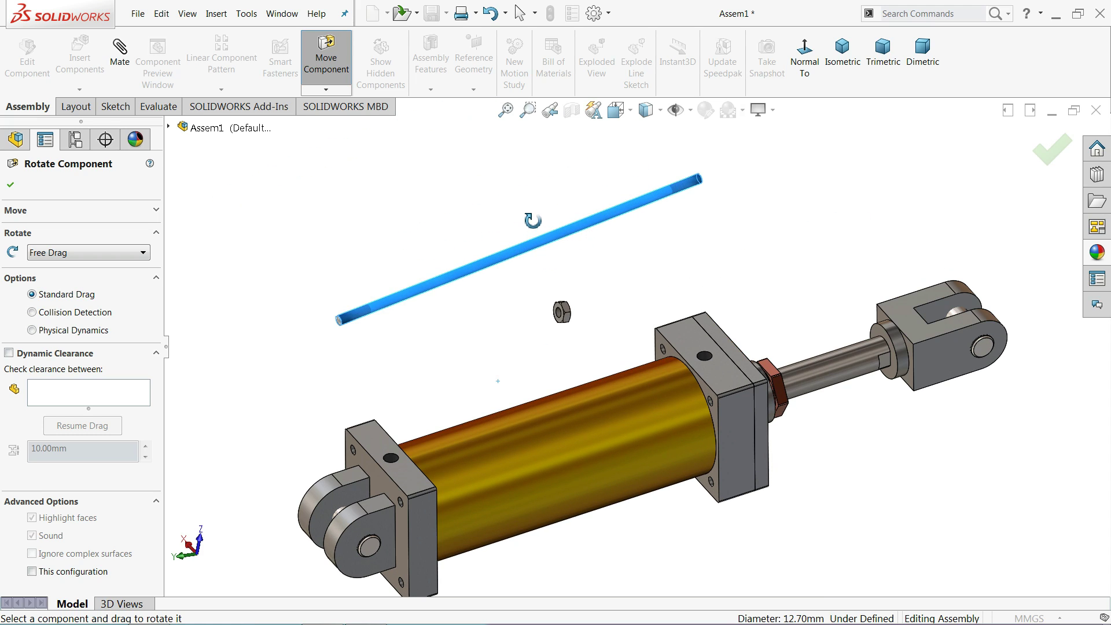
{"action": "left_click", "coordinate": [11, 186]}
{"action": "scroll", "coordinate": [466, 298], "scroll_direction": "down", "scroll_amount": 1}
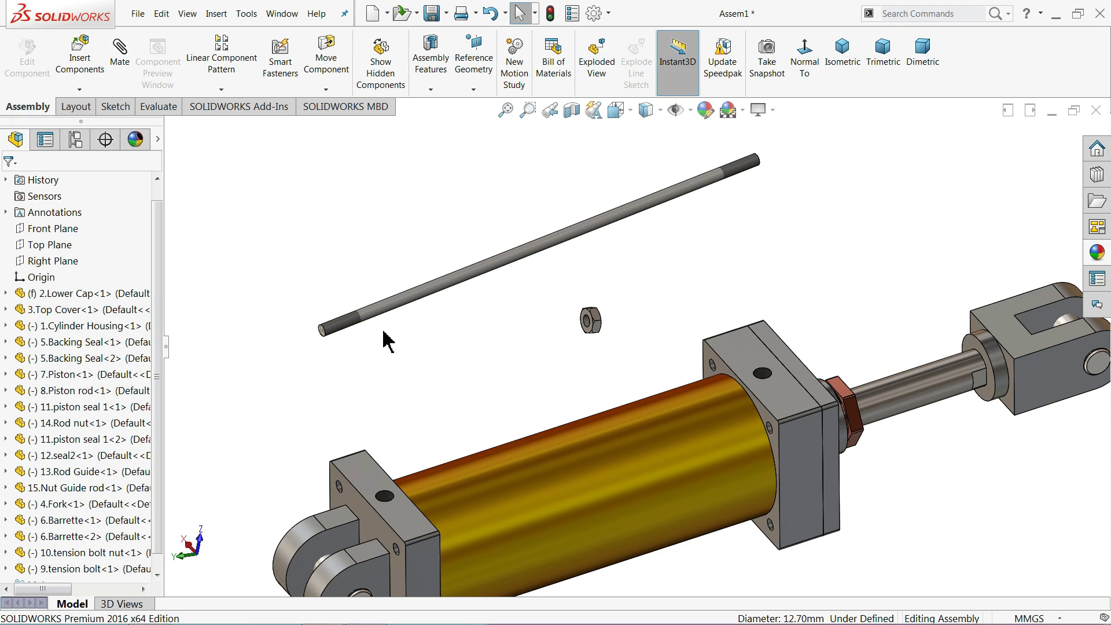
- Open the tension bolt as a part and delete its Dome1 feature
{"action": "scroll", "coordinate": [387, 341], "scroll_direction": "down", "scroll_amount": 3}
{"action": "left_click", "coordinate": [433, 290]}
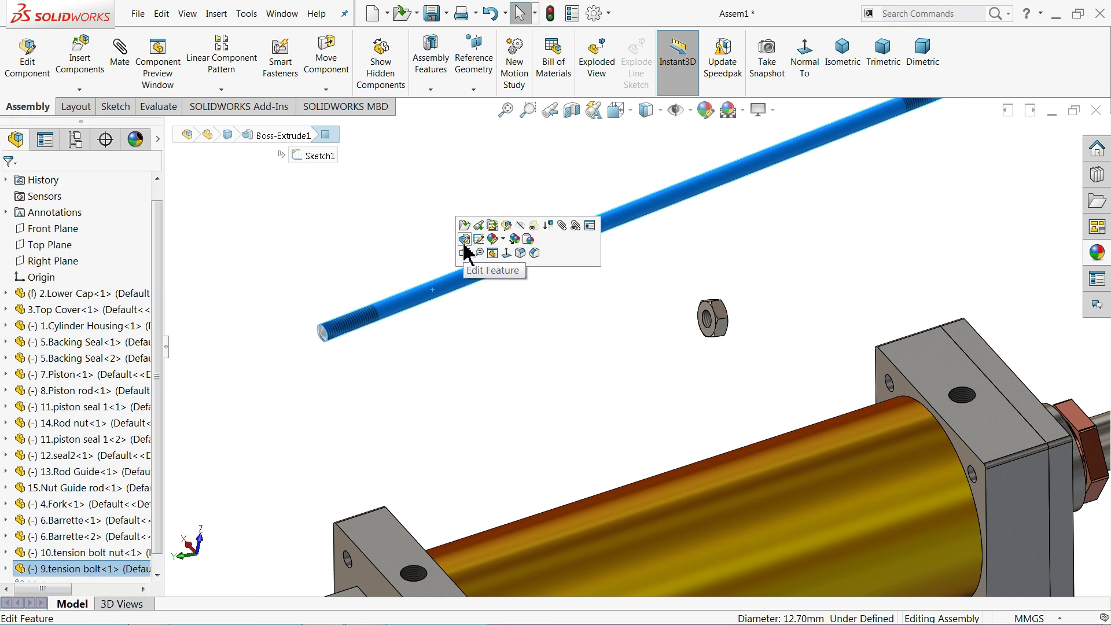
{"action": "left_click", "coordinate": [464, 227]}
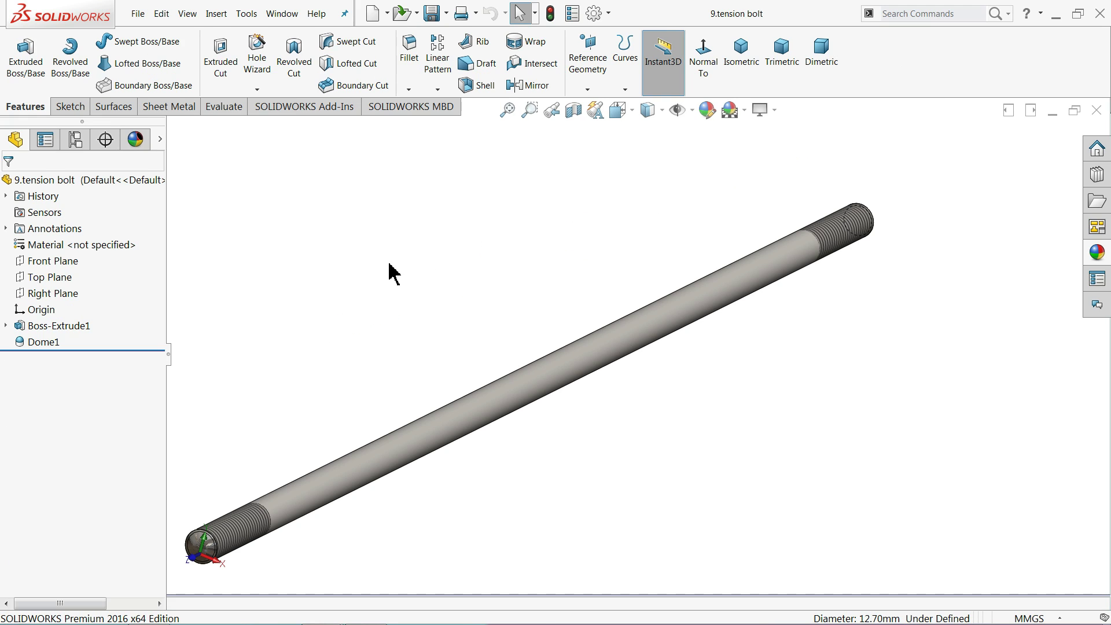
{"action": "right_click", "coordinate": [46, 349]}
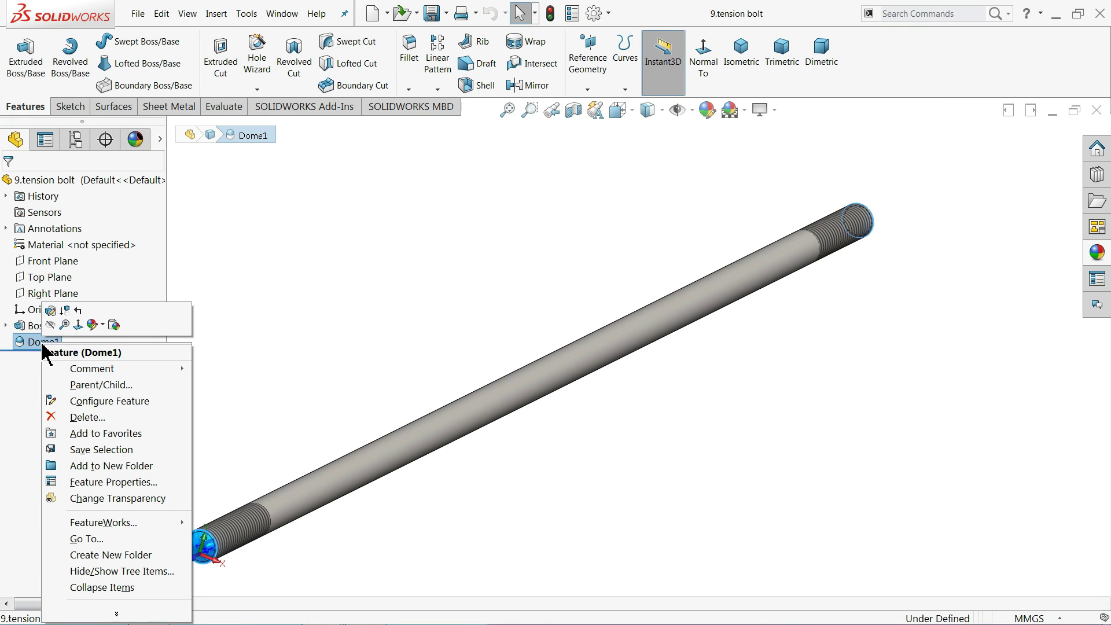
{"action": "left_click", "coordinate": [92, 418]}
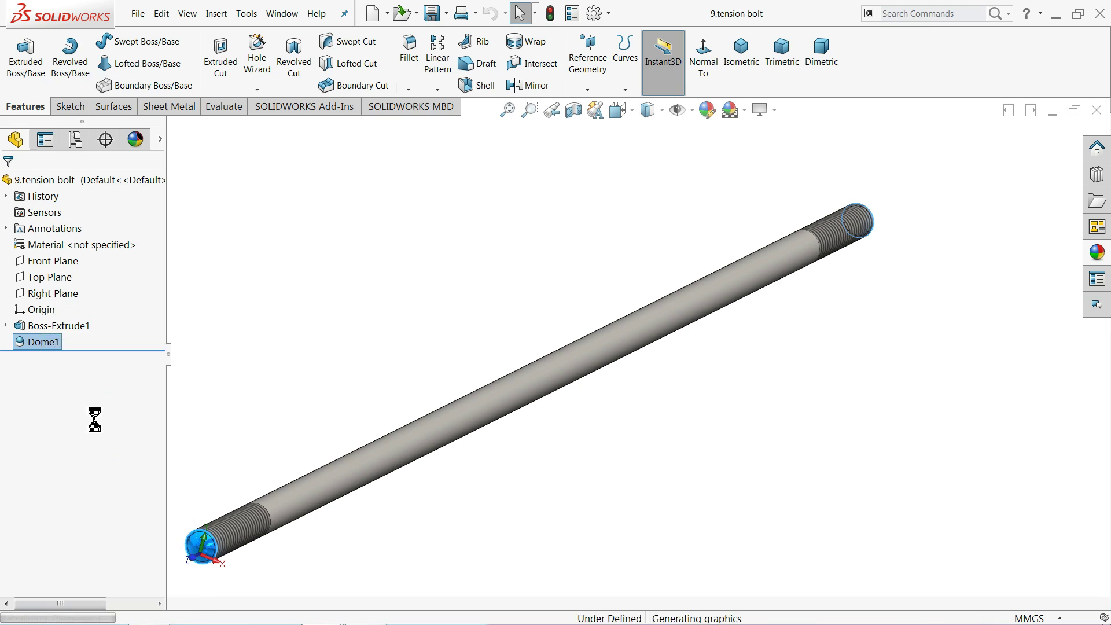
- Close the bolt part saving changes, then rebuild Assem1
{"action": "left_click", "coordinate": [1097, 114]}
{"action": "left_click", "coordinate": [531, 320]}
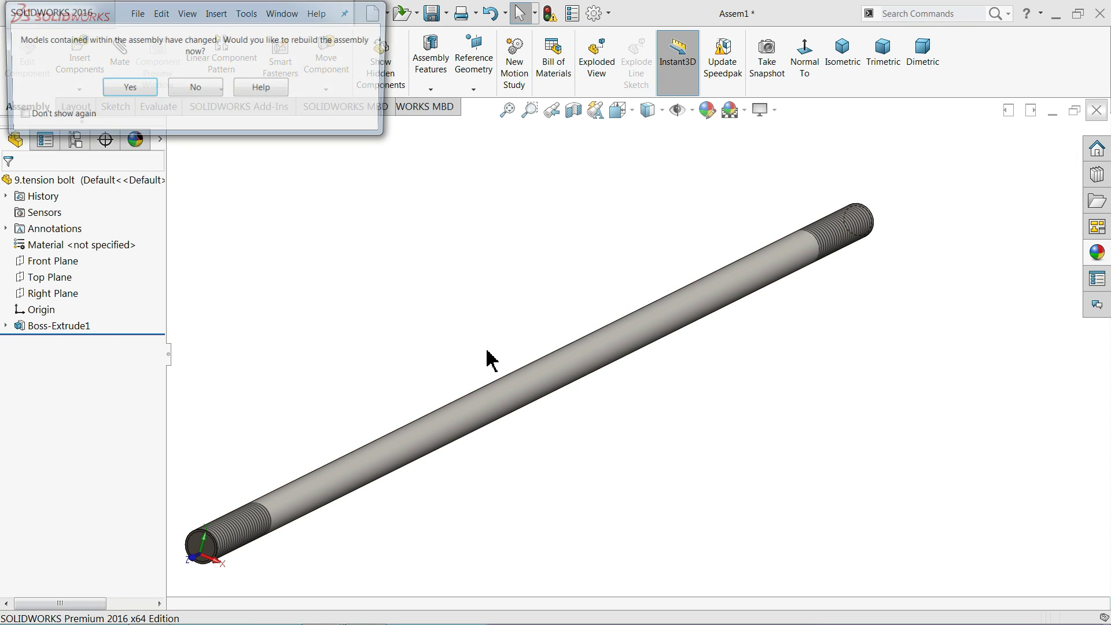
{"action": "left_click", "coordinate": [137, 88]}
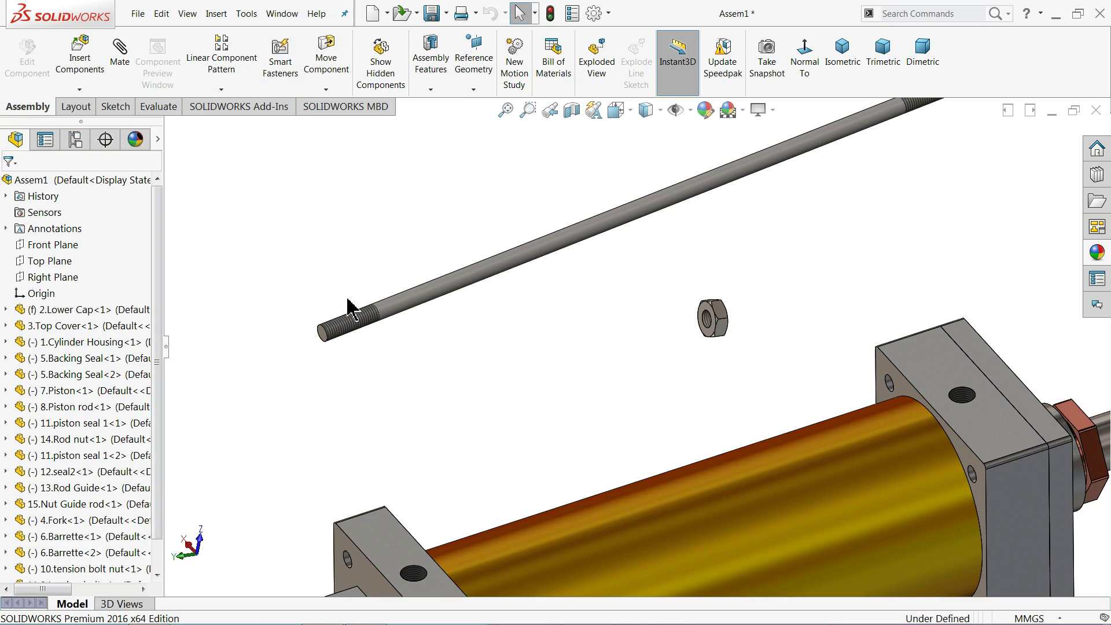
- Mate the tension bolt concentric with the lower cap hole
{"action": "scroll", "coordinate": [717, 298], "scroll_direction": "up", "scroll_amount": 2}
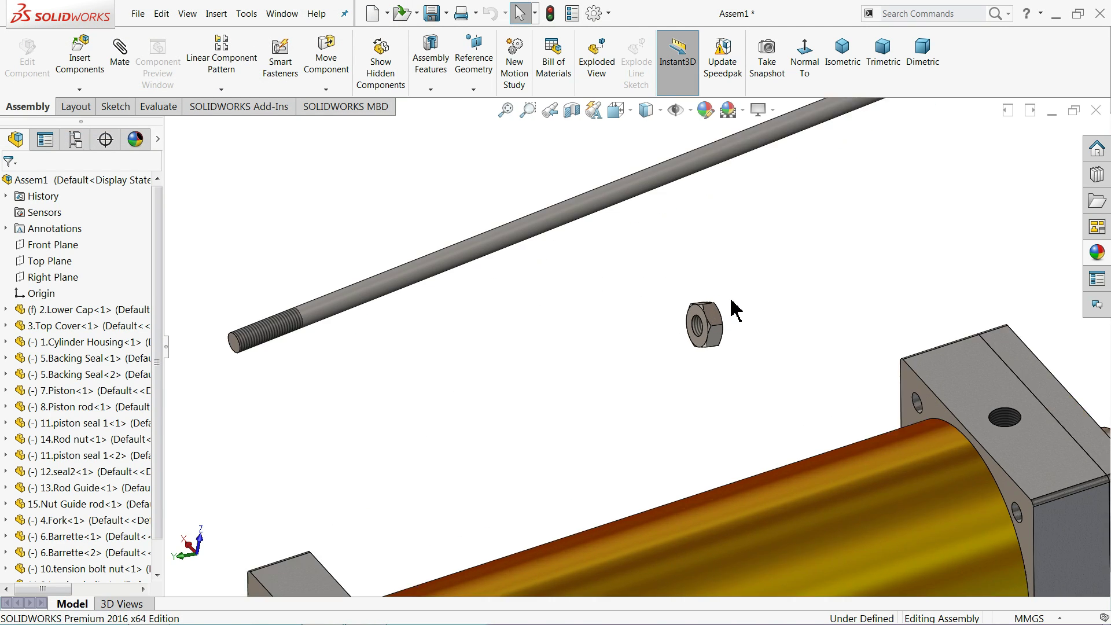
{"action": "scroll", "coordinate": [731, 301], "scroll_direction": "down", "scroll_amount": 3}
{"action": "scroll", "coordinate": [701, 306], "scroll_direction": "up", "scroll_amount": 2}
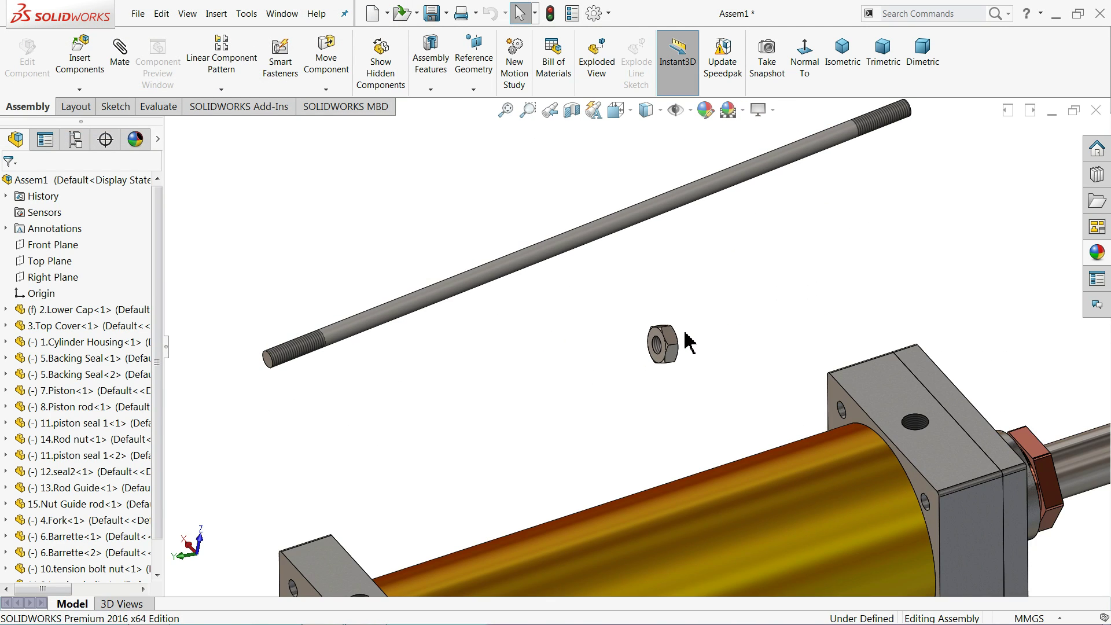
{"action": "middle_click_drag", "start_coordinate": [665, 342], "coordinate": [685, 313]}
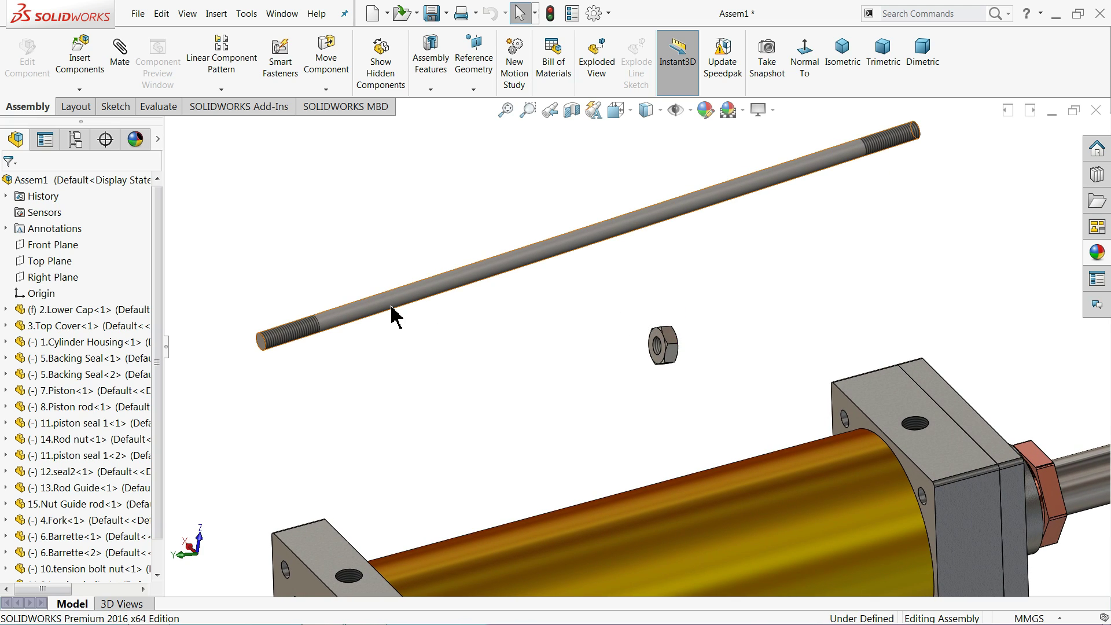
{"action": "left_click", "coordinate": [119, 75]}
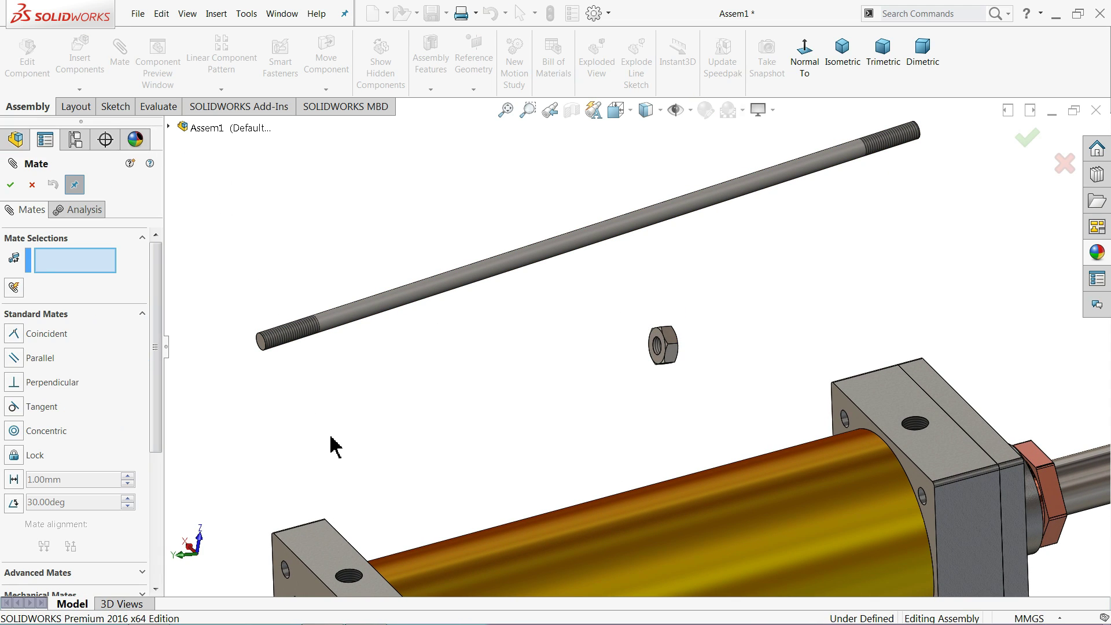
{"action": "scroll", "coordinate": [382, 498], "scroll_direction": "down", "scroll_amount": 2}
{"action": "scroll", "coordinate": [374, 541], "scroll_direction": "down", "scroll_amount": 2}
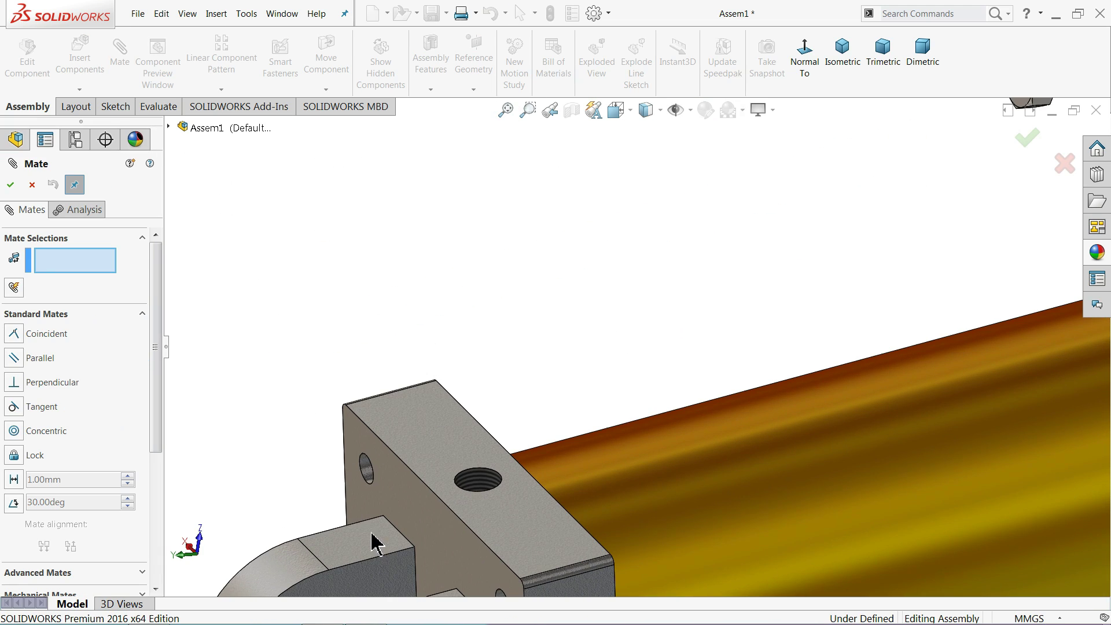
{"action": "left_click", "coordinate": [367, 472]}
{"action": "scroll", "coordinate": [399, 399], "scroll_direction": "up", "scroll_amount": 4}
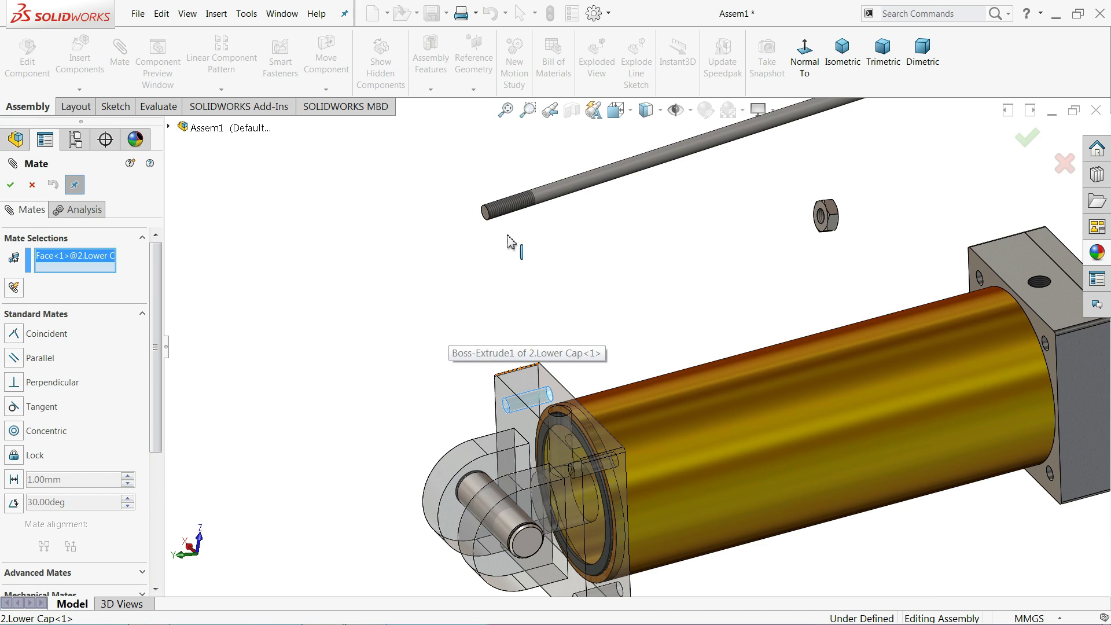
{"action": "left_click", "coordinate": [565, 196]}
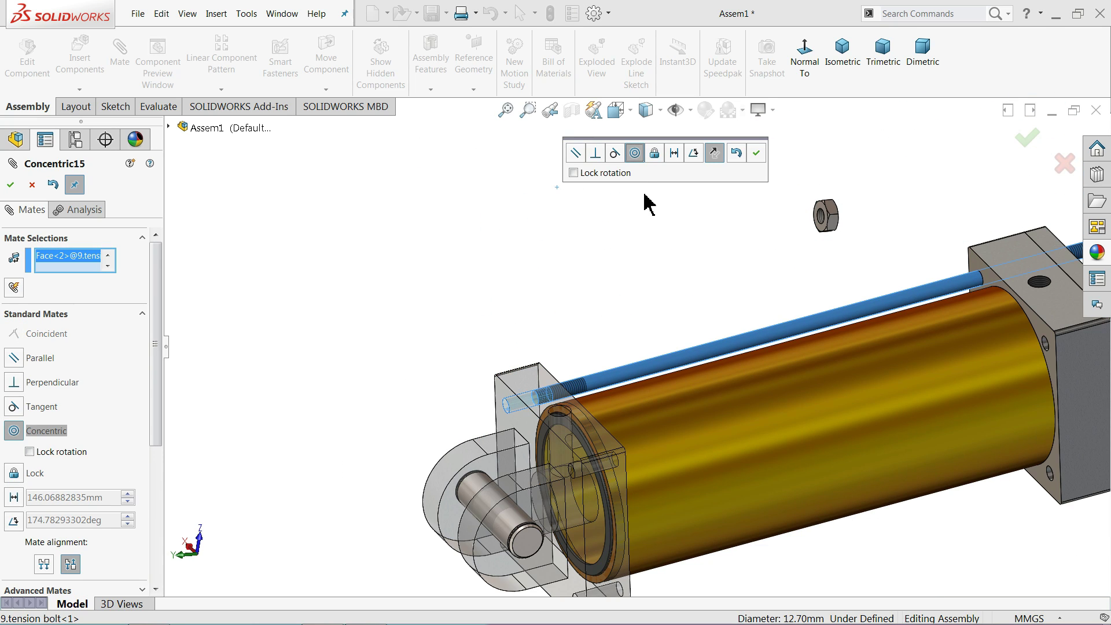
{"action": "left_click", "coordinate": [755, 155]}
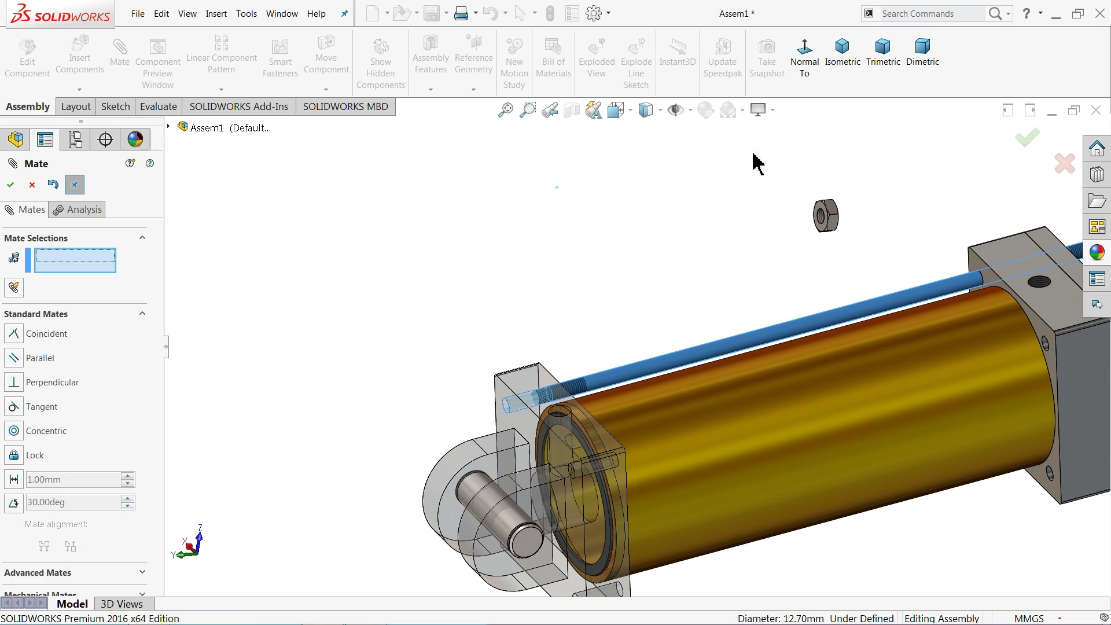
- Slide the mated bolt along its axis past the front plate
{"action": "scroll", "coordinate": [775, 355], "scroll_direction": "up", "scroll_amount": 2}
{"action": "scroll", "coordinate": [697, 337], "scroll_direction": "down", "scroll_amount": 1}
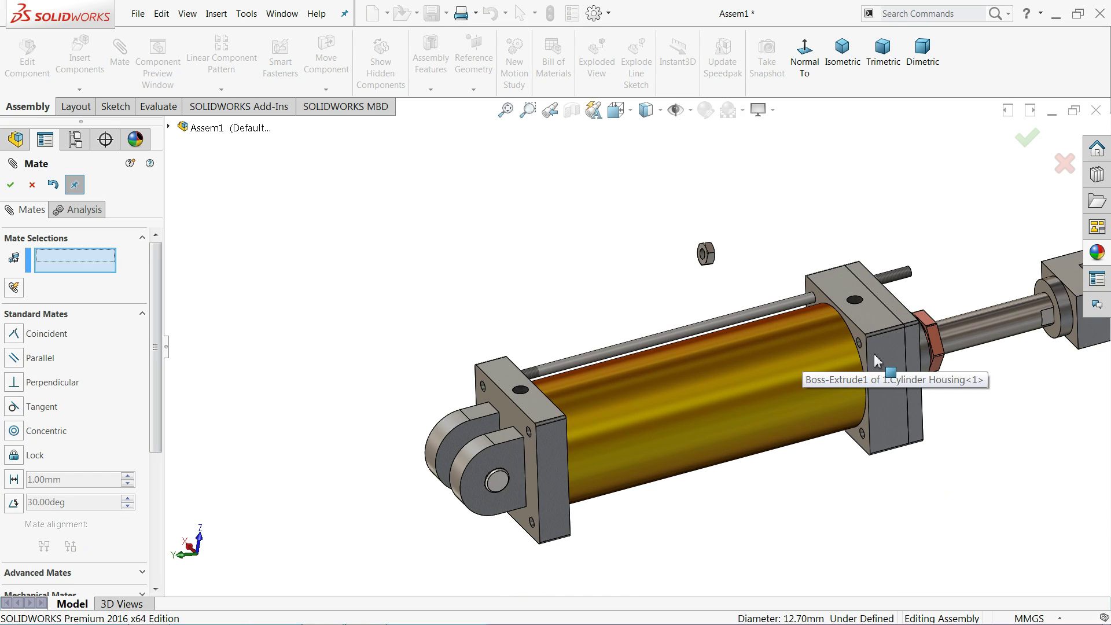
{"action": "scroll", "coordinate": [697, 337], "scroll_direction": "down", "scroll_amount": 1}
{"action": "left_click", "coordinate": [637, 323]}
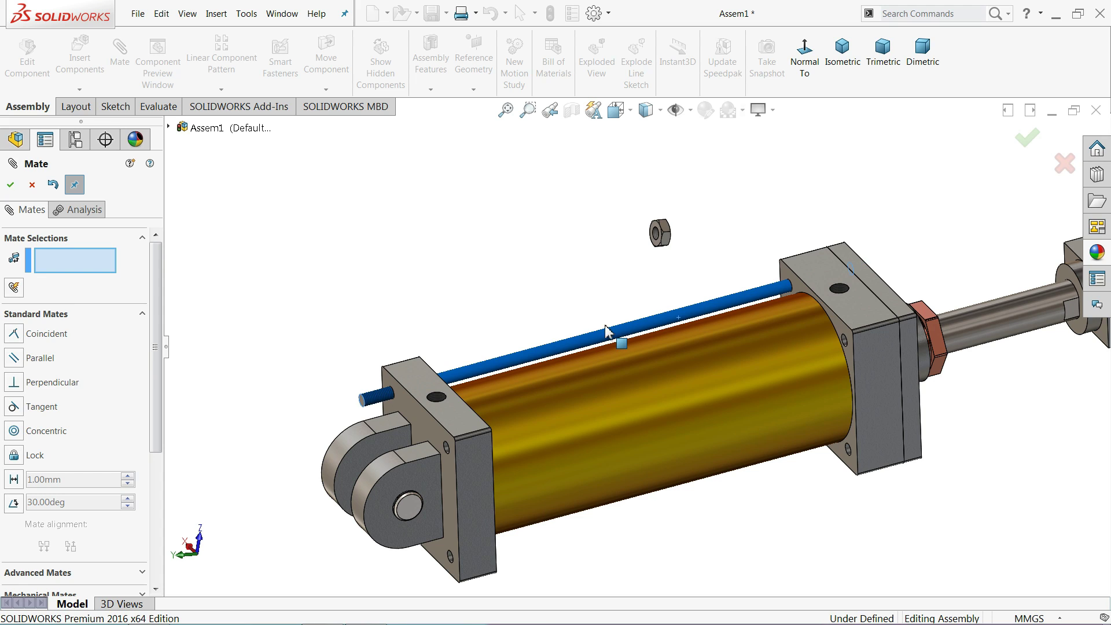
{"action": "left_click_drag", "start_coordinate": [606, 331], "coordinate": [487, 350]}
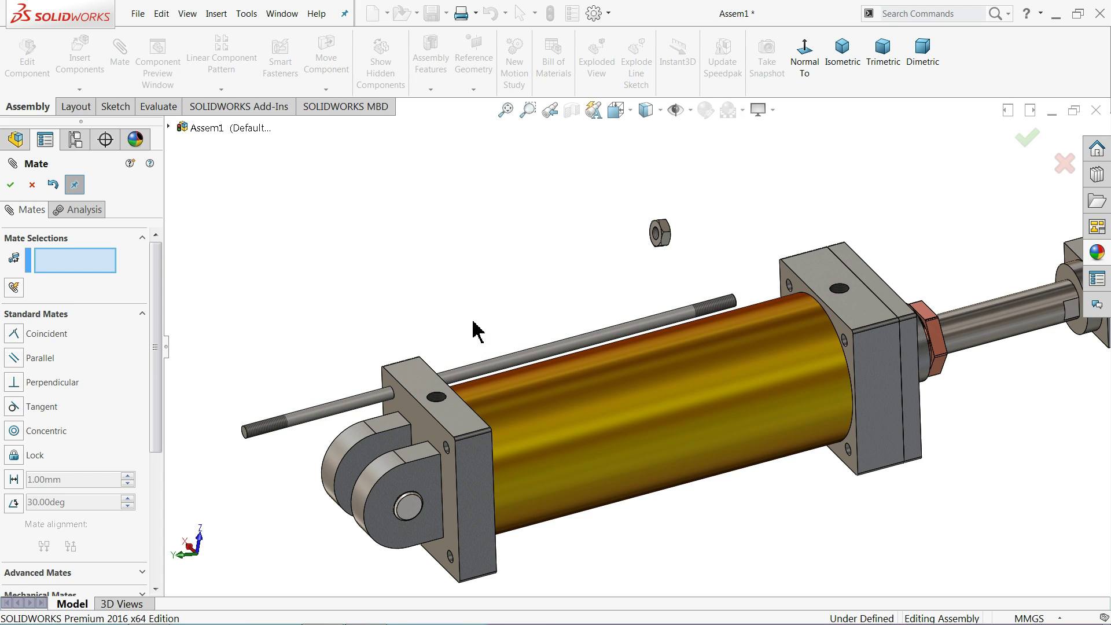
- Begin a Width mate using the lower cap and top cover faces as width references
{"action": "left_click", "coordinate": [133, 313]}
{"action": "left_click", "coordinate": [78, 337]}
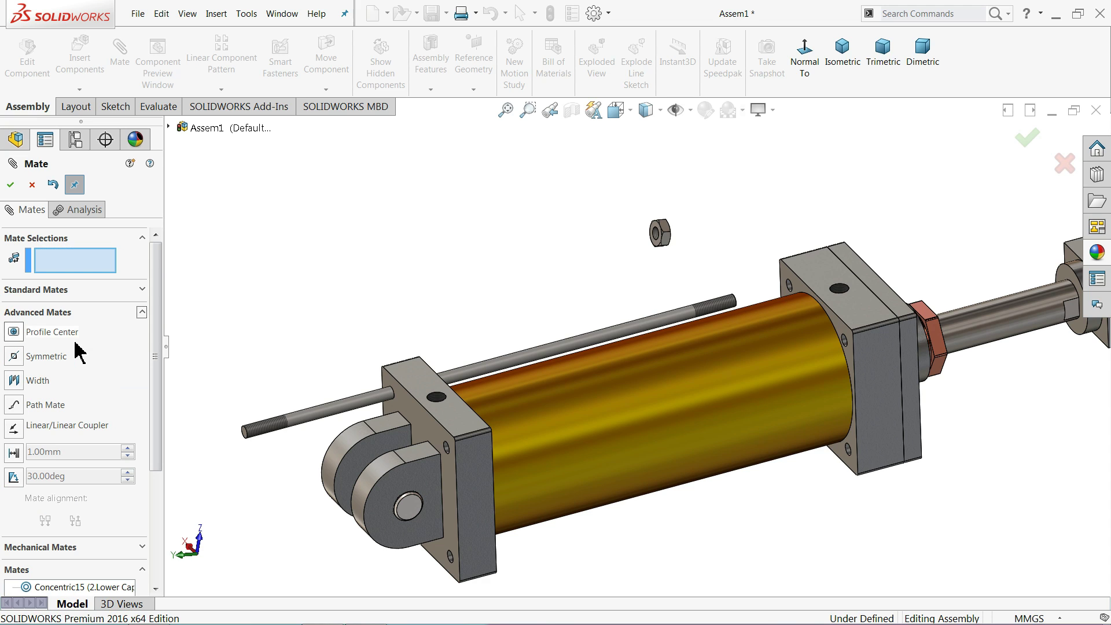
{"action": "left_click", "coordinate": [23, 382]}
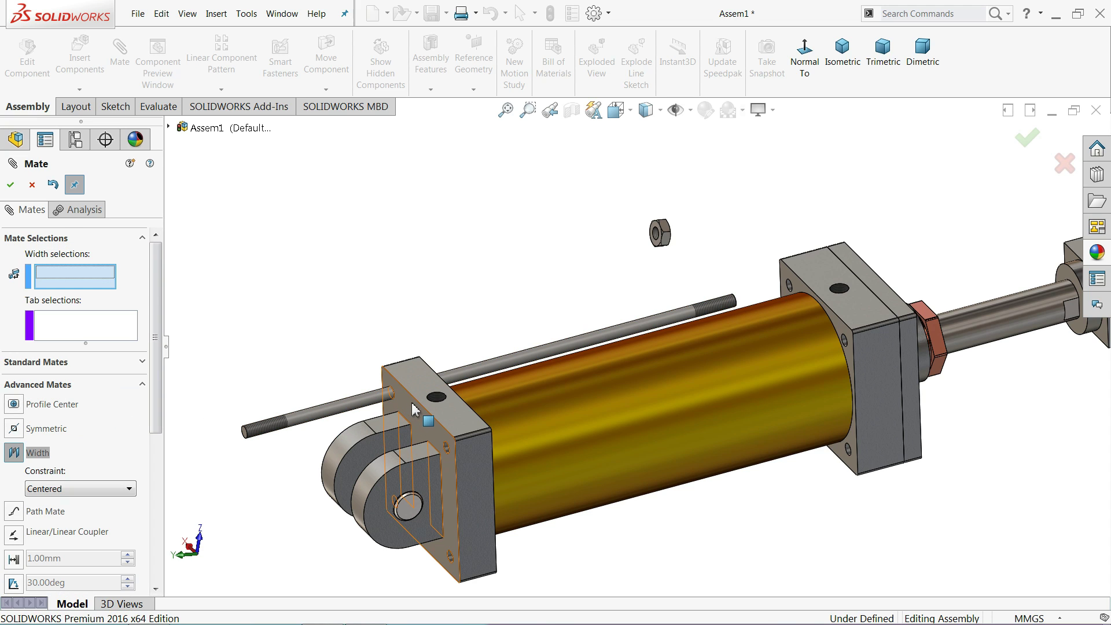
{"action": "left_click", "coordinate": [403, 417]}
{"action": "middle_click_drag", "start_coordinate": [682, 372], "coordinate": [883, 378]}
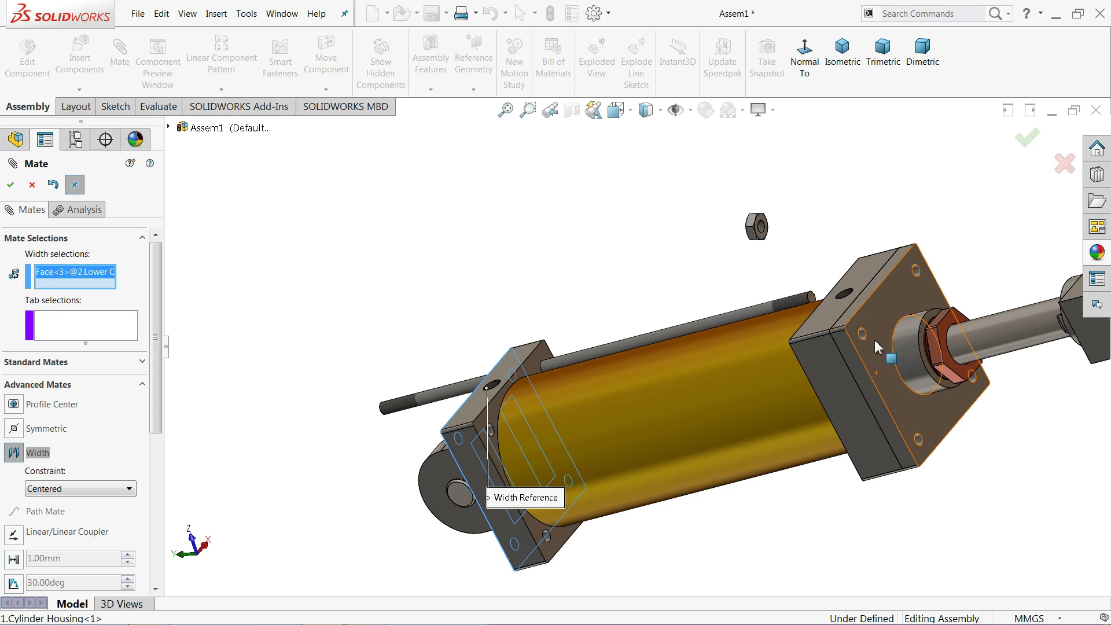
{"action": "left_click", "coordinate": [893, 309]}
- Pick both bolt end faces as tab references and accept the width mate
{"action": "scroll", "coordinate": [739, 353], "scroll_direction": "down", "scroll_amount": 2}
{"action": "scroll", "coordinate": [799, 301], "scroll_direction": "down", "scroll_amount": 4}
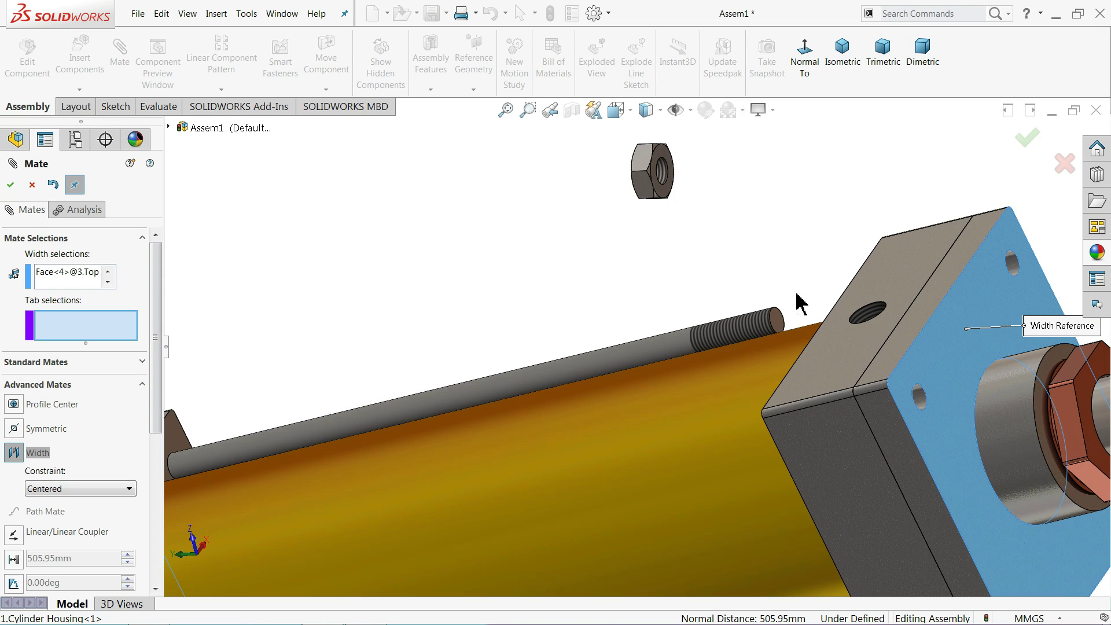
{"action": "left_click", "coordinate": [782, 330]}
{"action": "scroll", "coordinate": [753, 347], "scroll_direction": "up", "scroll_amount": 3}
{"action": "scroll", "coordinate": [724, 356], "scroll_direction": "up", "scroll_amount": 3}
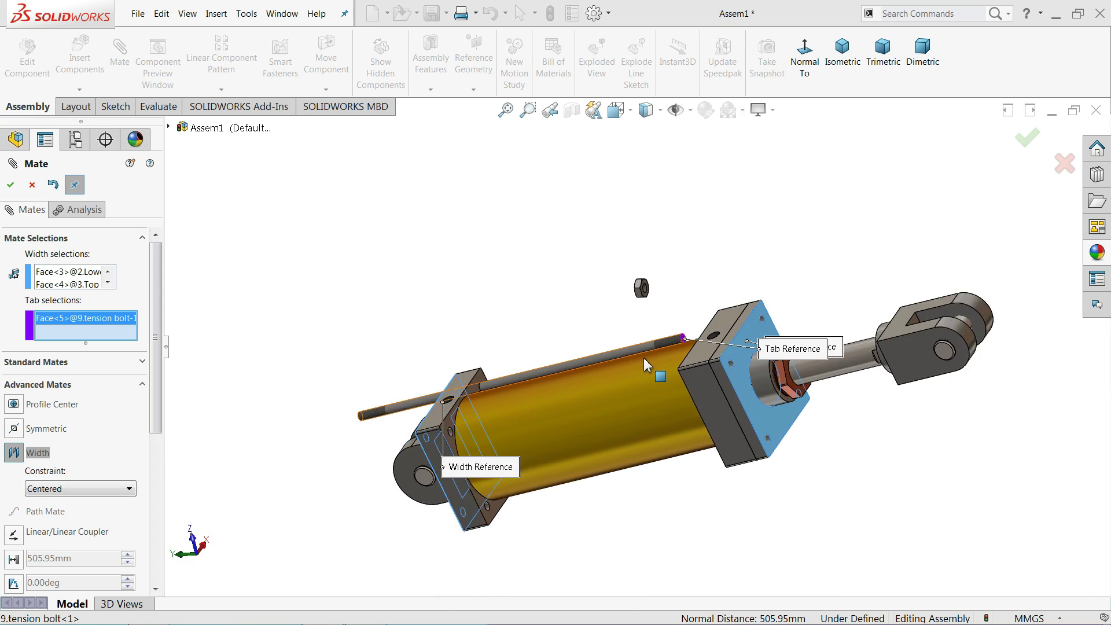
{"action": "scroll", "coordinate": [412, 384], "scroll_direction": "down", "scroll_amount": 4}
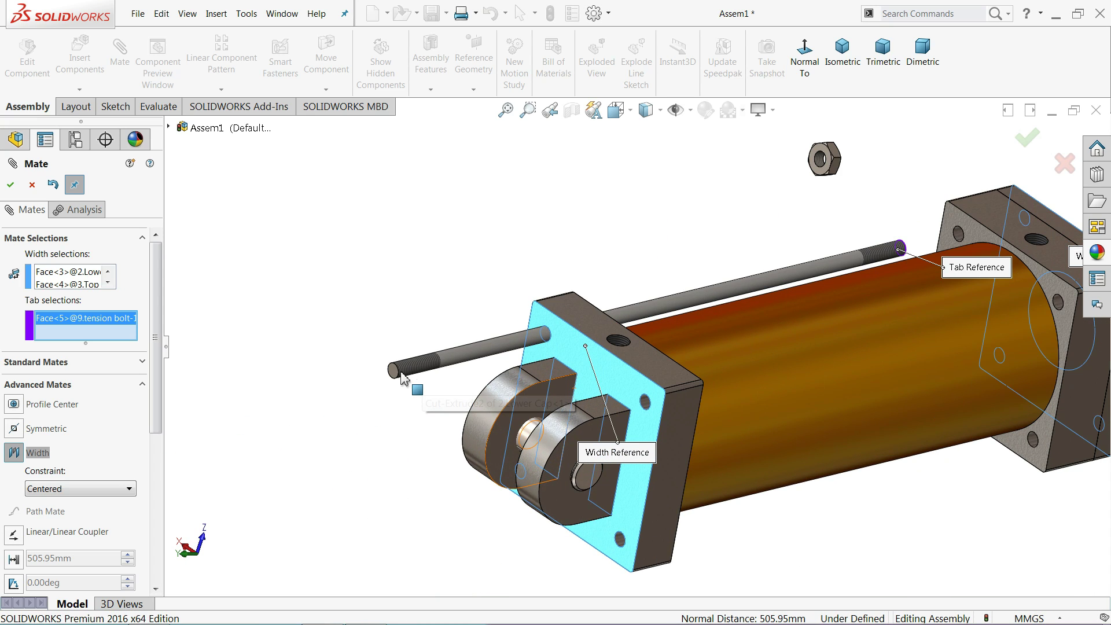
{"action": "left_click", "coordinate": [430, 361]}
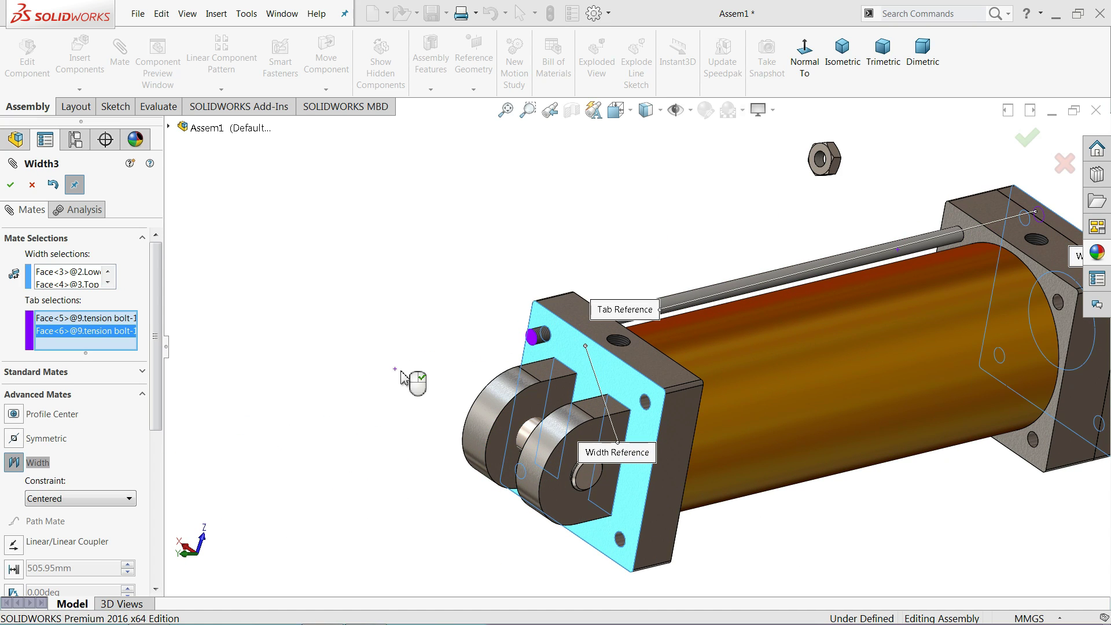
{"action": "left_click", "coordinate": [11, 186]}
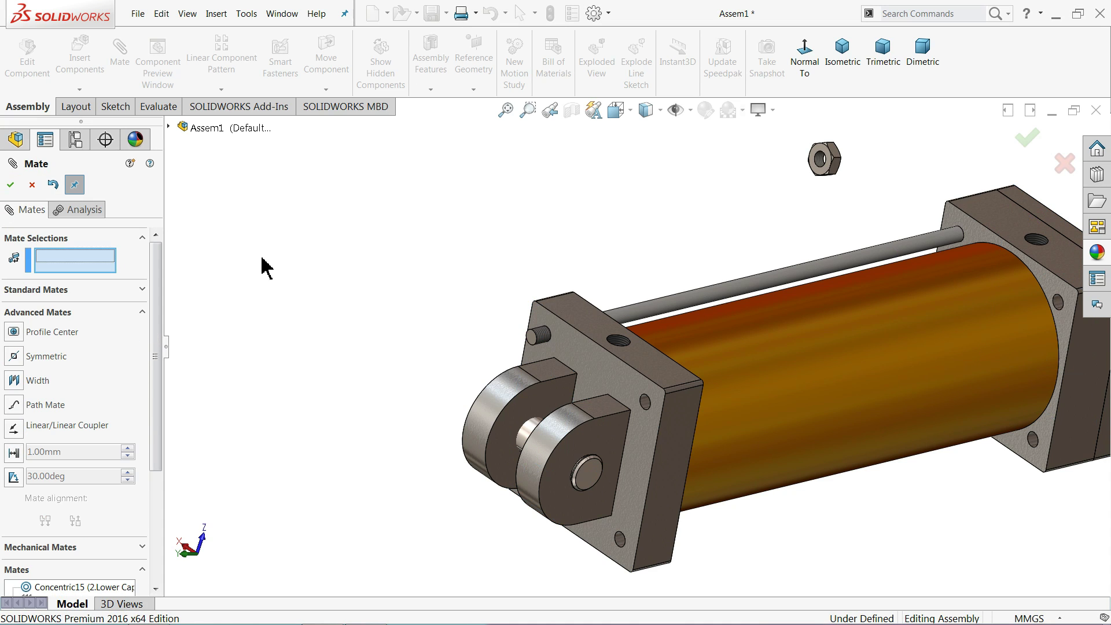
- Make the first tension bolt nut concentric with the bolt
{"action": "scroll", "coordinate": [863, 171], "scroll_direction": "down", "scroll_amount": 3}
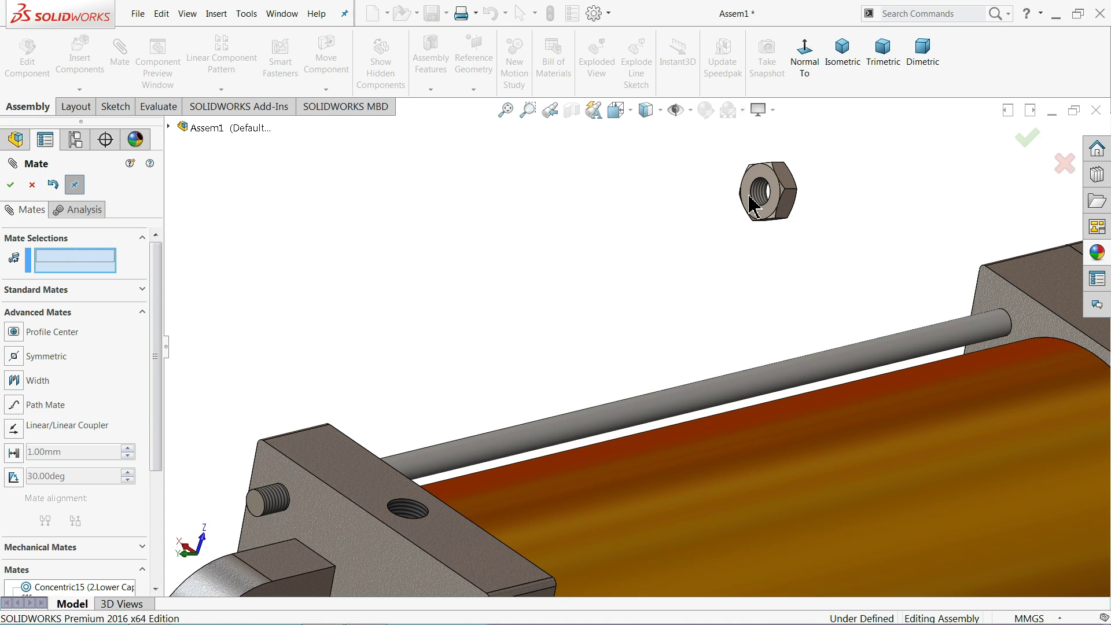
{"action": "left_click", "coordinate": [762, 201]}
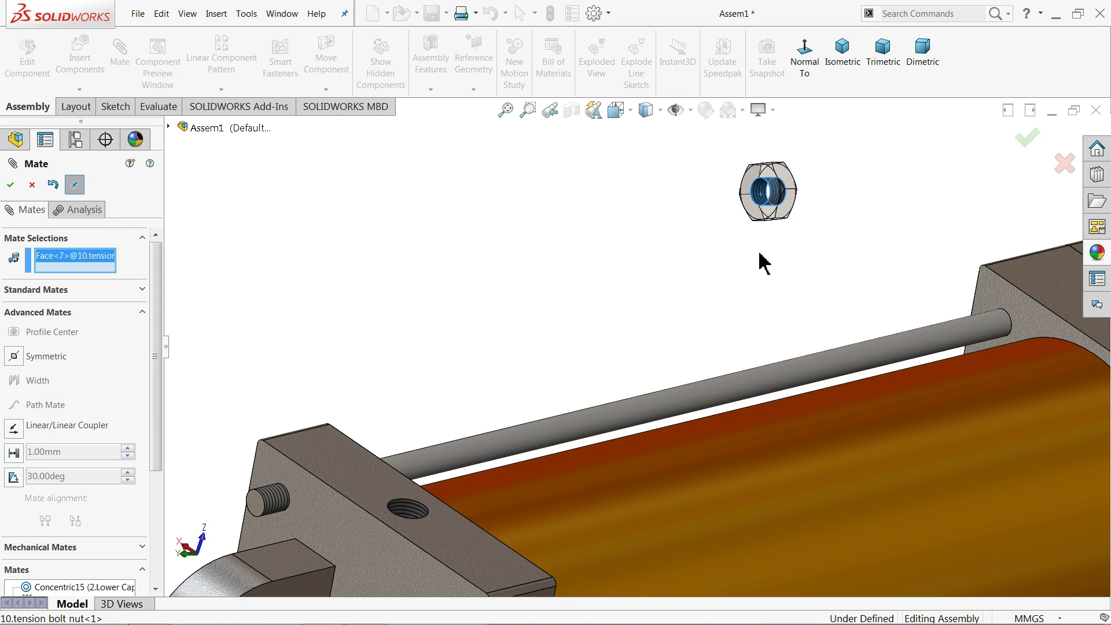
{"action": "left_click", "coordinate": [778, 375]}
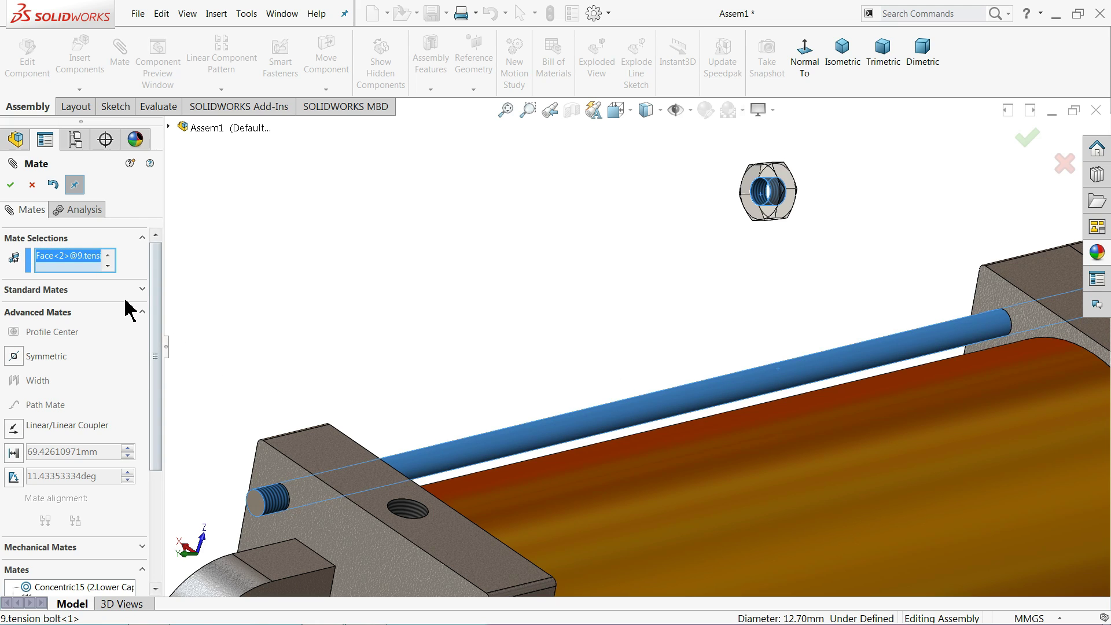
{"action": "left_click", "coordinate": [44, 292]}
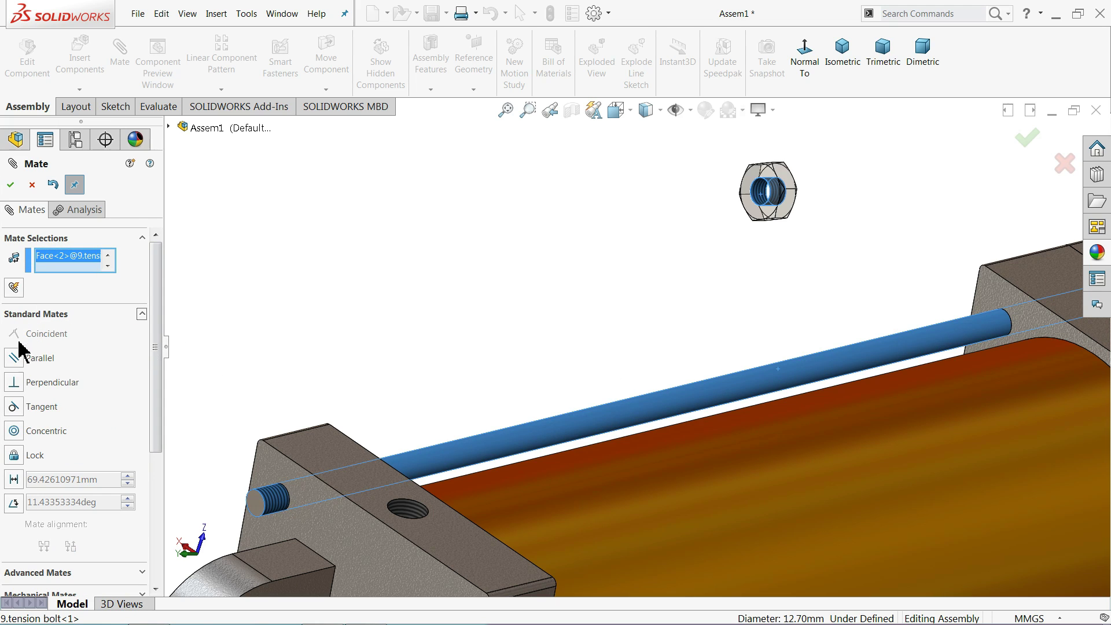
{"action": "left_click", "coordinate": [14, 434]}
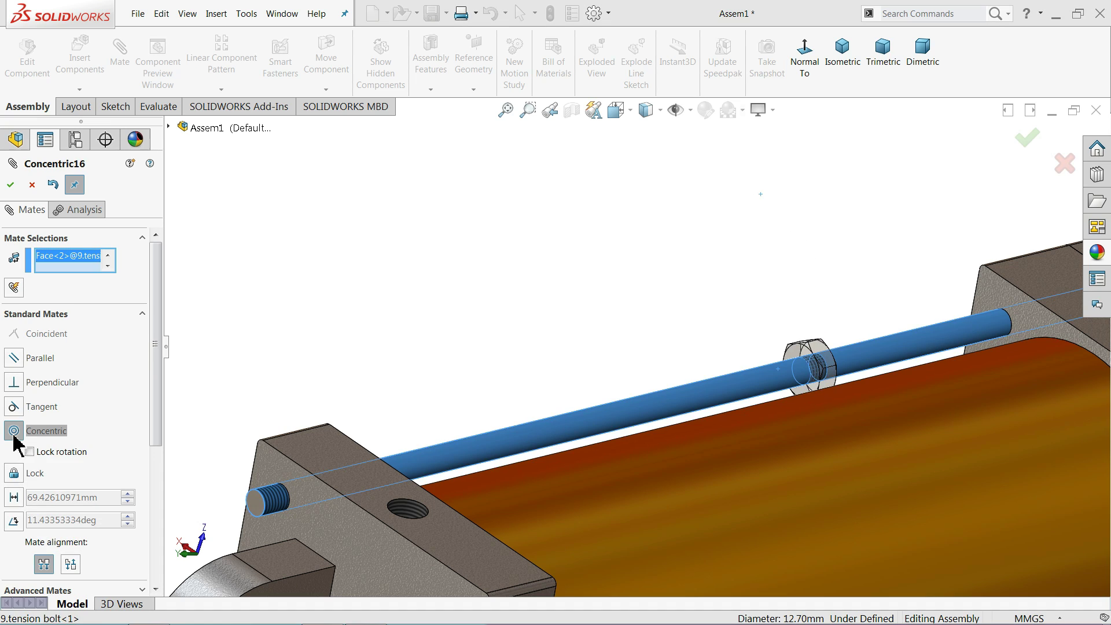
{"action": "left_click", "coordinate": [5, 190]}
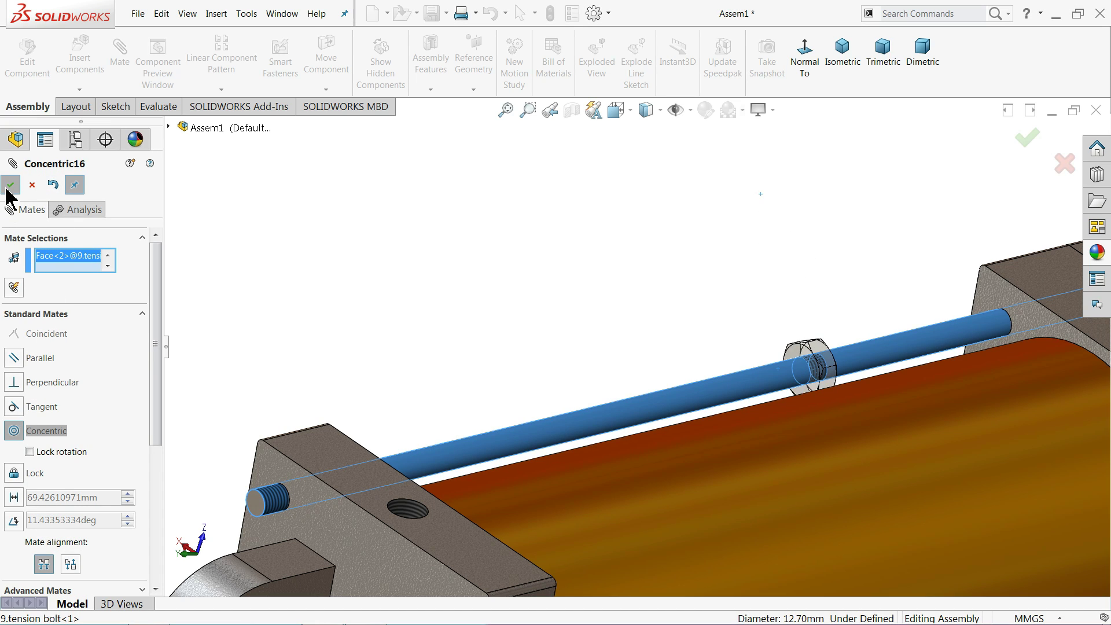
- Seat the nut coincident against the lower cap face
{"action": "left_click", "coordinate": [305, 489]}
{"action": "scroll", "coordinate": [637, 440], "scroll_direction": "down", "scroll_amount": 3}
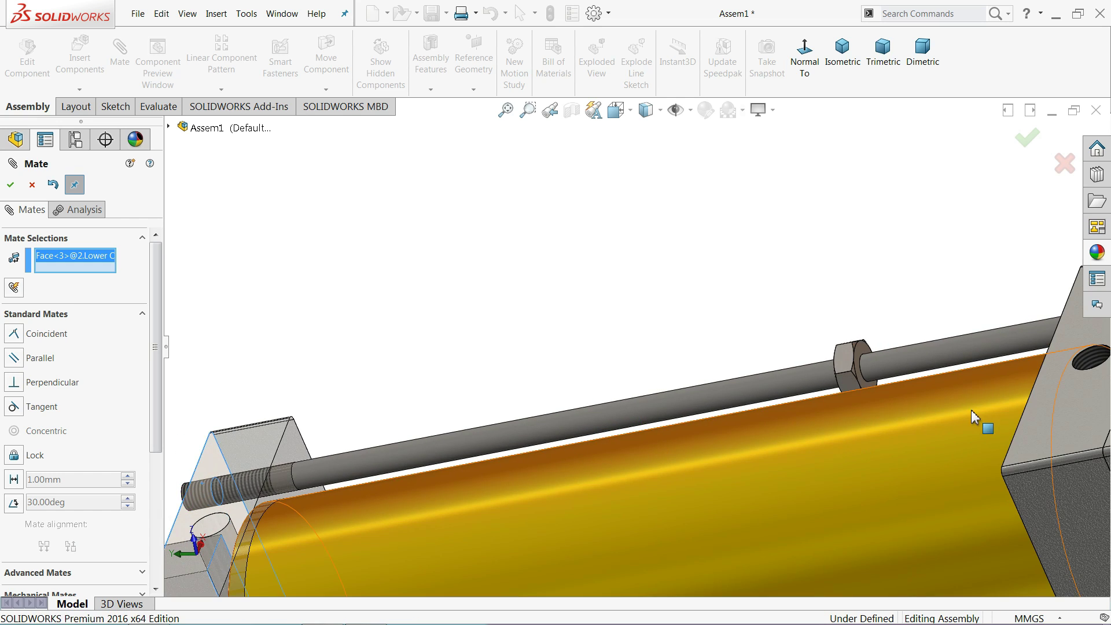
{"action": "scroll", "coordinate": [828, 376], "scroll_direction": "down", "scroll_amount": 3}
{"action": "left_click", "coordinate": [712, 327]}
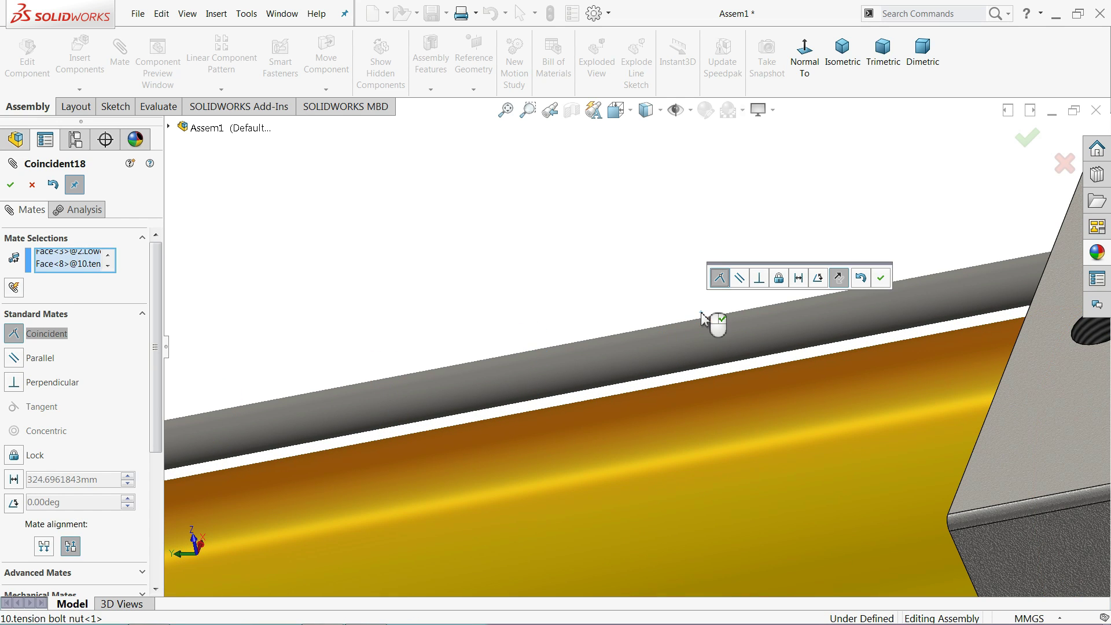
{"action": "scroll", "coordinate": [491, 332], "scroll_direction": "up", "scroll_amount": 3}
{"action": "scroll", "coordinate": [429, 364], "scroll_direction": "up", "scroll_amount": 2}
{"action": "middle_click_drag", "start_coordinate": [463, 365], "coordinate": [527, 353]}
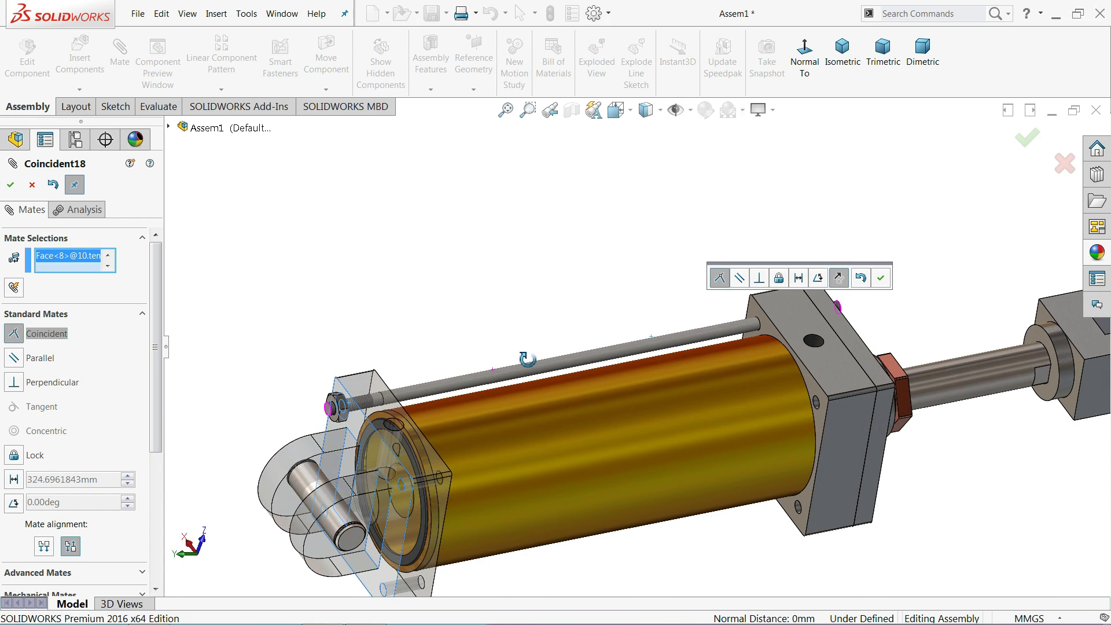
{"action": "left_click", "coordinate": [881, 279]}
{"action": "scroll", "coordinate": [463, 434], "scroll_direction": "down", "scroll_amount": 3}
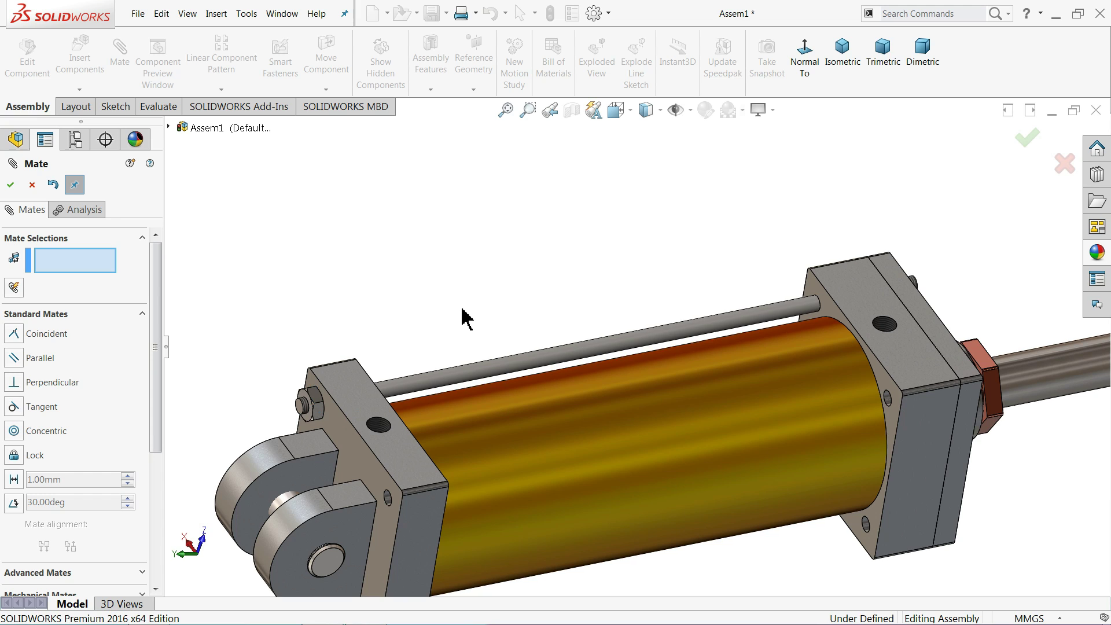
- Move the loose tension bolt nut next to the top cover end
{"action": "left_click", "coordinate": [32, 185]}
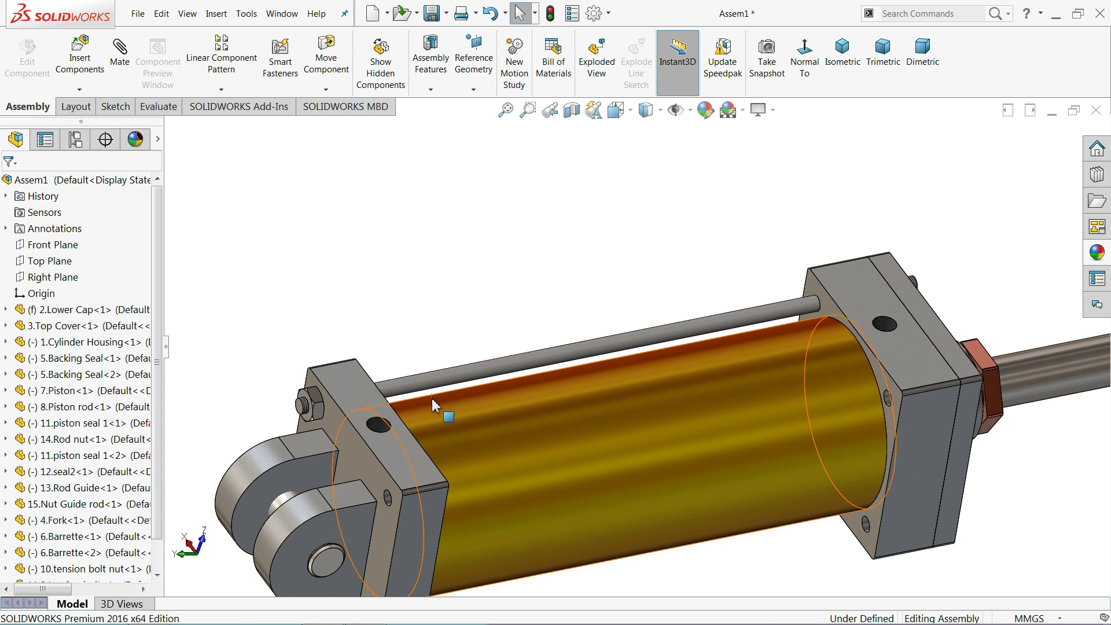
{"action": "scroll", "coordinate": [292, 437], "scroll_direction": "down", "scroll_amount": 3}
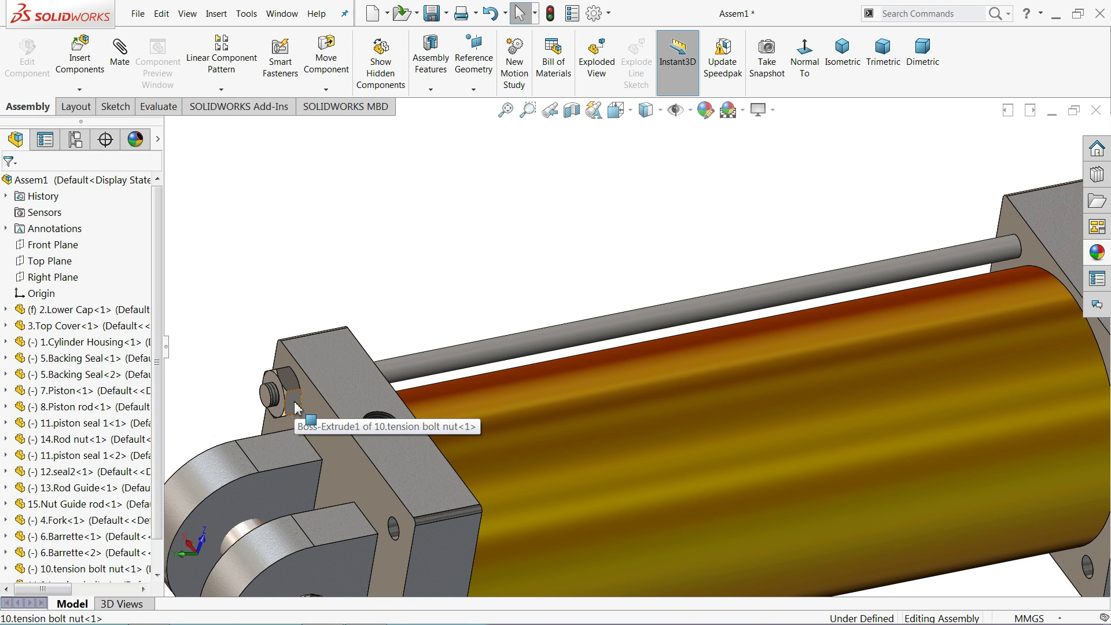
{"action": "left_click", "coordinate": [295, 409]}
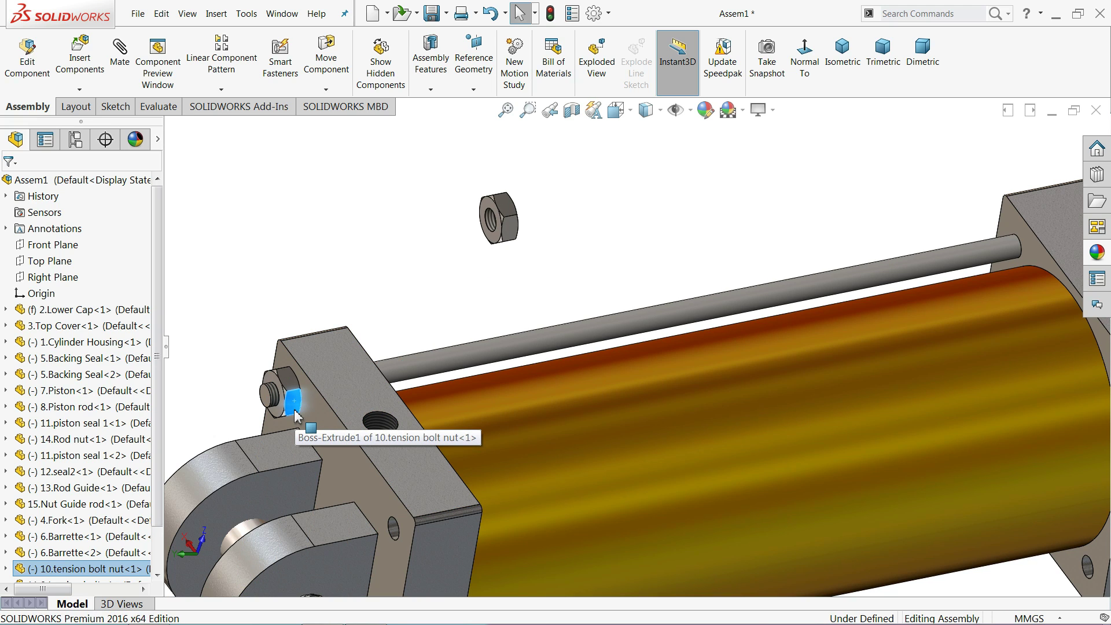
{"action": "scroll", "coordinate": [637, 269], "scroll_direction": "up", "scroll_amount": 3}
{"action": "middle_click_drag", "start_coordinate": [661, 259], "coordinate": [579, 273]}
{"action": "scroll", "coordinate": [587, 284], "scroll_direction": "down", "scroll_amount": 3}
{"action": "left_click_drag", "start_coordinate": [585, 295], "coordinate": [1018, 249]}
{"action": "scroll", "coordinate": [979, 290], "scroll_direction": "up", "scroll_amount": 3}
{"action": "scroll", "coordinate": [940, 283], "scroll_direction": "down", "scroll_amount": 3}
{"action": "left_click", "coordinate": [941, 284]}
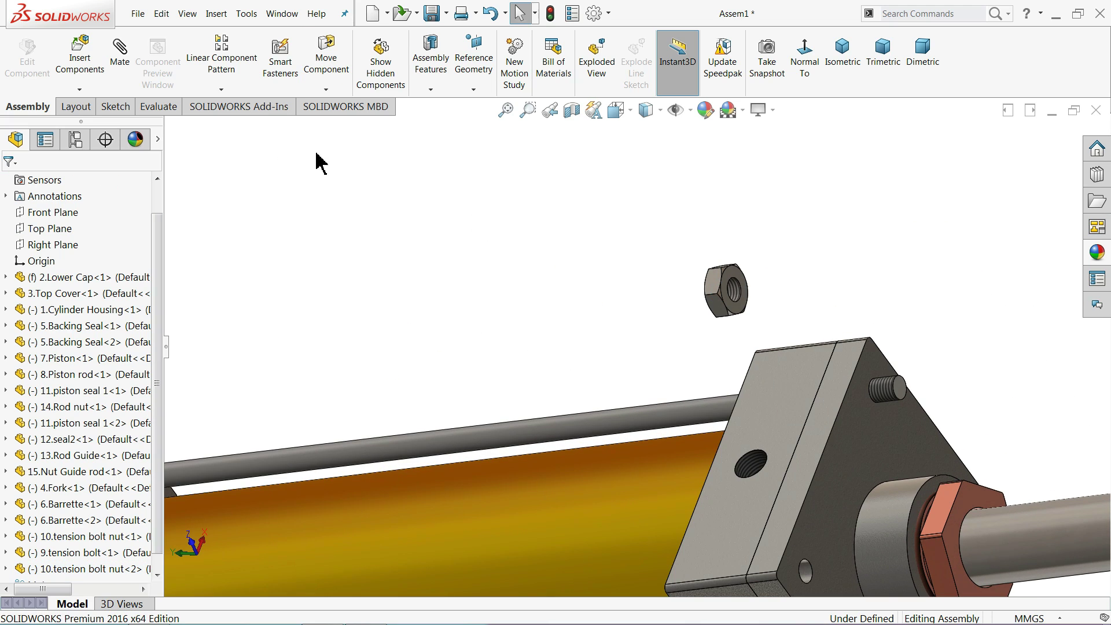
- Mate the second nut's hole concentric with the tension bolt
{"action": "left_click", "coordinate": [120, 55]}
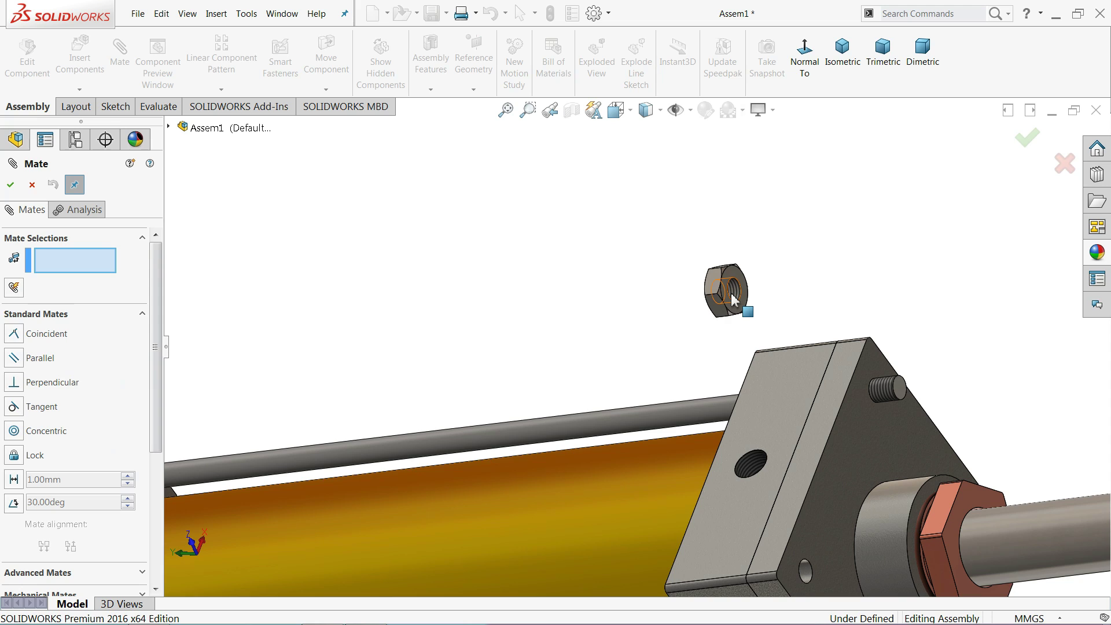
{"action": "left_click", "coordinate": [733, 299]}
{"action": "left_click", "coordinate": [715, 420]}
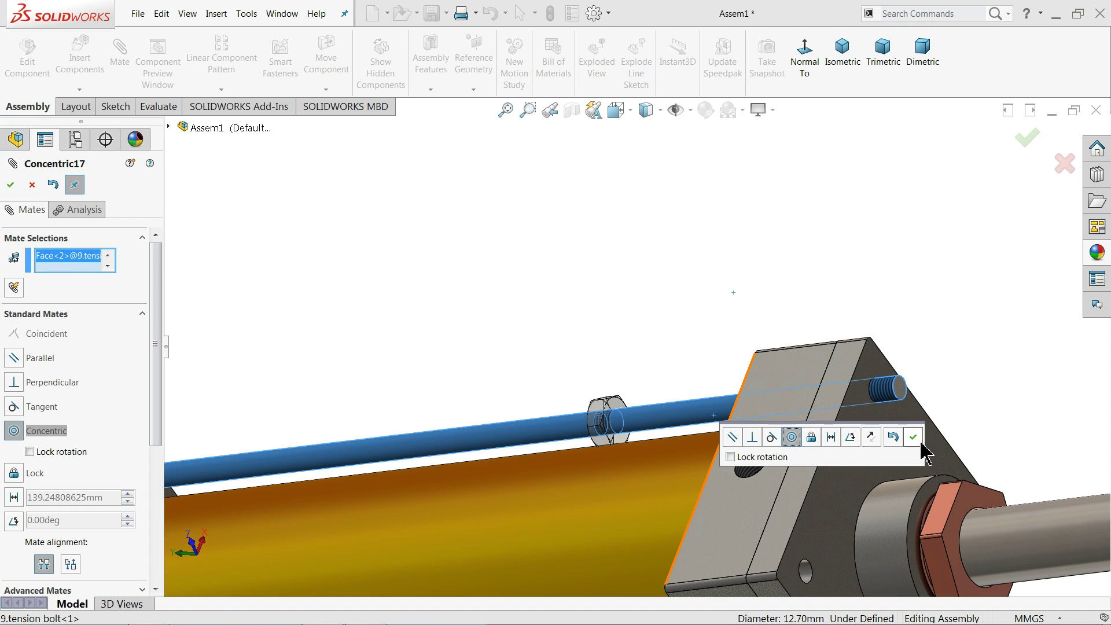
{"action": "left_click", "coordinate": [913, 445]}
- Seat the second nut coincident against the top cover face
{"action": "left_click", "coordinate": [870, 407]}
{"action": "middle_click_drag", "start_coordinate": [870, 406], "coordinate": [879, 388]}
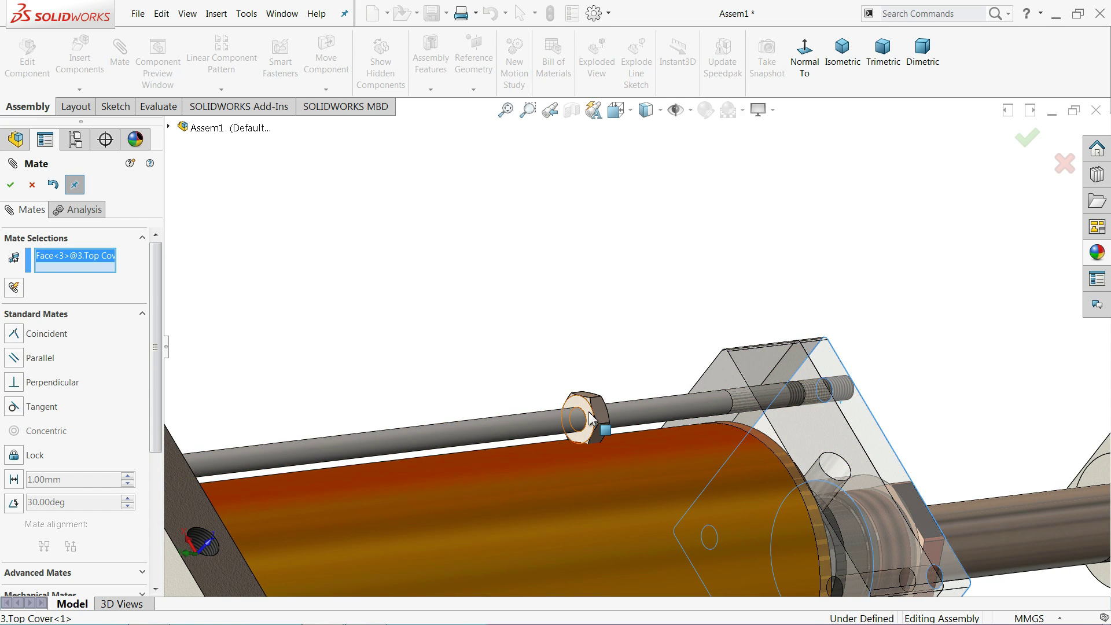
{"action": "left_click", "coordinate": [589, 414]}
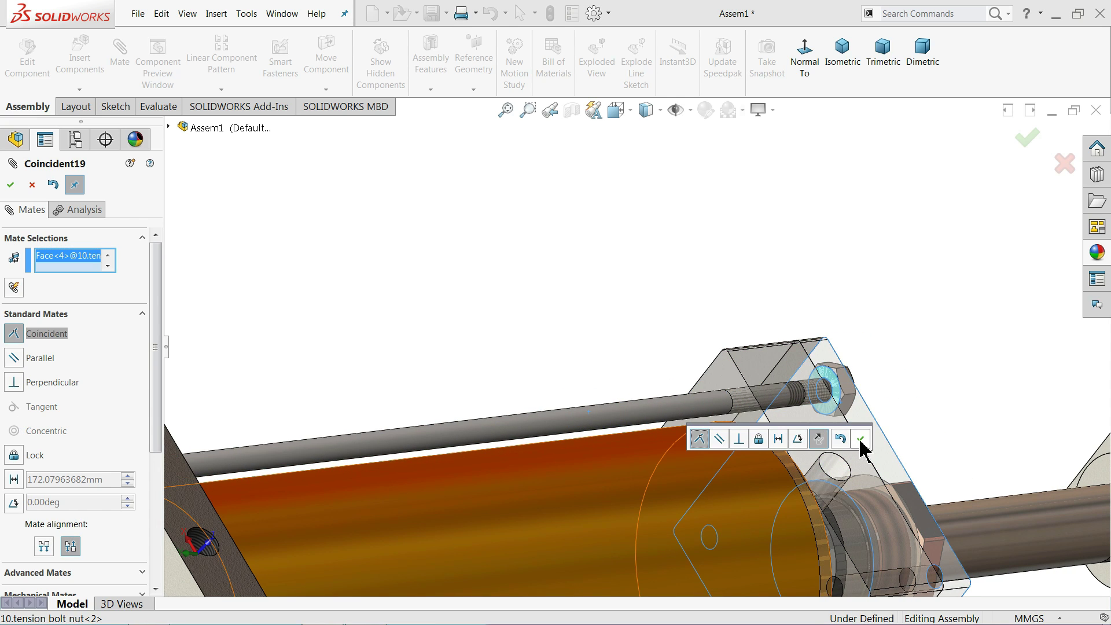
{"action": "left_click", "coordinate": [860, 438]}
{"action": "mouse_move", "coordinate": [861, 446]}
{"action": "middle_mouse_down"}
{"action": "mouse_move", "coordinate": [759, 414]}
{"action": "mouse_move", "coordinate": [677, 420]}
{"action": "mouse_move", "coordinate": [678, 405]}
{"action": "middle_mouse_up"}
{"action": "scroll", "coordinate": [760, 414], "scroll_direction": "up", "scroll_amount": 5}
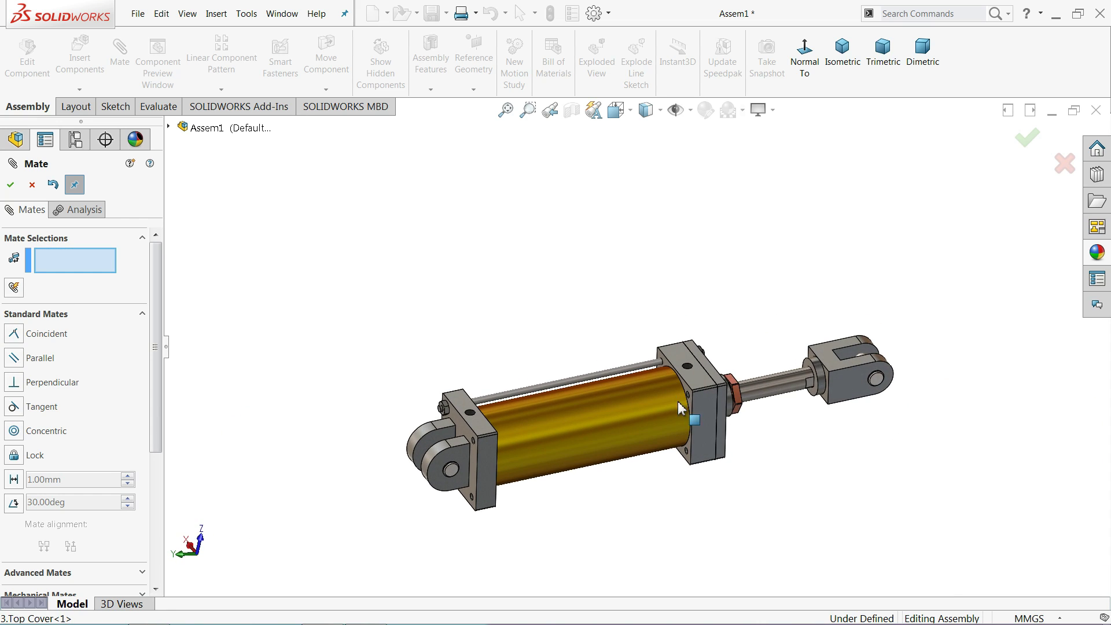
{"action": "scroll", "coordinate": [637, 470], "scroll_direction": "down", "scroll_amount": 1}
{"action": "scroll", "coordinate": [637, 470], "scroll_direction": "down", "scroll_amount": 1}
{"action": "scroll", "coordinate": [637, 466], "scroll_direction": "down", "scroll_amount": 2}
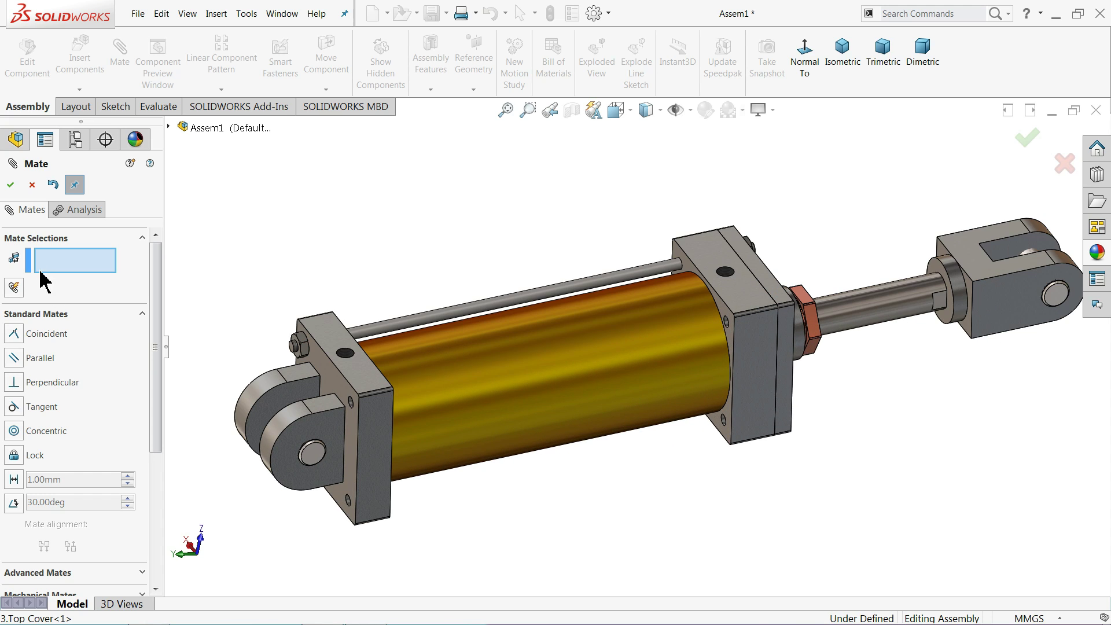
{"action": "left_click", "coordinate": [11, 184]}
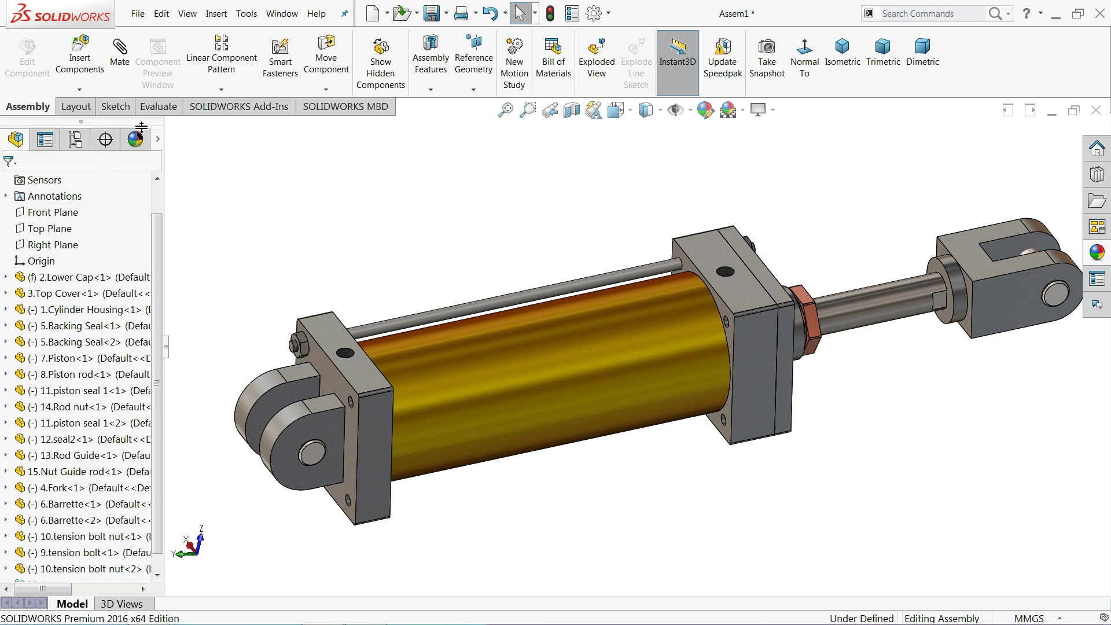
- Start a circular component pattern of the tension bolt and both nuts
{"action": "left_click", "coordinate": [222, 91]}
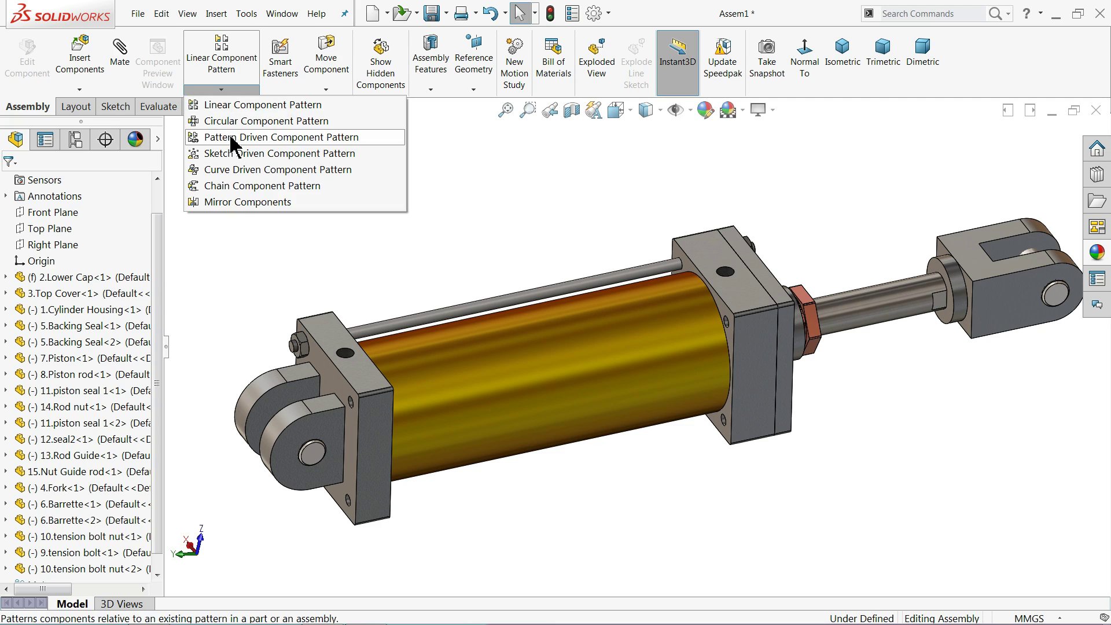
{"action": "left_click", "coordinate": [231, 123]}
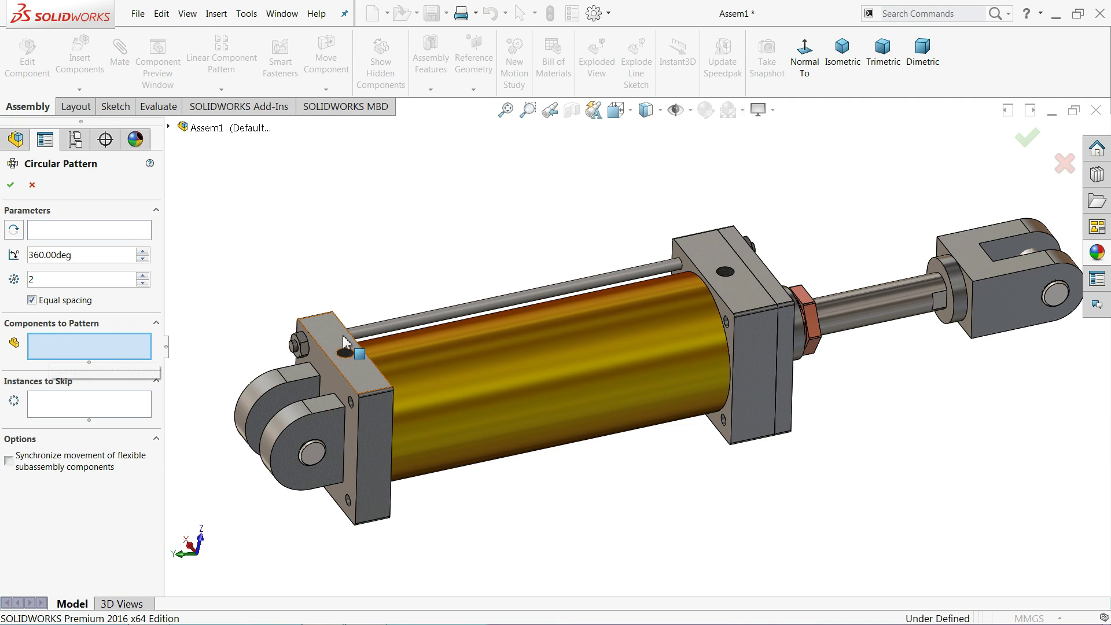
{"action": "left_click", "coordinate": [307, 346]}
{"action": "left_click", "coordinate": [304, 349]}
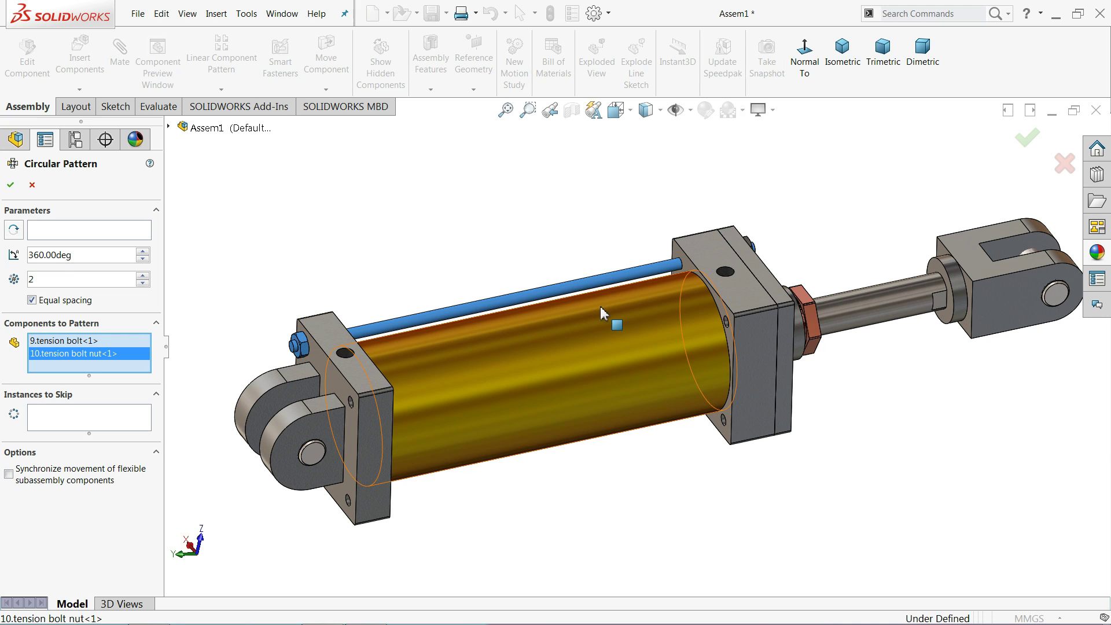
{"action": "scroll", "coordinate": [765, 263], "scroll_direction": "down", "scroll_amount": 2}
{"action": "scroll", "coordinate": [764, 267], "scroll_direction": "down", "scroll_amount": 3}
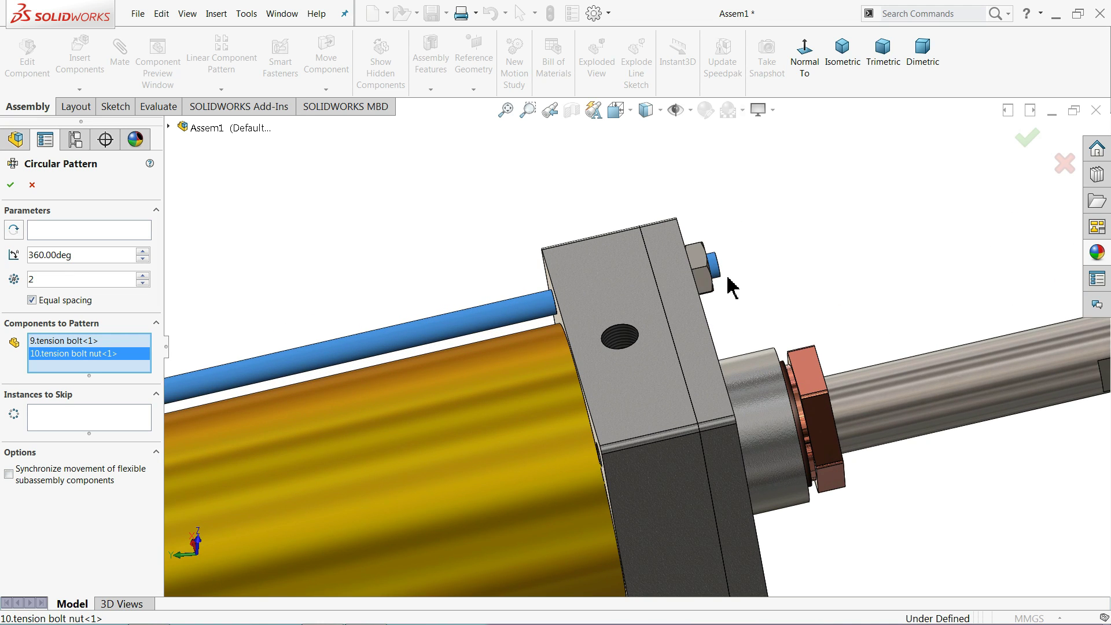
{"action": "left_click", "coordinate": [713, 298]}
{"action": "scroll", "coordinate": [675, 297], "scroll_direction": "up", "scroll_amount": 5}
{"action": "scroll", "coordinate": [607, 385], "scroll_direction": "up", "scroll_amount": 4}
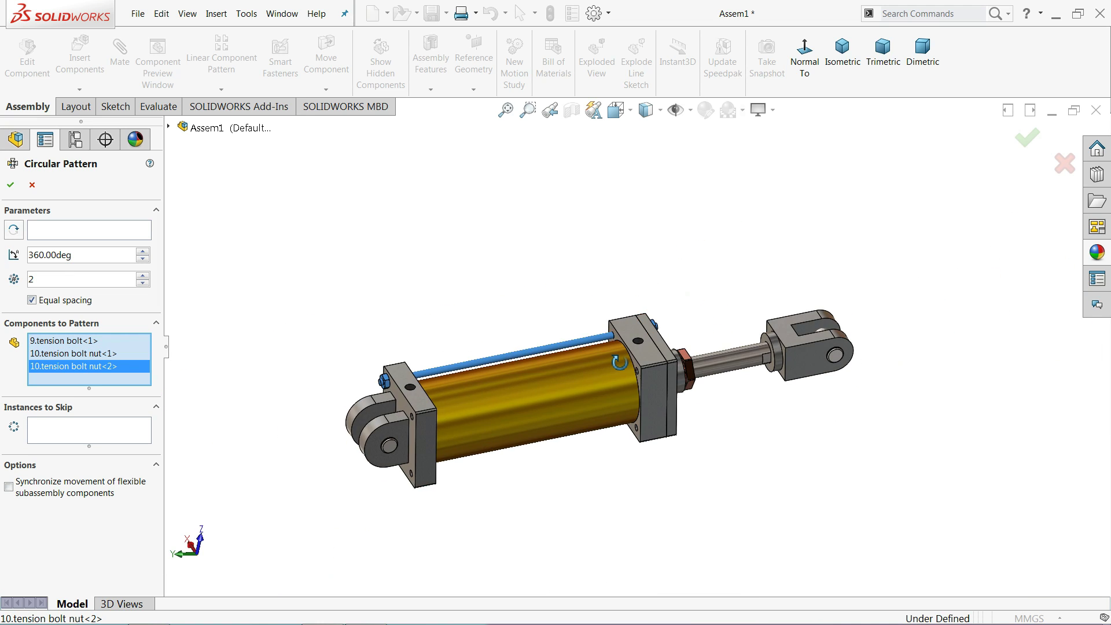
{"action": "scroll", "coordinate": [518, 463], "scroll_direction": "down", "scroll_amount": 3}
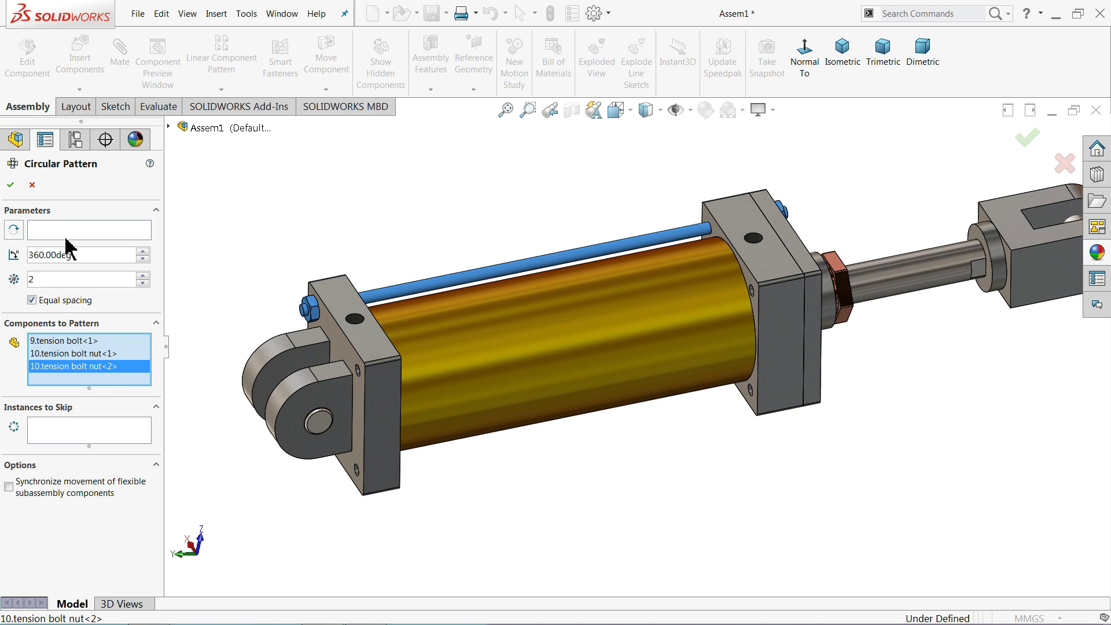
- Pattern them around the cylinder housing axis with 4 instances
{"action": "left_click", "coordinate": [116, 229]}
{"action": "left_click", "coordinate": [518, 359]}
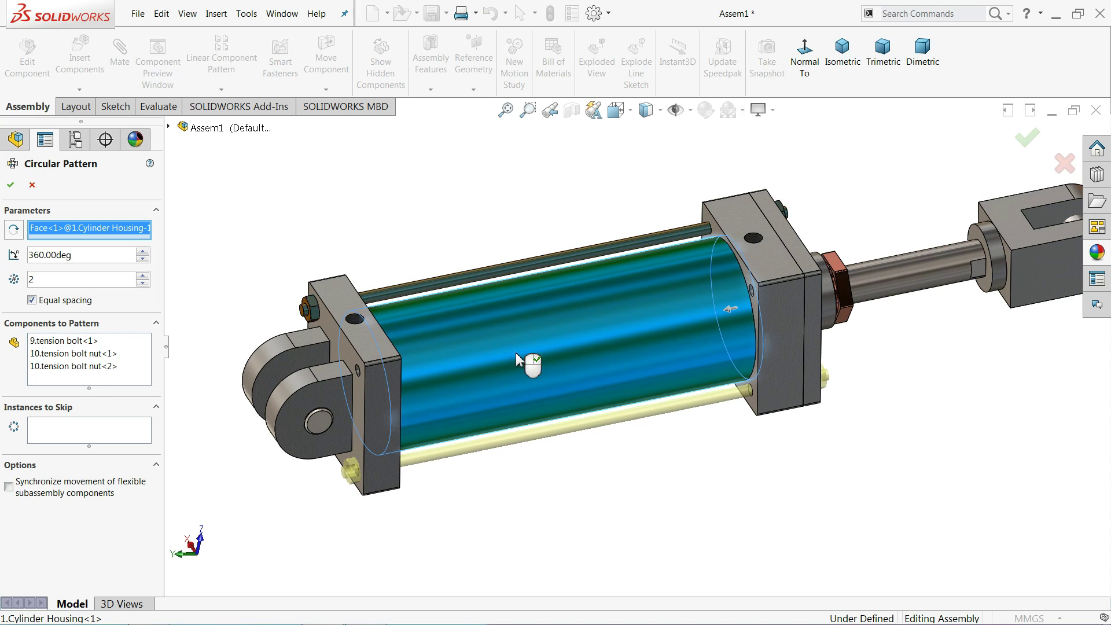
{"action": "left_click", "coordinate": [142, 276]}
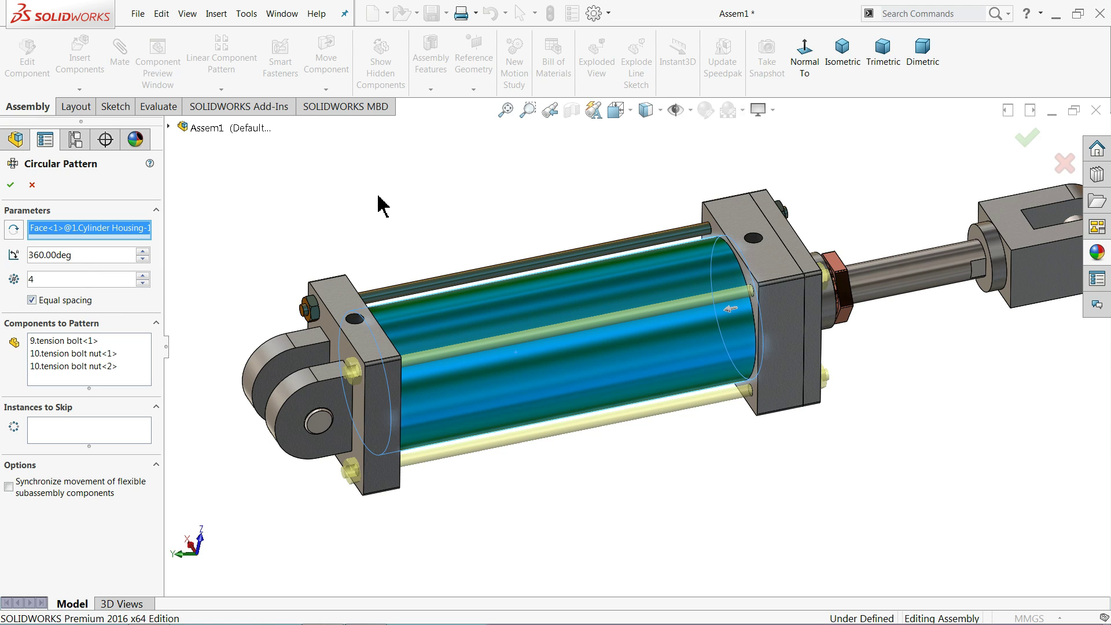
{"action": "middle_click_drag", "start_coordinate": [380, 203], "coordinate": [380, 206]}
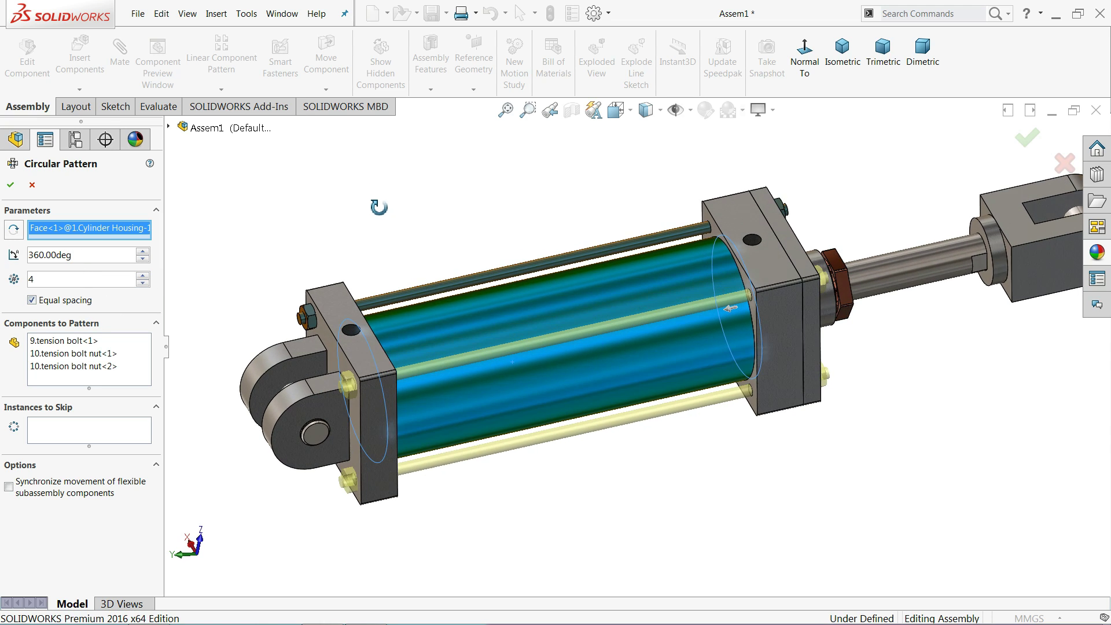
{"action": "left_click", "coordinate": [13, 185]}
{"action": "mouse_move", "coordinate": [313, 238]}
{"action": "middle_mouse_down"}
{"action": "mouse_move", "coordinate": [248, 214]}
{"action": "mouse_move", "coordinate": [228, 219]}
{"action": "mouse_move", "coordinate": [329, 212]}
{"action": "middle_mouse_up"}
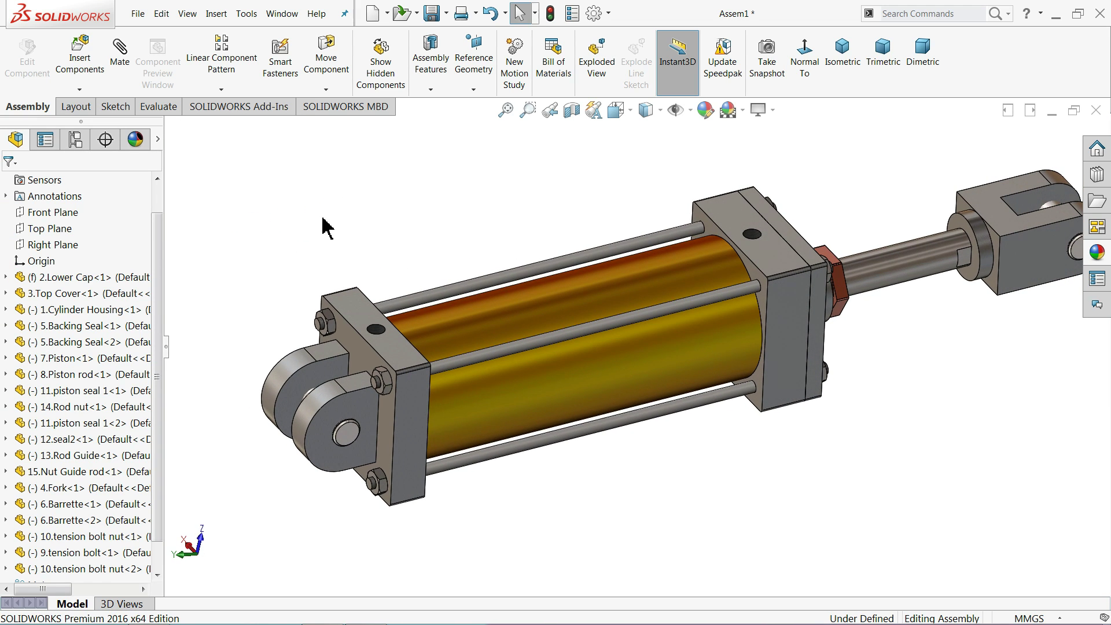
{"action": "scroll", "coordinate": [324, 226], "scroll_direction": "up", "scroll_amount": 3}
{"action": "scroll", "coordinate": [683, 301], "scroll_direction": "down", "scroll_amount": 2}
{"action": "scroll", "coordinate": [705, 315], "scroll_direction": "down", "scroll_amount": 2}
- Apply chromium plate to the piston rod part and save it
{"action": "scroll", "coordinate": [669, 459], "scroll_direction": "down", "scroll_amount": 1}
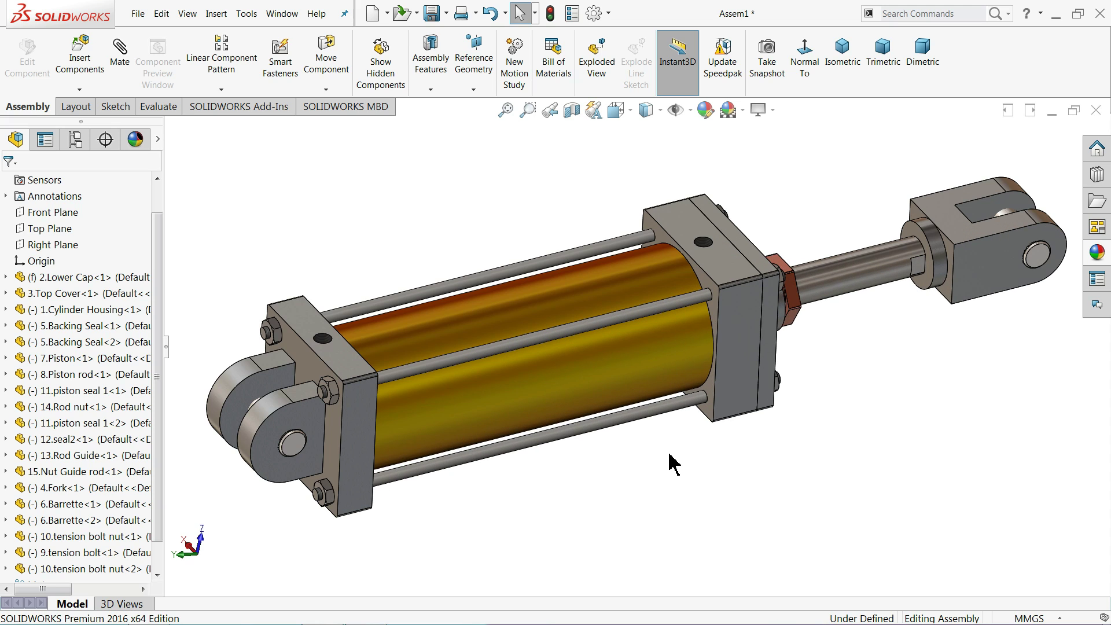
{"action": "mouse_move", "coordinate": [670, 459]}
{"action": "middle_mouse_down"}
{"action": "mouse_move", "coordinate": [650, 390]}
{"action": "mouse_move", "coordinate": [610, 385]}
{"action": "mouse_move", "coordinate": [663, 396]}
{"action": "middle_mouse_up"}
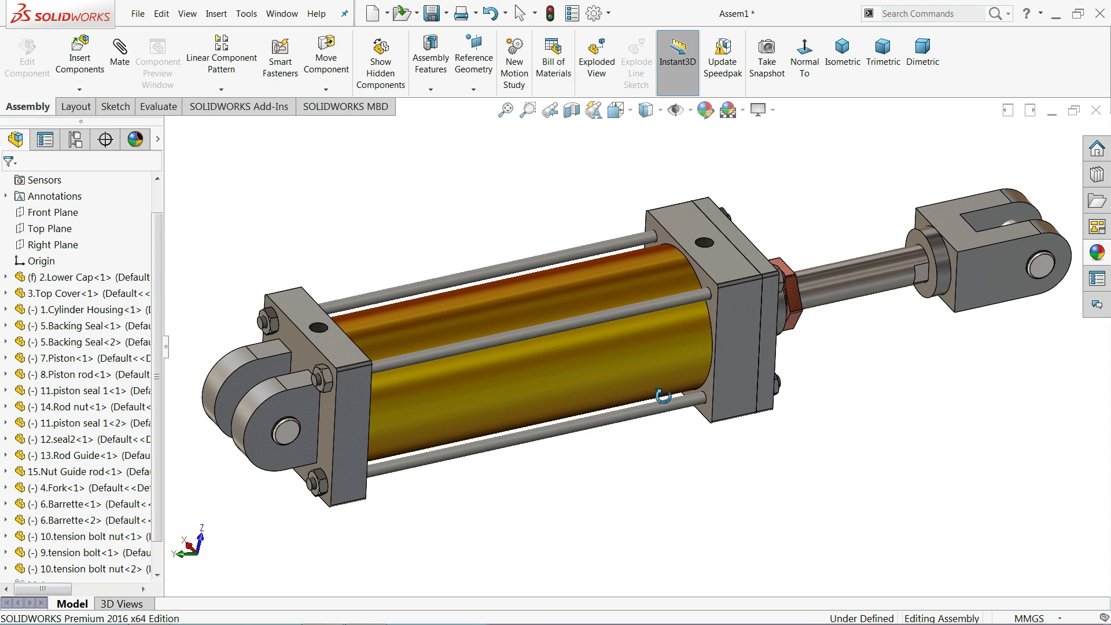
{"action": "left_click", "coordinate": [866, 280]}
{"action": "left_click", "coordinate": [898, 218]}
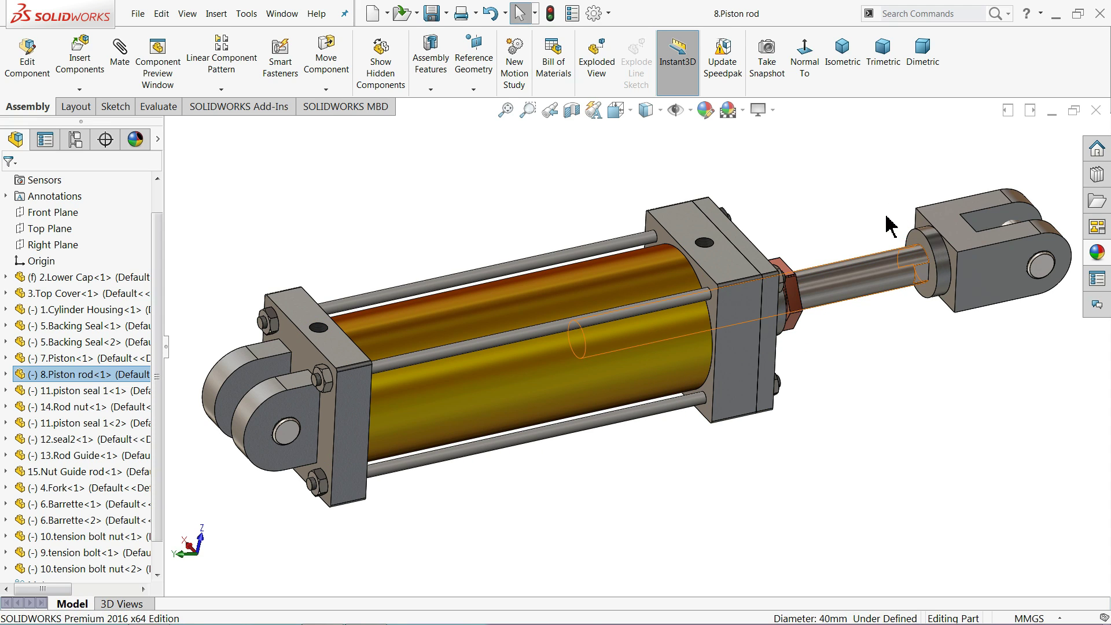
{"action": "mouse_move", "coordinate": [551, 353]}
{"action": "middle_mouse_down"}
{"action": "mouse_move", "coordinate": [515, 318]}
{"action": "mouse_move", "coordinate": [549, 322]}
{"action": "middle_mouse_up"}
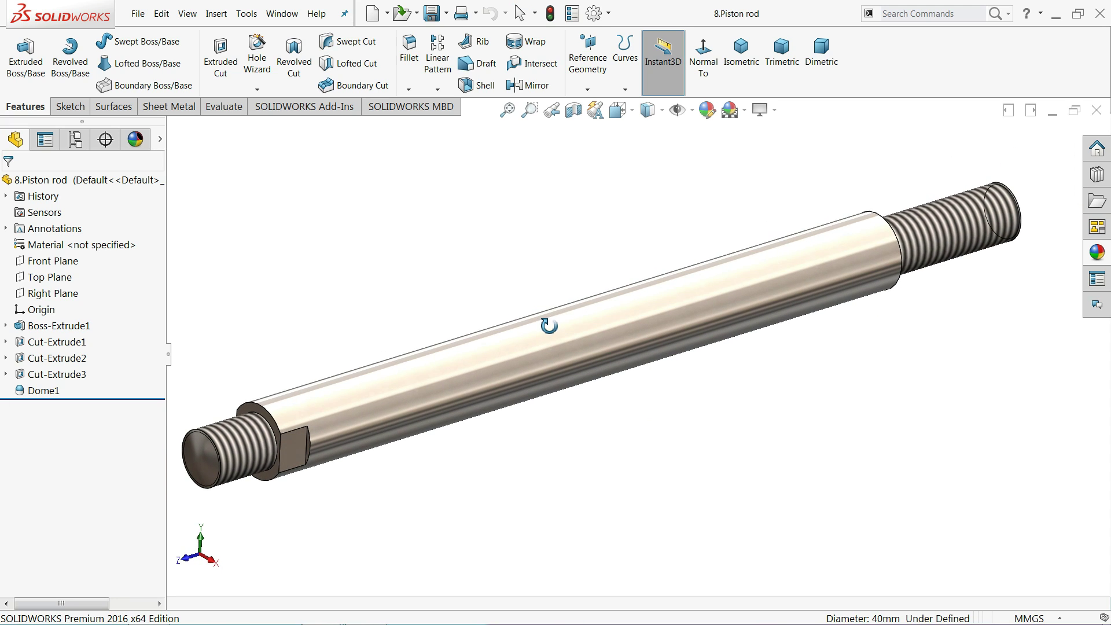
{"action": "left_click", "coordinate": [1096, 255]}
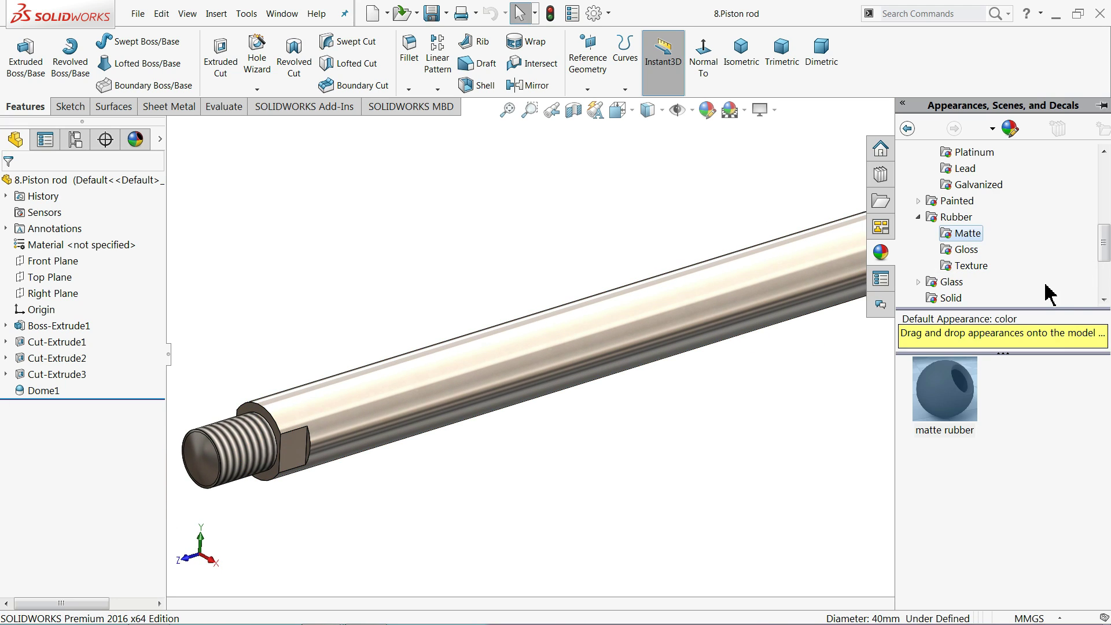
{"action": "left_click", "coordinate": [919, 217]}
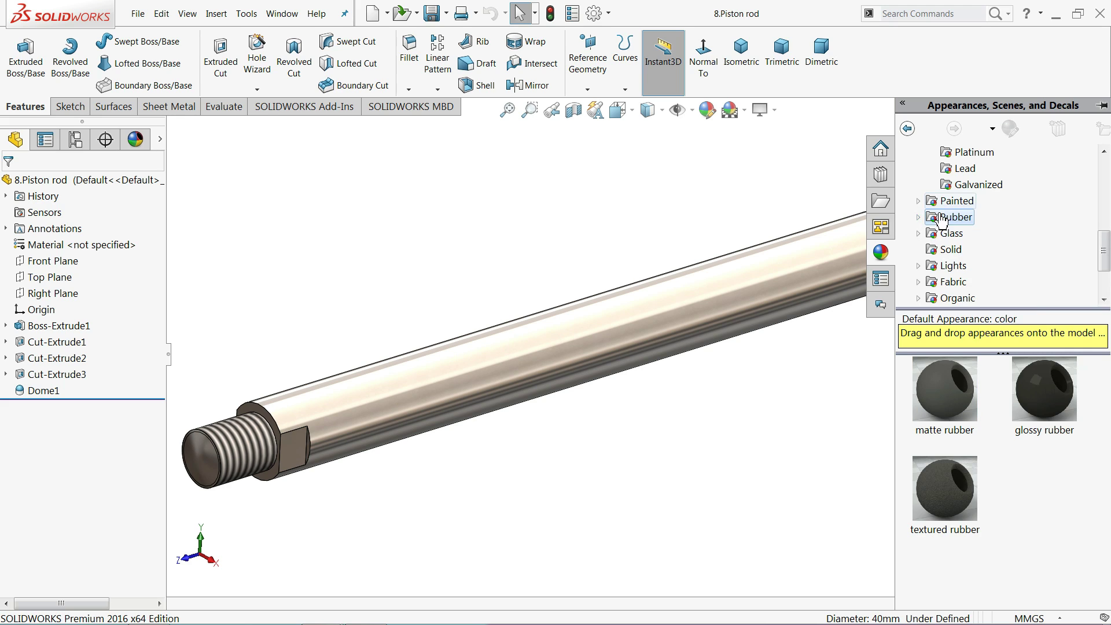
{"action": "scroll", "coordinate": [929, 222], "scroll_direction": "up", "scroll_amount": 5}
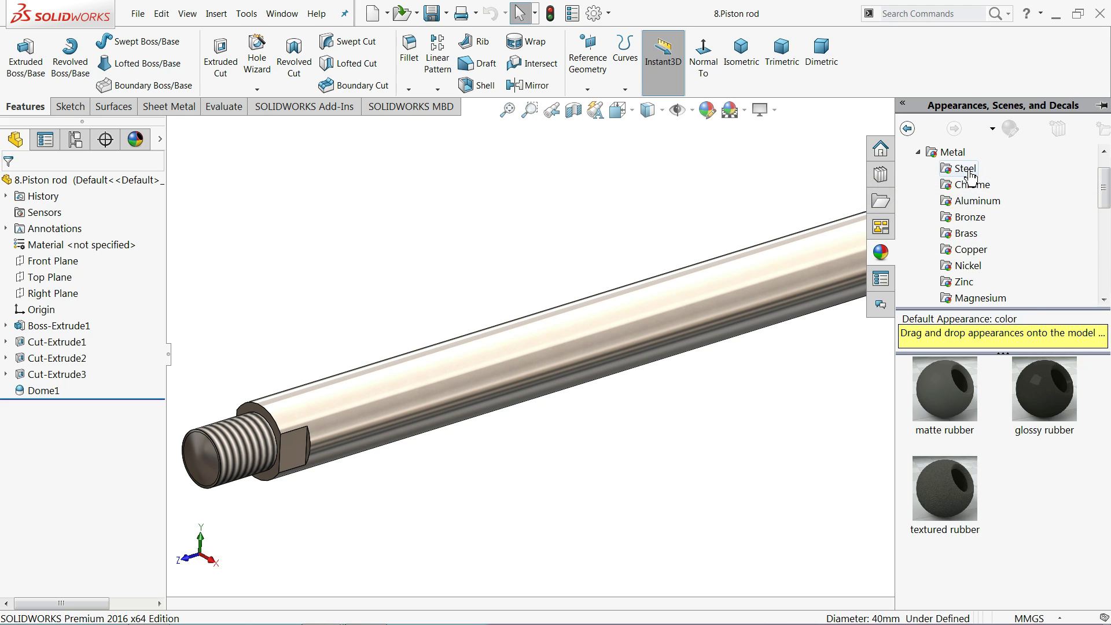
{"action": "left_click", "coordinate": [969, 186]}
{"action": "double_click", "coordinate": [958, 418]}
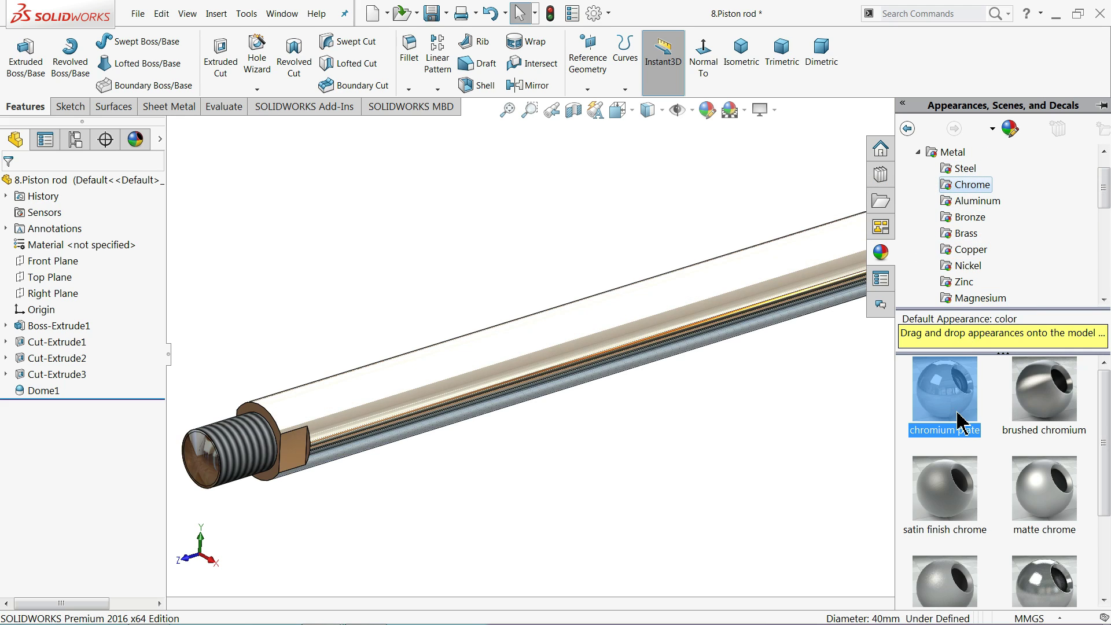
{"action": "left_click", "coordinate": [748, 427]}
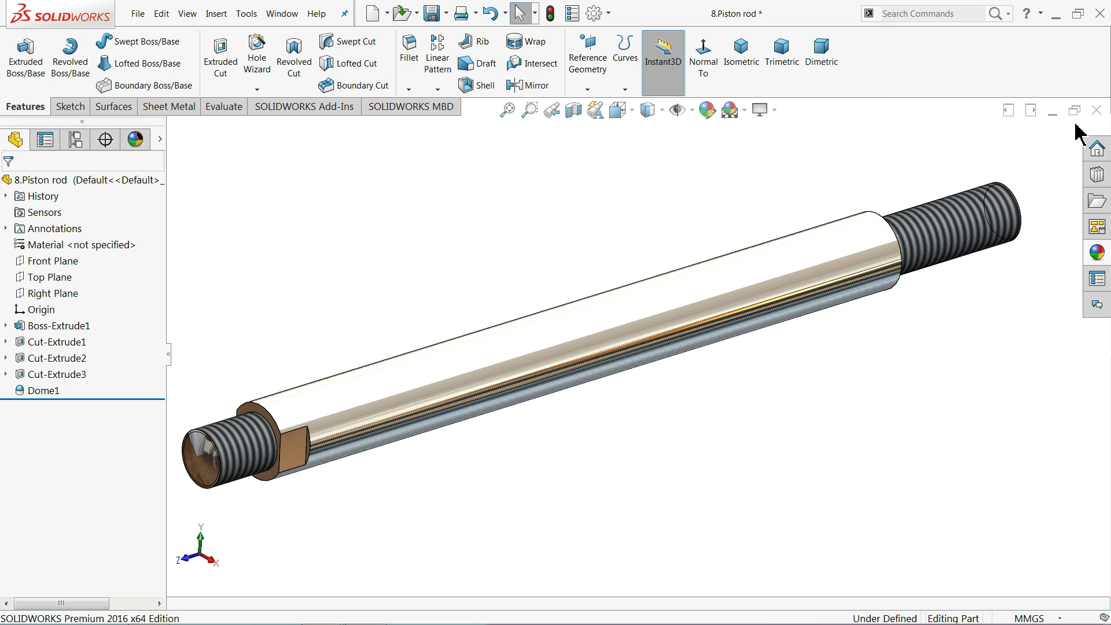
{"action": "left_click", "coordinate": [1097, 110]}
{"action": "left_click", "coordinate": [541, 325]}
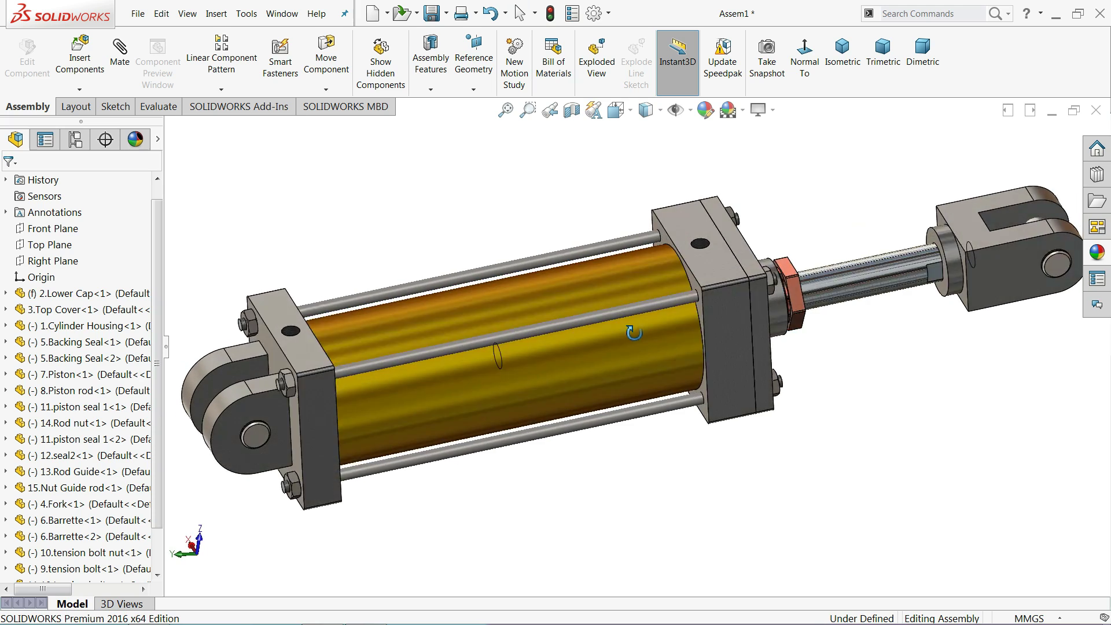
- Reapply the piston rod as brushed chromium, save, and fit the assembly in view
{"action": "left_click", "coordinate": [818, 282]}
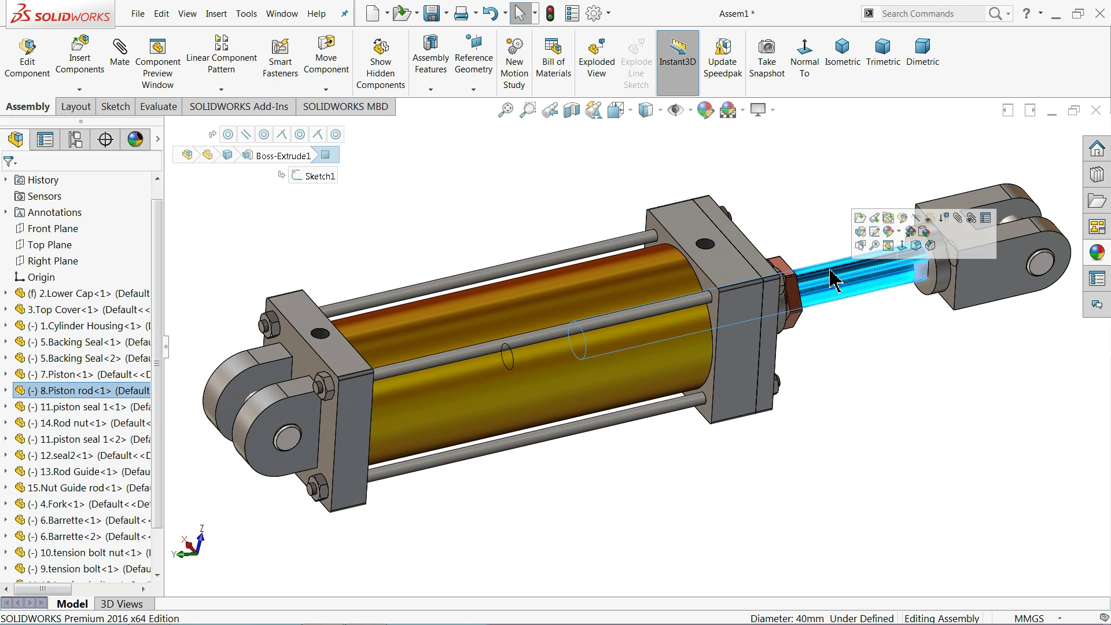
{"action": "left_click", "coordinate": [858, 222]}
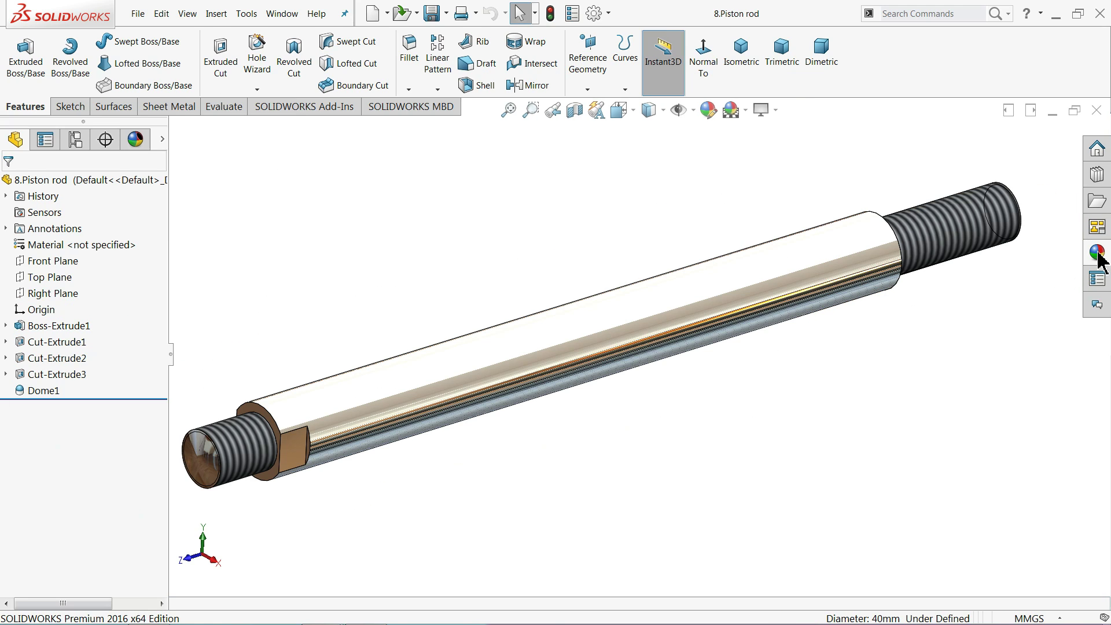
{"action": "left_click", "coordinate": [1098, 253]}
{"action": "double_click", "coordinate": [1049, 423]}
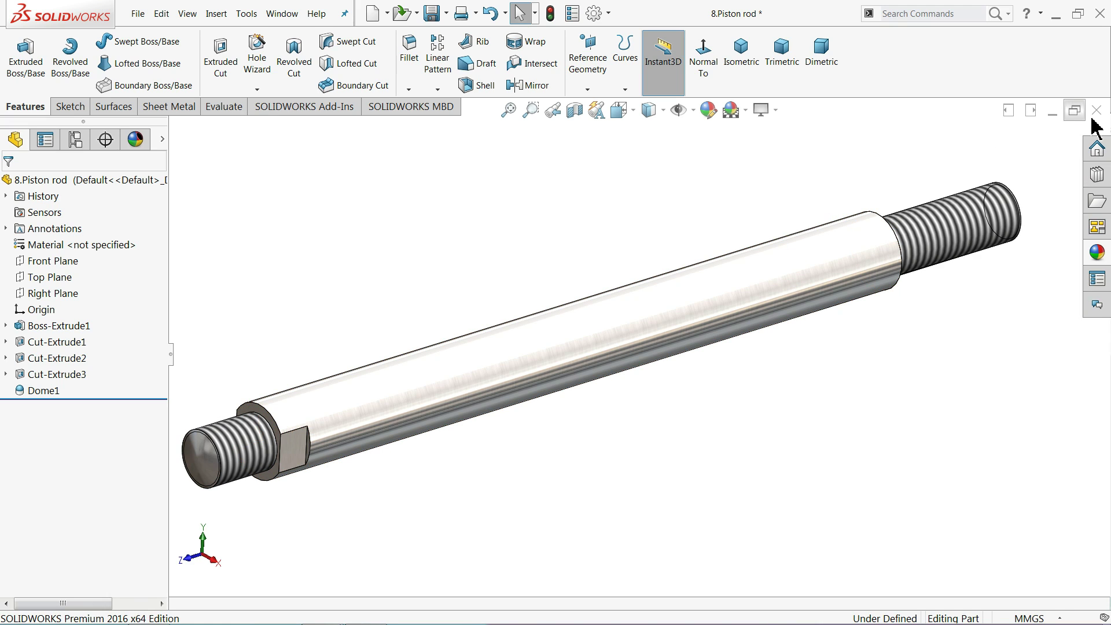
{"action": "left_click", "coordinate": [1096, 111]}
{"action": "left_click", "coordinate": [539, 318]}
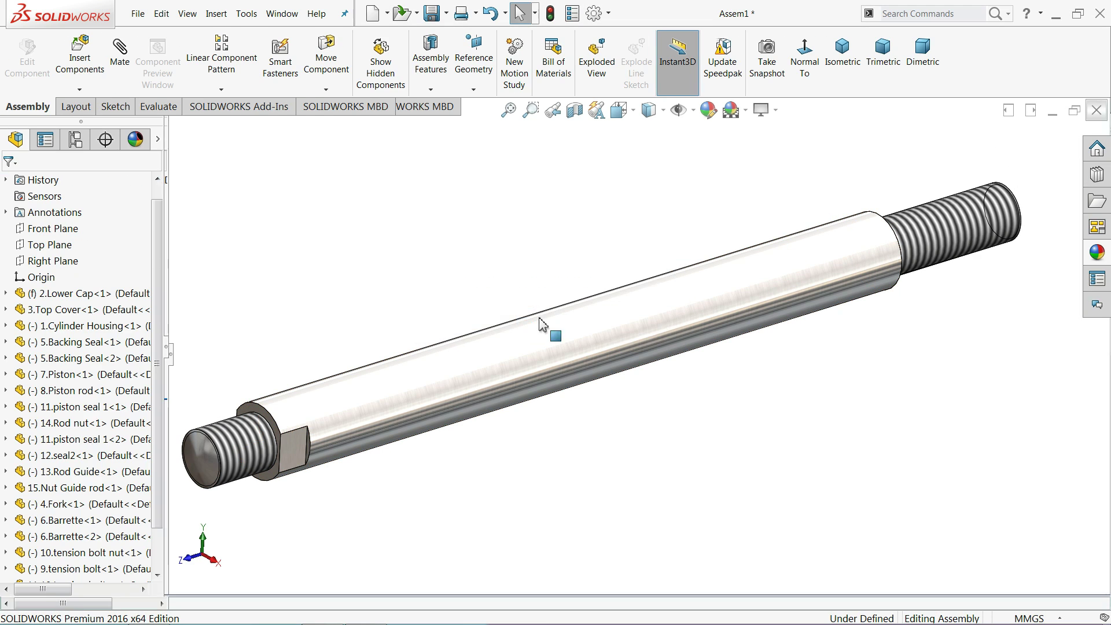
{"action": "middle_click_drag", "start_coordinate": [873, 310], "coordinate": [864, 304]}
{"action": "scroll", "coordinate": [864, 305], "scroll_direction": "down", "scroll_amount": 3}
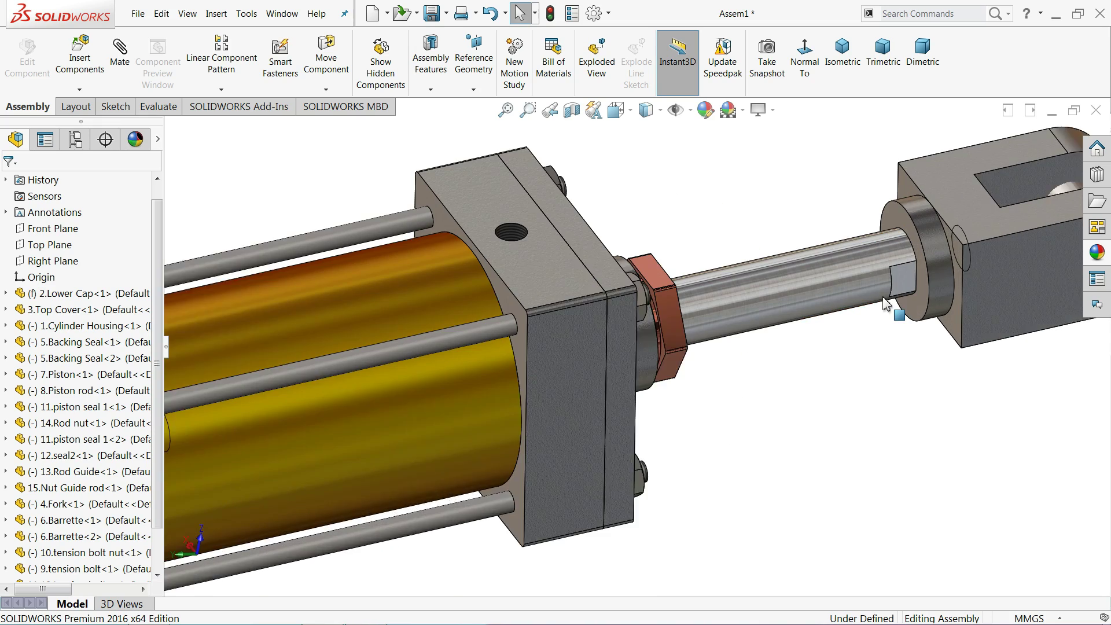
{"action": "scroll", "coordinate": [818, 299], "scroll_direction": "down", "scroll_amount": 2}
{"action": "mouse_move", "coordinate": [762, 296]}
{"action": "middle_mouse_down"}
{"action": "mouse_move", "coordinate": [718, 308]}
{"action": "mouse_move", "coordinate": [758, 302]}
{"action": "middle_mouse_up"}
{"action": "key", "text": "f"}
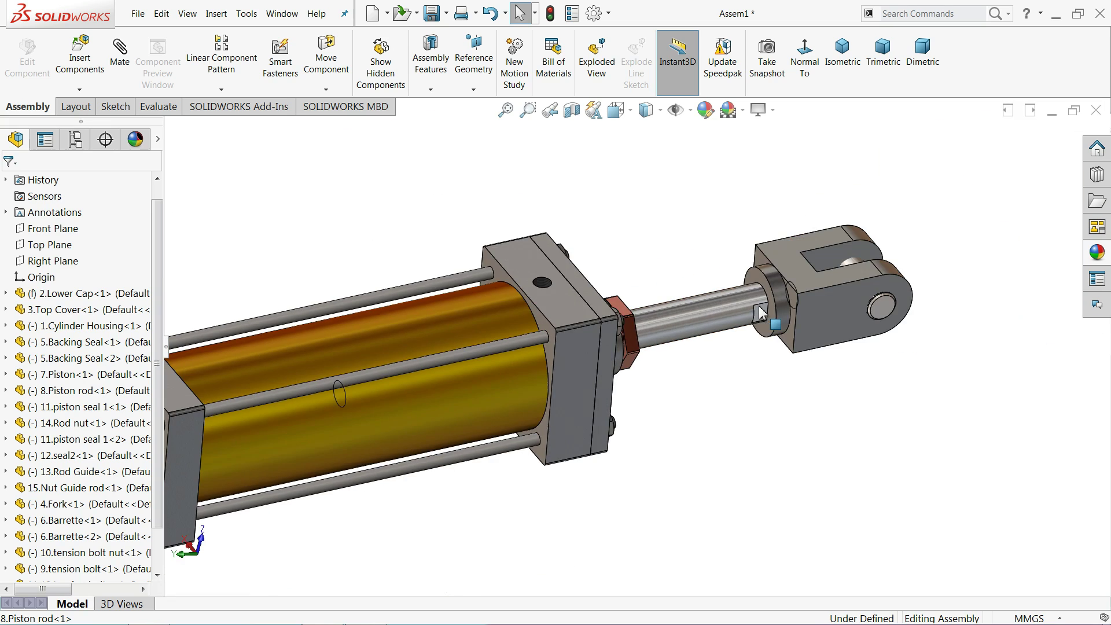
{"action": "scroll", "coordinate": [460, 386], "scroll_direction": "down", "scroll_amount": 2}
- Apply a brushed steel appearance to the cylinder housing
{"action": "left_click", "coordinate": [521, 377]}
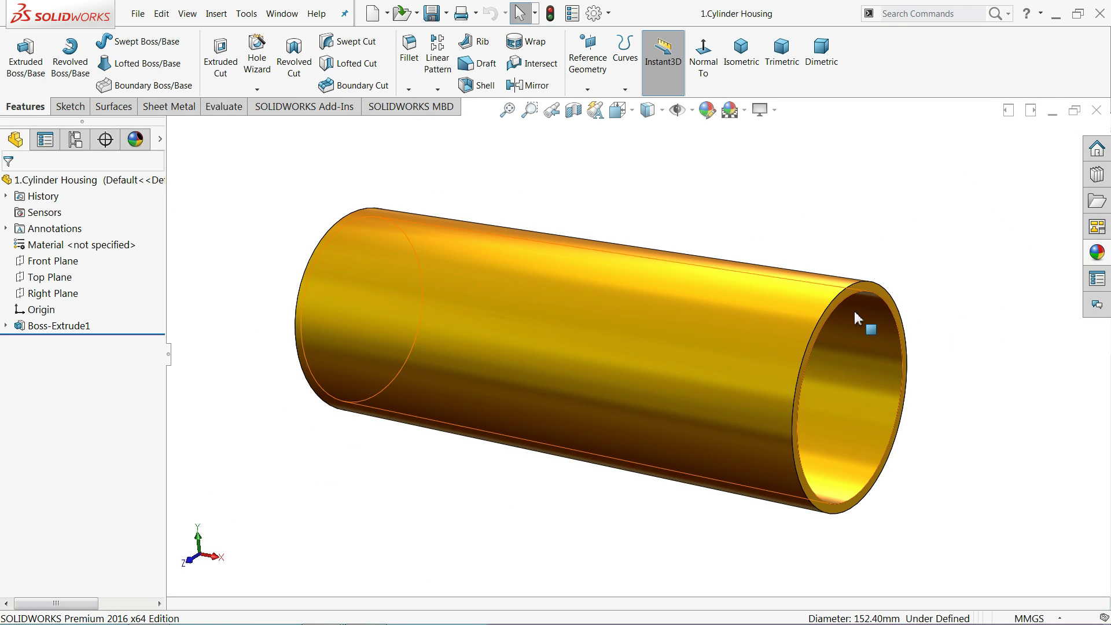
{"action": "mouse_move", "coordinate": [857, 336]}
{"action": "middle_mouse_down"}
{"action": "mouse_move", "coordinate": [957, 409]}
{"action": "mouse_move", "coordinate": [955, 426]}
{"action": "mouse_move", "coordinate": [995, 368]}
{"action": "middle_mouse_up"}
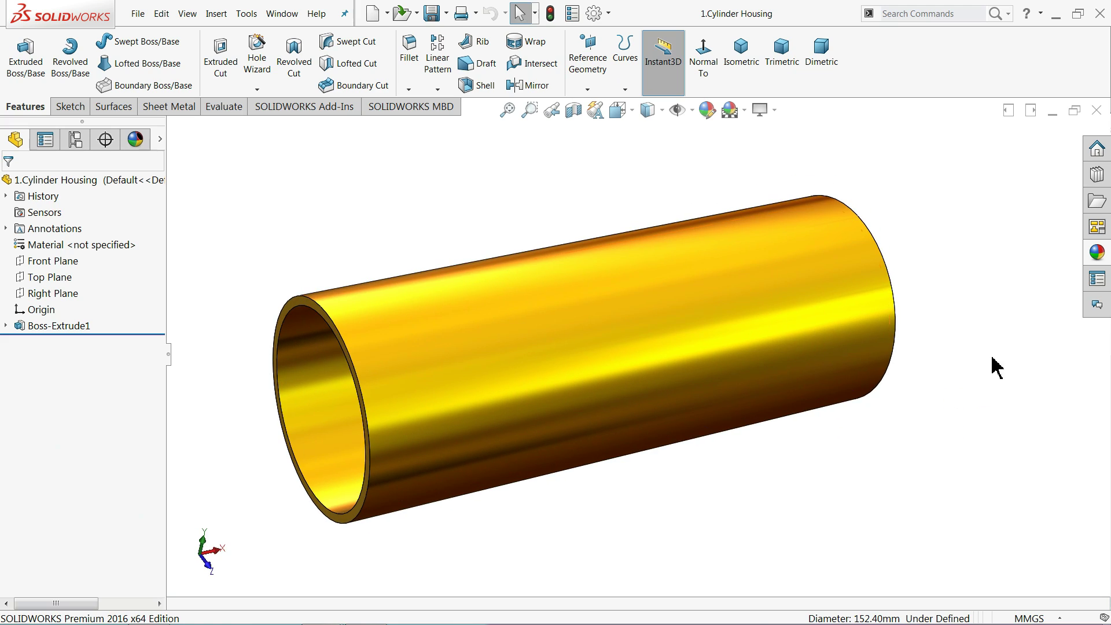
{"action": "left_click", "coordinate": [1092, 258]}
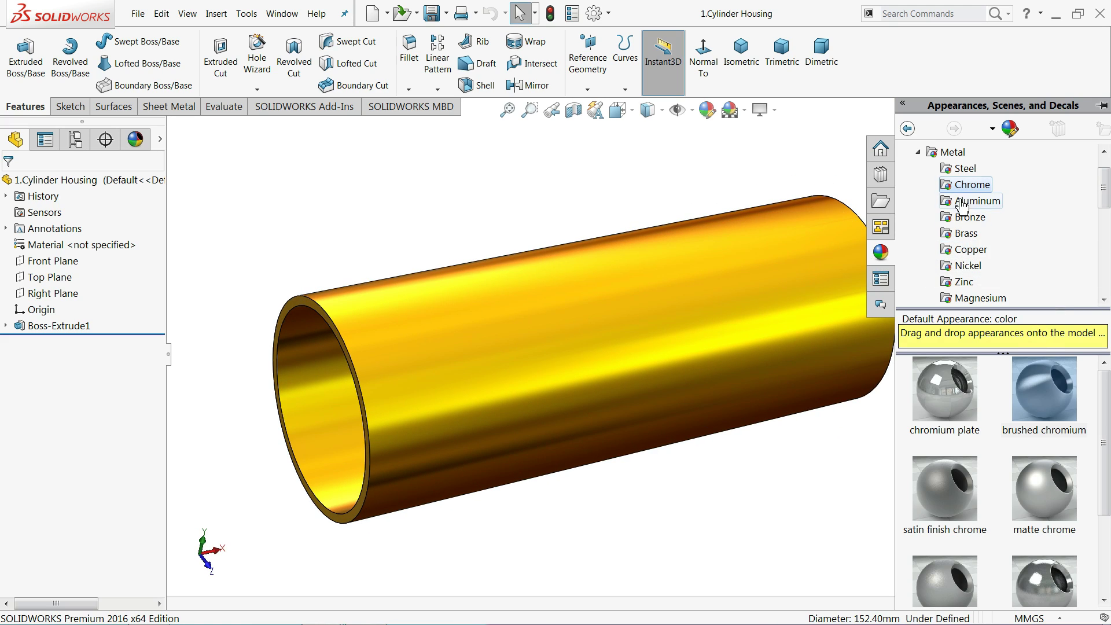
{"action": "left_click", "coordinate": [971, 175]}
{"action": "double_click", "coordinate": [1036, 399]}
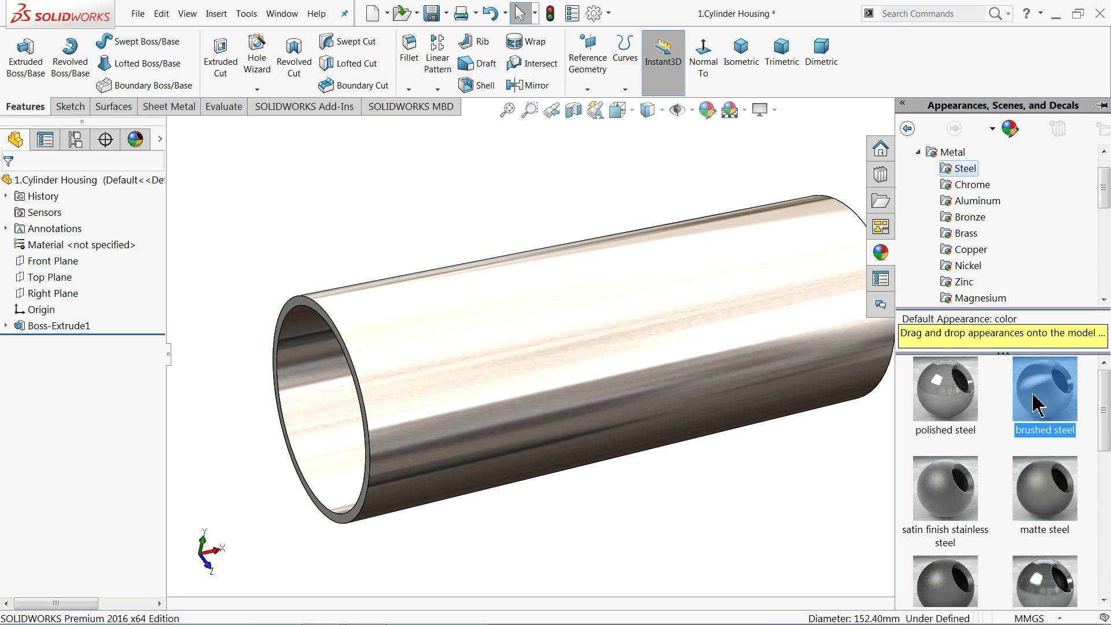
- Recolour the housing yellow in Edit Appearance, then close the part saving changes
{"action": "left_click", "coordinate": [709, 114]}
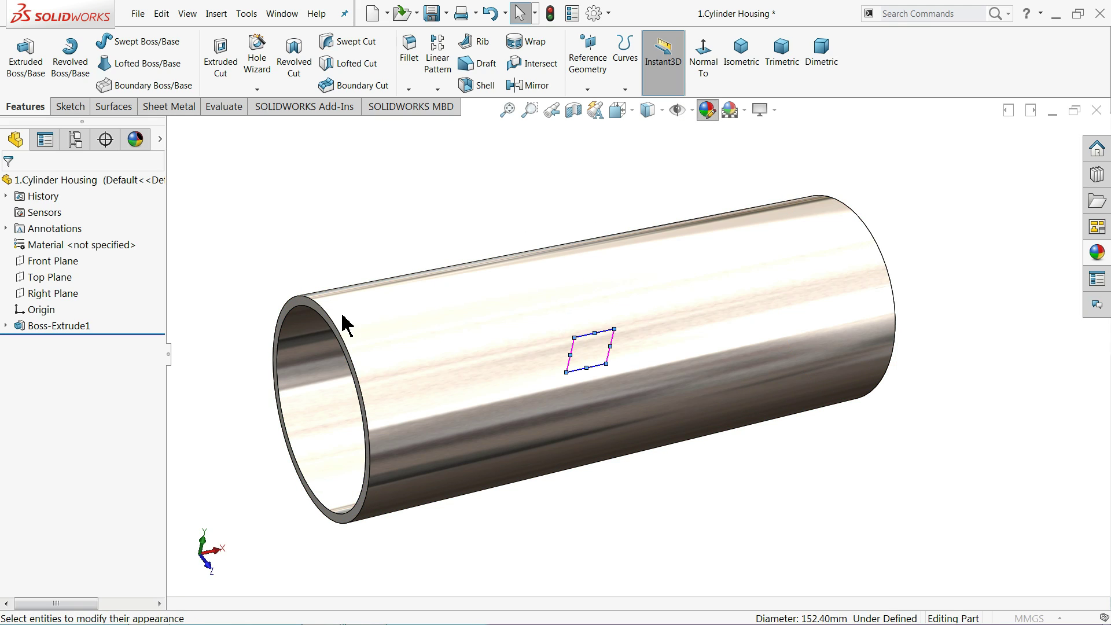
{"action": "left_click", "coordinate": [64, 537]}
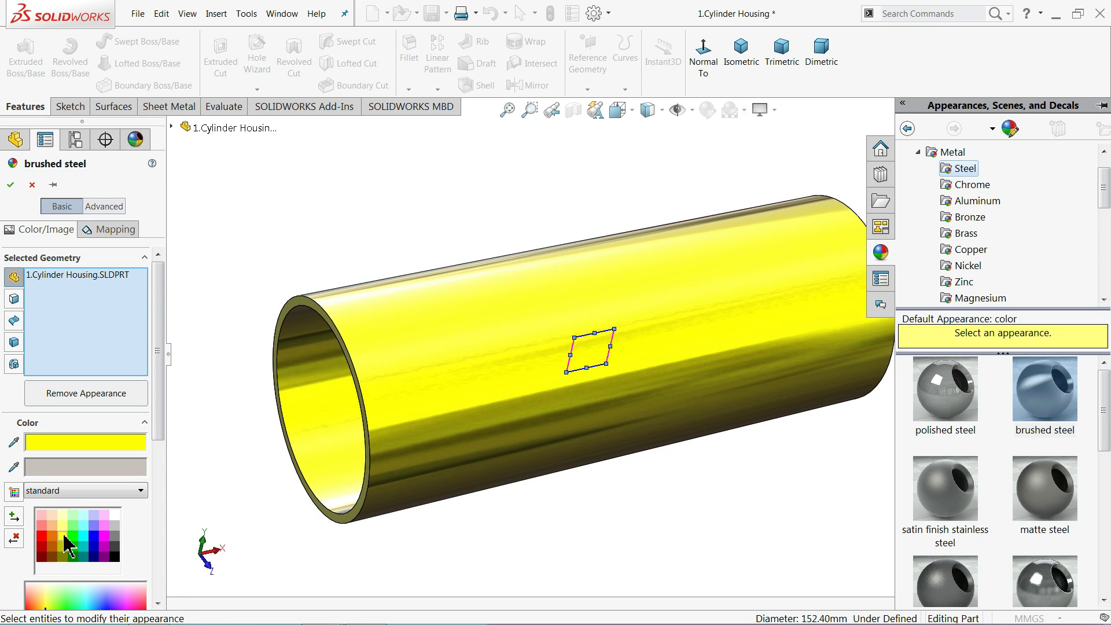
{"action": "left_click", "coordinate": [10, 186]}
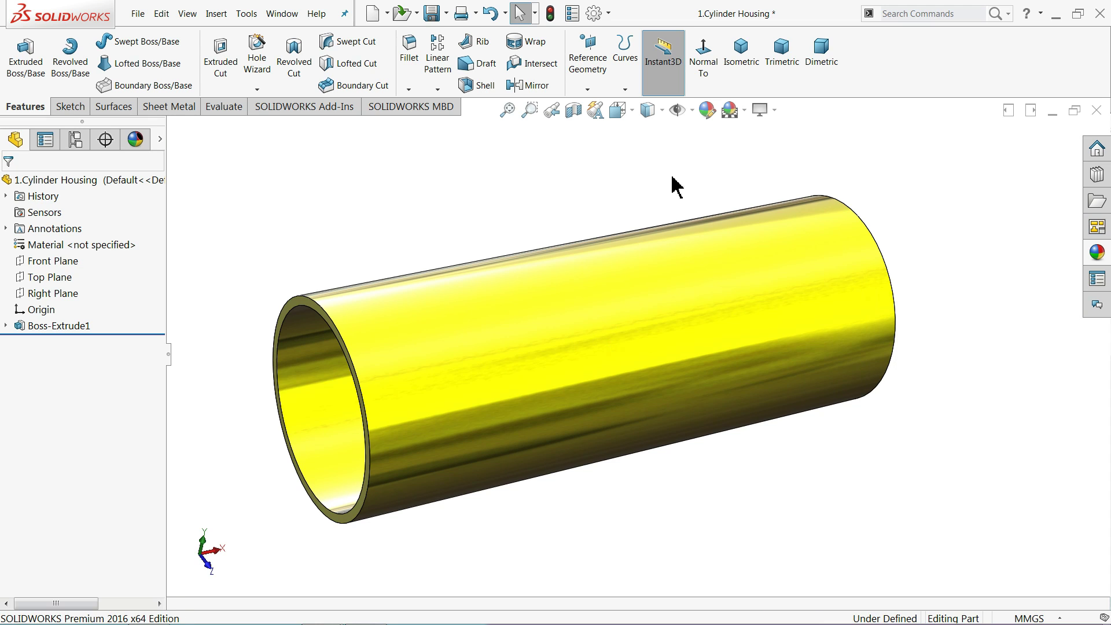
{"action": "left_click", "coordinate": [1096, 110]}
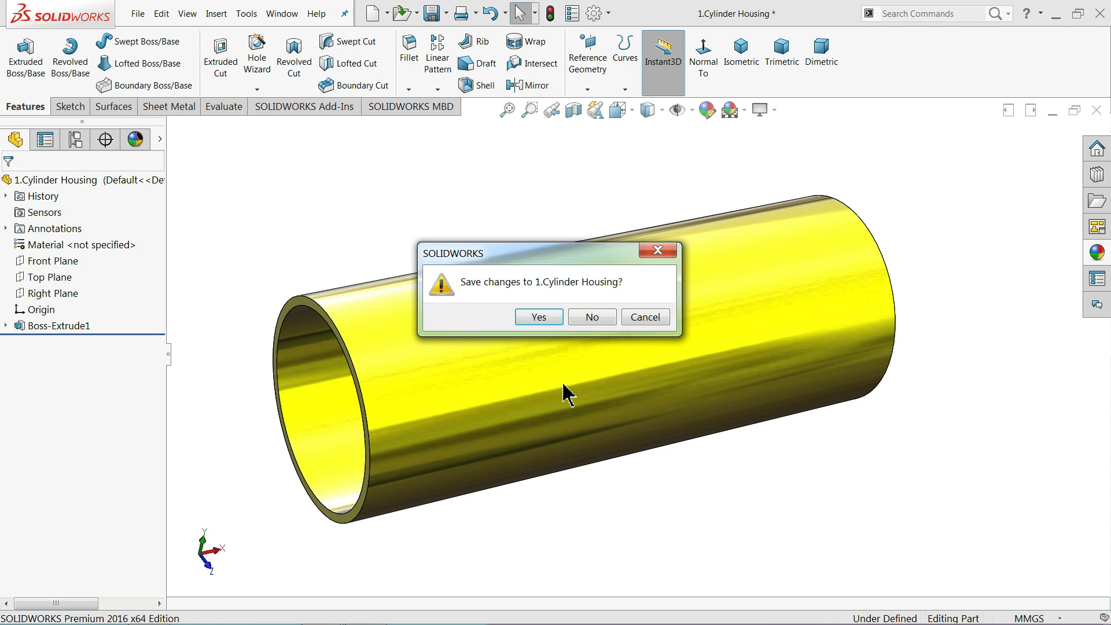
{"action": "left_click", "coordinate": [538, 317]}
- Reopen the cylinder housing as its own part from the assembly
{"action": "mouse_move", "coordinate": [565, 353]}
{"action": "middle_mouse_down"}
{"action": "mouse_move", "coordinate": [535, 348]}
{"action": "mouse_move", "coordinate": [567, 350]}
{"action": "middle_mouse_up"}
{"action": "left_click", "coordinate": [588, 351]}
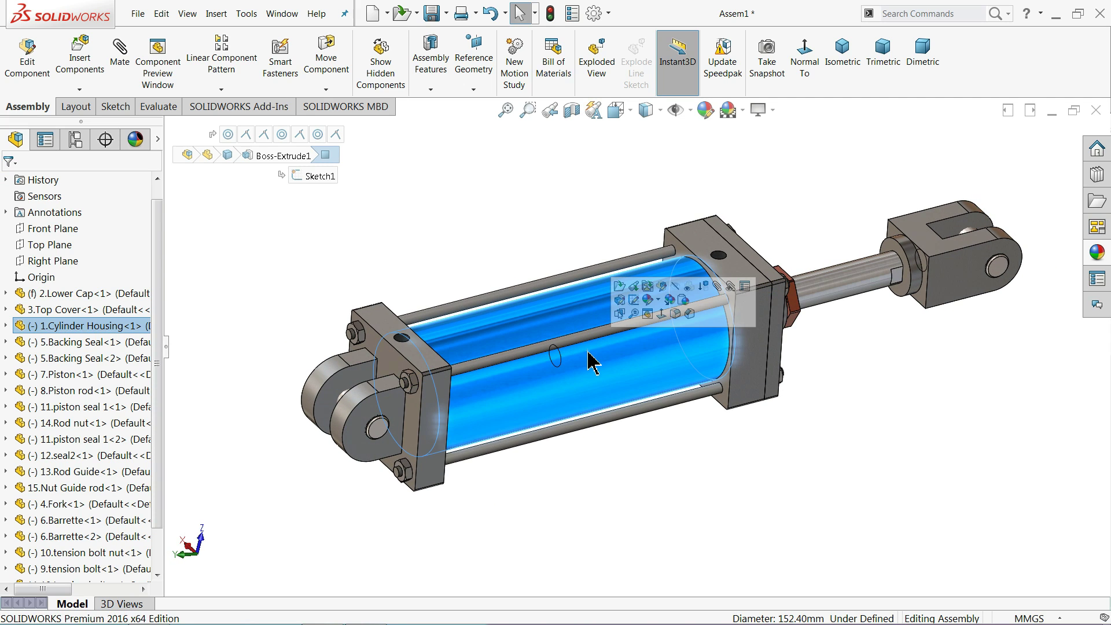
{"action": "left_click", "coordinate": [712, 459]}
{"action": "mouse_move", "coordinate": [637, 478]}
{"action": "middle_mouse_down"}
{"action": "mouse_move", "coordinate": [595, 470]}
{"action": "mouse_move", "coordinate": [642, 481]}
{"action": "mouse_move", "coordinate": [636, 468]}
{"action": "middle_mouse_up"}
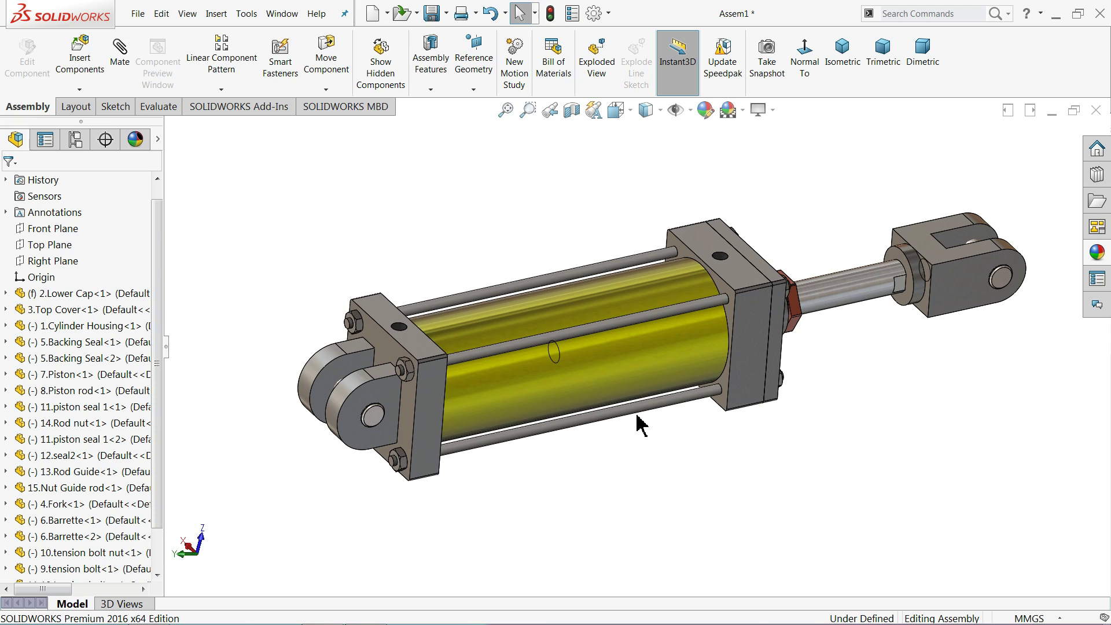
{"action": "scroll", "coordinate": [640, 421], "scroll_direction": "down", "scroll_amount": 2}
{"action": "left_click", "coordinate": [561, 374]}
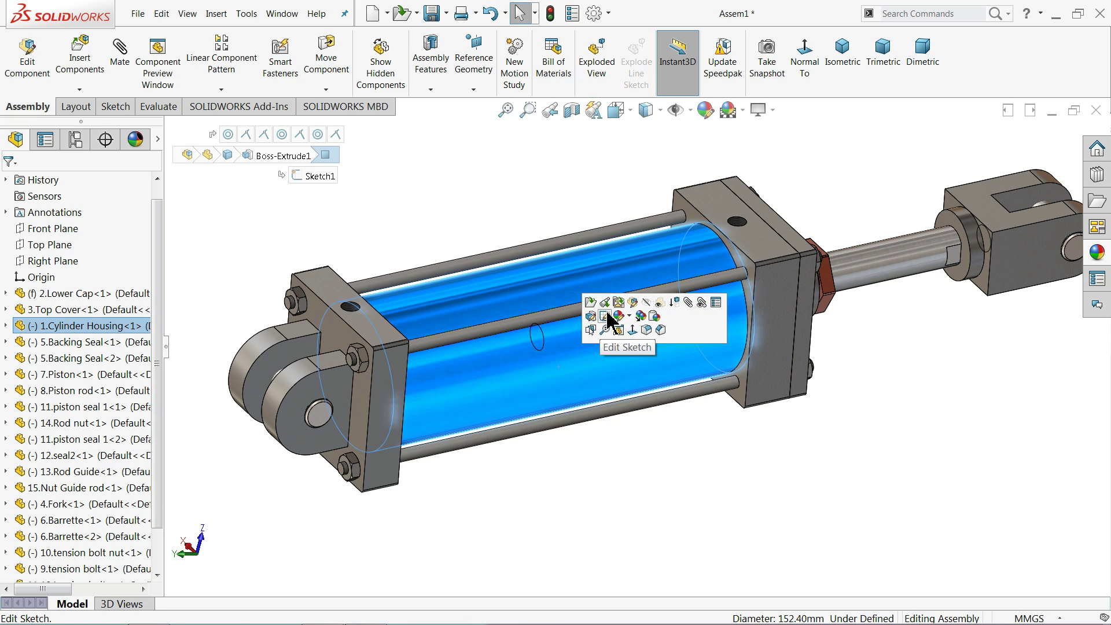
{"action": "left_click", "coordinate": [599, 315]}
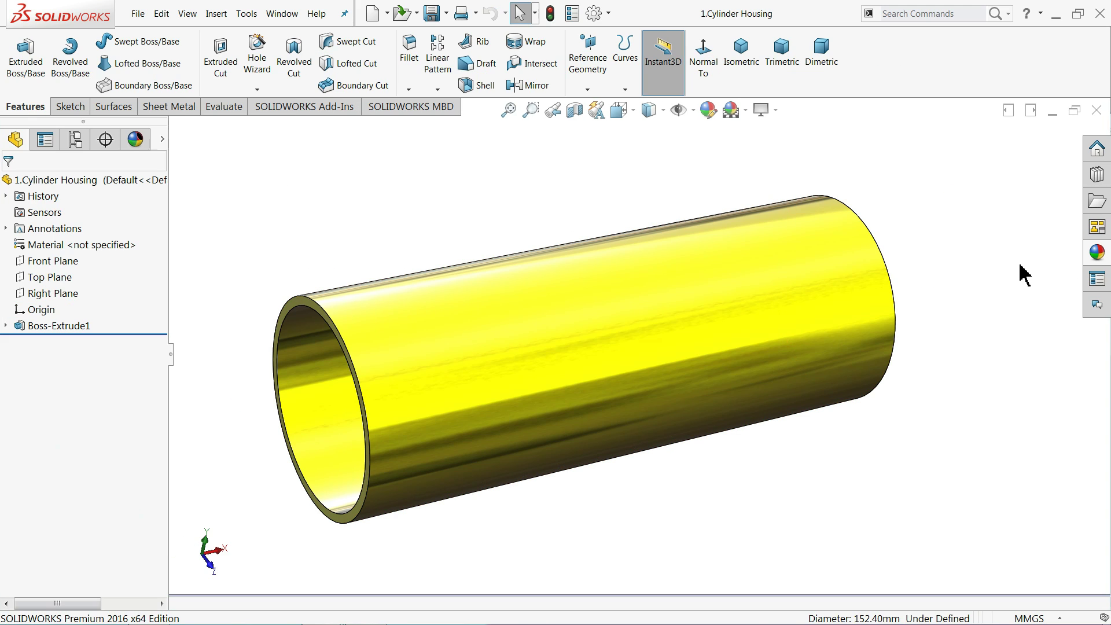
- Try Orange, then apply the flat Yellow solid colour to the housing
{"action": "left_click", "coordinate": [1097, 252]}
{"action": "scroll", "coordinate": [985, 301], "scroll_direction": "down", "scroll_amount": 2}
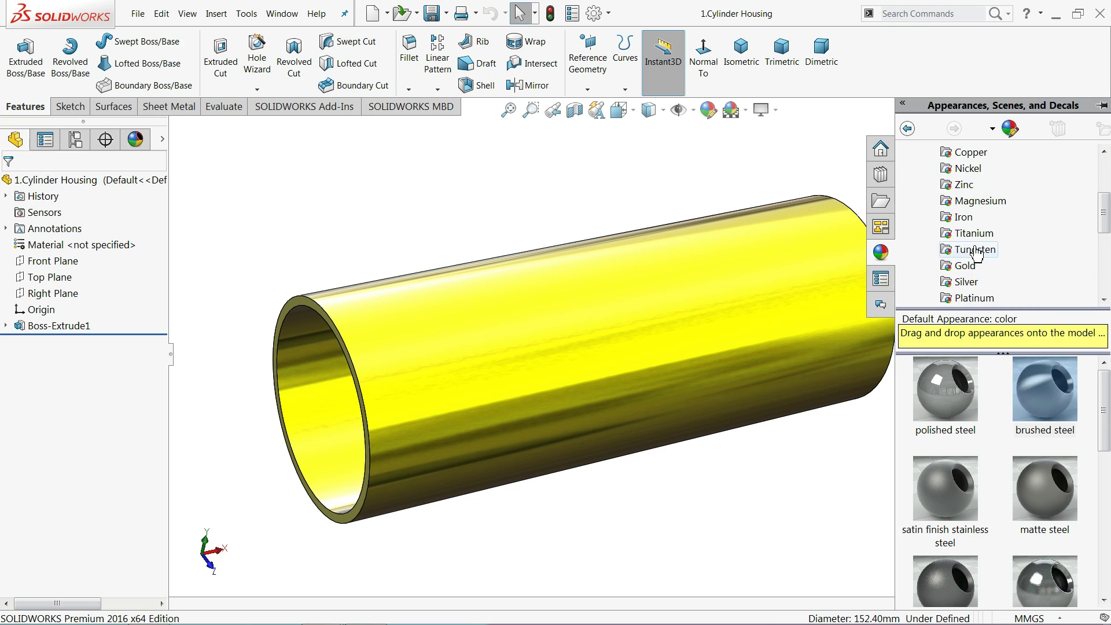
{"action": "scroll", "coordinate": [984, 298], "scroll_direction": "down", "scroll_amount": 2}
{"action": "scroll", "coordinate": [975, 295], "scroll_direction": "down", "scroll_amount": 1}
{"action": "left_click", "coordinate": [952, 251]}
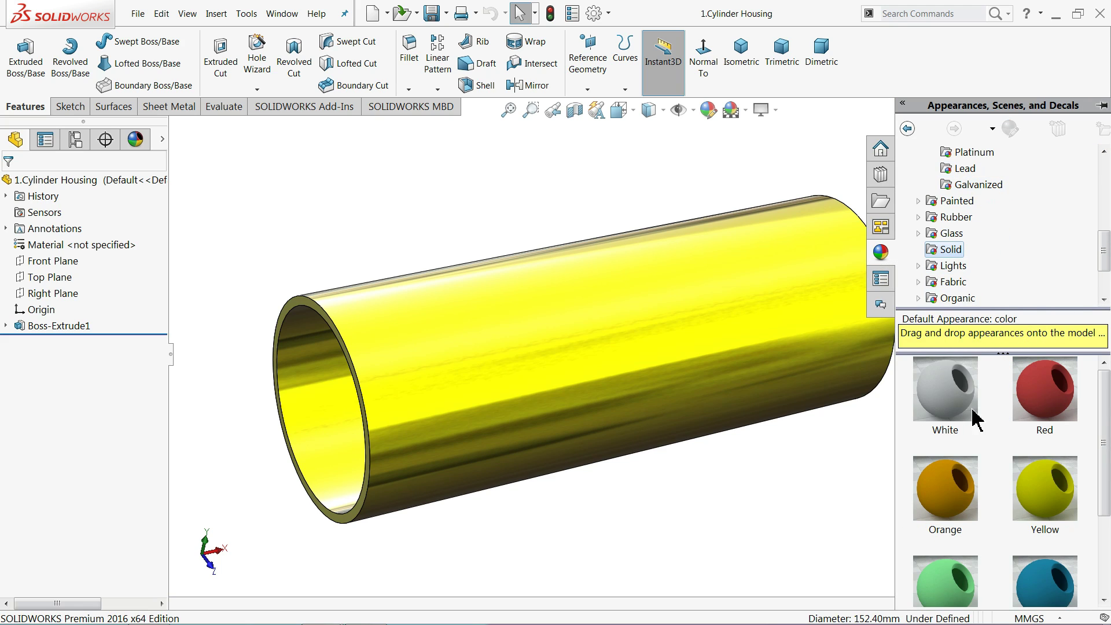
{"action": "mouse_move", "coordinate": [1045, 488]}
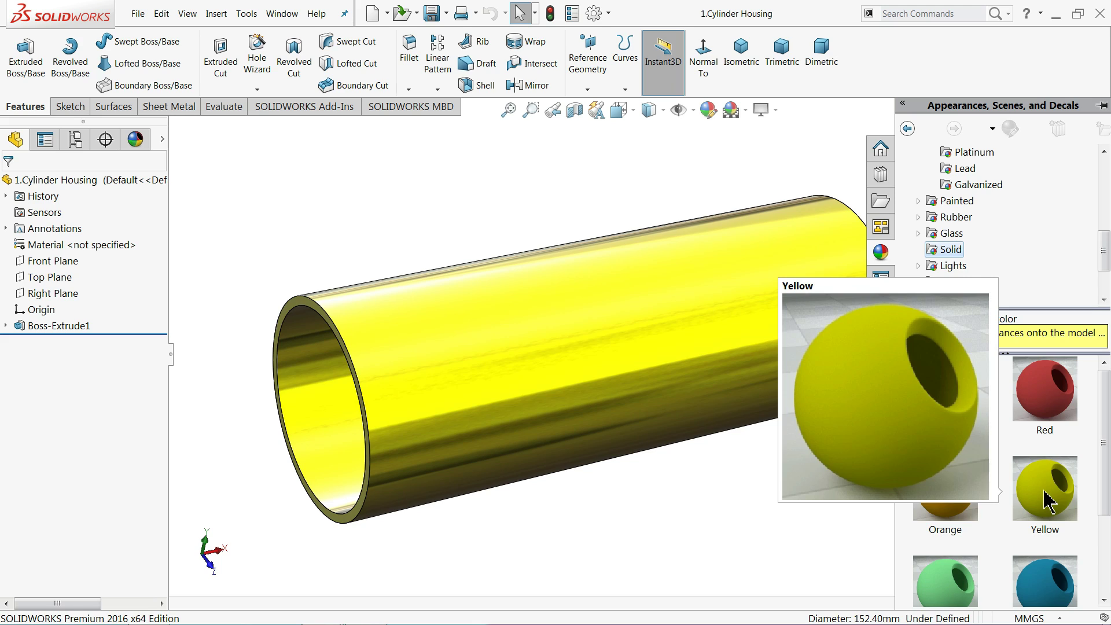
{"action": "left_click", "coordinate": [1048, 499]}
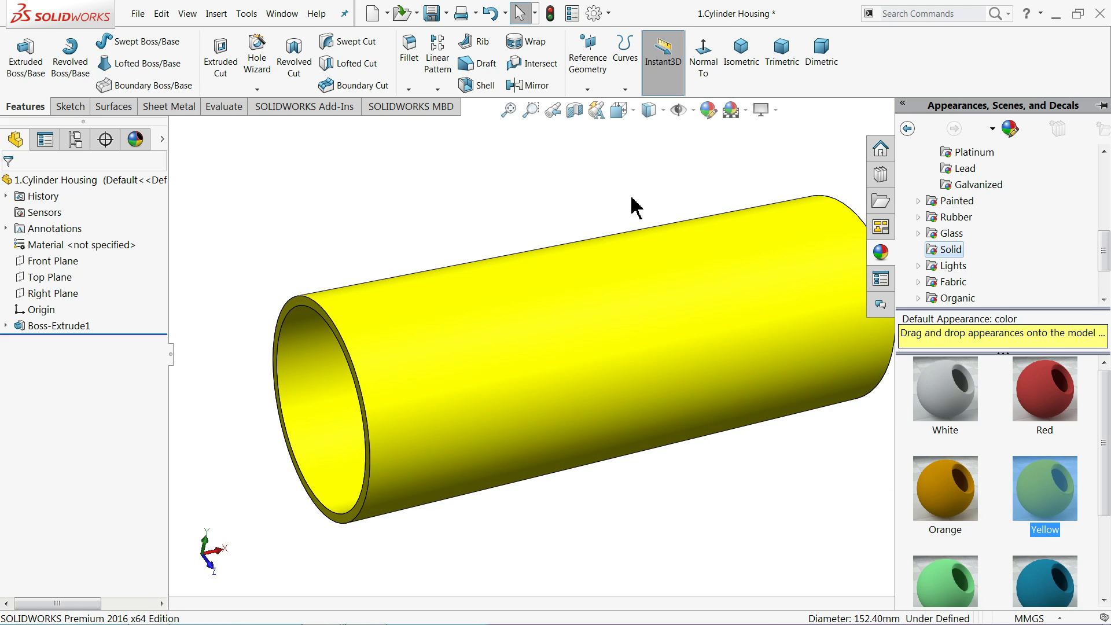
{"action": "left_click", "coordinate": [940, 493]}
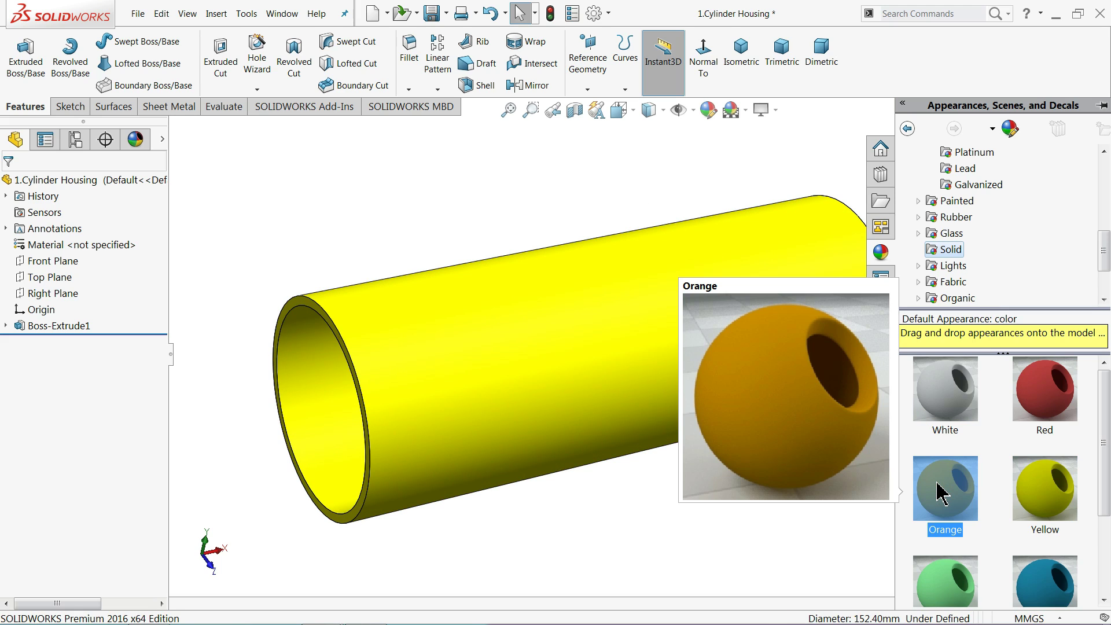
{"action": "double_click", "coordinate": [947, 486]}
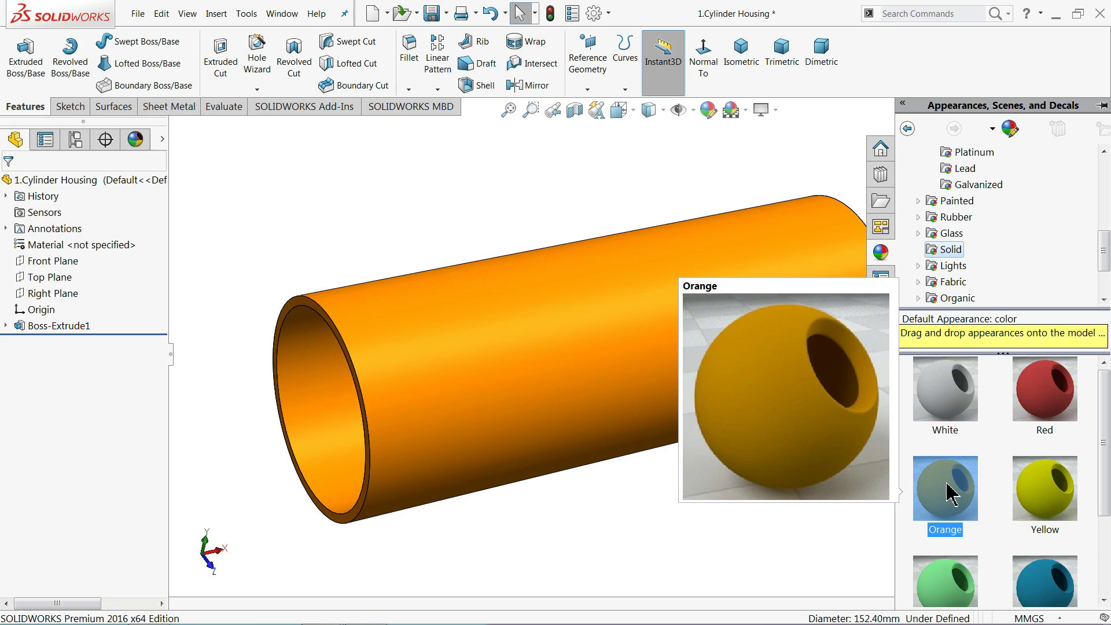
{"action": "left_click", "coordinate": [1060, 489]}
{"action": "double_click", "coordinate": [1065, 497]}
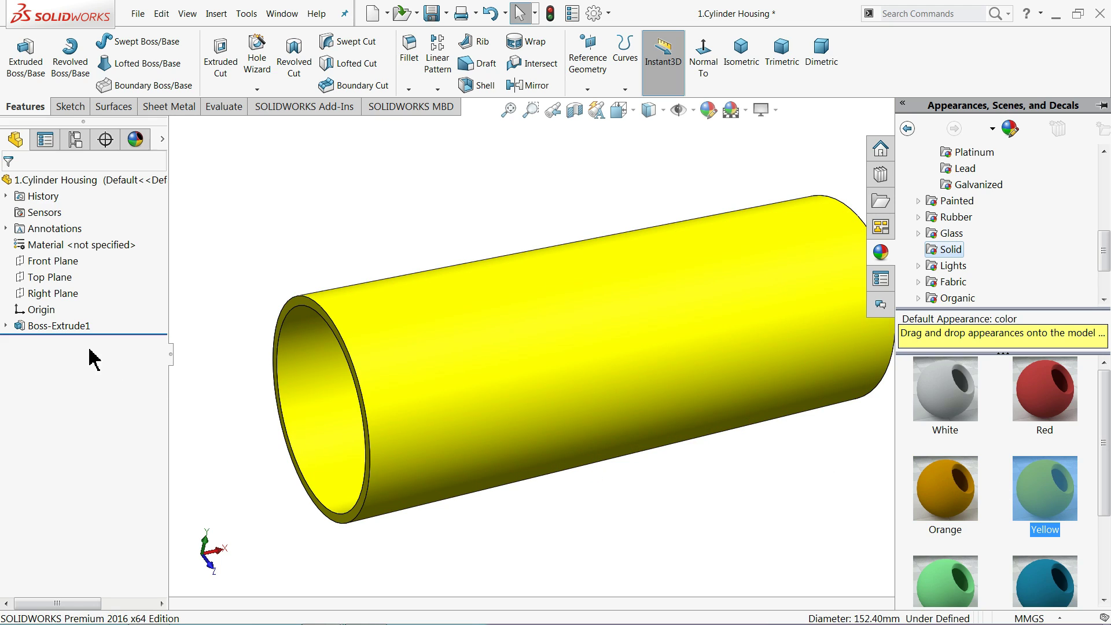
- Adjust the yellow to RGB 255, 255, 0 and close the part without saving
{"action": "left_click", "coordinate": [709, 110]}
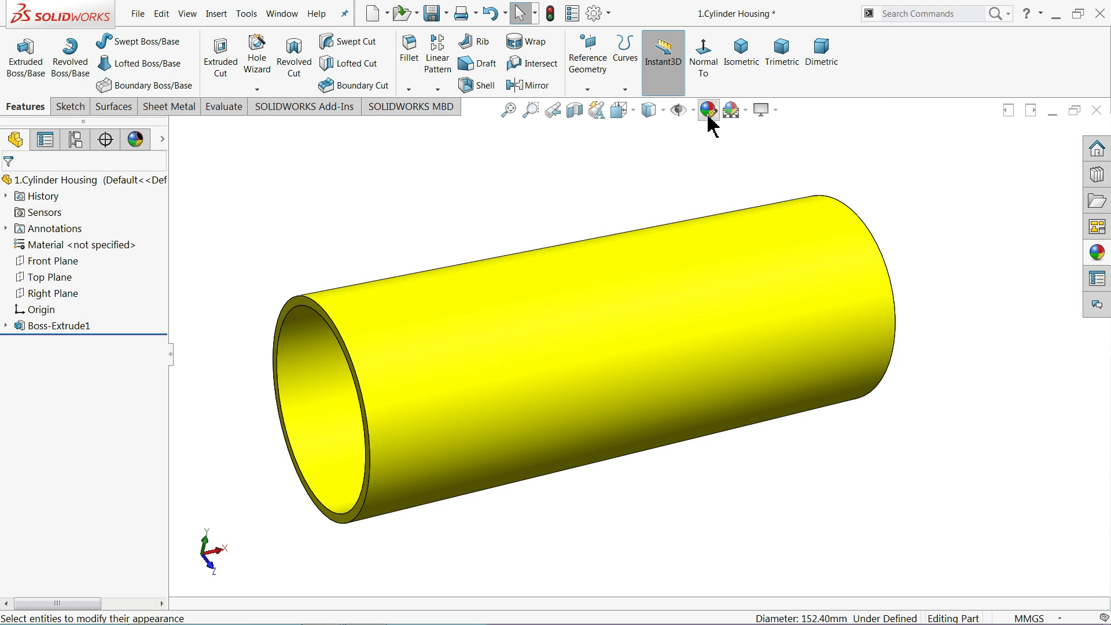
{"action": "left_click_drag", "start_coordinate": [162, 422], "coordinate": [165, 526]}
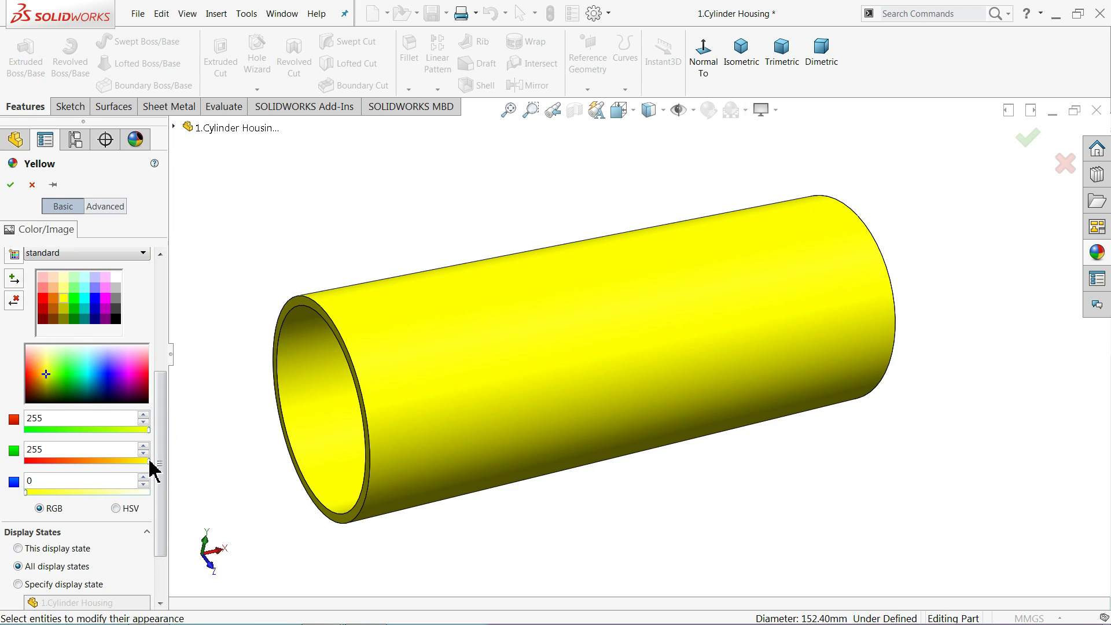
{"action": "mouse_move", "coordinate": [149, 461]}
{"action": "left_mouse_down"}
{"action": "mouse_move", "coordinate": [133, 461]}
{"action": "mouse_move", "coordinate": [151, 461]}
{"action": "left_mouse_up"}
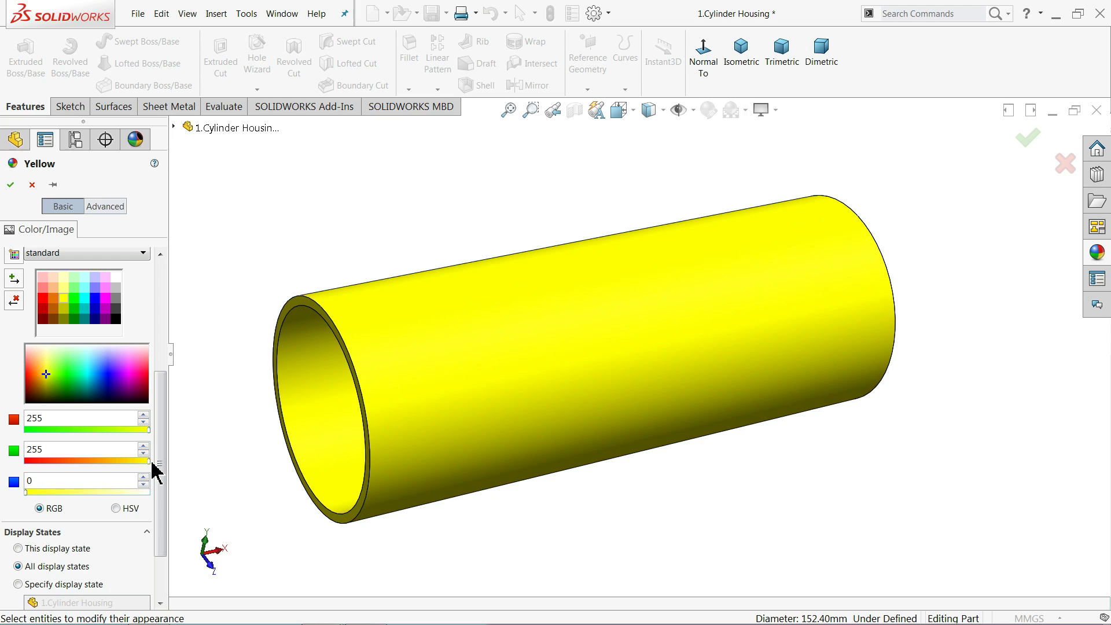
{"action": "left_click", "coordinate": [1024, 147]}
{"action": "left_click", "coordinate": [1097, 109]}
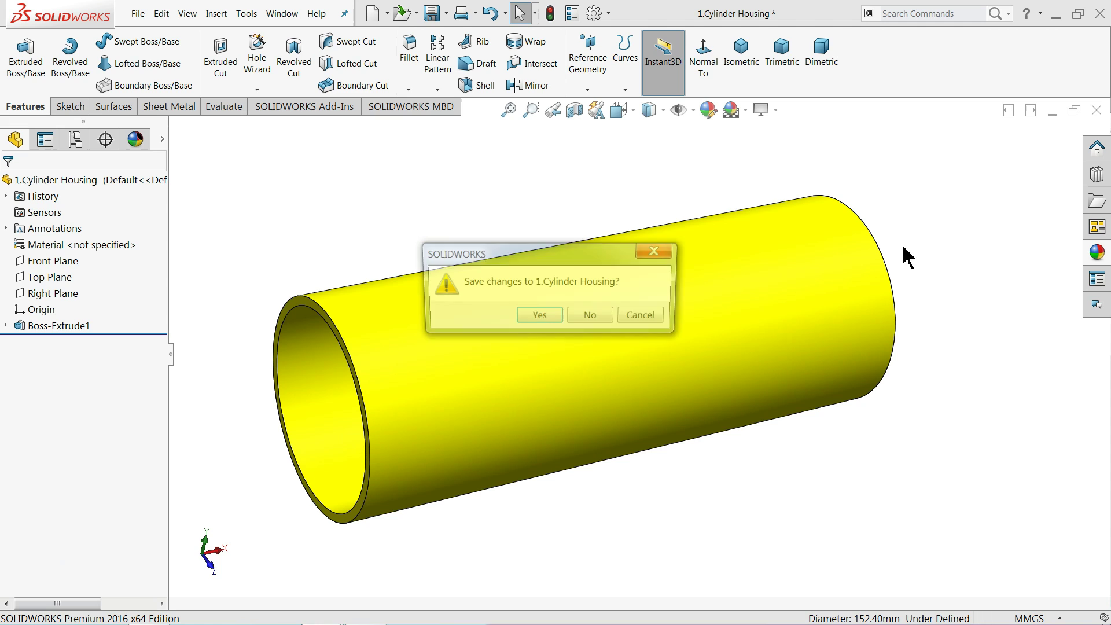
{"action": "left_click", "coordinate": [573, 319]}
- Open the lower cap part, give it a dark near-black colour, and save it on closing
{"action": "middle_click_drag", "start_coordinate": [570, 365], "coordinate": [559, 354]}
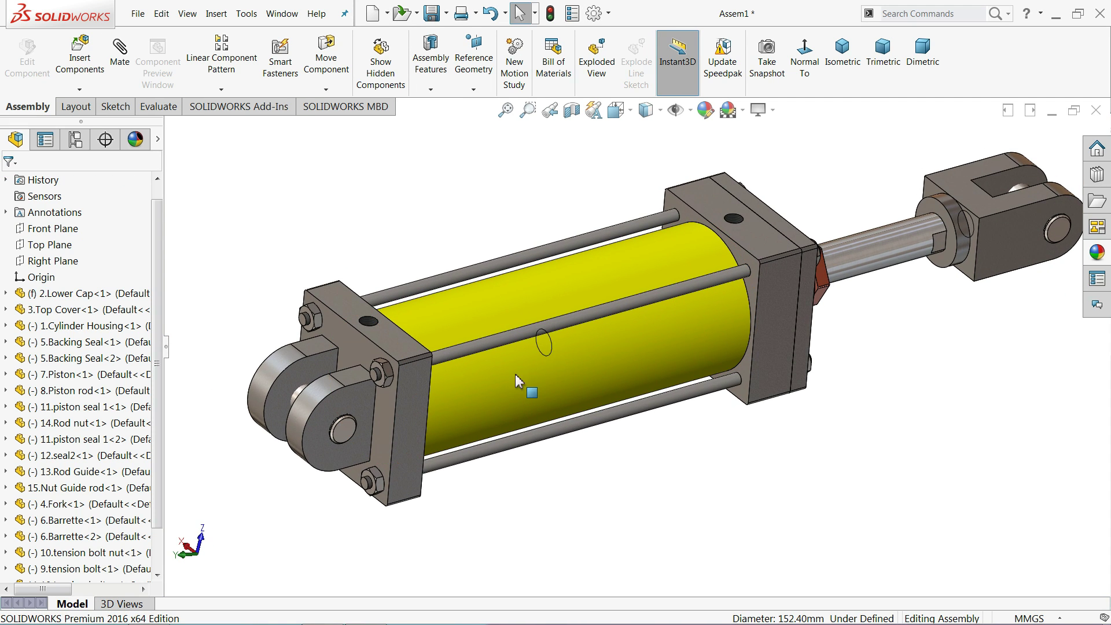
{"action": "left_click", "coordinate": [369, 418]}
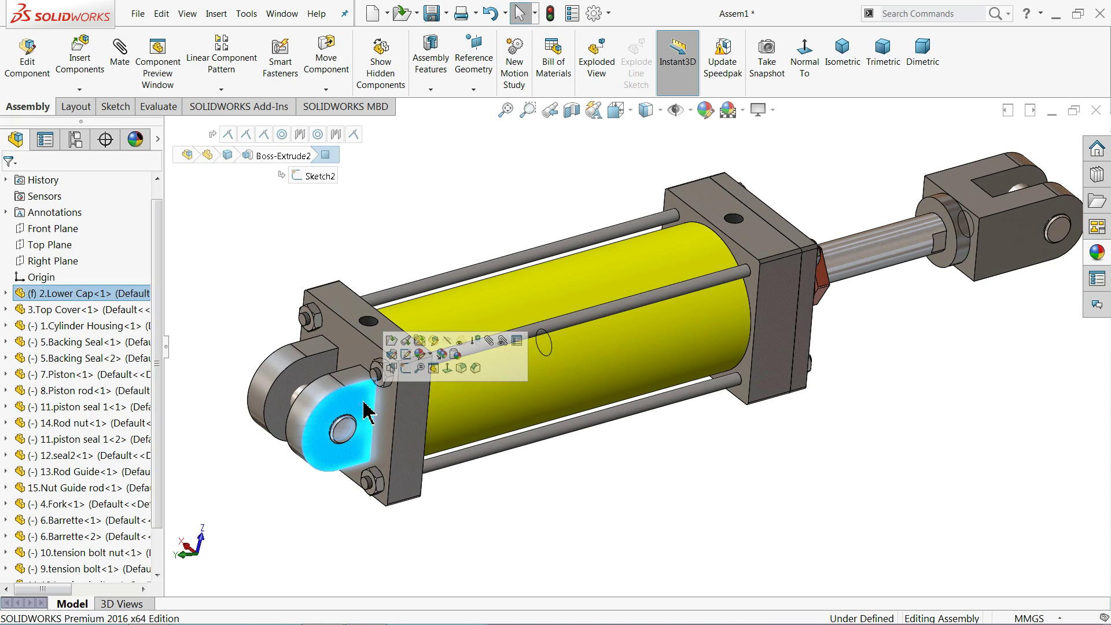
{"action": "left_click", "coordinate": [391, 342]}
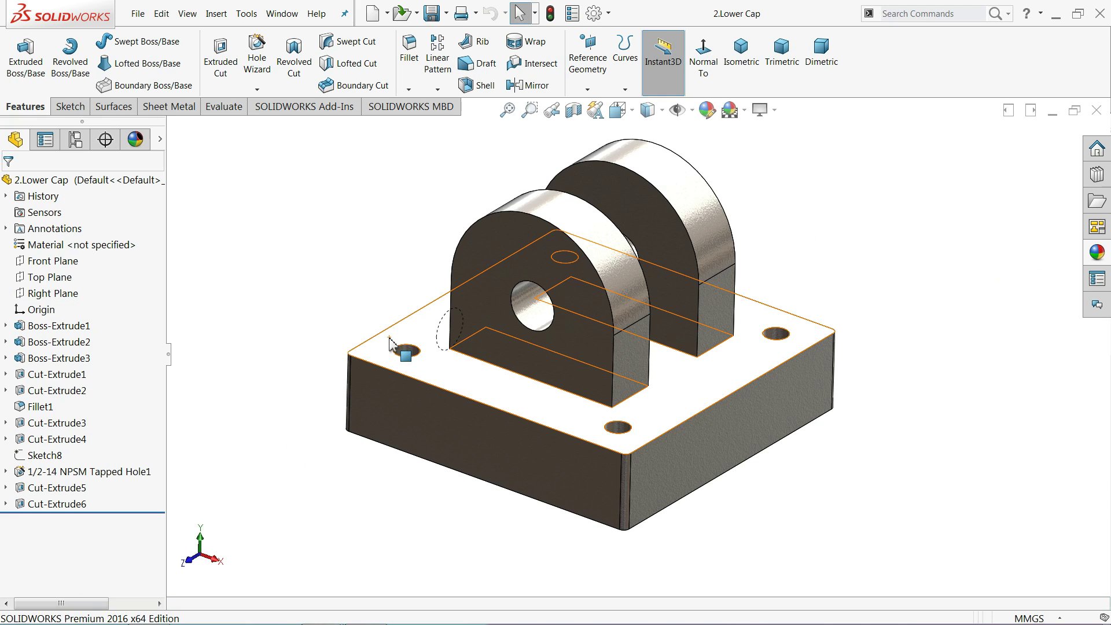
{"action": "left_click", "coordinate": [142, 180]}
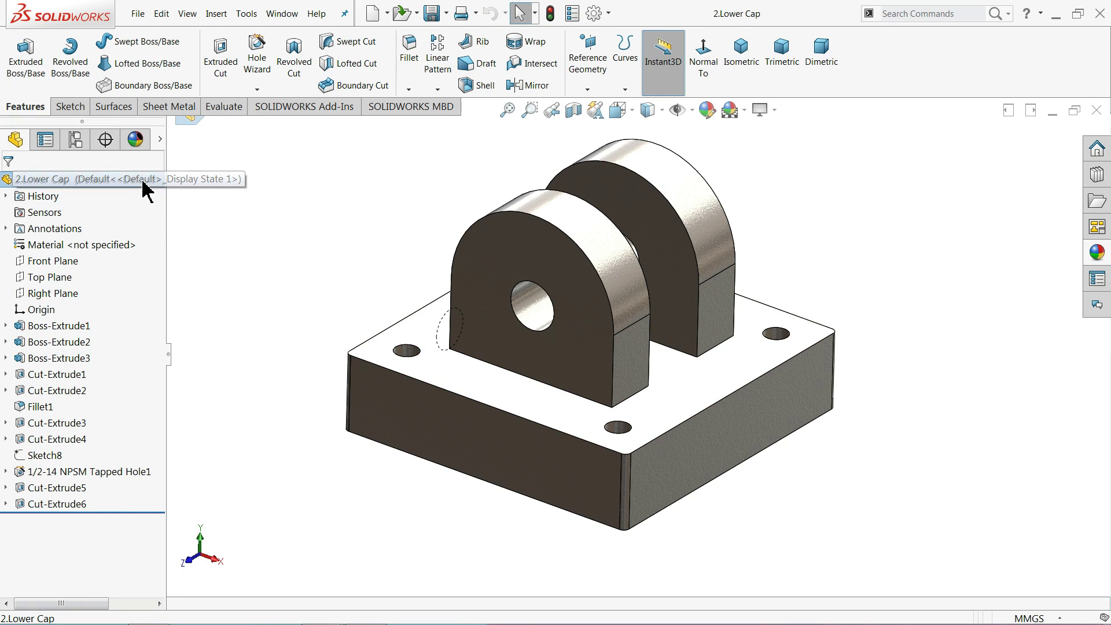
{"action": "left_click", "coordinate": [710, 113]}
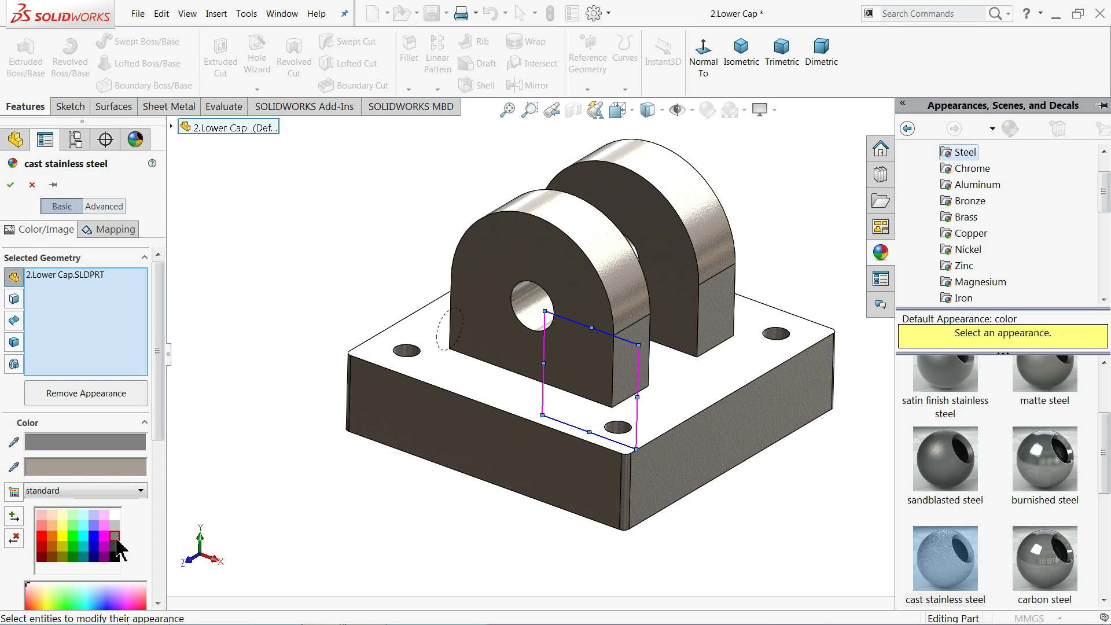
{"action": "left_click", "coordinate": [116, 547]}
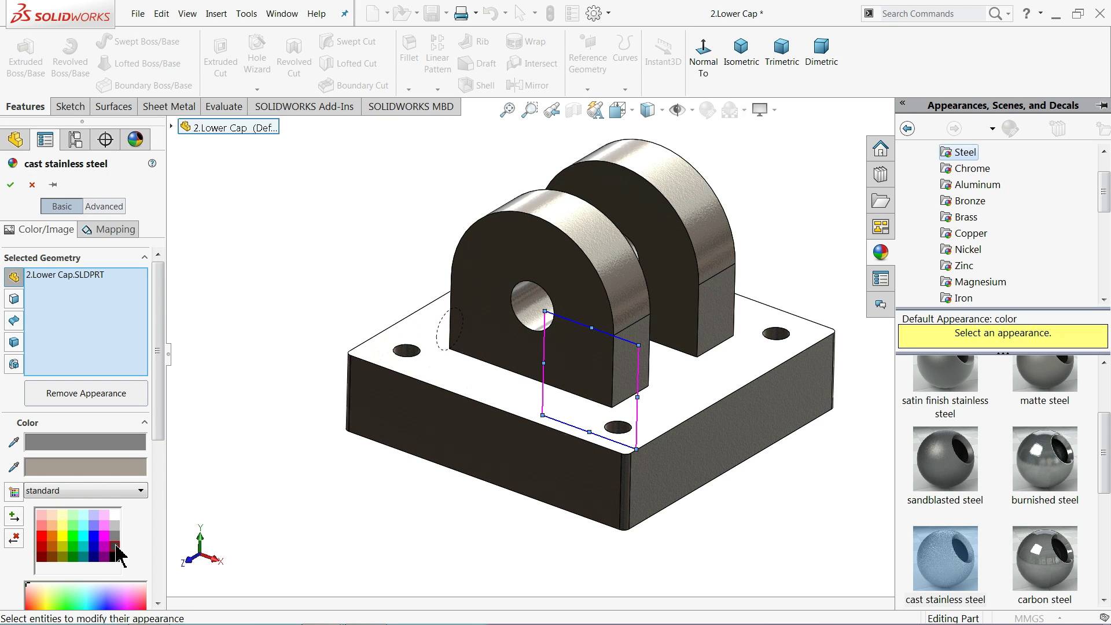
{"action": "left_click", "coordinate": [10, 185]}
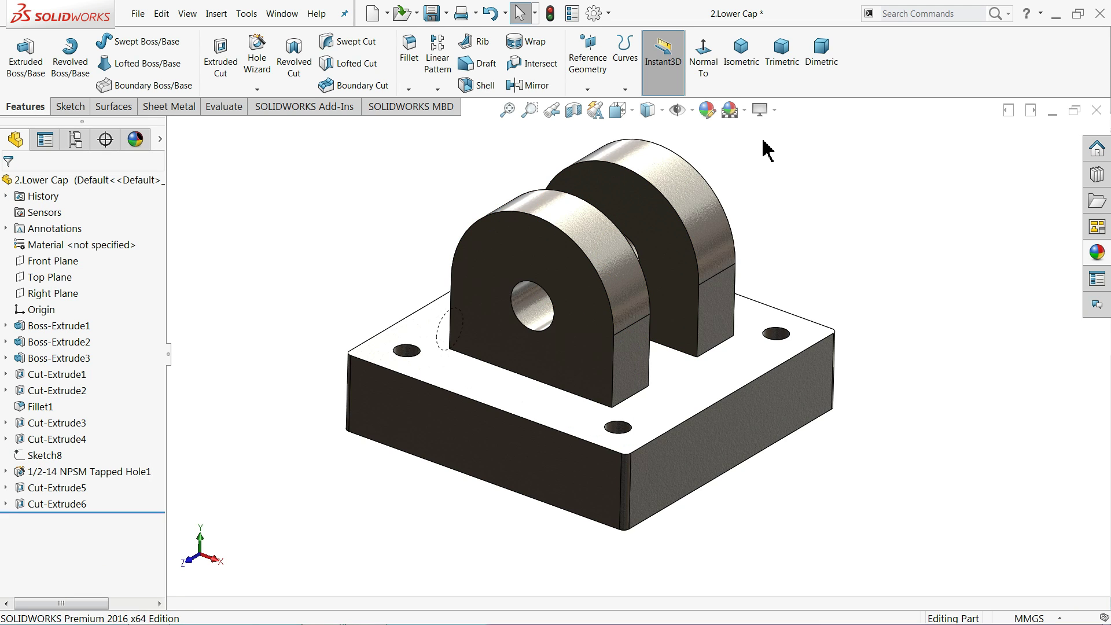
{"action": "left_click", "coordinate": [1096, 110]}
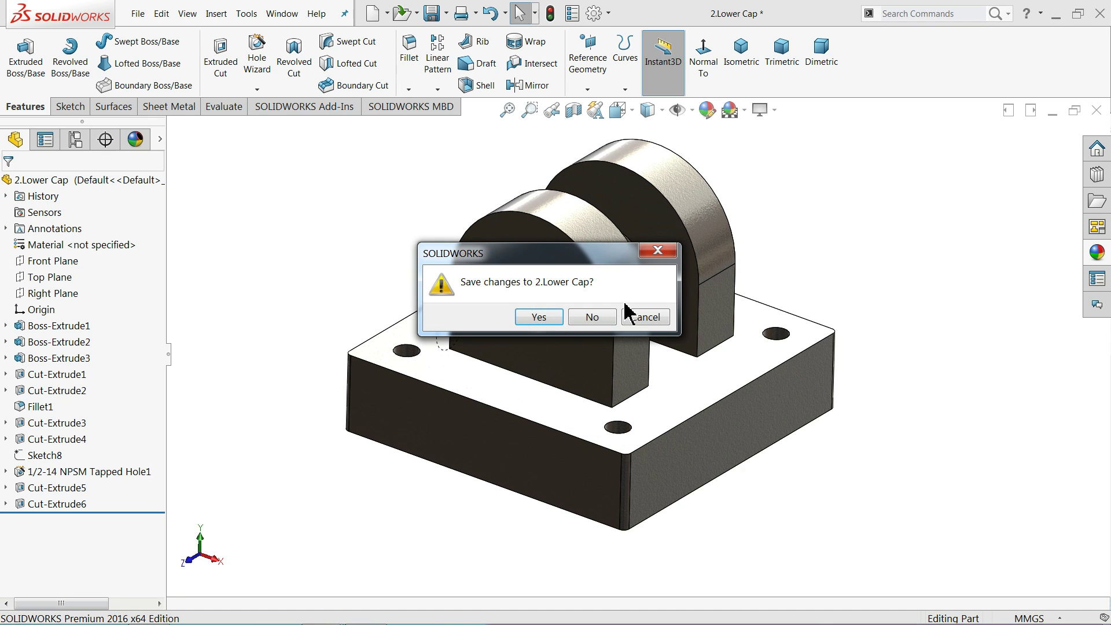
{"action": "left_click", "coordinate": [538, 319]}
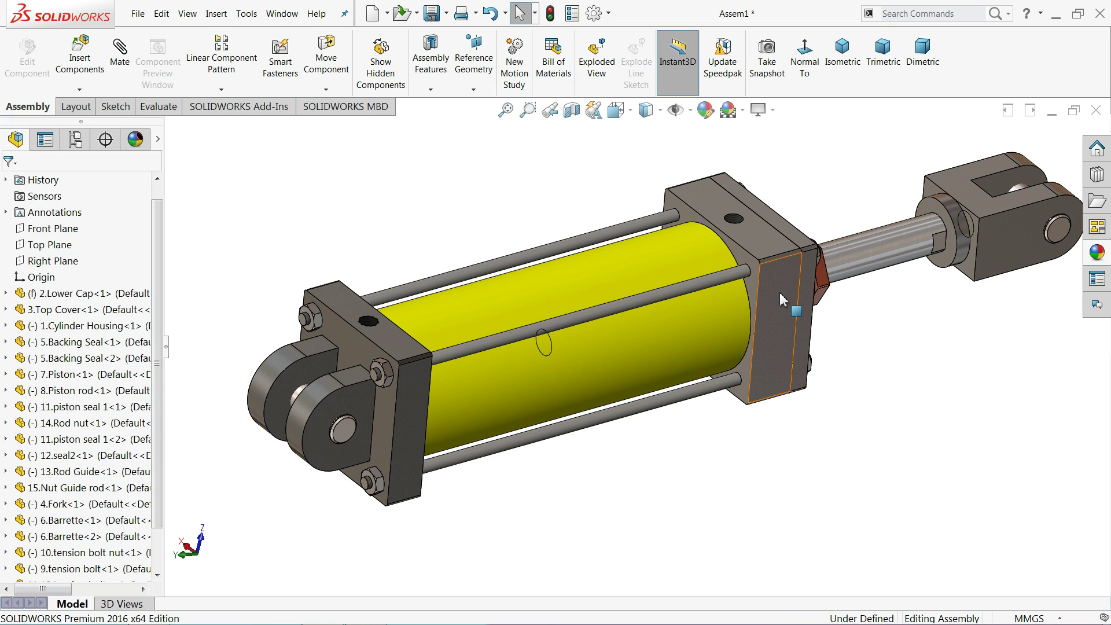
- Orbit and zoom the assembly to frame the cylinder
{"action": "middle_click_drag", "start_coordinate": [779, 292], "coordinate": [777, 318]}
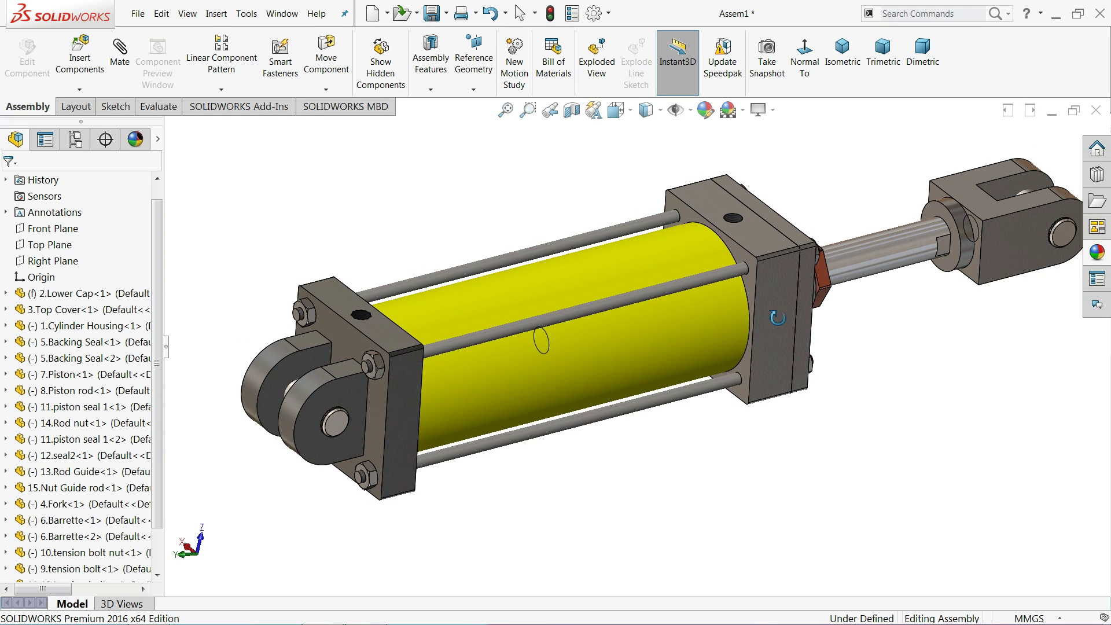
{"action": "scroll", "coordinate": [354, 339], "scroll_direction": "down", "scroll_amount": 2}
{"action": "scroll", "coordinate": [354, 340], "scroll_direction": "down", "scroll_amount": 3}
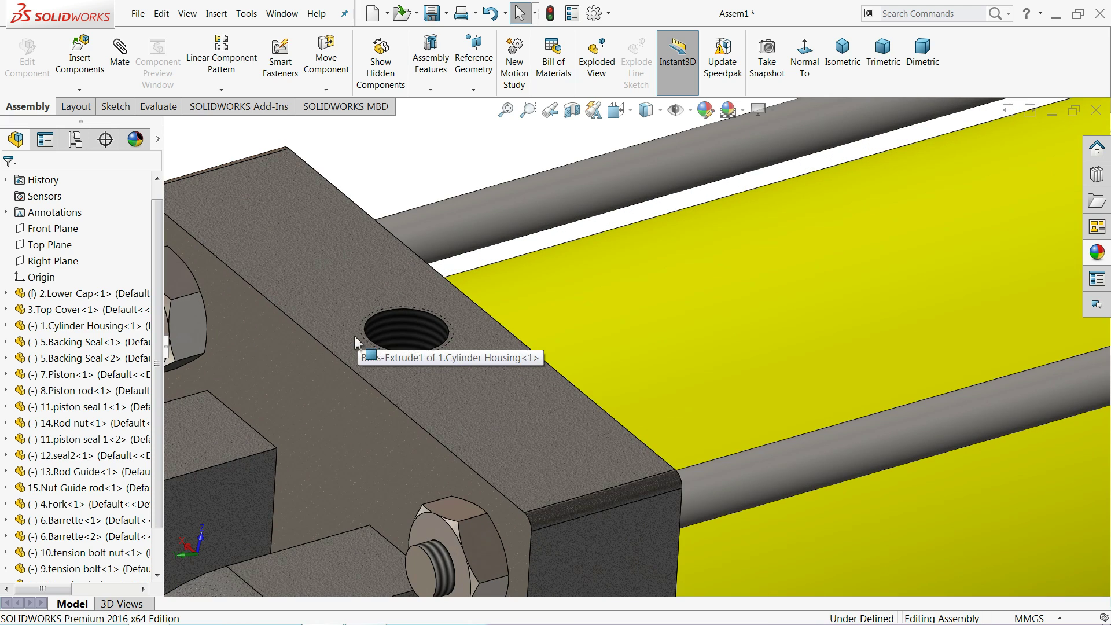
{"action": "scroll", "coordinate": [408, 347], "scroll_direction": "up", "scroll_amount": 3}
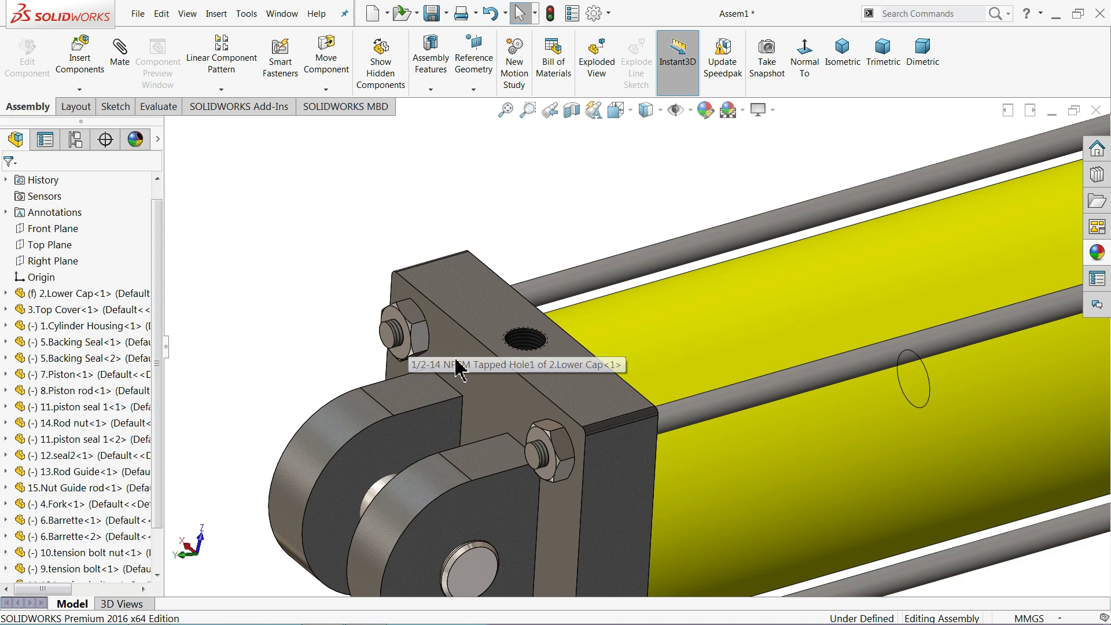
{"action": "scroll", "coordinate": [434, 359], "scroll_direction": "up", "scroll_amount": 3}
{"action": "scroll", "coordinate": [798, 463], "scroll_direction": "up", "scroll_amount": 2}
{"action": "scroll", "coordinate": [868, 422], "scroll_direction": "up", "scroll_amount": 2}
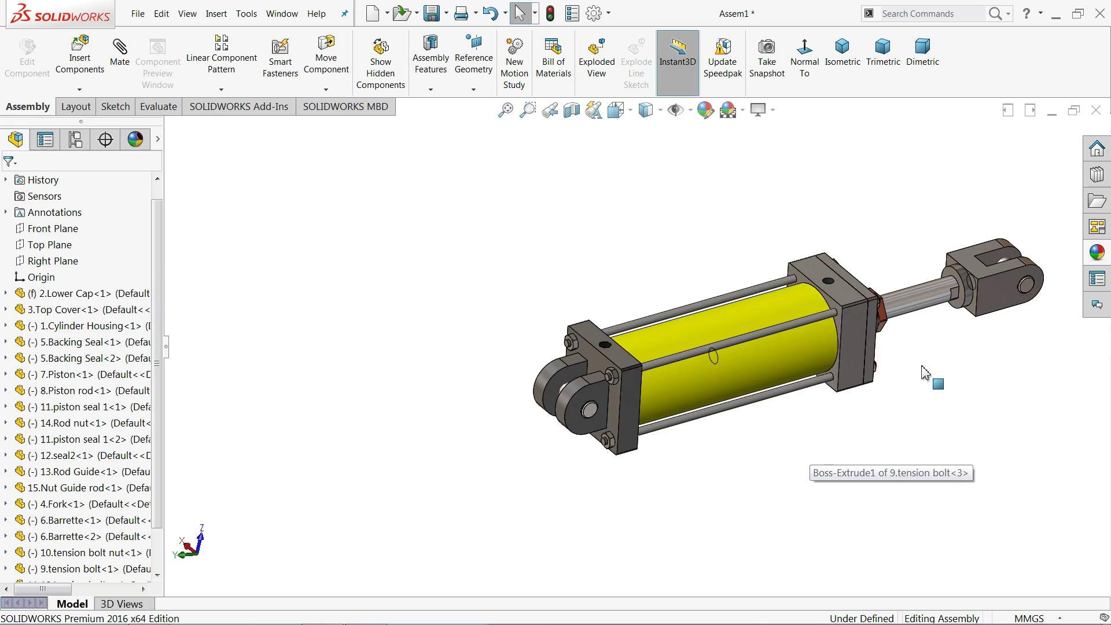
{"action": "scroll", "coordinate": [868, 368], "scroll_direction": "down", "scroll_amount": 3}
{"action": "mouse_move", "coordinate": [773, 322]}
{"action": "middle_mouse_down"}
{"action": "mouse_move", "coordinate": [647, 475]}
{"action": "mouse_move", "coordinate": [670, 513]}
{"action": "mouse_move", "coordinate": [704, 517]}
{"action": "mouse_move", "coordinate": [664, 456]}
{"action": "mouse_move", "coordinate": [683, 345]}
{"action": "mouse_move", "coordinate": [712, 521]}
{"action": "mouse_move", "coordinate": [741, 520]}
{"action": "mouse_move", "coordinate": [729, 514]}
{"action": "middle_mouse_up"}
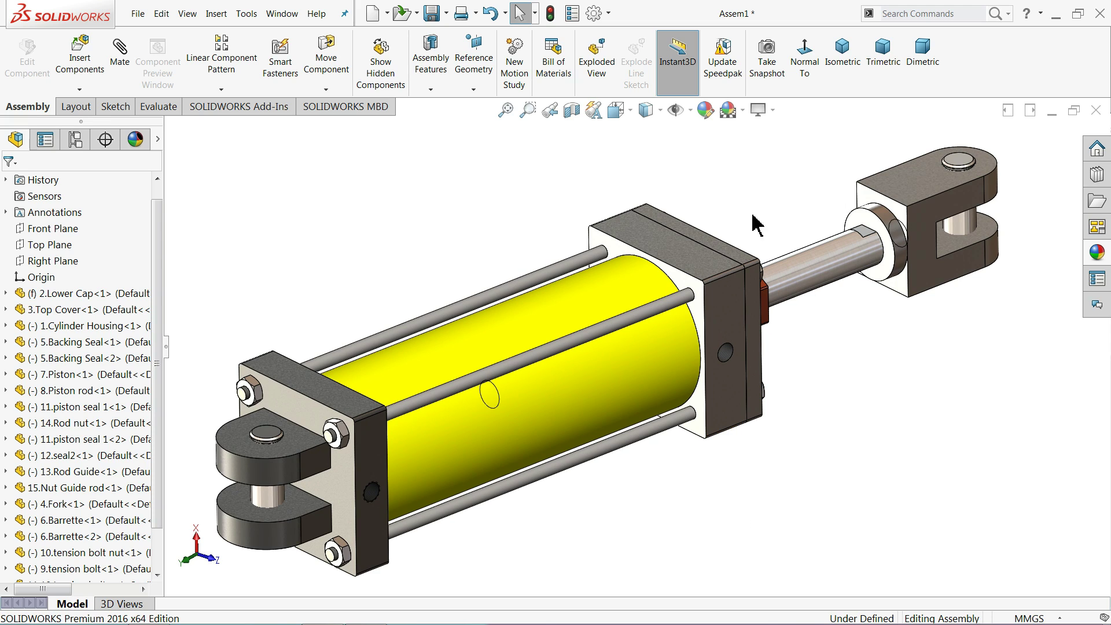
- Turn on perspective display and slide the fork outward along the rod
{"action": "left_click", "coordinate": [770, 111]}
{"action": "left_click", "coordinate": [776, 179]}
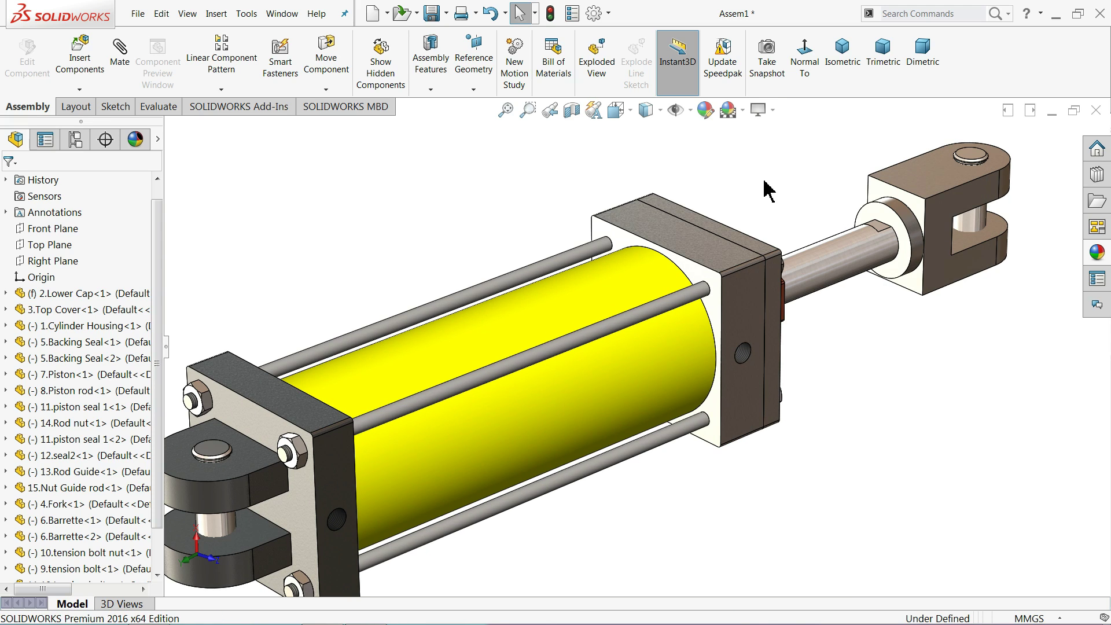
{"action": "scroll", "coordinate": [612, 346], "scroll_direction": "up", "scroll_amount": 3}
{"action": "mouse_move", "coordinate": [584, 374]}
{"action": "middle_mouse_down"}
{"action": "mouse_move", "coordinate": [557, 394]}
{"action": "mouse_move", "coordinate": [570, 370]}
{"action": "middle_mouse_up"}
{"action": "scroll", "coordinate": [569, 365], "scroll_direction": "down", "scroll_amount": 3}
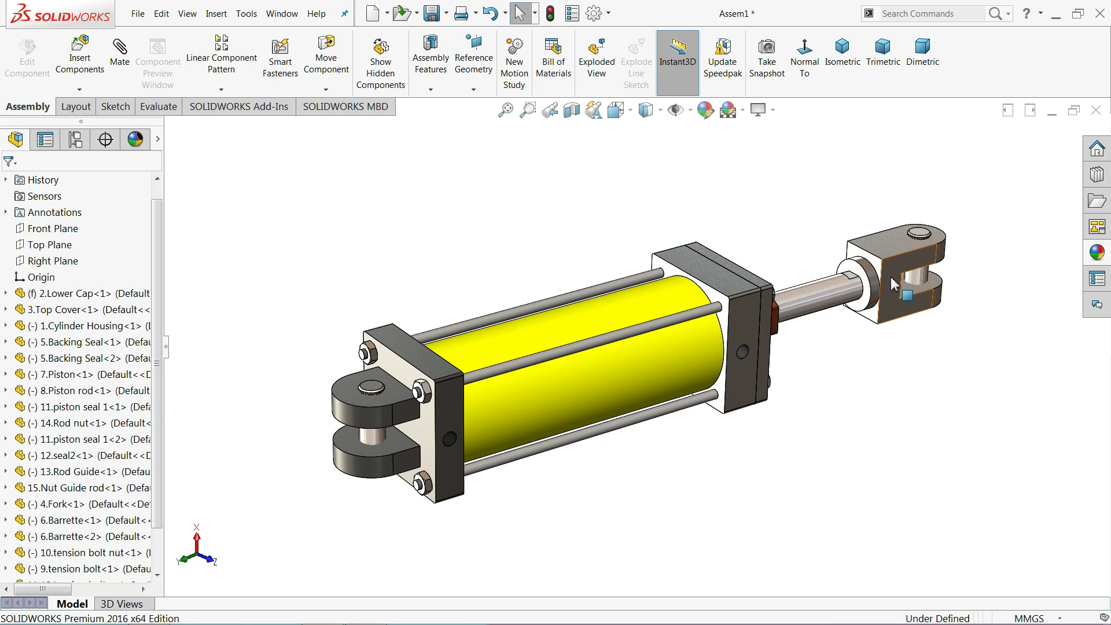
{"action": "mouse_move", "coordinate": [895, 284]}
{"action": "left_mouse_down"}
{"action": "mouse_move", "coordinate": [920, 284]}
{"action": "mouse_move", "coordinate": [934, 260]}
{"action": "mouse_move", "coordinate": [900, 275]}
{"action": "left_mouse_up"}
- Apply a section view through the assembly and fit the cylinder in view
{"action": "key", "text": "Escape"}
{"action": "left_click", "coordinate": [571, 112]}
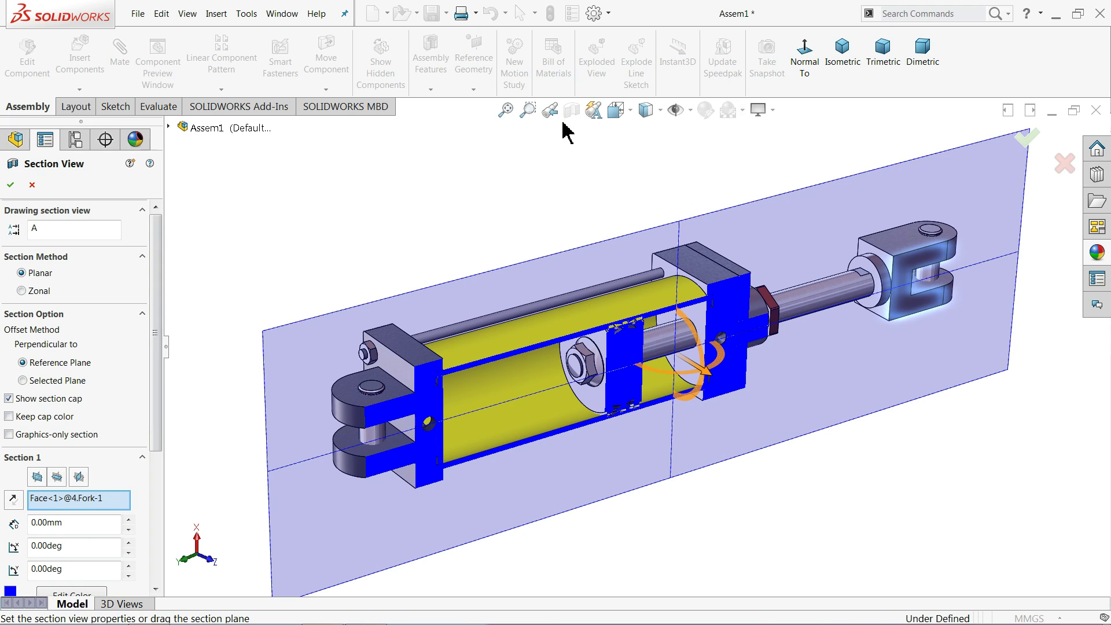
{"action": "left_click", "coordinate": [10, 186]}
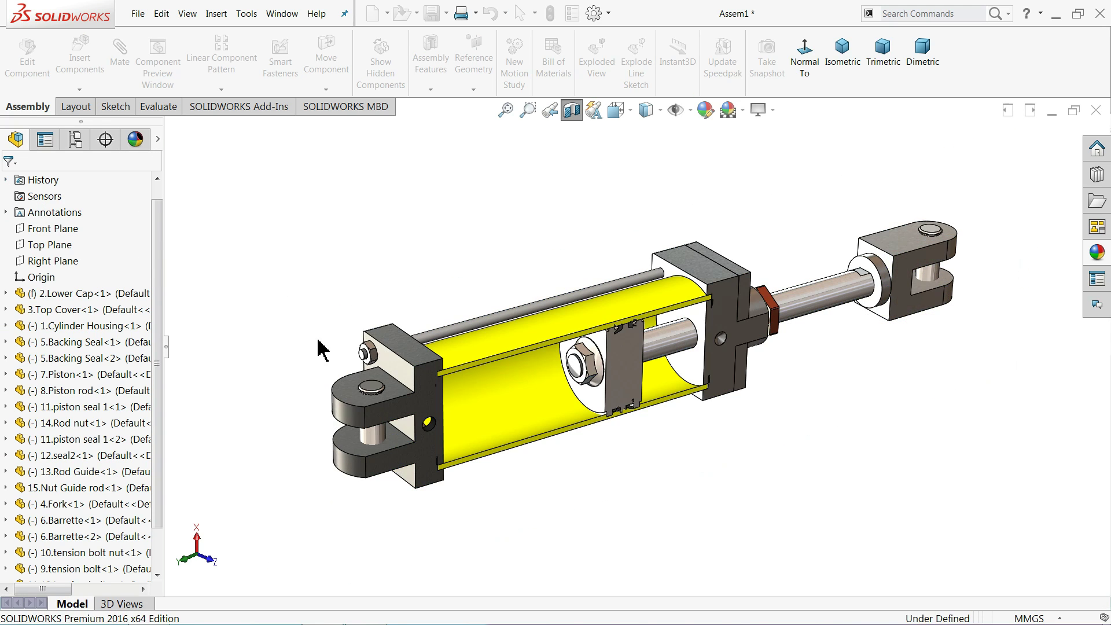
{"action": "scroll", "coordinate": [798, 341], "scroll_direction": "down", "scroll_amount": 5}
{"action": "key", "text": "f"}
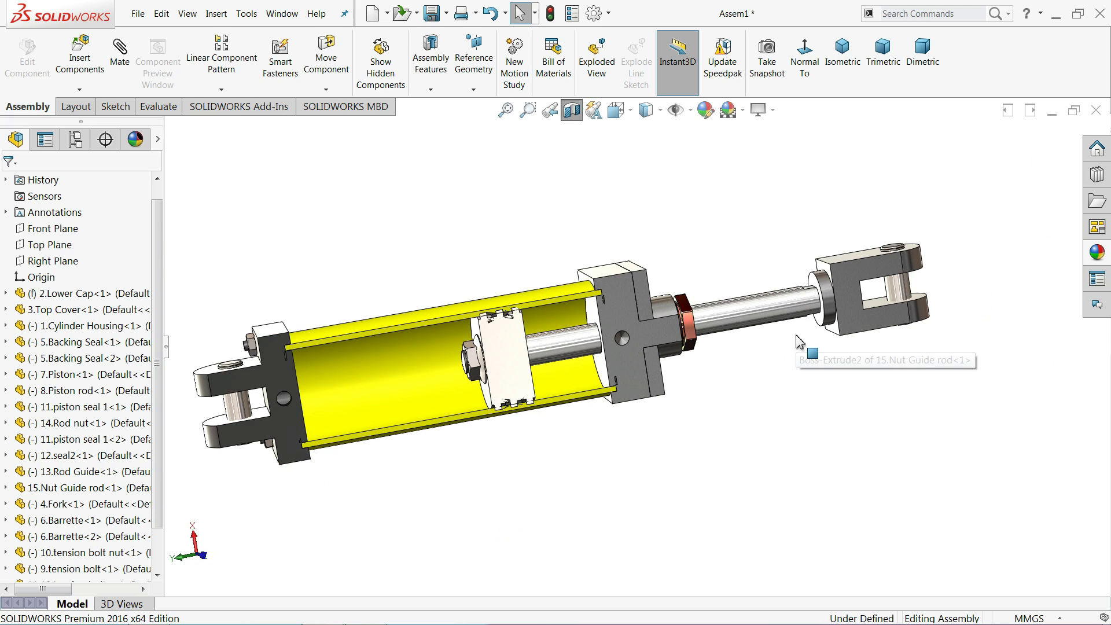
- Slide the fork and rod farther out along the cylinder axis and zoom in
{"action": "left_click", "coordinate": [918, 294]}
{"action": "left_click_drag", "start_coordinate": [918, 294], "coordinate": [944, 296]}
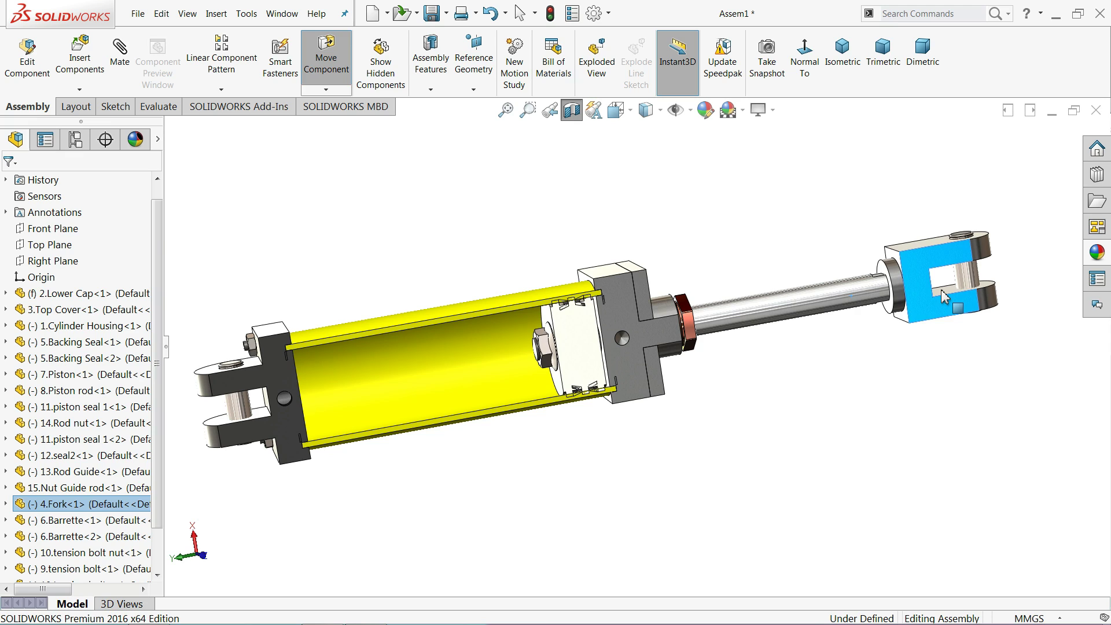
{"action": "left_click", "coordinate": [825, 346]}
{"action": "middle_click_drag", "start_coordinate": [819, 318], "coordinate": [798, 324]}
{"action": "scroll", "coordinate": [804, 280], "scroll_direction": "down", "scroll_amount": 3}
{"action": "scroll", "coordinate": [798, 280], "scroll_direction": "down", "scroll_amount": 1}
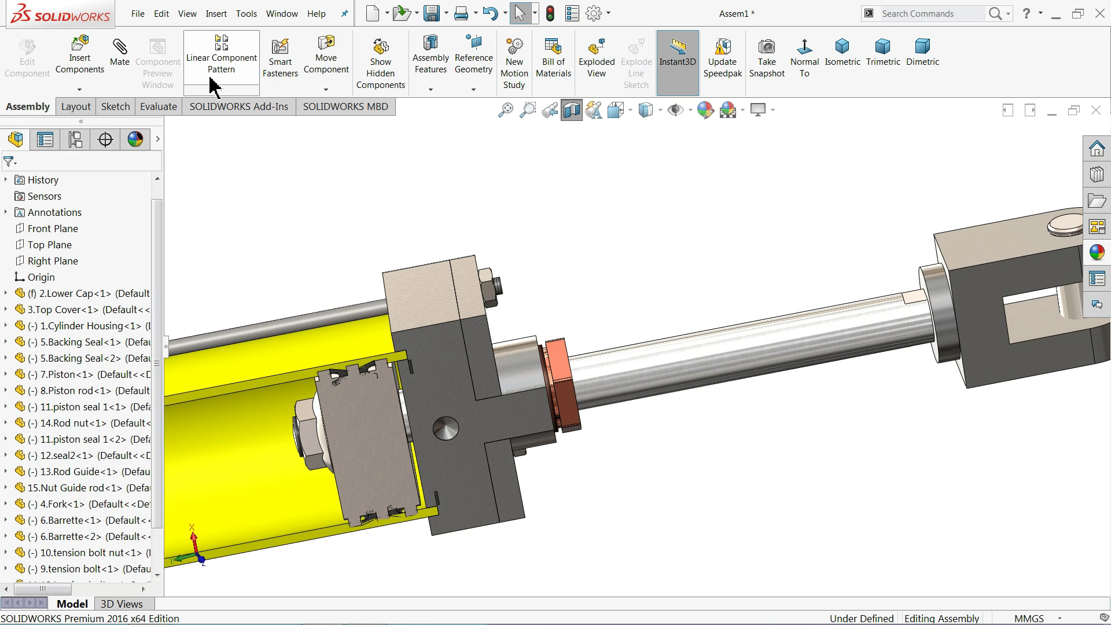
{"action": "left_click", "coordinate": [118, 73]}
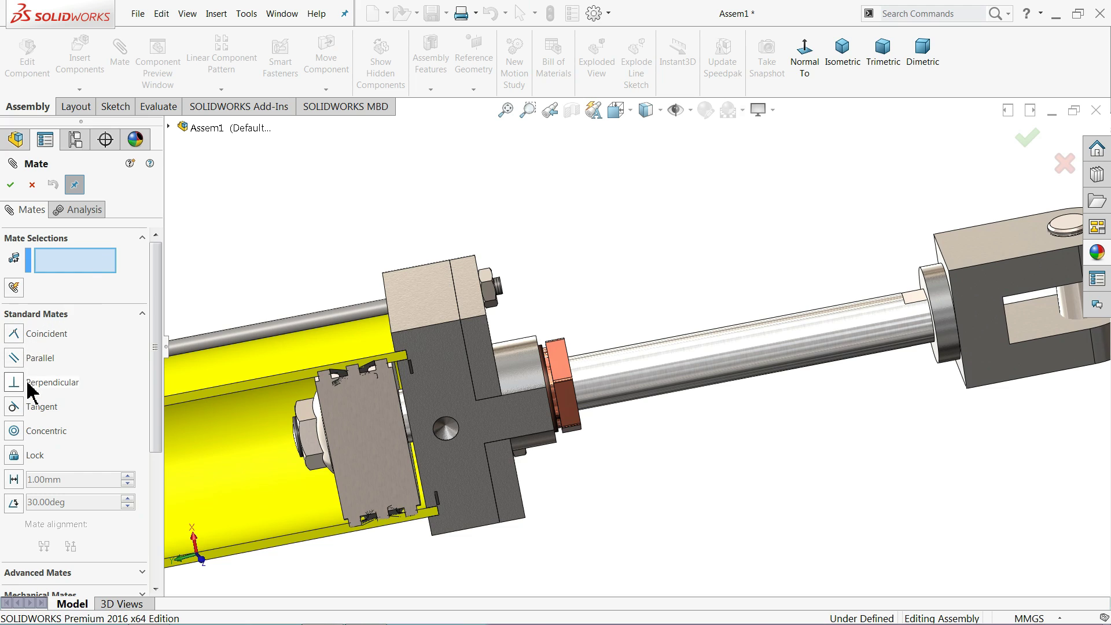
- Set a Limit Distance mate between the guide nut and fork faces with 150 mm maximum
{"action": "left_click", "coordinate": [139, 314]}
{"action": "left_click", "coordinate": [62, 336]}
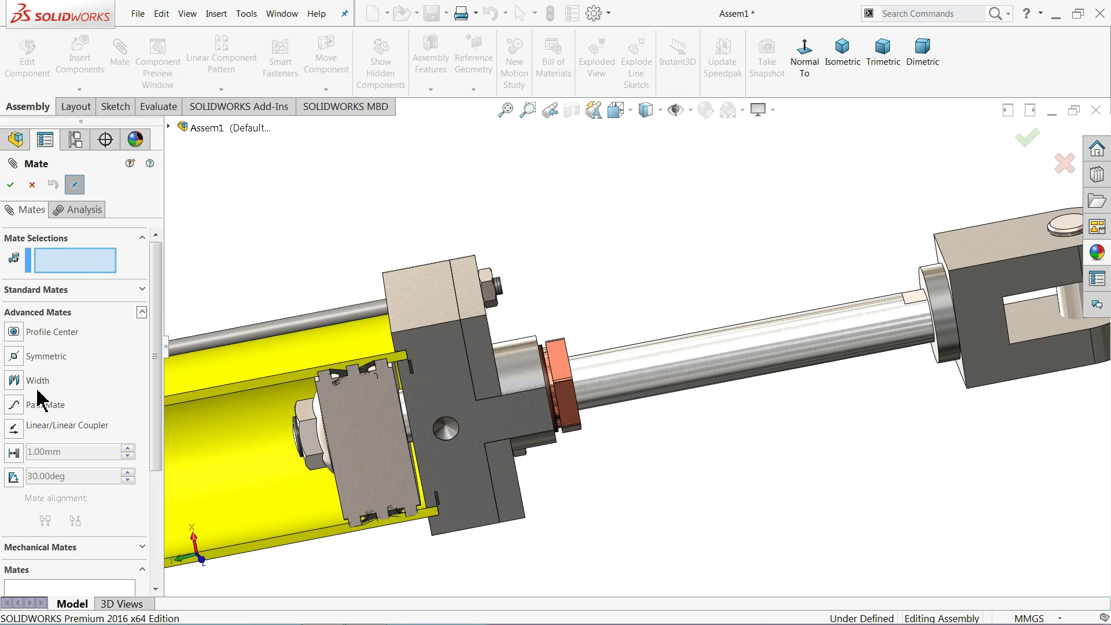
{"action": "left_click", "coordinate": [14, 452]}
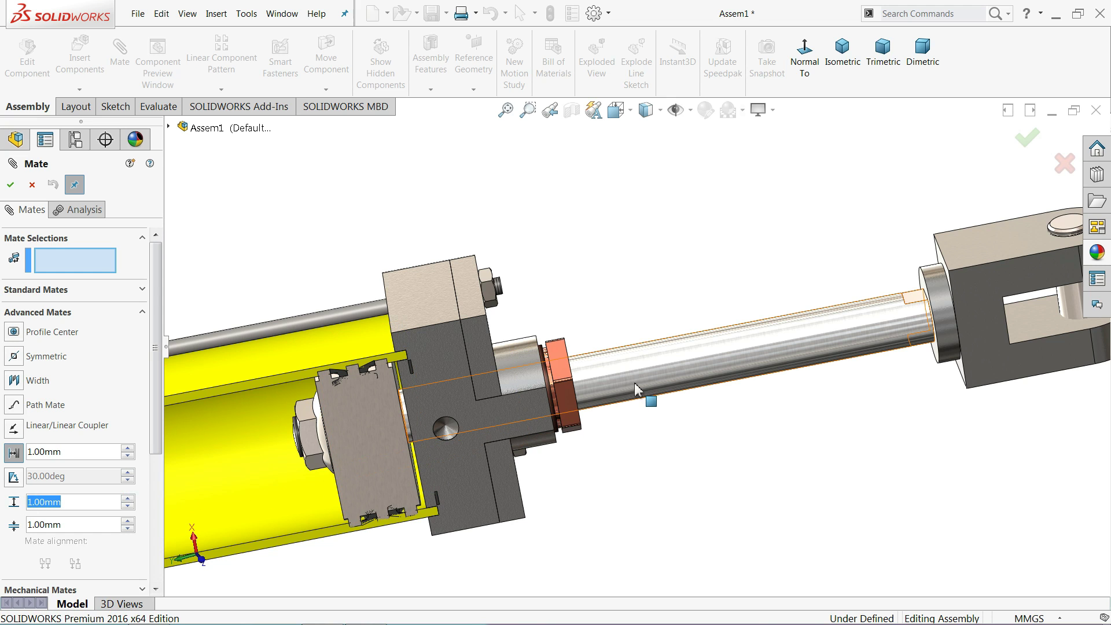
{"action": "mouse_move", "coordinate": [645, 387]}
{"action": "middle_mouse_down"}
{"action": "mouse_move", "coordinate": [591, 374]}
{"action": "mouse_move", "coordinate": [807, 347]}
{"action": "middle_mouse_up"}
{"action": "left_click", "coordinate": [590, 373]}
{"action": "left_click", "coordinate": [807, 346]}
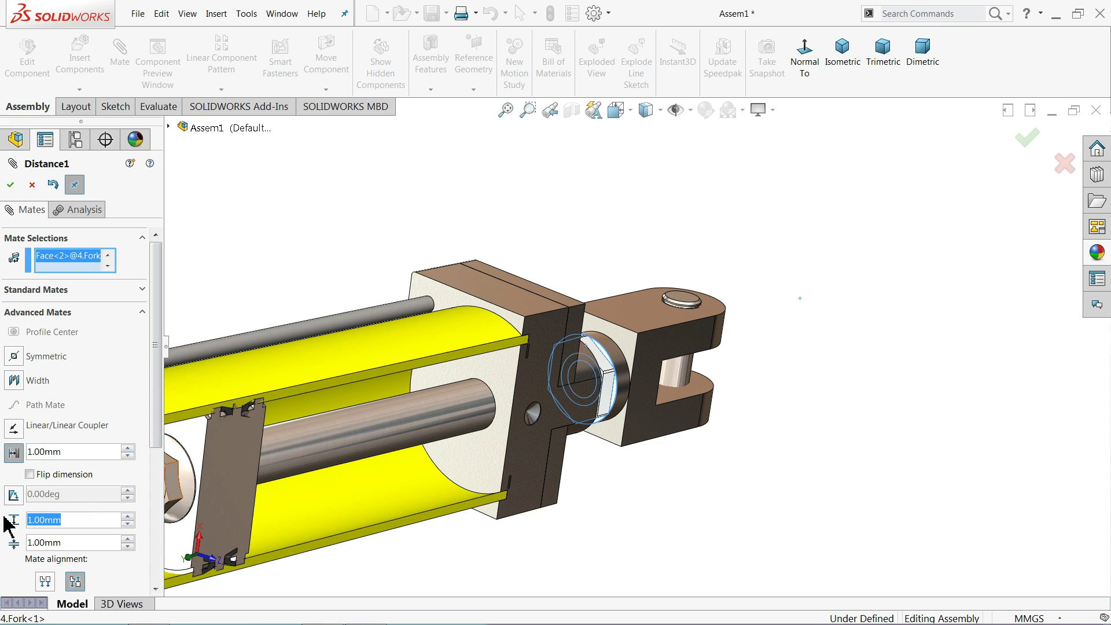
{"action": "type", "text": "150"}
{"action": "key", "text": "Return"}
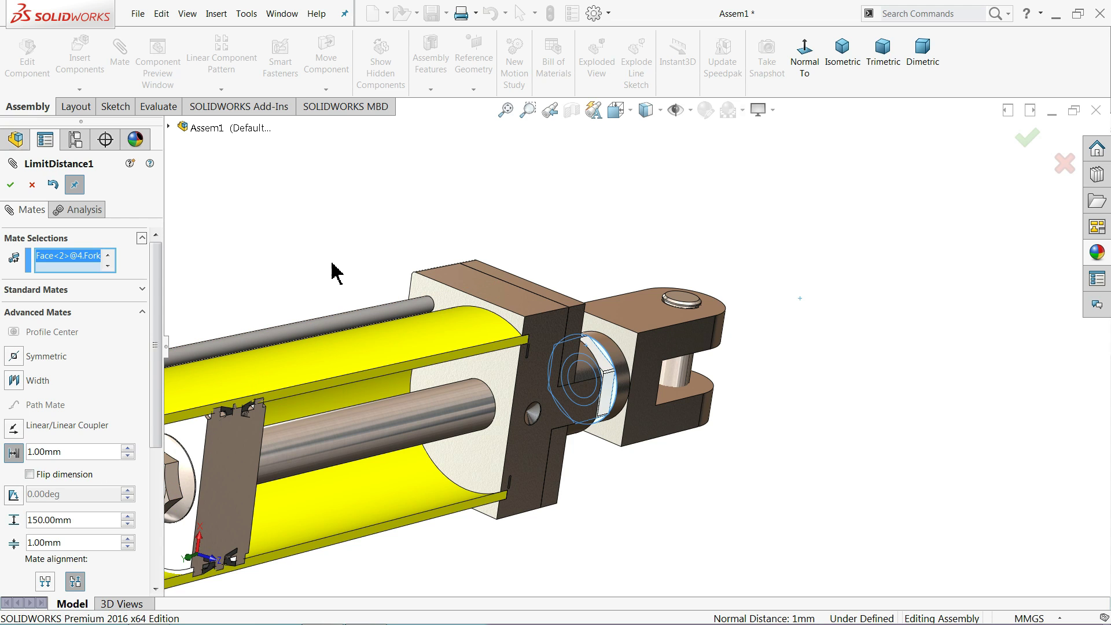
- Enter the 0.5 mm minimum and accept the LimitDistance1 mate
{"action": "middle_click_drag", "start_coordinate": [334, 280], "coordinate": [291, 275]}
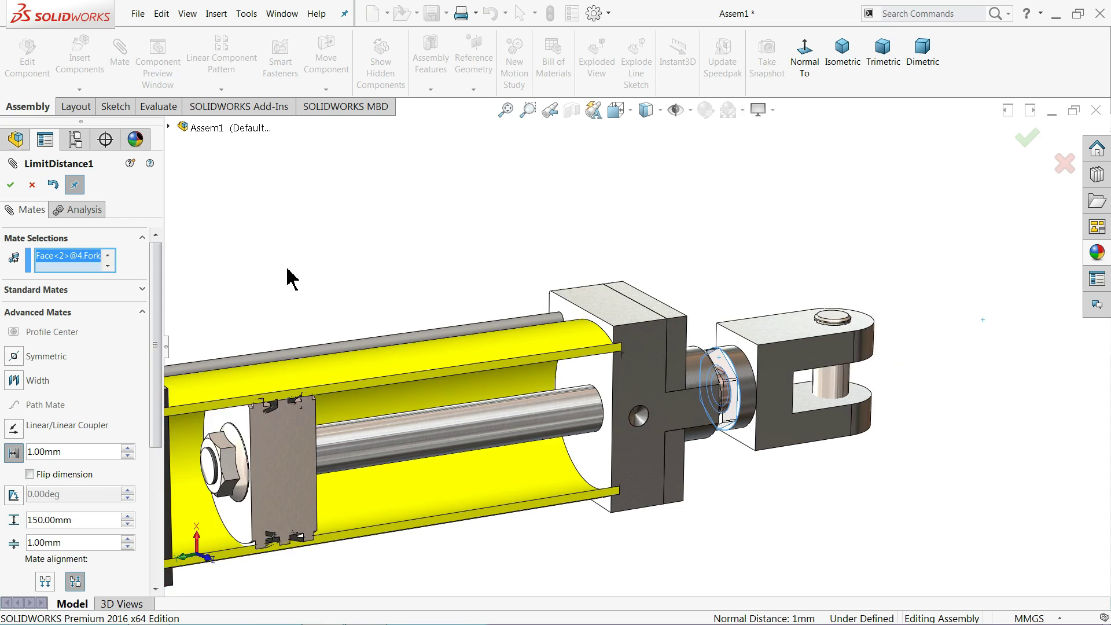
{"action": "scroll", "coordinate": [342, 313], "scroll_direction": "up", "scroll_amount": 2}
{"action": "middle_click_drag", "start_coordinate": [342, 312], "coordinate": [325, 303]}
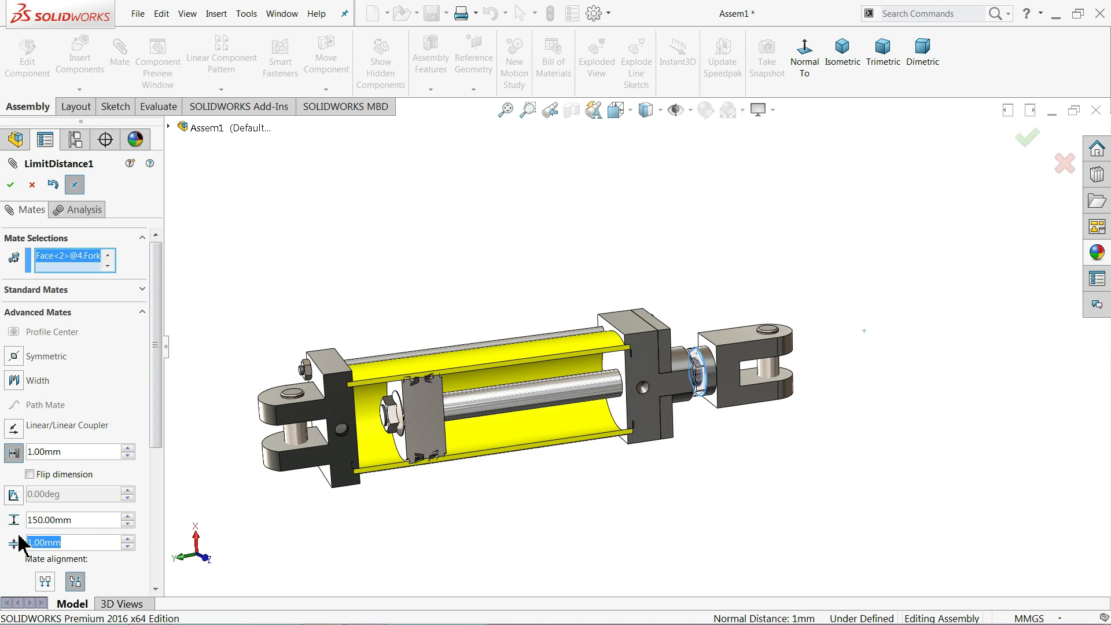
{"action": "type", "text": "0.5"}
{"action": "key", "text": "Return"}
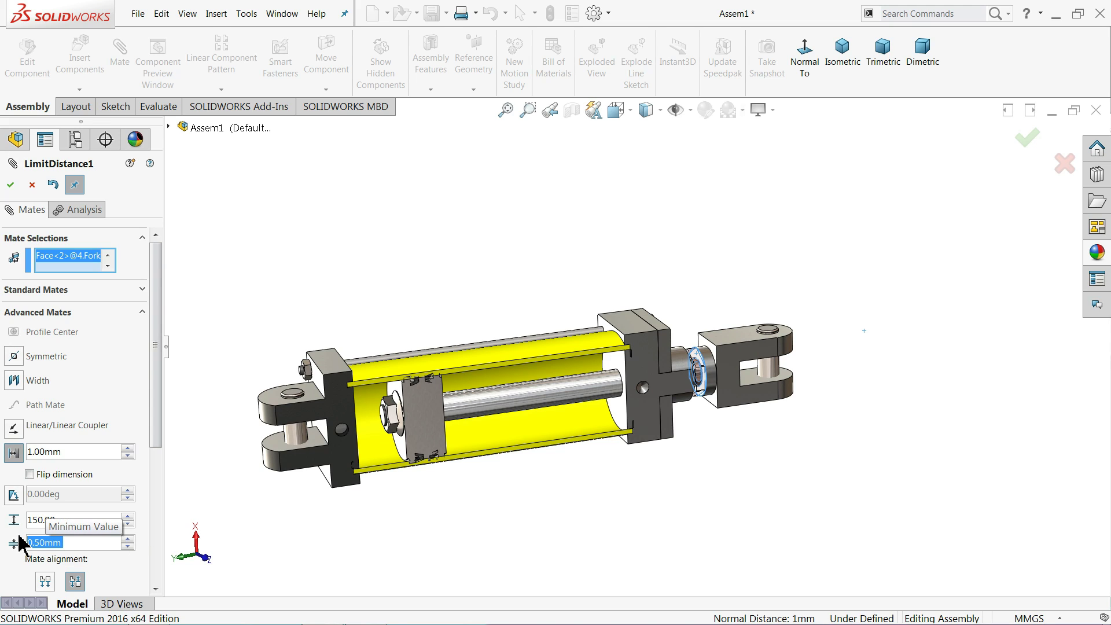
{"action": "left_click", "coordinate": [13, 190]}
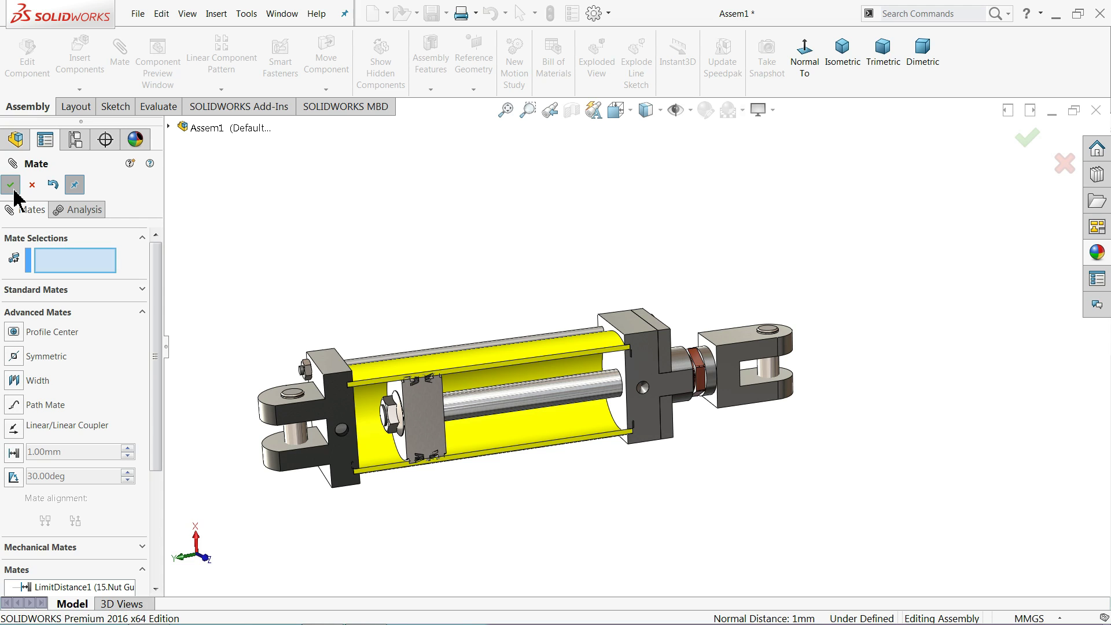
{"action": "left_click", "coordinate": [12, 191]}
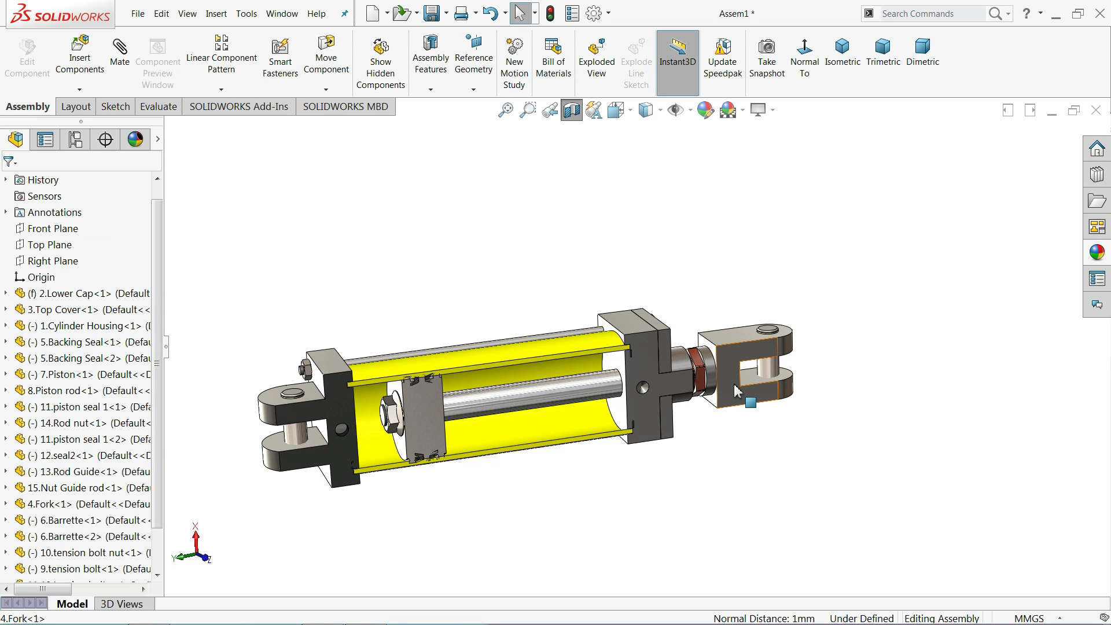
- Pull the fork outward to test its travel under LimitDistance1
{"action": "left_click_drag", "start_coordinate": [734, 384], "coordinate": [1088, 352]}
{"action": "key", "text": "Escape"}
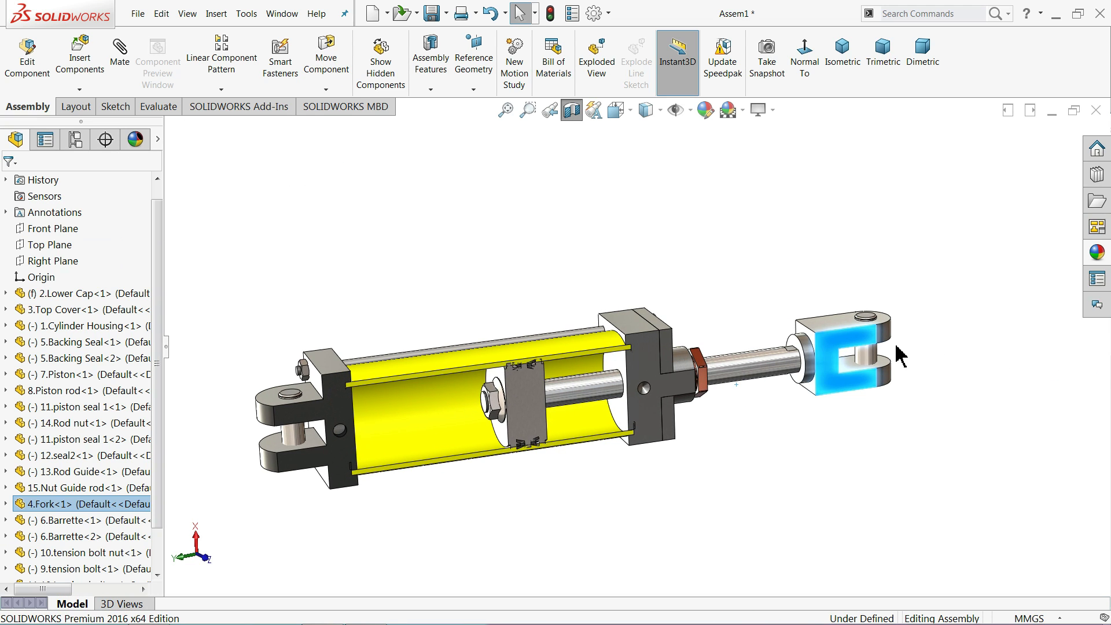
{"action": "scroll", "coordinate": [868, 371], "scroll_direction": "down", "scroll_amount": 3}
{"action": "scroll", "coordinate": [578, 396], "scroll_direction": "up", "scroll_amount": 2}
{"action": "scroll", "coordinate": [463, 382], "scroll_direction": "down", "scroll_amount": 3}
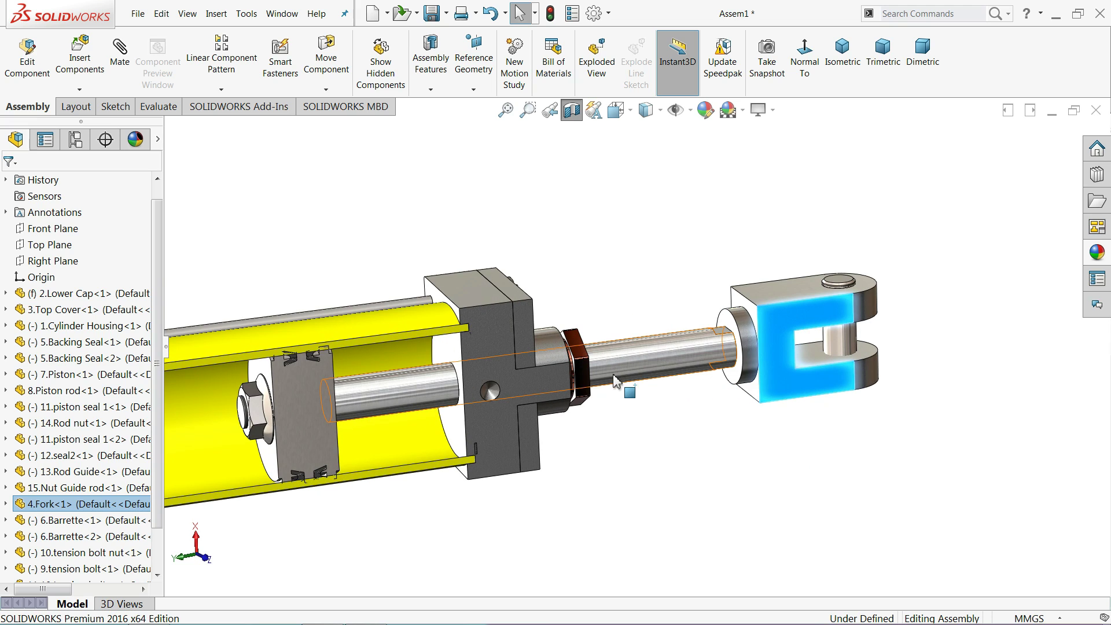
{"action": "scroll", "coordinate": [637, 385], "scroll_direction": "down", "scroll_amount": 2}
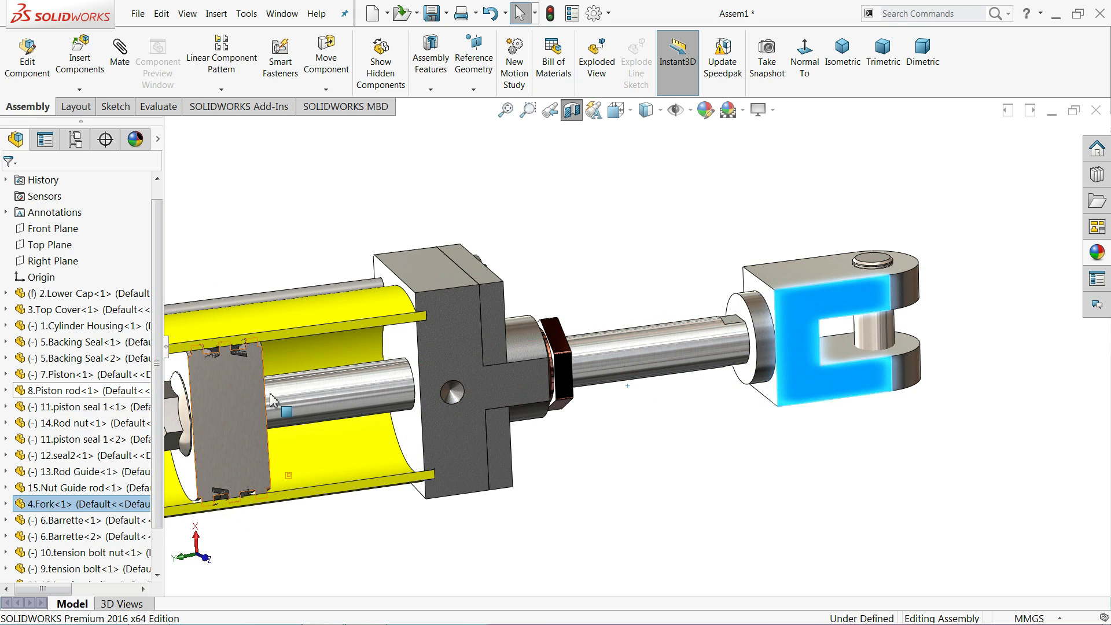
{"action": "middle_click_drag", "start_coordinate": [790, 310], "coordinate": [787, 320]}
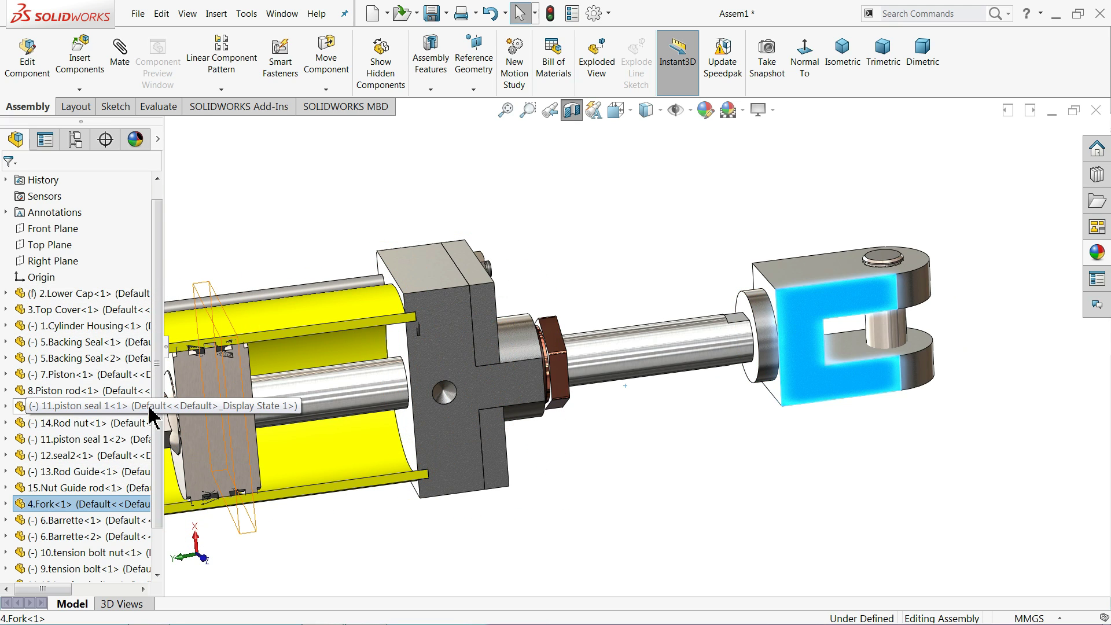
{"action": "scroll", "coordinate": [157, 408], "scroll_direction": "down", "scroll_amount": 1}
- Delete the LimitDistance1 mate from the Mates folder
{"action": "left_click", "coordinate": [6, 549]}
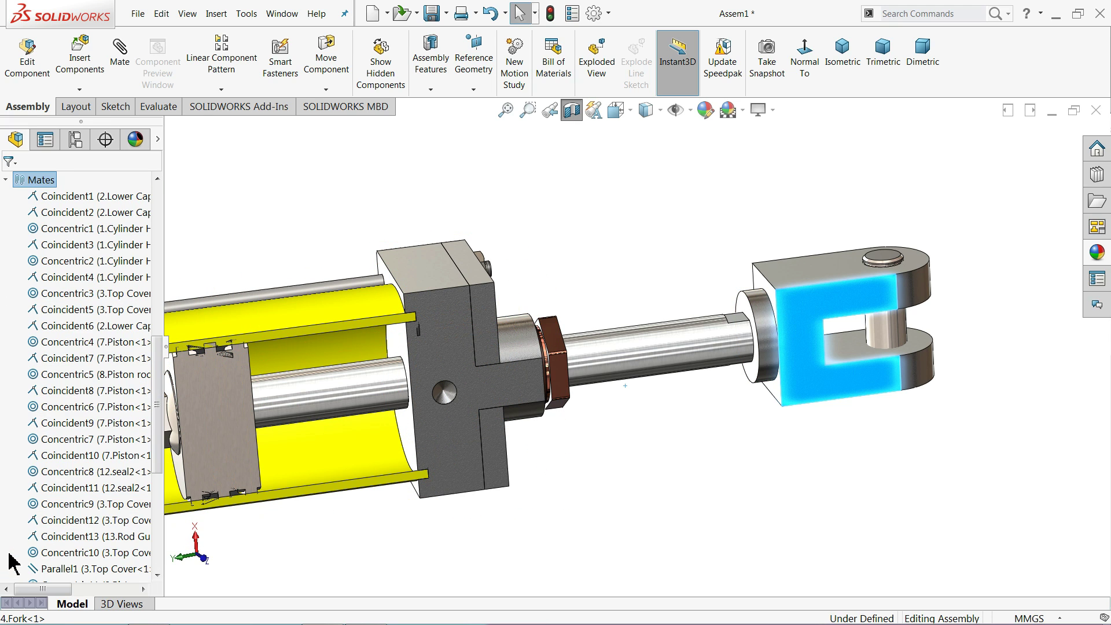
{"action": "scroll", "coordinate": [78, 521], "scroll_direction": "down", "scroll_amount": 5}
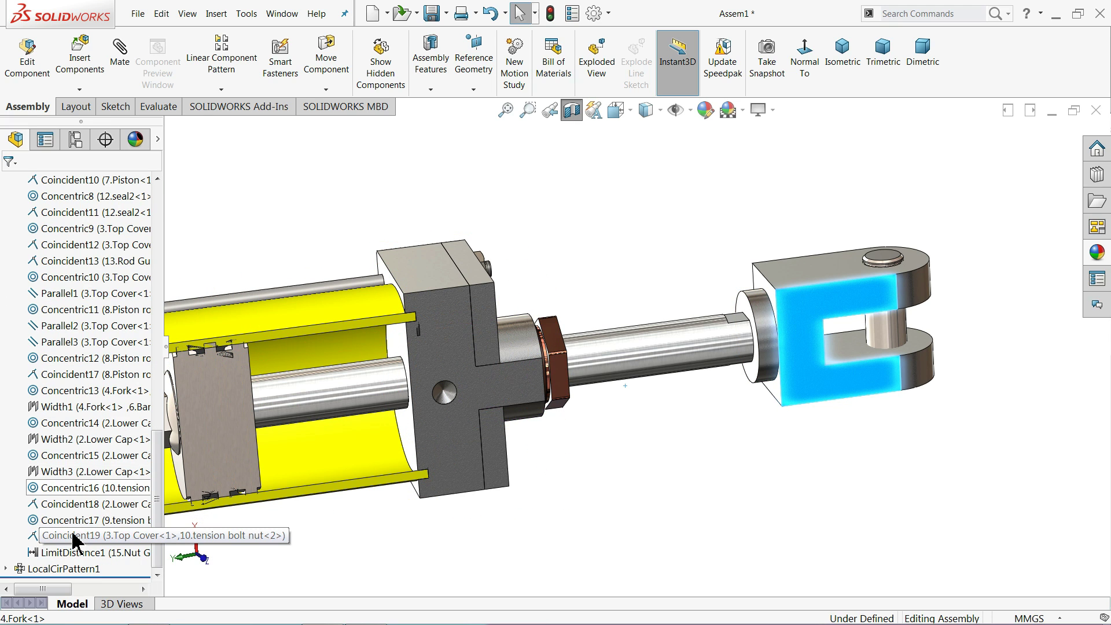
{"action": "left_click", "coordinate": [44, 553]}
{"action": "right_click", "coordinate": [45, 556]}
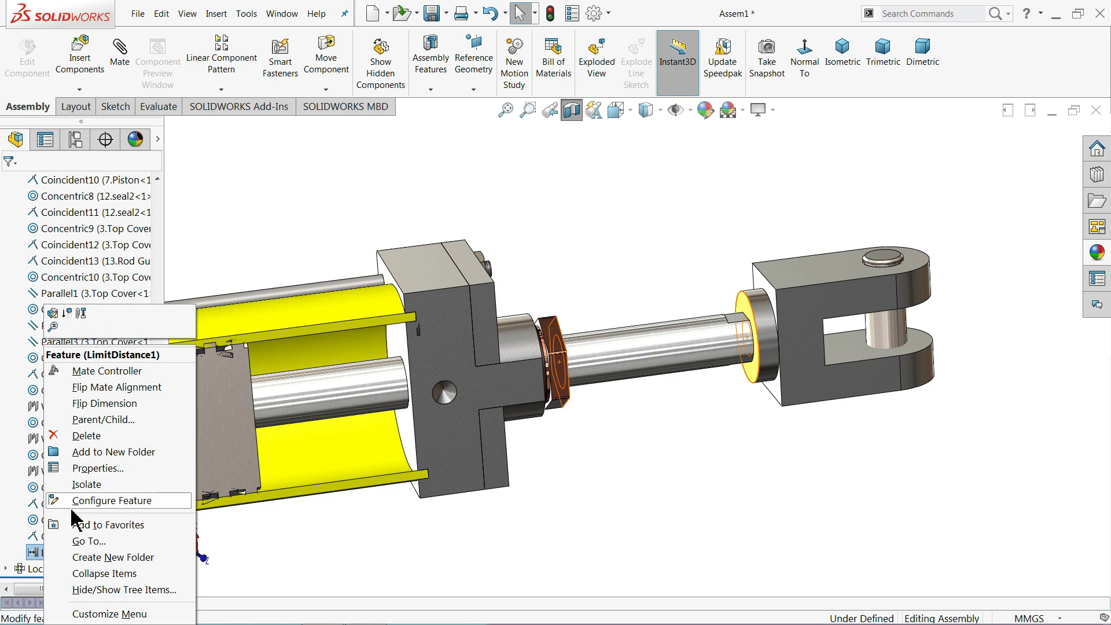
{"action": "left_click", "coordinate": [73, 433]}
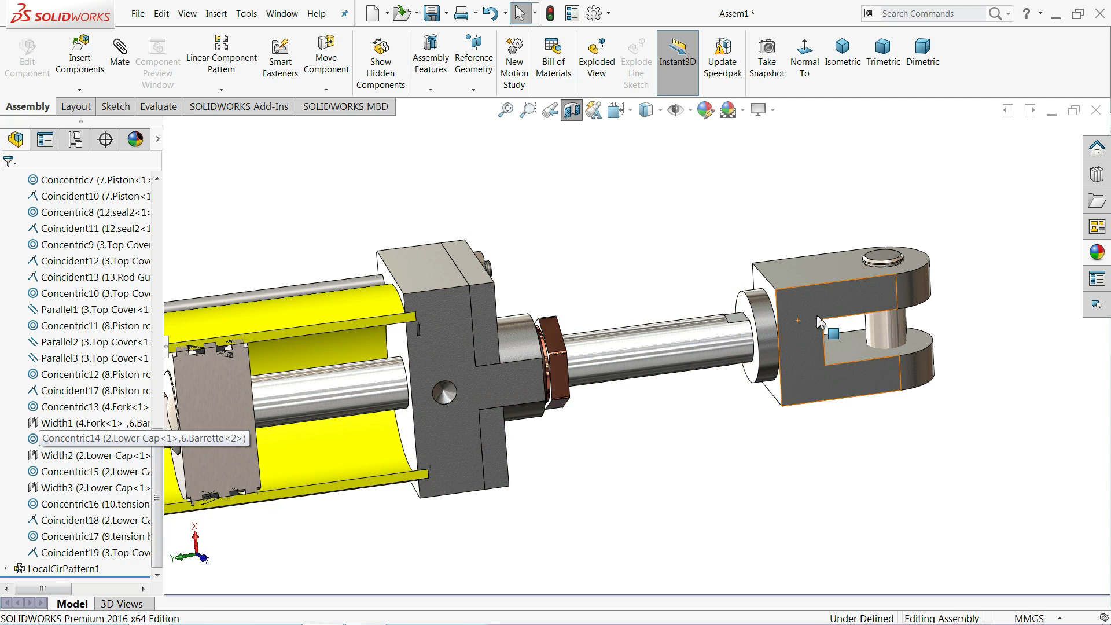
- Slide the fork farther out along the rod without the limit
{"action": "left_click", "coordinate": [894, 310]}
{"action": "left_click_drag", "start_coordinate": [894, 310], "coordinate": [1047, 294]}
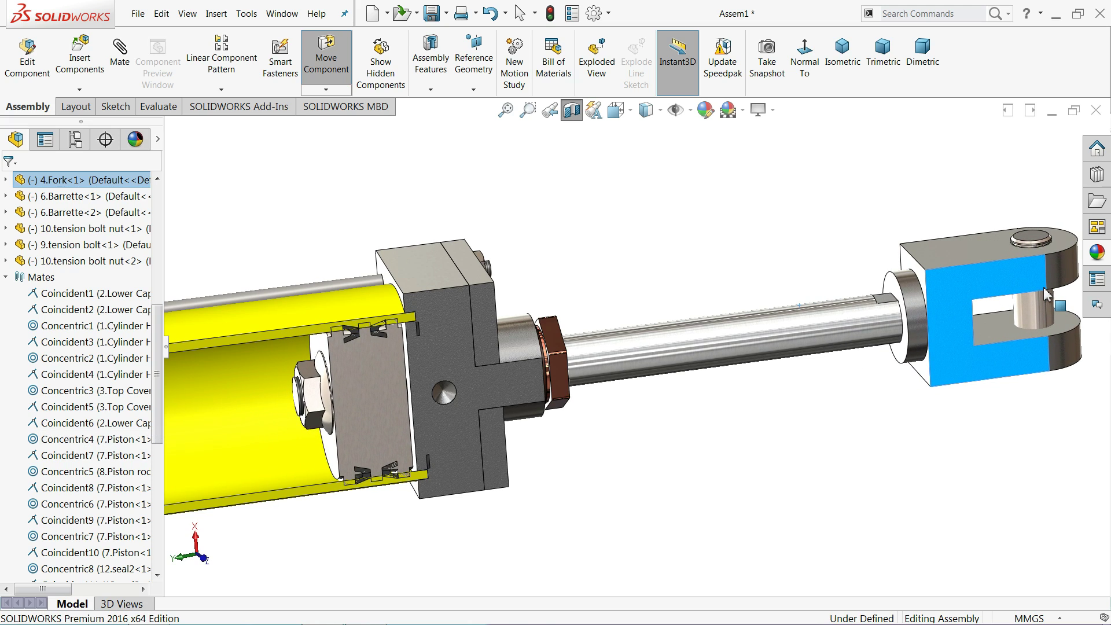
{"action": "mouse_move", "coordinate": [620, 402]}
{"action": "middle_mouse_down"}
{"action": "mouse_move", "coordinate": [625, 432]}
{"action": "mouse_move", "coordinate": [645, 429]}
{"action": "middle_mouse_up"}
{"action": "left_click", "coordinate": [550, 191]}
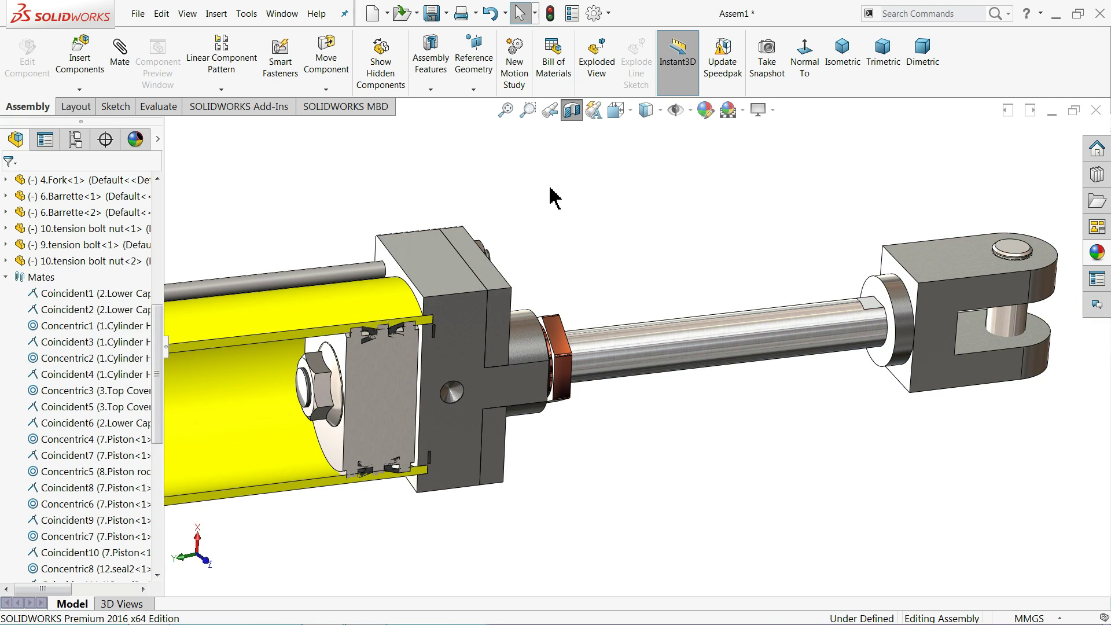
{"action": "left_click", "coordinate": [168, 106]}
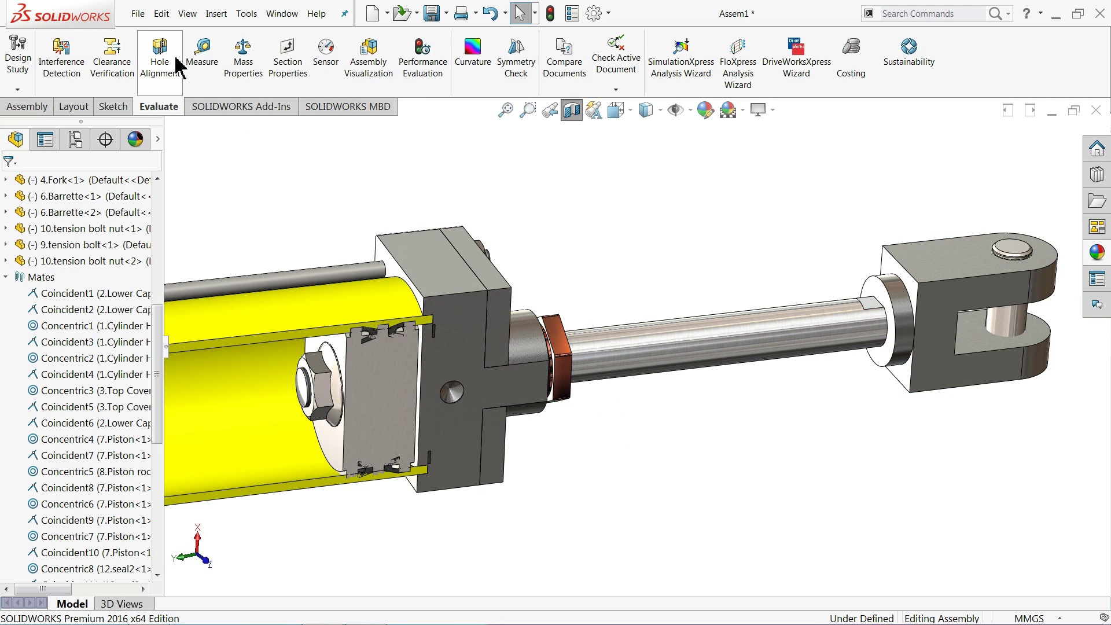
{"action": "left_click", "coordinate": [202, 54]}
{"action": "scroll", "coordinate": [886, 336], "scroll_direction": "down", "scroll_amount": 3}
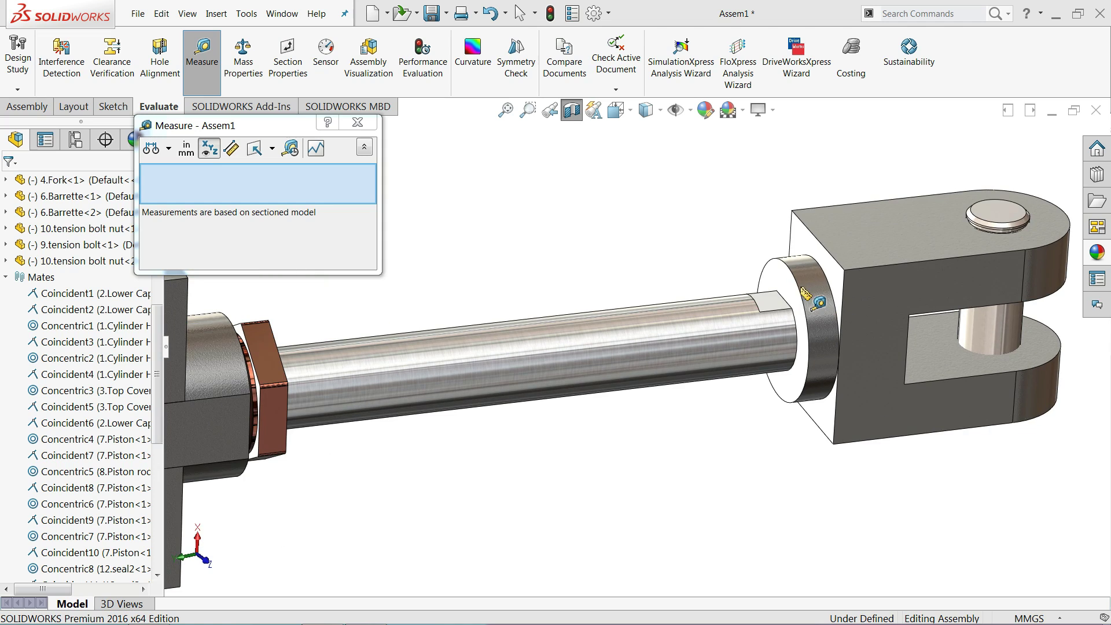
{"action": "left_click", "coordinate": [791, 281]}
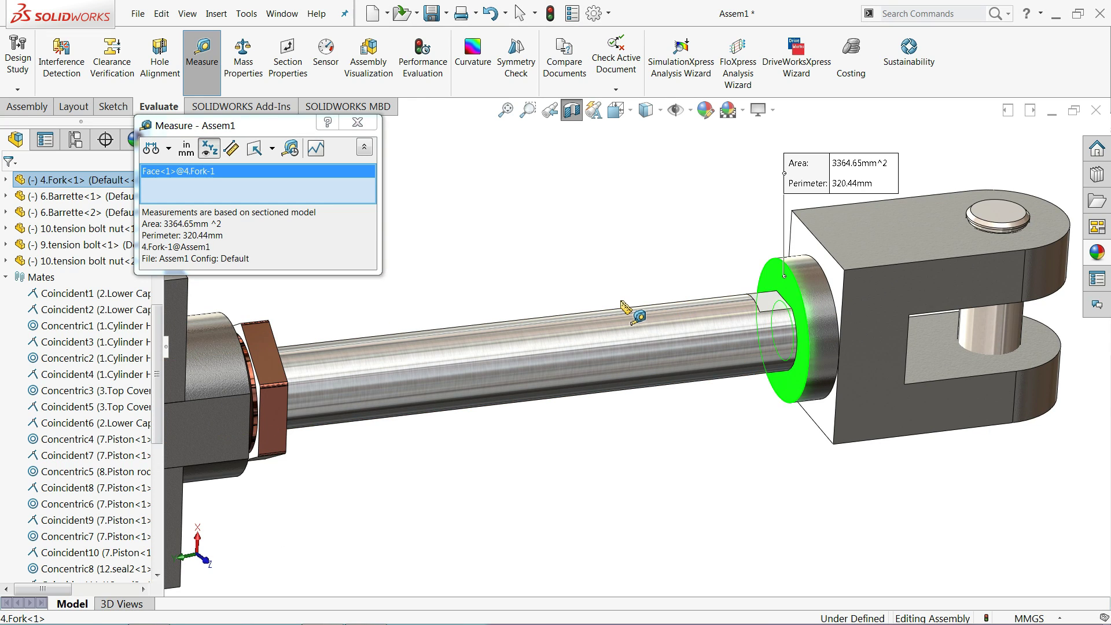
{"action": "scroll", "coordinate": [608, 307], "scroll_direction": "down", "scroll_amount": 2}
{"action": "left_click", "coordinate": [250, 354]}
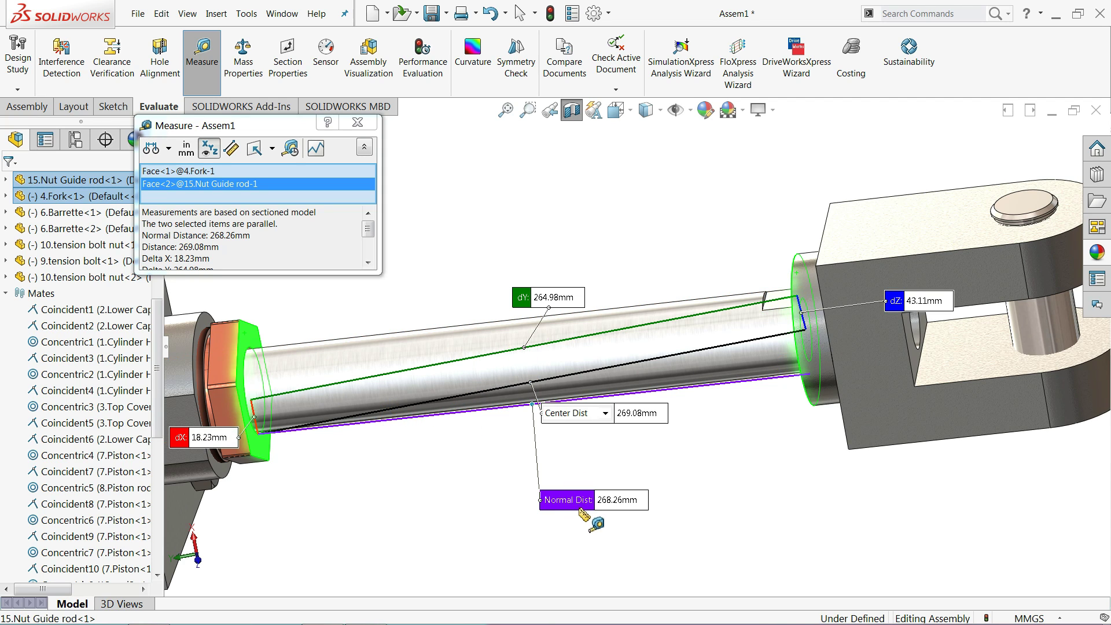
{"action": "mouse_move", "coordinate": [523, 458]}
{"action": "middle_mouse_down"}
{"action": "mouse_move", "coordinate": [523, 479]}
{"action": "mouse_move", "coordinate": [515, 459]}
{"action": "mouse_move", "coordinate": [528, 436]}
{"action": "middle_mouse_up"}
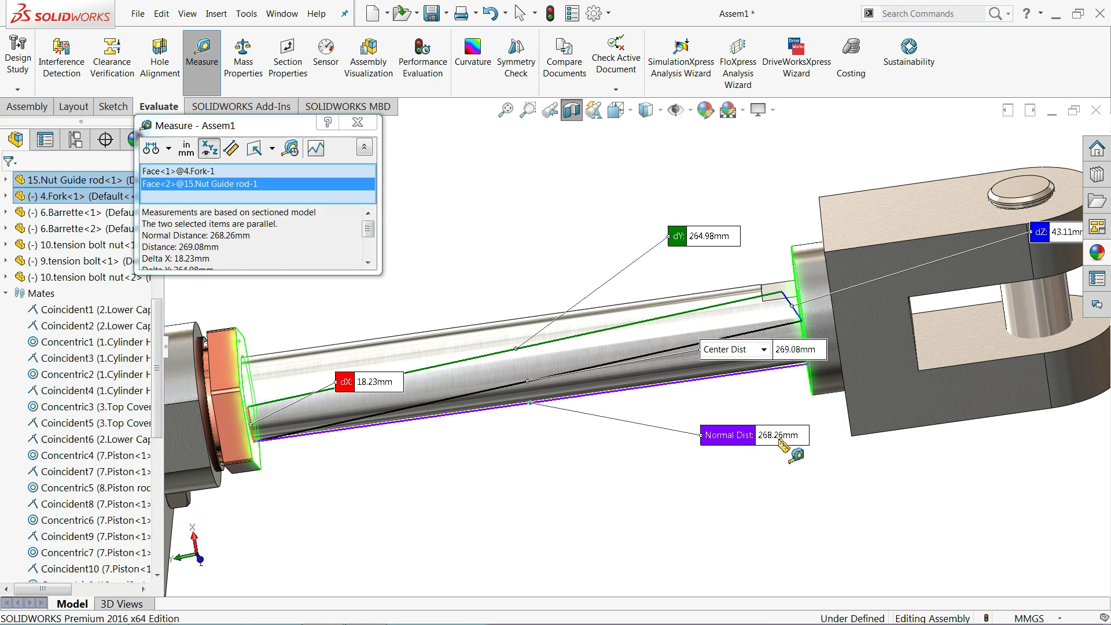
{"action": "left_click", "coordinate": [357, 122]}
{"action": "scroll", "coordinate": [451, 272], "scroll_direction": "up", "scroll_amount": 3}
- Start a new Limit Distance mate from the advanced mate types
{"action": "left_click", "coordinate": [219, 212]}
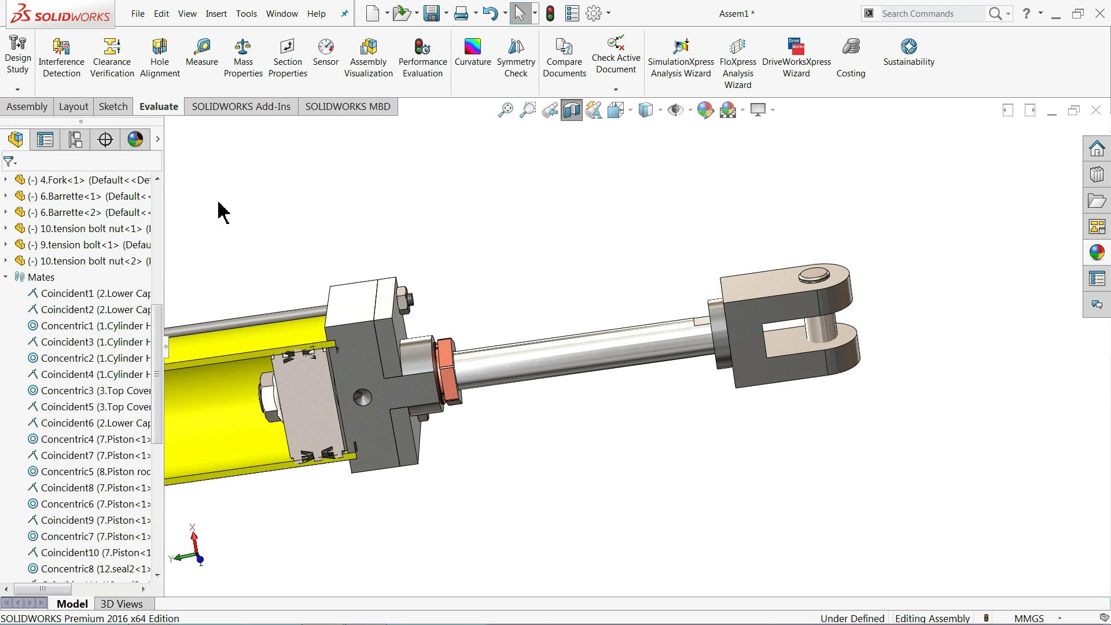
{"action": "left_click", "coordinate": [8, 277]}
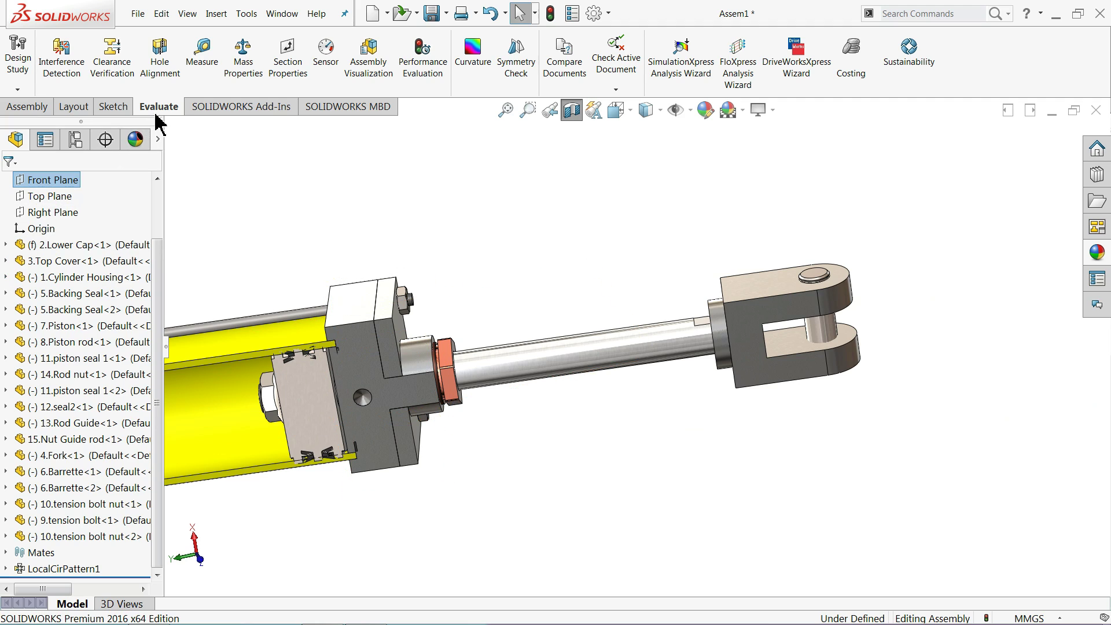
{"action": "left_click", "coordinate": [34, 107]}
{"action": "left_click", "coordinate": [130, 81]}
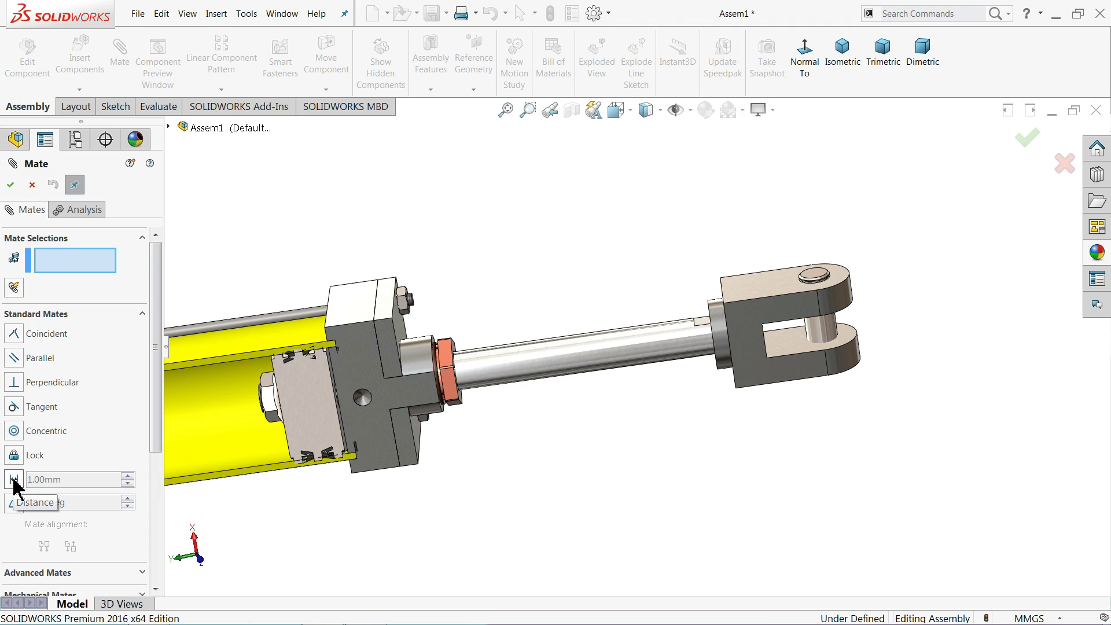
{"action": "left_click", "coordinate": [142, 314]}
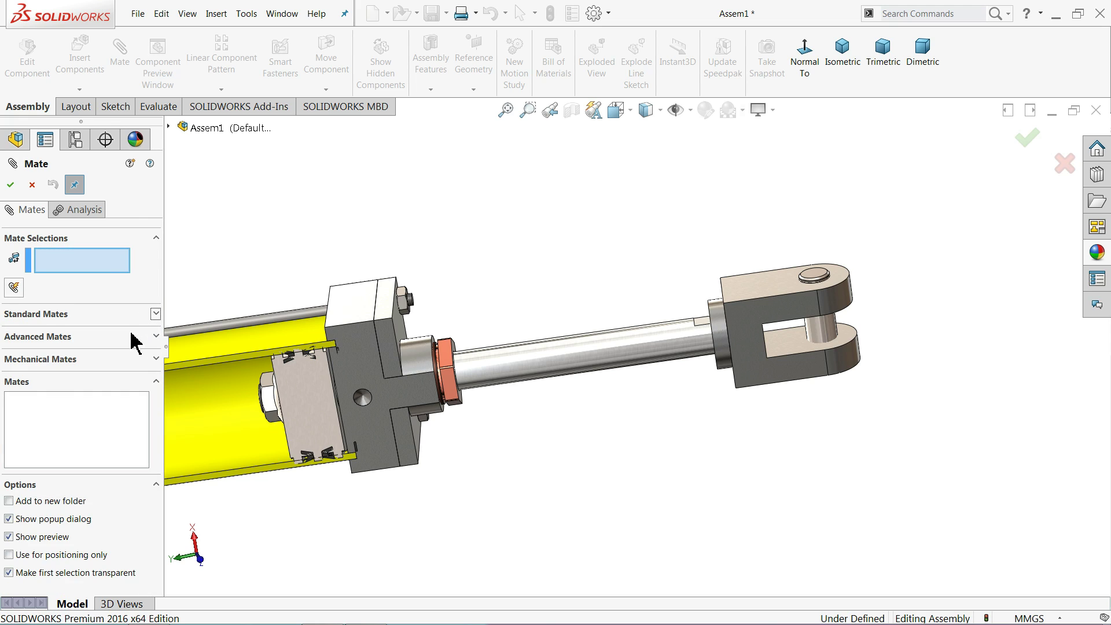
{"action": "left_click", "coordinate": [142, 334]}
{"action": "left_click", "coordinate": [16, 449]}
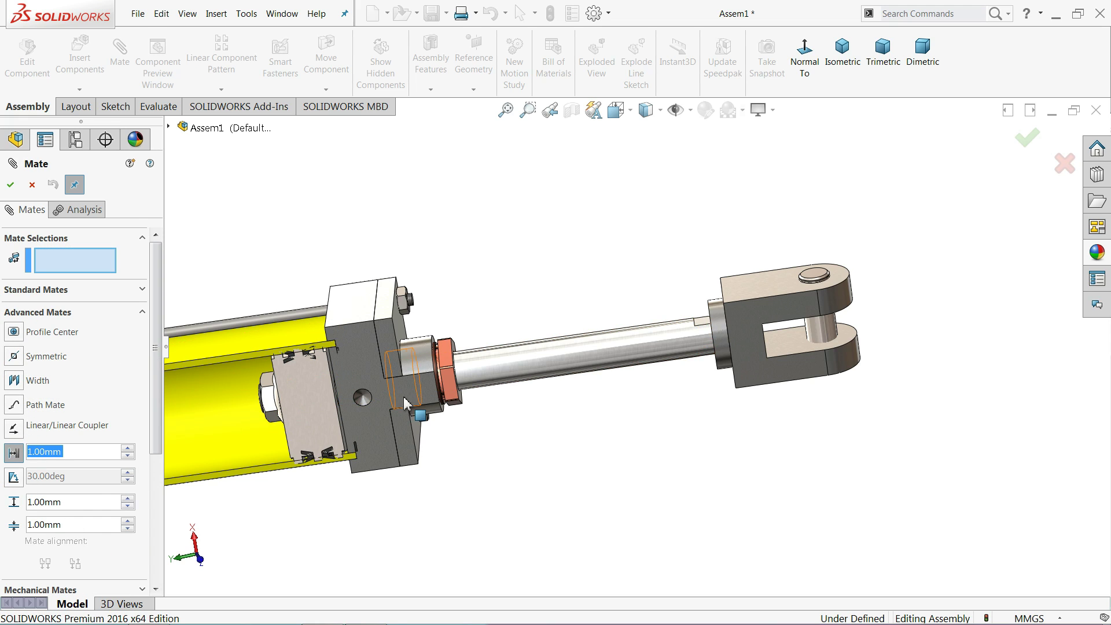
- Mate the fork end face to the nut guide rod with 268 mm maximum and 1 mm minimum
{"action": "scroll", "coordinate": [665, 318], "scroll_direction": "down", "scroll_amount": 2}
{"action": "scroll", "coordinate": [666, 318], "scroll_direction": "down", "scroll_amount": 2}
{"action": "scroll", "coordinate": [665, 318], "scroll_direction": "down", "scroll_amount": 3}
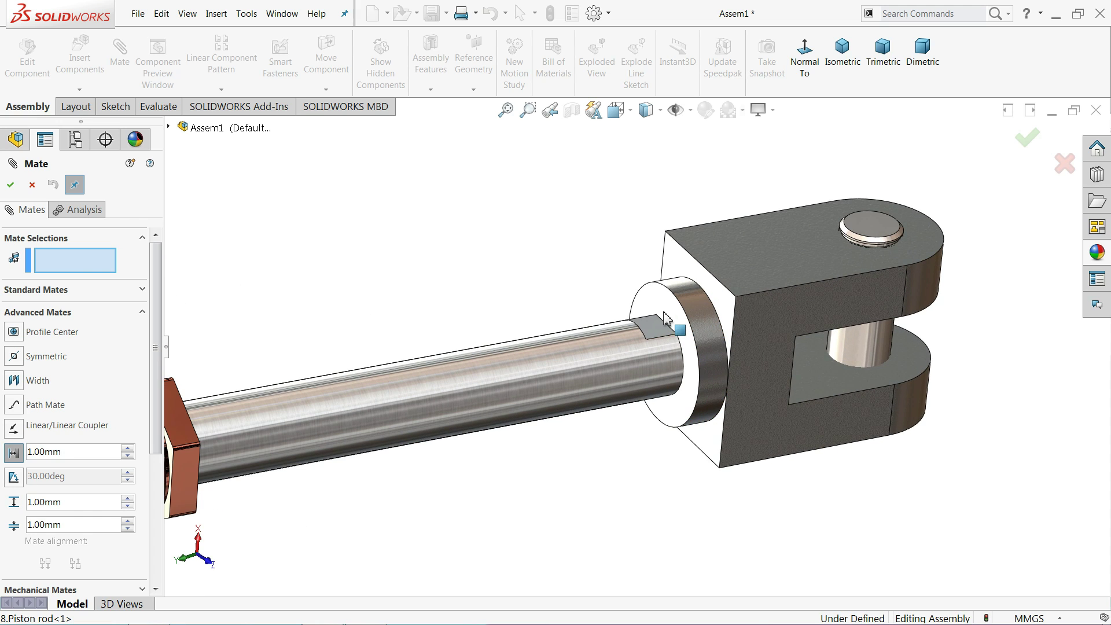
{"action": "left_click", "coordinate": [666, 318]}
{"action": "scroll", "coordinate": [465, 359], "scroll_direction": "up", "scroll_amount": 4}
{"action": "middle_click_drag", "start_coordinate": [426, 371], "coordinate": [351, 367]}
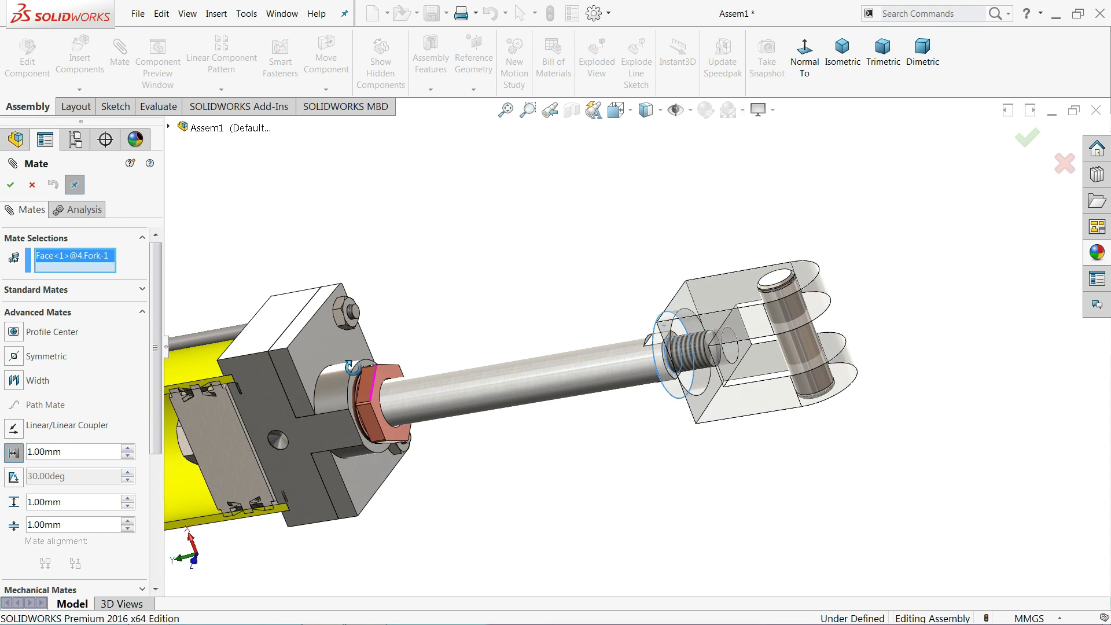
{"action": "scroll", "coordinate": [352, 368], "scroll_direction": "down", "scroll_amount": 2}
{"action": "left_click", "coordinate": [387, 347]}
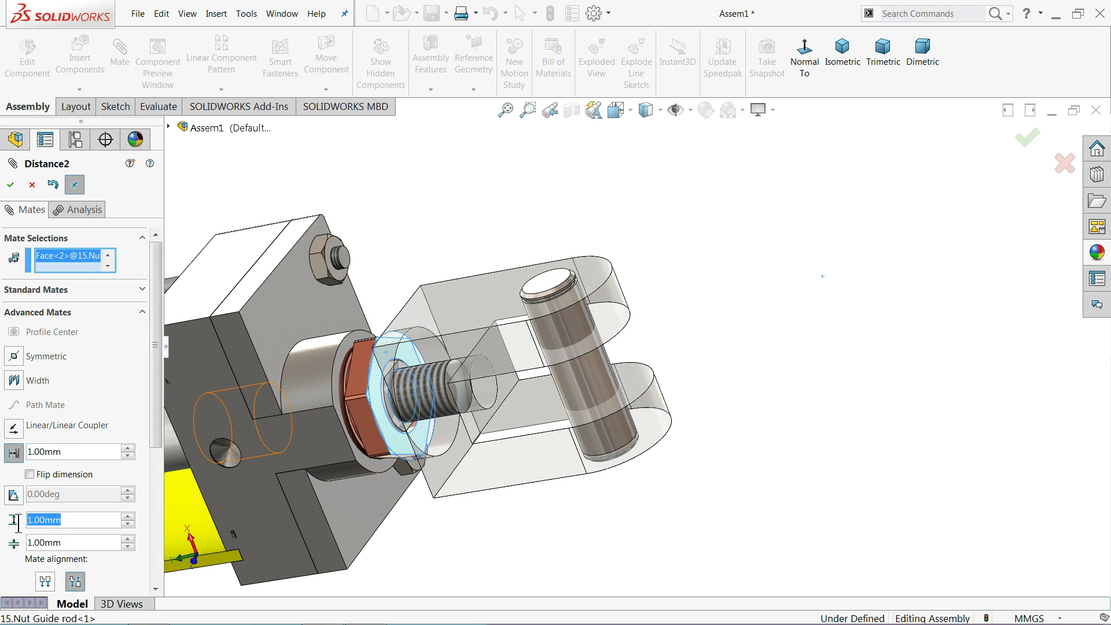
{"action": "type", "text": "268"}
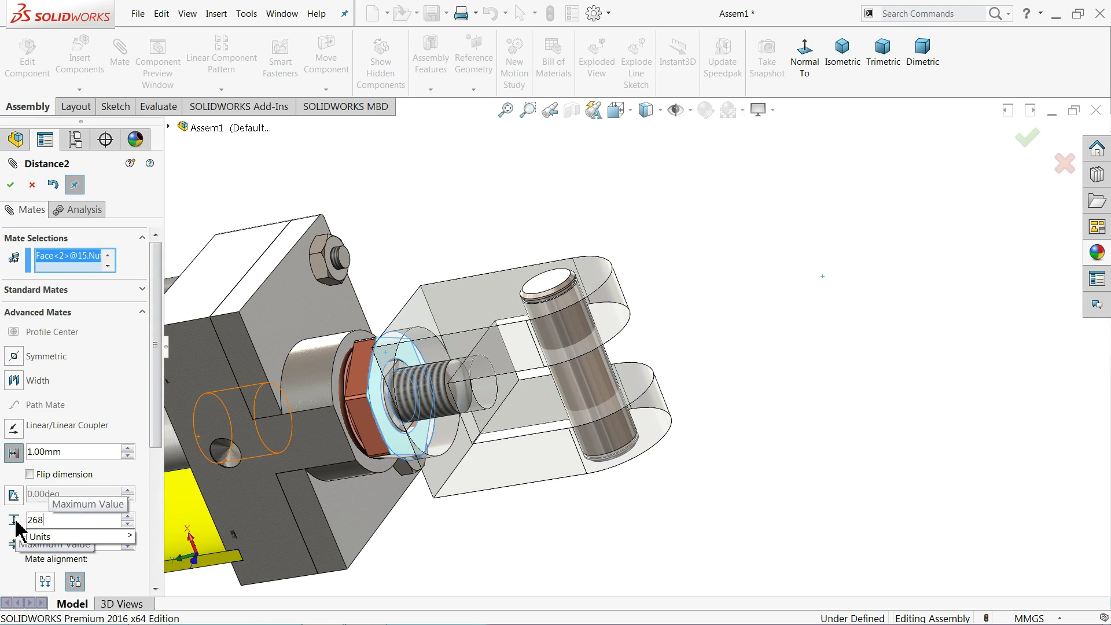
{"action": "key", "text": "Return"}
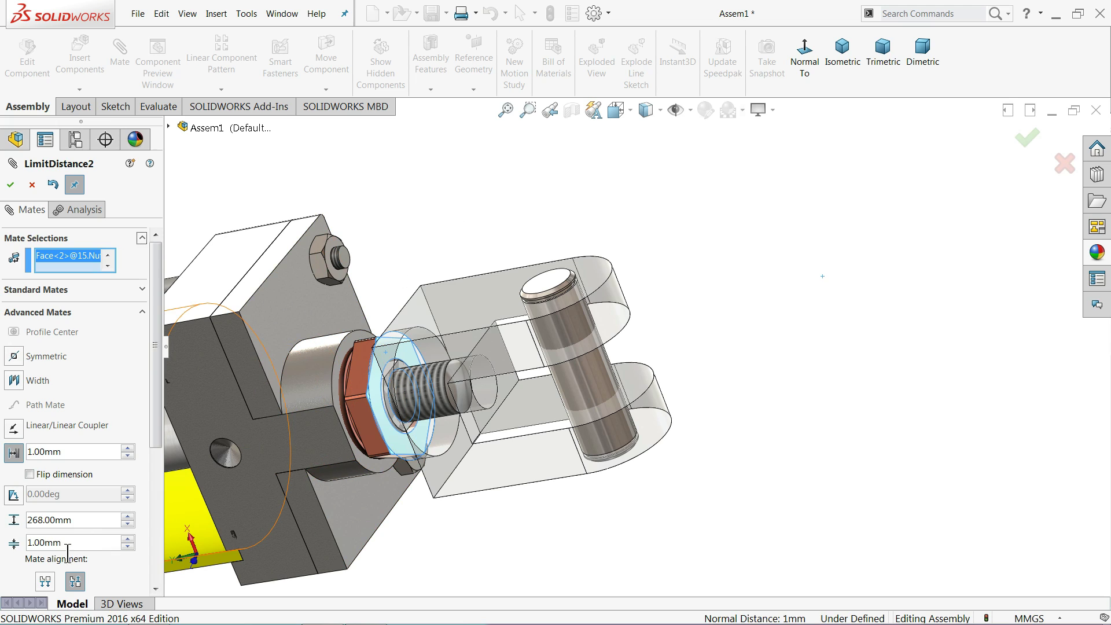
{"action": "left_click", "coordinate": [10, 185]}
- Drag the fork in and out to confirm it stays within the 1–268 mm limits
{"action": "left_click", "coordinate": [11, 185]}
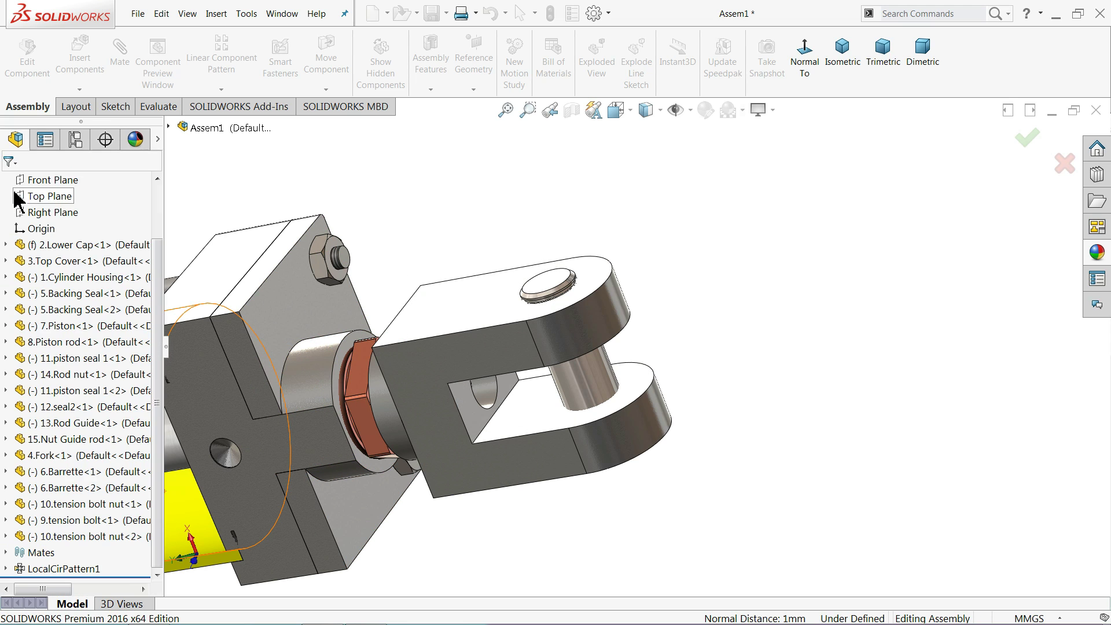
{"action": "scroll", "coordinate": [622, 324], "scroll_direction": "up", "scroll_amount": 2}
{"action": "scroll", "coordinate": [622, 324], "scroll_direction": "up", "scroll_amount": 2}
{"action": "scroll", "coordinate": [622, 324], "scroll_direction": "up", "scroll_amount": 1}
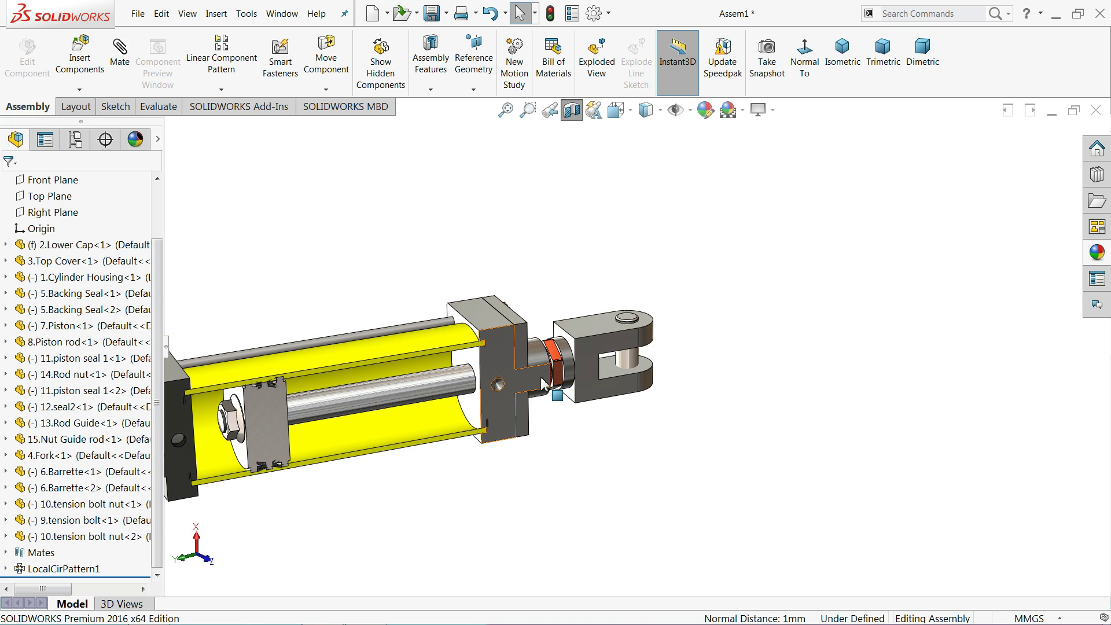
{"action": "scroll", "coordinate": [539, 359], "scroll_direction": "up", "scroll_amount": 2}
{"action": "scroll", "coordinate": [463, 394], "scroll_direction": "down", "scroll_amount": 1}
{"action": "scroll", "coordinate": [573, 367], "scroll_direction": "down", "scroll_amount": 1}
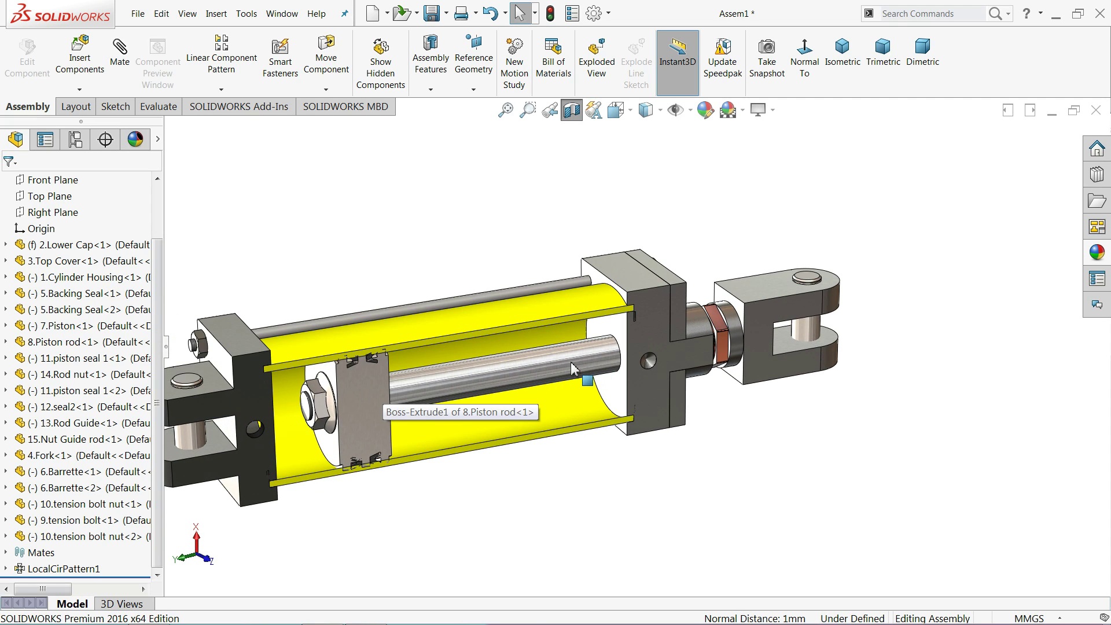
{"action": "left_click_drag", "start_coordinate": [721, 362], "coordinate": [1012, 293]}
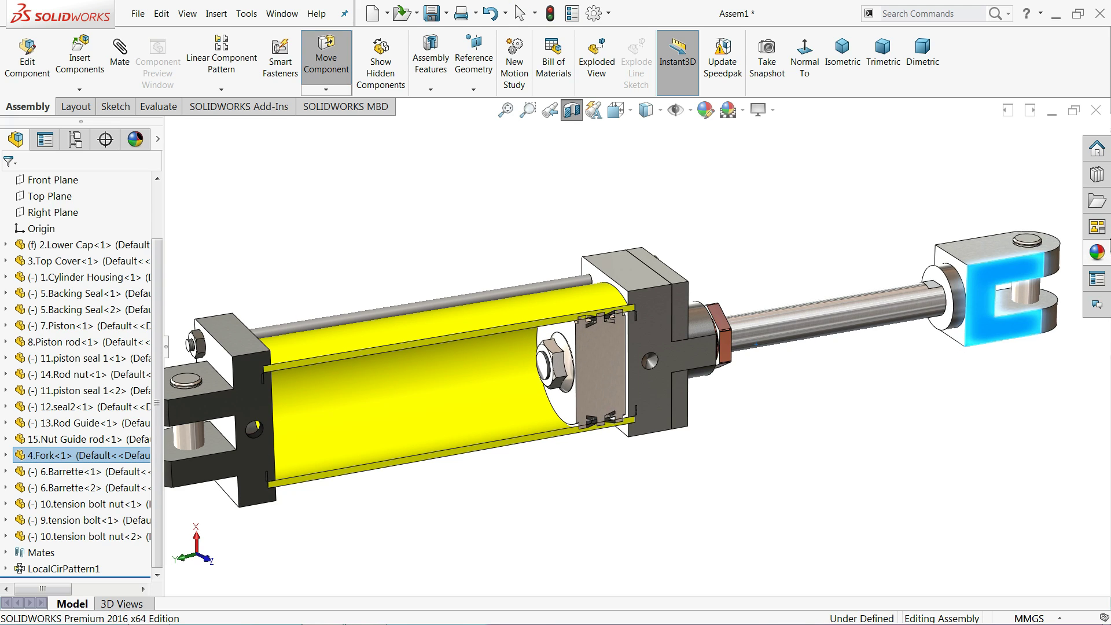
{"action": "left_click_drag", "start_coordinate": [1070, 249], "coordinate": [298, 376]}
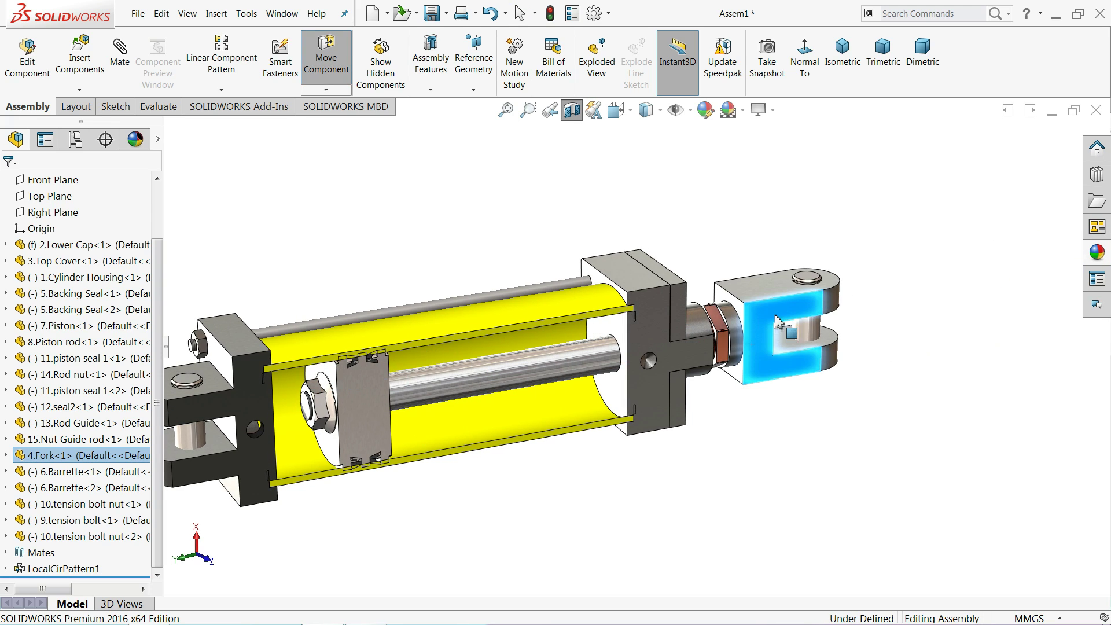
{"action": "left_click_drag", "start_coordinate": [775, 321], "coordinate": [3, 439]}
{"action": "left_click_drag", "start_coordinate": [751, 346], "coordinate": [458, 415]}
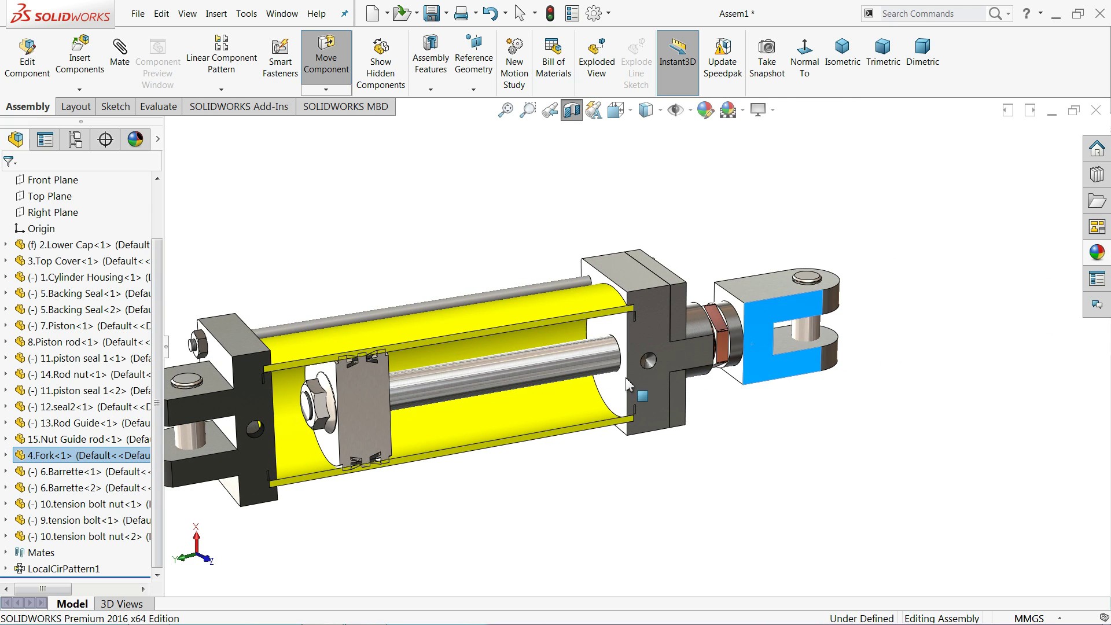
{"action": "mouse_move", "coordinate": [767, 316]}
{"action": "left_mouse_down"}
{"action": "mouse_move", "coordinate": [977, 276]}
{"action": "mouse_move", "coordinate": [508, 397]}
{"action": "left_mouse_up"}
{"action": "scroll", "coordinate": [405, 412], "scroll_direction": "up", "scroll_amount": 3}
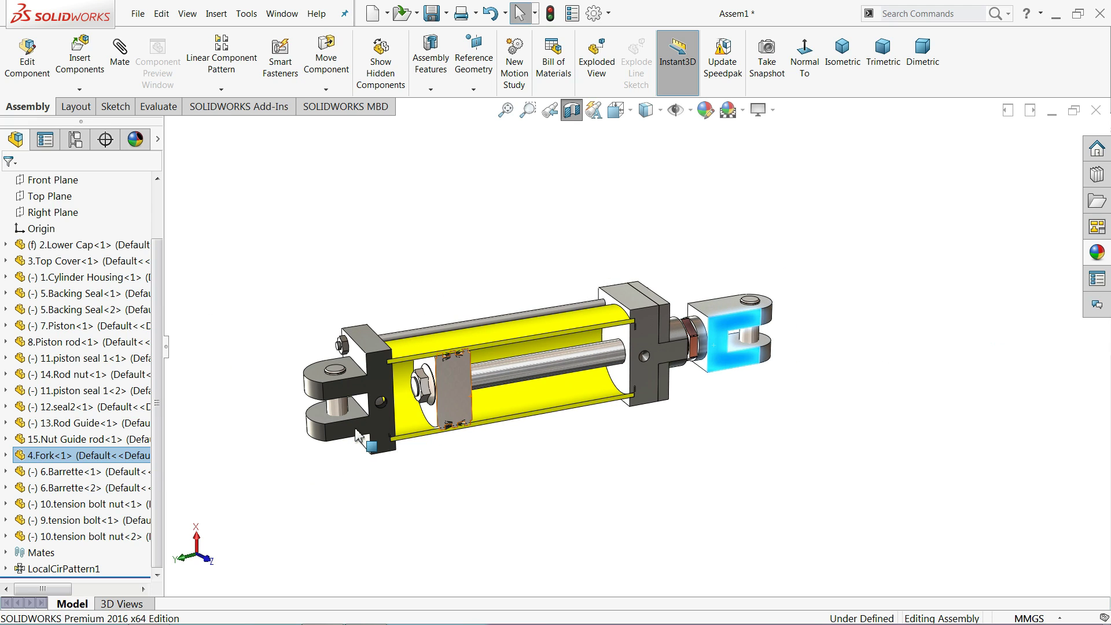
{"action": "left_click", "coordinate": [572, 109]}
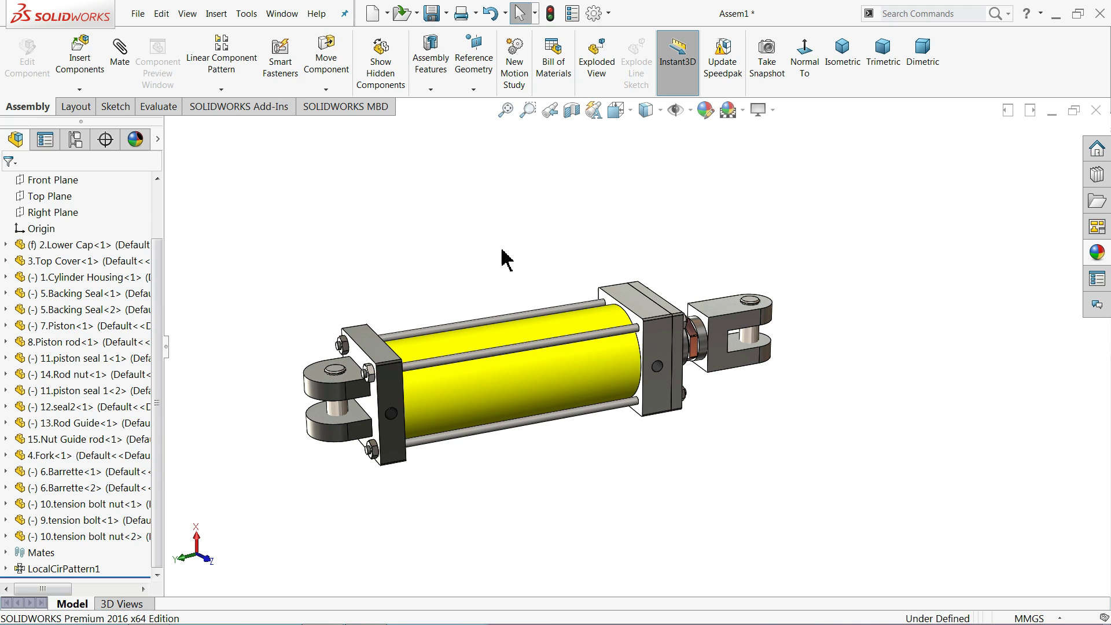
{"action": "mouse_move", "coordinate": [489, 305]}
{"action": "middle_mouse_down"}
{"action": "mouse_move", "coordinate": [508, 303]}
{"action": "mouse_move", "coordinate": [496, 317]}
{"action": "mouse_move", "coordinate": [467, 142]}
{"action": "mouse_move", "coordinate": [558, 294]}
{"action": "mouse_move", "coordinate": [520, 285]}
{"action": "mouse_move", "coordinate": [533, 268]}
{"action": "middle_mouse_up"}
{"action": "scroll", "coordinate": [648, 324], "scroll_direction": "down", "scroll_amount": 2}
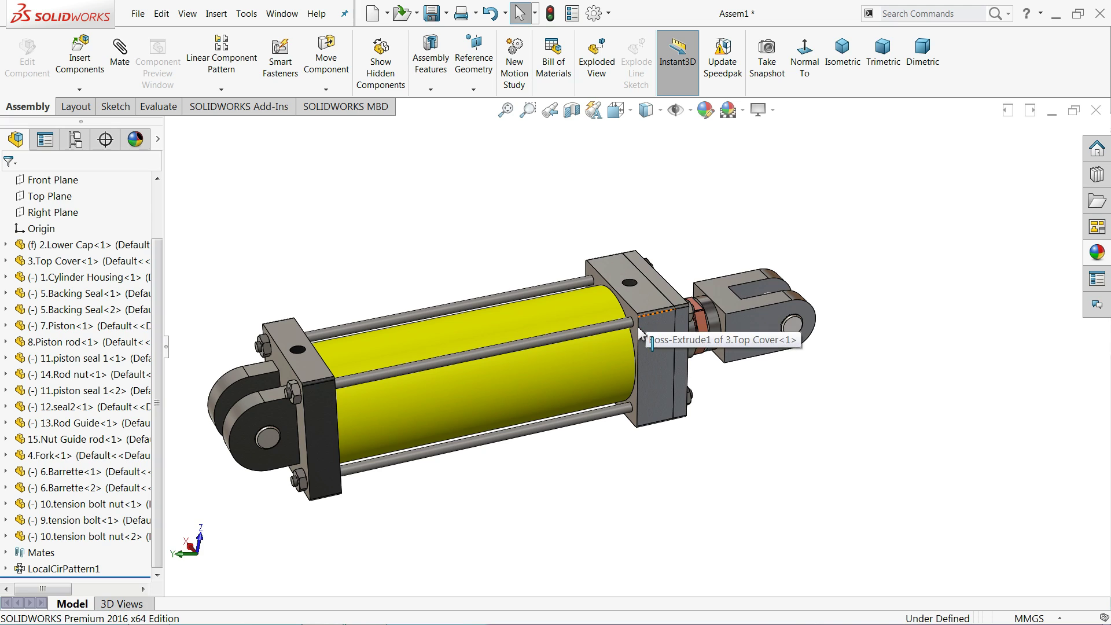
{"action": "mouse_move", "coordinate": [362, 370]}
{"action": "middle_mouse_down"}
{"action": "mouse_move", "coordinate": [347, 380]}
{"action": "mouse_move", "coordinate": [414, 372]}
{"action": "mouse_move", "coordinate": [406, 366]}
{"action": "middle_mouse_up"}
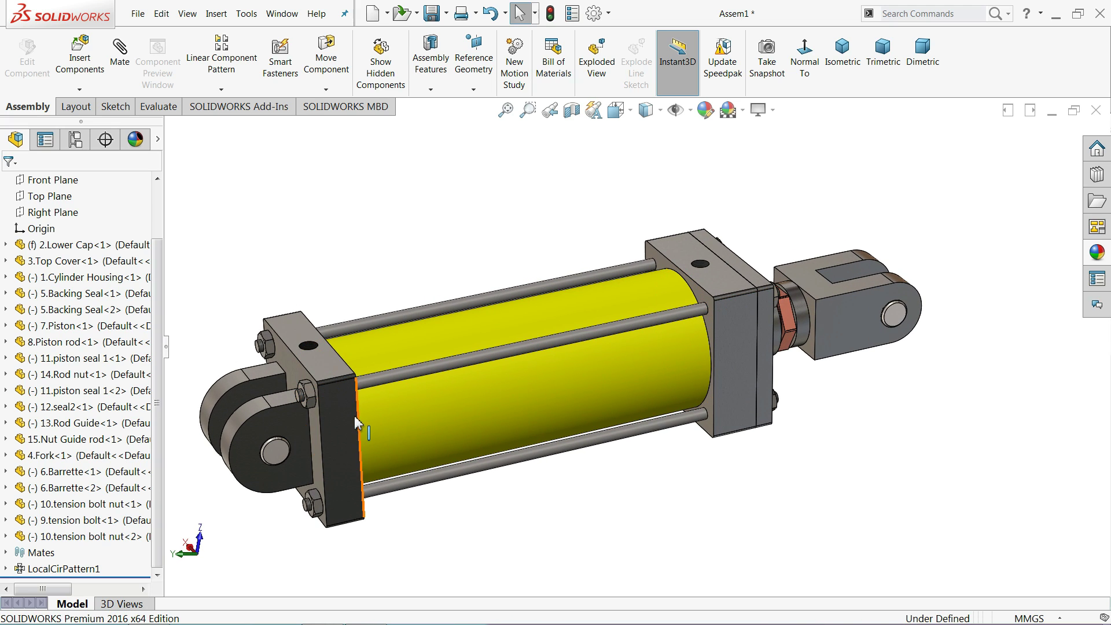
{"action": "mouse_move", "coordinate": [801, 343]}
{"action": "left_mouse_down"}
{"action": "mouse_move", "coordinate": [987, 229]}
{"action": "mouse_move", "coordinate": [782, 305]}
{"action": "mouse_move", "coordinate": [1109, 188]}
{"action": "mouse_move", "coordinate": [740, 313]}
{"action": "left_mouse_up"}
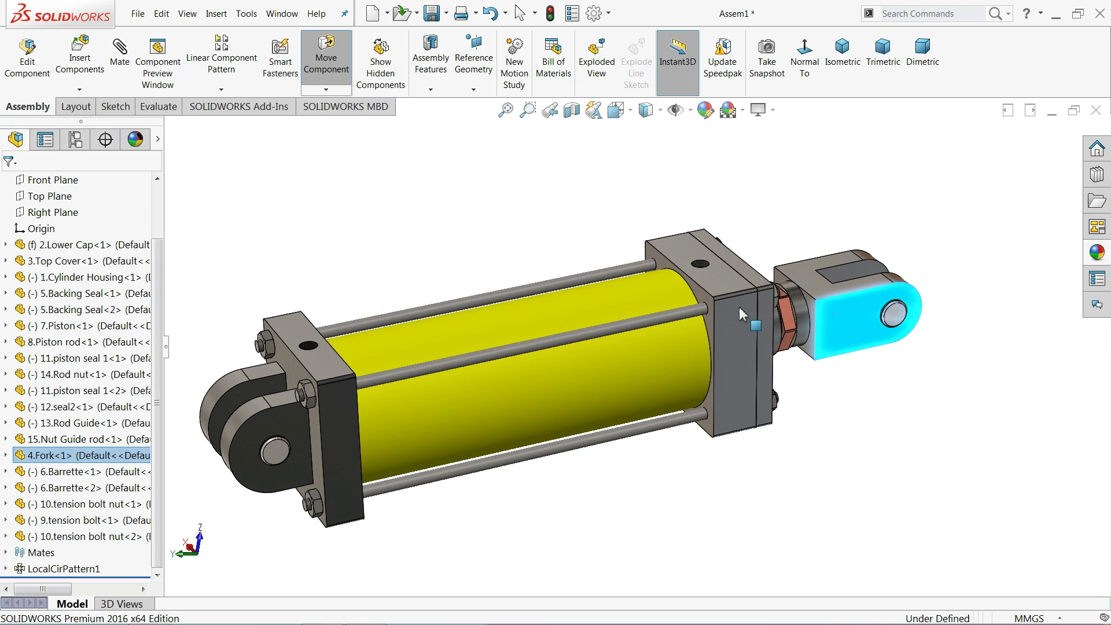
{"action": "mouse_move", "coordinate": [932, 316]}
{"action": "left_mouse_down"}
{"action": "mouse_move", "coordinate": [1103, 278]}
{"action": "mouse_move", "coordinate": [1024, 265]}
{"action": "mouse_move", "coordinate": [798, 320]}
{"action": "left_mouse_up"}
{"action": "key", "text": "Escape"}
{"action": "left_click", "coordinate": [294, 248]}
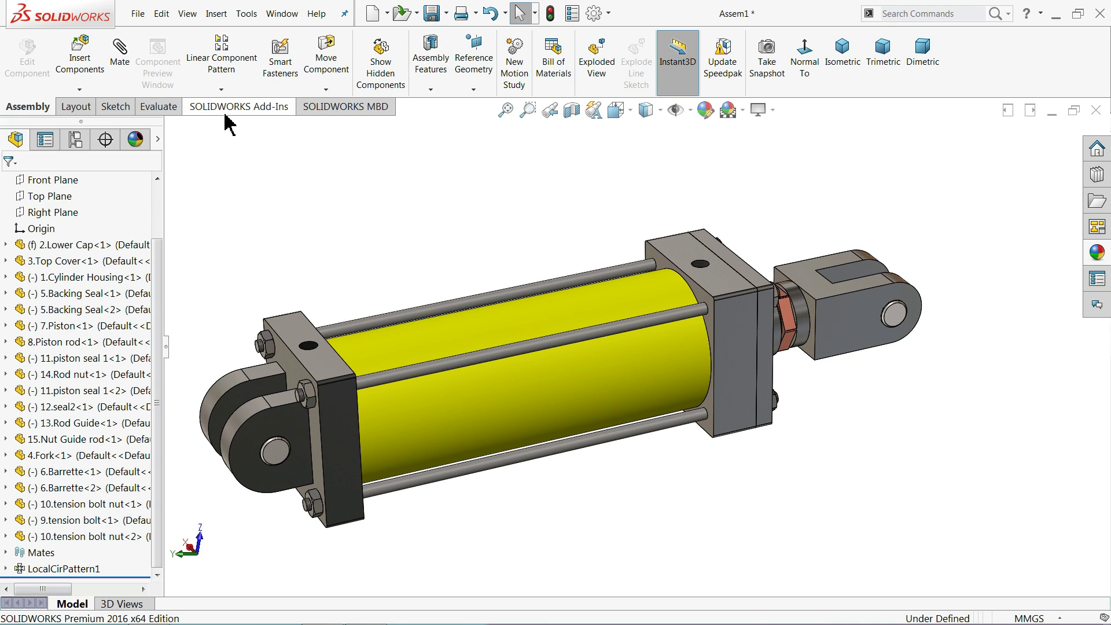
{"action": "scroll", "coordinate": [160, 197], "scroll_direction": "up", "scroll_amount": 2}
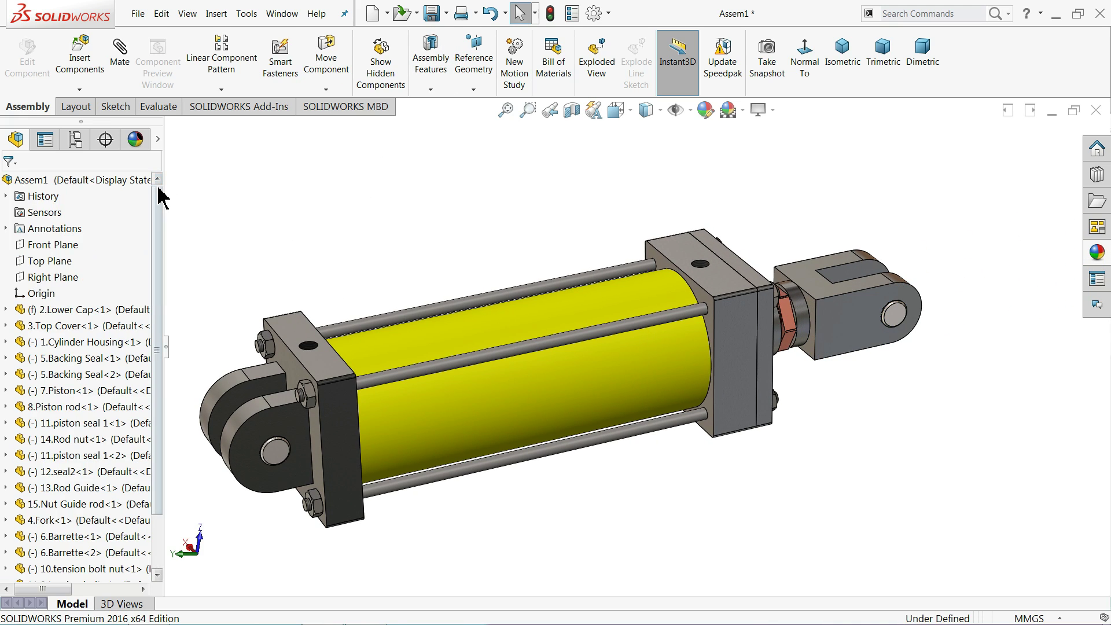
- Save the assembly as 'hydraulic cylinder assembly' (.sldasm) in the Hydraulic Cylinder folder
{"action": "left_click", "coordinate": [433, 17]}
{"action": "left_click", "coordinate": [473, 268]}
{"action": "type", "text": "hydraulic cylinder assembly"}
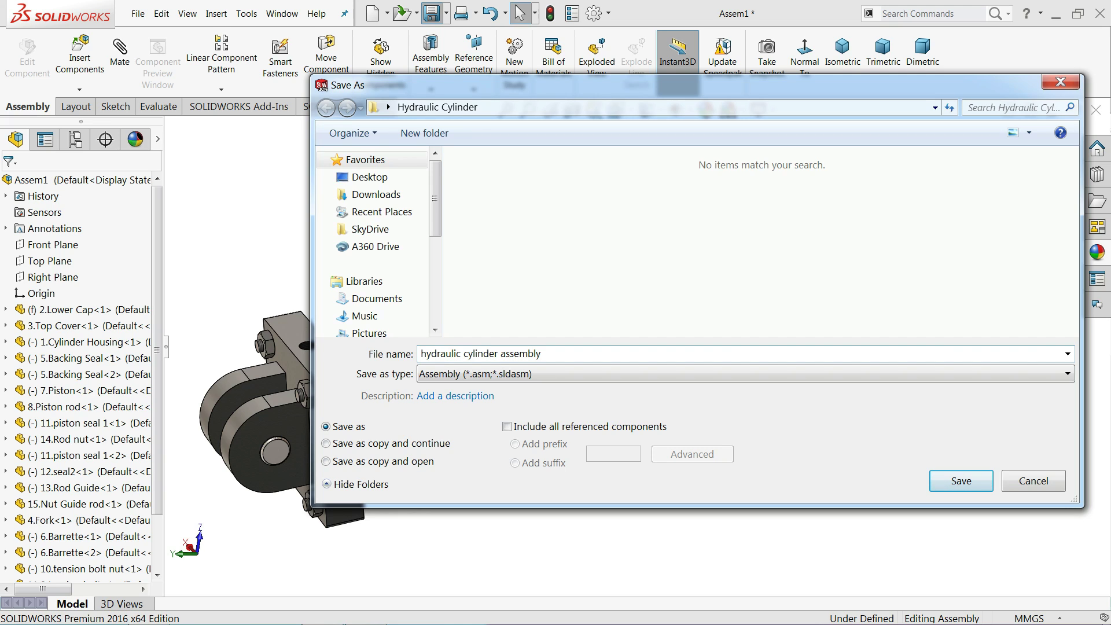
{"action": "left_click", "coordinate": [944, 492]}
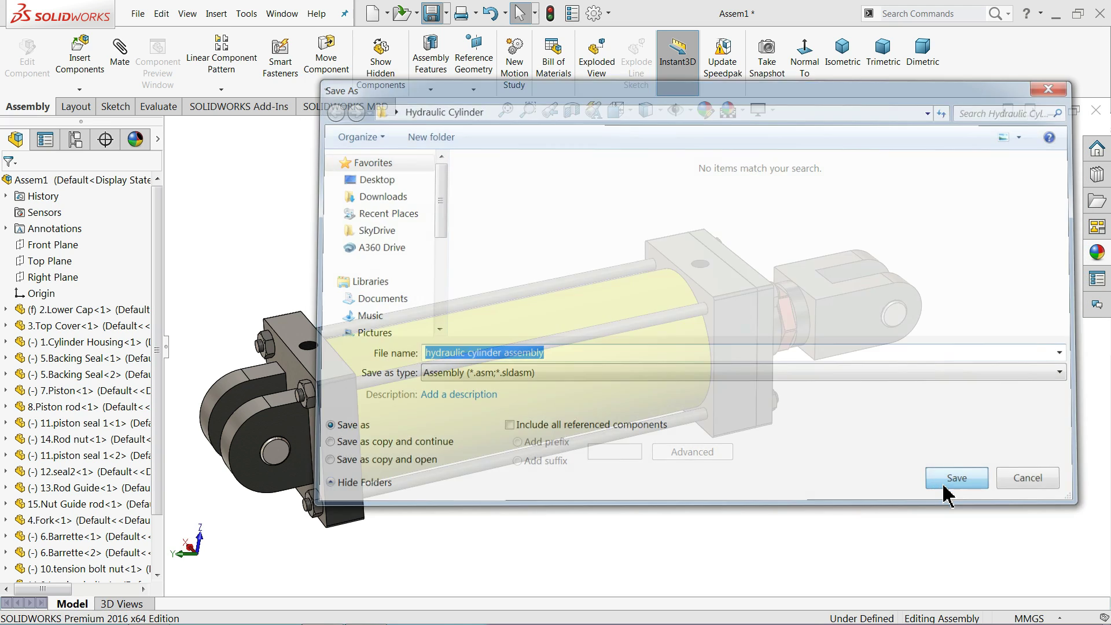
{"action": "scroll", "coordinate": [637, 417], "scroll_direction": "up", "scroll_amount": 1}
- Pull the fork outward in two drags to extend the piston rod
{"action": "scroll", "coordinate": [509, 409], "scroll_direction": "up", "scroll_amount": 1}
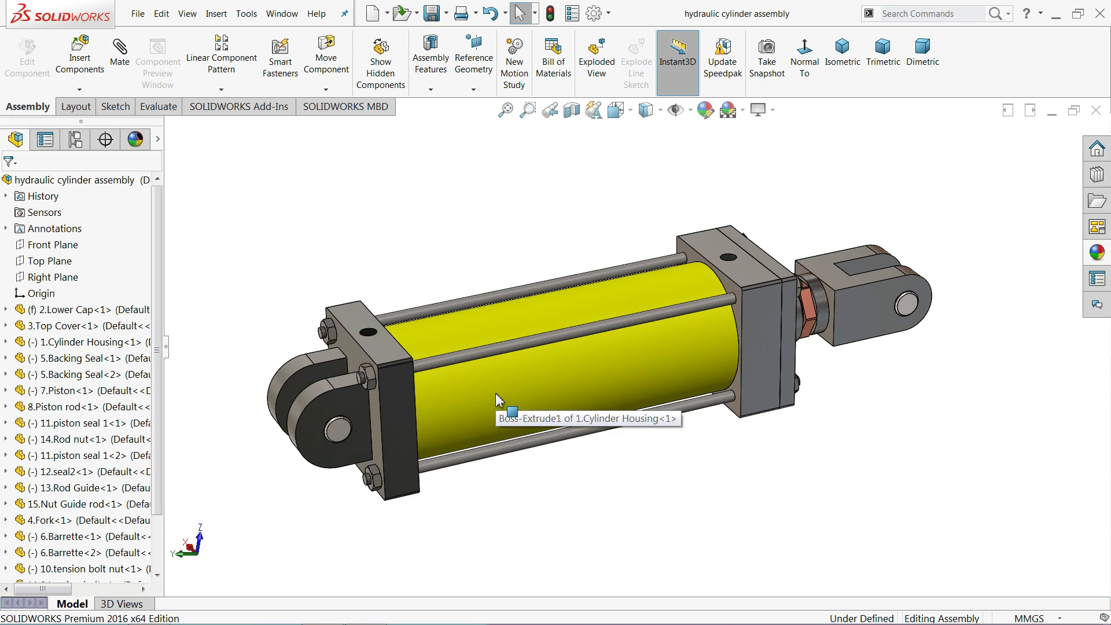
{"action": "left_click_drag", "start_coordinate": [860, 321], "coordinate": [1058, 275]}
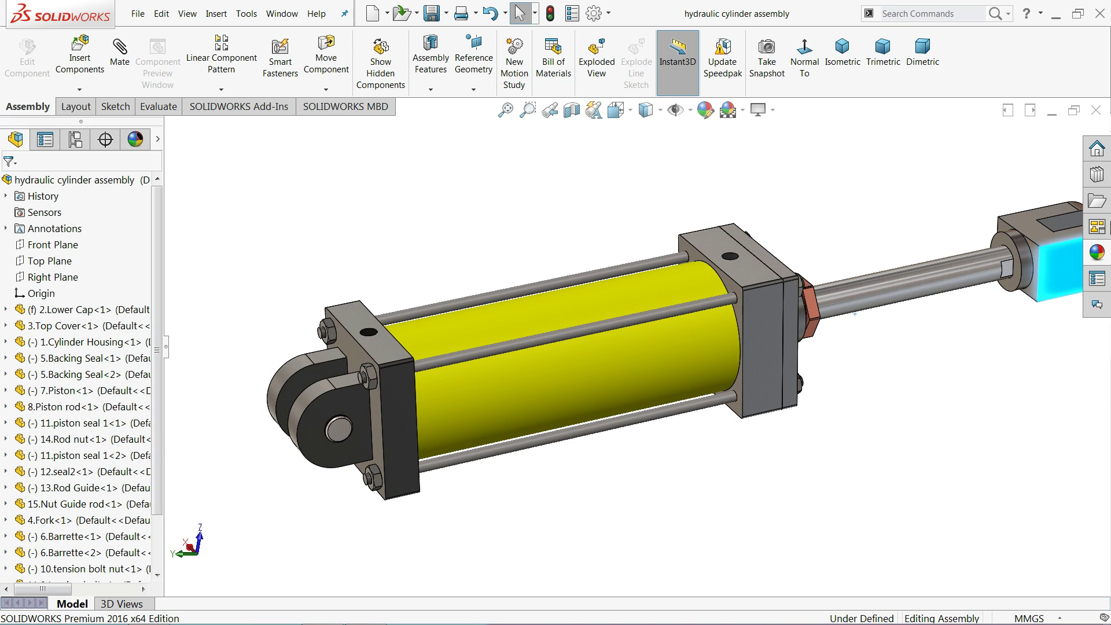
{"action": "scroll", "coordinate": [752, 327], "scroll_direction": "up", "scroll_amount": 1}
{"action": "scroll", "coordinate": [868, 298], "scroll_direction": "down", "scroll_amount": 2}
{"action": "left_click", "coordinate": [947, 292]}
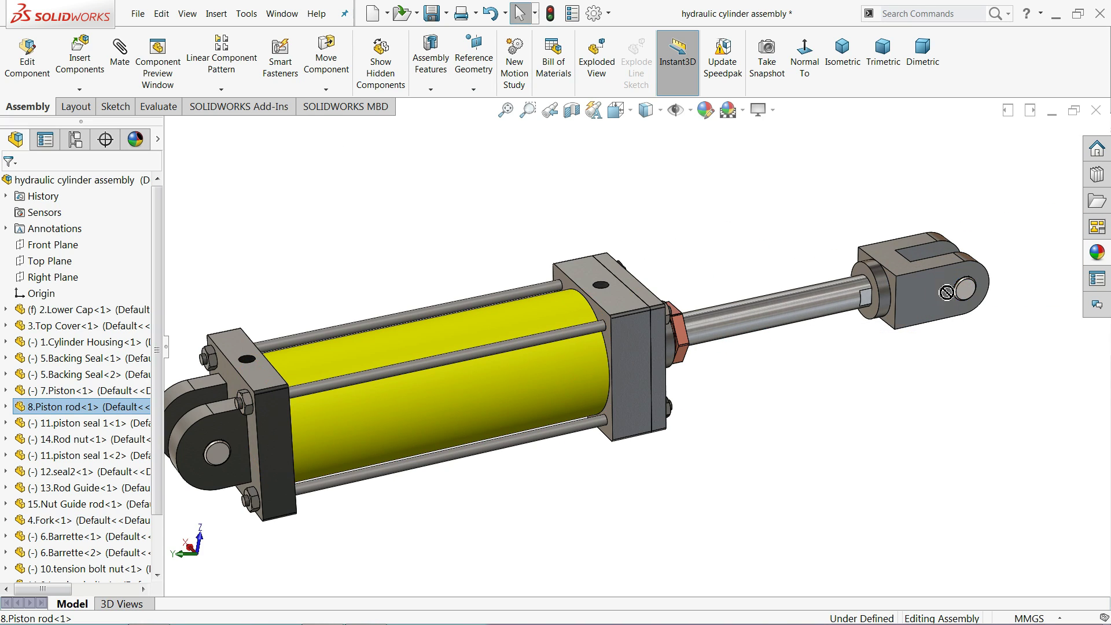
{"action": "left_click_drag", "start_coordinate": [938, 289], "coordinate": [1019, 265]}
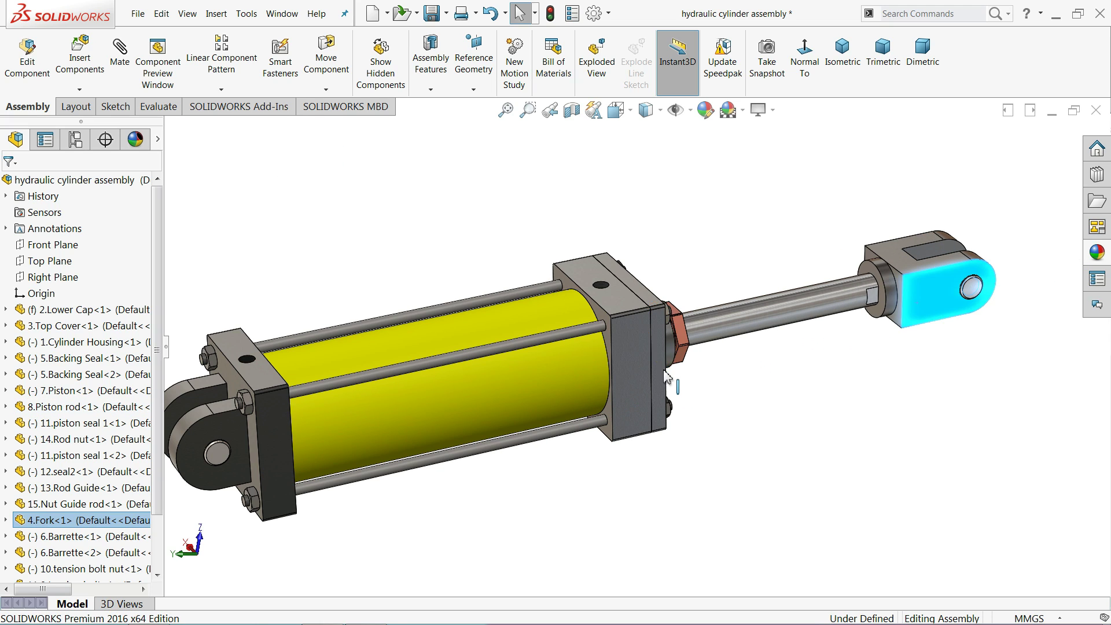
- Orbit and zoom to inspect the extended rod, then clear the fork selection
{"action": "middle_click_drag", "start_coordinate": [673, 383], "coordinate": [666, 399]}
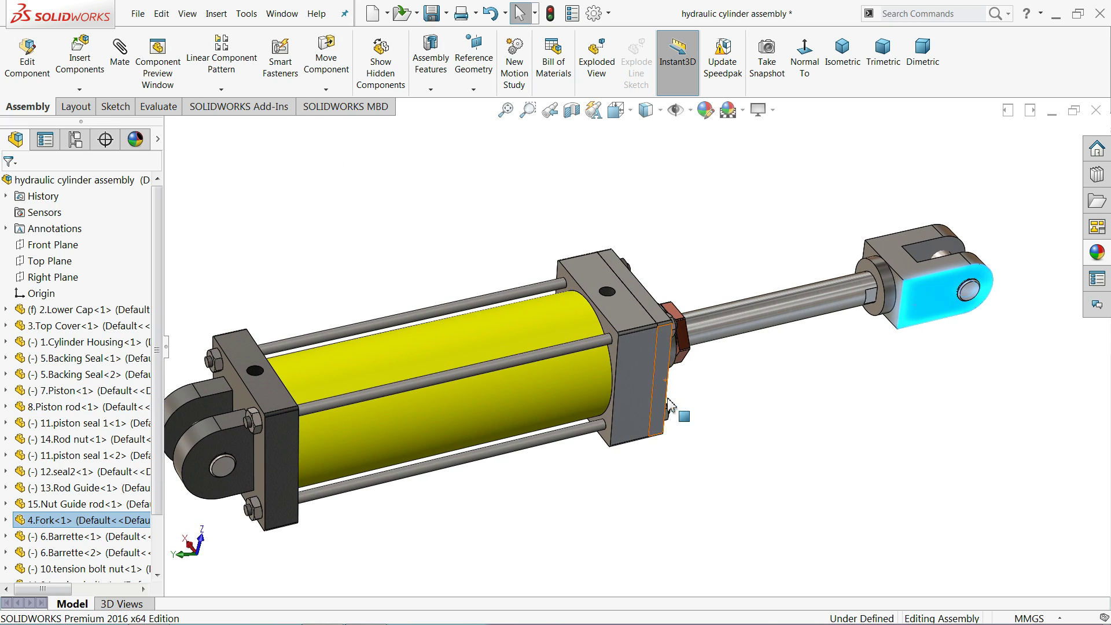
{"action": "scroll", "coordinate": [445, 410], "scroll_direction": "up", "scroll_amount": 2}
{"action": "scroll", "coordinate": [442, 408], "scroll_direction": "down", "scroll_amount": 4}
{"action": "scroll", "coordinate": [441, 409], "scroll_direction": "up", "scroll_amount": 2}
{"action": "scroll", "coordinate": [496, 384], "scroll_direction": "up", "scroll_amount": 1}
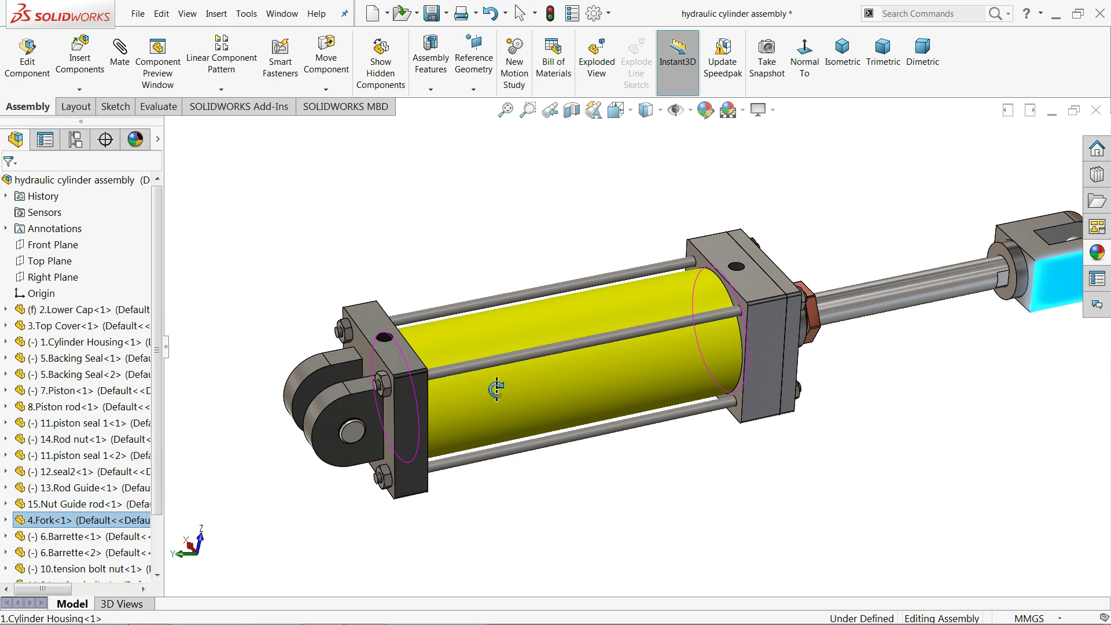
{"action": "scroll", "coordinate": [504, 397], "scroll_direction": "up", "scroll_amount": 1}
{"action": "scroll", "coordinate": [764, 365], "scroll_direction": "down", "scroll_amount": 2}
{"action": "left_click", "coordinate": [787, 366]}
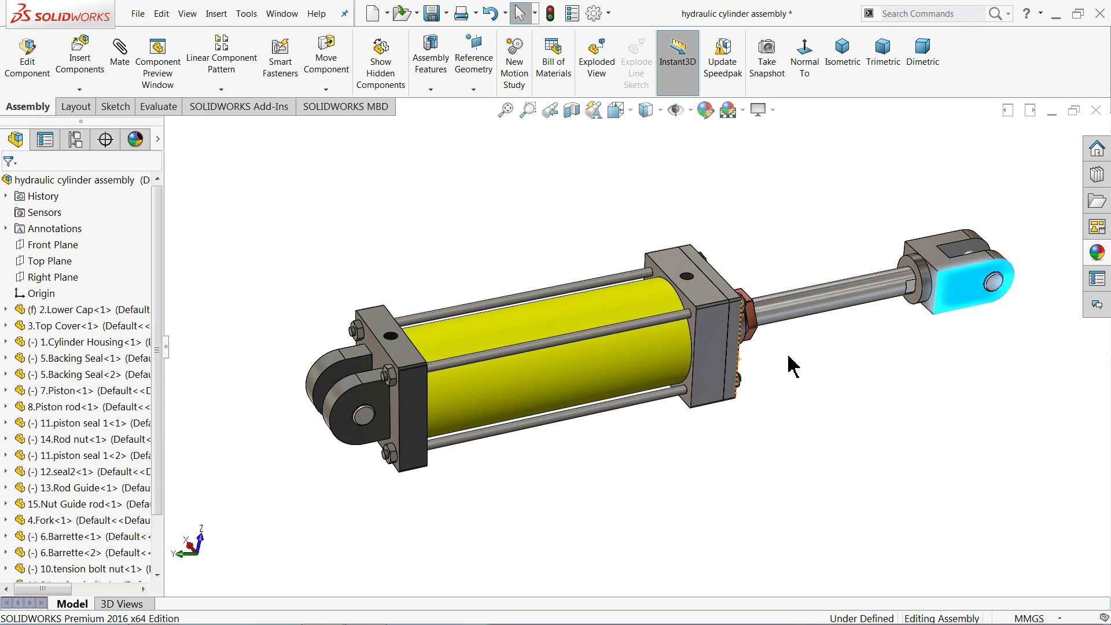
- Orbit the assembly to a new viewing angle and bring up the OBS recording window
{"action": "scroll", "coordinate": [831, 359], "scroll_direction": "down", "scroll_amount": 1}
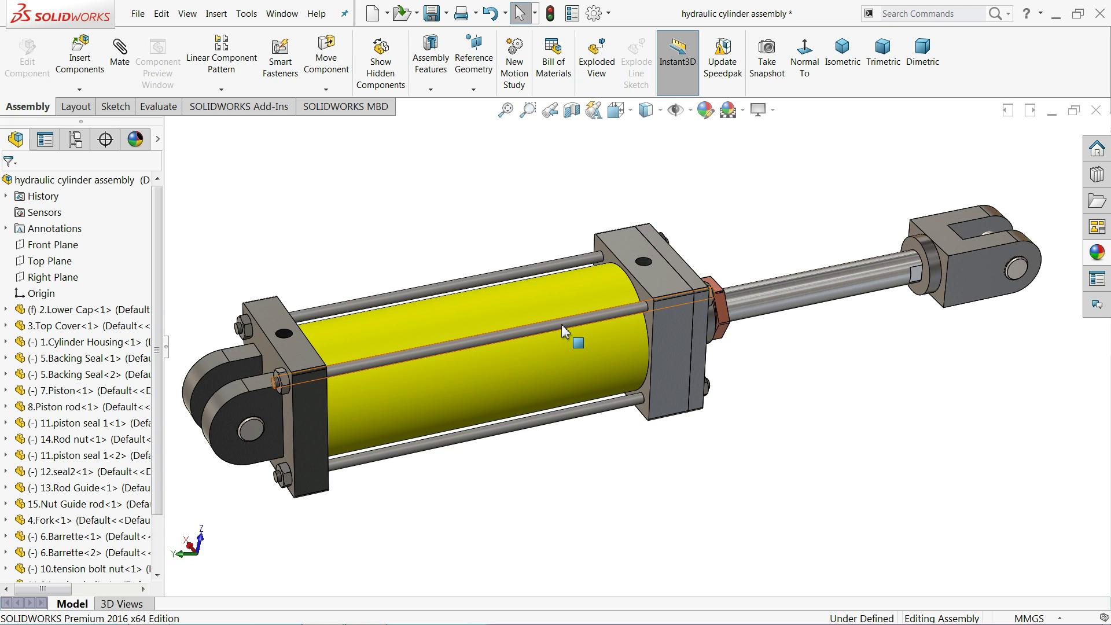
{"action": "mouse_move", "coordinate": [570, 324]}
{"action": "middle_mouse_down"}
{"action": "mouse_move", "coordinate": [581, 301]}
{"action": "mouse_move", "coordinate": [553, 317]}
{"action": "mouse_move", "coordinate": [552, 345]}
{"action": "mouse_move", "coordinate": [492, 350]}
{"action": "mouse_move", "coordinate": [552, 340]}
{"action": "mouse_move", "coordinate": [528, 355]}
{"action": "middle_mouse_up"}
{"action": "mouse_move", "coordinate": [395, 620]}
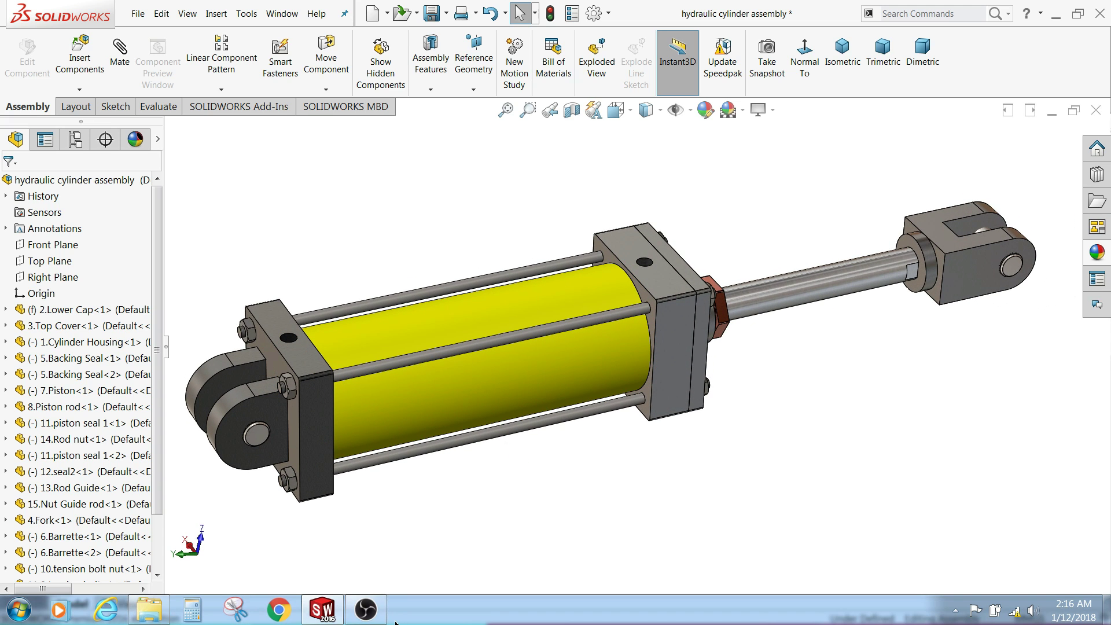
{"action": "left_click", "coordinate": [365, 616]}
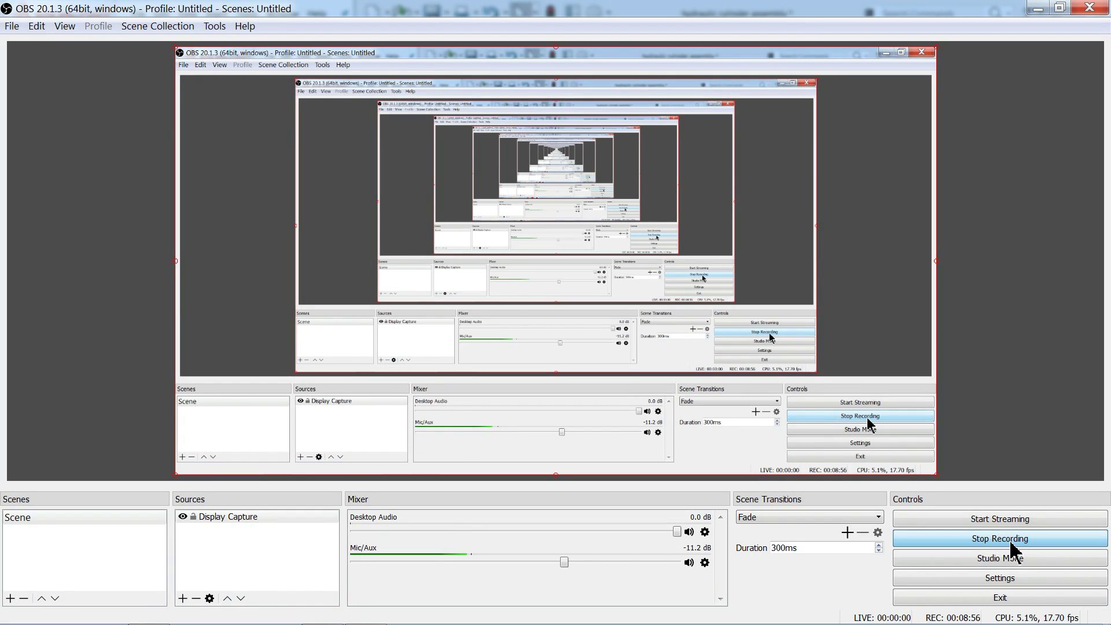